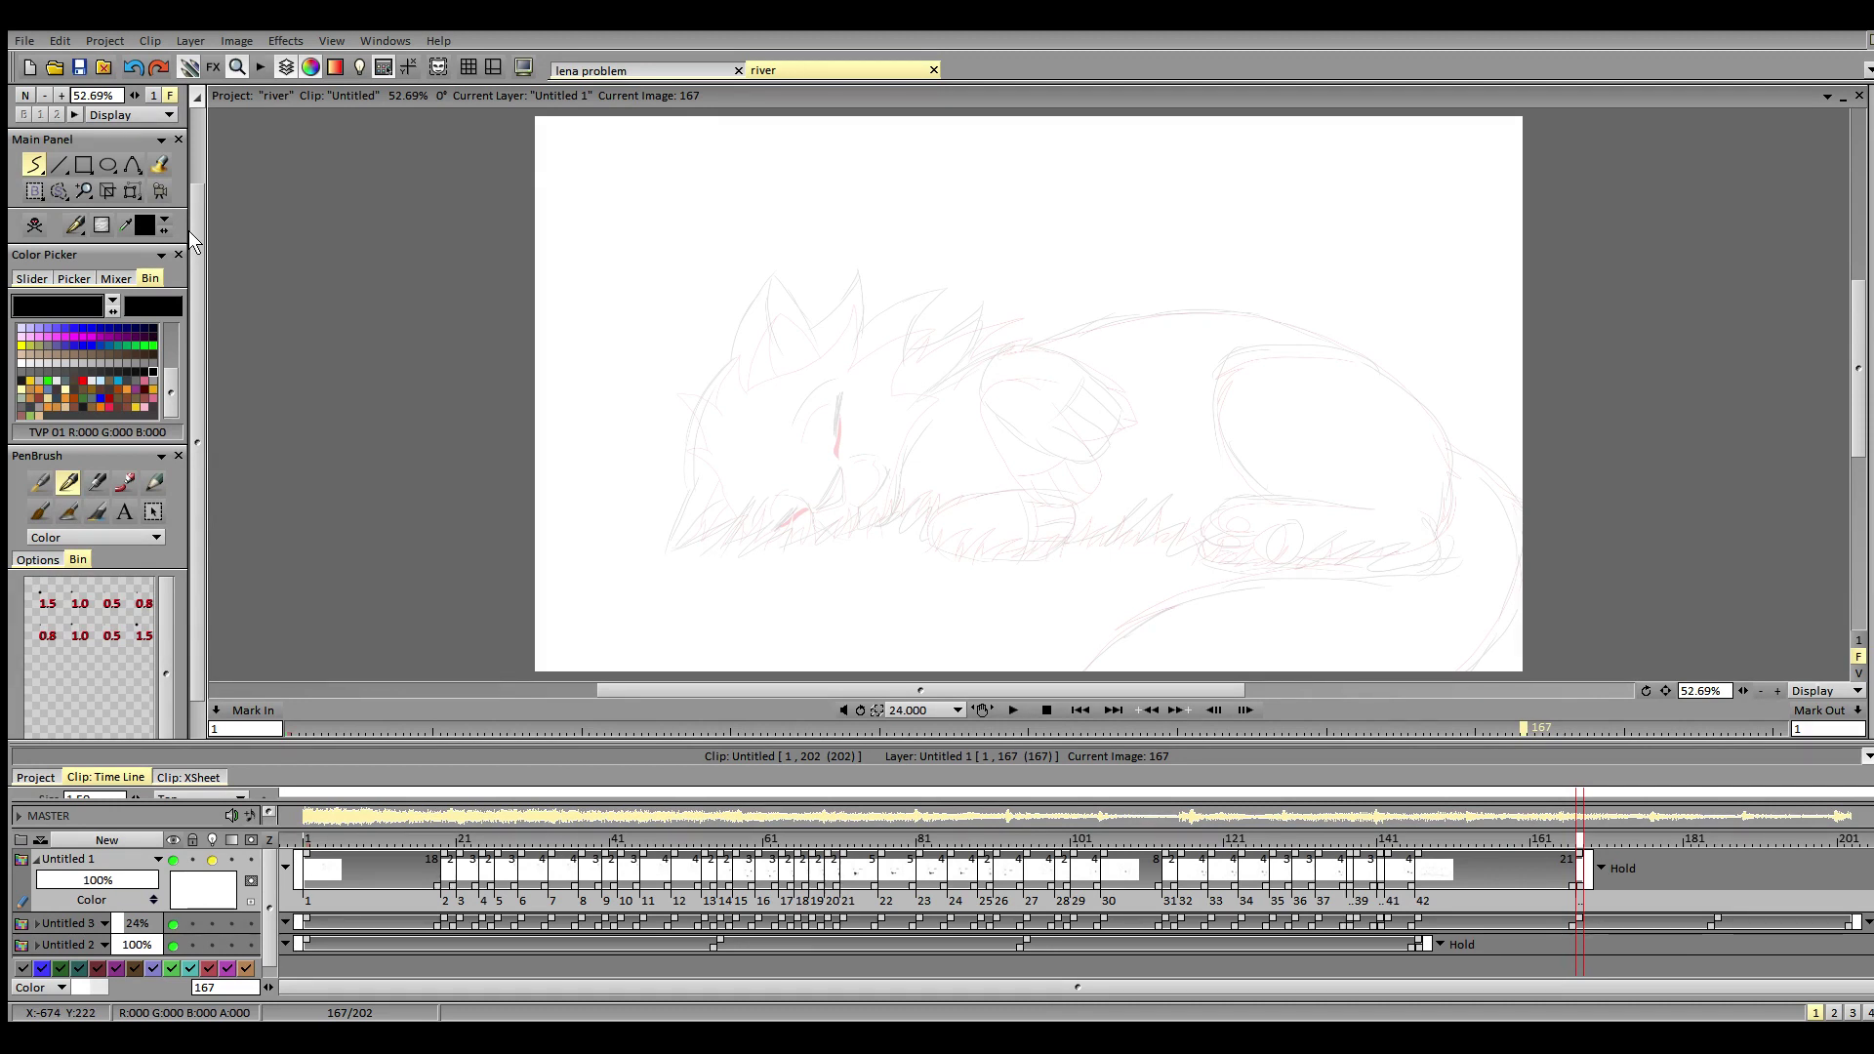
- At 100% zoom on frame 167, ink the closed rounded outline of the animal's raised front paw over the sketch
{"action": "left_click", "coordinate": [61, 95]}
{"action": "left_click", "coordinate": [61, 95]}
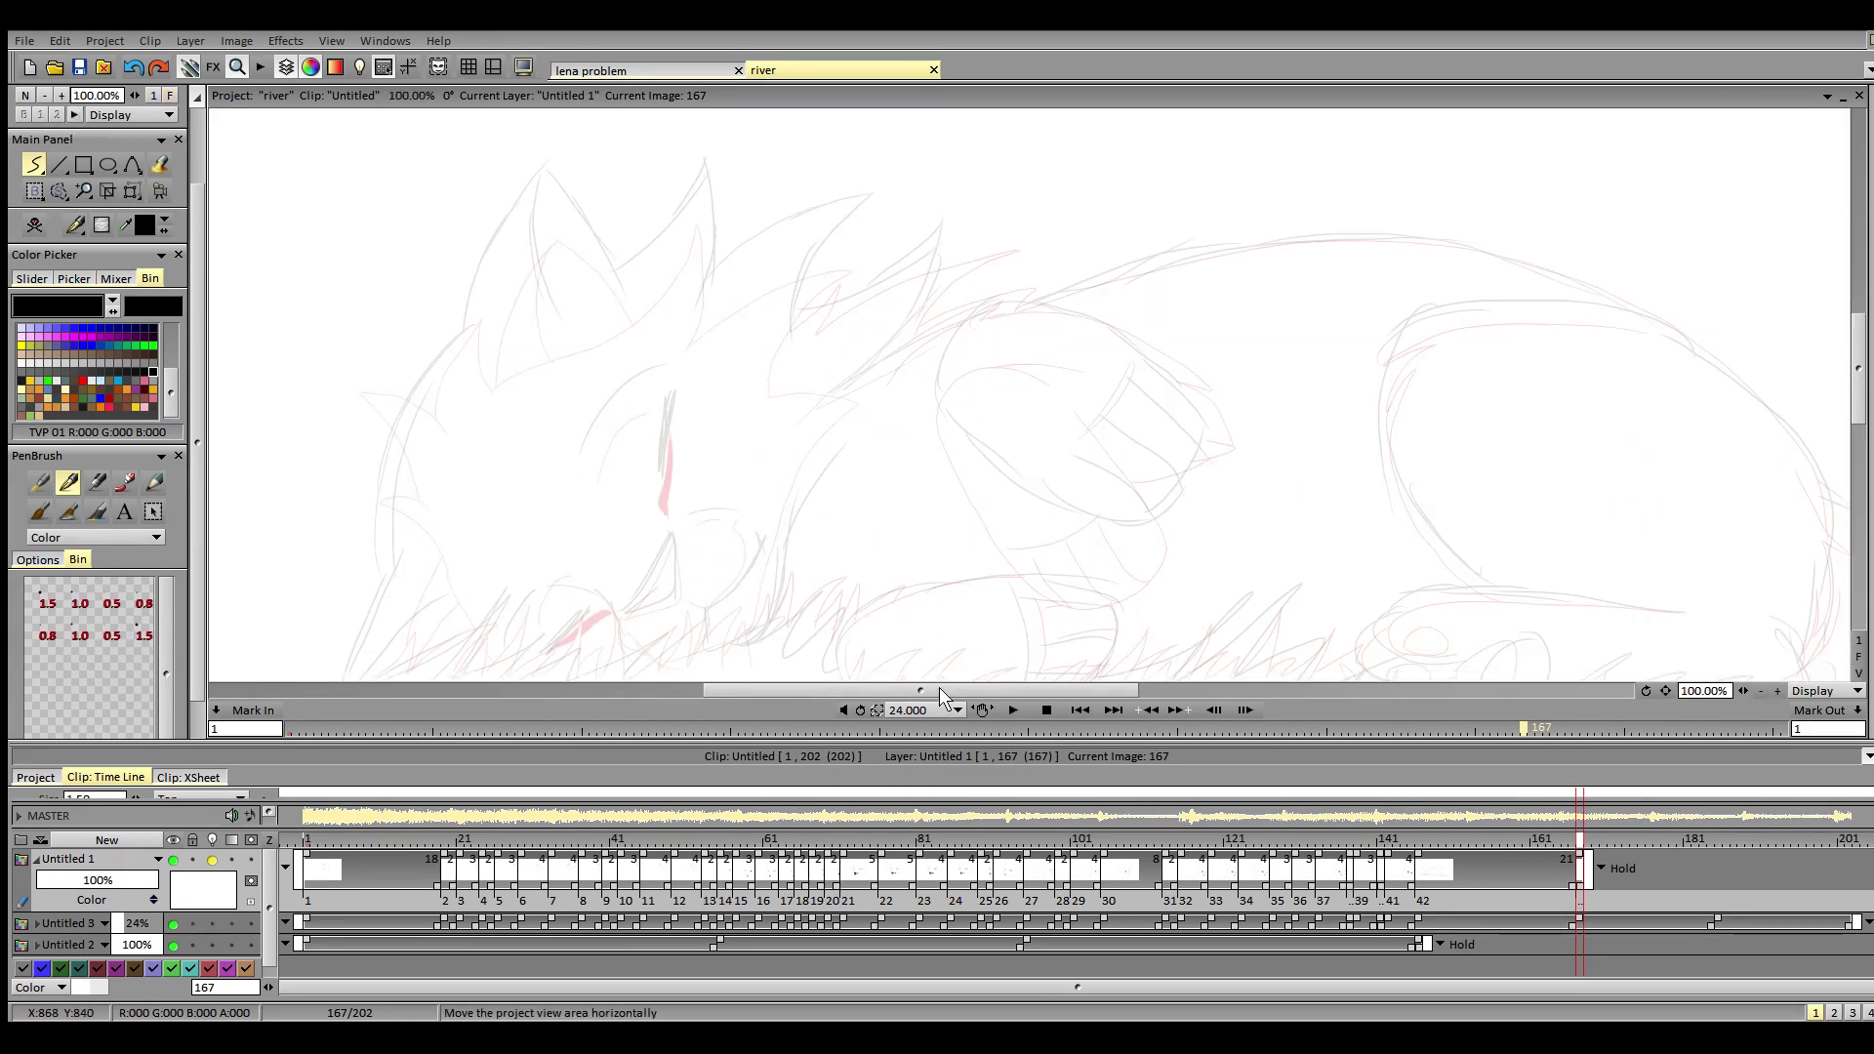
{"action": "left_click_drag", "start_coordinate": [939, 687], "coordinate": [927, 685]}
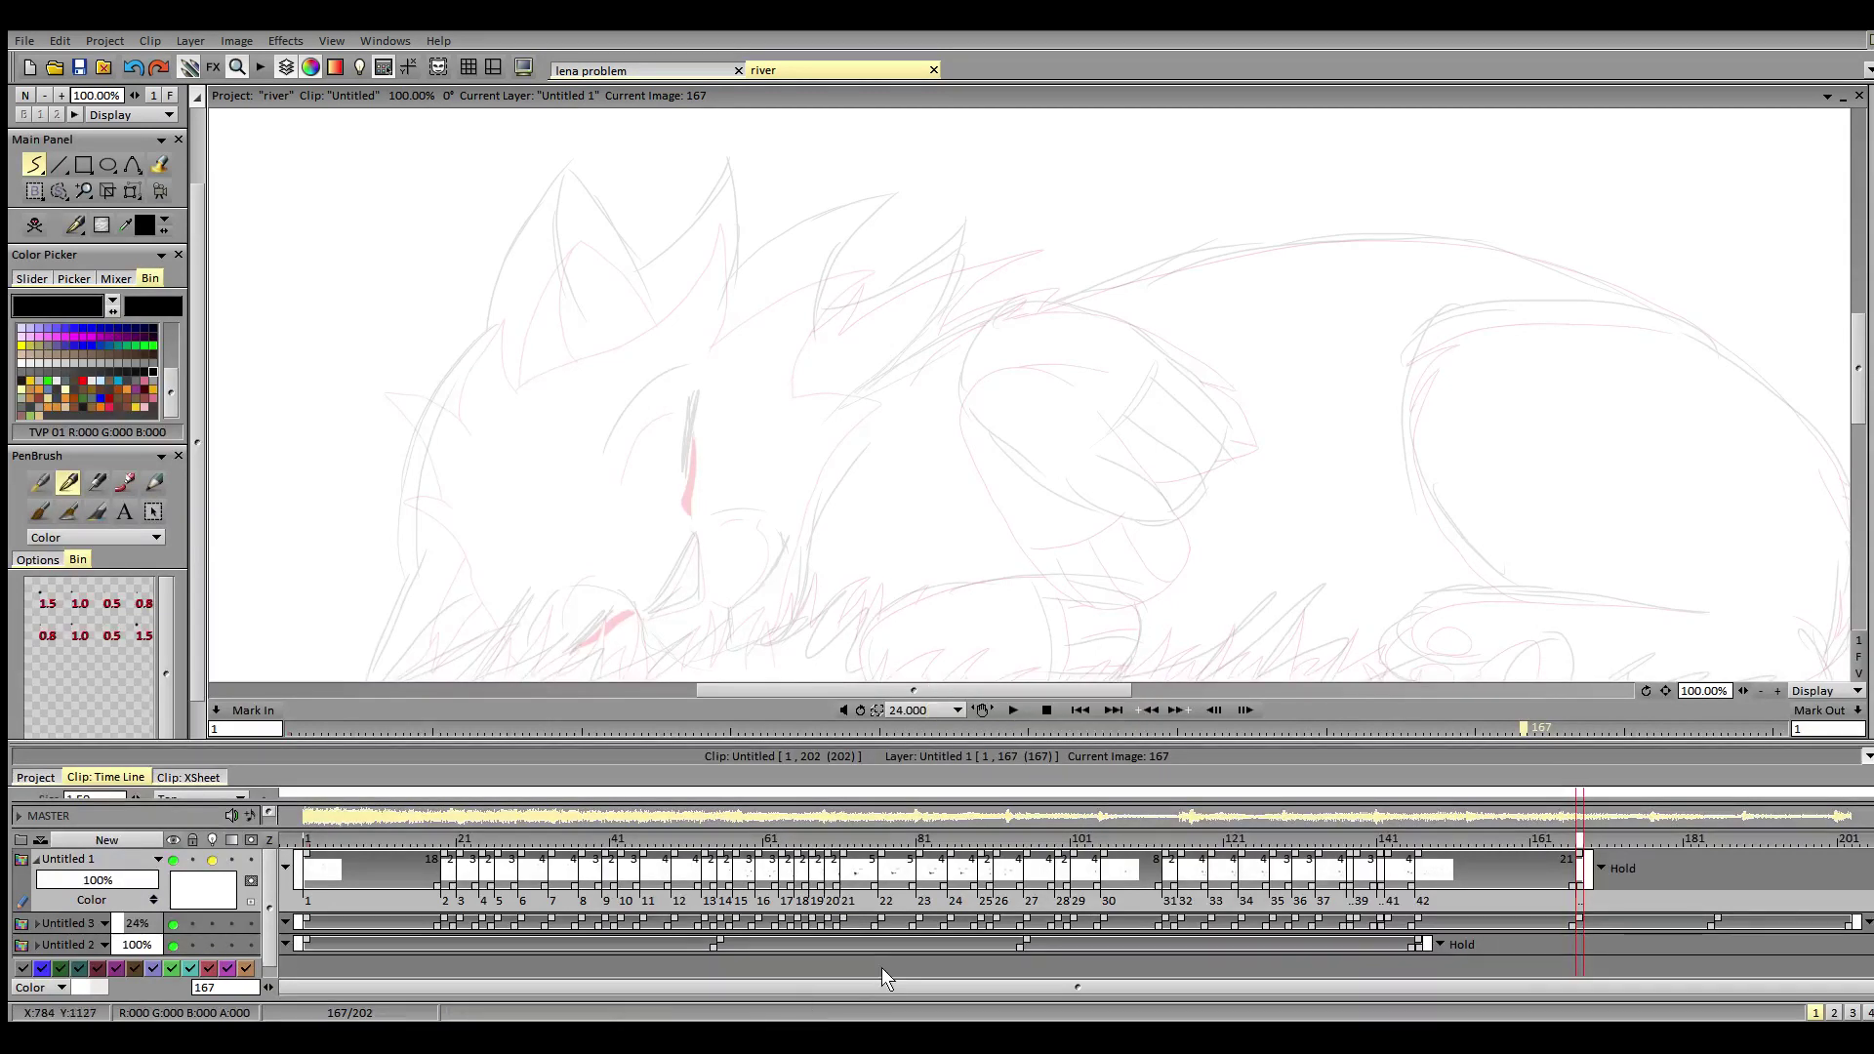
{"action": "mouse_move", "coordinate": [1861, 390]}
{"action": "left_mouse_down"}
{"action": "mouse_move", "coordinate": [1861, 411]}
{"action": "mouse_move", "coordinate": [1845, 384]}
{"action": "left_mouse_up"}
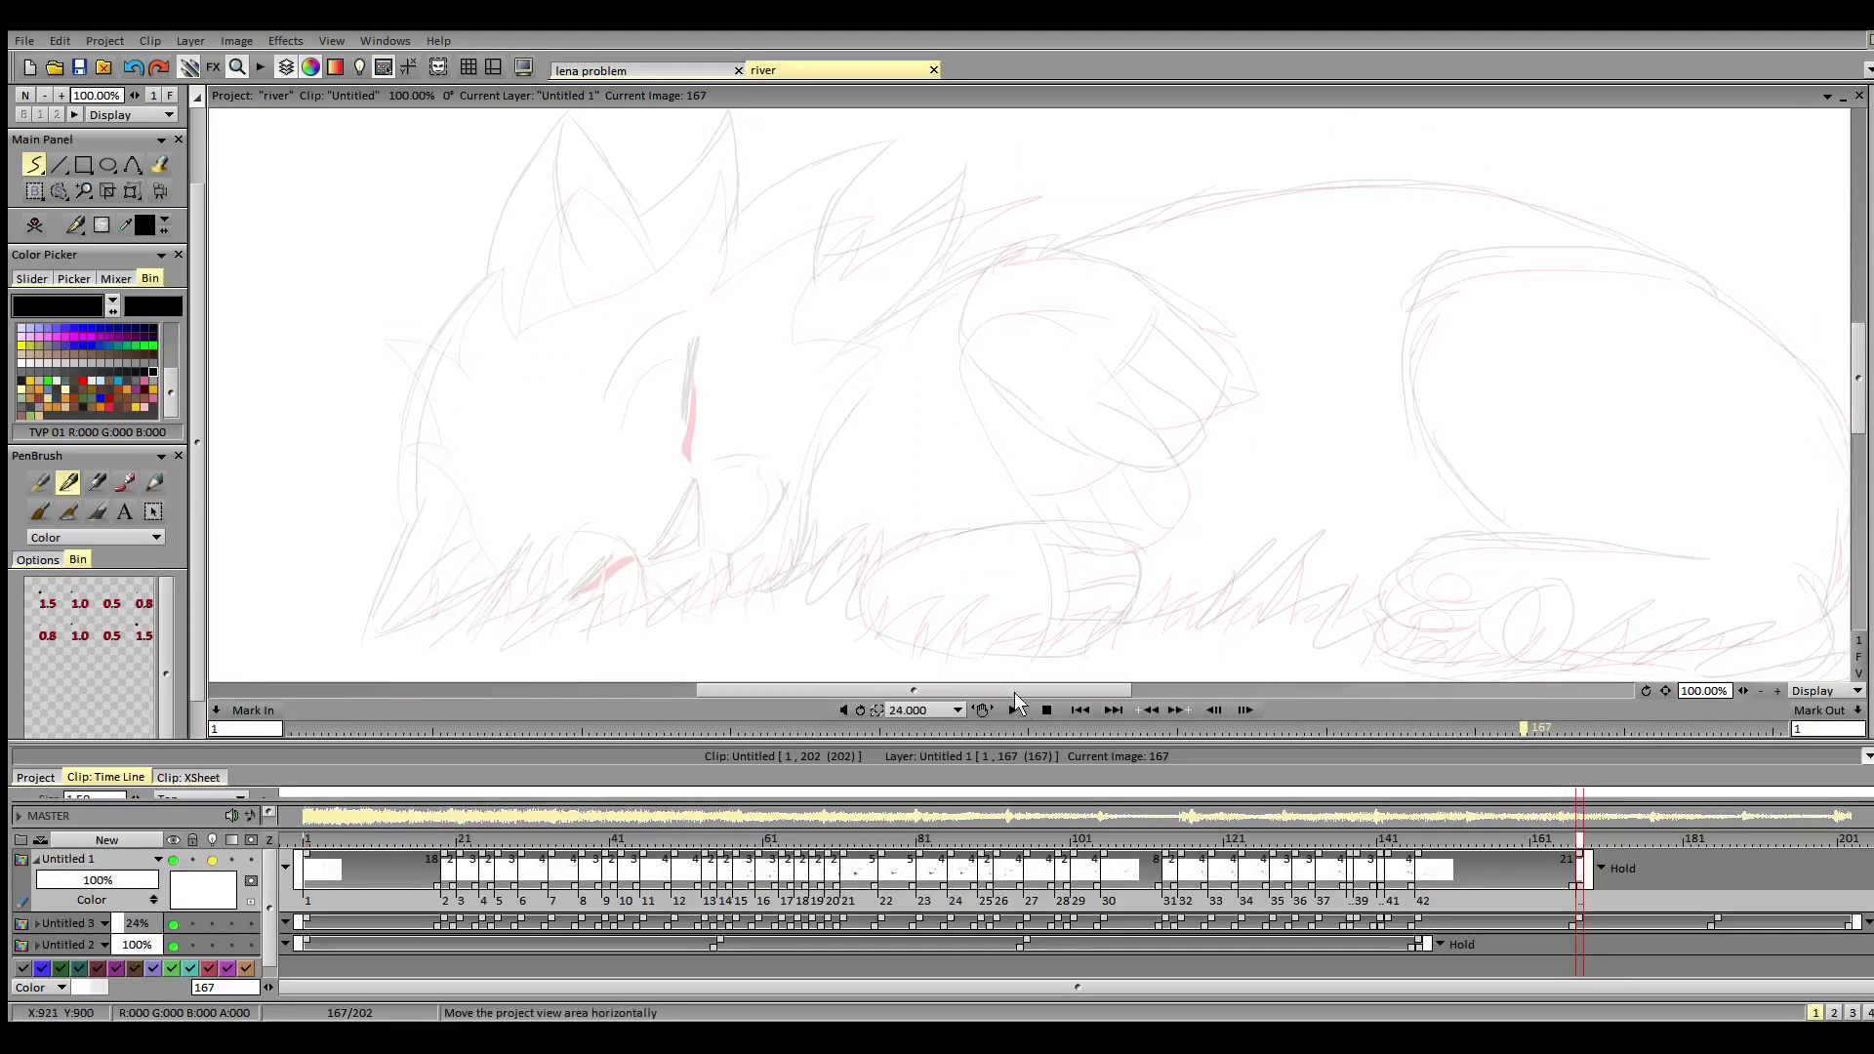
{"action": "left_click_drag", "start_coordinate": [1013, 694], "coordinate": [1062, 688]}
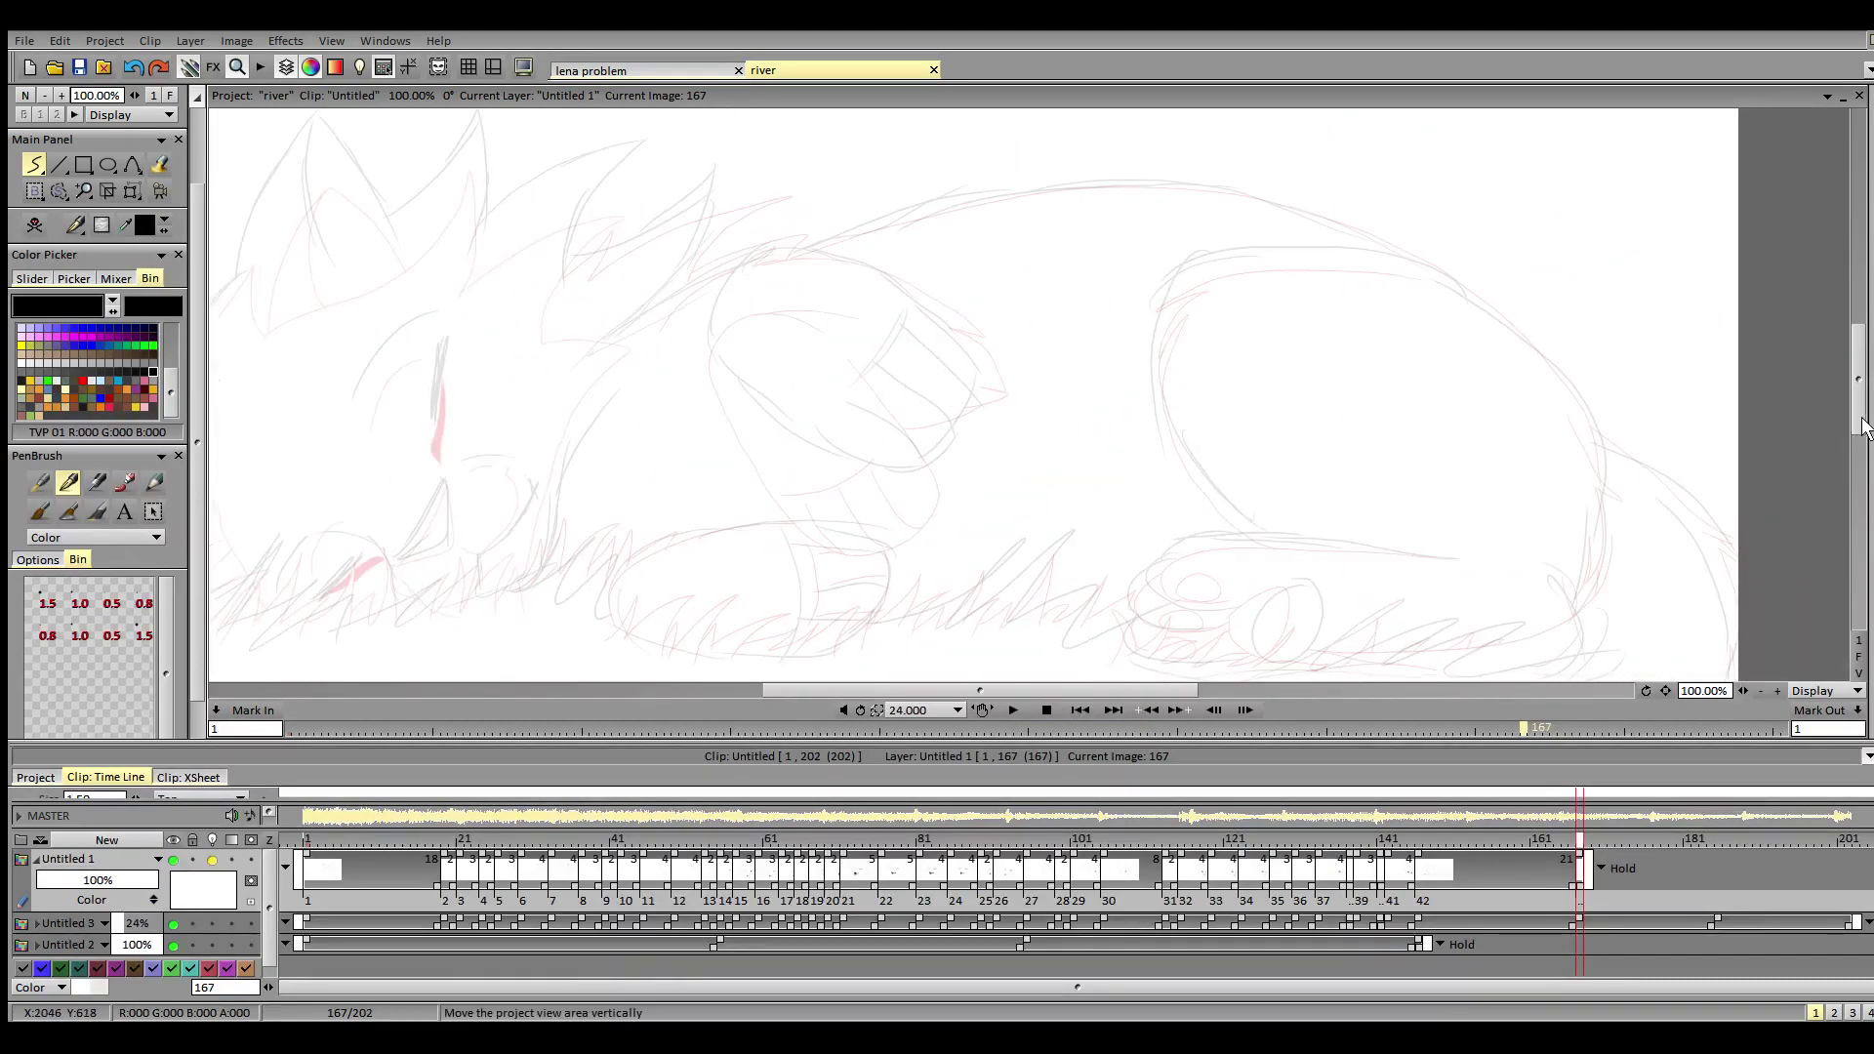
{"action": "left_click_drag", "start_coordinate": [1855, 410], "coordinate": [1848, 422]}
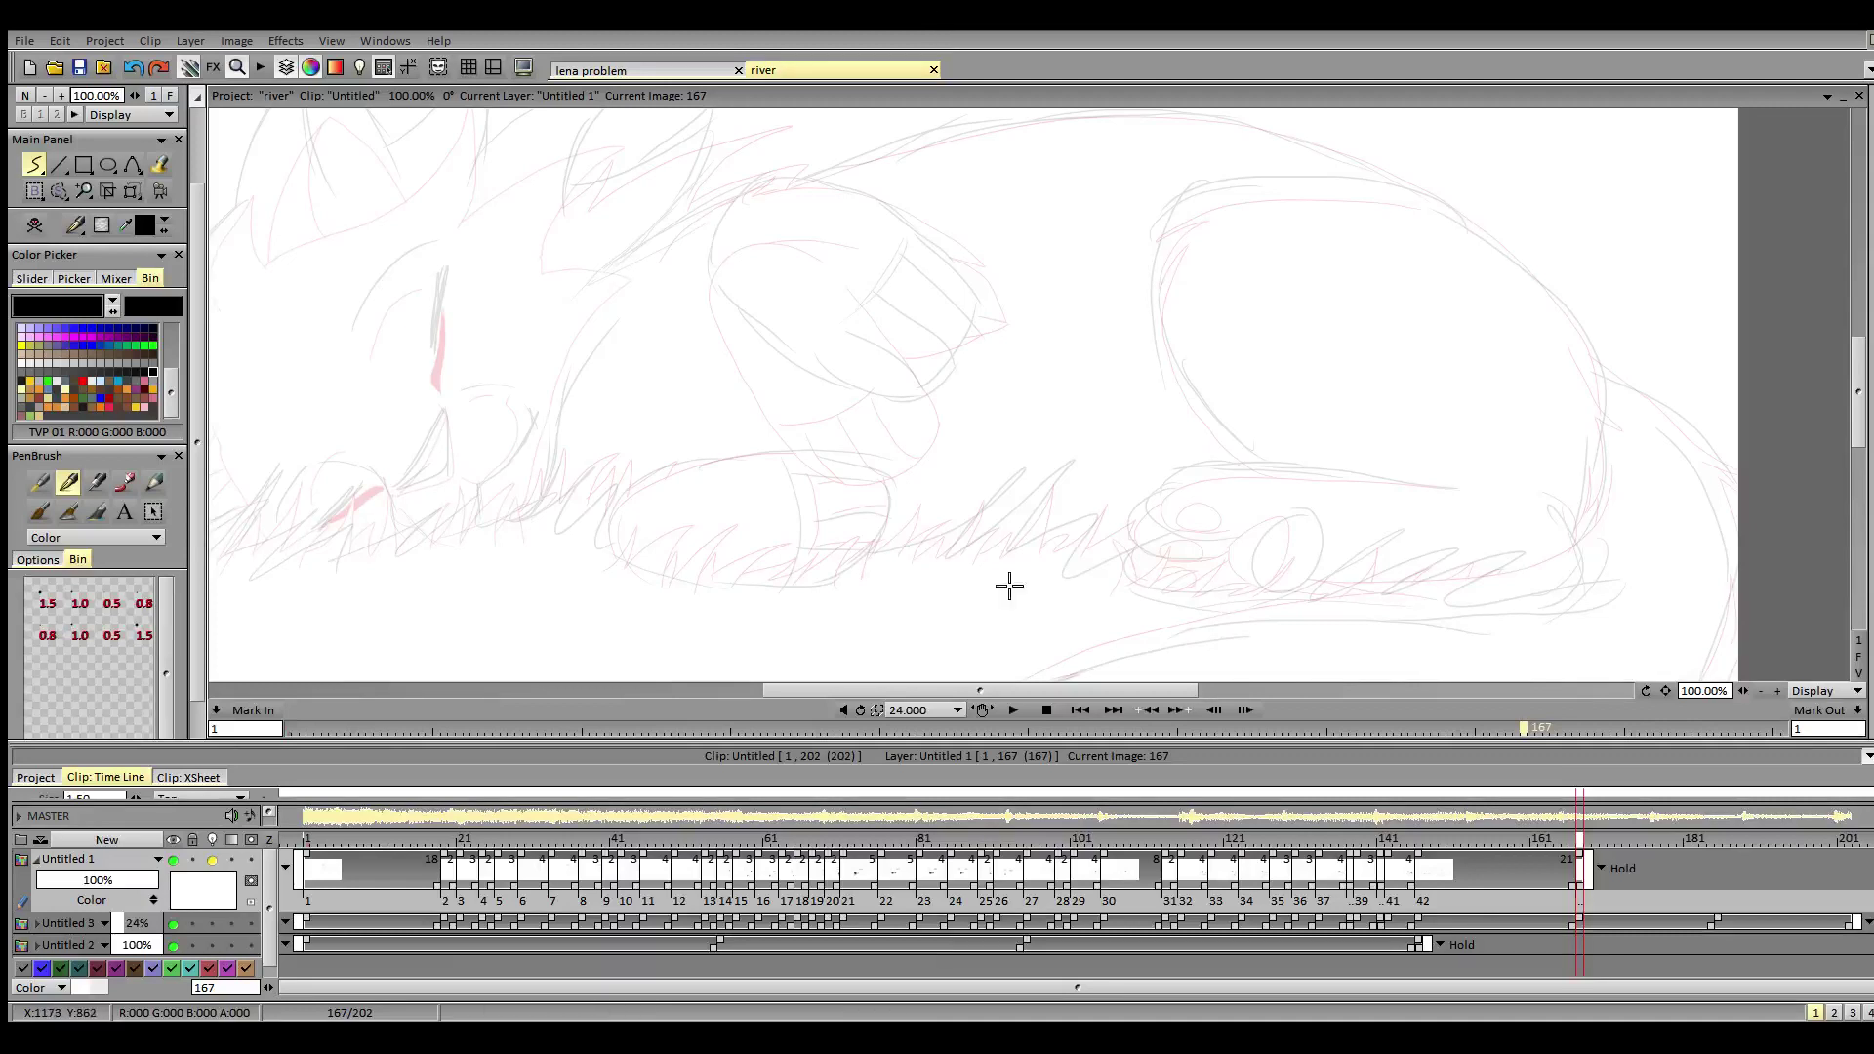
{"action": "mouse_move", "coordinate": [1061, 693]}
{"action": "left_mouse_down"}
{"action": "mouse_move", "coordinate": [1078, 693]}
{"action": "mouse_move", "coordinate": [1046, 693]}
{"action": "left_mouse_up"}
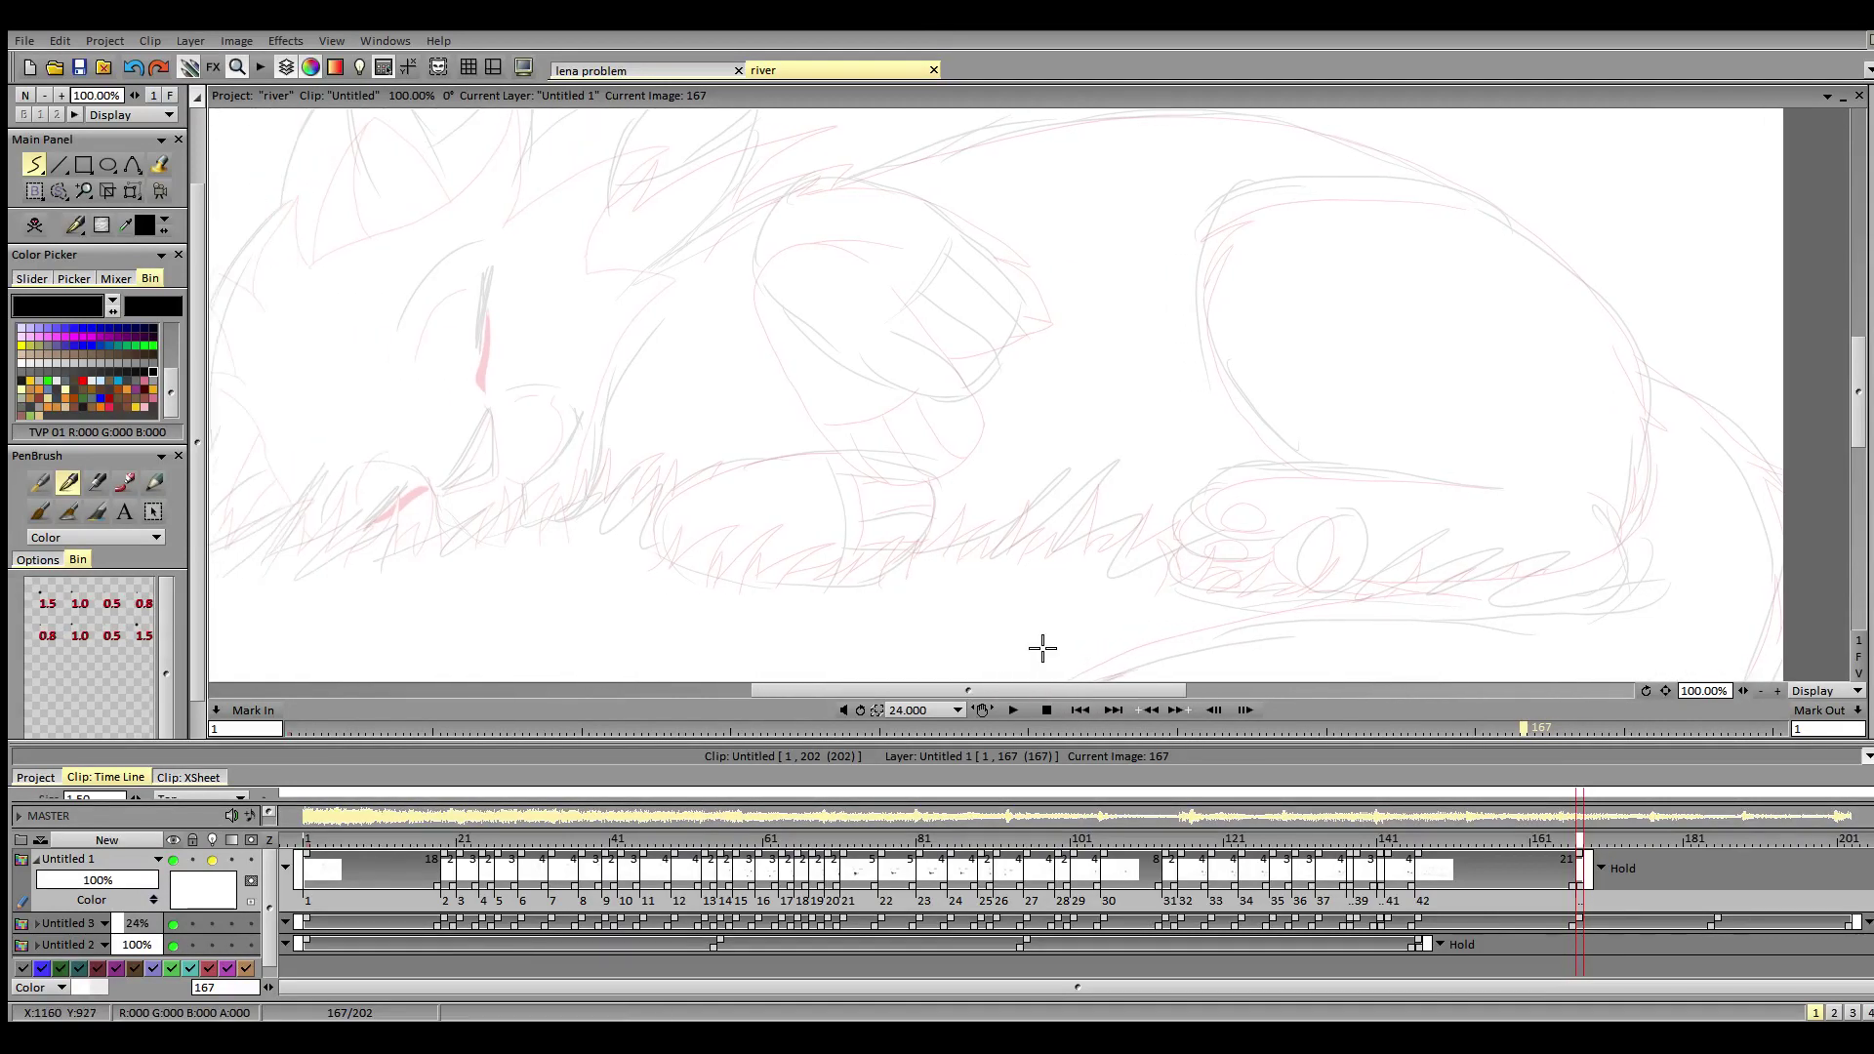
{"action": "mouse_move", "coordinate": [846, 177]}
{"action": "left_mouse_down"}
{"action": "mouse_move", "coordinate": [757, 244]}
{"action": "mouse_move", "coordinate": [811, 317]}
{"action": "mouse_move", "coordinate": [930, 386]}
{"action": "mouse_move", "coordinate": [972, 385]}
{"action": "mouse_move", "coordinate": [1026, 313]}
{"action": "mouse_move", "coordinate": [980, 245]}
{"action": "mouse_move", "coordinate": [850, 179]}
{"action": "mouse_move", "coordinate": [770, 259]}
{"action": "mouse_move", "coordinate": [881, 369]}
{"action": "mouse_move", "coordinate": [963, 379]}
{"action": "mouse_move", "coordinate": [989, 348]}
{"action": "mouse_move", "coordinate": [1012, 301]}
{"action": "mouse_move", "coordinate": [963, 226]}
{"action": "left_mouse_up"}
{"action": "key", "text": "ctrl+z"}
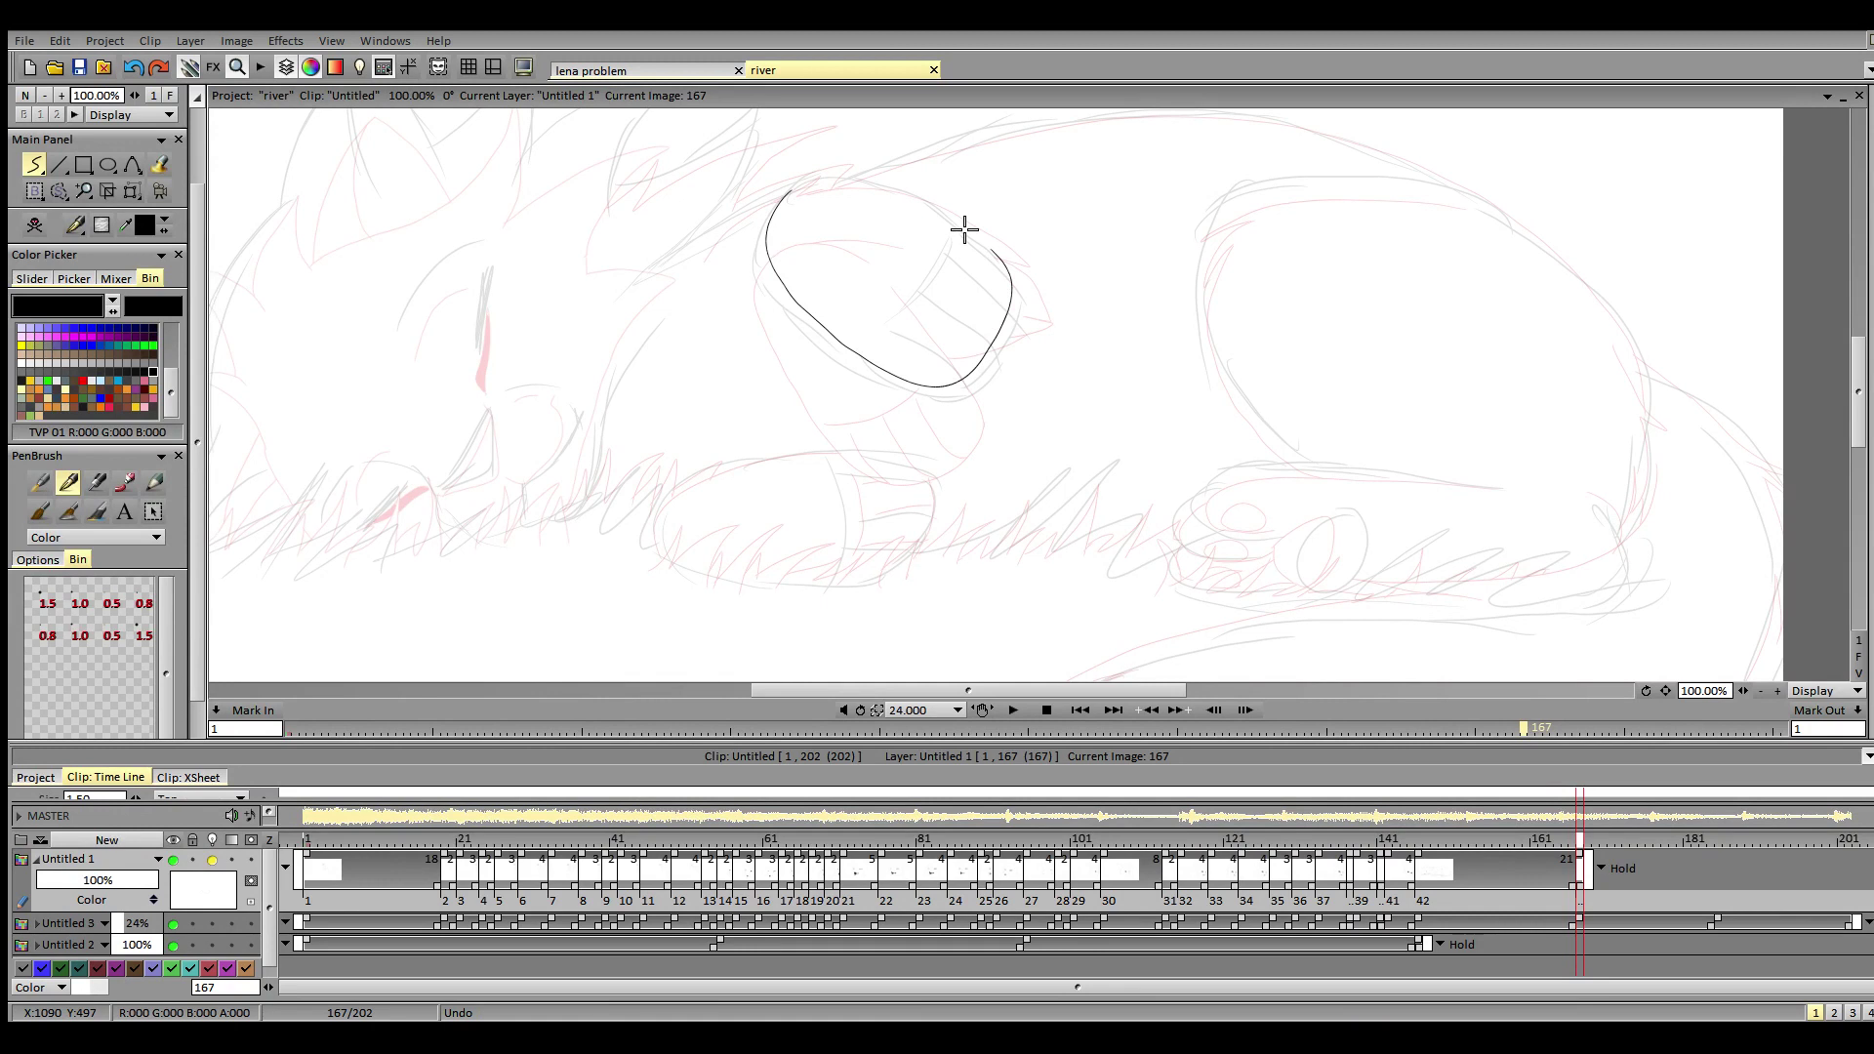
{"action": "key", "text": "ctrl+z"}
{"action": "mouse_move", "coordinate": [786, 192]}
{"action": "left_mouse_down"}
{"action": "mouse_move", "coordinate": [769, 282]}
{"action": "mouse_move", "coordinate": [852, 347]}
{"action": "mouse_move", "coordinate": [980, 388]}
{"action": "mouse_move", "coordinate": [1028, 304]}
{"action": "mouse_move", "coordinate": [1001, 261]}
{"action": "mouse_move", "coordinate": [791, 192]}
{"action": "left_mouse_up"}
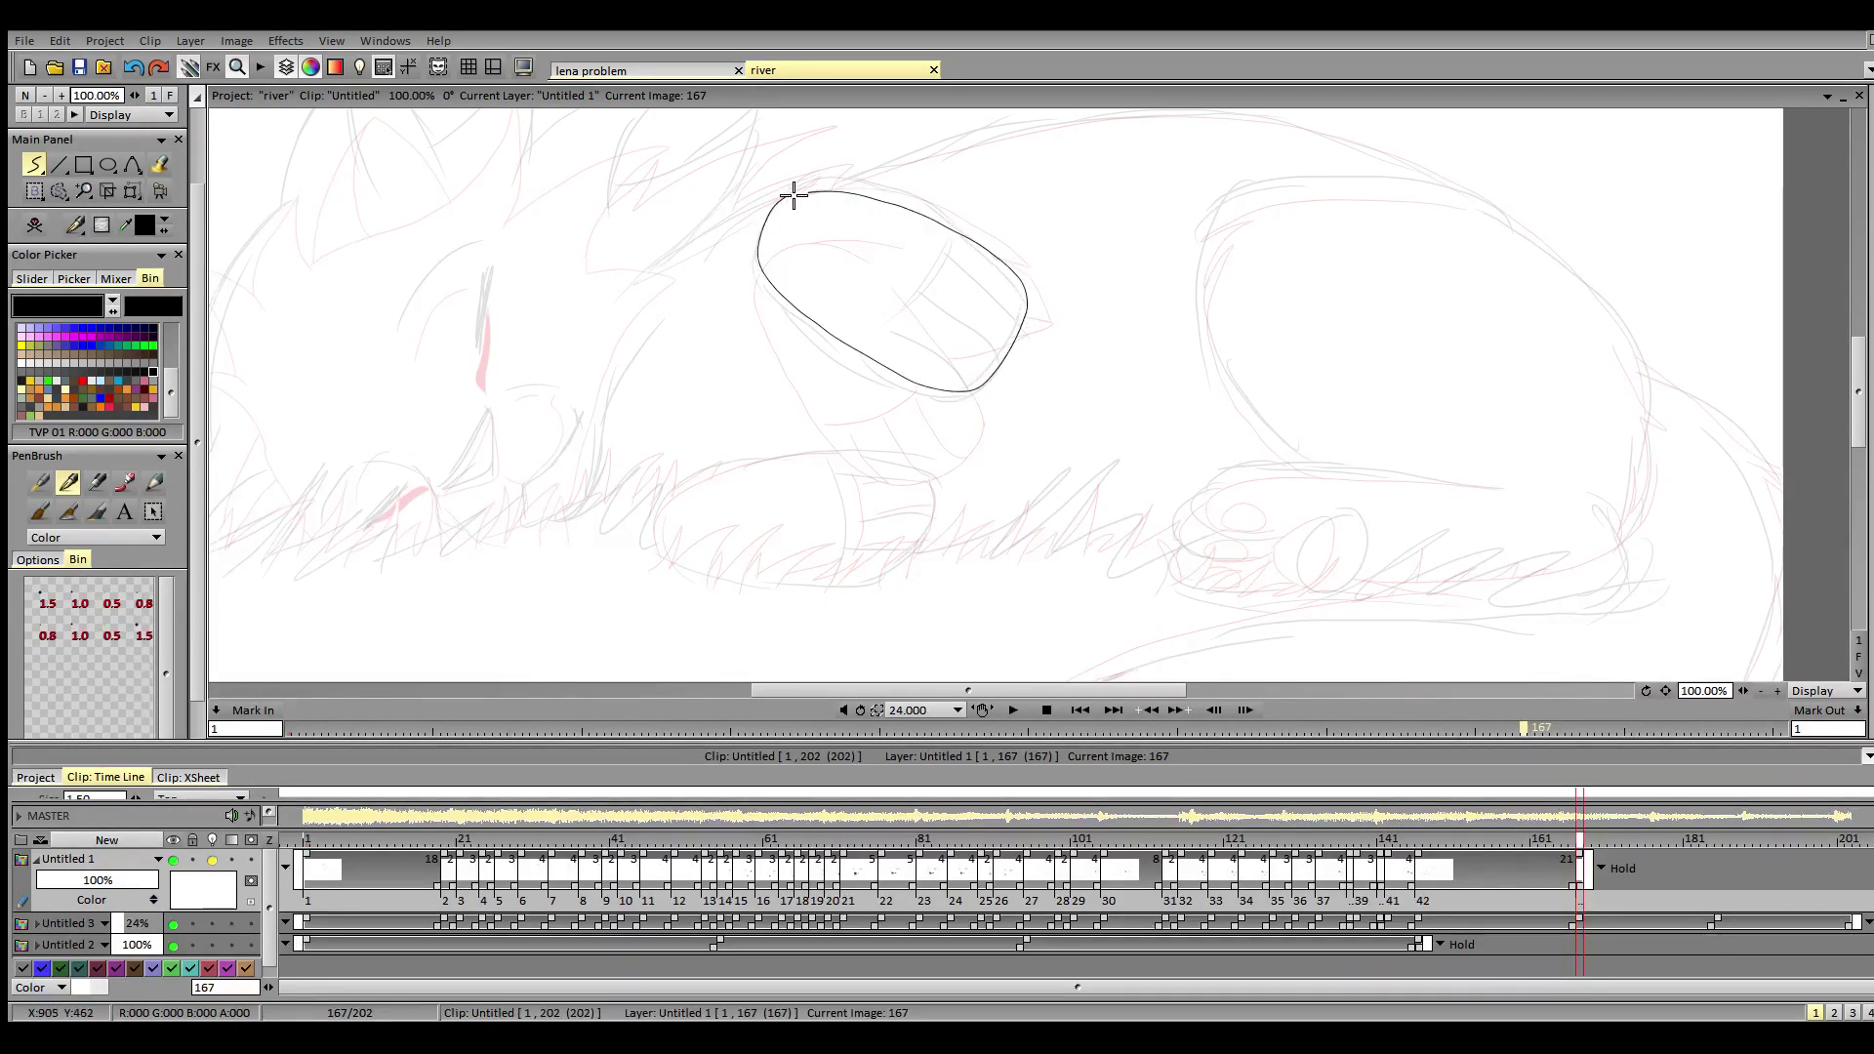
- Add the curved fold, toe lines, pointed claw and upper fur contour to the raised front paw
{"action": "mouse_move", "coordinate": [946, 253]}
{"action": "left_mouse_down"}
{"action": "mouse_move", "coordinate": [906, 340]}
{"action": "mouse_move", "coordinate": [1005, 352]}
{"action": "left_mouse_up"}
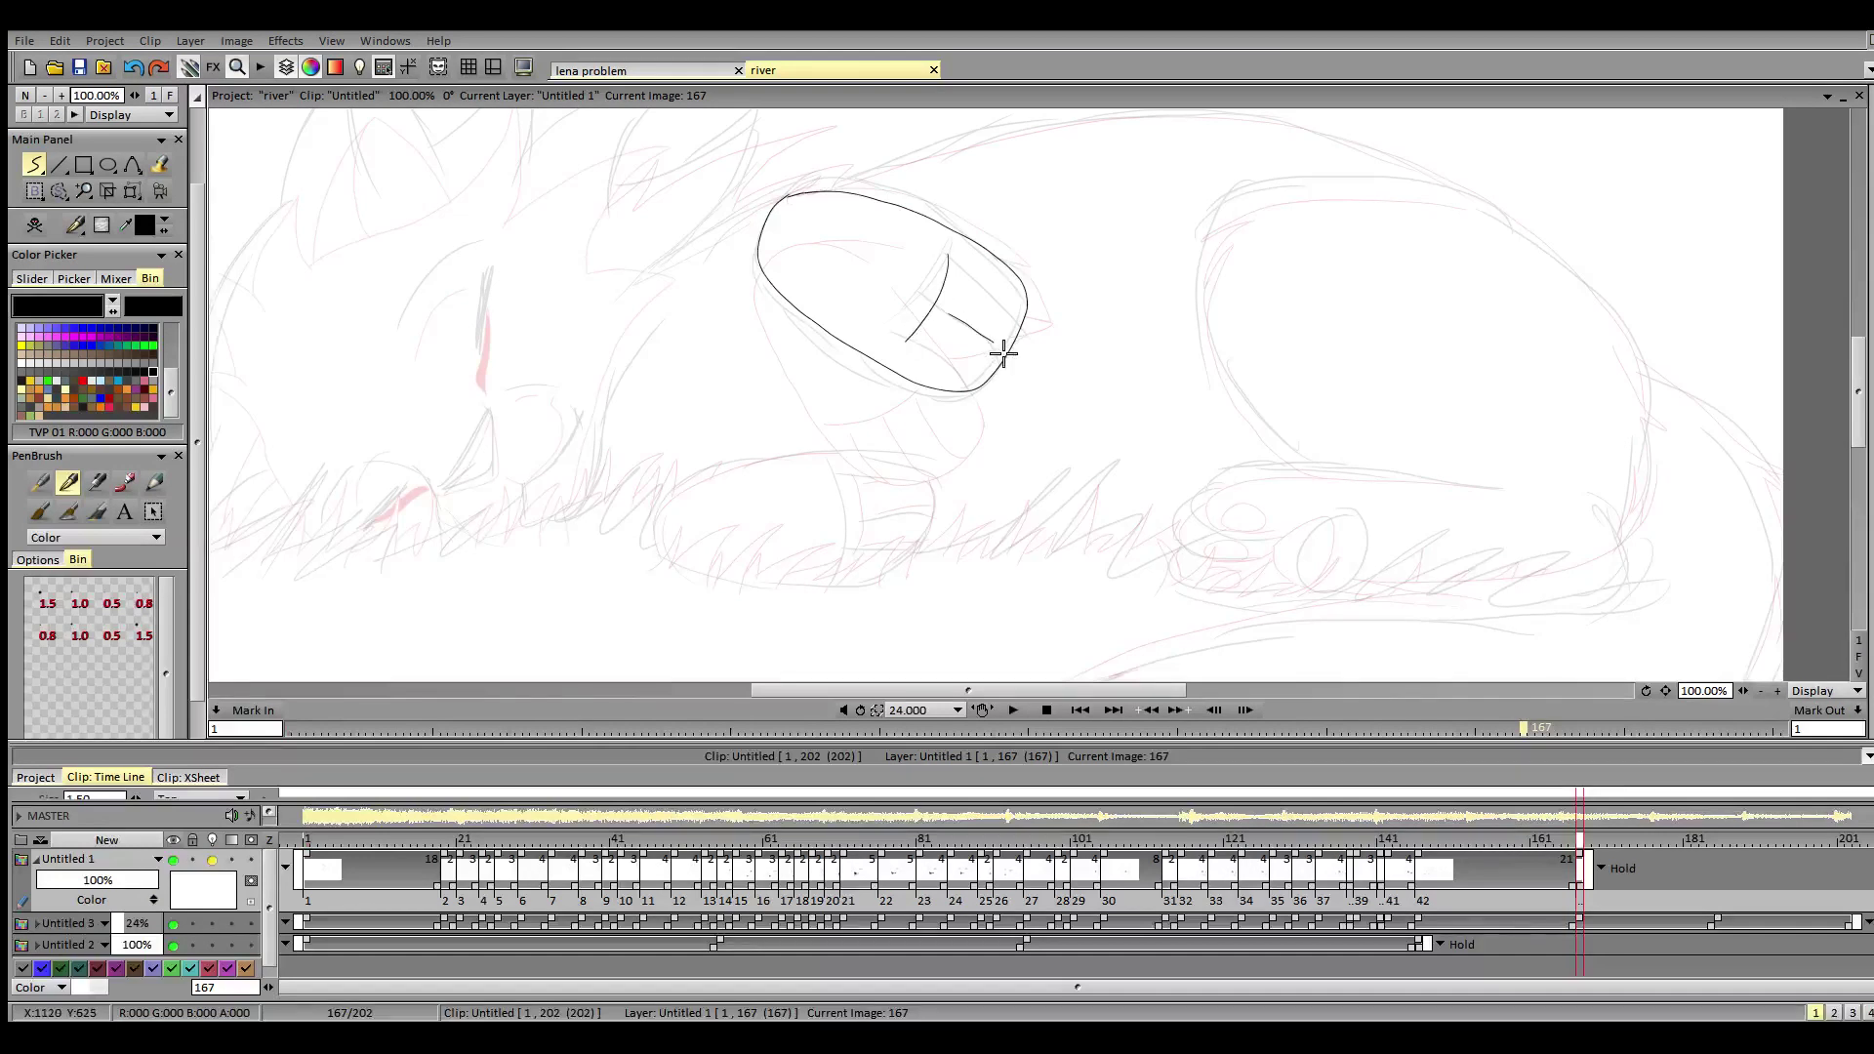
{"action": "mouse_move", "coordinate": [975, 281]}
{"action": "left_mouse_down"}
{"action": "mouse_move", "coordinate": [1021, 321]}
{"action": "mouse_move", "coordinate": [976, 324]}
{"action": "mouse_move", "coordinate": [1008, 354]}
{"action": "mouse_move", "coordinate": [980, 384]}
{"action": "left_mouse_up"}
{"action": "key", "text": "ctrl+z"}
{"action": "key", "text": "ctrl+z"}
{"action": "left_click_drag", "start_coordinate": [1021, 316], "coordinate": [980, 279]}
{"action": "mouse_move", "coordinate": [859, 183]}
{"action": "left_mouse_down"}
{"action": "mouse_move", "coordinate": [1033, 280]}
{"action": "mouse_move", "coordinate": [1060, 331]}
{"action": "mouse_move", "coordinate": [1016, 343]}
{"action": "left_mouse_up"}
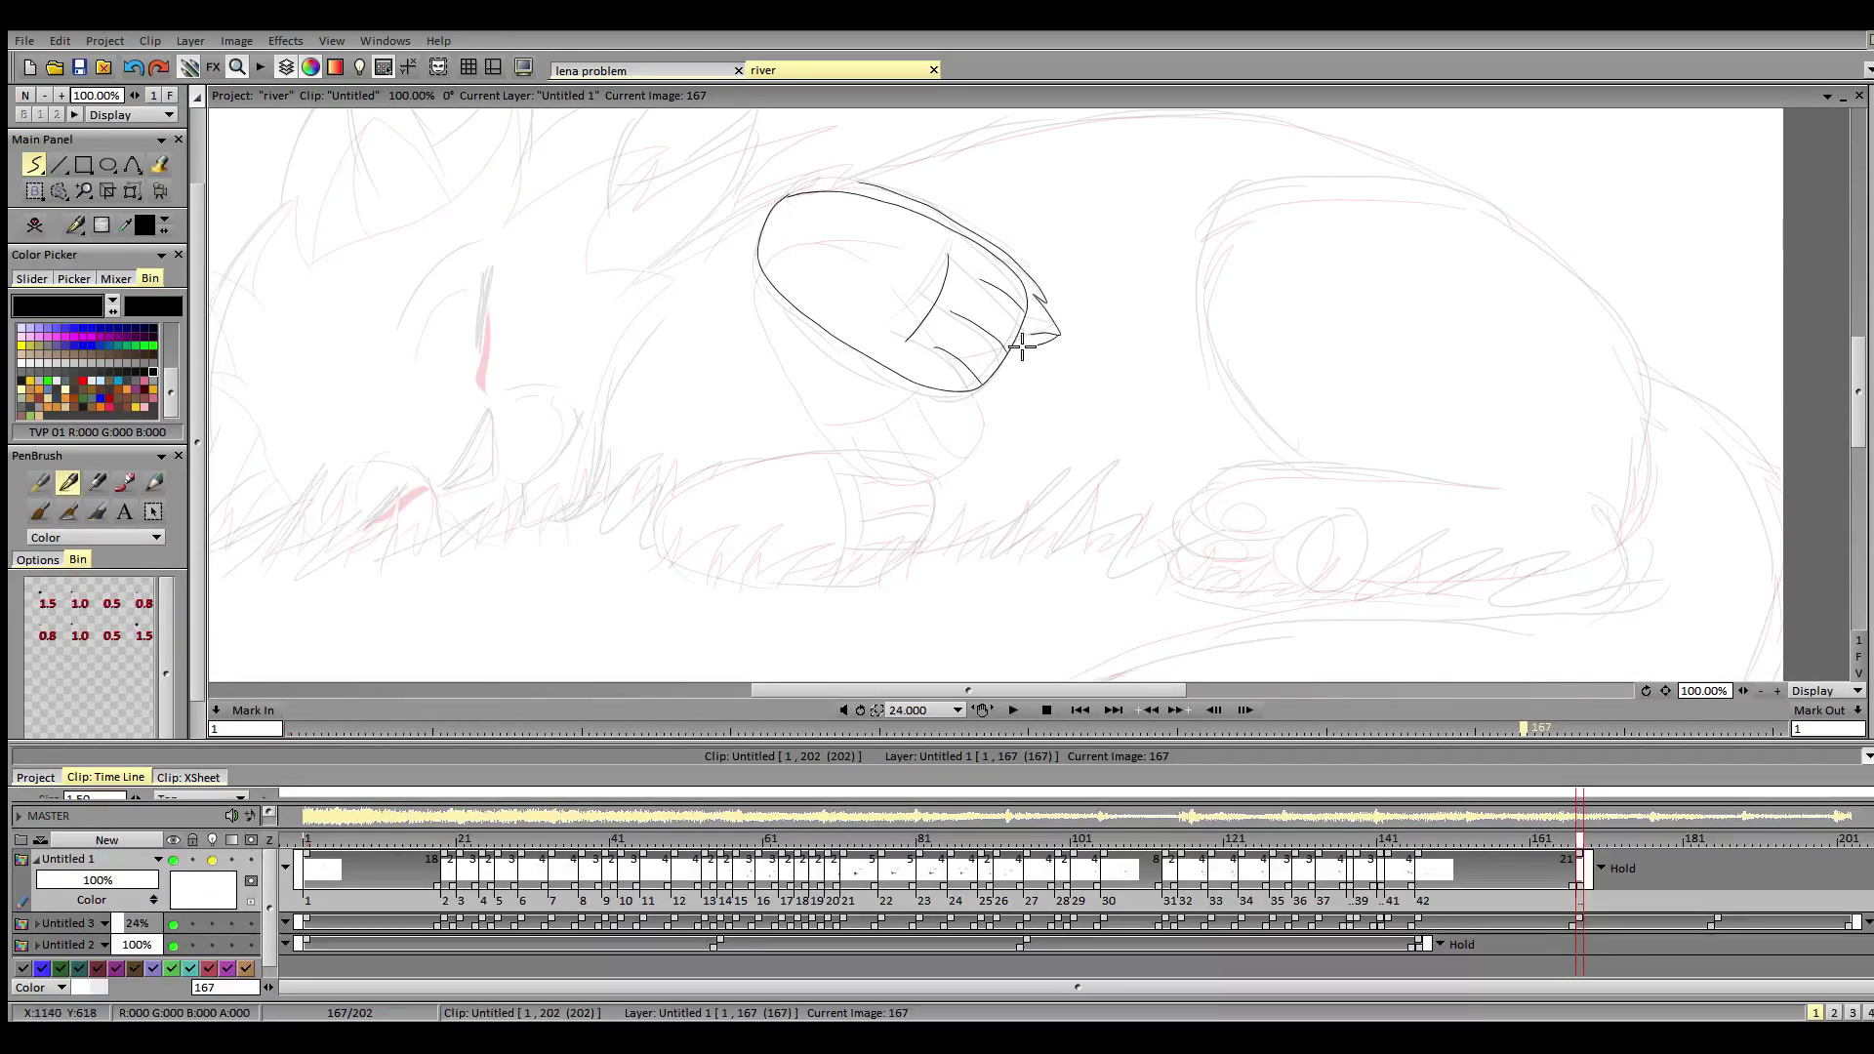
{"action": "left_click_drag", "start_coordinate": [832, 184], "coordinate": [782, 192]}
- Ink the lower front paw with its toe lines and the jagged grass along its base
{"action": "left_click_drag", "start_coordinate": [841, 691], "coordinate": [863, 699]}
{"action": "mouse_move", "coordinate": [591, 557]}
{"action": "left_mouse_down"}
{"action": "mouse_move", "coordinate": [658, 522]}
{"action": "mouse_move", "coordinate": [641, 546]}
{"action": "mouse_move", "coordinate": [674, 554]}
{"action": "mouse_move", "coordinate": [677, 578]}
{"action": "mouse_move", "coordinate": [748, 538]}
{"action": "mouse_move", "coordinate": [703, 583]}
{"action": "mouse_move", "coordinate": [782, 554]}
{"action": "mouse_move", "coordinate": [754, 591]}
{"action": "mouse_move", "coordinate": [806, 541]}
{"action": "mouse_move", "coordinate": [797, 570]}
{"action": "mouse_move", "coordinate": [834, 554]}
{"action": "mouse_move", "coordinate": [831, 575]}
{"action": "mouse_move", "coordinate": [855, 525]}
{"action": "mouse_move", "coordinate": [834, 530]}
{"action": "mouse_move", "coordinate": [828, 566]}
{"action": "mouse_move", "coordinate": [851, 507]}
{"action": "mouse_move", "coordinate": [588, 500]}
{"action": "mouse_move", "coordinate": [577, 552]}
{"action": "left_mouse_up"}
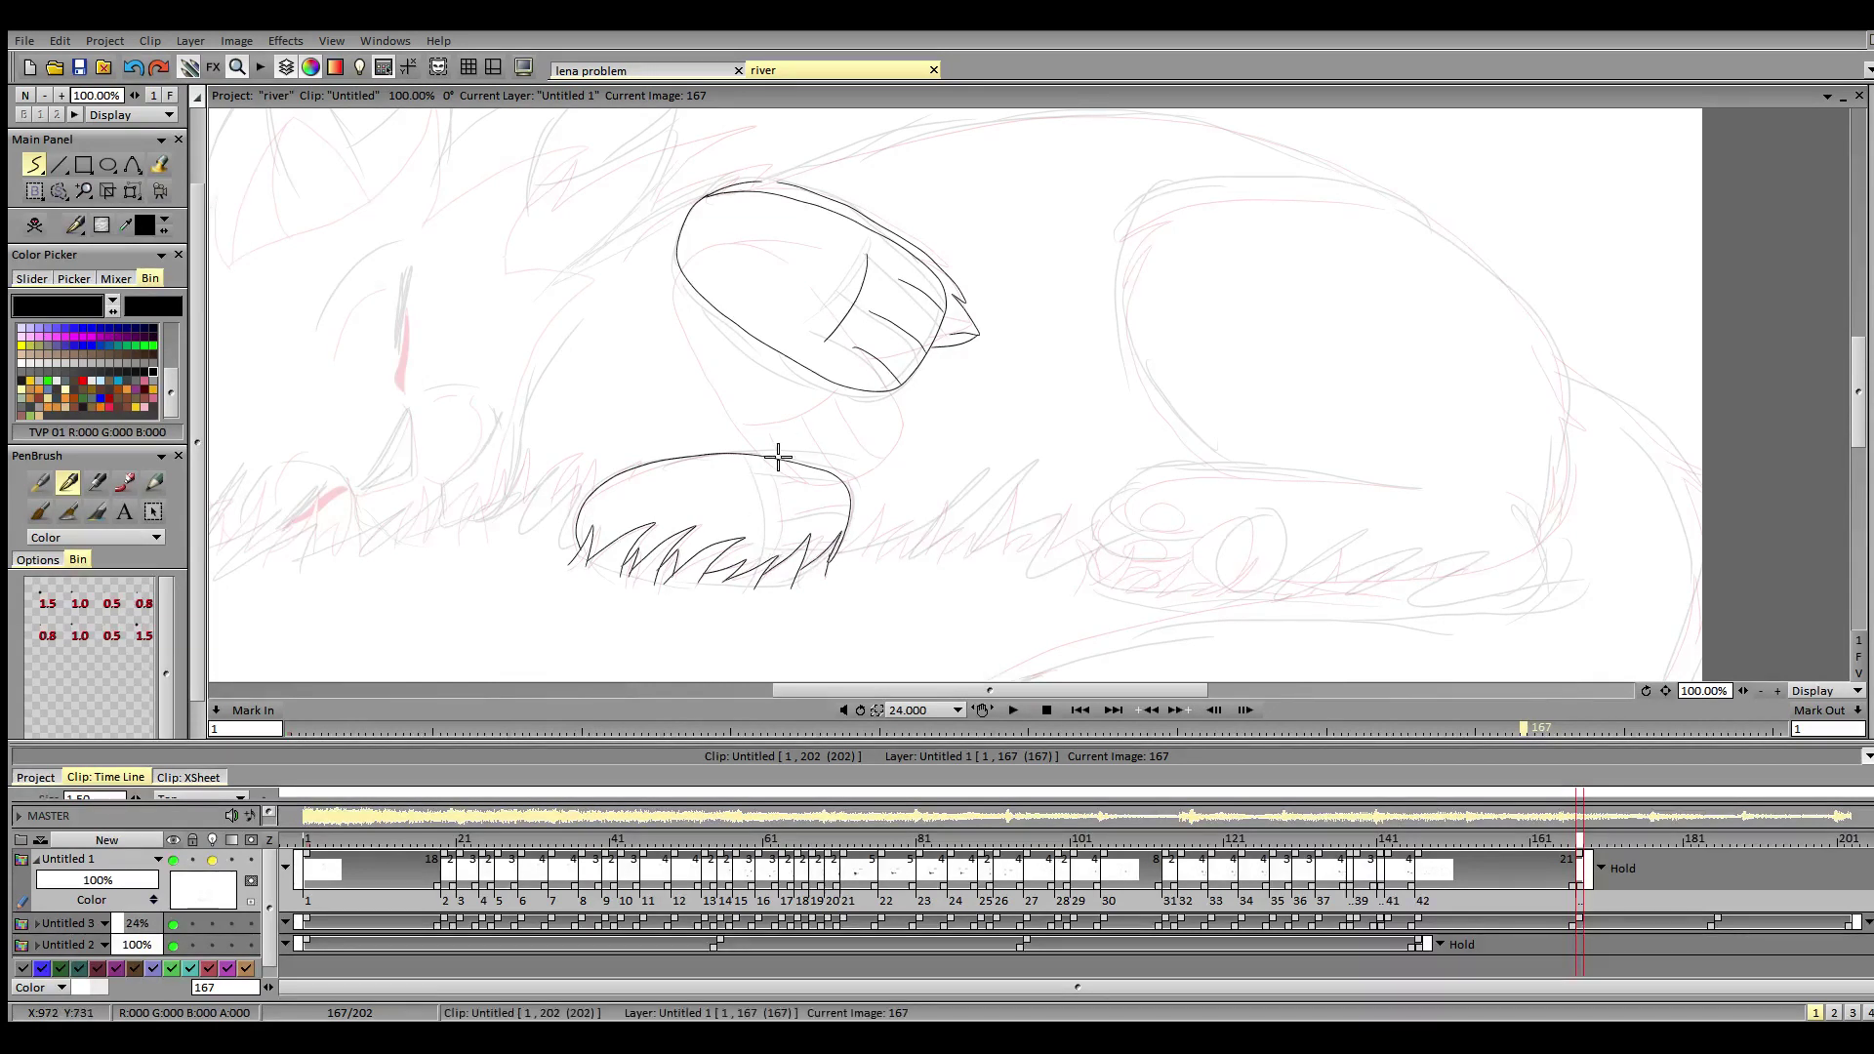
{"action": "mouse_move", "coordinate": [768, 473]}
{"action": "left_mouse_down"}
{"action": "mouse_move", "coordinate": [777, 551]}
{"action": "mouse_move", "coordinate": [794, 519]}
{"action": "mouse_move", "coordinate": [846, 508]}
{"action": "mouse_move", "coordinate": [834, 544]}
{"action": "mouse_move", "coordinate": [790, 552]}
{"action": "mouse_move", "coordinate": [836, 544]}
{"action": "mouse_move", "coordinate": [792, 485]}
{"action": "mouse_move", "coordinate": [847, 480]}
{"action": "left_mouse_up"}
{"action": "mouse_move", "coordinate": [830, 564]}
{"action": "left_mouse_down"}
{"action": "mouse_move", "coordinate": [884, 506]}
{"action": "mouse_move", "coordinate": [867, 542]}
{"action": "mouse_move", "coordinate": [914, 518]}
{"action": "left_mouse_up"}
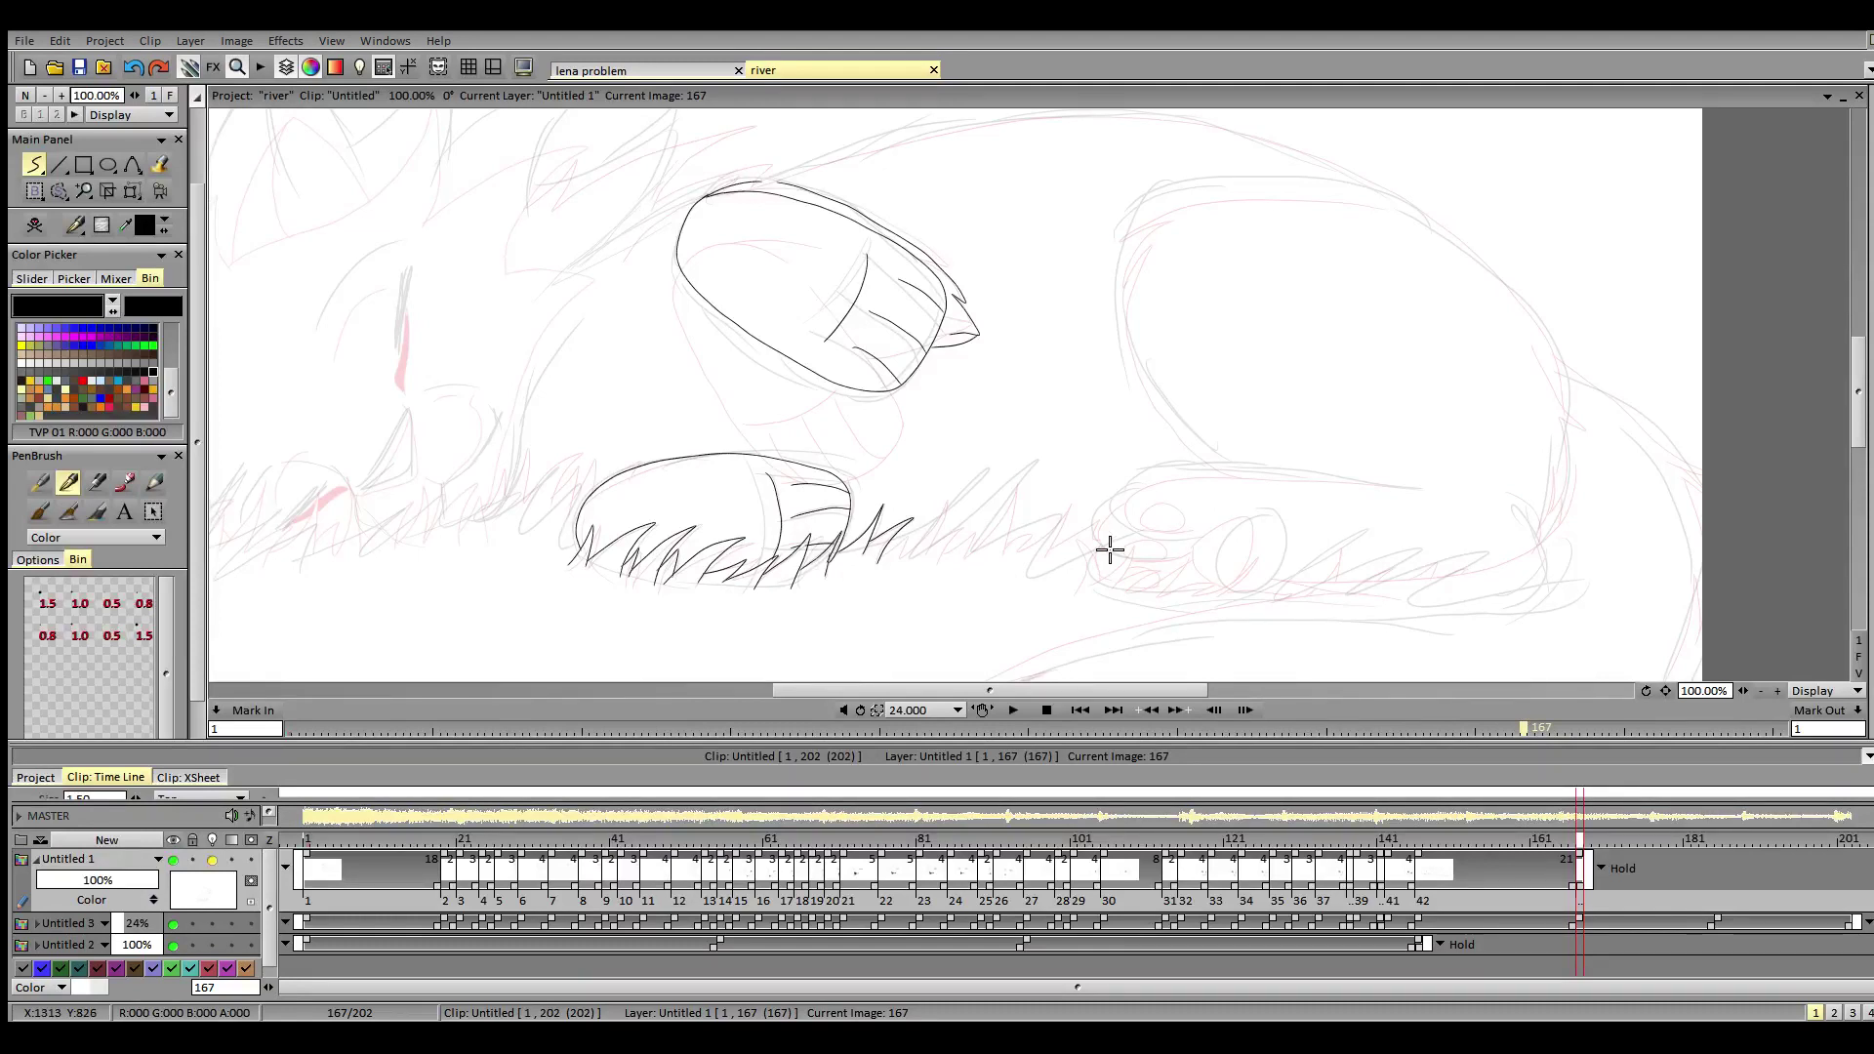
- Ink the rump's lower curve and the tail's upper edge, carrying the tail line down to the edge of the canvas
{"action": "left_click_drag", "start_coordinate": [1859, 419], "coordinate": [1859, 461]}
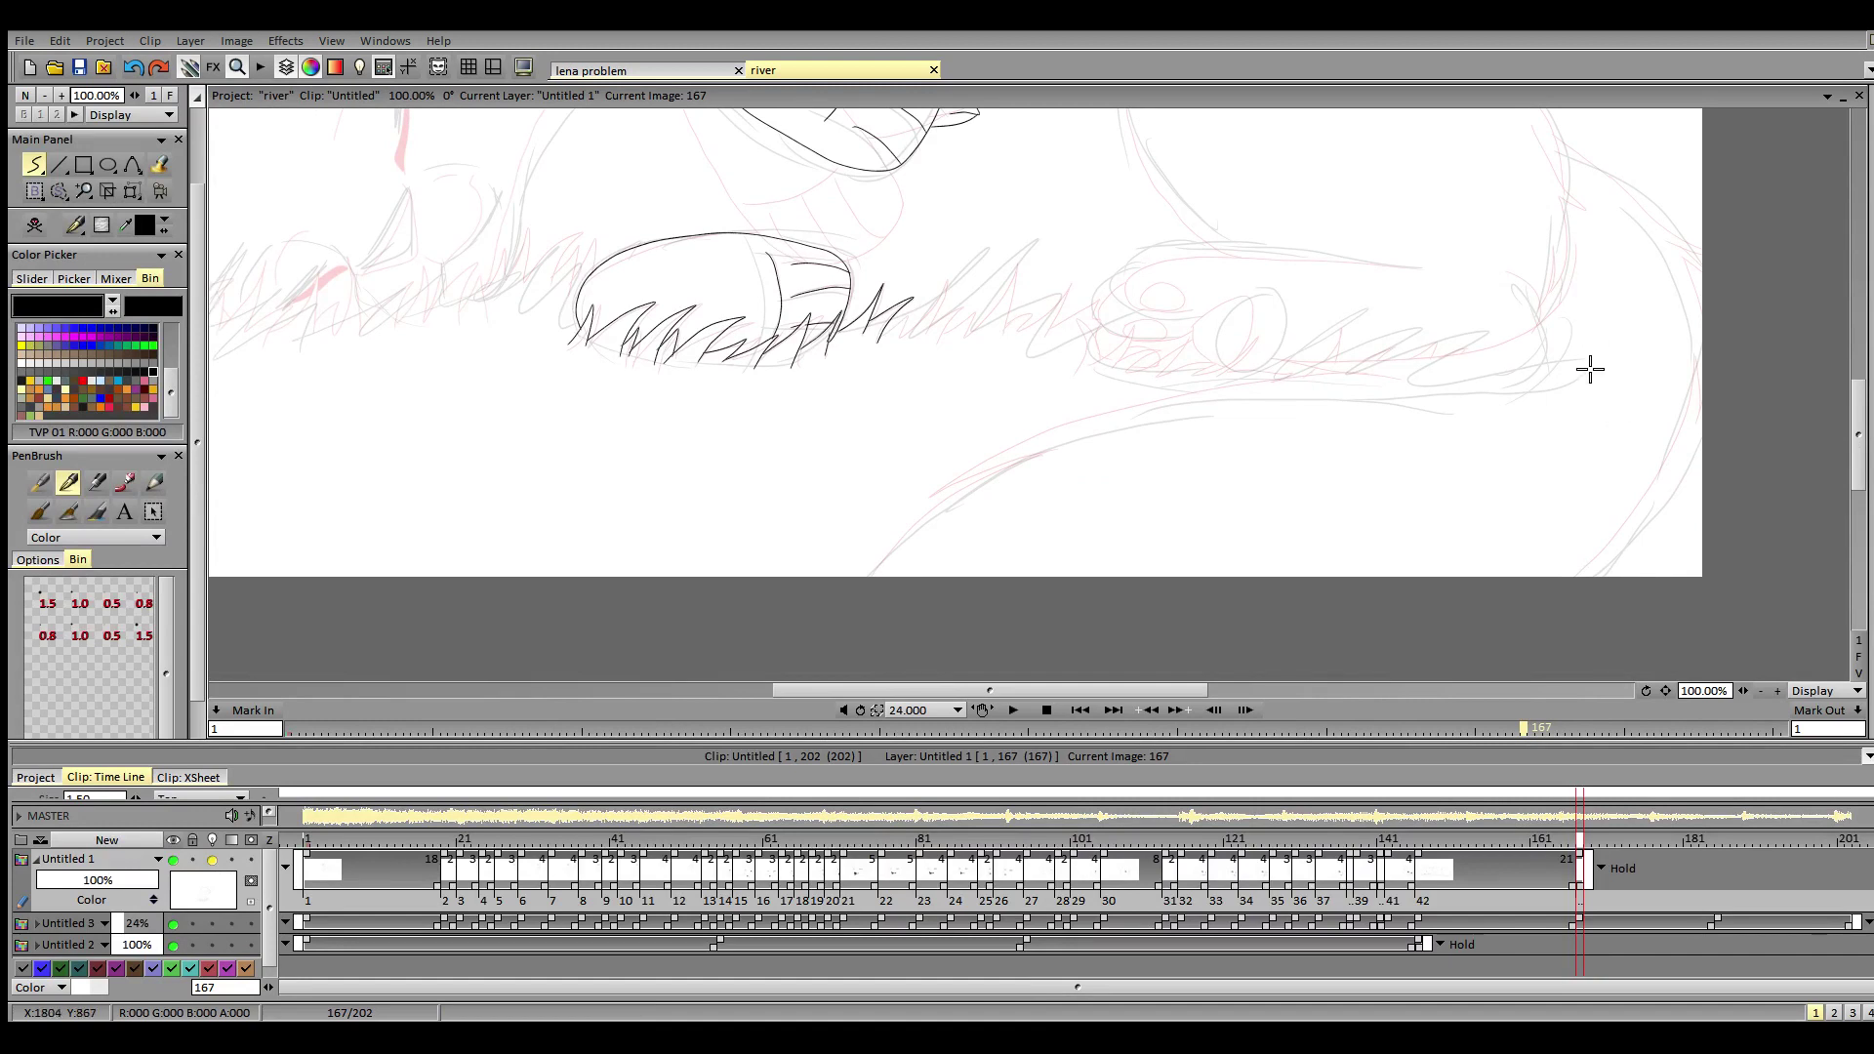
{"action": "mouse_move", "coordinate": [1577, 240]}
{"action": "left_mouse_down"}
{"action": "mouse_move", "coordinate": [1541, 329]}
{"action": "mouse_move", "coordinate": [1455, 360]}
{"action": "mouse_move", "coordinate": [1312, 345]}
{"action": "mouse_move", "coordinate": [1344, 366]}
{"action": "mouse_move", "coordinate": [1085, 397]}
{"action": "mouse_move", "coordinate": [917, 491]}
{"action": "mouse_move", "coordinate": [1049, 439]}
{"action": "left_mouse_up"}
{"action": "left_click_drag", "start_coordinate": [932, 481], "coordinate": [870, 606]}
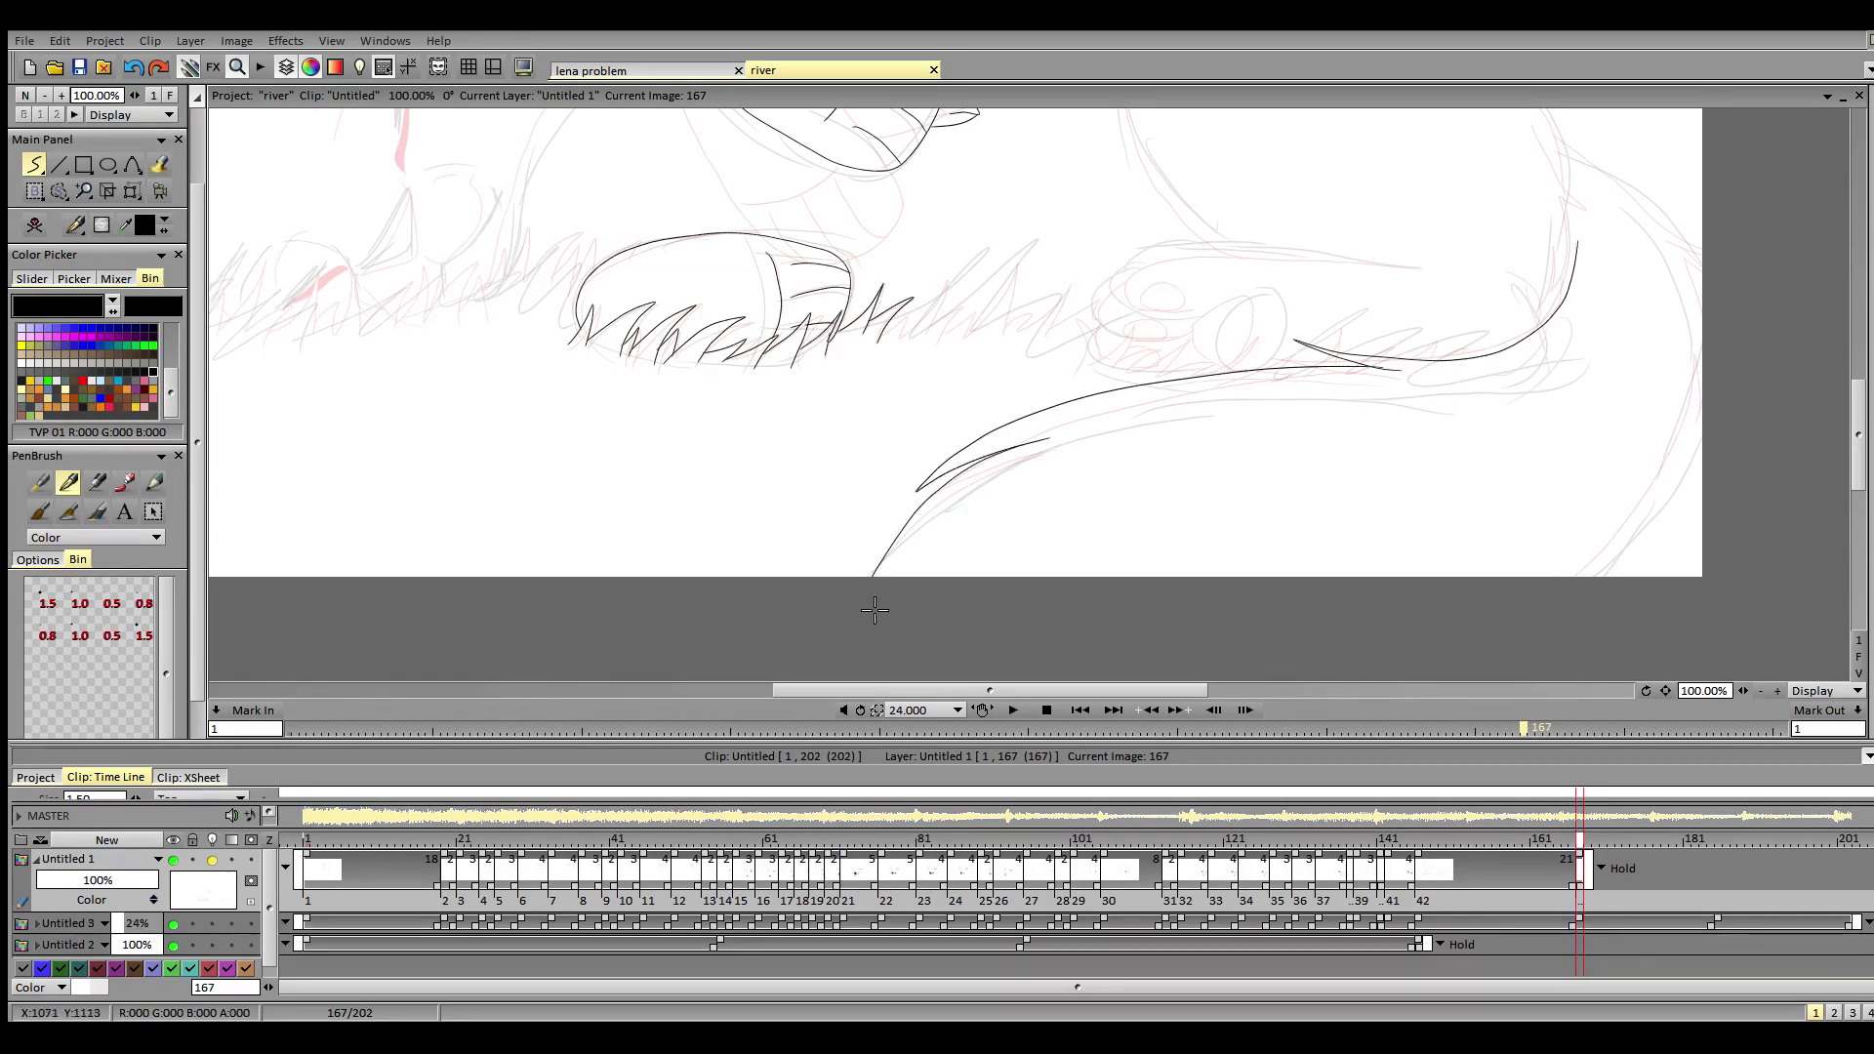
- Ink the hind paw with its round pads and the grass tufts in front of it
{"action": "scroll", "coordinate": [1692, 548], "scroll_direction": "up", "scroll_amount": 4}
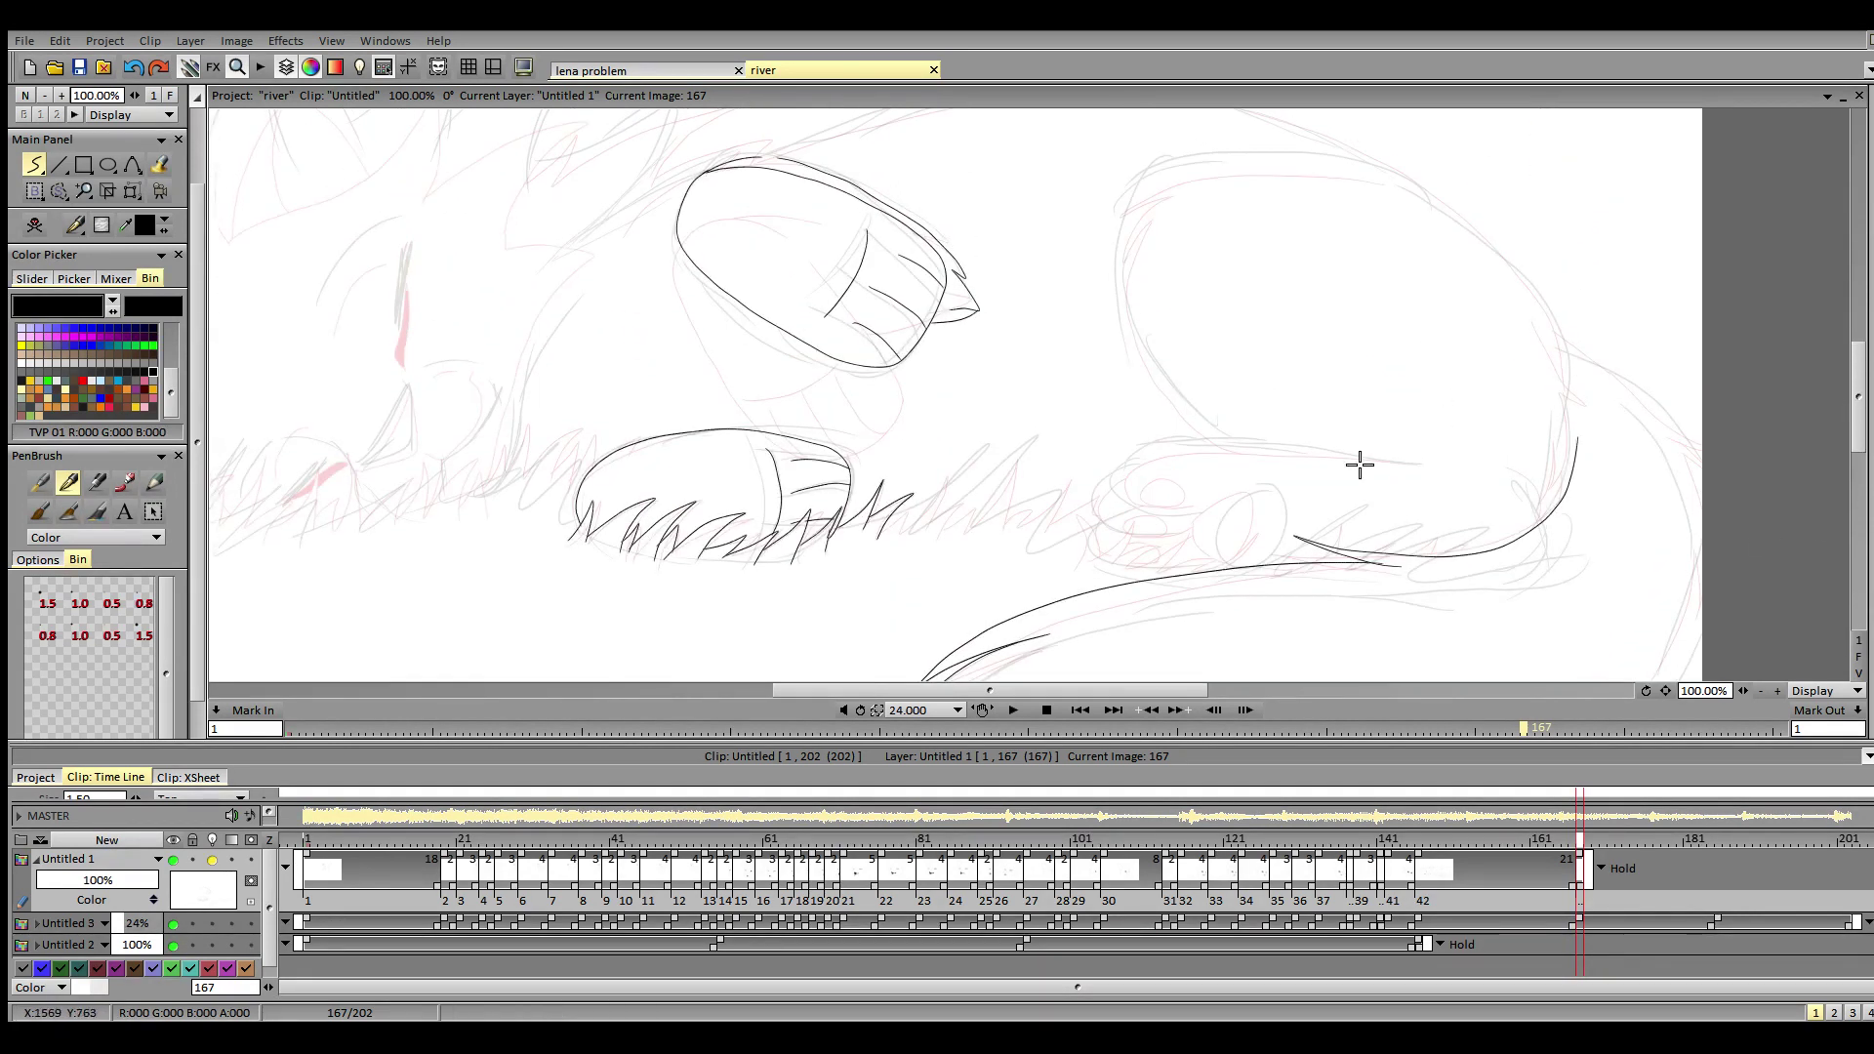
{"action": "mouse_move", "coordinate": [1412, 461]}
{"action": "left_mouse_down"}
{"action": "mouse_move", "coordinate": [1148, 452]}
{"action": "mouse_move", "coordinate": [1125, 477]}
{"action": "mouse_move", "coordinate": [1173, 508]}
{"action": "mouse_move", "coordinate": [1108, 491]}
{"action": "mouse_move", "coordinate": [1113, 527]}
{"action": "mouse_move", "coordinate": [1161, 529]}
{"action": "mouse_move", "coordinate": [1214, 495]}
{"action": "mouse_move", "coordinate": [1089, 536]}
{"action": "mouse_move", "coordinate": [1098, 565]}
{"action": "mouse_move", "coordinate": [1125, 539]}
{"action": "mouse_move", "coordinate": [1114, 568]}
{"action": "mouse_move", "coordinate": [1137, 546]}
{"action": "mouse_move", "coordinate": [1155, 567]}
{"action": "mouse_move", "coordinate": [1136, 565]}
{"action": "mouse_move", "coordinate": [1187, 535]}
{"action": "mouse_move", "coordinate": [1160, 571]}
{"action": "mouse_move", "coordinate": [1443, 531]}
{"action": "mouse_move", "coordinate": [1395, 542]}
{"action": "left_mouse_up"}
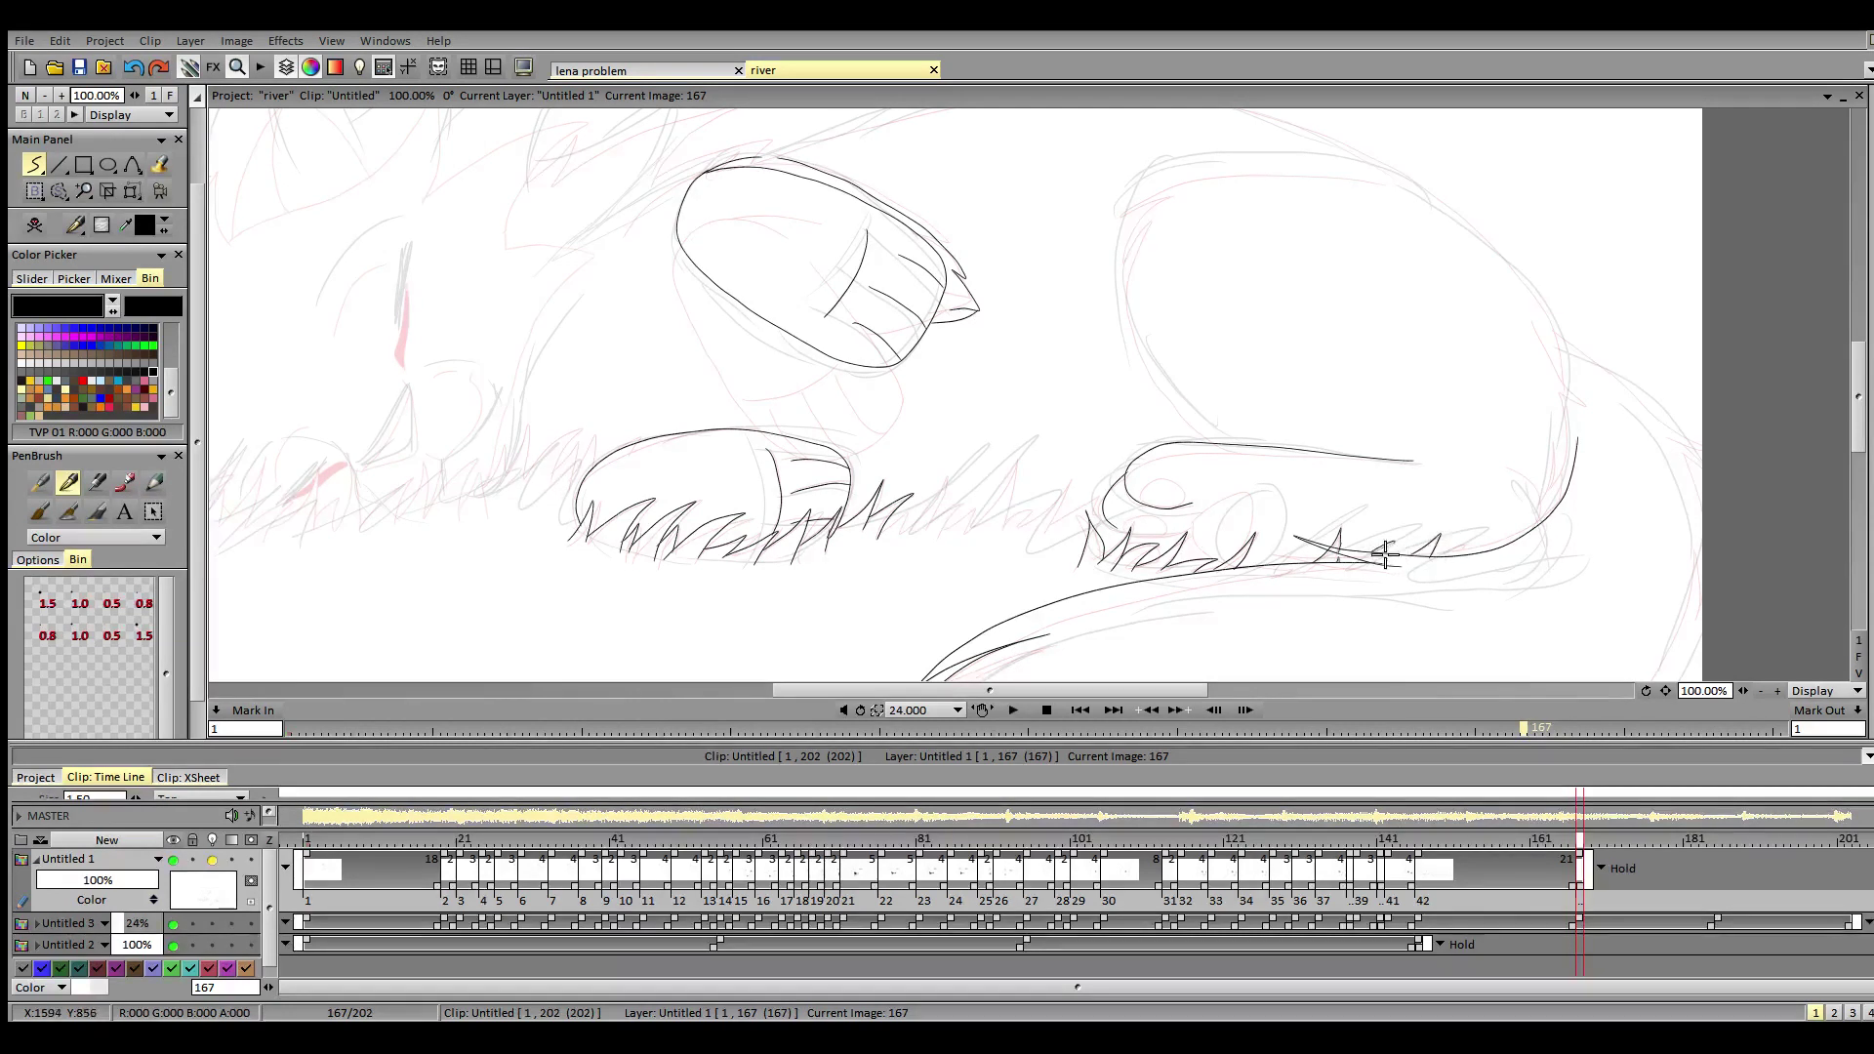
{"action": "mouse_move", "coordinate": [1201, 561]}
{"action": "left_mouse_down"}
{"action": "mouse_move", "coordinate": [1238, 494]}
{"action": "mouse_move", "coordinate": [1242, 552]}
{"action": "left_mouse_up"}
{"action": "left_click_drag", "start_coordinate": [1163, 499], "coordinate": [1184, 502]}
{"action": "left_click_drag", "start_coordinate": [1127, 532], "coordinate": [1166, 534]}
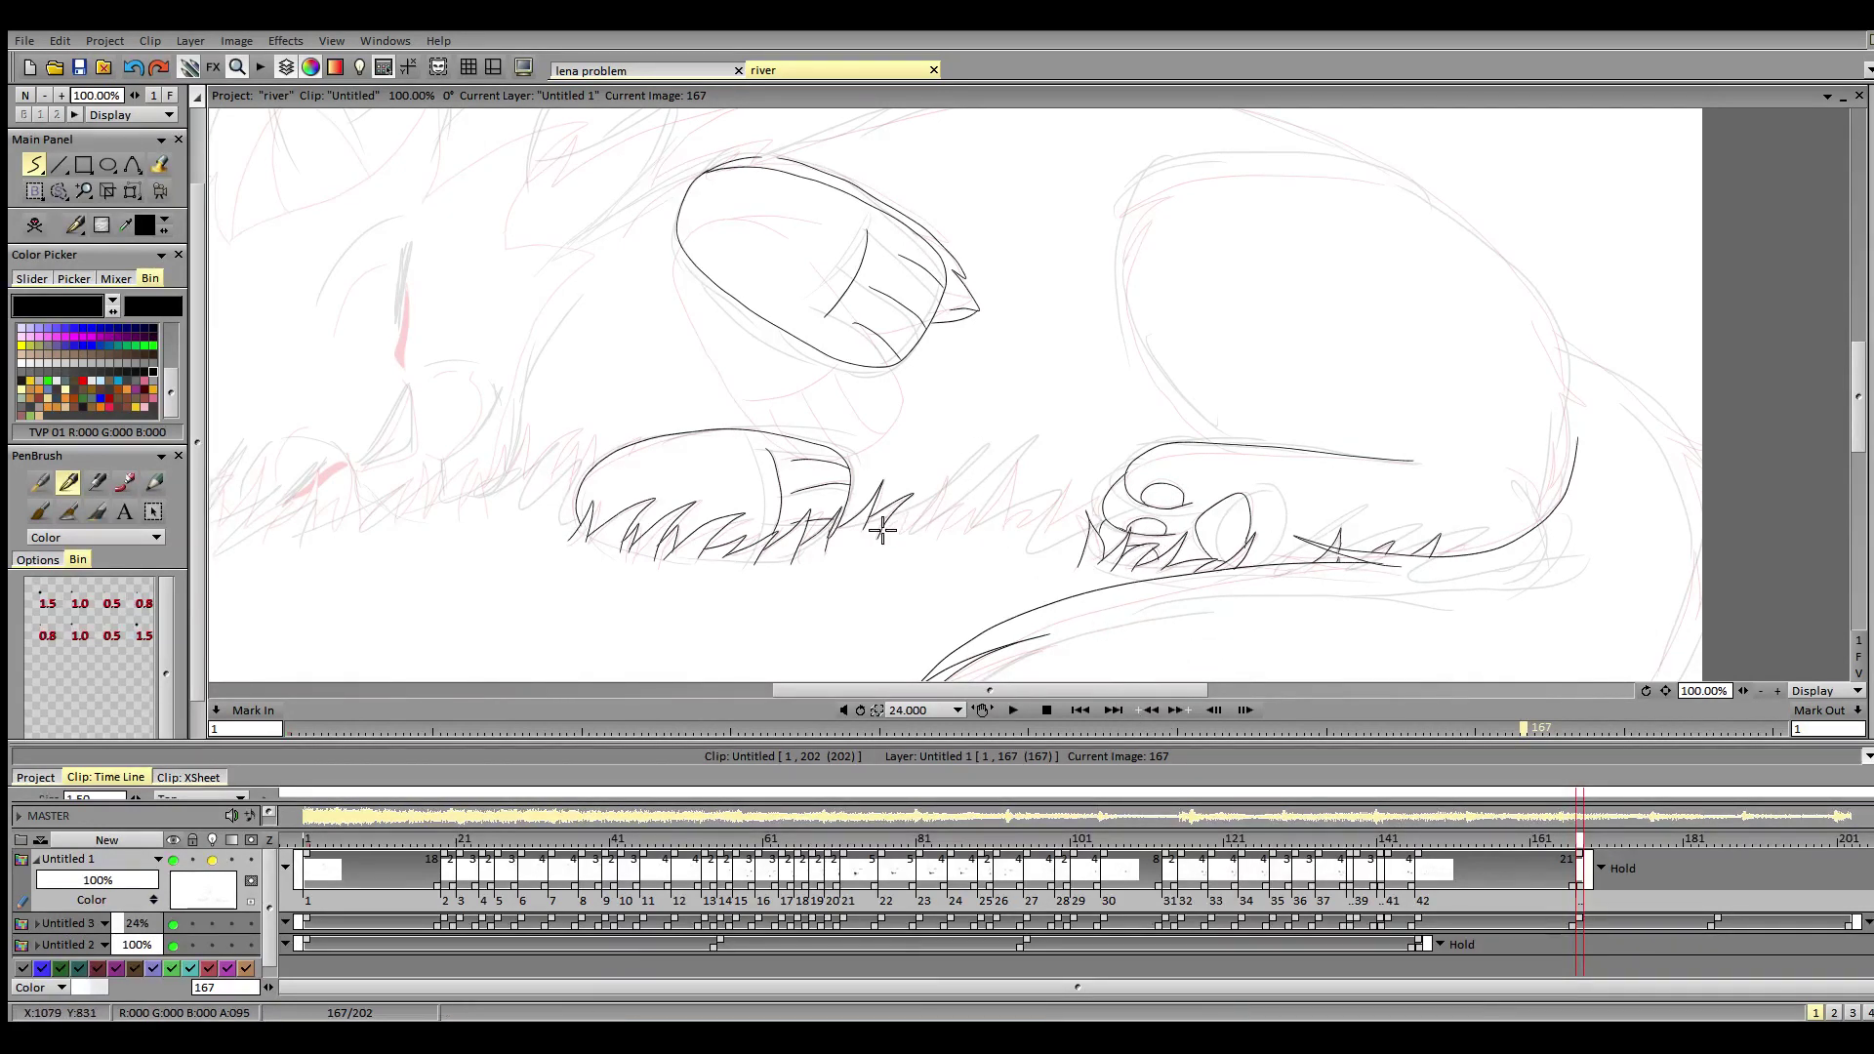
- Ink the grass between the front and hind paws and the thigh outline with its fur tufts
{"action": "mouse_move", "coordinate": [893, 524]}
{"action": "left_mouse_down"}
{"action": "mouse_move", "coordinate": [944, 477]}
{"action": "mouse_move", "coordinate": [929, 532]}
{"action": "mouse_move", "coordinate": [965, 499]}
{"action": "mouse_move", "coordinate": [944, 527]}
{"action": "mouse_move", "coordinate": [971, 512]}
{"action": "mouse_move", "coordinate": [967, 534]}
{"action": "mouse_move", "coordinate": [1018, 465]}
{"action": "mouse_move", "coordinate": [1006, 526]}
{"action": "mouse_move", "coordinate": [1077, 476]}
{"action": "mouse_move", "coordinate": [1051, 526]}
{"action": "mouse_move", "coordinate": [1102, 490]}
{"action": "mouse_move", "coordinate": [1101, 559]}
{"action": "left_mouse_up"}
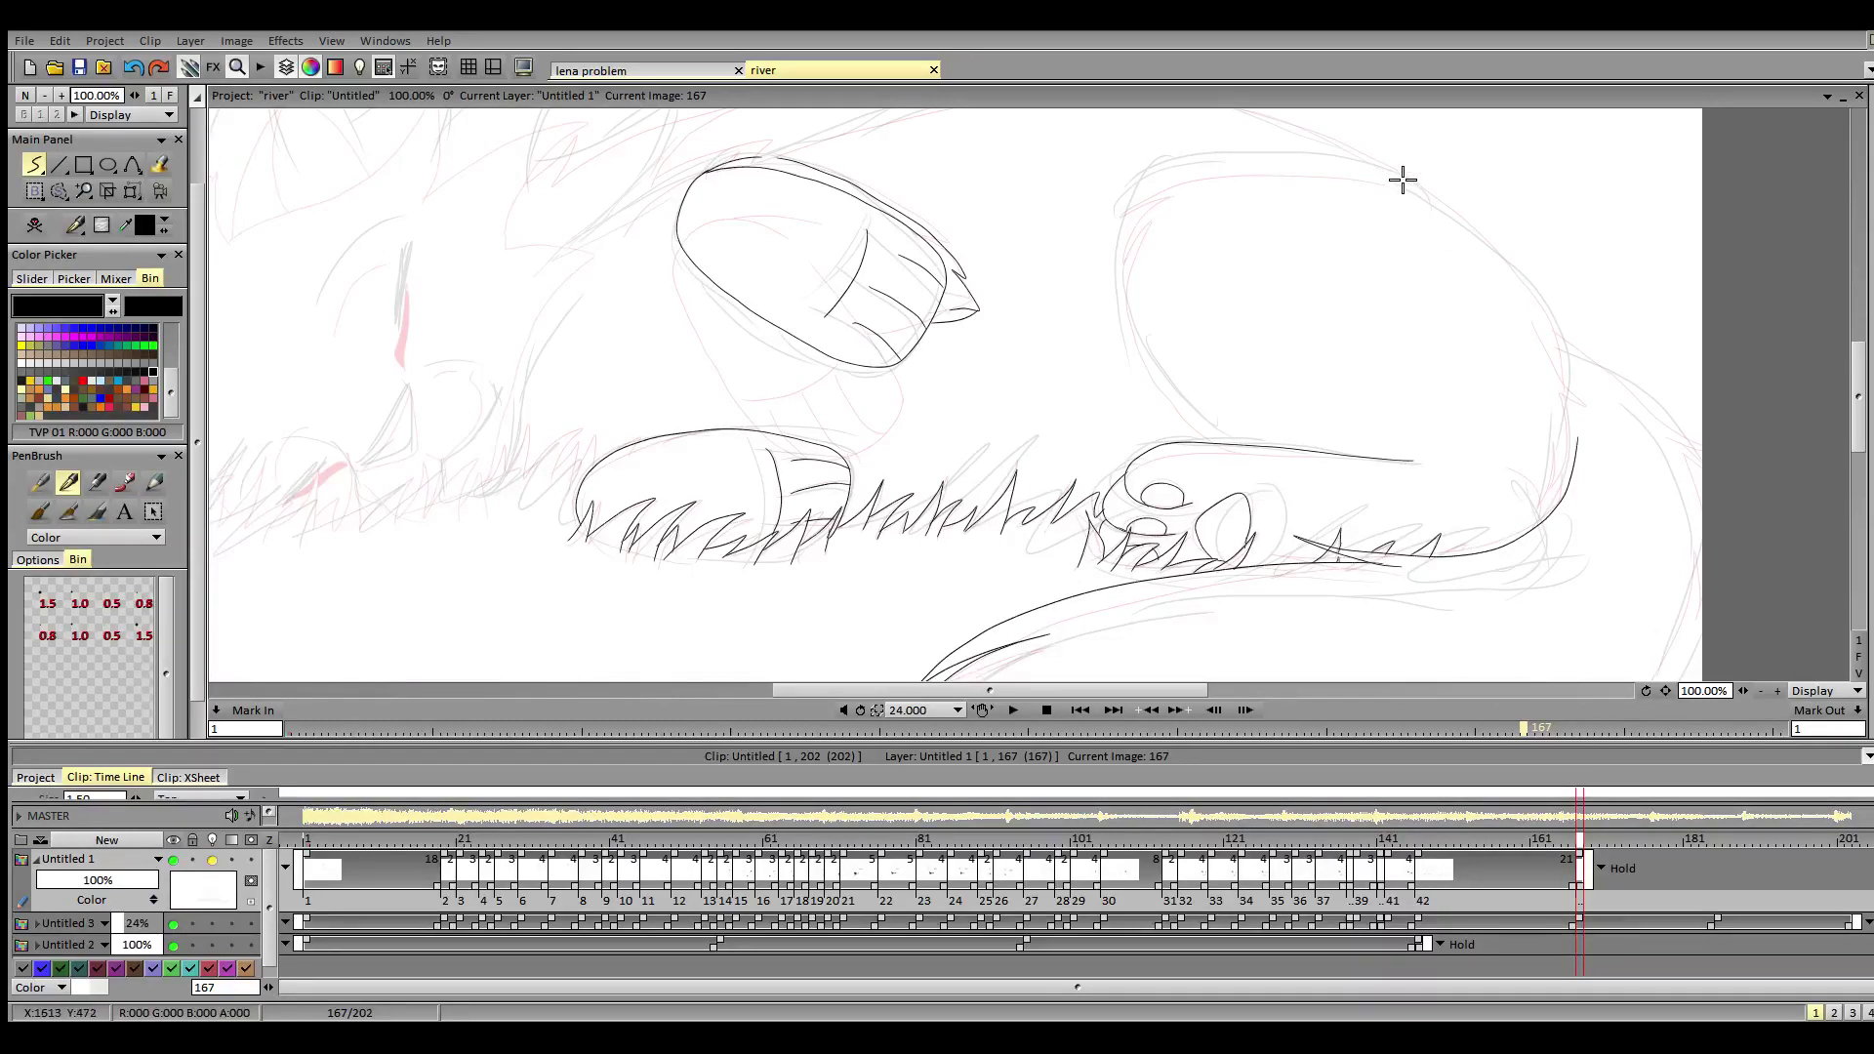
{"action": "mouse_move", "coordinate": [1406, 180]}
{"action": "left_mouse_down"}
{"action": "mouse_move", "coordinate": [1248, 160]}
{"action": "mouse_move", "coordinate": [1131, 191]}
{"action": "mouse_move", "coordinate": [1169, 182]}
{"action": "mouse_move", "coordinate": [1109, 275]}
{"action": "mouse_move", "coordinate": [1140, 224]}
{"action": "mouse_move", "coordinate": [1122, 289]}
{"action": "mouse_move", "coordinate": [1221, 444]}
{"action": "left_mouse_up"}
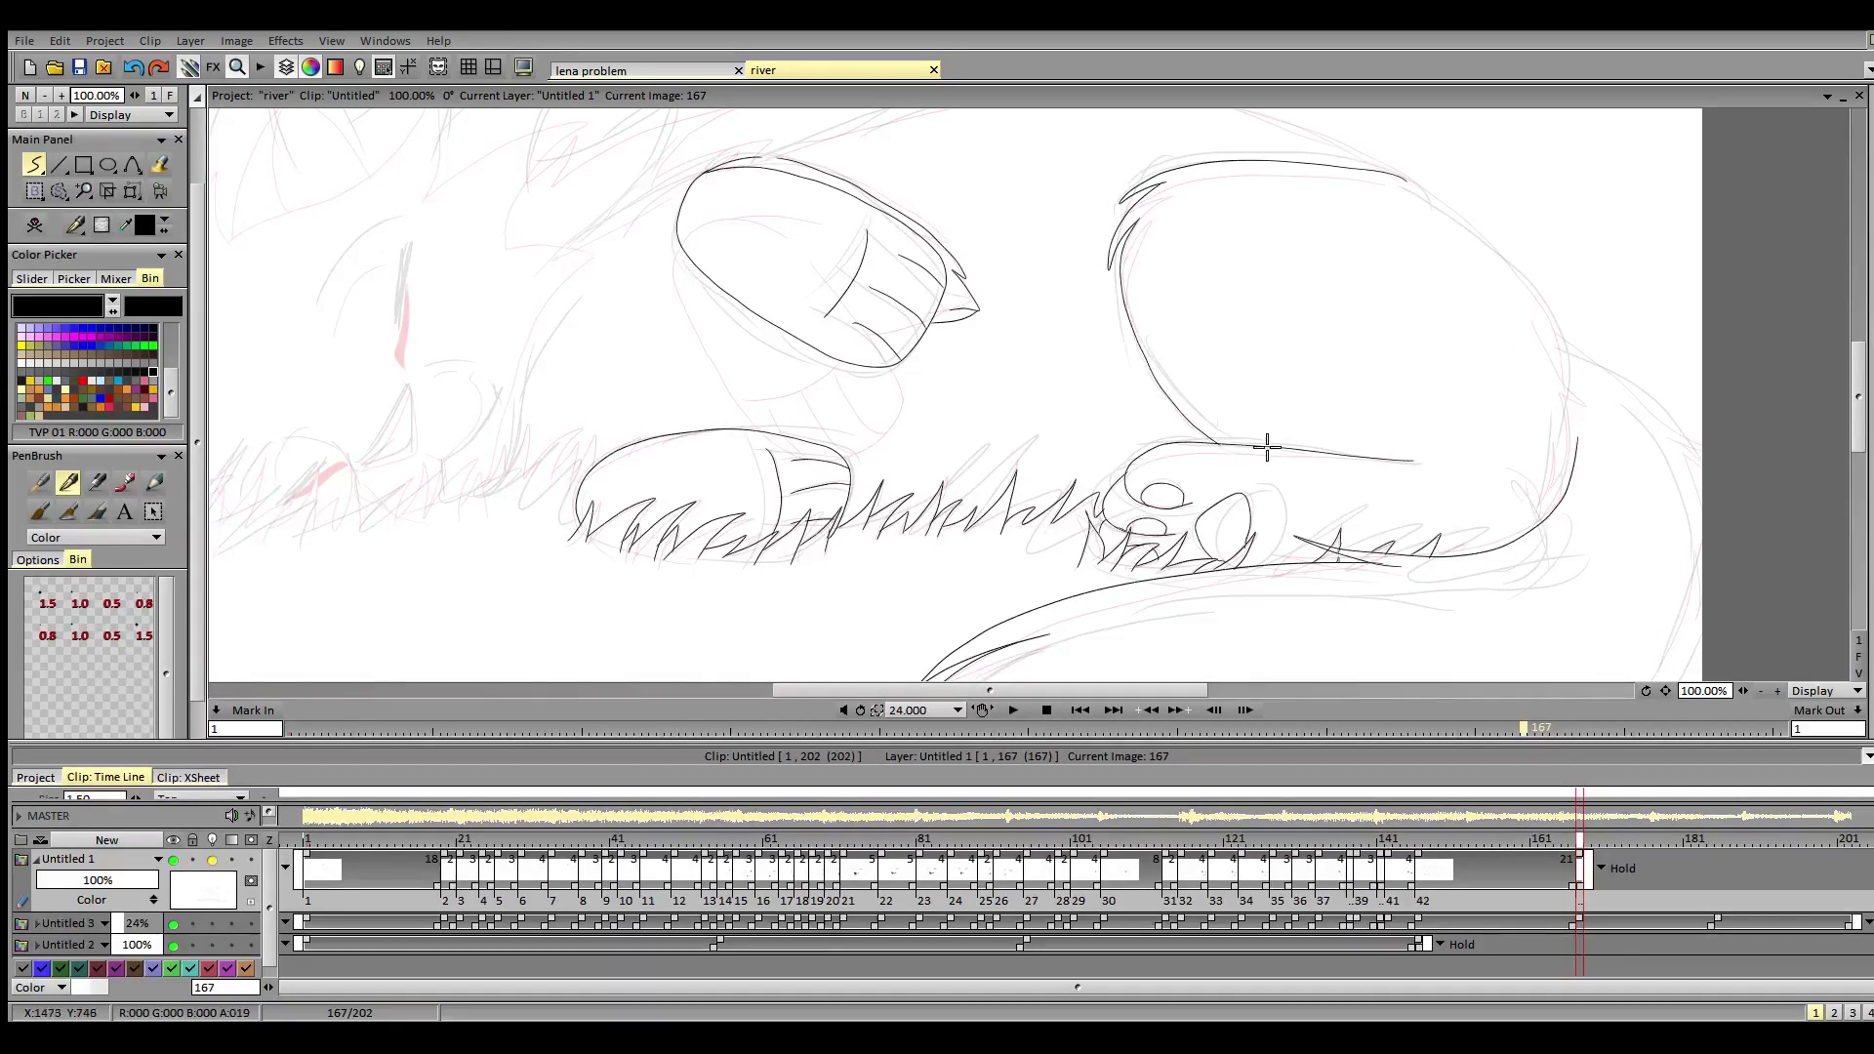
- Ink the row of jagged grass beneath the animal's head, up to the lower front paw
{"action": "left_click_drag", "start_coordinate": [1187, 689], "coordinate": [1259, 708]}
{"action": "left_click_drag", "start_coordinate": [1859, 411], "coordinate": [1859, 400]}
{"action": "mouse_move", "coordinate": [1169, 689]}
{"action": "left_mouse_down"}
{"action": "mouse_move", "coordinate": [1002, 709]}
{"action": "mouse_move", "coordinate": [995, 666]}
{"action": "left_mouse_up"}
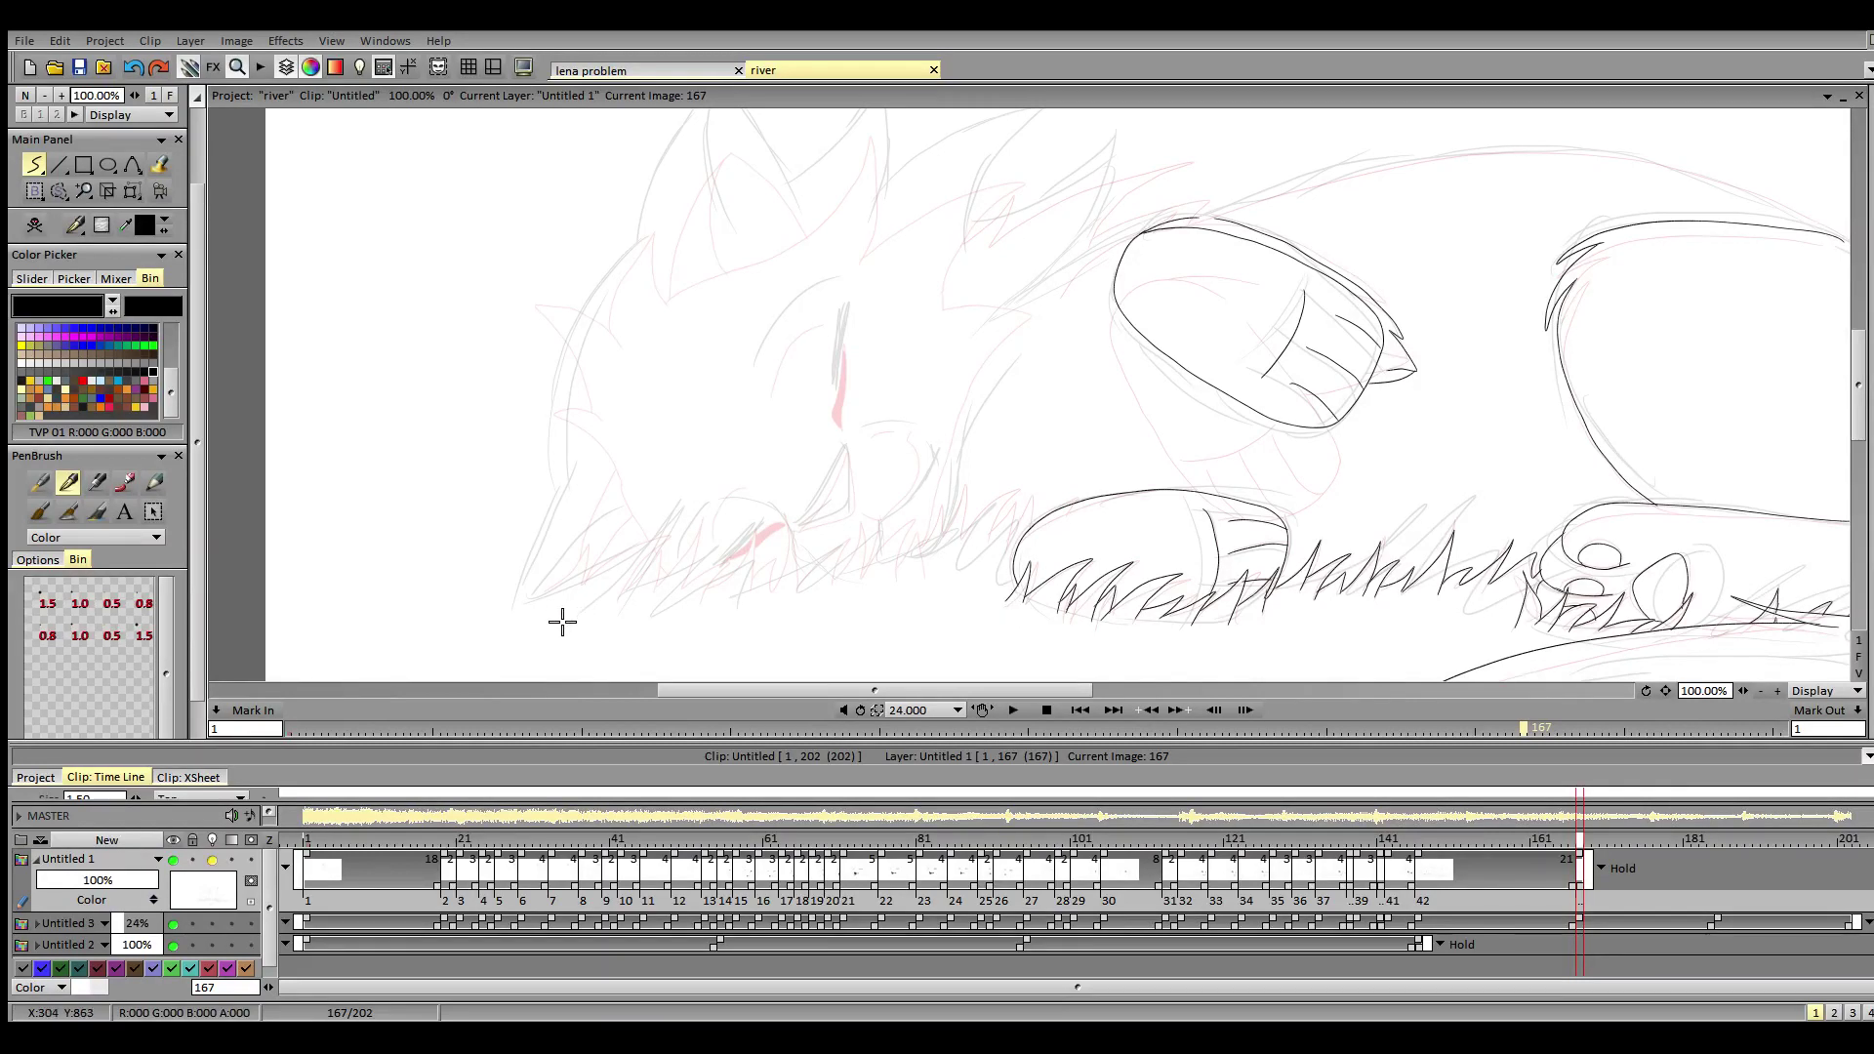
{"action": "mouse_move", "coordinate": [527, 602]}
{"action": "left_mouse_down"}
{"action": "mouse_move", "coordinate": [584, 545]}
{"action": "mouse_move", "coordinate": [668, 537]}
{"action": "mouse_move", "coordinate": [615, 605]}
{"action": "mouse_move", "coordinate": [648, 576]}
{"action": "mouse_move", "coordinate": [746, 599]}
{"action": "mouse_move", "coordinate": [791, 538]}
{"action": "mouse_move", "coordinate": [798, 598]}
{"action": "mouse_move", "coordinate": [834, 547]}
{"action": "mouse_move", "coordinate": [839, 575]}
{"action": "mouse_move", "coordinate": [860, 519]}
{"action": "mouse_move", "coordinate": [894, 564]}
{"action": "mouse_move", "coordinate": [864, 578]}
{"action": "mouse_move", "coordinate": [912, 516]}
{"action": "mouse_move", "coordinate": [892, 575]}
{"action": "mouse_move", "coordinate": [955, 556]}
{"action": "mouse_move", "coordinate": [918, 550]}
{"action": "mouse_move", "coordinate": [938, 518]}
{"action": "mouse_move", "coordinate": [942, 546]}
{"action": "mouse_move", "coordinate": [963, 490]}
{"action": "mouse_move", "coordinate": [989, 528]}
{"action": "mouse_move", "coordinate": [960, 541]}
{"action": "mouse_move", "coordinate": [1023, 489]}
{"action": "mouse_move", "coordinate": [988, 549]}
{"action": "mouse_move", "coordinate": [1011, 511]}
{"action": "mouse_move", "coordinate": [1009, 546]}
{"action": "mouse_move", "coordinate": [1033, 514]}
{"action": "mouse_move", "coordinate": [1039, 589]}
{"action": "left_mouse_up"}
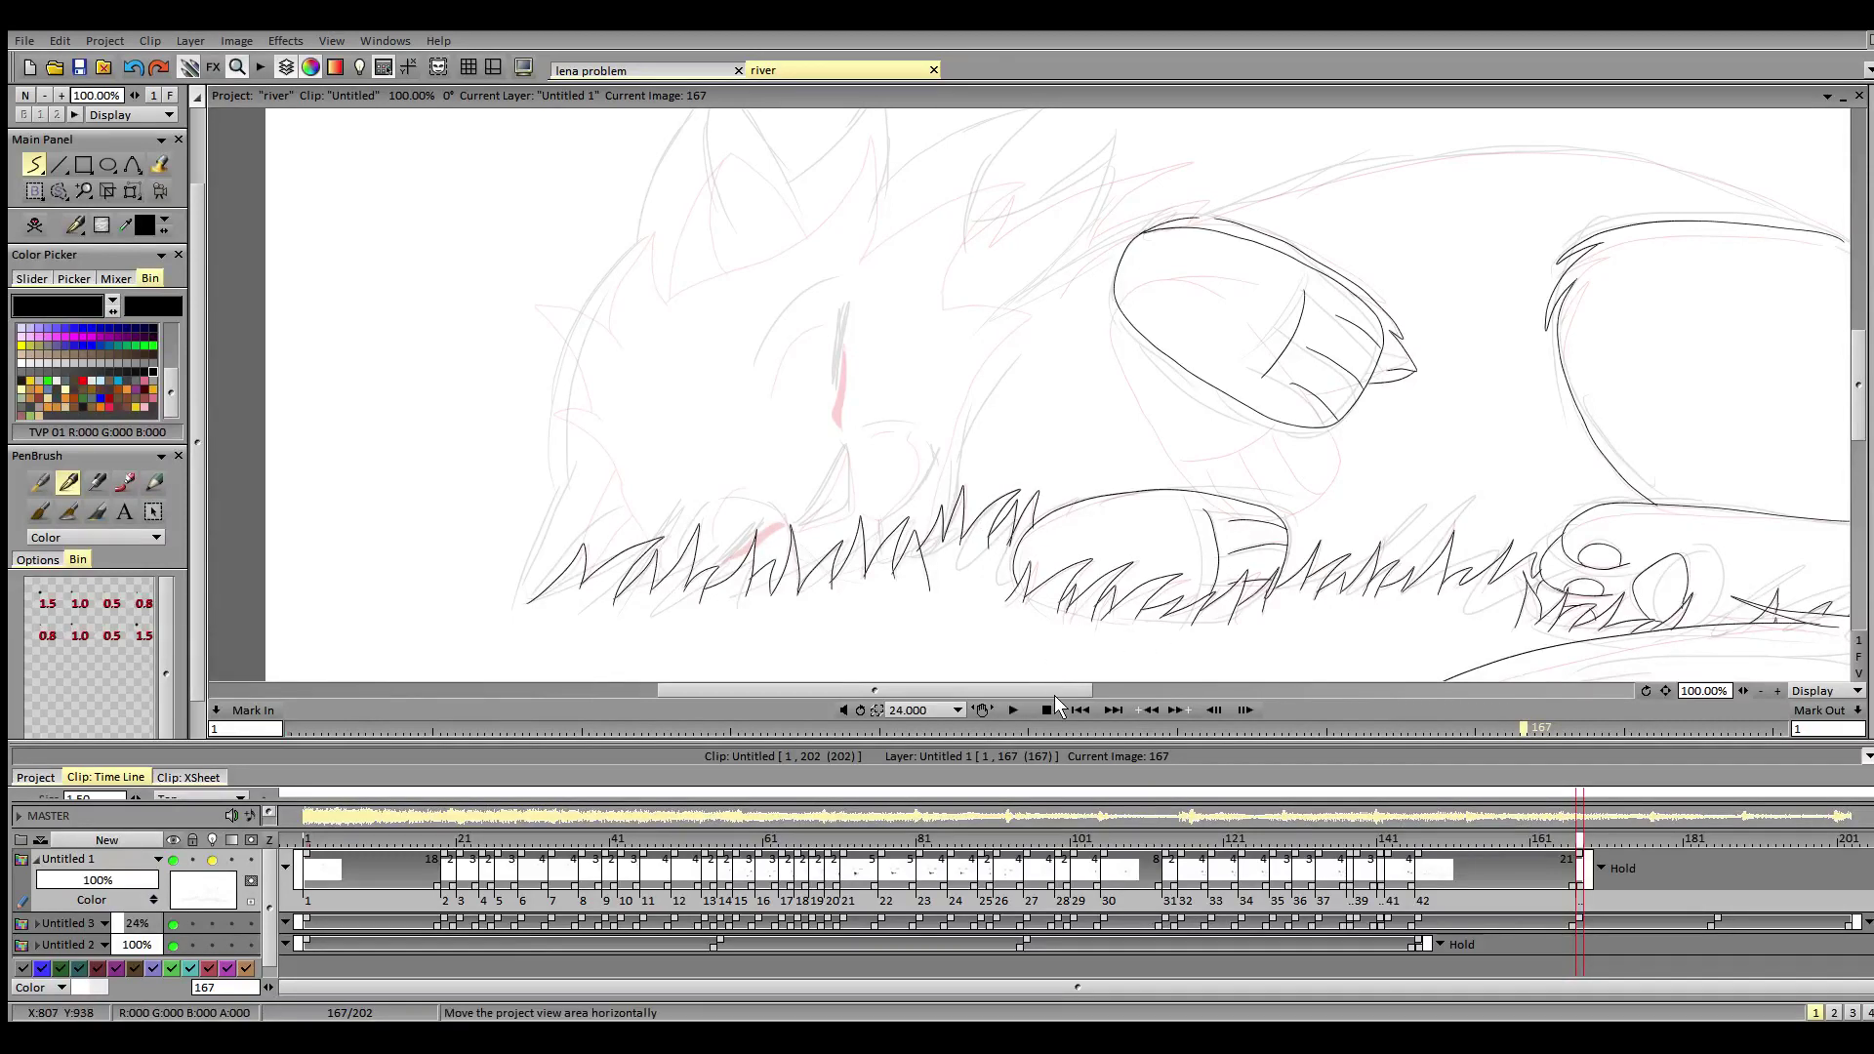
- Ink the nose and muzzle lines and the narrow outlines of the two closed eyes
{"action": "left_click_drag", "start_coordinate": [1055, 690], "coordinate": [1150, 690]}
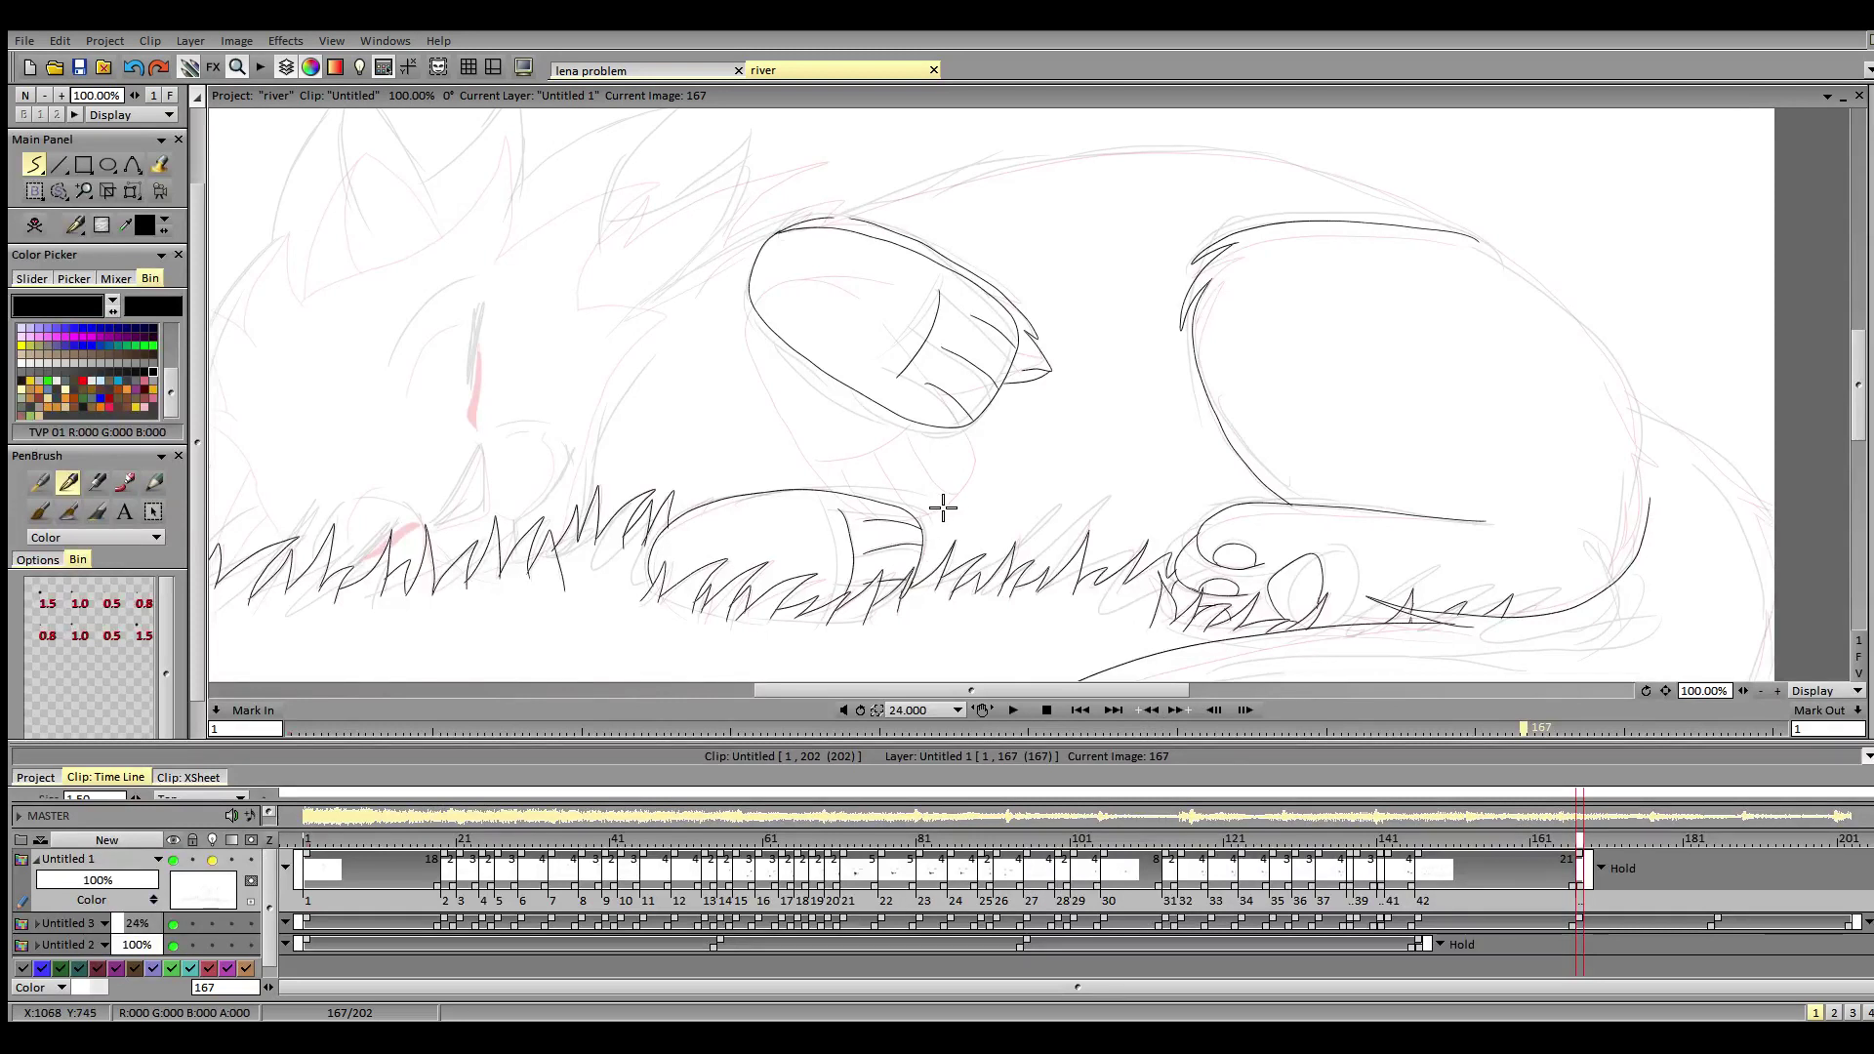
{"action": "left_click_drag", "start_coordinate": [1010, 692], "coordinate": [920, 695]}
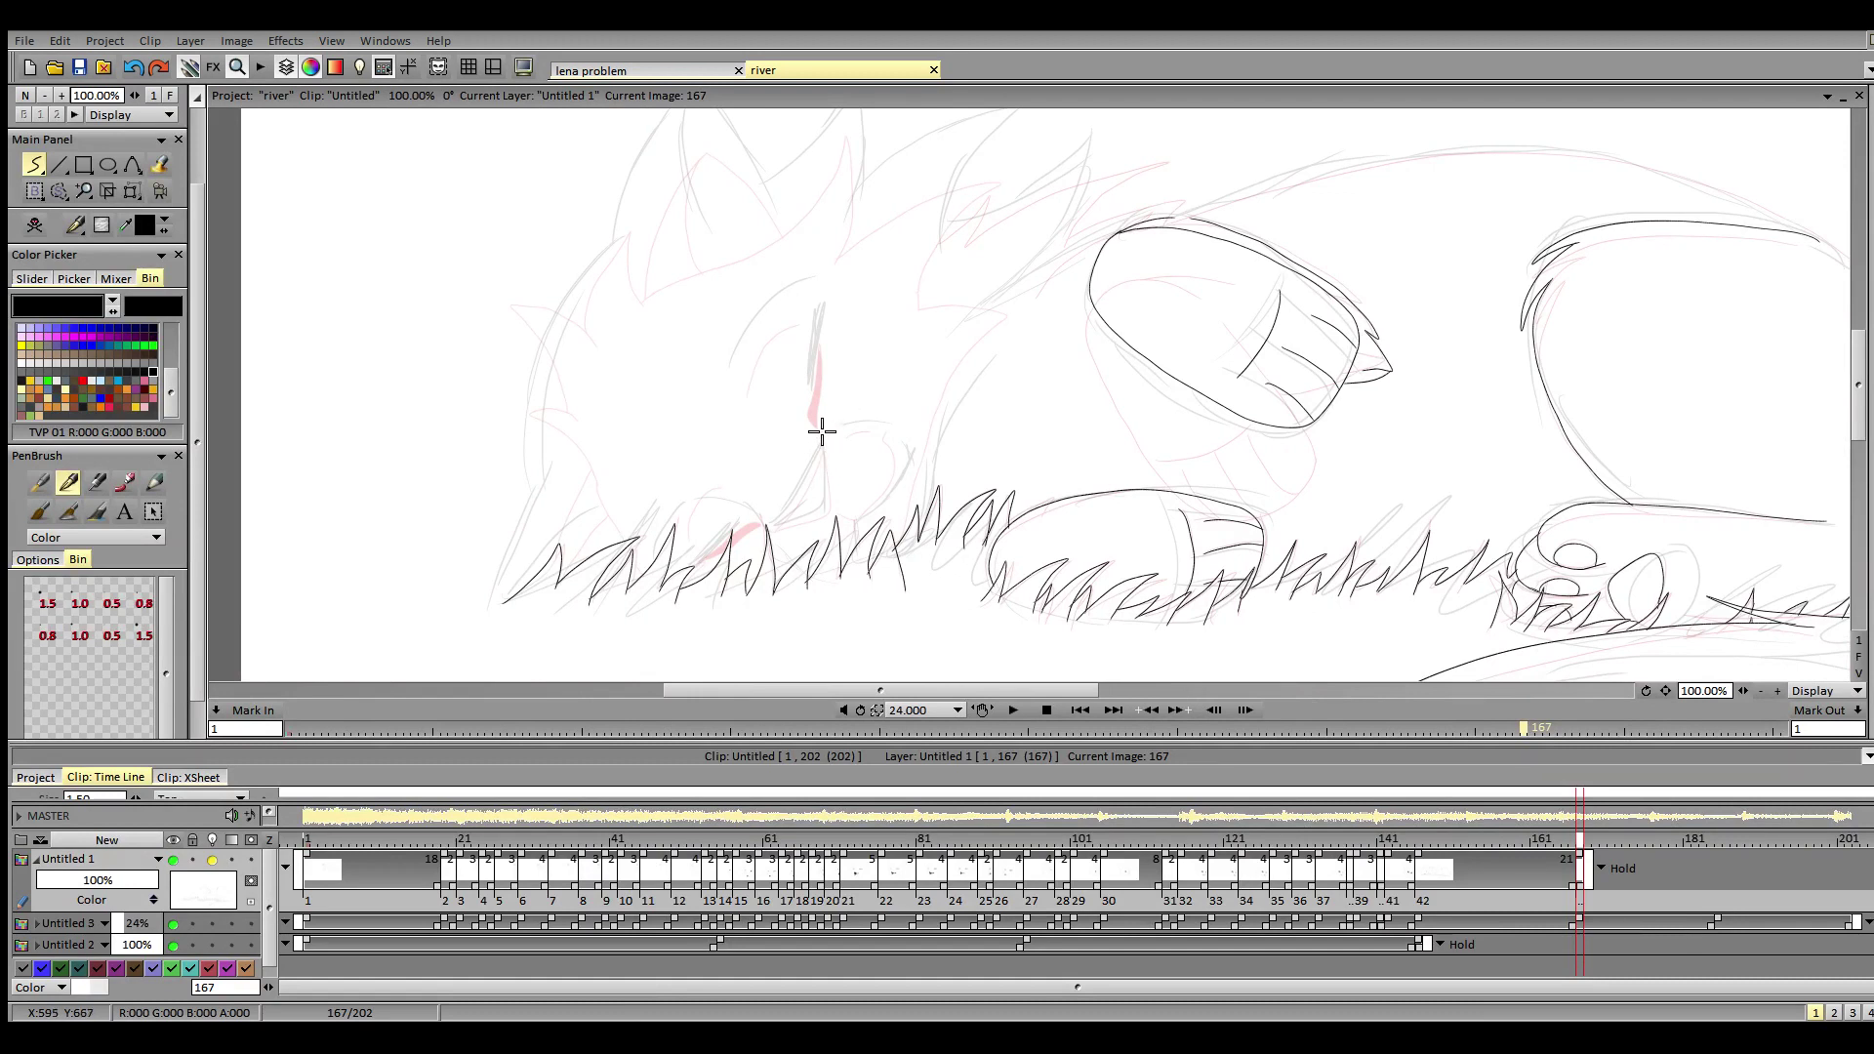
{"action": "mouse_move", "coordinate": [822, 432]}
{"action": "left_mouse_down"}
{"action": "mouse_move", "coordinate": [778, 525]}
{"action": "mouse_move", "coordinate": [831, 498]}
{"action": "mouse_move", "coordinate": [821, 429]}
{"action": "mouse_move", "coordinate": [885, 496]}
{"action": "mouse_move", "coordinate": [901, 421]}
{"action": "left_mouse_up"}
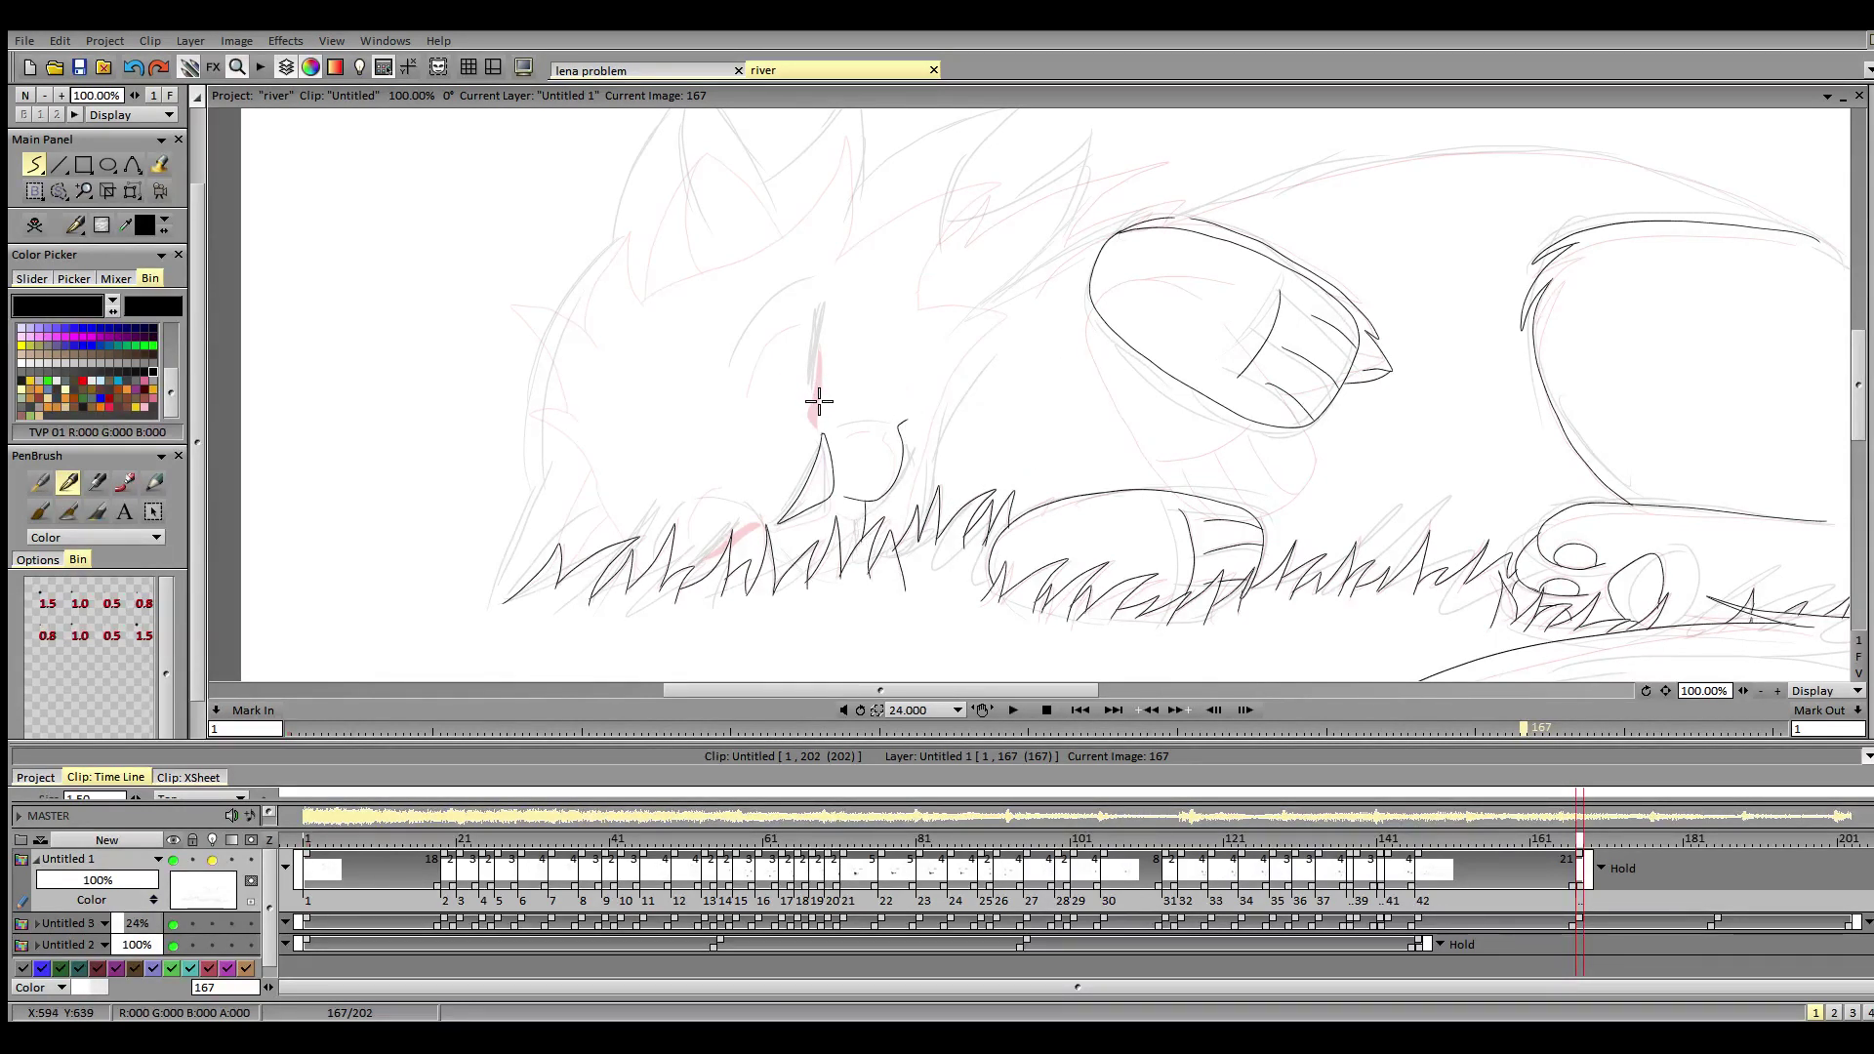
{"action": "mouse_move", "coordinate": [810, 377]}
{"action": "left_mouse_down"}
{"action": "mouse_move", "coordinate": [823, 333]}
{"action": "mouse_move", "coordinate": [818, 402]}
{"action": "left_mouse_up"}
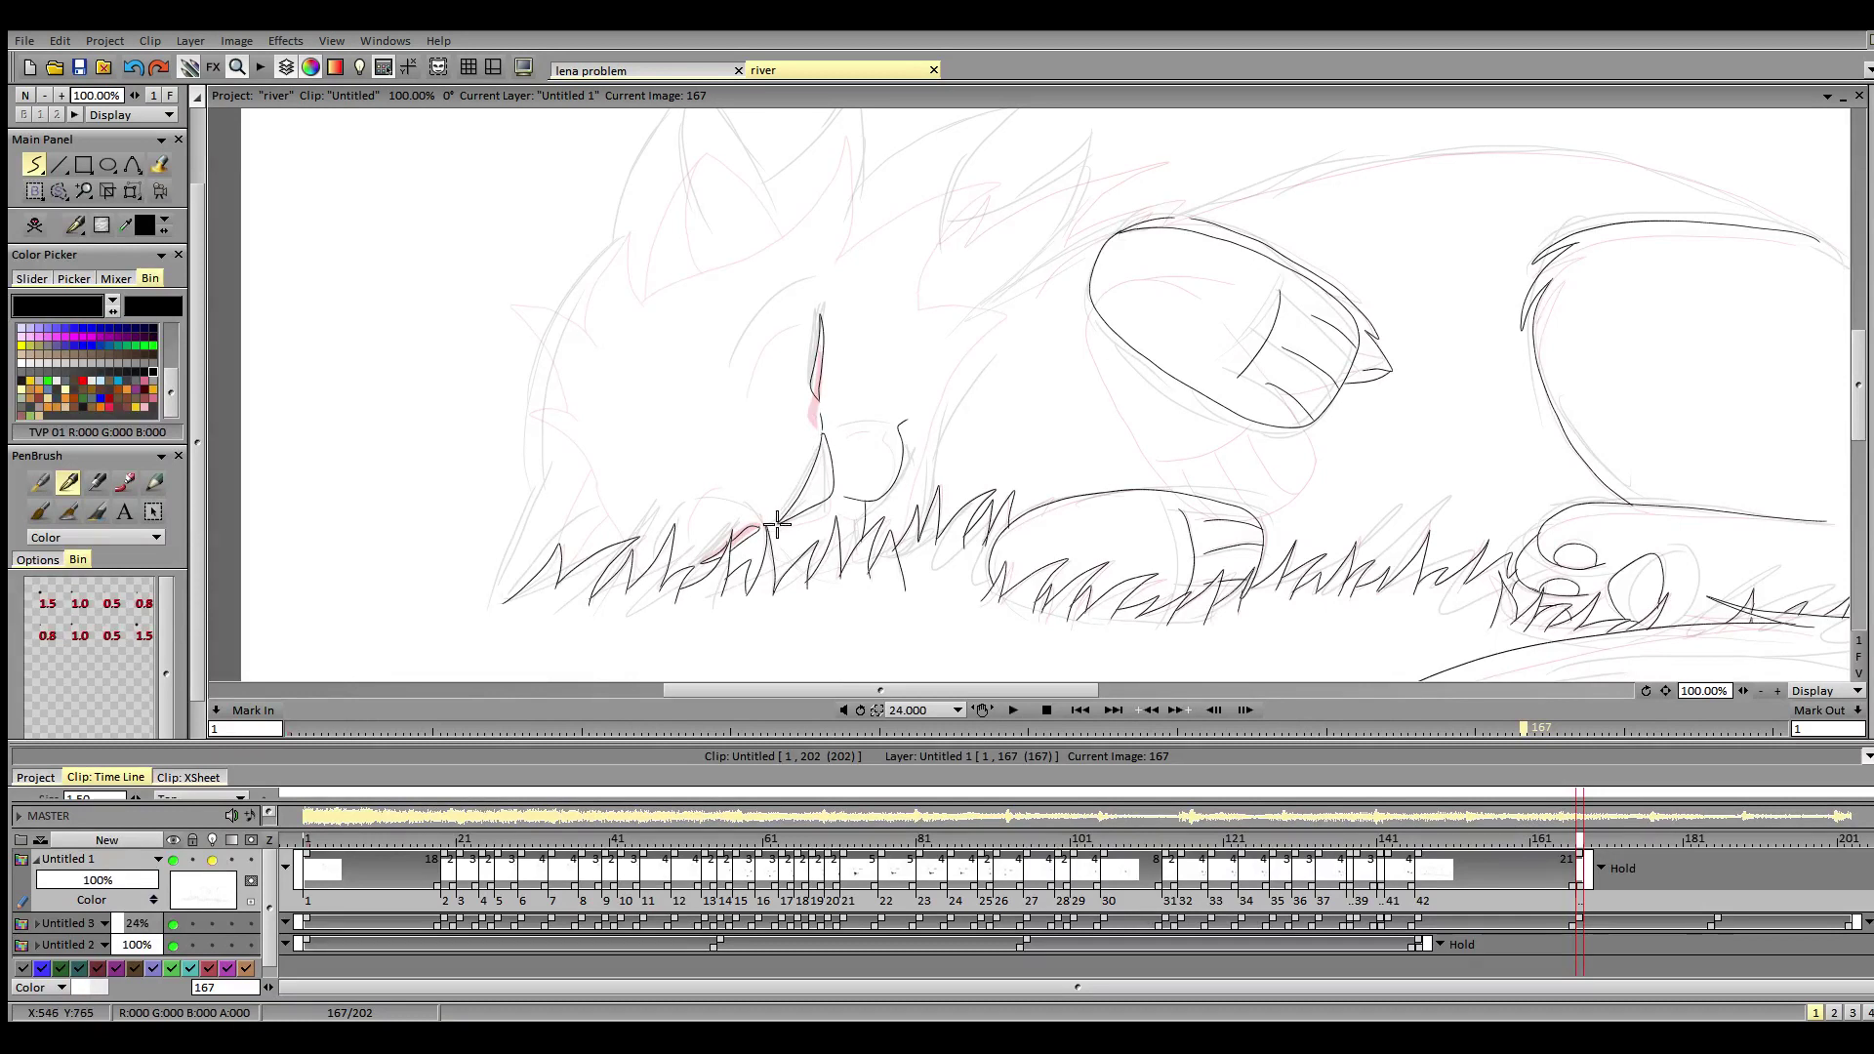
{"action": "left_click_drag", "start_coordinate": [880, 424], "coordinate": [838, 417]}
- Ink the curved brow line above the upper closed eye, replacing the first attempt with a shorter stroke
{"action": "left_click_drag", "start_coordinate": [728, 369], "coordinate": [810, 279]}
{"action": "left_click_drag", "start_coordinate": [1858, 430], "coordinate": [1858, 419]}
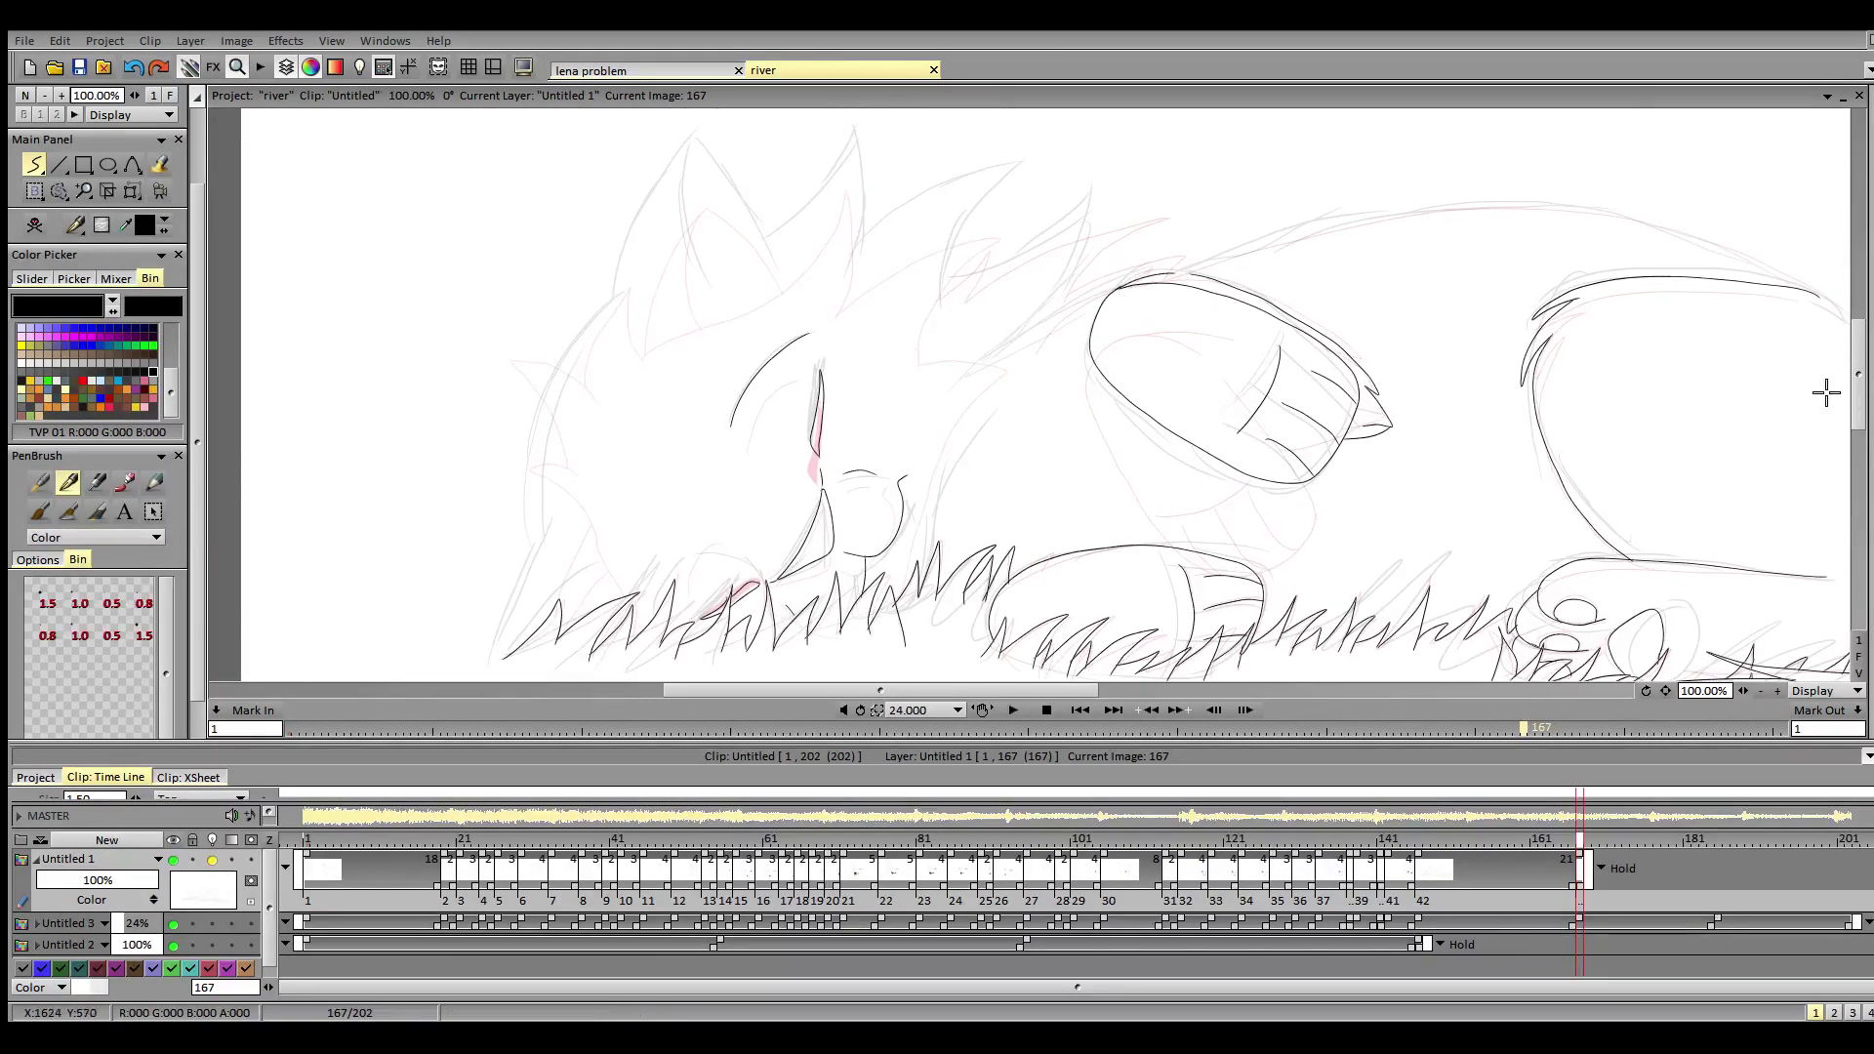
{"action": "key", "text": "ctrl+z"}
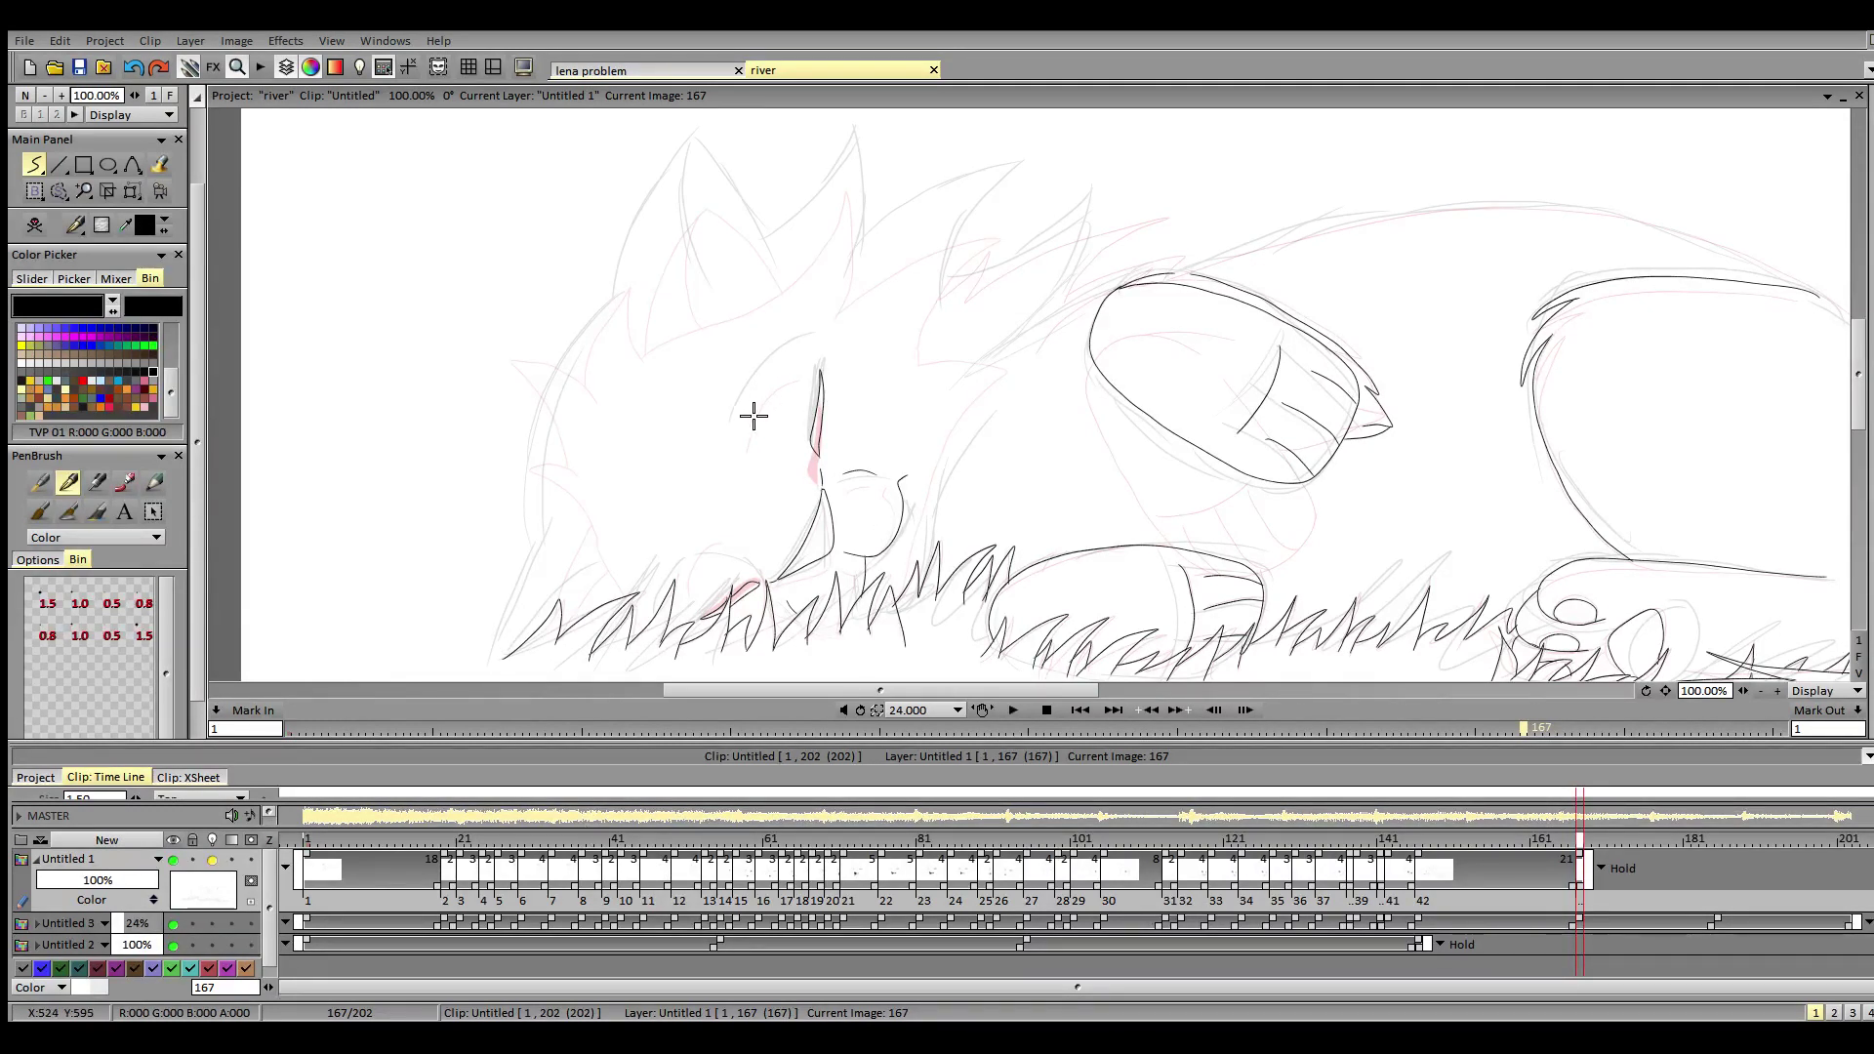
{"action": "left_click_drag", "start_coordinate": [742, 430], "coordinate": [798, 366]}
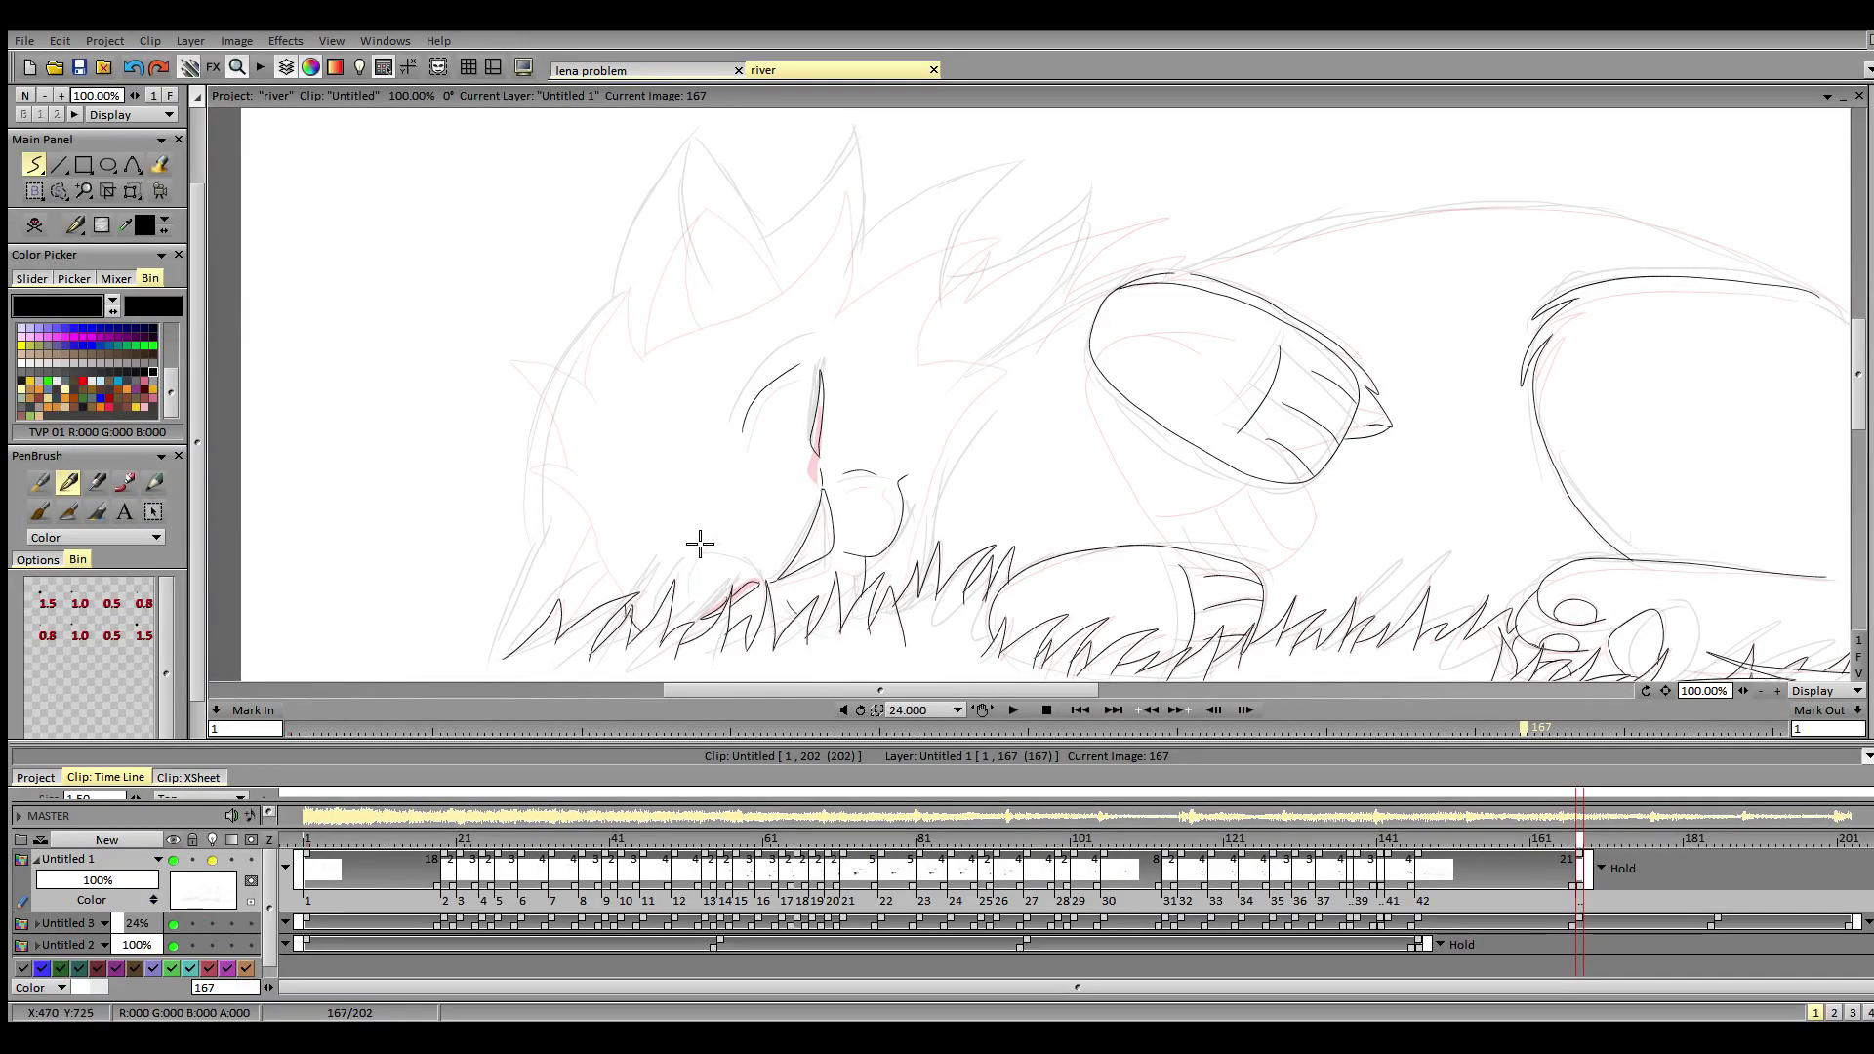
- Ink the arc by the lower eye and the head outline with its spiky cheek and crown fur, redoing unsatisfactory strokes
{"action": "mouse_move", "coordinate": [705, 537]}
{"action": "left_mouse_down"}
{"action": "mouse_move", "coordinate": [692, 609]}
{"action": "mouse_move", "coordinate": [586, 531]}
{"action": "mouse_move", "coordinate": [536, 460]}
{"action": "left_mouse_up"}
{"action": "key", "text": "ctrl+z"}
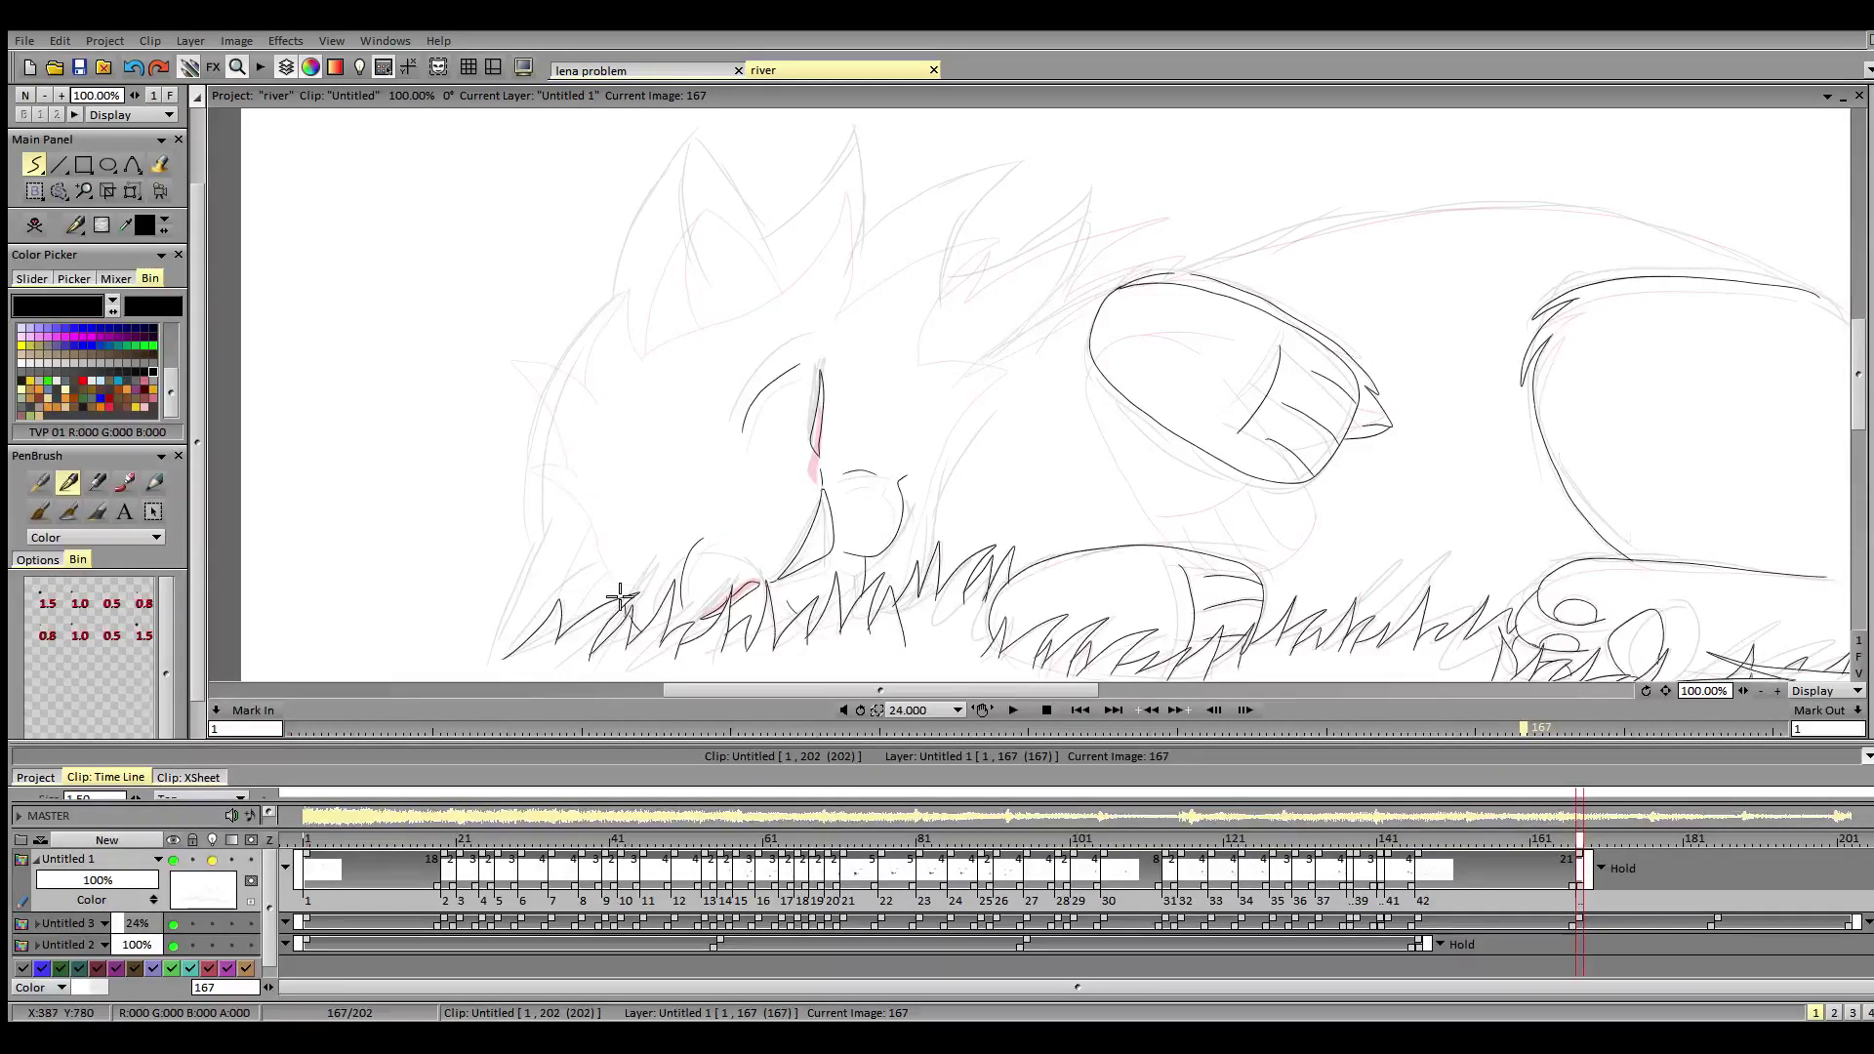
{"action": "mouse_move", "coordinate": [621, 593]}
{"action": "left_mouse_down"}
{"action": "mouse_move", "coordinate": [535, 473]}
{"action": "mouse_move", "coordinate": [585, 484]}
{"action": "mouse_move", "coordinate": [511, 360]}
{"action": "mouse_move", "coordinate": [593, 409]}
{"action": "left_mouse_up"}
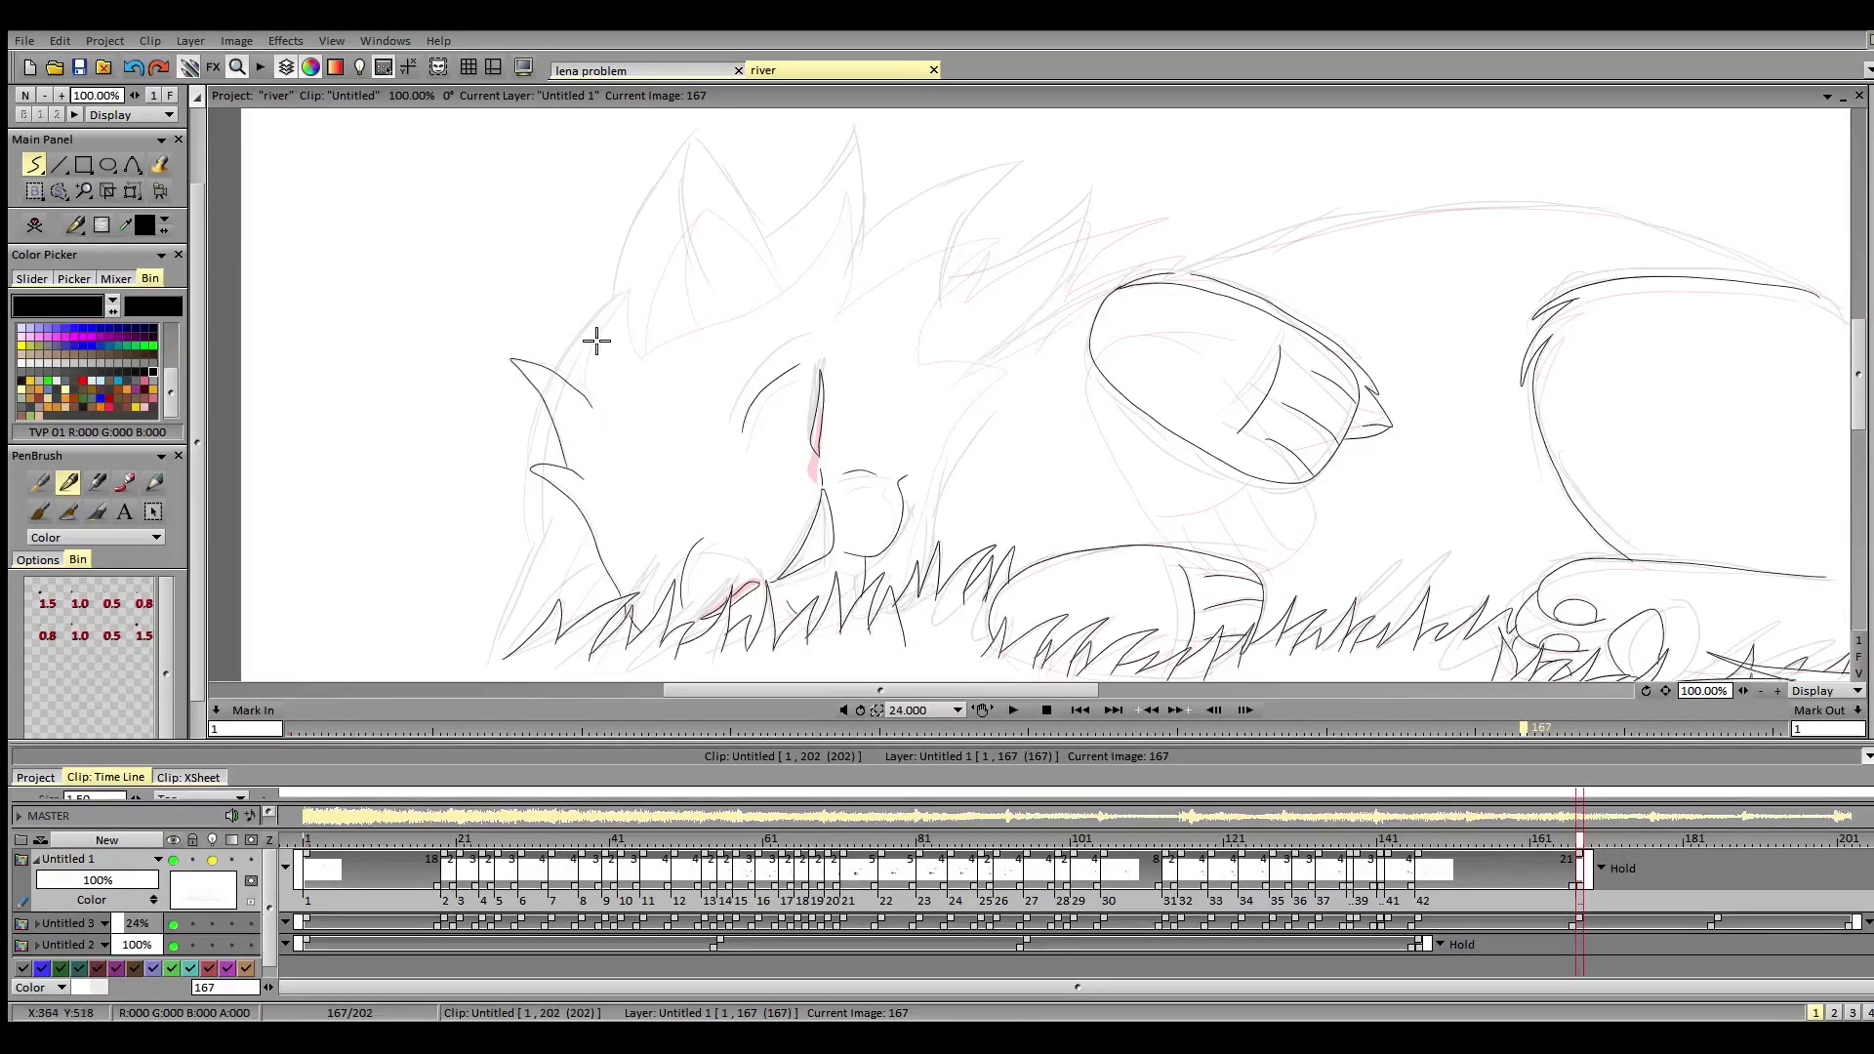
{"action": "key", "text": "ctrl+z"}
{"action": "mouse_move", "coordinate": [565, 470]}
{"action": "left_mouse_down"}
{"action": "mouse_move", "coordinate": [502, 372]}
{"action": "mouse_move", "coordinate": [604, 394]}
{"action": "mouse_move", "coordinate": [602, 297]}
{"action": "mouse_move", "coordinate": [641, 358]}
{"action": "mouse_move", "coordinate": [669, 322]}
{"action": "mouse_move", "coordinate": [787, 273]}
{"action": "mouse_move", "coordinate": [849, 209]}
{"action": "mouse_move", "coordinate": [840, 320]}
{"action": "mouse_move", "coordinate": [996, 244]}
{"action": "mouse_move", "coordinate": [916, 367]}
{"action": "mouse_move", "coordinate": [992, 360]}
{"action": "mouse_move", "coordinate": [954, 414]}
{"action": "mouse_move", "coordinate": [885, 606]}
{"action": "mouse_move", "coordinate": [899, 602]}
{"action": "left_mouse_up"}
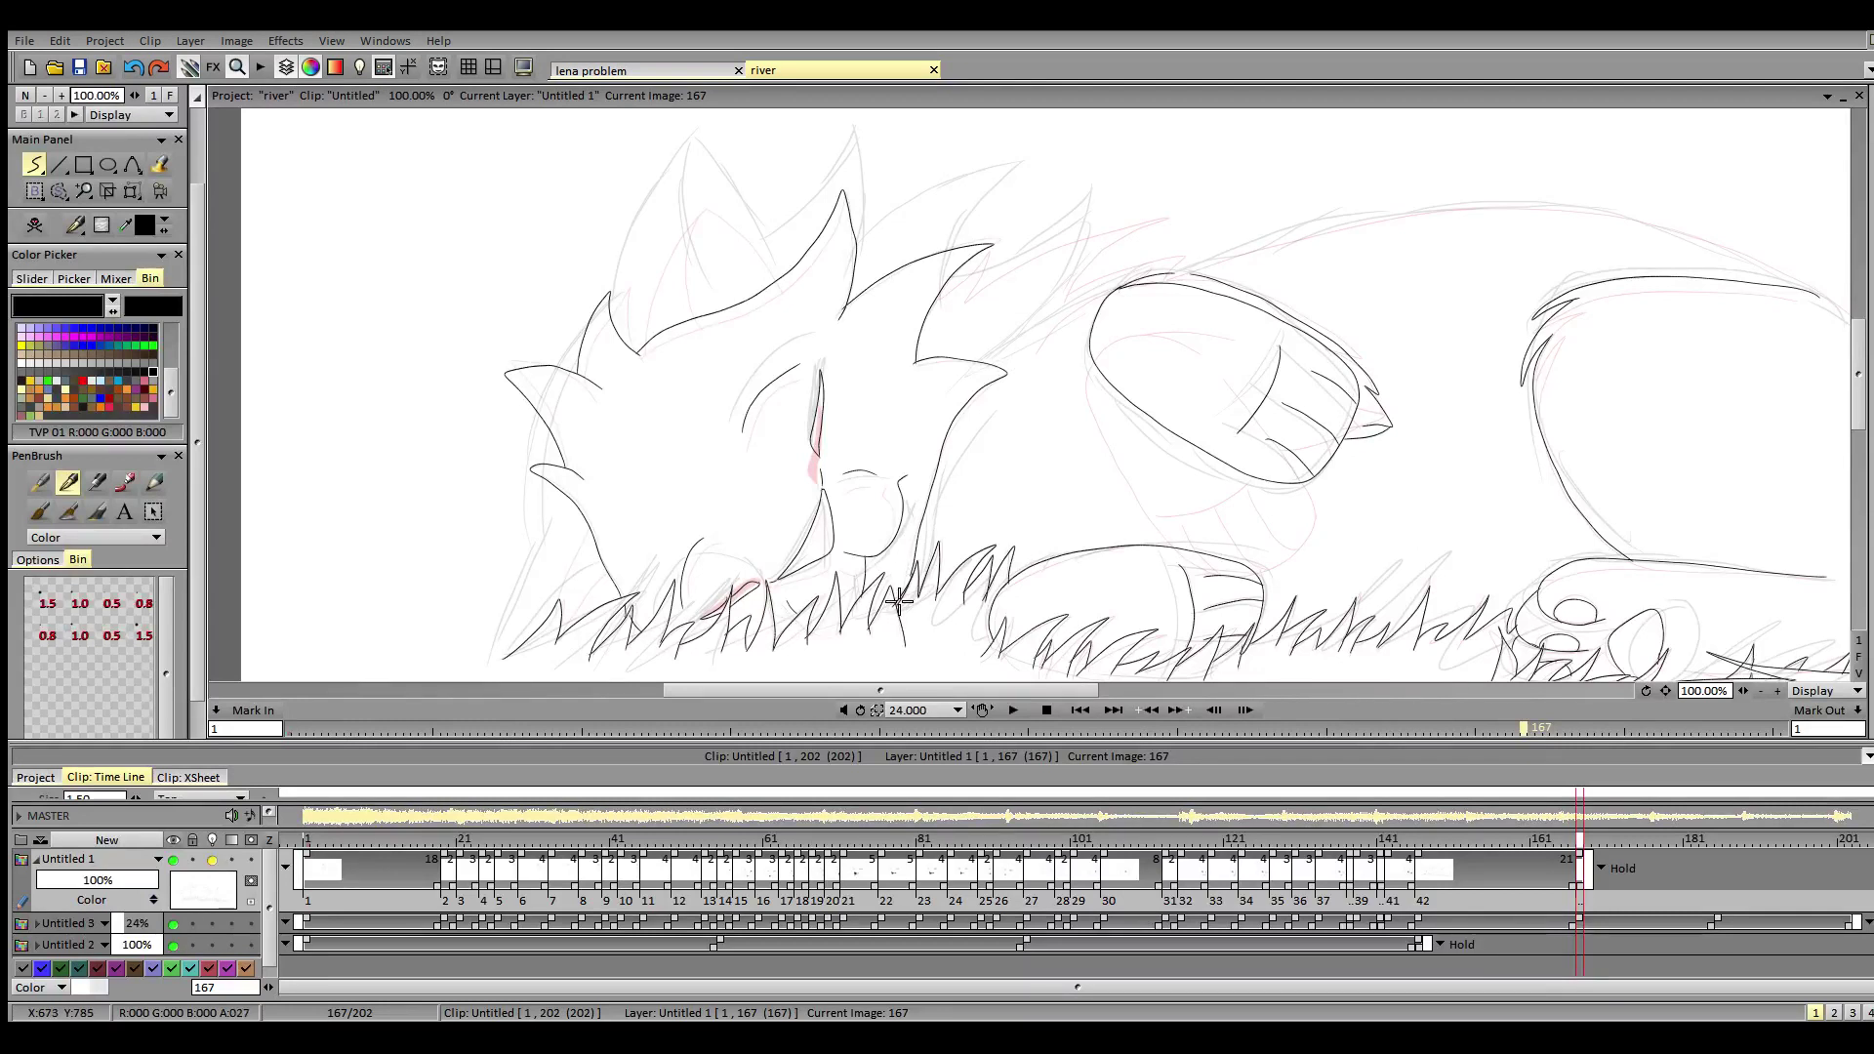
- Ink the pointed ear with its inner fold on top of the head and a short fur line by the lower cheek
{"action": "left_click_drag", "start_coordinate": [640, 347], "coordinate": [711, 203]}
{"action": "key", "text": "ctrl+z"}
{"action": "mouse_move", "coordinate": [635, 347]}
{"action": "left_mouse_down"}
{"action": "mouse_move", "coordinate": [694, 207]}
{"action": "mouse_move", "coordinate": [733, 203]}
{"action": "mouse_move", "coordinate": [700, 205]}
{"action": "mouse_move", "coordinate": [778, 276]}
{"action": "left_mouse_up"}
{"action": "left_click_drag", "start_coordinate": [696, 201], "coordinate": [688, 319]}
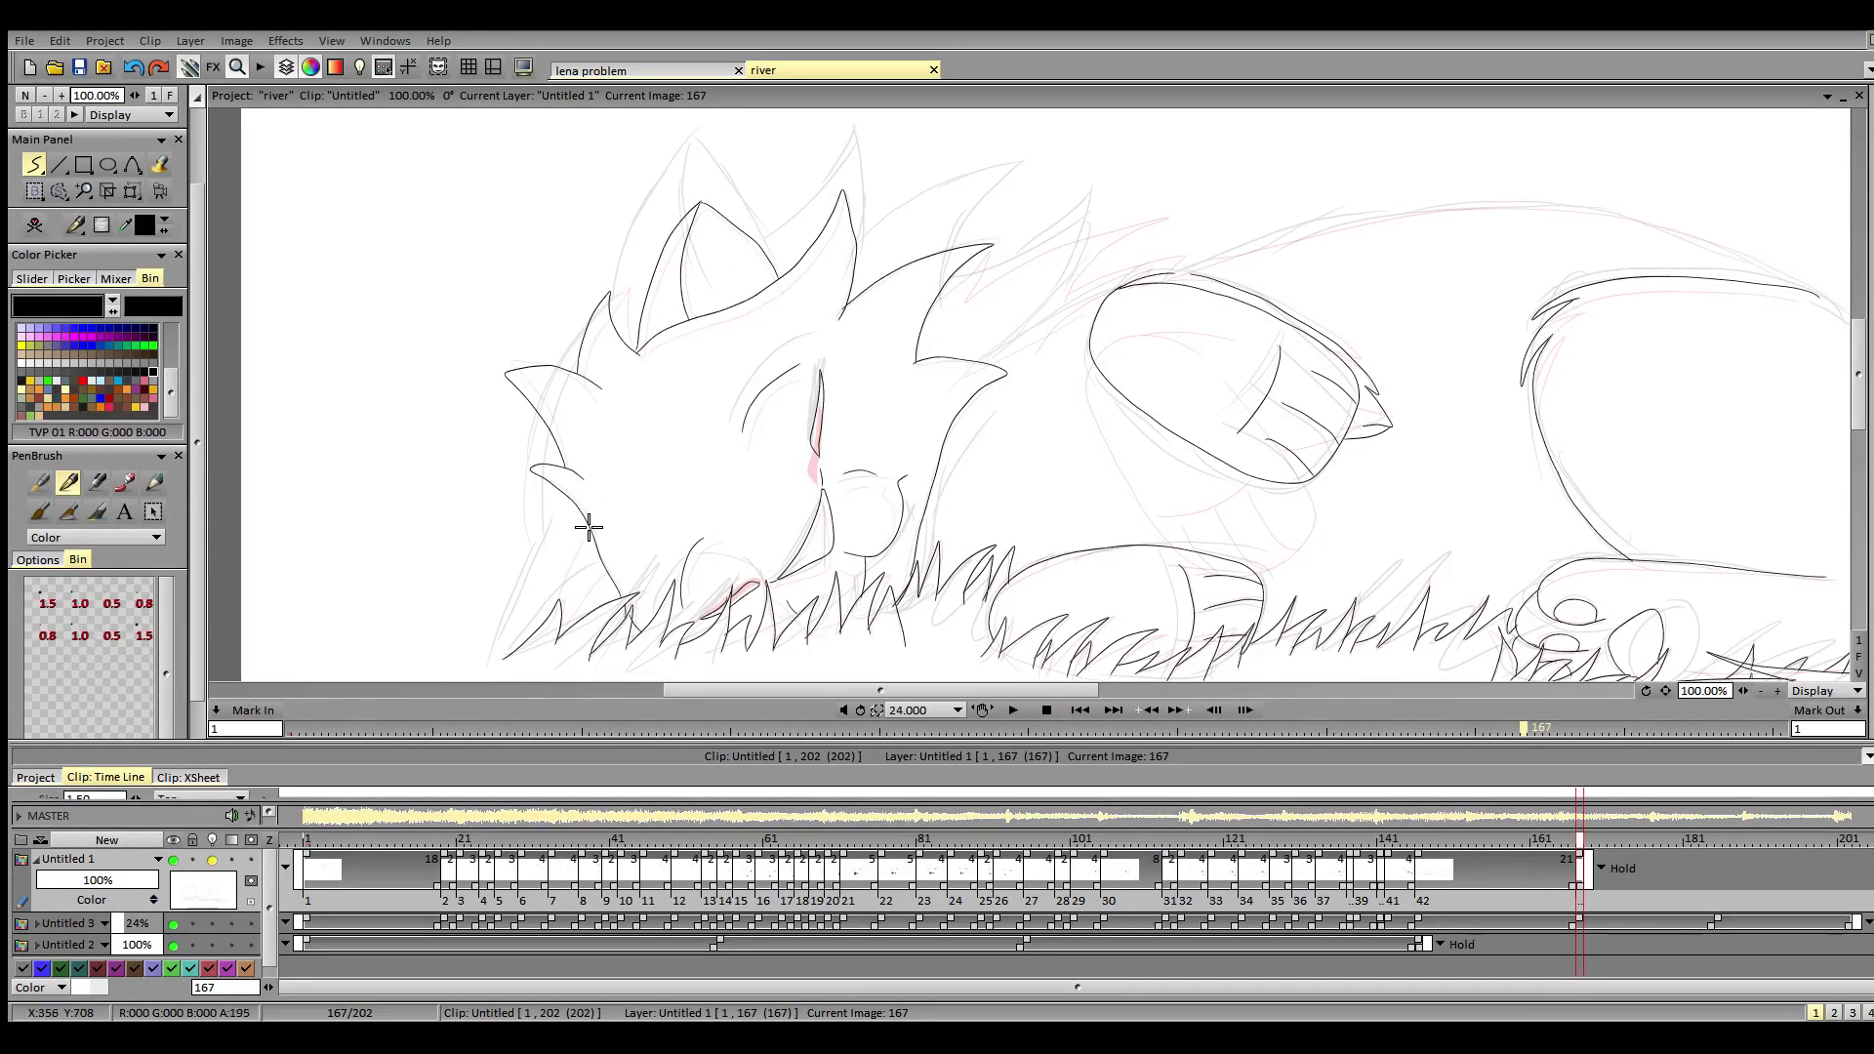
{"action": "left_click_drag", "start_coordinate": [586, 537], "coordinate": [544, 615]}
- Fill both closed-eye shapes with black and return to the freehand stroke tool
{"action": "left_click_drag", "start_coordinate": [838, 689], "coordinate": [875, 701]}
{"action": "left_click", "coordinate": [161, 166]}
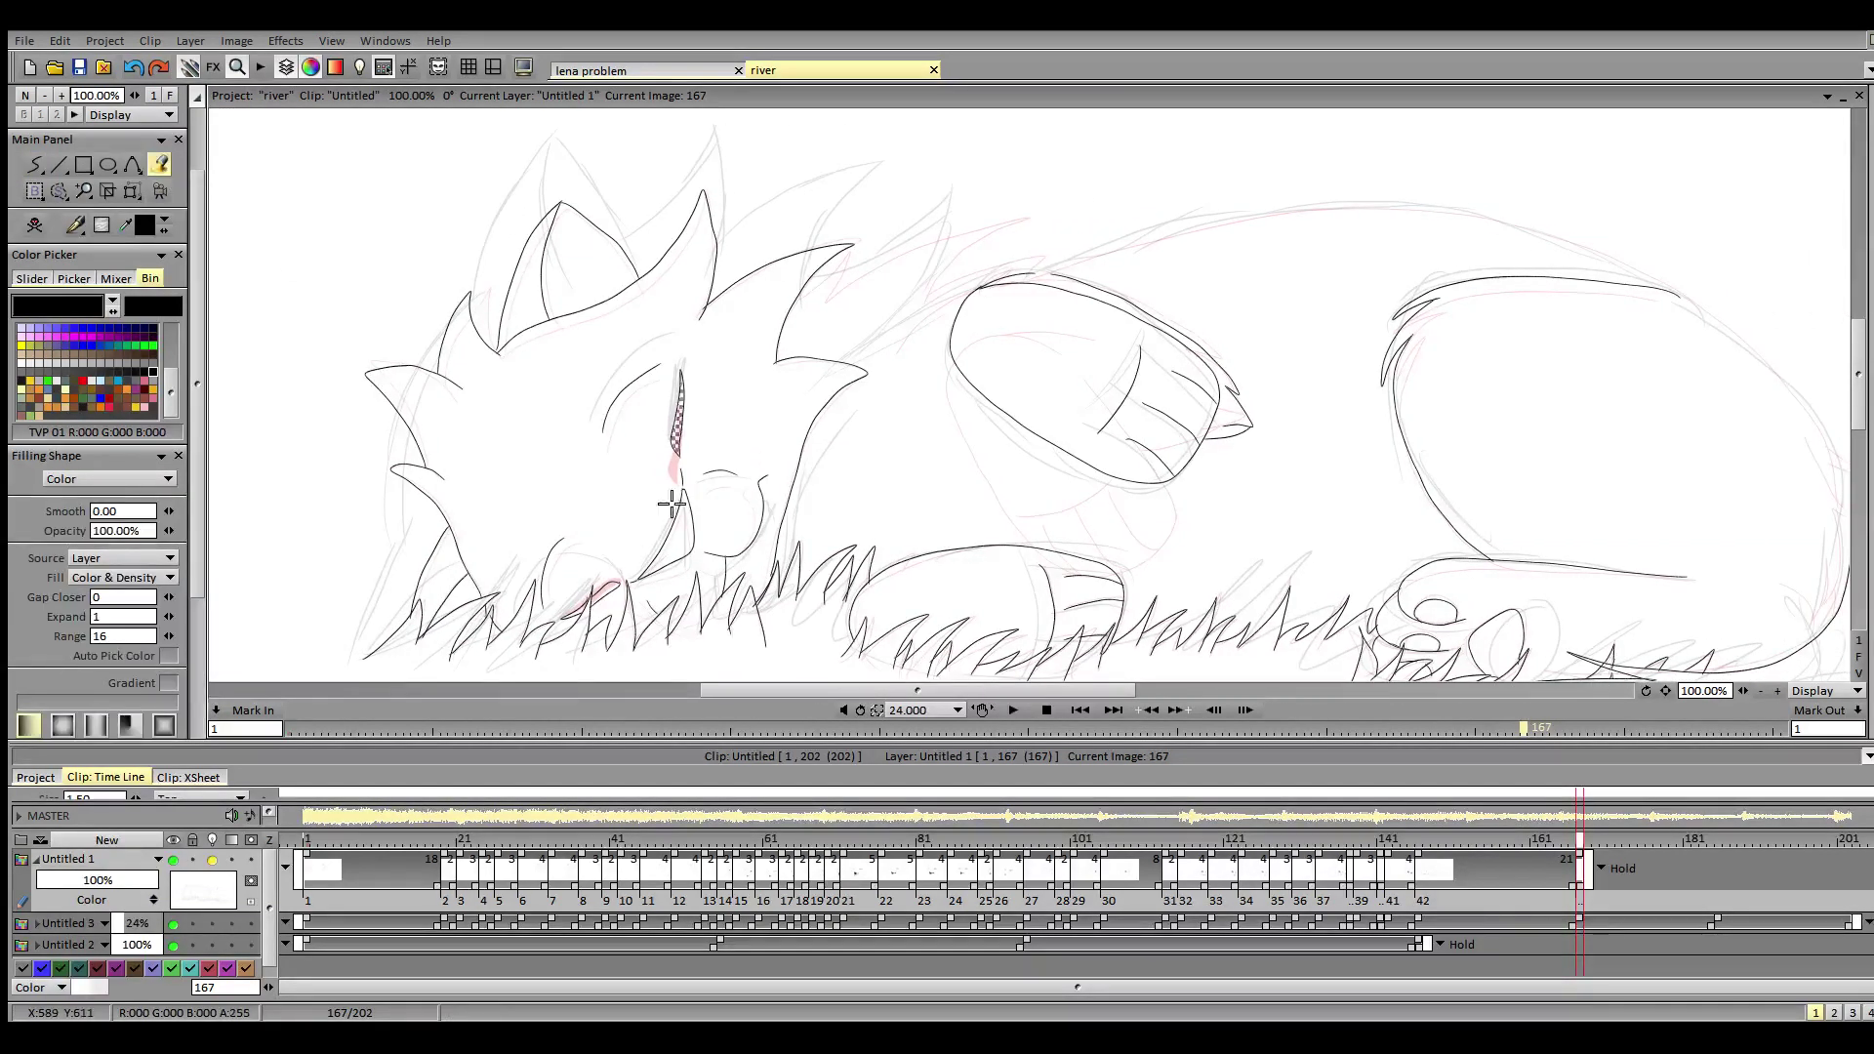
{"action": "left_click", "coordinate": [679, 415]}
{"action": "left_click", "coordinate": [605, 592]}
{"action": "key", "text": "b"}
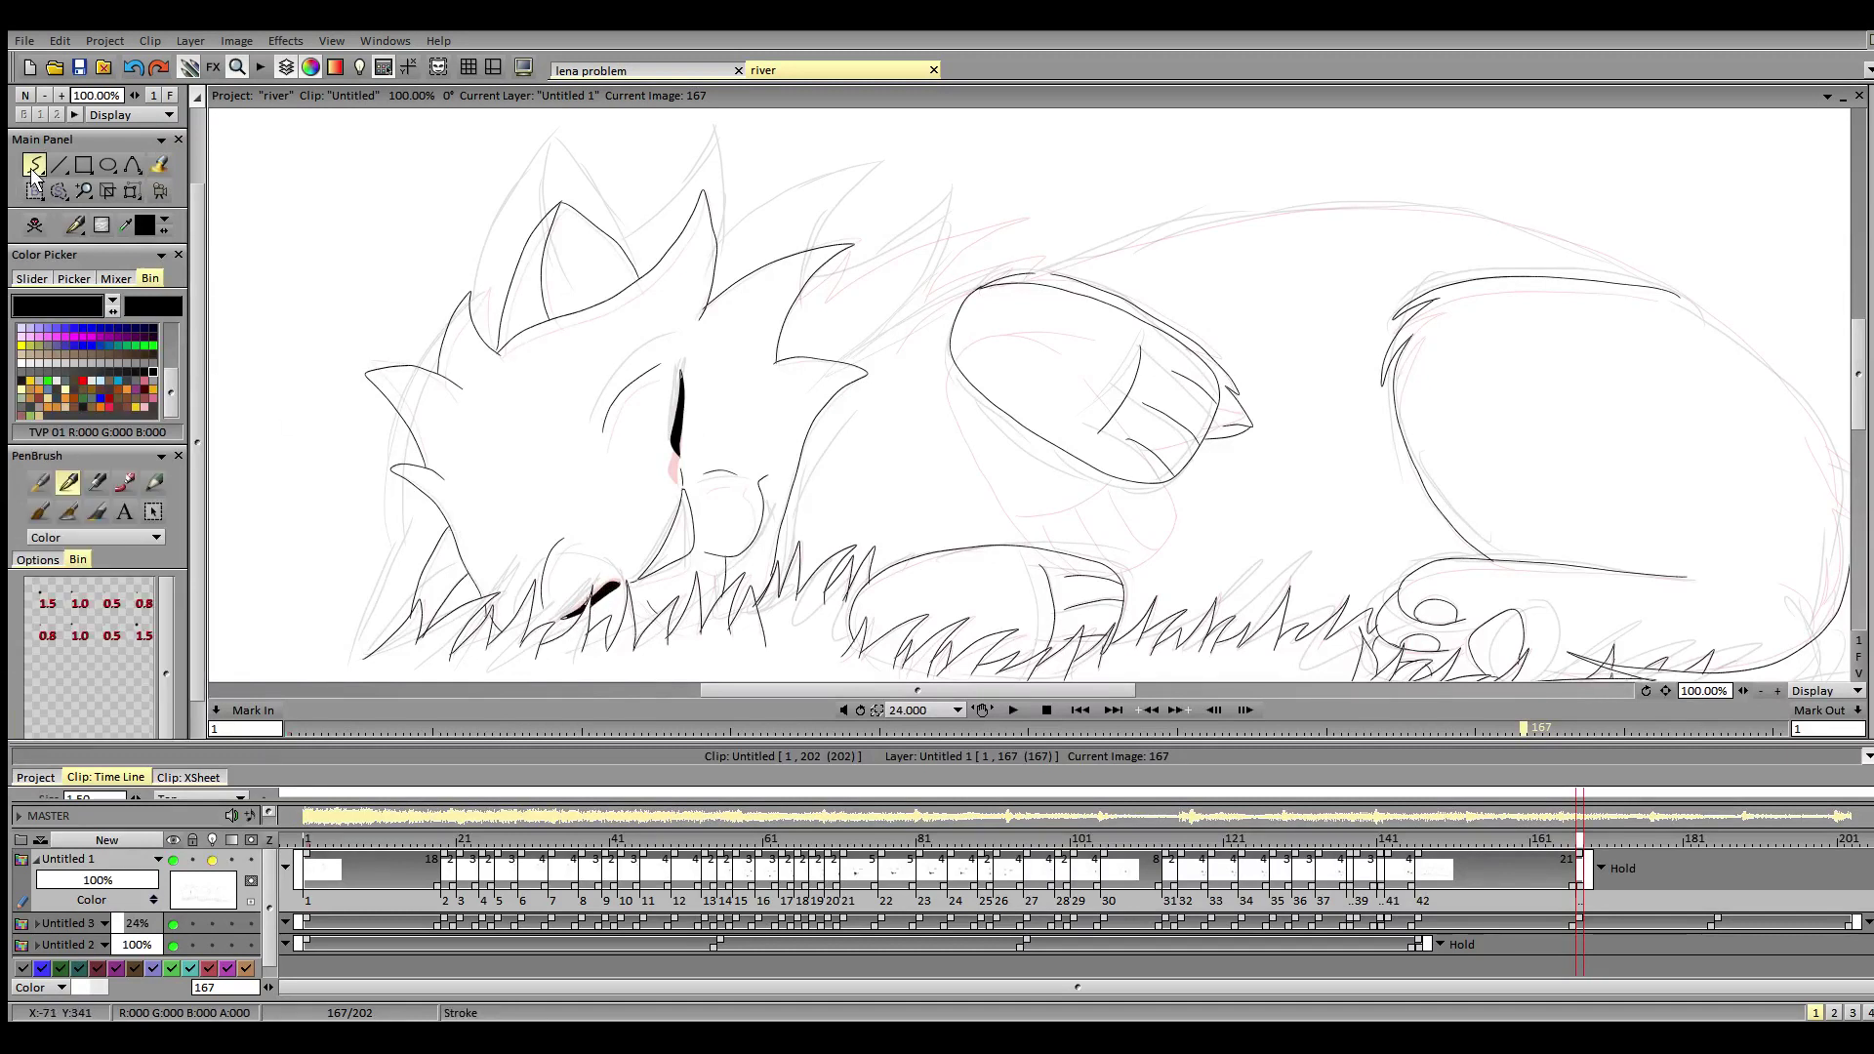
{"action": "left_click_drag", "start_coordinate": [841, 690], "coordinate": [865, 697]}
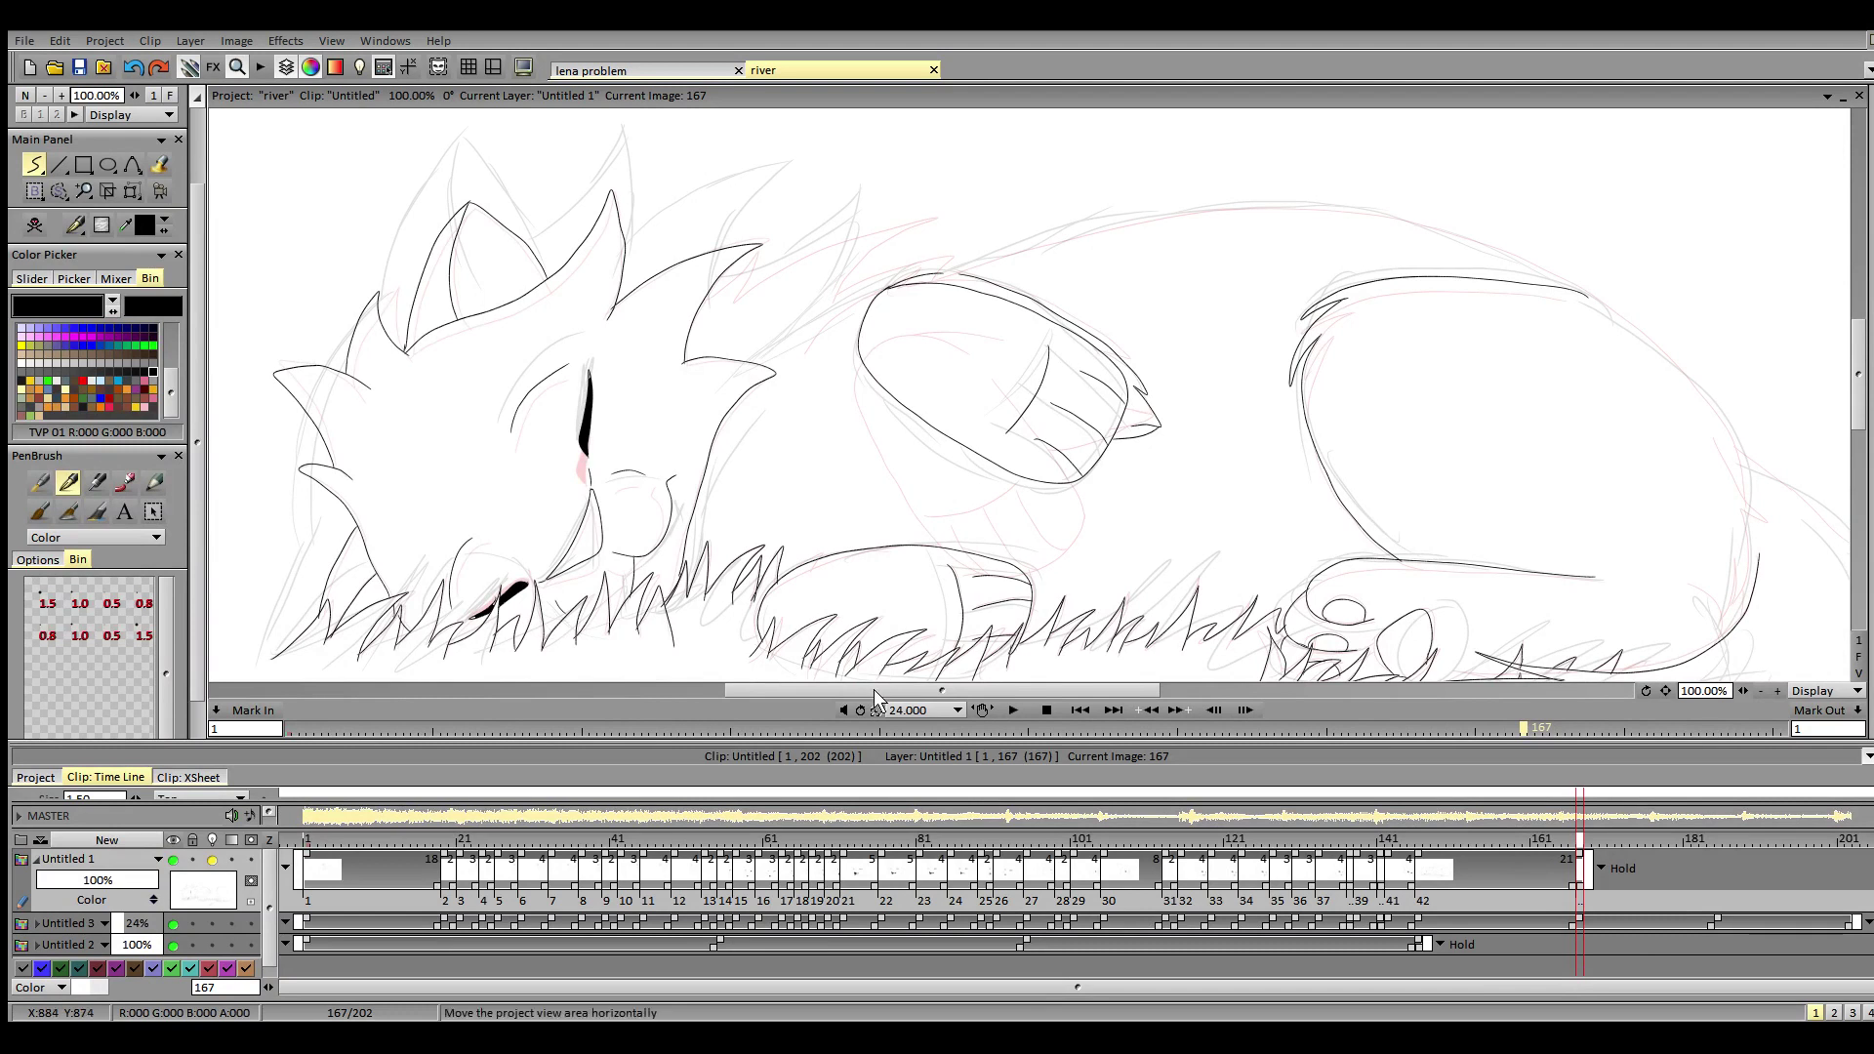
- Ink the spiky neck fur behind the head and the long back contour running to the hip
{"action": "left_click_drag", "start_coordinate": [875, 689], "coordinate": [939, 697]}
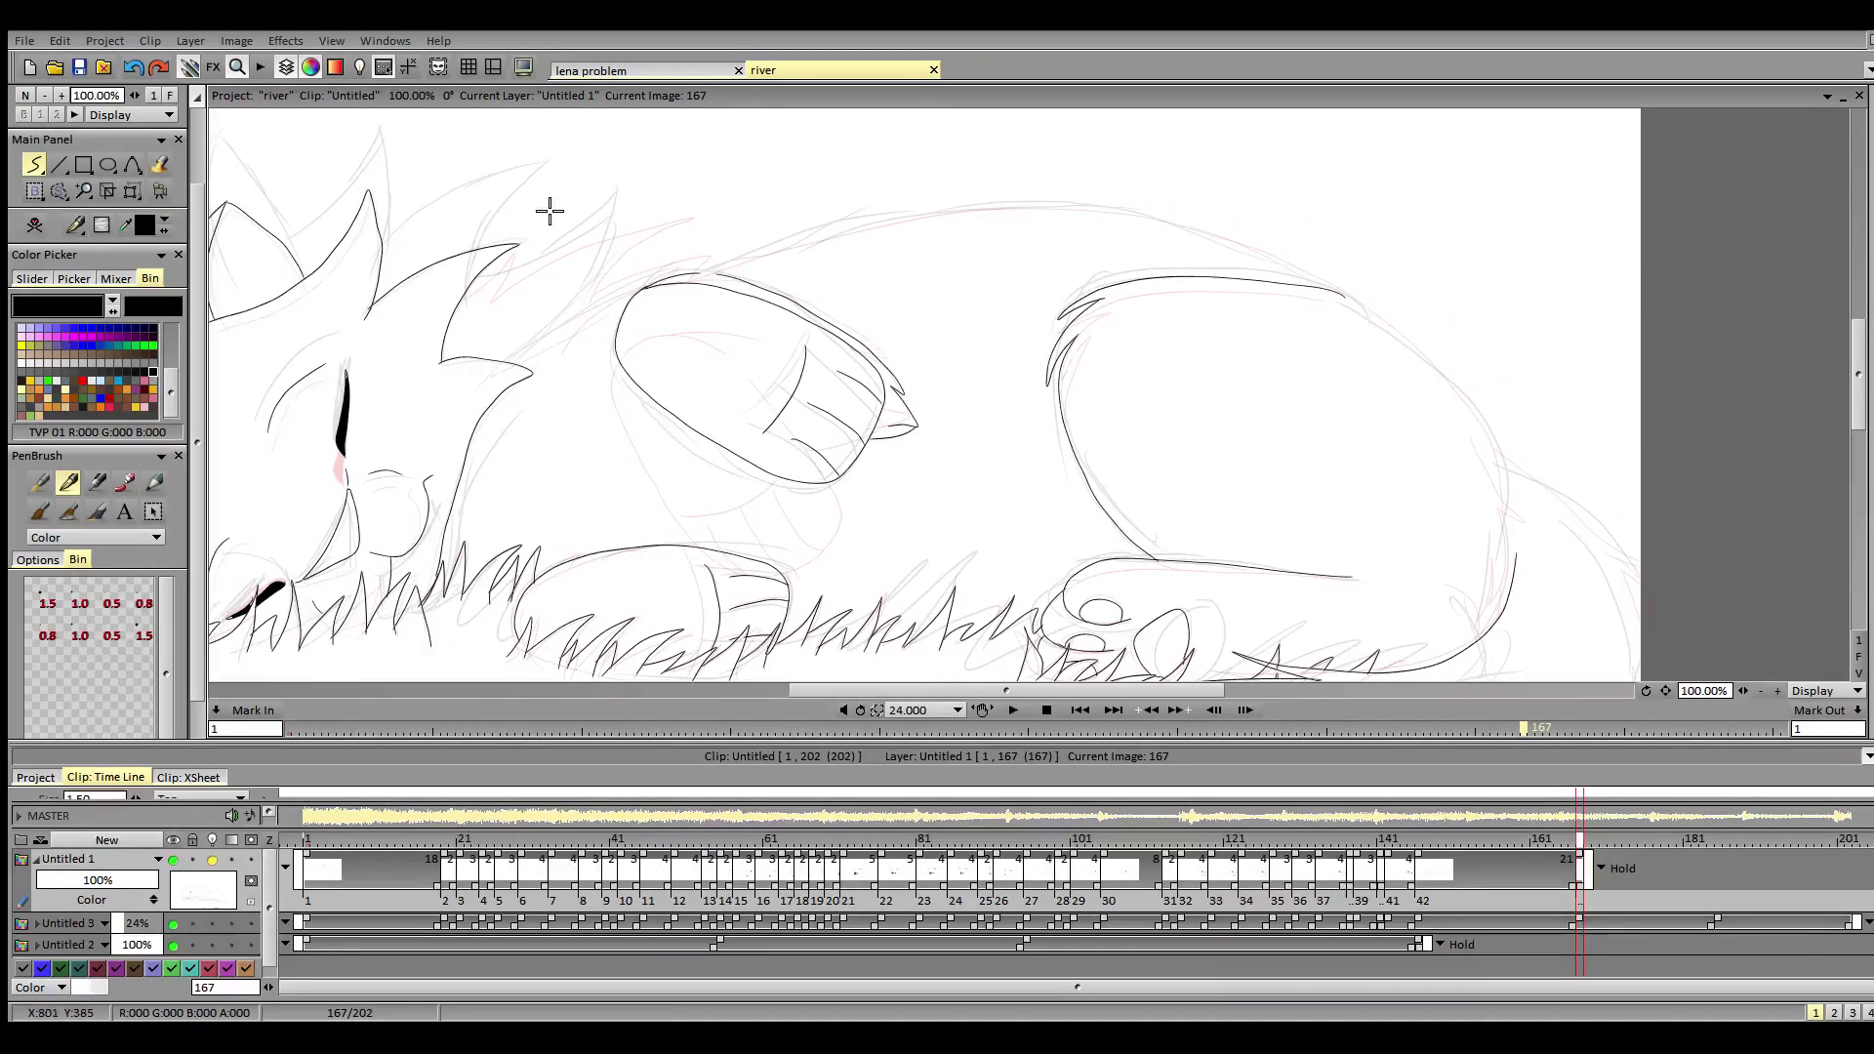
{"action": "mouse_move", "coordinate": [518, 244]}
{"action": "left_mouse_down"}
{"action": "mouse_move", "coordinate": [485, 282]}
{"action": "mouse_move", "coordinate": [615, 260]}
{"action": "mouse_move", "coordinate": [594, 293]}
{"action": "mouse_move", "coordinate": [712, 239]}
{"action": "mouse_move", "coordinate": [705, 255]}
{"action": "left_mouse_up"}
{"action": "left_click_drag", "start_coordinate": [910, 693], "coordinate": [975, 705]}
{"action": "mouse_move", "coordinate": [440, 274]}
{"action": "left_mouse_down"}
{"action": "mouse_move", "coordinate": [726, 200]}
{"action": "mouse_move", "coordinate": [891, 223]}
{"action": "mouse_move", "coordinate": [1092, 304]}
{"action": "left_mouse_up"}
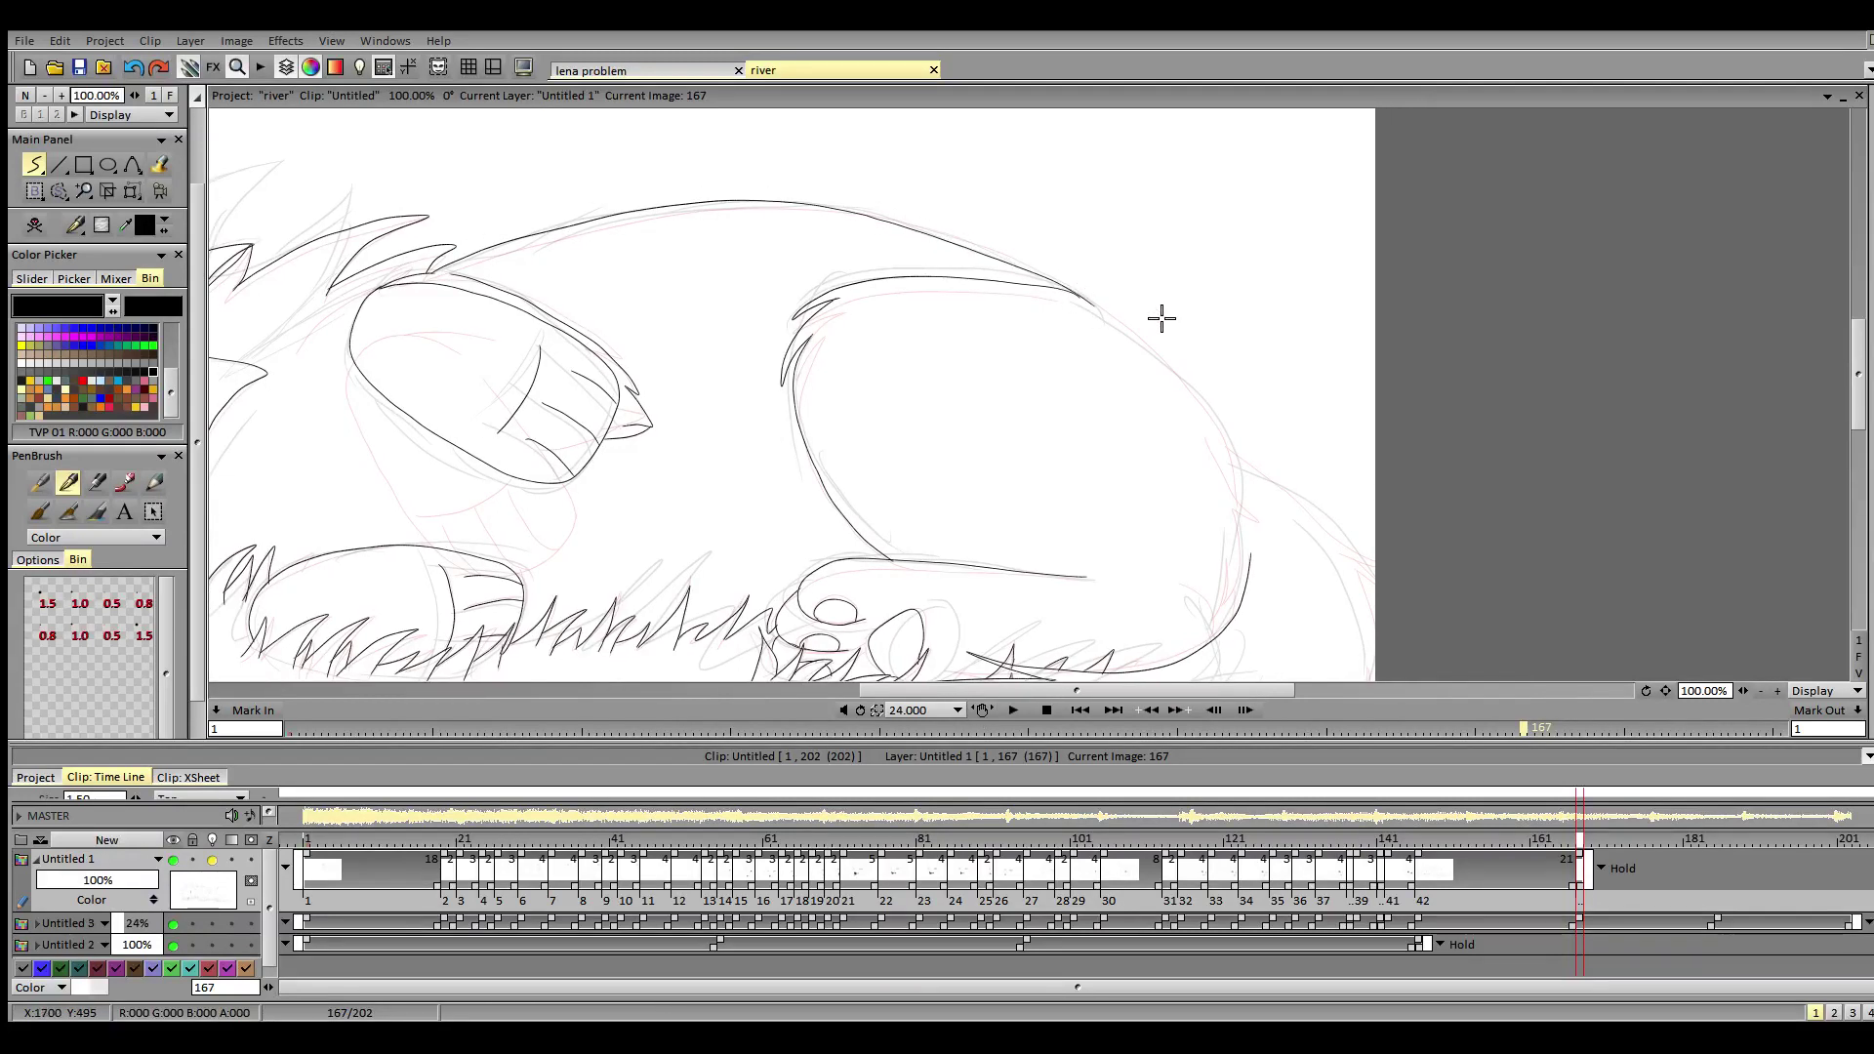
- Ink the rounded rump outline down to the tail base, with fur spikes along its lower edge
{"action": "left_click_drag", "start_coordinate": [1185, 695], "coordinate": [1245, 705]}
{"action": "left_click_drag", "start_coordinate": [1856, 404], "coordinate": [1856, 426]}
{"action": "mouse_move", "coordinate": [871, 192]}
{"action": "left_mouse_down"}
{"action": "mouse_move", "coordinate": [966, 268]}
{"action": "mouse_move", "coordinate": [1016, 394]}
{"action": "left_mouse_up"}
{"action": "mouse_move", "coordinate": [987, 326]}
{"action": "left_mouse_down"}
{"action": "mouse_move", "coordinate": [1047, 412]}
{"action": "mouse_move", "coordinate": [1009, 398]}
{"action": "mouse_move", "coordinate": [996, 519]}
{"action": "left_mouse_up"}
{"action": "left_click_drag", "start_coordinate": [1006, 449], "coordinate": [1003, 500]}
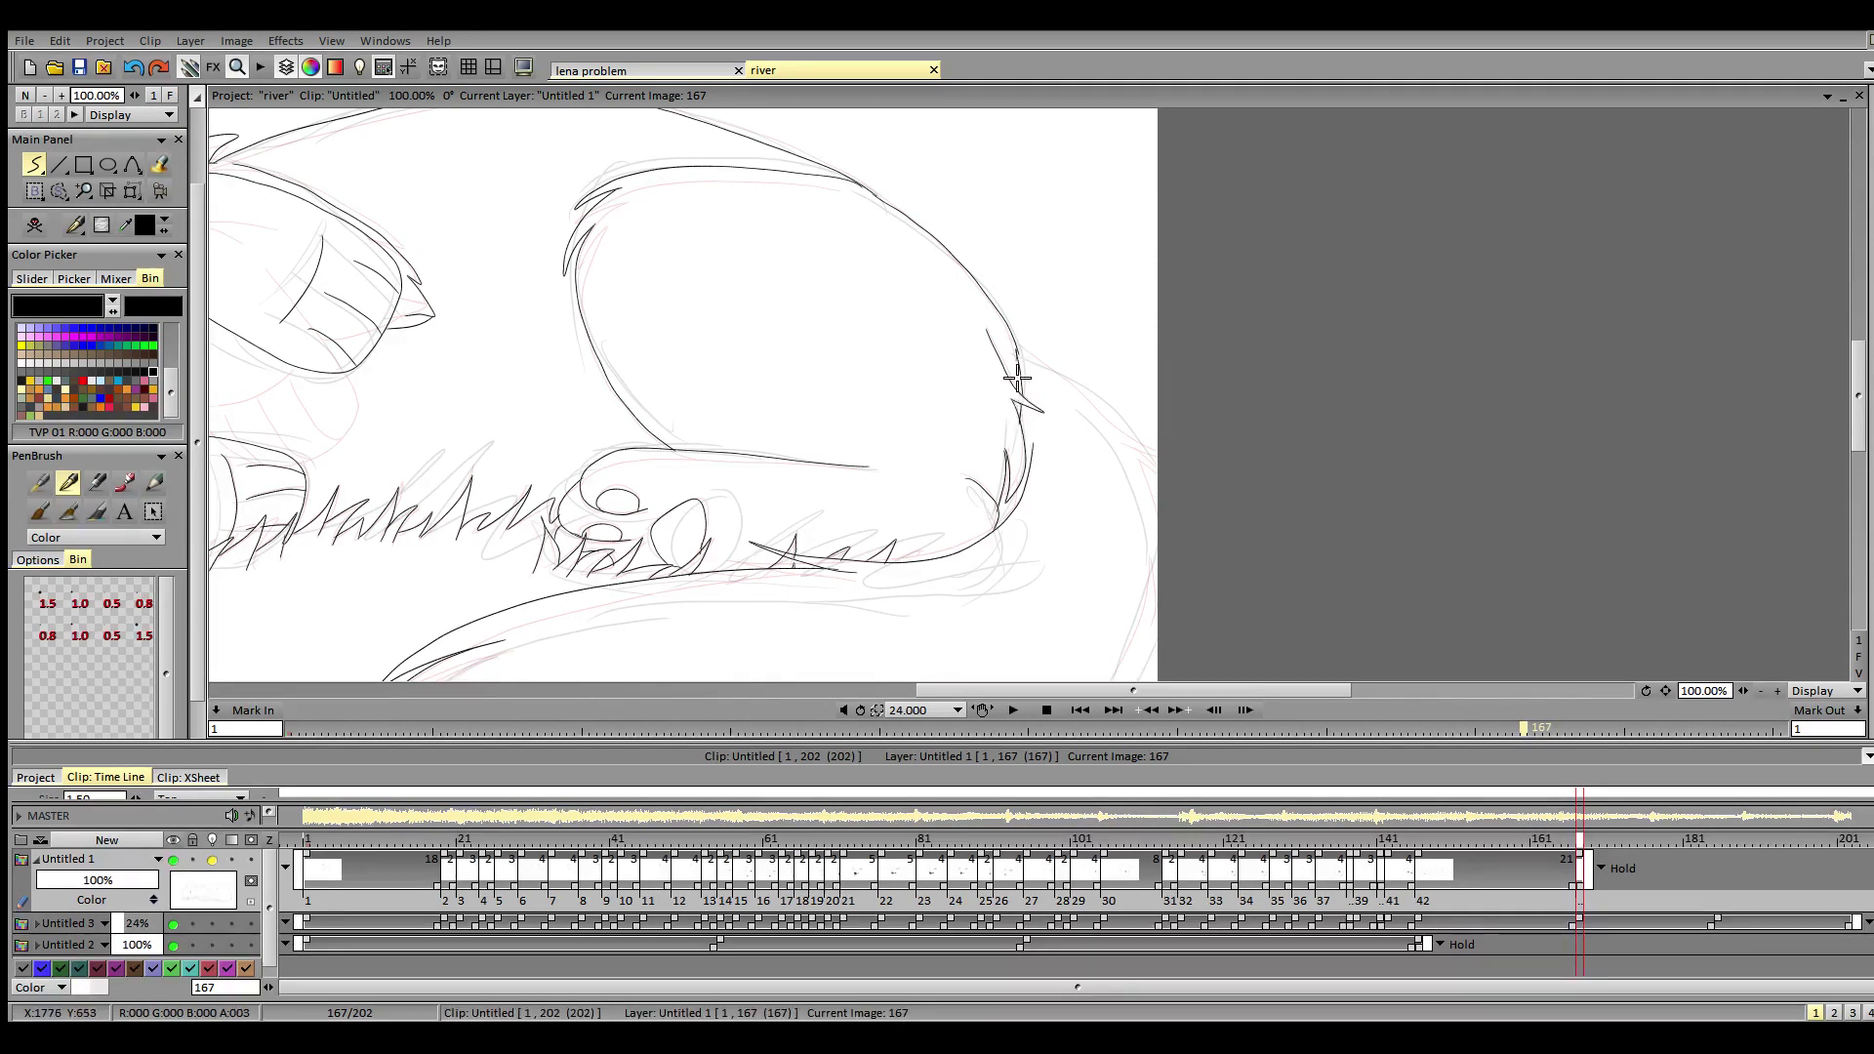
- Ink the outer tail contour from the rump along the canvas edge to its lower border, redoing unsatisfactory strokes
{"action": "left_click", "coordinate": [1848, 439]}
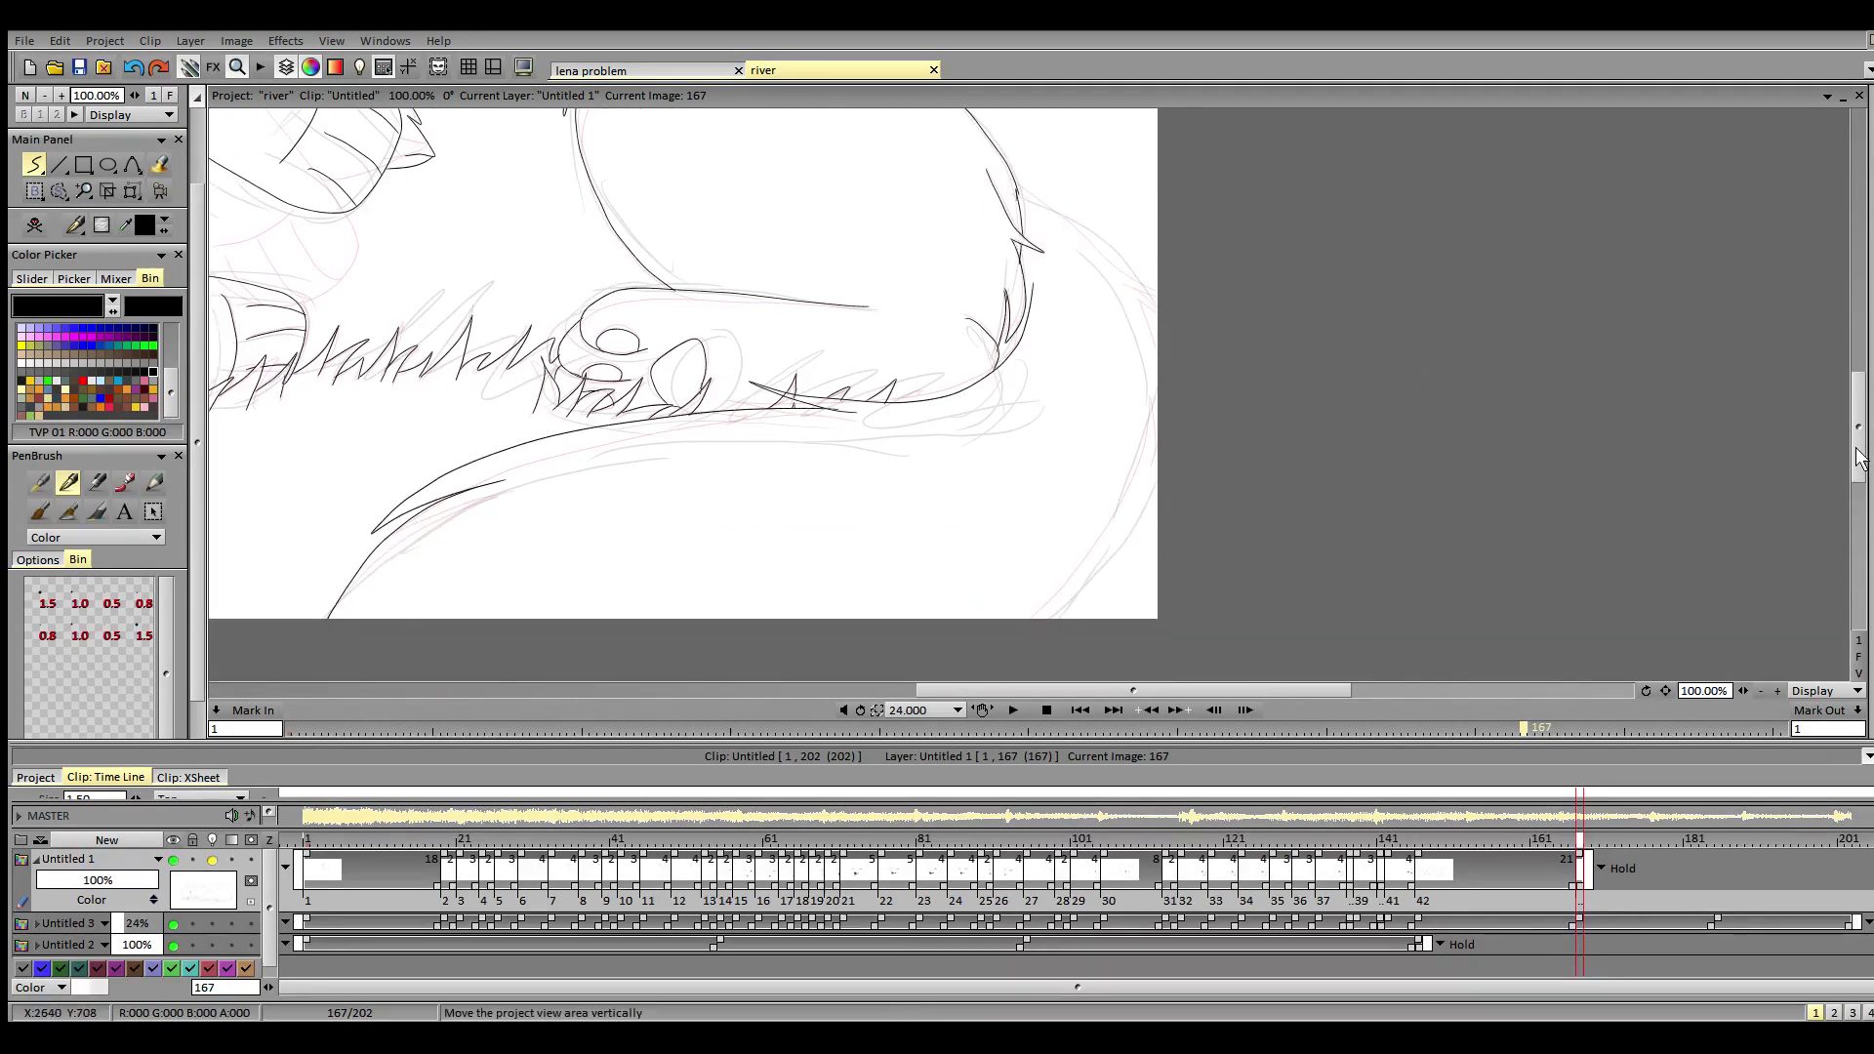
{"action": "left_click_drag", "start_coordinate": [1016, 186], "coordinate": [1142, 284]}
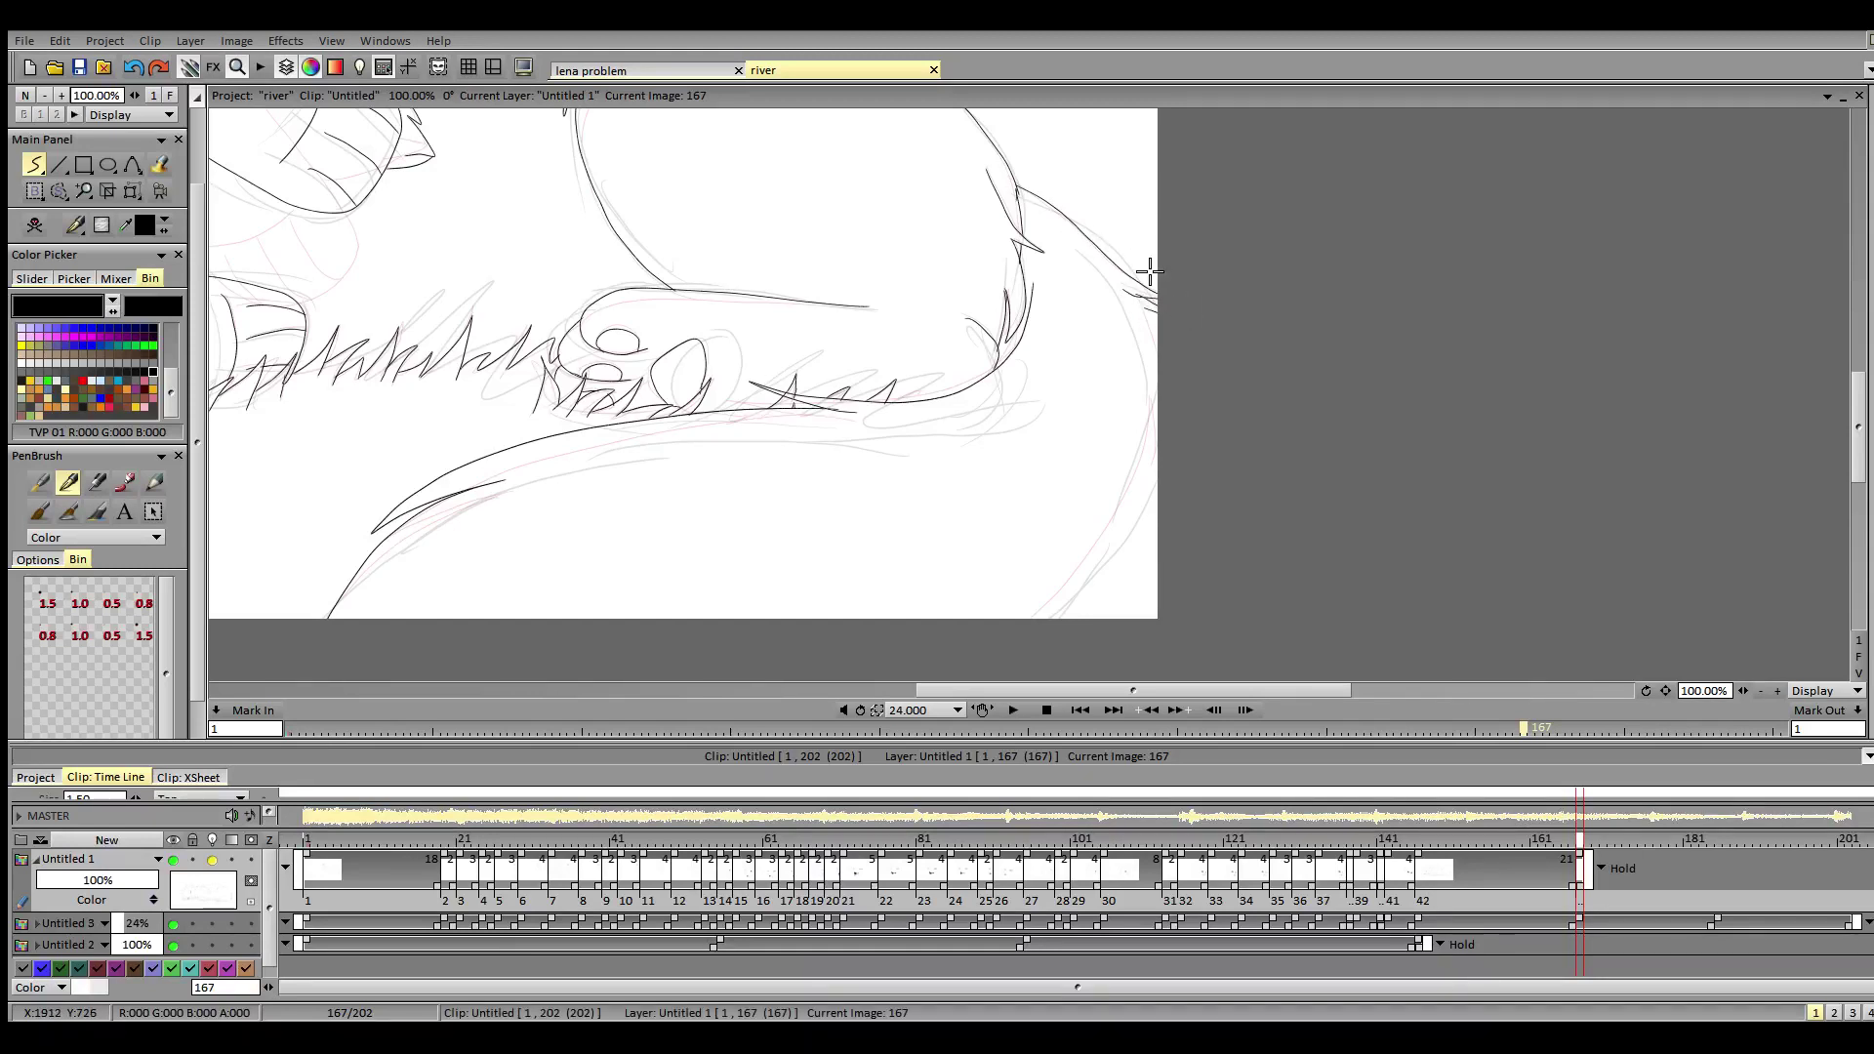
{"action": "key", "text": "ctrl+z"}
{"action": "mouse_move", "coordinate": [1015, 182]}
{"action": "left_mouse_down"}
{"action": "mouse_move", "coordinate": [1179, 318]}
{"action": "mouse_move", "coordinate": [1142, 307]}
{"action": "mouse_move", "coordinate": [1165, 397]}
{"action": "mouse_move", "coordinate": [1143, 481]}
{"action": "mouse_move", "coordinate": [1146, 412]}
{"action": "mouse_move", "coordinate": [1115, 516]}
{"action": "mouse_move", "coordinate": [1006, 636]}
{"action": "left_mouse_up"}
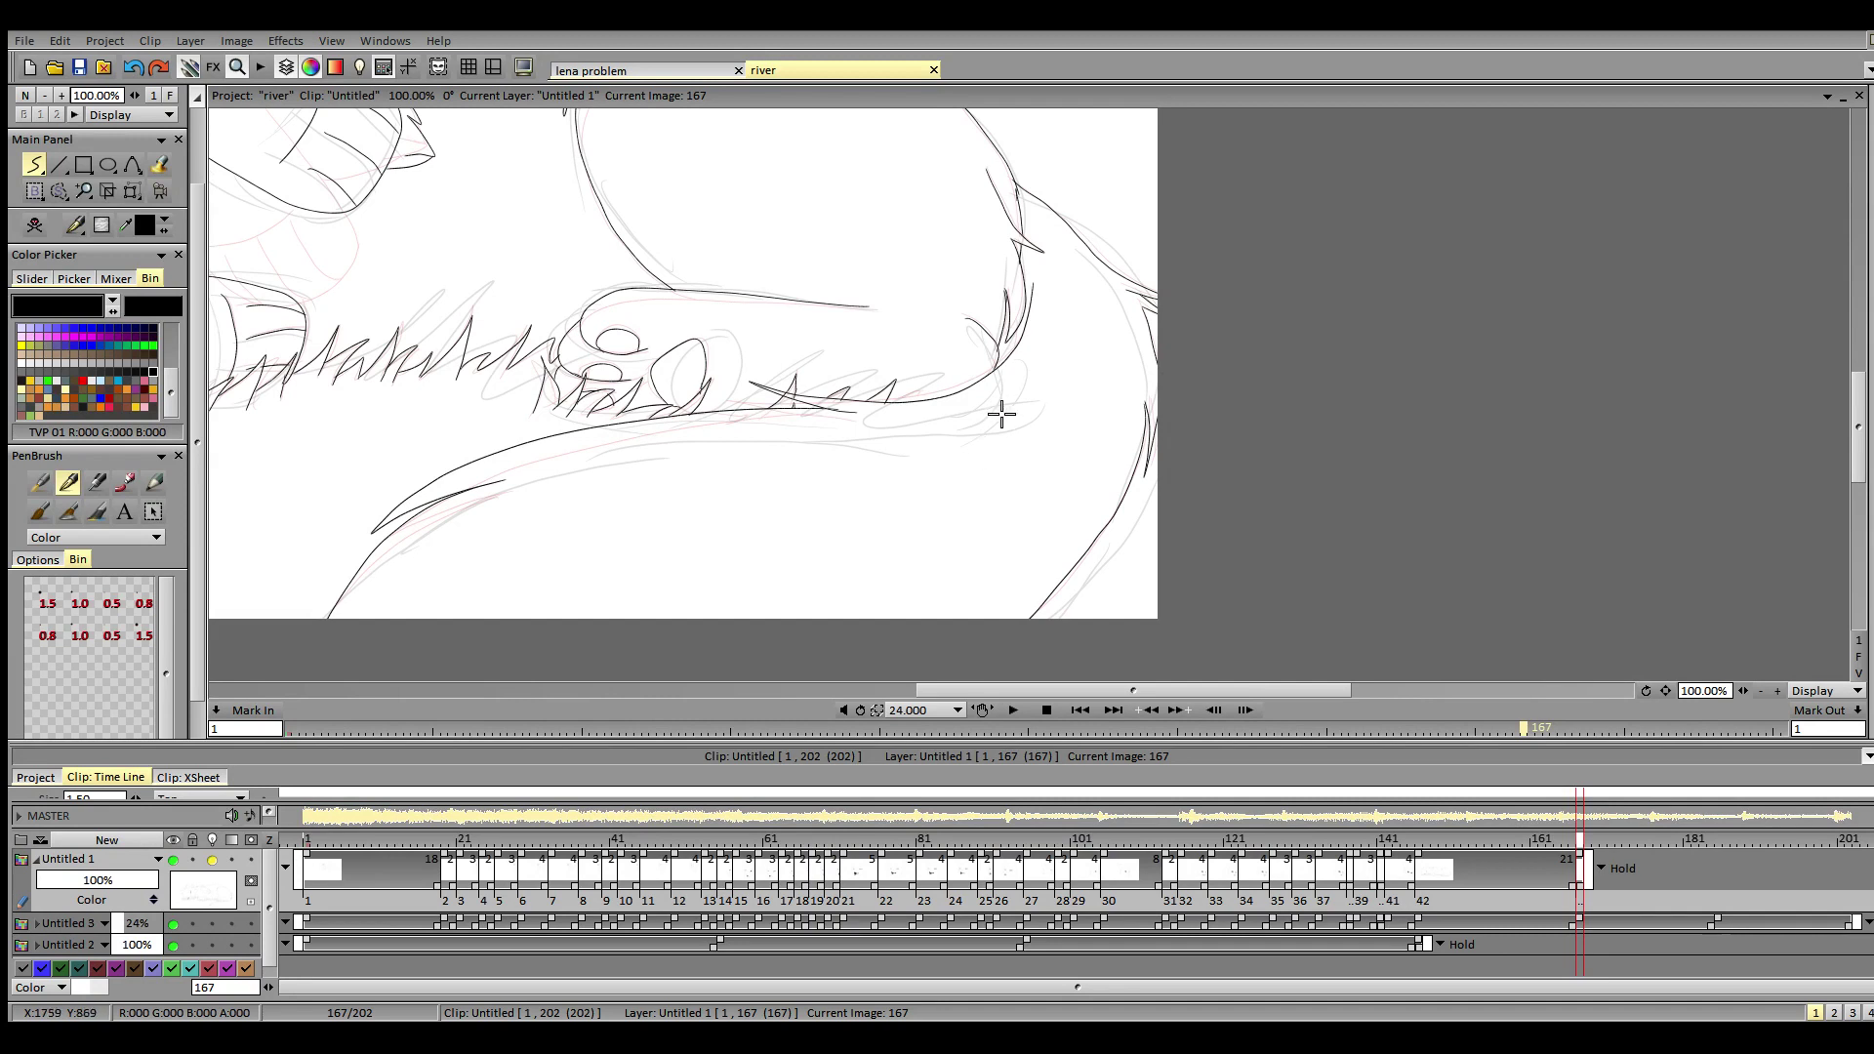
{"action": "key", "text": "ctrl+z"}
{"action": "key", "text": "ctrl+z"}
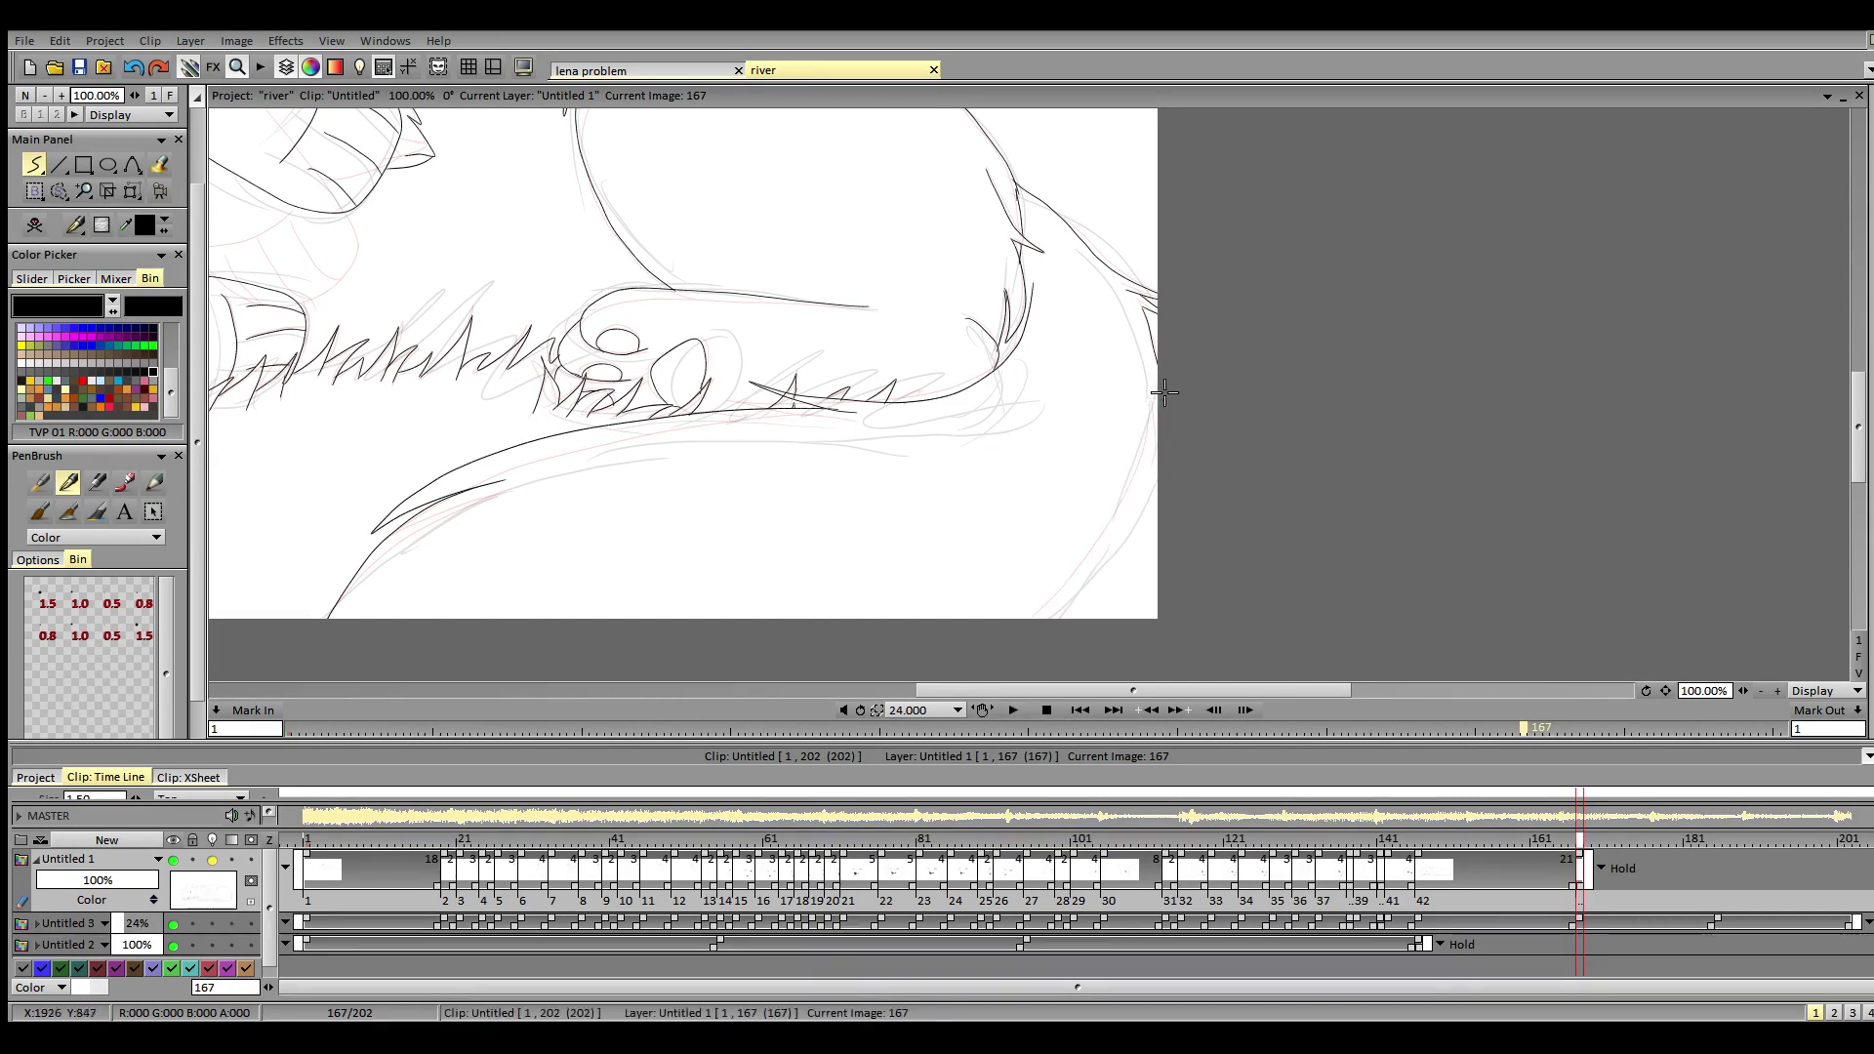
{"action": "mouse_move", "coordinate": [1165, 393]}
{"action": "left_mouse_down"}
{"action": "mouse_move", "coordinate": [1121, 496]}
{"action": "mouse_move", "coordinate": [1139, 406]}
{"action": "mouse_move", "coordinate": [1084, 546]}
{"action": "mouse_move", "coordinate": [1004, 625]}
{"action": "left_mouse_up"}
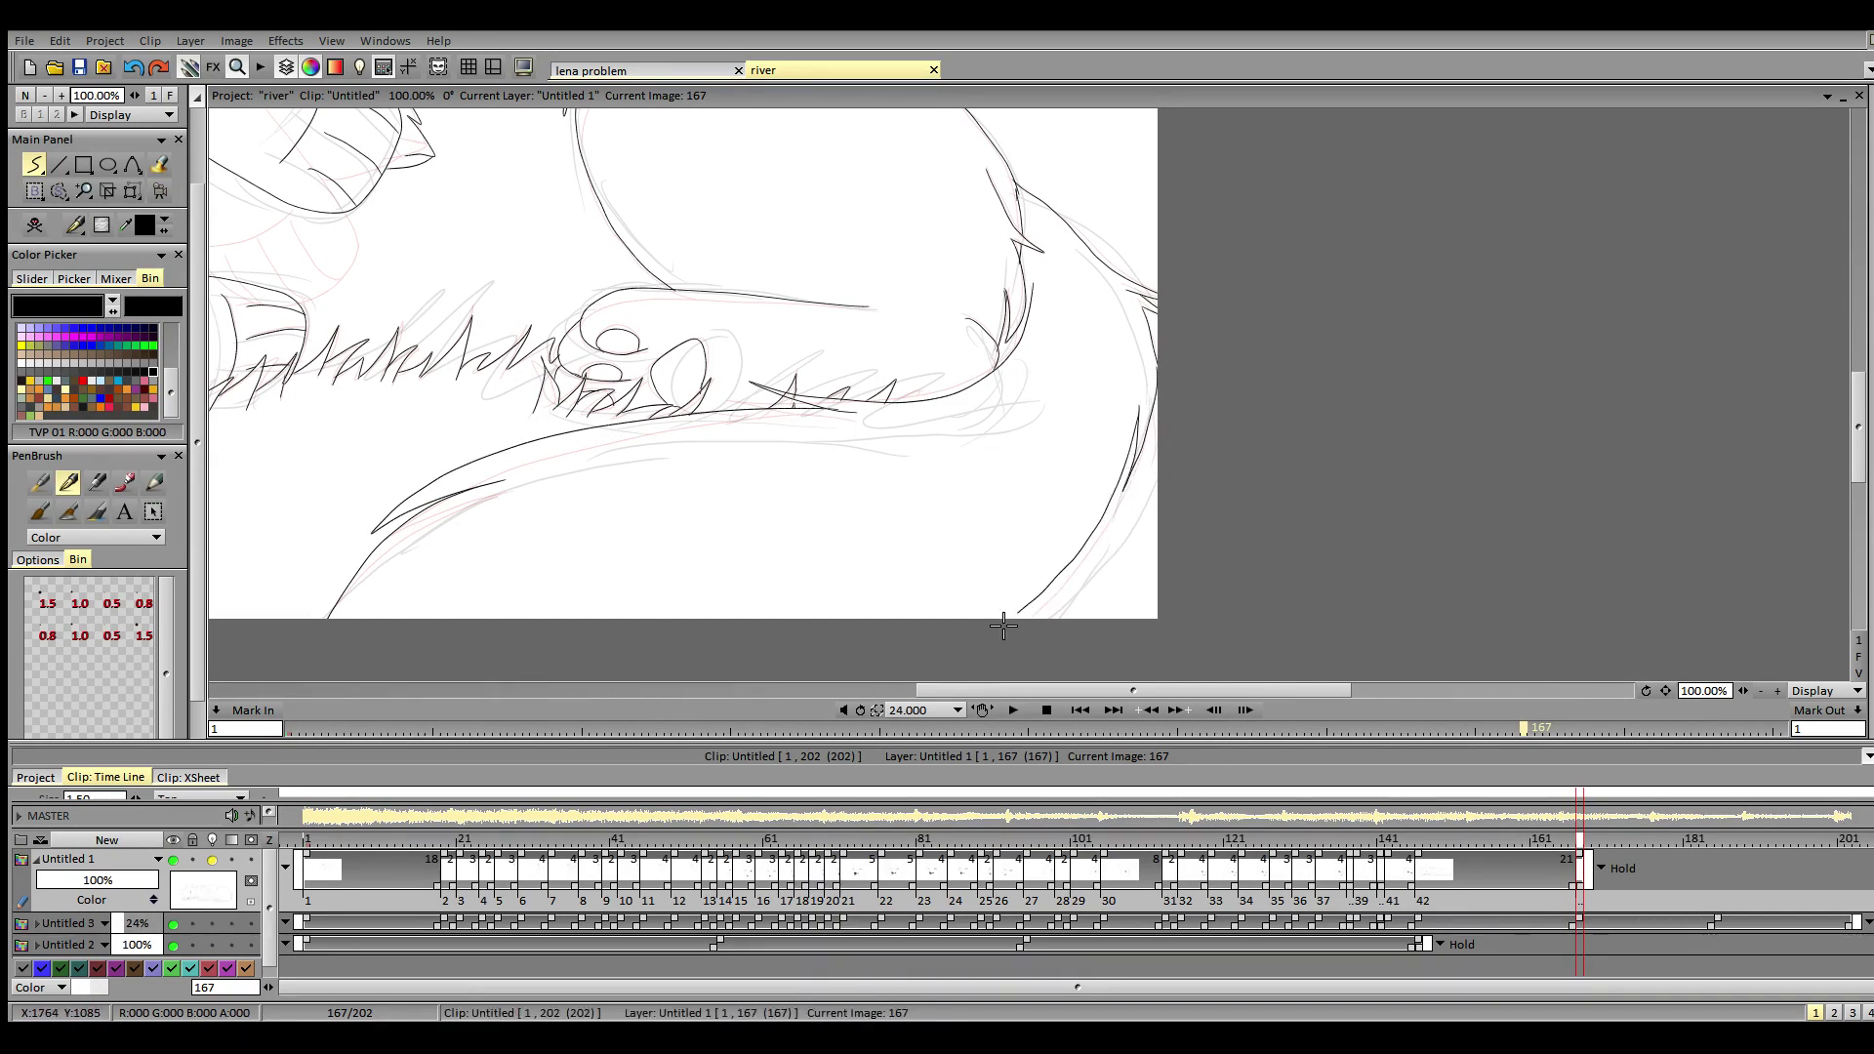
- Save the river project
{"action": "left_click_drag", "start_coordinate": [1070, 693], "coordinate": [953, 693]}
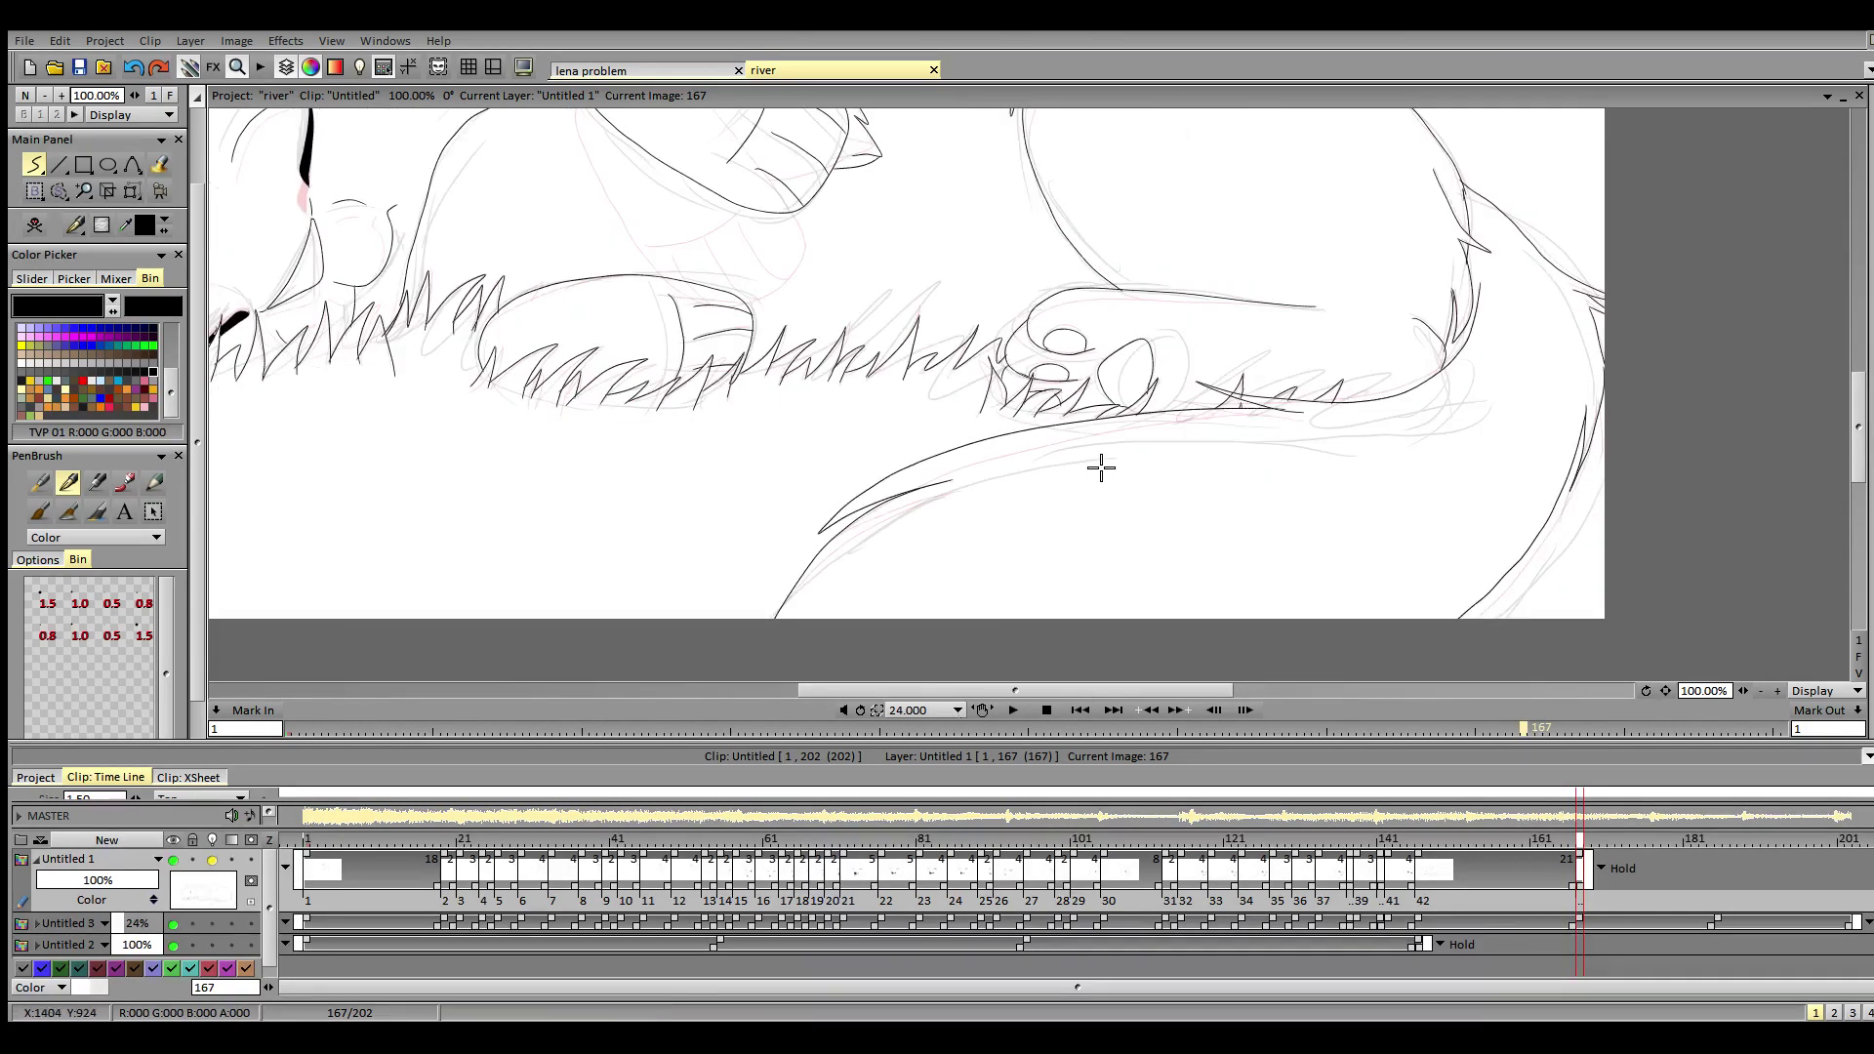
{"action": "left_click_drag", "start_coordinate": [1860, 473], "coordinate": [1833, 392]}
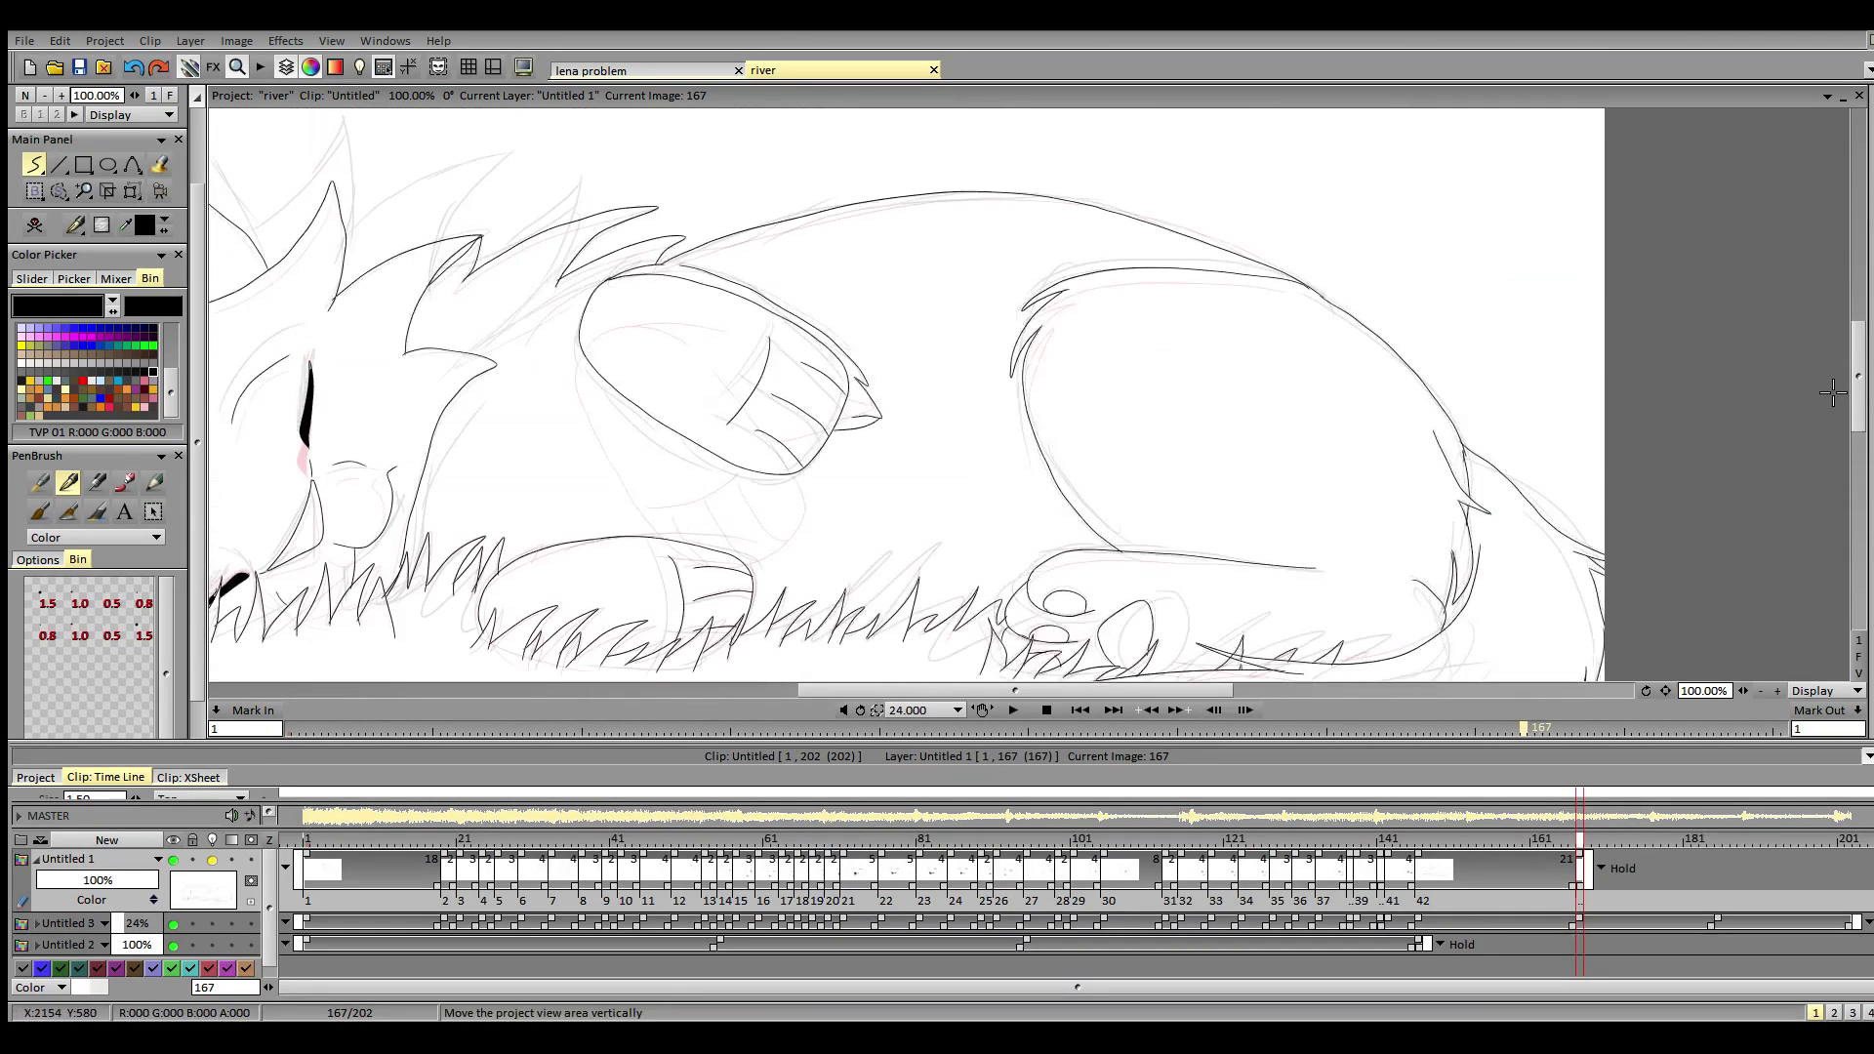
{"action": "left_click_drag", "start_coordinate": [910, 689], "coordinate": [821, 701]}
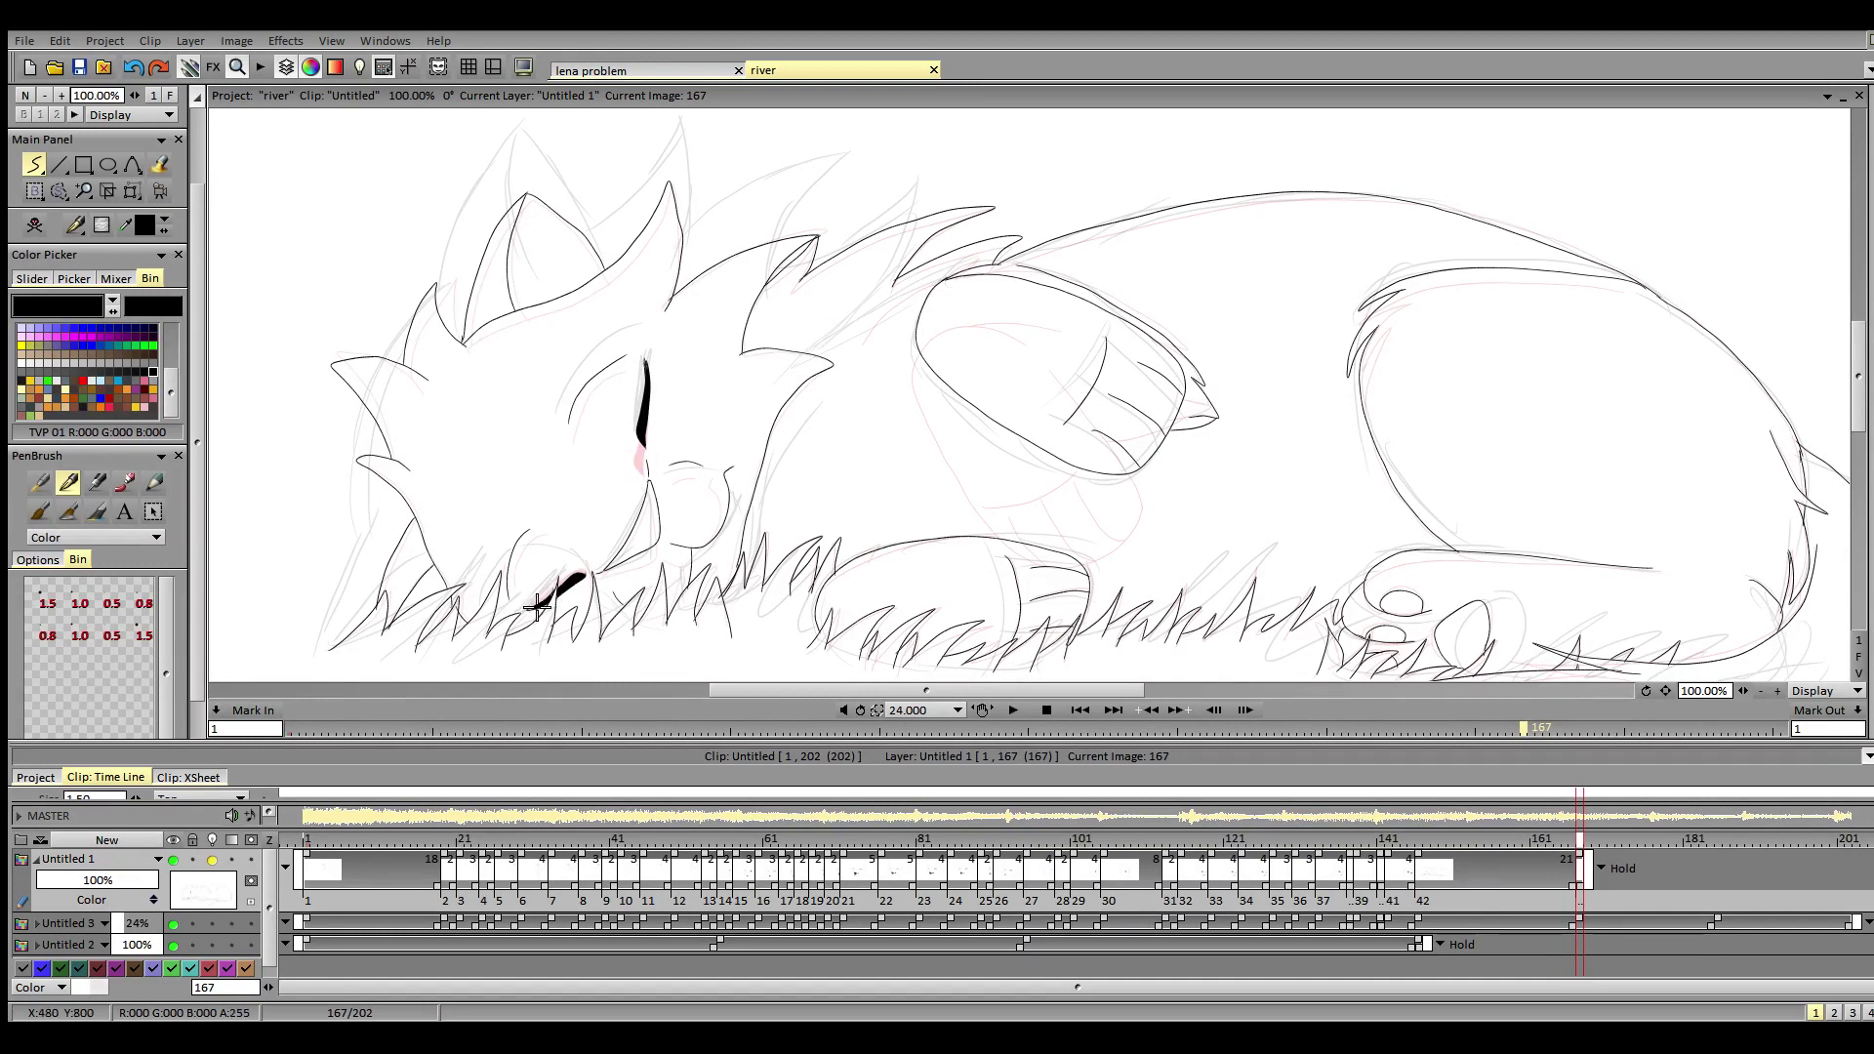
{"action": "left_click", "coordinate": [79, 67]}
- Undo the trial brow stroke above the lower eye, and erase the filled lower eye and the muzzle line beside it
{"action": "scroll", "coordinate": [1837, 398], "scroll_direction": "down", "scroll_amount": 3}
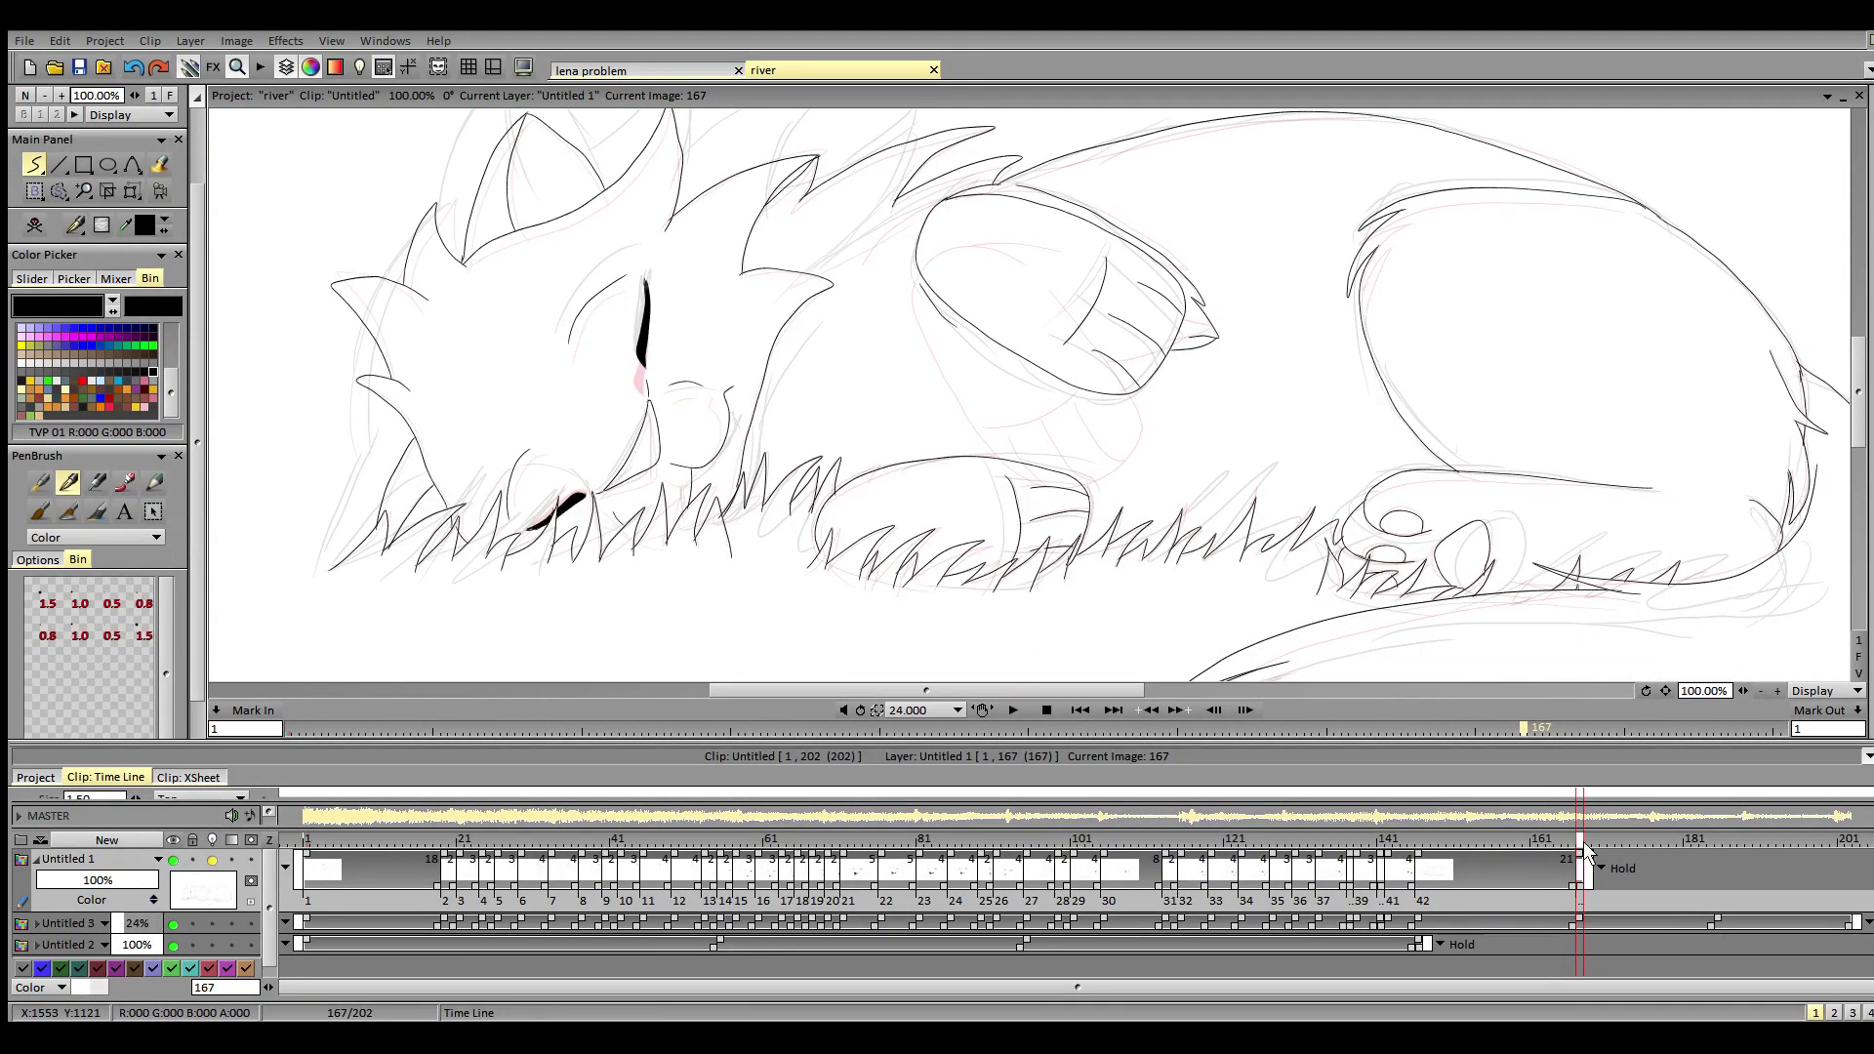
{"action": "left_click_drag", "start_coordinate": [1583, 841], "coordinate": [1581, 859]}
{"action": "left_click_drag", "start_coordinate": [530, 438], "coordinate": [518, 488]}
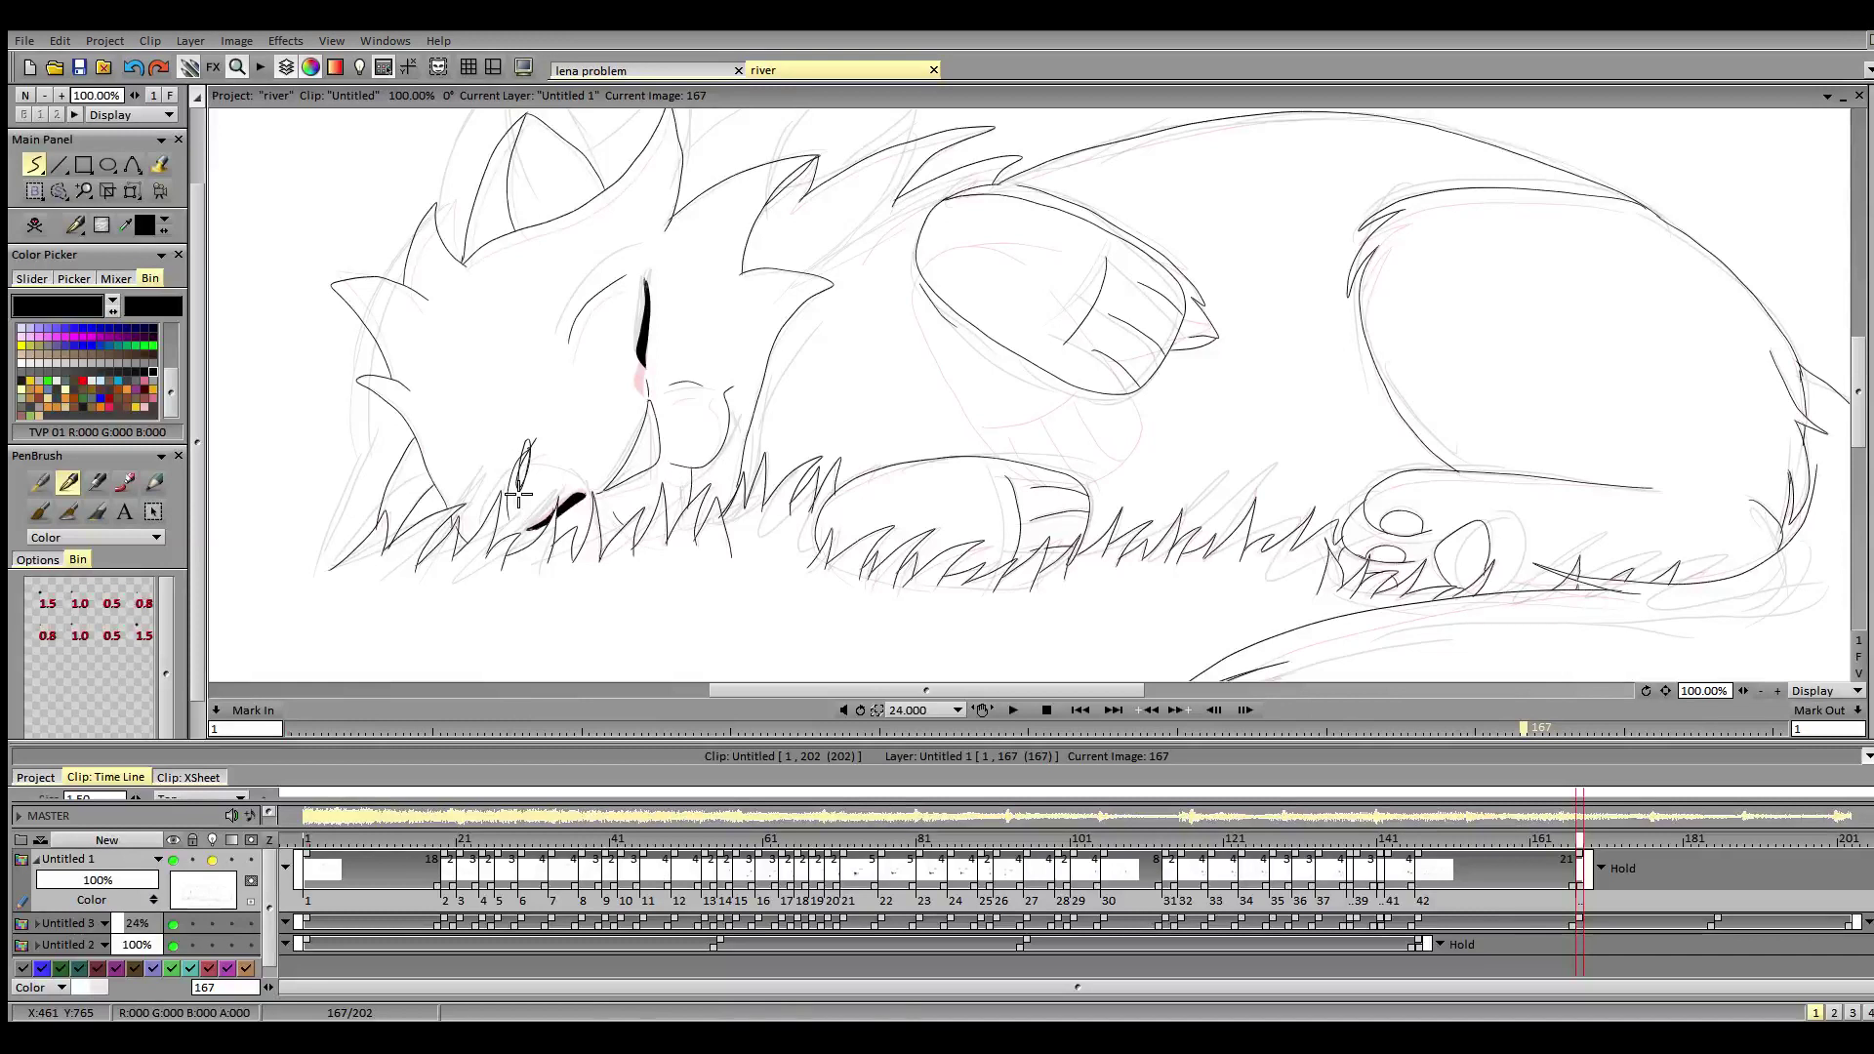
{"action": "key", "text": "ctrl+z"}
{"action": "key", "text": "e"}
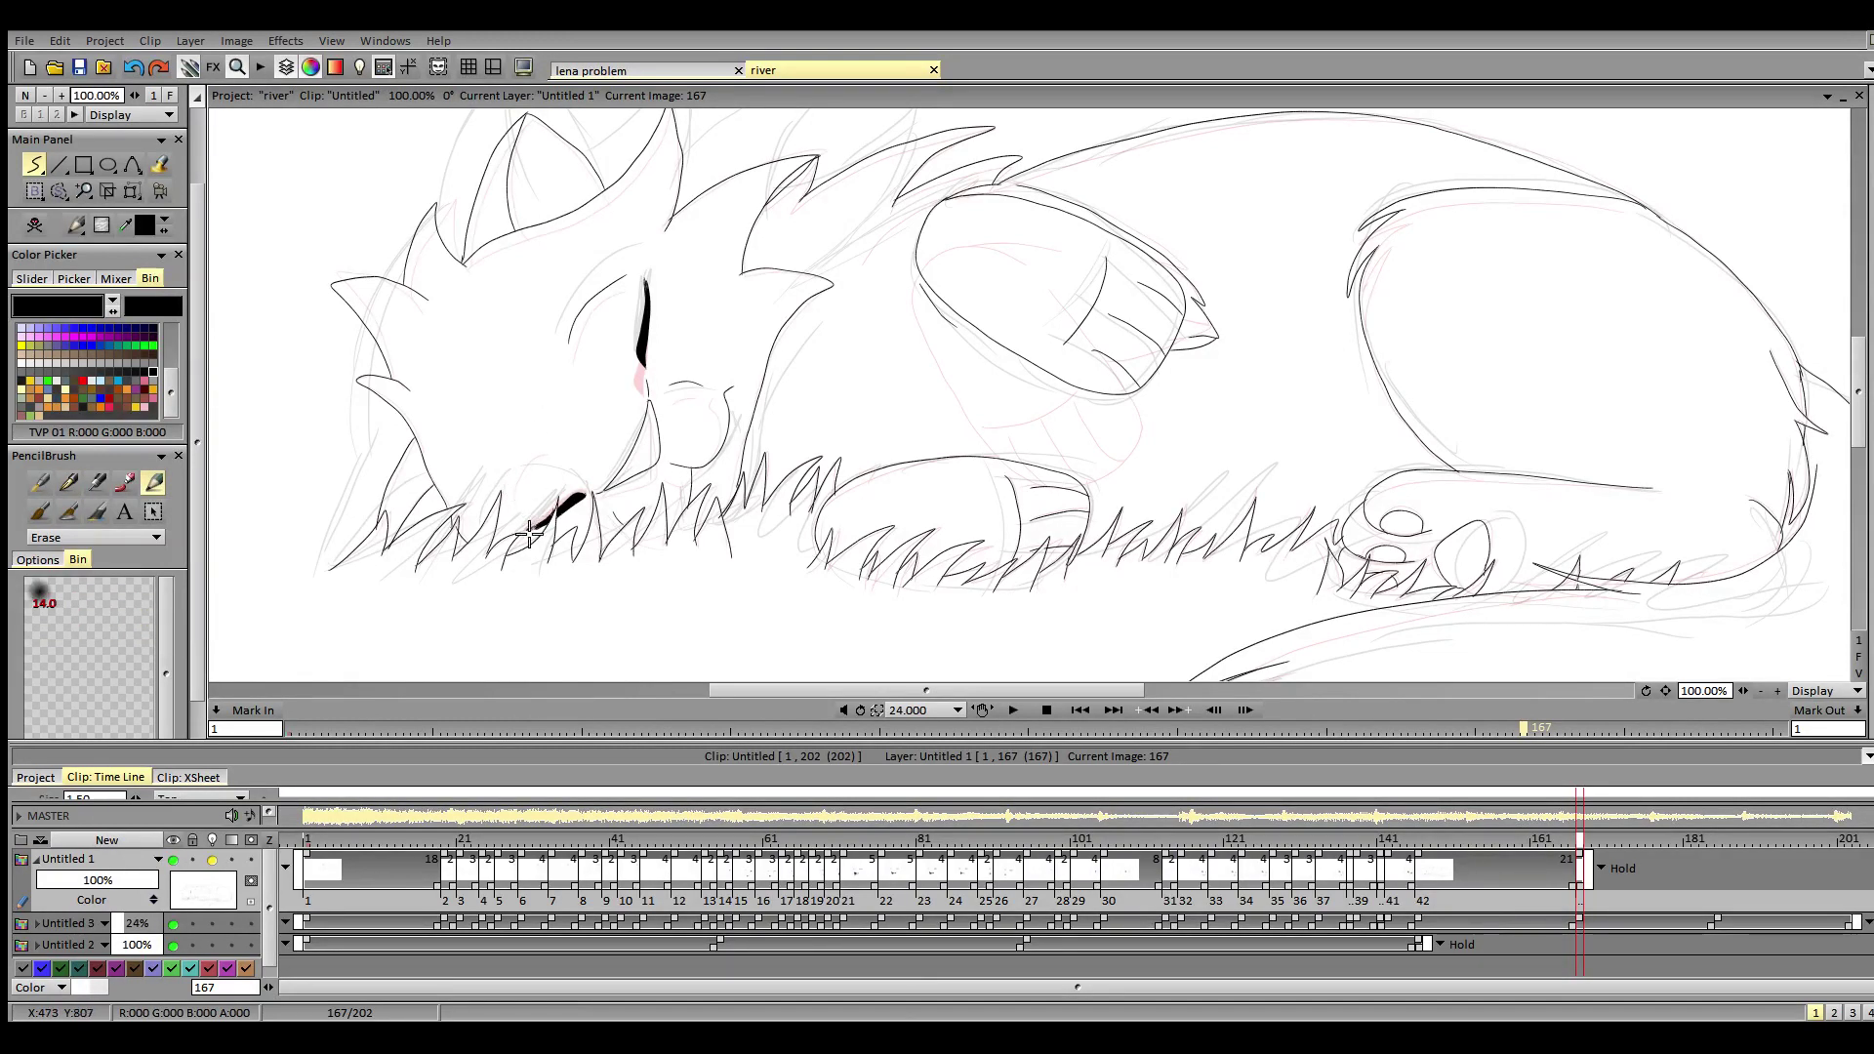
{"action": "mouse_move", "coordinate": [528, 535]}
{"action": "left_mouse_down"}
{"action": "mouse_move", "coordinate": [571, 488]}
{"action": "mouse_move", "coordinate": [561, 521]}
{"action": "mouse_move", "coordinate": [618, 482]}
{"action": "mouse_move", "coordinate": [640, 431]}
{"action": "left_mouse_up"}
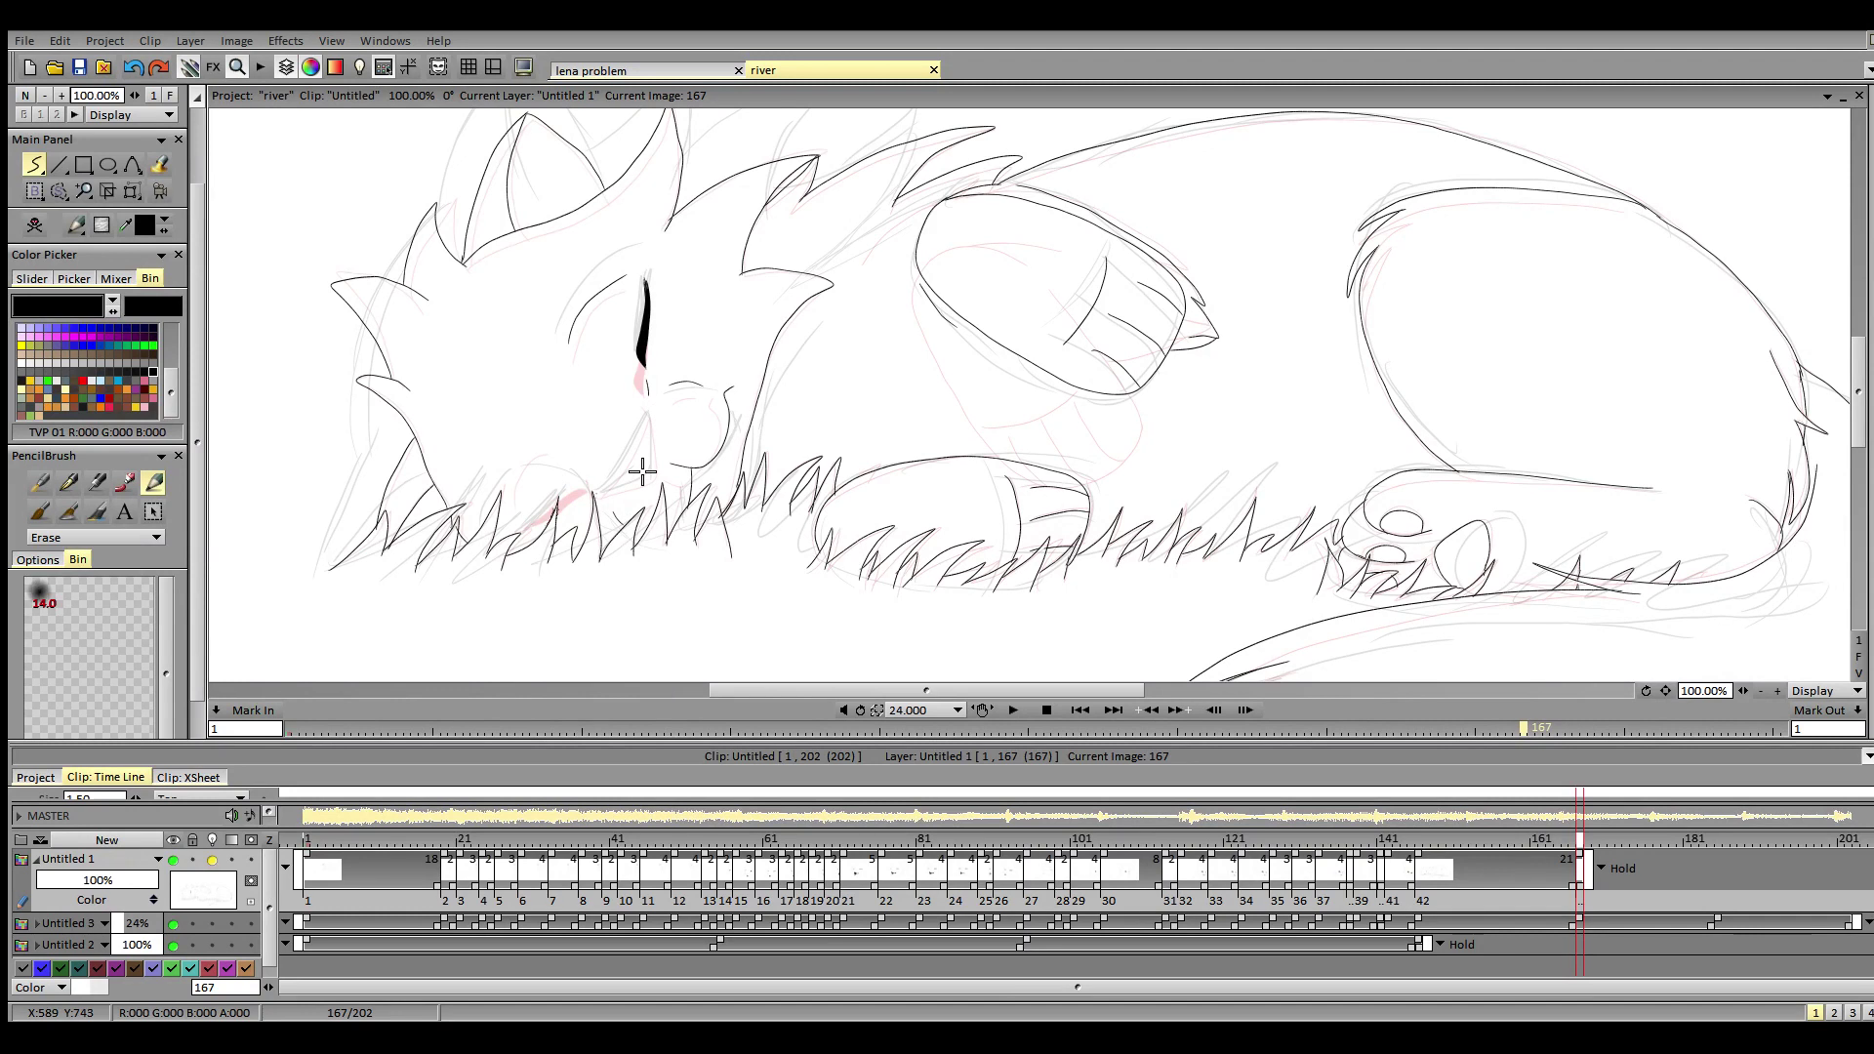
- Re-ink the muzzle line and the lower closed-eye outline, and add the curved brow line above it
{"action": "key", "text": "b"}
{"action": "mouse_move", "coordinate": [647, 400]}
{"action": "left_mouse_down"}
{"action": "mouse_move", "coordinate": [606, 485]}
{"action": "mouse_move", "coordinate": [654, 461]}
{"action": "mouse_move", "coordinate": [647, 401]}
{"action": "left_mouse_up"}
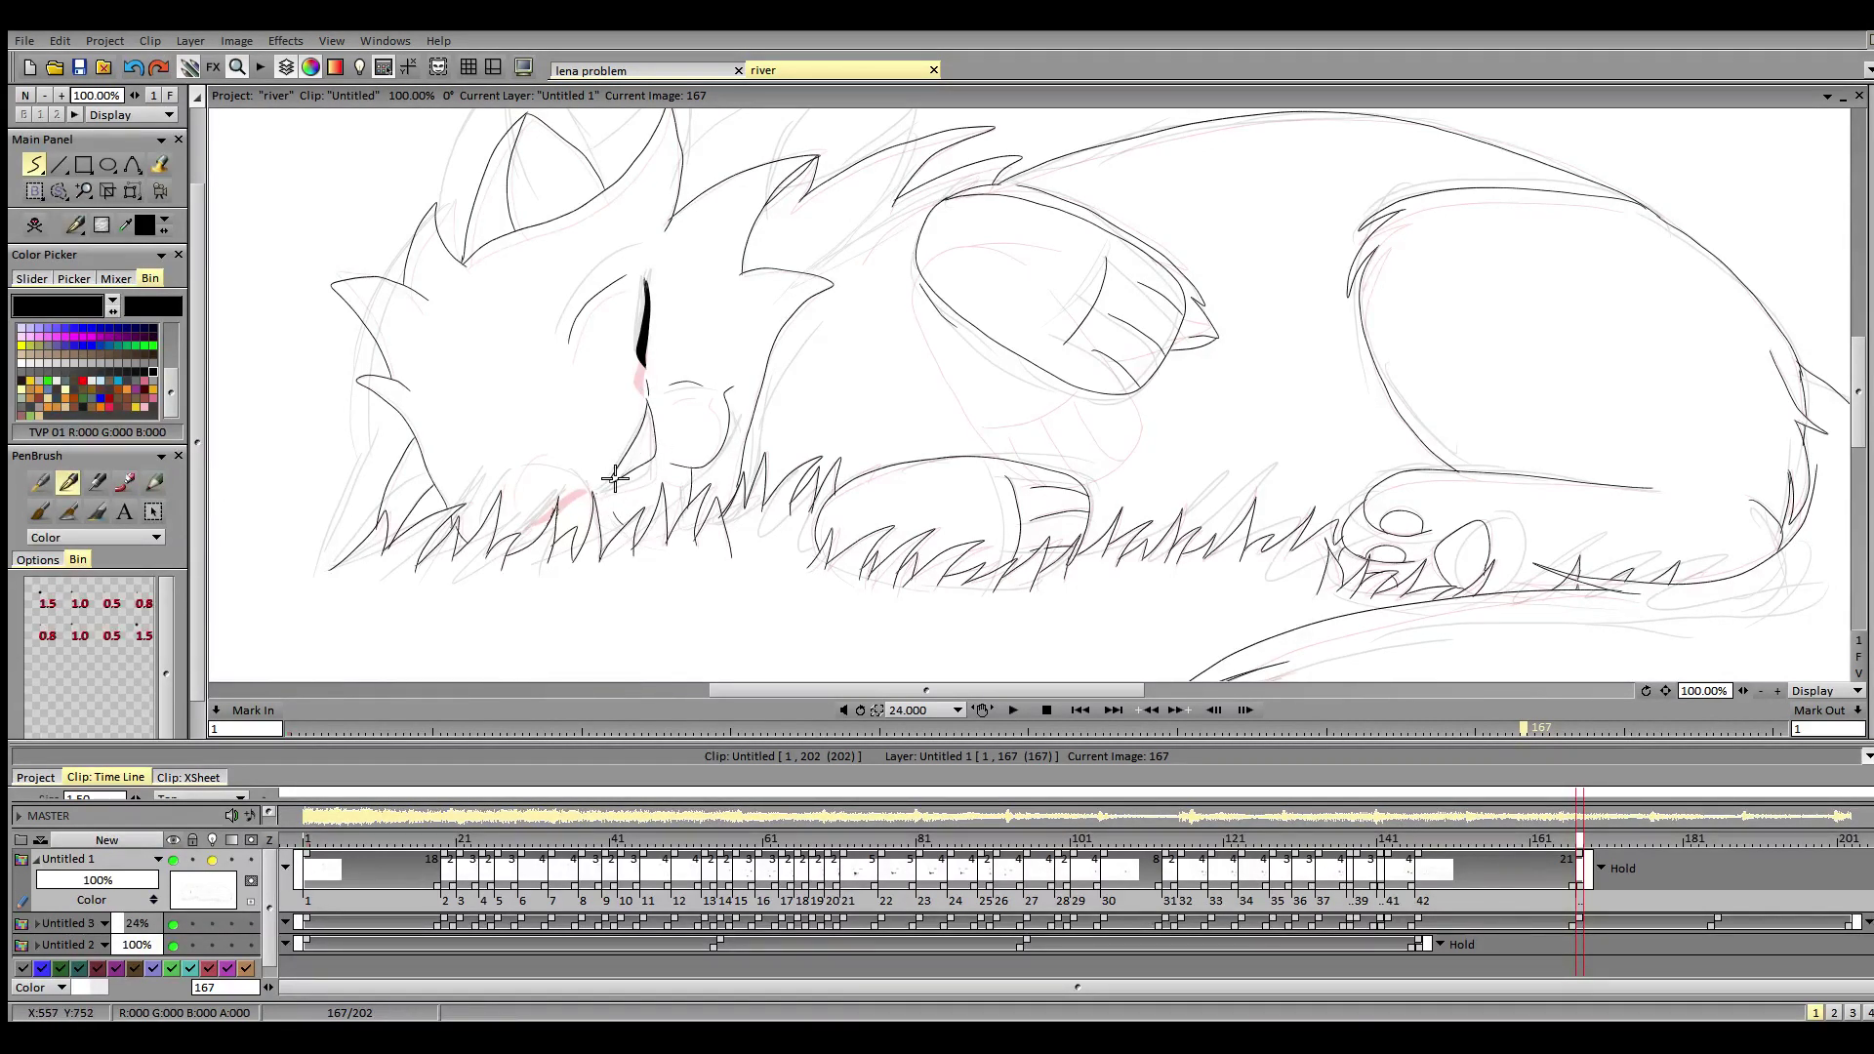
{"action": "mouse_move", "coordinate": [588, 483]}
{"action": "left_mouse_down"}
{"action": "mouse_move", "coordinate": [533, 517]}
{"action": "mouse_move", "coordinate": [579, 489]}
{"action": "mouse_move", "coordinate": [521, 526]}
{"action": "mouse_move", "coordinate": [581, 484]}
{"action": "left_mouse_up"}
{"action": "key", "text": "ctrl+z"}
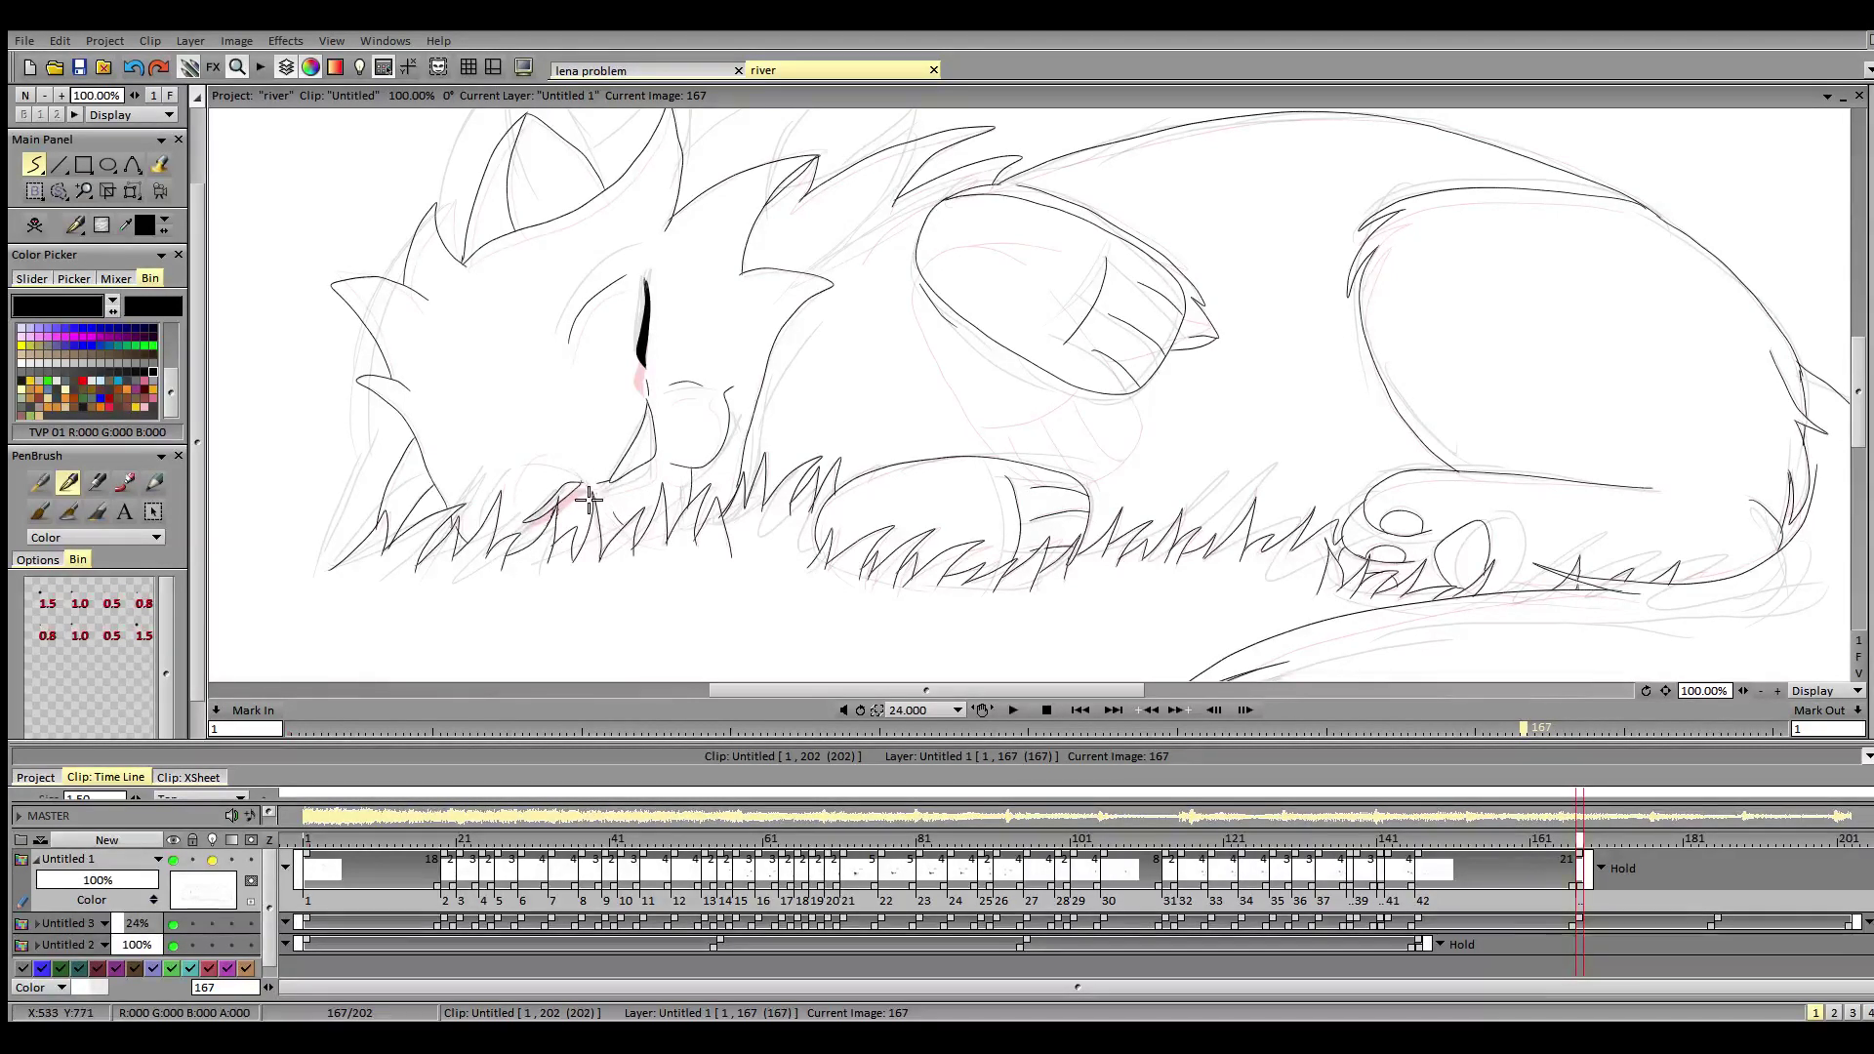
{"action": "left_click_drag", "start_coordinate": [529, 443], "coordinate": [504, 508]}
- Fill the redrawn lower eye with black and return to the freehand stroke tool
{"action": "left_click", "coordinate": [160, 164]}
{"action": "left_click", "coordinate": [565, 498]}
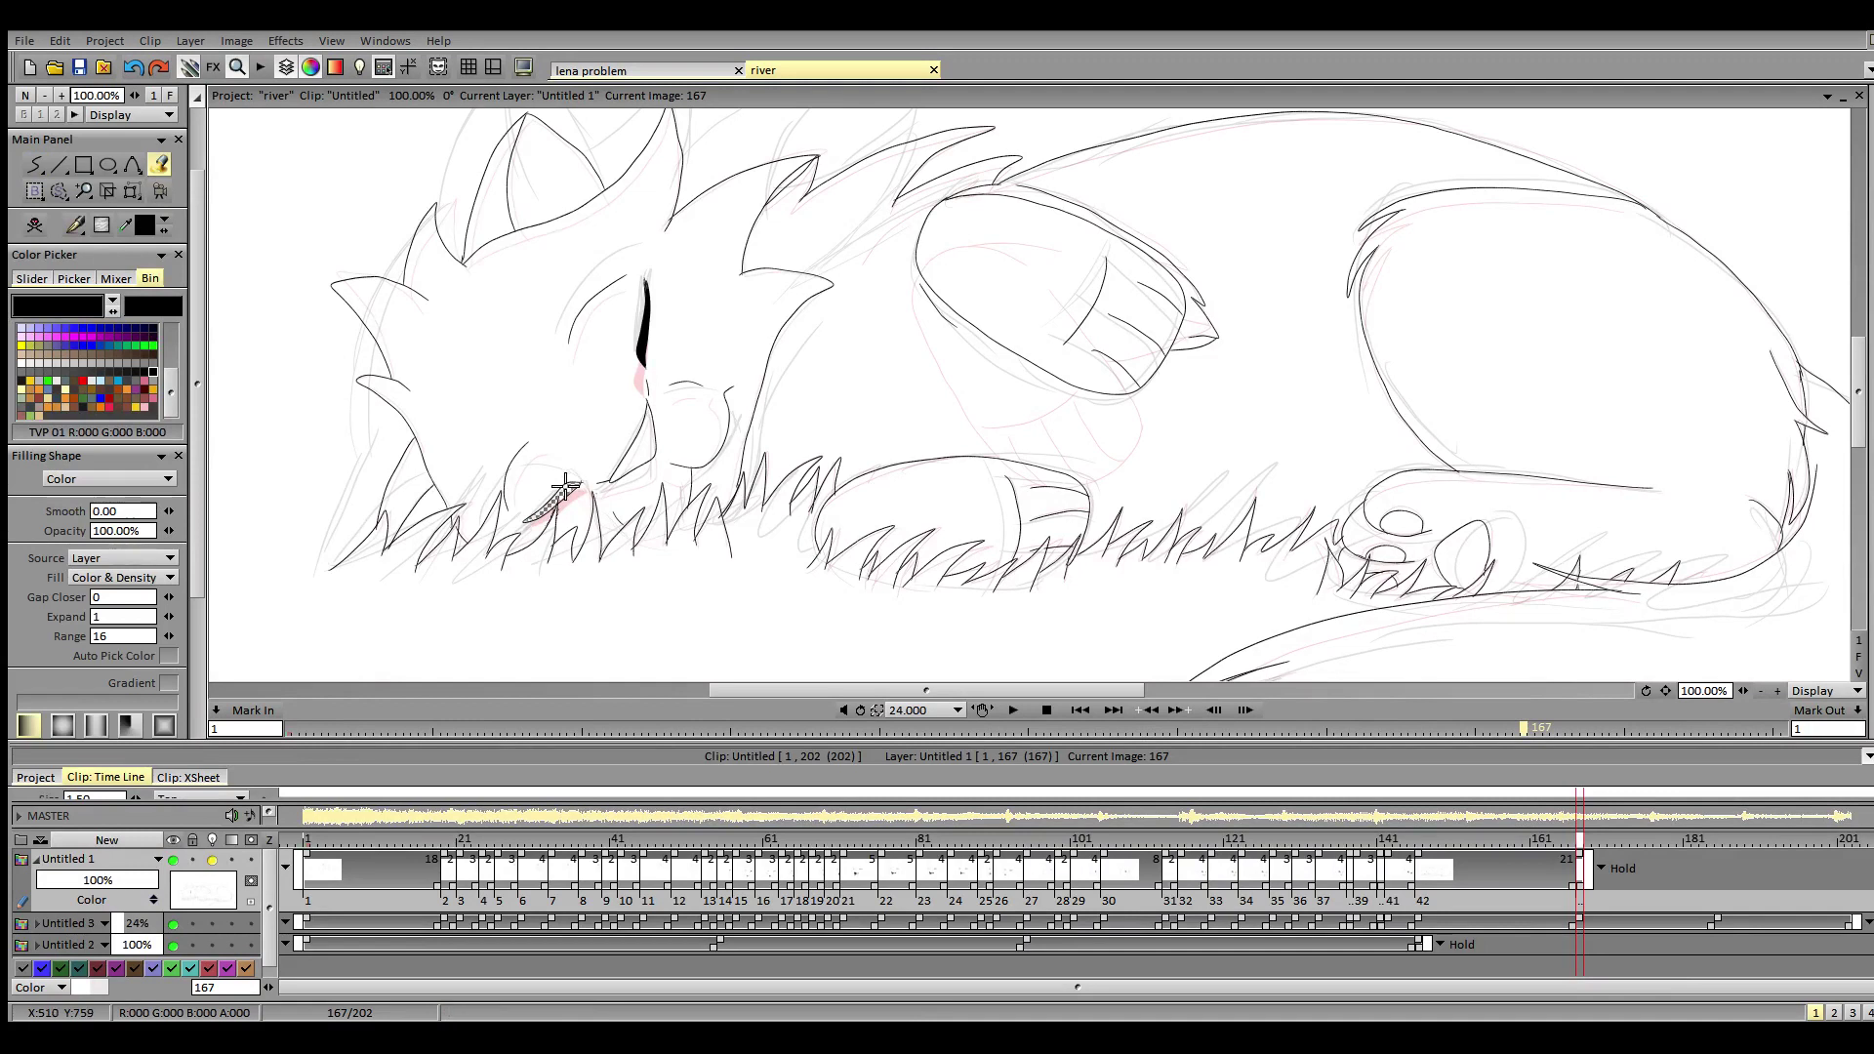
{"action": "left_click", "coordinate": [35, 166]}
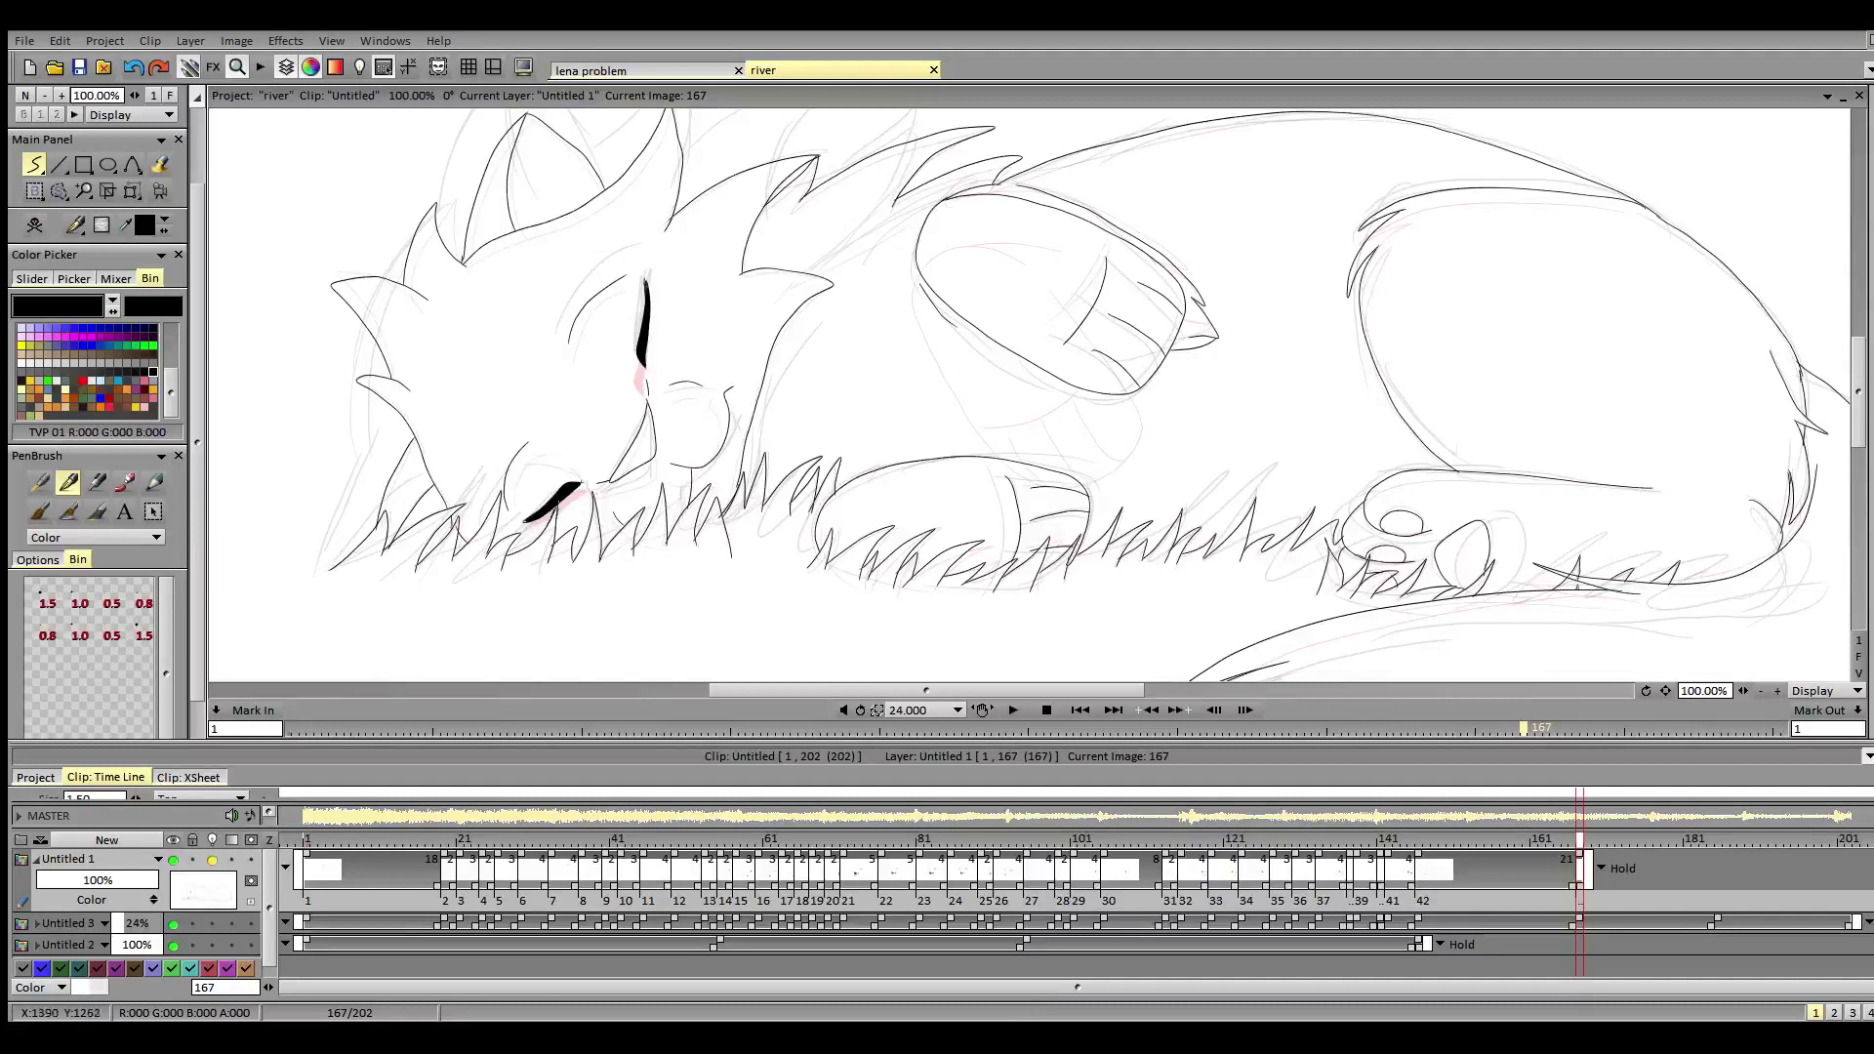
- Create a blank image at frame 185 on the line art layer and compare it with the preceding drawing
{"action": "left_click", "coordinate": [1721, 859]}
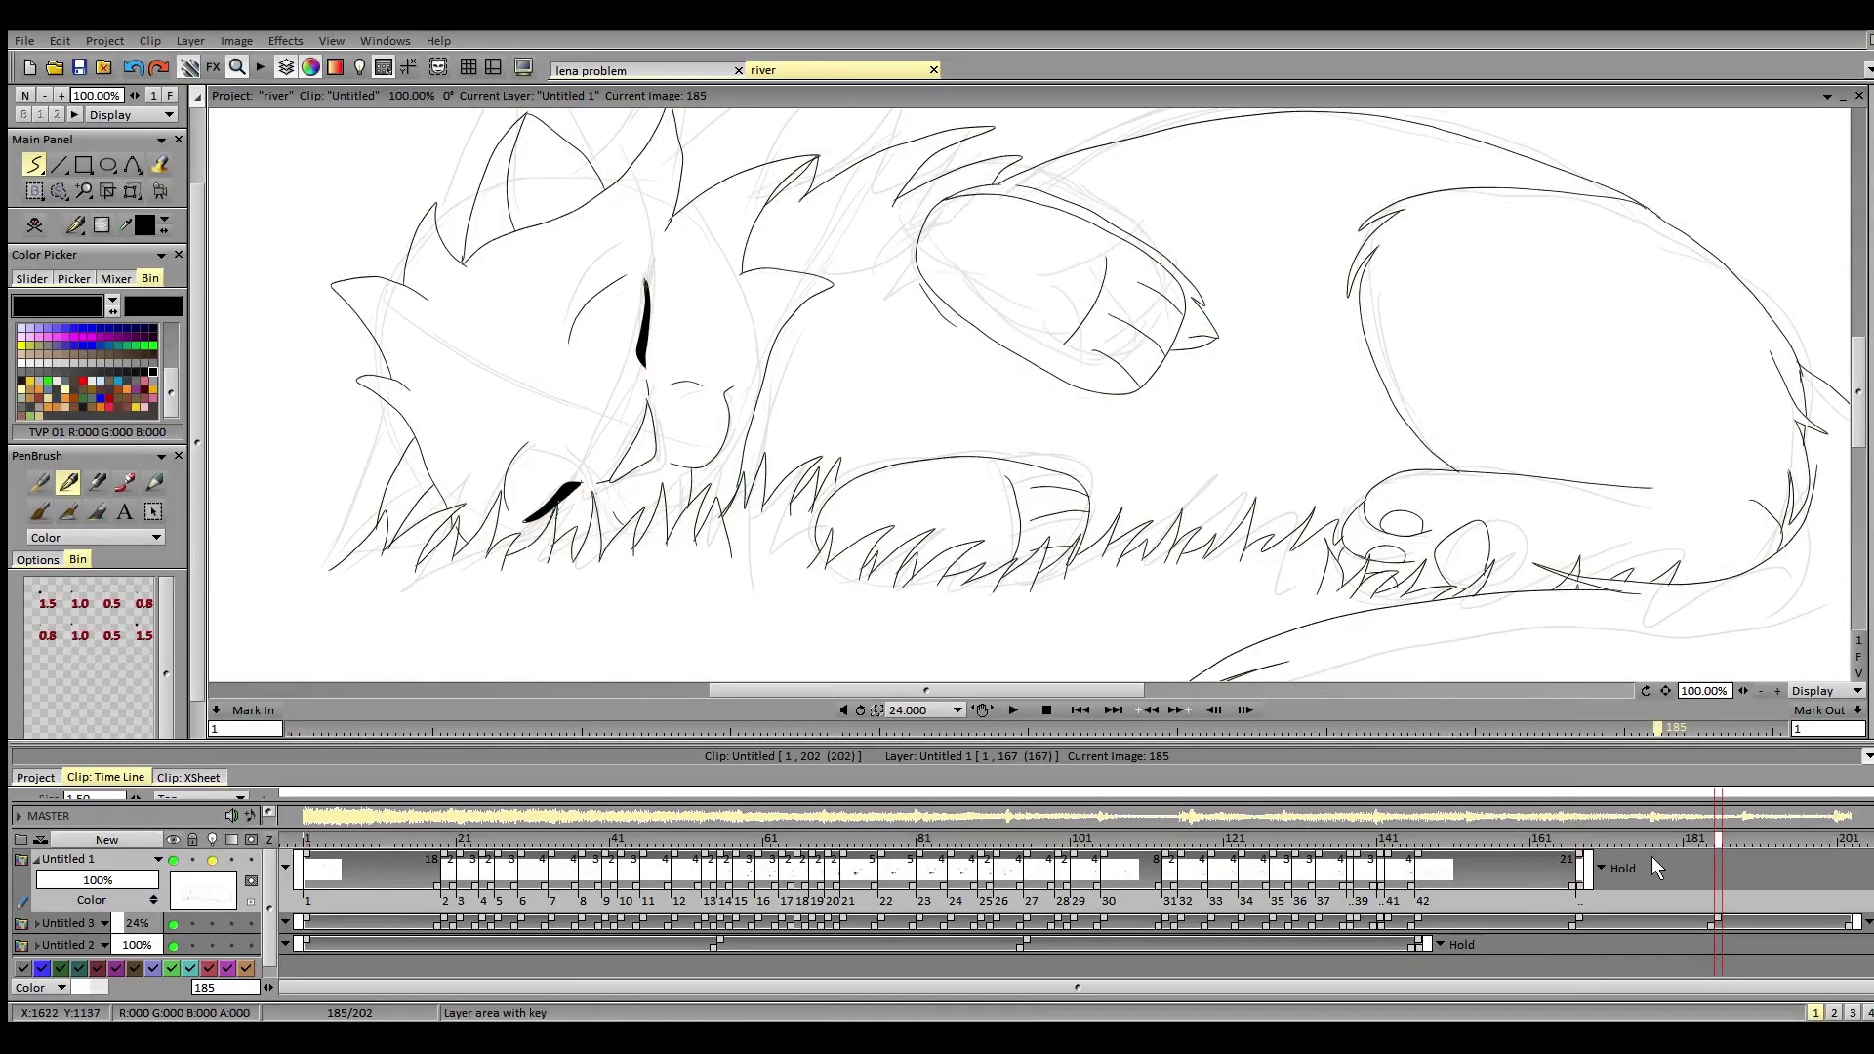
{"action": "left_click", "coordinate": [35, 226]}
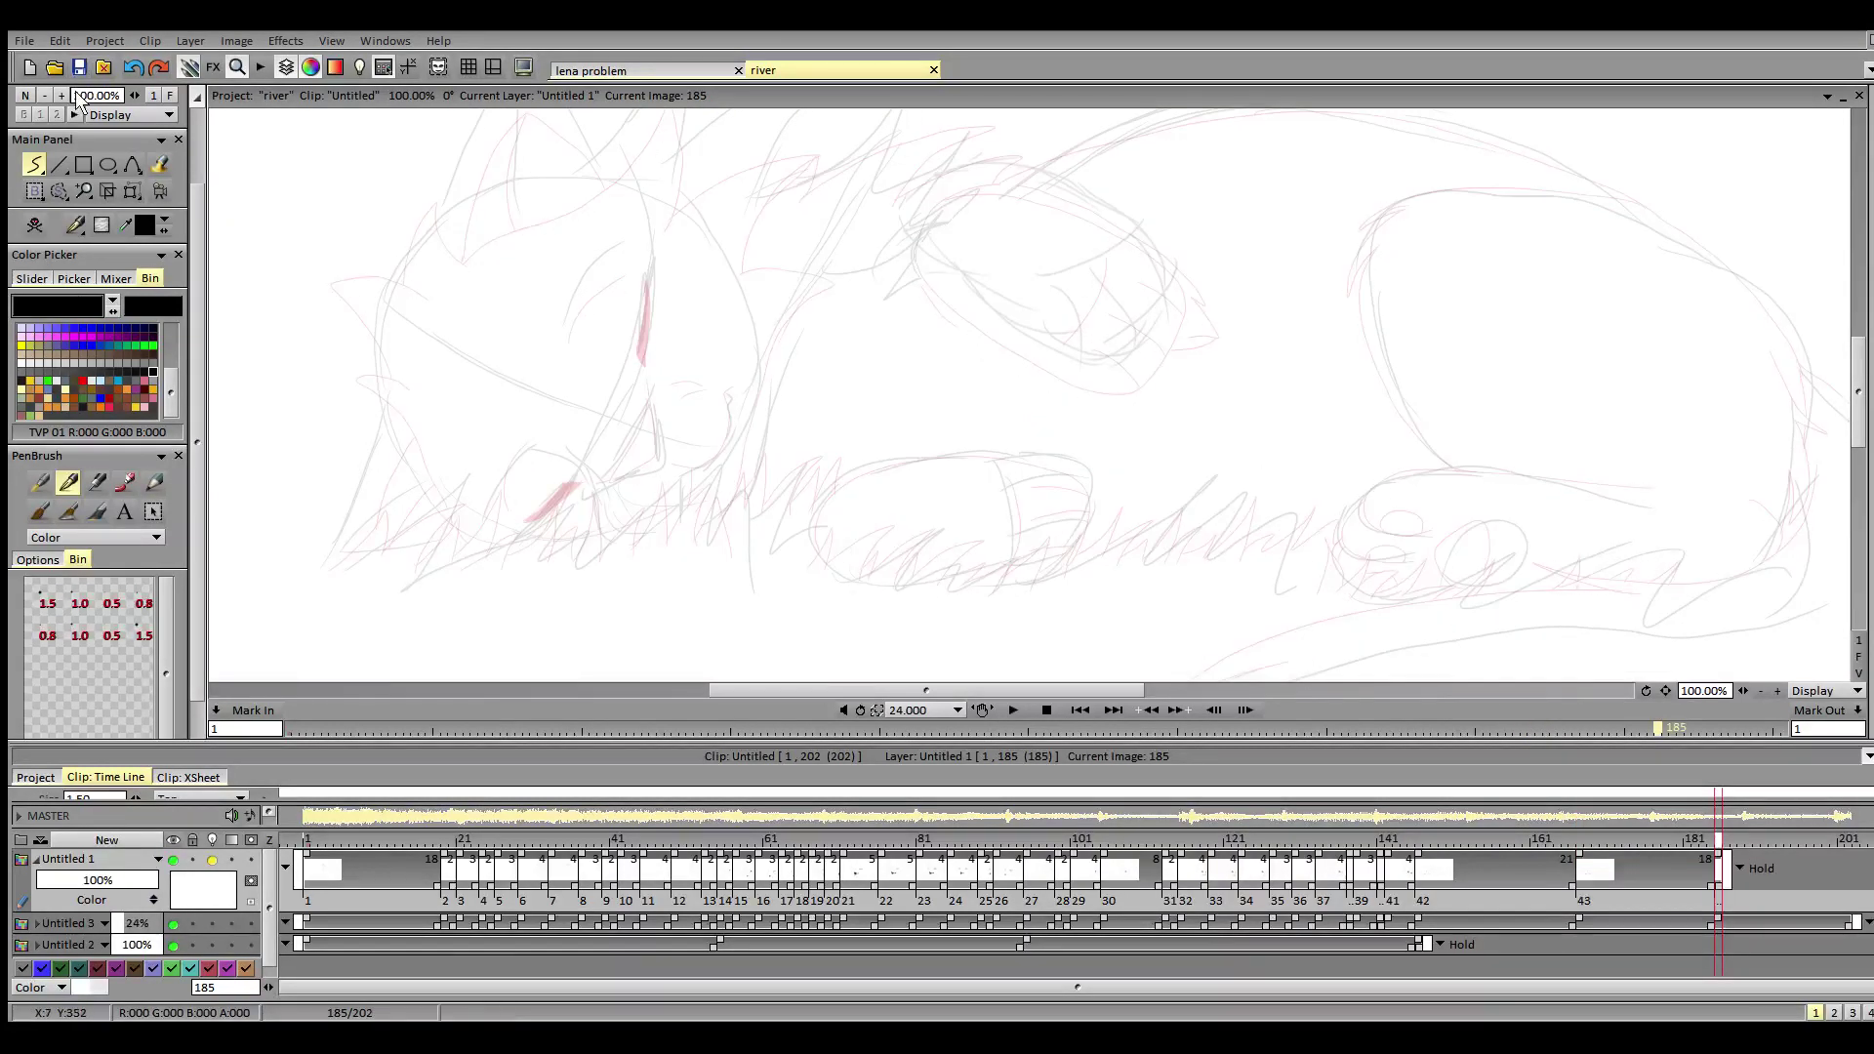
{"action": "left_click_drag", "start_coordinate": [1718, 853], "coordinate": [1686, 856]}
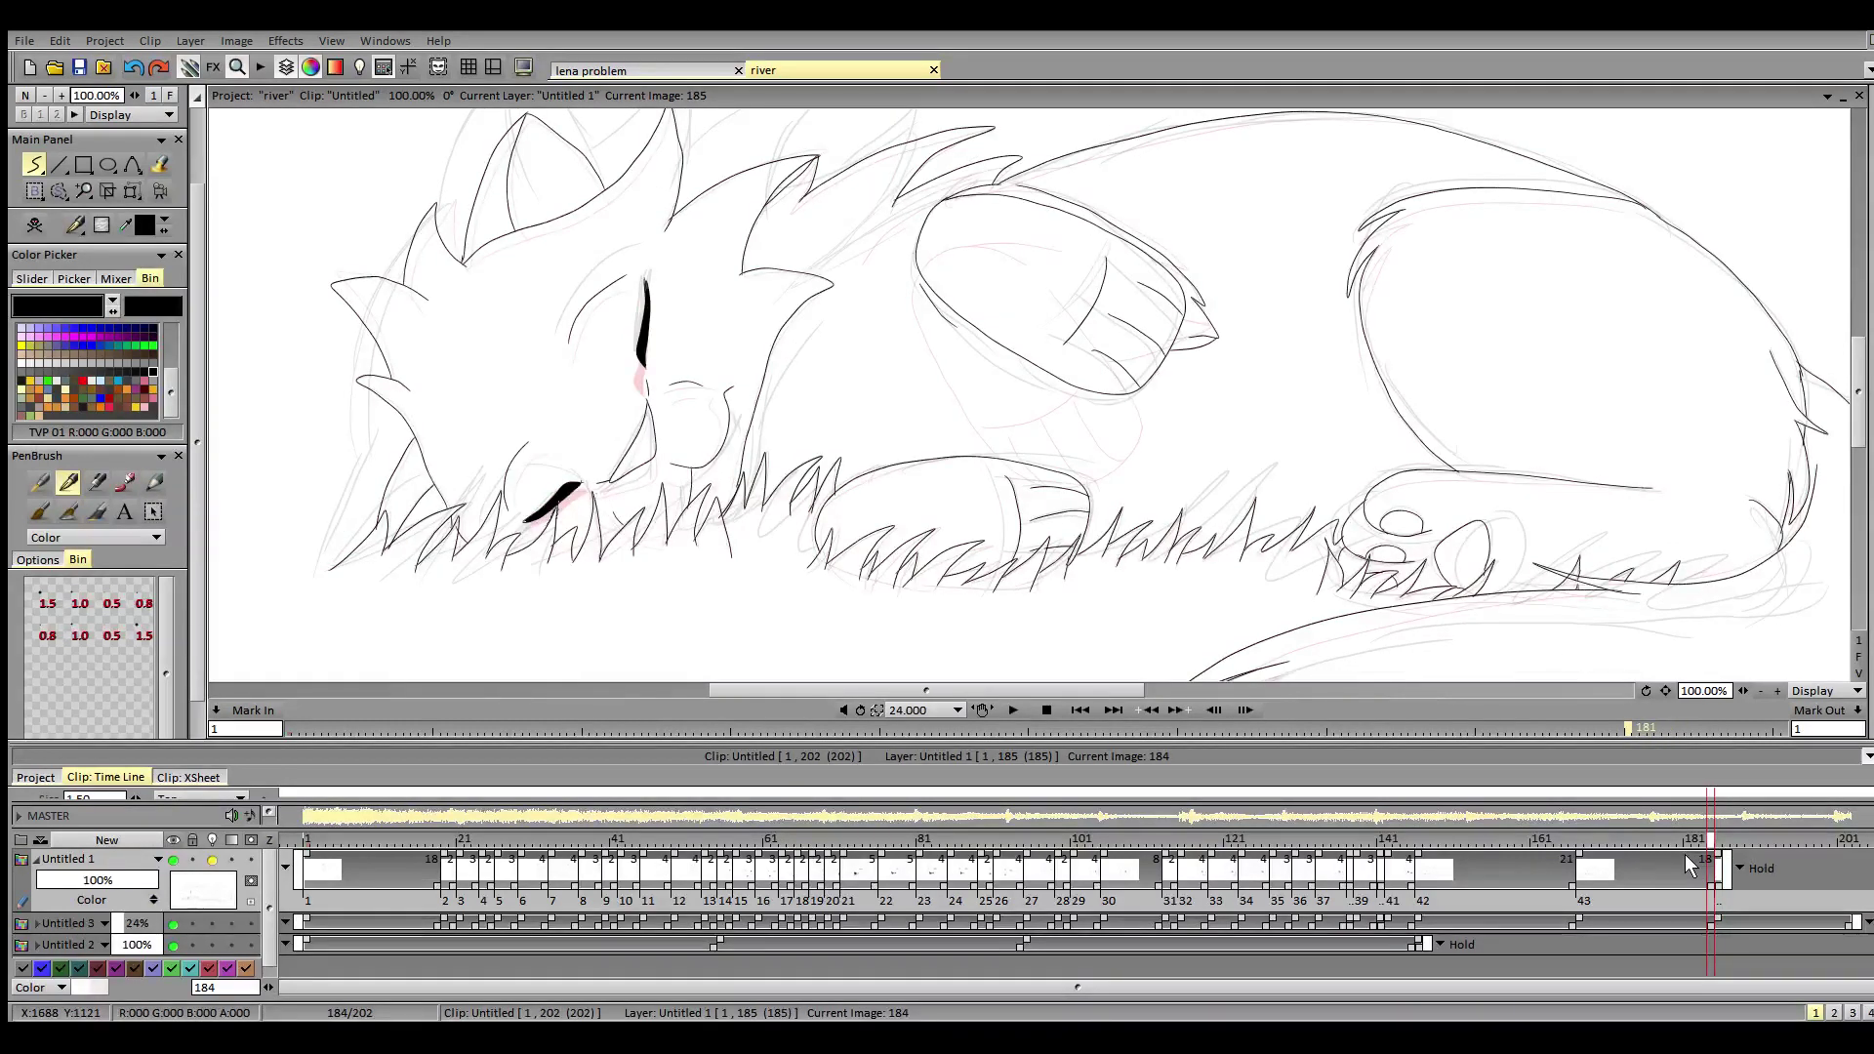
{"action": "mouse_move", "coordinate": [1685, 854]}
{"action": "left_mouse_down"}
{"action": "mouse_move", "coordinate": [1558, 867]}
{"action": "mouse_move", "coordinate": [1581, 867]}
{"action": "left_mouse_up"}
{"action": "left_click", "coordinate": [1721, 853]}
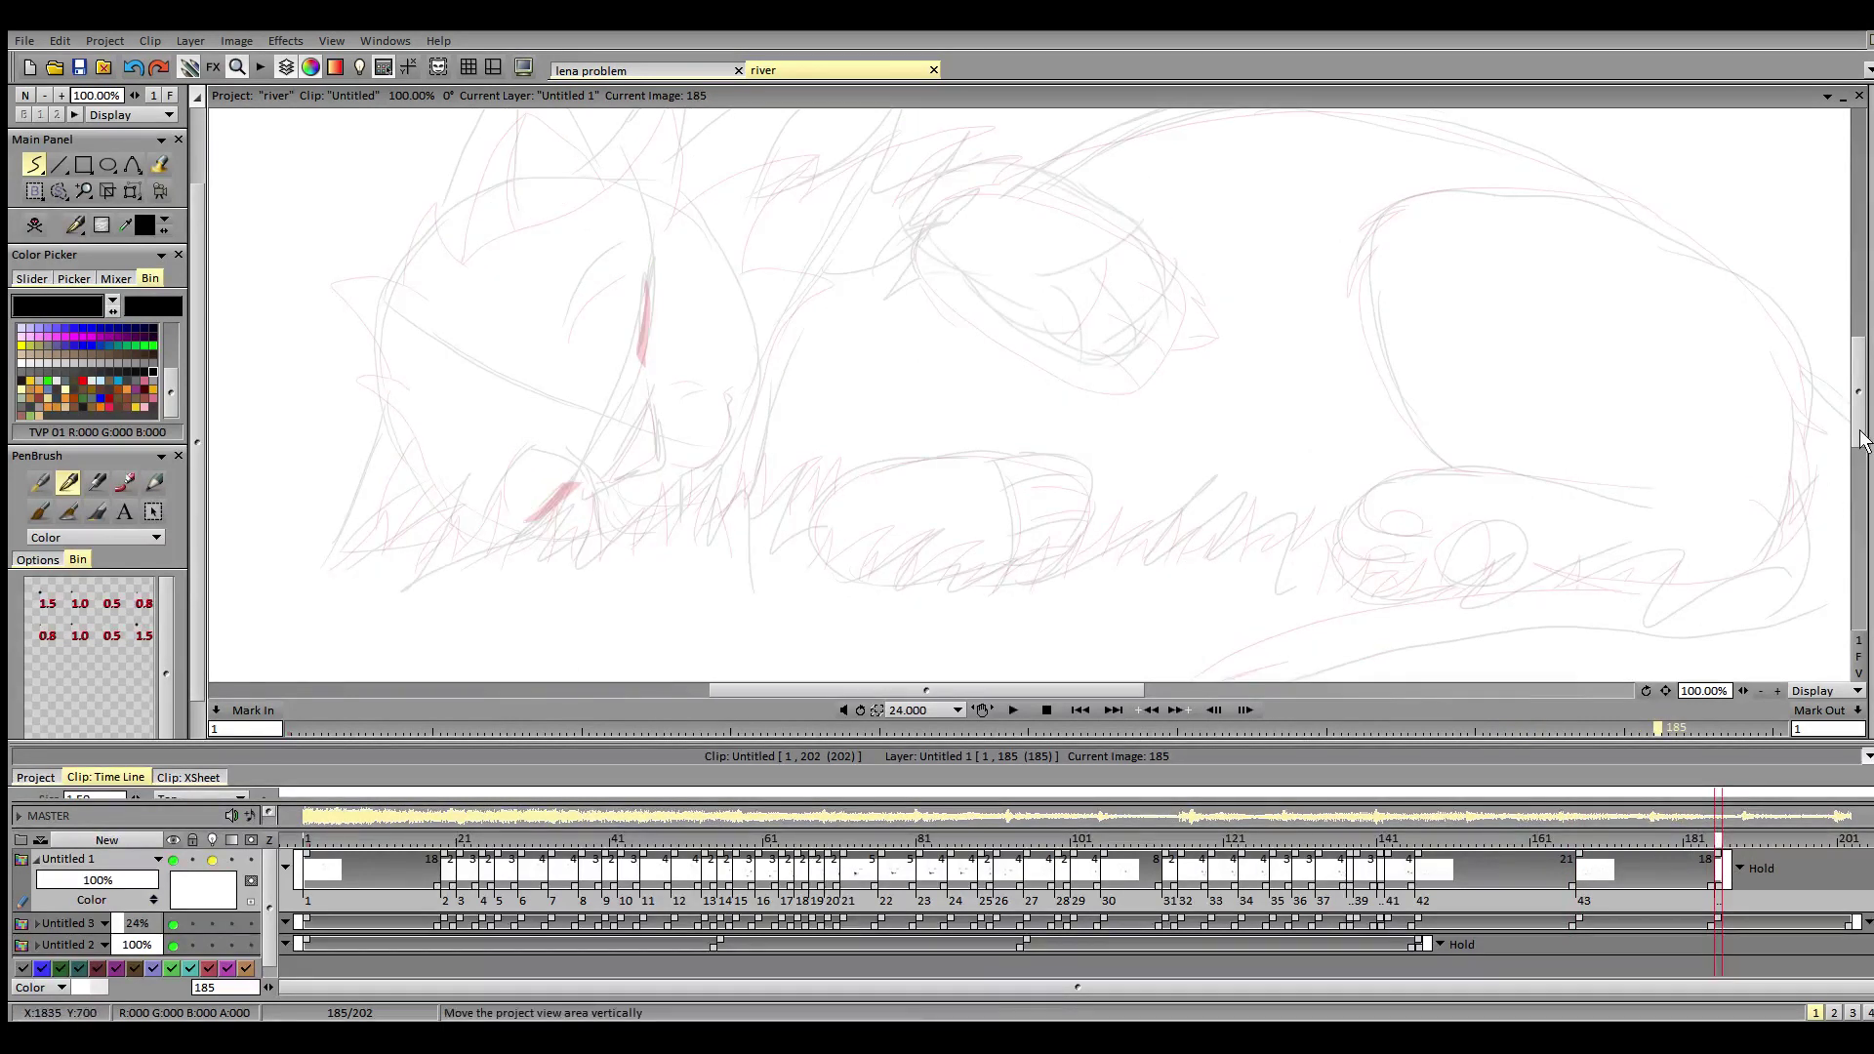
- Ink the lower rump curve and the tail's upper edge with its pointed fur tuft on frame 185
{"action": "left_click_drag", "start_coordinate": [1862, 442], "coordinate": [1862, 426]}
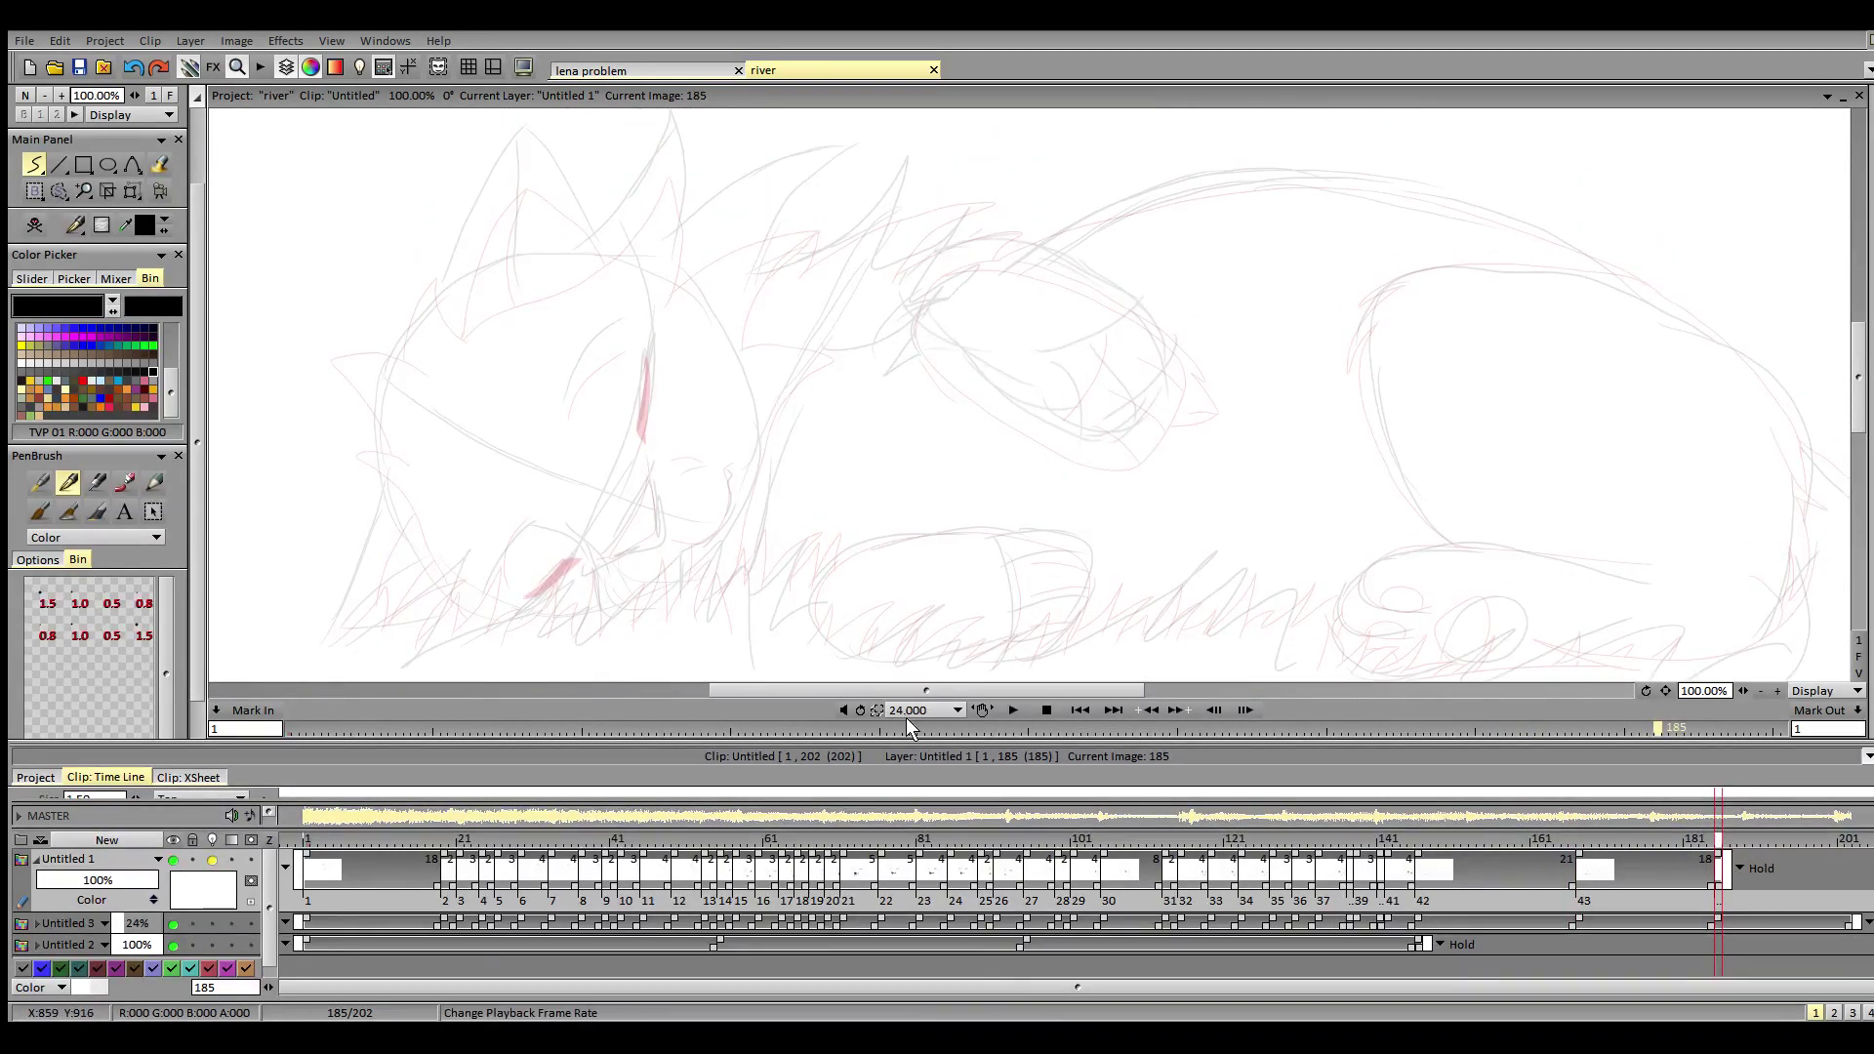
{"action": "mouse_move", "coordinate": [912, 689]}
{"action": "left_mouse_down"}
{"action": "mouse_move", "coordinate": [953, 694]}
{"action": "mouse_move", "coordinate": [910, 687]}
{"action": "left_mouse_up"}
{"action": "left_click_drag", "start_coordinate": [1861, 385], "coordinate": [1861, 437]}
{"action": "left_click_drag", "start_coordinate": [1117, 691], "coordinate": [1289, 716]}
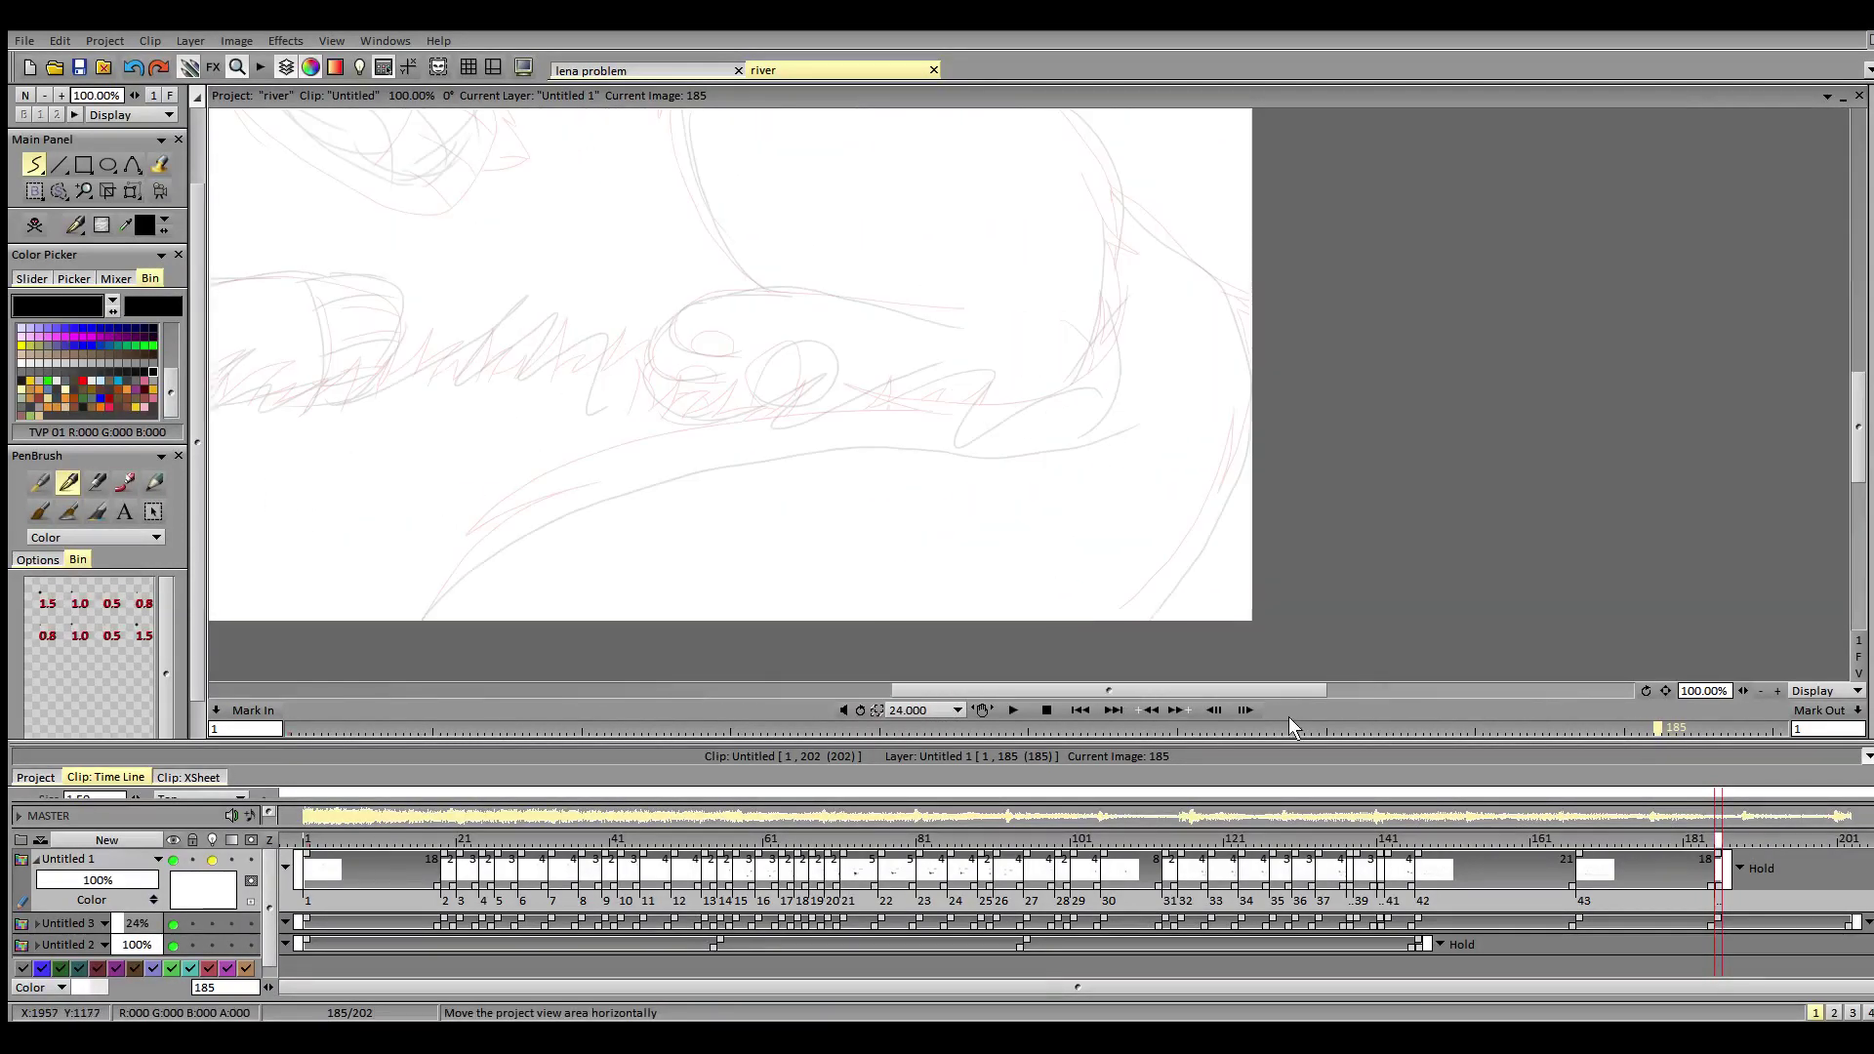
{"action": "left_click_drag", "start_coordinate": [1129, 287], "coordinate": [1068, 388]}
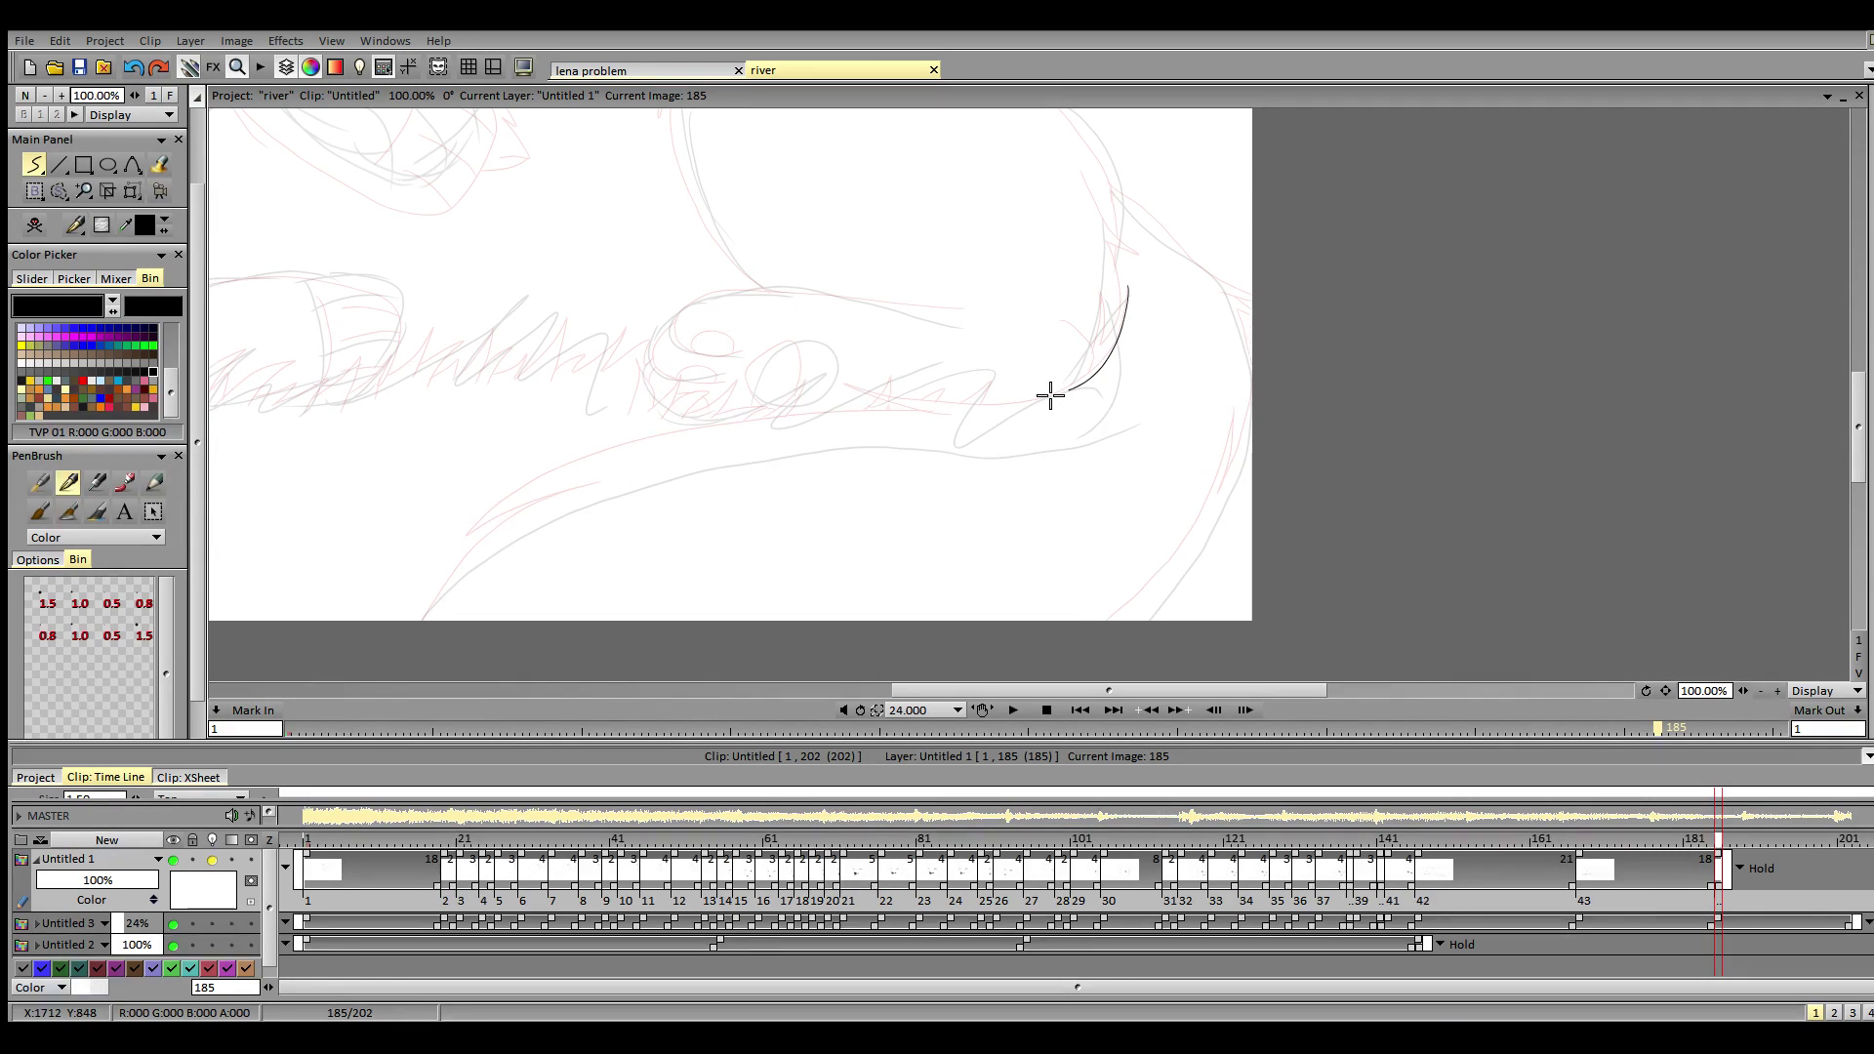
{"action": "left_click_drag", "start_coordinate": [1051, 395], "coordinate": [858, 368]}
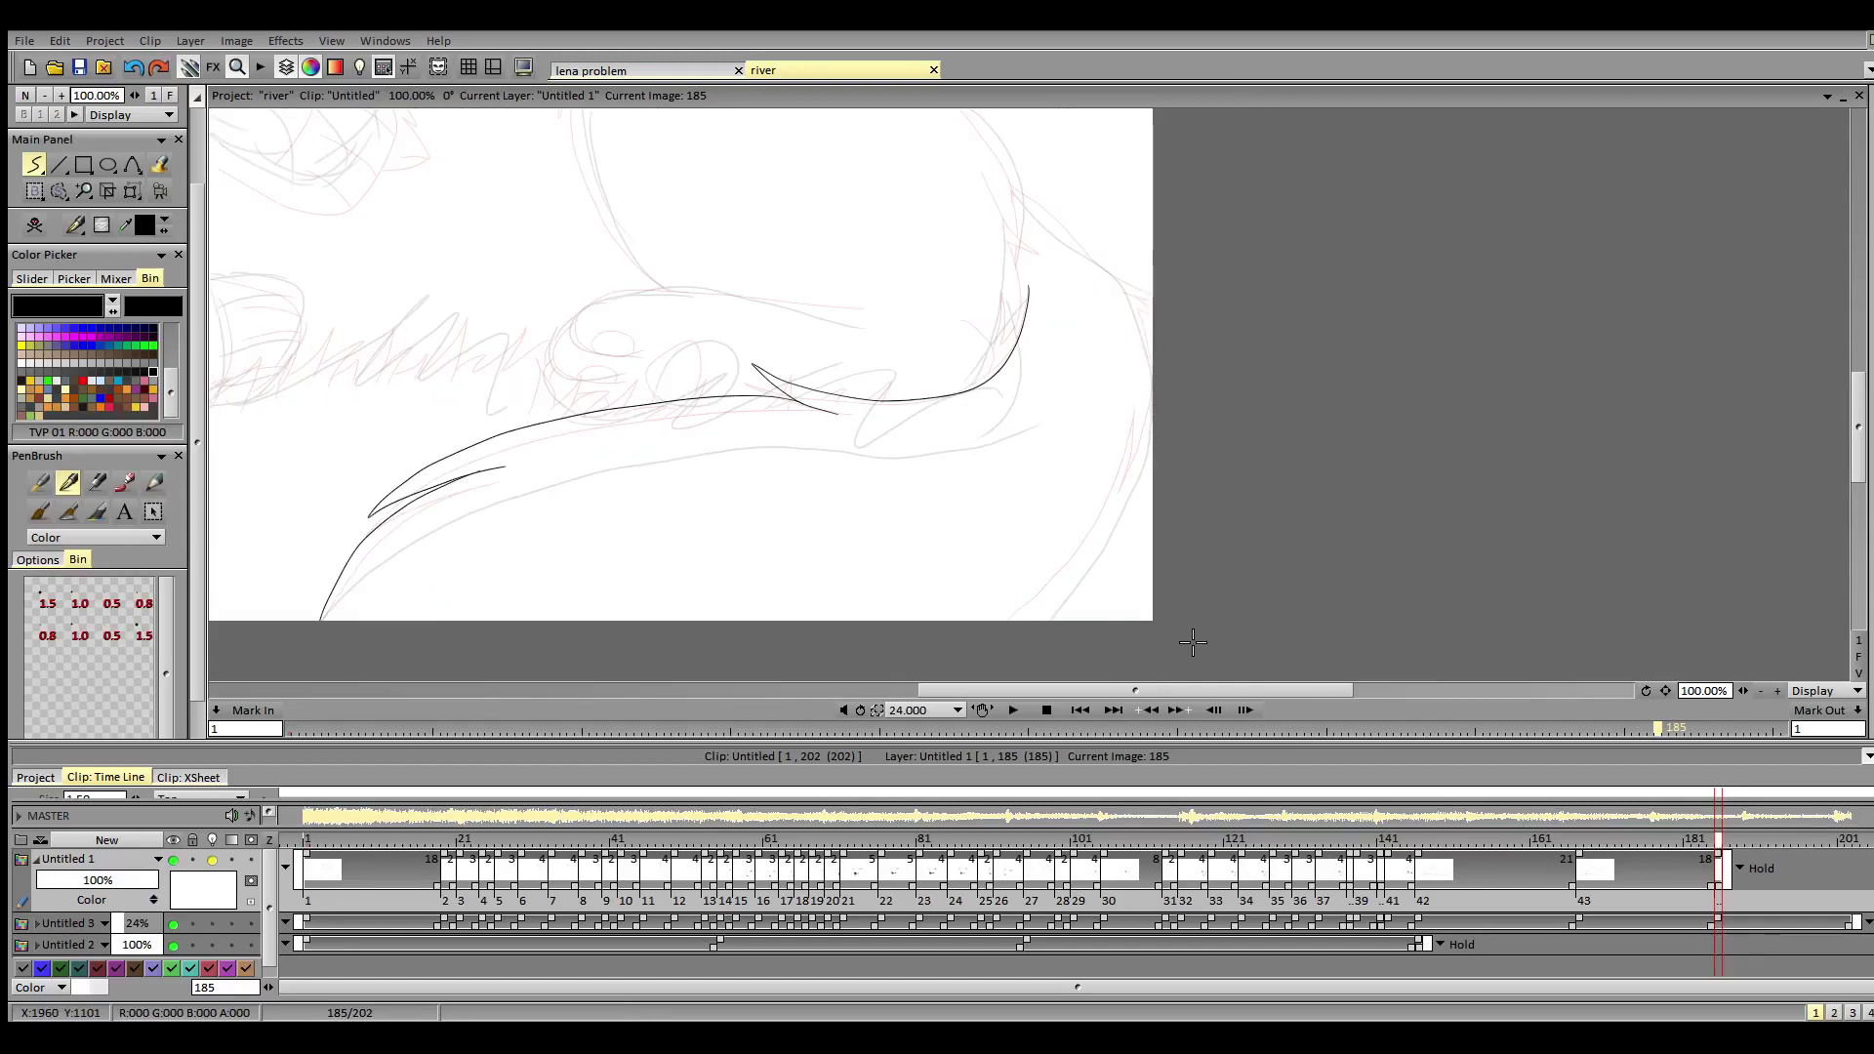
- Ink the hind foot's upper contour curling around the upper toe, undoing the stray stroke beside it
{"action": "scroll", "coordinate": [1519, 485], "scroll_direction": "up", "scroll_amount": 3}
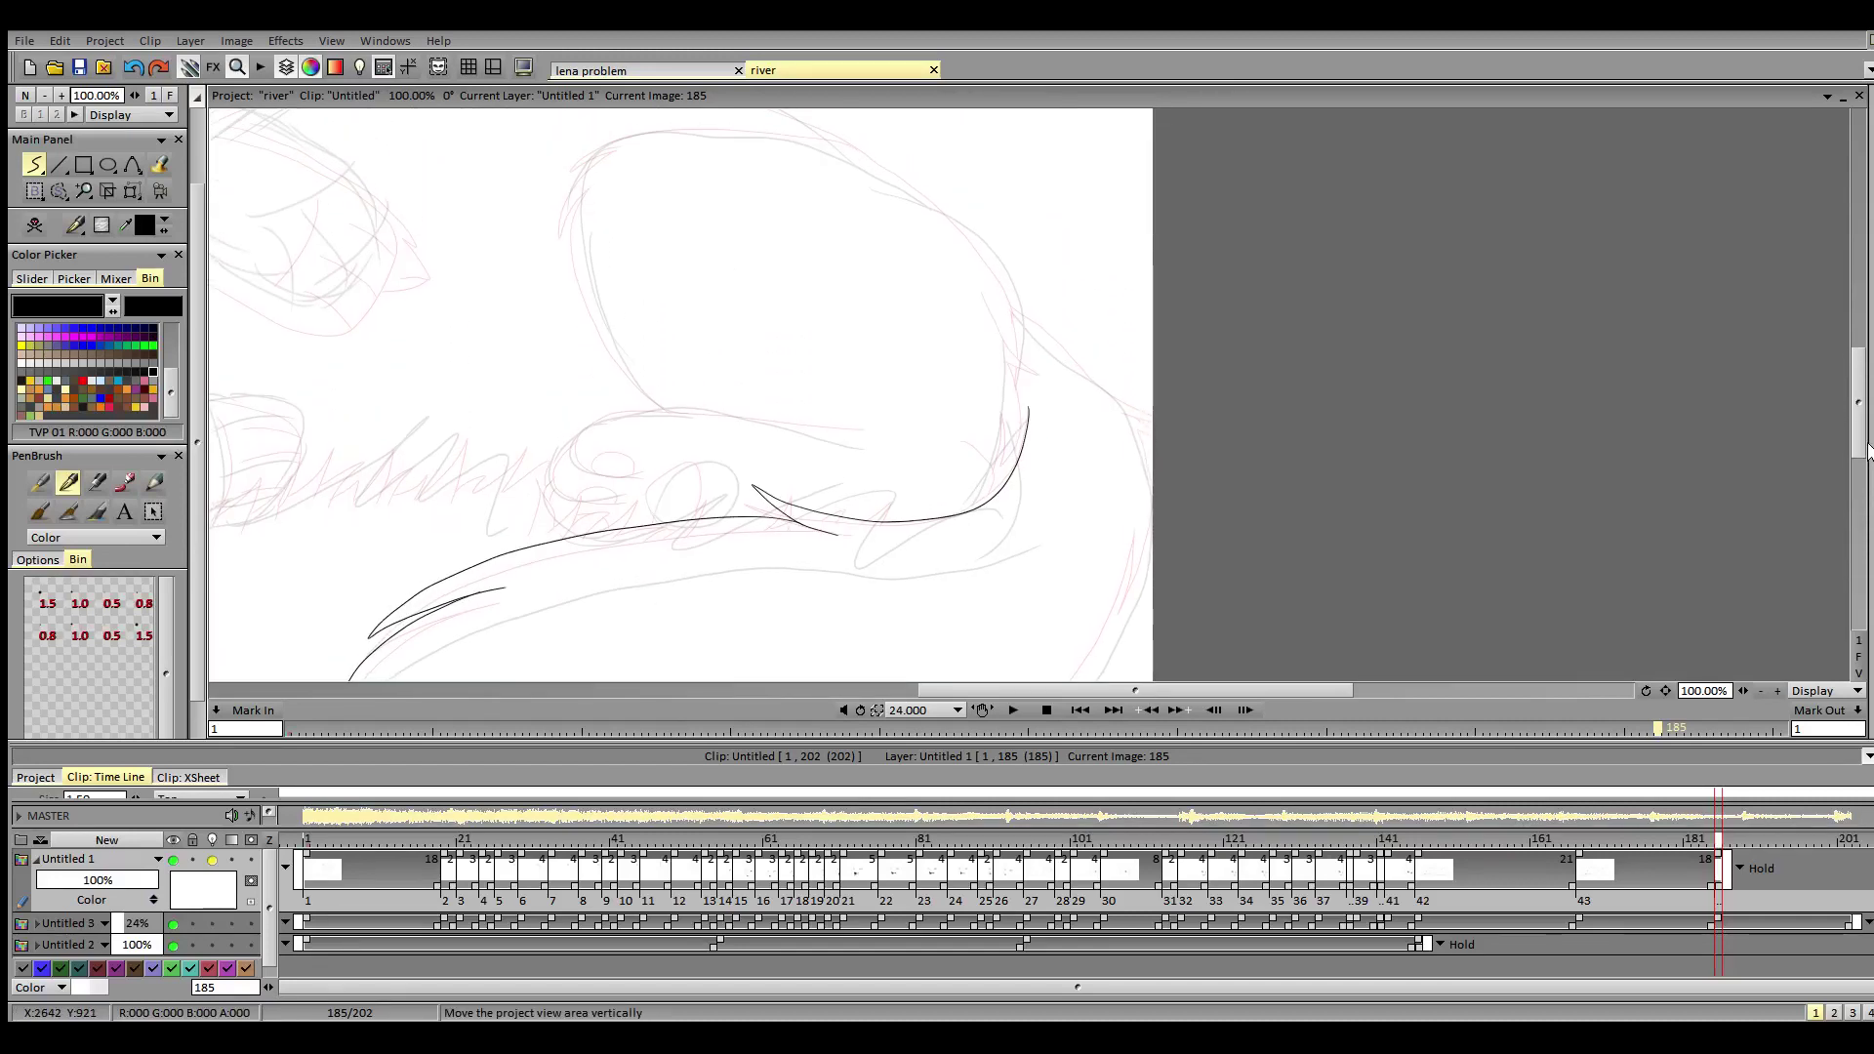
{"action": "scroll", "coordinate": [713, 481], "scroll_direction": "left", "scroll_amount": 2}
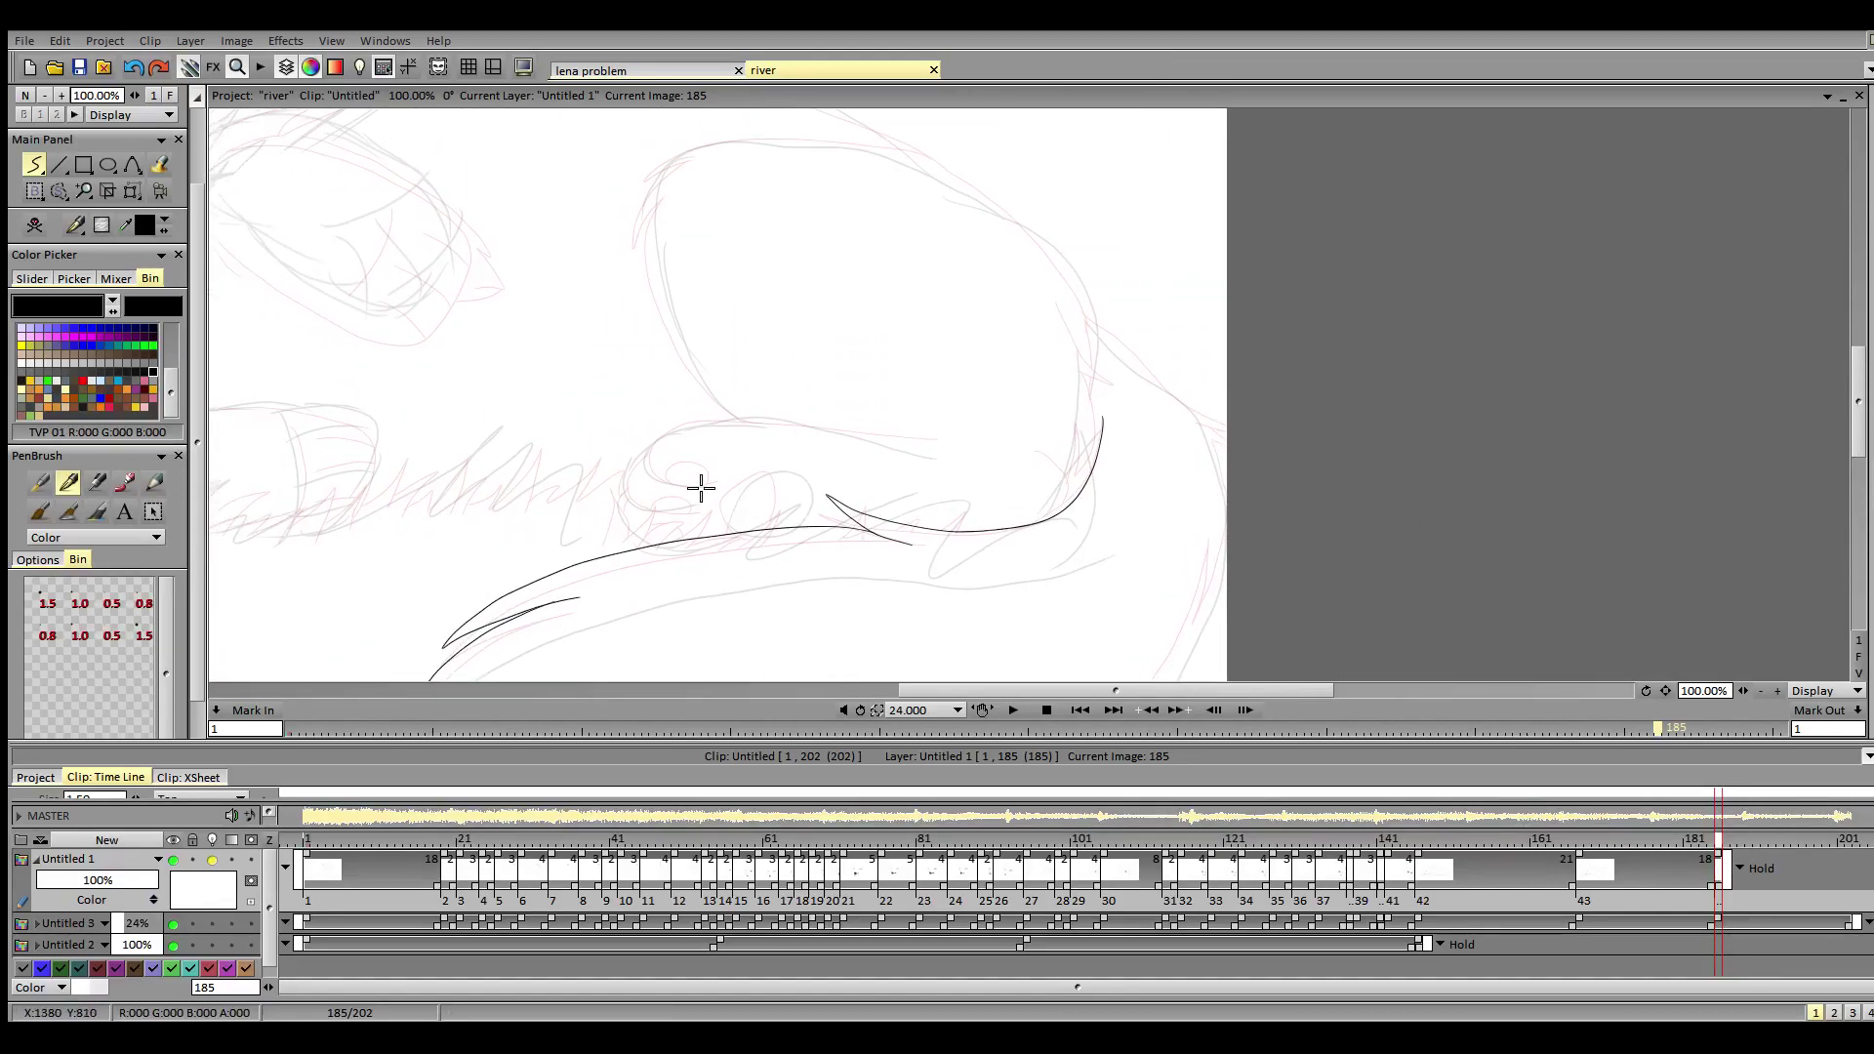
{"action": "mouse_move", "coordinate": [714, 480]}
{"action": "left_mouse_down"}
{"action": "mouse_move", "coordinate": [651, 467]}
{"action": "mouse_move", "coordinate": [656, 445]}
{"action": "mouse_move", "coordinate": [762, 423]}
{"action": "mouse_move", "coordinate": [960, 445]}
{"action": "left_mouse_up"}
{"action": "left_click_drag", "start_coordinate": [653, 448], "coordinate": [631, 464]}
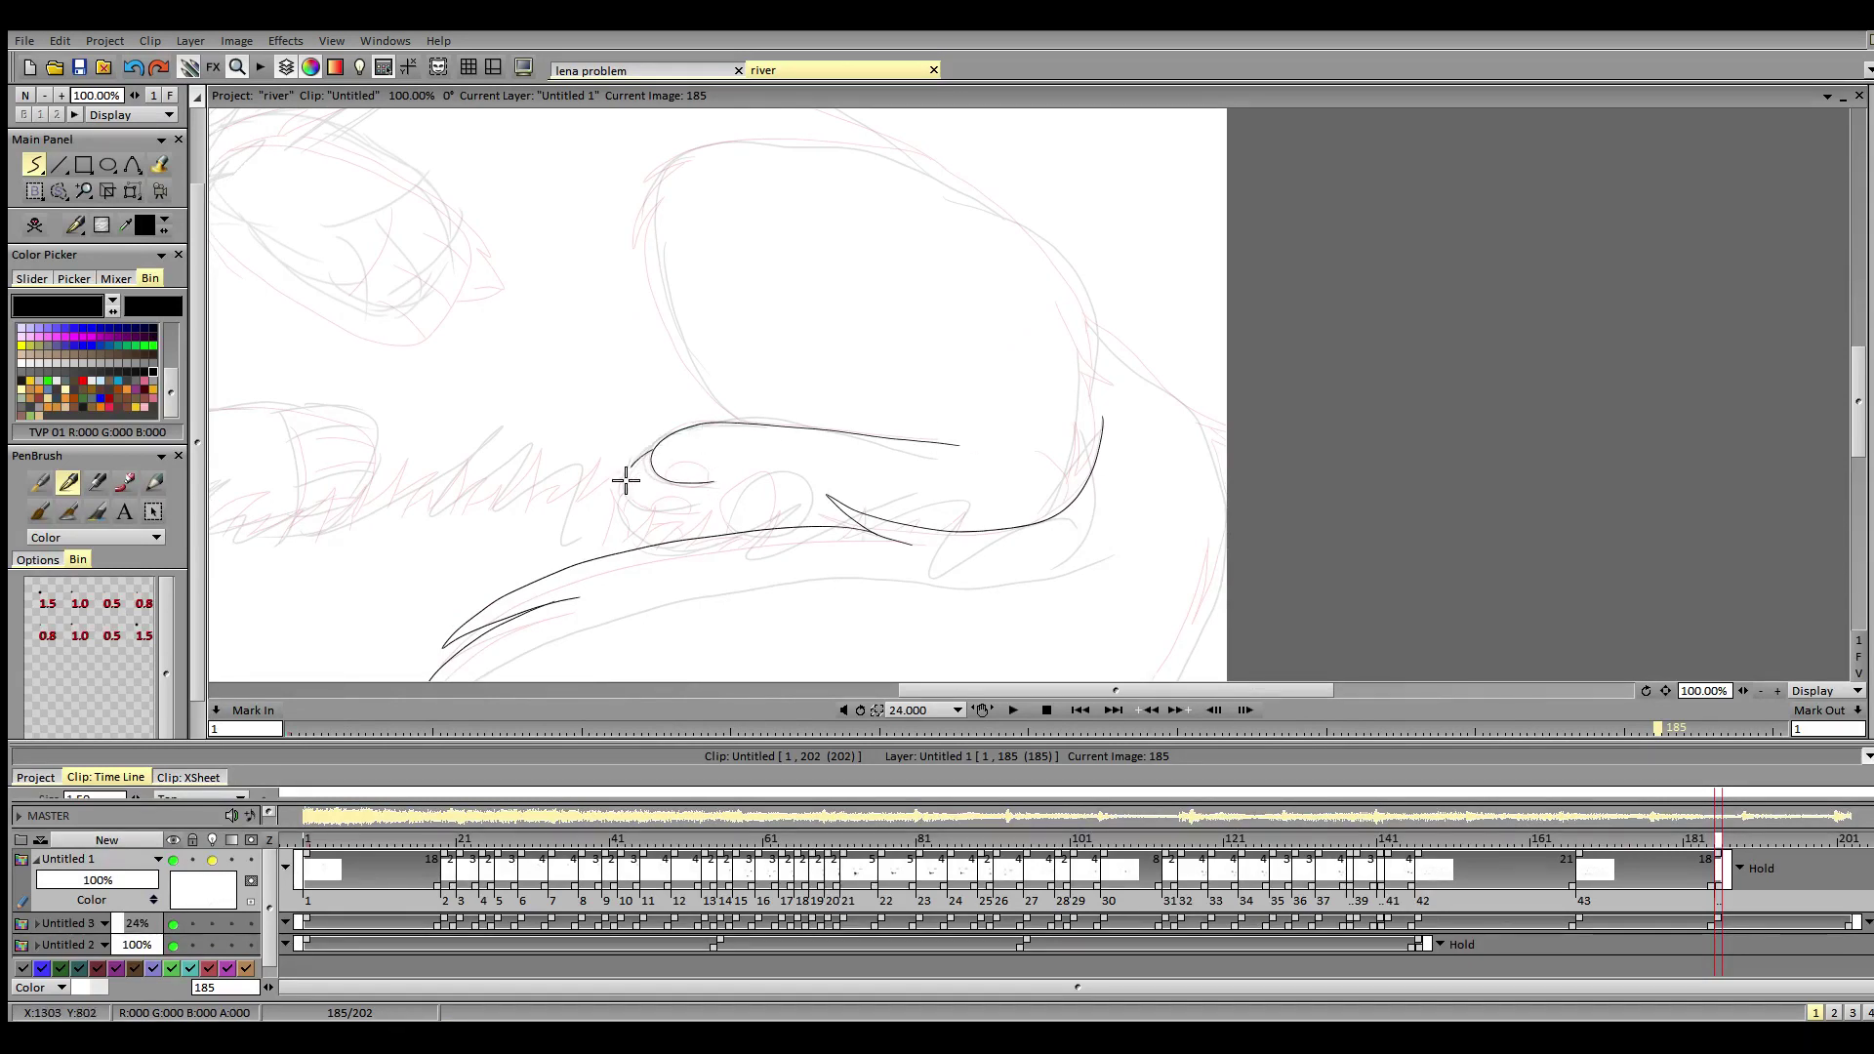
{"action": "key", "text": "ctrl+z"}
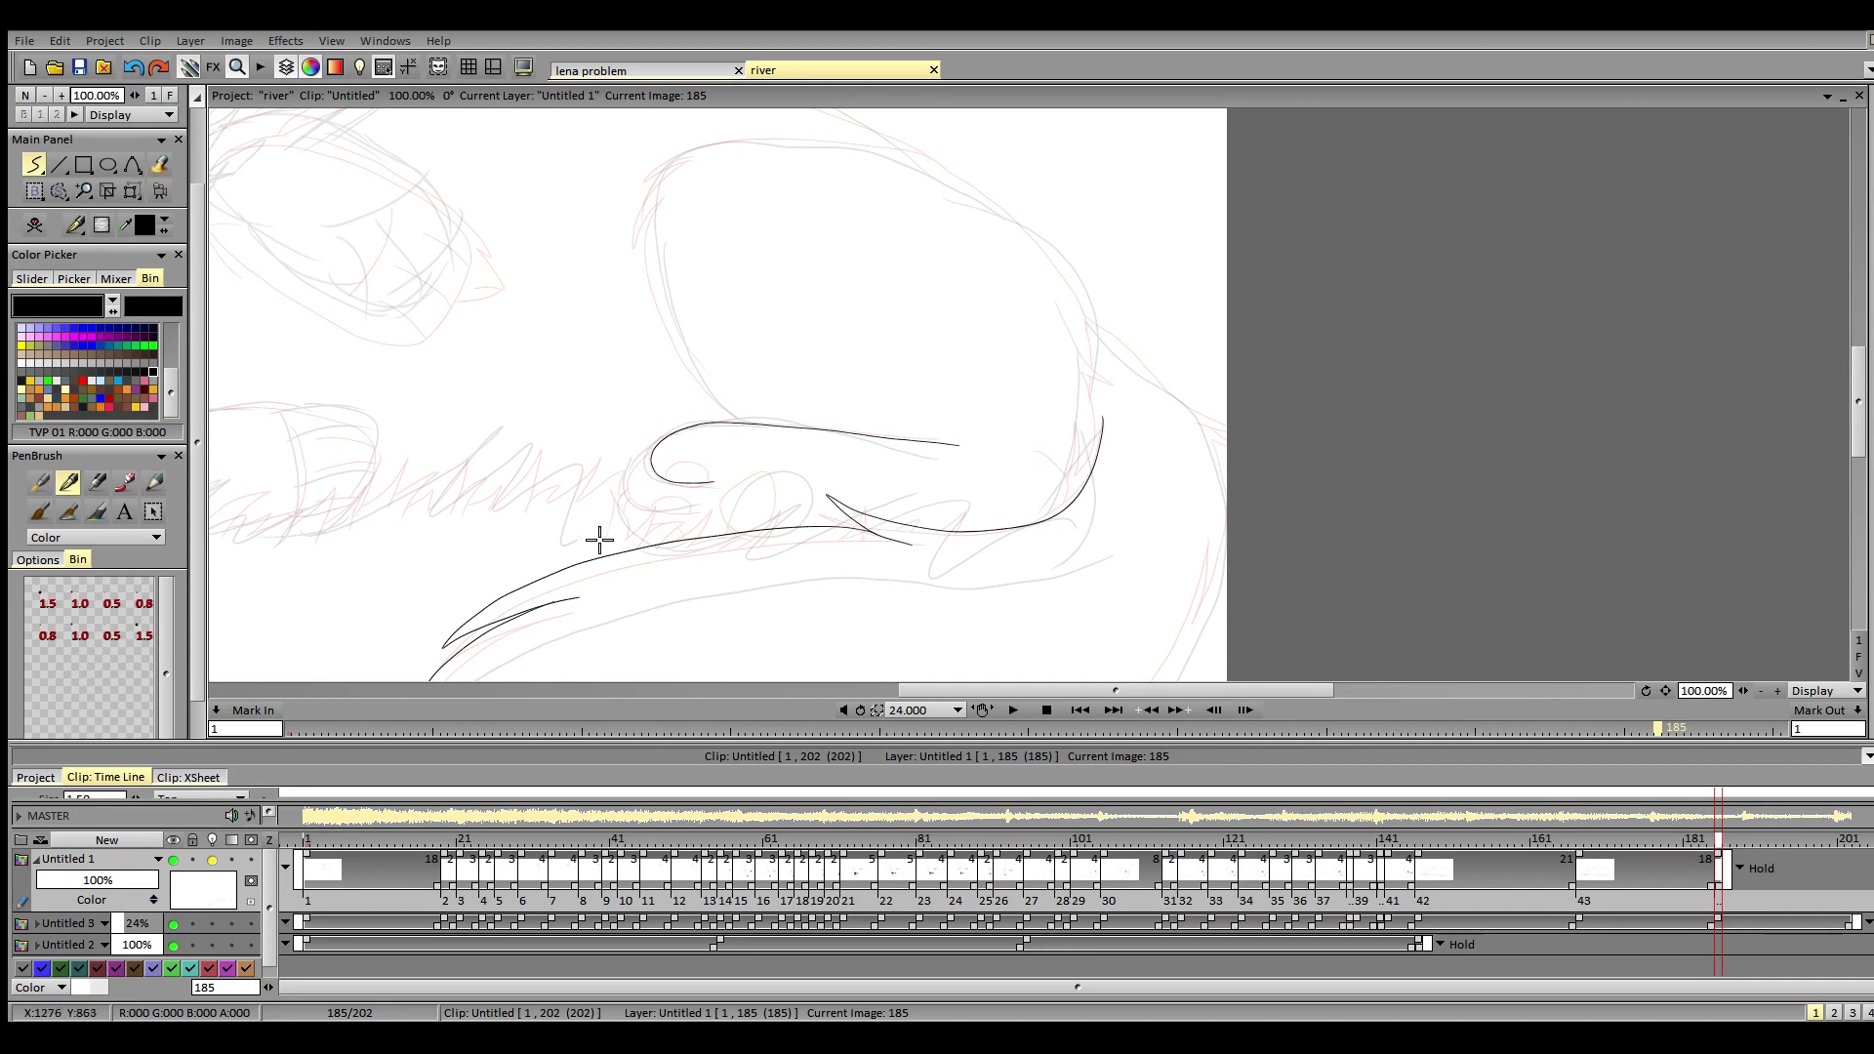
- Ink the grass blades below the hind foot and the fur spikes along the back of the rump
{"action": "mouse_move", "coordinate": [599, 543]}
{"action": "left_mouse_down"}
{"action": "mouse_move", "coordinate": [619, 507]}
{"action": "mouse_move", "coordinate": [623, 543]}
{"action": "mouse_move", "coordinate": [648, 511]}
{"action": "mouse_move", "coordinate": [649, 536]}
{"action": "mouse_move", "coordinate": [707, 514]}
{"action": "mouse_move", "coordinate": [711, 535]}
{"action": "mouse_move", "coordinate": [782, 507]}
{"action": "left_mouse_up"}
{"action": "mouse_move", "coordinate": [782, 507]}
{"action": "left_mouse_down"}
{"action": "mouse_move", "coordinate": [784, 528]}
{"action": "mouse_move", "coordinate": [866, 505]}
{"action": "mouse_move", "coordinate": [867, 521]}
{"action": "left_mouse_up"}
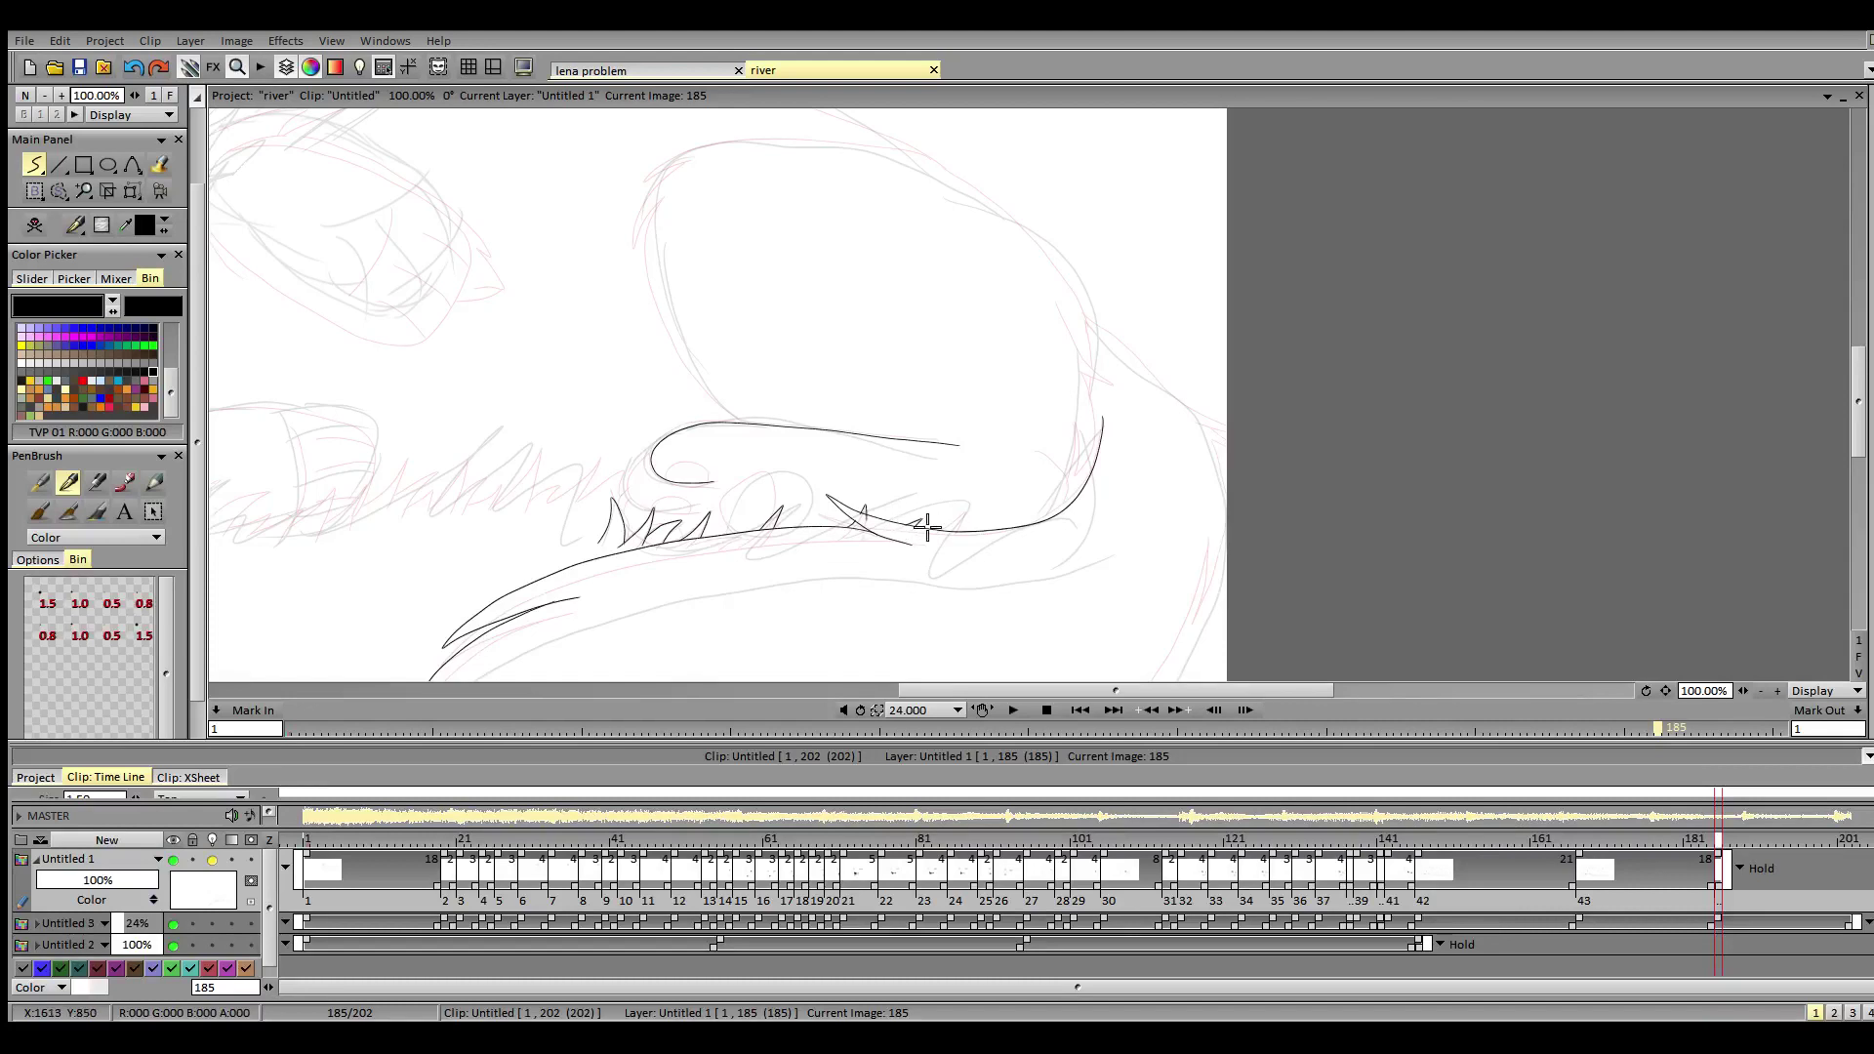
{"action": "left_click_drag", "start_coordinate": [952, 532], "coordinate": [964, 531]}
{"action": "mouse_move", "coordinate": [1038, 453]}
{"action": "left_mouse_down"}
{"action": "mouse_move", "coordinate": [1067, 481]}
{"action": "mouse_move", "coordinate": [1052, 518]}
{"action": "left_mouse_up"}
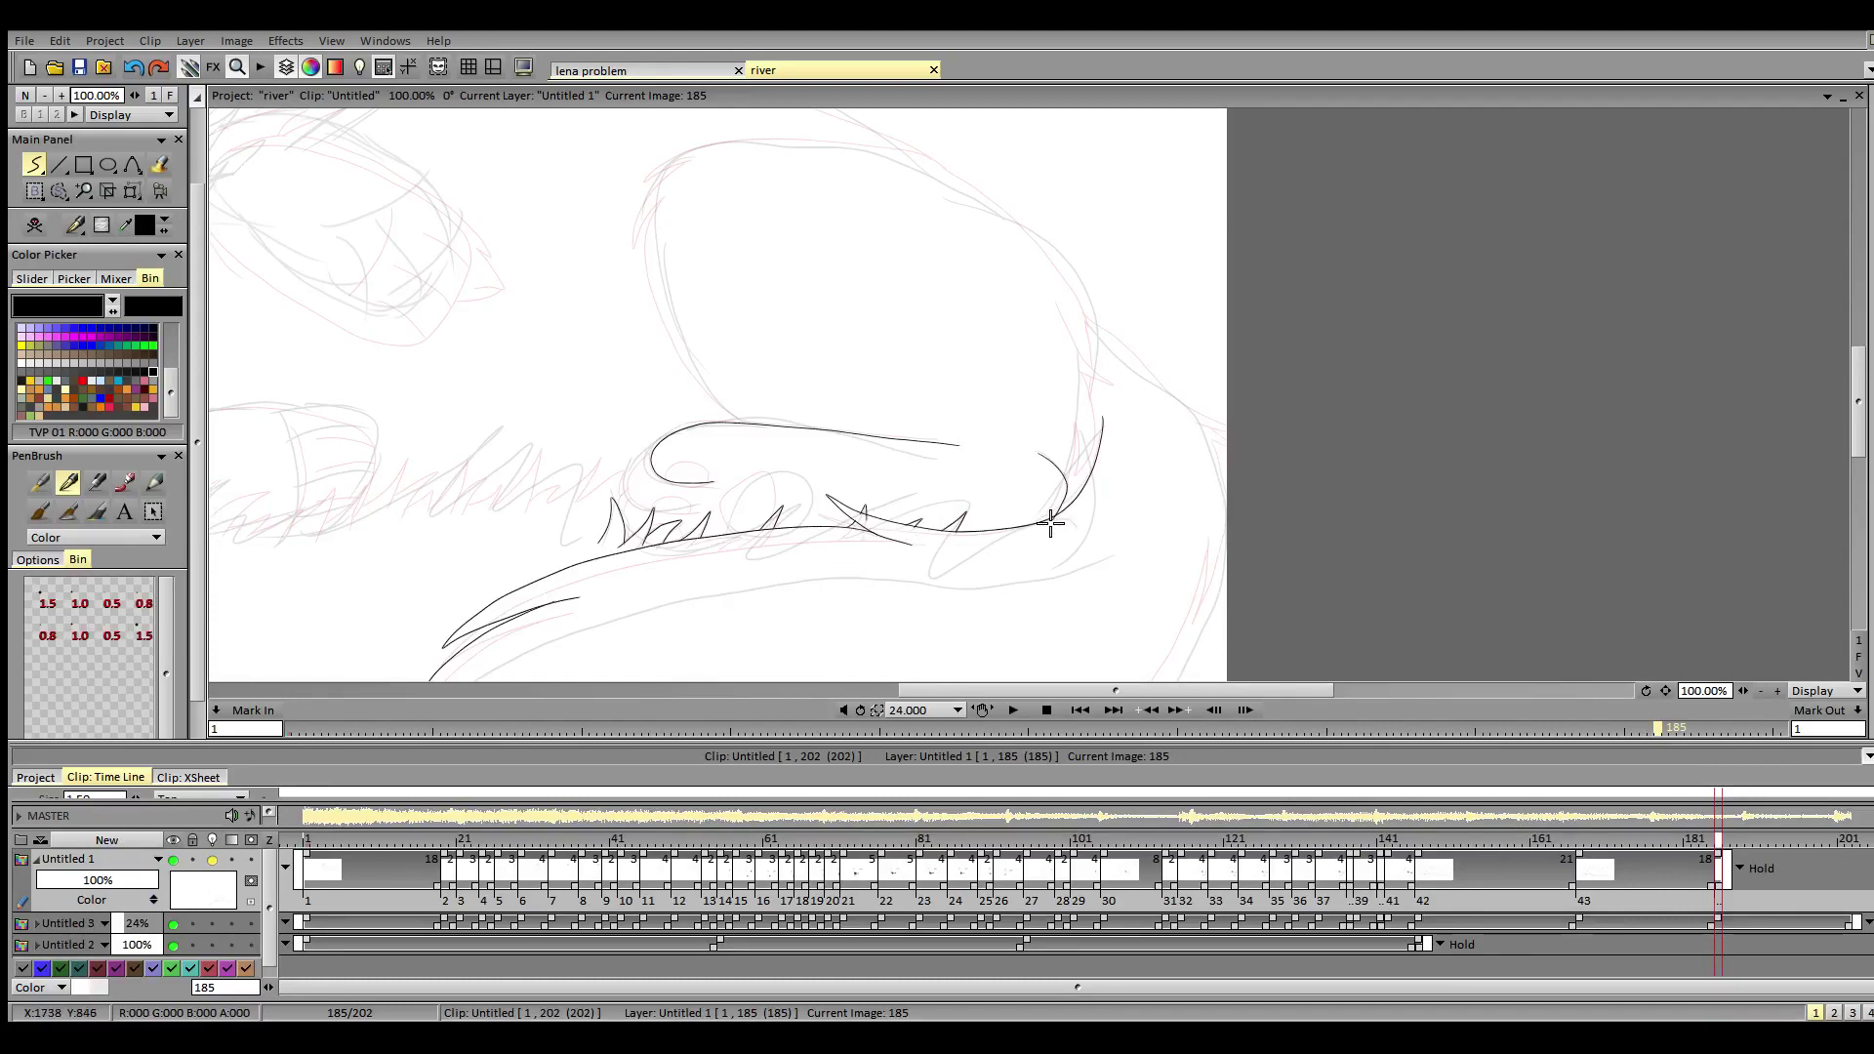
{"action": "mouse_move", "coordinate": [1050, 306]}
{"action": "left_mouse_down"}
{"action": "mouse_move", "coordinate": [1104, 381]}
{"action": "mouse_move", "coordinate": [1080, 368]}
{"action": "mouse_move", "coordinate": [1086, 478]}
{"action": "mouse_move", "coordinate": [1061, 504]}
{"action": "left_mouse_up"}
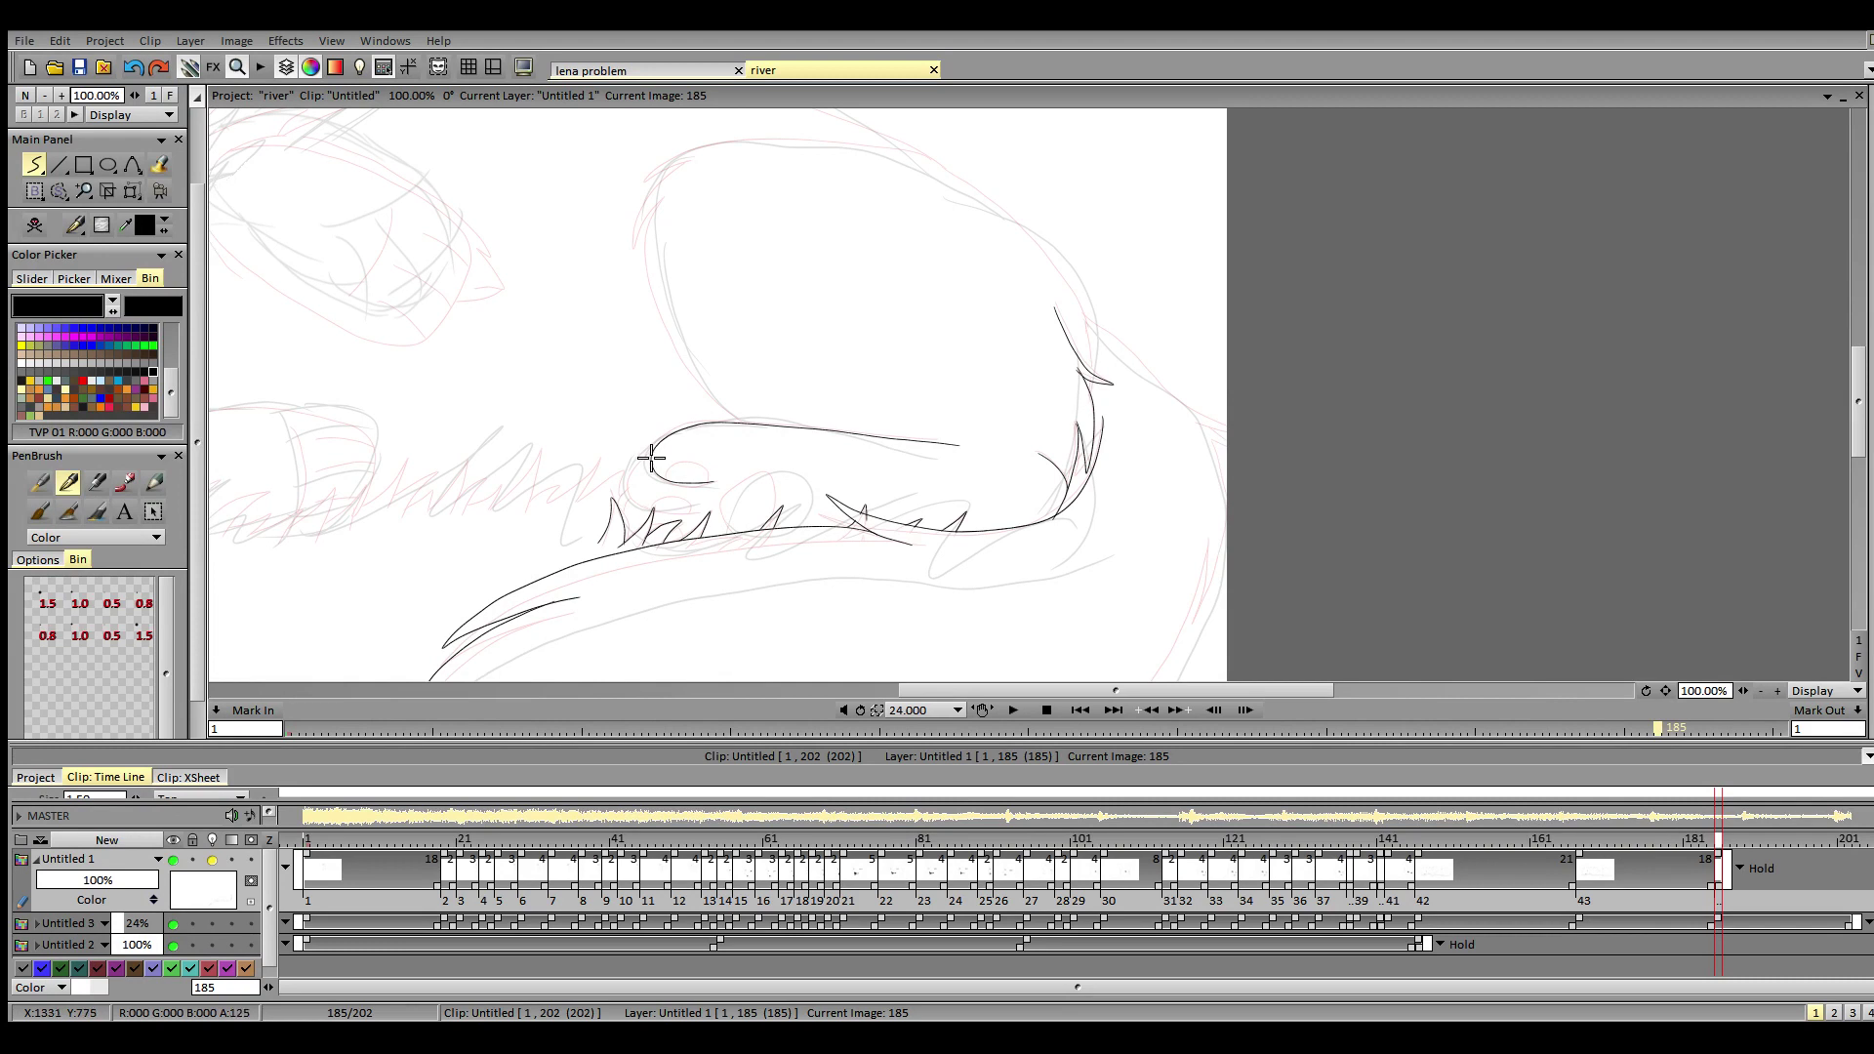
- Ink the hind paw's front outline, its toe pads and the rounded toe beside them
{"action": "mouse_move", "coordinate": [650, 451]}
{"action": "left_mouse_down"}
{"action": "mouse_move", "coordinate": [628, 499]}
{"action": "mouse_move", "coordinate": [701, 504]}
{"action": "mouse_move", "coordinate": [622, 508]}
{"action": "left_mouse_up"}
{"action": "mouse_move", "coordinate": [653, 541]}
{"action": "left_mouse_down"}
{"action": "mouse_move", "coordinate": [703, 522]}
{"action": "mouse_move", "coordinate": [653, 494]}
{"action": "mouse_move", "coordinate": [692, 499]}
{"action": "mouse_move", "coordinate": [666, 472]}
{"action": "mouse_move", "coordinate": [788, 501]}
{"action": "mouse_move", "coordinate": [720, 504]}
{"action": "mouse_move", "coordinate": [730, 530]}
{"action": "mouse_move", "coordinate": [773, 516]}
{"action": "left_mouse_up"}
{"action": "left_click_drag", "start_coordinate": [931, 695], "coordinate": [880, 690]}
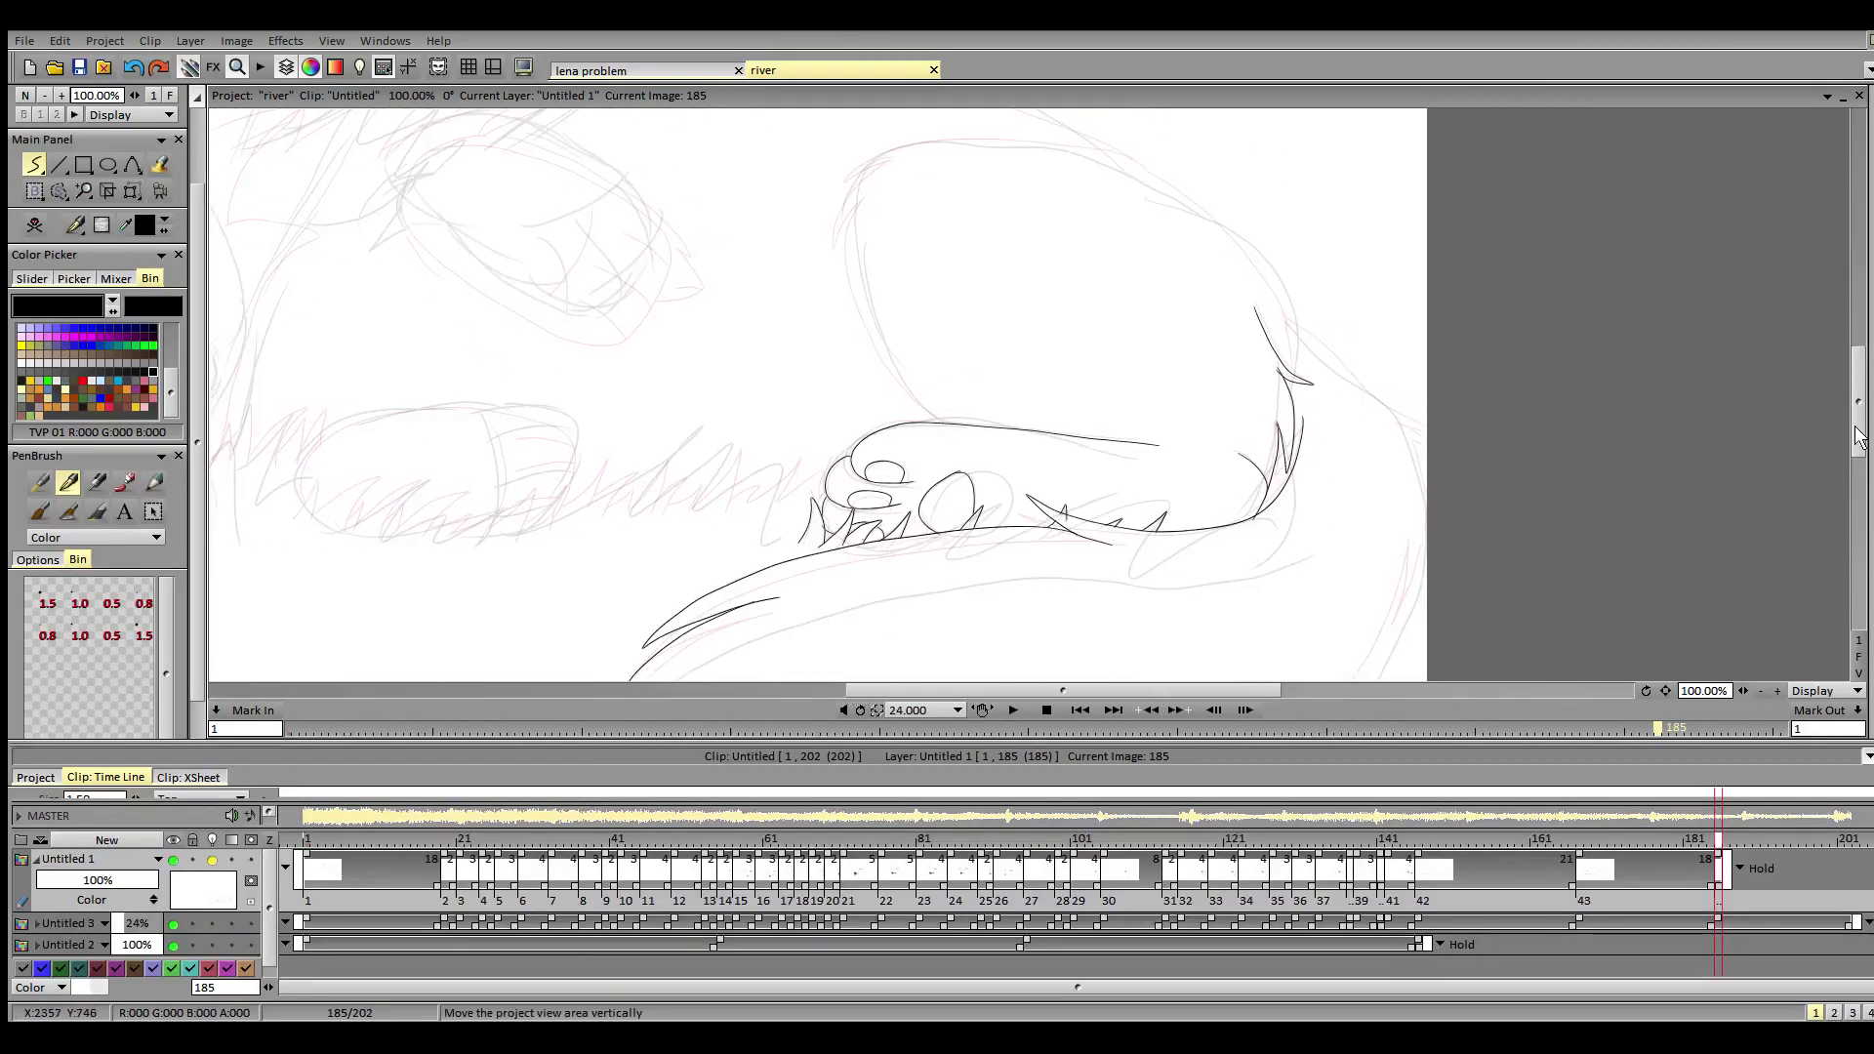
- Ink the hind leg's thigh outline with two fur tufts at its front, continuing the curve over the rump
{"action": "left_click_drag", "start_coordinate": [1858, 410], "coordinate": [1858, 398]}
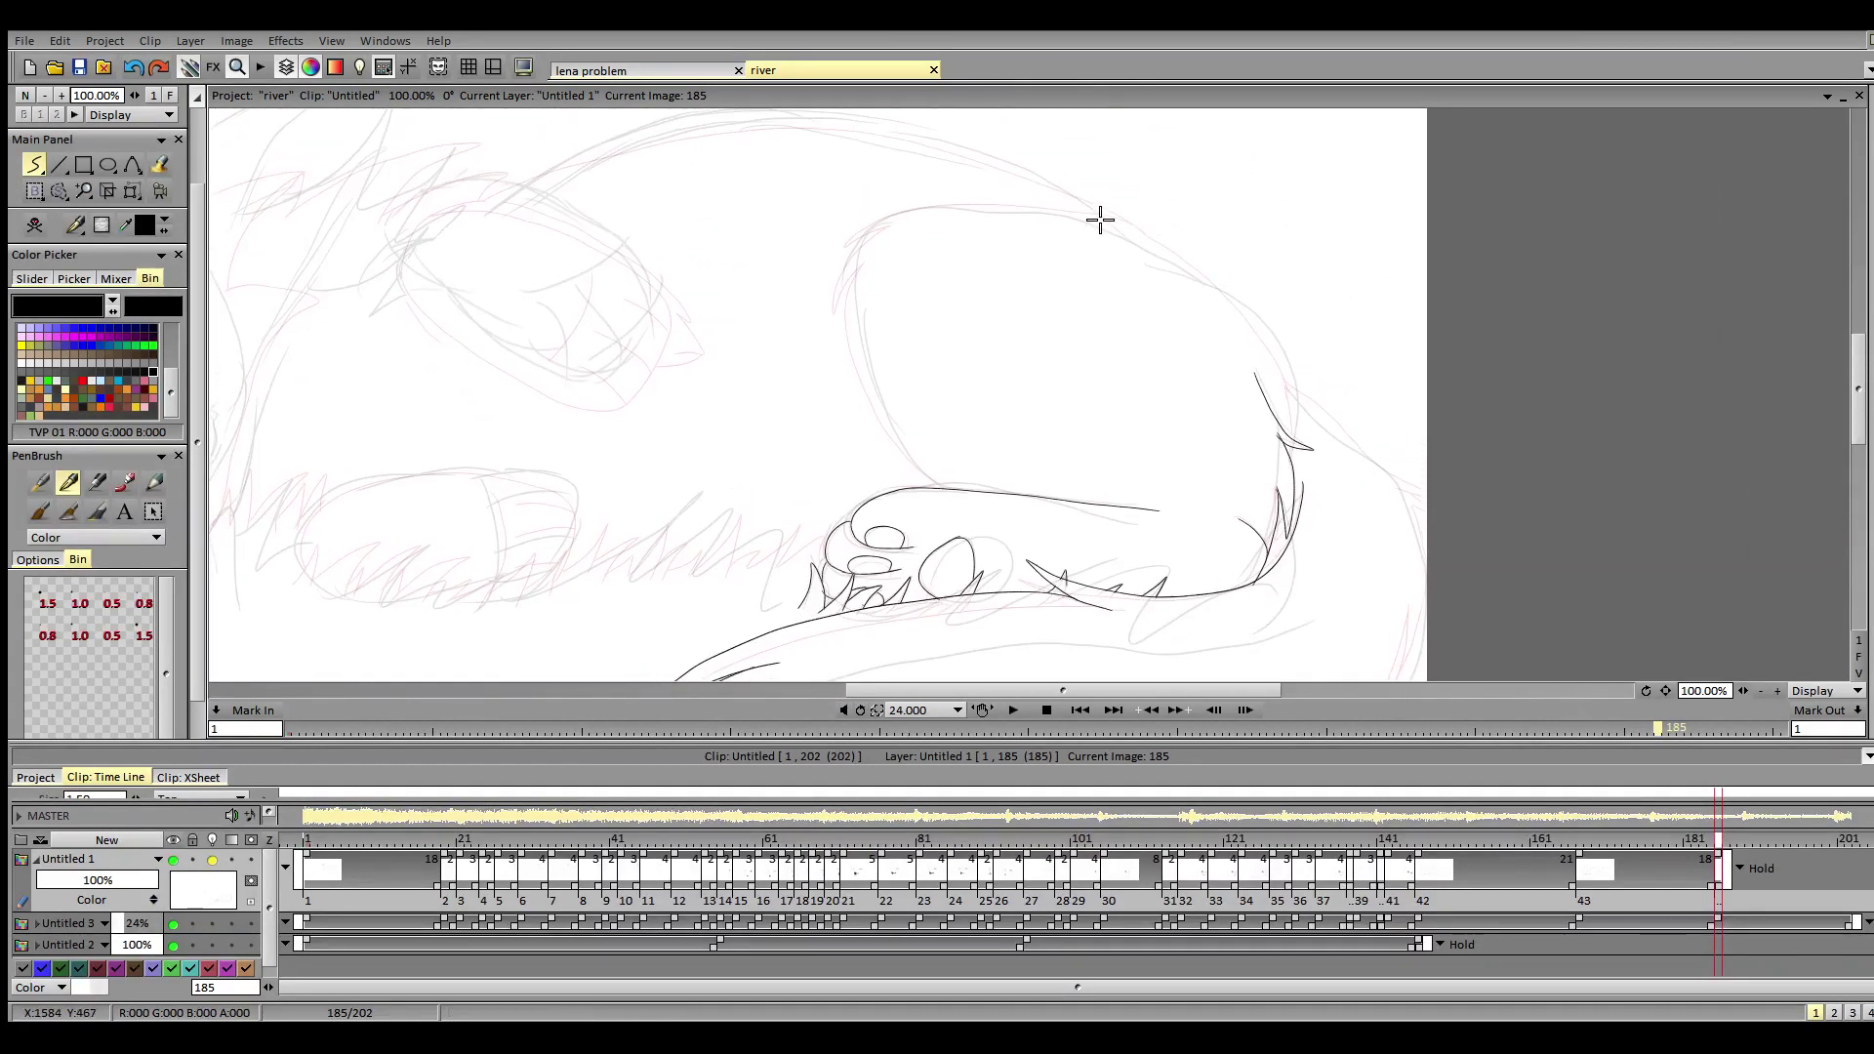
{"action": "mouse_move", "coordinate": [1122, 219]}
{"action": "left_mouse_down"}
{"action": "mouse_move", "coordinate": [963, 202]}
{"action": "mouse_move", "coordinate": [847, 236]}
{"action": "mouse_move", "coordinate": [897, 223]}
{"action": "mouse_move", "coordinate": [834, 319]}
{"action": "mouse_move", "coordinate": [864, 265]}
{"action": "mouse_move", "coordinate": [838, 318]}
{"action": "mouse_move", "coordinate": [902, 466]}
{"action": "mouse_move", "coordinate": [845, 308]}
{"action": "left_mouse_up"}
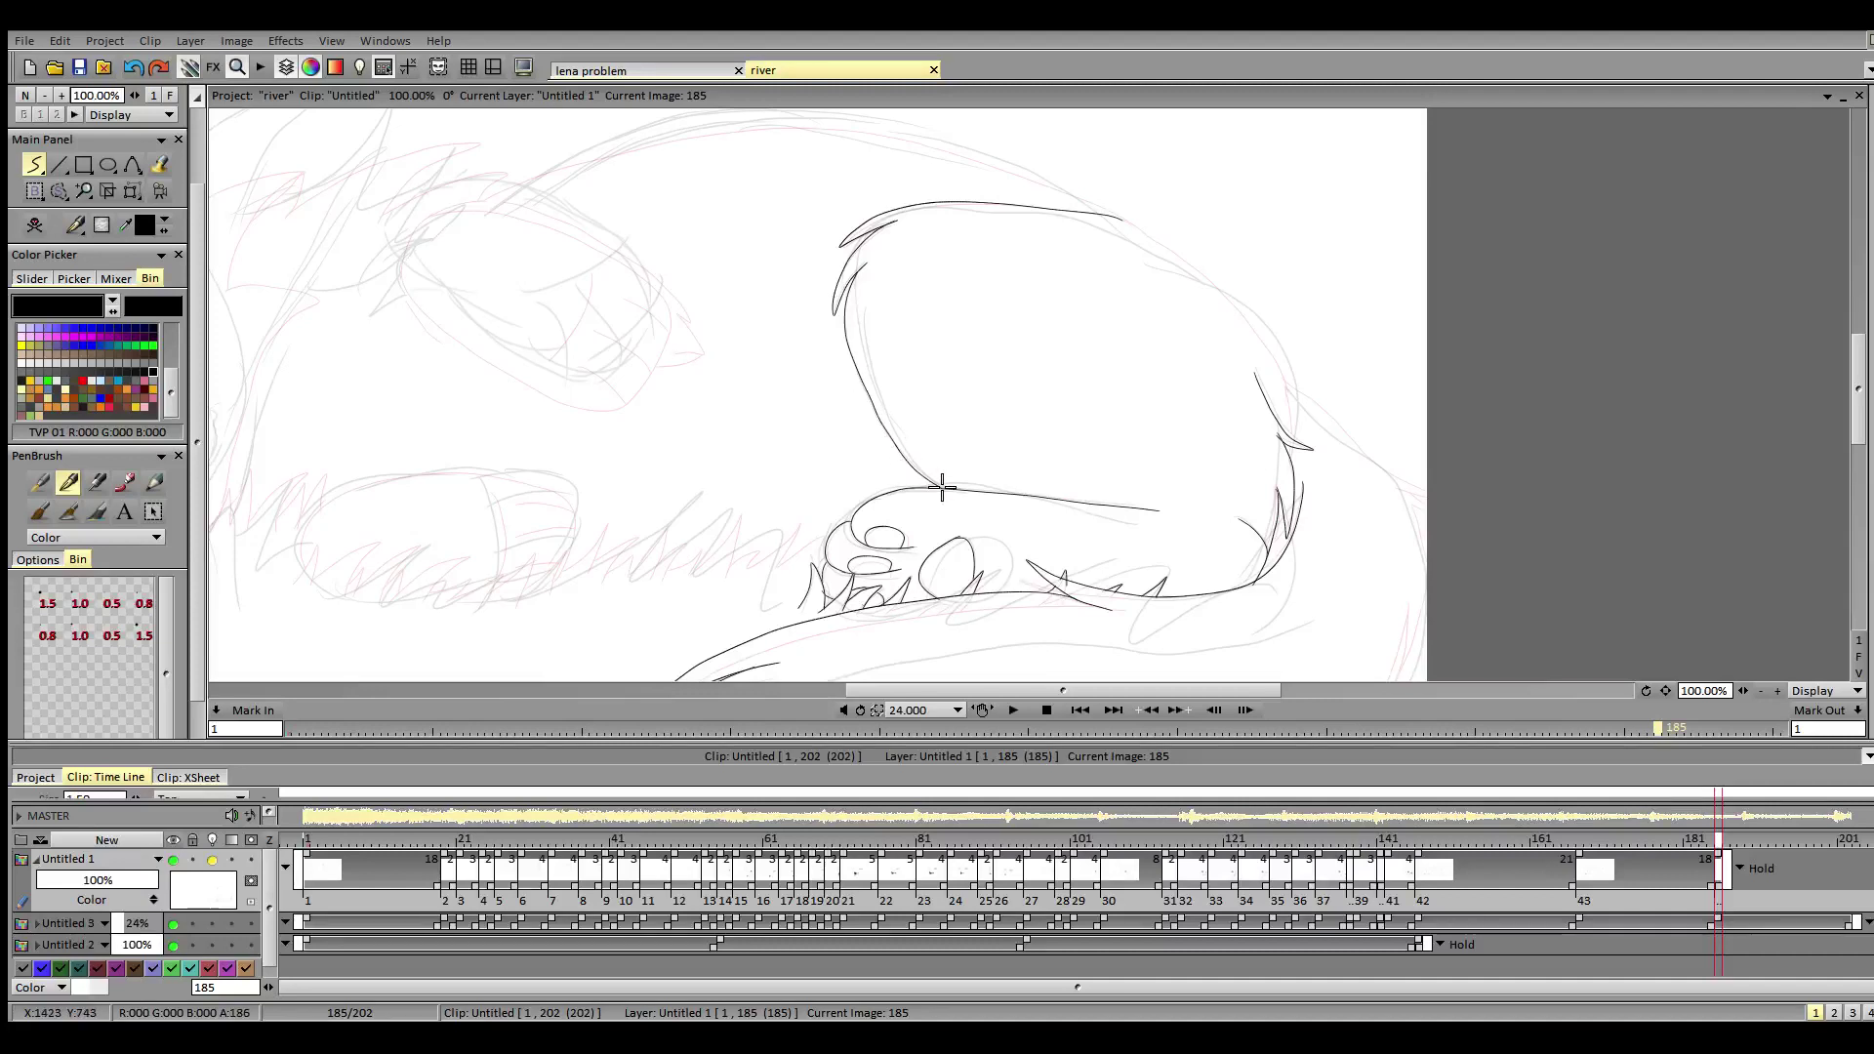
{"action": "left_click_drag", "start_coordinate": [1082, 689], "coordinate": [1160, 710]}
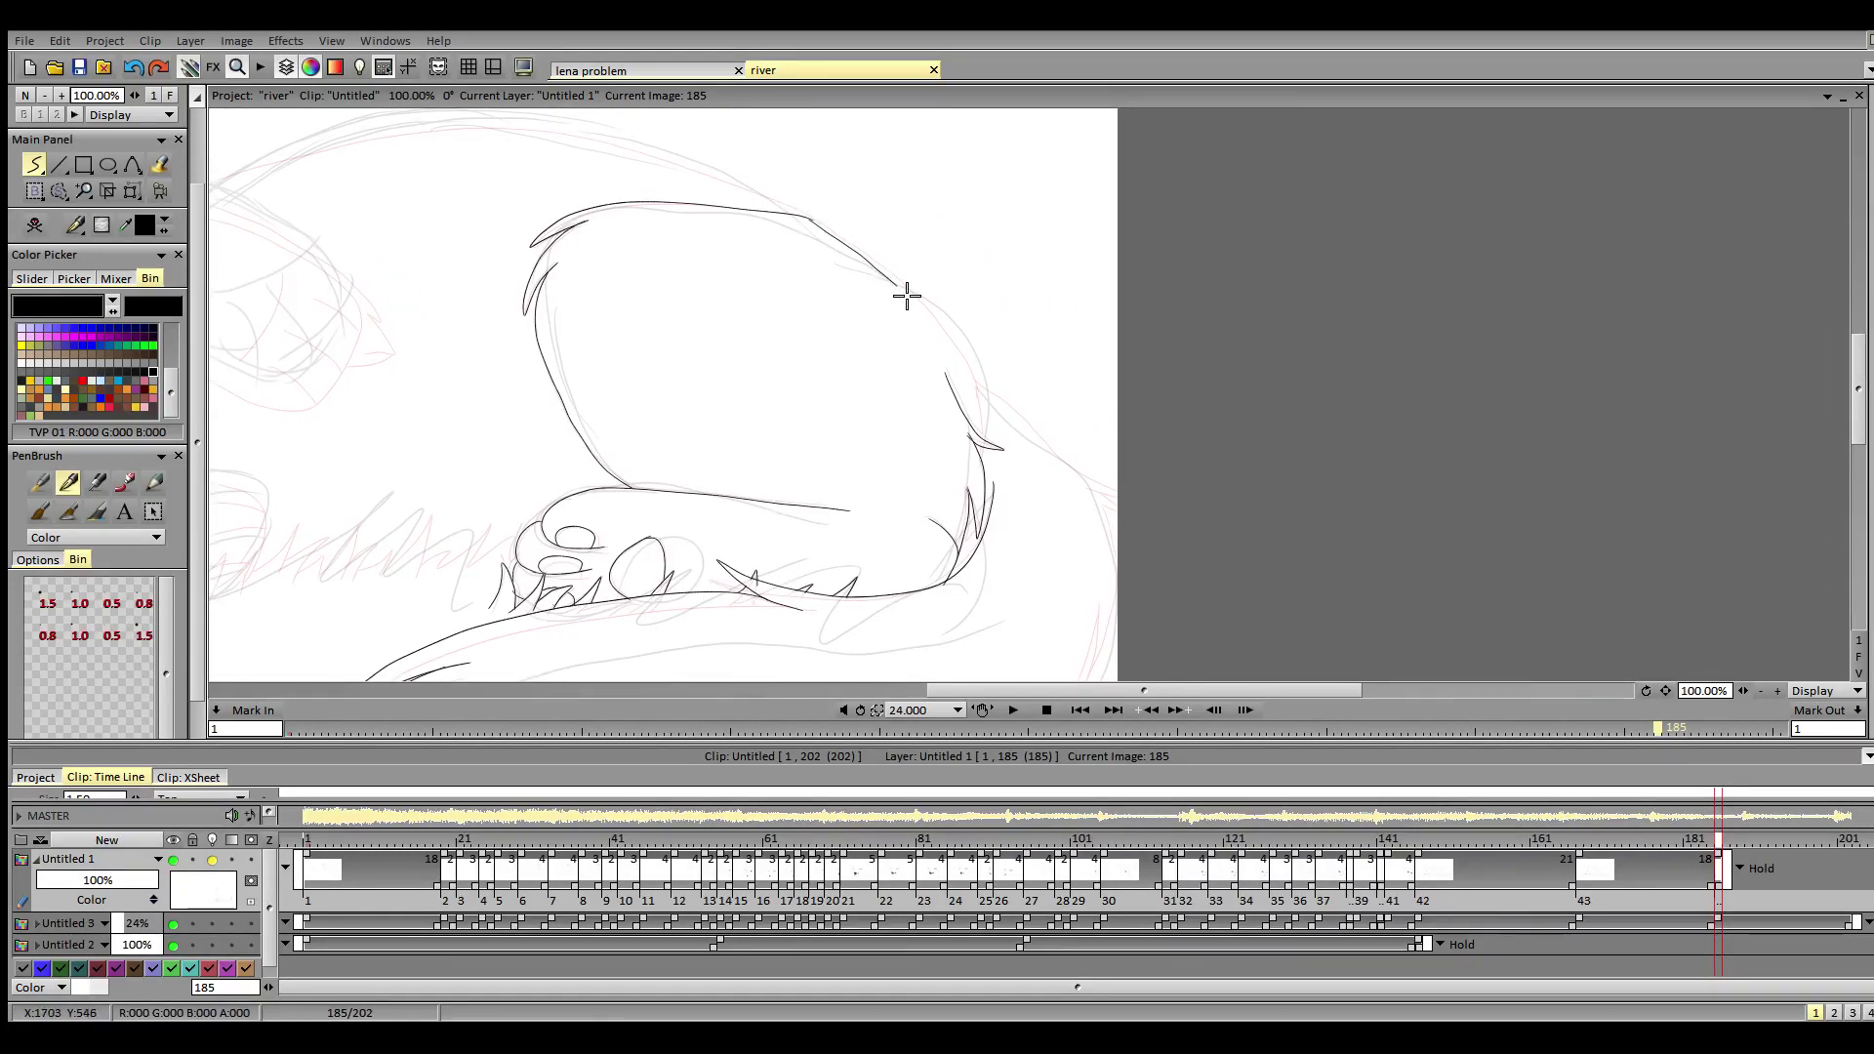
{"action": "left_click_drag", "start_coordinate": [803, 213], "coordinate": [963, 347]}
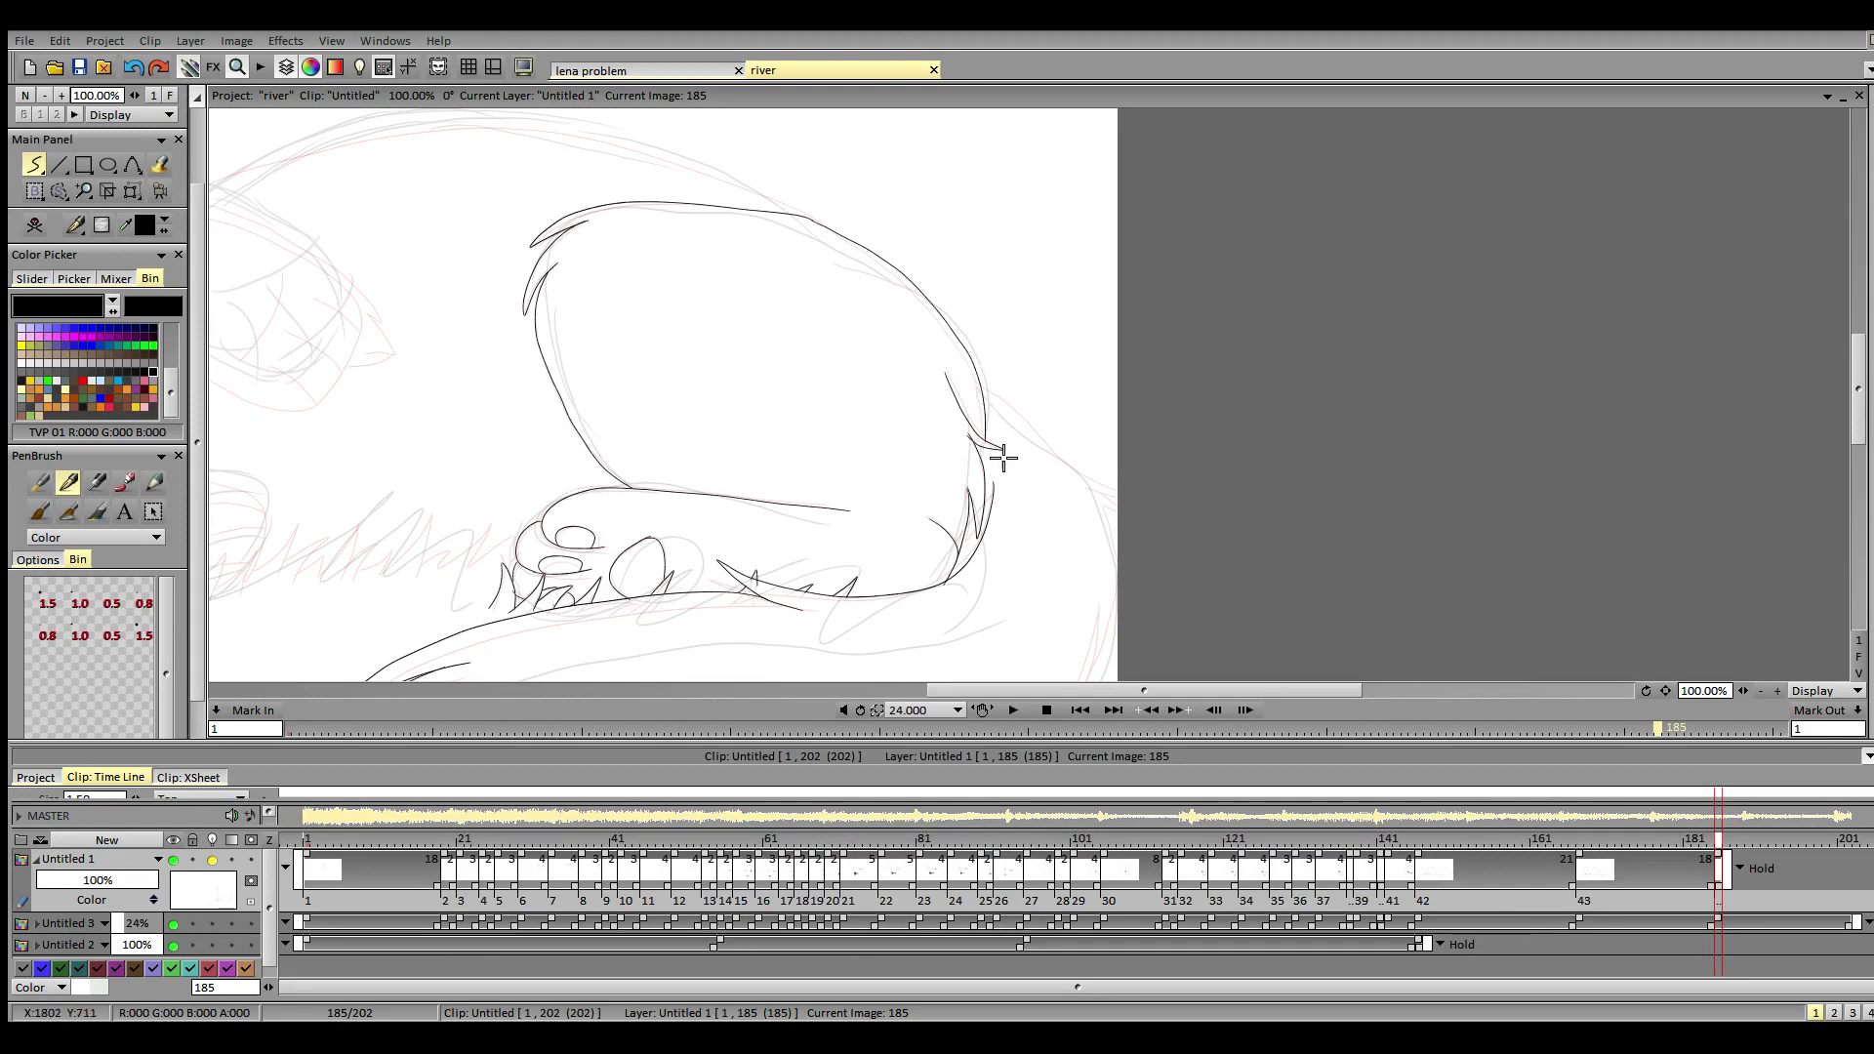
- Ink the tail's outer edge from the rump to the canvas edge and down its lower curve, redoing the first lower stroke
{"action": "left_click_drag", "start_coordinate": [979, 385], "coordinate": [1141, 522]}
{"action": "scroll", "coordinate": [1828, 430], "scroll_direction": "down", "scroll_amount": 5}
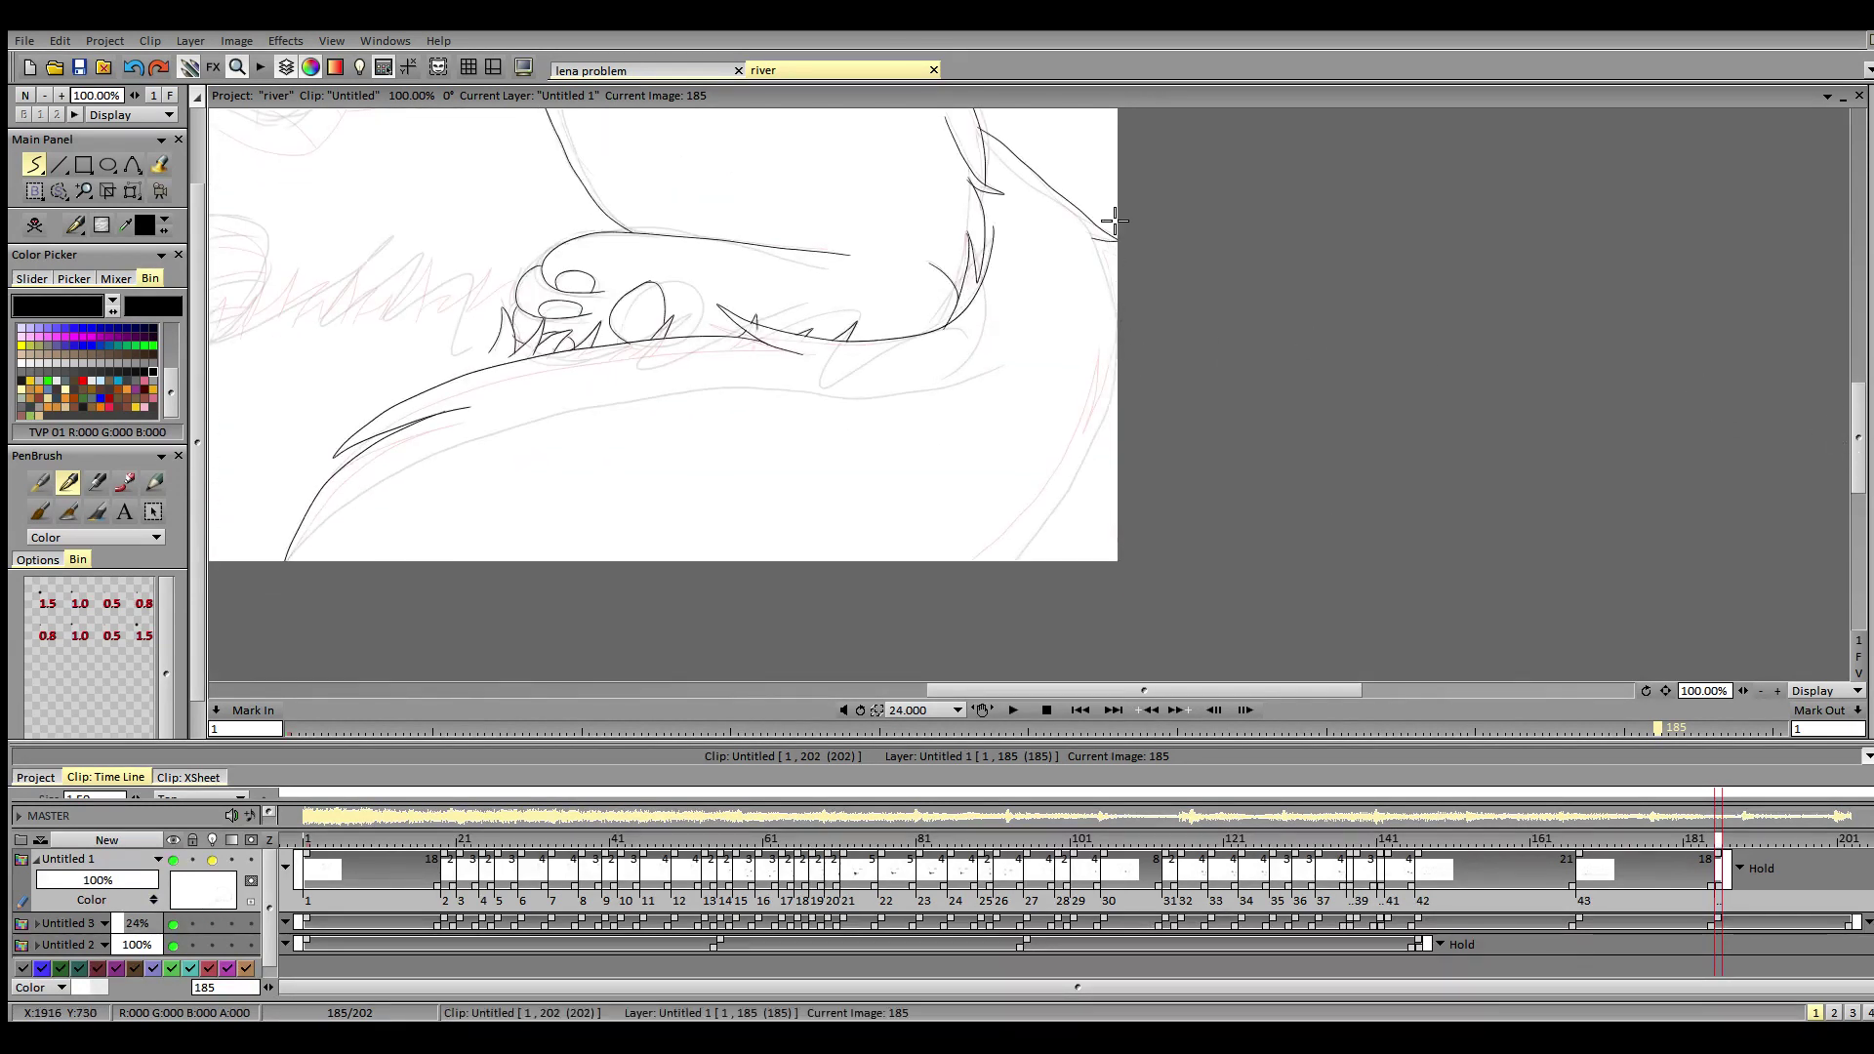
{"action": "mouse_move", "coordinate": [1114, 222]}
{"action": "left_mouse_down"}
{"action": "mouse_move", "coordinate": [1083, 412]}
{"action": "mouse_move", "coordinate": [1097, 347]}
{"action": "left_mouse_up"}
{"action": "key", "text": "ctrl+z"}
{"action": "mouse_move", "coordinate": [1104, 257]}
{"action": "left_mouse_down"}
{"action": "mouse_move", "coordinate": [1090, 407]}
{"action": "mouse_move", "coordinate": [1096, 345]}
{"action": "mouse_move", "coordinate": [1079, 410]}
{"action": "mouse_move", "coordinate": [899, 598]}
{"action": "left_mouse_up"}
- Ink the front paw resting on the ground with grass blades along its base, its rounded top and its toe lines
{"action": "left_click_drag", "start_coordinate": [1111, 693], "coordinate": [910, 701]}
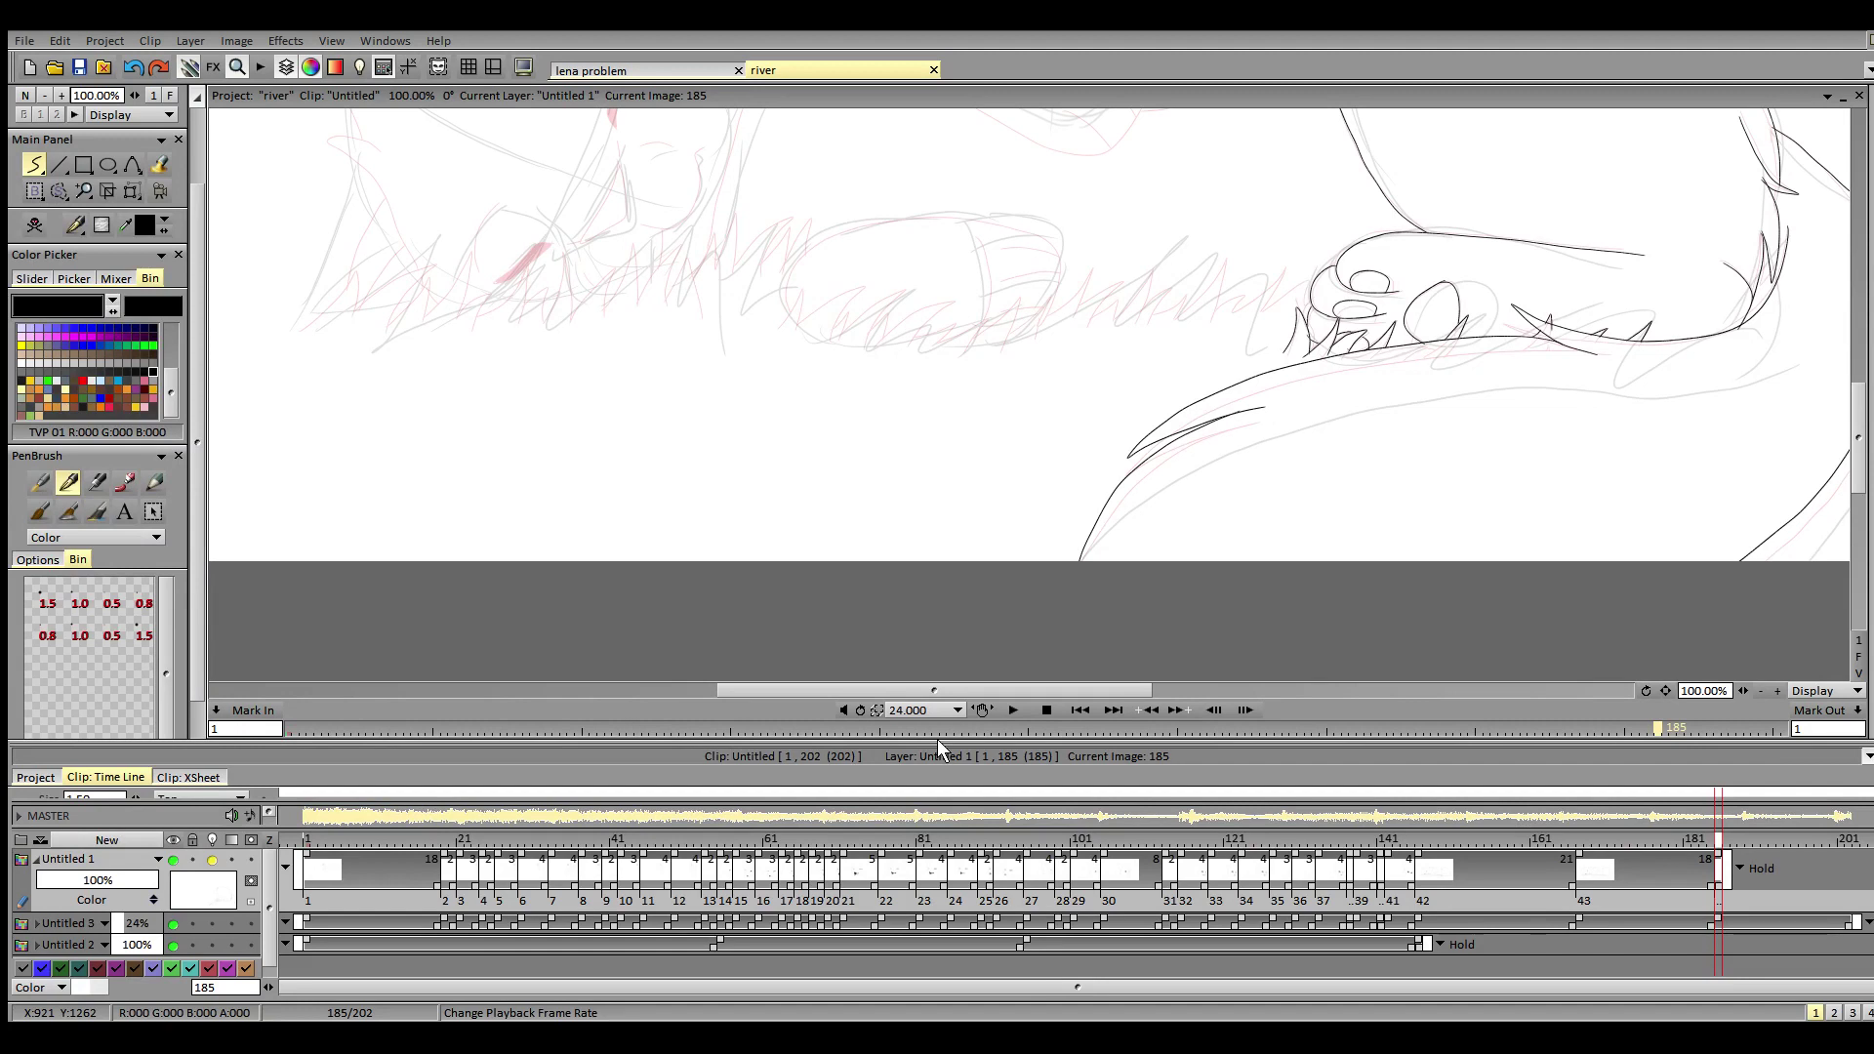
{"action": "mouse_move", "coordinate": [1861, 462]}
{"action": "left_mouse_down"}
{"action": "mouse_move", "coordinate": [1871, 390]}
{"action": "mouse_move", "coordinate": [1872, 422]}
{"action": "left_mouse_up"}
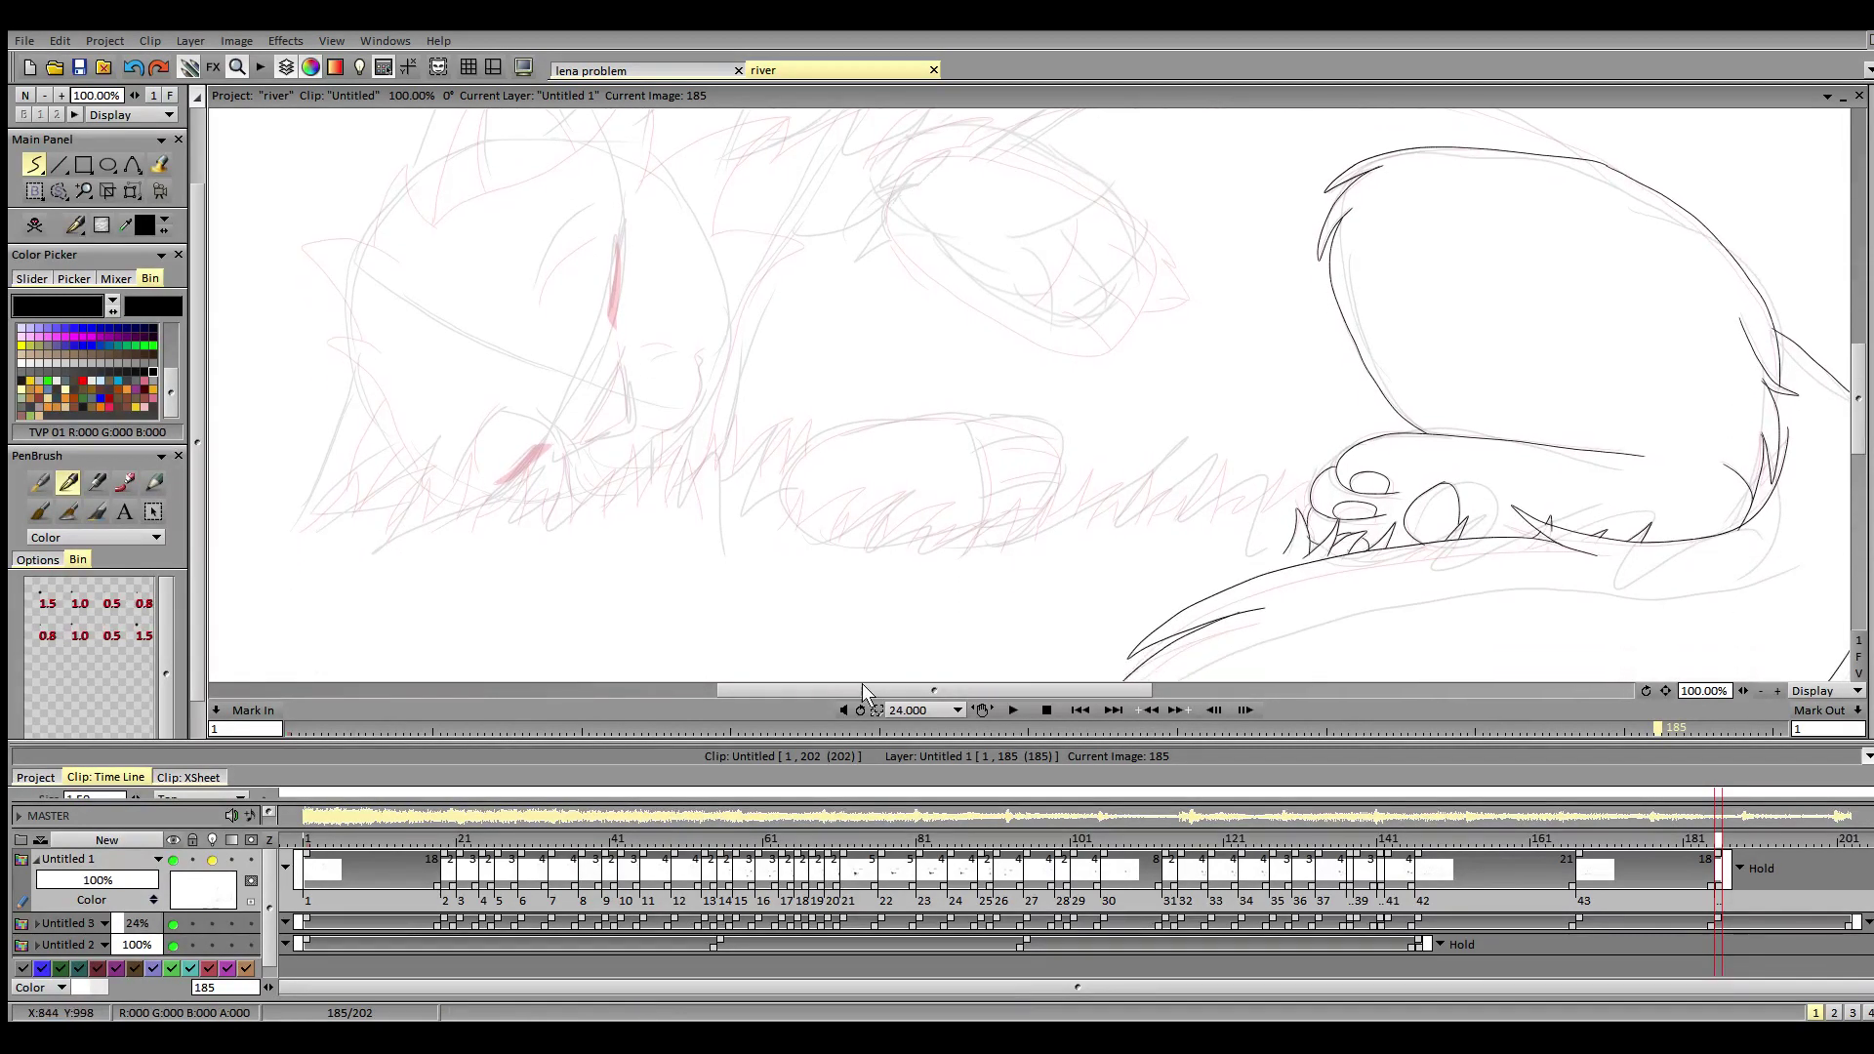
{"action": "left_click_drag", "start_coordinate": [879, 692], "coordinate": [920, 699]}
{"action": "mouse_move", "coordinate": [619, 530]}
{"action": "left_mouse_down"}
{"action": "mouse_move", "coordinate": [633, 485]}
{"action": "mouse_move", "coordinate": [637, 527]}
{"action": "mouse_move", "coordinate": [714, 484]}
{"action": "mouse_move", "coordinate": [671, 527]}
{"action": "mouse_move", "coordinate": [714, 516]}
{"action": "mouse_move", "coordinate": [683, 539]}
{"action": "mouse_move", "coordinate": [752, 489]}
{"action": "mouse_move", "coordinate": [711, 553]}
{"action": "mouse_move", "coordinate": [795, 500]}
{"action": "mouse_move", "coordinate": [752, 558]}
{"action": "mouse_move", "coordinate": [825, 521]}
{"action": "mouse_move", "coordinate": [825, 540]}
{"action": "mouse_move", "coordinate": [810, 545]}
{"action": "mouse_move", "coordinate": [862, 498]}
{"action": "mouse_move", "coordinate": [881, 545]}
{"action": "left_mouse_up"}
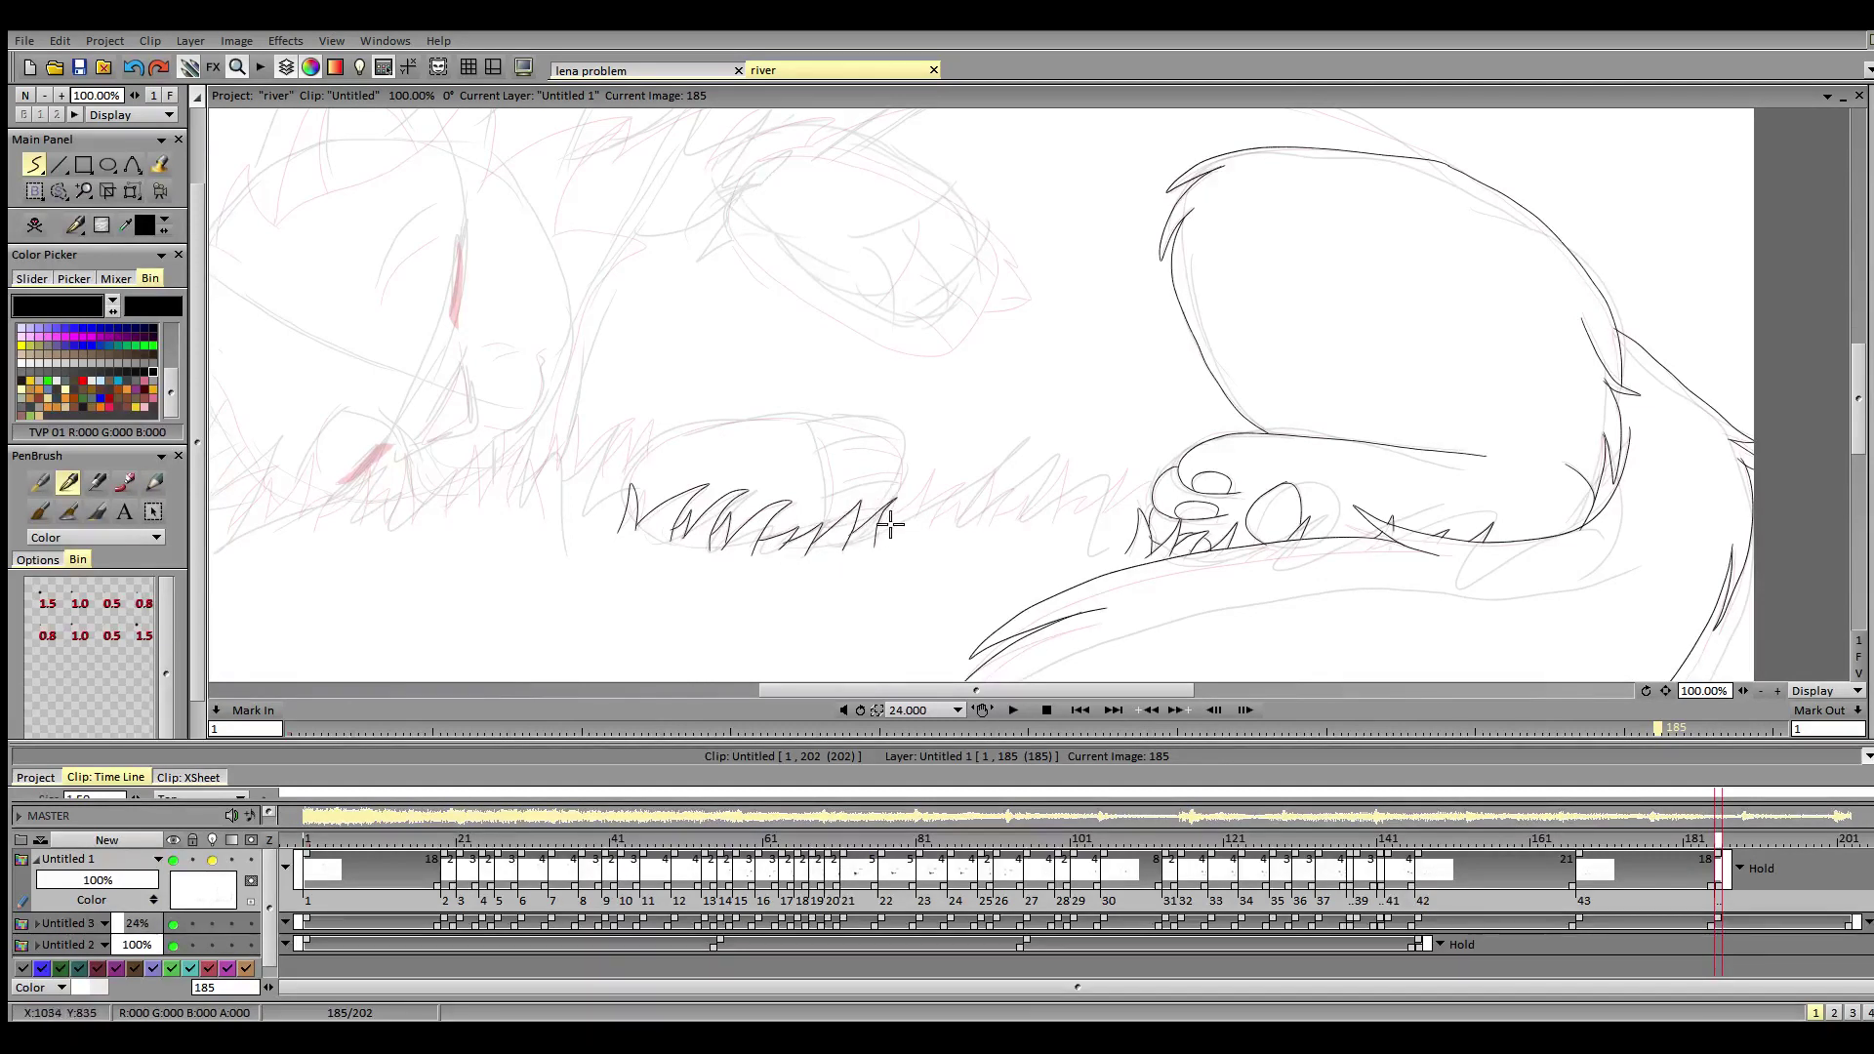
{"action": "mouse_move", "coordinate": [619, 502]}
{"action": "left_mouse_down"}
{"action": "mouse_move", "coordinate": [697, 428]}
{"action": "mouse_move", "coordinate": [834, 413]}
{"action": "mouse_move", "coordinate": [897, 429]}
{"action": "mouse_move", "coordinate": [893, 498]}
{"action": "left_mouse_up"}
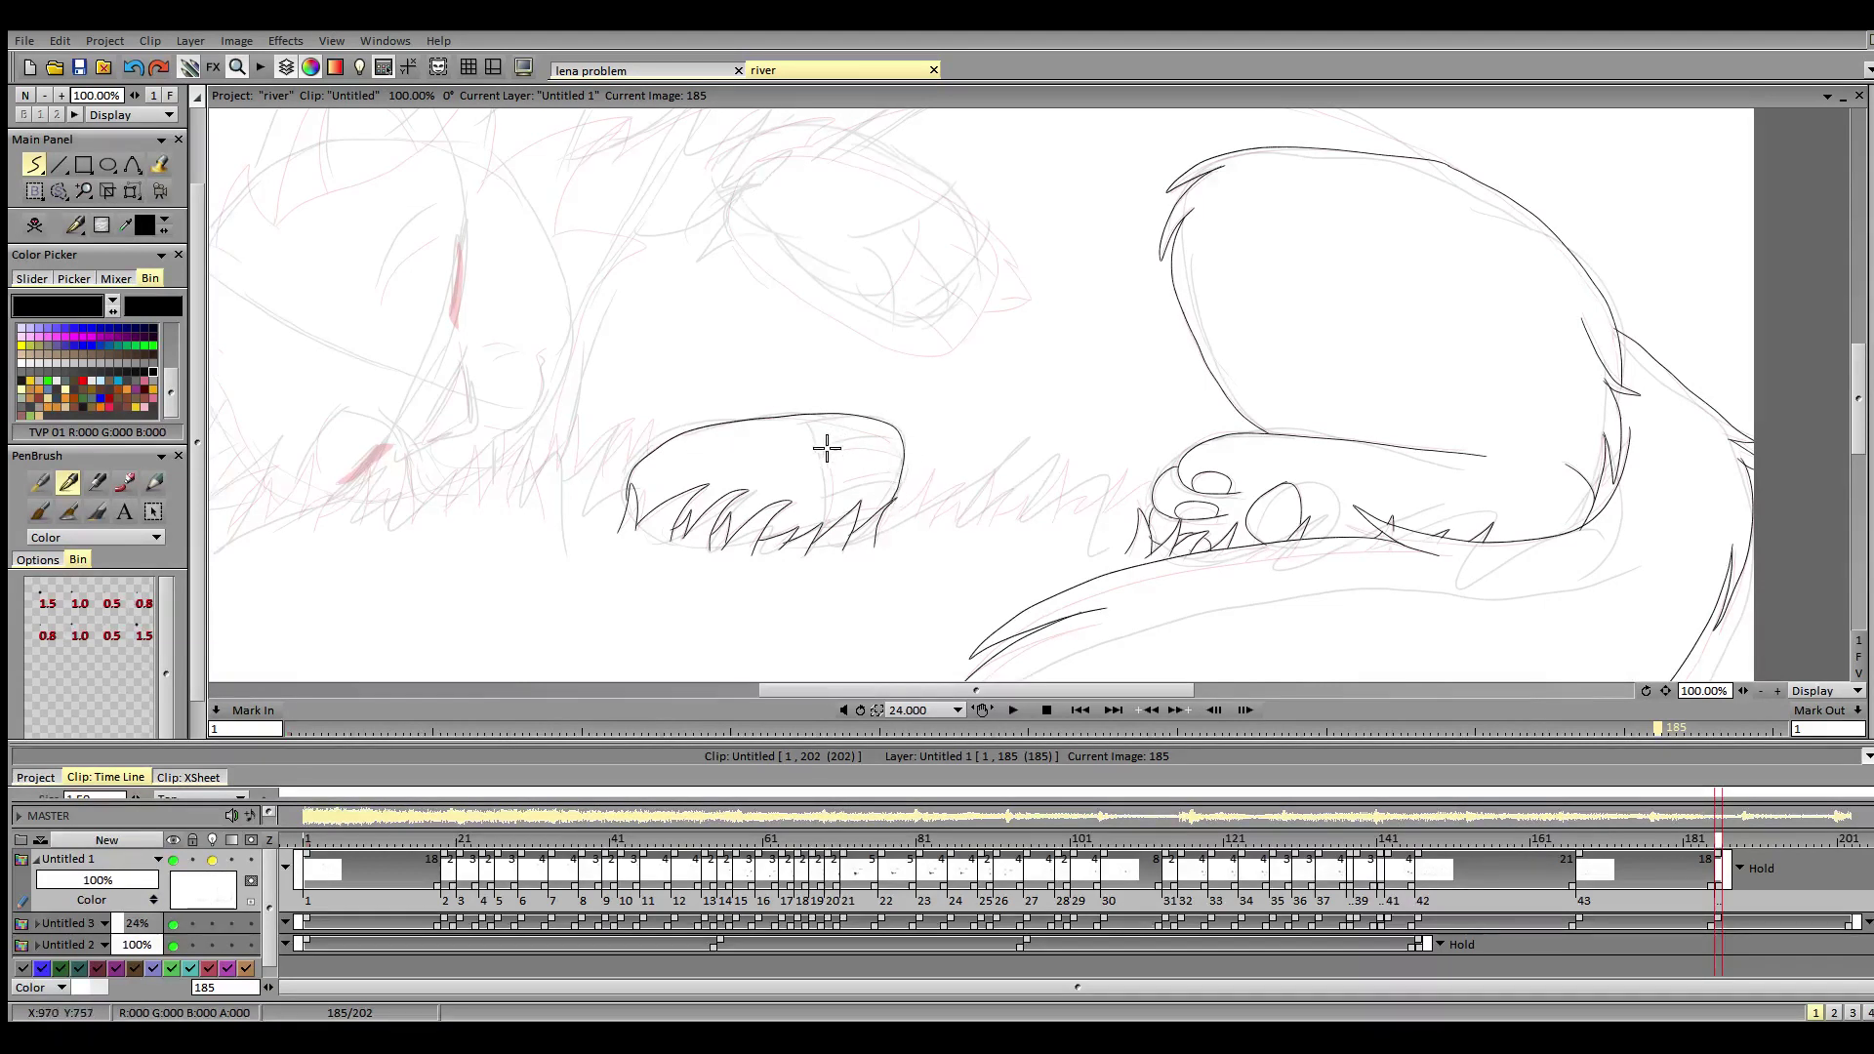
{"action": "mouse_move", "coordinate": [812, 435]}
{"action": "left_mouse_down"}
{"action": "mouse_move", "coordinate": [822, 526]}
{"action": "mouse_move", "coordinate": [901, 469]}
{"action": "mouse_move", "coordinate": [875, 431]}
{"action": "mouse_move", "coordinate": [834, 439]}
{"action": "mouse_move", "coordinate": [902, 444]}
{"action": "left_mouse_up"}
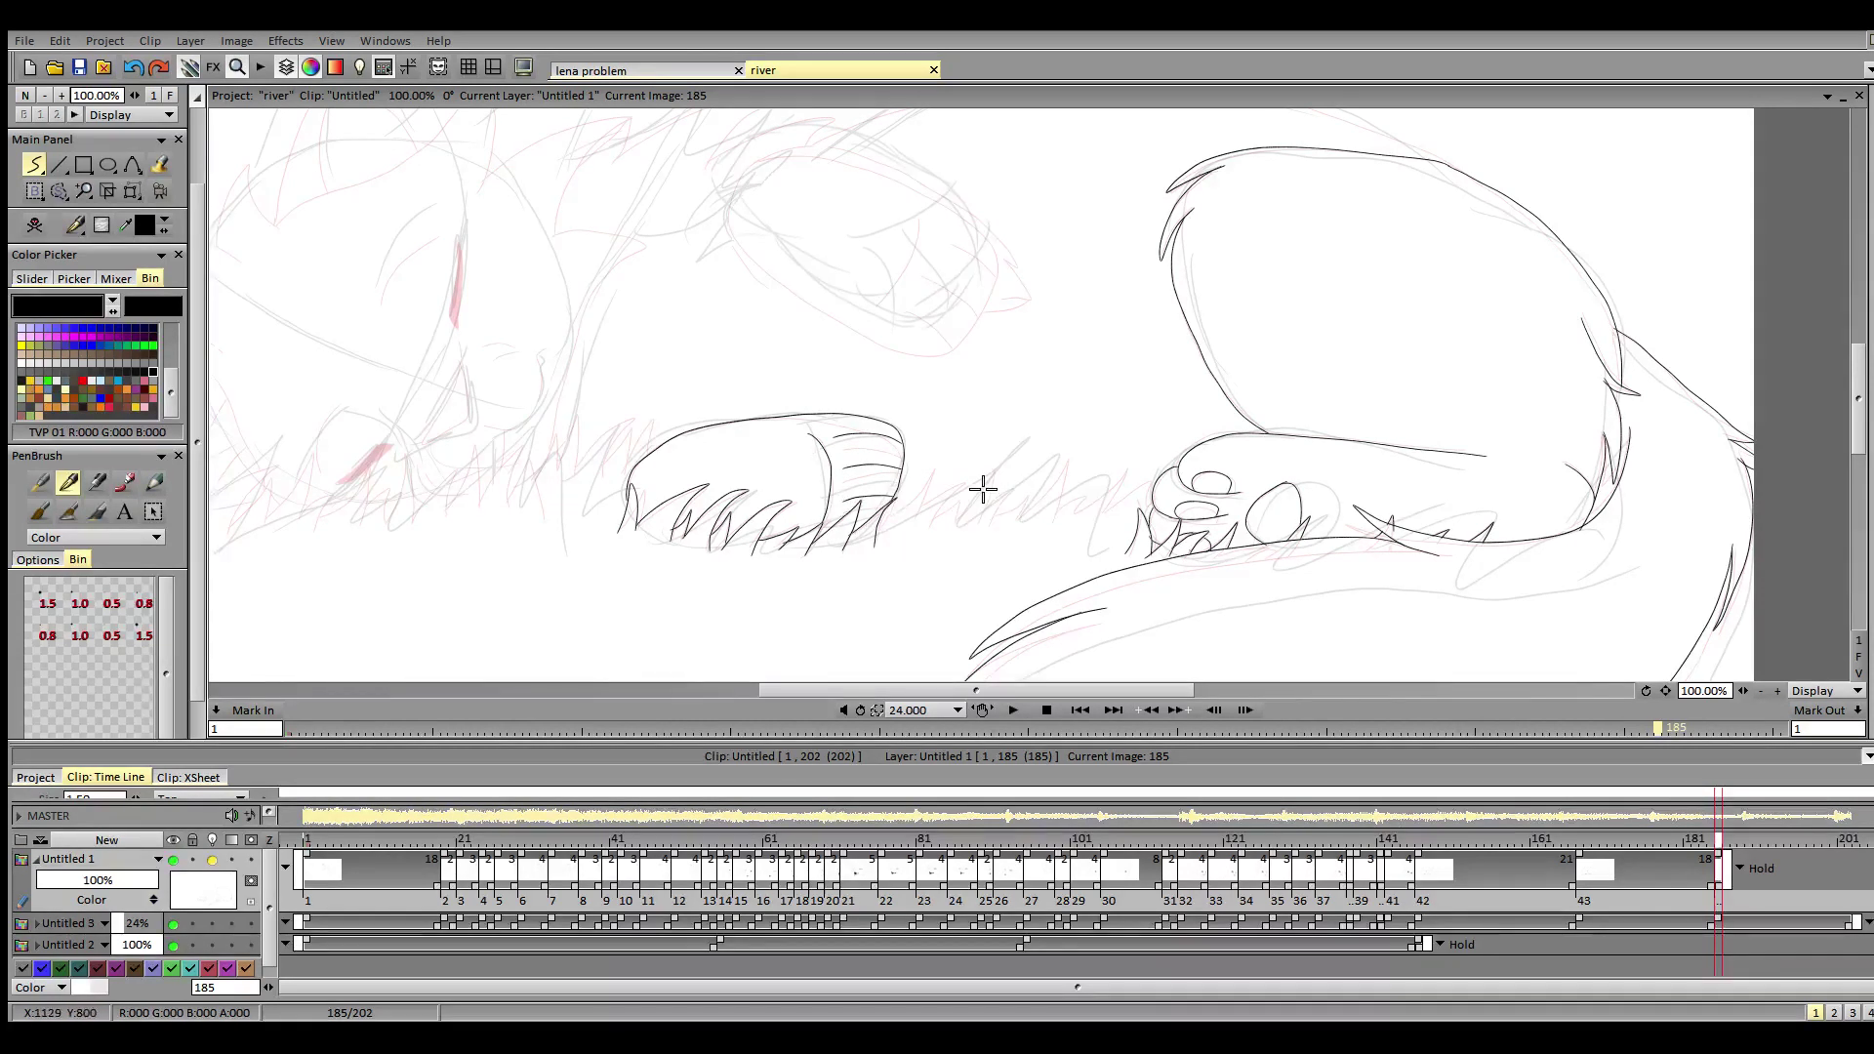
- Ink the grass blades between the front and hind paws and the row of grass beneath the head
{"action": "mouse_move", "coordinate": [883, 518]}
{"action": "left_mouse_down"}
{"action": "mouse_move", "coordinate": [963, 484]}
{"action": "mouse_move", "coordinate": [934, 518]}
{"action": "mouse_move", "coordinate": [963, 500]}
{"action": "mouse_move", "coordinate": [952, 525]}
{"action": "mouse_move", "coordinate": [994, 469]}
{"action": "mouse_move", "coordinate": [1005, 526]}
{"action": "mouse_move", "coordinate": [1071, 460]}
{"action": "mouse_move", "coordinate": [1053, 526]}
{"action": "mouse_move", "coordinate": [1130, 468]}
{"action": "mouse_move", "coordinate": [1113, 515]}
{"action": "mouse_move", "coordinate": [1156, 477]}
{"action": "mouse_move", "coordinate": [1157, 527]}
{"action": "left_mouse_up"}
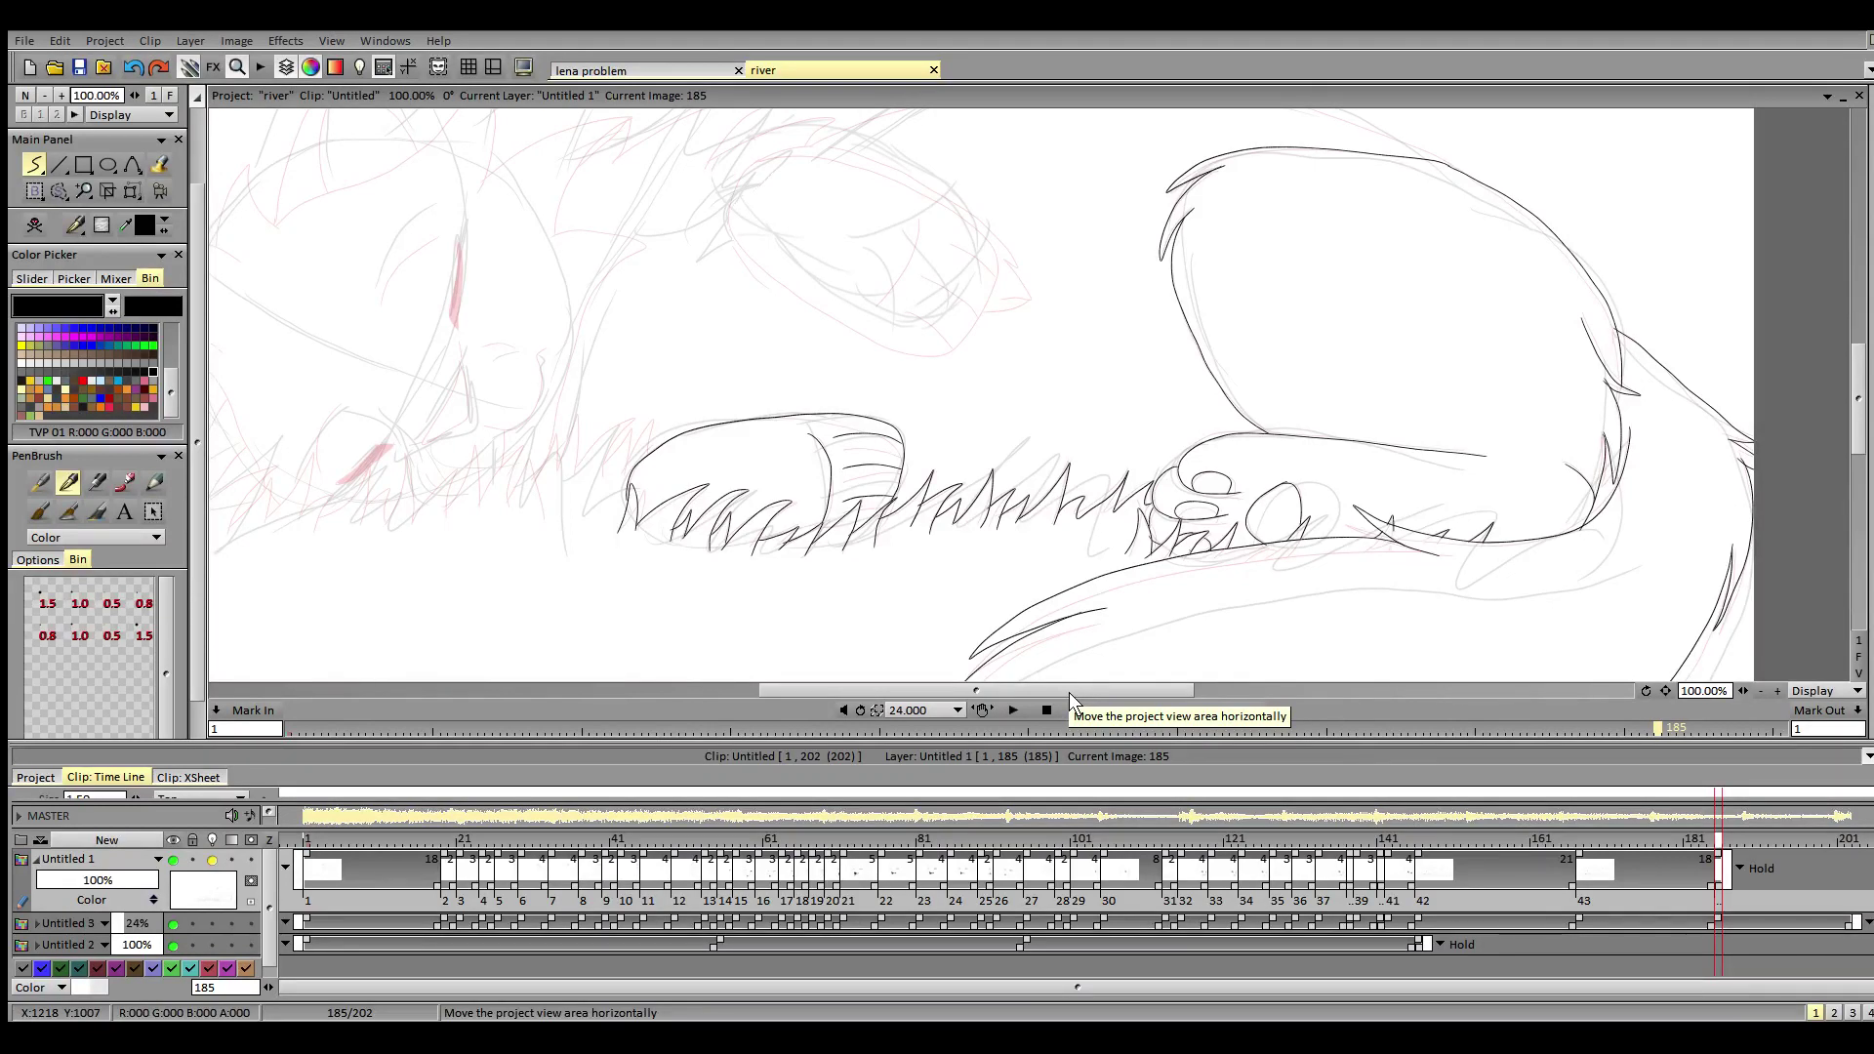
{"action": "mouse_move", "coordinate": [1855, 444]}
{"action": "left_mouse_down"}
{"action": "mouse_move", "coordinate": [1855, 397]}
{"action": "mouse_move", "coordinate": [1855, 415]}
{"action": "left_mouse_up"}
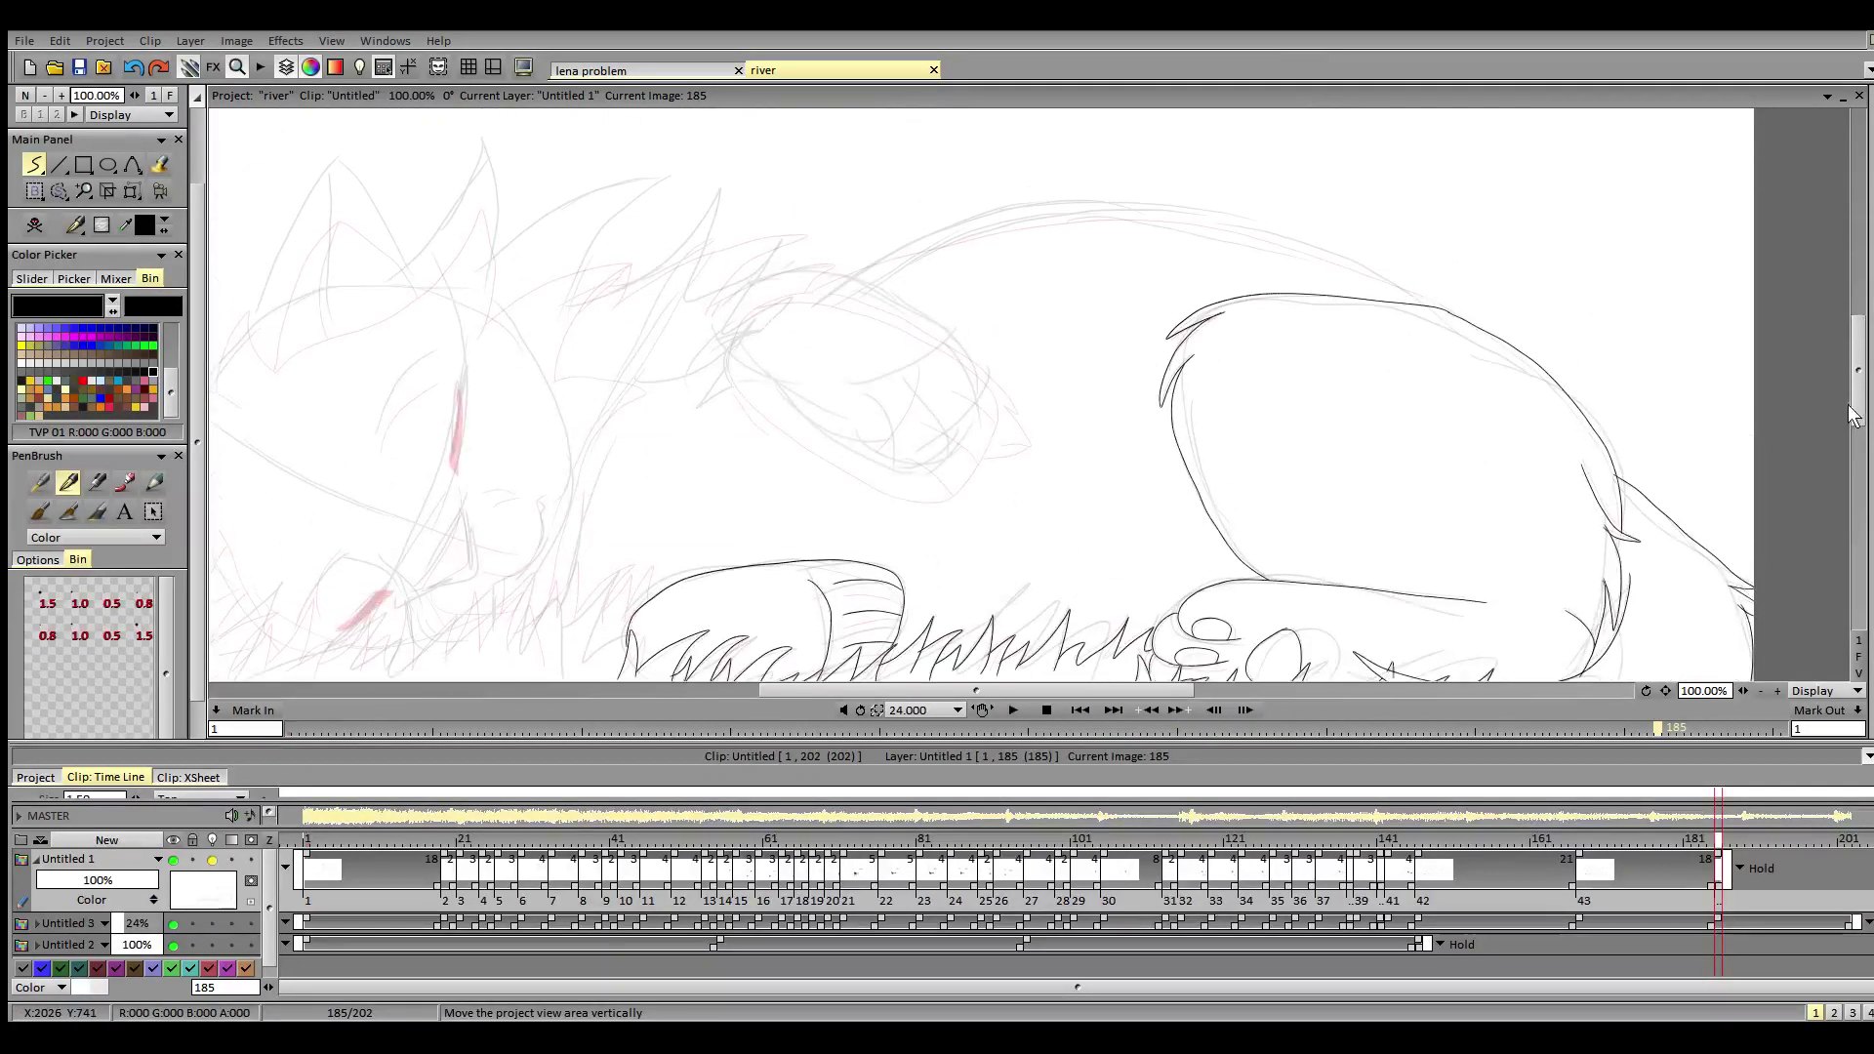
{"action": "left_click_drag", "start_coordinate": [1016, 695], "coordinate": [923, 699]}
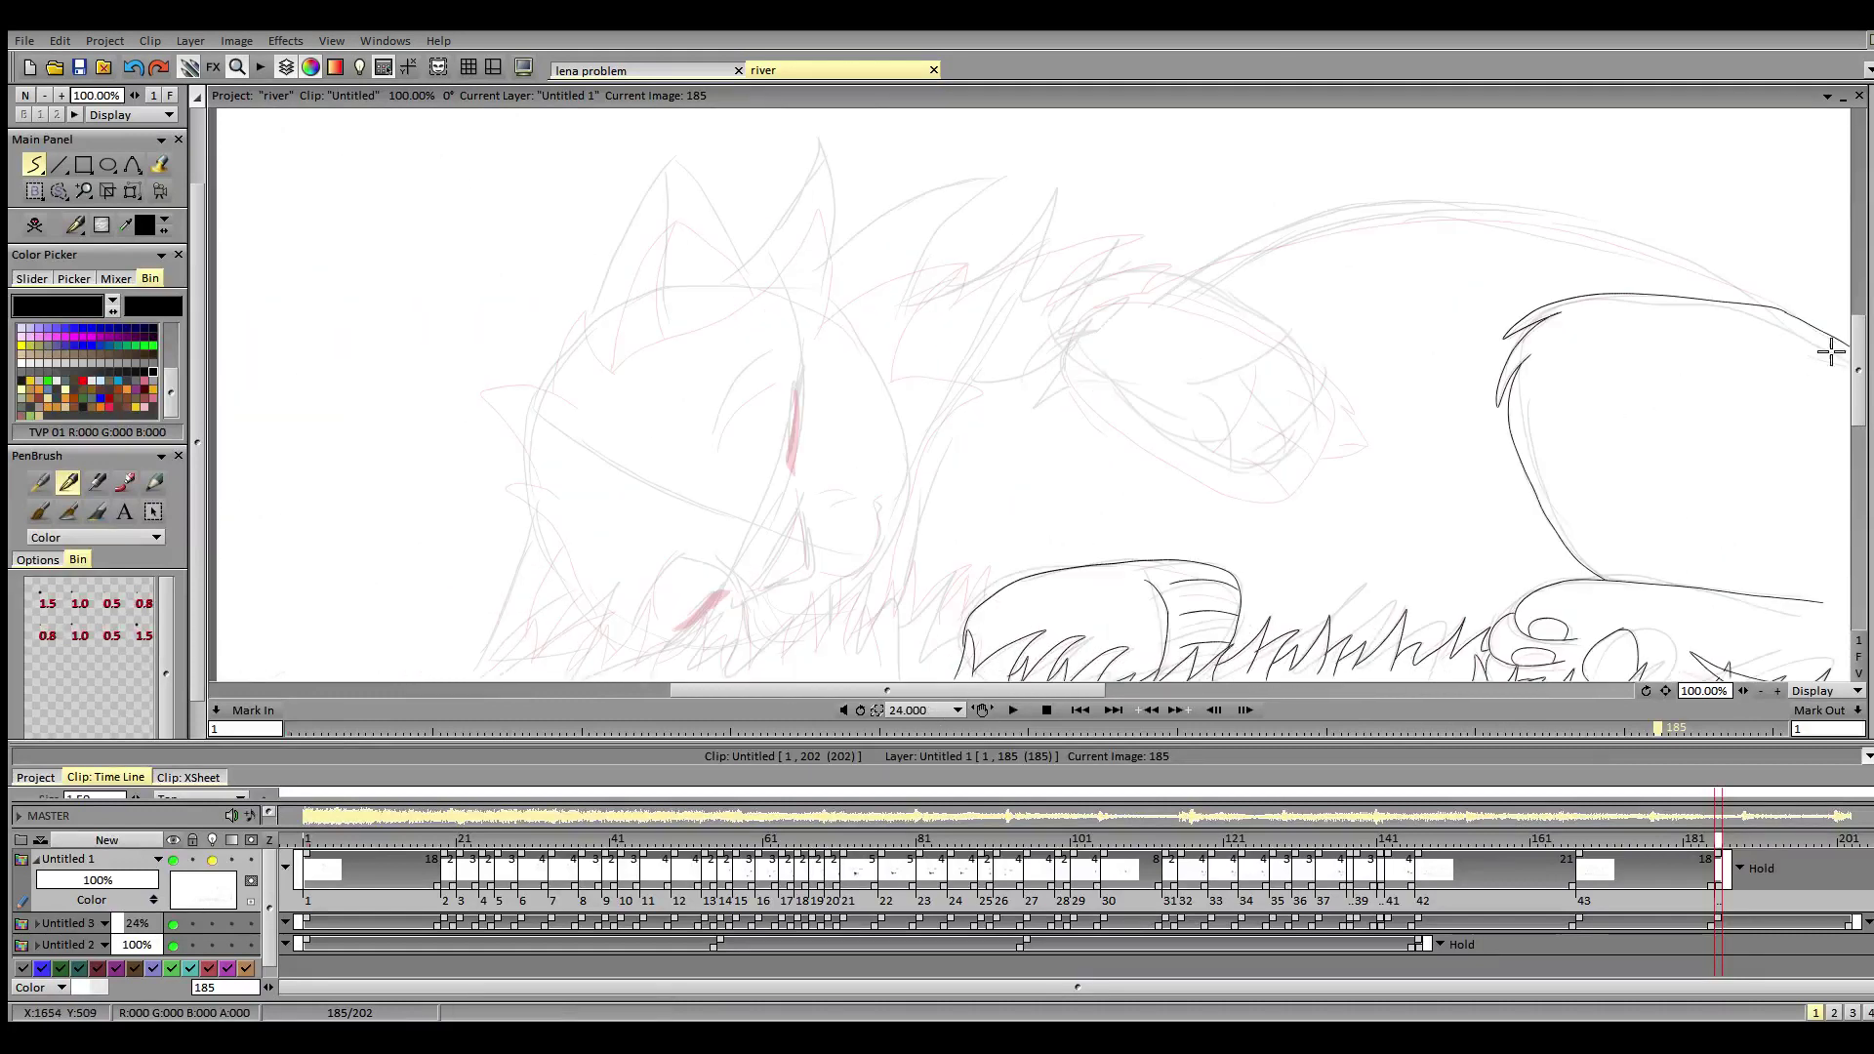
{"action": "scroll", "coordinate": [1832, 351], "scroll_direction": "down", "scroll_amount": 3}
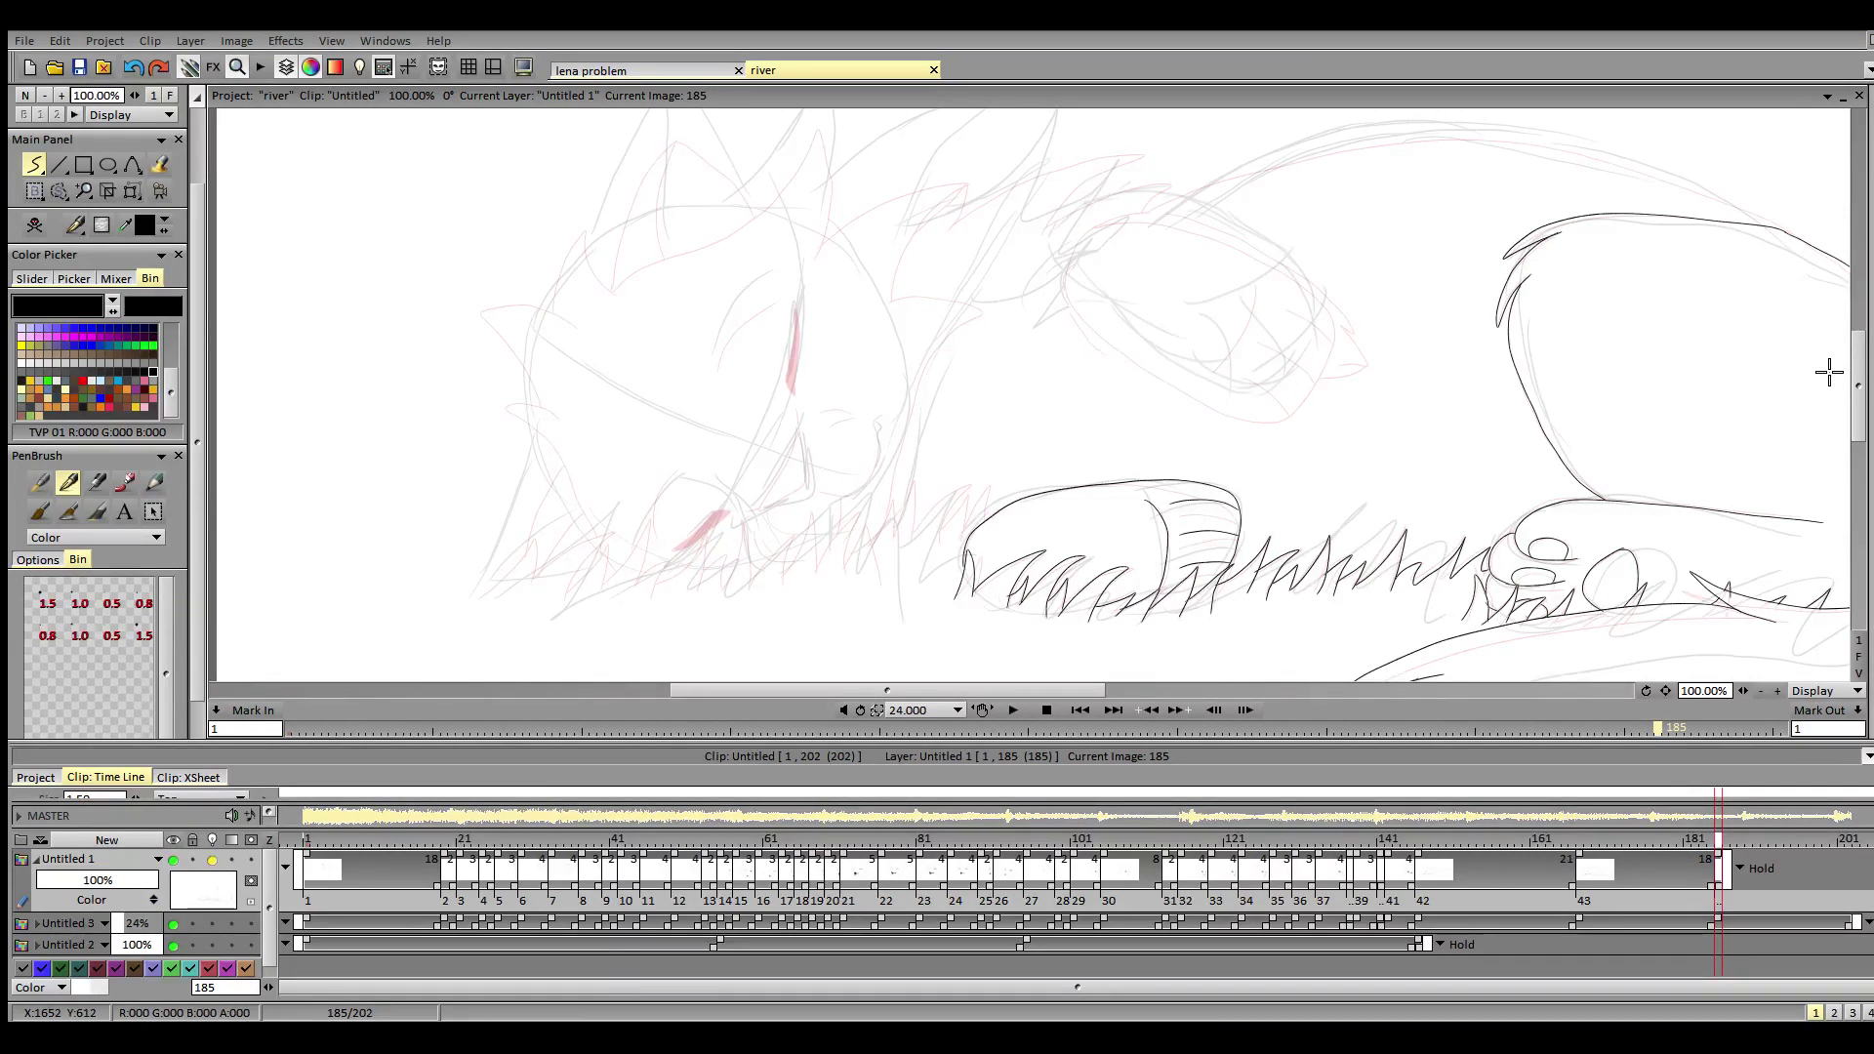
{"action": "mouse_move", "coordinate": [482, 595]}
{"action": "left_mouse_down"}
{"action": "mouse_move", "coordinate": [535, 537]}
{"action": "mouse_move", "coordinate": [532, 585]}
{"action": "mouse_move", "coordinate": [612, 534]}
{"action": "mouse_move", "coordinate": [568, 605]}
{"action": "mouse_move", "coordinate": [609, 544]}
{"action": "mouse_move", "coordinate": [608, 583]}
{"action": "mouse_move", "coordinate": [634, 543]}
{"action": "mouse_move", "coordinate": [666, 564]}
{"action": "mouse_move", "coordinate": [638, 584]}
{"action": "mouse_move", "coordinate": [671, 591]}
{"action": "mouse_move", "coordinate": [707, 531]}
{"action": "mouse_move", "coordinate": [693, 588]}
{"action": "mouse_move", "coordinate": [716, 574]}
{"action": "mouse_move", "coordinate": [693, 595]}
{"action": "mouse_move", "coordinate": [727, 555]}
{"action": "mouse_move", "coordinate": [721, 594]}
{"action": "mouse_move", "coordinate": [741, 517]}
{"action": "mouse_move", "coordinate": [748, 597]}
{"action": "mouse_move", "coordinate": [790, 532]}
{"action": "mouse_move", "coordinate": [786, 585]}
{"action": "mouse_move", "coordinate": [808, 518]}
{"action": "mouse_move", "coordinate": [839, 557]}
{"action": "mouse_move", "coordinate": [817, 569]}
{"action": "mouse_move", "coordinate": [855, 507]}
{"action": "mouse_move", "coordinate": [844, 558]}
{"action": "mouse_move", "coordinate": [878, 540]}
{"action": "mouse_move", "coordinate": [842, 568]}
{"action": "mouse_move", "coordinate": [863, 525]}
{"action": "mouse_move", "coordinate": [887, 552]}
{"action": "mouse_move", "coordinate": [871, 562]}
{"action": "mouse_move", "coordinate": [896, 501]}
{"action": "mouse_move", "coordinate": [906, 528]}
{"action": "mouse_move", "coordinate": [892, 541]}
{"action": "mouse_move", "coordinate": [910, 484]}
{"action": "mouse_move", "coordinate": [910, 544]}
{"action": "mouse_move", "coordinate": [964, 488]}
{"action": "mouse_move", "coordinate": [935, 536]}
{"action": "mouse_move", "coordinate": [970, 490]}
{"action": "mouse_move", "coordinate": [963, 537]}
{"action": "mouse_move", "coordinate": [996, 506]}
{"action": "left_mouse_up"}
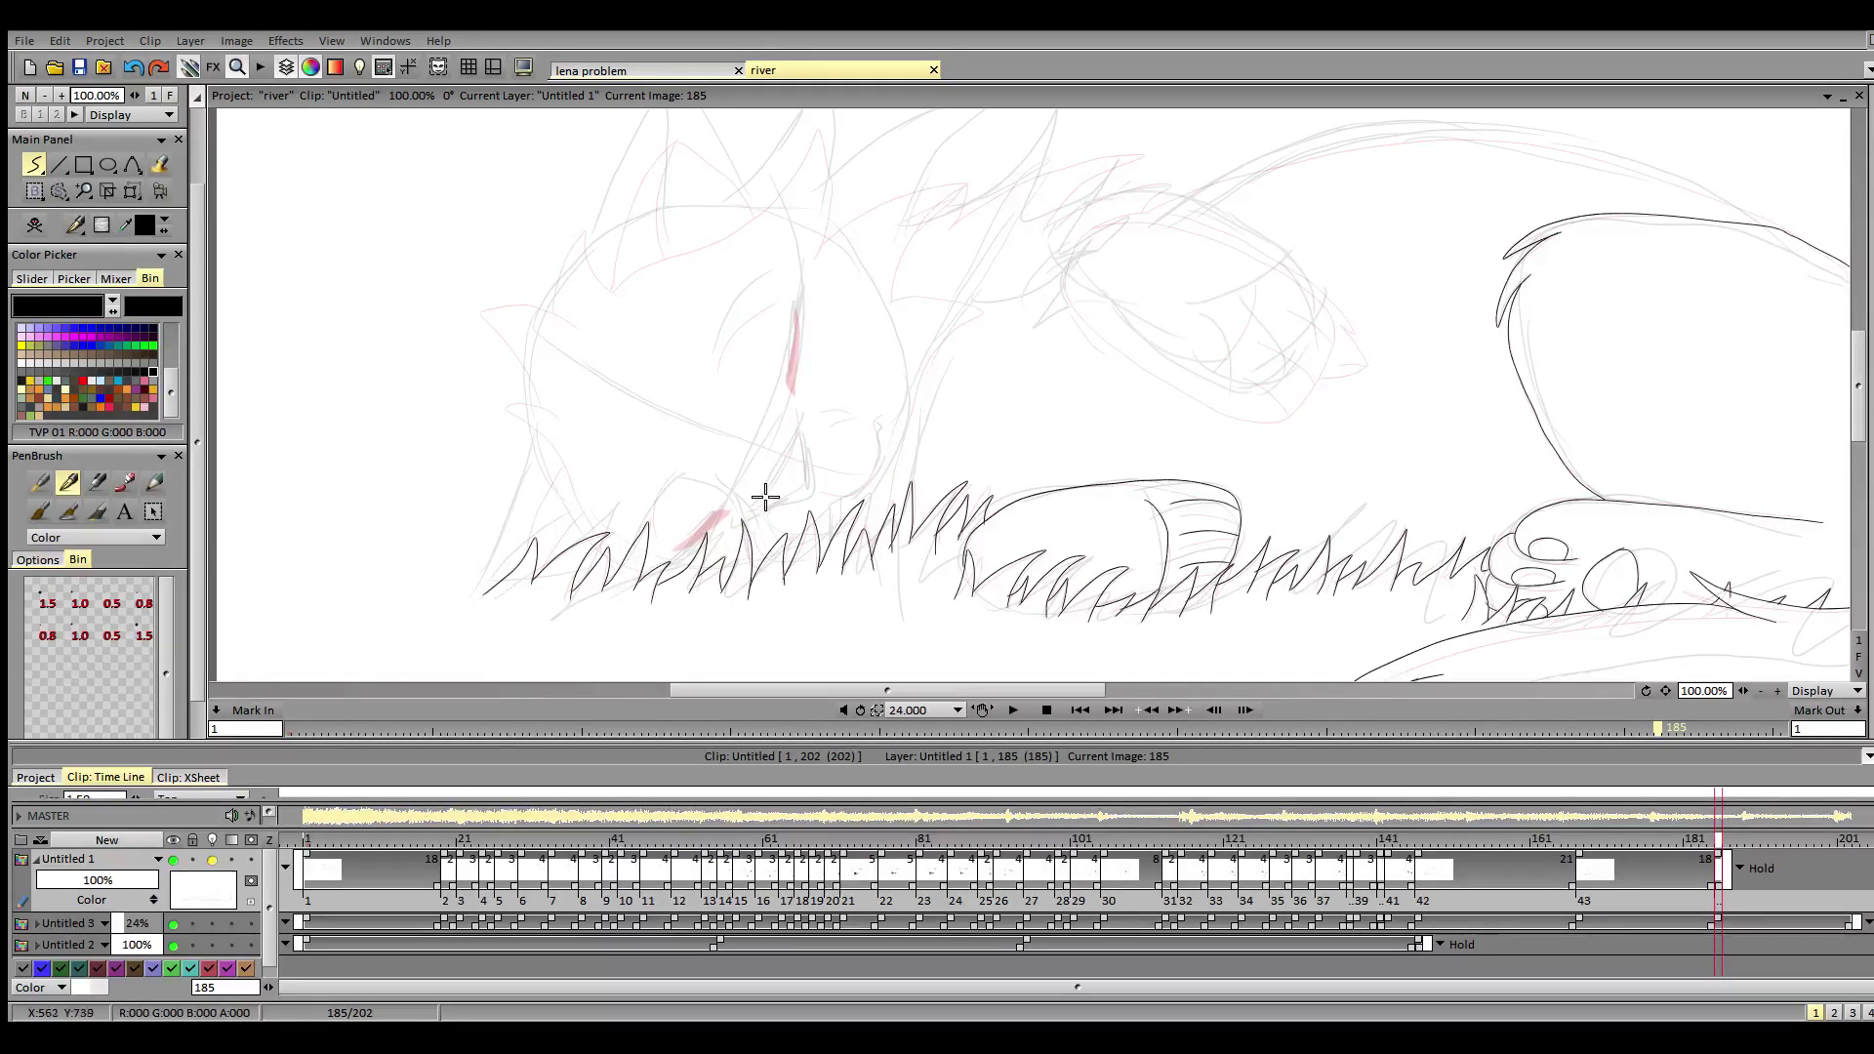
- Ink the muzzle and chin lines and the head's upper contour with its pointed tufts, redoing the first contour stroke
{"action": "mouse_move", "coordinate": [762, 506]}
{"action": "left_mouse_down"}
{"action": "mouse_move", "coordinate": [795, 420]}
{"action": "mouse_move", "coordinate": [809, 483]}
{"action": "mouse_move", "coordinate": [762, 506]}
{"action": "mouse_move", "coordinate": [838, 485]}
{"action": "mouse_move", "coordinate": [875, 449]}
{"action": "mouse_move", "coordinate": [875, 409]}
{"action": "mouse_move", "coordinate": [847, 407]}
{"action": "left_mouse_up"}
{"action": "left_click_drag", "start_coordinate": [843, 489], "coordinate": [841, 522]}
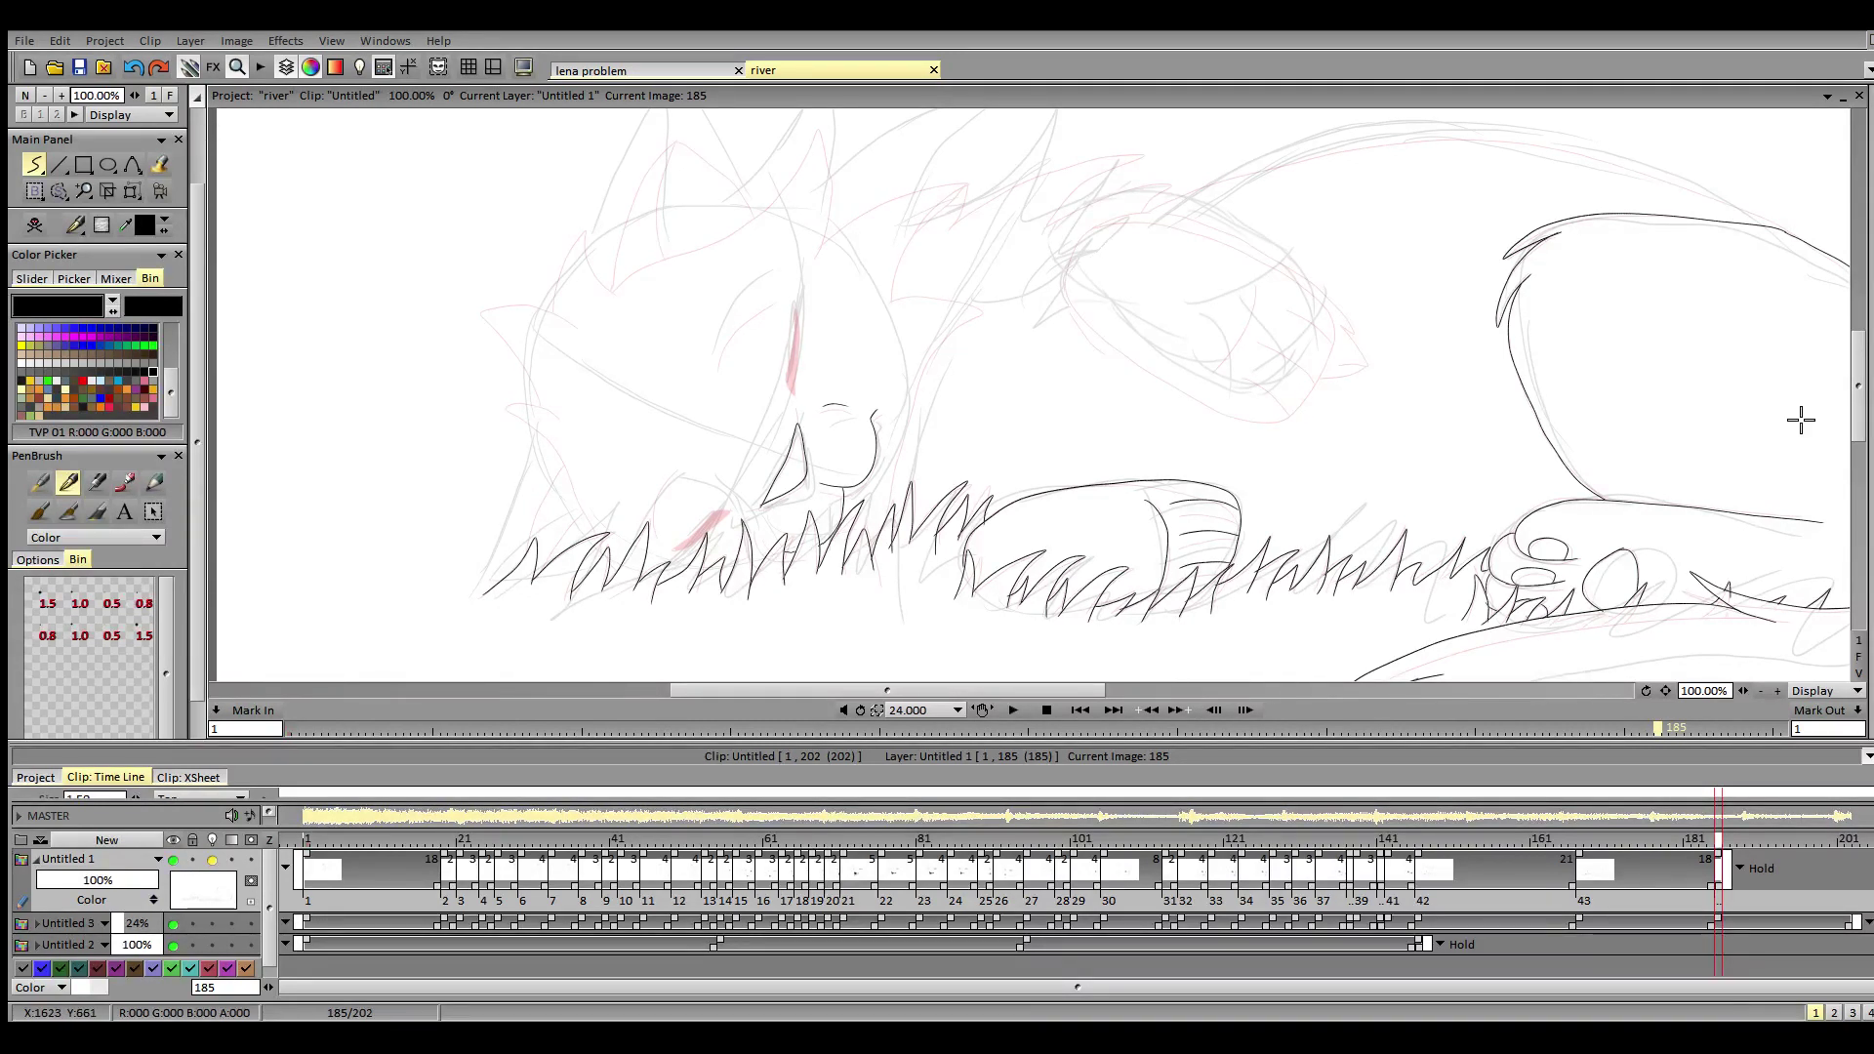
{"action": "scroll", "coordinate": [1832, 384], "scroll_direction": "up", "scroll_amount": 2}
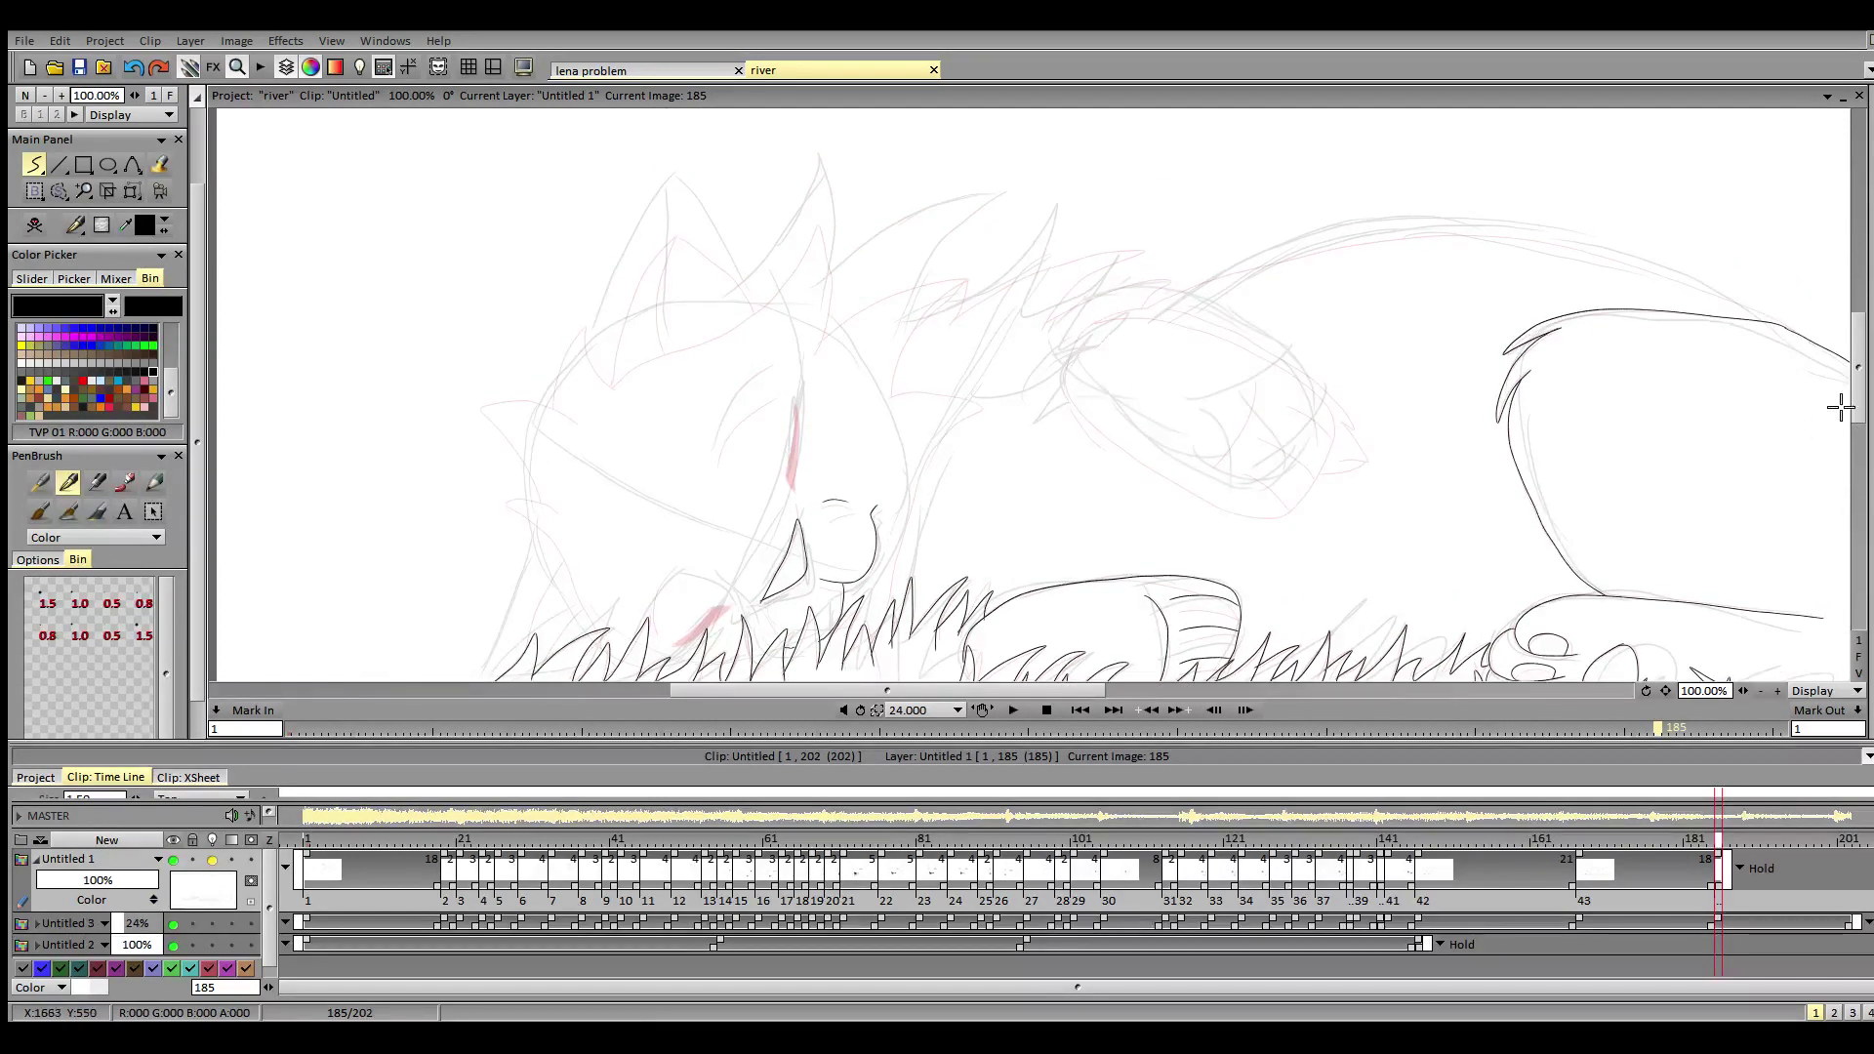
{"action": "scroll", "coordinate": [1841, 406], "scroll_direction": "down", "scroll_amount": 1}
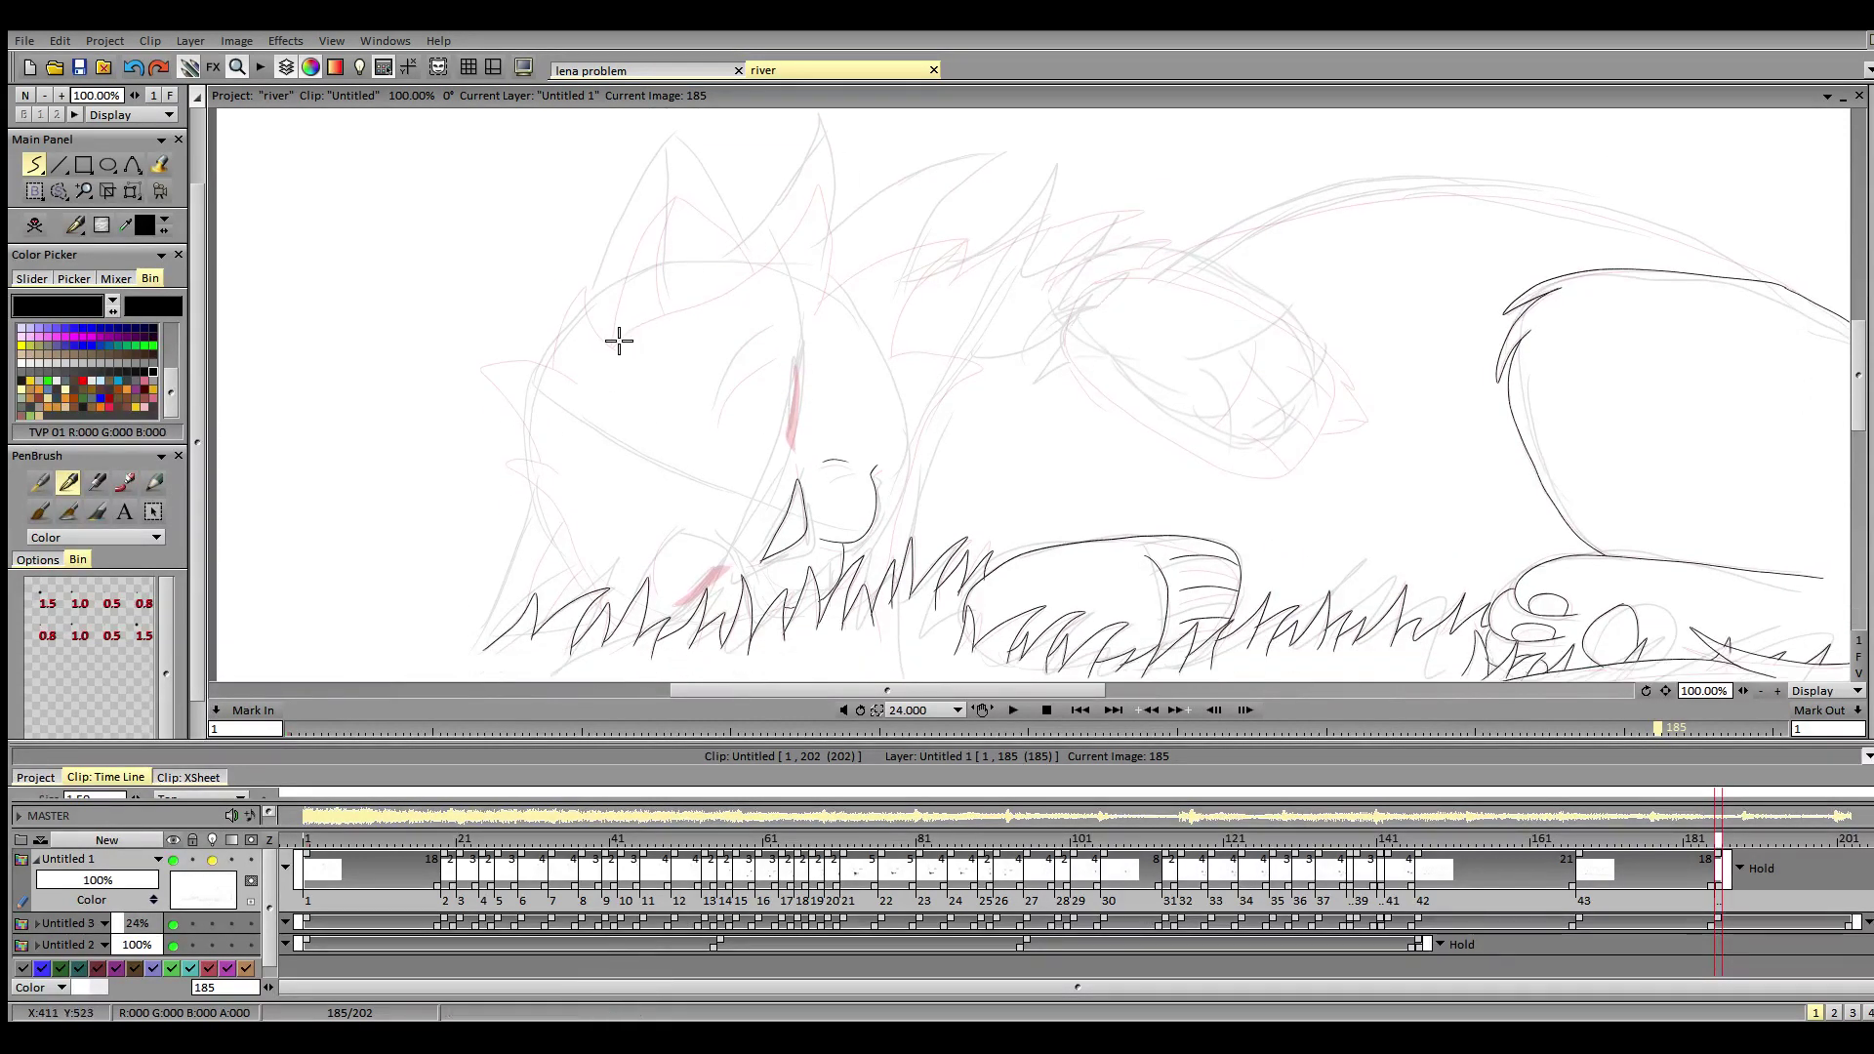
{"action": "left_click_drag", "start_coordinate": [615, 340], "coordinate": [790, 238]}
{"action": "key", "text": "ctrl+z"}
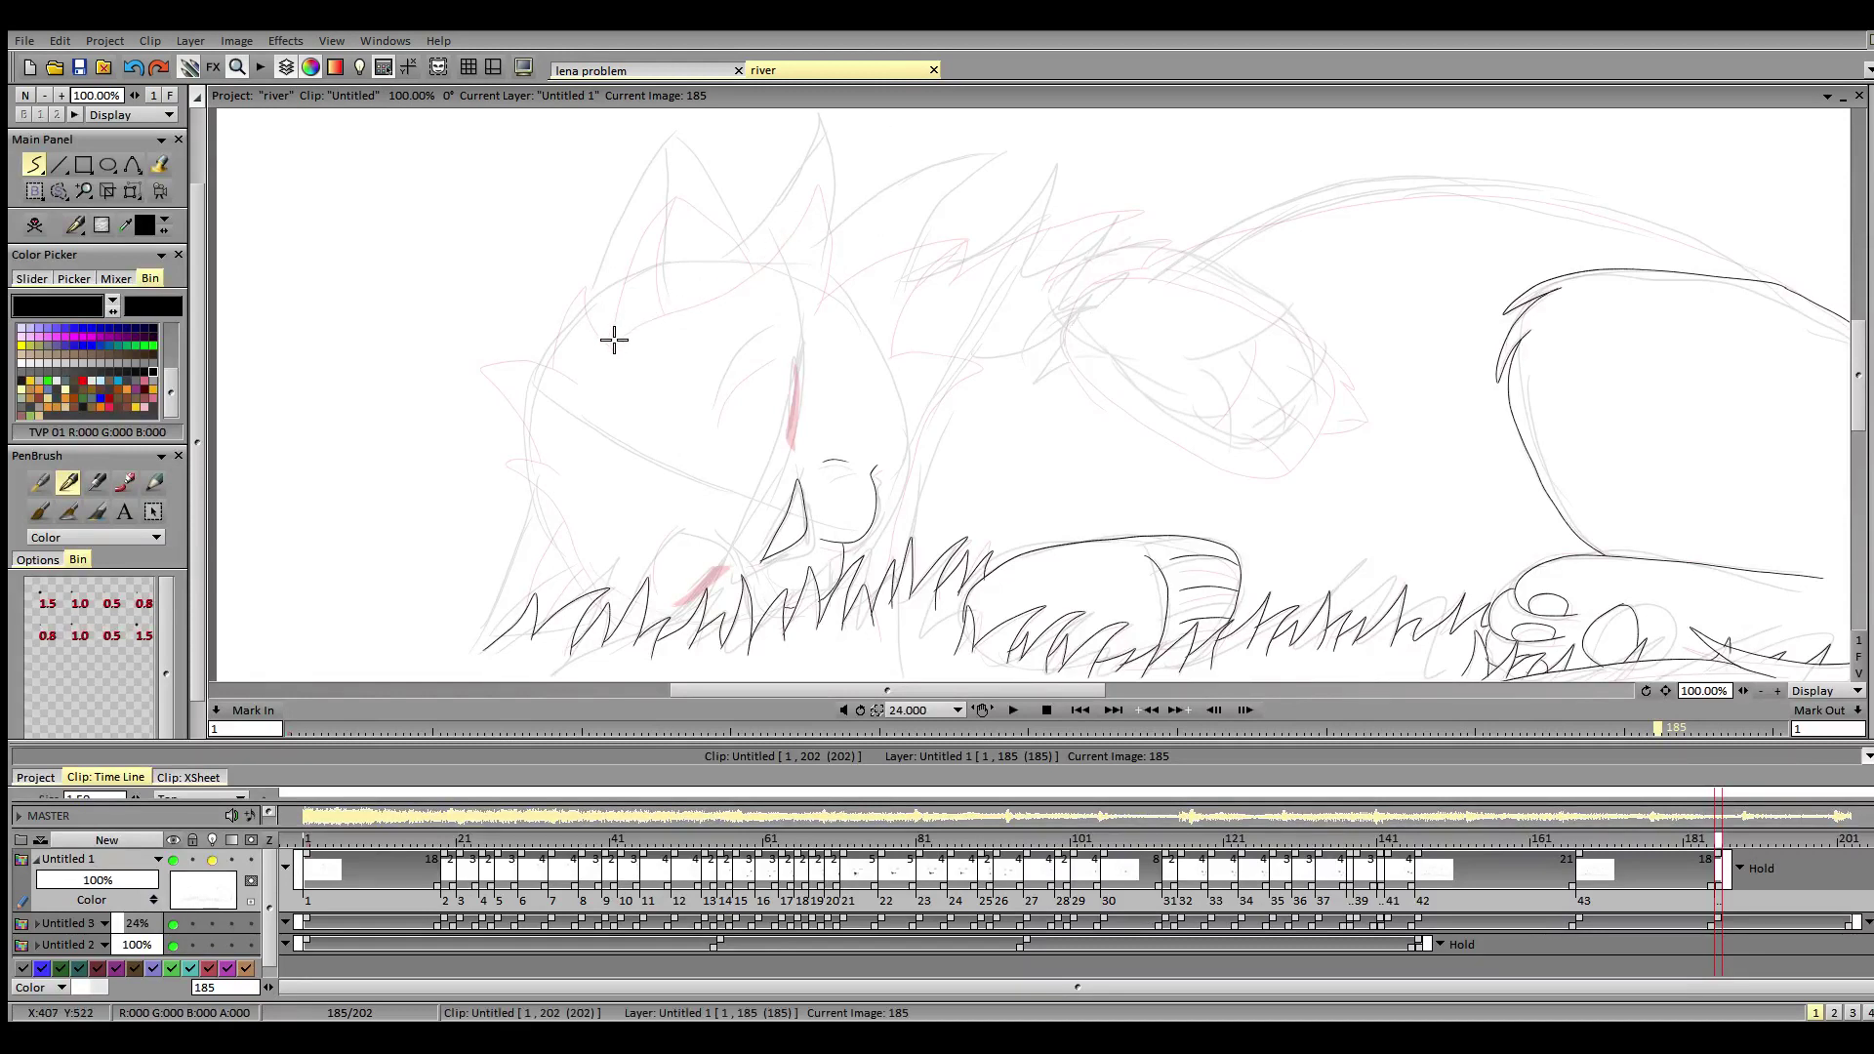
{"action": "mouse_move", "coordinate": [615, 340]}
{"action": "left_mouse_down"}
{"action": "mouse_move", "coordinate": [737, 276]}
{"action": "mouse_move", "coordinate": [802, 193]}
{"action": "mouse_move", "coordinate": [824, 293]}
{"action": "mouse_move", "coordinate": [854, 255]}
{"action": "mouse_move", "coordinate": [954, 214]}
{"action": "mouse_move", "coordinate": [903, 285]}
{"action": "mouse_move", "coordinate": [893, 346]}
{"action": "left_mouse_up"}
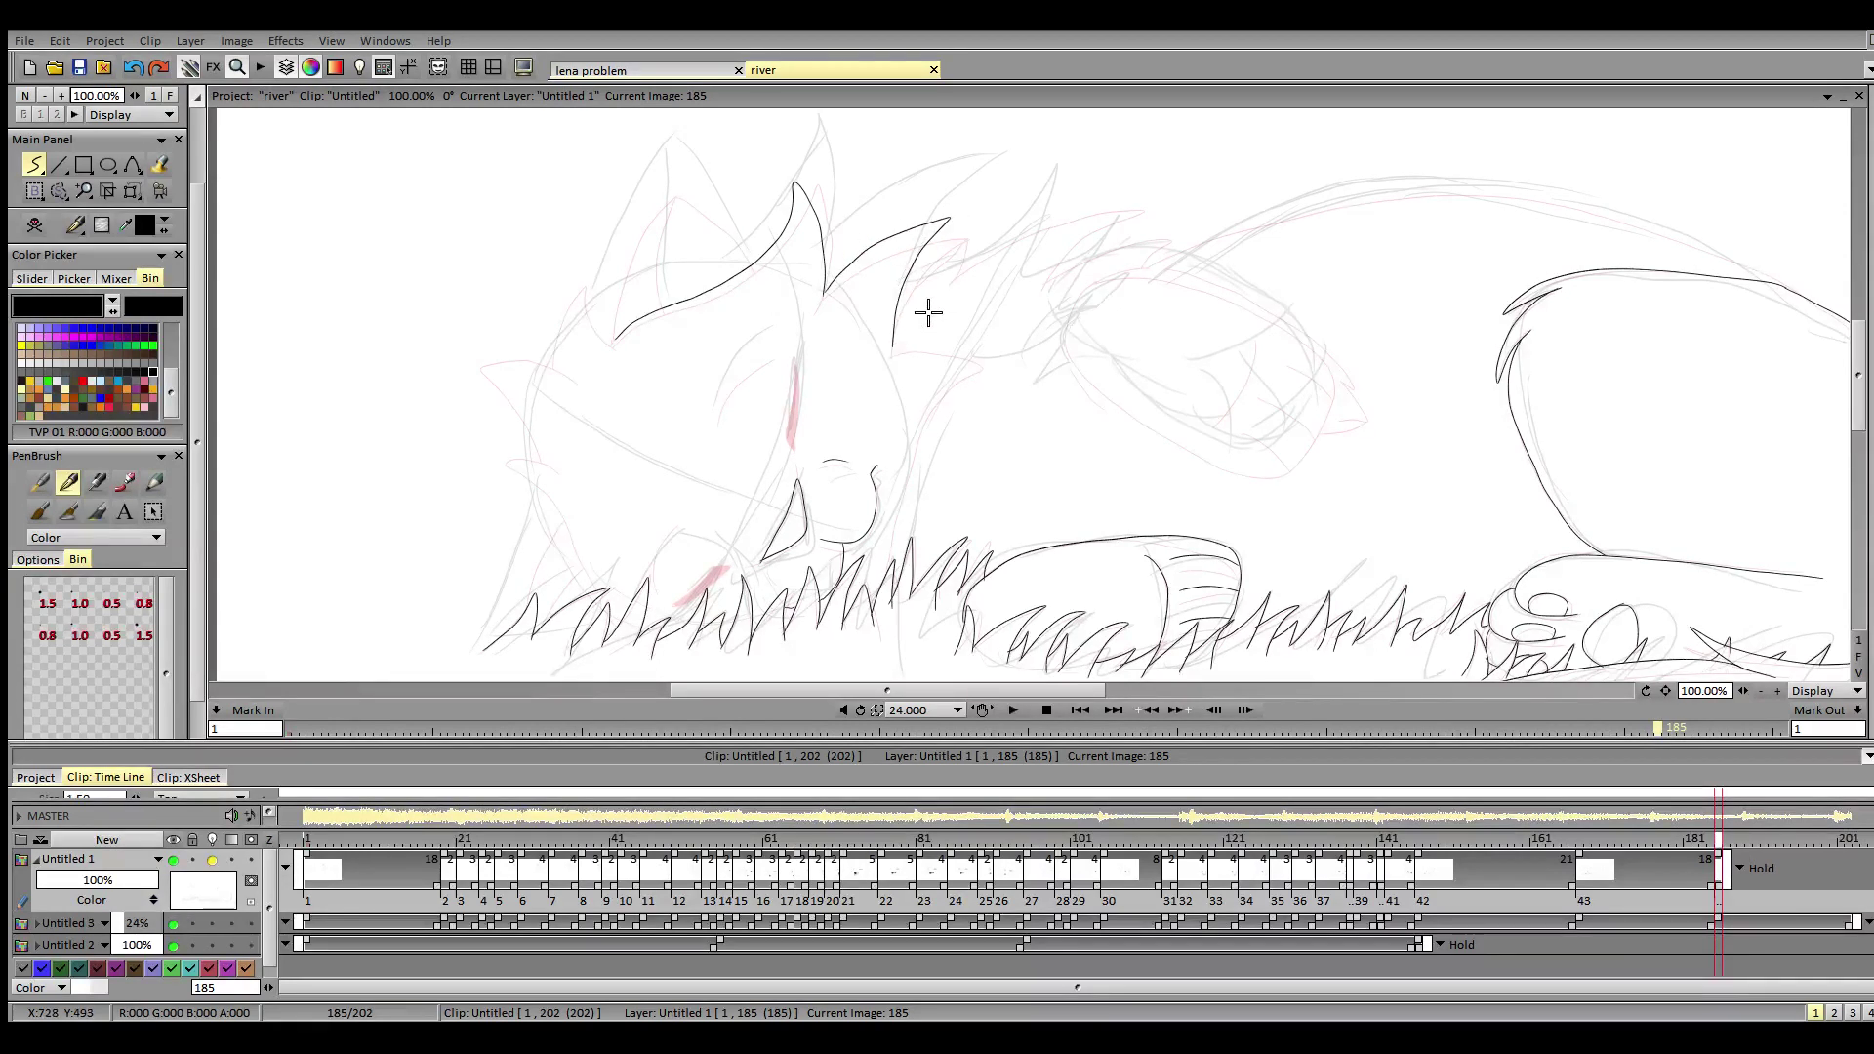
- Ink the outlines of both closed eyes and the brow lines beside them, undoing the first eye stroke
{"action": "mouse_move", "coordinate": [792, 434]}
{"action": "left_mouse_down"}
{"action": "mouse_move", "coordinate": [795, 368]}
{"action": "mouse_move", "coordinate": [793, 442]}
{"action": "left_mouse_up"}
{"action": "key", "text": "ctrl+z"}
{"action": "mouse_move", "coordinate": [791, 441]}
{"action": "left_mouse_down"}
{"action": "mouse_move", "coordinate": [805, 354]}
{"action": "mouse_move", "coordinate": [800, 449]}
{"action": "mouse_move", "coordinate": [715, 403]}
{"action": "mouse_move", "coordinate": [775, 346]}
{"action": "left_mouse_up"}
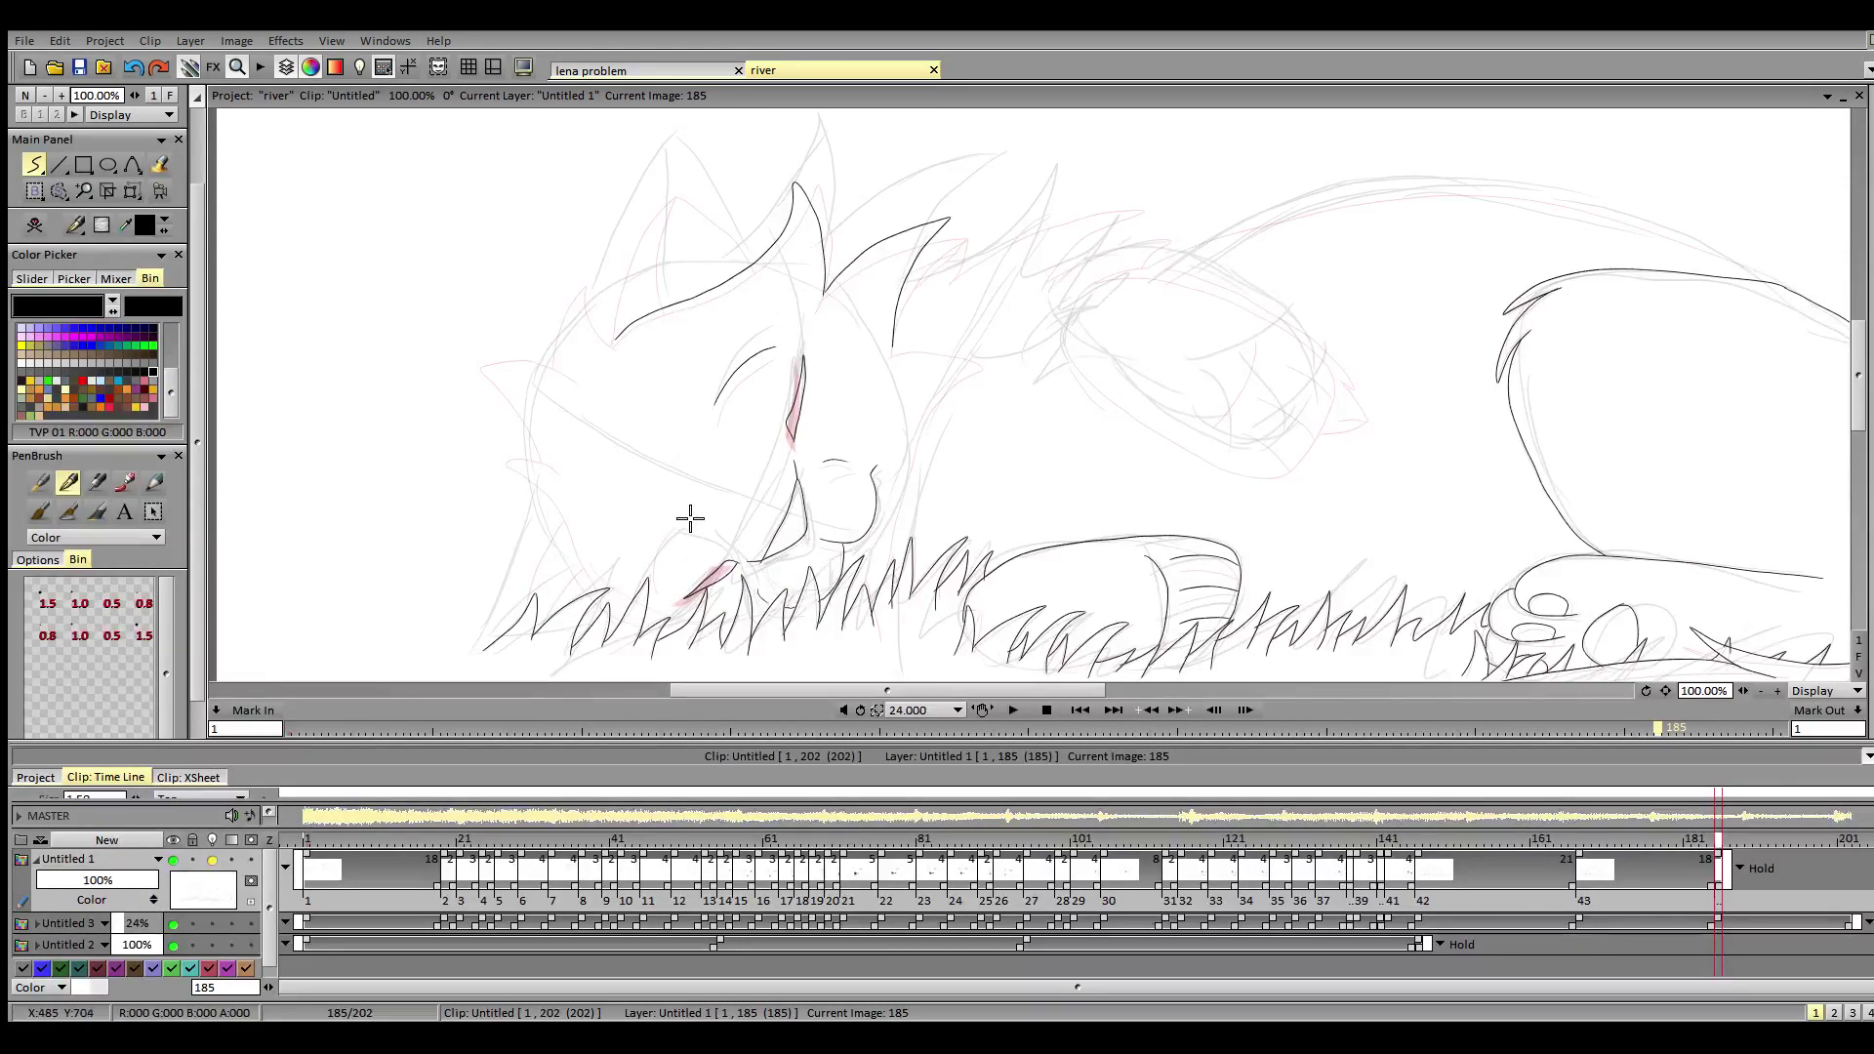
{"action": "left_click_drag", "start_coordinate": [690, 519], "coordinate": [656, 574]}
- Ink the pointed cheek tuft behind the muzzle and the line running down into the grass, redoing the stroke until it fits
{"action": "mouse_move", "coordinate": [892, 344]}
{"action": "left_mouse_down"}
{"action": "mouse_move", "coordinate": [972, 329]}
{"action": "mouse_move", "coordinate": [926, 342]}
{"action": "mouse_move", "coordinate": [983, 350]}
{"action": "mouse_move", "coordinate": [914, 418]}
{"action": "mouse_move", "coordinate": [883, 542]}
{"action": "left_mouse_up"}
{"action": "key", "text": "ctrl+z"}
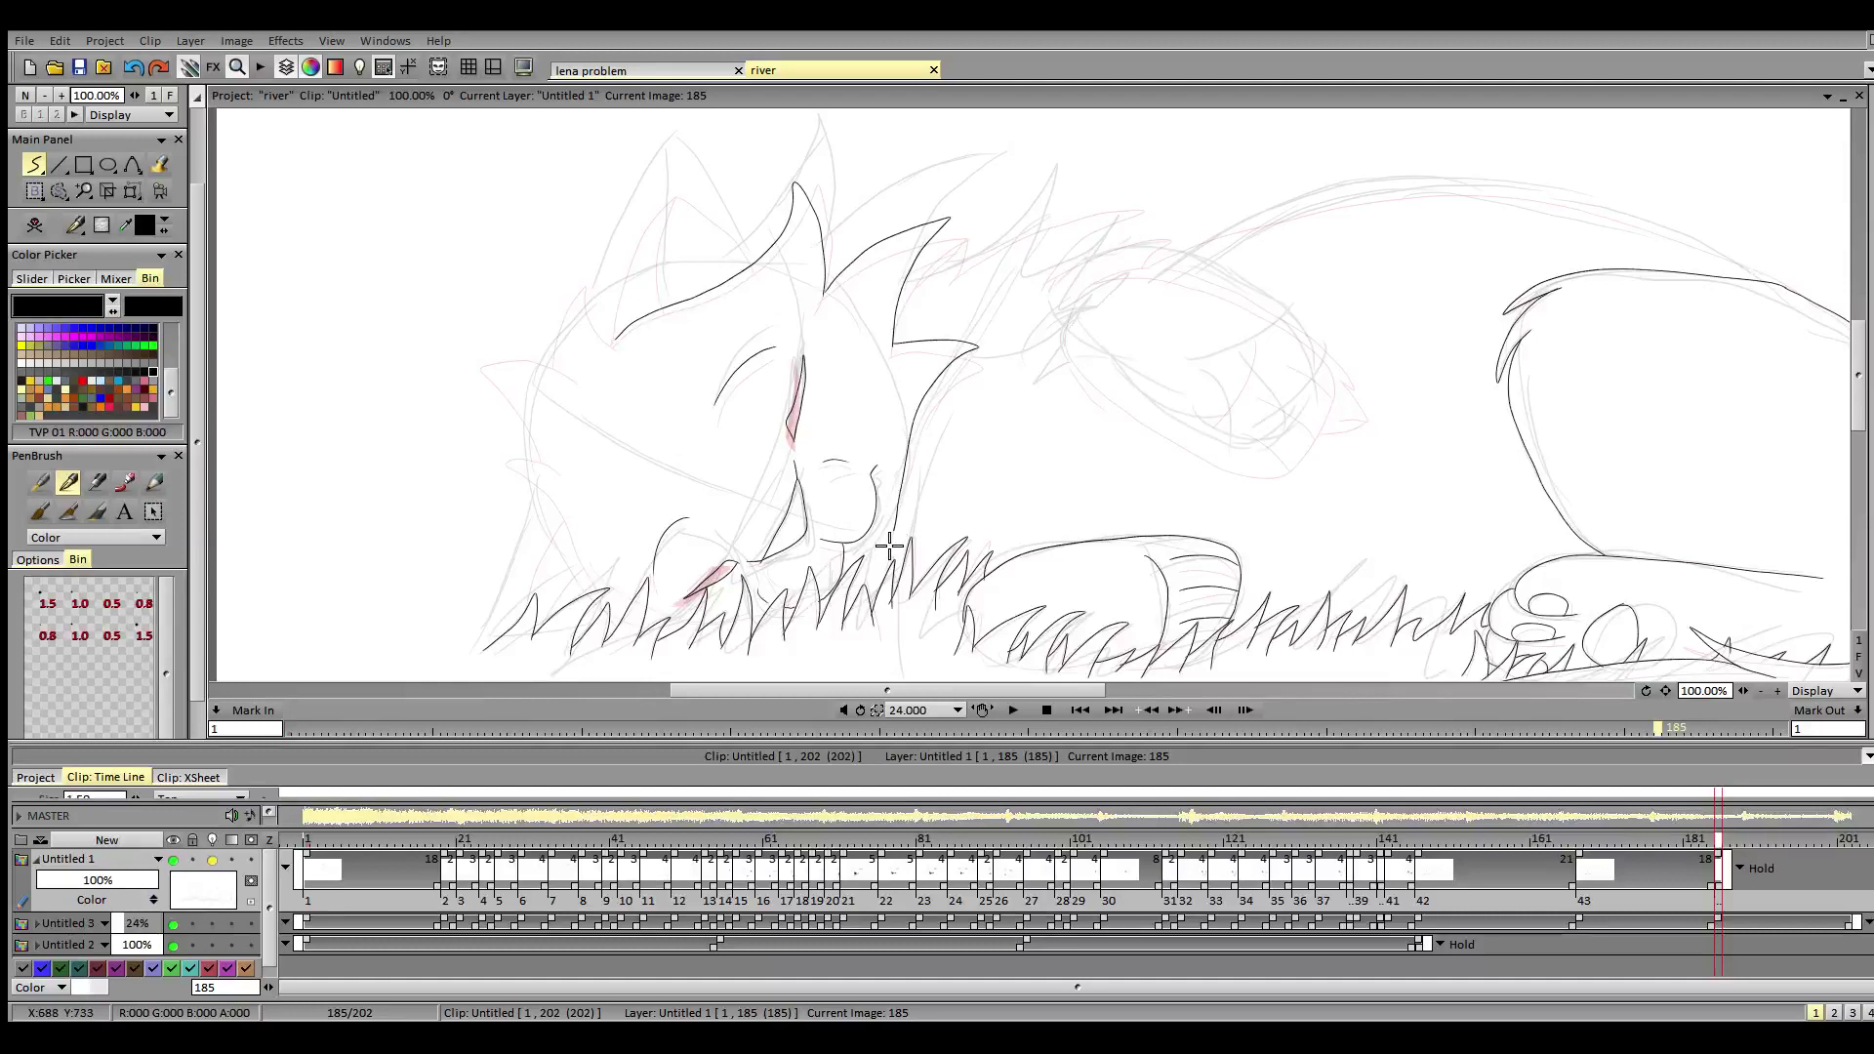
{"action": "key", "text": "ctrl+z"}
{"action": "mouse_move", "coordinate": [891, 342]}
{"action": "left_mouse_down"}
{"action": "mouse_move", "coordinate": [985, 347]}
{"action": "mouse_move", "coordinate": [917, 441]}
{"action": "mouse_move", "coordinate": [882, 594]}
{"action": "left_mouse_up"}
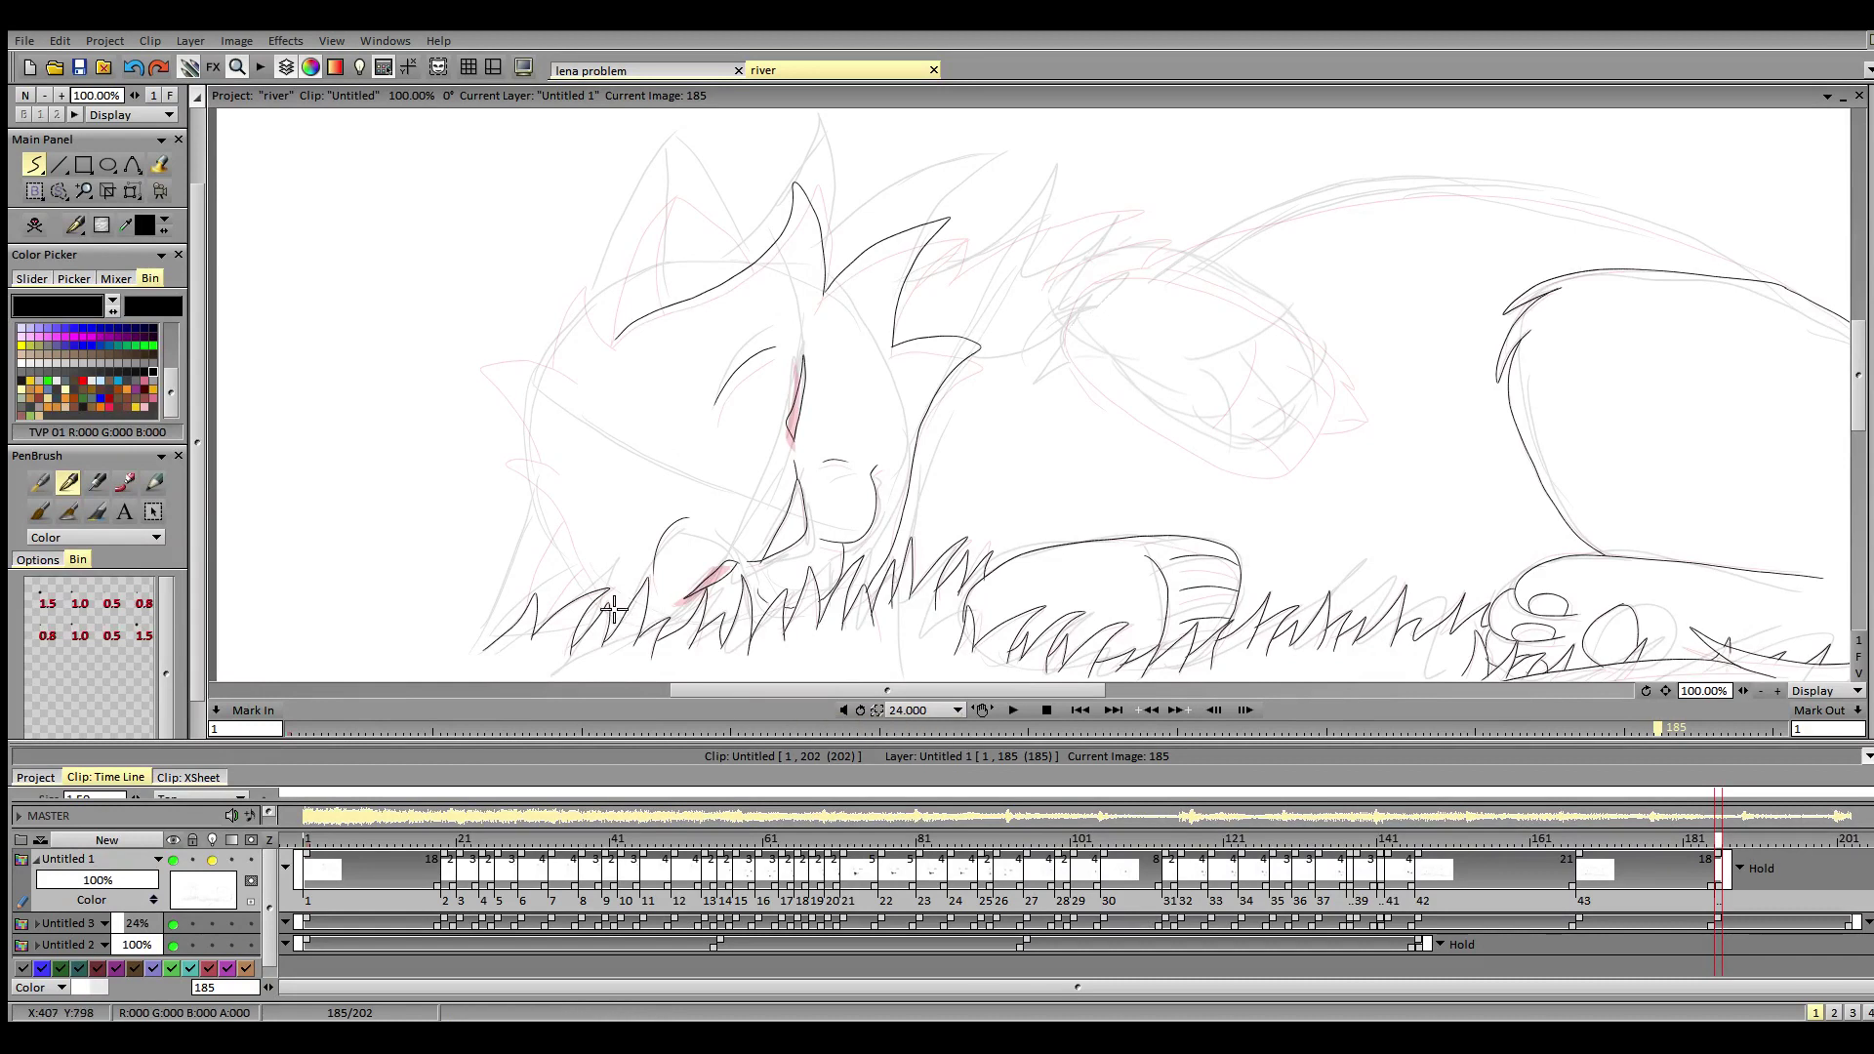
- Ink the fur tufts on the far side of the head and the ear with its inner fold, down to the grass
{"action": "mouse_move", "coordinate": [600, 593]}
{"action": "left_mouse_down"}
{"action": "mouse_move", "coordinate": [501, 461]}
{"action": "mouse_move", "coordinate": [566, 473]}
{"action": "mouse_move", "coordinate": [485, 390]}
{"action": "mouse_move", "coordinate": [492, 372]}
{"action": "mouse_move", "coordinate": [572, 388]}
{"action": "mouse_move", "coordinate": [573, 284]}
{"action": "mouse_move", "coordinate": [611, 335]}
{"action": "mouse_move", "coordinate": [640, 319]}
{"action": "mouse_move", "coordinate": [619, 285]}
{"action": "mouse_move", "coordinate": [661, 196]}
{"action": "mouse_move", "coordinate": [753, 261]}
{"action": "left_mouse_up"}
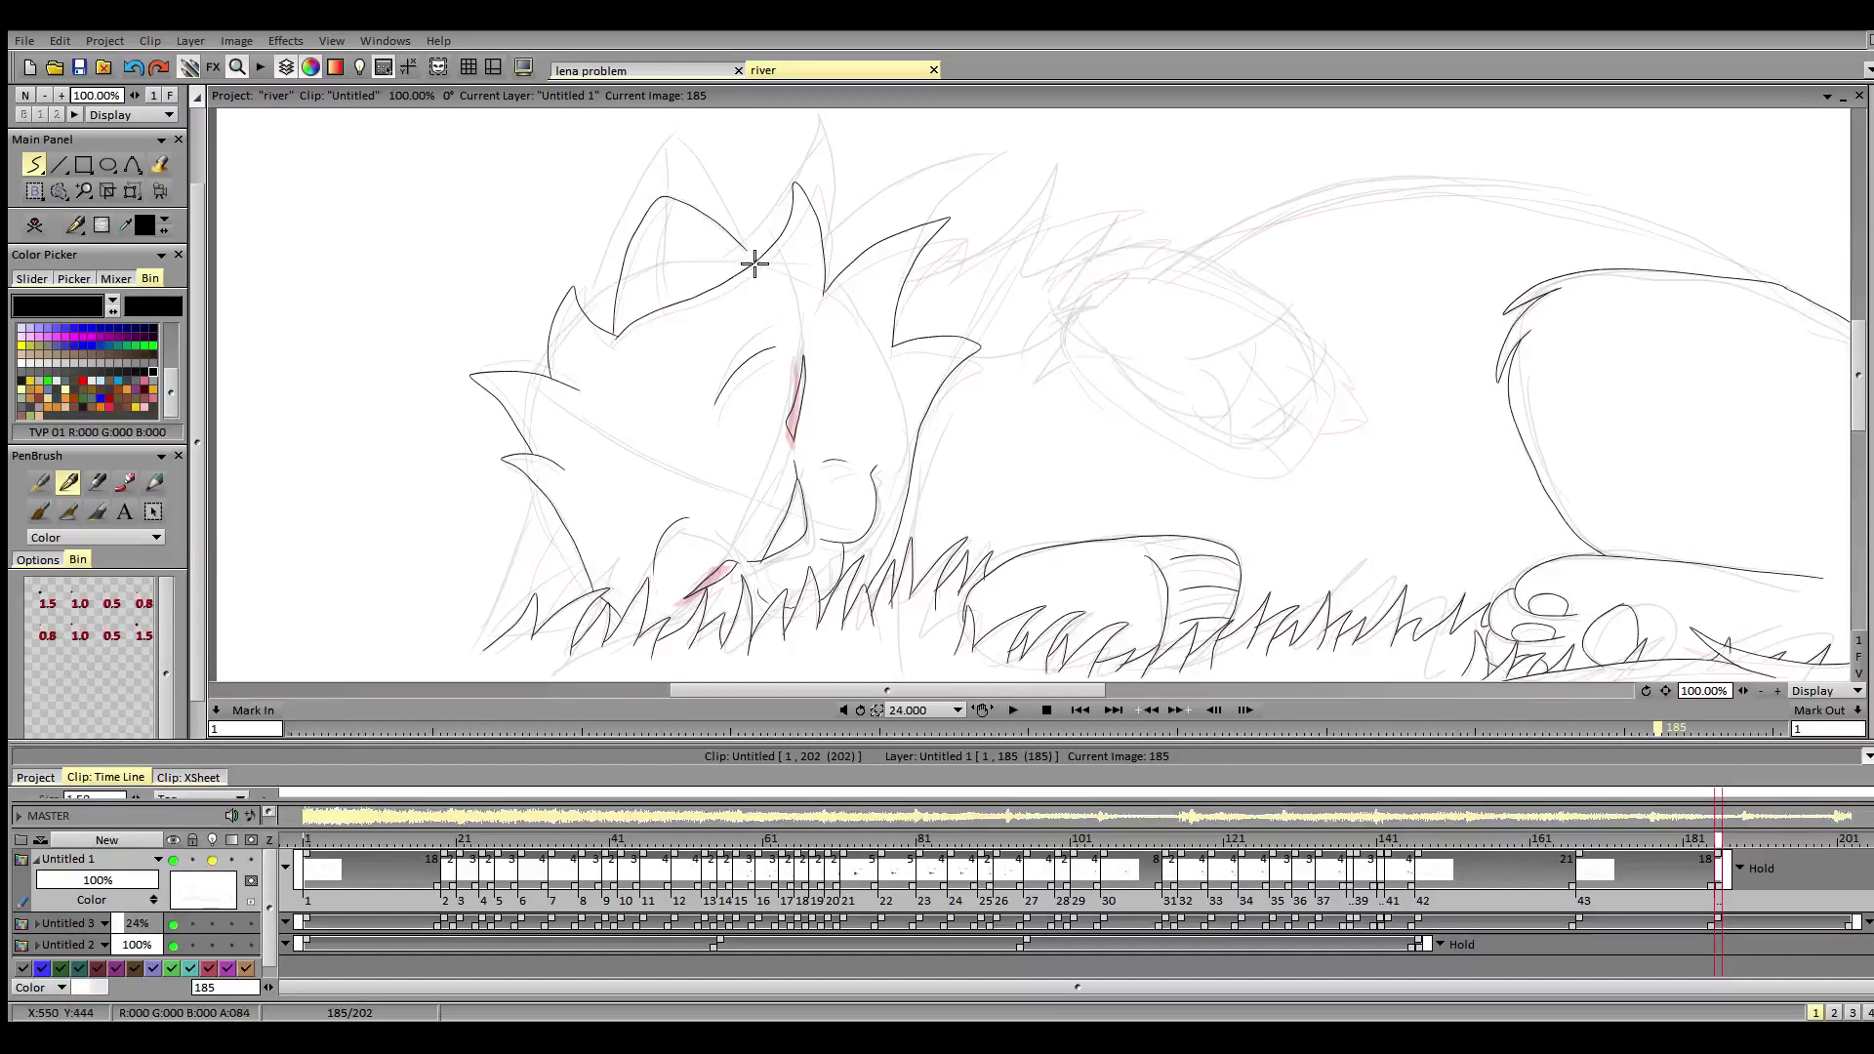
{"action": "left_click_drag", "start_coordinate": [659, 201], "coordinate": [666, 310]}
{"action": "mouse_move", "coordinate": [554, 520]}
{"action": "left_mouse_down"}
{"action": "mouse_move", "coordinate": [526, 607]}
{"action": "mouse_move", "coordinate": [581, 560]}
{"action": "mouse_move", "coordinate": [558, 607]}
{"action": "left_mouse_up"}
- Flood-fill both closed eye shapes with black
{"action": "left_click_drag", "start_coordinate": [1720, 842], "coordinate": [1719, 841]}
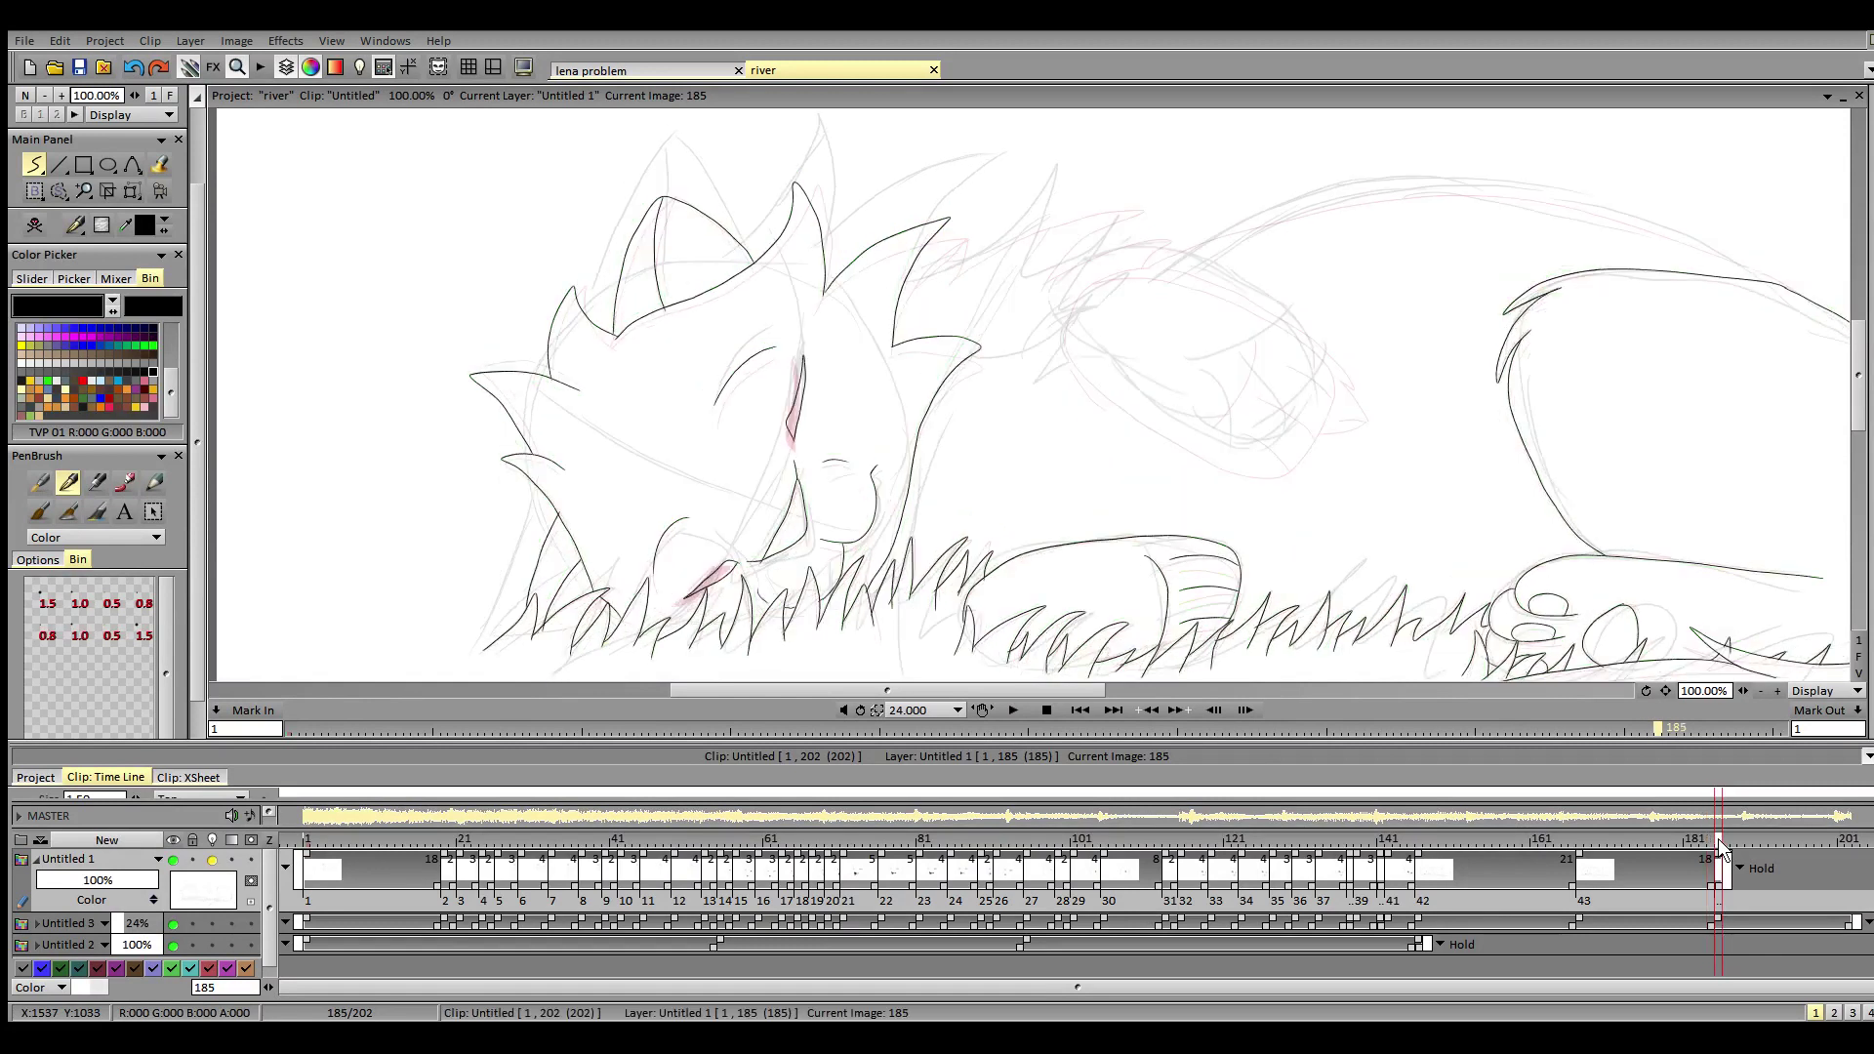
{"action": "left_click", "coordinate": [160, 164]}
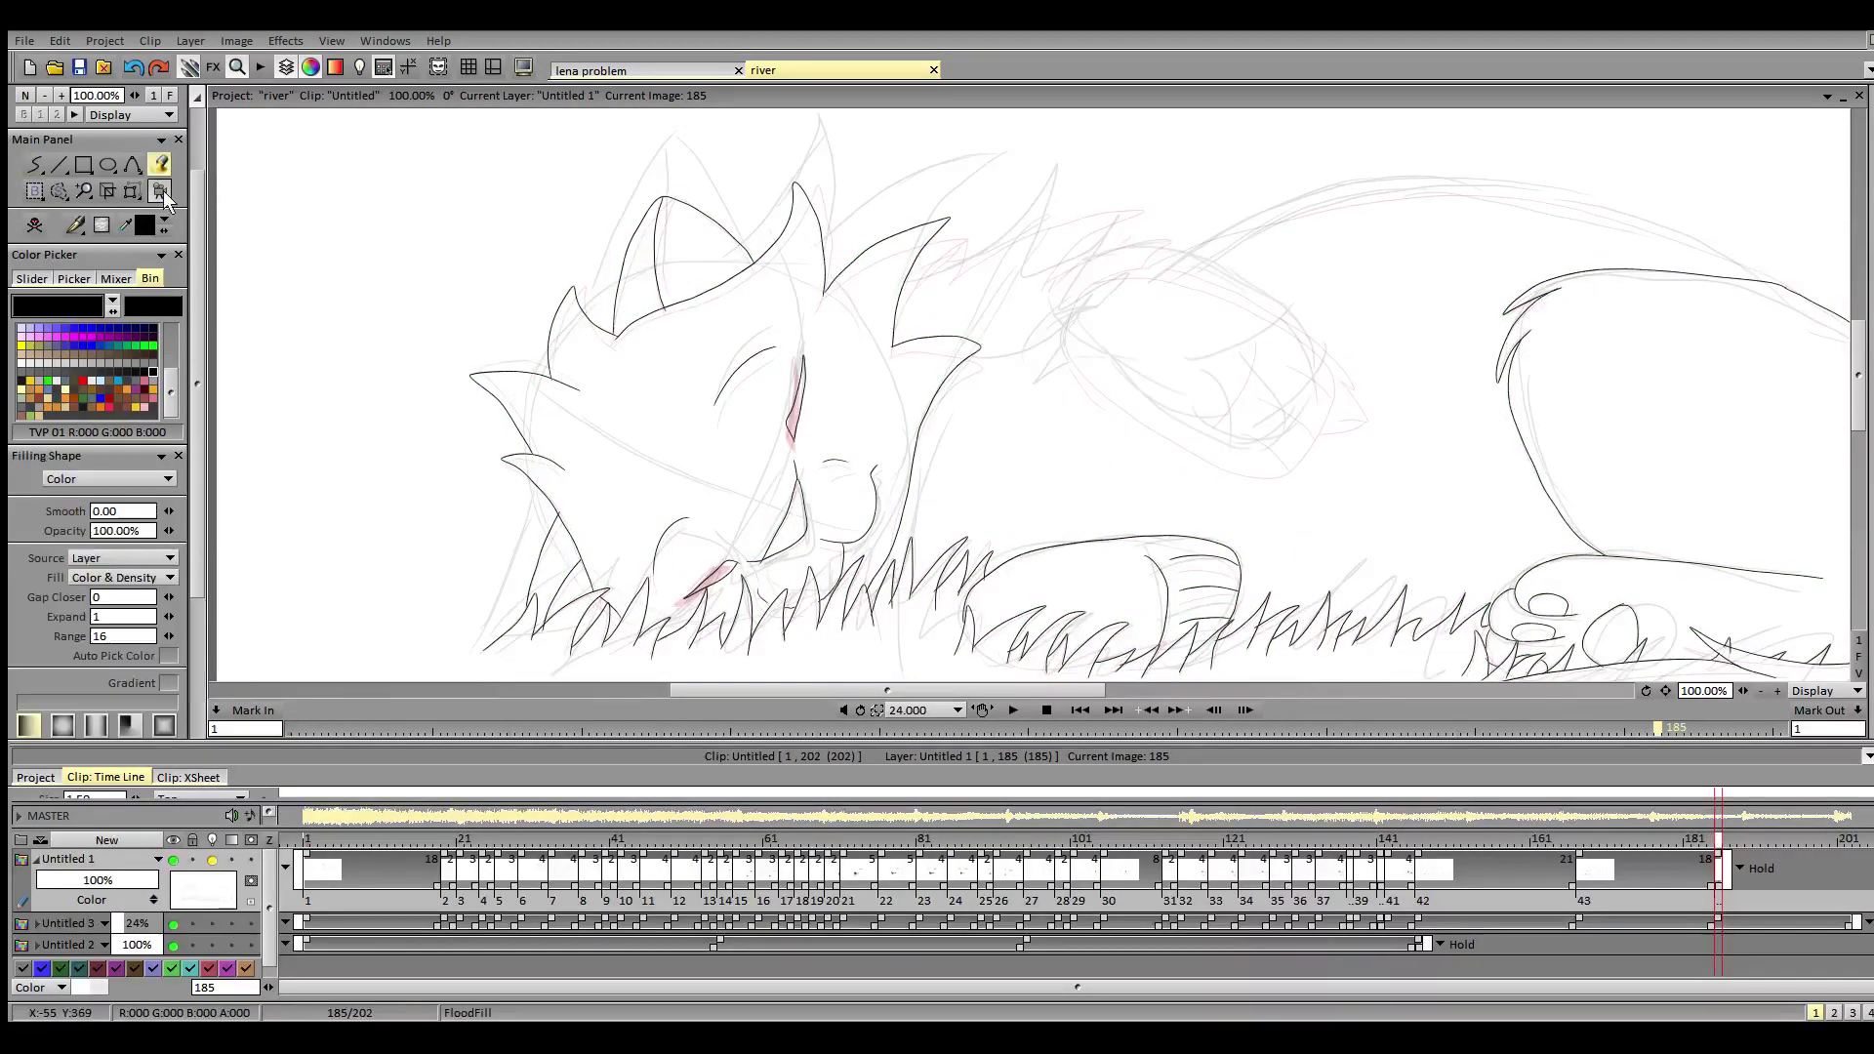
{"action": "left_click", "coordinate": [794, 401]}
{"action": "left_click", "coordinate": [719, 574]}
- Ink the raised front paw's lower contour and its first toe curve with the freehand pen, undoing the stray stroke
{"action": "left_click", "coordinate": [34, 165]}
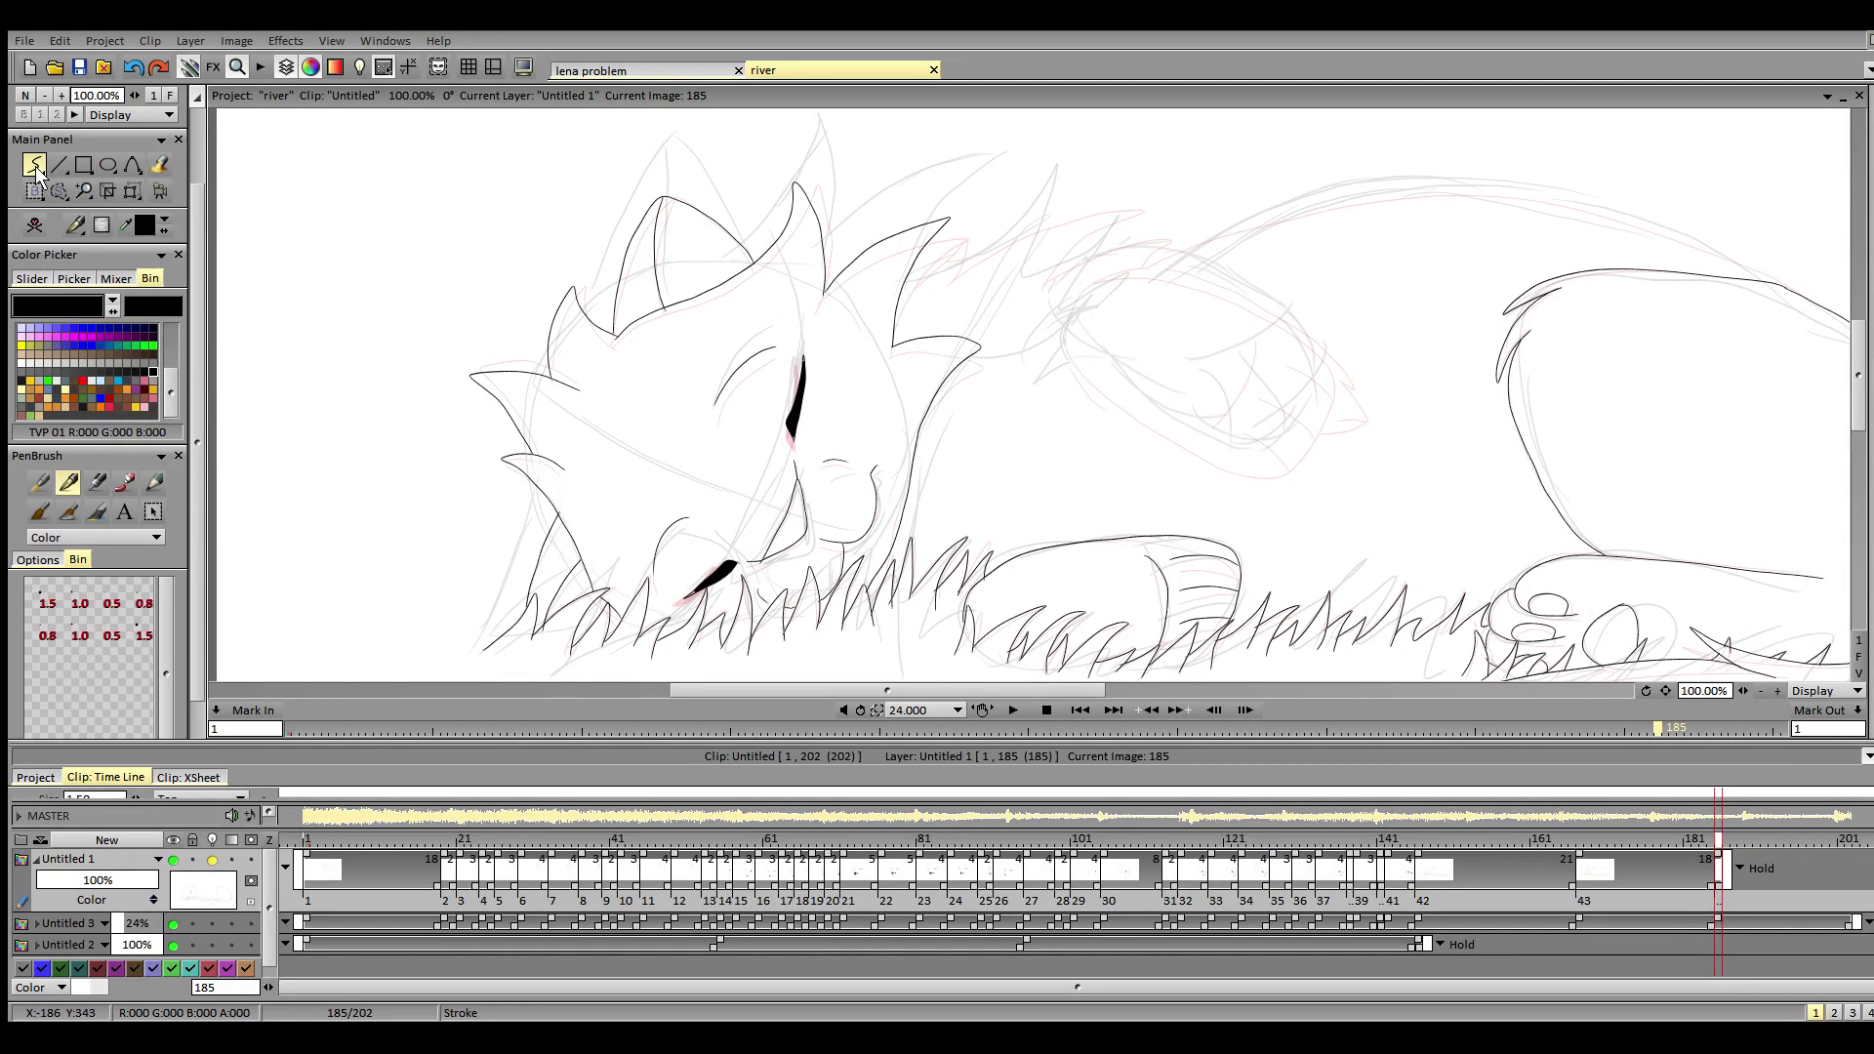
{"action": "left_click_drag", "start_coordinate": [1059, 691], "coordinate": [1140, 705]}
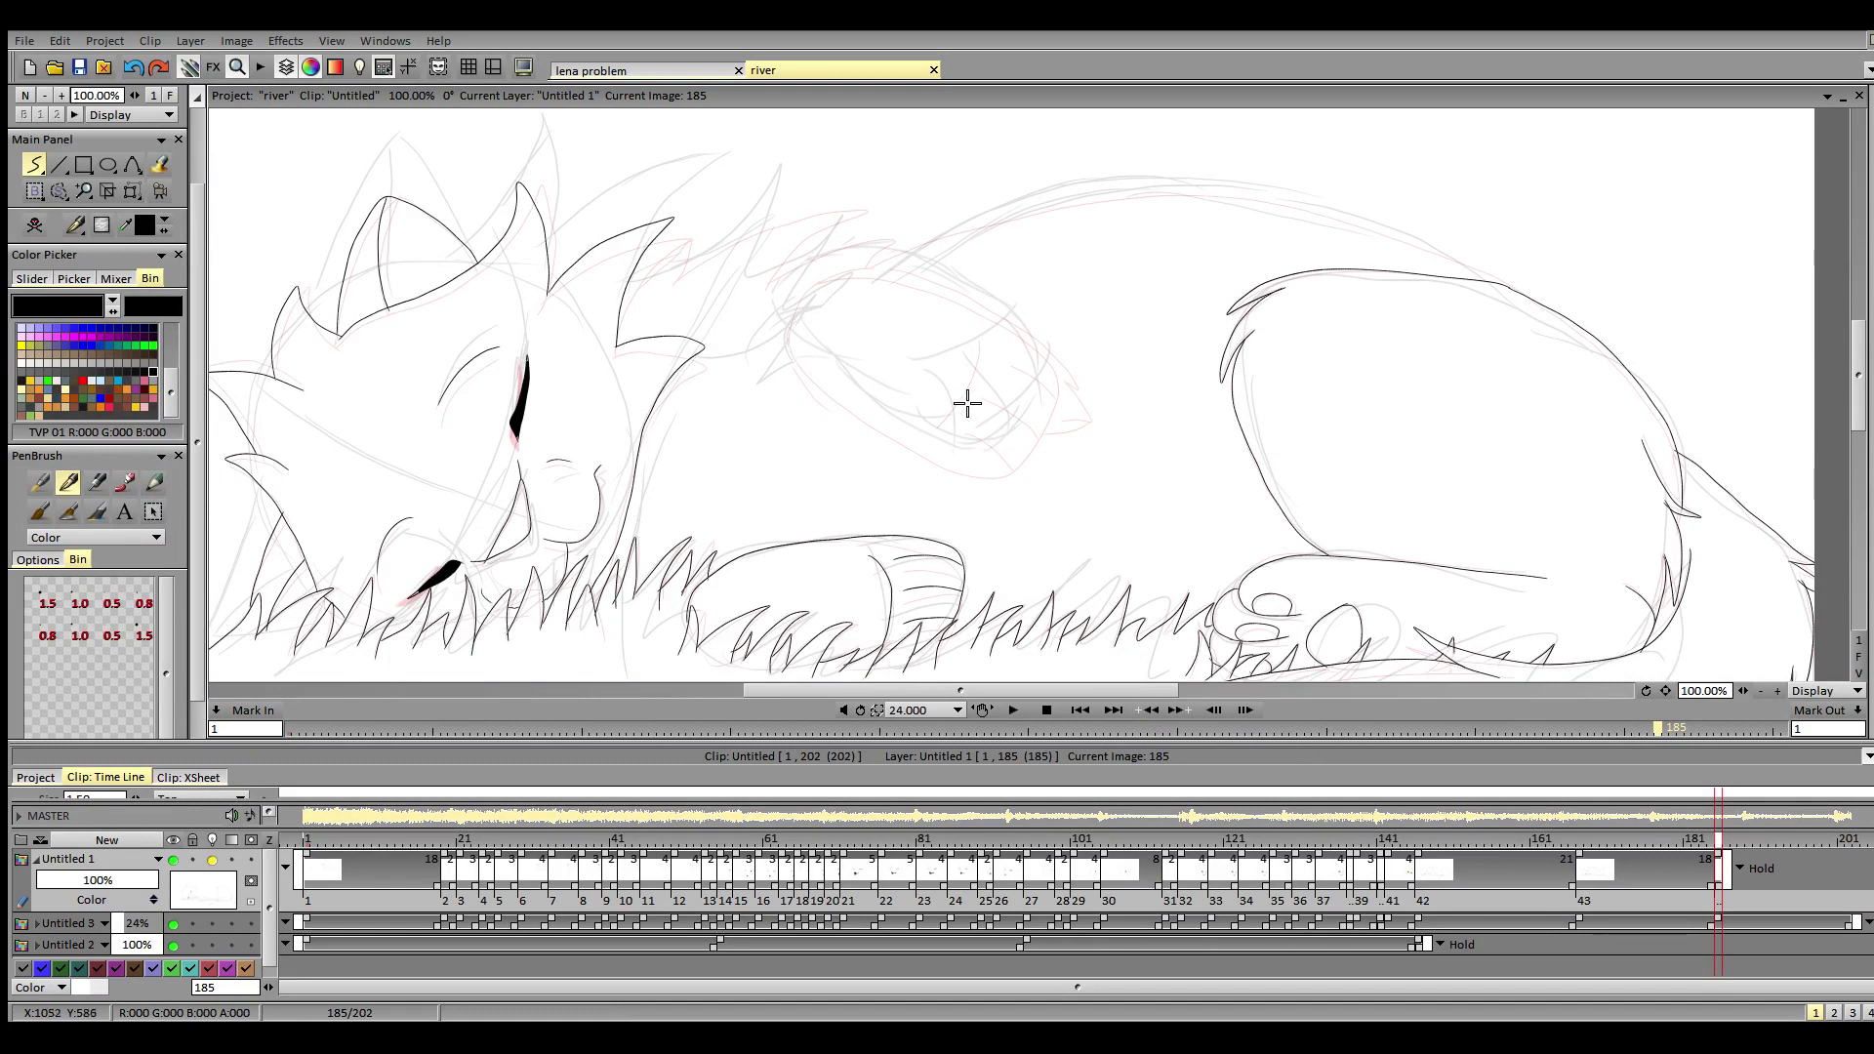
{"action": "mouse_move", "coordinate": [937, 372]}
{"action": "left_mouse_down"}
{"action": "mouse_move", "coordinate": [978, 413]}
{"action": "mouse_move", "coordinate": [978, 452]}
{"action": "mouse_move", "coordinate": [905, 411]}
{"action": "mouse_move", "coordinate": [984, 417]}
{"action": "mouse_move", "coordinate": [940, 449]}
{"action": "mouse_move", "coordinate": [793, 313]}
{"action": "left_mouse_up"}
{"action": "key", "text": "ctrl+z"}
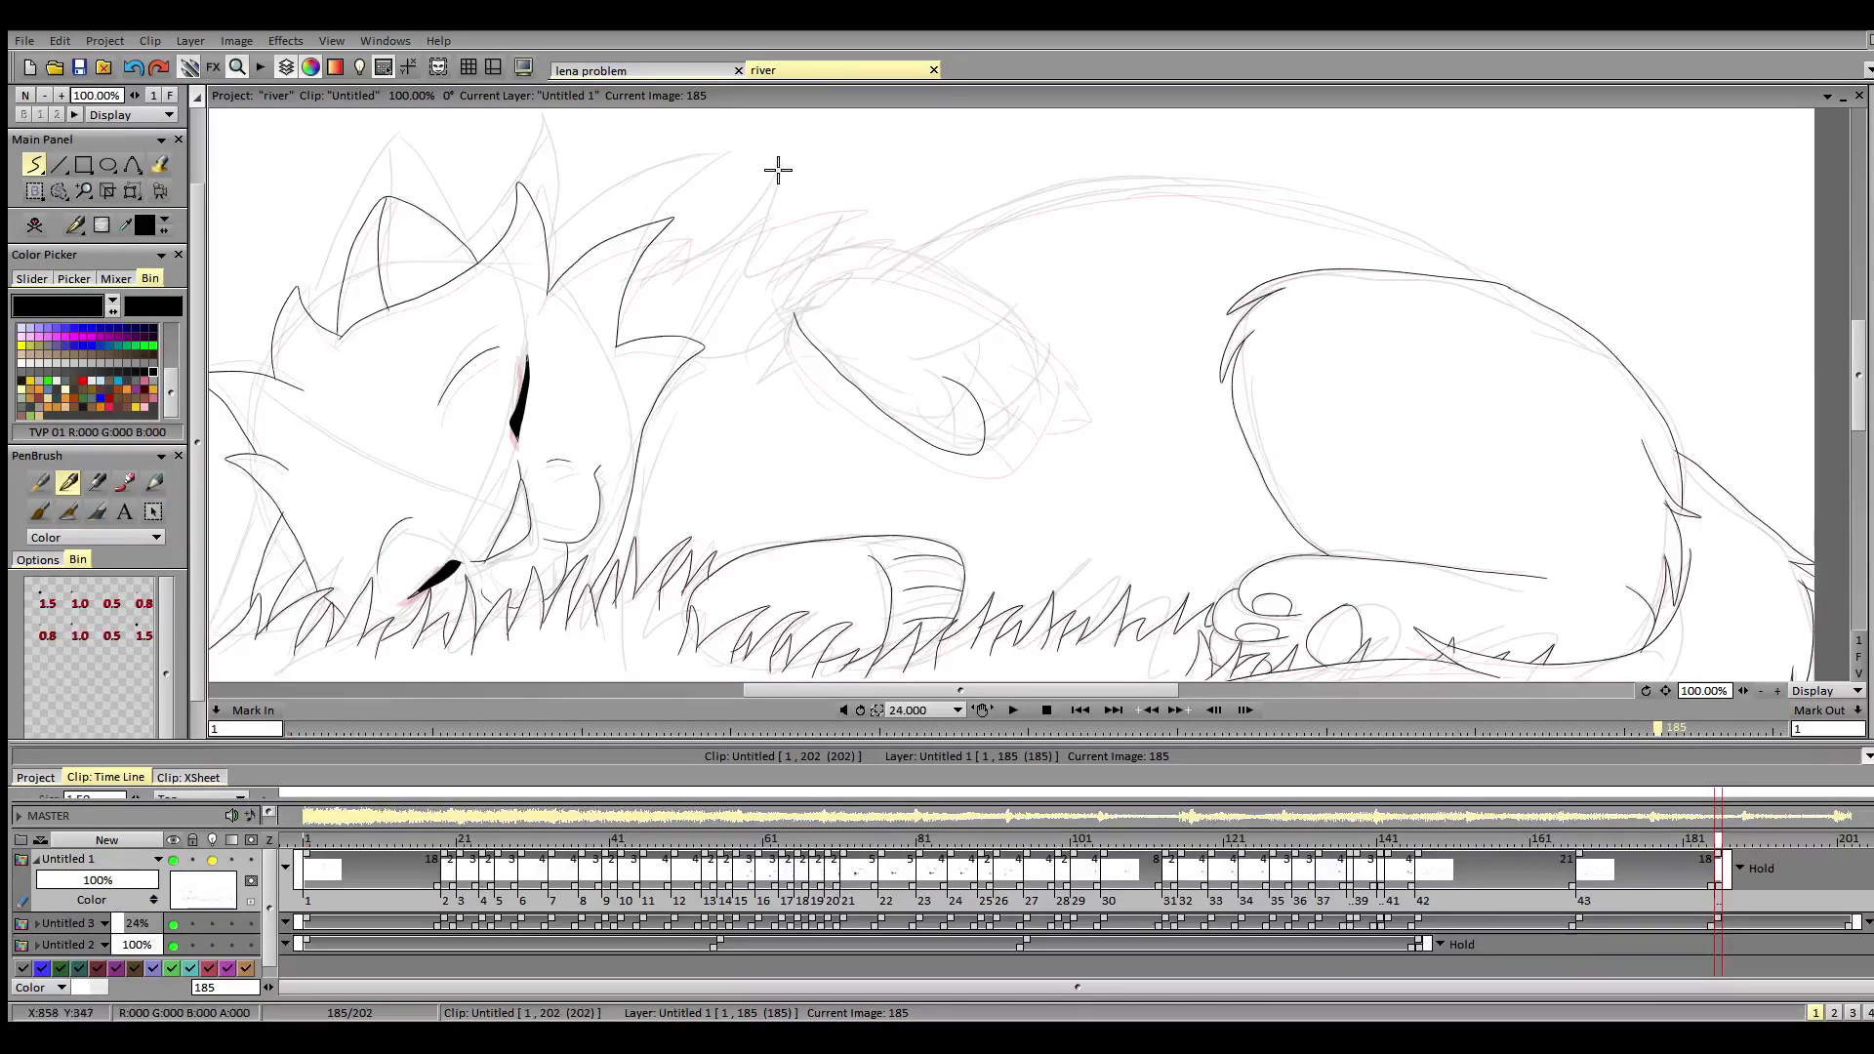
- Ink the spiky fur along the back of the neck up to the raised paw, redoing the strokes that miss
{"action": "mouse_move", "coordinate": [652, 261]}
{"action": "left_mouse_down"}
{"action": "mouse_move", "coordinate": [712, 201]}
{"action": "mouse_move", "coordinate": [728, 239]}
{"action": "mouse_move", "coordinate": [682, 264]}
{"action": "mouse_move", "coordinate": [787, 160]}
{"action": "left_mouse_up"}
{"action": "key", "text": "ctrl+z"}
{"action": "mouse_move", "coordinate": [688, 261]}
{"action": "left_mouse_down"}
{"action": "mouse_move", "coordinate": [817, 188]}
{"action": "mouse_move", "coordinate": [739, 227]}
{"action": "mouse_move", "coordinate": [864, 202]}
{"action": "mouse_move", "coordinate": [768, 269]}
{"action": "left_mouse_up"}
{"action": "key", "text": "ctrl+z"}
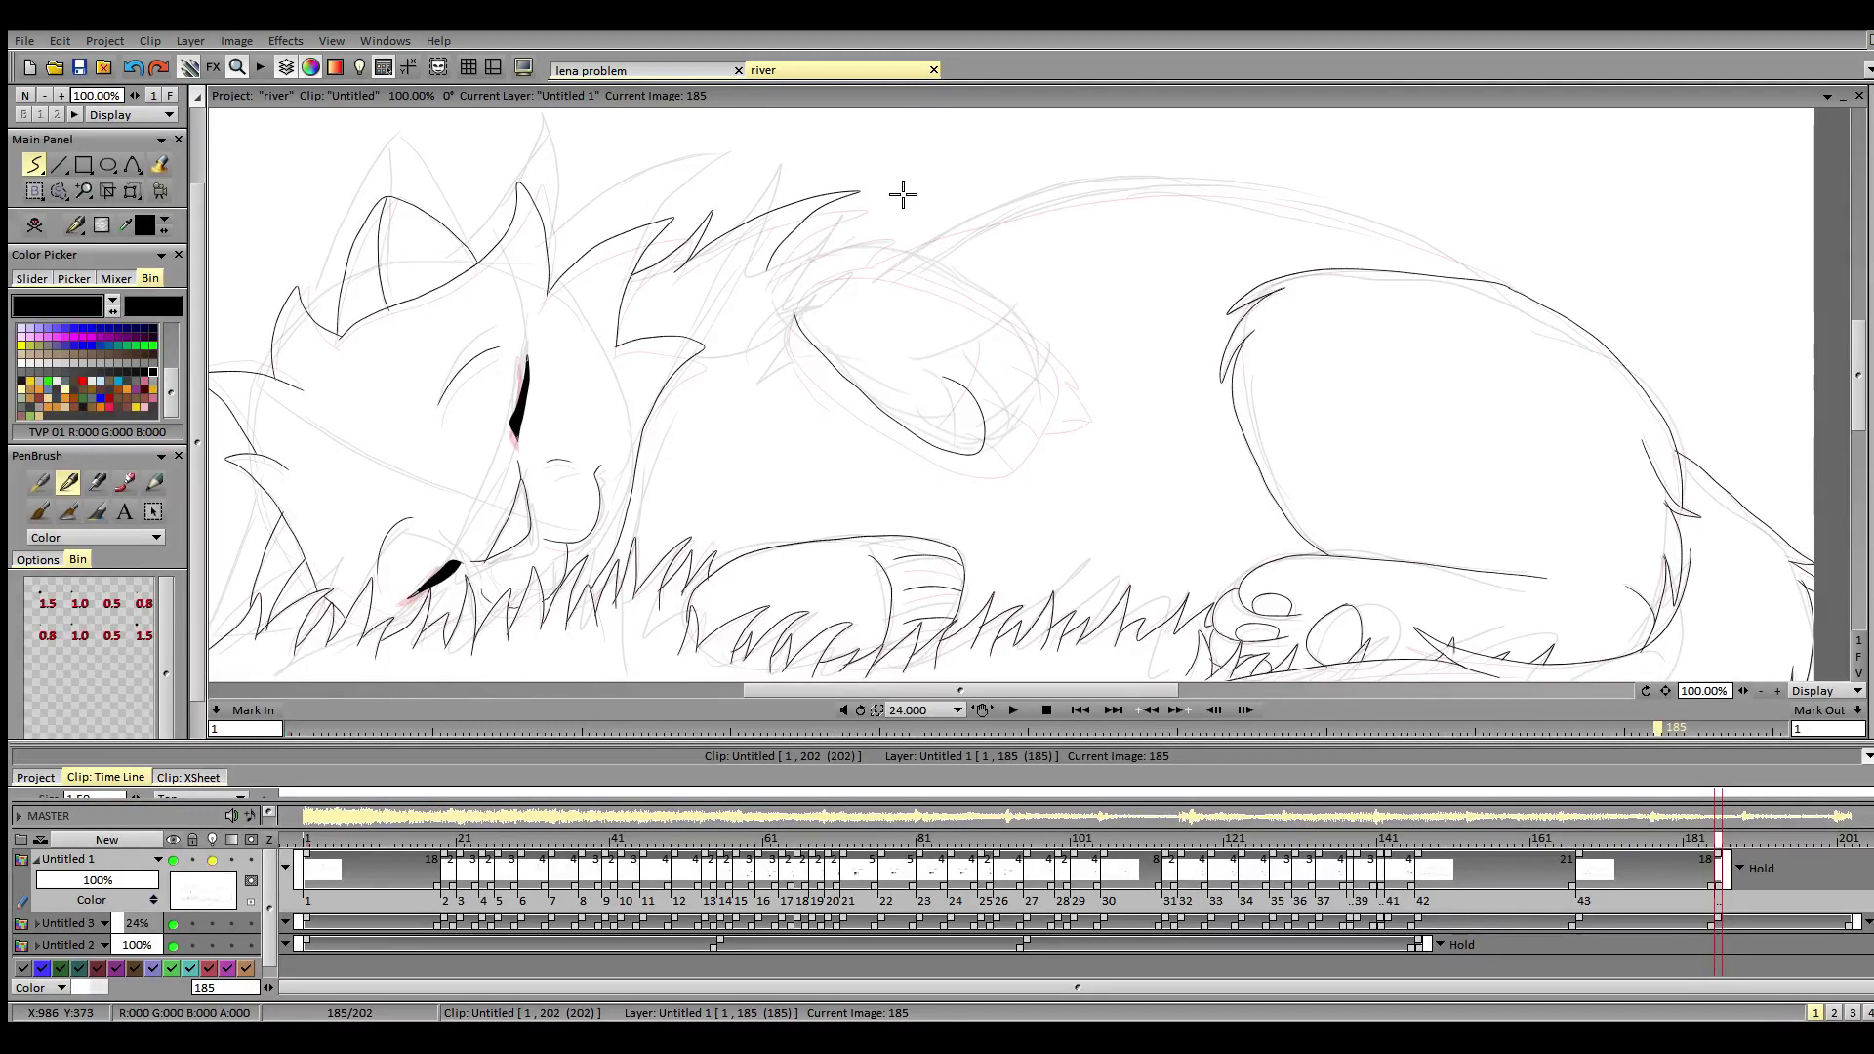
{"action": "left_click_drag", "start_coordinate": [830, 213], "coordinate": [795, 311]}
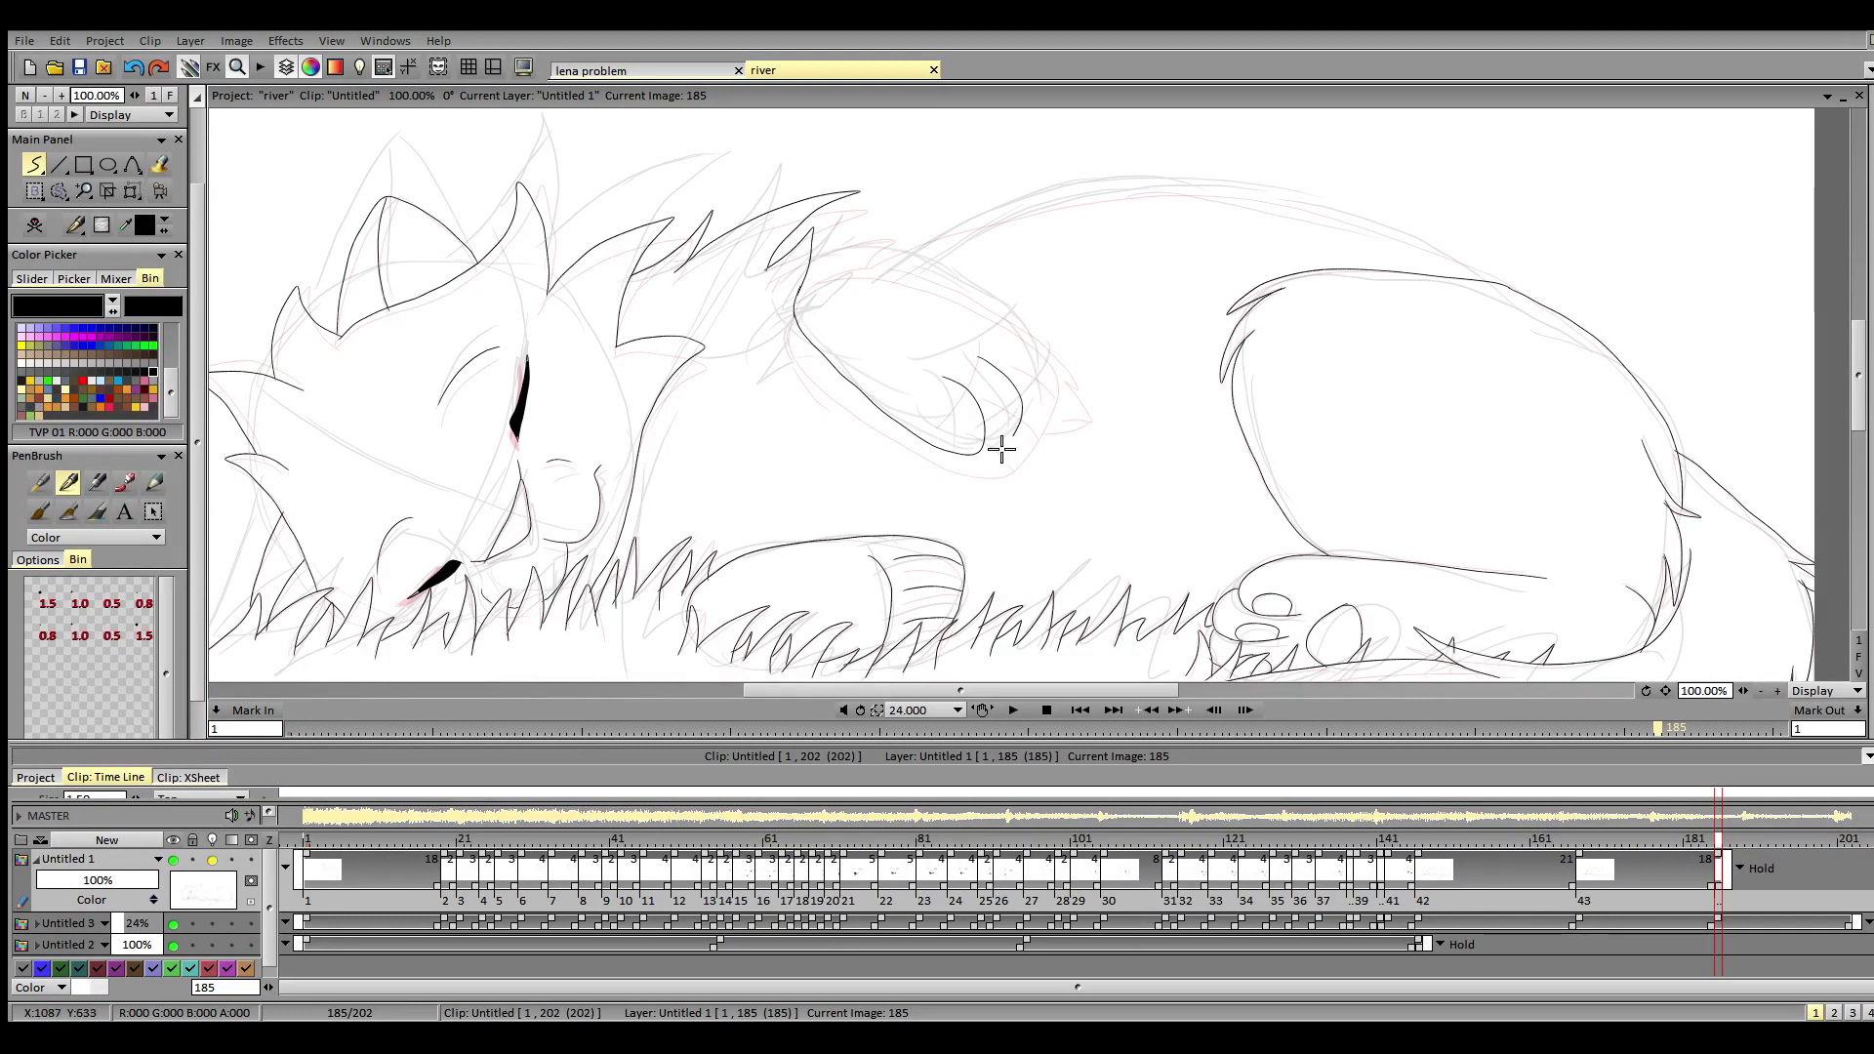
- Ink the raised paw's remaining toes and upper outline, and the foreleg's edge with its fur tufts
{"action": "mouse_move", "coordinate": [981, 357]}
{"action": "left_mouse_down"}
{"action": "mouse_move", "coordinate": [1020, 429]}
{"action": "mouse_move", "coordinate": [1035, 353]}
{"action": "mouse_move", "coordinate": [994, 308]}
{"action": "mouse_move", "coordinate": [904, 256]}
{"action": "mouse_move", "coordinate": [815, 252]}
{"action": "mouse_move", "coordinate": [795, 271]}
{"action": "left_mouse_up"}
{"action": "left_click_drag", "start_coordinate": [998, 341], "coordinate": [922, 371]}
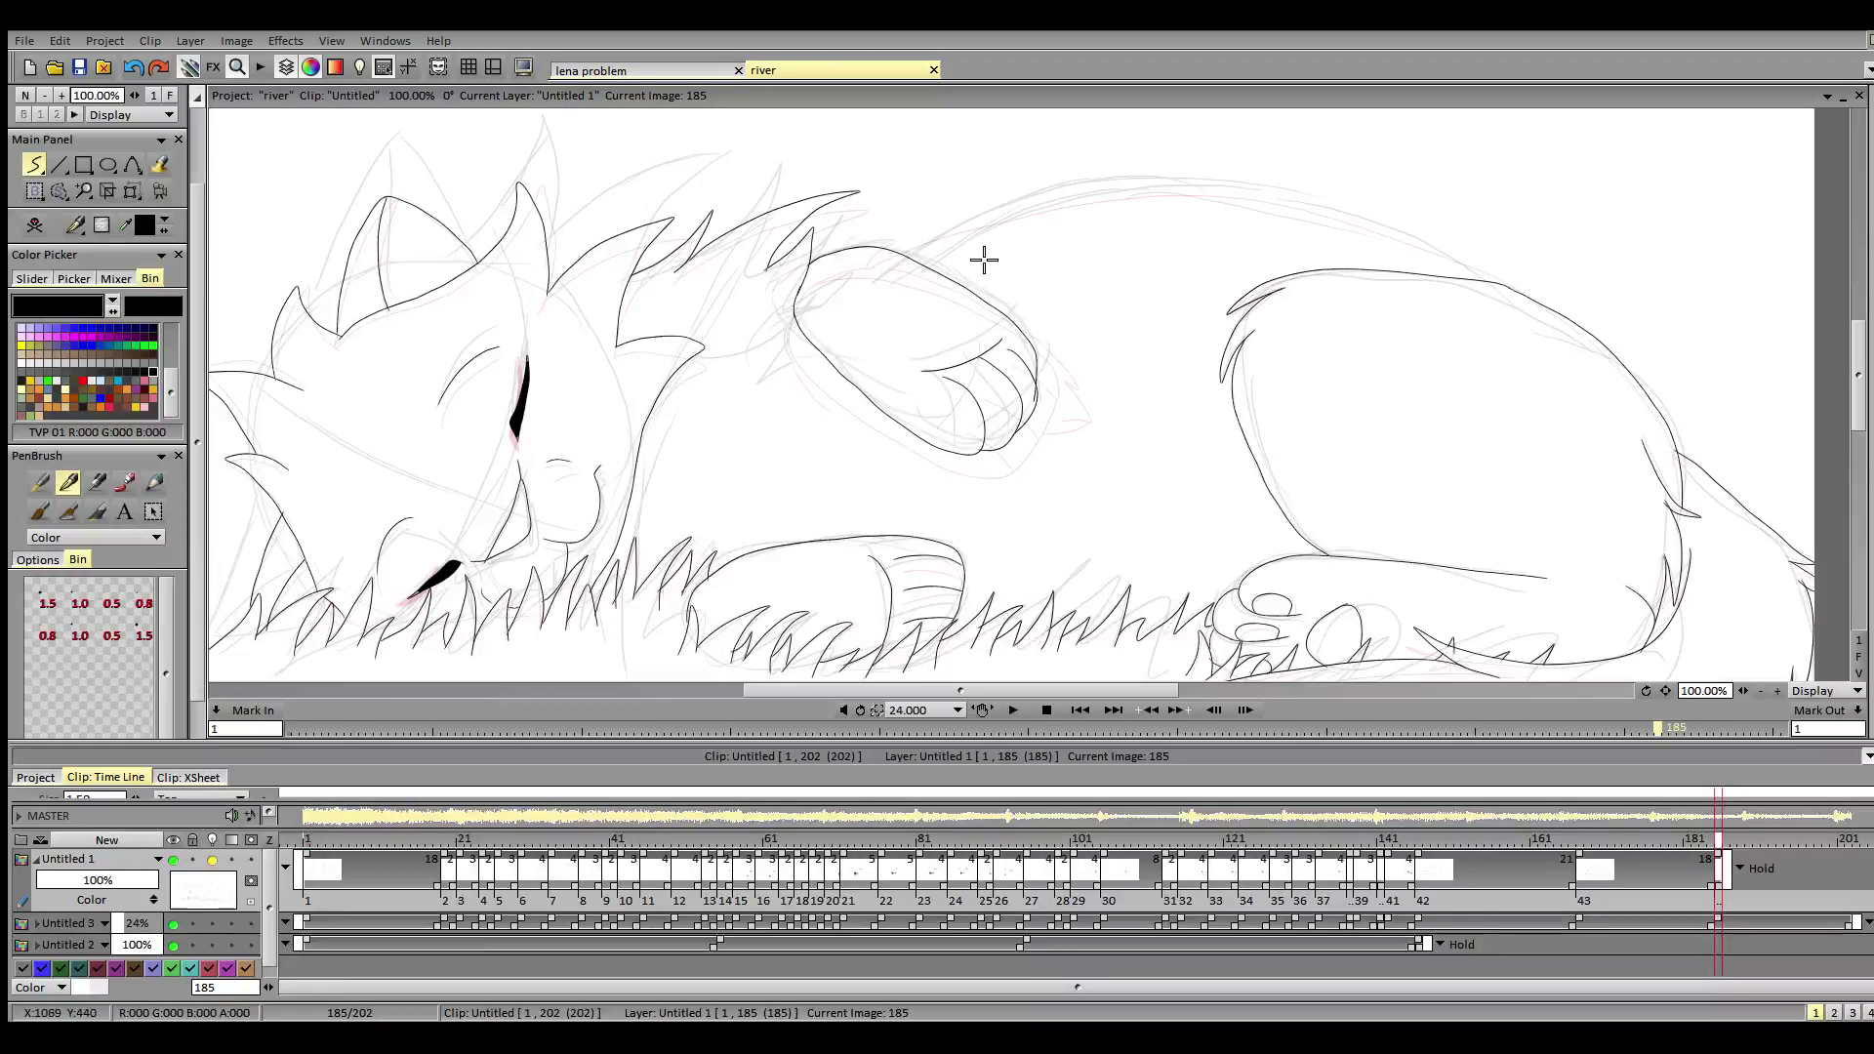
{"action": "mouse_move", "coordinate": [825, 252]}
{"action": "left_mouse_down"}
{"action": "mouse_move", "coordinate": [1025, 265]}
{"action": "mouse_move", "coordinate": [1010, 259]}
{"action": "mouse_move", "coordinate": [1059, 319]}
{"action": "mouse_move", "coordinate": [1042, 344]}
{"action": "left_mouse_up"}
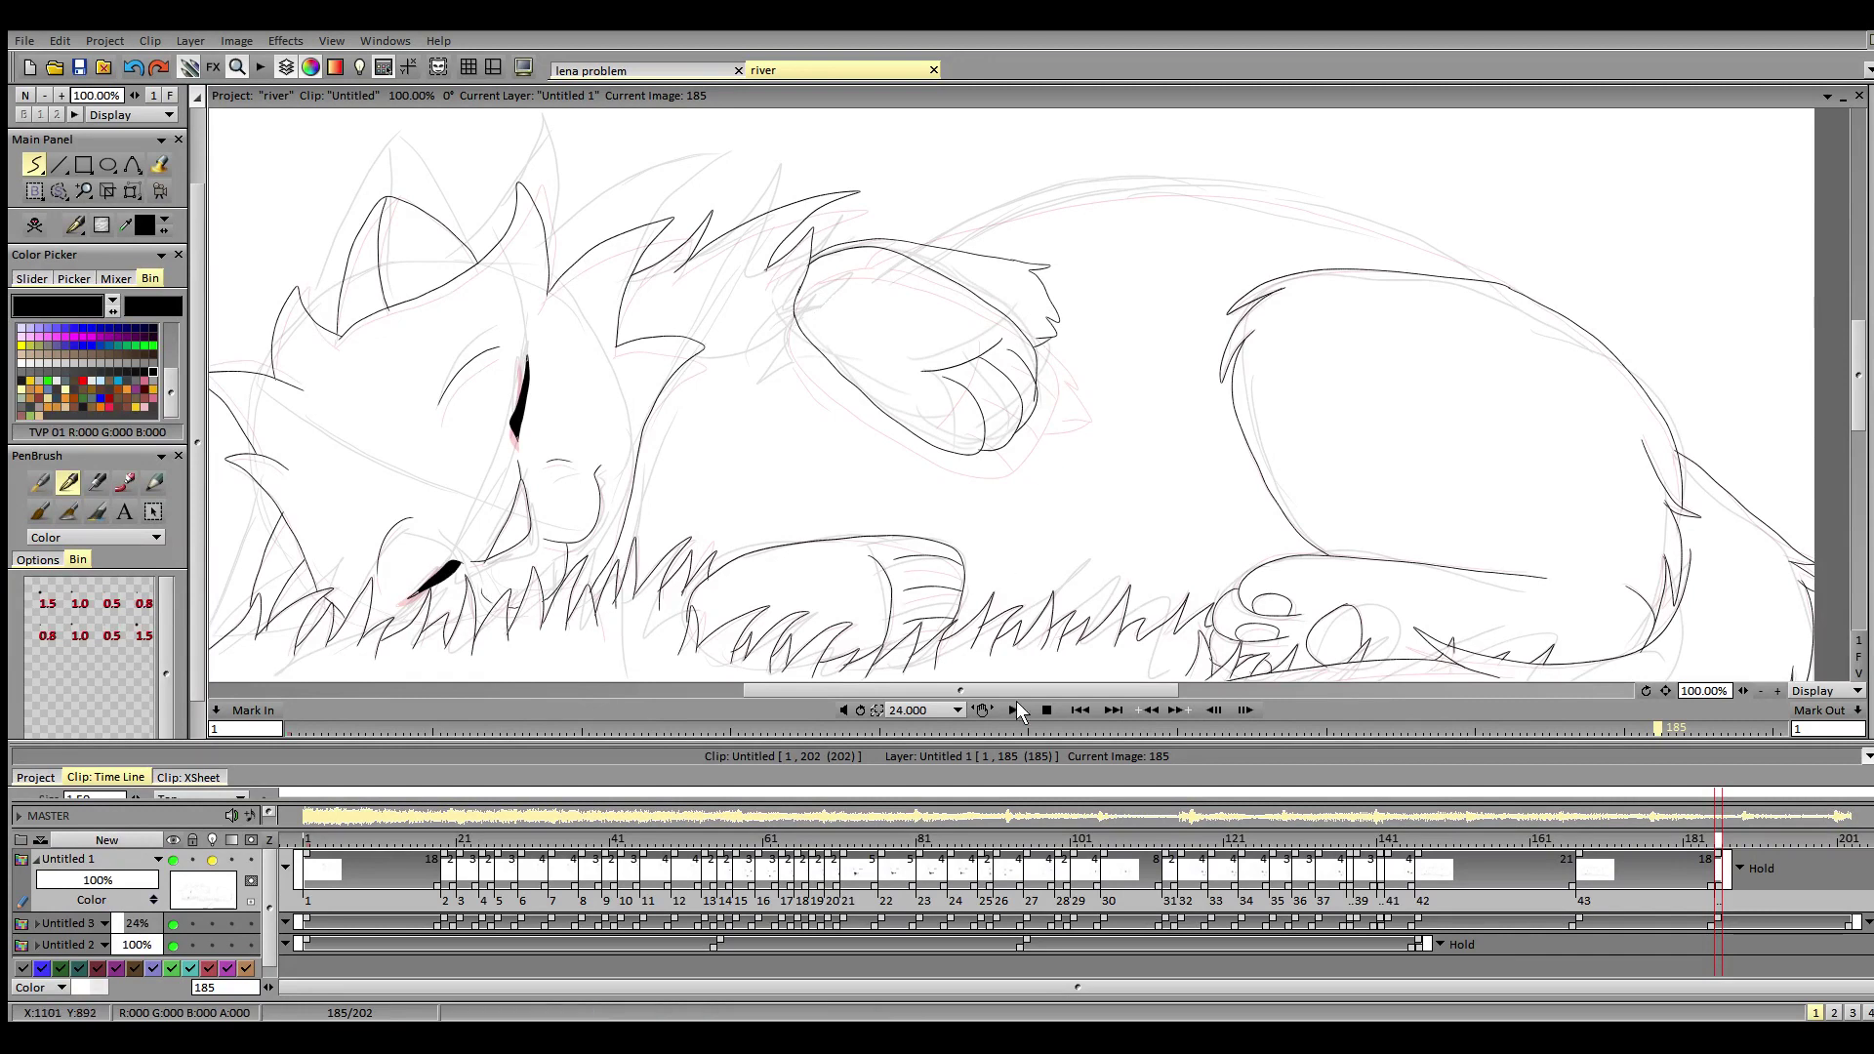
- Ink the arched back line from the foreleg to the top of the thigh
{"action": "left_click_drag", "start_coordinate": [1085, 692], "coordinate": [1157, 716]}
{"action": "mouse_move", "coordinate": [644, 242]}
{"action": "left_mouse_down"}
{"action": "mouse_move", "coordinate": [922, 186]}
{"action": "mouse_move", "coordinate": [1126, 228]}
{"action": "mouse_move", "coordinate": [1274, 303]}
{"action": "left_mouse_up"}
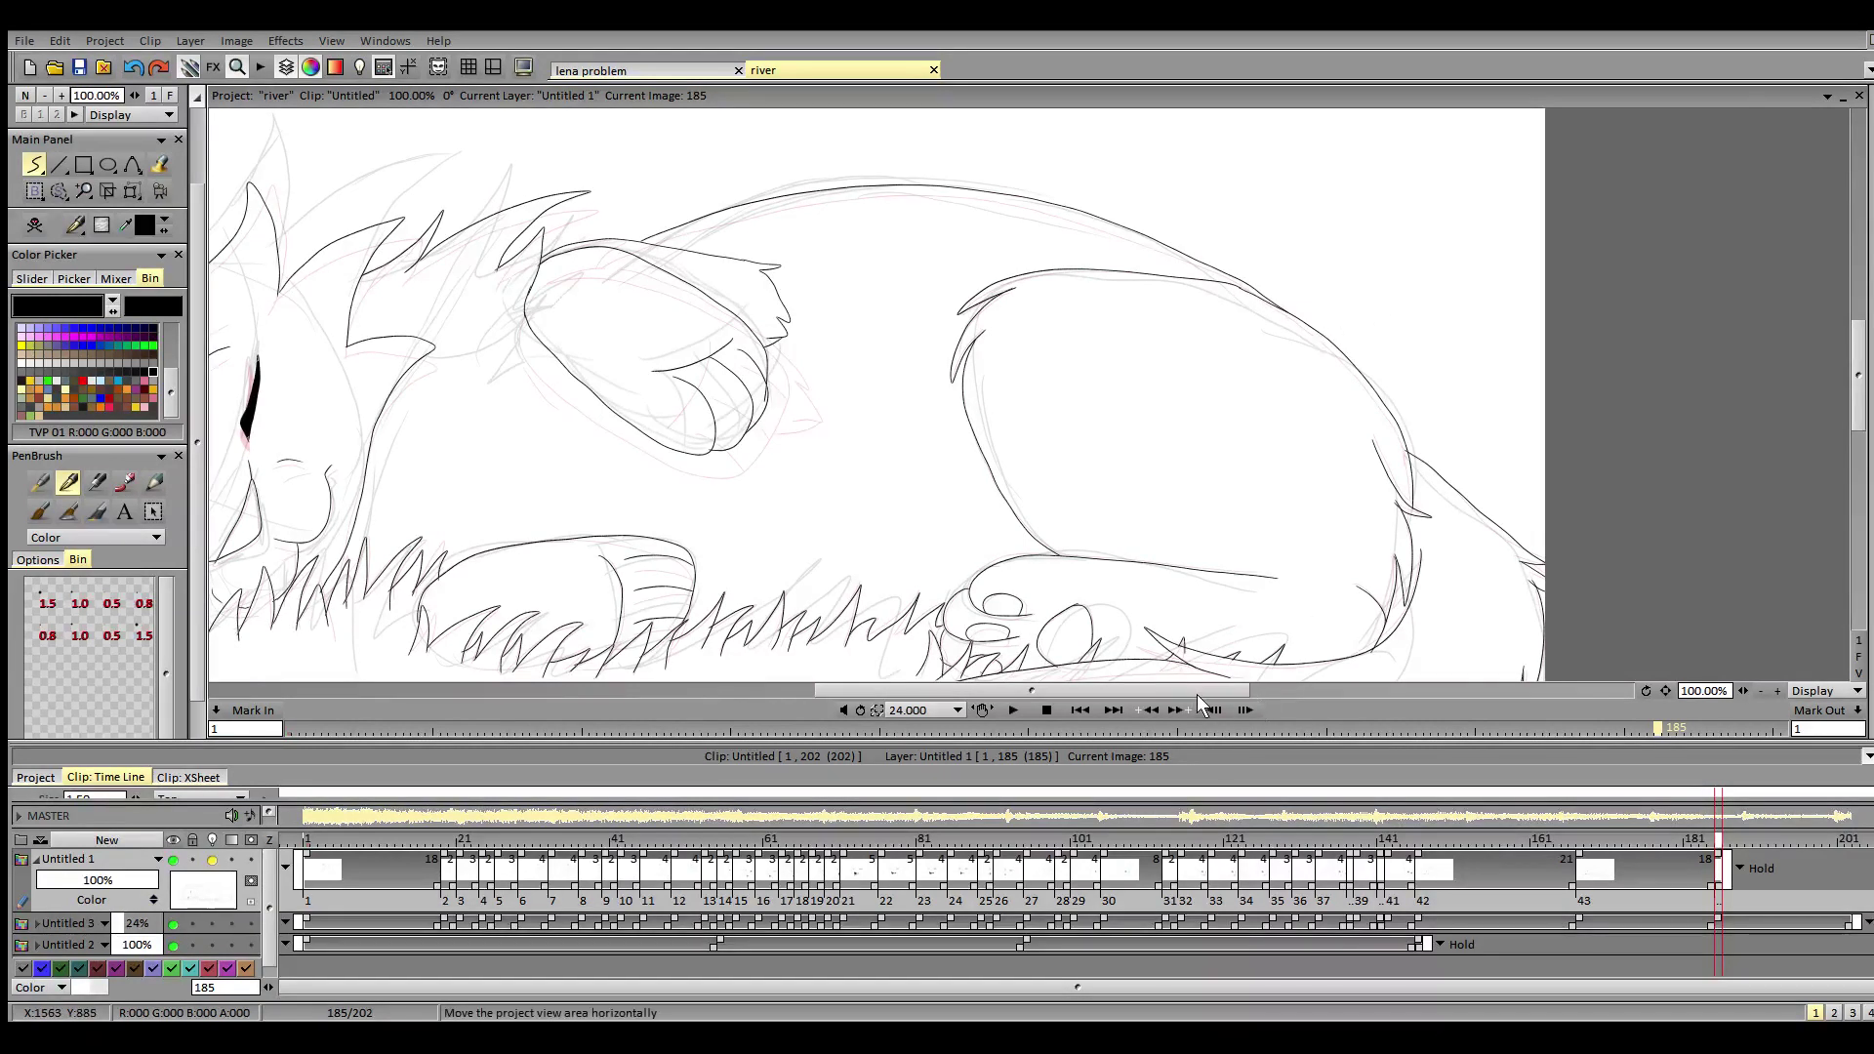
- Save the river project
{"action": "left_click_drag", "start_coordinate": [1197, 692], "coordinate": [1086, 693]}
{"action": "left_click", "coordinate": [169, 96]}
{"action": "left_click", "coordinate": [81, 69]}
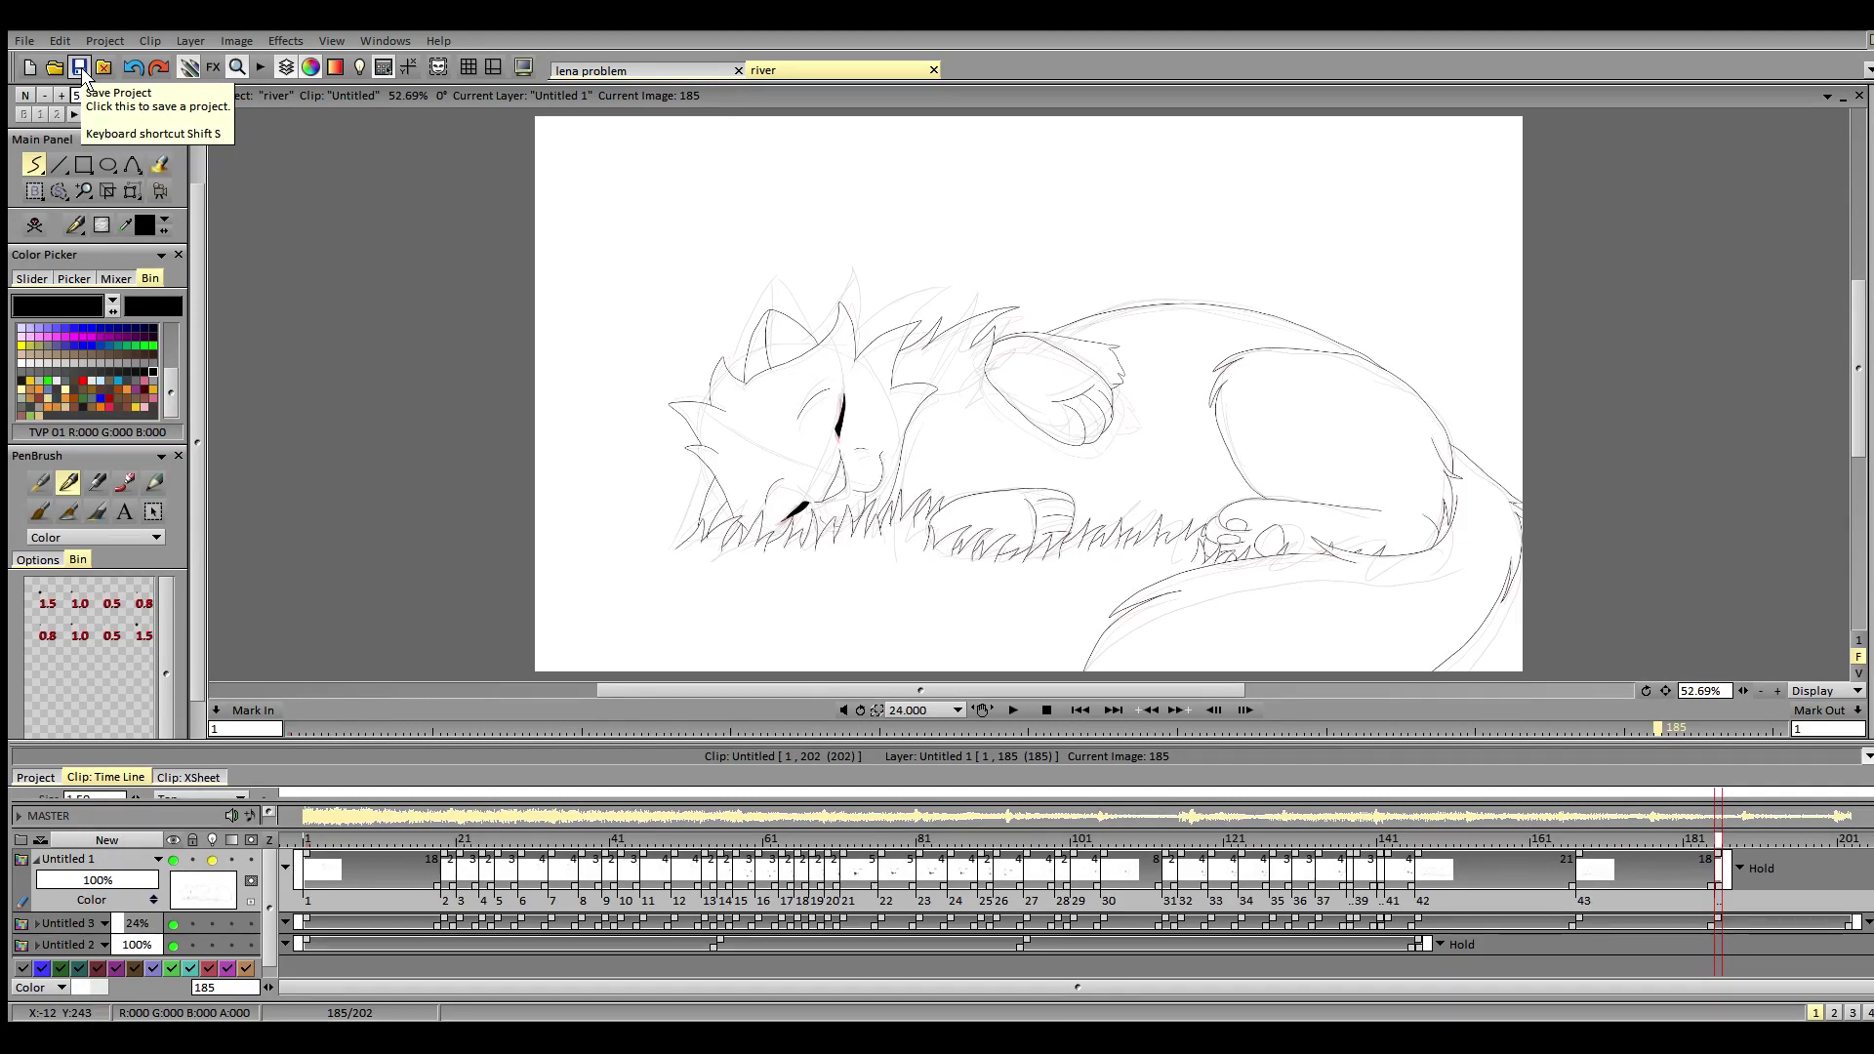
- Extend the last drawing on layer Untitled 1, starting at frame 185, so that it holds through frame 202
{"action": "left_click_drag", "start_coordinate": [1718, 887], "coordinate": [1721, 890]}
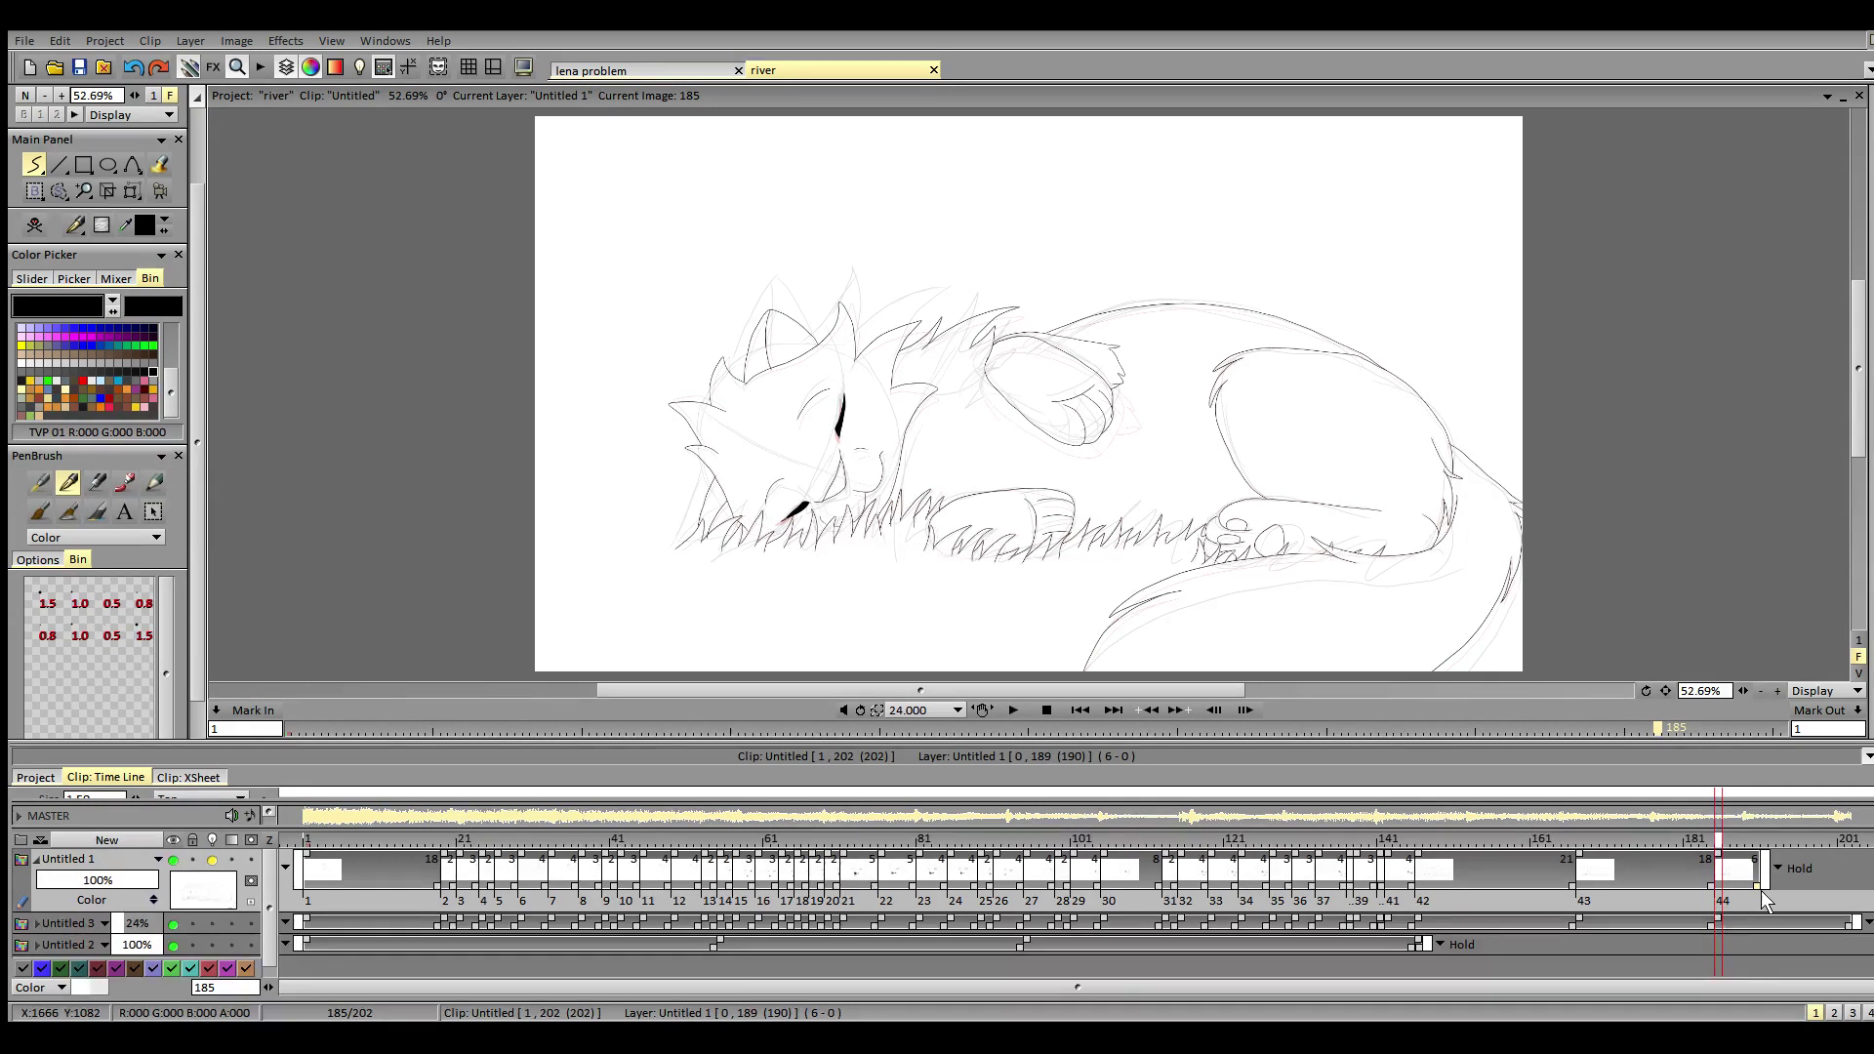
{"action": "left_click_drag", "start_coordinate": [1761, 890], "coordinate": [1788, 890]}
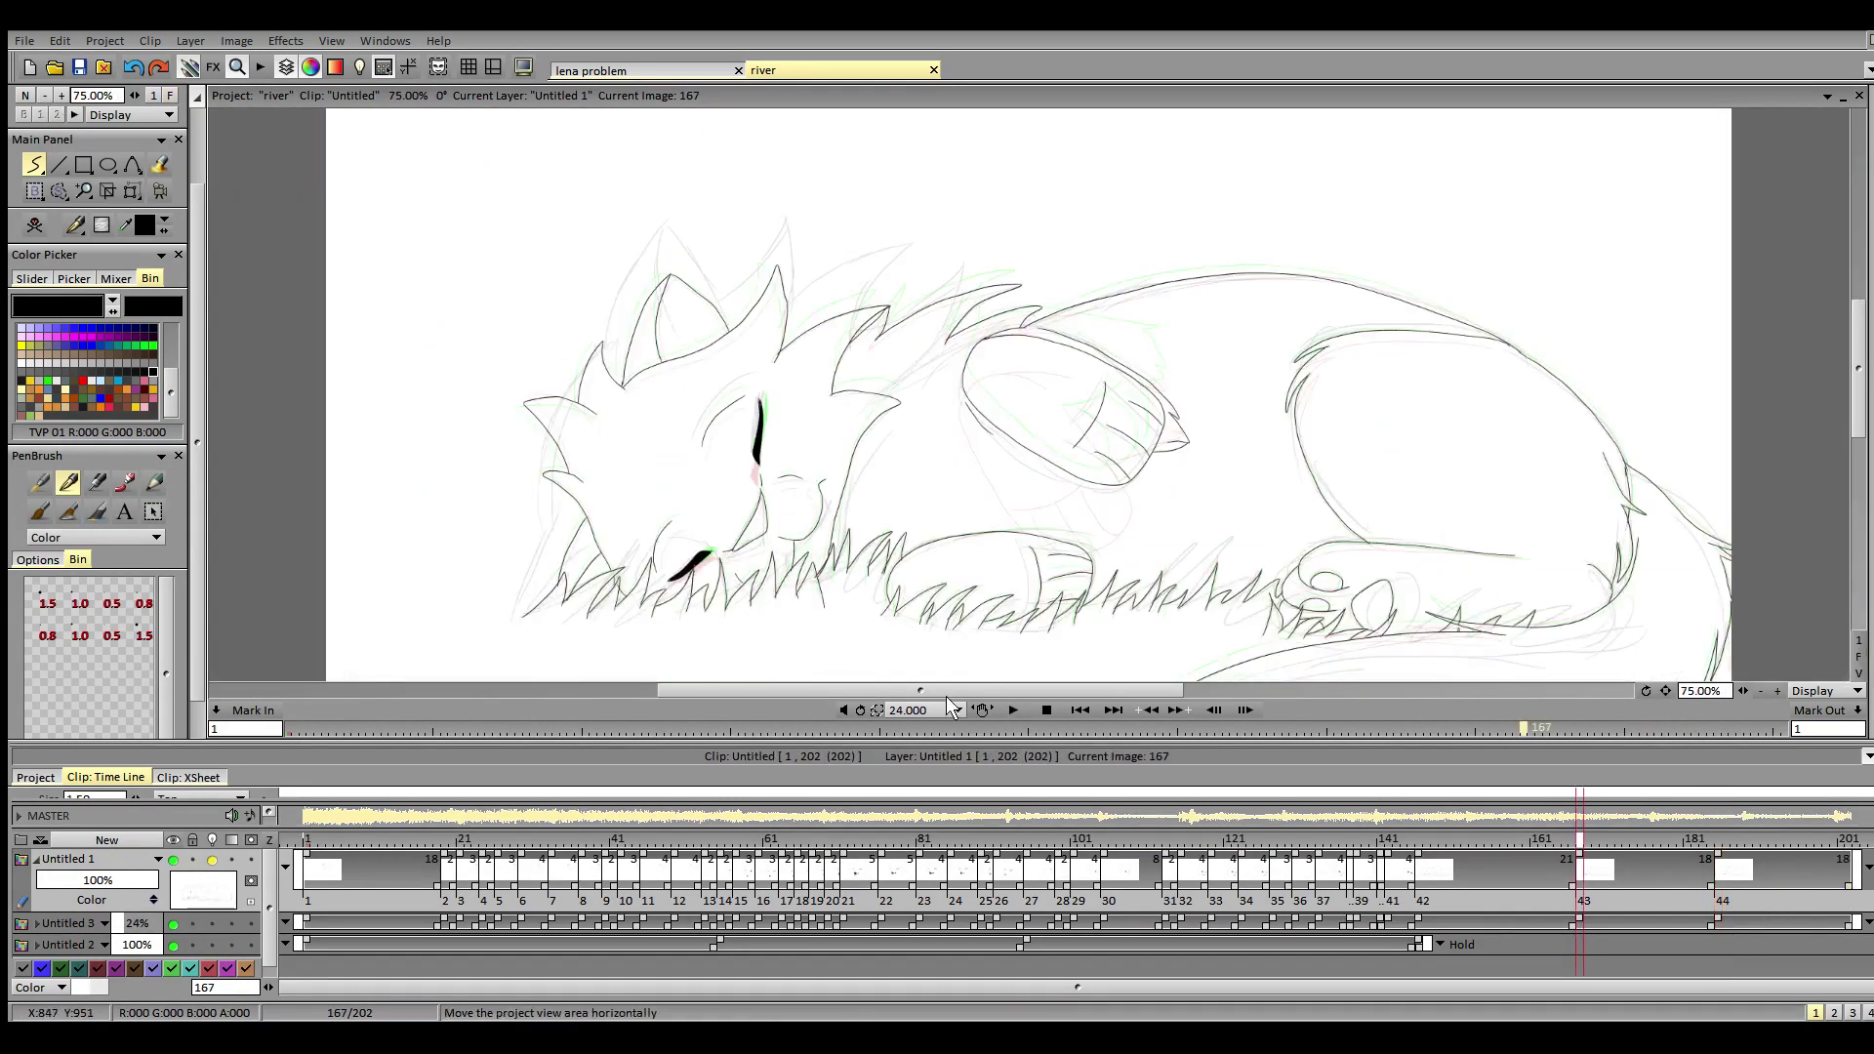
- Select the animal's head freehand on frame 167, scale it to 97.58%, shift it by X 4.49 and Y 2.02, and deselect it
{"action": "left_click_drag", "start_coordinate": [941, 689], "coordinate": [936, 689]}
{"action": "left_click", "coordinate": [59, 191]}
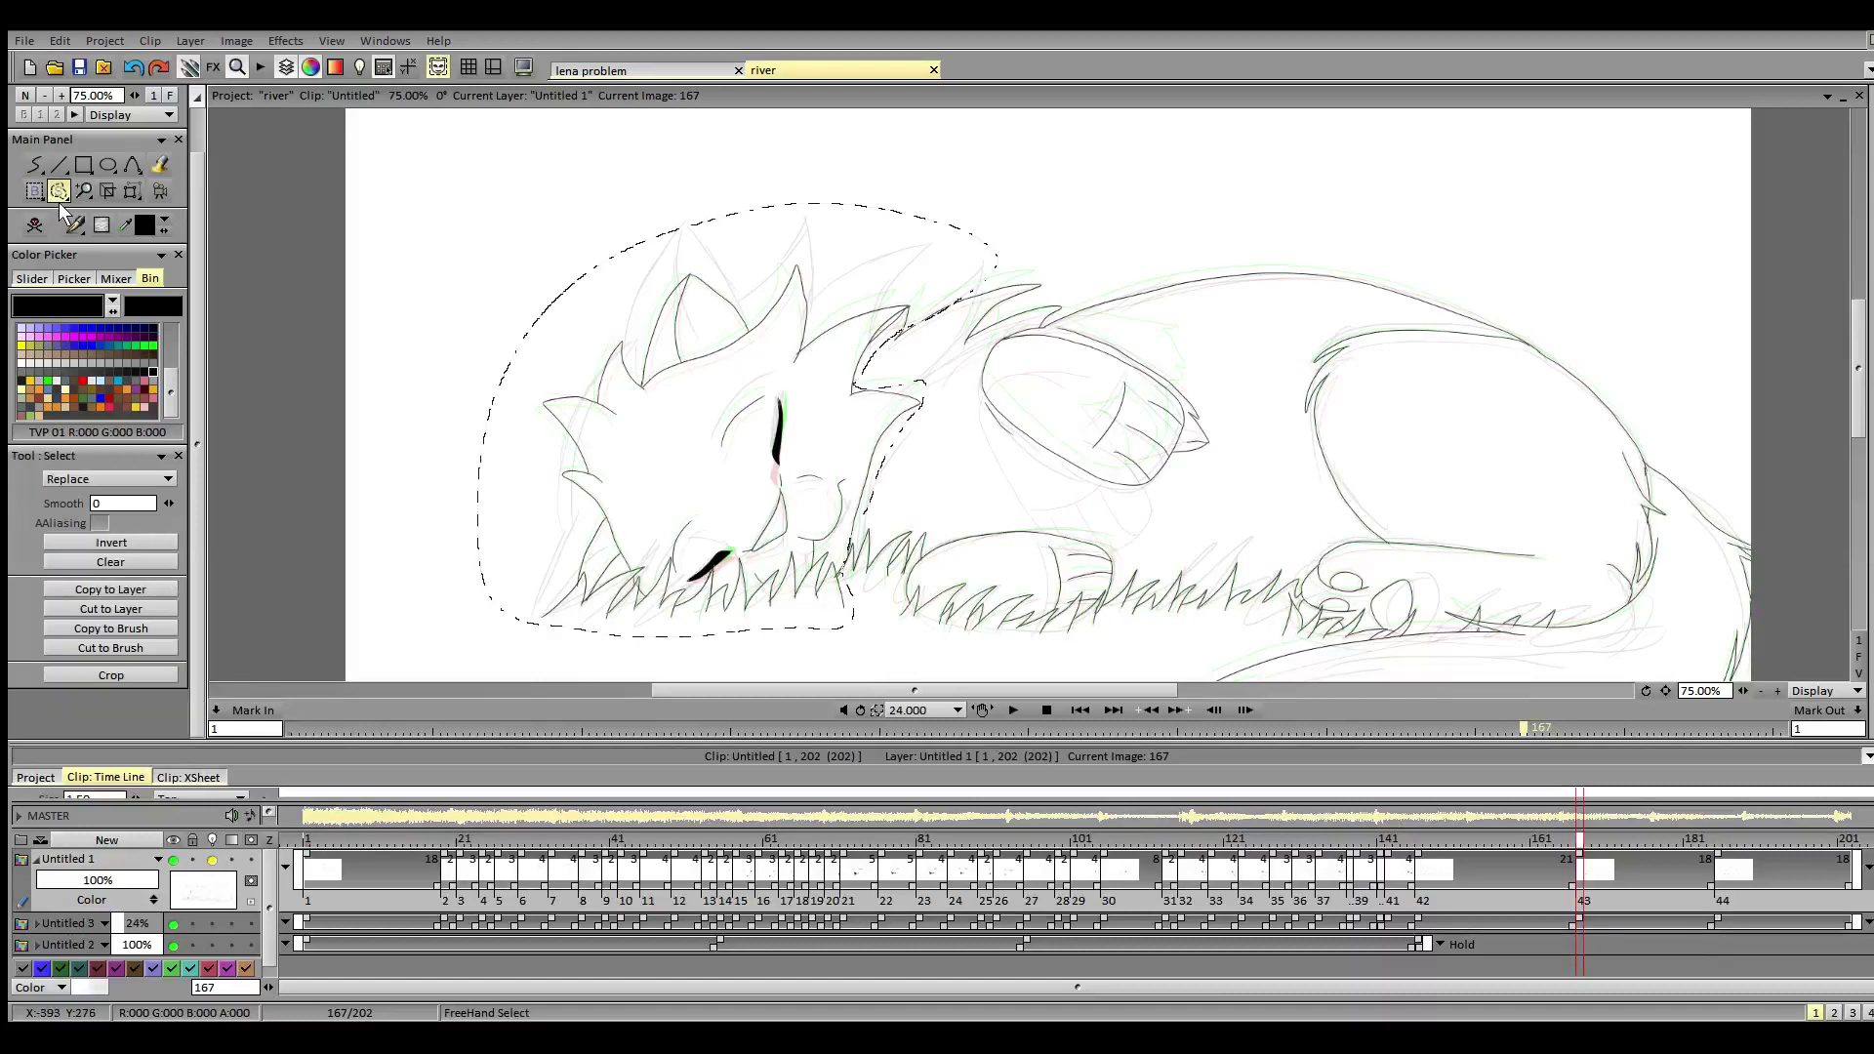
{"action": "left_click_drag", "start_coordinate": [1158, 185], "coordinate": [1140, 222]}
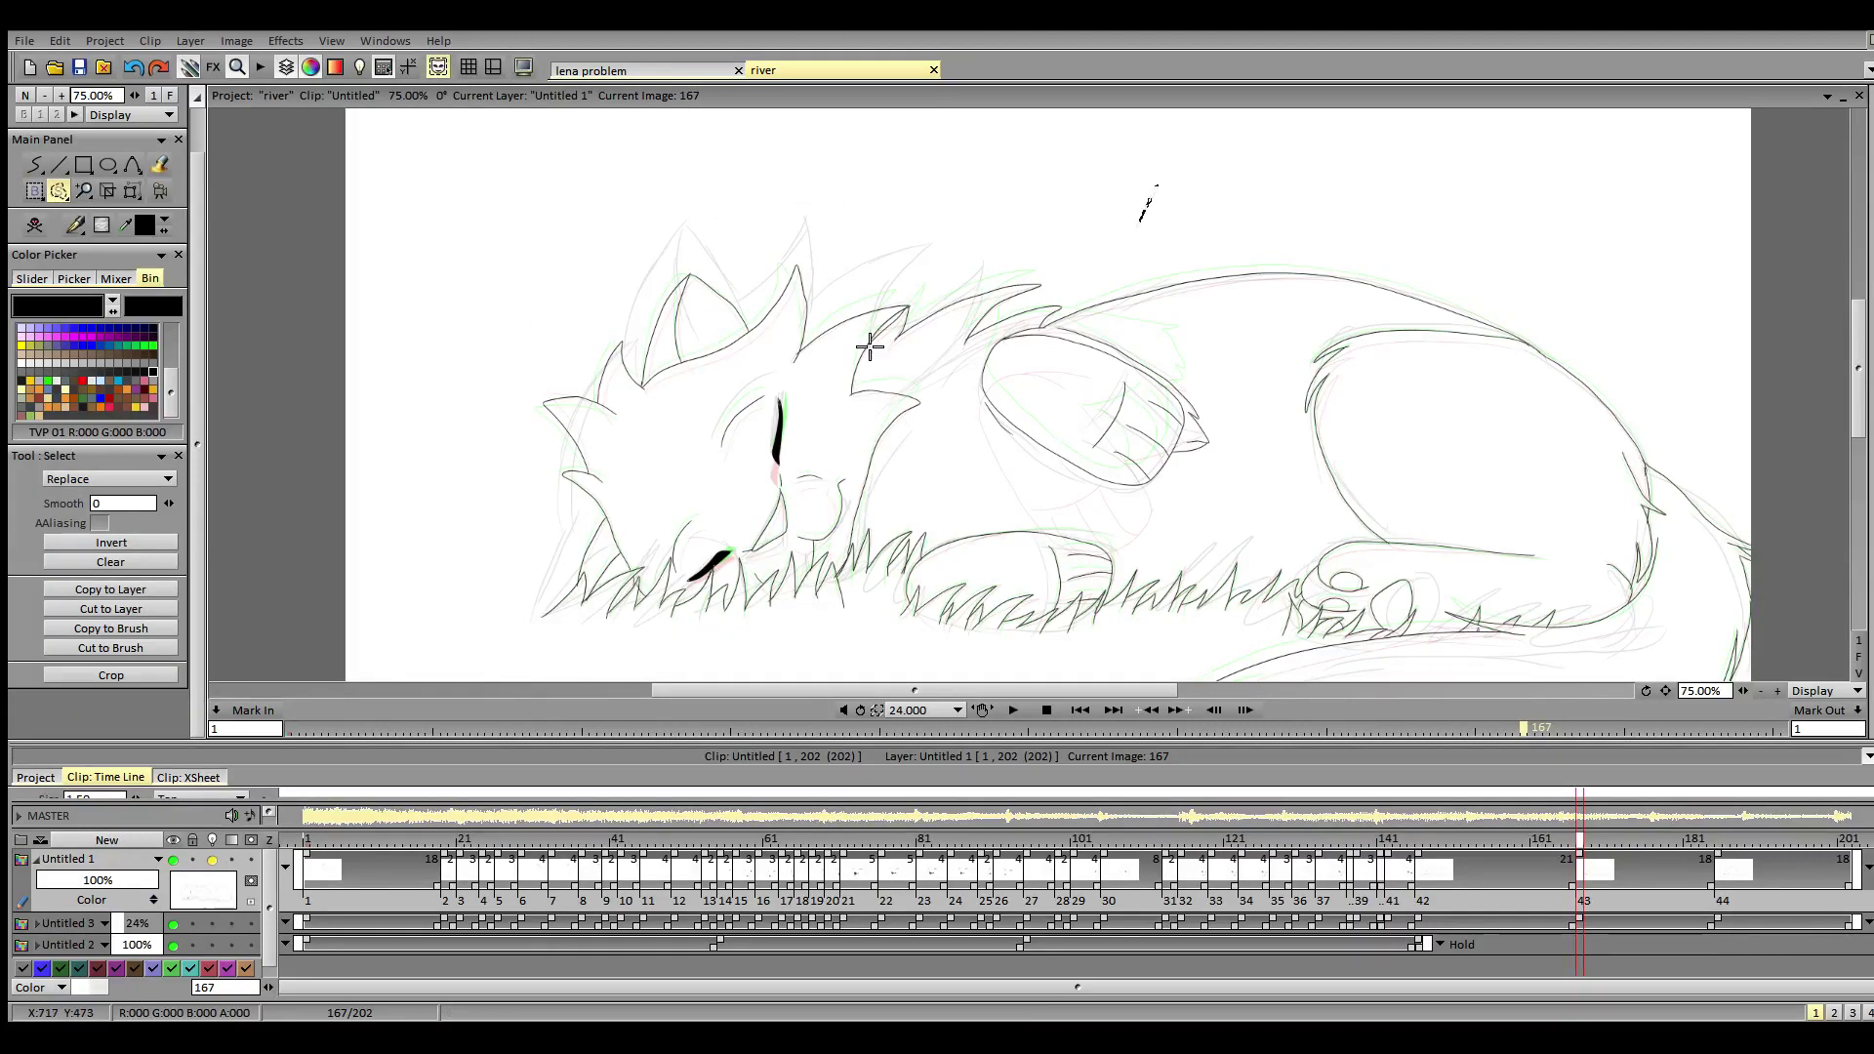
{"action": "mouse_move", "coordinate": [867, 350]}
{"action": "left_mouse_down"}
{"action": "mouse_move", "coordinate": [924, 267]}
{"action": "mouse_move", "coordinate": [410, 527]}
{"action": "mouse_move", "coordinate": [802, 667]}
{"action": "mouse_move", "coordinate": [860, 620]}
{"action": "mouse_move", "coordinate": [845, 564]}
{"action": "mouse_move", "coordinate": [899, 364]}
{"action": "mouse_move", "coordinate": [883, 337]}
{"action": "mouse_move", "coordinate": [869, 349]}
{"action": "left_mouse_up"}
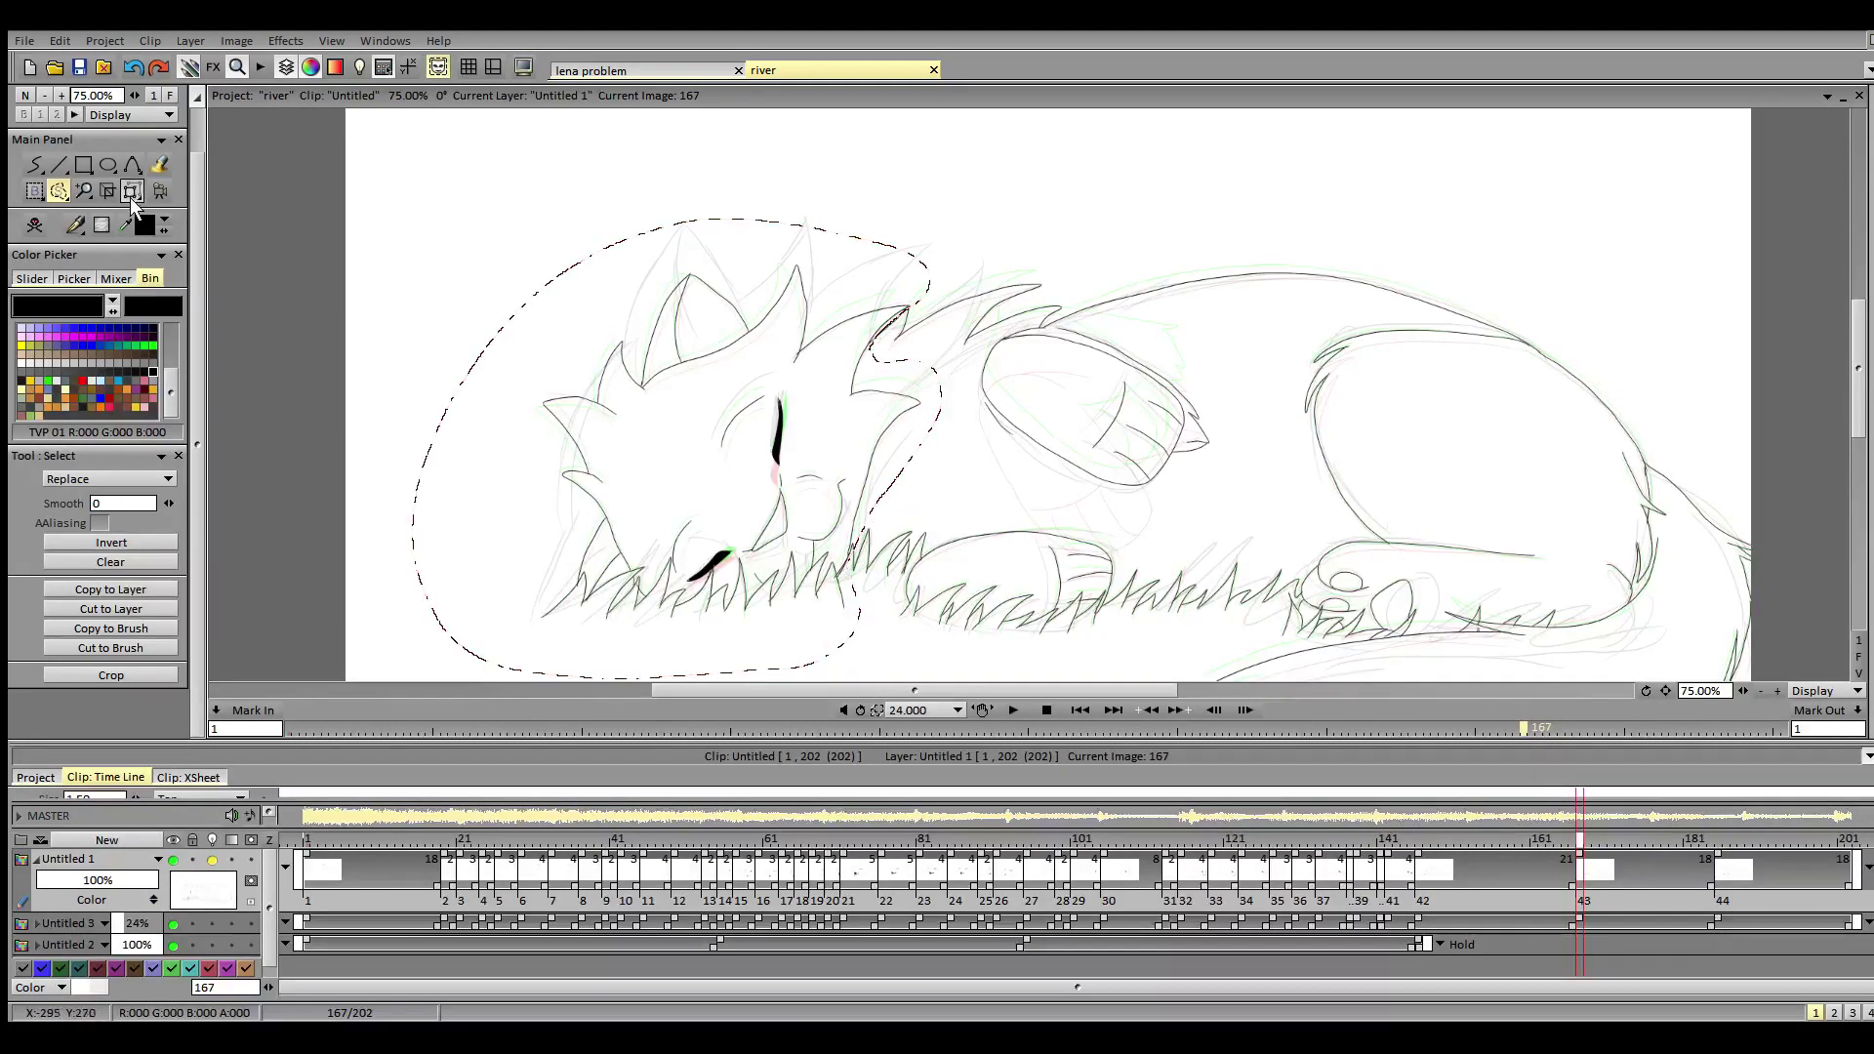
{"action": "left_click", "coordinate": [132, 190]}
{"action": "left_click_drag", "start_coordinate": [414, 678], "coordinate": [420, 674]}
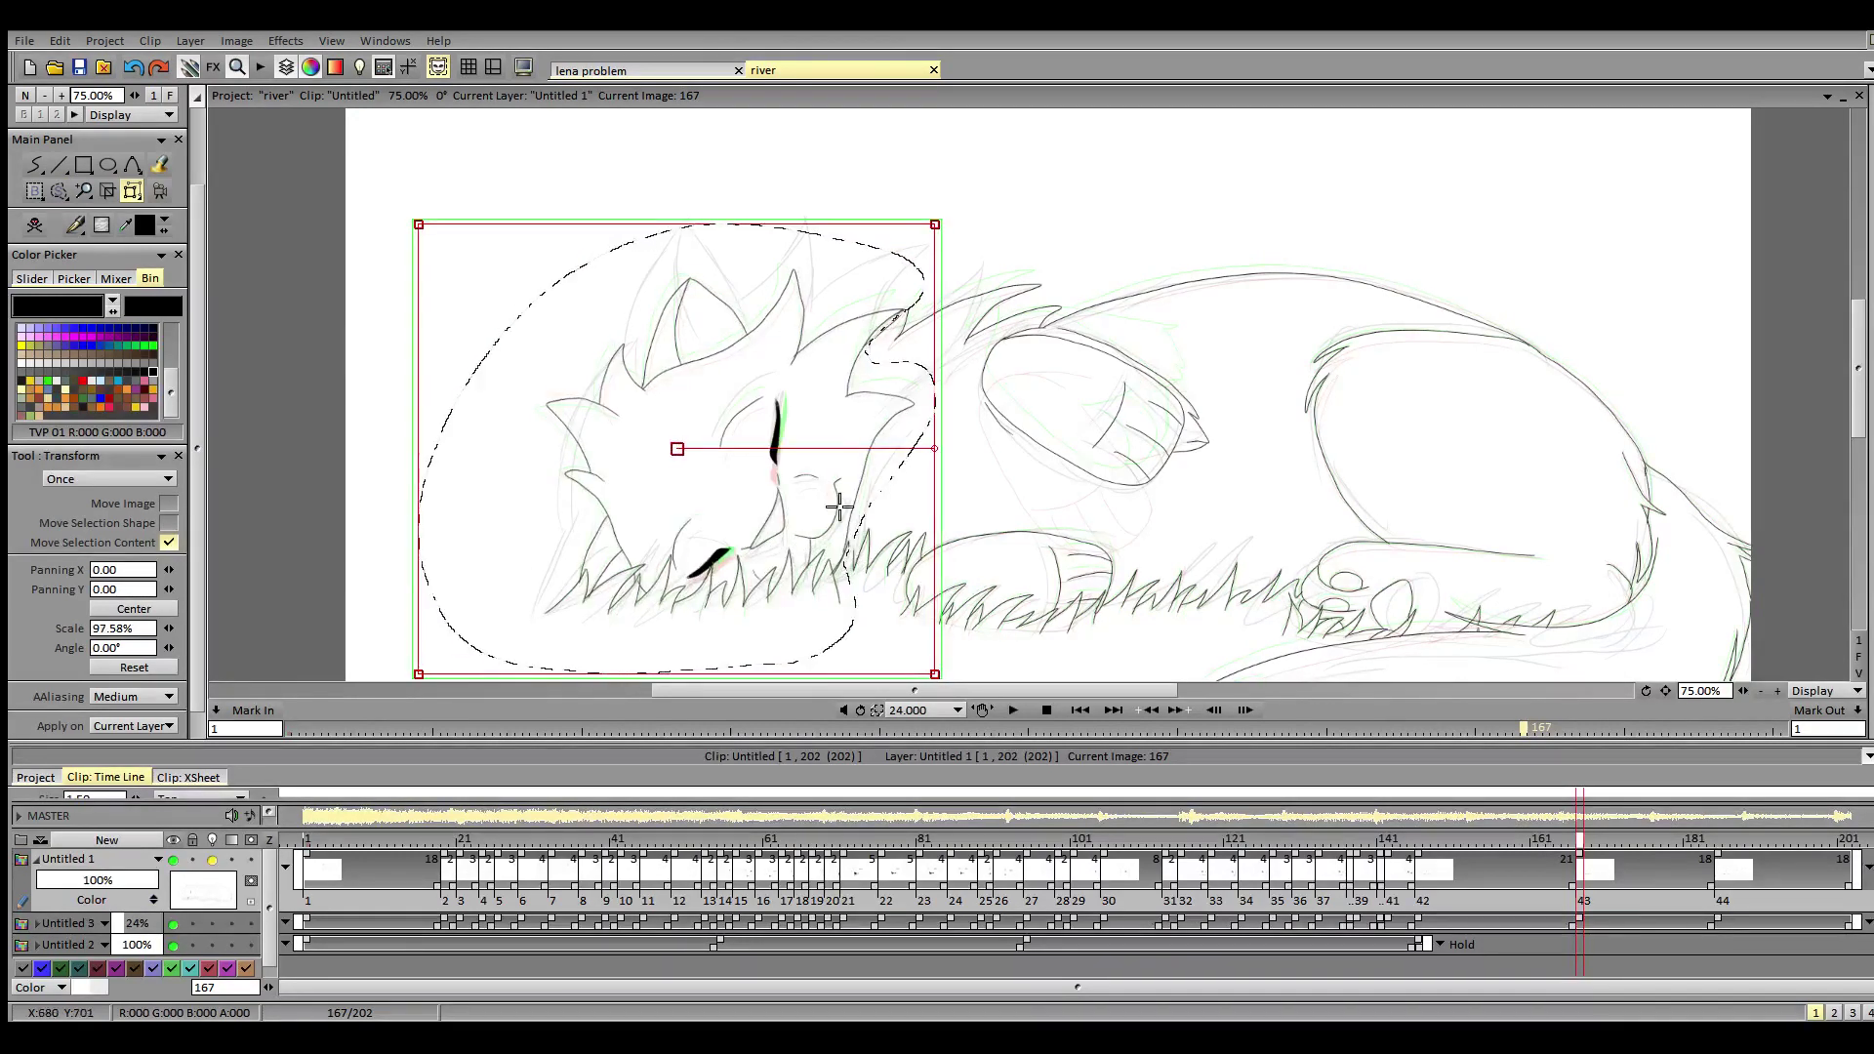
{"action": "left_click_drag", "start_coordinate": [837, 502], "coordinate": [853, 488]}
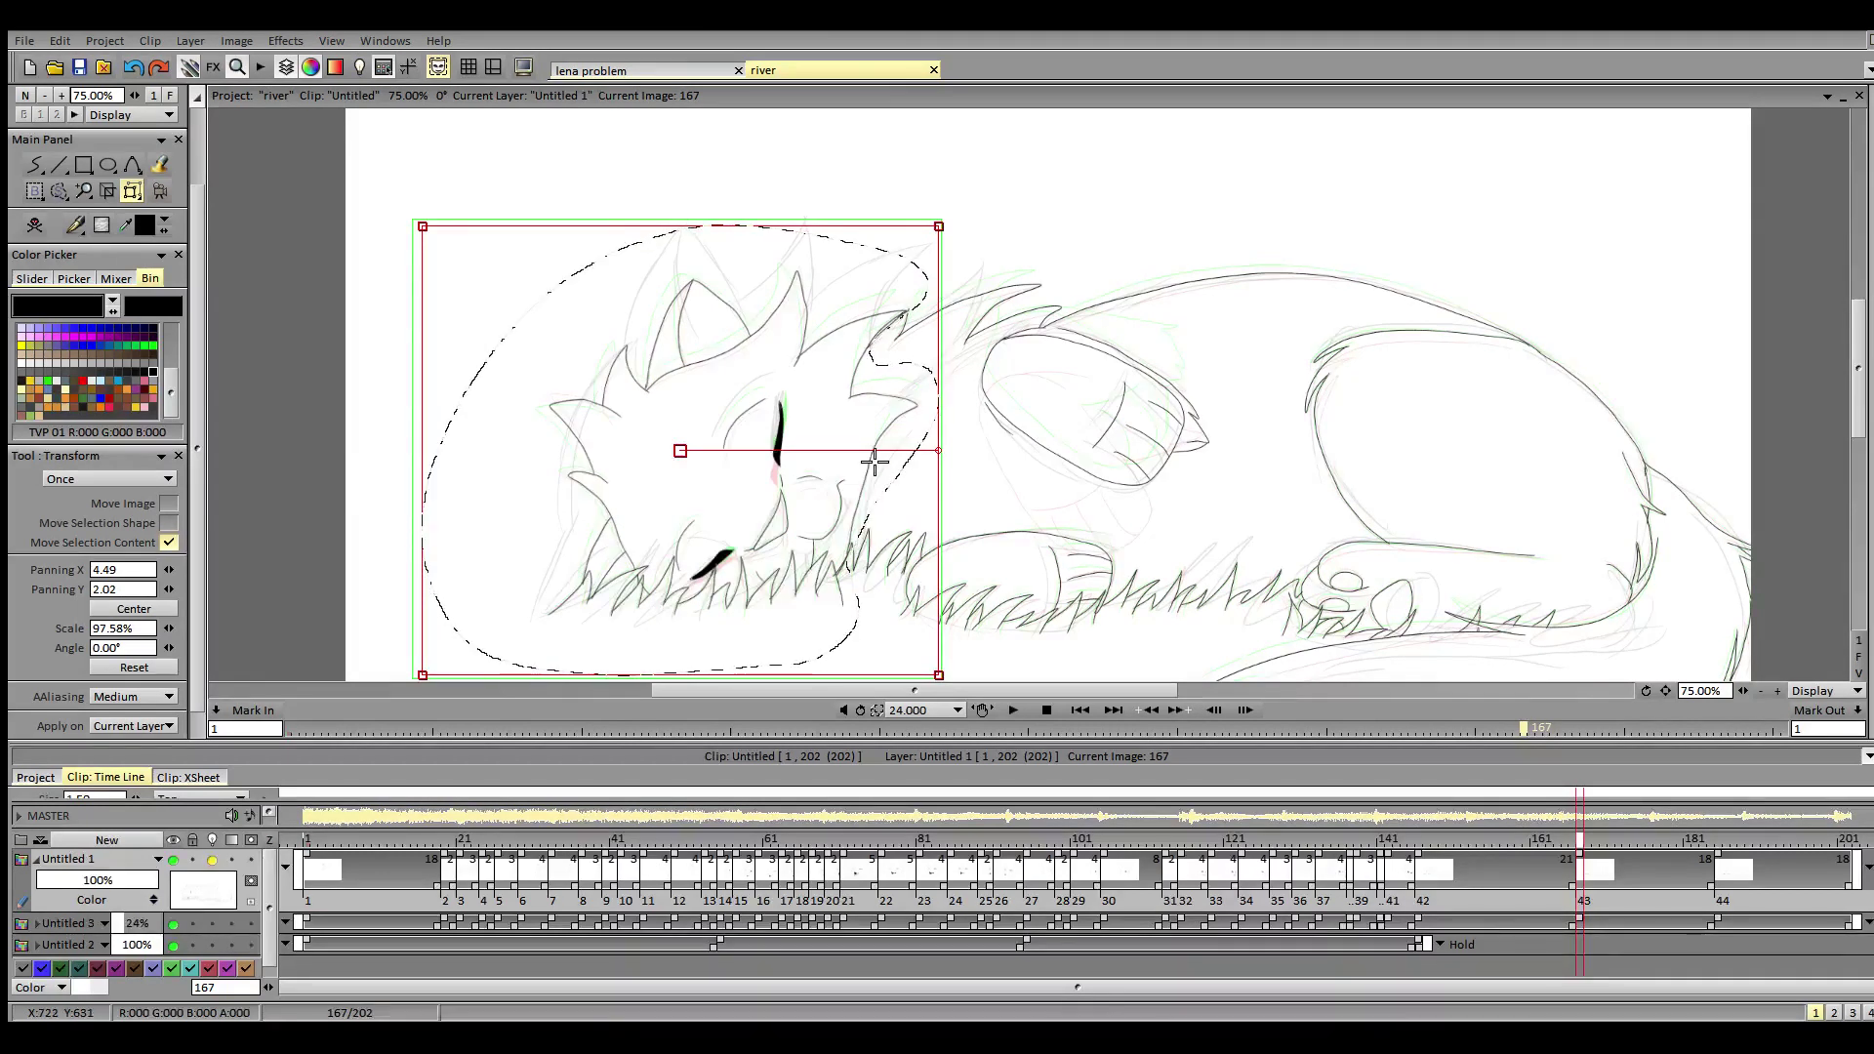
{"action": "key", "text": "Return"}
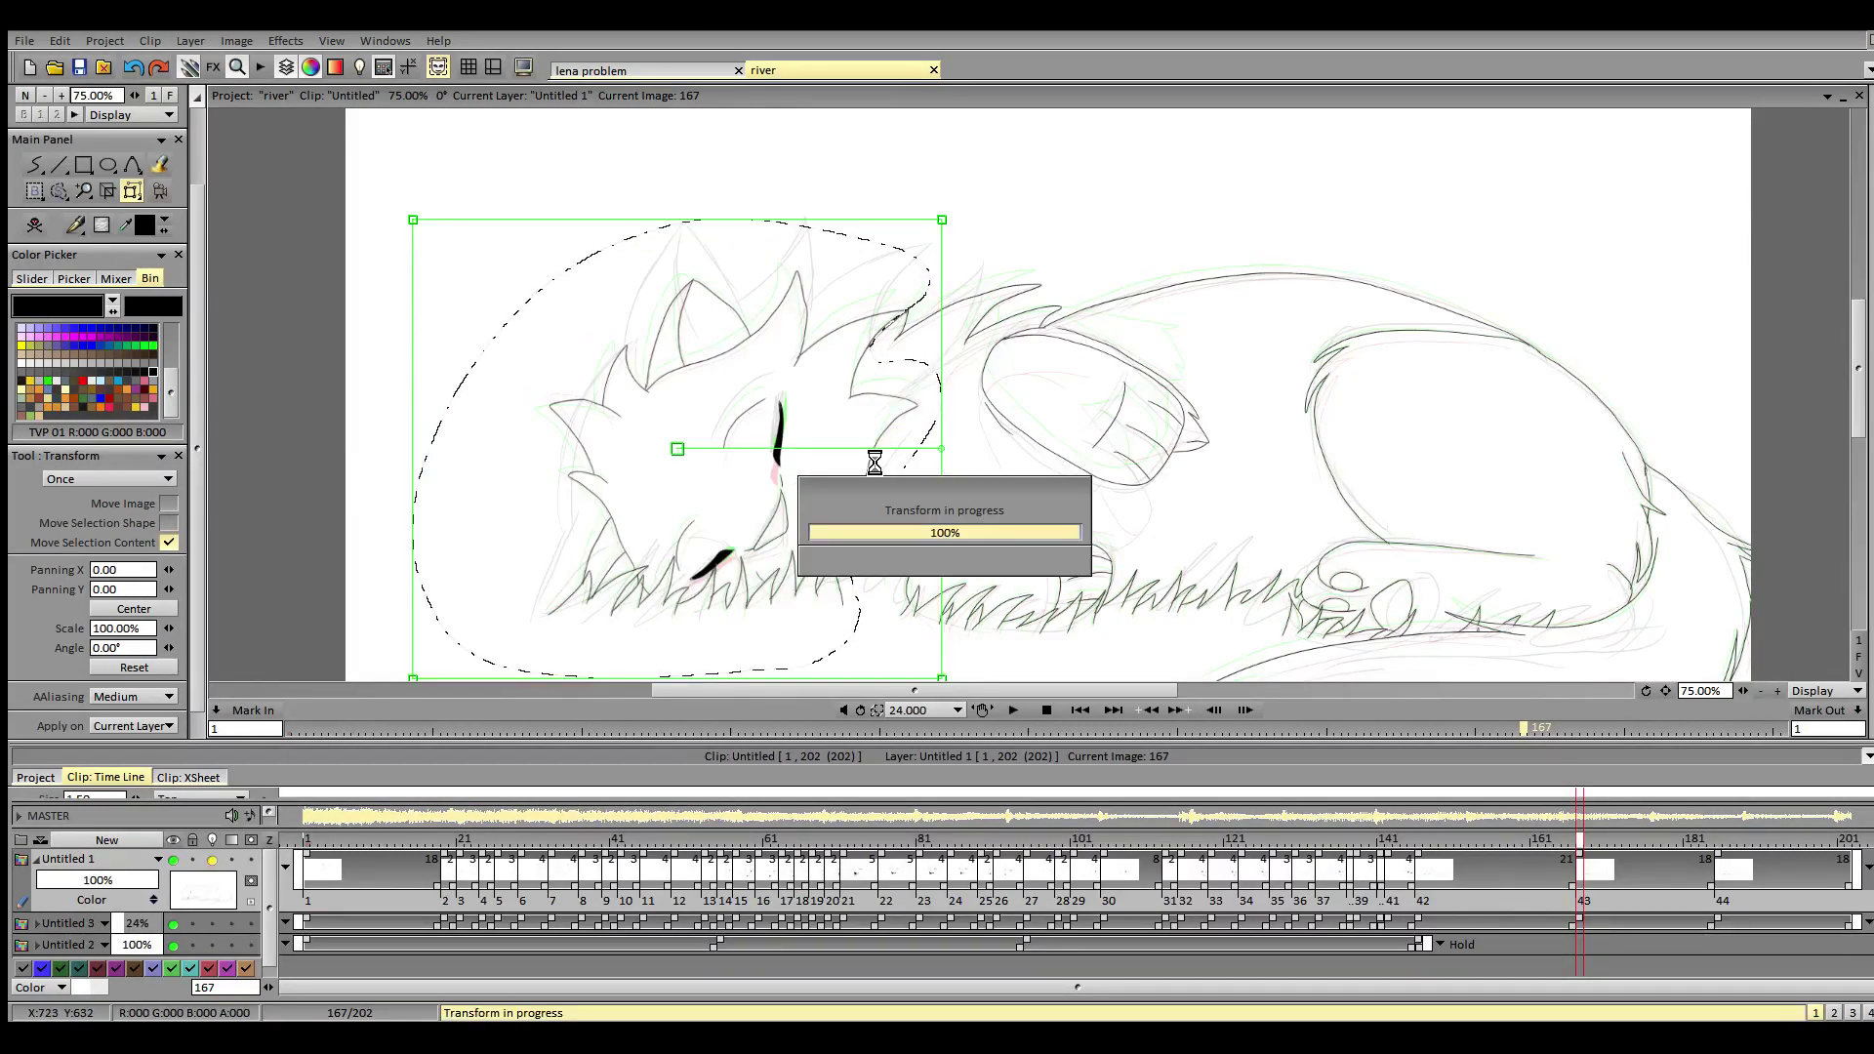
{"action": "left_click", "coordinate": [37, 165]}
{"action": "left_click", "coordinate": [436, 69]}
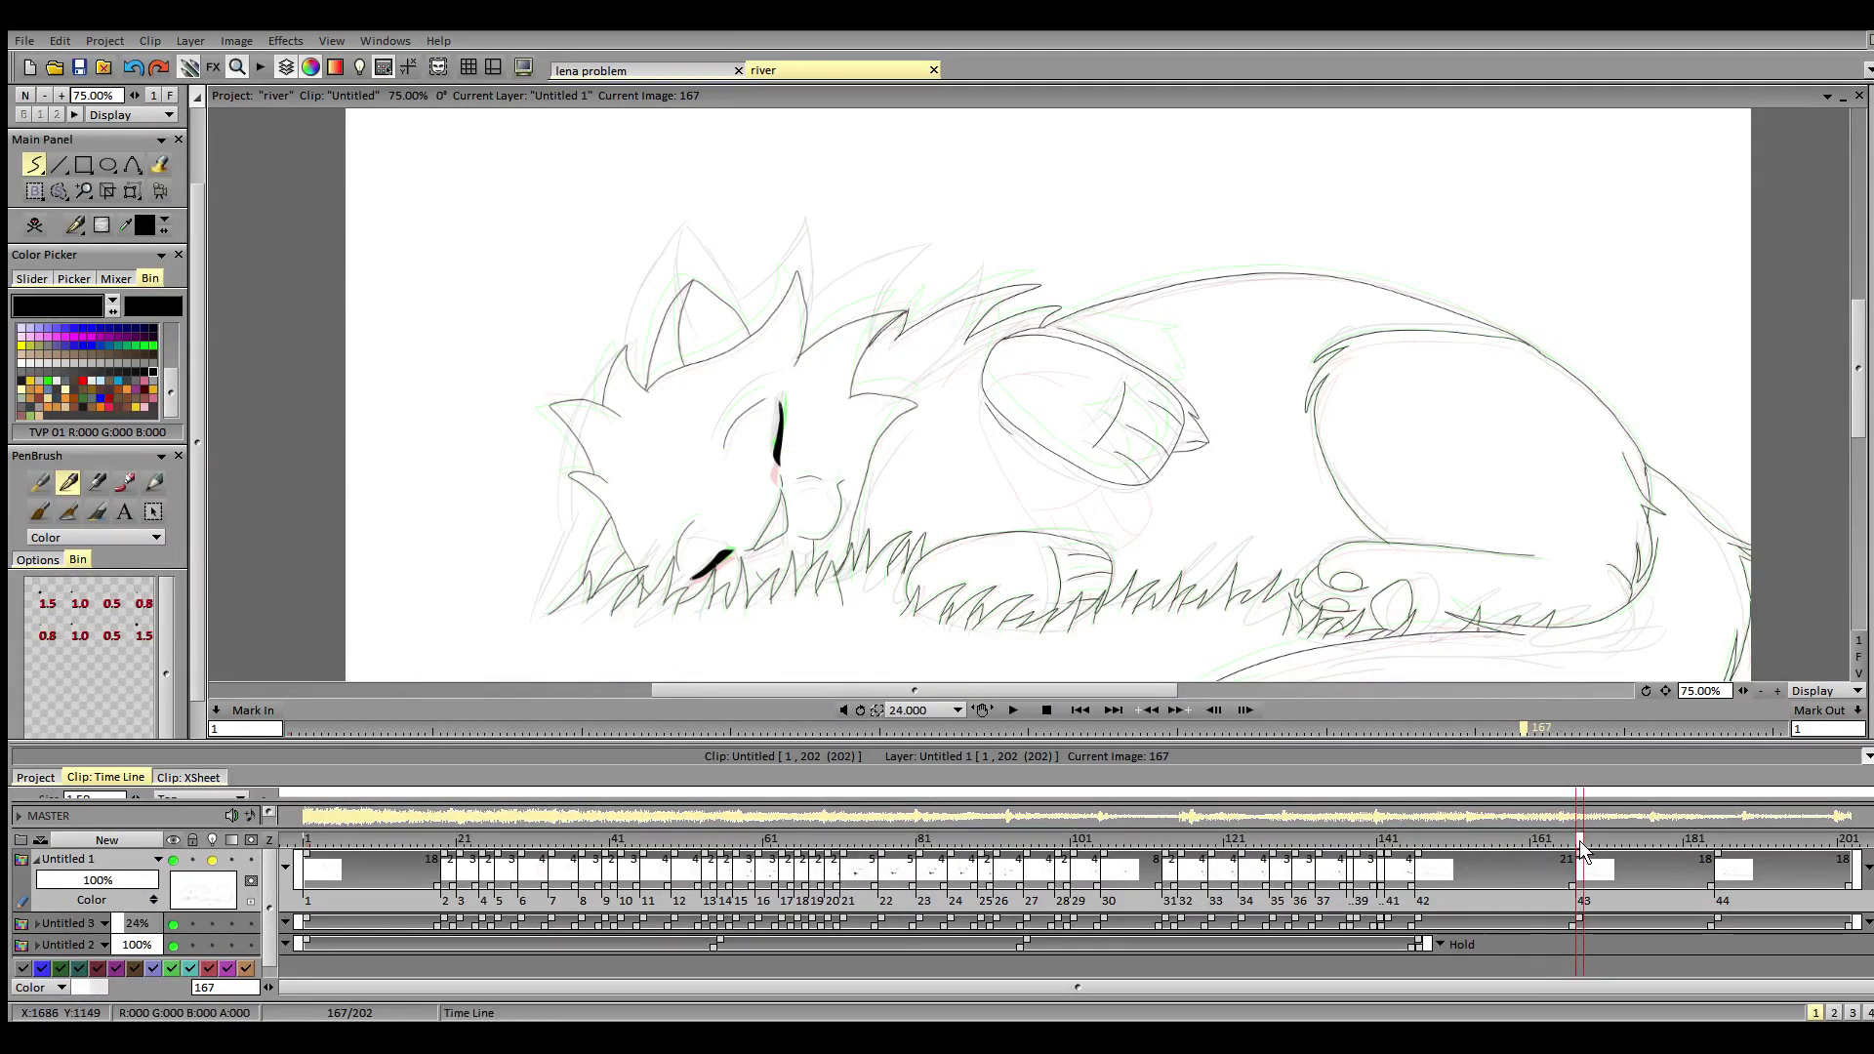
- Select the animal's head freehand on frame 185, scale it to 97.68%, shift it by X 5.80 and Y -0.66, and deselect it
{"action": "left_click_drag", "start_coordinate": [1580, 841], "coordinate": [1714, 845]}
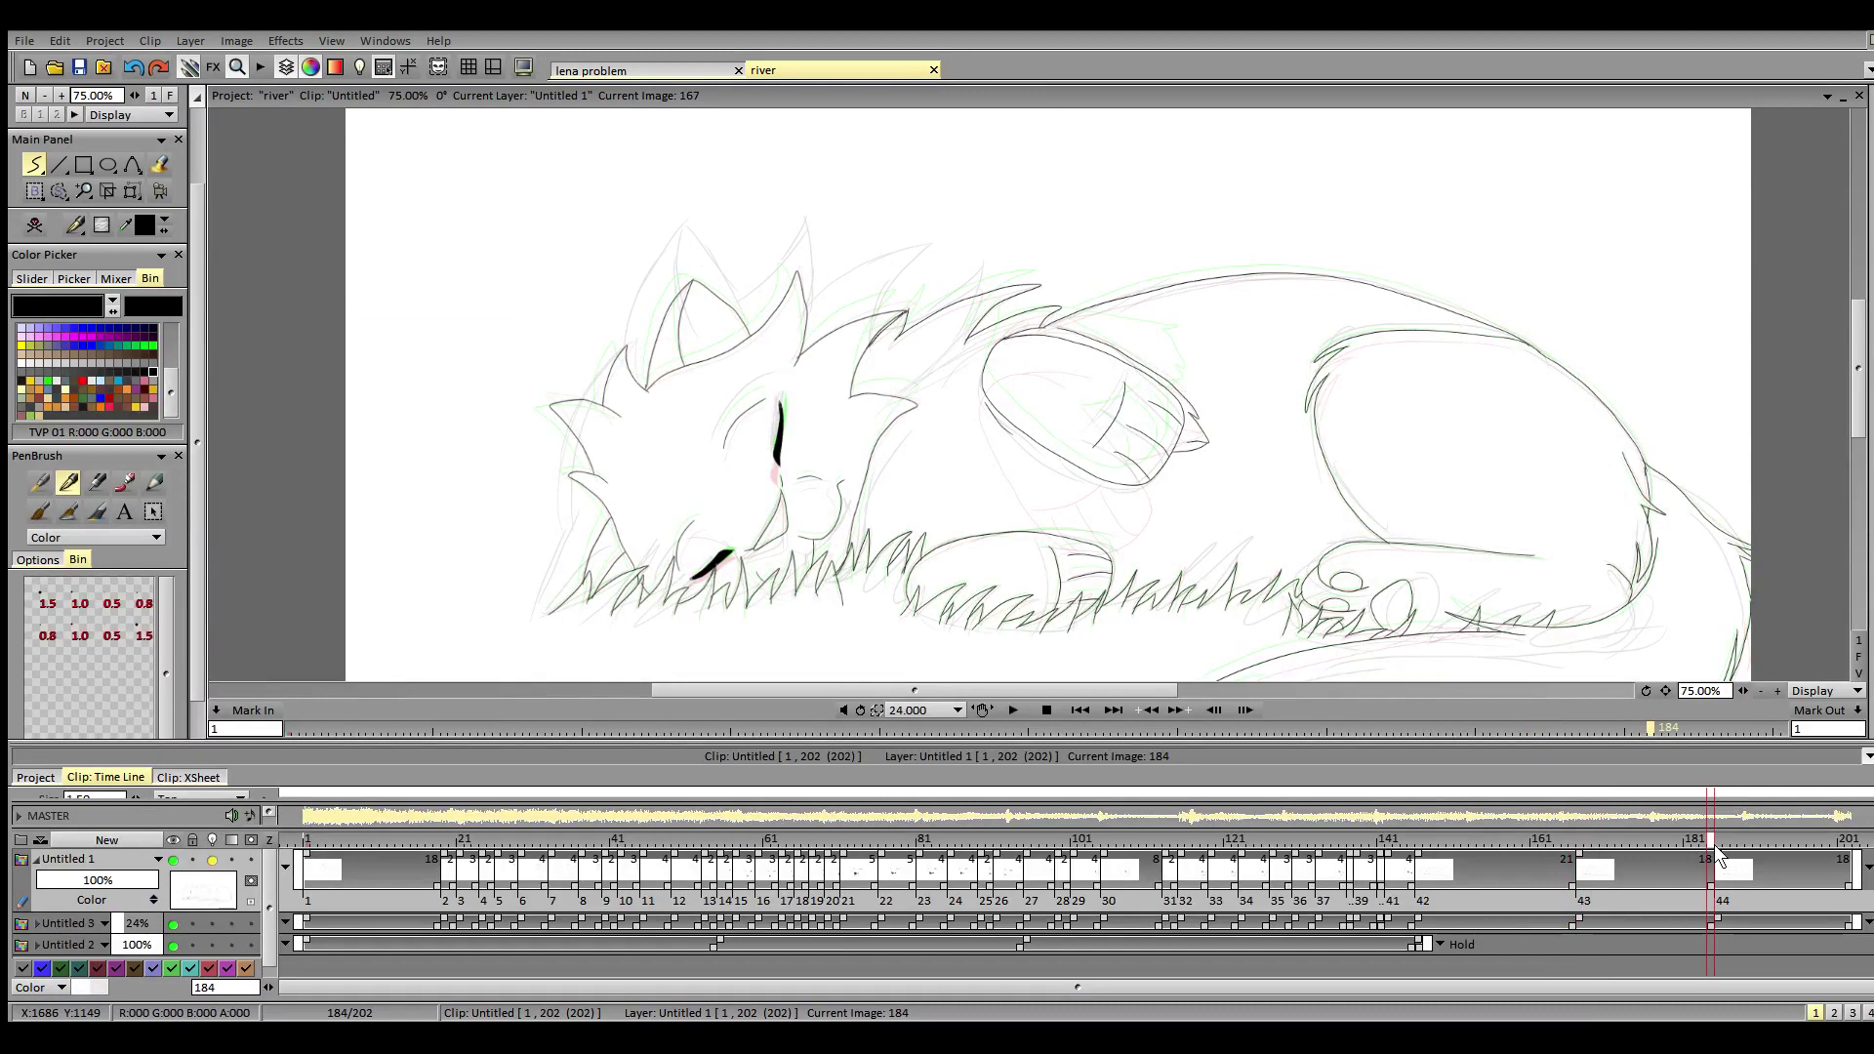
{"action": "left_click", "coordinate": [1715, 845]}
{"action": "left_click", "coordinate": [59, 191]}
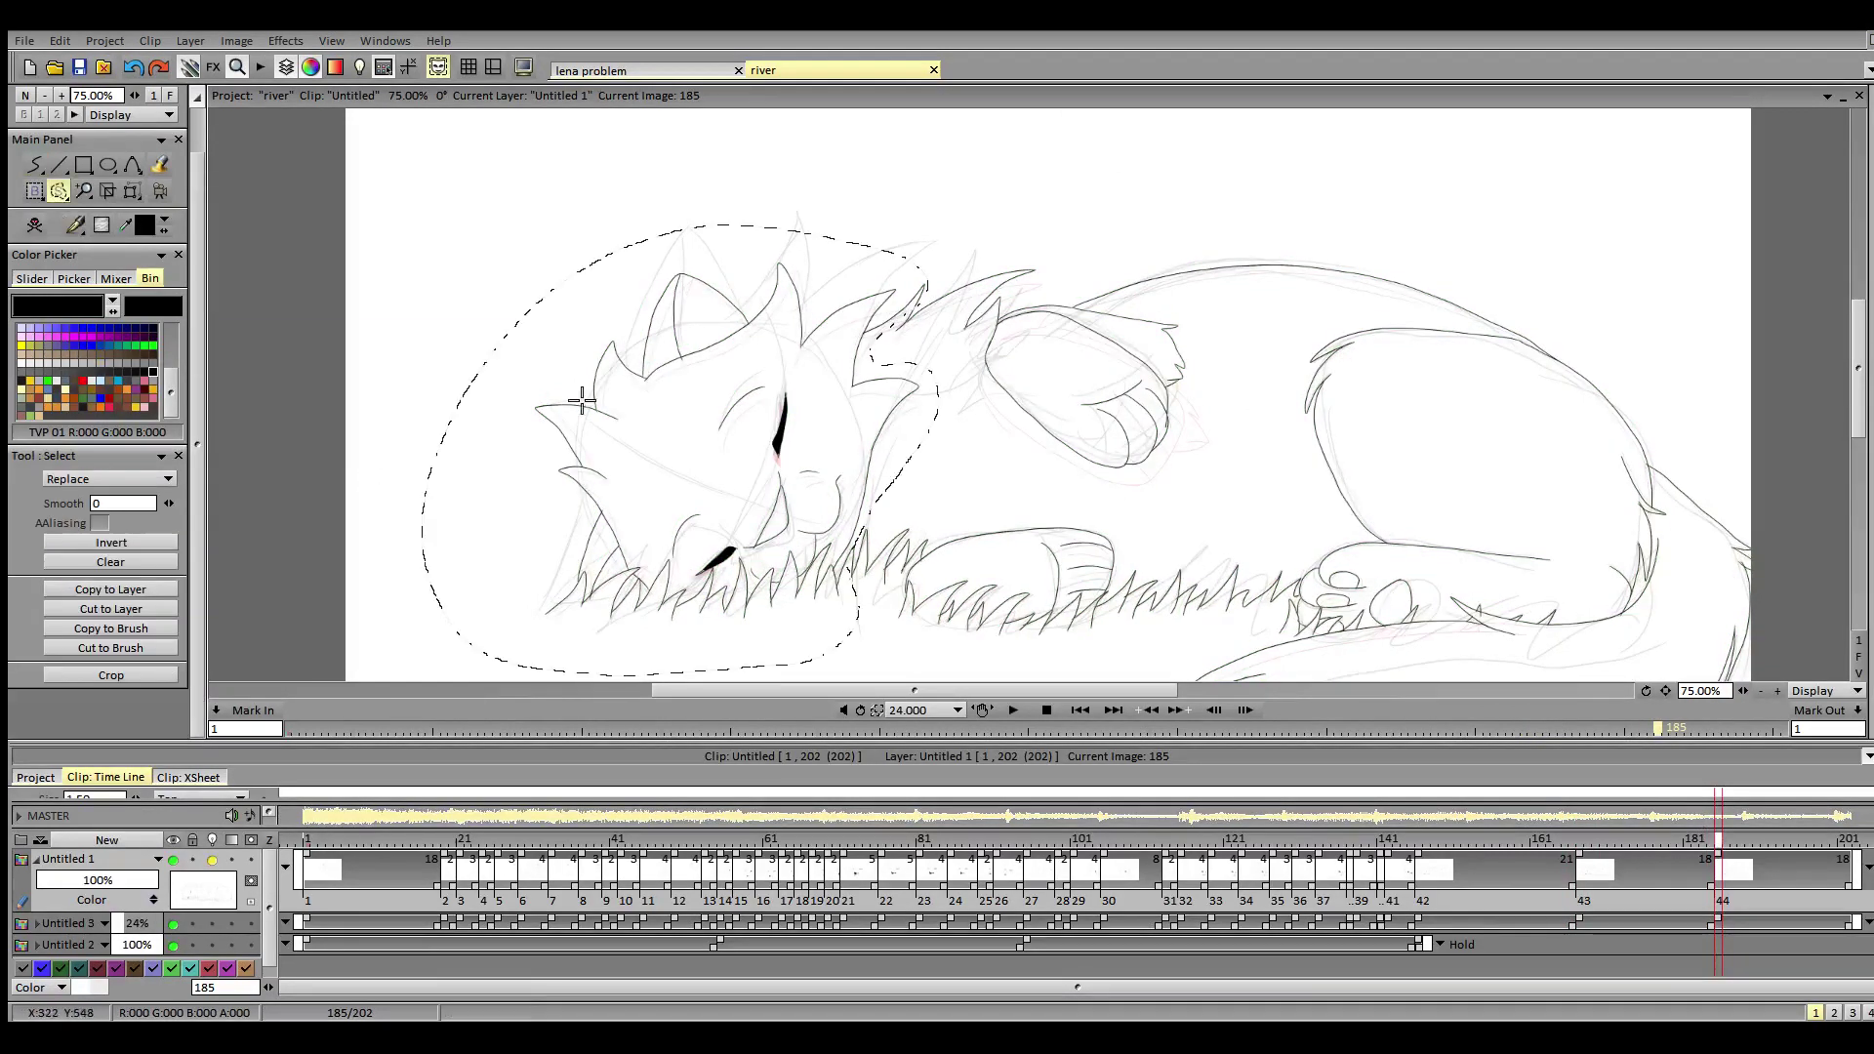
{"action": "left_click_drag", "start_coordinate": [1064, 209], "coordinate": [1053, 222]}
{"action": "mouse_move", "coordinate": [873, 324]}
{"action": "left_mouse_down"}
{"action": "mouse_move", "coordinate": [926, 363]}
{"action": "mouse_move", "coordinate": [940, 408]}
{"action": "mouse_move", "coordinate": [851, 543]}
{"action": "mouse_move", "coordinate": [823, 658]}
{"action": "mouse_move", "coordinate": [549, 670]}
{"action": "mouse_move", "coordinate": [404, 457]}
{"action": "mouse_move", "coordinate": [733, 154]}
{"action": "mouse_move", "coordinate": [948, 227]}
{"action": "mouse_move", "coordinate": [867, 337]}
{"action": "left_mouse_up"}
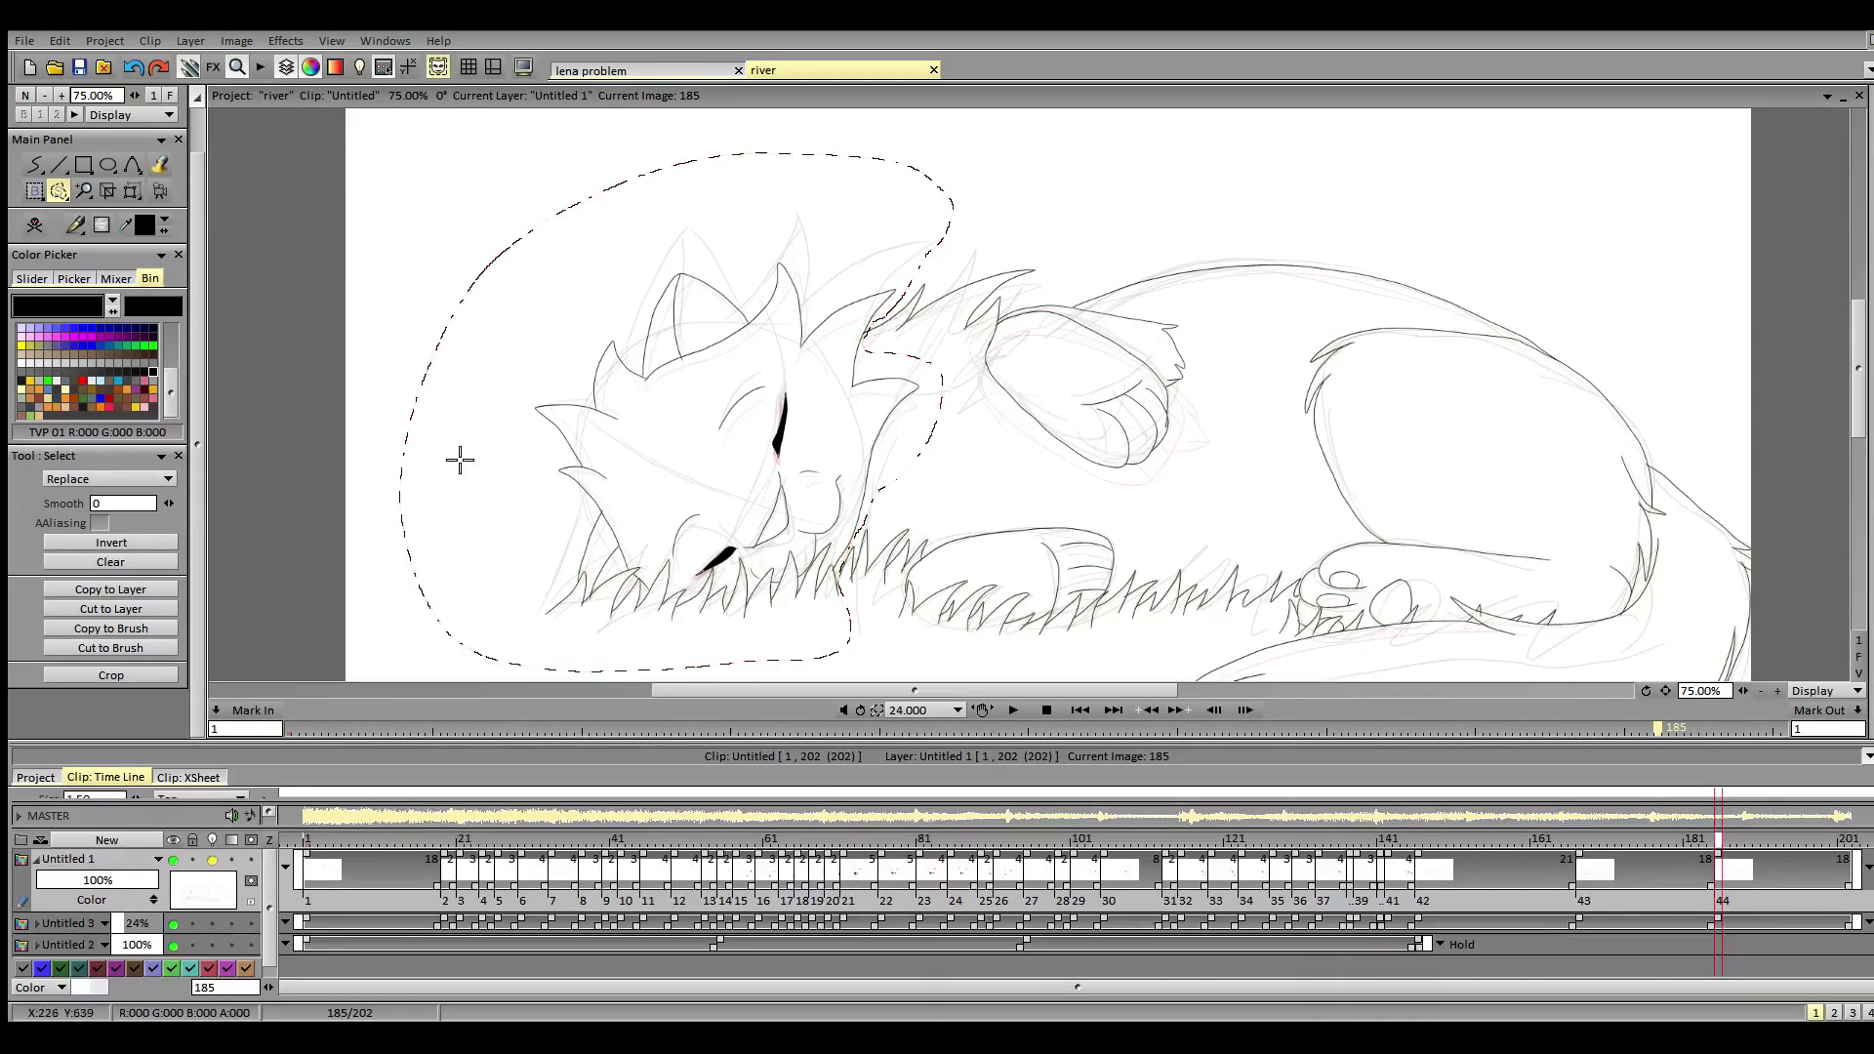
{"action": "left_click", "coordinate": [132, 191]}
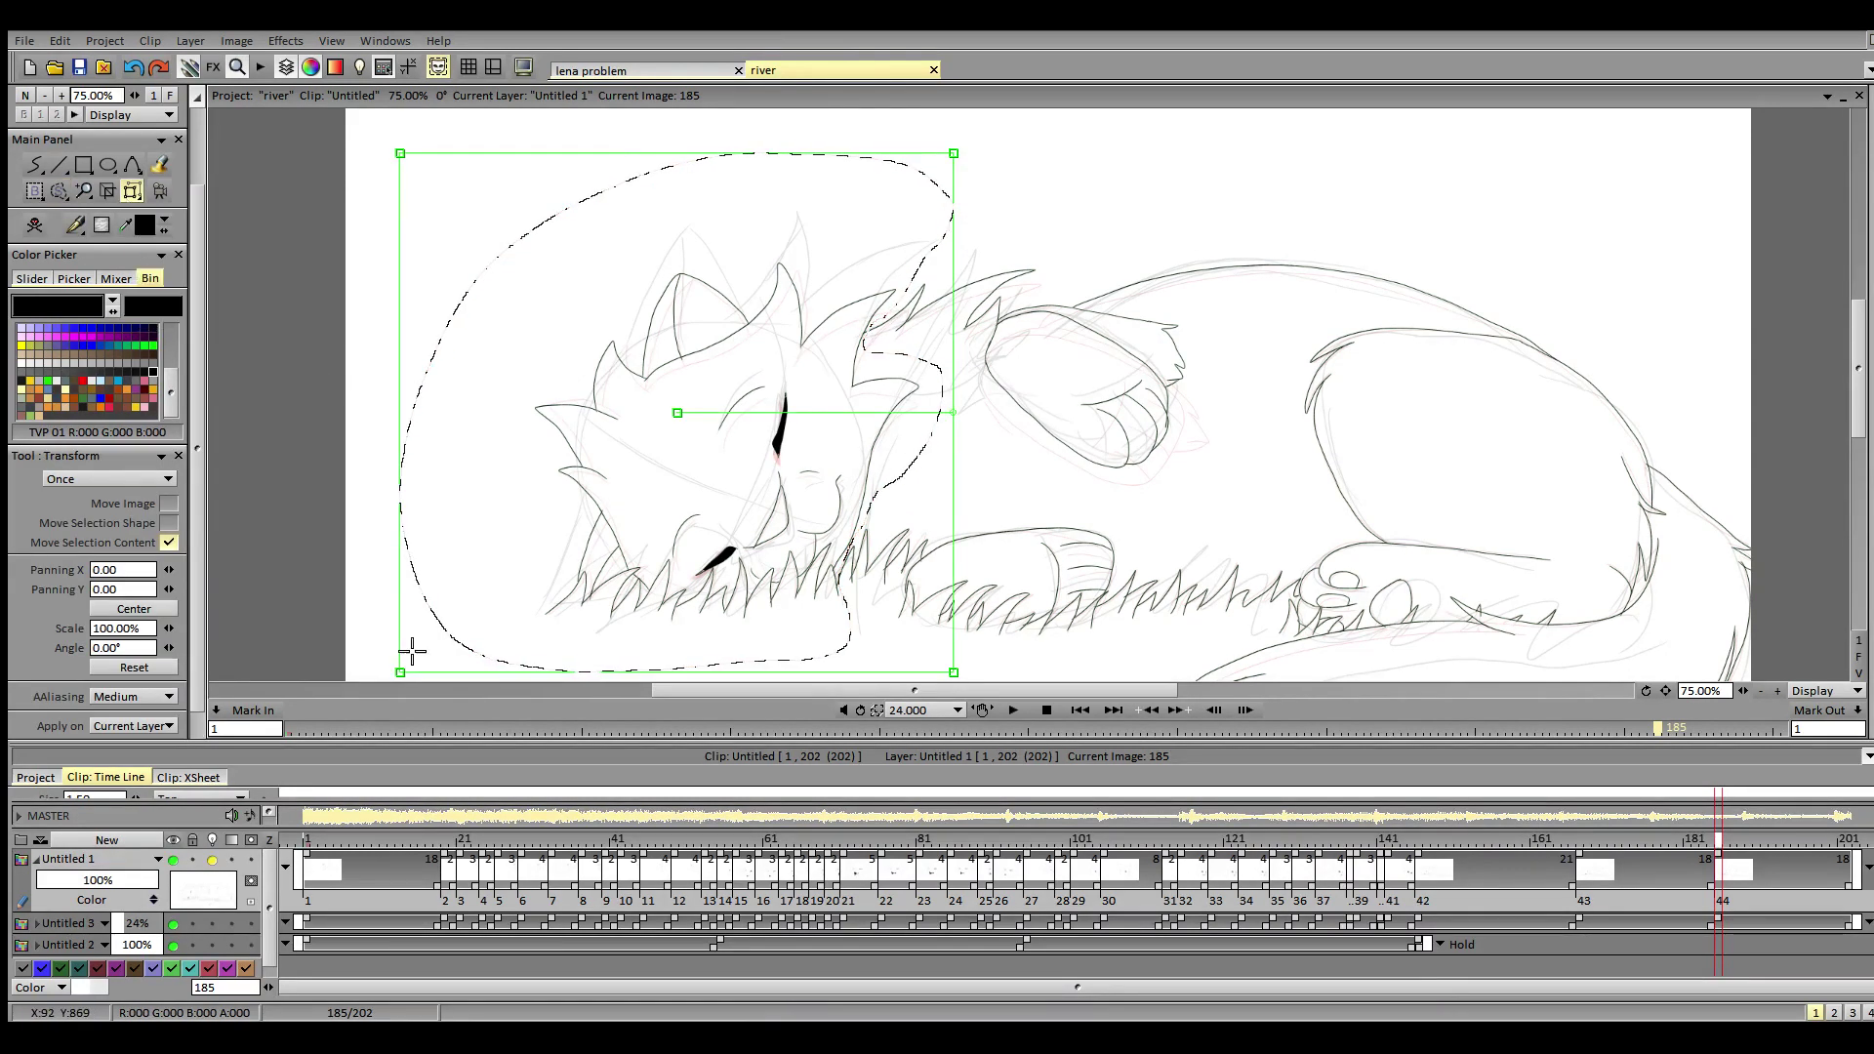
{"action": "left_click_drag", "start_coordinate": [400, 672], "coordinate": [408, 665]}
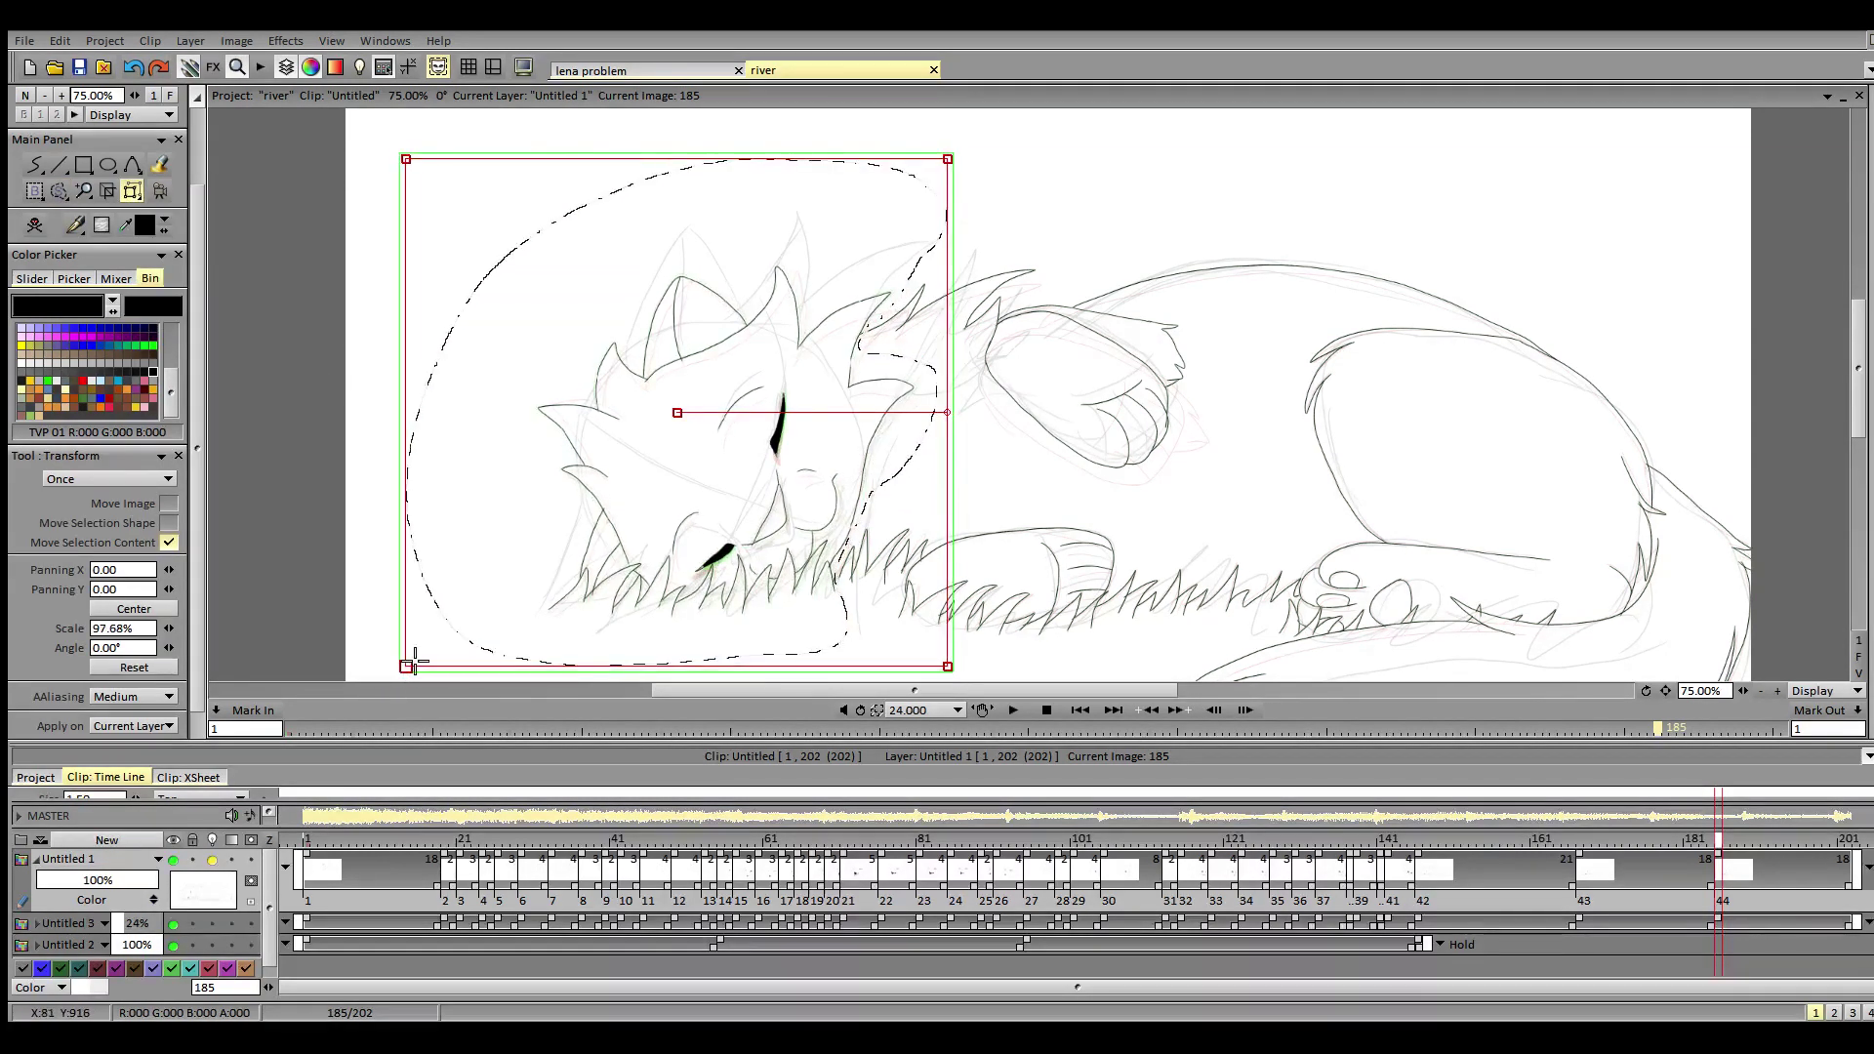
{"action": "left_click_drag", "start_coordinate": [829, 473], "coordinate": [822, 484]}
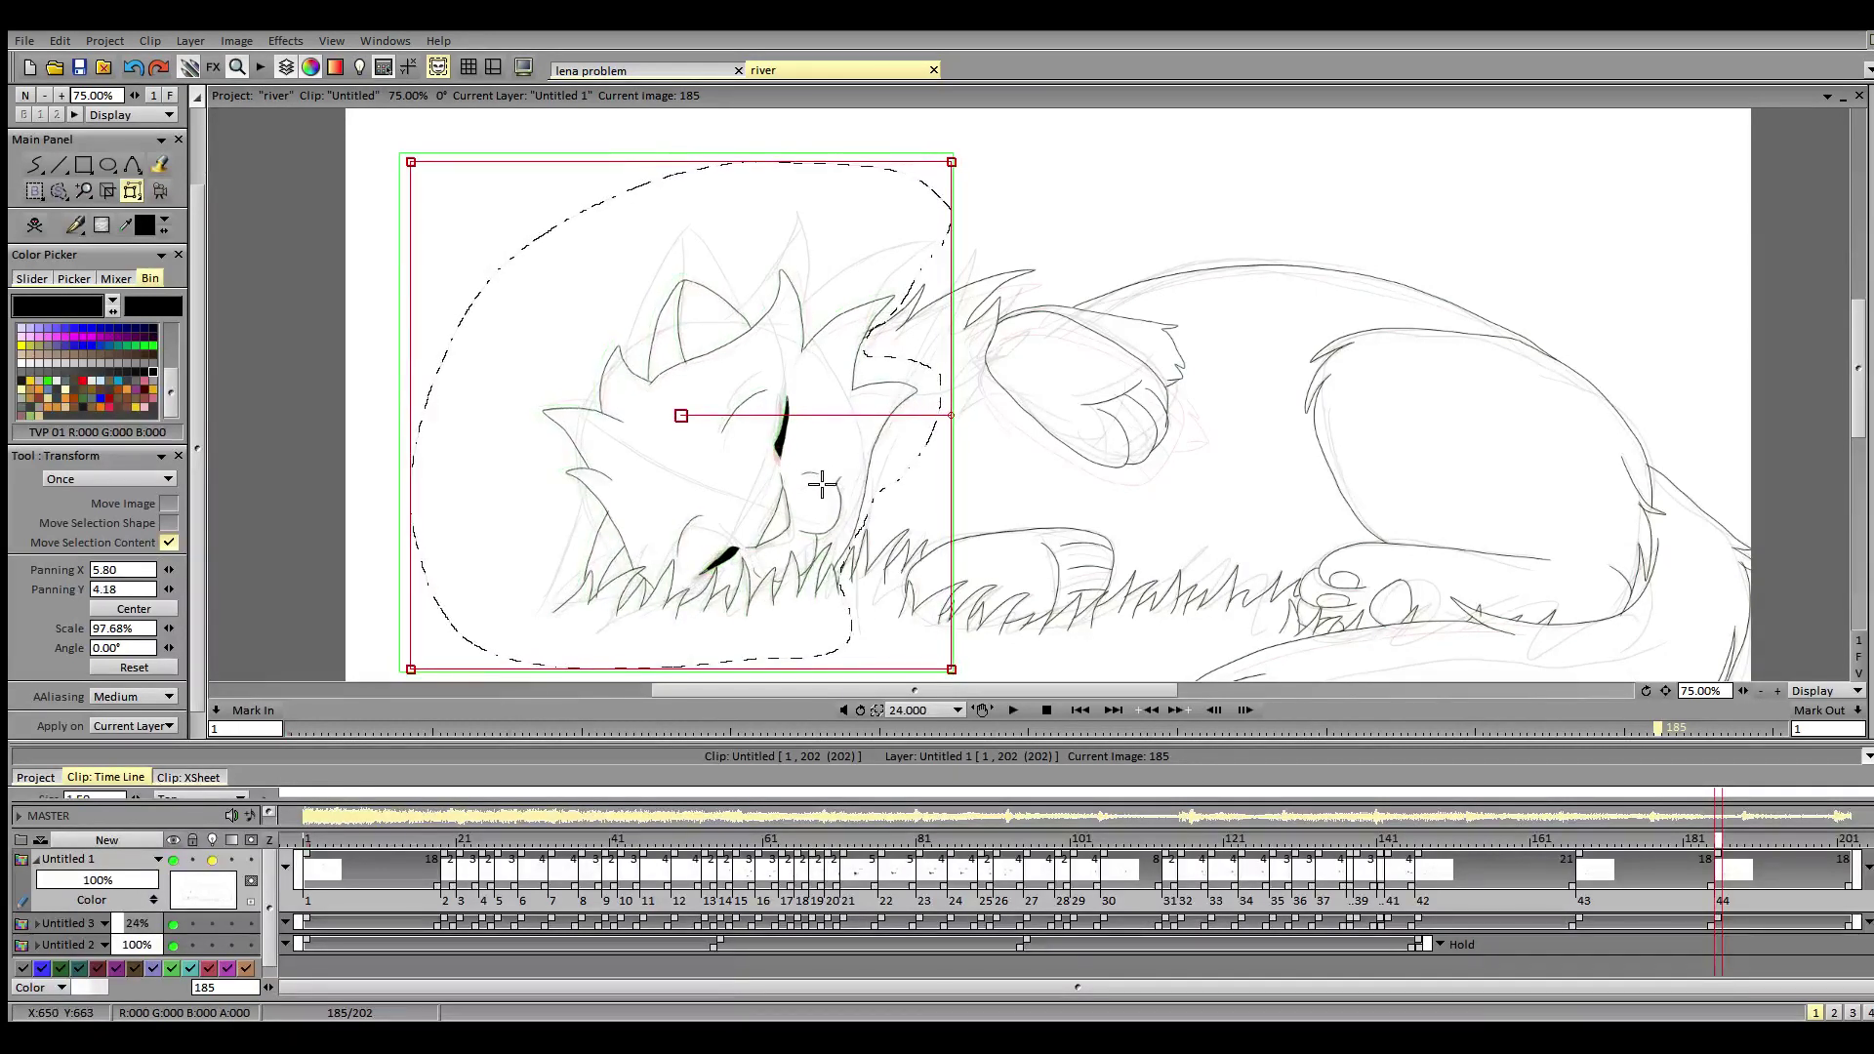
{"action": "left_click_drag", "start_coordinate": [825, 490], "coordinate": [824, 486]}
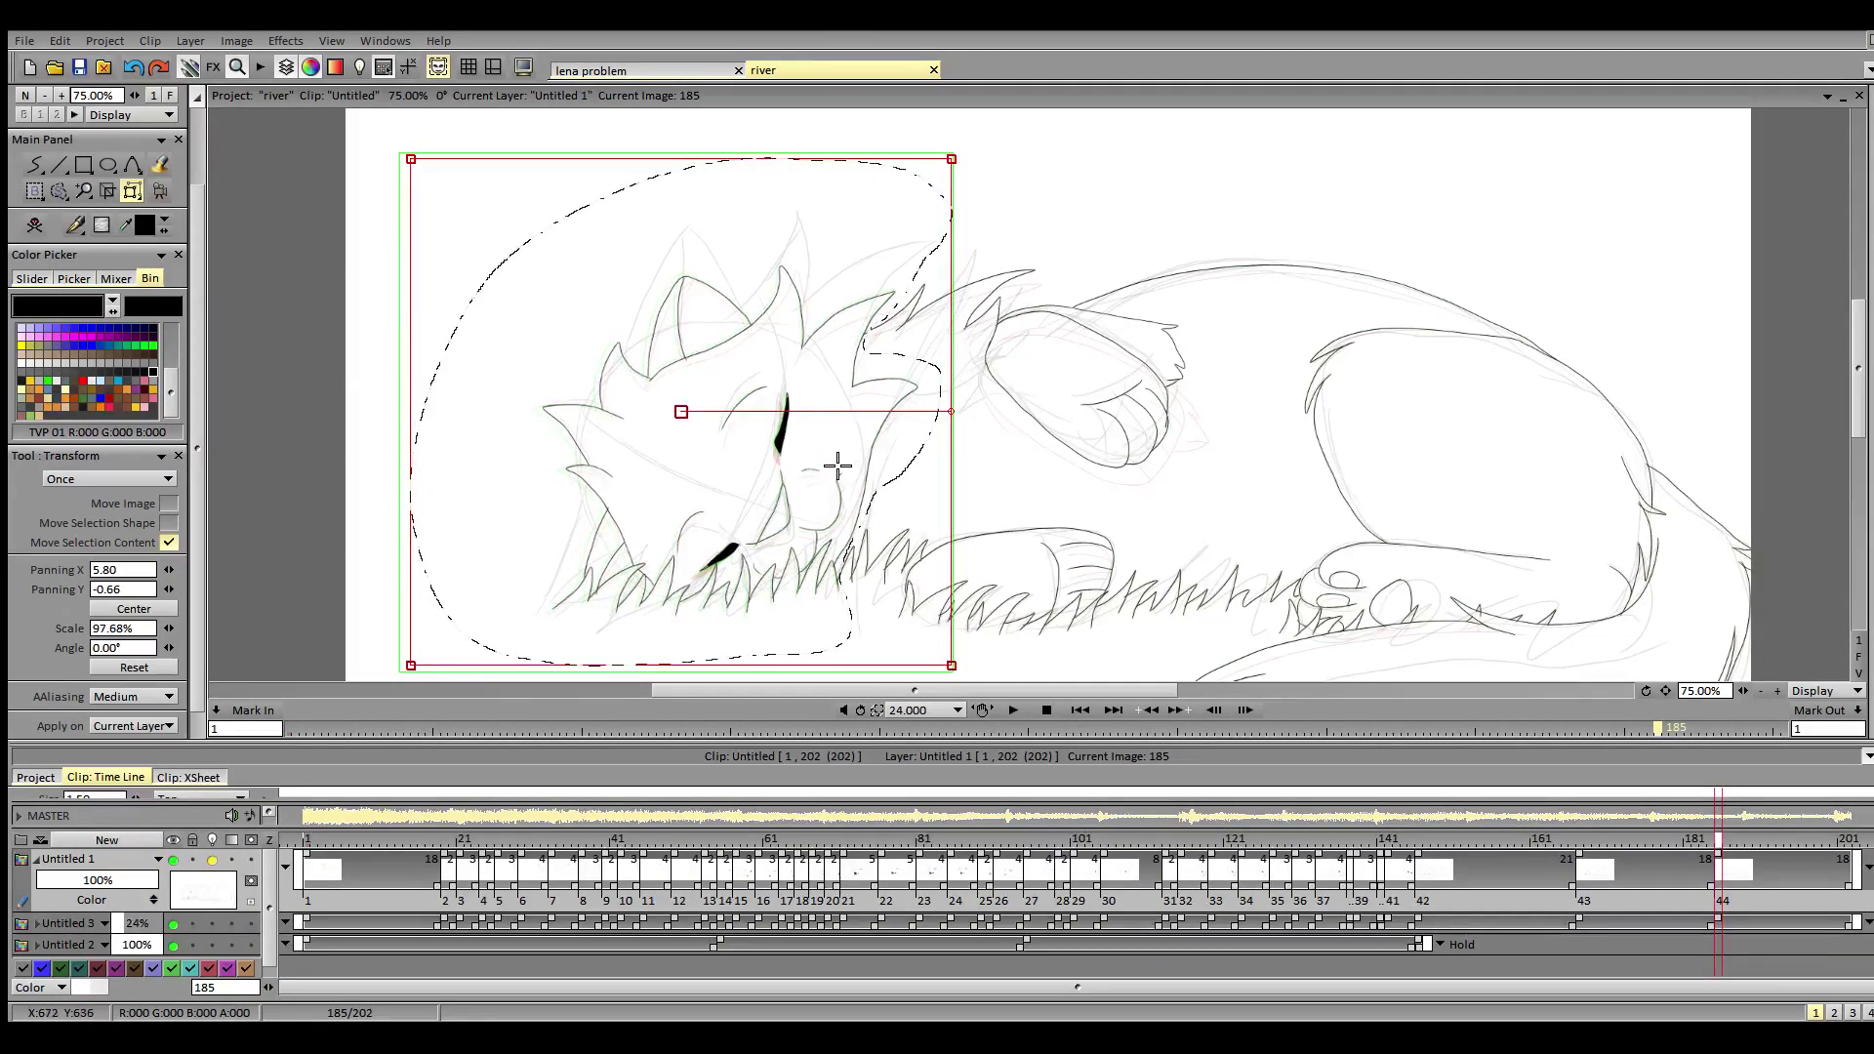
{"action": "key", "text": "Return"}
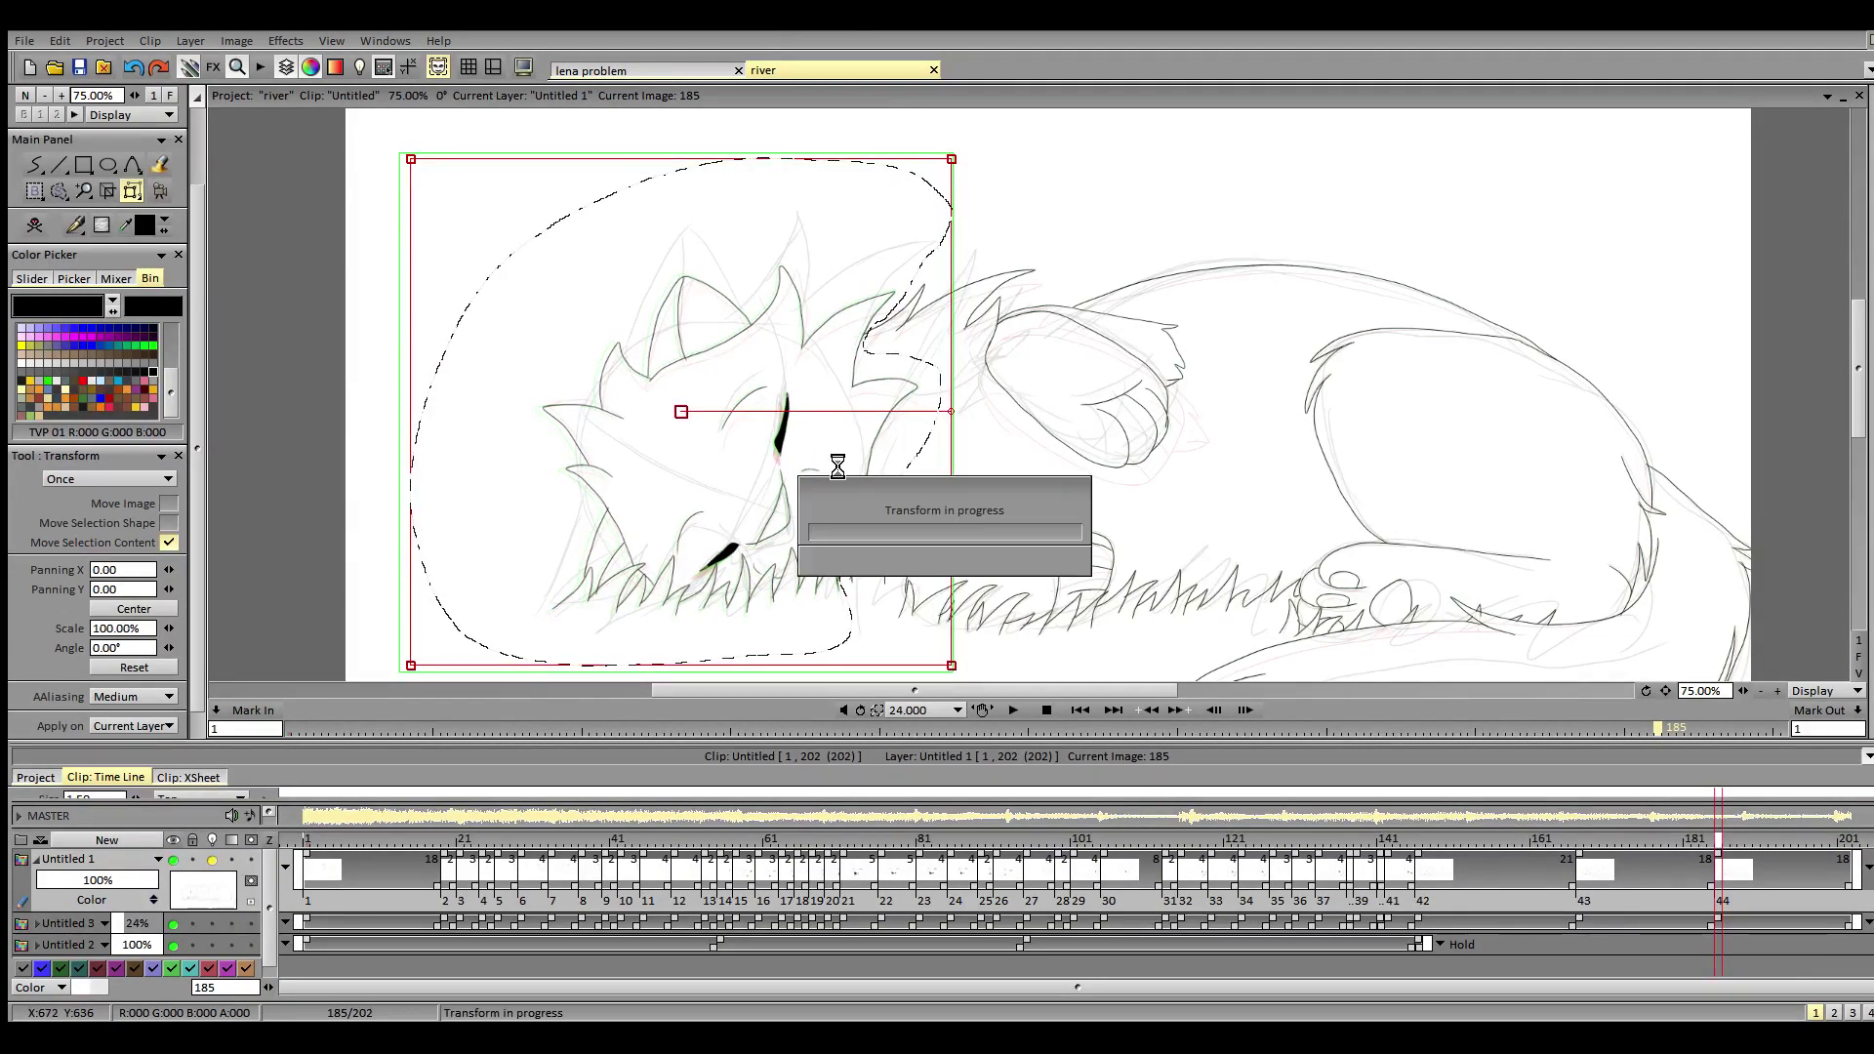
{"action": "right_click", "coordinate": [37, 166]}
{"action": "left_click", "coordinate": [41, 165]}
{"action": "left_click", "coordinate": [436, 72]}
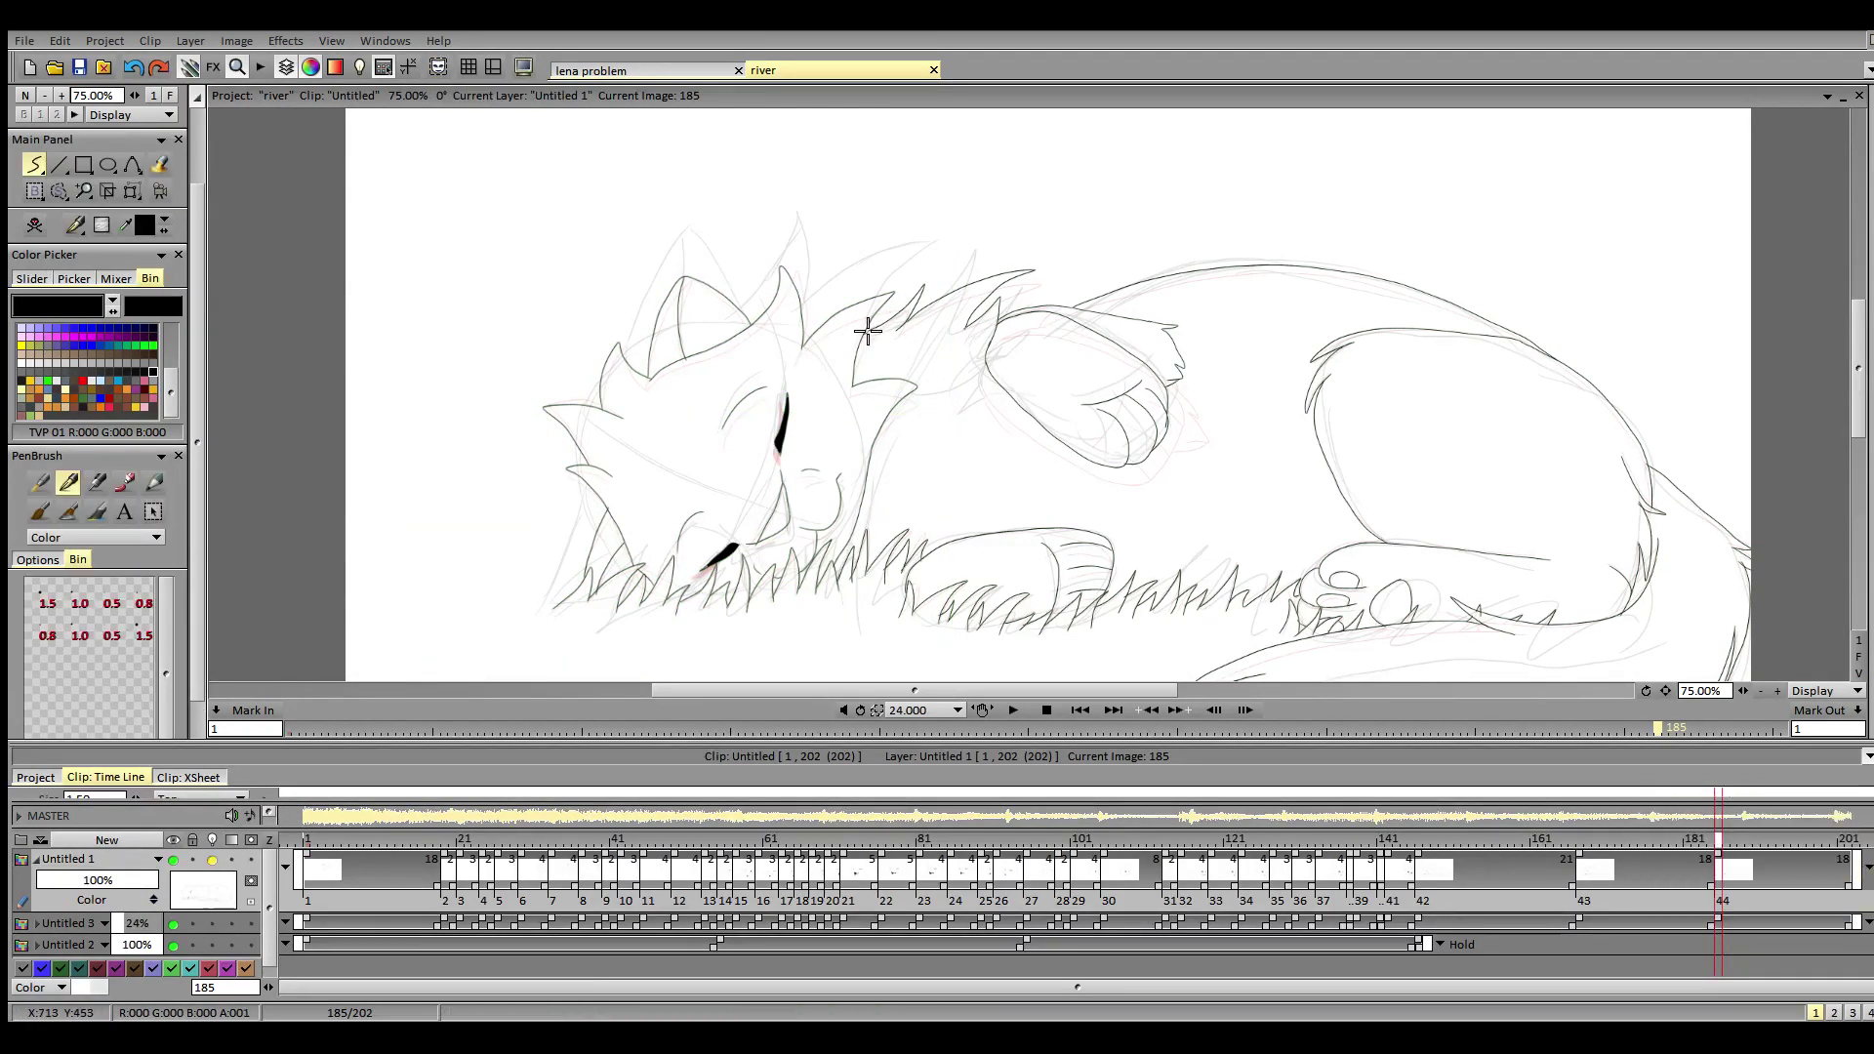
- Compare the heads on frames 184 and 185, then return to the first frame and save the river project
{"action": "left_click", "coordinate": [1716, 839]}
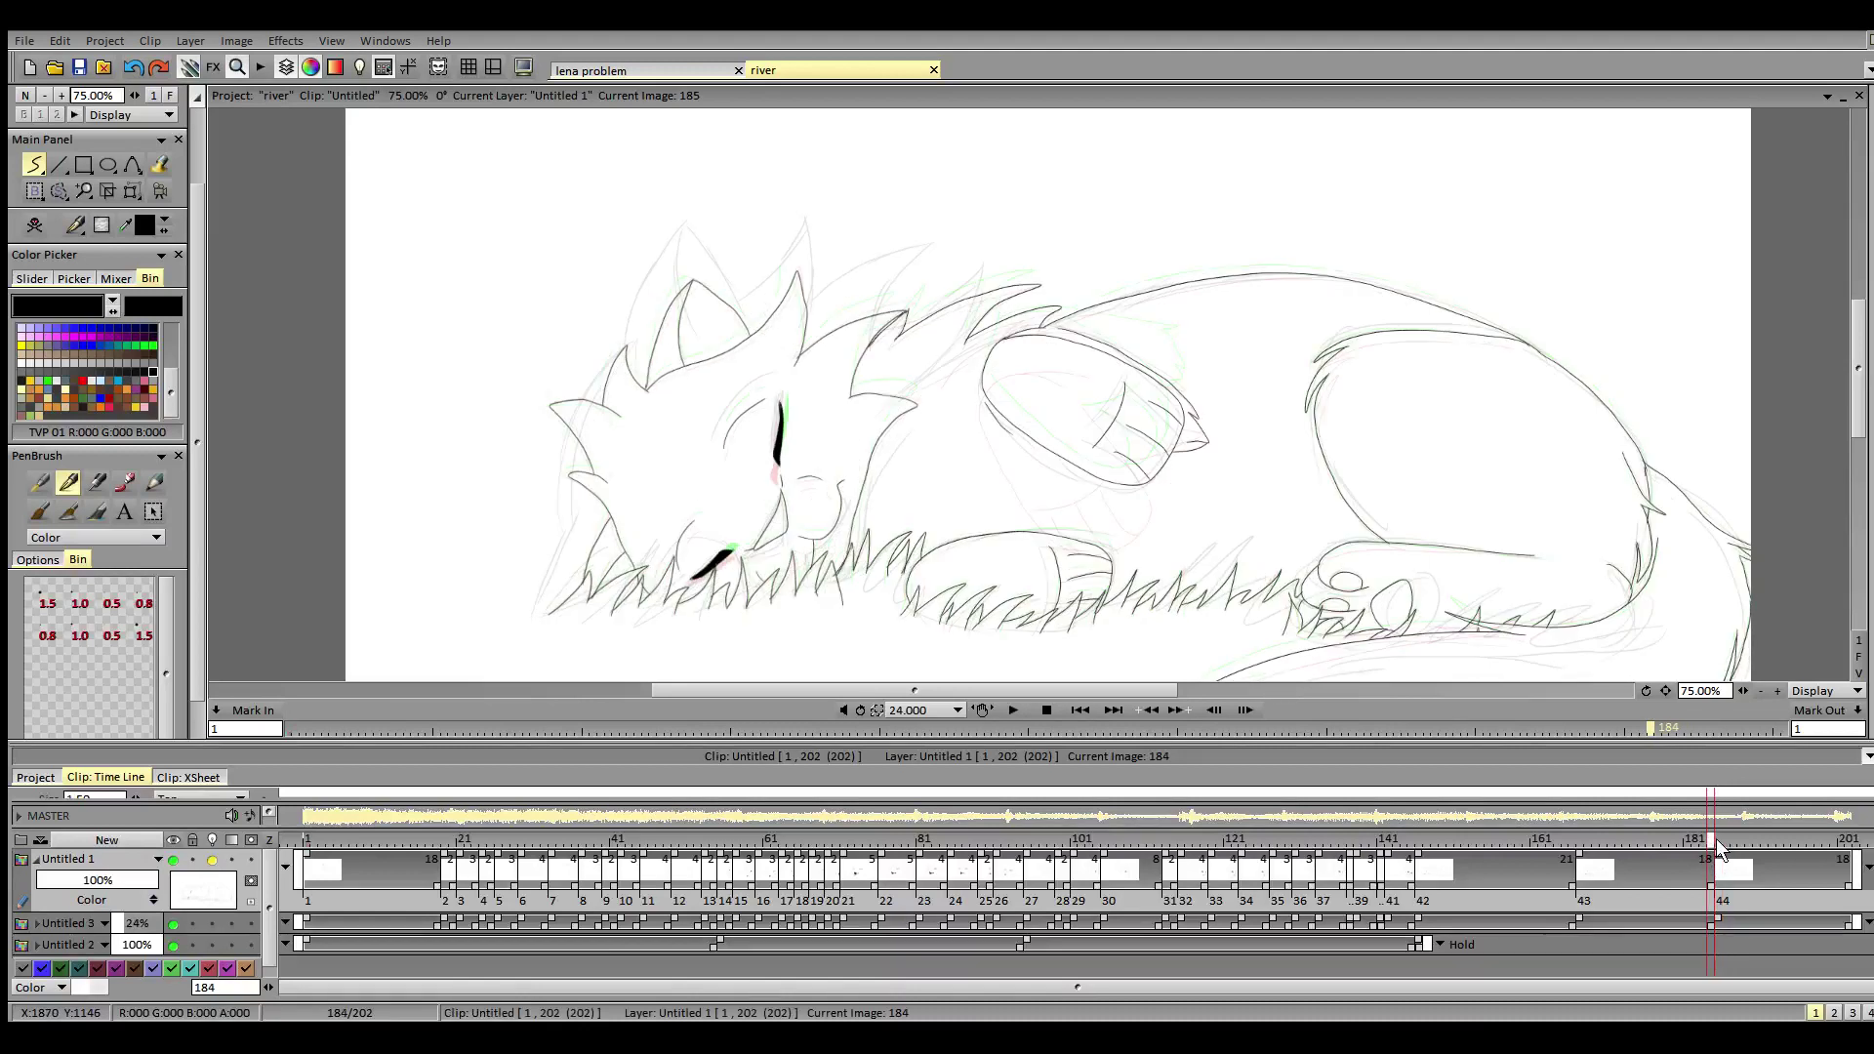
{"action": "left_click_drag", "start_coordinate": [1717, 840], "coordinate": [1721, 842]}
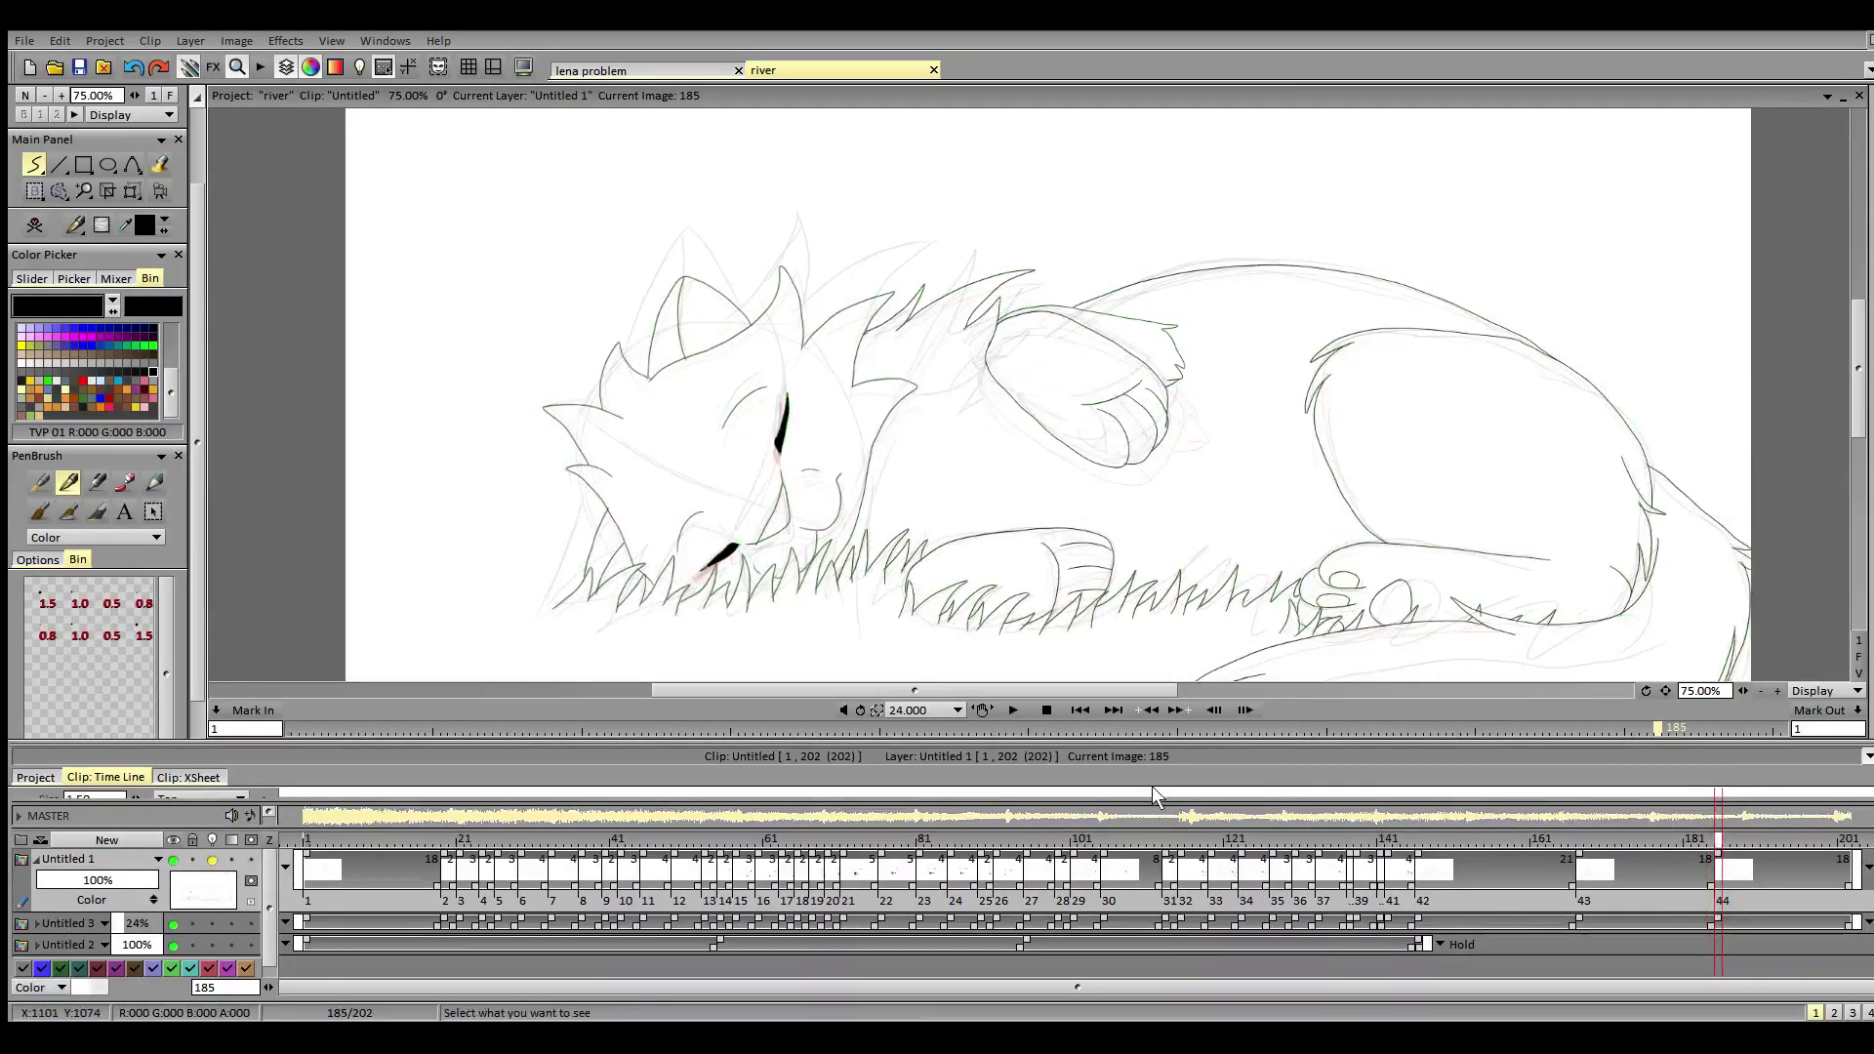
{"action": "left_click", "coordinate": [1079, 711]}
{"action": "left_click", "coordinate": [88, 67]}
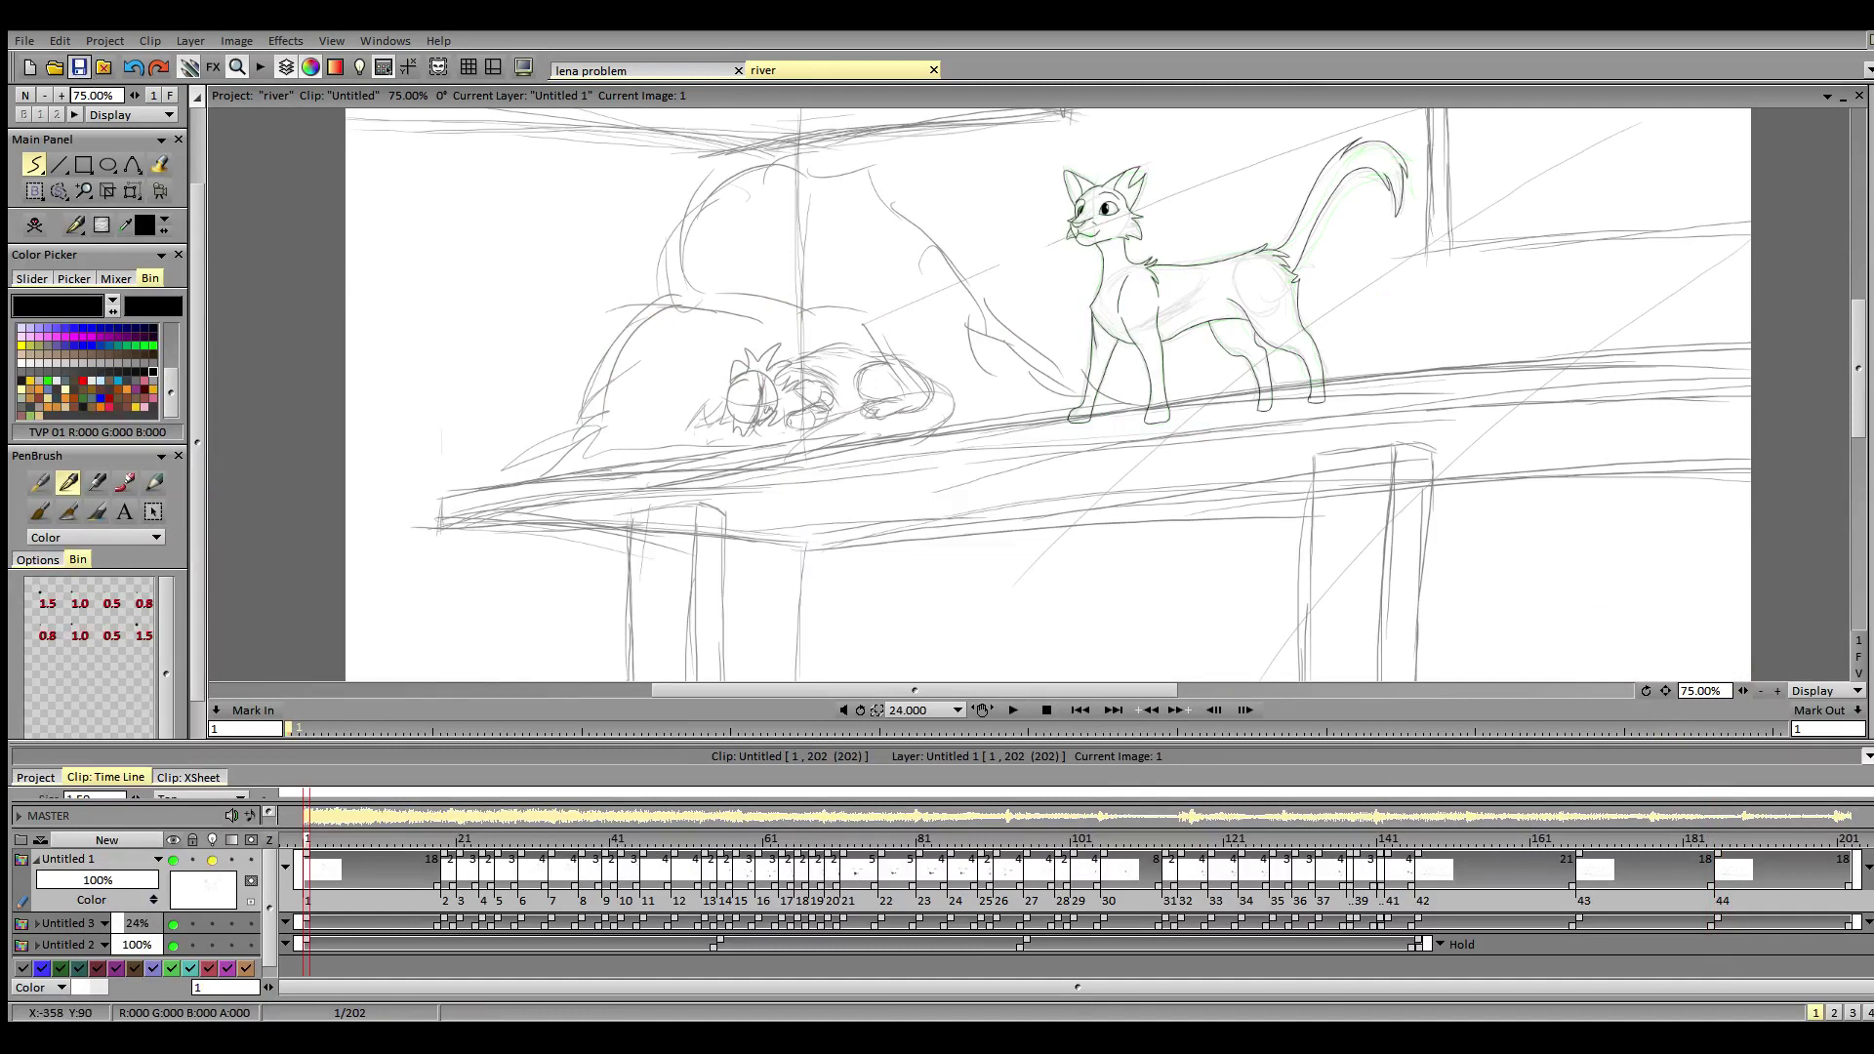
- Play the river animation from the first frame to the end
{"action": "left_click", "coordinate": [27, 99]}
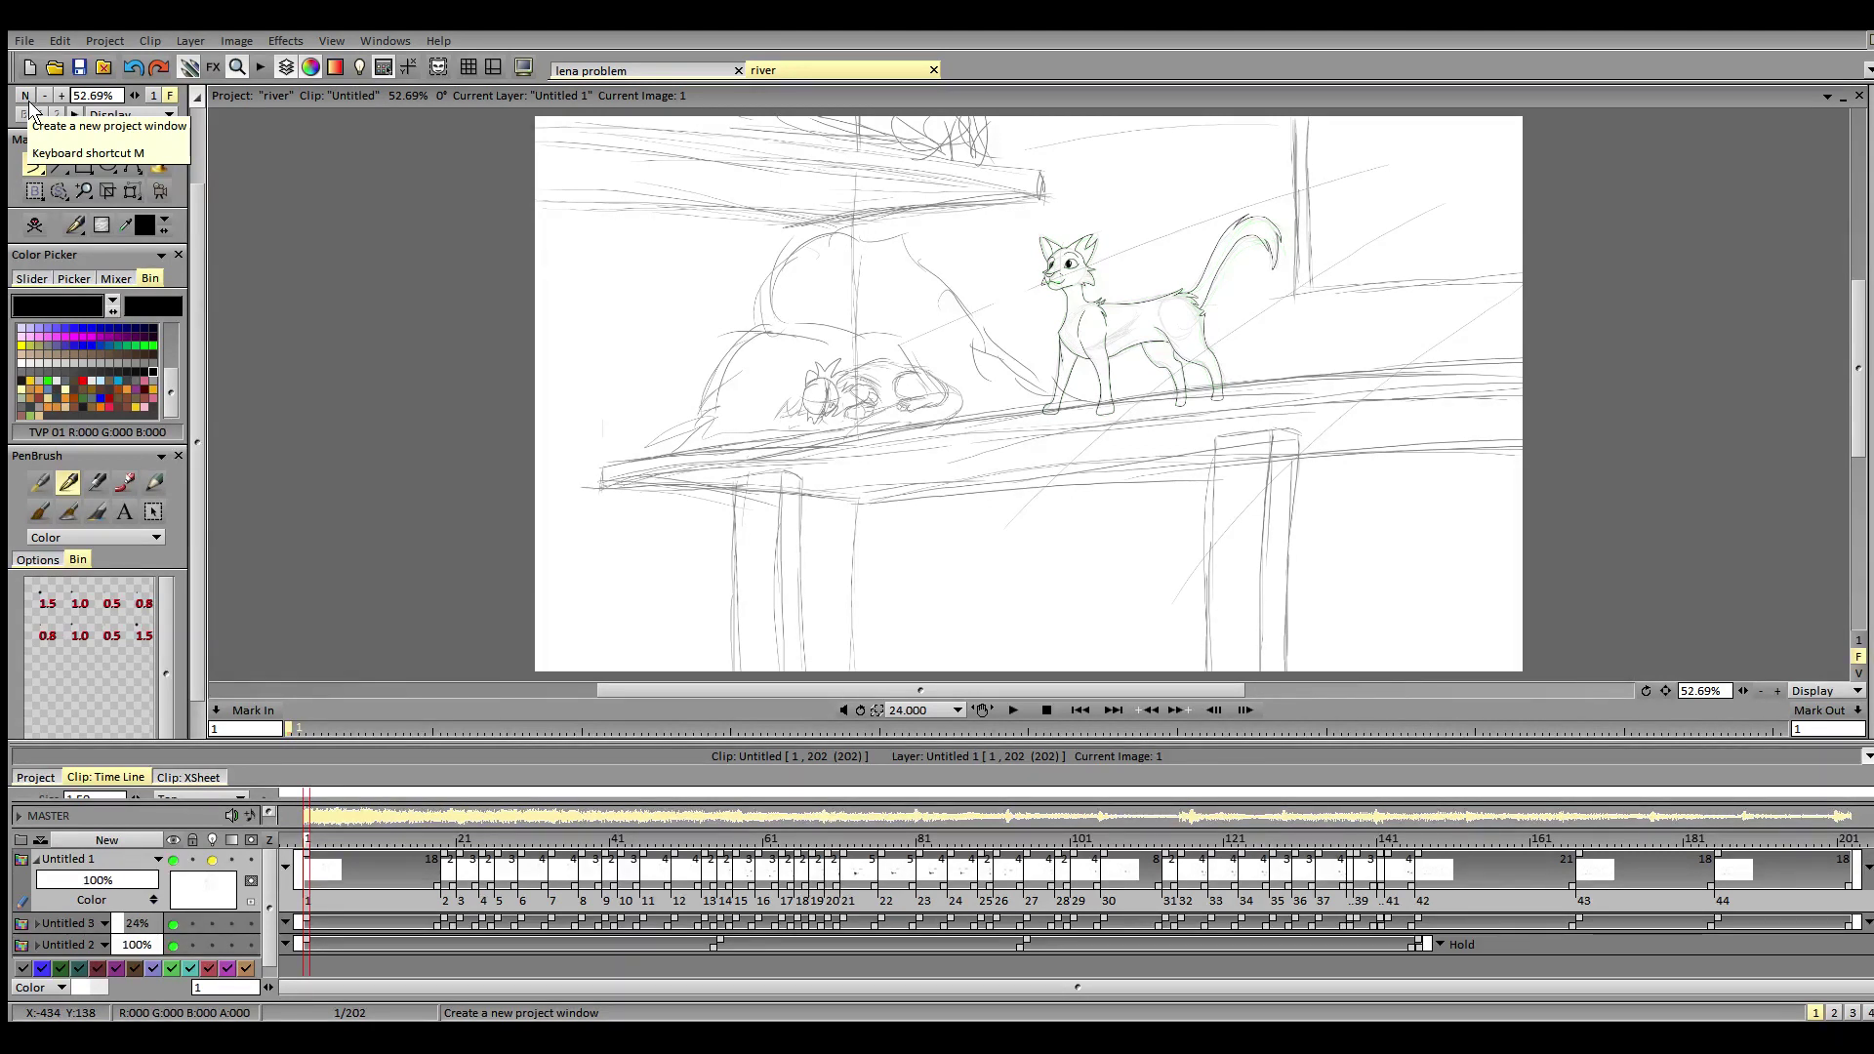
{"action": "left_click", "coordinate": [1015, 711]}
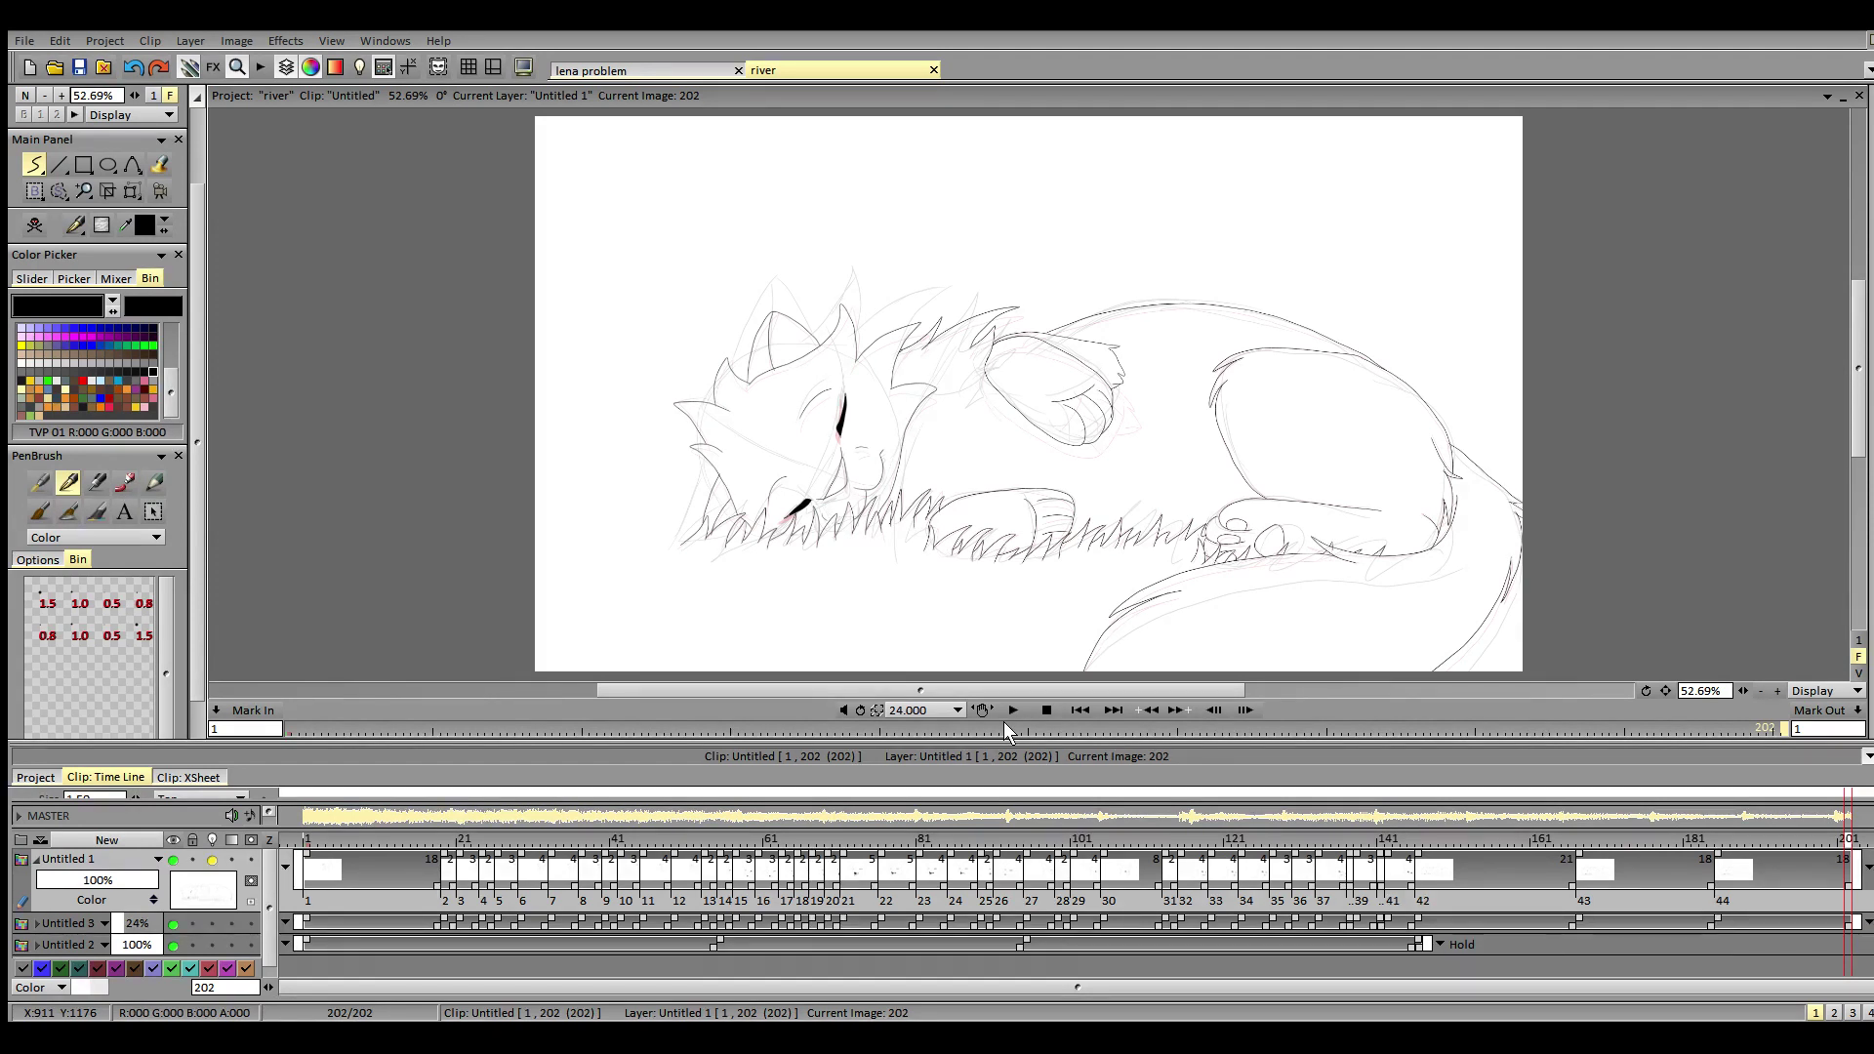
- Save the project with the rough sketch layer Untitled 3 hidden, and show that layer again
{"action": "left_click", "coordinate": [119, 925]}
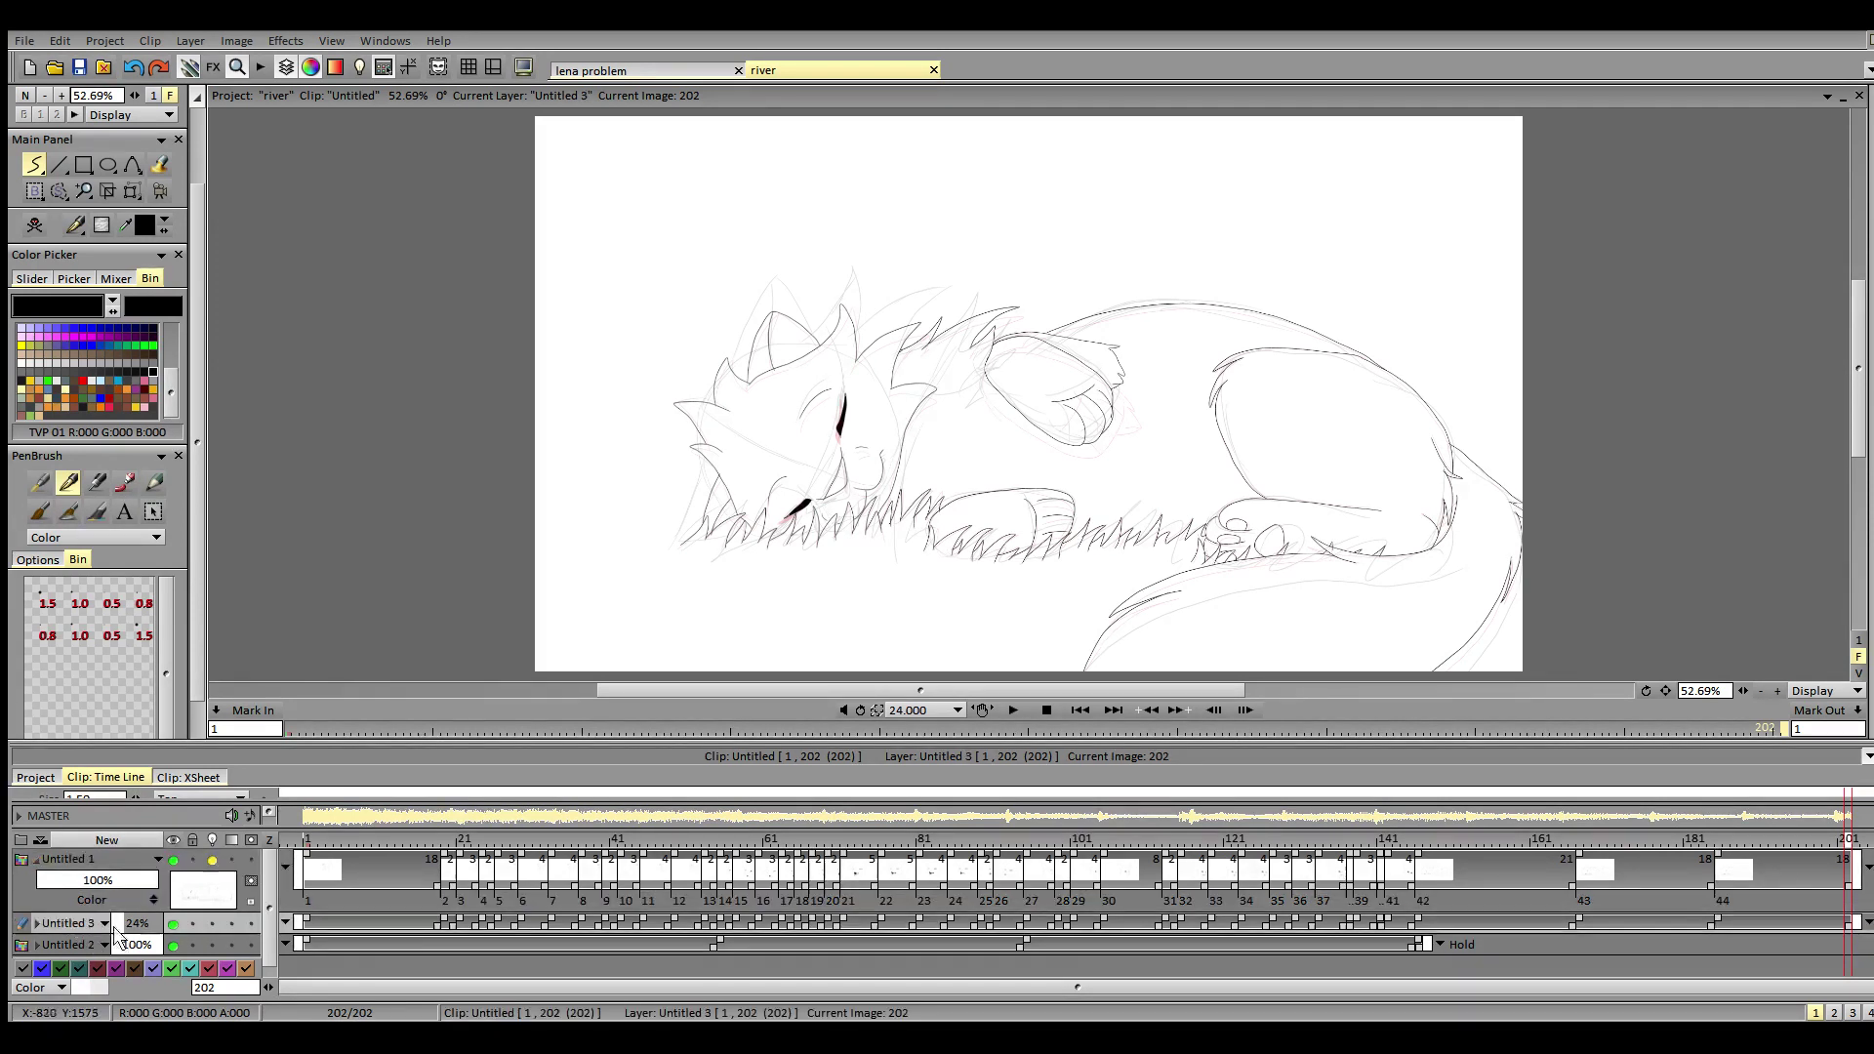
{"action": "left_click", "coordinate": [173, 924]}
{"action": "left_click", "coordinate": [80, 71]}
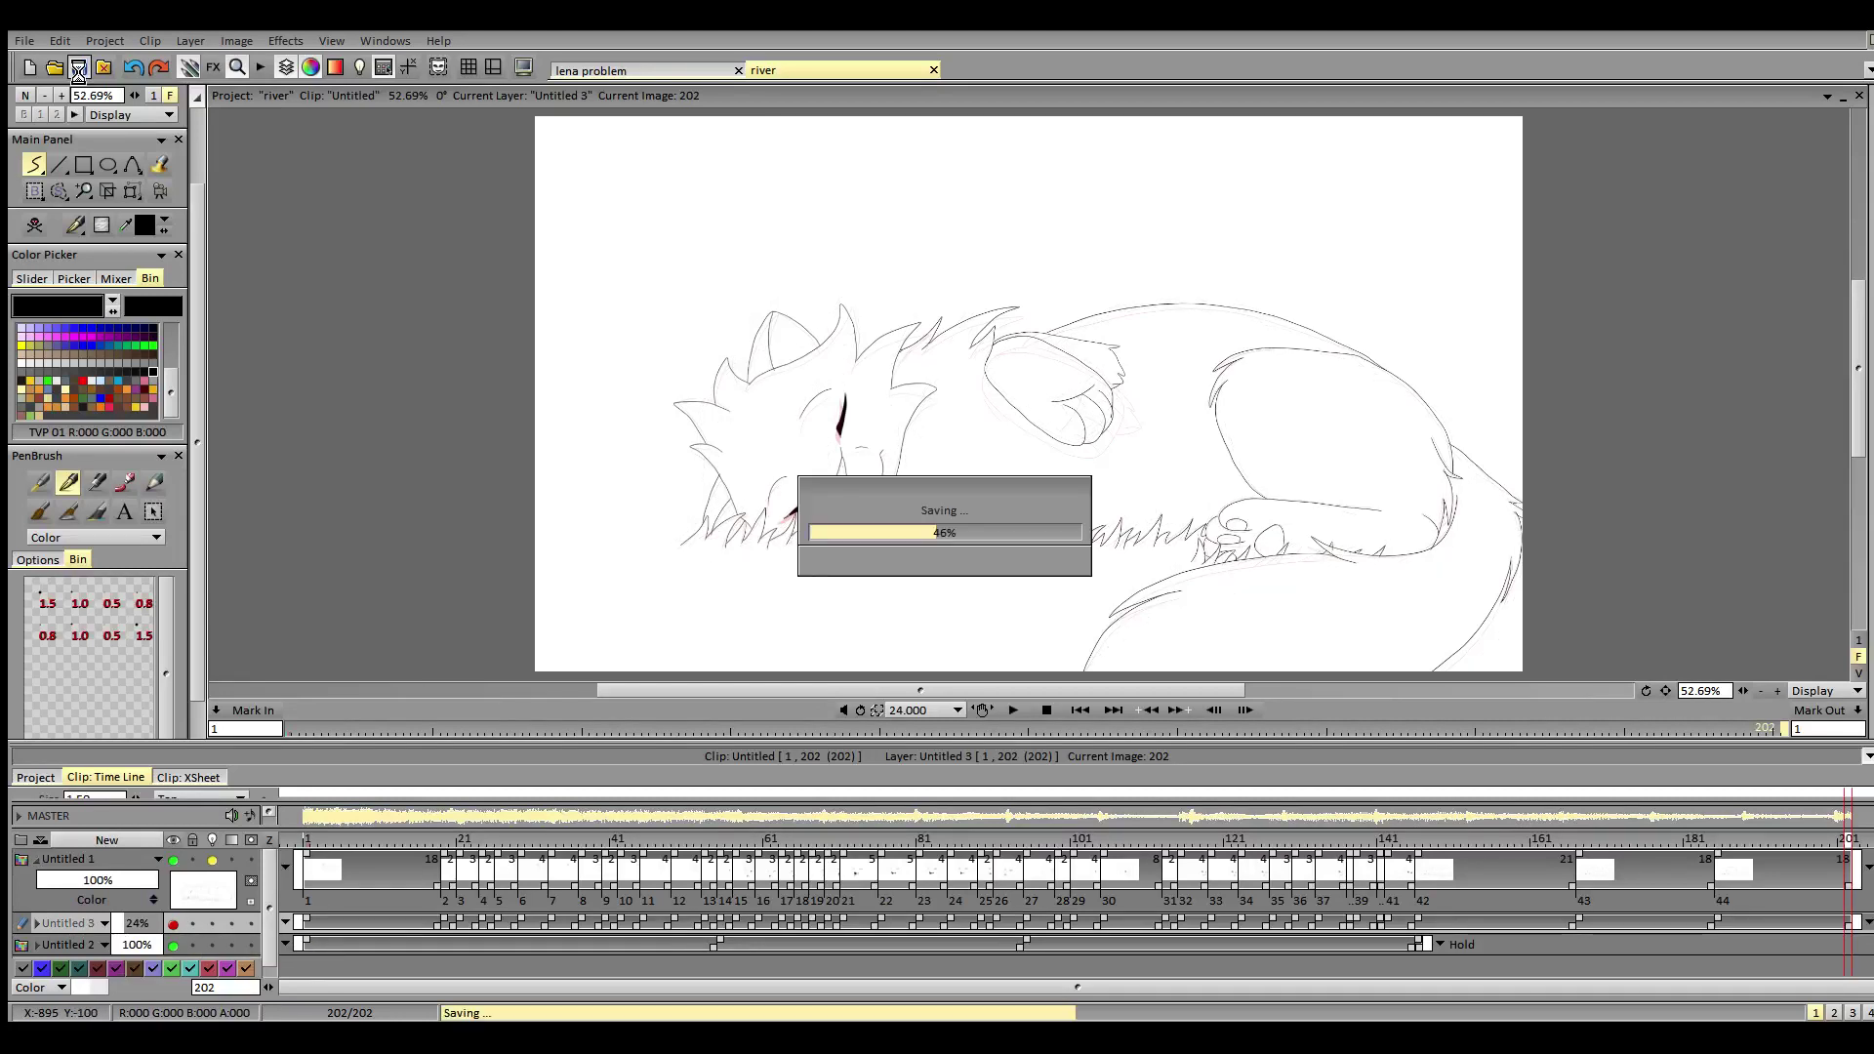
{"action": "left_click", "coordinate": [173, 925]}
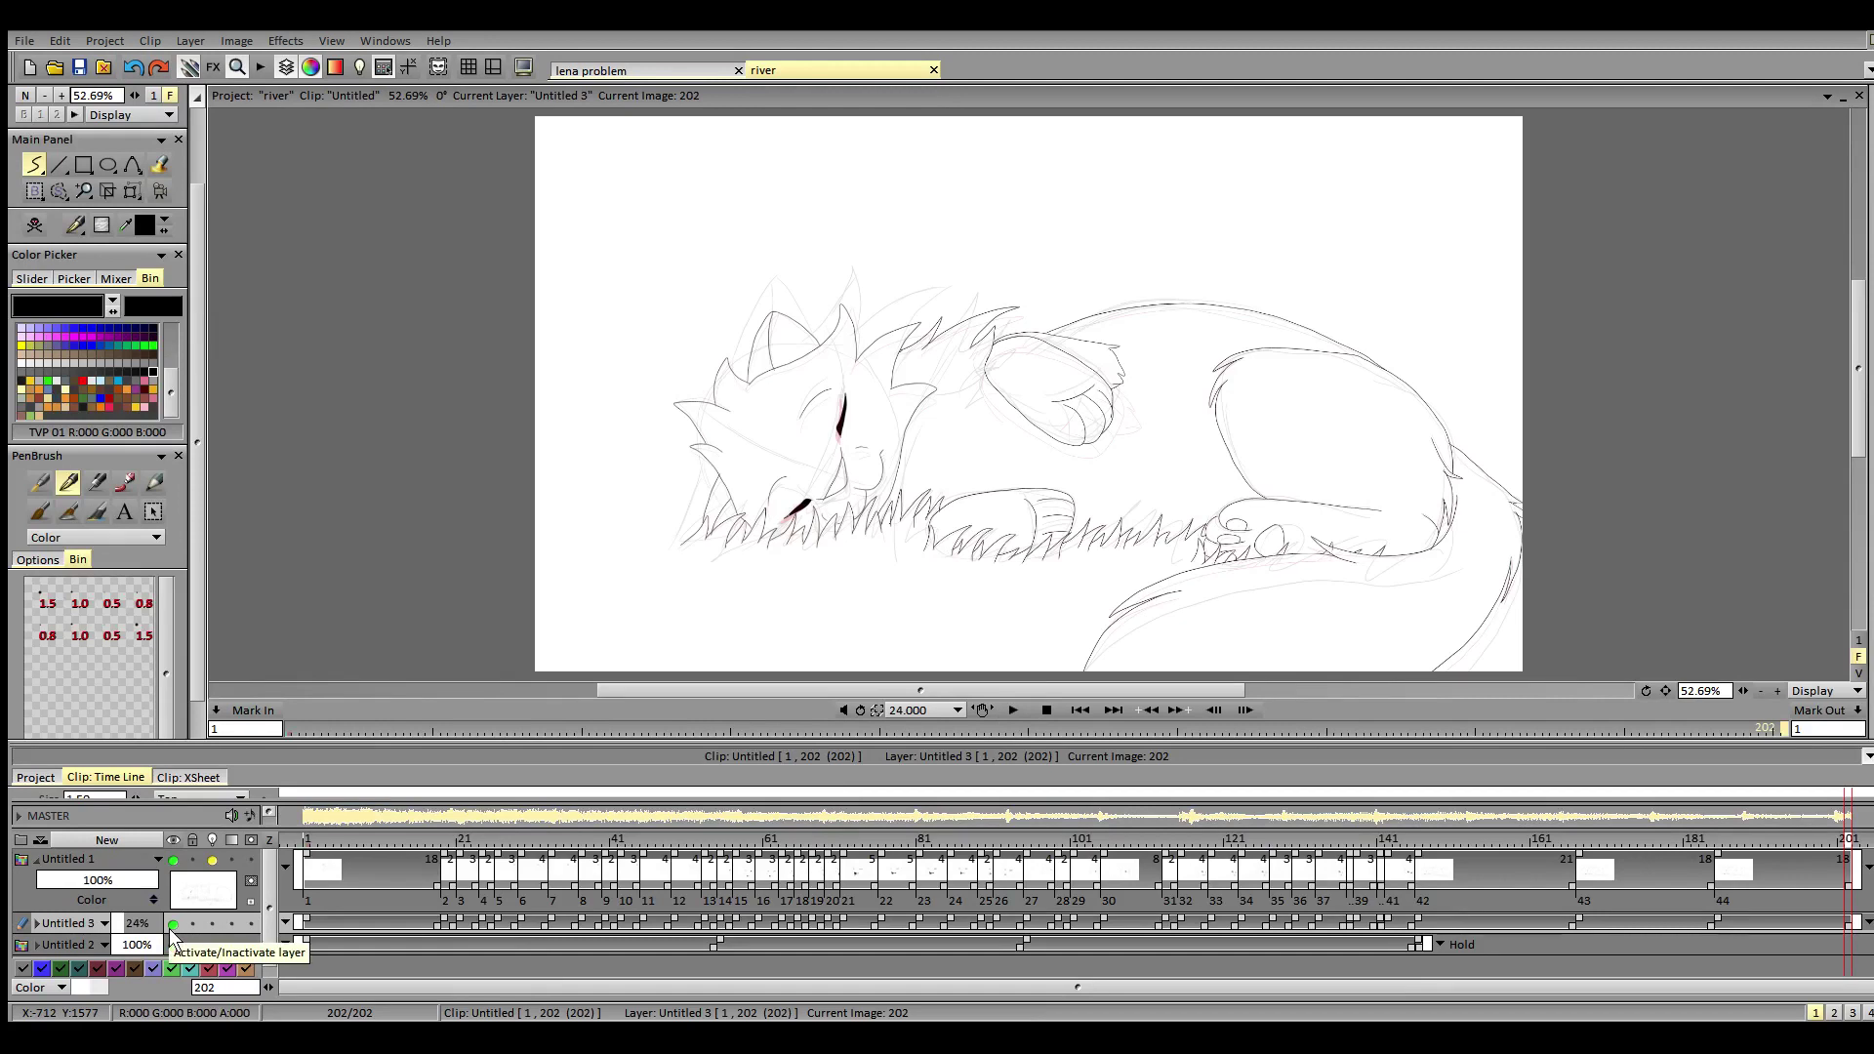
- Replay the animation with the sketch layer Untitled 3 visible to review the whole sequence
{"action": "left_click", "coordinate": [1013, 710]}
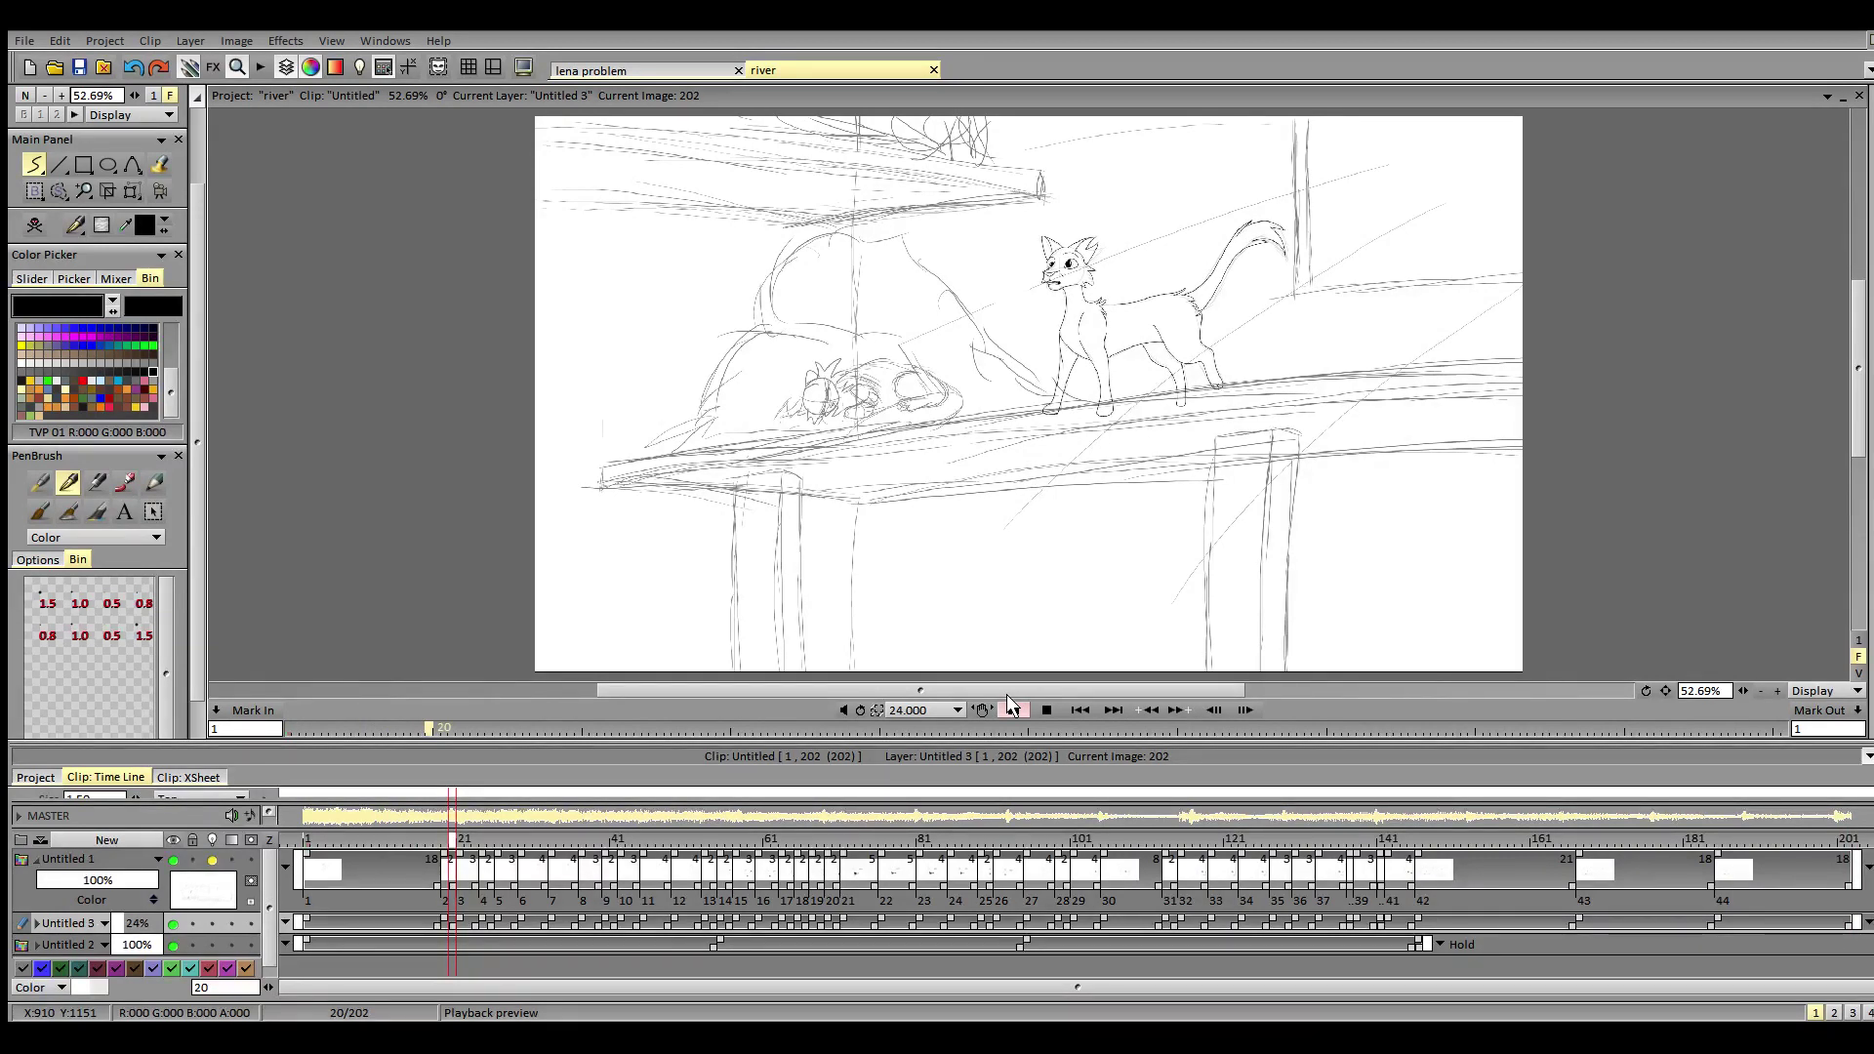
{"action": "left_click", "coordinate": [1012, 708]}
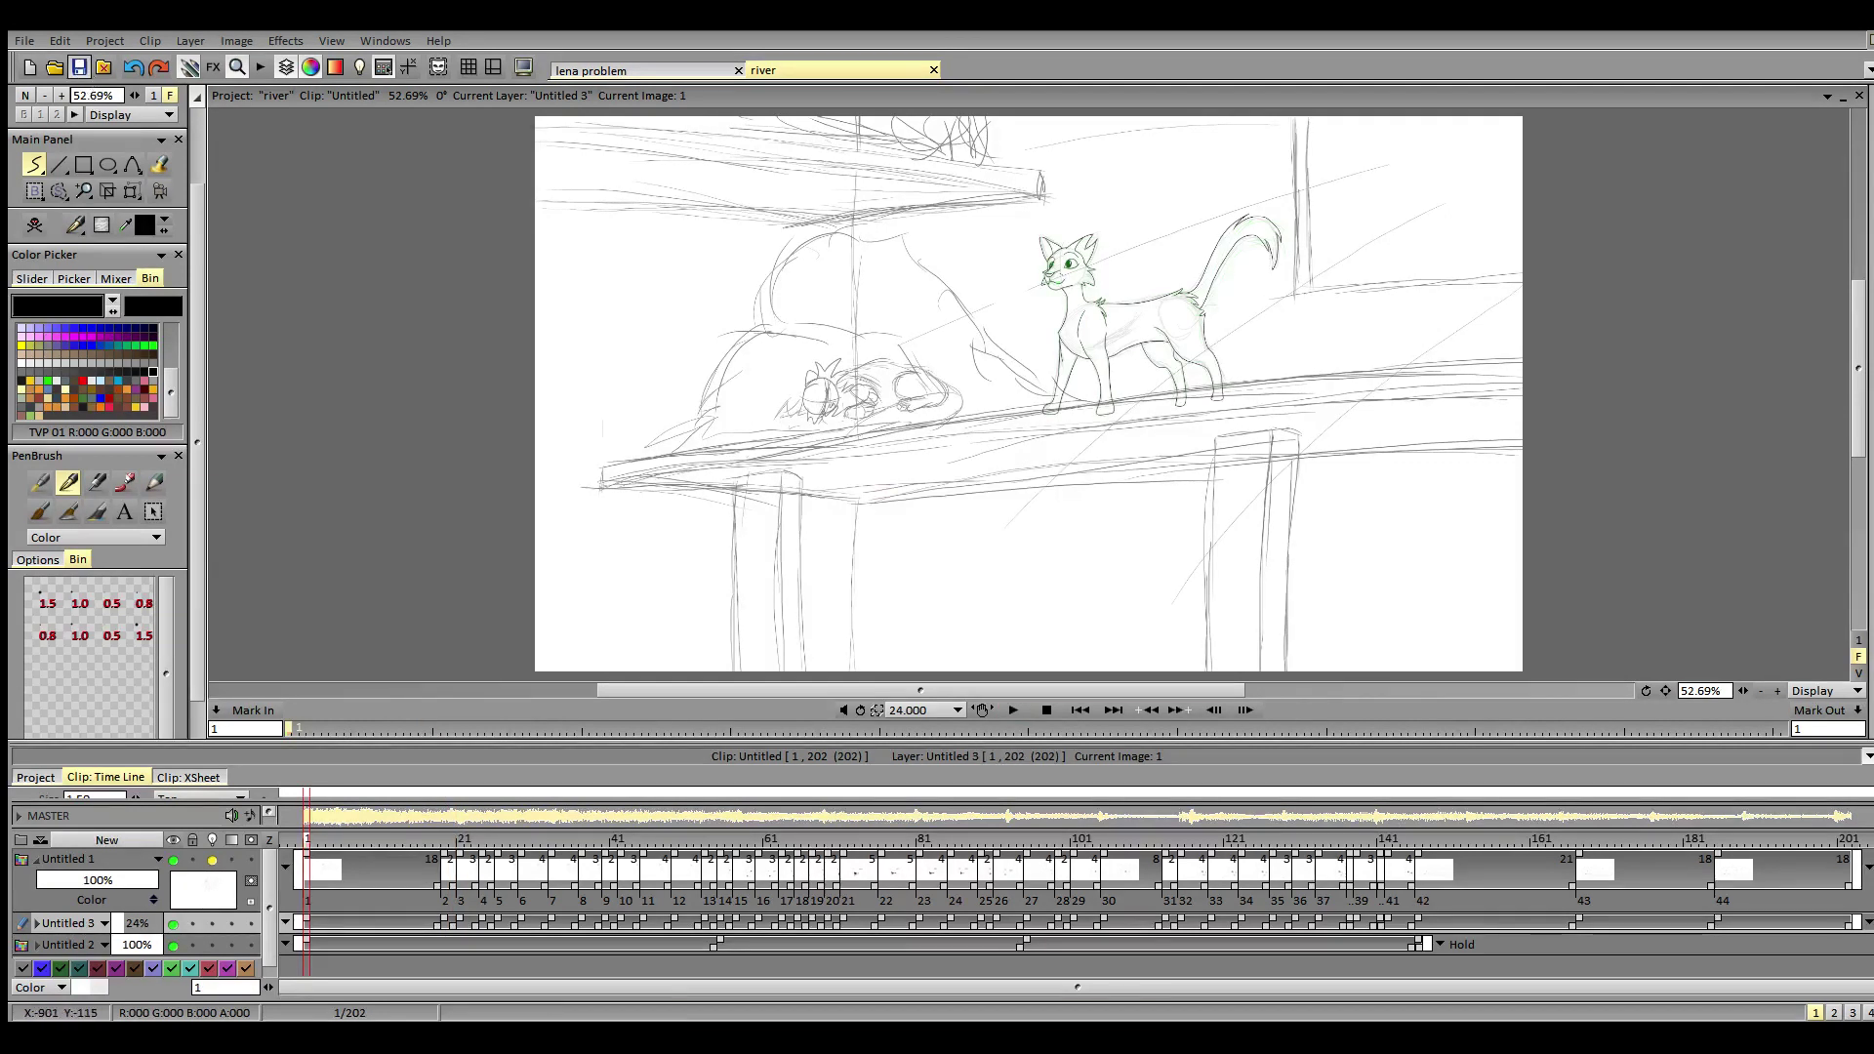
{"action": "left_click", "coordinate": [24, 40]}
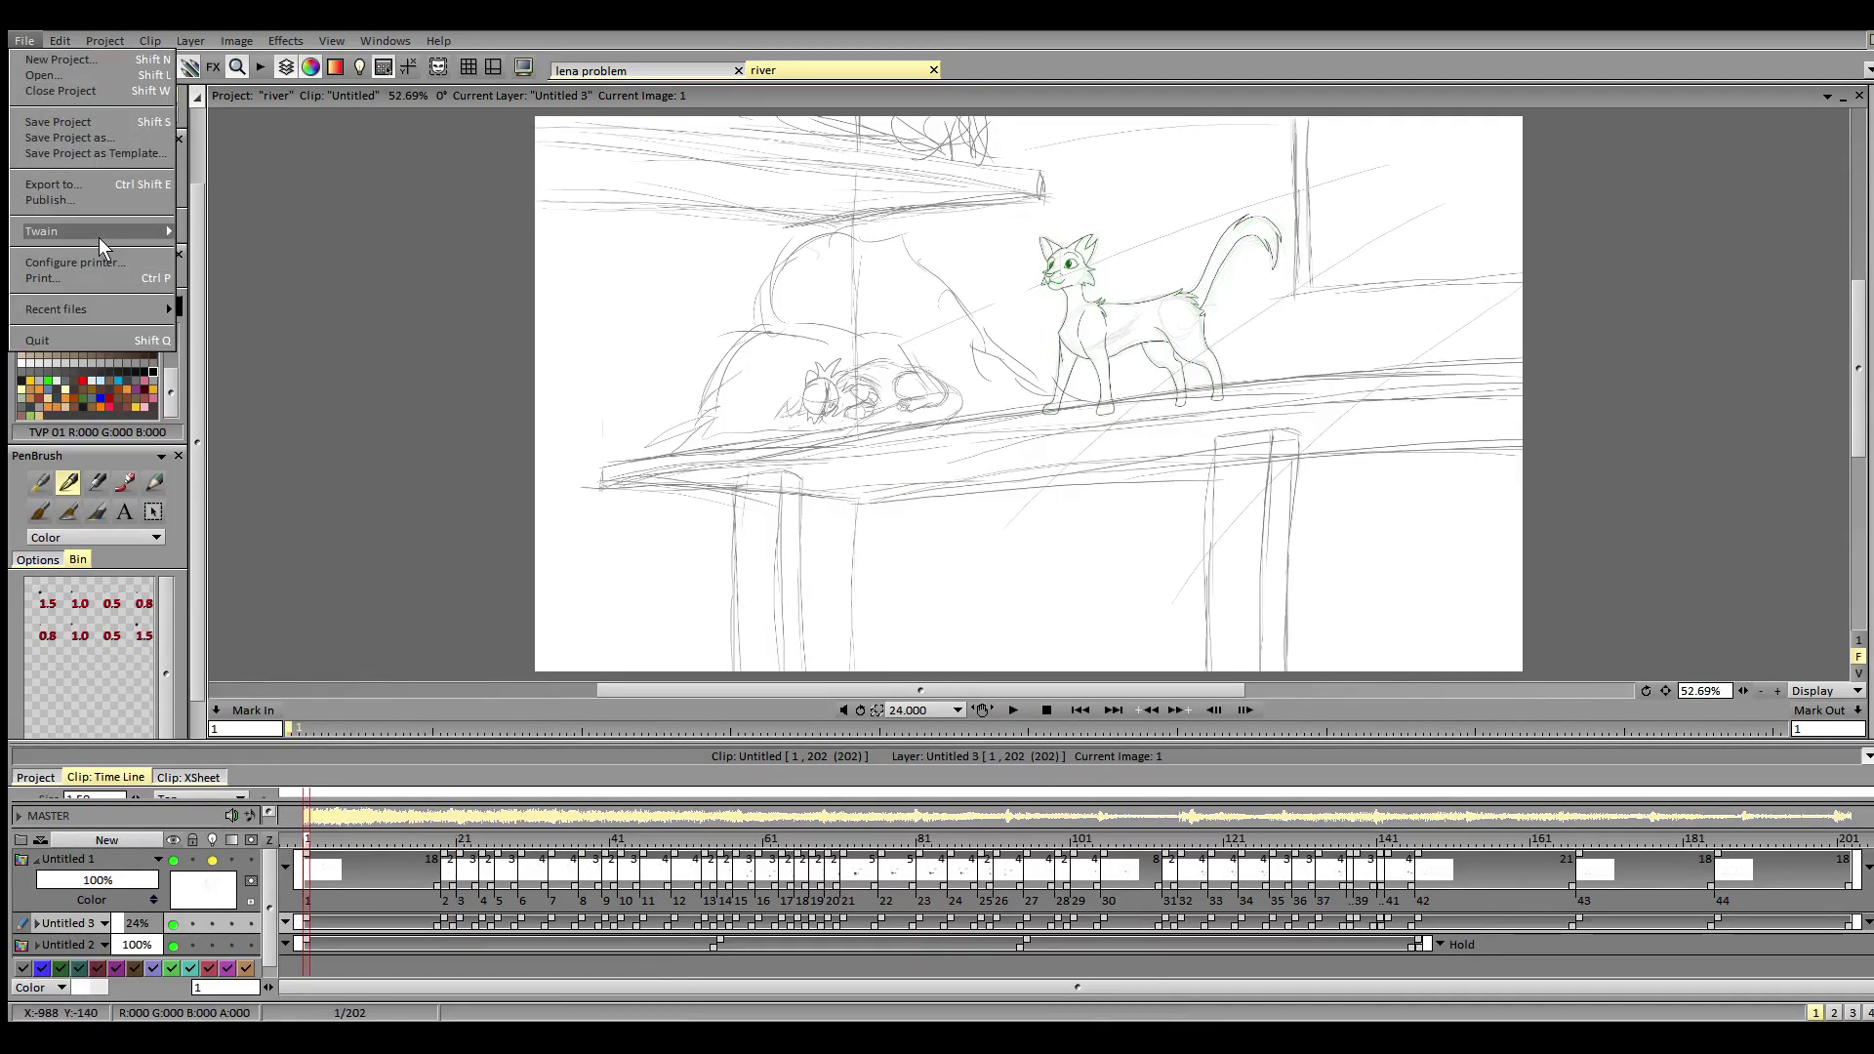
{"action": "mouse_move", "coordinate": [93, 234]}
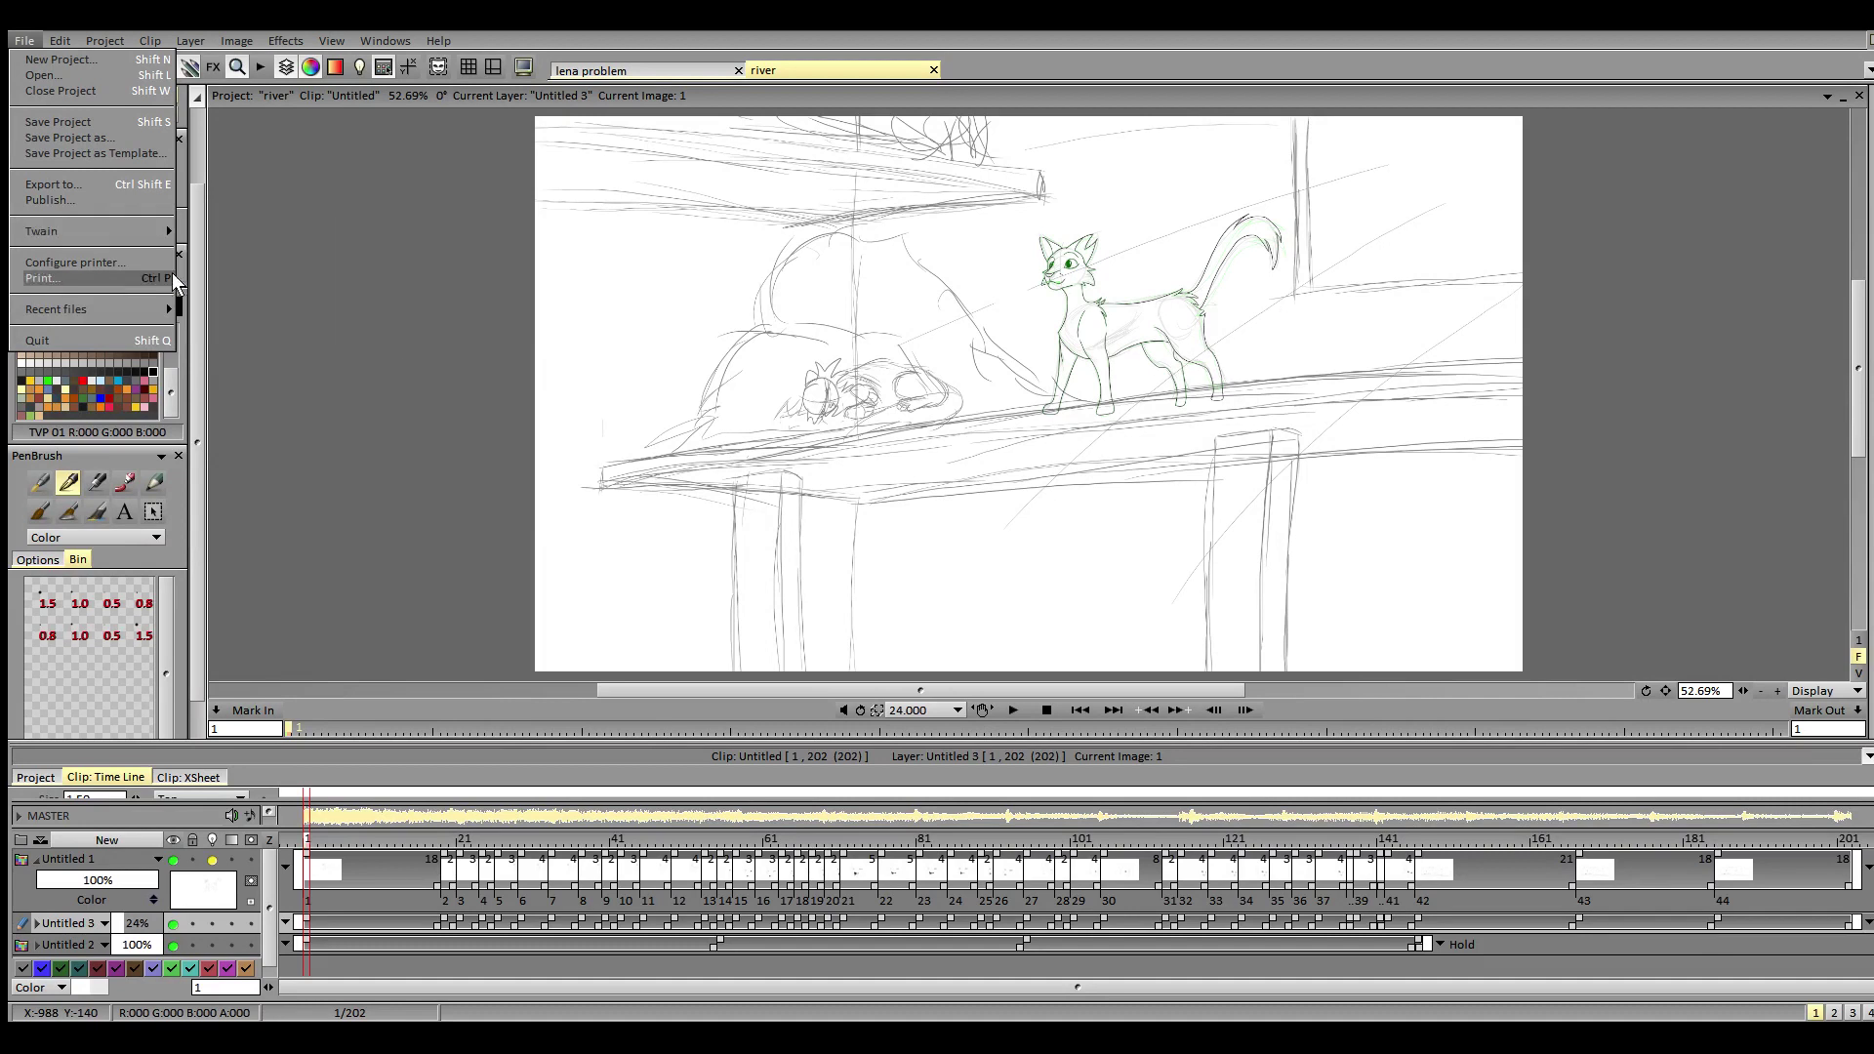
{"action": "left_click", "coordinate": [49, 26]}
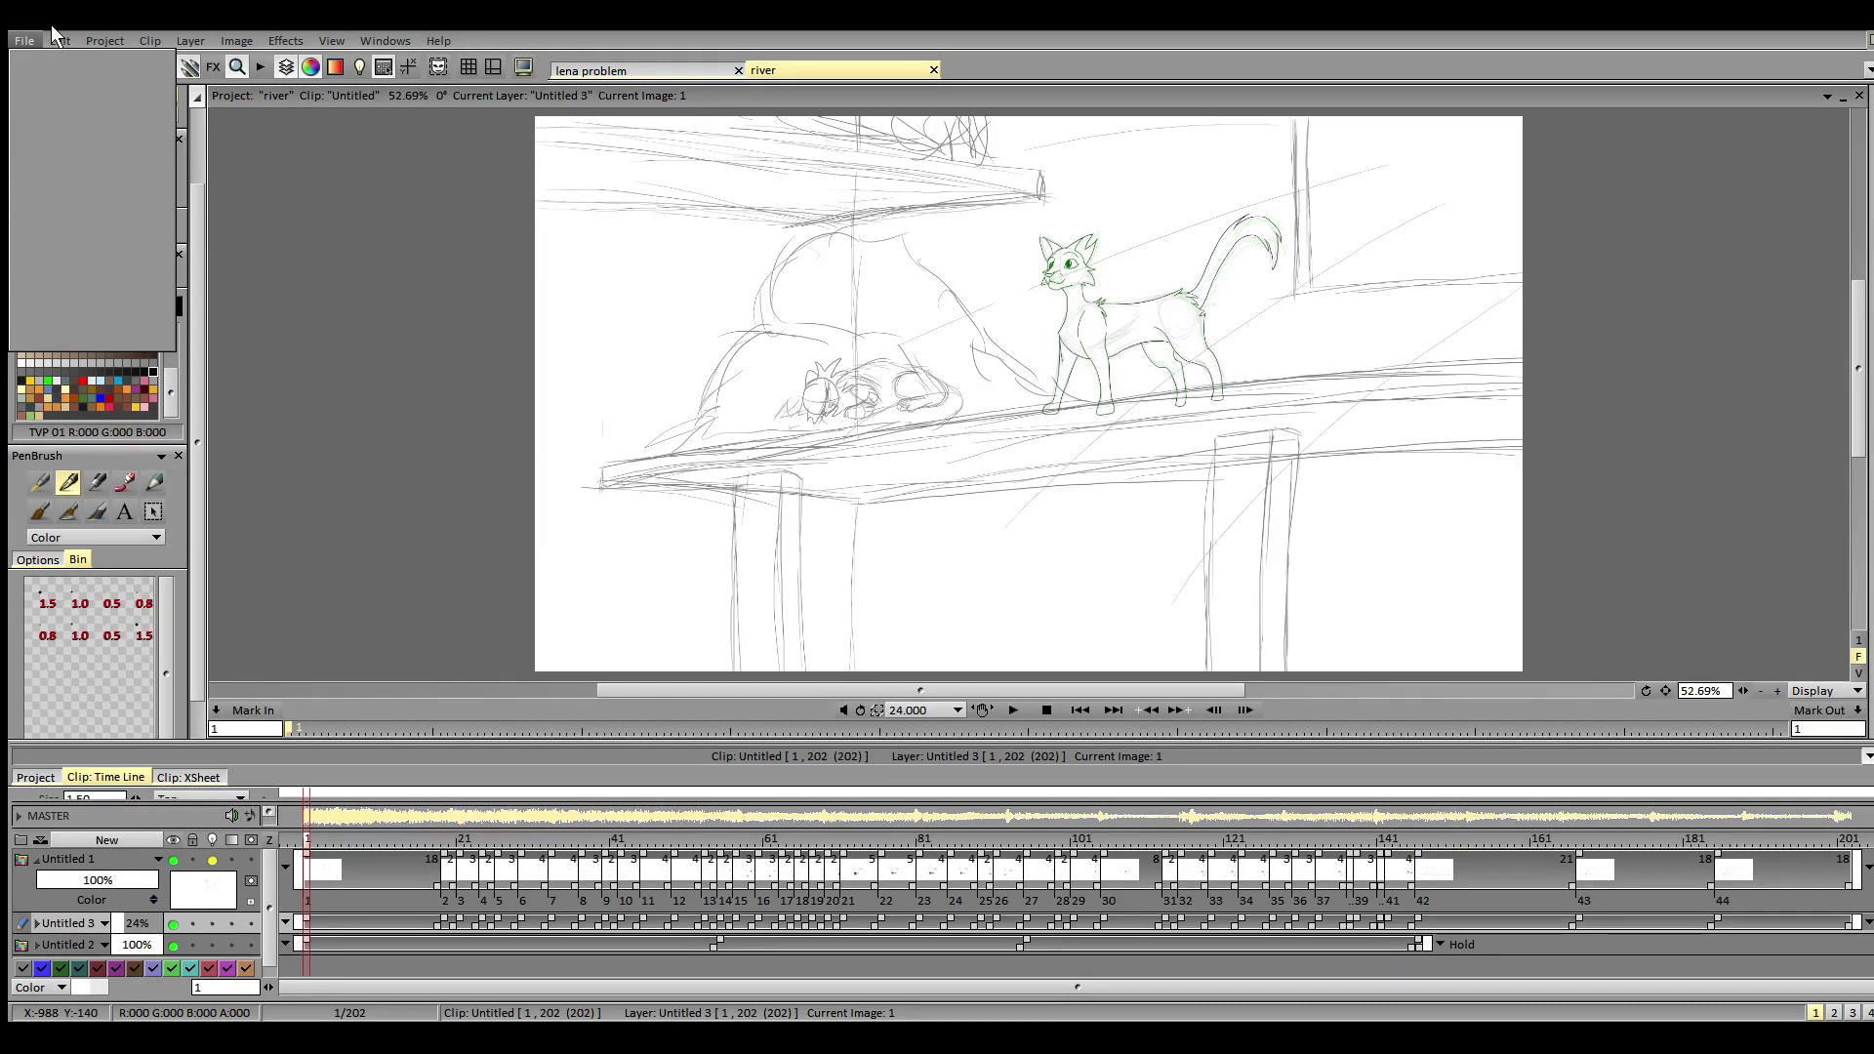
{"action": "left_click", "coordinate": [1014, 710]}
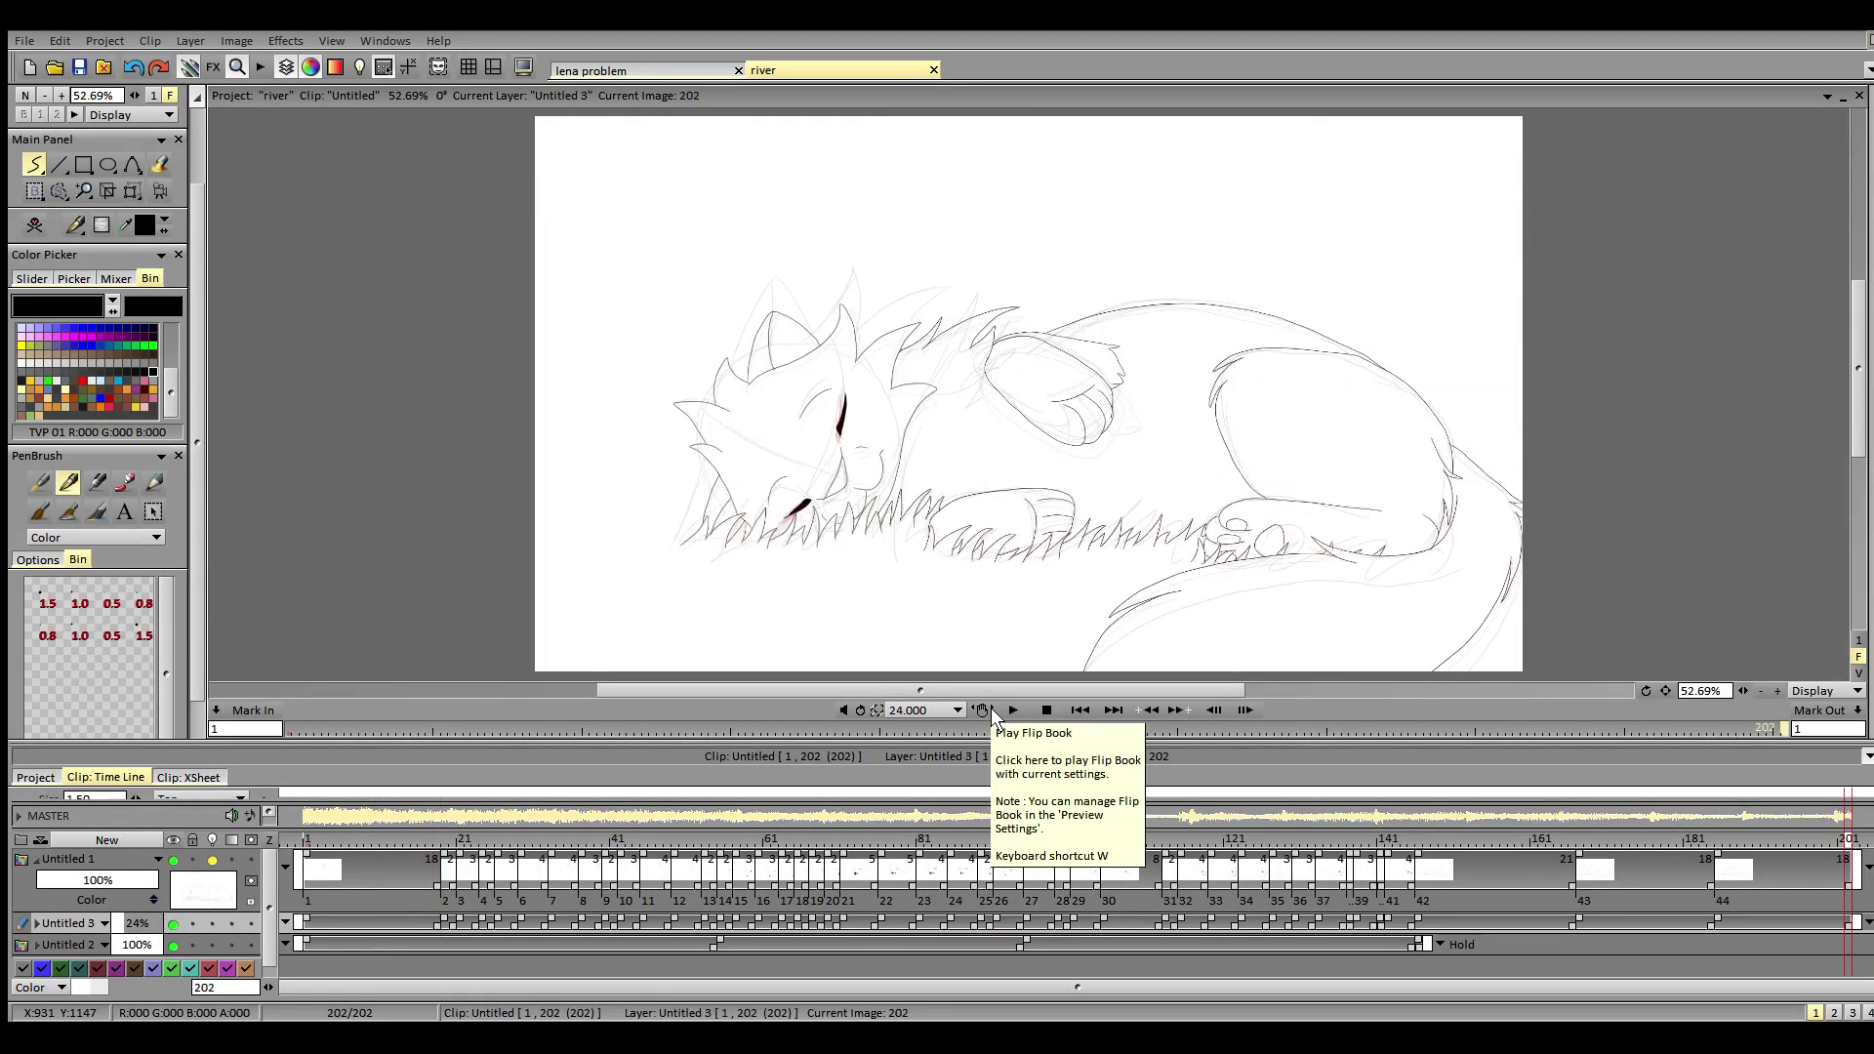
- Export the clip's frames 1 to 202 as a GIF animation named wip2.gif
{"action": "left_click", "coordinate": [24, 40]}
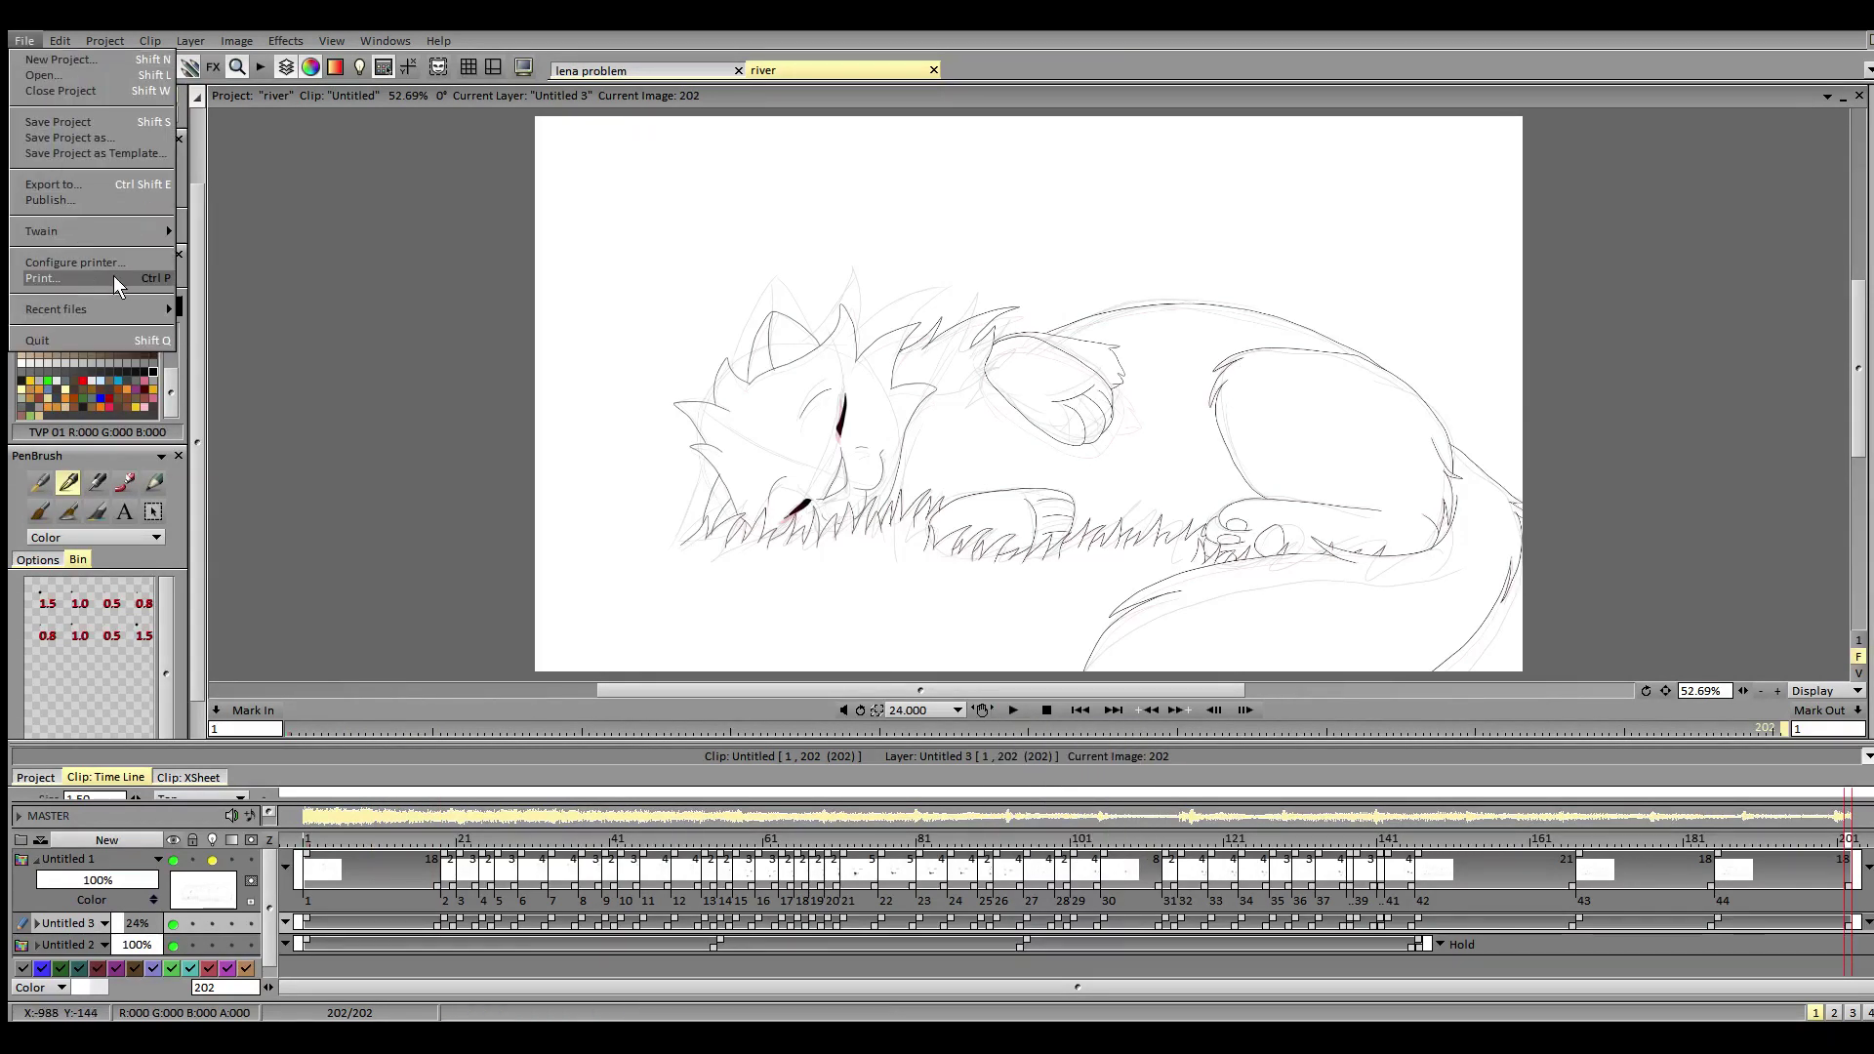
{"action": "left_click", "coordinate": [79, 186]}
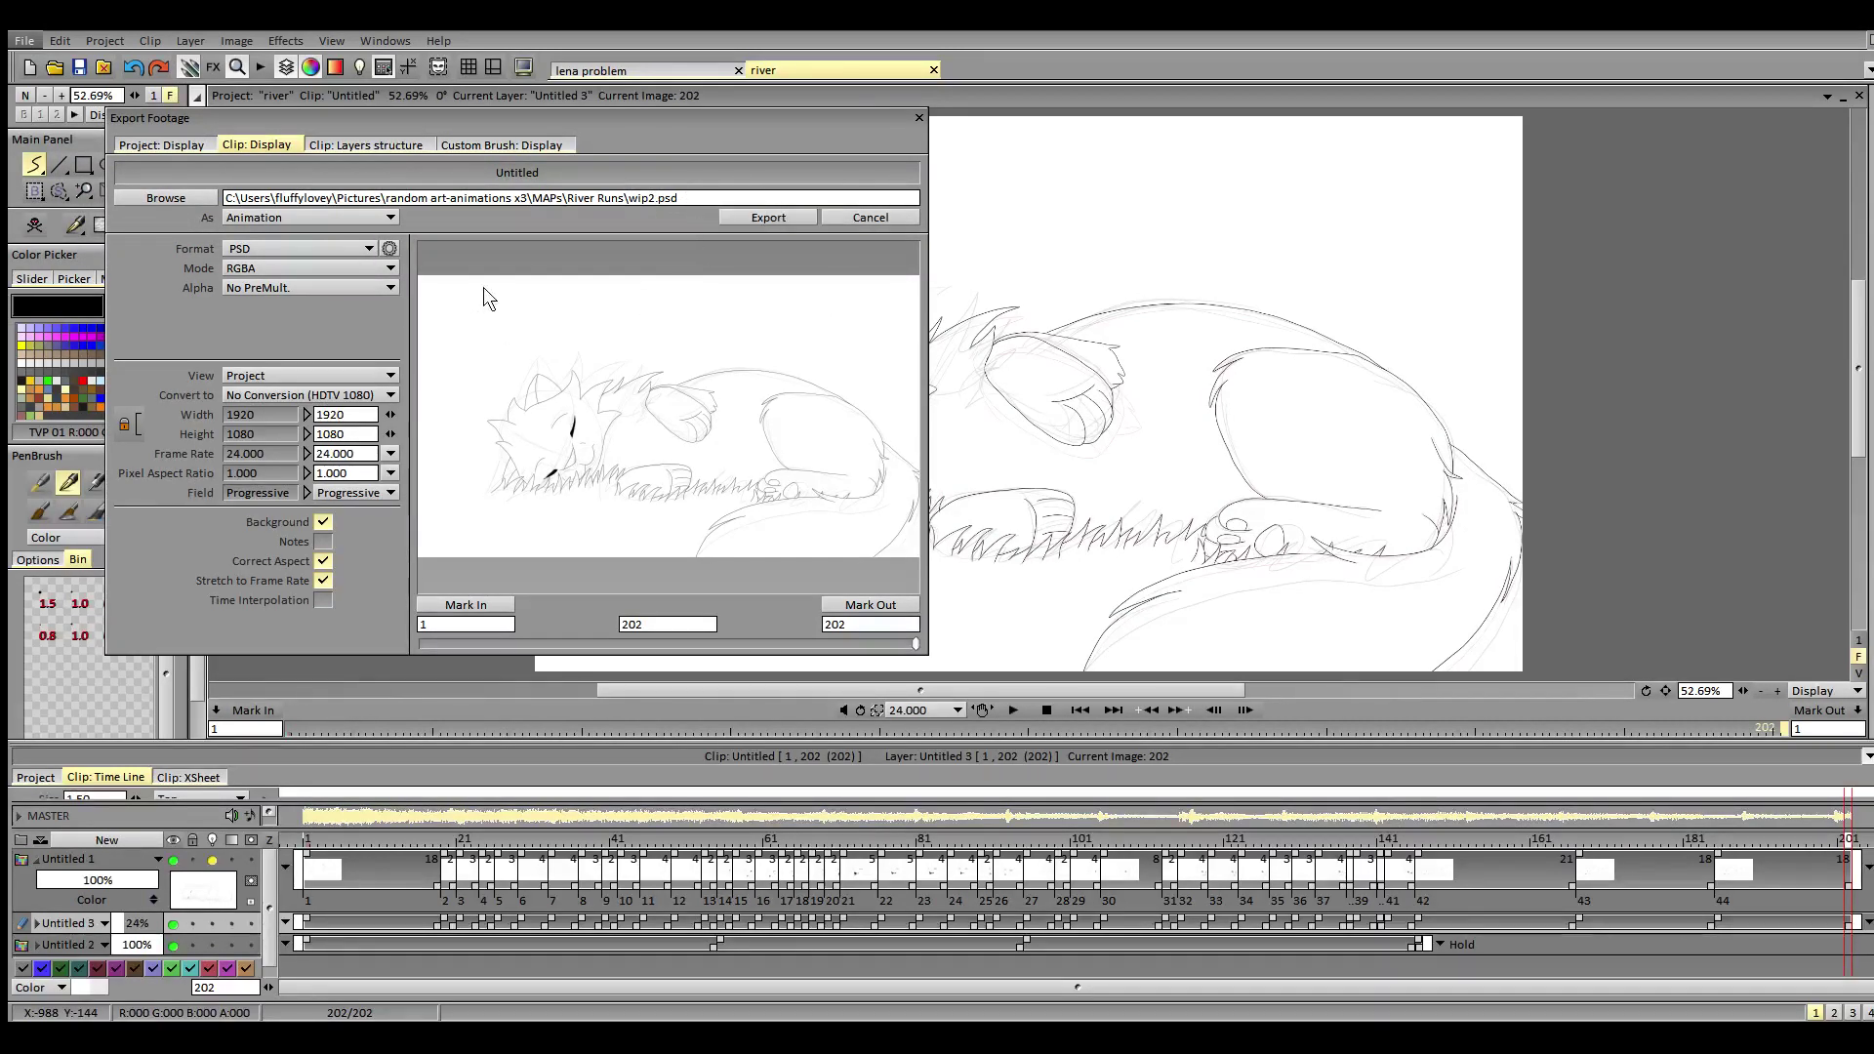
{"action": "left_click", "coordinate": [365, 245]}
{"action": "left_click", "coordinate": [367, 252]}
{"action": "left_click", "coordinate": [367, 254]}
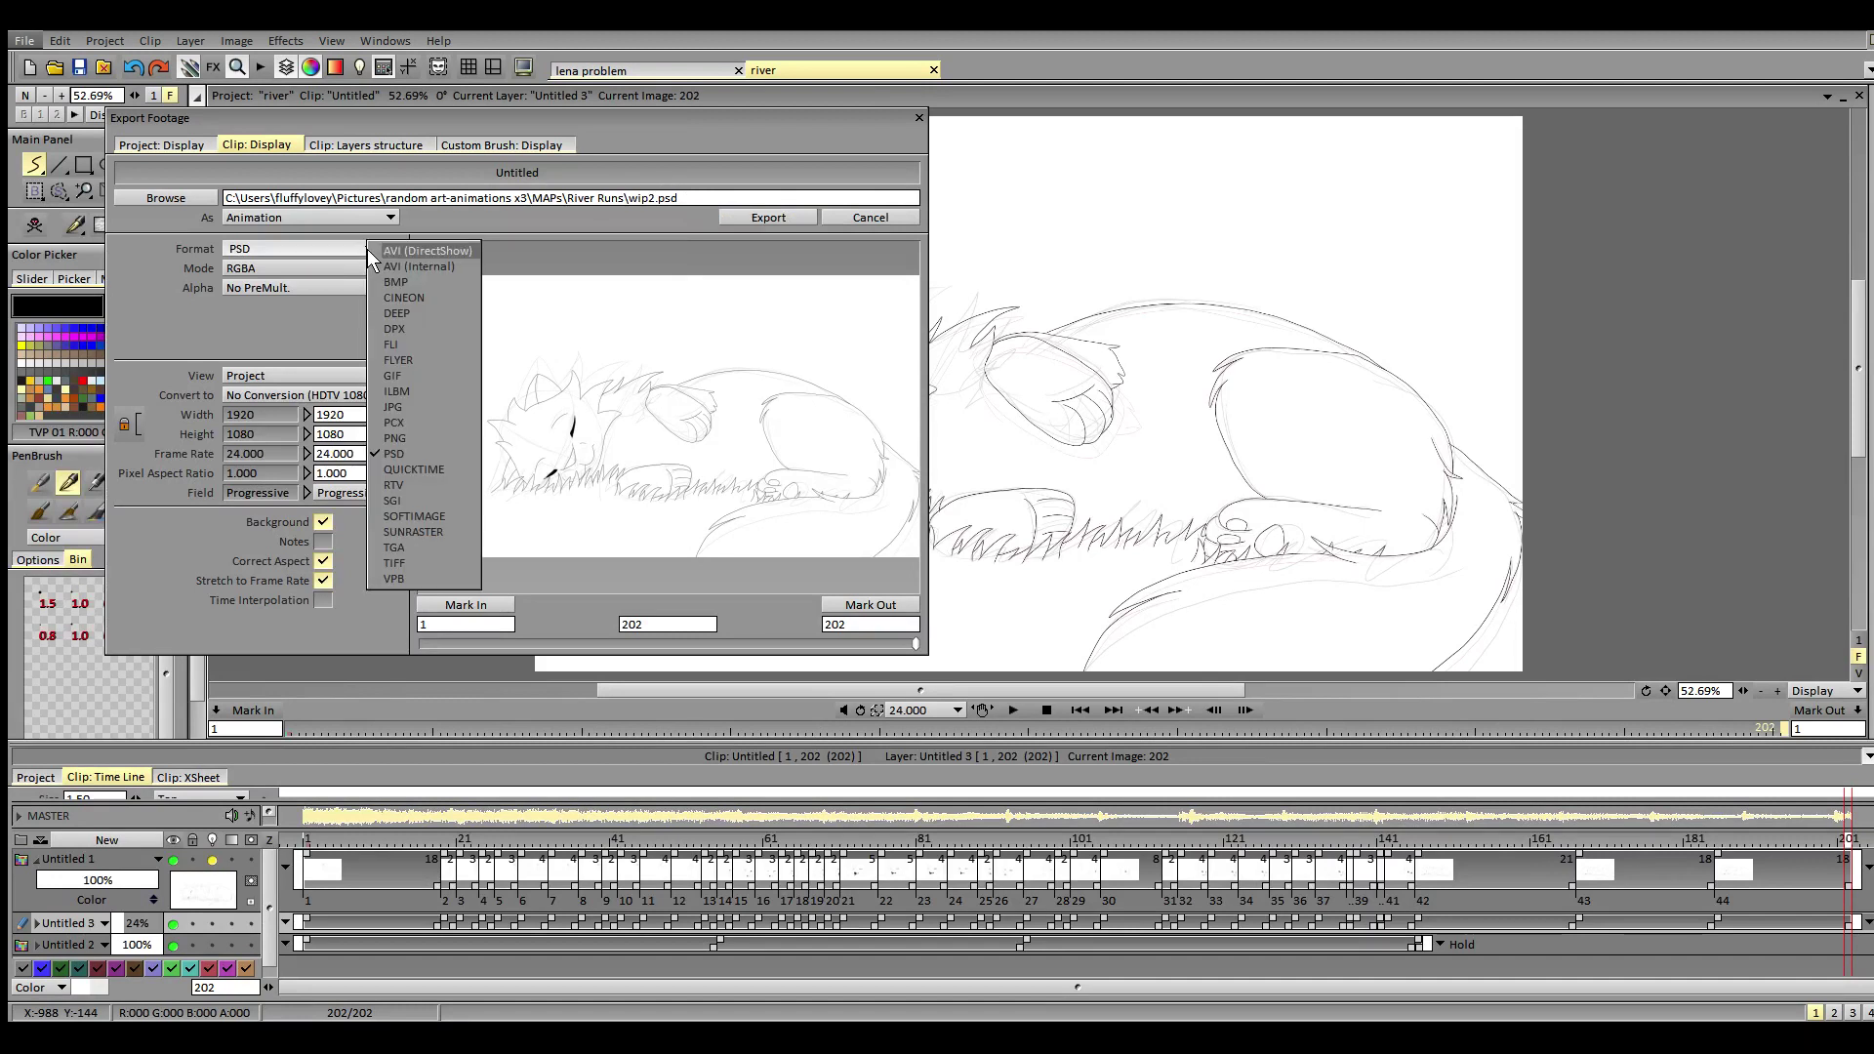
{"action": "left_click", "coordinate": [414, 377]}
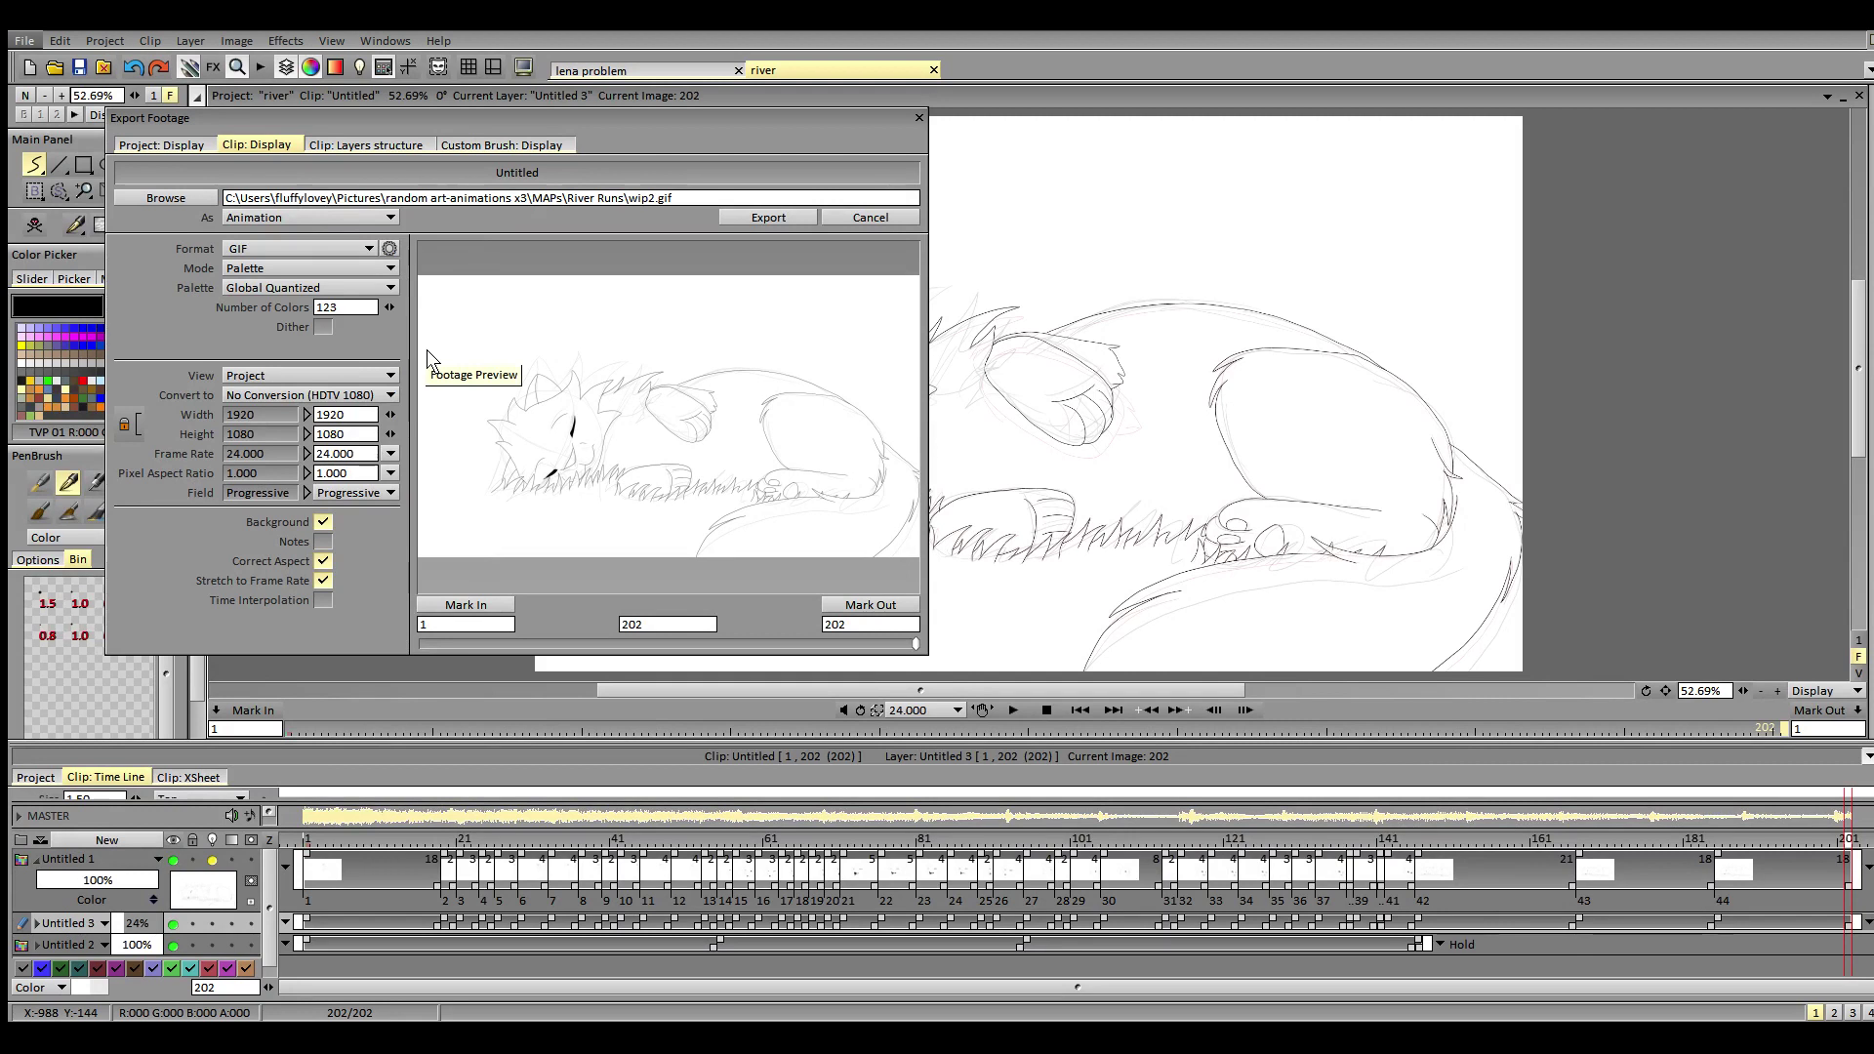
{"action": "left_click", "coordinate": [769, 217]}
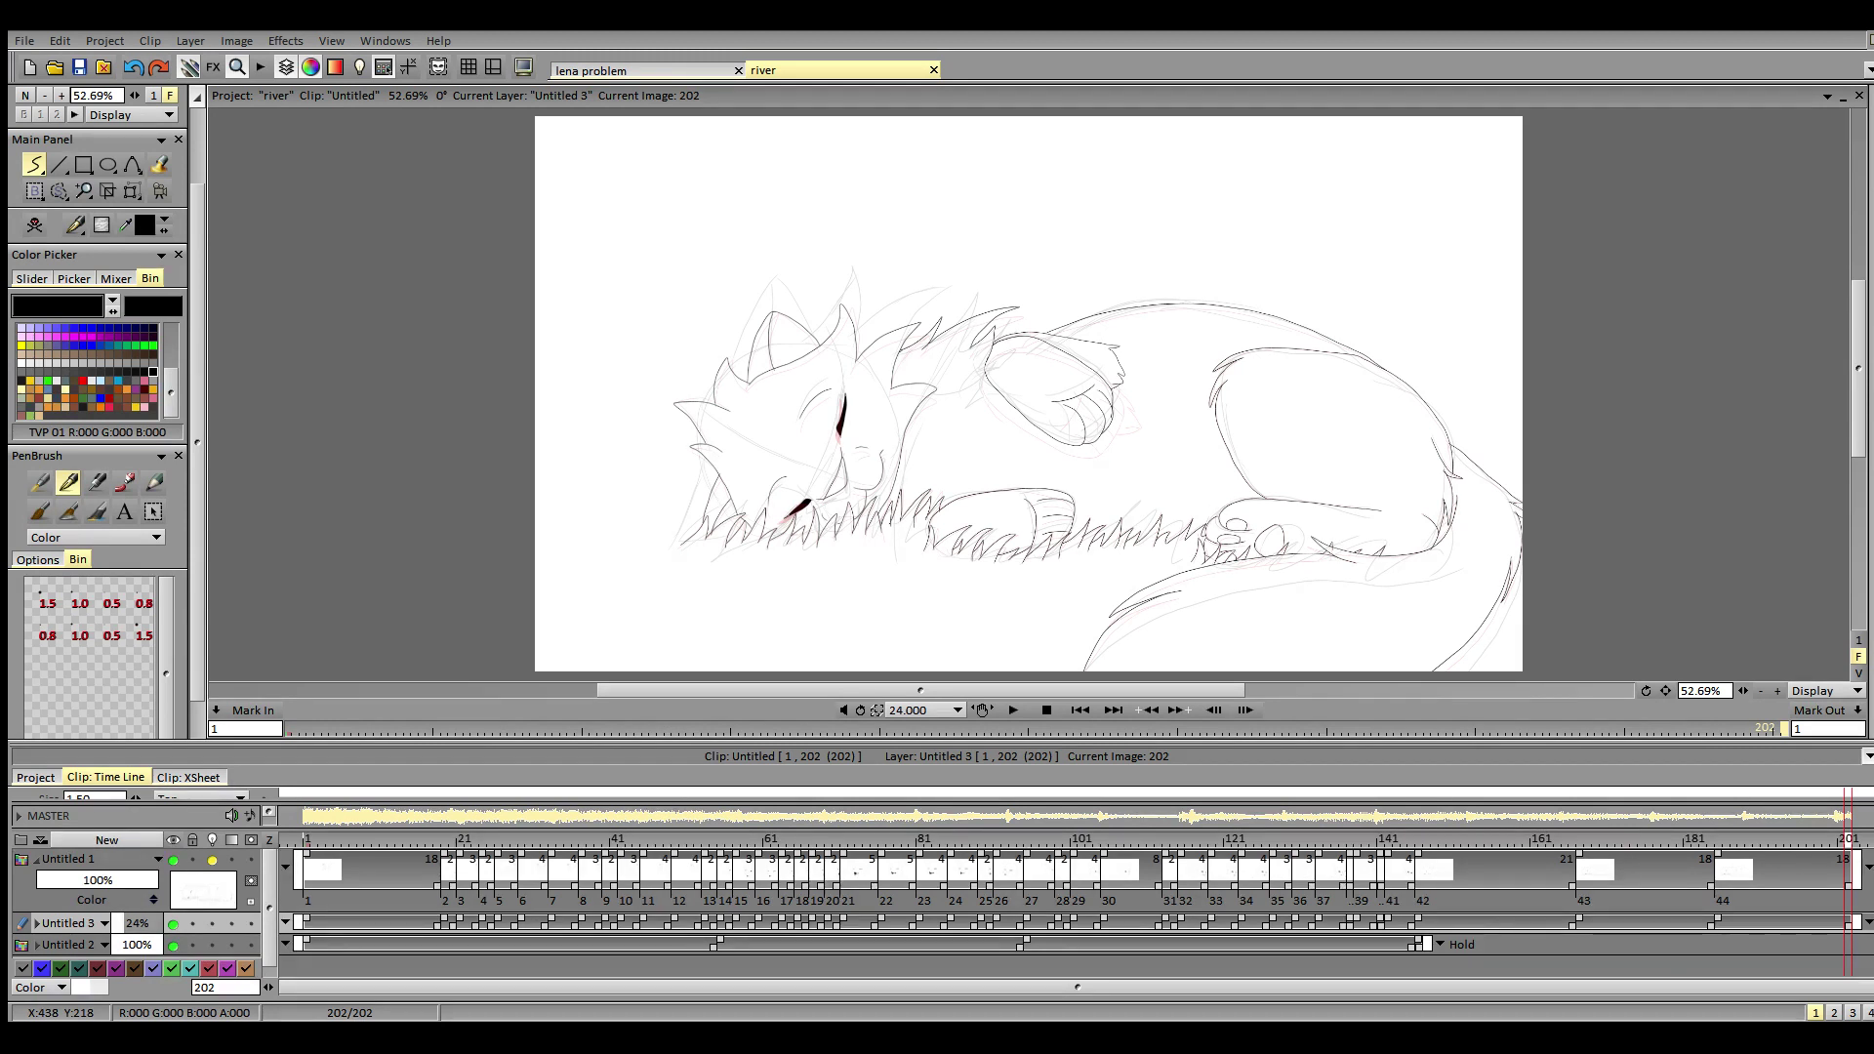
- Go back to the first frame of the river animation and play it through
{"action": "left_click", "coordinate": [894, 840]}
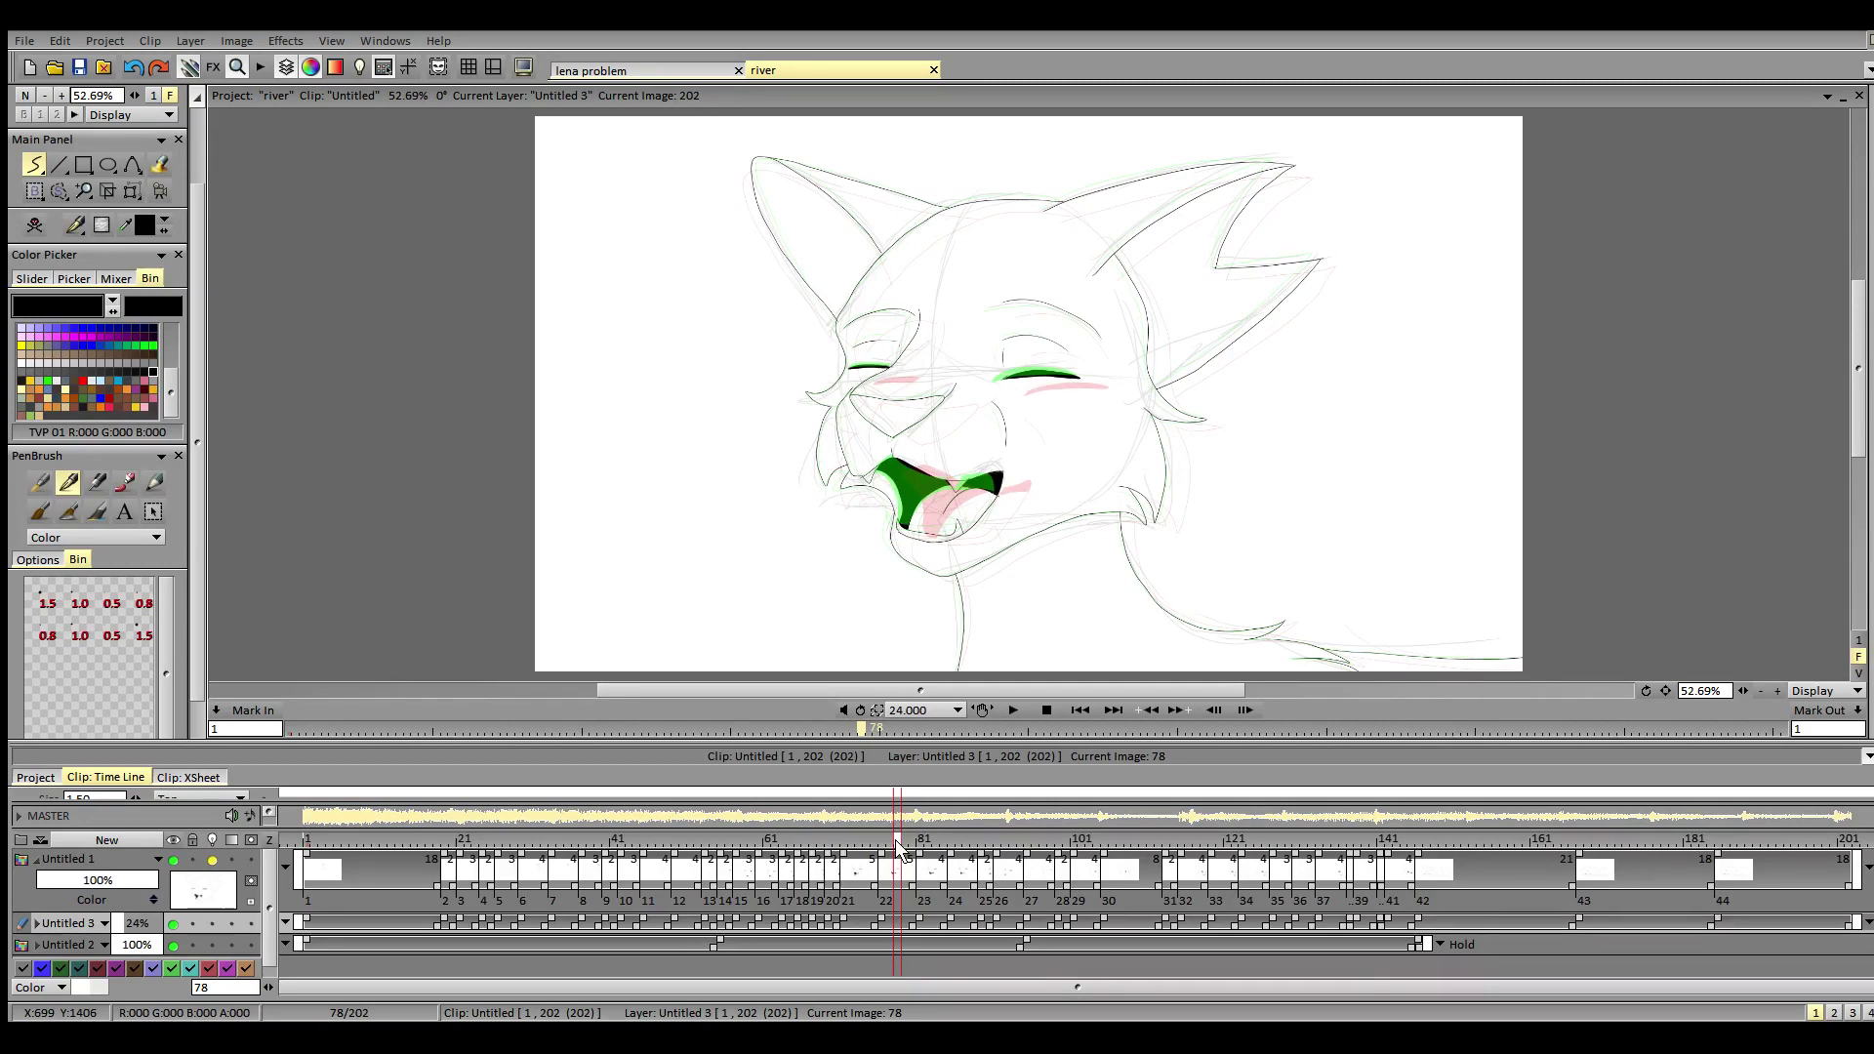
{"action": "left_click", "coordinate": [1078, 711]}
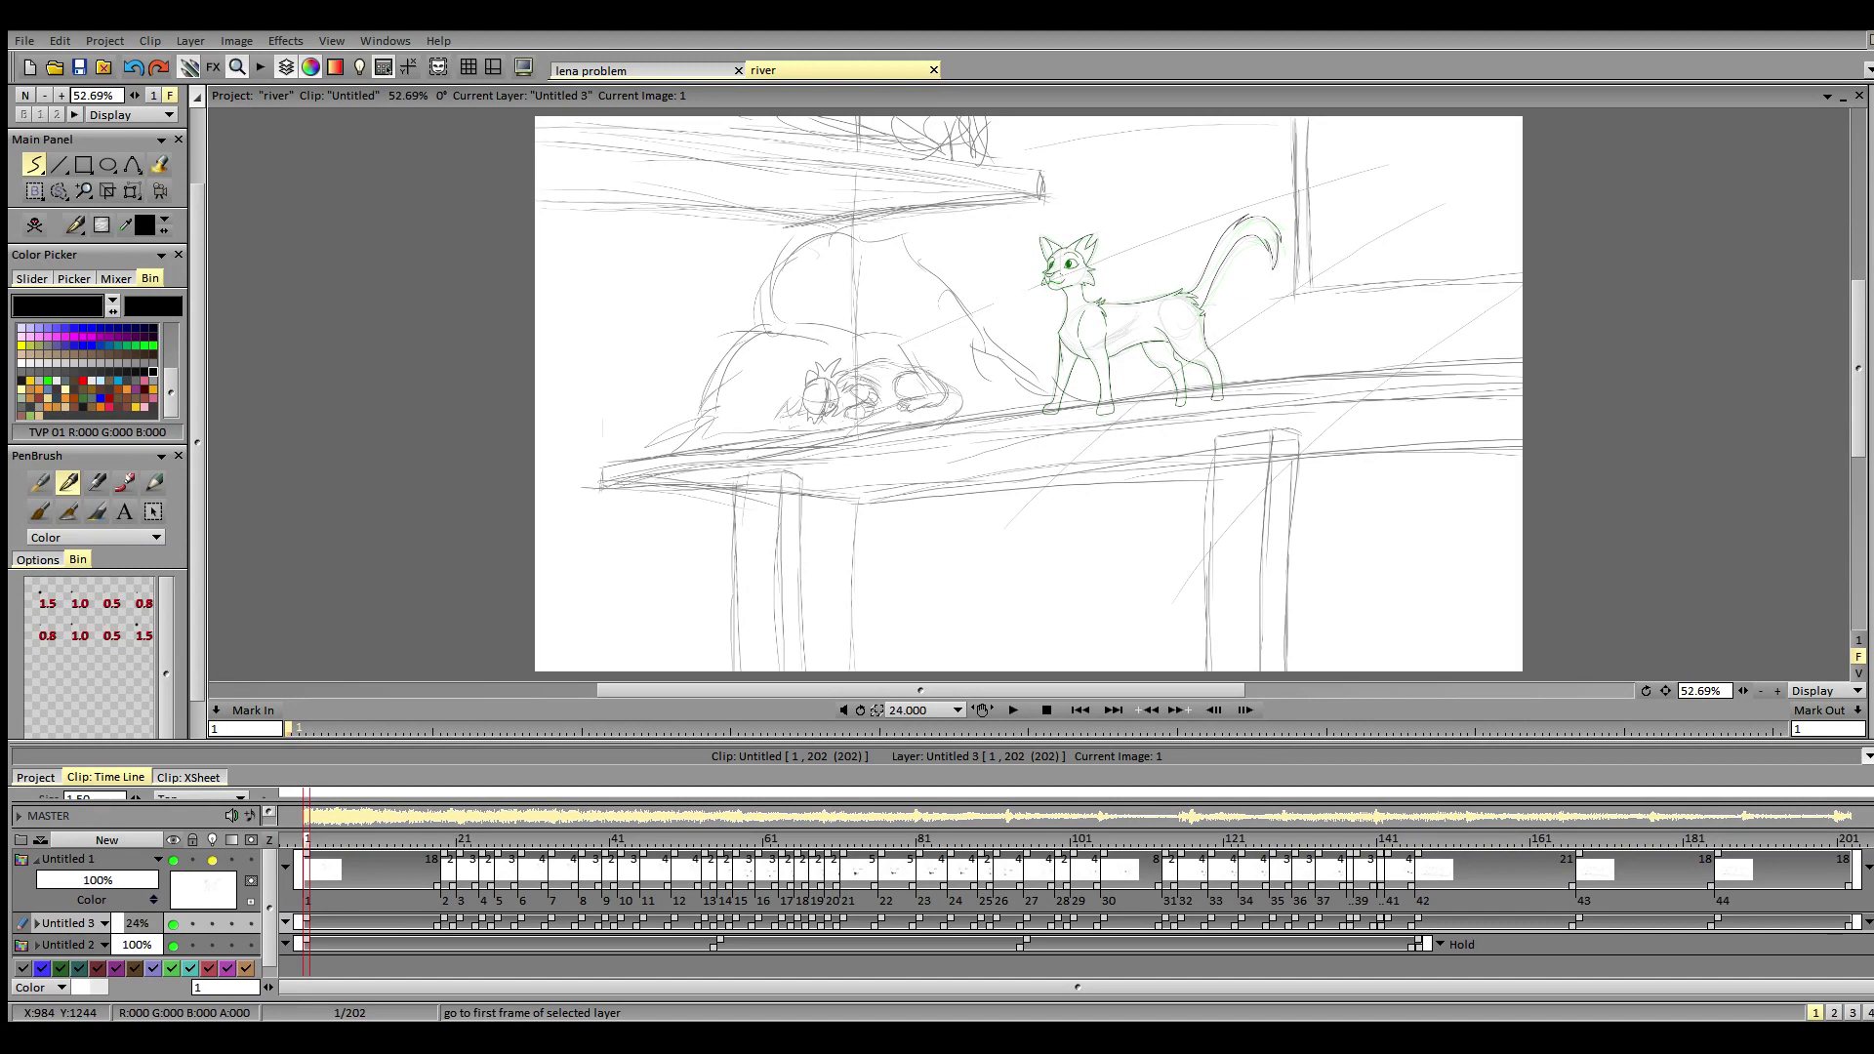
{"action": "left_click", "coordinate": [1013, 711]}
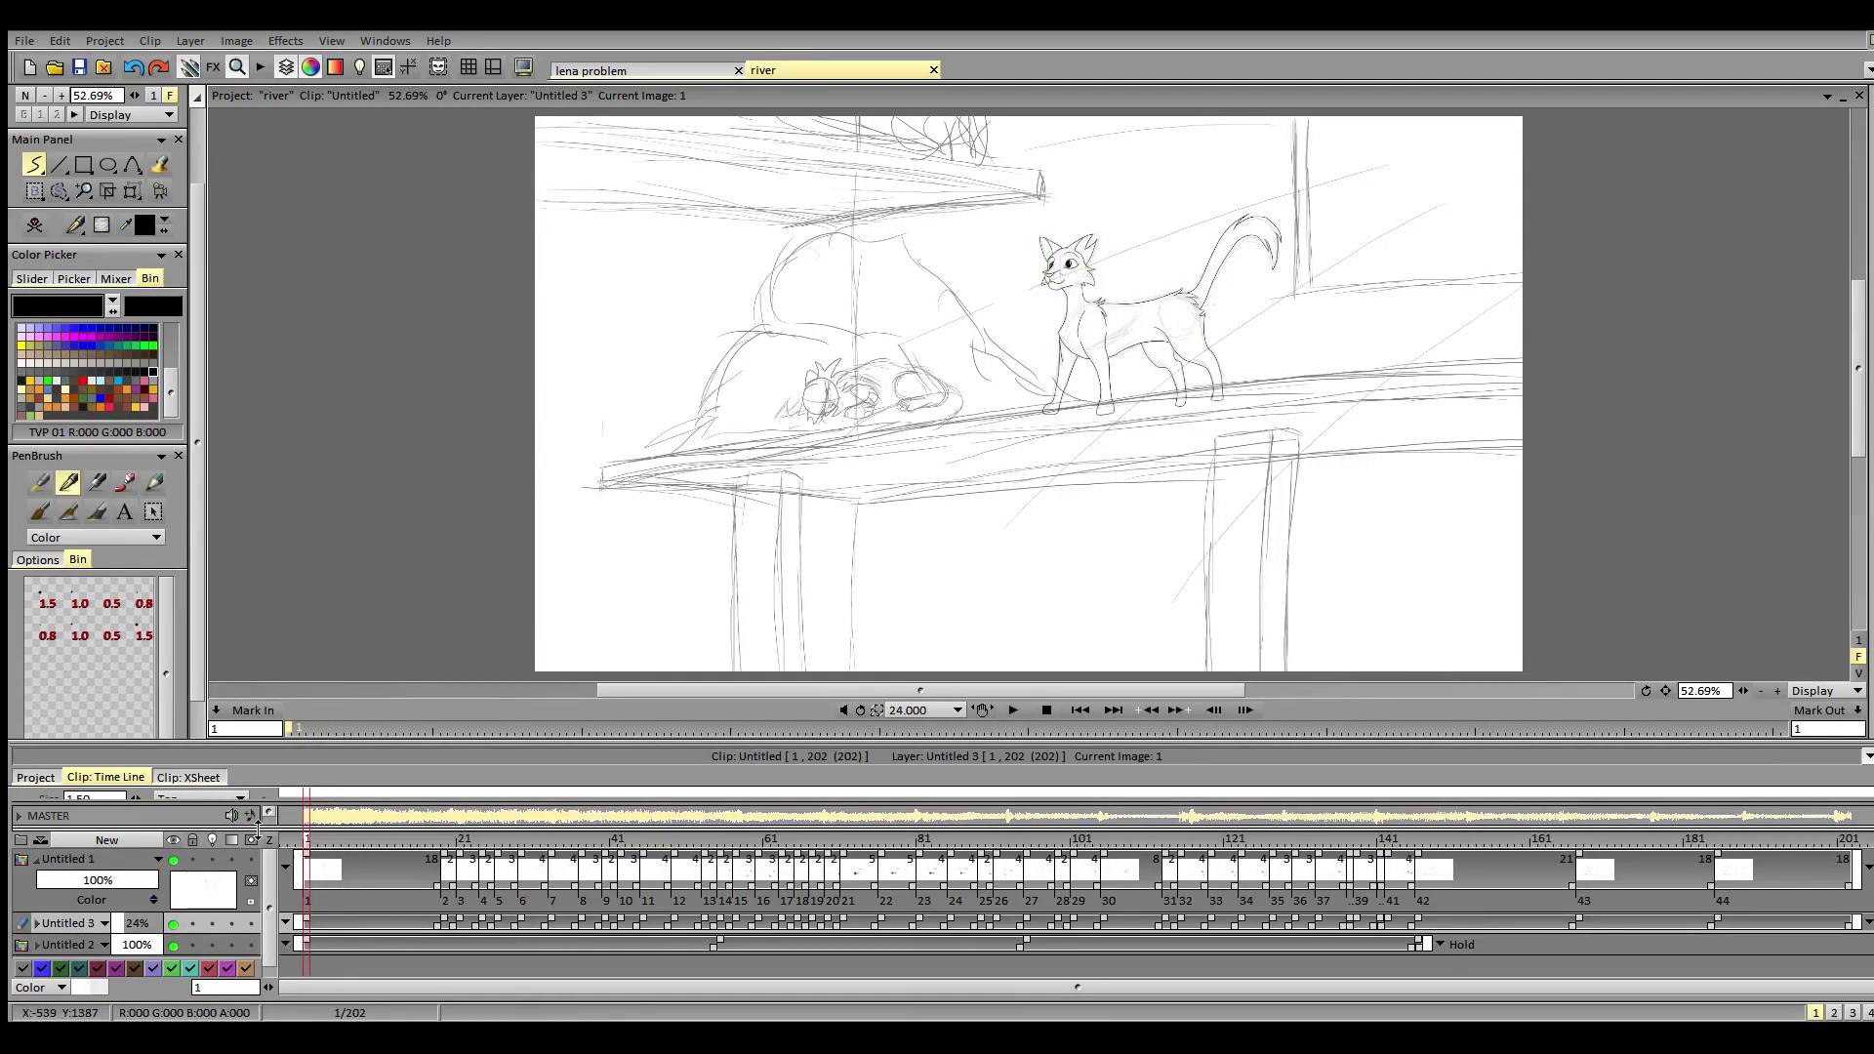
- Collapse the Untitled 1 layer in the timeline, glance at the lena problem project and return to the river project
{"action": "left_click_drag", "start_coordinate": [271, 880], "coordinate": [271, 873]}
{"action": "scroll", "coordinate": [270, 883], "scroll_direction": "down", "scroll_amount": 1}
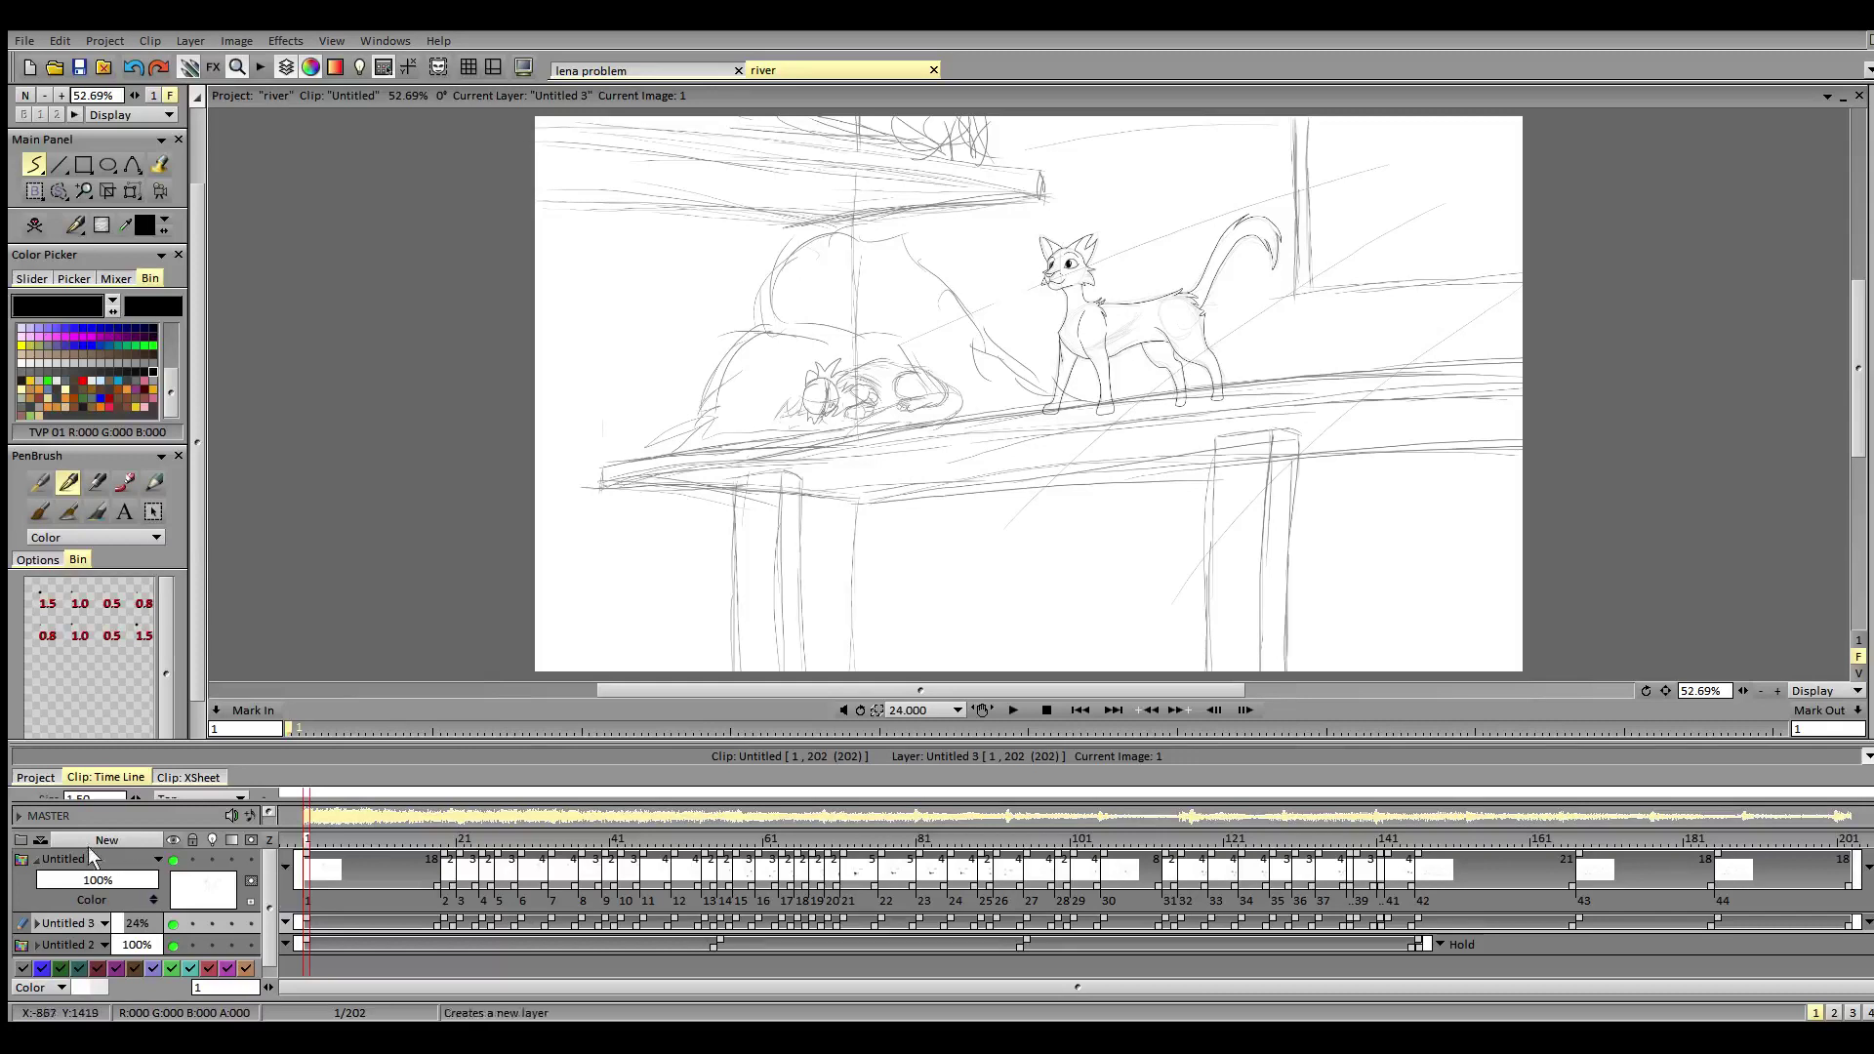
{"action": "left_click", "coordinate": [39, 861]}
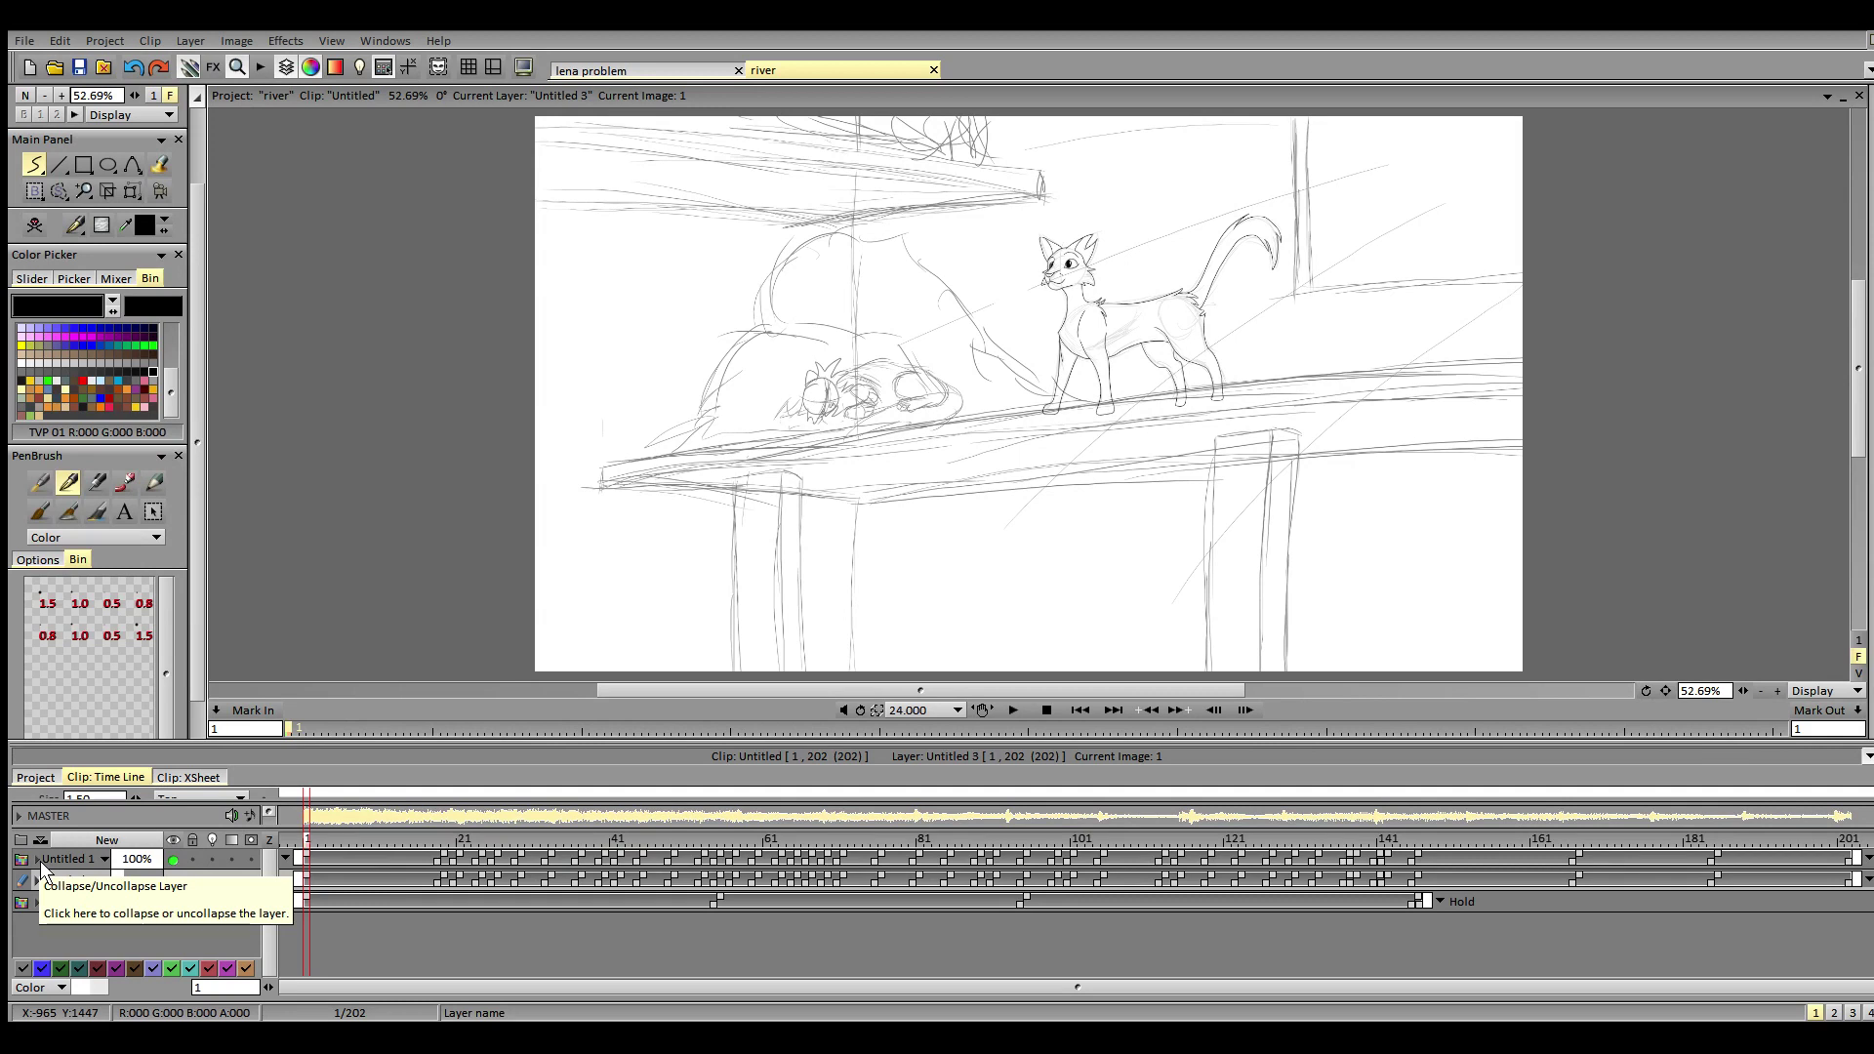
{"action": "left_click", "coordinate": [644, 71]}
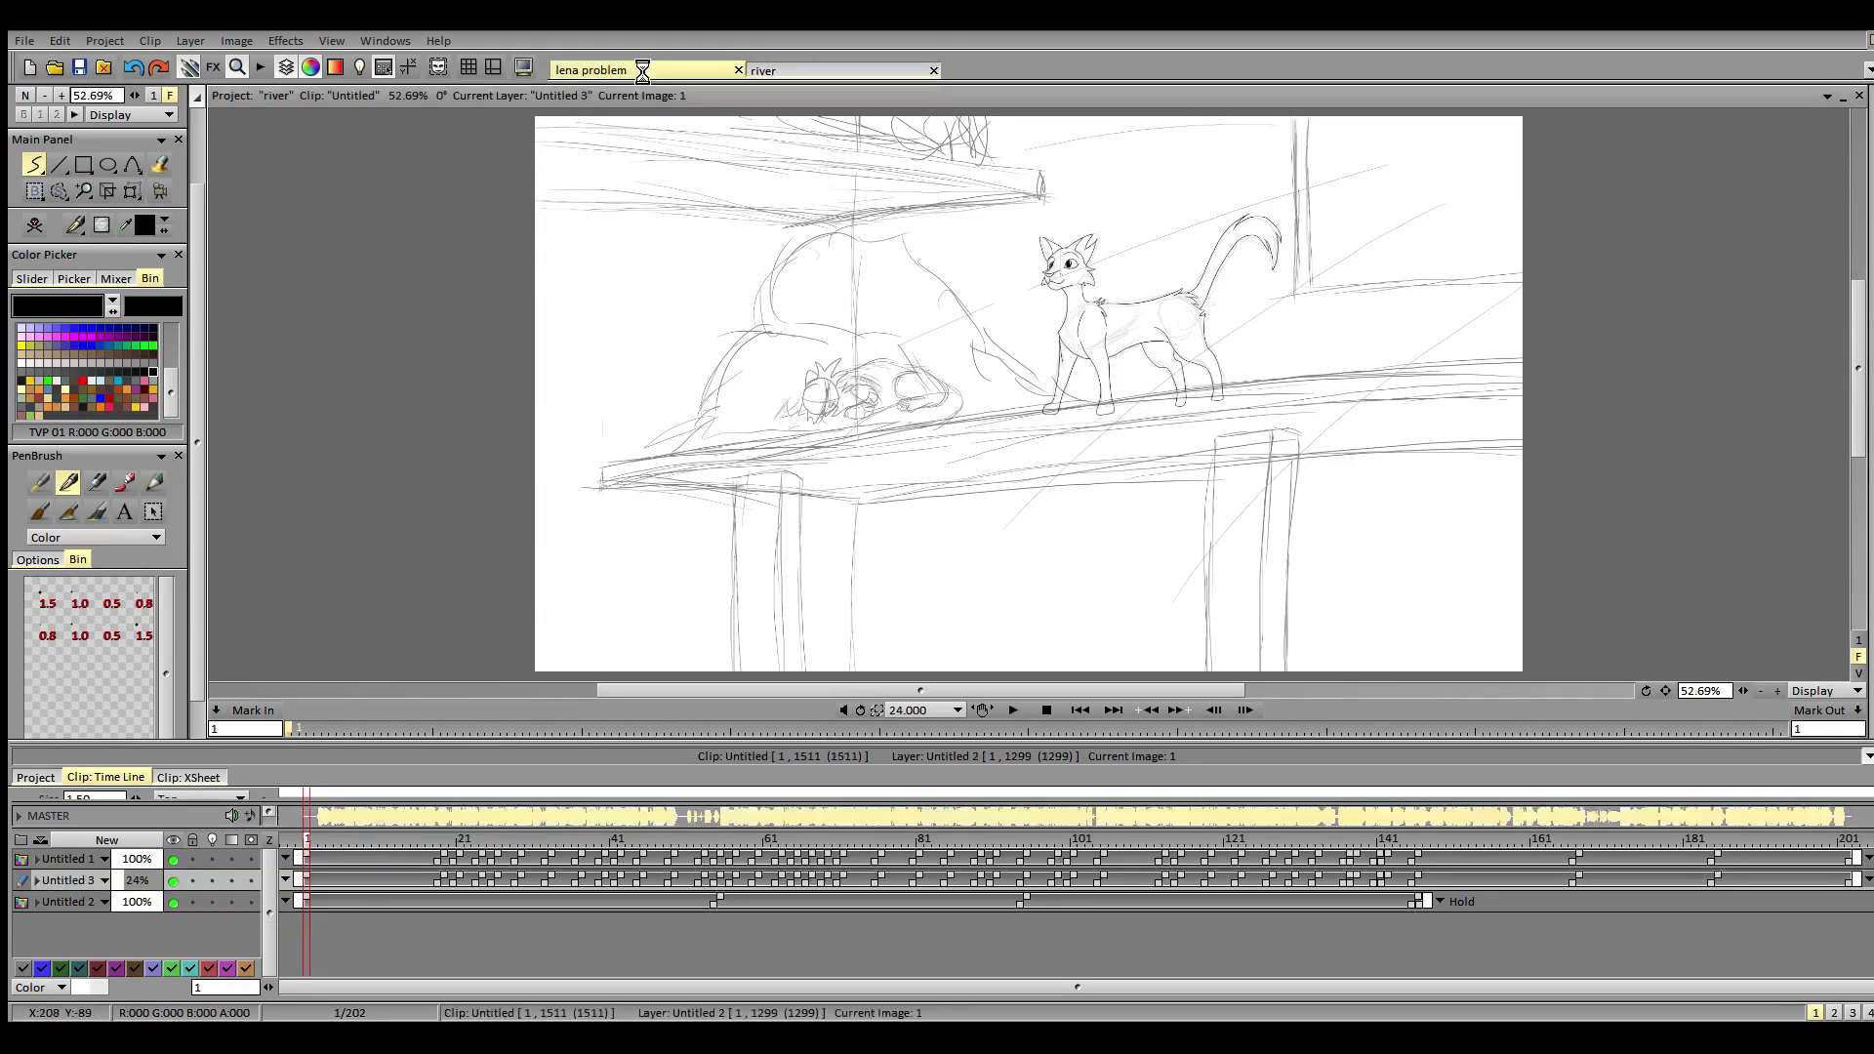
{"action": "left_click", "coordinate": [809, 68]}
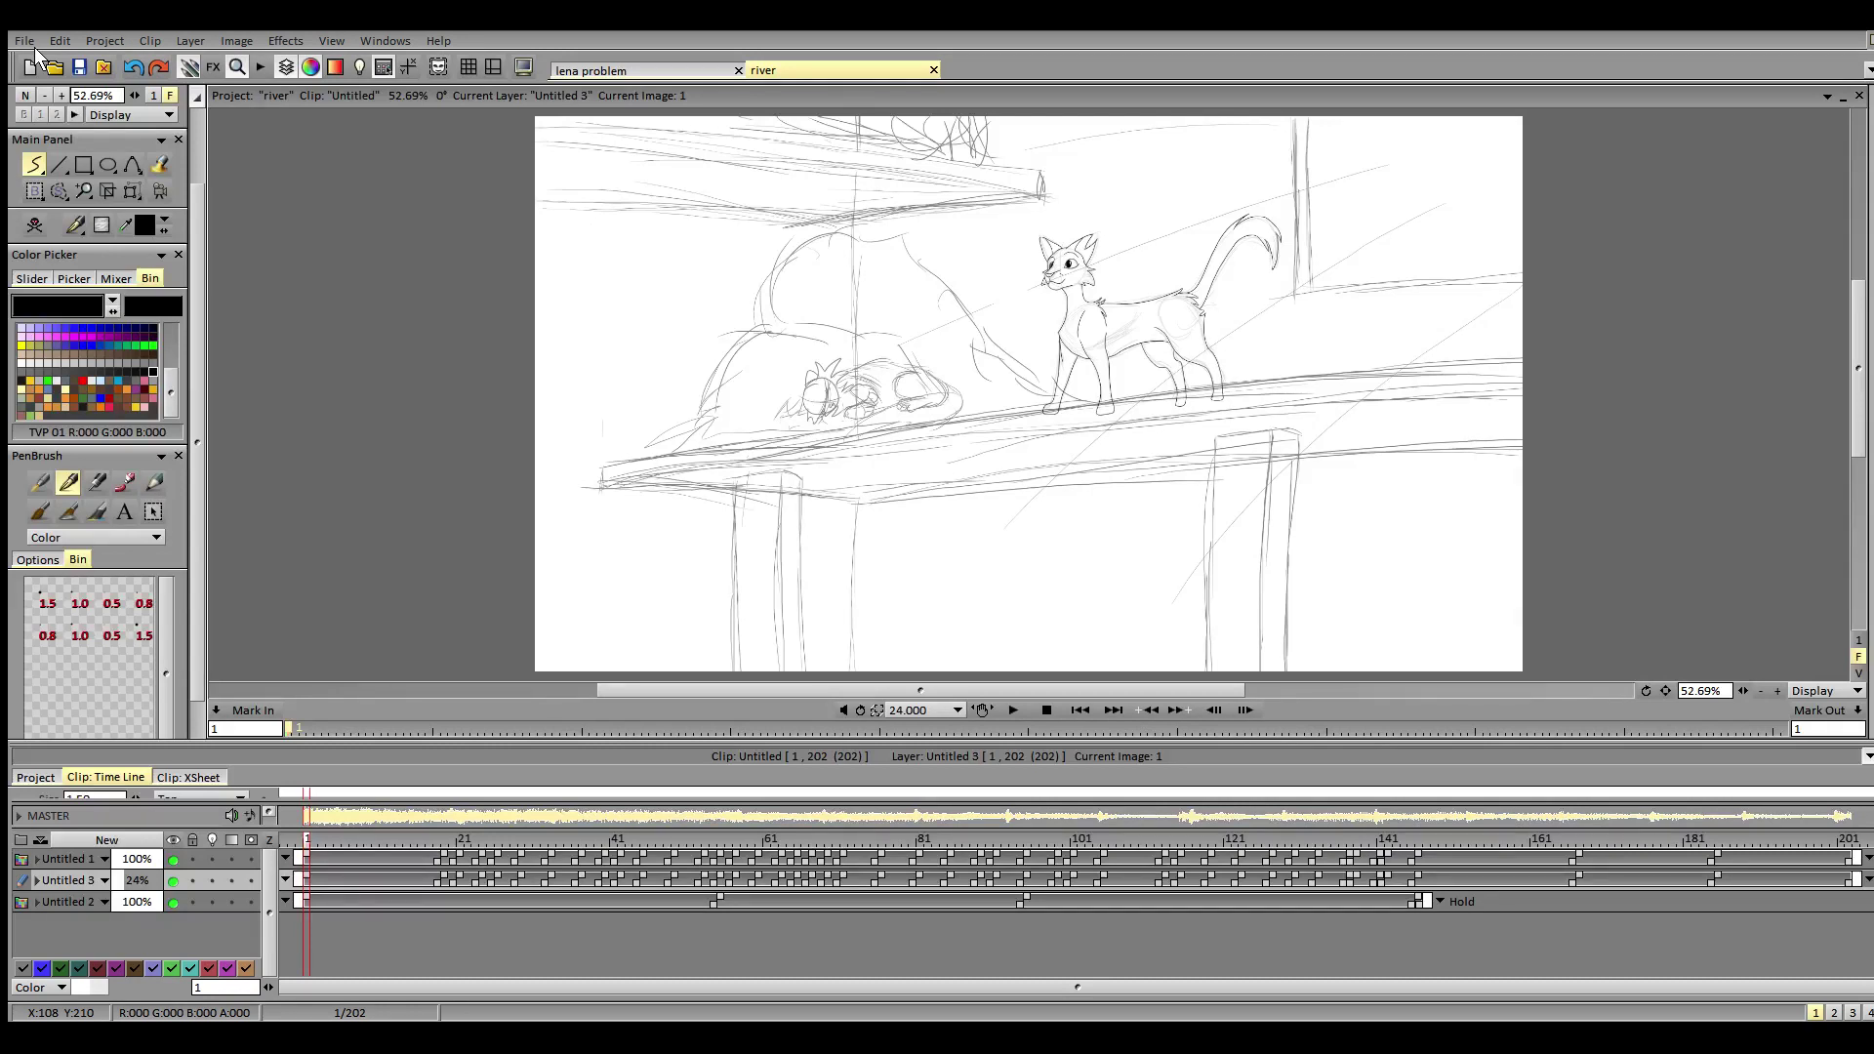
- Create a new blank HDTV 1080 project of 1920 by 1080 at 24 fps
{"action": "left_click", "coordinate": [27, 42]}
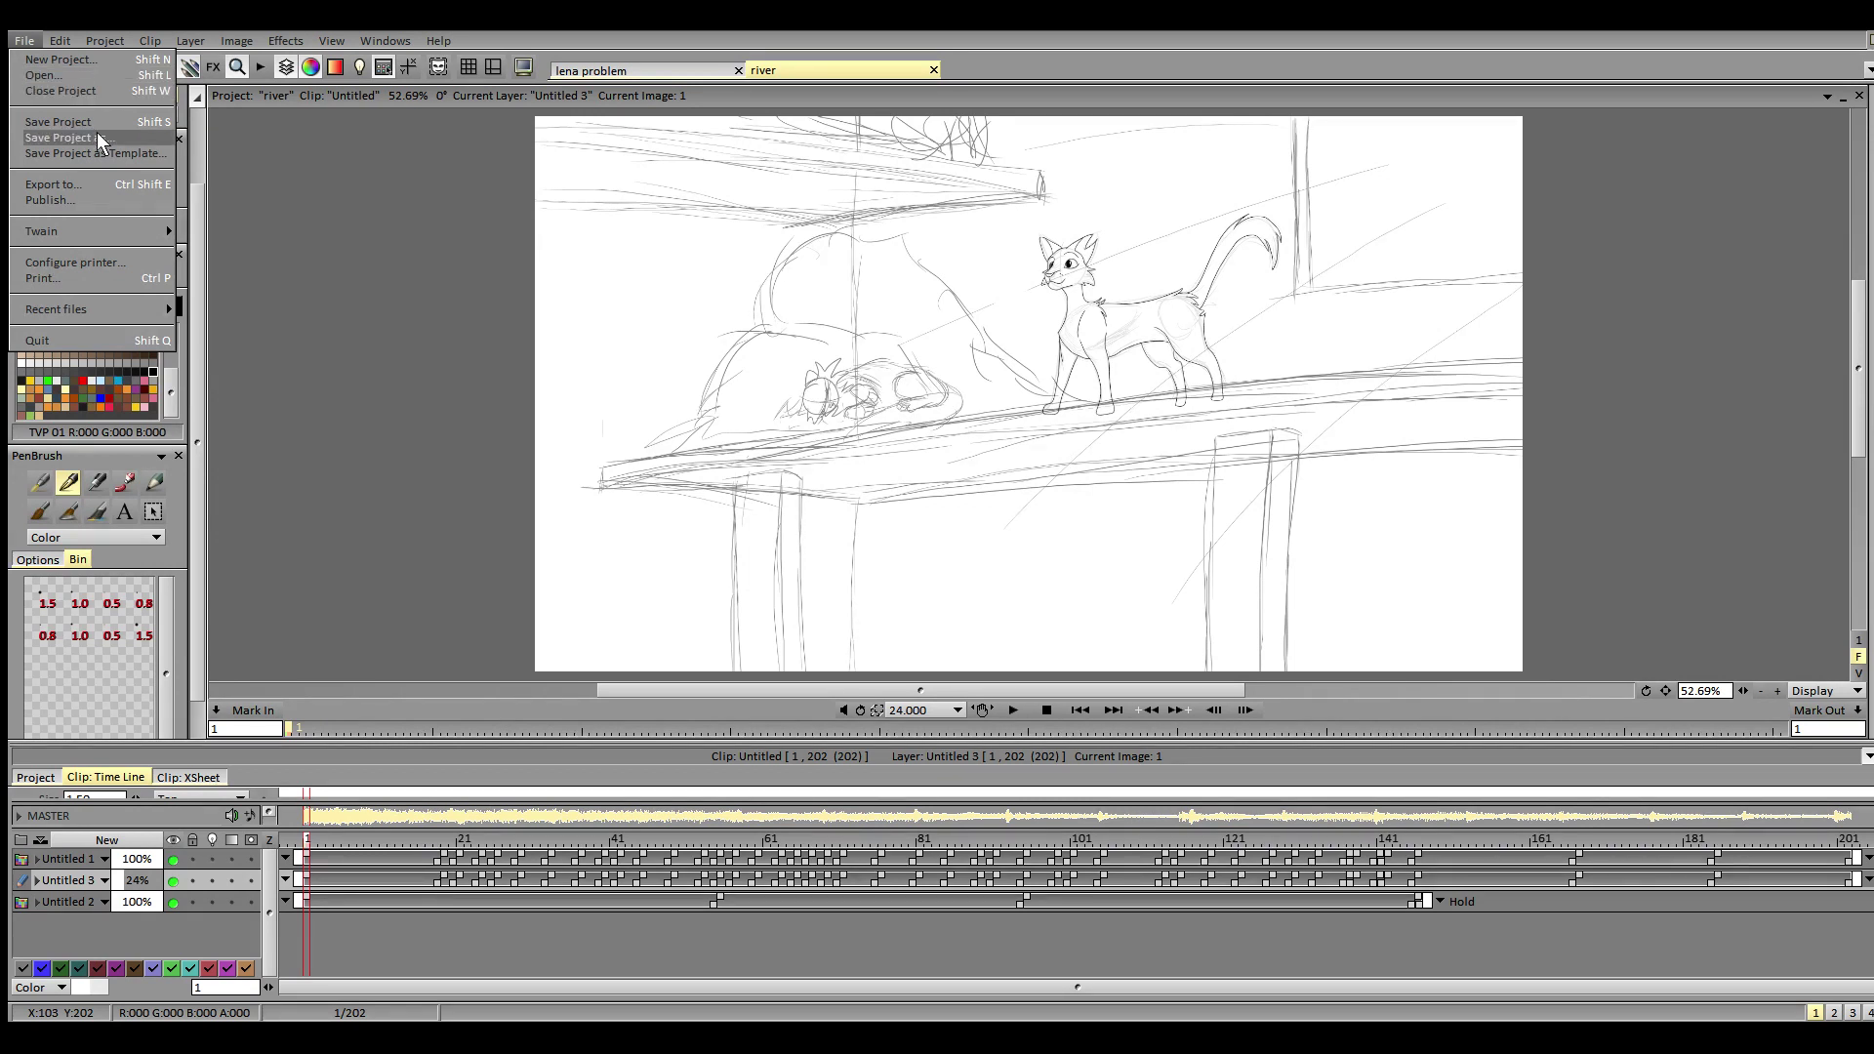
{"action": "left_click", "coordinate": [82, 61]}
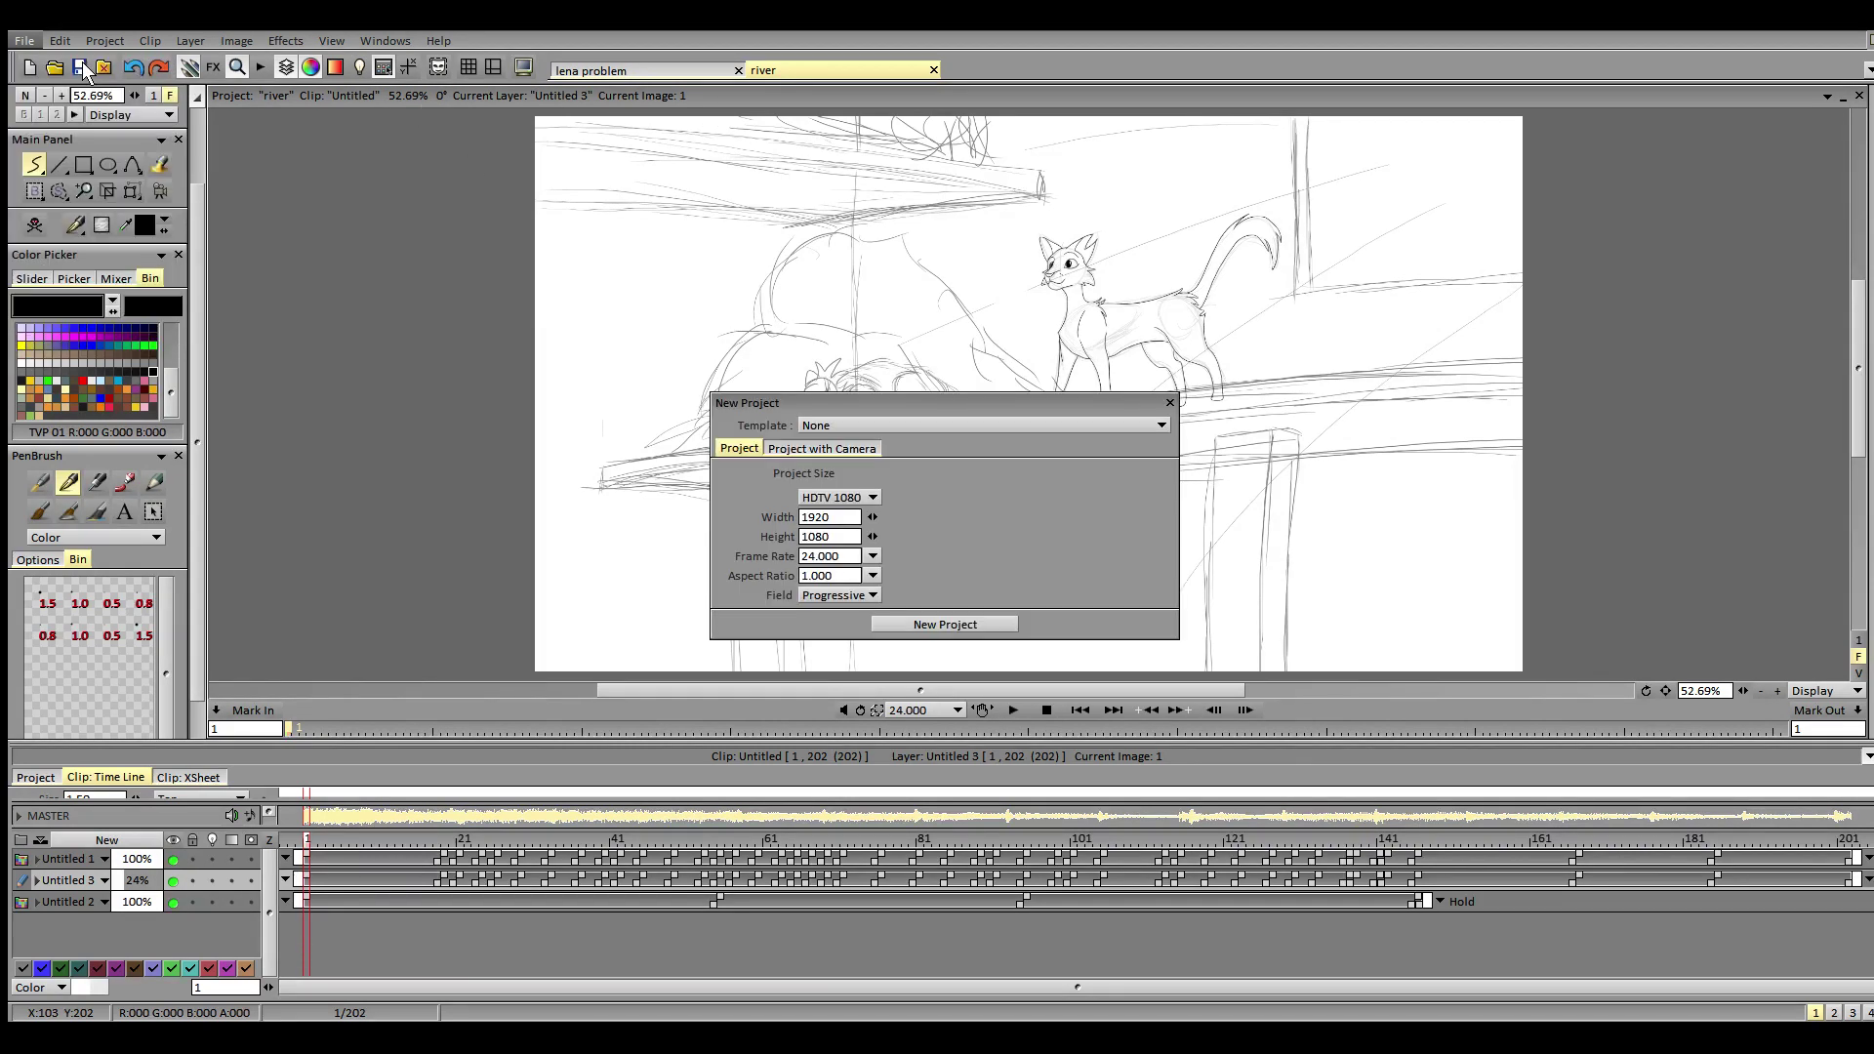
{"action": "left_click", "coordinate": [944, 624]}
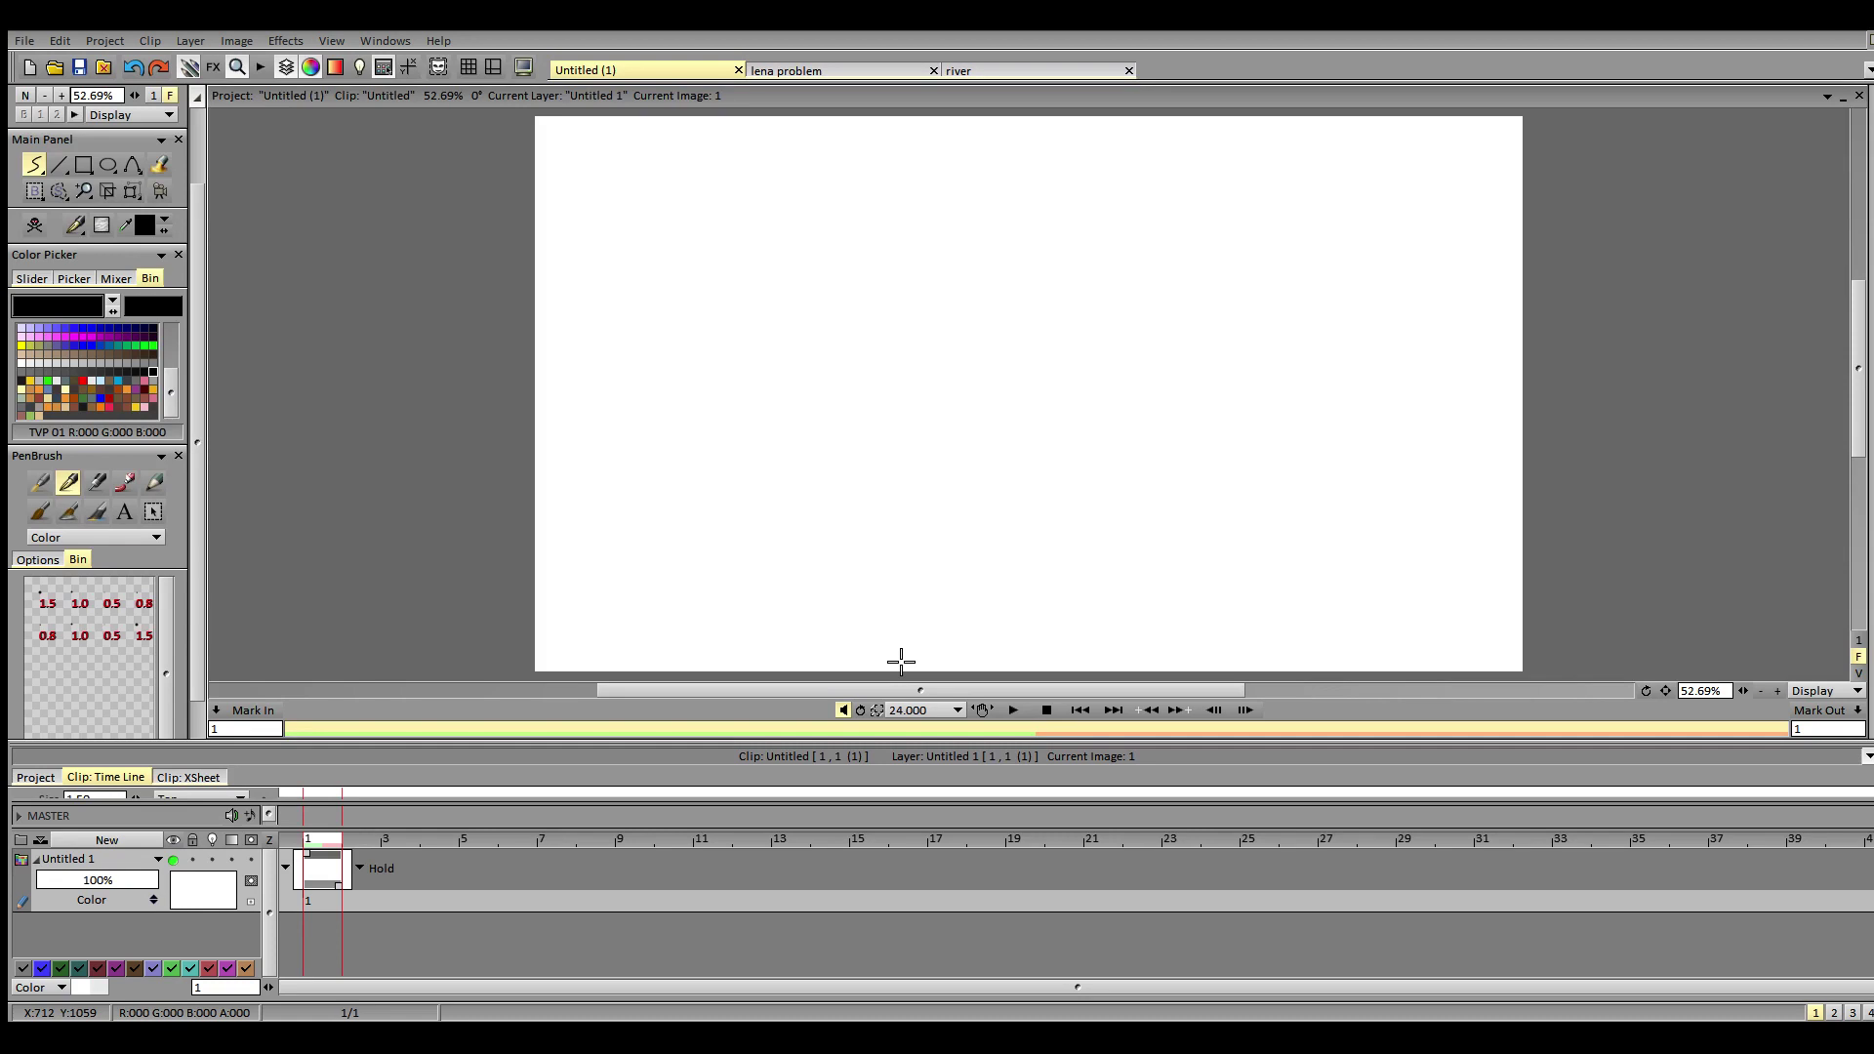
- Open the reference image barley.png, importing it as its own project
{"action": "left_click", "coordinate": [24, 40]}
{"action": "left_click", "coordinate": [44, 79]}
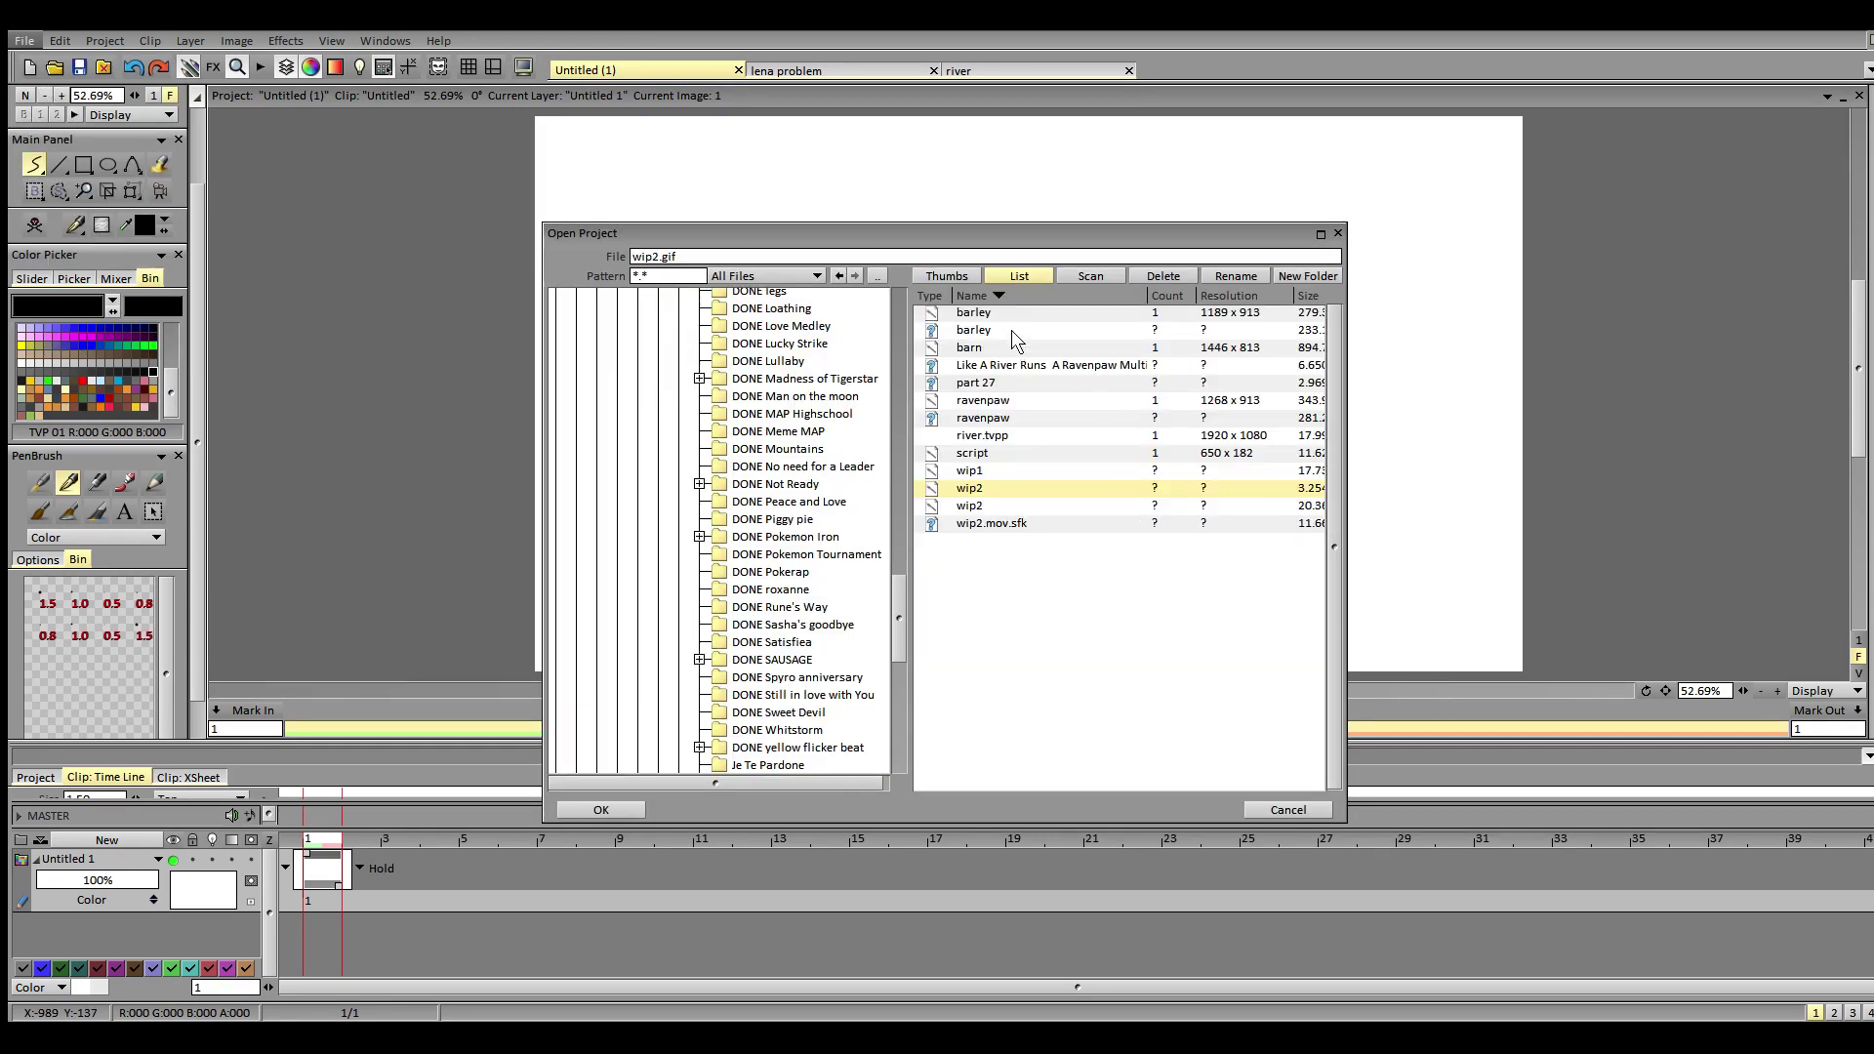
{"action": "left_click", "coordinate": [986, 315]}
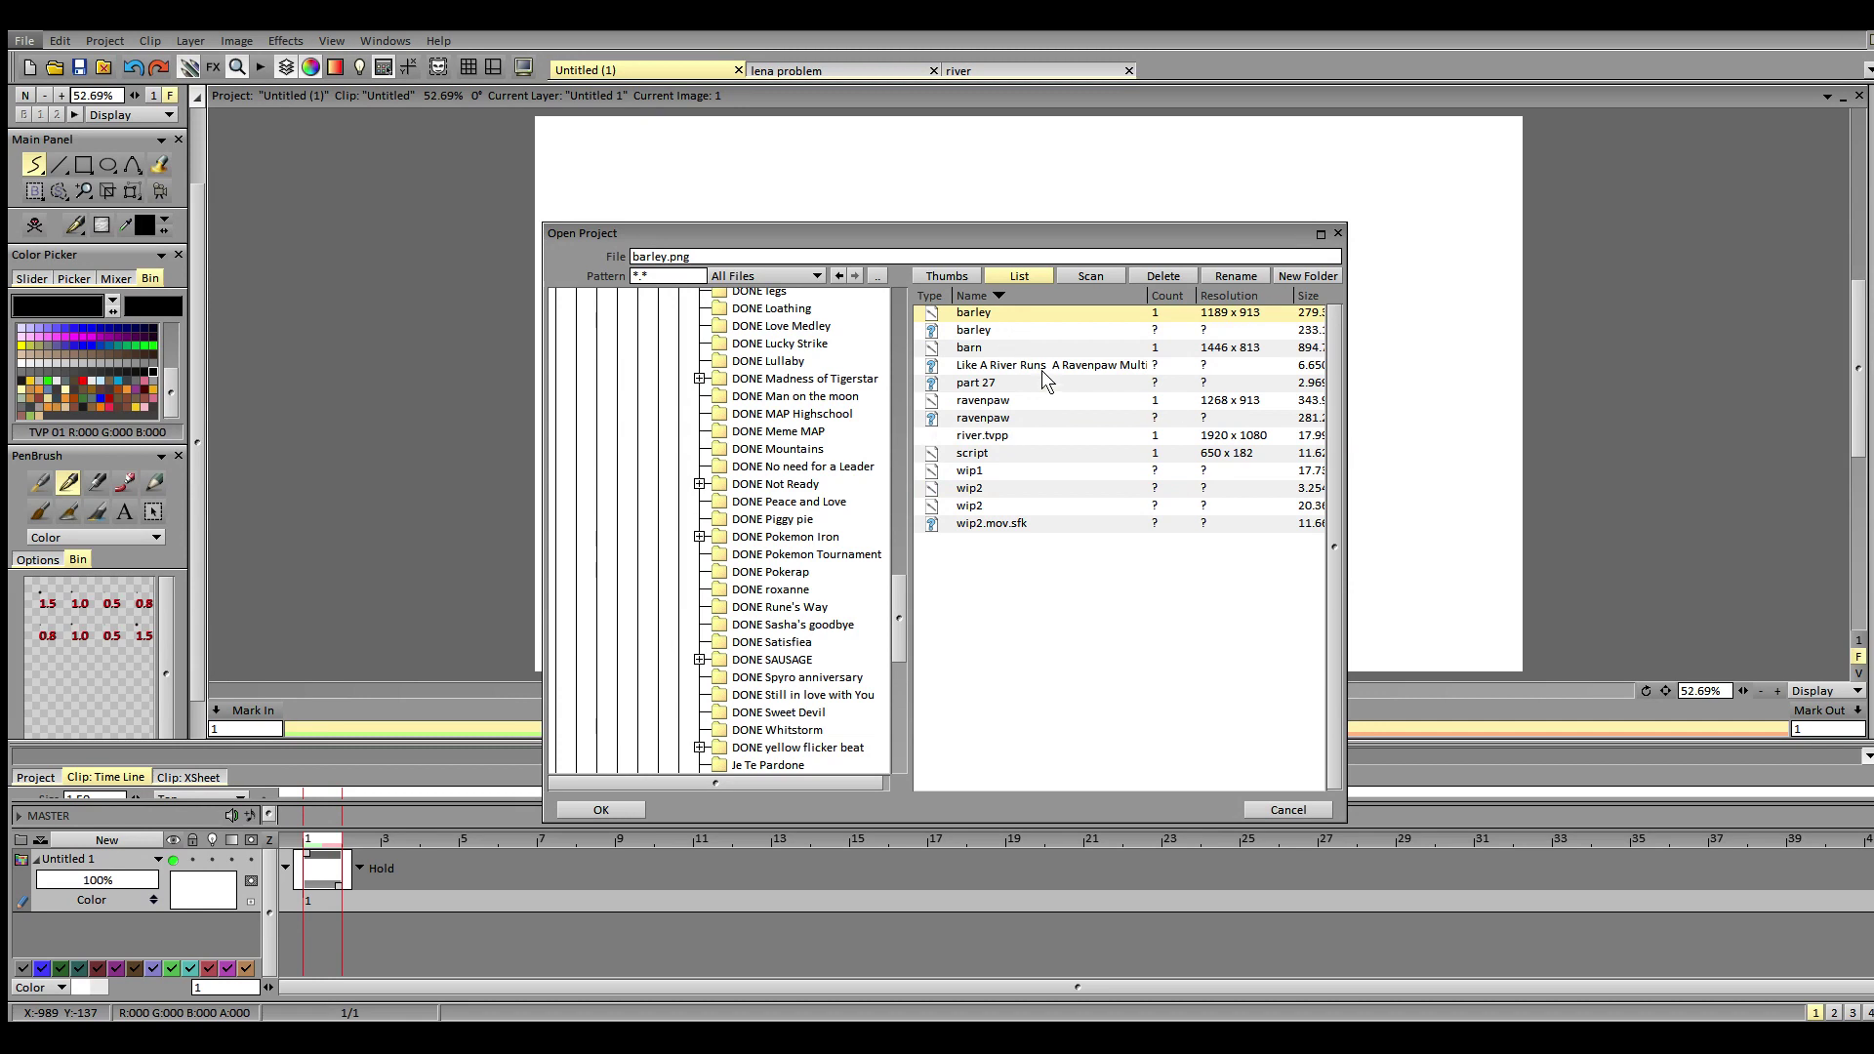
{"action": "left_click", "coordinate": [614, 809]}
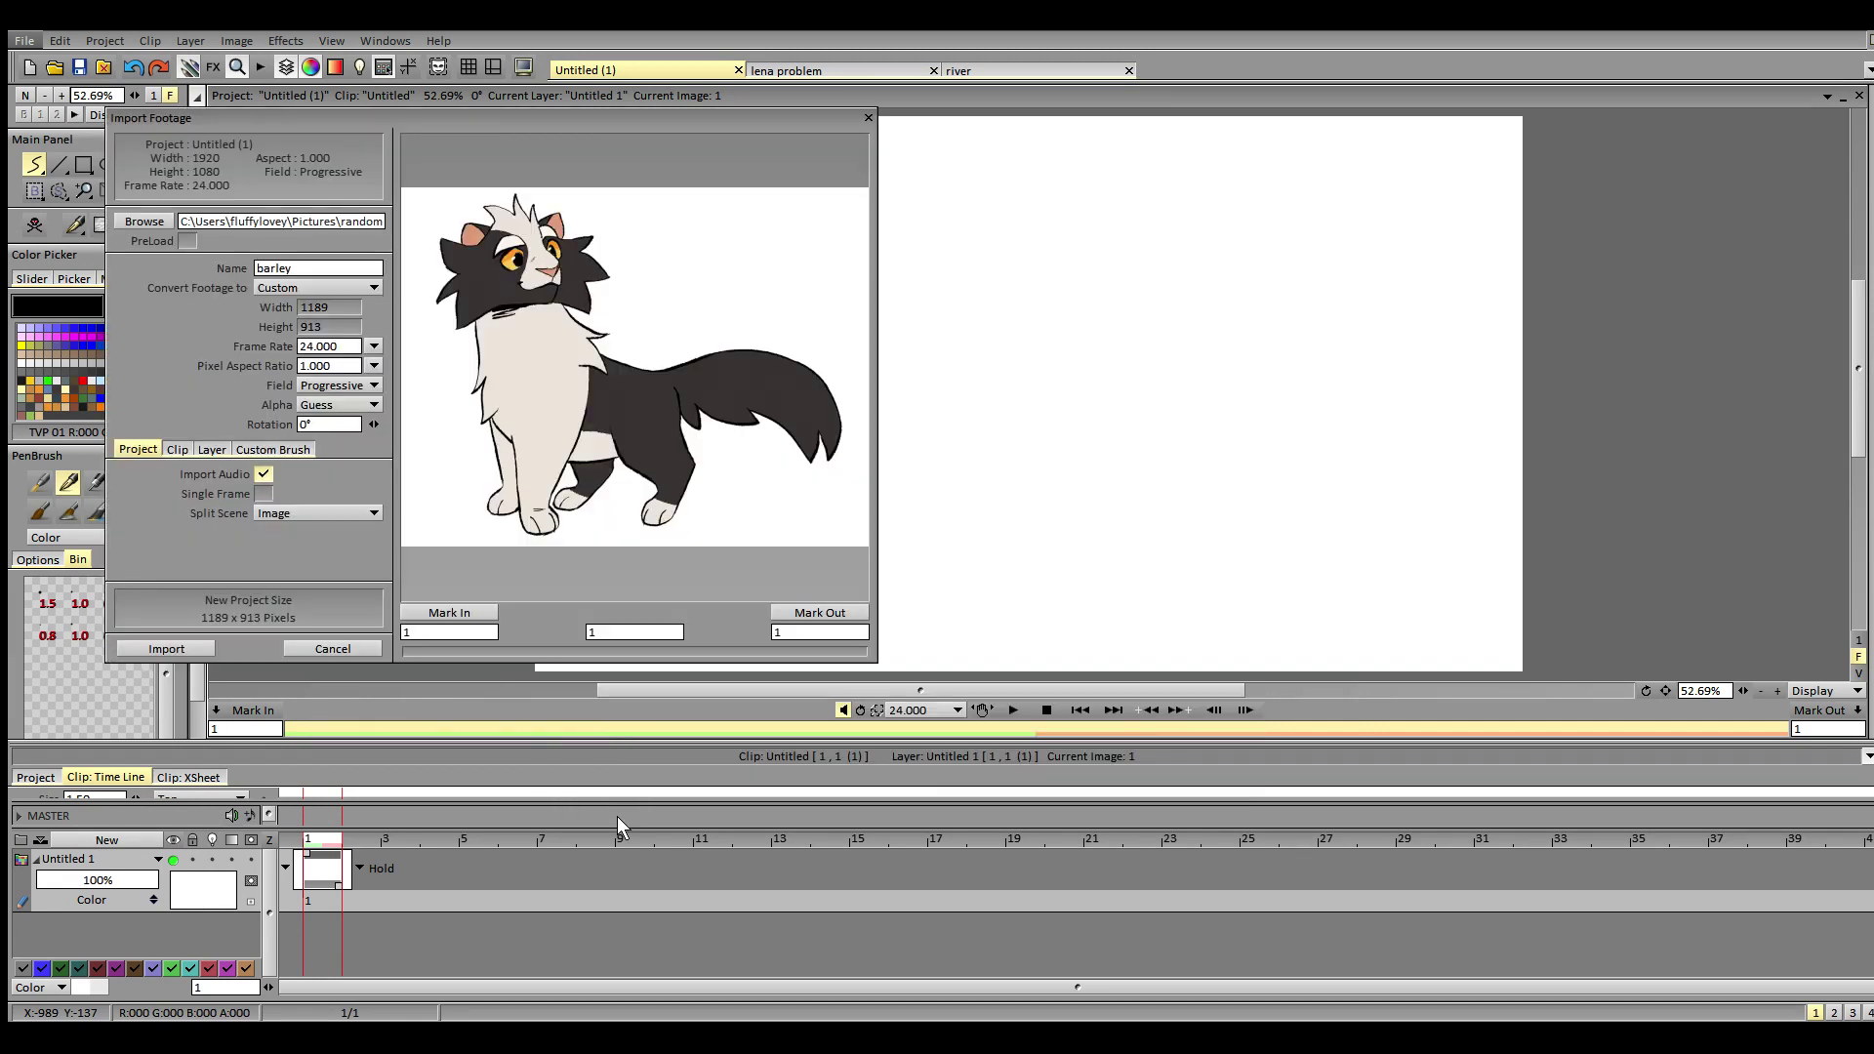
{"action": "left_click", "coordinate": [189, 648]}
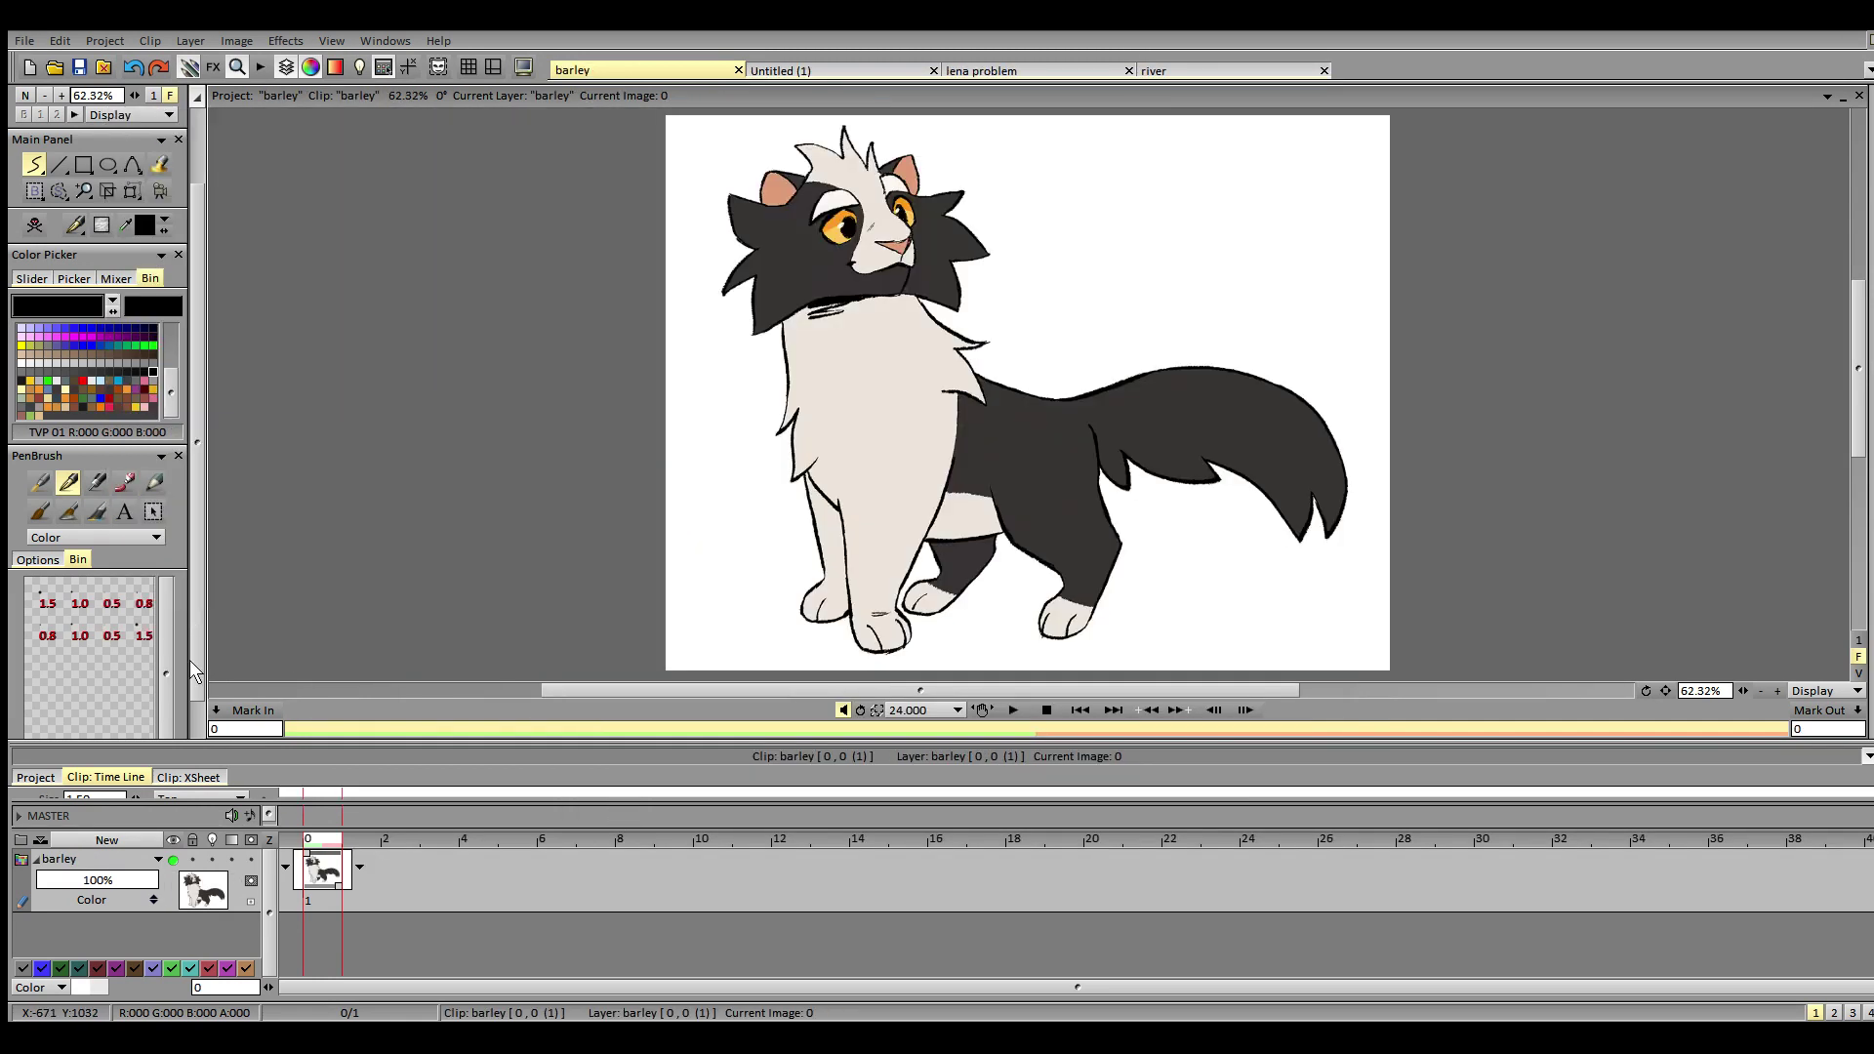
- Open the ravenpaw reference image, importing it as its own project
{"action": "left_click", "coordinate": [31, 45]}
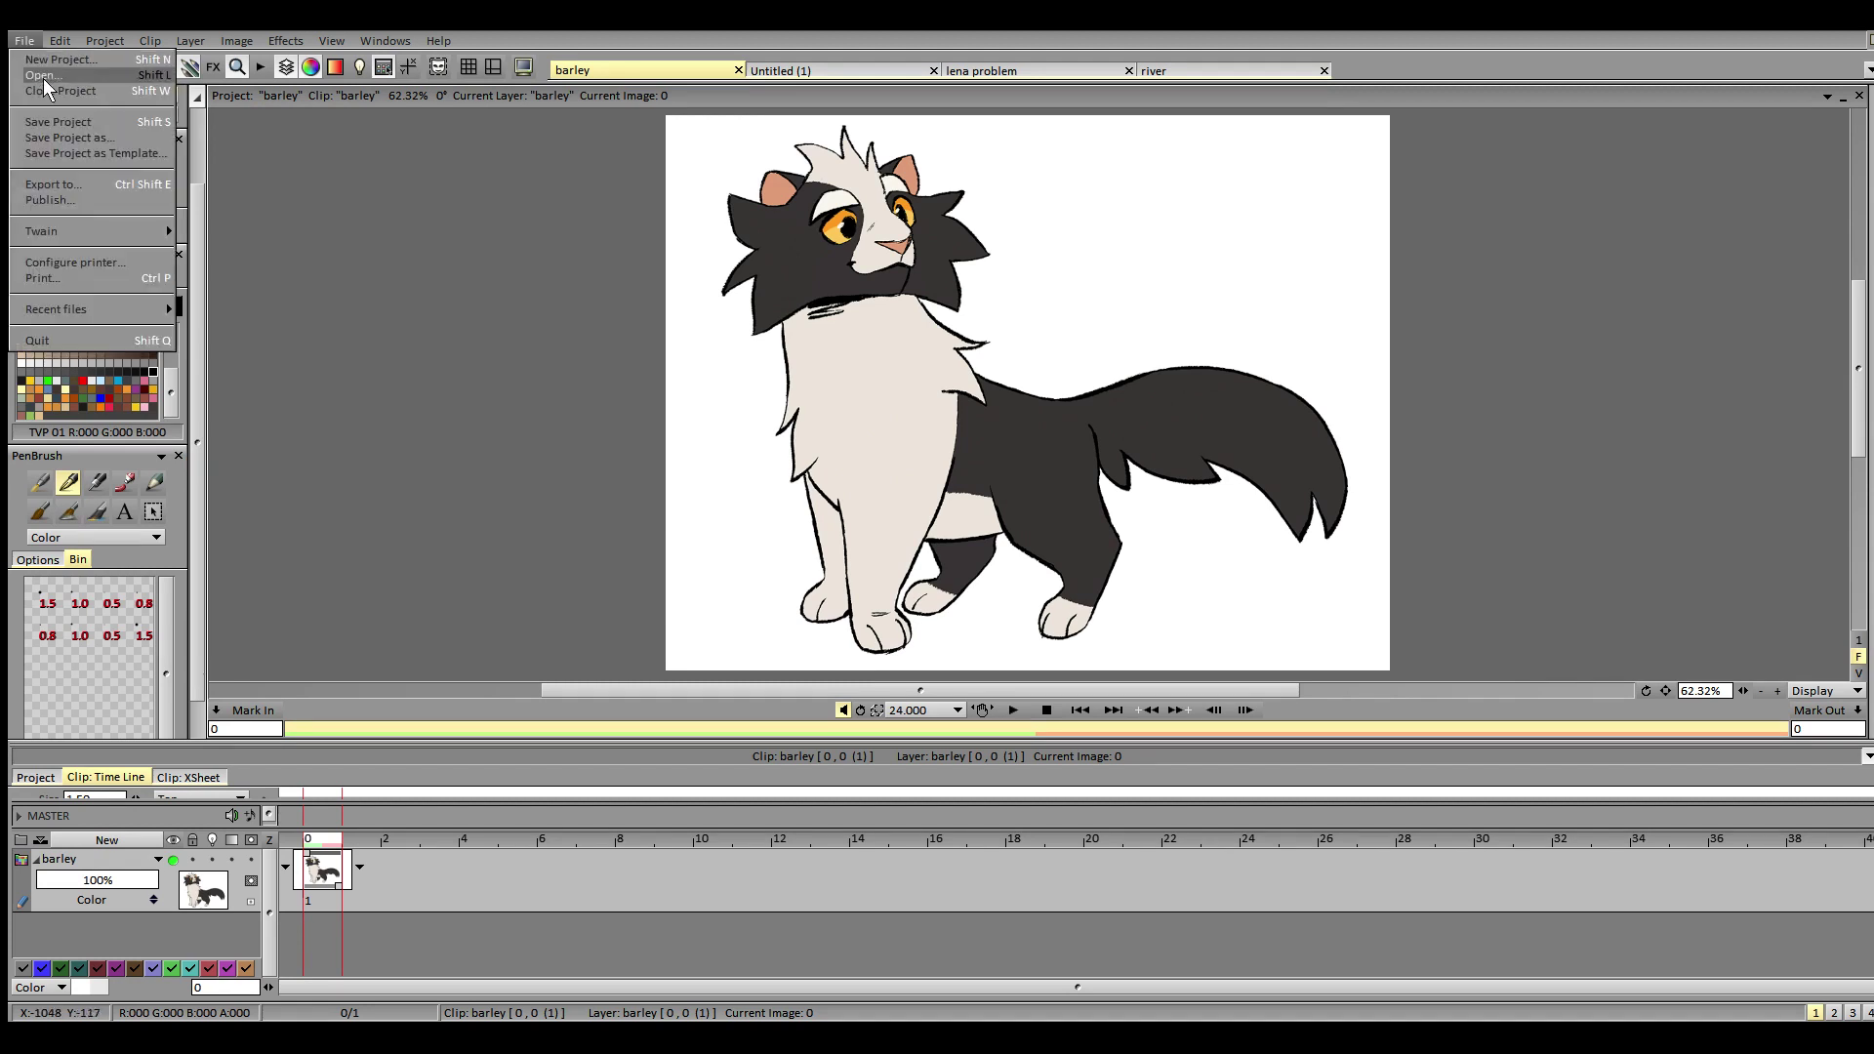
{"action": "left_click", "coordinate": [45, 79]}
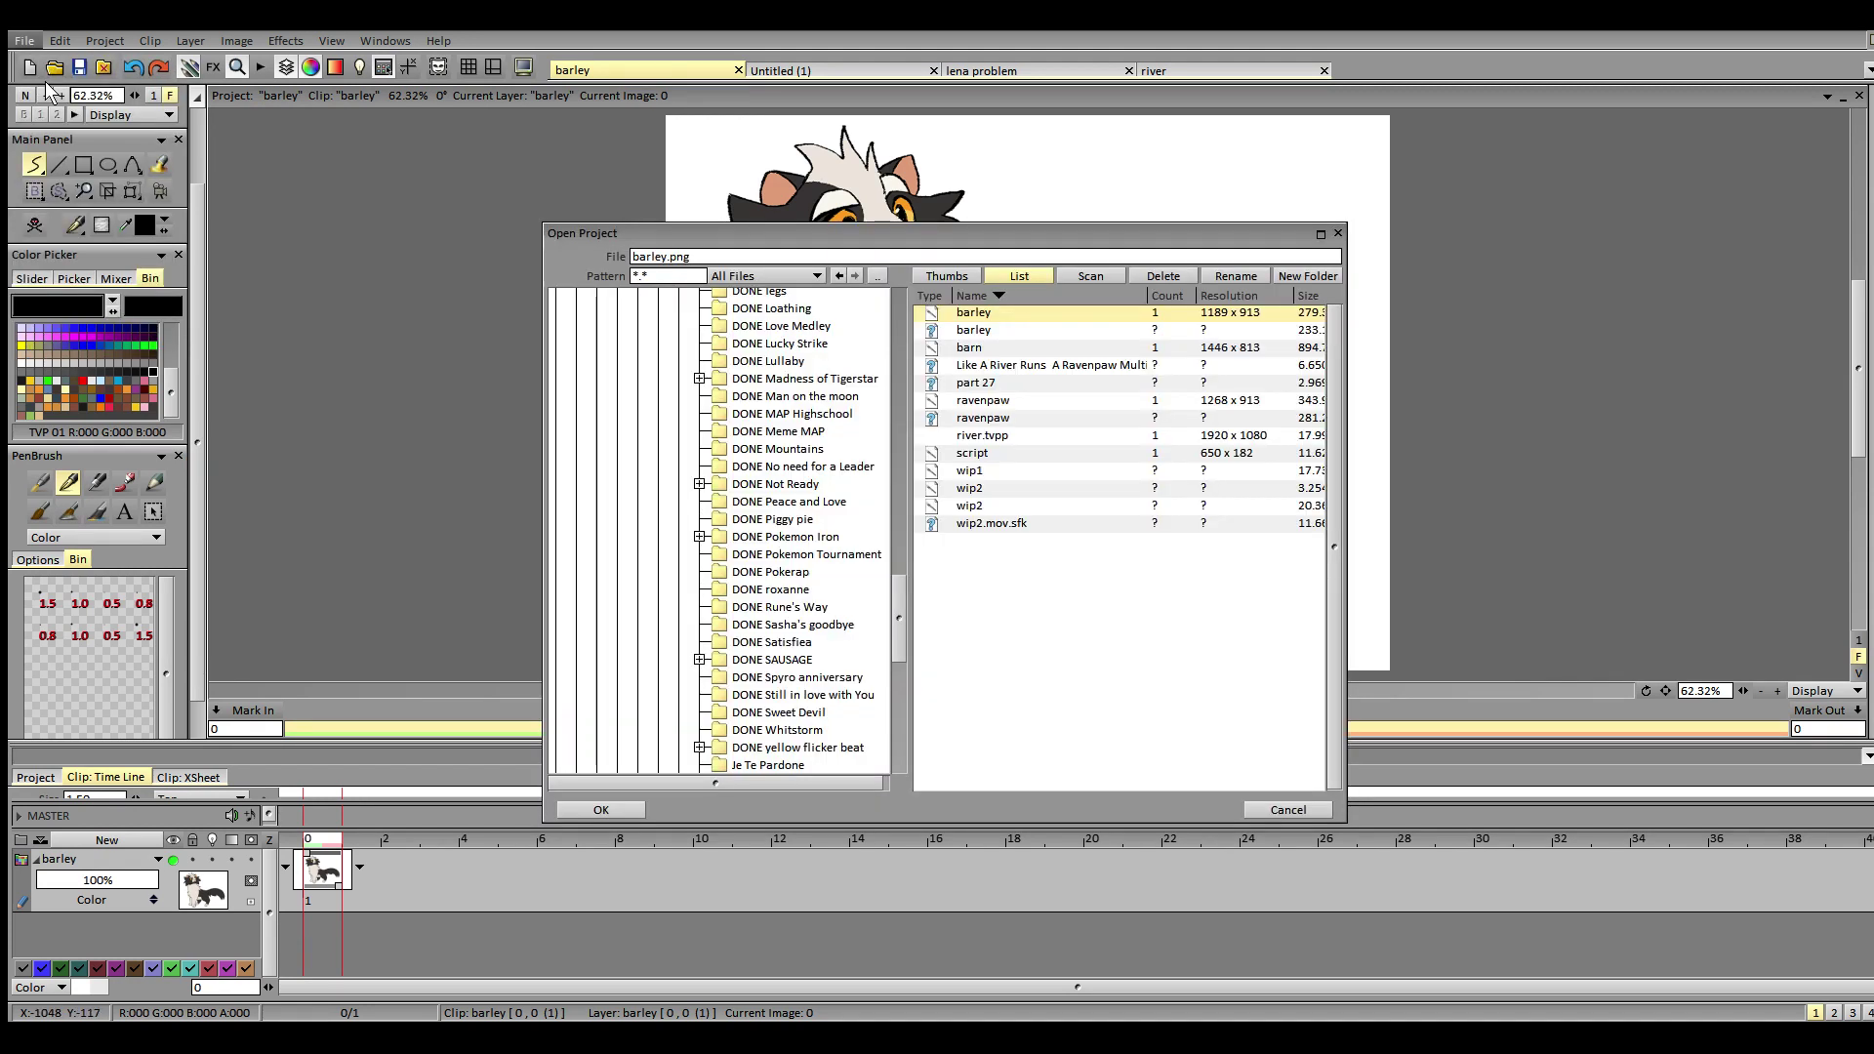
{"action": "left_click", "coordinate": [988, 402]}
{"action": "left_click", "coordinate": [602, 810]}
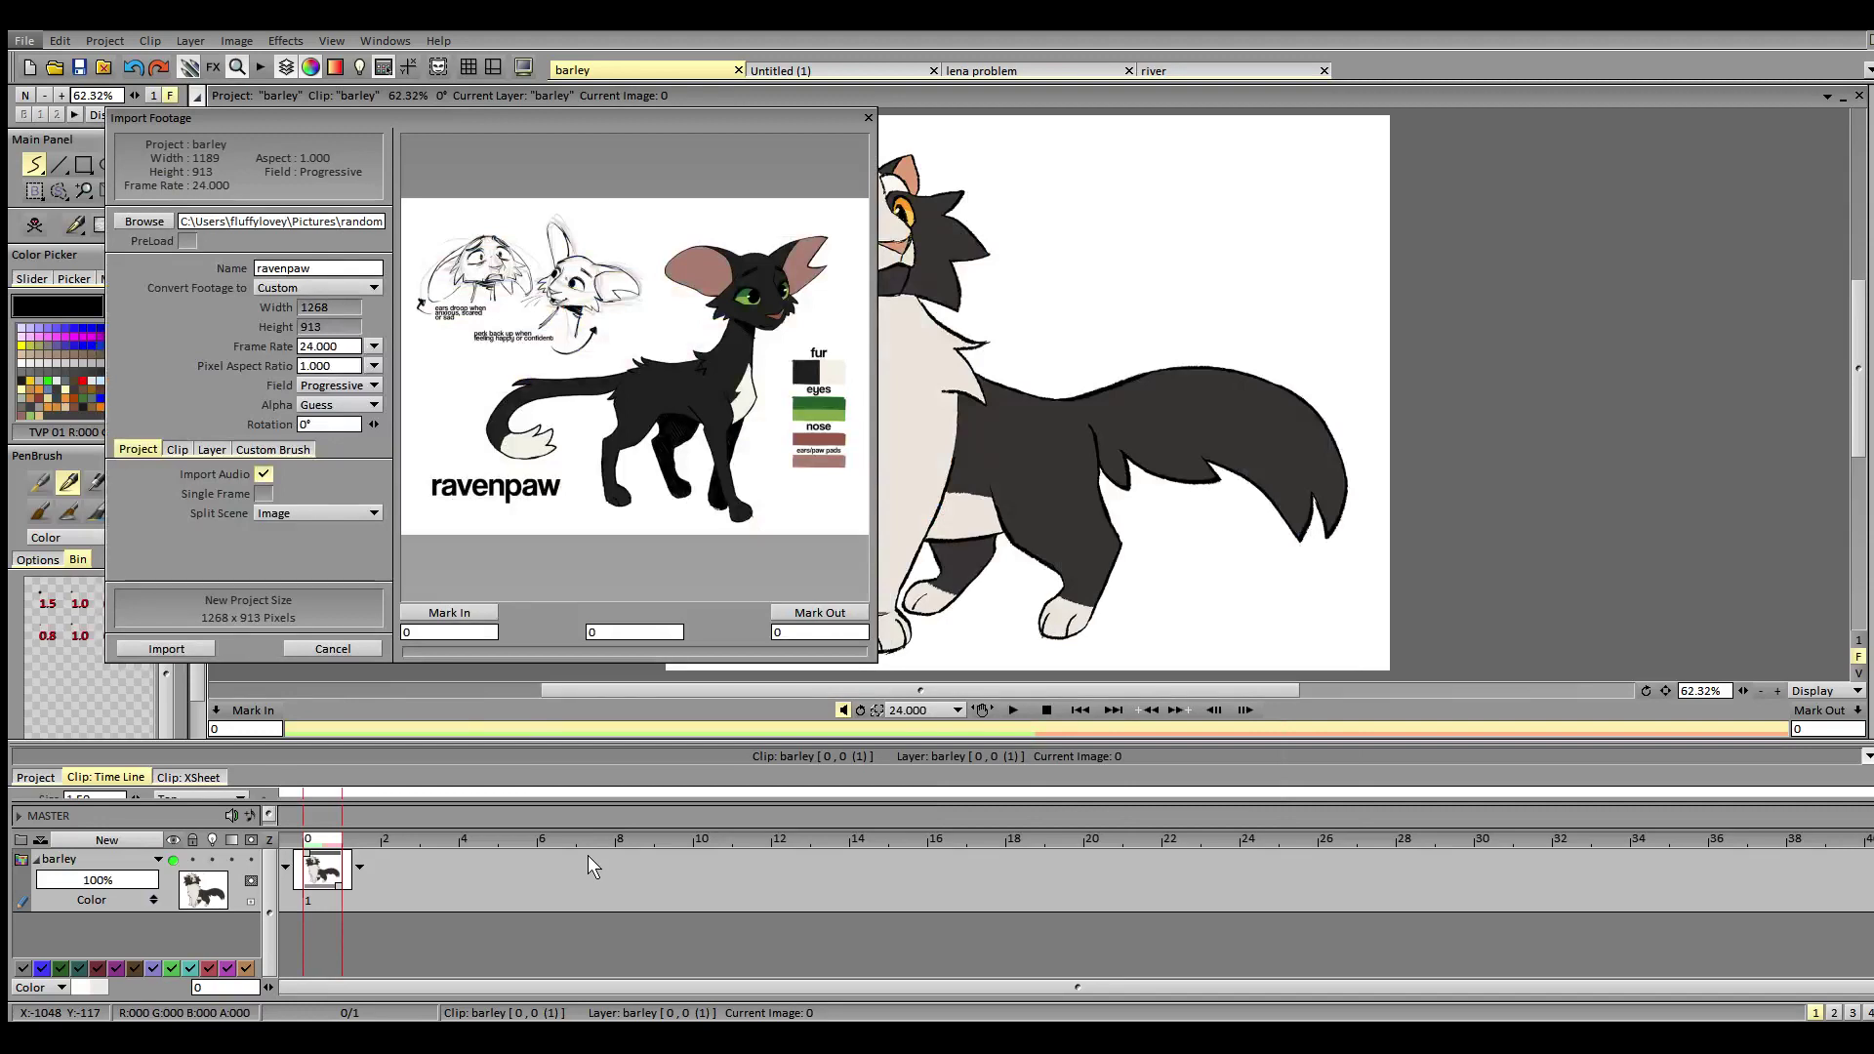
{"action": "left_click", "coordinate": [186, 647]}
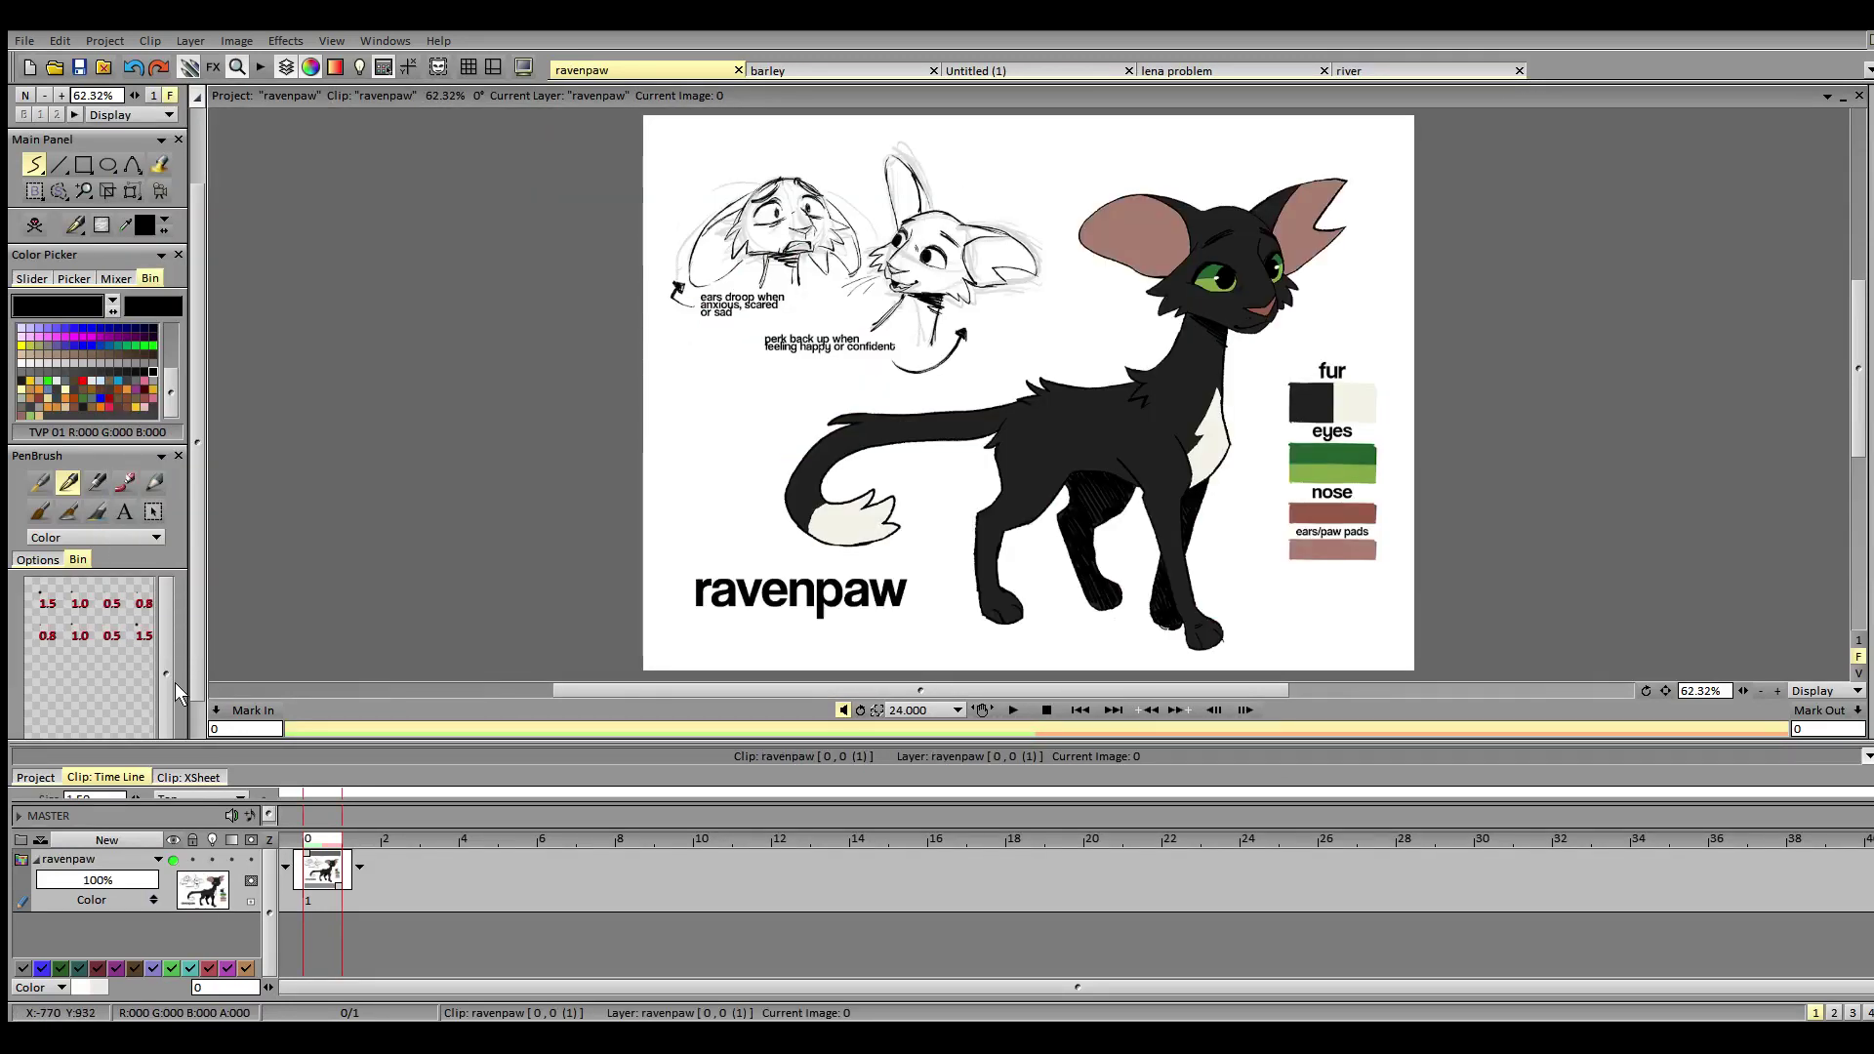
- Close the blank Untitled (1) project and sample the dark fur colour from the cat's body in the ravenpaw reference
{"action": "left_click", "coordinate": [1013, 72]}
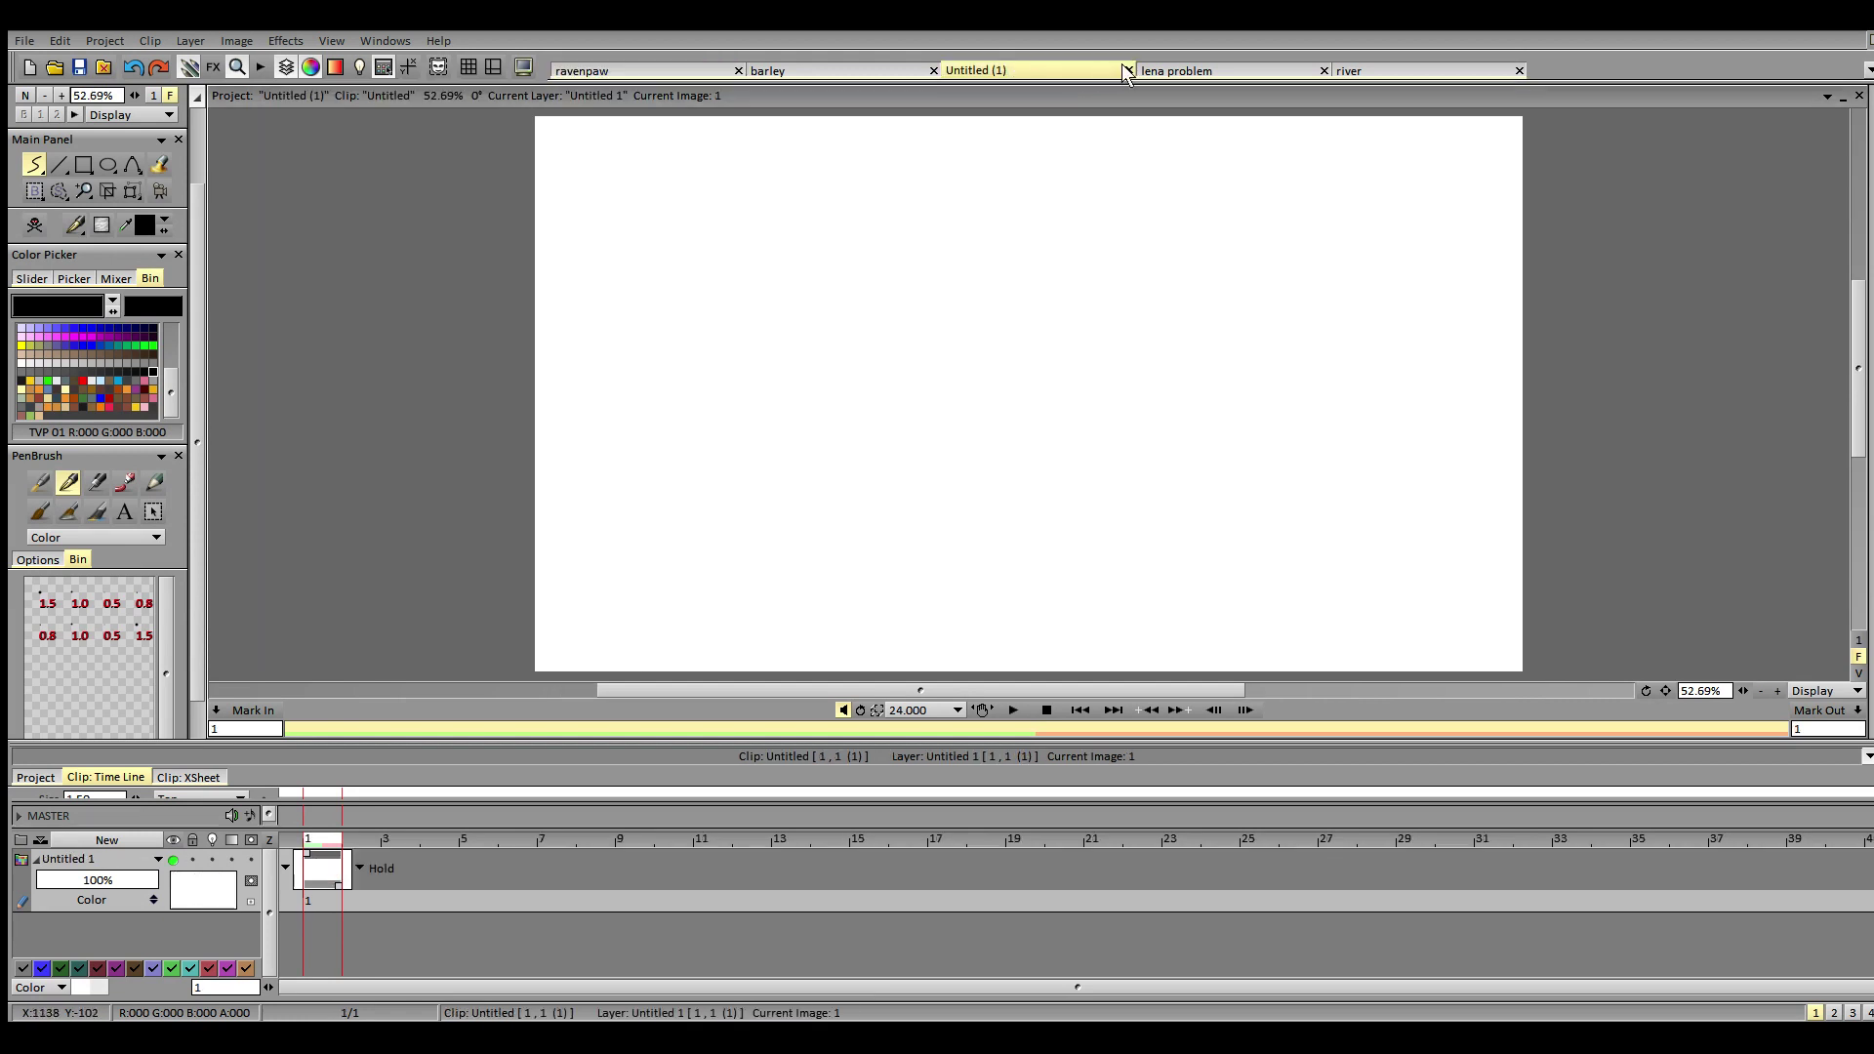
{"action": "left_click", "coordinate": [1128, 71]}
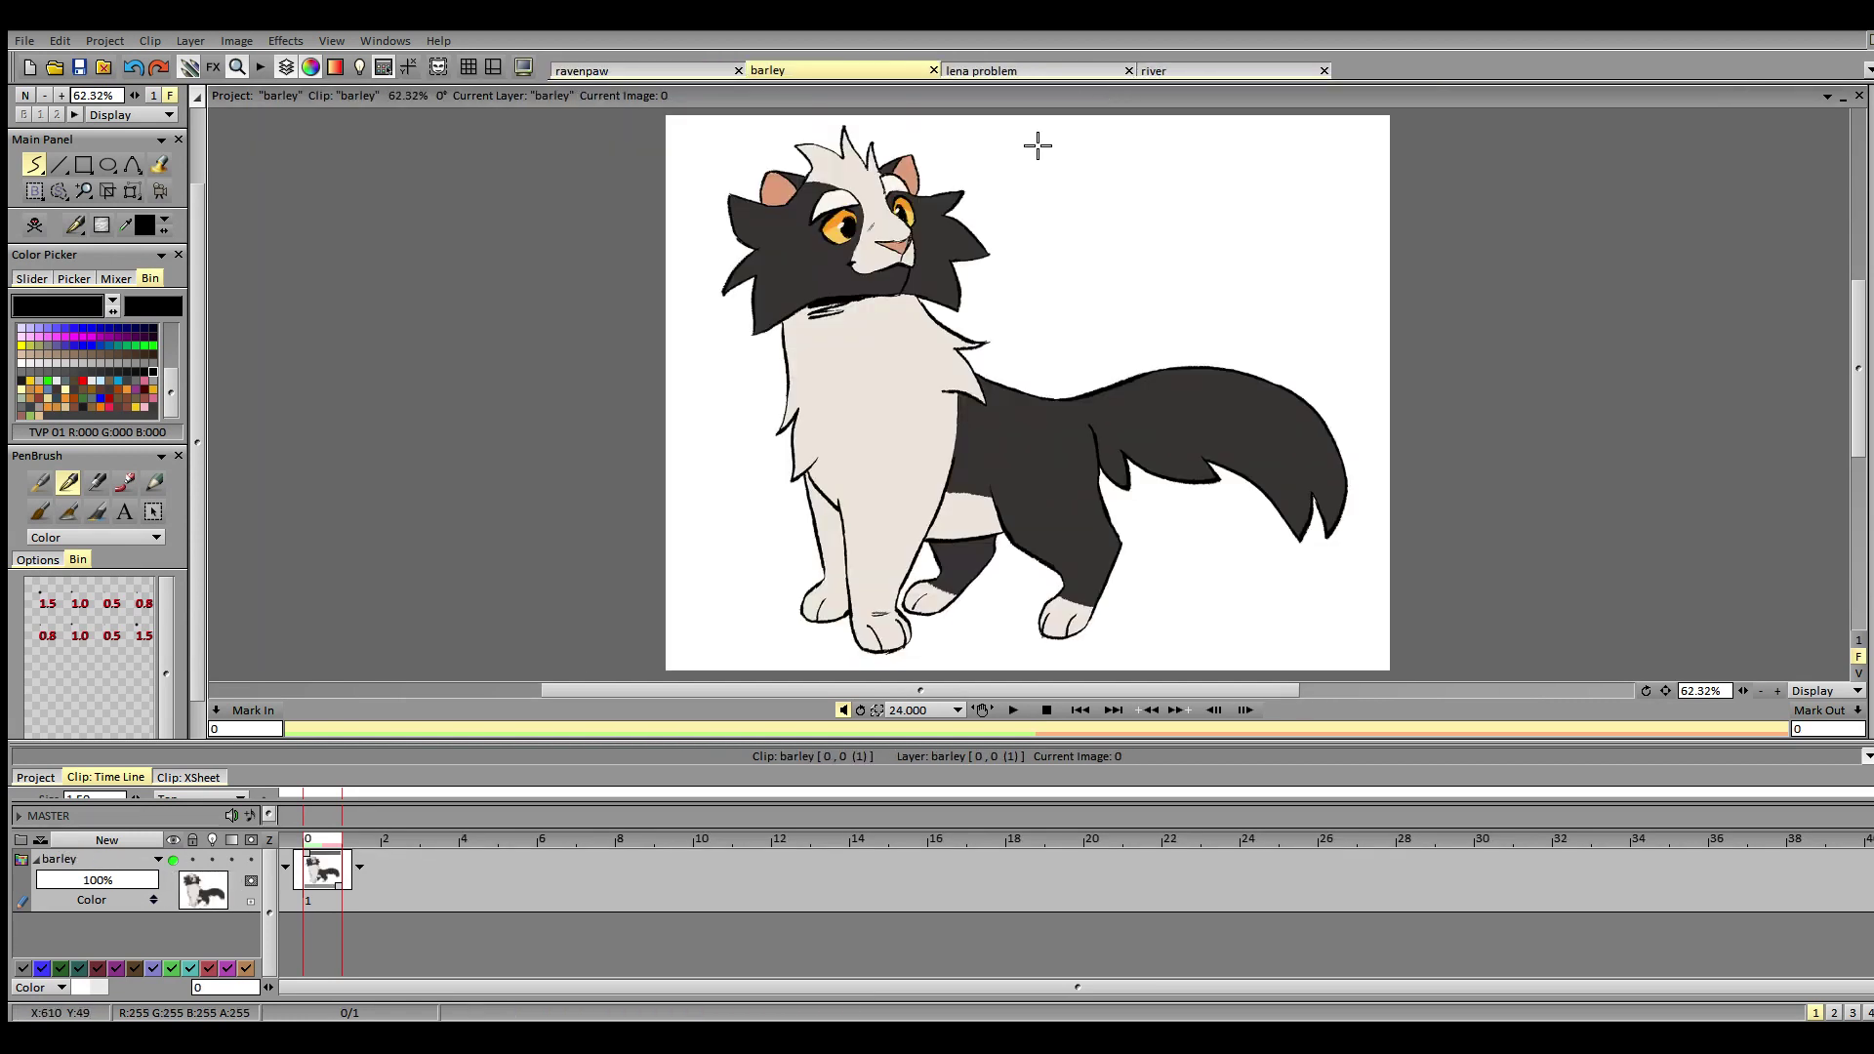
{"action": "left_click", "coordinate": [664, 70]}
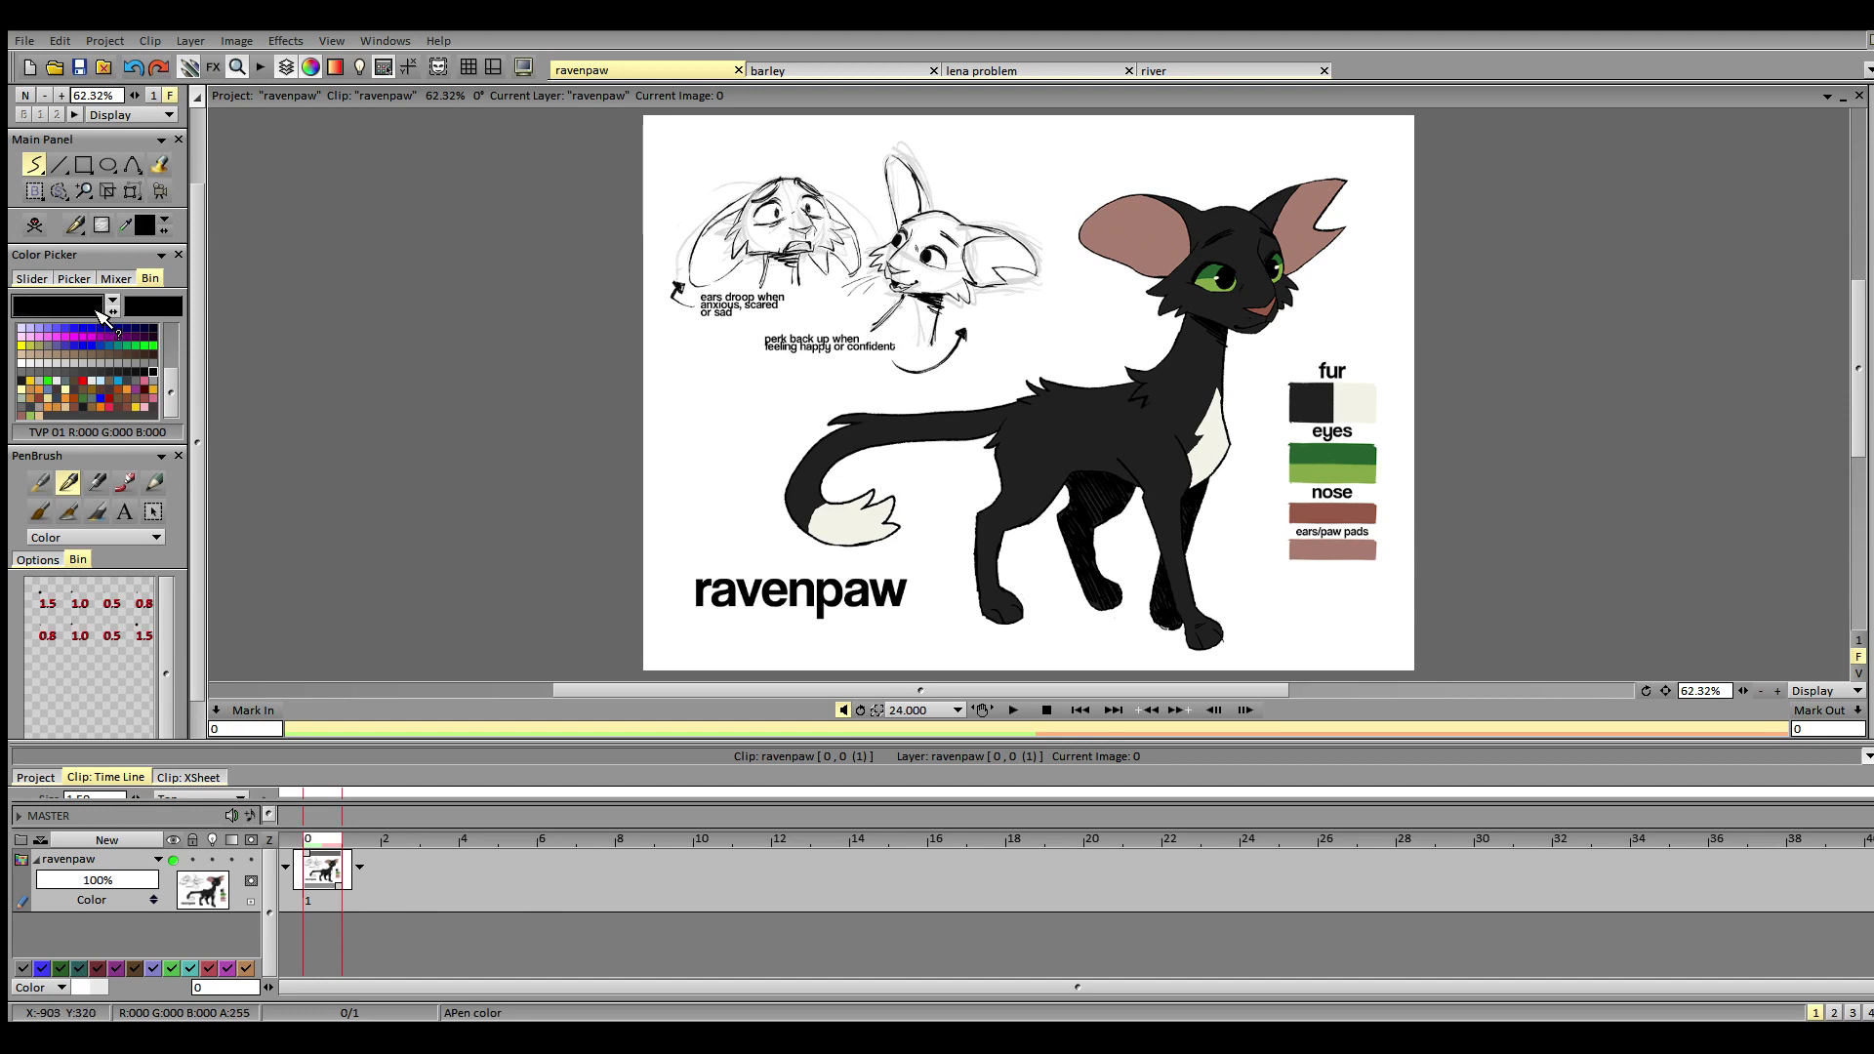
{"action": "left_click", "coordinate": [1050, 432], "text": "ctrl"}
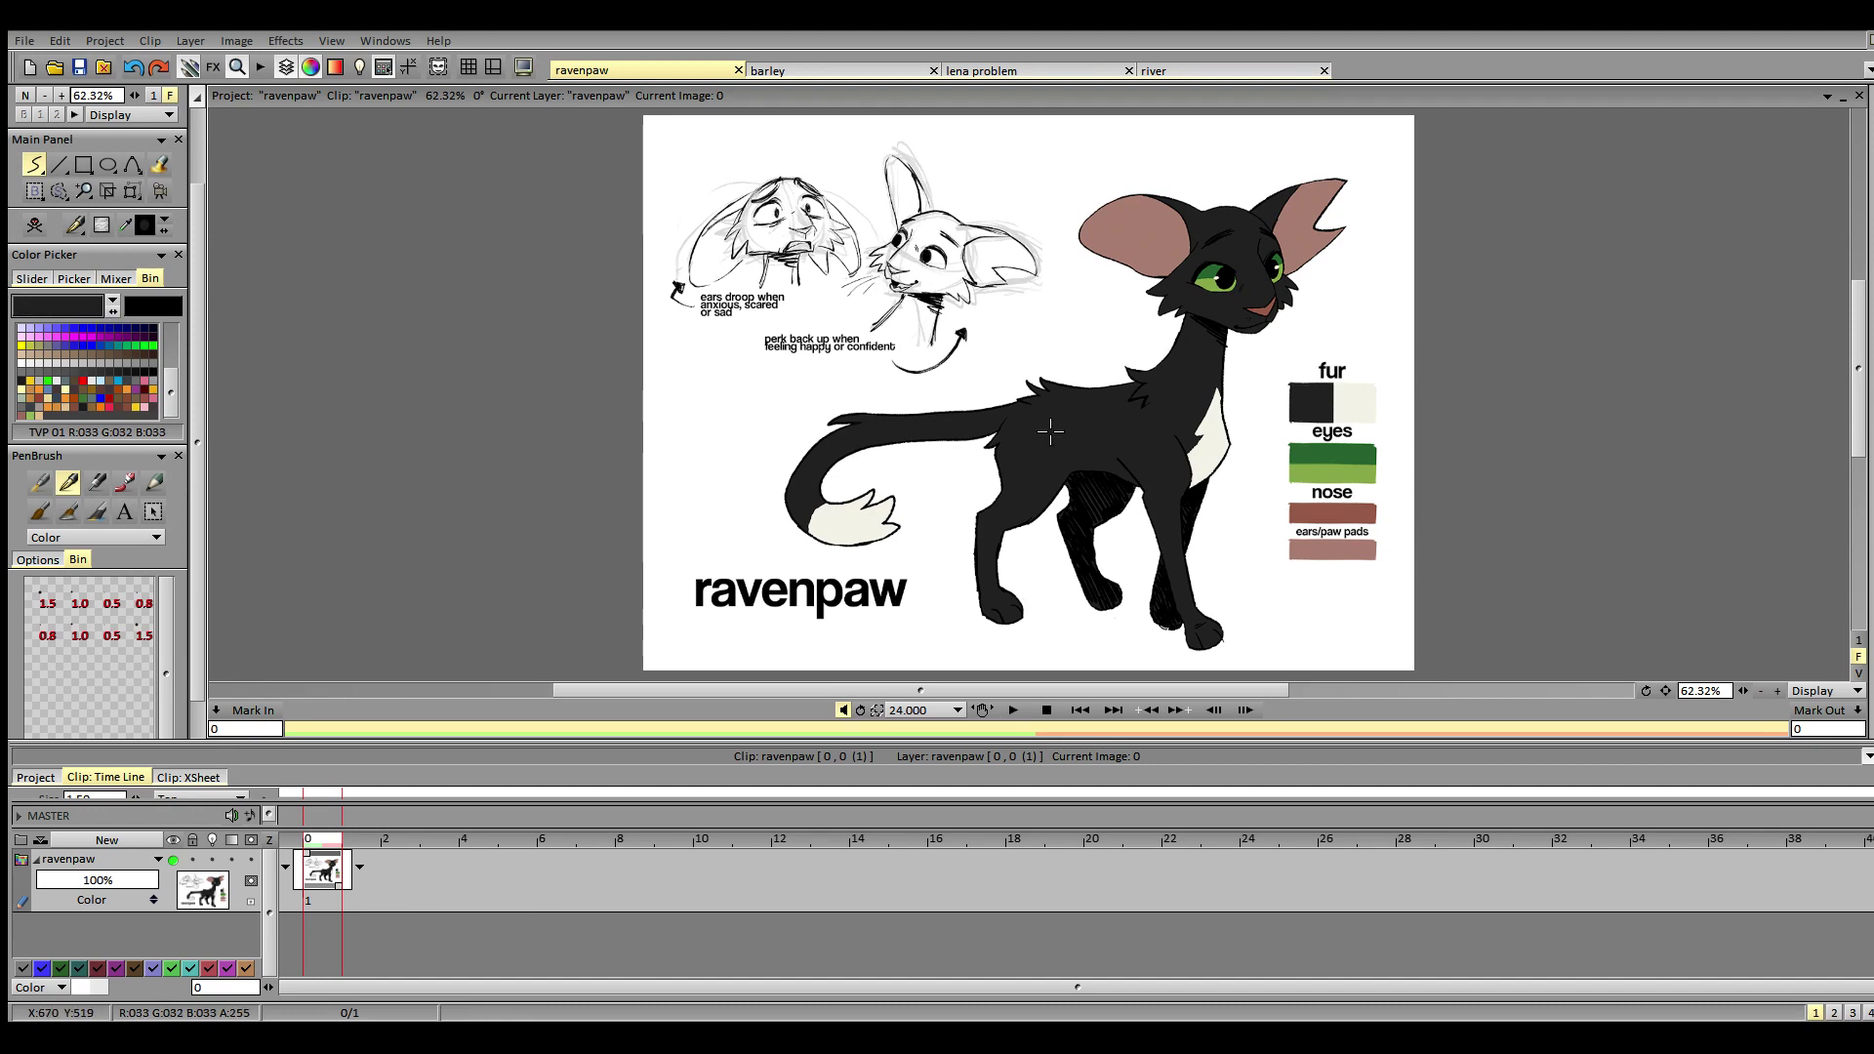
- In the river project, hide the sketch layers Untitled 3 and Untitled 2 so only the inked Untitled 1 layer shows
{"action": "left_click", "coordinate": [1113, 74]}
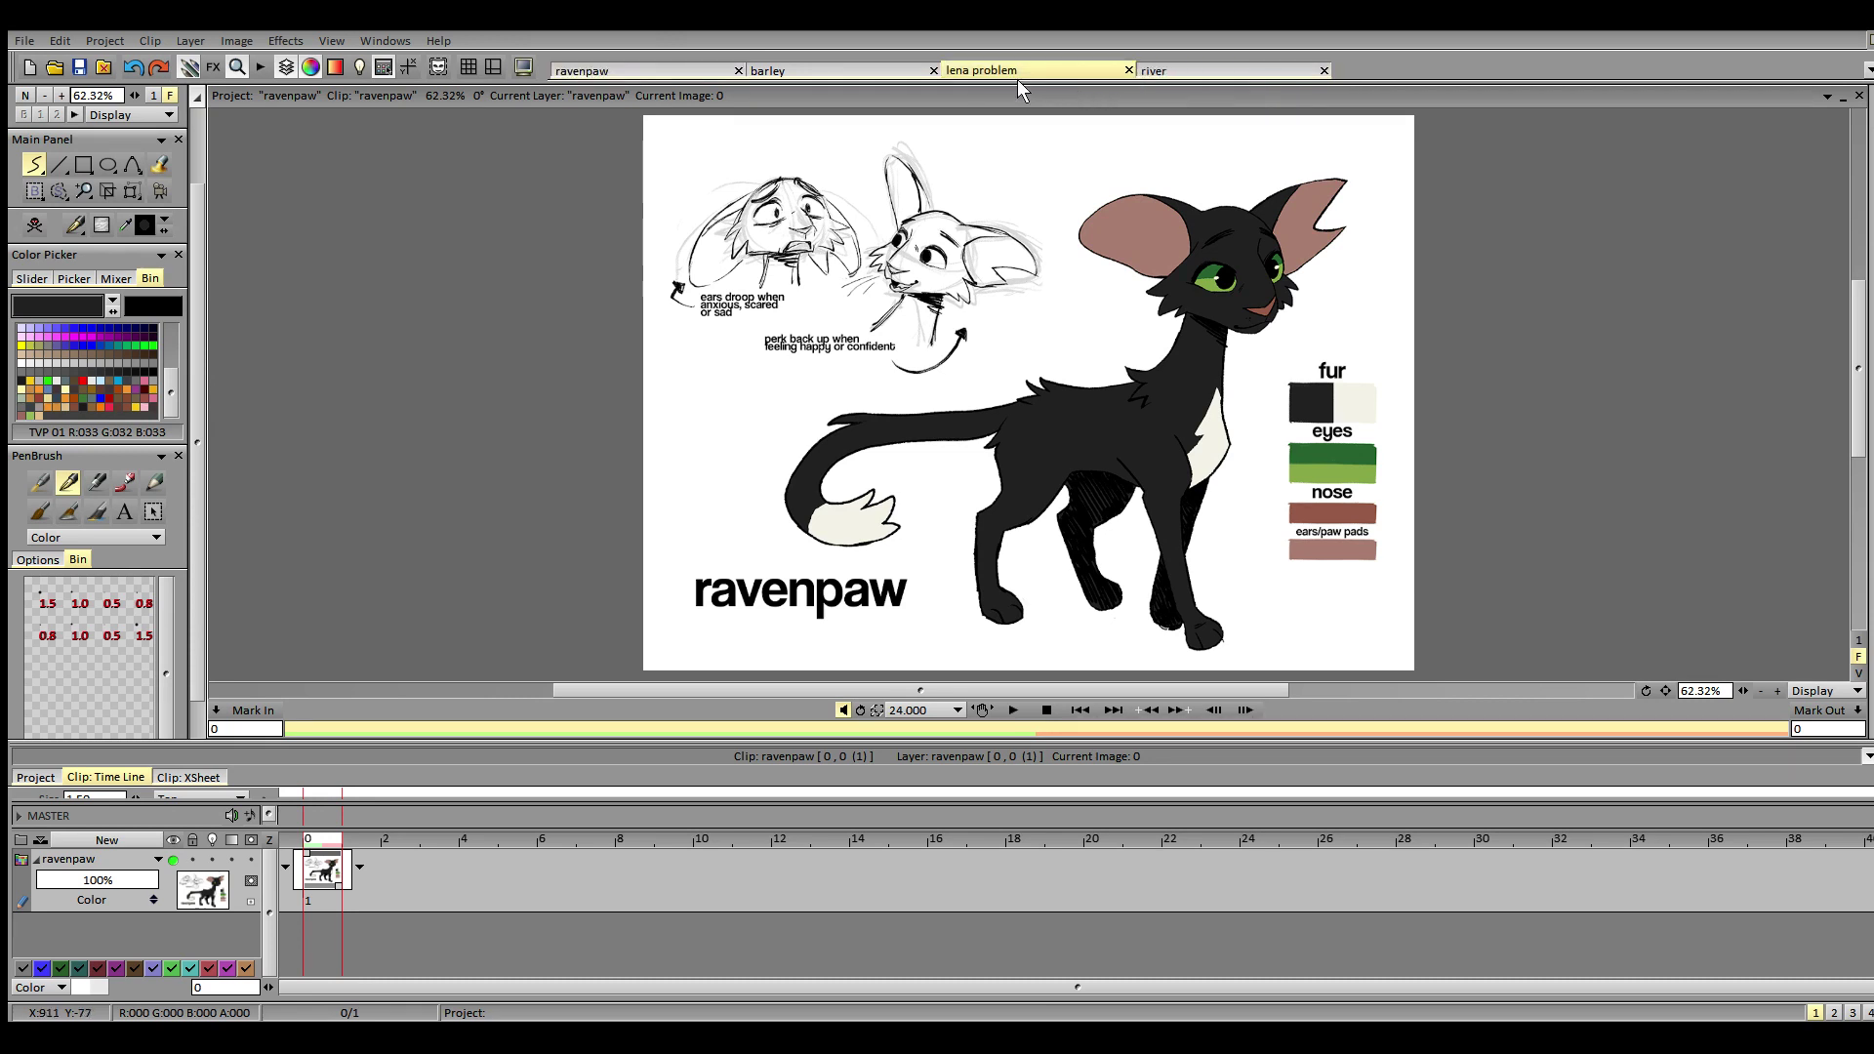
{"action": "left_click", "coordinate": [1232, 74]}
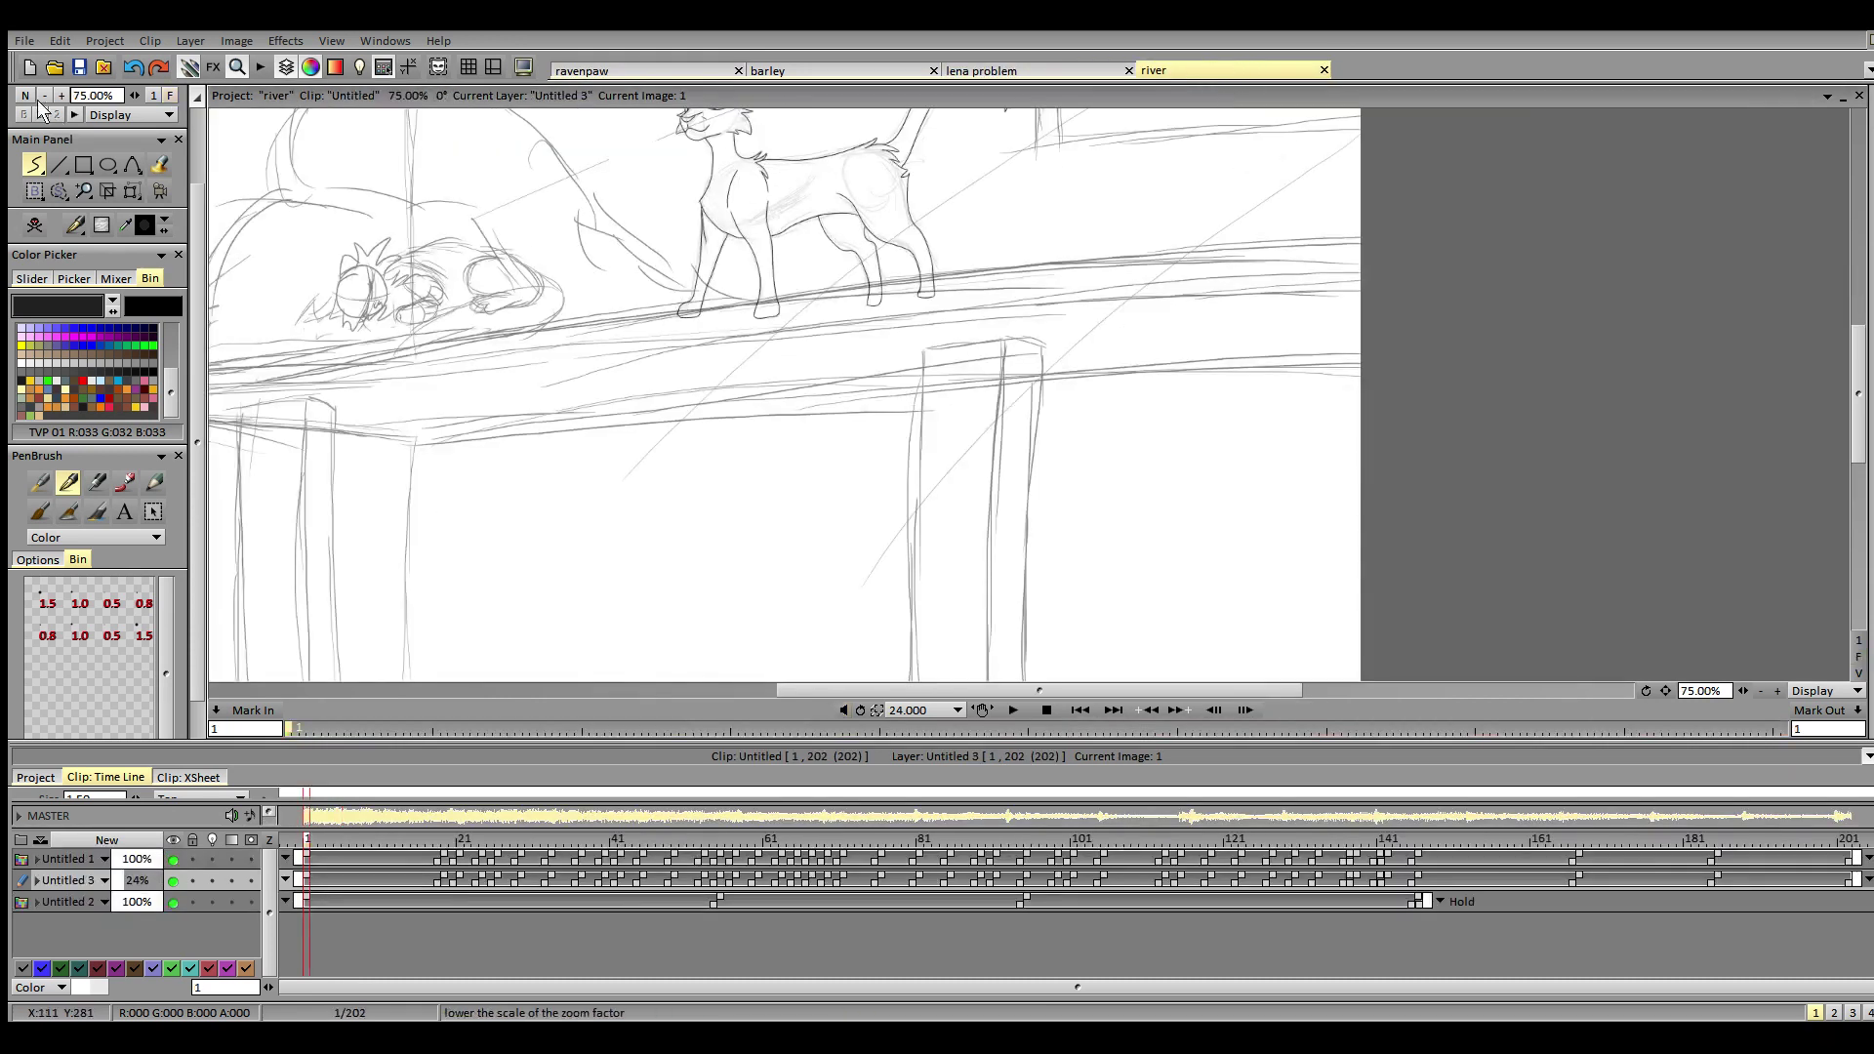
{"action": "left_click", "coordinate": [42, 96]}
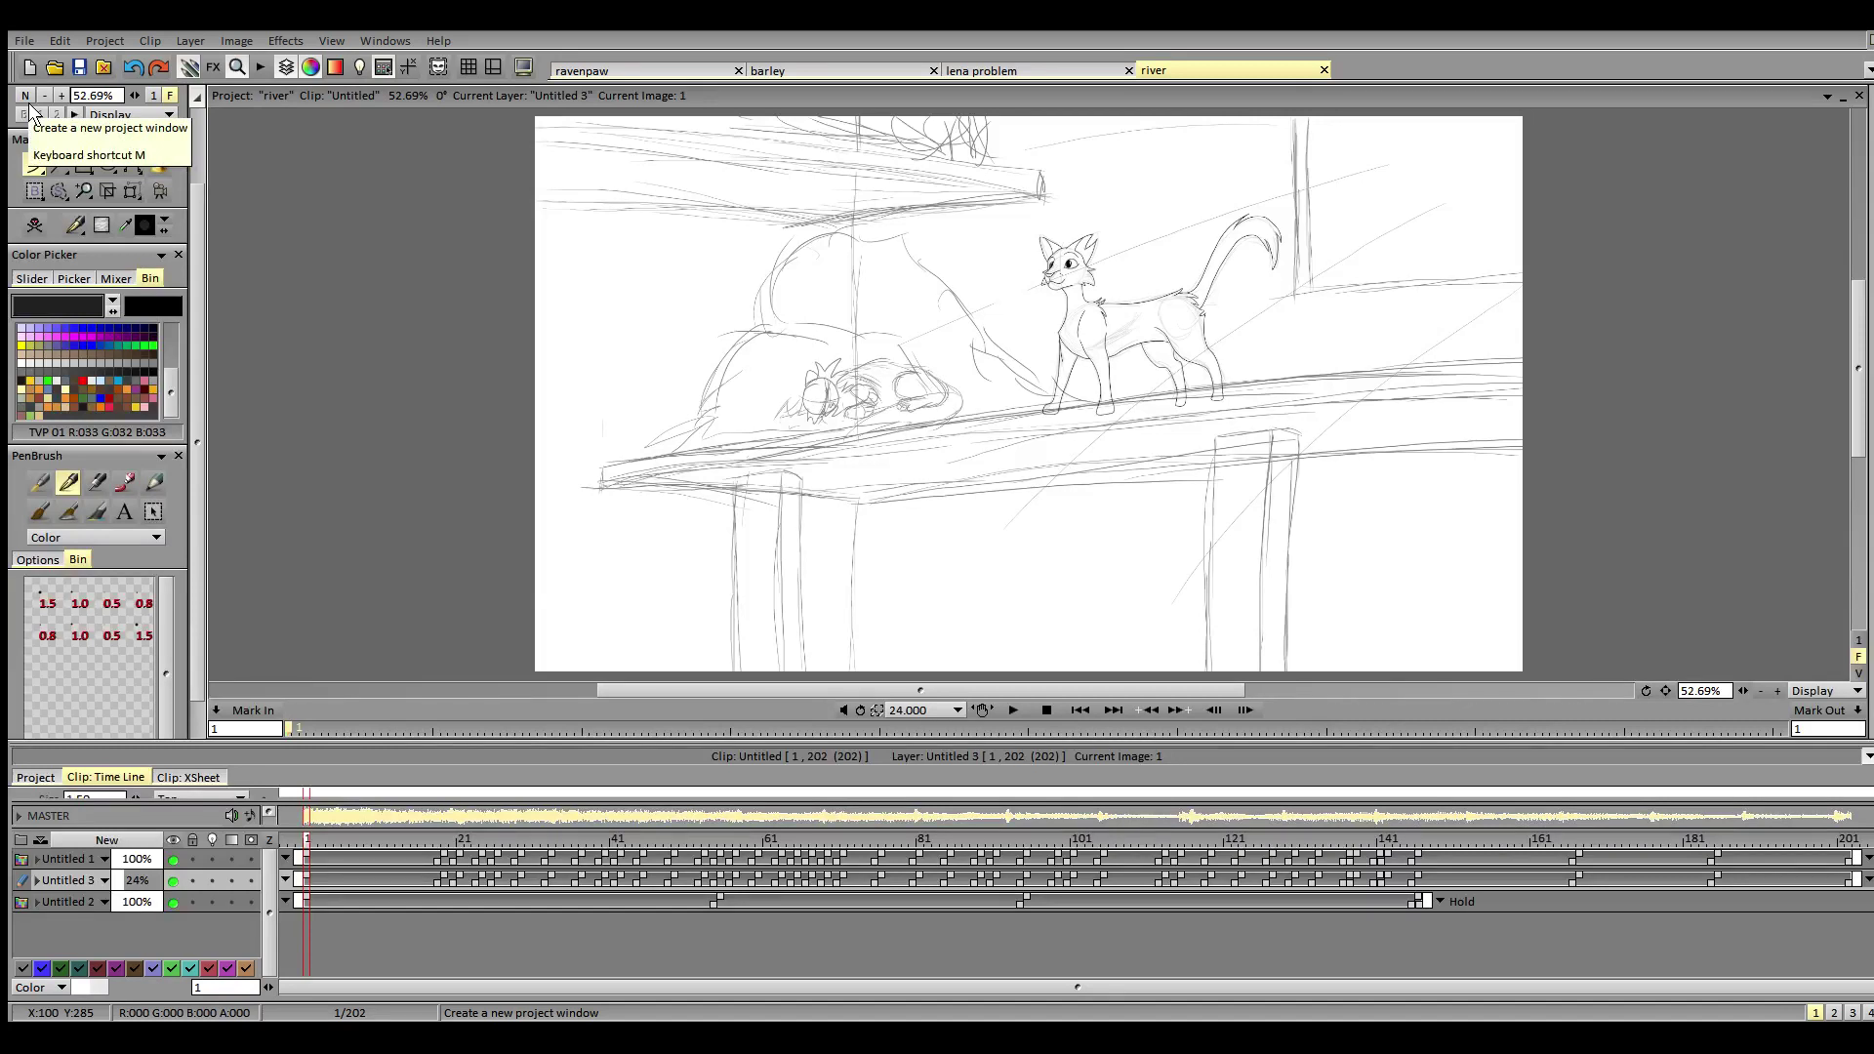
{"action": "left_click", "coordinate": [171, 886]}
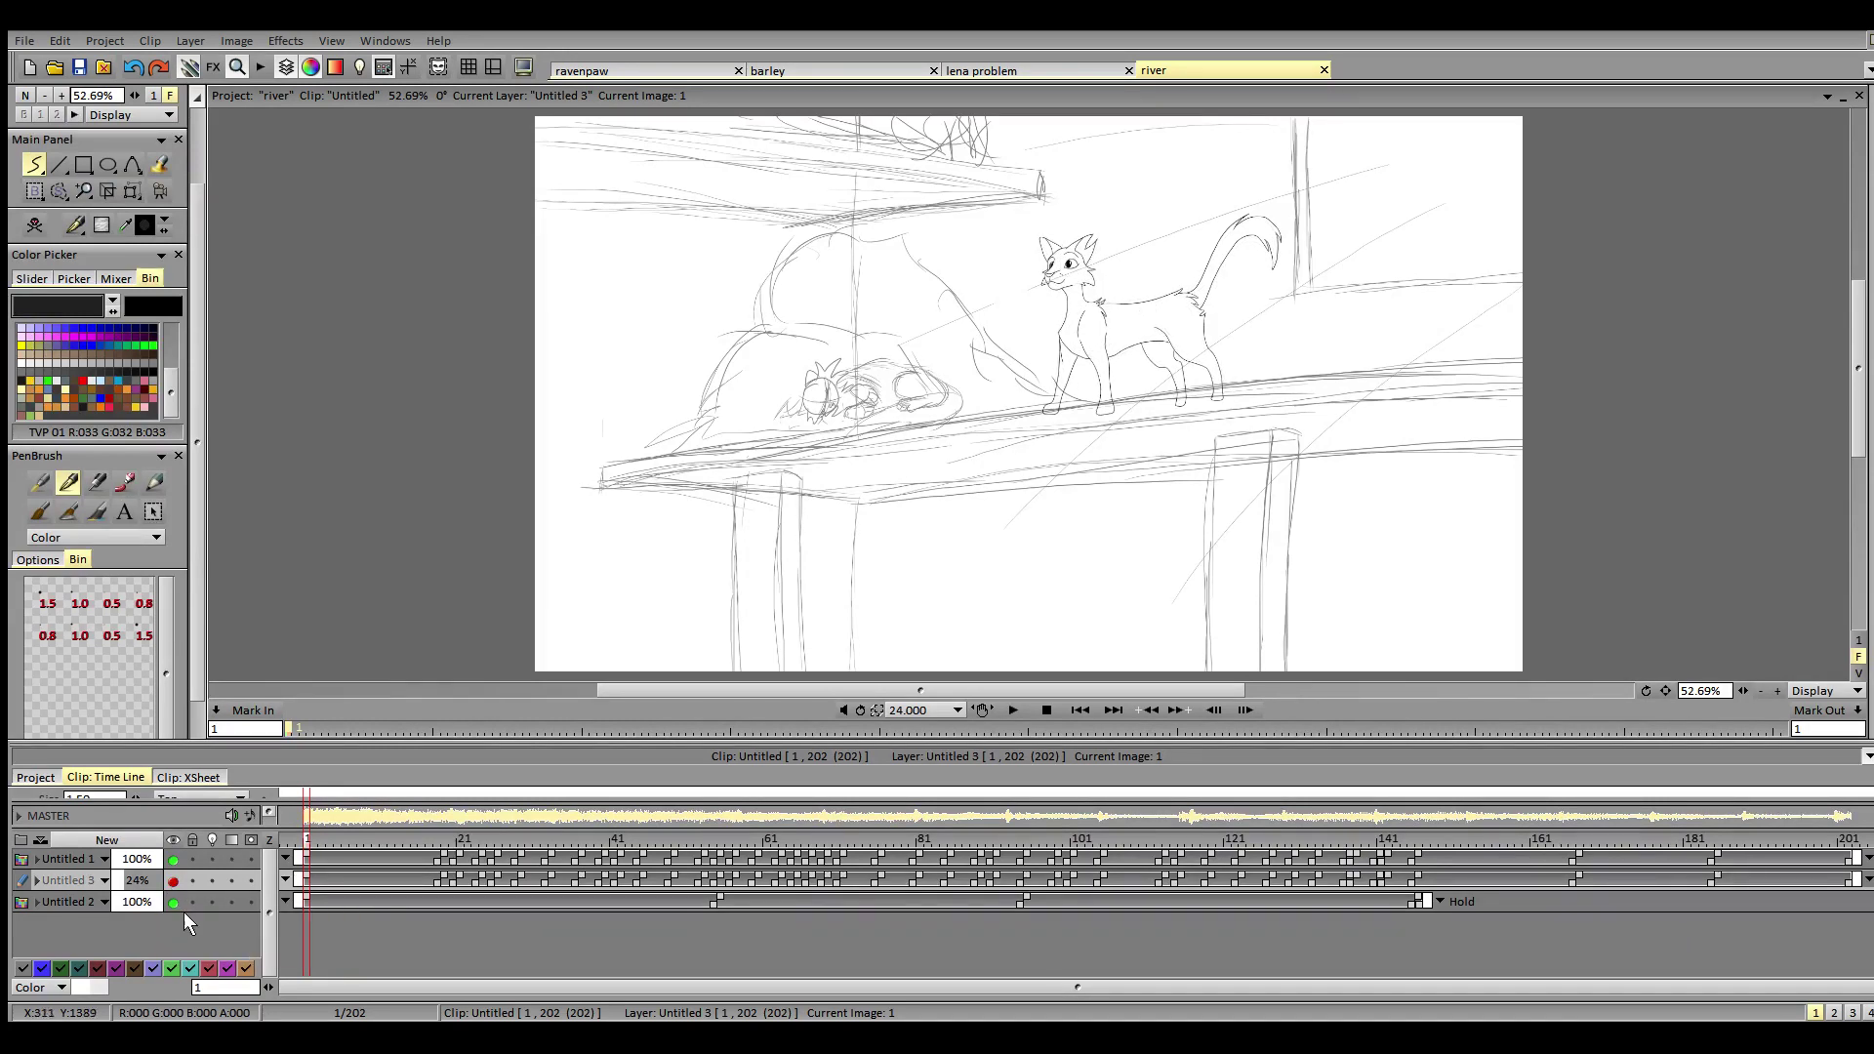
{"action": "left_click", "coordinate": [174, 904]}
{"action": "left_click", "coordinate": [174, 905]}
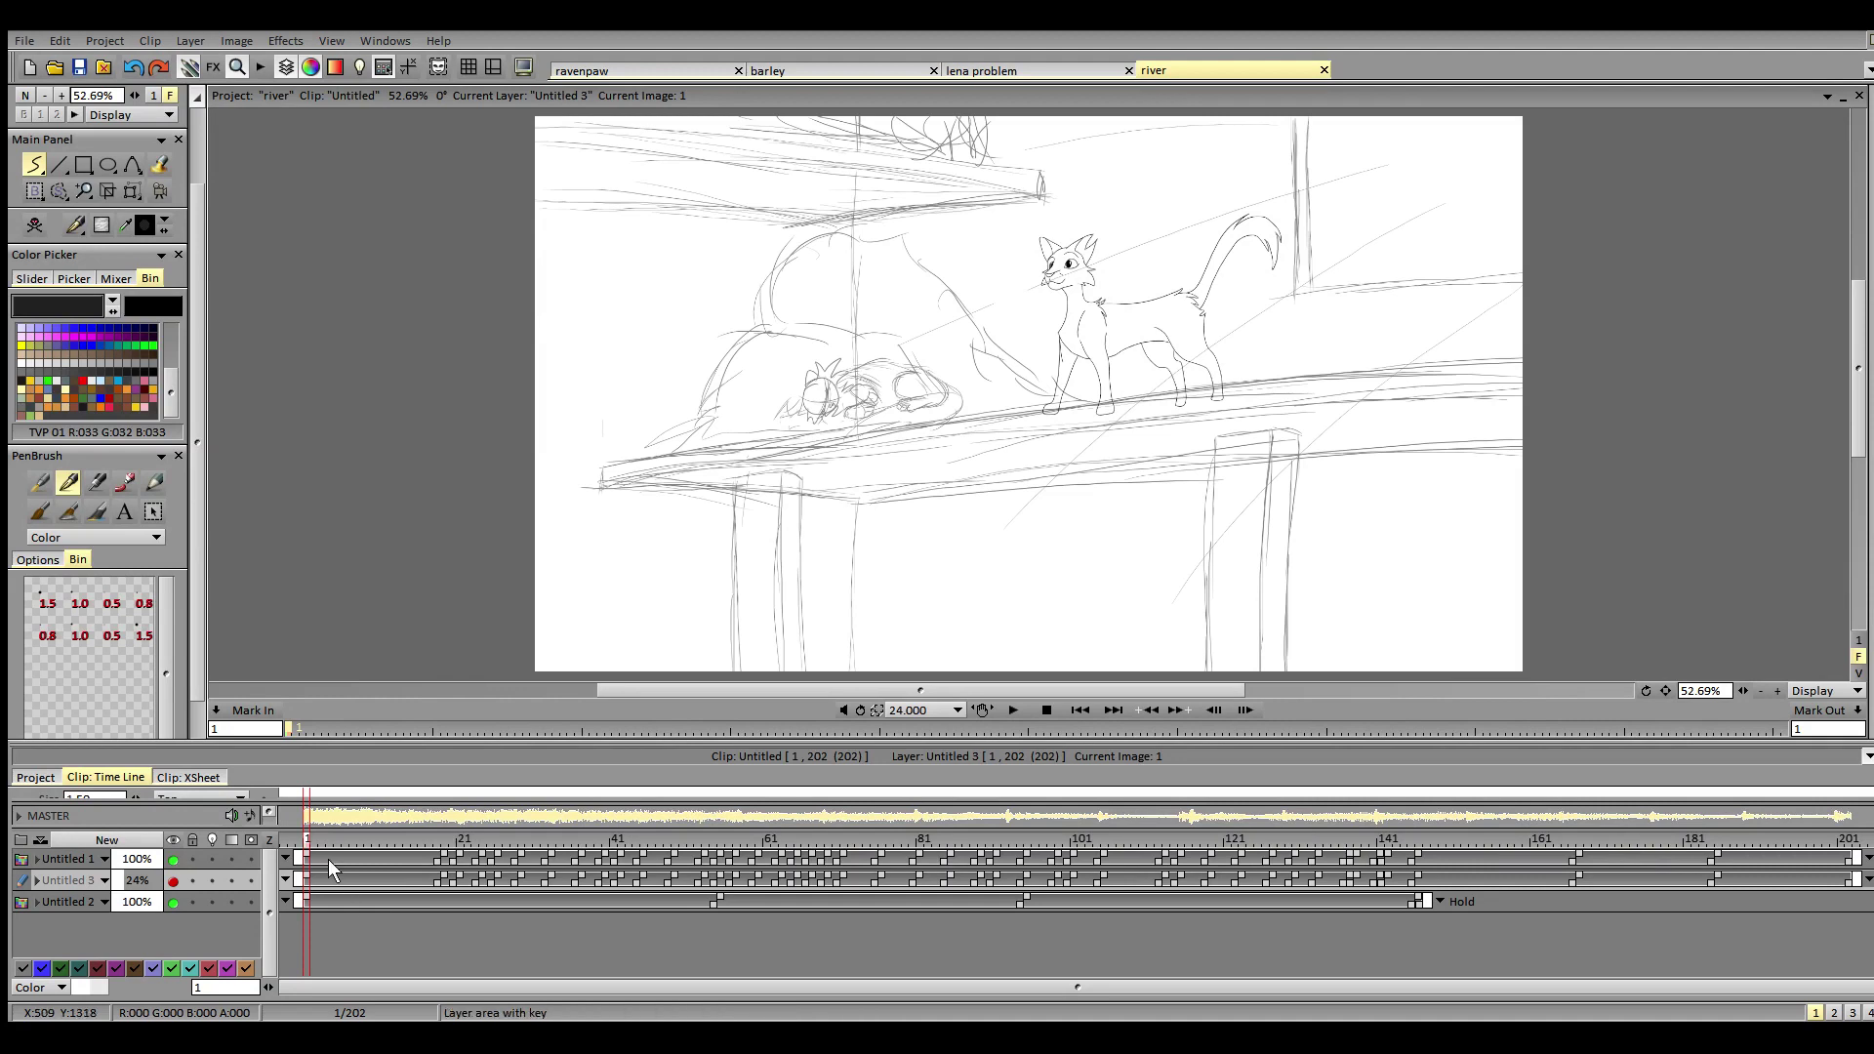
{"action": "left_click_drag", "start_coordinate": [308, 842], "coordinate": [446, 859]}
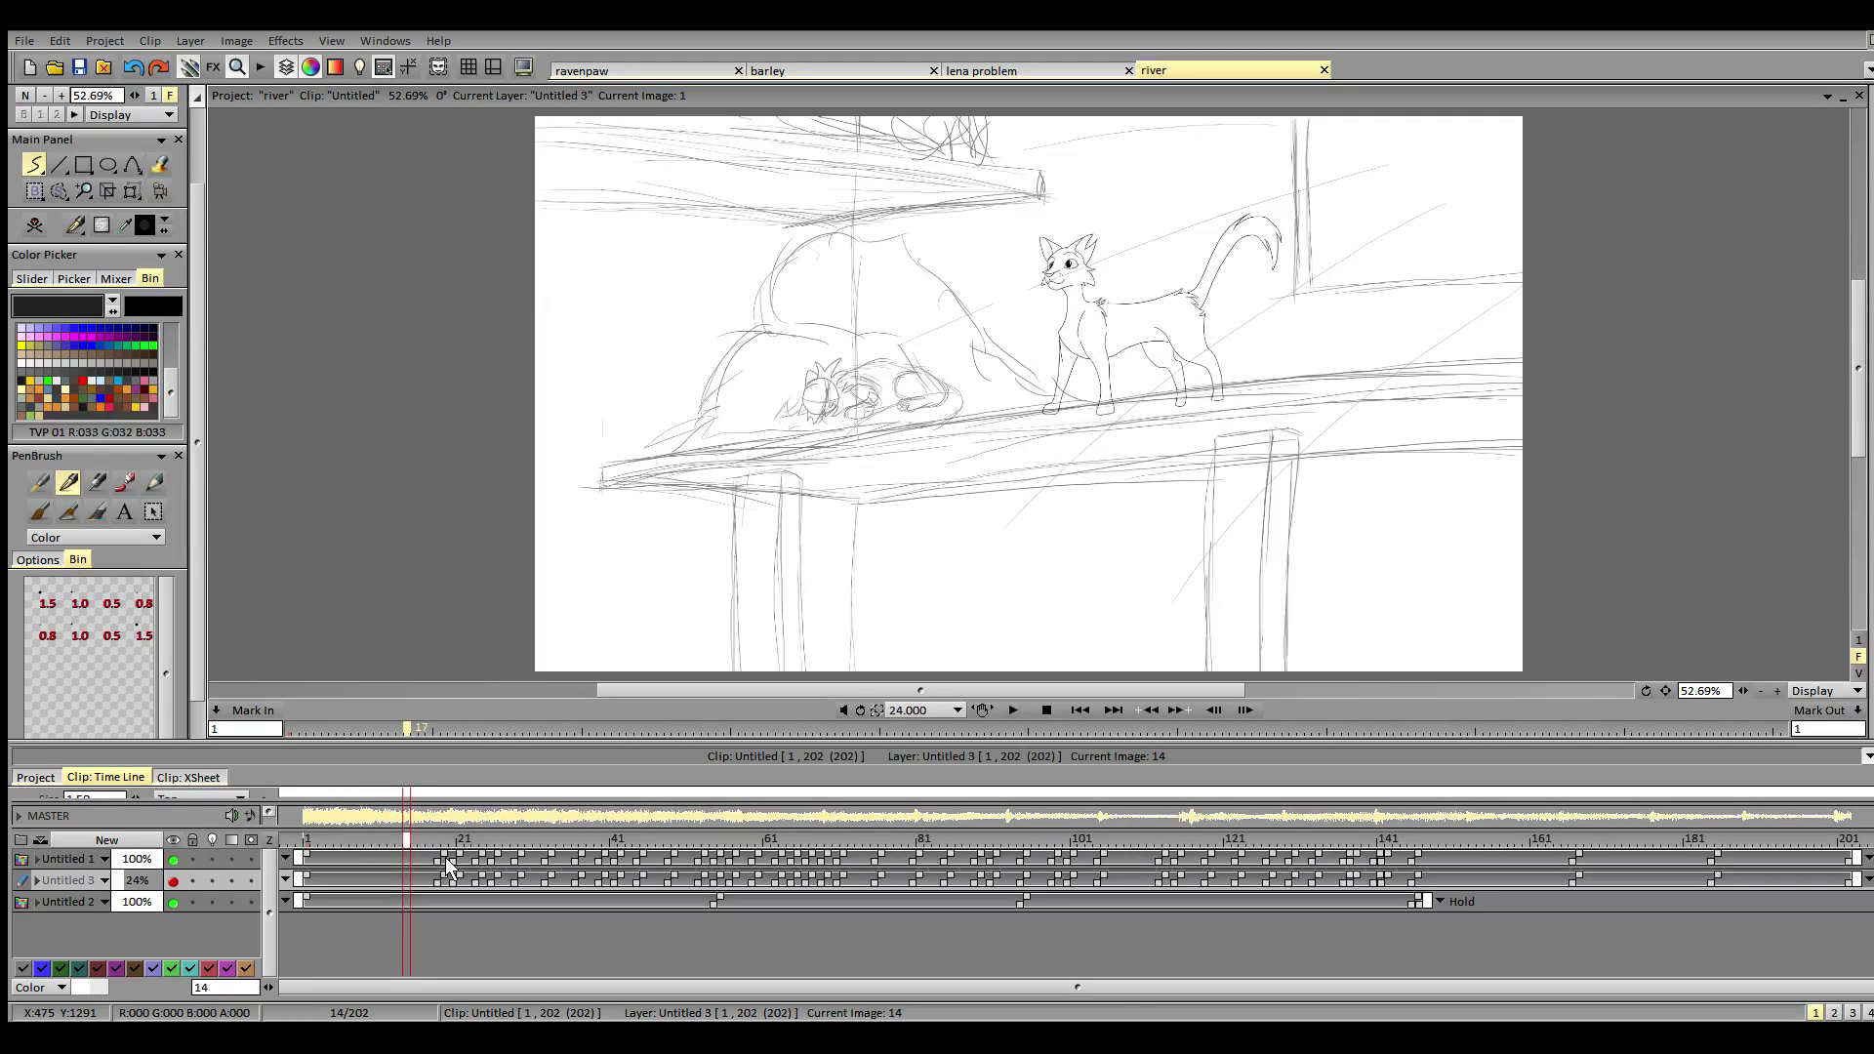
{"action": "left_click_drag", "start_coordinate": [449, 867], "coordinate": [298, 881]}
{"action": "left_click", "coordinate": [174, 904]}
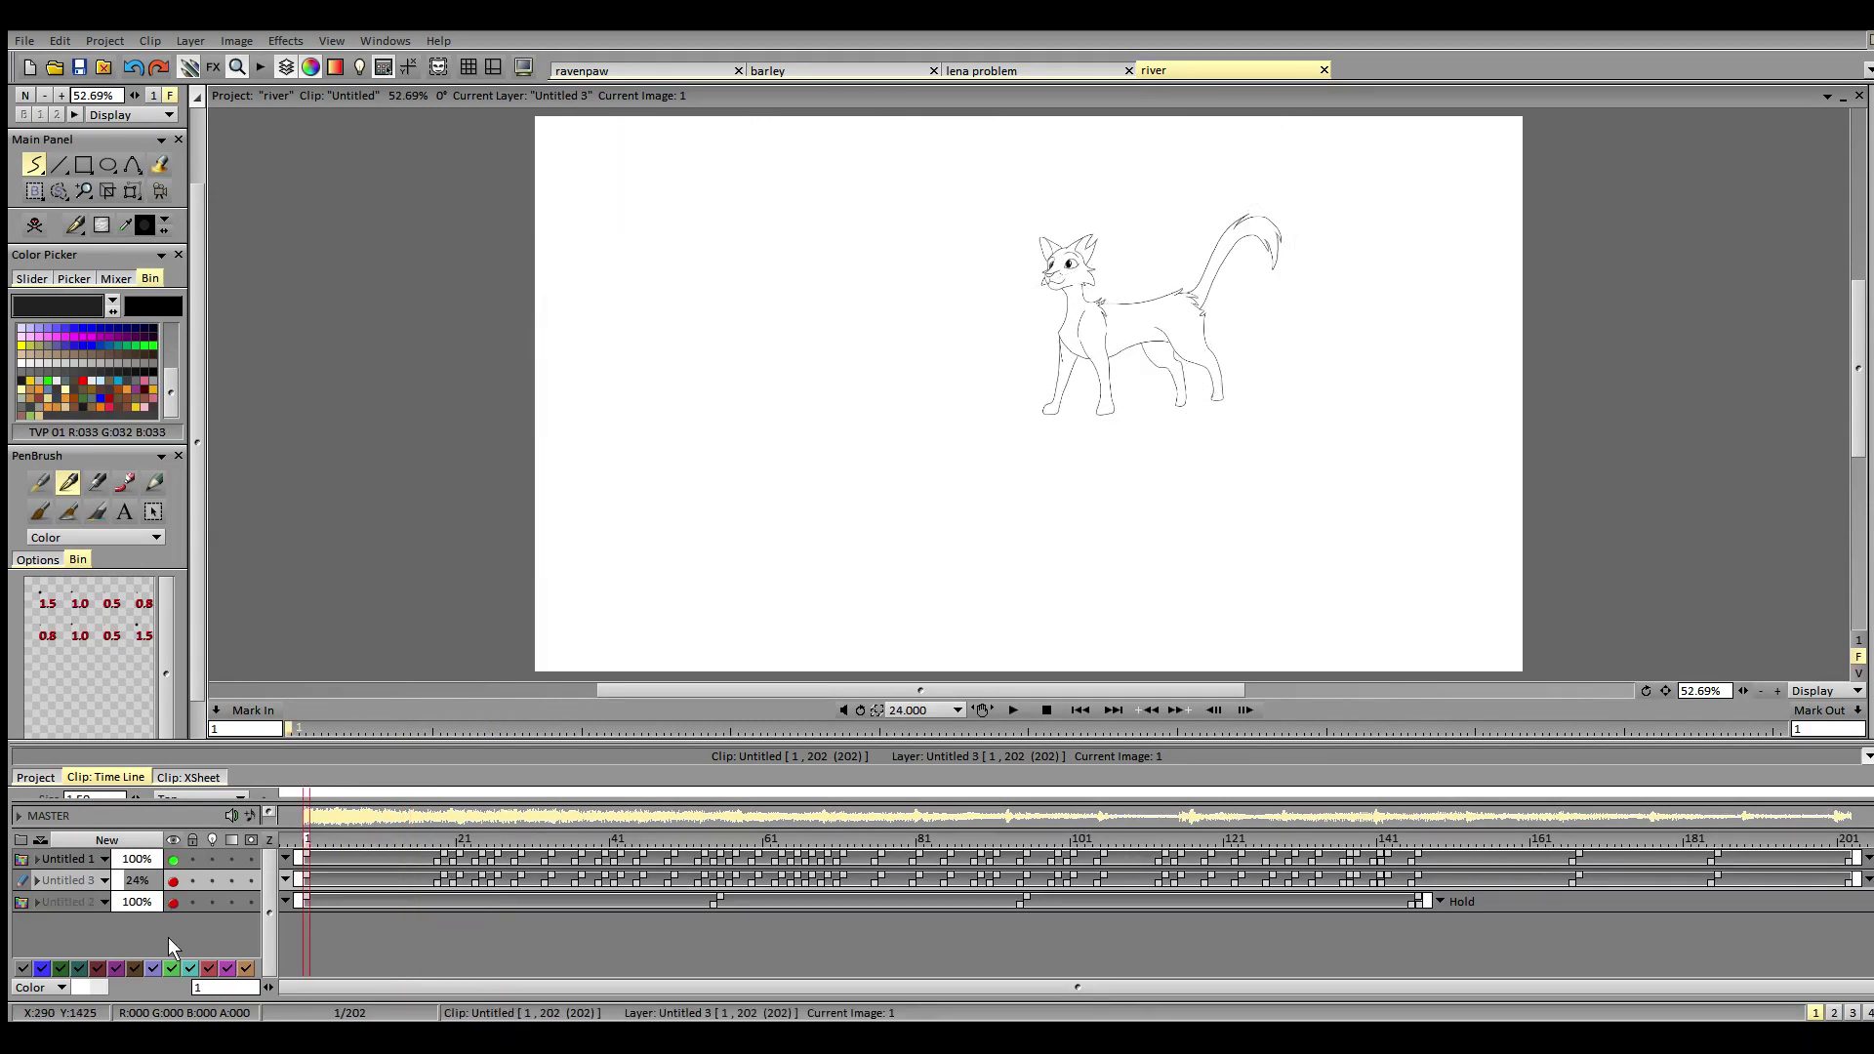
{"action": "left_click", "coordinate": [73, 115]}
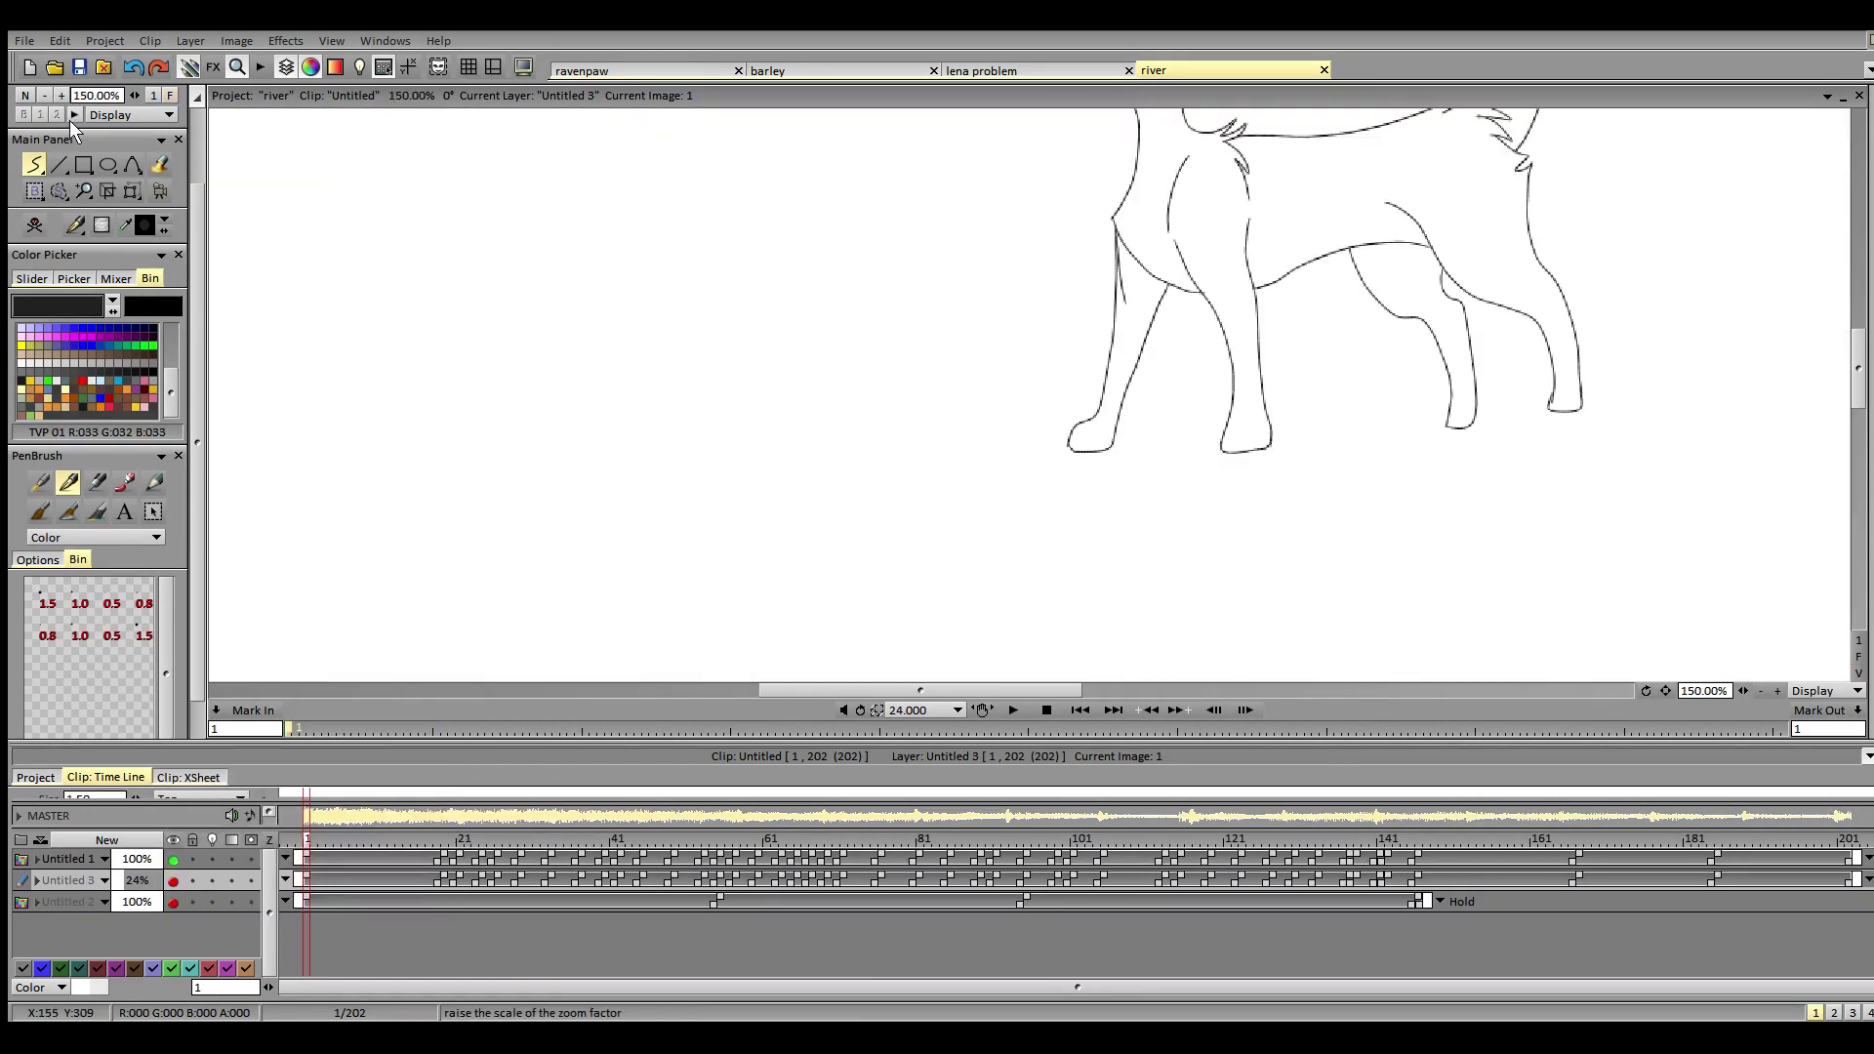
- Add a new layer directly under the inked Untitled 1 layer and extend its single image to frame 202
{"action": "left_click_drag", "start_coordinate": [873, 690], "coordinate": [998, 690]}
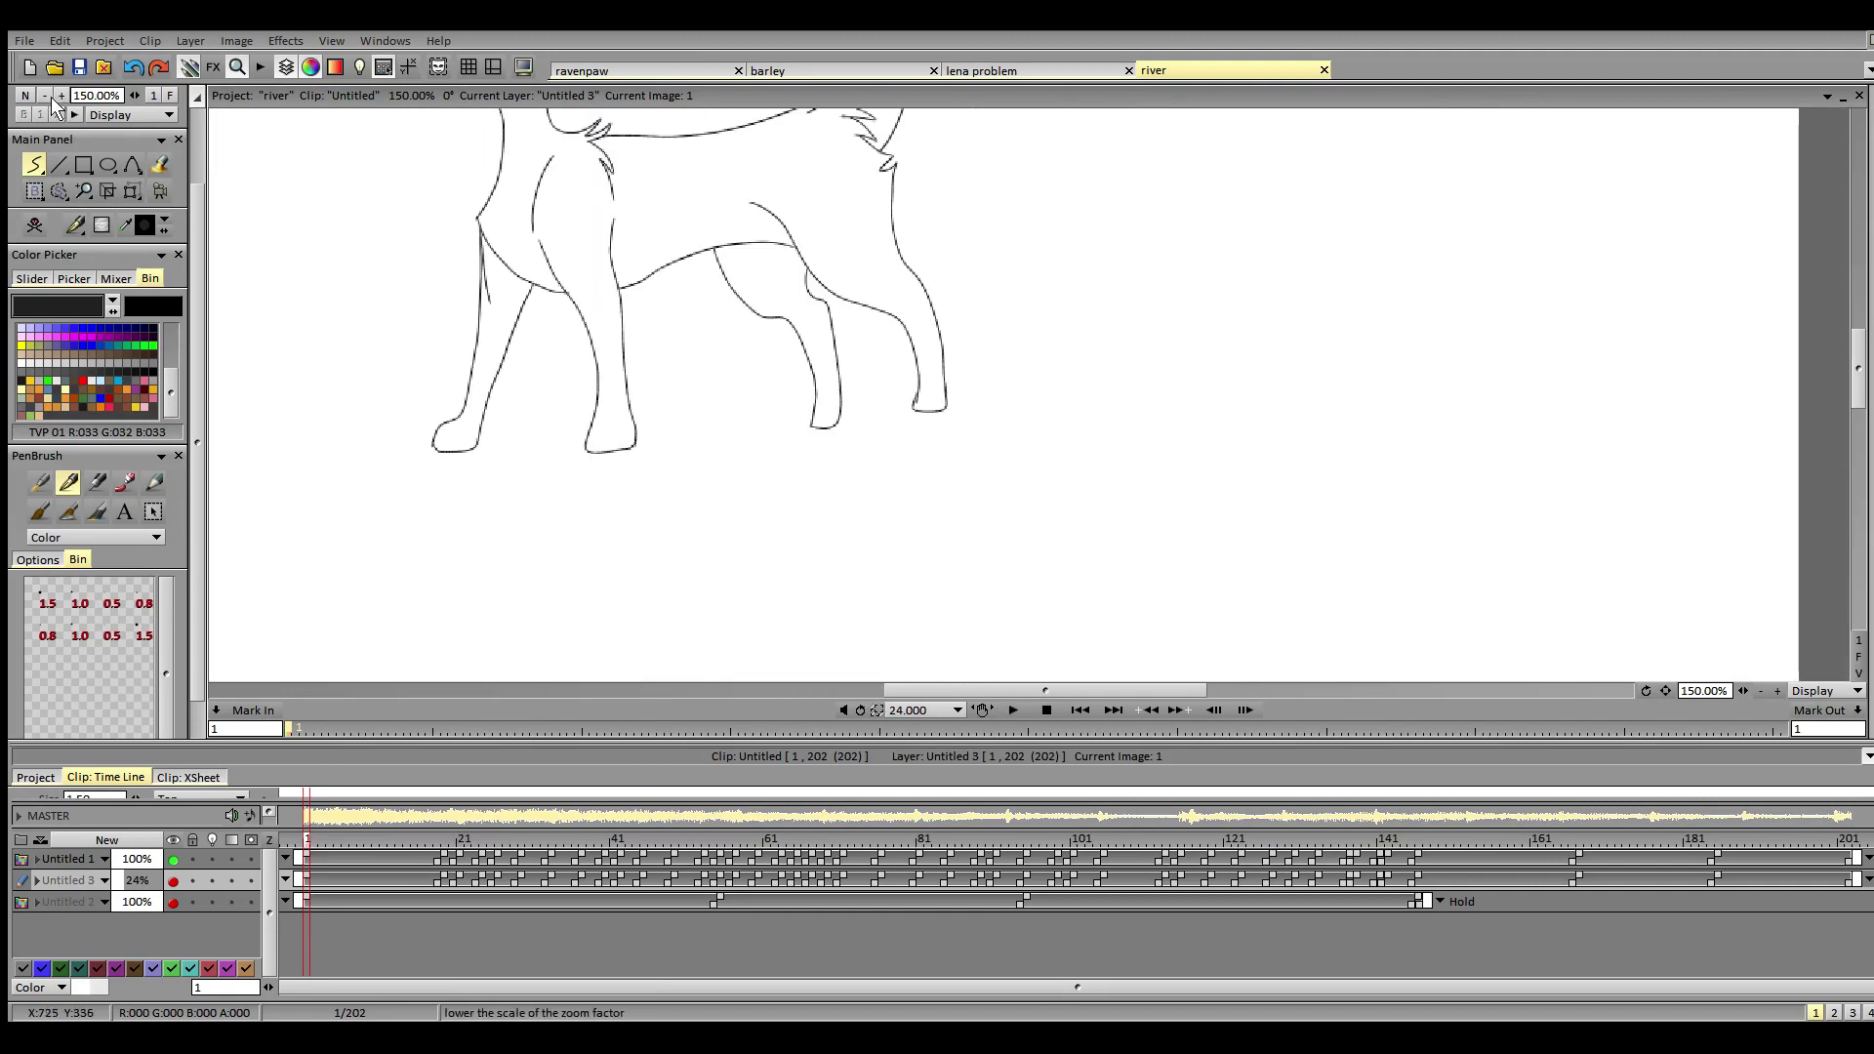
{"action": "left_click", "coordinate": [45, 96]}
{"action": "left_click_drag", "start_coordinate": [1859, 400], "coordinate": [1863, 374]}
{"action": "left_click_drag", "start_coordinate": [962, 694], "coordinate": [960, 695]}
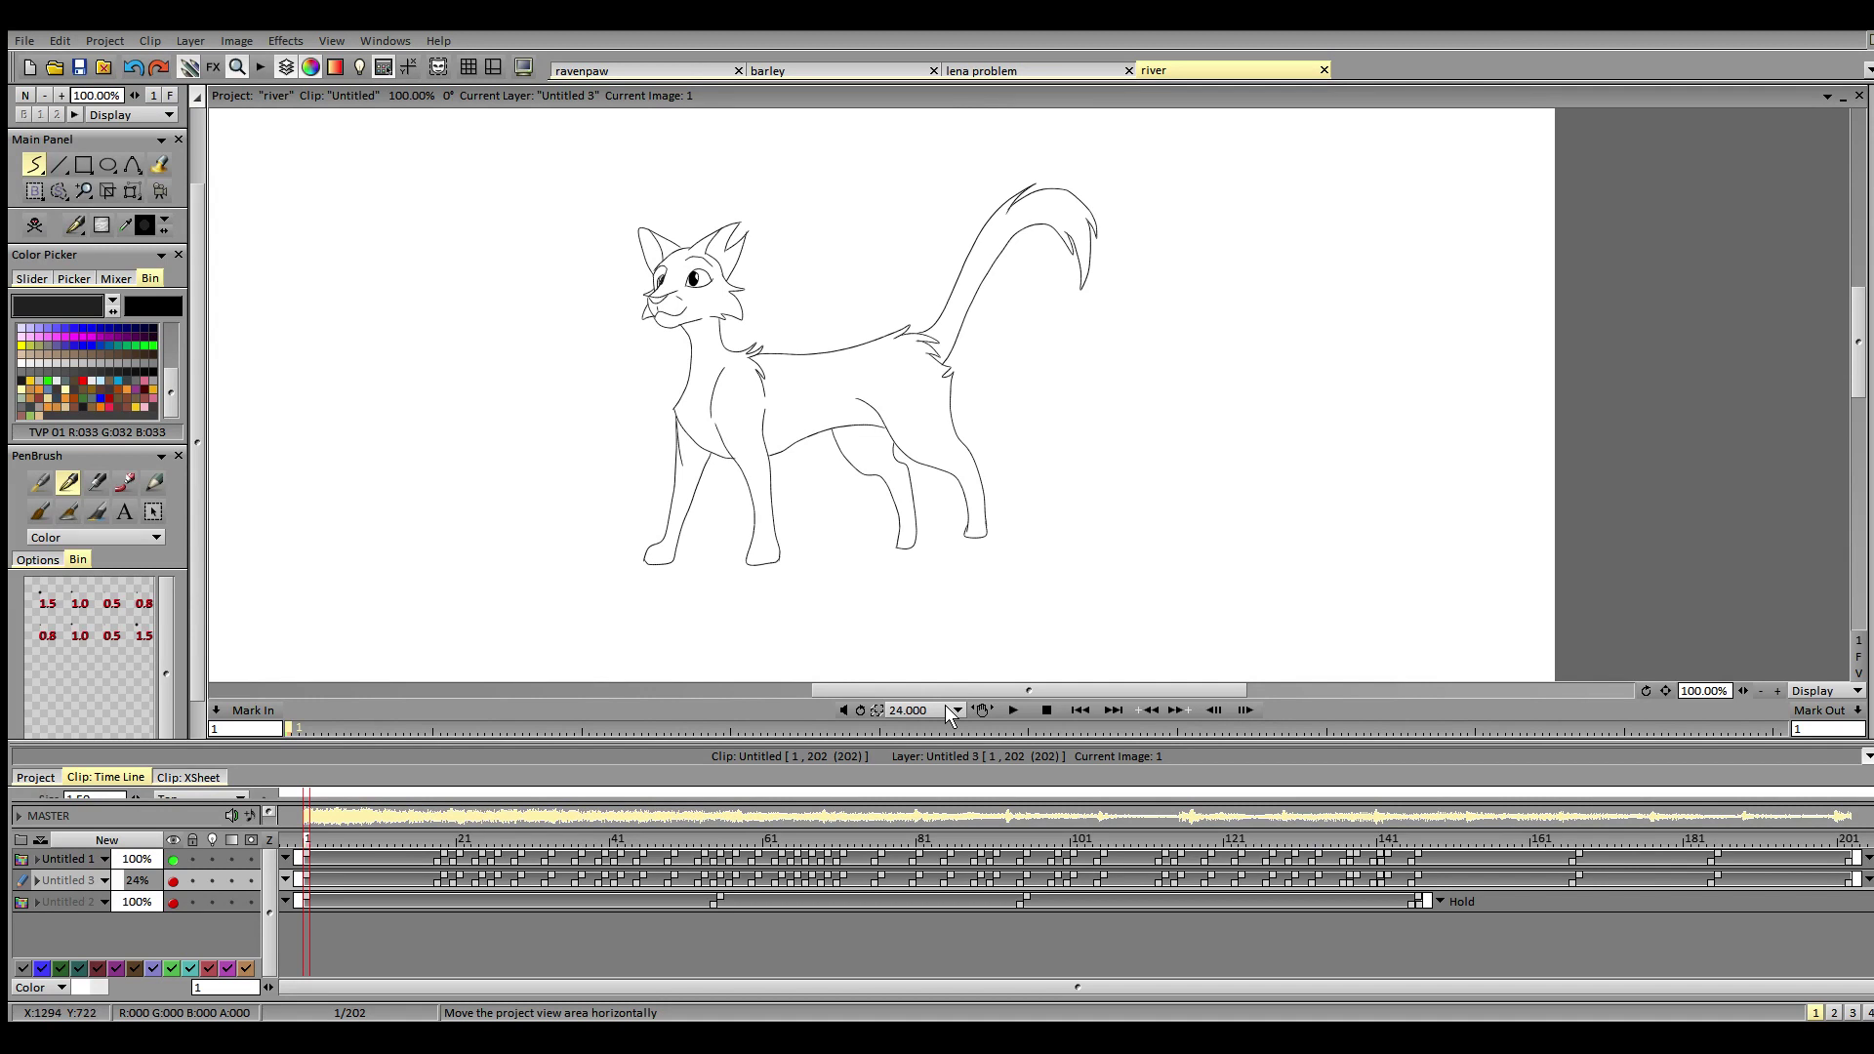
{"action": "left_click", "coordinate": [80, 859]}
{"action": "left_click", "coordinate": [97, 841]}
{"action": "left_click", "coordinate": [918, 564]}
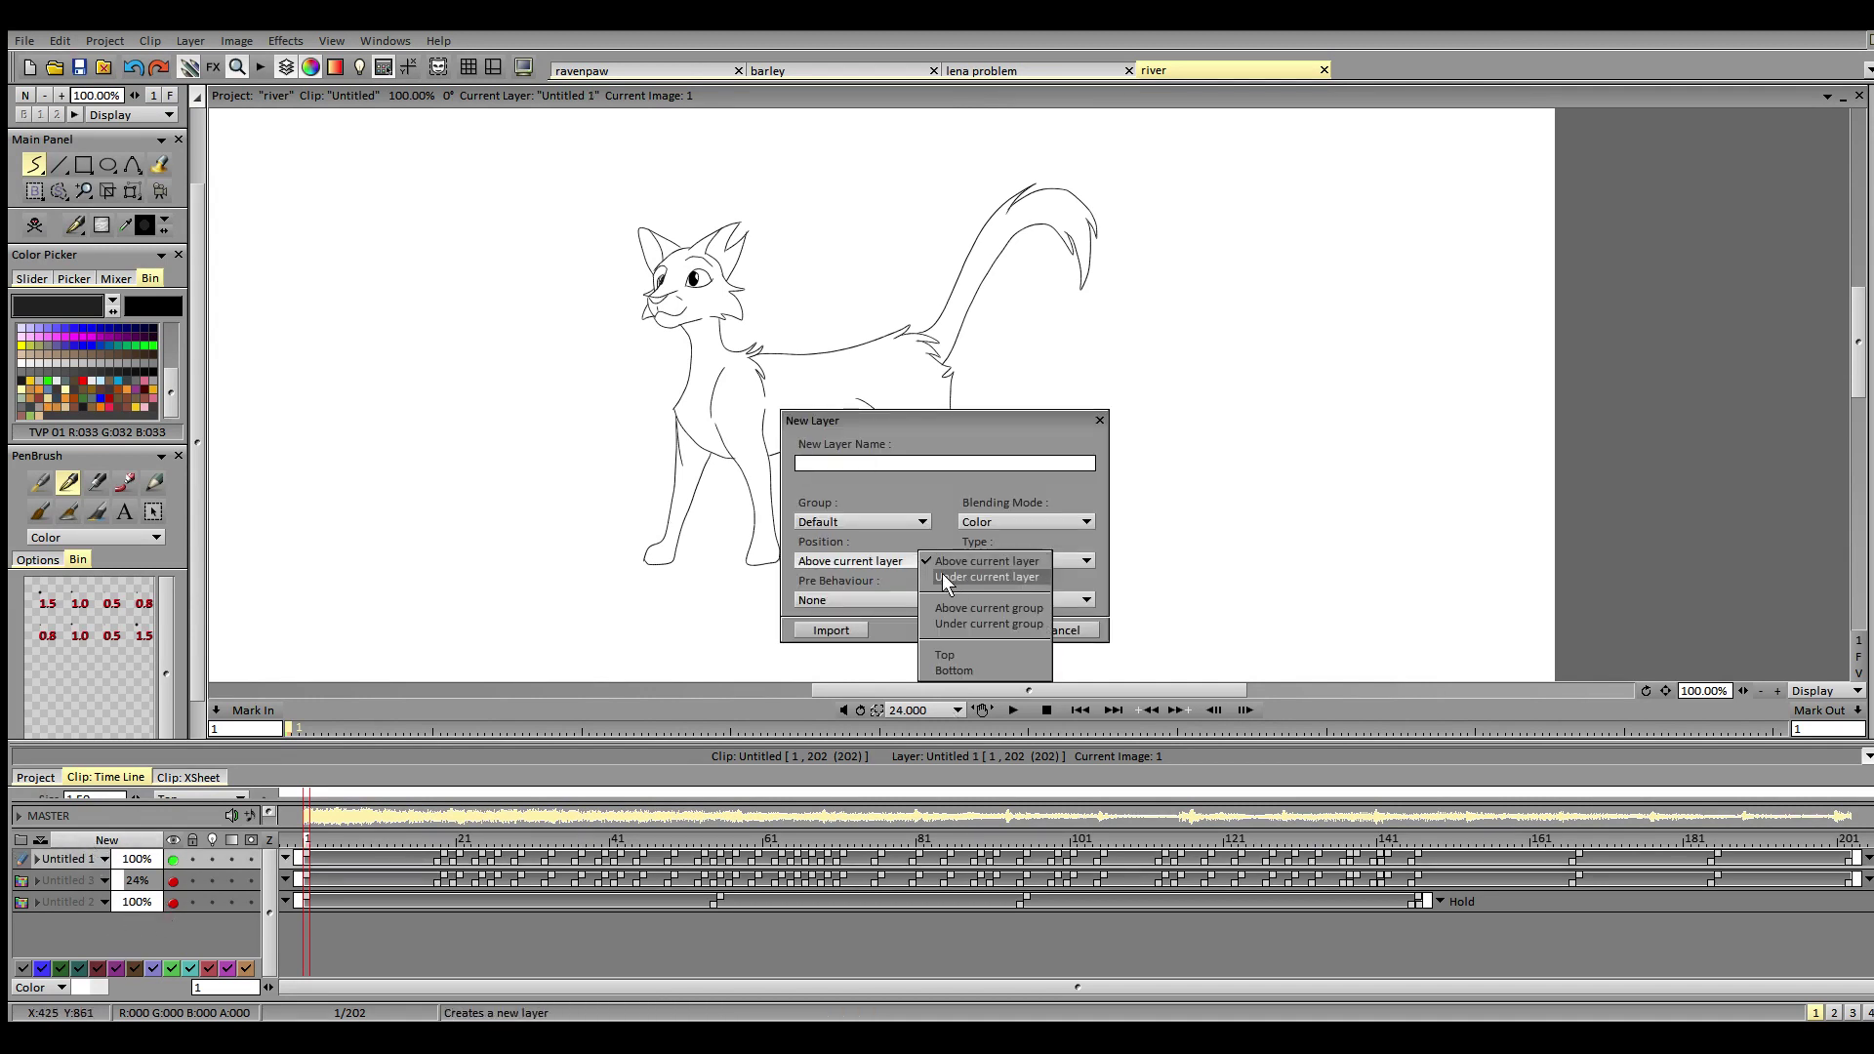
{"action": "left_click", "coordinate": [945, 580]}
{"action": "left_click", "coordinate": [982, 631]}
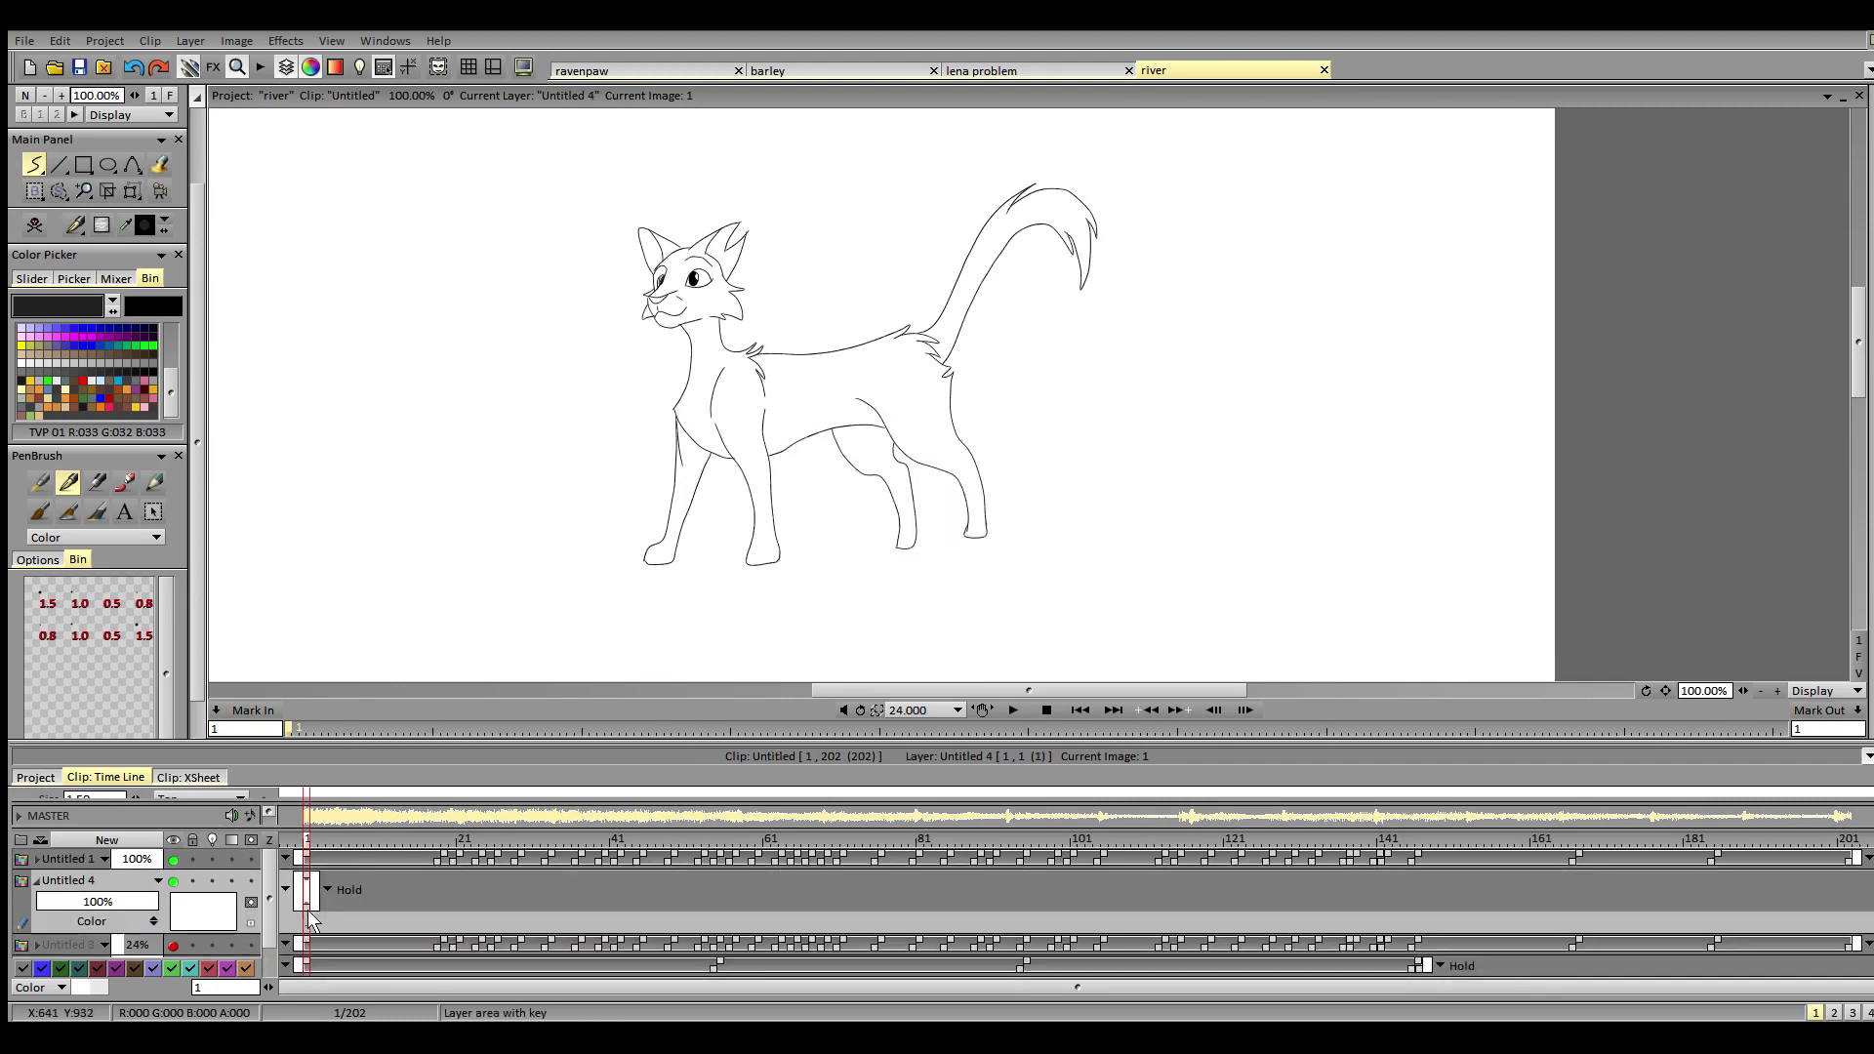
{"action": "left_click_drag", "start_coordinate": [308, 910], "coordinate": [1850, 908]}
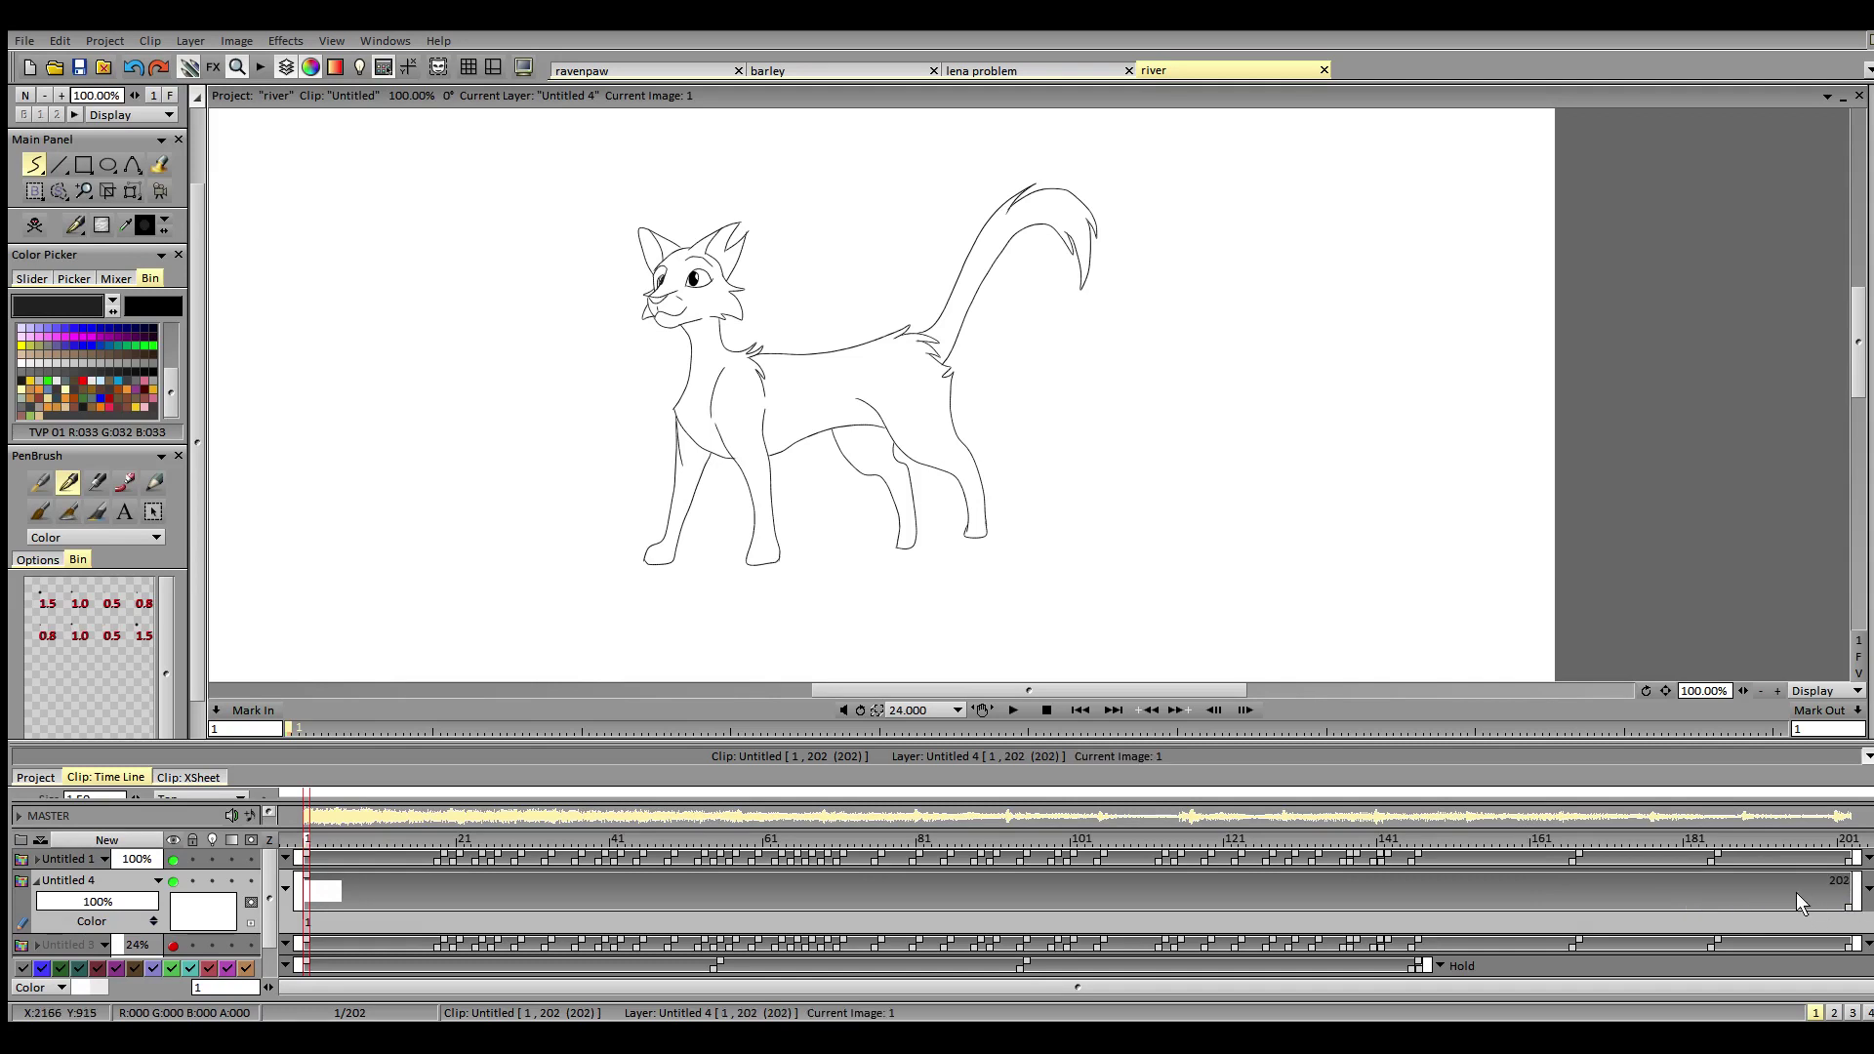
- Go to frame 146 with the sleeping cat and sample the dark fur colour from the barley reference
{"action": "left_click", "coordinate": [1421, 837]}
{"action": "left_click", "coordinate": [169, 94]}
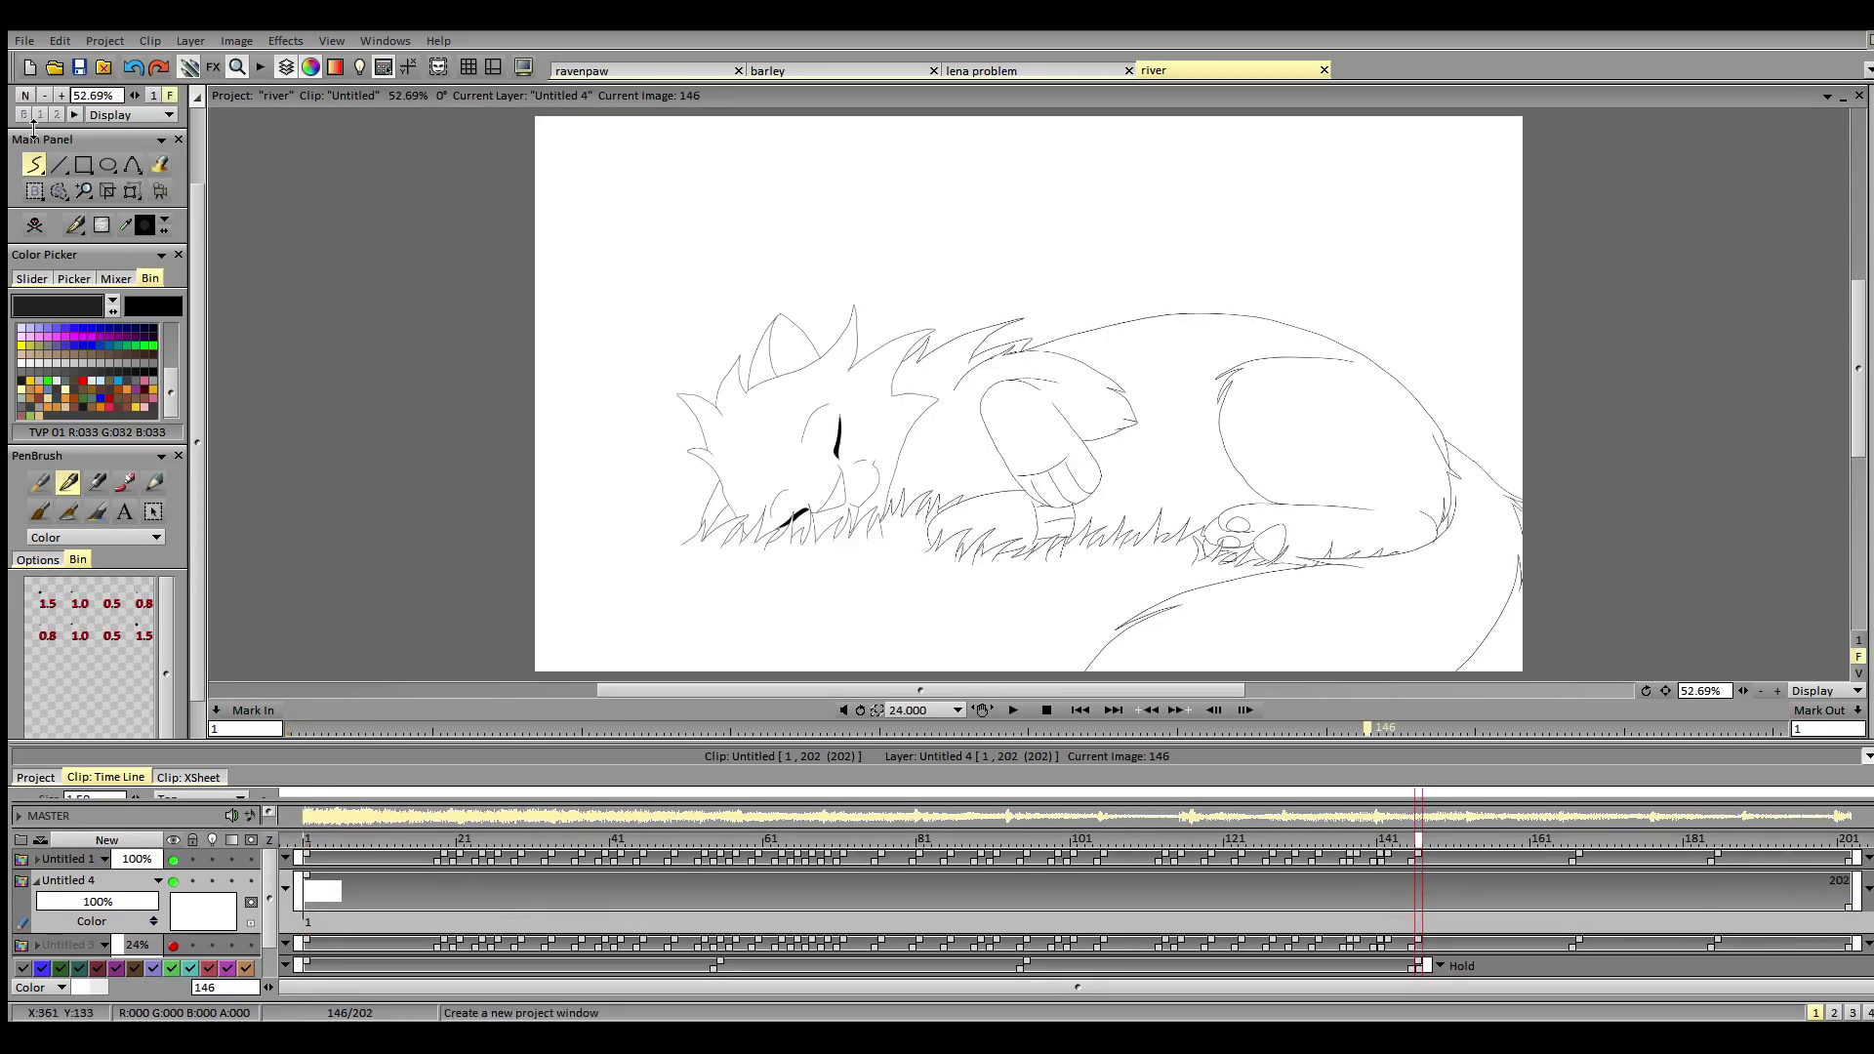
{"action": "left_click", "coordinate": [781, 71]}
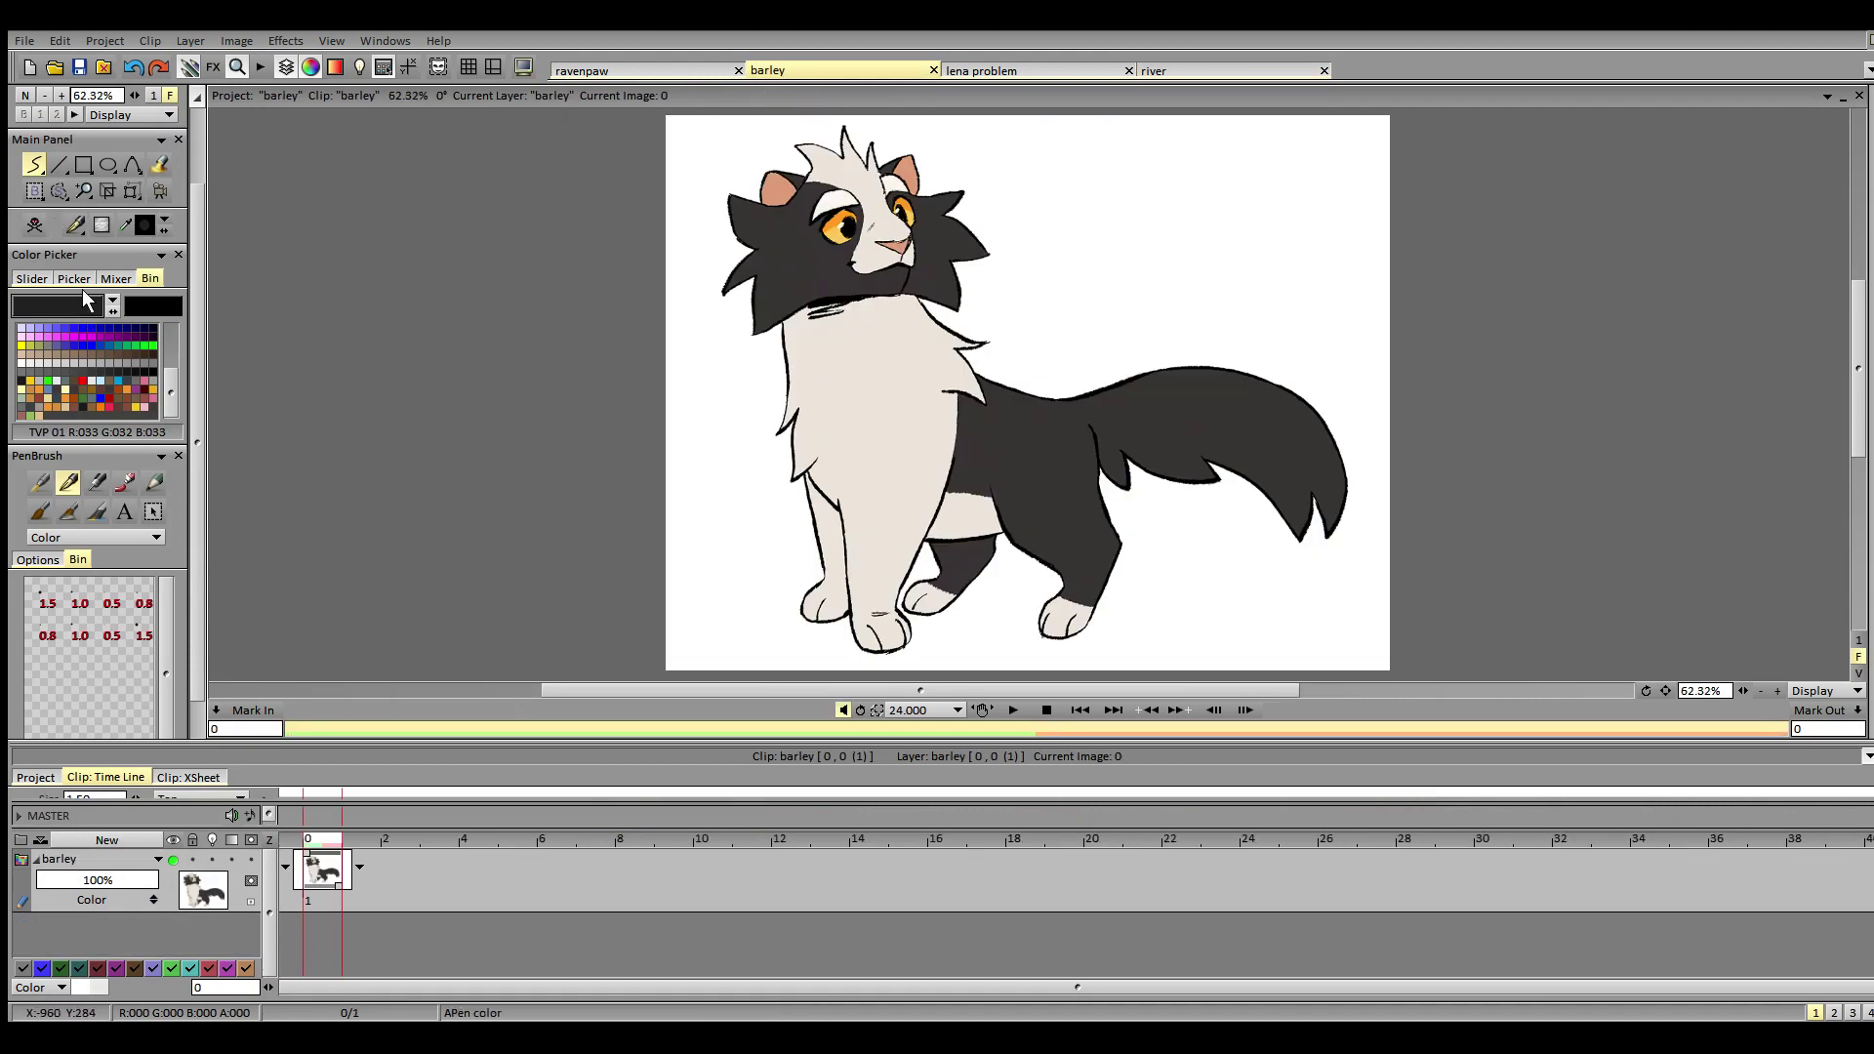
{"action": "left_click", "coordinate": [809, 286], "text": "ctrl"}
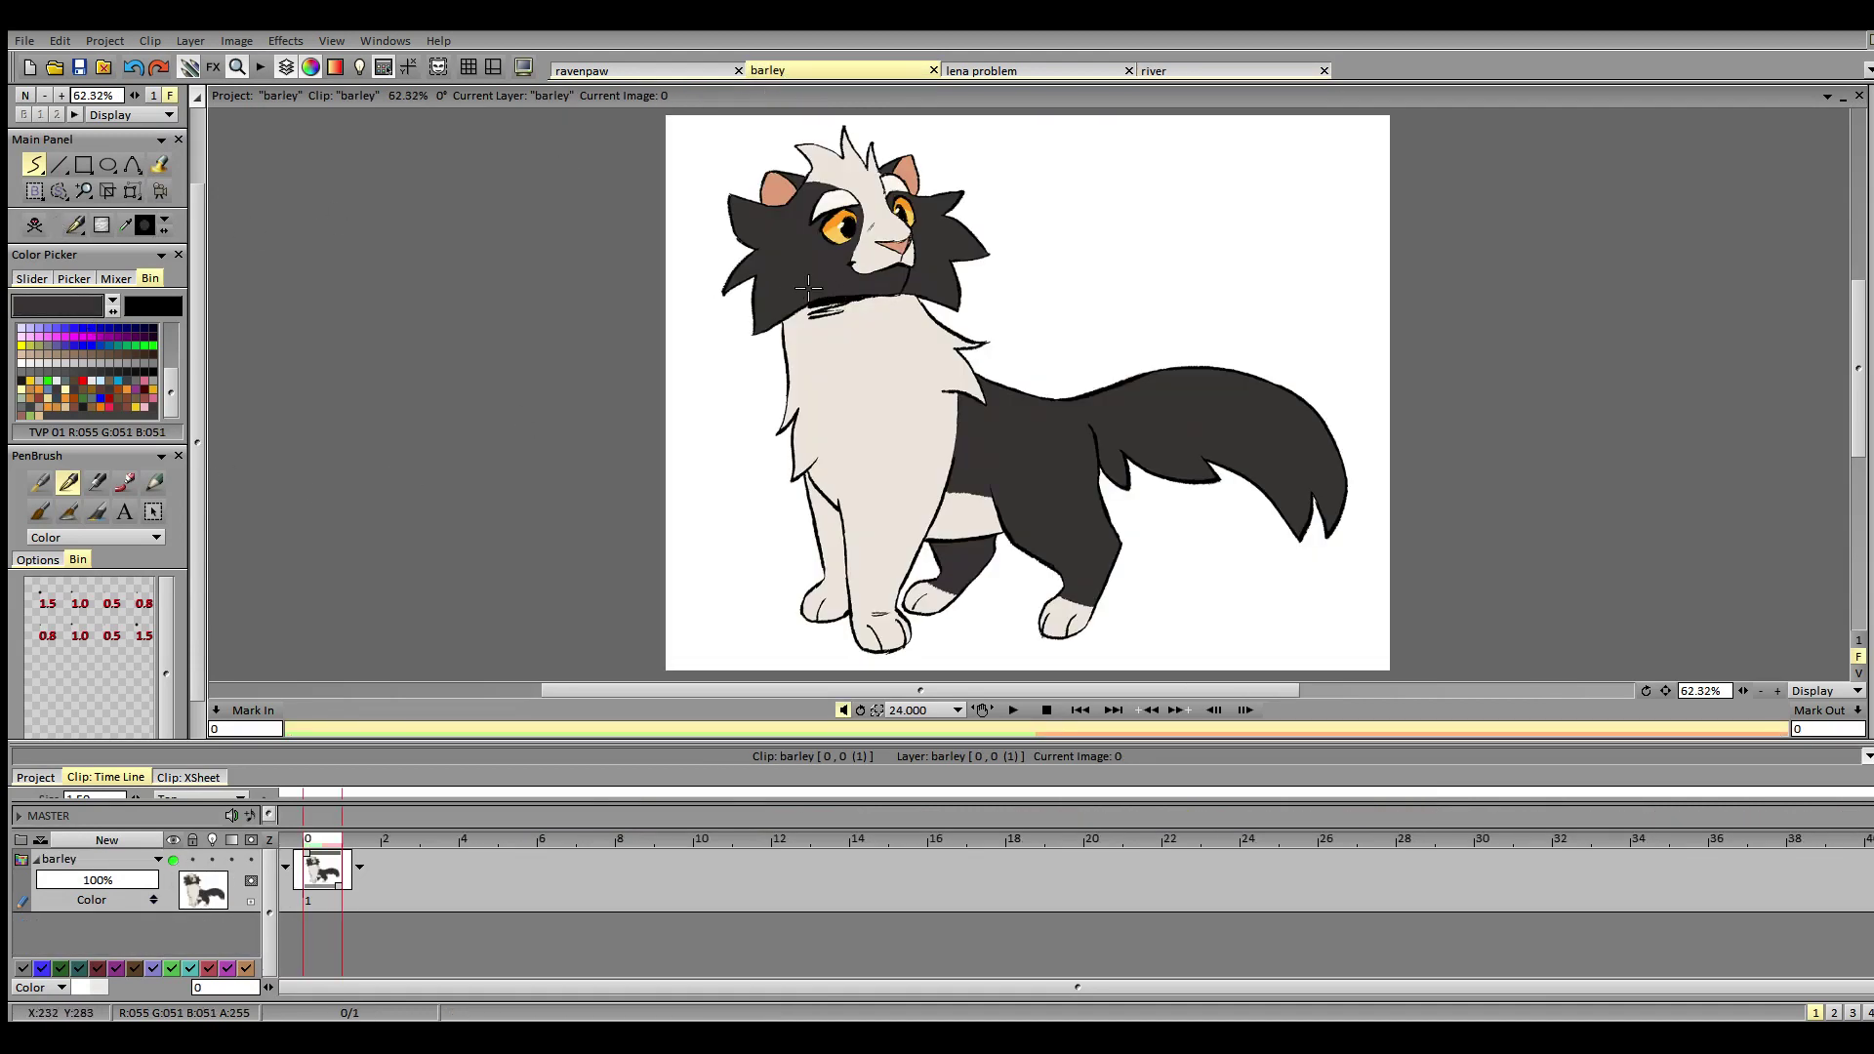
- Flood-fill frame 146 of the river project's Untitled 4 layer with barley's dark fur colour
{"action": "left_click", "coordinate": [1186, 70]}
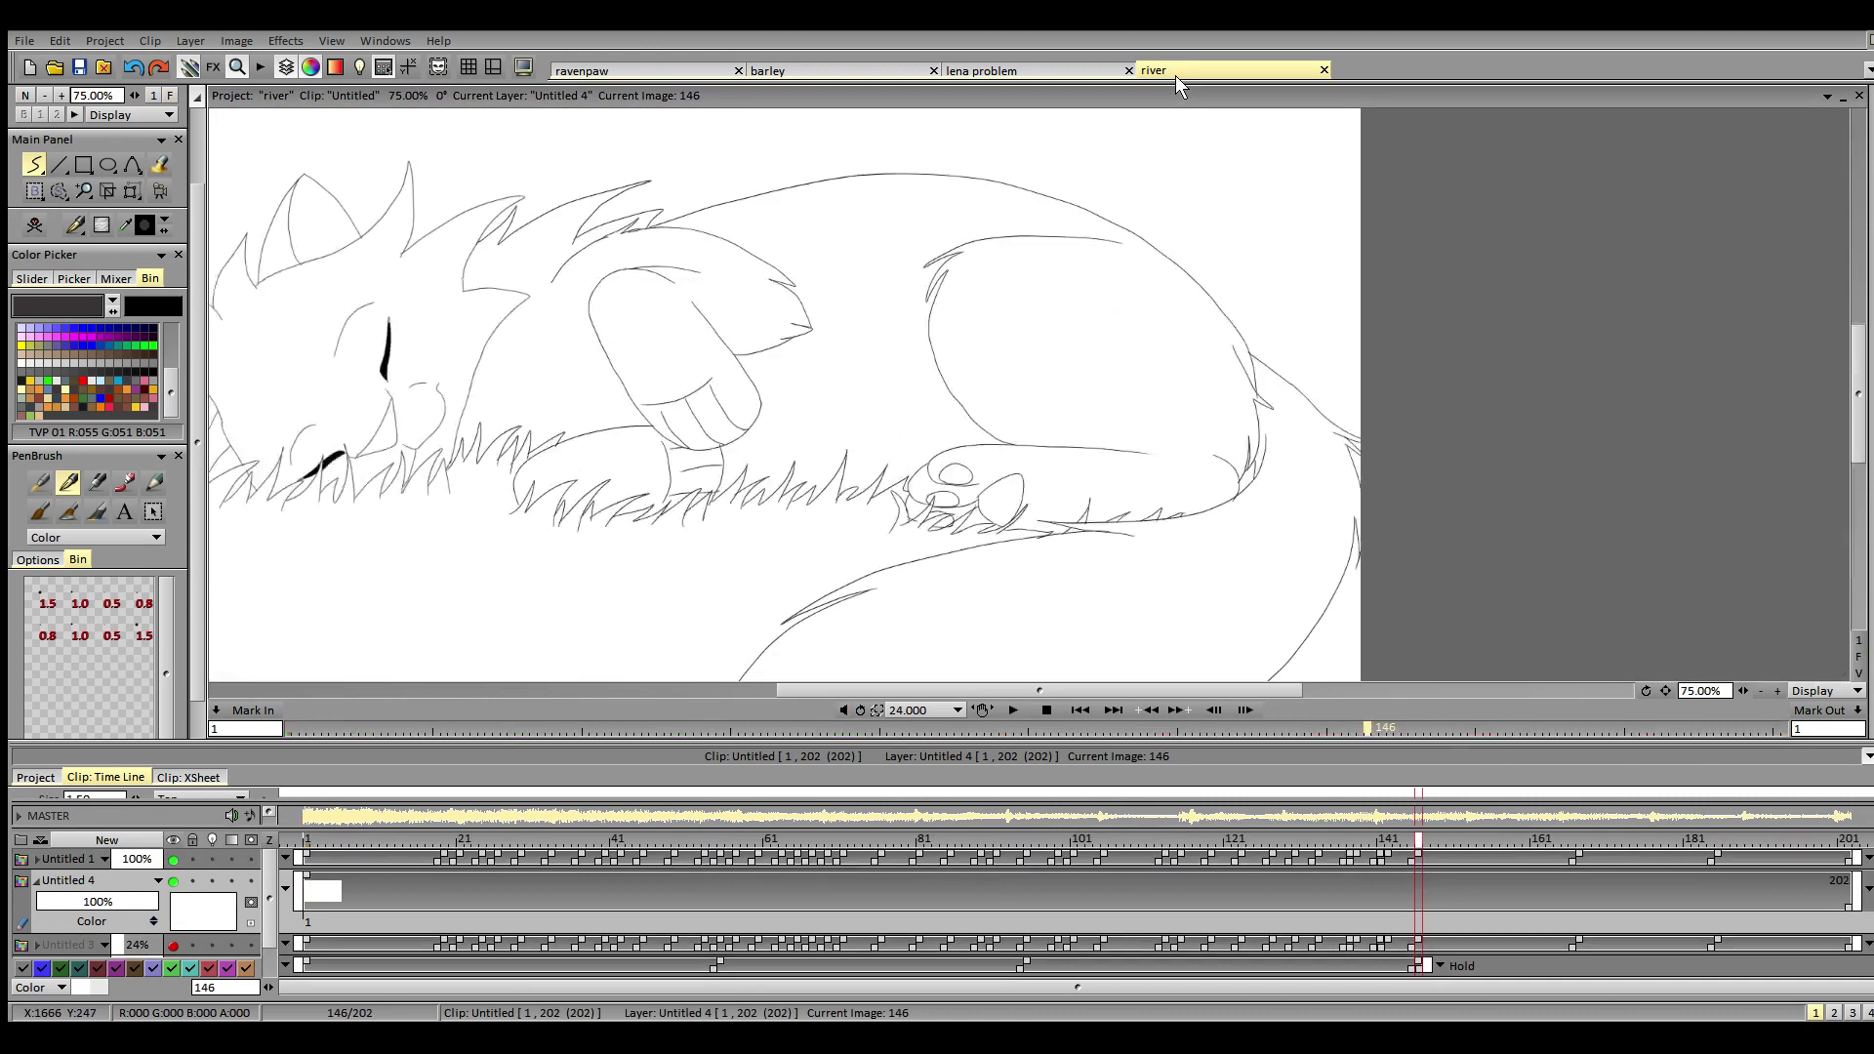
{"action": "left_click", "coordinate": [171, 94]}
{"action": "left_click", "coordinate": [161, 165]}
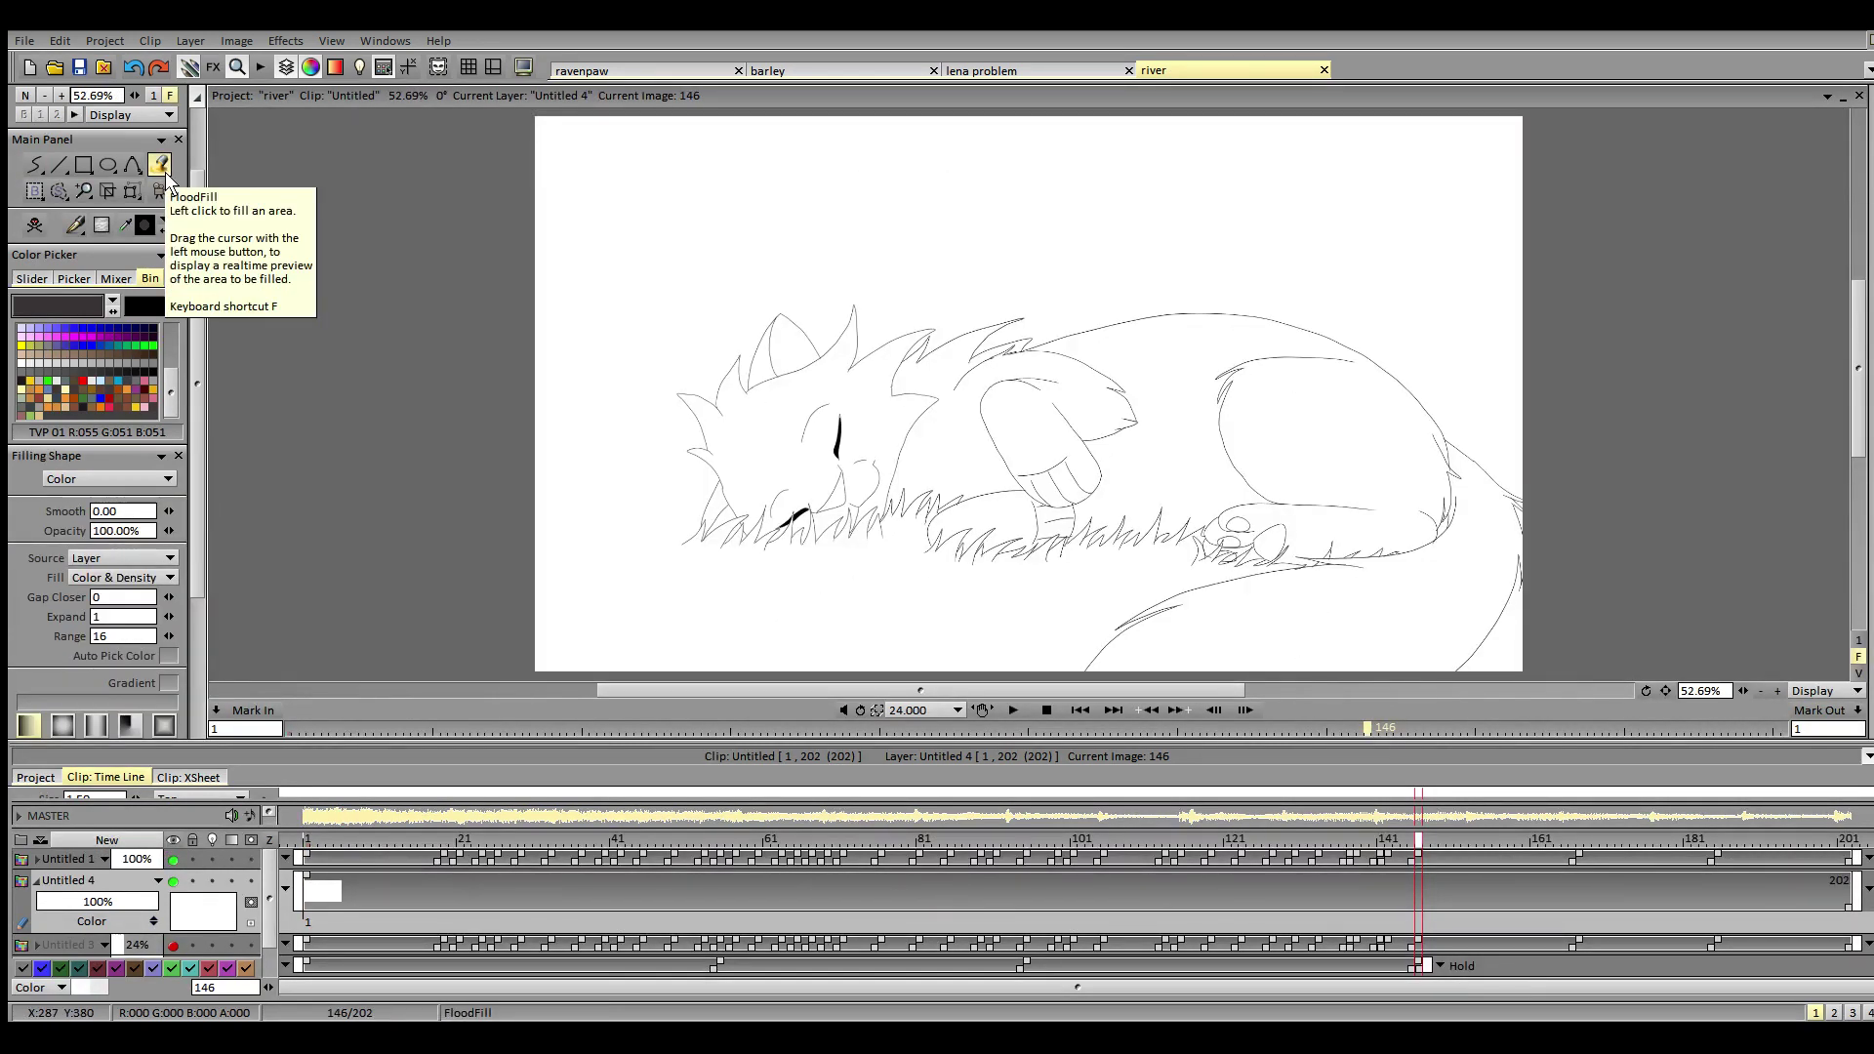
{"action": "left_click", "coordinate": [768, 574]}
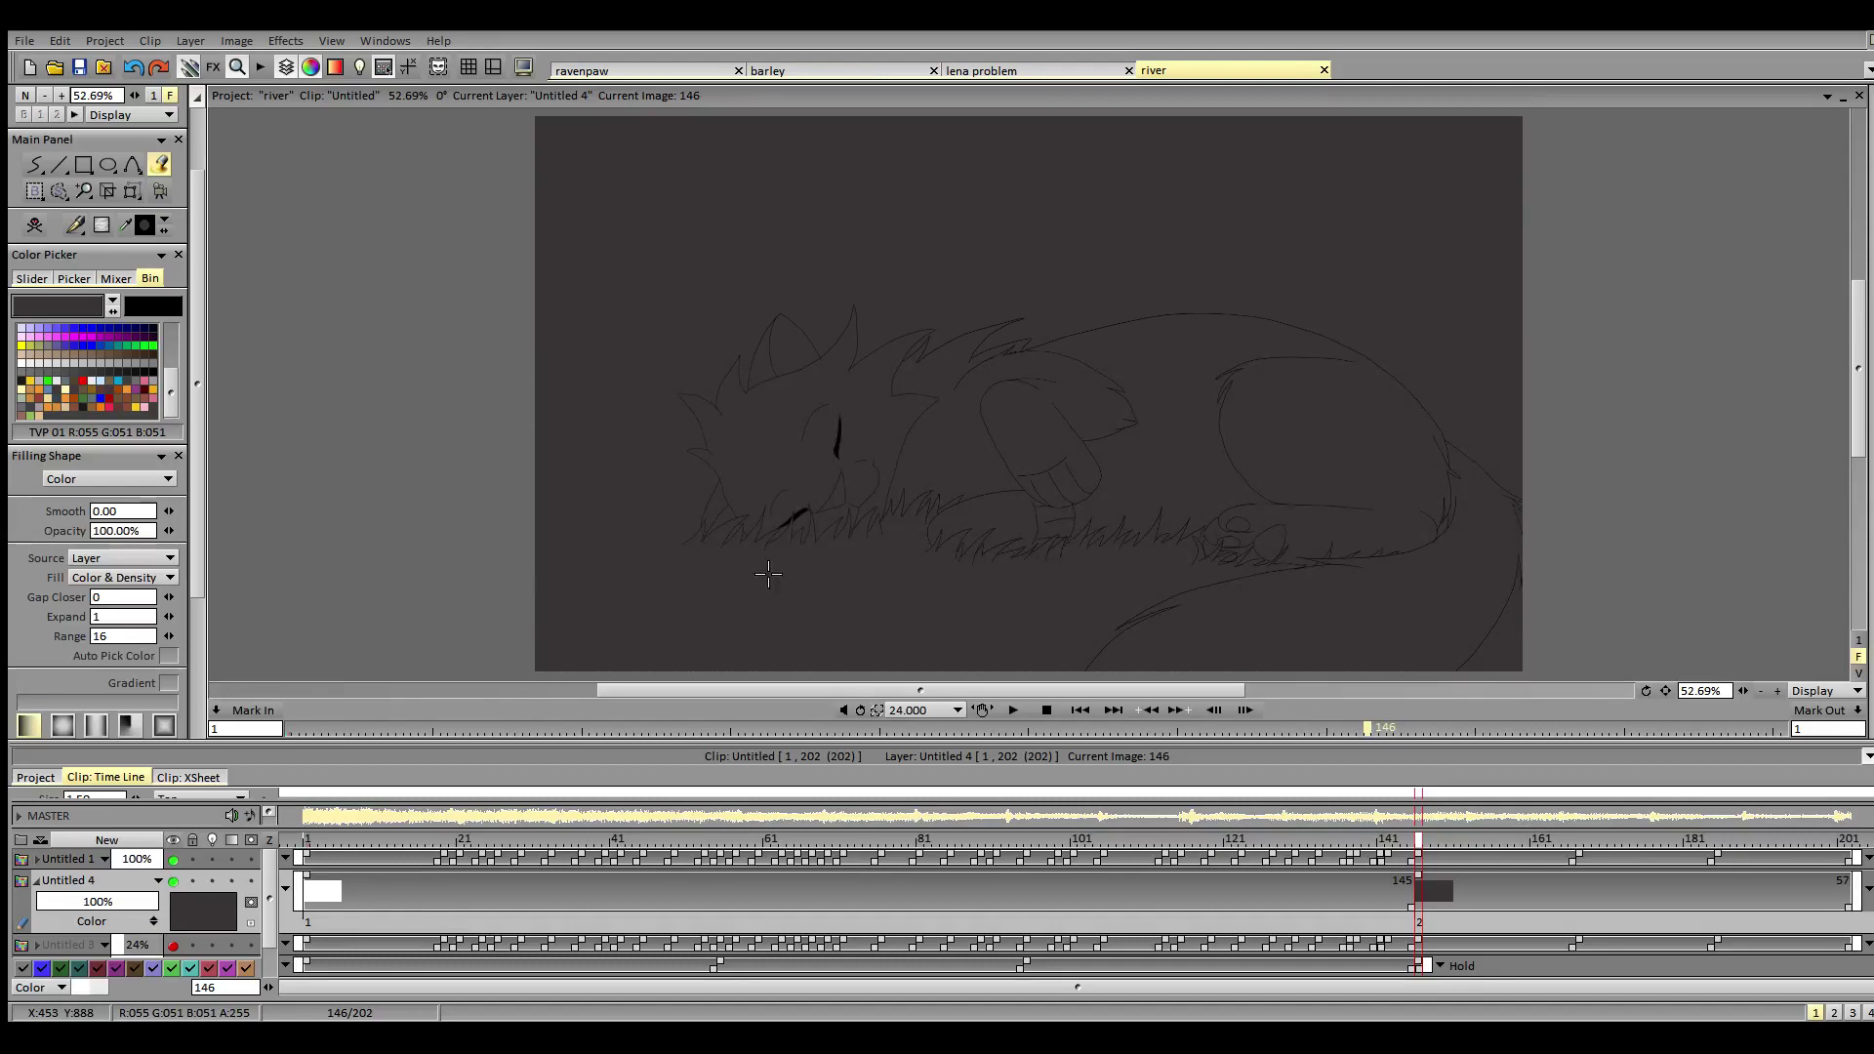
- Sample the dark fur colour from the ravenpaw reference and flood-fill frame 1 of the river project's Untitled 4 layer with it
{"action": "left_click", "coordinate": [305, 857]}
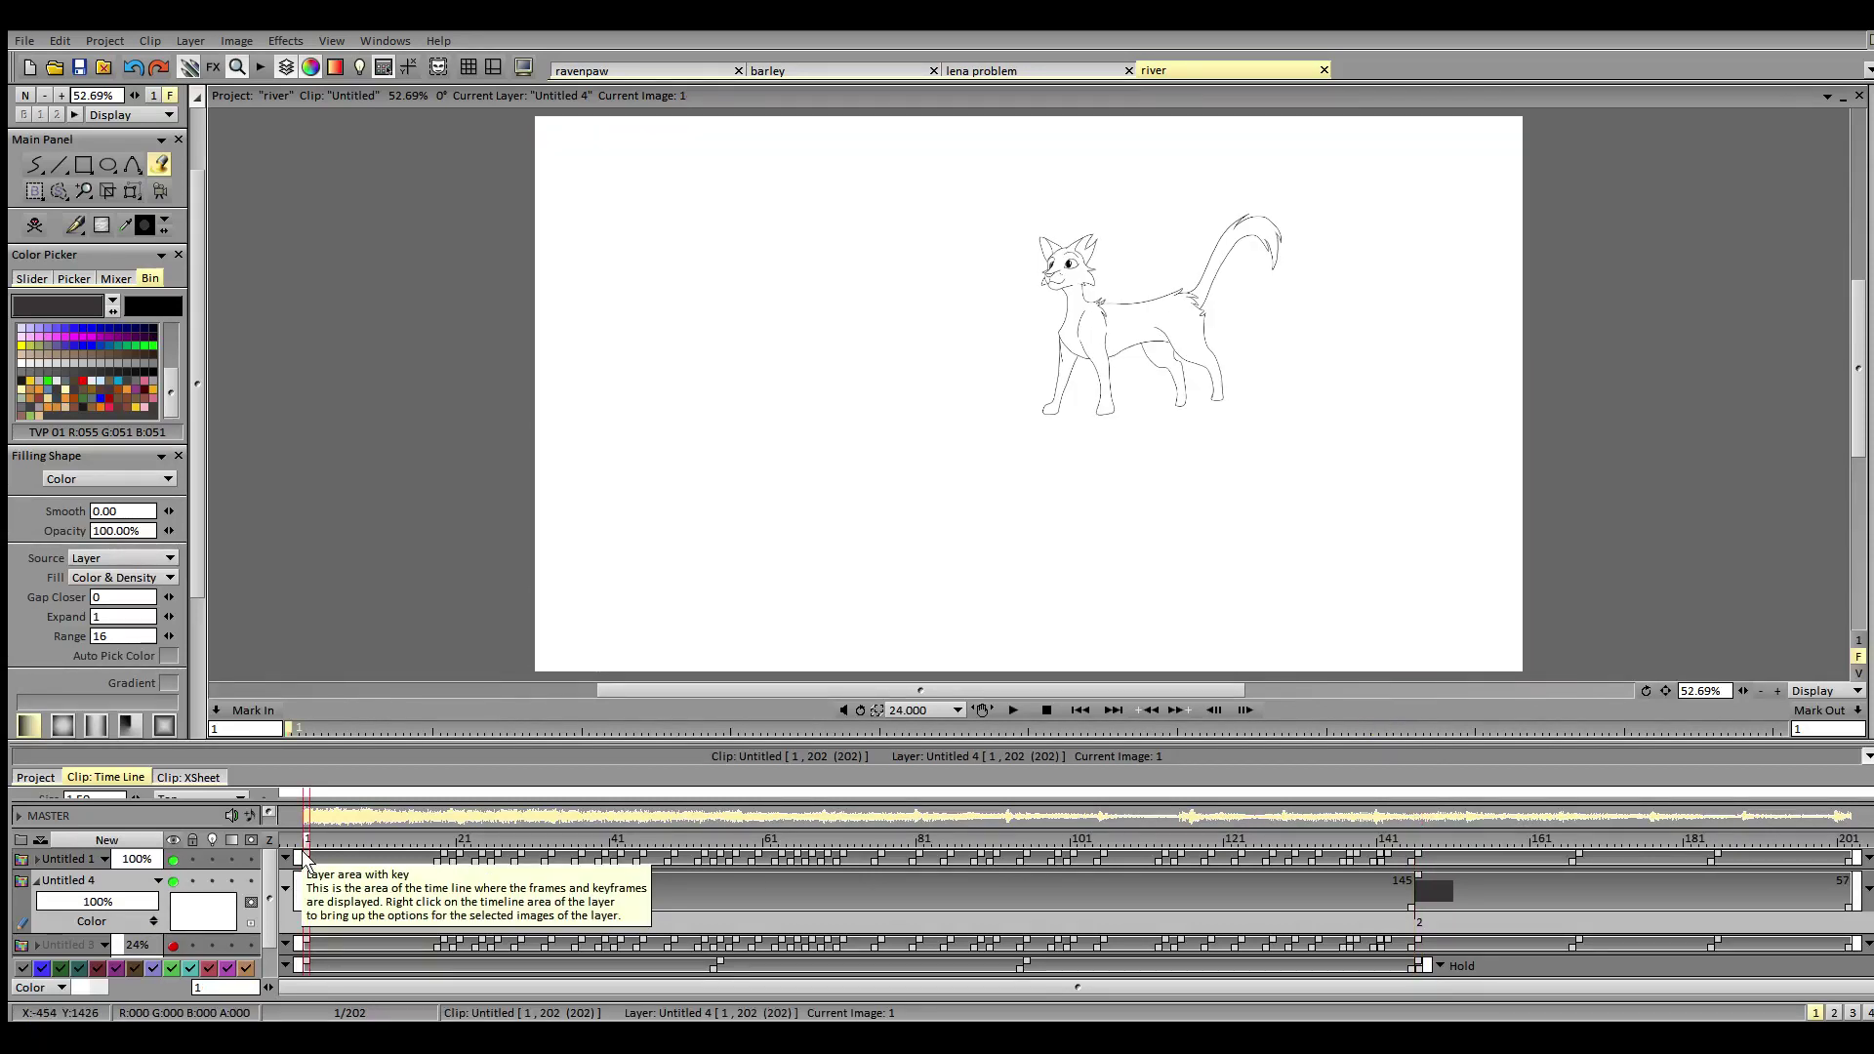
{"action": "left_click", "coordinate": [644, 70]}
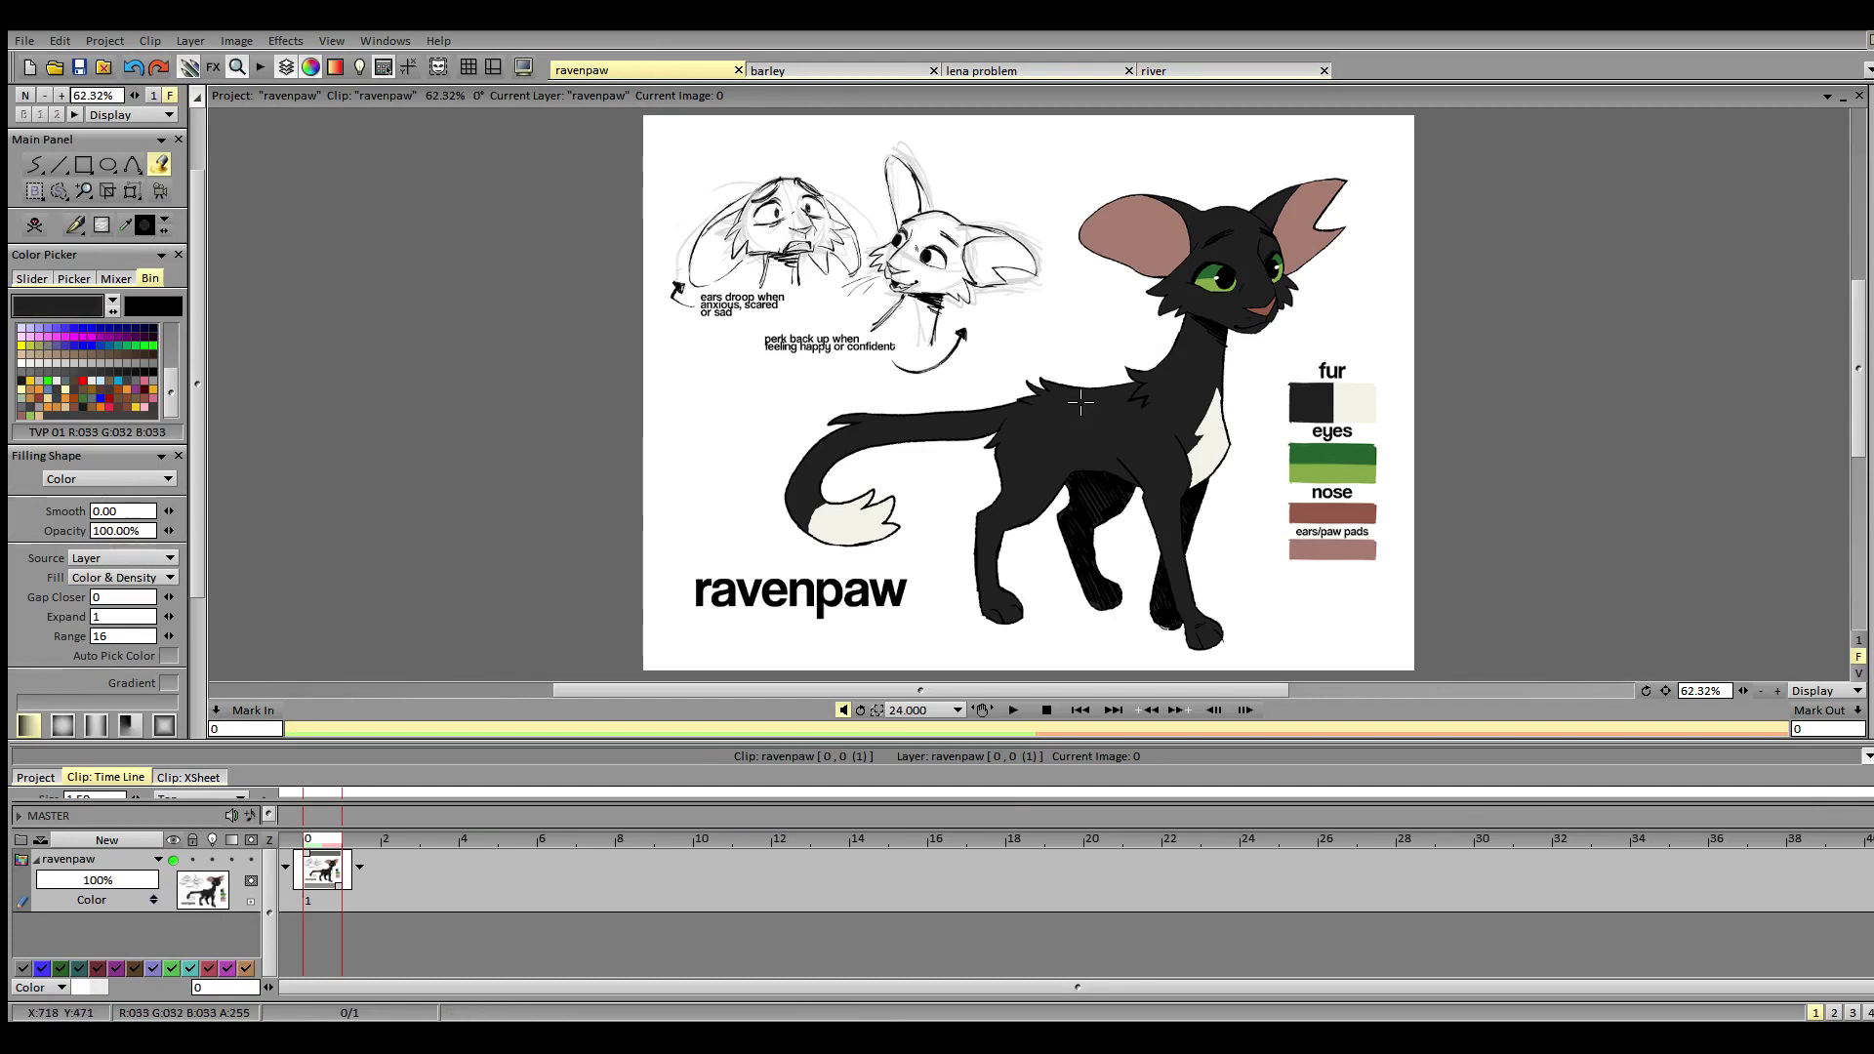
{"action": "left_click", "coordinate": [1196, 72]}
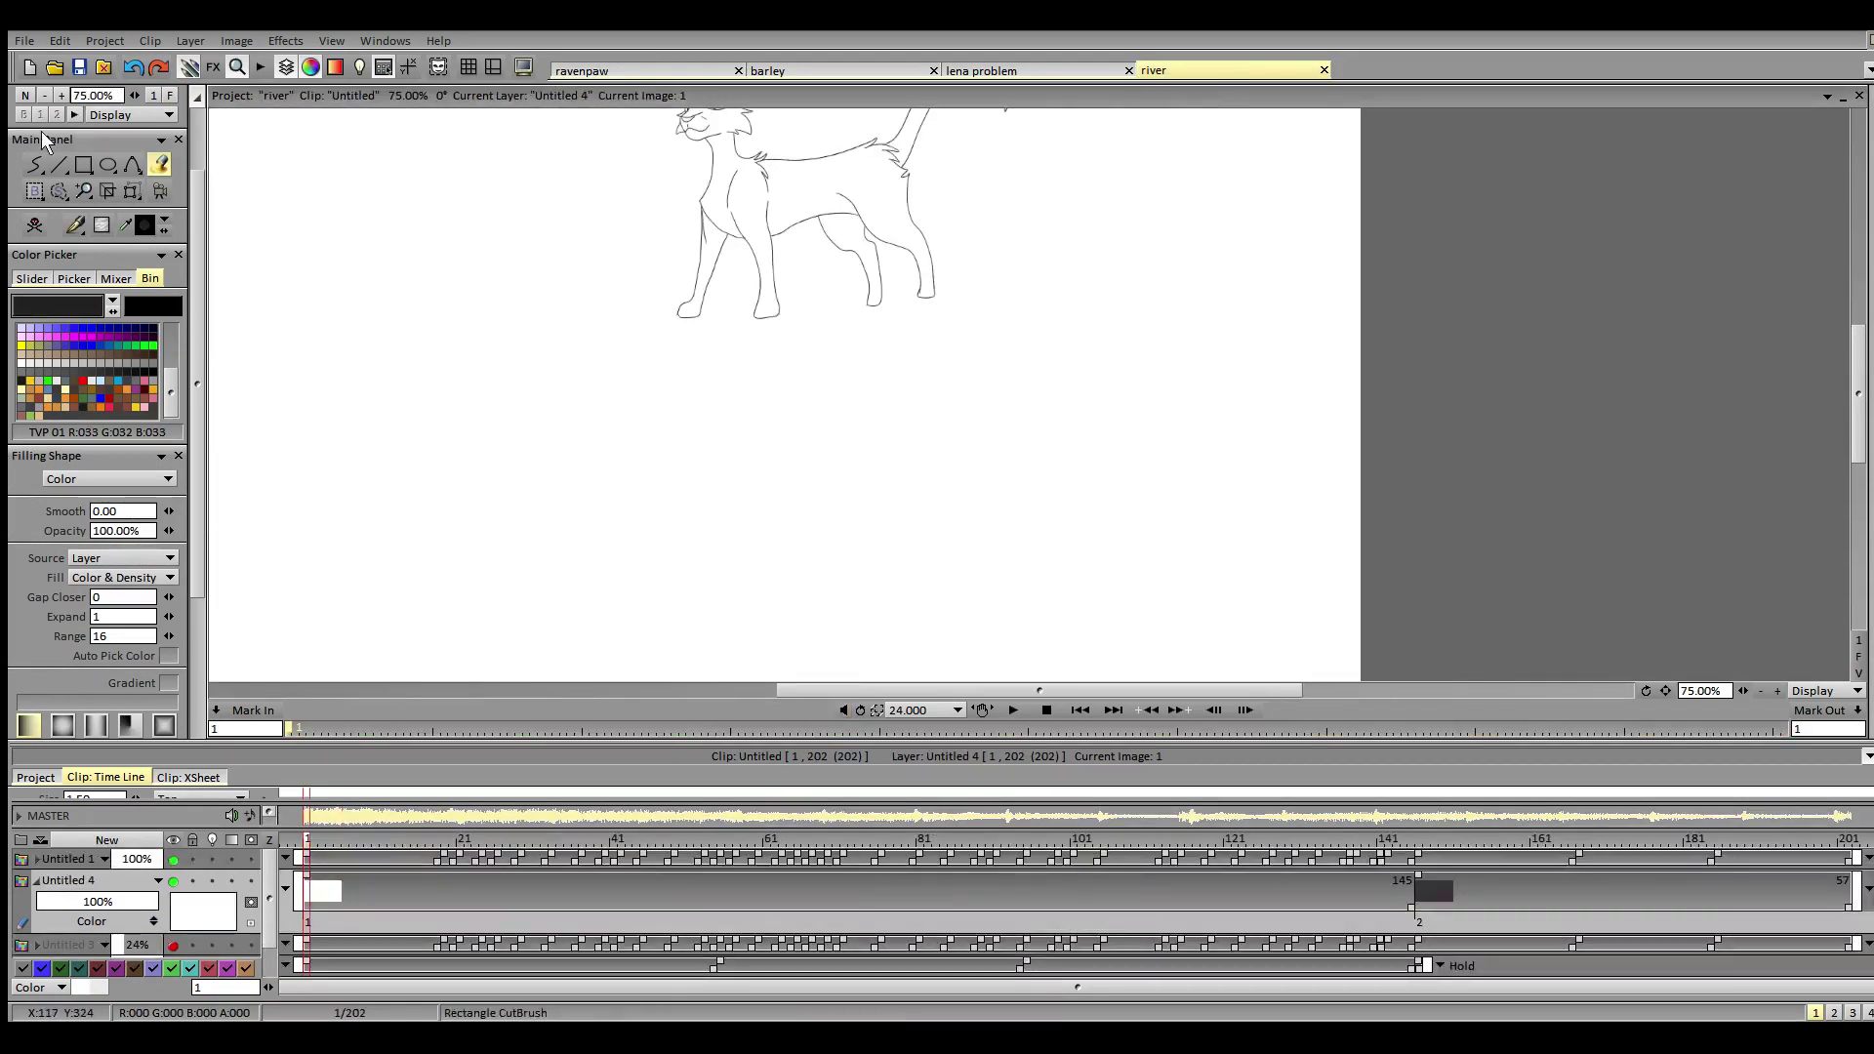
{"action": "left_click", "coordinate": [26, 97]}
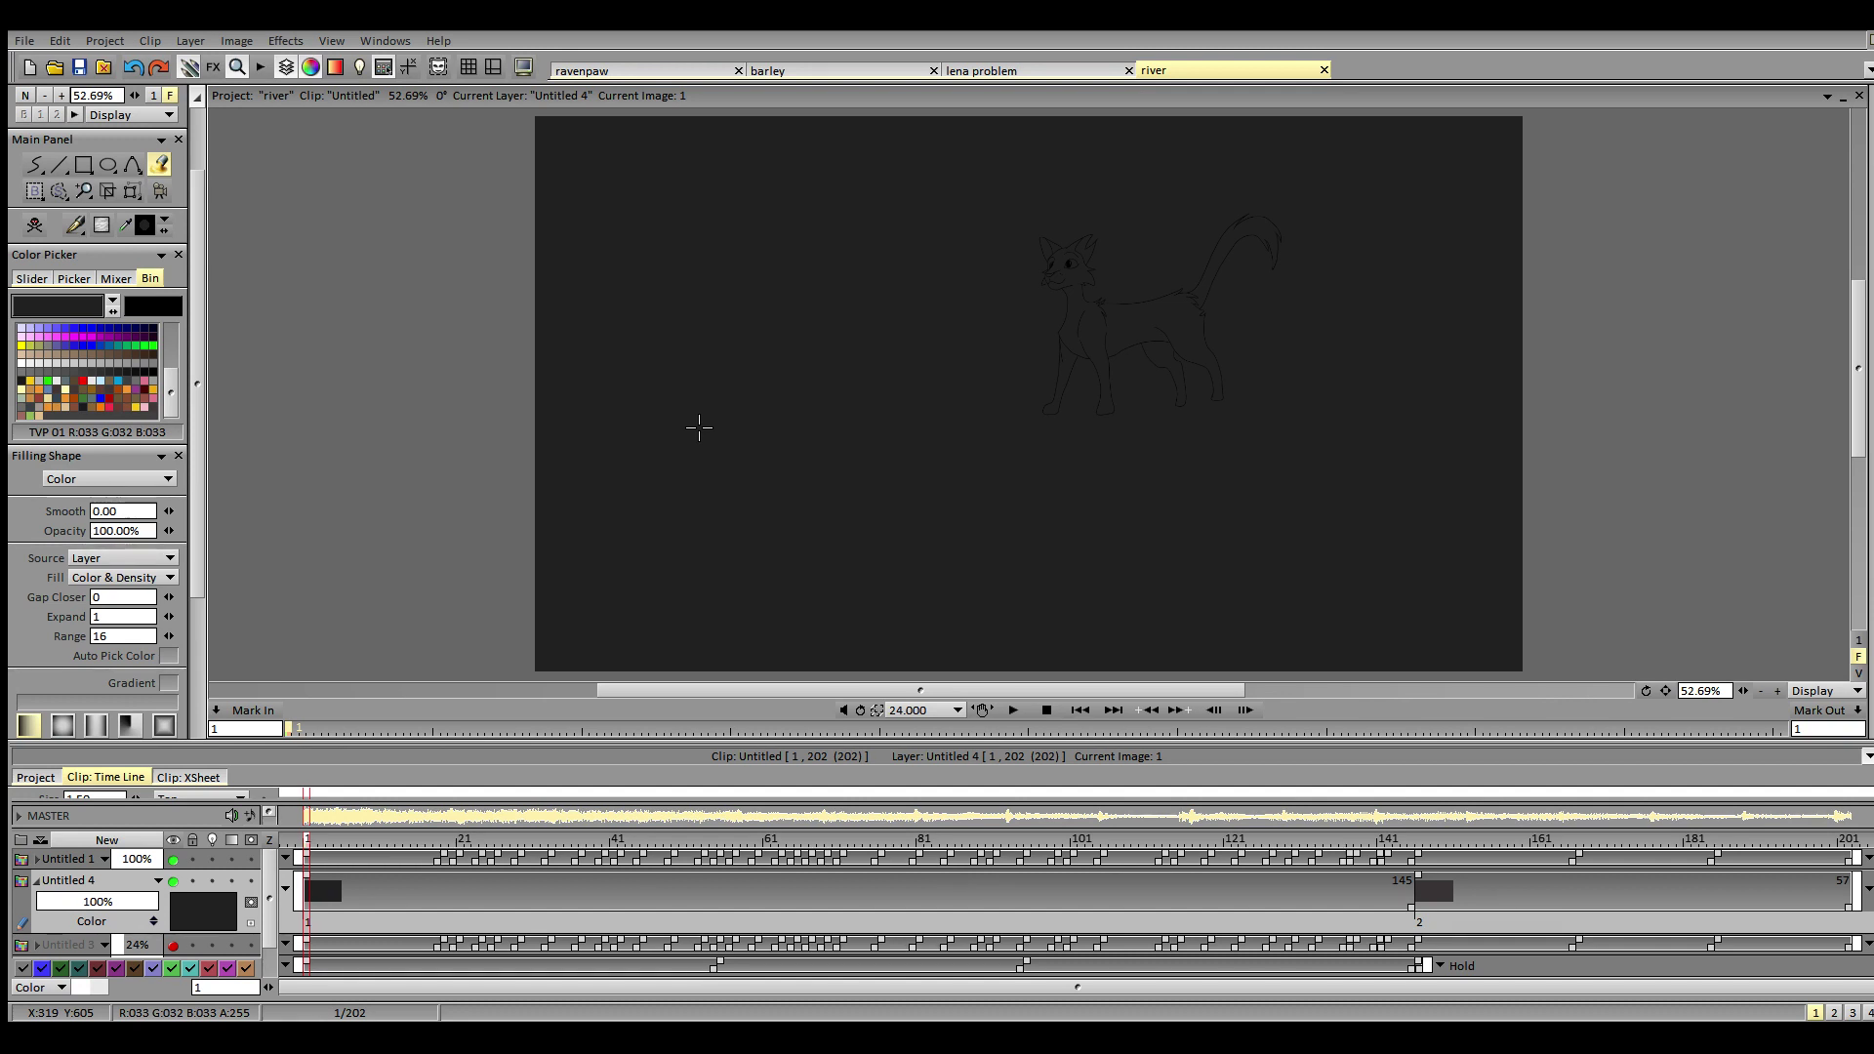
- At frame 185 of the river project, set the flood fill to Erase with Display as its source
{"action": "left_click", "coordinate": [1719, 840]}
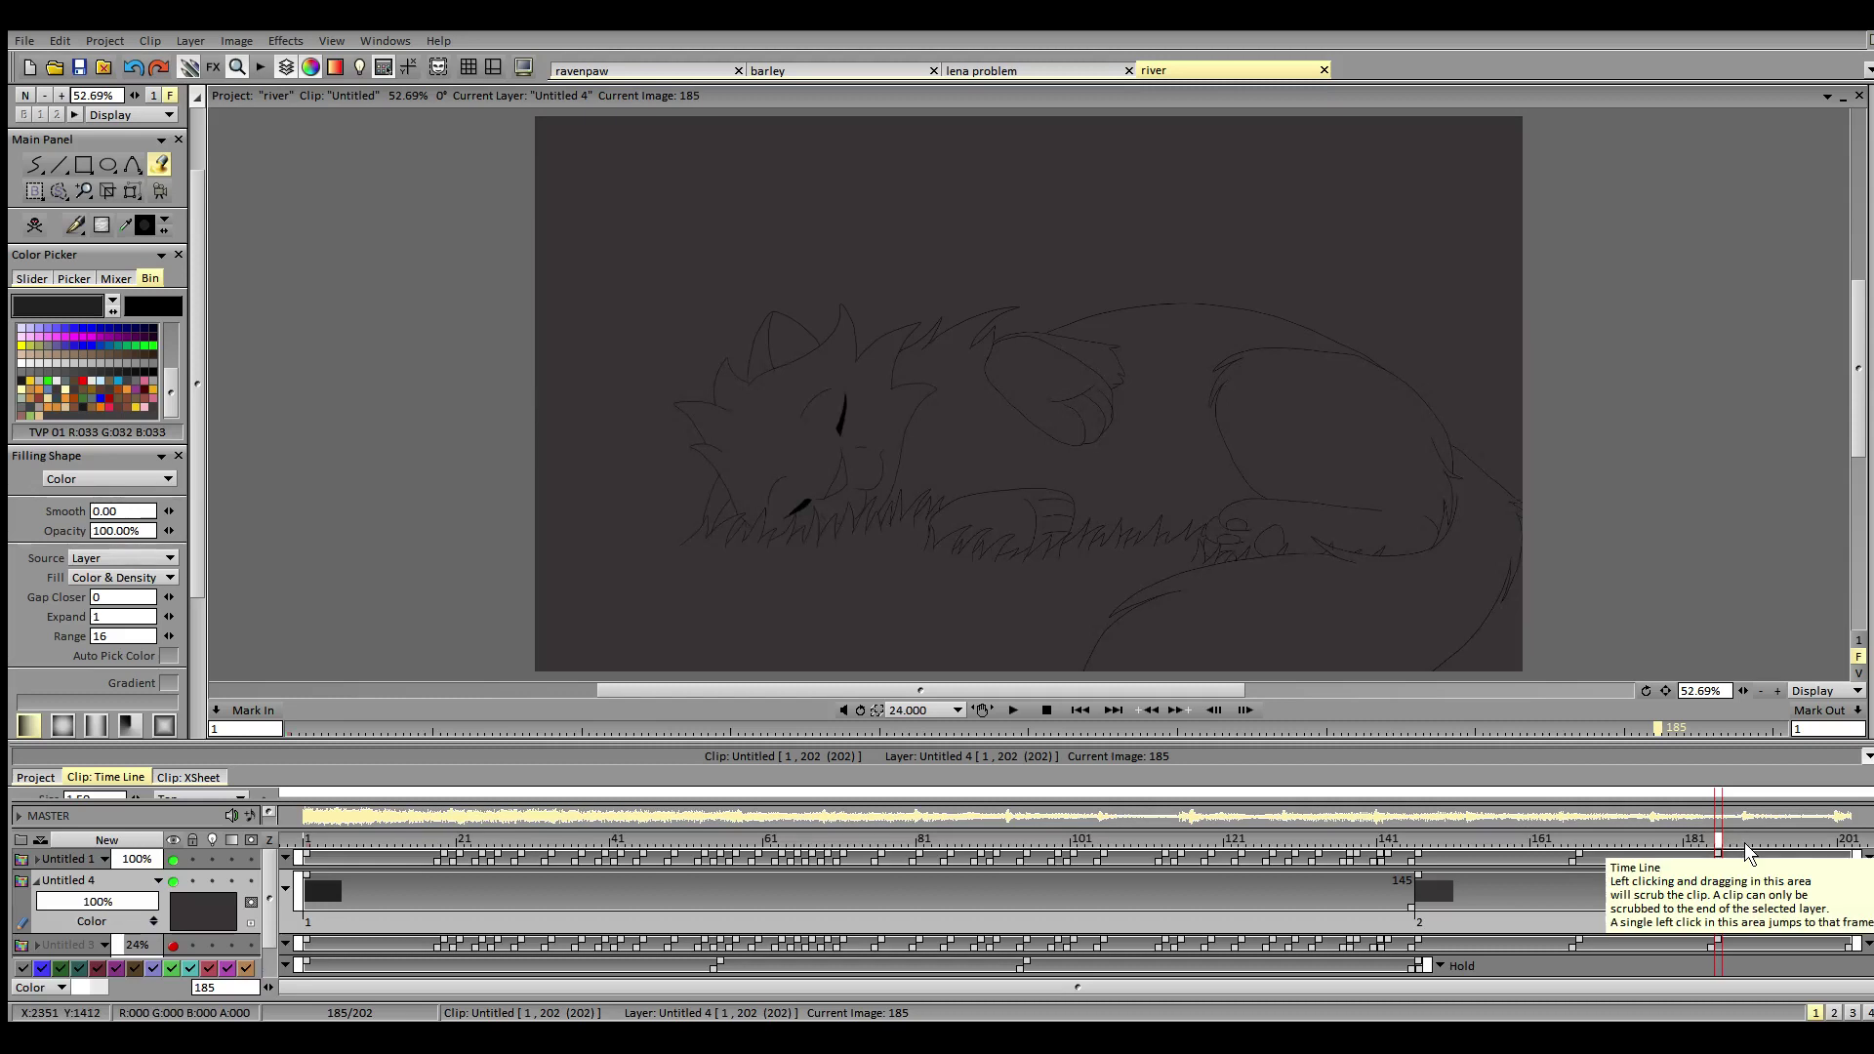
{"action": "left_click", "coordinate": [776, 75]}
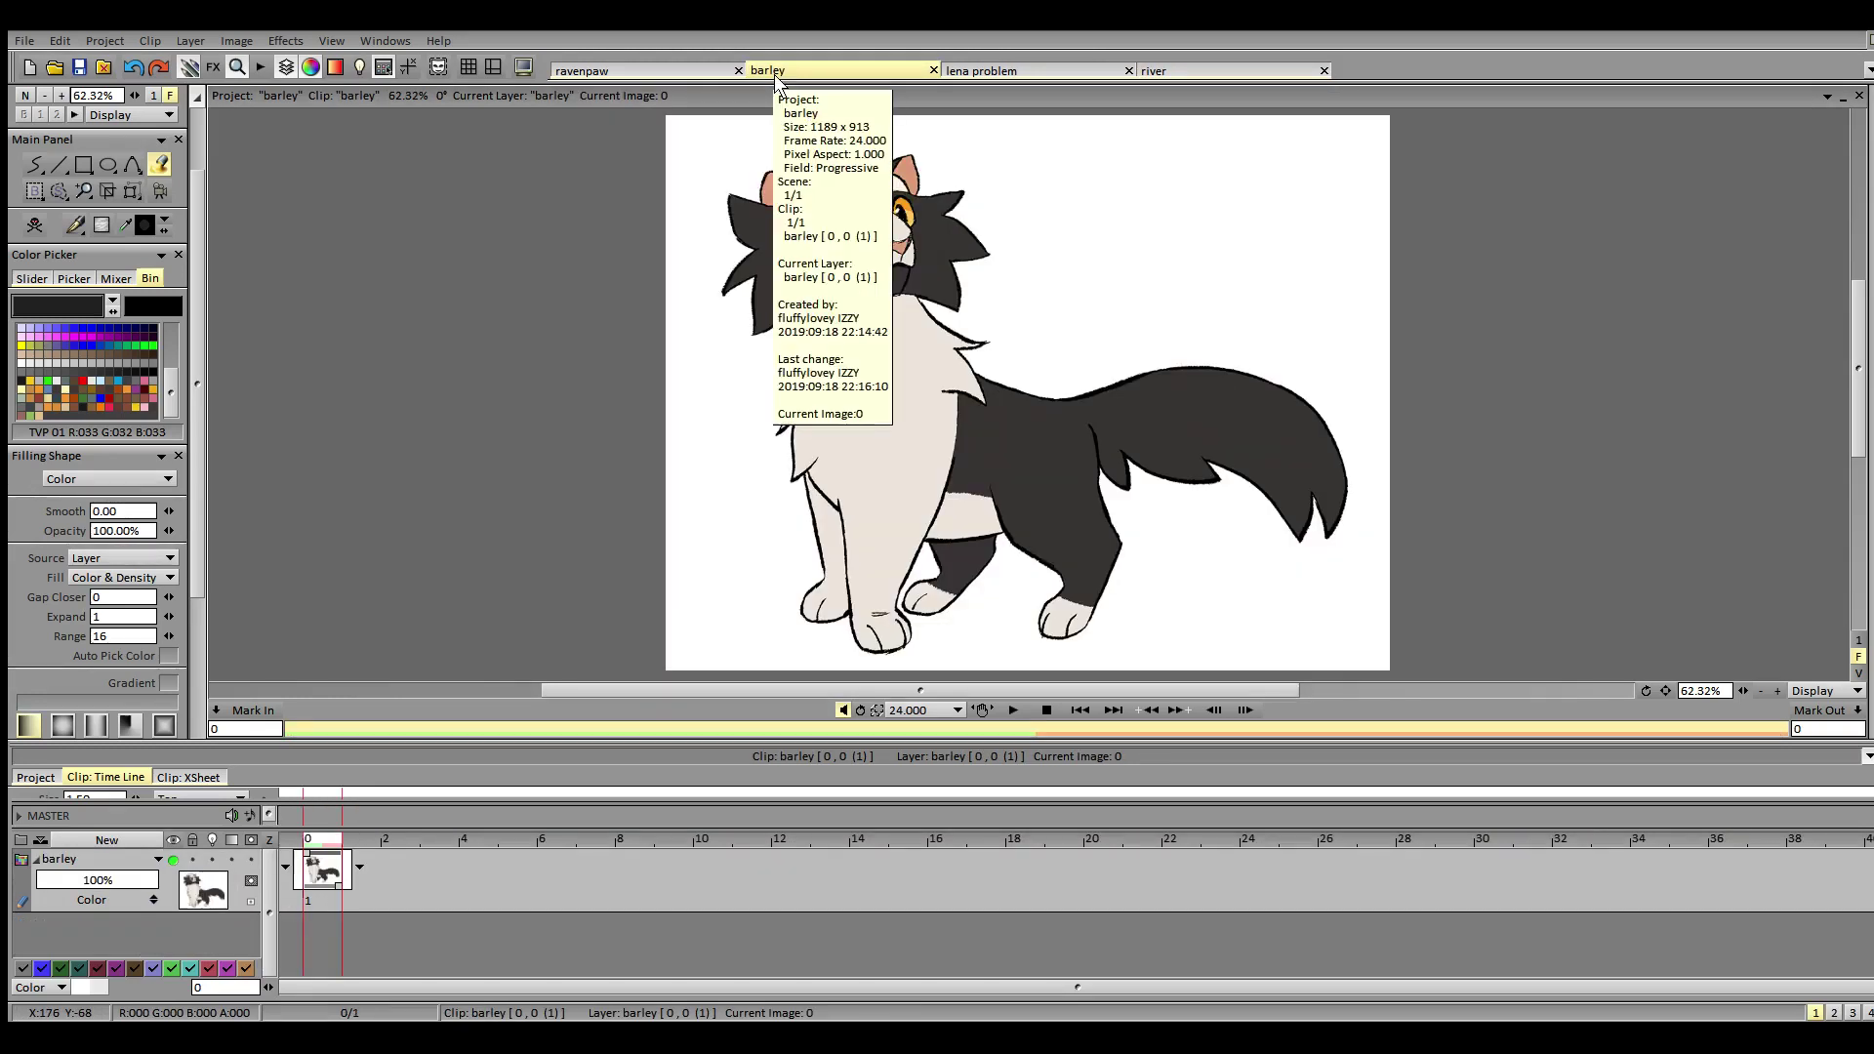
{"action": "left_click", "coordinate": [1185, 70]}
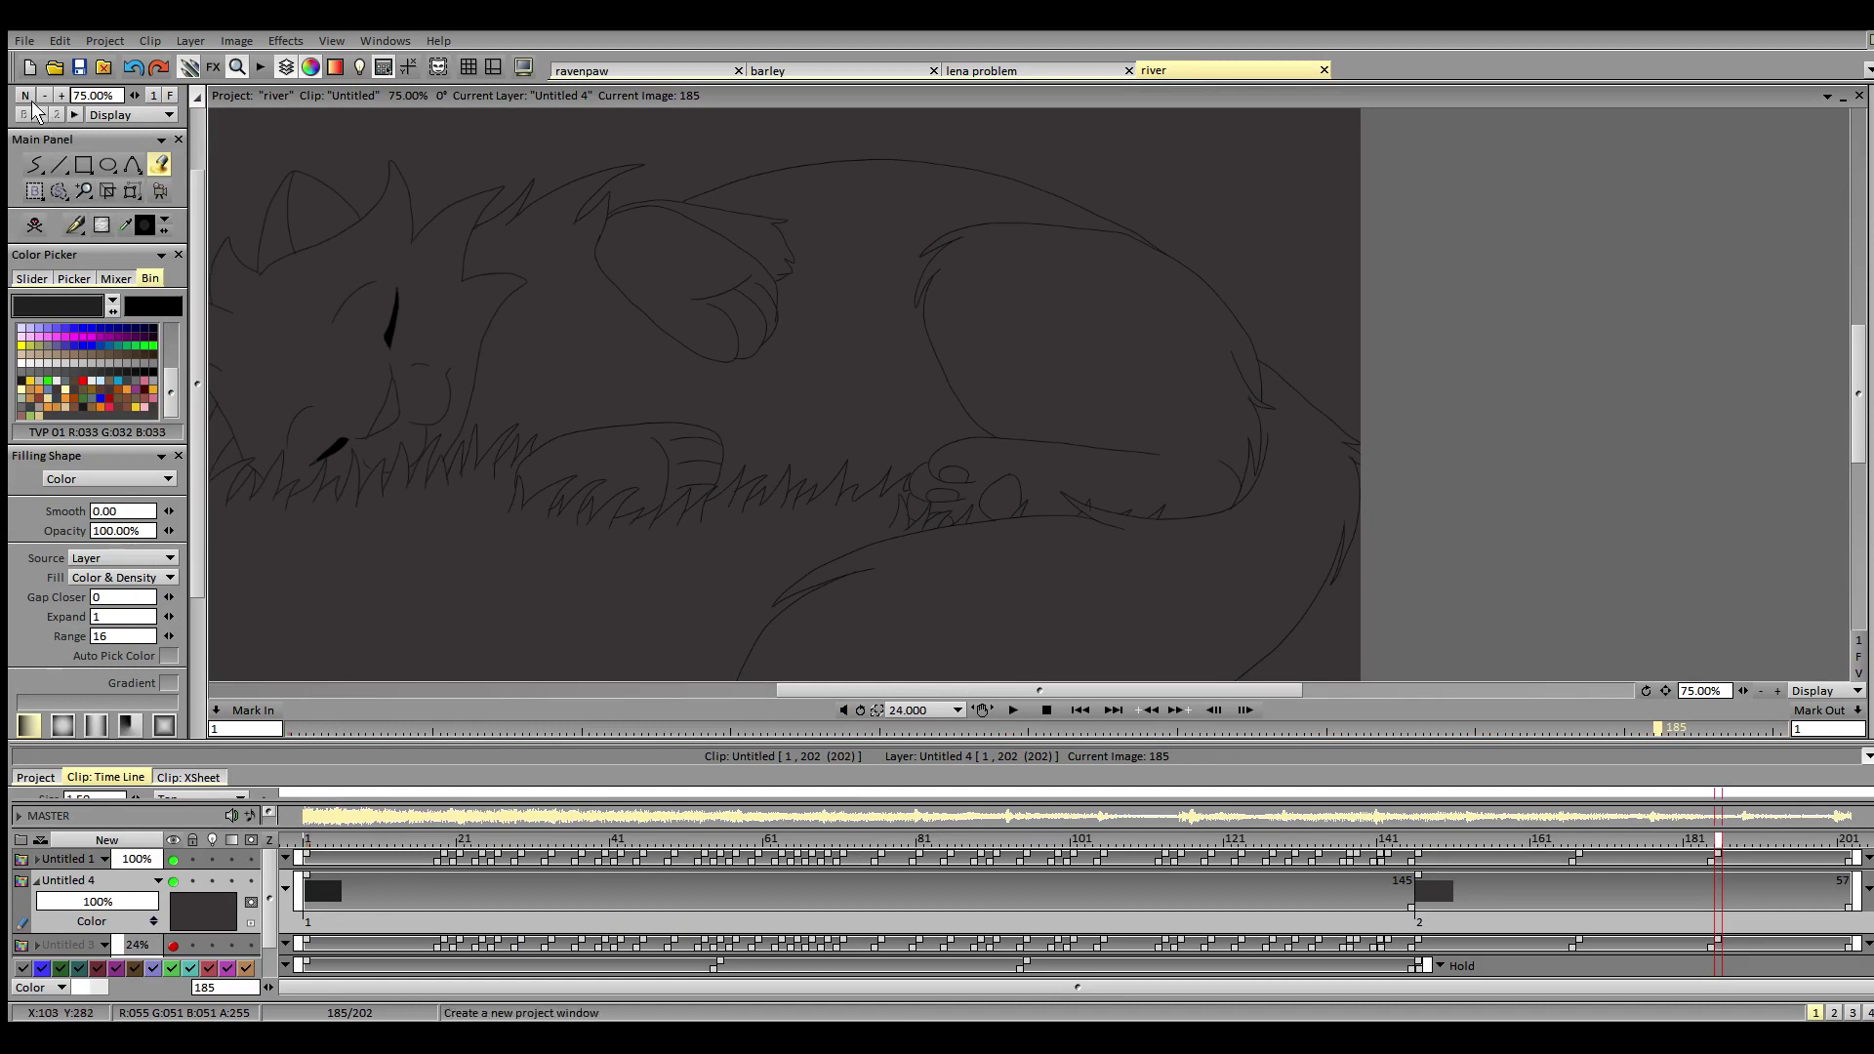
{"action": "left_click", "coordinate": [170, 96]}
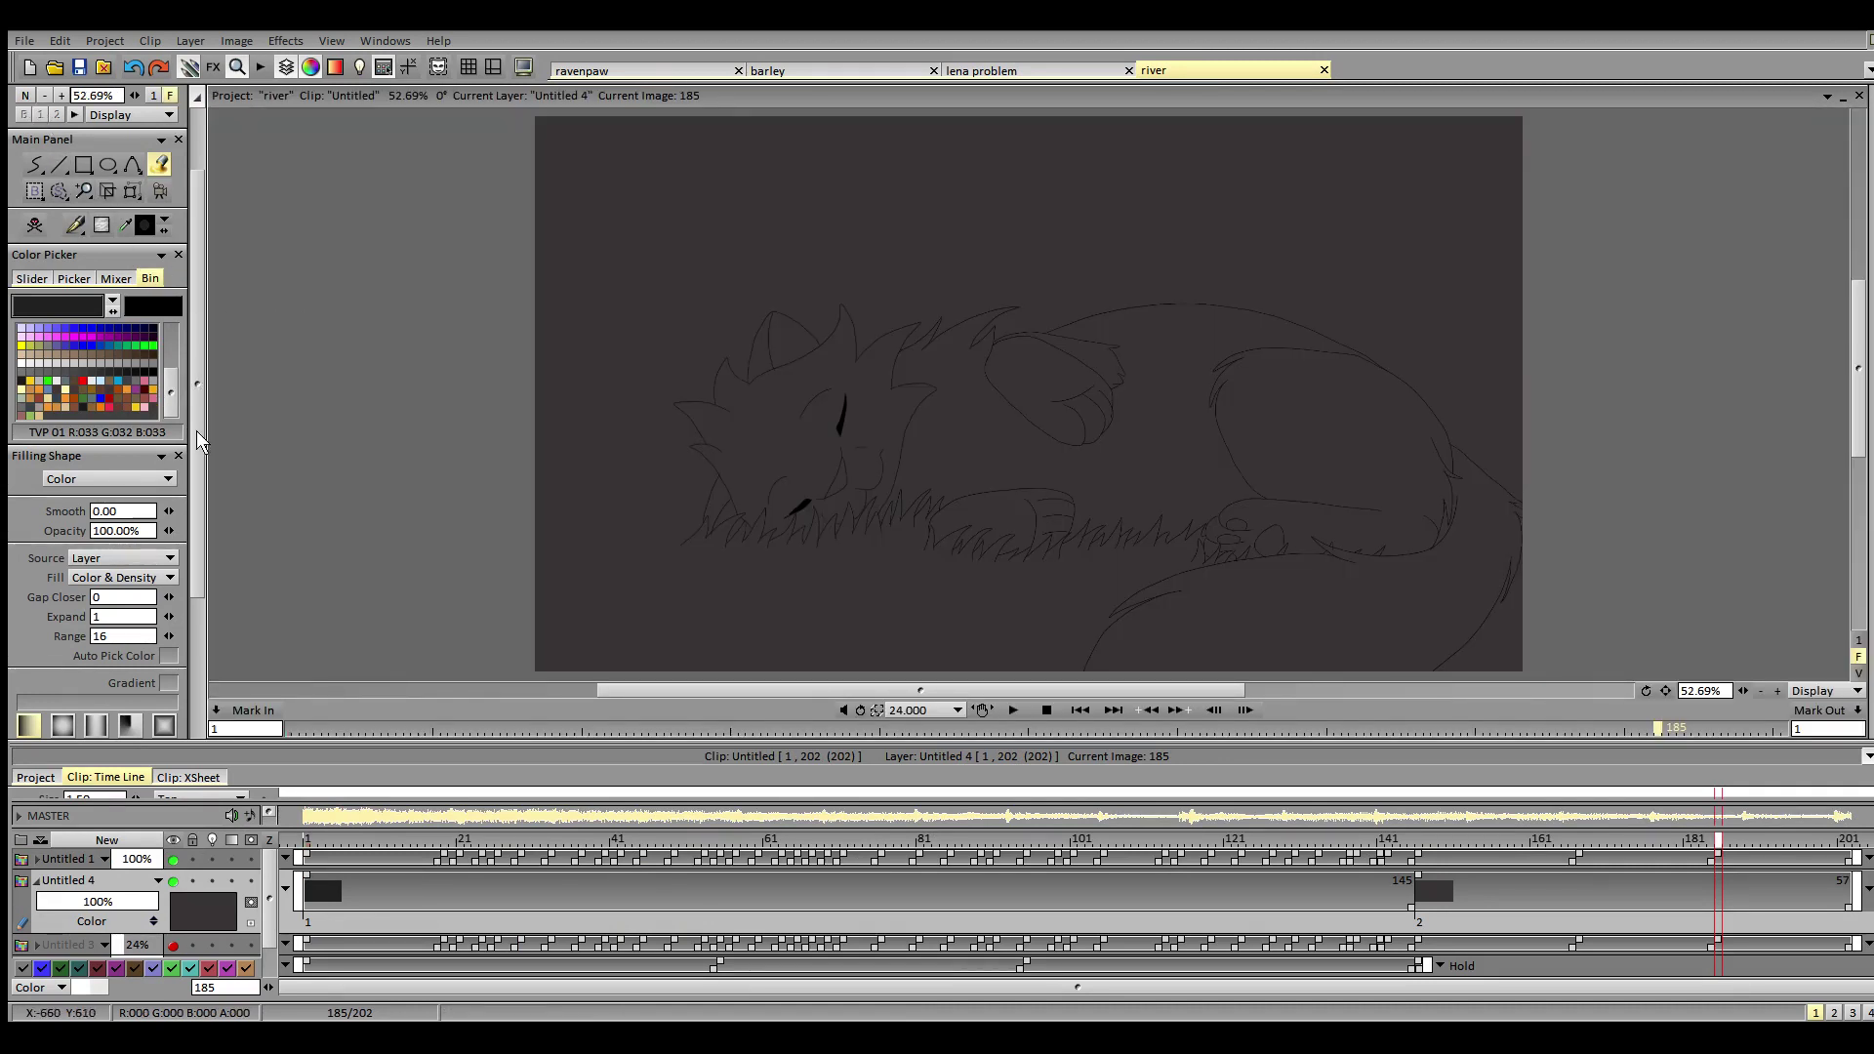
{"action": "left_click", "coordinate": [168, 559]}
{"action": "left_click", "coordinate": [201, 605]}
{"action": "left_click", "coordinate": [168, 480]}
{"action": "left_click", "coordinate": [196, 511]}
- Erase the dark fill around the sleeping cat on frame 185, including the corner areas behind the tail
{"action": "left_click", "coordinate": [1370, 243]}
{"action": "key", "text": "ctrl+z"}
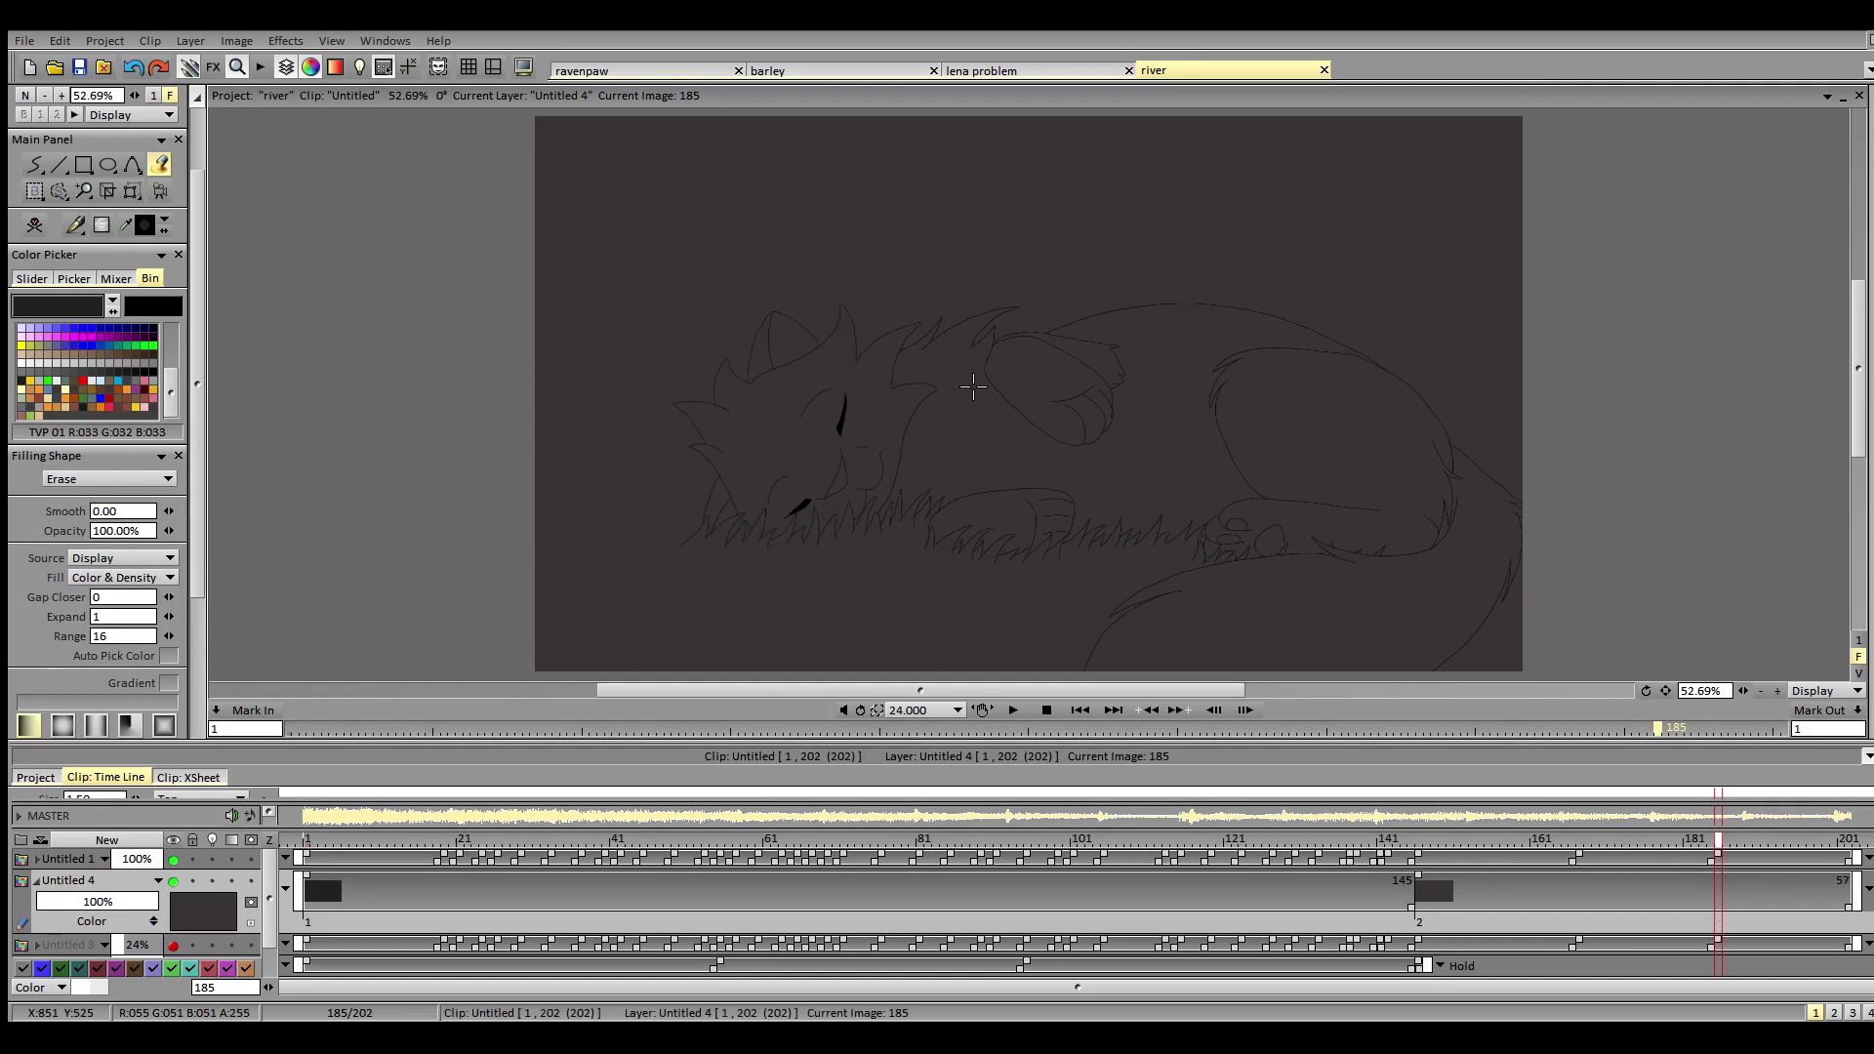
{"action": "left_click", "coordinate": [168, 595]}
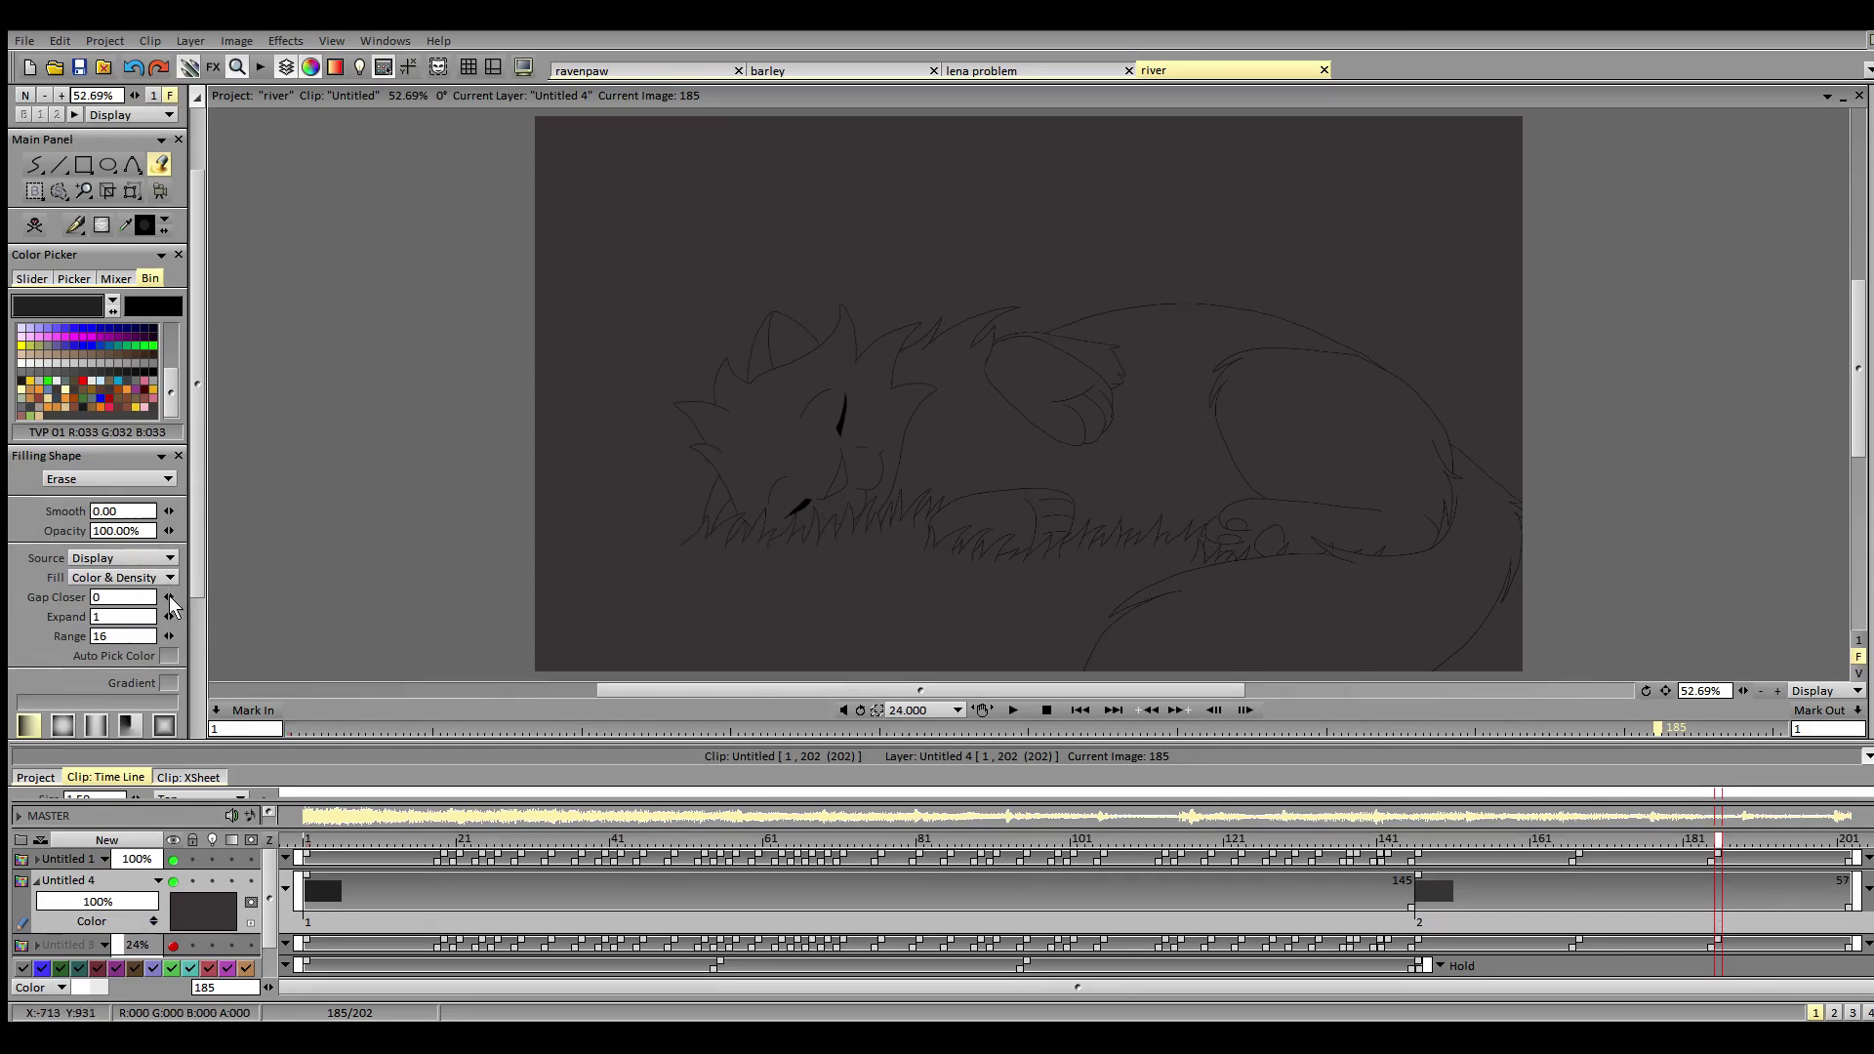
{"action": "left_click", "coordinate": [651, 327]}
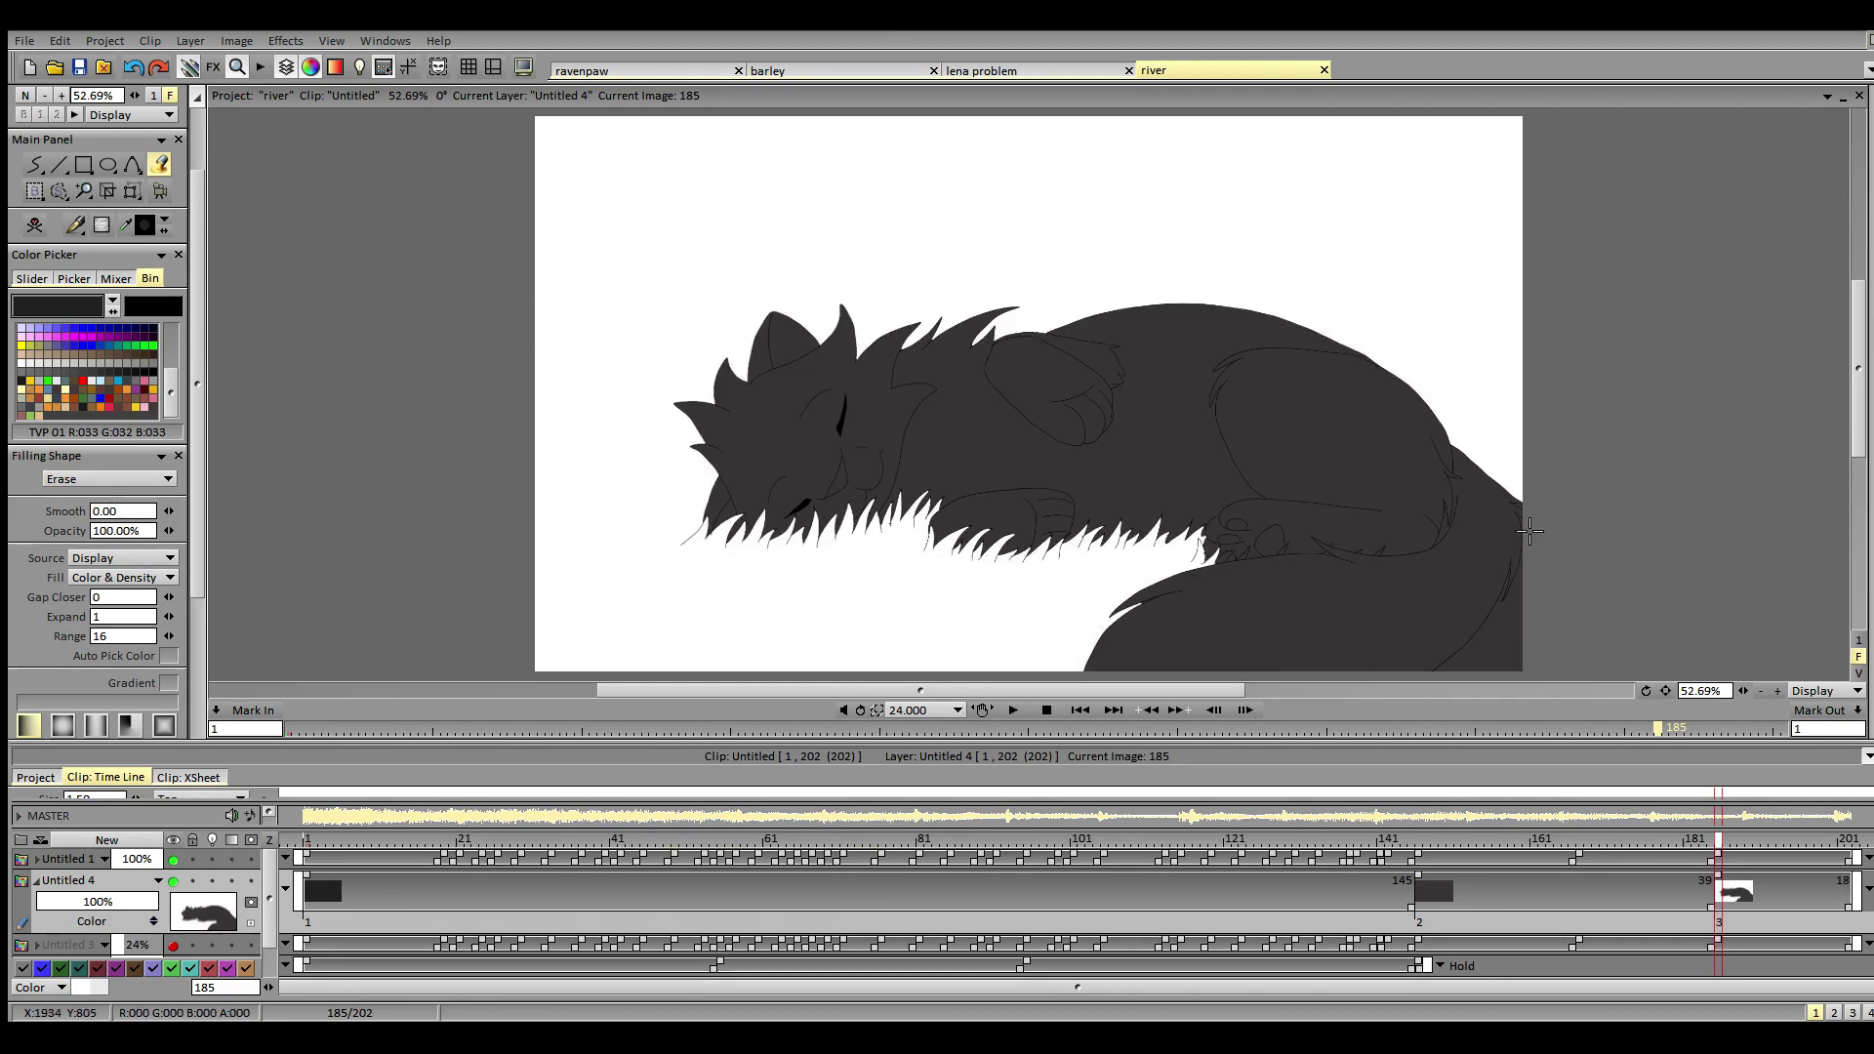
{"action": "mouse_move", "coordinate": [1524, 505]}
{"action": "left_mouse_down"}
{"action": "mouse_move", "coordinate": [1512, 620]}
{"action": "mouse_move", "coordinate": [1524, 521]}
{"action": "left_mouse_up"}
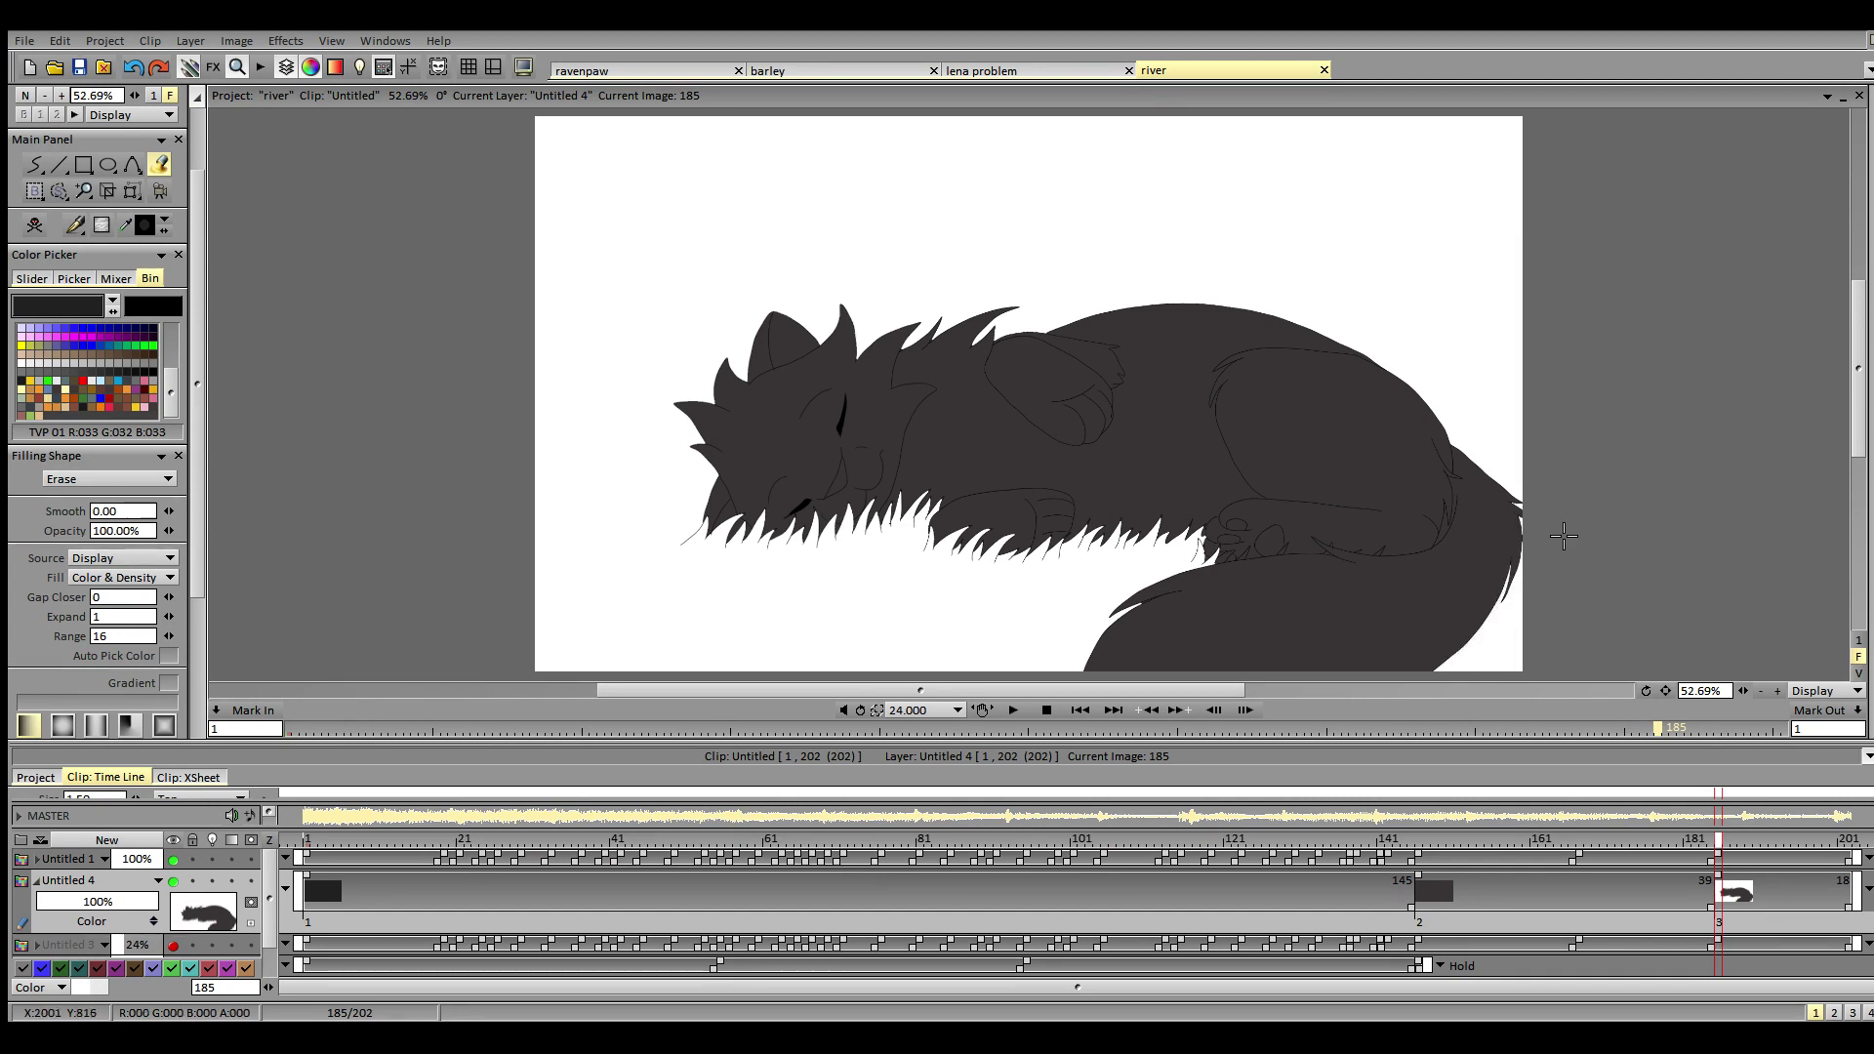
- On frame 167, erase the dark fill in the lower canvas corner behind the cat's tail
{"action": "left_click", "coordinate": [1581, 839]}
{"action": "mouse_move", "coordinate": [1515, 651]}
{"action": "left_mouse_down"}
{"action": "mouse_move", "coordinate": [1494, 640]}
{"action": "mouse_move", "coordinate": [1519, 586]}
{"action": "left_mouse_up"}
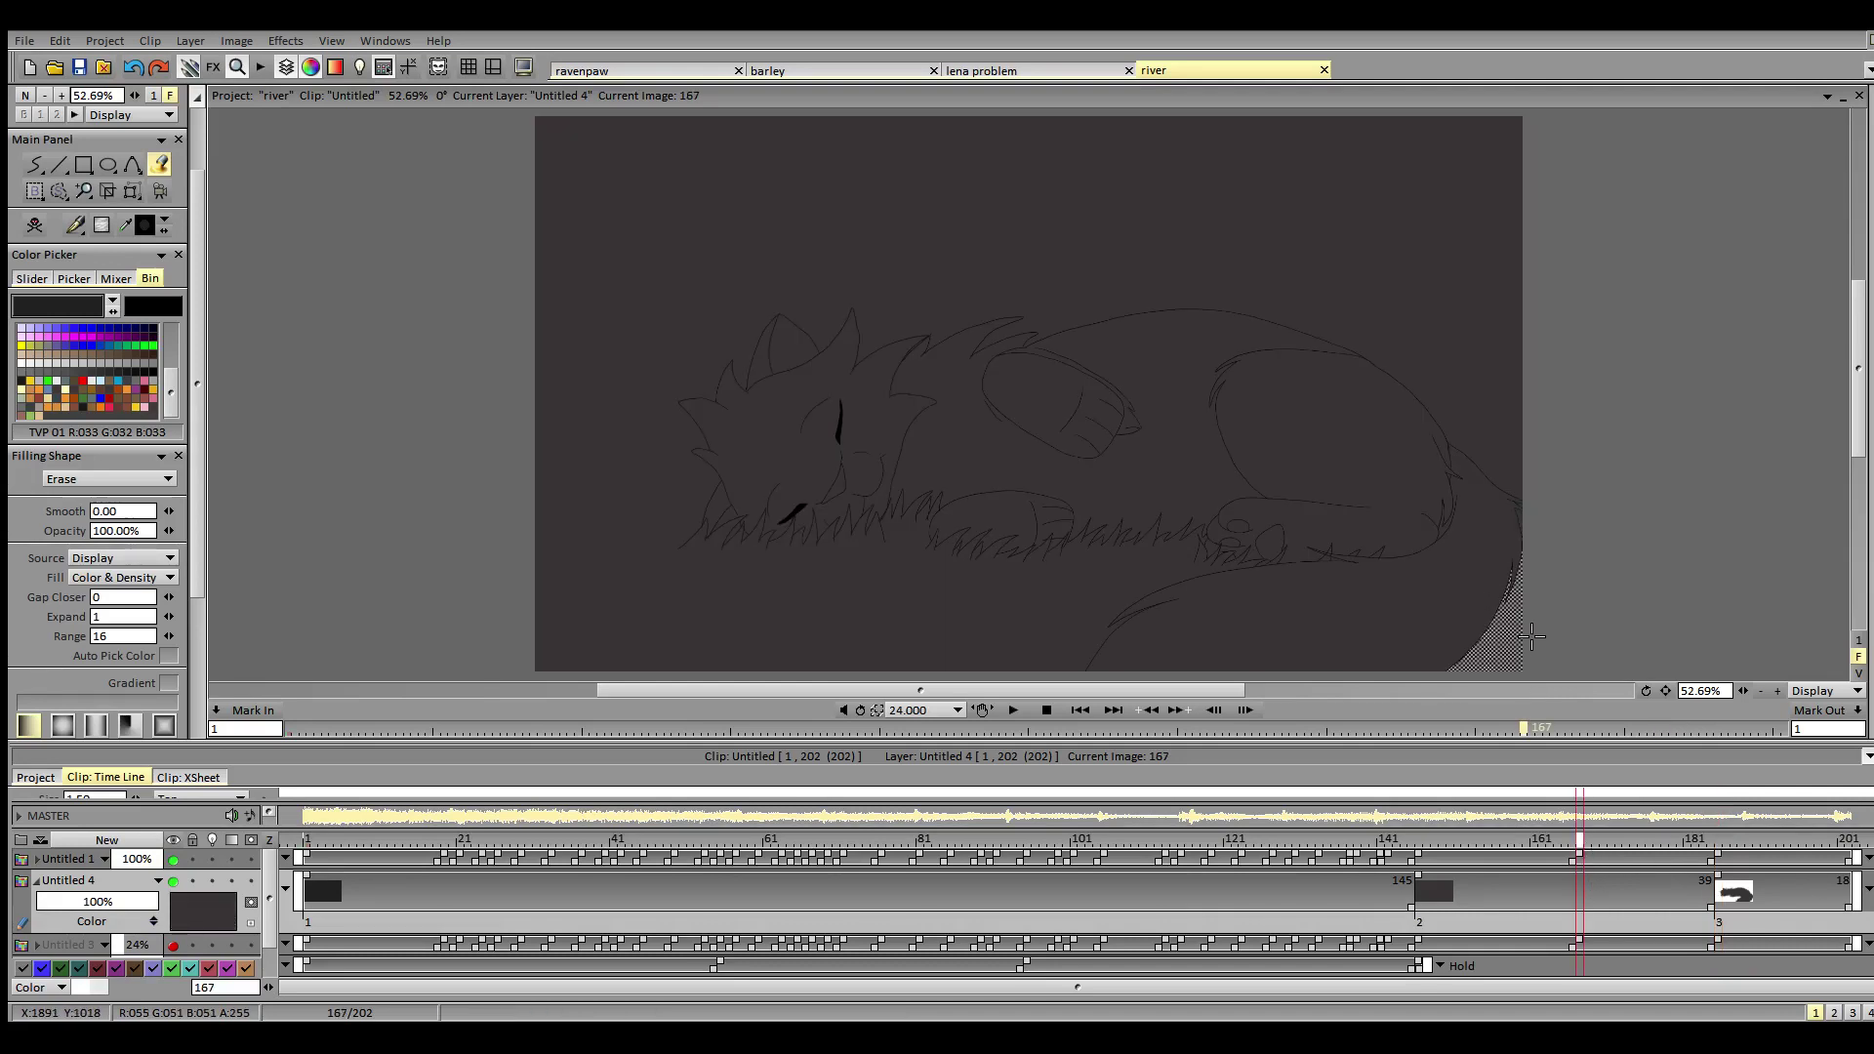
{"action": "mouse_move", "coordinate": [1319, 505]}
{"action": "left_mouse_down"}
{"action": "mouse_move", "coordinate": [1496, 412]}
{"action": "mouse_move", "coordinate": [1525, 525]}
{"action": "left_mouse_up"}
{"action": "key", "text": "ctrl+z"}
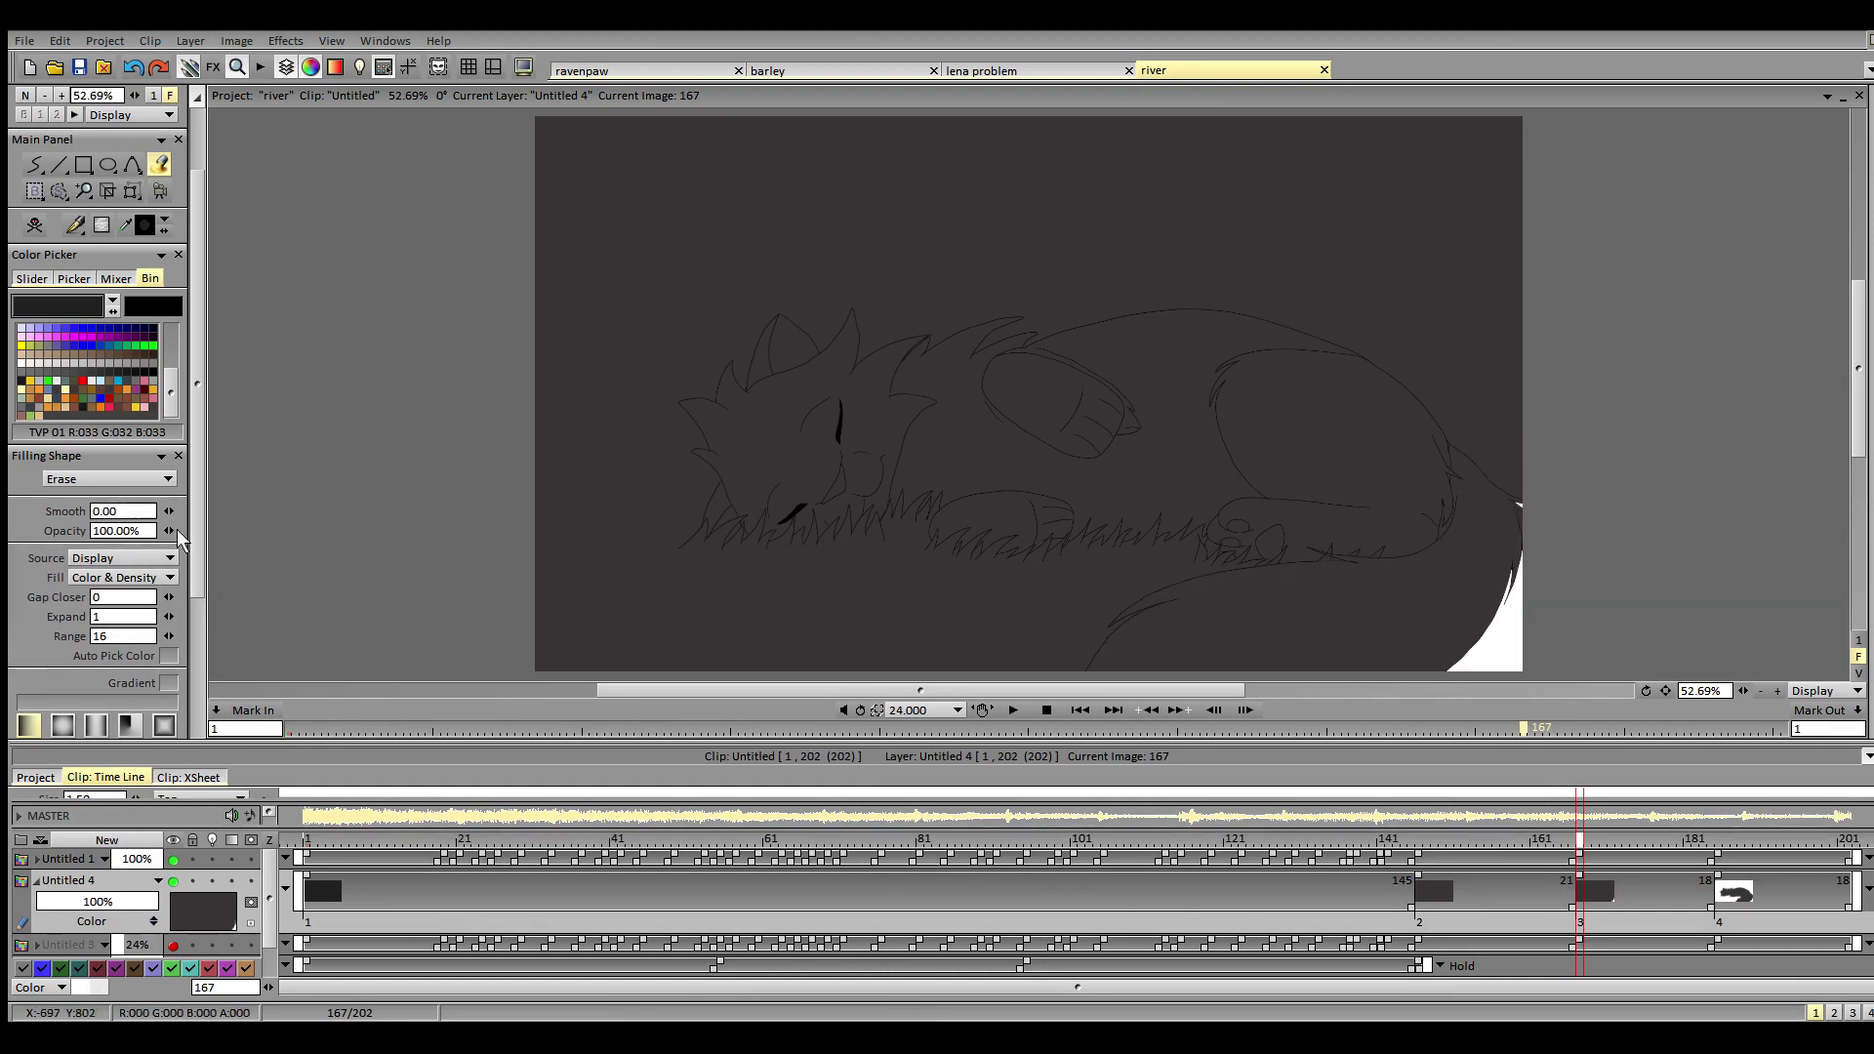
{"action": "left_click", "coordinate": [170, 597]}
{"action": "left_click", "coordinate": [169, 602]}
{"action": "left_click", "coordinate": [828, 619]}
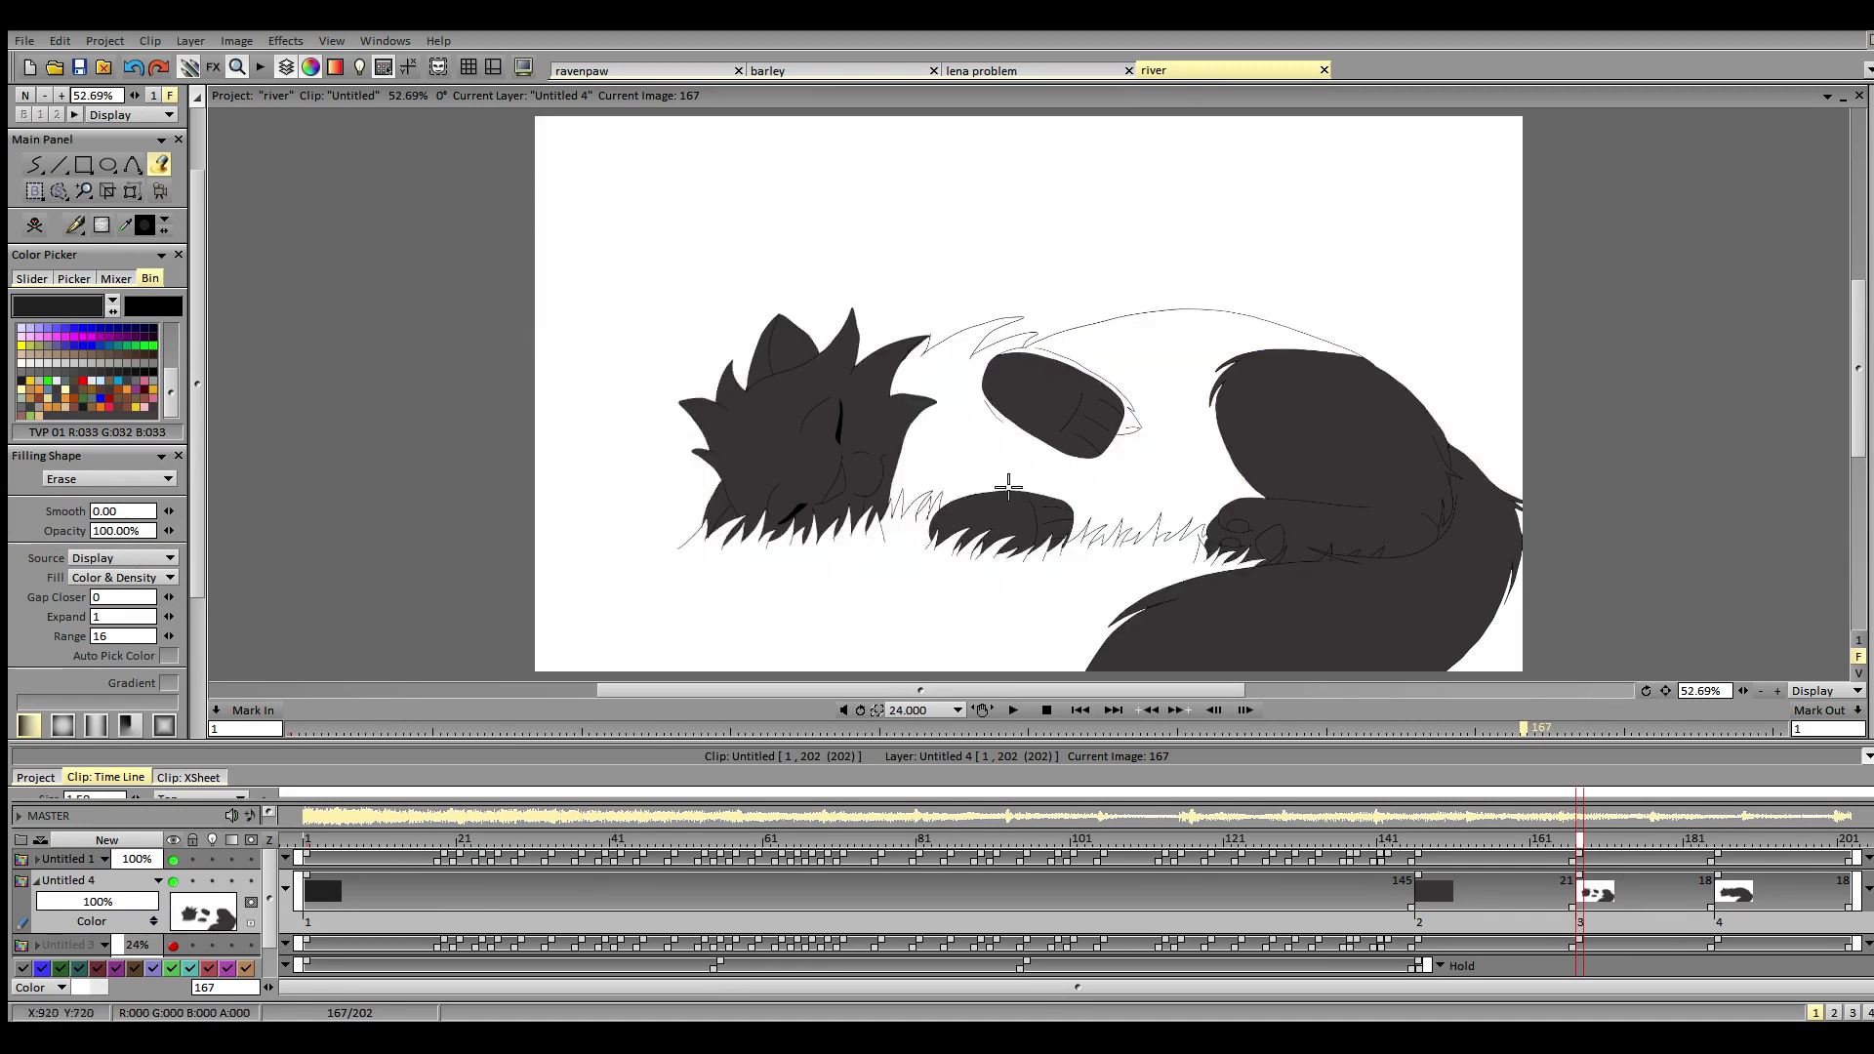
{"action": "key", "text": "ctrl+z"}
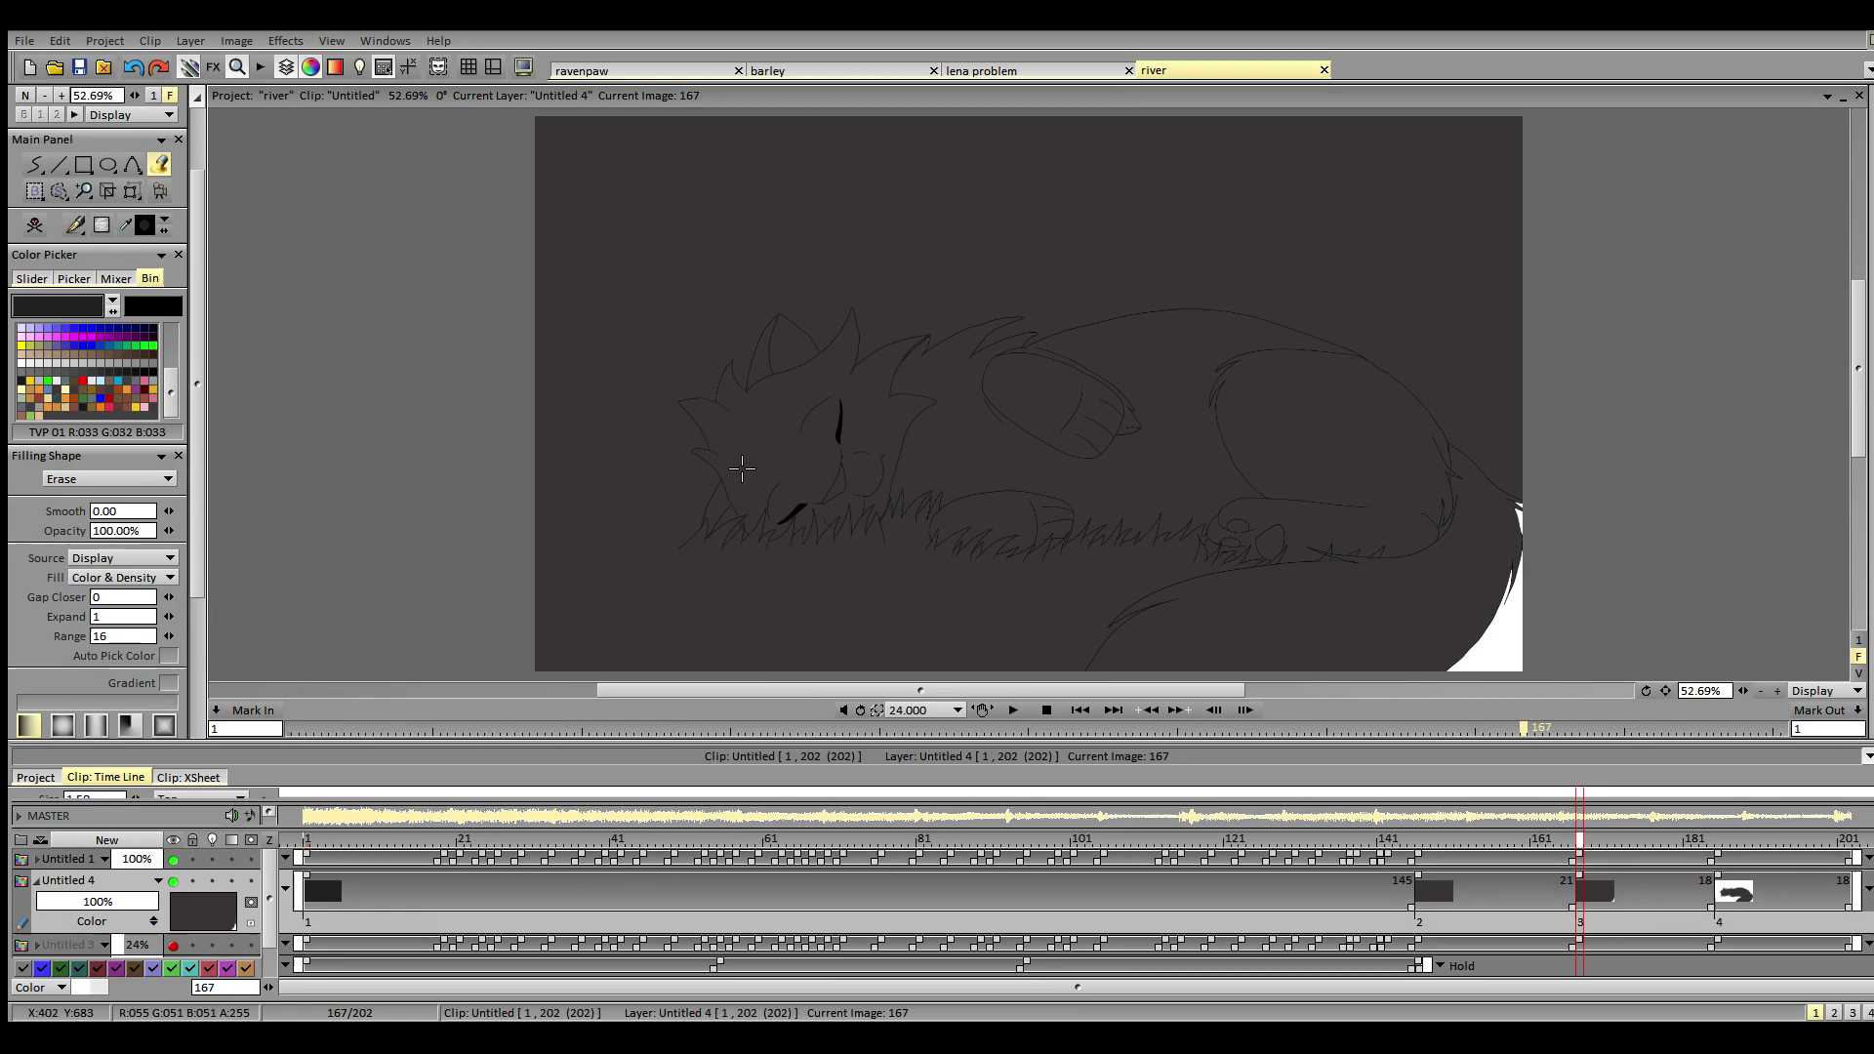
- Erase the remaining dark background around the sleeping cat on frame 167, keeping its whole body filled
{"action": "left_click", "coordinate": [169, 594]}
{"action": "left_click", "coordinate": [662, 566]}
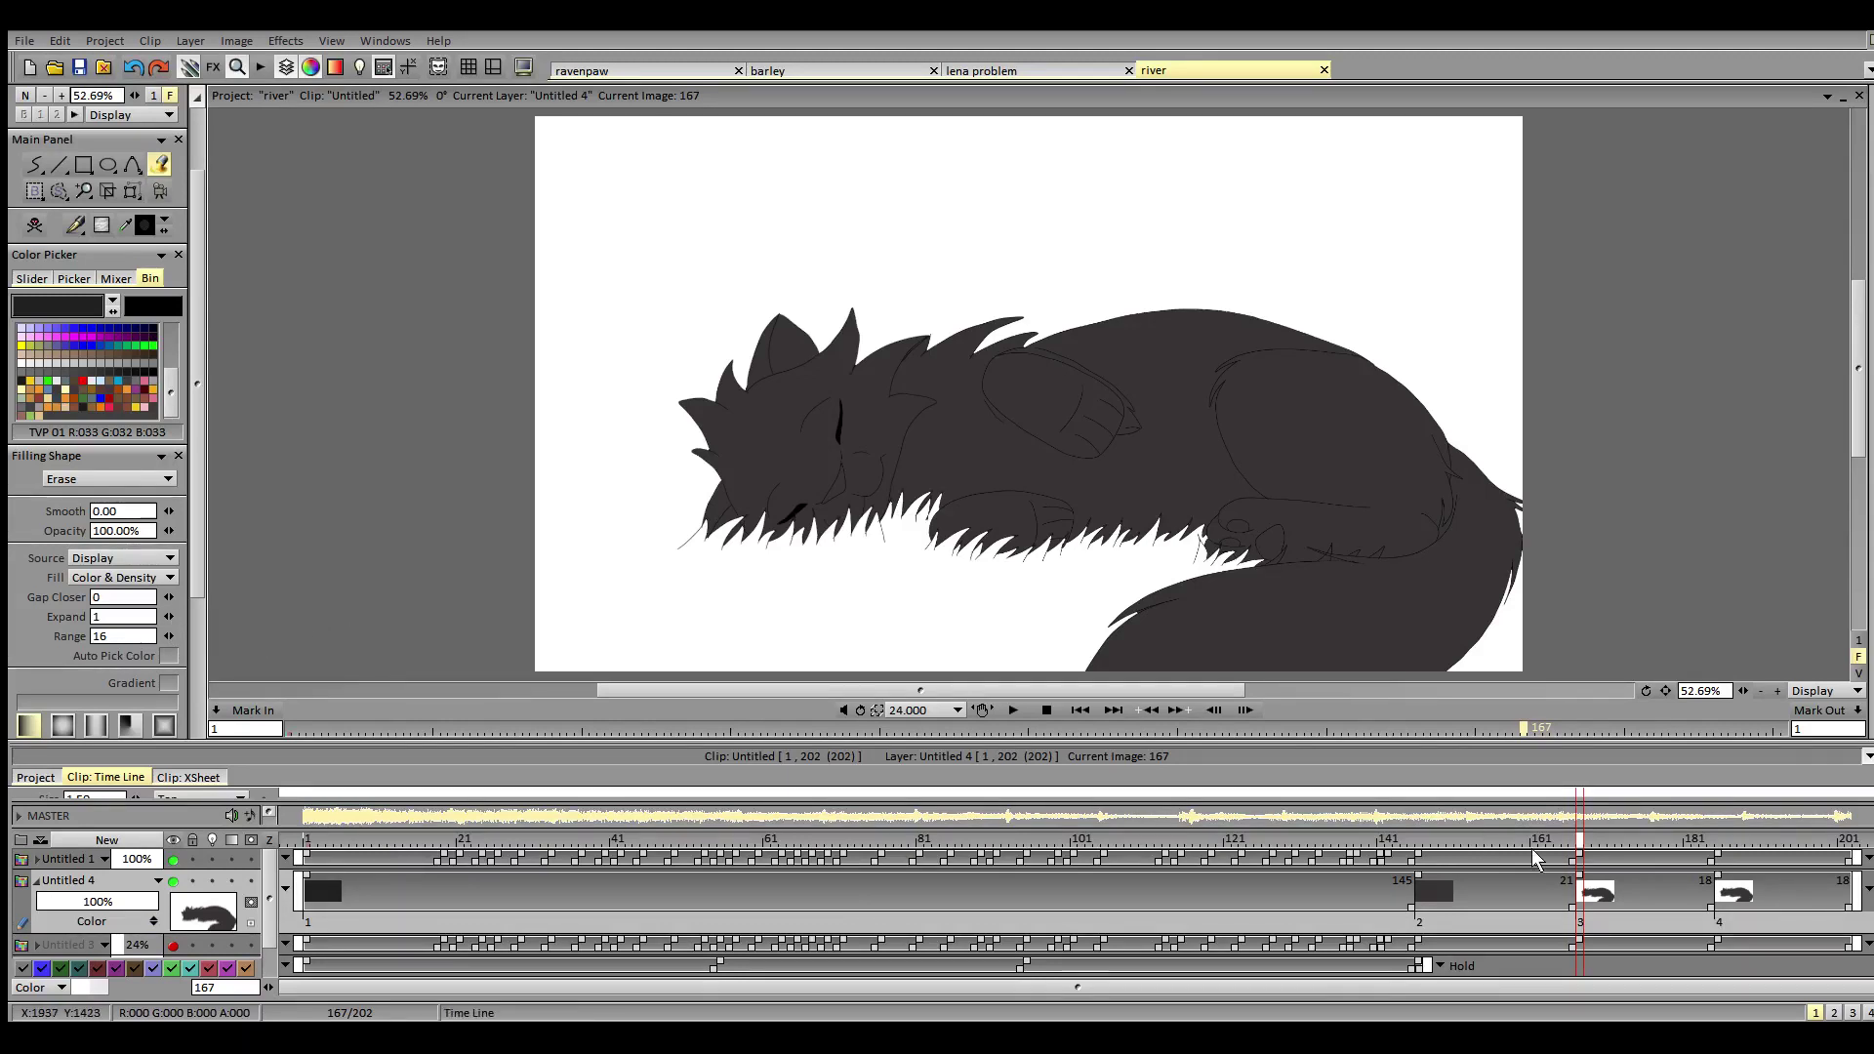
- On frame 185, erase the small dark gaps between the fur tufts of the hind leg and the tail
{"action": "left_click", "coordinate": [1720, 843]}
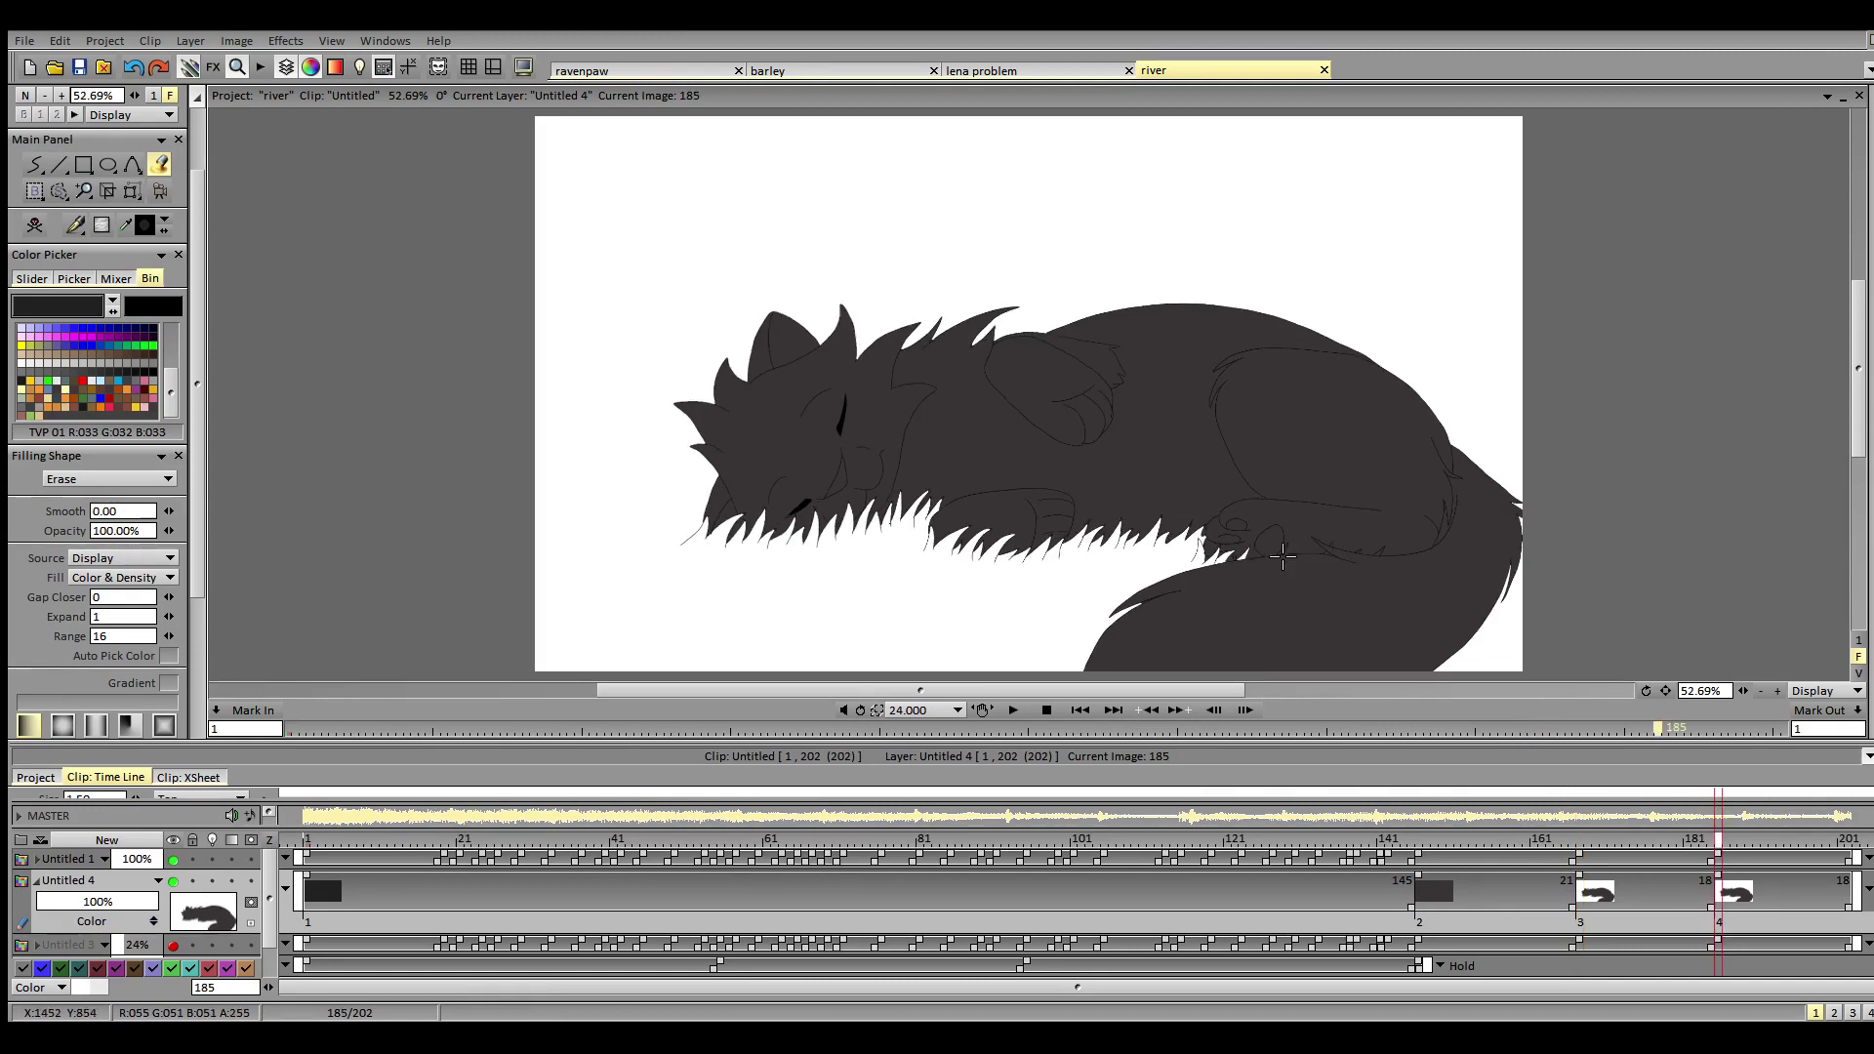
{"action": "left_click", "coordinate": [1357, 553]}
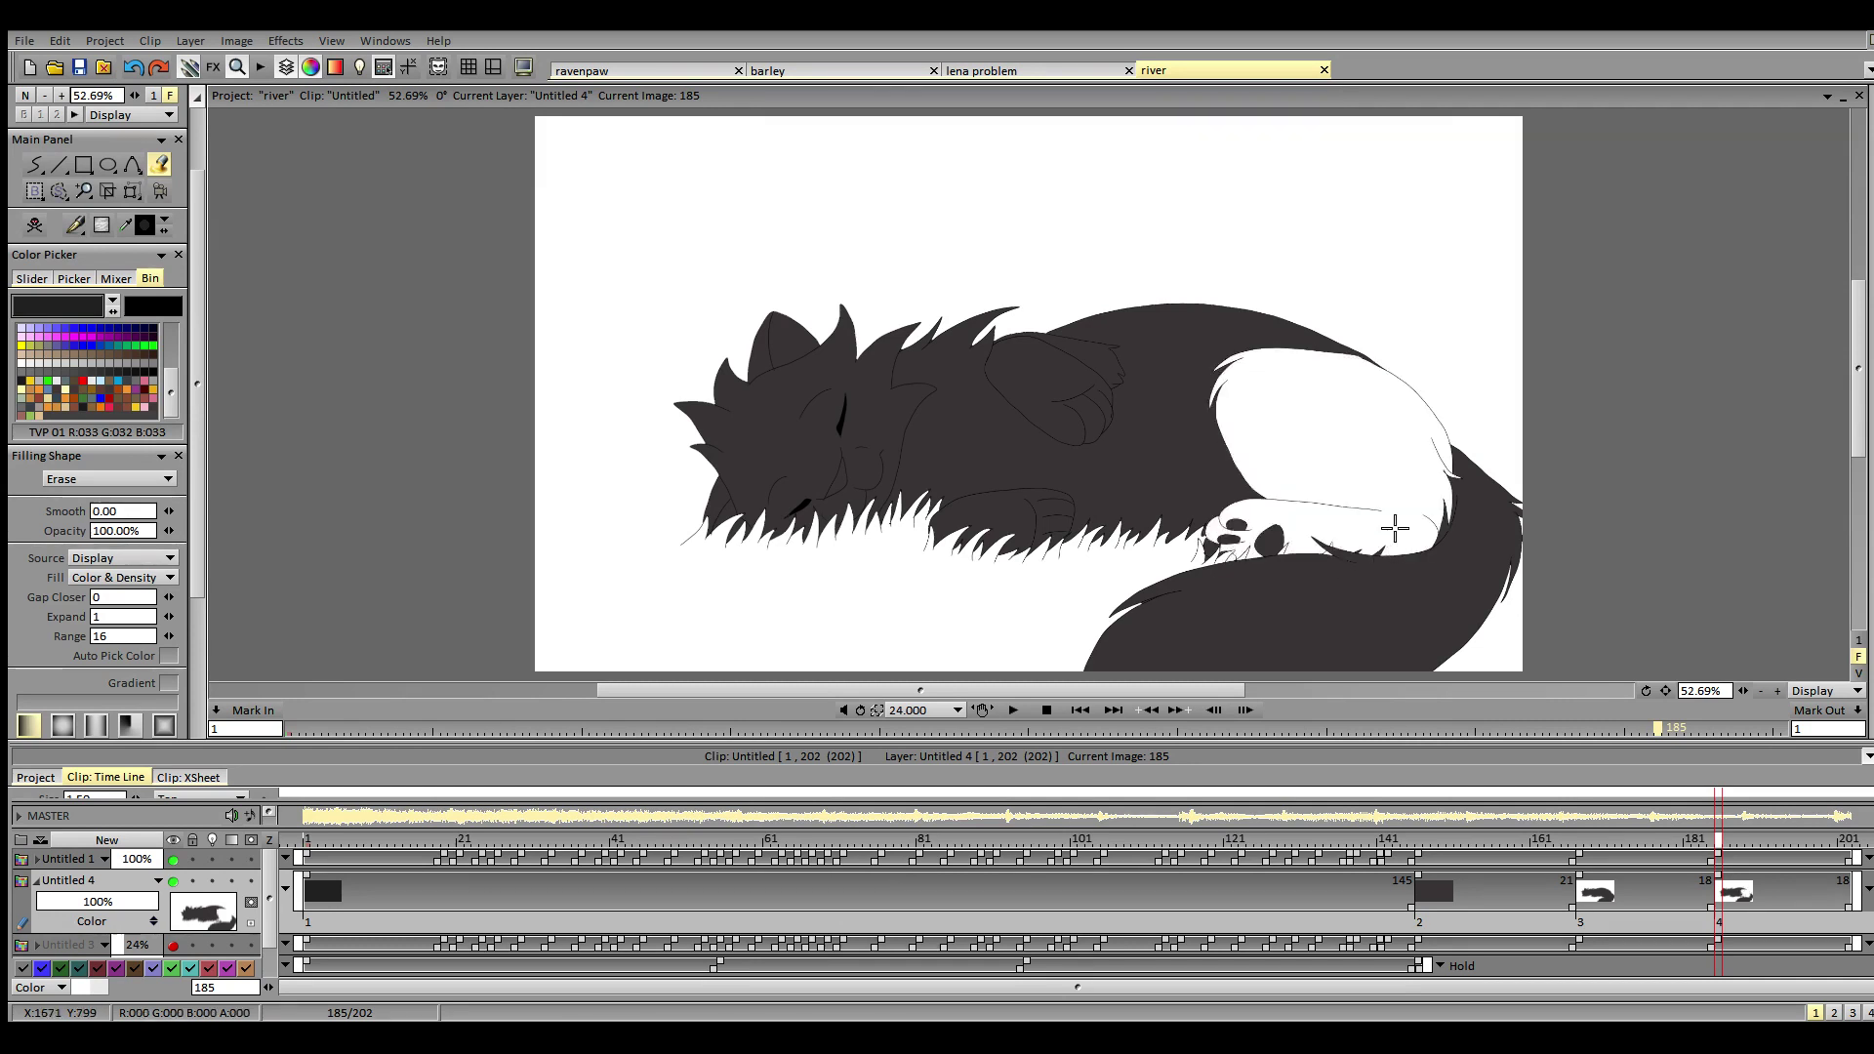
{"action": "key", "text": "ctrl+z"}
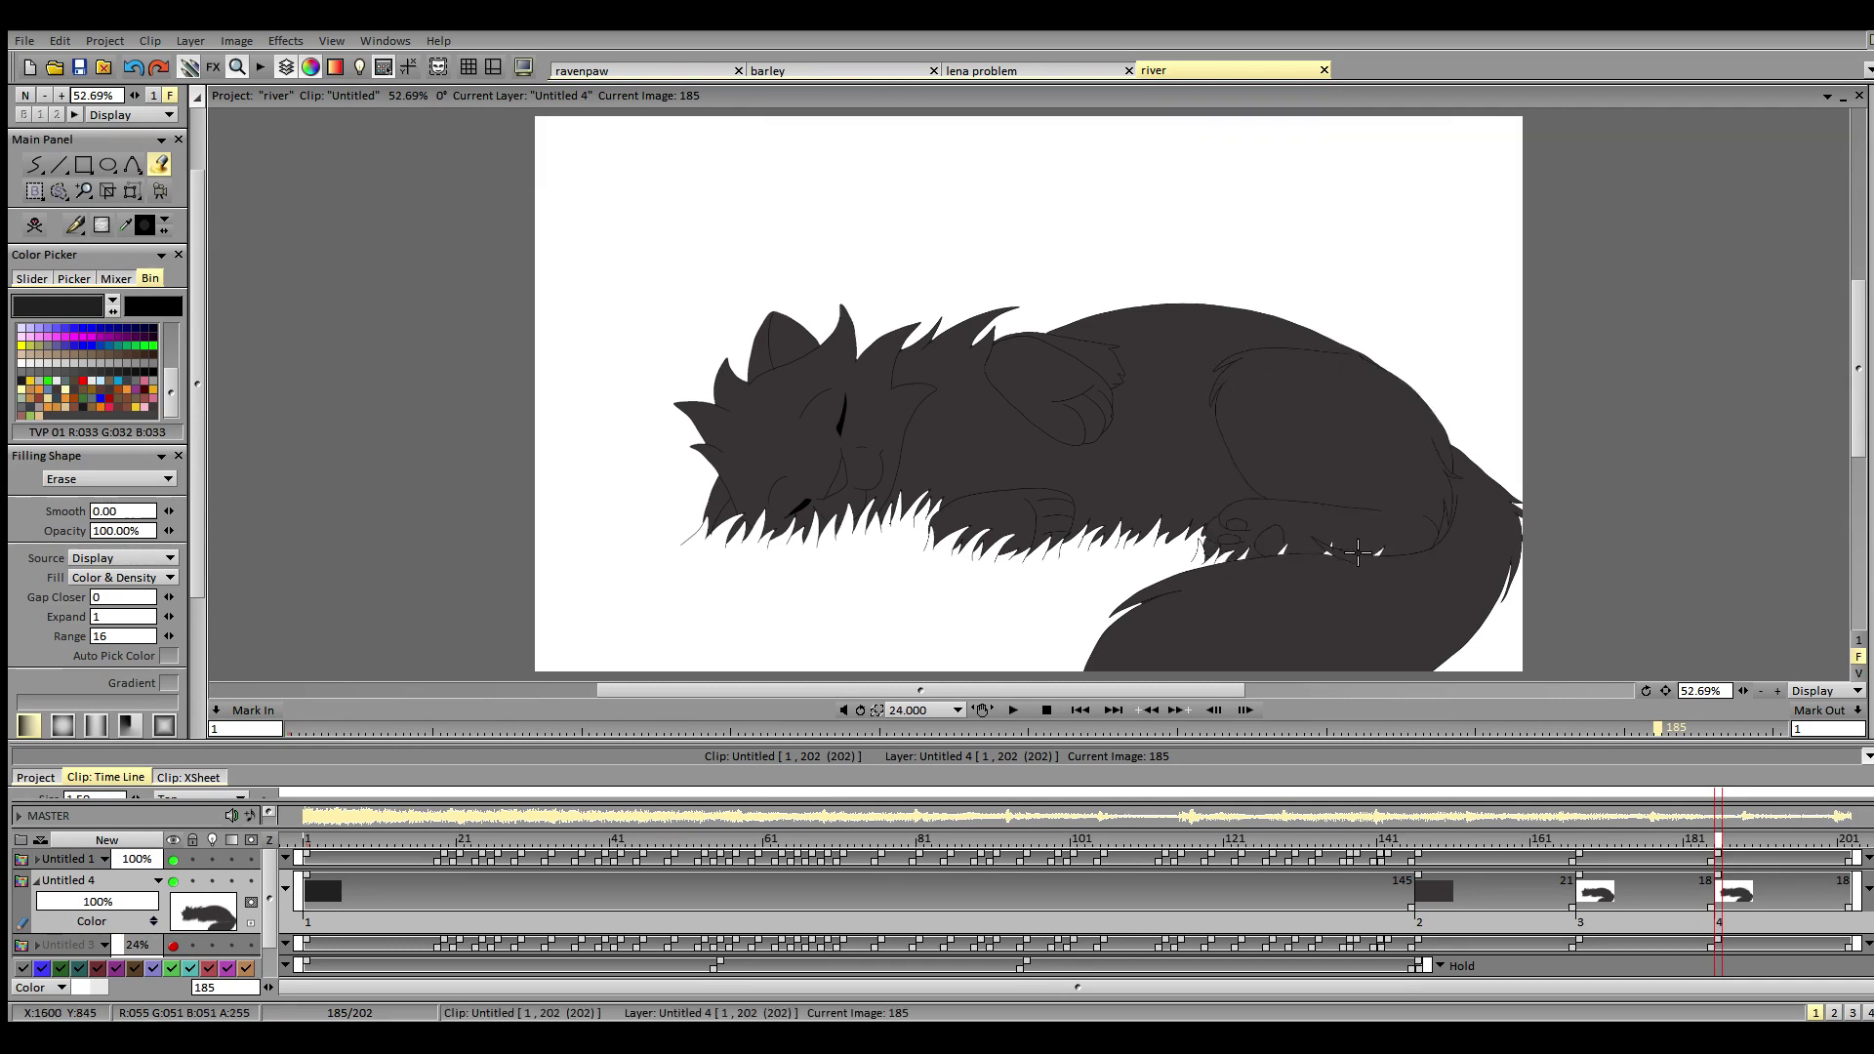
- On frame 167, erase the small dark gaps between the hind leg's fur tufts and the tail, keeping Gap Closer at 0
{"action": "left_click", "coordinate": [1580, 843]}
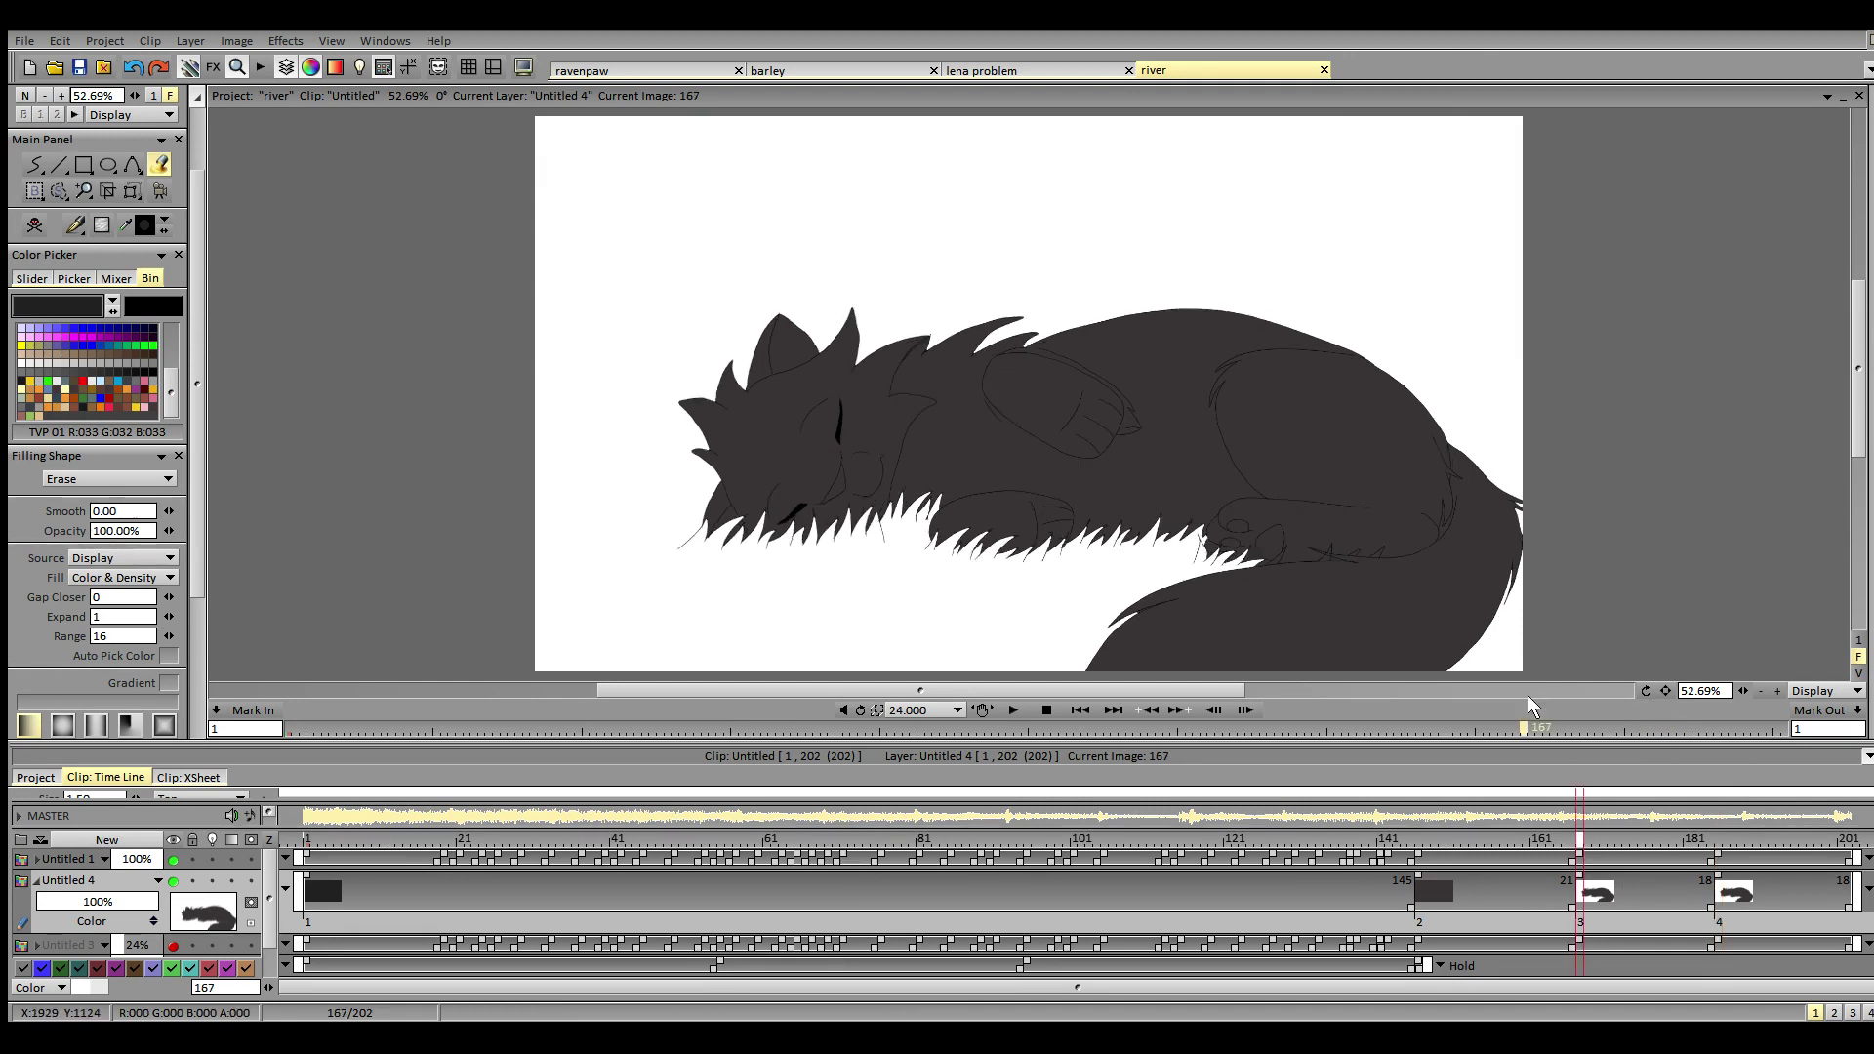
{"action": "left_click", "coordinate": [1275, 560]}
{"action": "left_click", "coordinate": [1331, 561]}
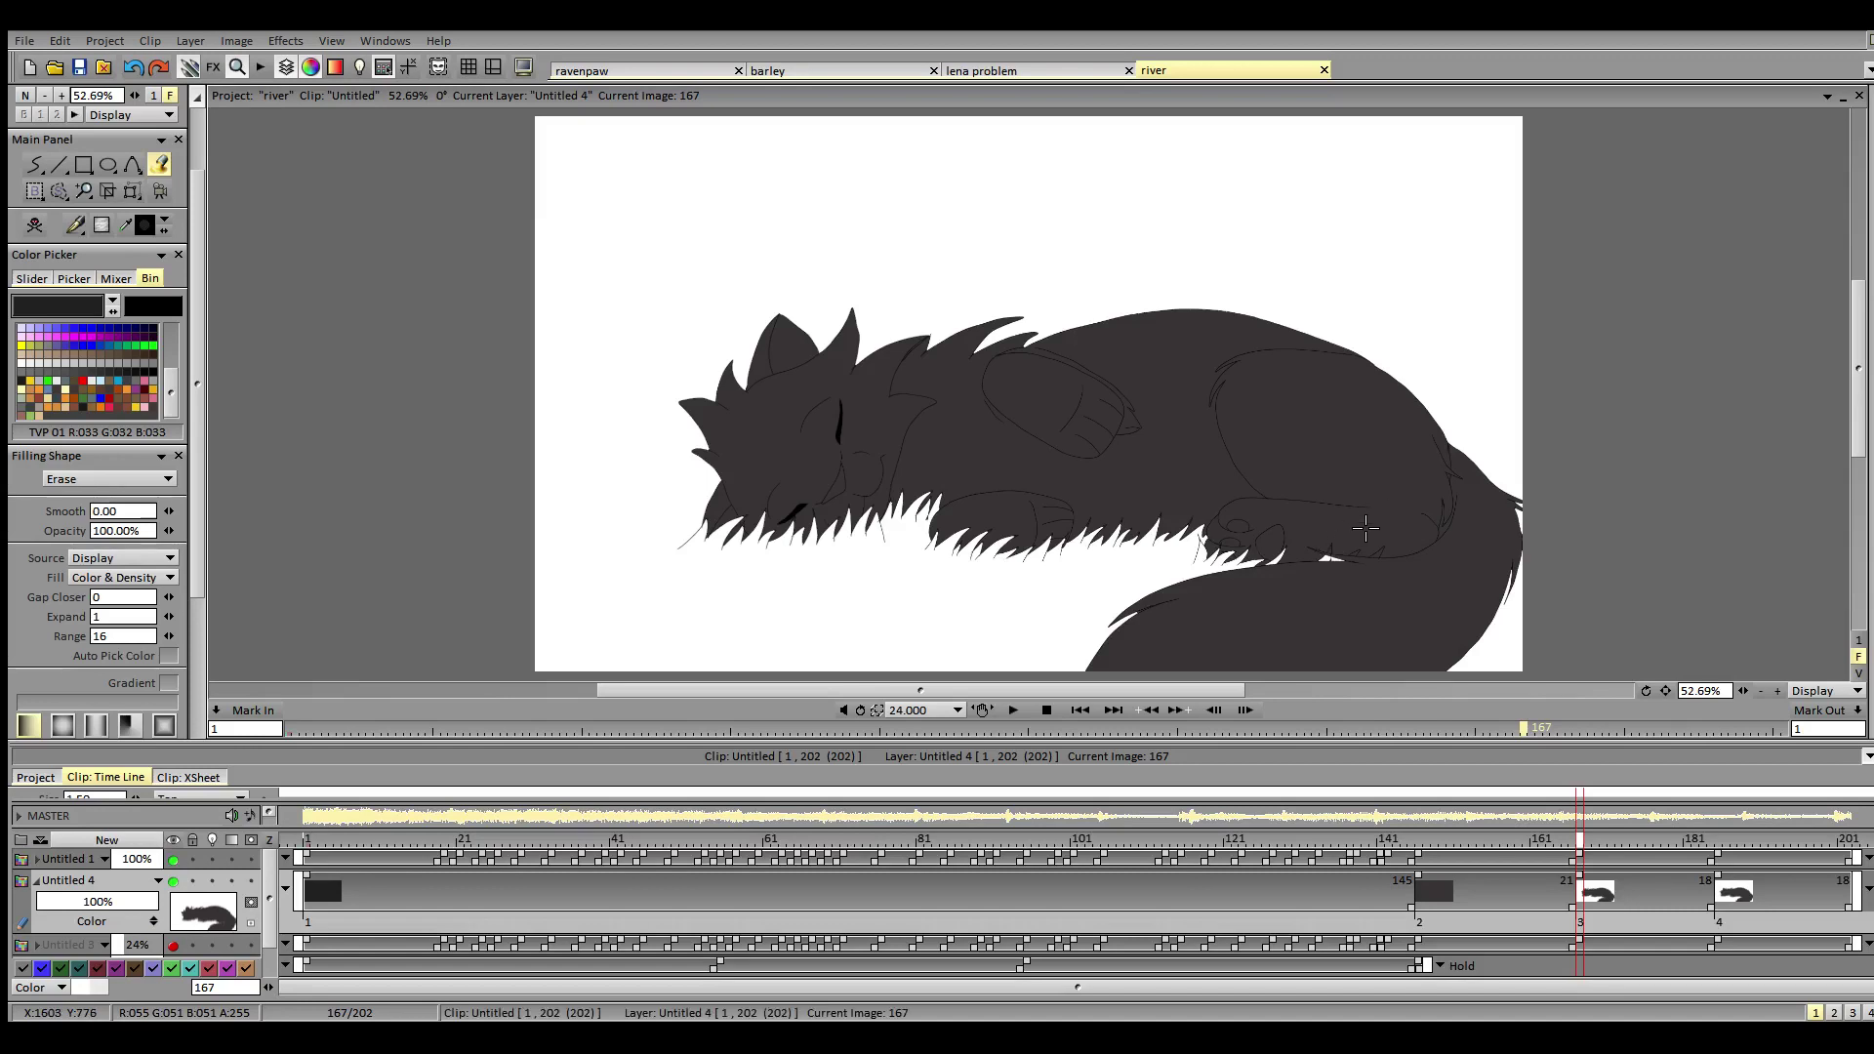
{"action": "left_click", "coordinate": [1353, 554]}
{"action": "left_click", "coordinate": [1379, 552]}
{"action": "left_click", "coordinate": [169, 596]}
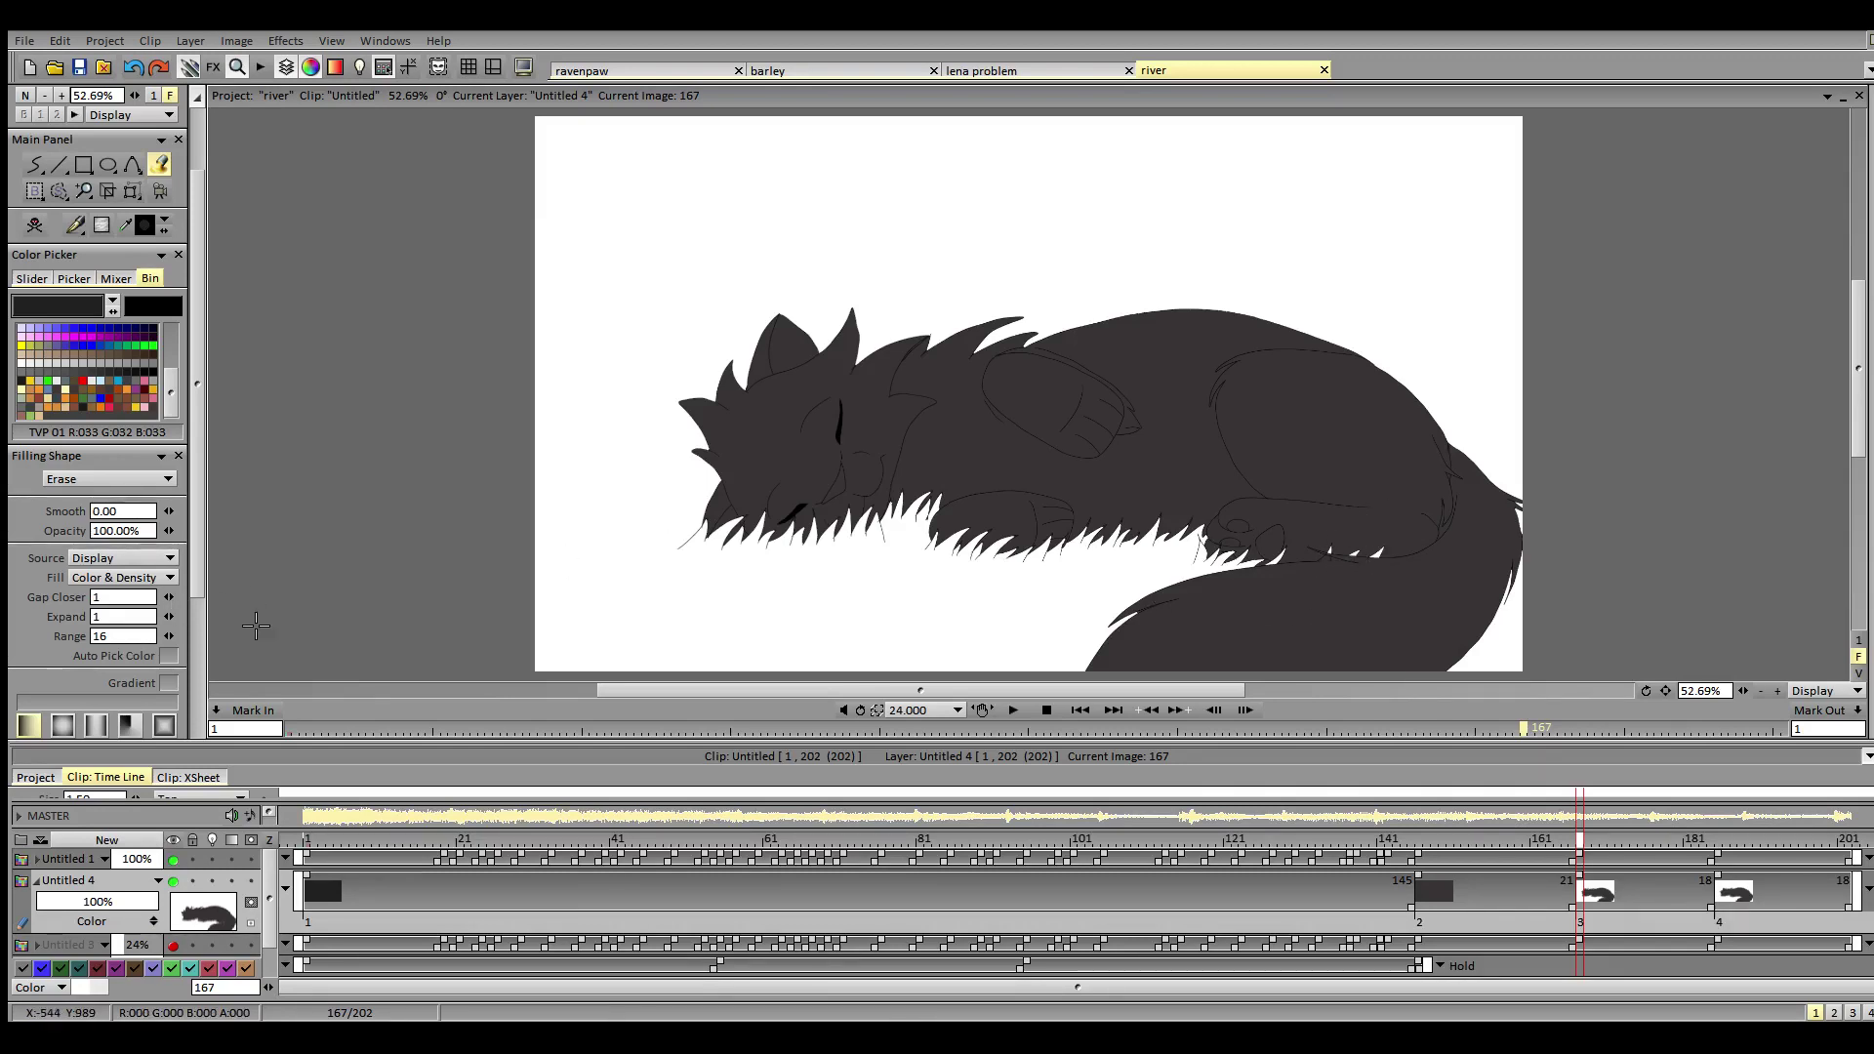
{"action": "left_click", "coordinate": [171, 599]}
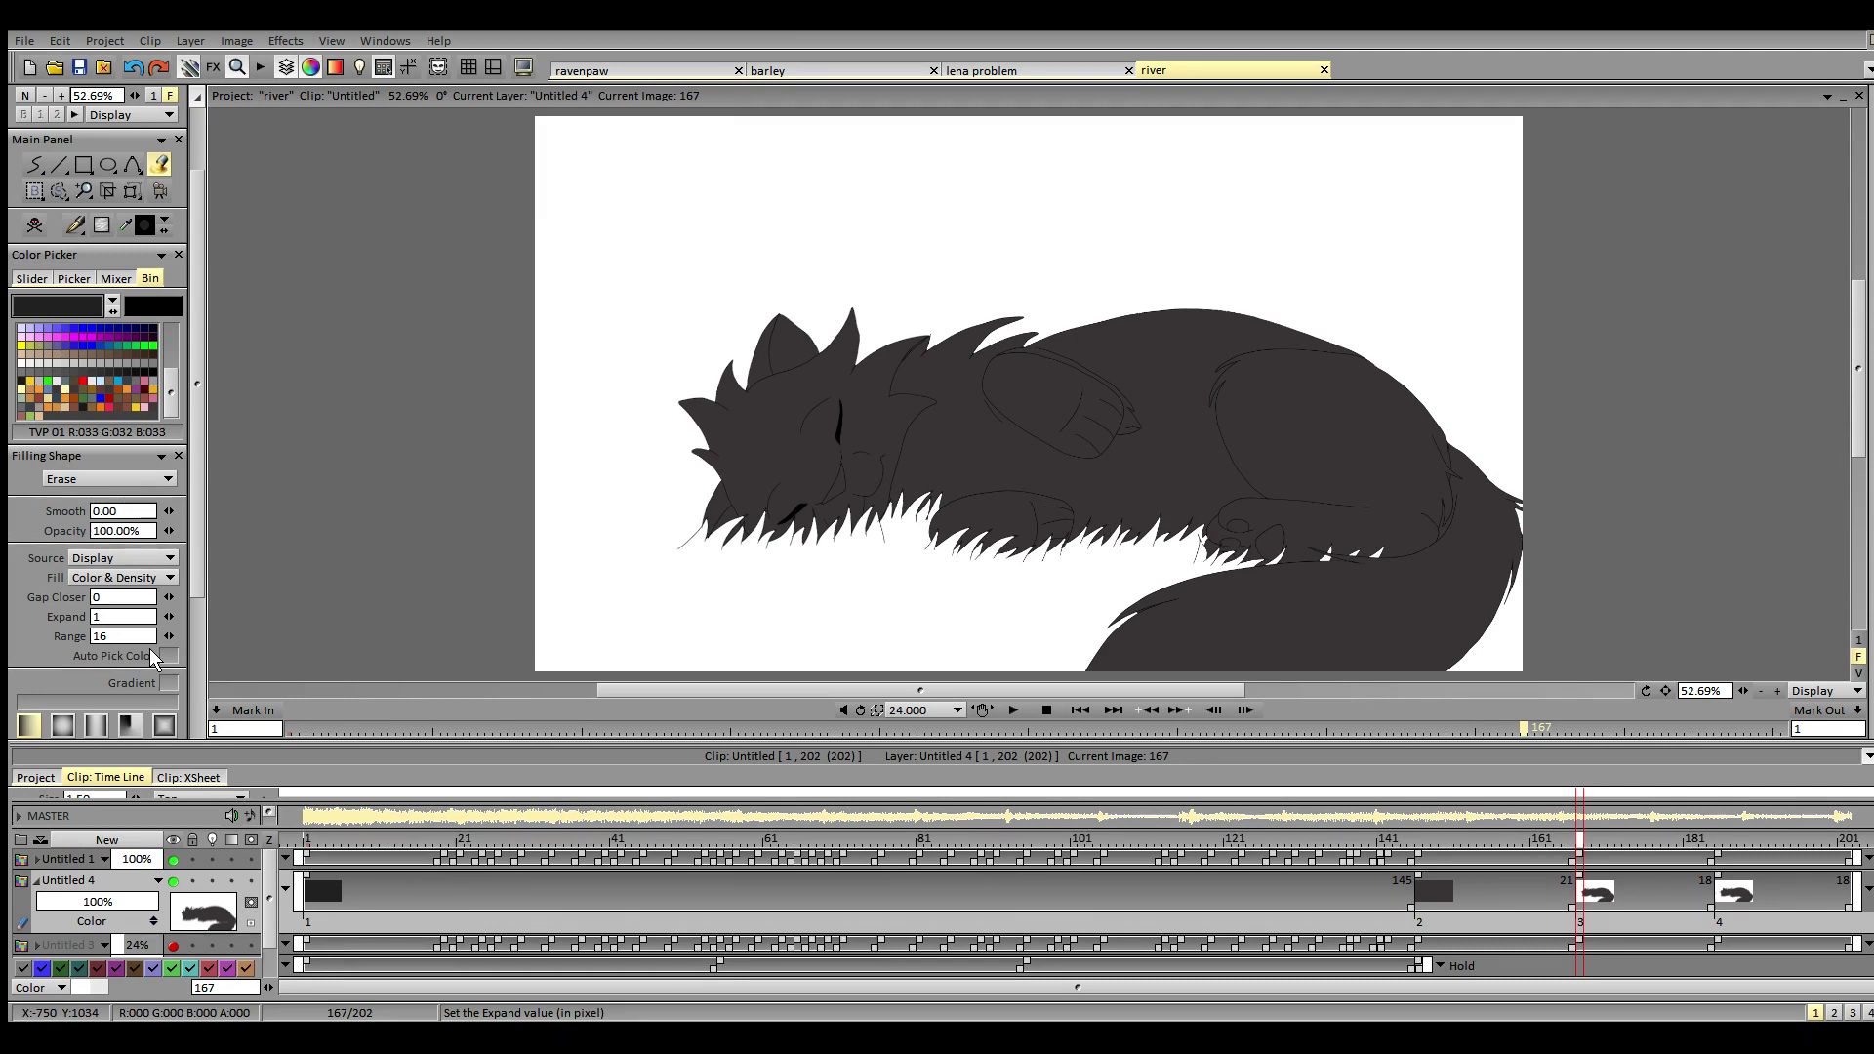
- On frame 146, erase the dark fill in the lower canvas corner and the small area behind the cat's tail
{"action": "left_click", "coordinate": [1415, 842]}
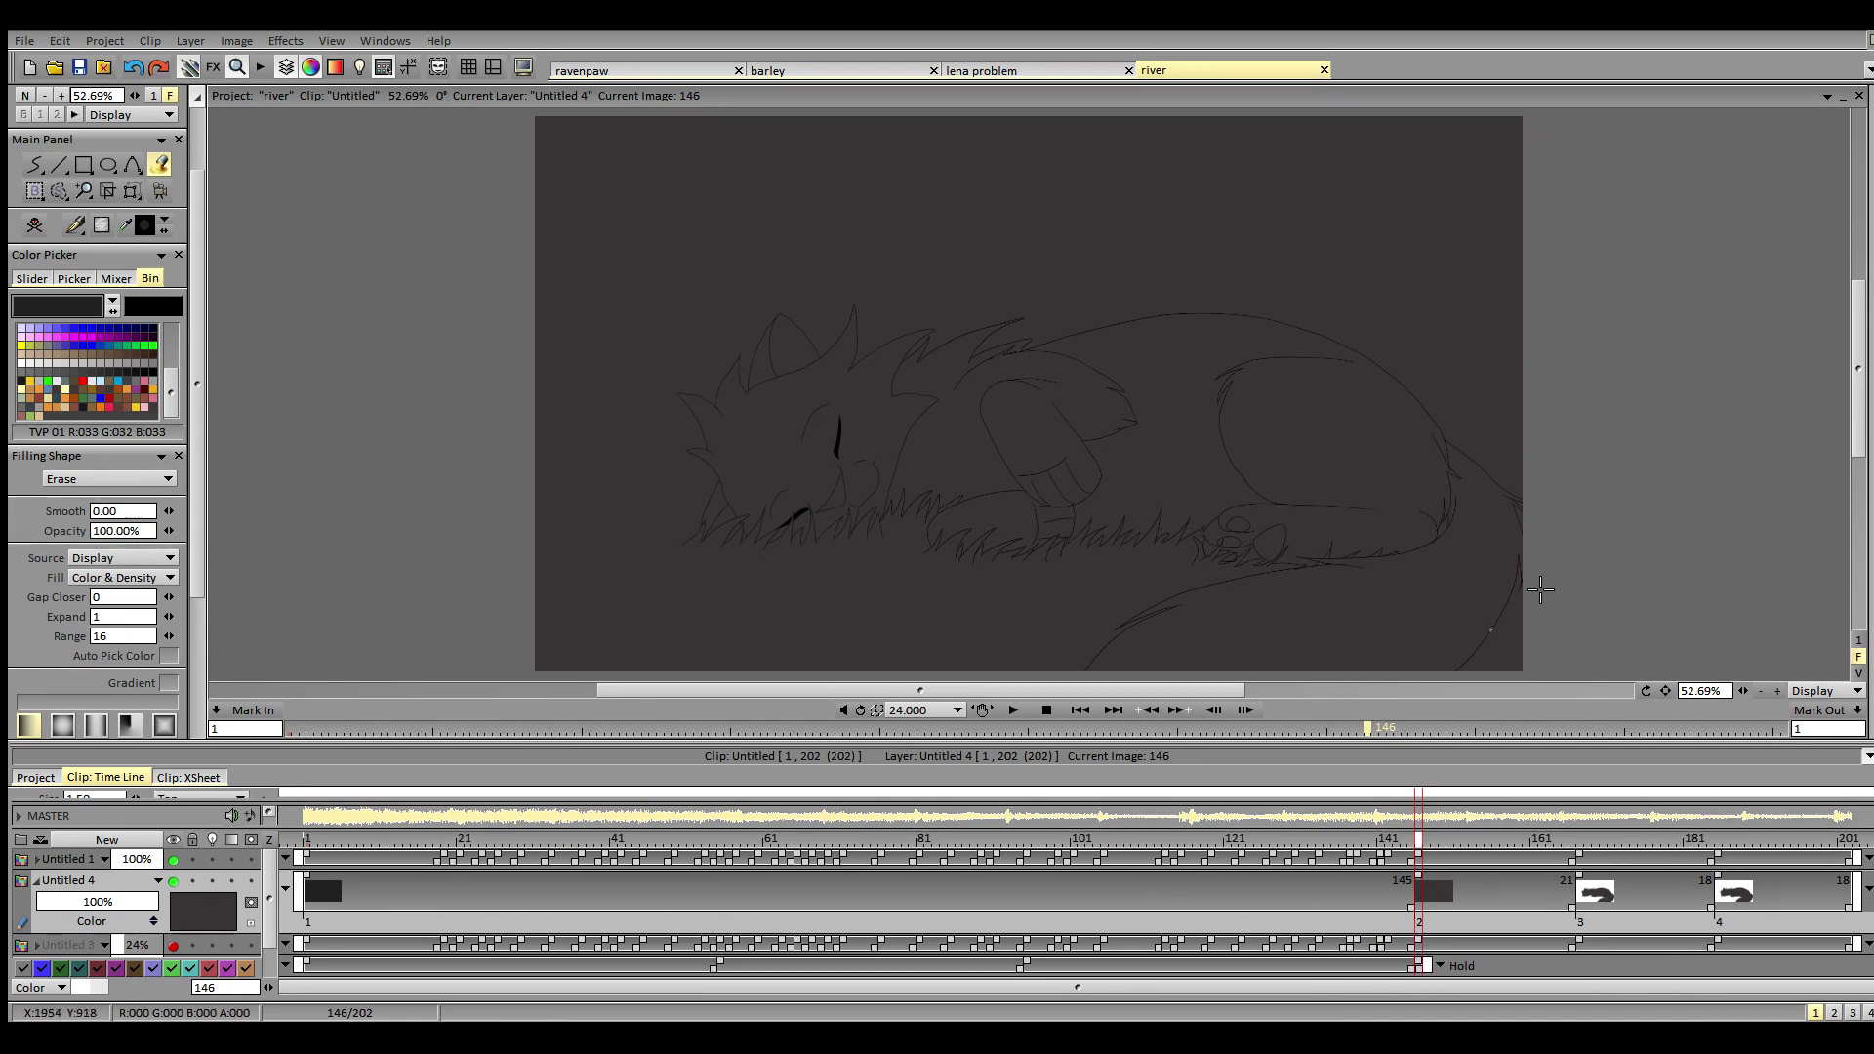
{"action": "left_click", "coordinate": [1519, 629]}
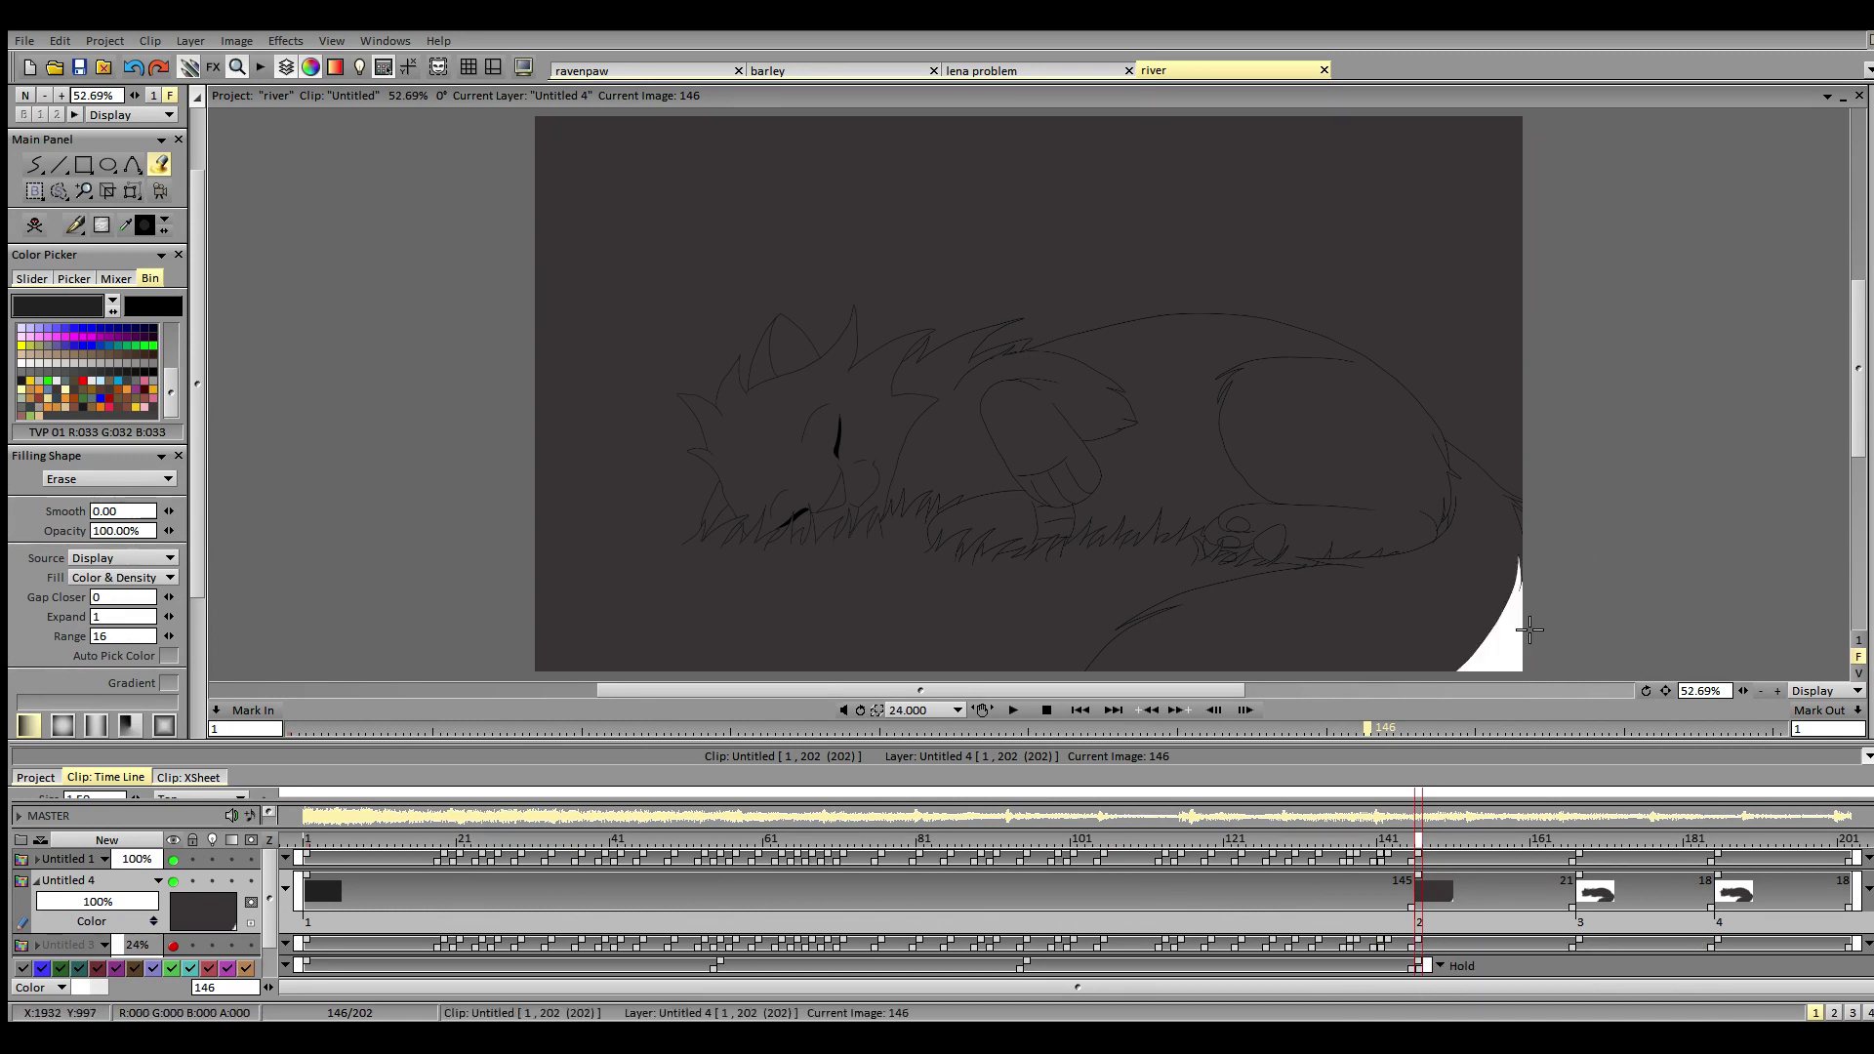
{"action": "left_click", "coordinate": [1519, 507]}
- Erase the remaining dark background around the sleeping cat on frame 146 with Gap Closer at 1, and reset Gap Closer to 0
{"action": "left_click", "coordinate": [1488, 412]}
{"action": "left_click", "coordinate": [1419, 510]}
{"action": "left_click", "coordinate": [170, 596]}
{"action": "key", "text": "ctrl+z"}
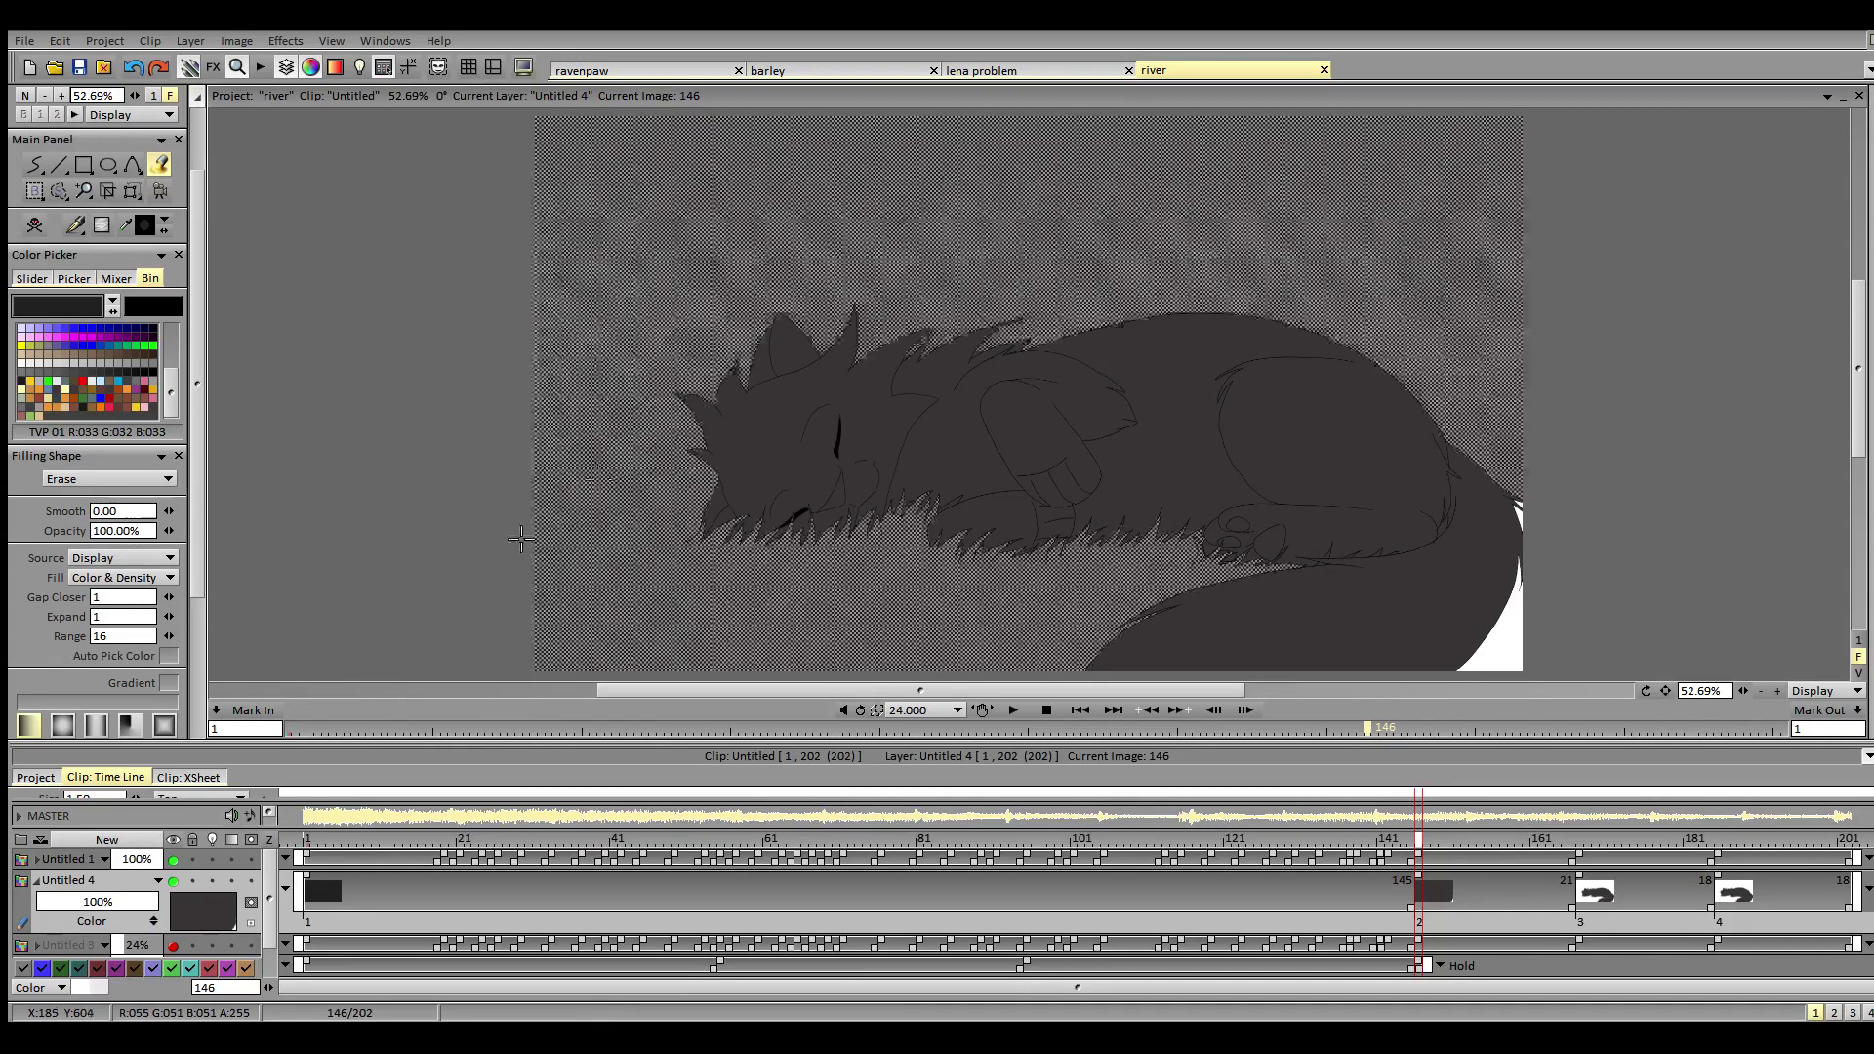
{"action": "left_click", "coordinate": [166, 596]}
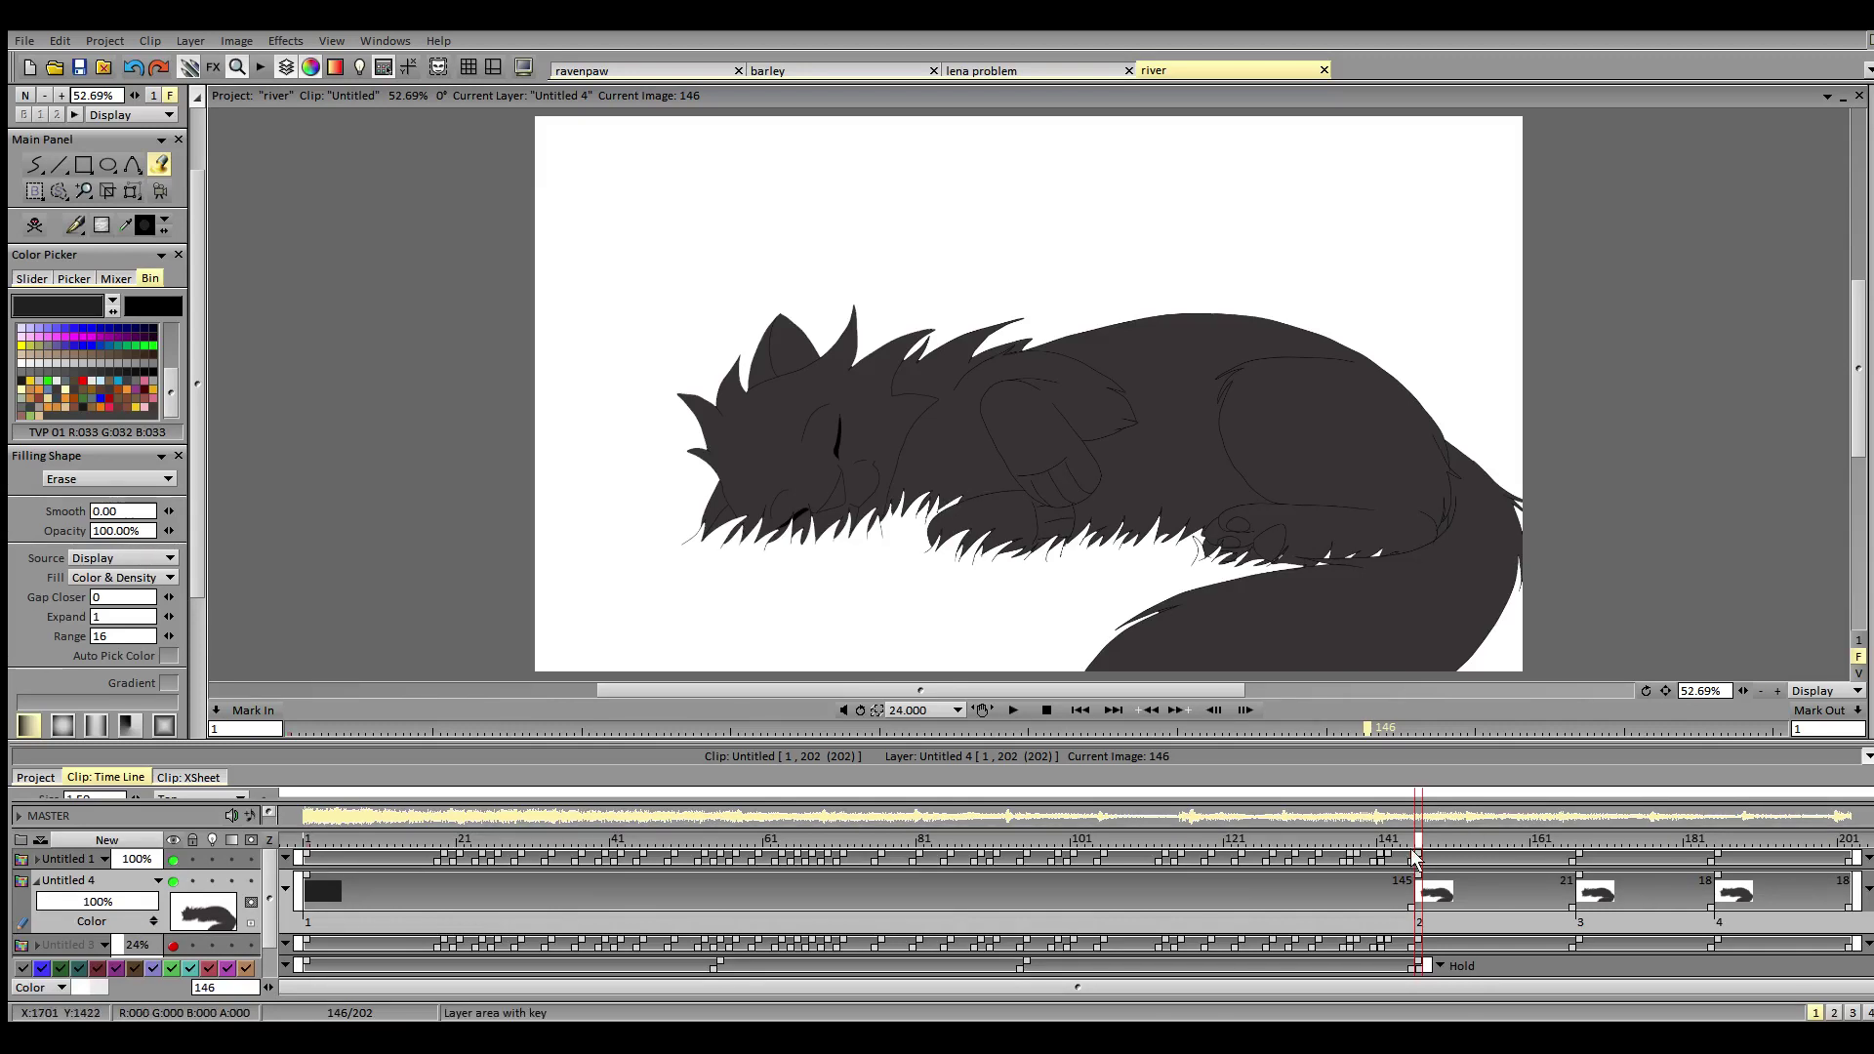
- Try to erase the dark background around the sitting cat on frame 142 with Gap Closer at 0
{"action": "left_click", "coordinate": [1597, 844]}
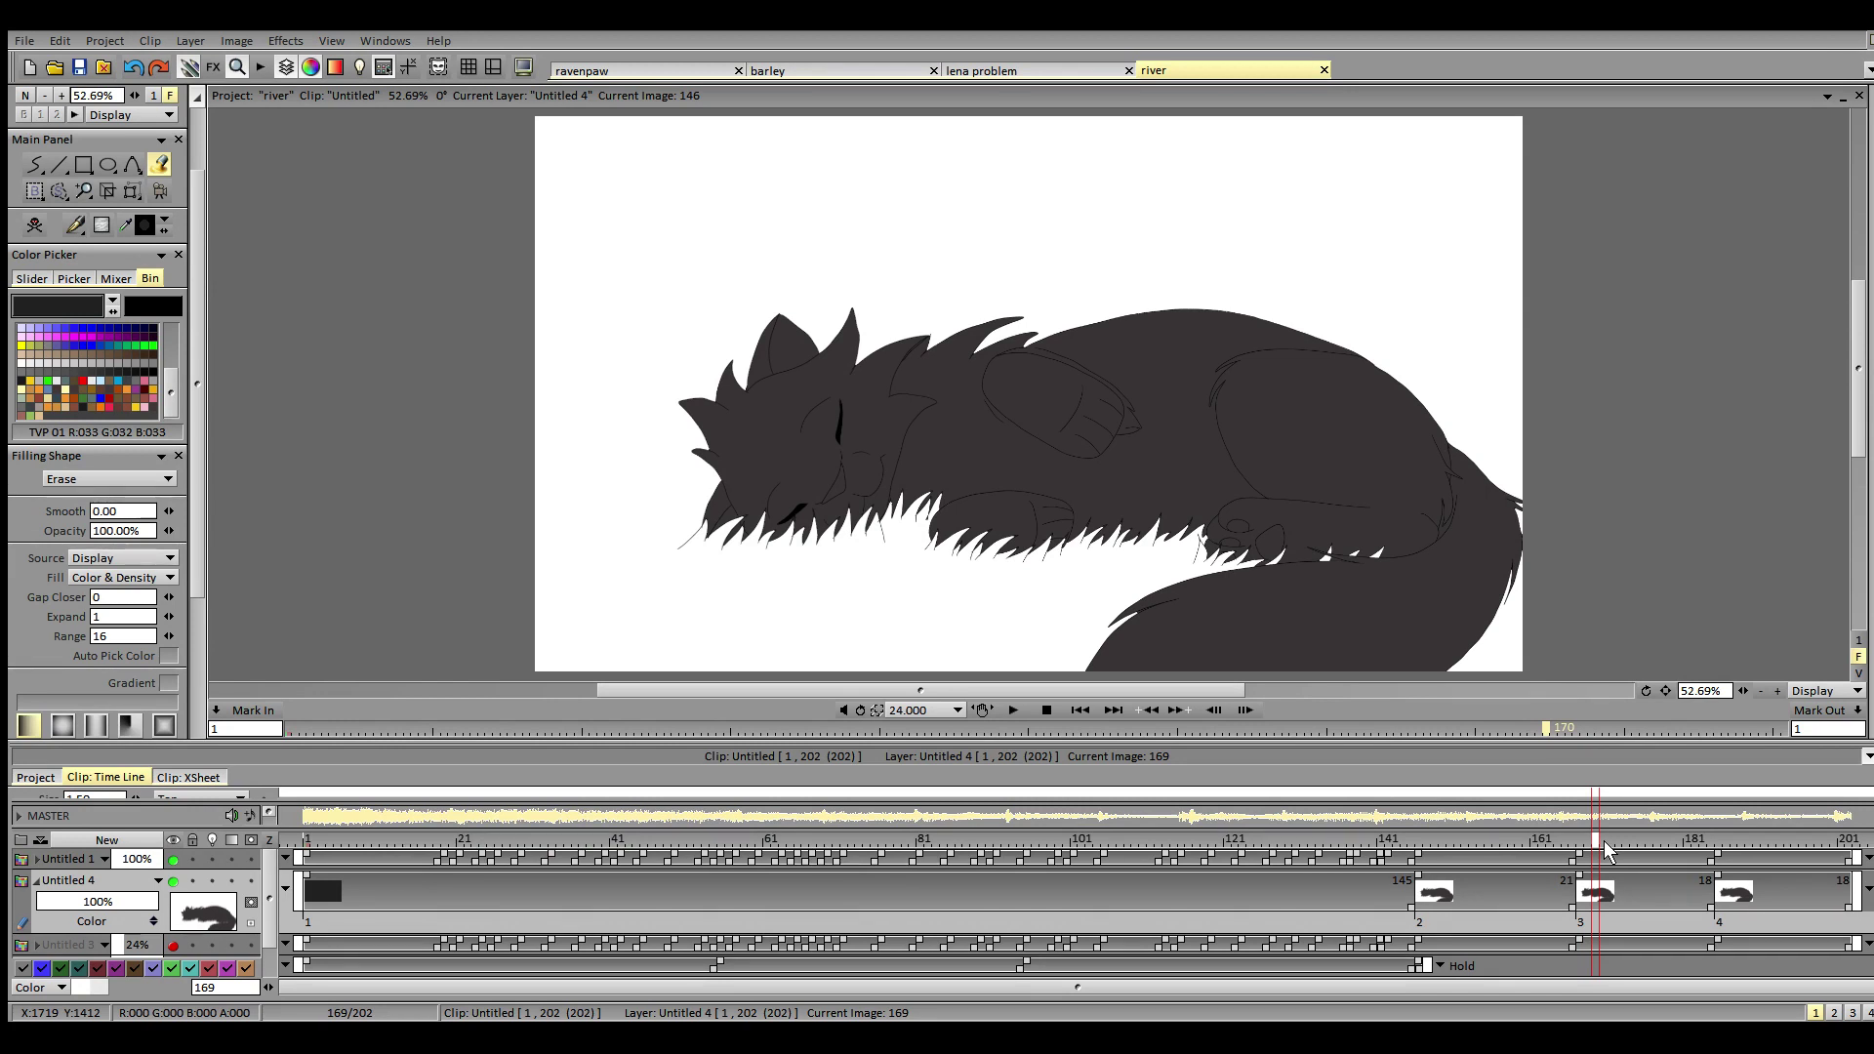
{"action": "left_click", "coordinate": [1391, 844]}
{"action": "left_click", "coordinate": [1394, 529]}
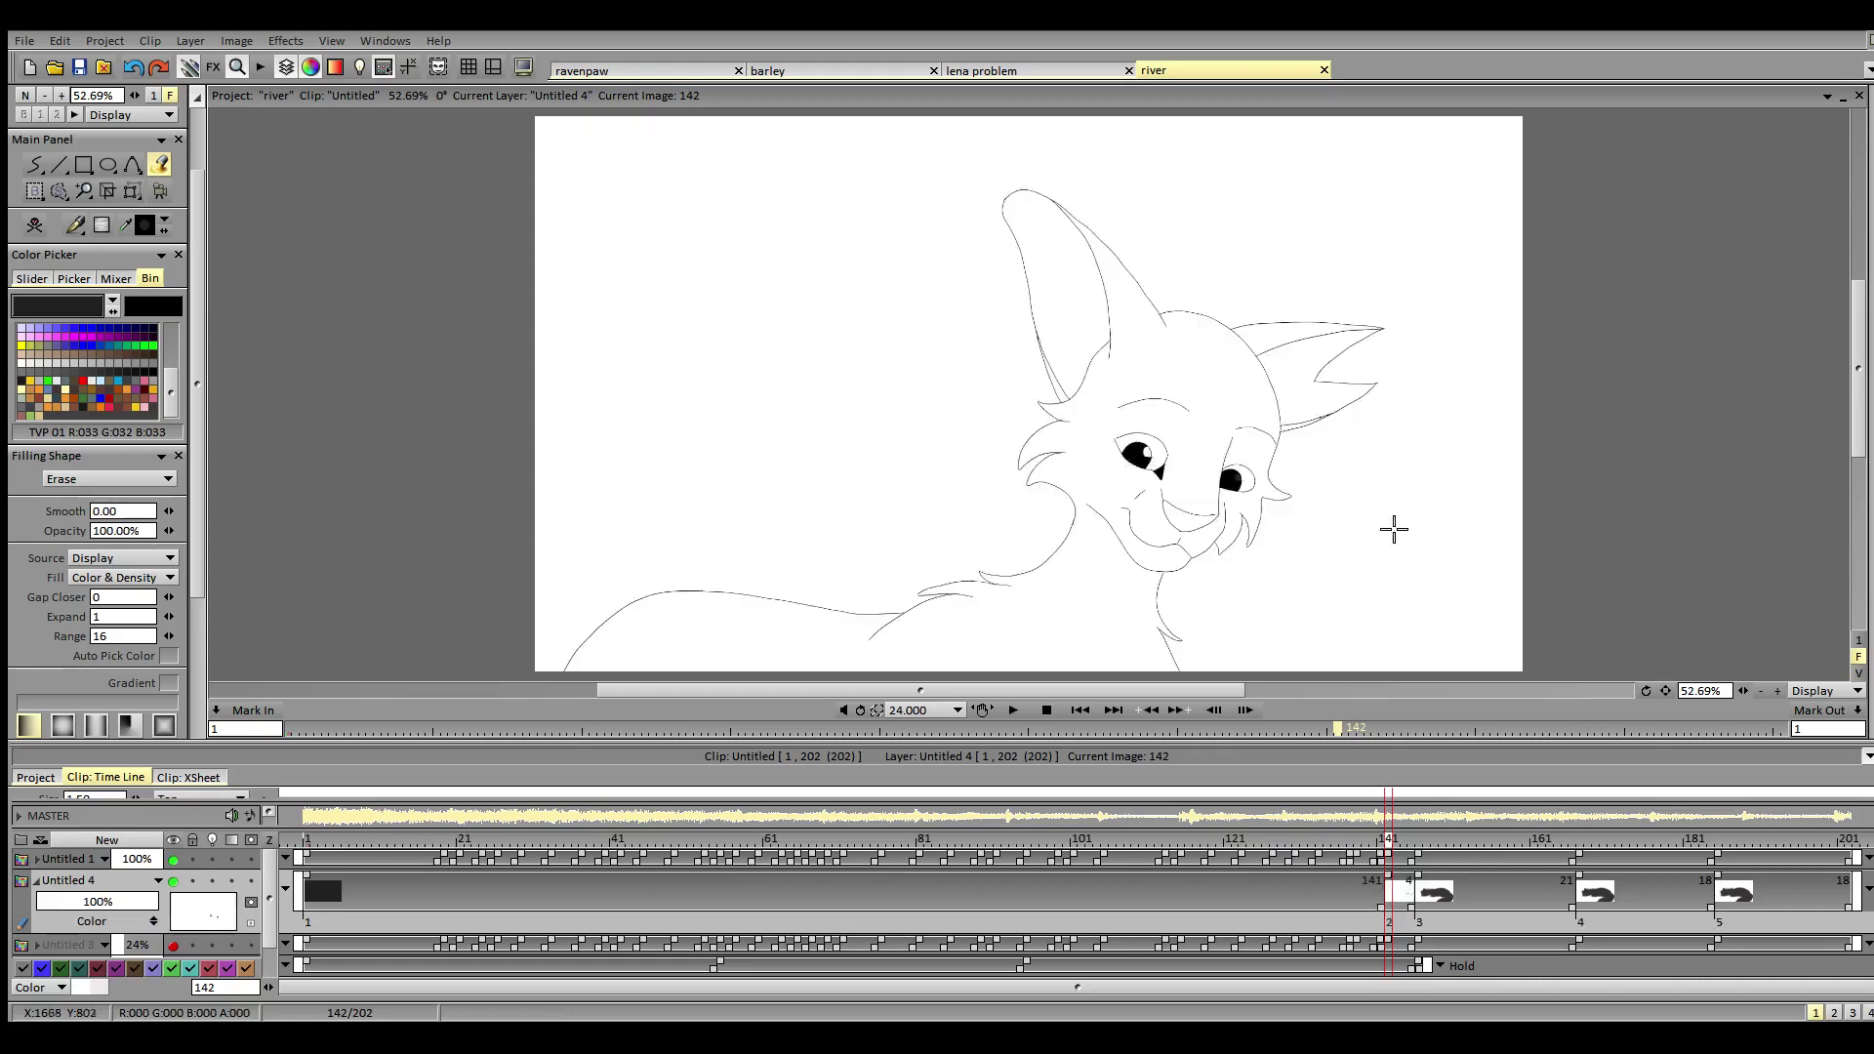
{"action": "key", "text": "ctrl+z"}
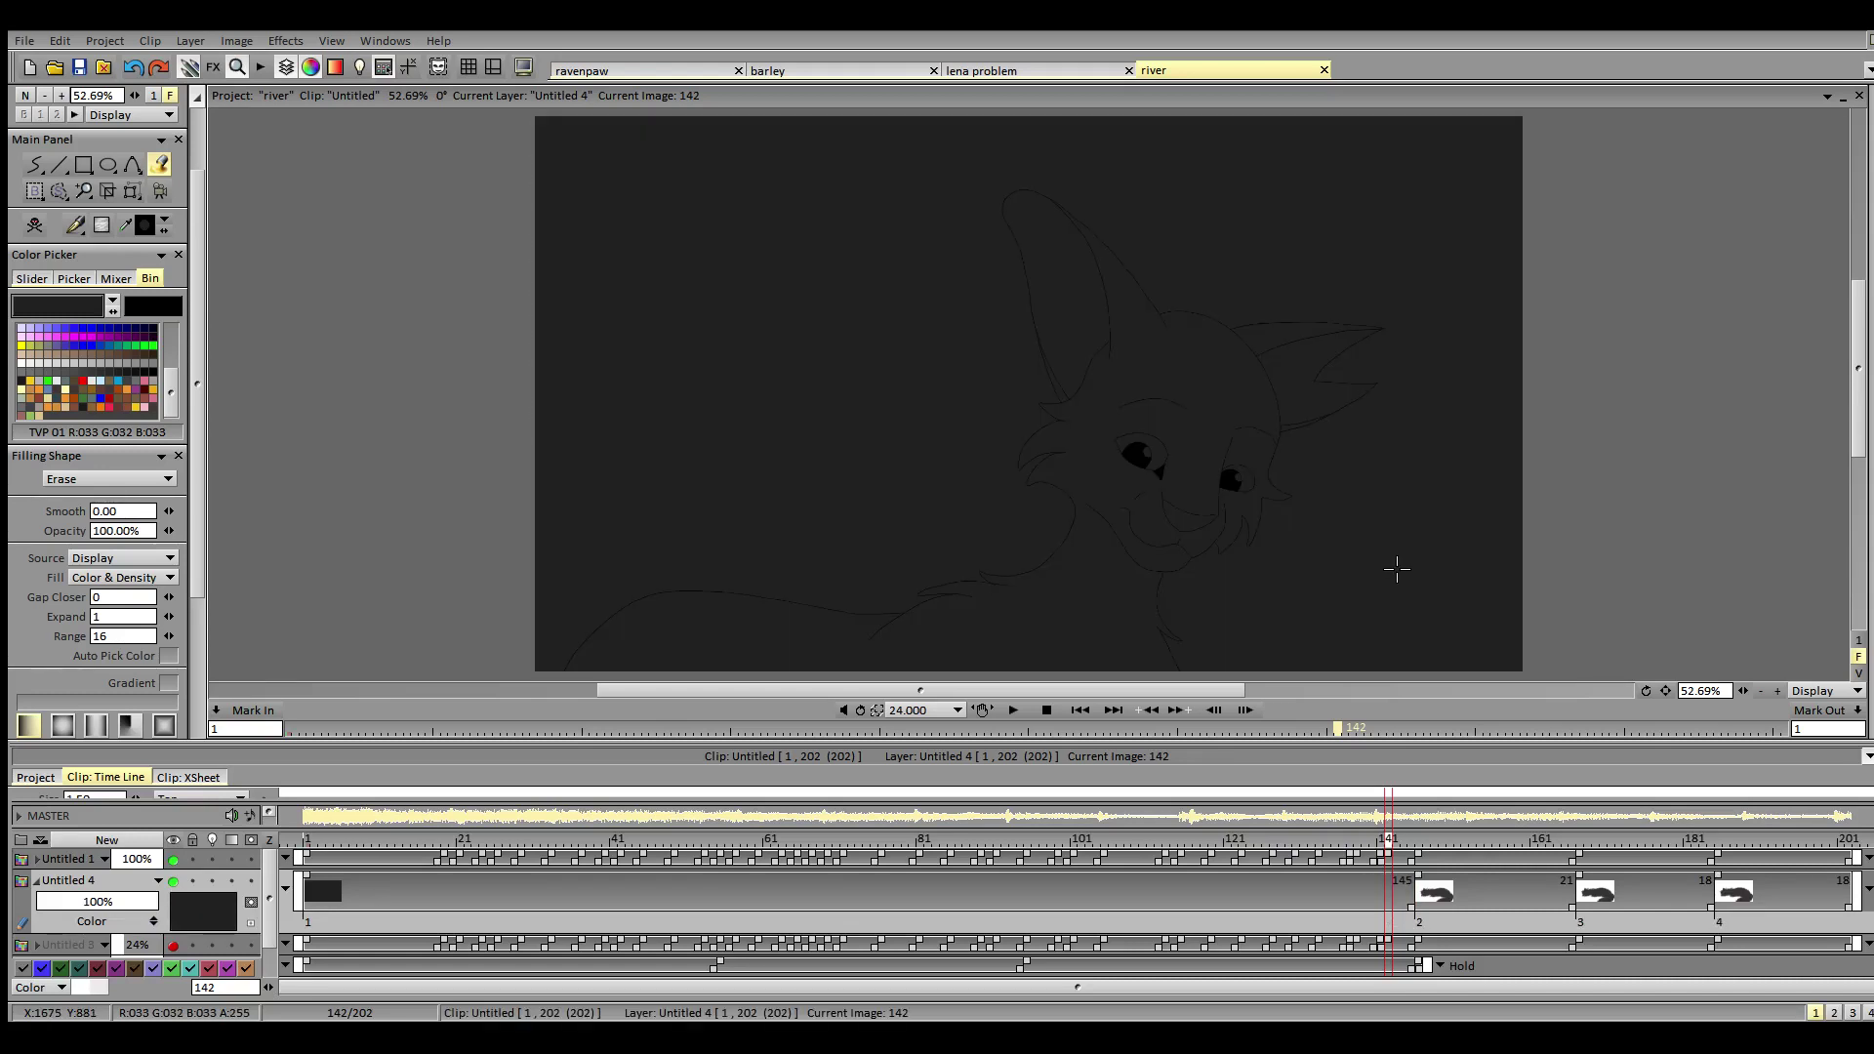
{"action": "left_click", "coordinate": [1442, 509]}
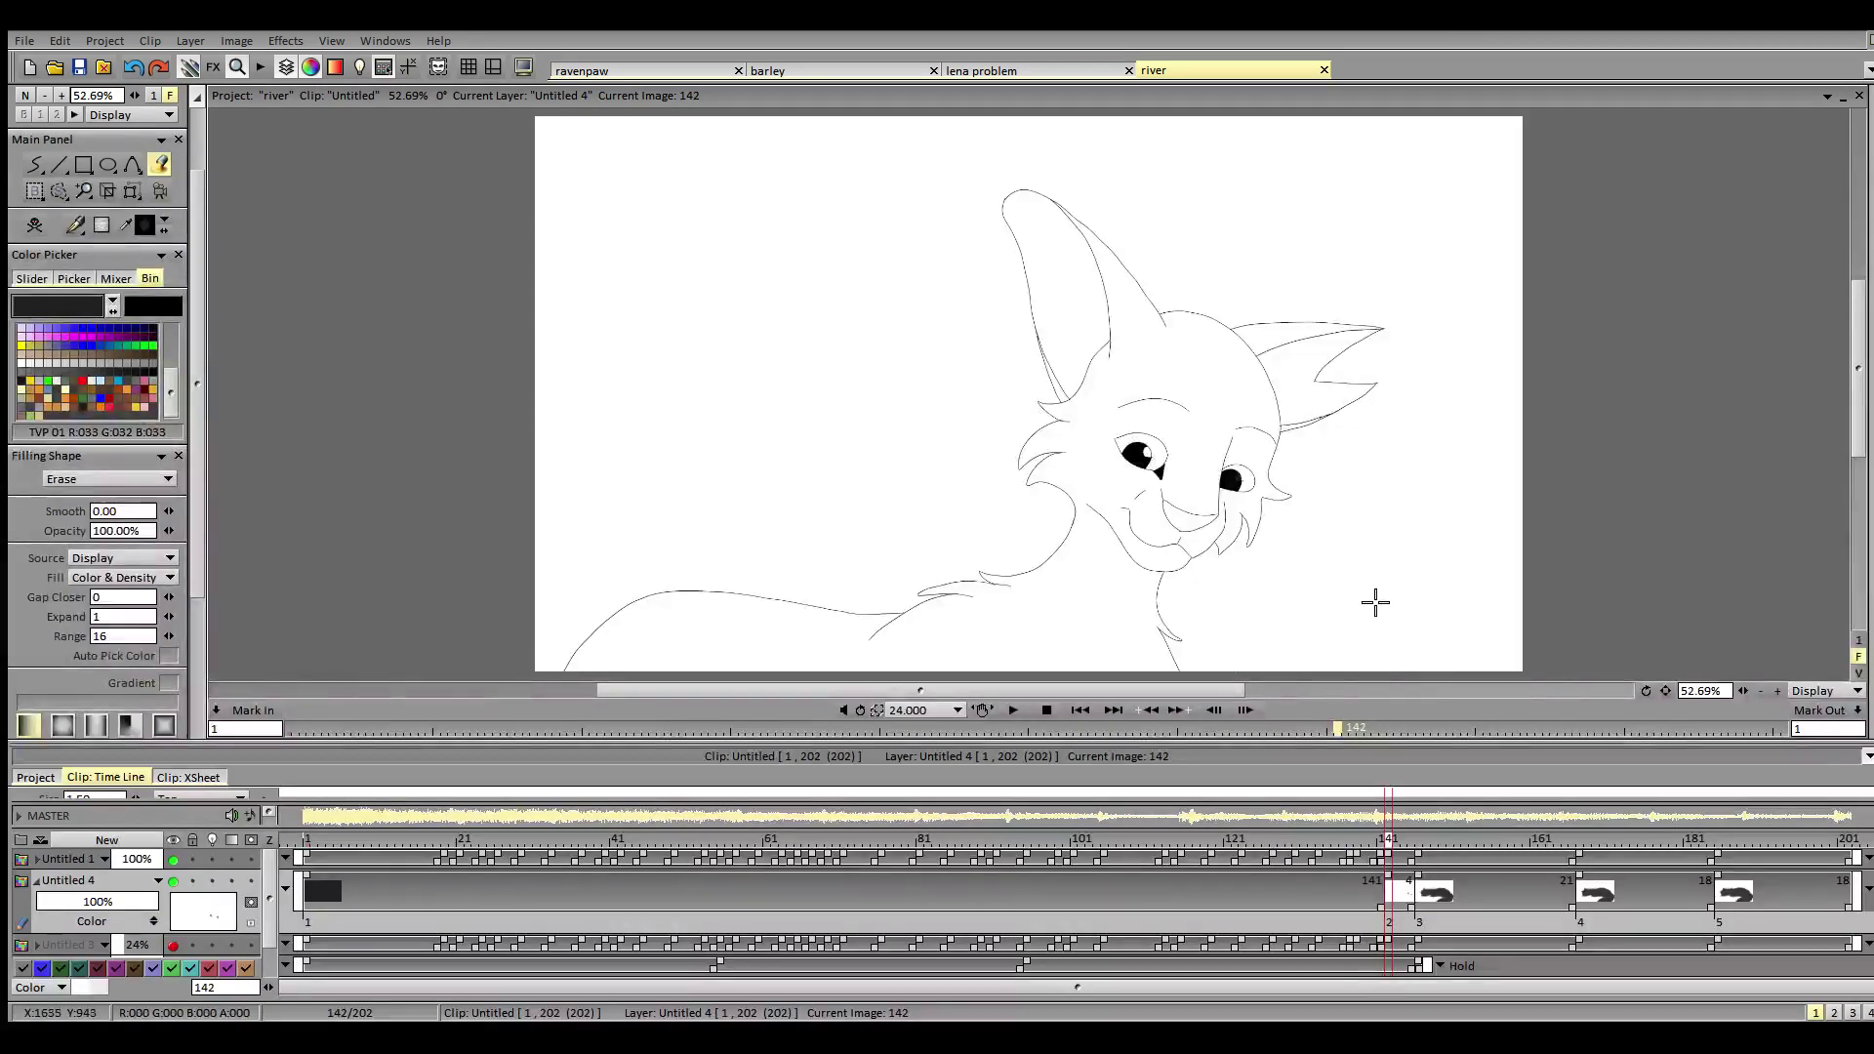
{"action": "left_click", "coordinate": [1379, 599]}
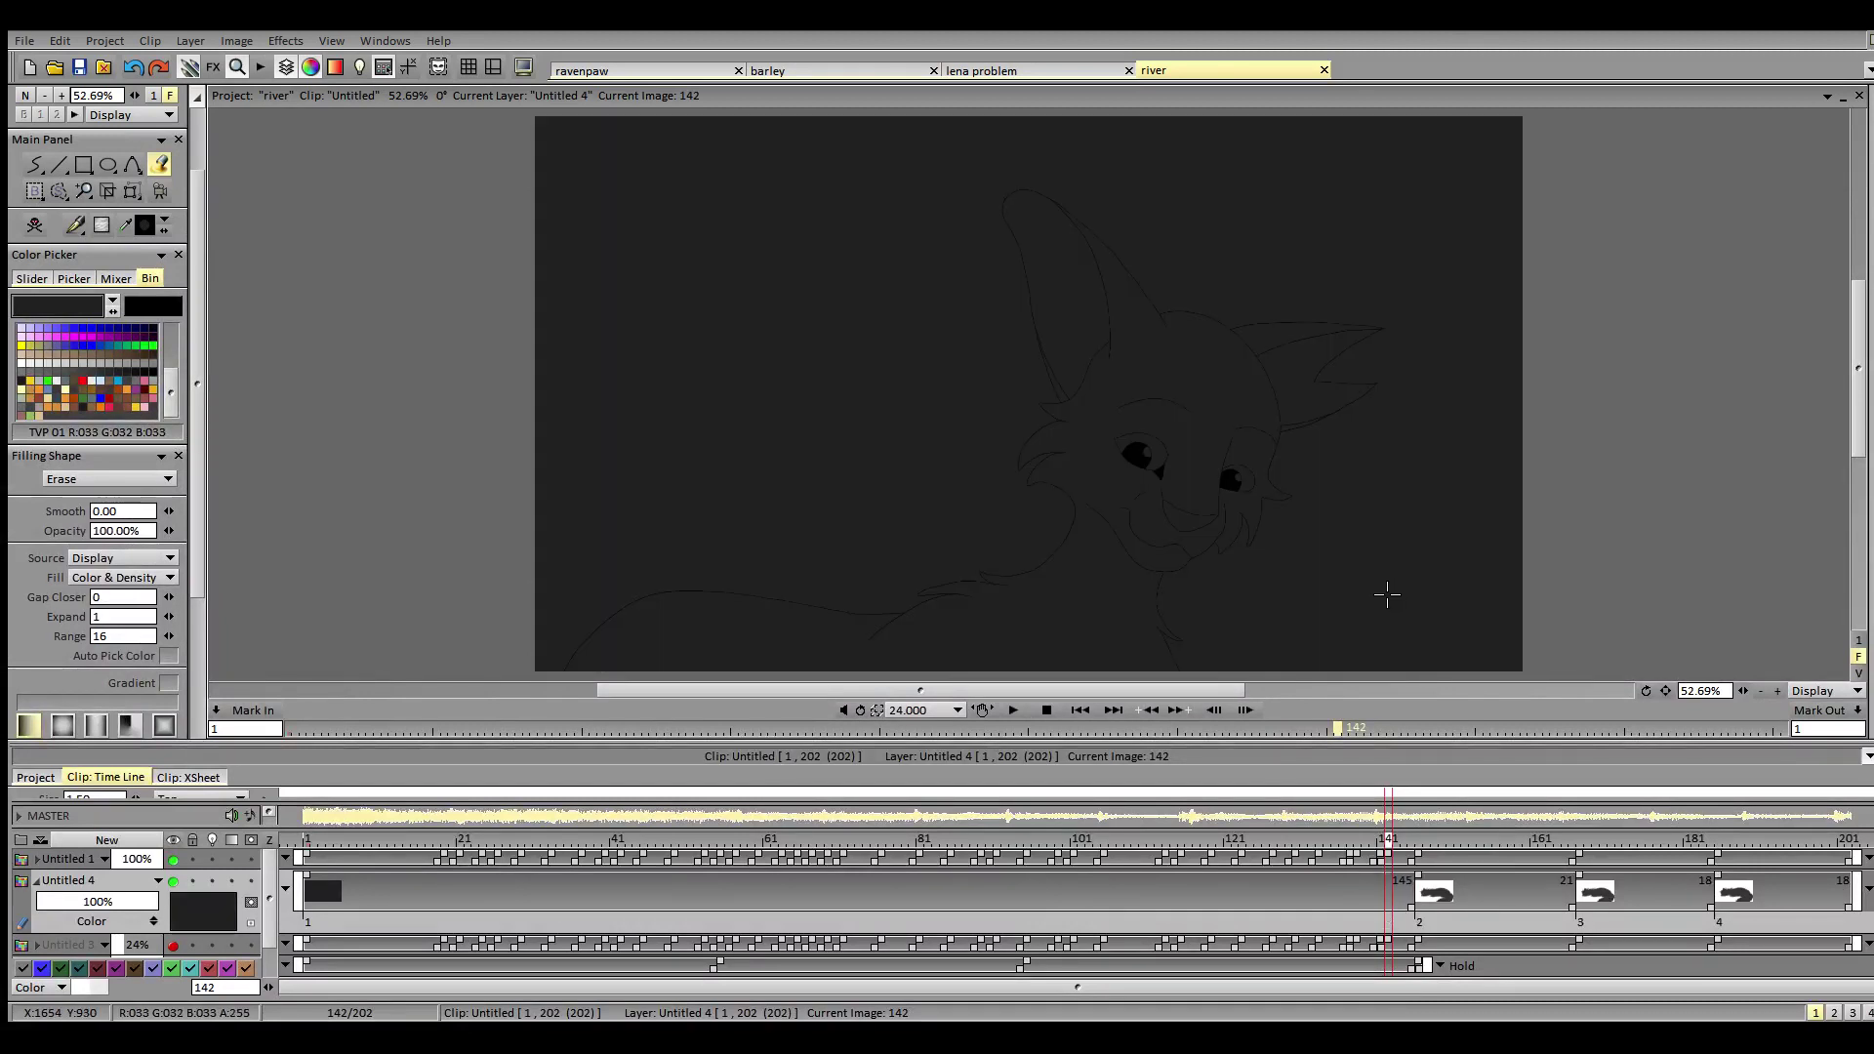
{"action": "left_click", "coordinate": [1404, 582]}
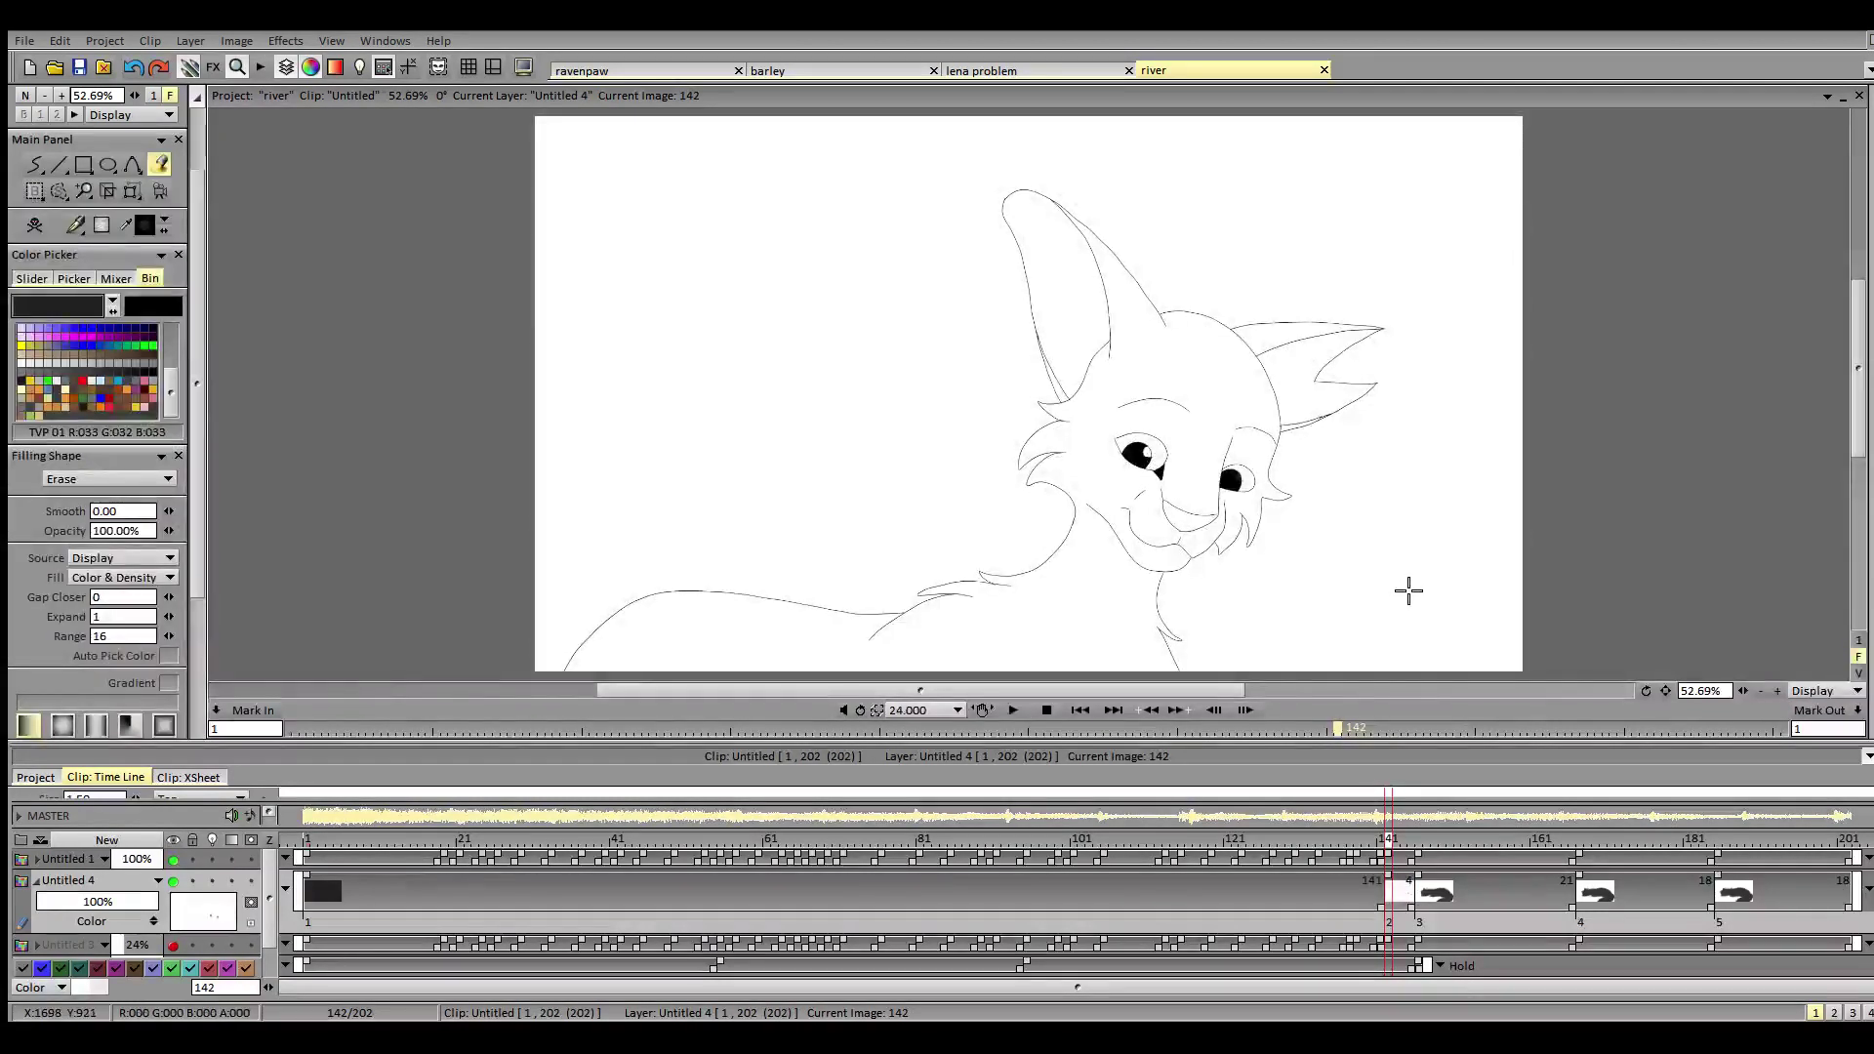
{"action": "key", "text": "ctrl+z"}
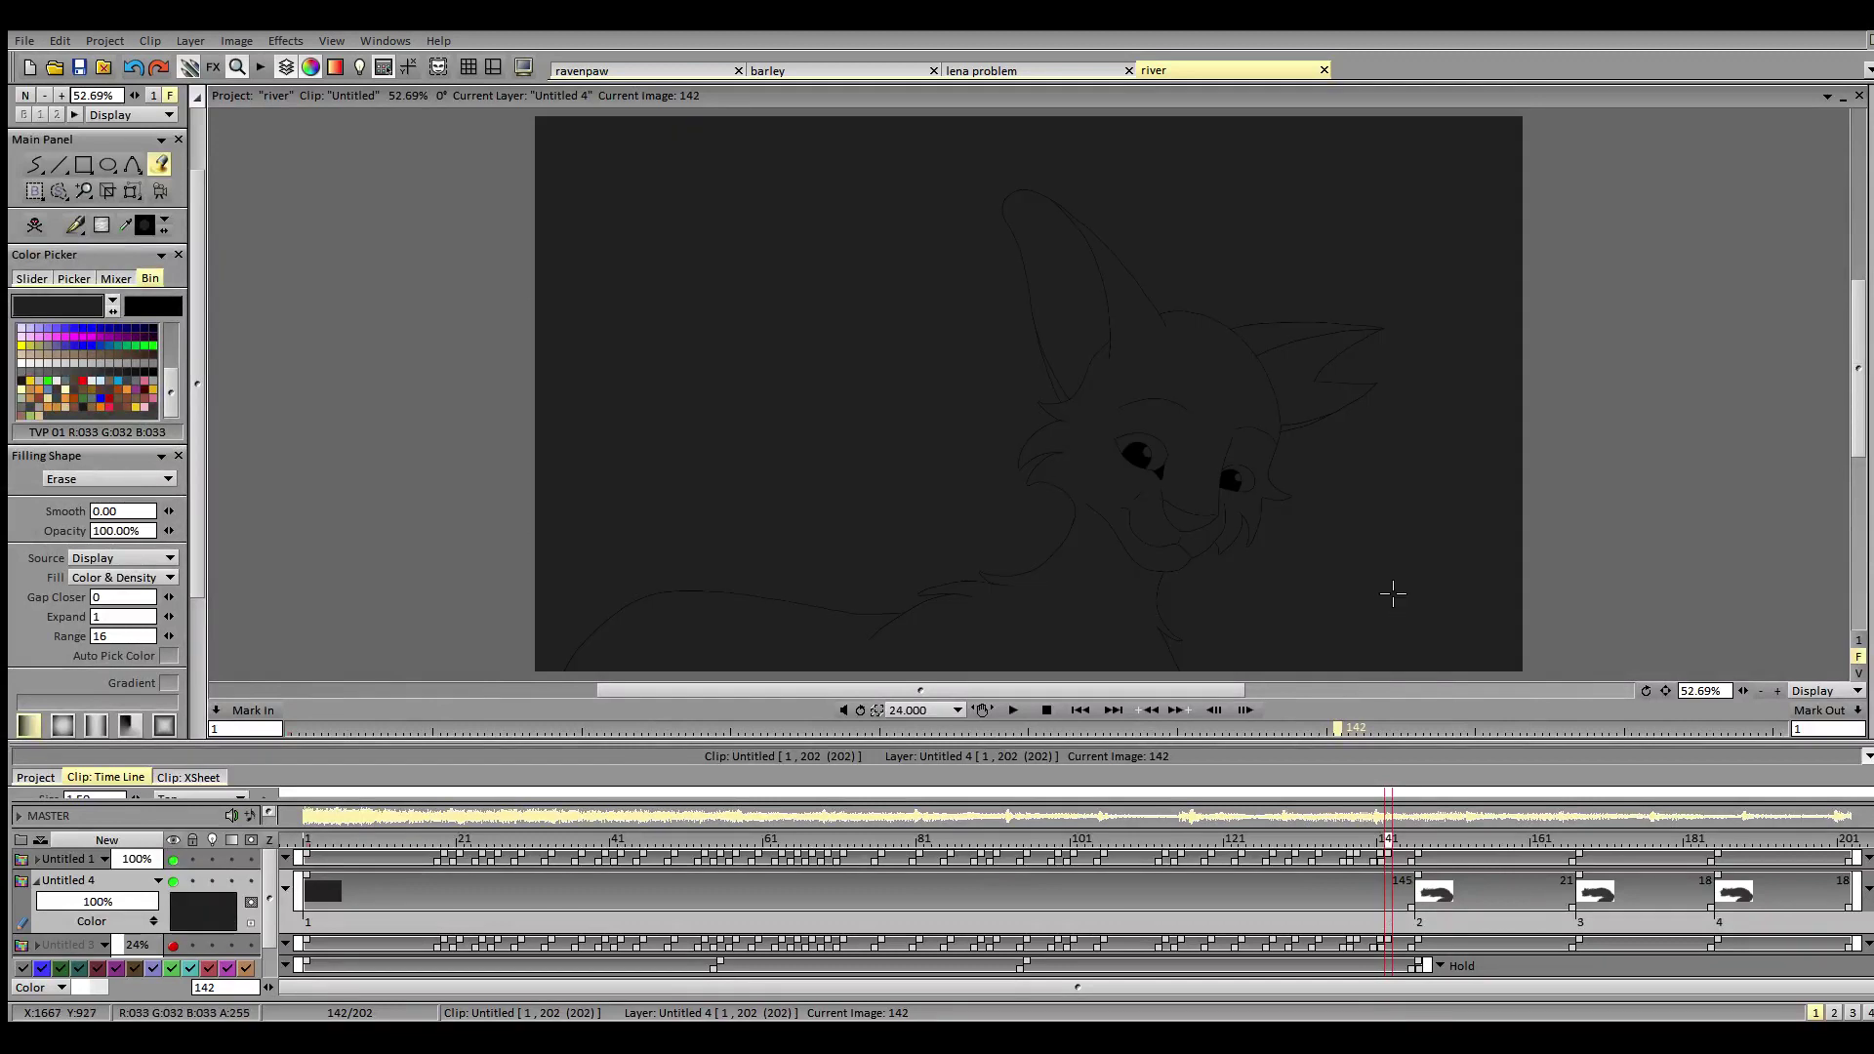
{"action": "left_click", "coordinate": [1400, 583]}
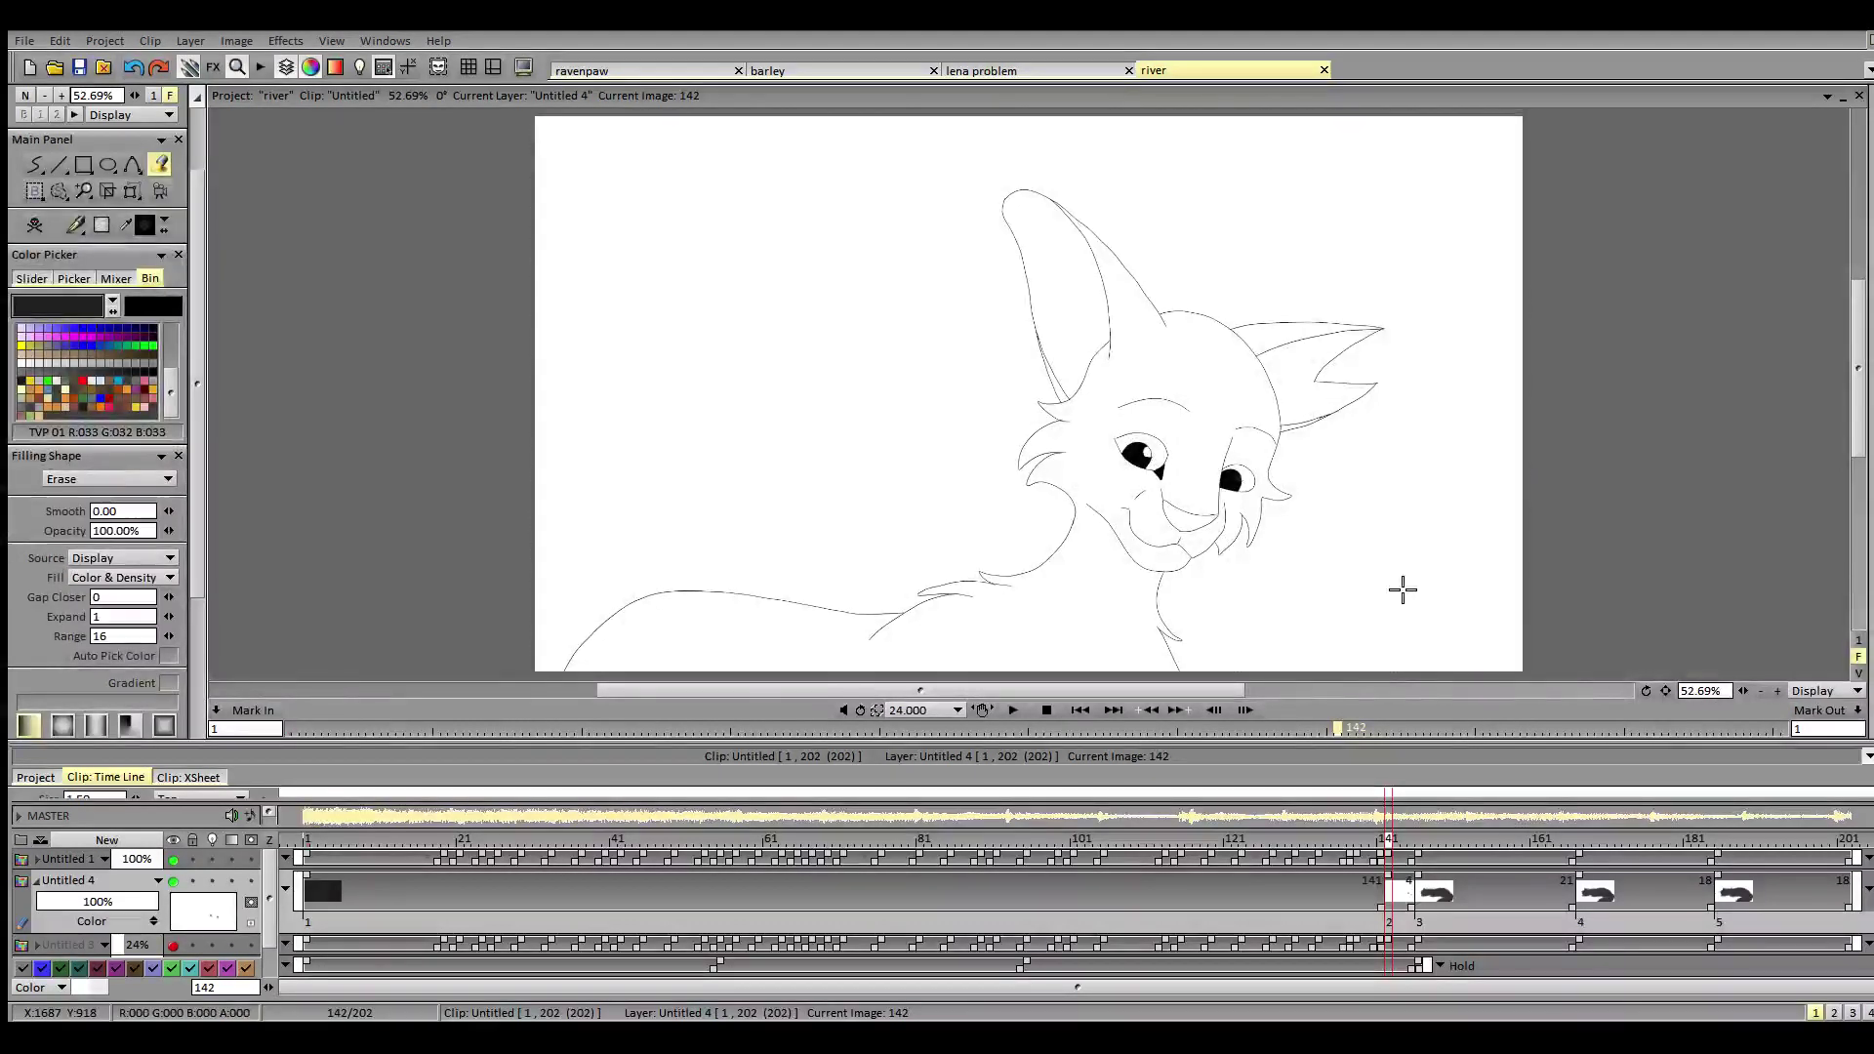
{"action": "key", "text": "ctrl+z"}
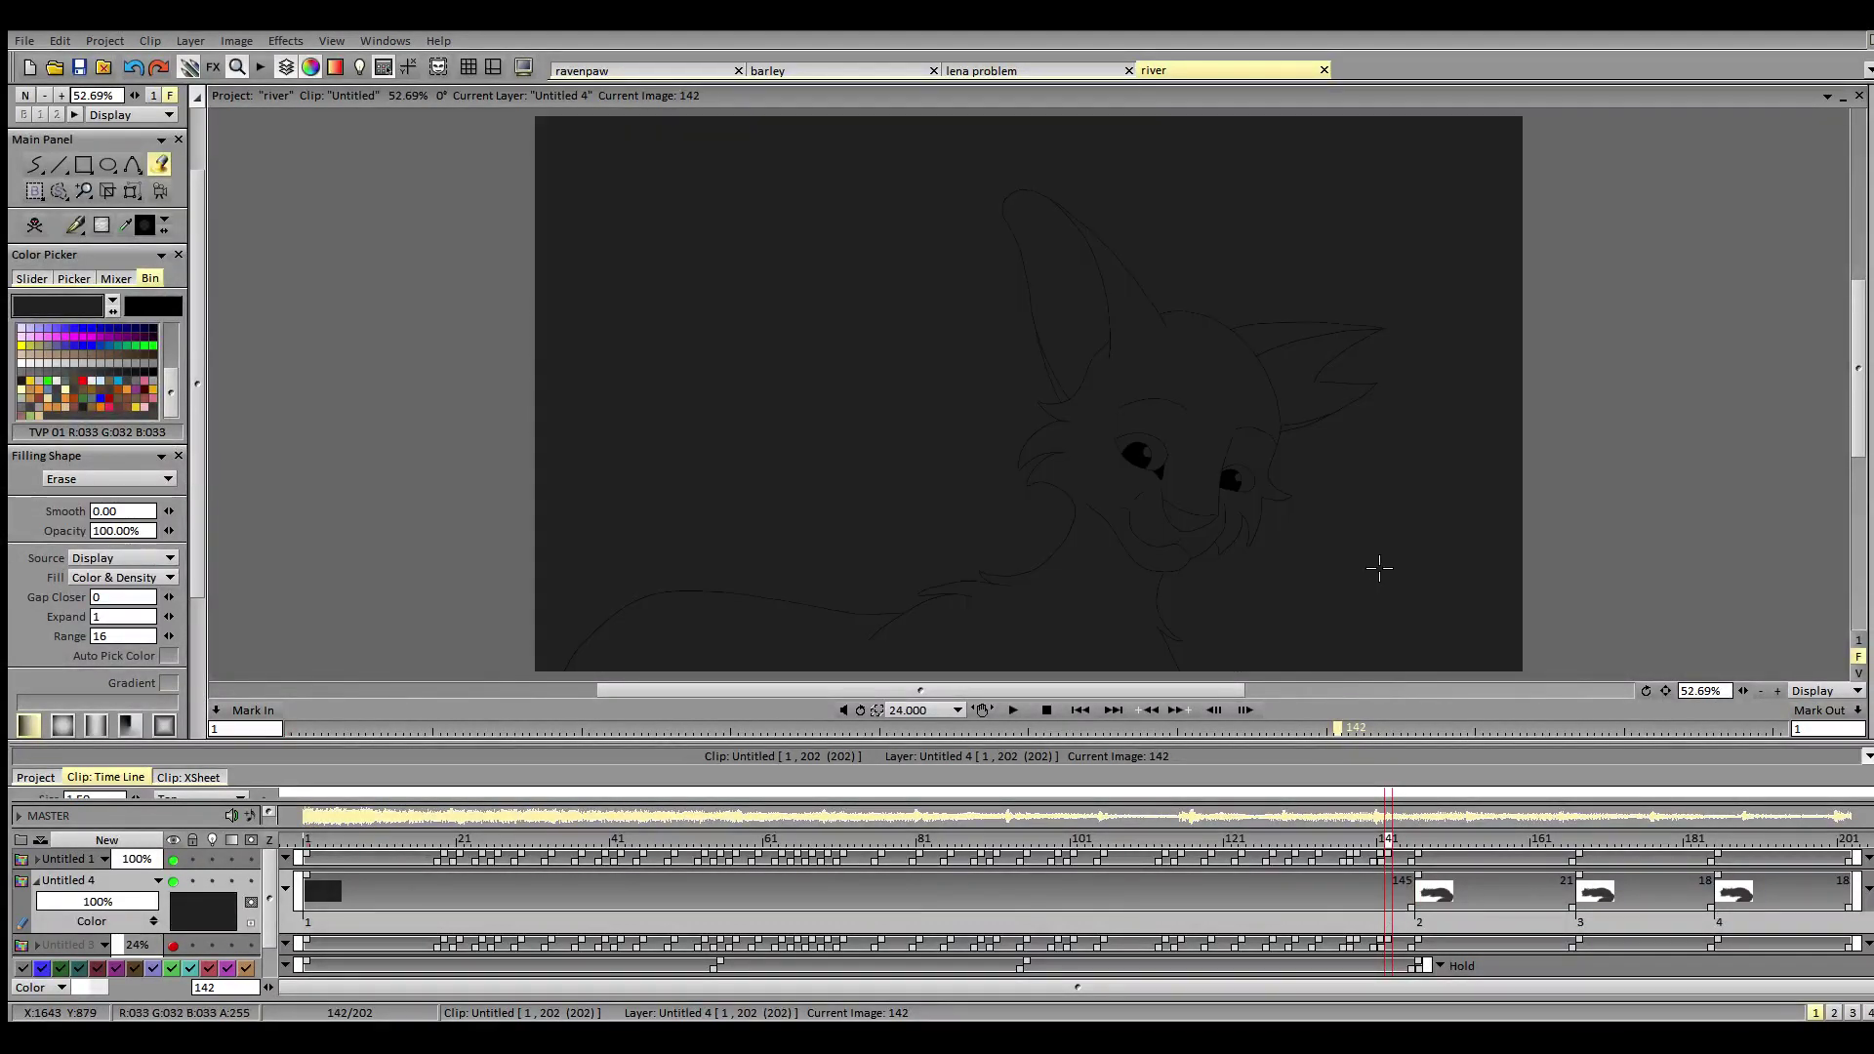
{"action": "left_click", "coordinate": [1371, 525]}
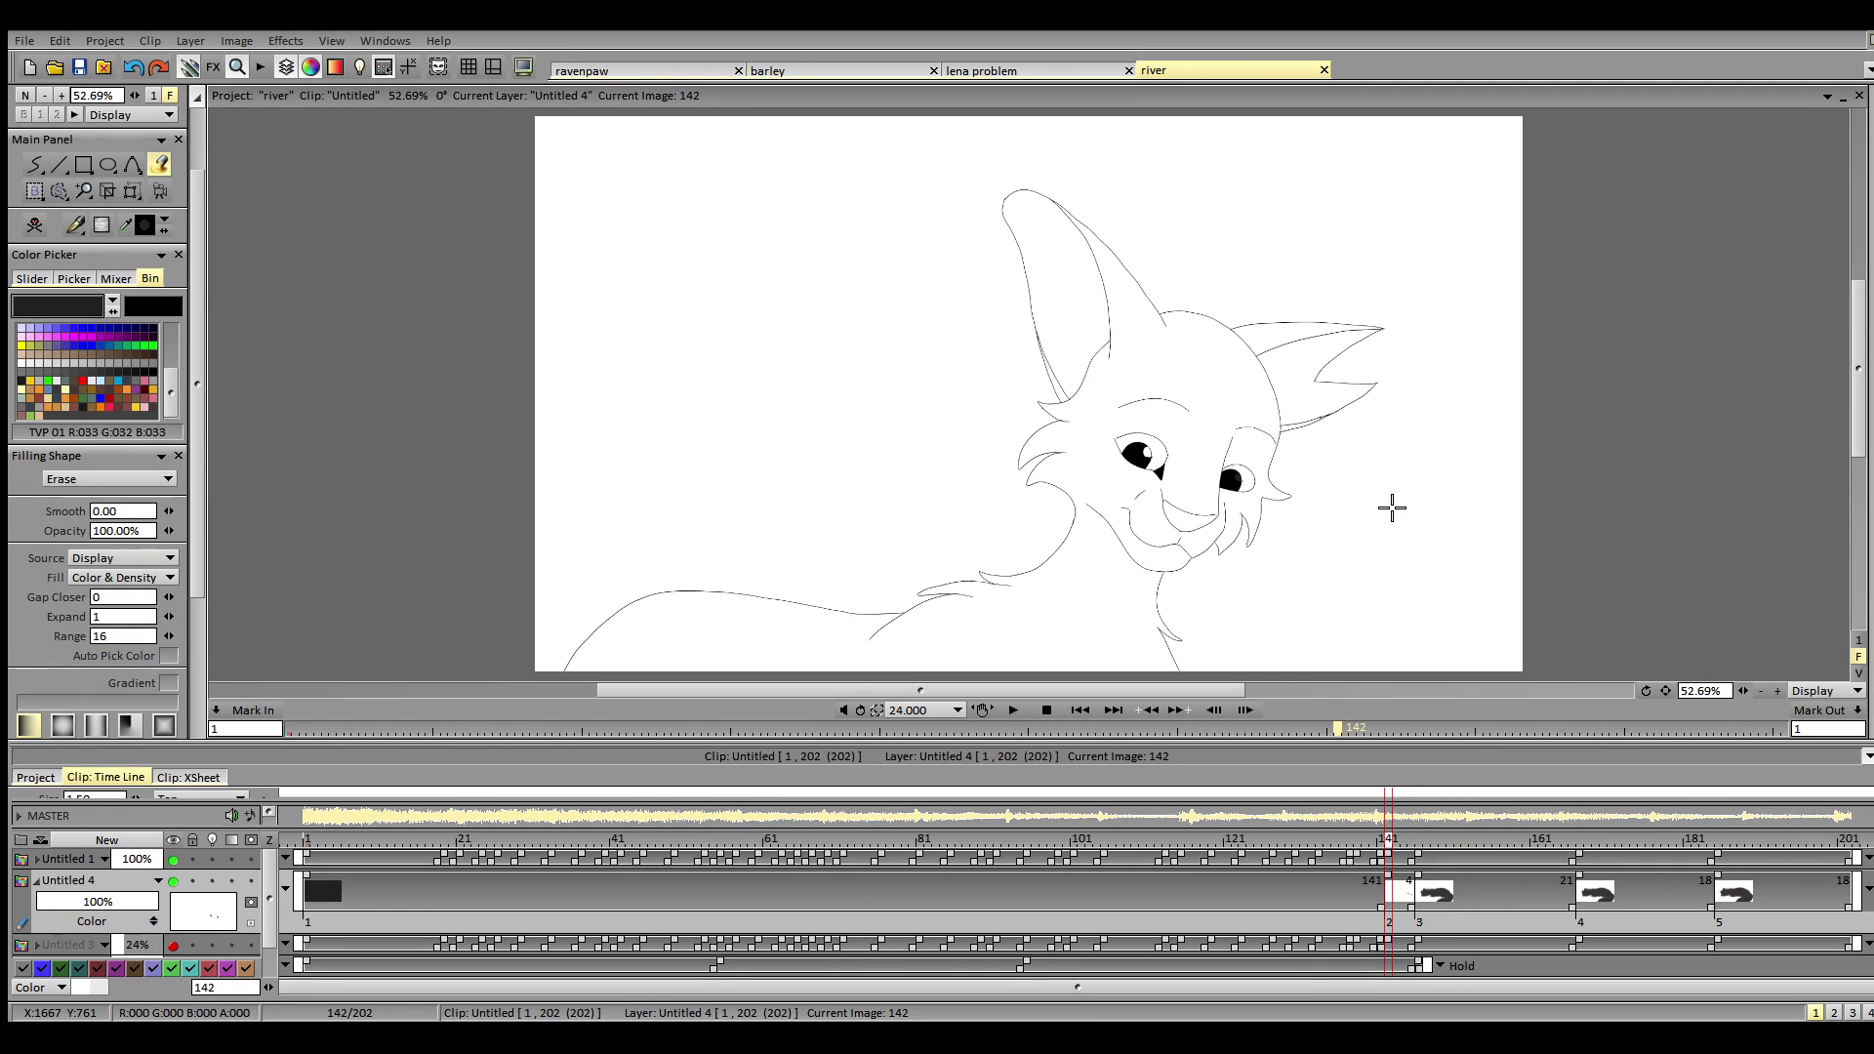
{"action": "left_click", "coordinate": [1392, 613]}
- Erase the dark background around the cat on frame 142, raising Gap Closer to 1 and 2, and reset Gap Closer to 0
{"action": "left_click", "coordinate": [171, 596]}
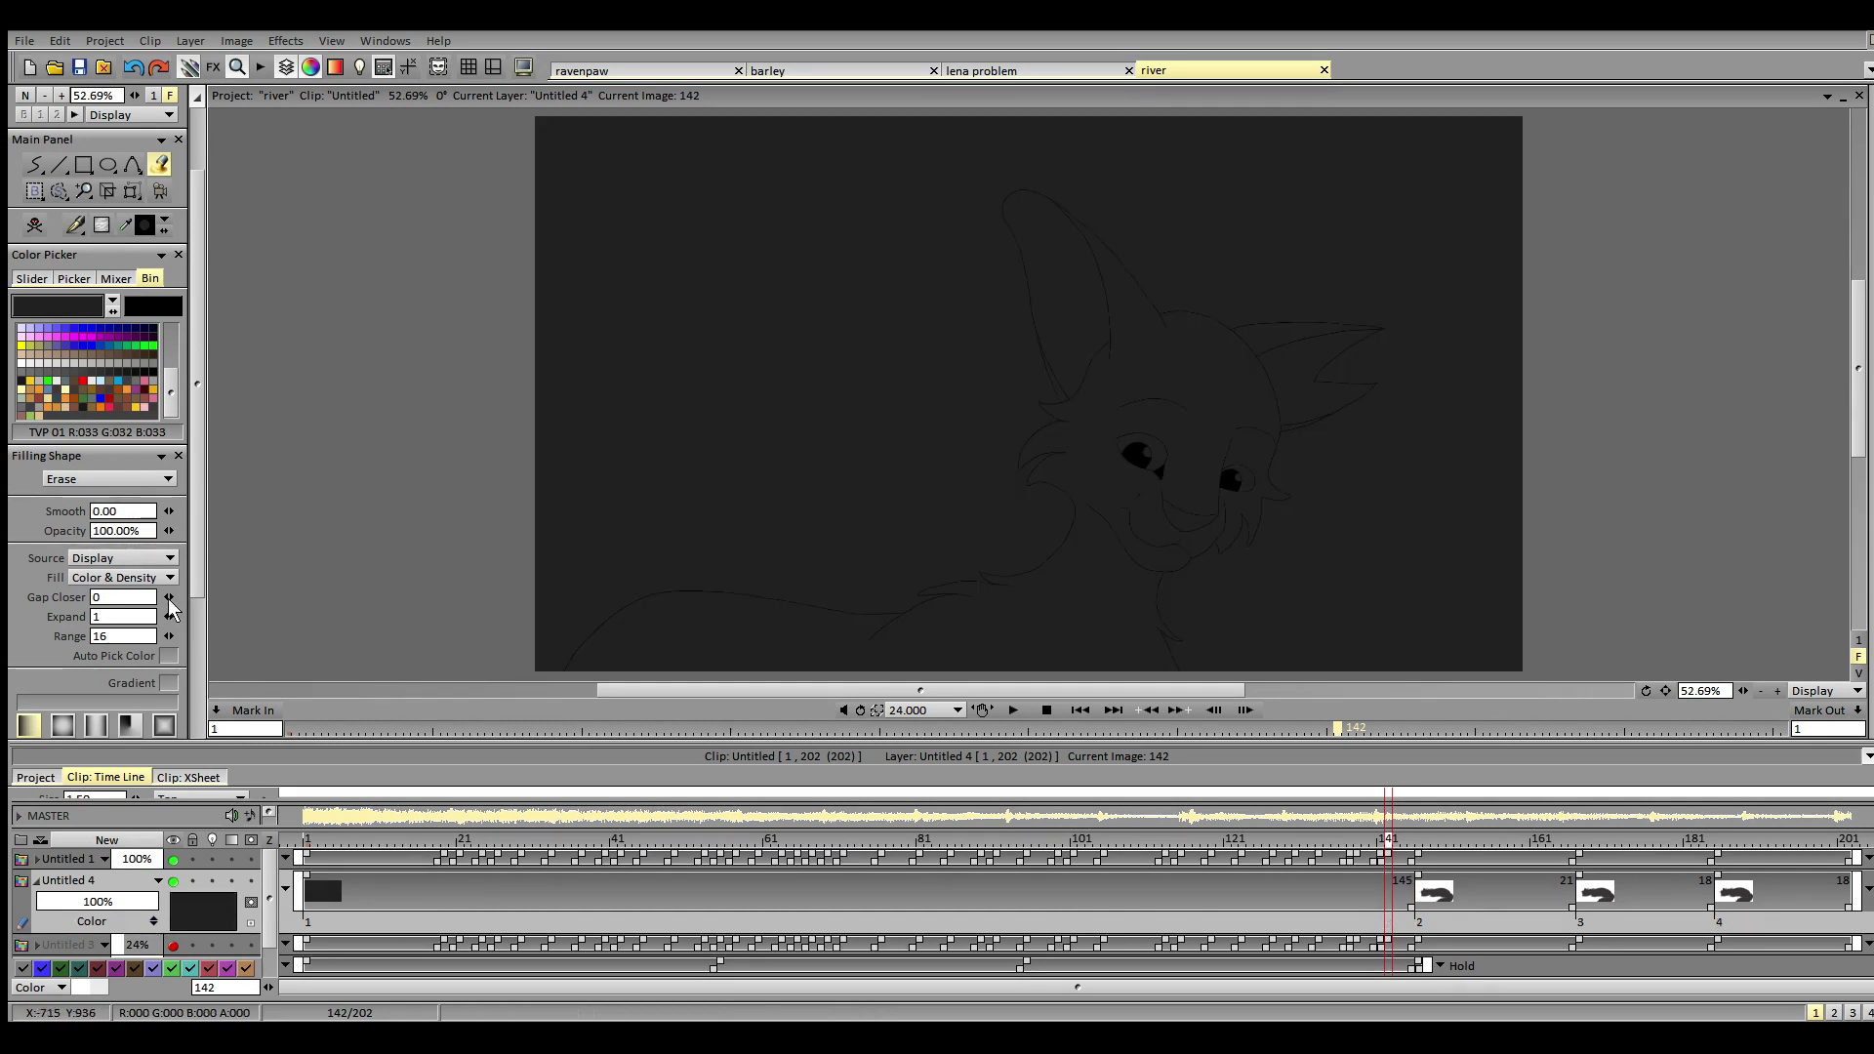
{"action": "key", "text": "ctrl+z"}
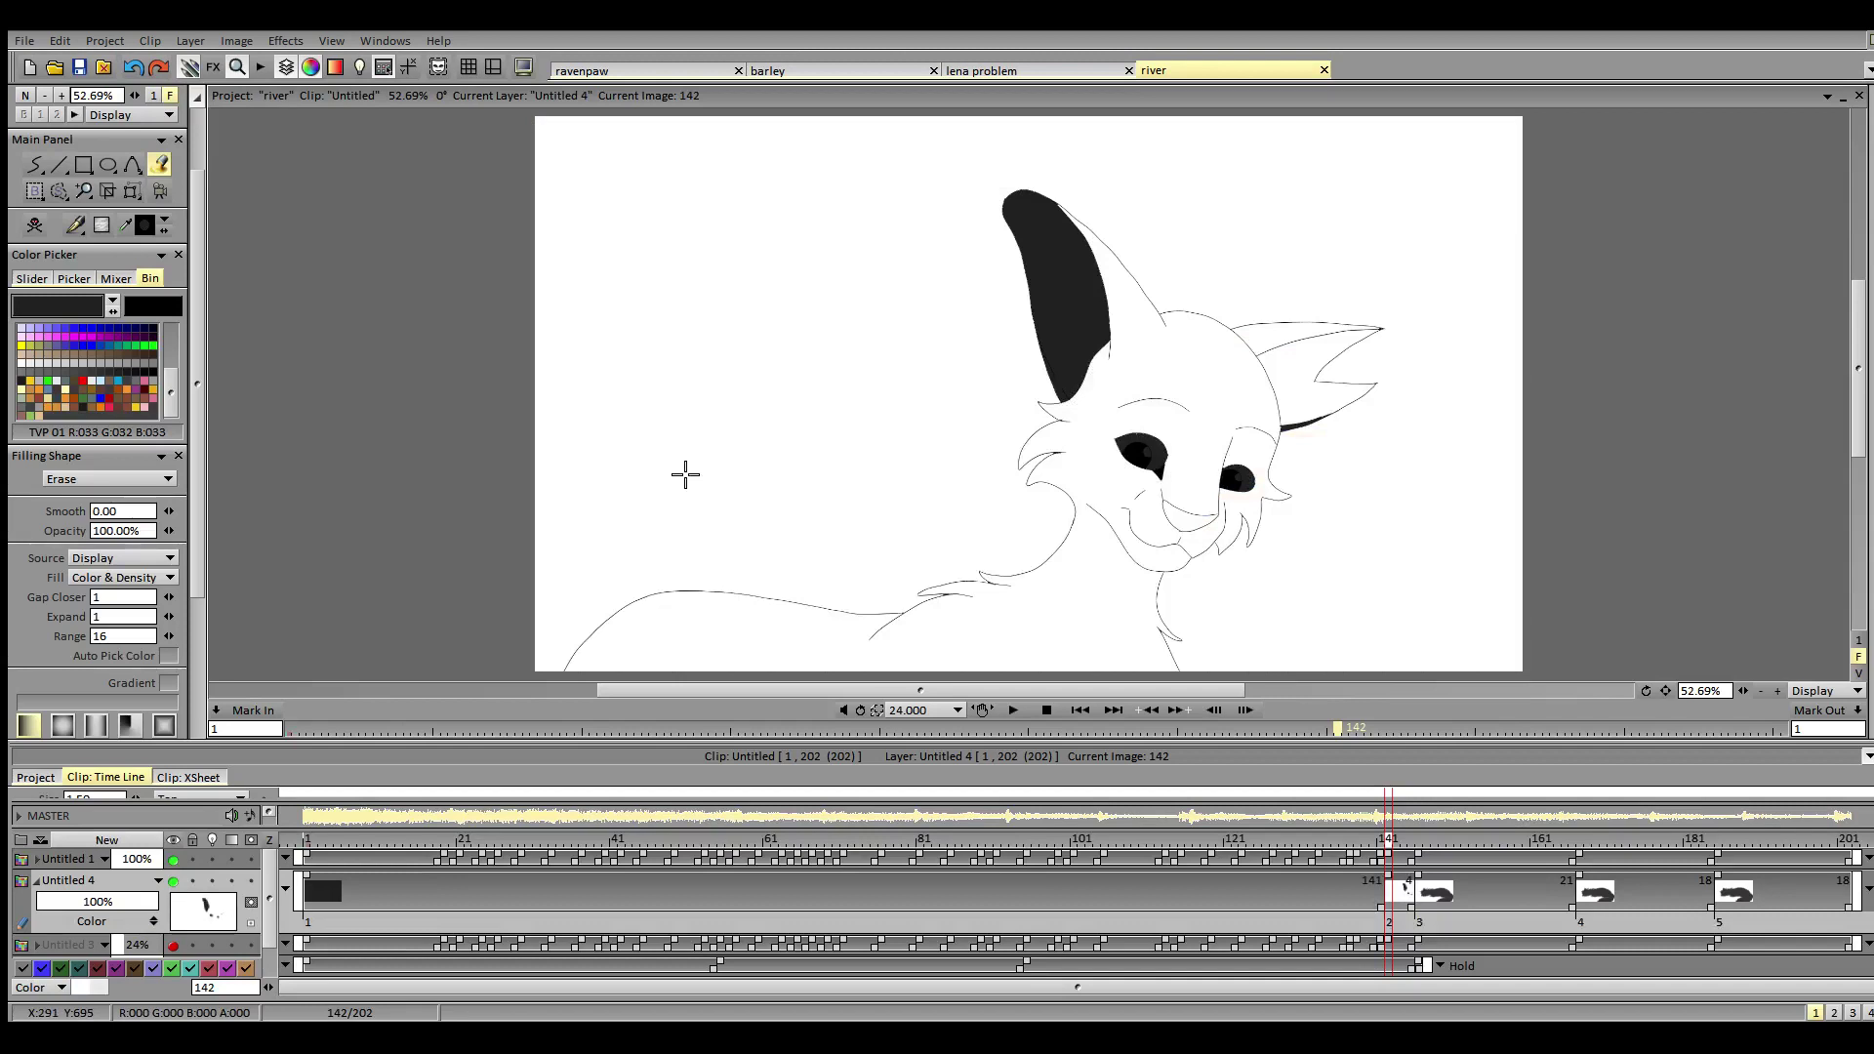
{"action": "left_click", "coordinate": [778, 423]}
{"action": "left_click", "coordinate": [171, 596]}
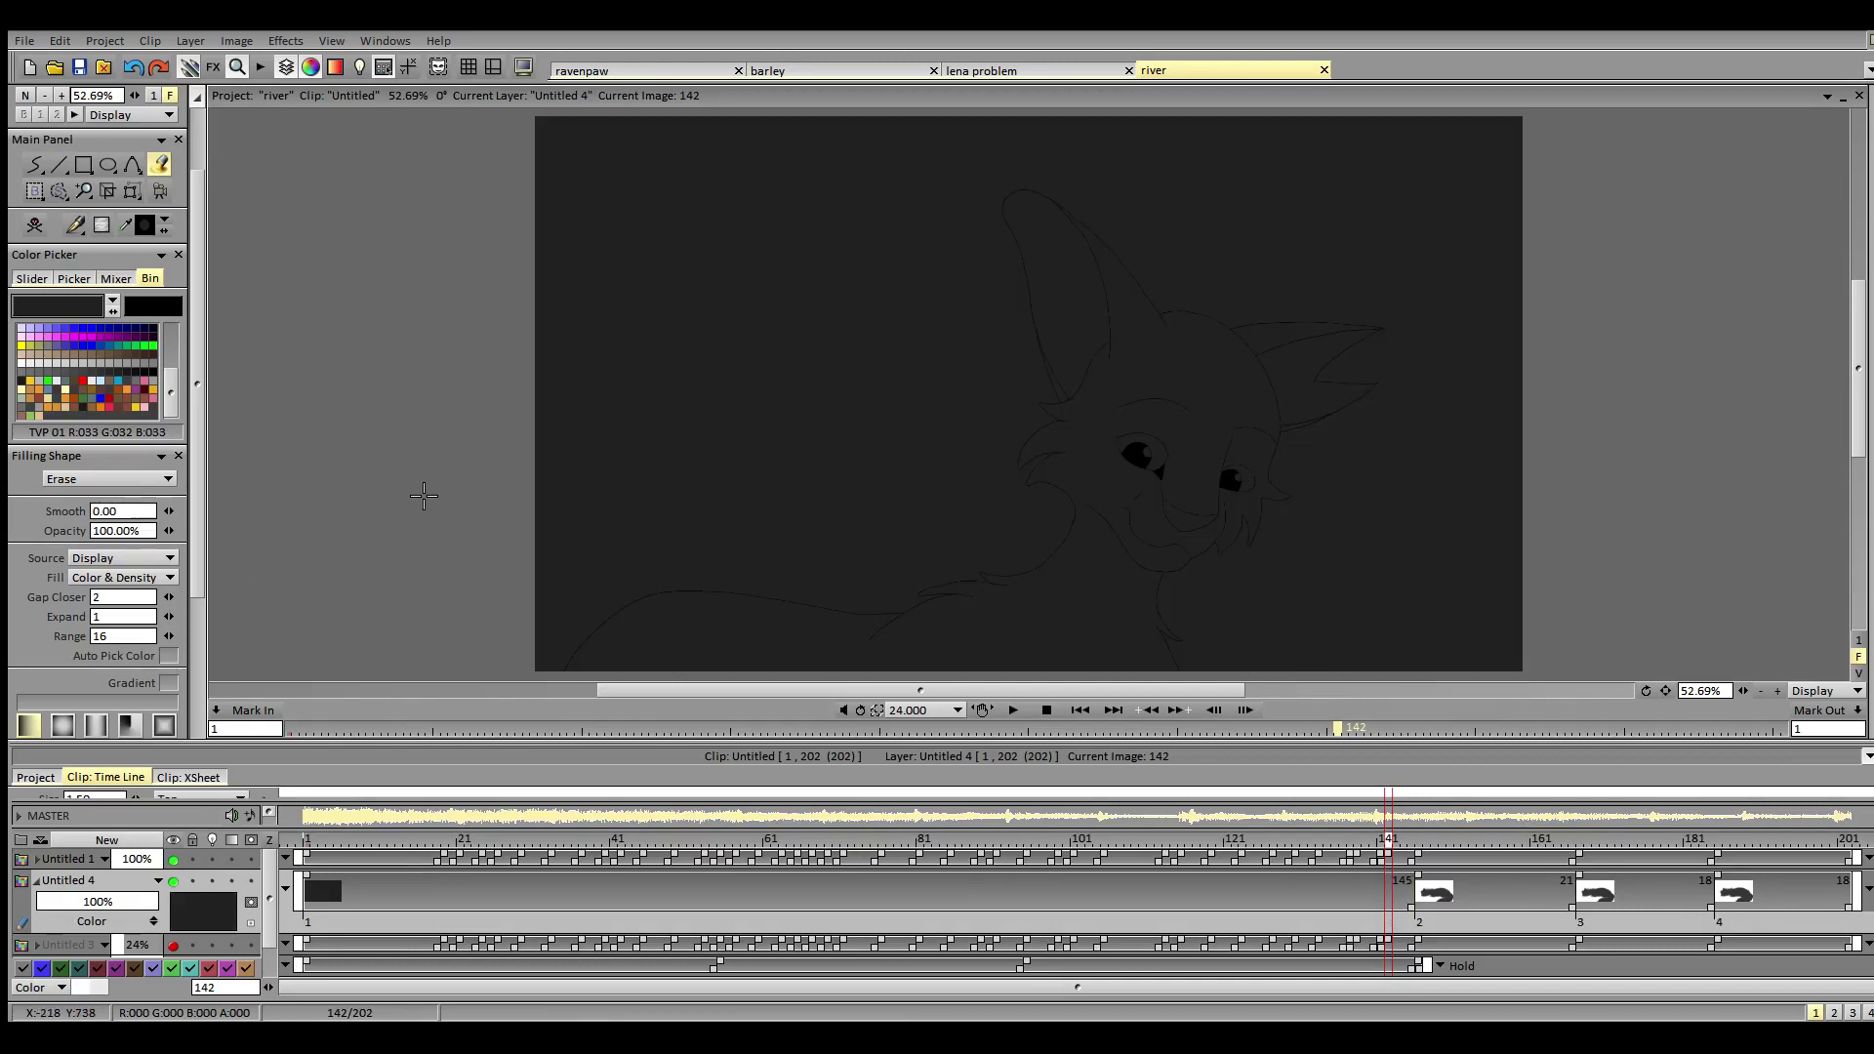
{"action": "left_click", "coordinate": [651, 448]}
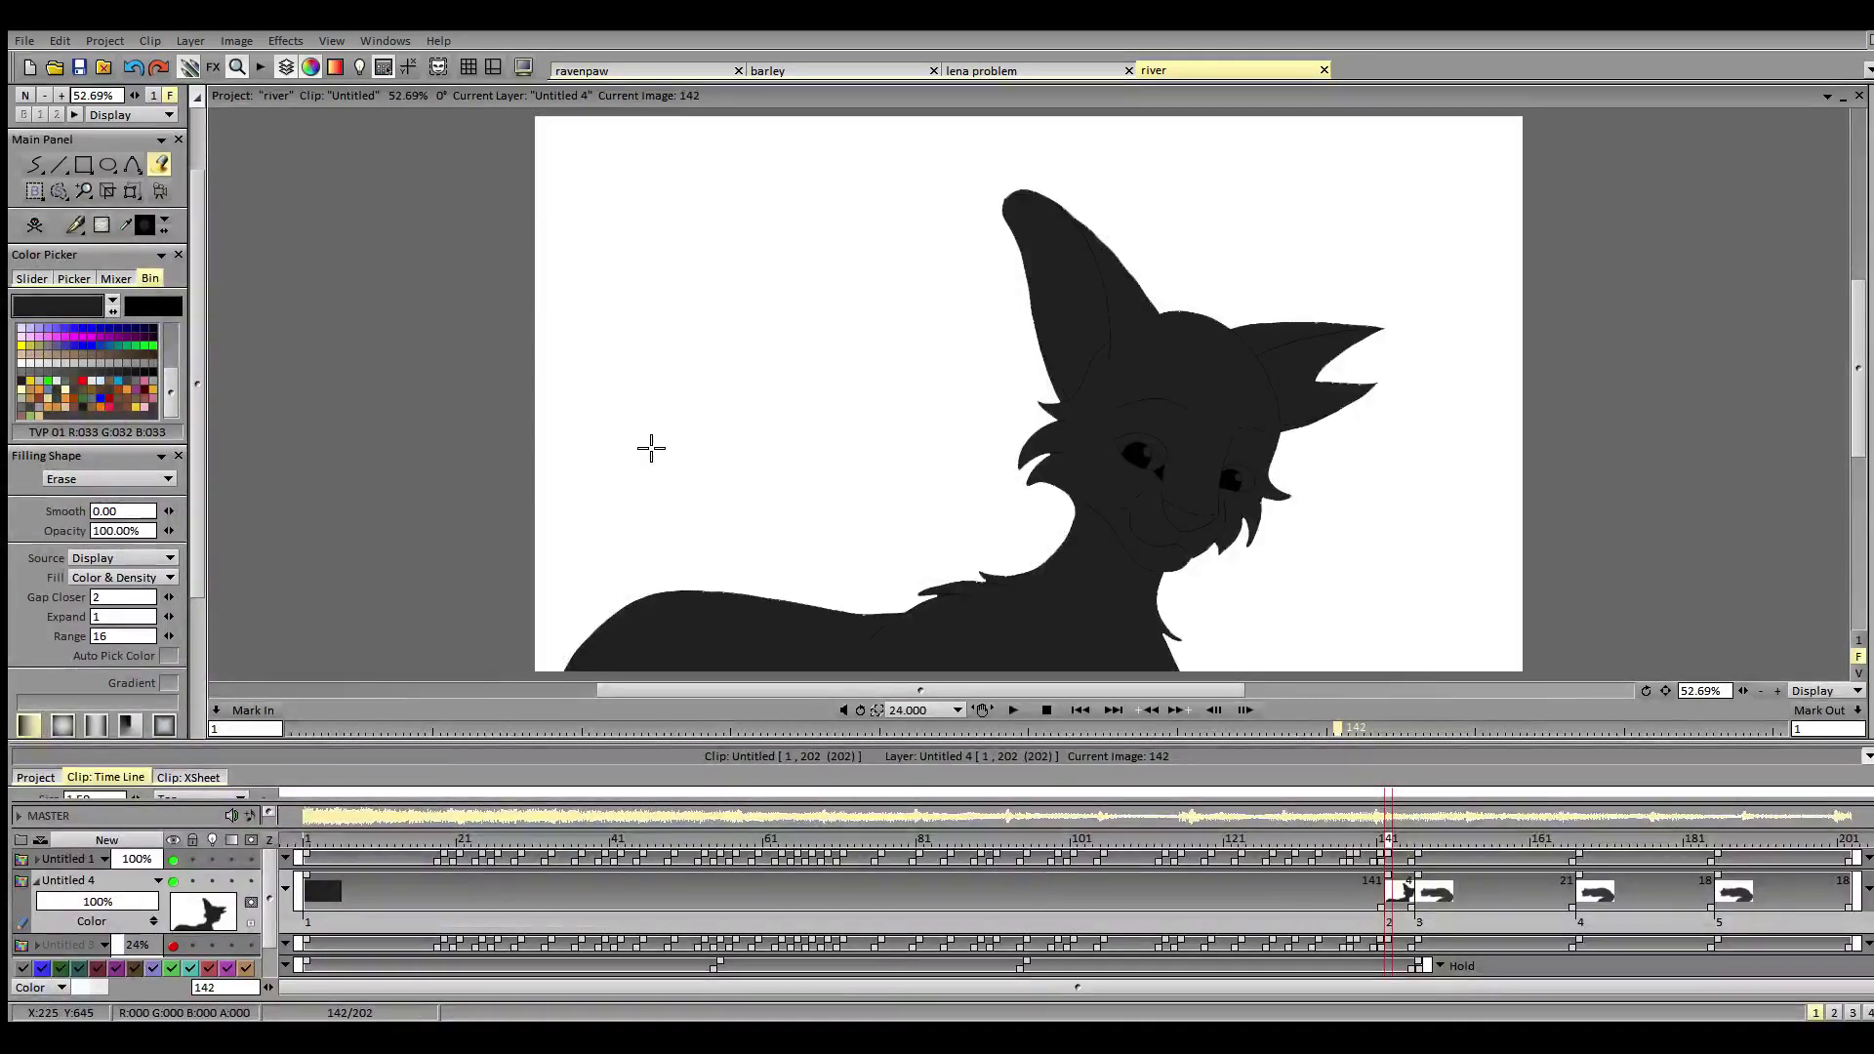
{"action": "left_click_drag", "start_coordinate": [169, 597], "coordinate": [157, 603]}
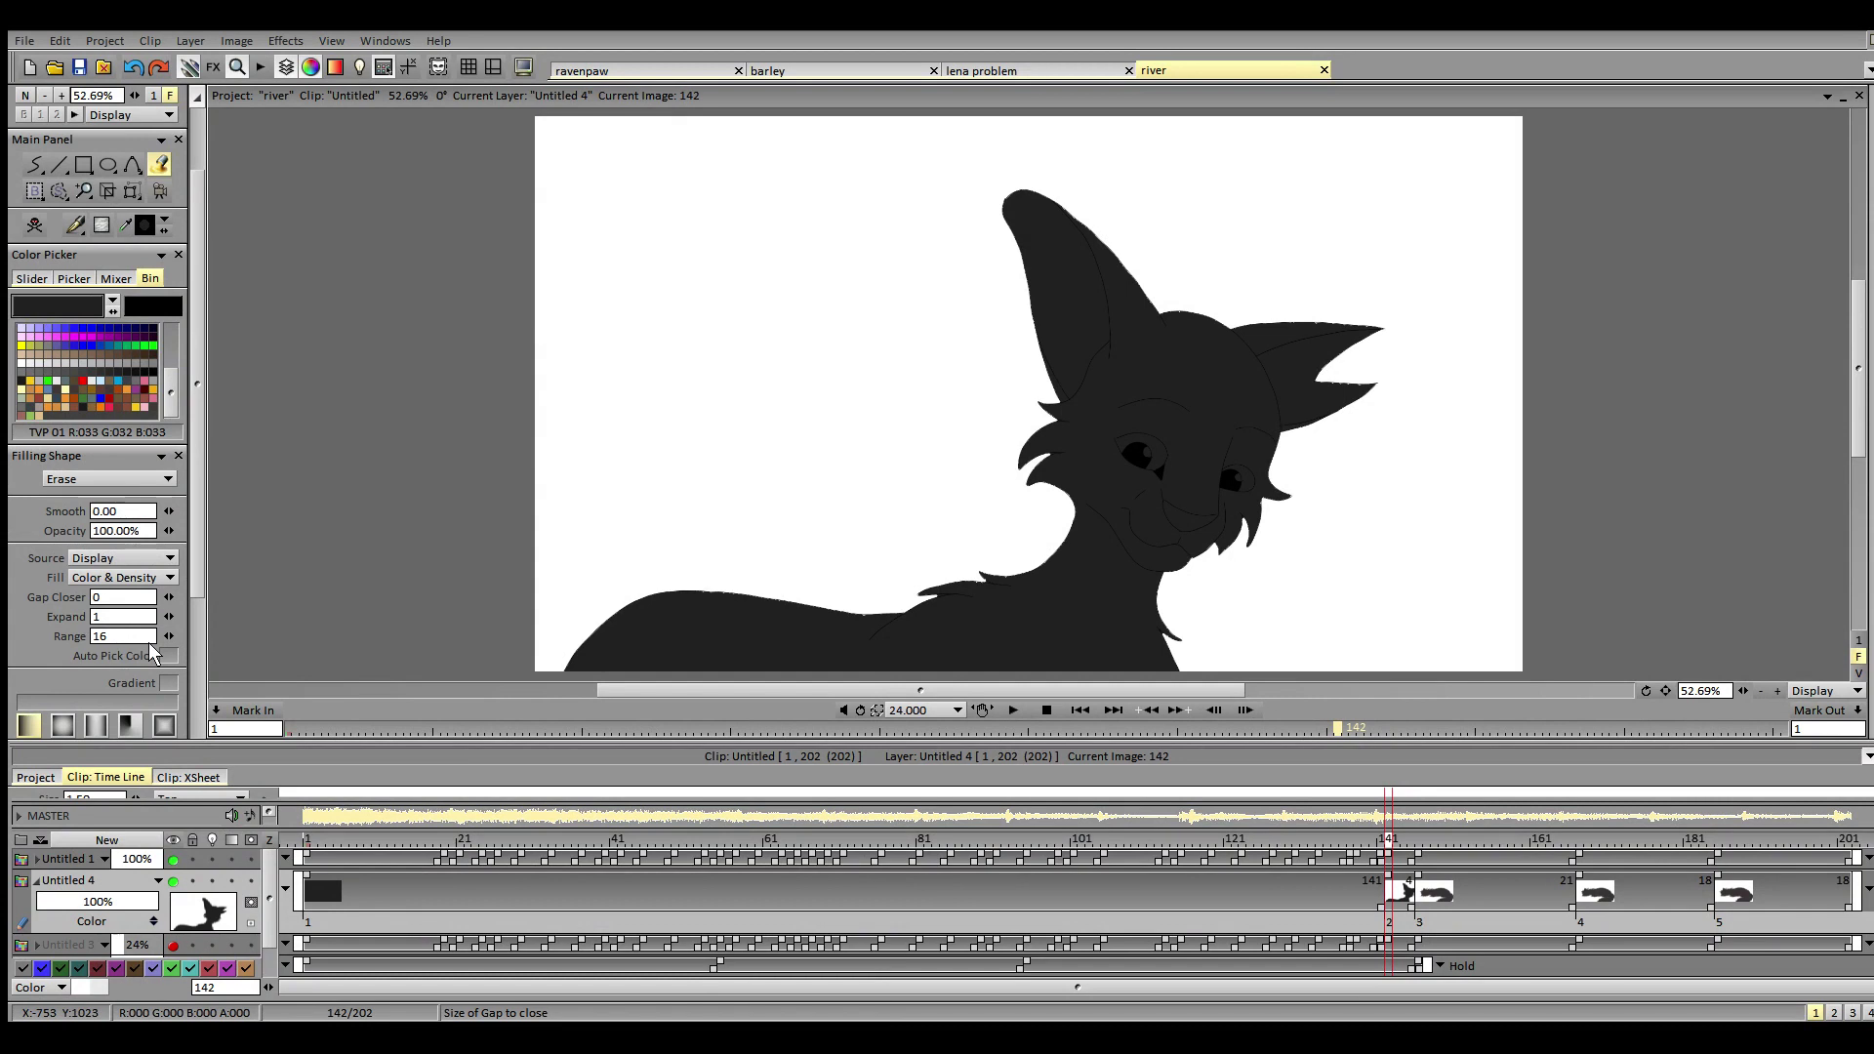
- Try to erase the dark background outside the cat's lines on frames 141, 138 and 137 with Gap Closer at 0
{"action": "left_click", "coordinate": [1381, 842]}
{"action": "left_click", "coordinate": [1369, 563]}
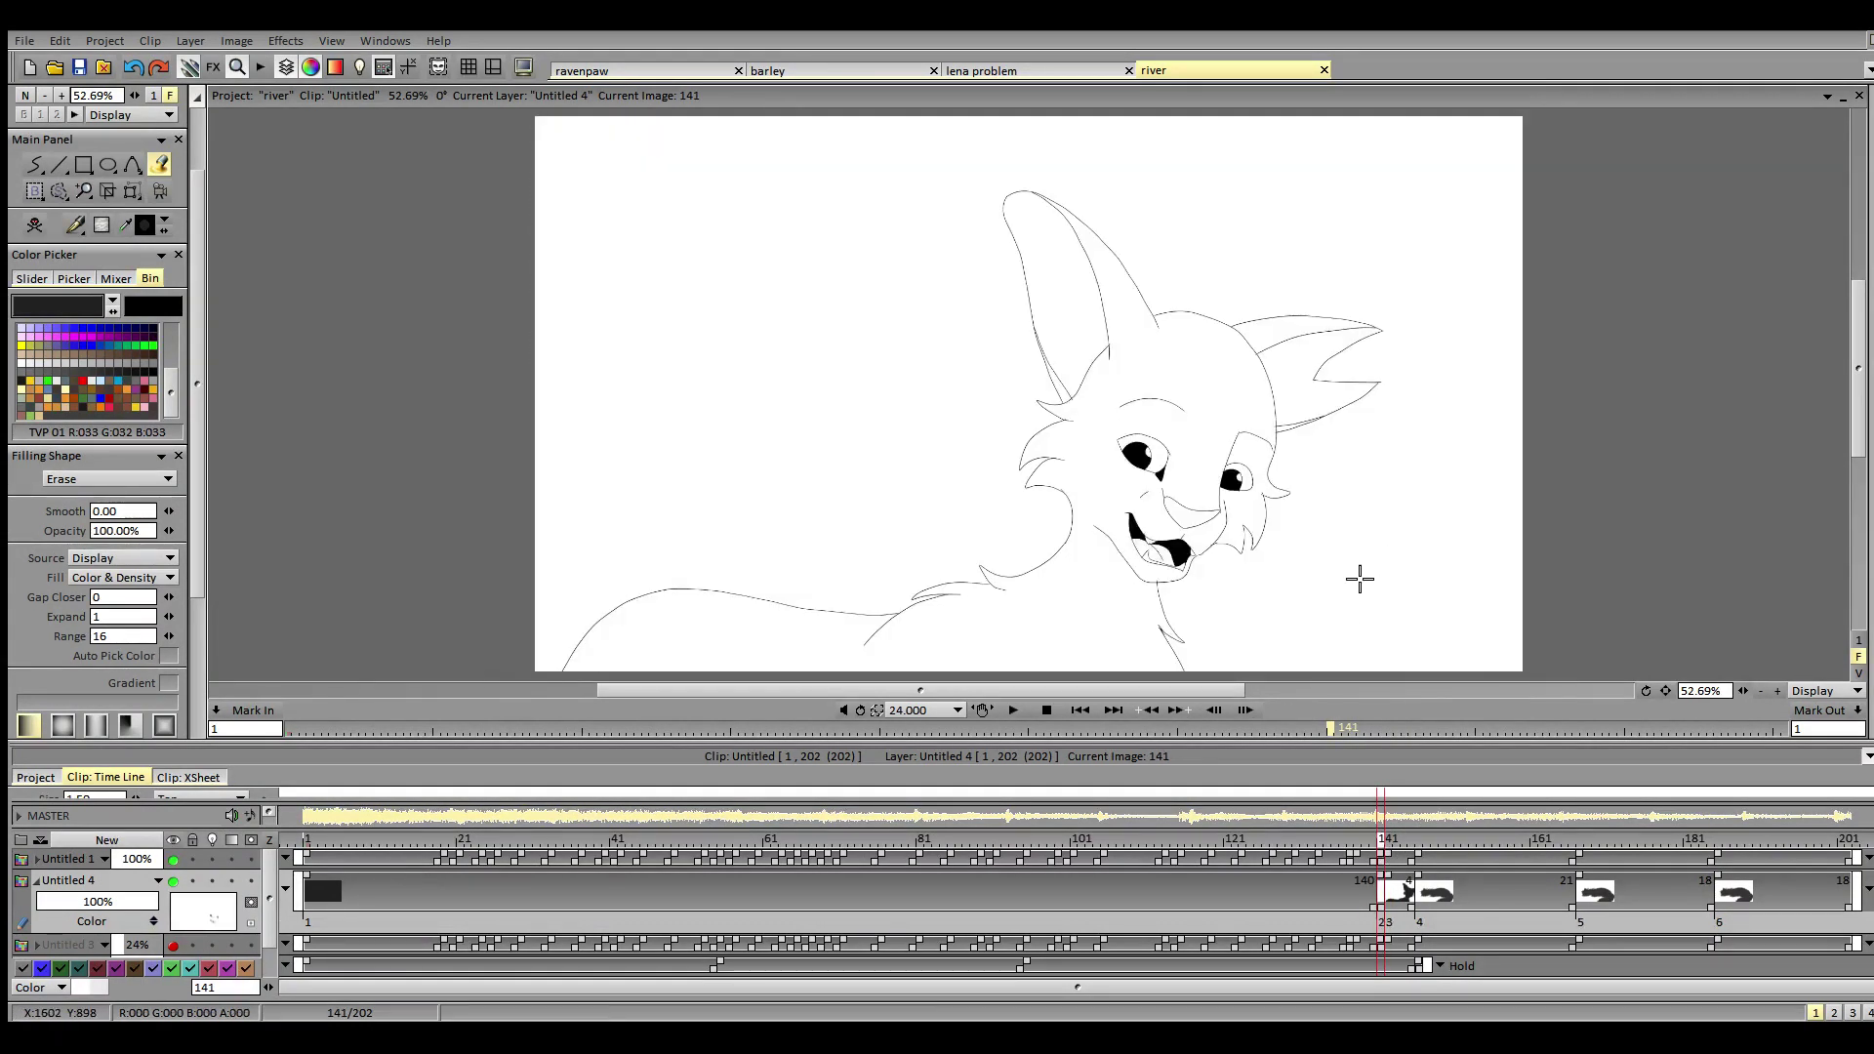
{"action": "key", "text": "ctrl+z"}
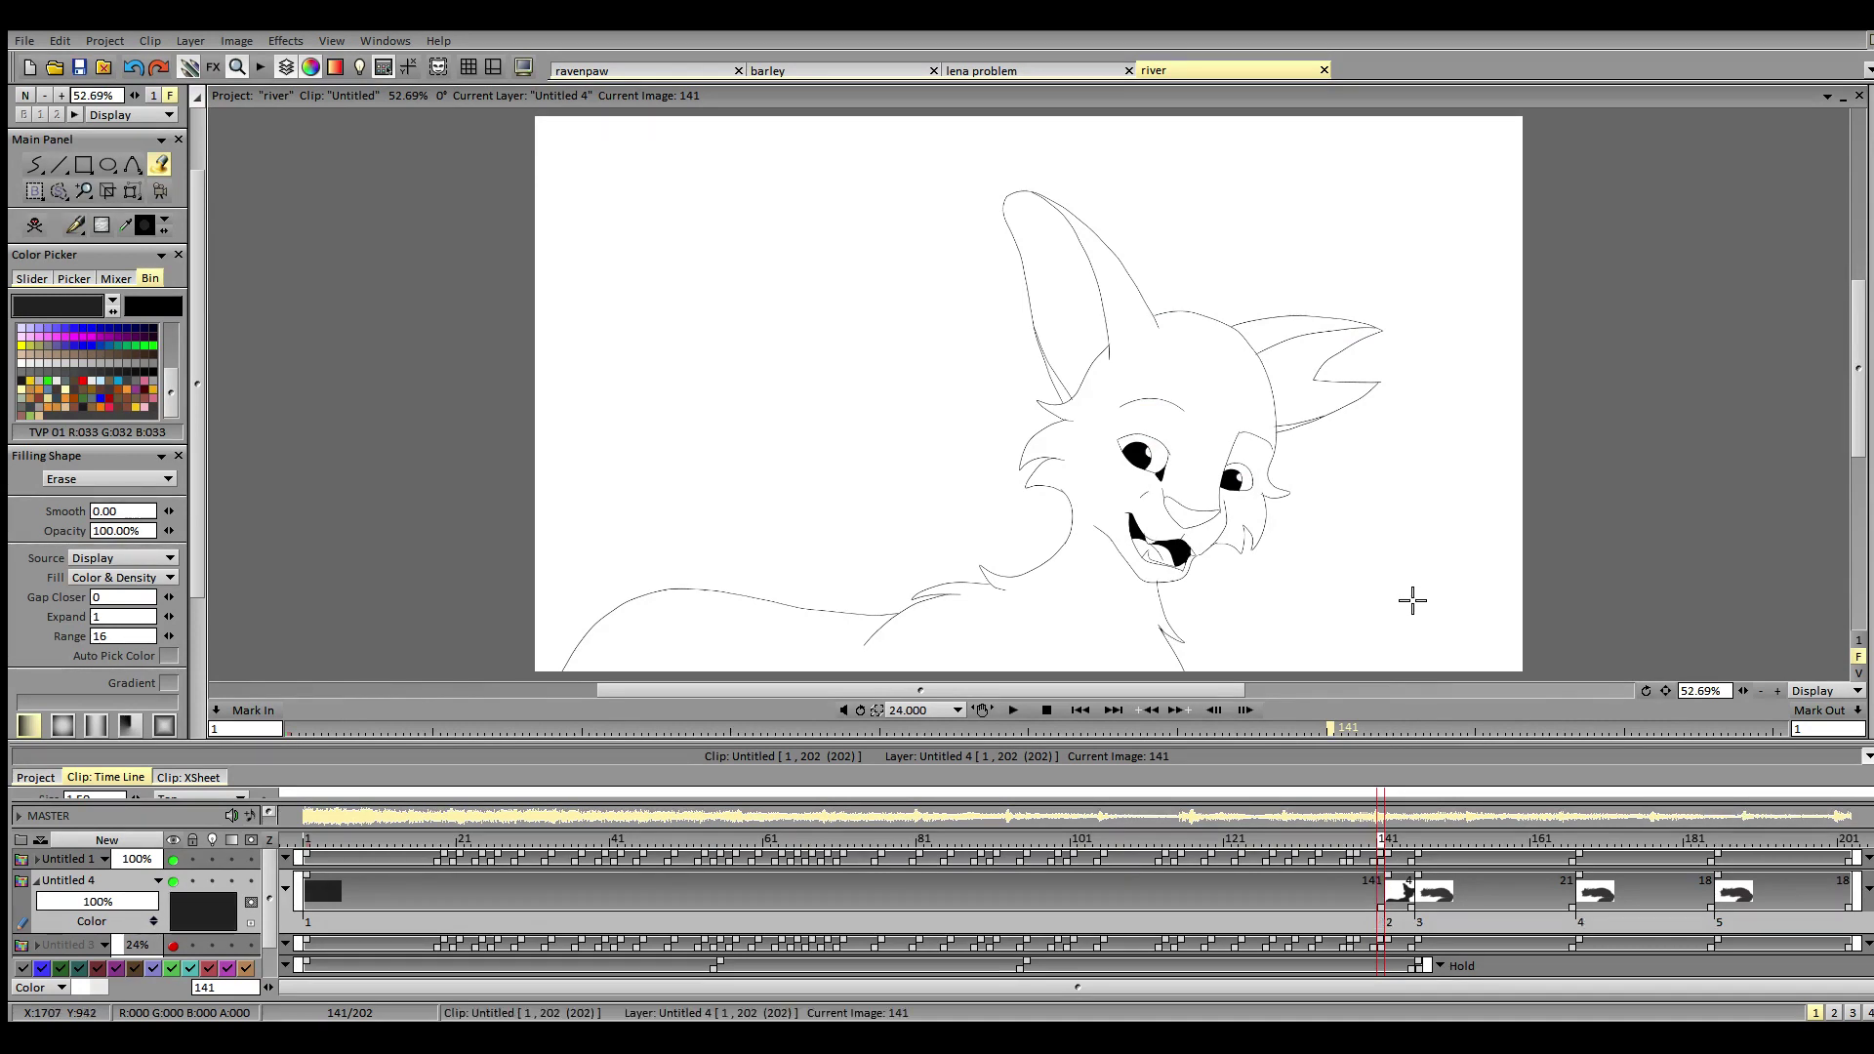
{"action": "key", "text": "Left"}
{"action": "key", "text": "Left"}
{"action": "key", "text": "Left"}
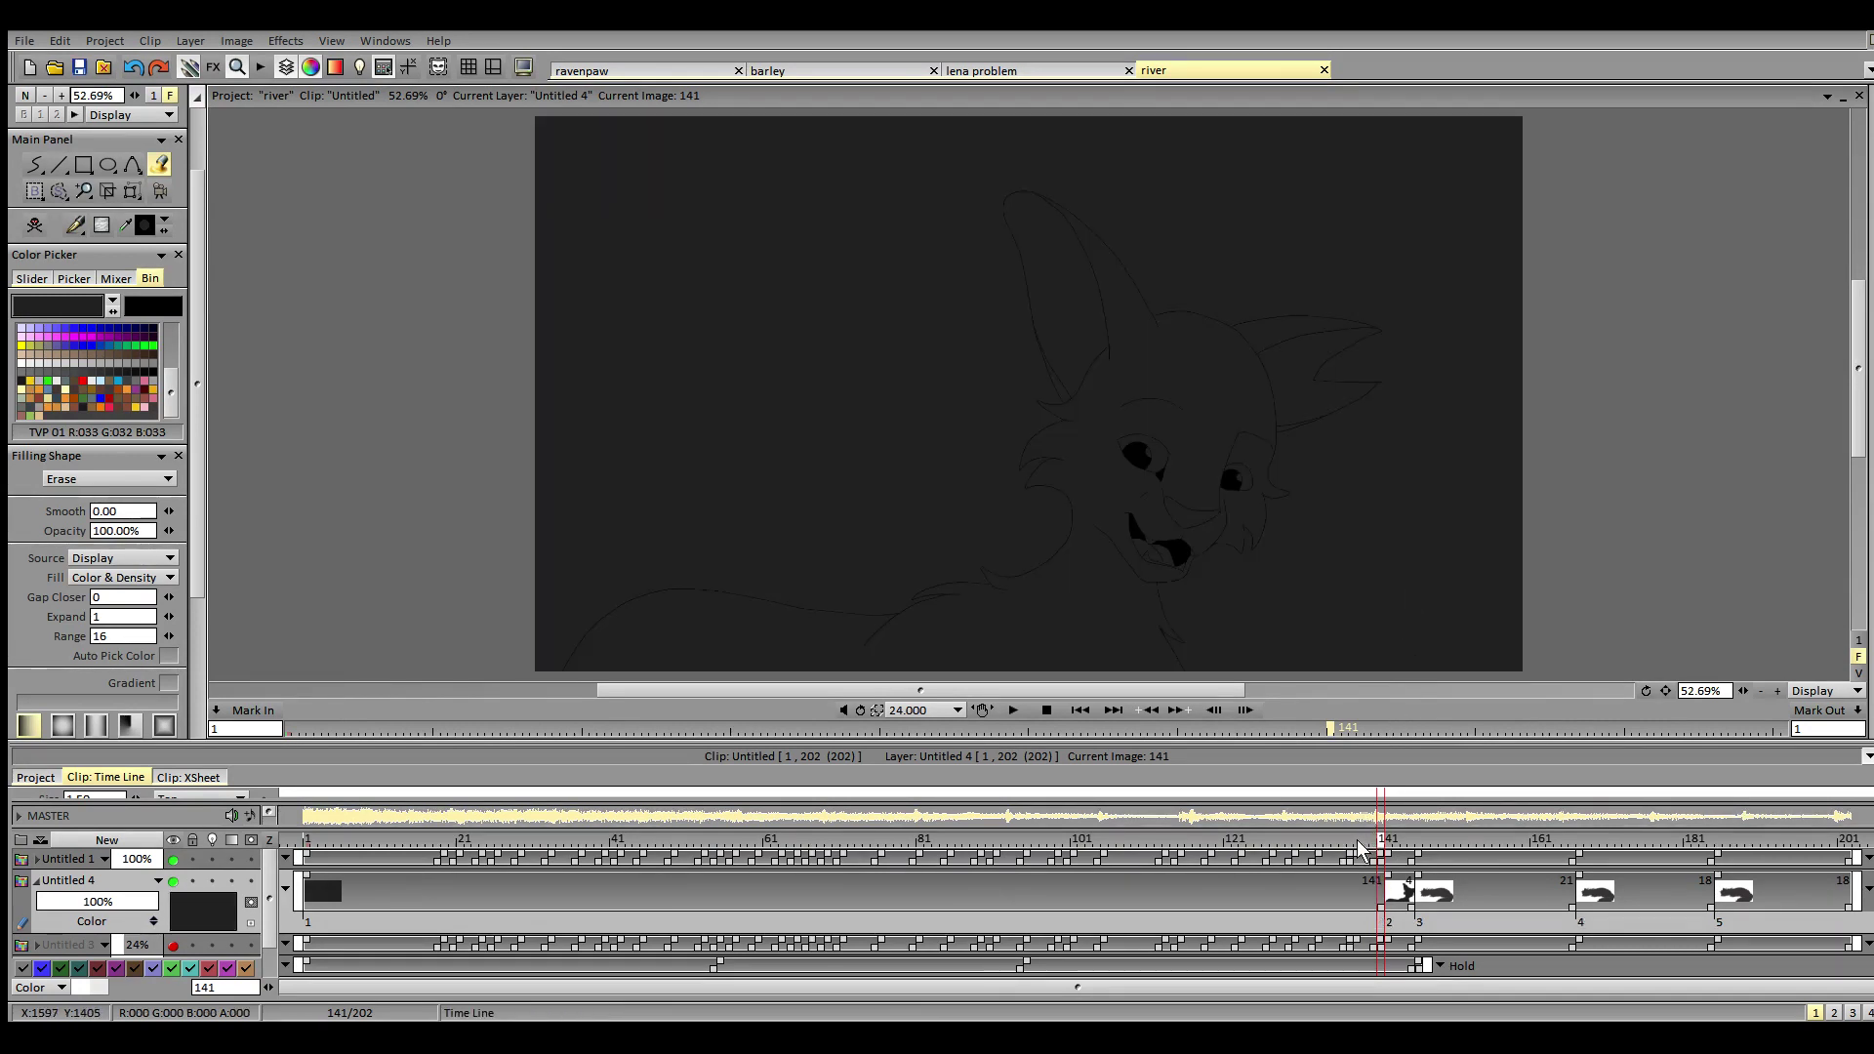
{"action": "left_click", "coordinate": [1375, 542]}
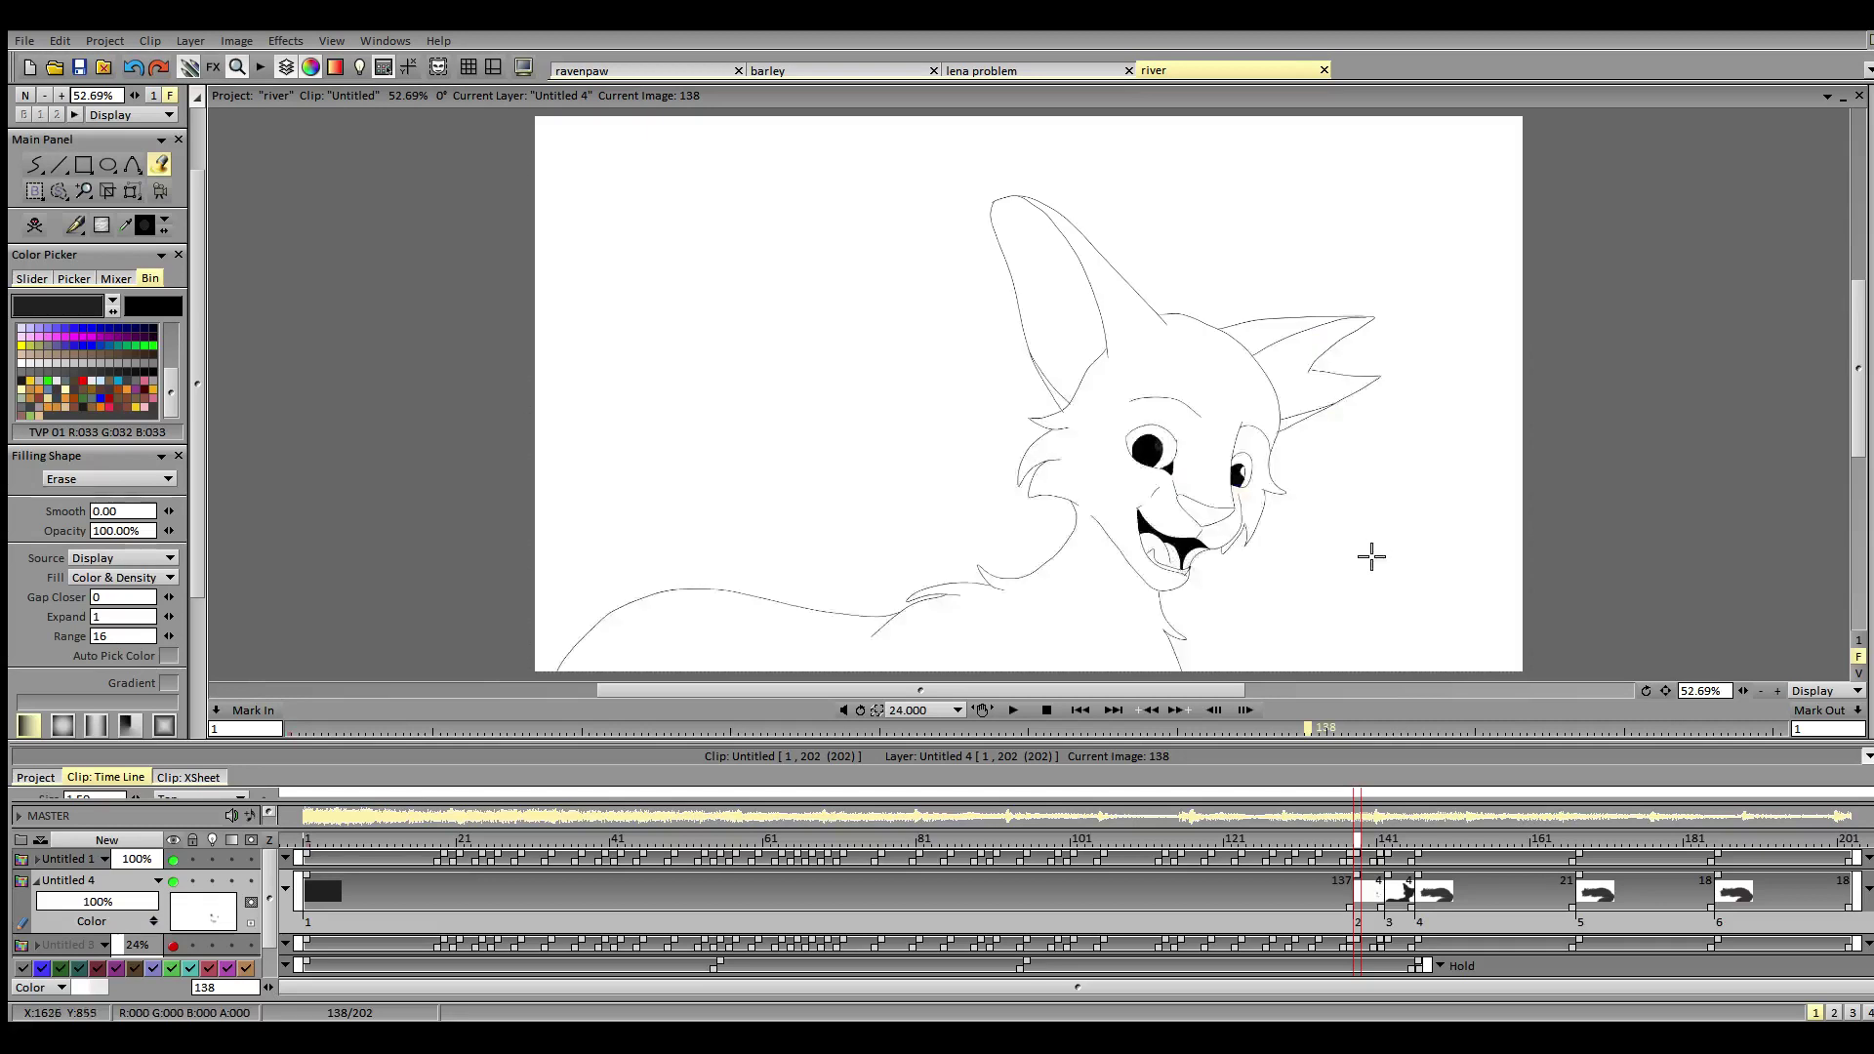
{"action": "key", "text": "ctrl+z"}
{"action": "left_click", "coordinate": [1355, 852]}
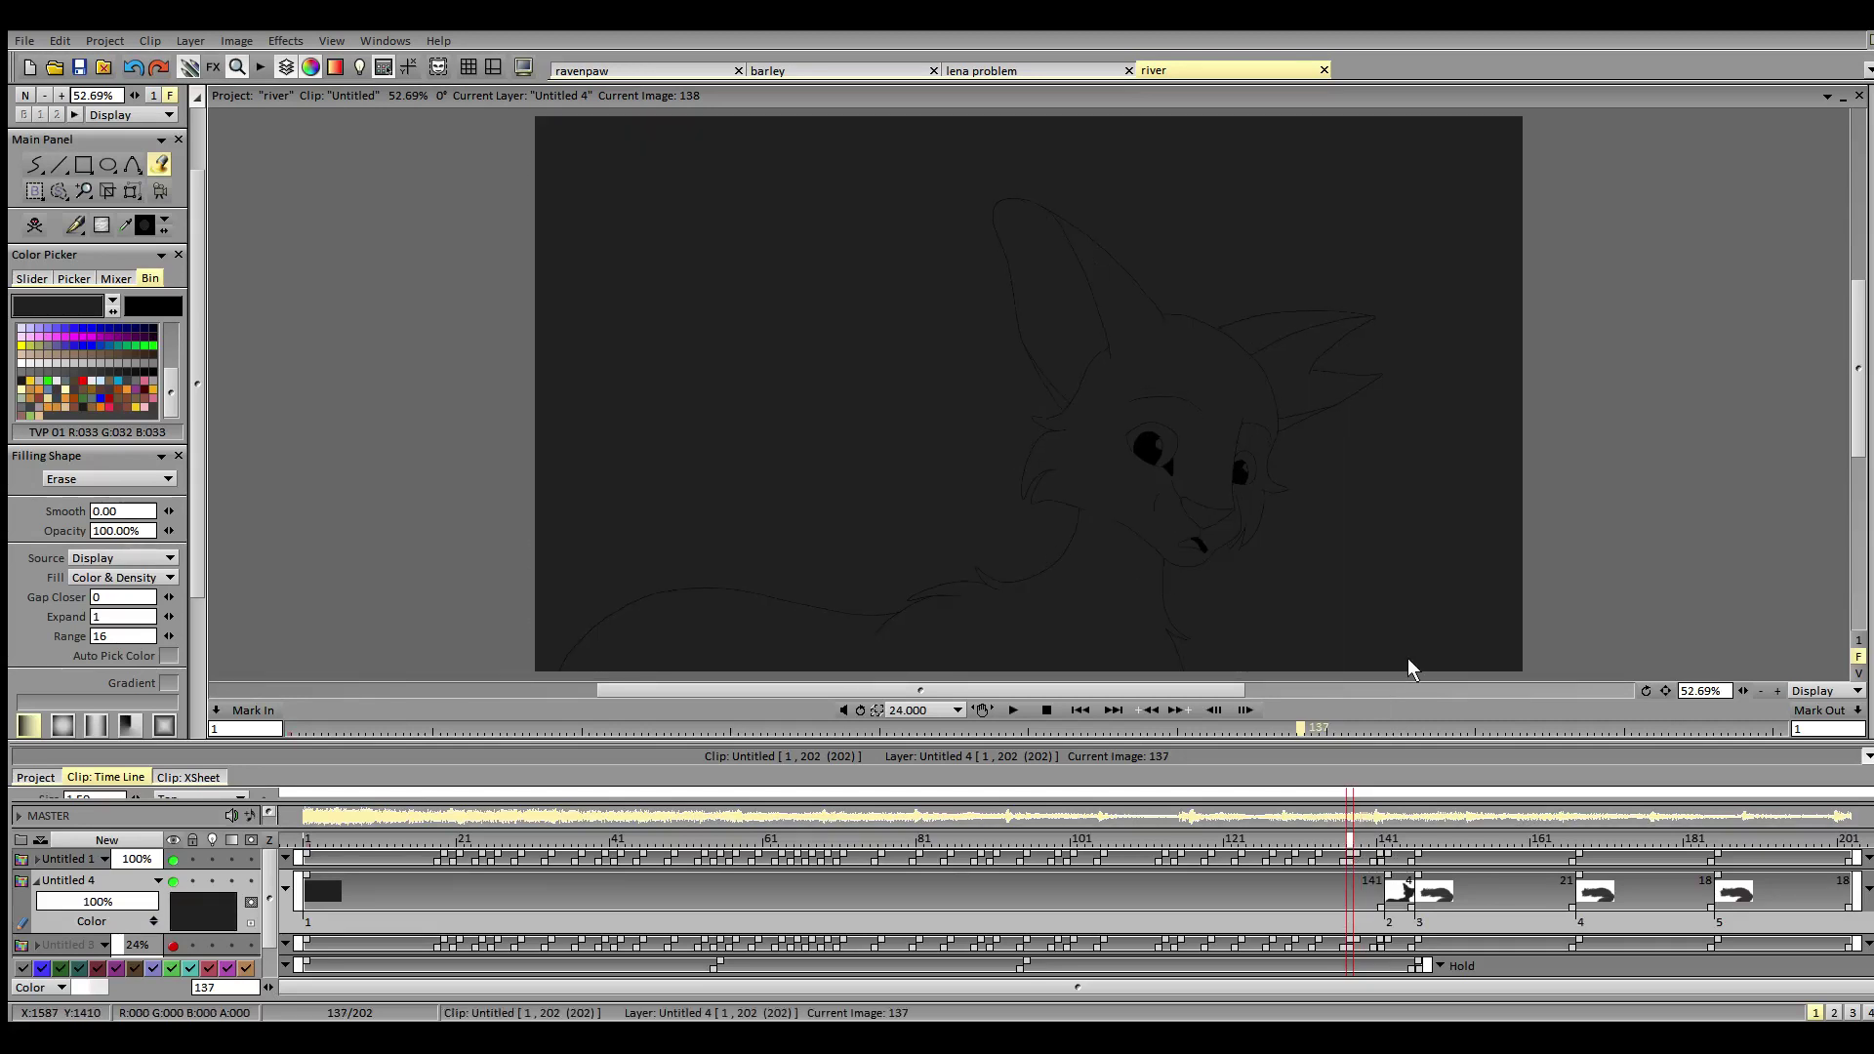
{"action": "left_click", "coordinate": [1414, 599]}
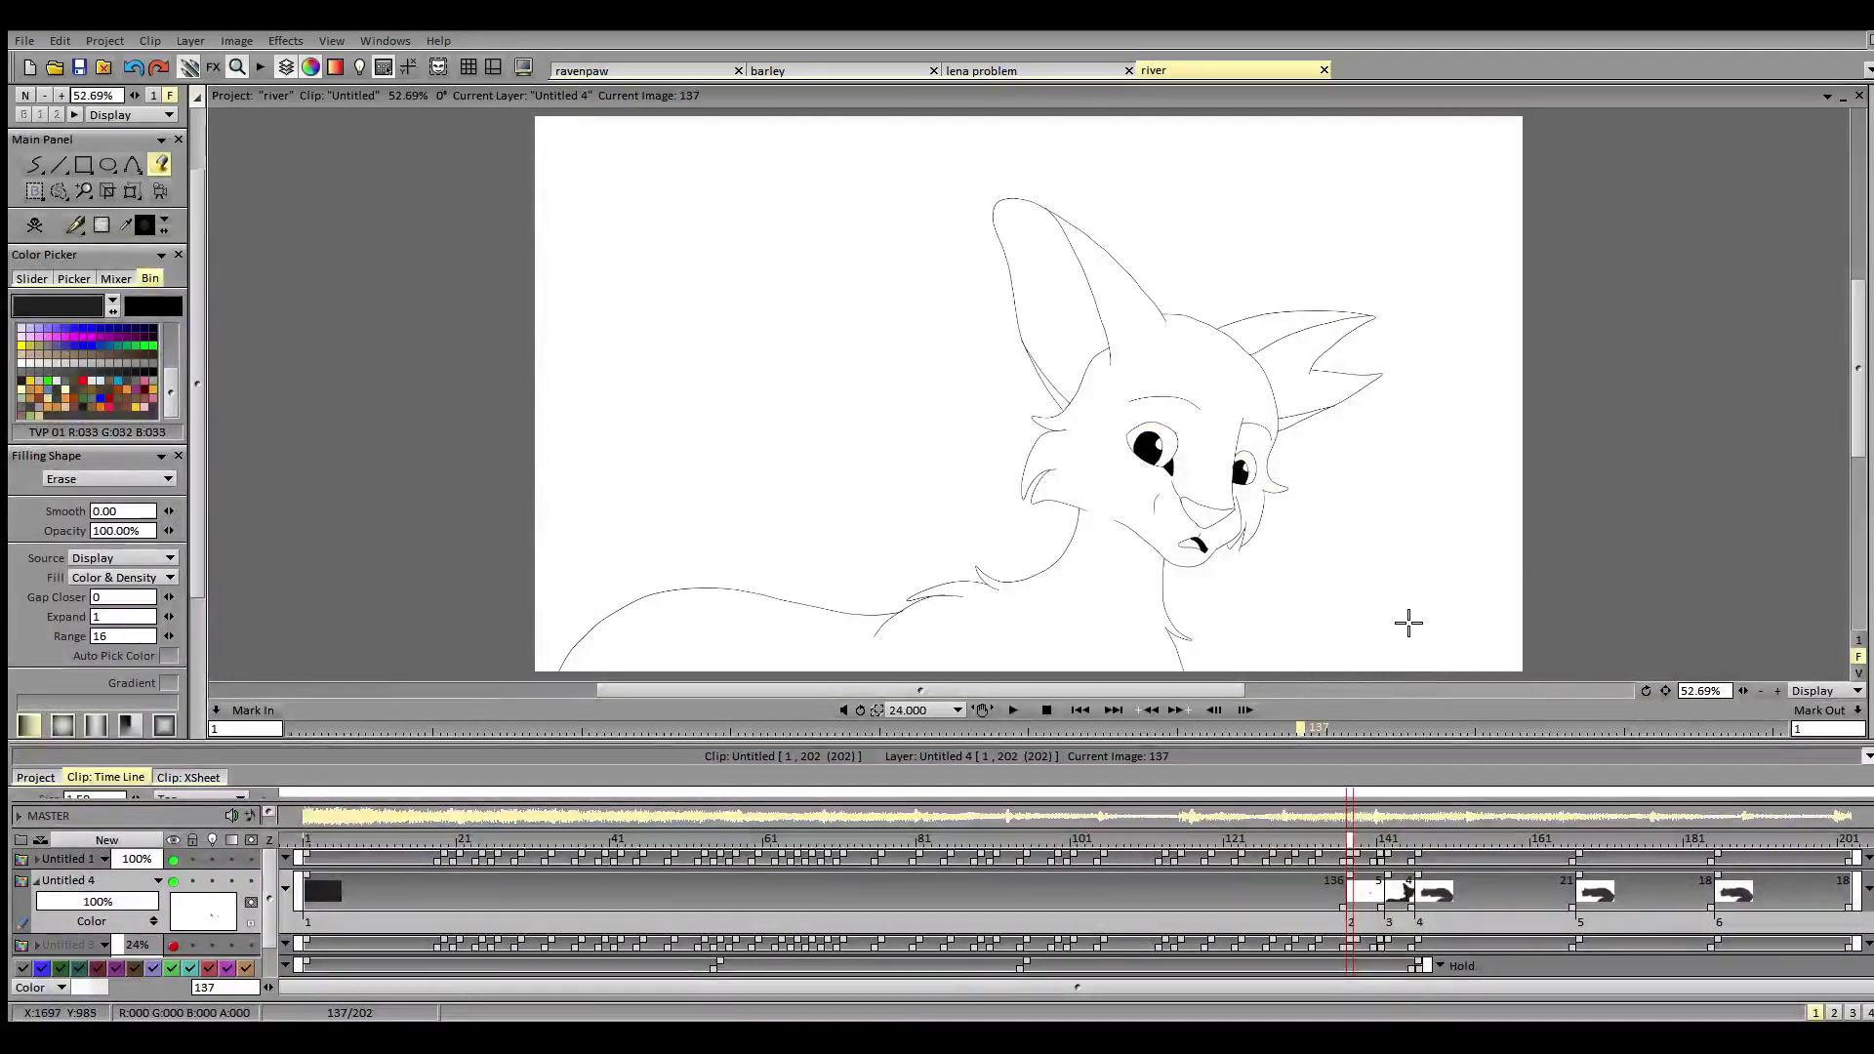
{"action": "key", "text": "ctrl+z"}
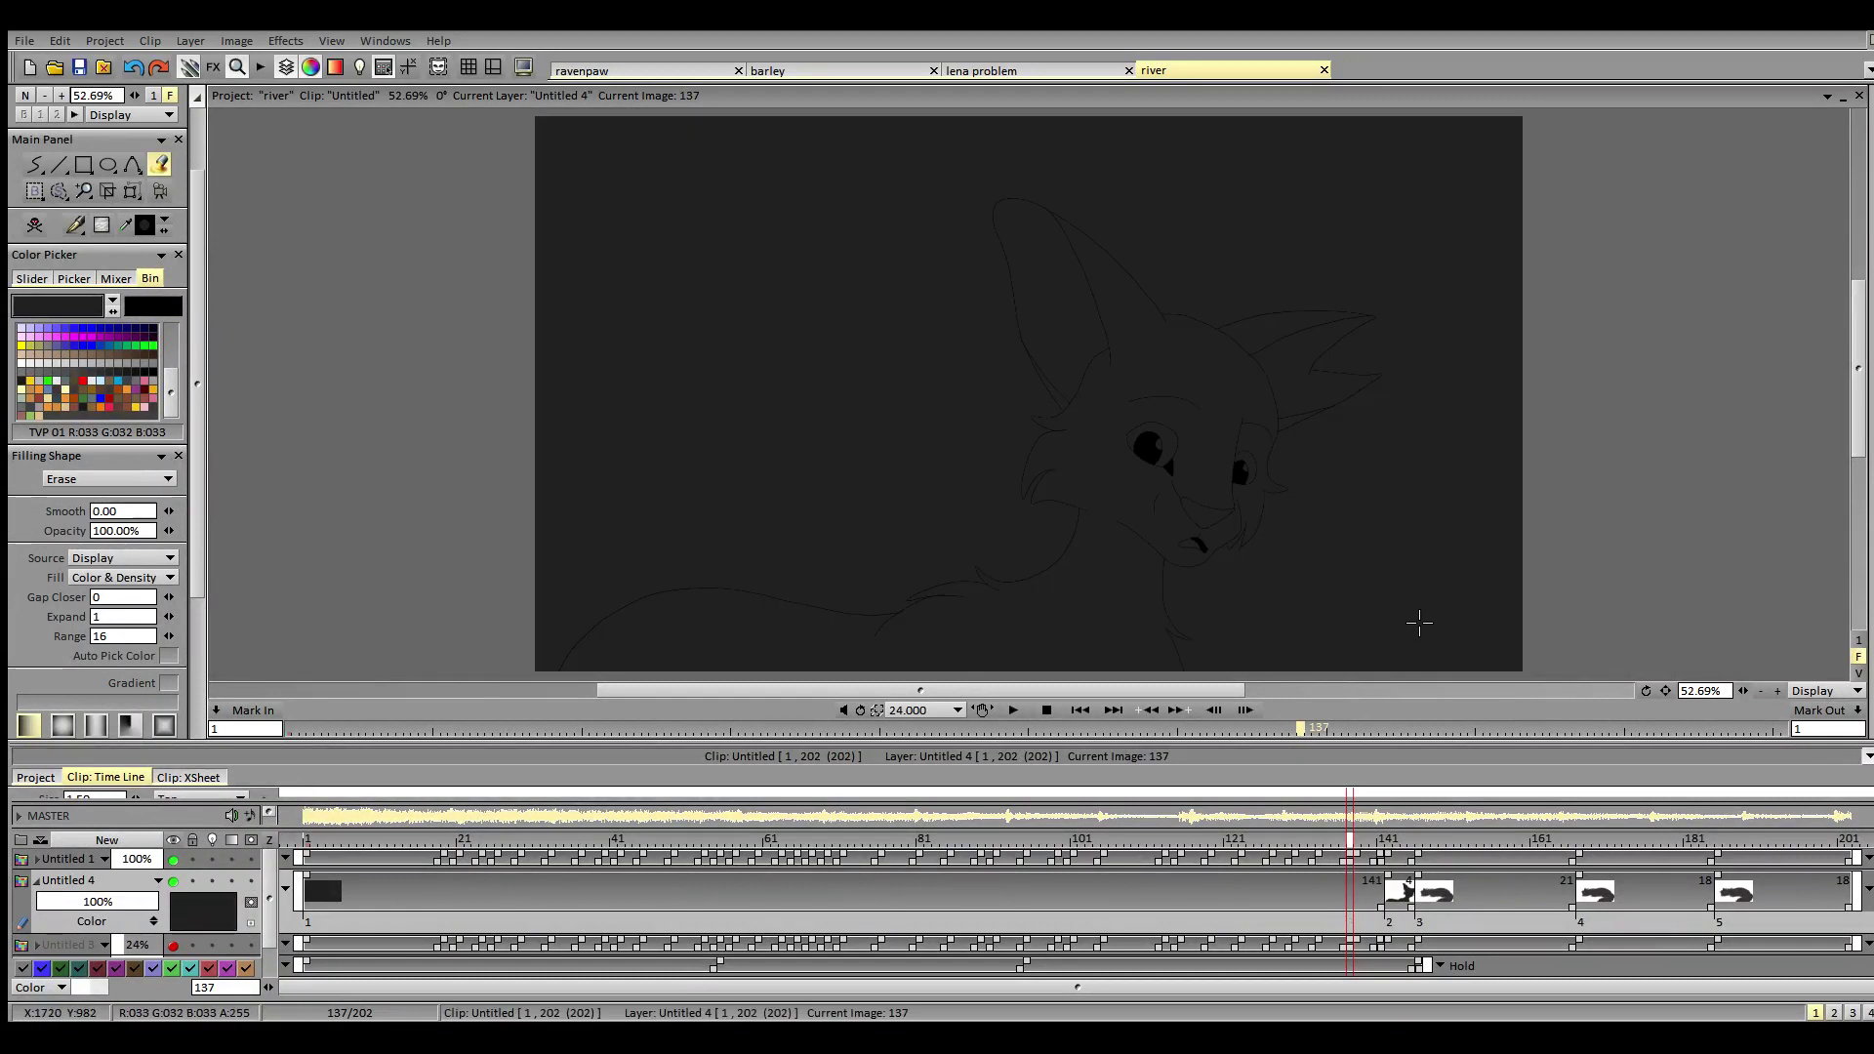
- Try to erase the dark background around the cat's head on frame 92 with Gap Closer at 0
{"action": "left_click", "coordinate": [1384, 846]}
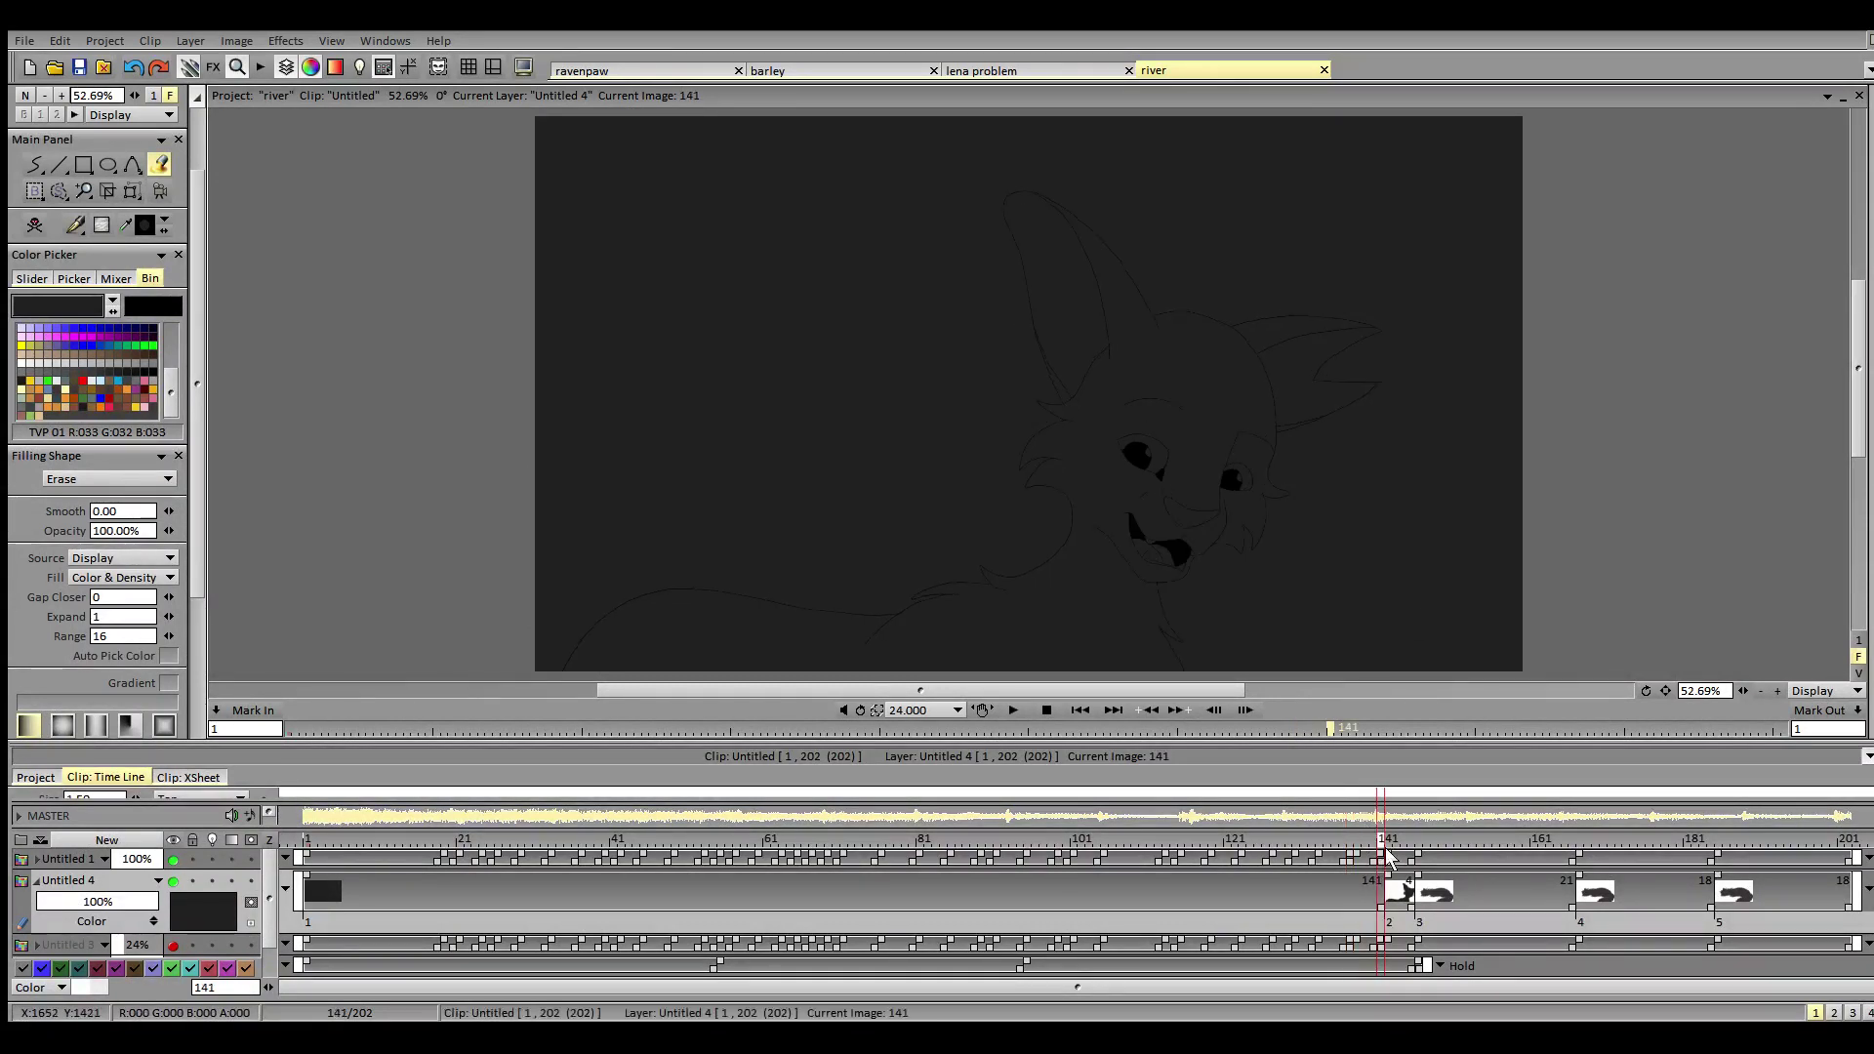
{"action": "left_click_drag", "start_coordinate": [1385, 846], "coordinate": [1333, 857]}
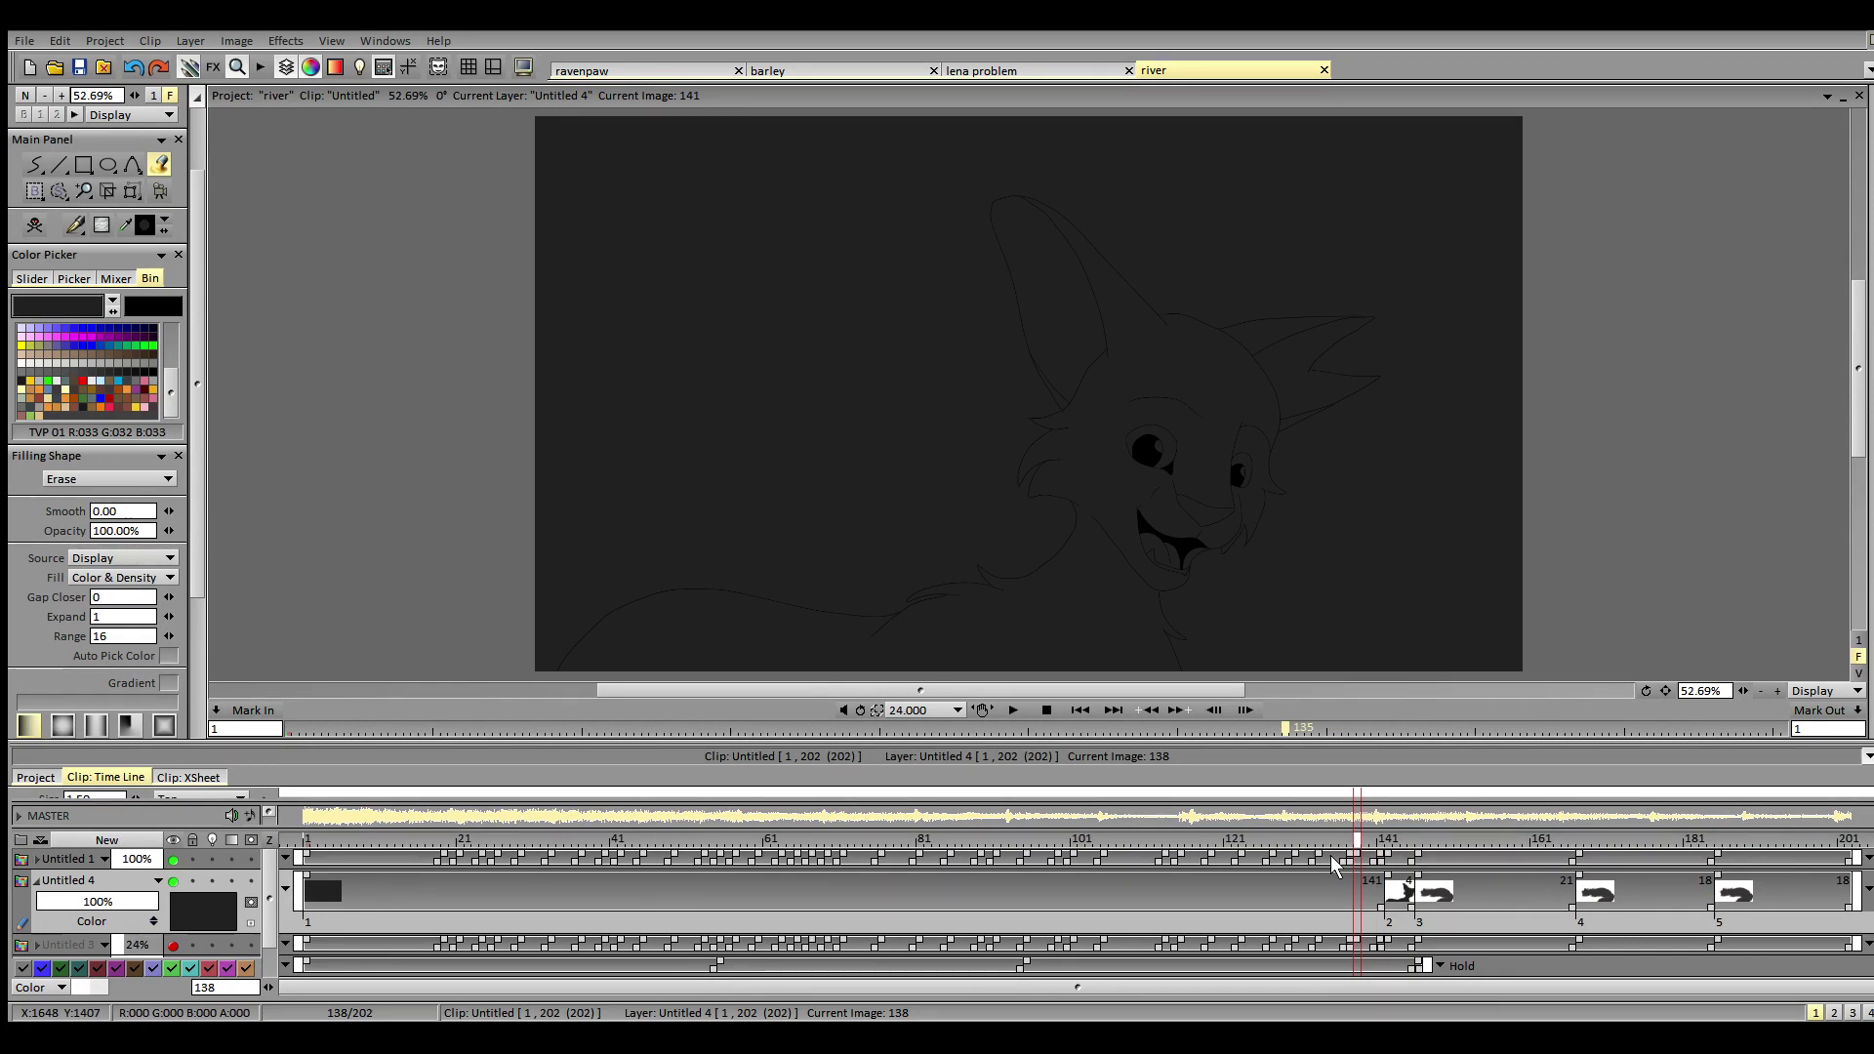
{"action": "left_click_drag", "start_coordinate": [1332, 855], "coordinate": [1004, 856]}
{"action": "left_click", "coordinate": [1406, 538]}
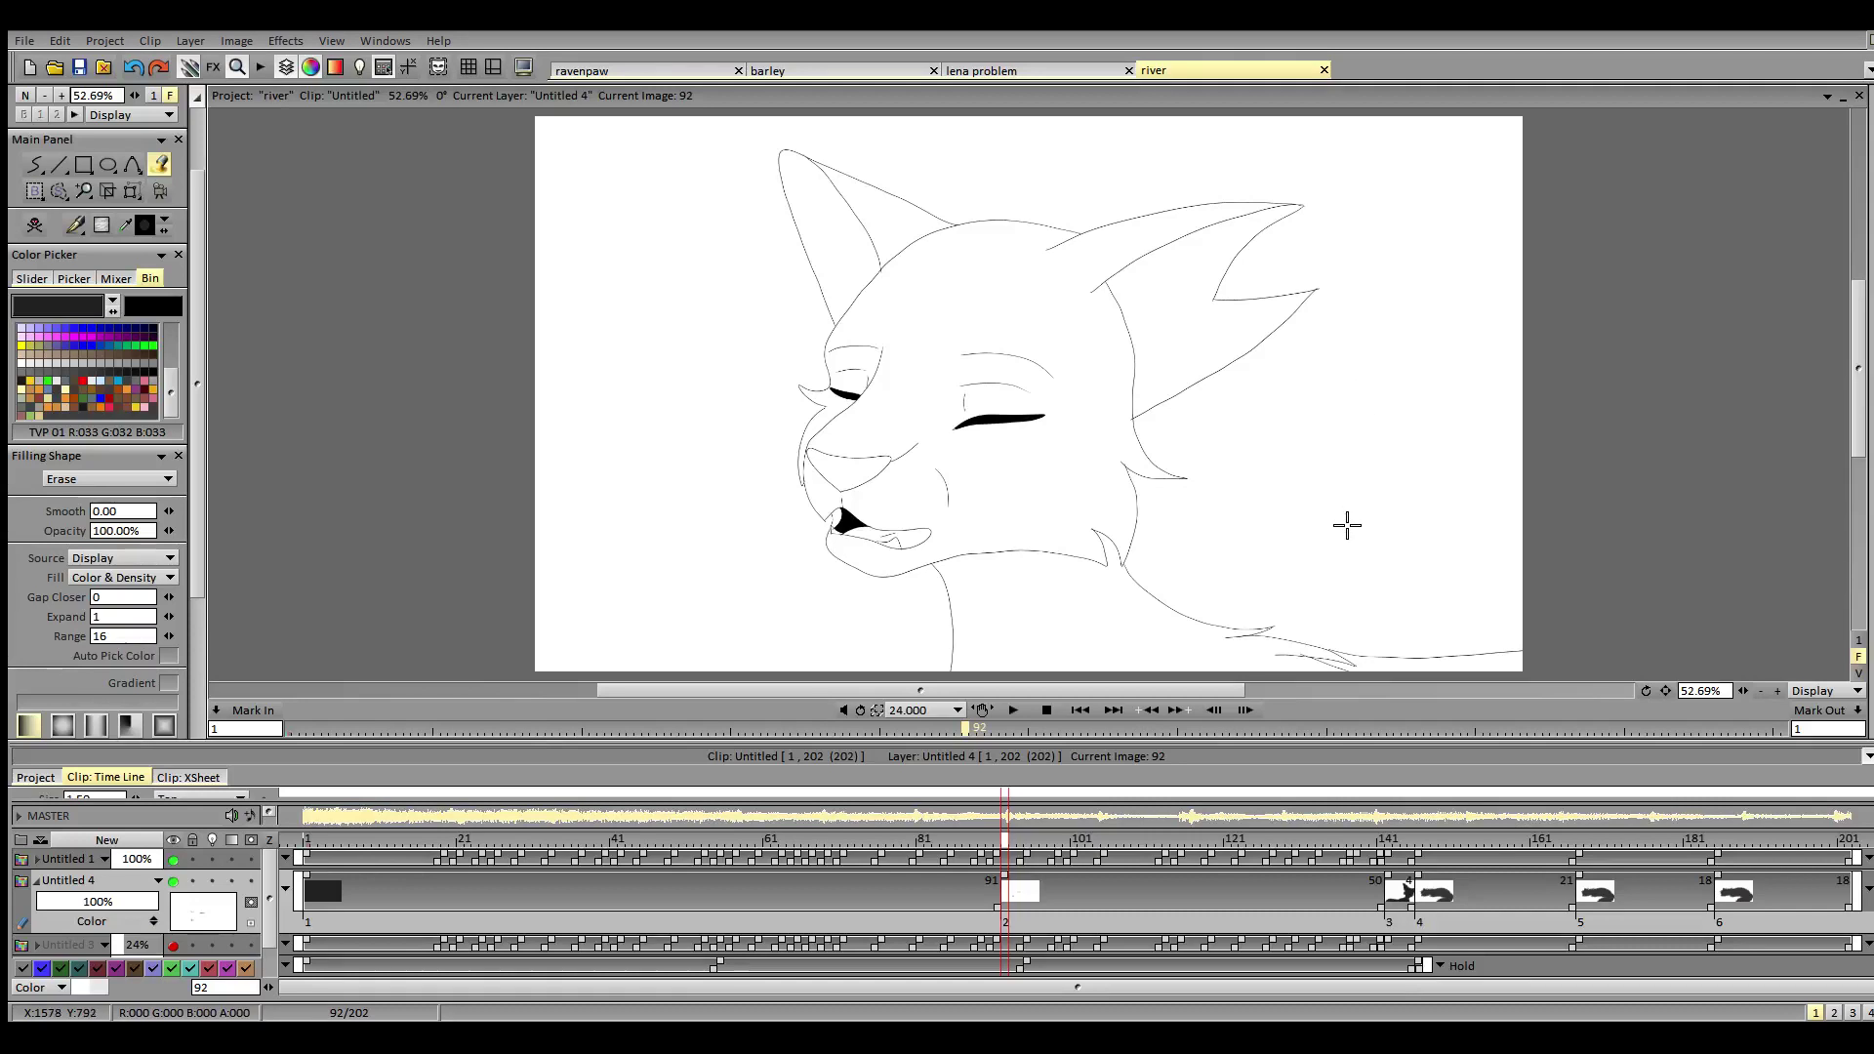
{"action": "left_click", "coordinate": [1348, 523]}
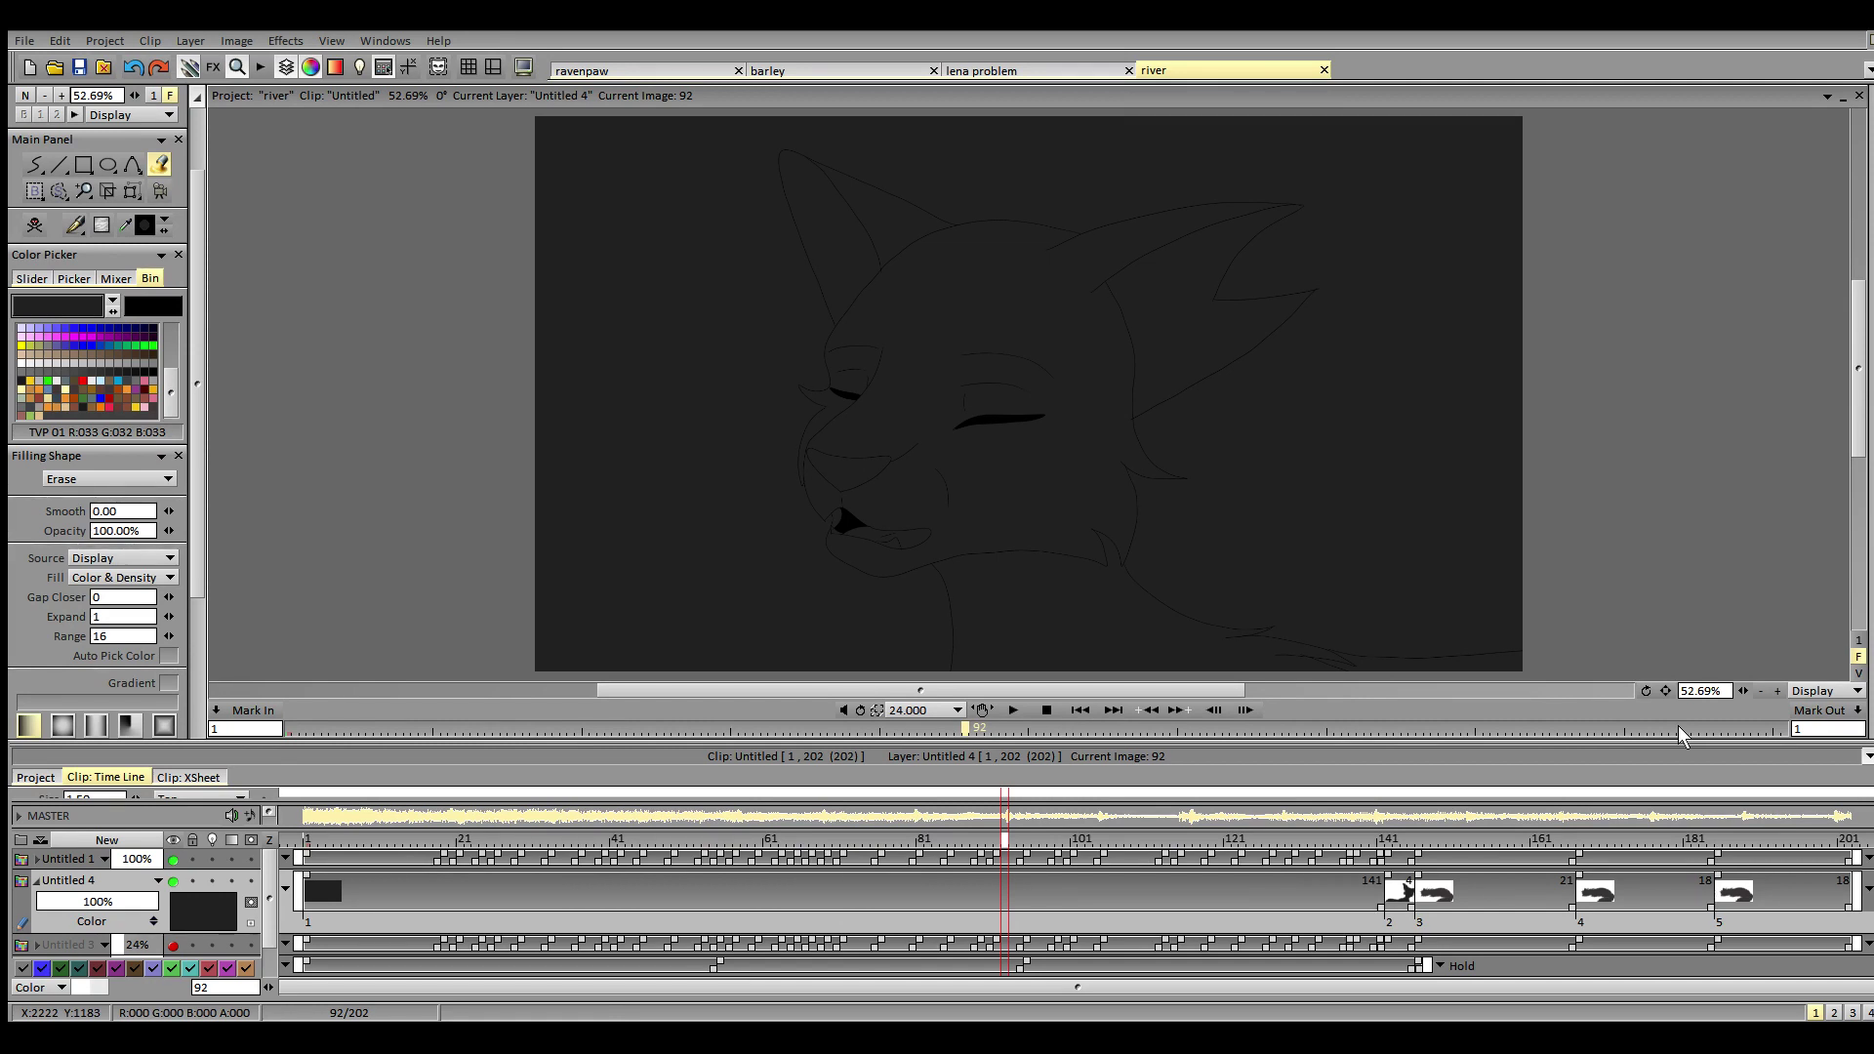
- Discard the background erasure on frame 142 and try erasing its dark background again with Gap Closer at 0
{"action": "mouse_move", "coordinate": [1858, 434]}
{"action": "left_mouse_down"}
{"action": "mouse_move", "coordinate": [1861, 452]}
{"action": "mouse_move", "coordinate": [1860, 436]}
{"action": "left_mouse_up"}
{"action": "key", "text": "Right"}
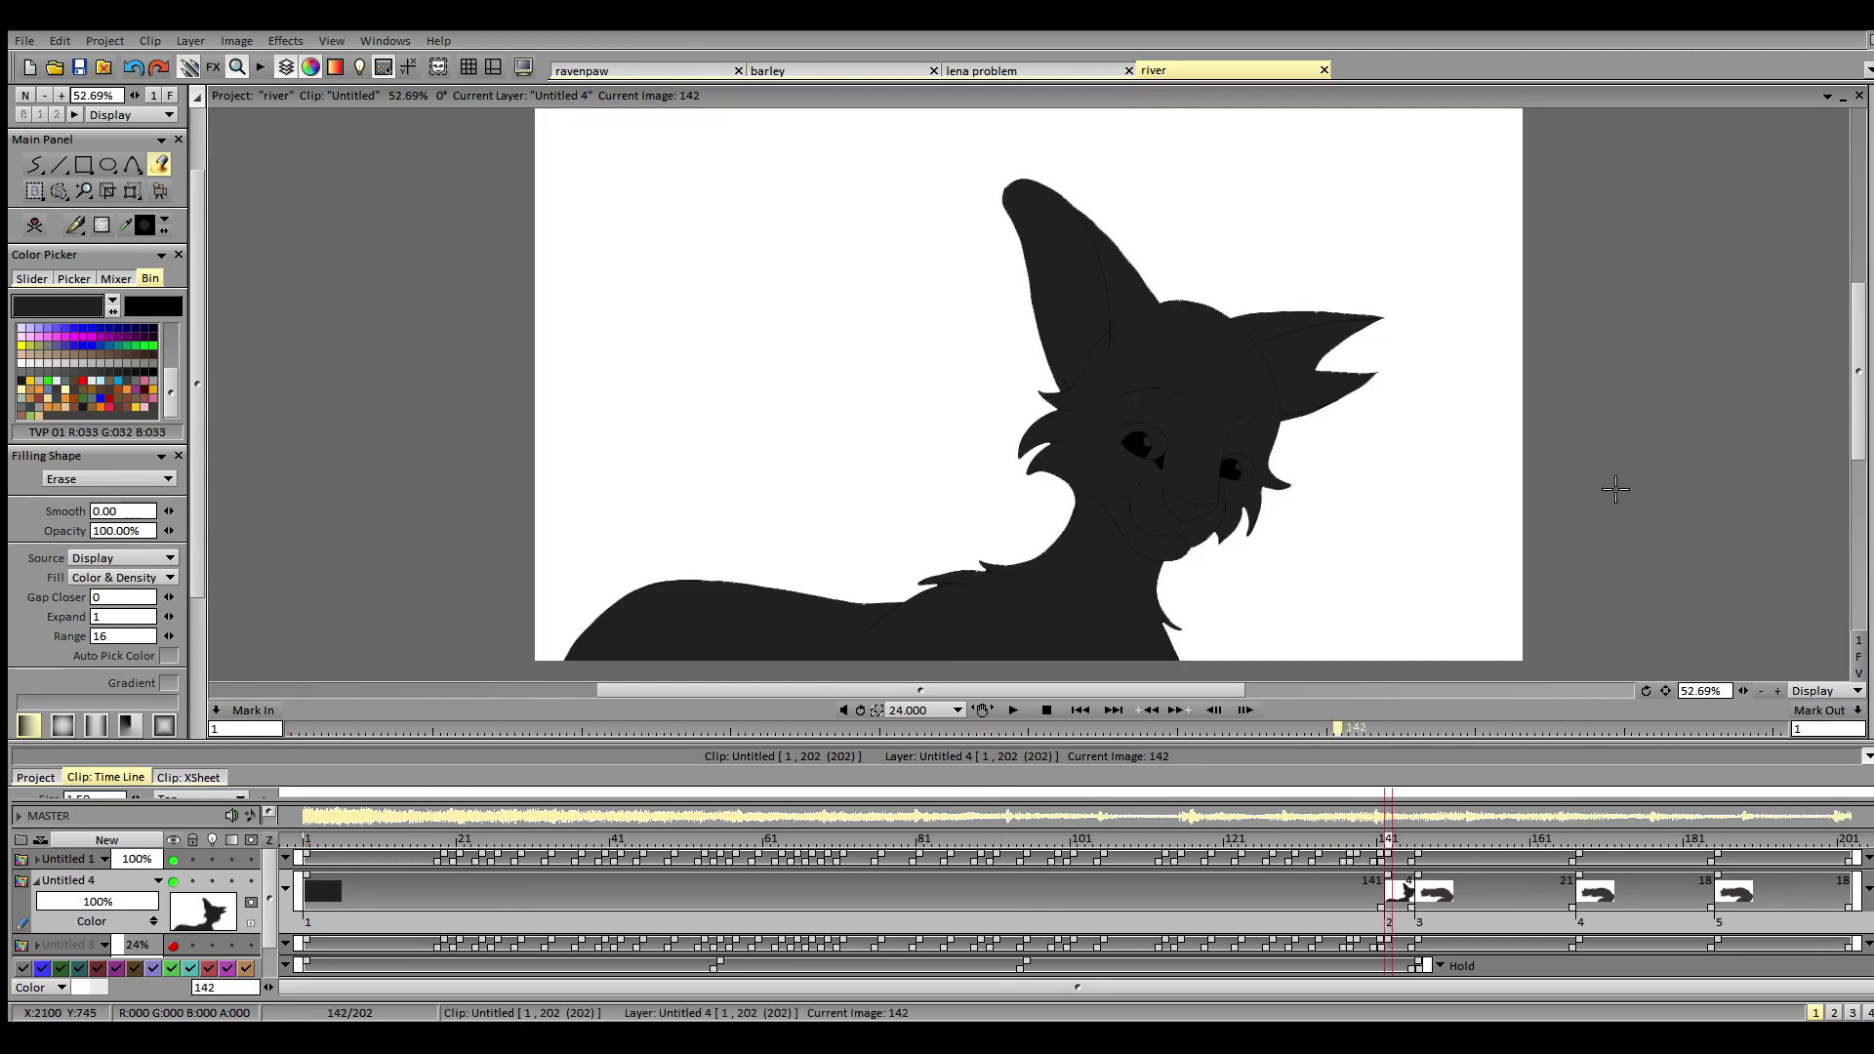
{"action": "key", "text": "Delete"}
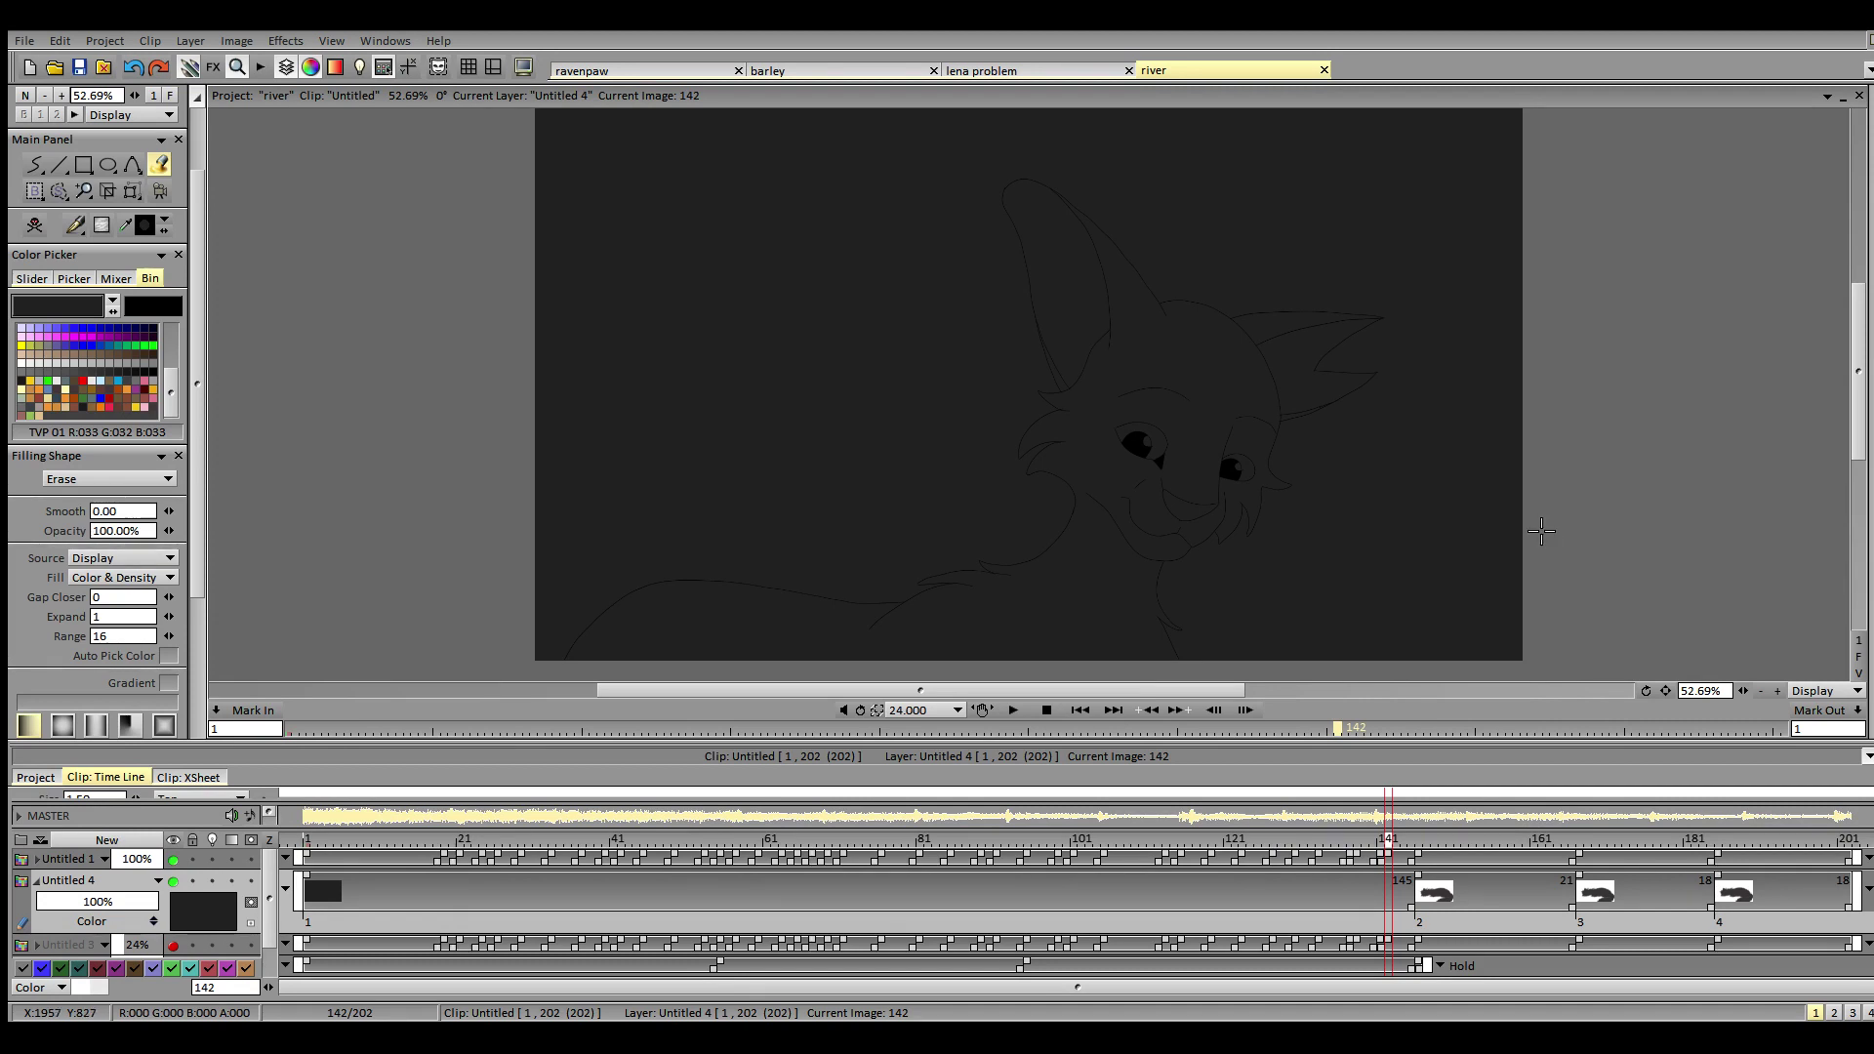
{"action": "left_click", "coordinate": [1391, 518]}
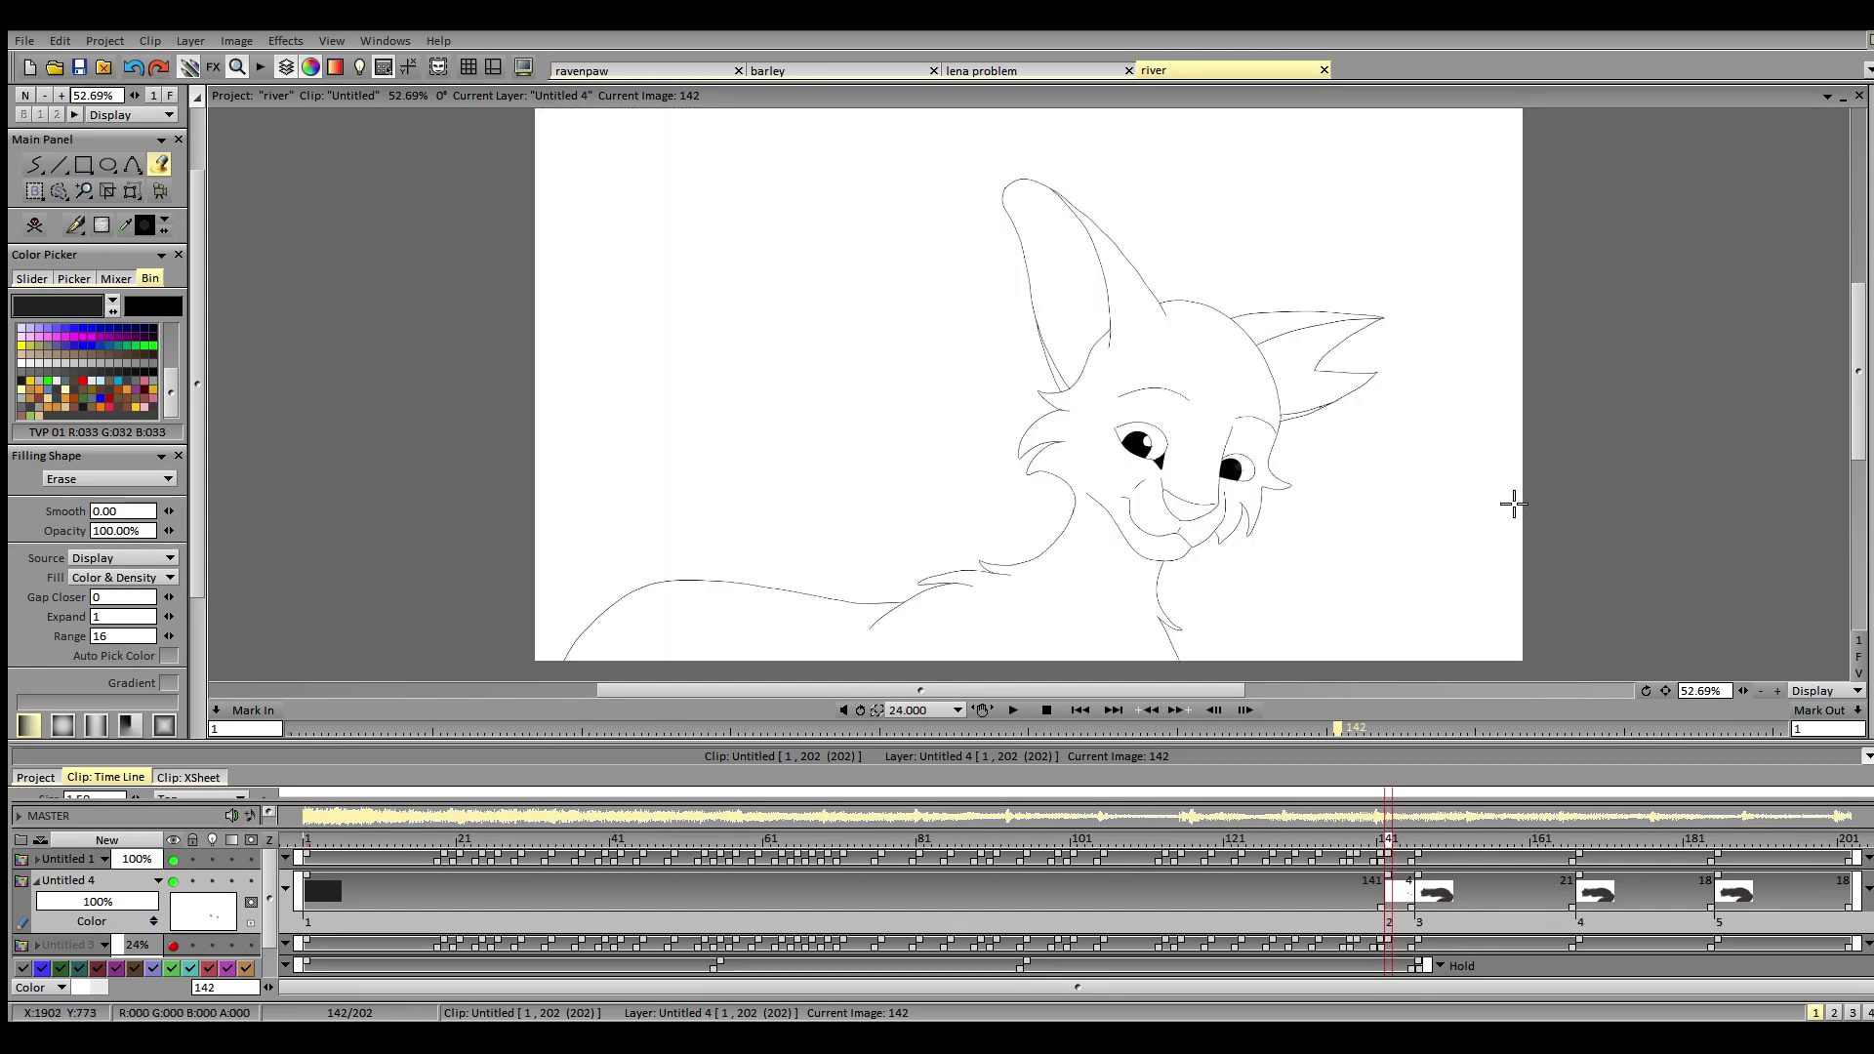
{"action": "key", "text": "ctrl+z"}
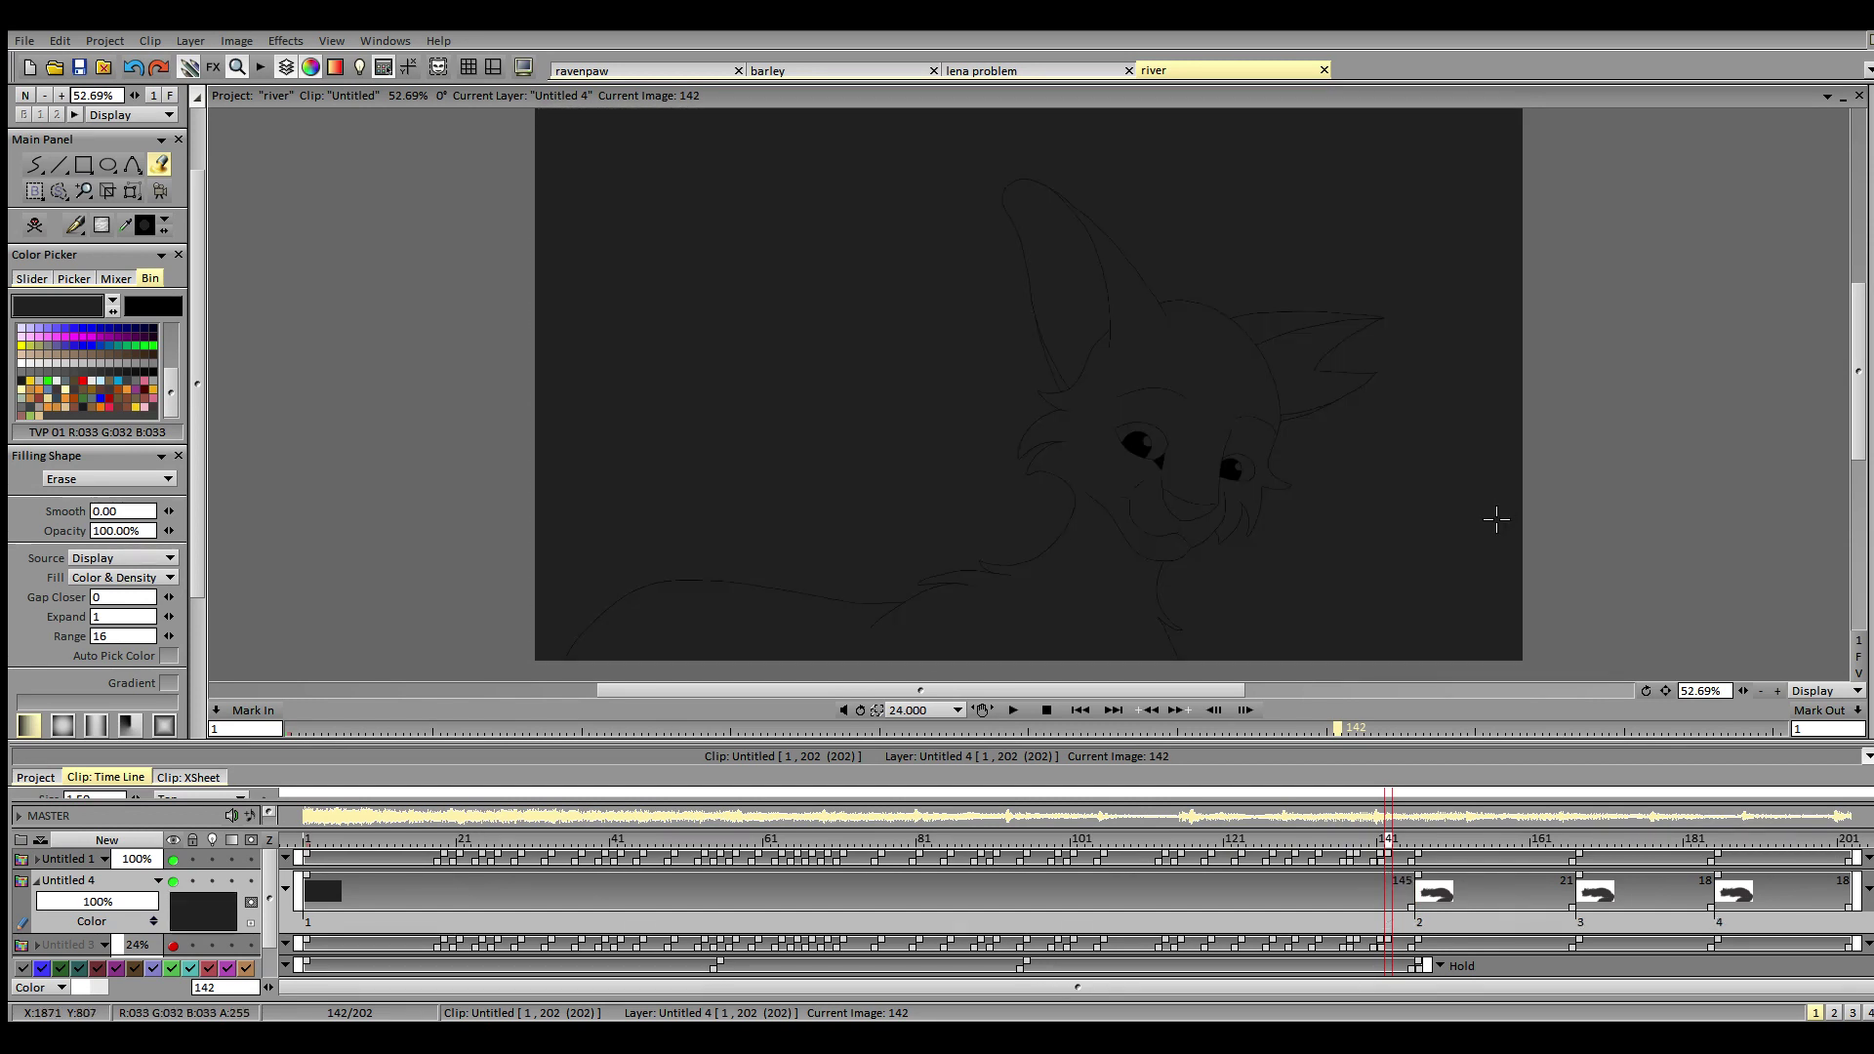
- Examine the cat's lines on frame 142 at 150% zoom, from the ears down to the neck, for gaps
{"action": "left_click", "coordinate": [62, 97]}
{"action": "left_click", "coordinate": [61, 97]}
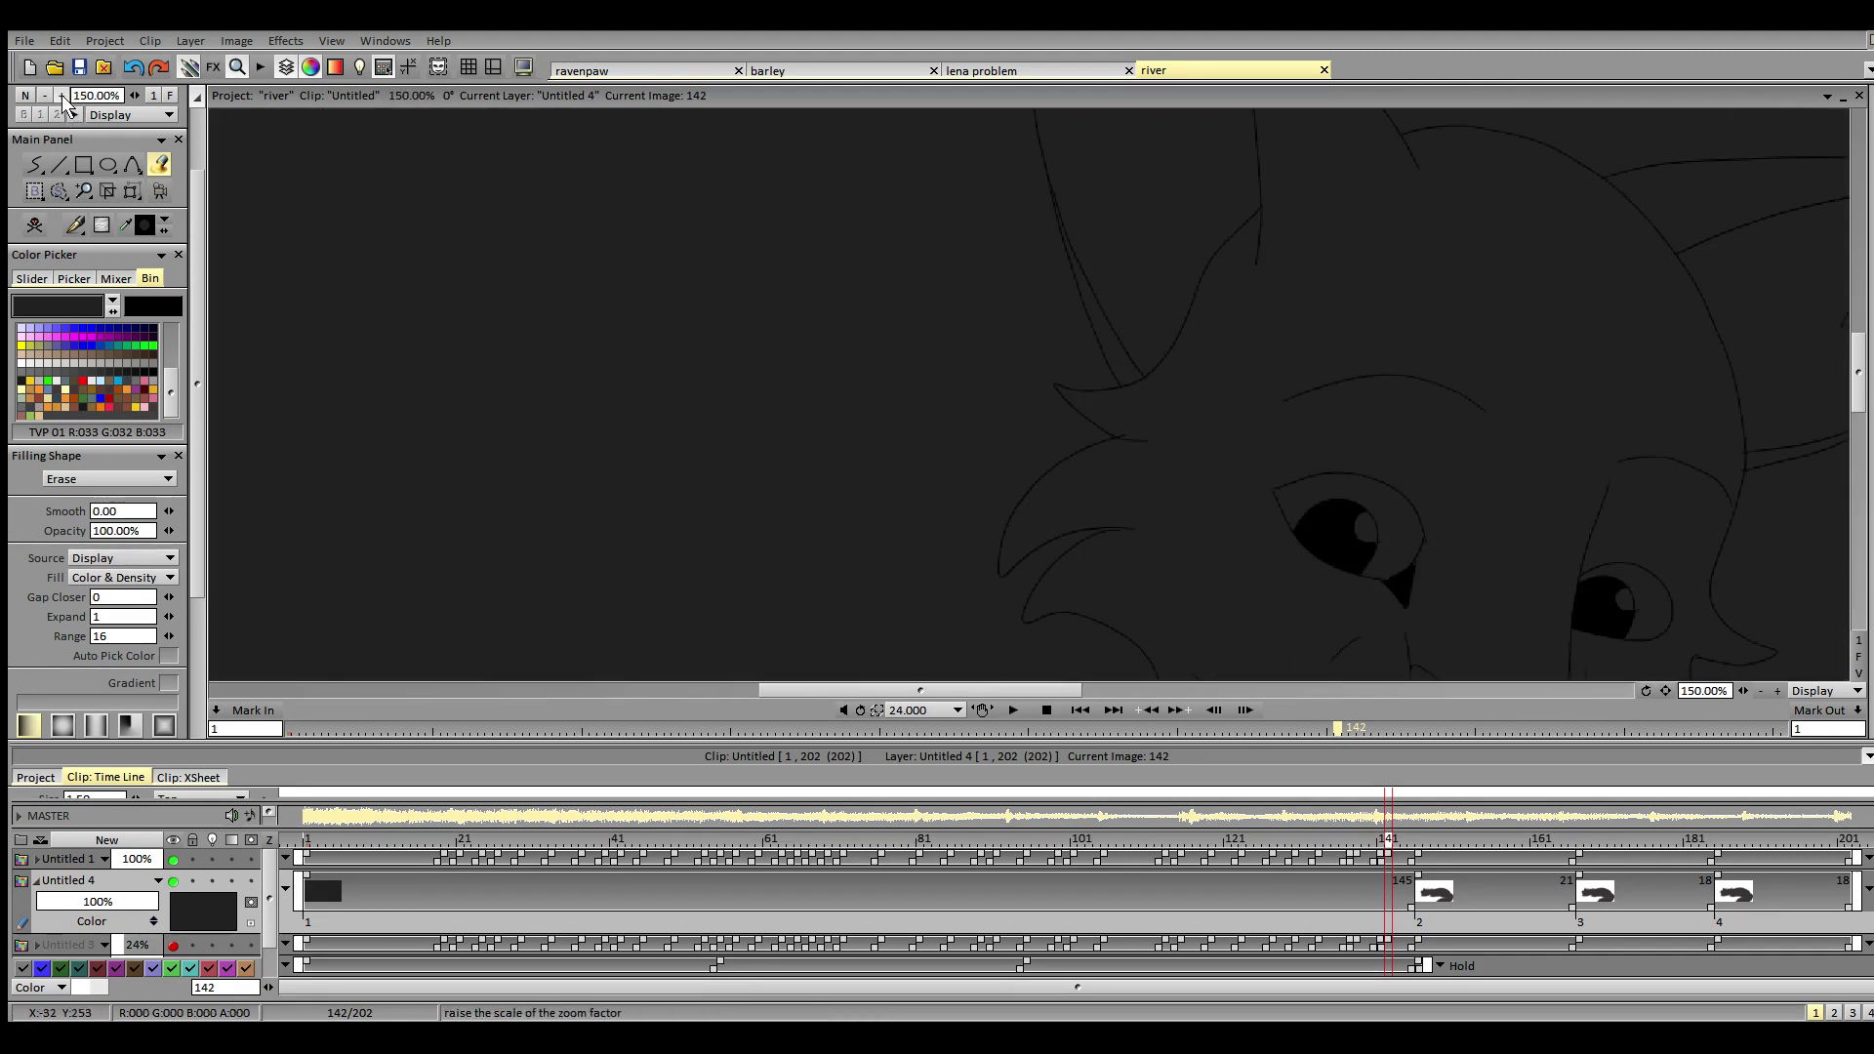
{"action": "left_click", "coordinate": [1100, 694]}
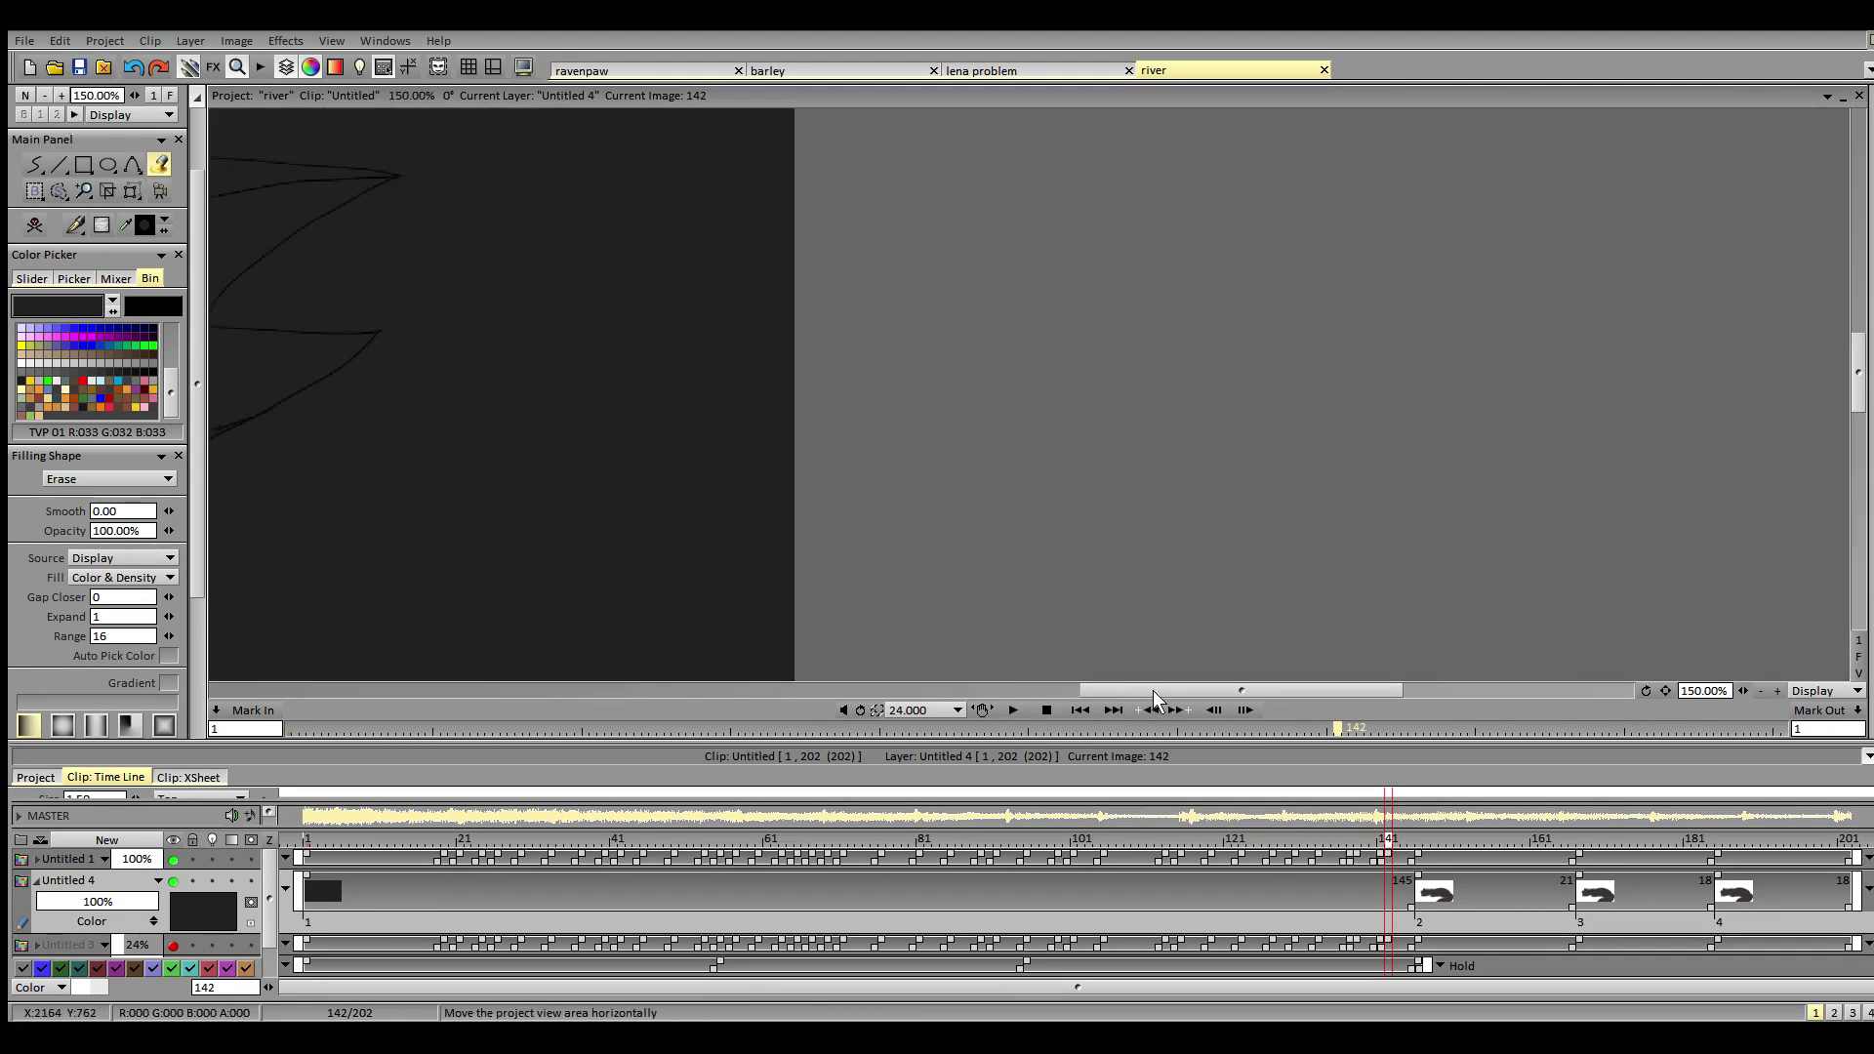
{"action": "left_click_drag", "start_coordinate": [1159, 693], "coordinate": [931, 693]}
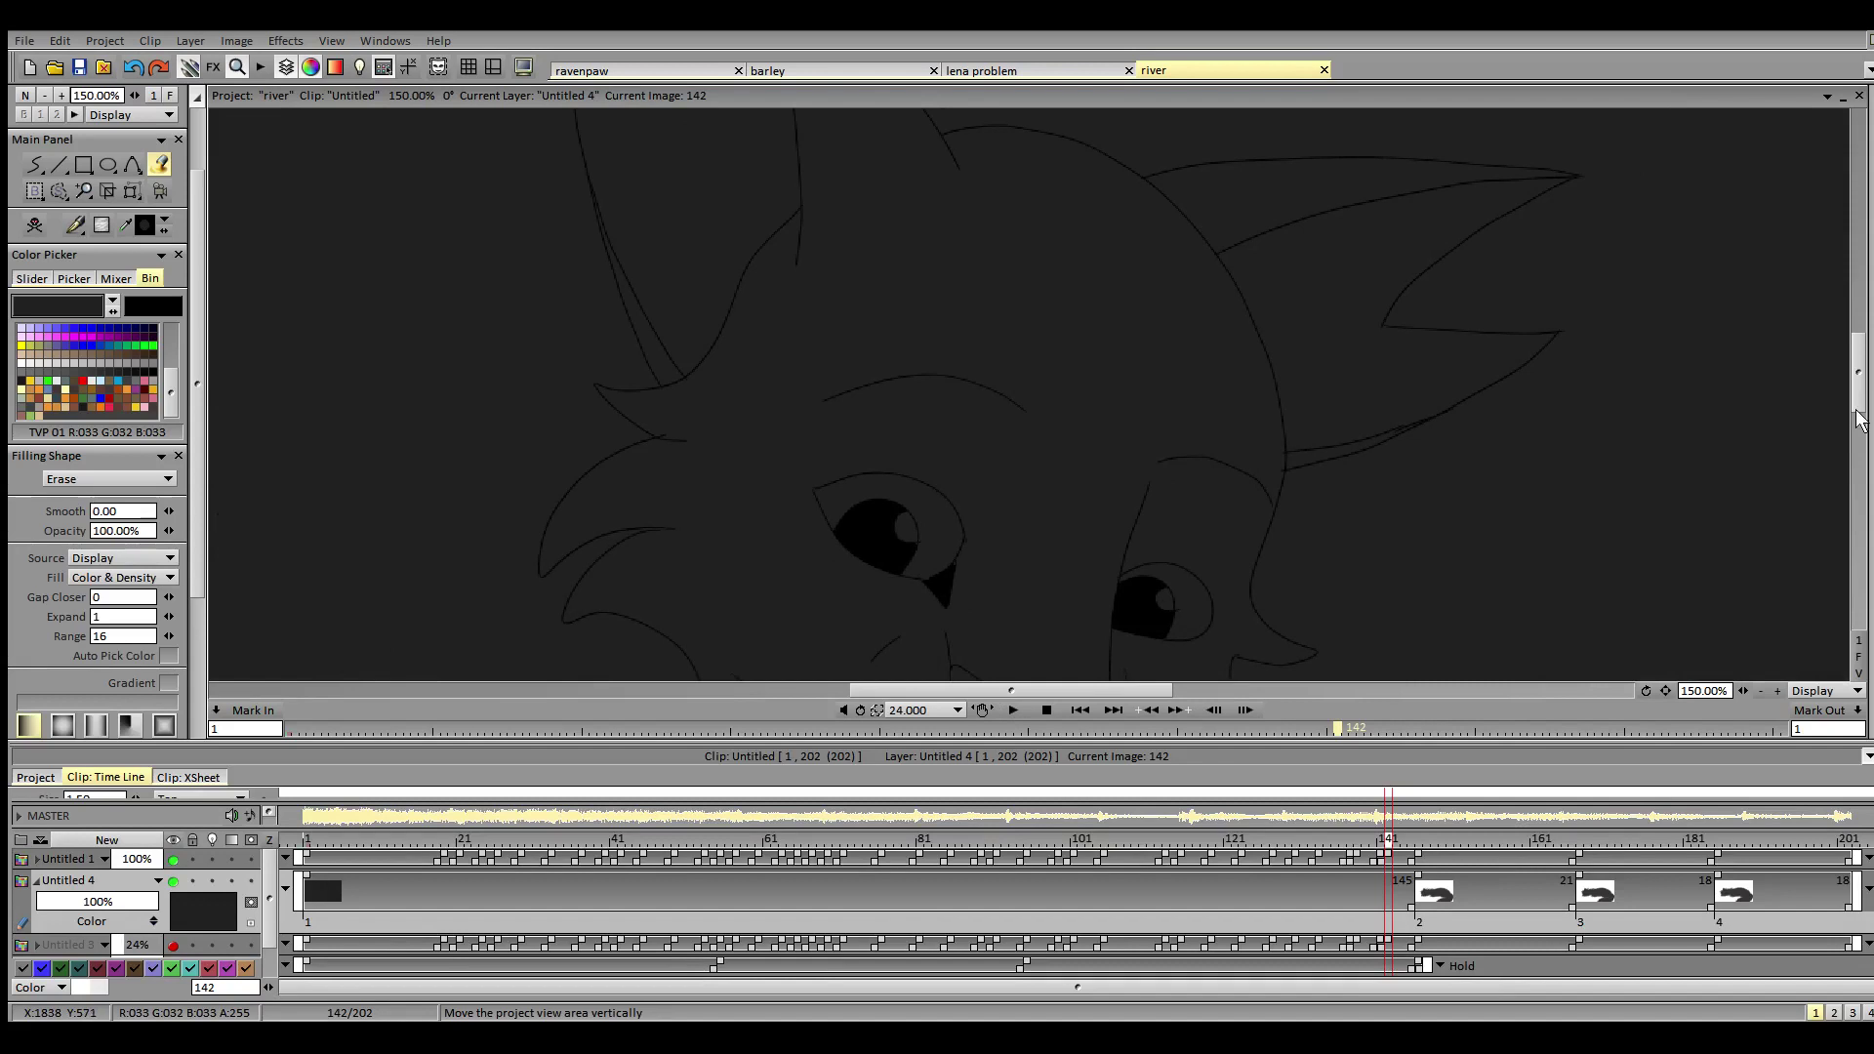
{"action": "mouse_move", "coordinate": [1856, 405]}
{"action": "left_mouse_down"}
{"action": "mouse_move", "coordinate": [1853, 322]}
{"action": "mouse_move", "coordinate": [1843, 502]}
{"action": "mouse_move", "coordinate": [1843, 483]}
{"action": "left_mouse_up"}
{"action": "mouse_move", "coordinate": [1097, 691]}
{"action": "left_mouse_down"}
{"action": "mouse_move", "coordinate": [927, 712]}
{"action": "mouse_move", "coordinate": [1102, 712]}
{"action": "left_mouse_up"}
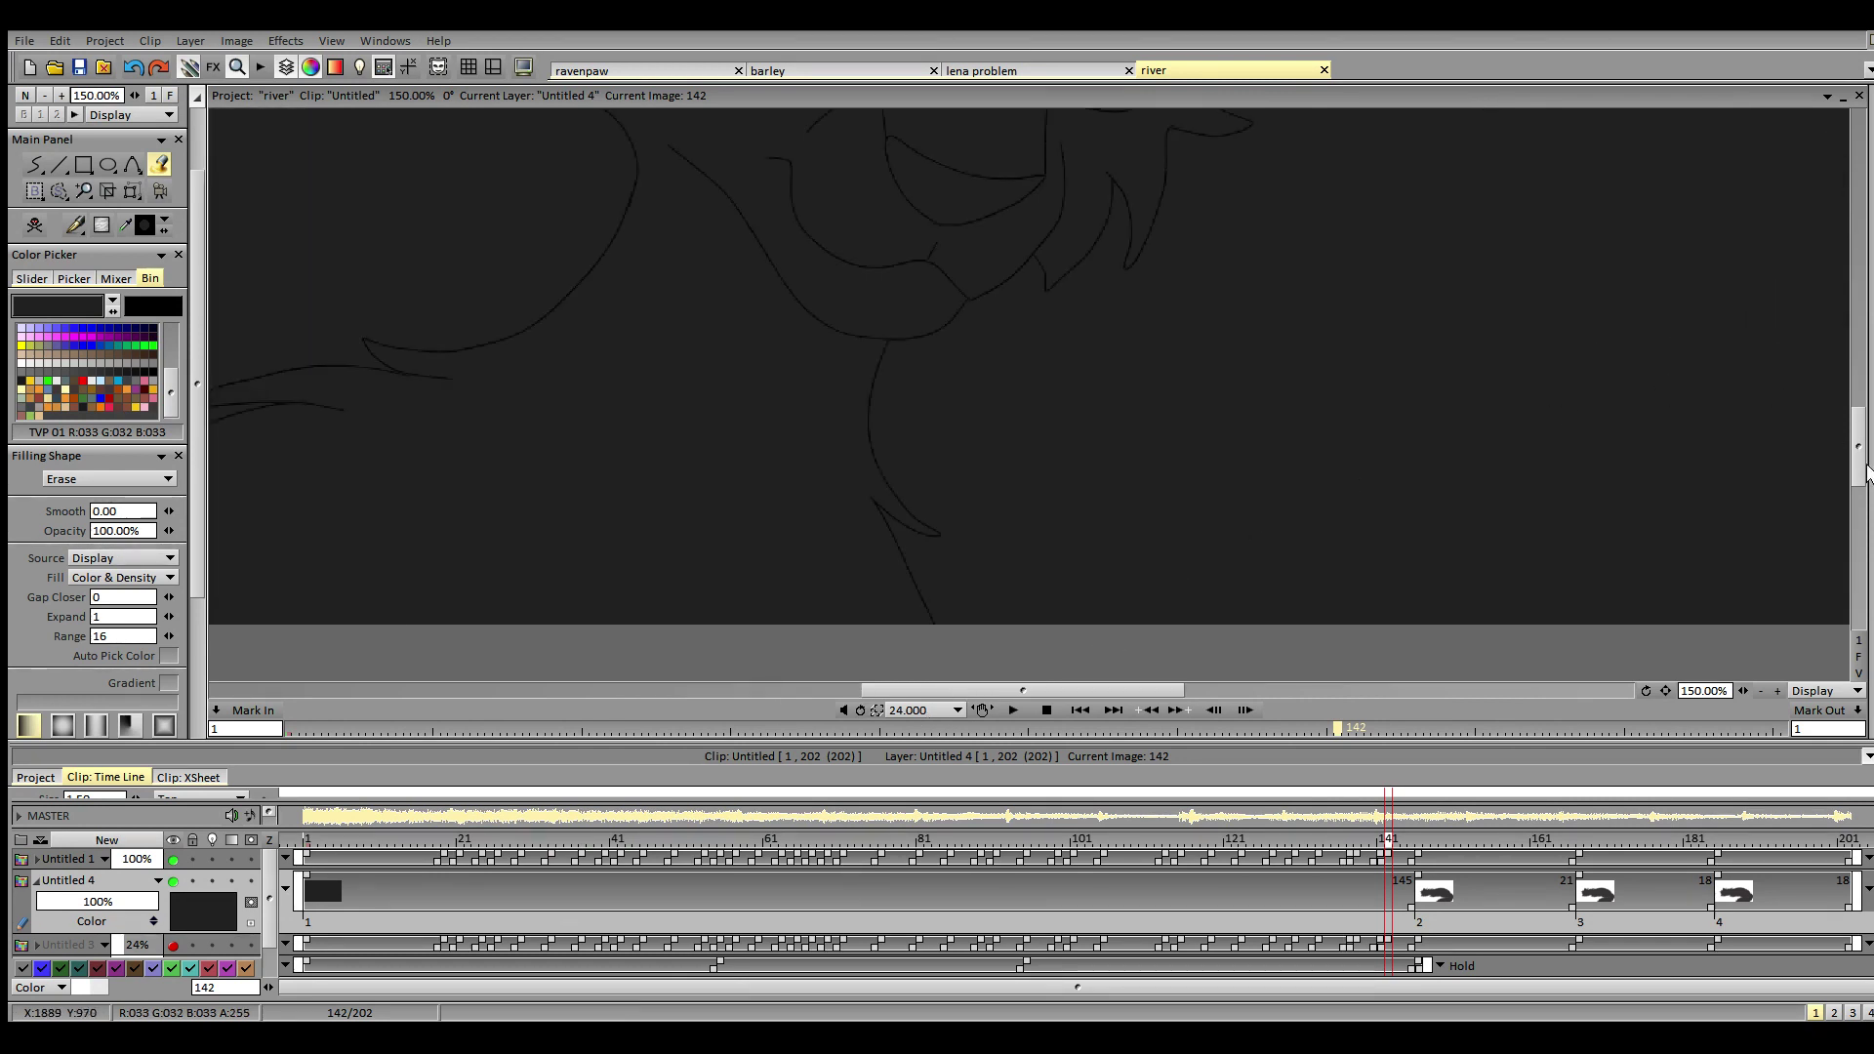
{"action": "mouse_move", "coordinate": [1868, 468]}
{"action": "left_mouse_down"}
{"action": "mouse_move", "coordinate": [1866, 357]}
{"action": "mouse_move", "coordinate": [1858, 428]}
{"action": "mouse_move", "coordinate": [1858, 399]}
{"action": "left_mouse_up"}
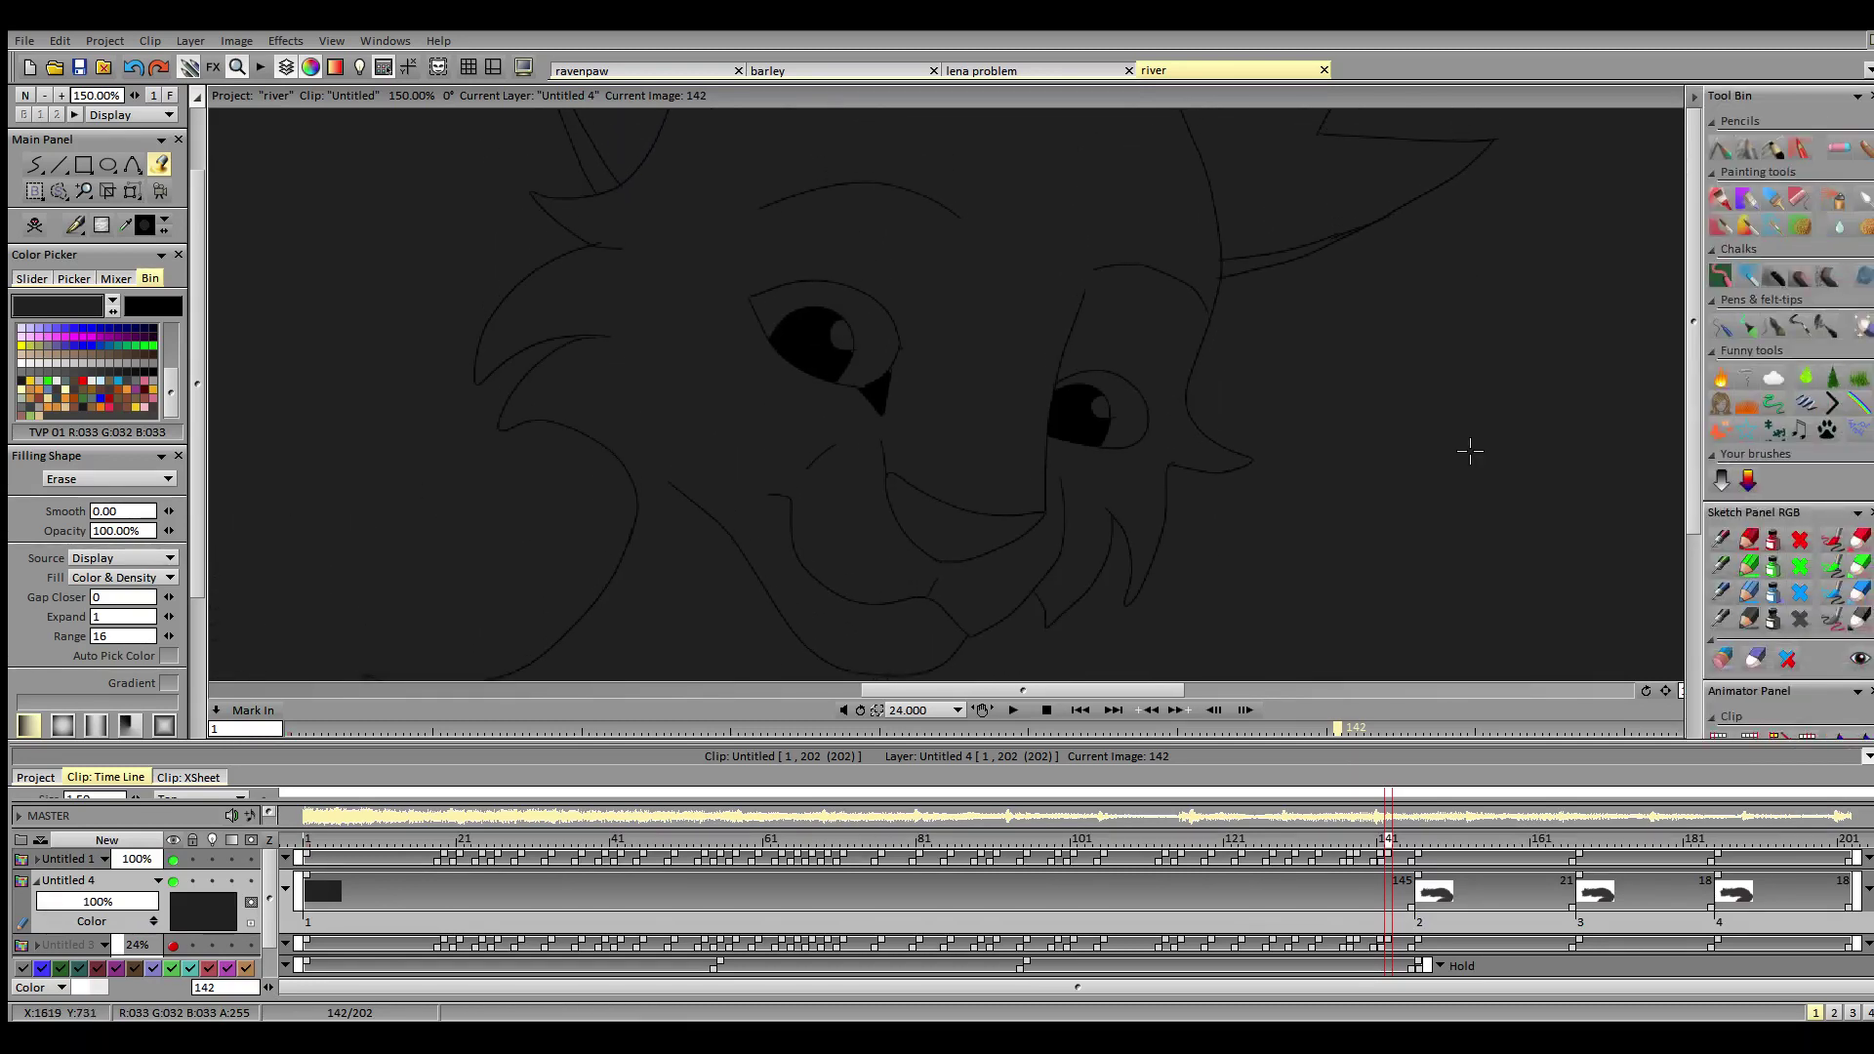
{"action": "left_click", "coordinate": [27, 97]}
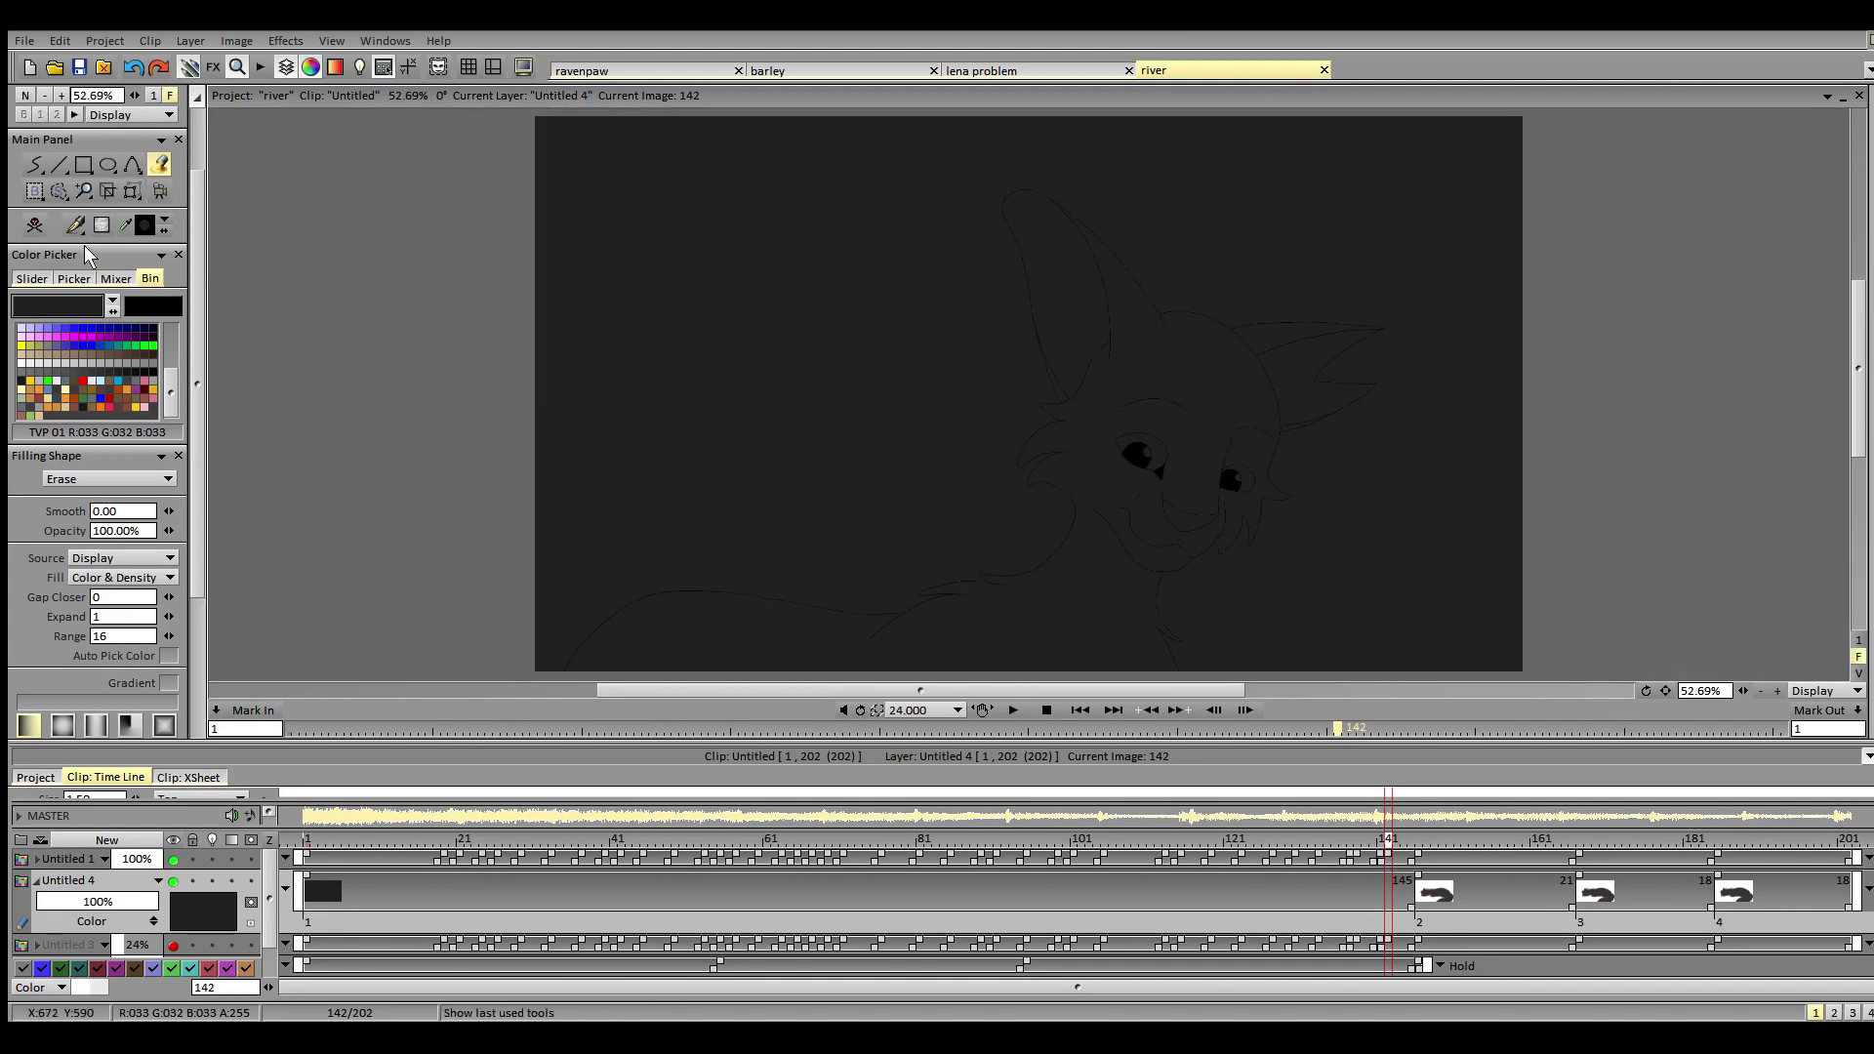
- Try repeatedly to erase the dark background around the cat on frame 142 using the Display source, undoing each attempt
{"action": "key", "text": "Return"}
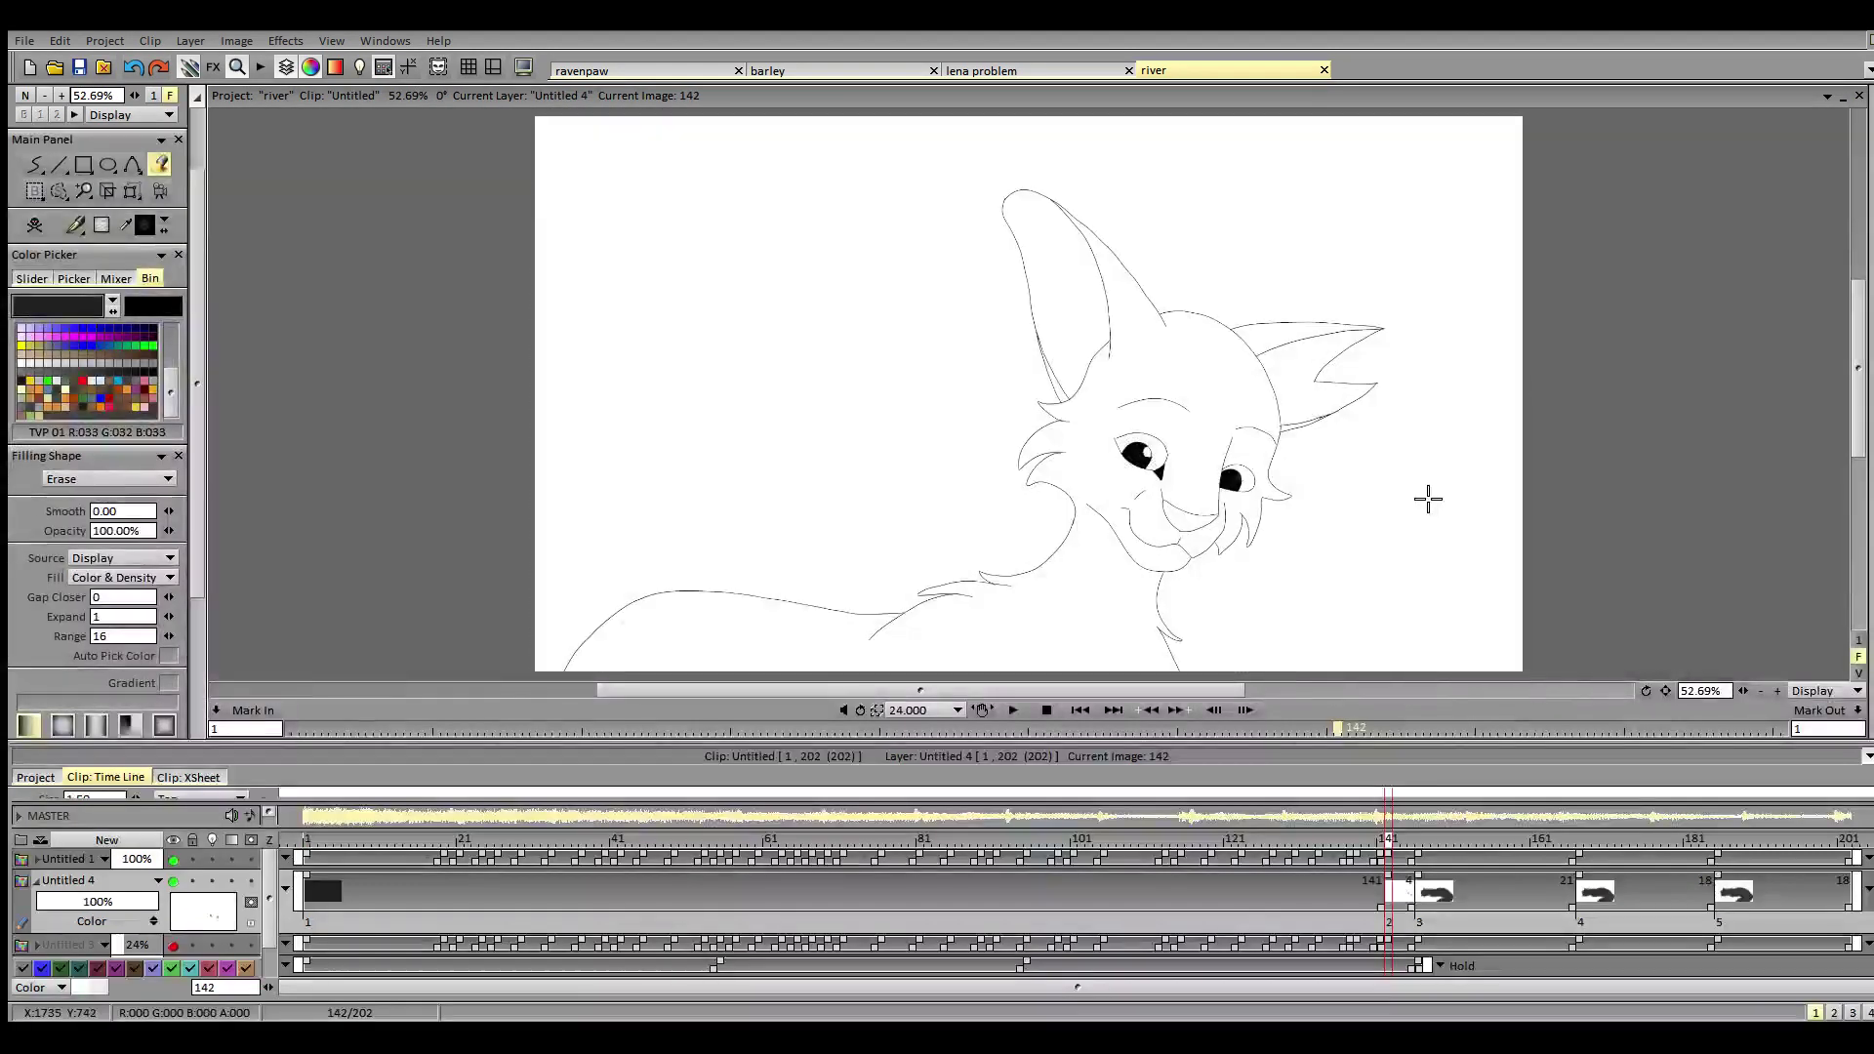
{"action": "key", "text": "ctrl+z"}
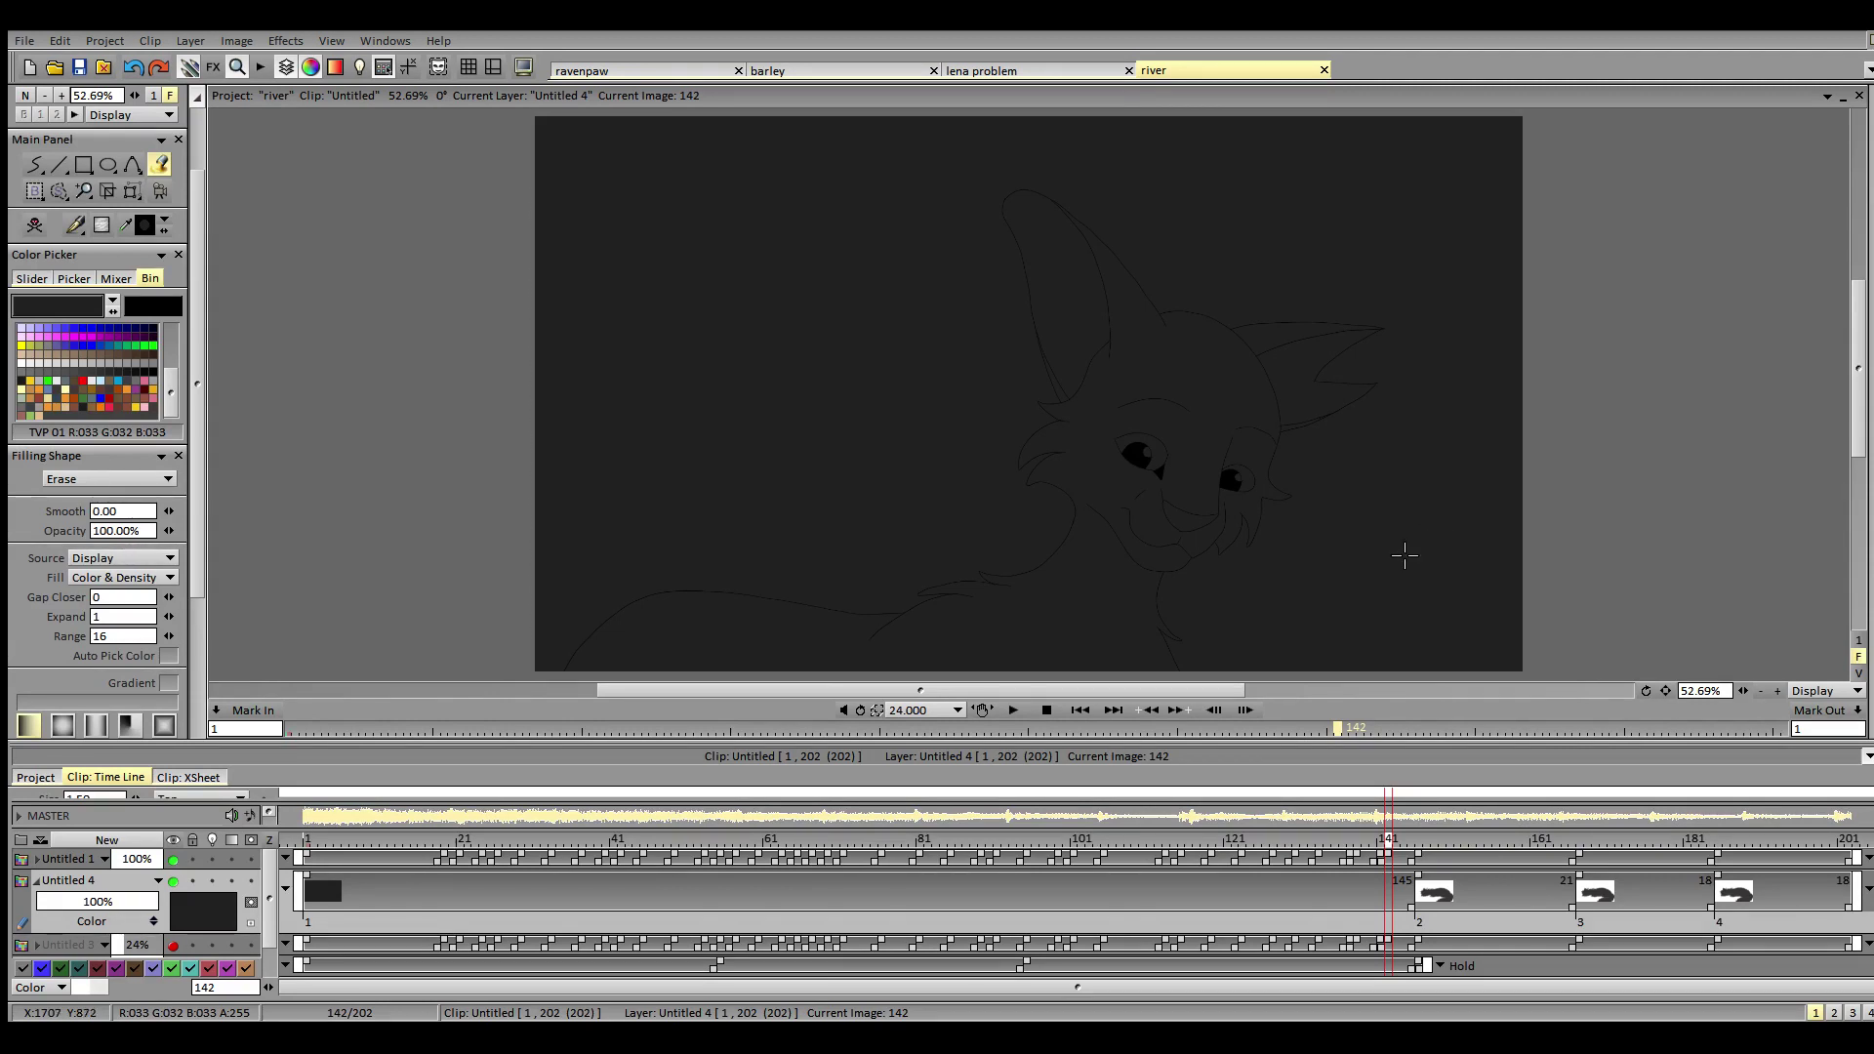
{"action": "left_click", "coordinate": [1403, 554]}
{"action": "key", "text": "ctrl+z"}
{"action": "left_click", "coordinate": [1368, 502]}
{"action": "key", "text": "ctrl+z"}
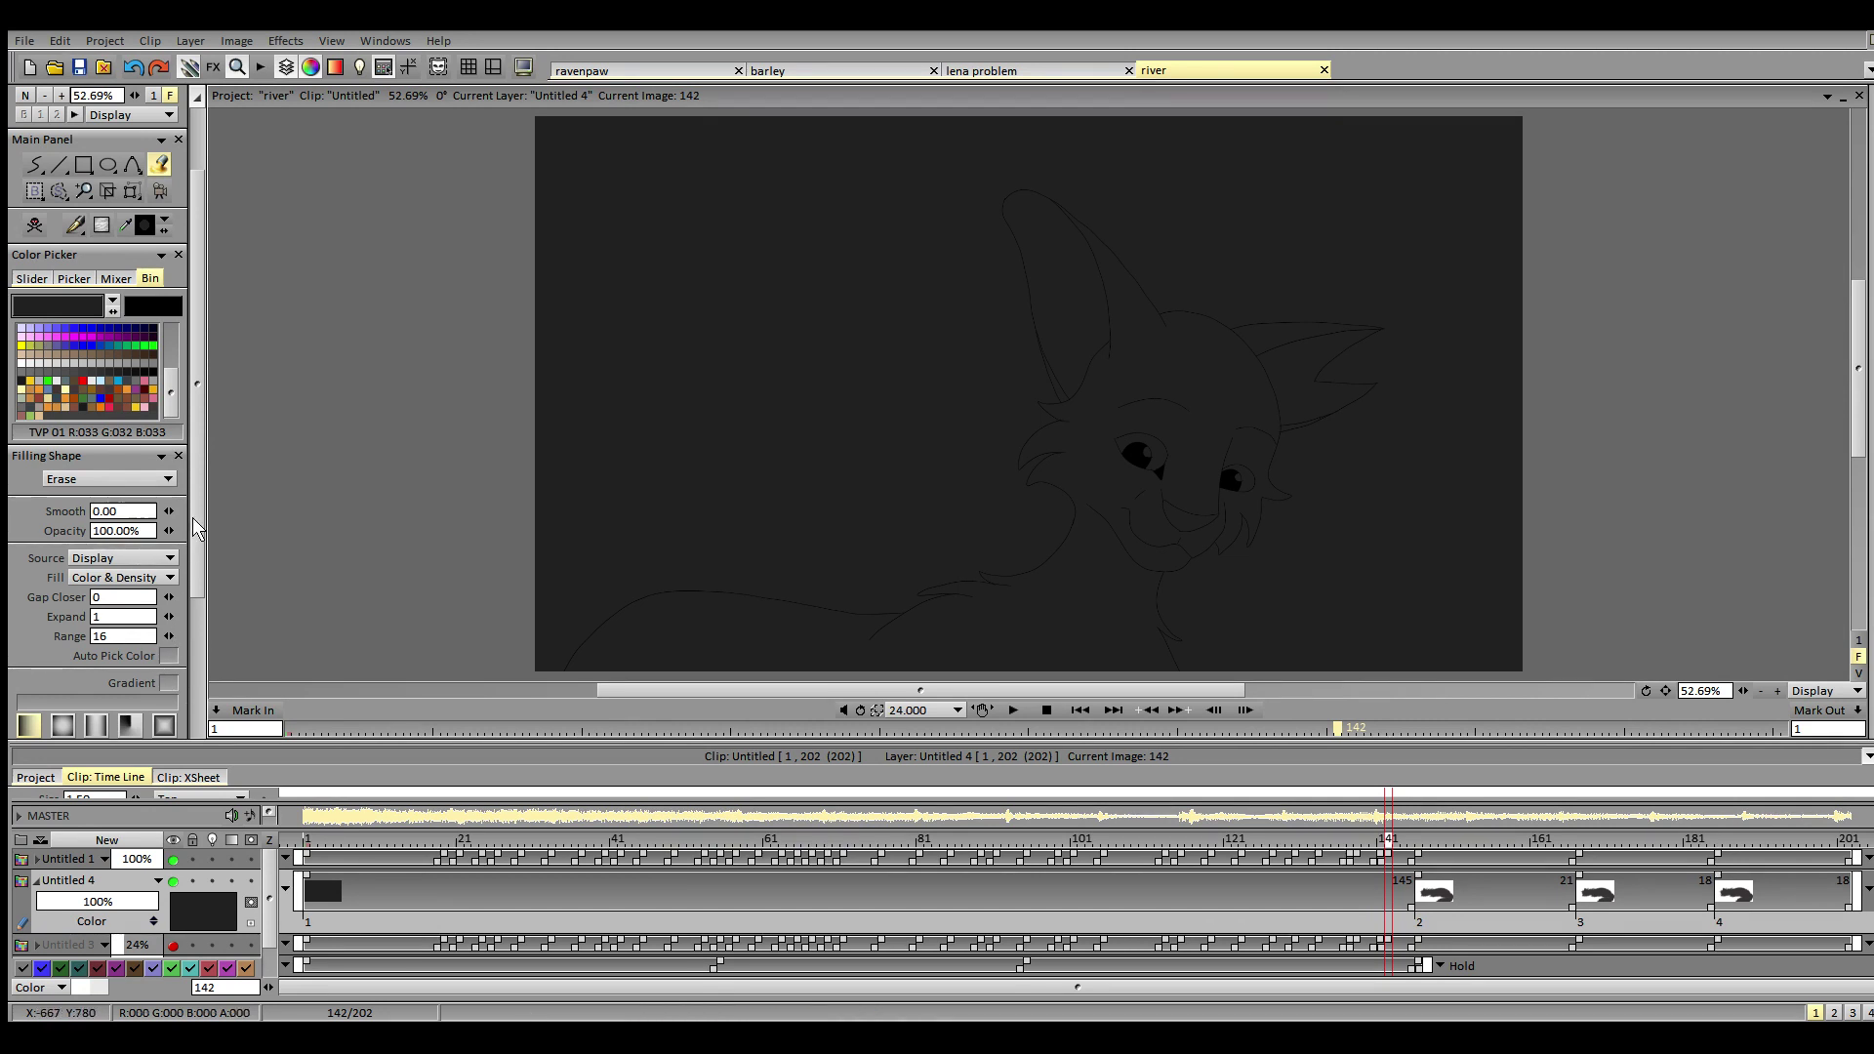
- Check the filled cat on frame 146, return to frame 142 and save the project
{"action": "scroll", "coordinate": [195, 541], "scroll_direction": "down", "scroll_amount": 1}
{"action": "scroll", "coordinate": [195, 541], "scroll_direction": "up", "scroll_amount": 3}
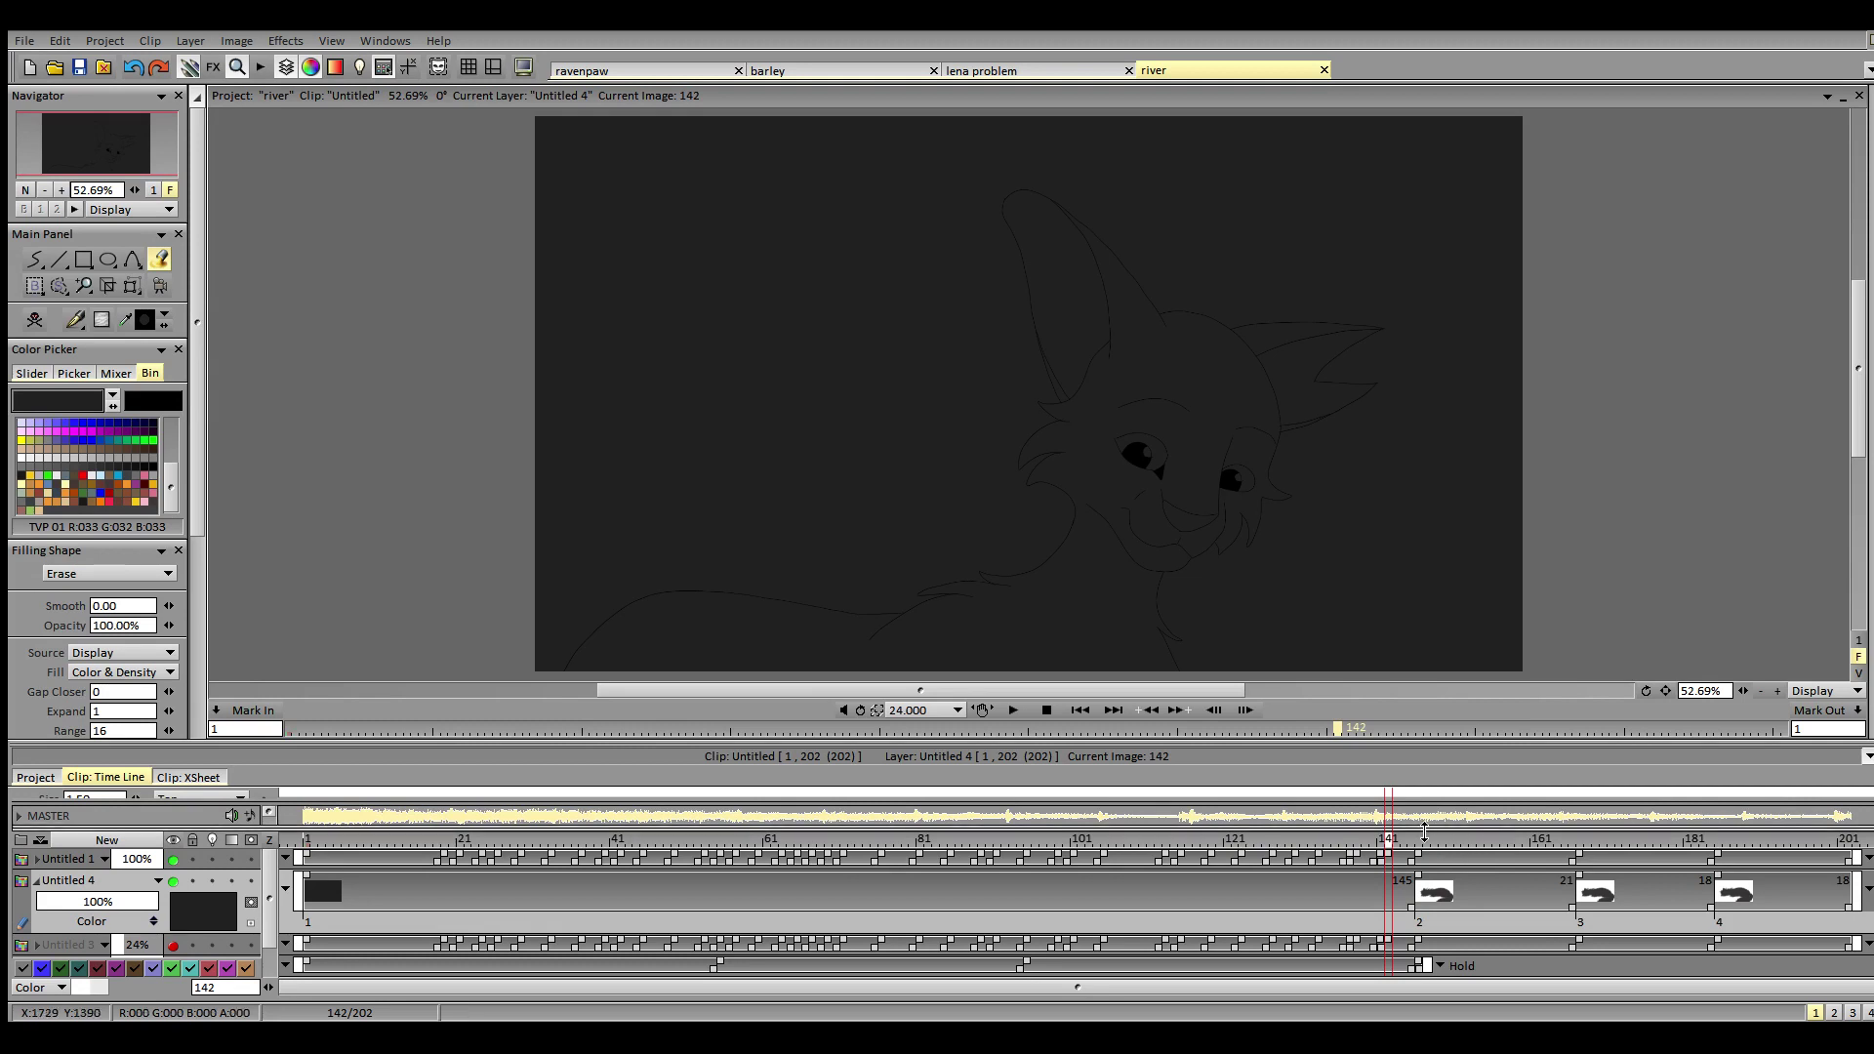
{"action": "left_click", "coordinate": [1414, 865]}
{"action": "left_click", "coordinate": [1391, 860]}
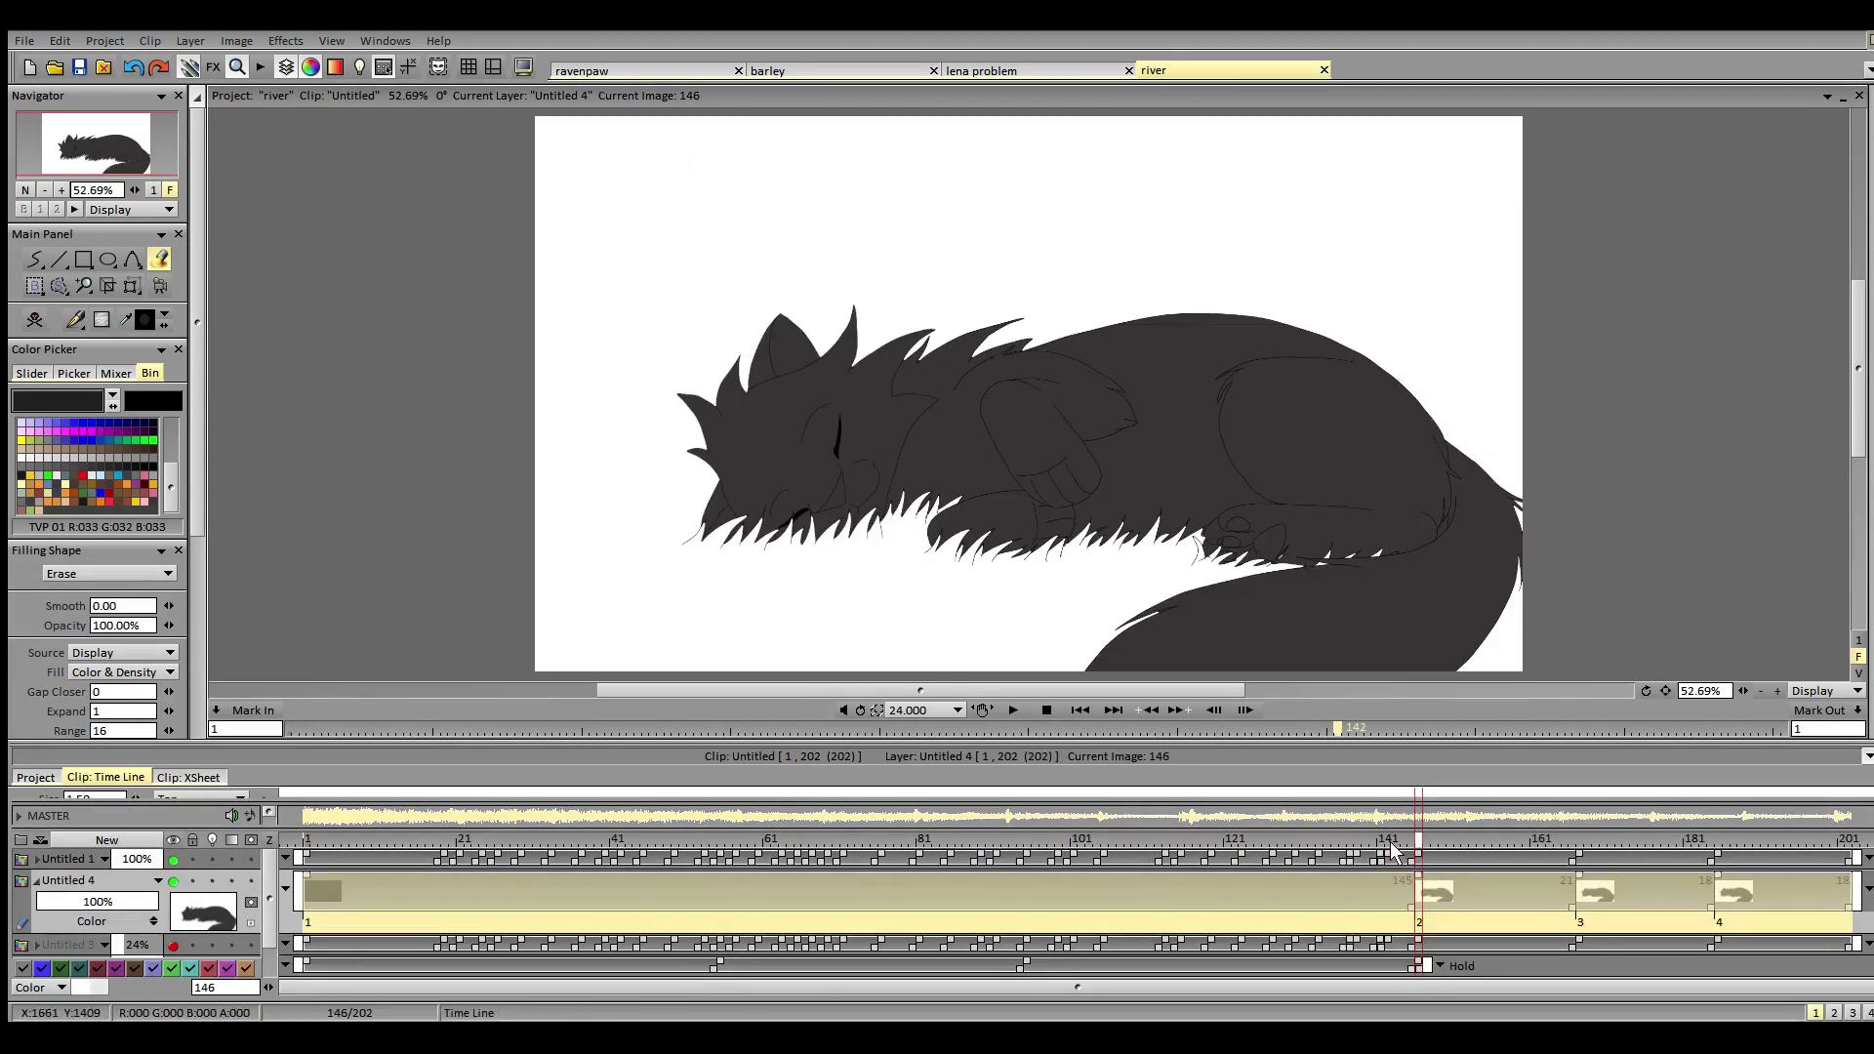
{"action": "left_click", "coordinate": [82, 68]}
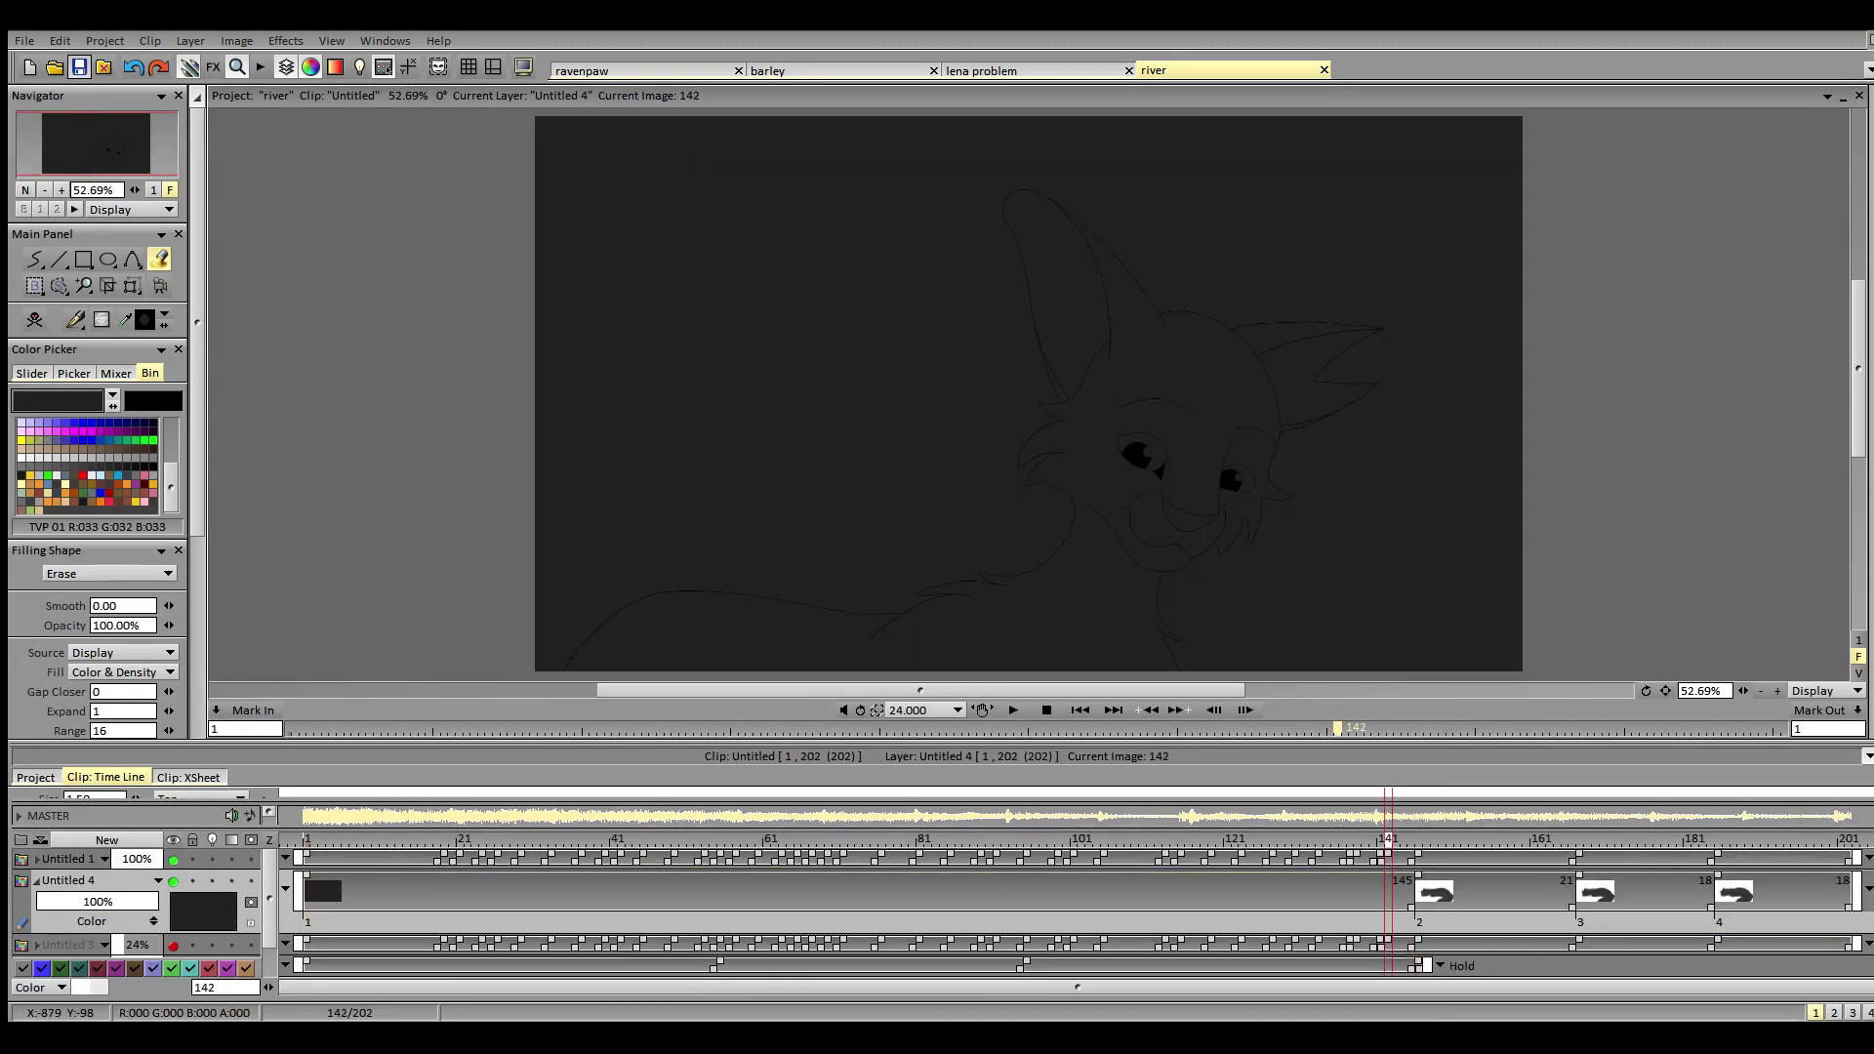
- Try the Erase fill with the Display source on frame 142's background and inside the large ear, undoing each attempt
{"action": "left_click", "coordinate": [1415, 511]}
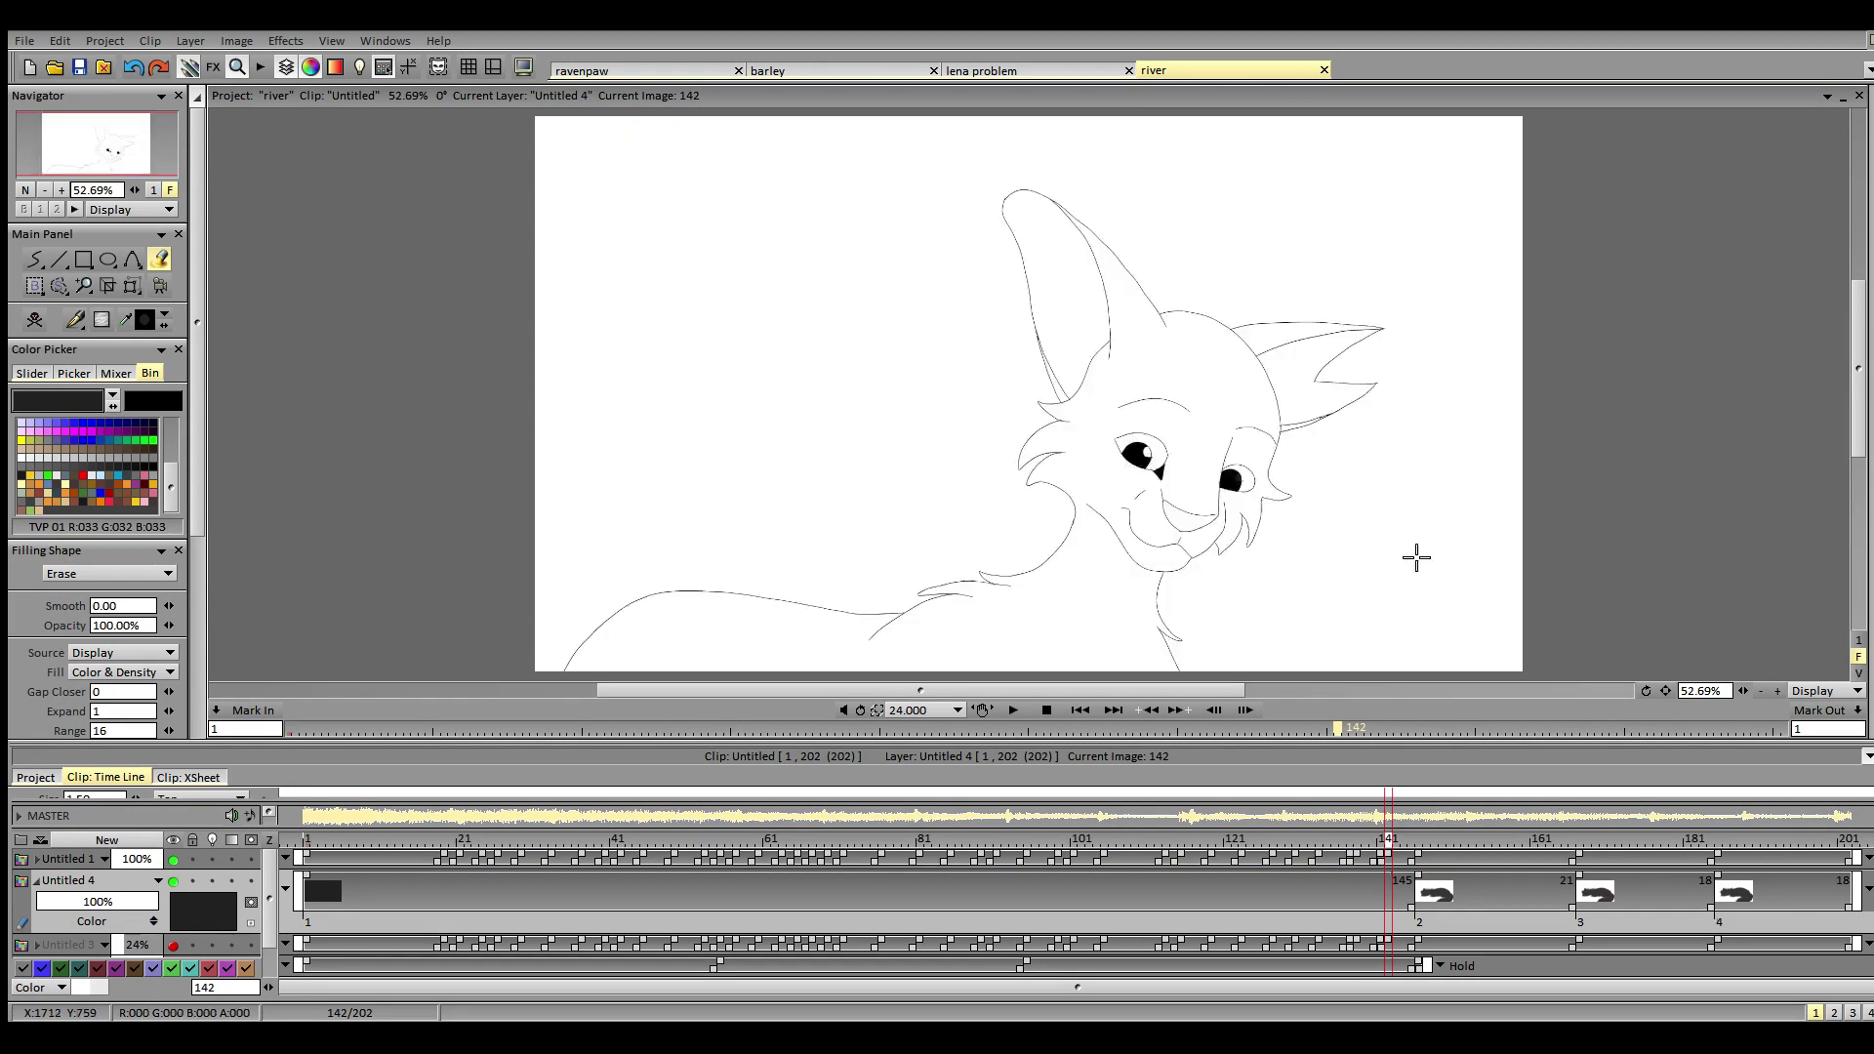
{"action": "key", "text": "ctrl+z"}
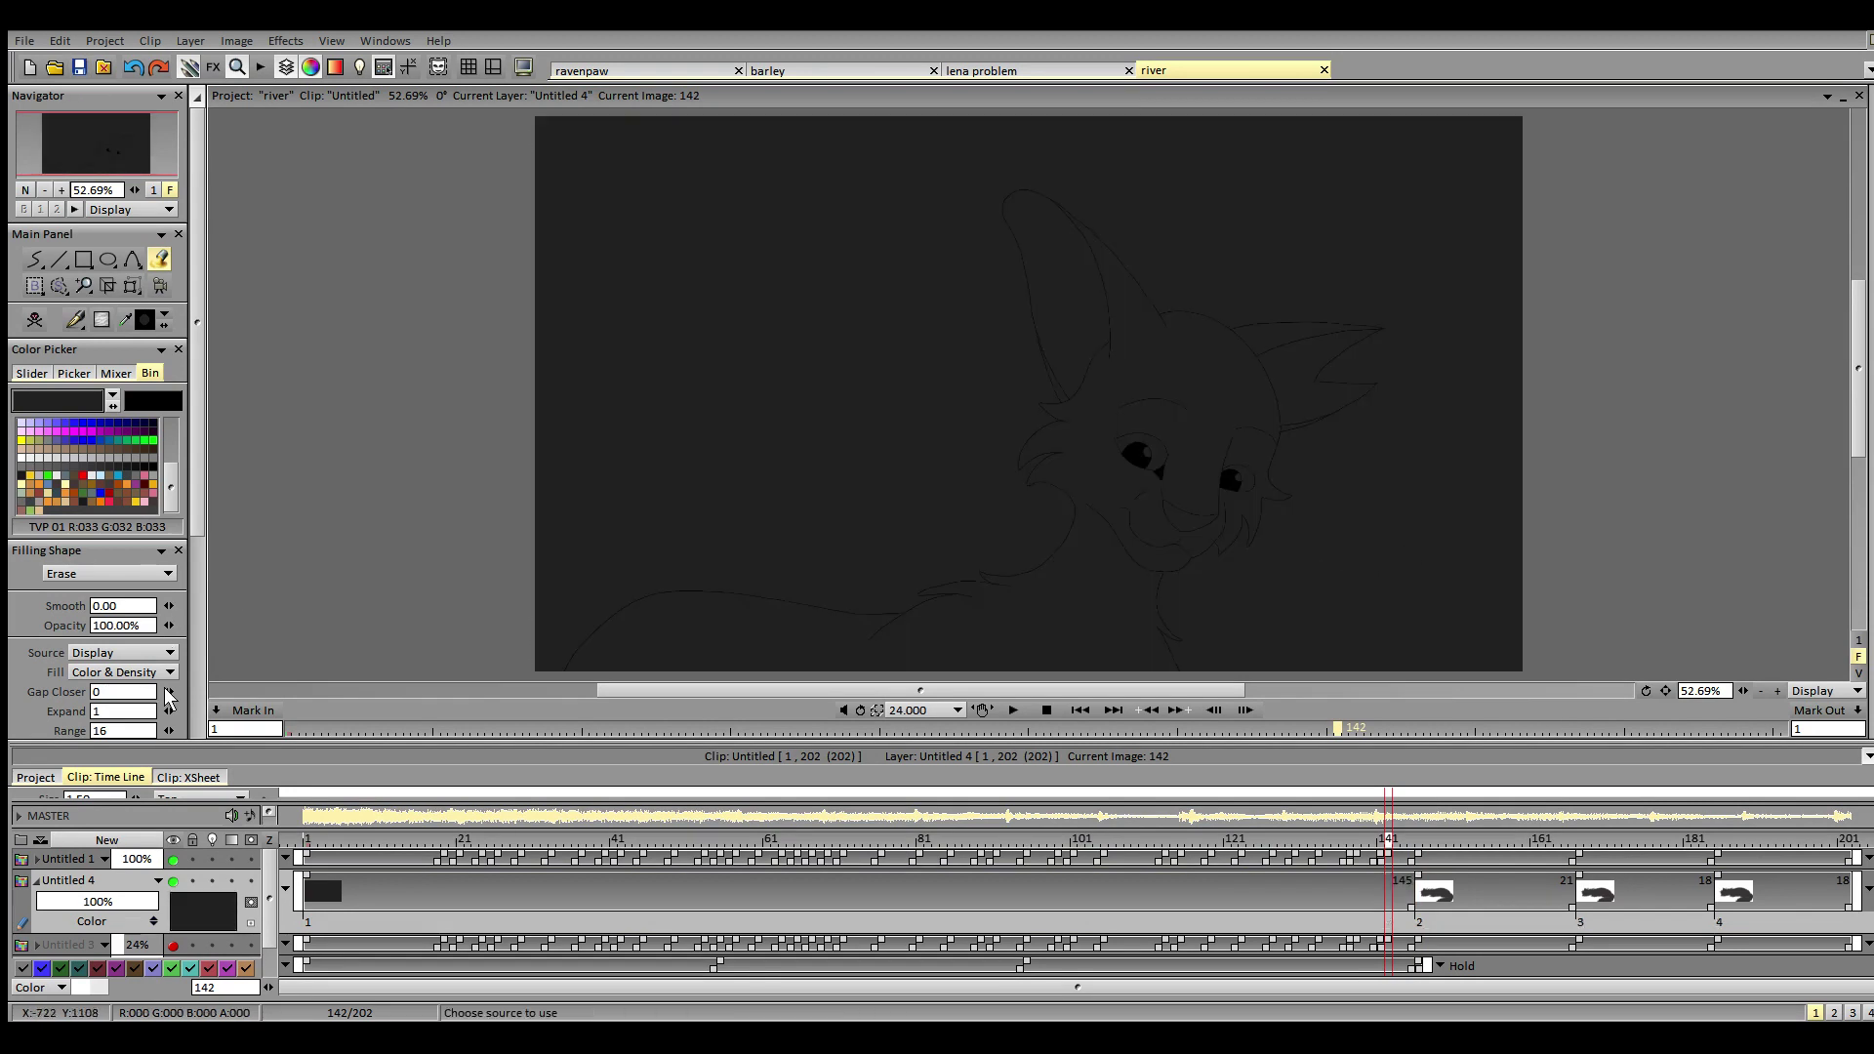
{"action": "left_click_drag", "start_coordinate": [203, 512], "coordinate": [203, 597]}
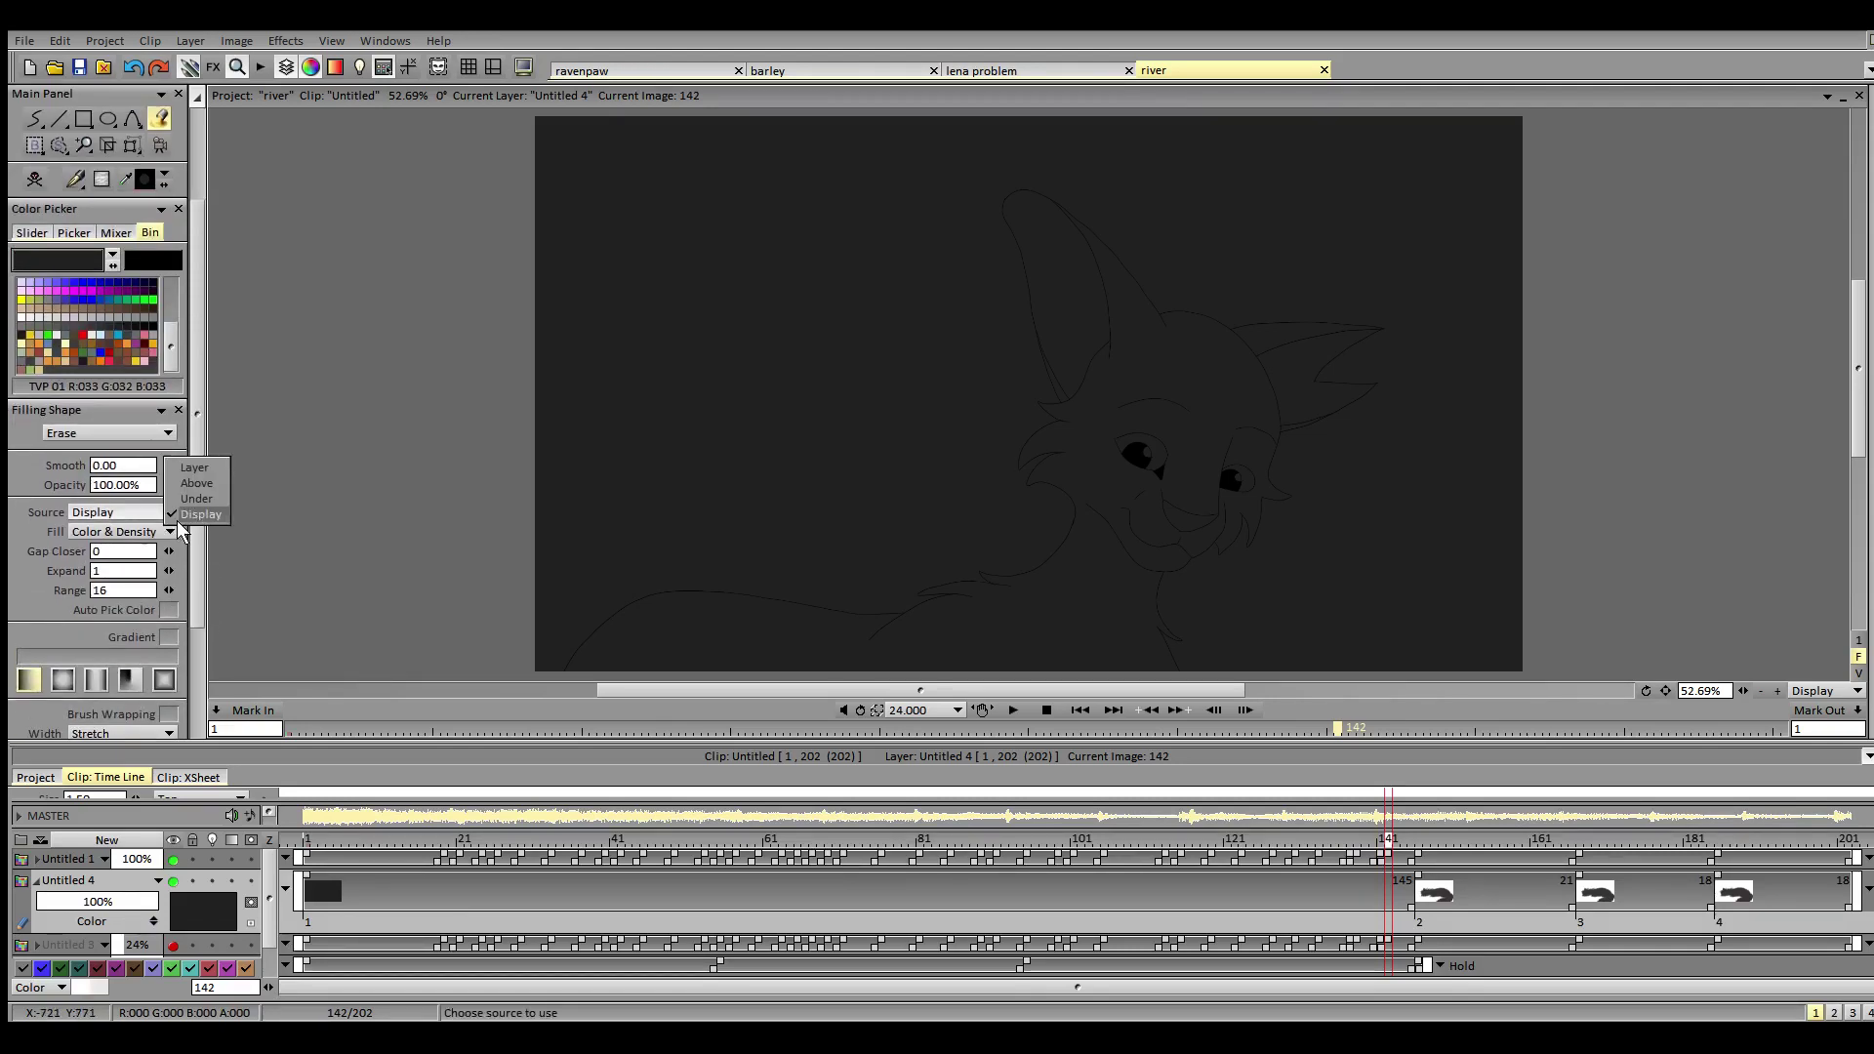
{"action": "left_click", "coordinate": [161, 433]}
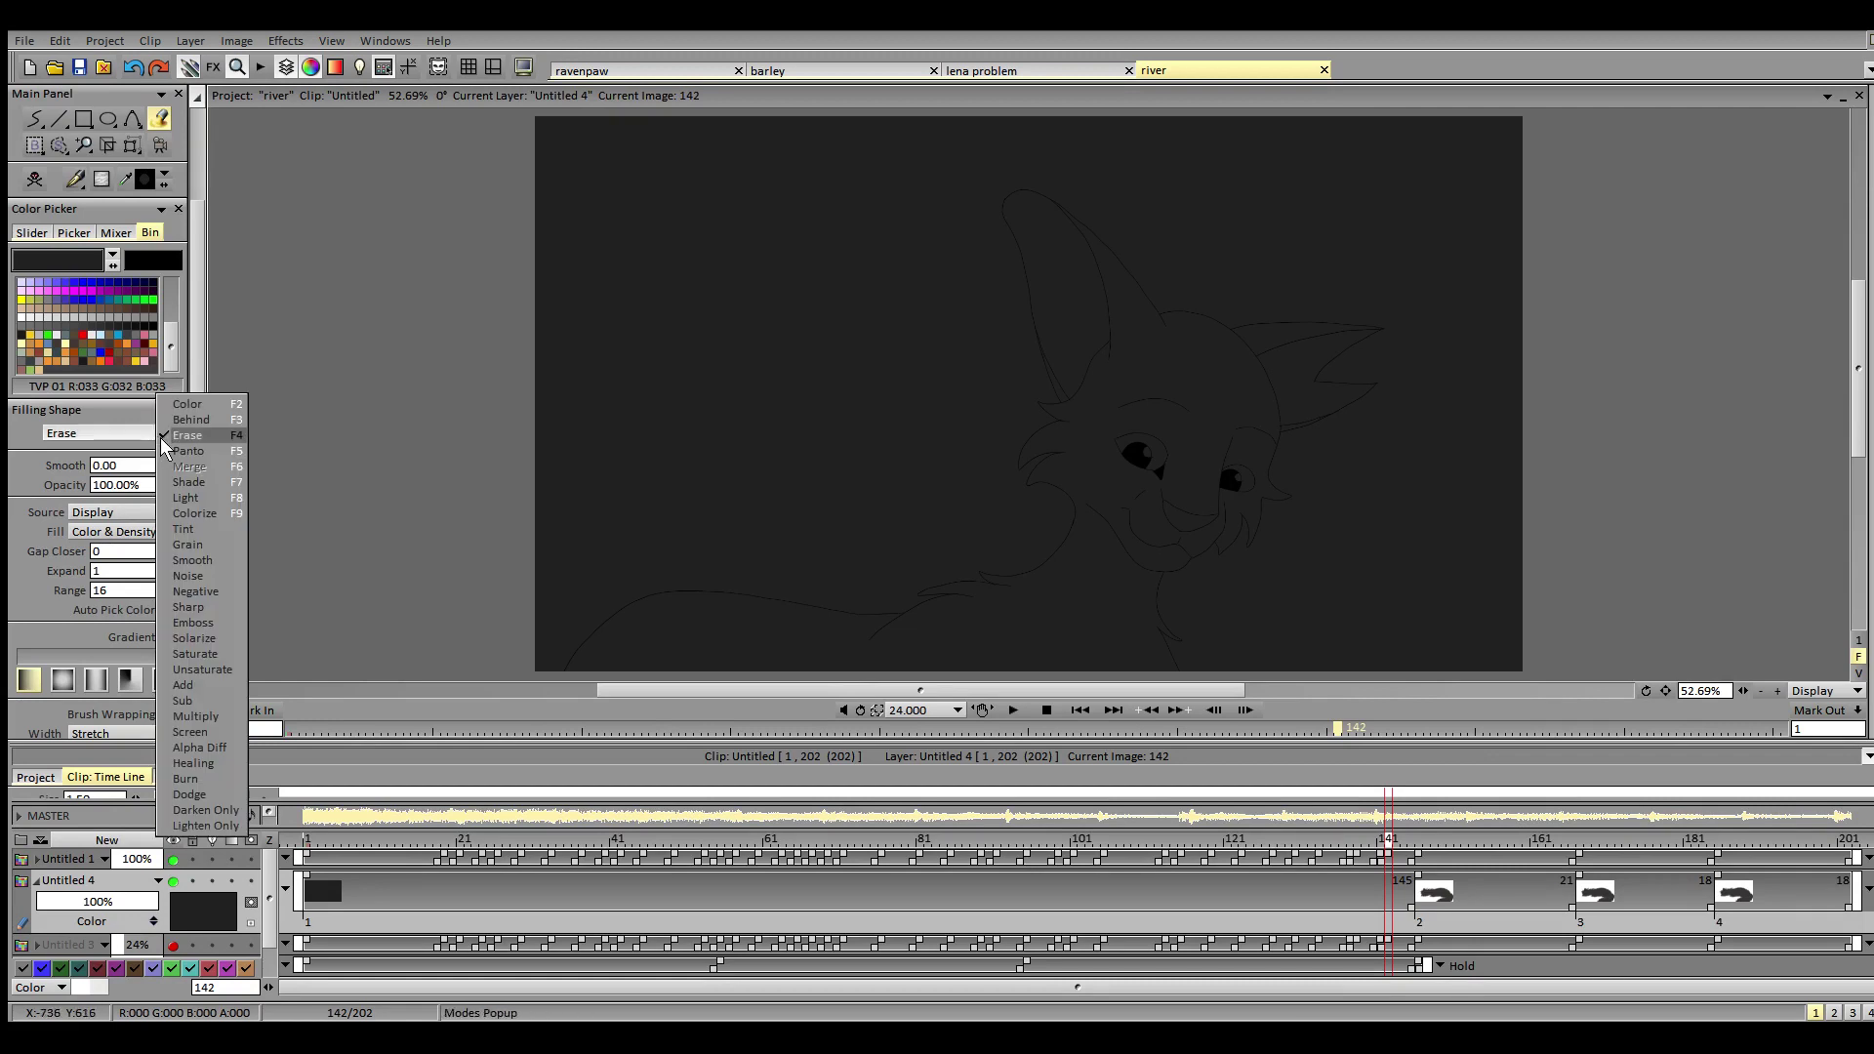
{"action": "left_click", "coordinate": [193, 435]}
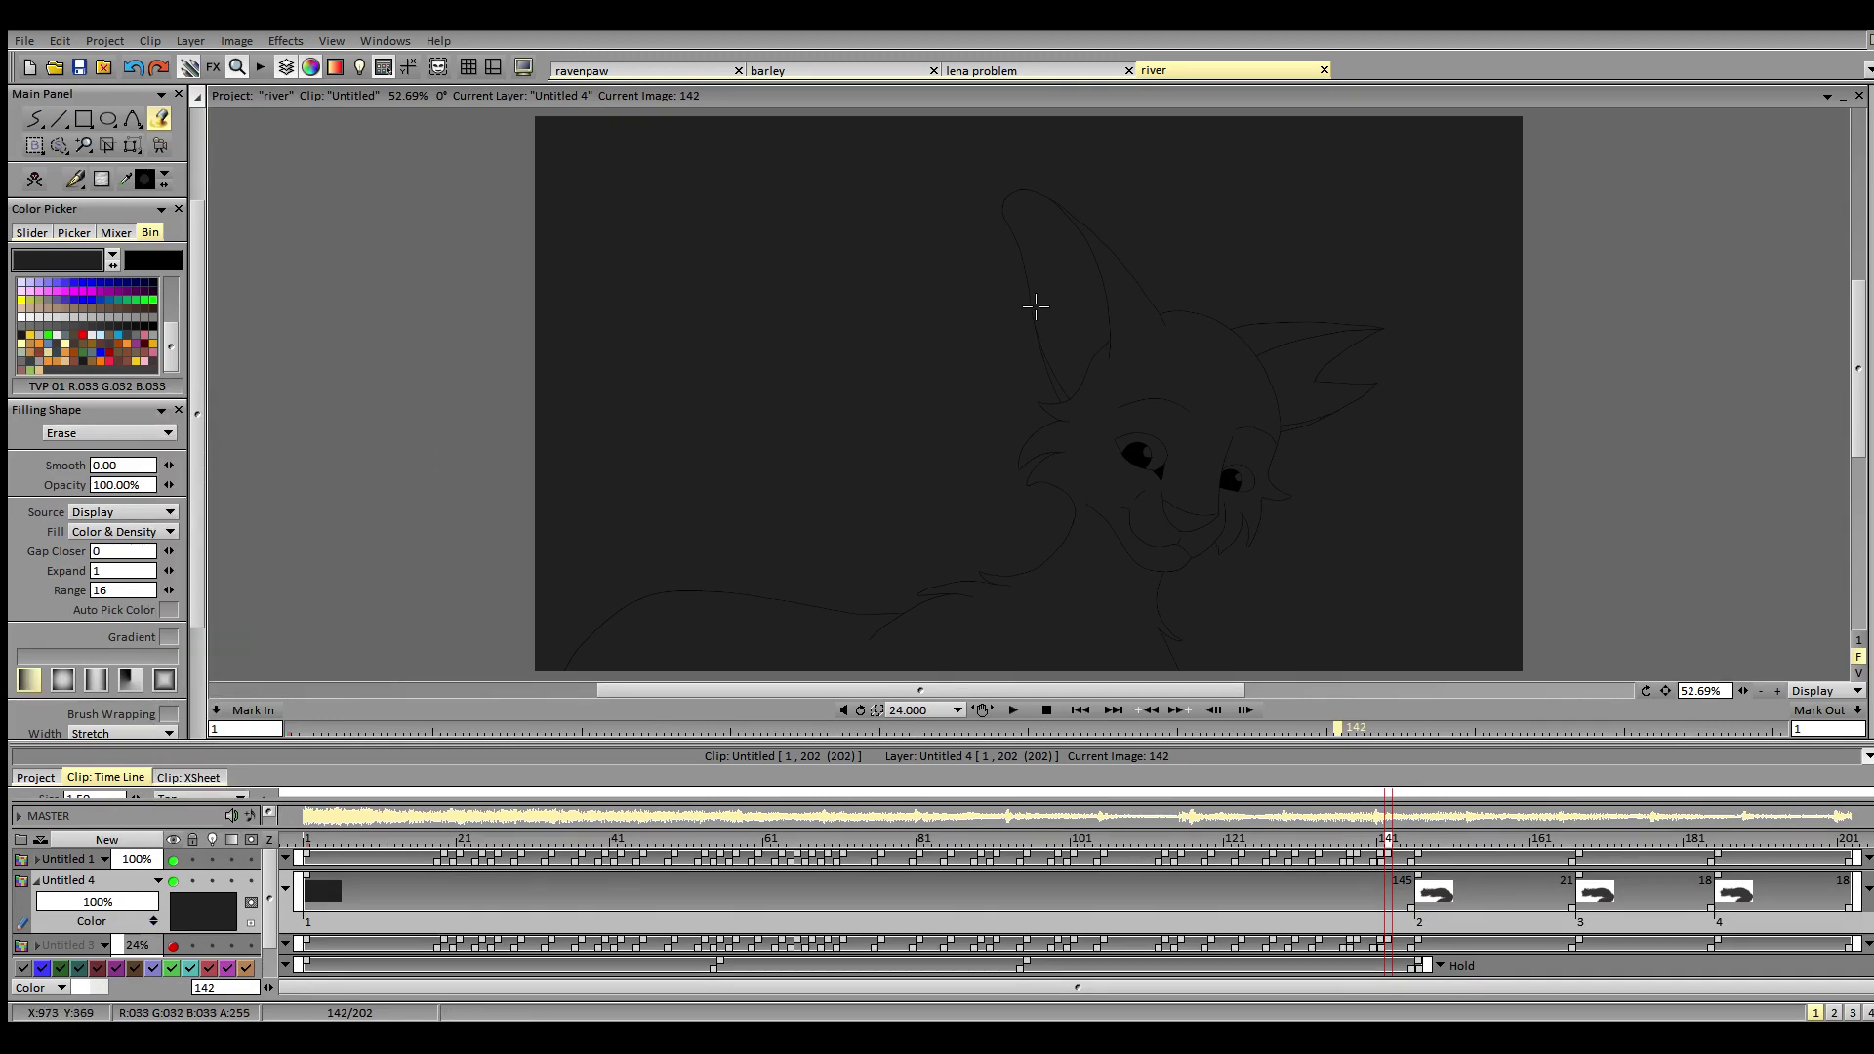
{"action": "left_click", "coordinate": [1081, 299]}
{"action": "key", "text": "ctrl+z"}
- Try erasing the dark background on frame 142 with the fill source set to Layer, and undo the attempt
{"action": "left_click", "coordinate": [172, 433]}
{"action": "left_click", "coordinate": [191, 434]}
{"action": "left_click", "coordinate": [161, 515]}
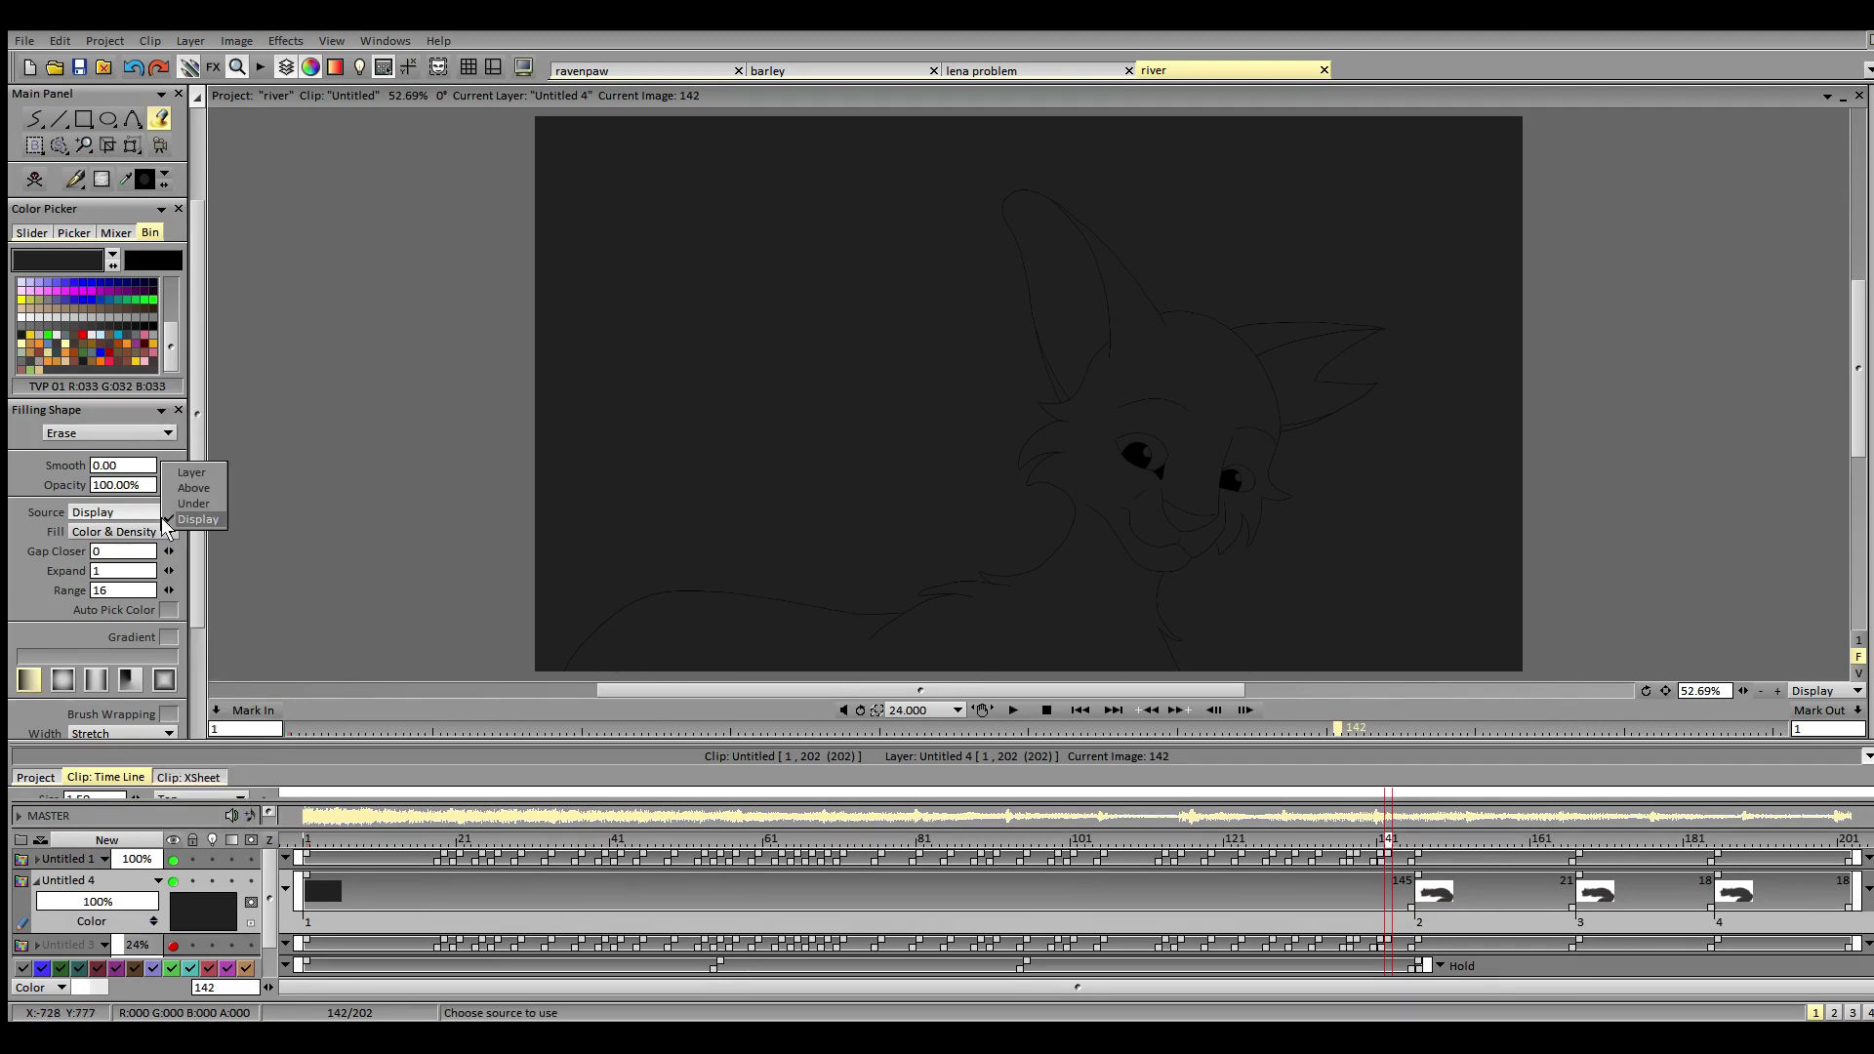
{"action": "left_click", "coordinate": [203, 474]}
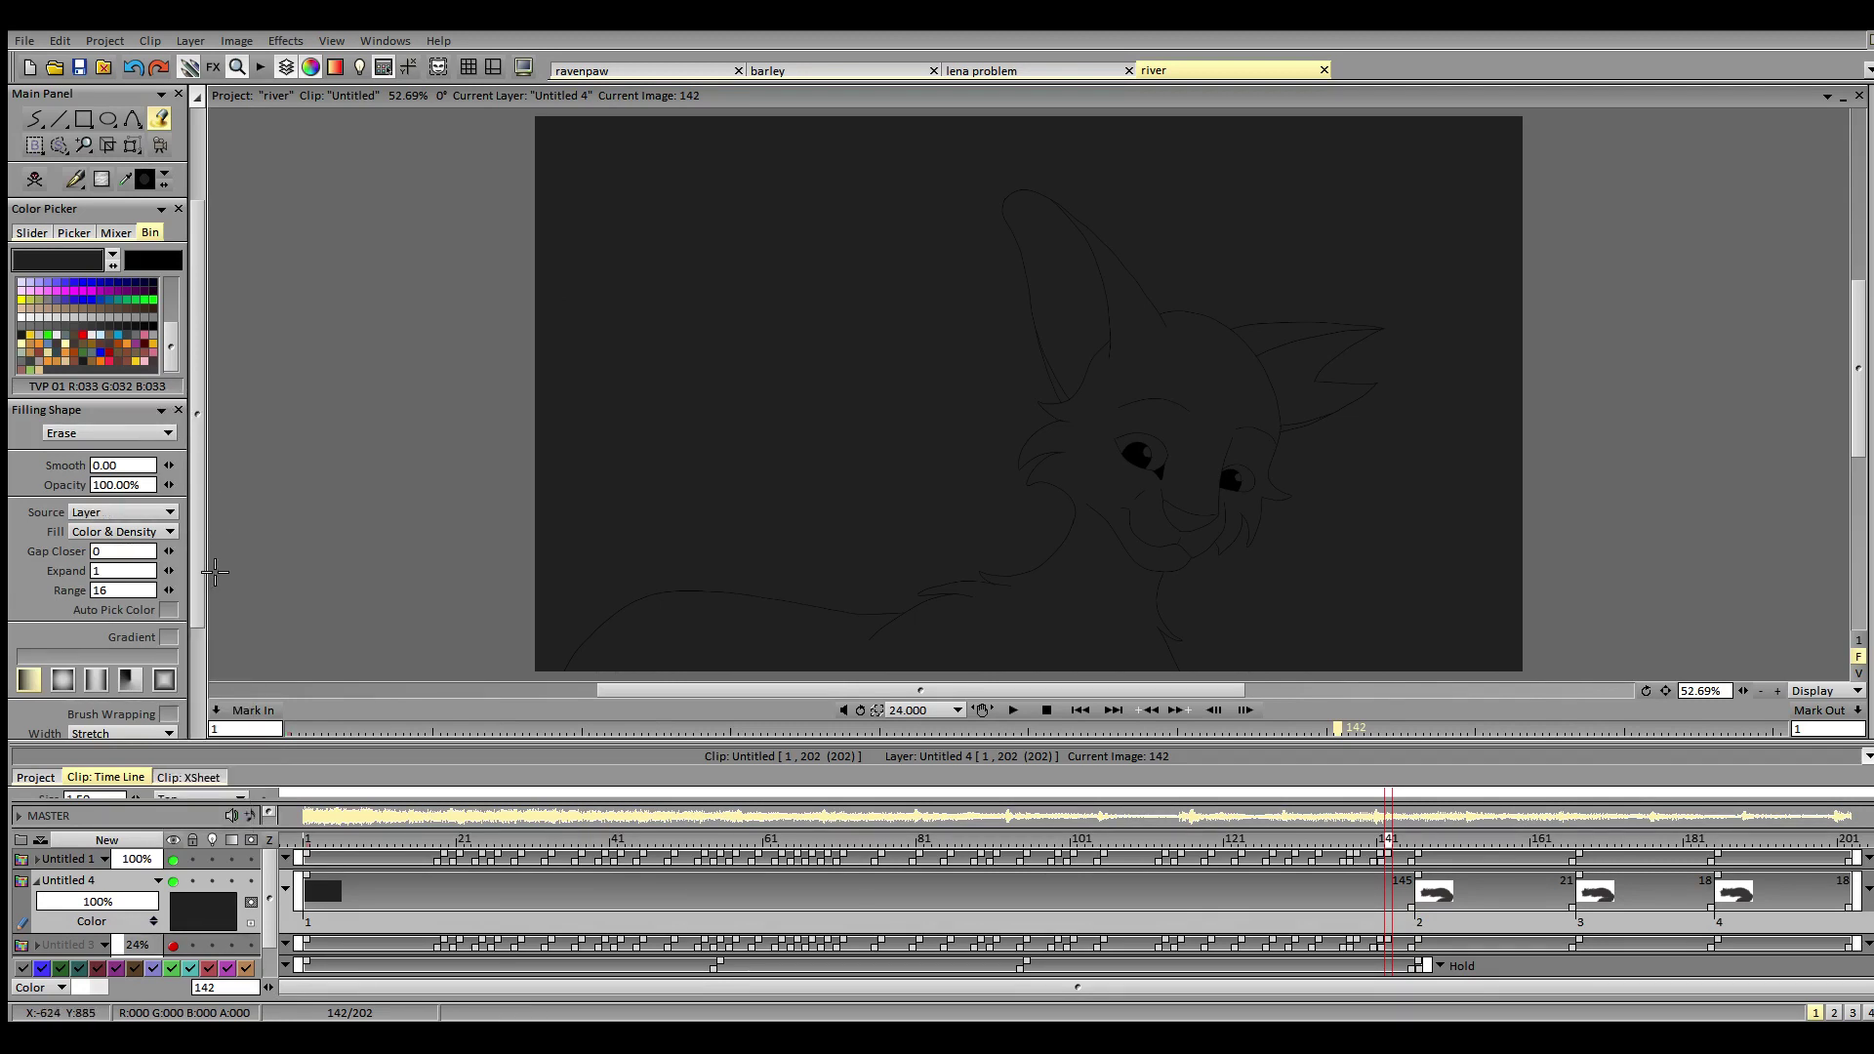
{"action": "left_click", "coordinate": [1476, 557]}
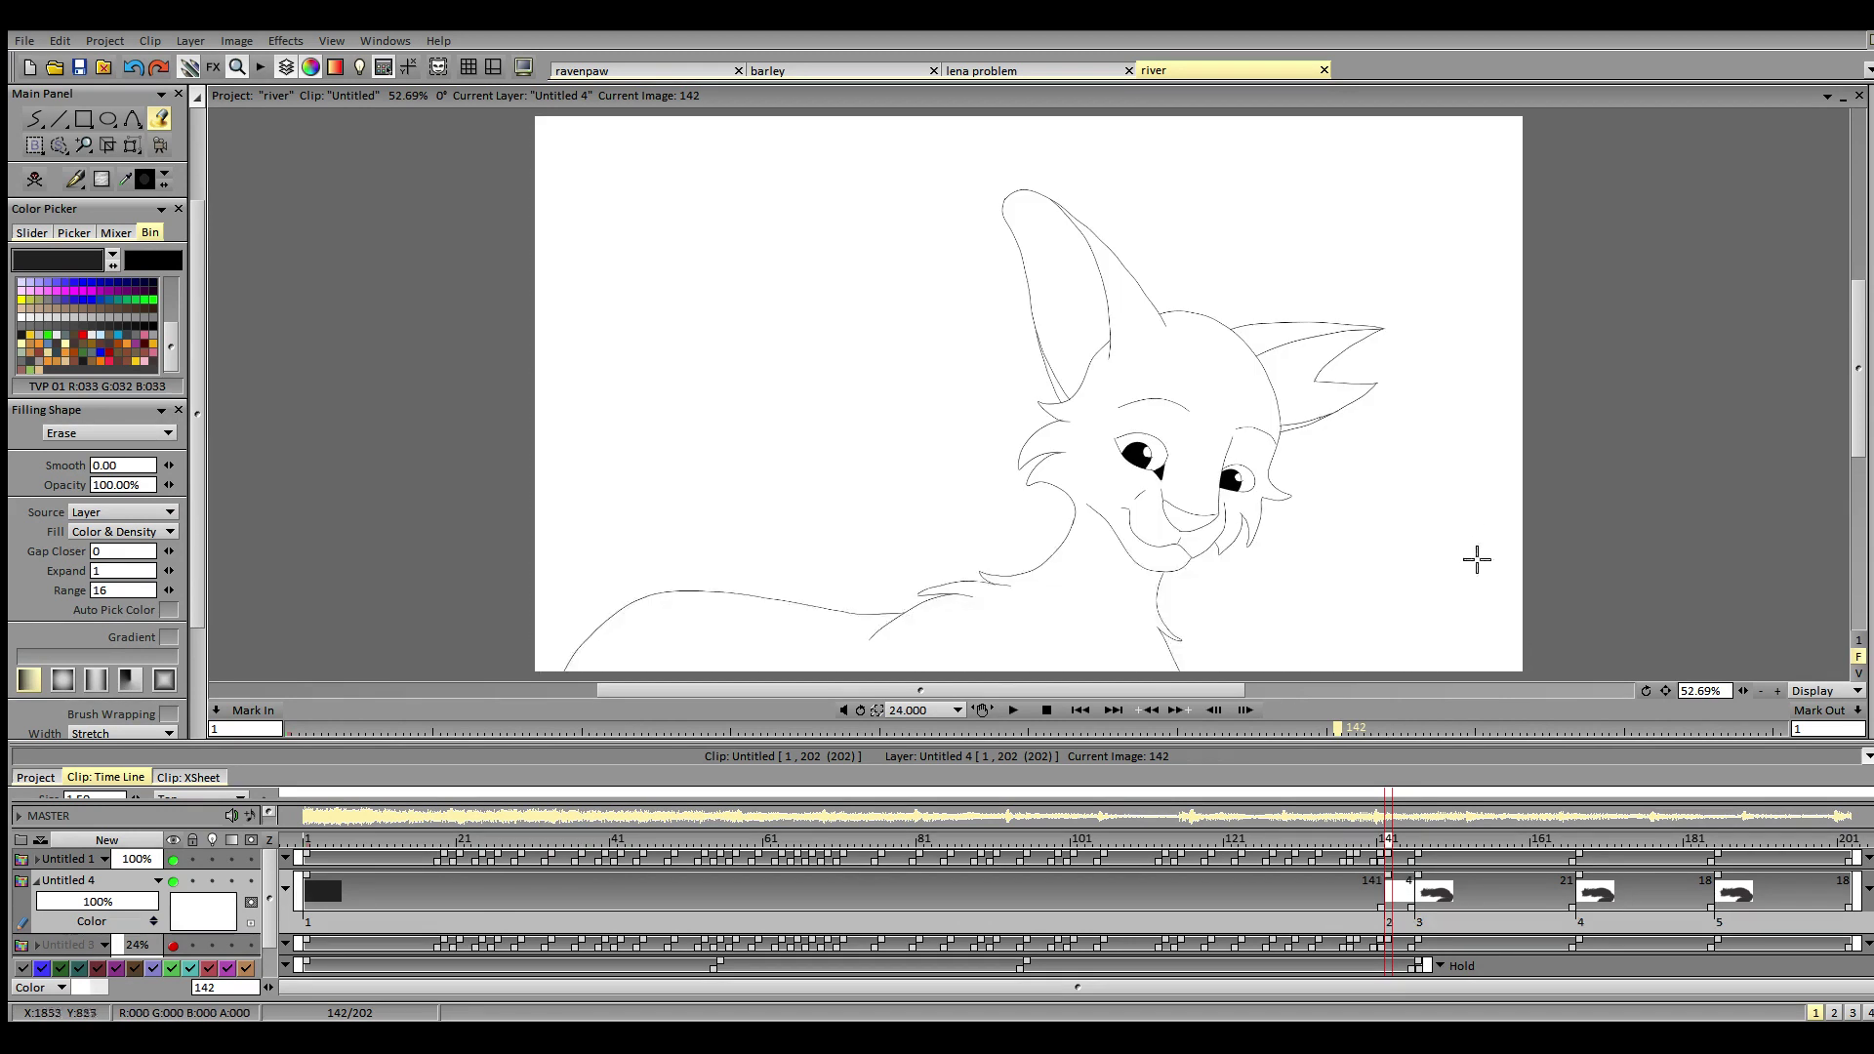
{"action": "key", "text": "ctrl+z"}
- Set the fill source to Above and erase the dark background around the cat on frame 142
{"action": "left_click", "coordinate": [164, 514]}
{"action": "left_click", "coordinate": [188, 532]}
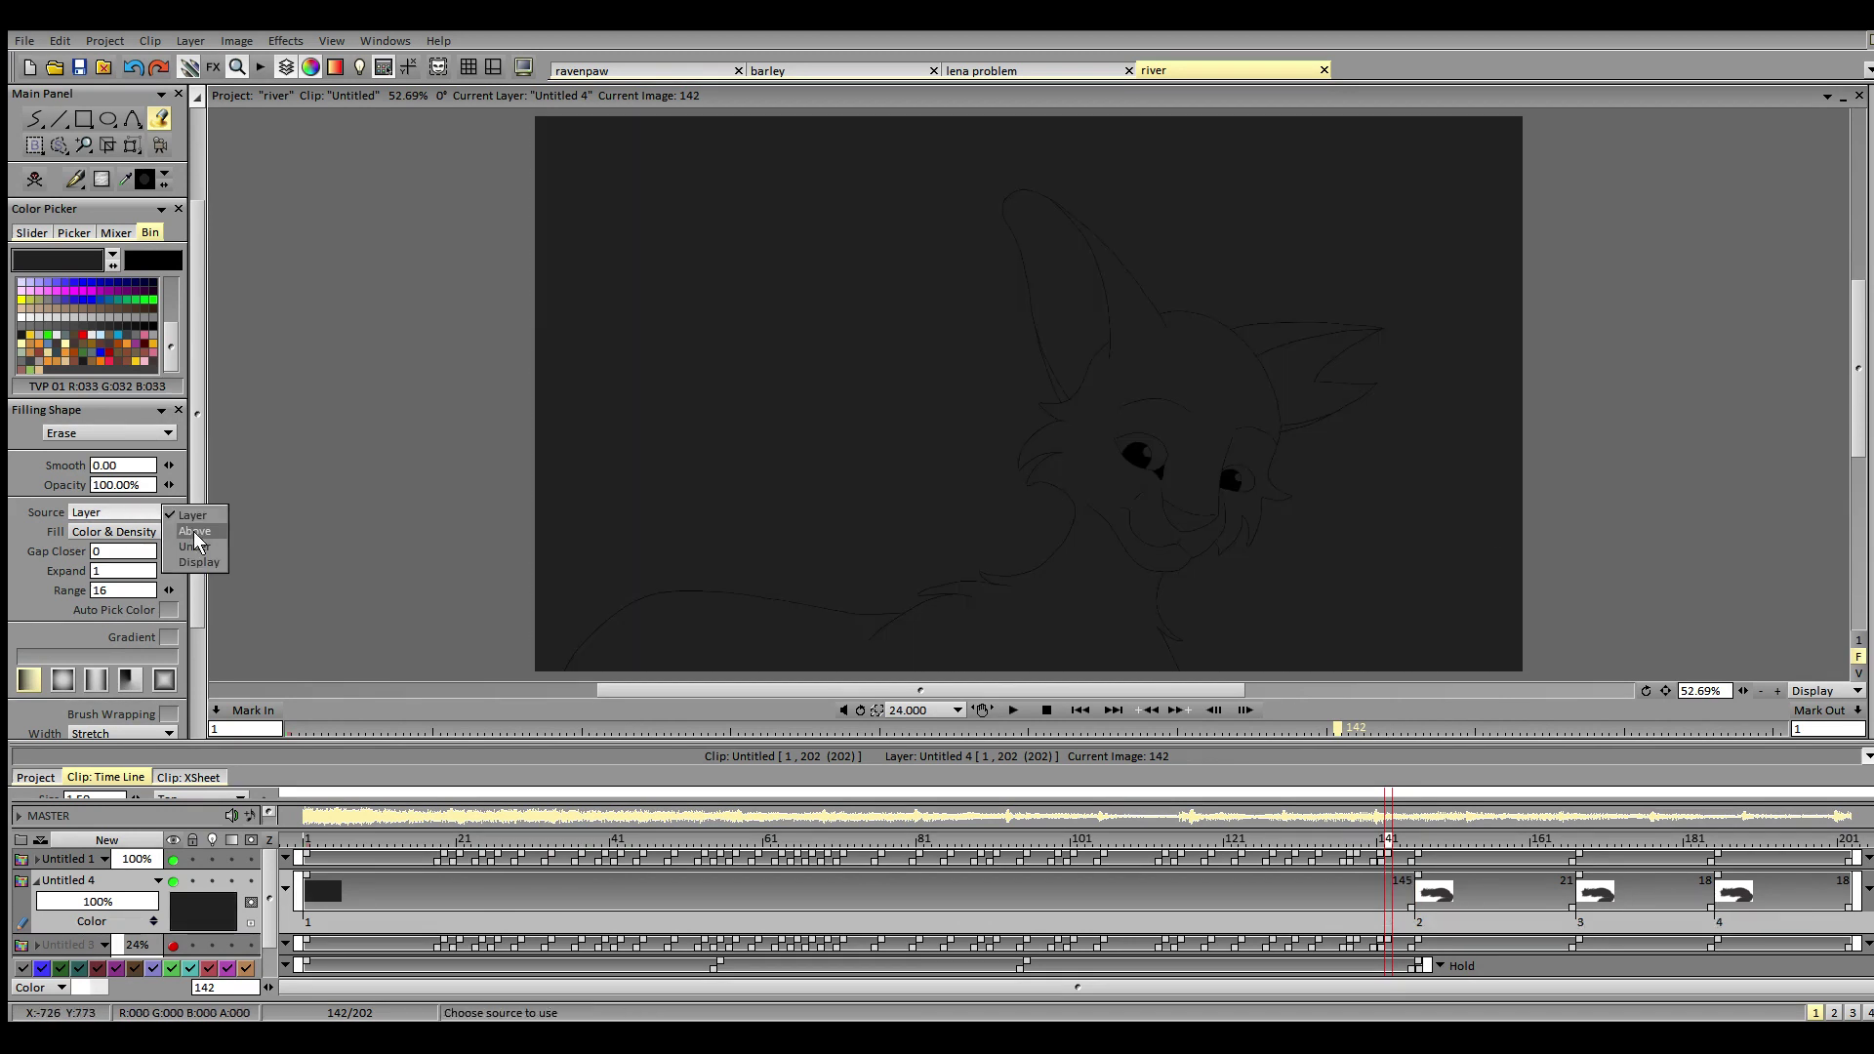
{"action": "left_click", "coordinate": [801, 413]}
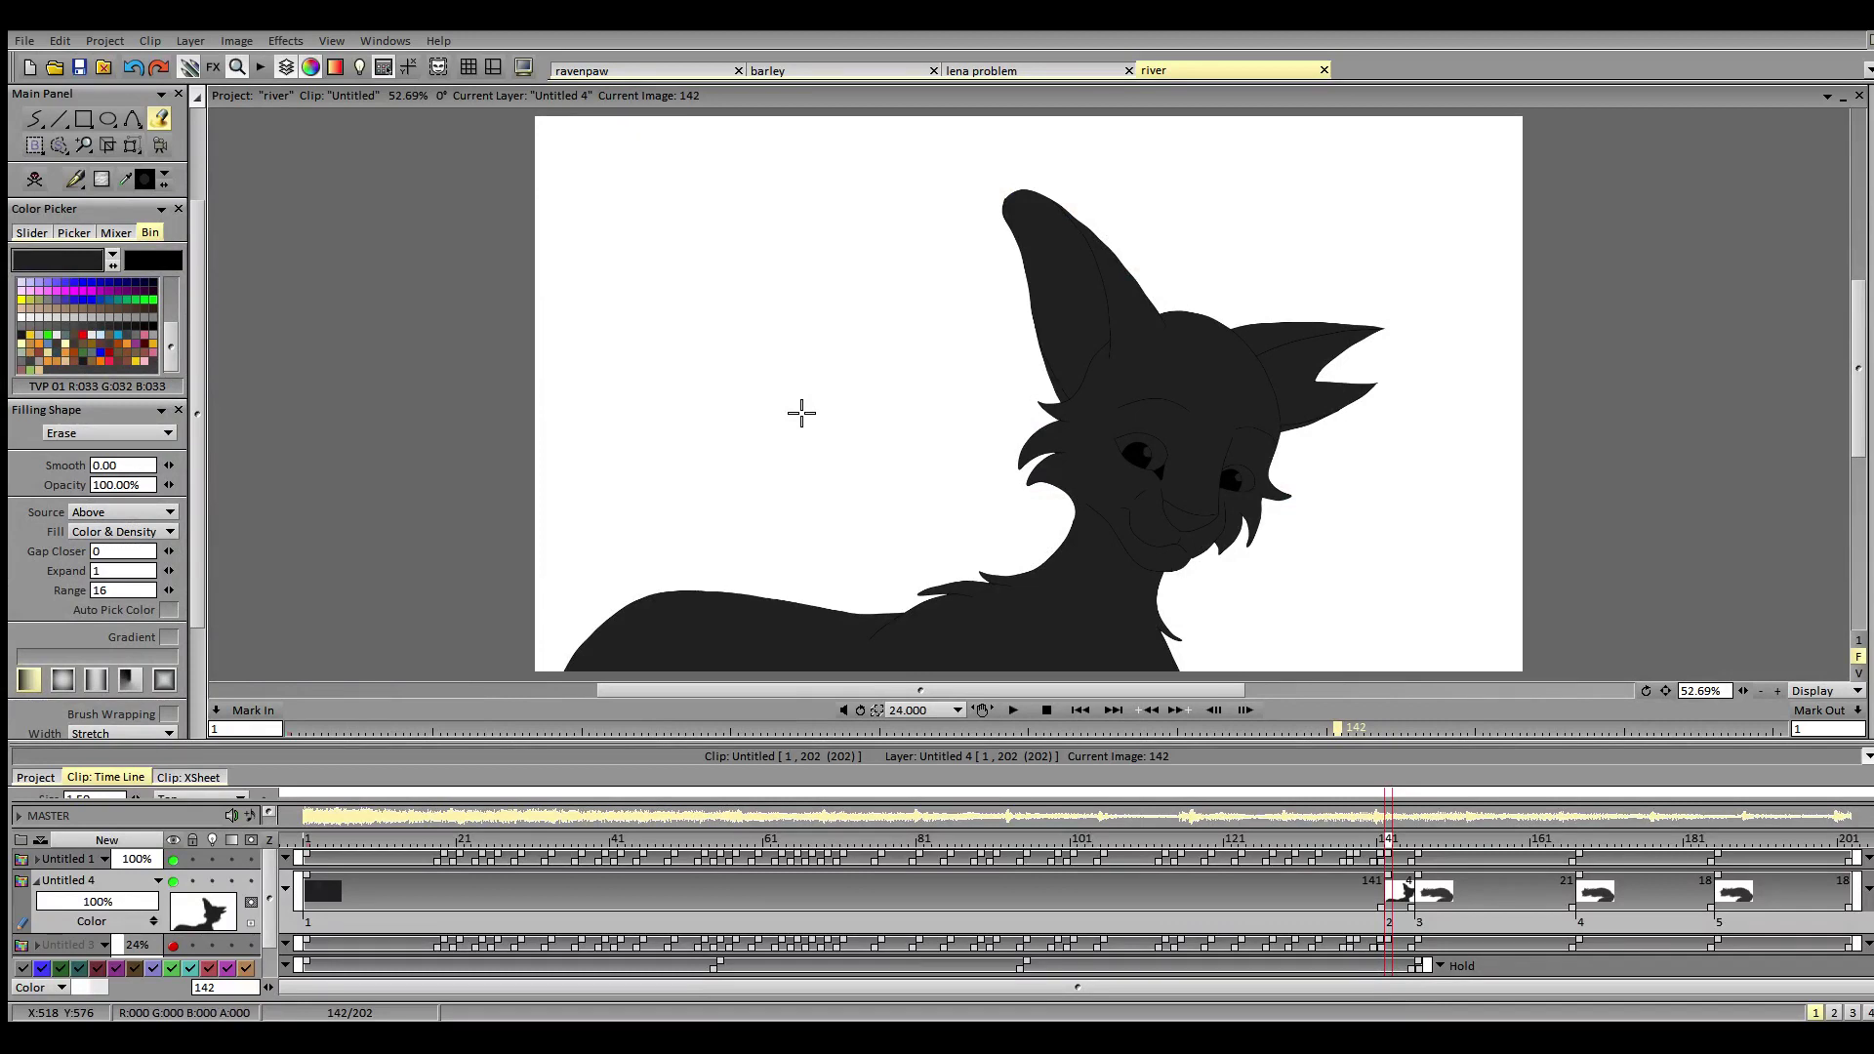
- Erase the dark background around the cat on frame 141, switching the fill source to Display and back to Above
{"action": "left_click", "coordinate": [170, 513]}
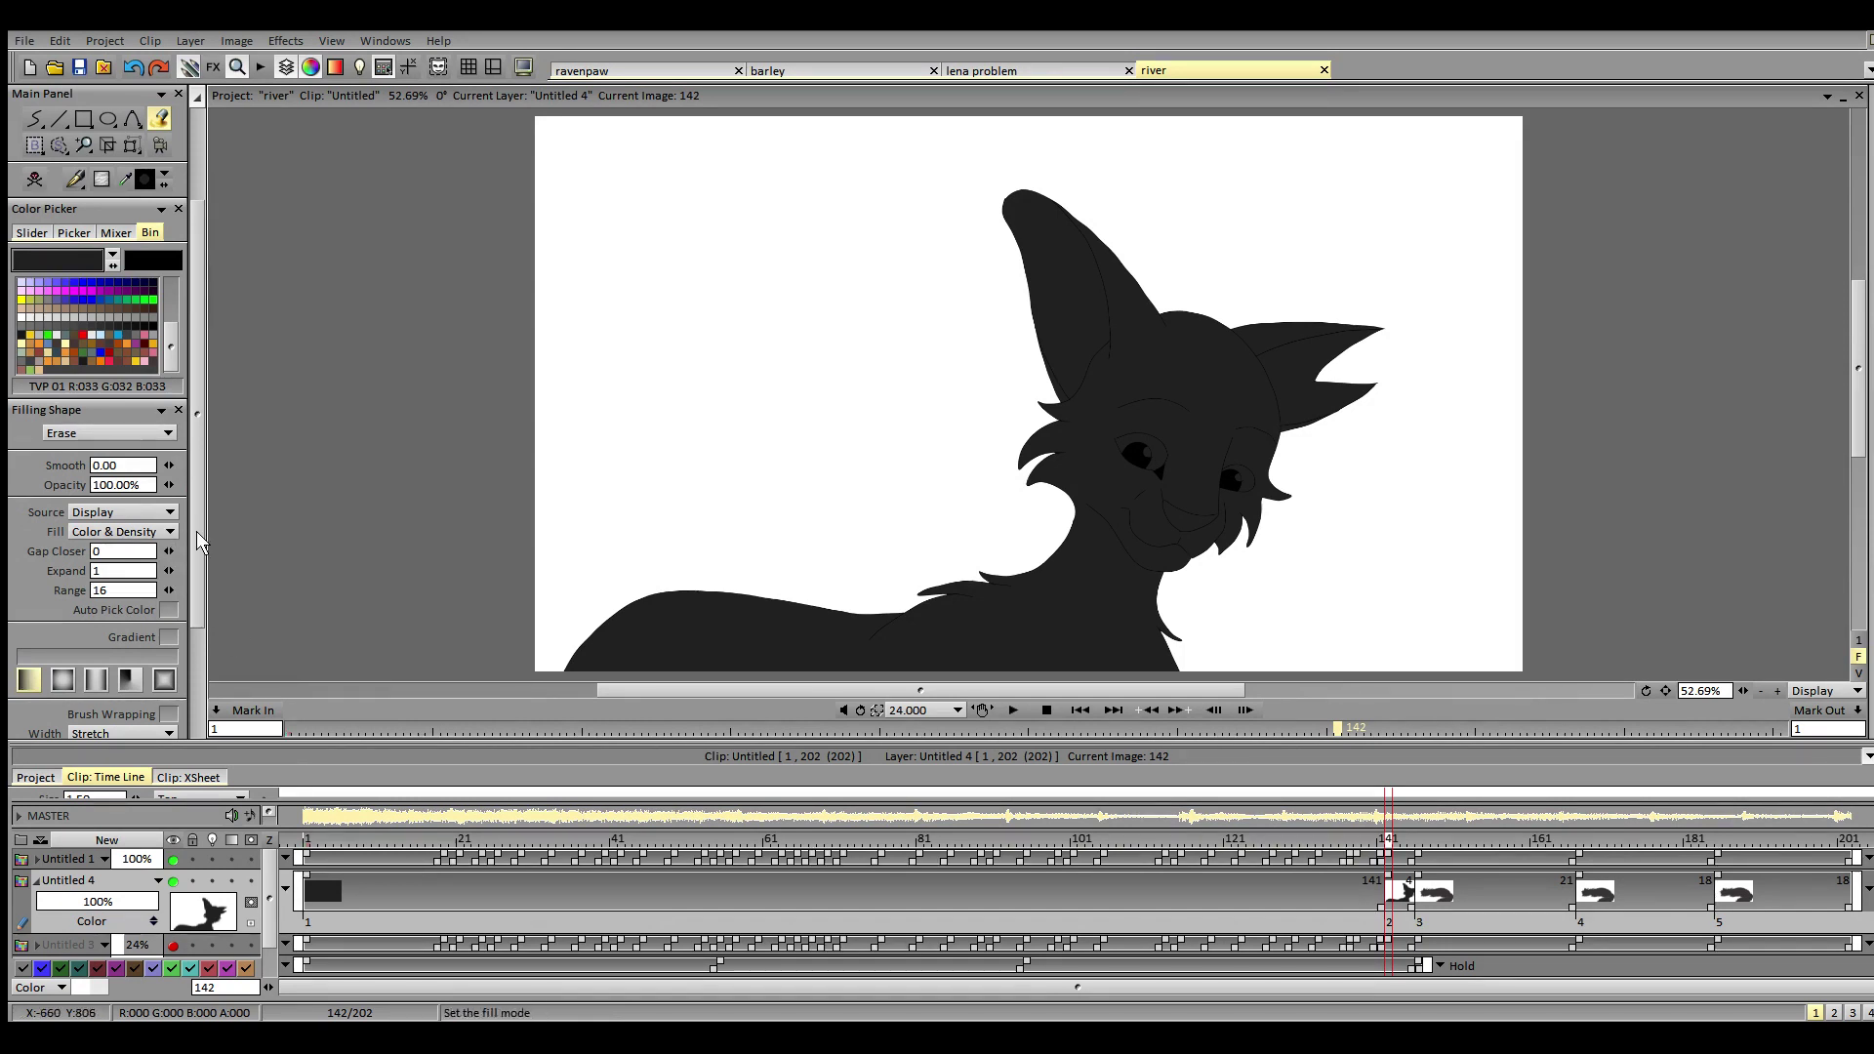
{"action": "left_click", "coordinate": [1380, 844]}
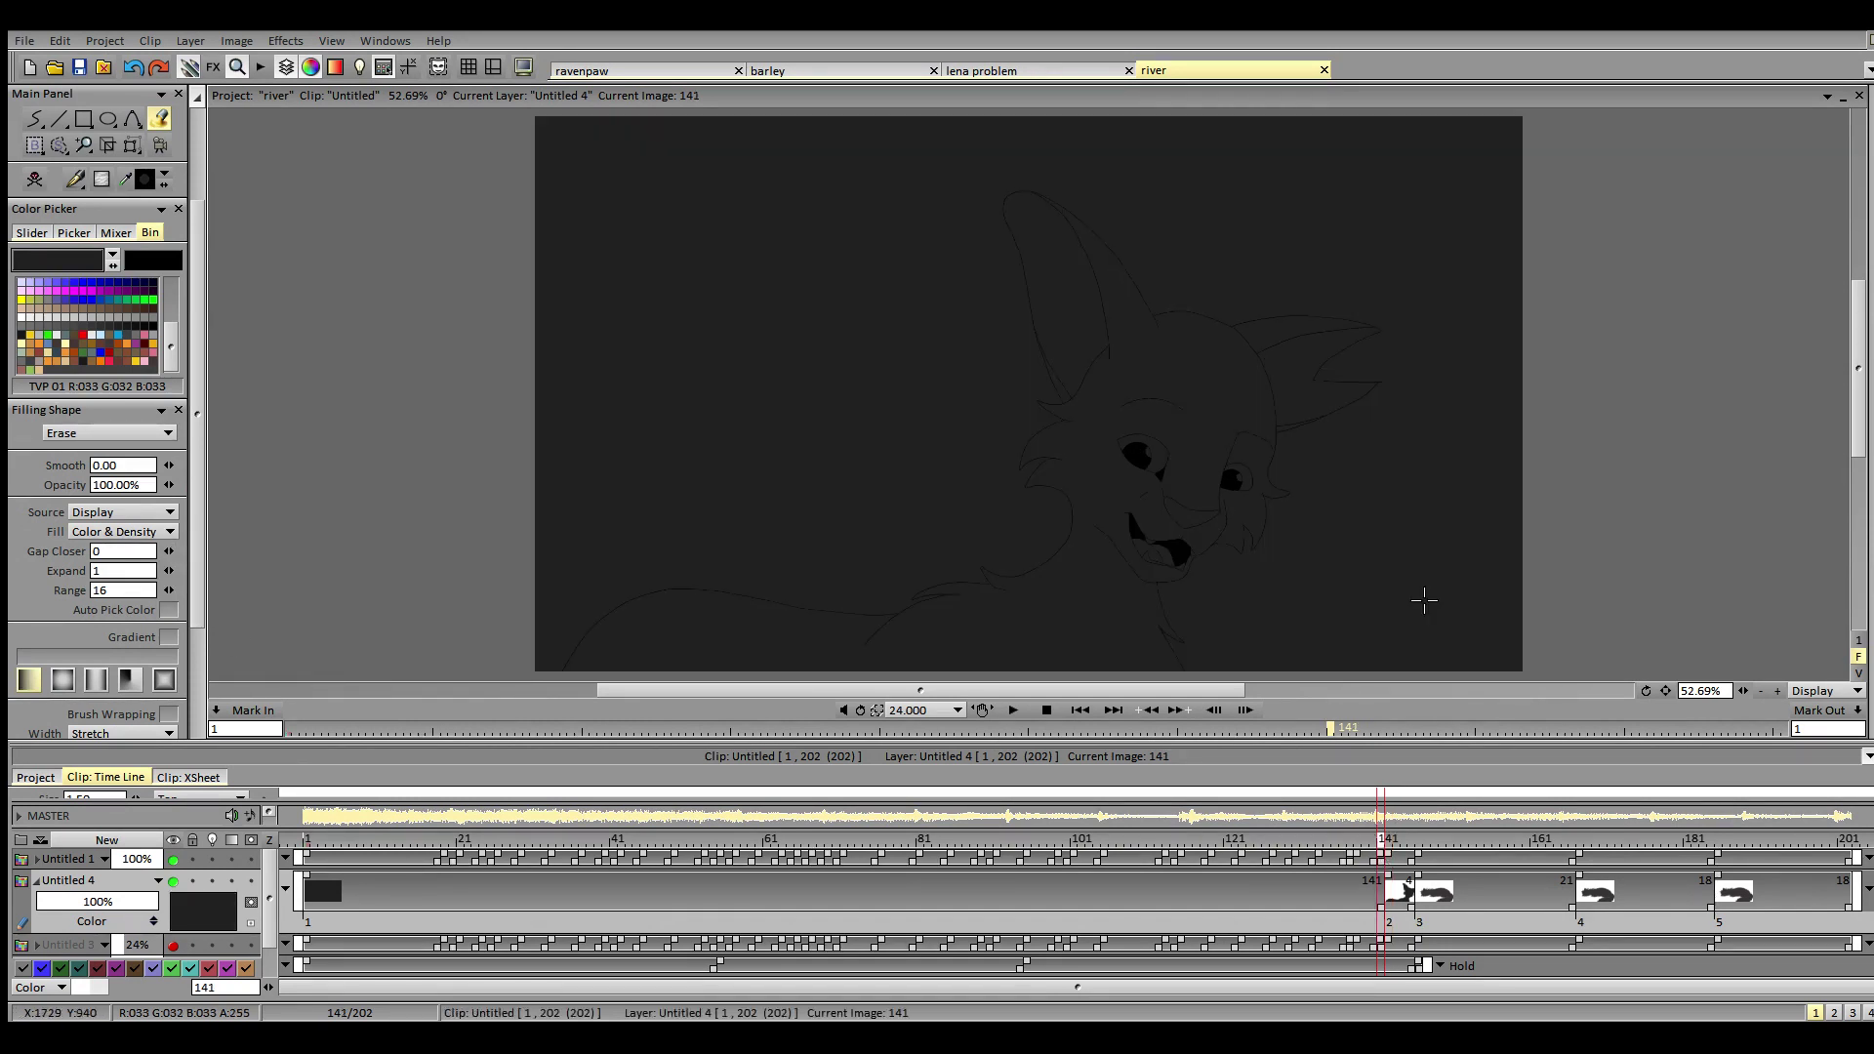
{"action": "left_click", "coordinate": [166, 511]}
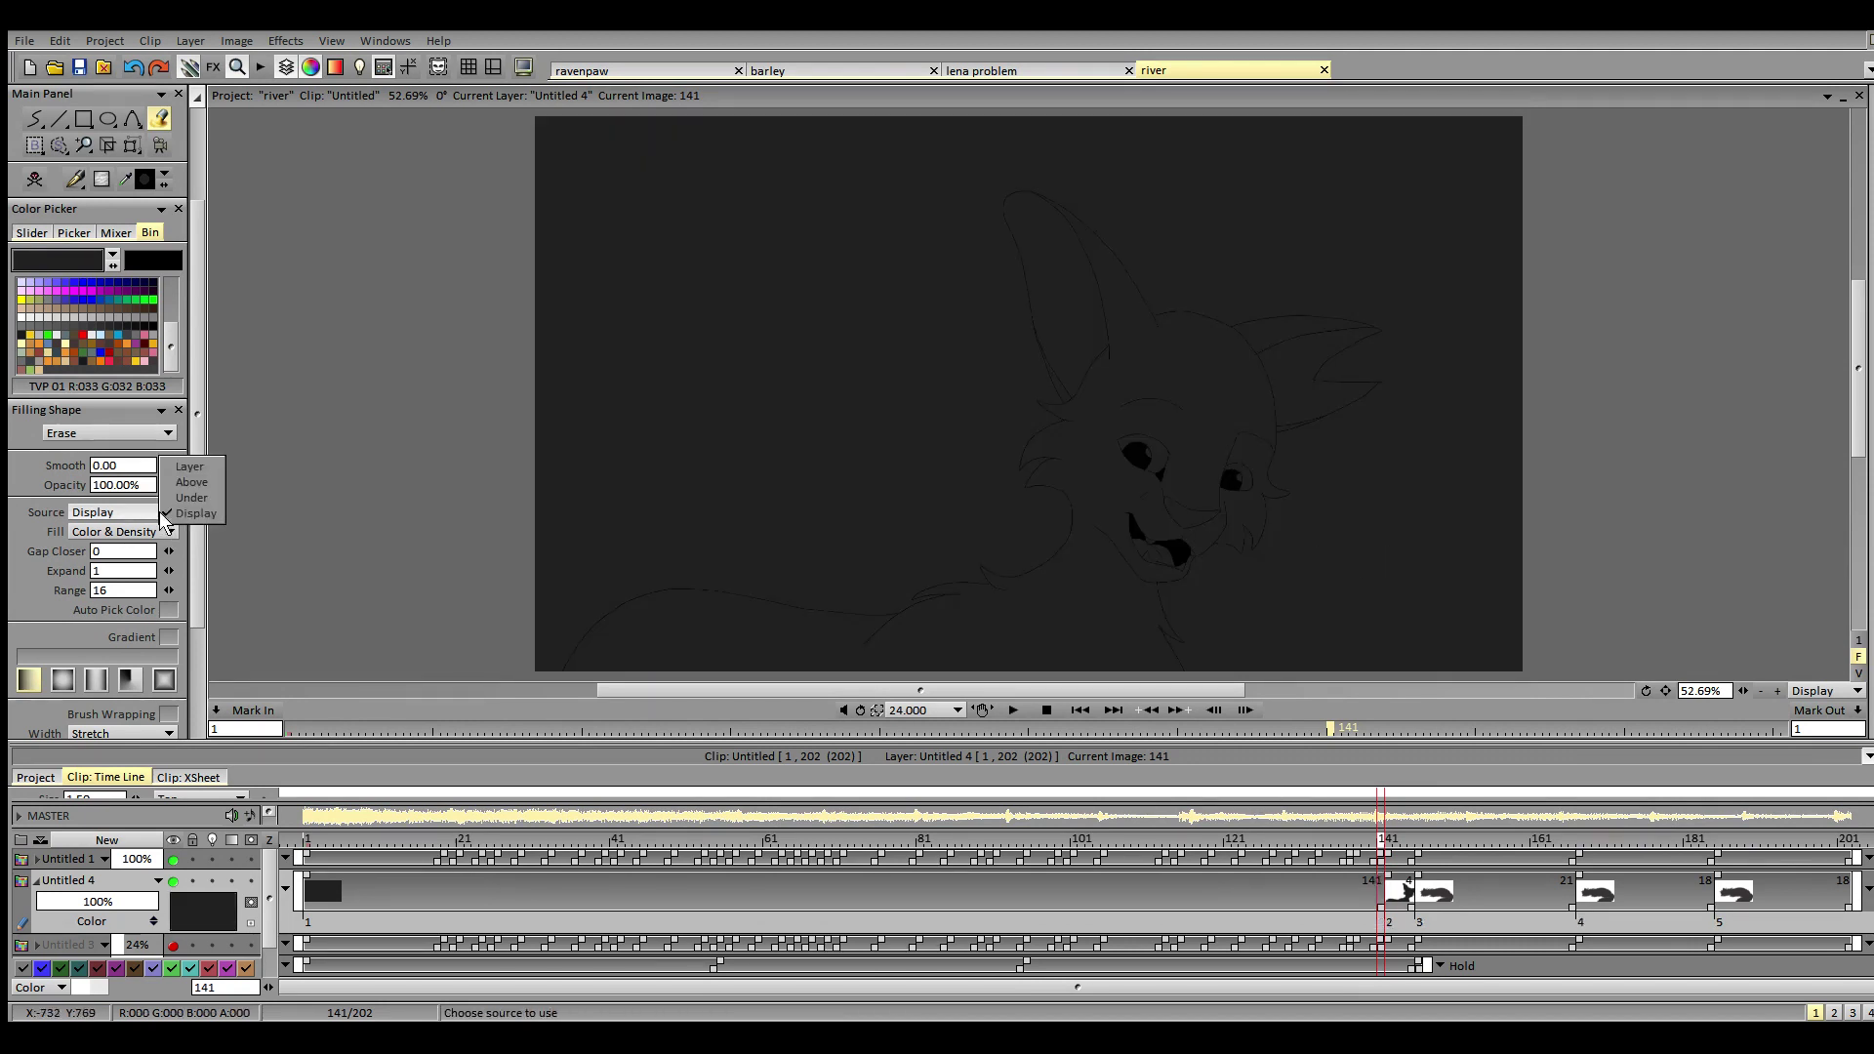
{"action": "left_click", "coordinate": [195, 483]}
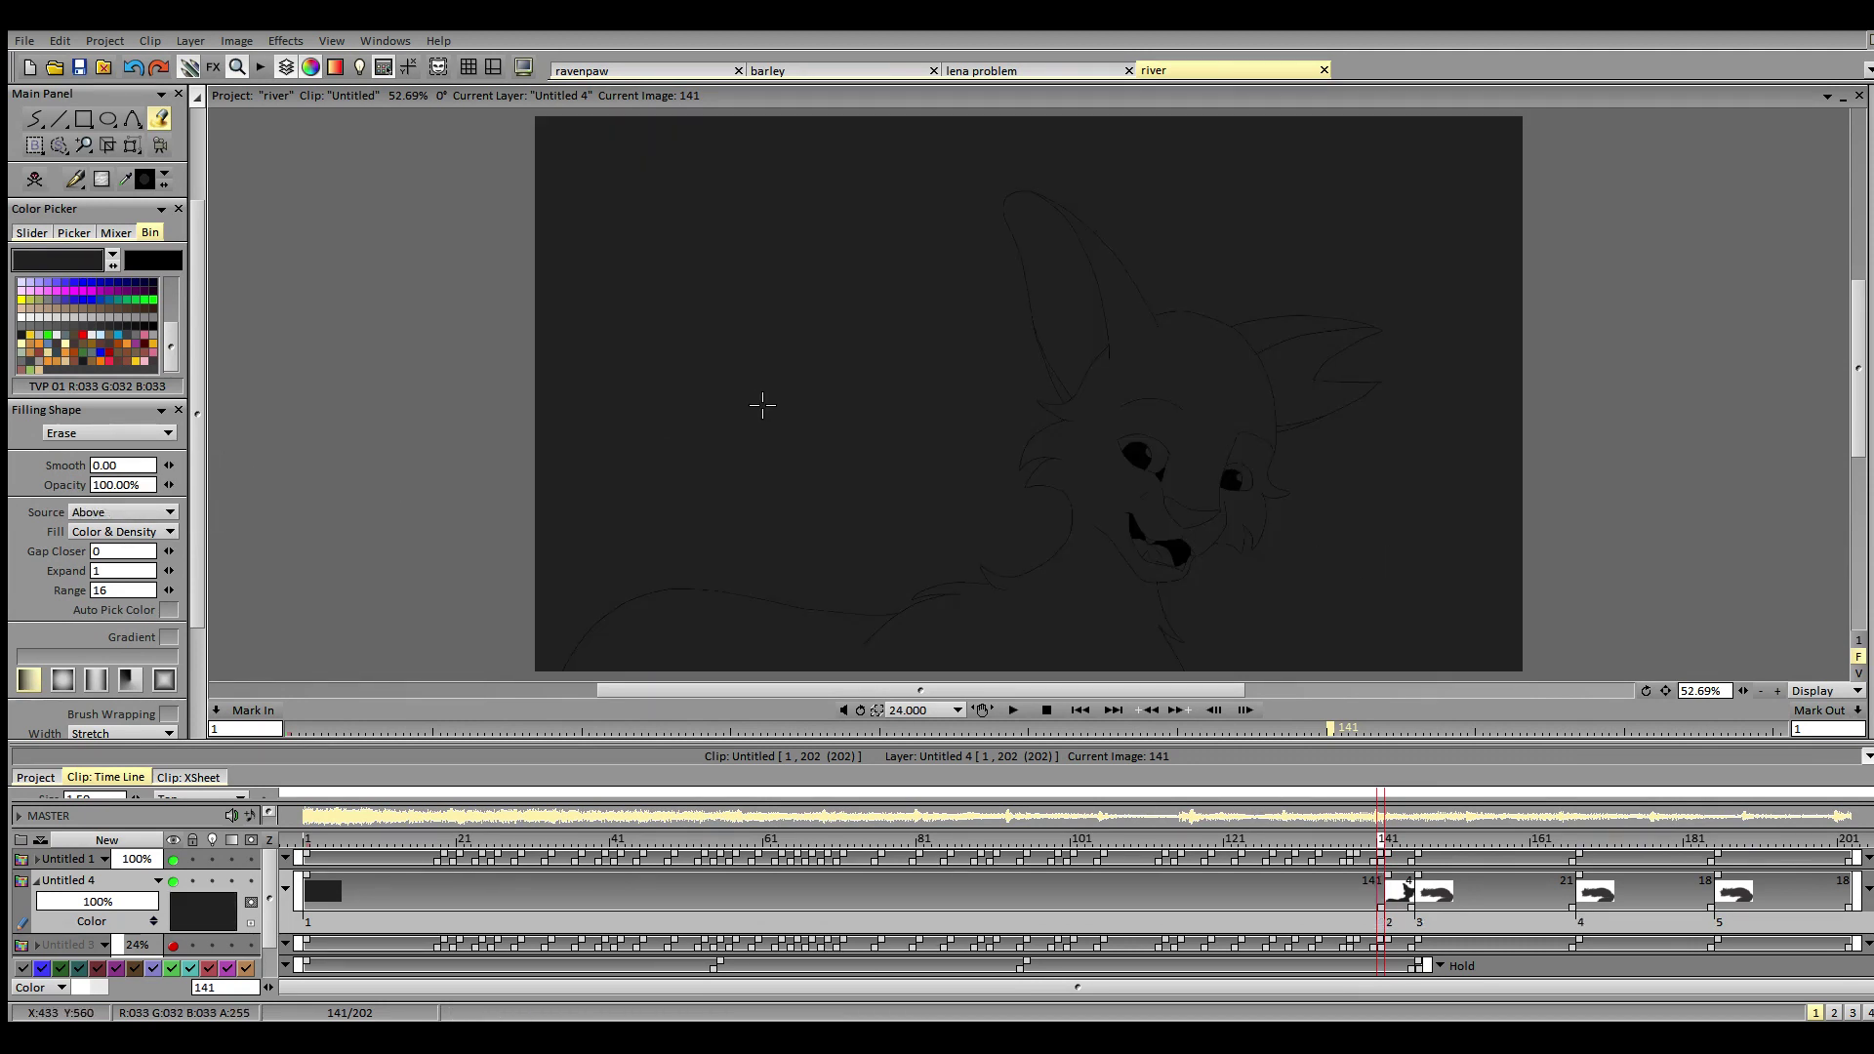
{"action": "left_click", "coordinate": [763, 404]}
{"action": "key", "text": "ctrl+z"}
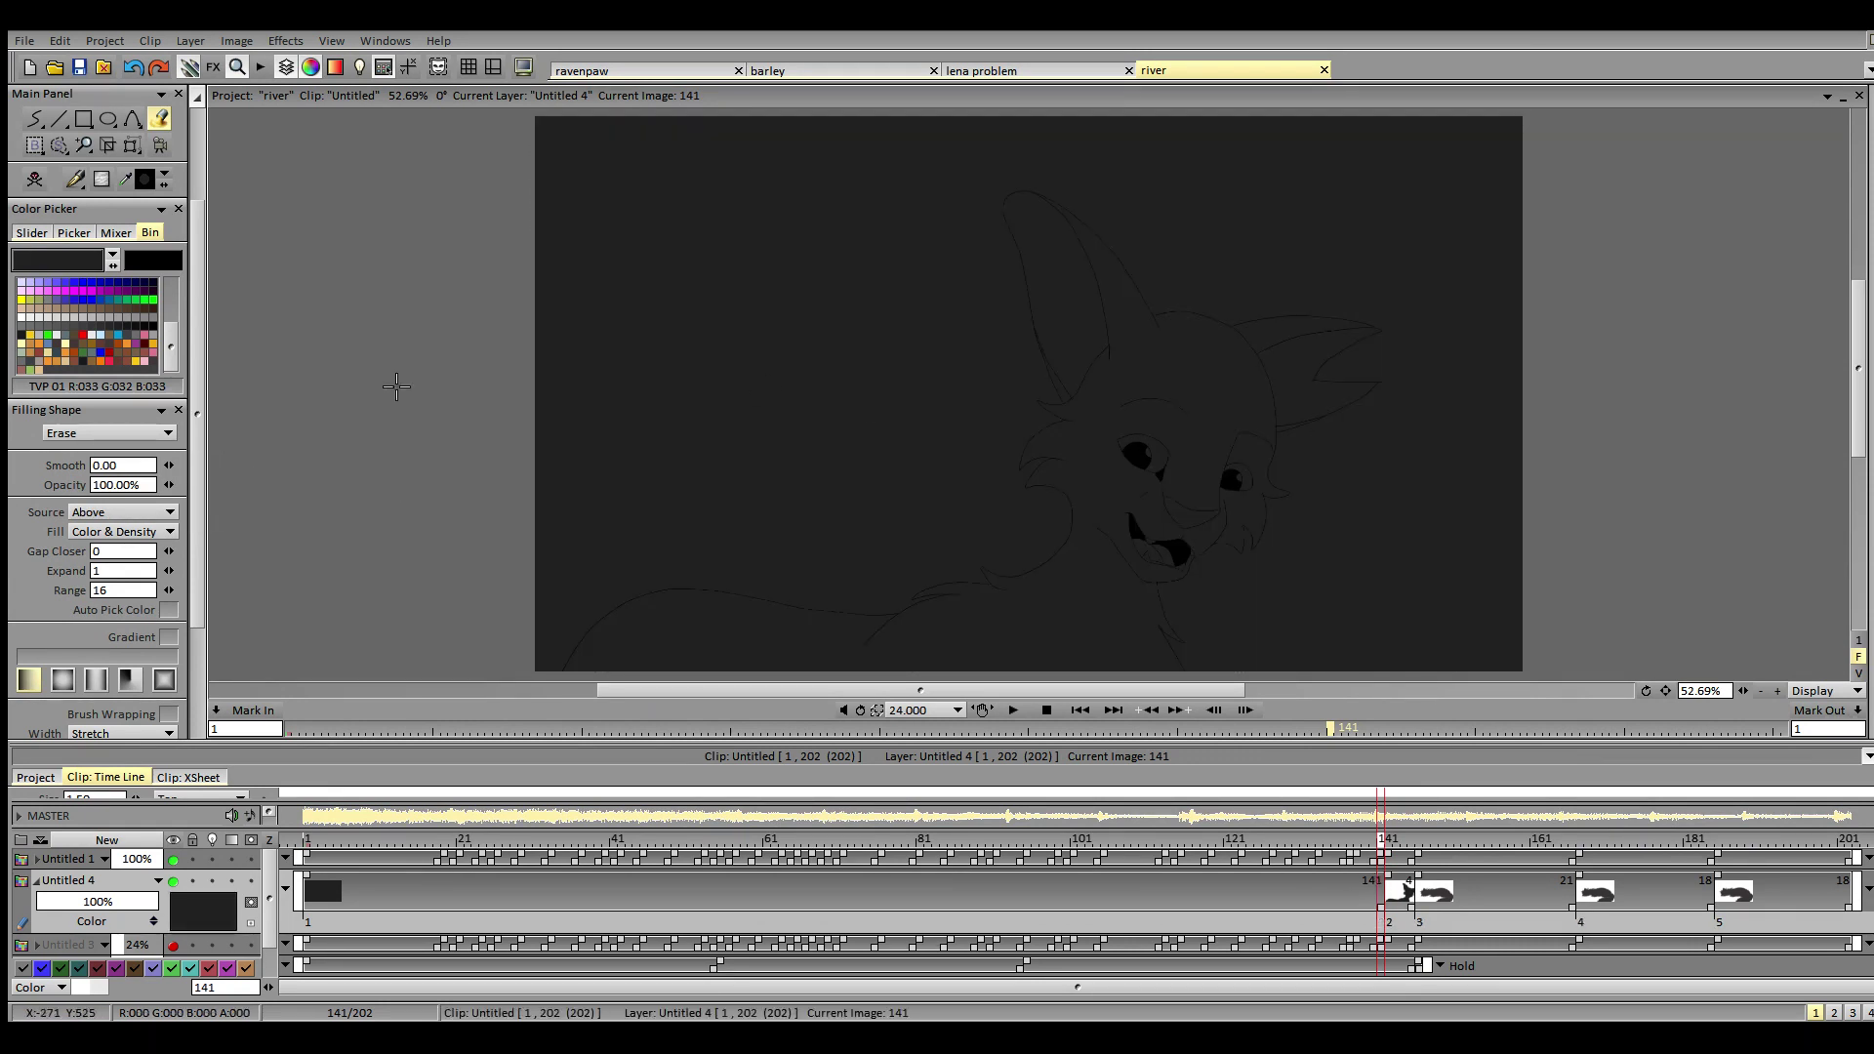
{"action": "left_click", "coordinate": [682, 464]}
{"action": "left_click", "coordinate": [166, 552]}
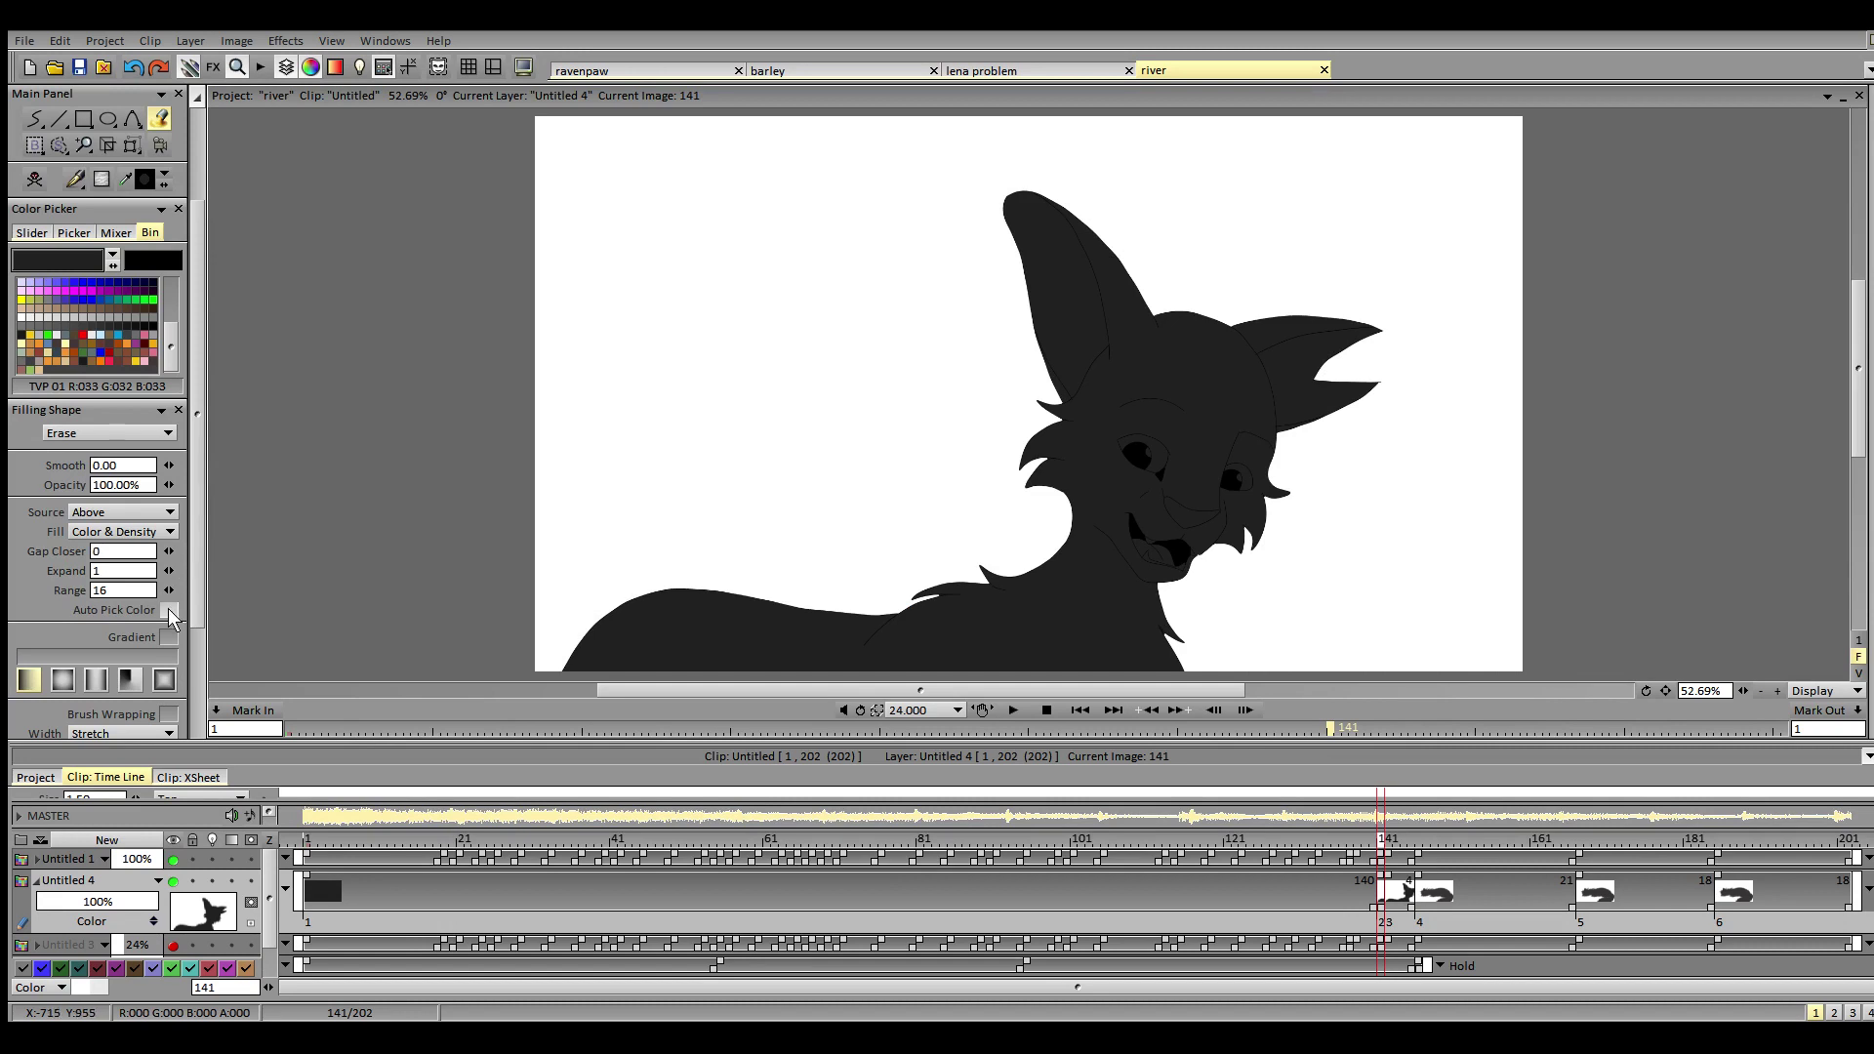
- Save the project and erase the dark background around the cat on frames 138 and 137
{"action": "left_click", "coordinate": [1362, 847]}
{"action": "left_click", "coordinate": [79, 66]}
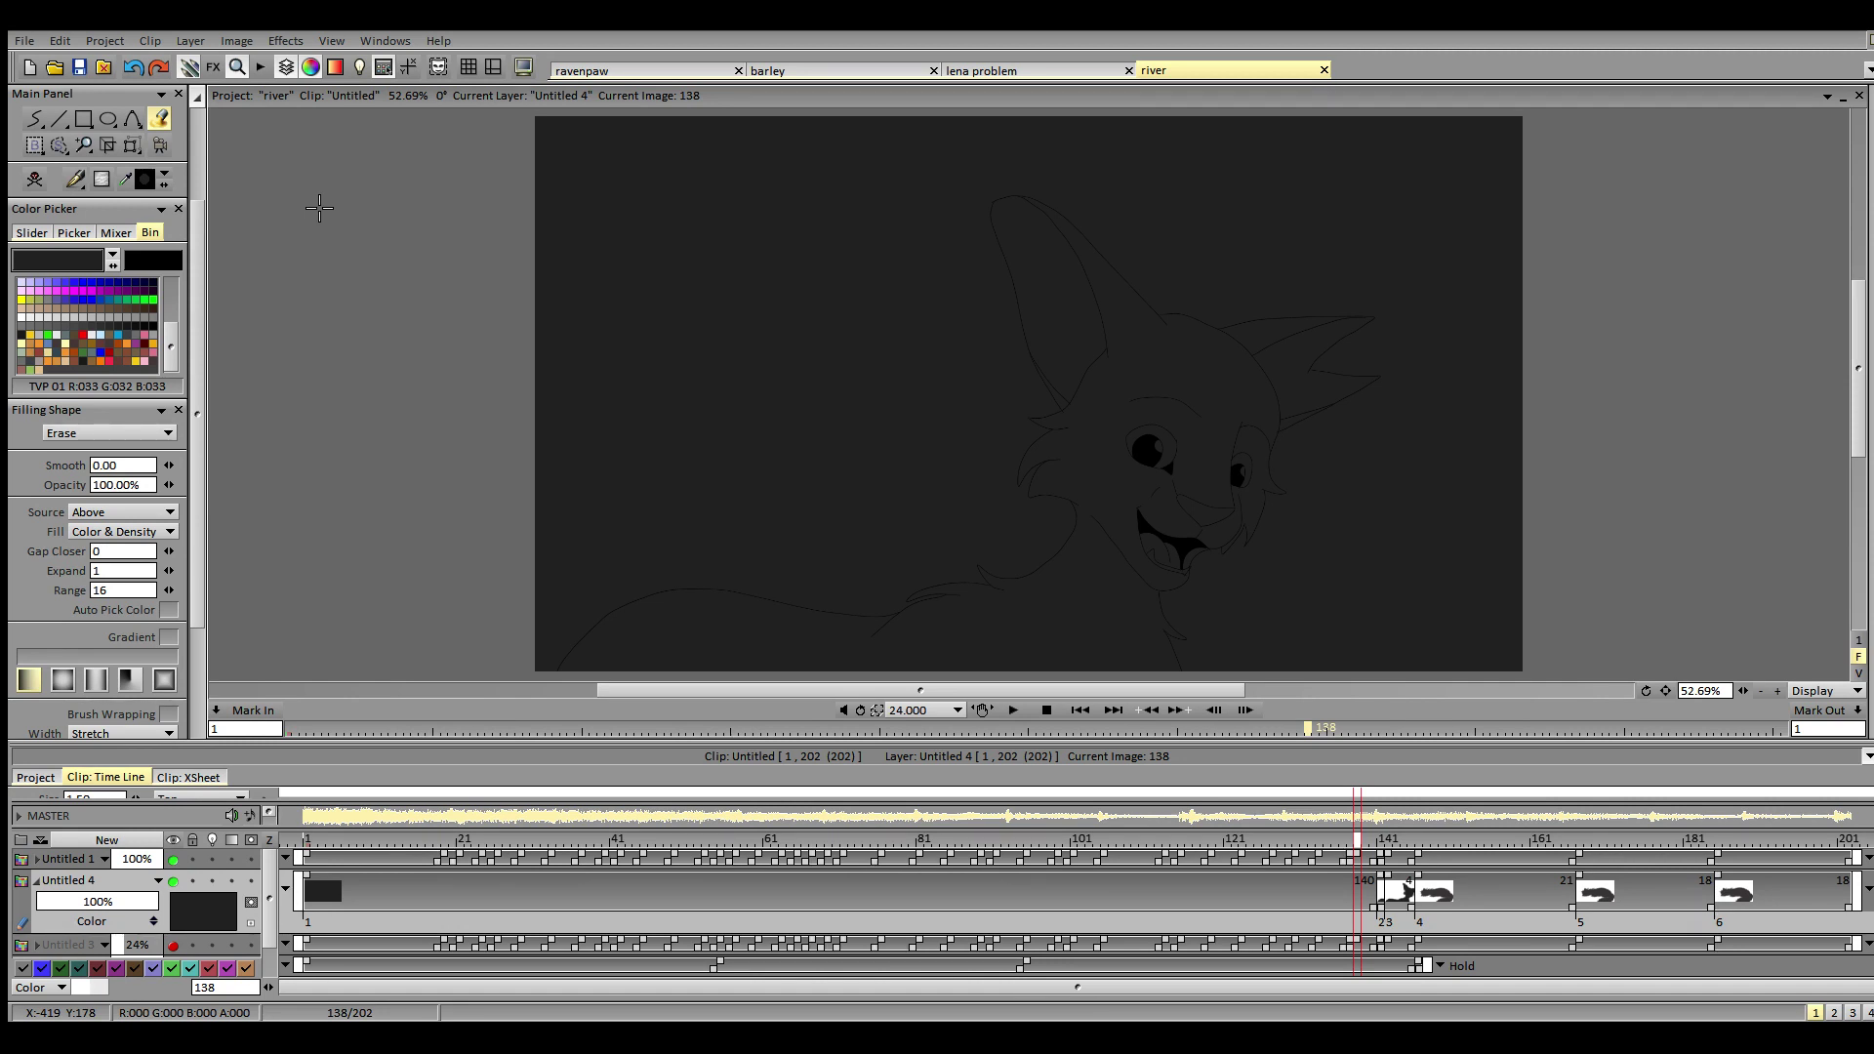
{"action": "left_click", "coordinate": [1377, 530]}
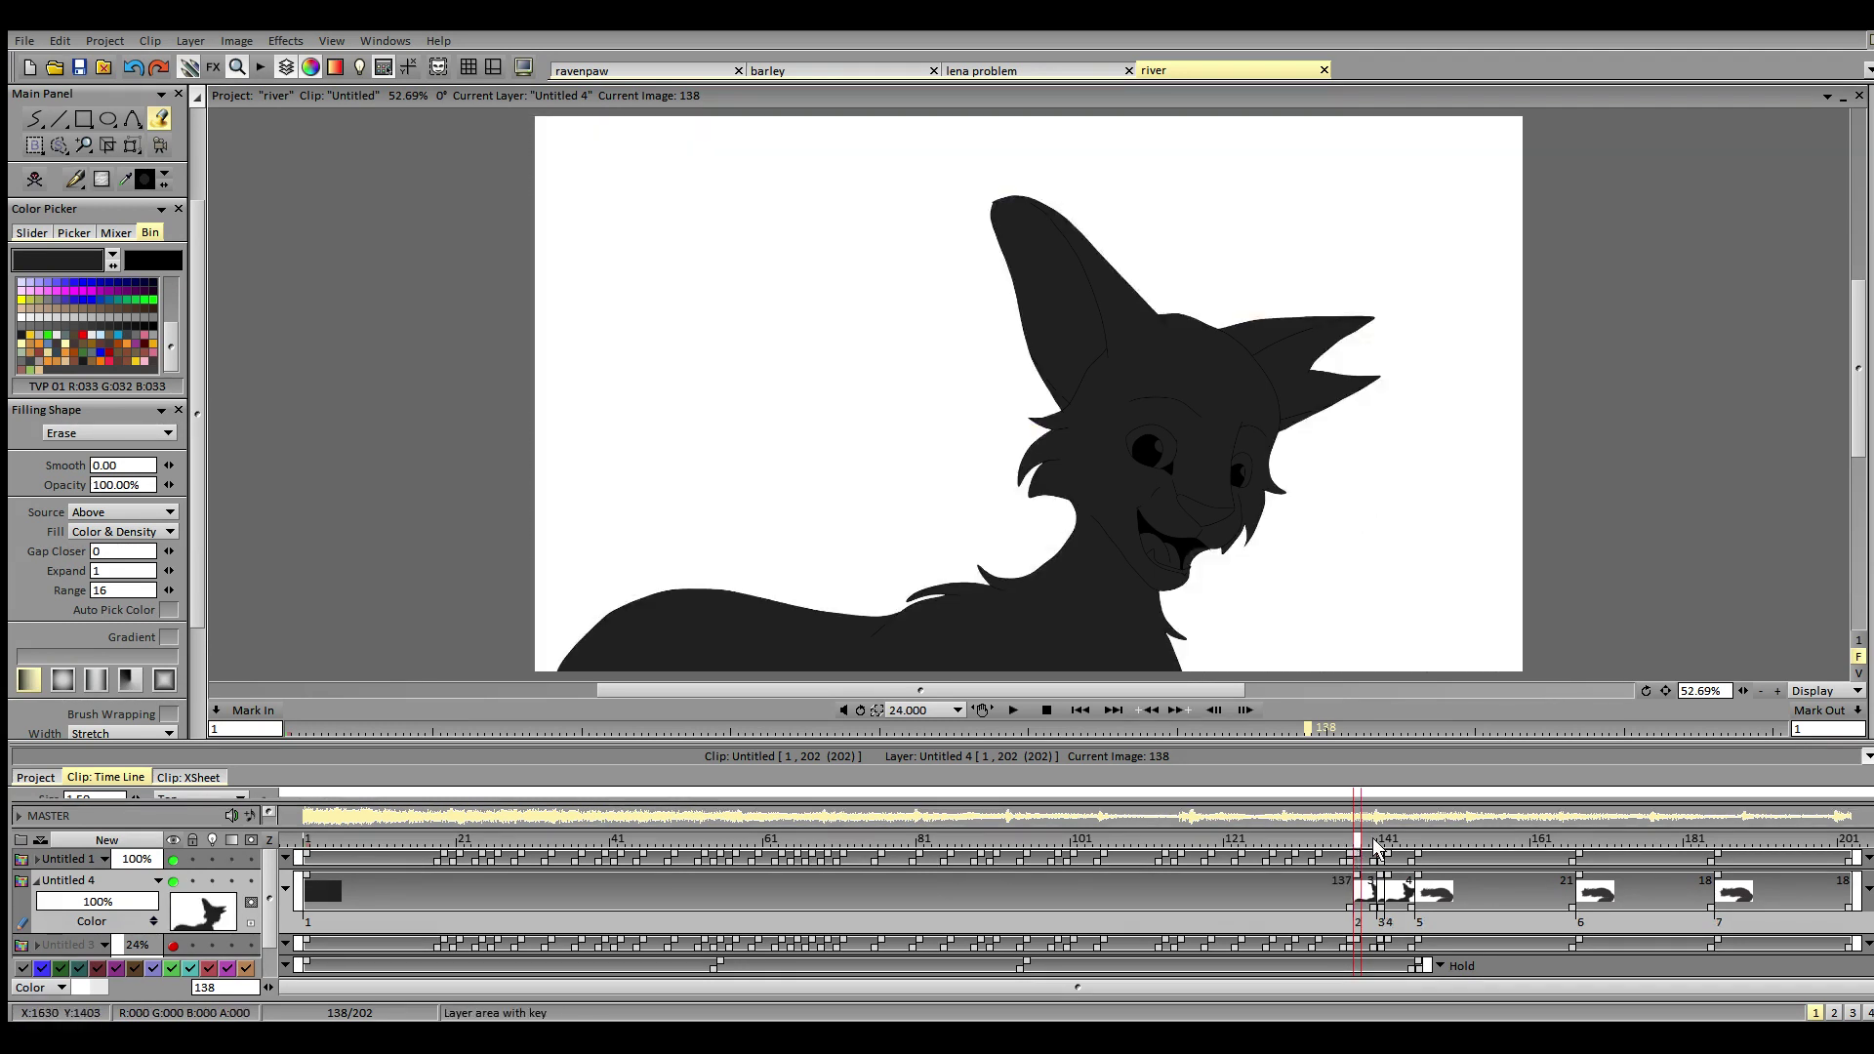
{"action": "key", "text": "Left"}
{"action": "left_click", "coordinate": [1332, 573]}
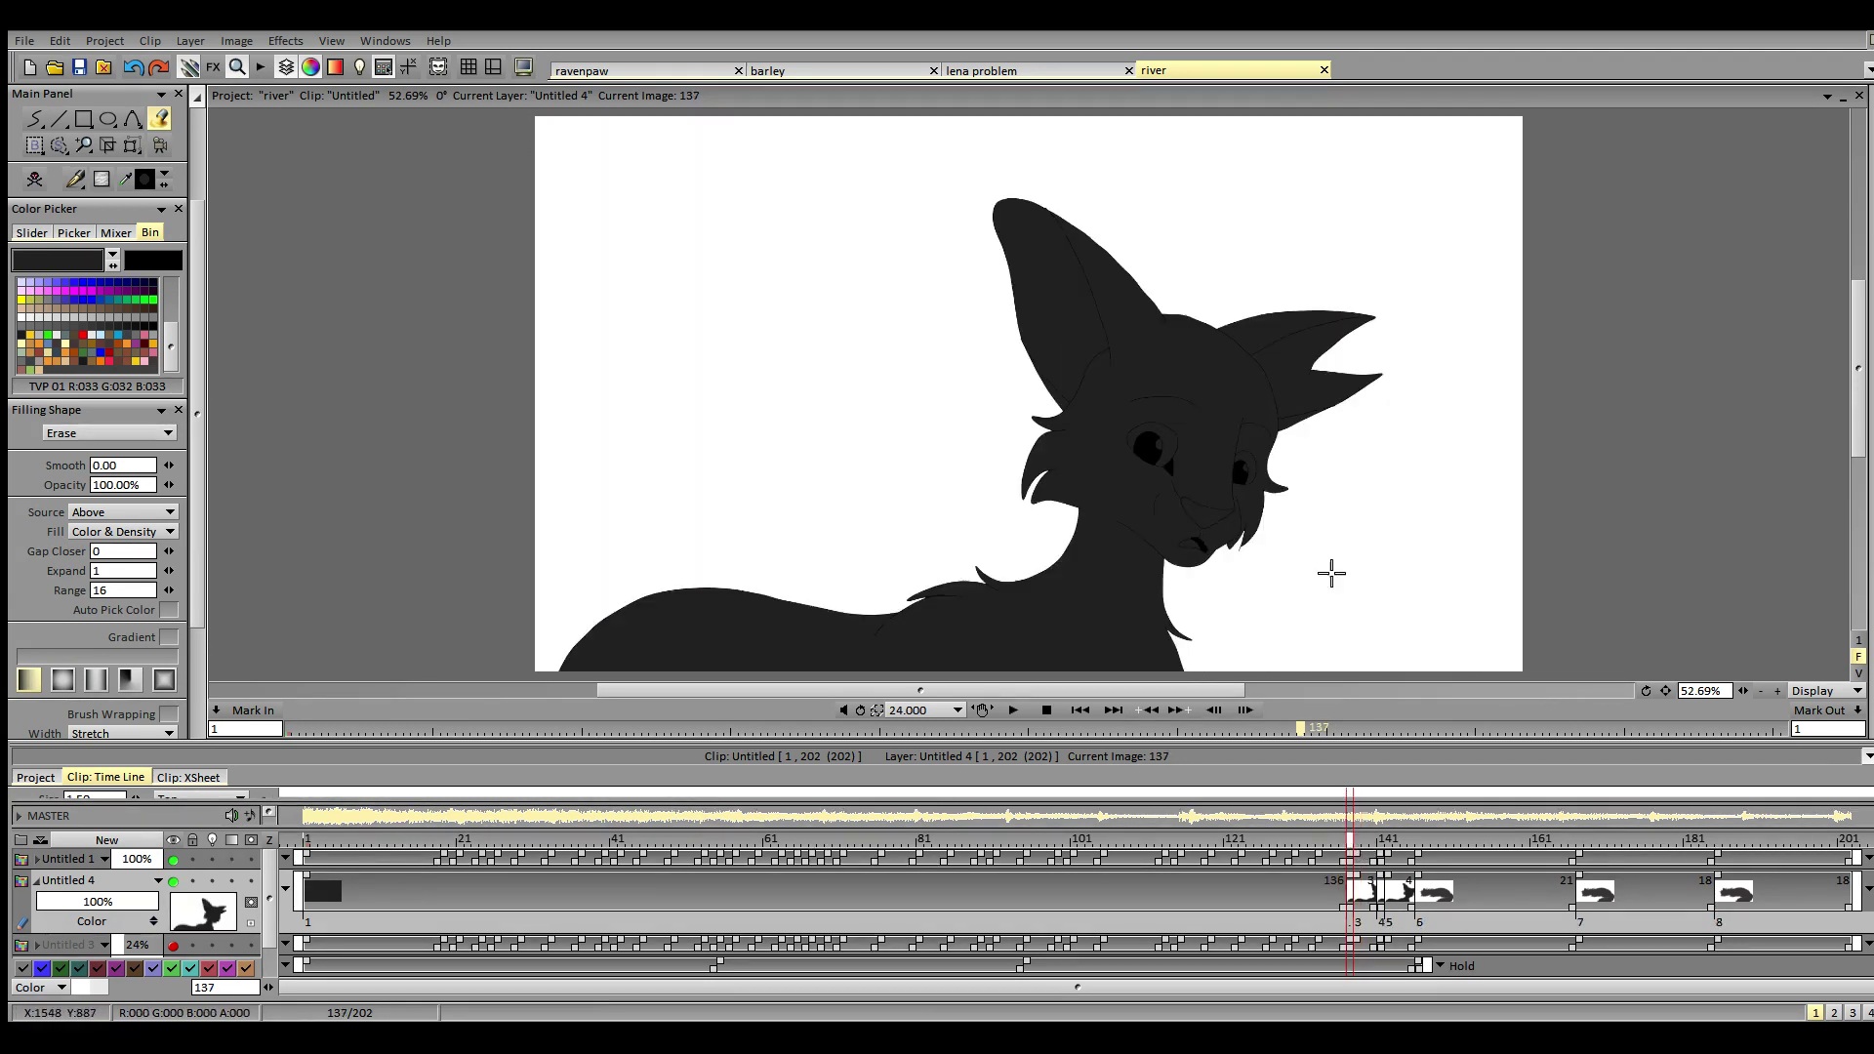
- Erase the dark background around the cat on frames 133, 130 and 127 with the Above source
{"action": "left_click", "coordinate": [1320, 841]}
{"action": "left_click", "coordinate": [1369, 580]}
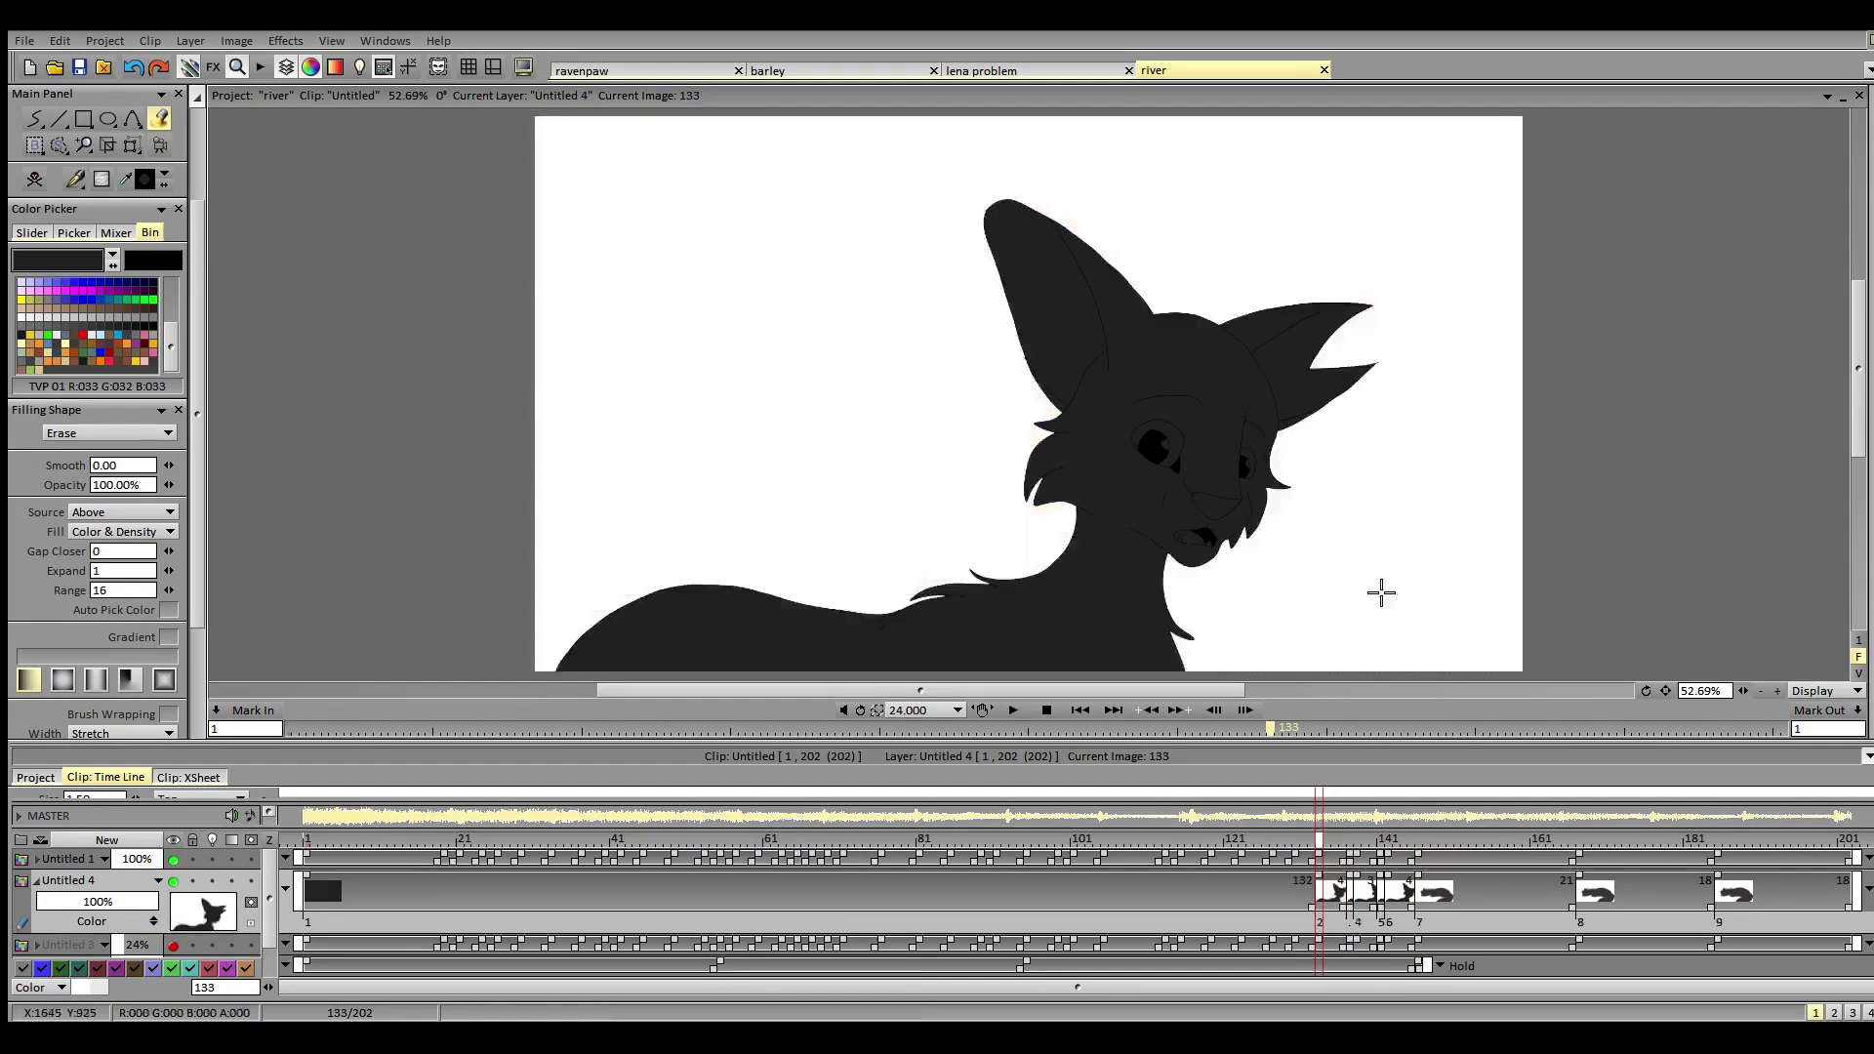
{"action": "left_click", "coordinate": [1297, 843]}
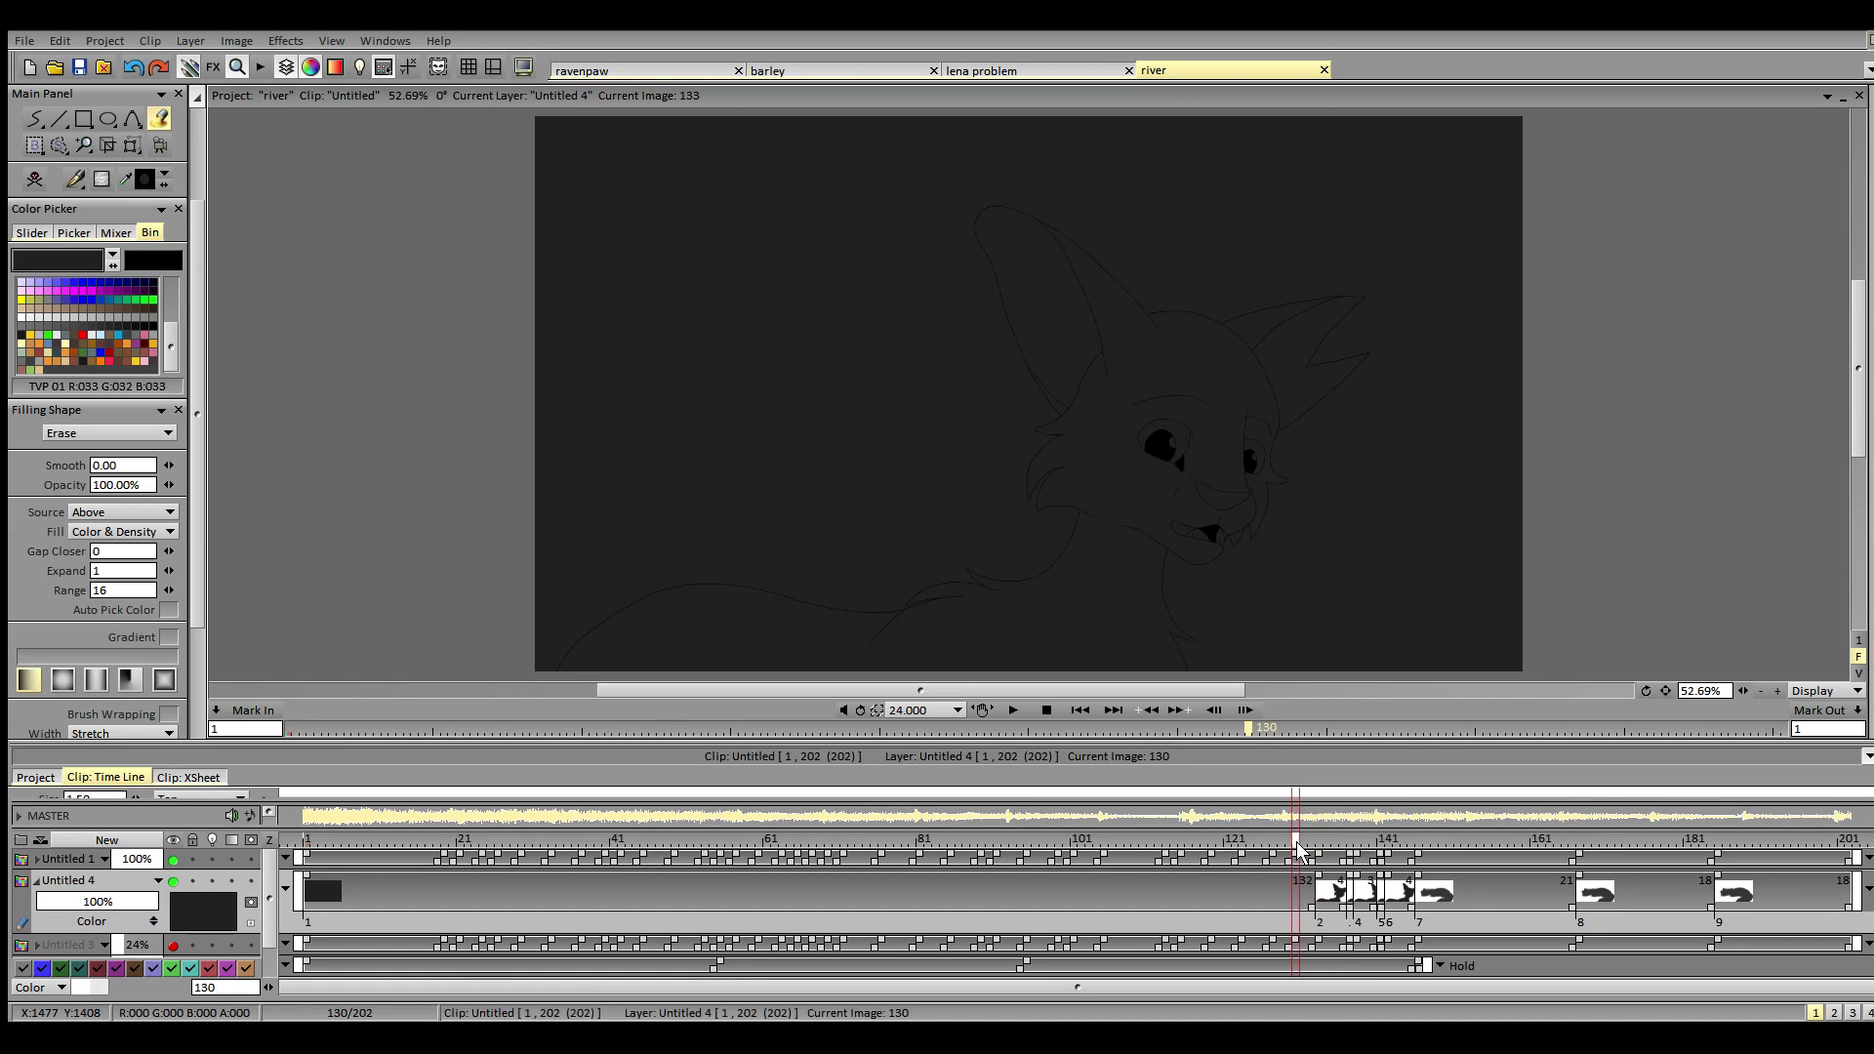
{"action": "left_click", "coordinate": [1352, 574]}
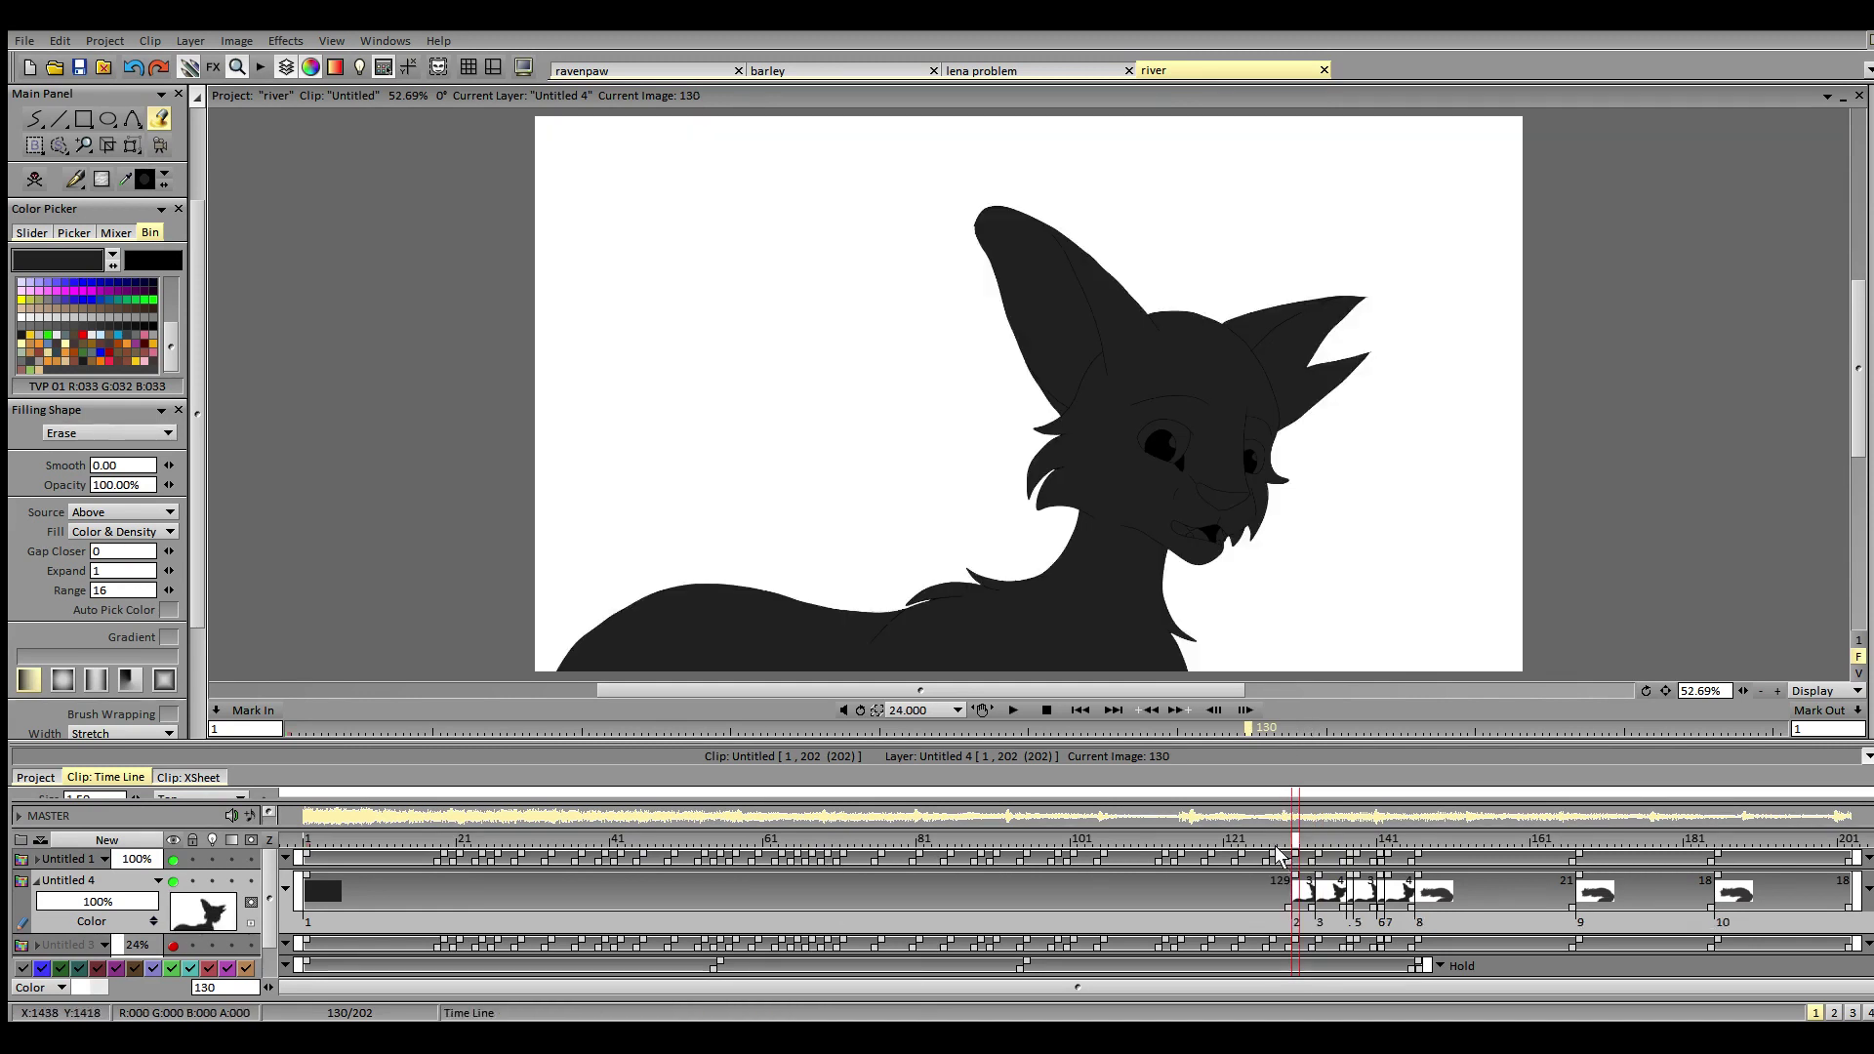
{"action": "left_click", "coordinate": [1275, 842]}
{"action": "left_click", "coordinate": [1336, 568]}
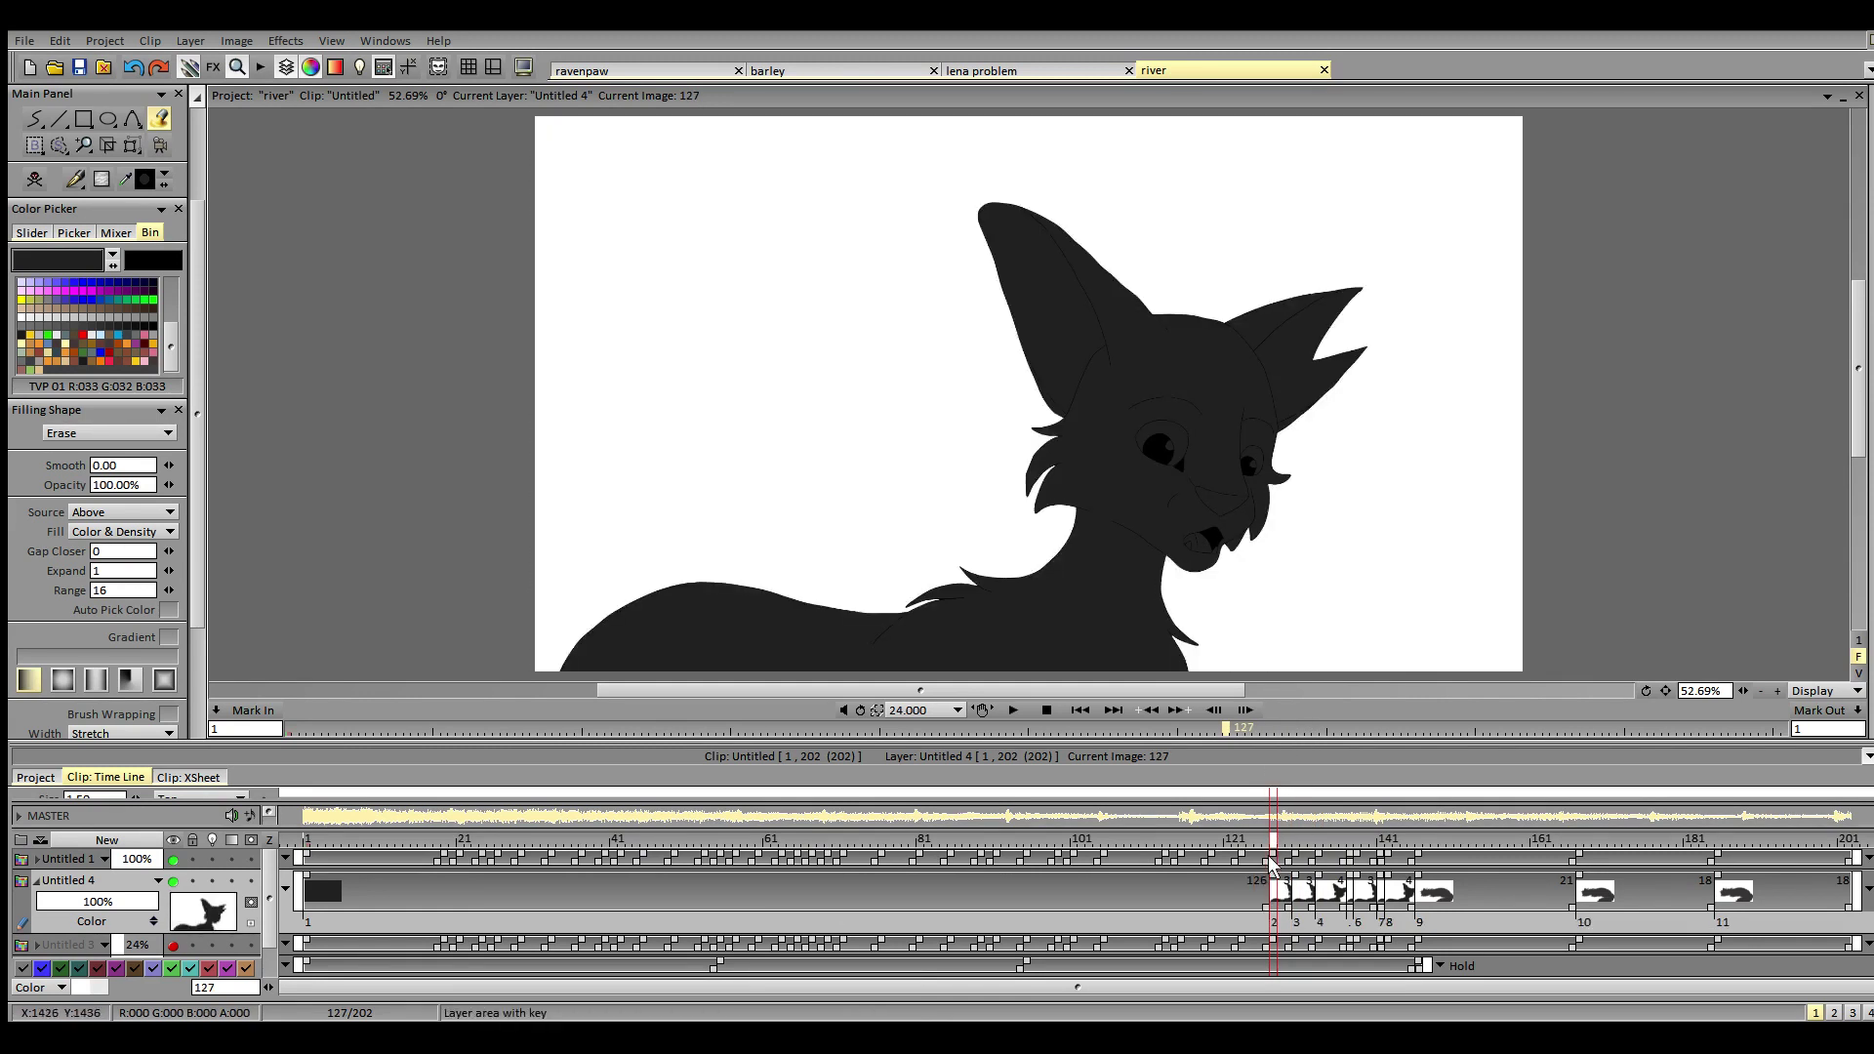
- Erase the dark background around the cat on frames 123, 119 and 115 of the fur colour layer
{"action": "left_click", "coordinate": [1245, 853]}
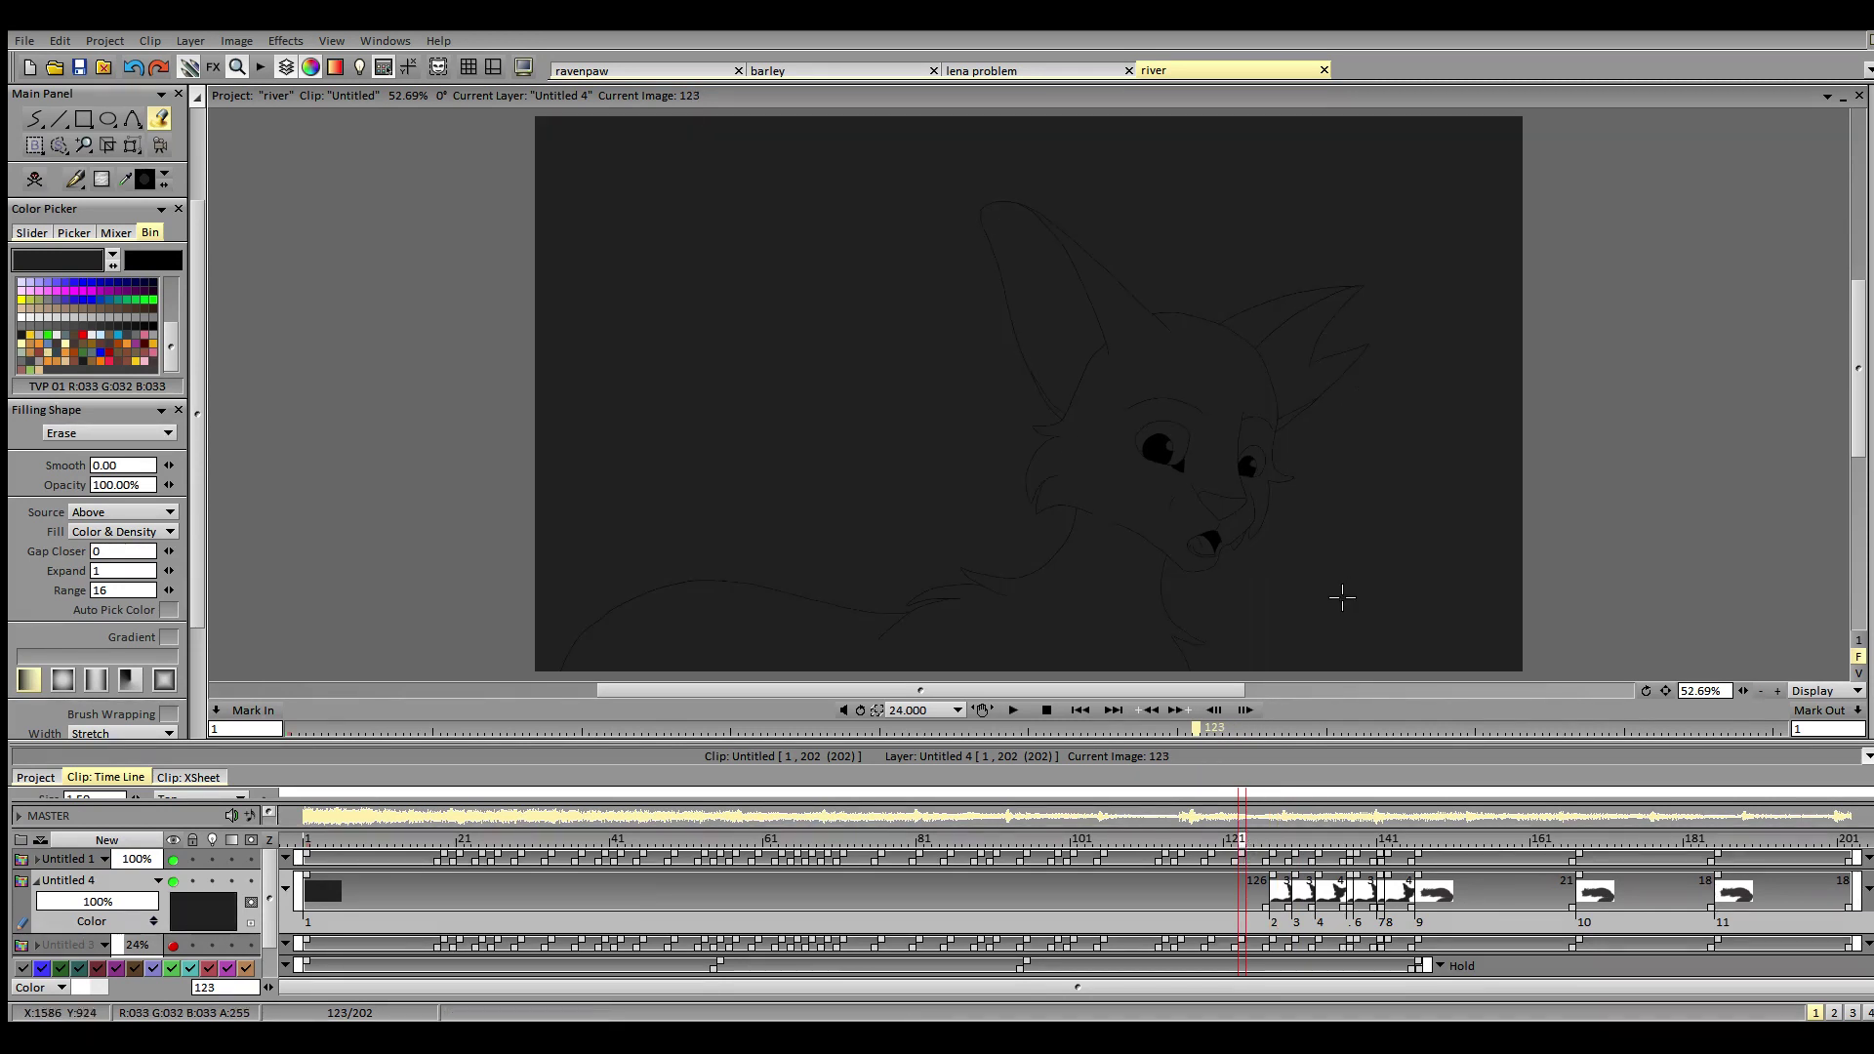
{"action": "left_click", "coordinate": [1343, 598]}
{"action": "left_click", "coordinate": [1215, 849]}
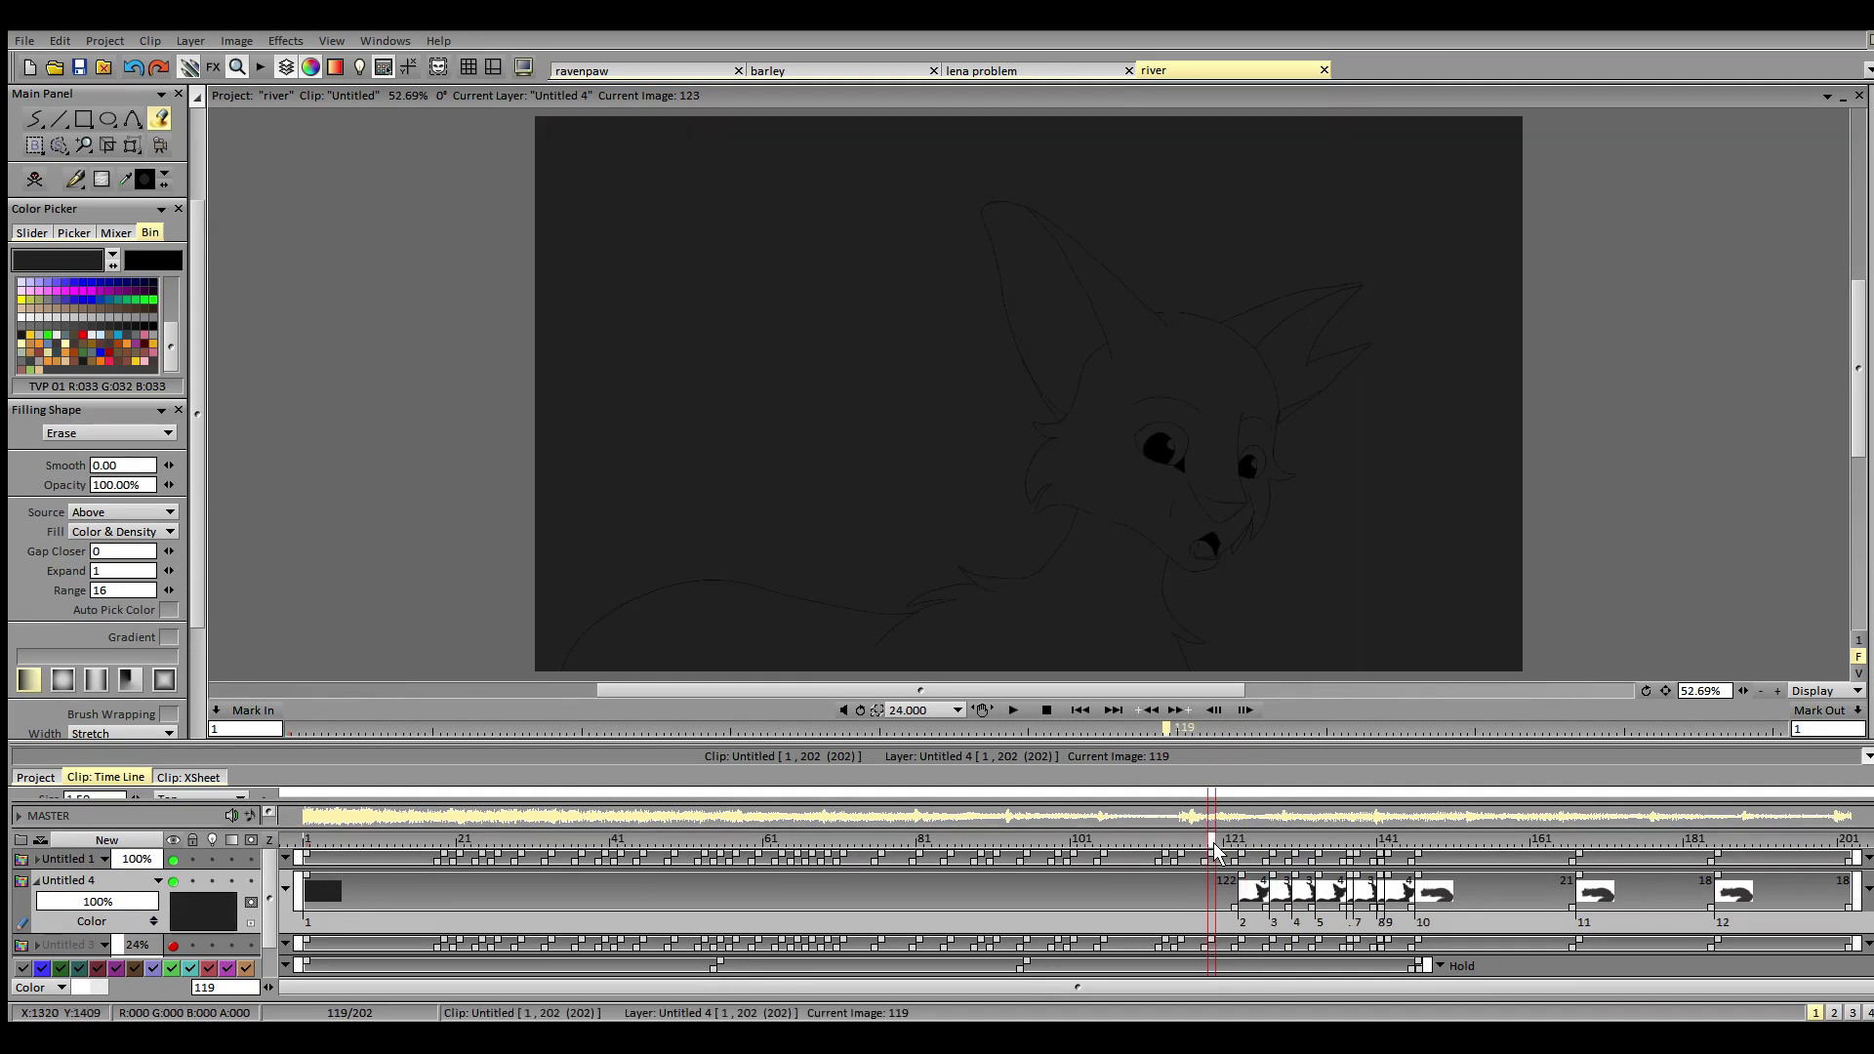
{"action": "left_click", "coordinate": [1352, 605]}
{"action": "left_click", "coordinate": [1186, 854]}
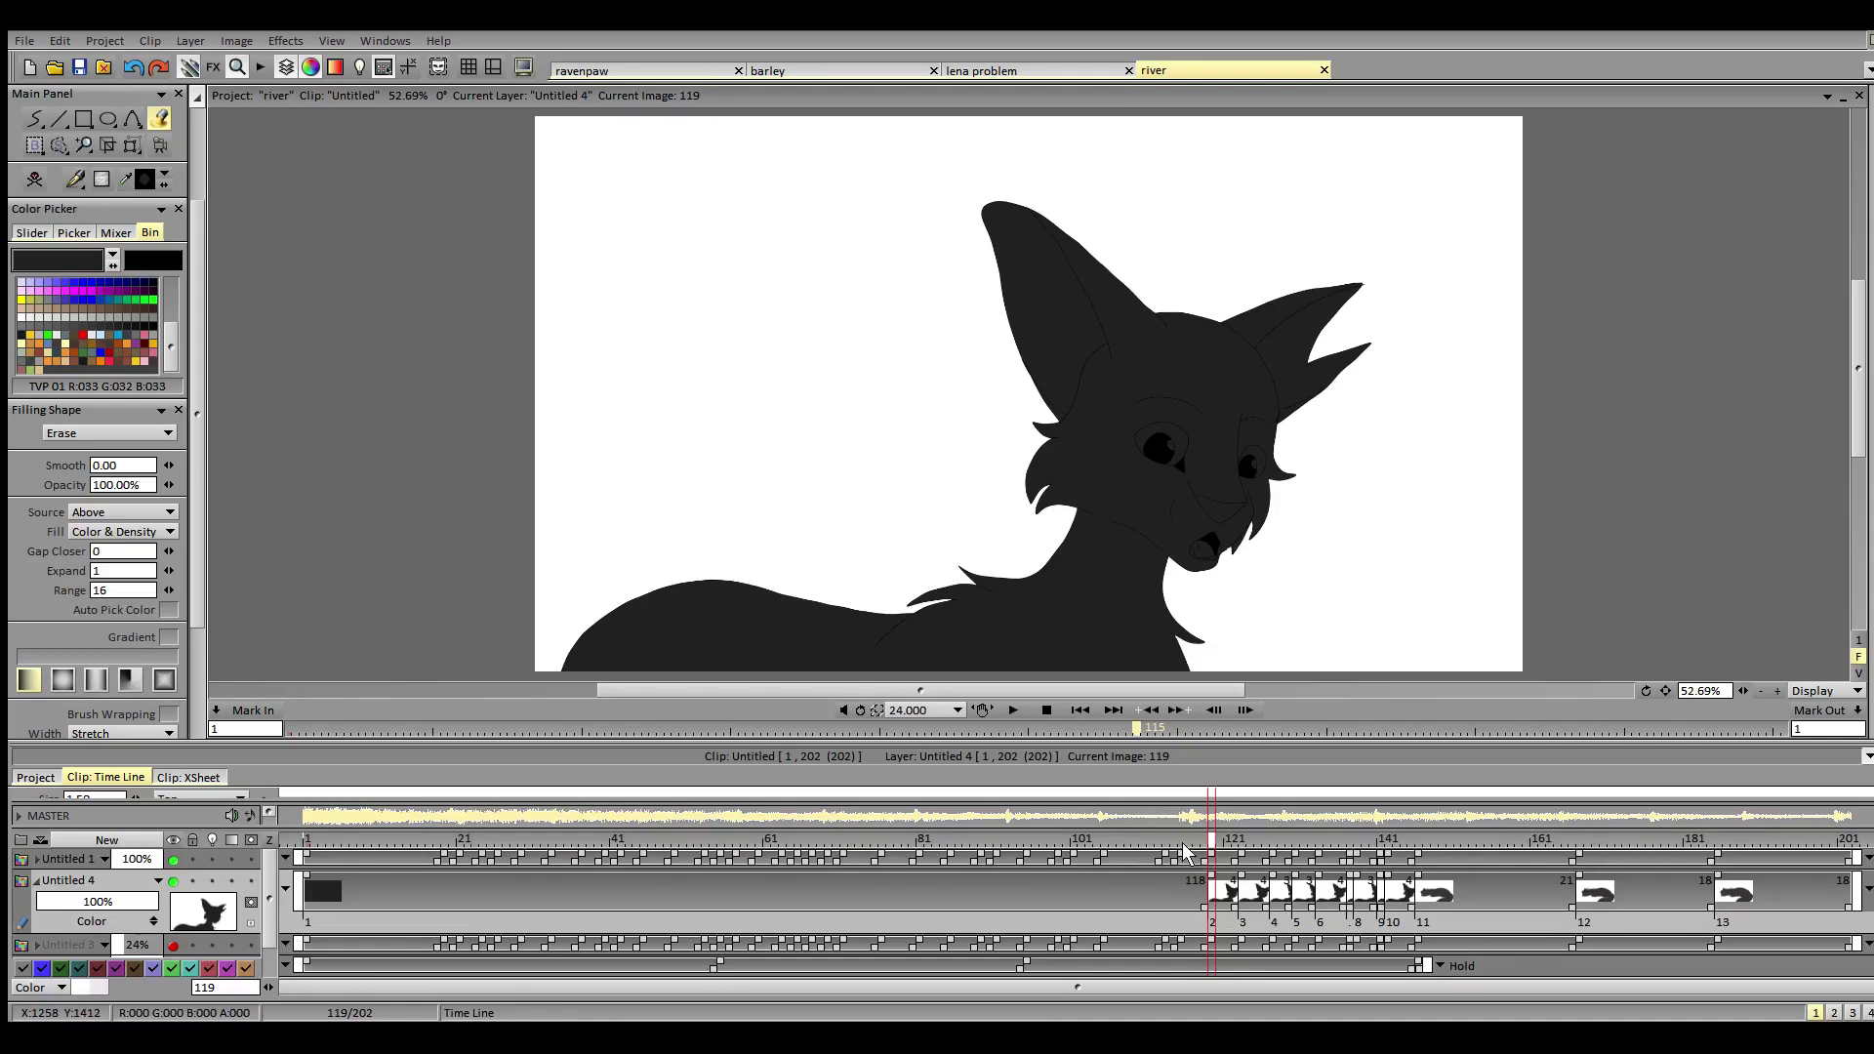
{"action": "left_click", "coordinate": [1397, 552]}
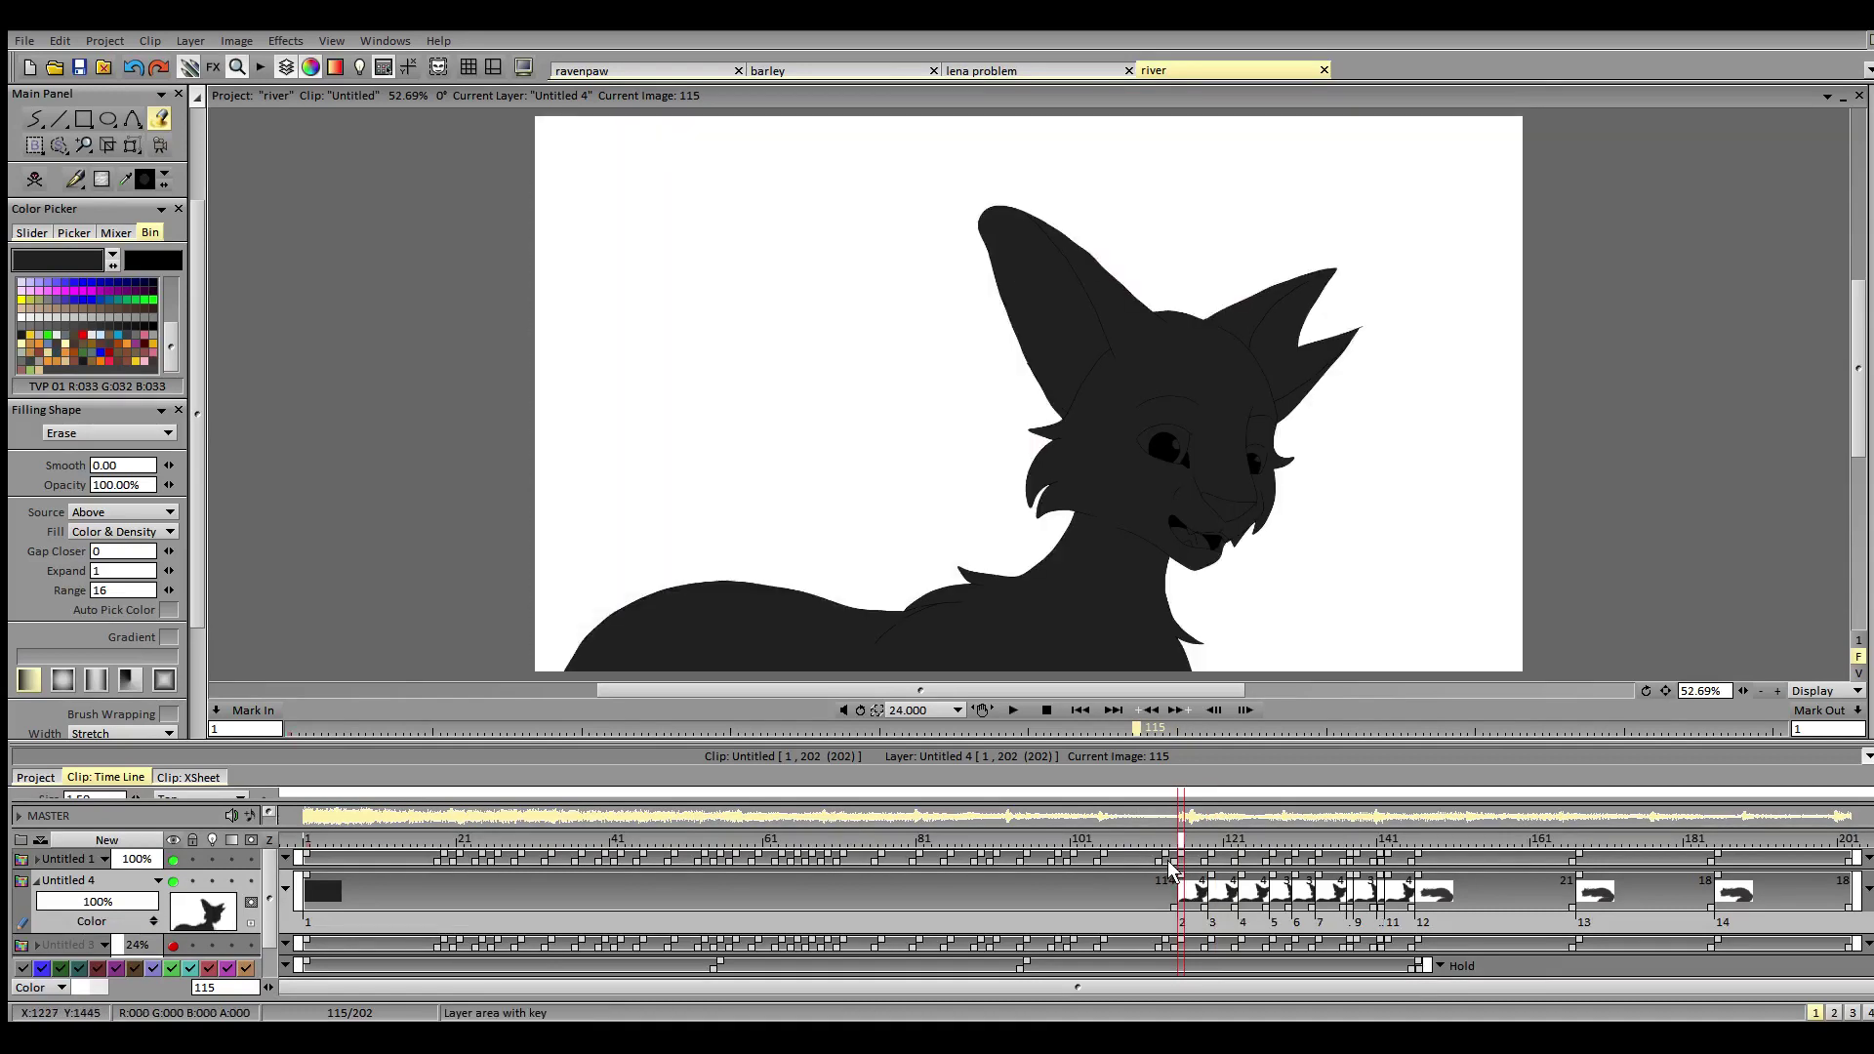
- Erase the dark background around the cat on frames 113, 105 and 101
{"action": "left_click", "coordinate": [1167, 863]}
{"action": "left_click", "coordinate": [1362, 567]}
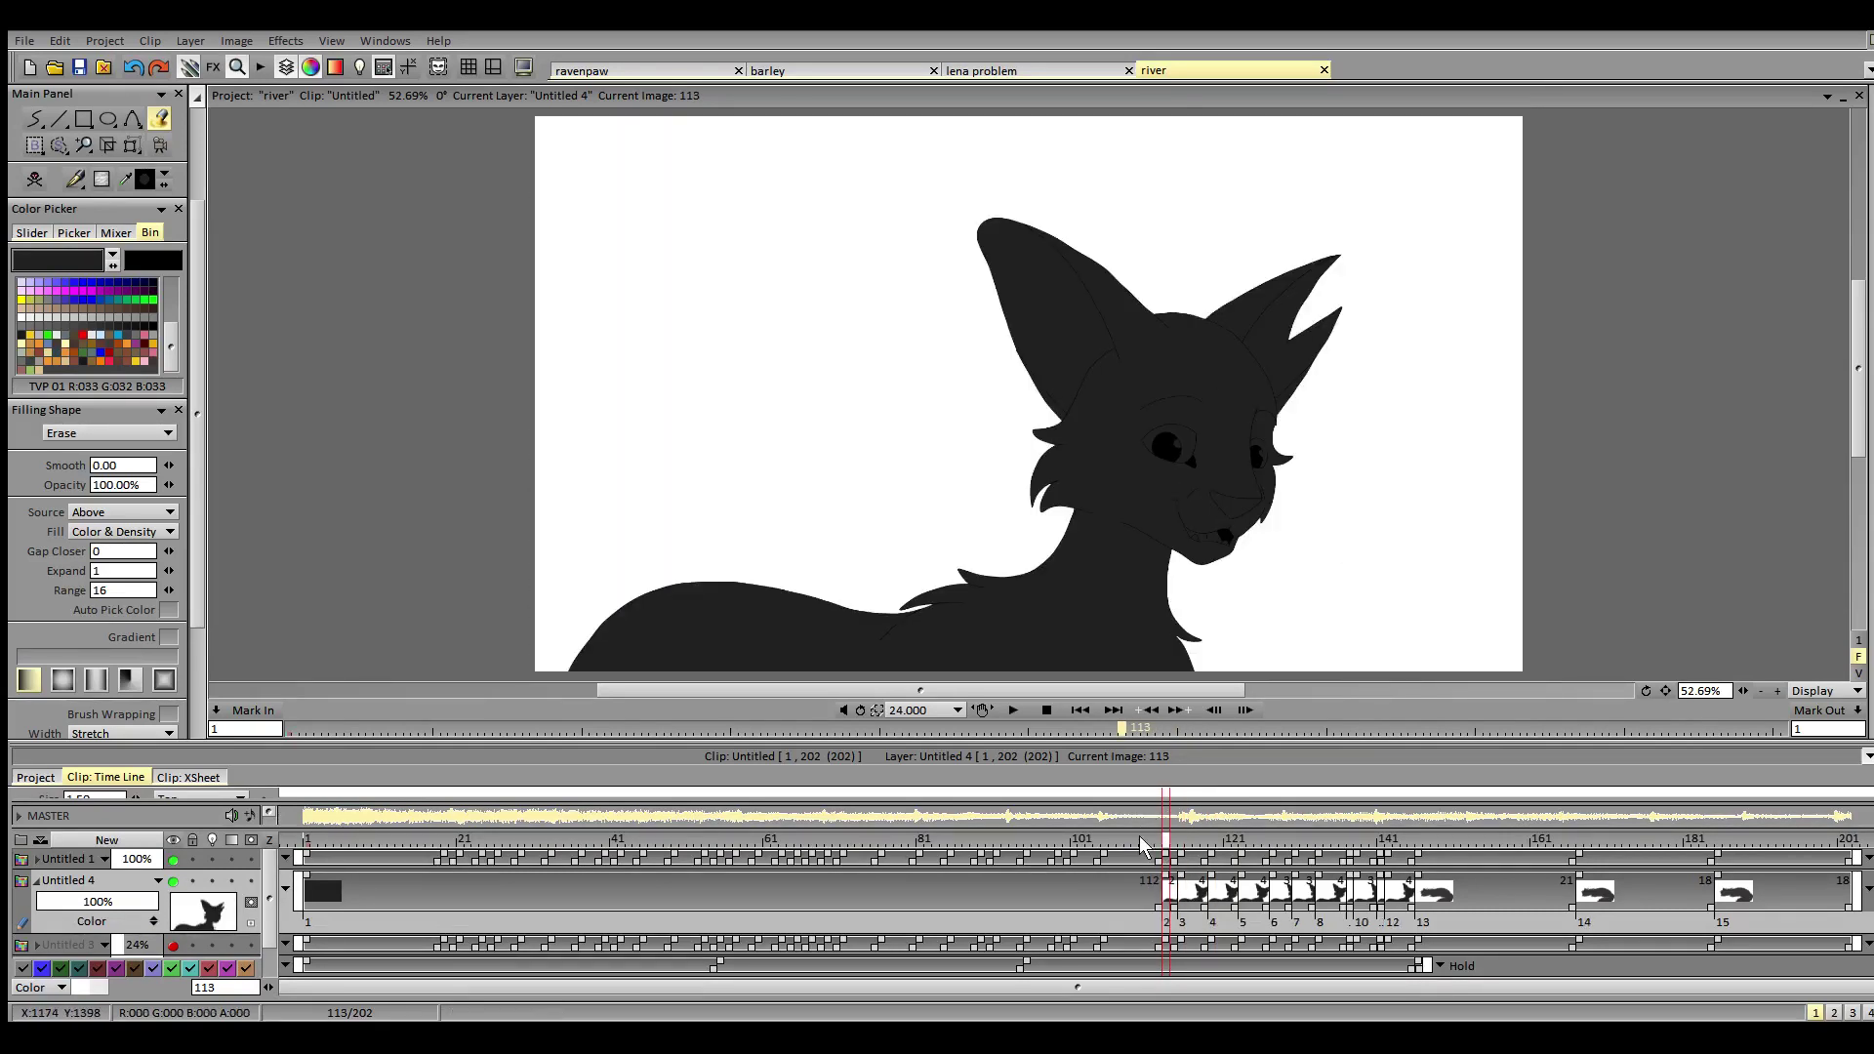
{"action": "left_click", "coordinate": [1106, 841]}
{"action": "left_click", "coordinate": [1359, 554]}
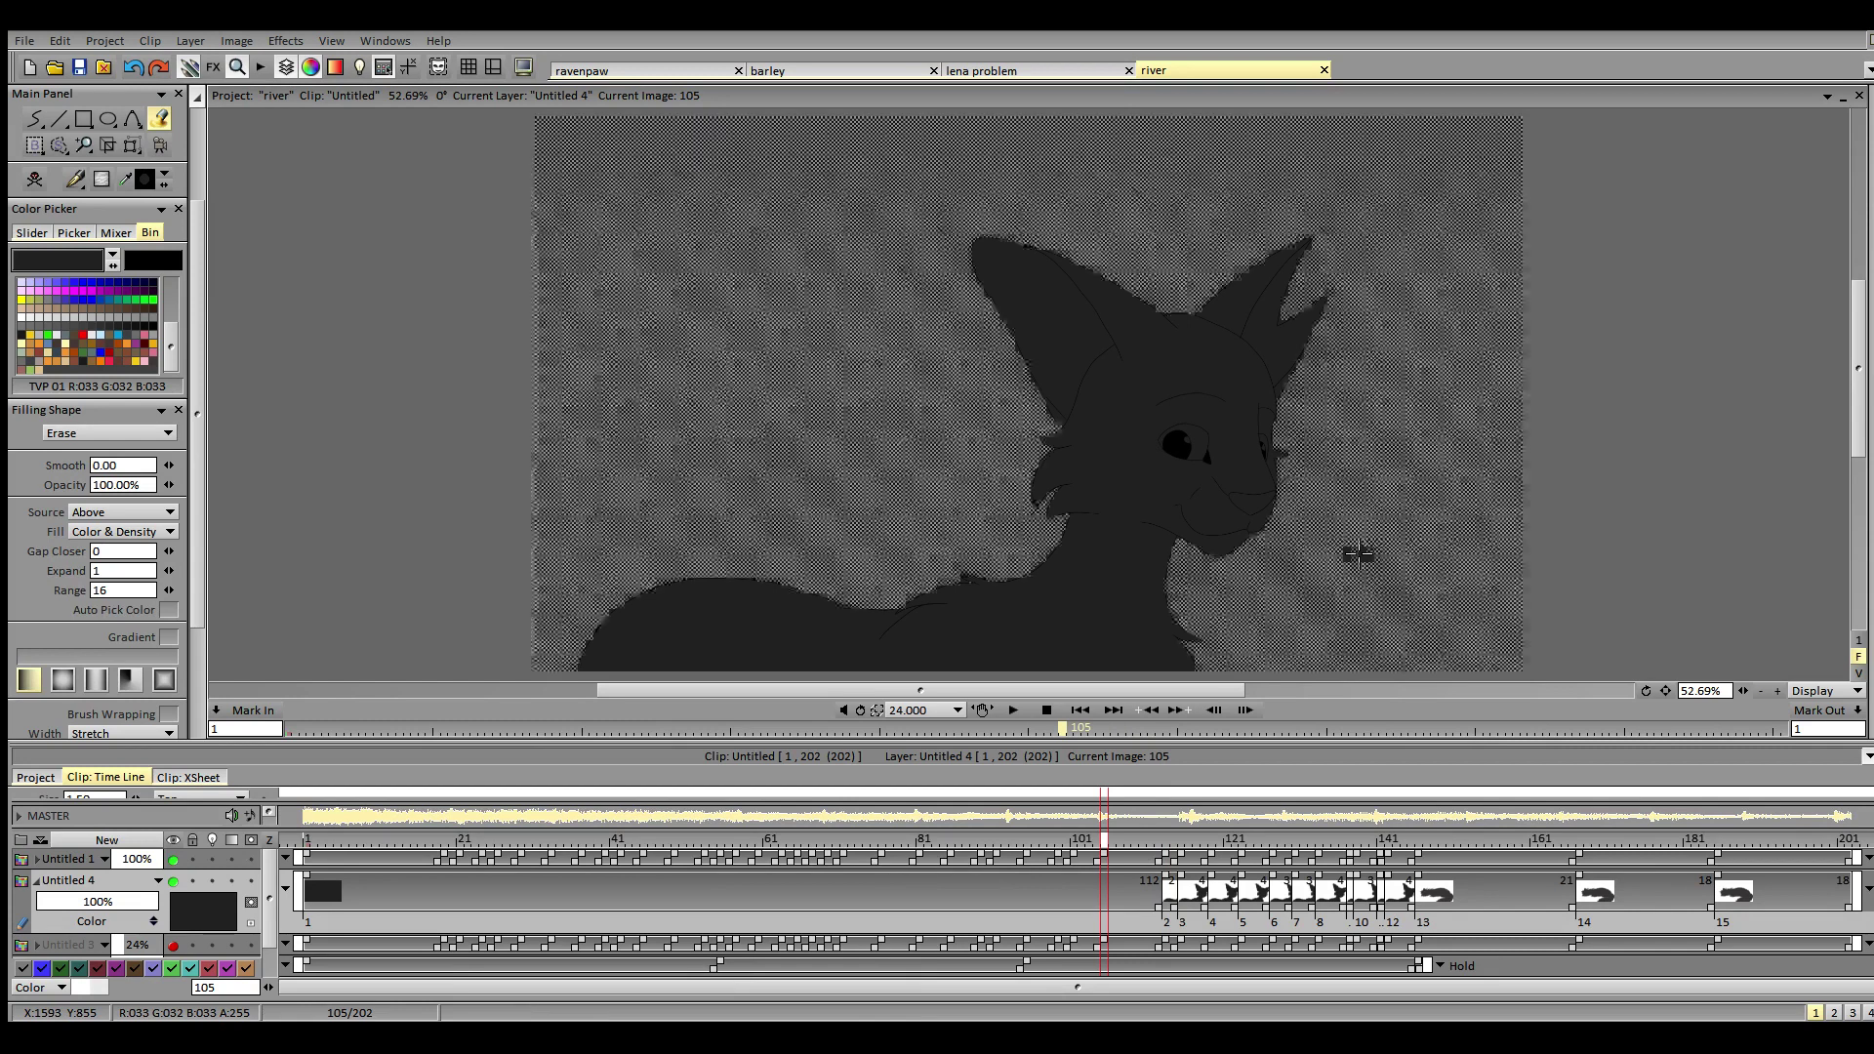
{"action": "left_click", "coordinate": [1074, 841]}
{"action": "left_click", "coordinate": [1356, 571]}
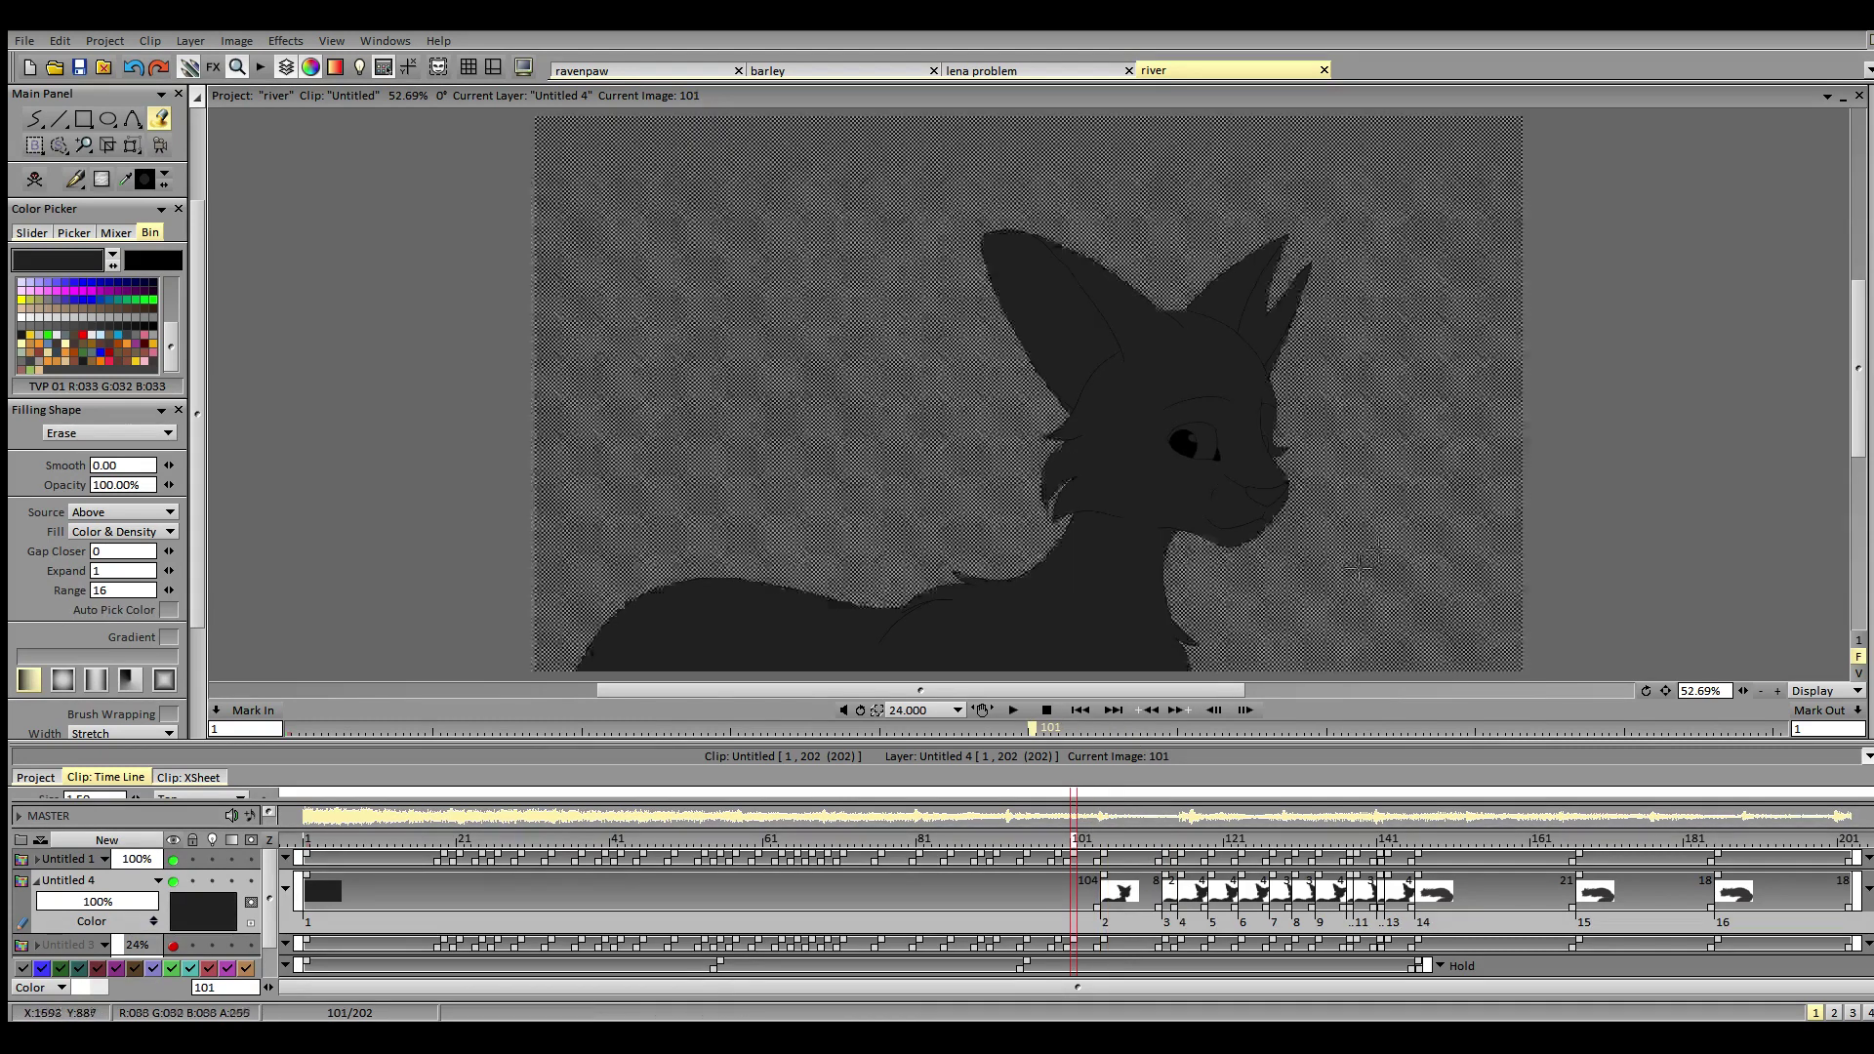
- Erase the dark background around the cat on frames 99, 95, 91 and 89
{"action": "left_click", "coordinate": [1061, 844]}
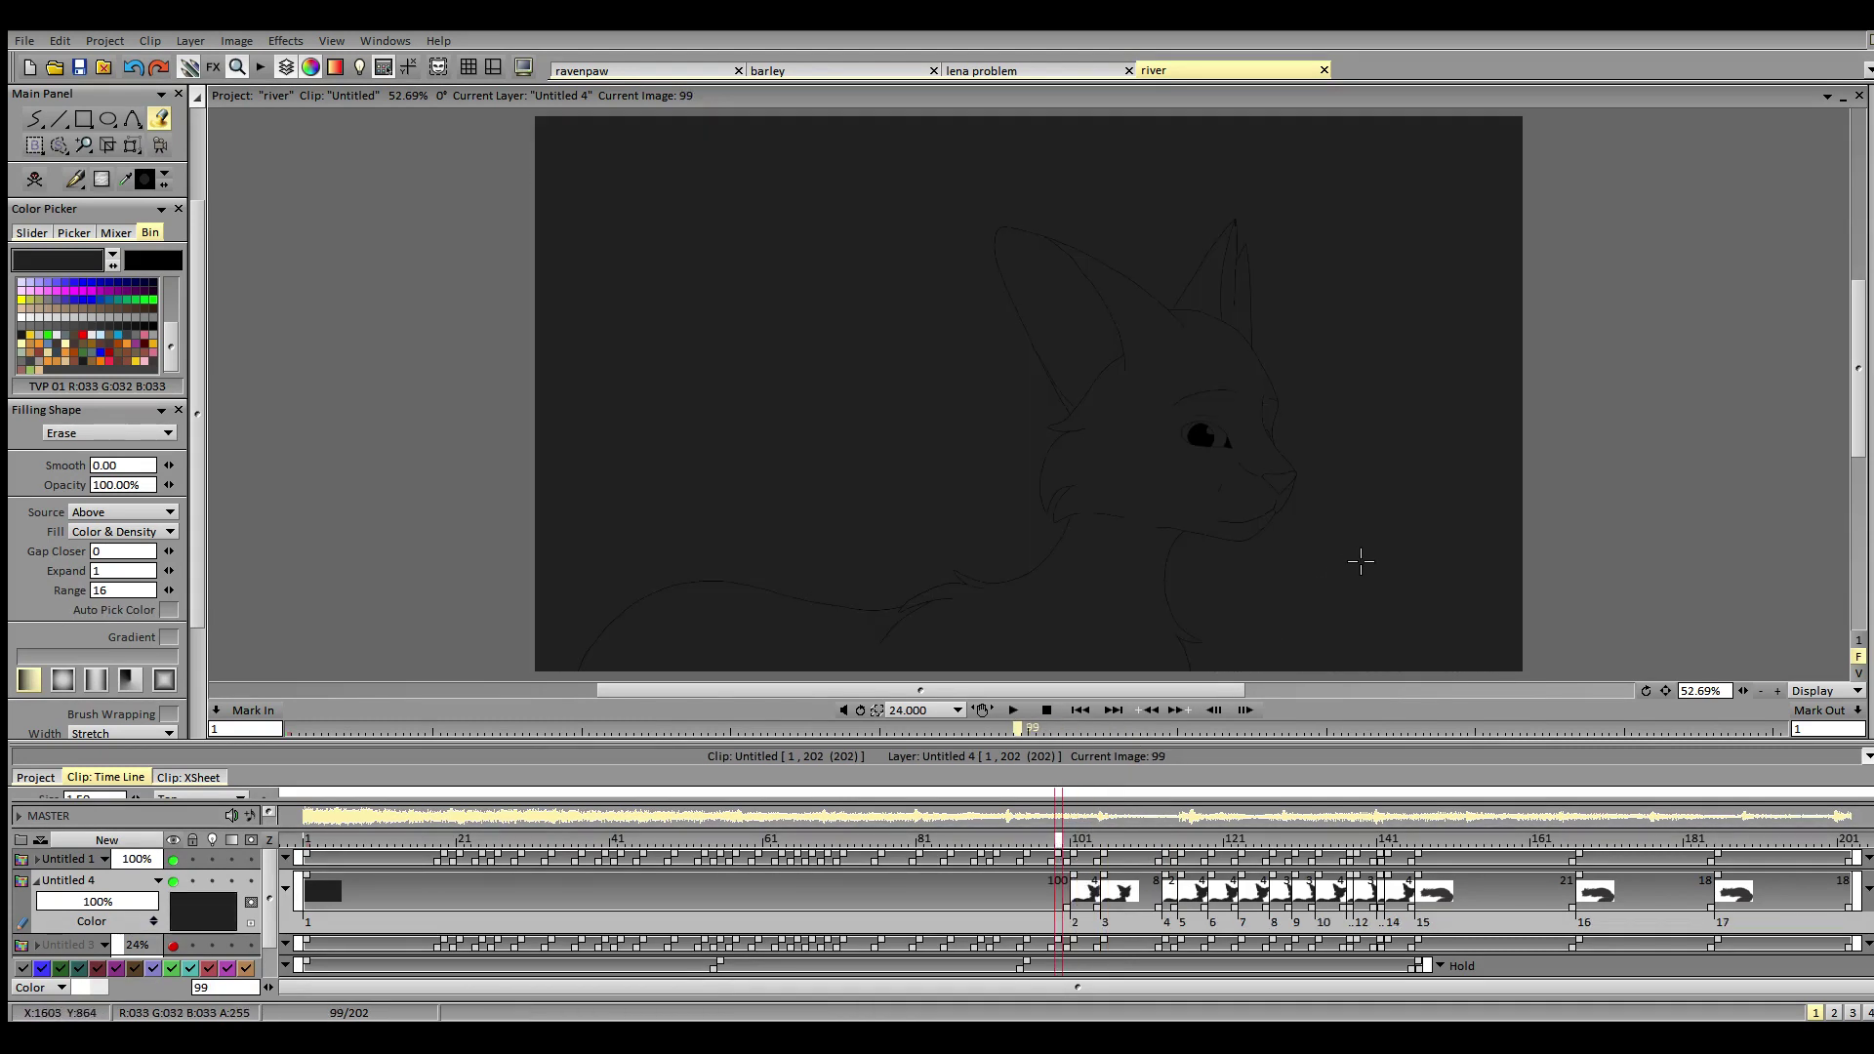
{"action": "left_click", "coordinate": [1350, 552]}
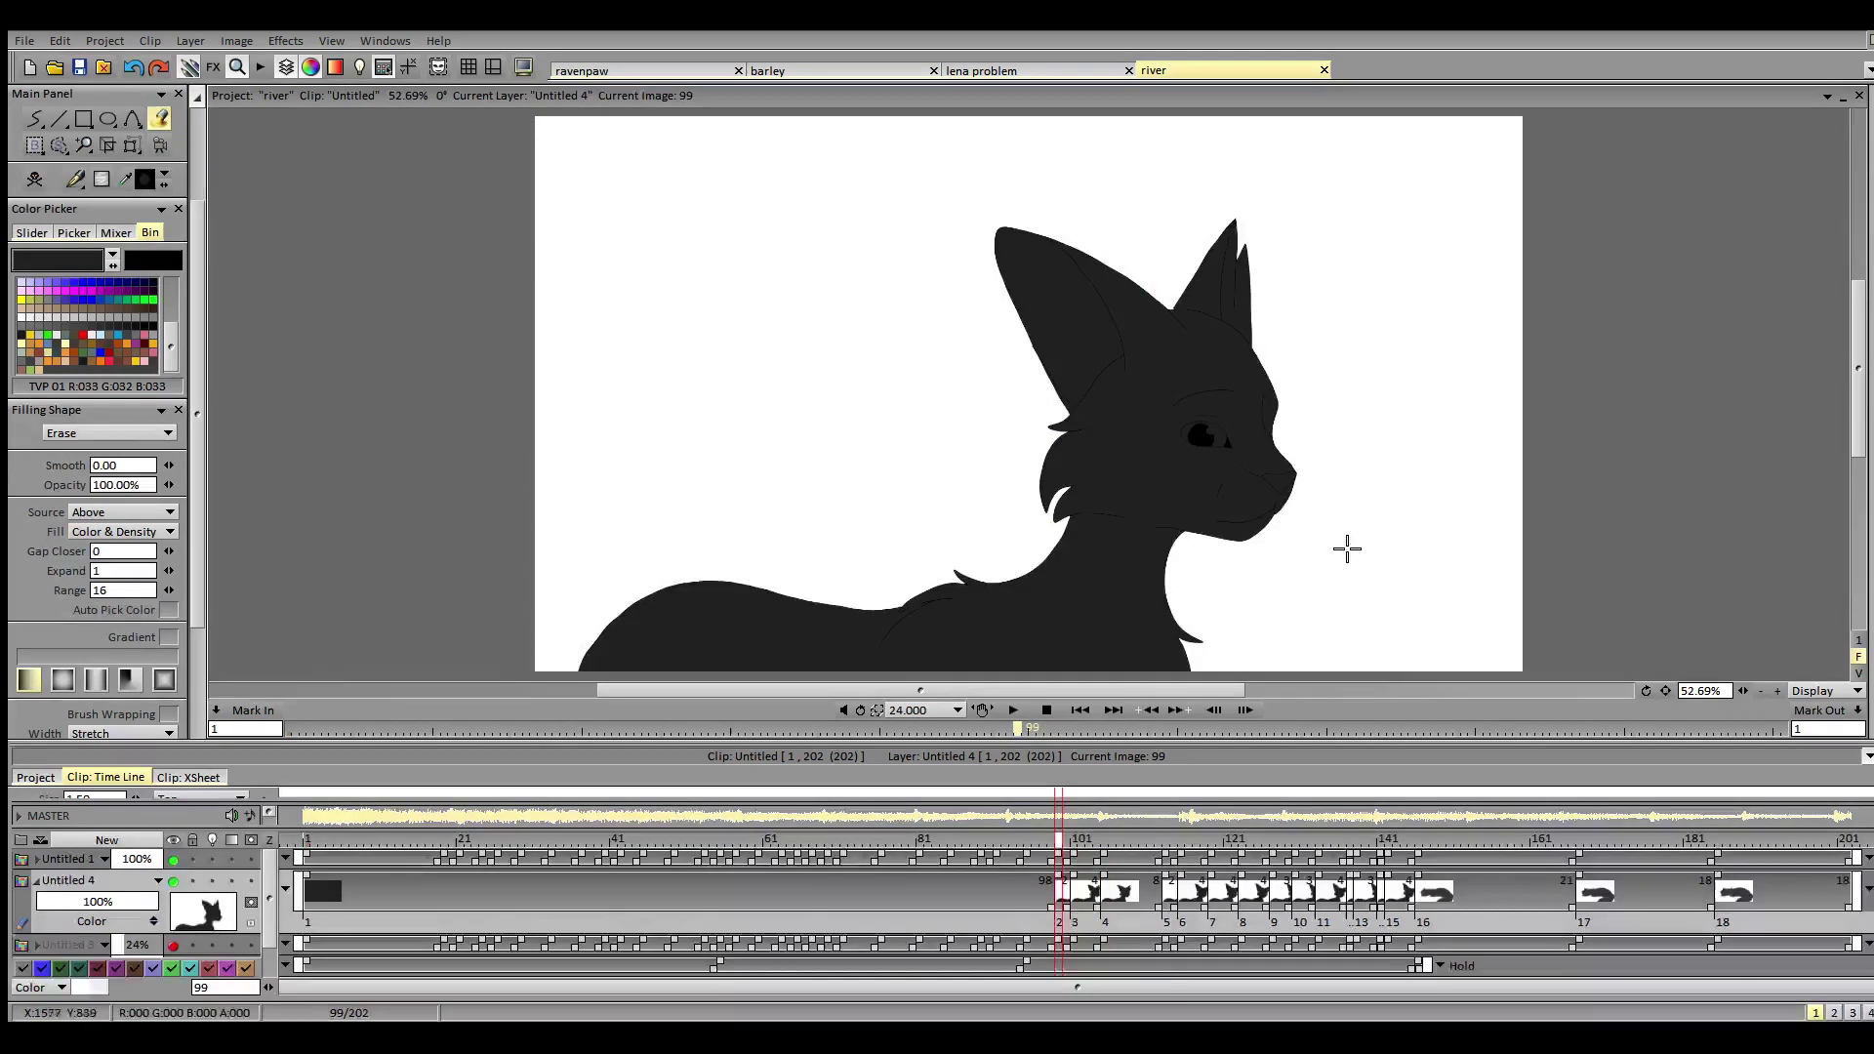
{"action": "left_click", "coordinate": [1028, 841]}
{"action": "left_click", "coordinate": [1334, 577]}
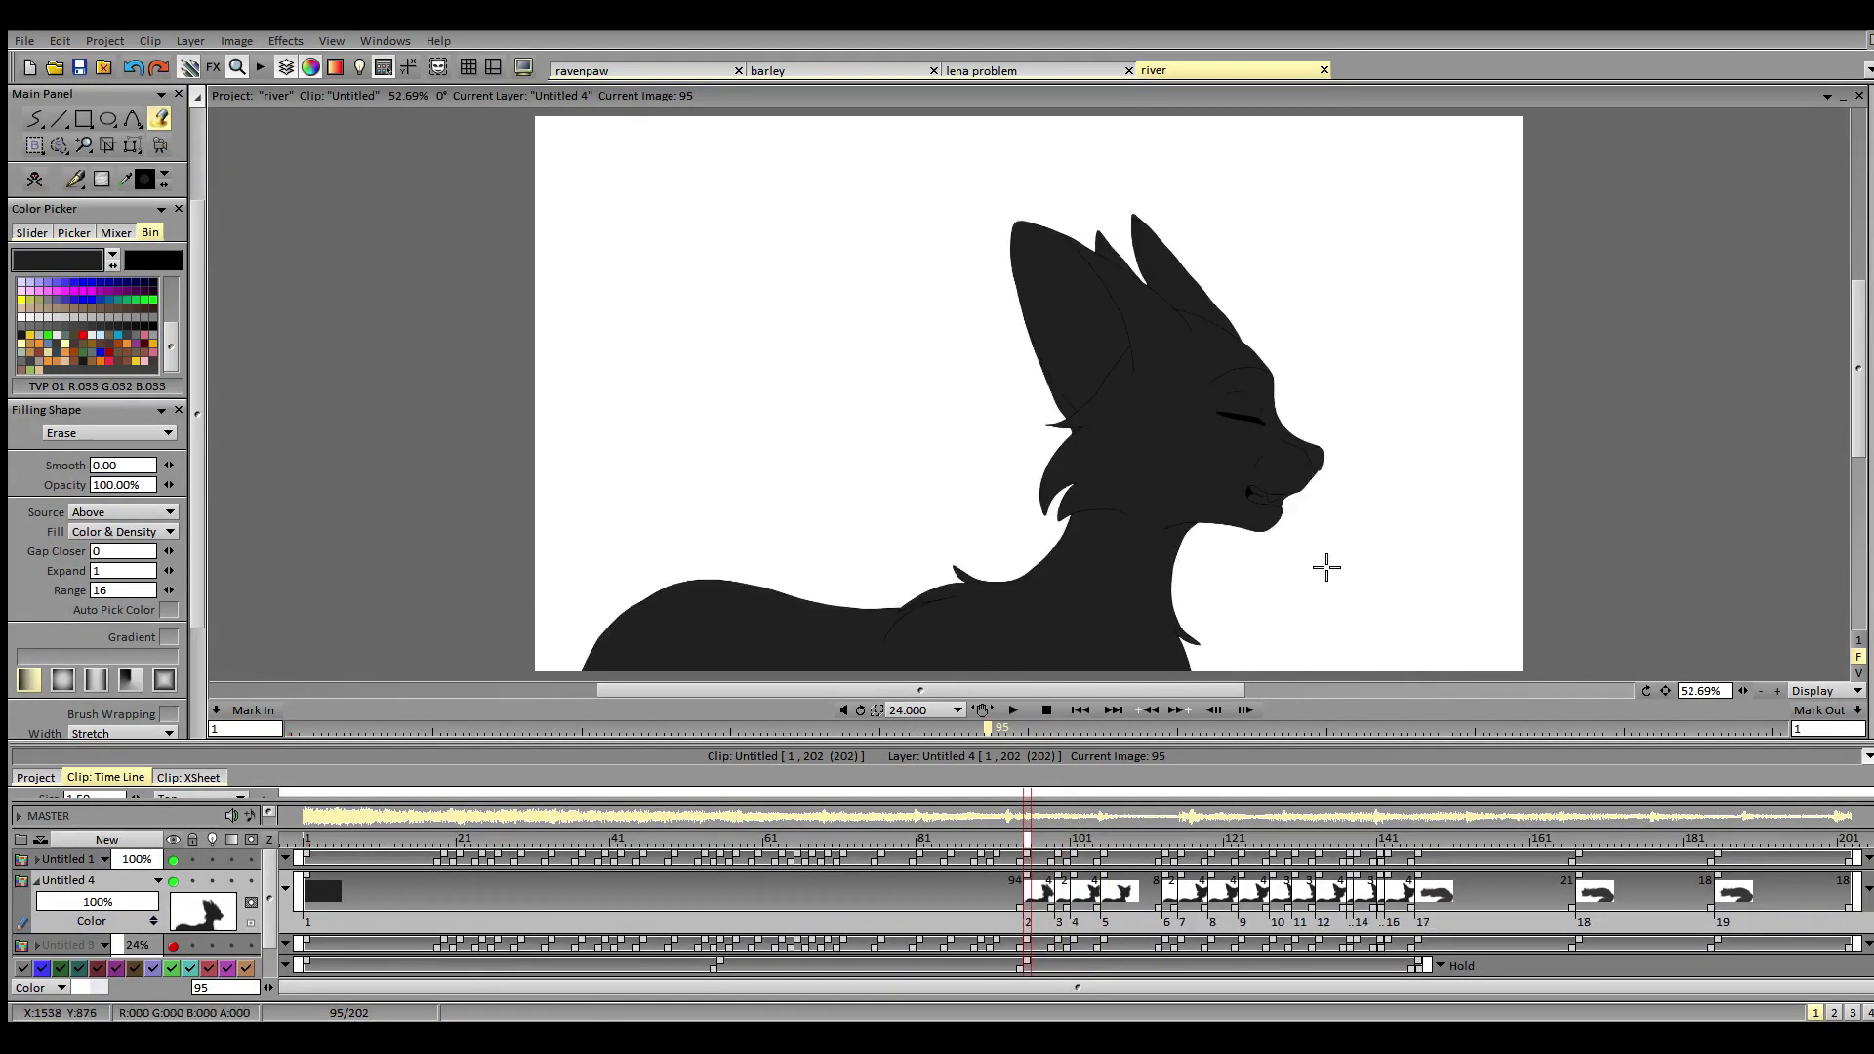
{"action": "left_click", "coordinate": [997, 844]}
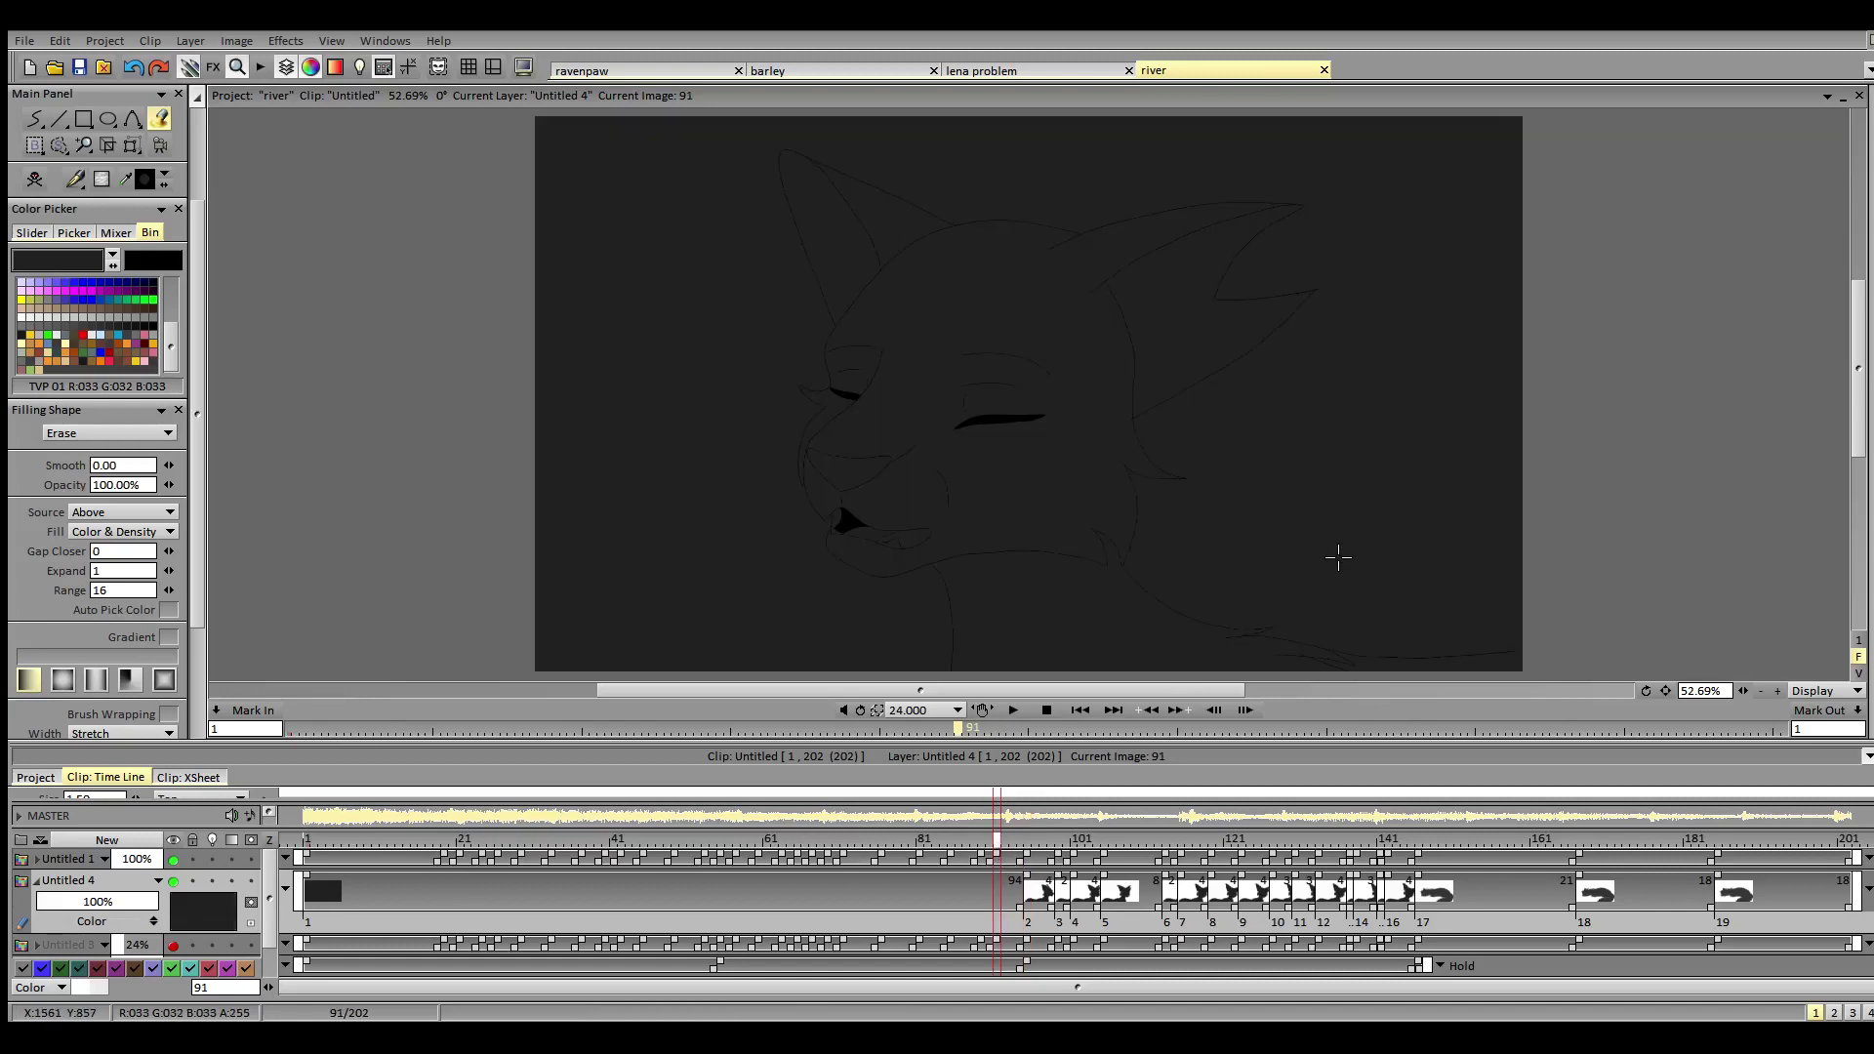
{"action": "left_click", "coordinate": [1339, 548]}
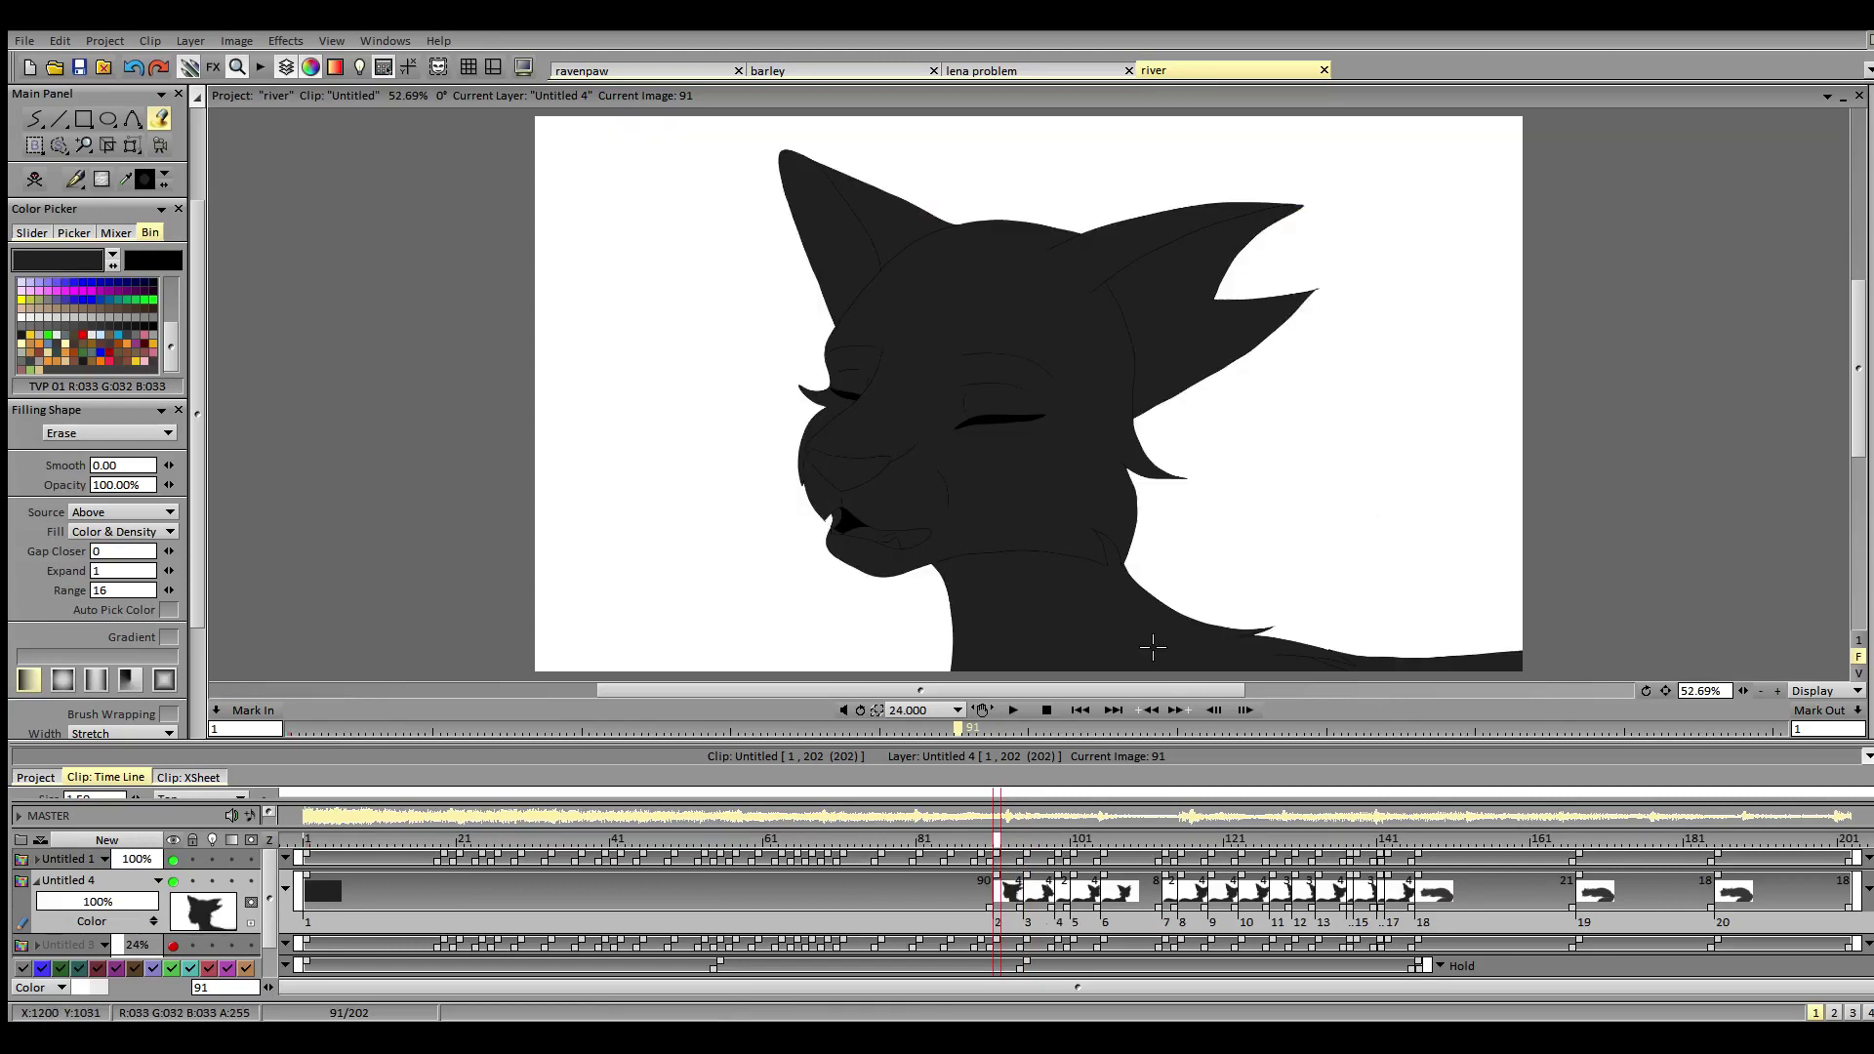
{"action": "left_click", "coordinate": [983, 843]}
{"action": "left_click", "coordinate": [1363, 502]}
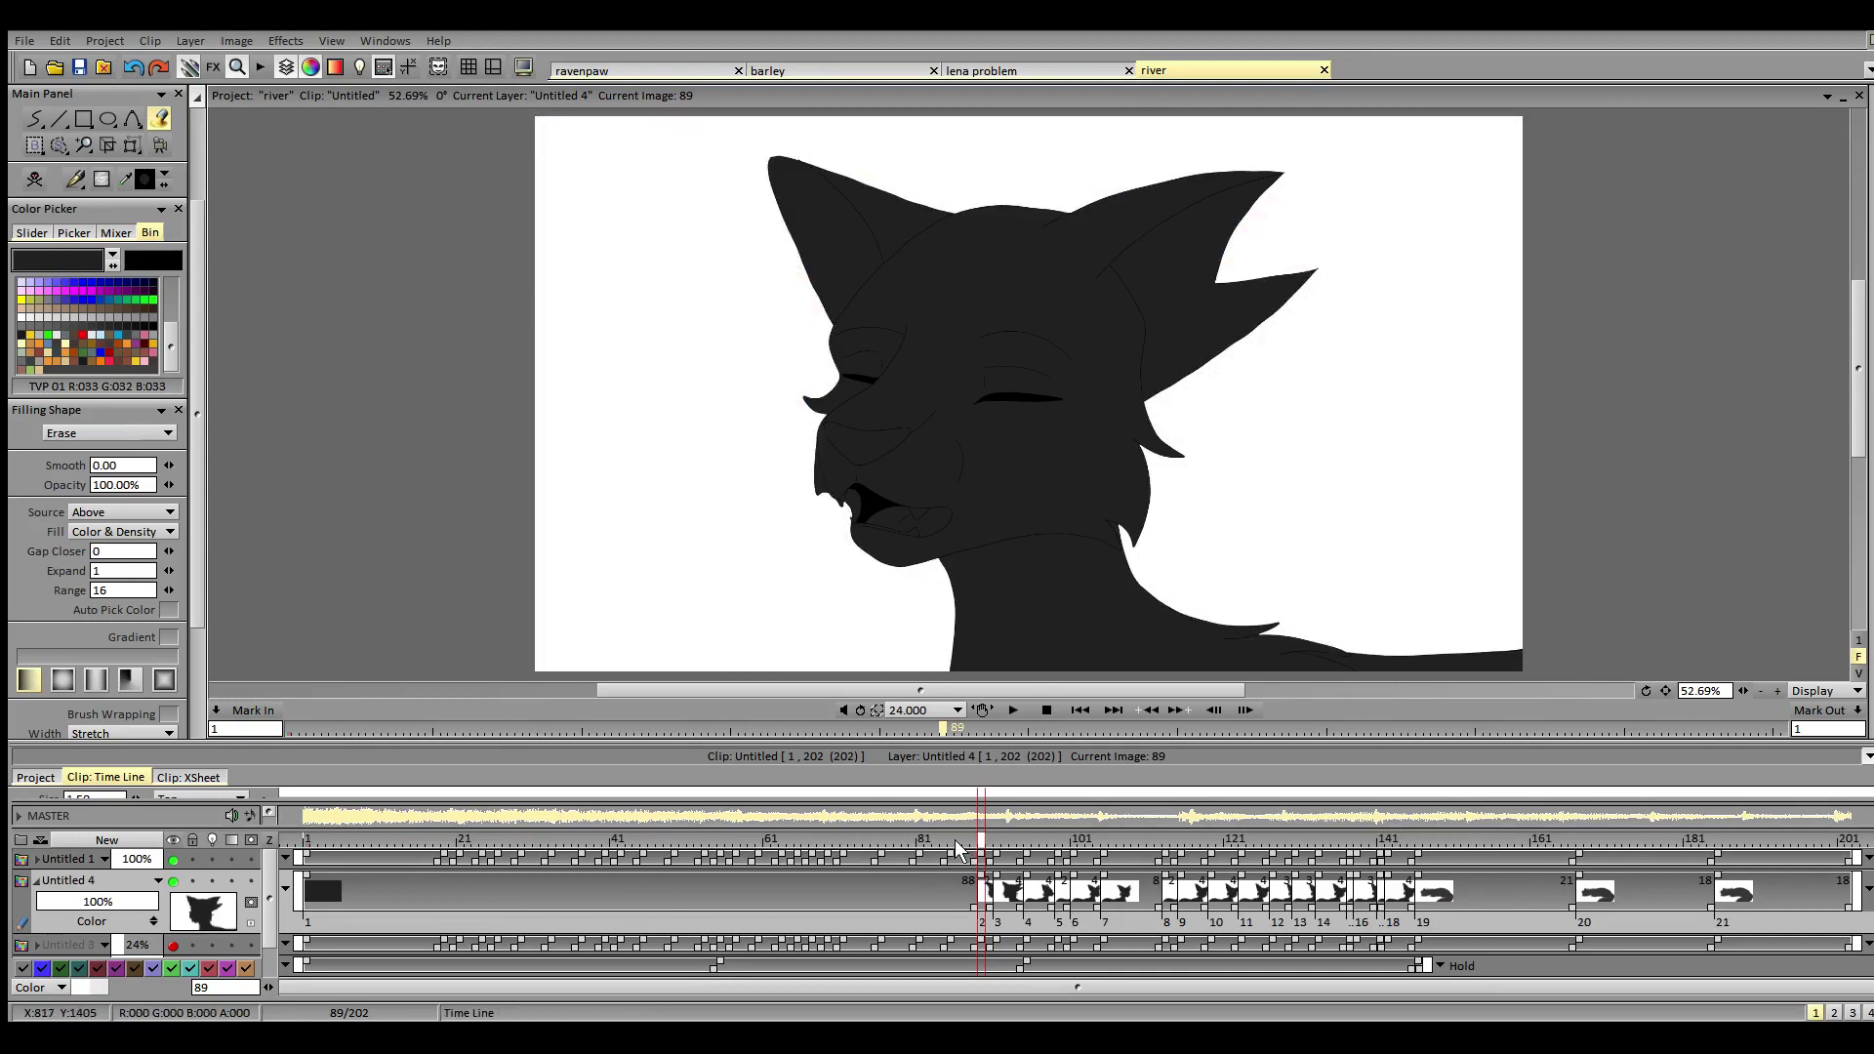
- Erase the dark background around the cat on frame 85 using a Gap Closer of 1, and reset Gap Closer to 0
{"action": "left_click", "coordinate": [950, 840]}
{"action": "left_click", "coordinate": [1319, 505]}
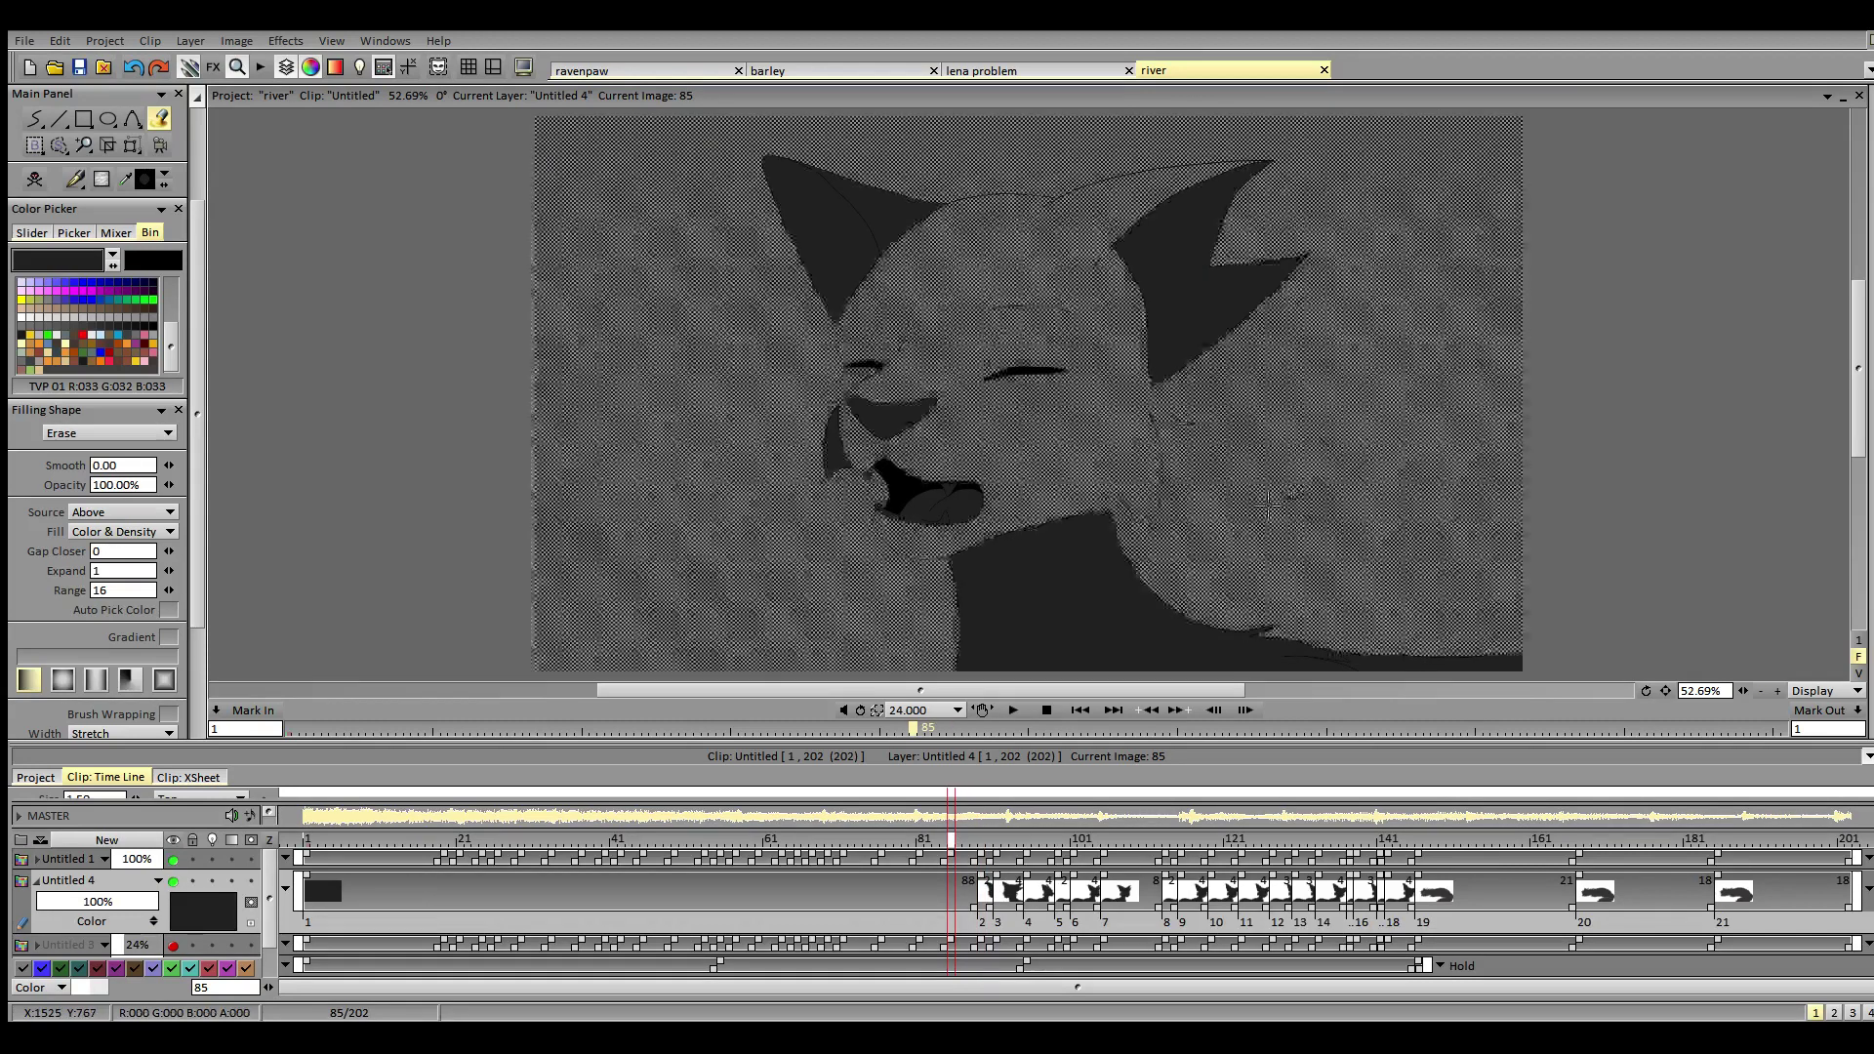
{"action": "key", "text": "ctrl+z"}
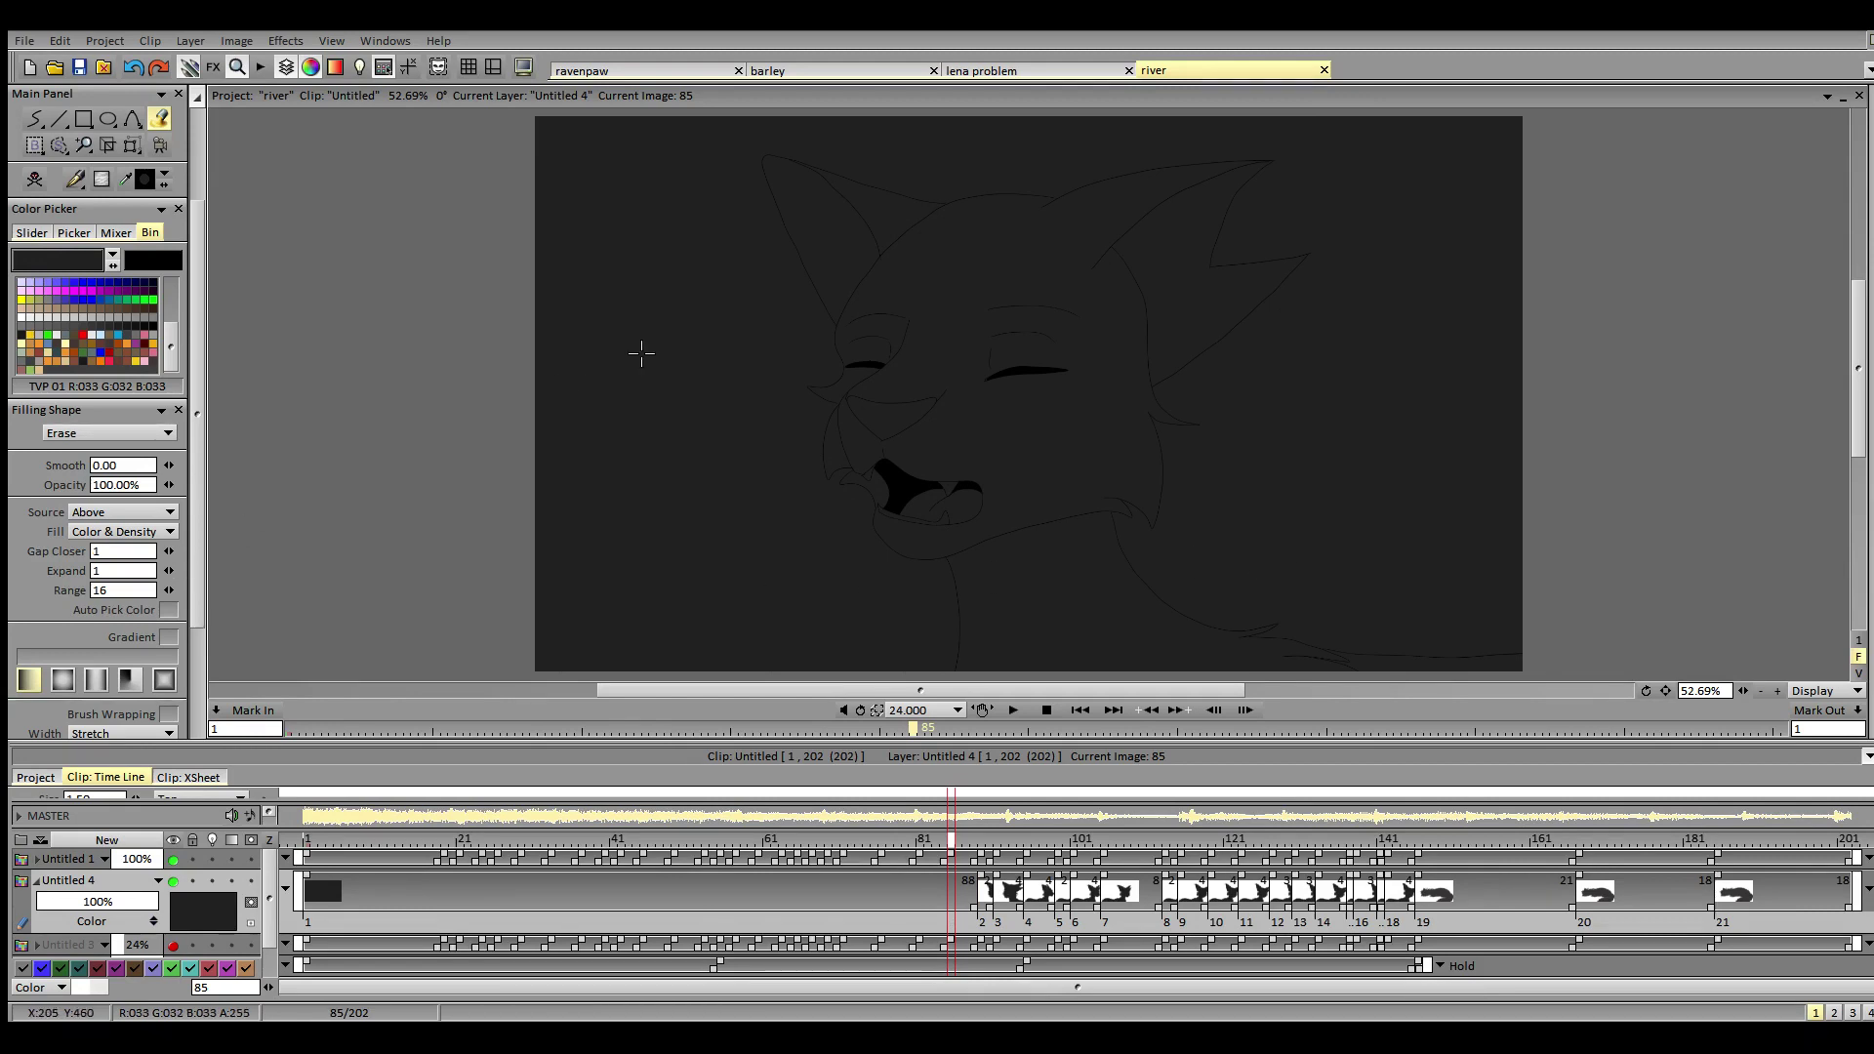
{"action": "left_click", "coordinate": [573, 442]}
{"action": "left_click", "coordinate": [168, 552]}
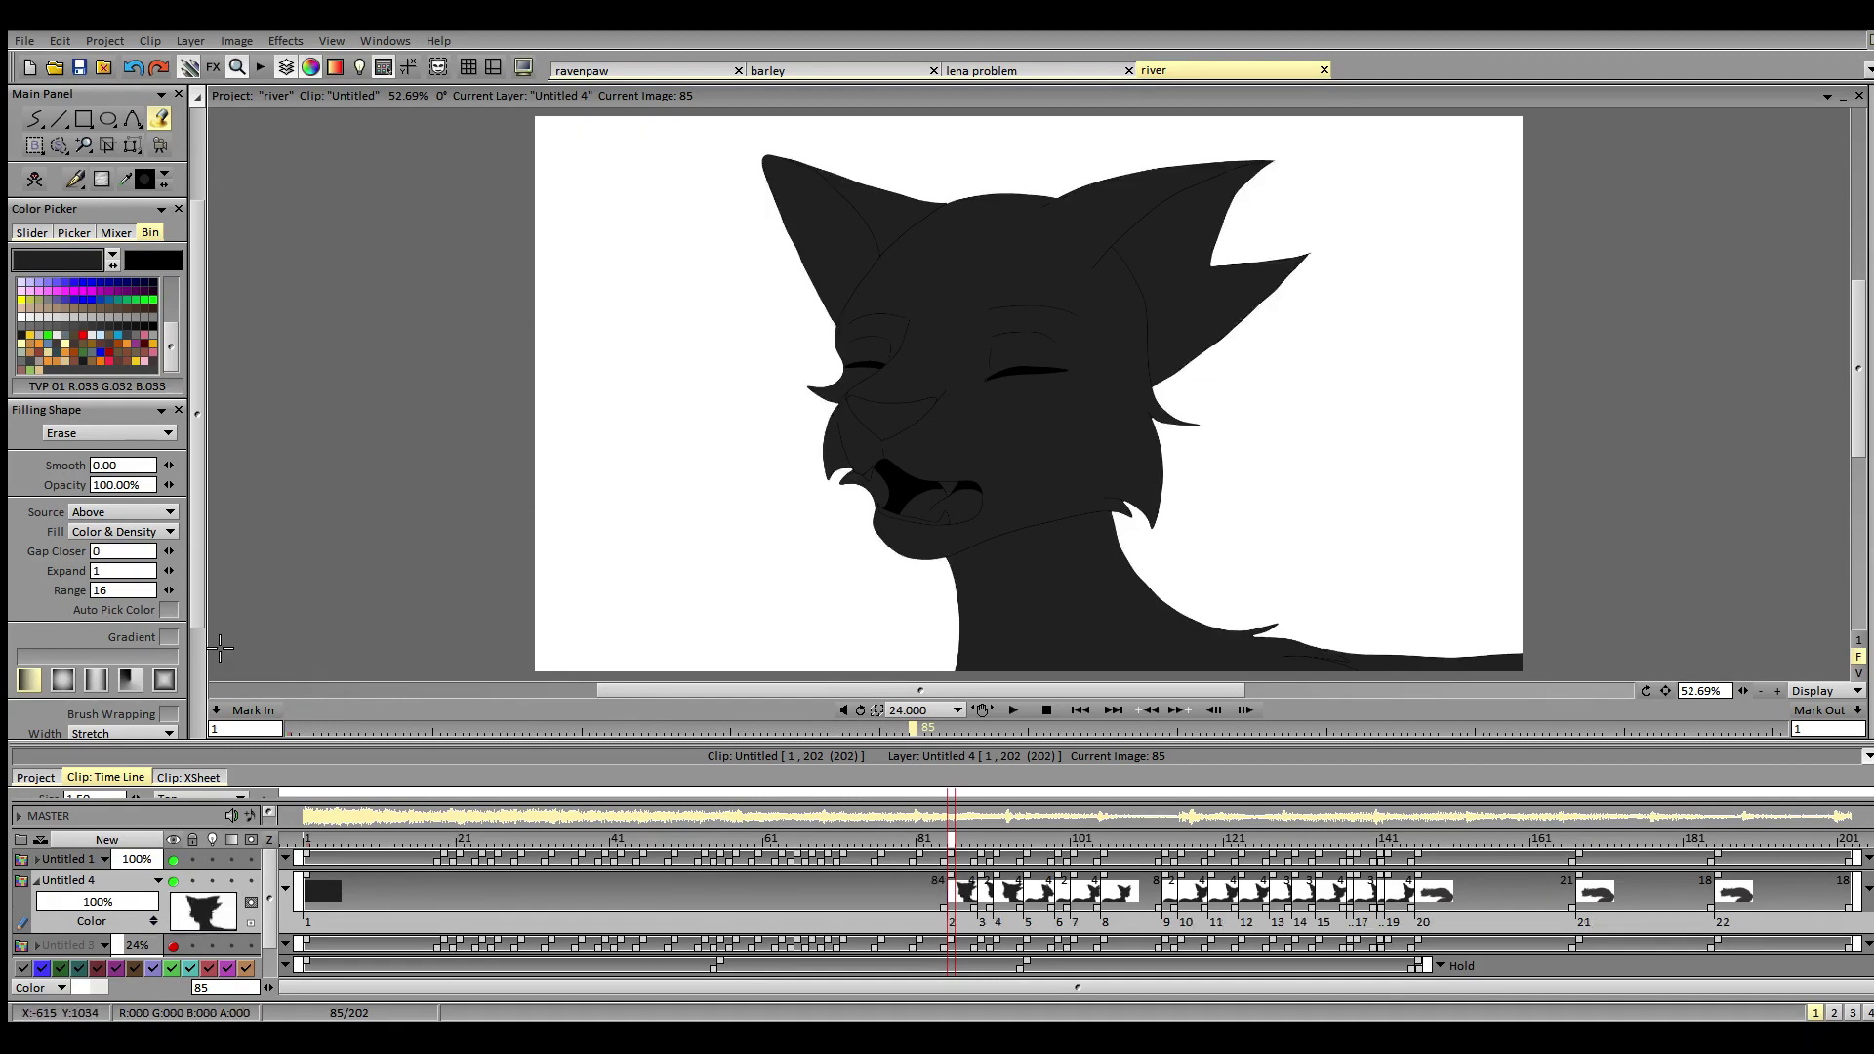
- Save the project and erase the dark background around the cat on frames 81 and 76
{"action": "left_click", "coordinate": [80, 67]}
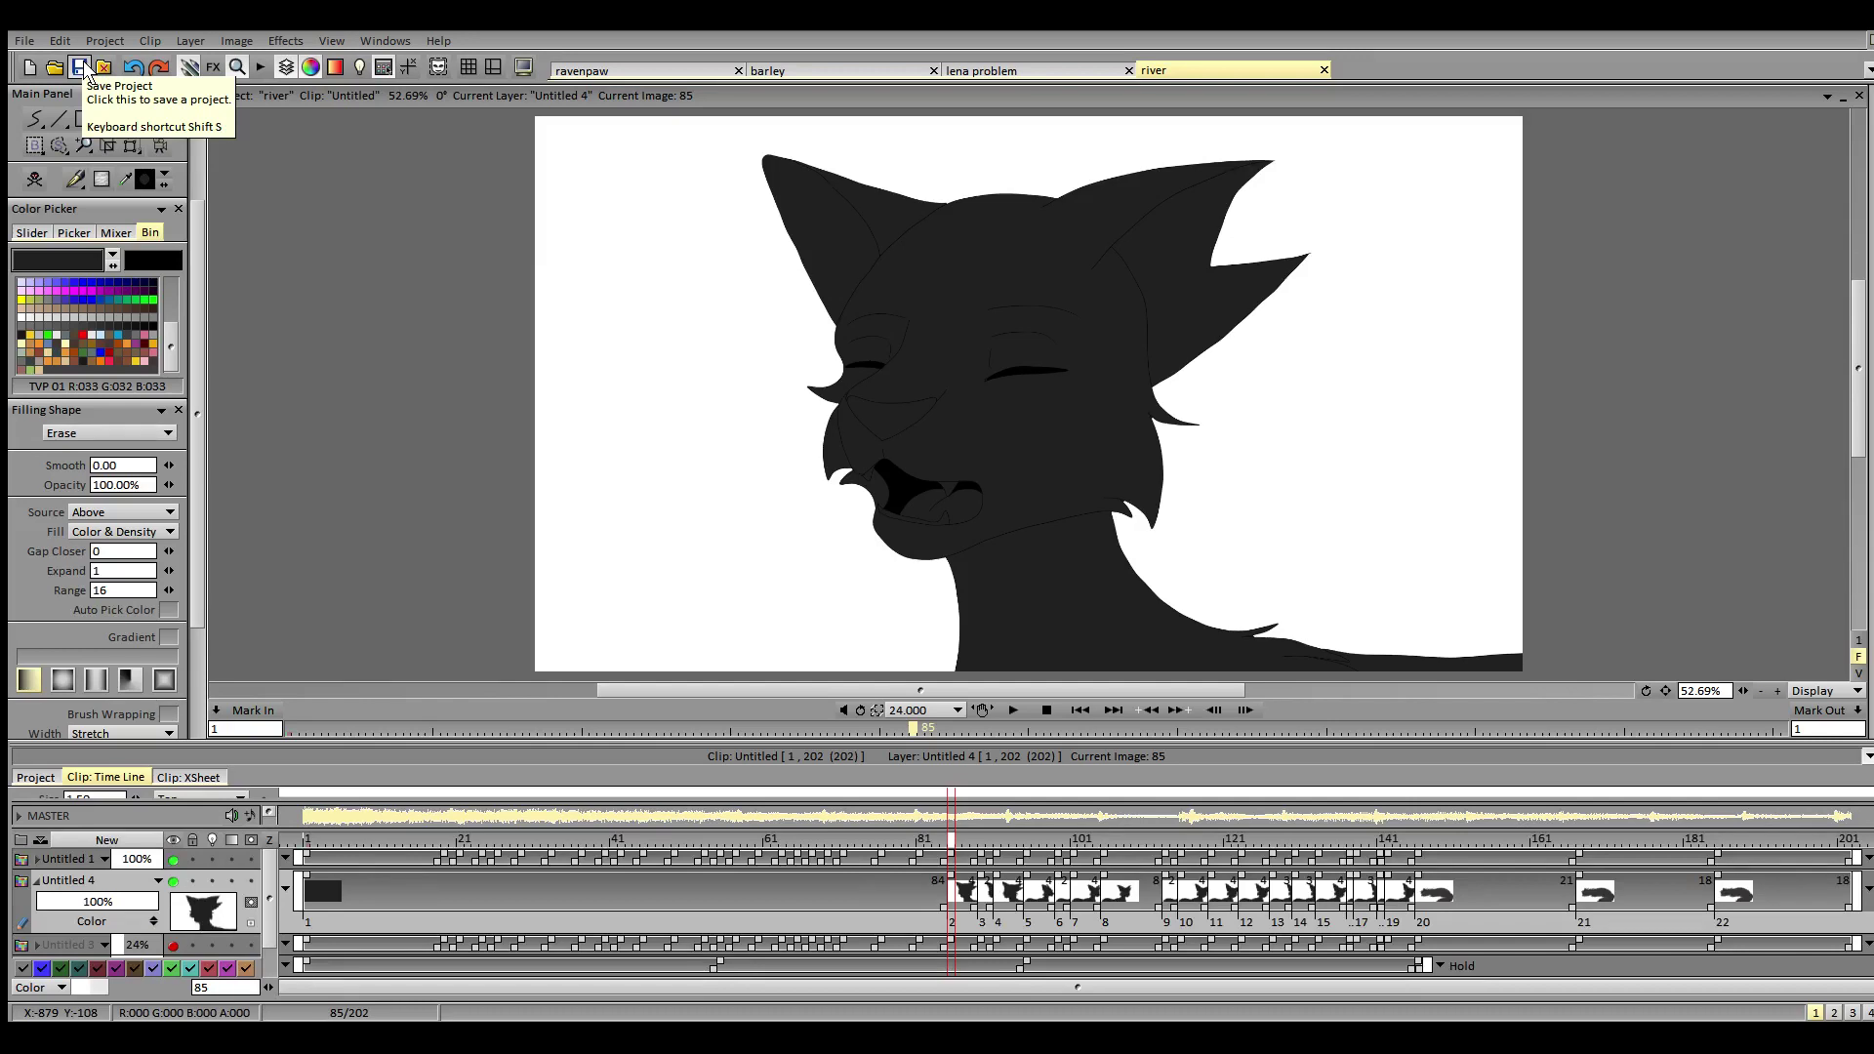
{"action": "left_click", "coordinate": [919, 839]}
{"action": "left_click", "coordinate": [1367, 503]}
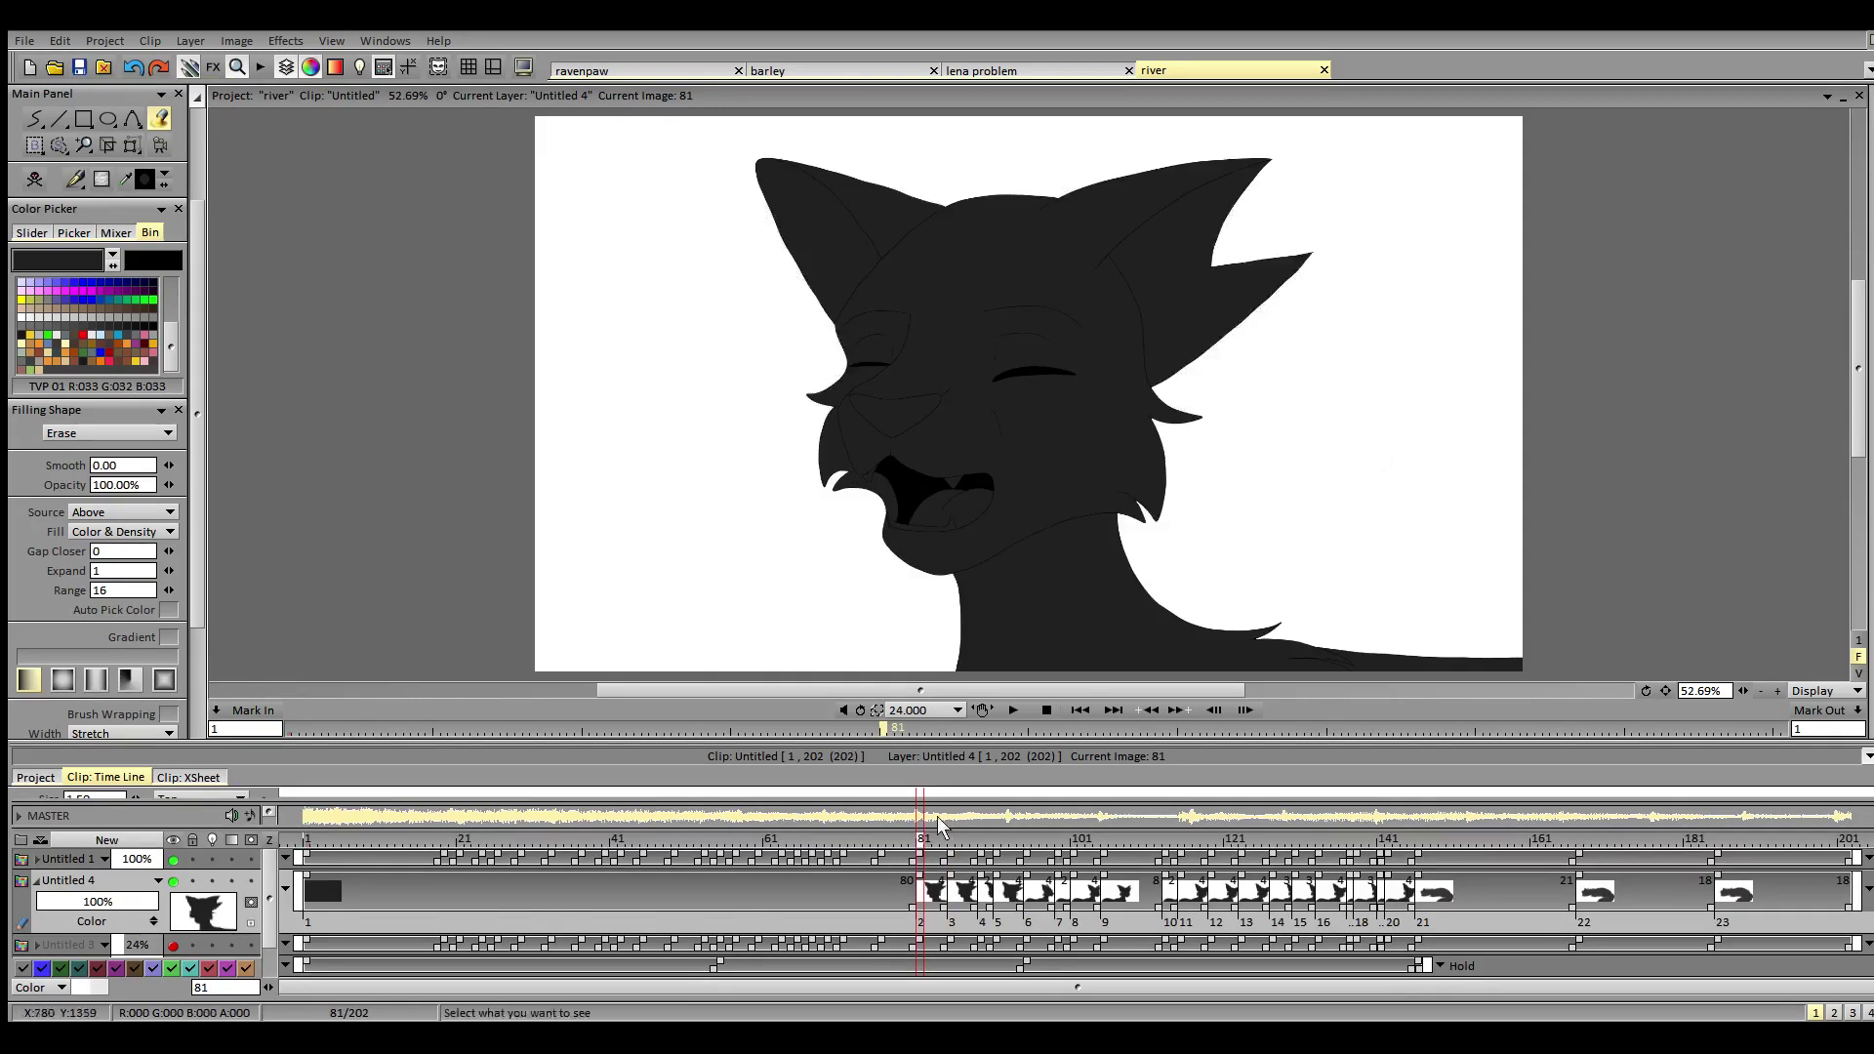
{"action": "left_click", "coordinate": [880, 841]}
{"action": "left_click", "coordinate": [1382, 468]}
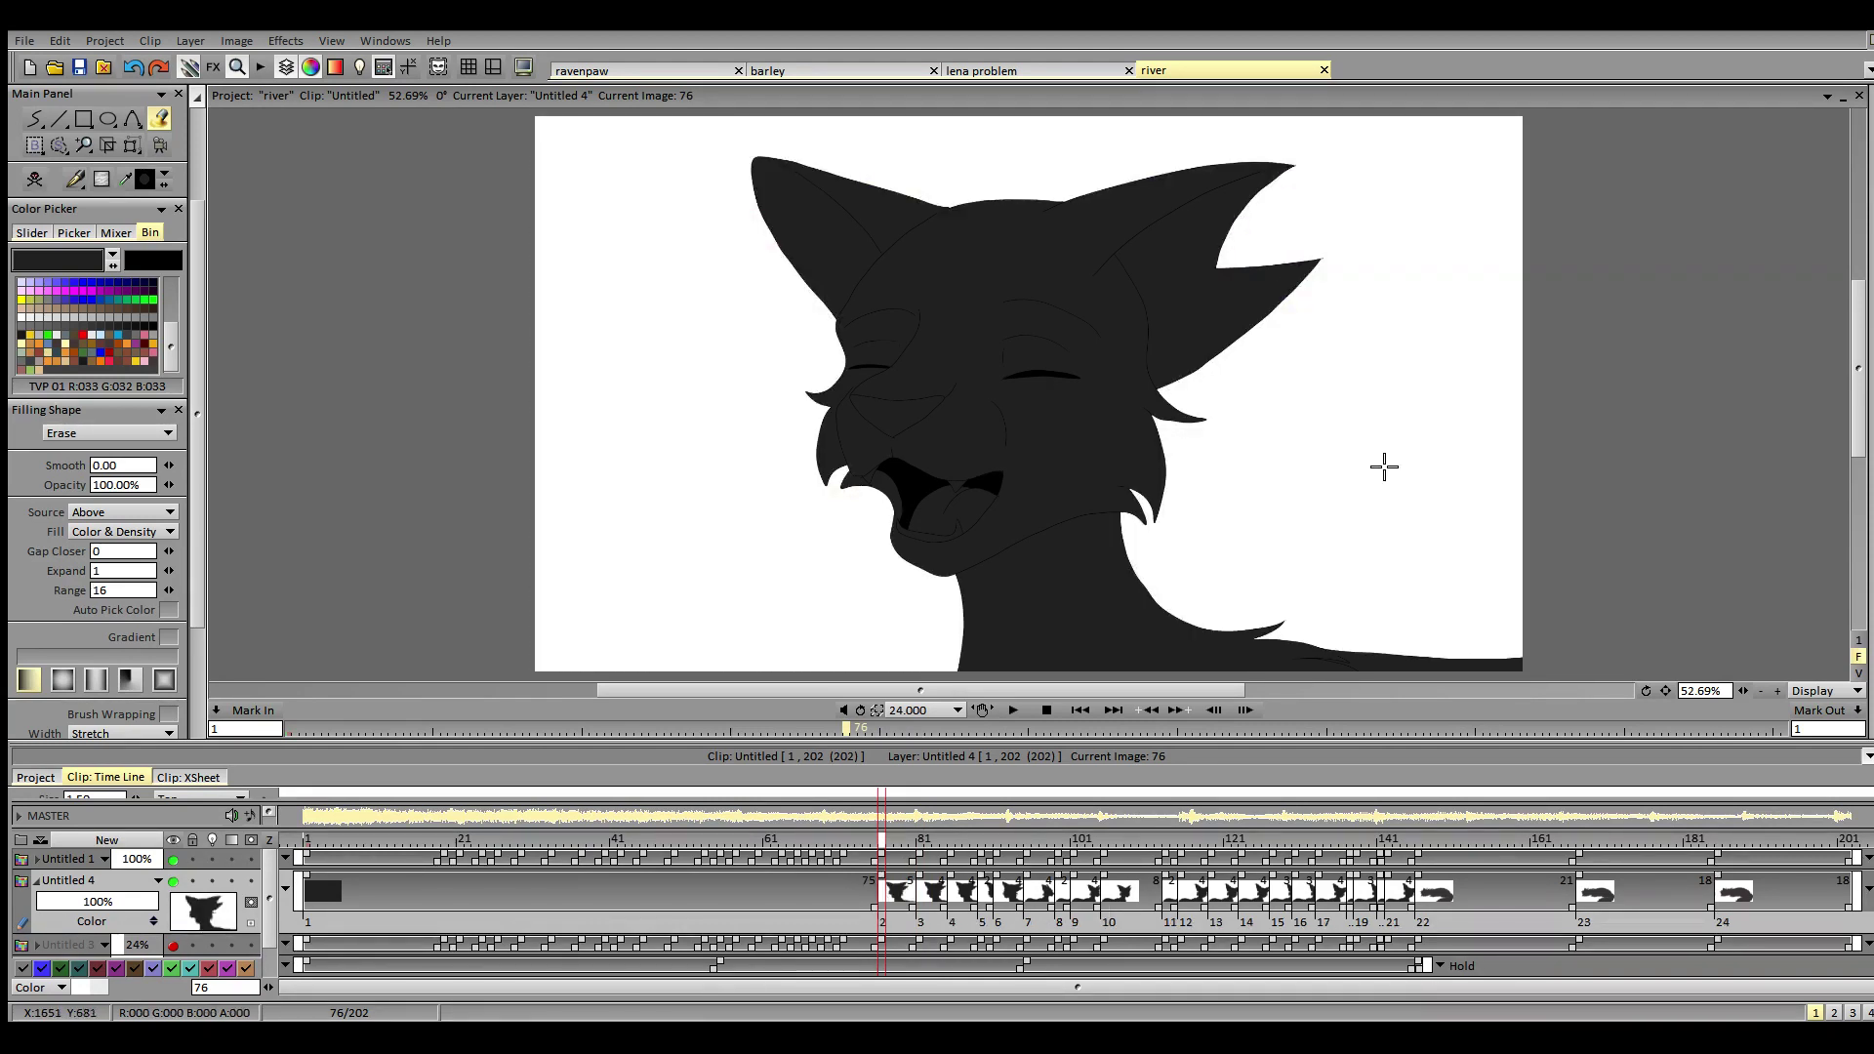
- Erase the dark background around the cat on frames 71 and 69
{"action": "left_click", "coordinate": [844, 839]}
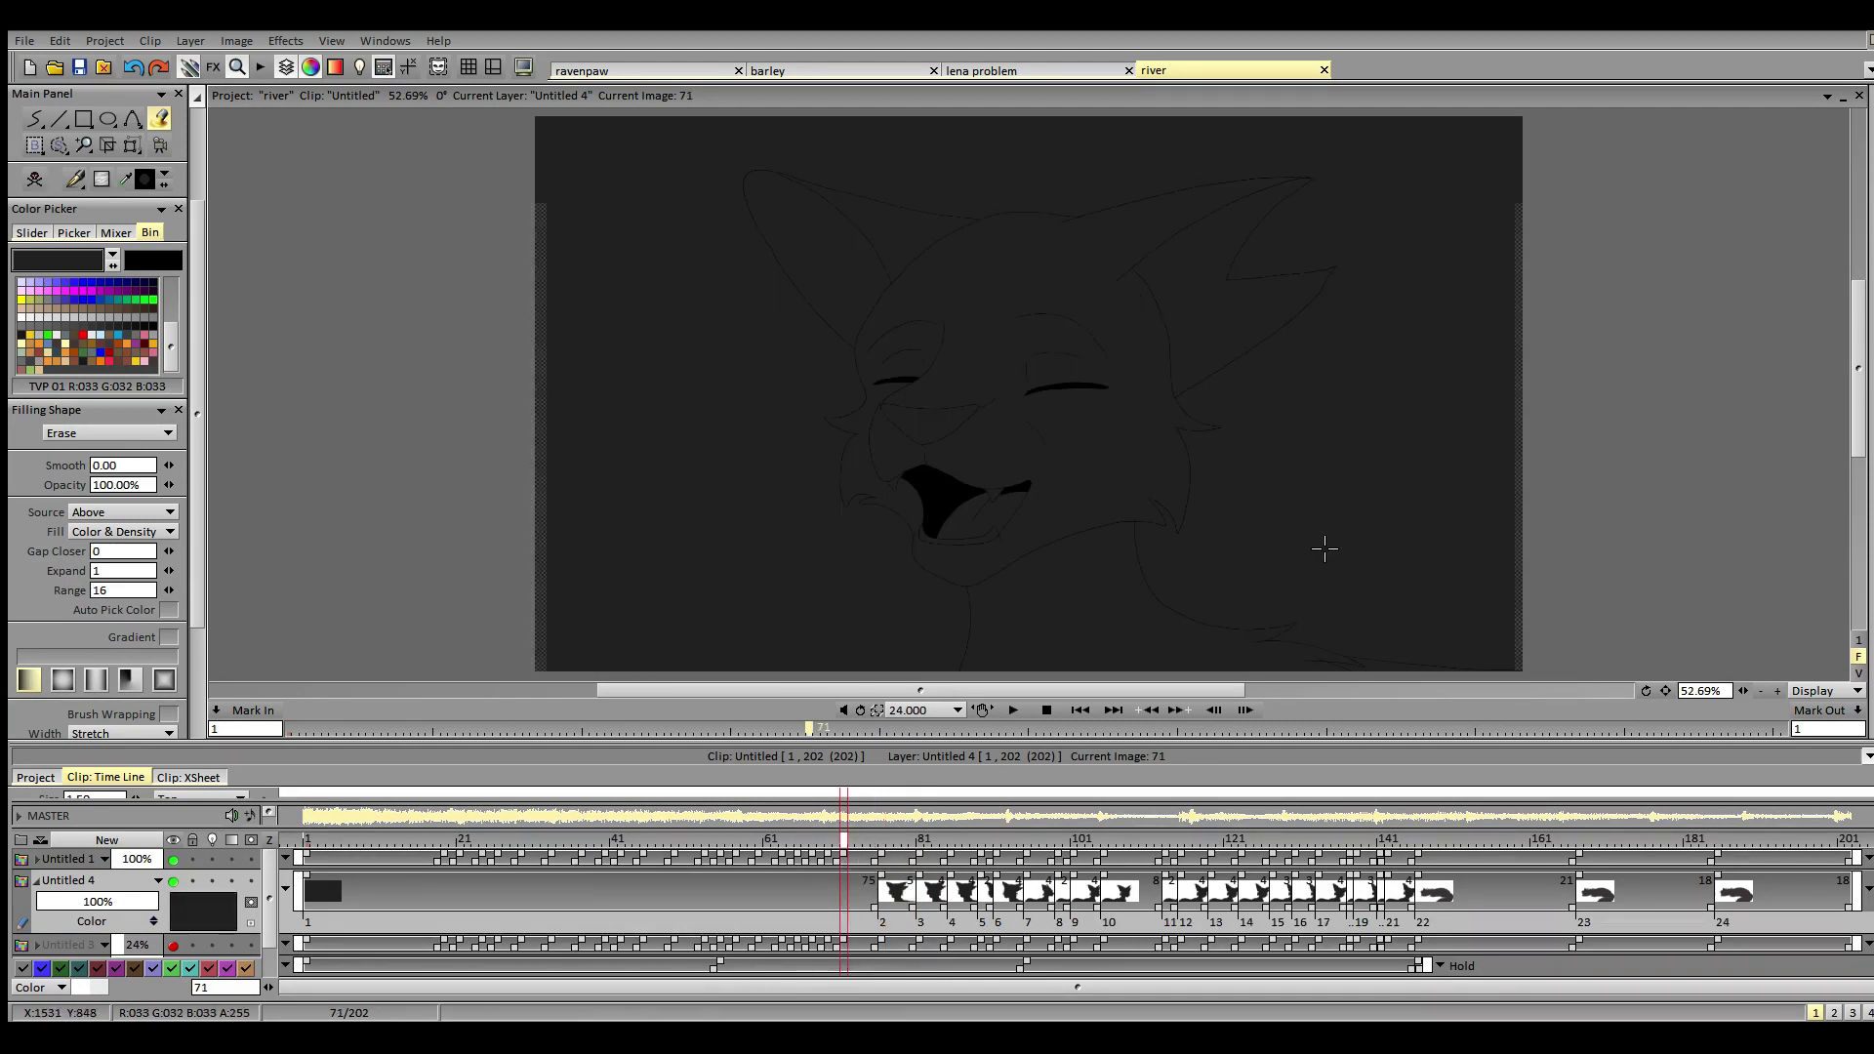
{"action": "left_click", "coordinate": [1325, 549]}
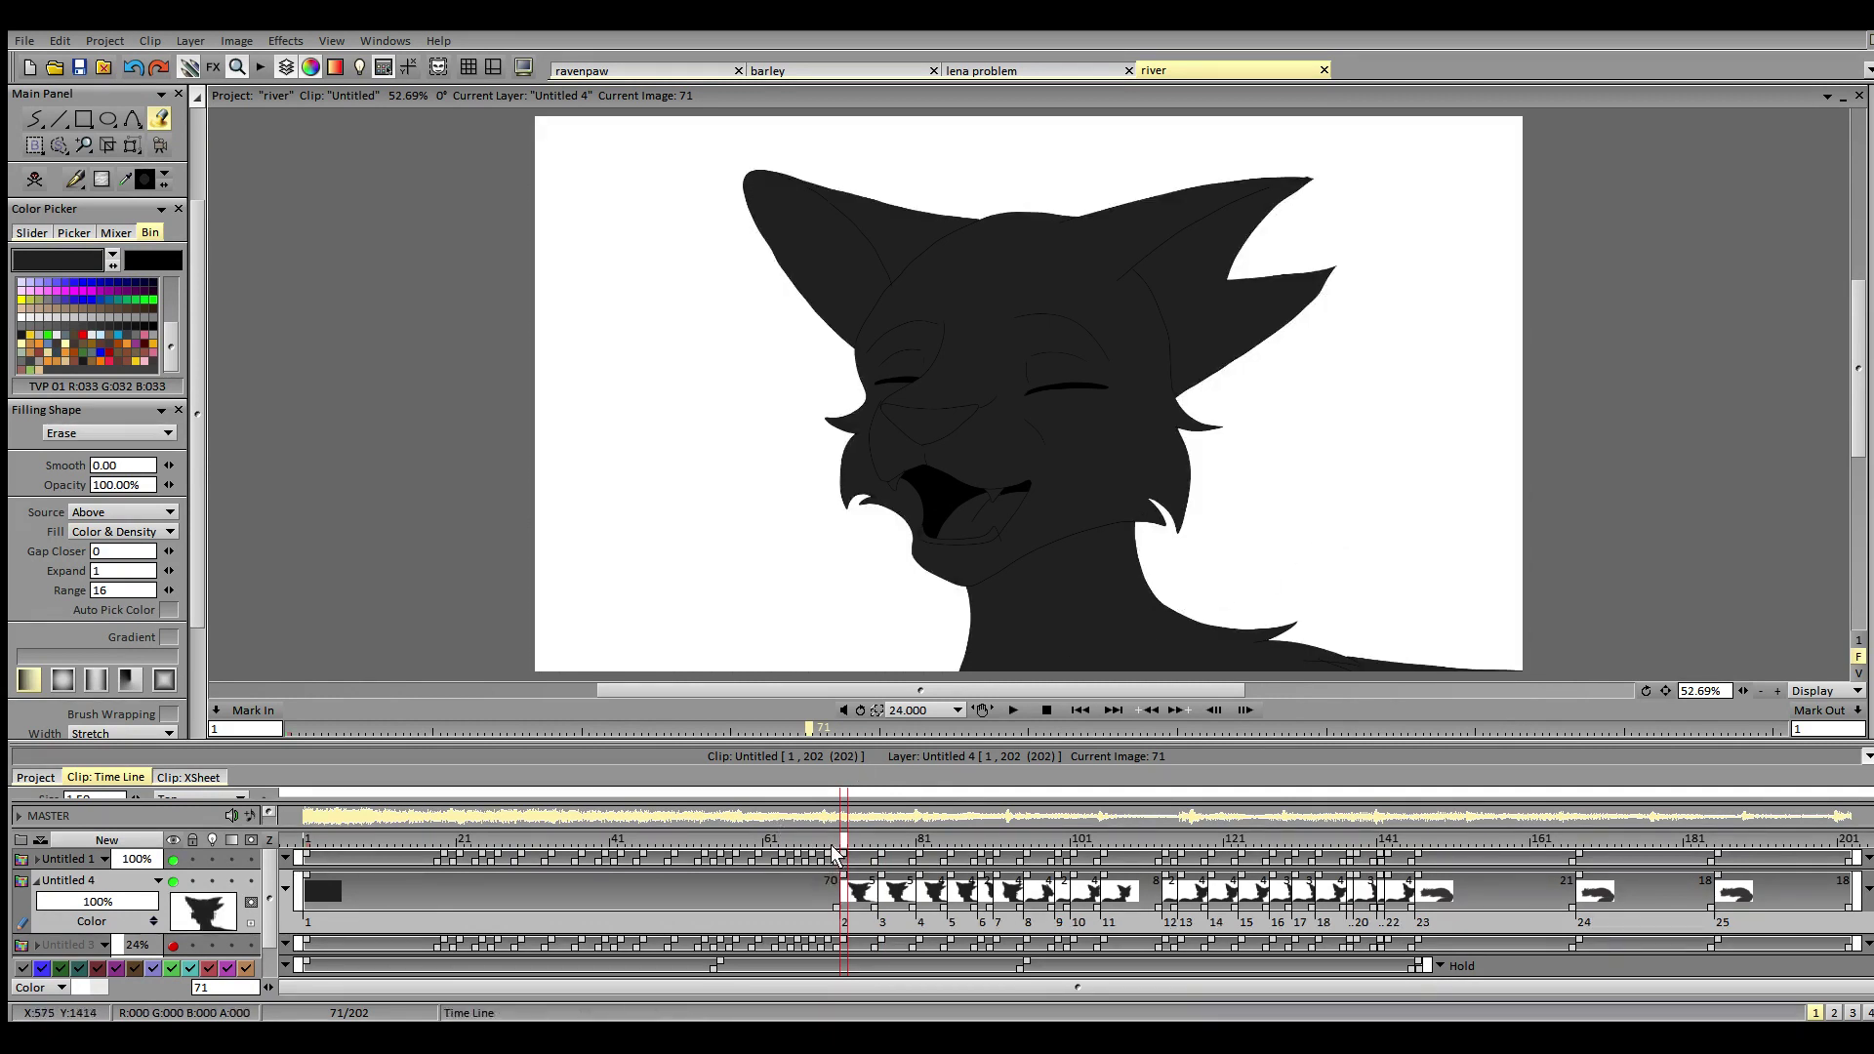
{"action": "left_click", "coordinate": [835, 852]}
{"action": "left_click", "coordinate": [1364, 524]}
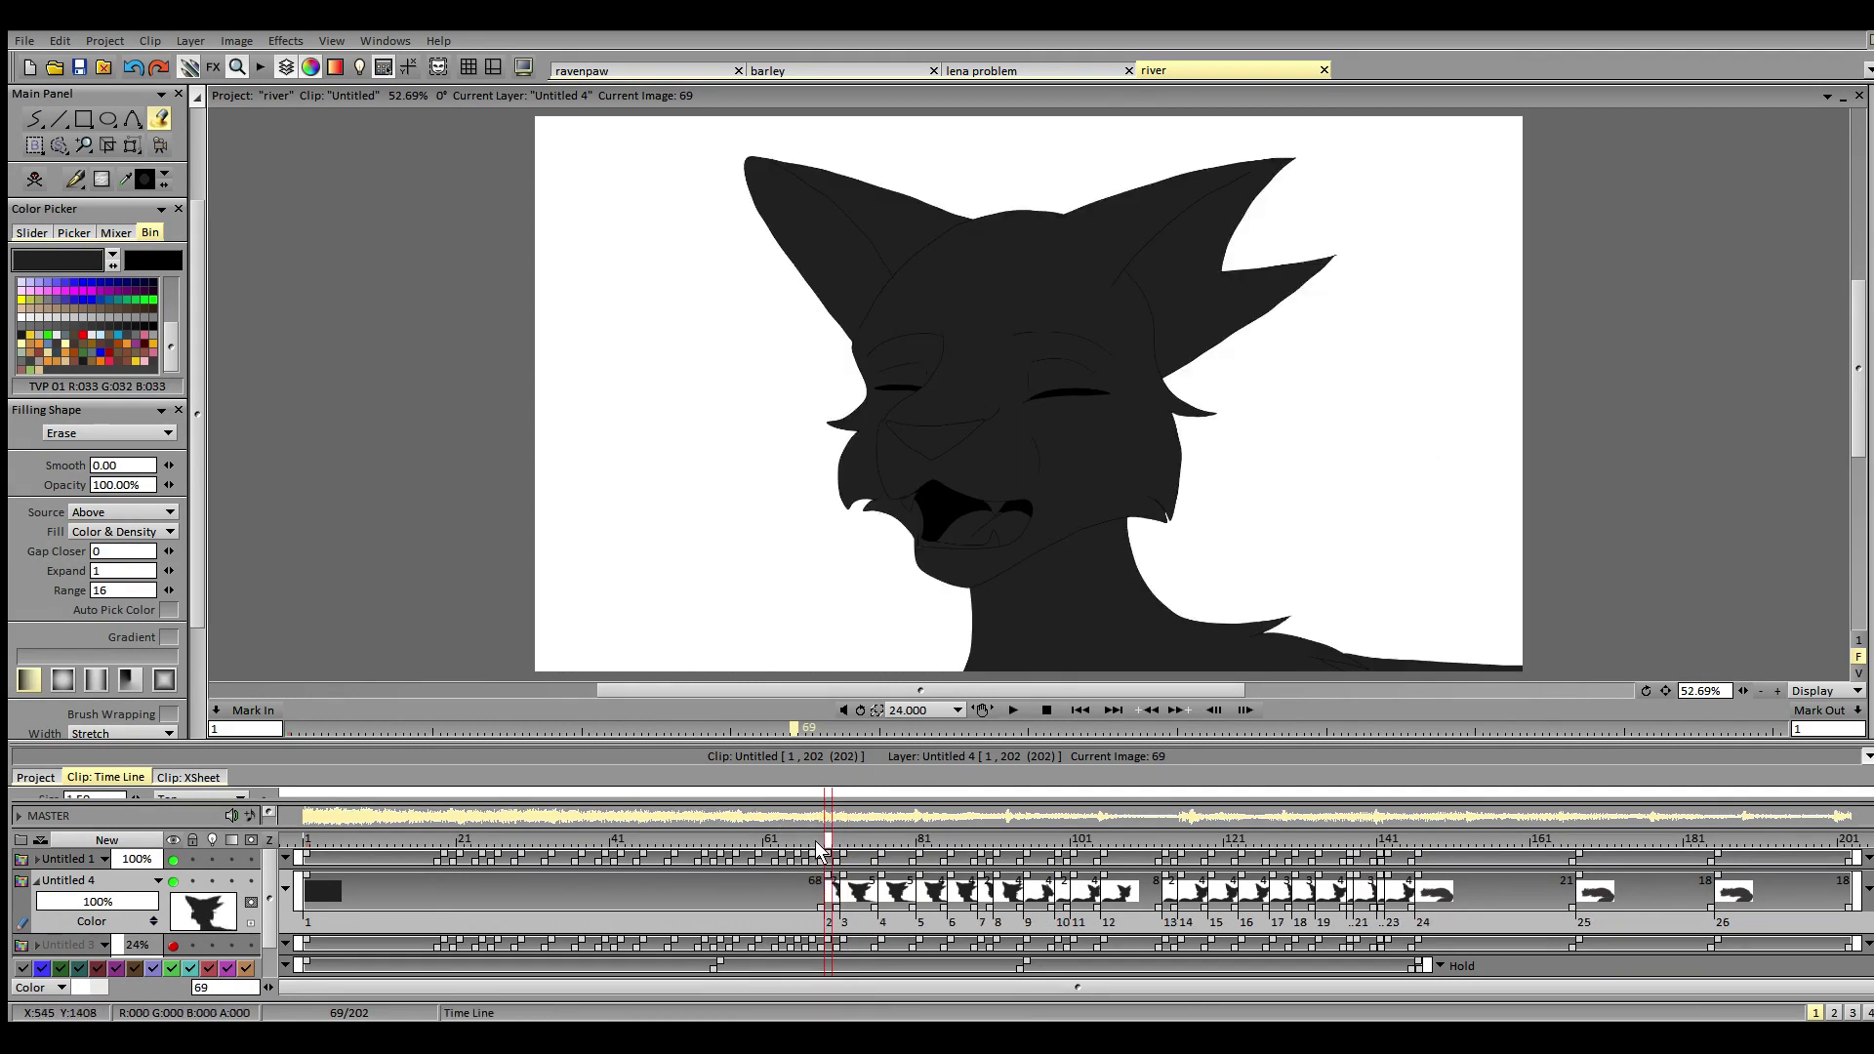
- Erase the dark fill around the cat's head and shoulders on frames 67, 65 and 63 of the Untitled 4 layer
{"action": "left_click", "coordinate": [815, 851]}
{"action": "left_click", "coordinate": [1389, 522]}
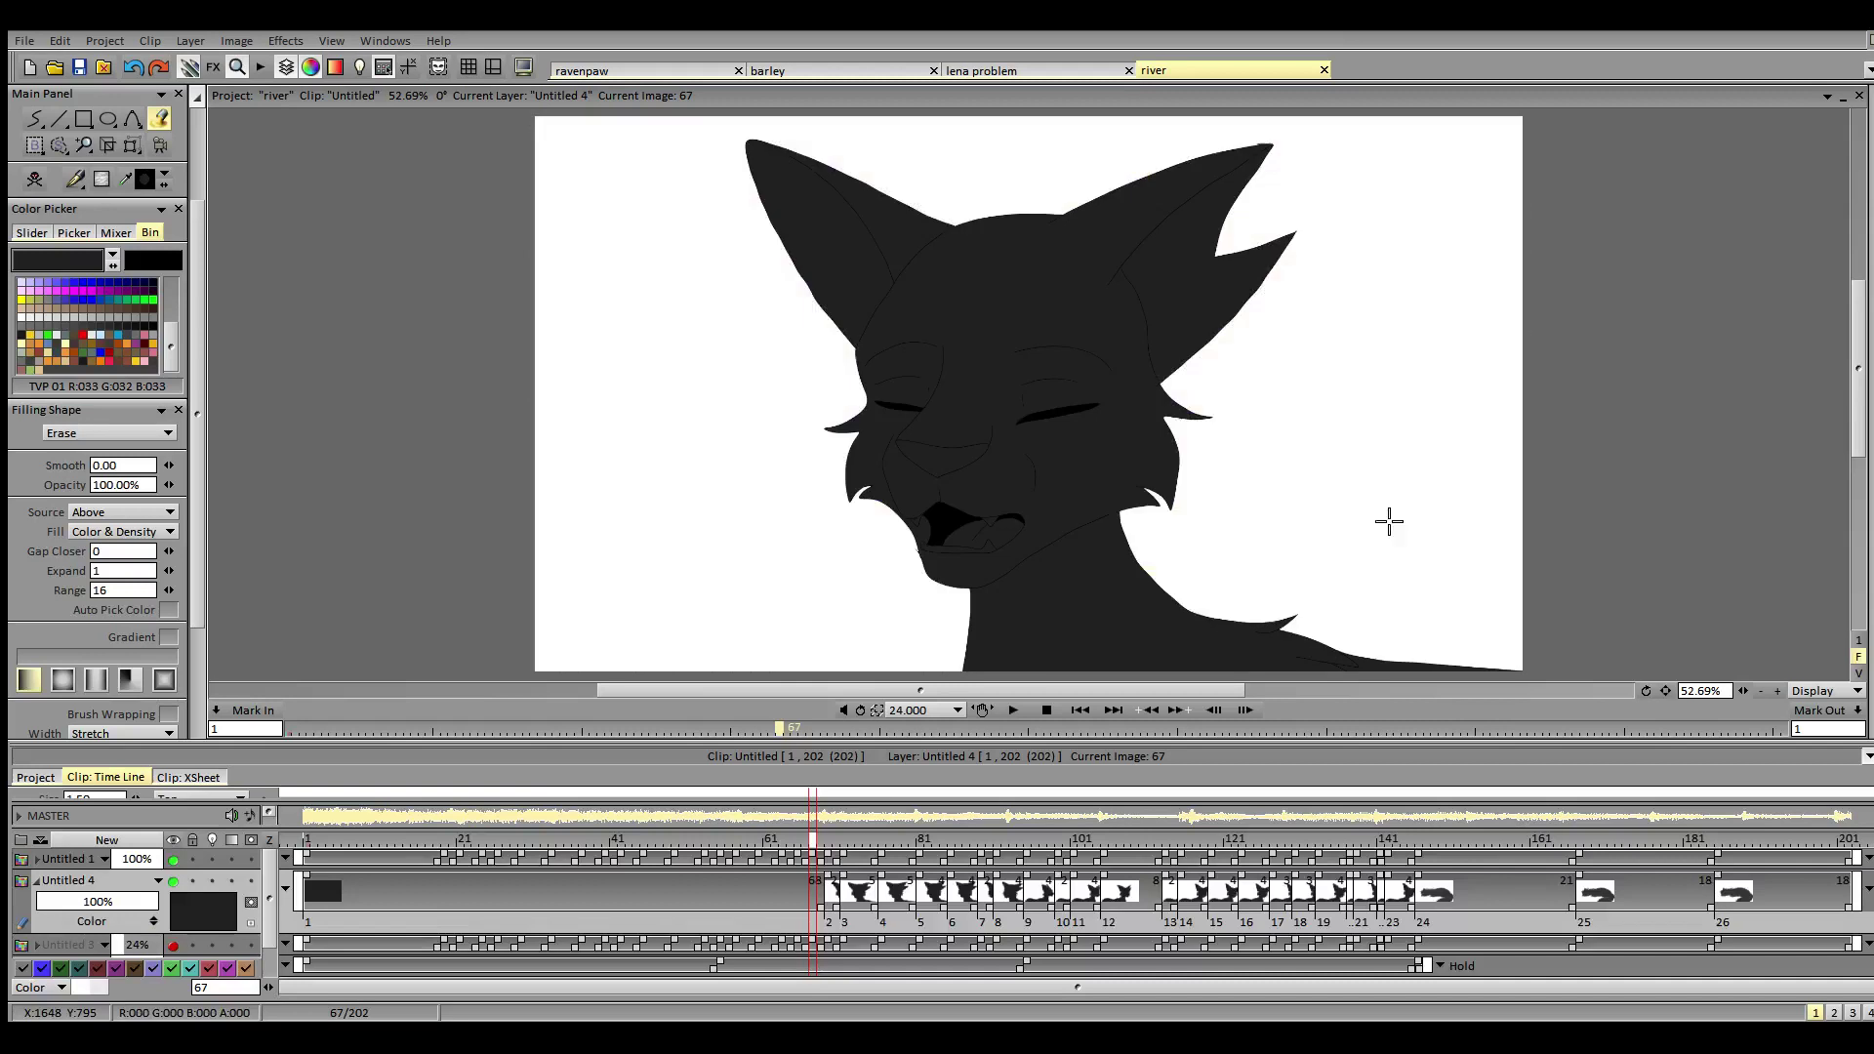
{"action": "left_click", "coordinate": [798, 851]}
{"action": "left_click", "coordinate": [1327, 500]}
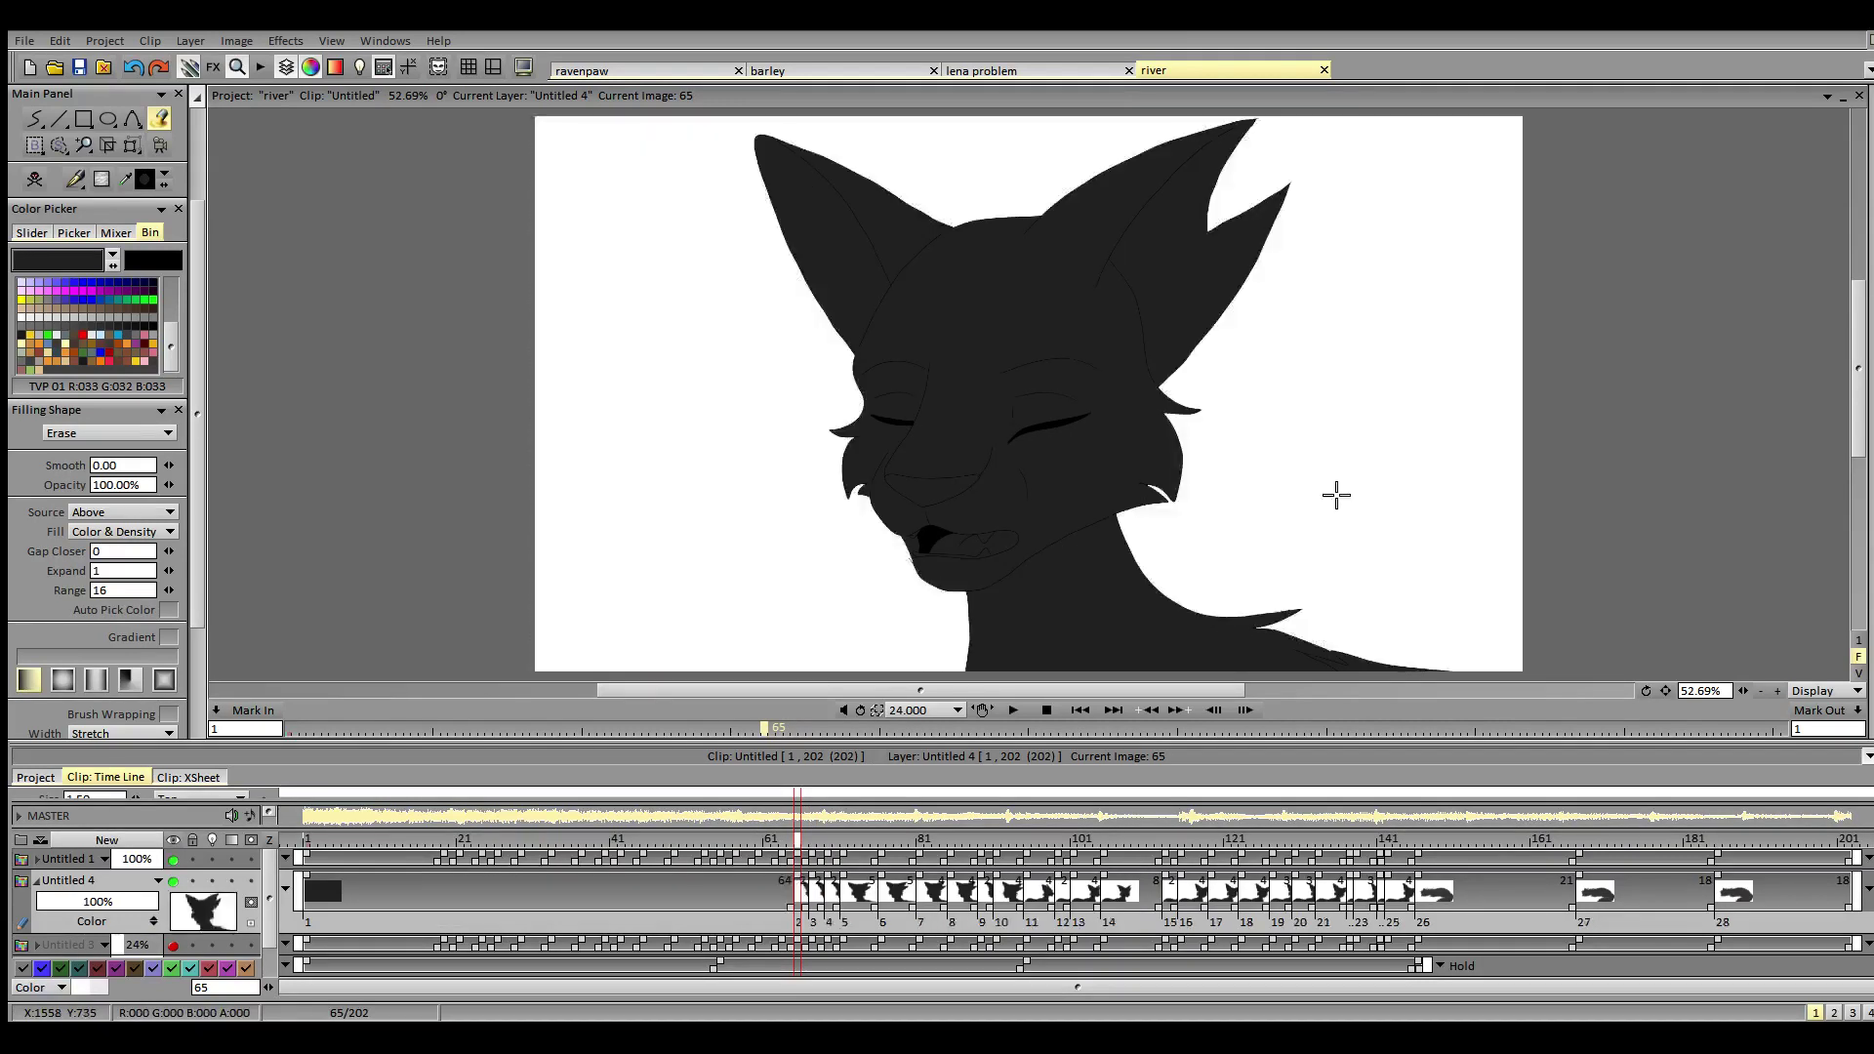
{"action": "left_click", "coordinate": [783, 855]}
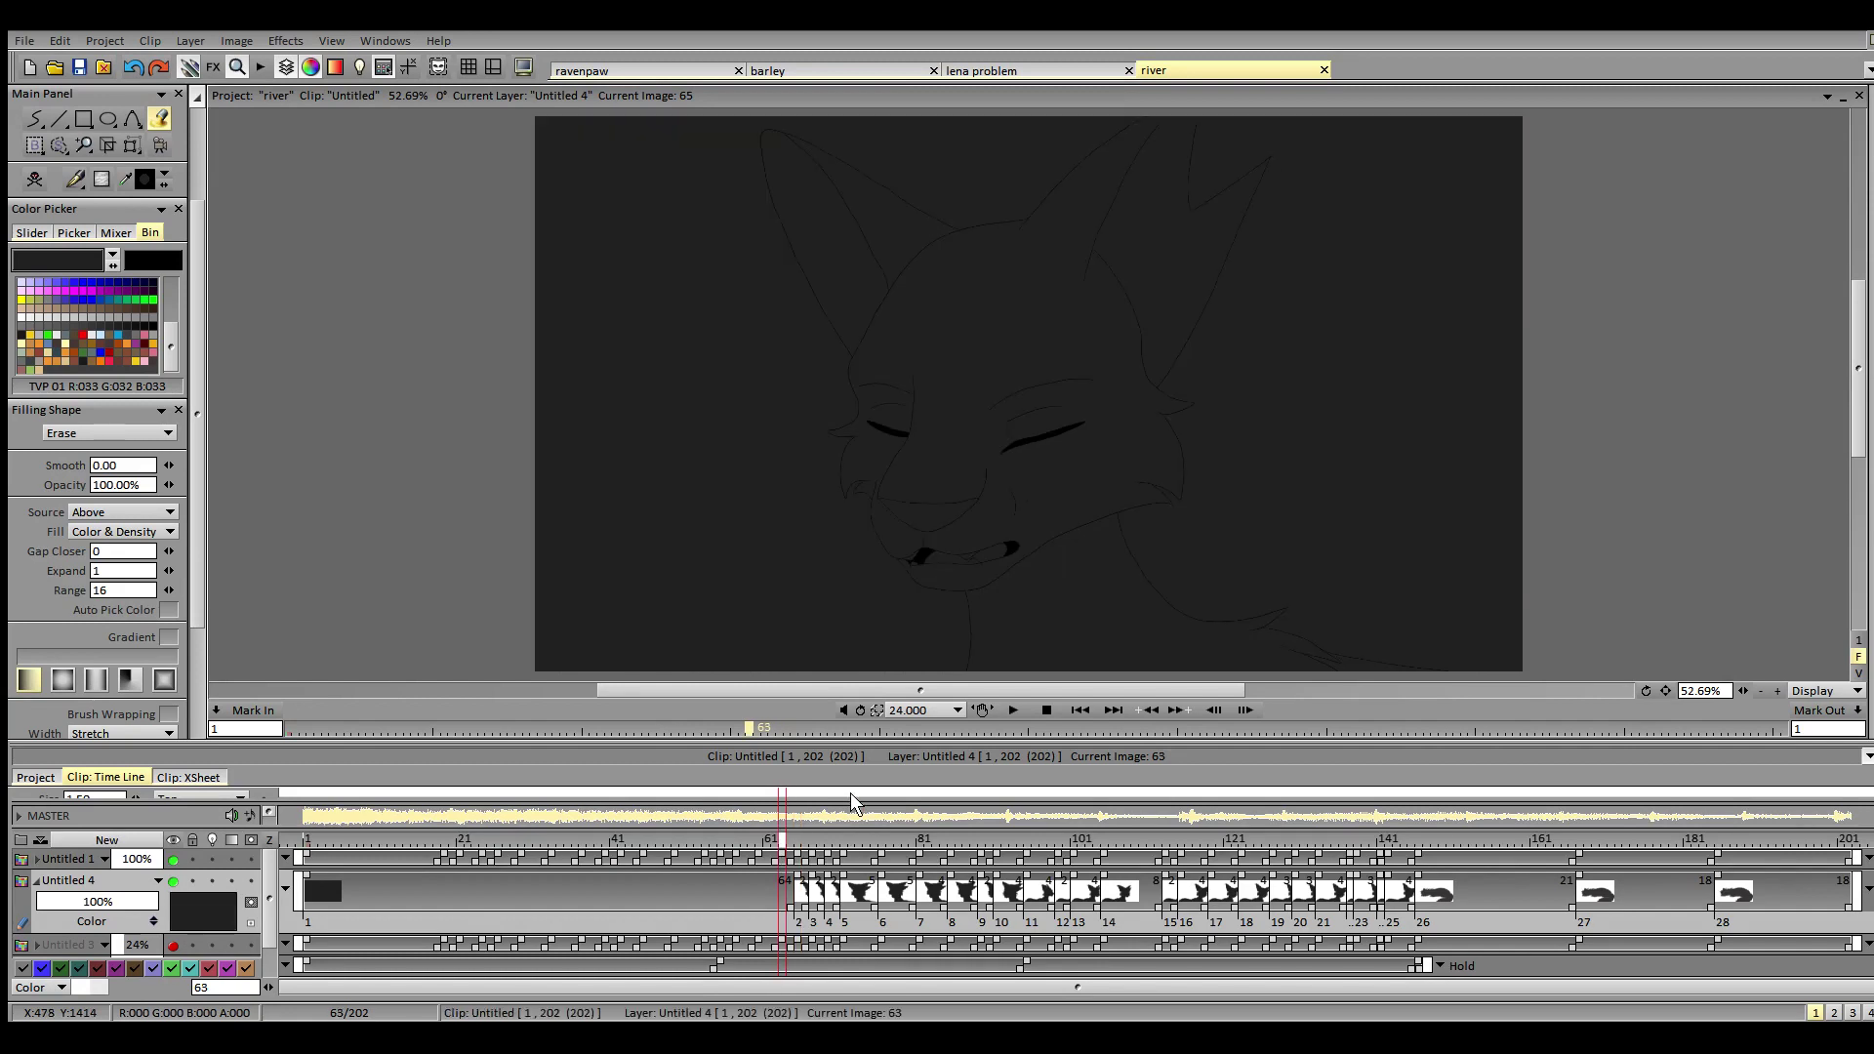
{"action": "left_click", "coordinate": [1409, 474]}
{"action": "left_click", "coordinate": [895, 619]}
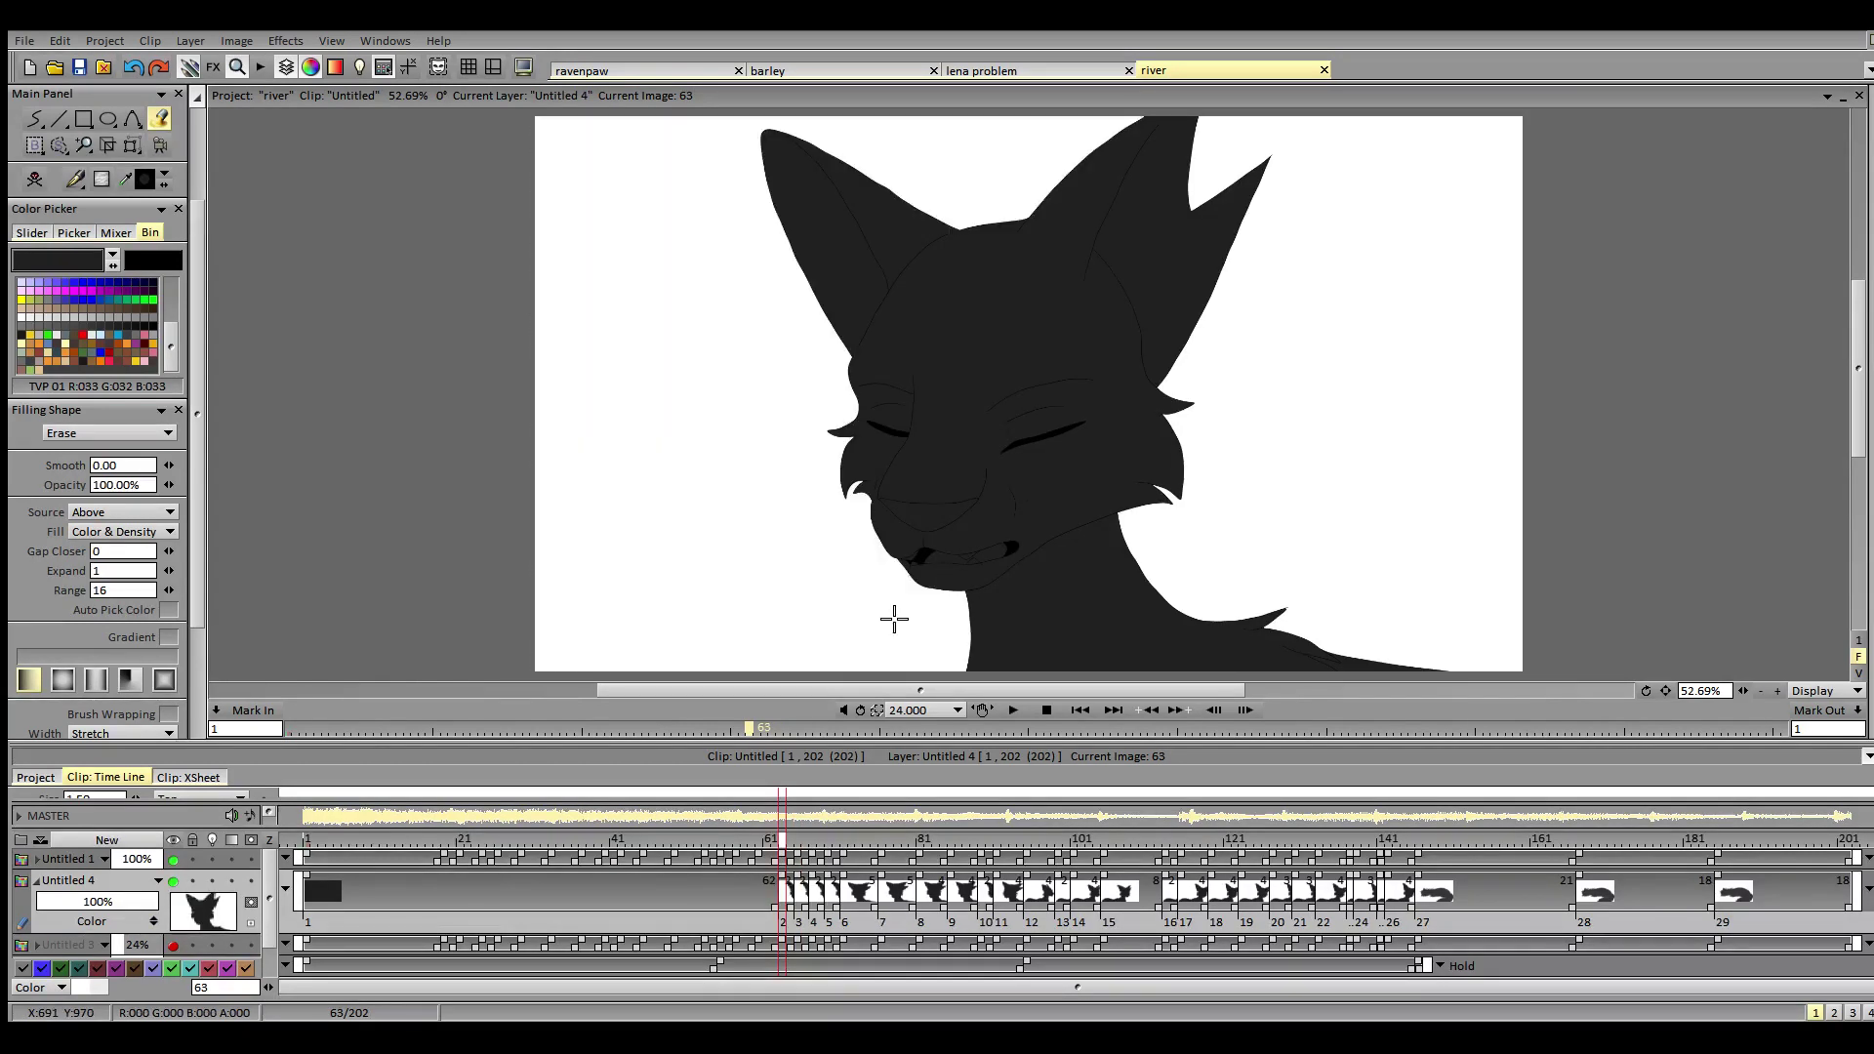
- Erase the dark background around the cat's head on frame 60, using Gap Closer 1 for the muzzle side, and reset Gap Closer to 0
{"action": "left_click", "coordinate": [759, 854]}
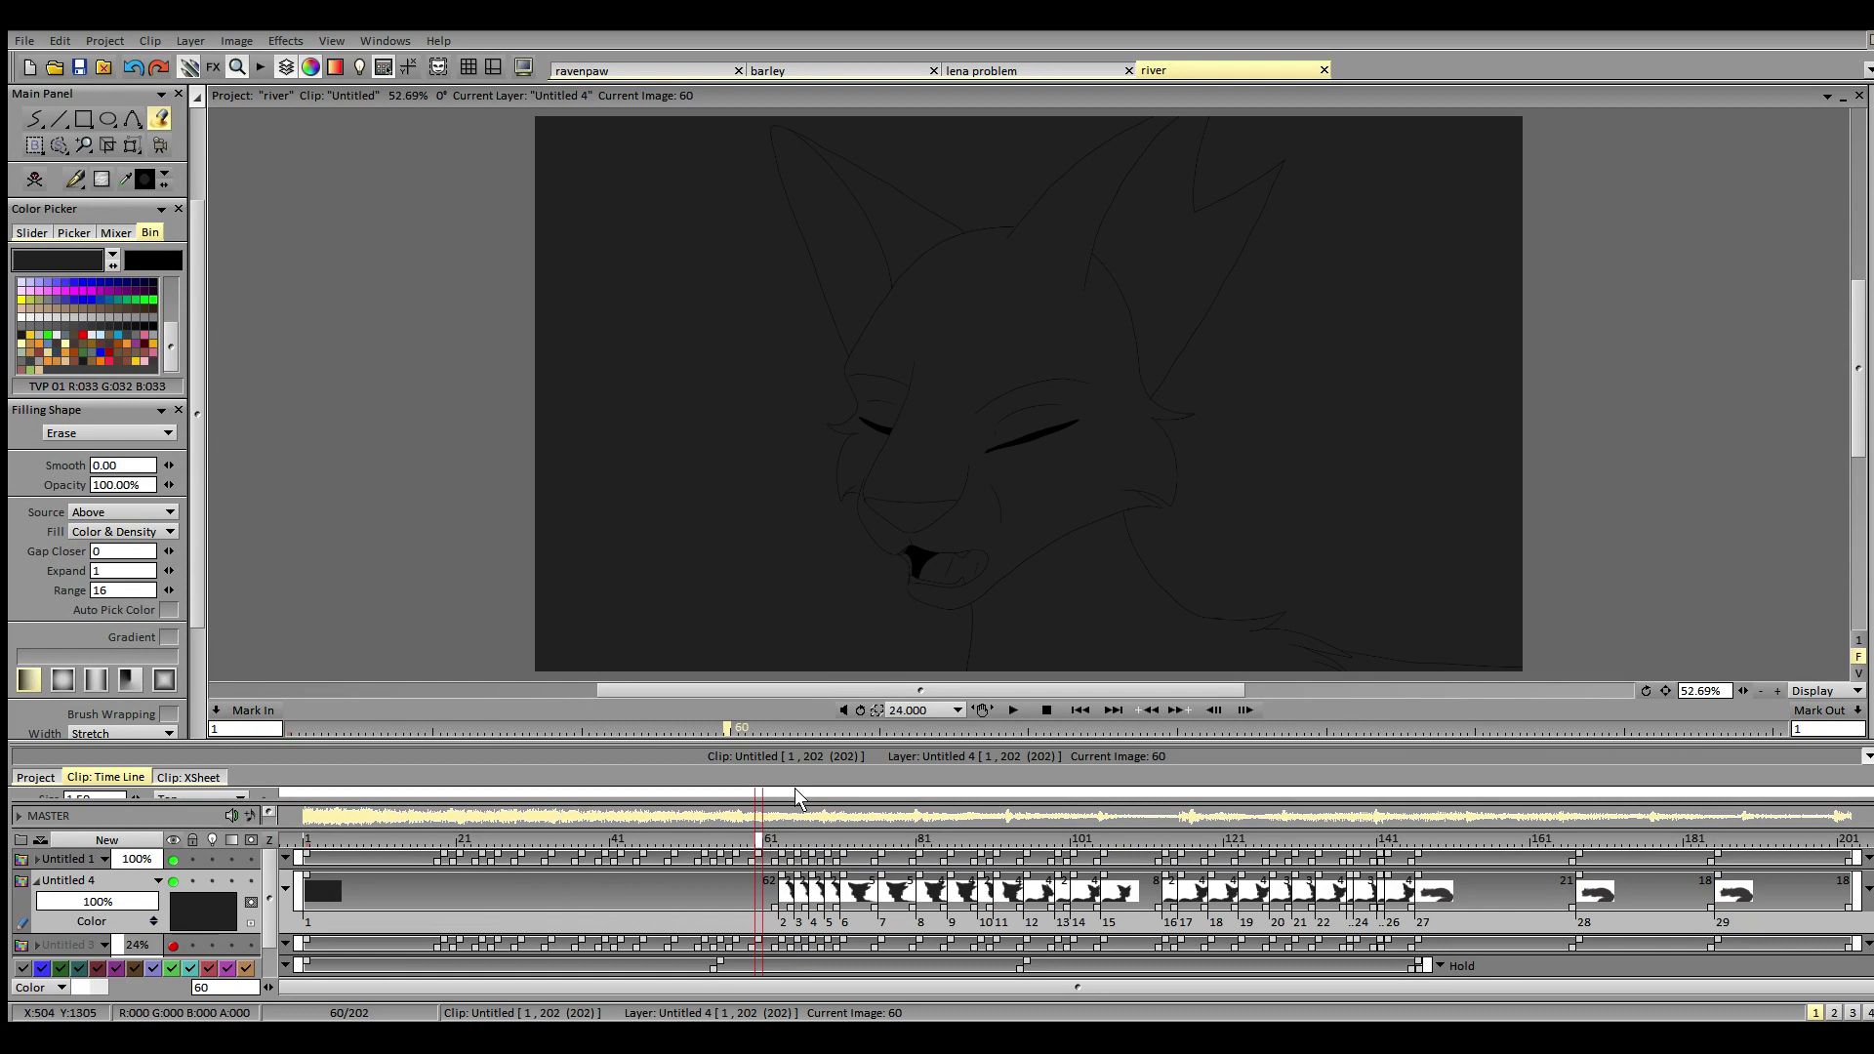
{"action": "left_click", "coordinate": [1338, 466]}
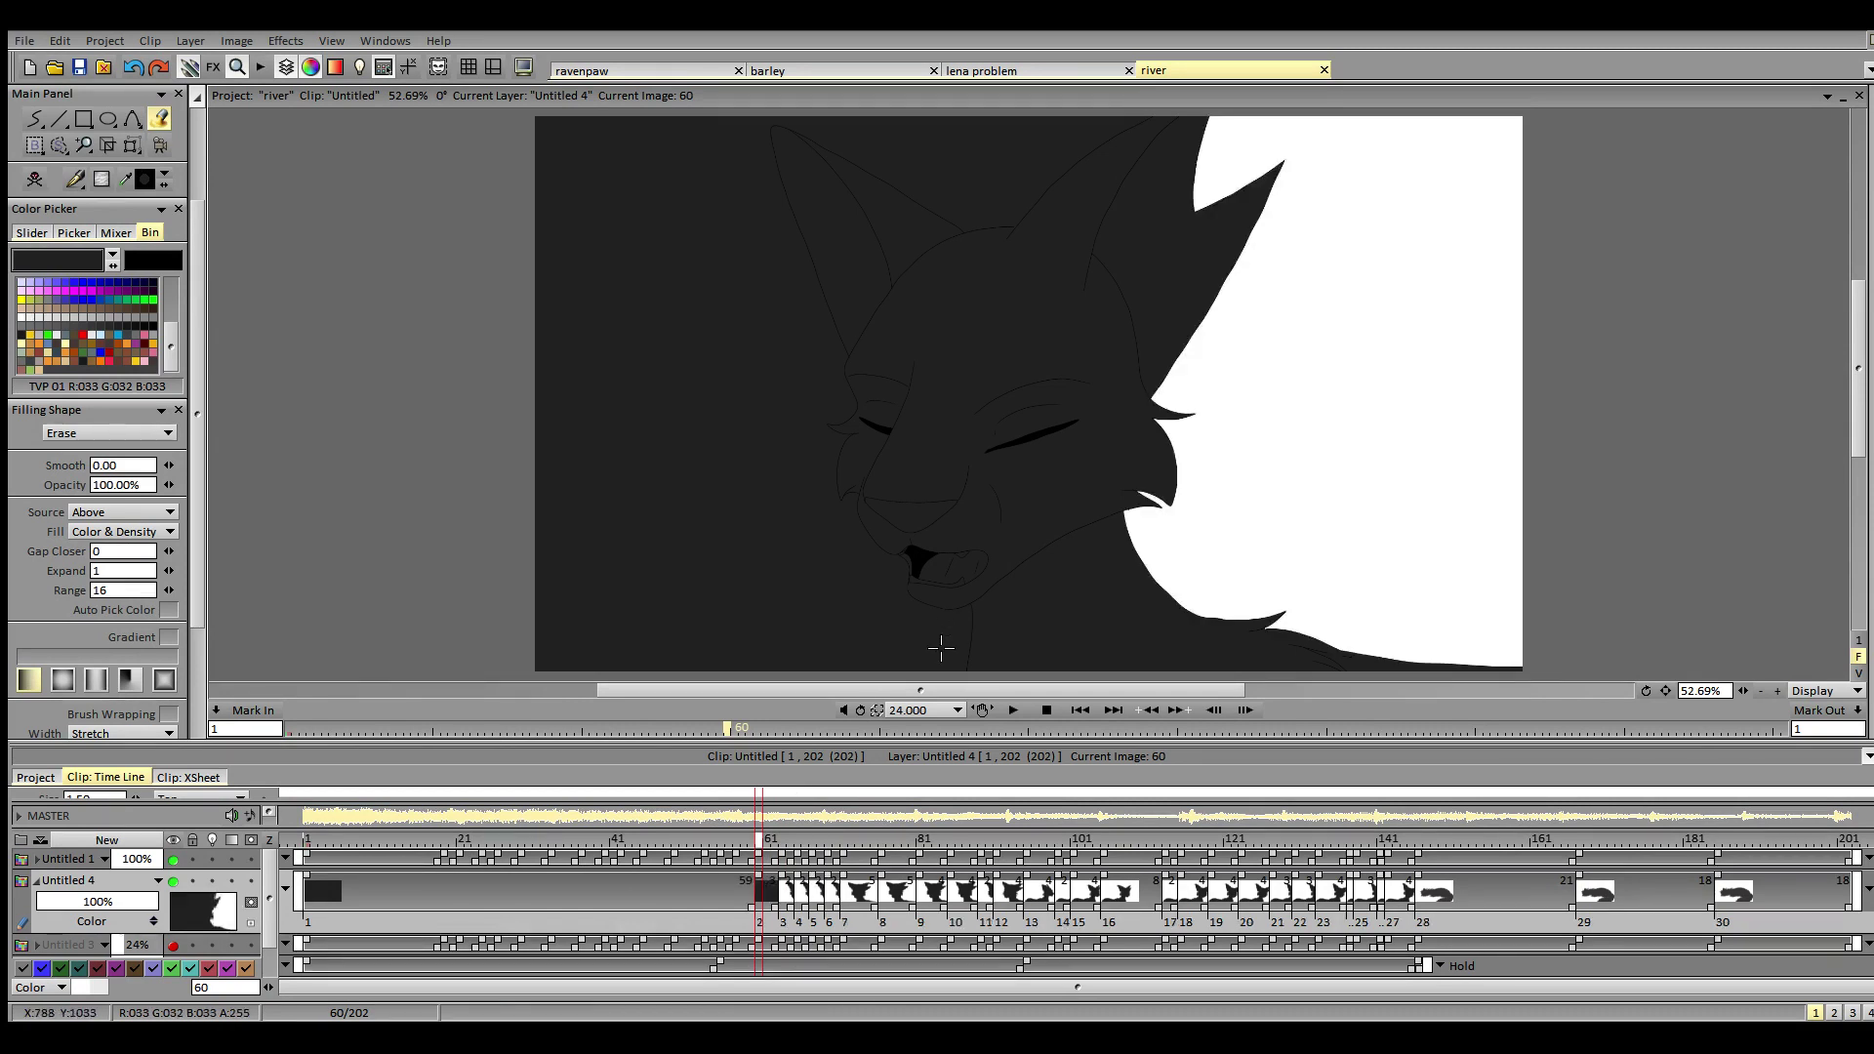
{"action": "left_click", "coordinate": [944, 633]}
{"action": "key", "text": "ctrl+z"}
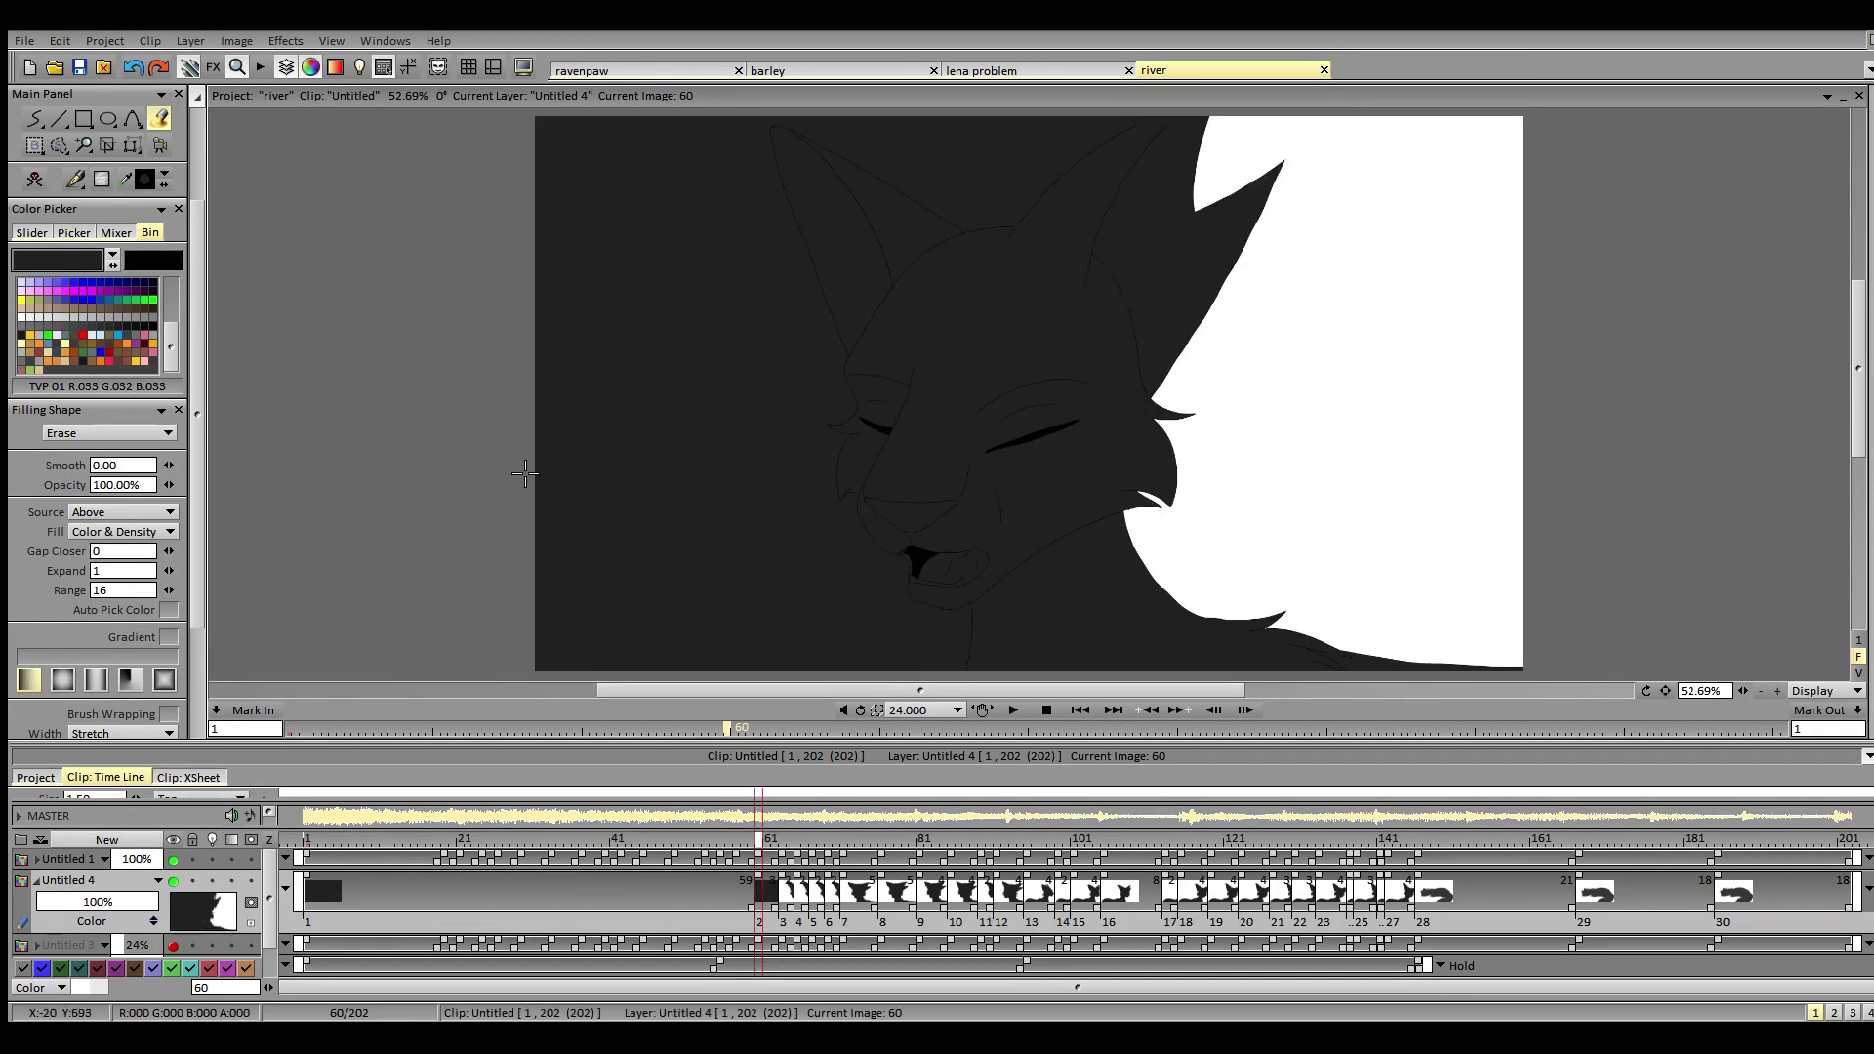
{"action": "left_click", "coordinate": [170, 550]}
{"action": "left_click", "coordinate": [733, 401]}
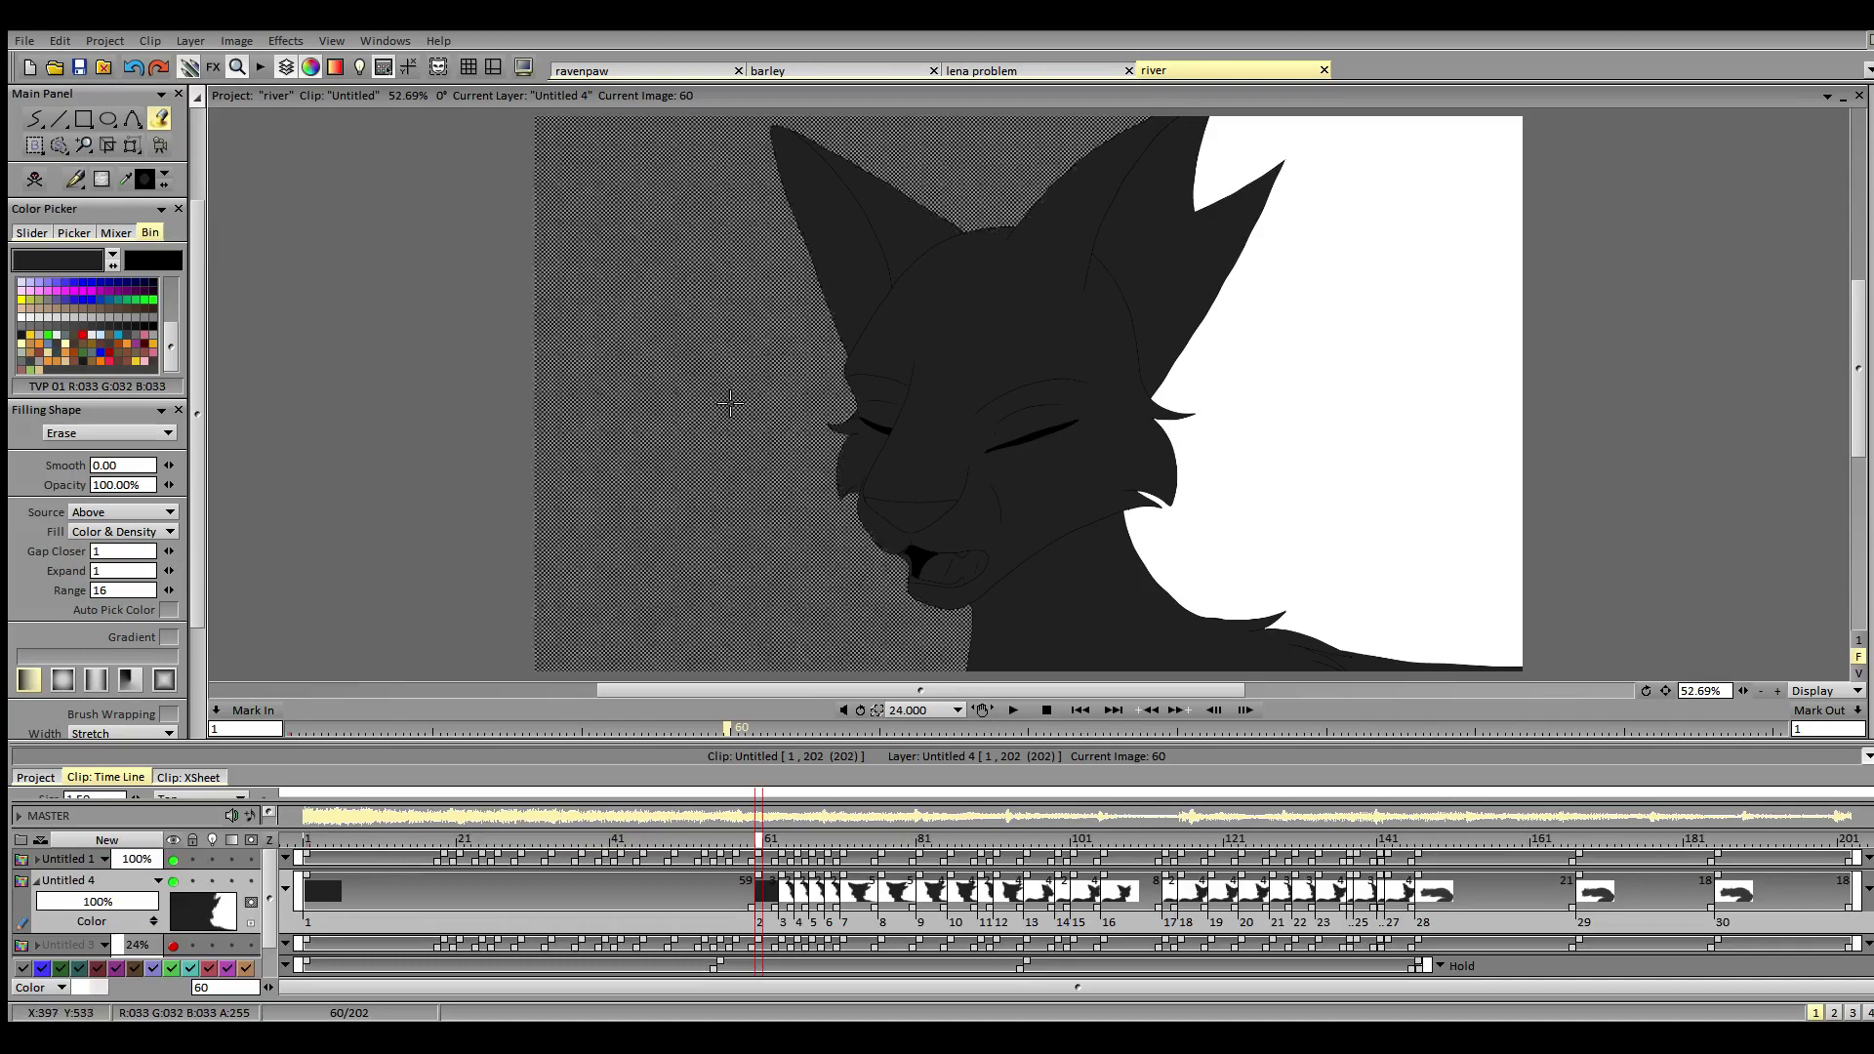
{"action": "left_click", "coordinate": [167, 550]}
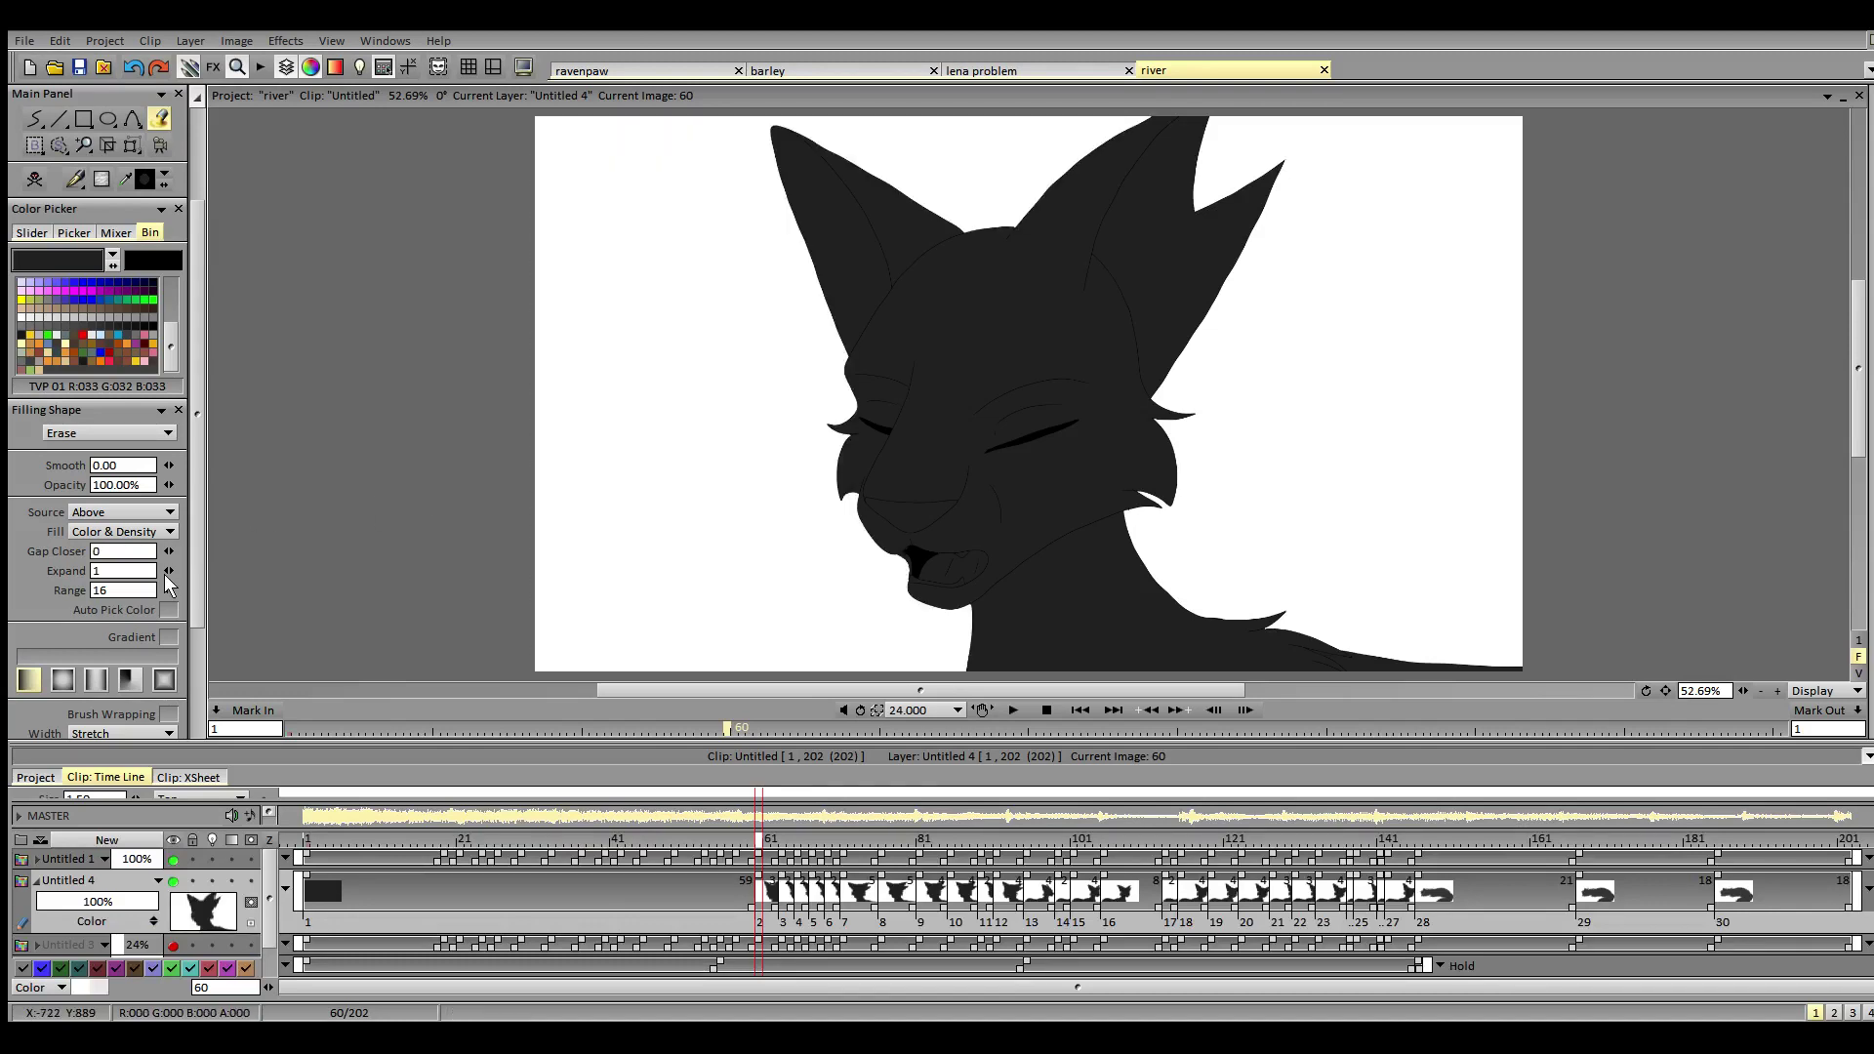
- Erase the dark background on both sides of the cat's head on frame 57 with Gap Closer 1, and set Gap Closer back to 0
{"action": "left_click", "coordinate": [738, 842]}
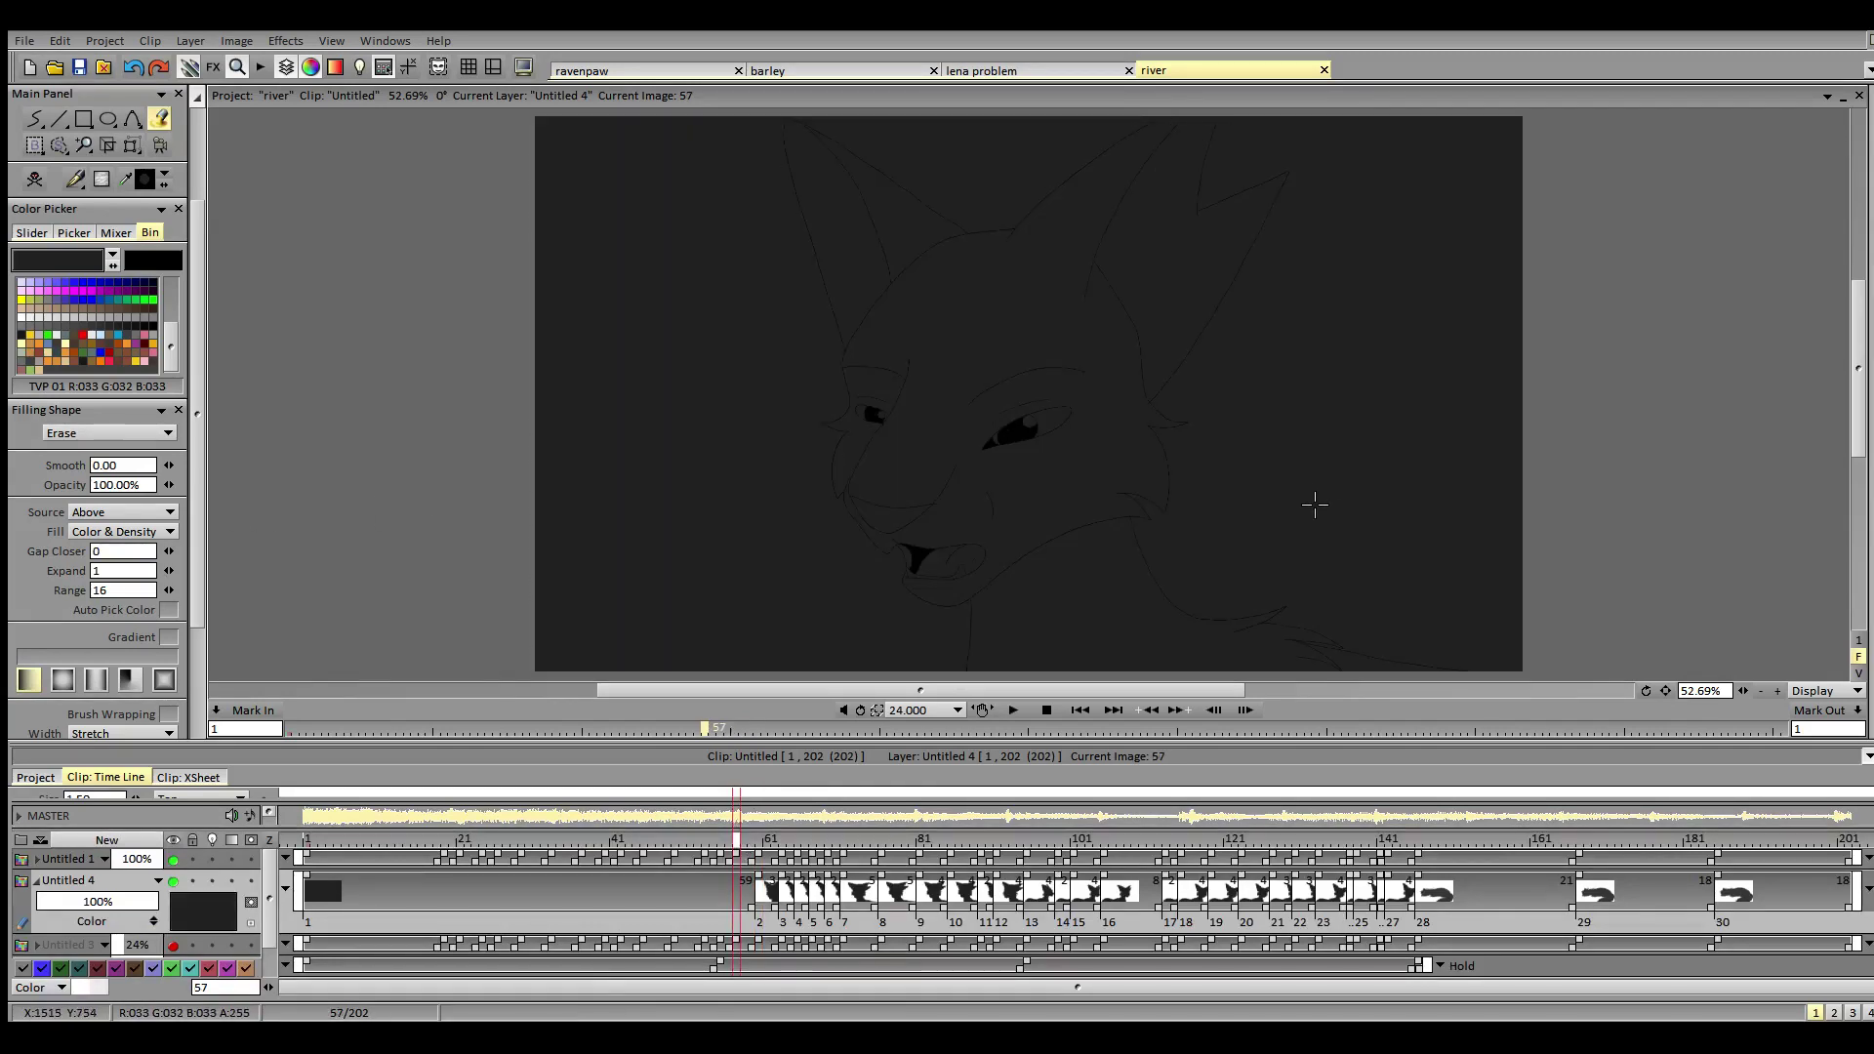
{"action": "left_click", "coordinate": [1315, 504]}
{"action": "key", "text": "ctrl+z"}
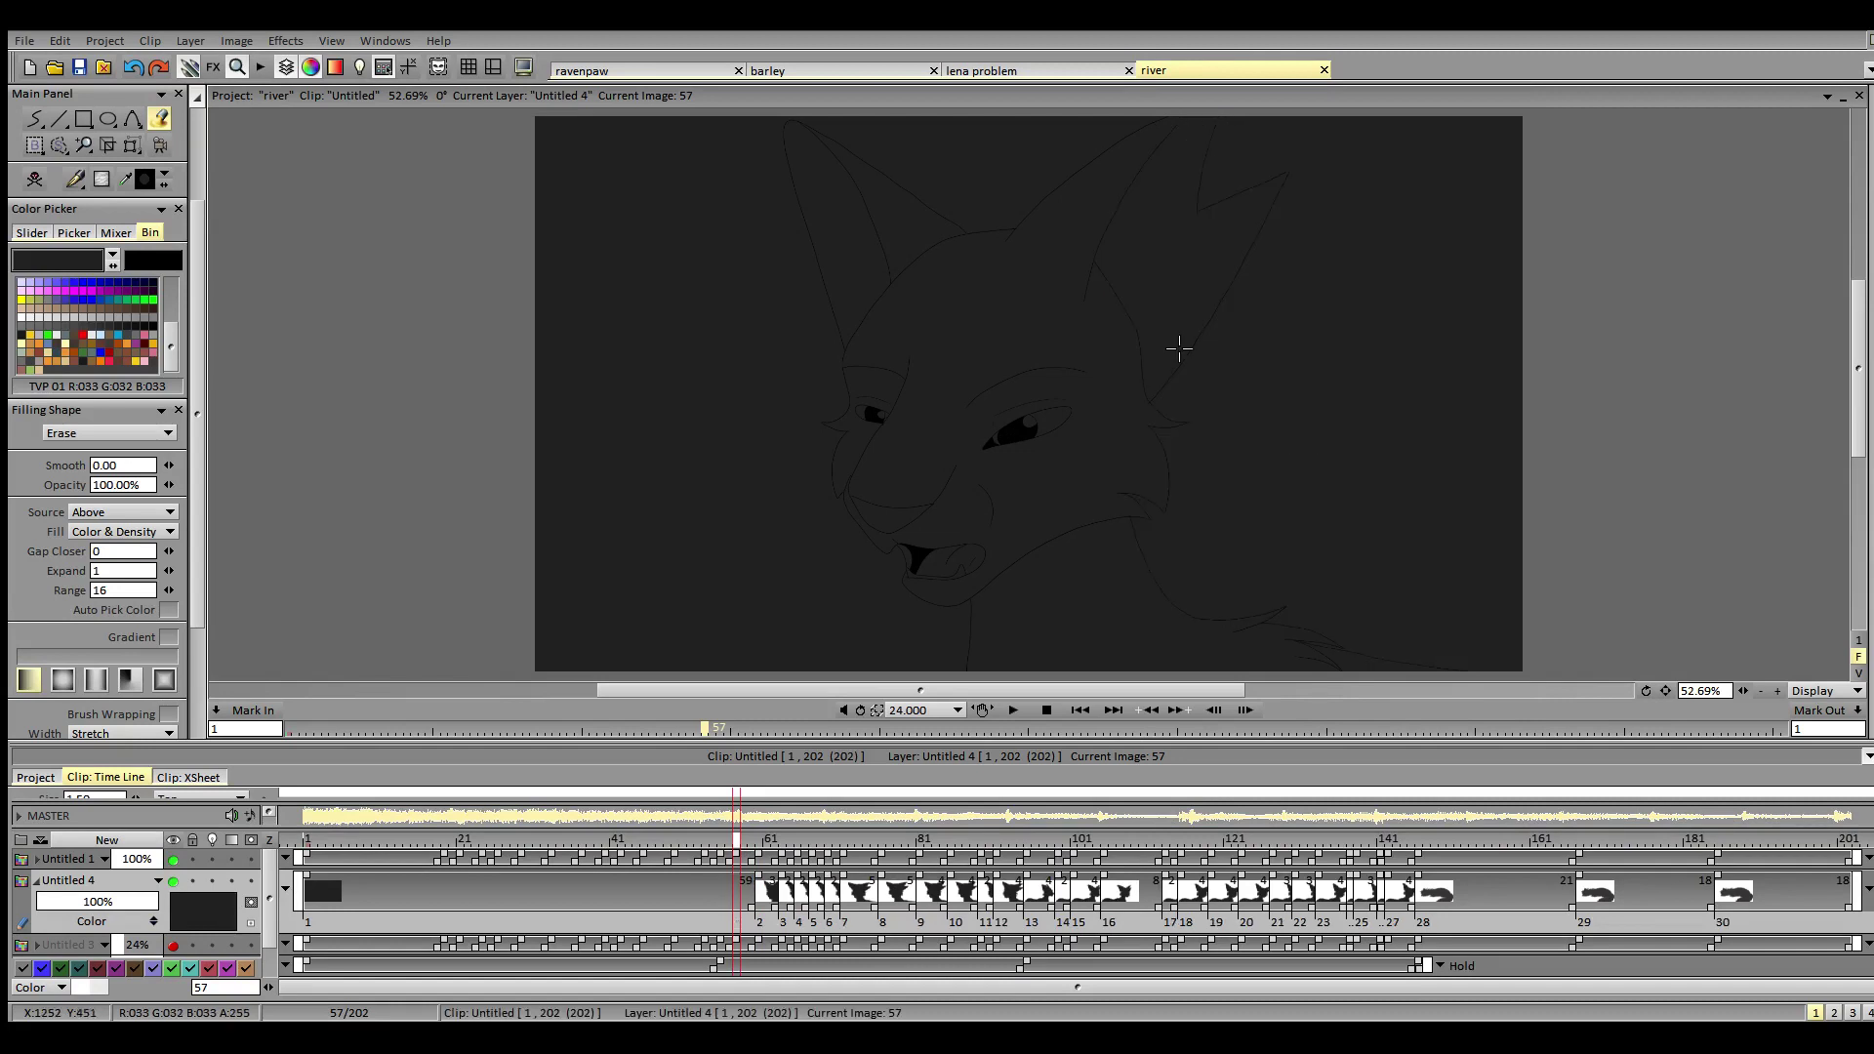
{"action": "left_click", "coordinate": [990, 159]}
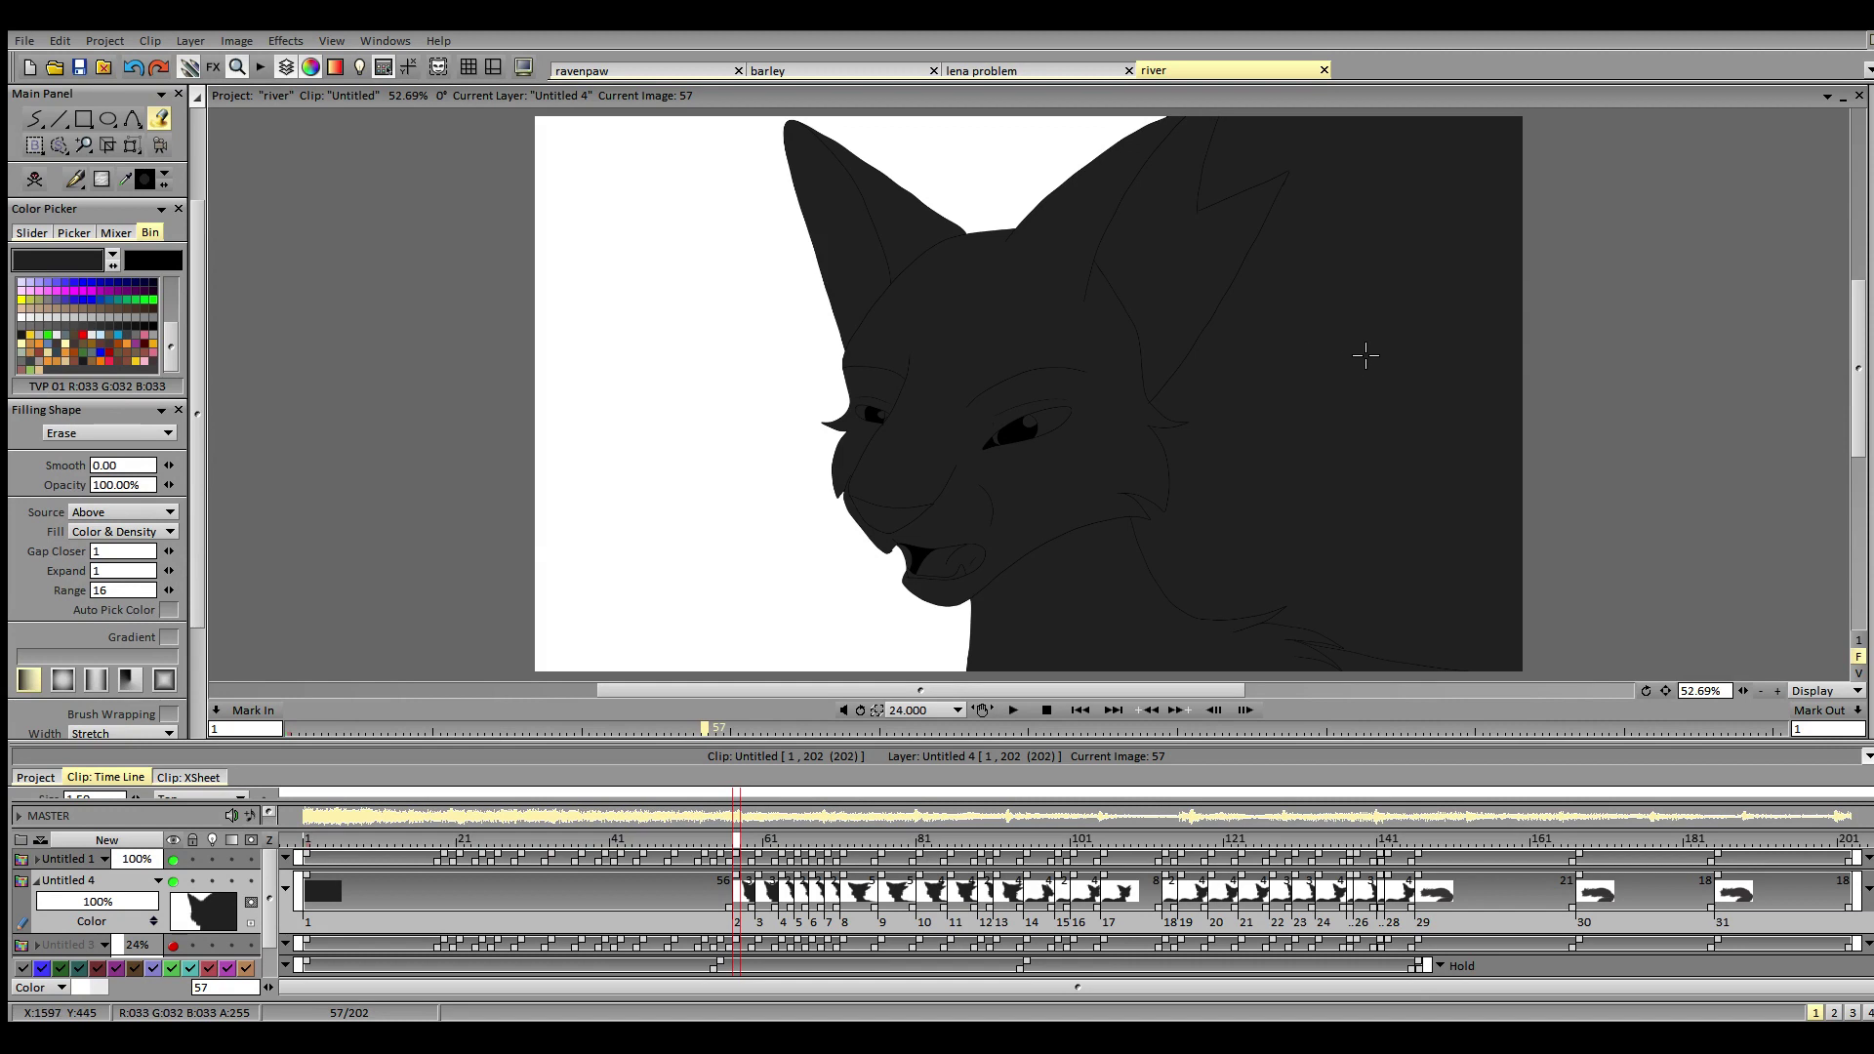
{"action": "left_click", "coordinate": [1430, 481]}
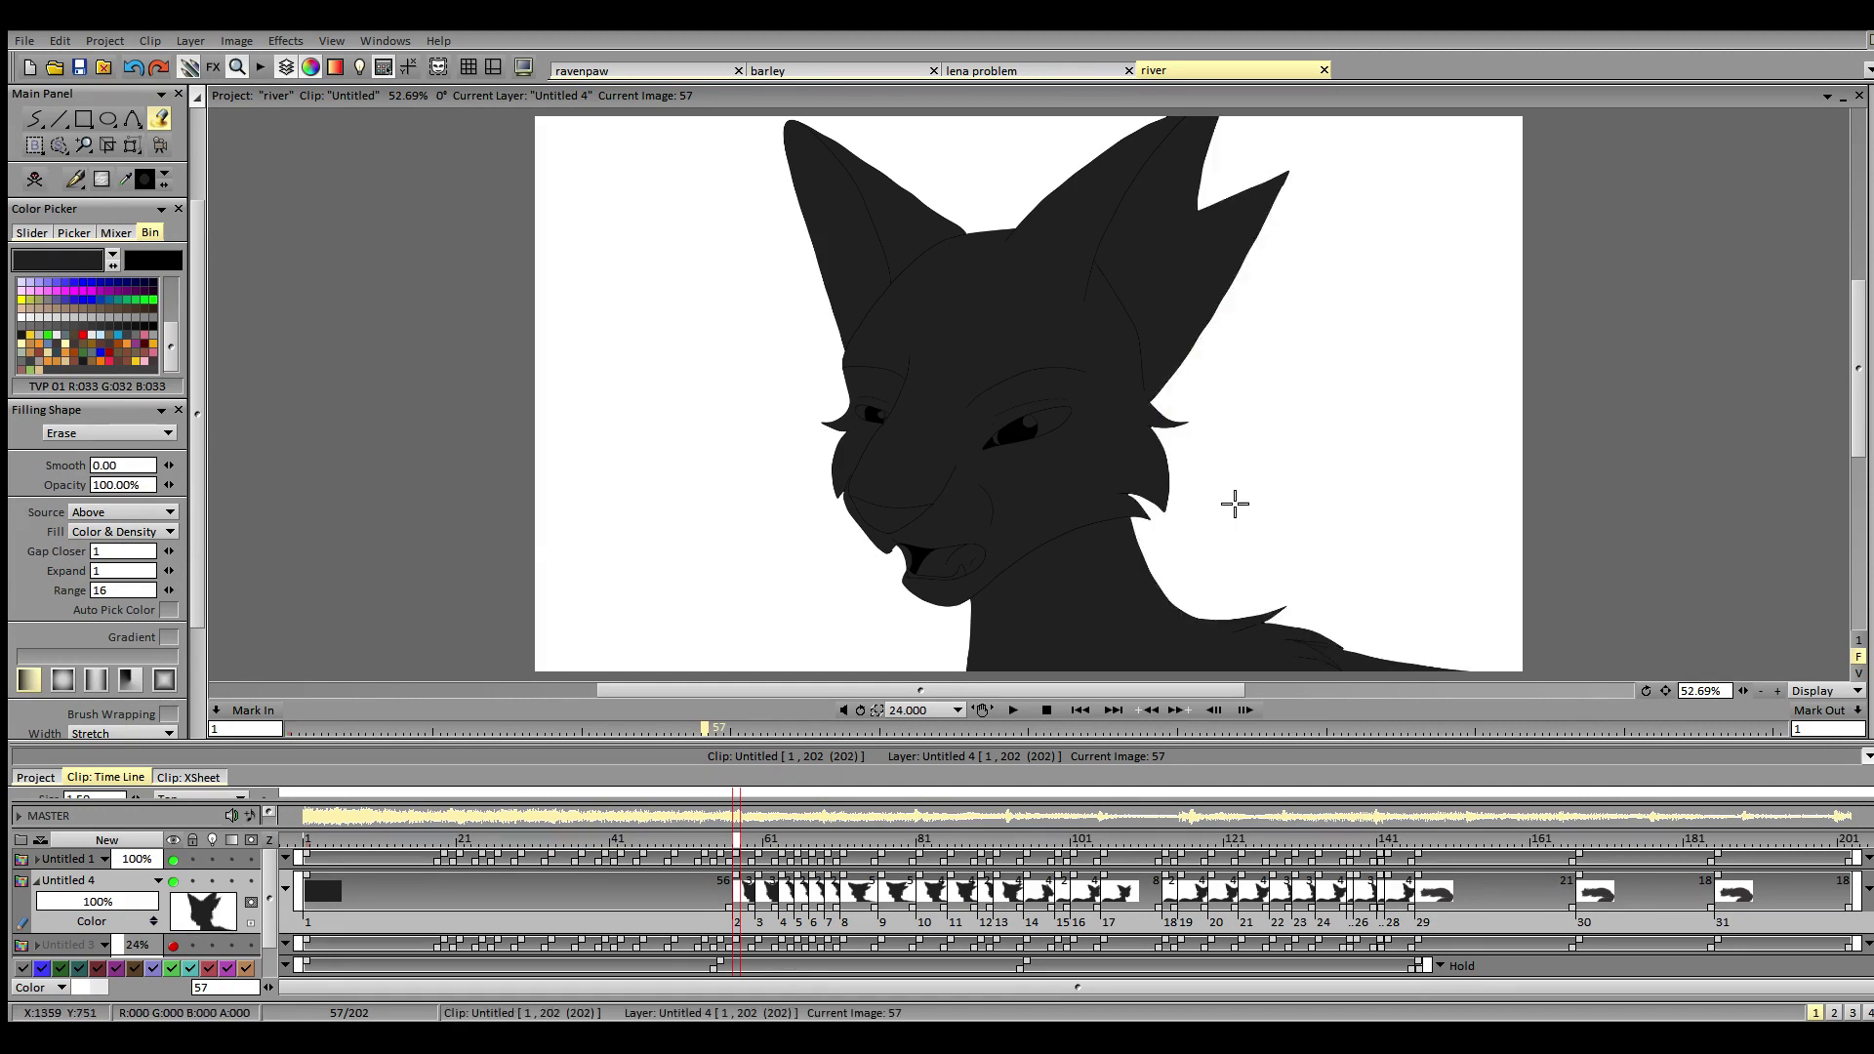
{"action": "left_click", "coordinate": [164, 553]}
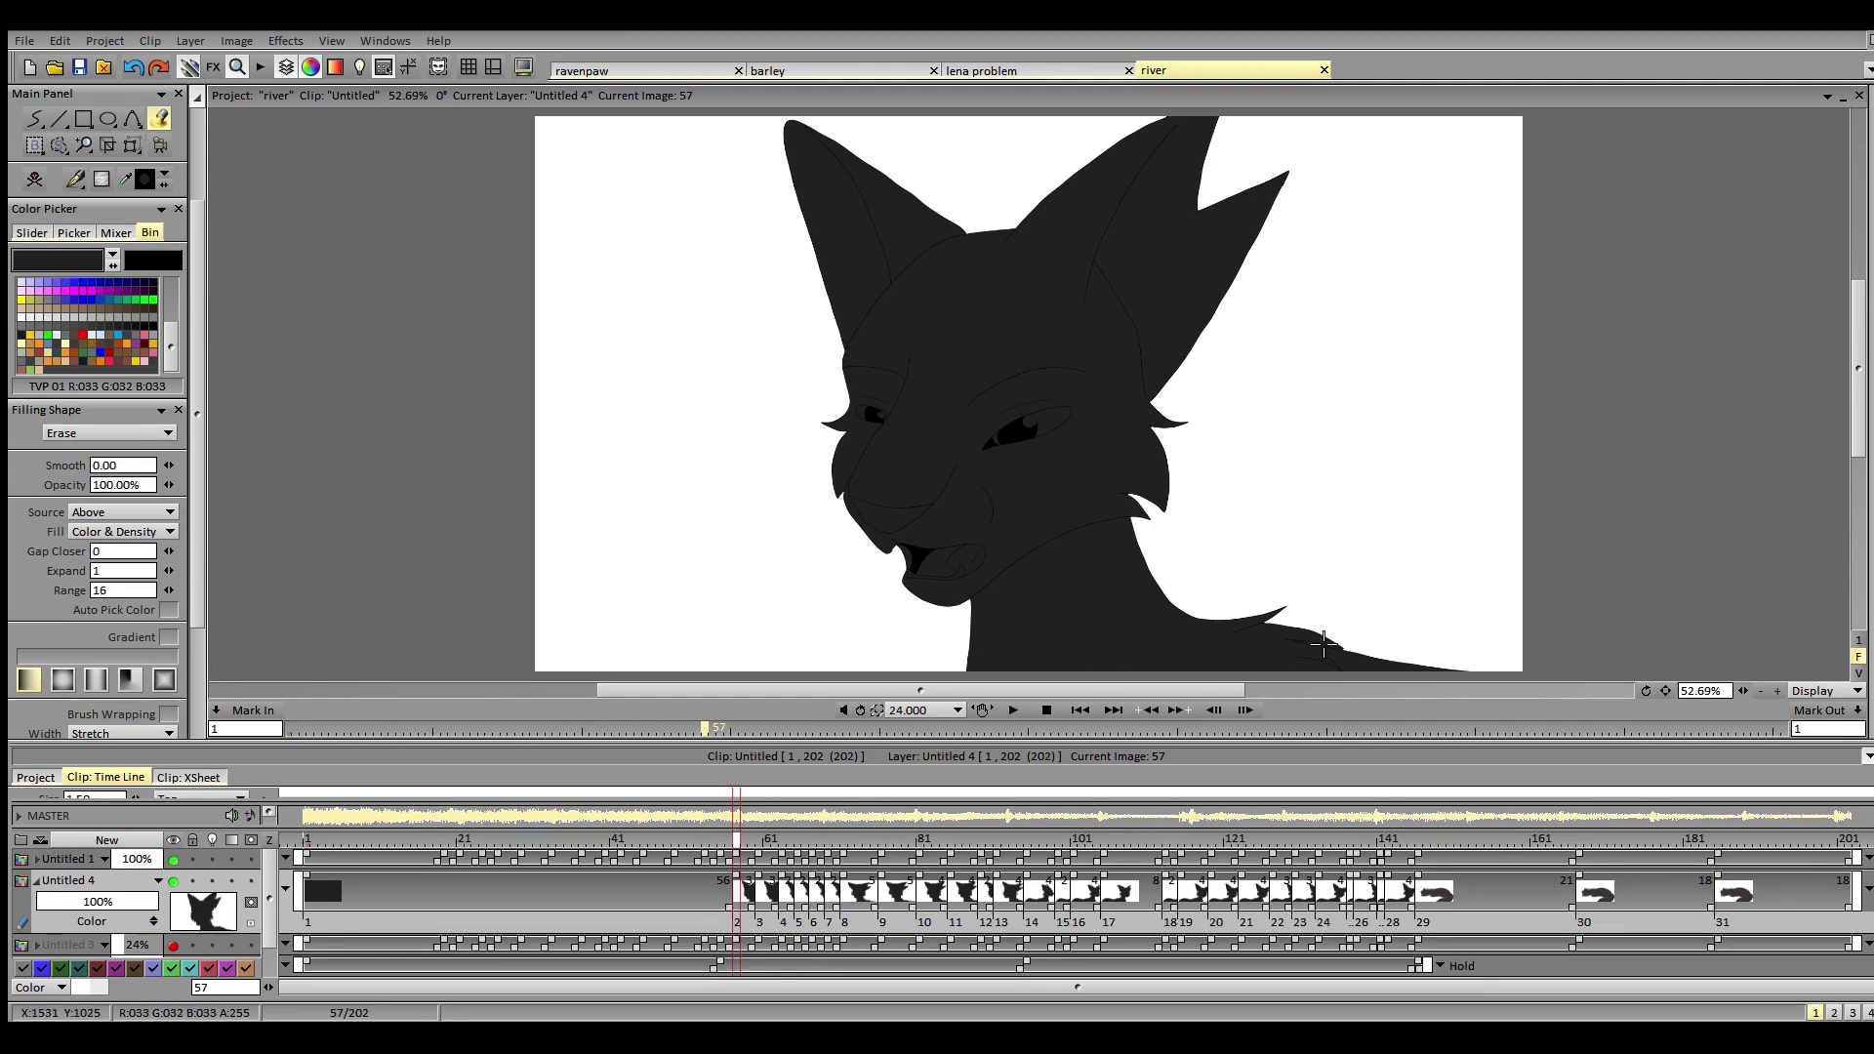
- Erase the small sliver between the shoulder fur tufts on frame 57, undoing the failed fills, and leave Gap Closer at 0
{"action": "left_click", "coordinate": [1372, 611]}
{"action": "key", "text": "ctrl+z"}
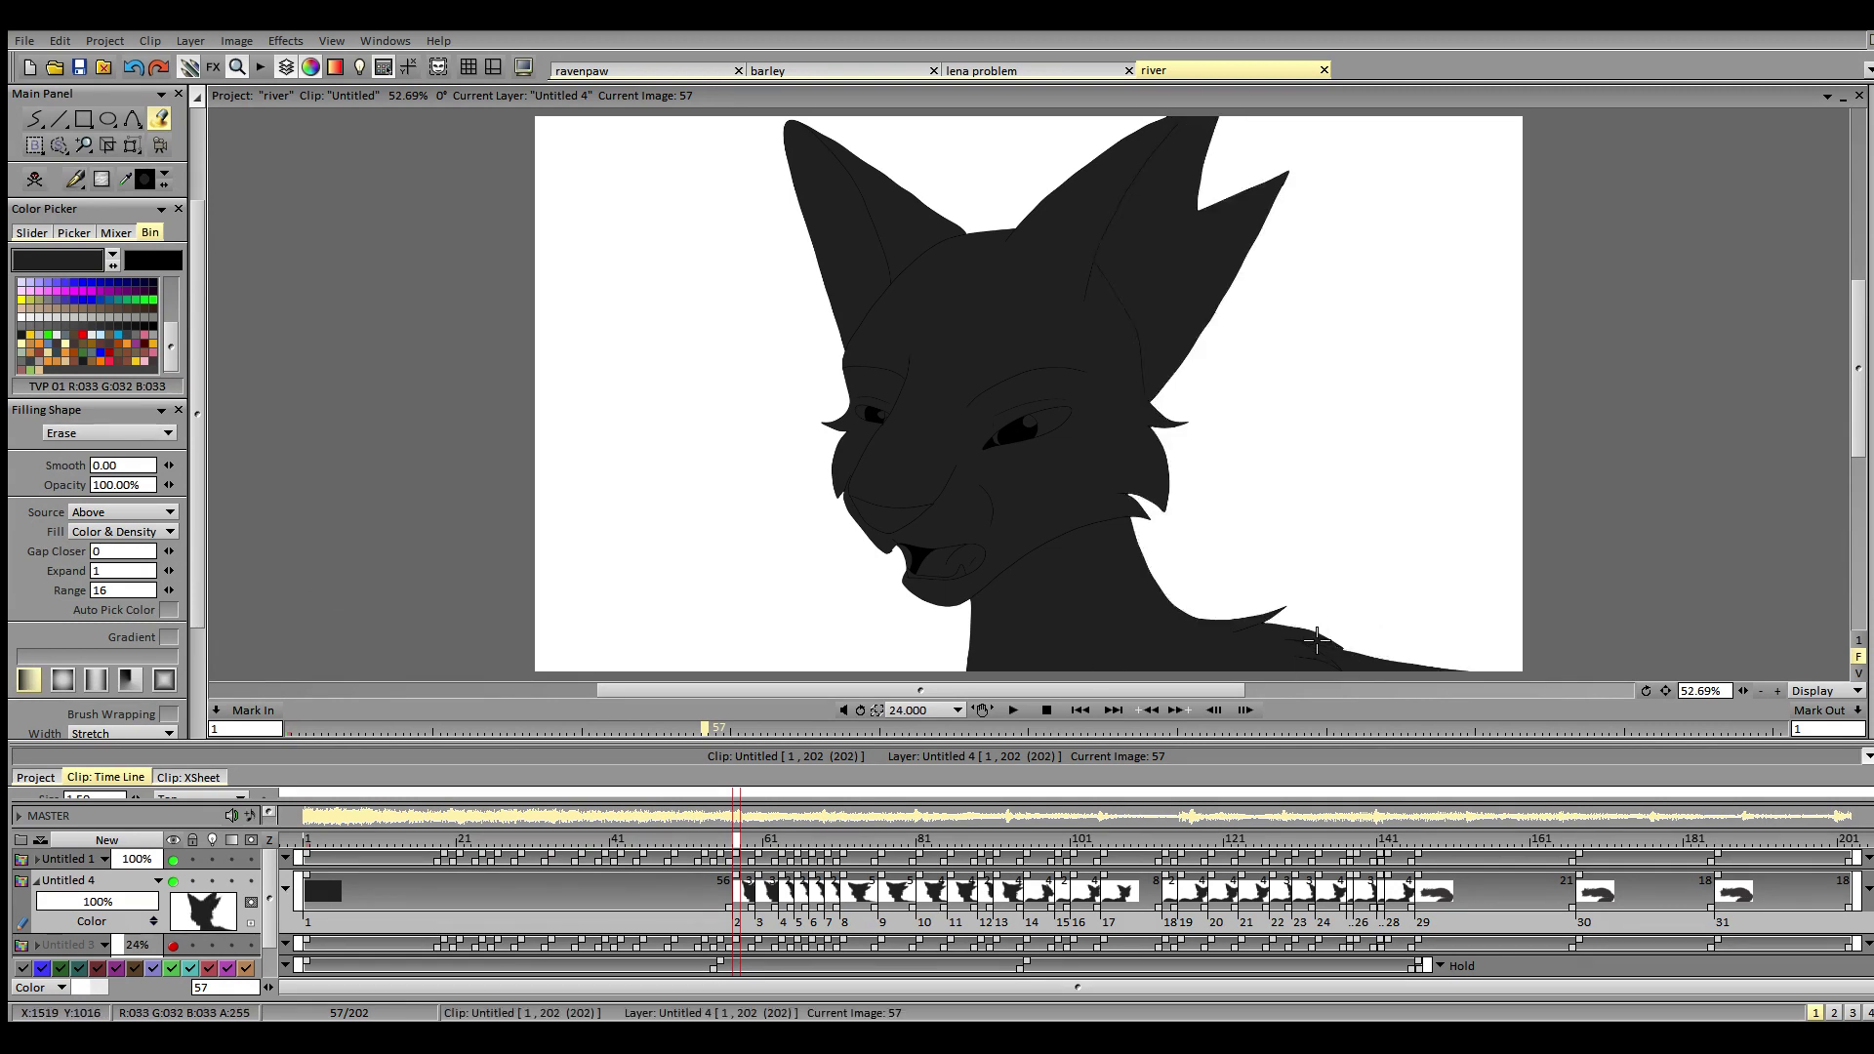
{"action": "left_click", "coordinate": [1313, 643]}
{"action": "key", "text": "ctrl+z"}
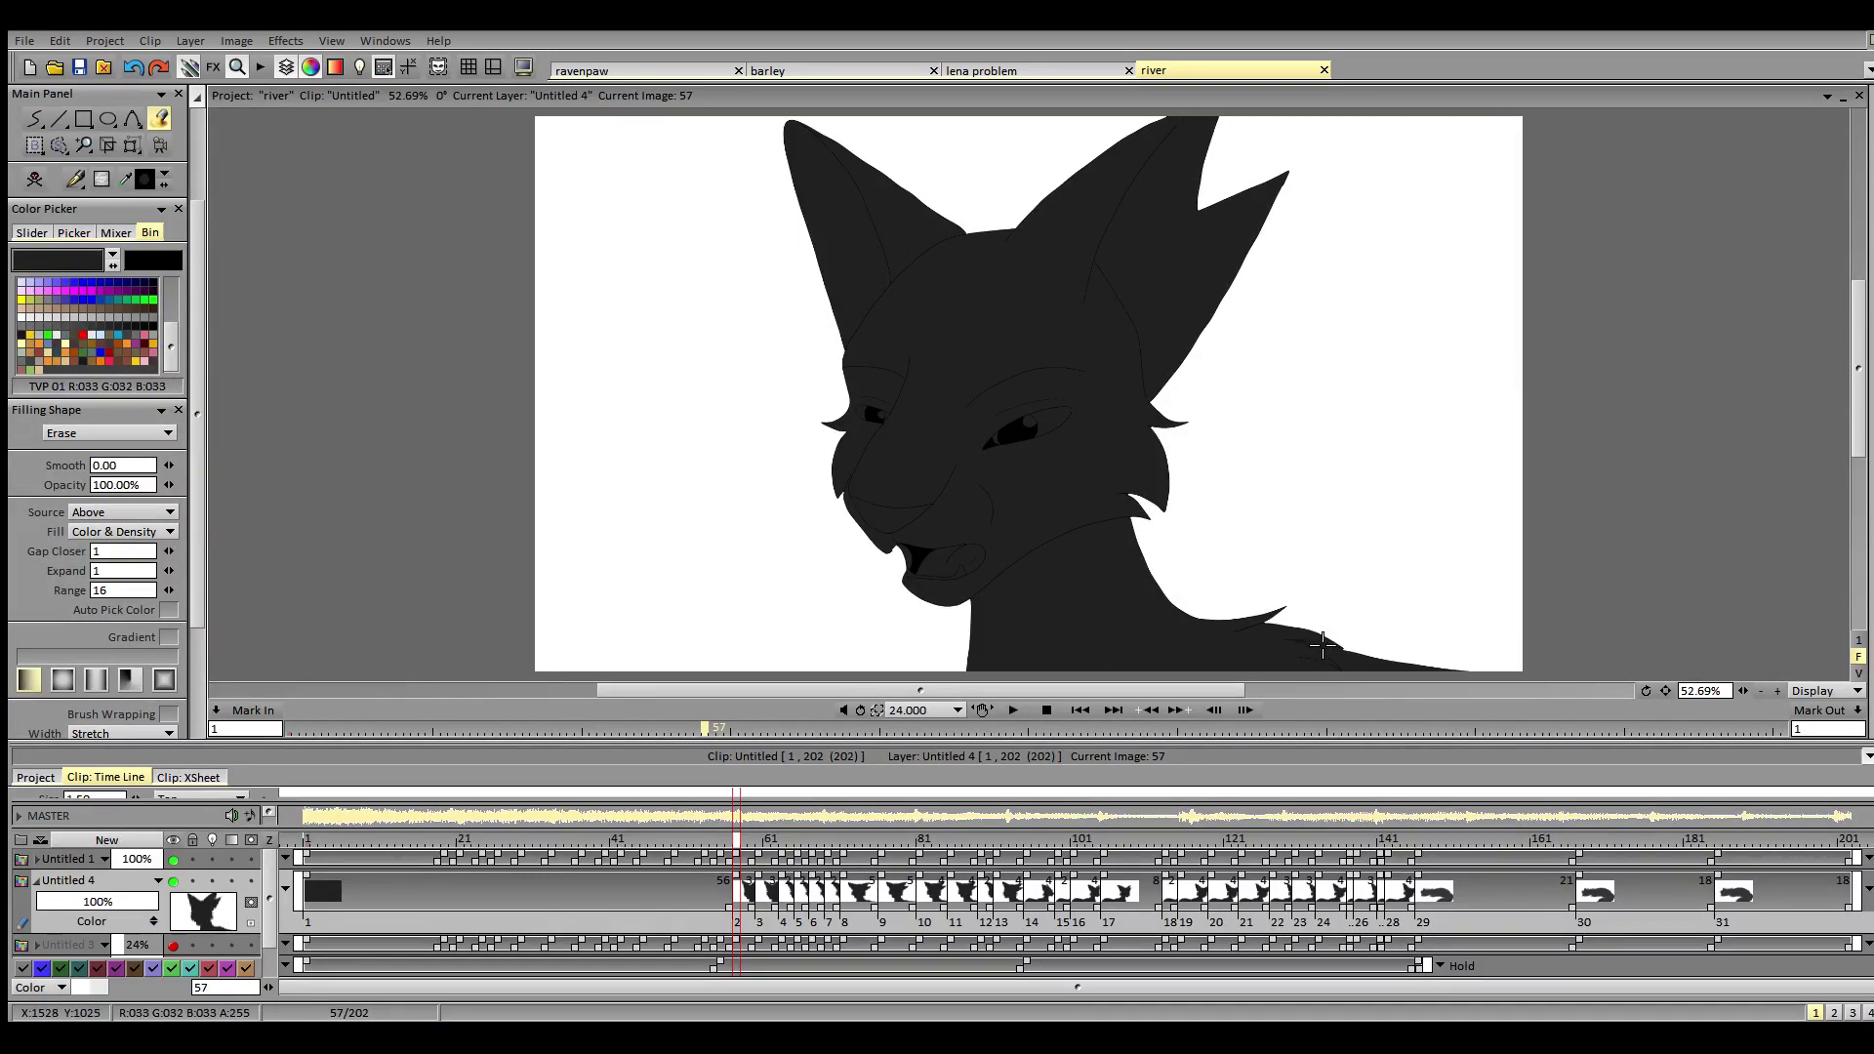
{"action": "left_click_drag", "start_coordinate": [169, 551], "coordinate": [164, 576]}
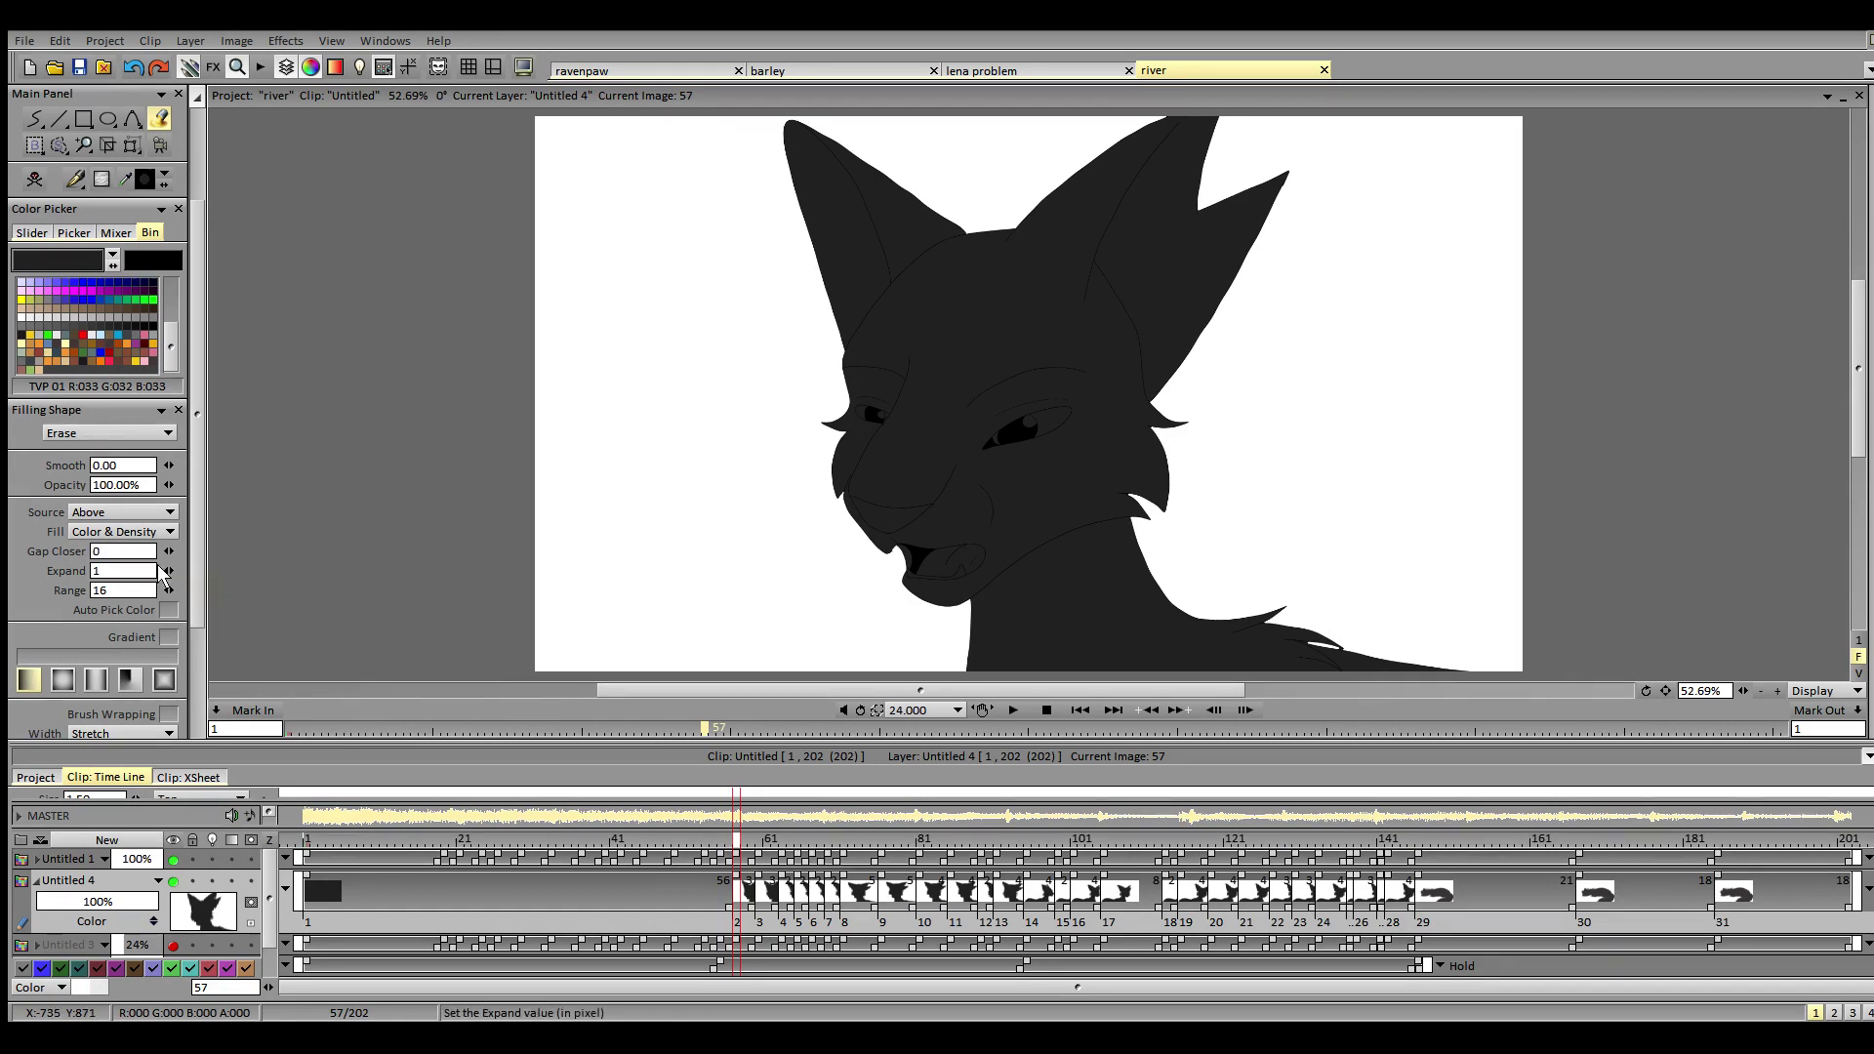
- Erase the dark background around the cat's head on frame 55 and around the full-body cat on frame 53
{"action": "left_click", "coordinate": [723, 850]}
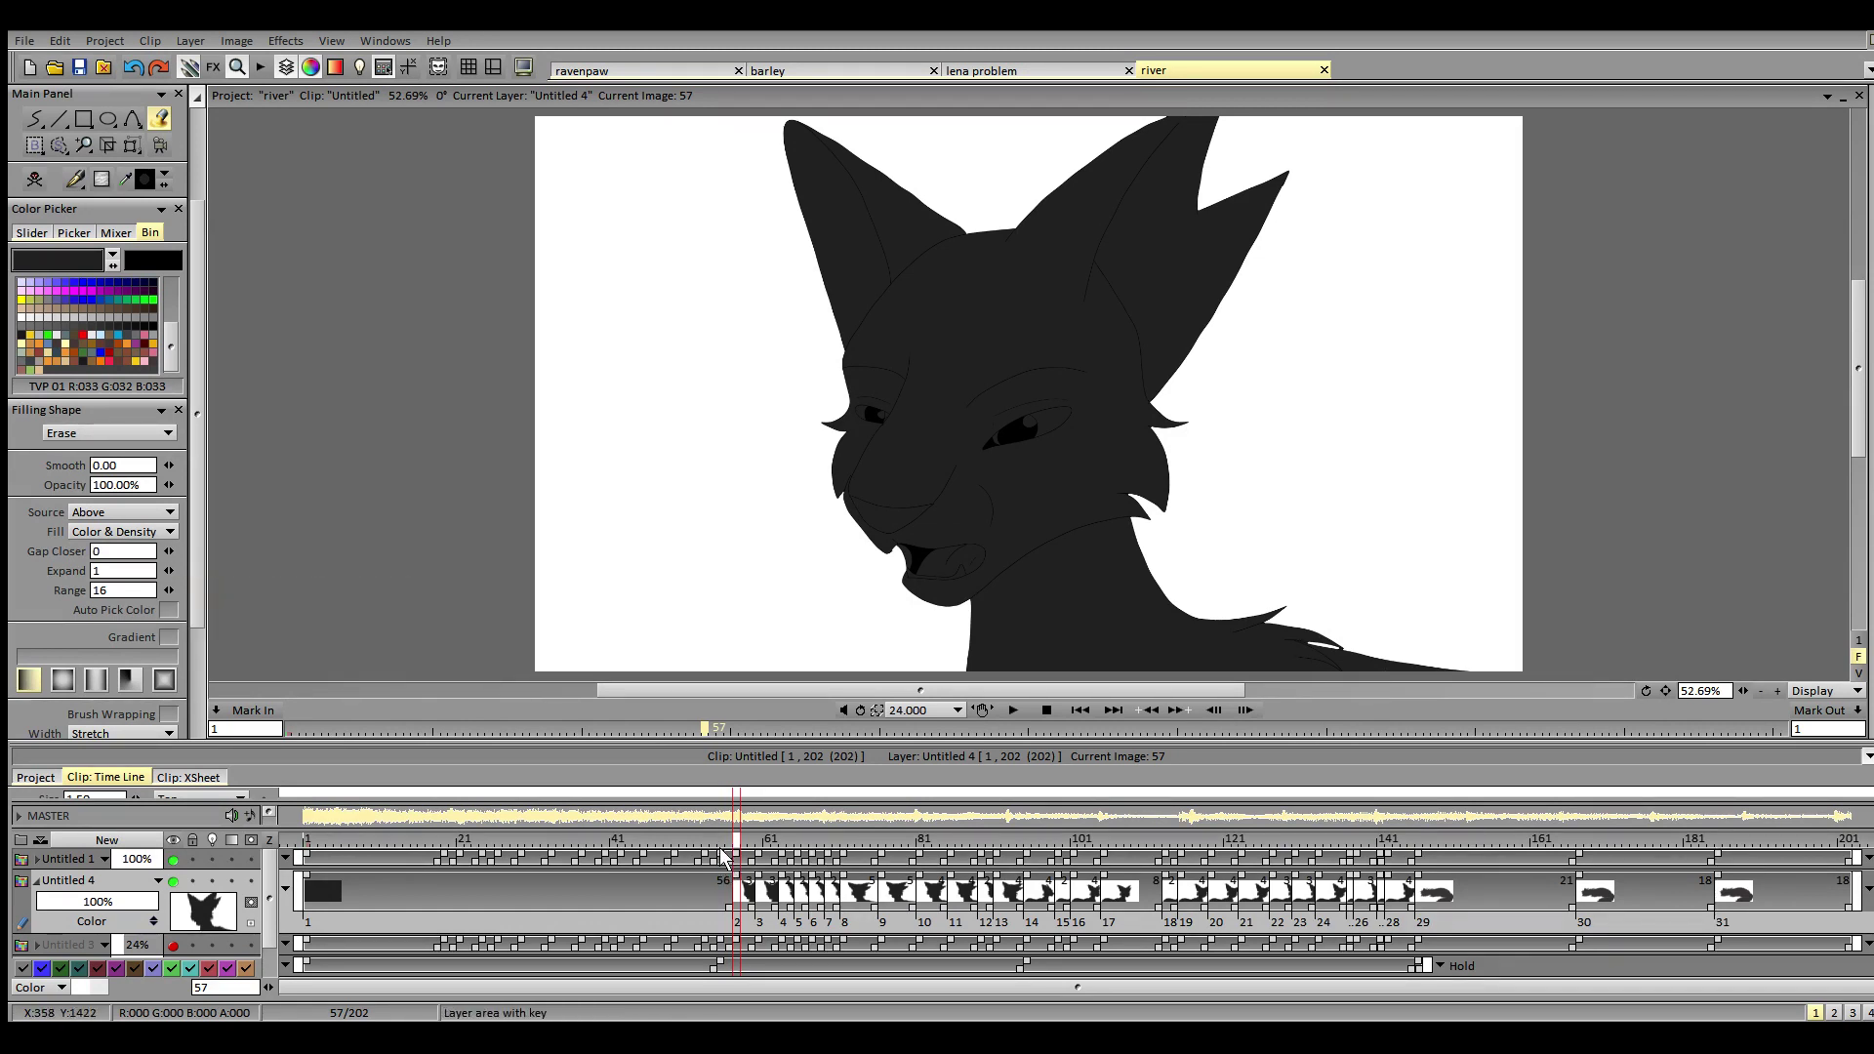
{"action": "left_click", "coordinate": [1406, 500]}
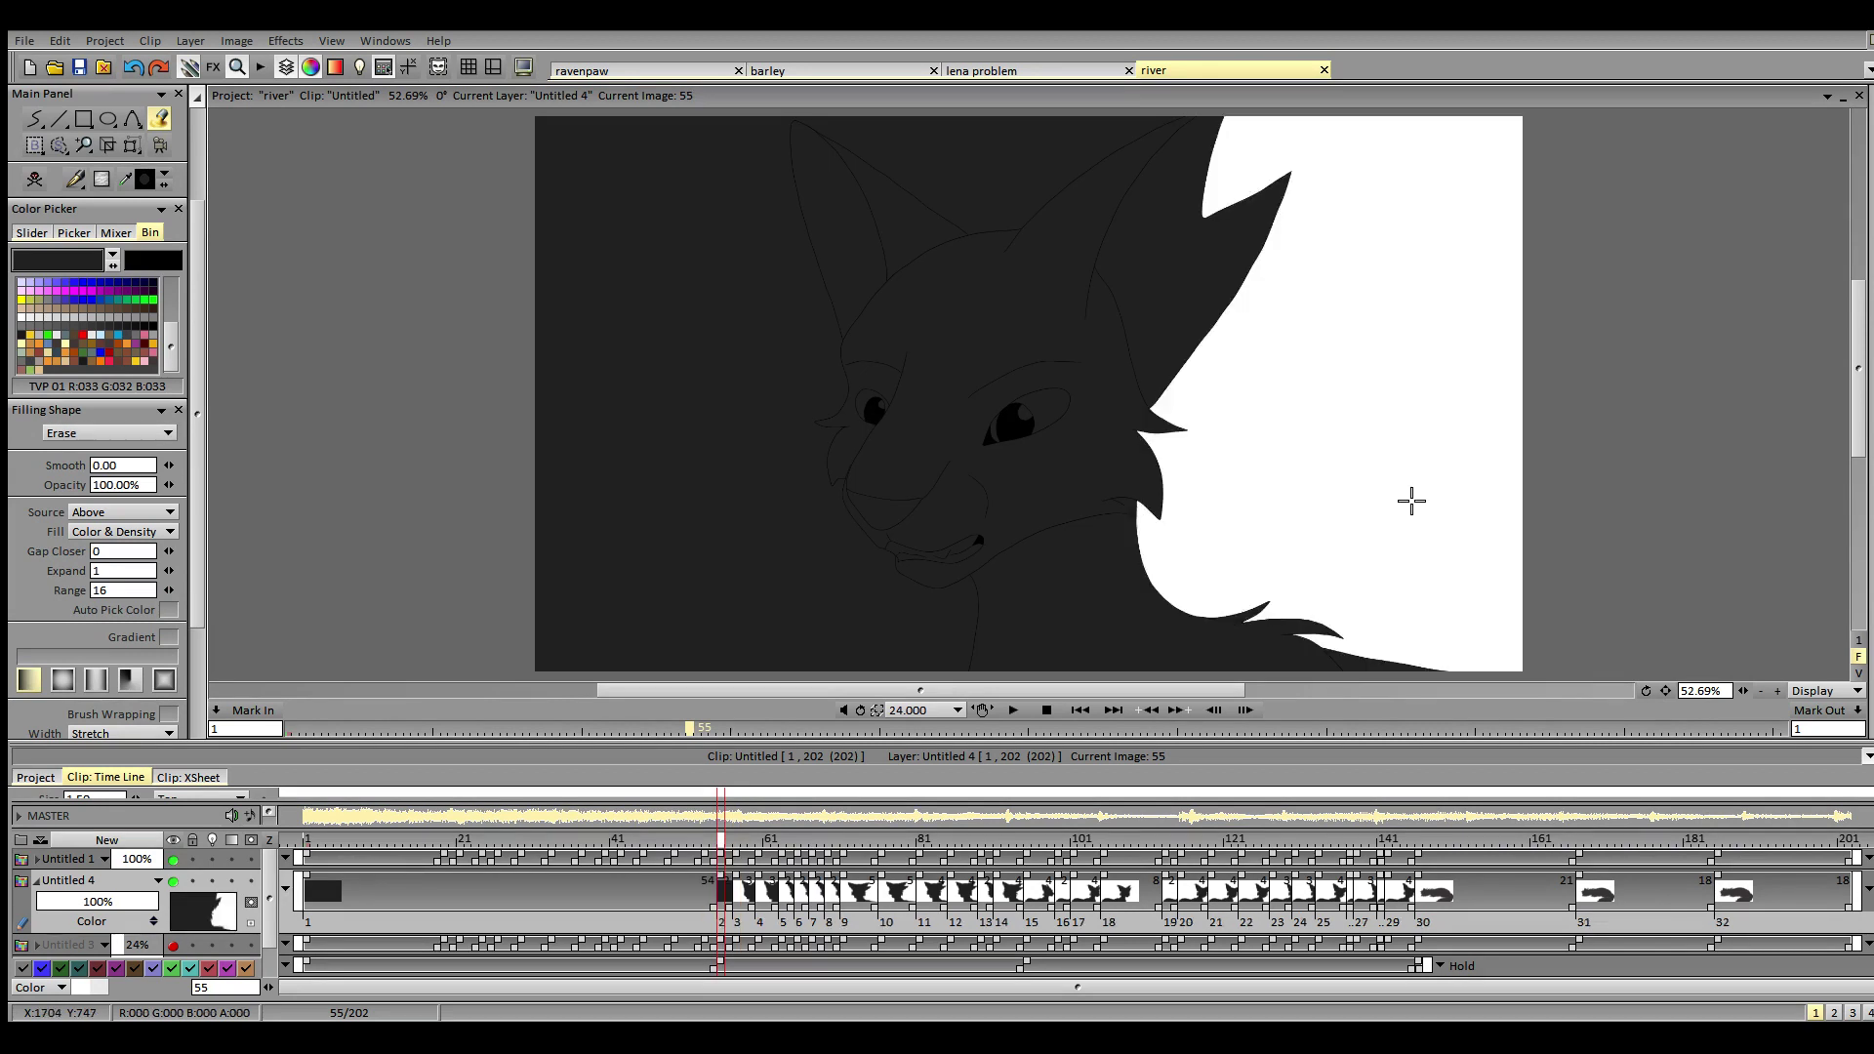
{"action": "left_click", "coordinate": [987, 172]}
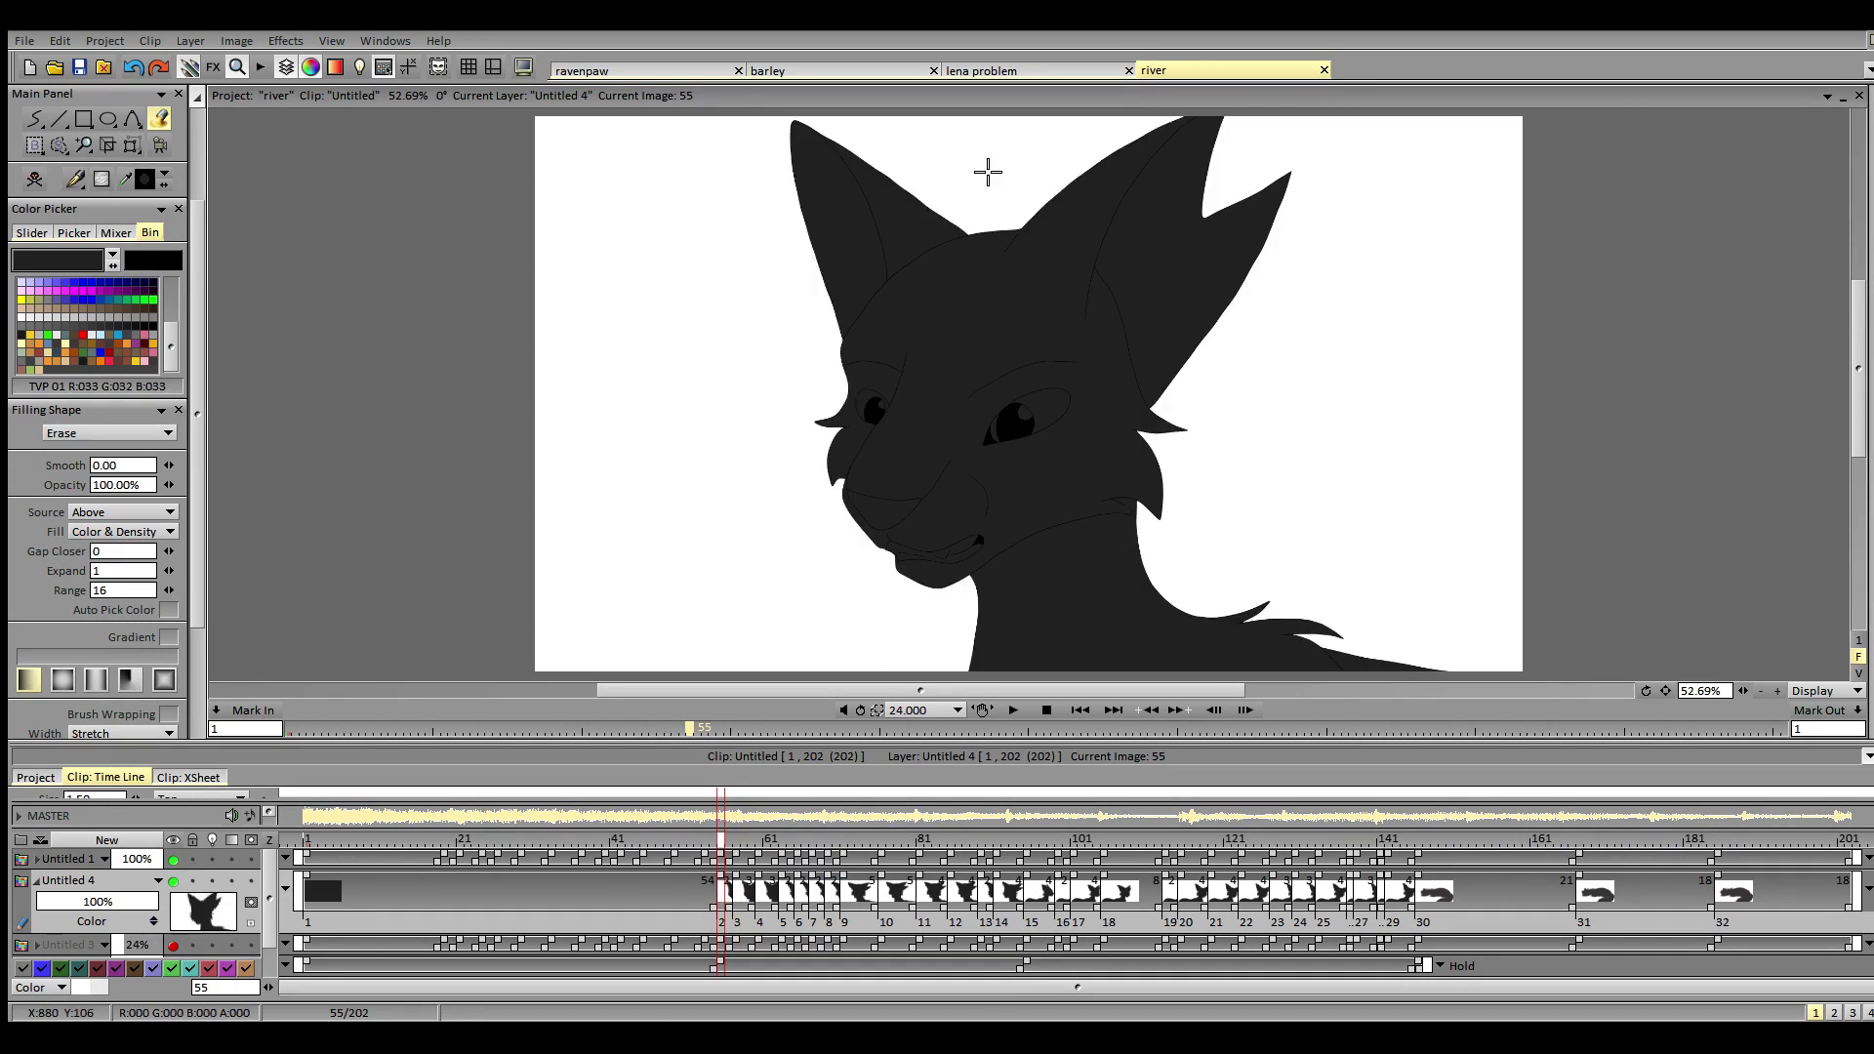
{"action": "left_click", "coordinate": [706, 850]}
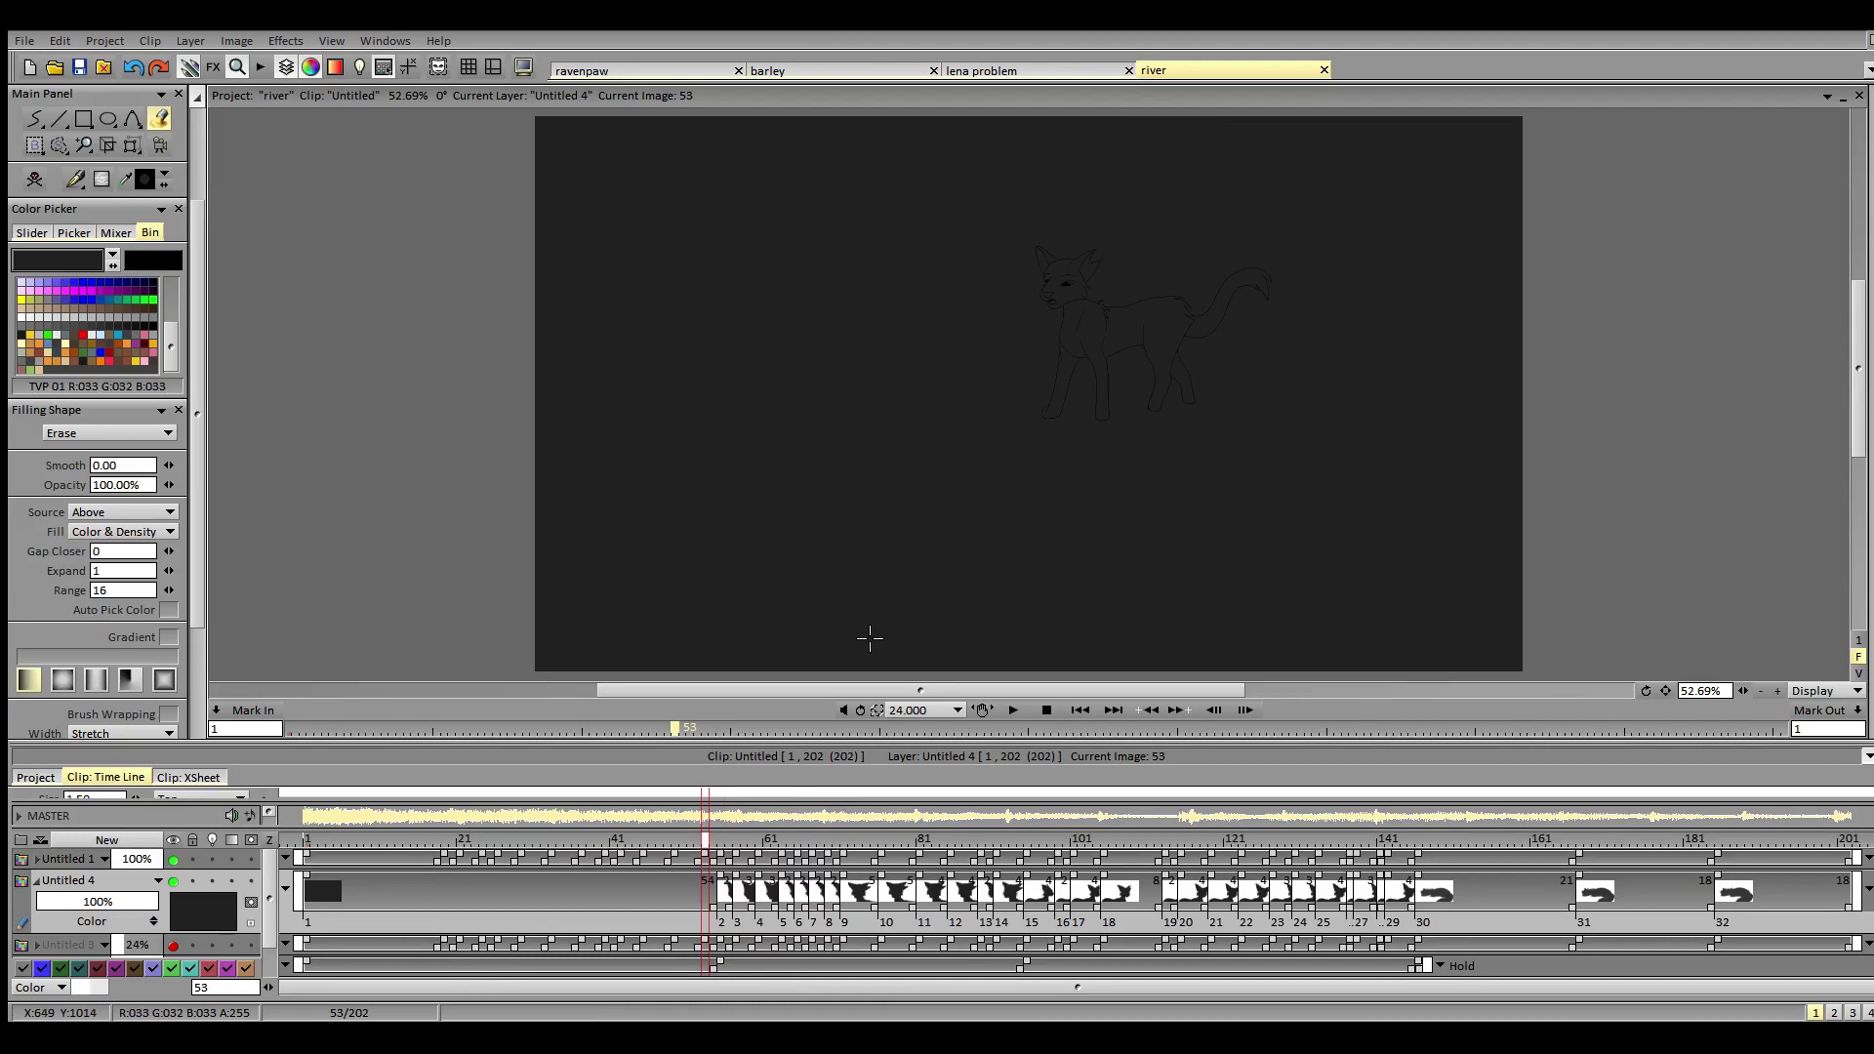
{"action": "left_click", "coordinate": [929, 604]}
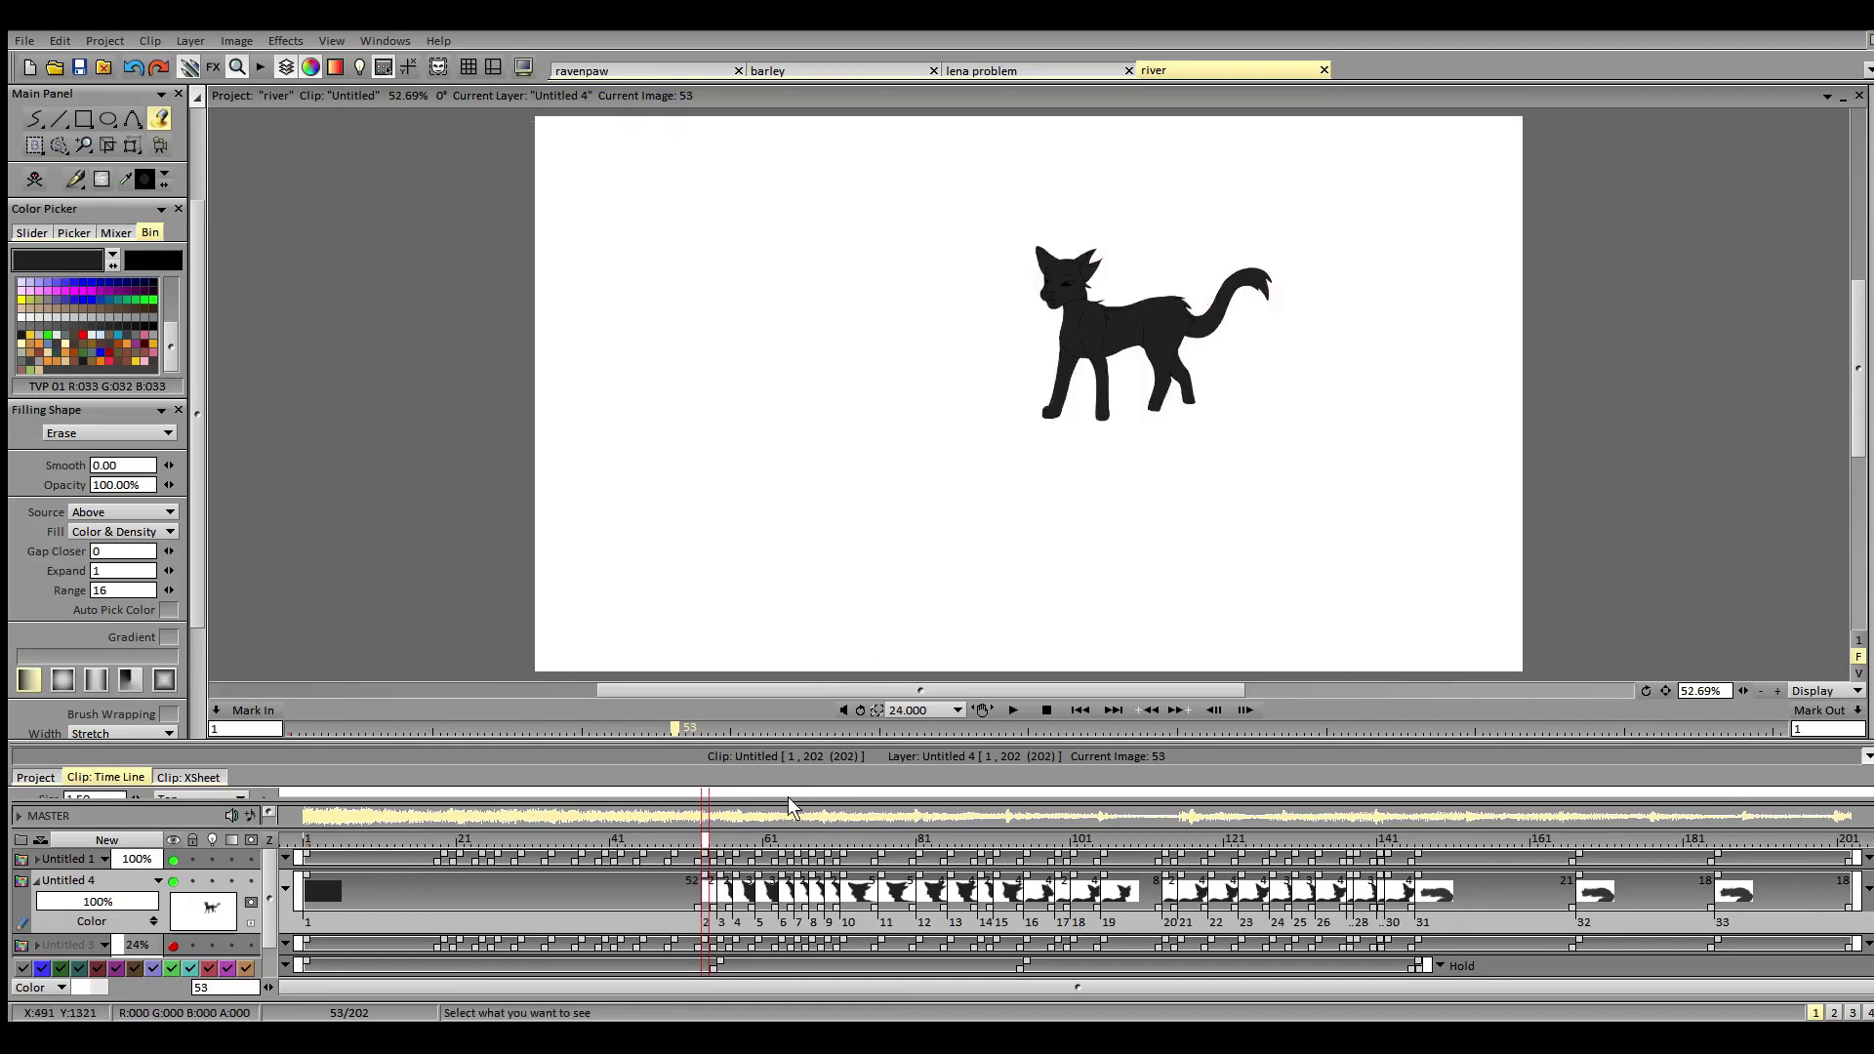
- Erase the dark background around the full-body cat on frames 49, 45 and 42
{"action": "left_click", "coordinate": [675, 849]}
{"action": "left_click", "coordinate": [1076, 532]}
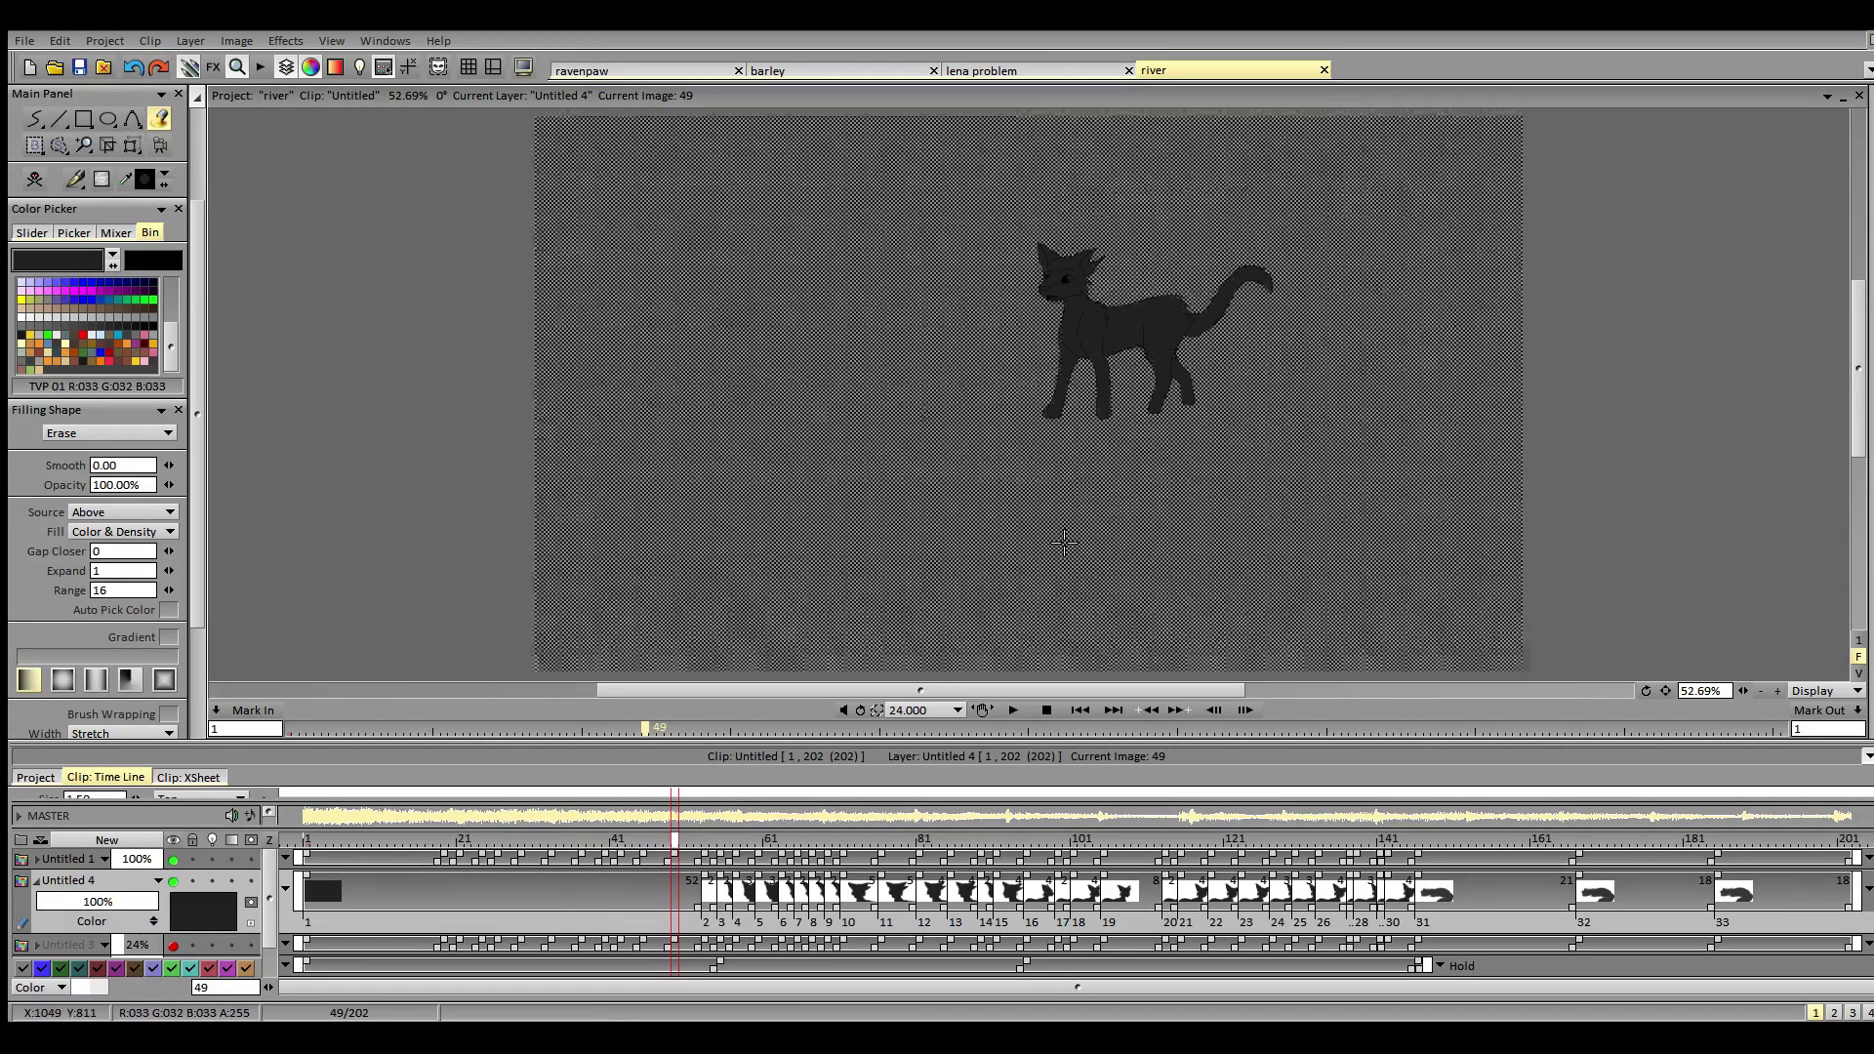
{"action": "left_click", "coordinate": [647, 846]}
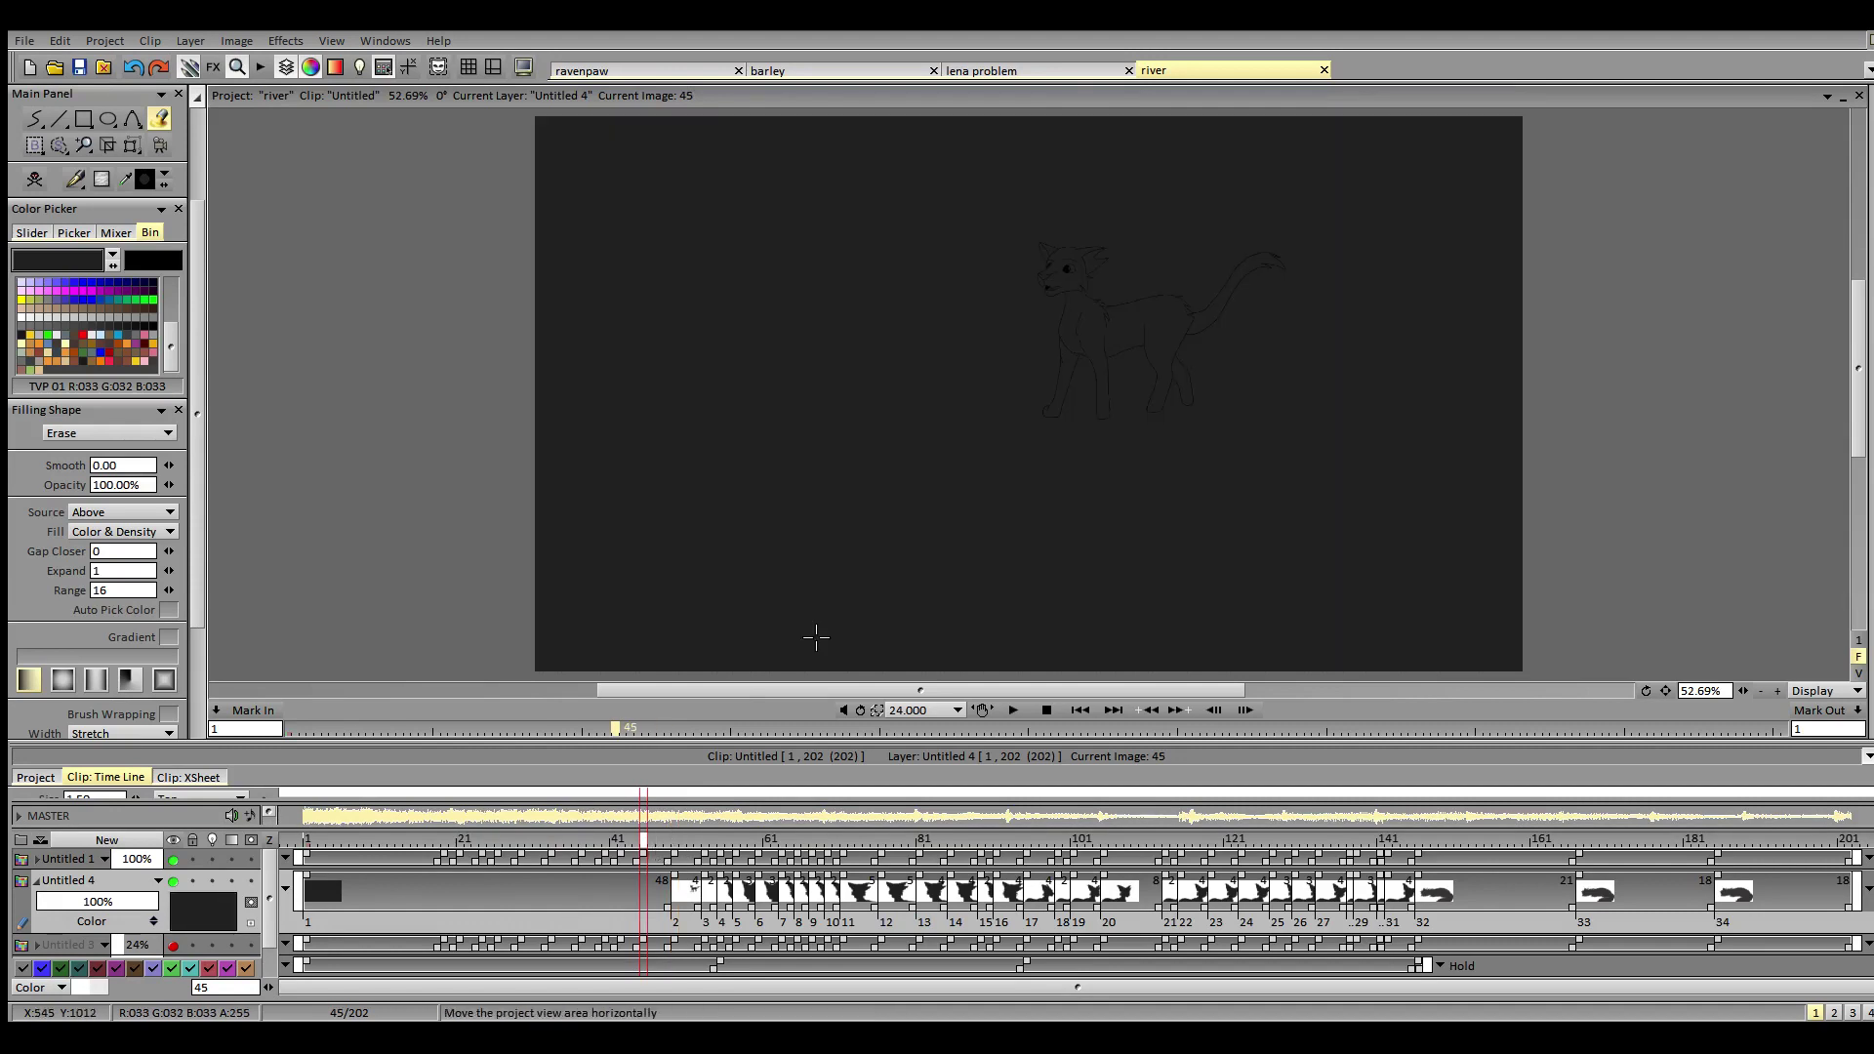
{"action": "left_click", "coordinate": [1053, 532]}
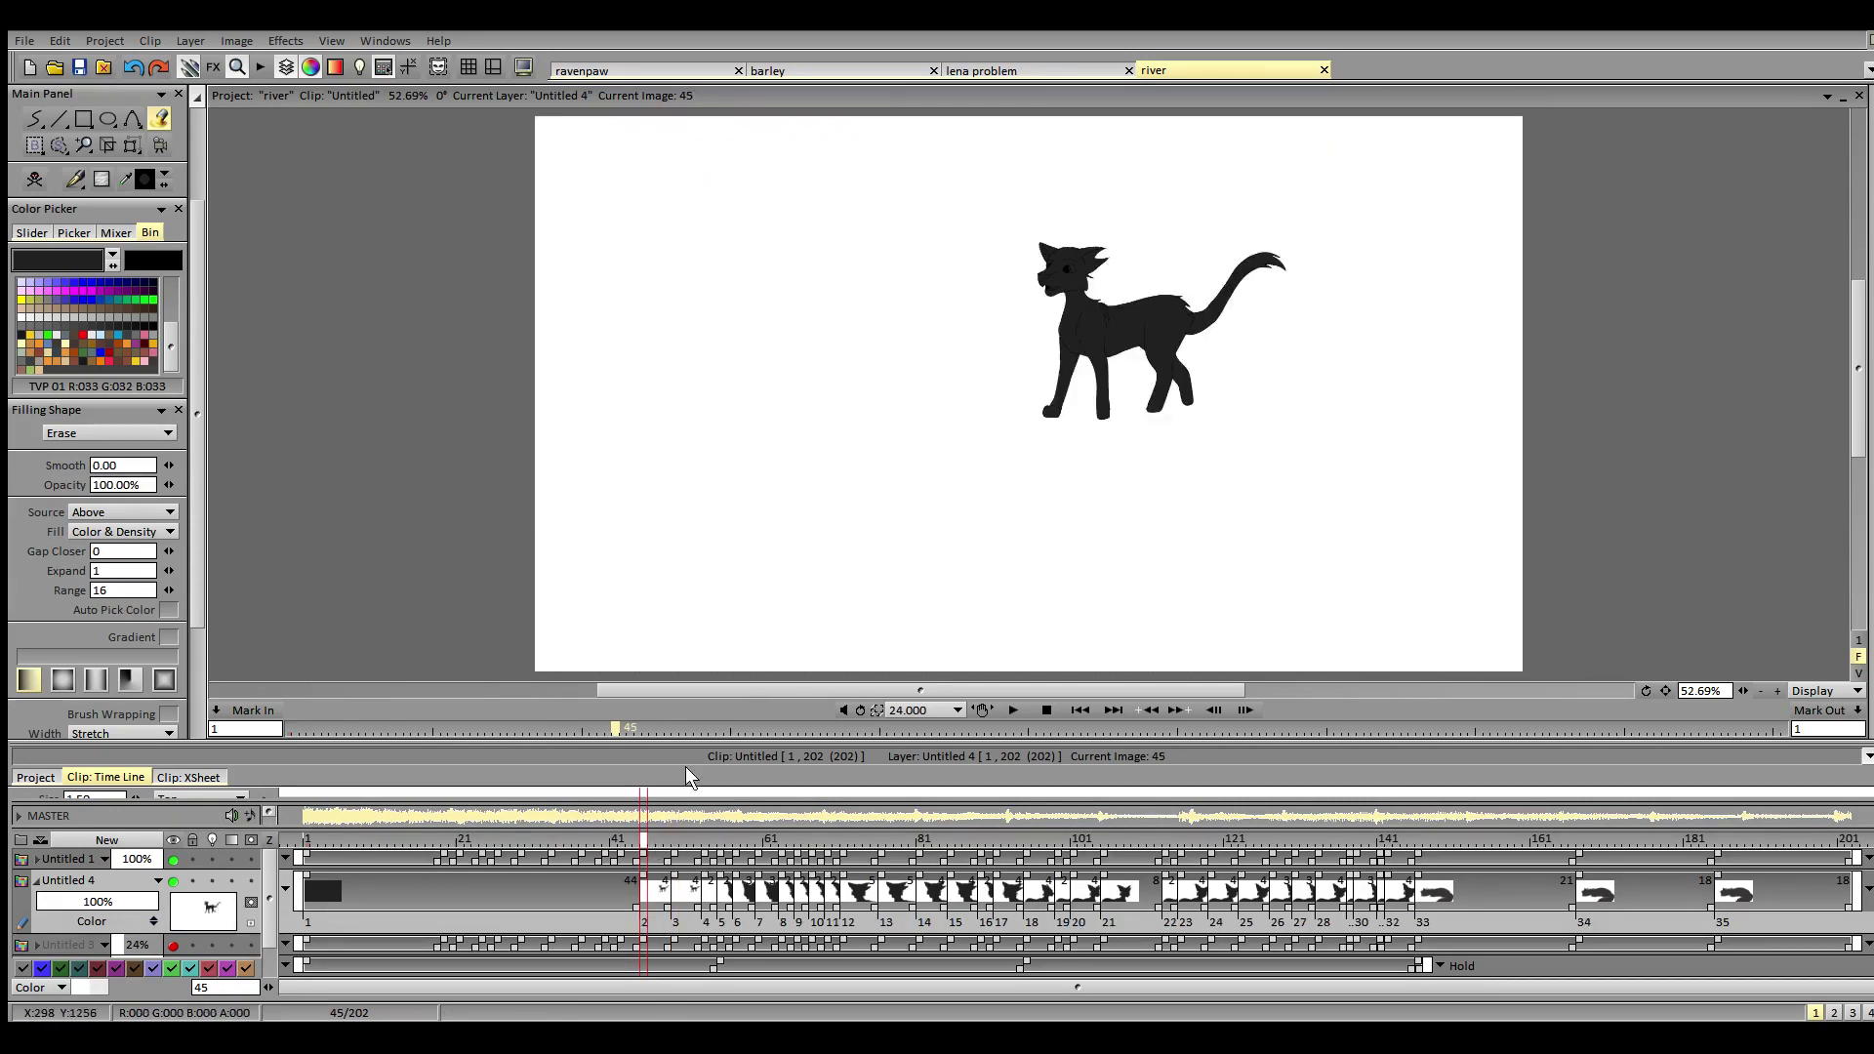
{"action": "left_click", "coordinate": [630, 842]}
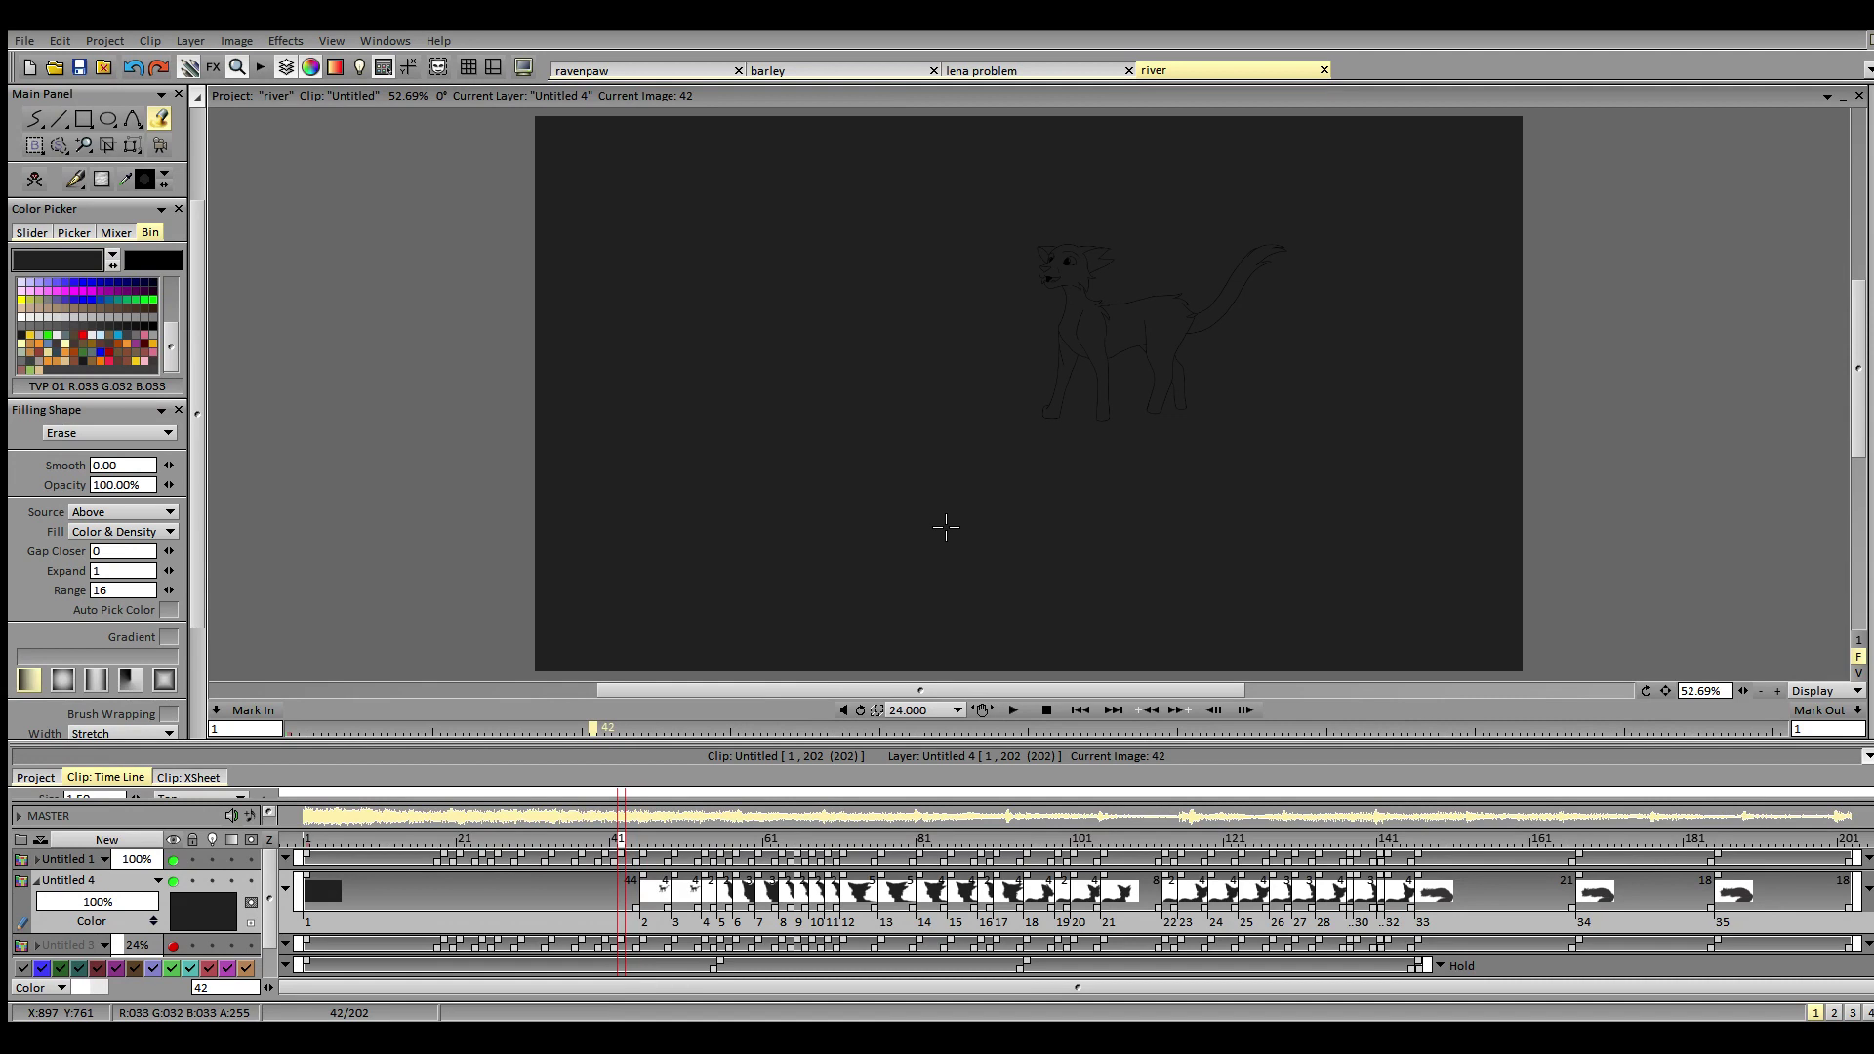
{"action": "left_click", "coordinate": [946, 527]}
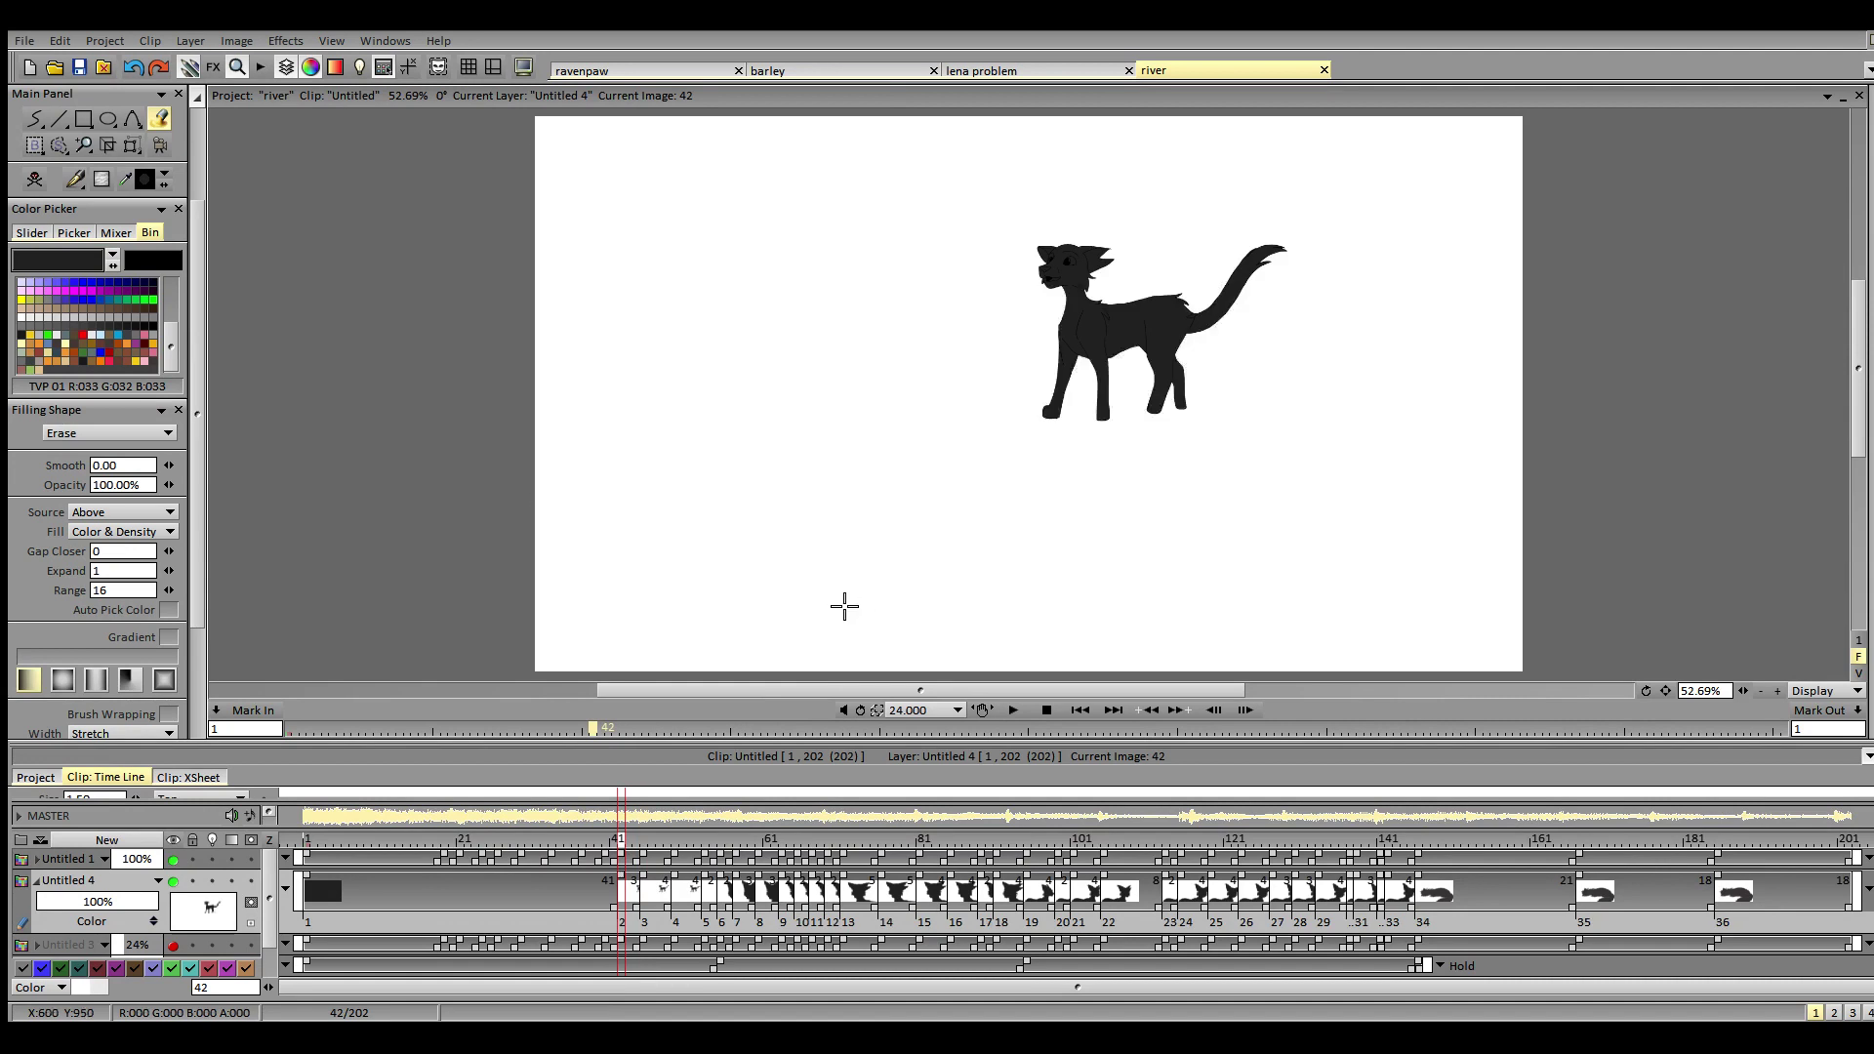
- Erase the dark background around the full-body cat on frames 40, 37 and 33
{"action": "left_click", "coordinate": [607, 857]}
{"action": "left_click", "coordinate": [893, 573]}
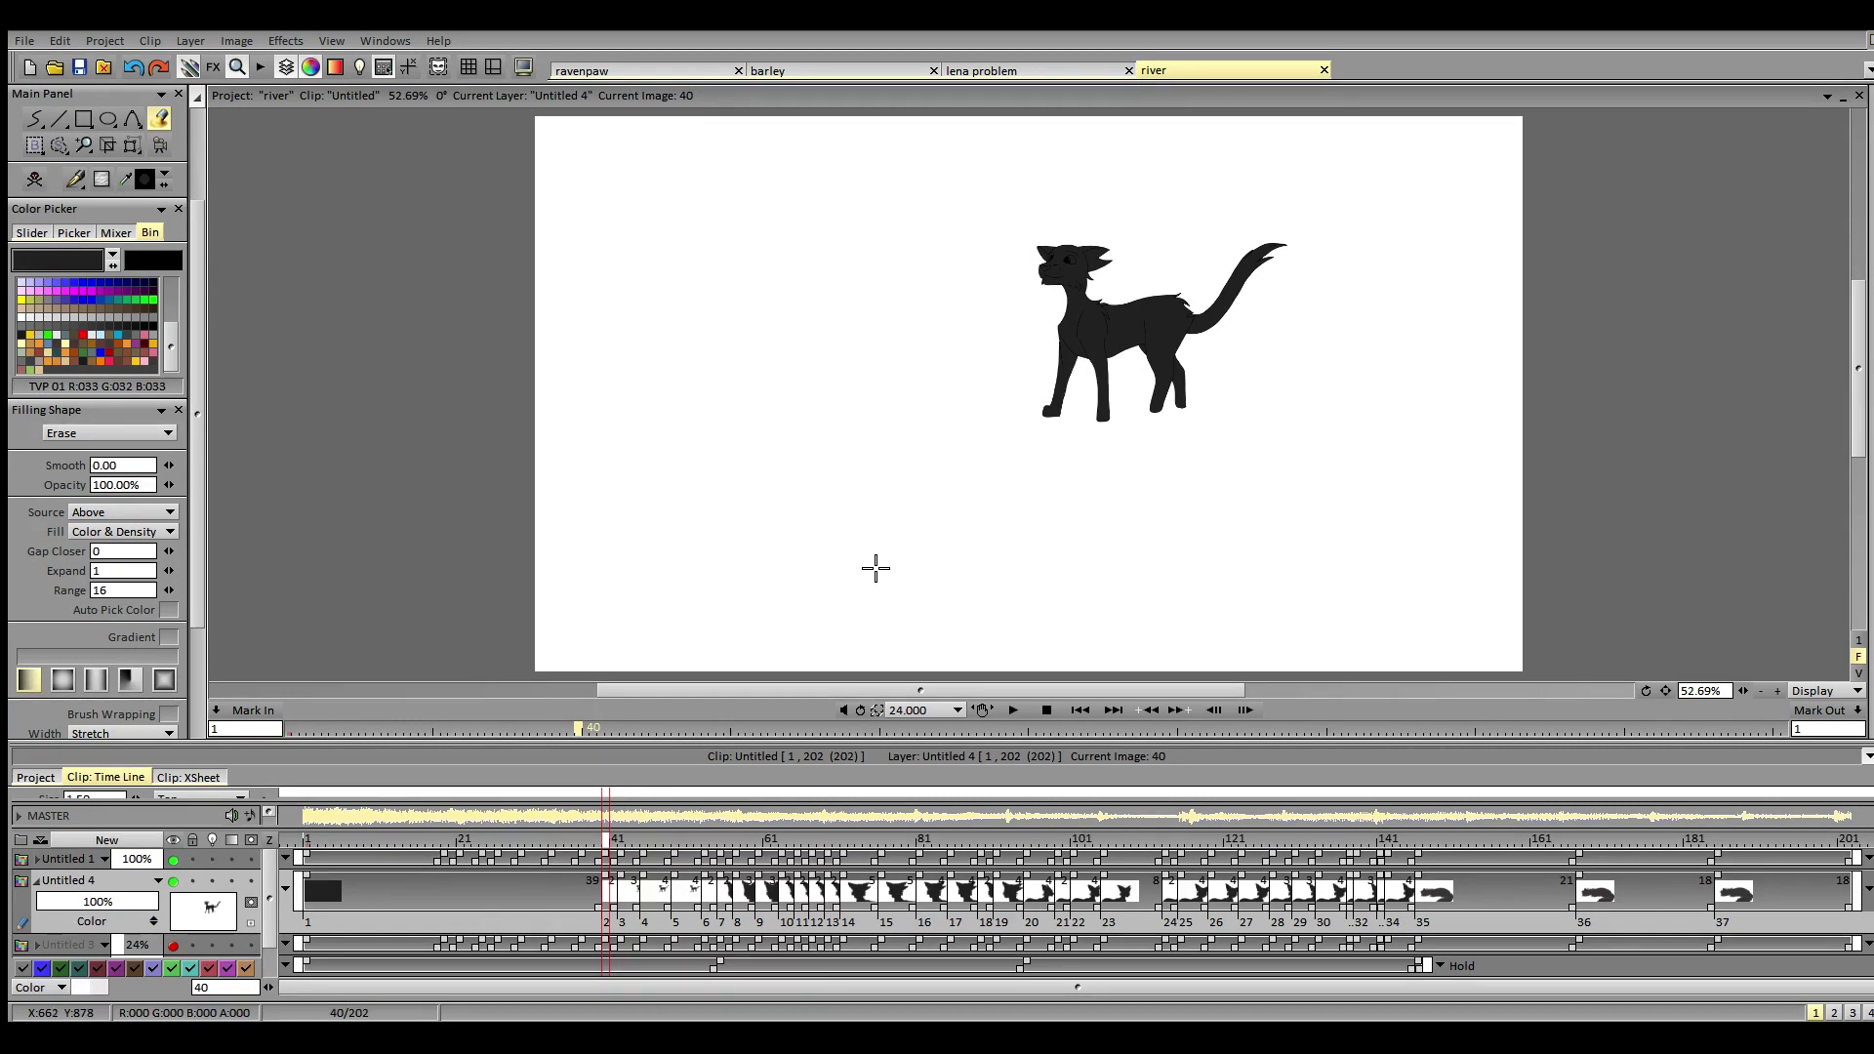
{"action": "left_click", "coordinate": [582, 840]}
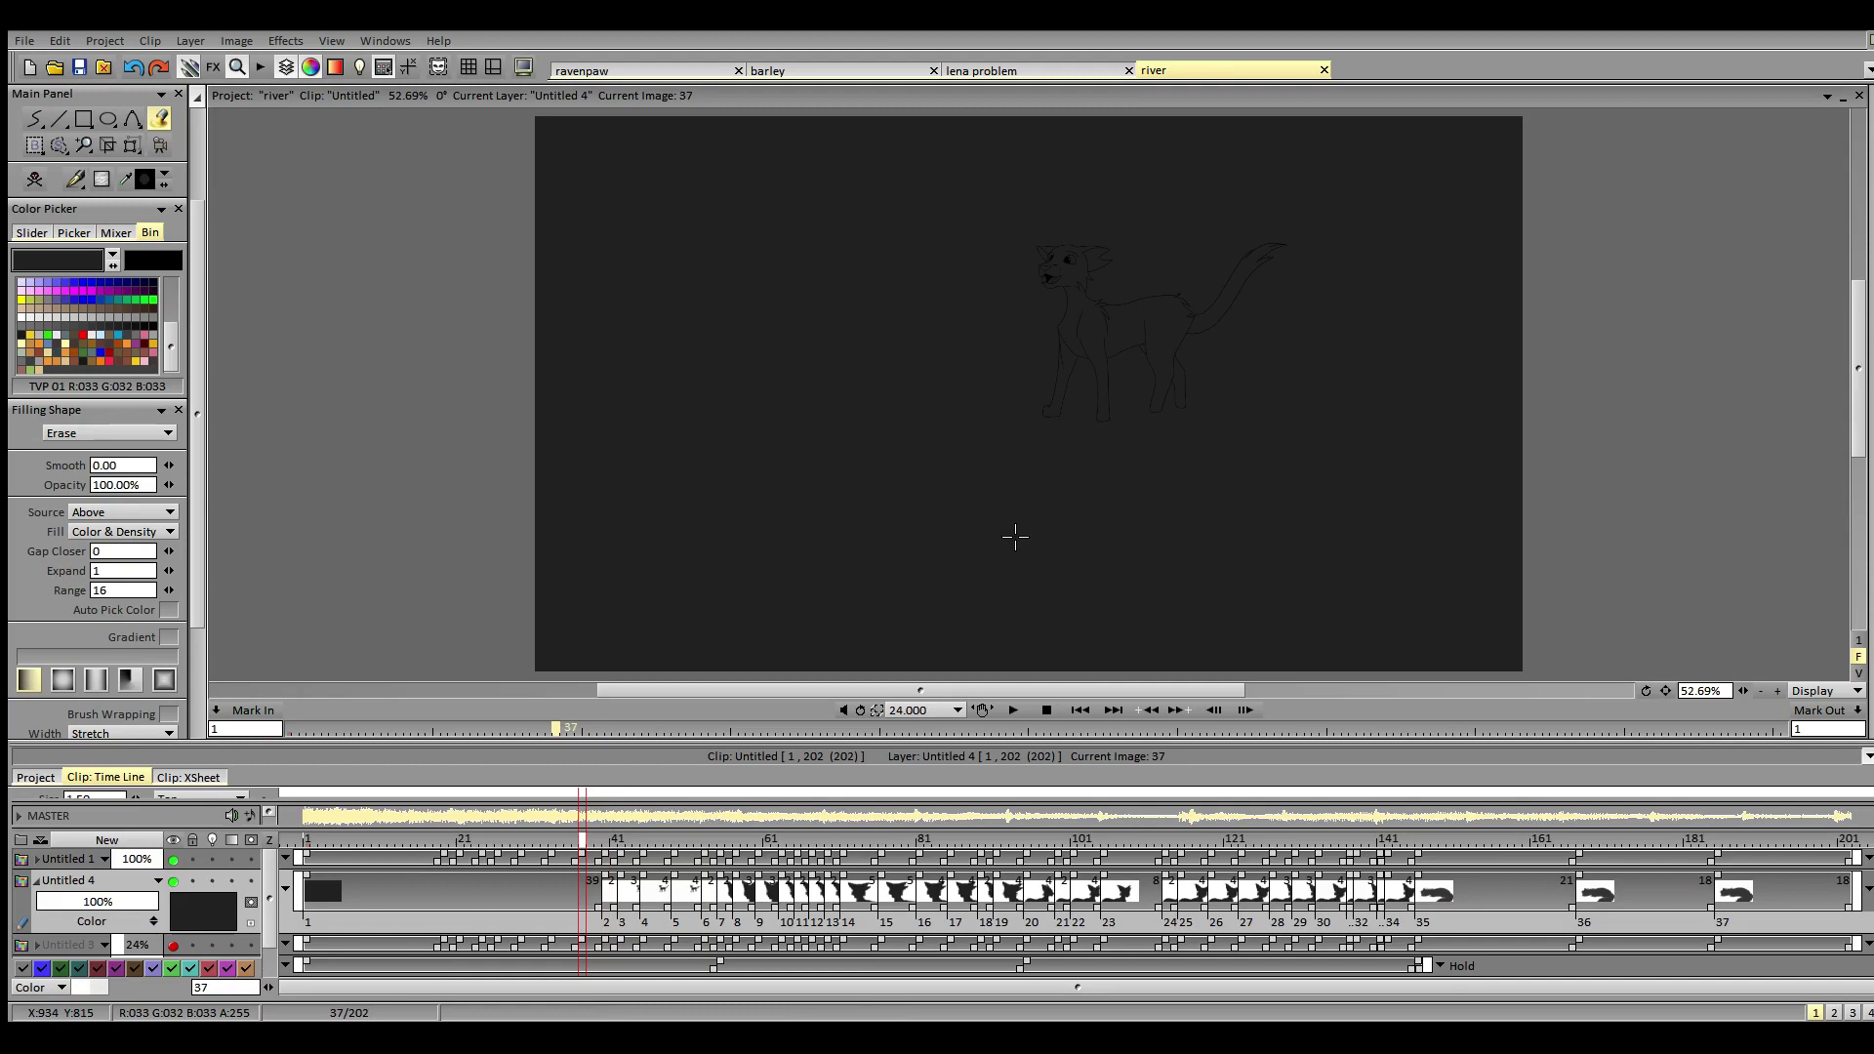
{"action": "left_click", "coordinate": [1015, 537]}
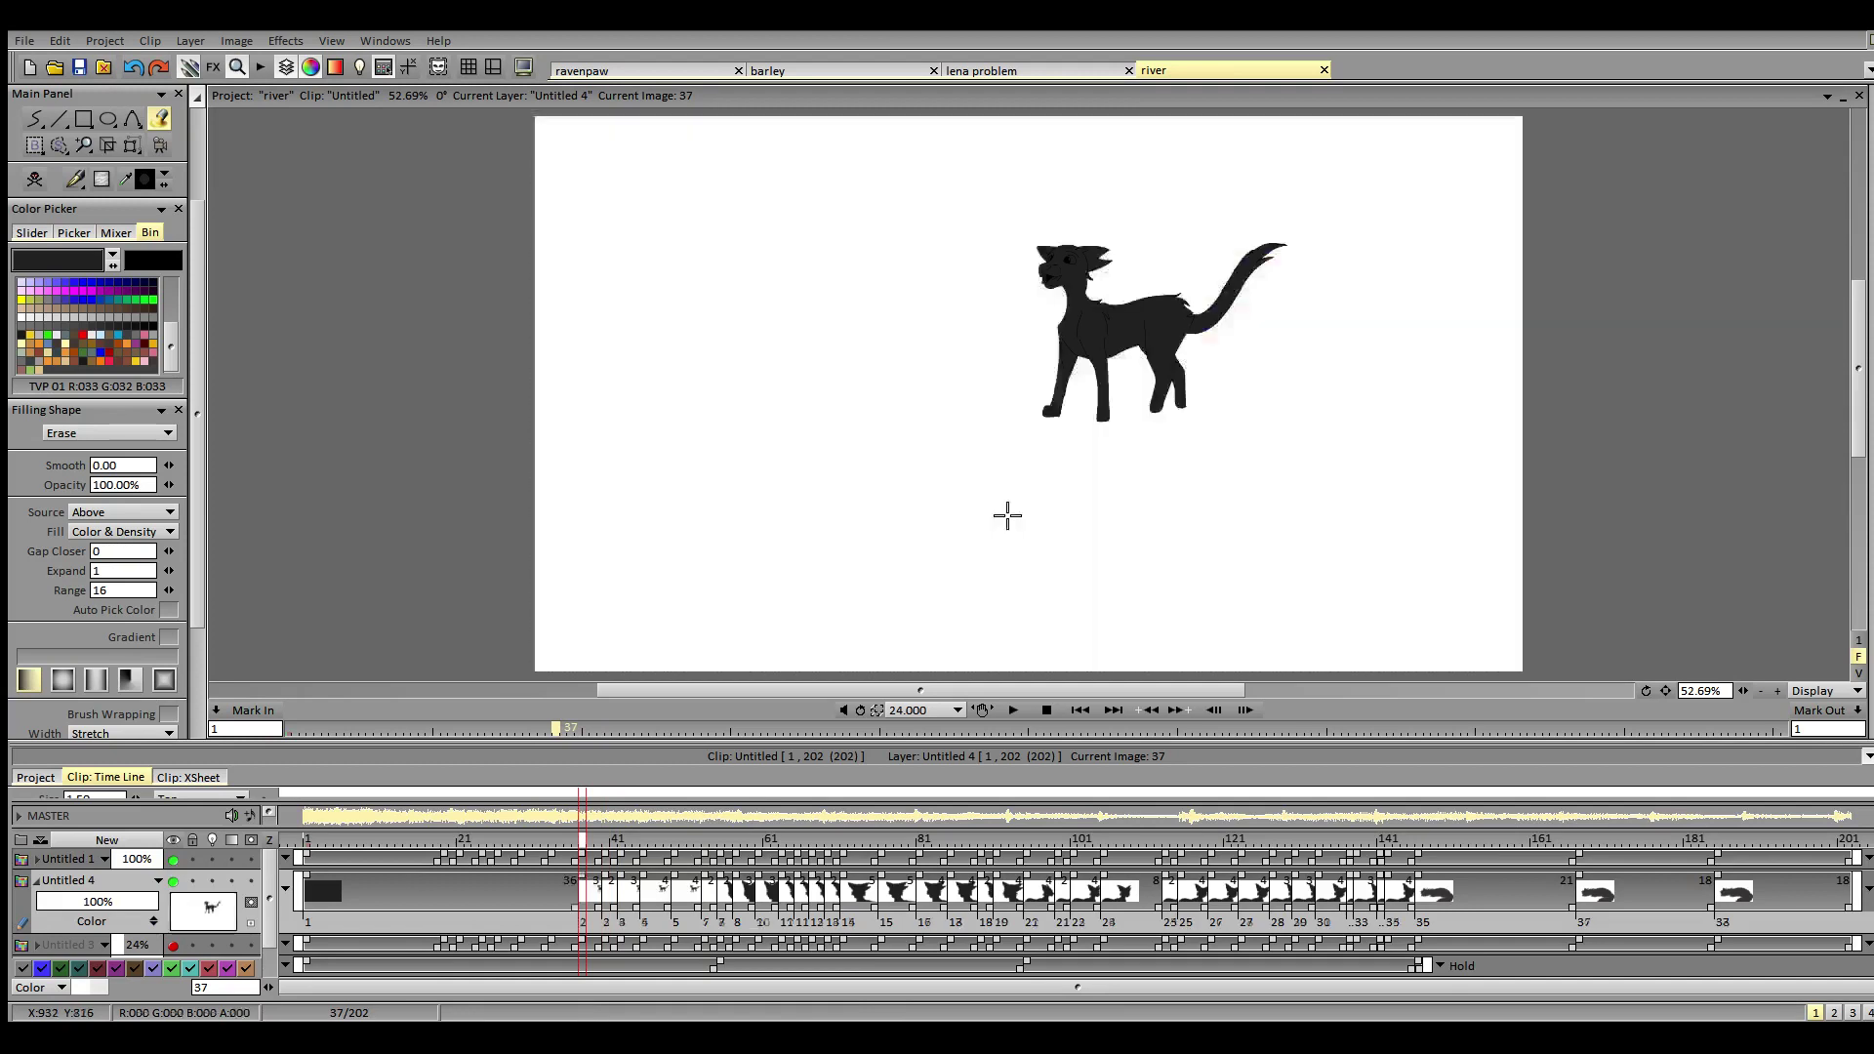
{"action": "left_click", "coordinate": [550, 839]}
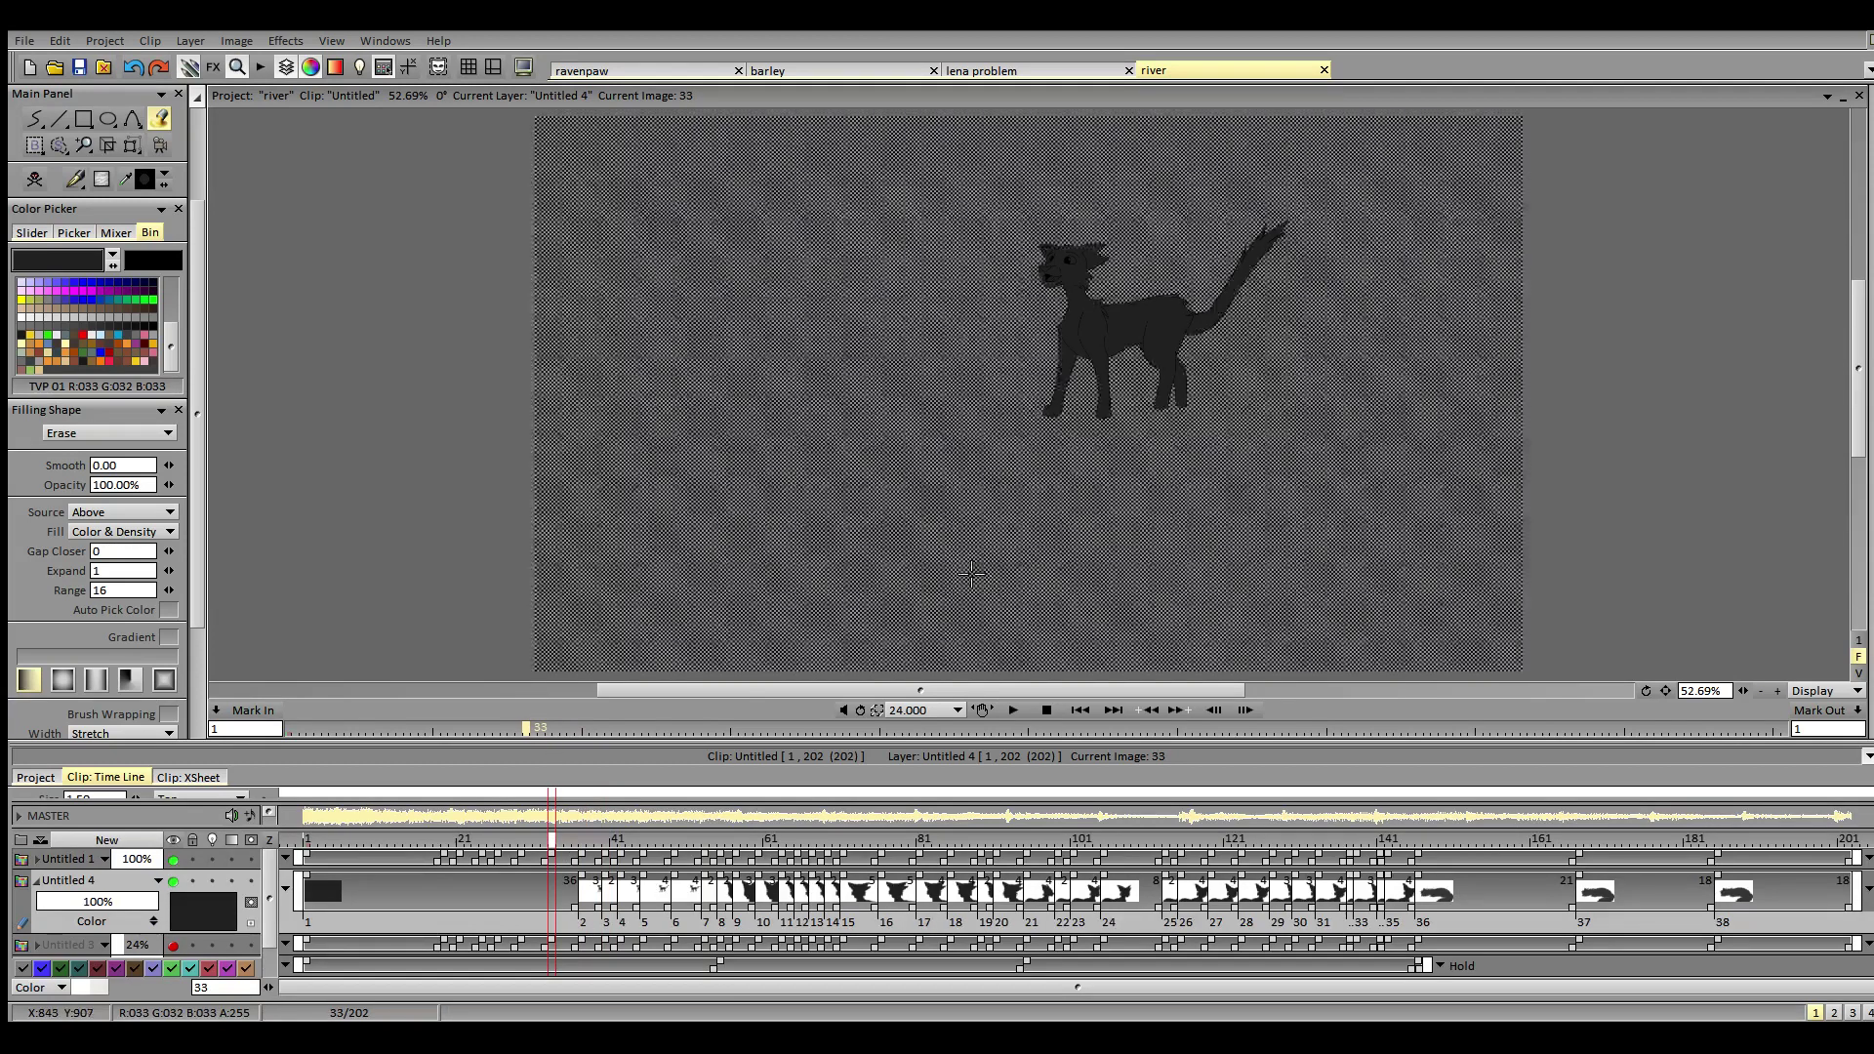
{"action": "left_click", "coordinate": [972, 574]}
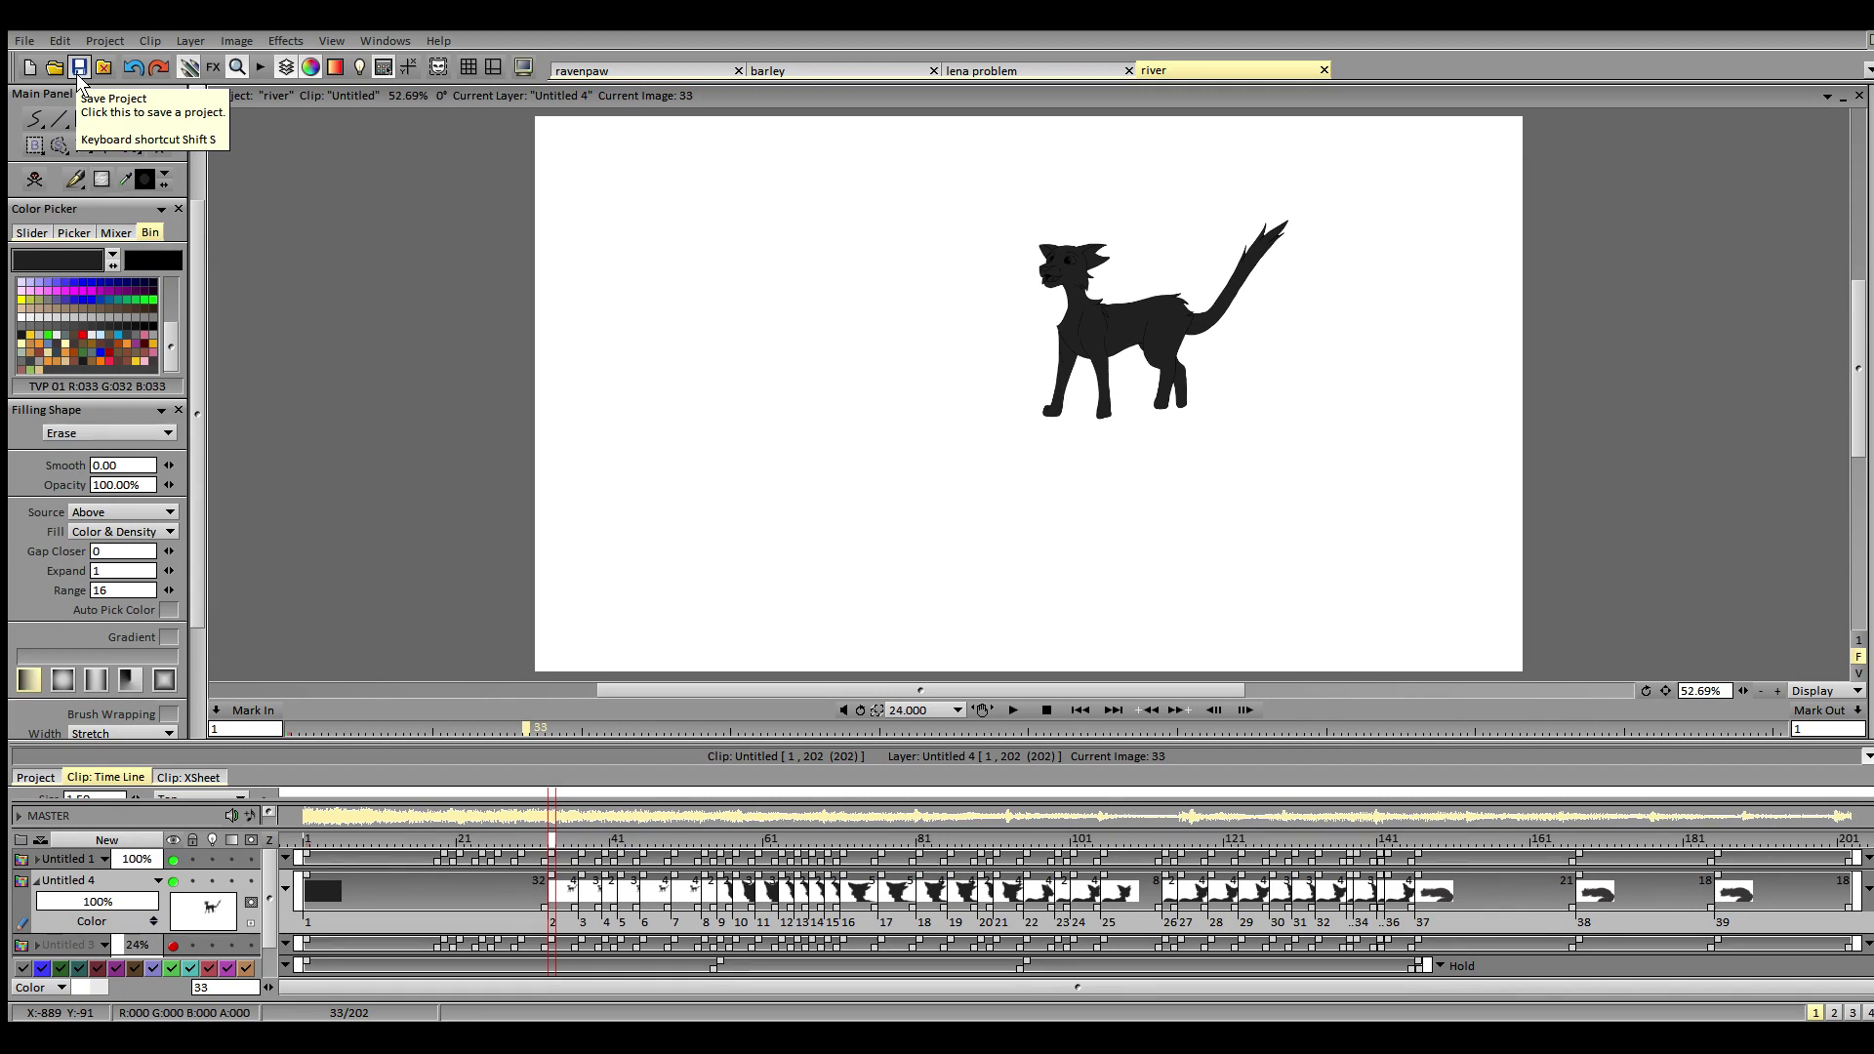
- Erase the dark background around the full-body cat on frames 29, 26 and 24
{"action": "left_click", "coordinate": [520, 840]}
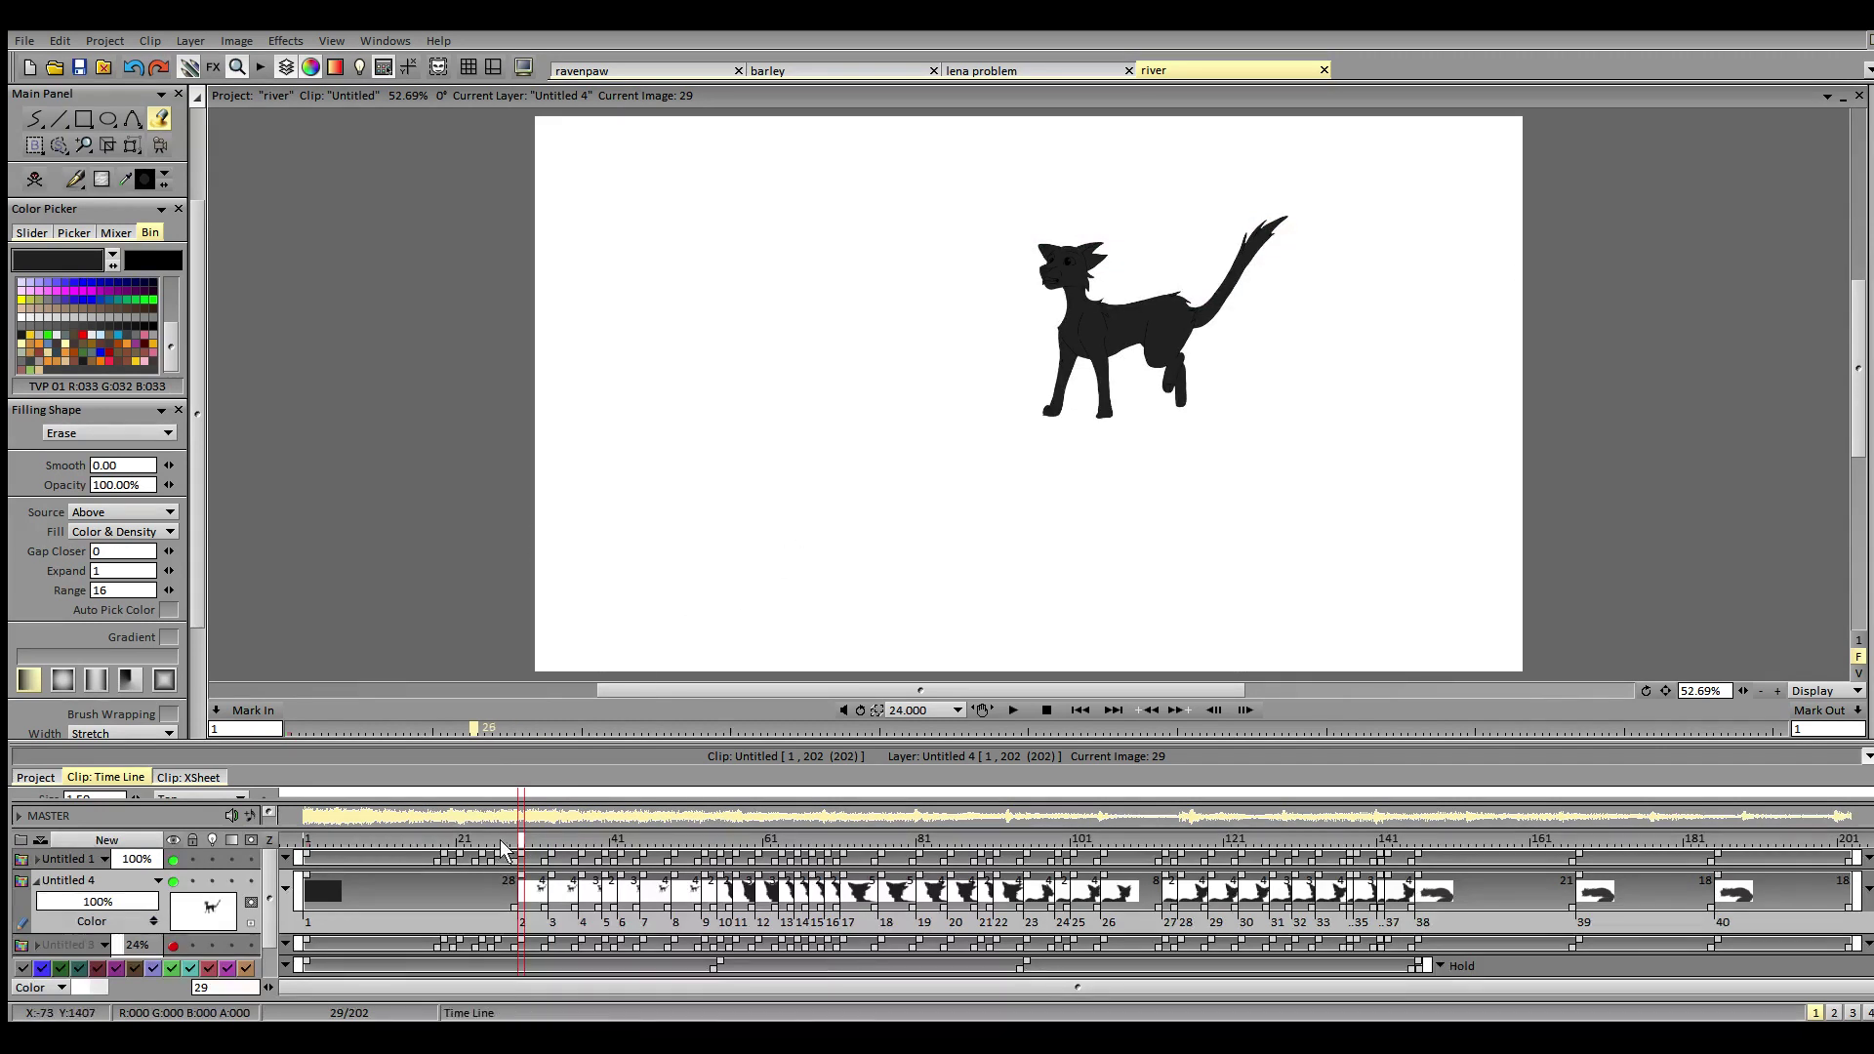
{"action": "left_click", "coordinate": [502, 849]}
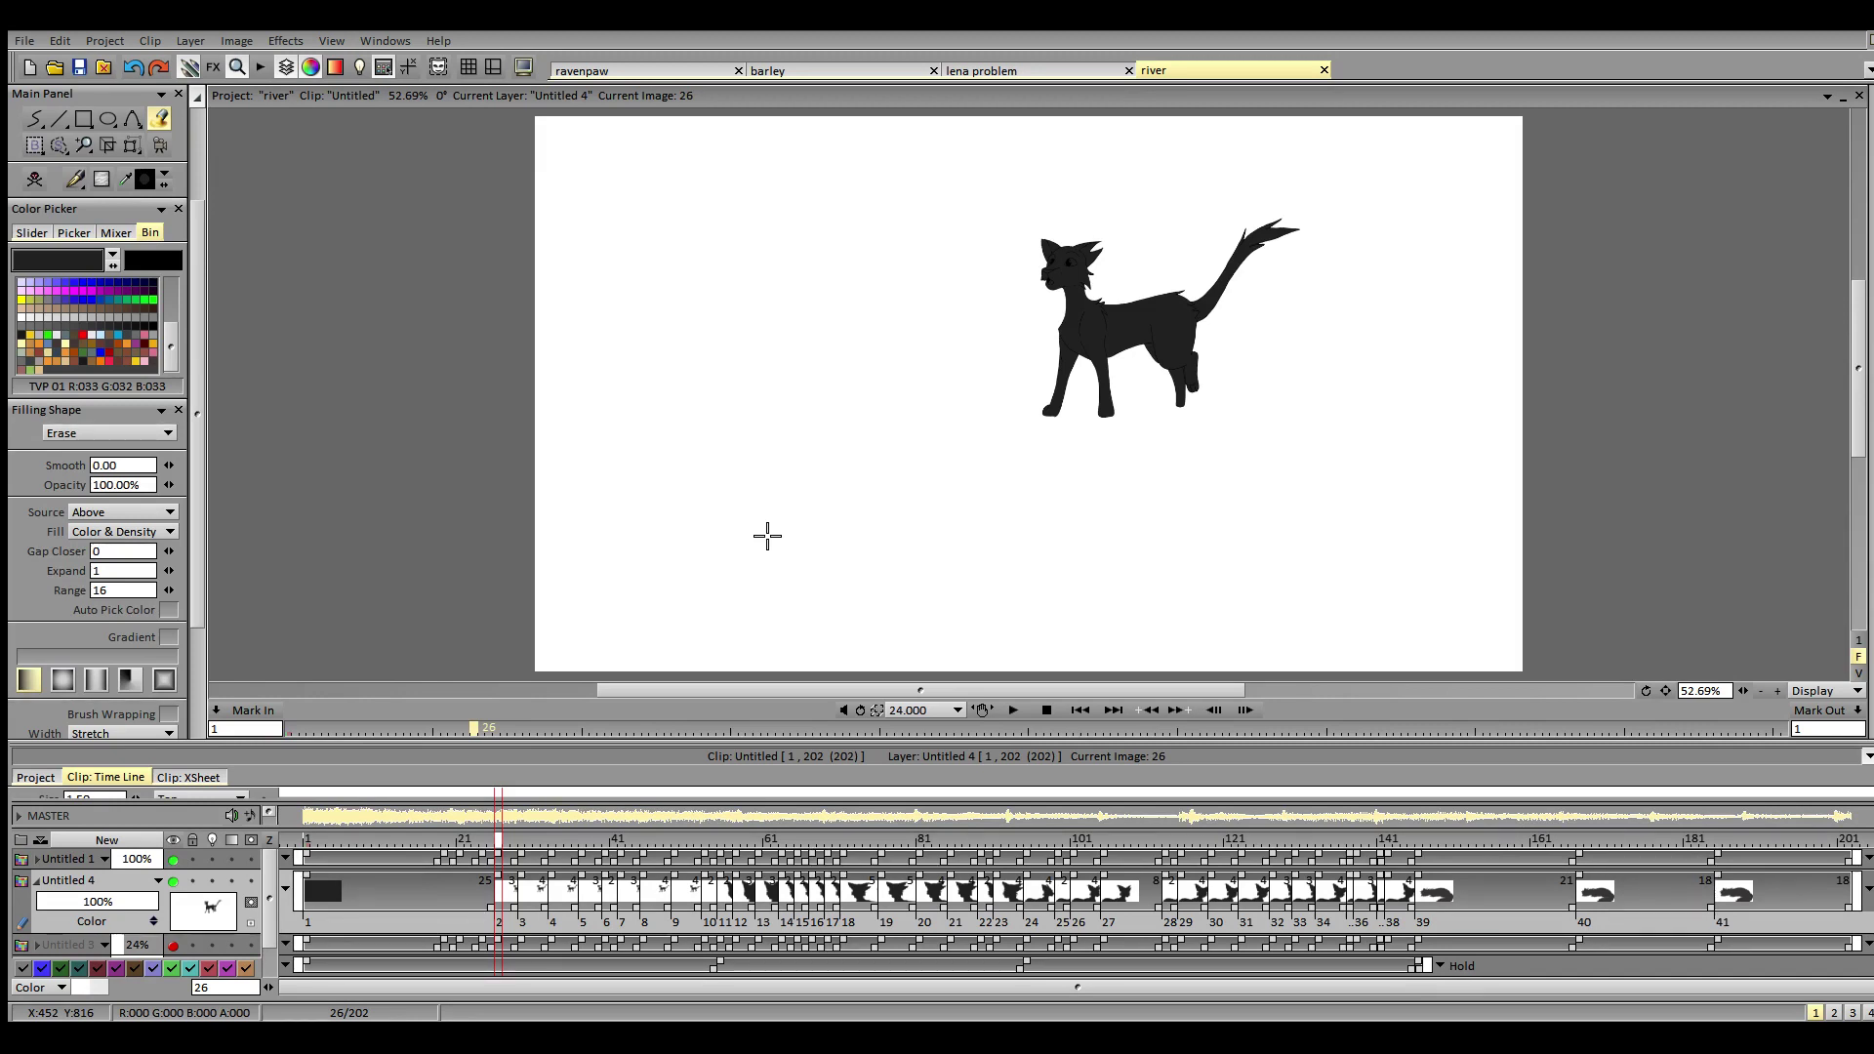
{"action": "left_click", "coordinate": [483, 844]}
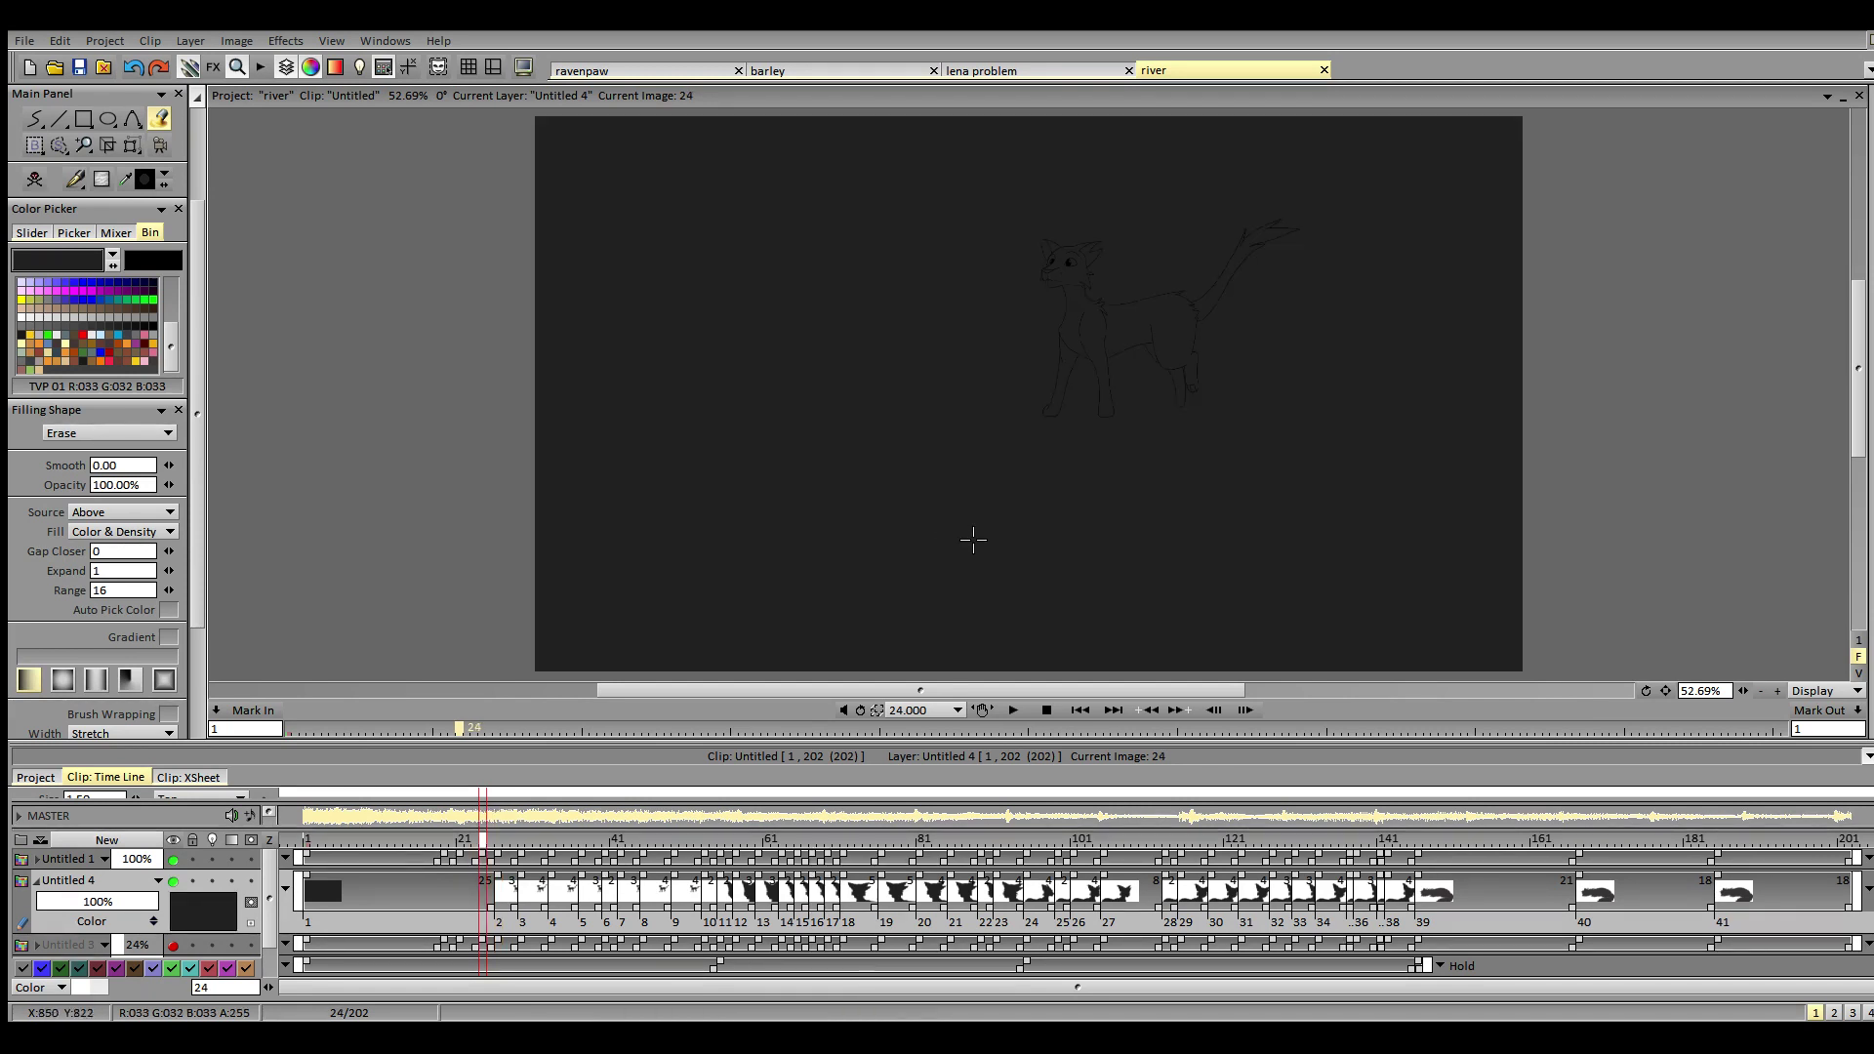
{"action": "left_click", "coordinate": [975, 524]}
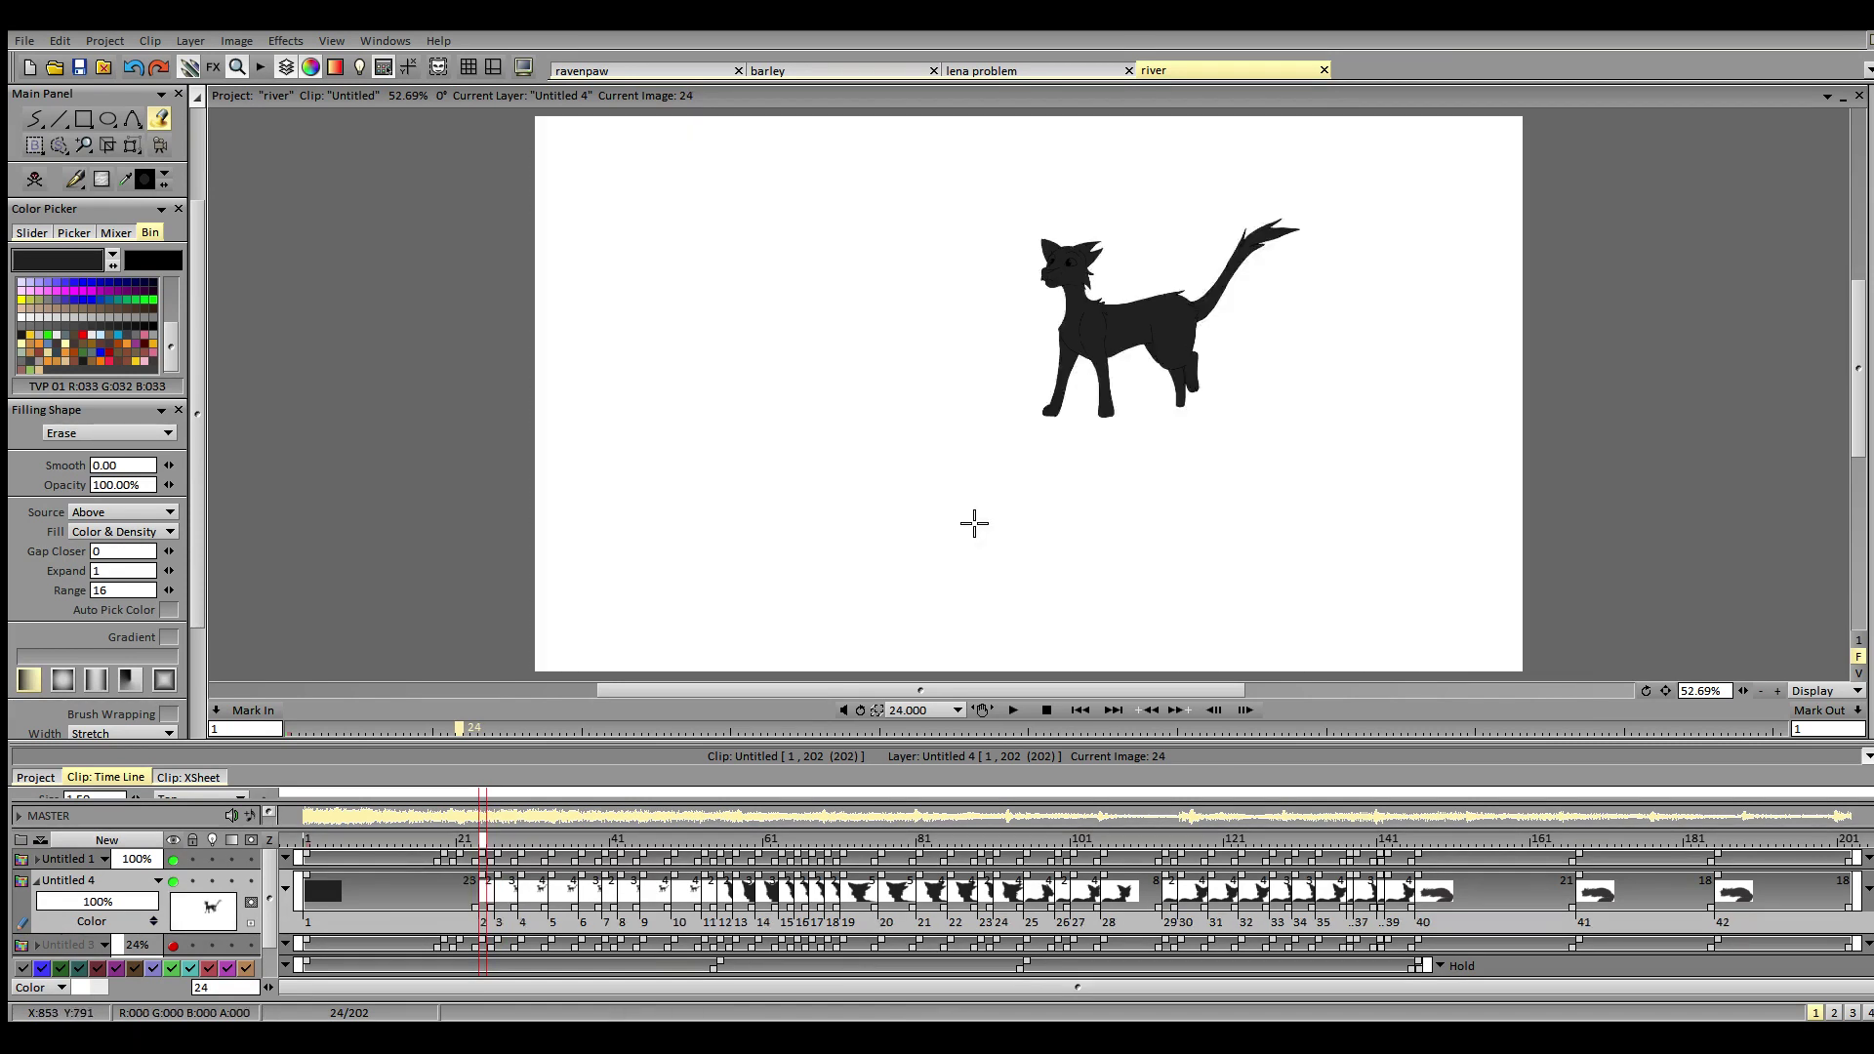
- Erase the dark background around the full-body cat on frames 21, 19 and 1, and save the project
{"action": "left_click", "coordinate": [459, 841]}
{"action": "left_click", "coordinate": [623, 578]}
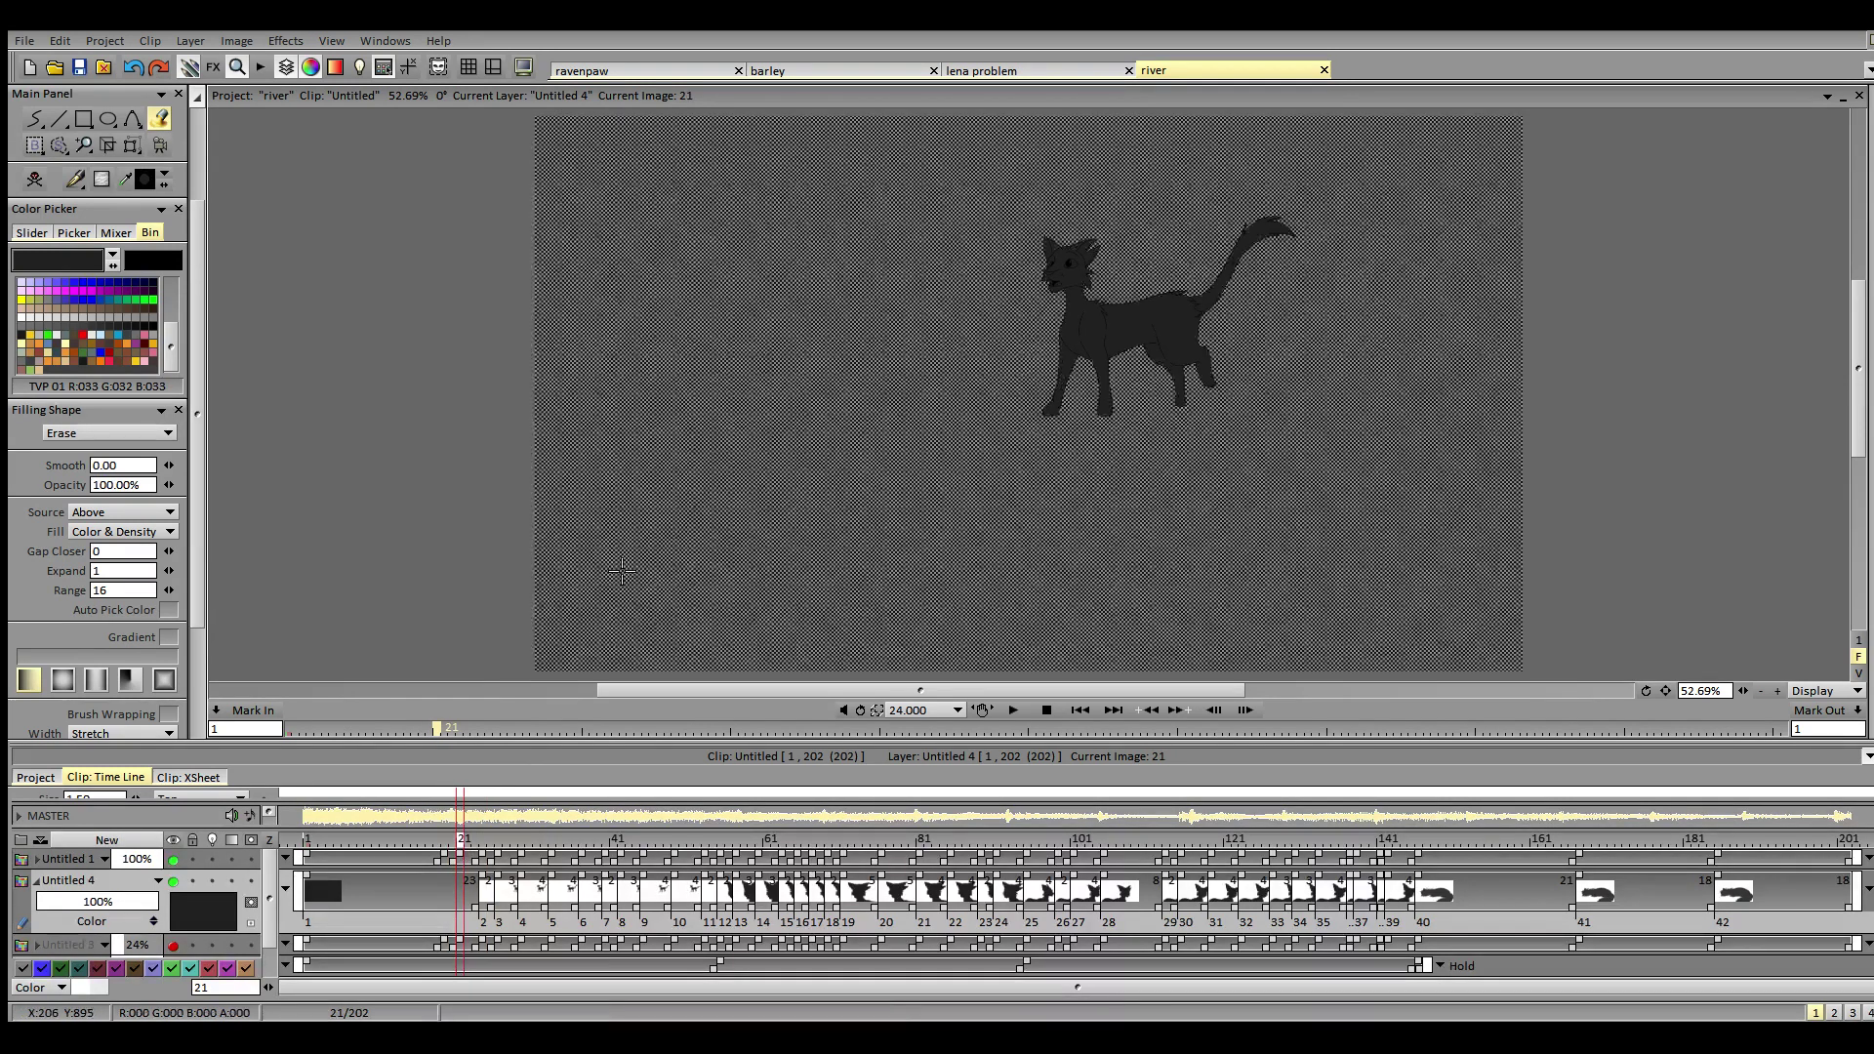
{"action": "left_click", "coordinate": [443, 843]}
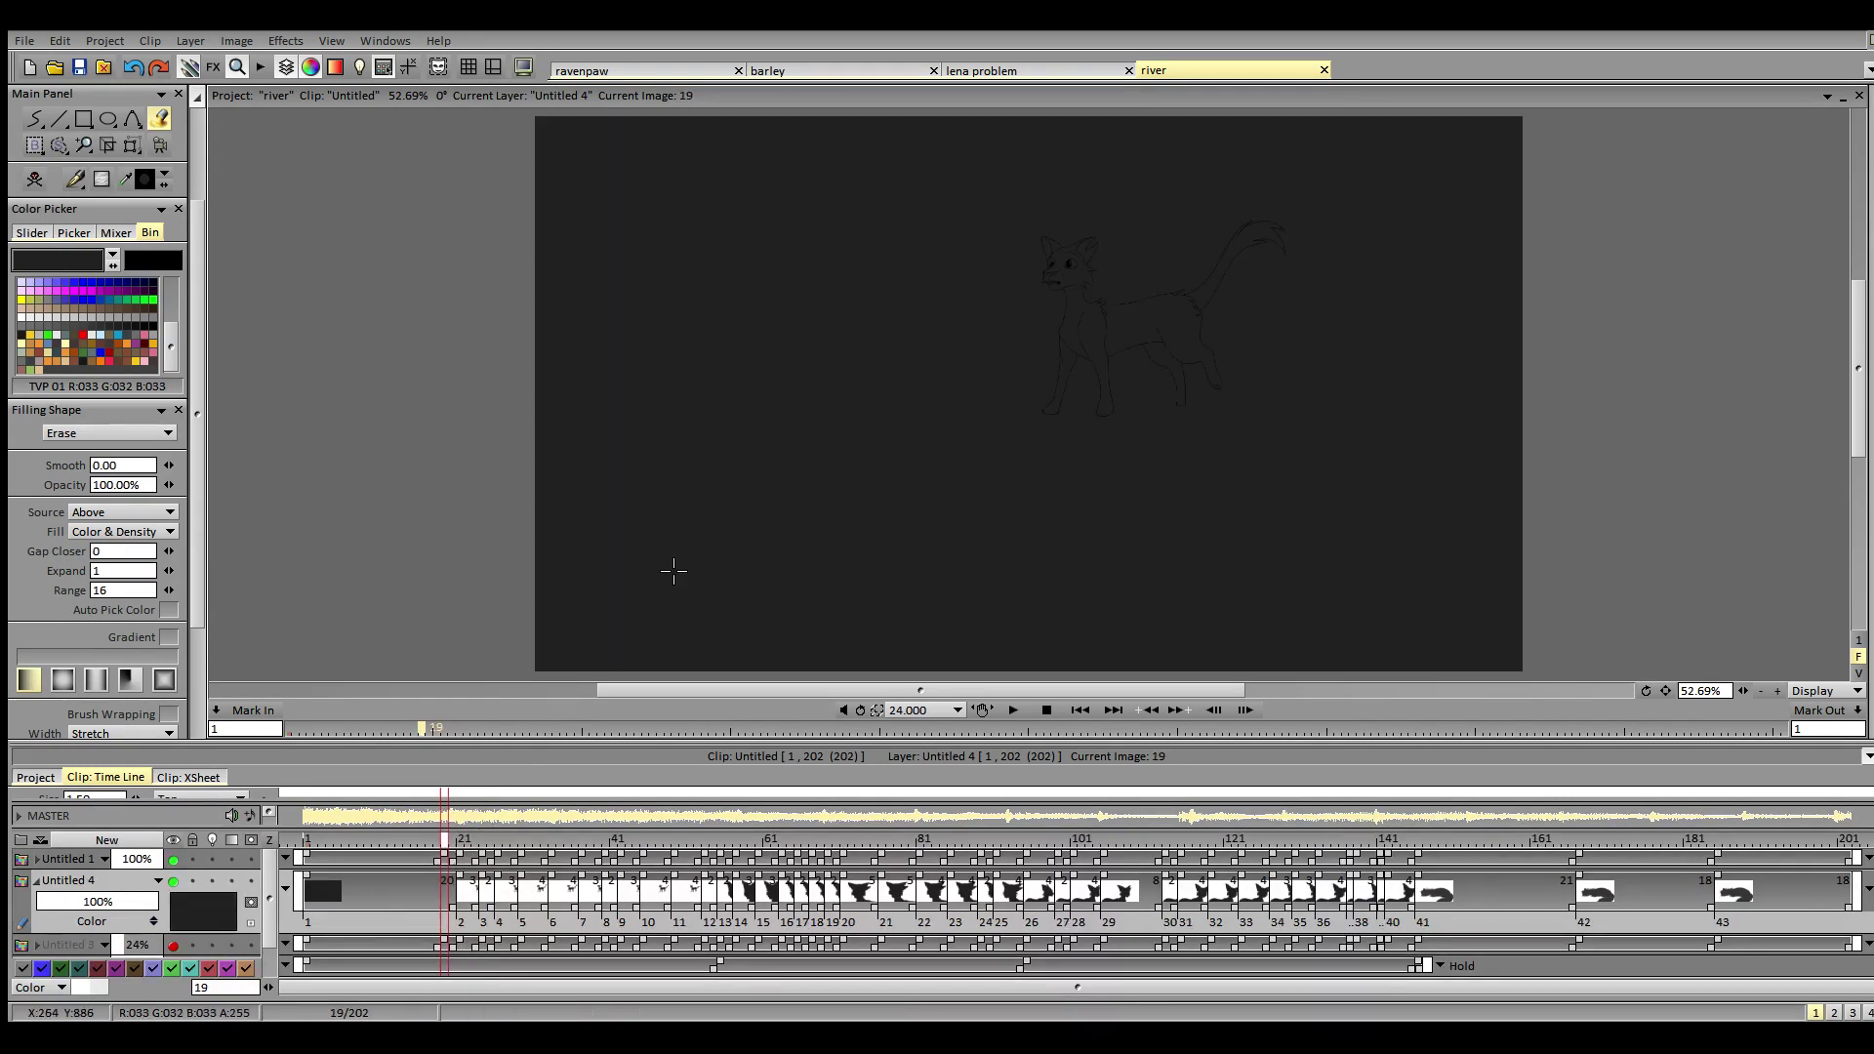
{"action": "left_click", "coordinate": [670, 570]}
{"action": "left_click", "coordinate": [307, 857]}
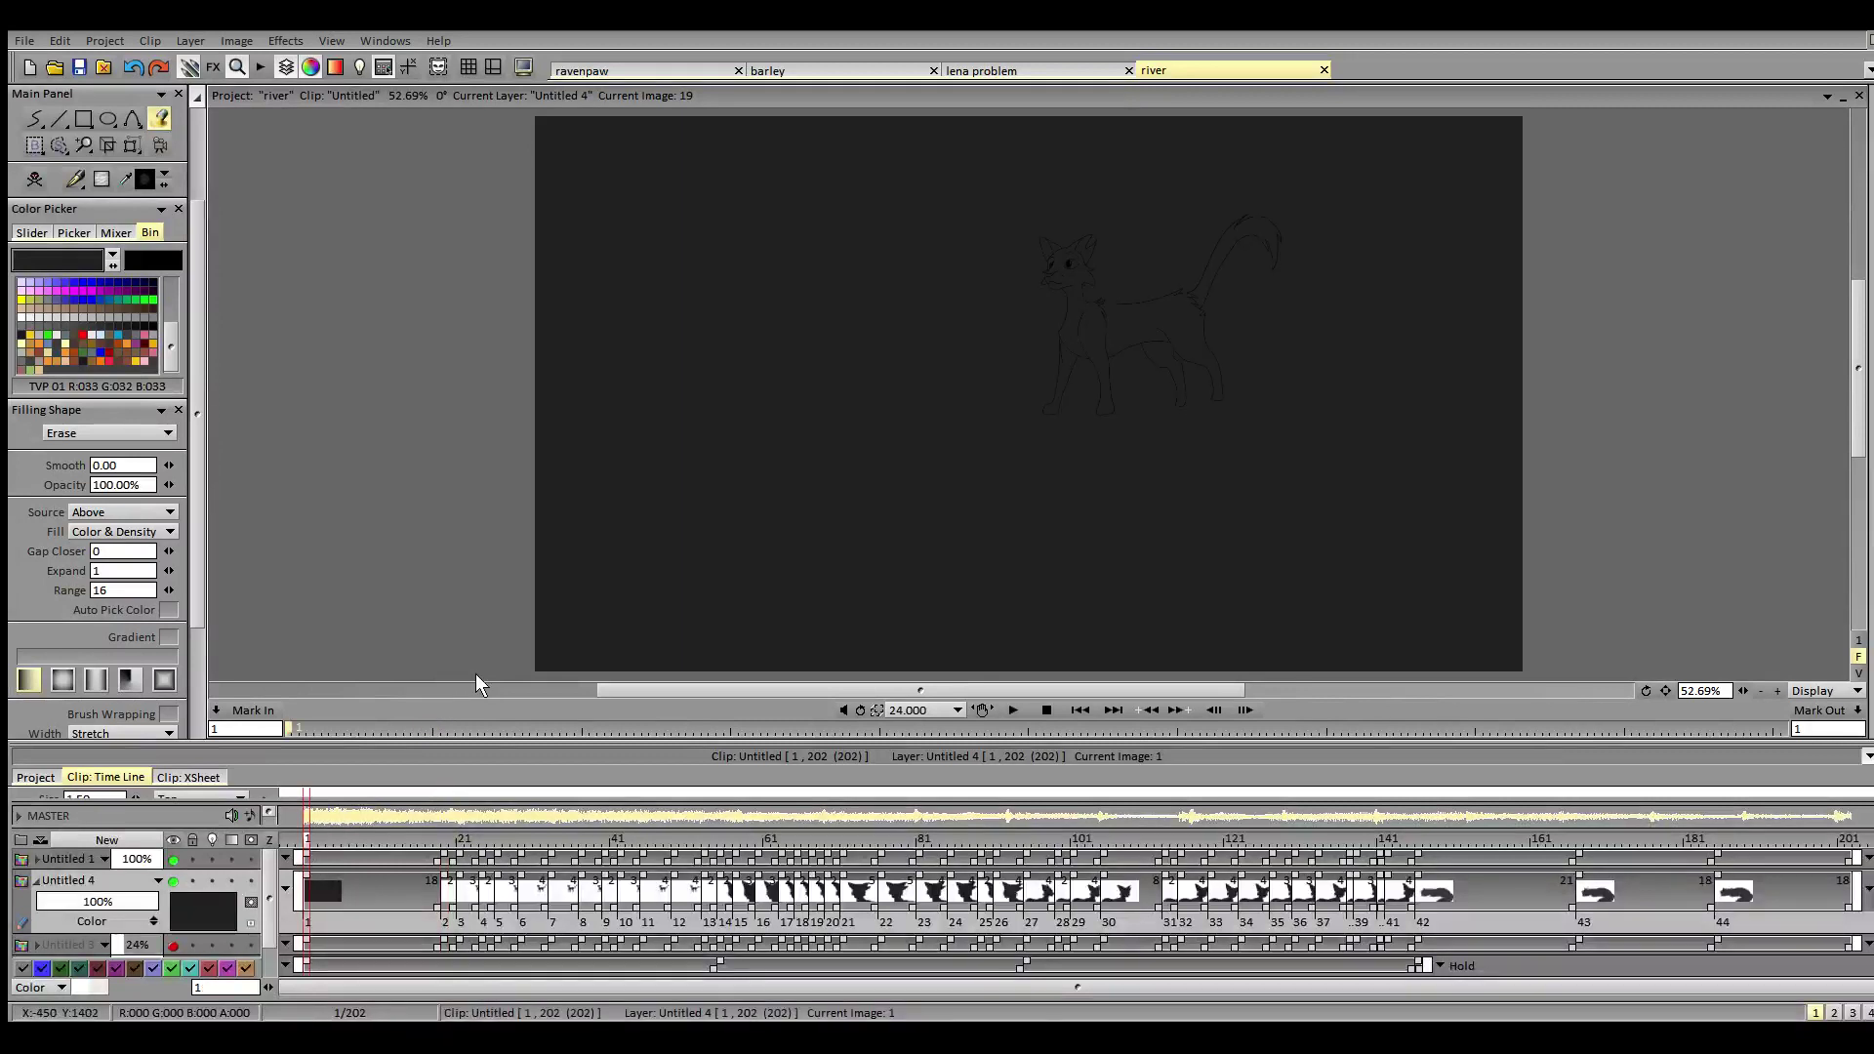
{"action": "left_click", "coordinate": [749, 487]}
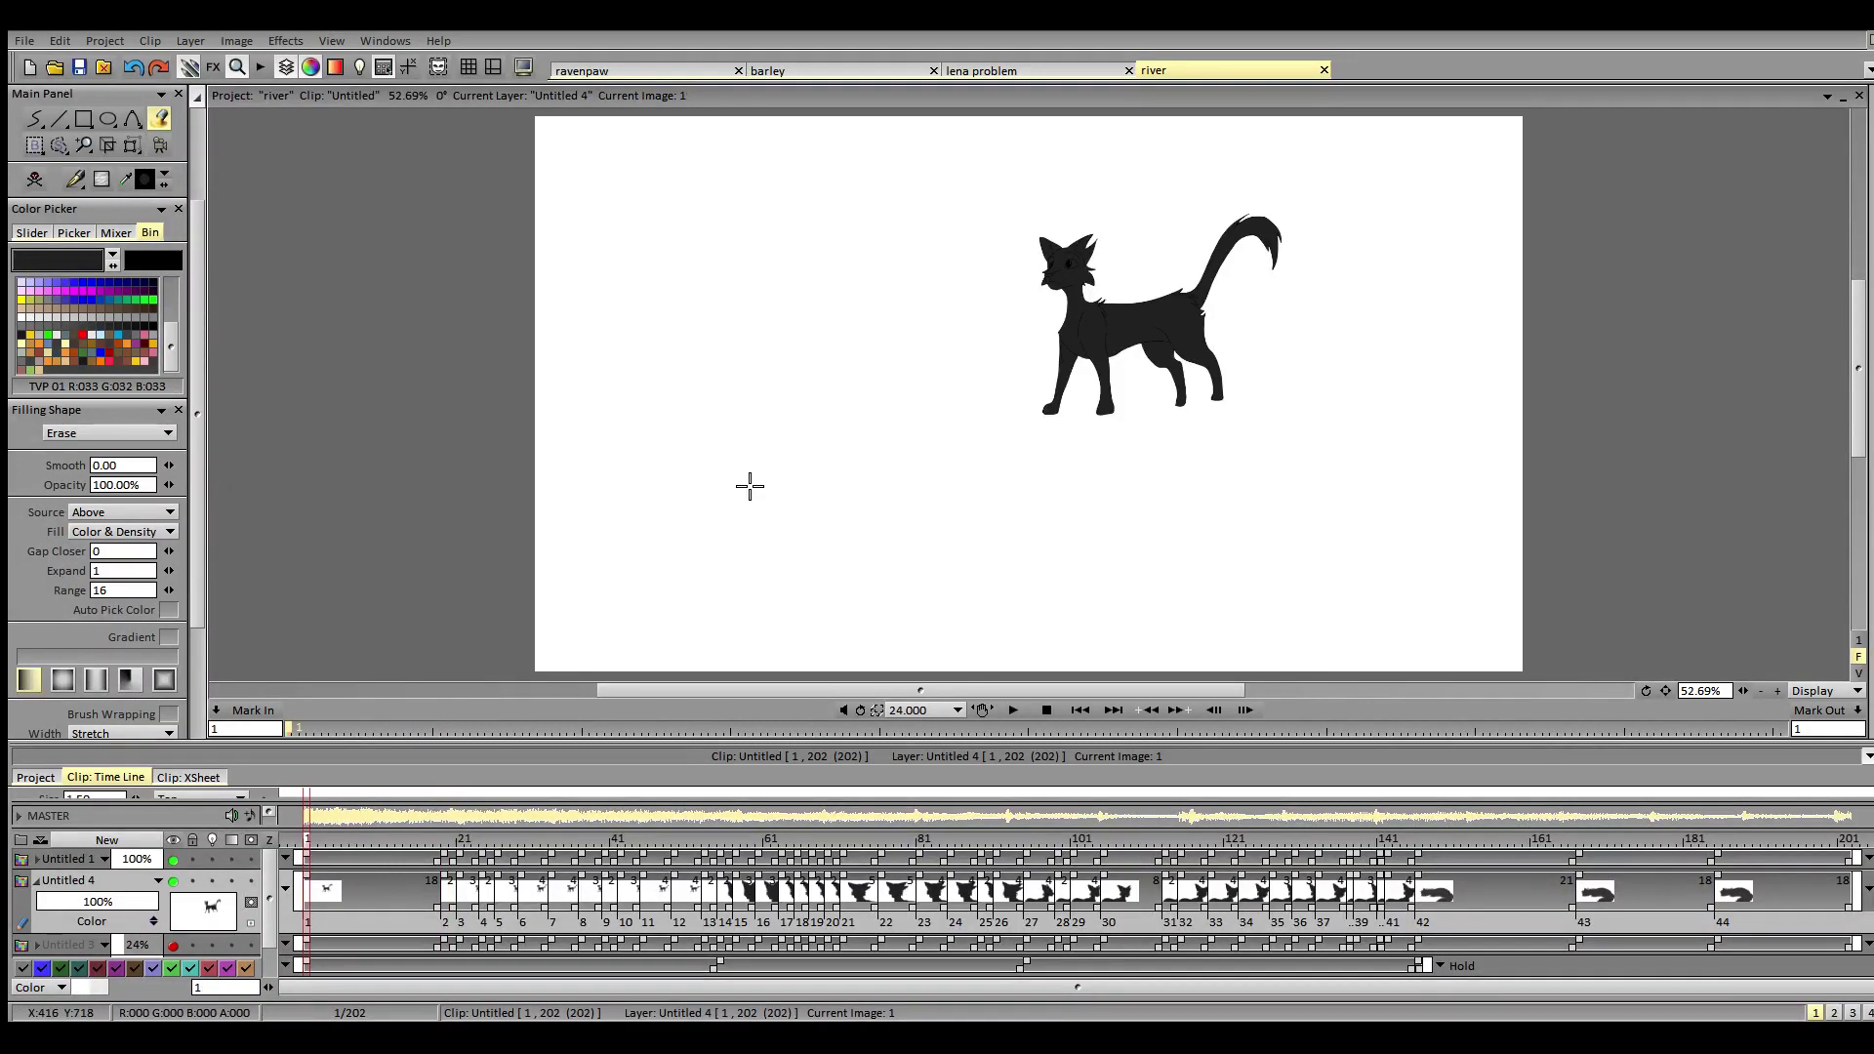
{"action": "left_click", "coordinate": [80, 67]}
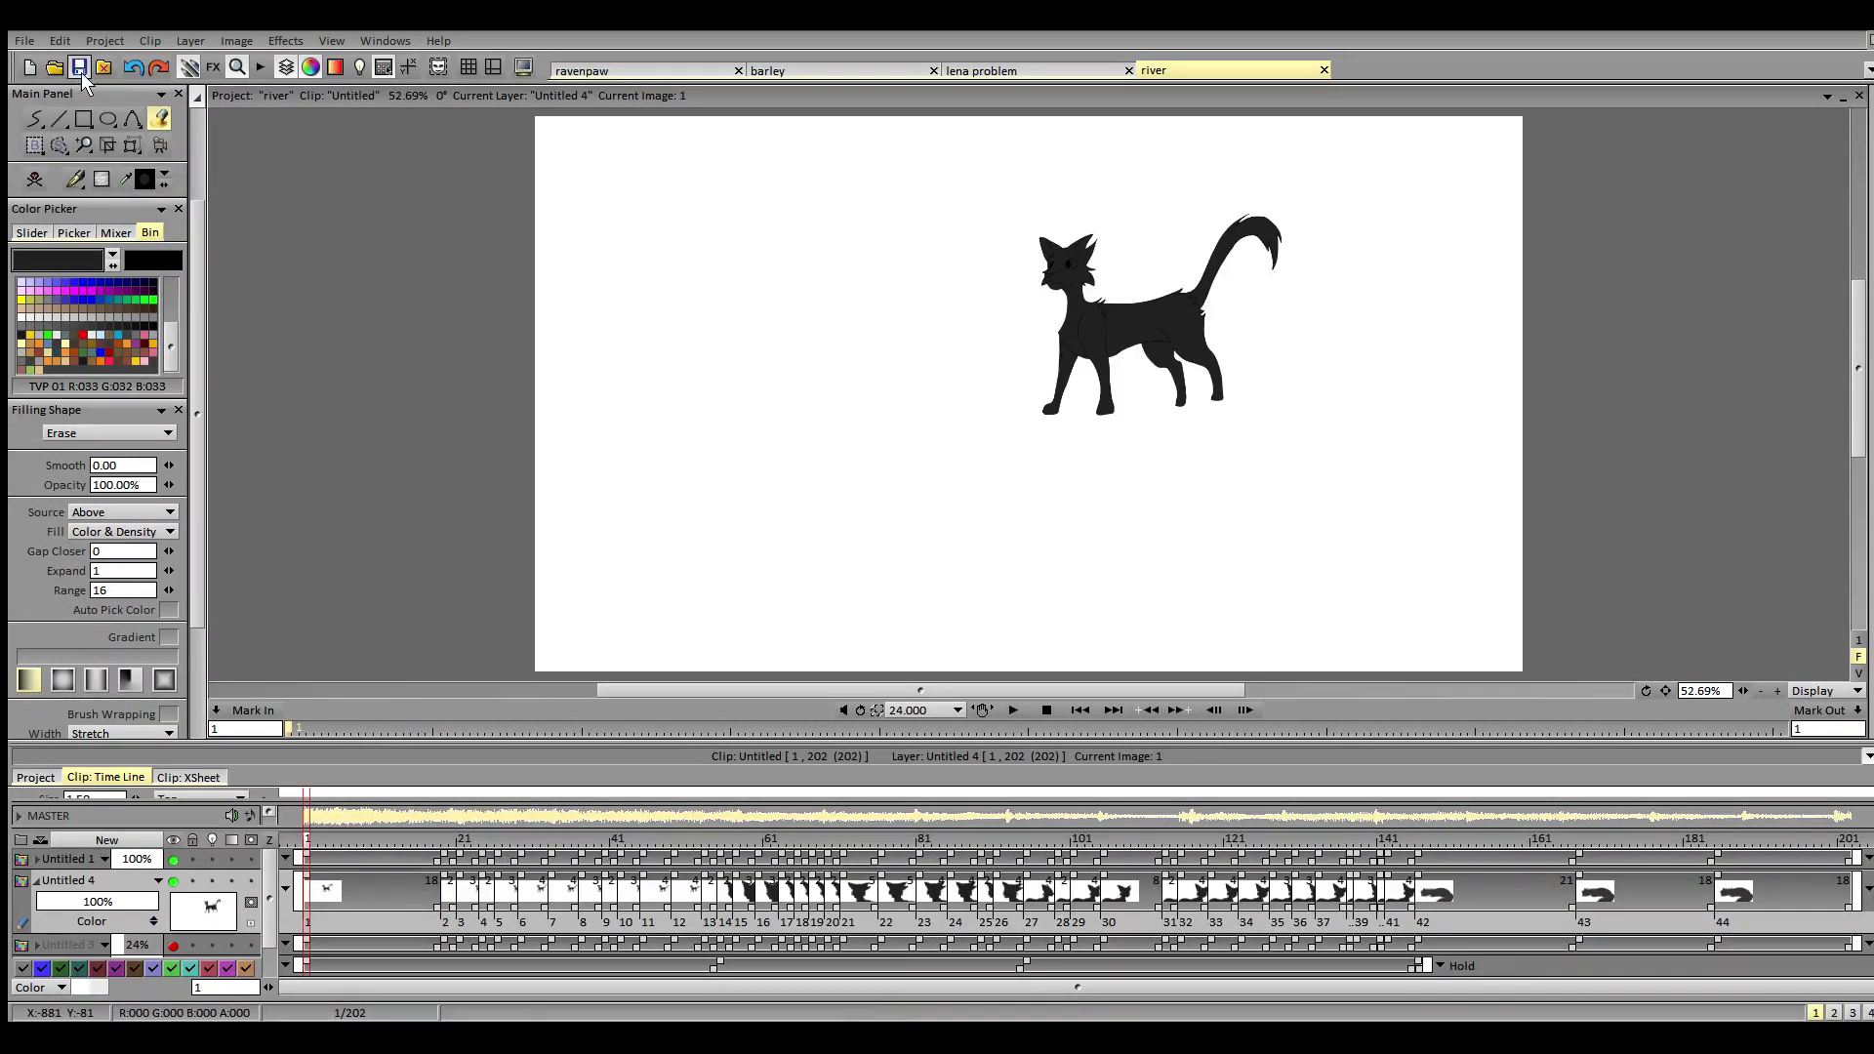
- Start a playback preview, close the river project and reopen it from the recent files
{"action": "left_click", "coordinate": [1012, 710]}
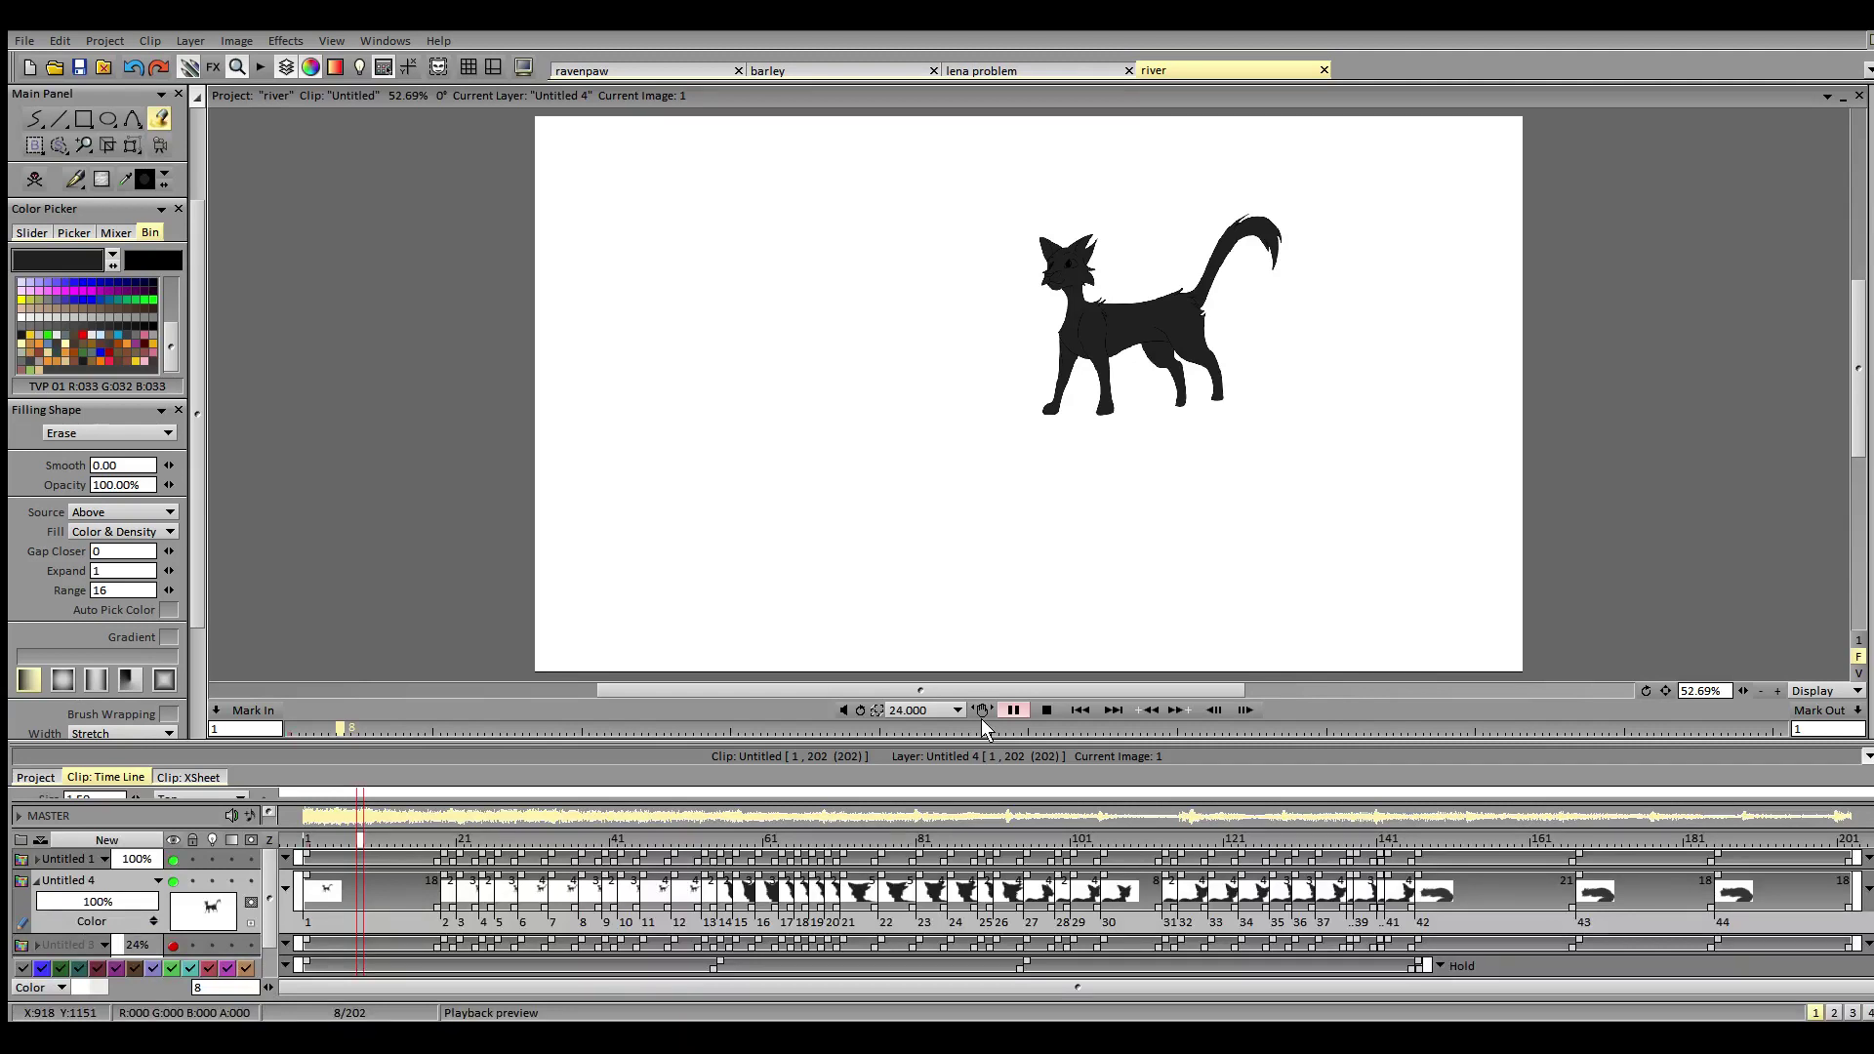
{"action": "left_click", "coordinate": [1324, 70]}
{"action": "left_click", "coordinate": [23, 40]}
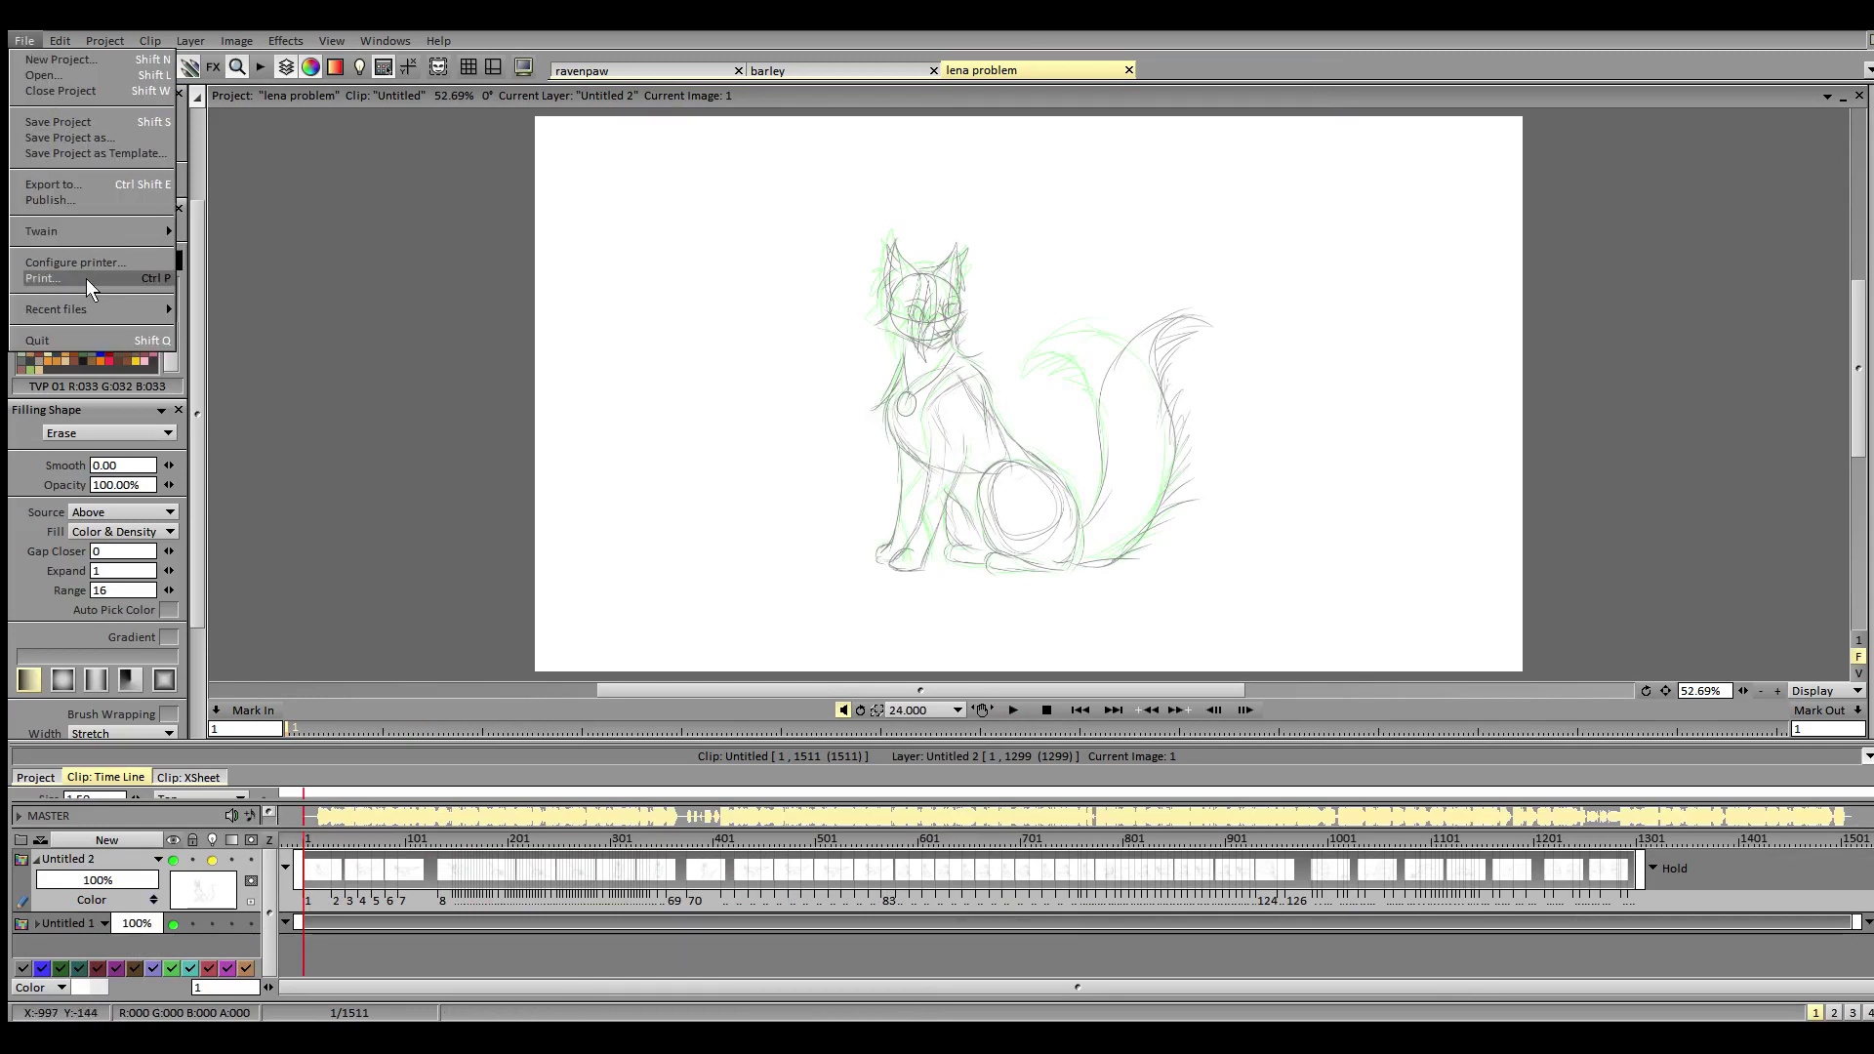
{"action": "mouse_move", "coordinate": [144, 309]}
{"action": "left_click", "coordinate": [219, 311]}
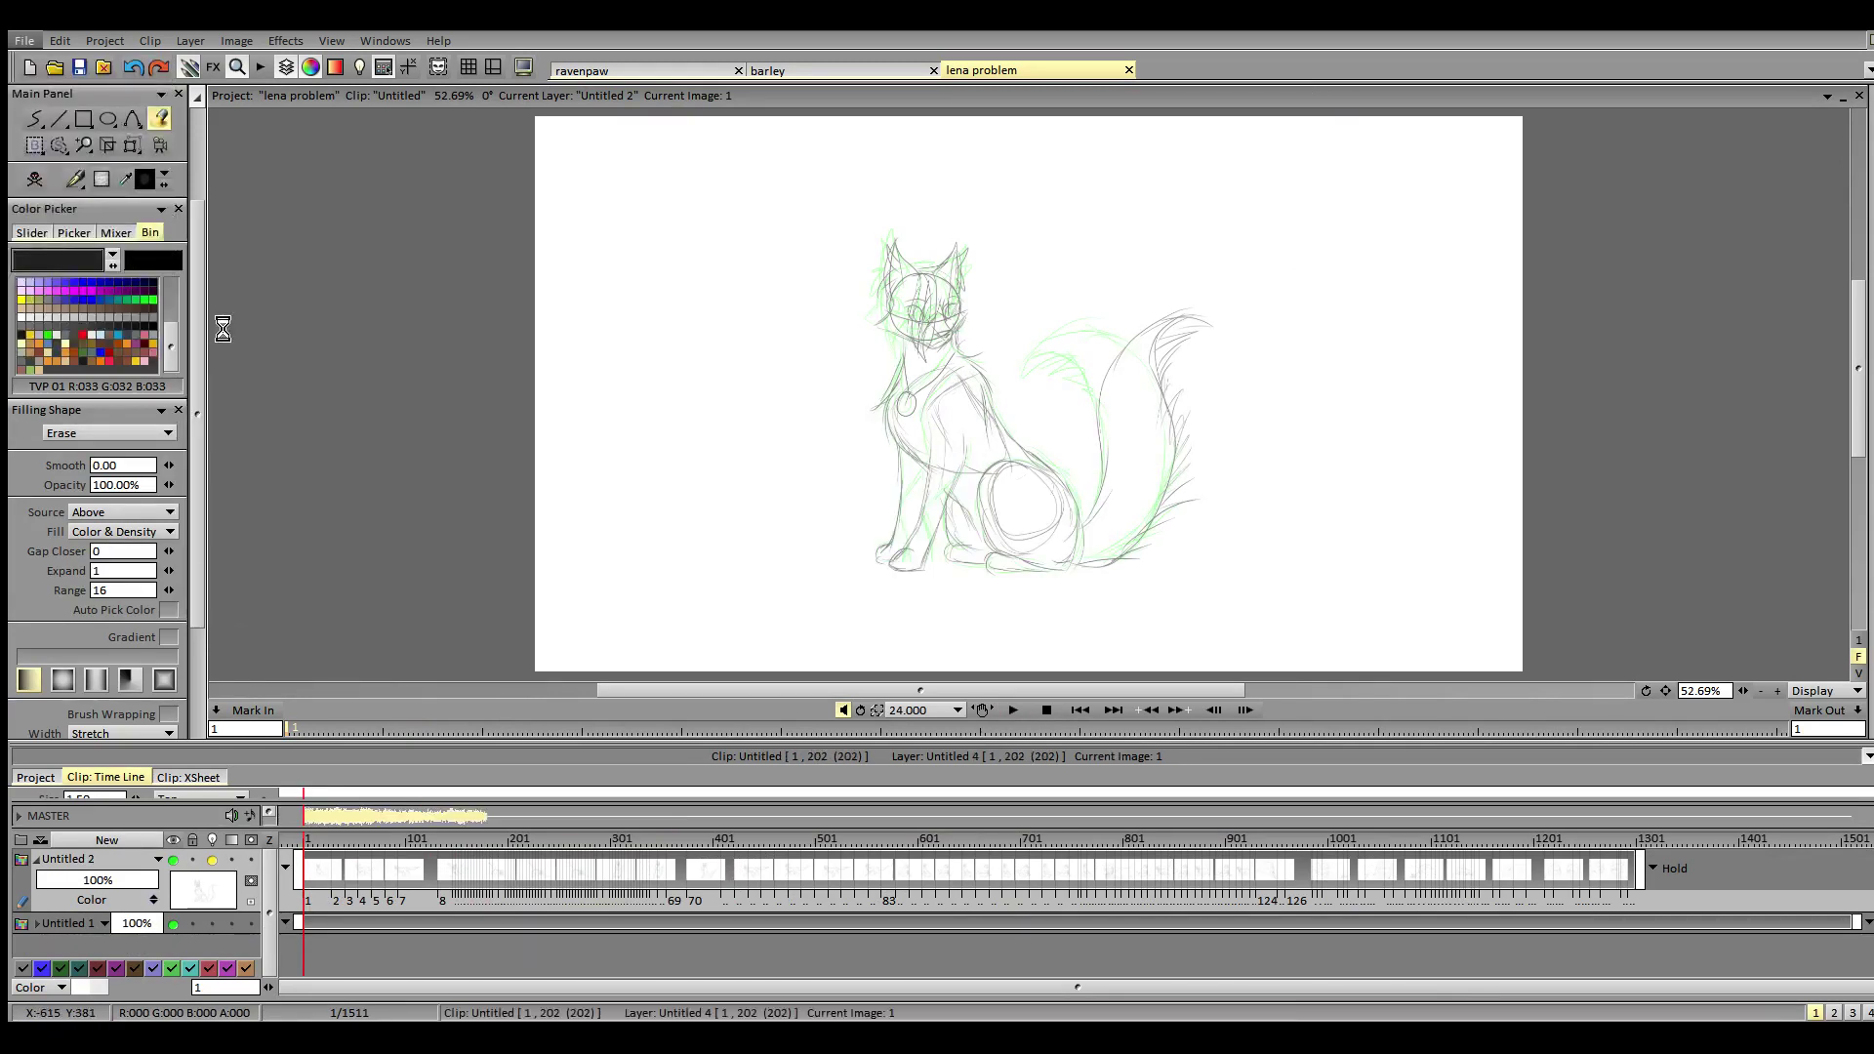
- Toggle the playback sound and play the river animation from its first frame to check the filled base colour, returning to frame 1
{"action": "left_click", "coordinate": [1014, 710]}
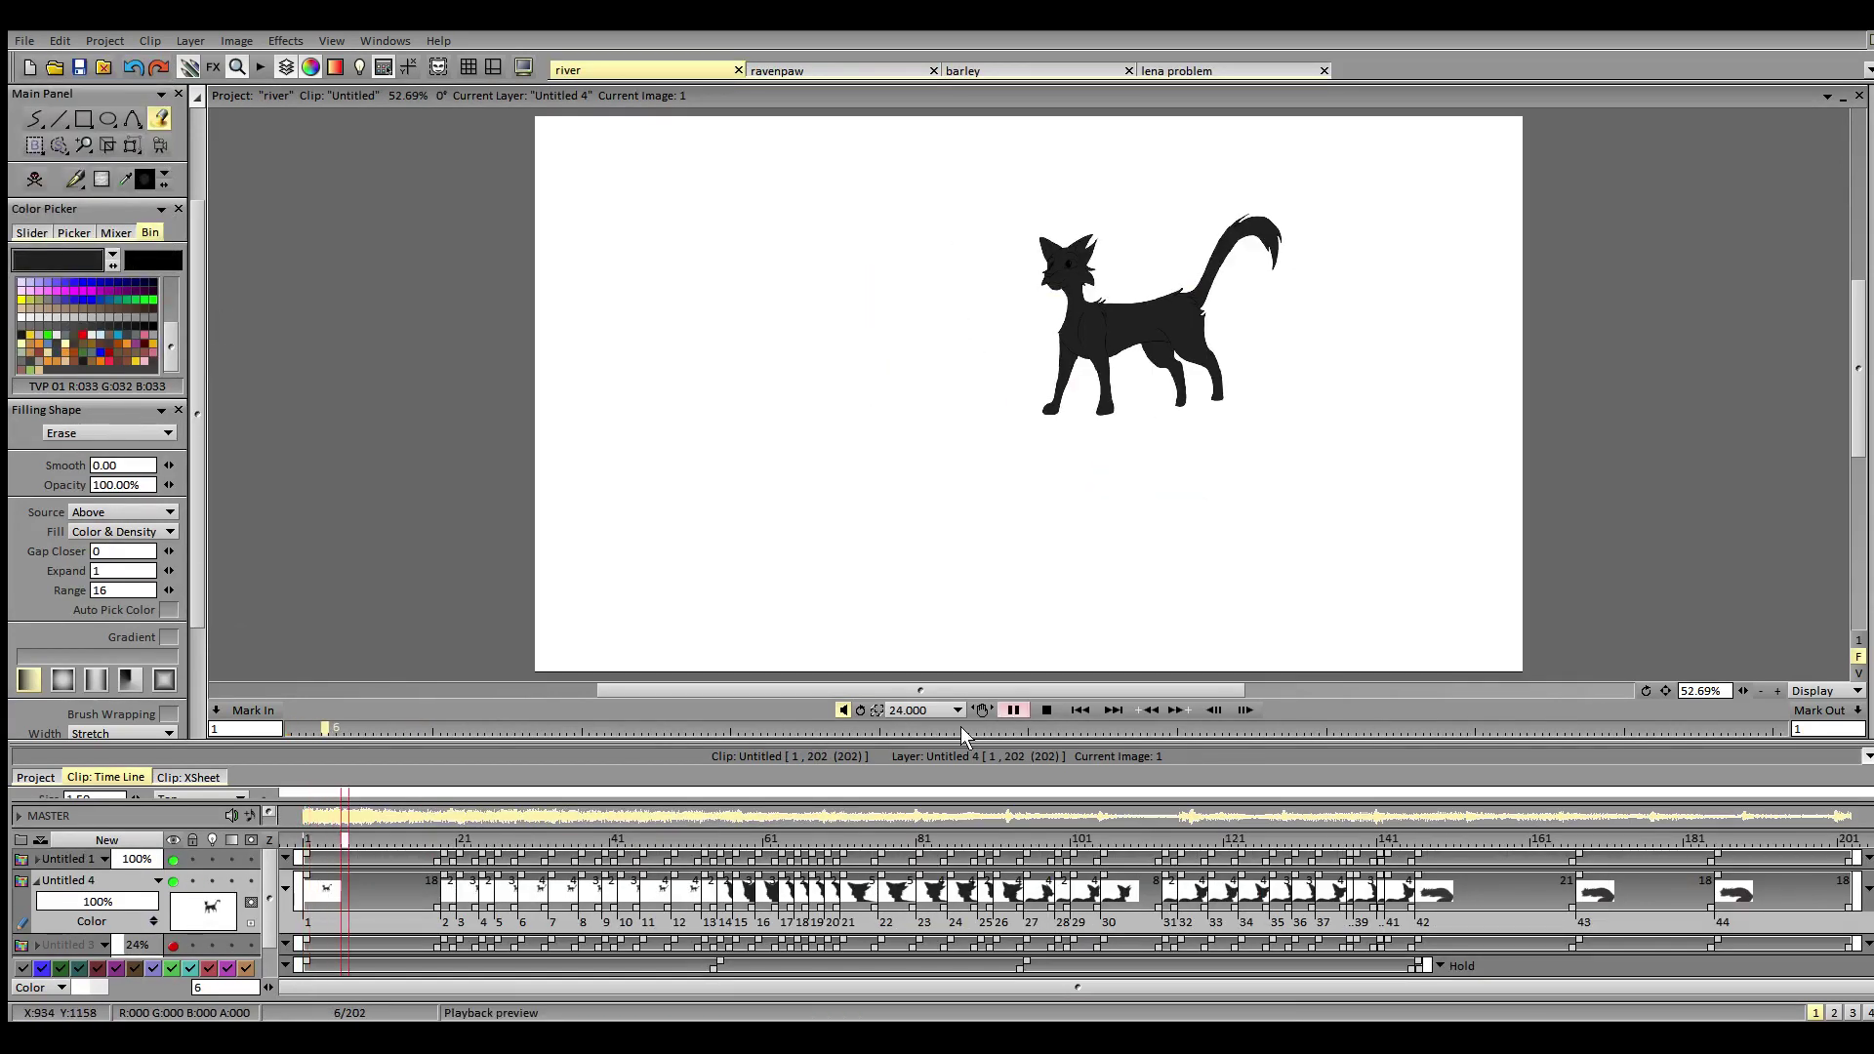
{"action": "left_click", "coordinate": [1044, 711]}
{"action": "left_click", "coordinate": [843, 710]}
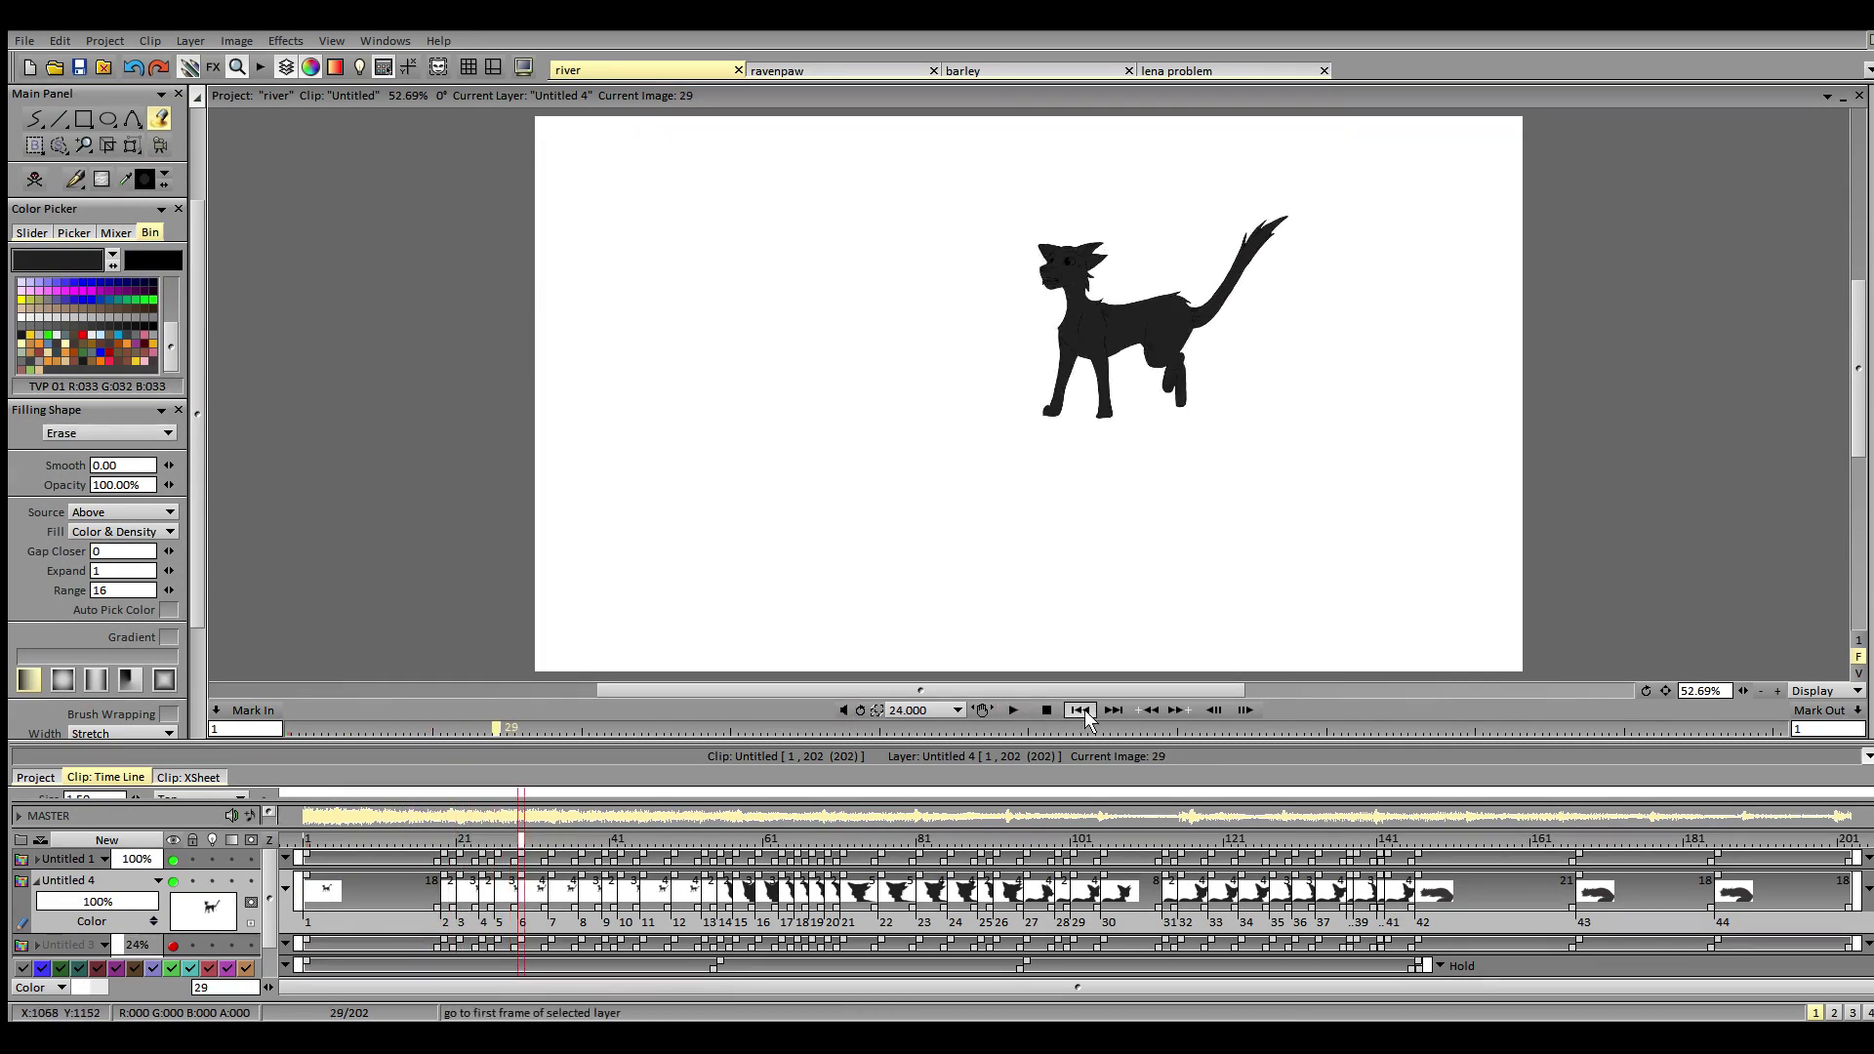
{"action": "left_click", "coordinate": [1084, 711]}
{"action": "left_click", "coordinate": [1016, 712]}
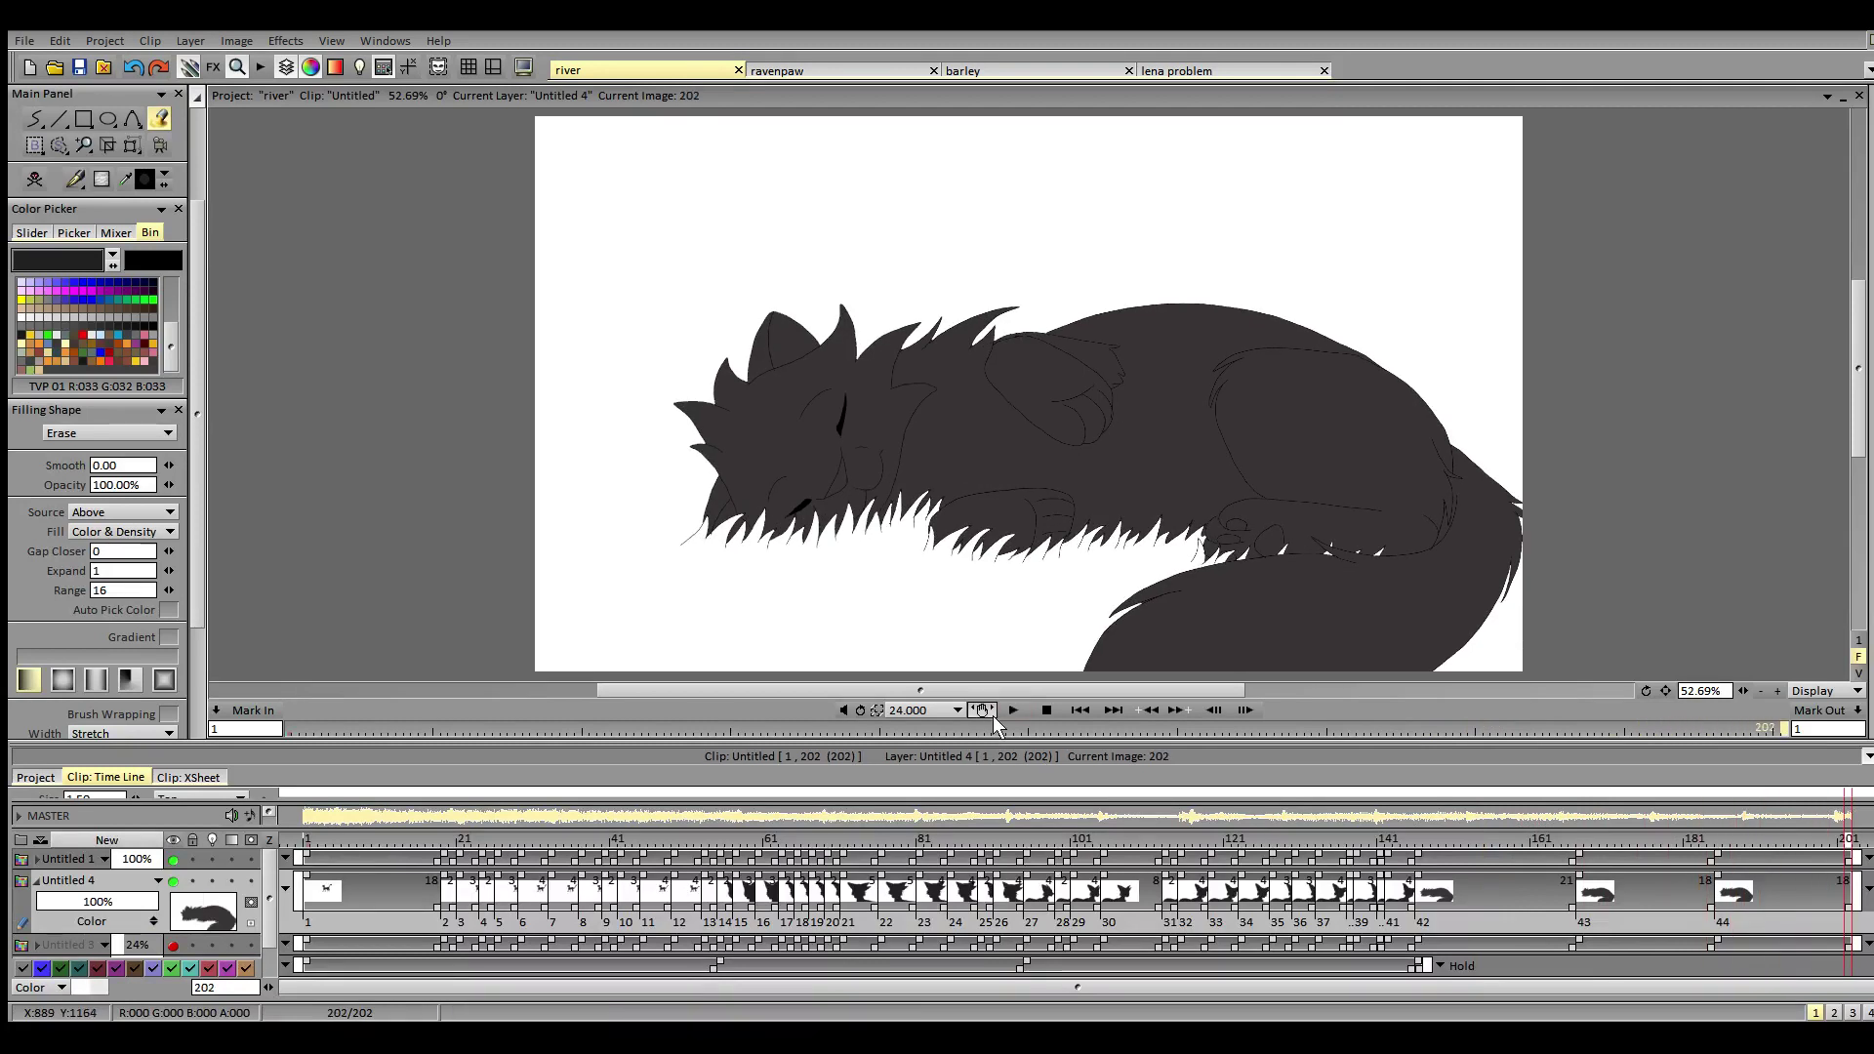
{"action": "left_click", "coordinate": [1012, 710]}
{"action": "left_click", "coordinate": [1013, 711]}
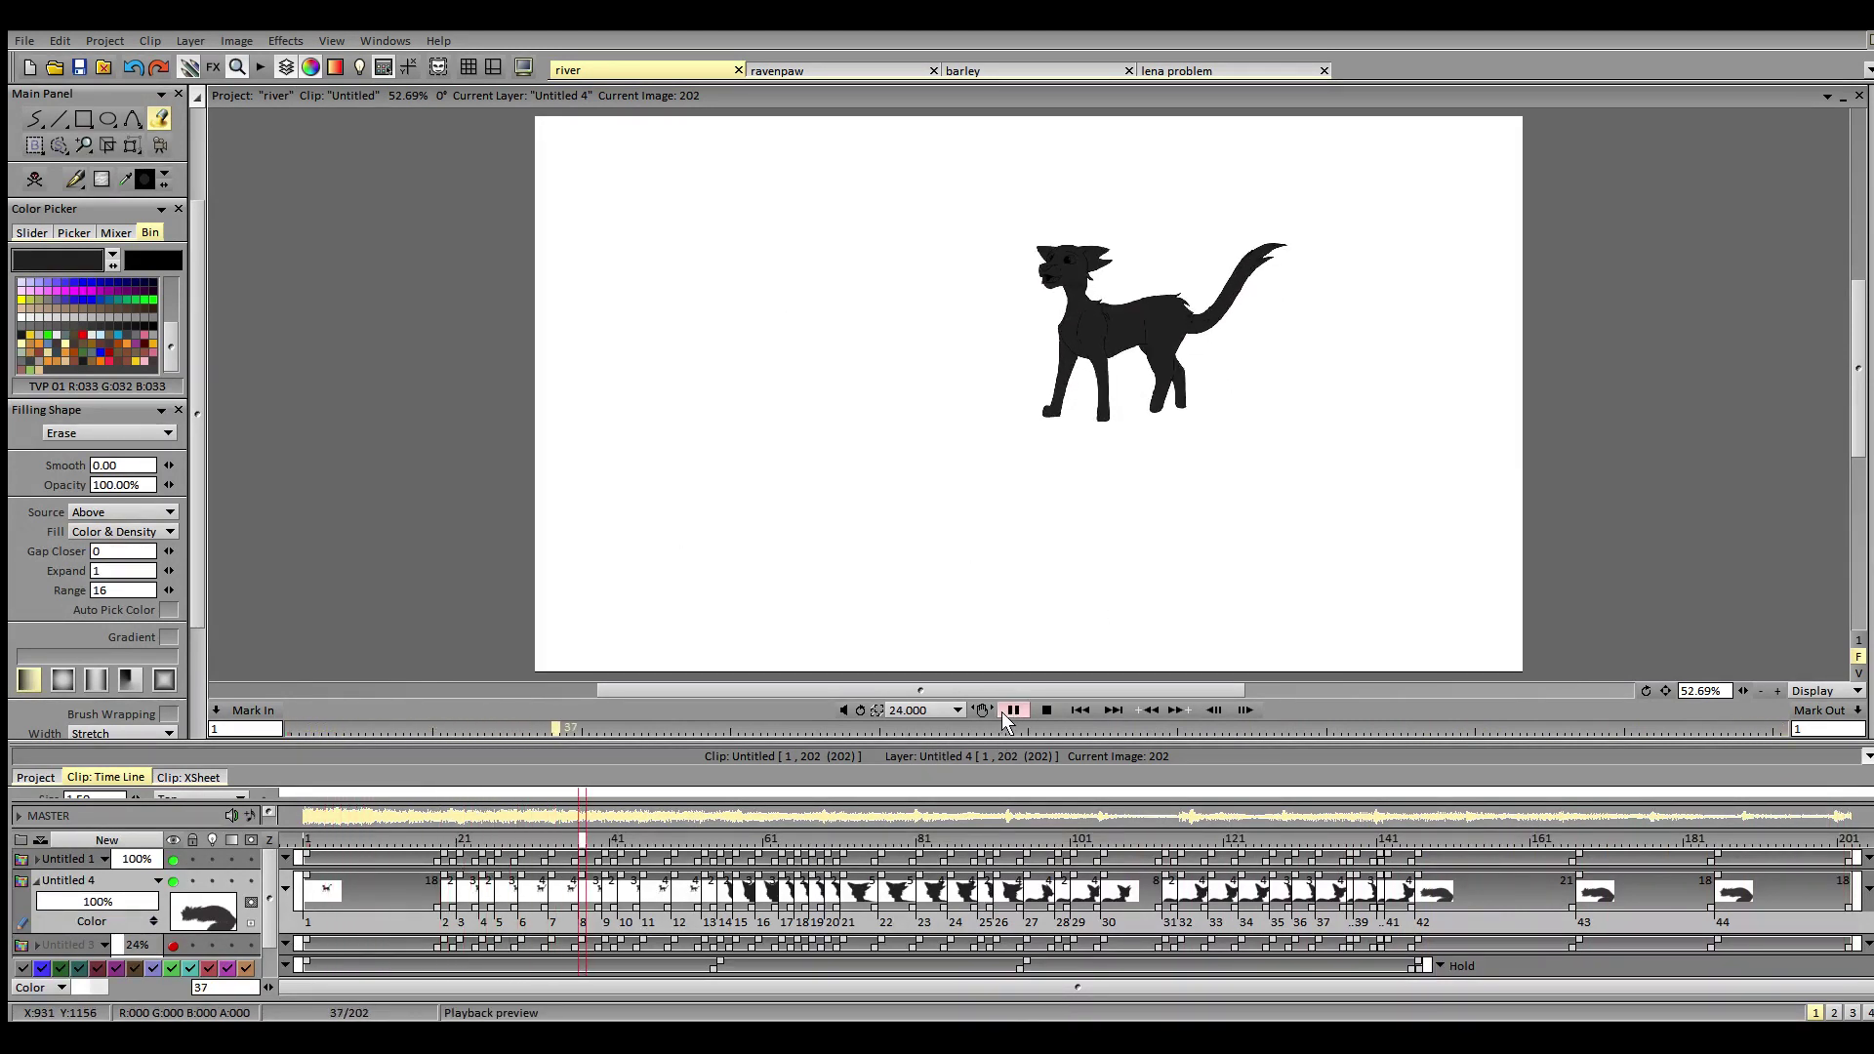
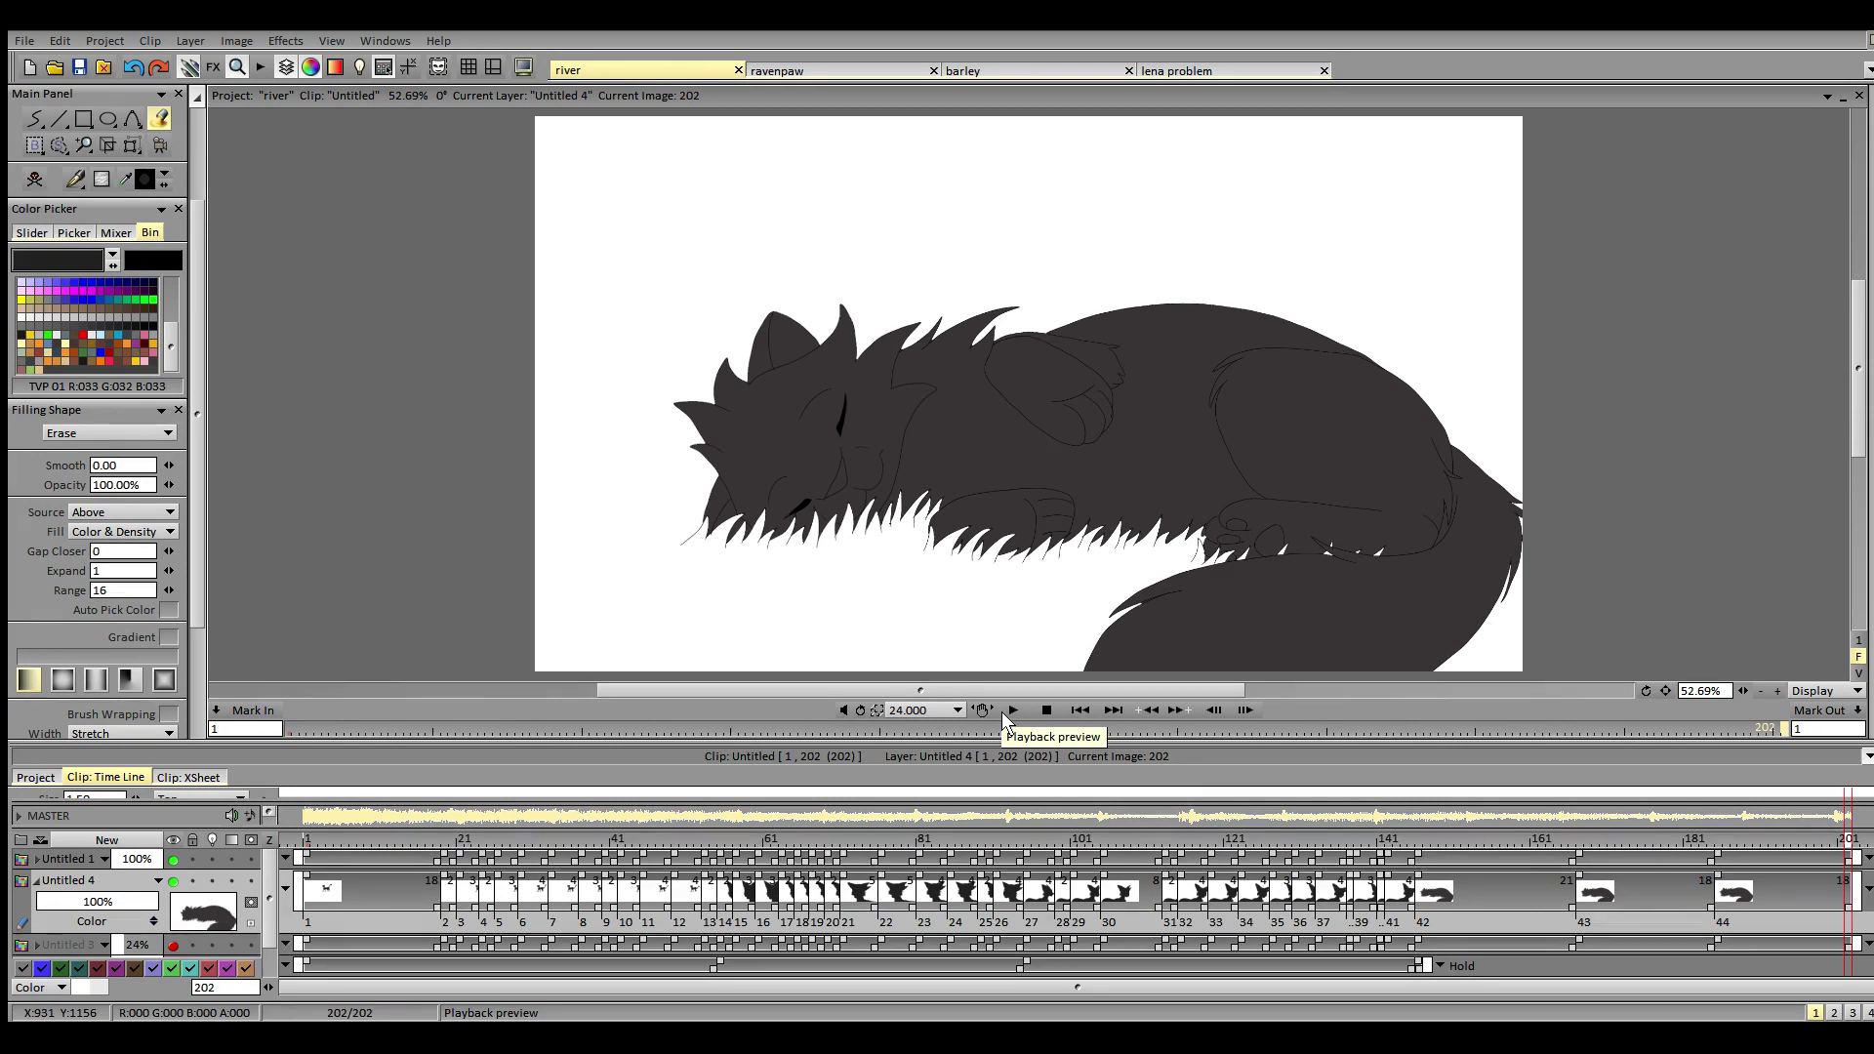
{"action": "left_click", "coordinate": [1079, 711]}
- Switch to the lena problem project and play and scrub through its sketch animation, returning to the first frame
{"action": "left_click", "coordinate": [1176, 71]}
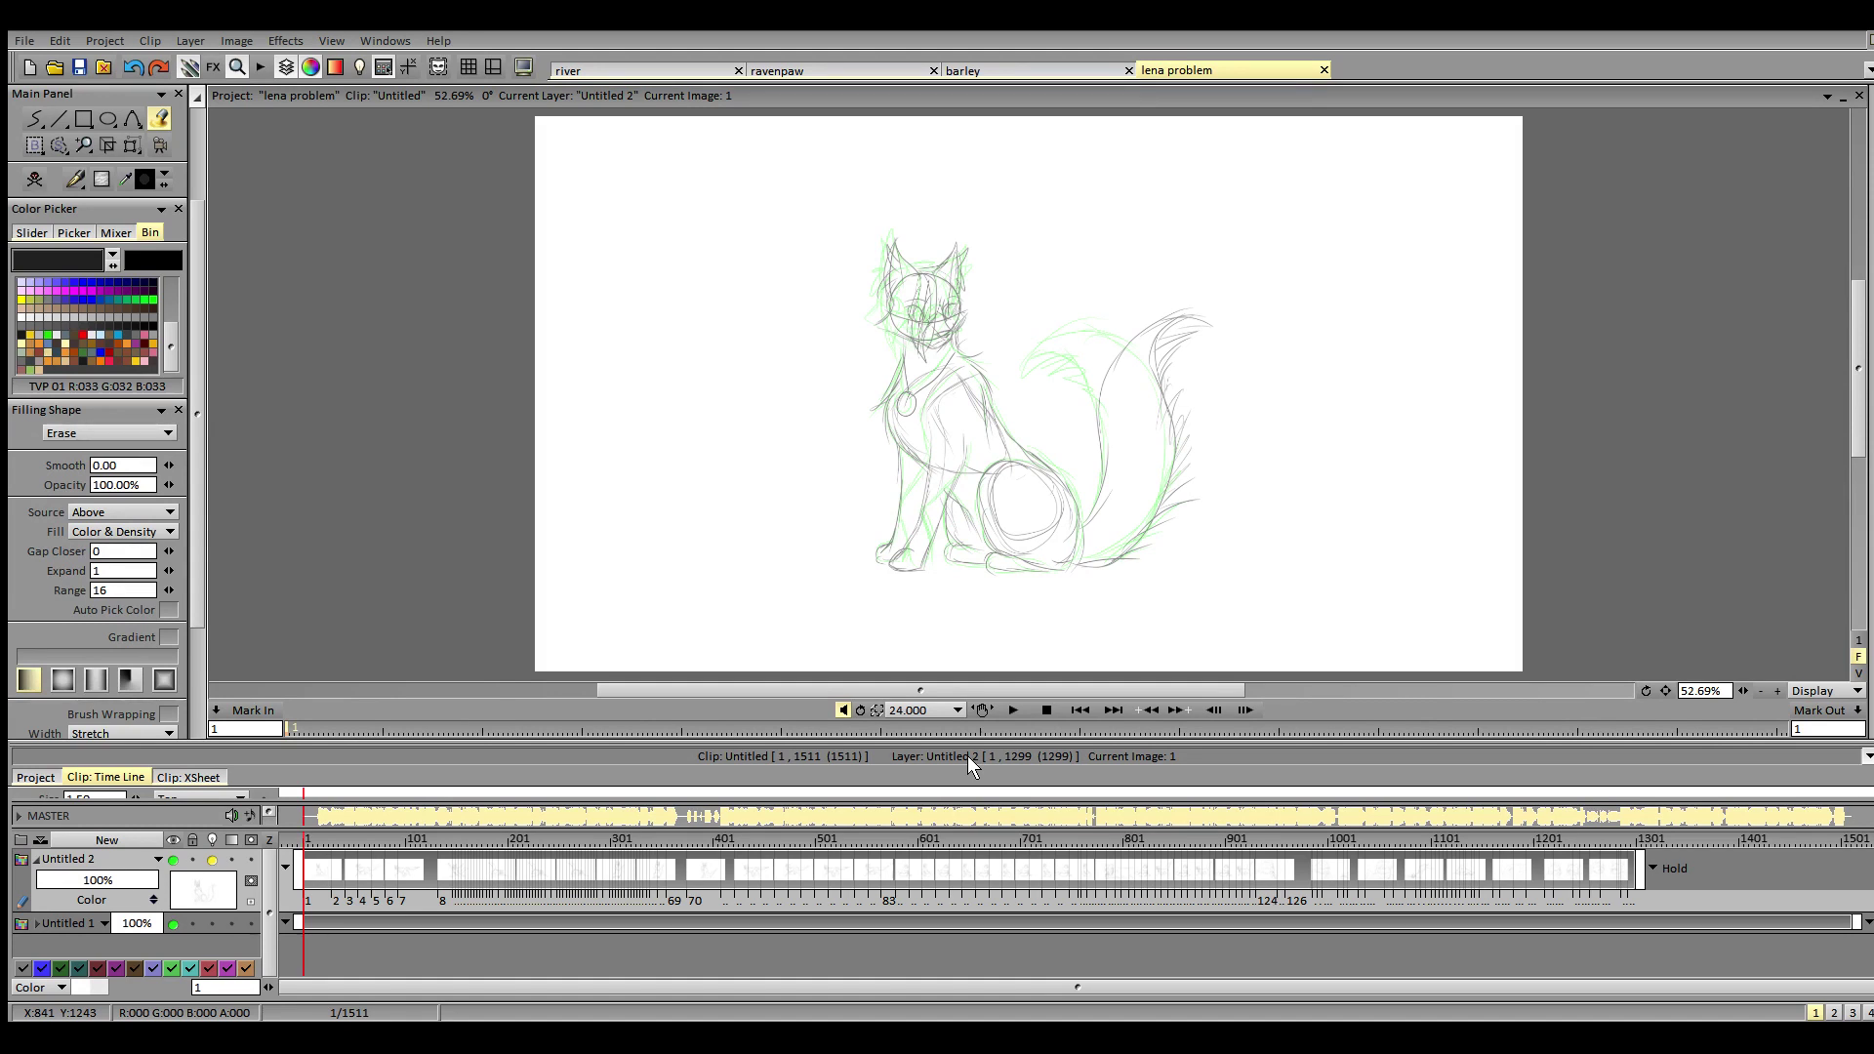
{"action": "left_click", "coordinate": [1016, 711]}
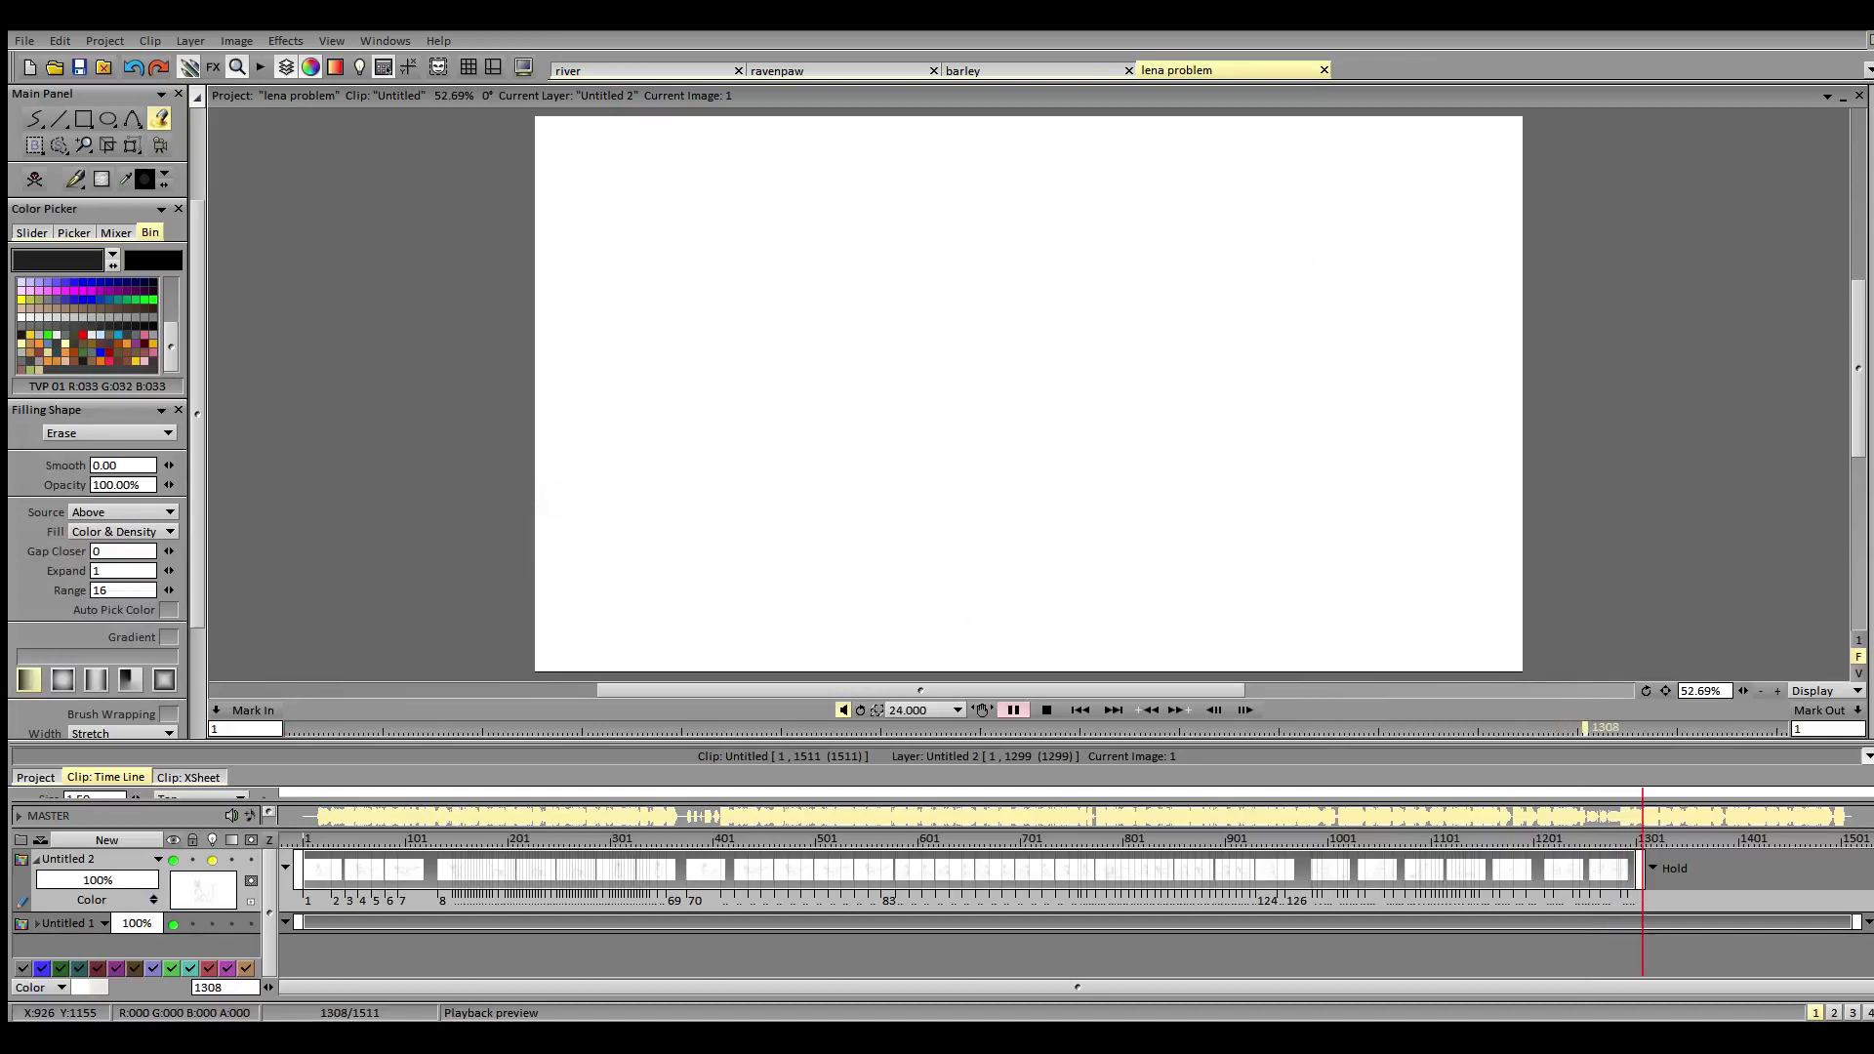
{"action": "left_click", "coordinate": [1075, 713]}
{"action": "left_click", "coordinate": [1075, 712]}
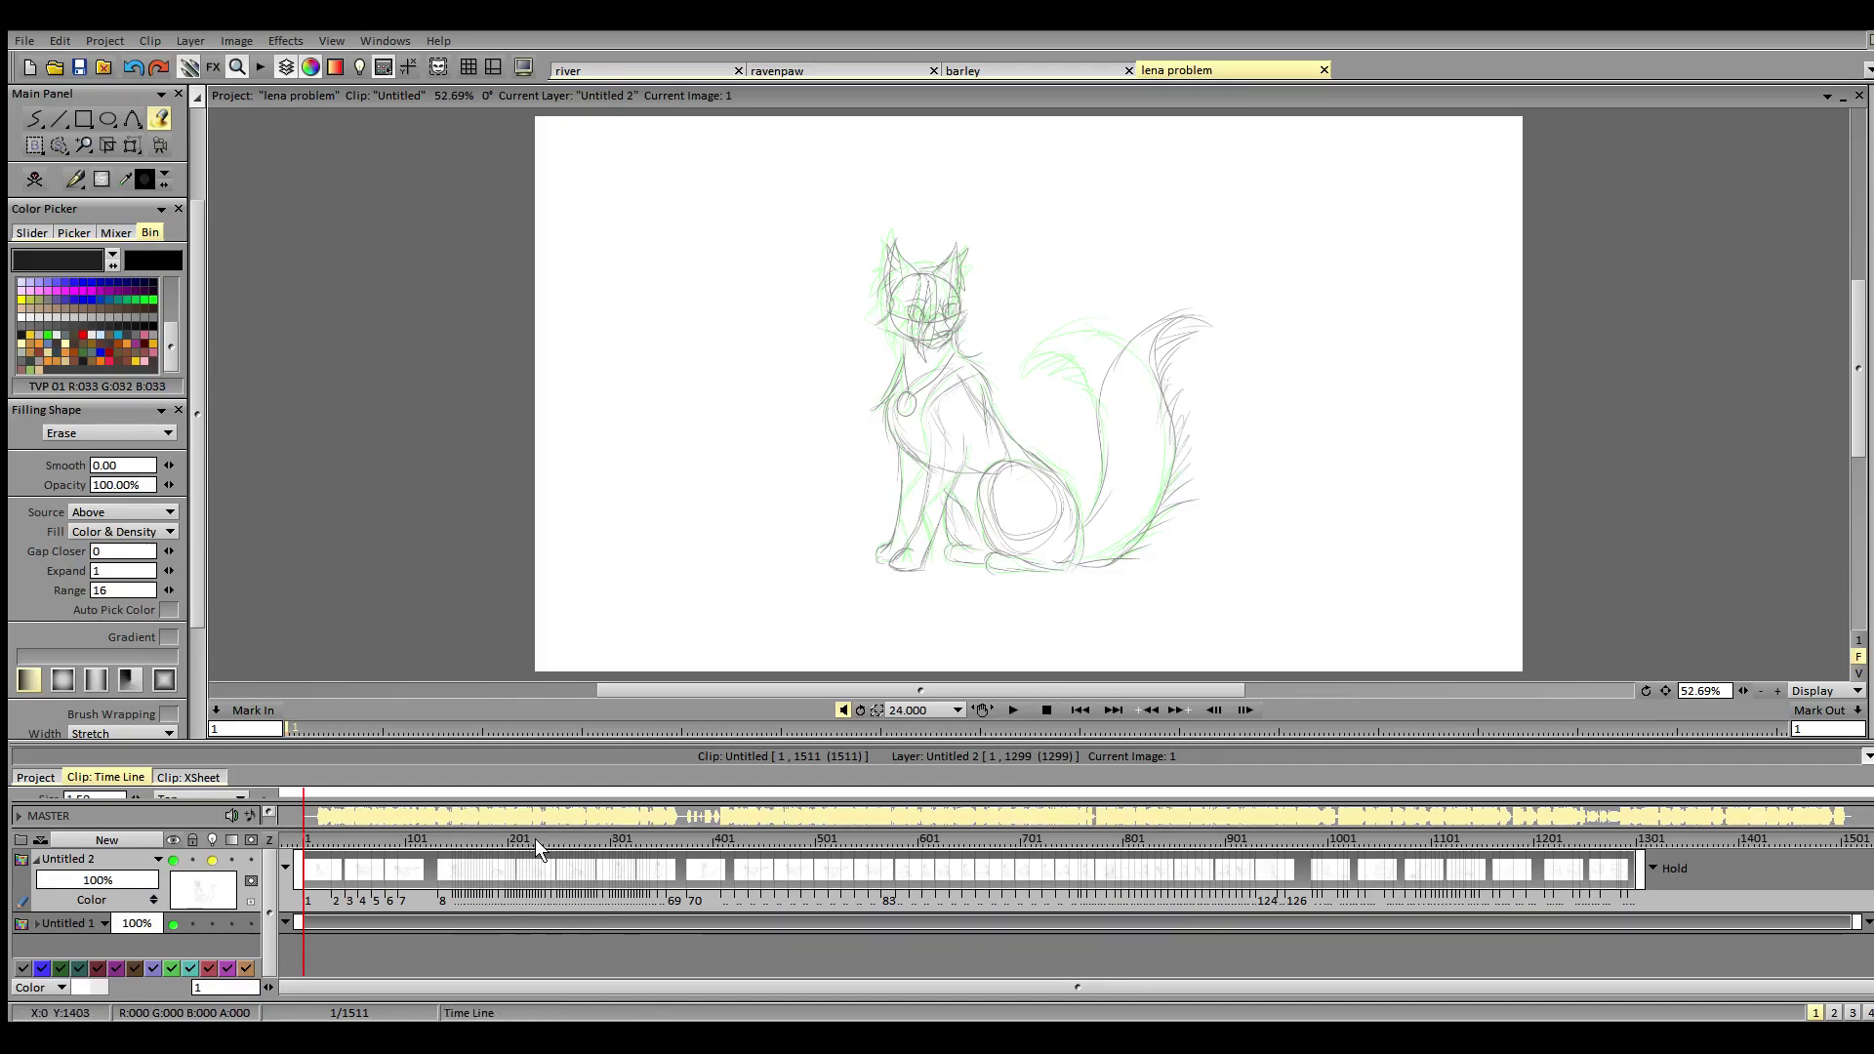
{"action": "left_click_drag", "start_coordinate": [701, 840], "coordinate": [1133, 843]}
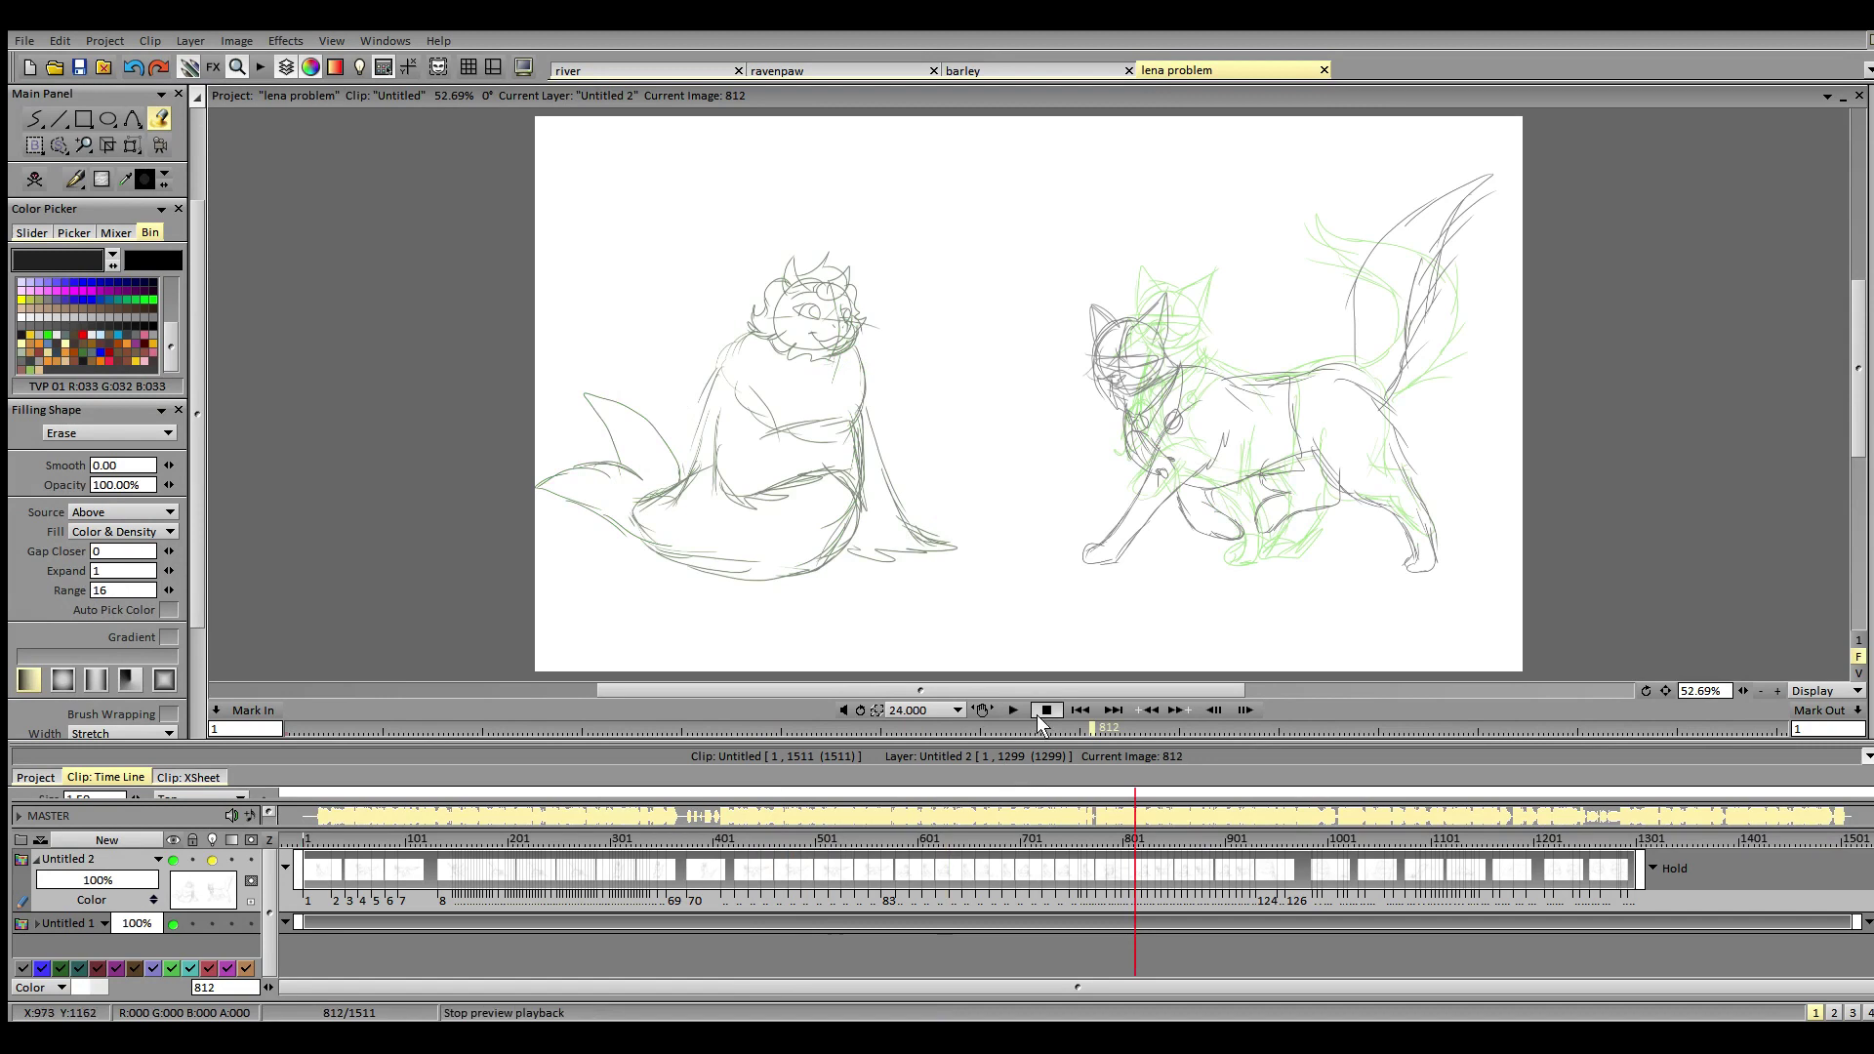
{"action": "left_click", "coordinate": [1079, 711]}
{"action": "left_click", "coordinate": [844, 709]}
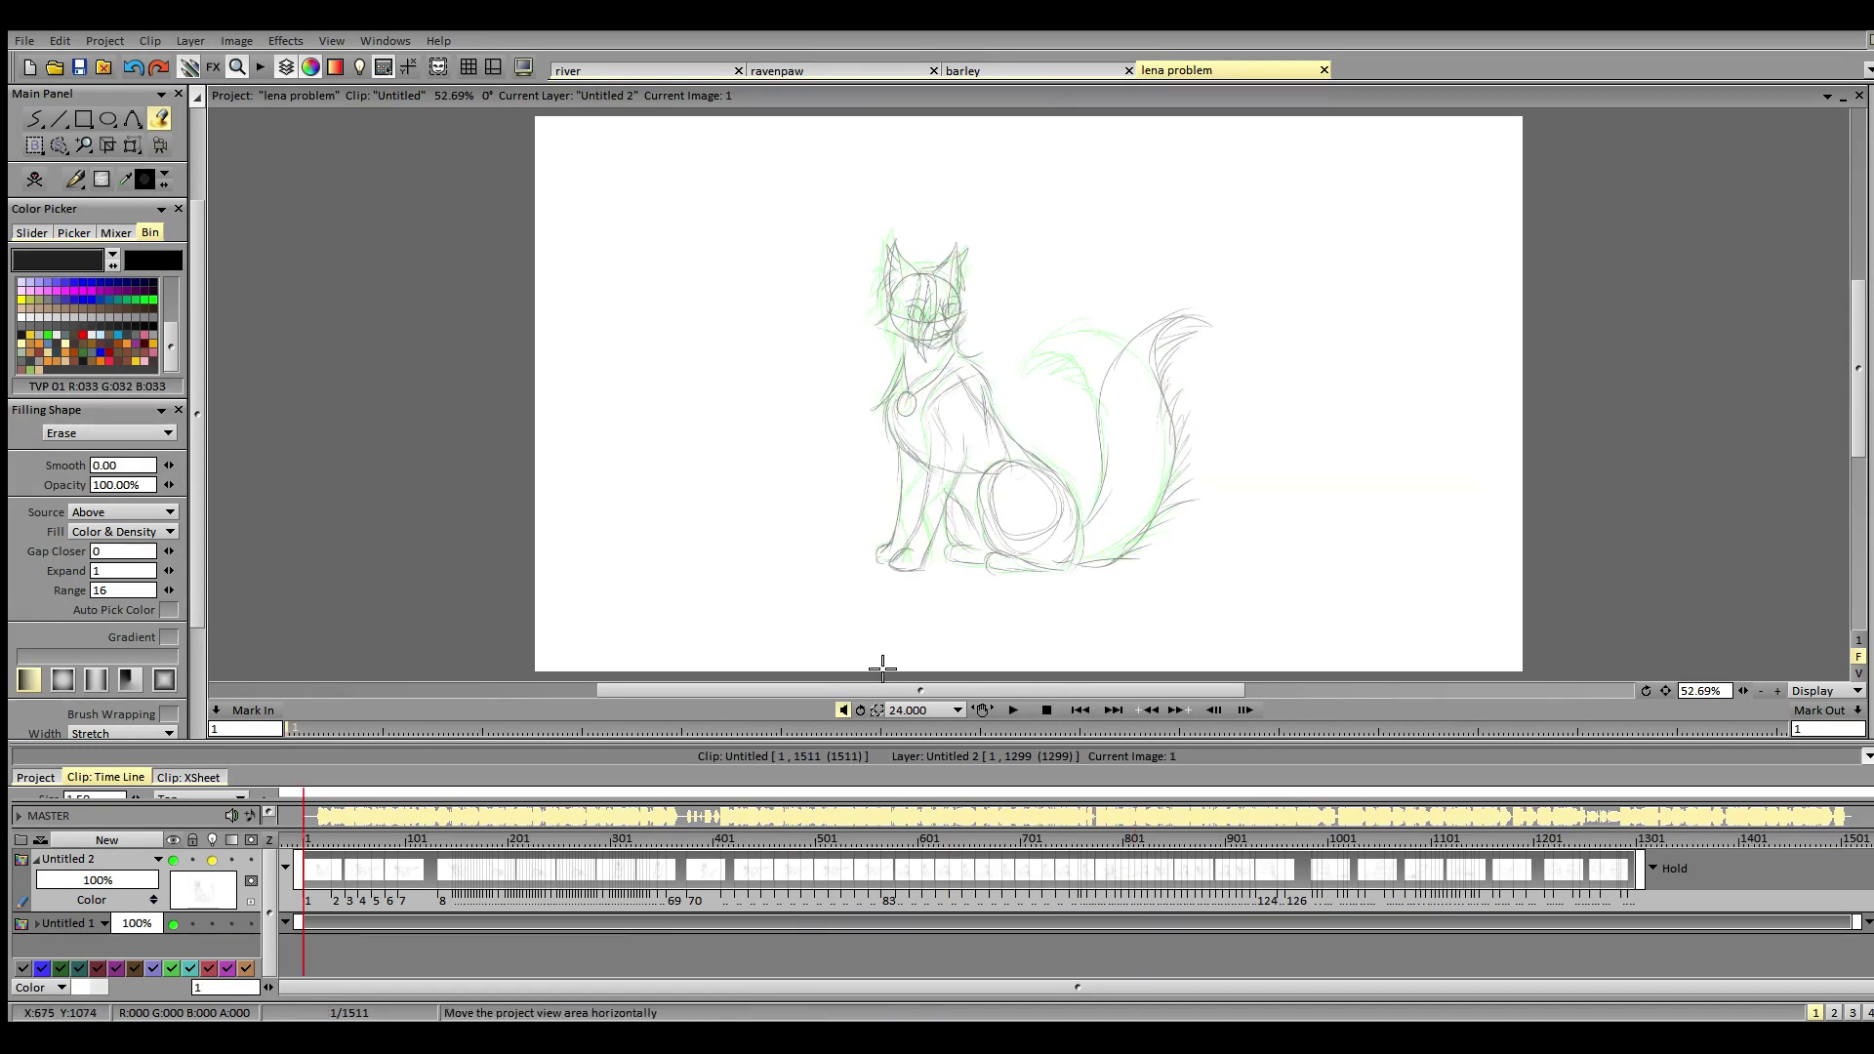
- Return to the river project, play it through, and inspect the fills on frames including 87 and 124 before going back to frame 1
{"action": "left_click", "coordinate": [644, 69]}
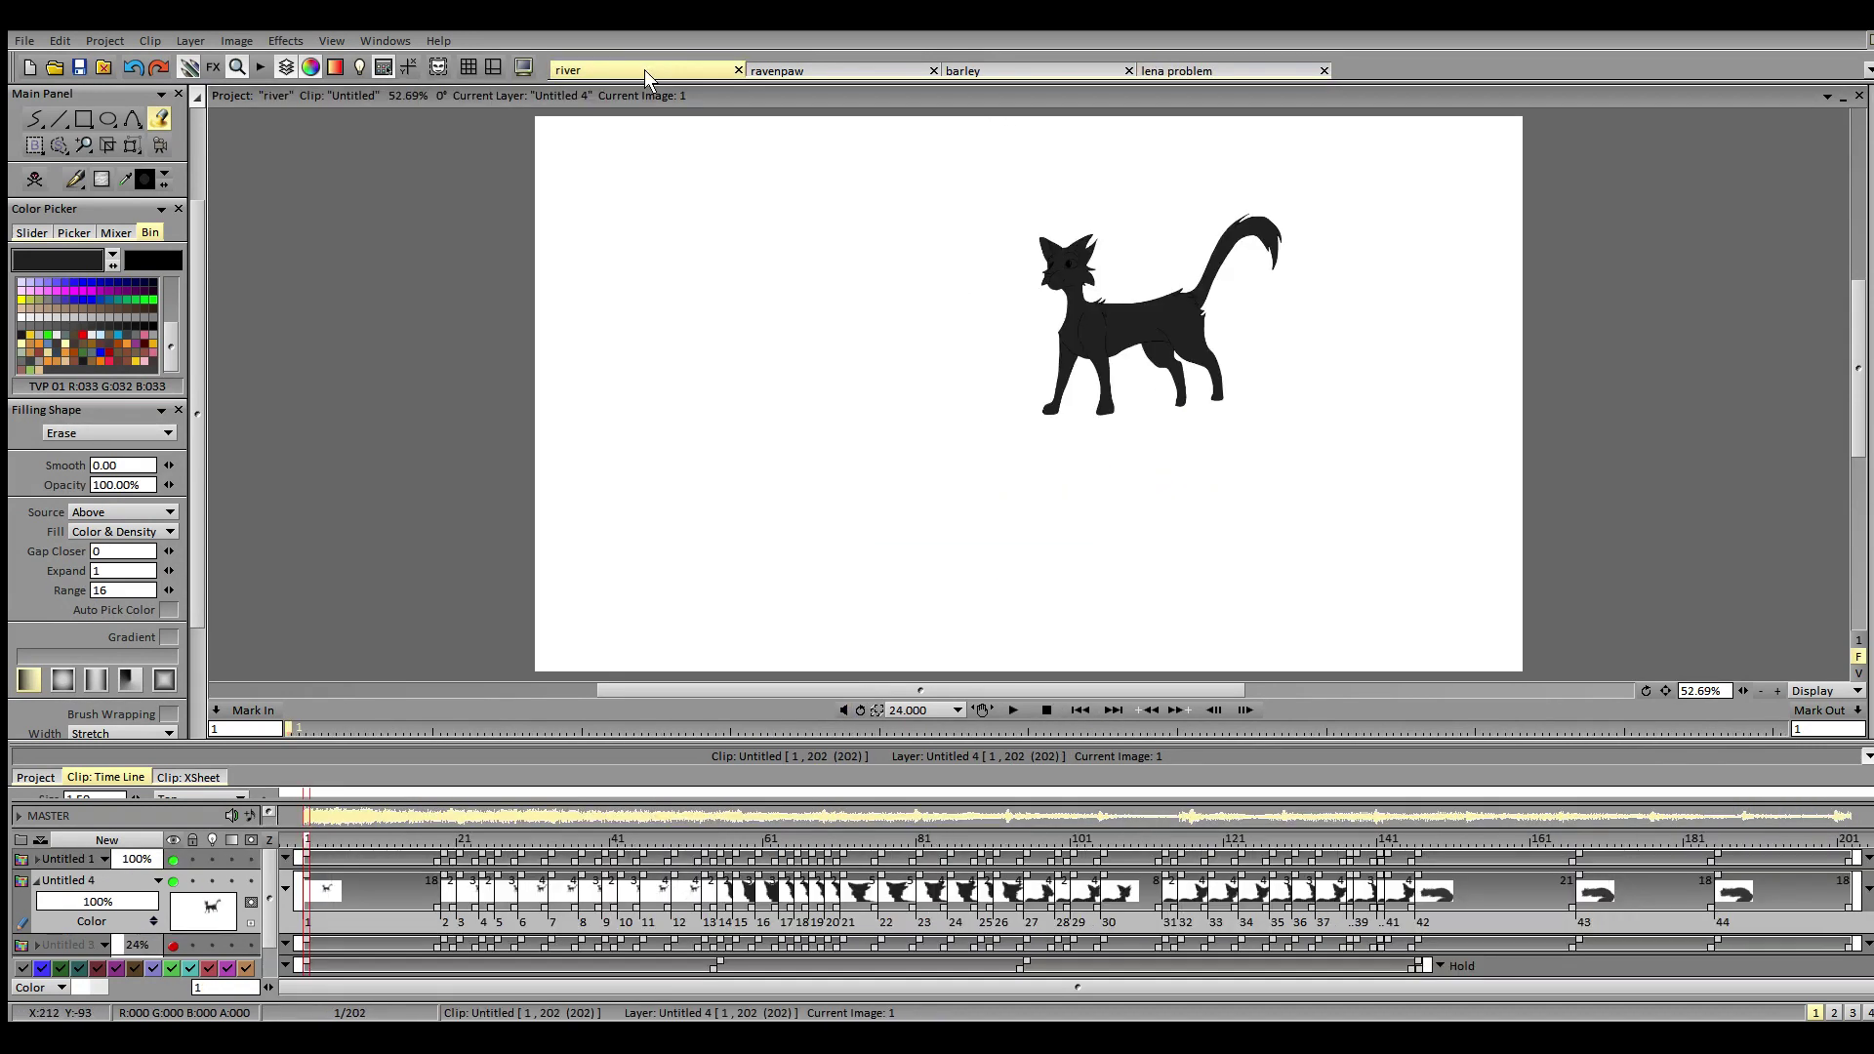
{"action": "left_click", "coordinate": [1013, 710]}
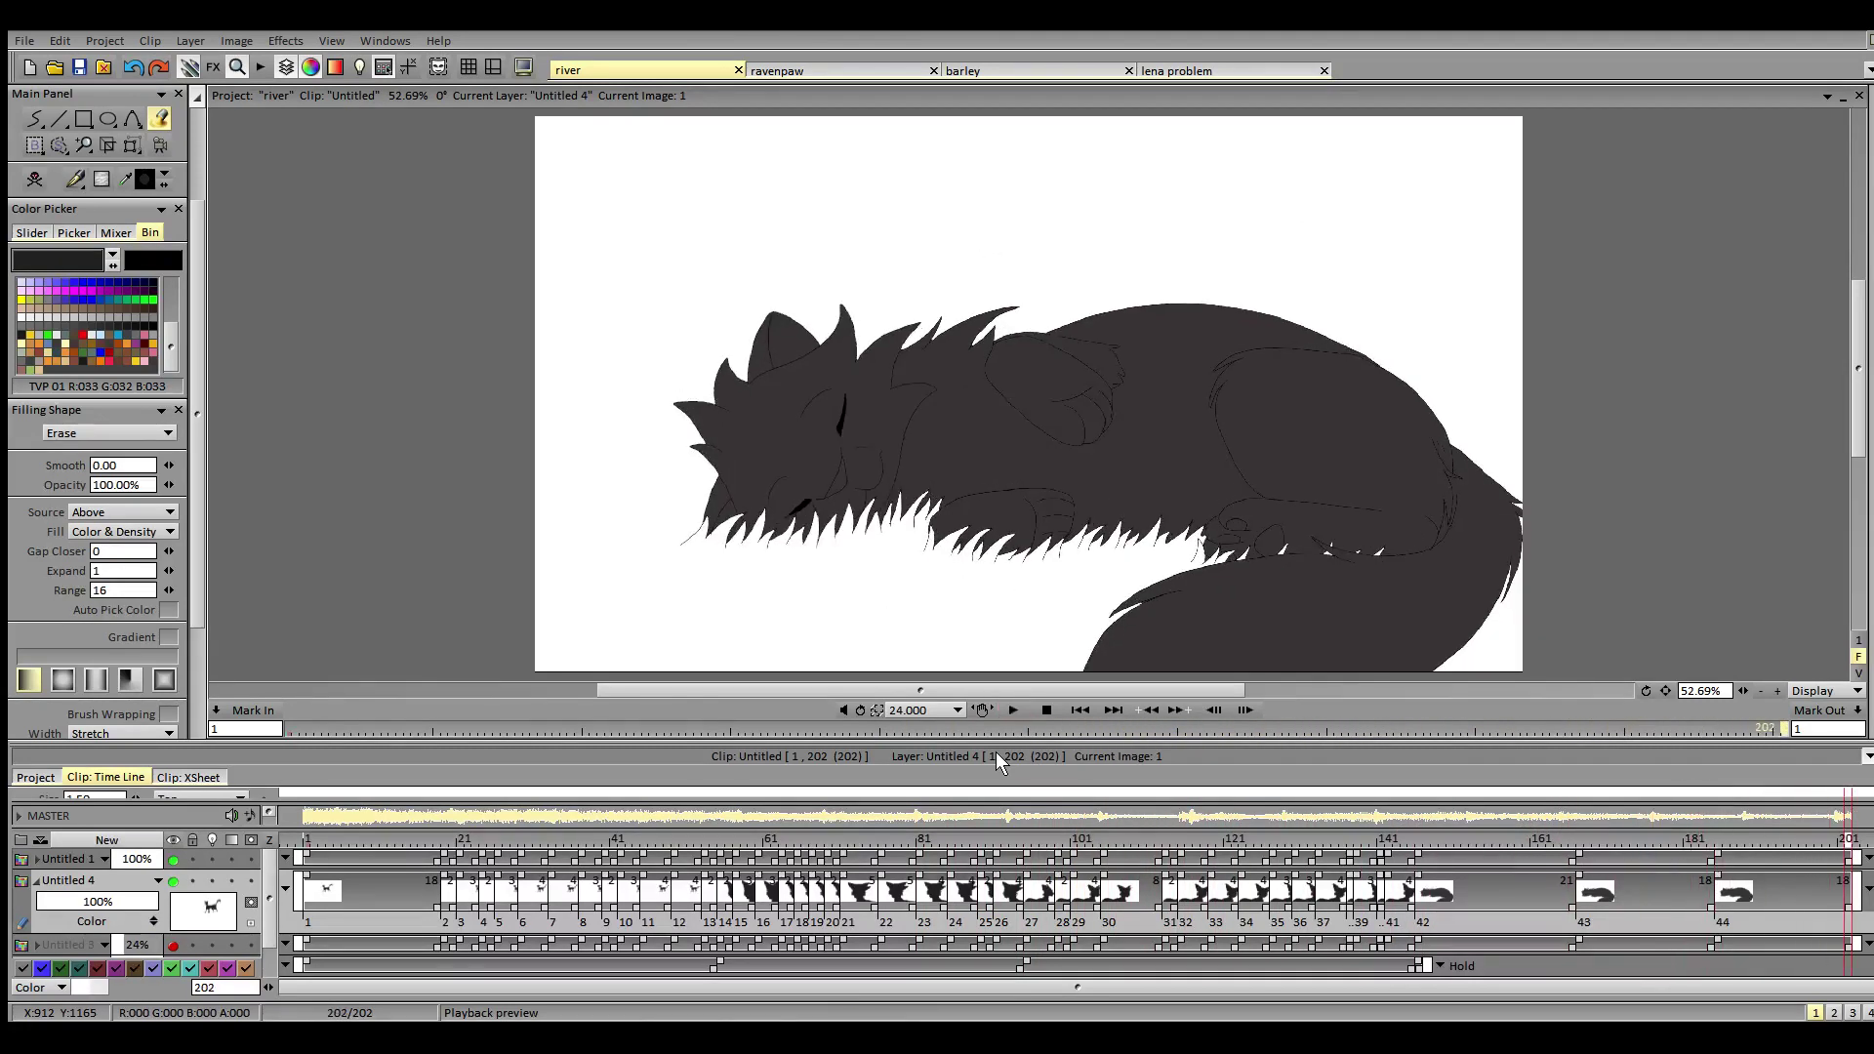
{"action": "left_click", "coordinate": [1084, 710]}
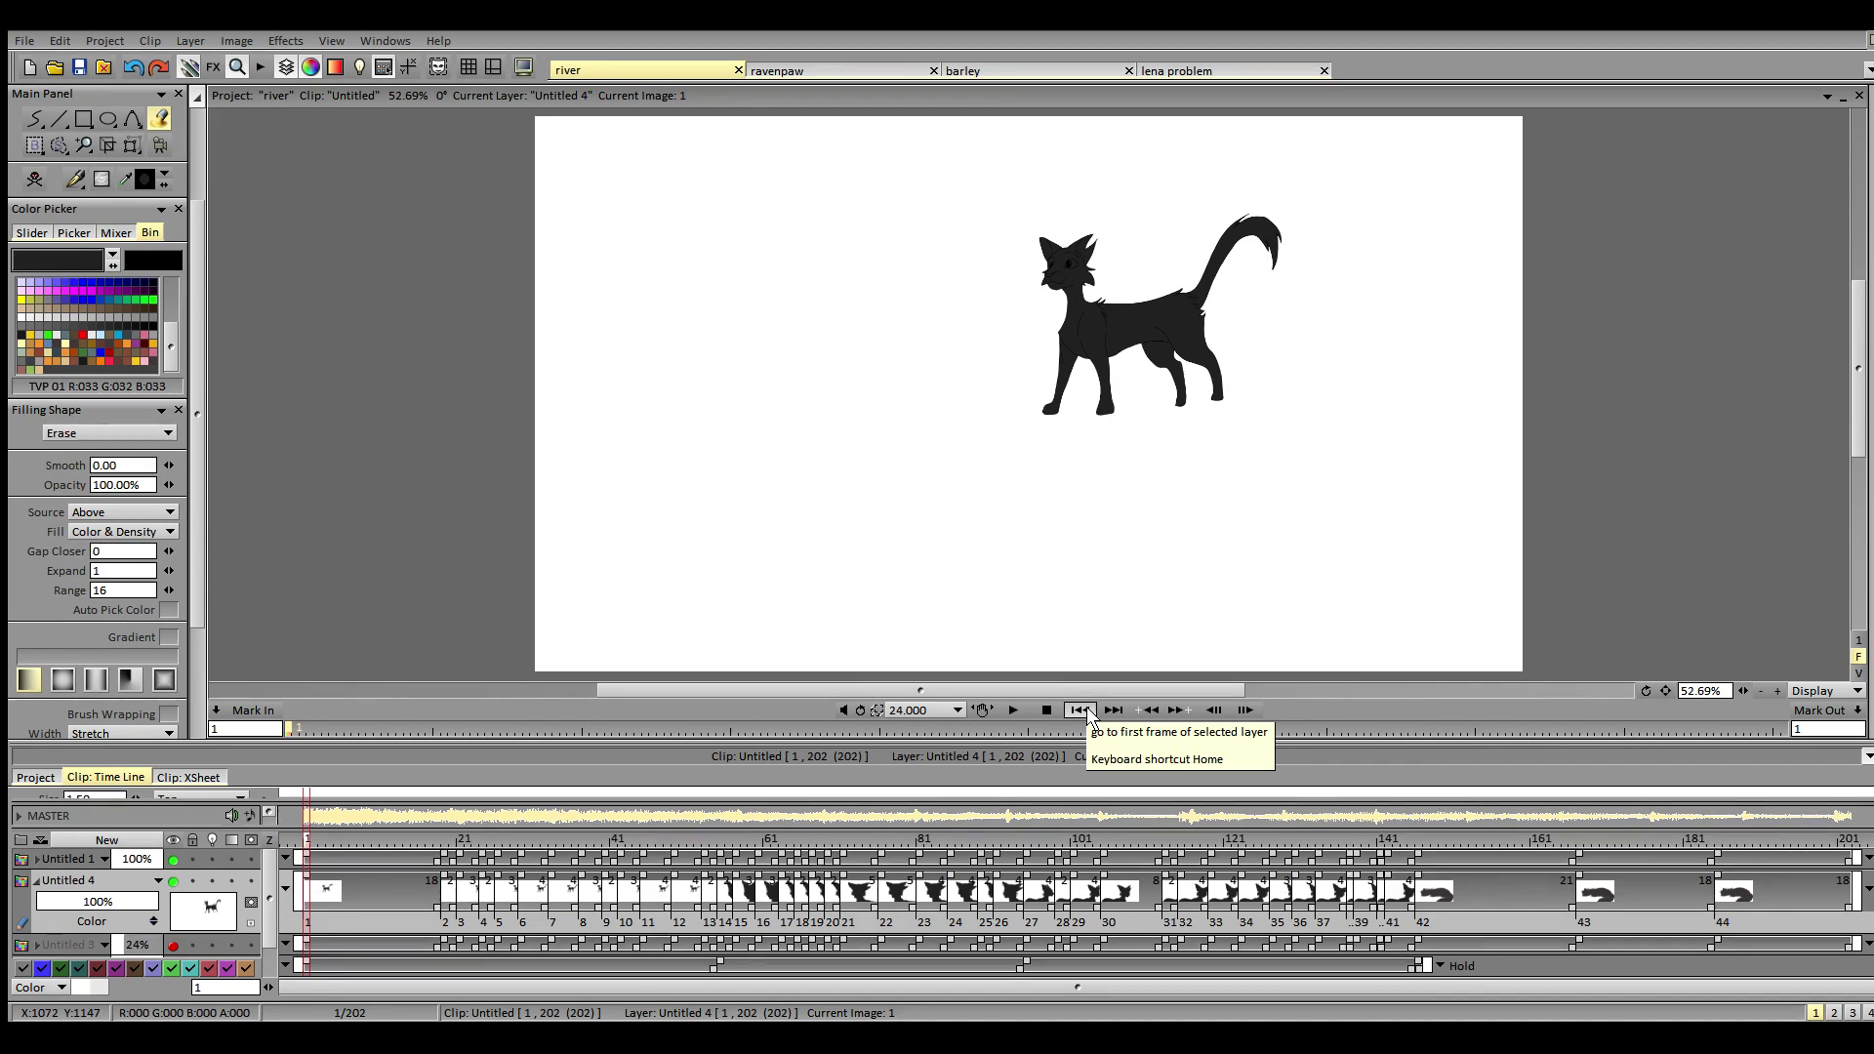
{"action": "left_click", "coordinate": [770, 840]}
{"action": "left_click", "coordinate": [968, 840]}
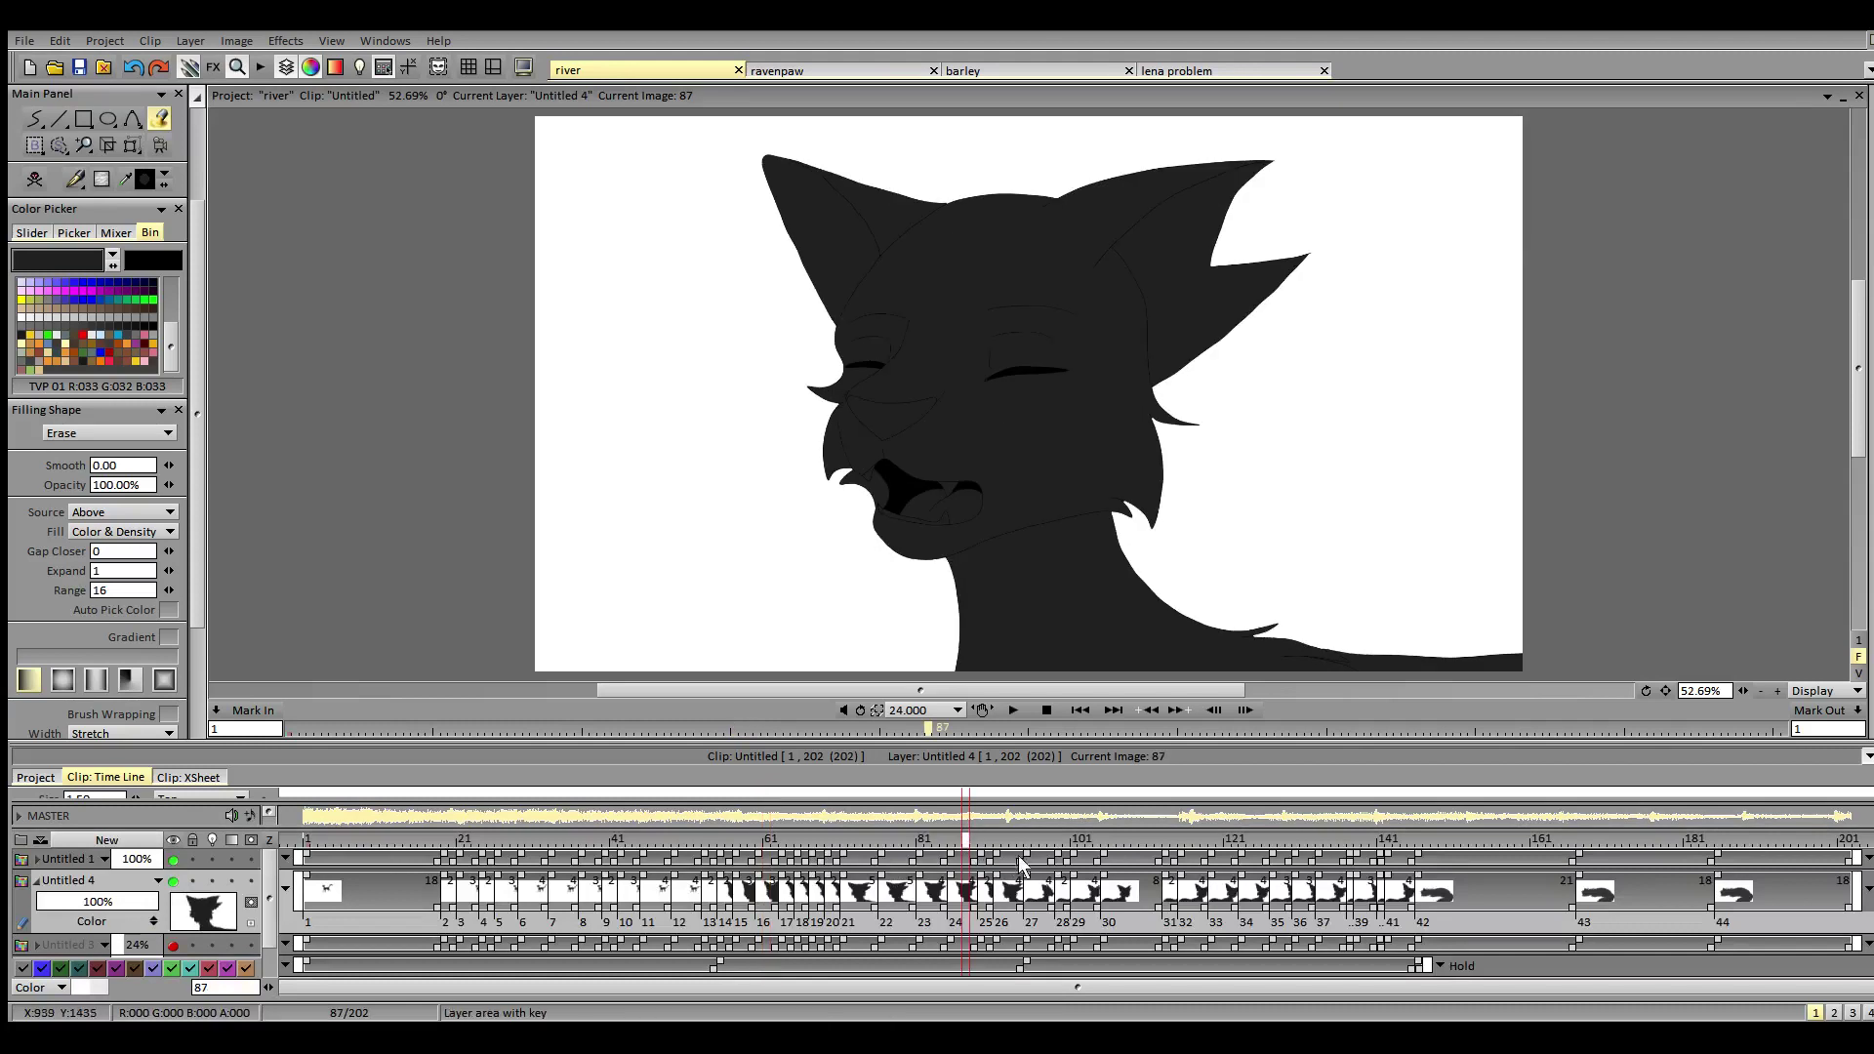
{"action": "left_click", "coordinate": [1036, 842]}
{"action": "left_click", "coordinate": [1252, 842]}
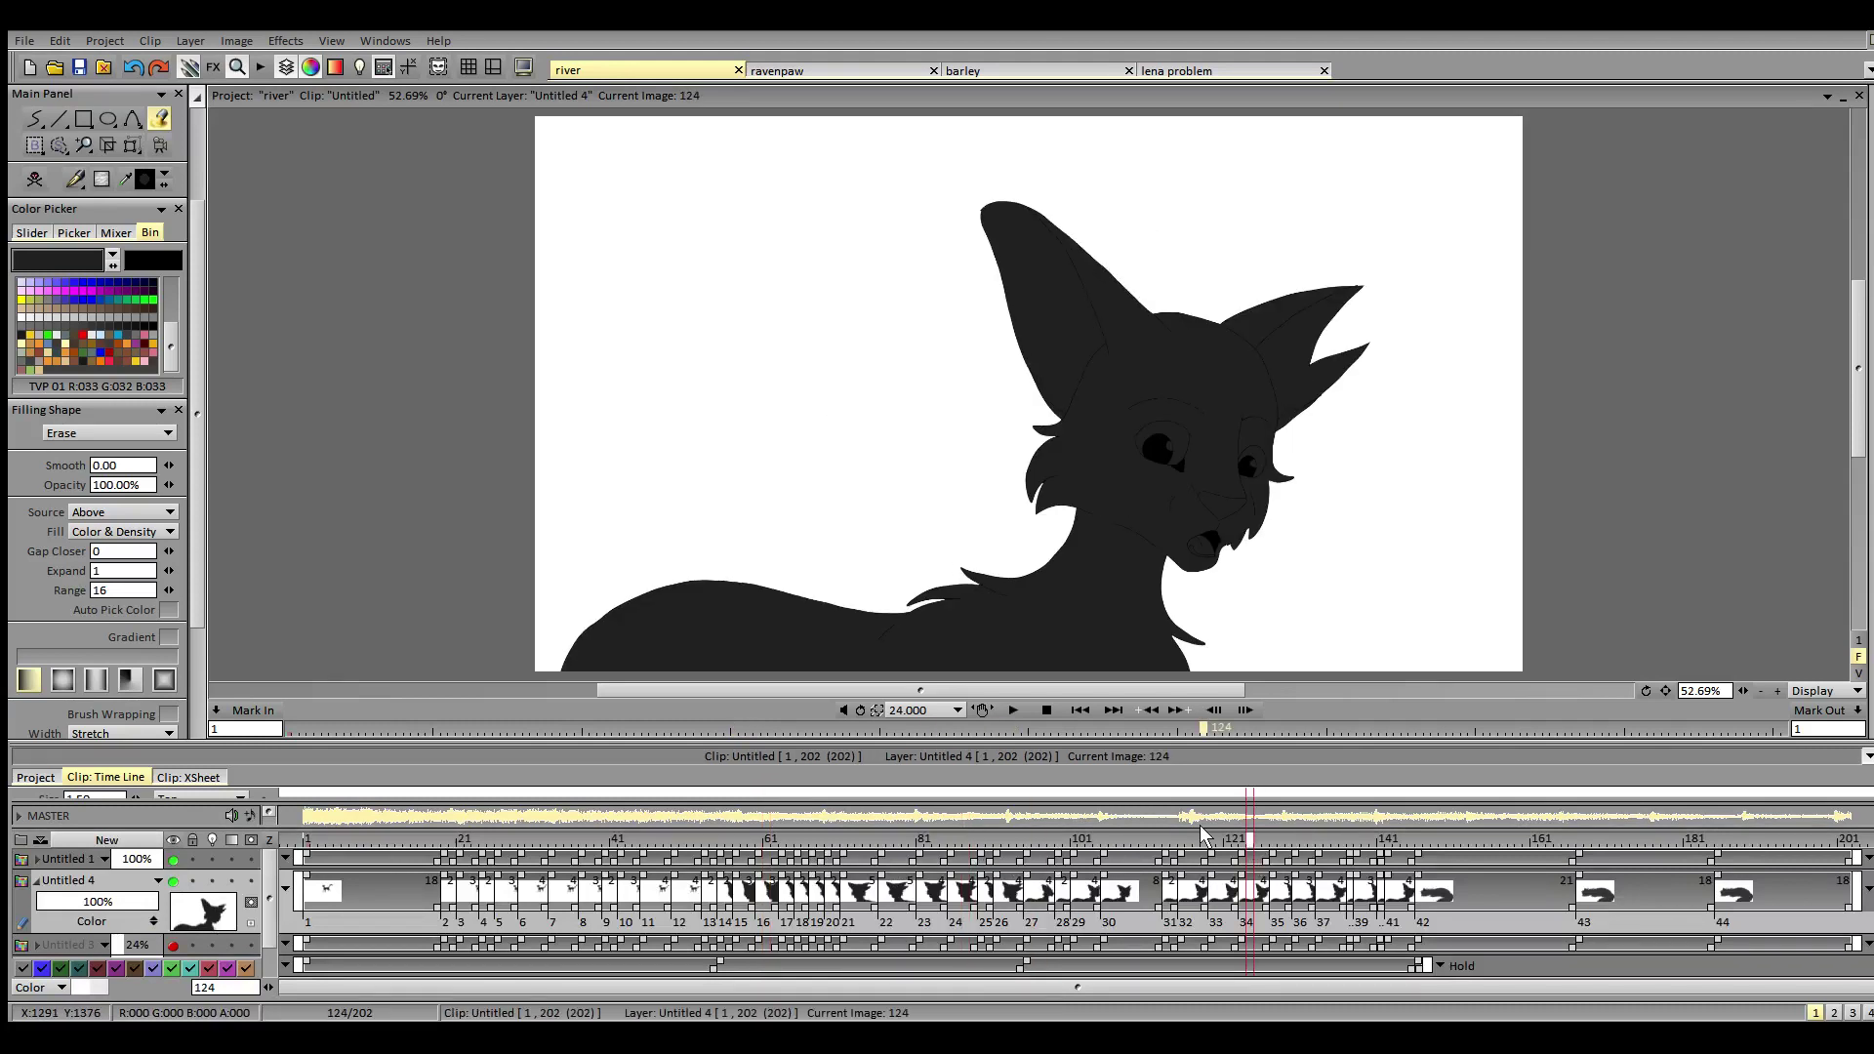
{"action": "left_click", "coordinate": [319, 895]}
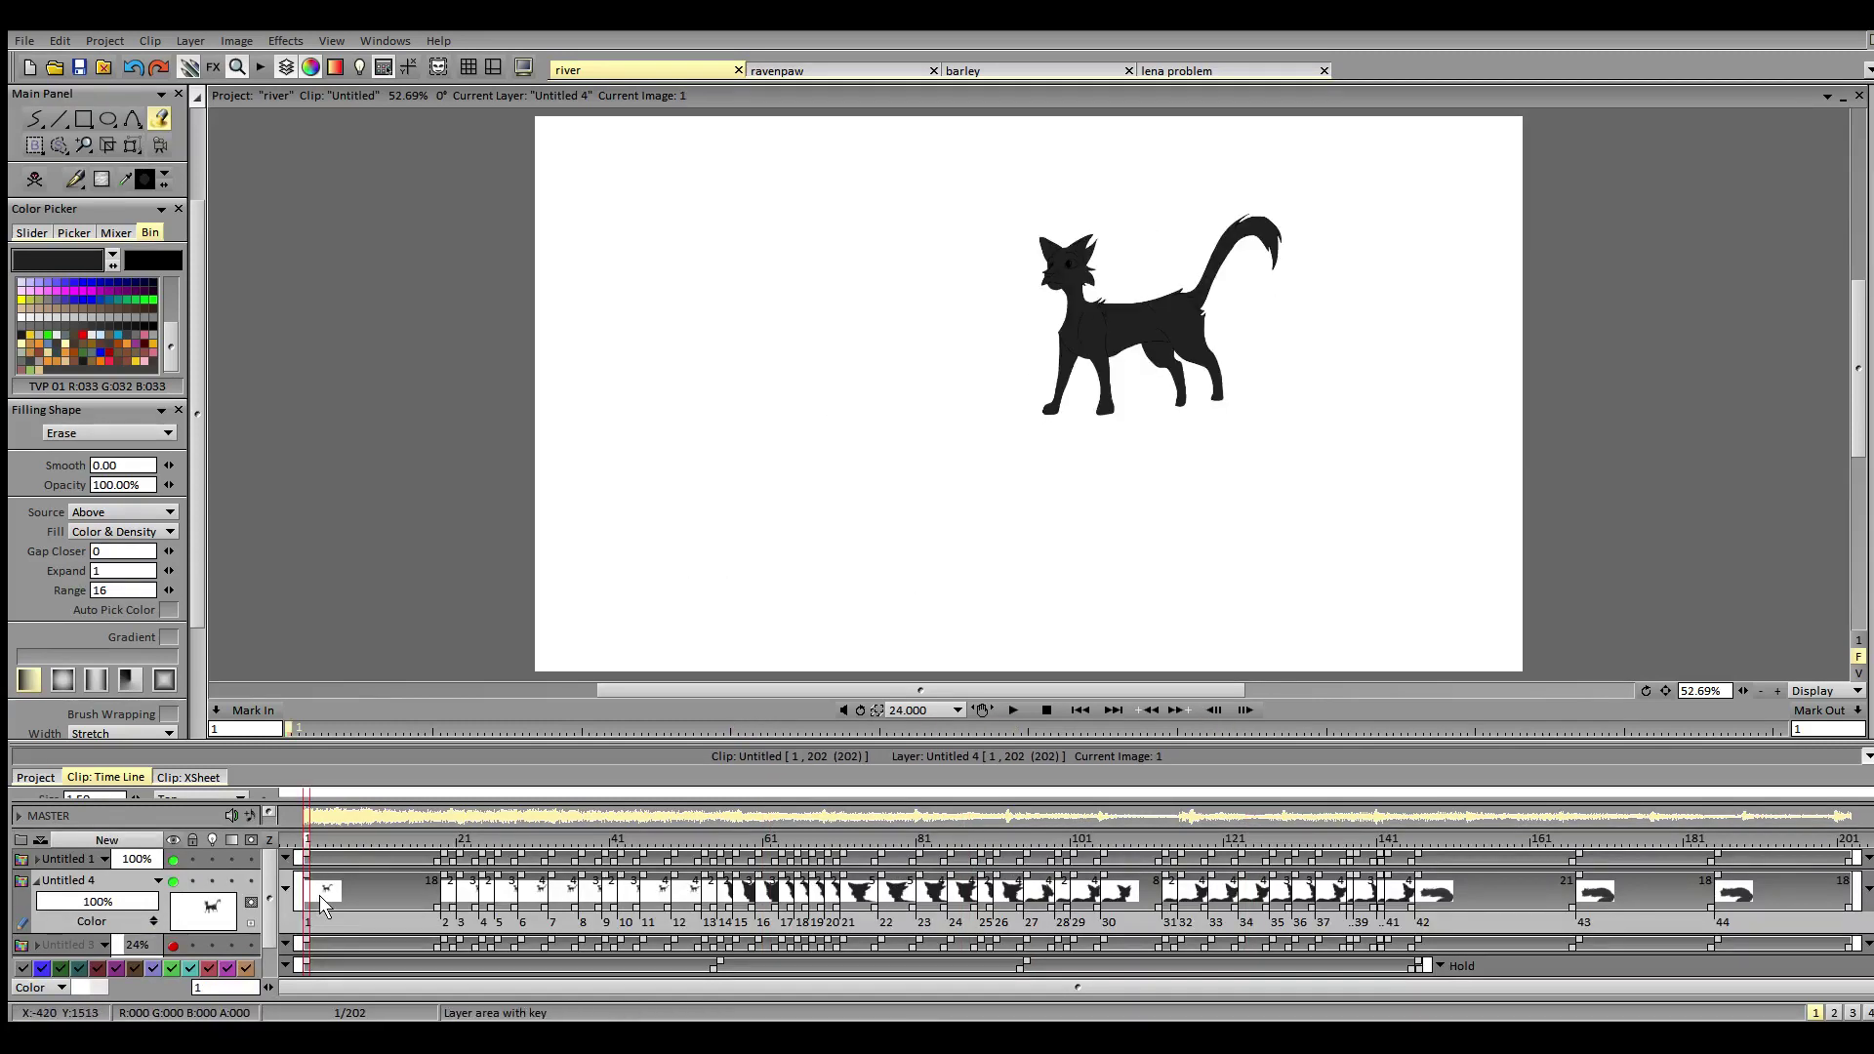
- Pick the pink inner-ear colour from the ravenpaw reference, check the barley reference, and return to frame 1 of the river project
{"action": "scroll", "coordinate": [191, 238], "scroll_direction": "up", "scroll_amount": 3}
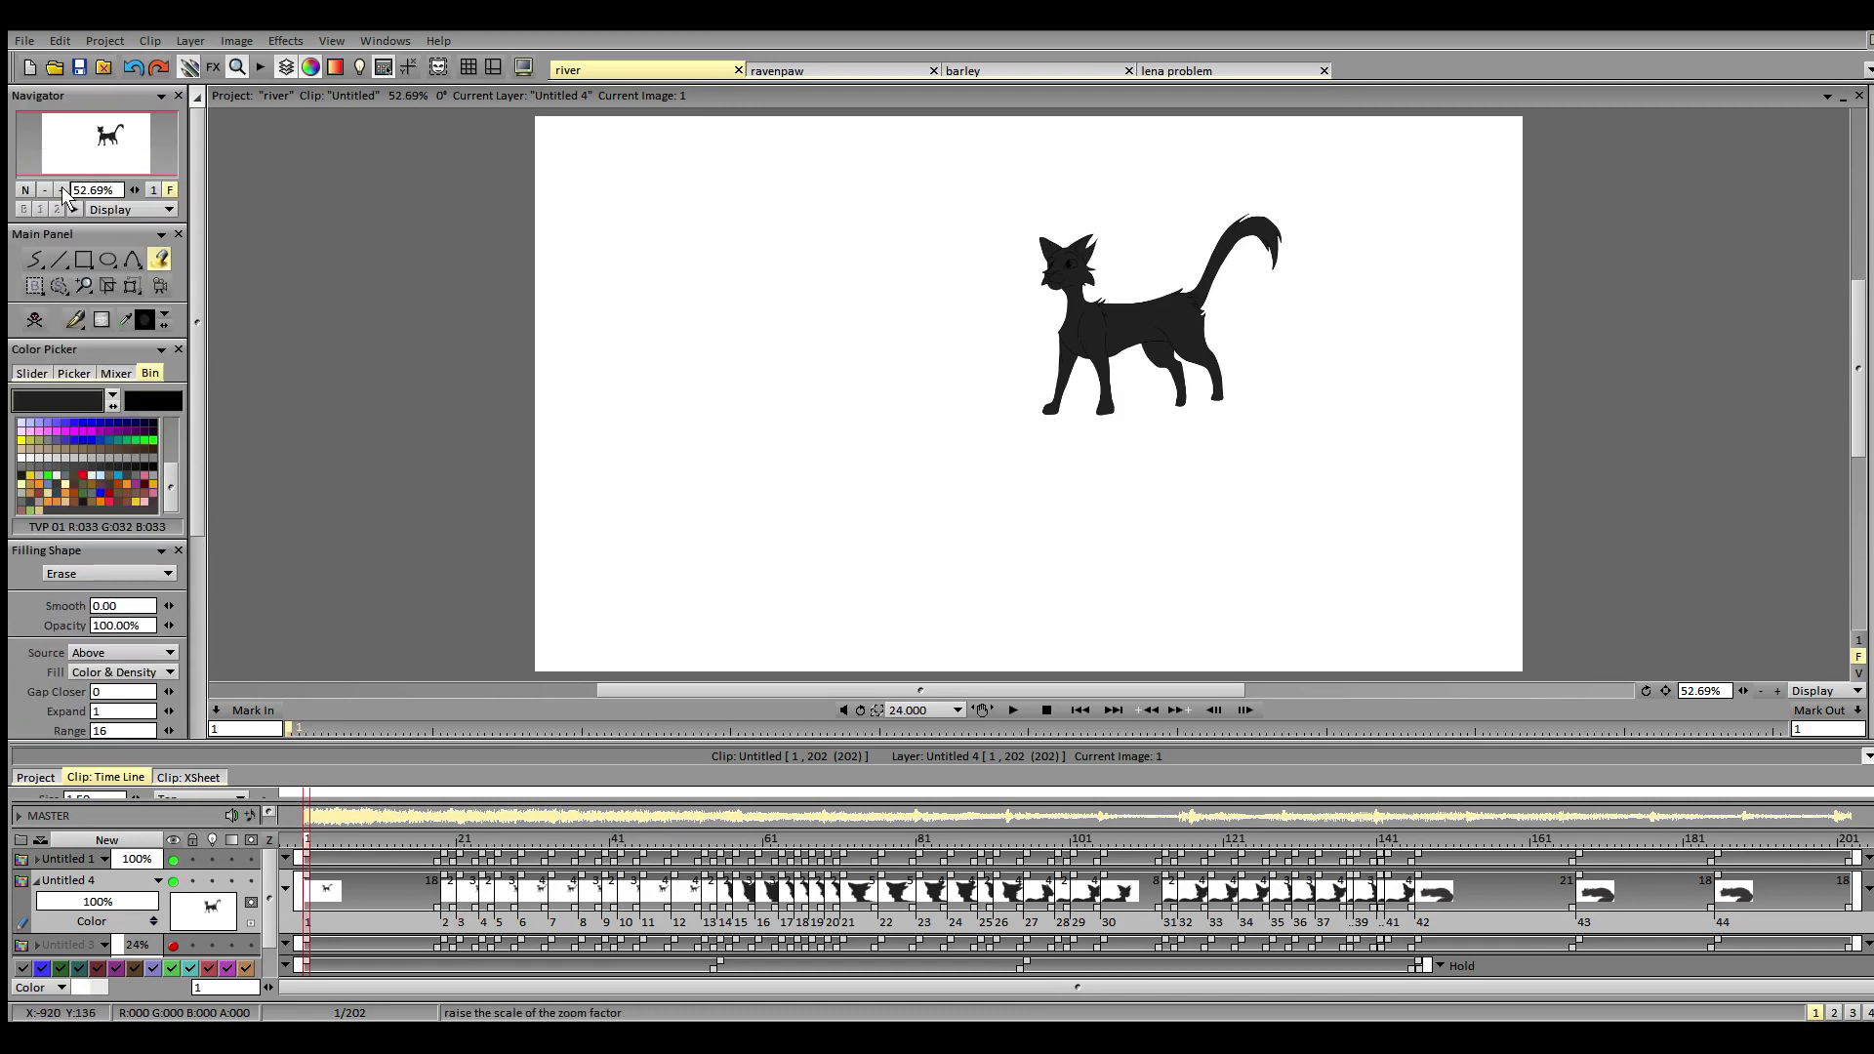
{"action": "left_click", "coordinate": [62, 188]}
{"action": "left_click", "coordinate": [62, 187]}
{"action": "left_click_drag", "start_coordinate": [1050, 697], "coordinate": [1113, 693]}
{"action": "left_click_drag", "start_coordinate": [1860, 401], "coordinate": [1864, 342]}
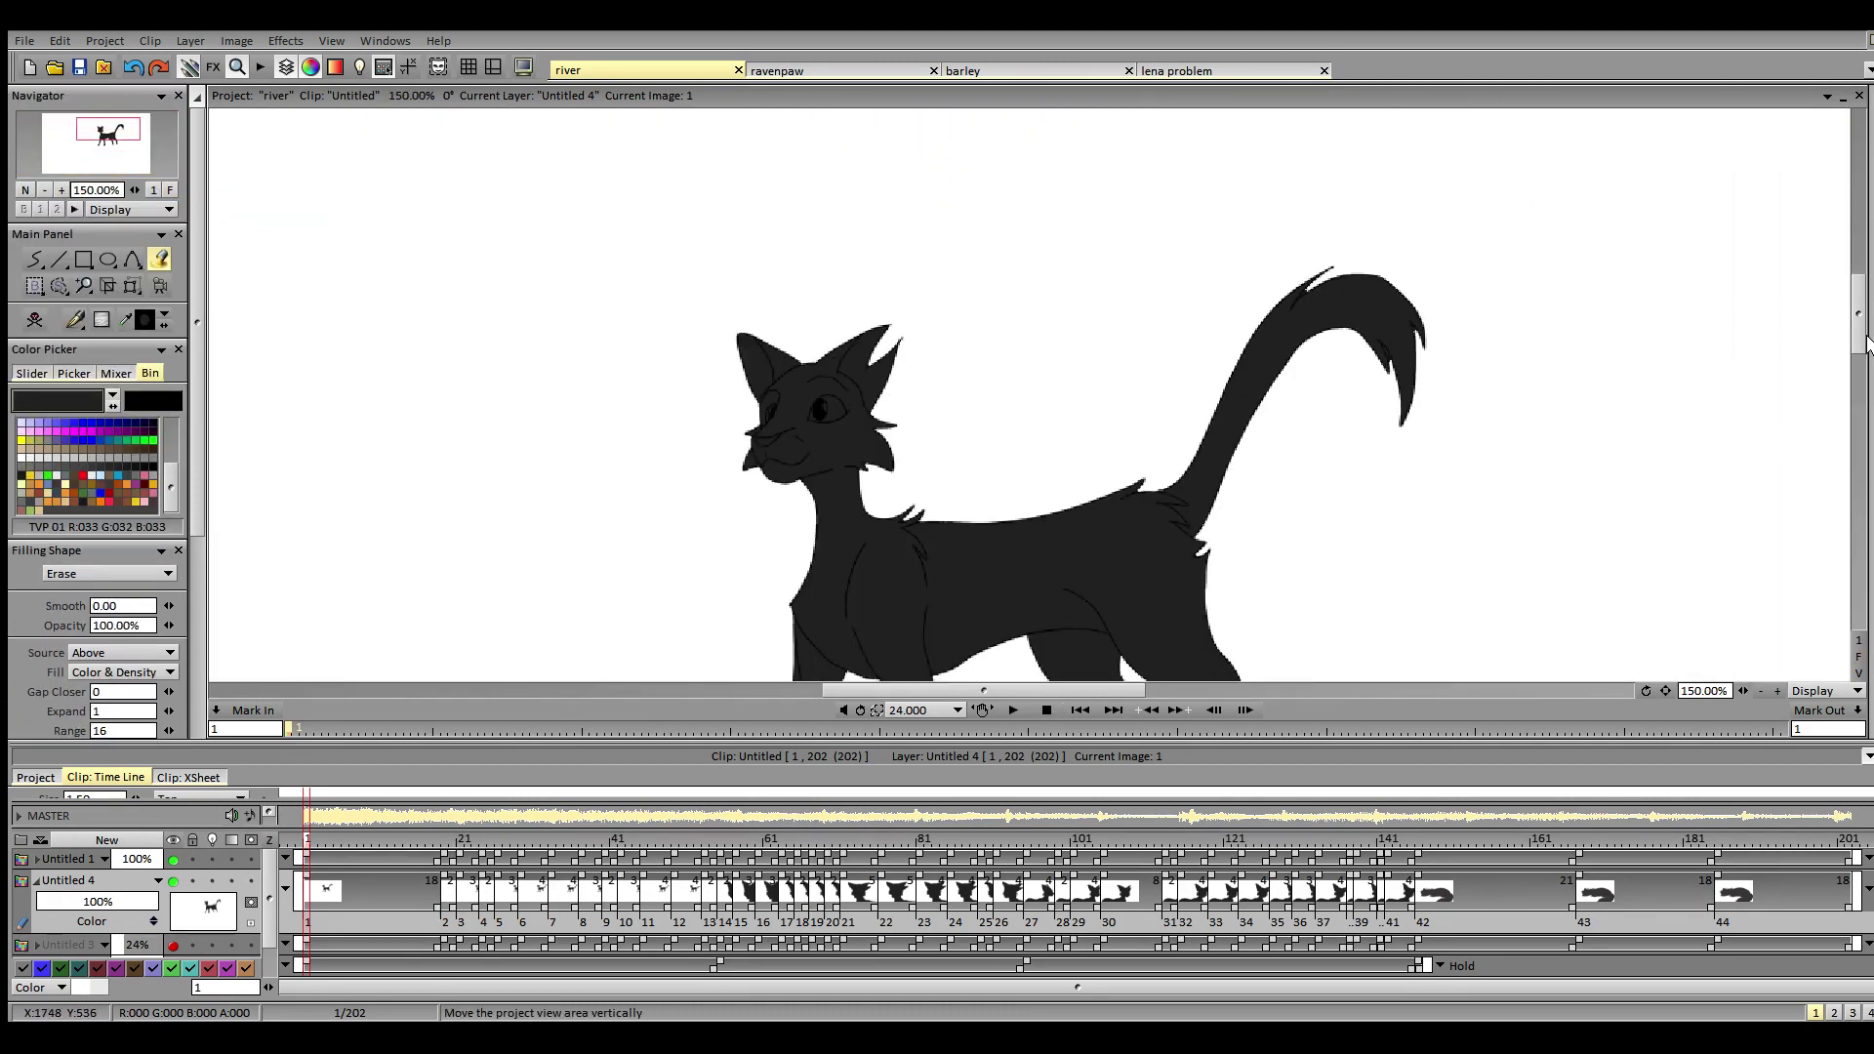
{"action": "left_click", "coordinate": [59, 191]}
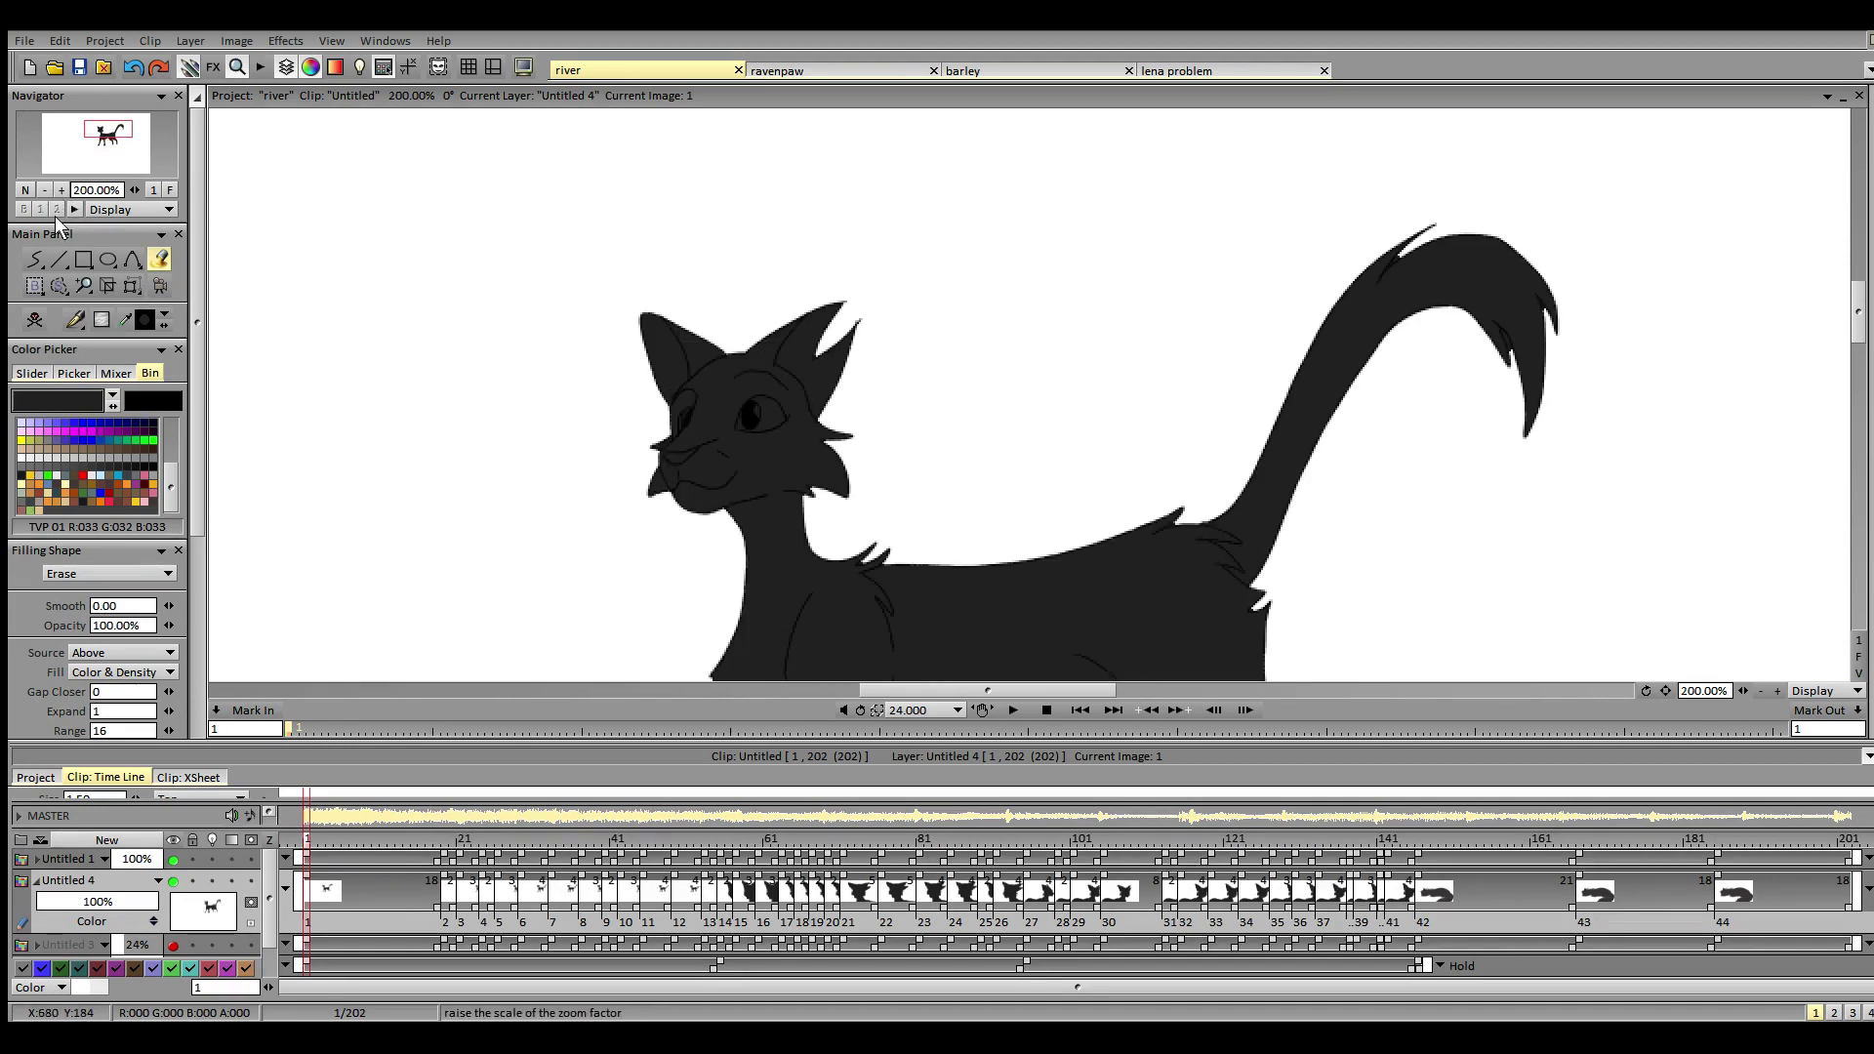
{"action": "left_click", "coordinate": [863, 72]}
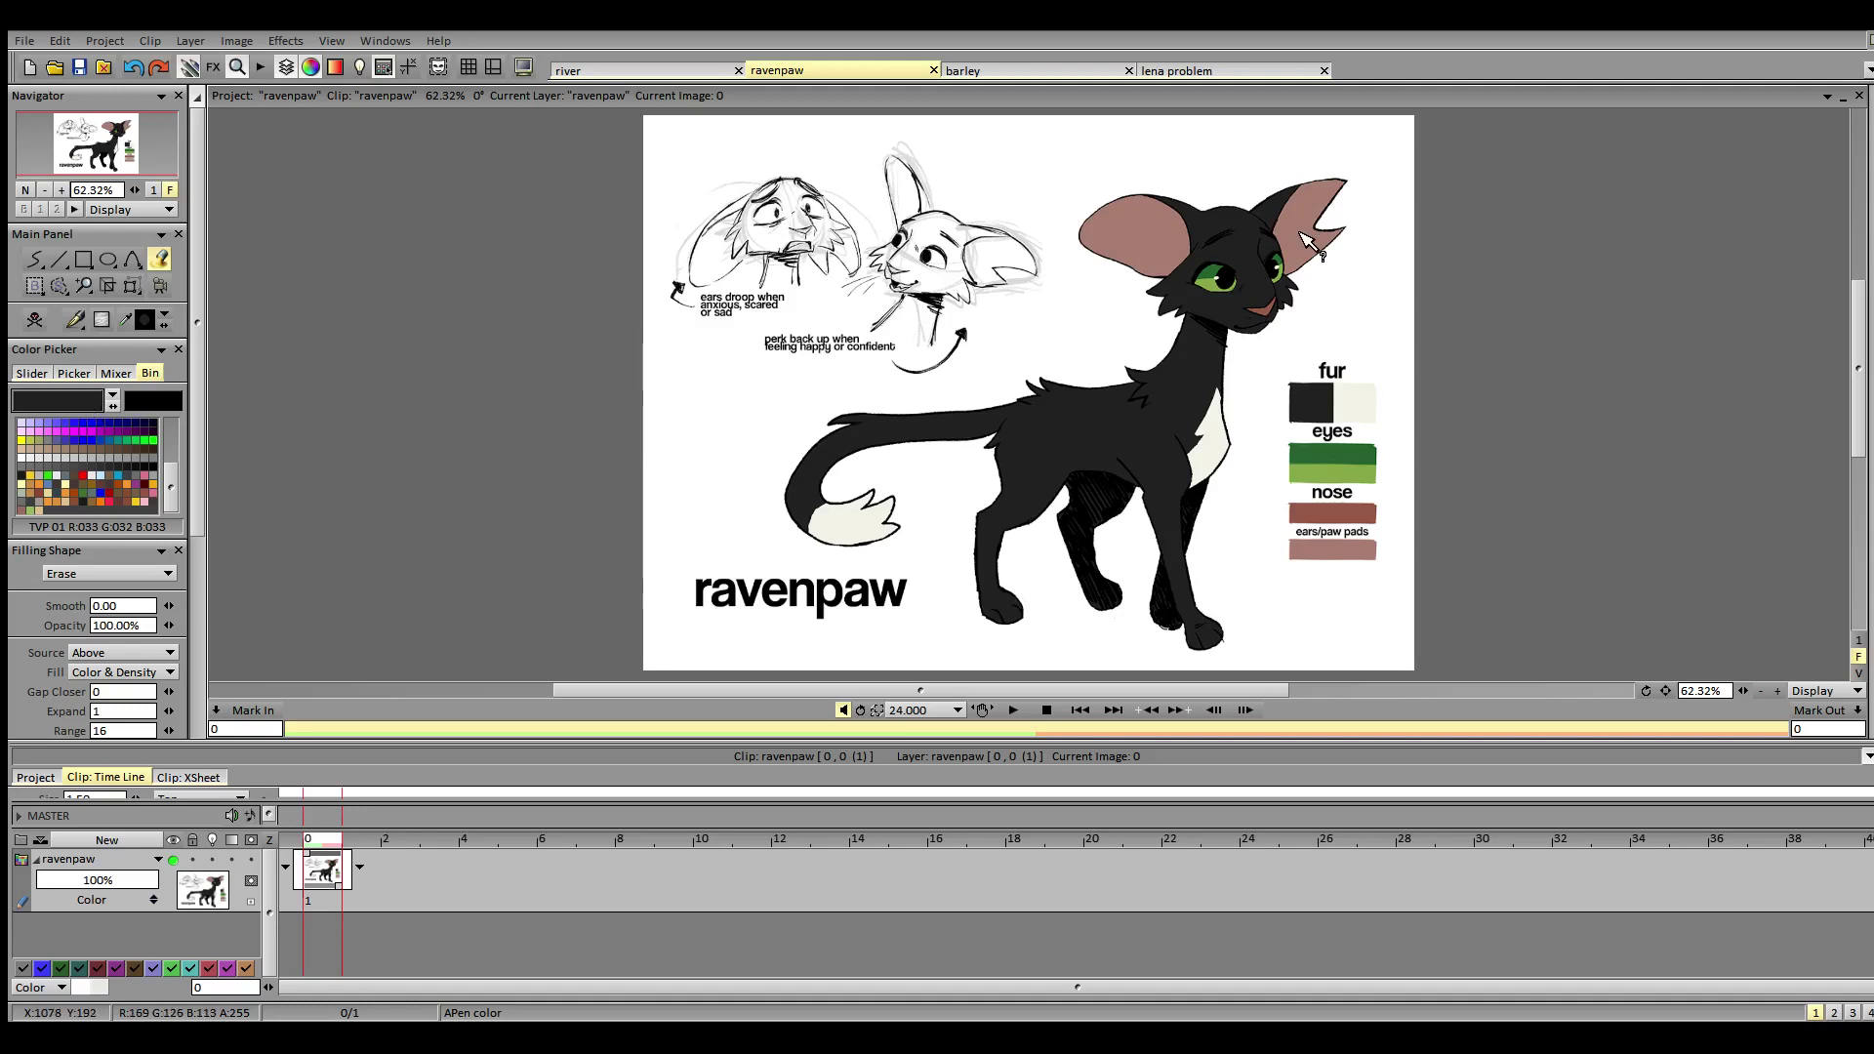
{"action": "left_click", "coordinate": [1300, 246]}
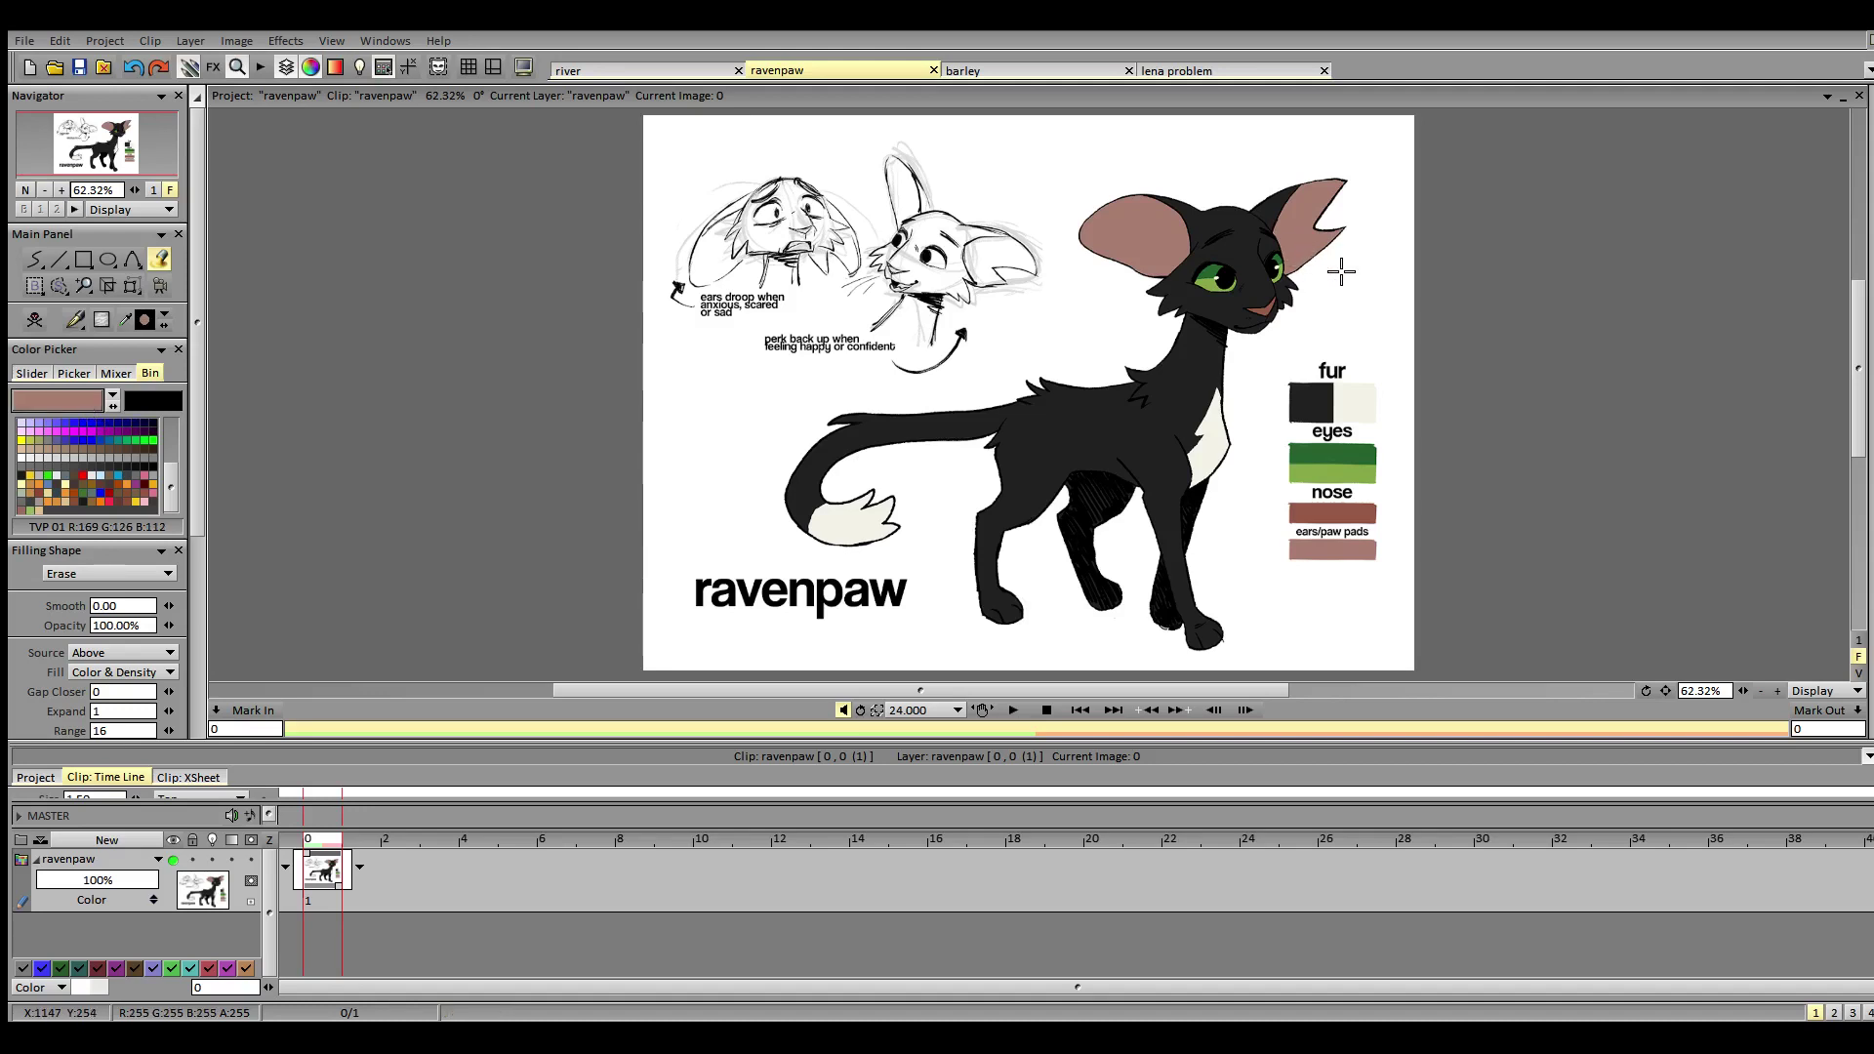
{"action": "left_click", "coordinate": [994, 72]}
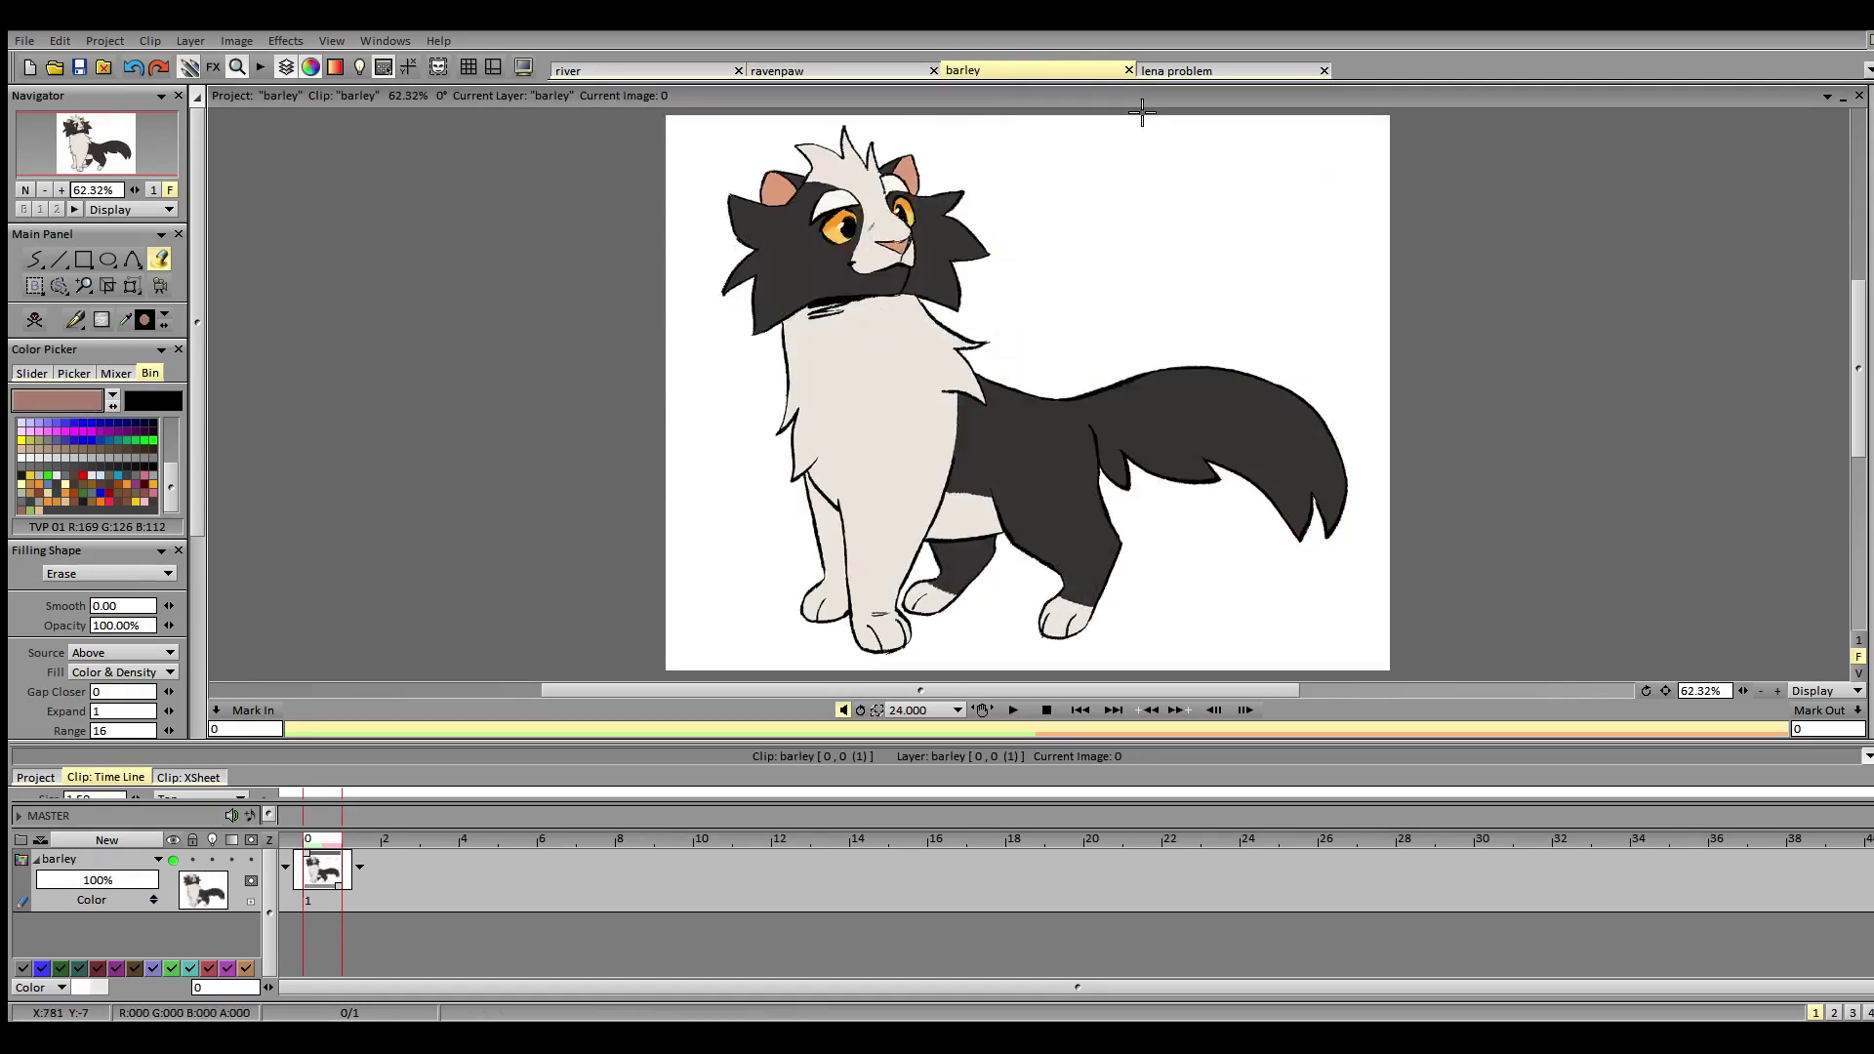
{"action": "left_click", "coordinate": [683, 71]}
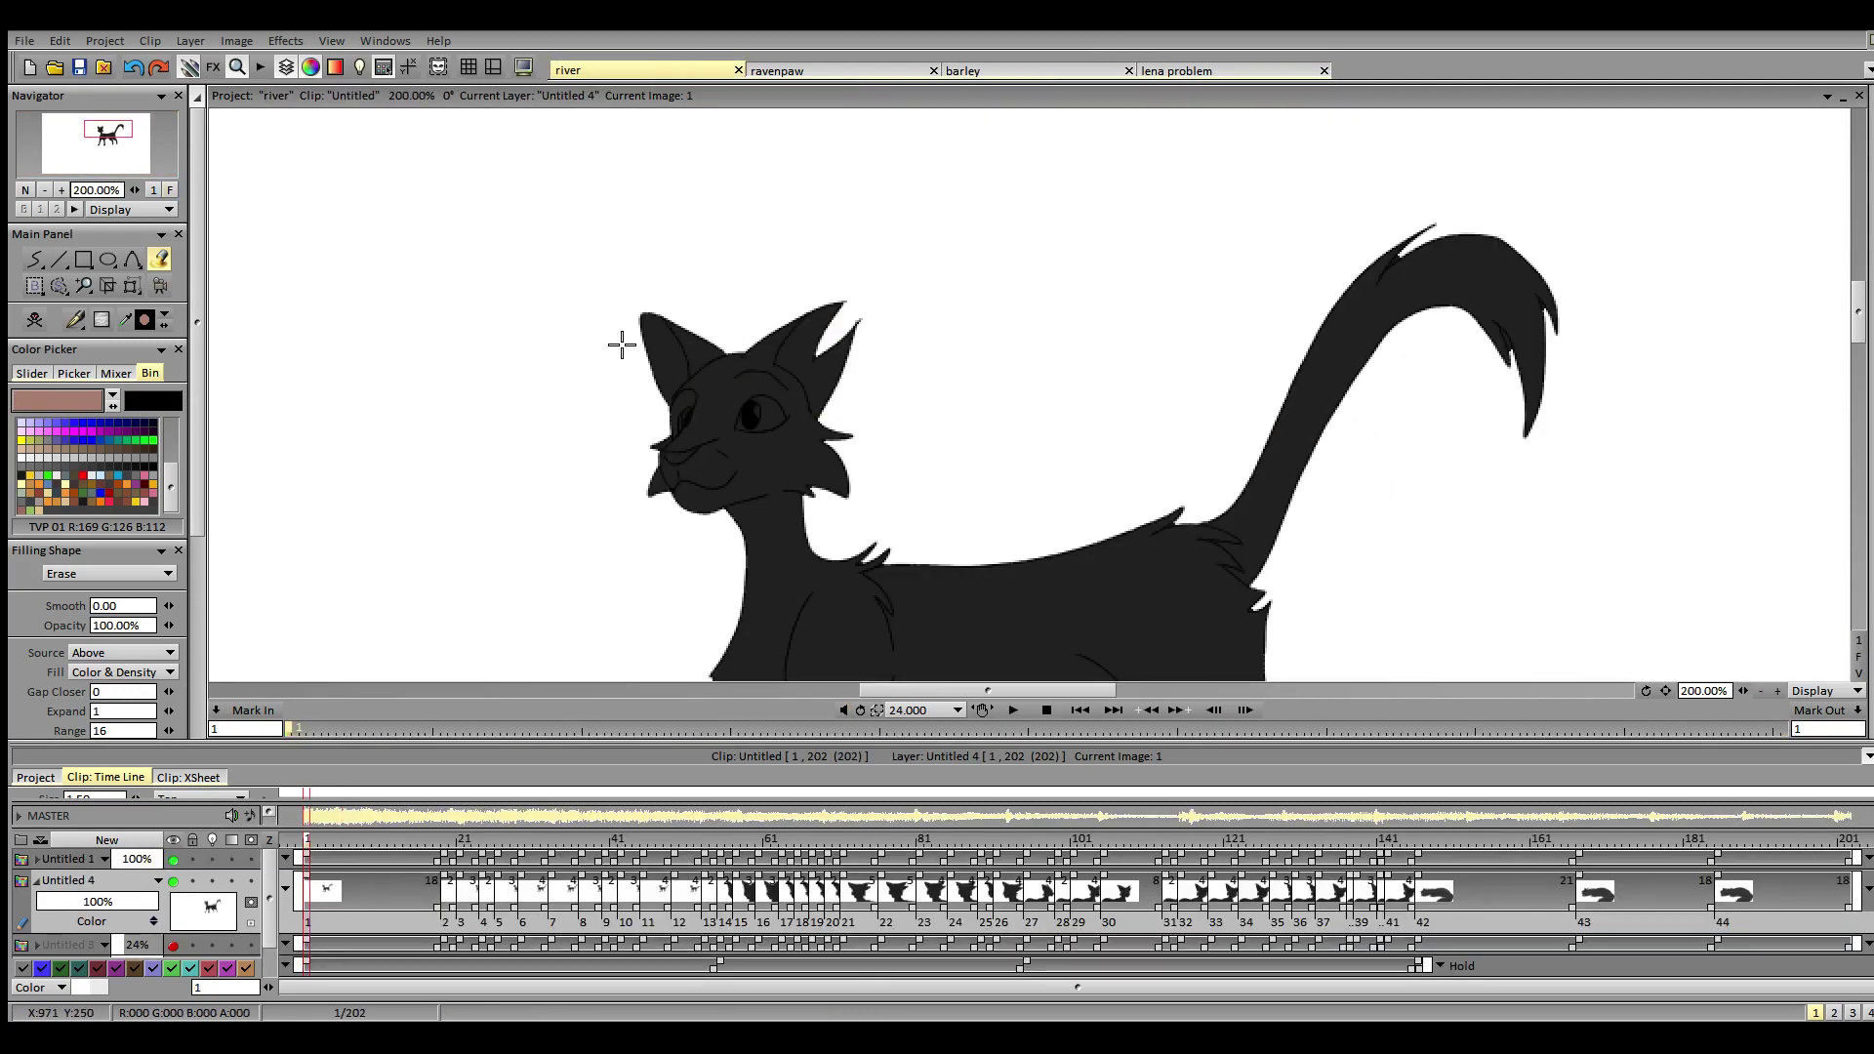
- Undo the trial fill on the ear and switch the fill tool's mode to Color
{"action": "left_click", "coordinate": [818, 386]}
{"action": "key", "text": "ctrl+z"}
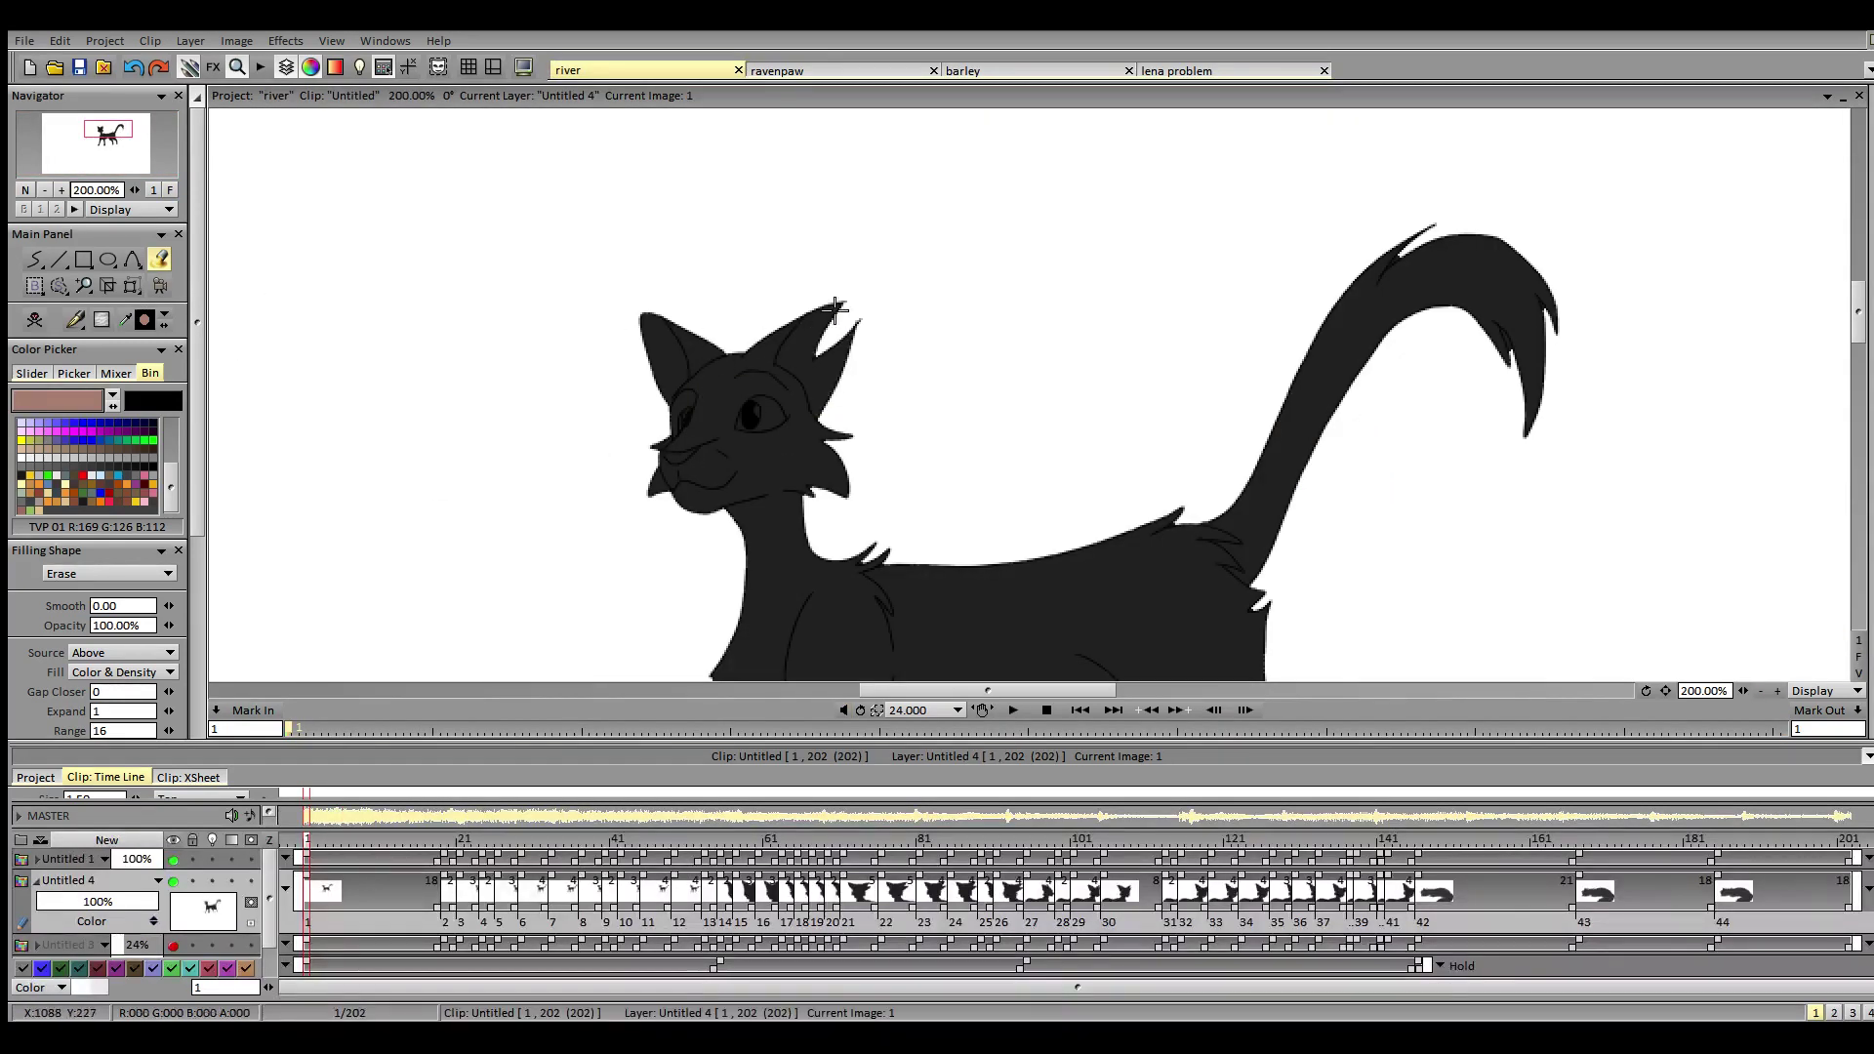
{"action": "scroll", "coordinate": [200, 530], "scroll_direction": "down", "scroll_amount": 1}
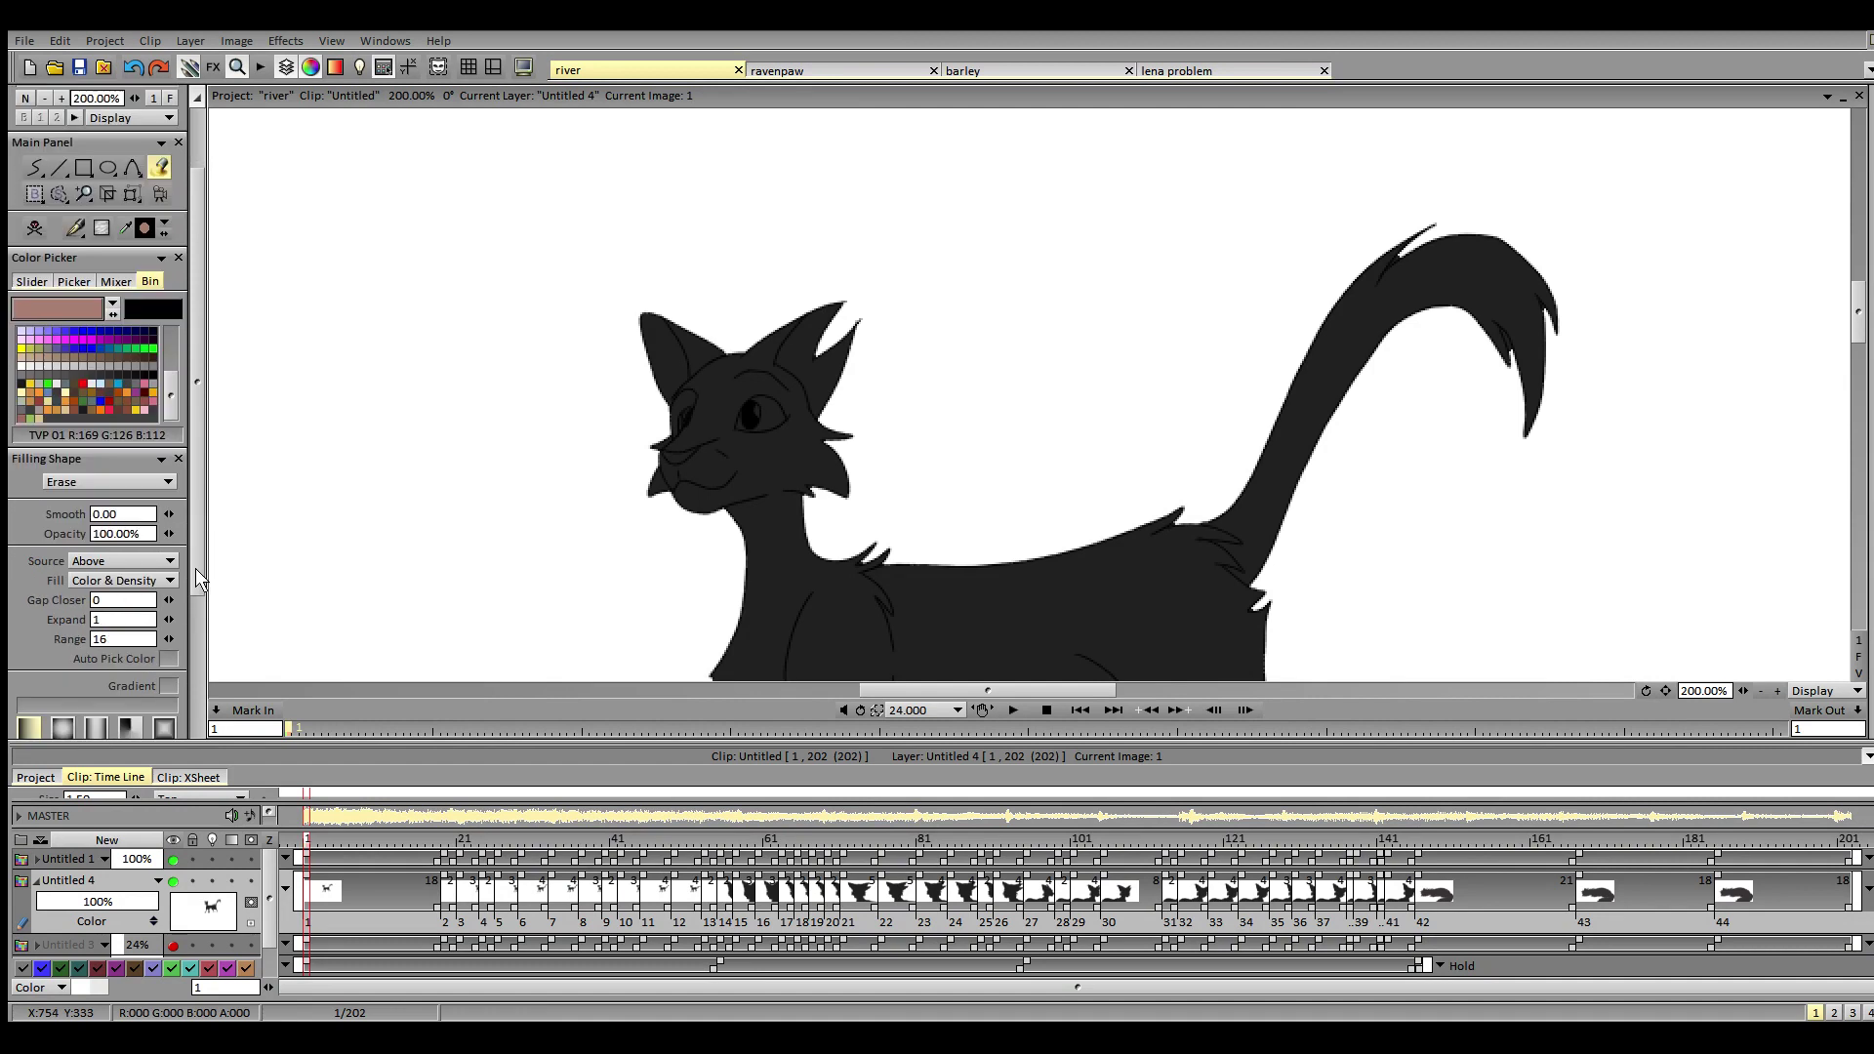
{"action": "left_click", "coordinate": [170, 601]}
{"action": "left_click", "coordinate": [189, 604]}
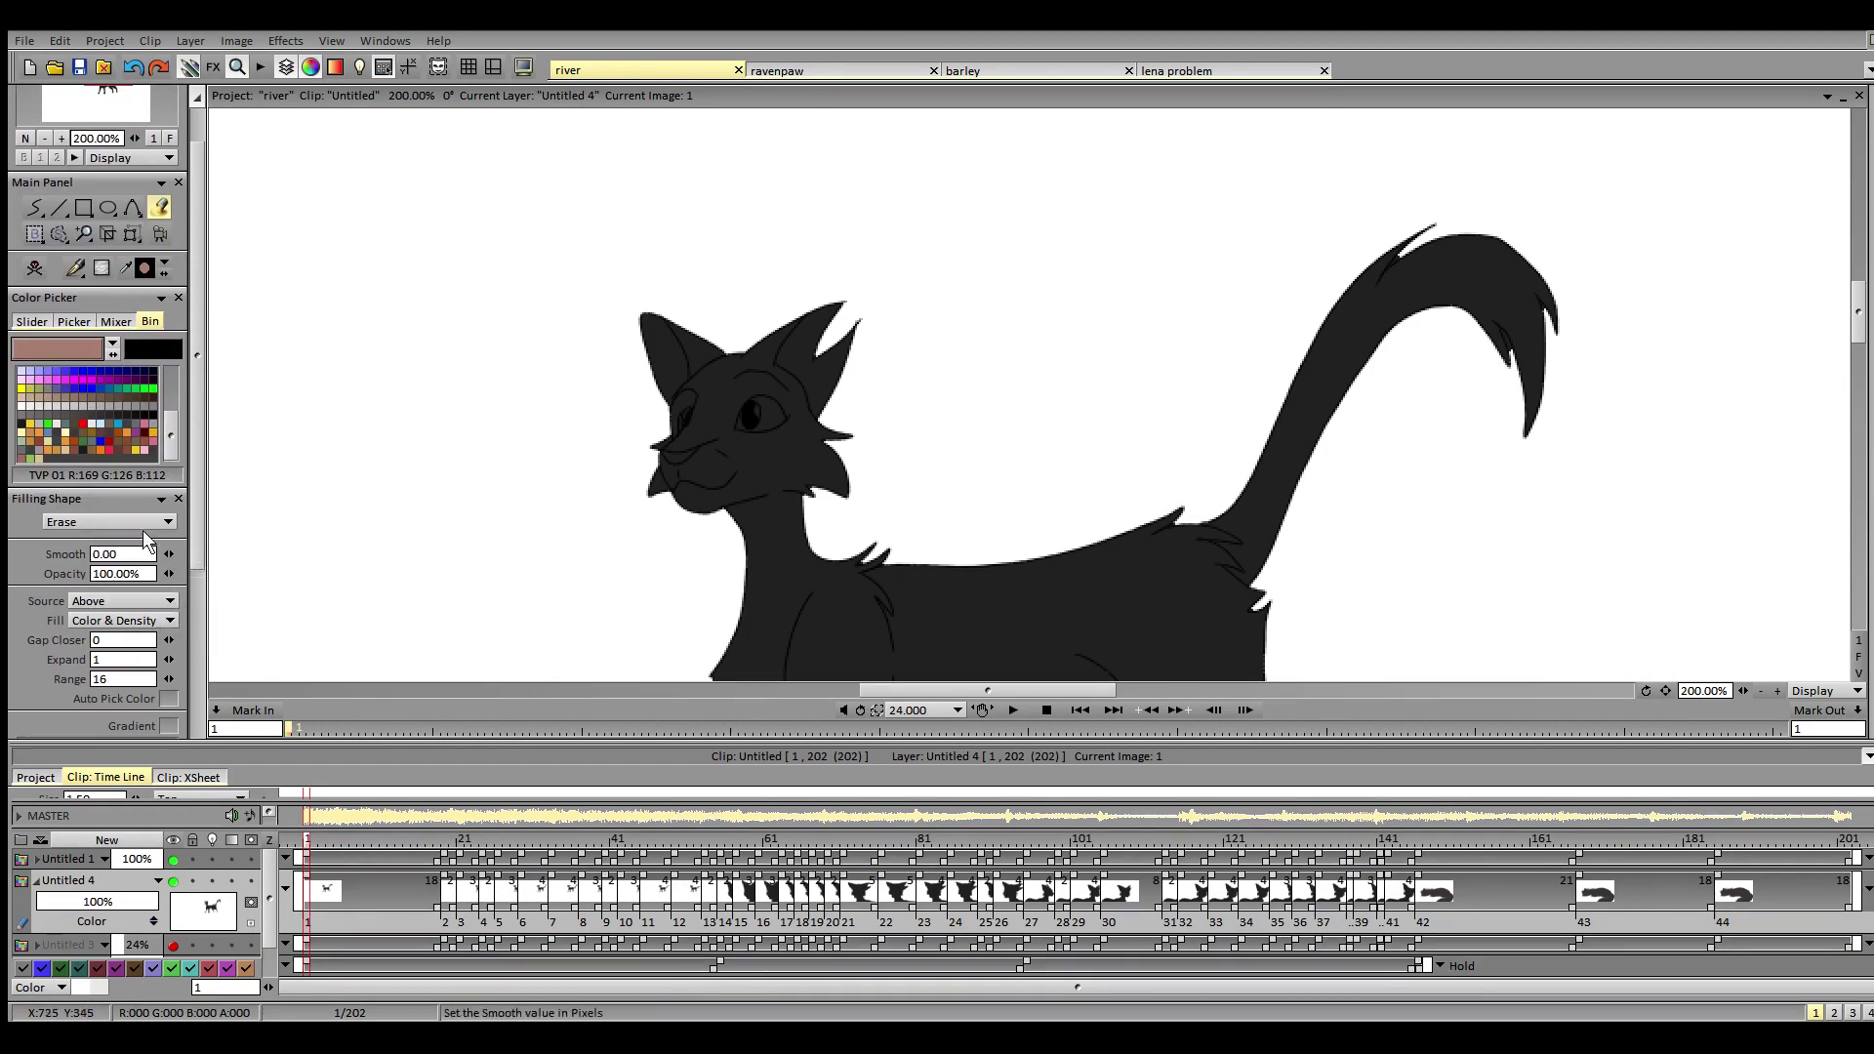
{"action": "left_click", "coordinate": [161, 523]}
{"action": "left_click", "coordinate": [196, 493]}
- Fill both inner ears with the sampled pink on frames 1 and 19
{"action": "left_click", "coordinate": [693, 349]}
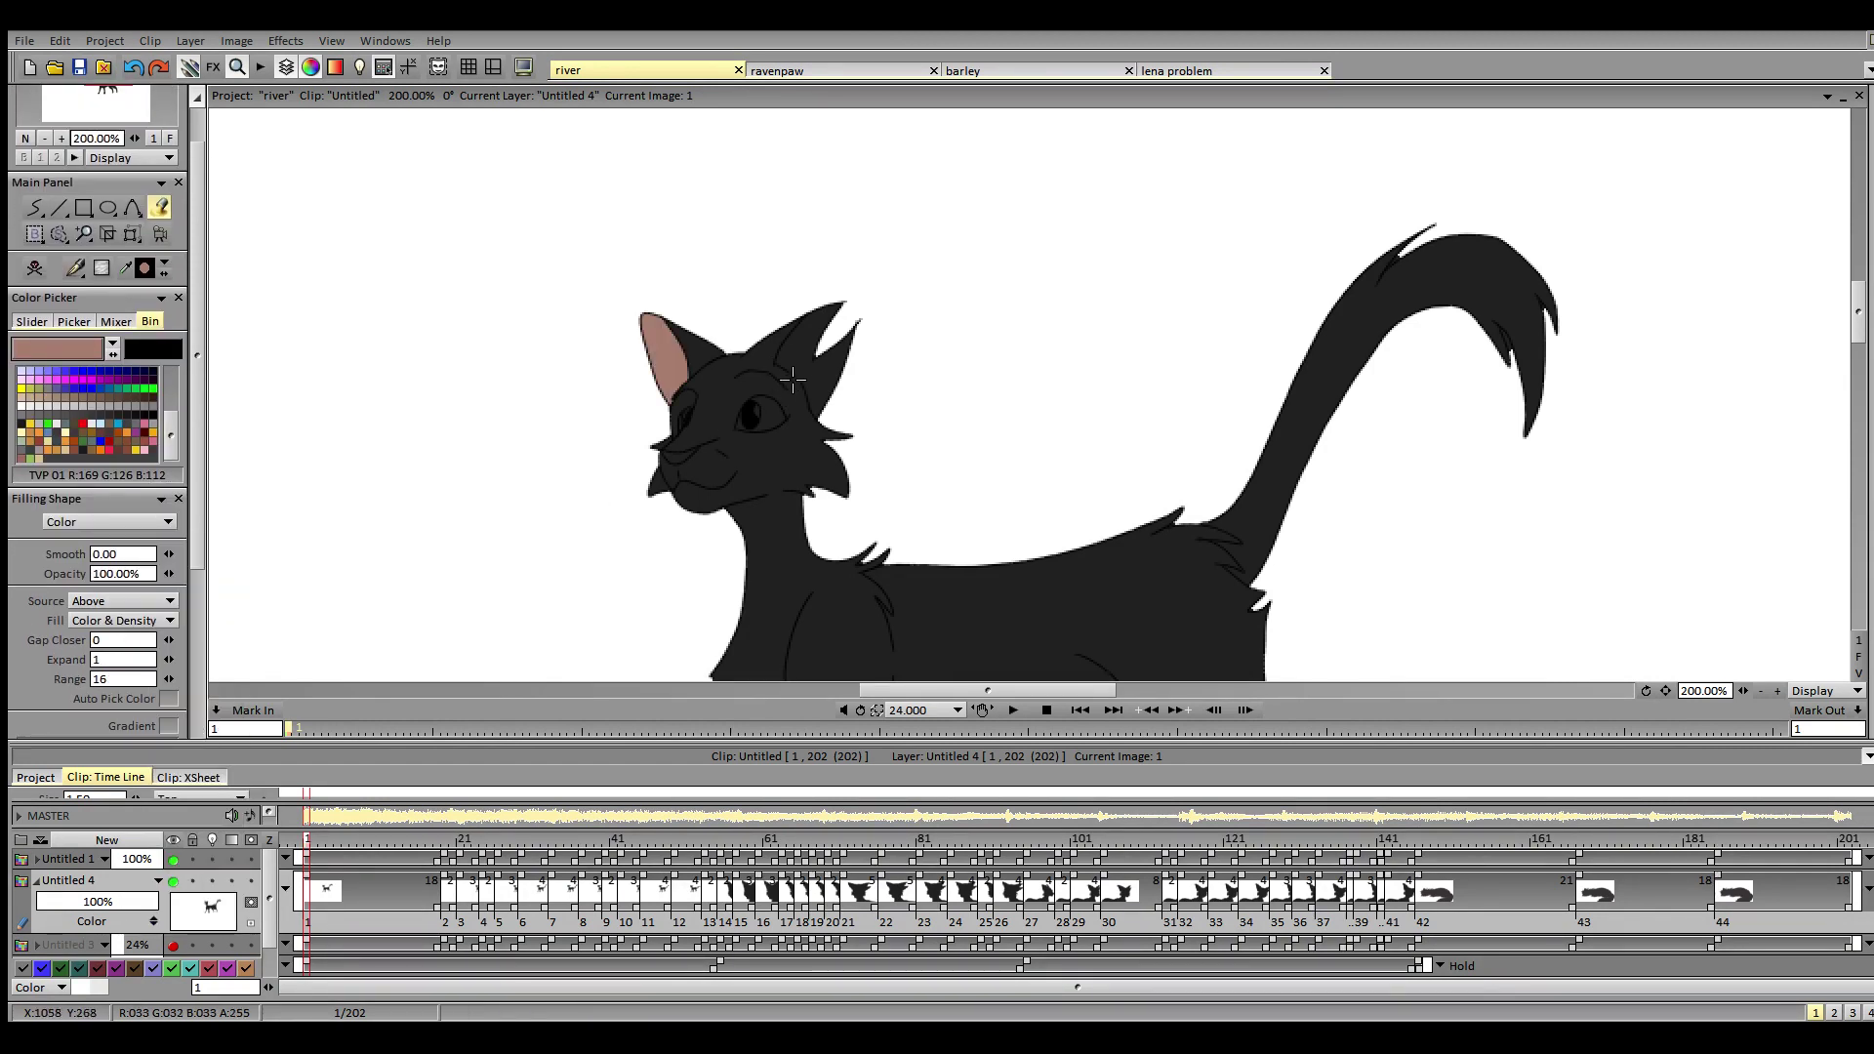
{"action": "left_click", "coordinate": [804, 376]}
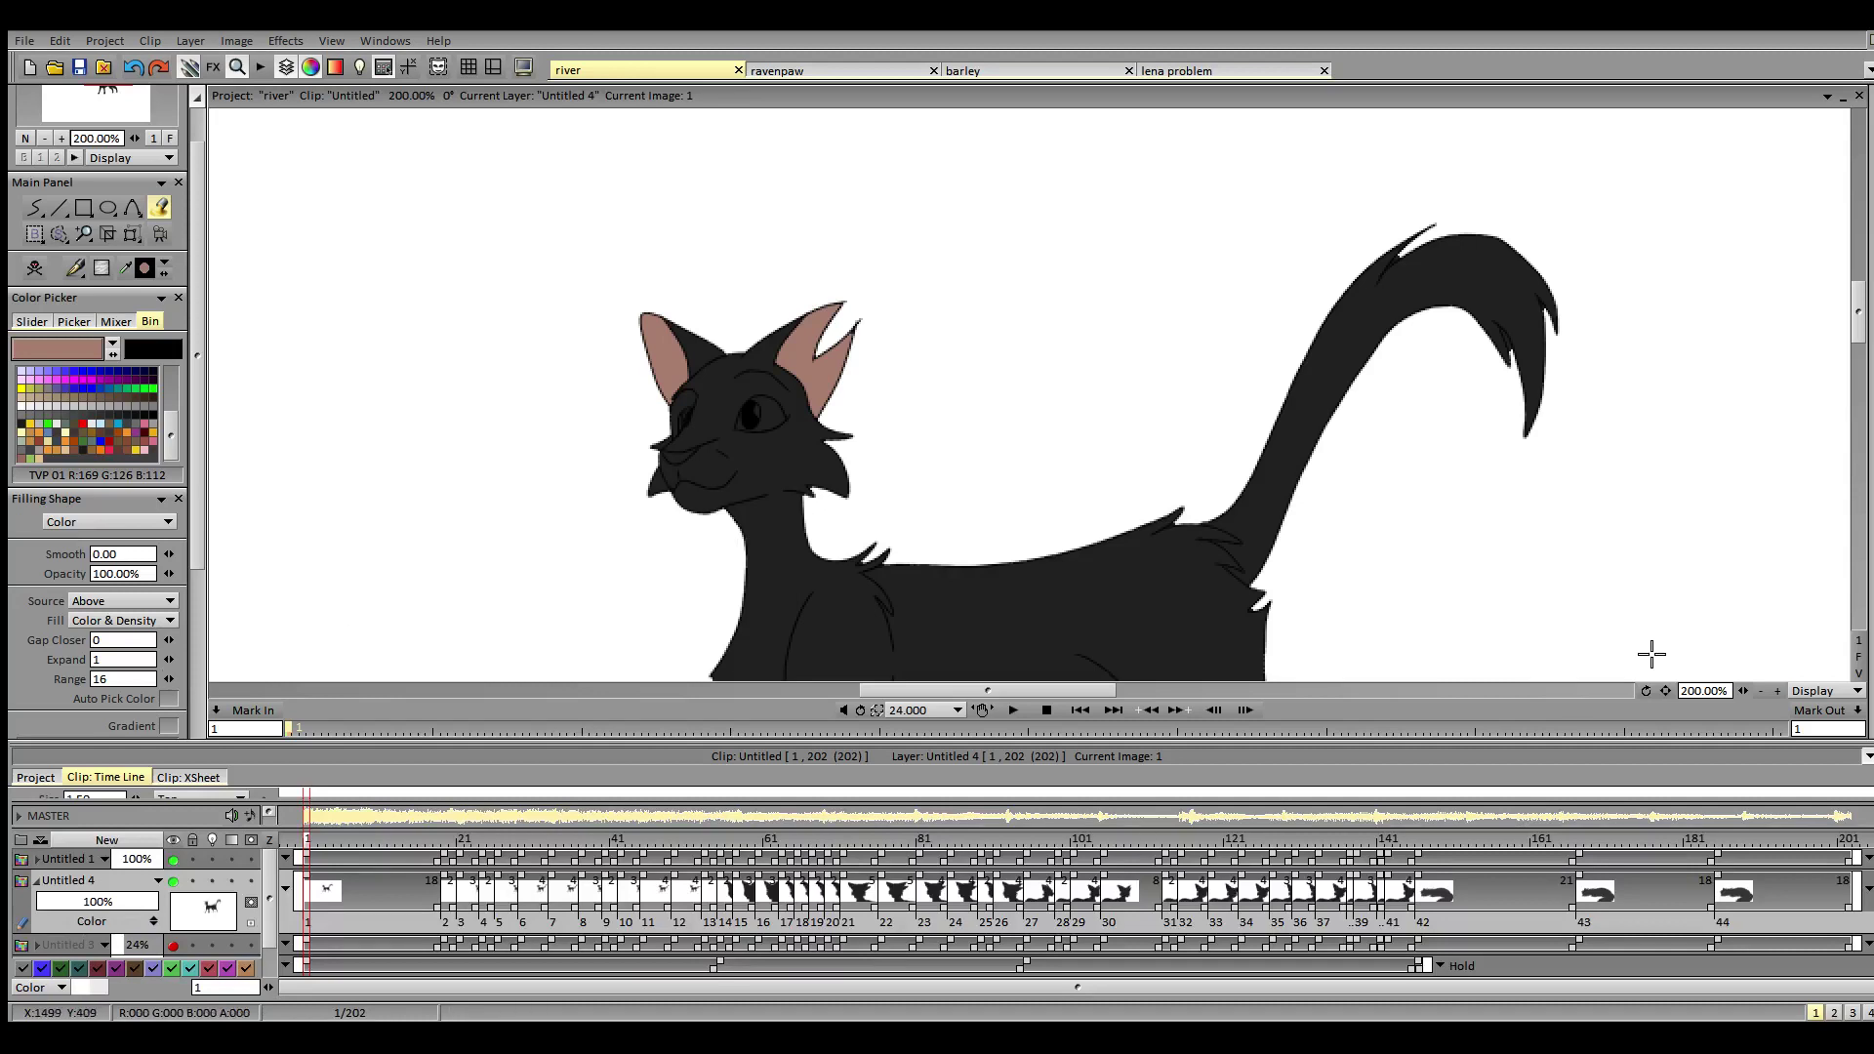
{"action": "mouse_move", "coordinate": [1867, 276]}
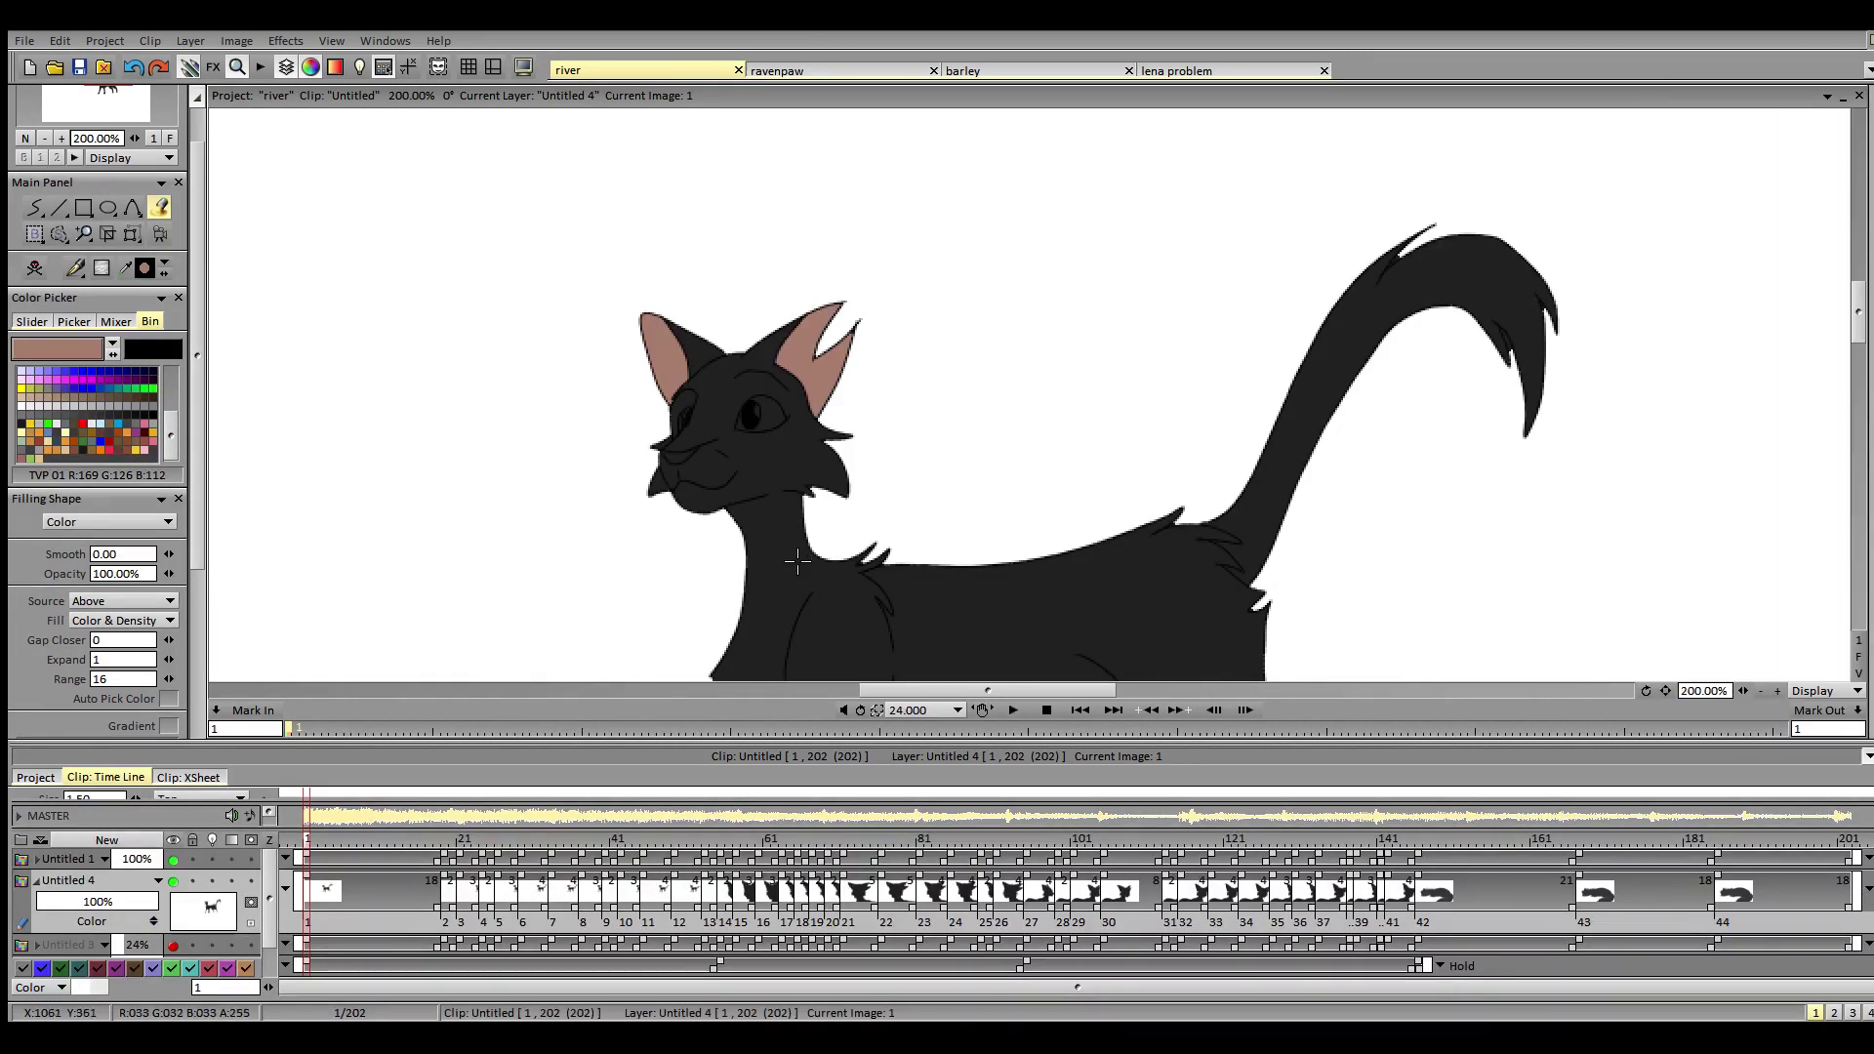
{"action": "left_click", "coordinate": [443, 841]}
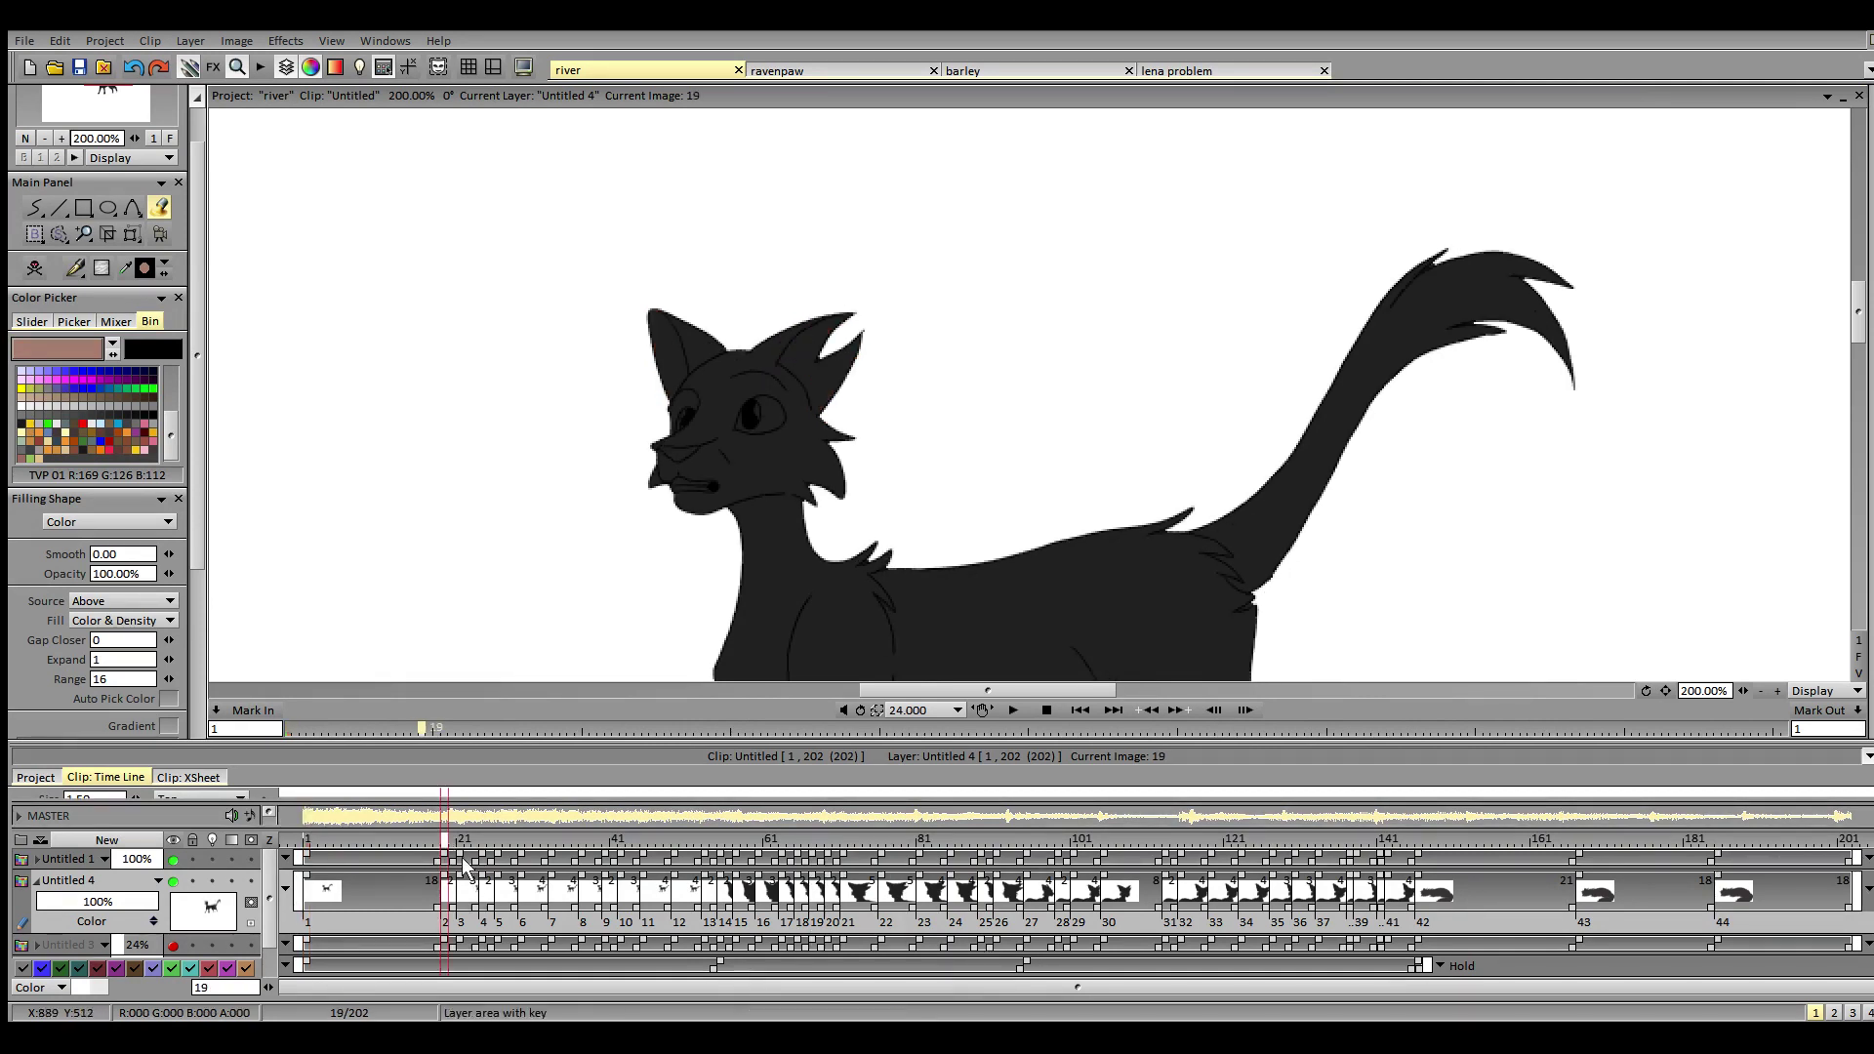
{"action": "left_click", "coordinate": [812, 383]}
{"action": "left_click", "coordinate": [680, 361]}
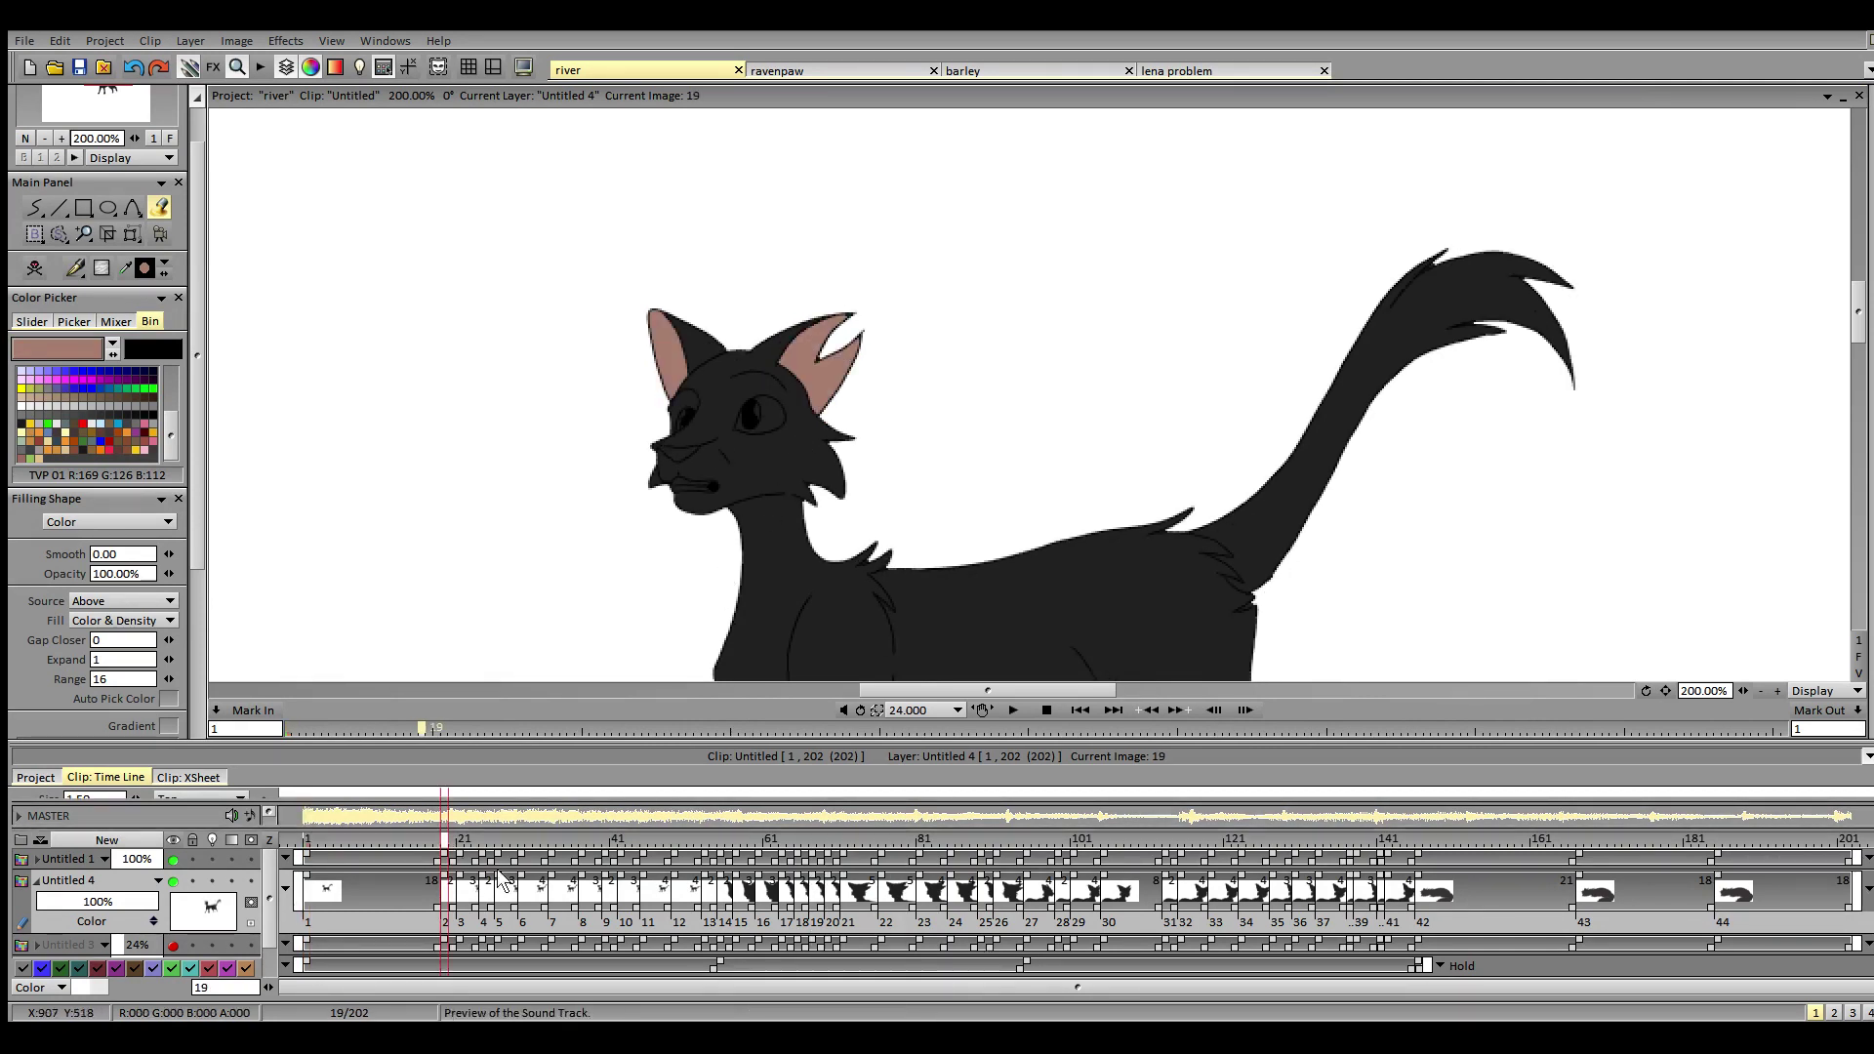
- Fill the cat's inner ears pink on the drawings at frames 21 and 24
{"action": "left_click", "coordinate": [460, 841]}
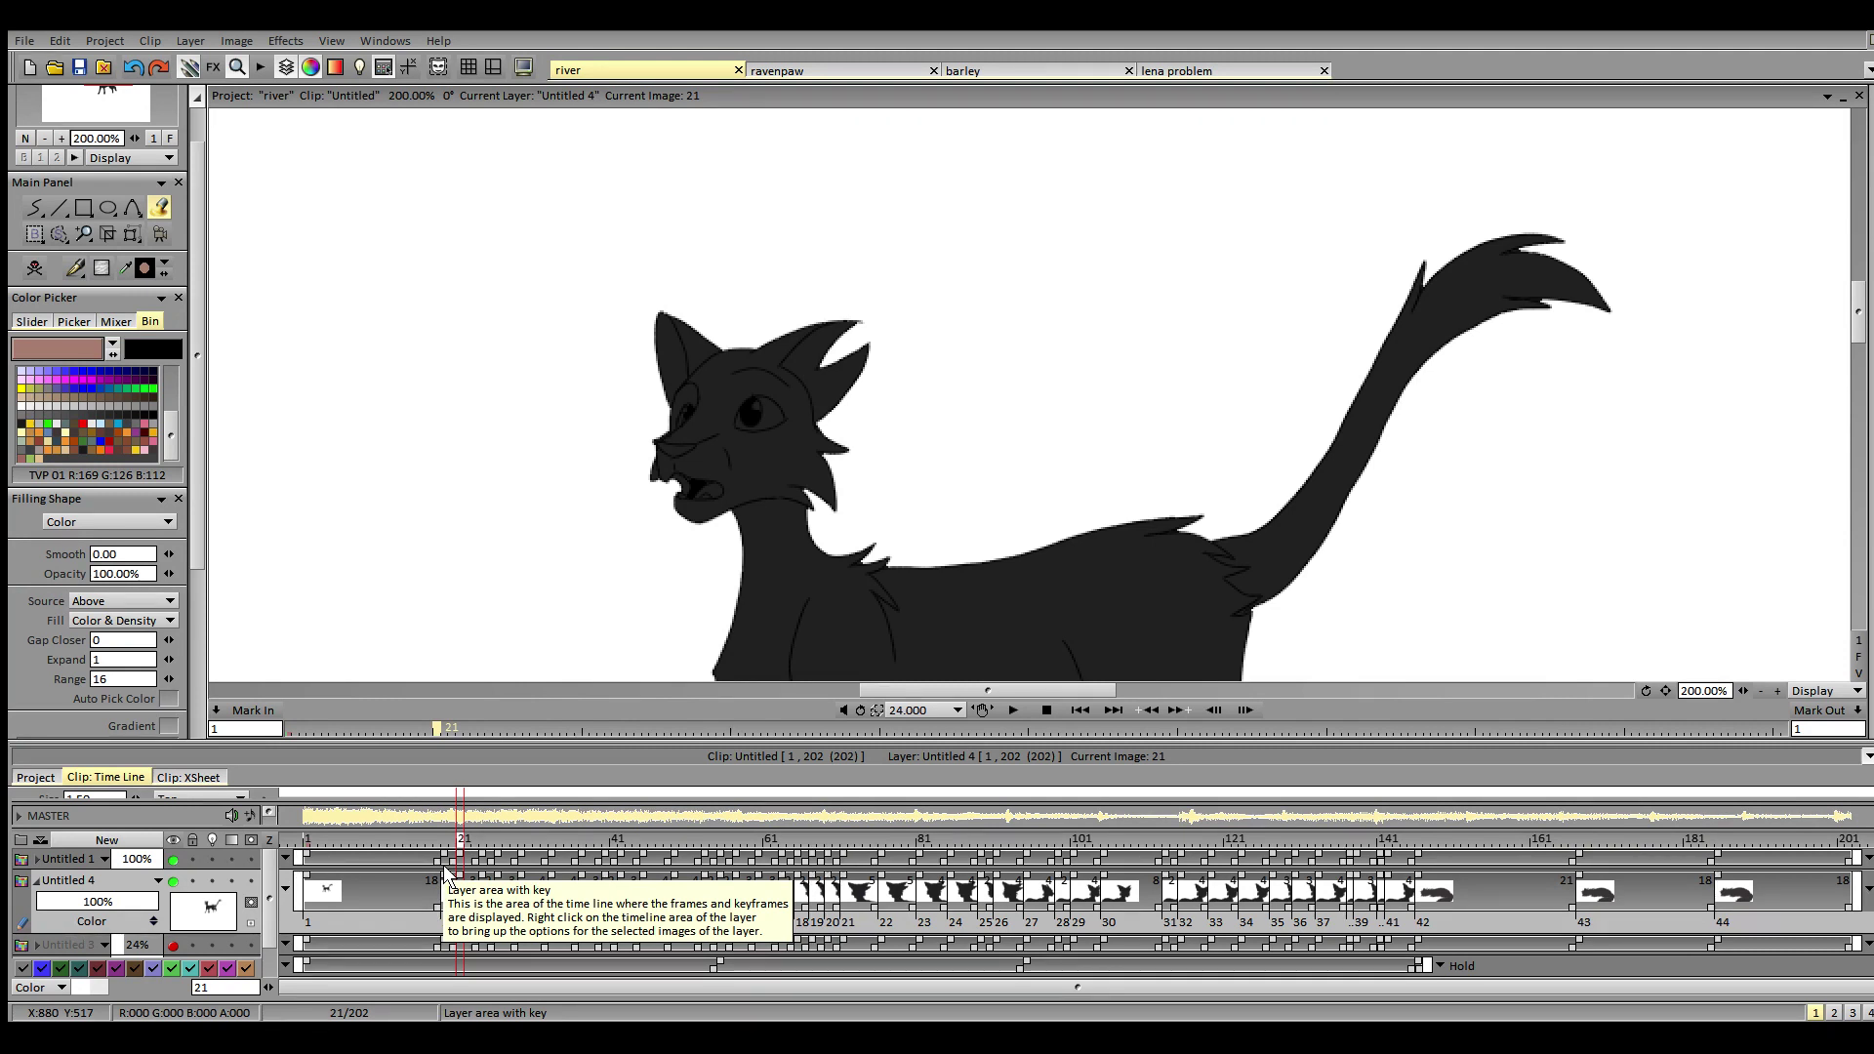
{"action": "left_click", "coordinate": [832, 373]}
{"action": "left_click", "coordinate": [687, 389]}
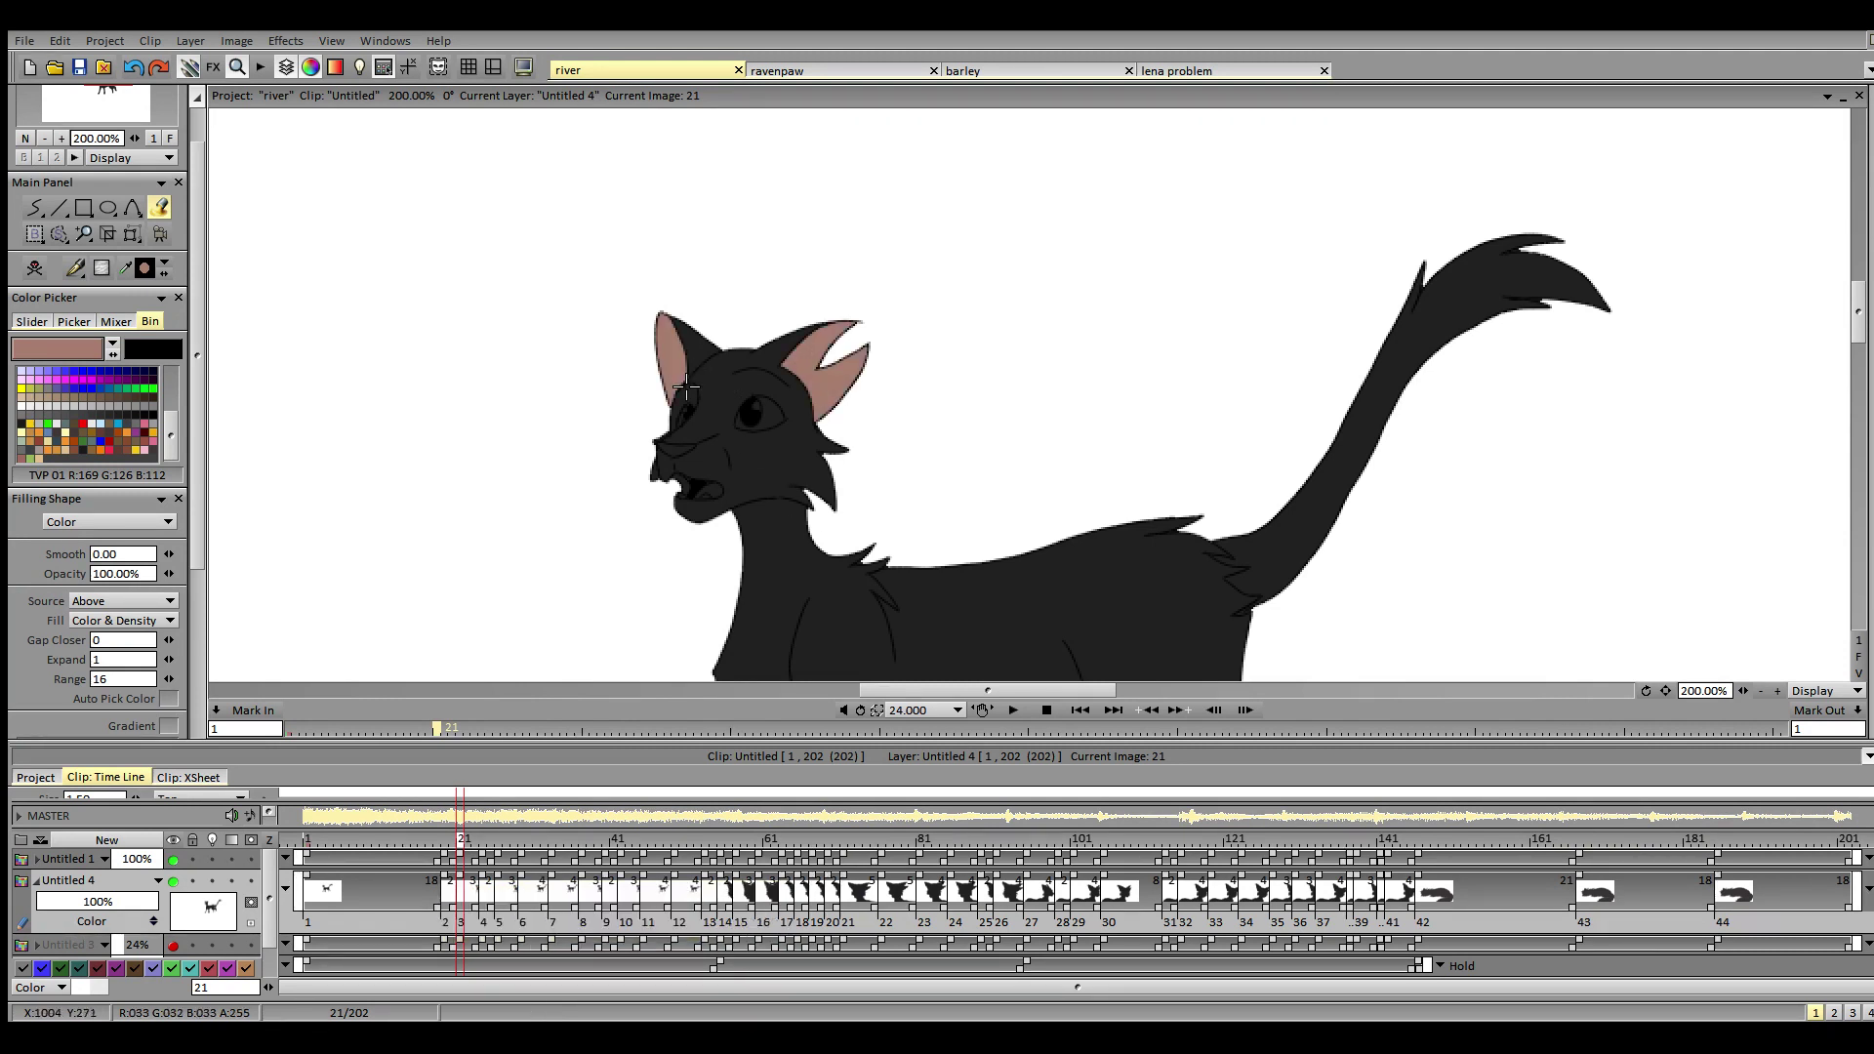
{"action": "left_click", "coordinate": [486, 857]}
{"action": "left_click", "coordinate": [670, 365]}
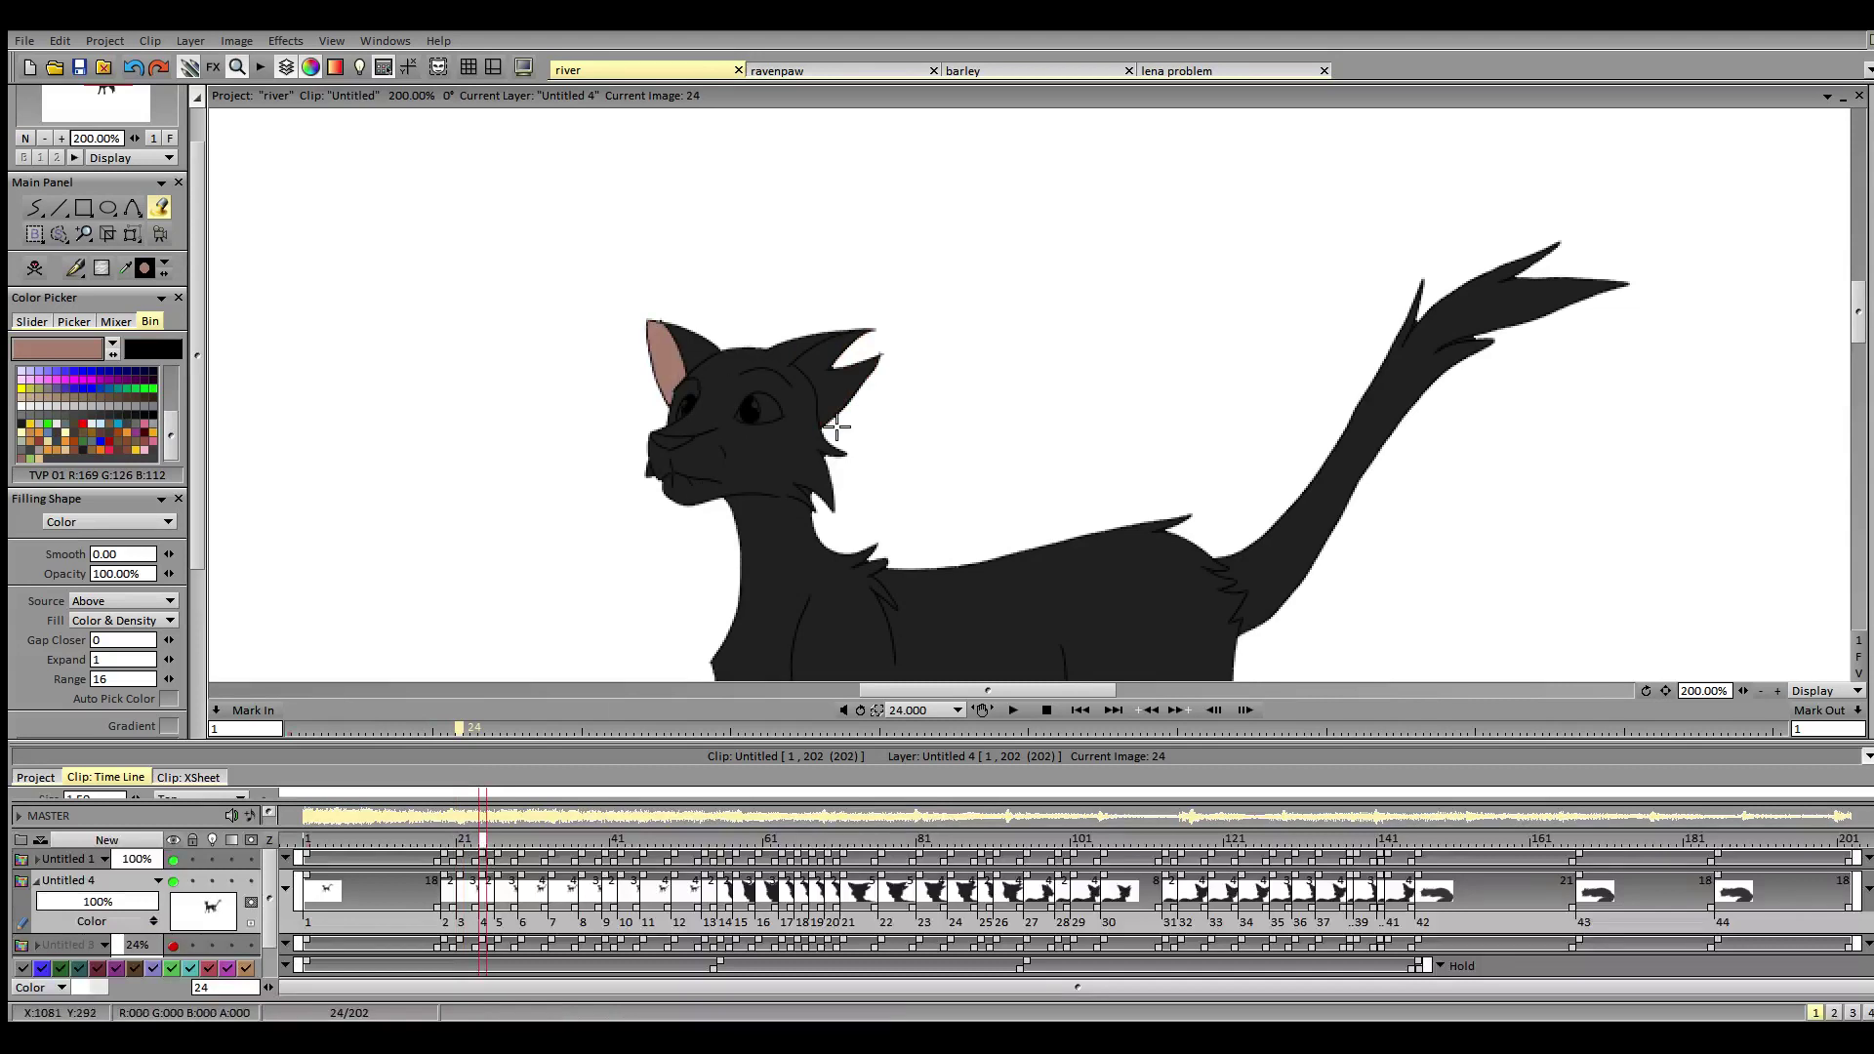
- Fill both inner ears pink on the drawings at frames 26 and 29
{"action": "key", "text": "Right"}
{"action": "key", "text": "Right"}
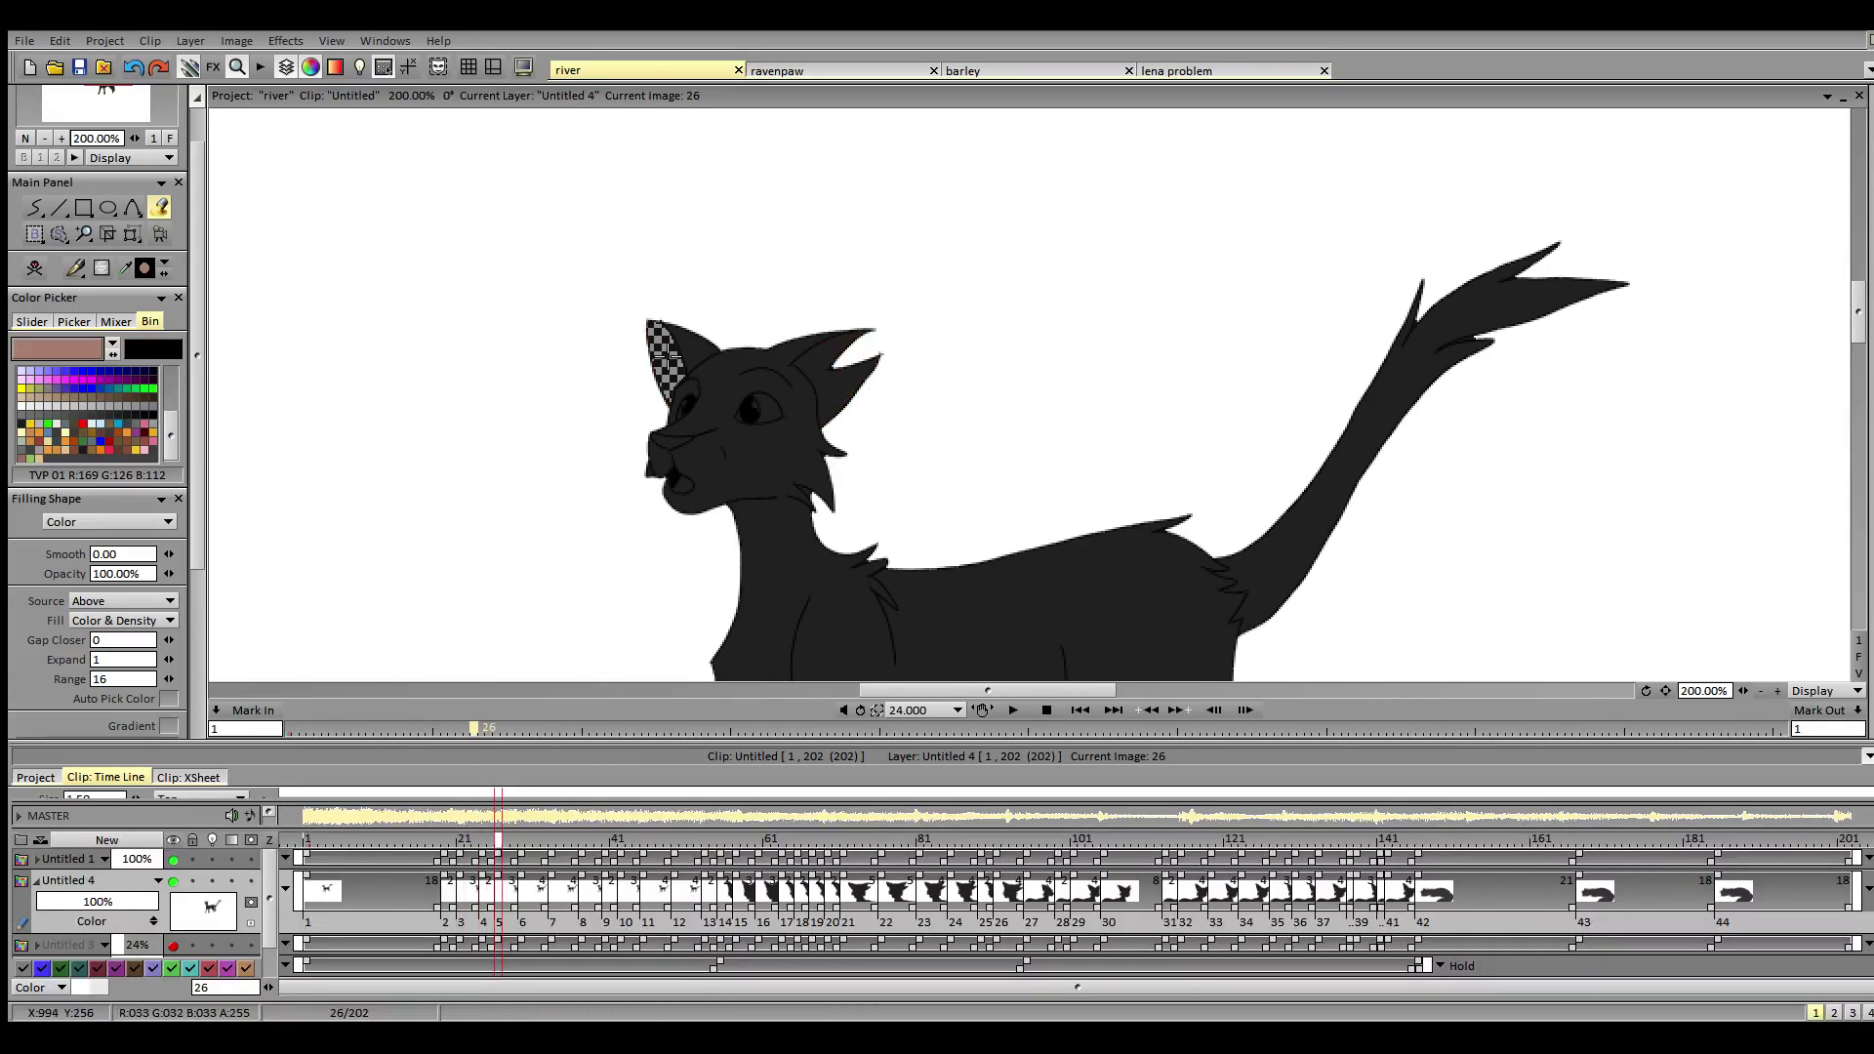
{"action": "left_click", "coordinate": [668, 357]}
{"action": "left_click", "coordinate": [829, 376]}
{"action": "key", "text": "Right"}
{"action": "key", "text": "Right"}
{"action": "key", "text": "Right"}
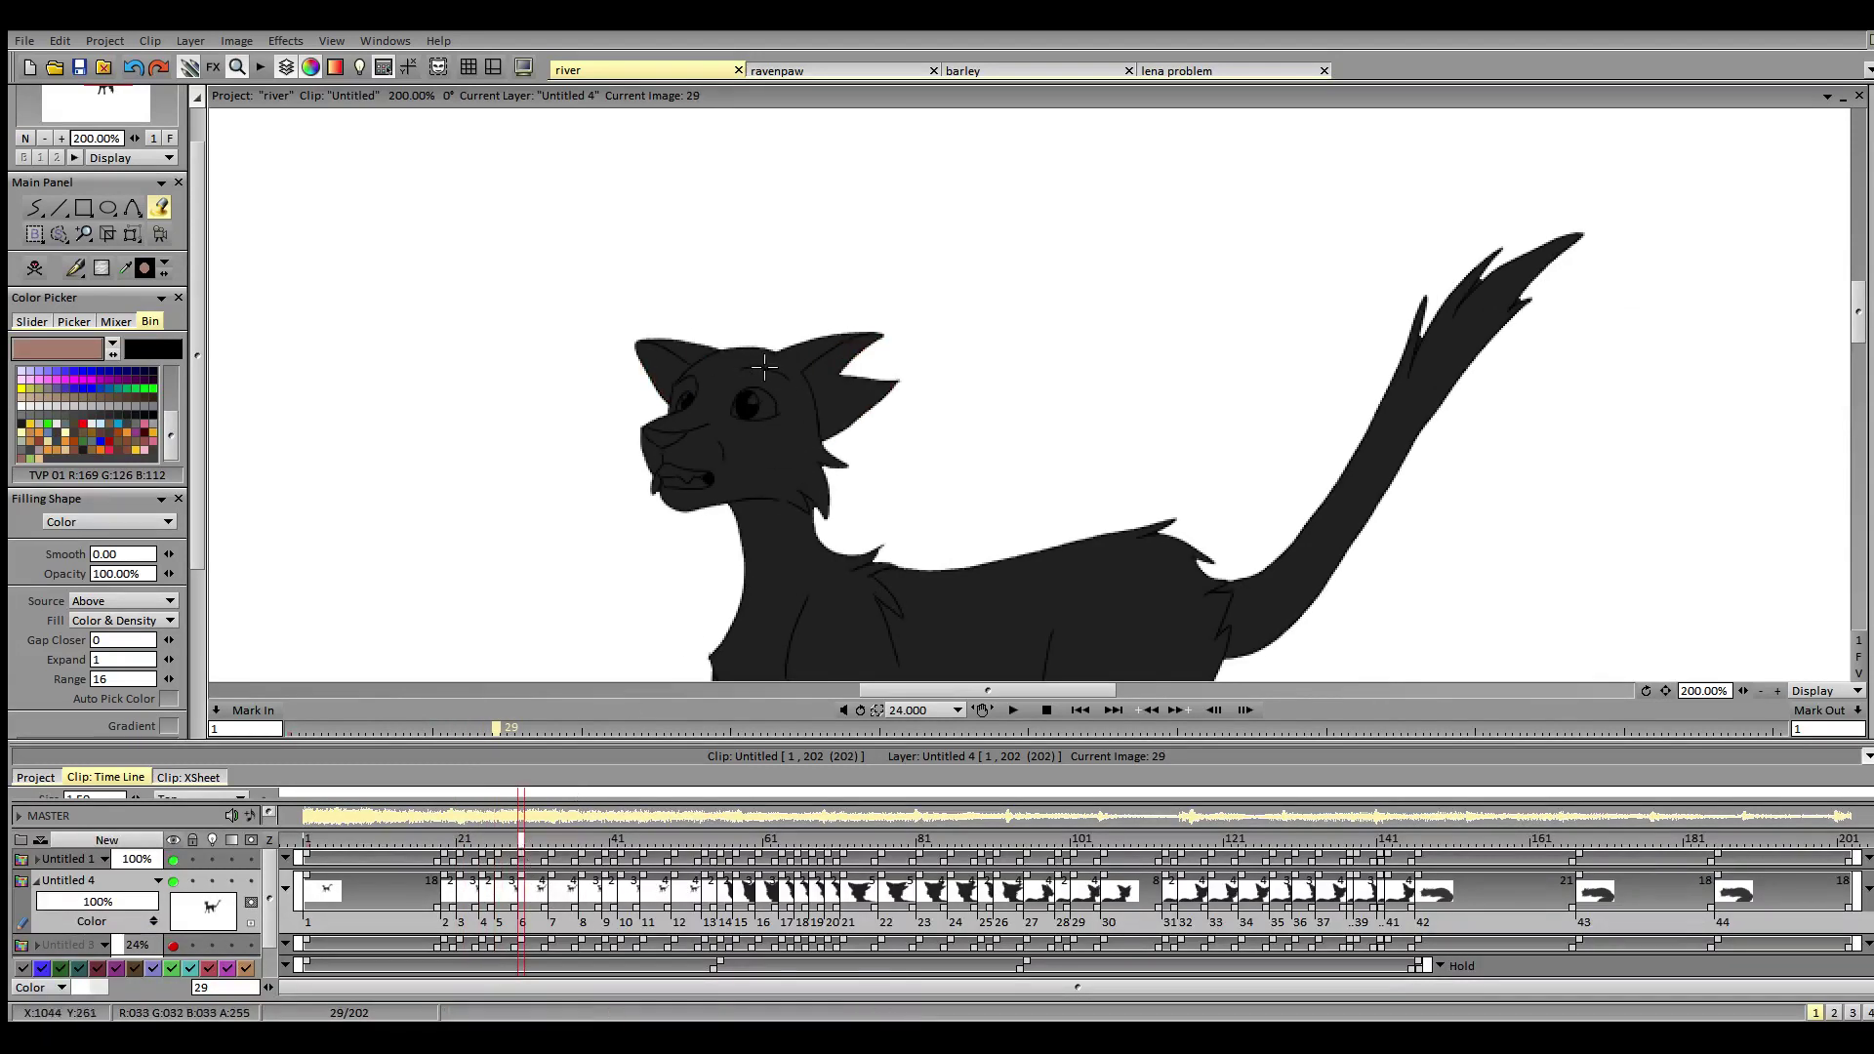
{"action": "left_click", "coordinate": [666, 369]}
{"action": "left_click", "coordinate": [837, 379]}
- Fill both inner ears pink on the drawings at frames 33 and 37
{"action": "key", "text": "Right"}
{"action": "key", "text": "Right"}
{"action": "key", "text": "Right"}
{"action": "key", "text": "Right"}
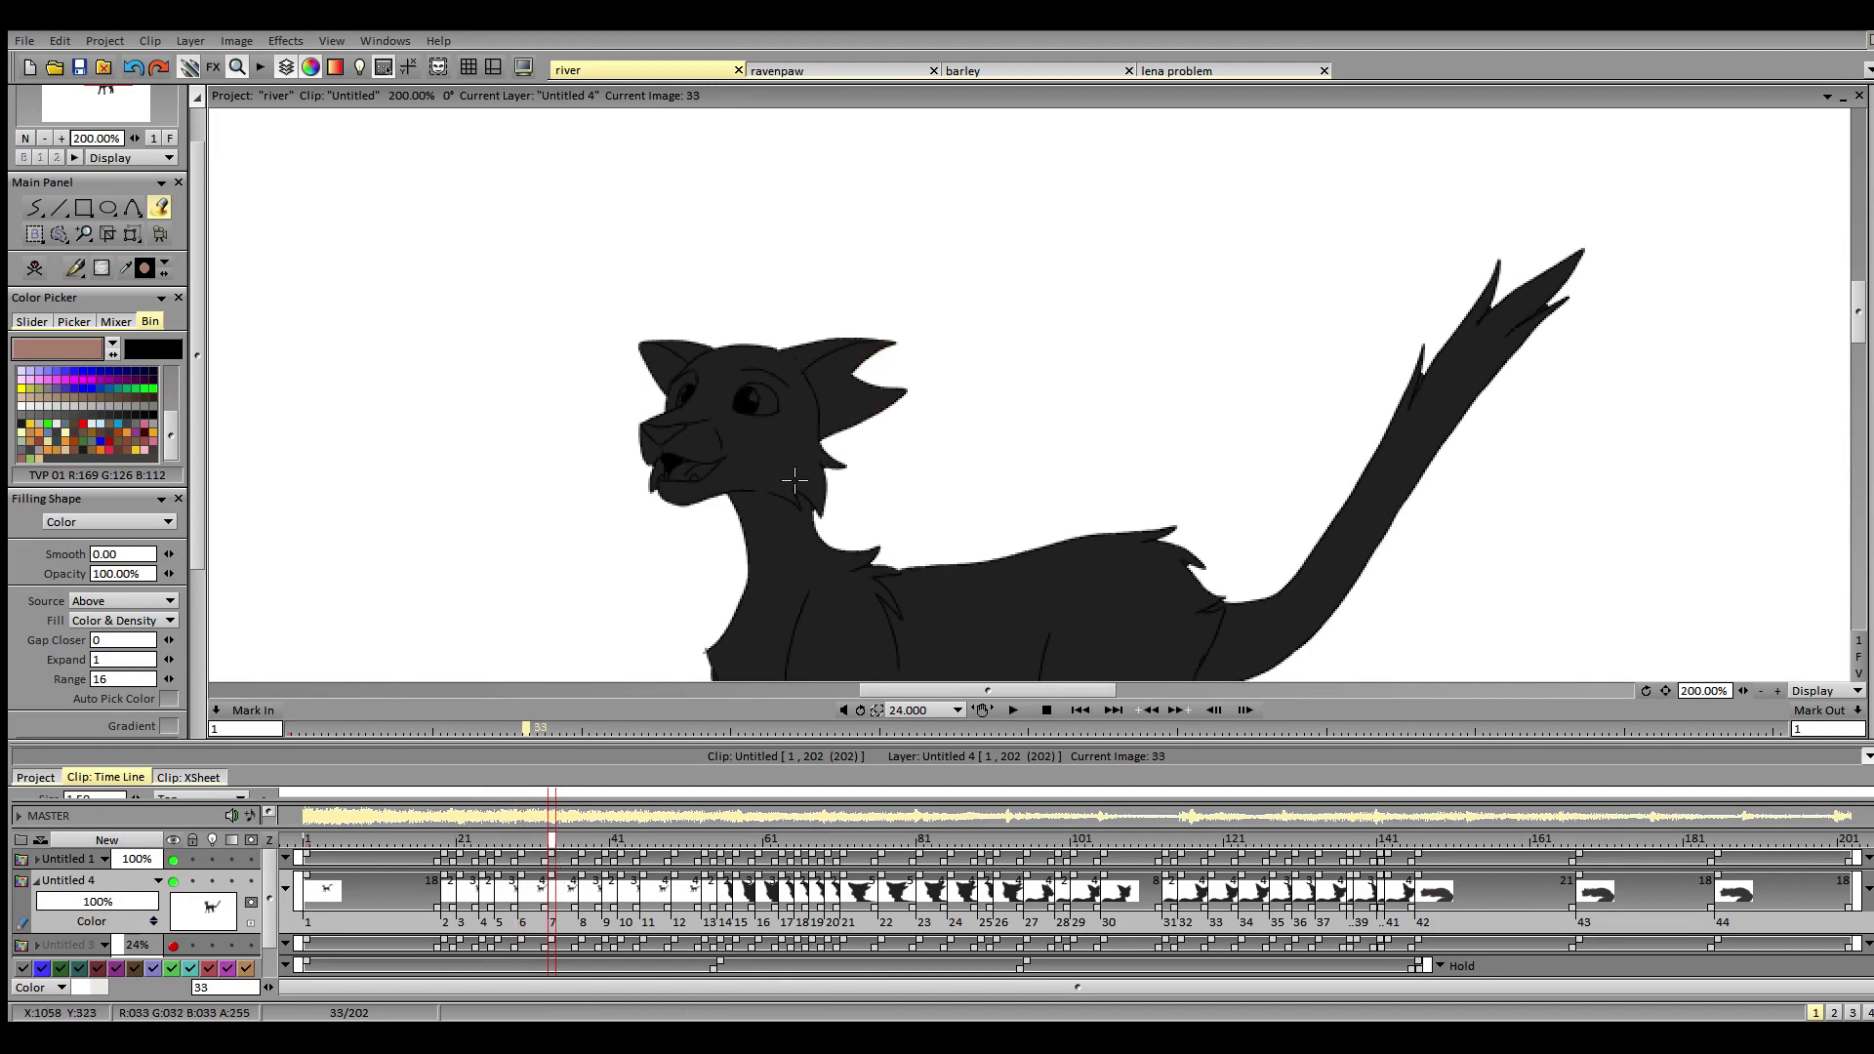
{"action": "left_click", "coordinate": [850, 392]}
{"action": "left_click", "coordinate": [668, 377]}
{"action": "key", "text": "Right"}
{"action": "key", "text": "Right"}
{"action": "key", "text": "Right"}
{"action": "key", "text": "Right"}
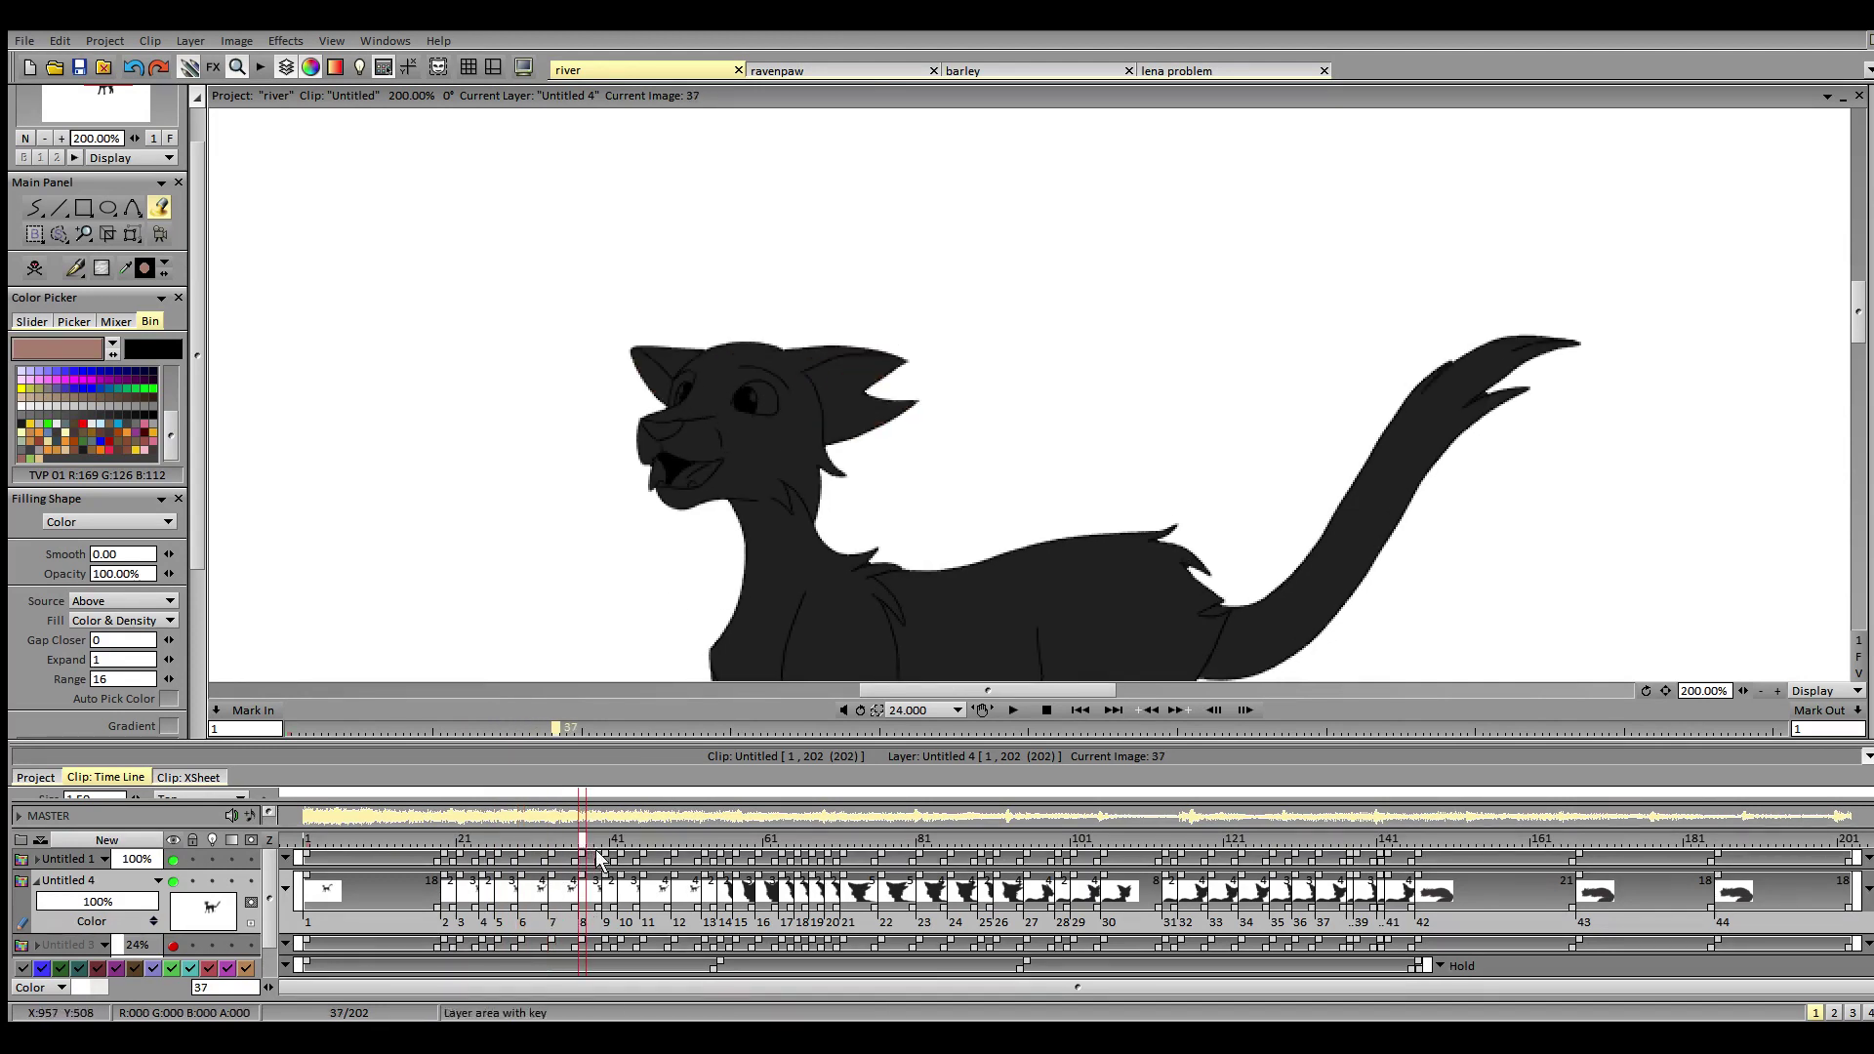
{"action": "left_click", "coordinate": [664, 375]}
{"action": "left_click", "coordinate": [847, 392]}
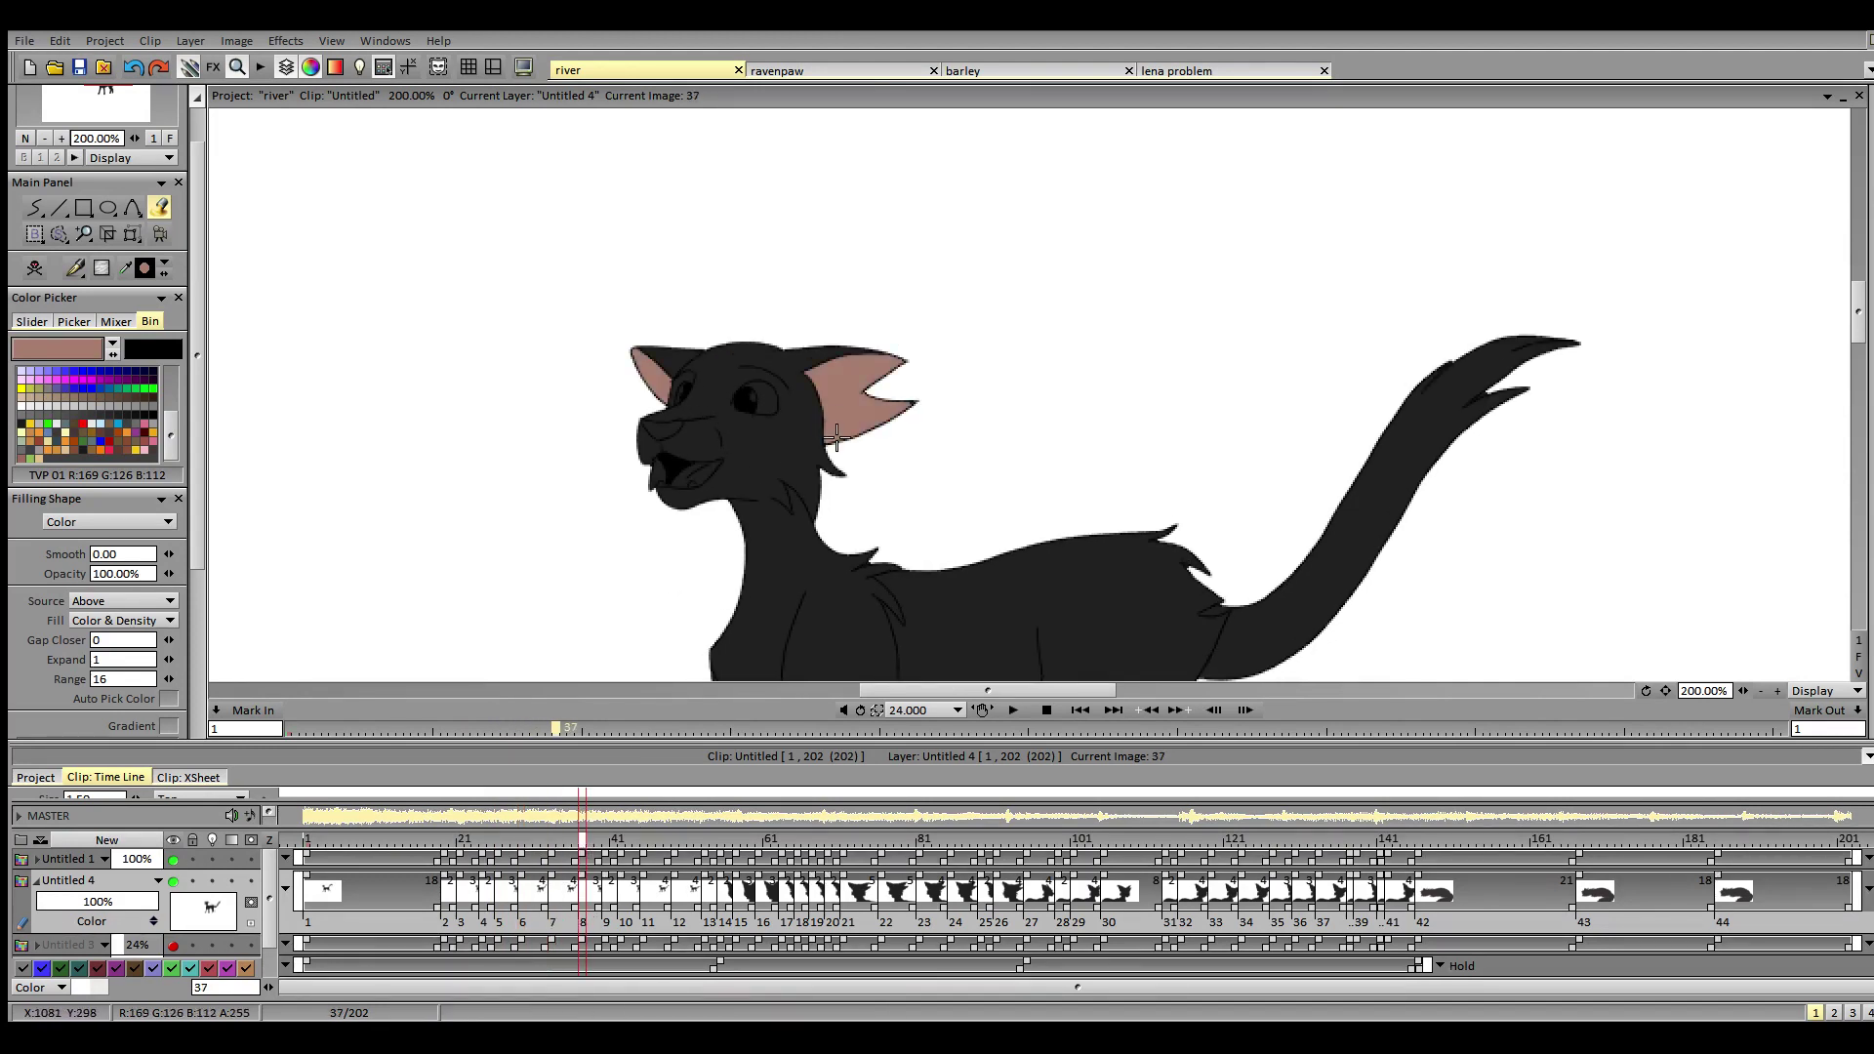
- Fill both inner ears pink on the drawings at frames 40 and 42
{"action": "left_click", "coordinate": [609, 852]}
{"action": "left_click", "coordinate": [664, 376]}
{"action": "left_click", "coordinate": [848, 392]}
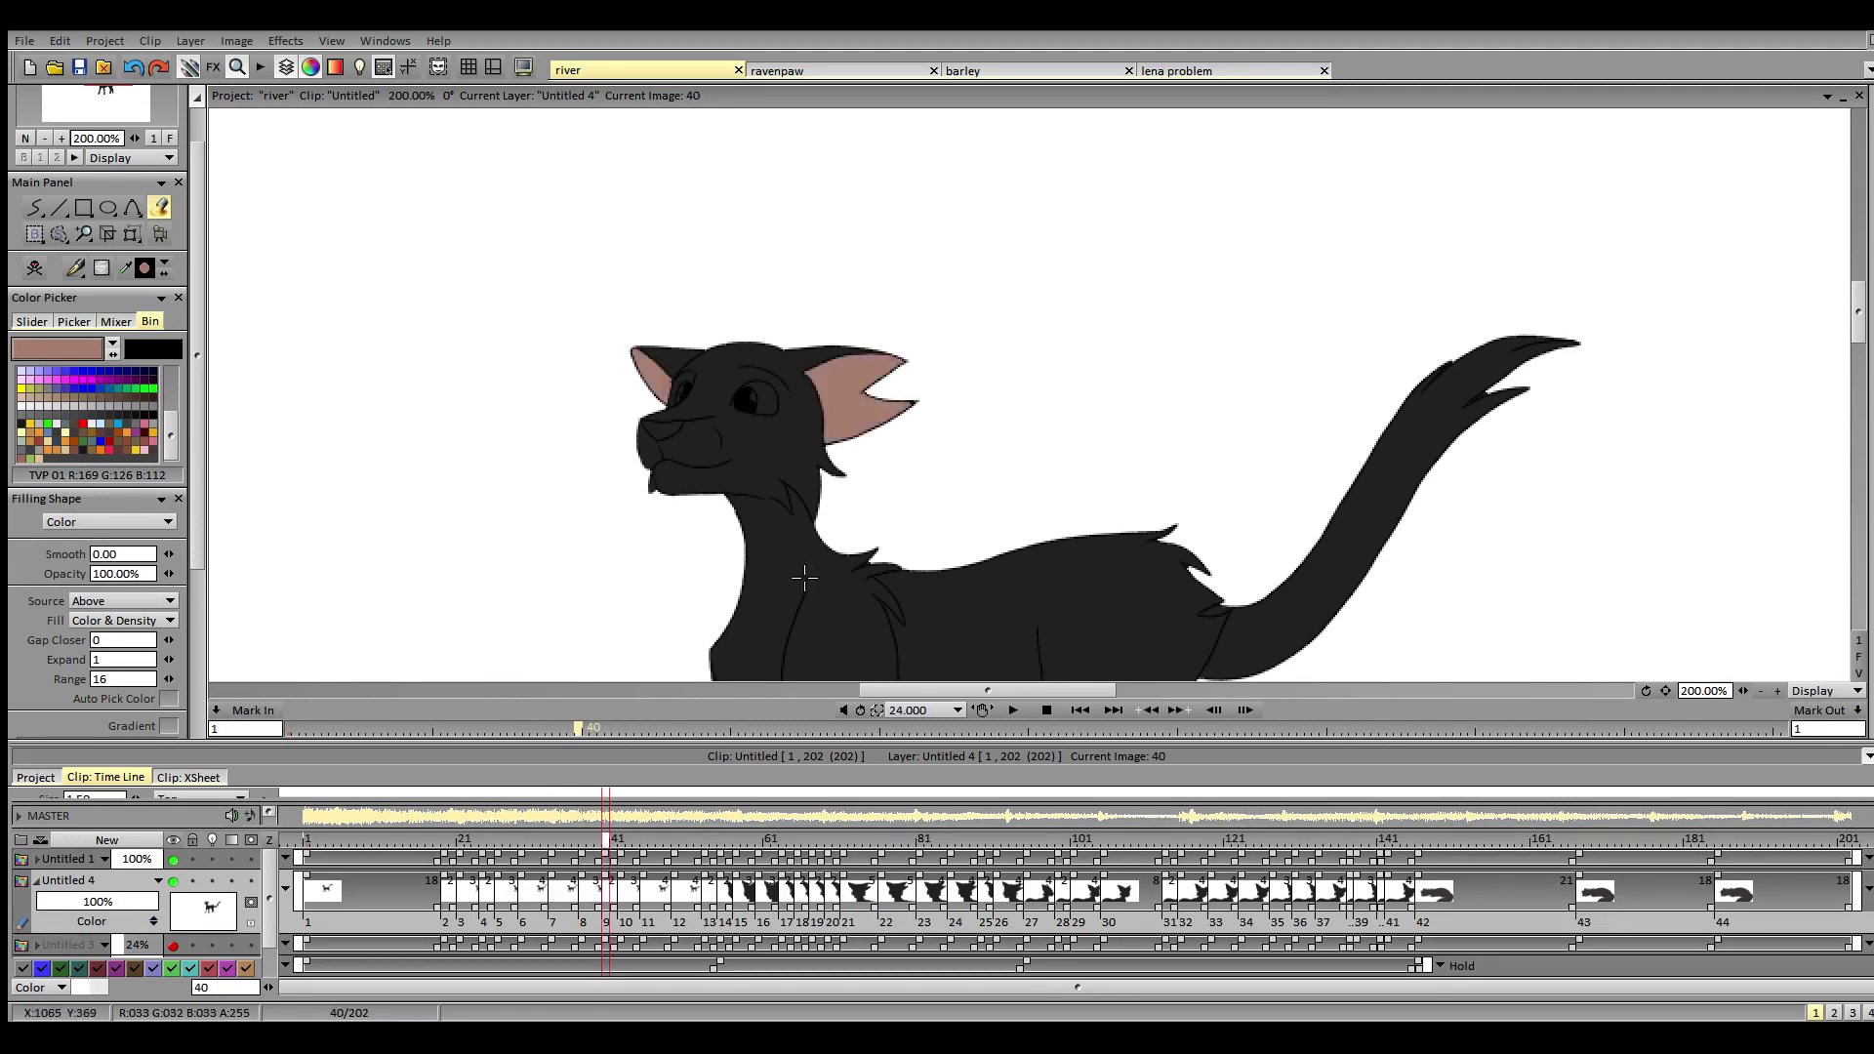
{"action": "left_click", "coordinate": [623, 853]}
{"action": "left_click", "coordinate": [850, 394]}
{"action": "left_click", "coordinate": [666, 379]}
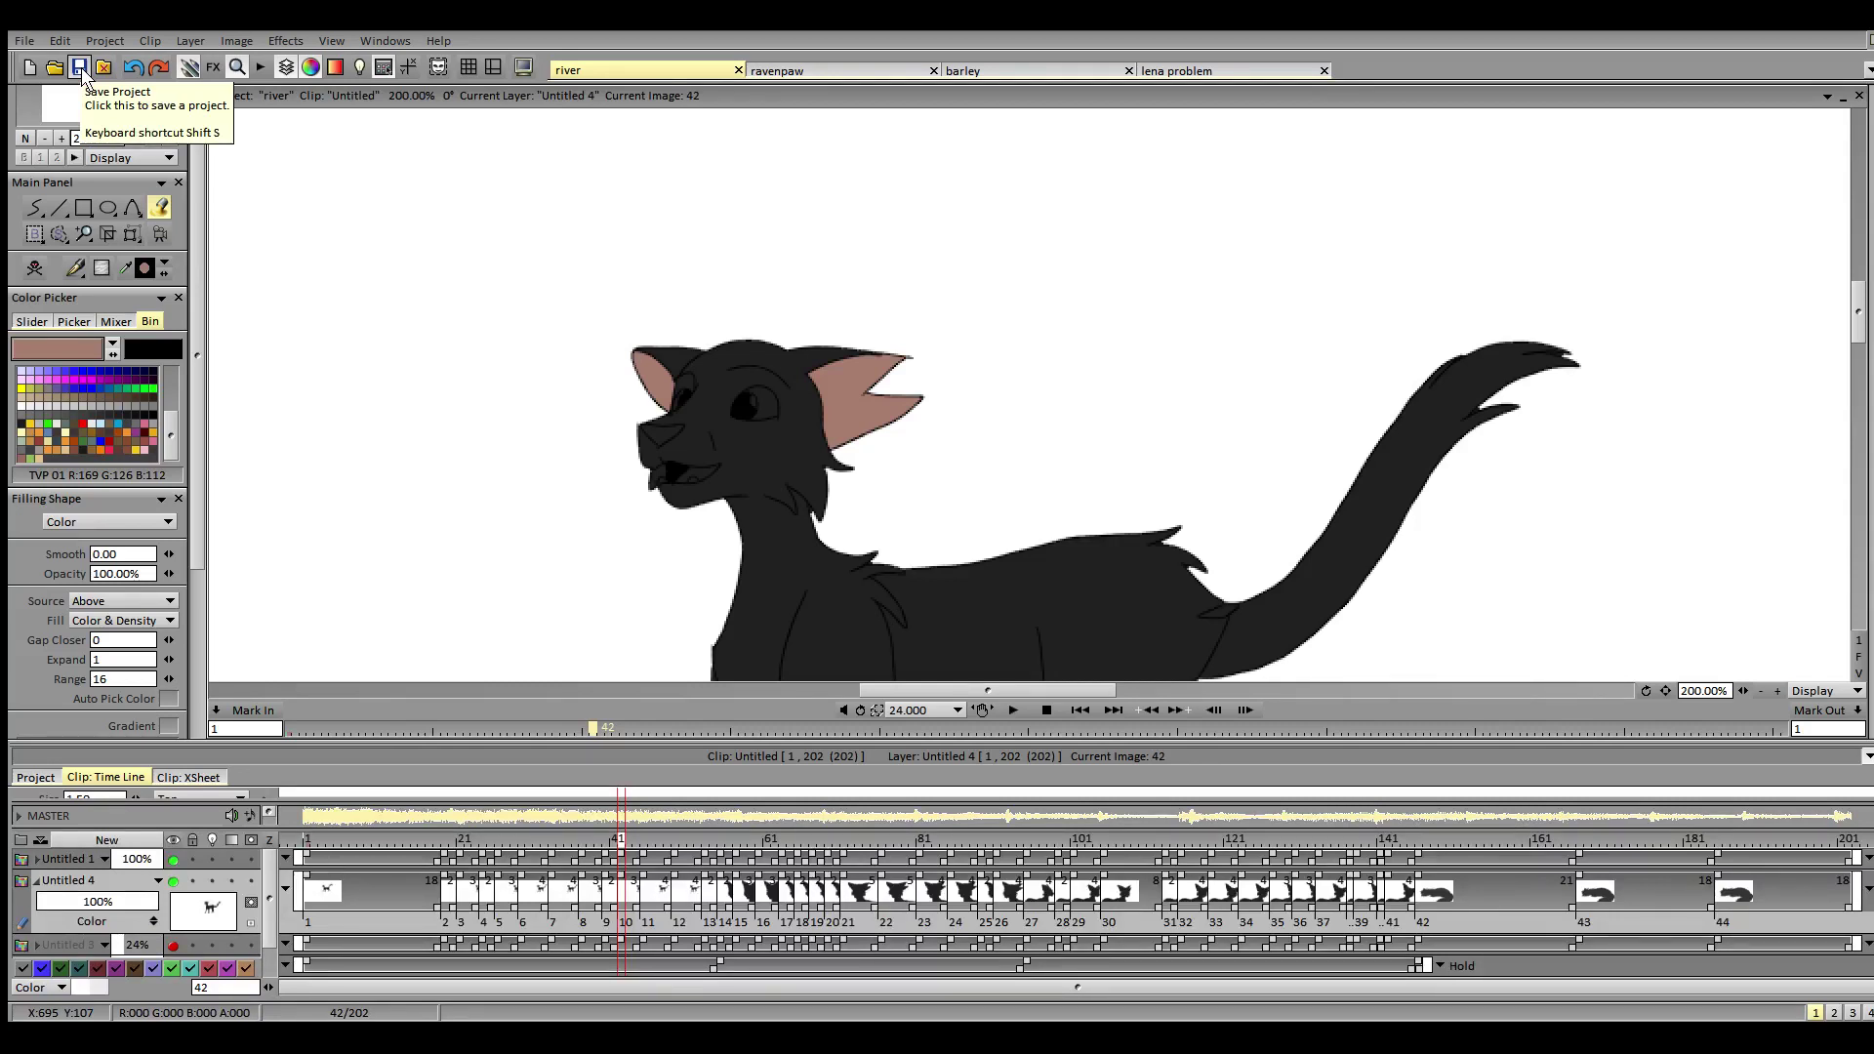
- Fill the cat's inner ears pink on the drawings at frames 45, 49 and 53
{"action": "left_click", "coordinate": [649, 852]}
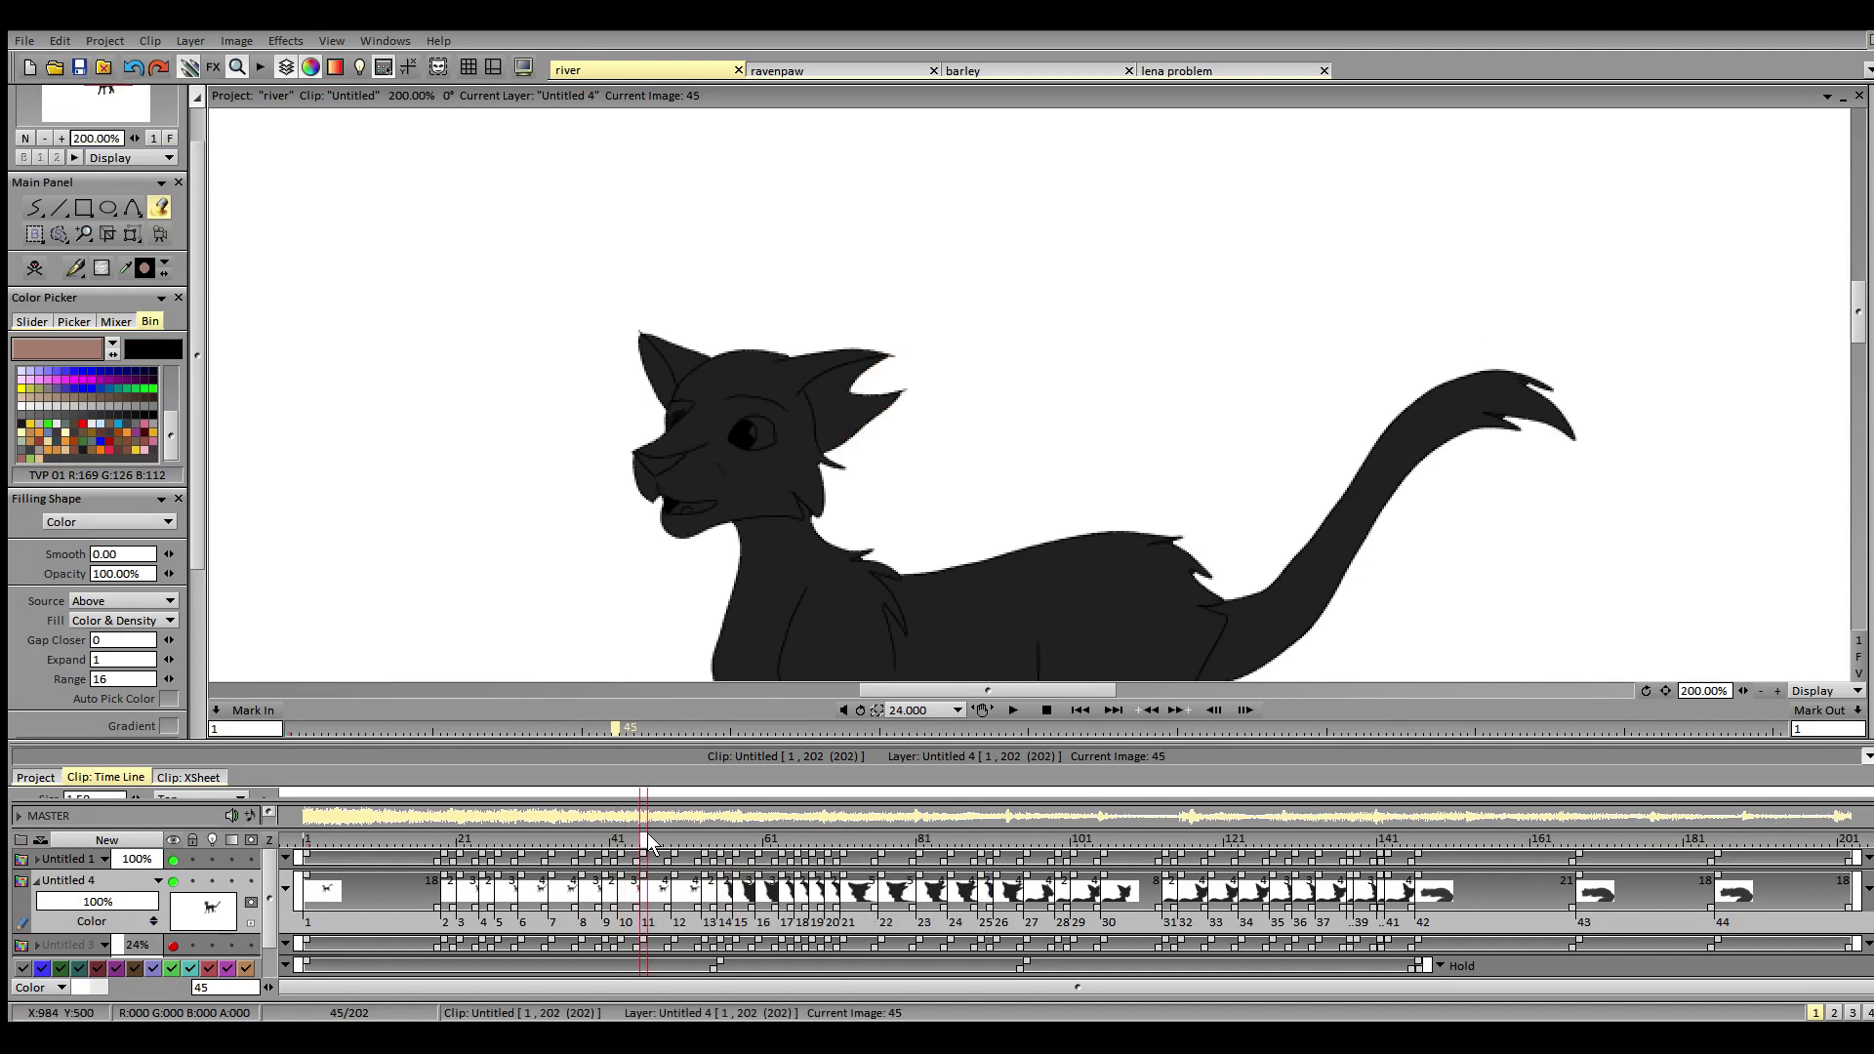
{"action": "left_click", "coordinate": [840, 430]}
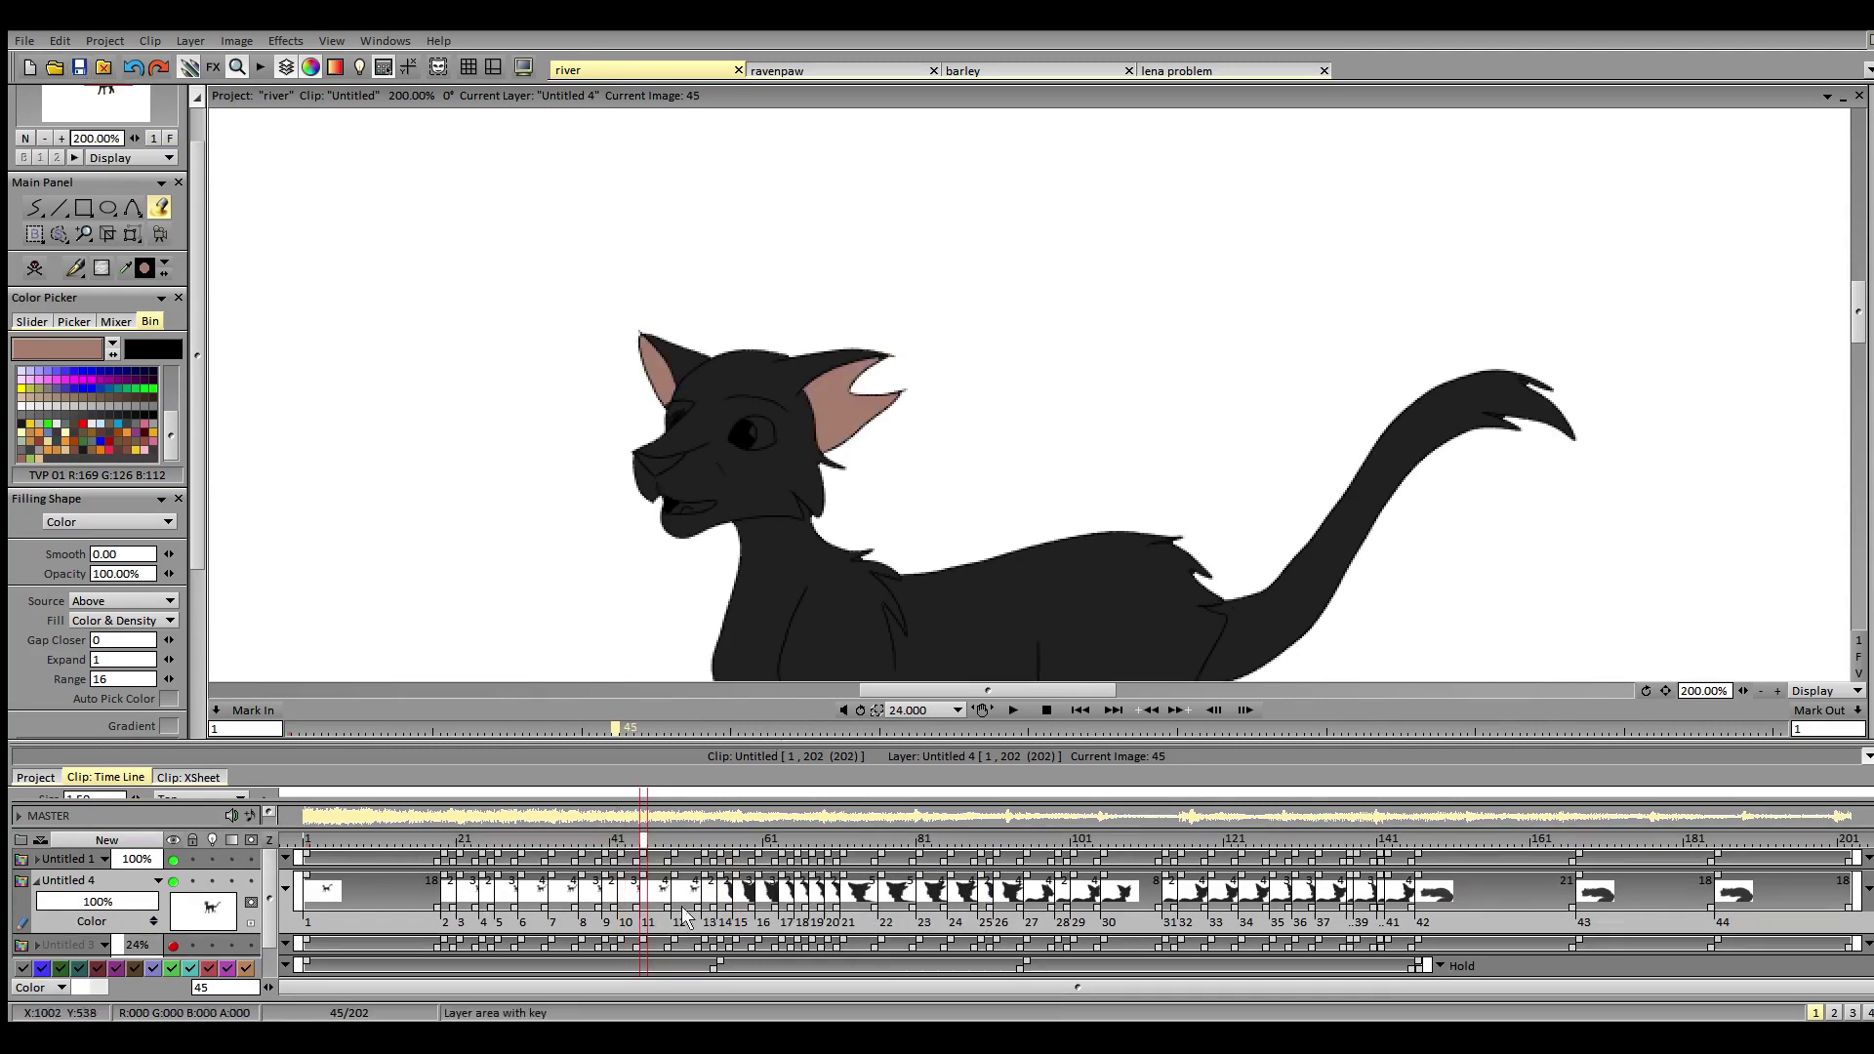
{"action": "left_click", "coordinate": [677, 855]}
{"action": "left_click", "coordinate": [828, 431]}
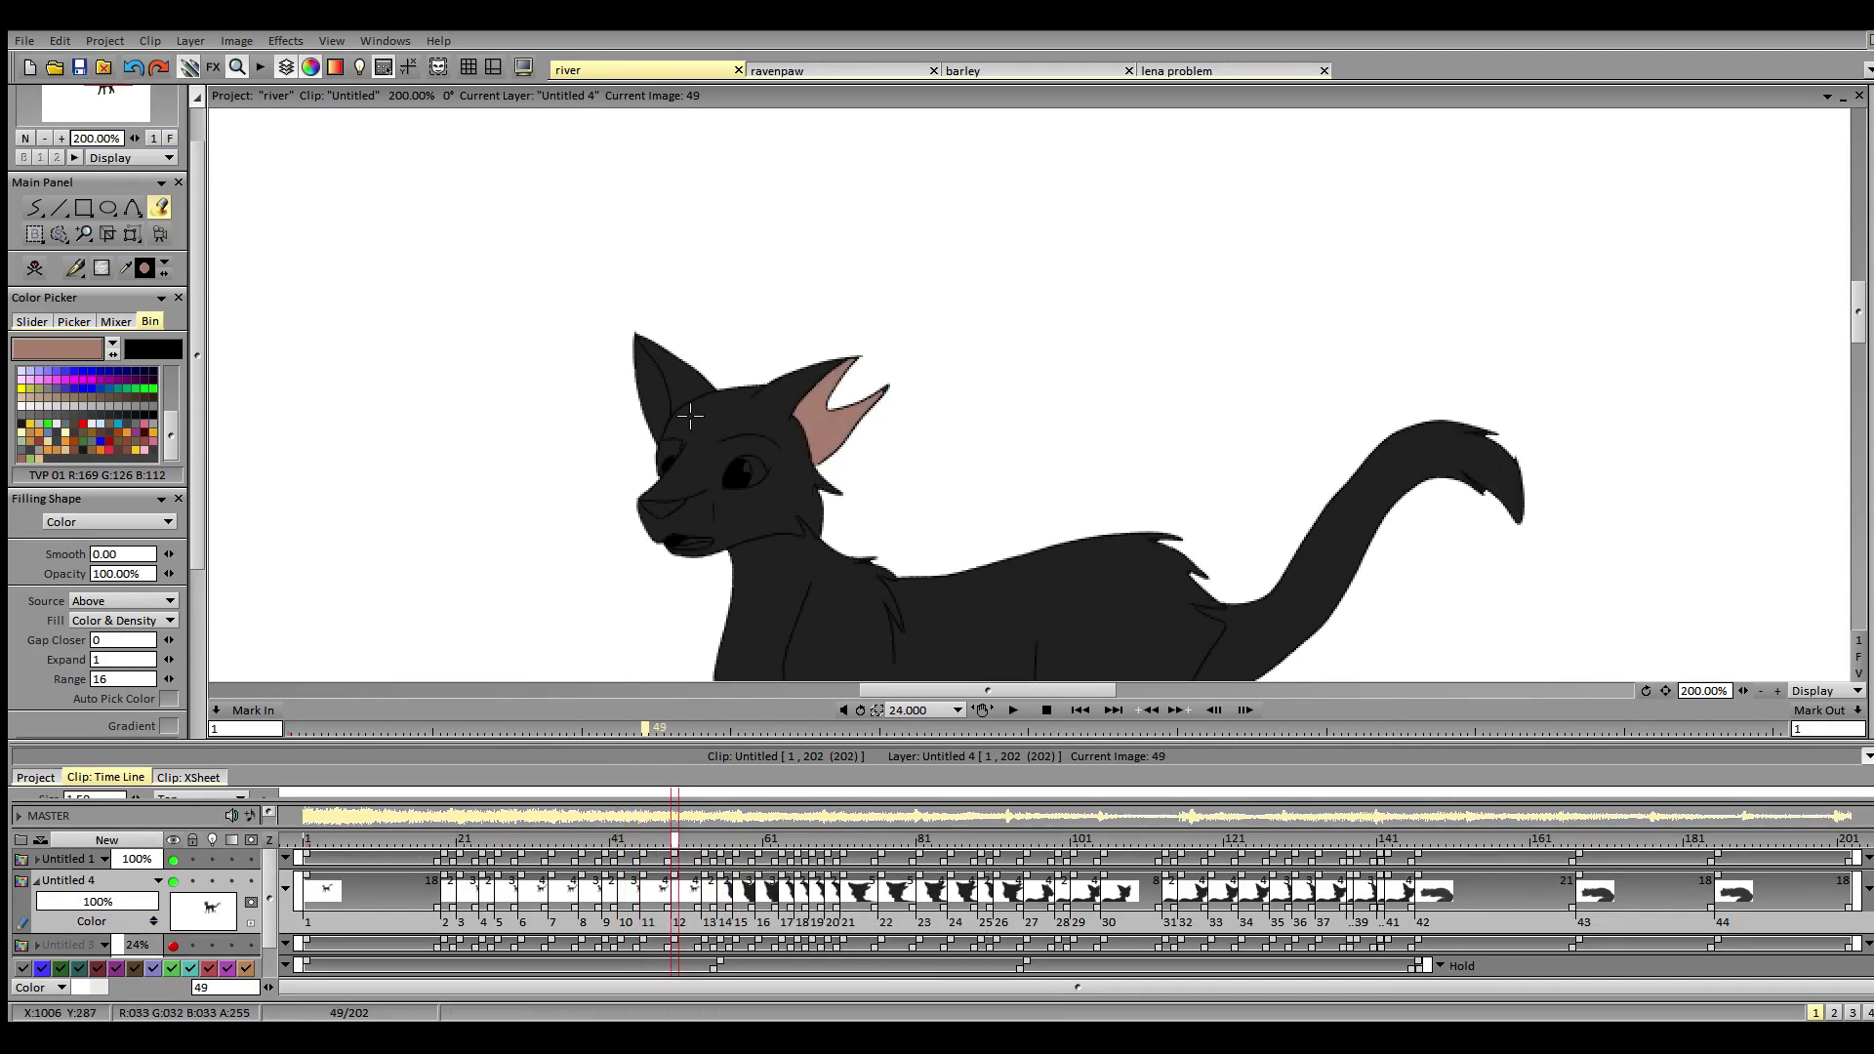
{"action": "left_click", "coordinate": [705, 853]}
{"action": "left_click", "coordinate": [823, 449]}
{"action": "left_click", "coordinate": [649, 402]}
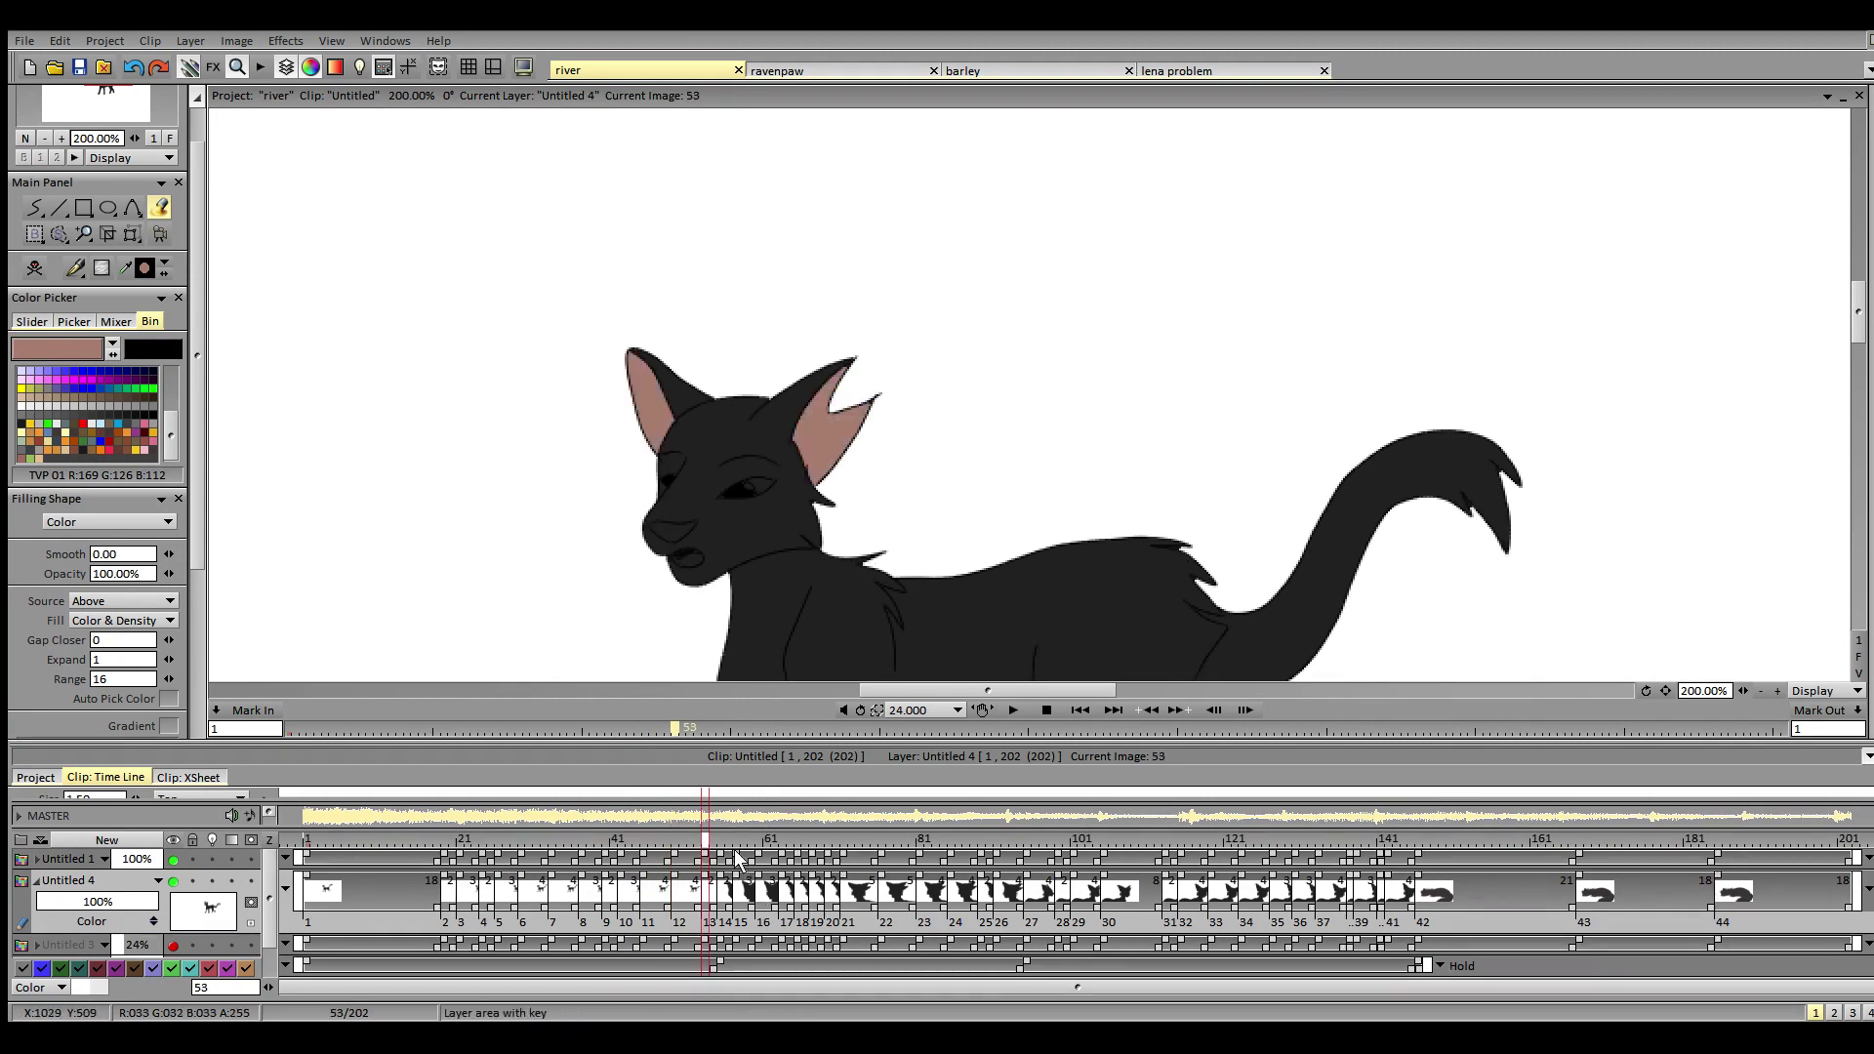
- Save the project and fill both inner ears pink on the close-up drawing at frame 55
{"action": "left_click", "coordinate": [724, 840]}
{"action": "left_click", "coordinate": [169, 138]}
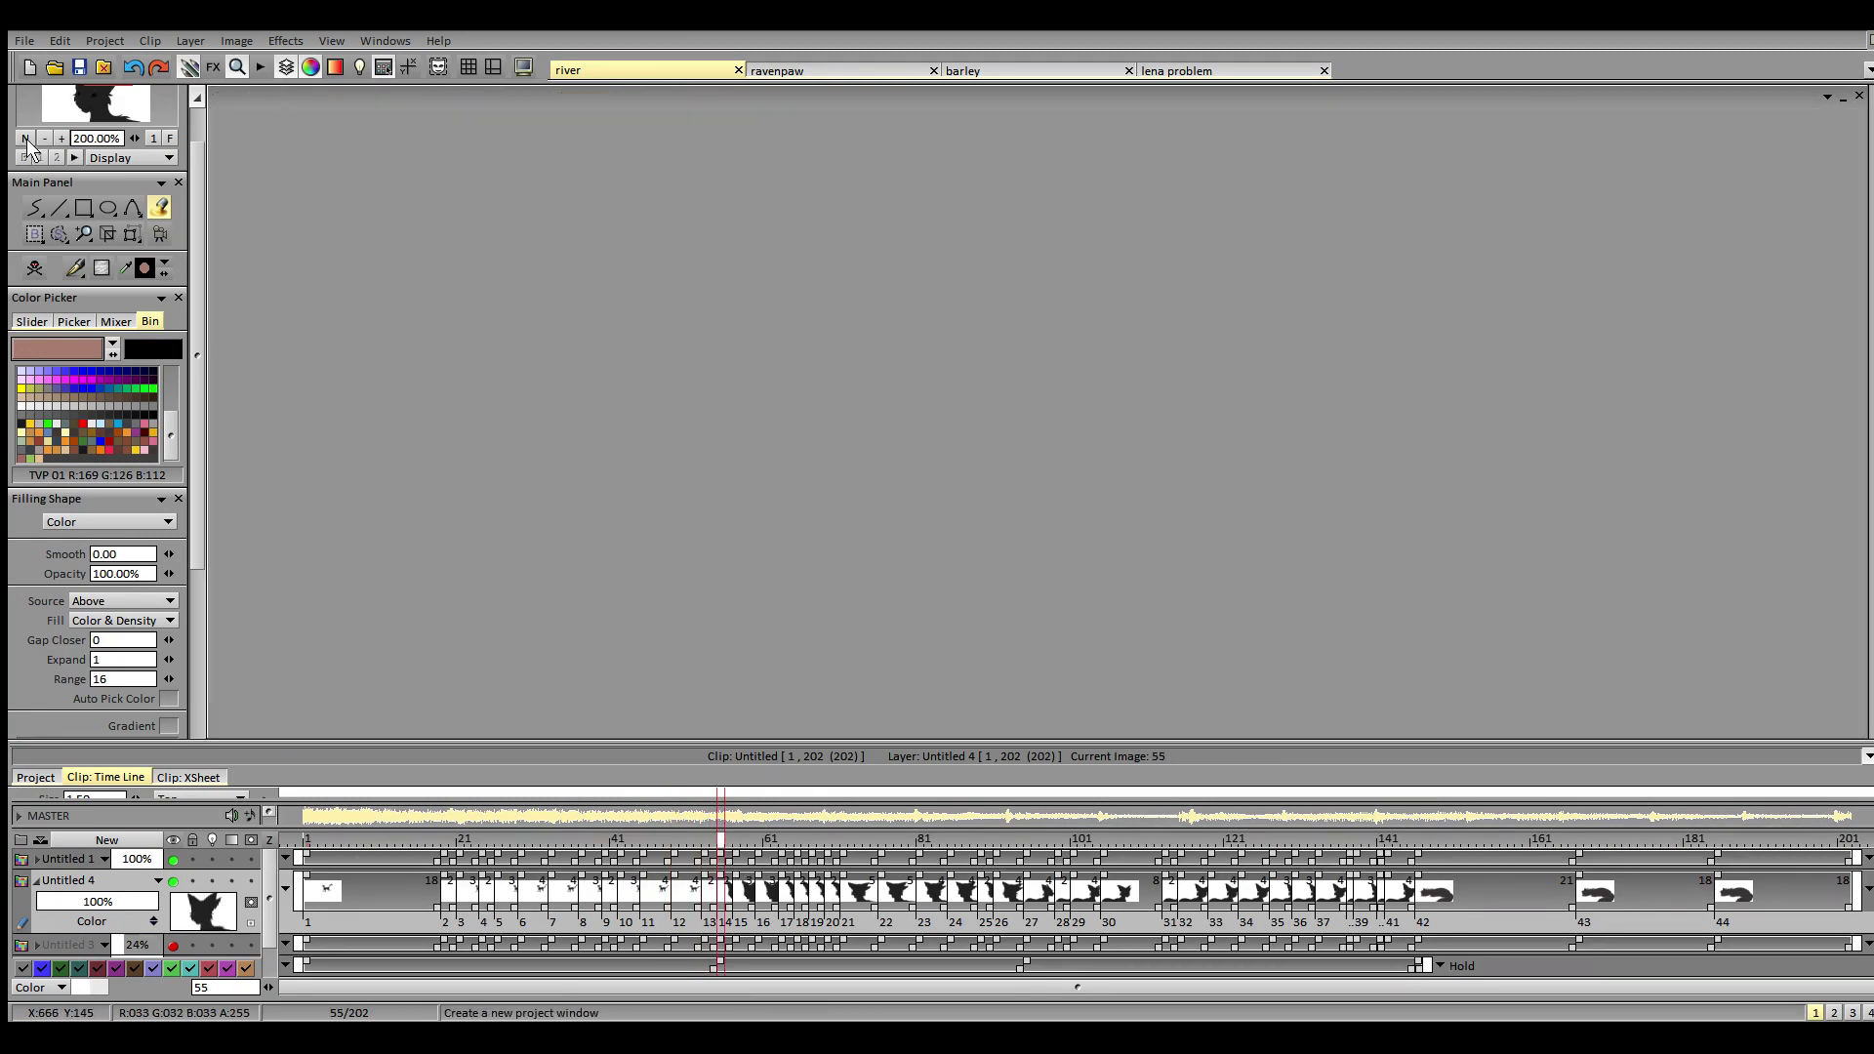
{"action": "left_click", "coordinate": [80, 69]}
{"action": "left_click", "coordinate": [839, 264]}
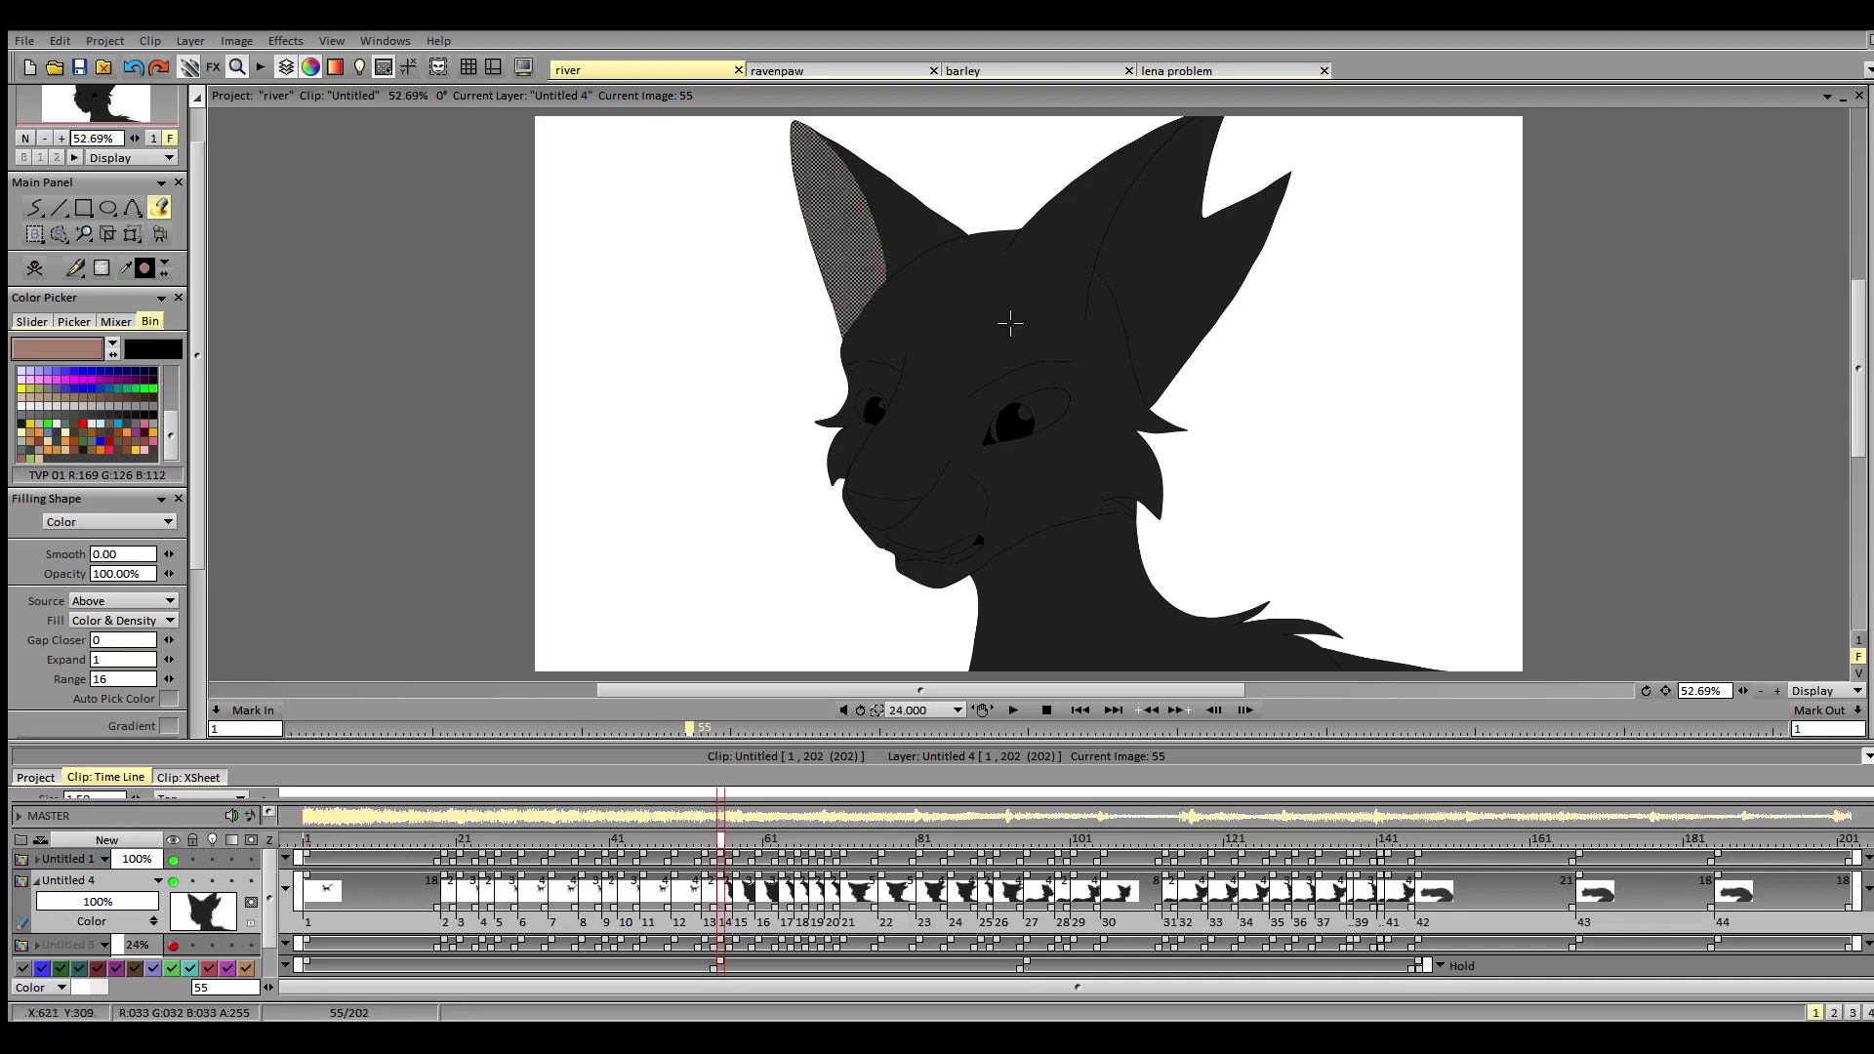
{"action": "left_click", "coordinate": [1175, 295]}
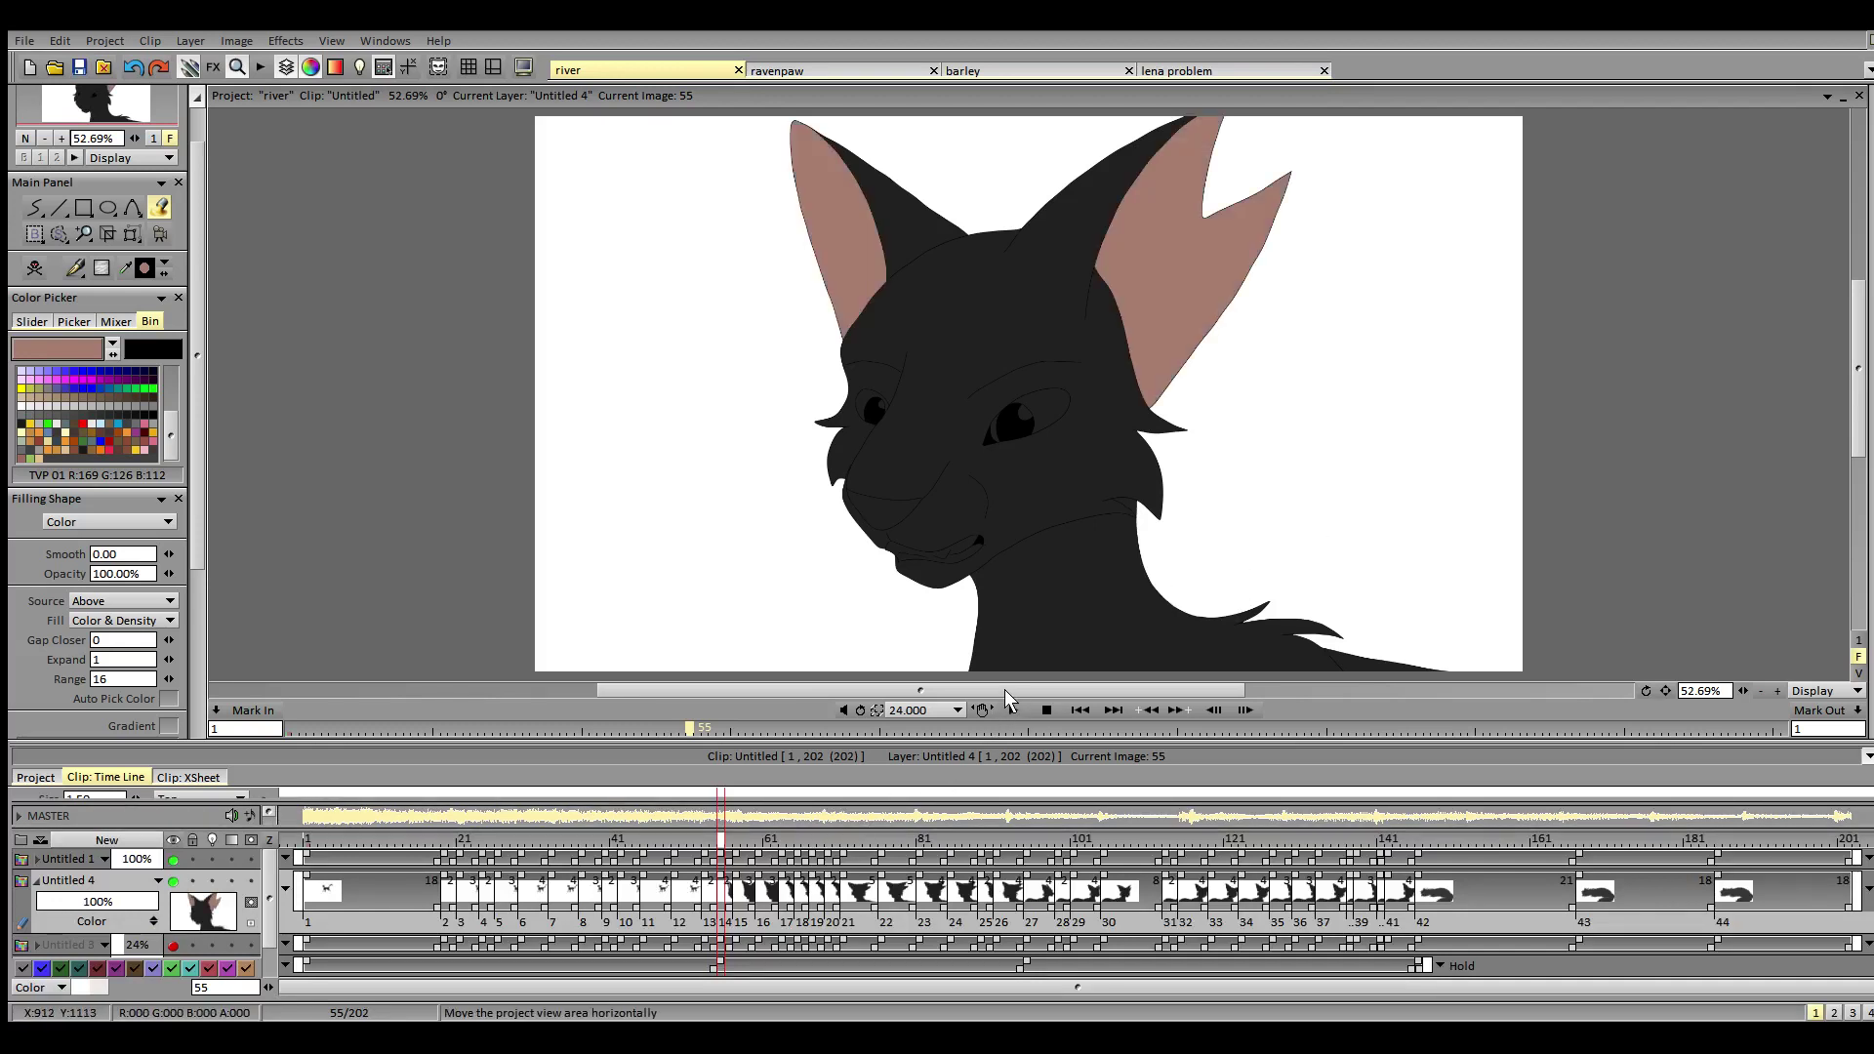
{"action": "mouse_move", "coordinate": [1004, 689]}
{"action": "left_mouse_down"}
{"action": "mouse_move", "coordinate": [1042, 690]}
{"action": "mouse_move", "coordinate": [1002, 699]}
{"action": "left_mouse_up"}
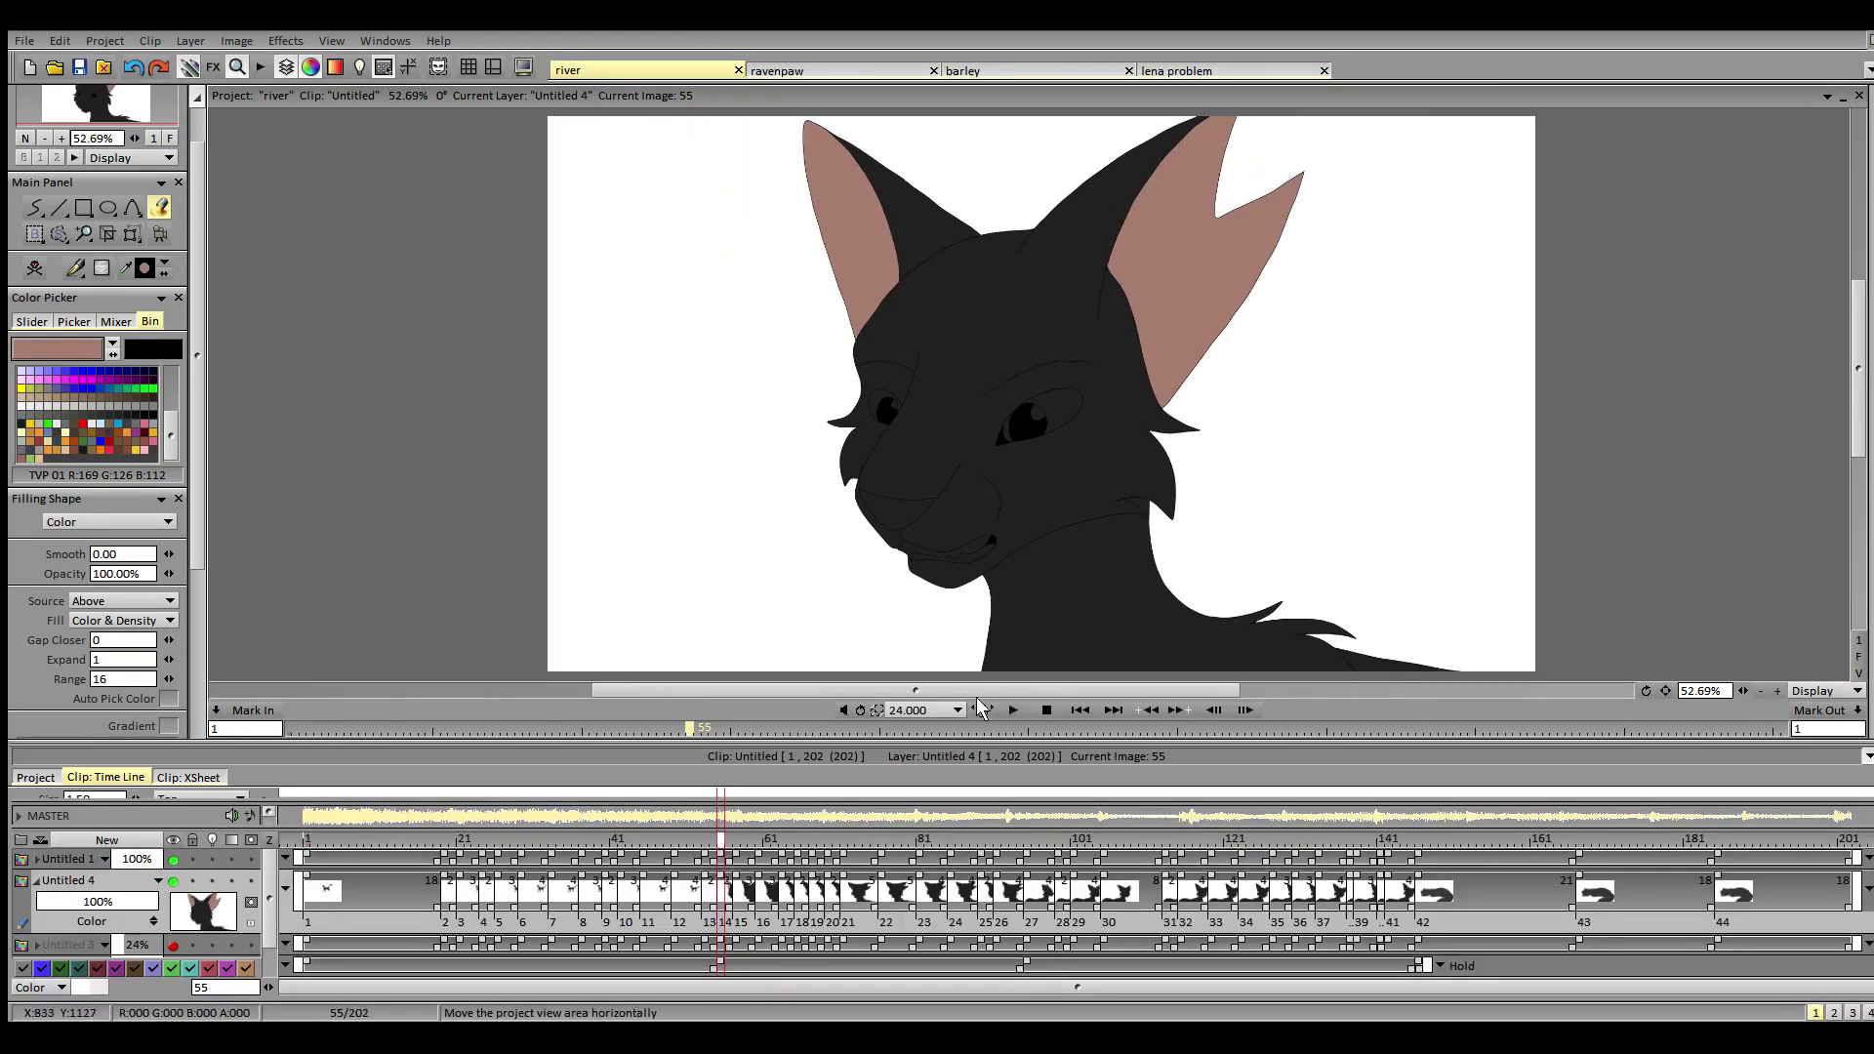
- Fill both inner ears pink on frame 57, using Gap Closer 1 for the notched ear, and reset Gap Closer to 0
{"action": "left_click", "coordinate": [737, 843]}
{"action": "left_click", "coordinate": [893, 298]}
{"action": "left_click", "coordinate": [1187, 319]}
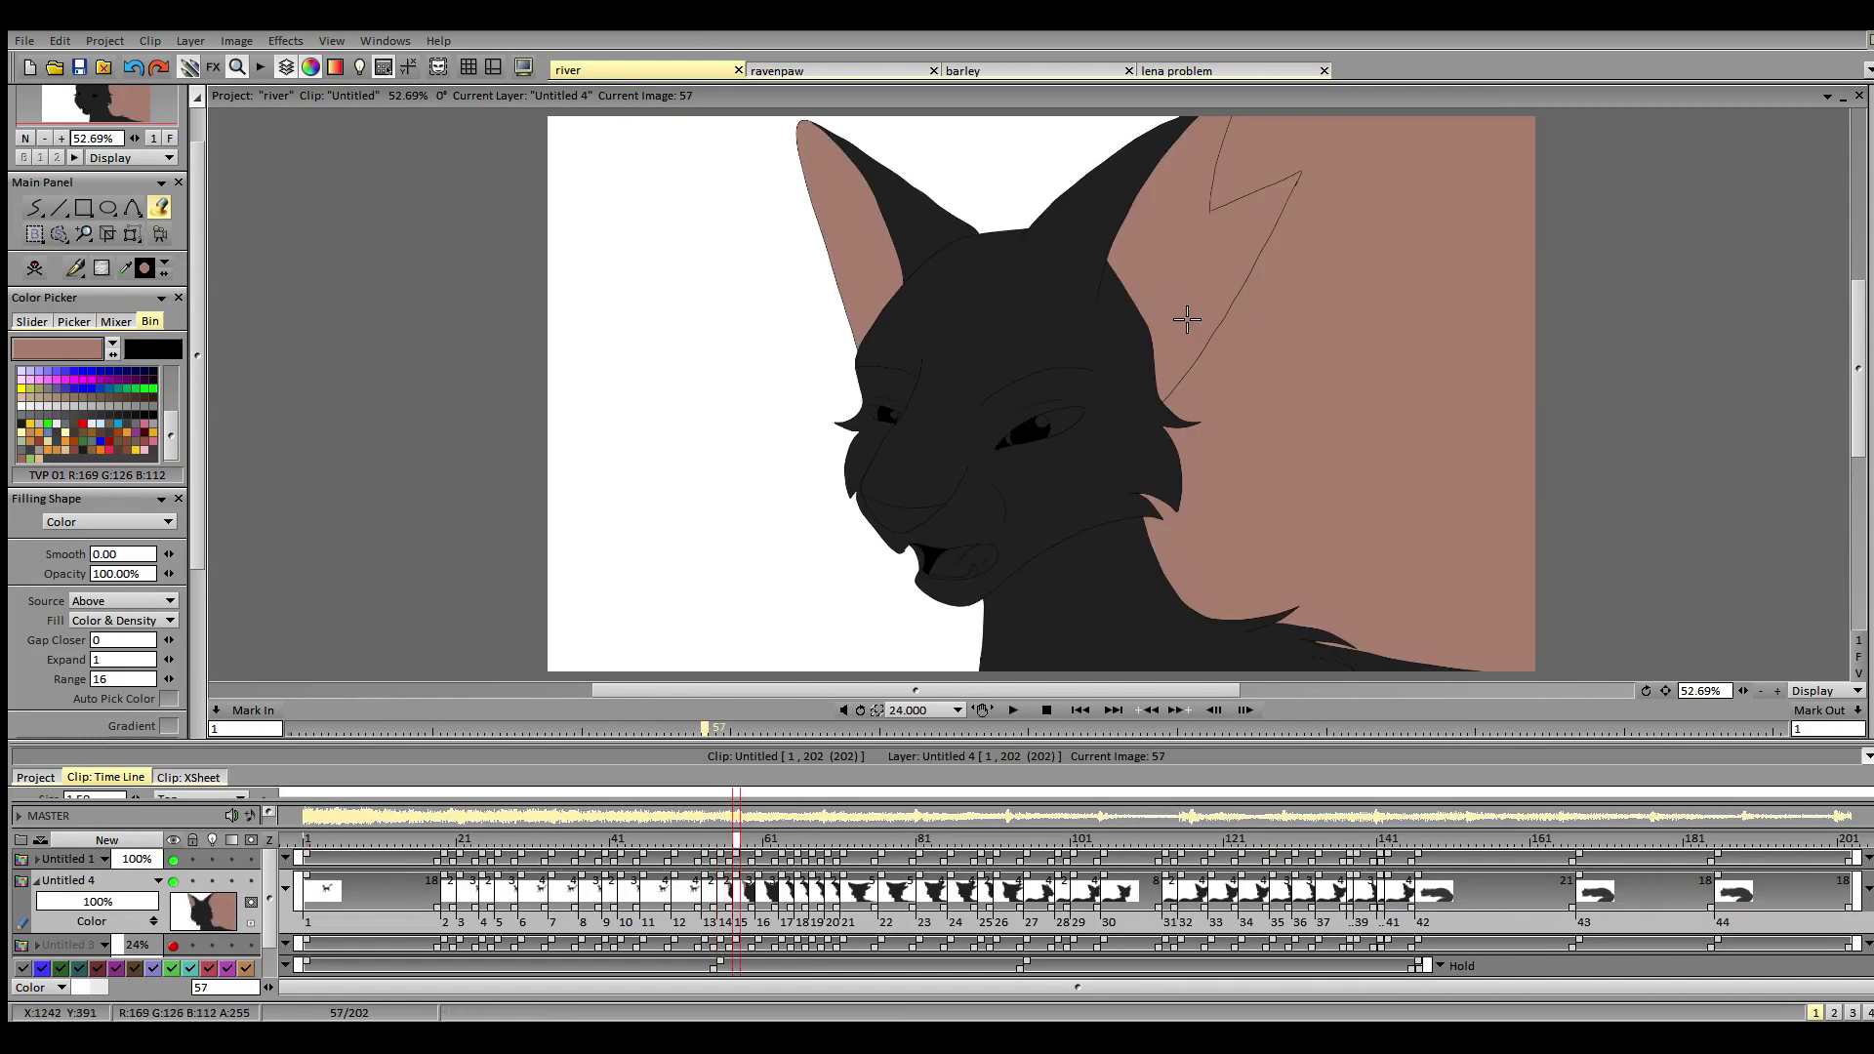
{"action": "key", "text": "ctrl+z"}
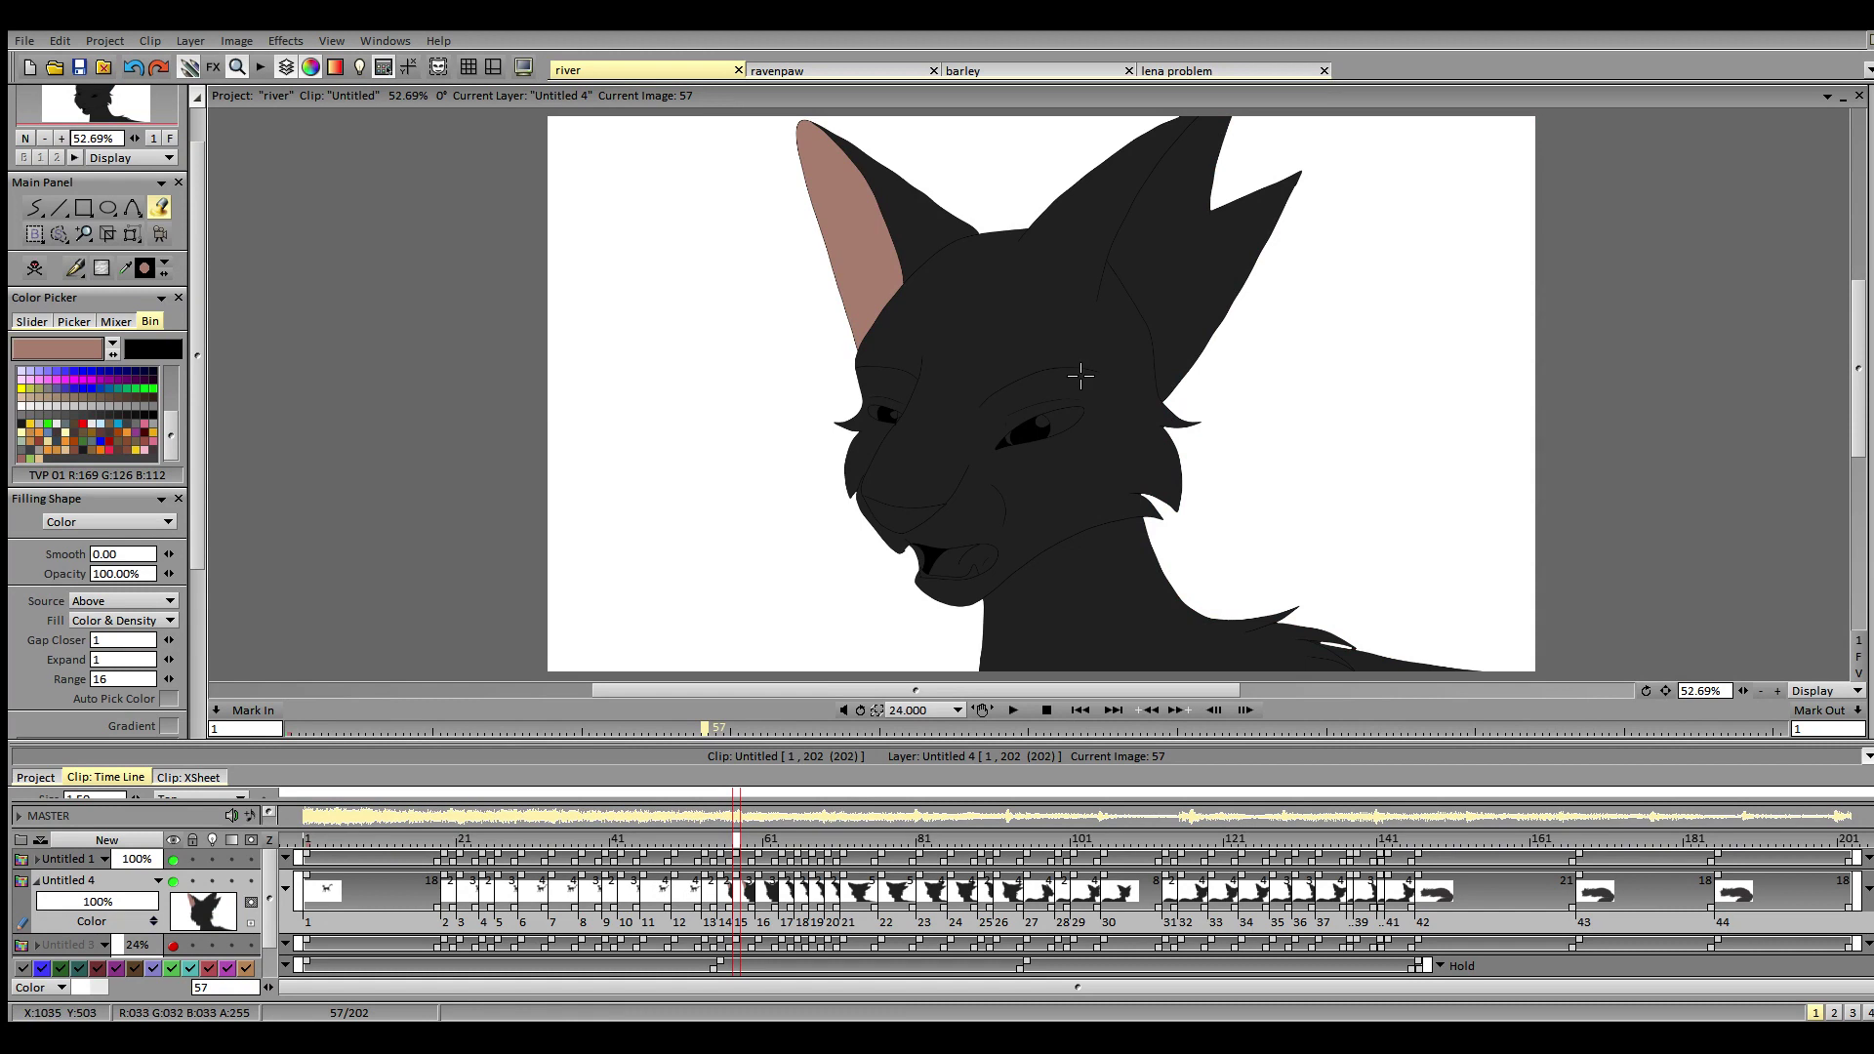
{"action": "left_click", "coordinate": [1174, 315]}
{"action": "left_click", "coordinate": [167, 641]}
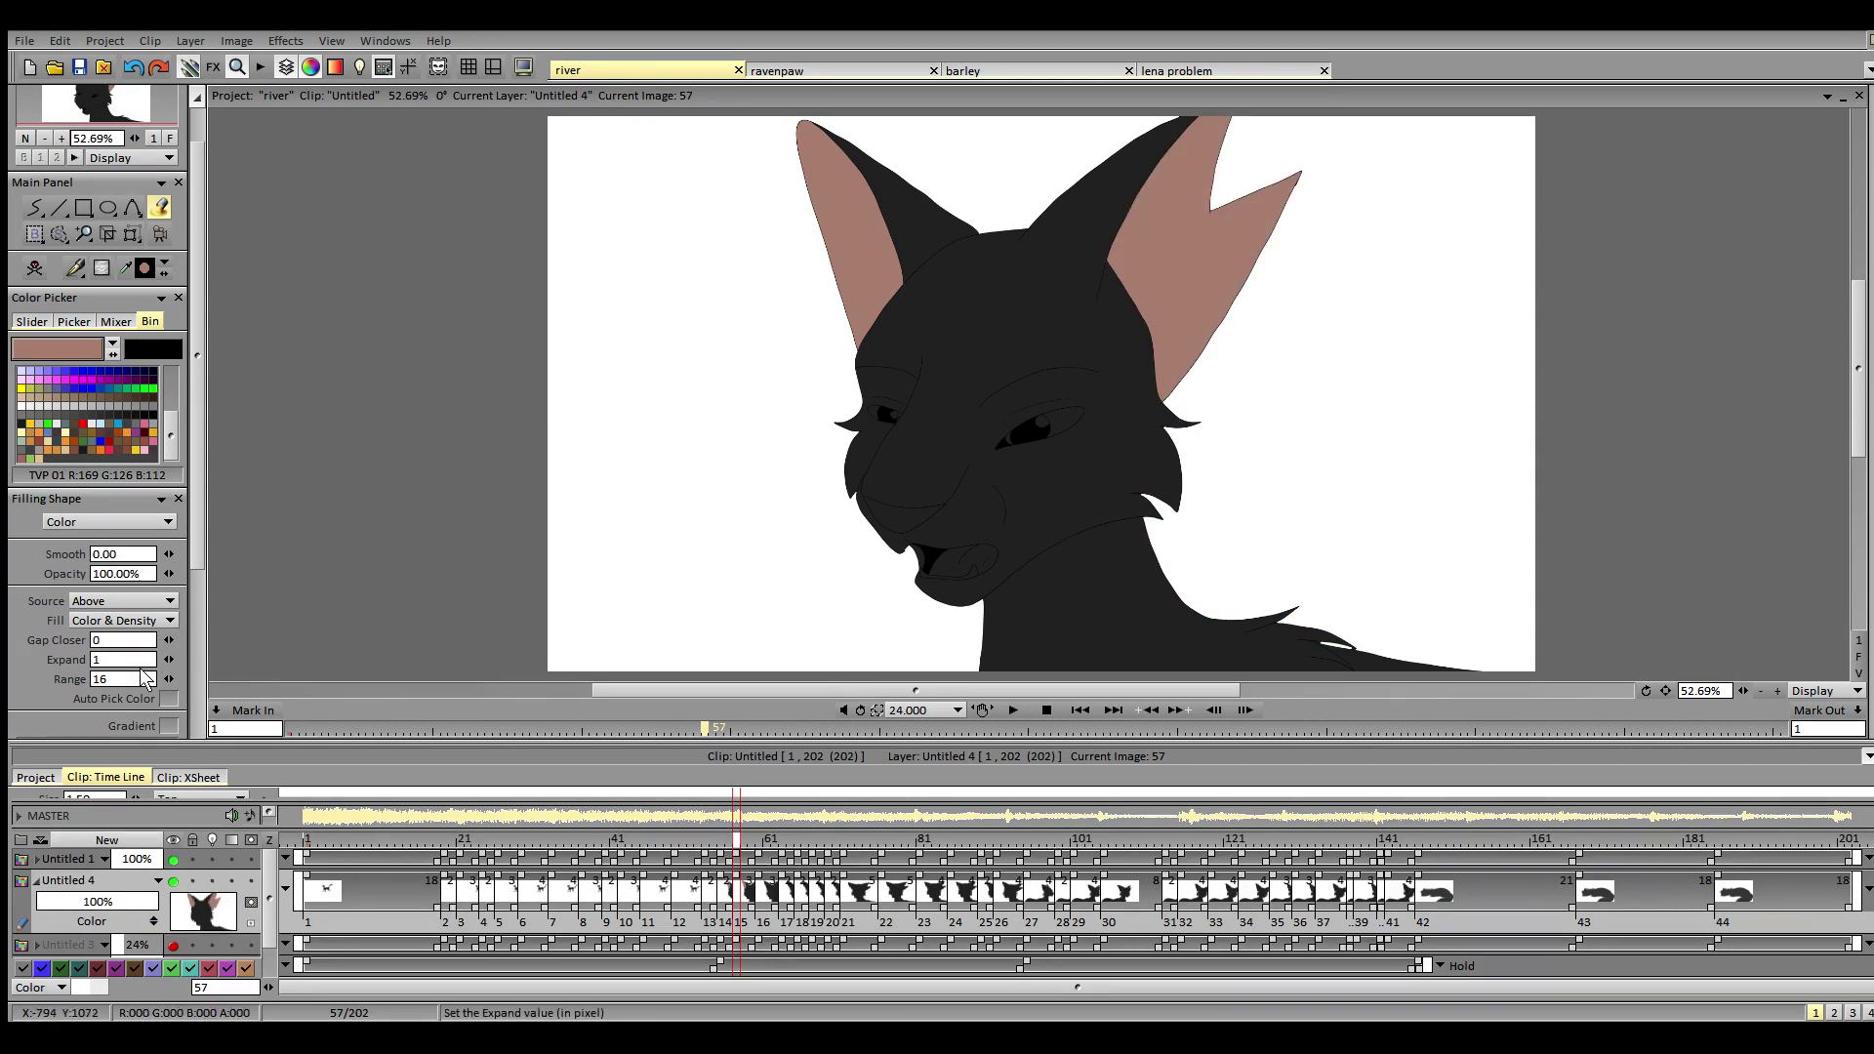
- Fill both inner ears pink on the closed-eye drawing at frame 60, undoing the misplaced fill
{"action": "left_click", "coordinate": [761, 843]}
{"action": "left_click", "coordinate": [1157, 293]}
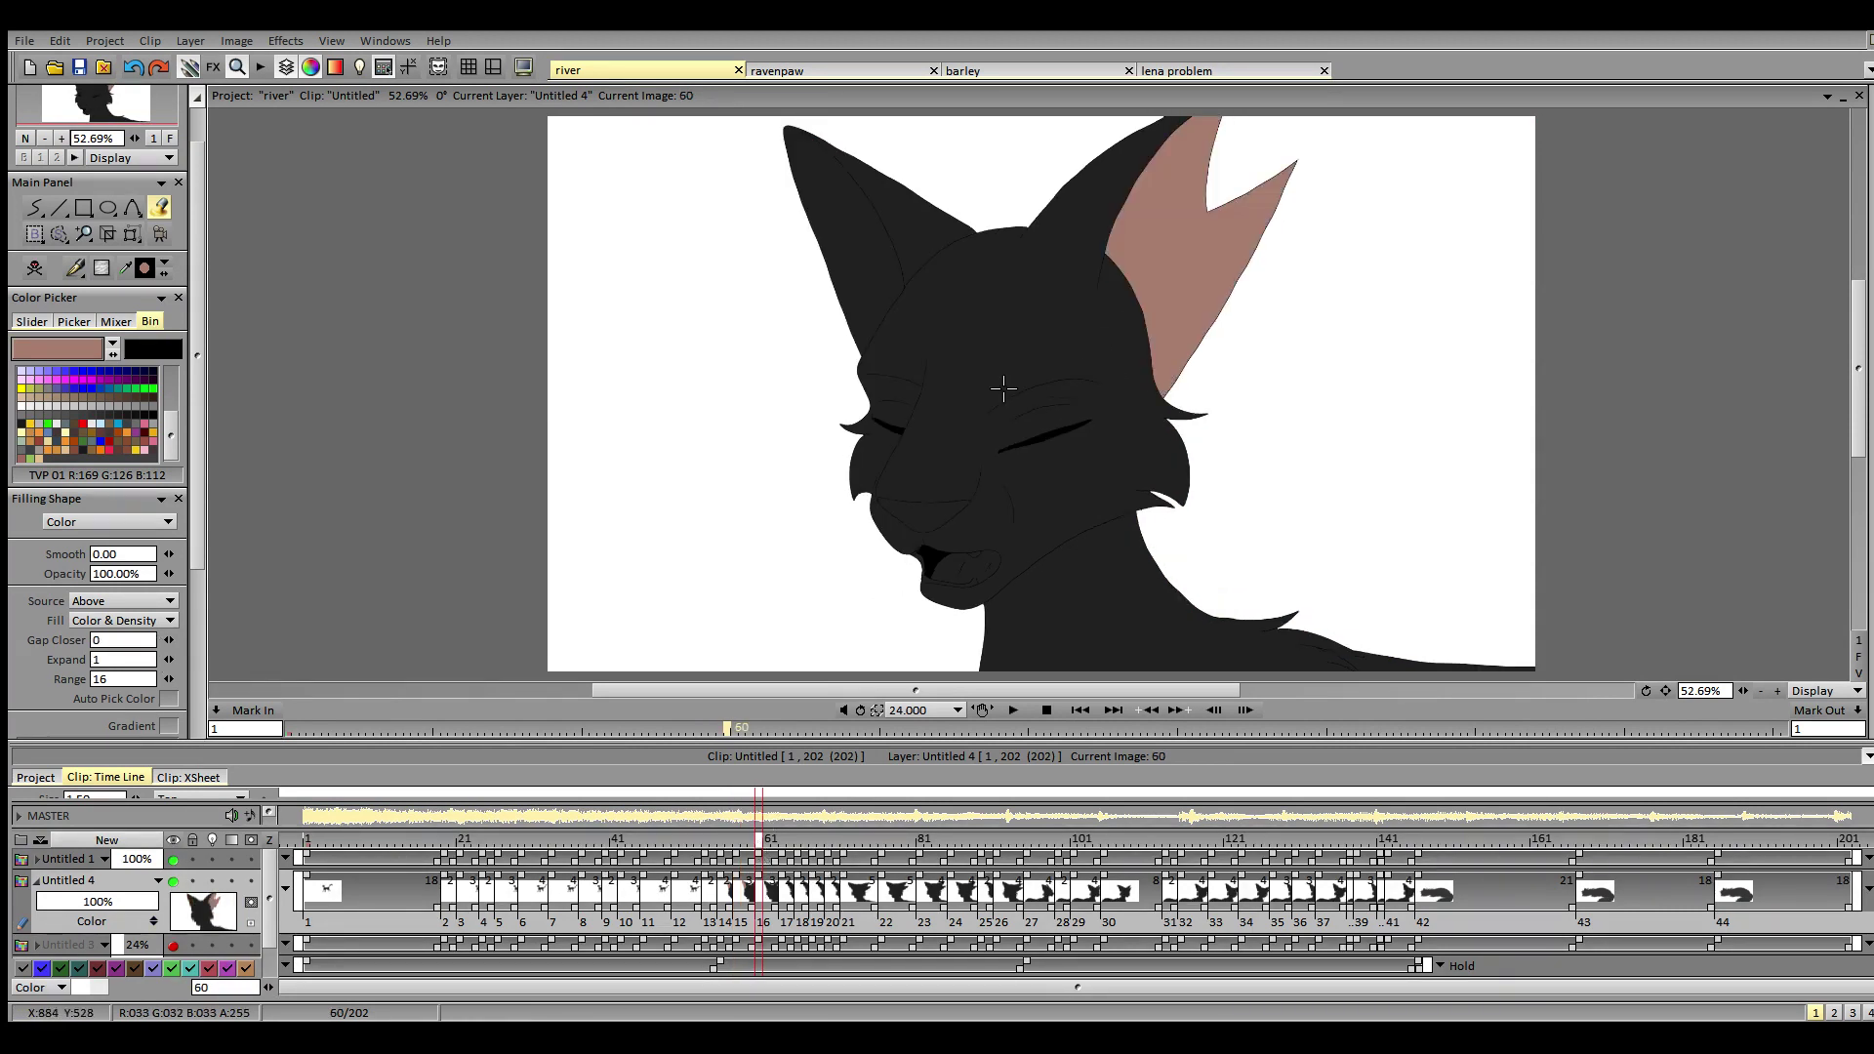
{"action": "left_click", "coordinate": [904, 271]}
{"action": "key", "text": "ctrl+z"}
{"action": "left_click", "coordinate": [862, 251]}
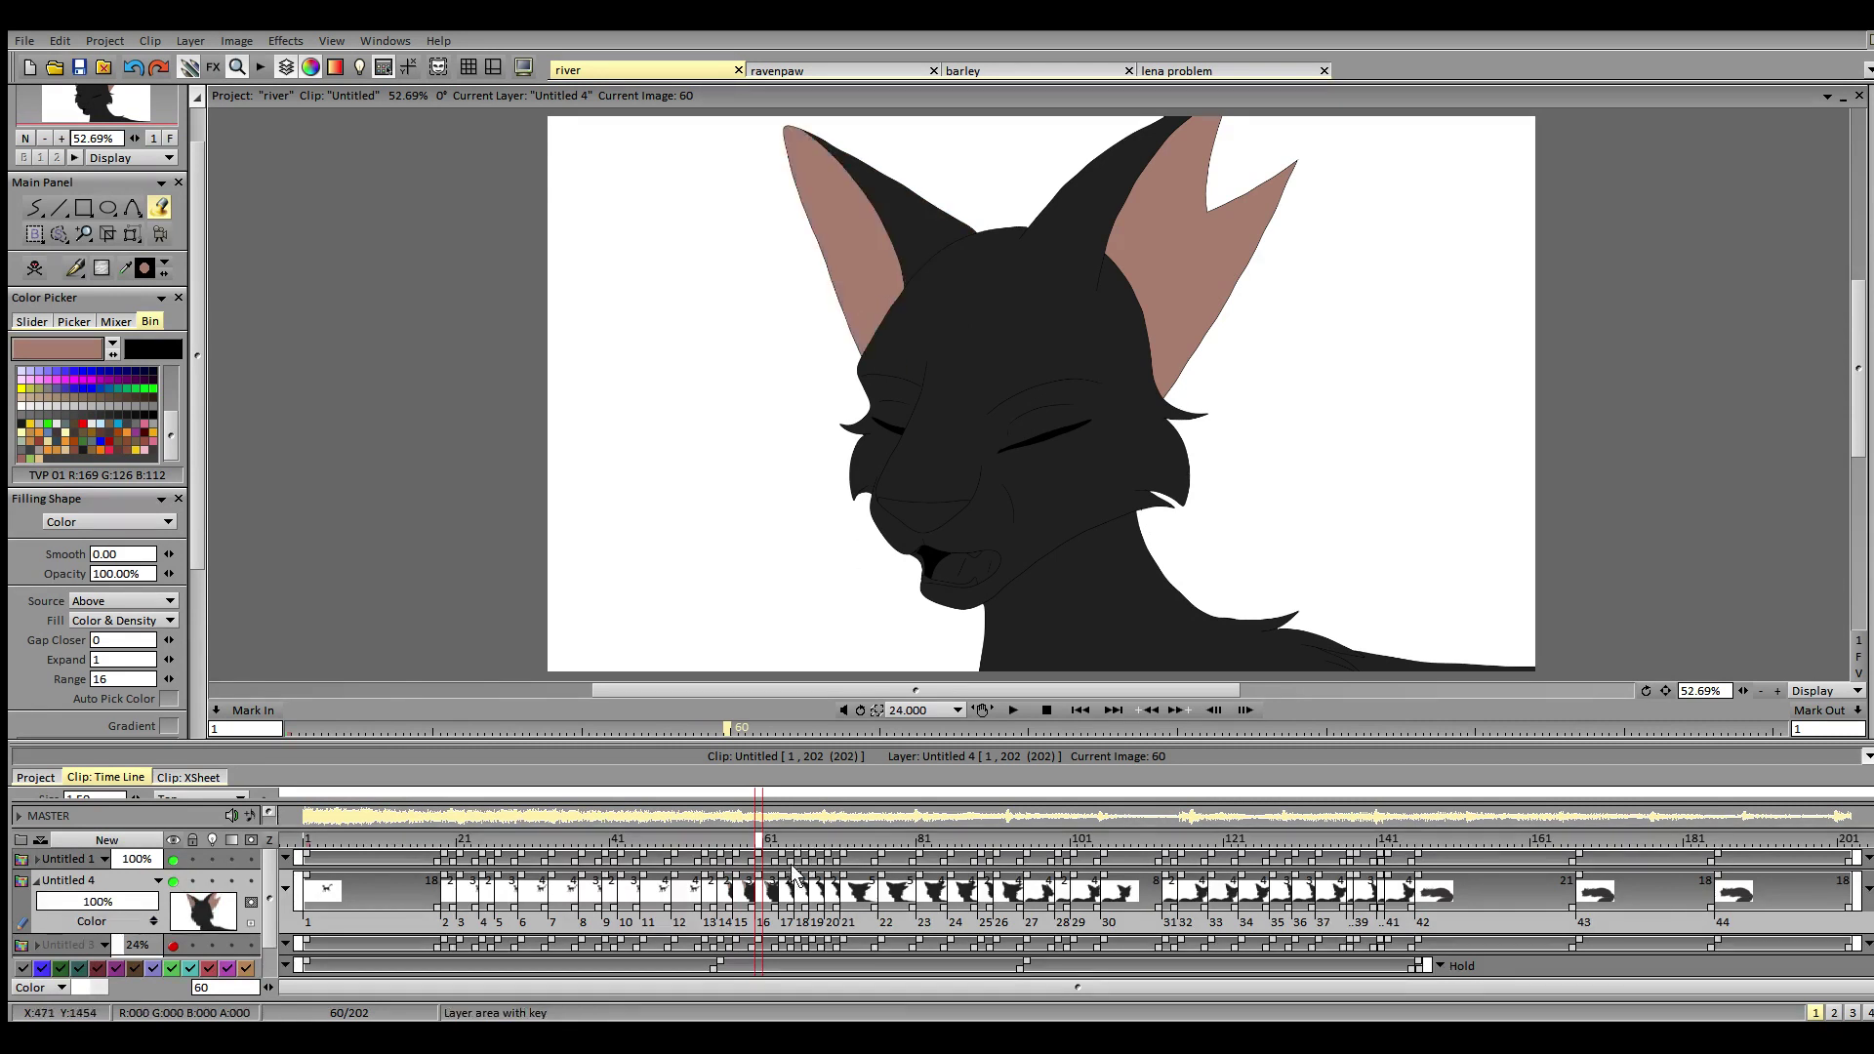
- Fill both inner ears pink on the close-up drawings at frames 63 and 65
{"action": "left_click", "coordinate": [782, 840]}
{"action": "left_click", "coordinate": [847, 249]}
{"action": "left_click", "coordinate": [1191, 330]}
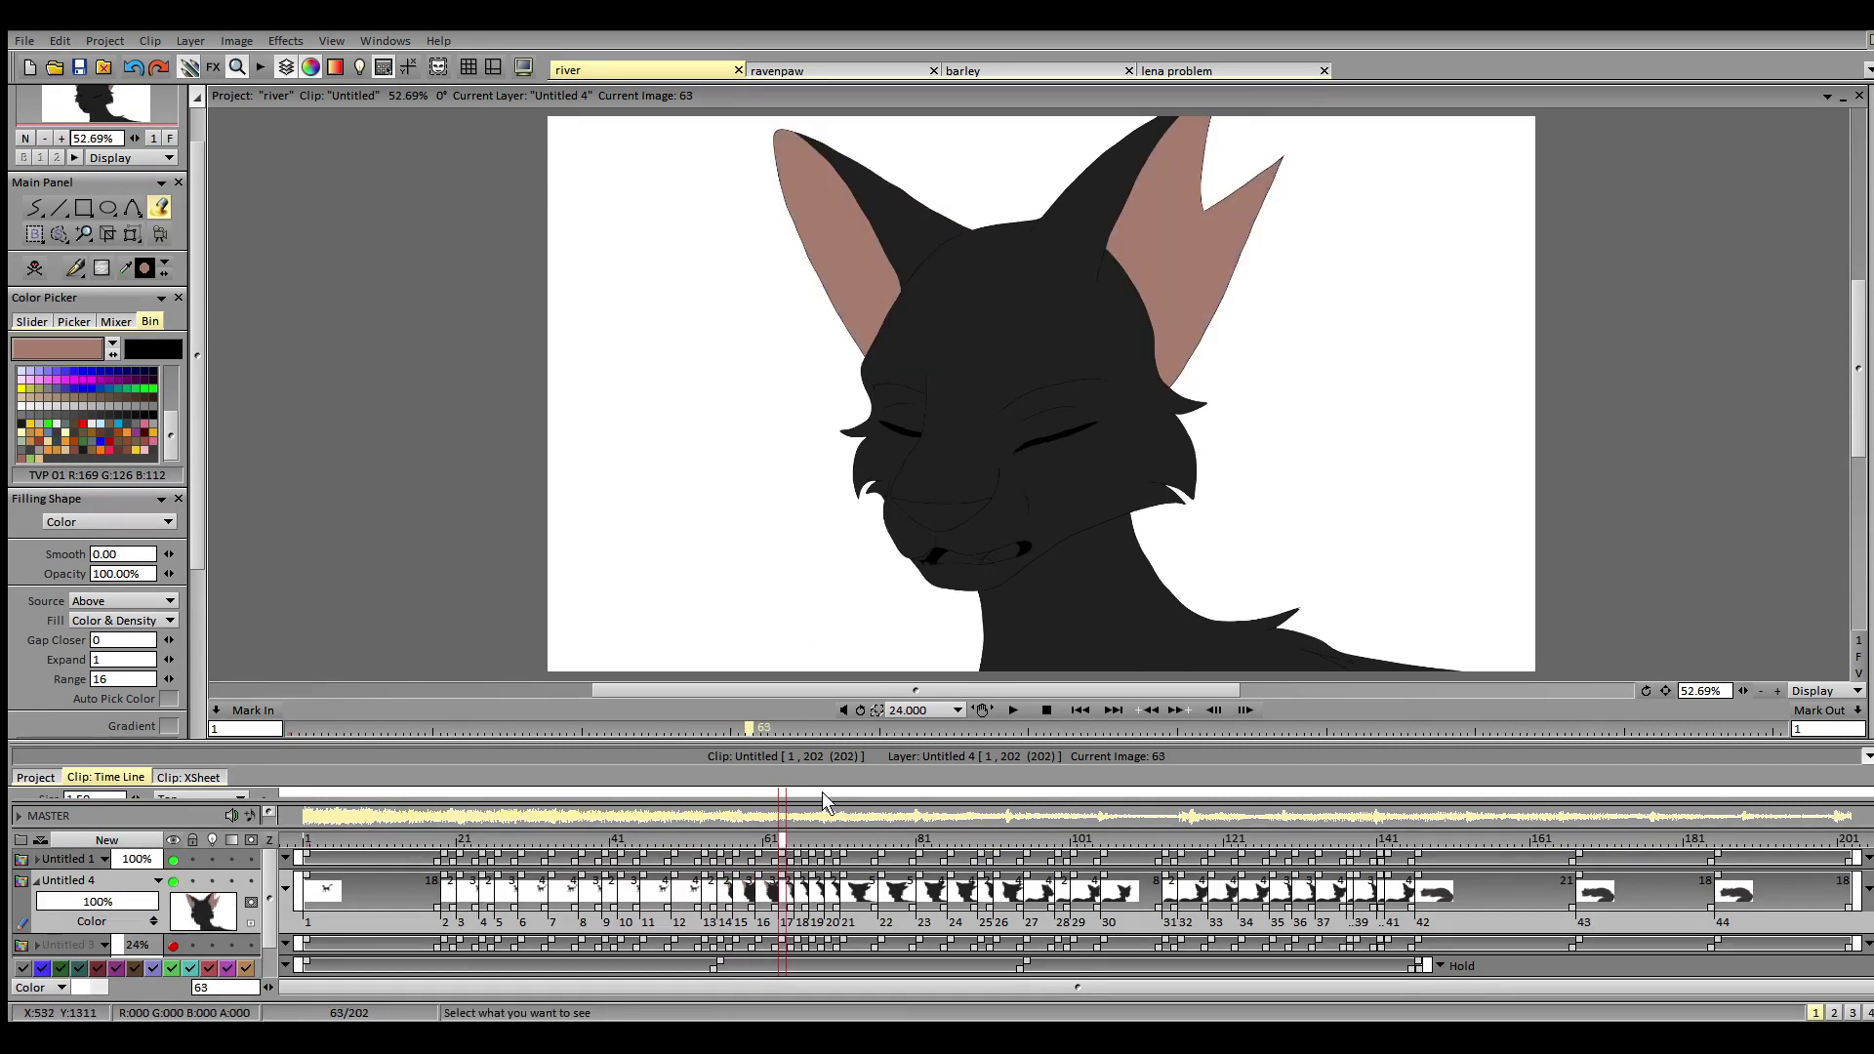
{"action": "left_click", "coordinate": [797, 840]}
{"action": "left_click", "coordinate": [884, 306]}
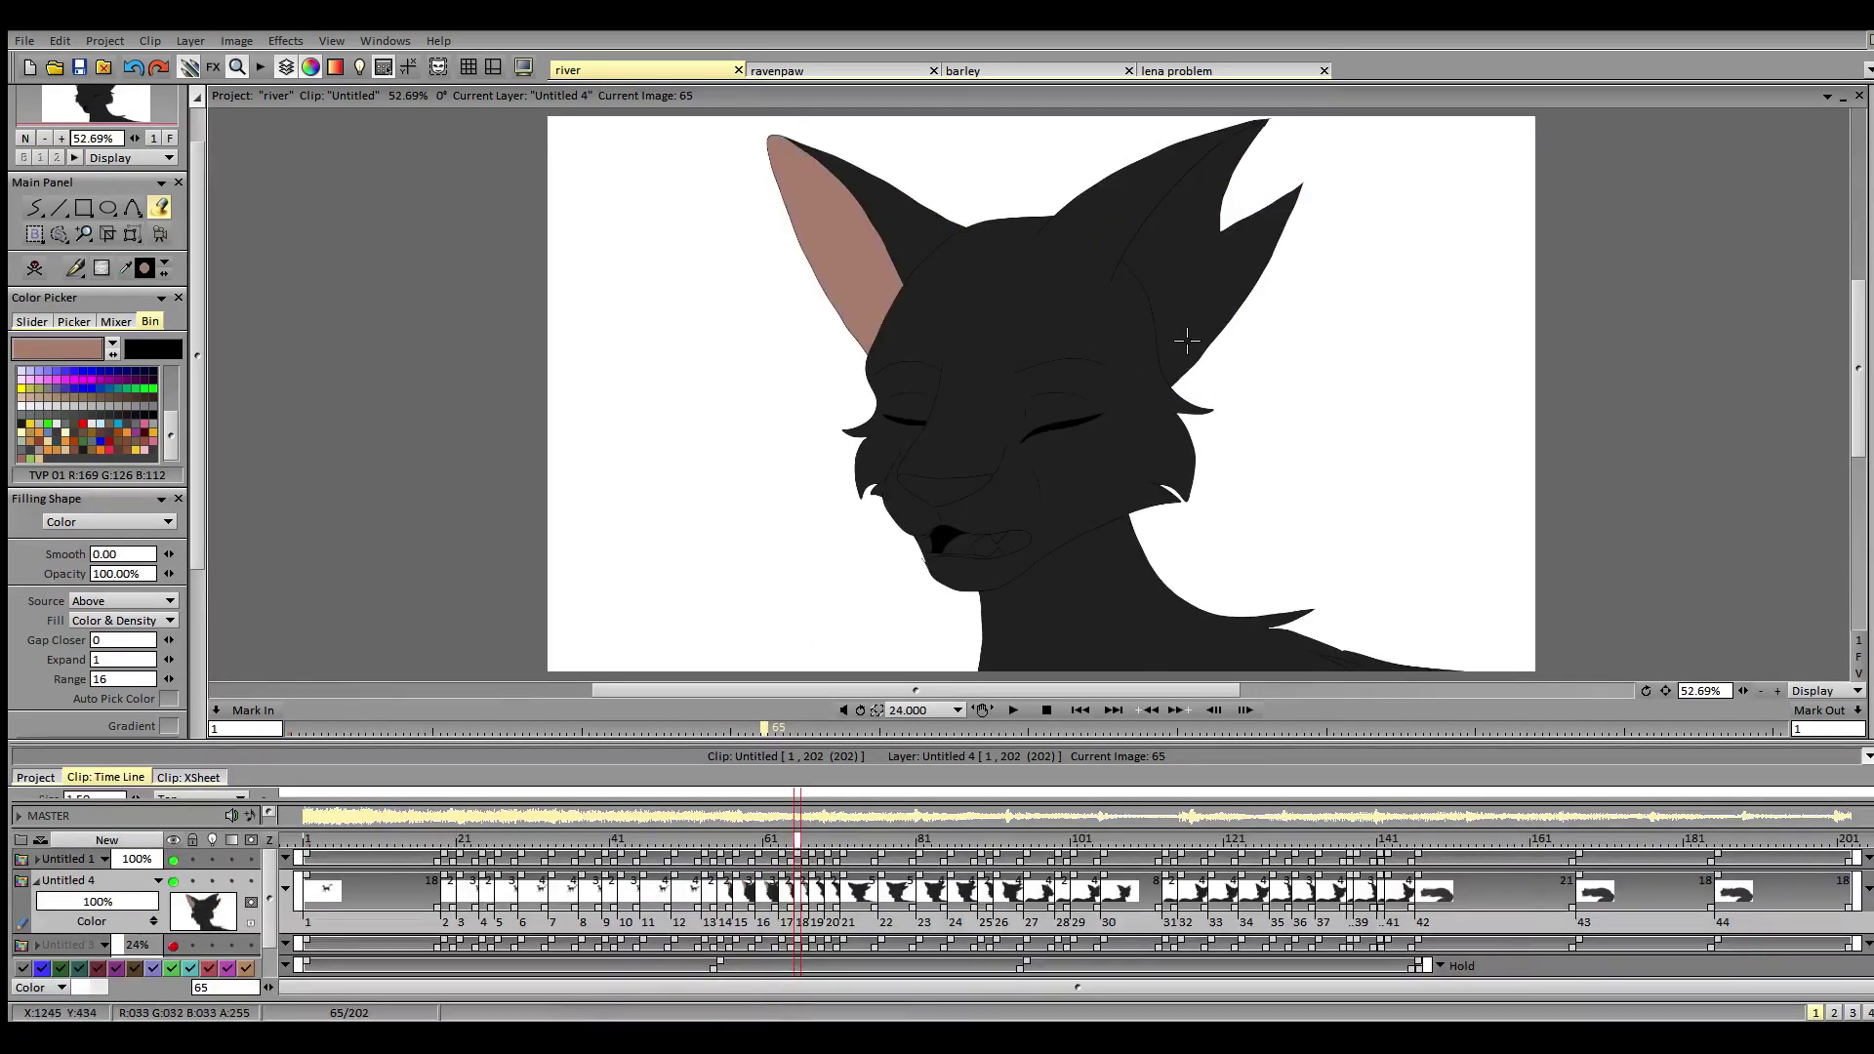
{"action": "left_click", "coordinate": [1195, 324]}
- Fill both inner ears pink on frame 67, using Gap Closer 1 for the notched ear, and reset Gap Closer to 0
{"action": "left_click", "coordinate": [813, 841]}
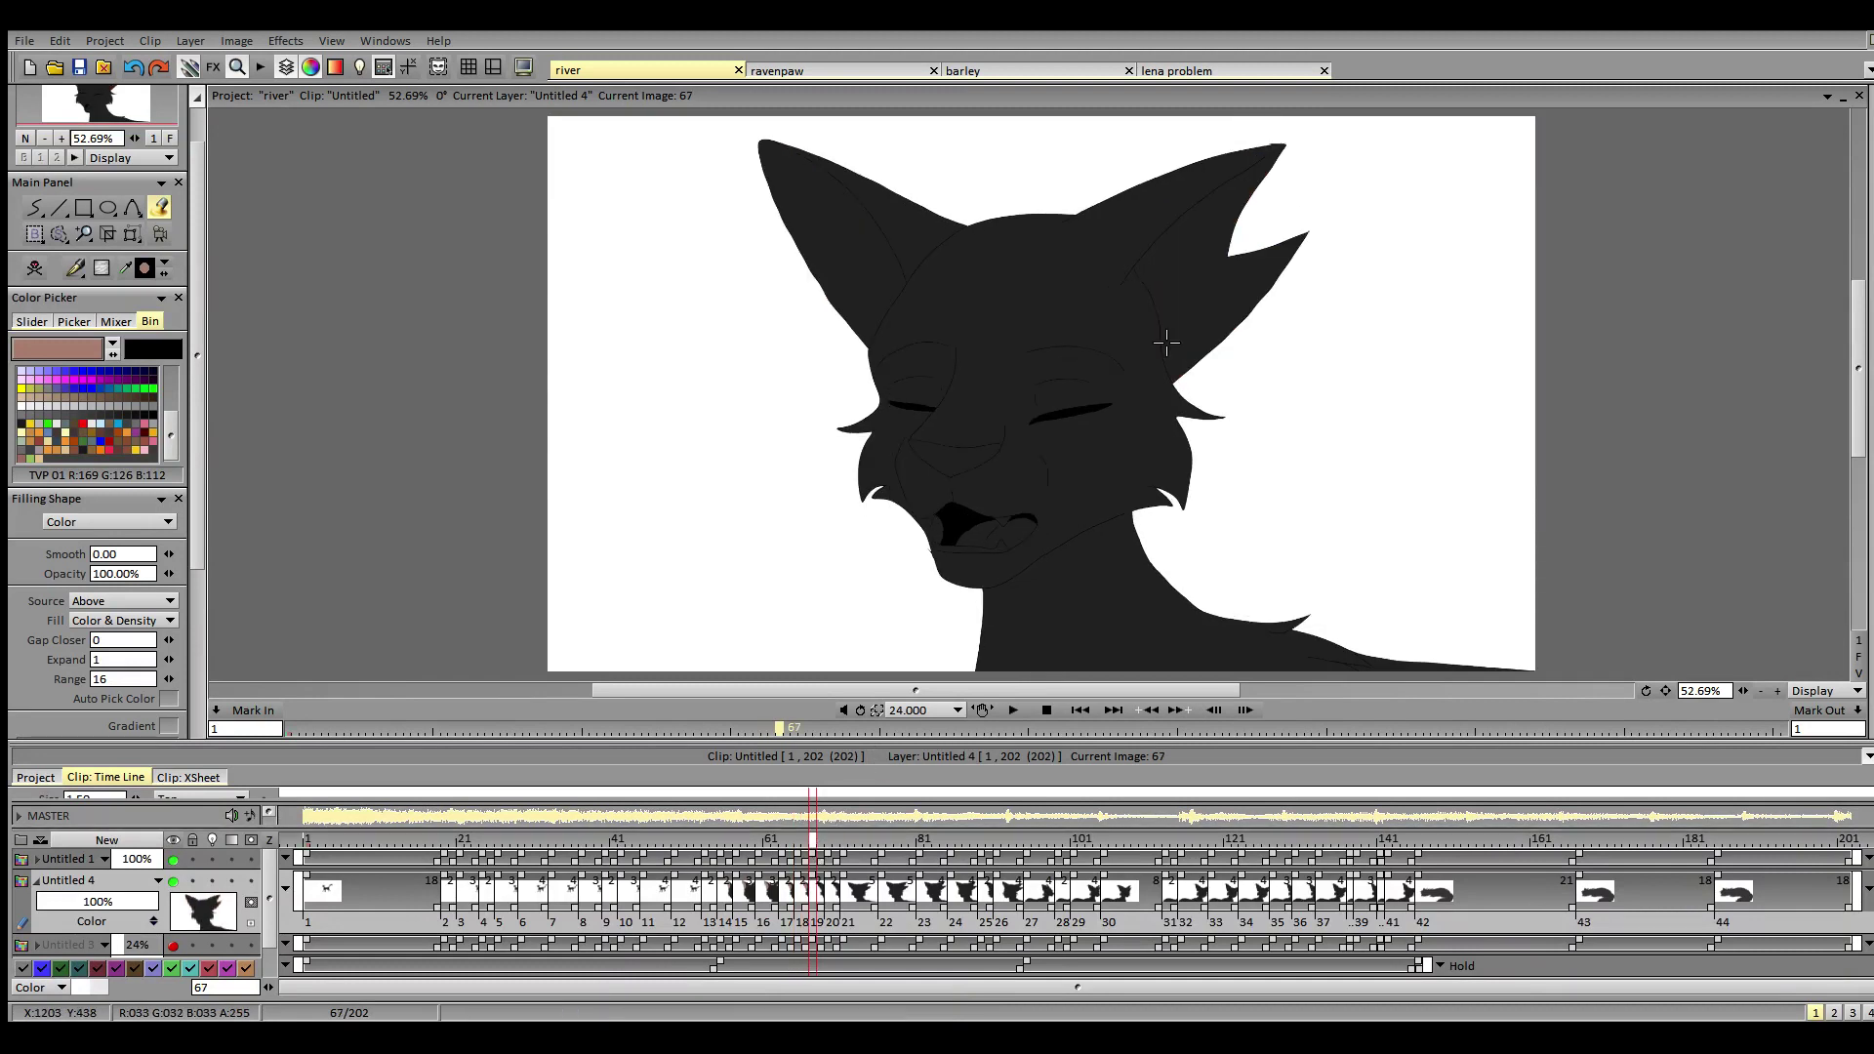
{"action": "left_click", "coordinate": [1171, 337]}
{"action": "key", "text": "ctrl+z"}
{"action": "left_click", "coordinate": [844, 254]}
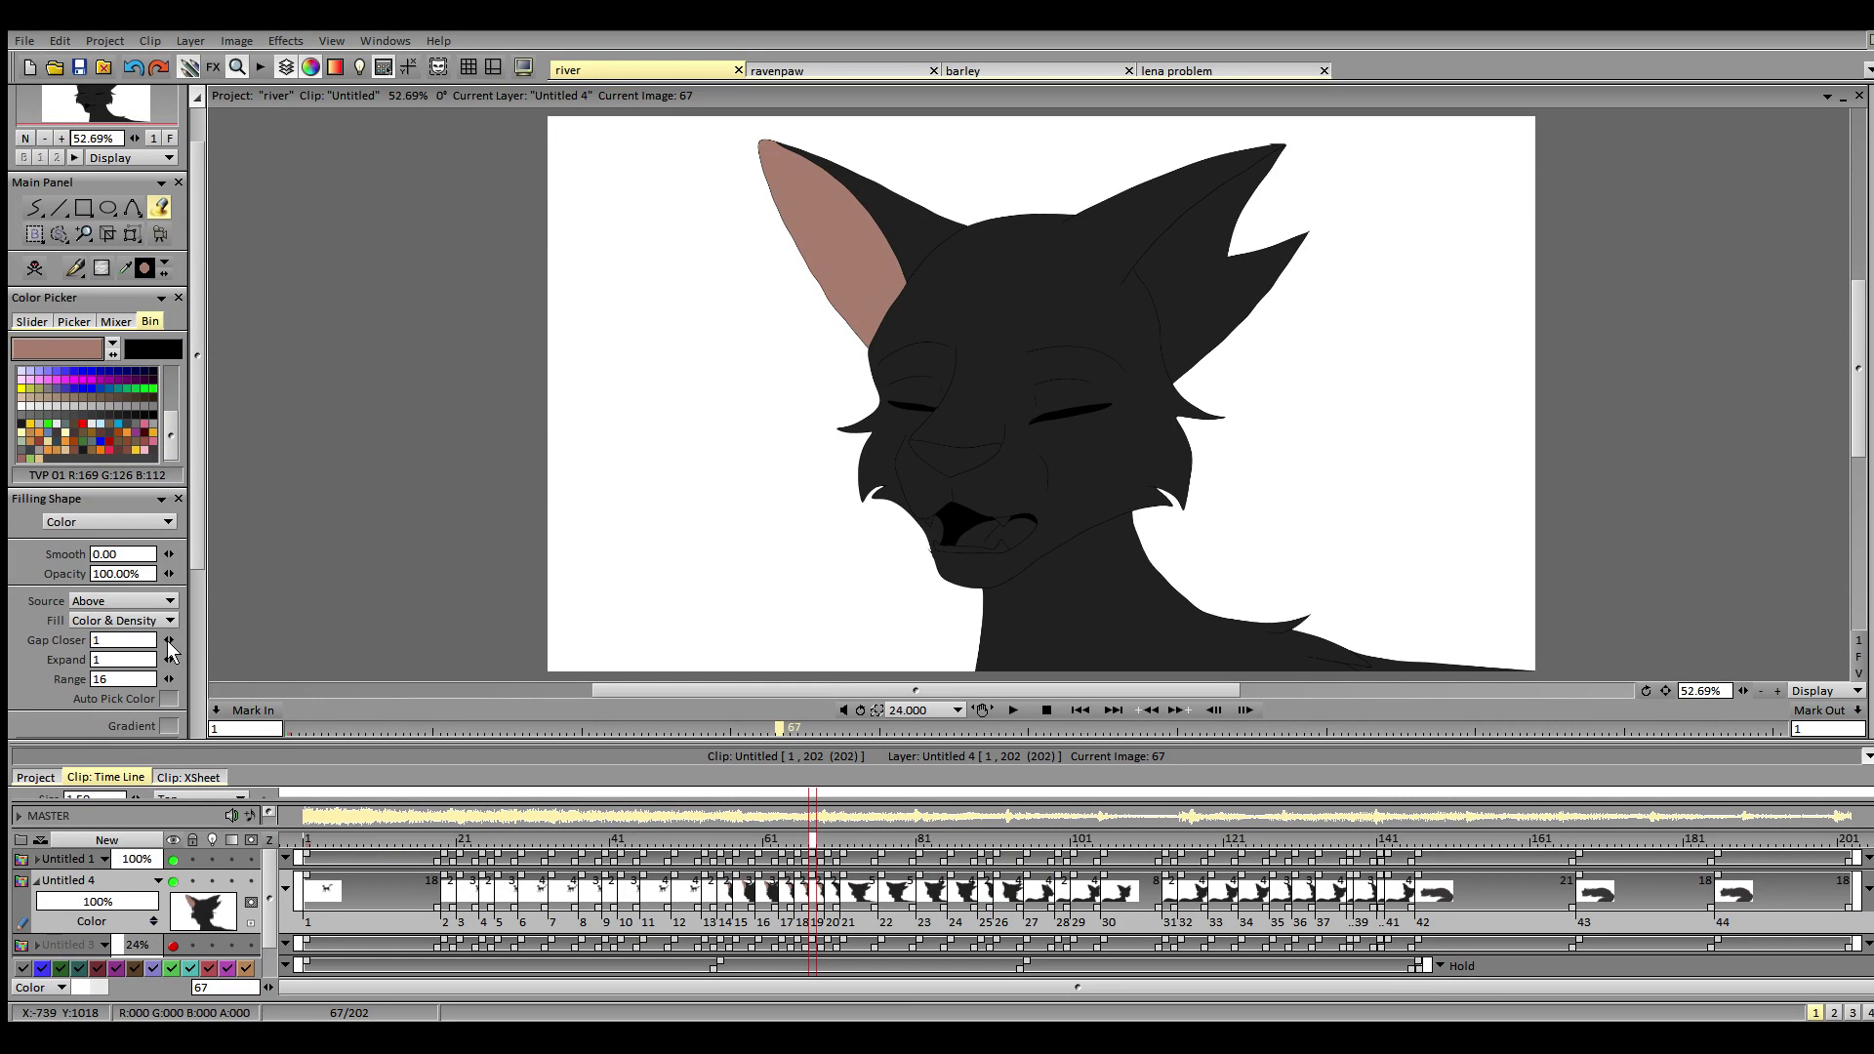
{"action": "left_click", "coordinate": [1170, 332]}
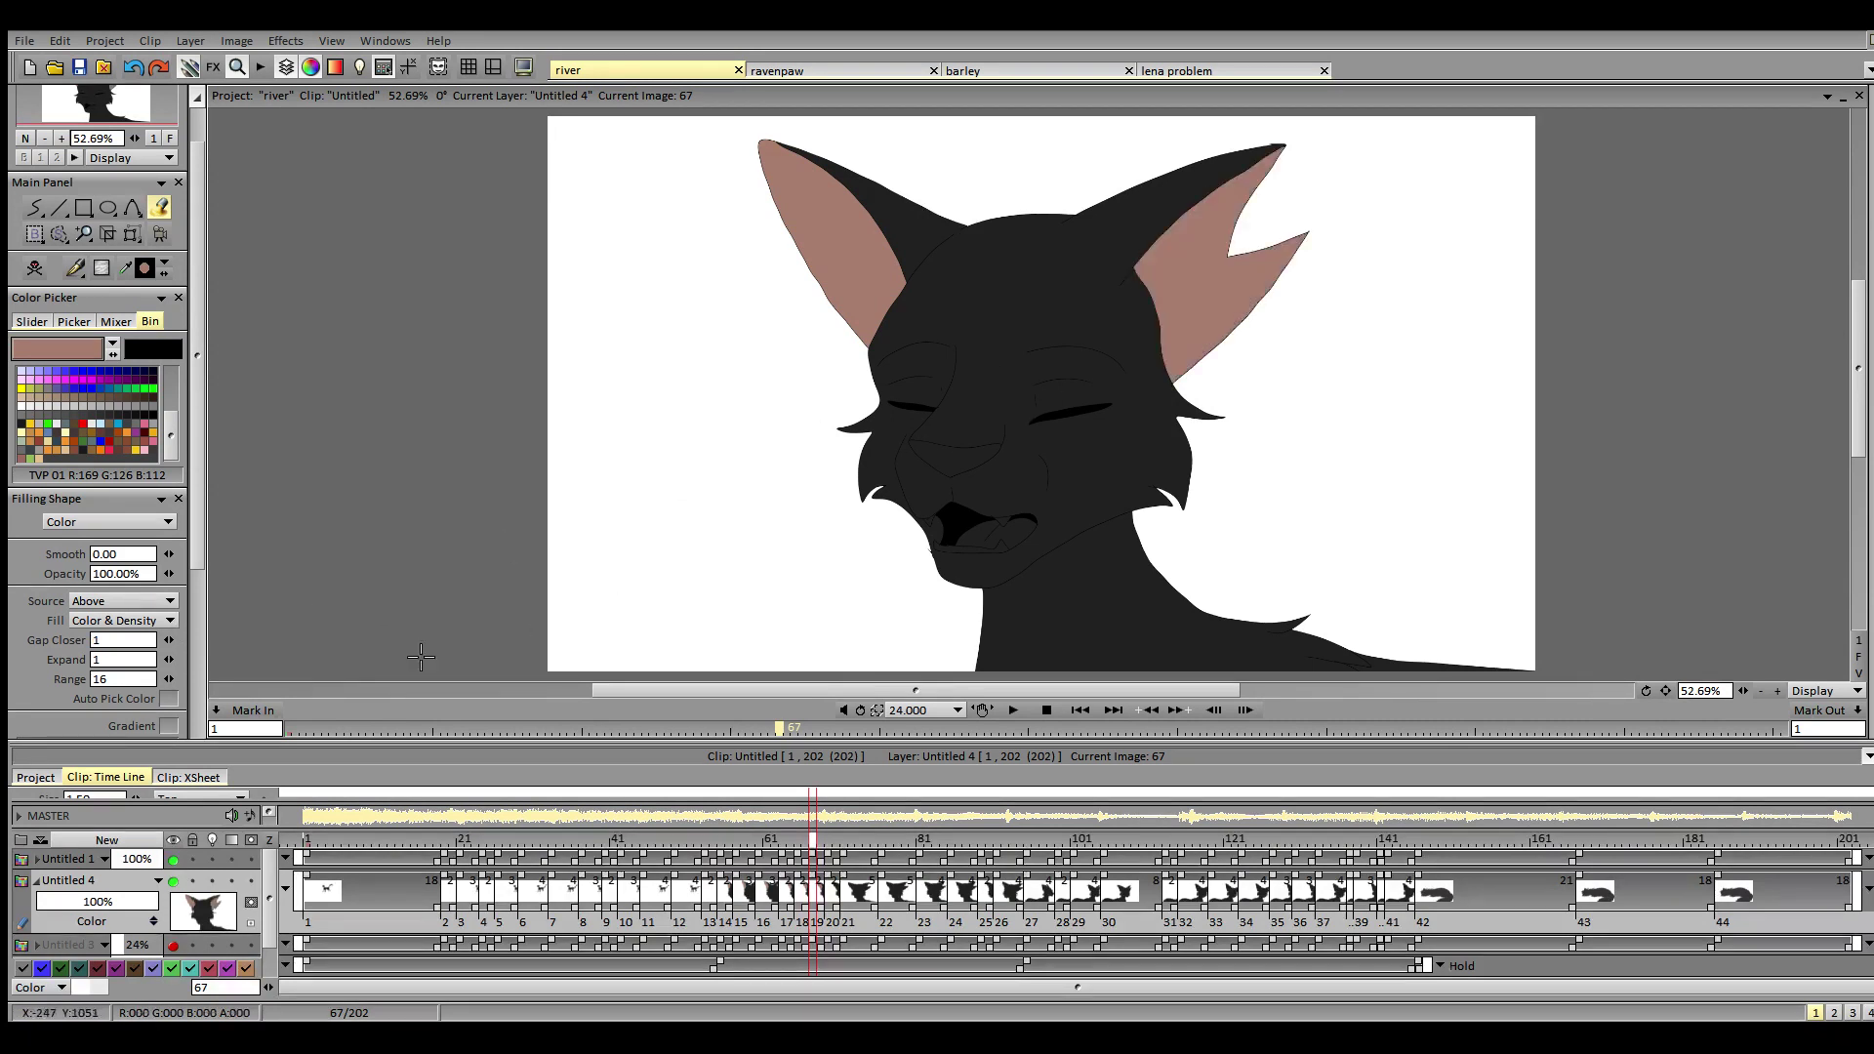
{"action": "left_click", "coordinate": [171, 640]}
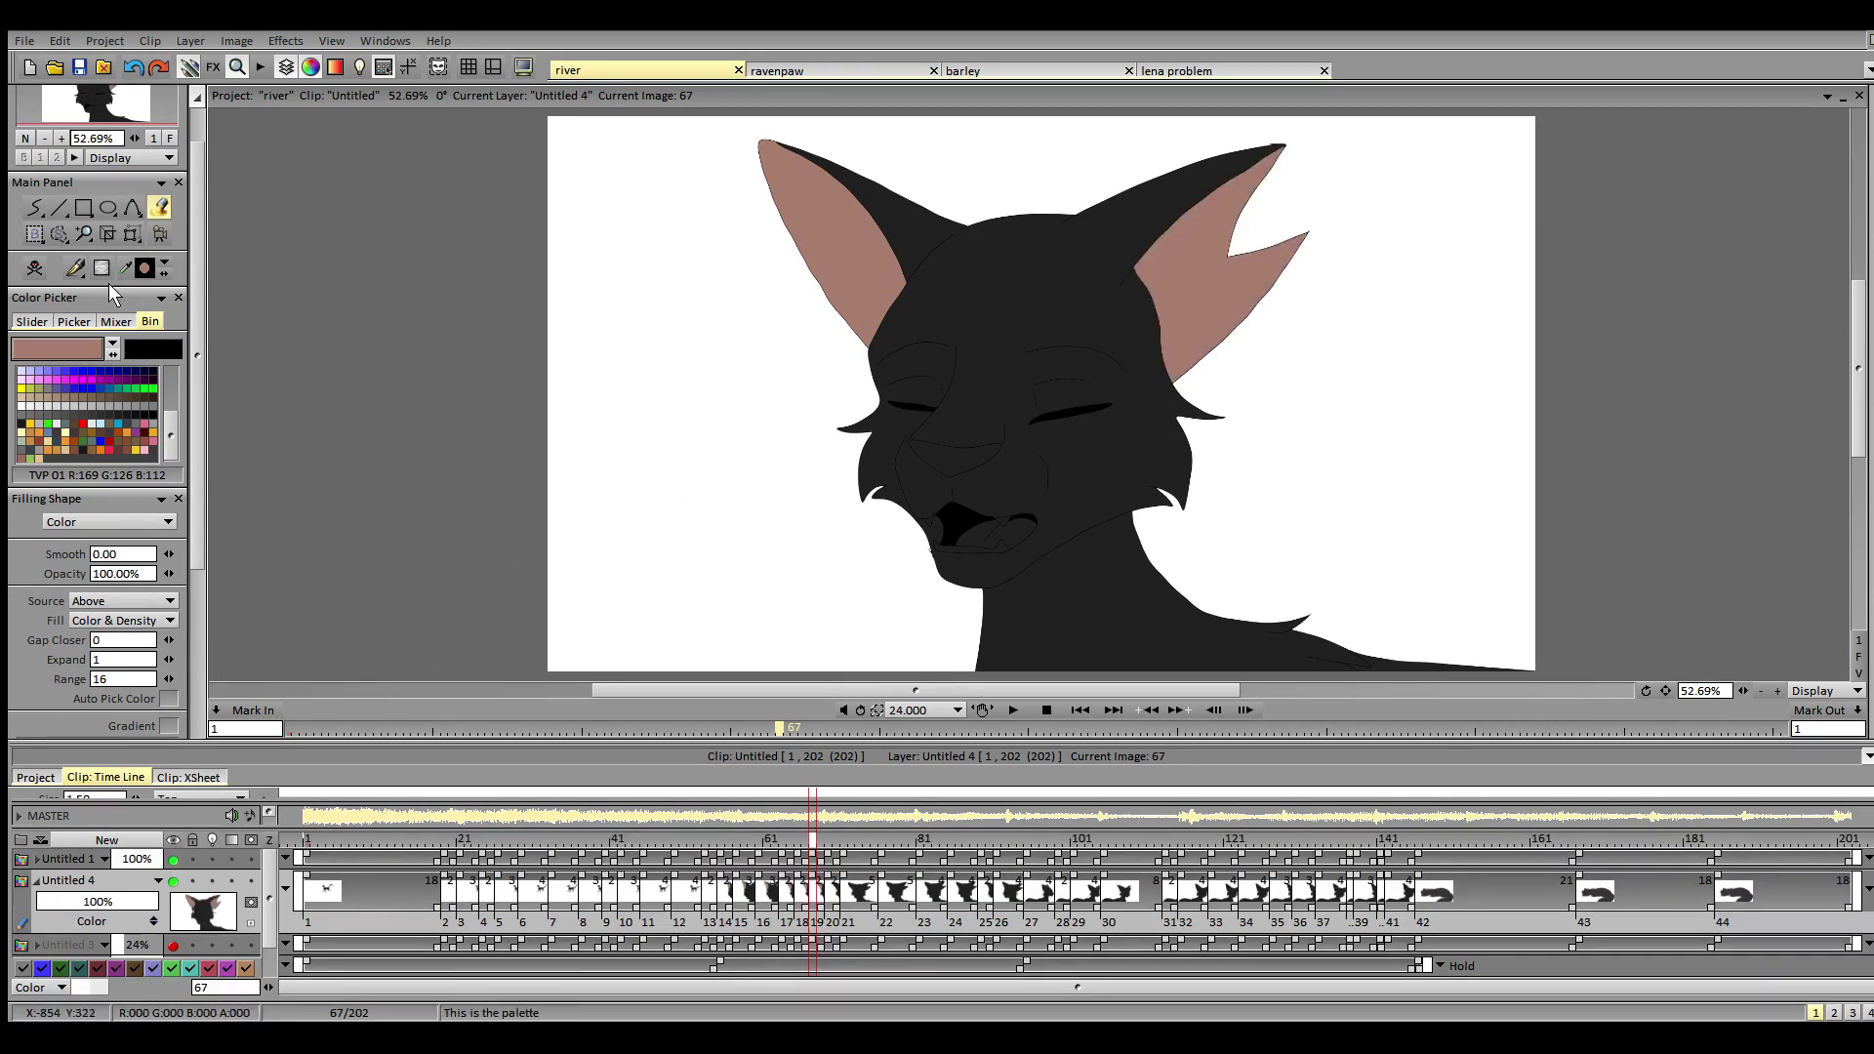
- Fill both inner ears pink on the open-mouthed close-up drawing at frame 69
{"action": "left_click", "coordinate": [828, 841]}
{"action": "left_click", "coordinate": [865, 270]}
{"action": "left_click", "coordinate": [1206, 367]}
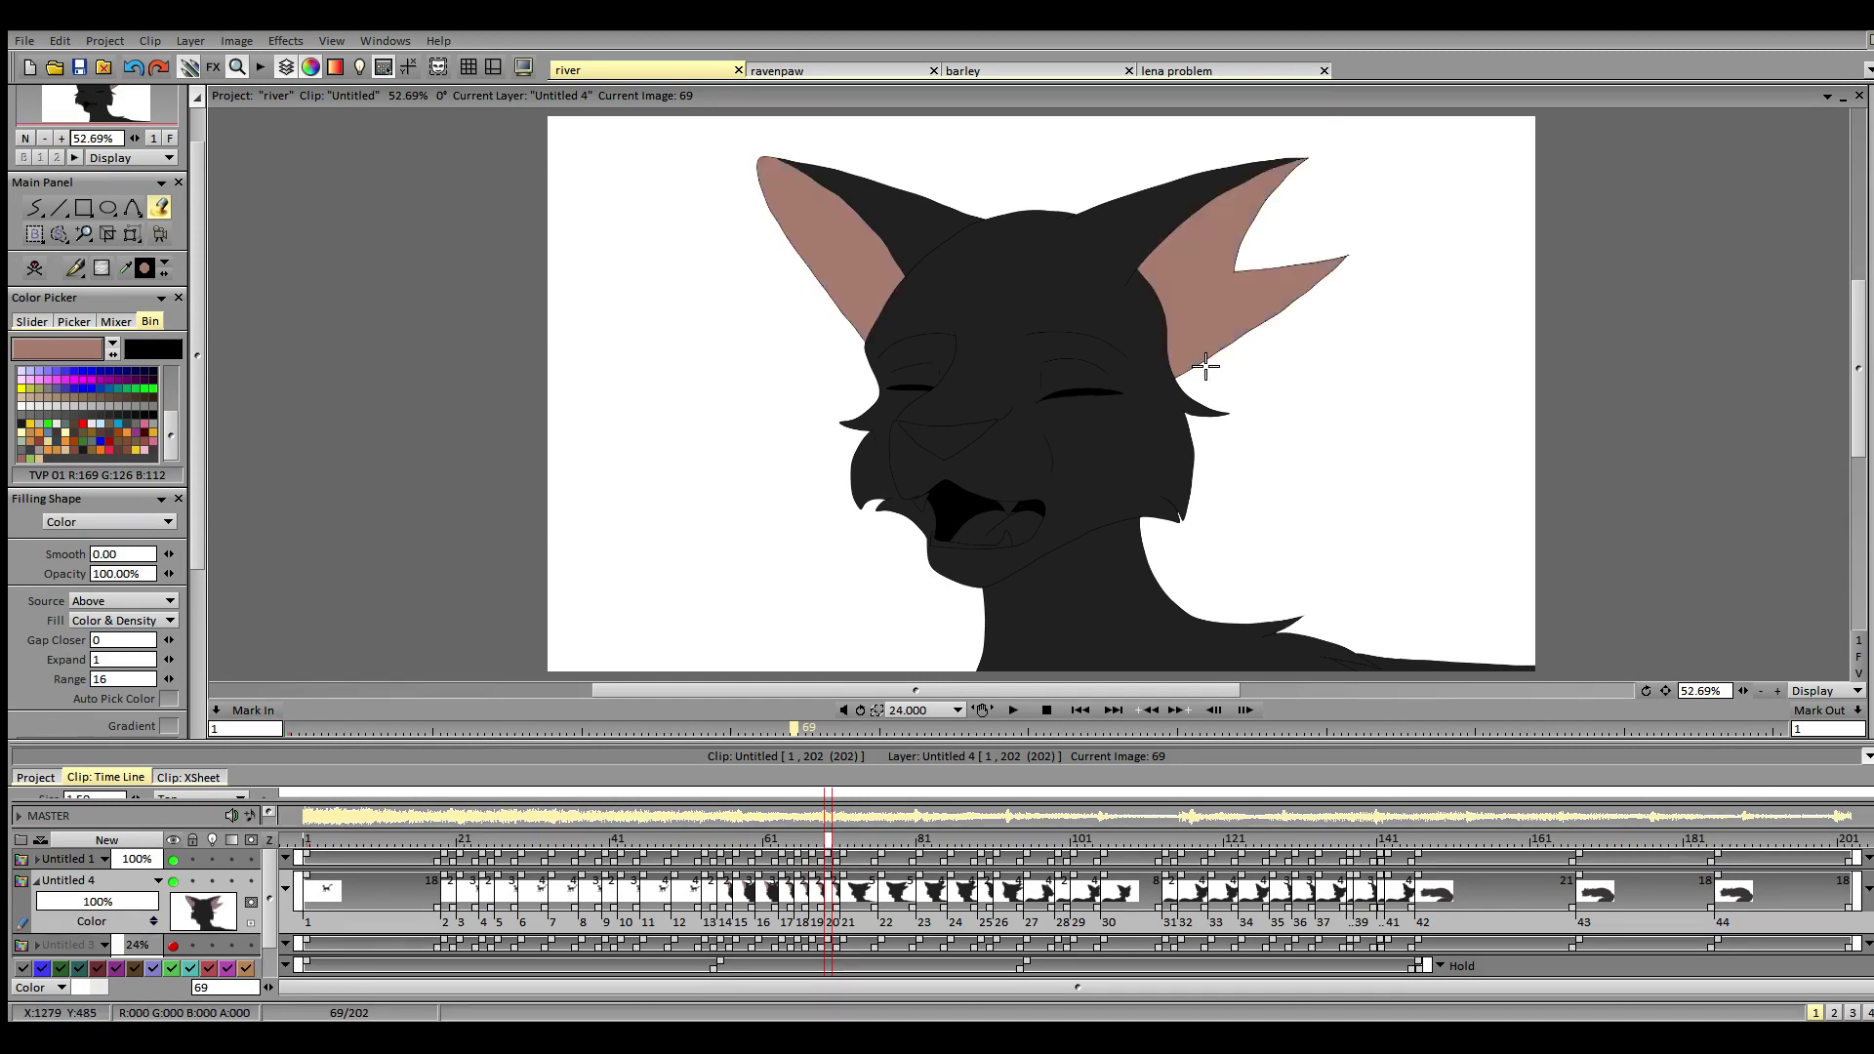
- Fill both inner ears pink on frame 71, using Gap Closer 2 for the notched ear, and reset Gap Closer to 0
{"action": "left_click", "coordinate": [845, 841]}
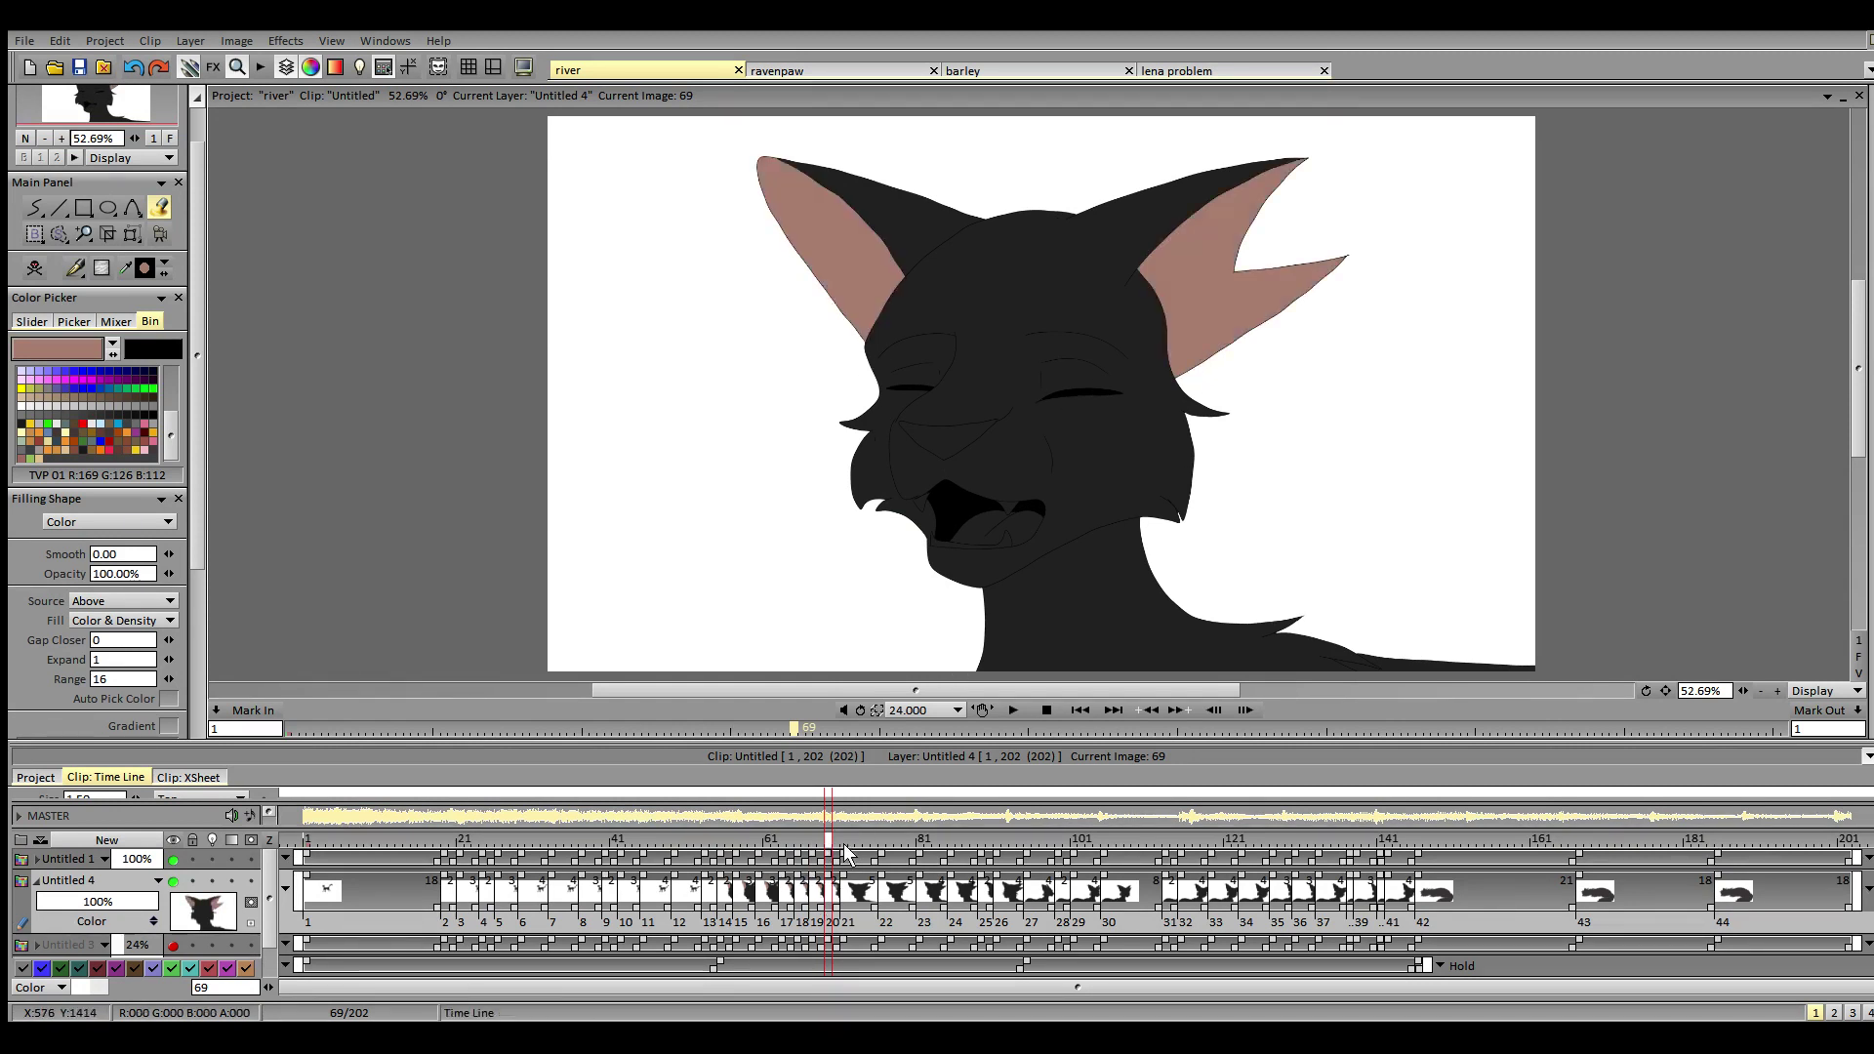
{"action": "left_click", "coordinate": [838, 293]}
{"action": "left_click", "coordinate": [1229, 352]}
{"action": "key", "text": "ctrl+z"}
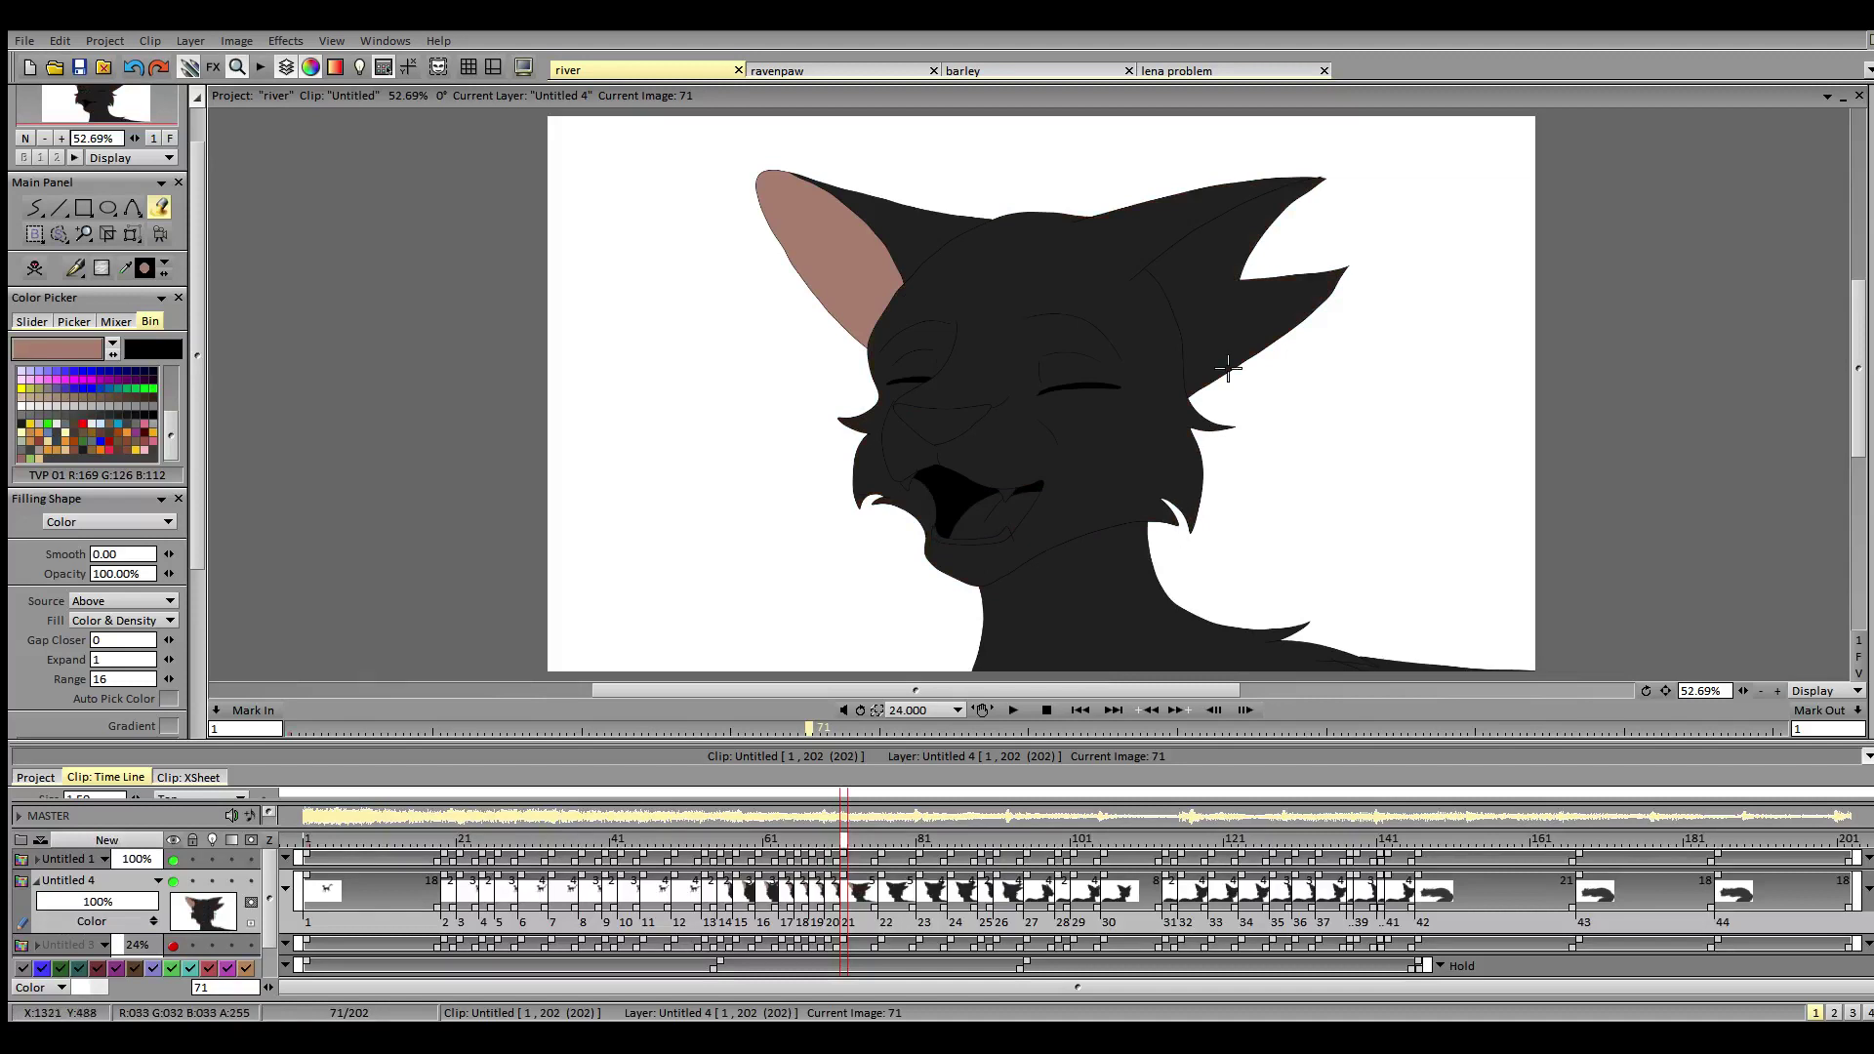
{"action": "left_click", "coordinate": [1218, 379]}
{"action": "key", "text": "ctrl+z"}
{"action": "double_click", "coordinate": [172, 642]}
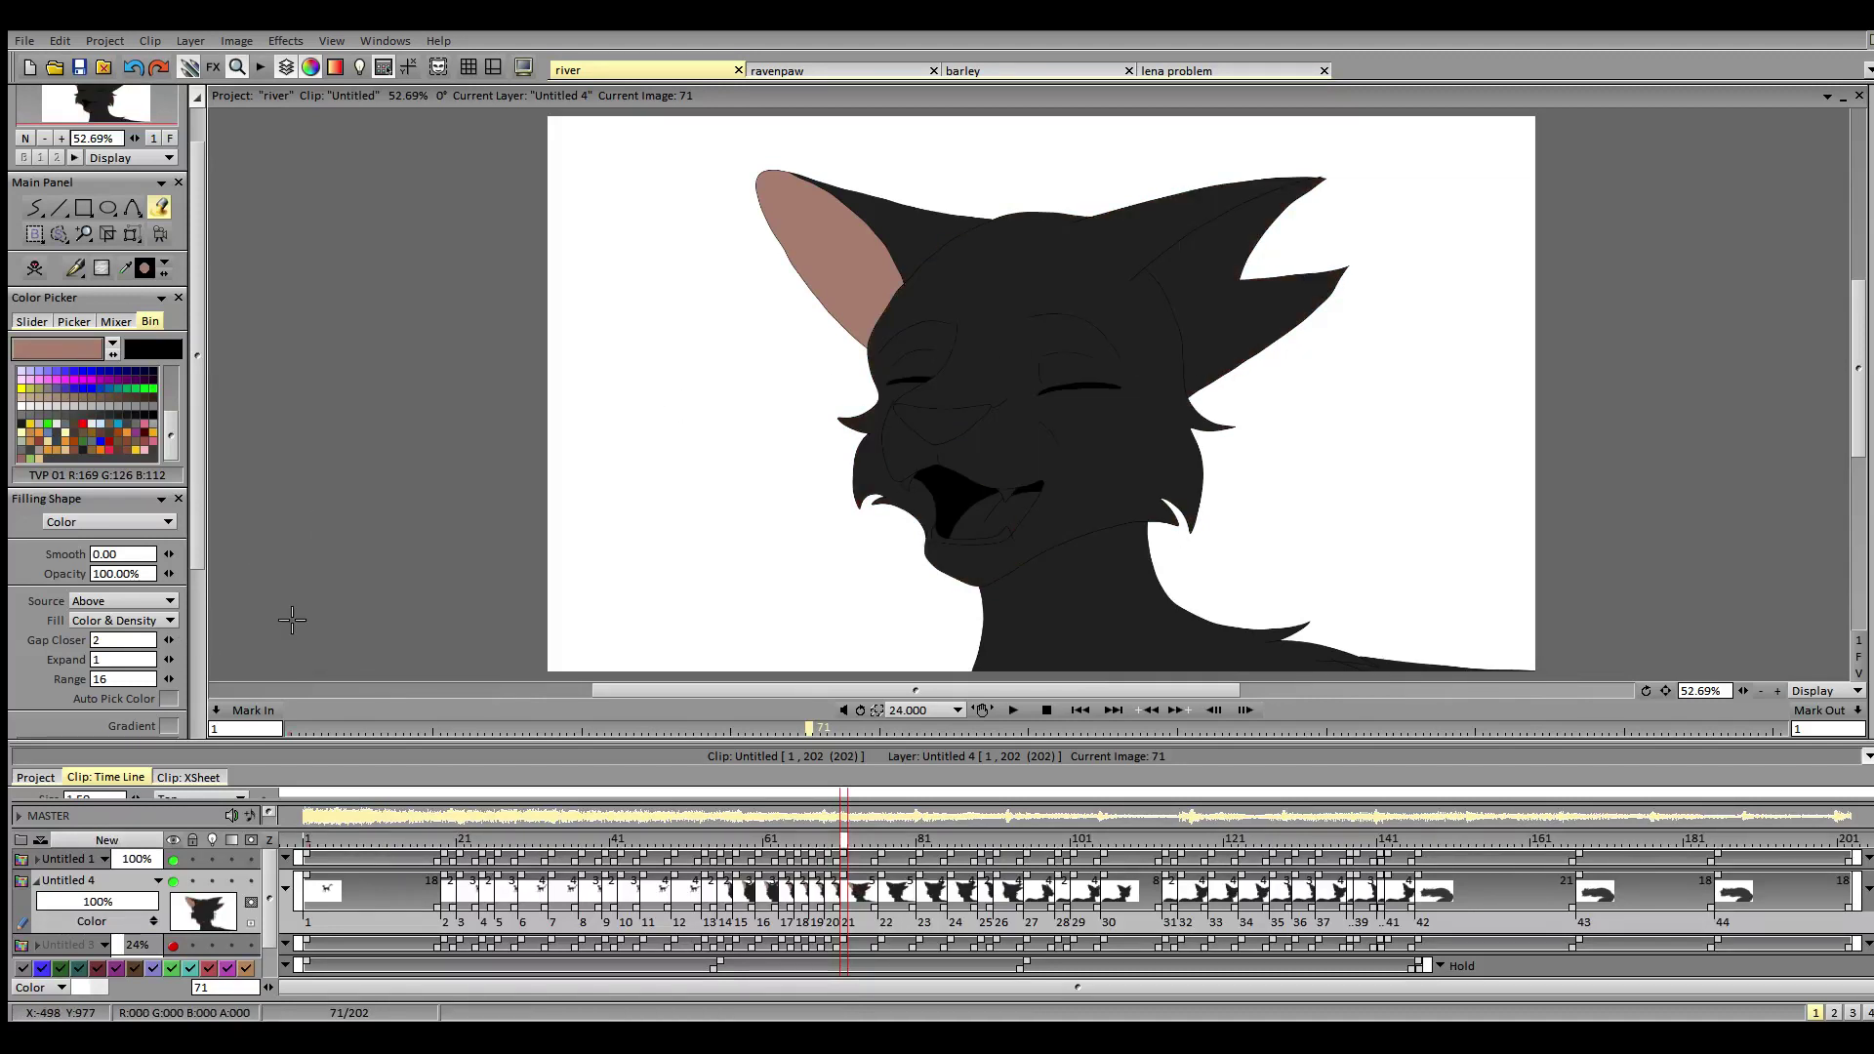
{"action": "left_click", "coordinate": [1181, 339]}
{"action": "double_click", "coordinate": [166, 641]}
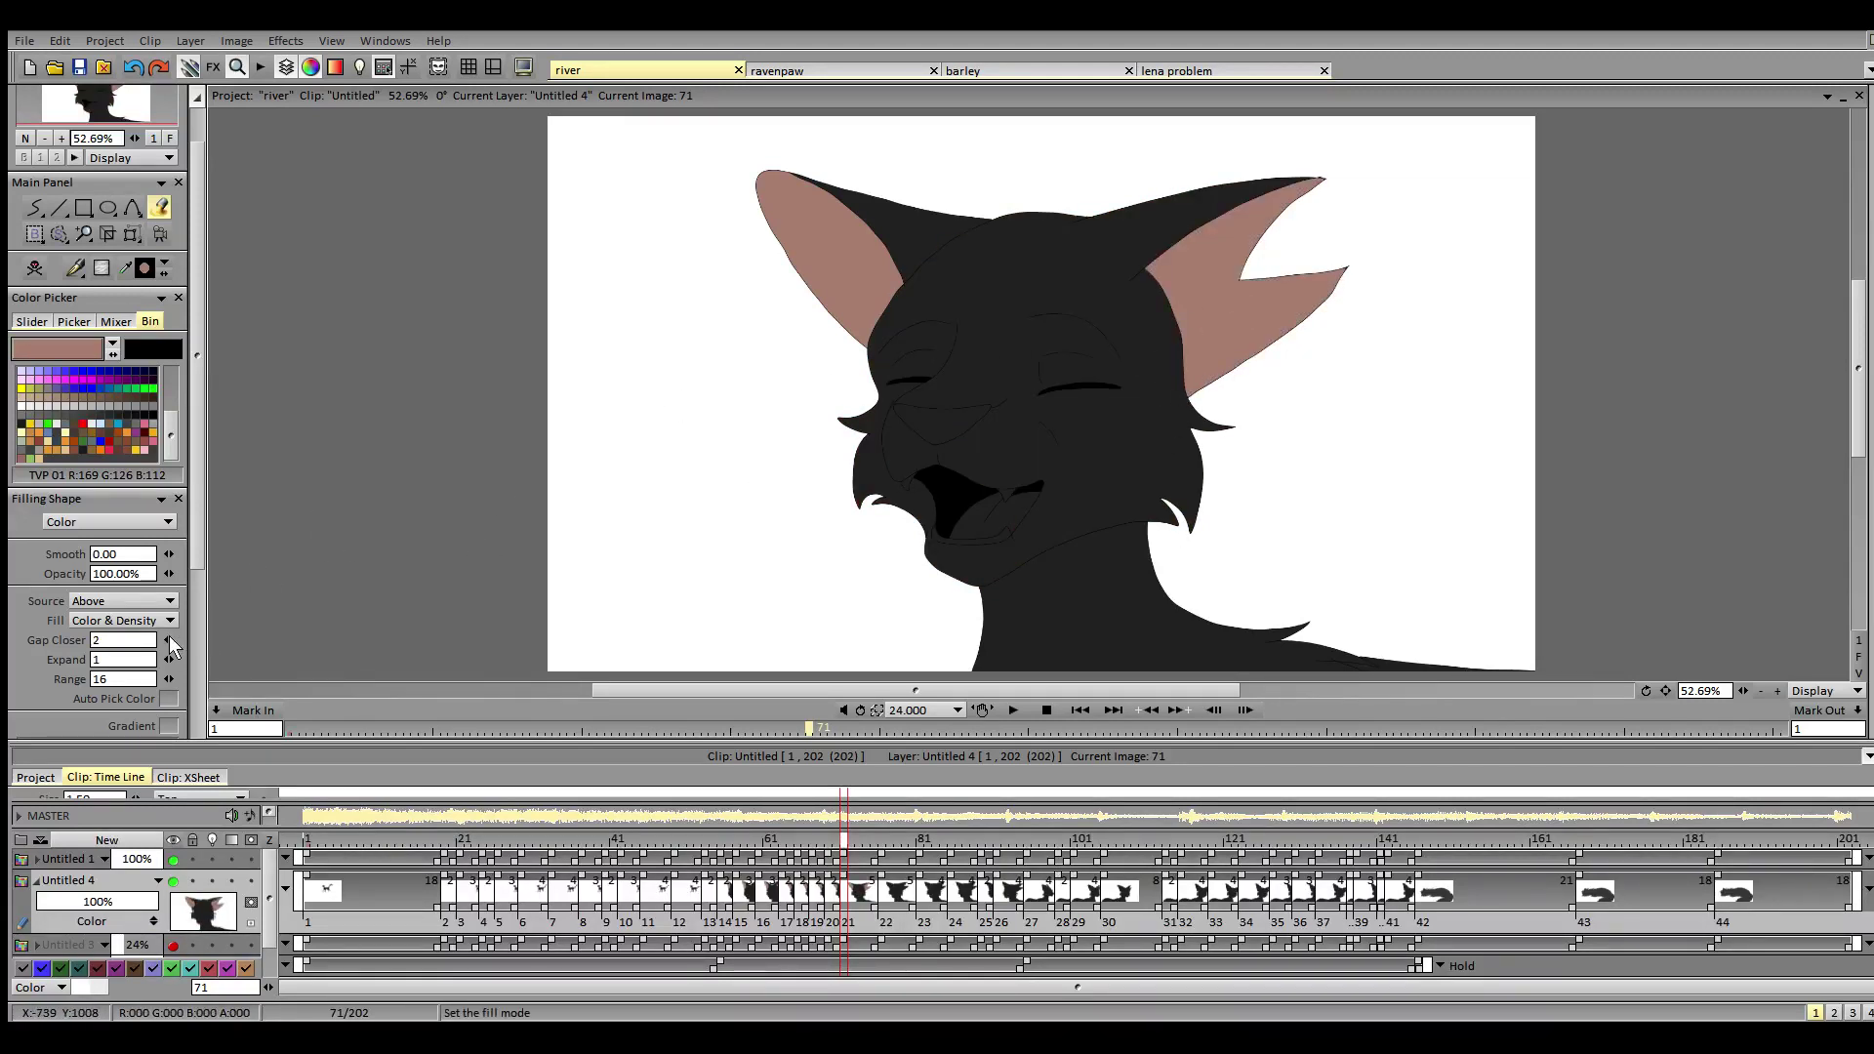
- Fill both inner ears pink on the close-up drawings at frames 76 and 81
{"action": "left_click", "coordinate": [883, 840]}
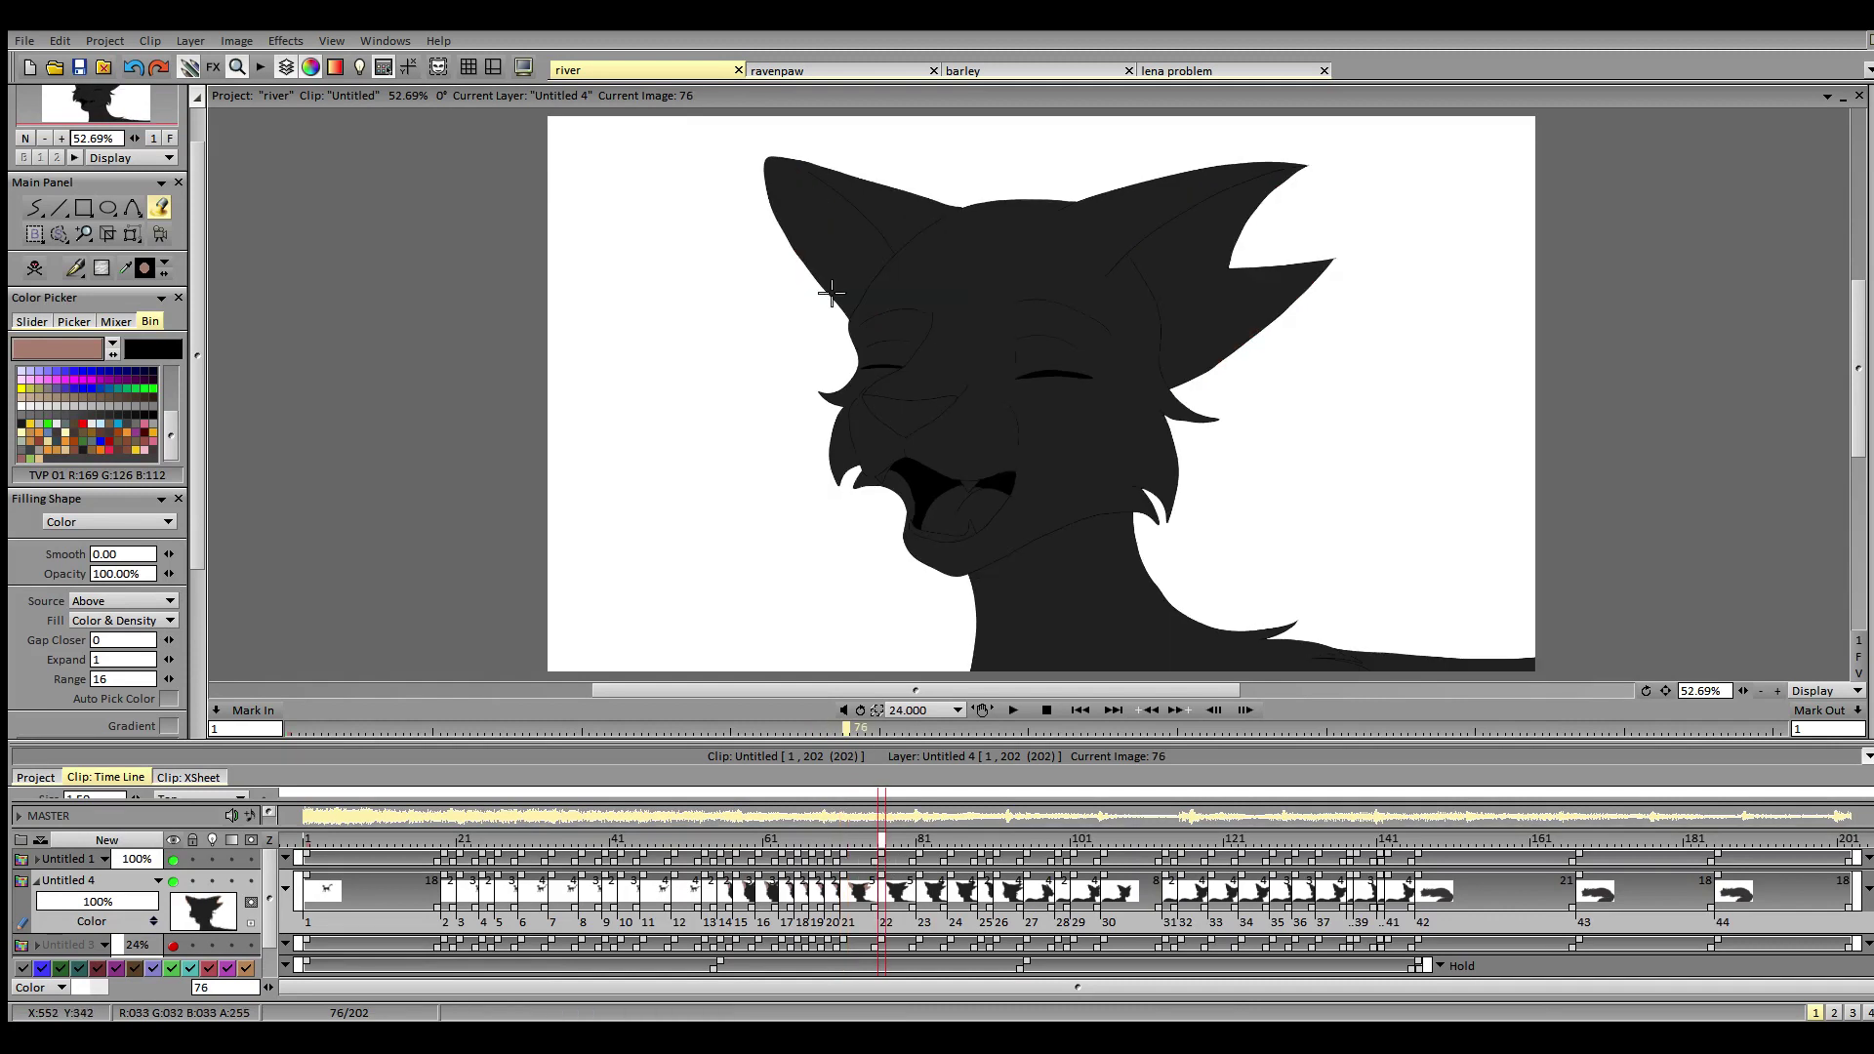
{"action": "left_click", "coordinate": [820, 239]}
{"action": "left_click", "coordinate": [1229, 337]}
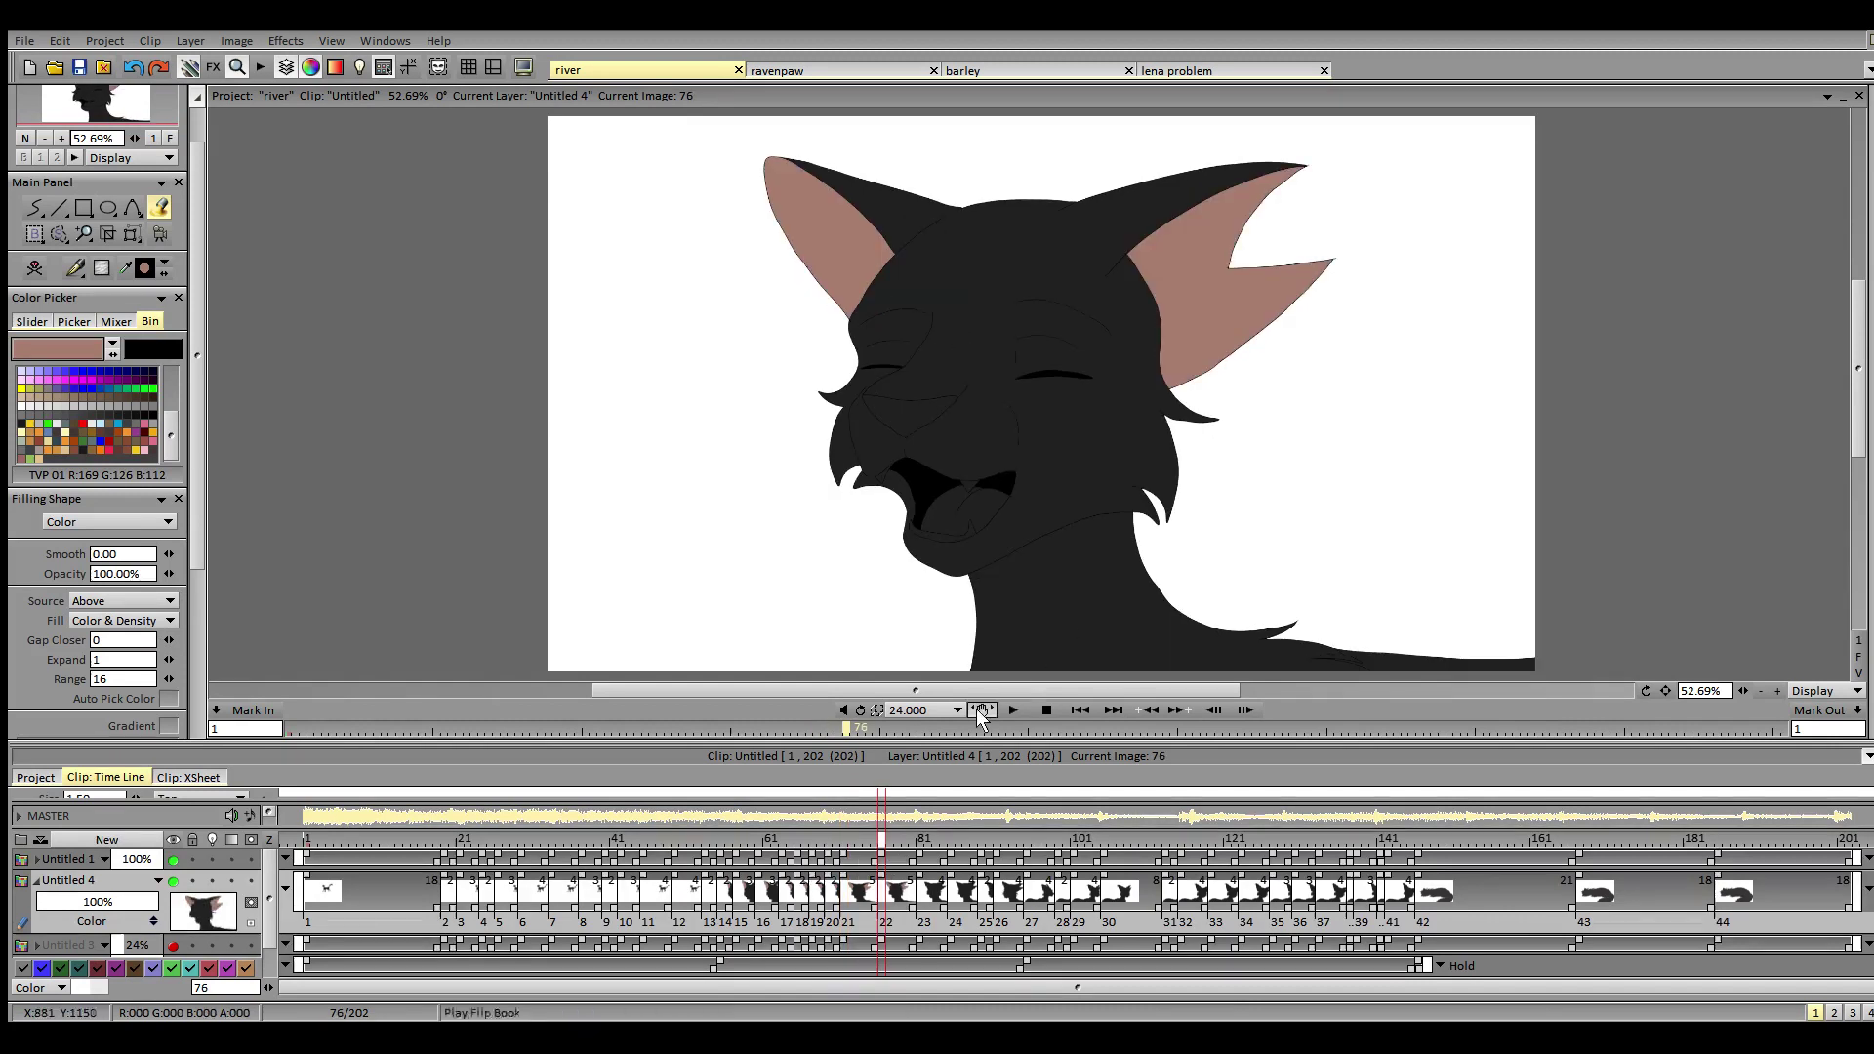
{"action": "left_click", "coordinate": [922, 842]}
{"action": "left_click", "coordinate": [853, 243]}
{"action": "left_click", "coordinate": [1218, 392]}
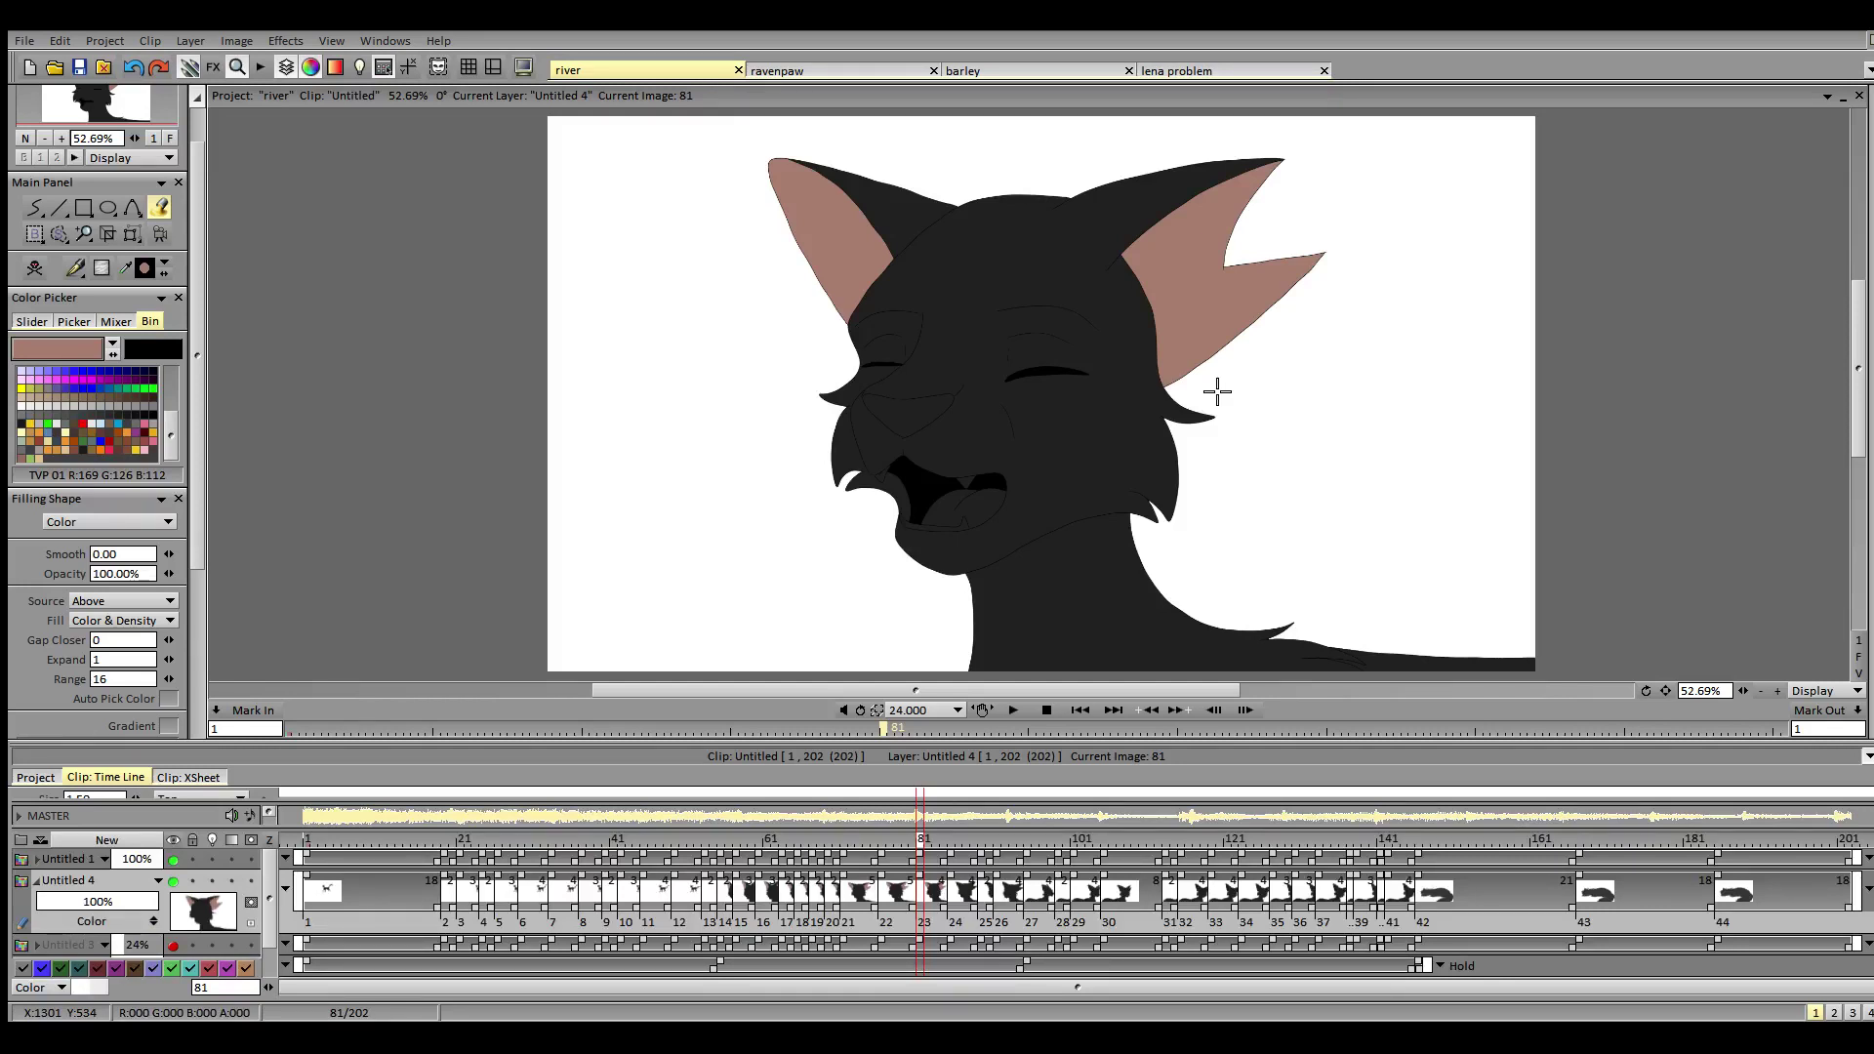
- Fill both inner ears pink on the turning-head drawings at frames 85 and 89
{"action": "left_click", "coordinate": [952, 848]}
{"action": "left_click", "coordinate": [851, 259]}
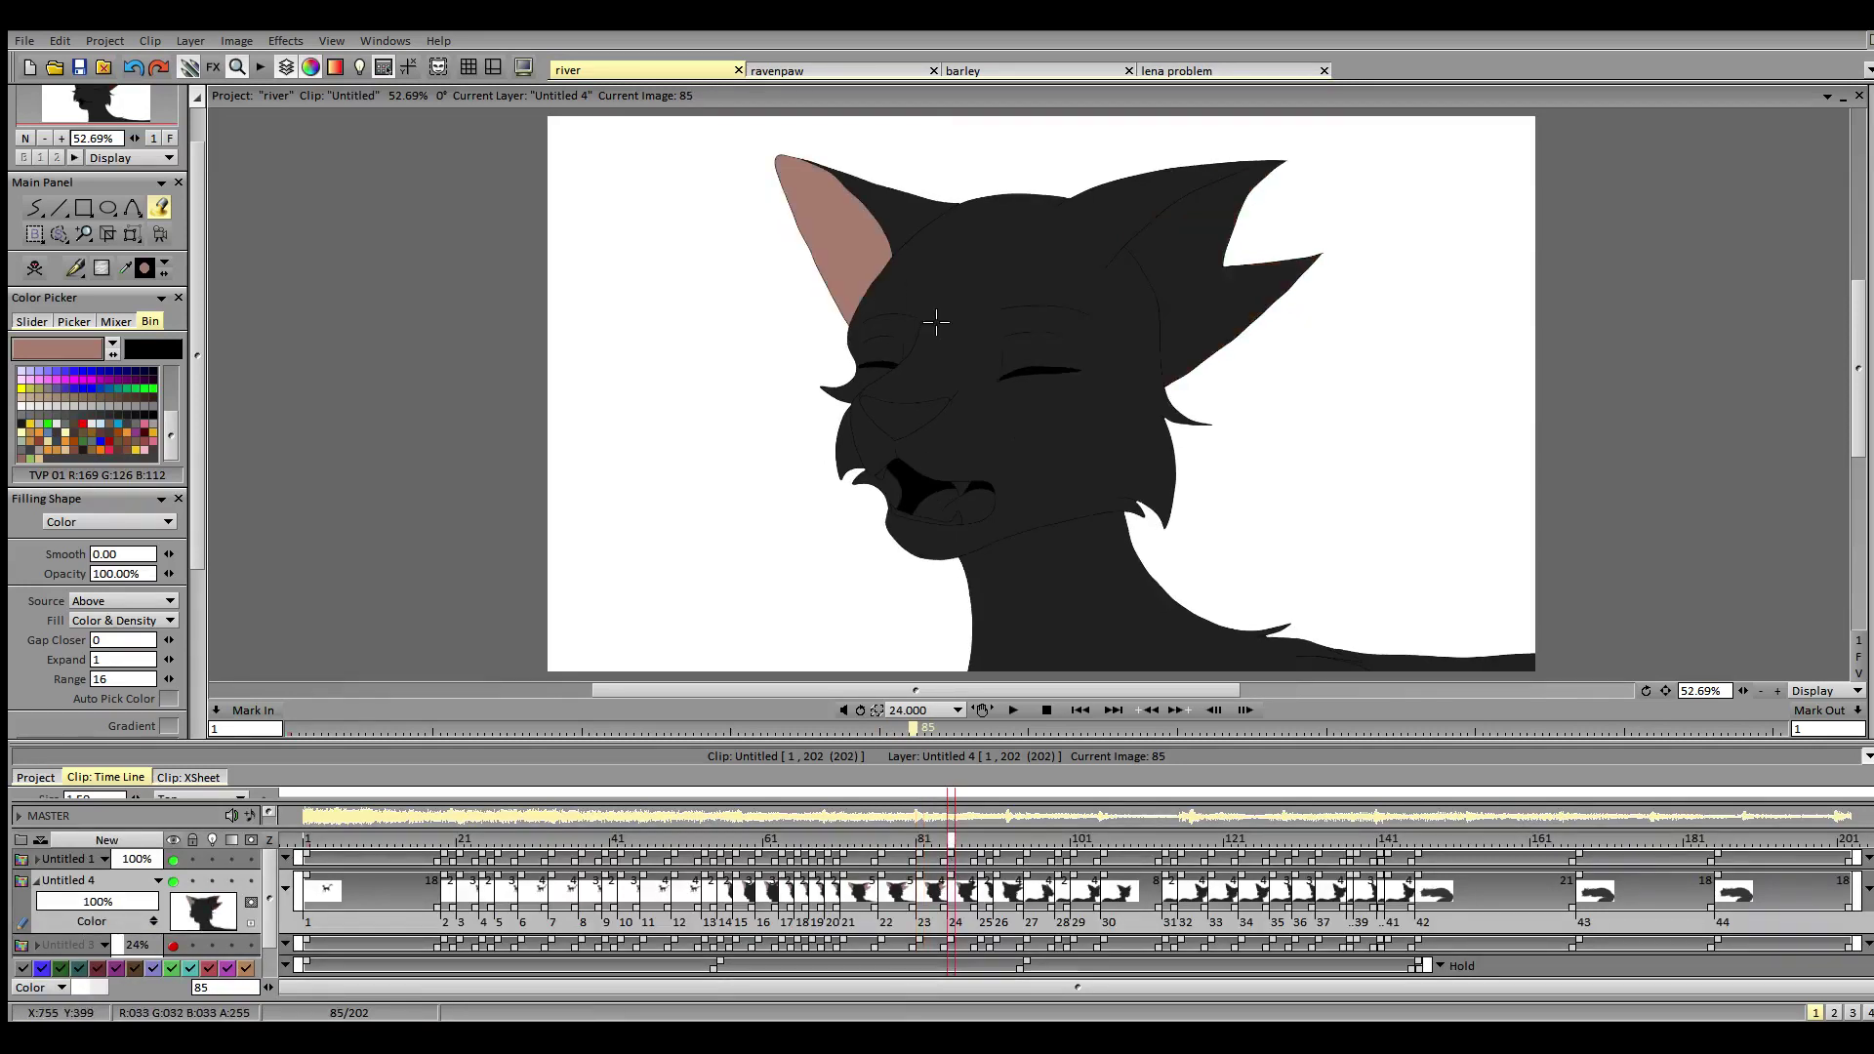
{"action": "left_click", "coordinate": [1186, 322]}
{"action": "left_click", "coordinate": [983, 848]}
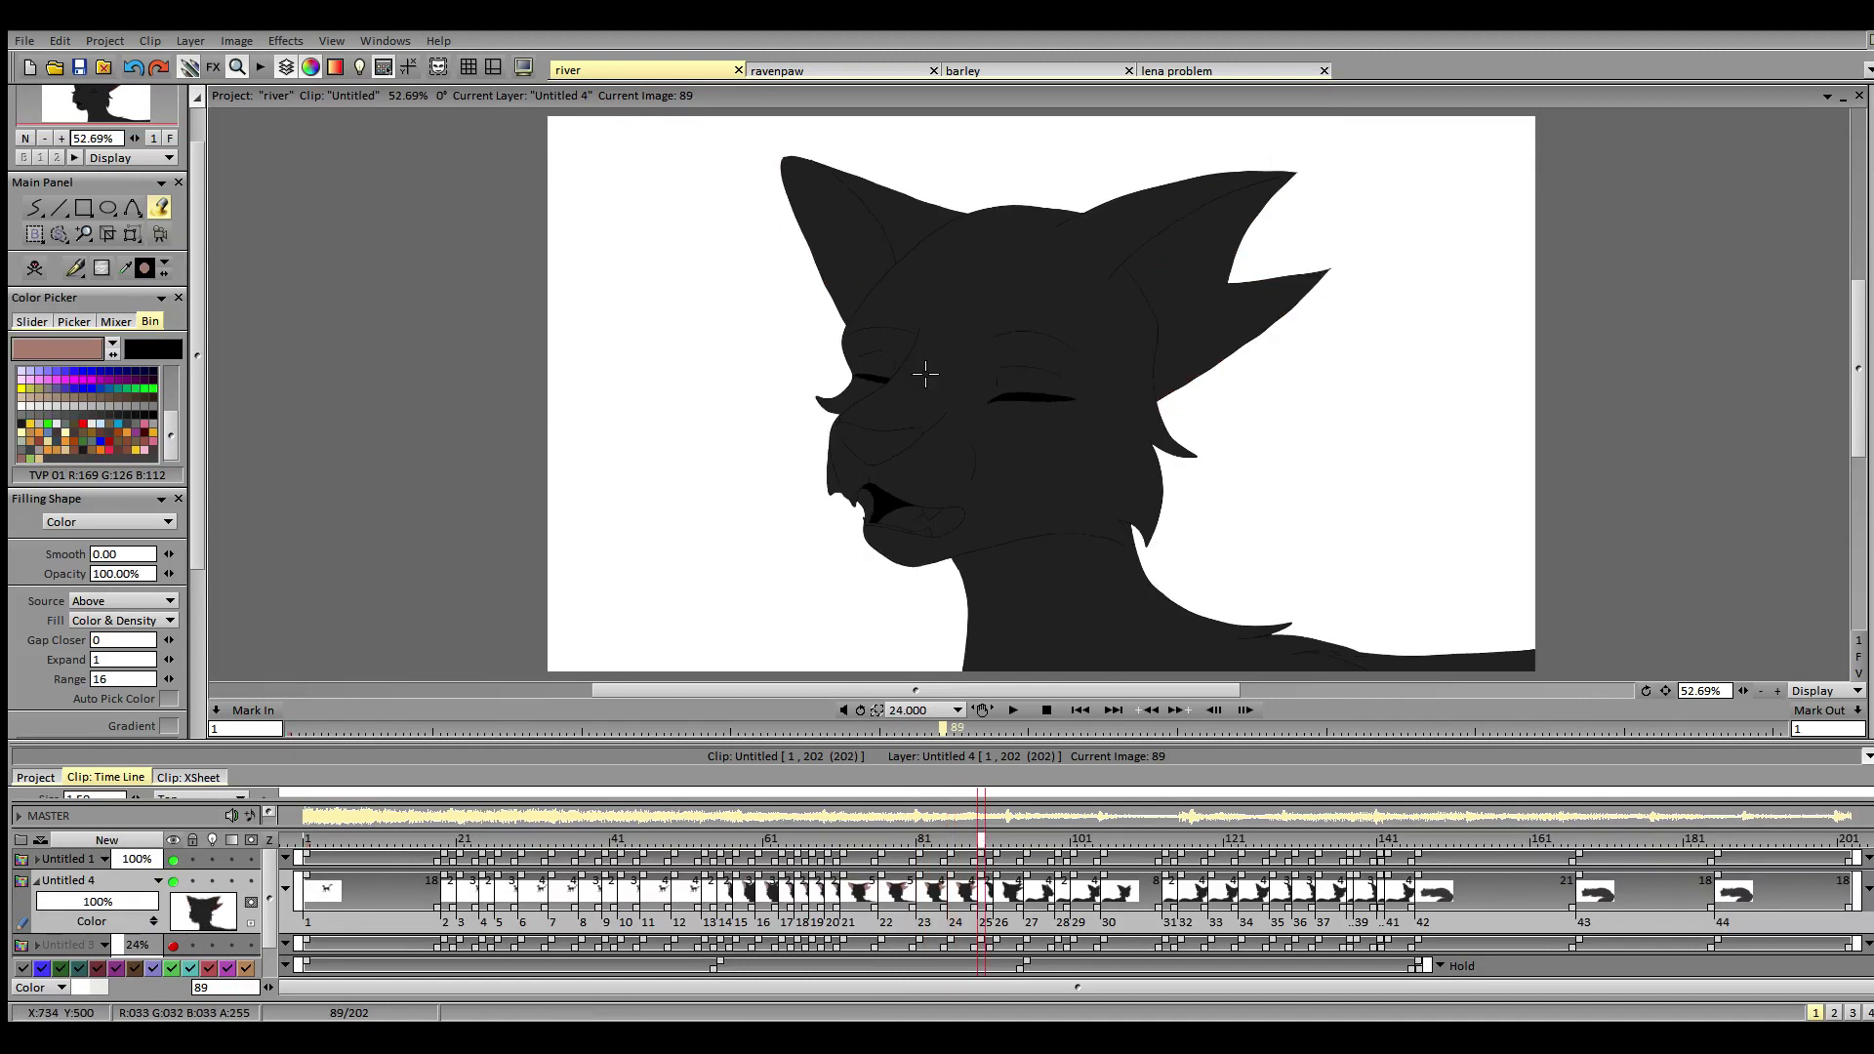
{"action": "left_click", "coordinate": [873, 246]}
{"action": "left_click", "coordinate": [1196, 352]}
- Fill both inner ears pink on the closed-eye drawing at frame 91
{"action": "left_click", "coordinate": [997, 846]}
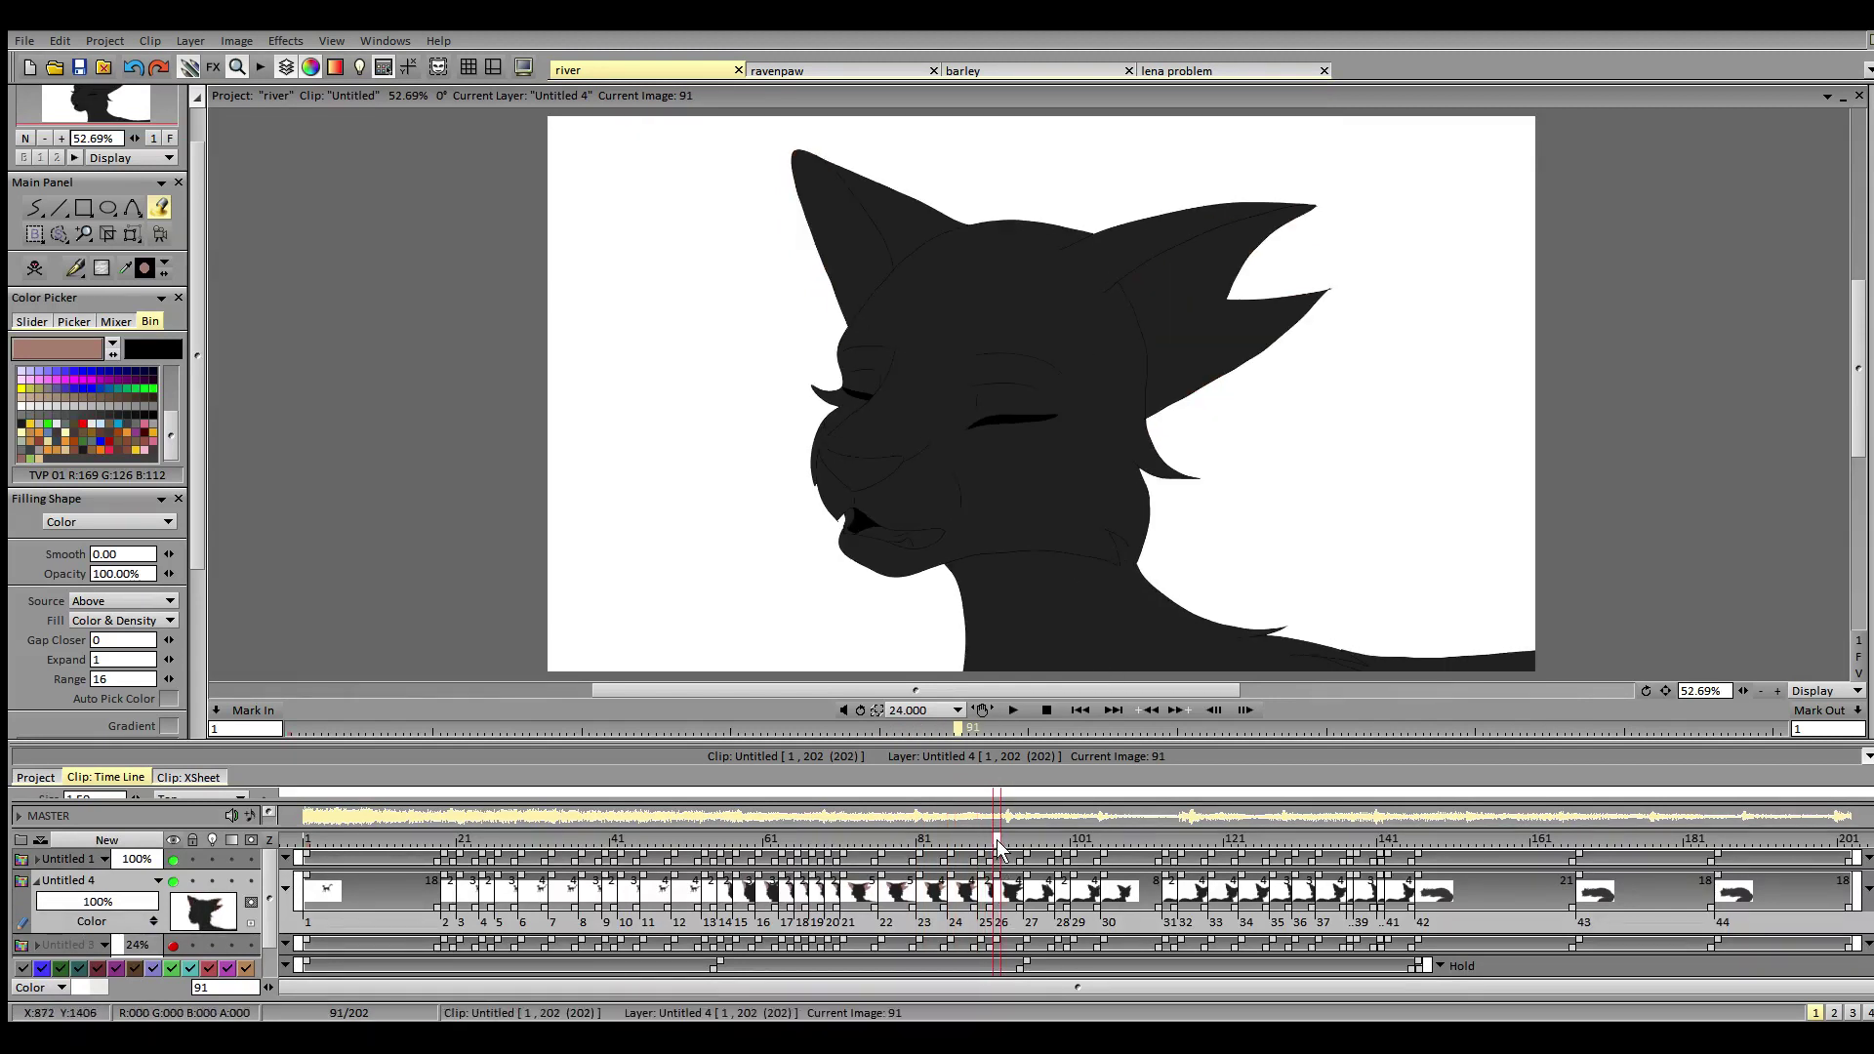
{"action": "left_click", "coordinate": [1185, 302]}
{"action": "left_click", "coordinate": [864, 283]}
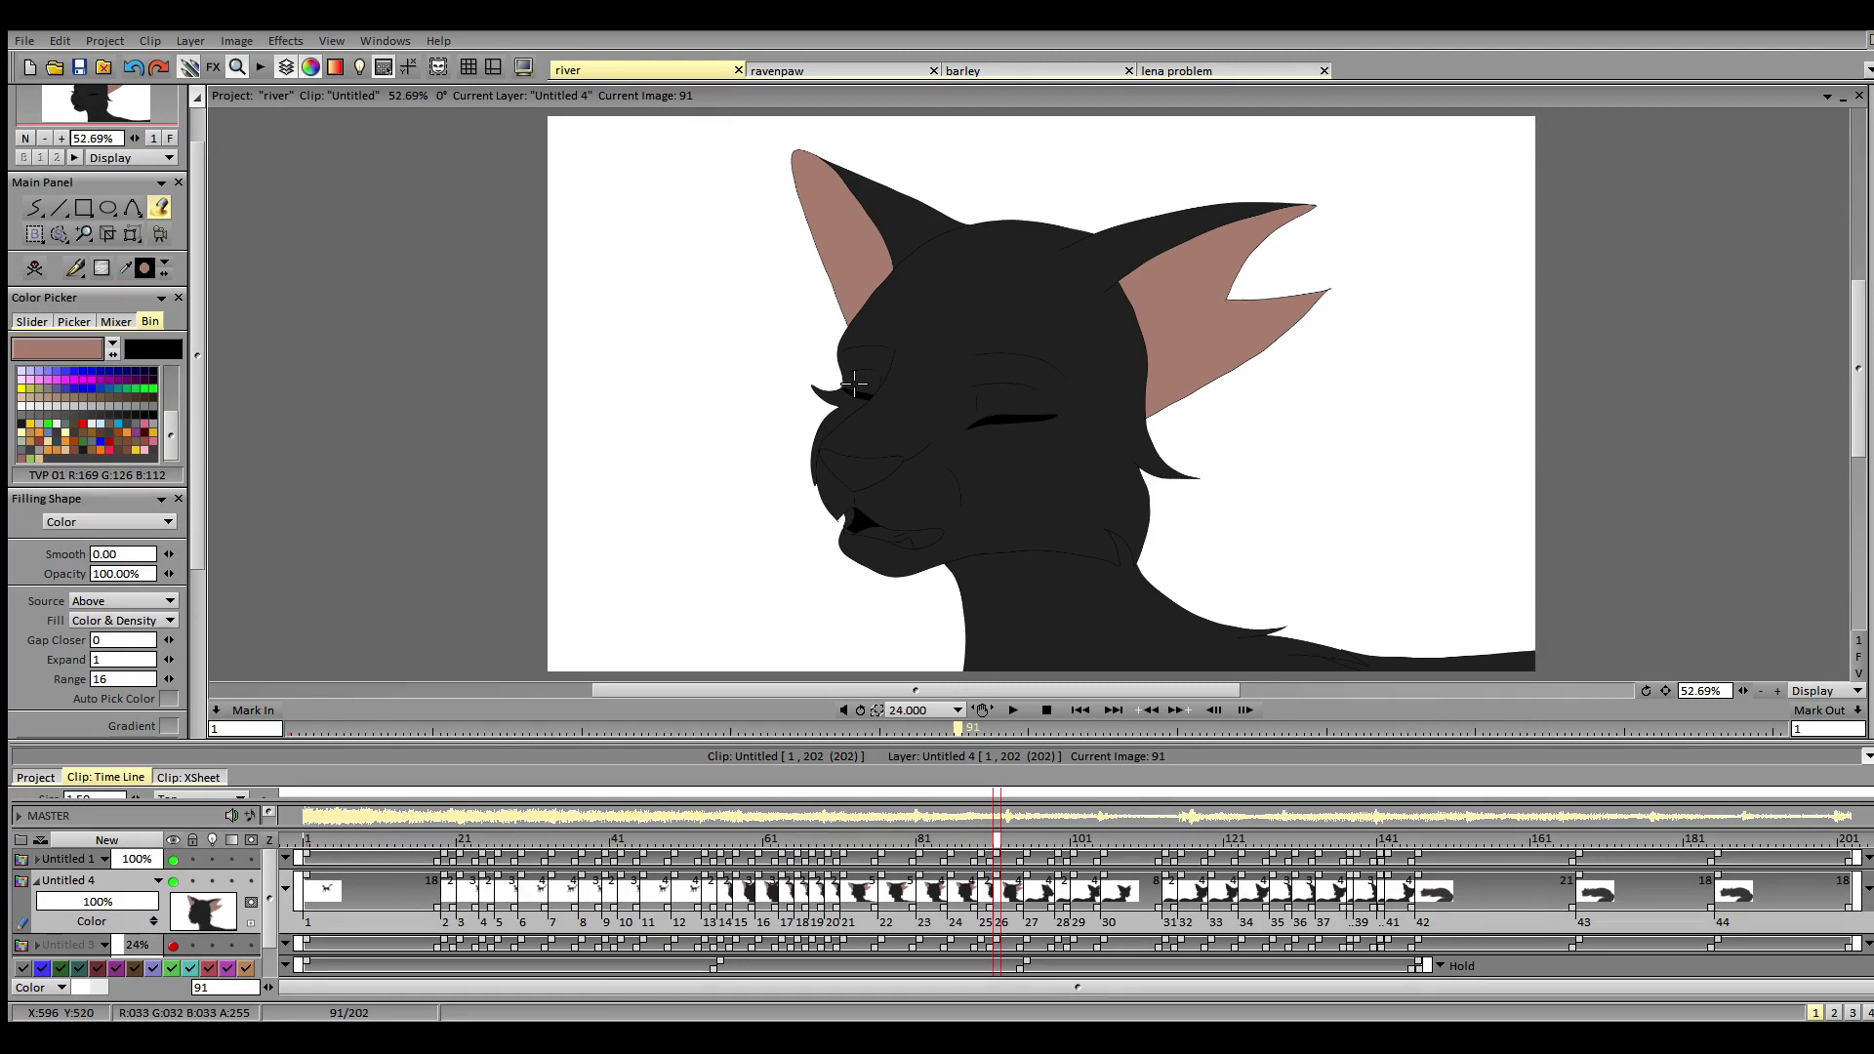
- Fill the large unnotched inner ear pink on frames 95 and 99 and compare the two drawings
{"action": "left_click", "coordinate": [1028, 846]}
{"action": "left_click", "coordinate": [1101, 341]}
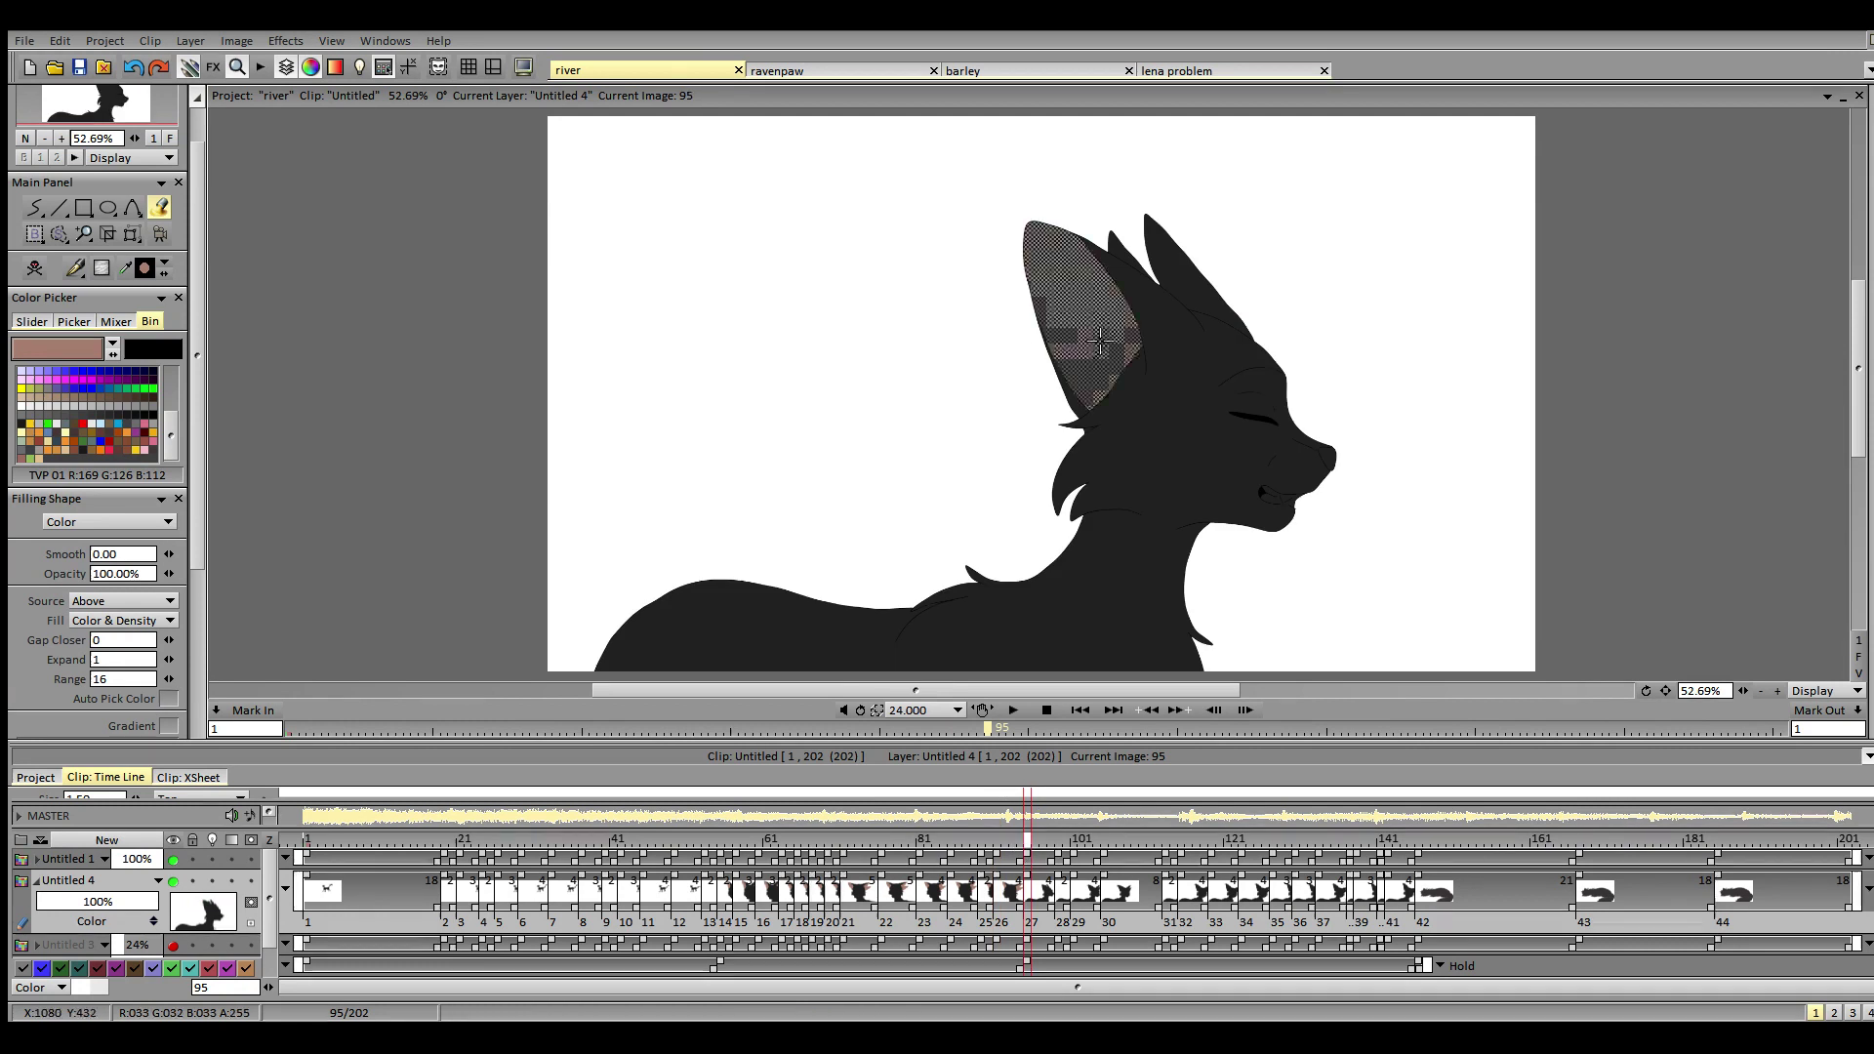
{"action": "left_click", "coordinate": [1058, 845]}
{"action": "left_click", "coordinate": [1113, 351]}
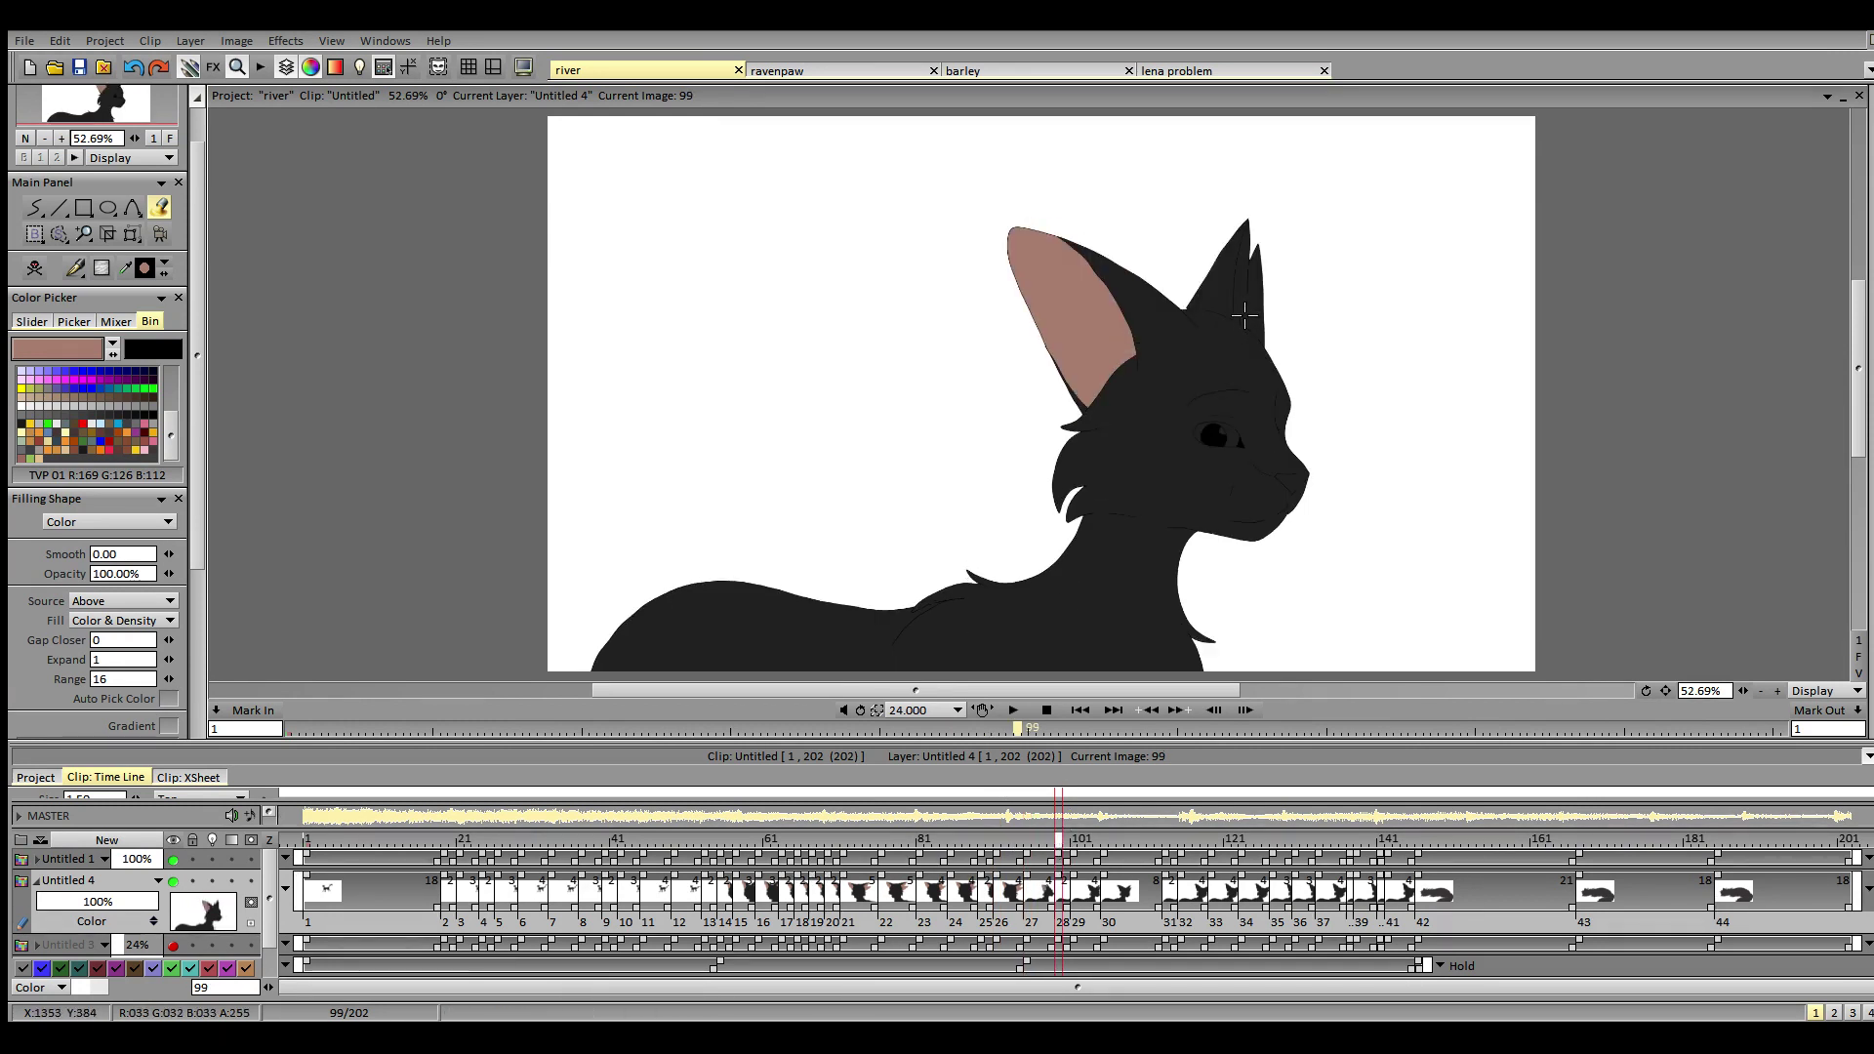
{"action": "left_click", "coordinate": [1028, 845]}
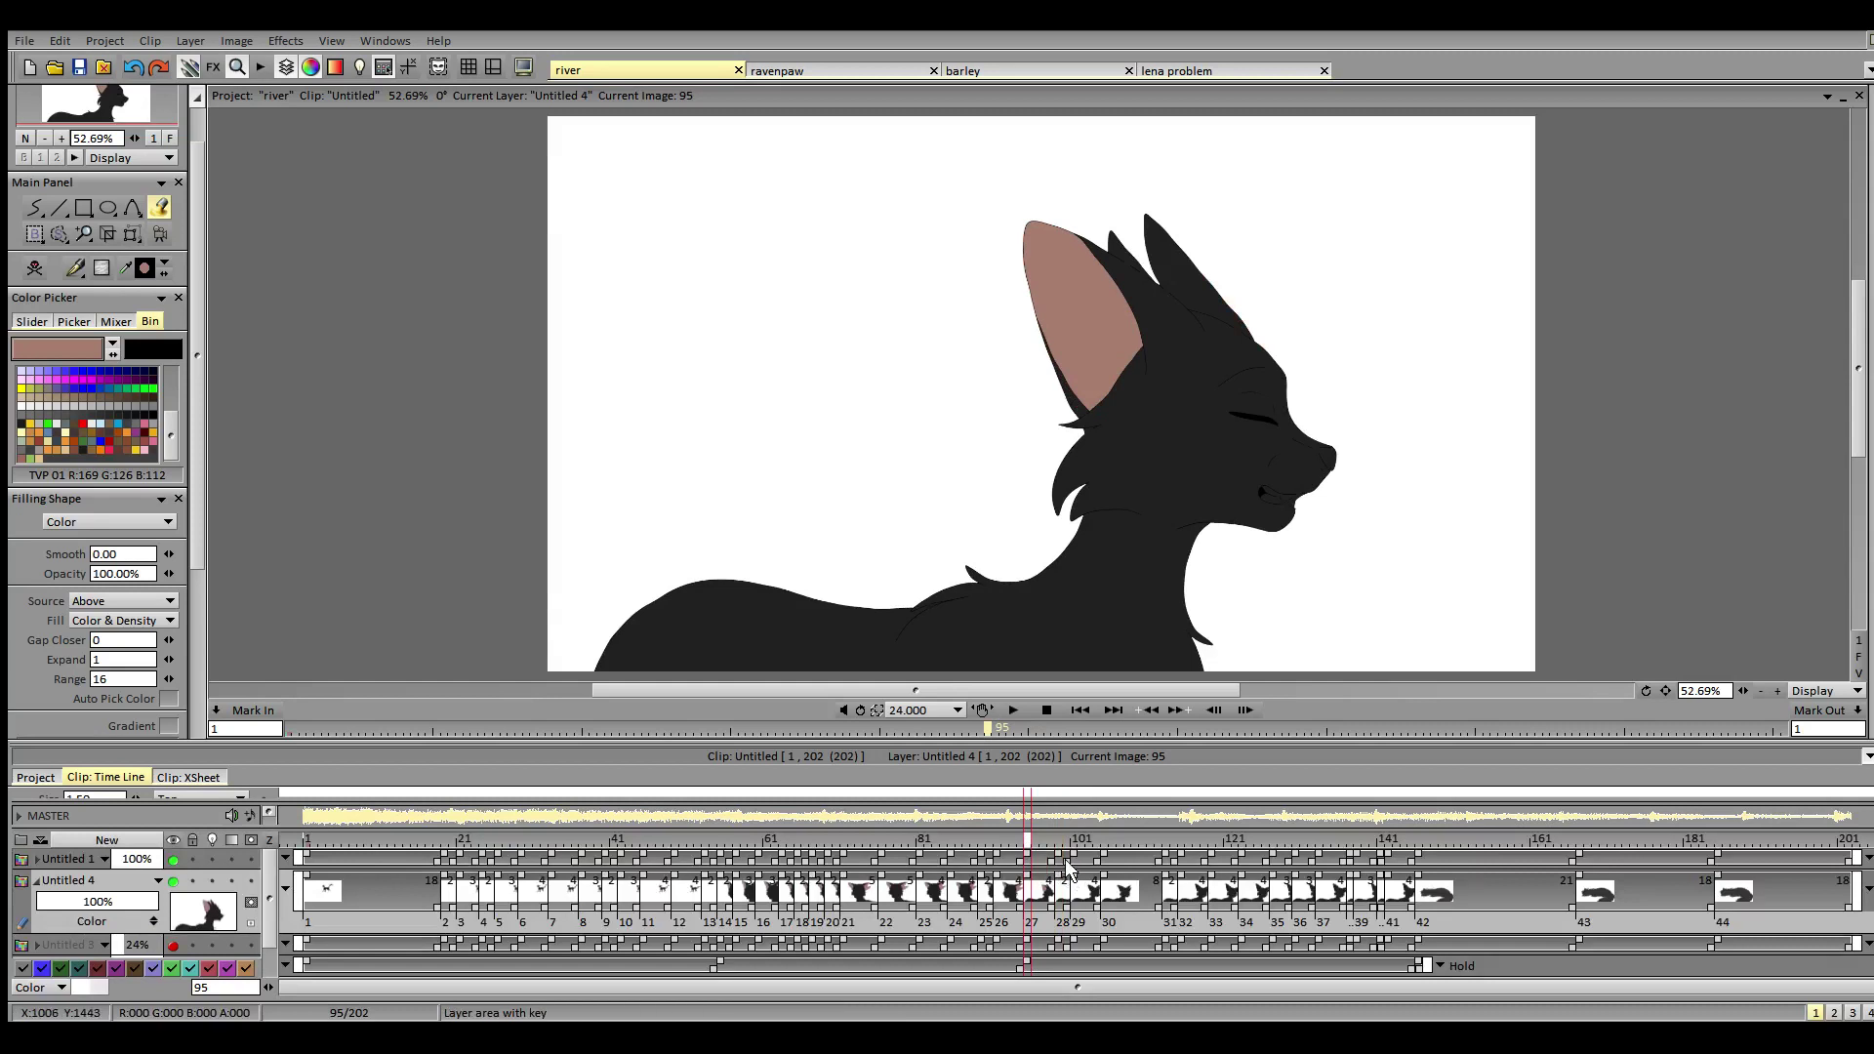
{"action": "left_click", "coordinate": [1058, 848]}
- Fill both inner ears pink on the over-the-shoulder drawings at frames 101 and 105
{"action": "left_click", "coordinate": [1074, 848]}
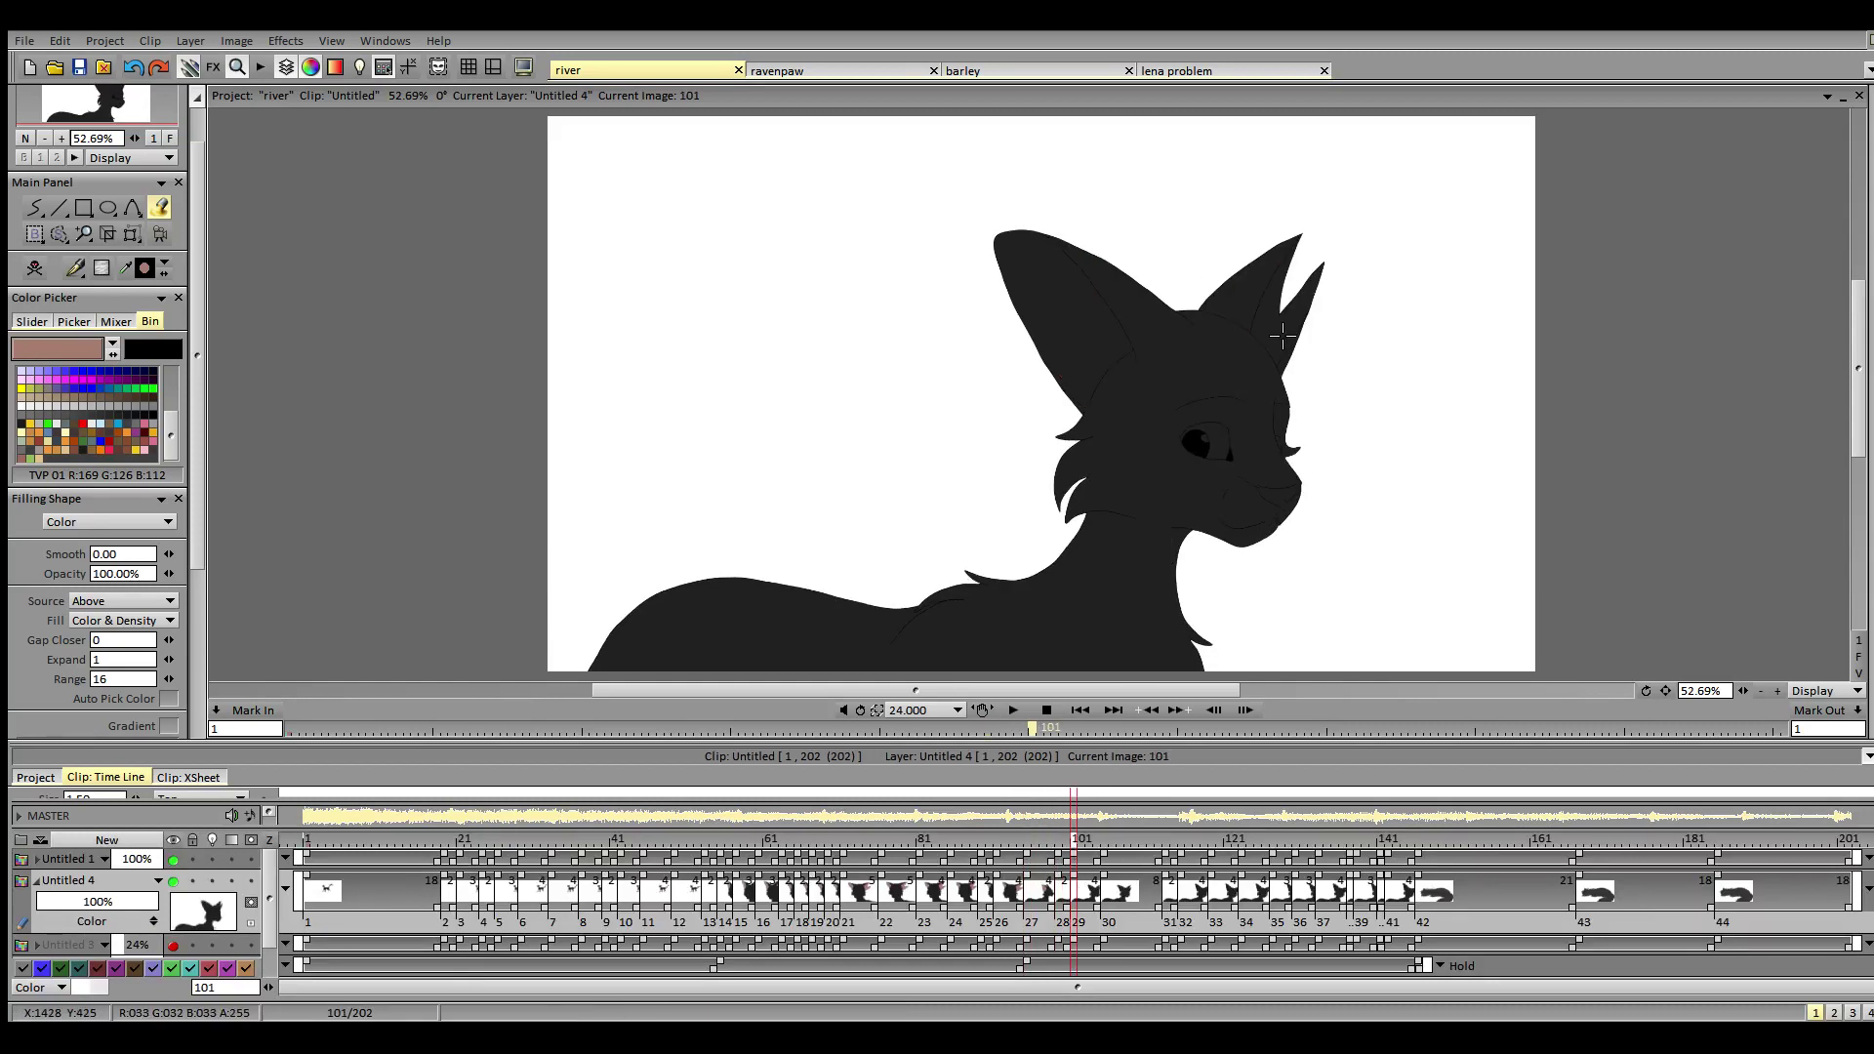
{"action": "left_click", "coordinate": [1282, 337]}
{"action": "left_click", "coordinate": [1084, 346]}
{"action": "left_click", "coordinate": [1105, 847]}
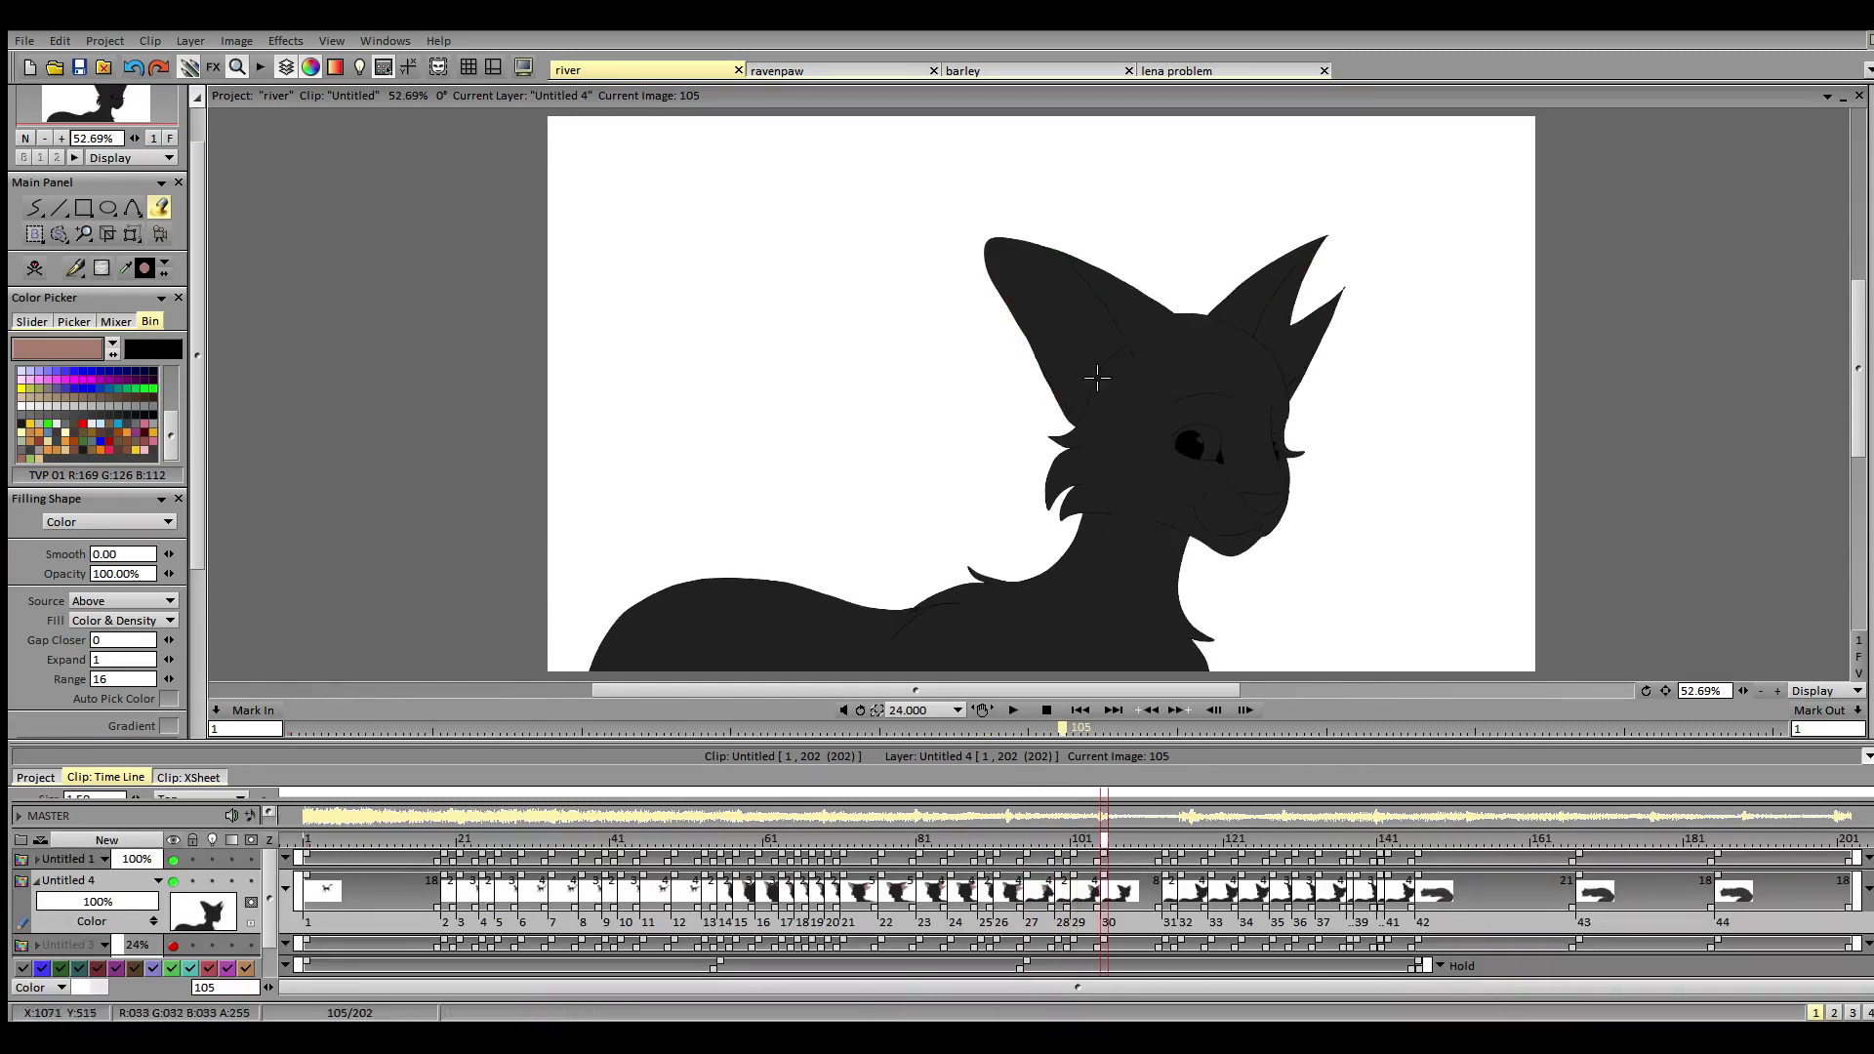
{"action": "left_click", "coordinate": [1097, 378]}
{"action": "left_click", "coordinate": [1284, 323]}
- Fill both inner ears pink on the drawings at frames 113 and 115
{"action": "left_click", "coordinate": [1167, 848]}
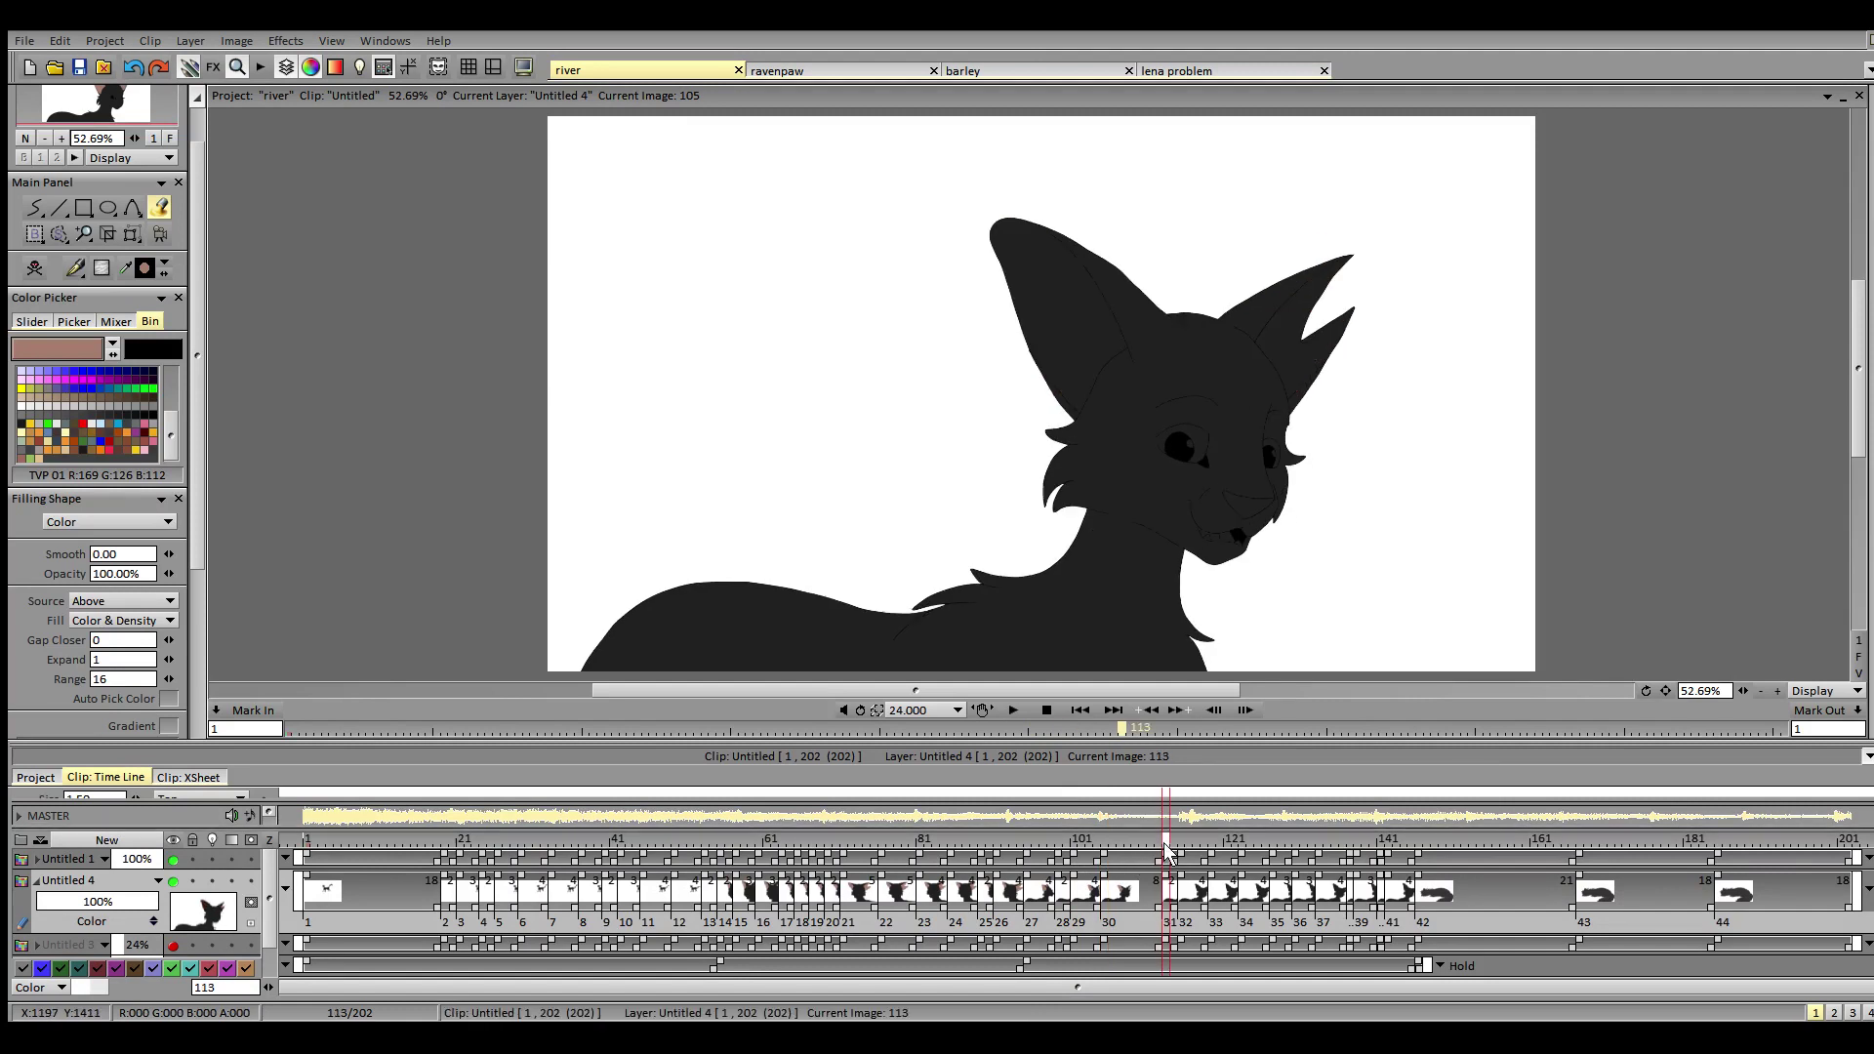
{"action": "left_click", "coordinate": [1095, 342]}
{"action": "left_click", "coordinate": [1287, 369]}
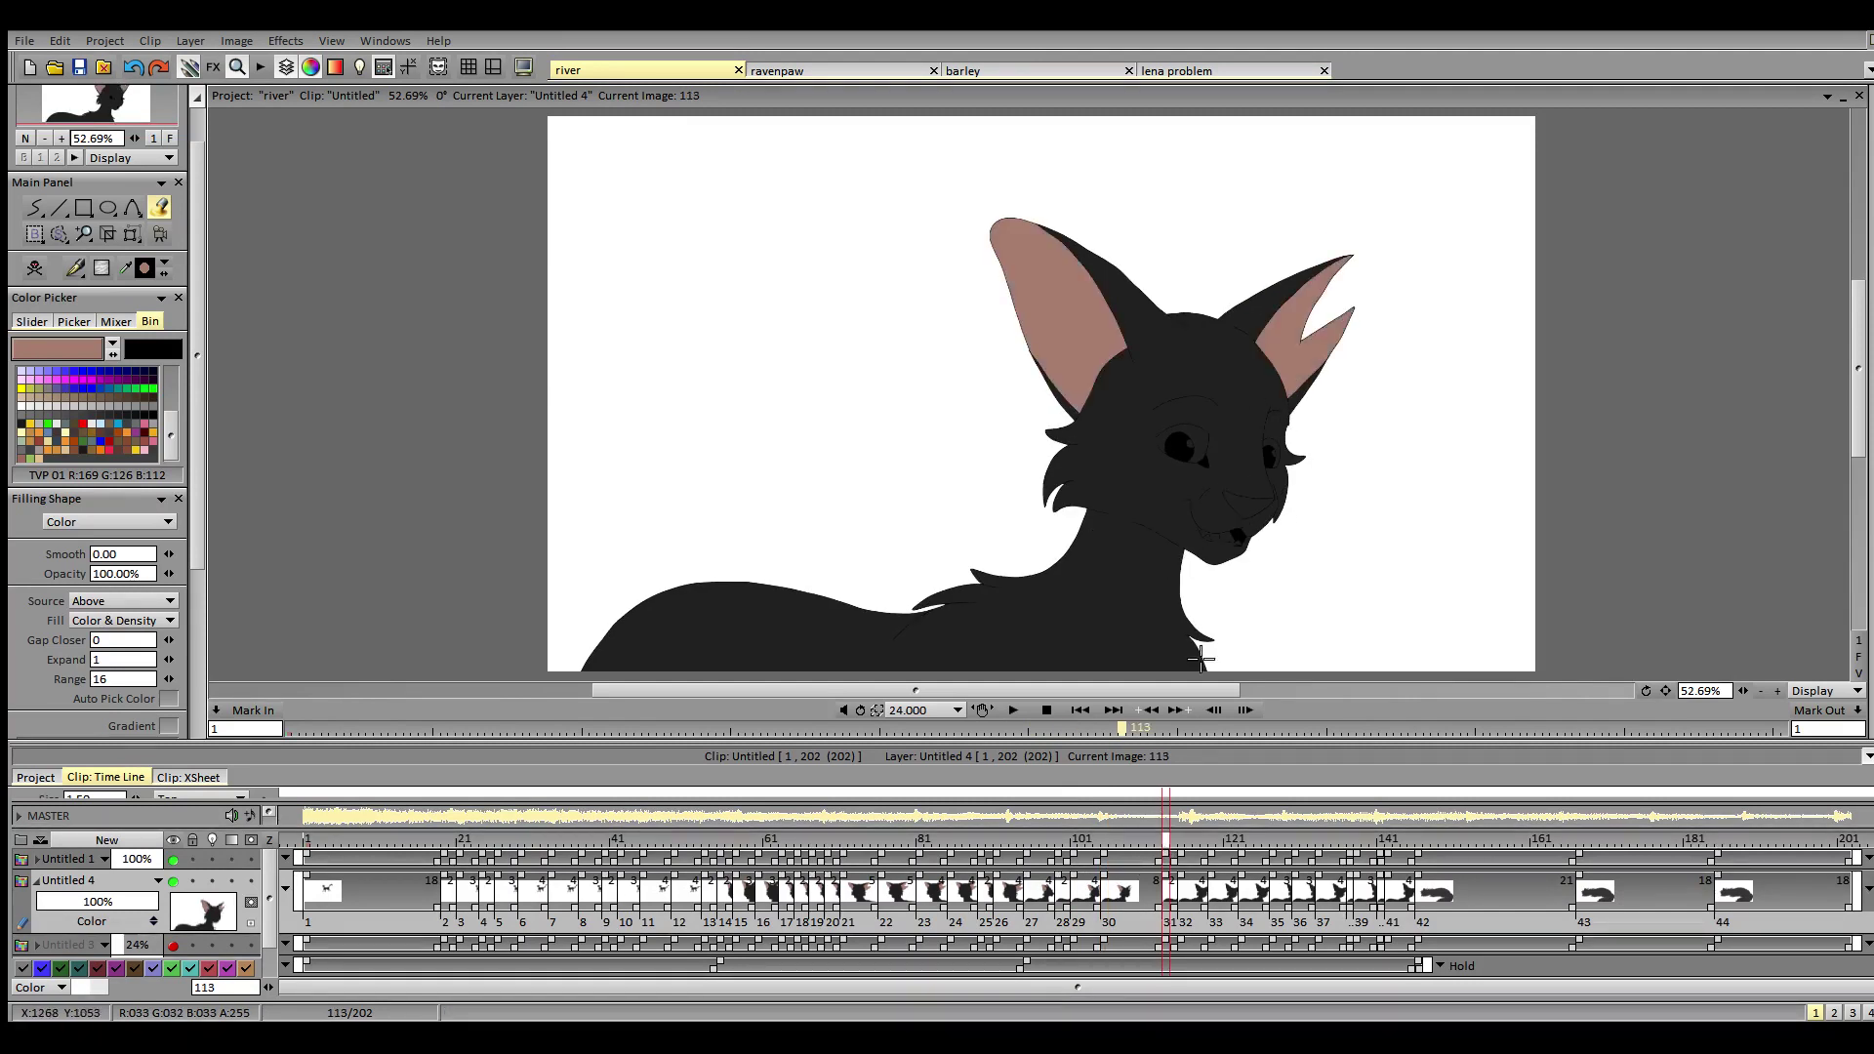
{"action": "left_click", "coordinate": [1183, 851]}
{"action": "left_click", "coordinate": [1287, 375]}
{"action": "left_click", "coordinate": [1098, 376]}
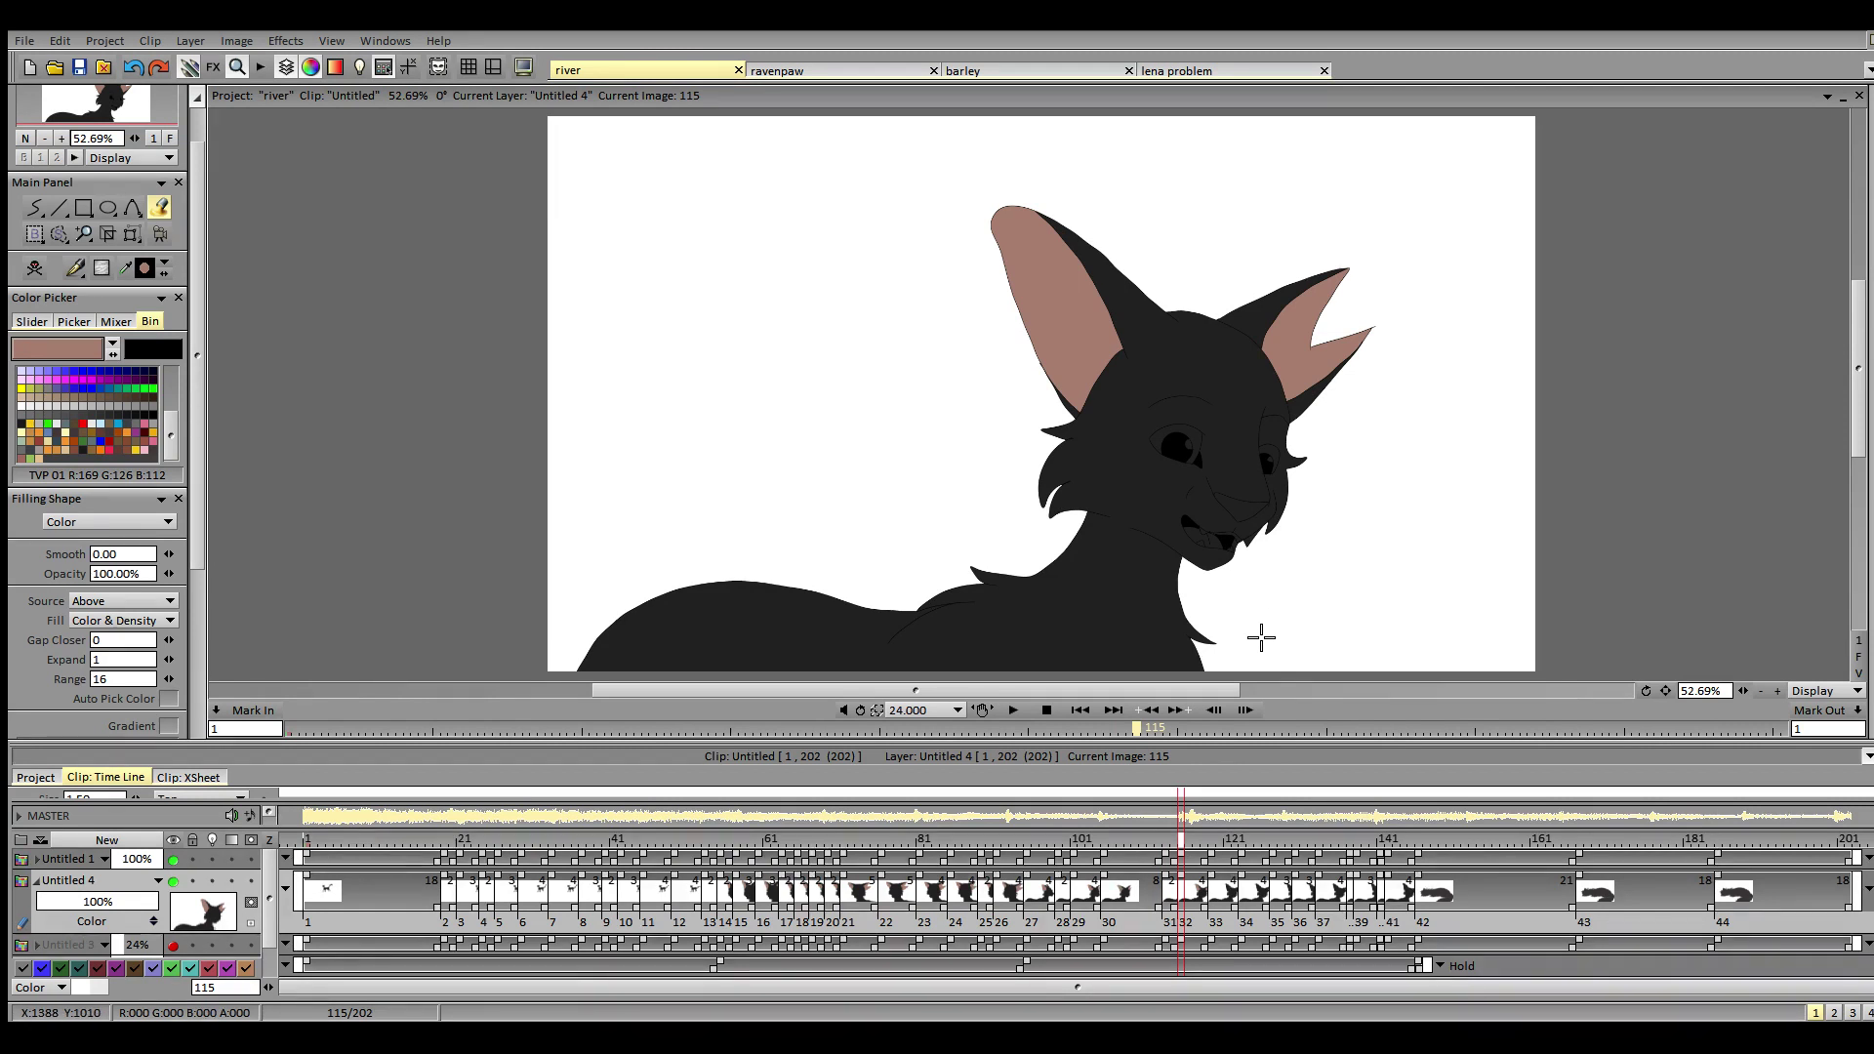
- Fill both inner ears pink on the drawings at frames 119 and 123
{"action": "left_click", "coordinate": [1211, 849]}
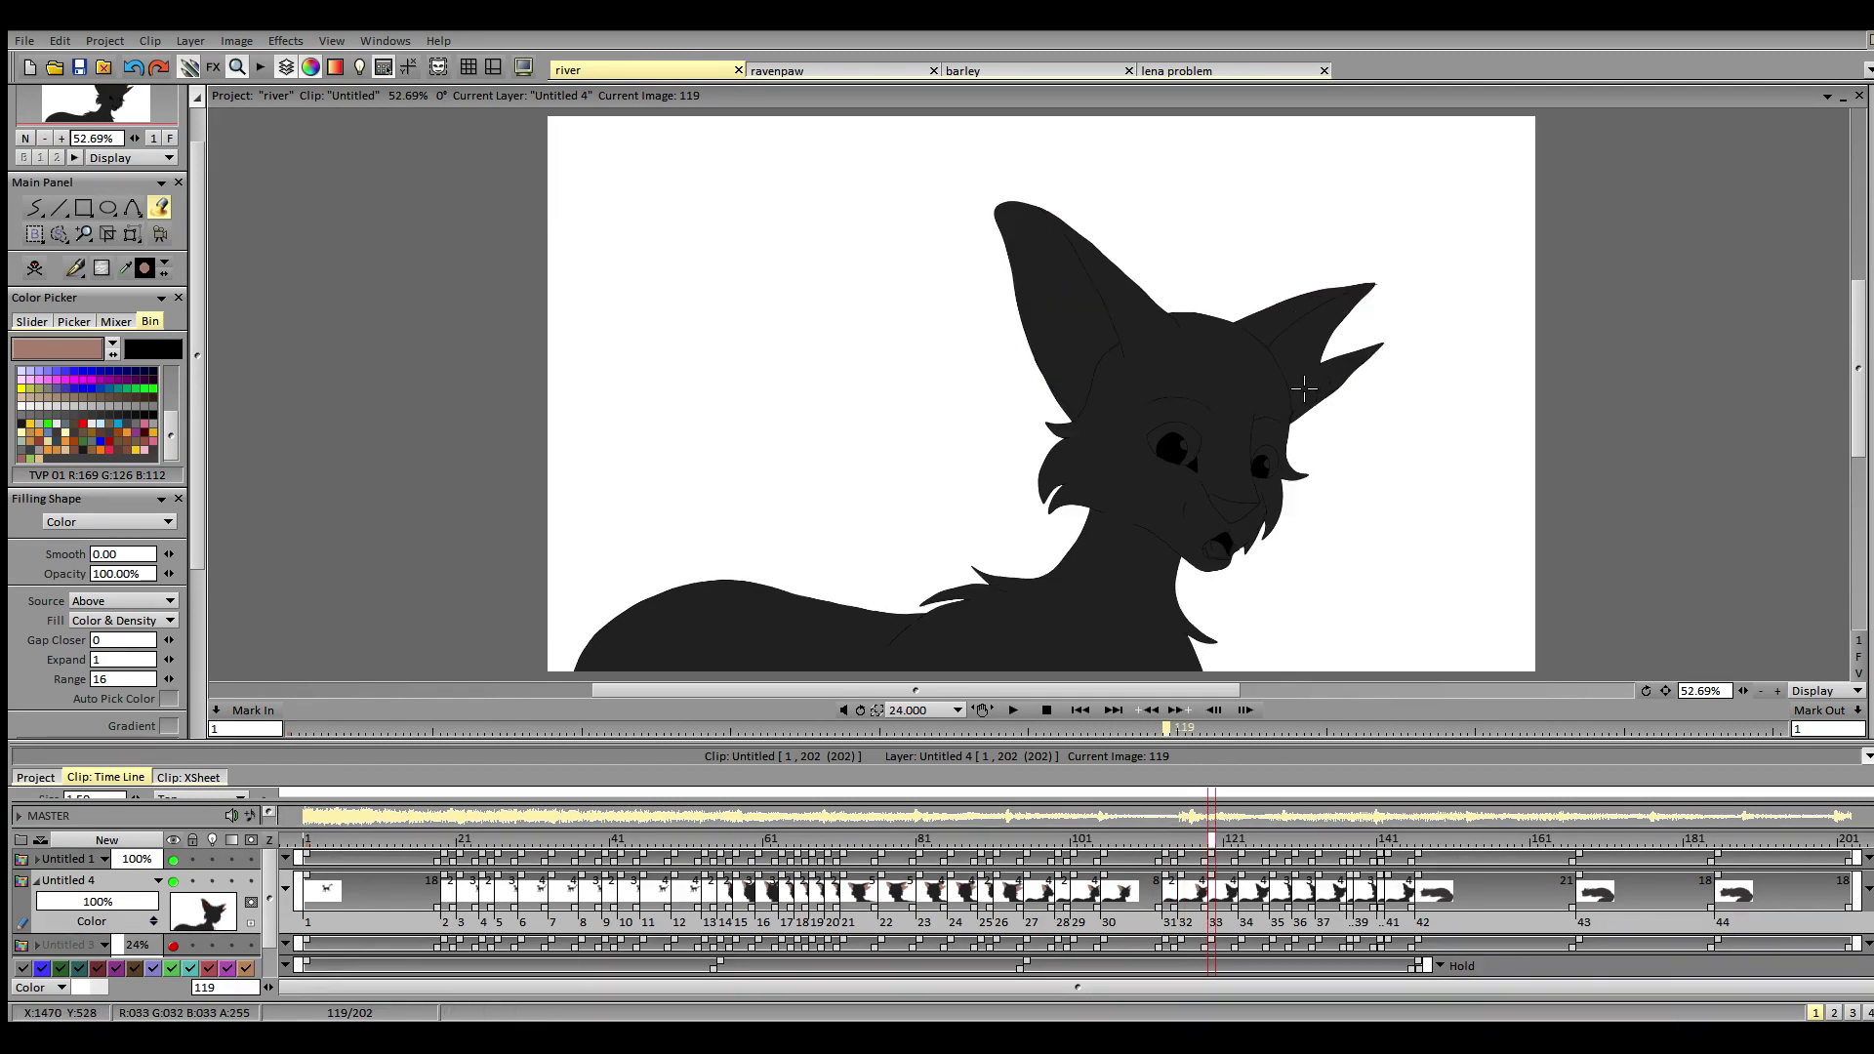
{"action": "left_click", "coordinate": [1305, 388]}
{"action": "left_click", "coordinate": [1095, 347]}
{"action": "left_click", "coordinate": [1243, 849]}
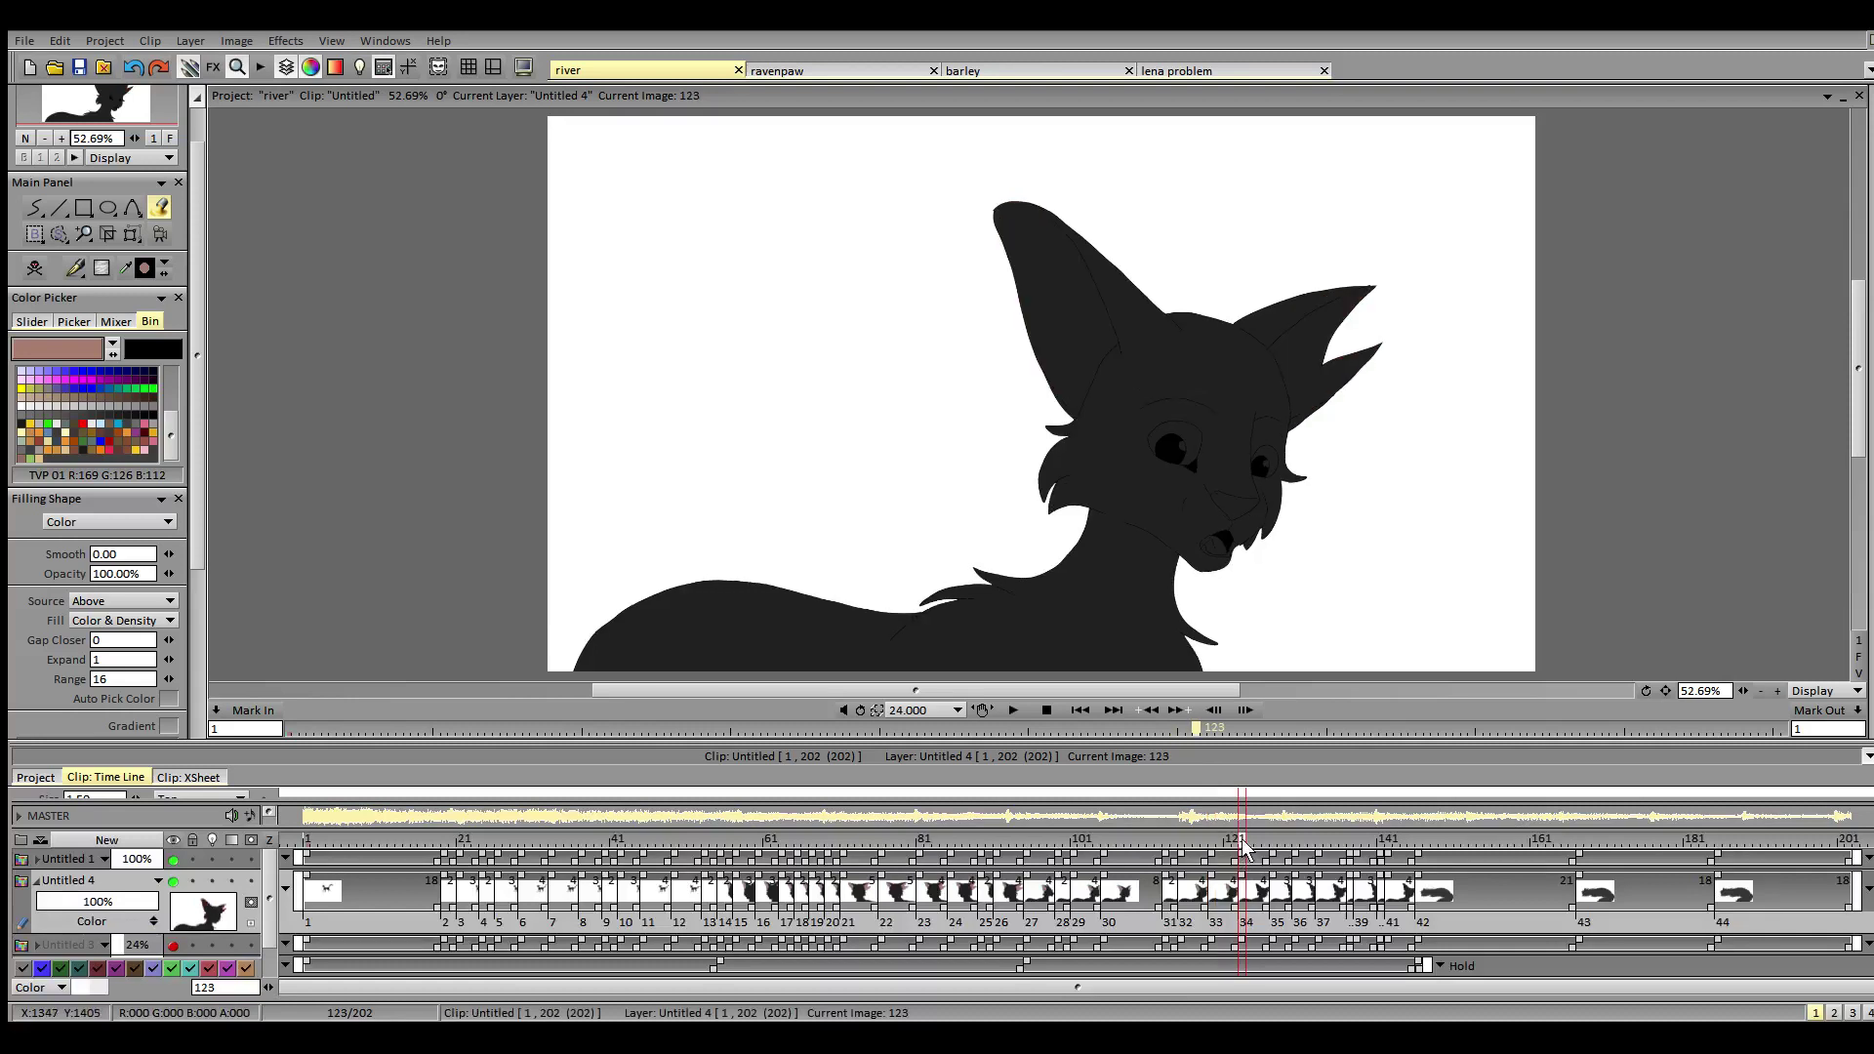
{"action": "left_click", "coordinate": [1097, 366]}
{"action": "left_click", "coordinate": [1299, 398]}
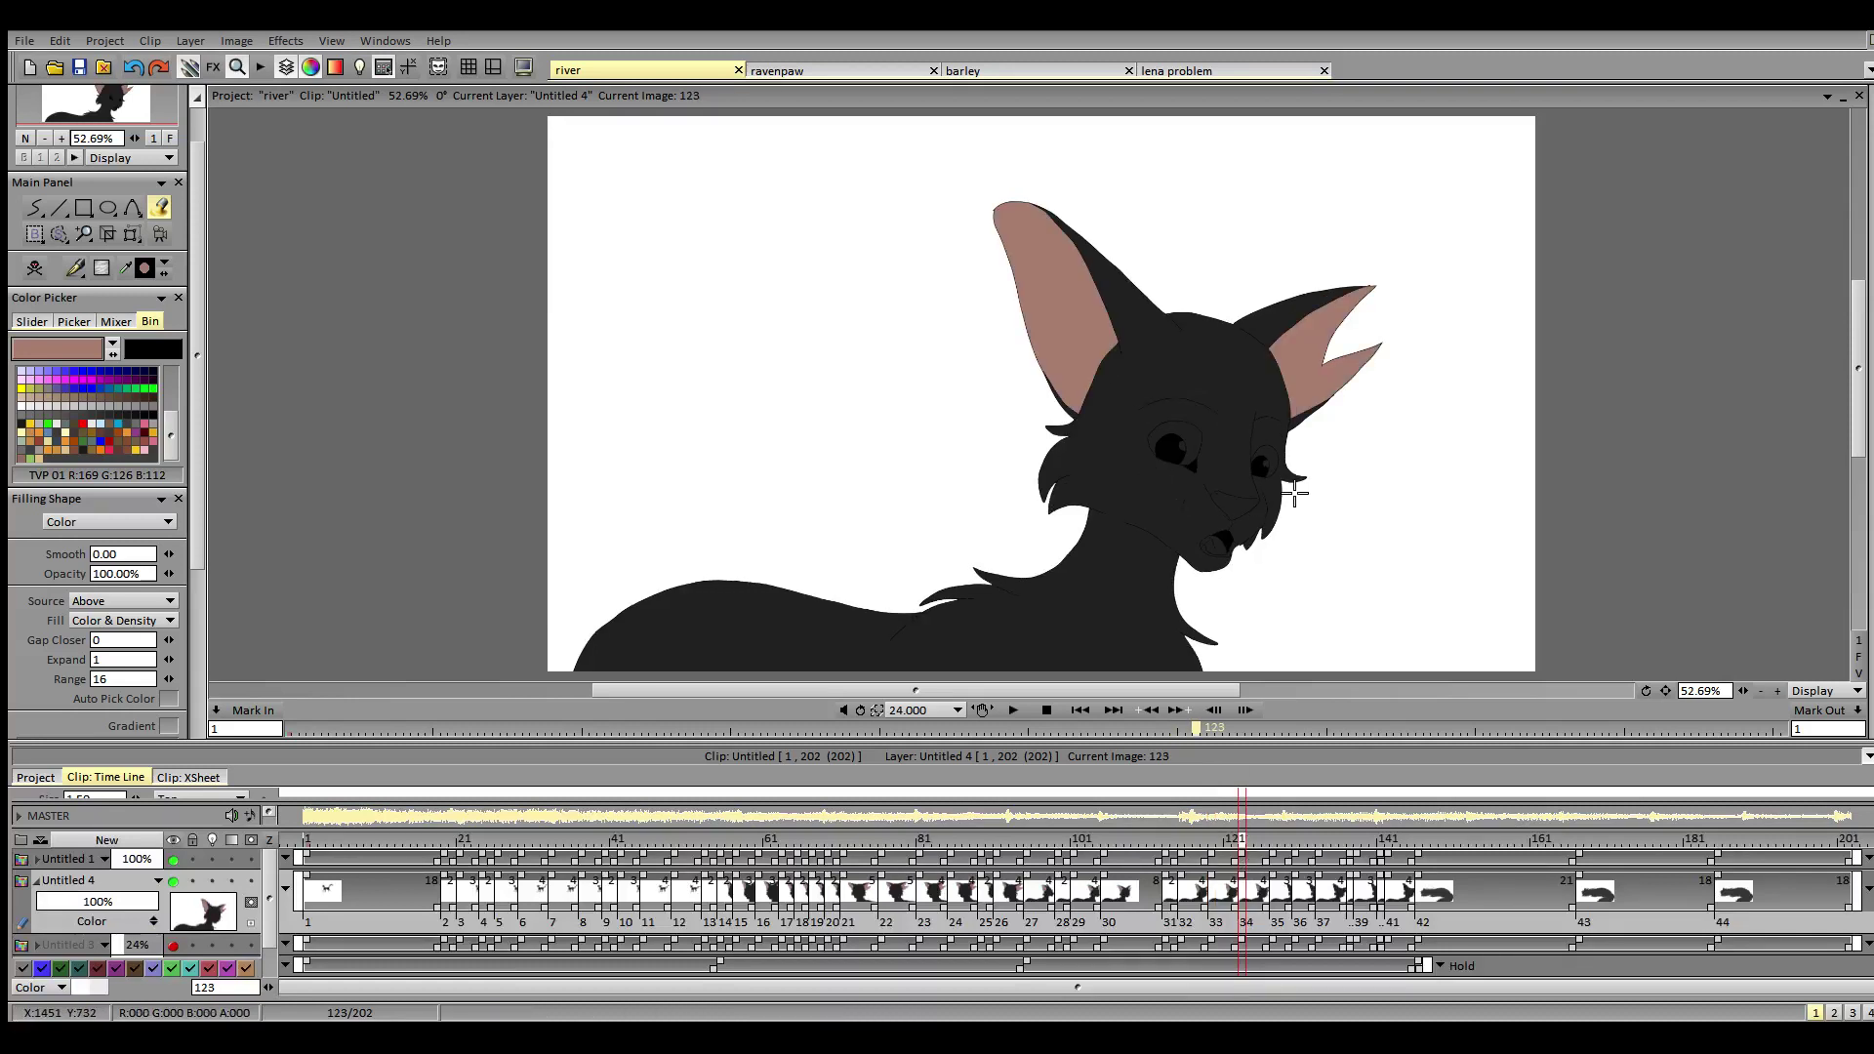
- Fill both inner ears pink on the drawings at frames 127 and 130, and save the project
{"action": "left_click", "coordinate": [1275, 853]}
{"action": "left_click", "coordinate": [1069, 322]}
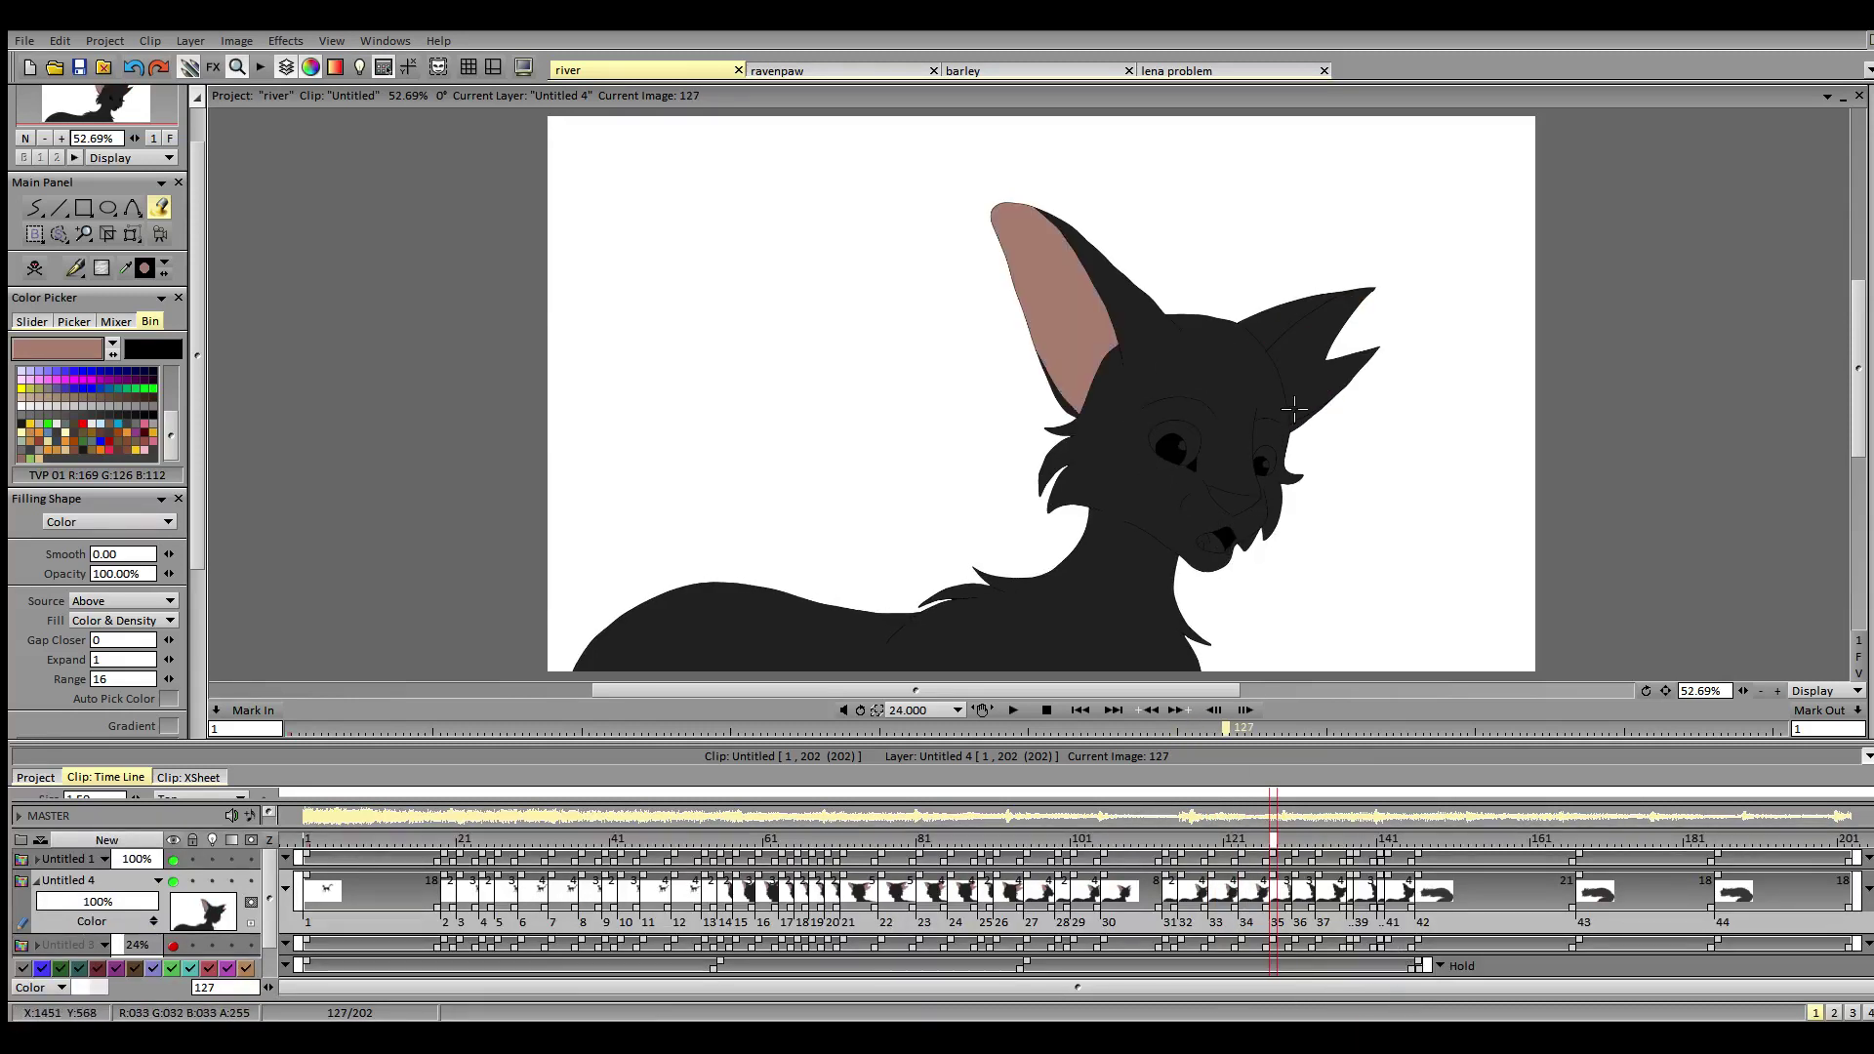
{"action": "left_click", "coordinate": [1313, 357]}
{"action": "left_click", "coordinate": [1294, 832]}
{"action": "left_click", "coordinate": [1060, 312]}
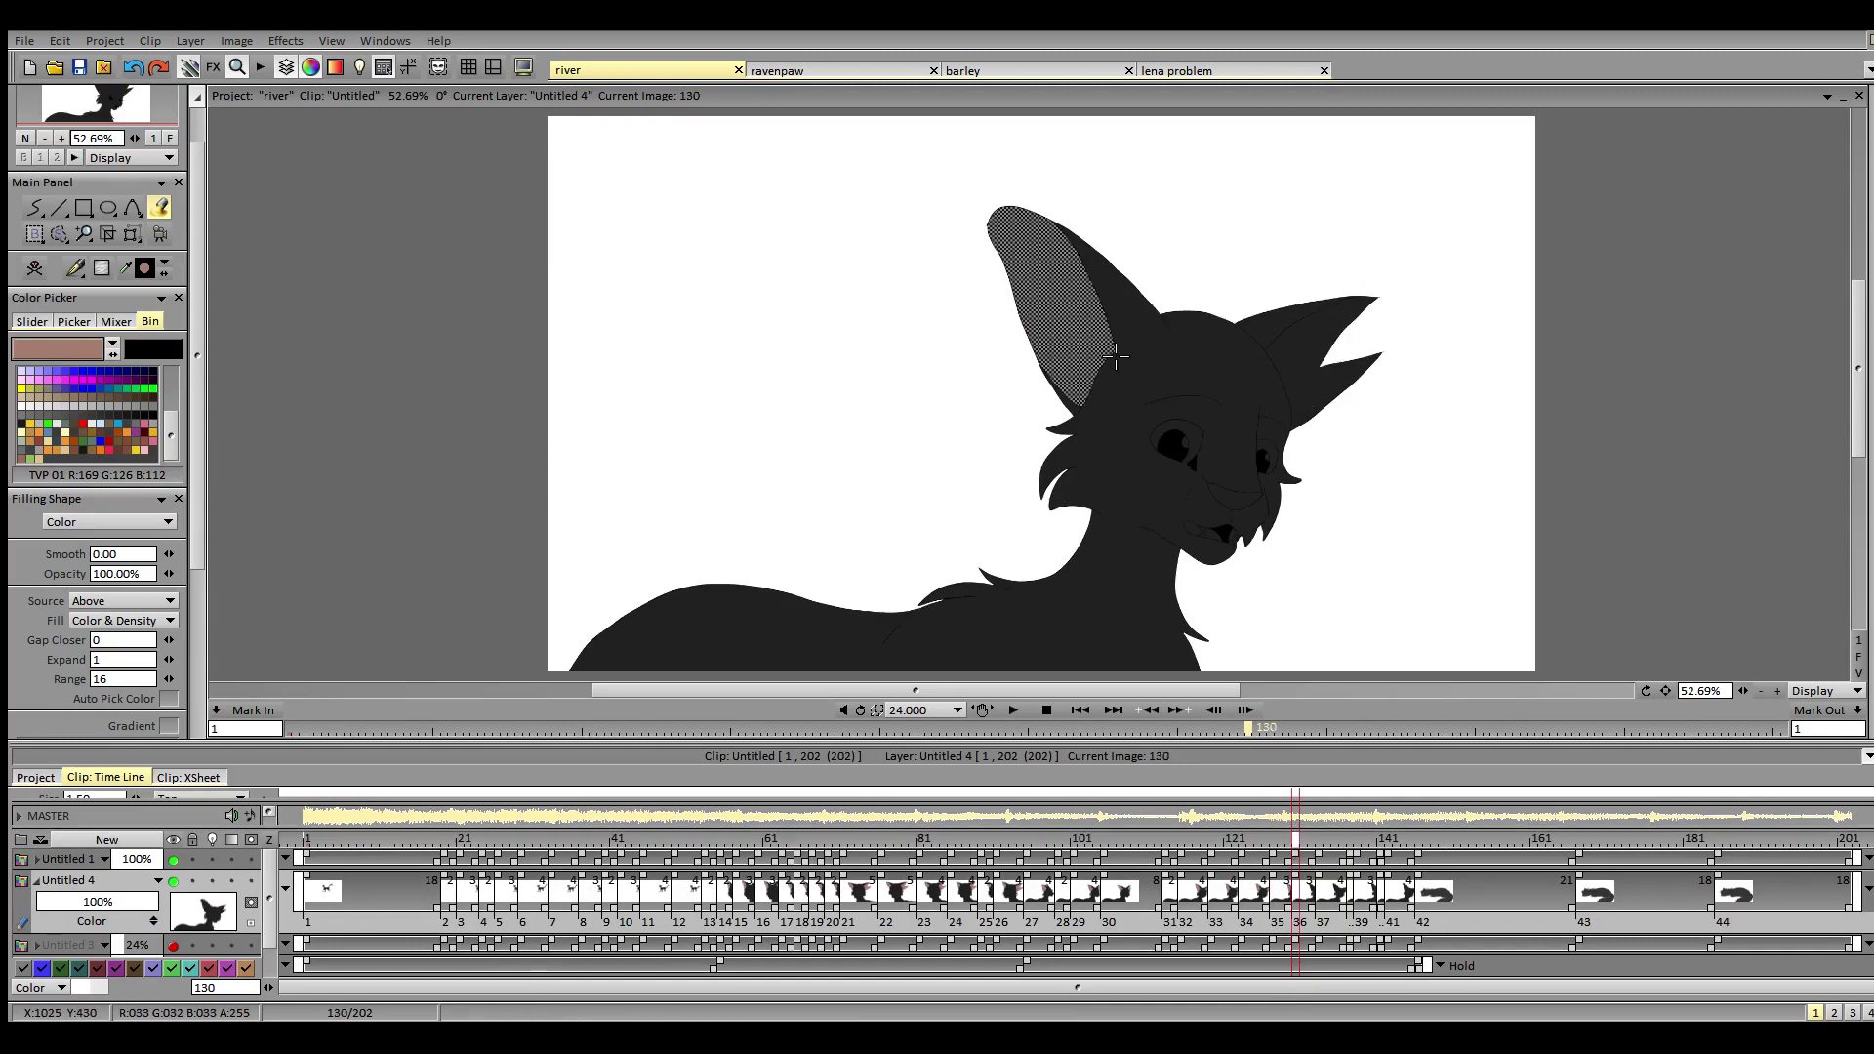
{"action": "left_click", "coordinate": [1318, 361]}
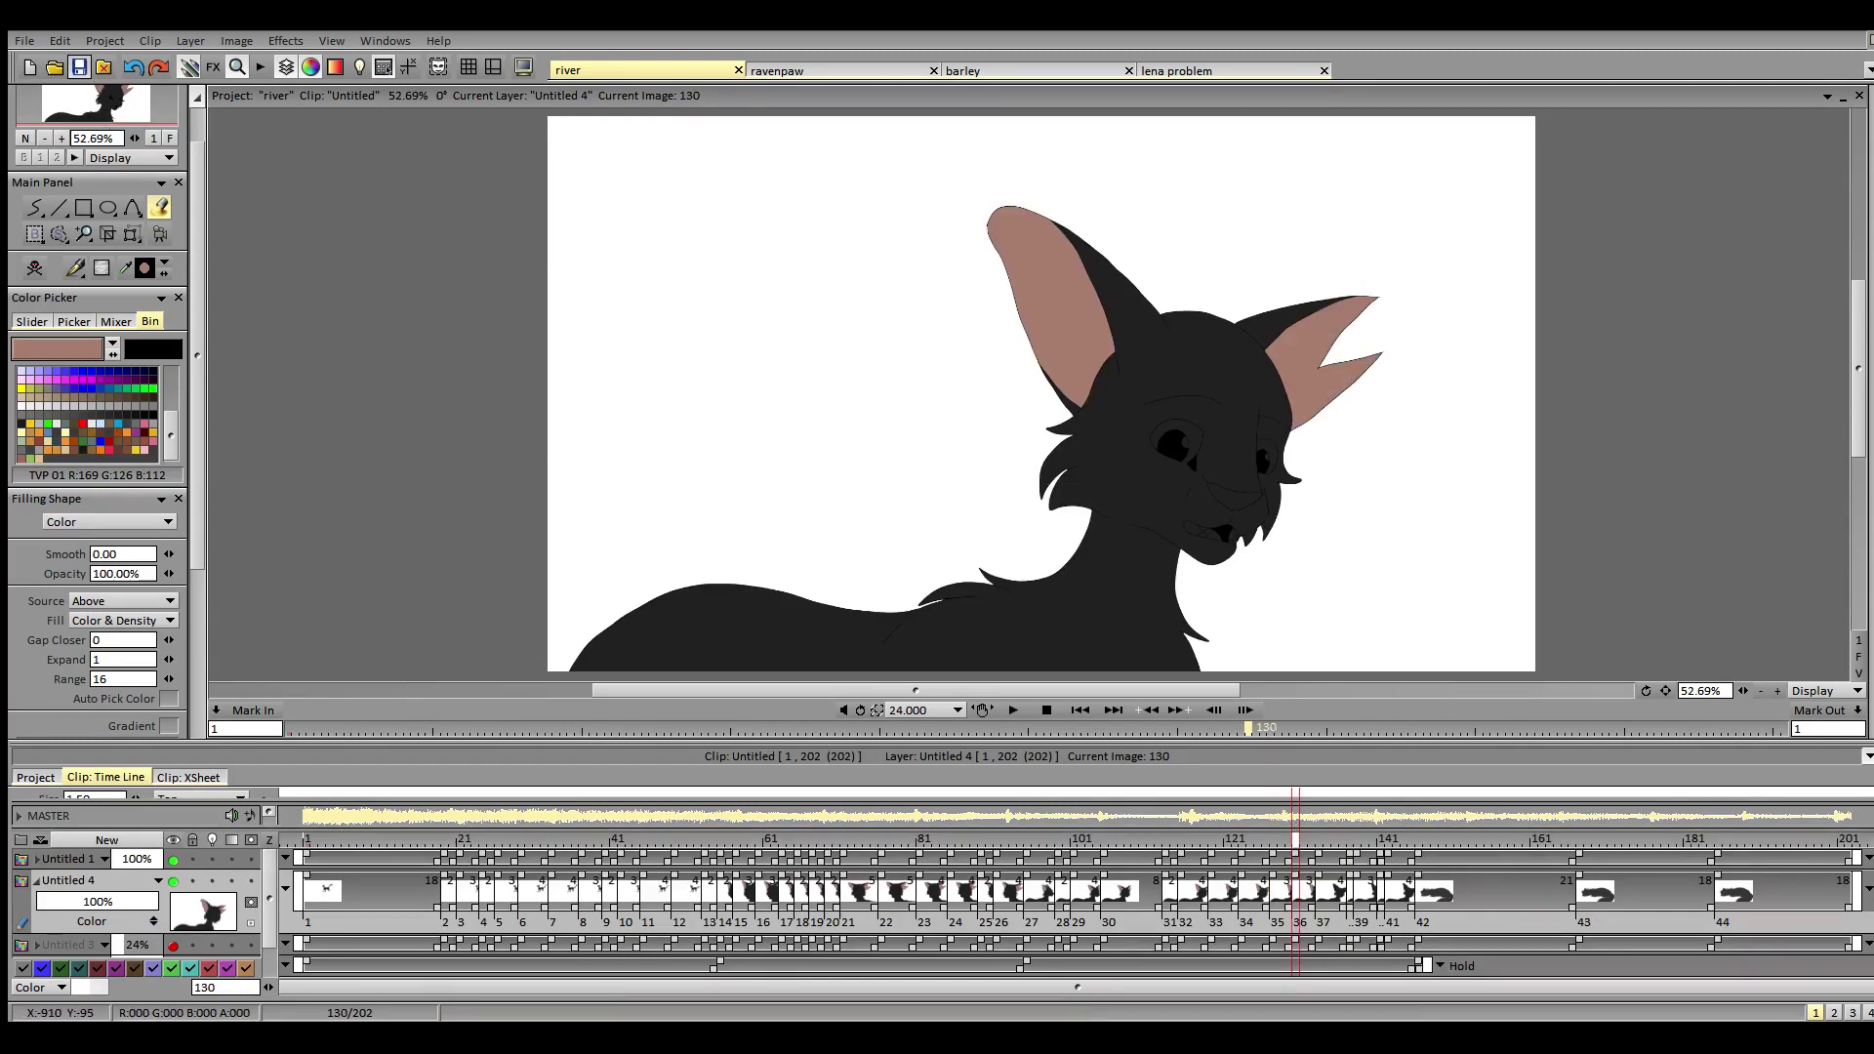
{"action": "left_click", "coordinate": [82, 73]}
- Fill both inner ears pink on the drawings at frames 133 and 137
{"action": "left_click", "coordinate": [1317, 841]}
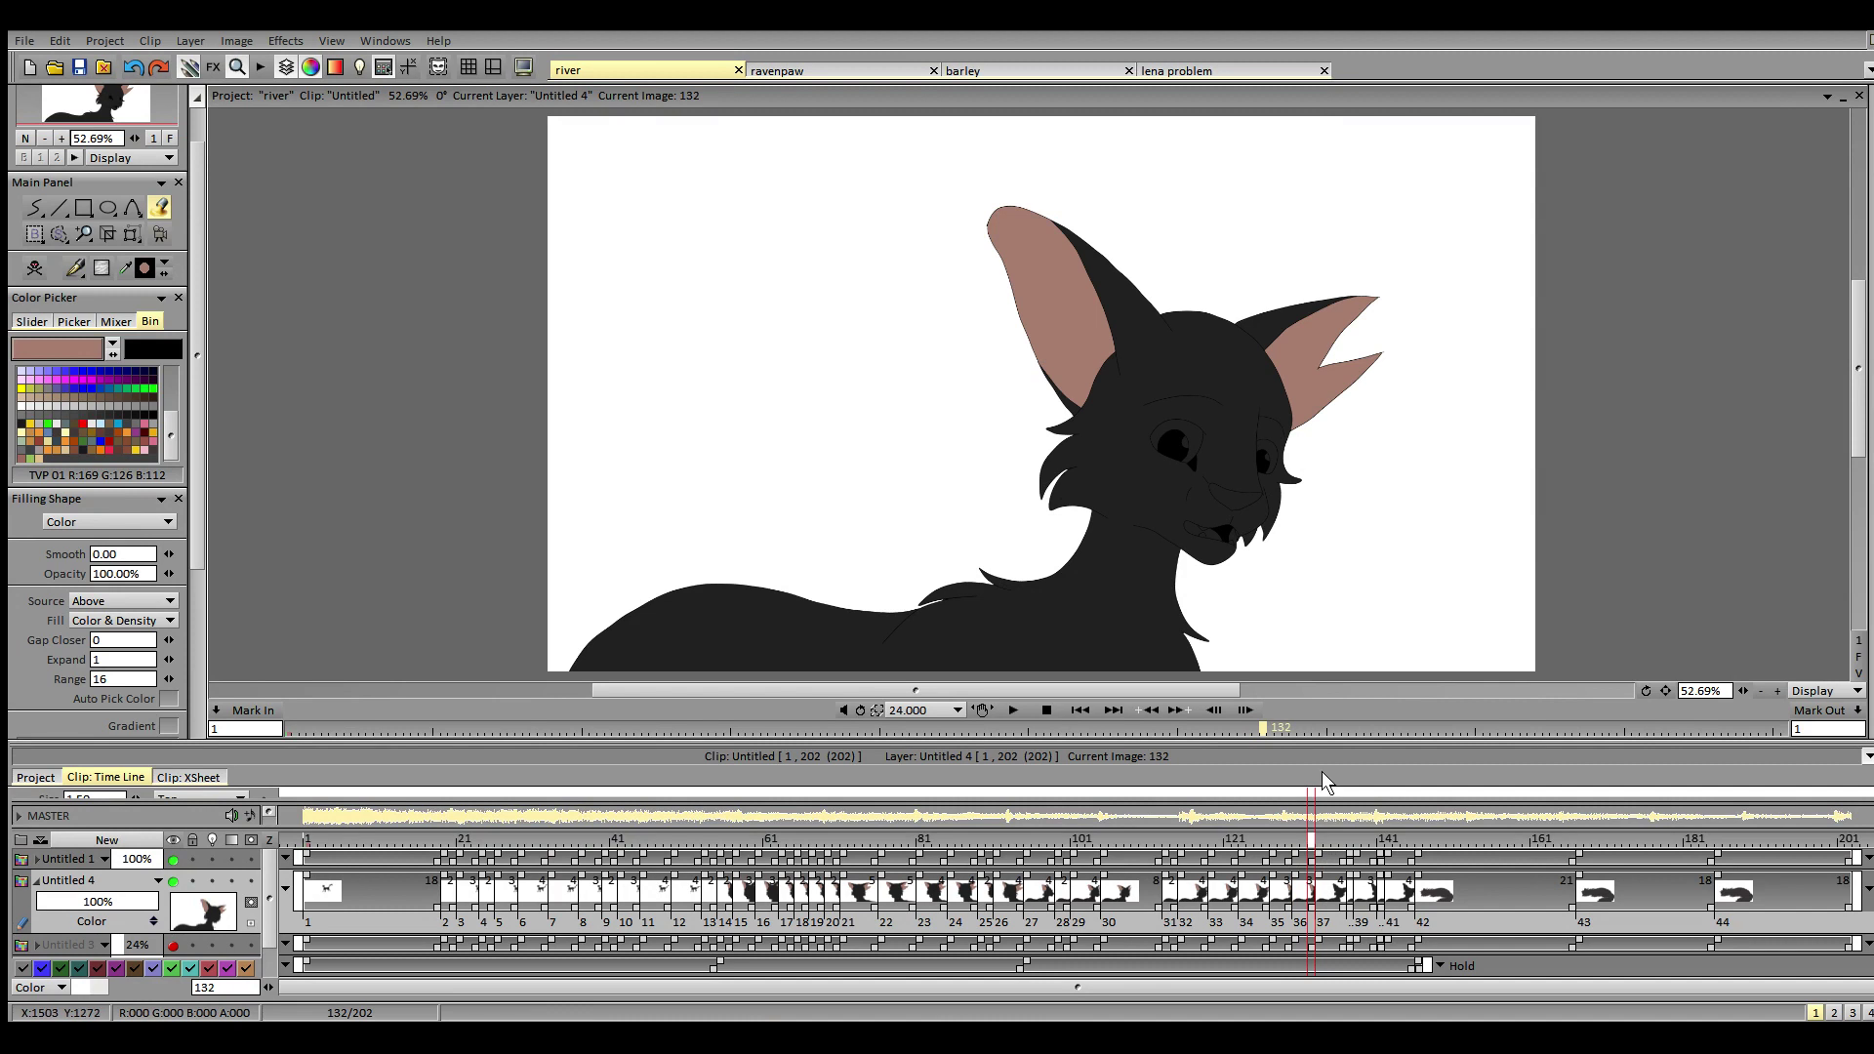
{"action": "left_click", "coordinate": [1321, 844]}
{"action": "left_click", "coordinate": [1306, 379]}
{"action": "left_click", "coordinate": [1071, 311]}
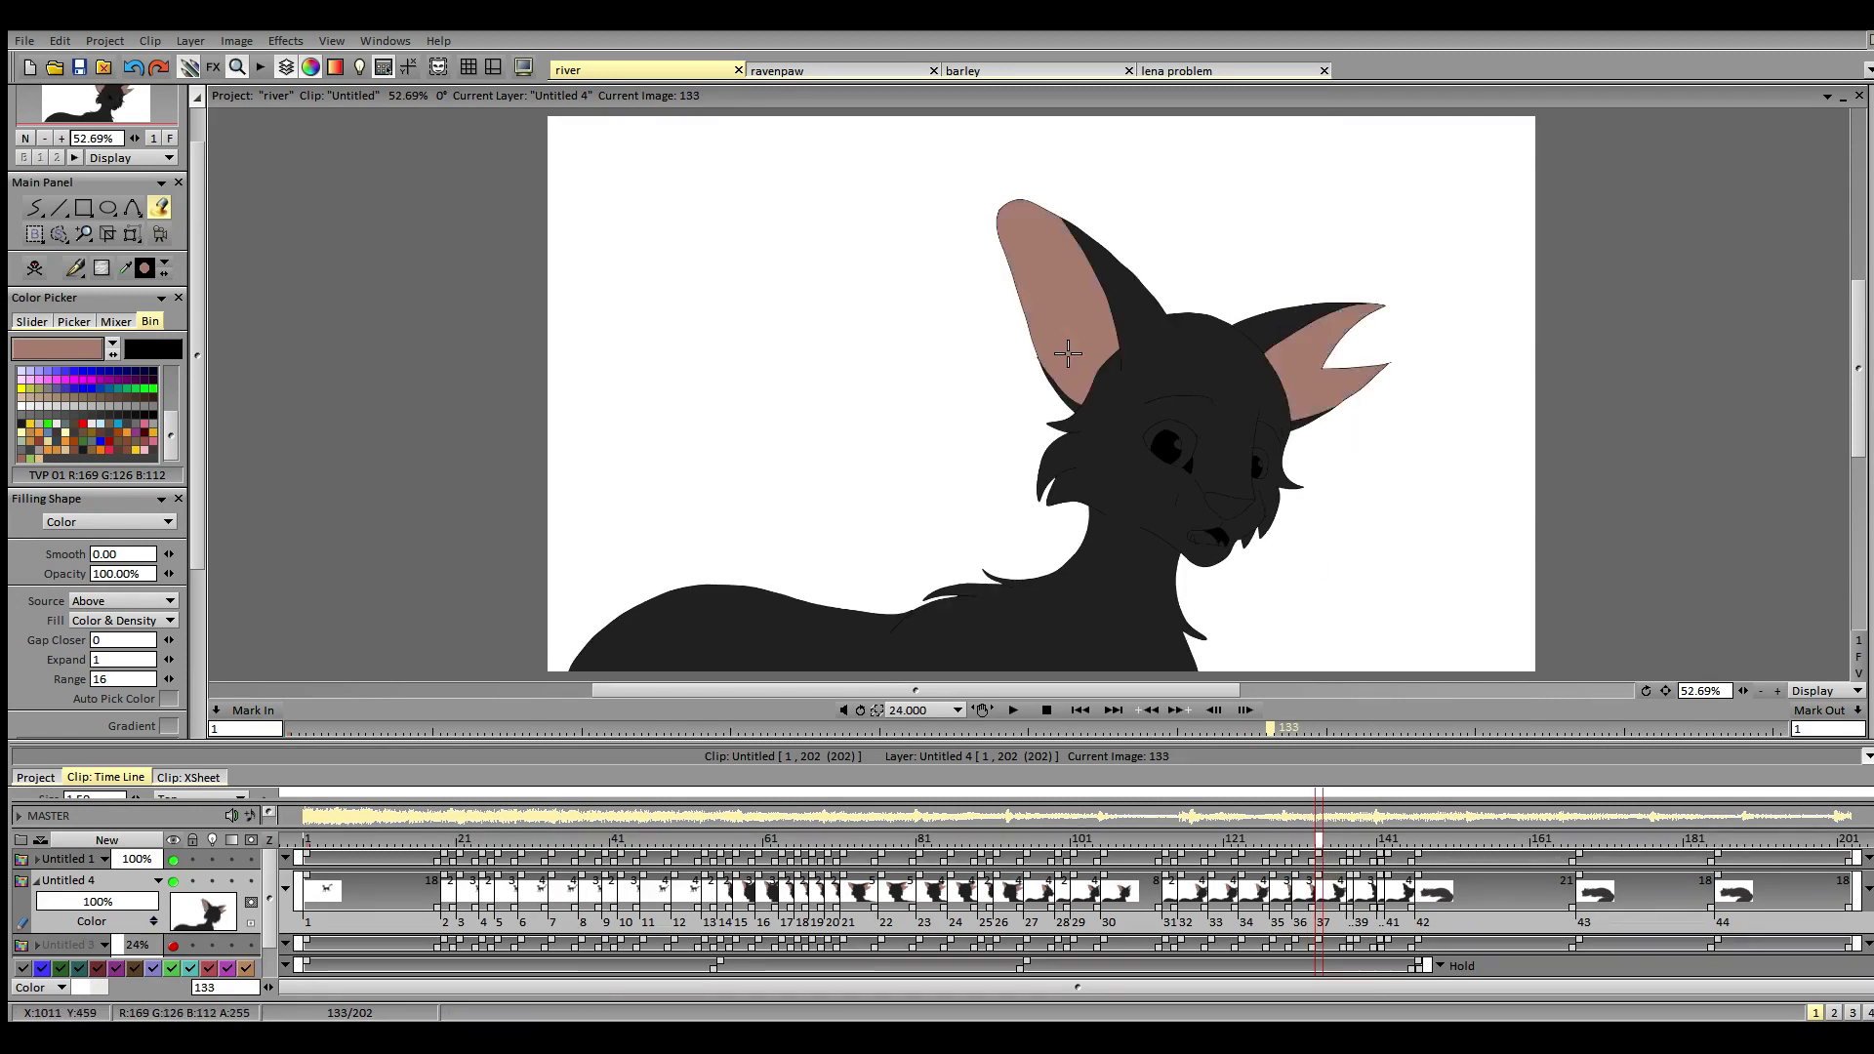
{"action": "left_click", "coordinate": [1351, 852]}
{"action": "left_click", "coordinate": [1313, 376]}
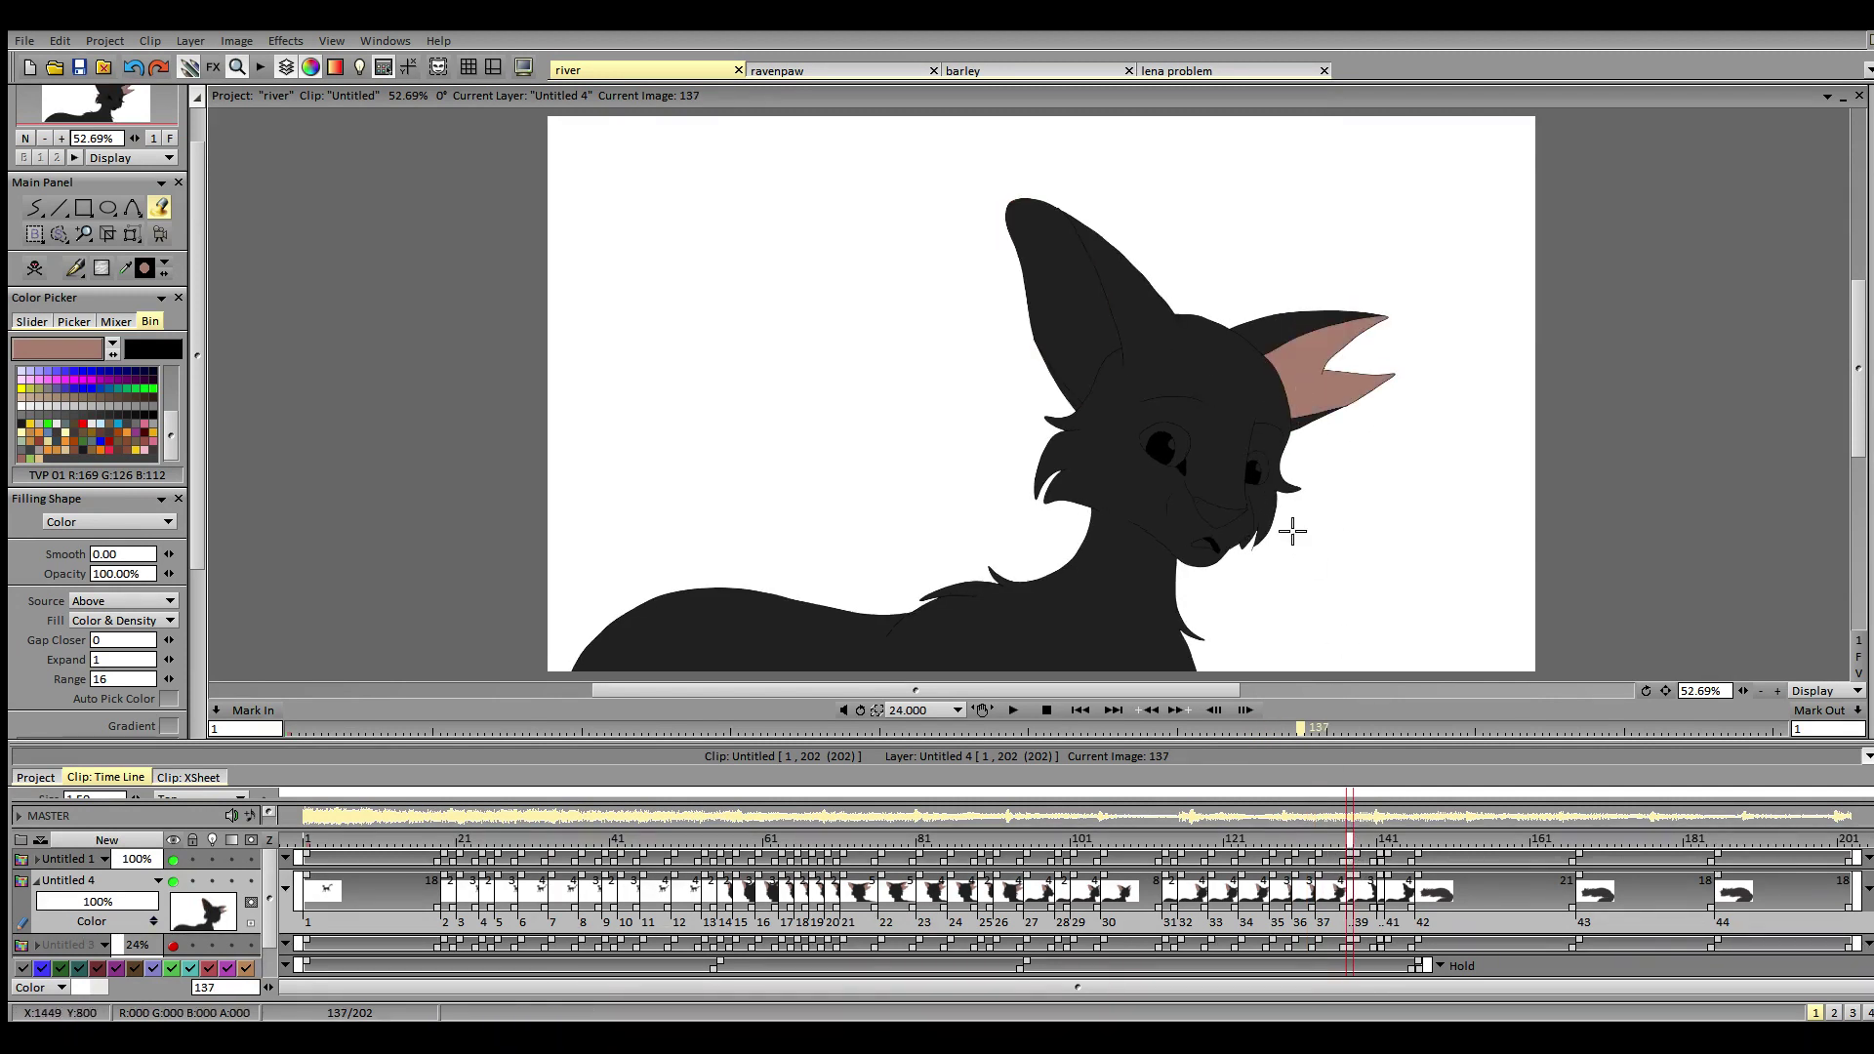
{"action": "left_click", "coordinate": [1069, 307]}
- Fill both inner ears pink on the drawing at frame 138, using a gap closer of 1 and restoring it to 0
{"action": "left_click", "coordinate": [1361, 853]}
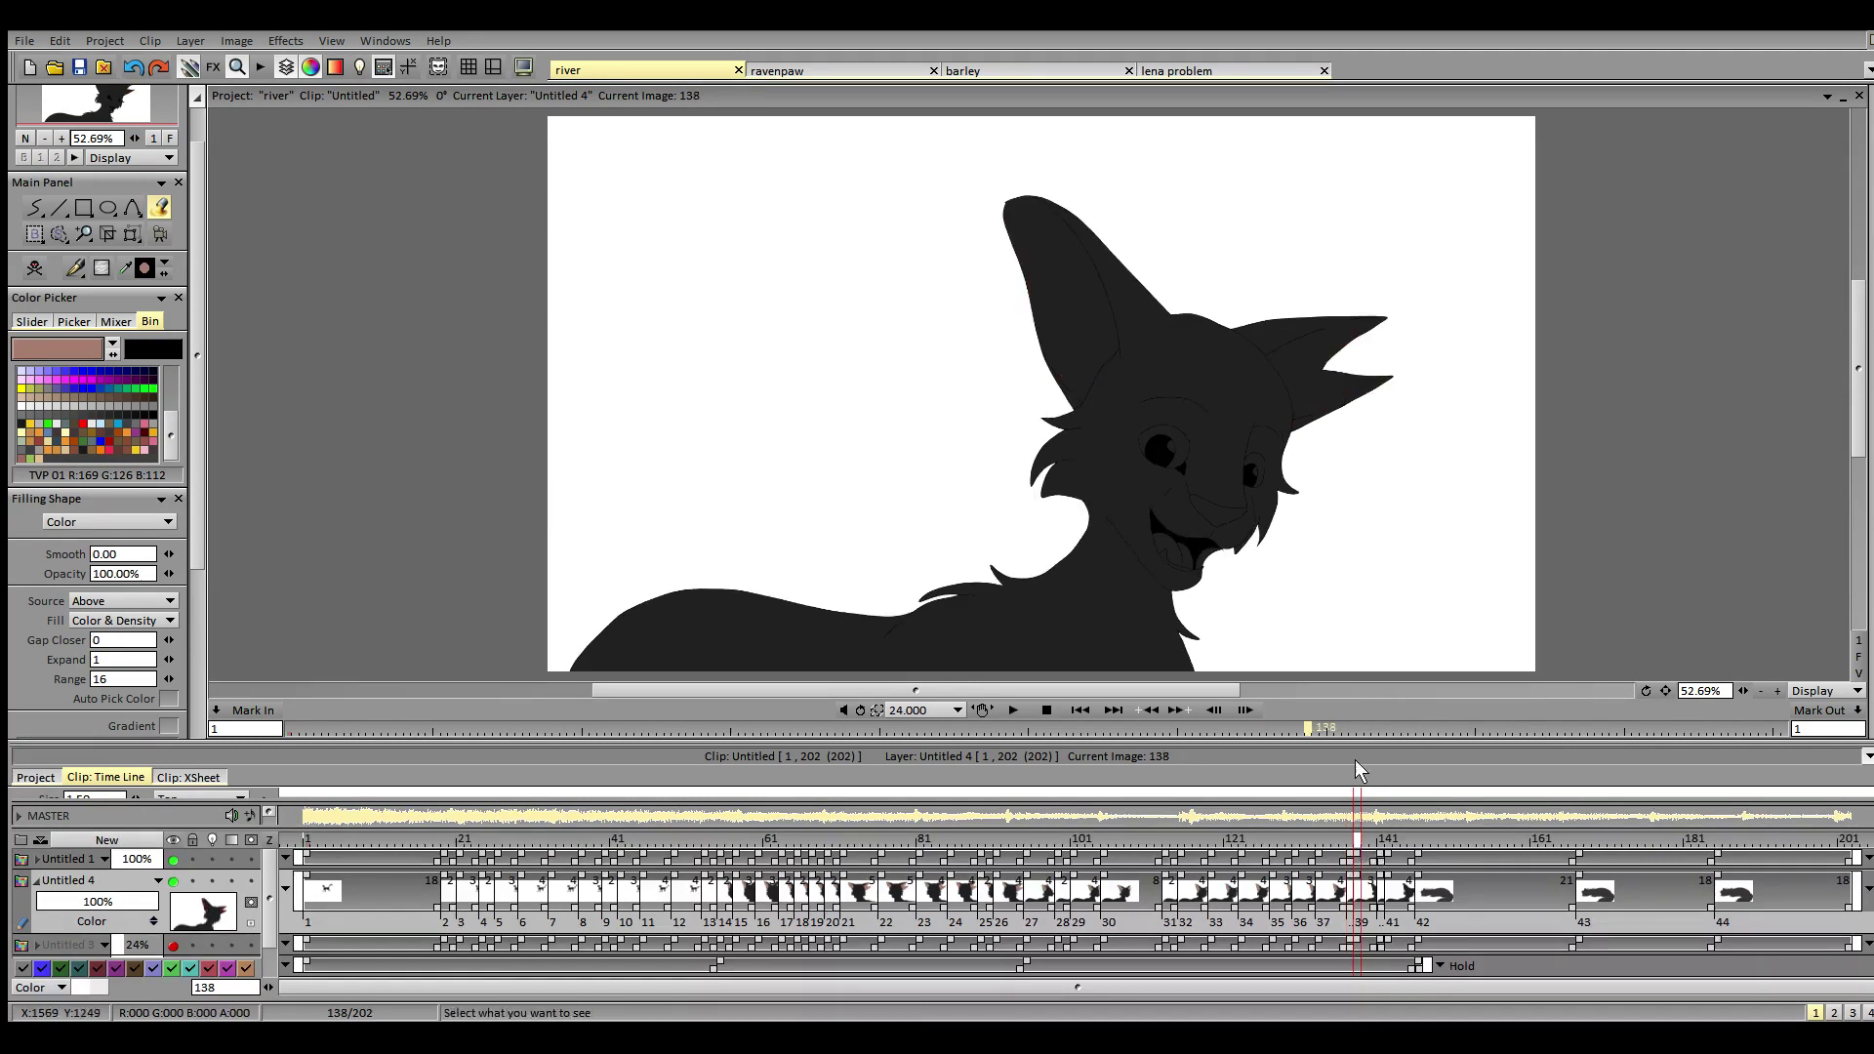
{"action": "left_click", "coordinate": [1321, 418]}
{"action": "key", "text": "ctrl+z"}
{"action": "left_click", "coordinate": [1069, 323]}
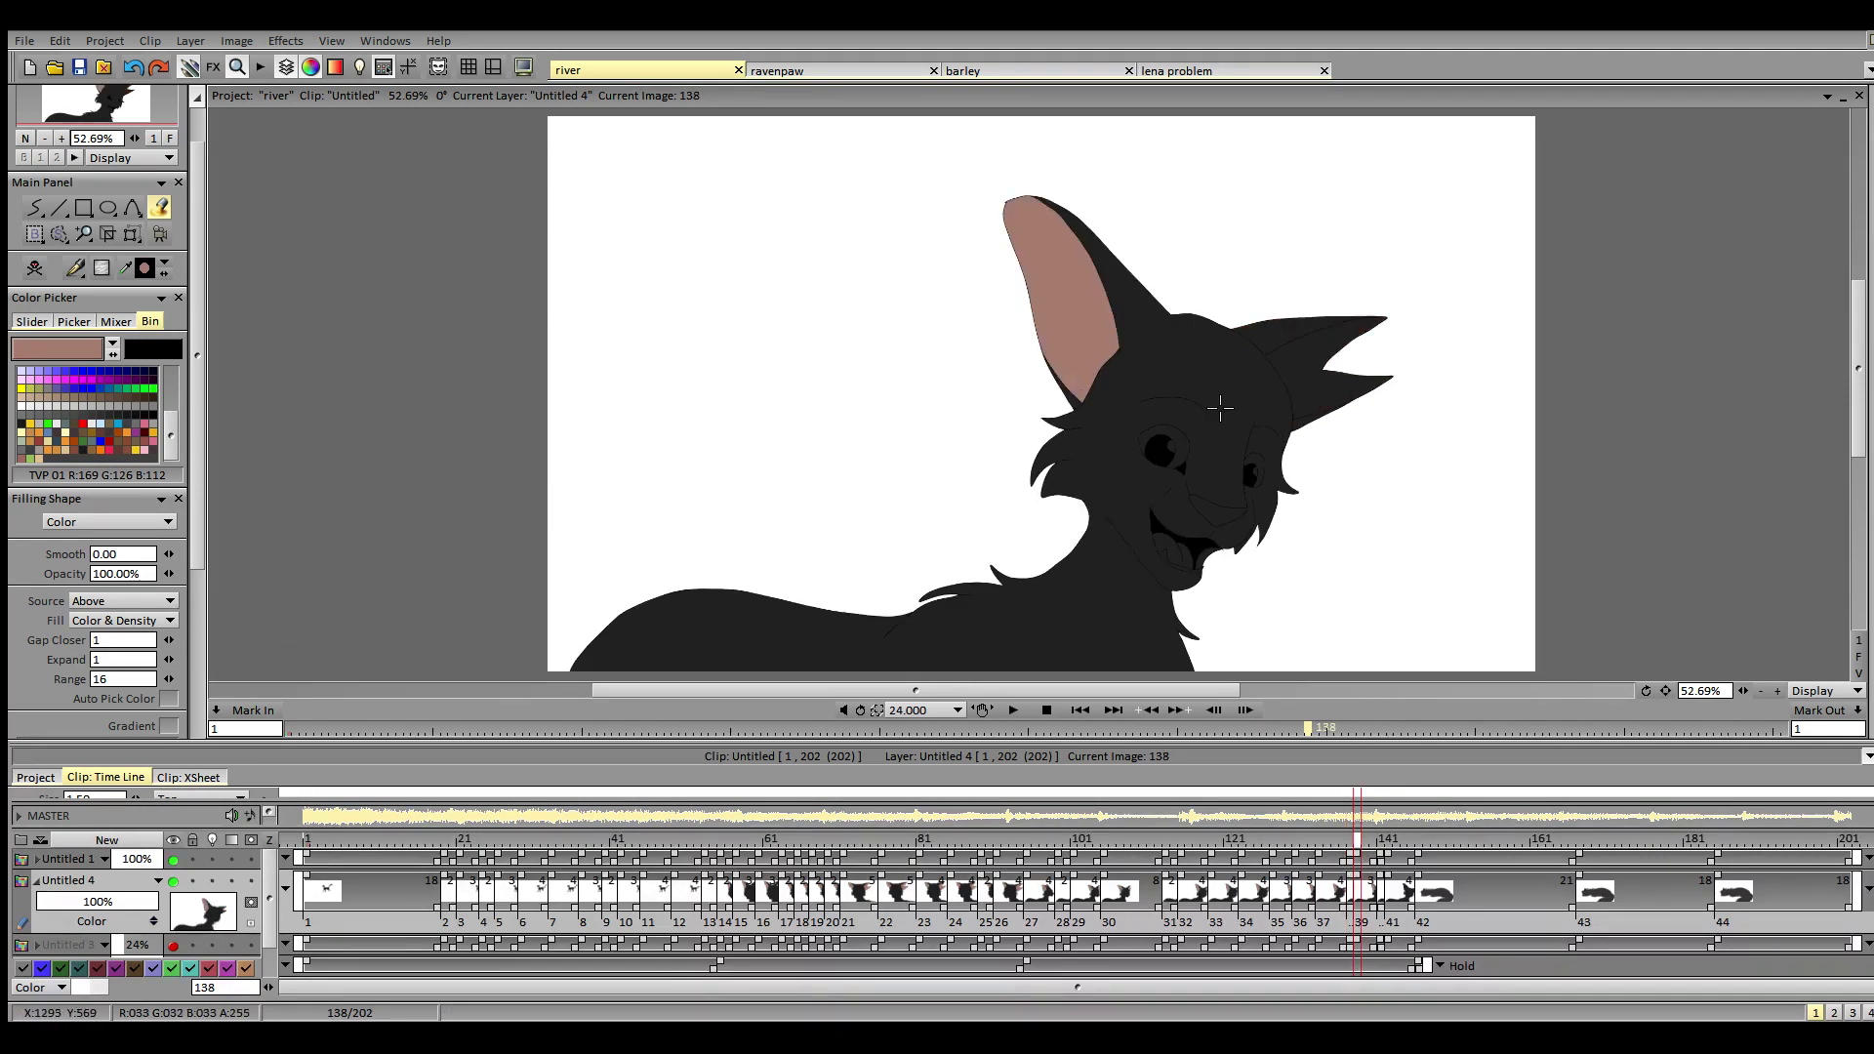
{"action": "left_click", "coordinate": [1313, 369]}
{"action": "left_click", "coordinate": [171, 644]}
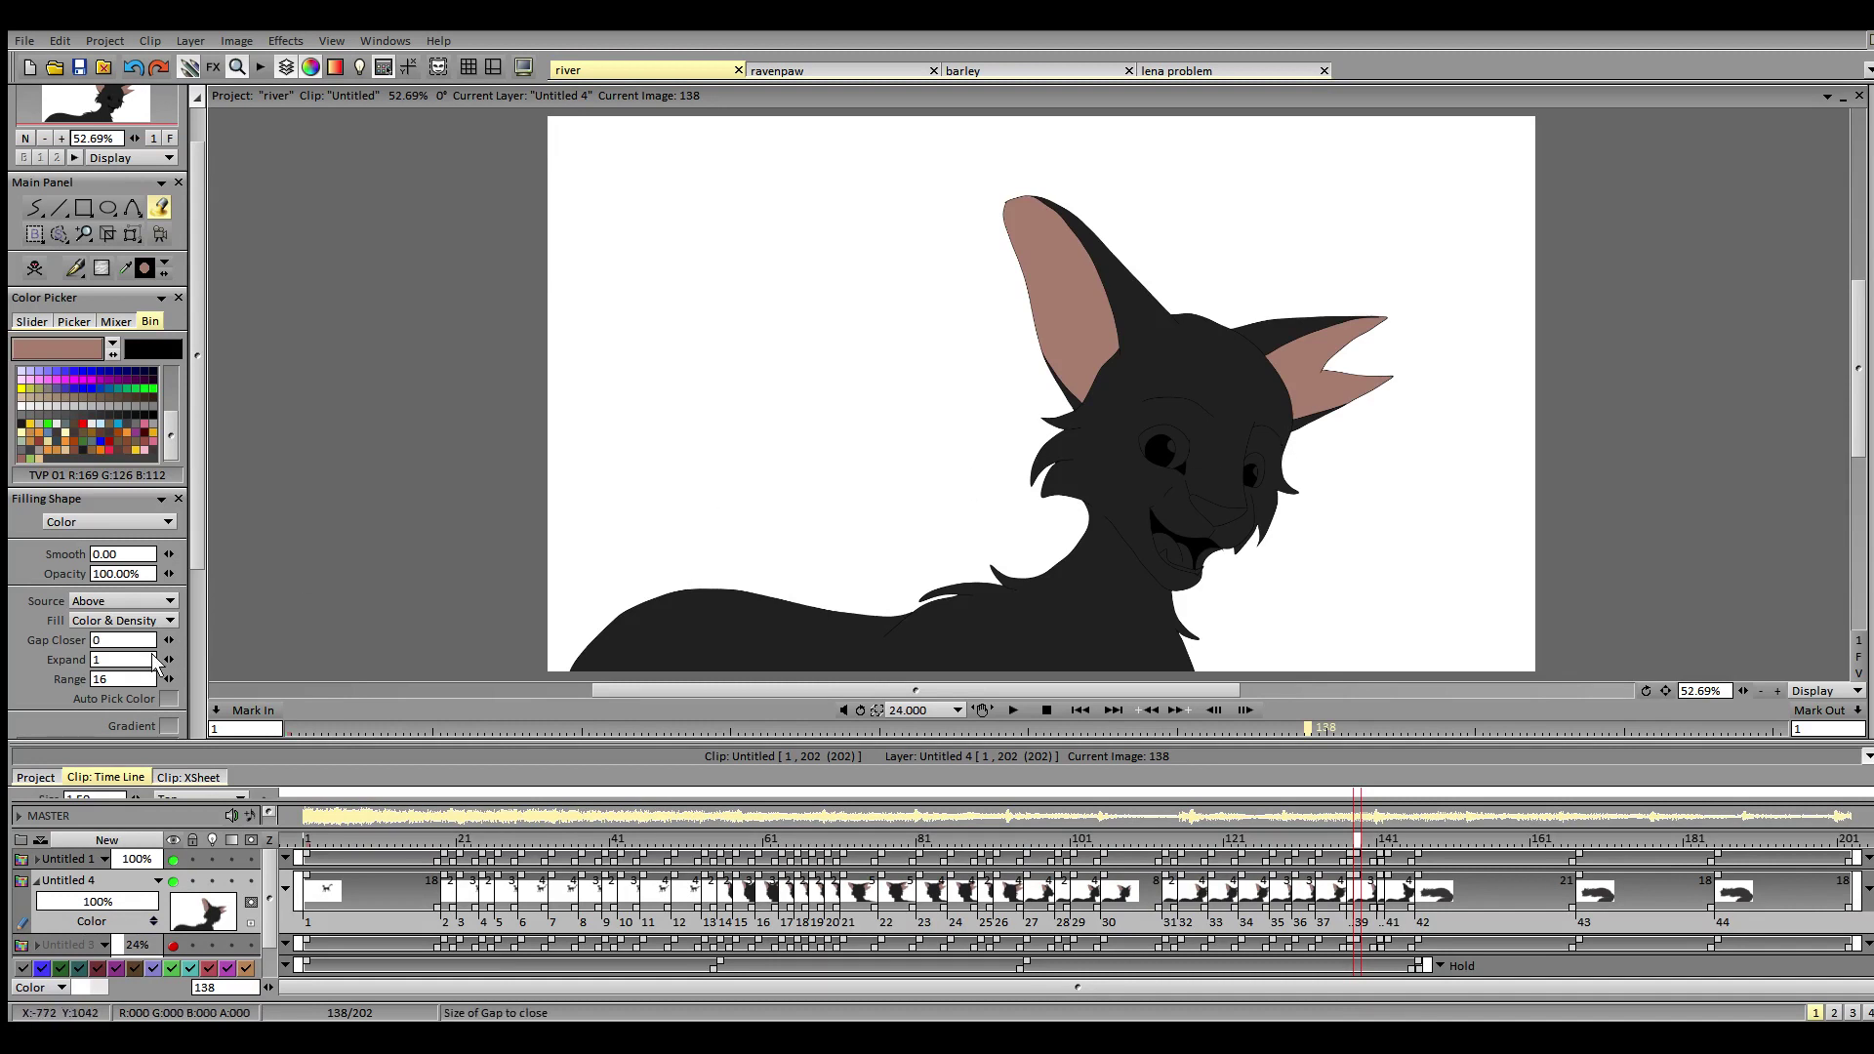
- Fill both inner ears pink on the drawings at frames 141 and 142, and scrub back over the filled frames
{"action": "left_click", "coordinate": [1379, 837]}
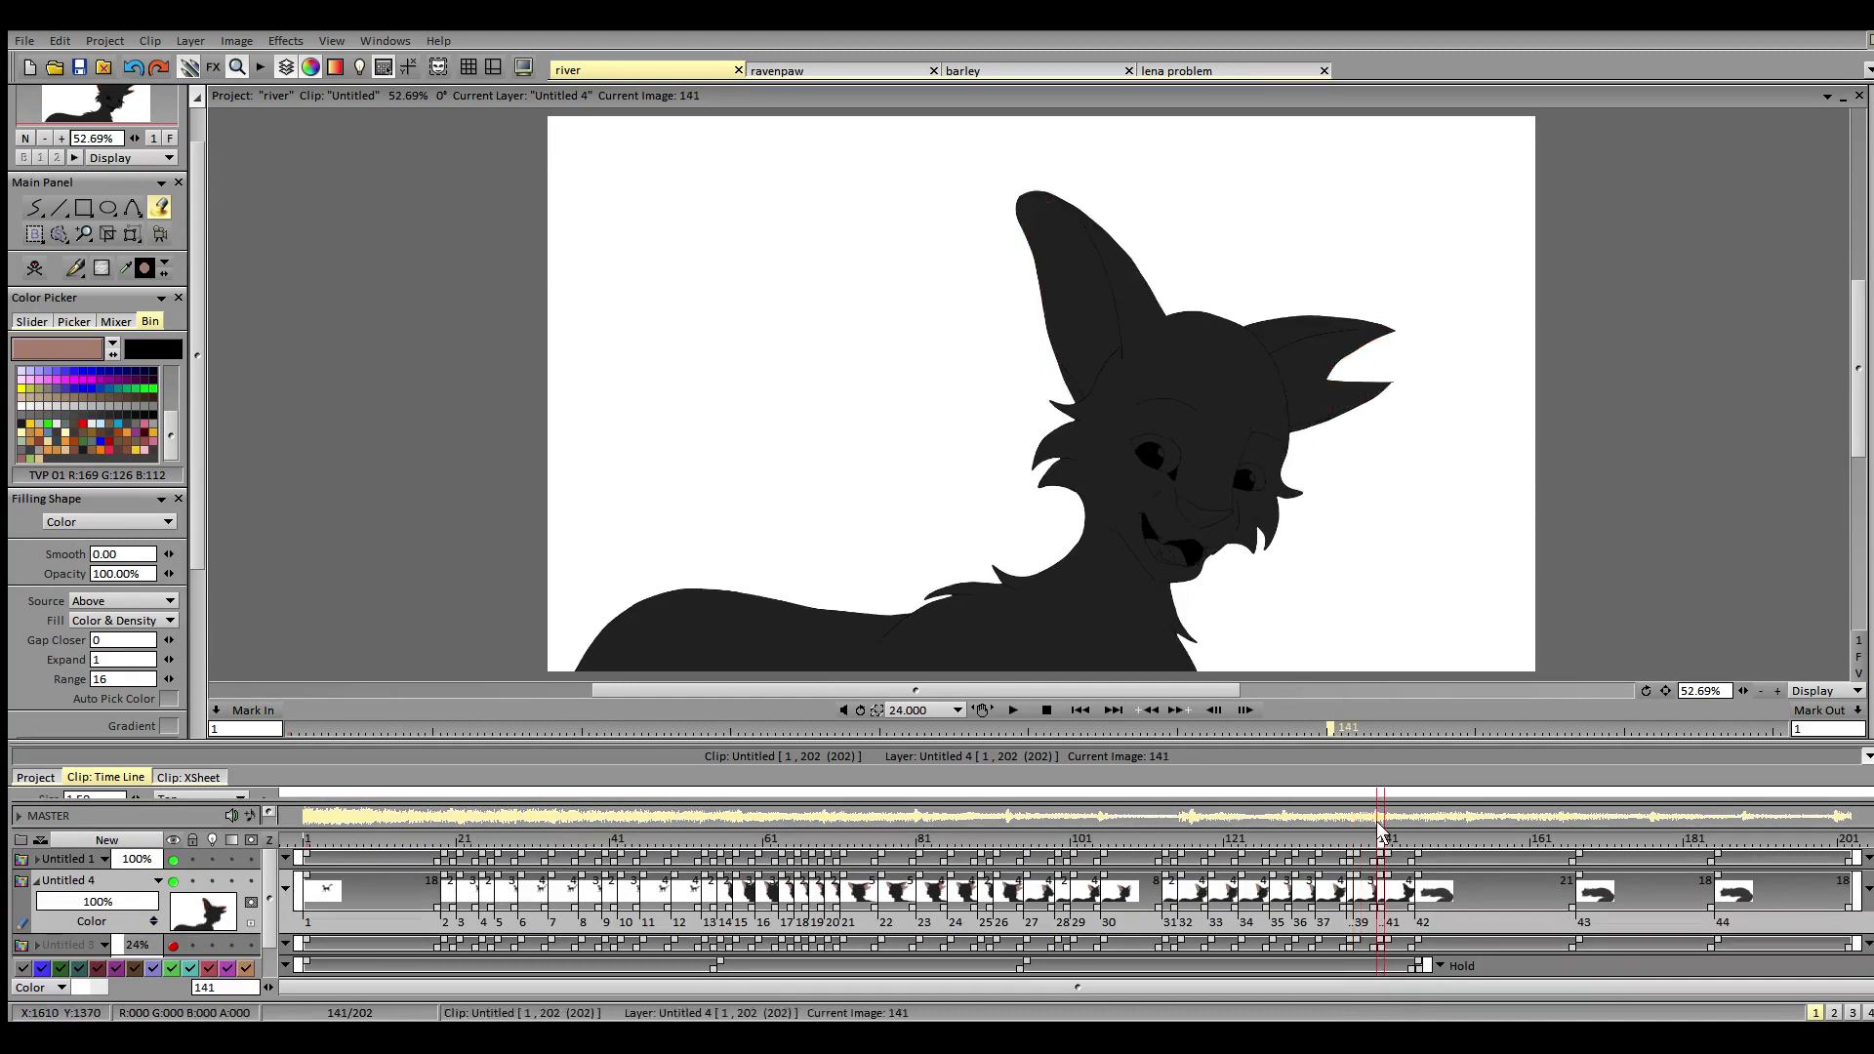
{"action": "left_click", "coordinate": [1298, 392]}
{"action": "left_click", "coordinate": [1074, 313]}
{"action": "left_click", "coordinate": [1394, 859]}
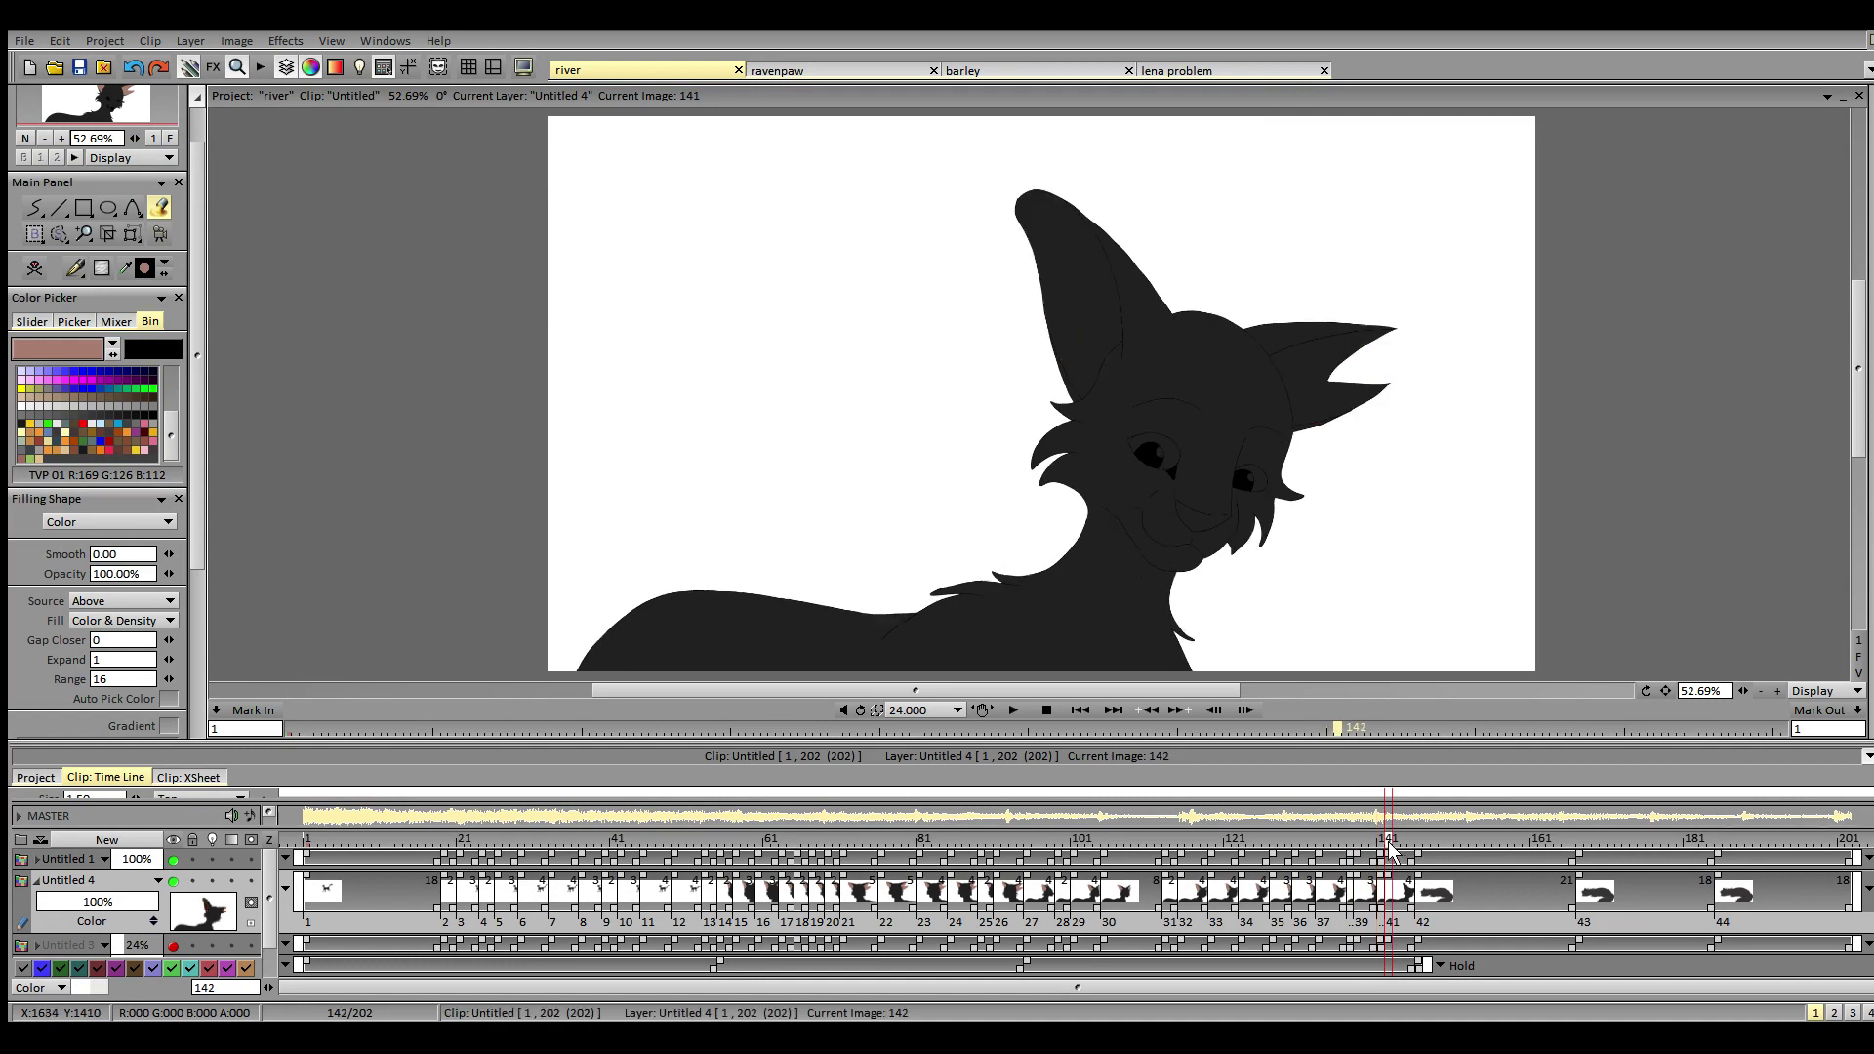
{"action": "left_click", "coordinate": [1313, 376]}
{"action": "left_click", "coordinate": [1118, 359]}
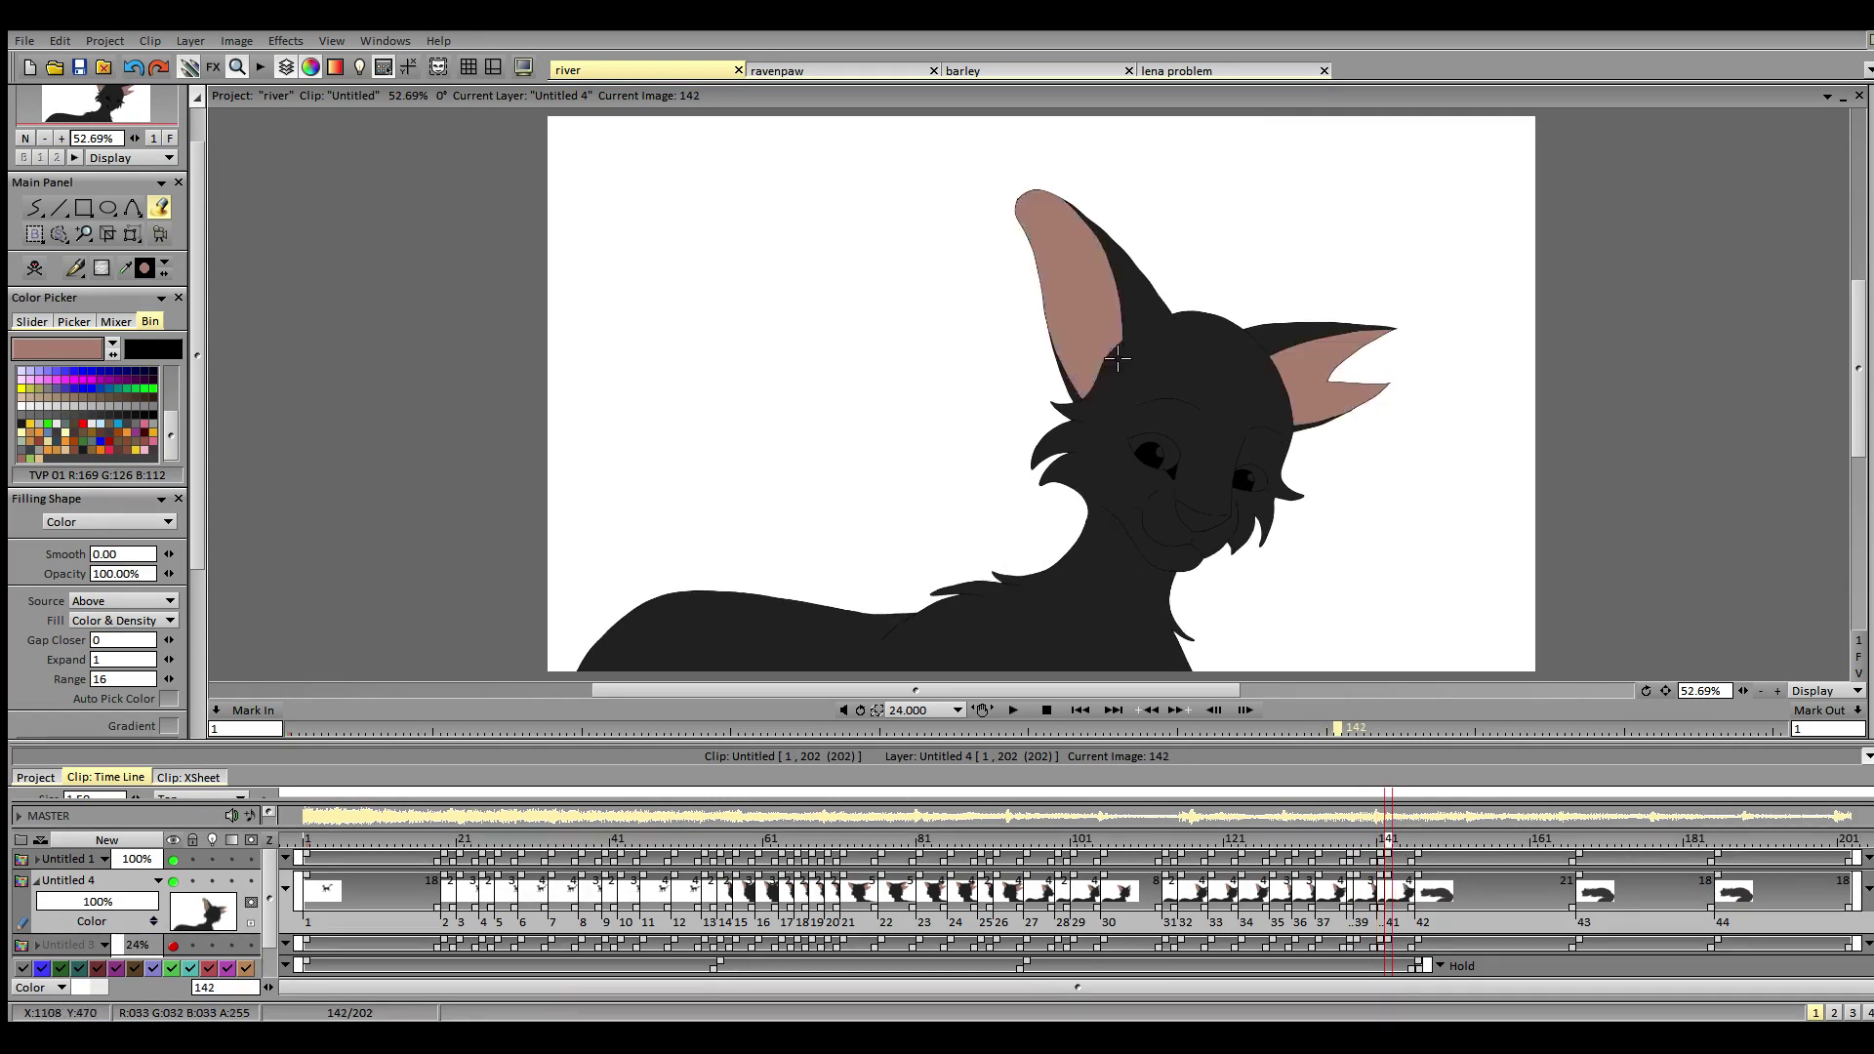
{"action": "left_click", "coordinate": [1416, 858]}
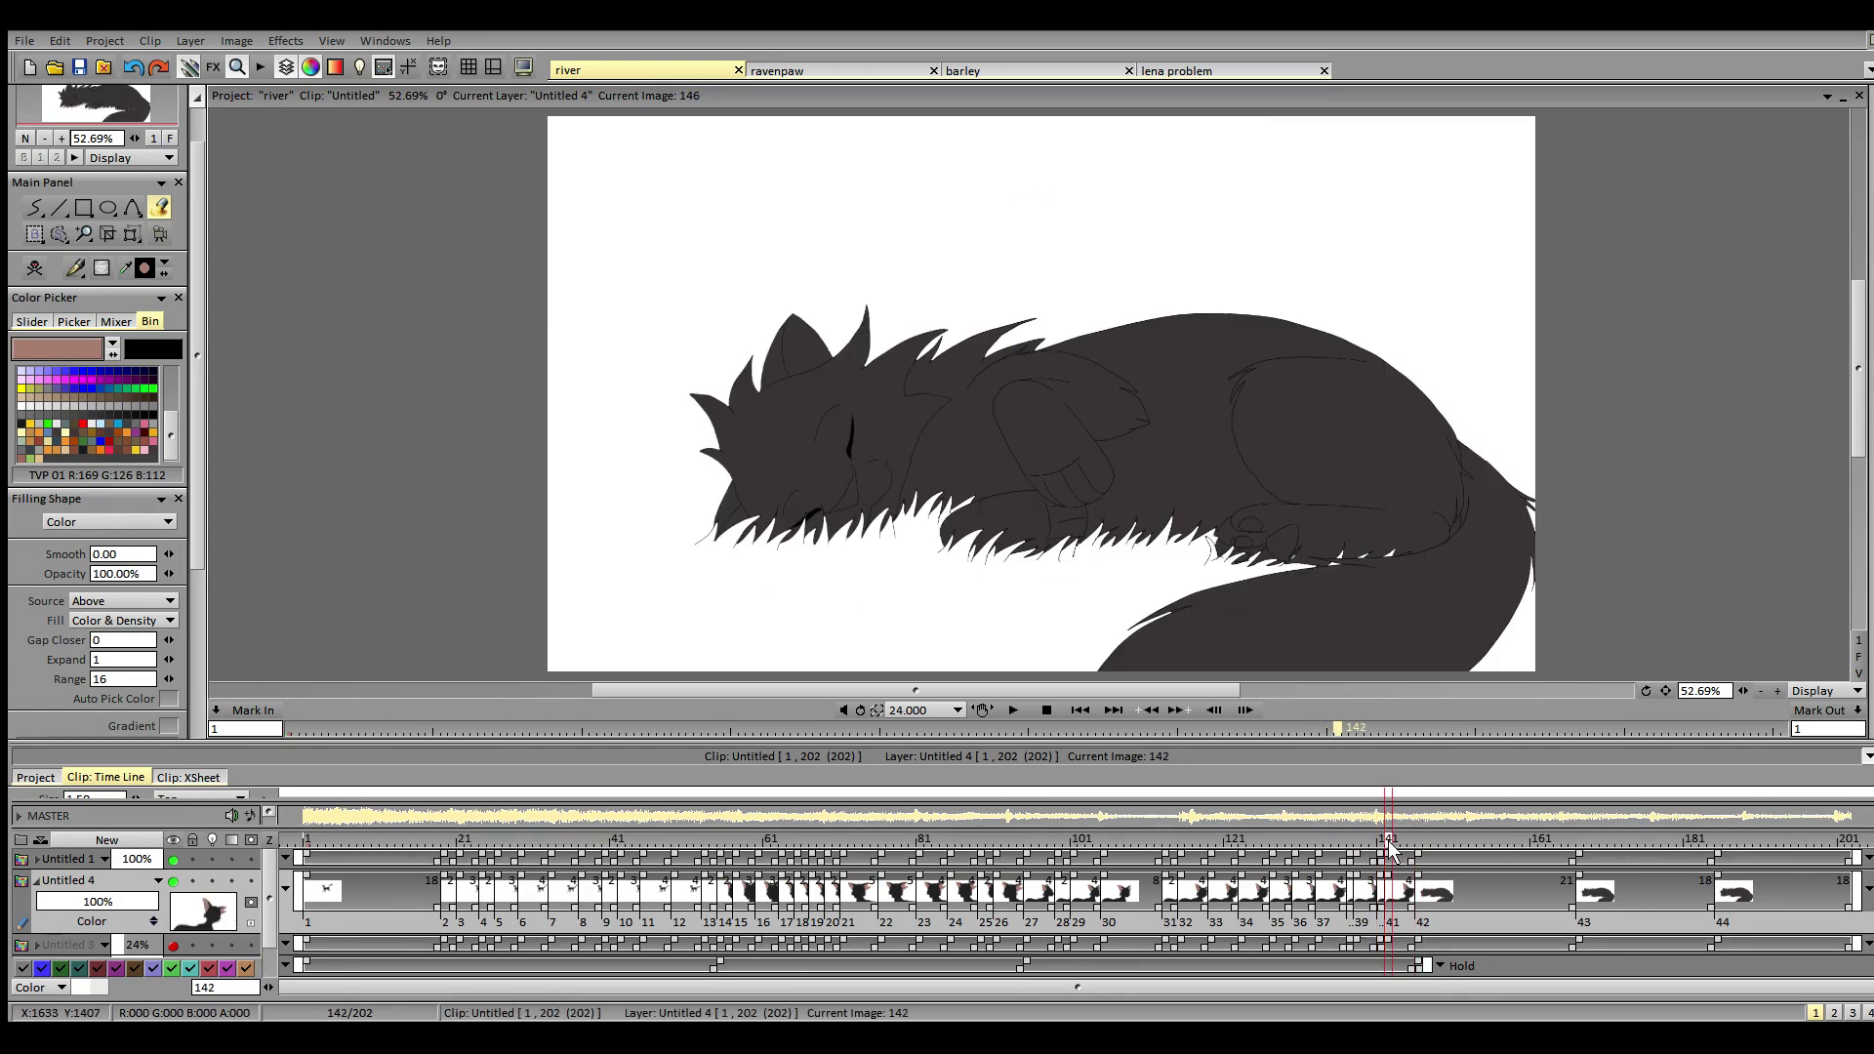
{"action": "left_click", "coordinate": [1391, 856]}
{"action": "left_click_drag", "start_coordinate": [1394, 856], "coordinate": [1337, 859]}
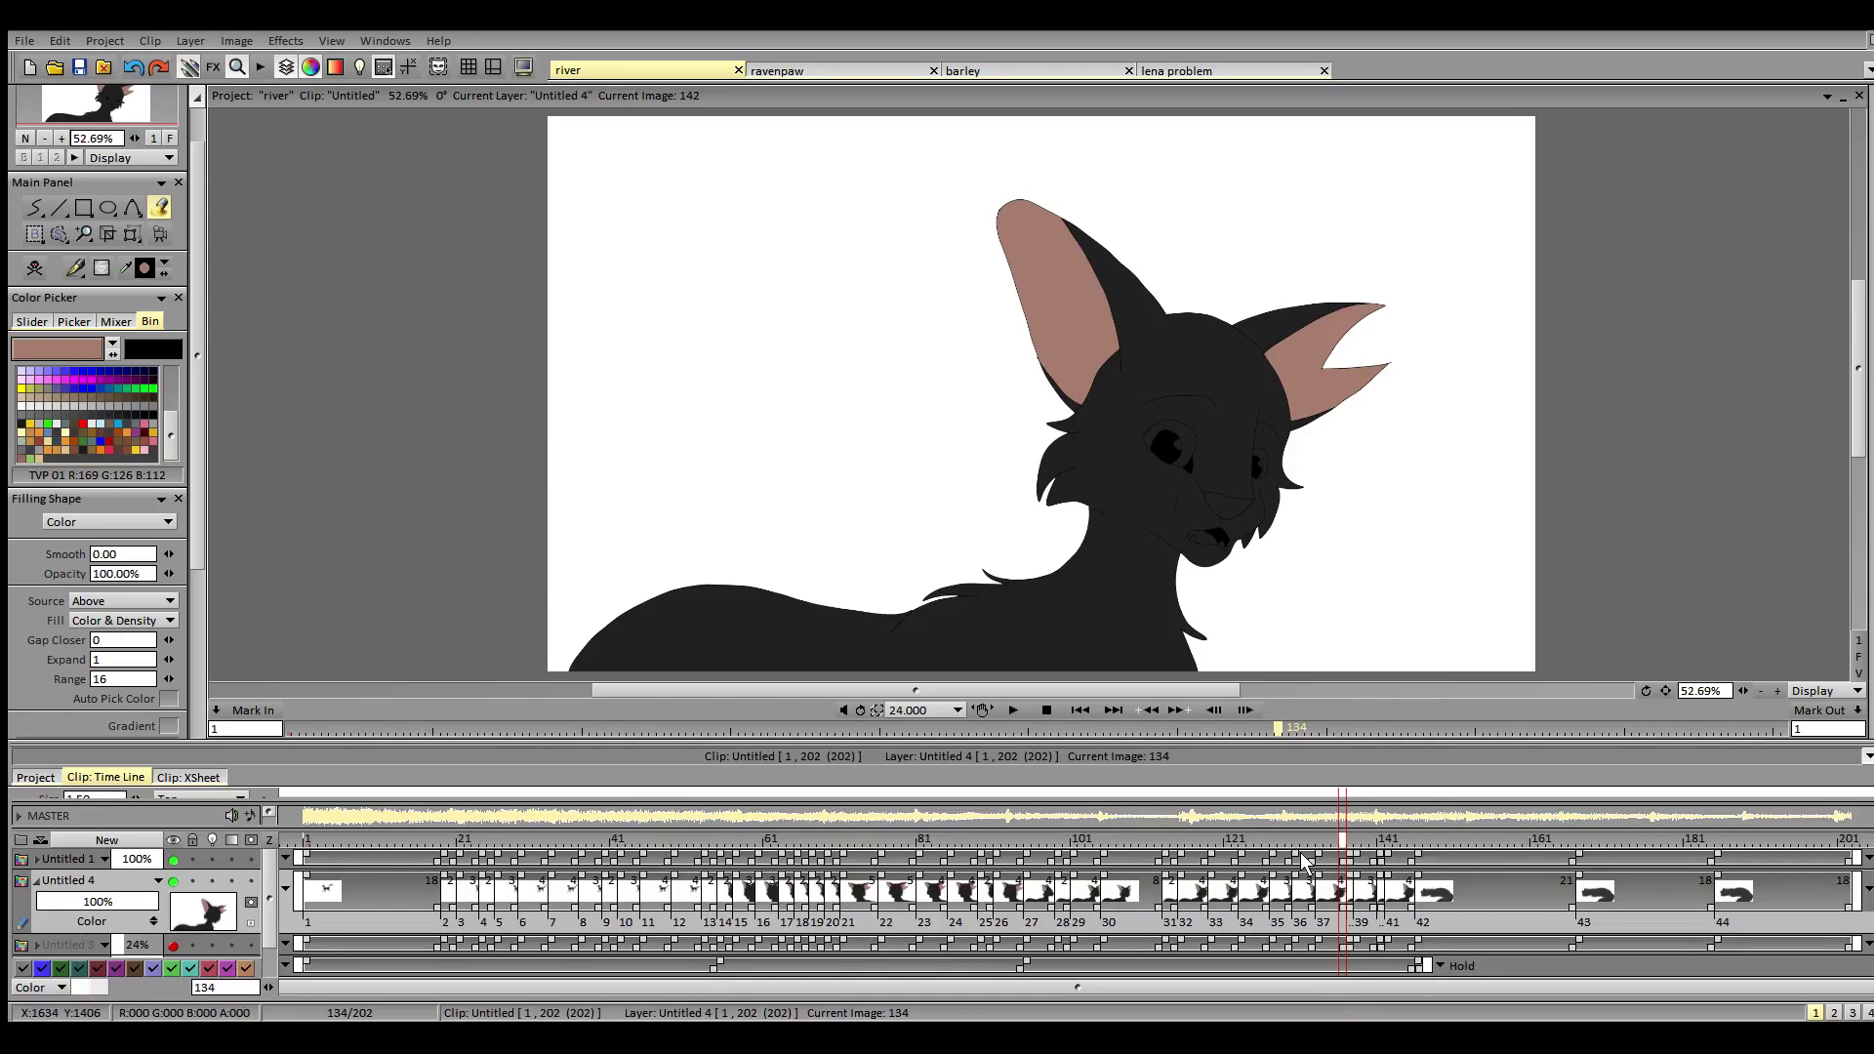
- Pick the reddish-brown nose colour from the ravenpaw reference sheet and return to the river project
{"action": "left_click", "coordinate": [803, 72]}
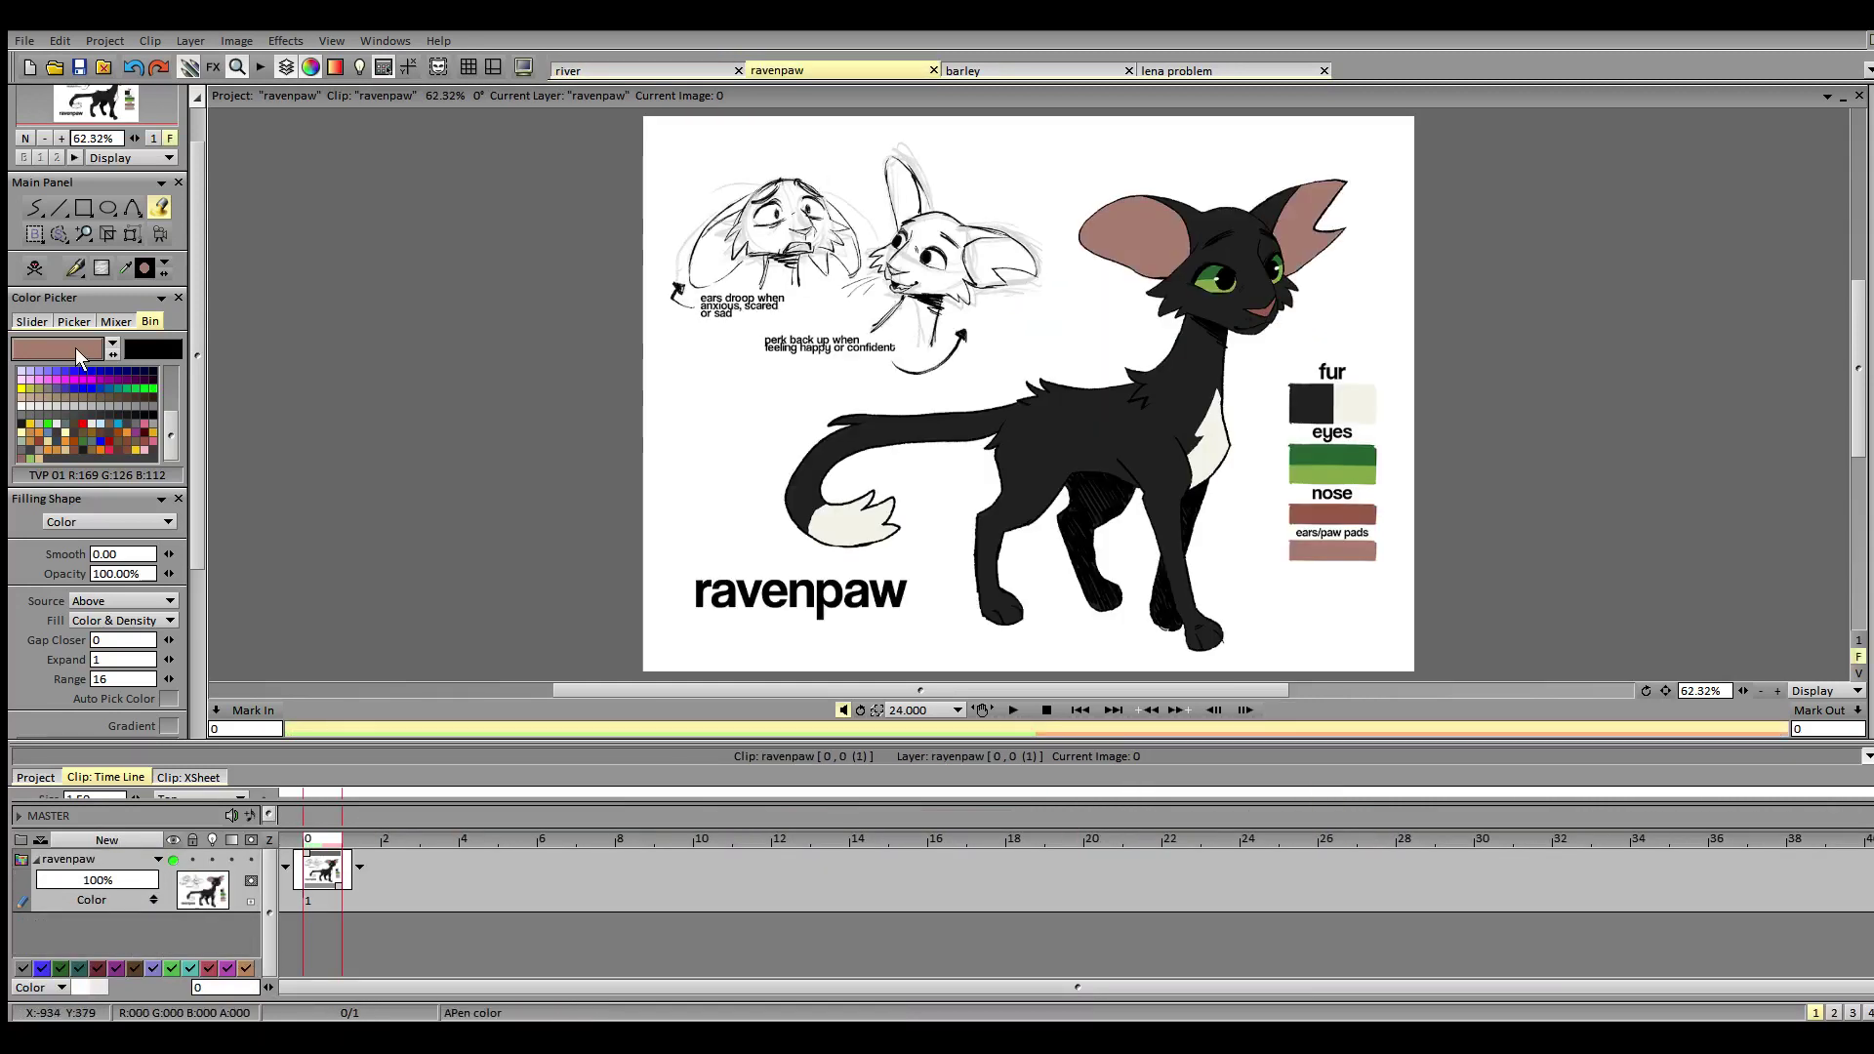
{"action": "left_click", "coordinate": [1343, 520]}
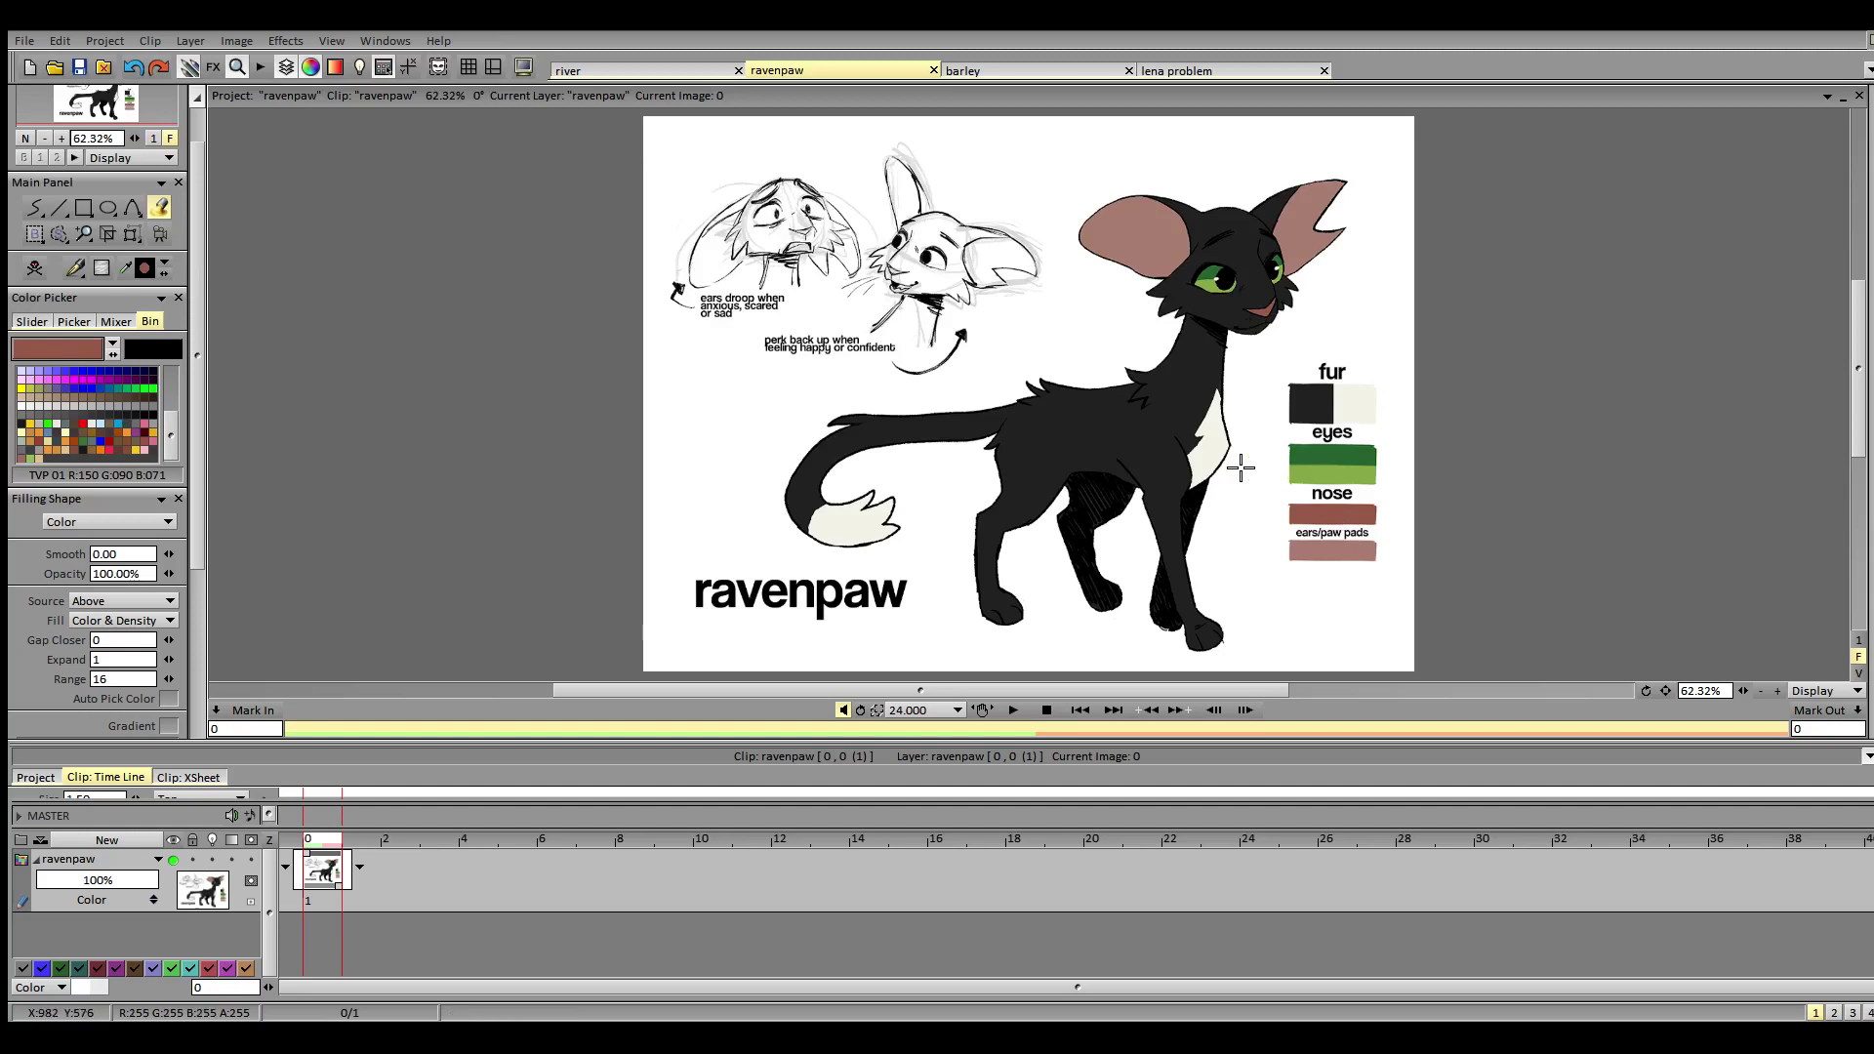
{"action": "left_click", "coordinate": [667, 76]}
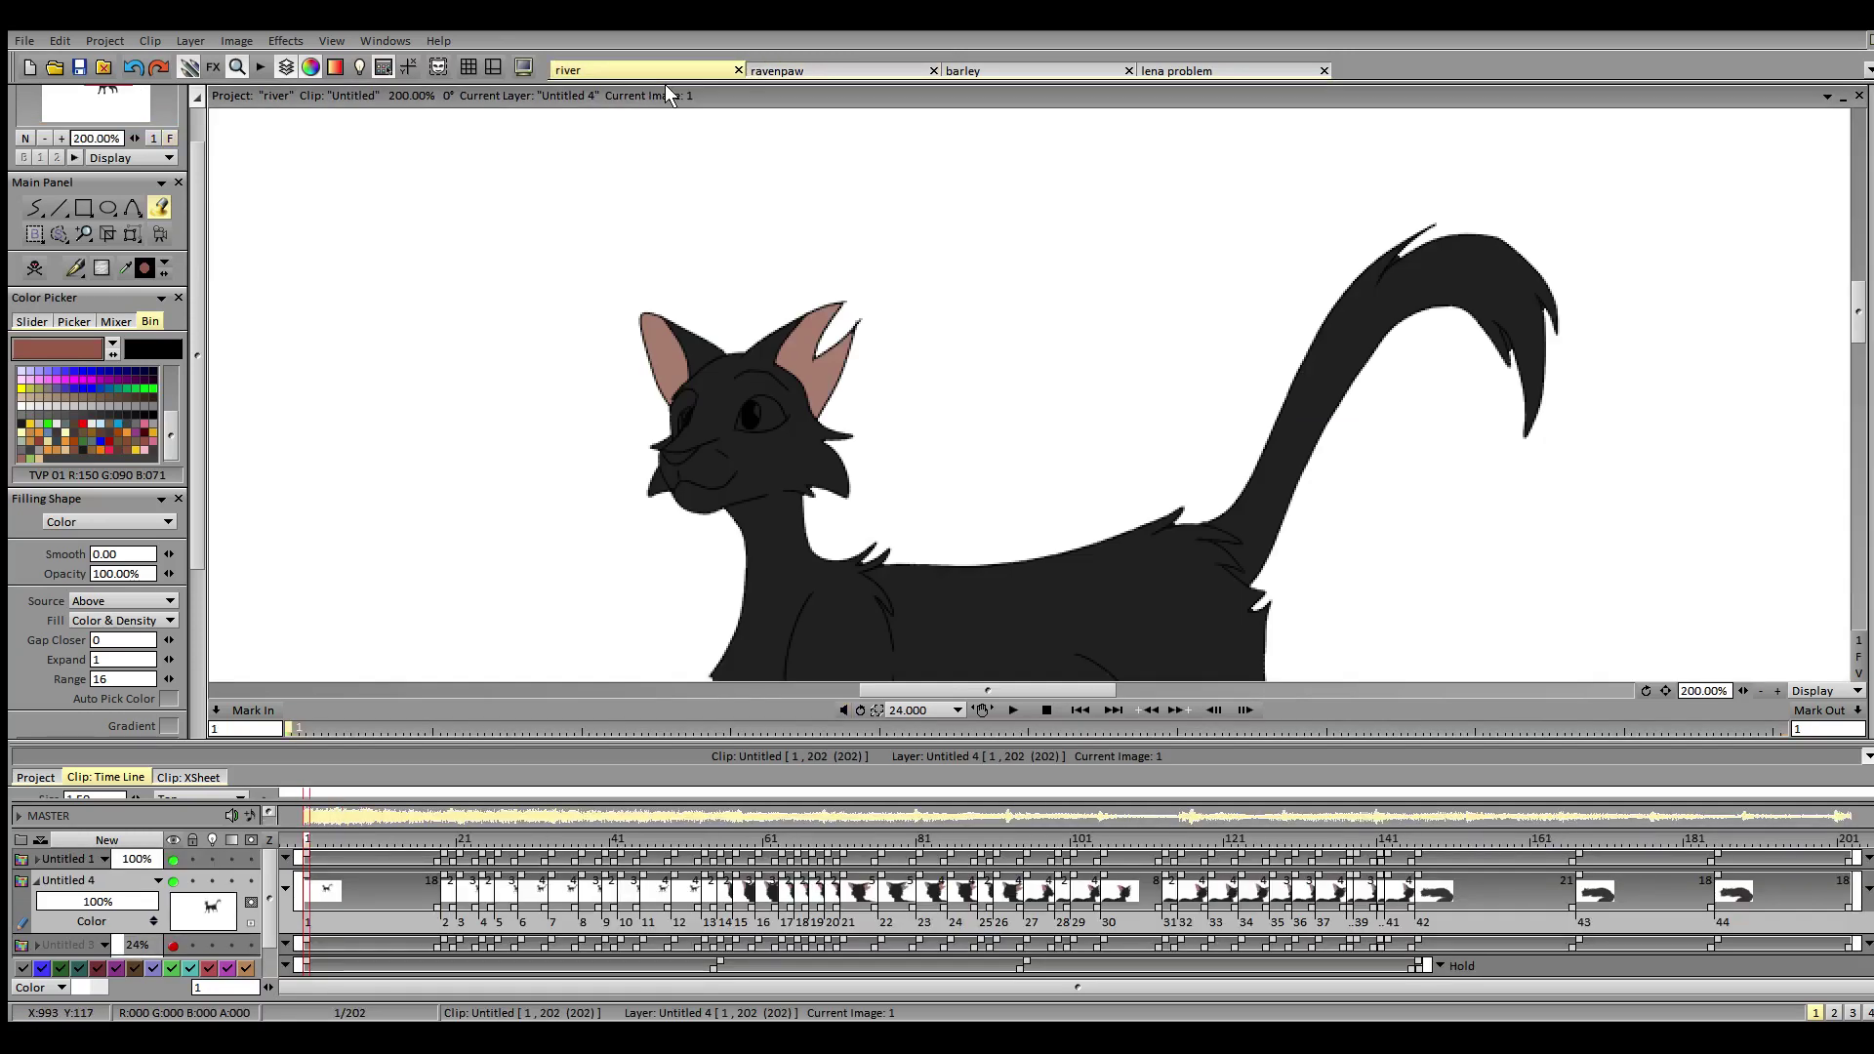
- Fill the cat's nose with the reference nose colour on the drawings at frames 1, 19, 21 and 24
{"action": "left_click", "coordinate": [677, 456]}
{"action": "key", "text": "ctrl+Right"}
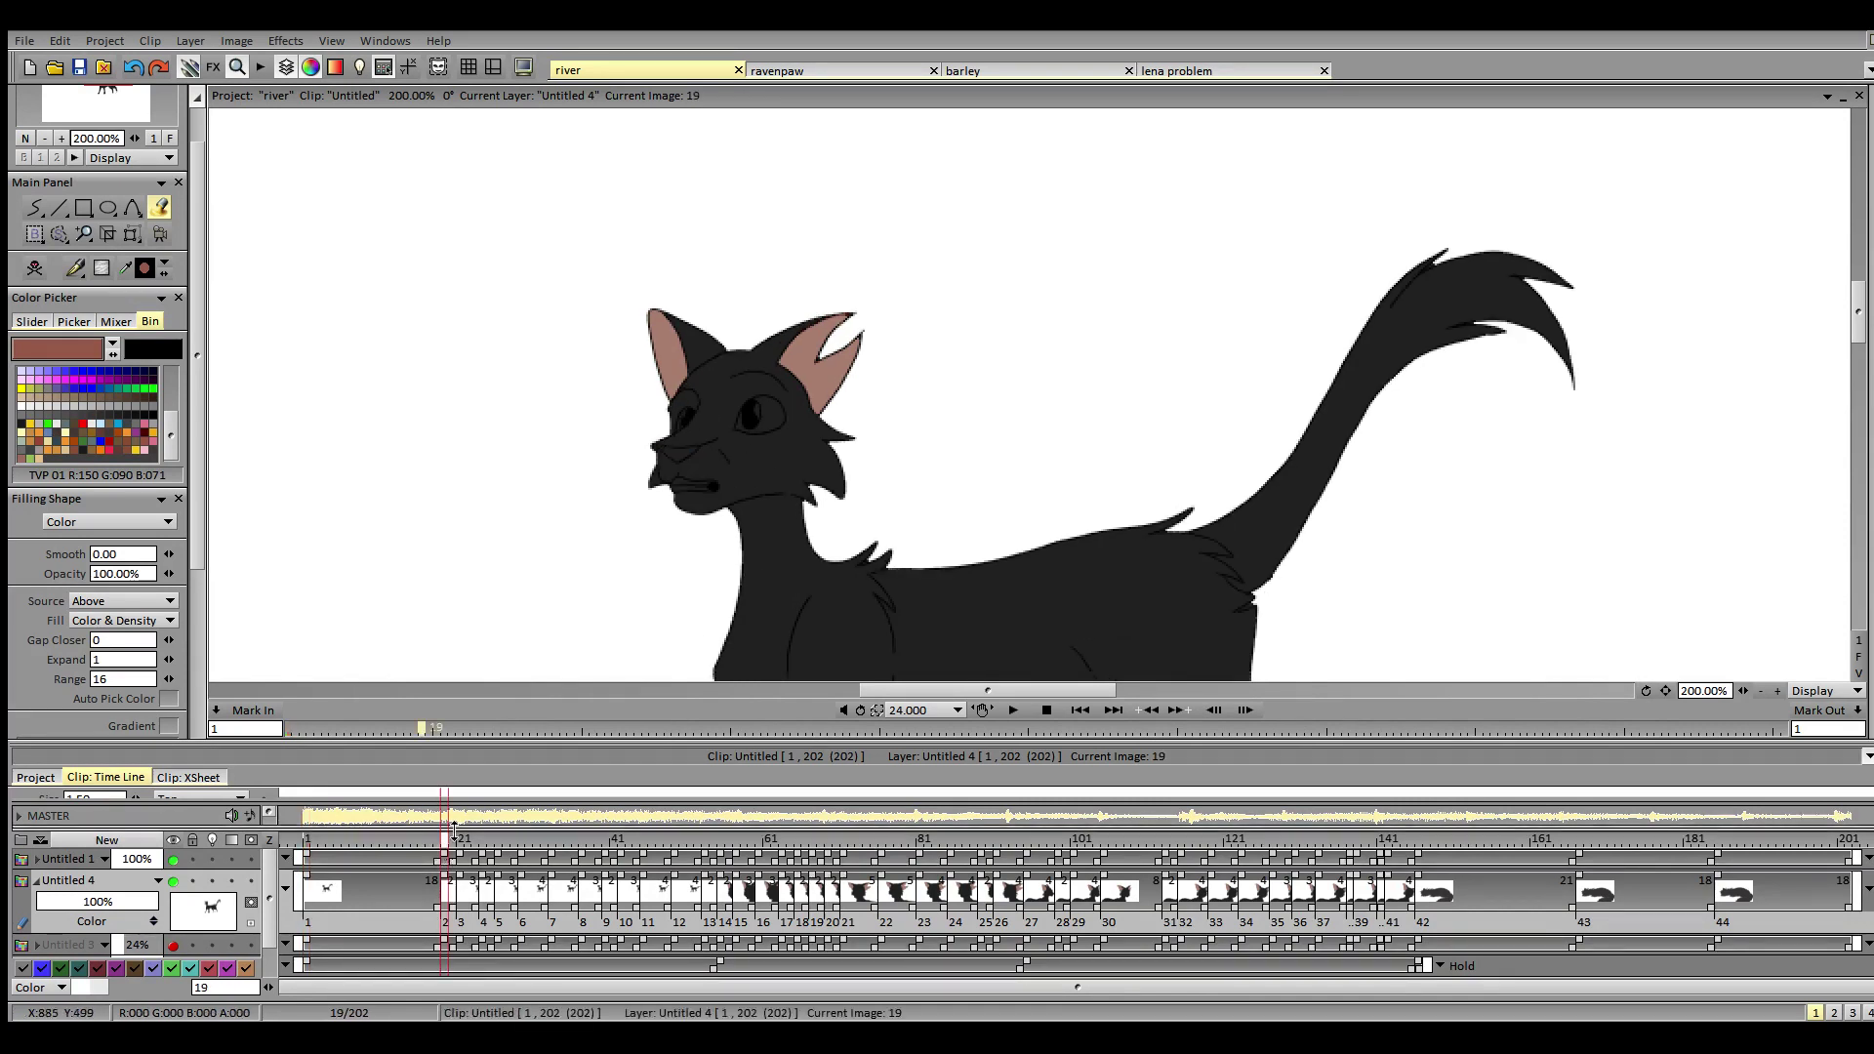
{"action": "left_click", "coordinate": [677, 454]}
{"action": "left_click_drag", "start_coordinate": [1859, 314], "coordinate": [1859, 324]}
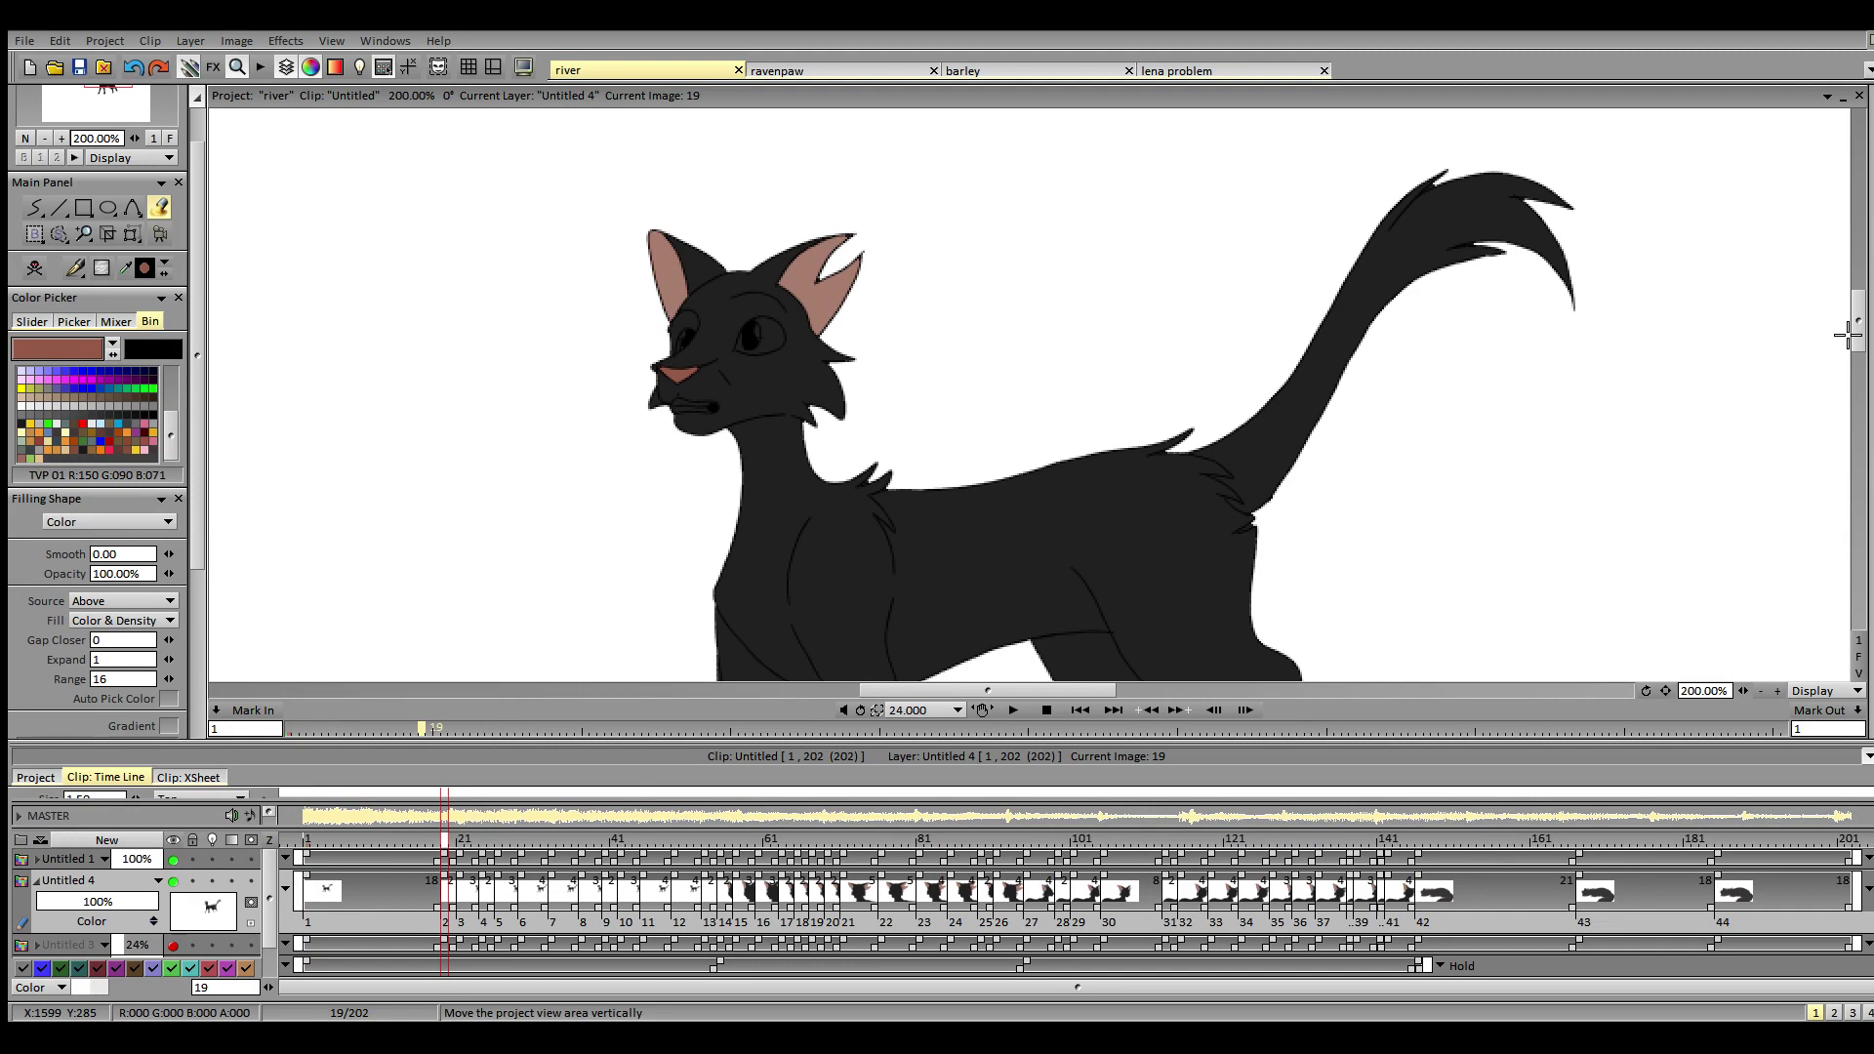
{"action": "left_click", "coordinate": [462, 851]}
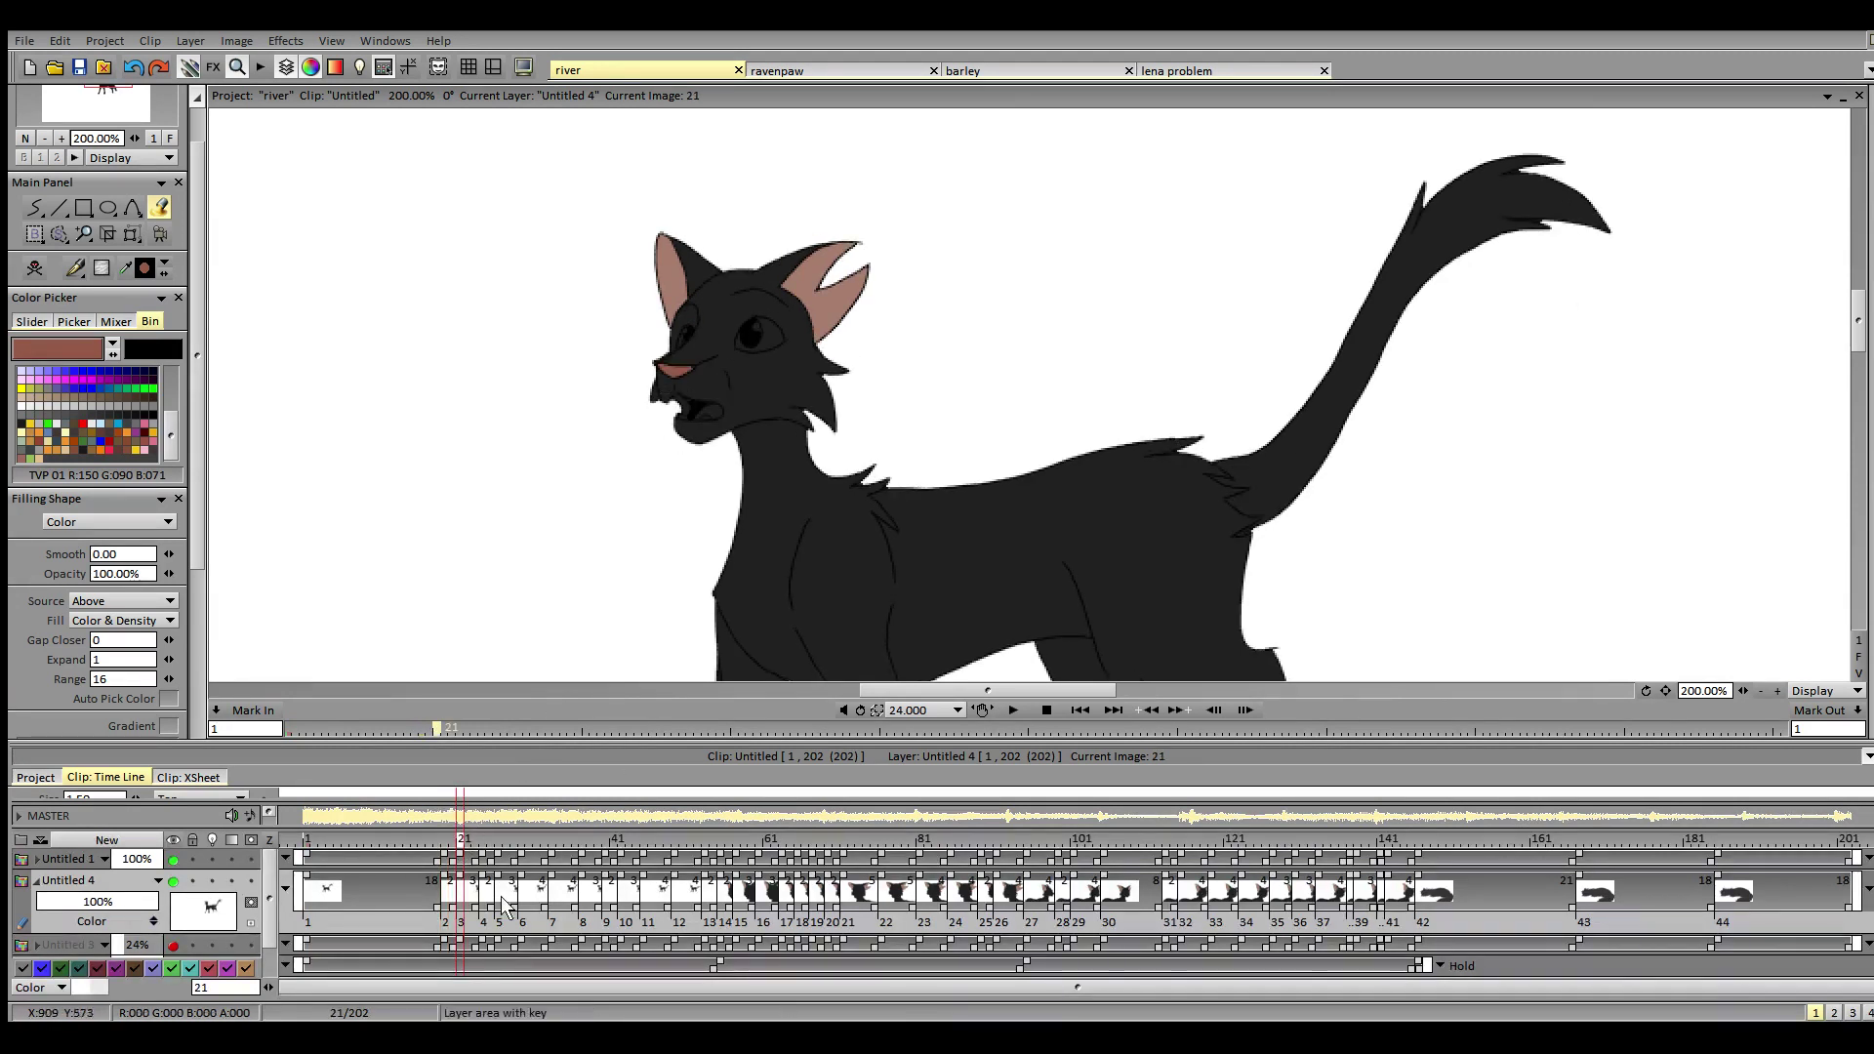
{"action": "left_click", "coordinate": [488, 850]}
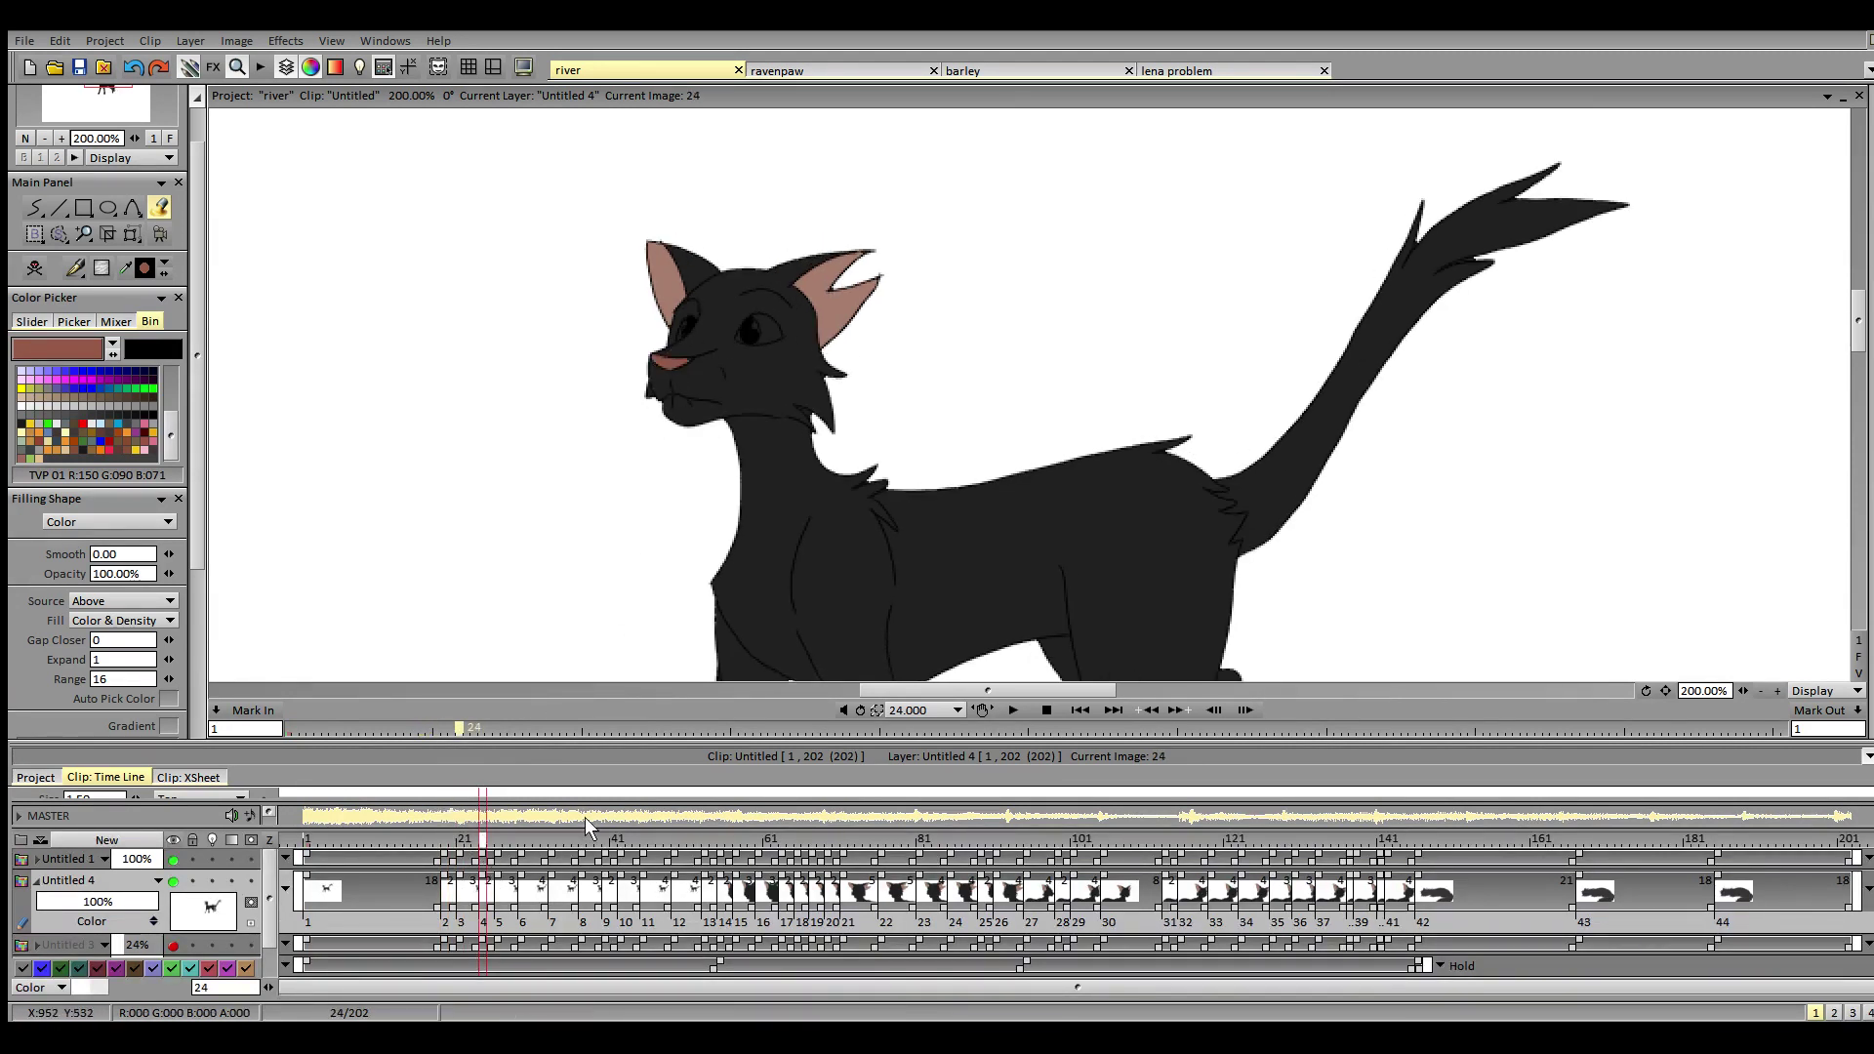
- Fill the cat's nose with the nose colour on the drawings at frames 26, 29 and 33
{"action": "key", "text": "Right"}
{"action": "key", "text": "Right"}
{"action": "key", "text": "Right"}
{"action": "key", "text": "Right"}
{"action": "key", "text": "Right"}
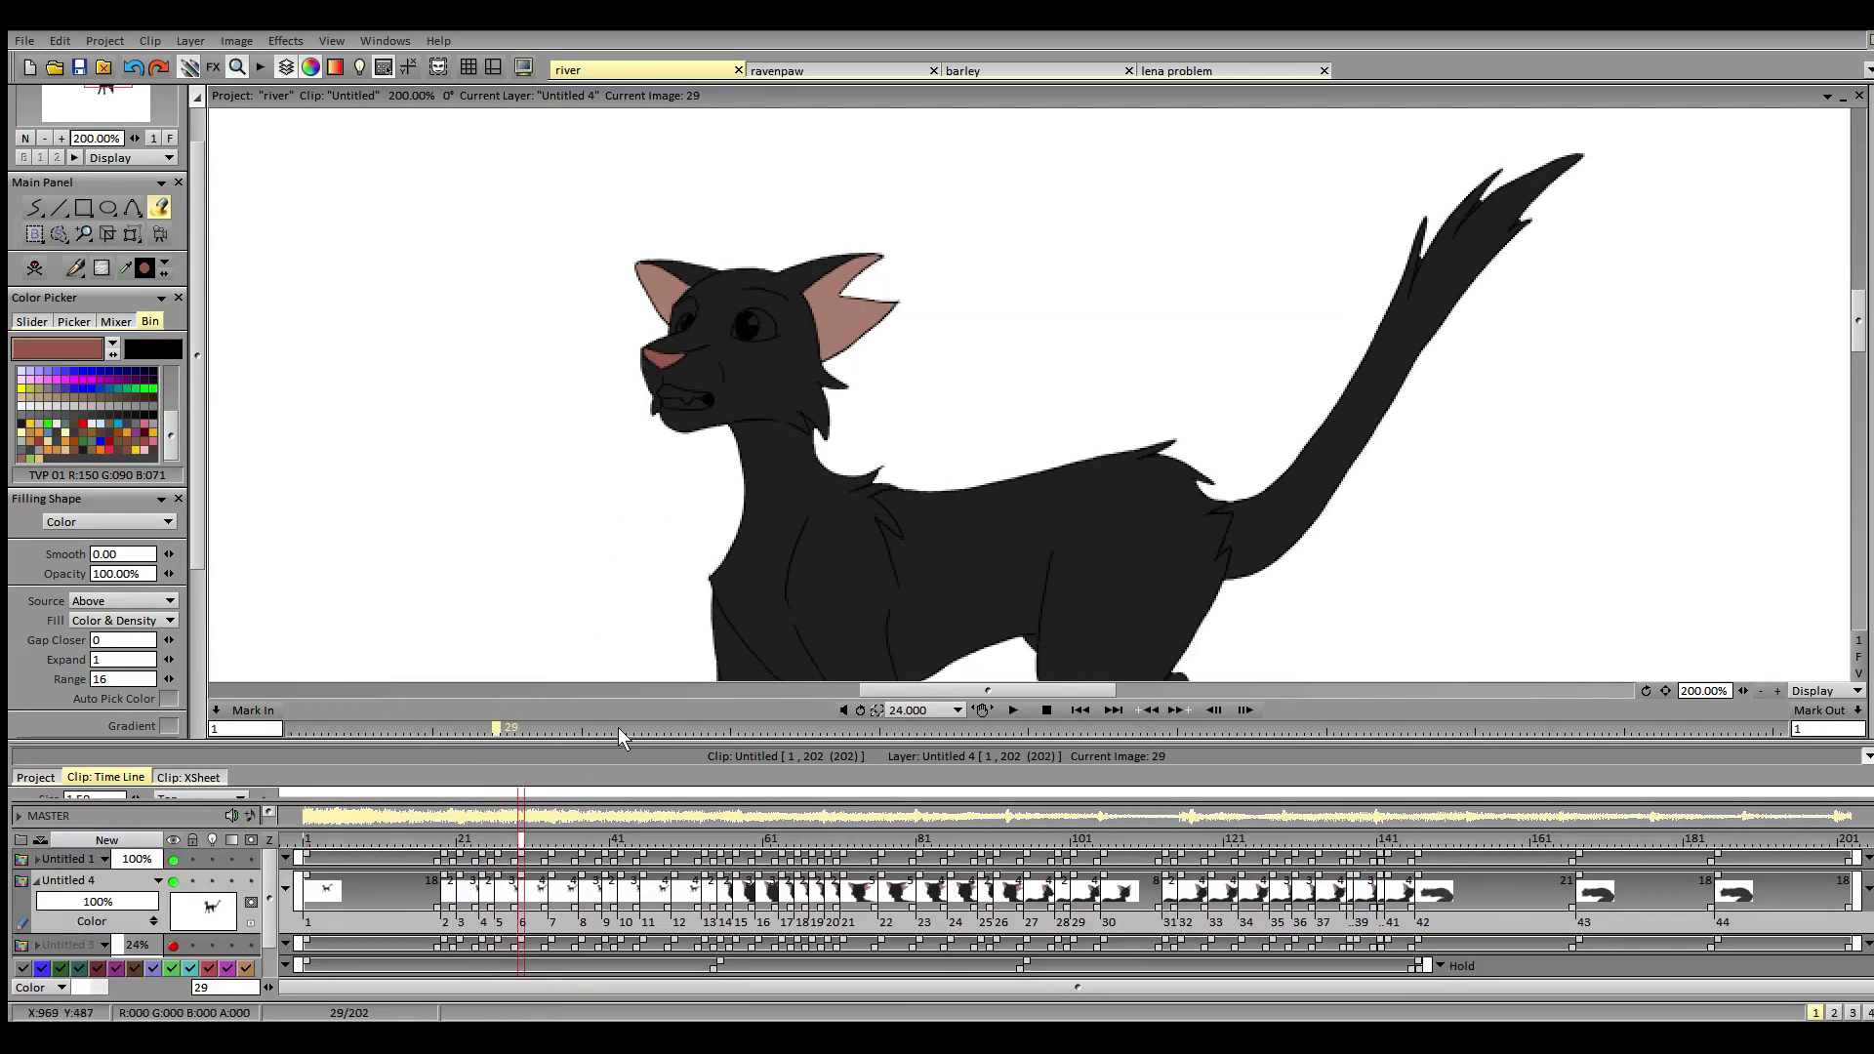
{"action": "key", "text": "Right"}
{"action": "key", "text": "Right"}
{"action": "key", "text": "Right"}
{"action": "key", "text": "Right"}
{"action": "left_click", "coordinate": [660, 359]}
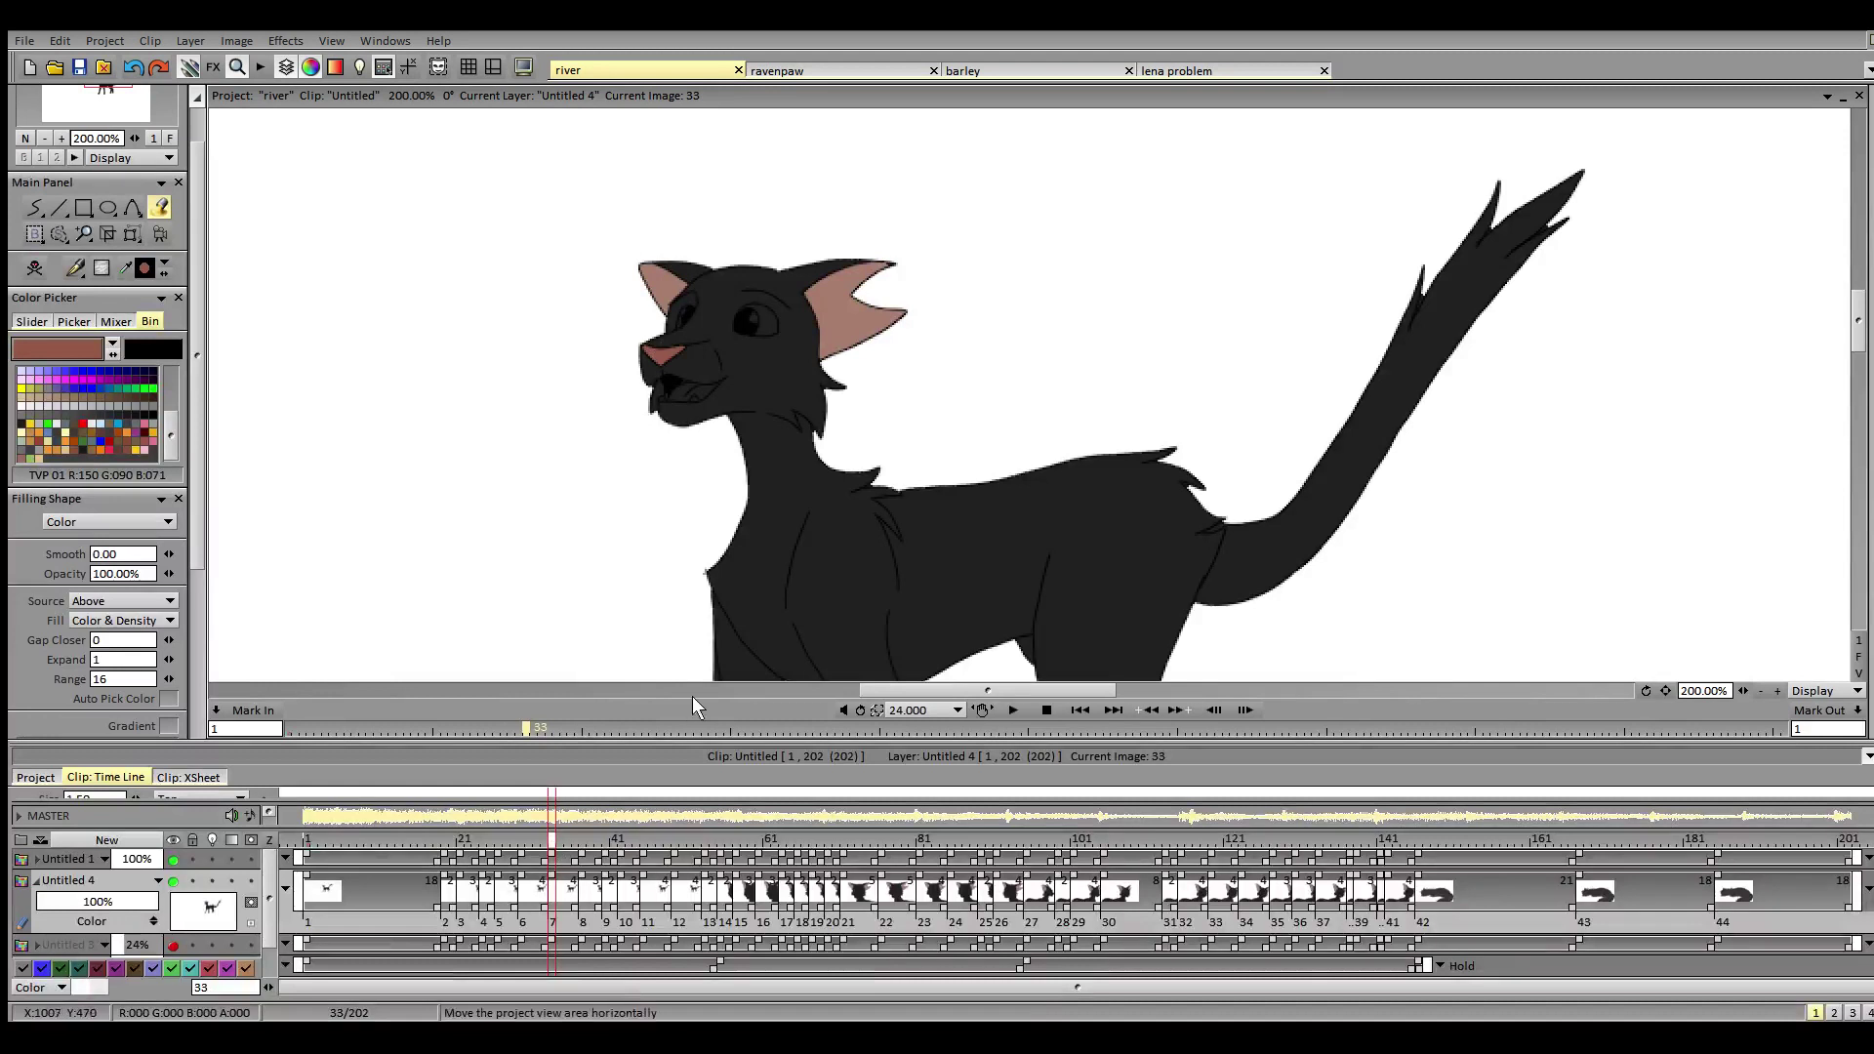
- Go back through the first drawings and fill the tongue with the nose colour at frames 21 and 26
{"action": "left_click", "coordinate": [308, 844]}
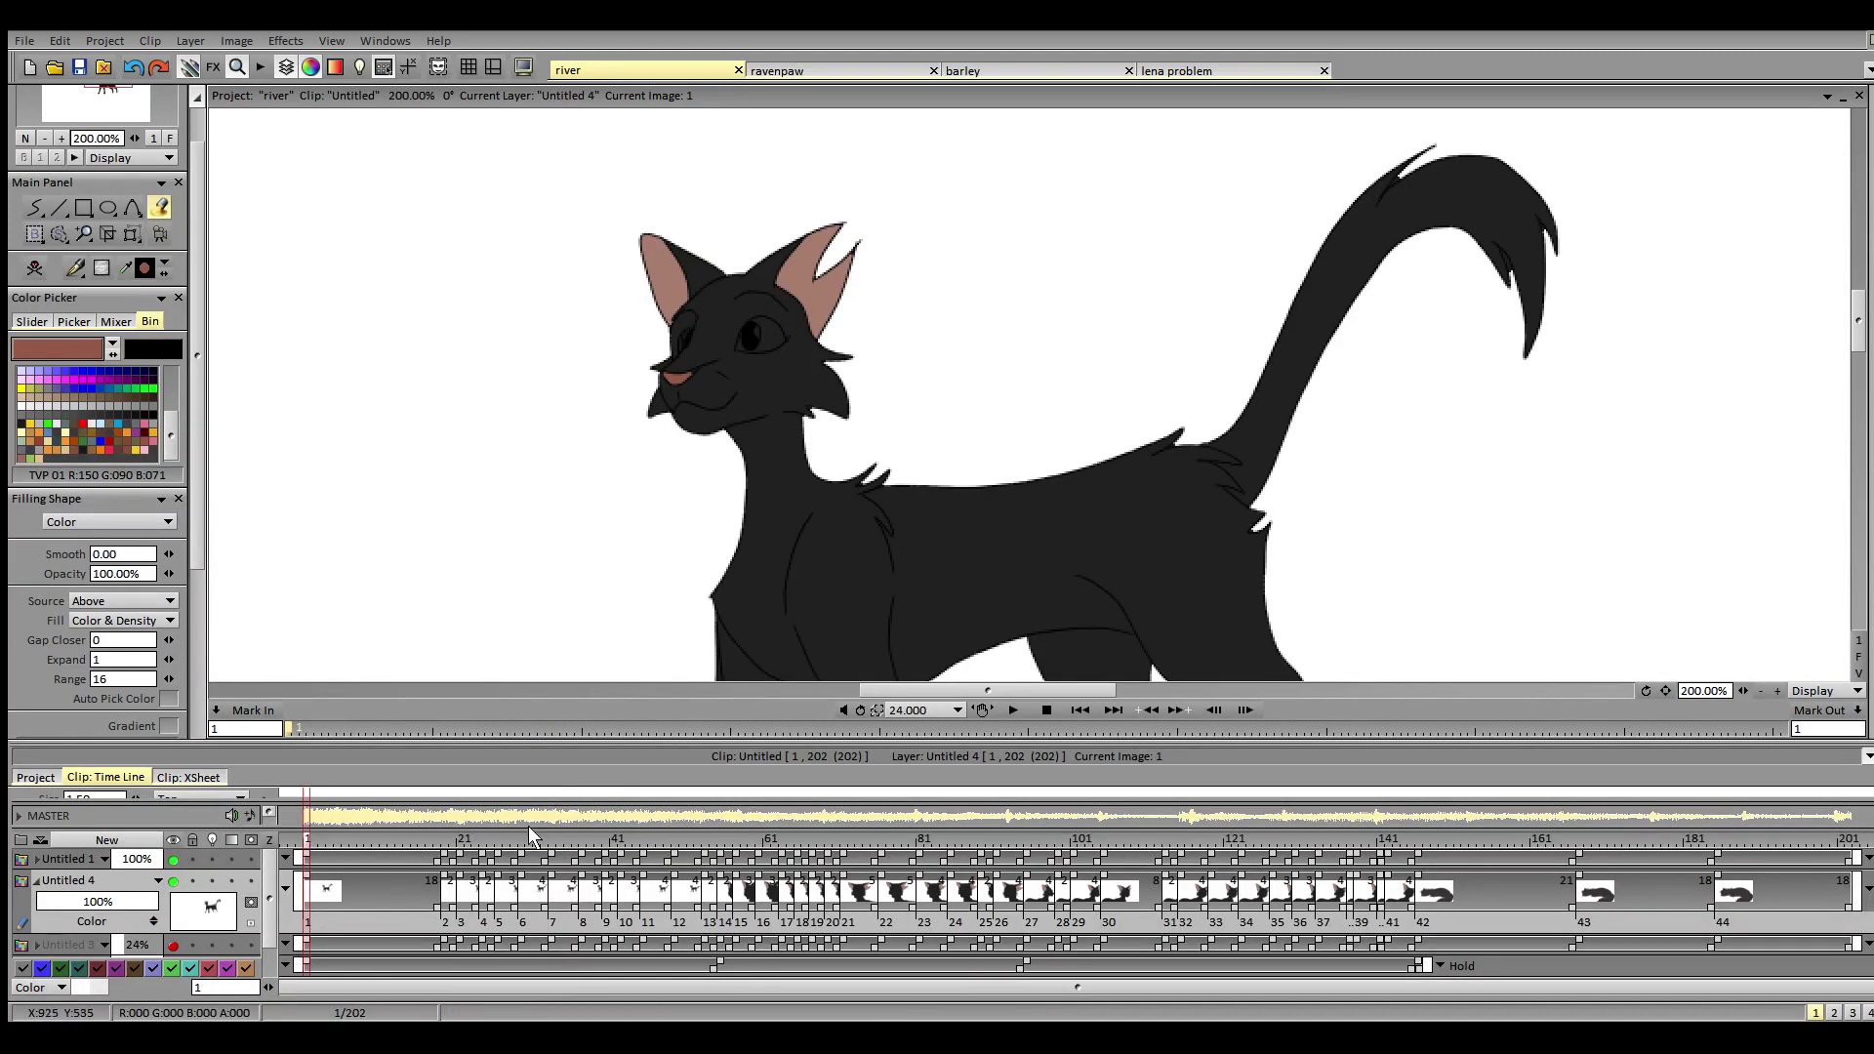
{"action": "left_click", "coordinate": [445, 842]}
{"action": "left_click", "coordinate": [465, 877]}
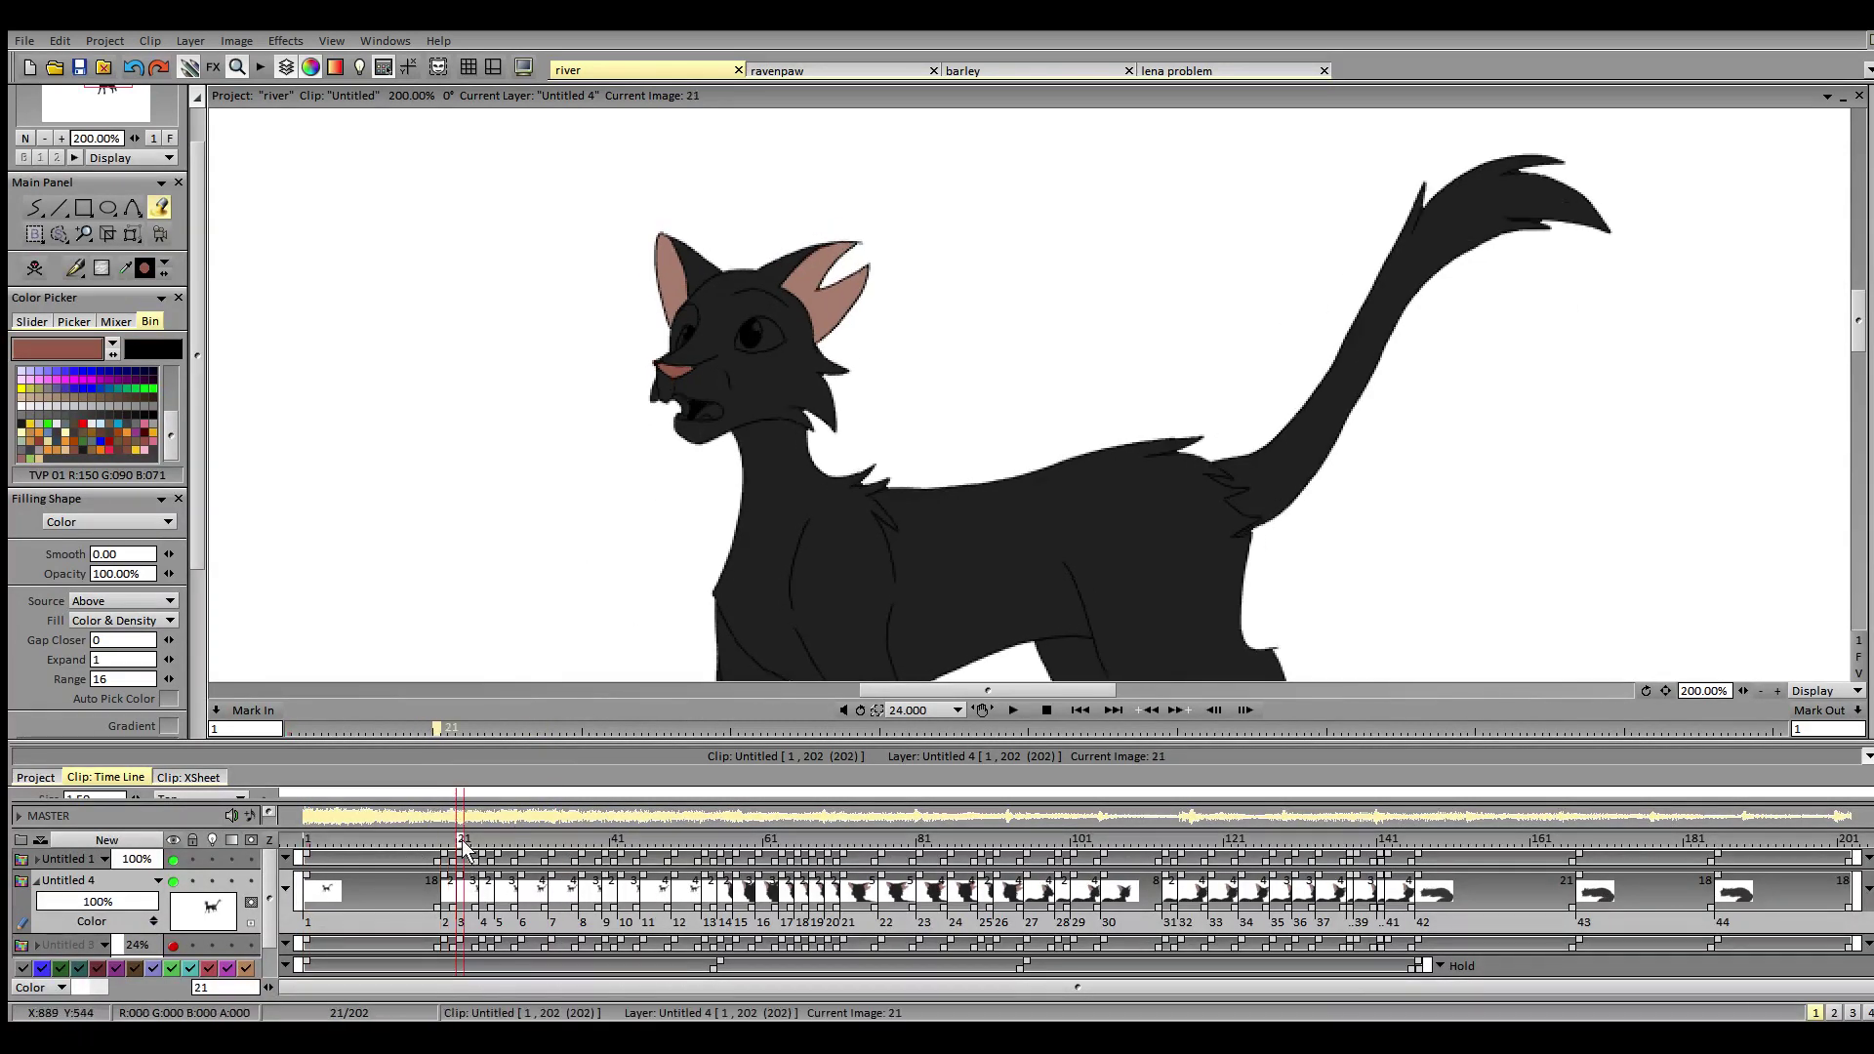
{"action": "left_click", "coordinate": [709, 411]}
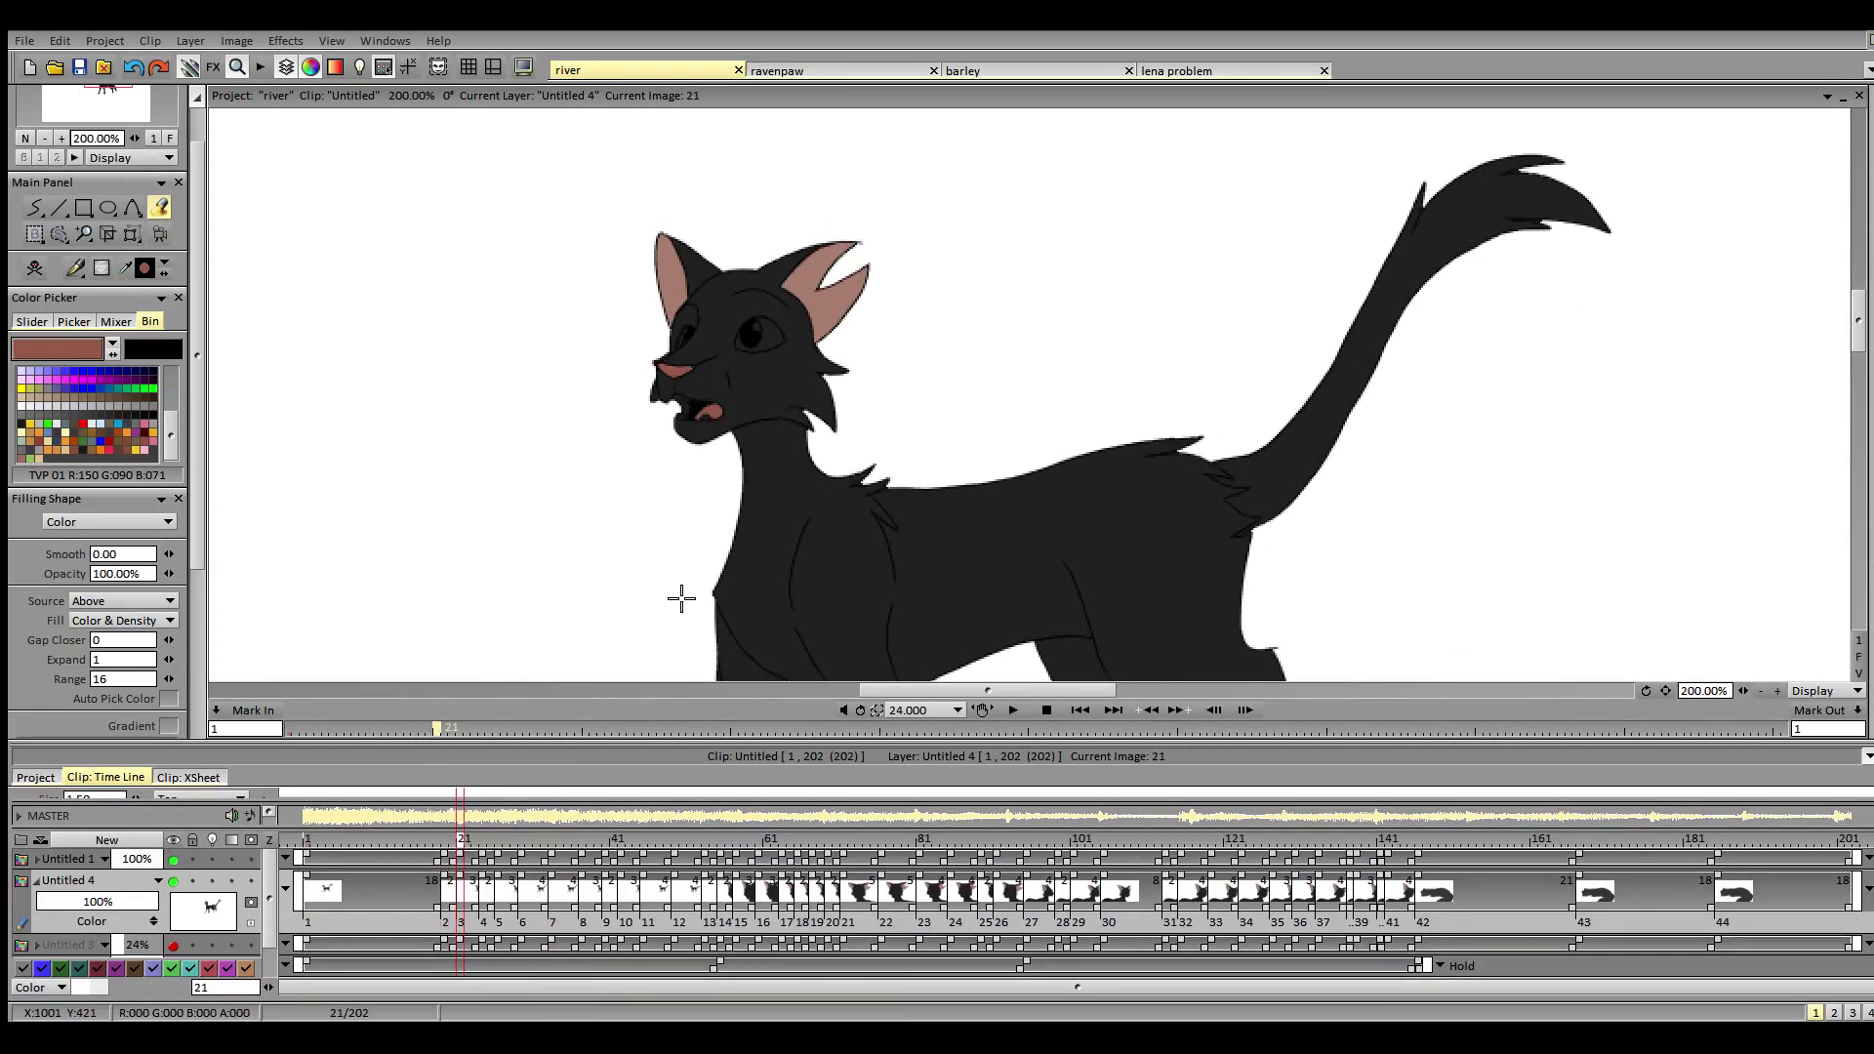
{"action": "left_click", "coordinate": [486, 842]}
{"action": "left_click", "coordinate": [499, 841]}
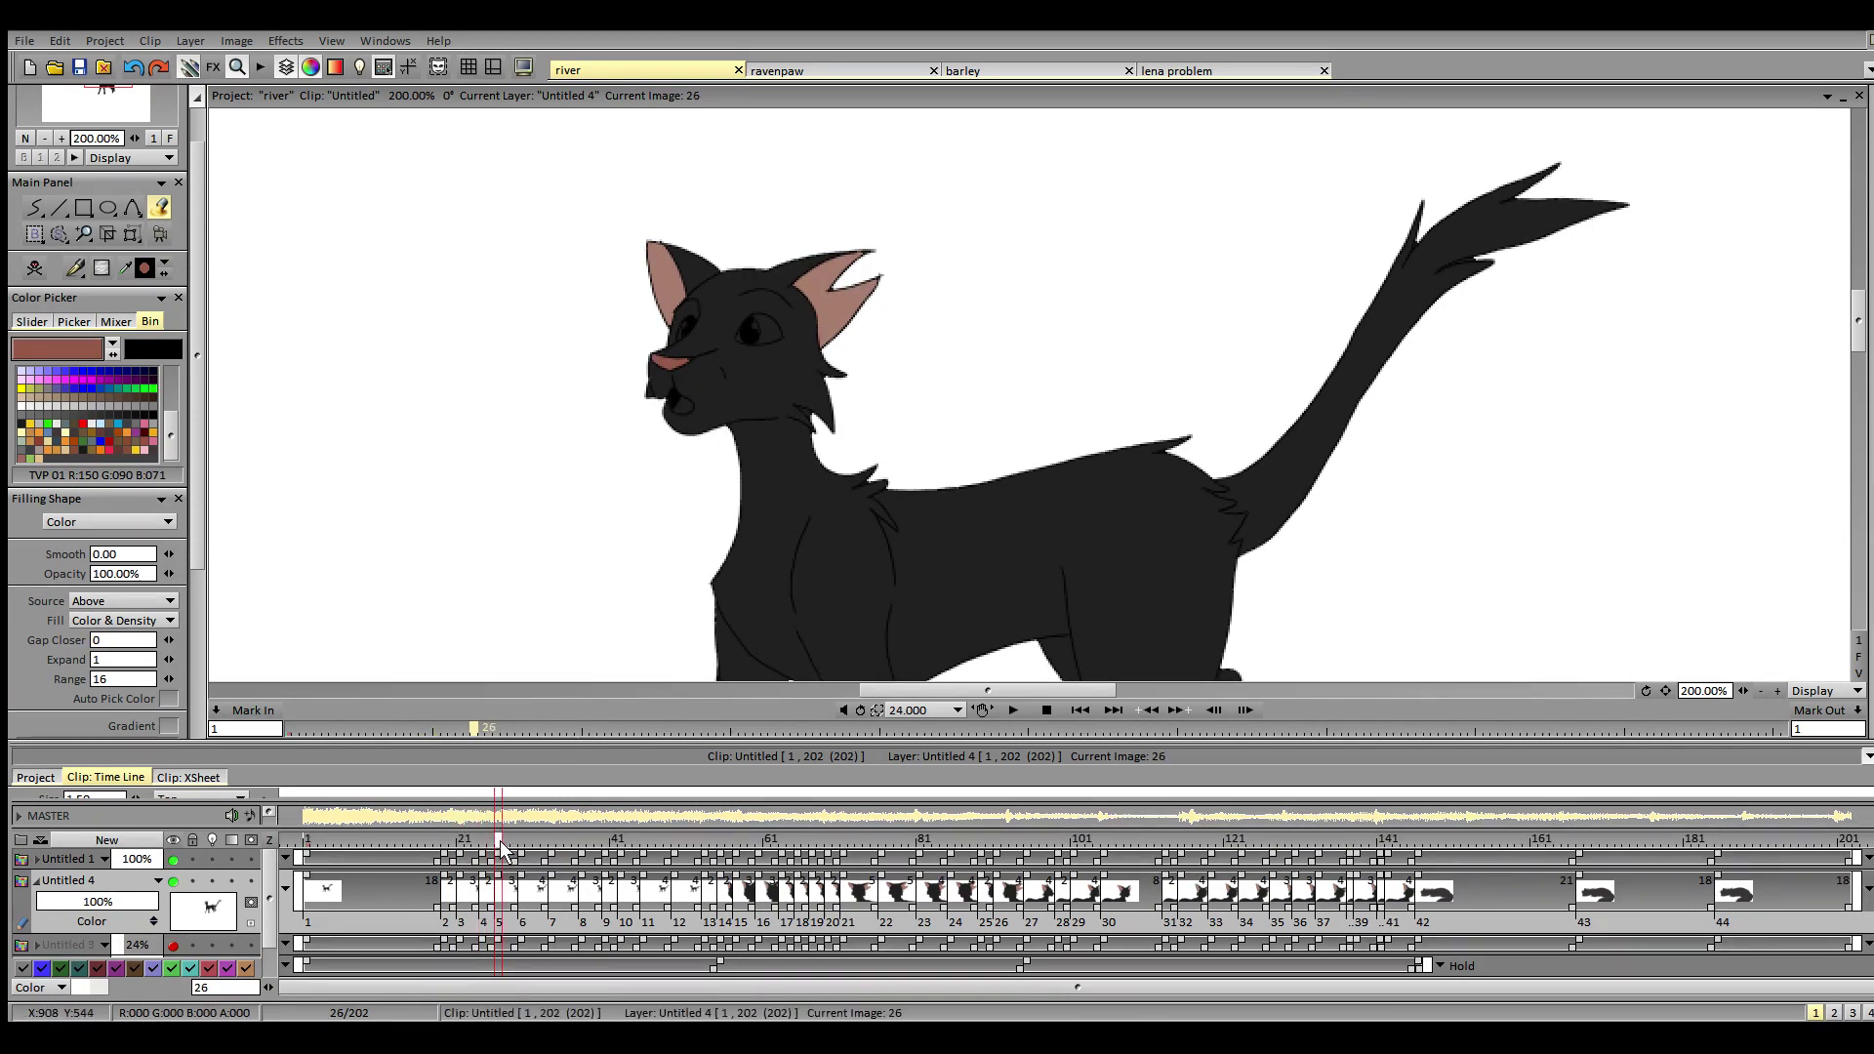
{"action": "left_click", "coordinate": [688, 404]}
- Fill the tongue with the nose colour at frame 33, and both the nose and tongue at frame 37
{"action": "left_click", "coordinate": [522, 844]}
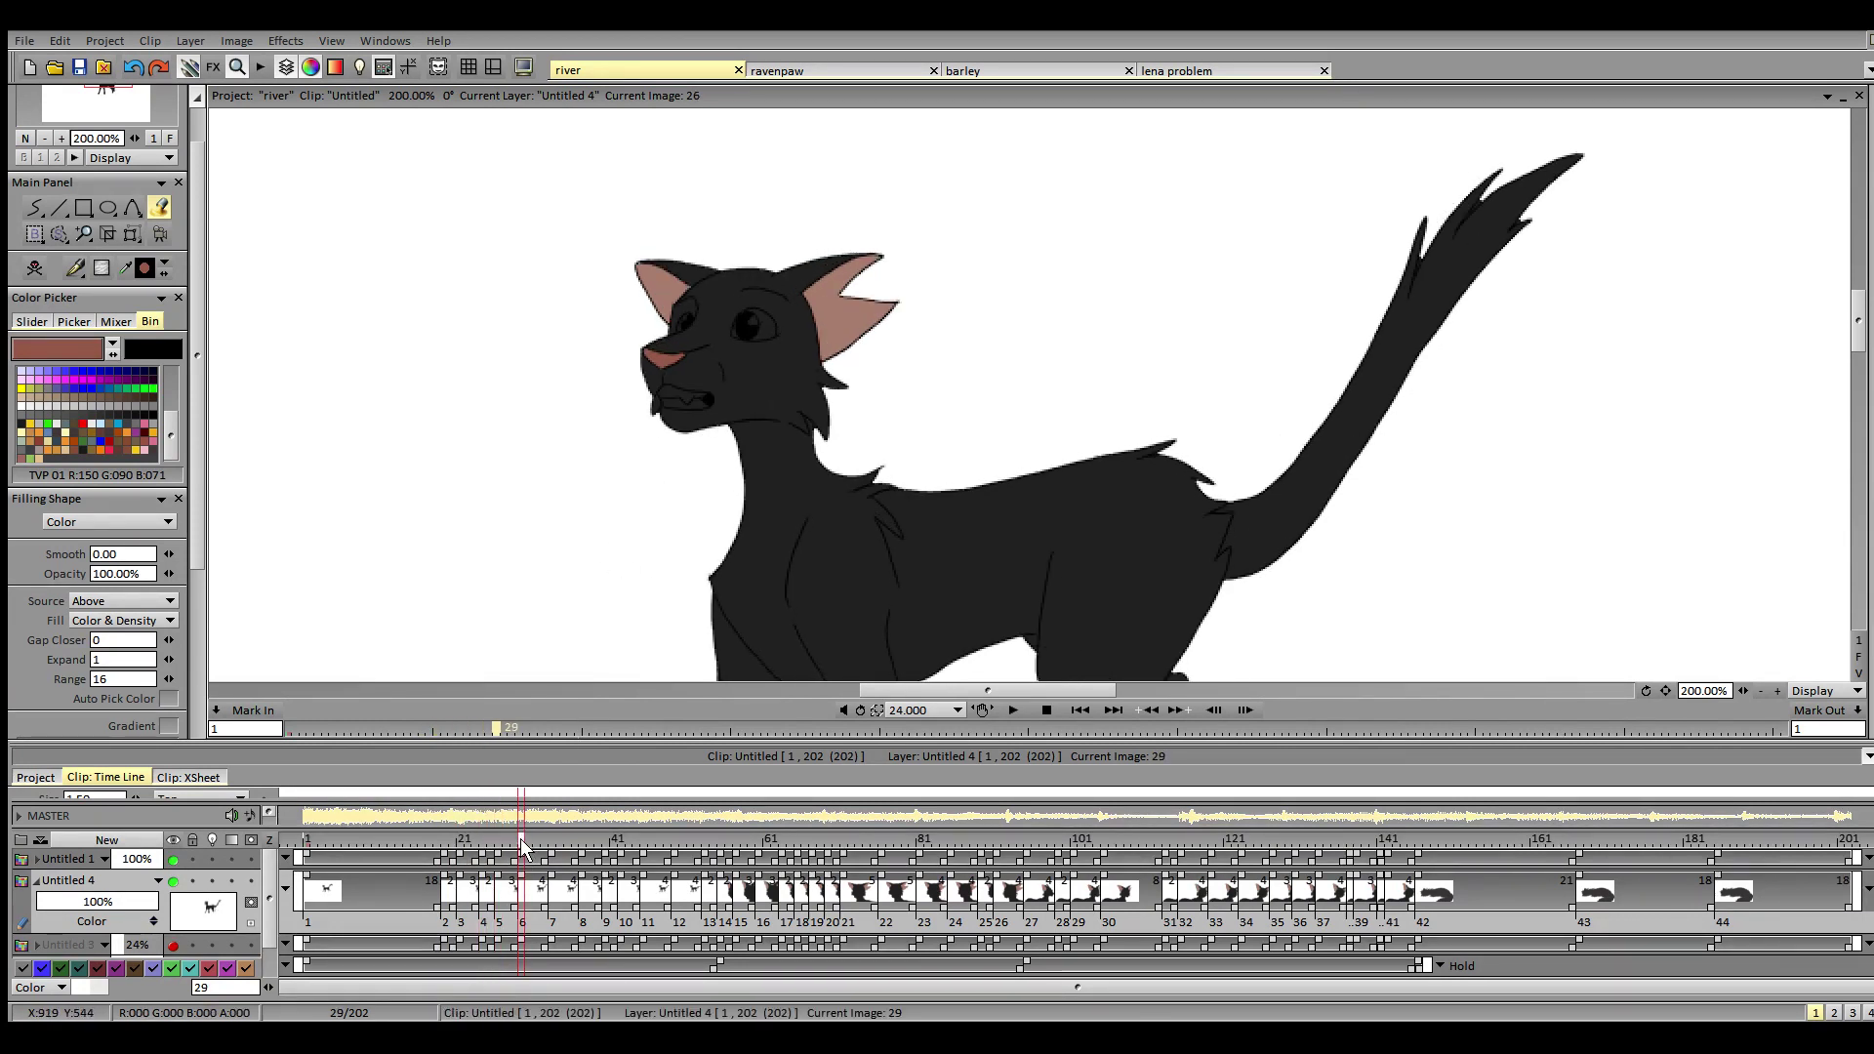
{"action": "left_click", "coordinate": [552, 843]}
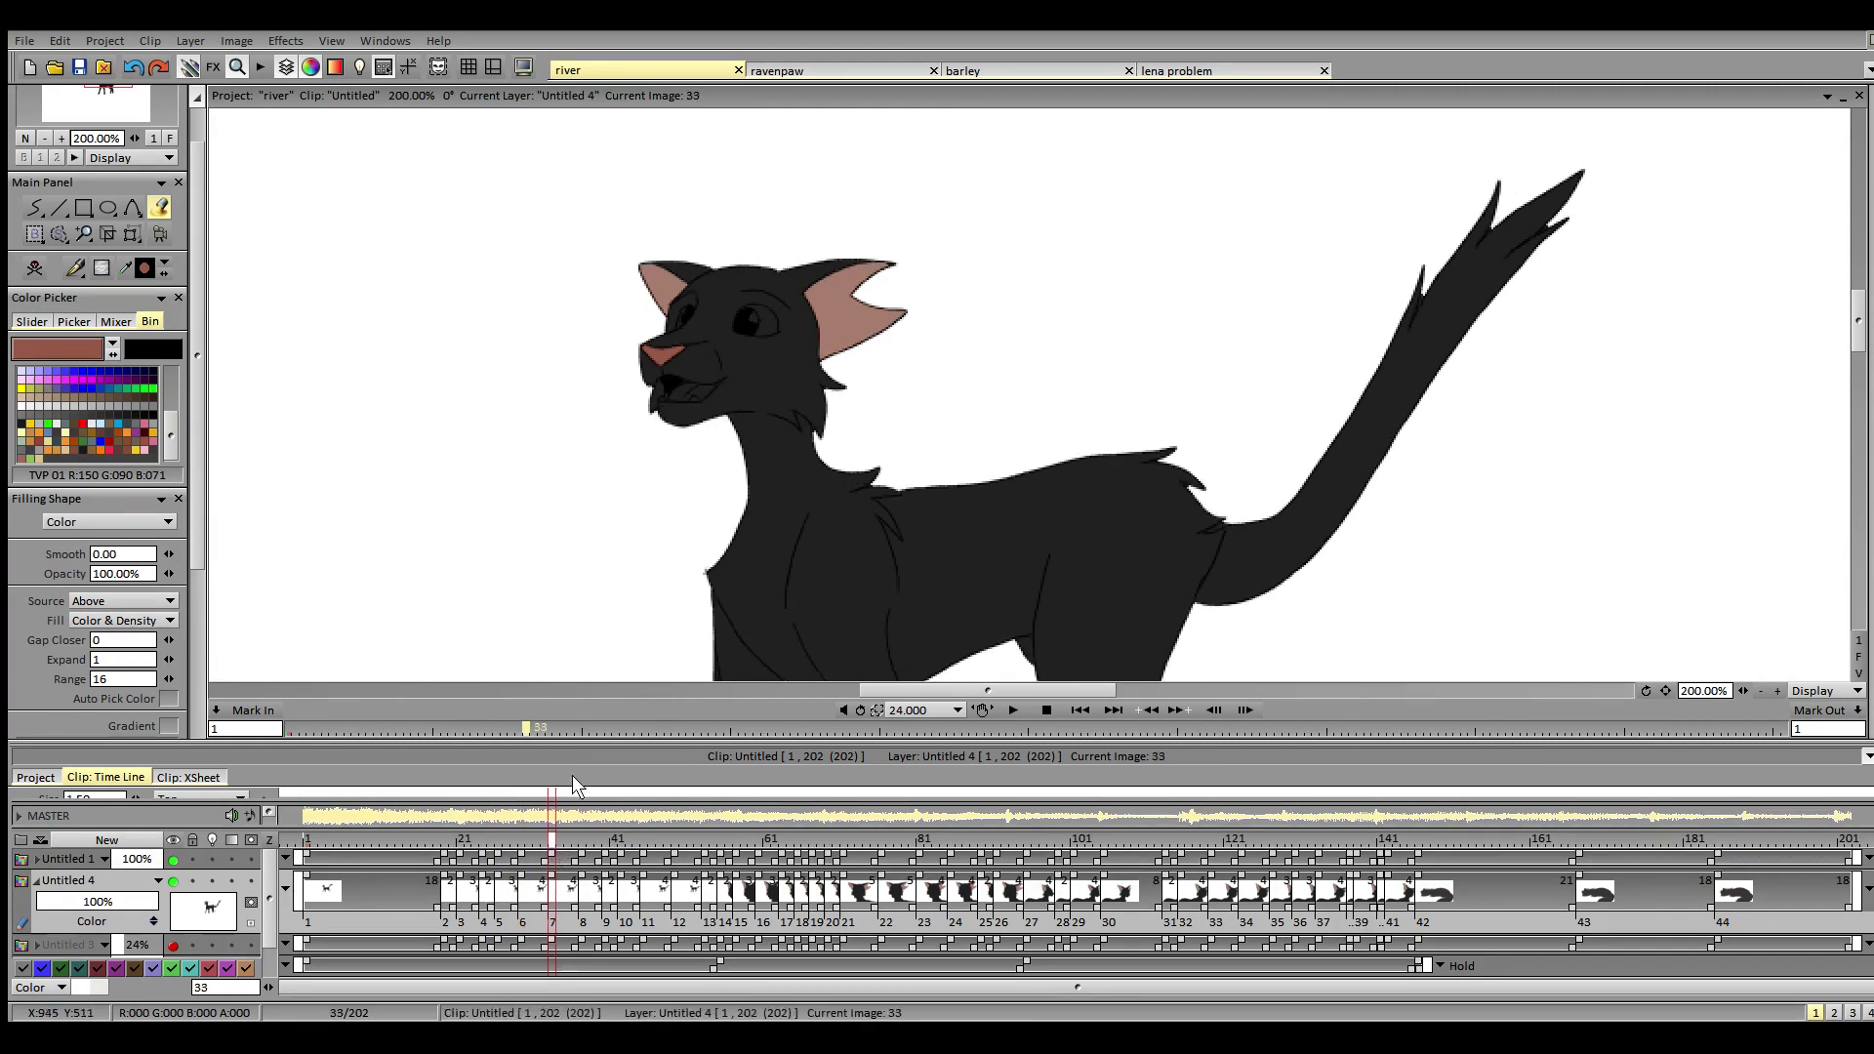
{"action": "left_click", "coordinate": [695, 393]}
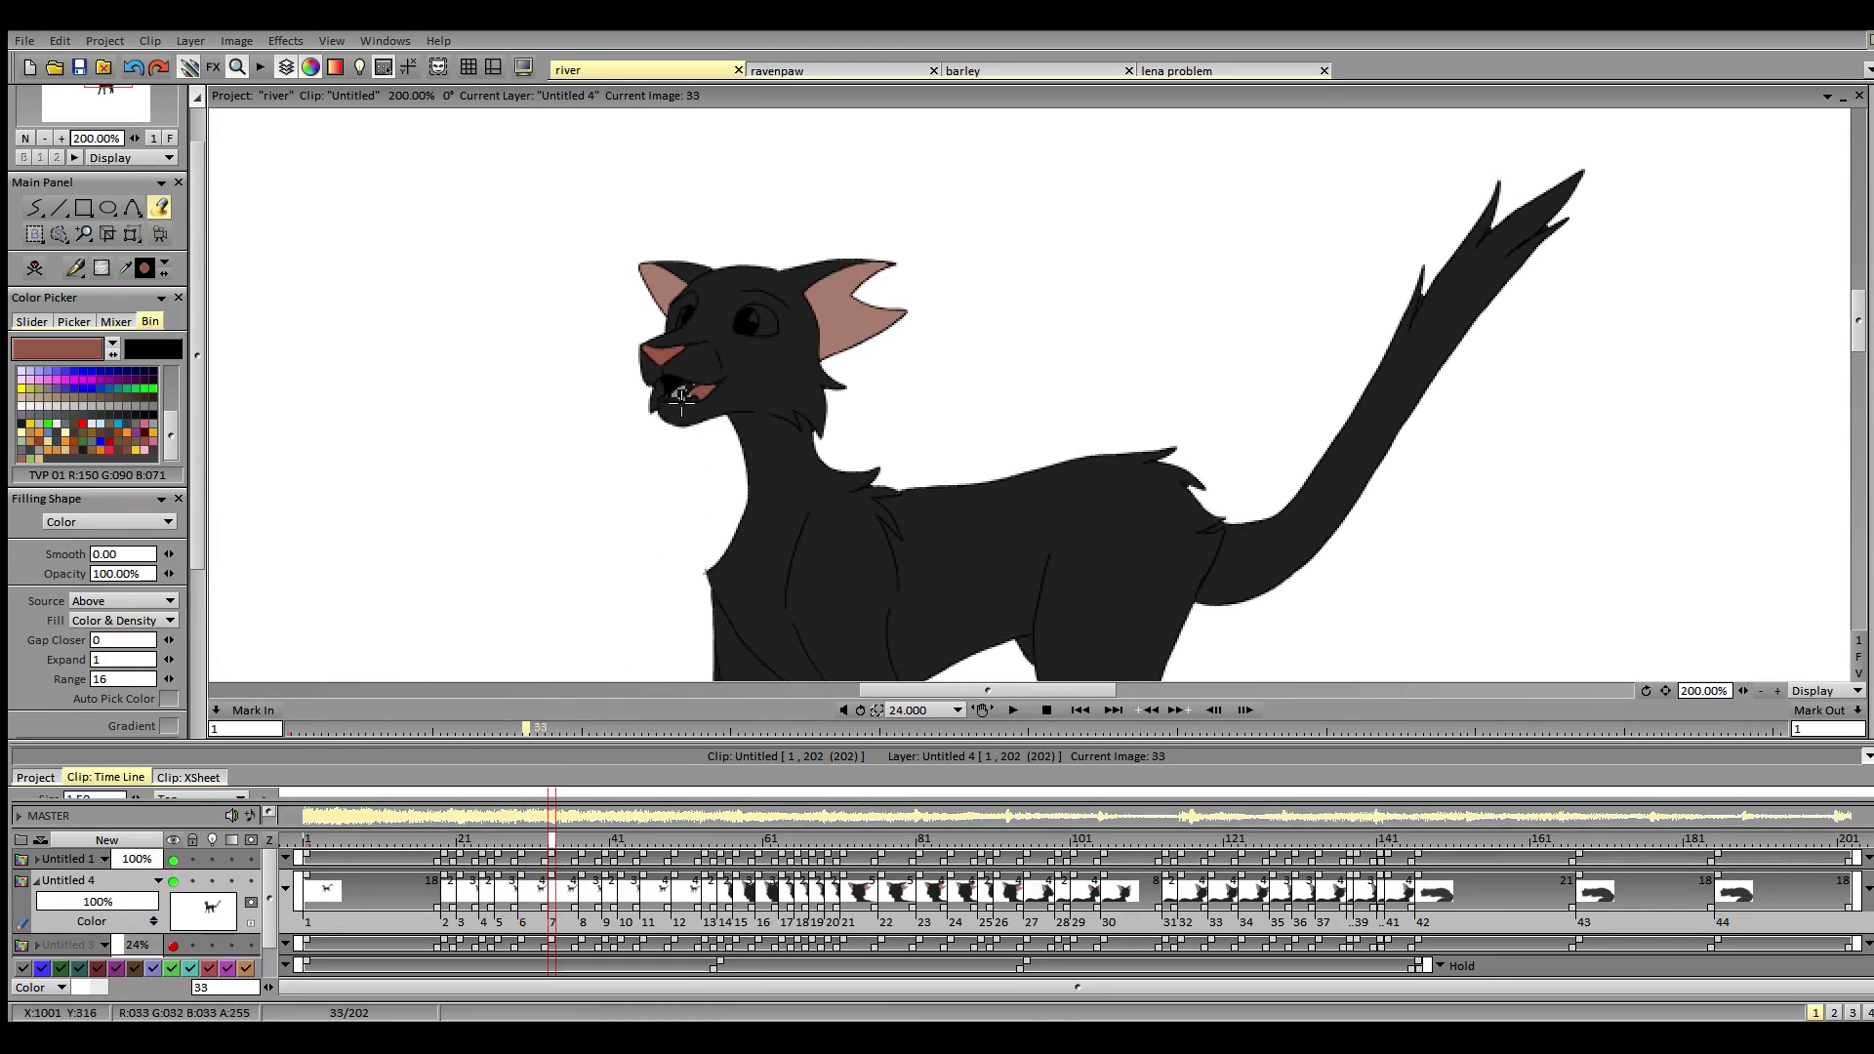
{"action": "left_click", "coordinate": [582, 843]}
{"action": "left_click", "coordinate": [695, 396]}
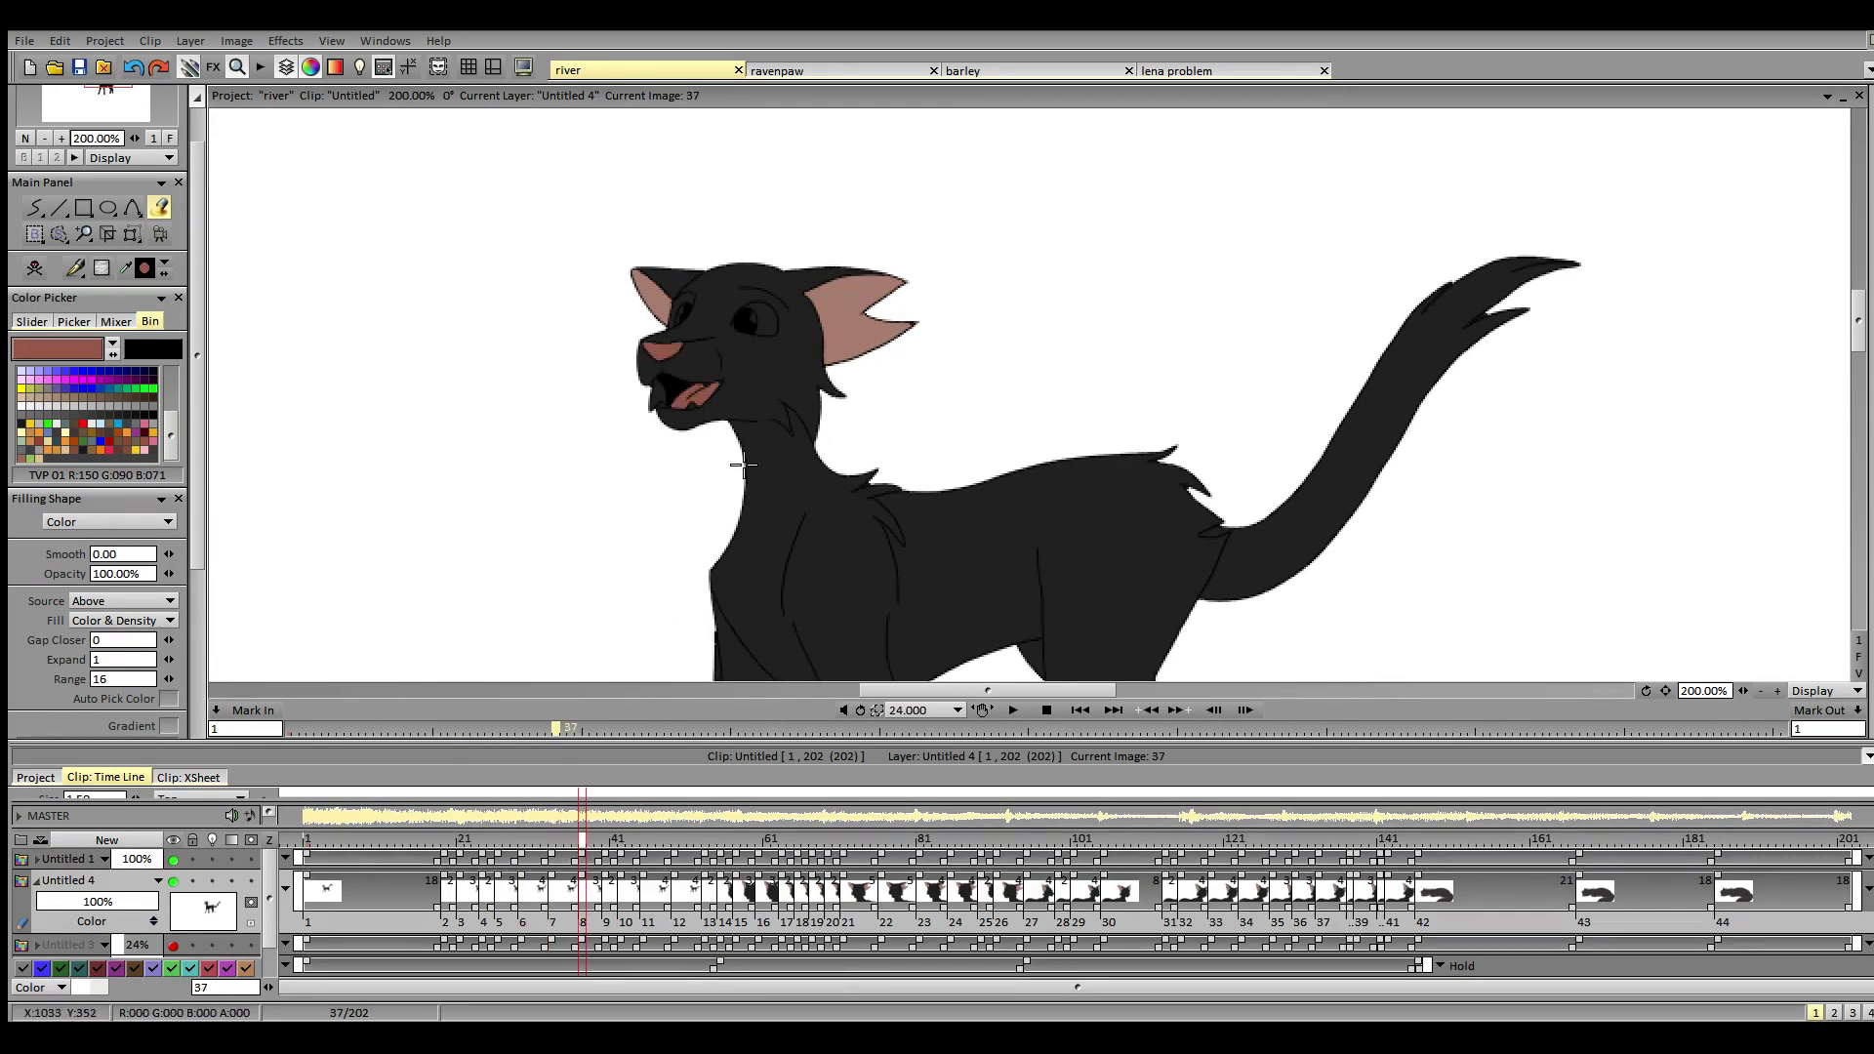
- Fill the nose at frame 40 and the nose and tongue at frame 42 with the nose colour
{"action": "left_click", "coordinate": [610, 842]}
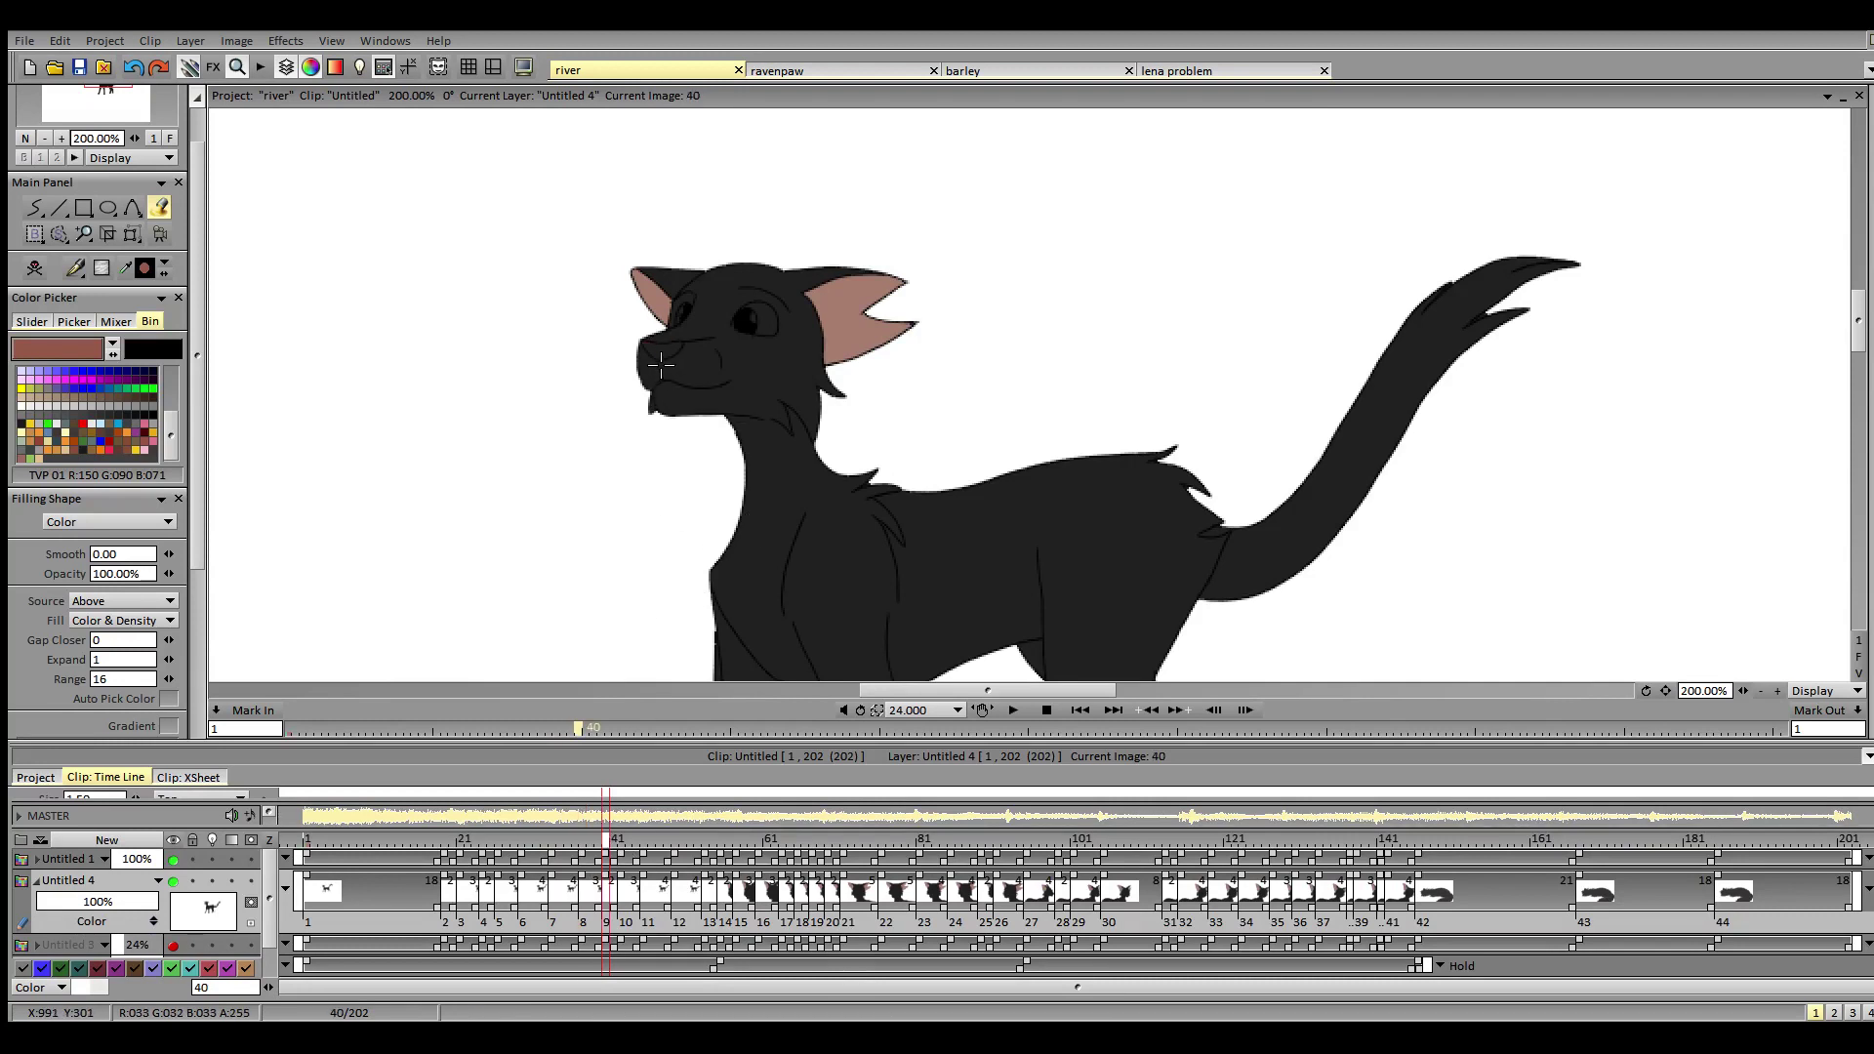
{"action": "left_click", "coordinate": [623, 842]}
{"action": "left_click", "coordinate": [695, 395]}
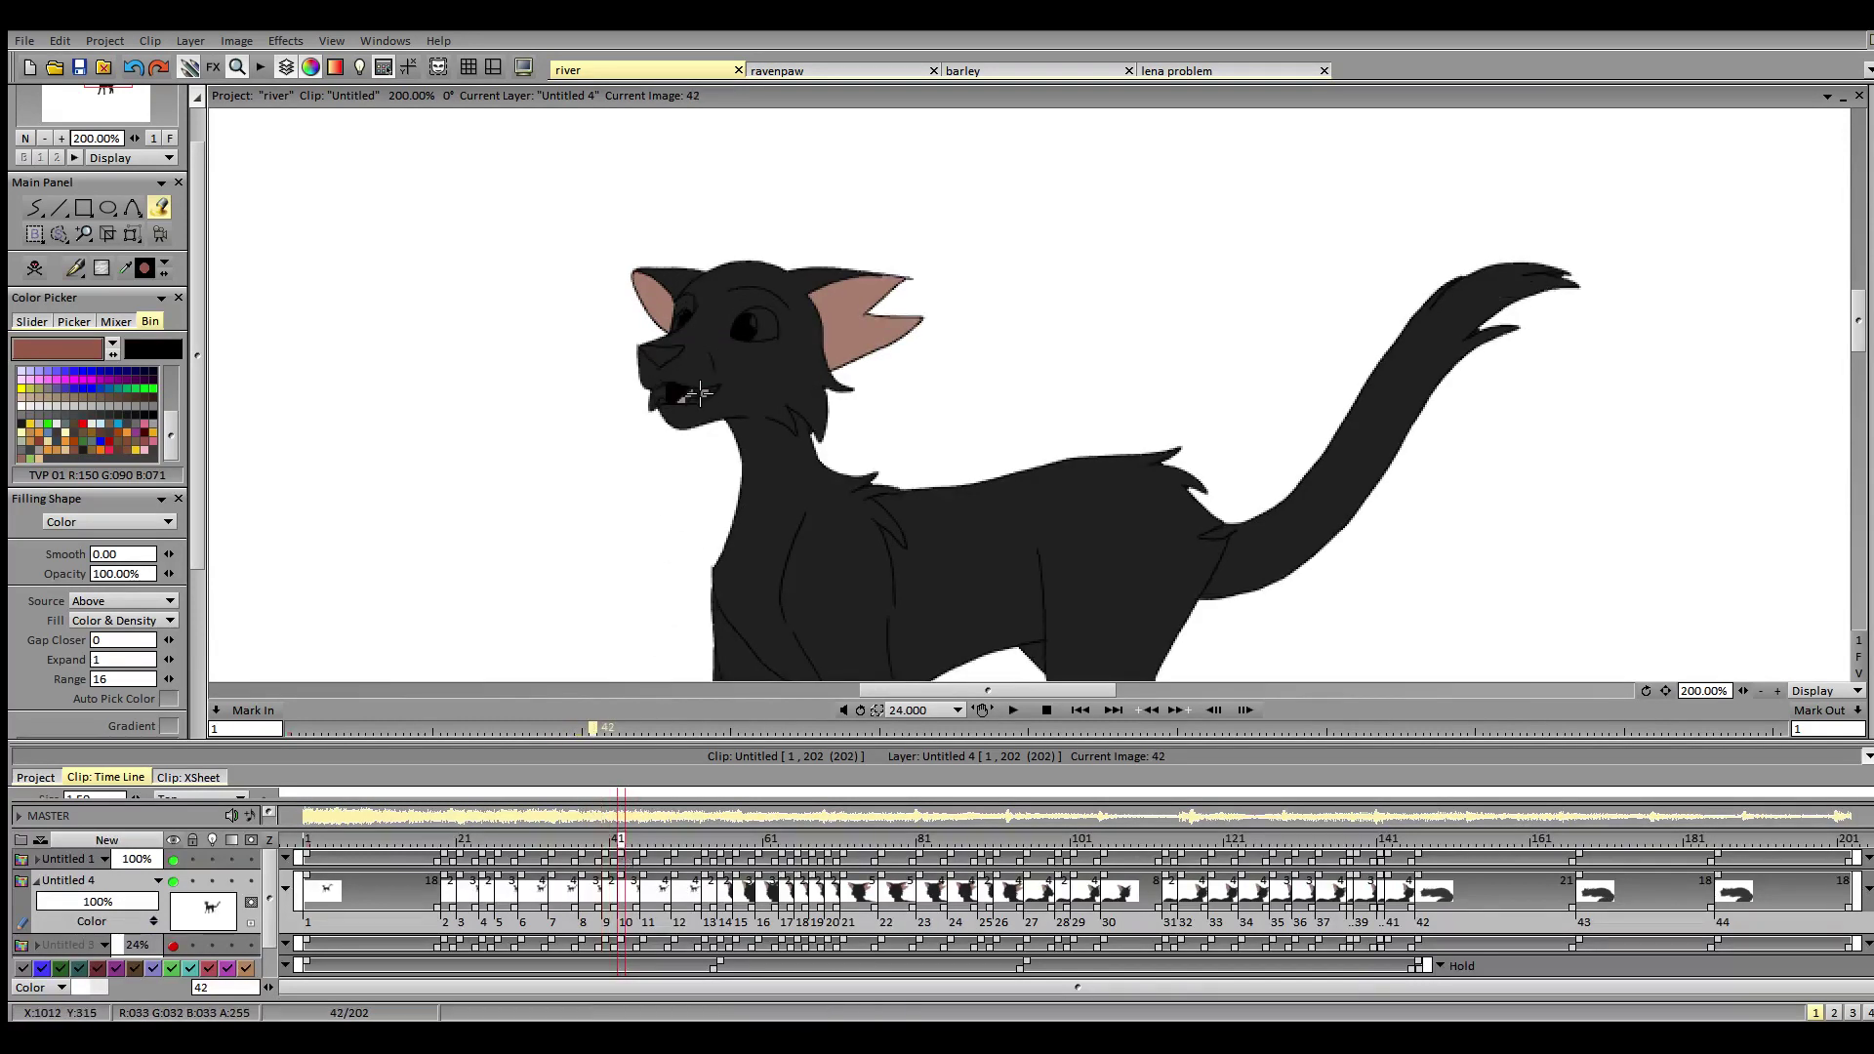
{"action": "left_click", "coordinate": [659, 357]}
- Fill the nose and tongue with the nose colour on the drawings at frames 45 and 49
{"action": "left_click", "coordinate": [644, 841]}
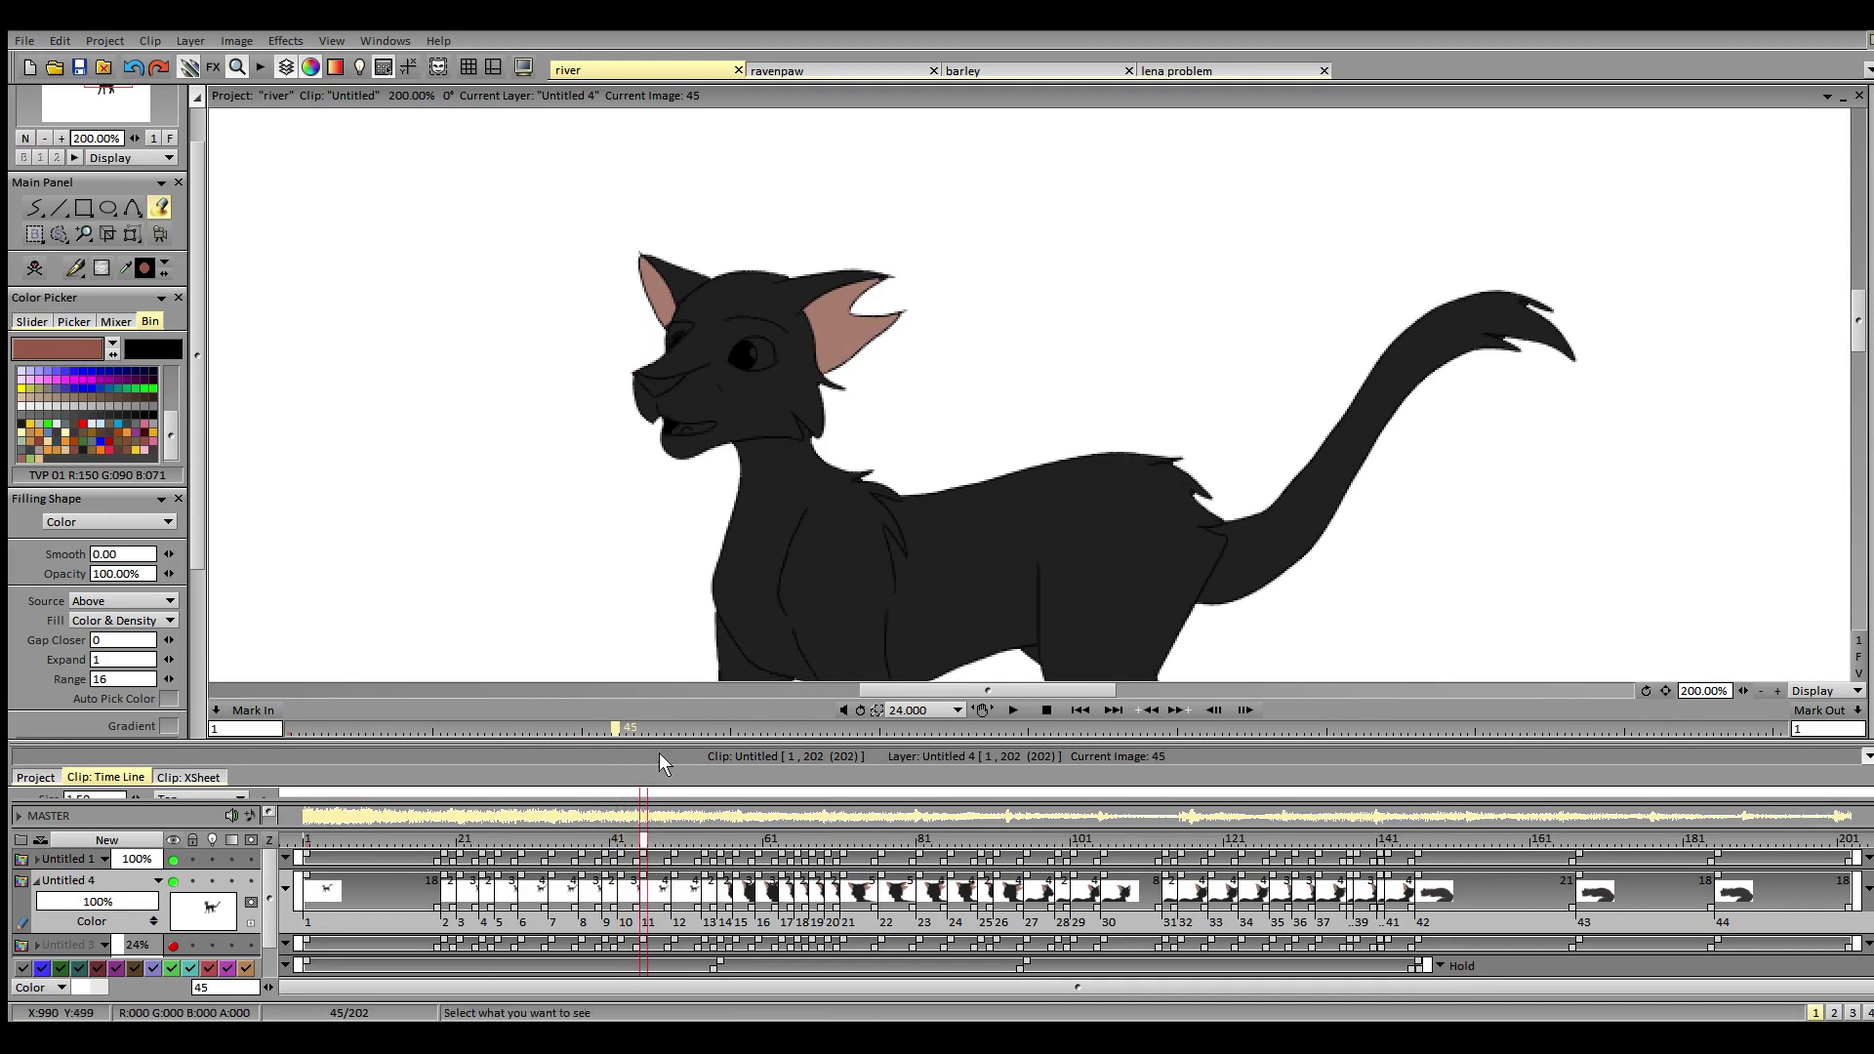
{"action": "left_click", "coordinate": [699, 428]}
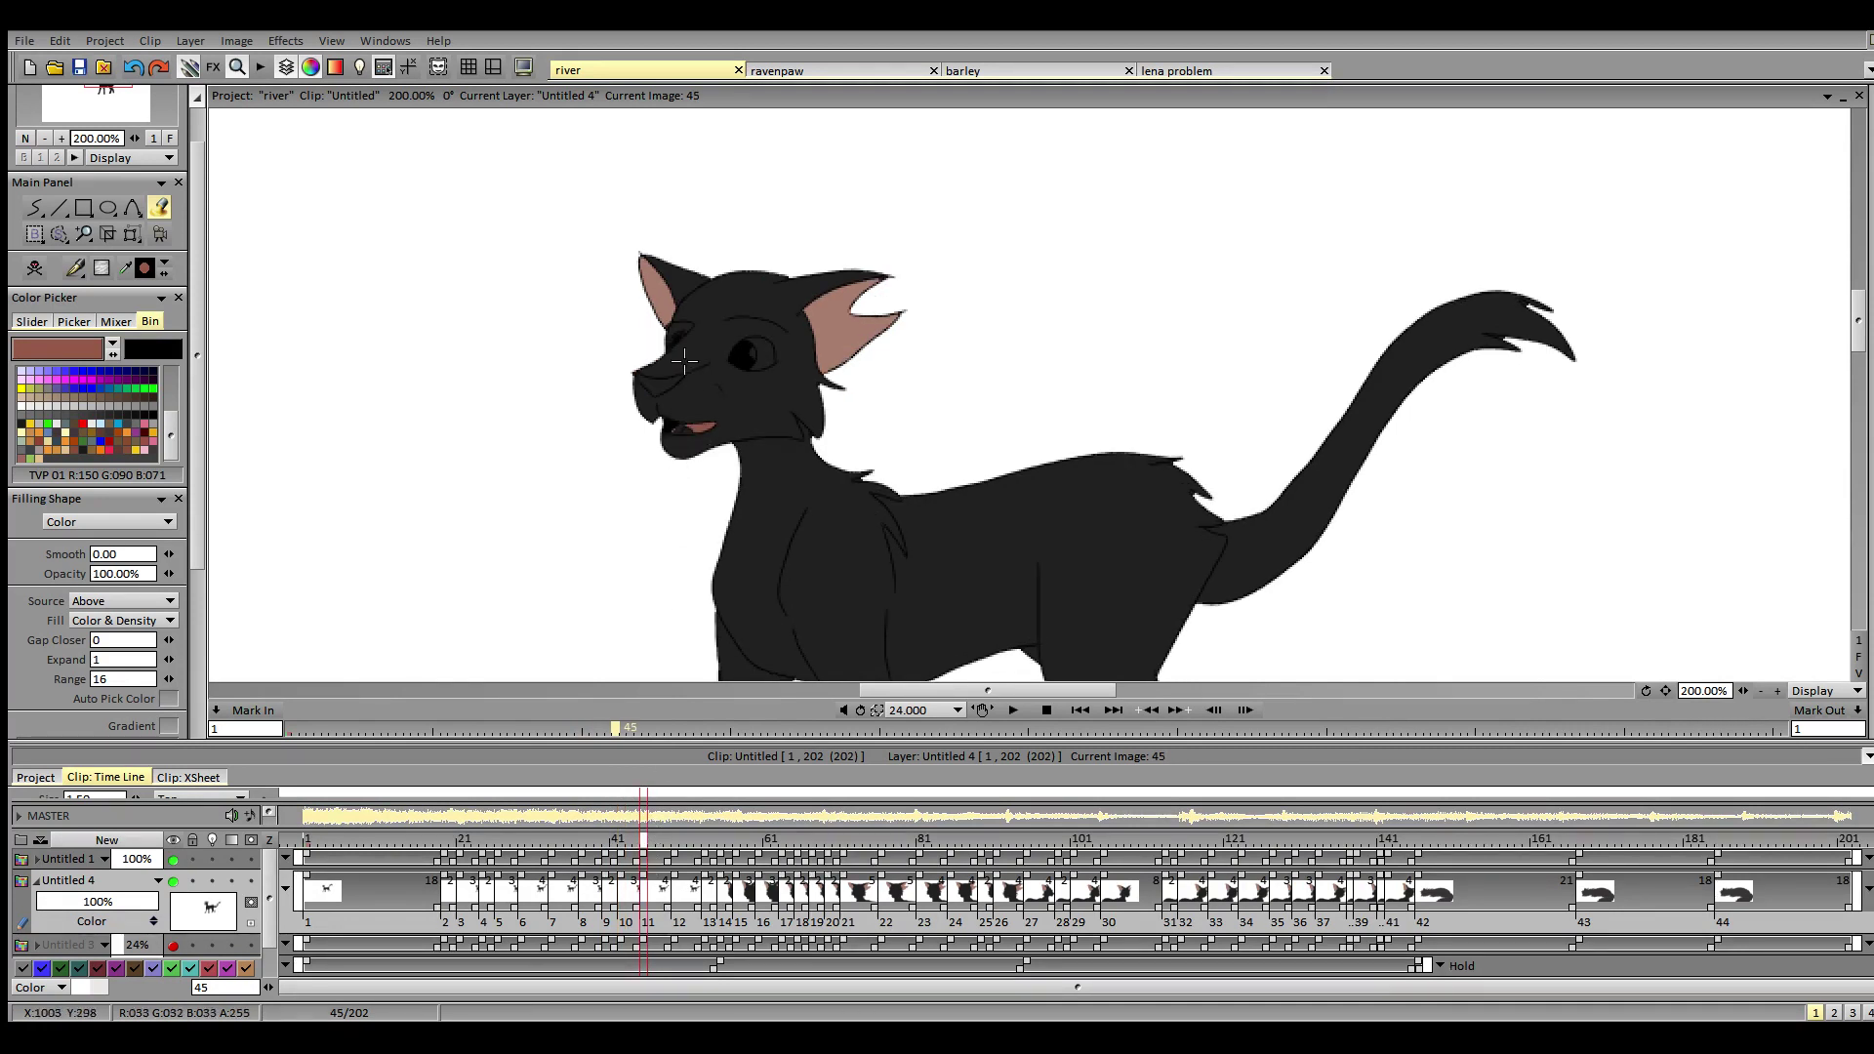
{"action": "left_click", "coordinate": [662, 386]}
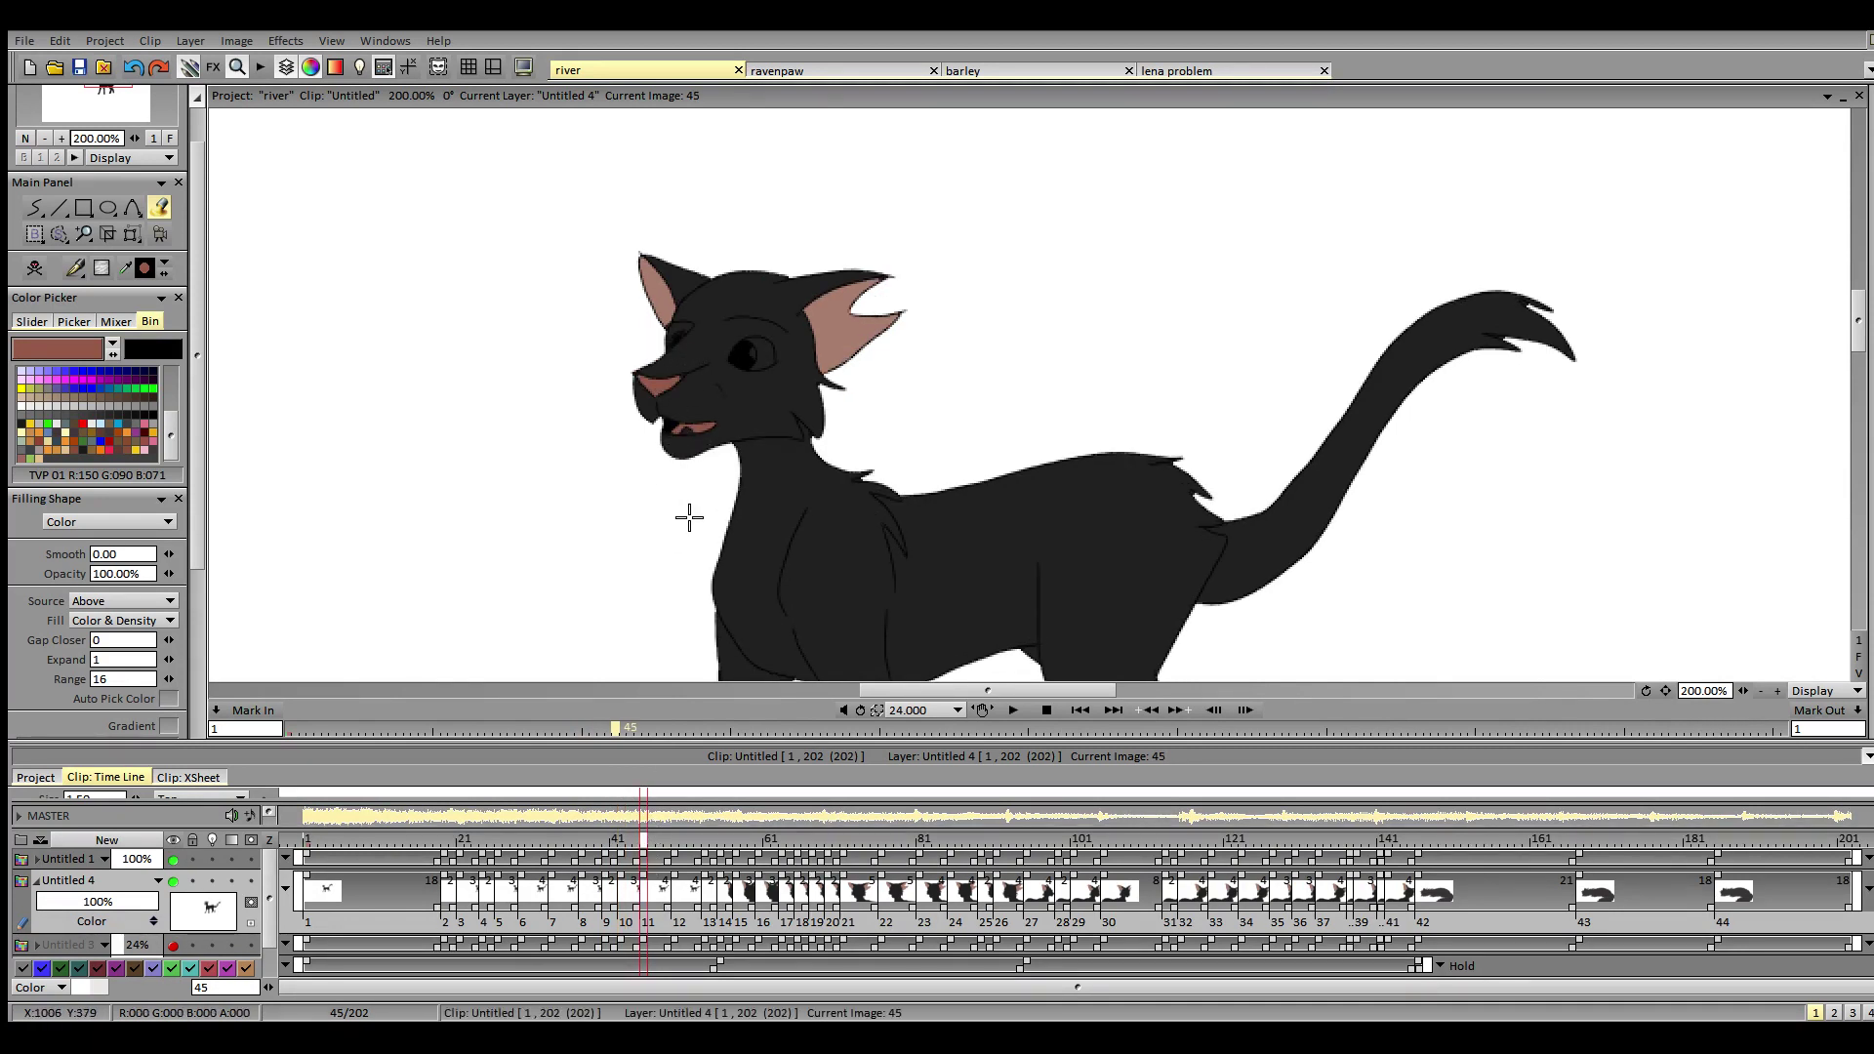
{"action": "left_click", "coordinate": [676, 842]}
{"action": "left_click", "coordinate": [657, 429]}
{"action": "left_click", "coordinate": [699, 463]}
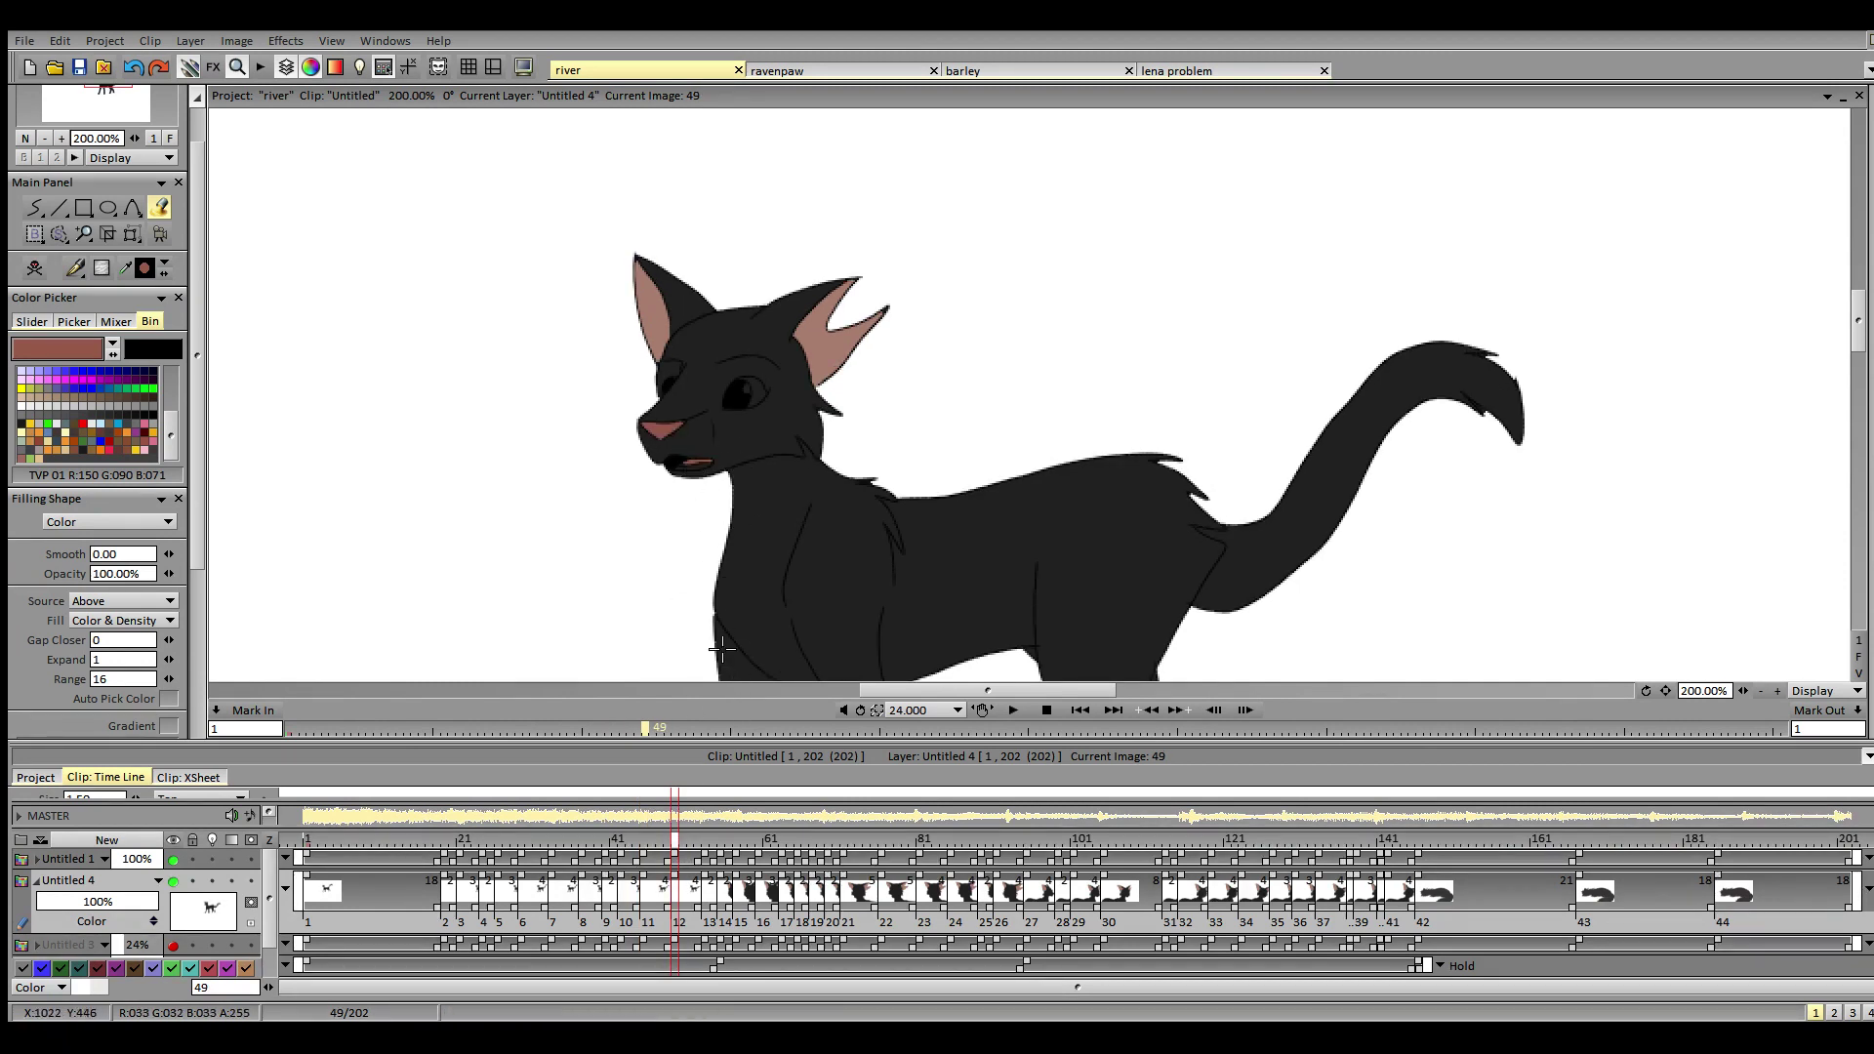
- Fill the nose and tongue at frame 53 and the nose on the close-up drawing at frame 55
{"action": "left_click", "coordinate": [709, 852]}
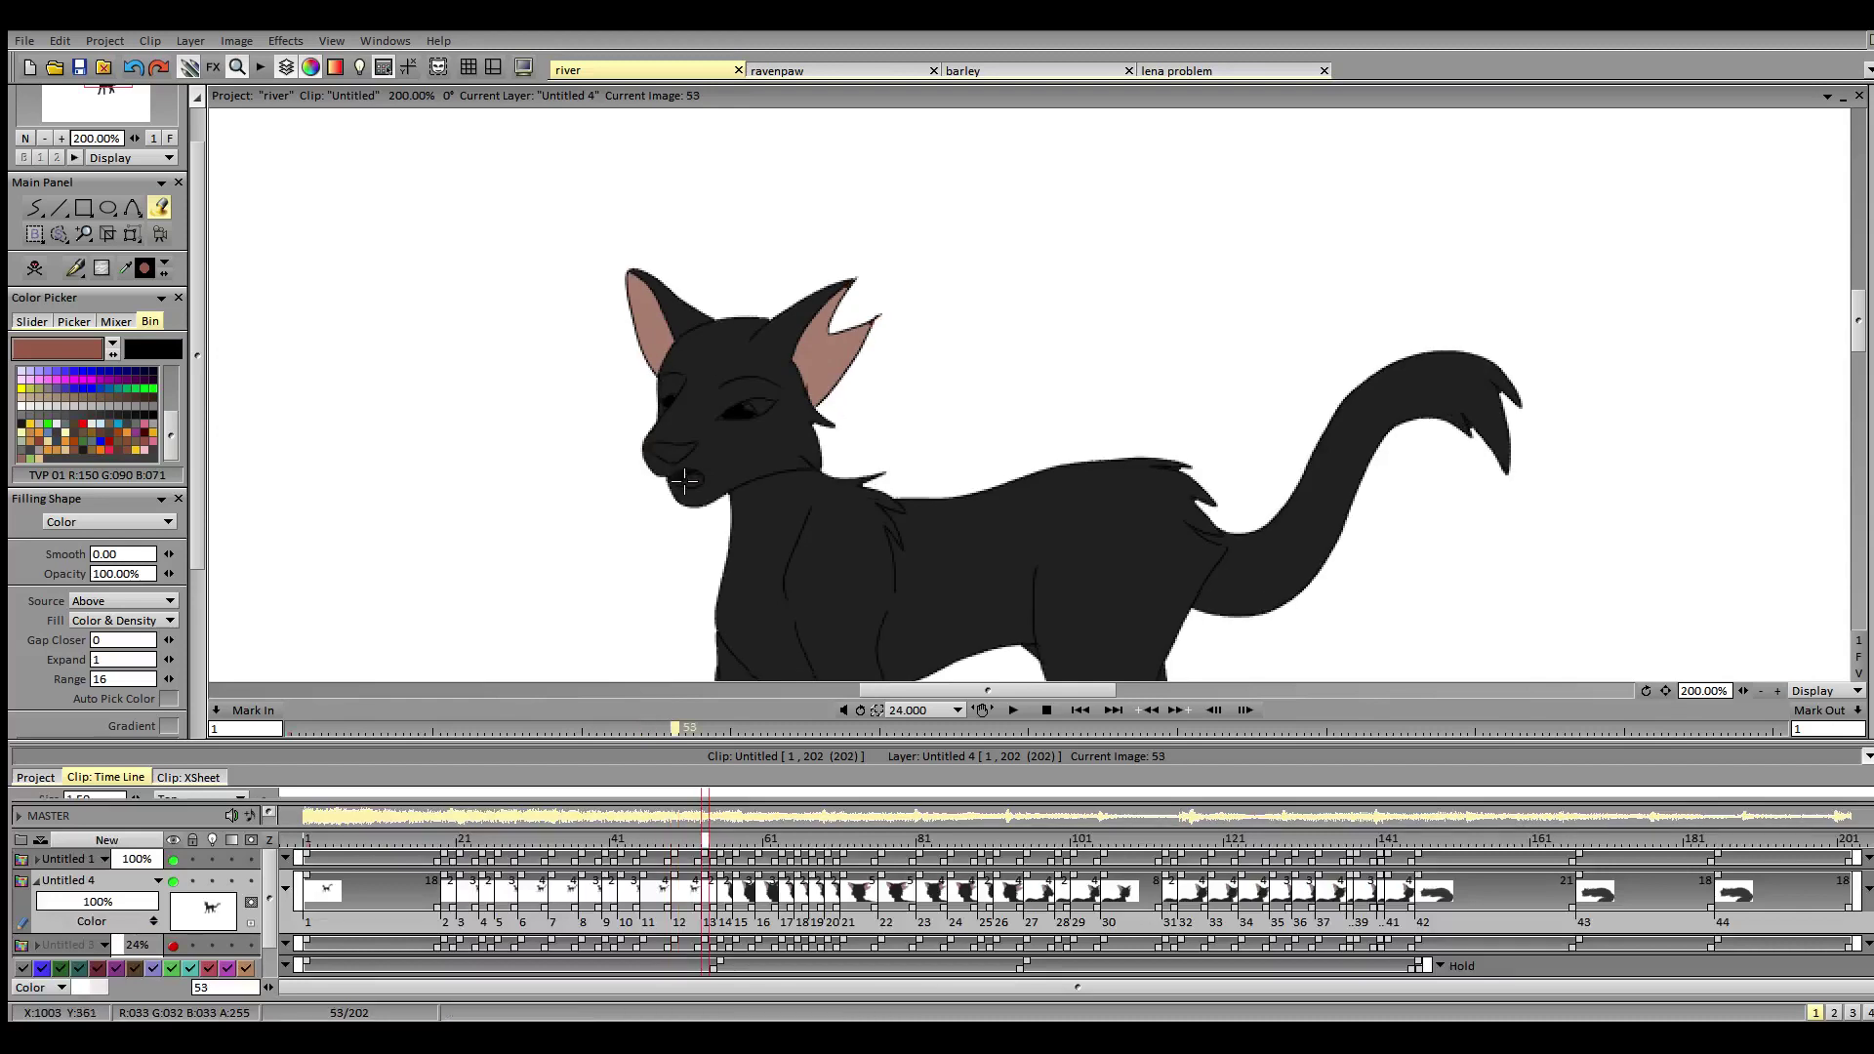
{"action": "left_click", "coordinate": [686, 479]}
{"action": "left_click", "coordinate": [672, 451]}
{"action": "left_click", "coordinate": [722, 844]}
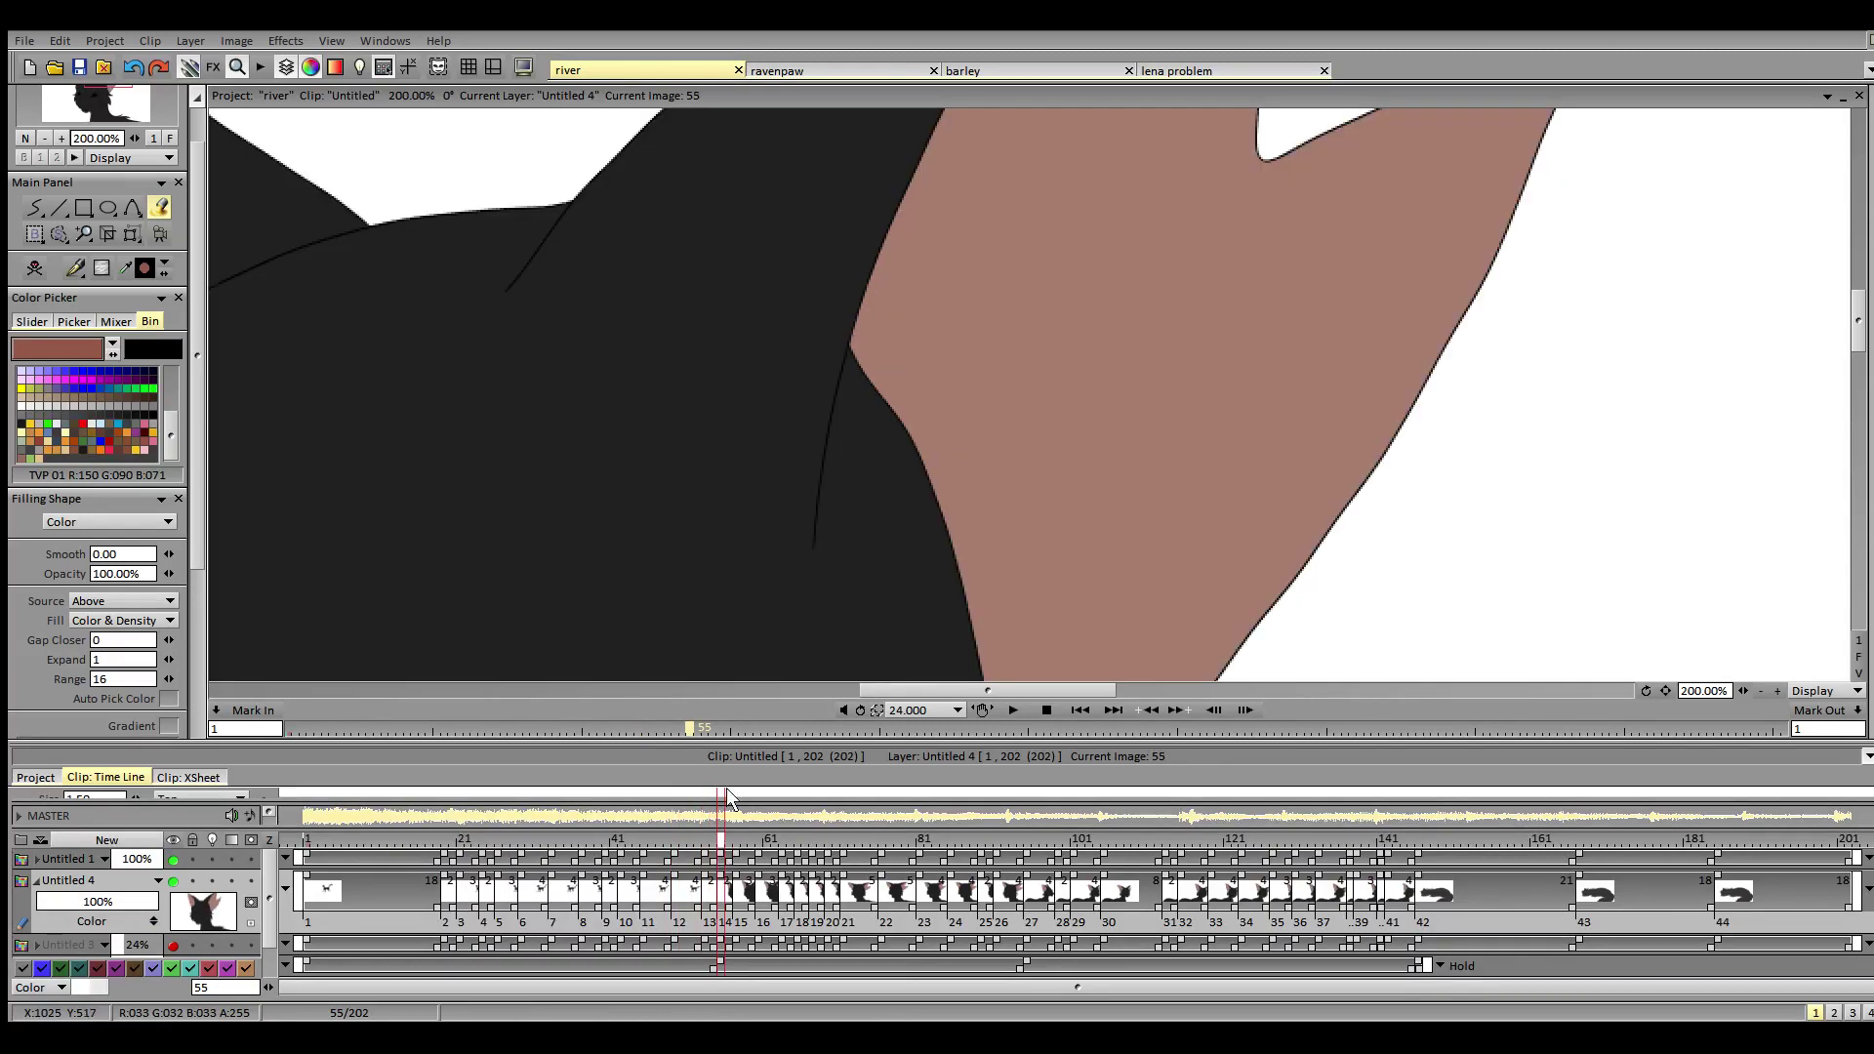
{"action": "double_click", "coordinate": [81, 95]}
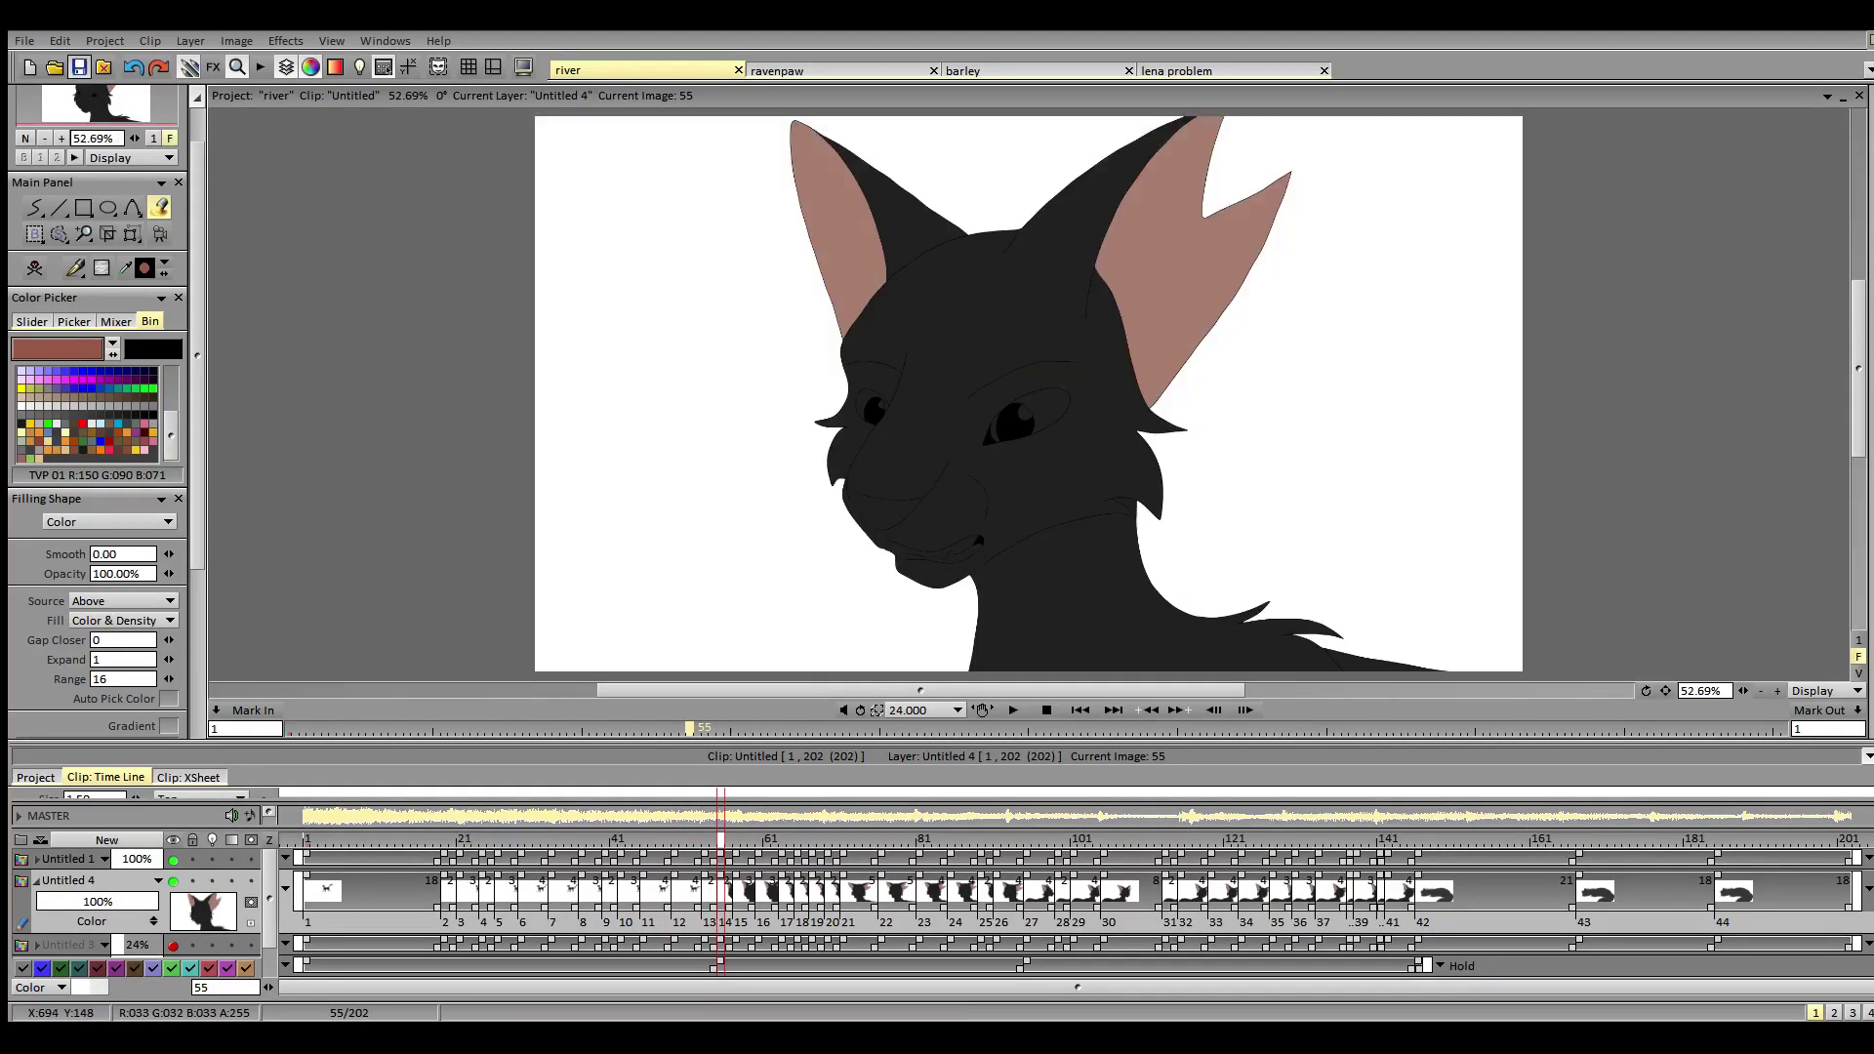
{"action": "left_click", "coordinate": [884, 510]}
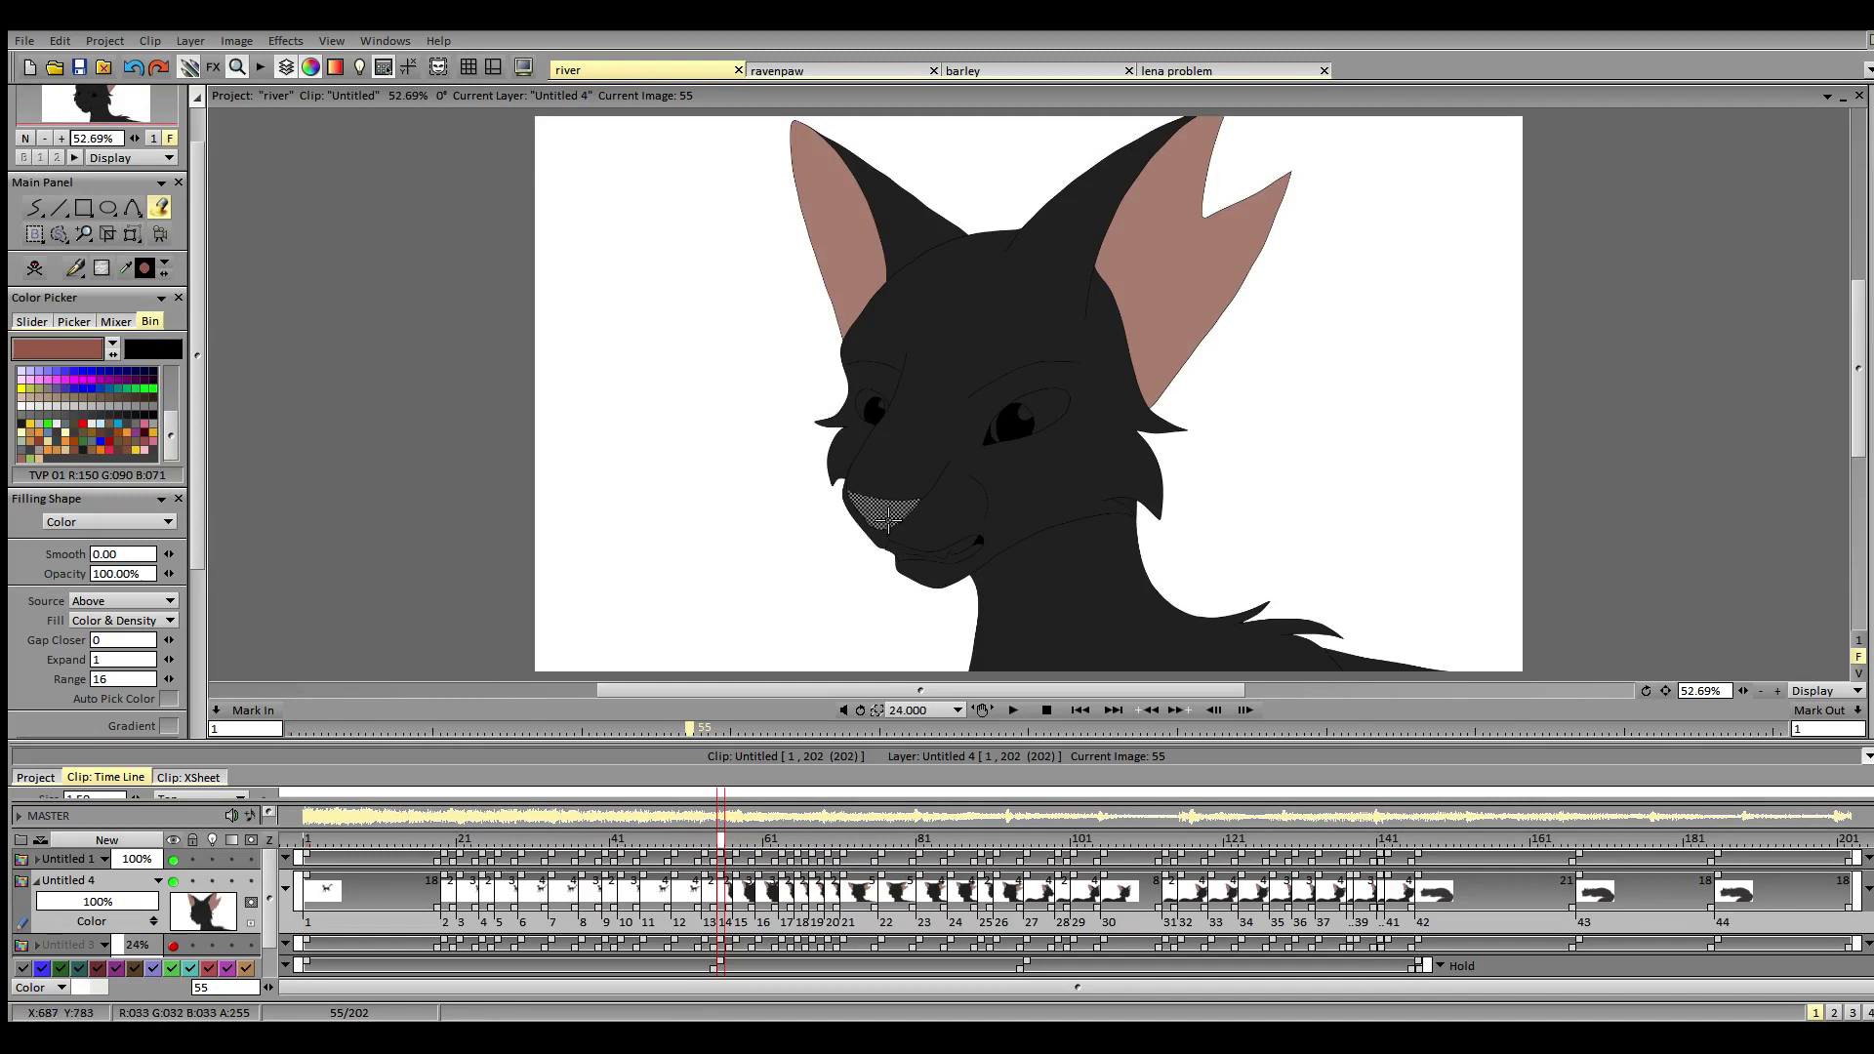
- Fill the nose and tongue with the nose colour on the close-up drawings at frames 57 and 60
{"action": "left_click", "coordinate": [737, 845]}
{"action": "left_click", "coordinate": [962, 563]}
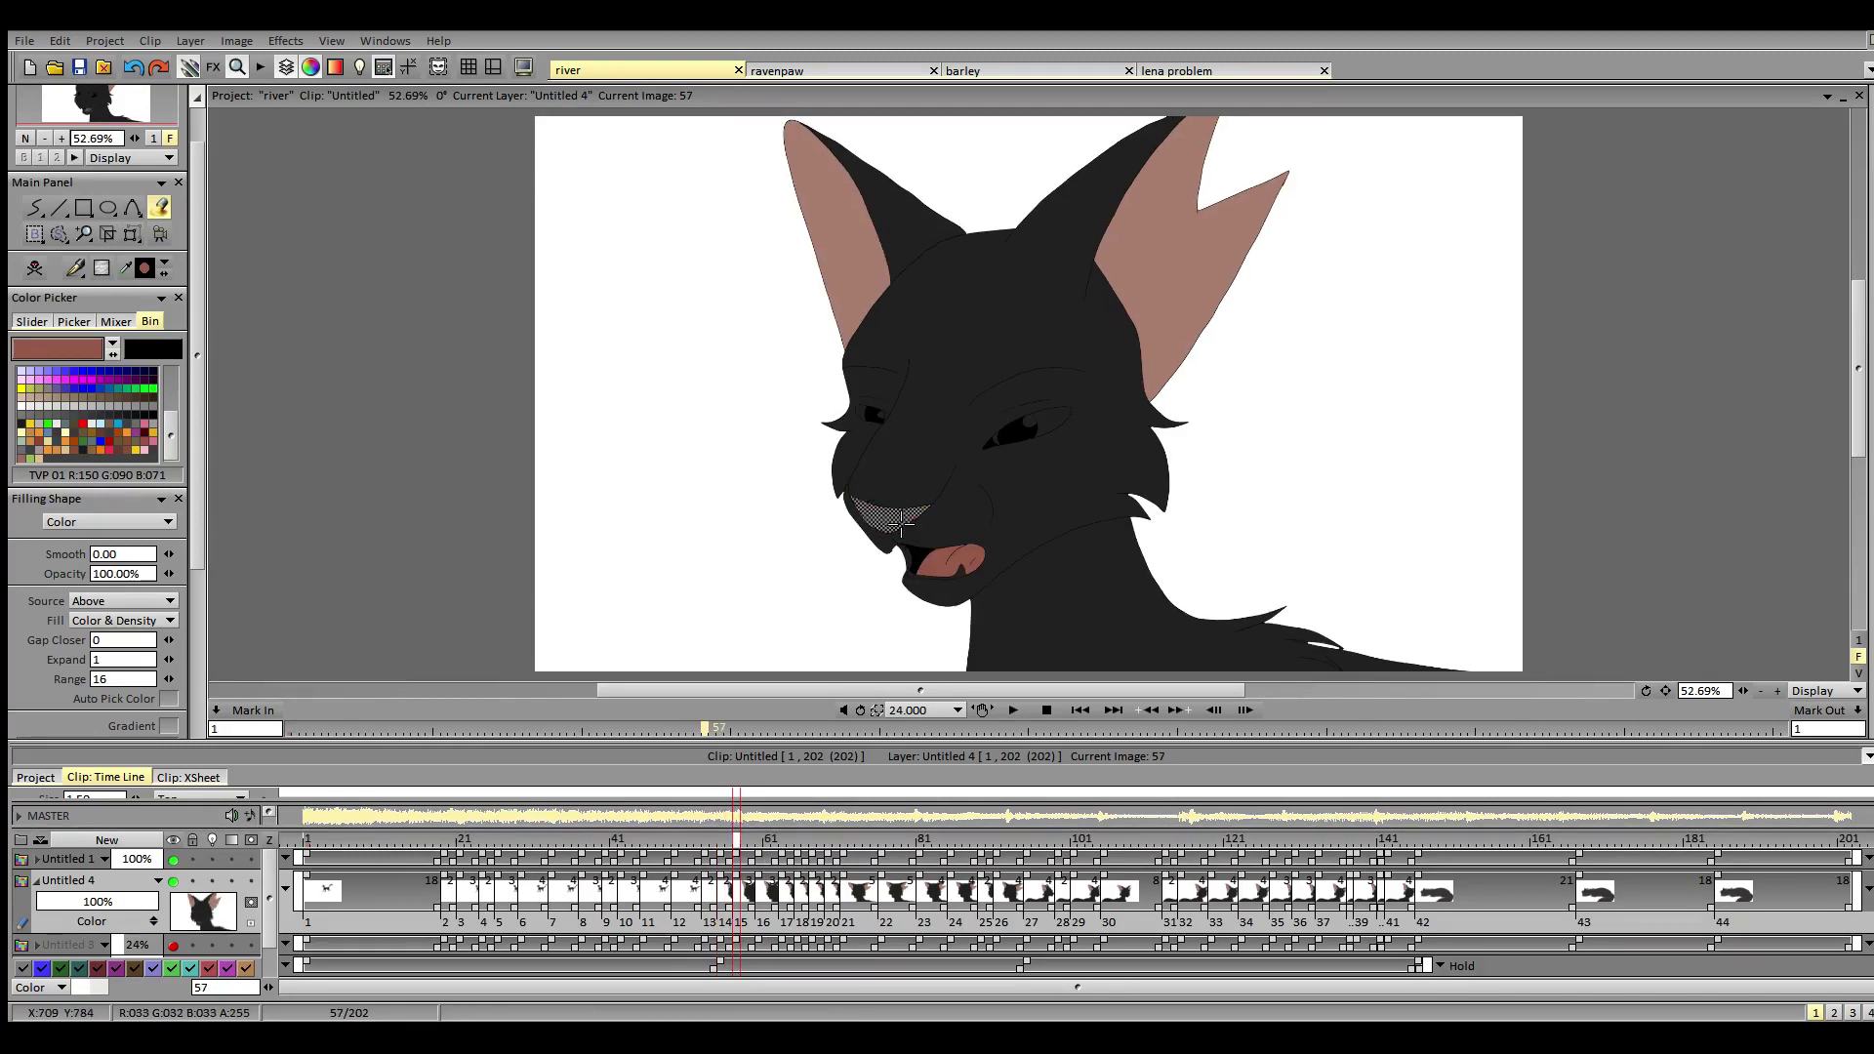
{"action": "left_click", "coordinate": [759, 845]}
{"action": "left_click", "coordinate": [942, 566]}
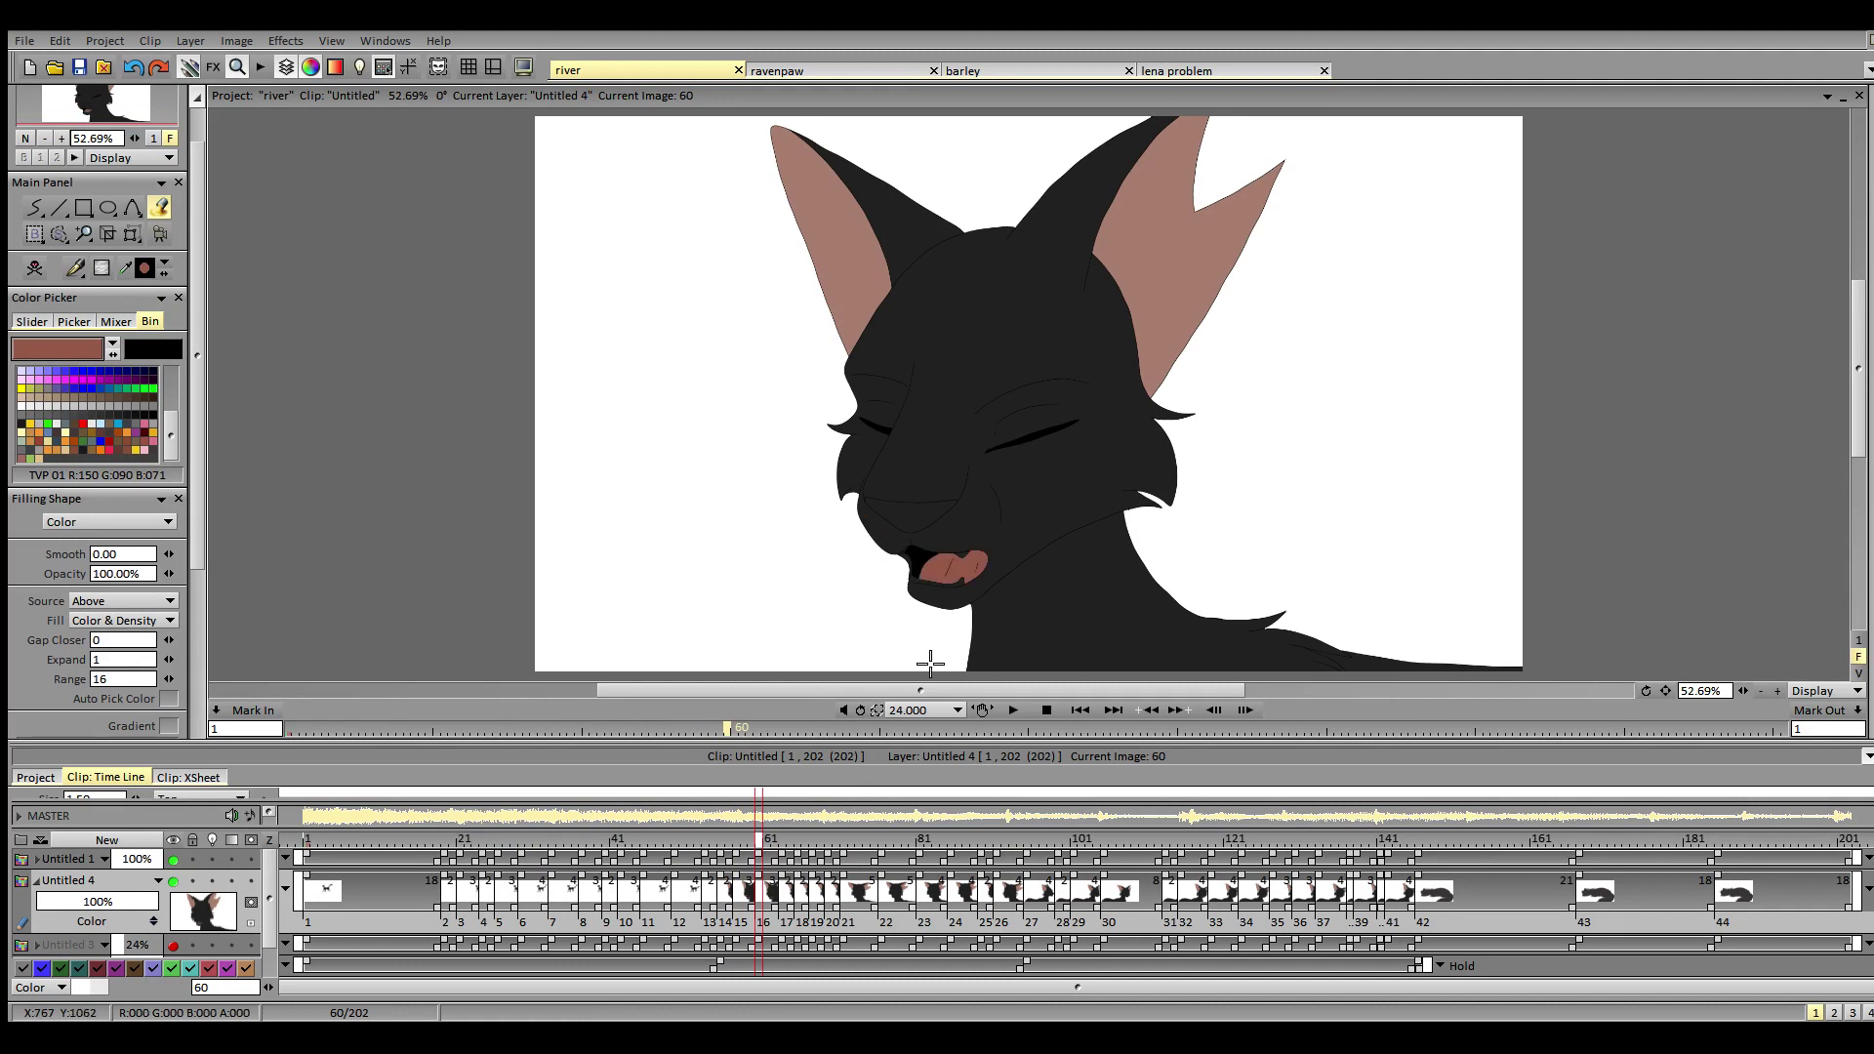
{"action": "left_click", "coordinate": [926, 521]}
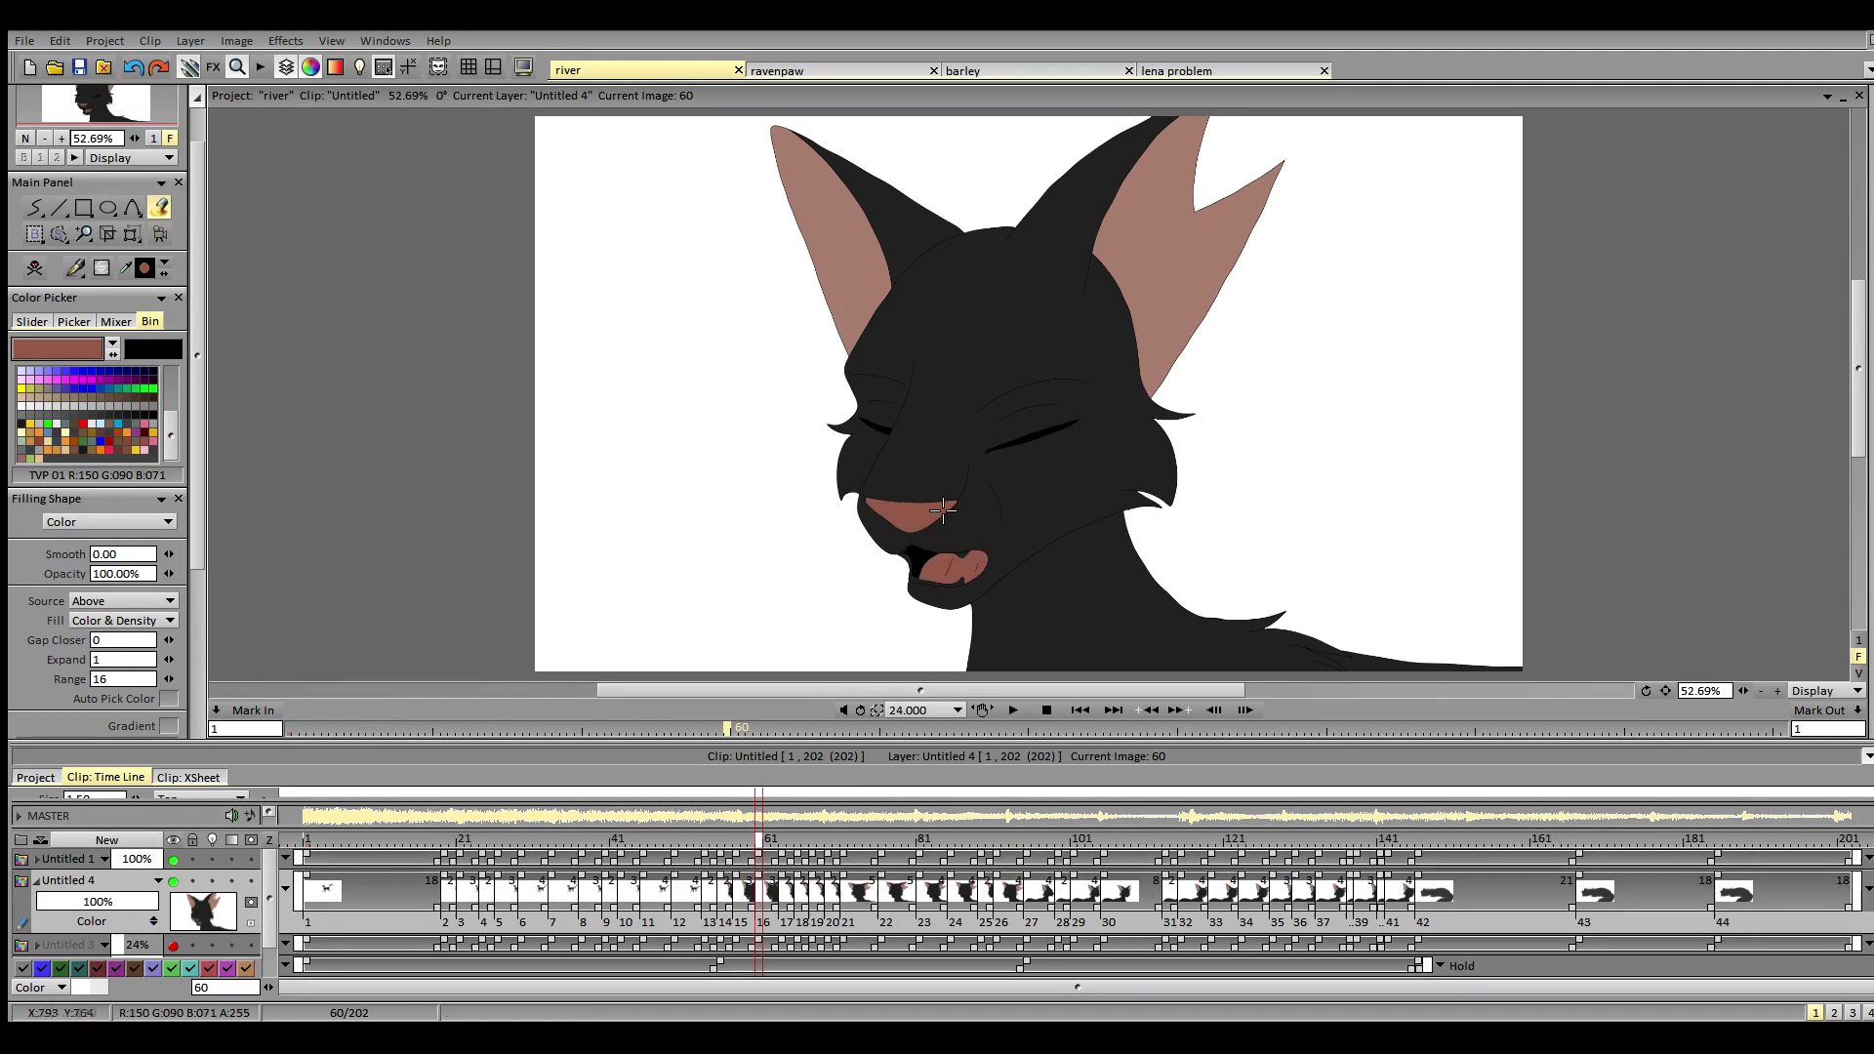
- Fill the tongue parts at frame 63, and the nose and tongue at frame 65, with the nose colour
{"action": "left_click", "coordinate": [783, 845]}
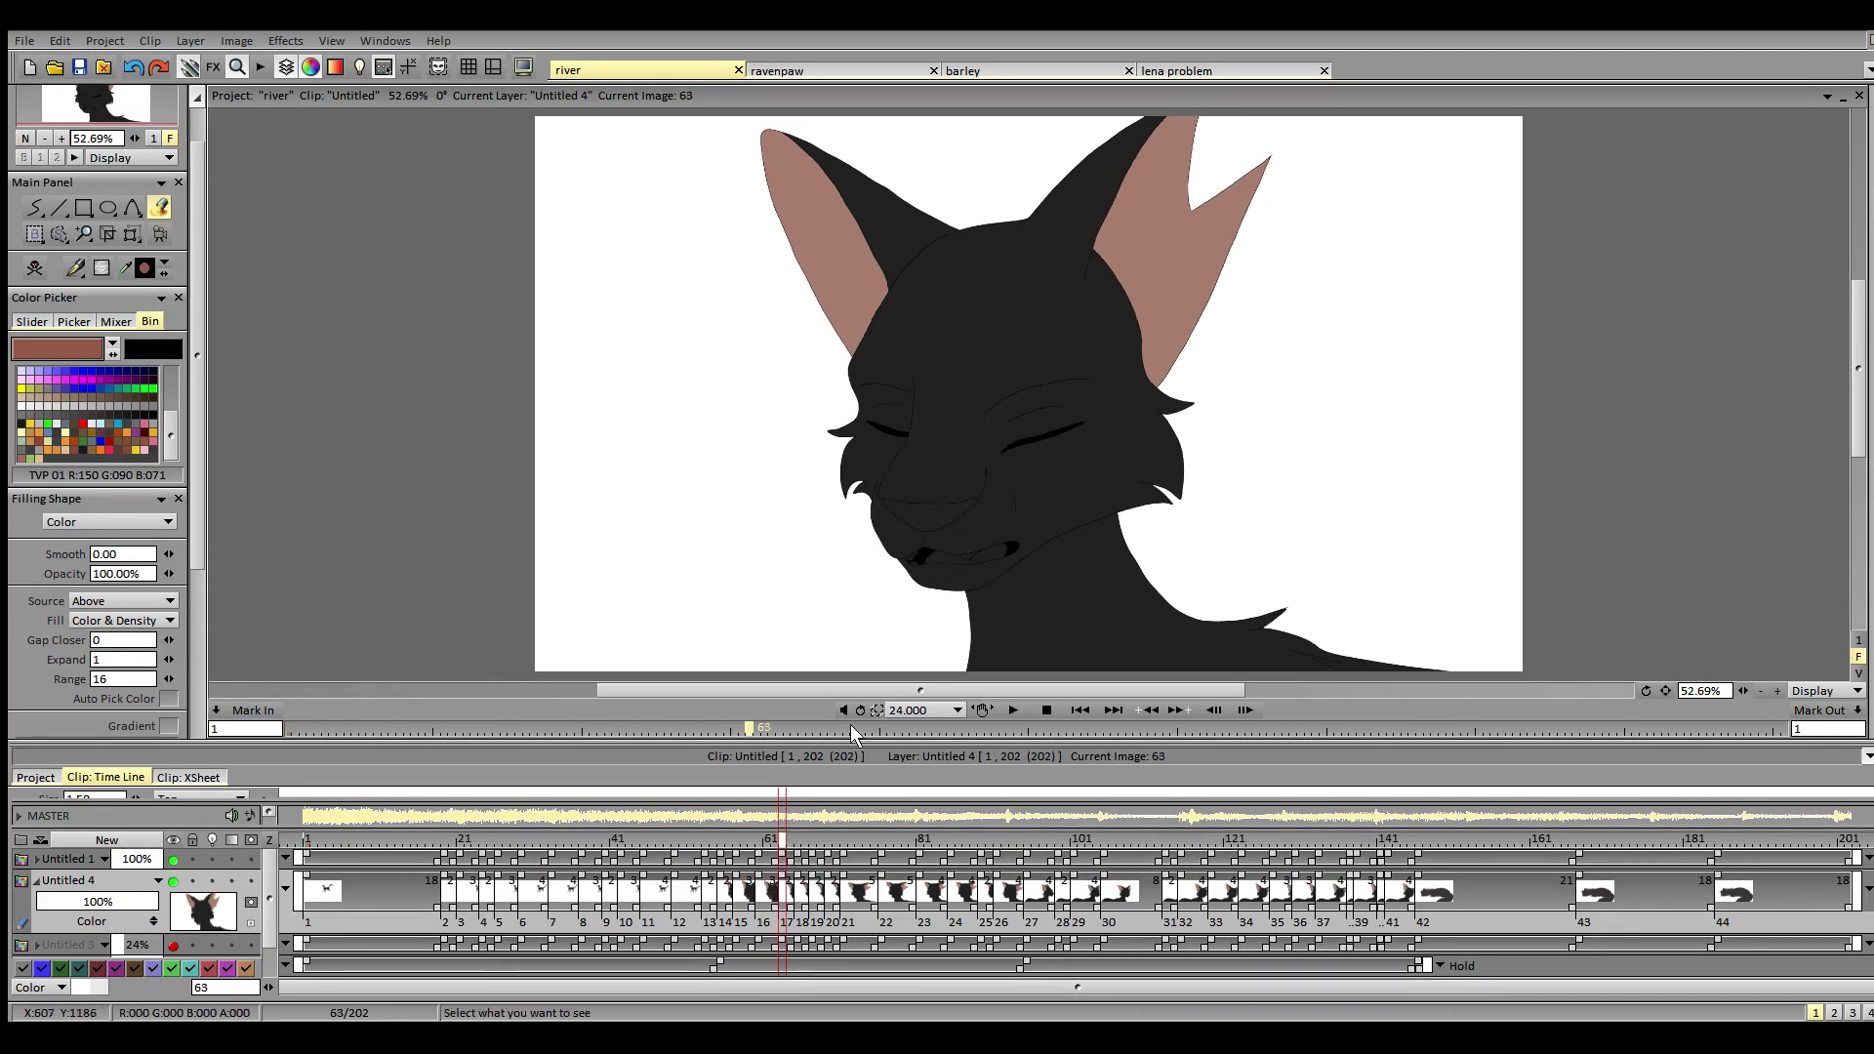
{"action": "left_click", "coordinate": [937, 561]}
{"action": "left_click", "coordinate": [987, 558]}
{"action": "left_click", "coordinate": [797, 852]}
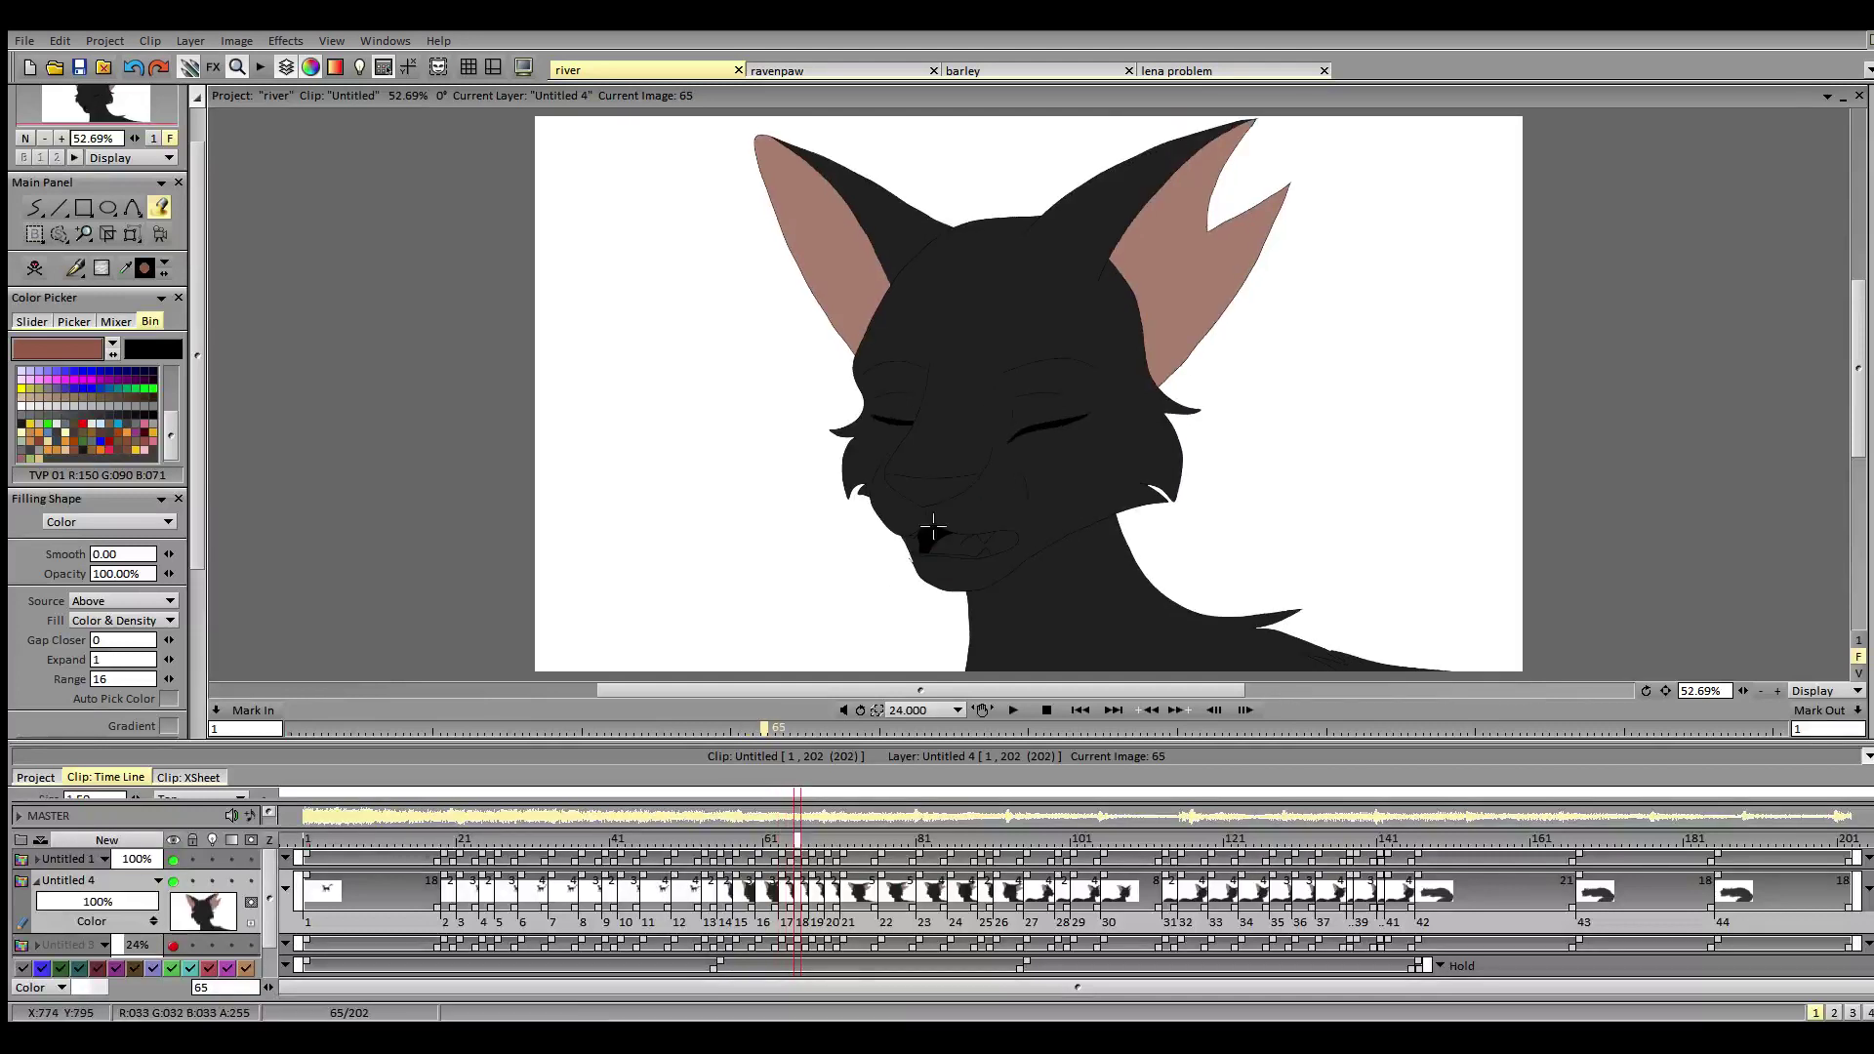
{"action": "left_click", "coordinate": [933, 491]}
{"action": "left_click", "coordinate": [984, 554]}
{"action": "left_click", "coordinate": [939, 545]}
- Fill both parts of the tongue and the nose with the nose colour at frames 67 and 69
{"action": "left_click", "coordinate": [812, 852]}
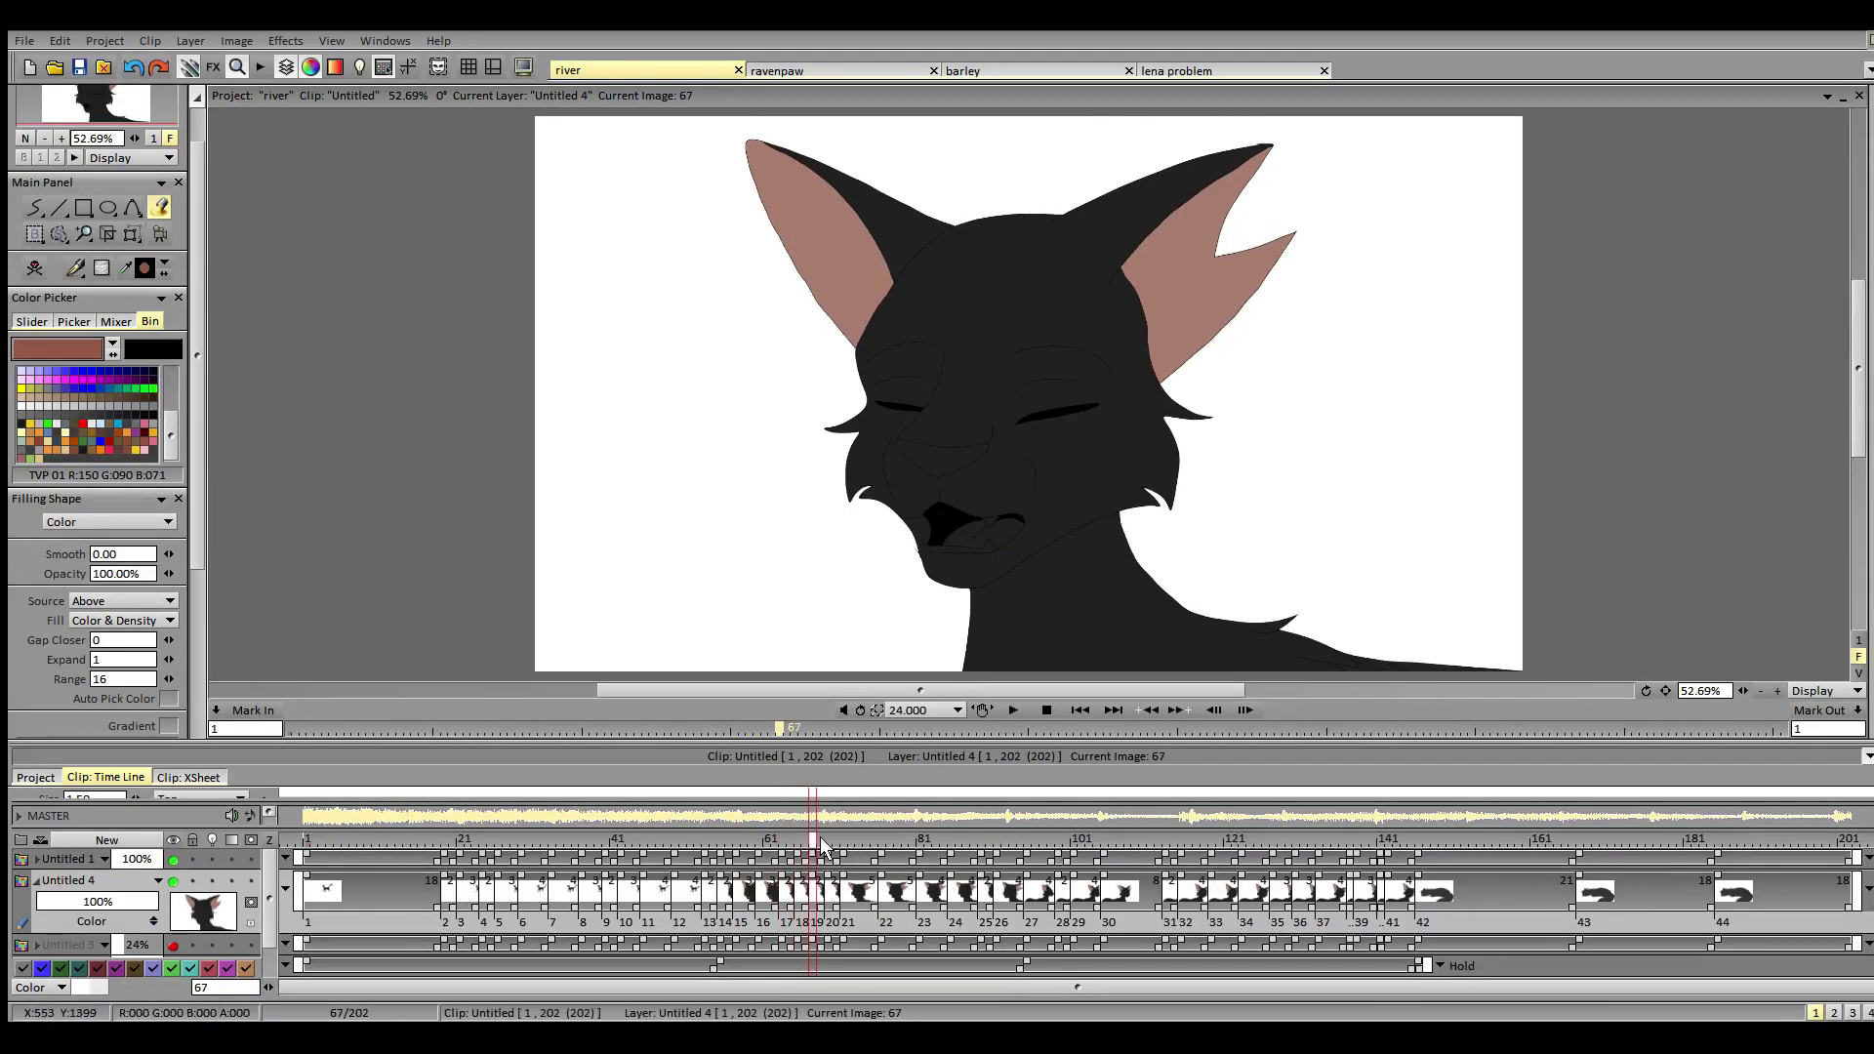
{"action": "left_click", "coordinate": [1004, 531]}
{"action": "left_click", "coordinate": [961, 535]}
{"action": "left_click", "coordinate": [952, 457]}
{"action": "left_click", "coordinate": [828, 852]}
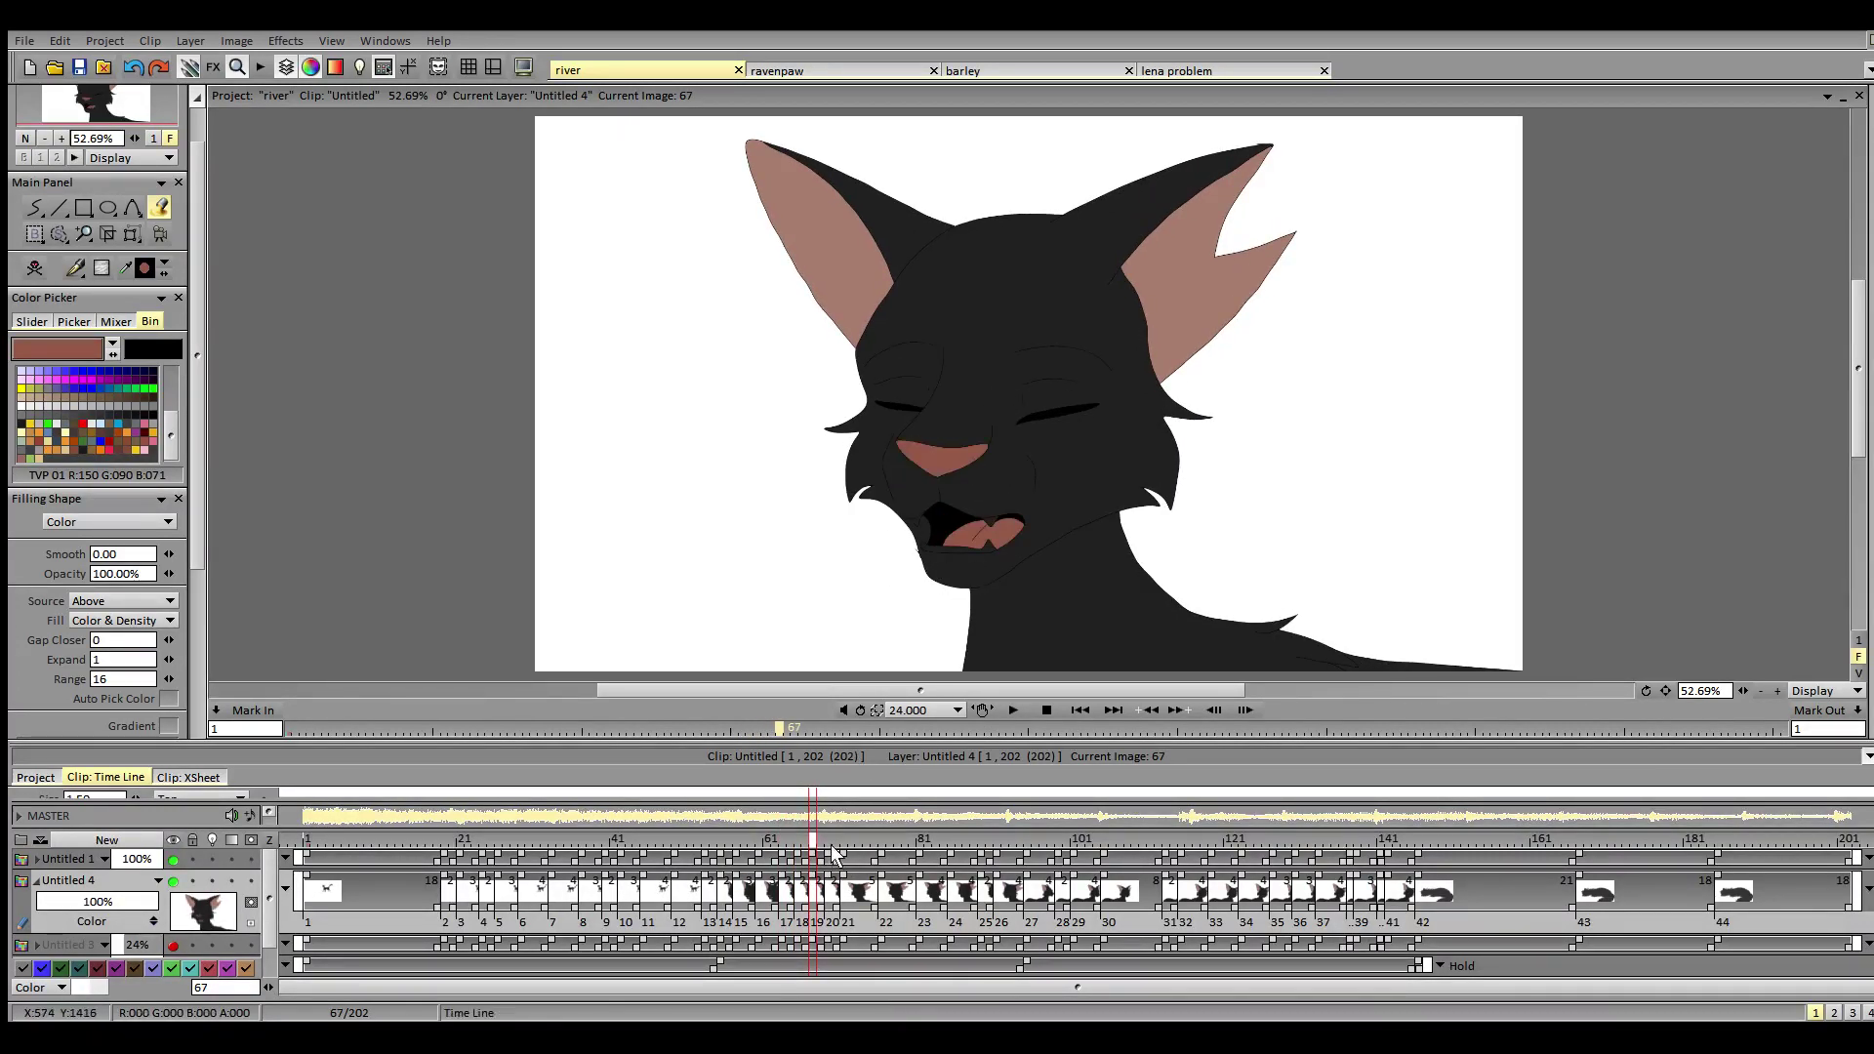
{"action": "left_click", "coordinate": [1004, 539]}
{"action": "left_click", "coordinate": [961, 537]}
{"action": "left_click", "coordinate": [943, 440]}
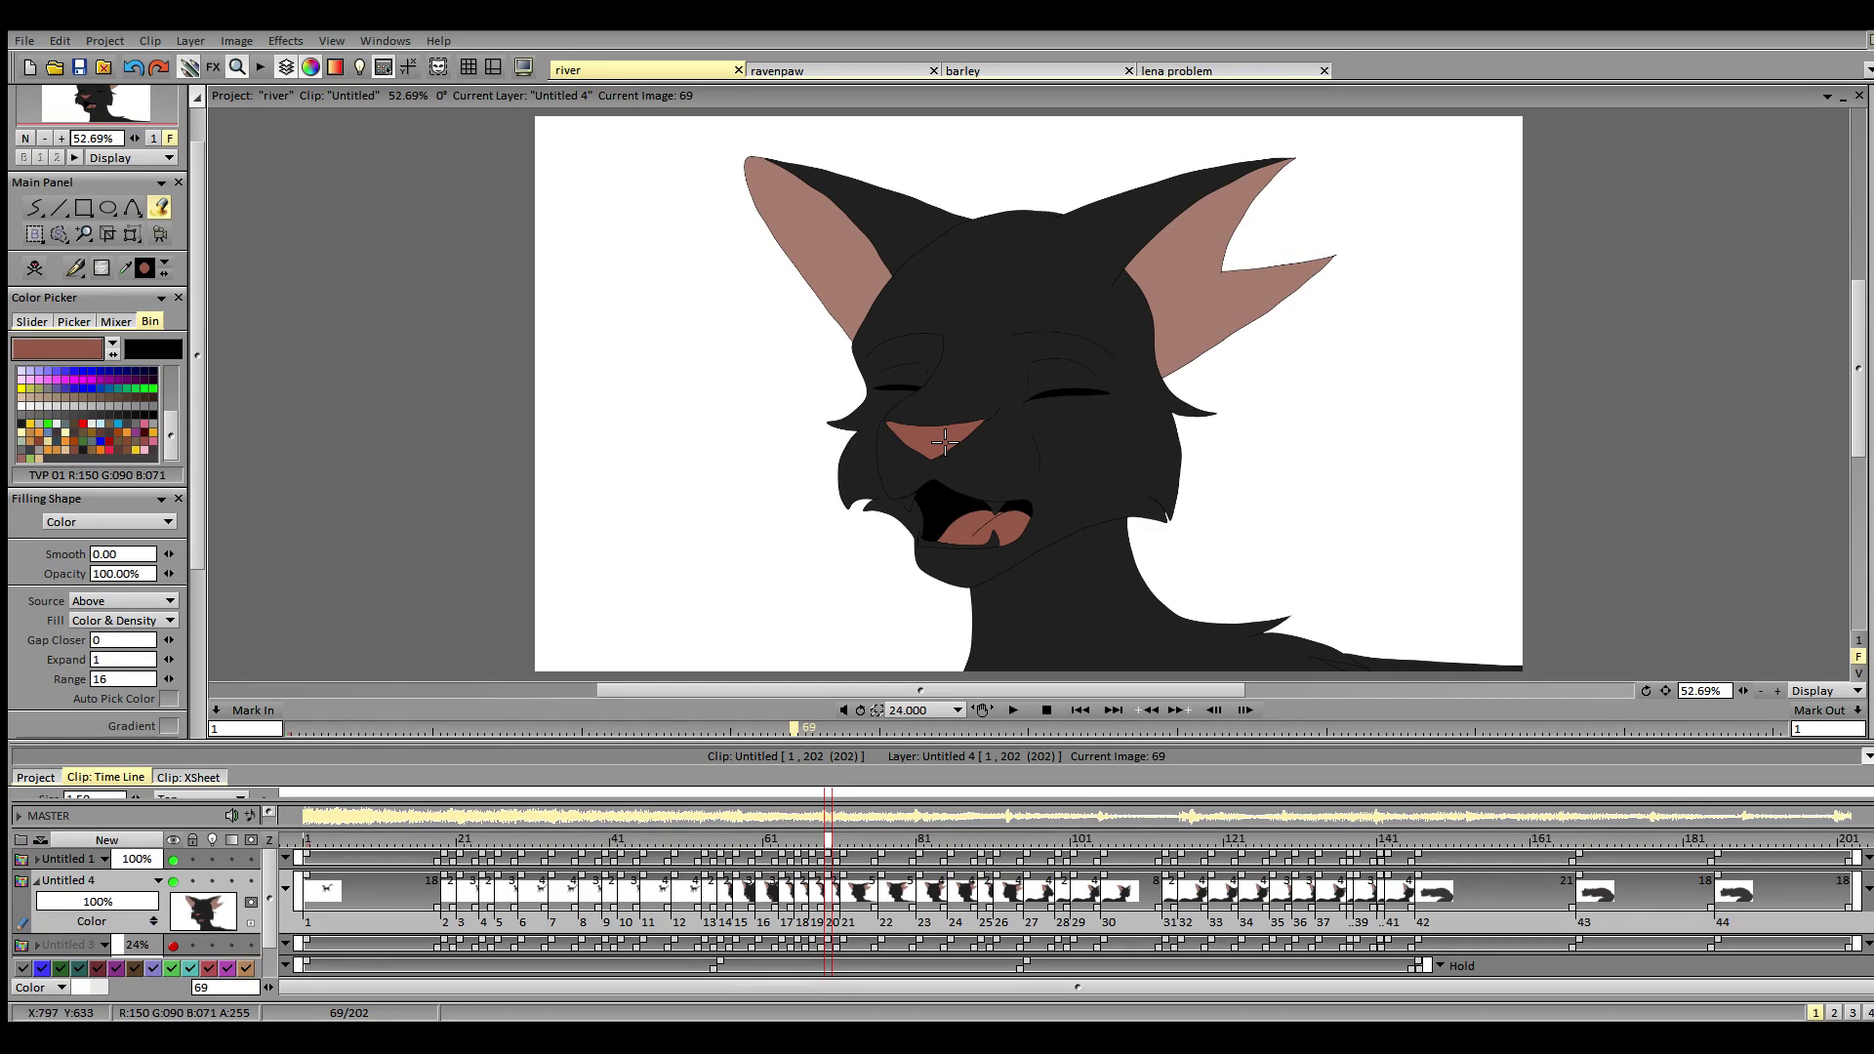
- Fill the tongue and nose on the open-mouthed drawings at frames 71 and 76
{"action": "left_click", "coordinate": [845, 845]}
{"action": "left_click", "coordinate": [965, 522]}
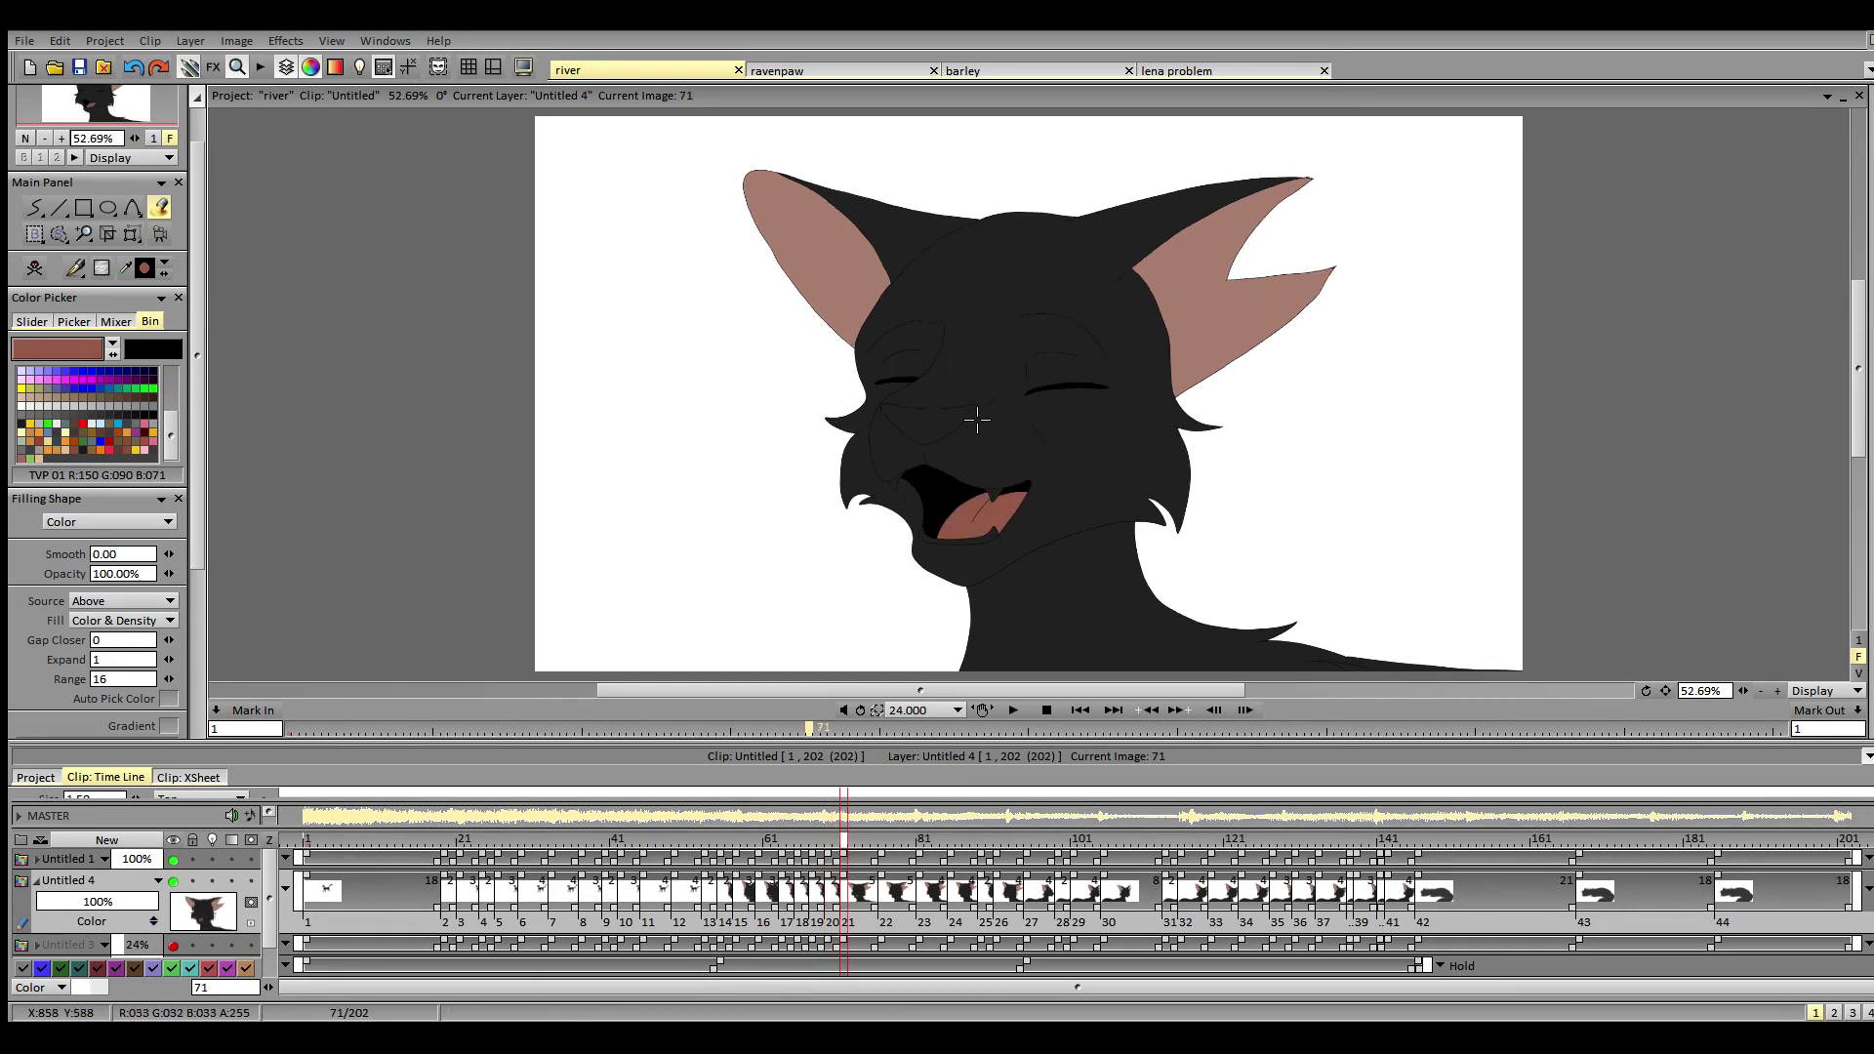
{"action": "left_click", "coordinate": [947, 422]}
{"action": "left_click", "coordinate": [883, 845]}
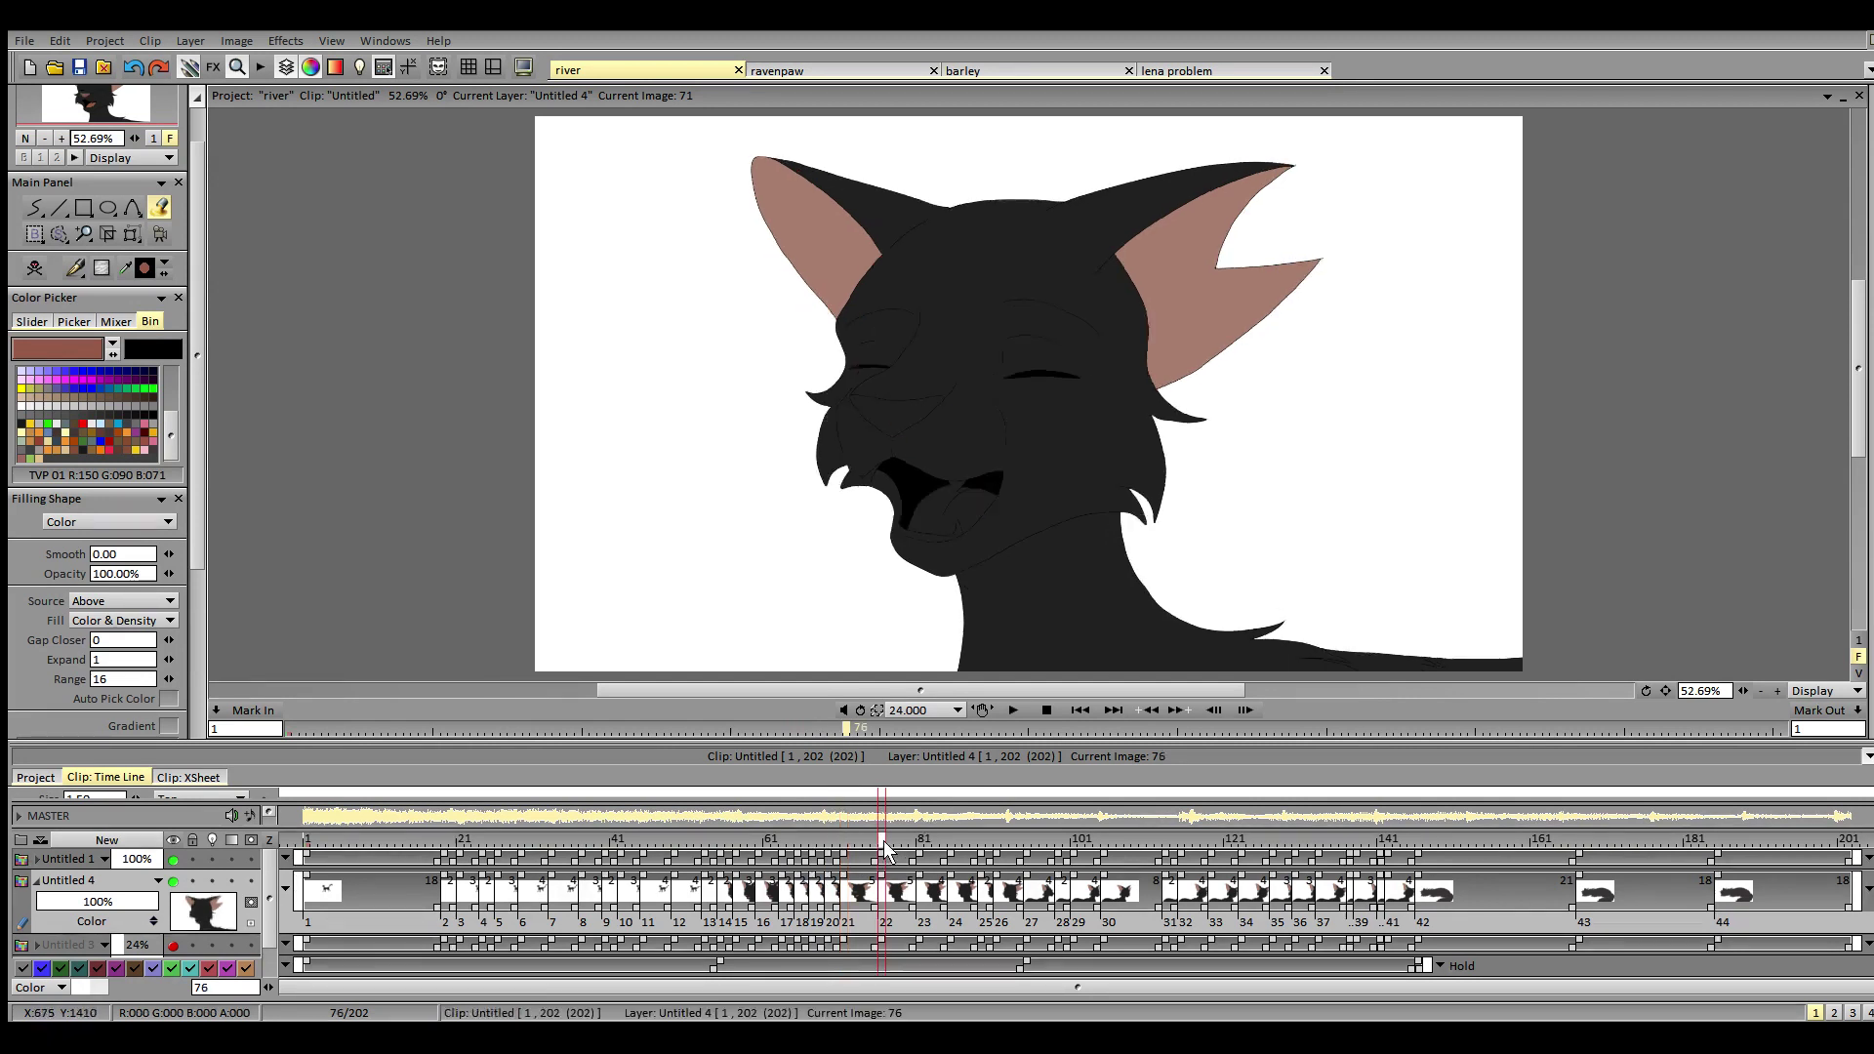
{"action": "left_click", "coordinate": [952, 513]}
{"action": "left_click", "coordinate": [896, 417]}
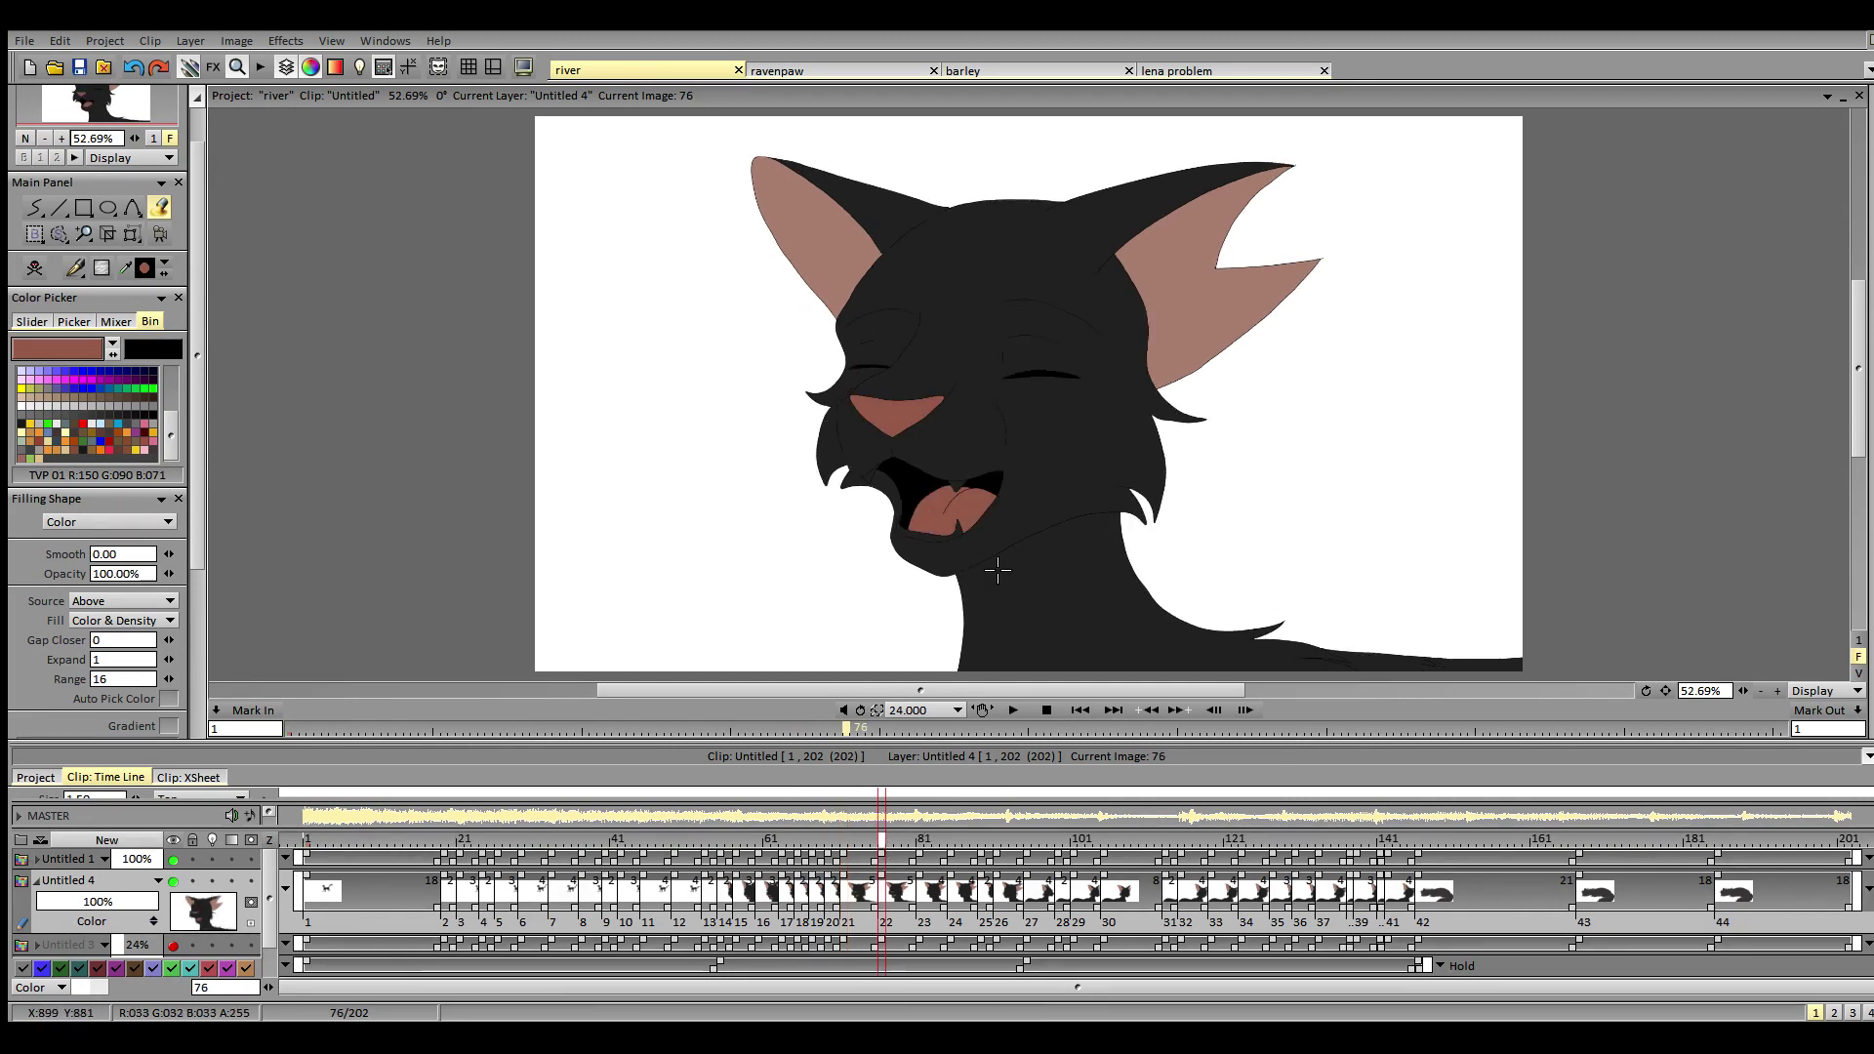
- Fill the tongue and nose with the nose colour on the drawings at frames 81 and 85
{"action": "left_click", "coordinate": [922, 850]}
{"action": "left_click", "coordinate": [941, 518]}
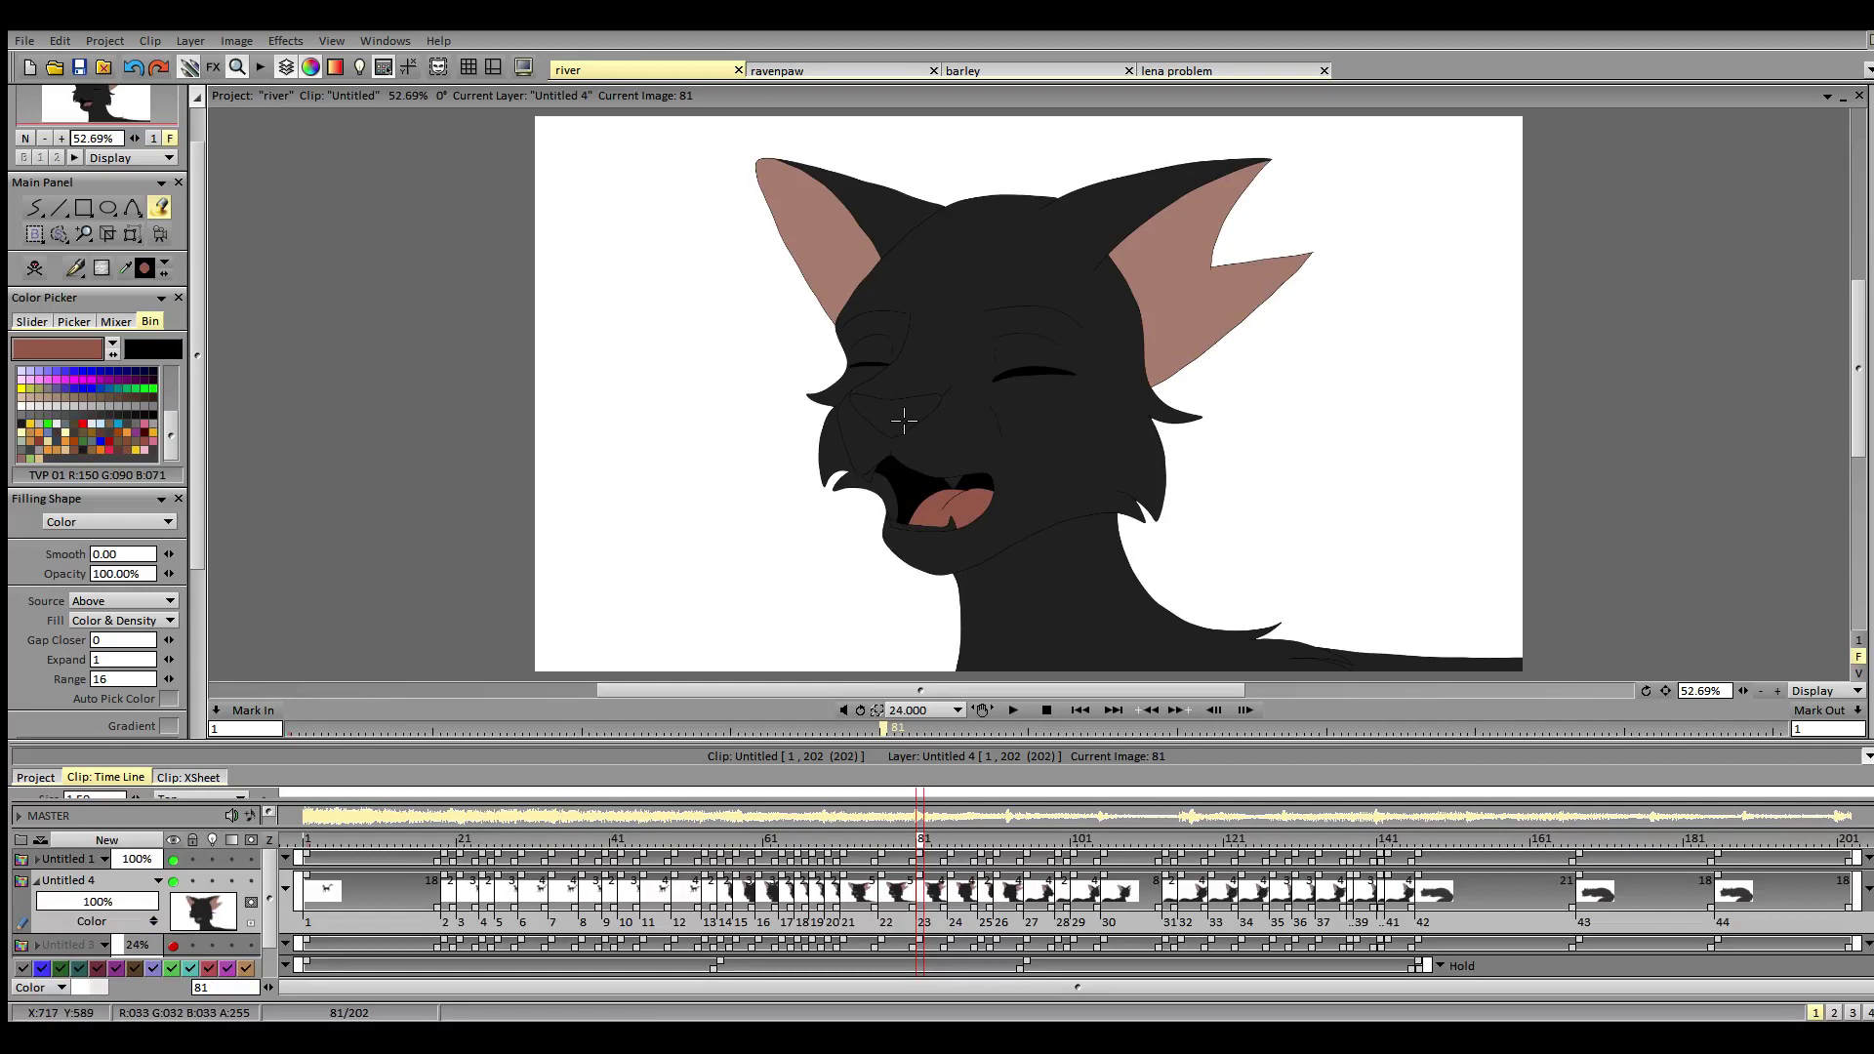
{"action": "left_click", "coordinate": [896, 415]}
{"action": "left_click", "coordinate": [955, 850]}
{"action": "left_click", "coordinate": [947, 505]}
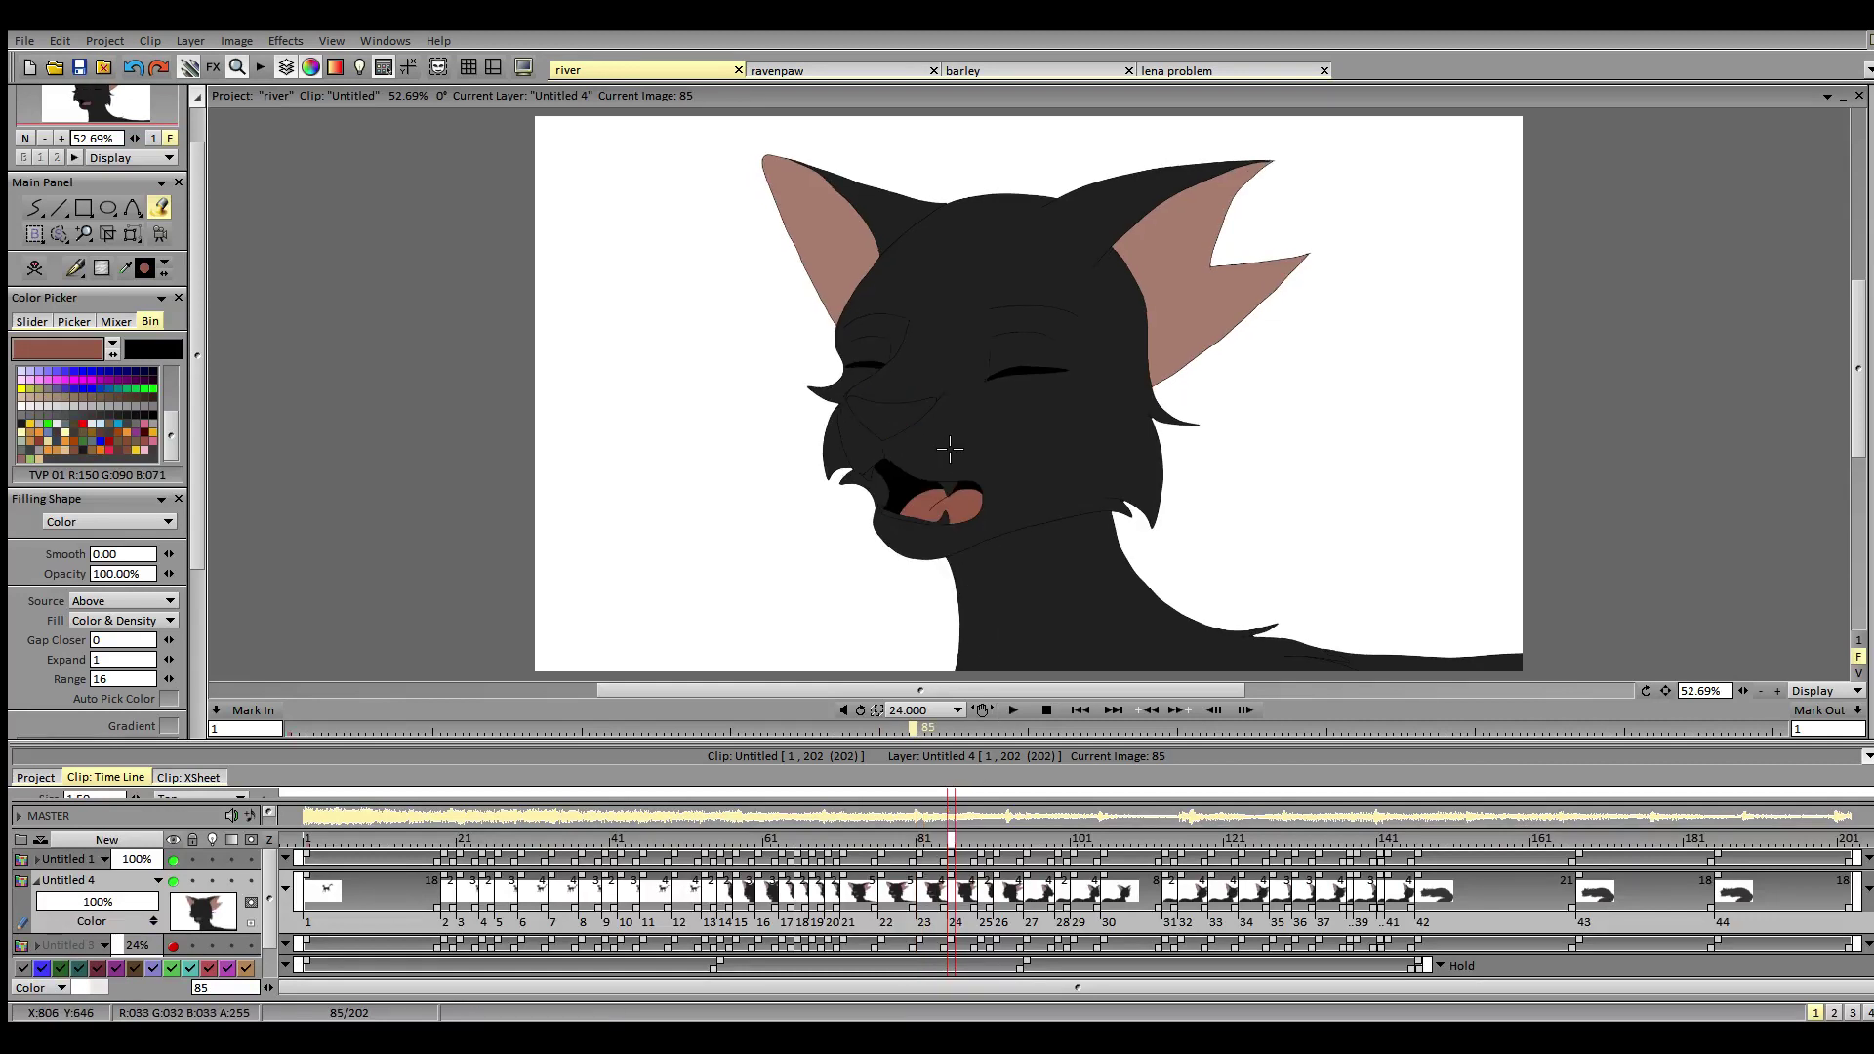
{"action": "left_click", "coordinate": [897, 416]}
- Fill the tongue and nose with the nose colour at frames 89 and 91
{"action": "left_click", "coordinate": [983, 852]}
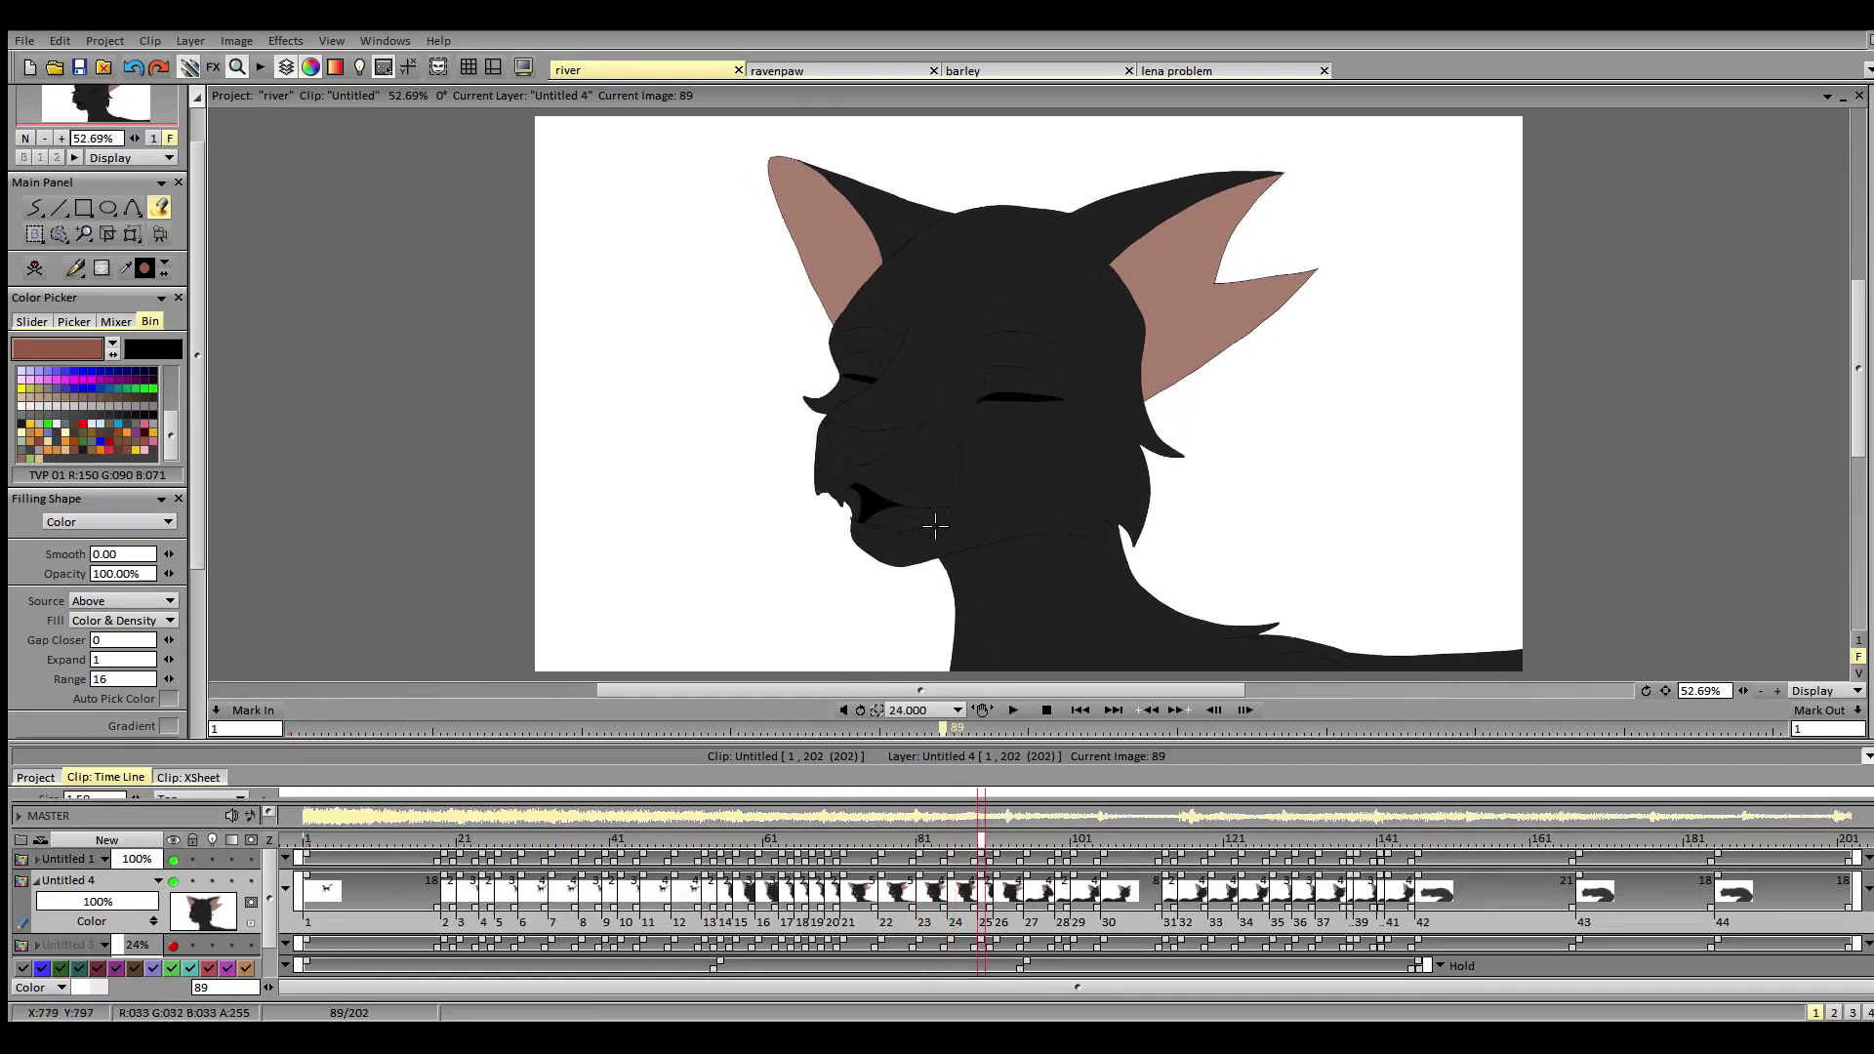
{"action": "left_click", "coordinate": [935, 522]}
{"action": "left_click", "coordinate": [896, 417]}
{"action": "left_click", "coordinate": [996, 849]}
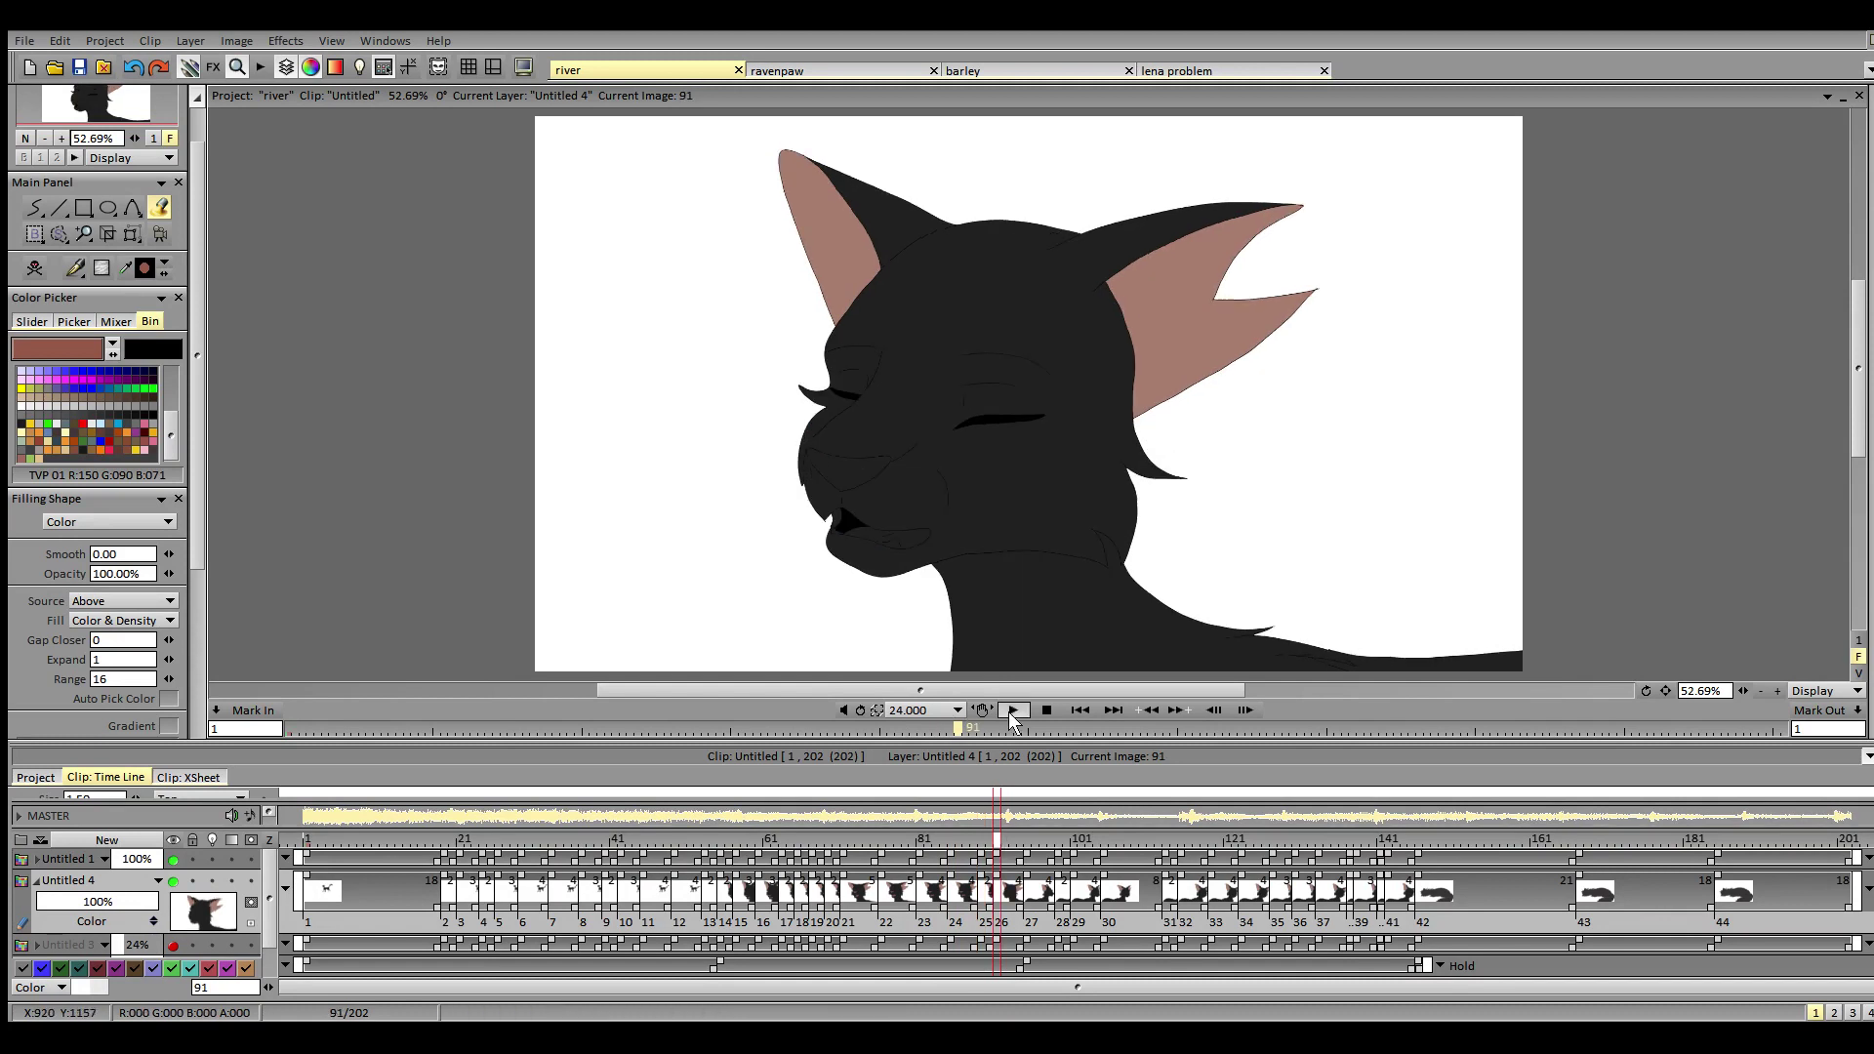
{"action": "left_click", "coordinate": [914, 539]}
{"action": "left_click", "coordinate": [888, 480]}
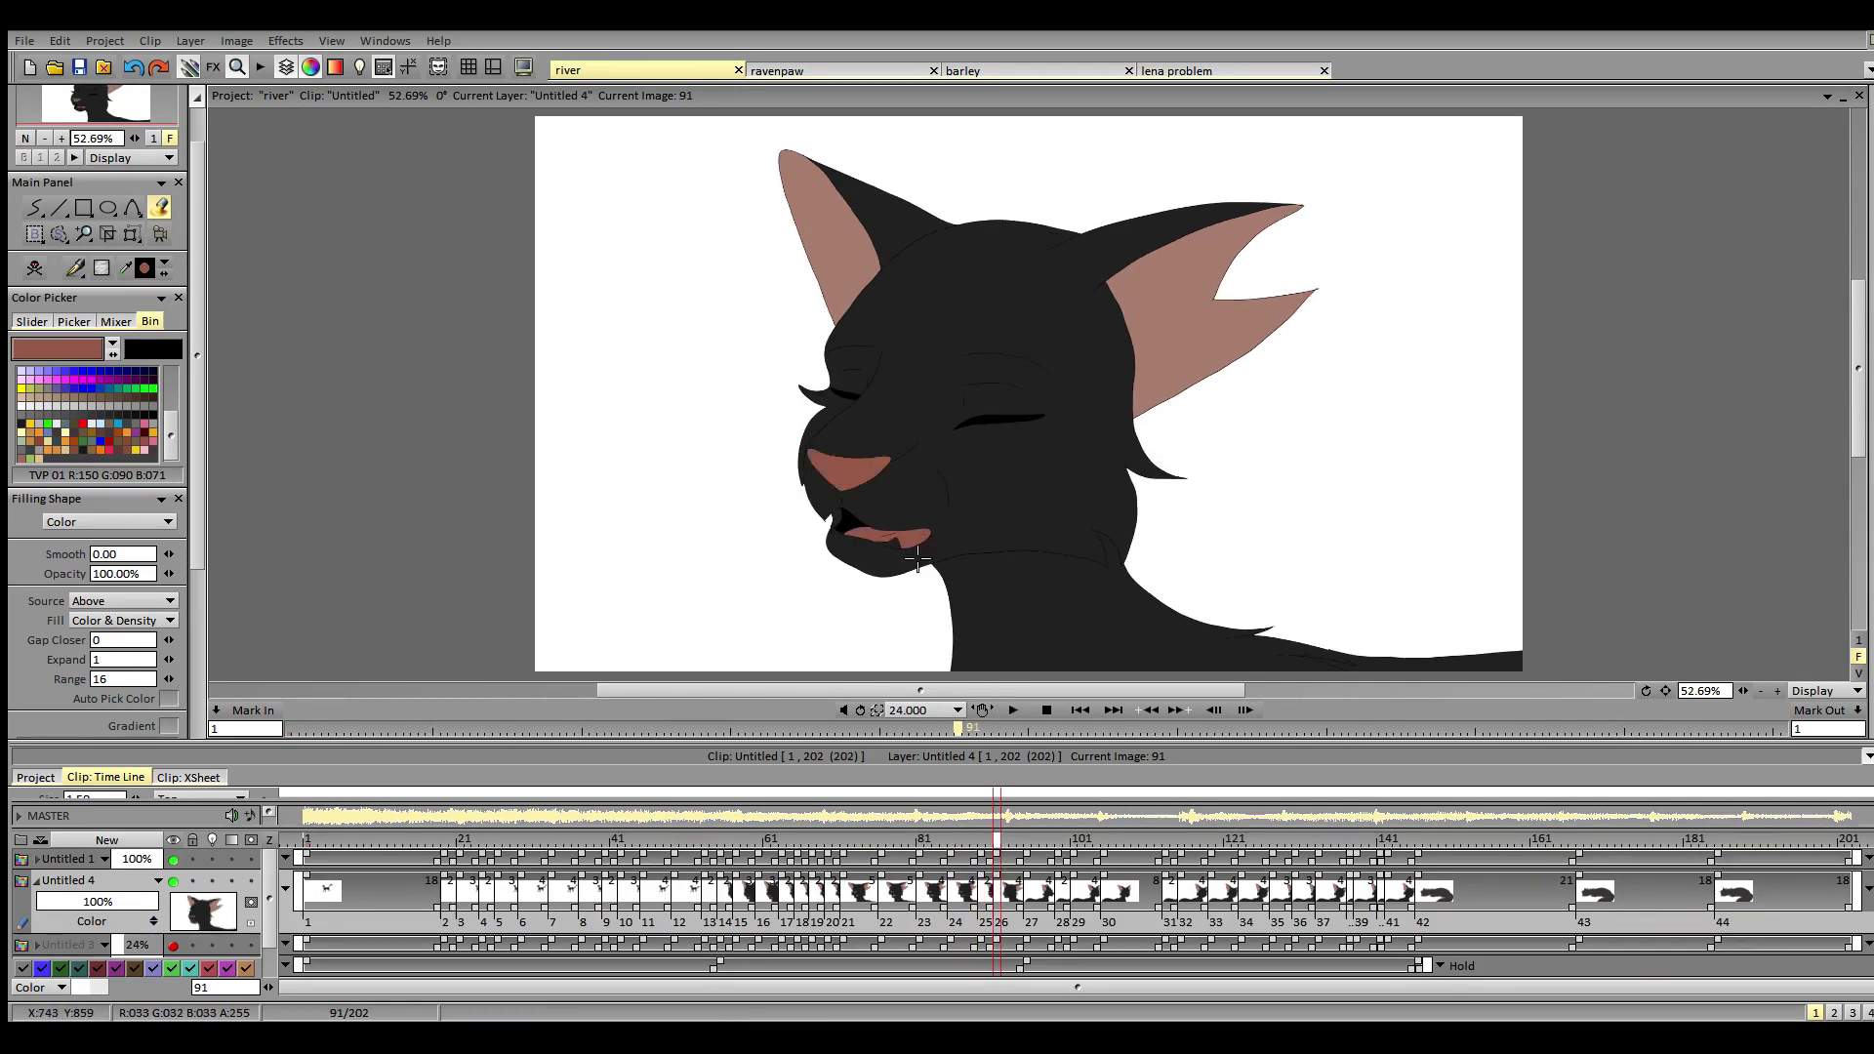
- Fill the nose with the nose colour on the turning-head drawings at frames 95, 99, 101 and 105
{"action": "left_click", "coordinate": [1028, 853]}
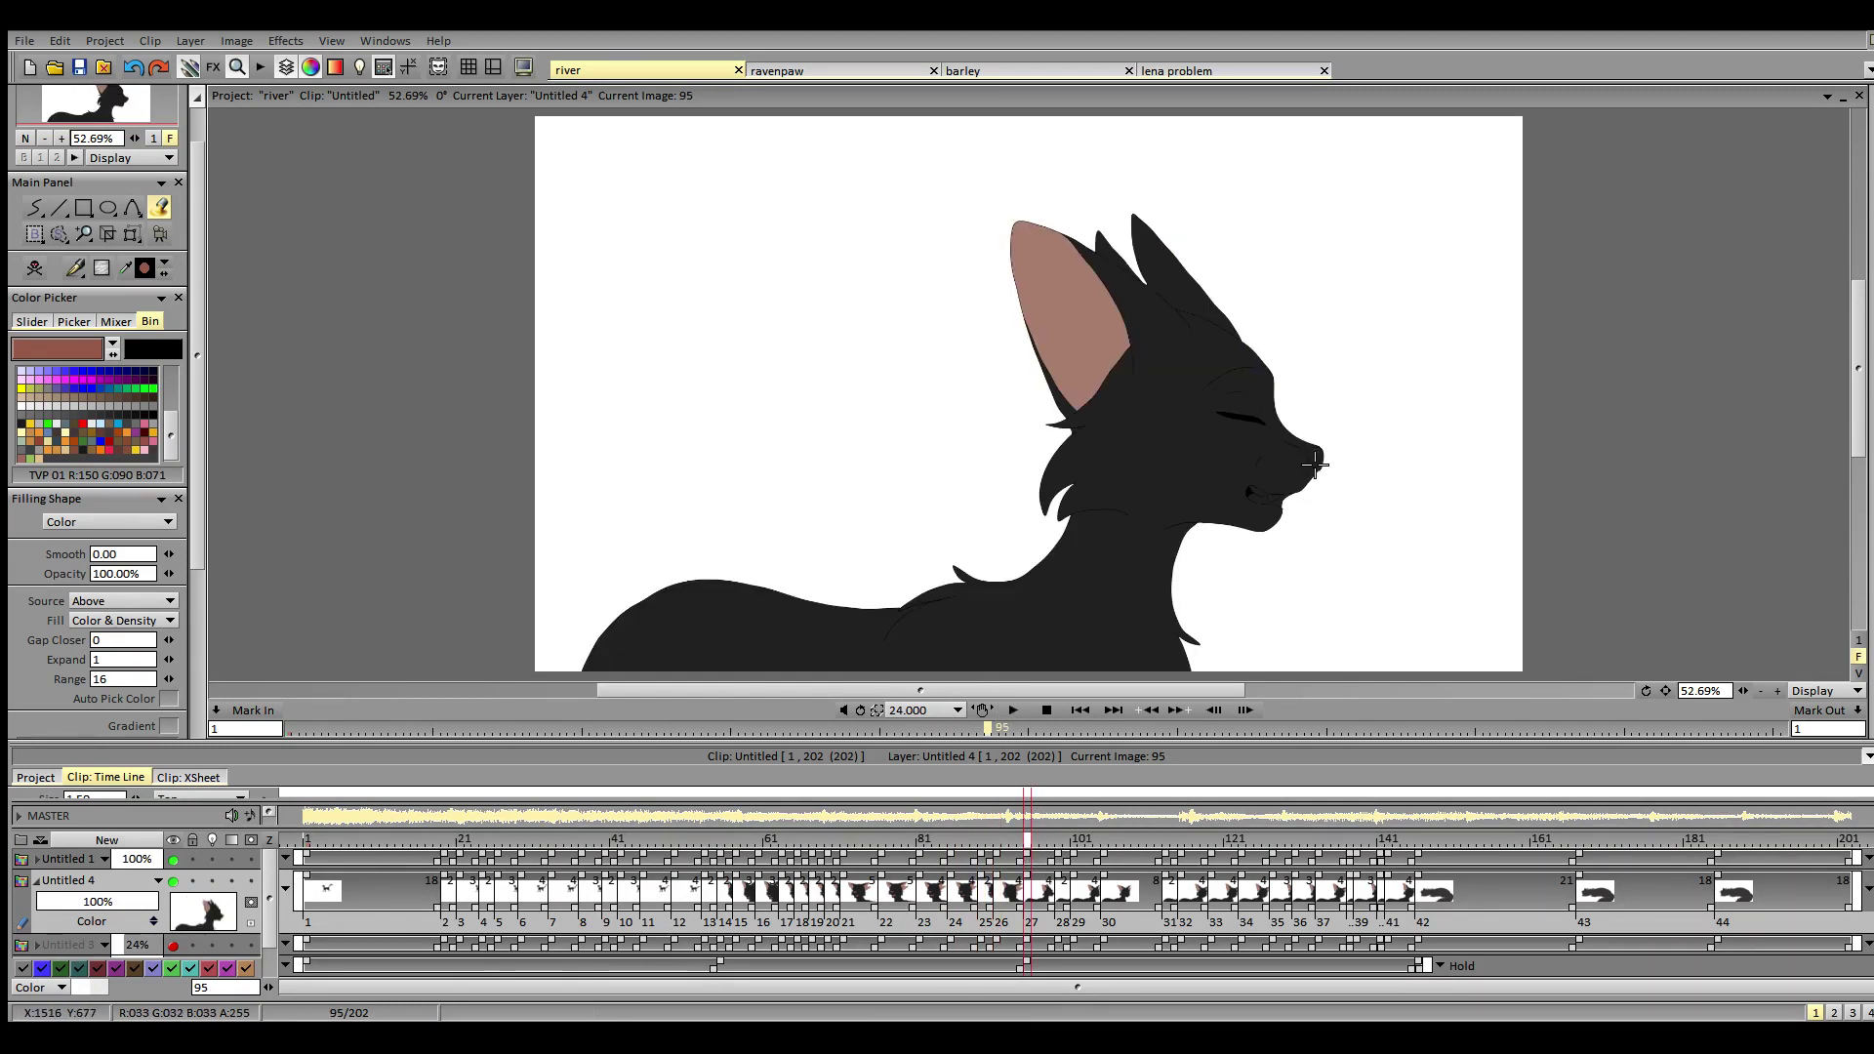
{"action": "left_click", "coordinate": [1318, 460]}
{"action": "left_click", "coordinate": [1061, 852]}
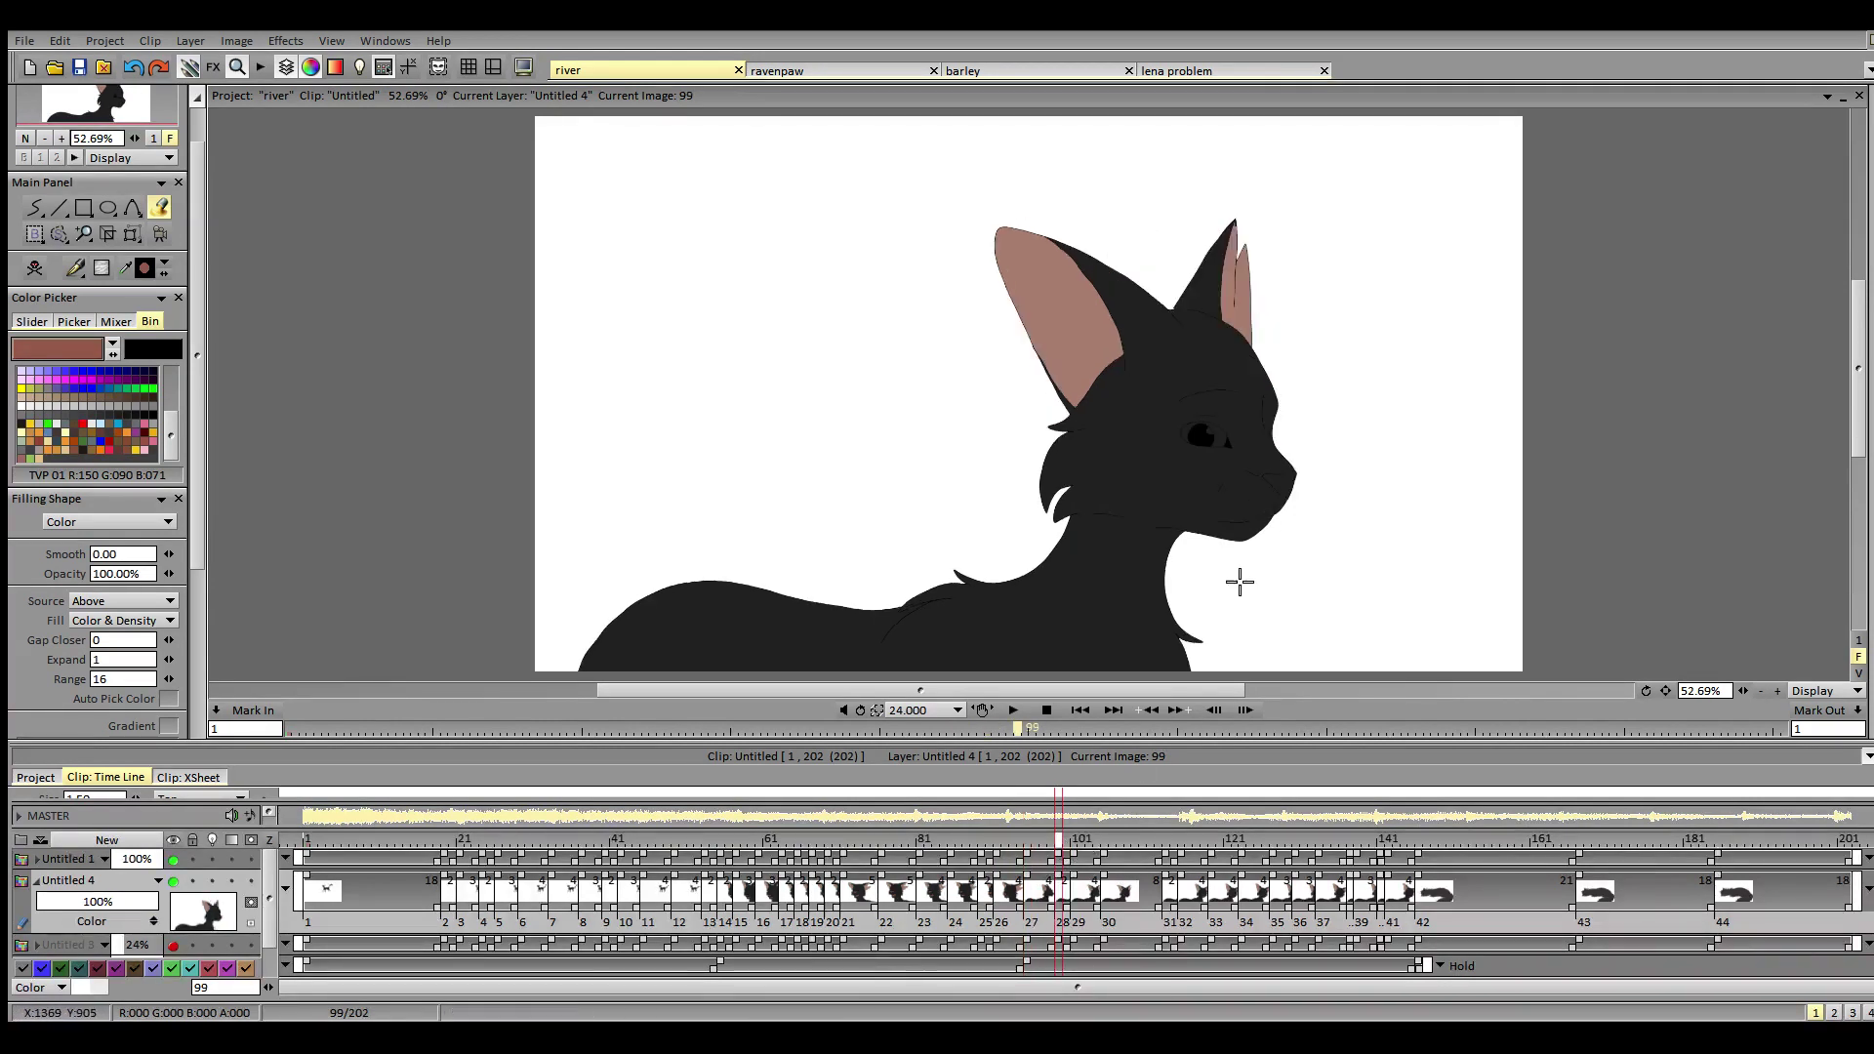
{"action": "left_click", "coordinate": [1283, 480]}
{"action": "left_click", "coordinate": [1076, 853]}
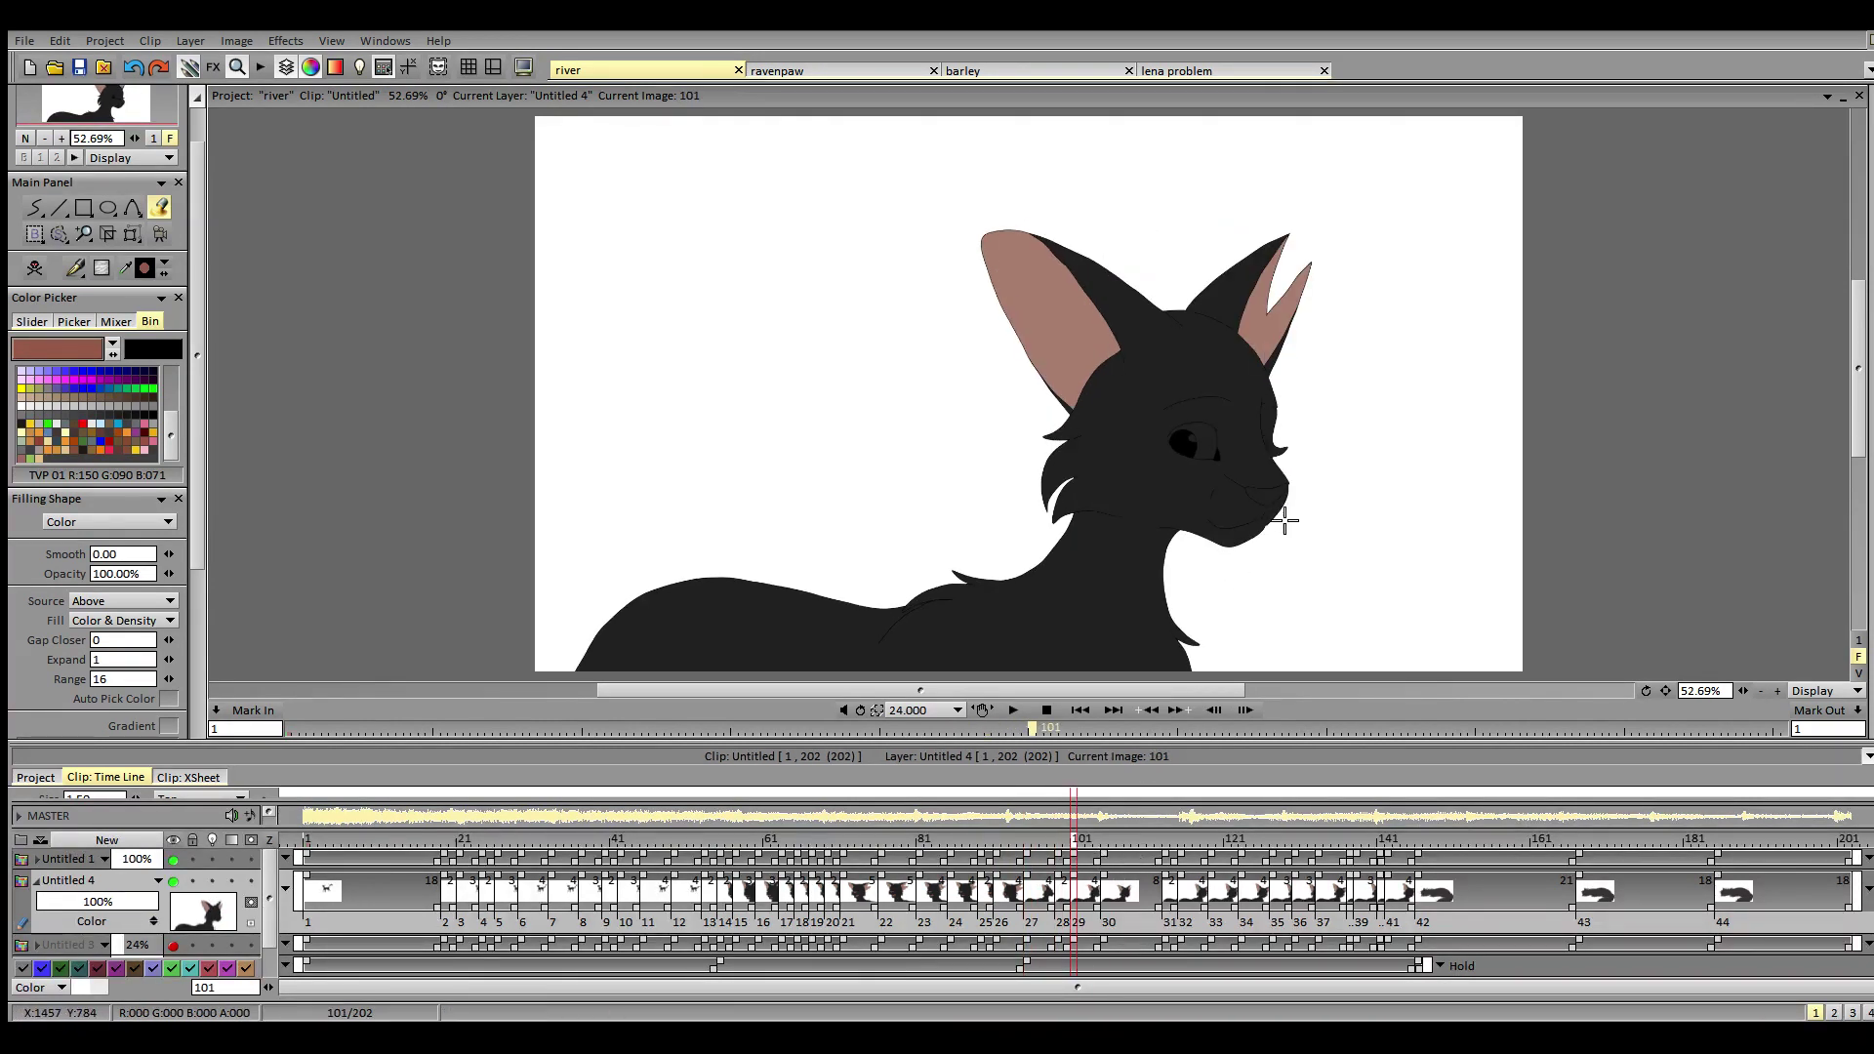
{"action": "left_click", "coordinate": [1270, 496]}
{"action": "left_click", "coordinate": [1105, 840]}
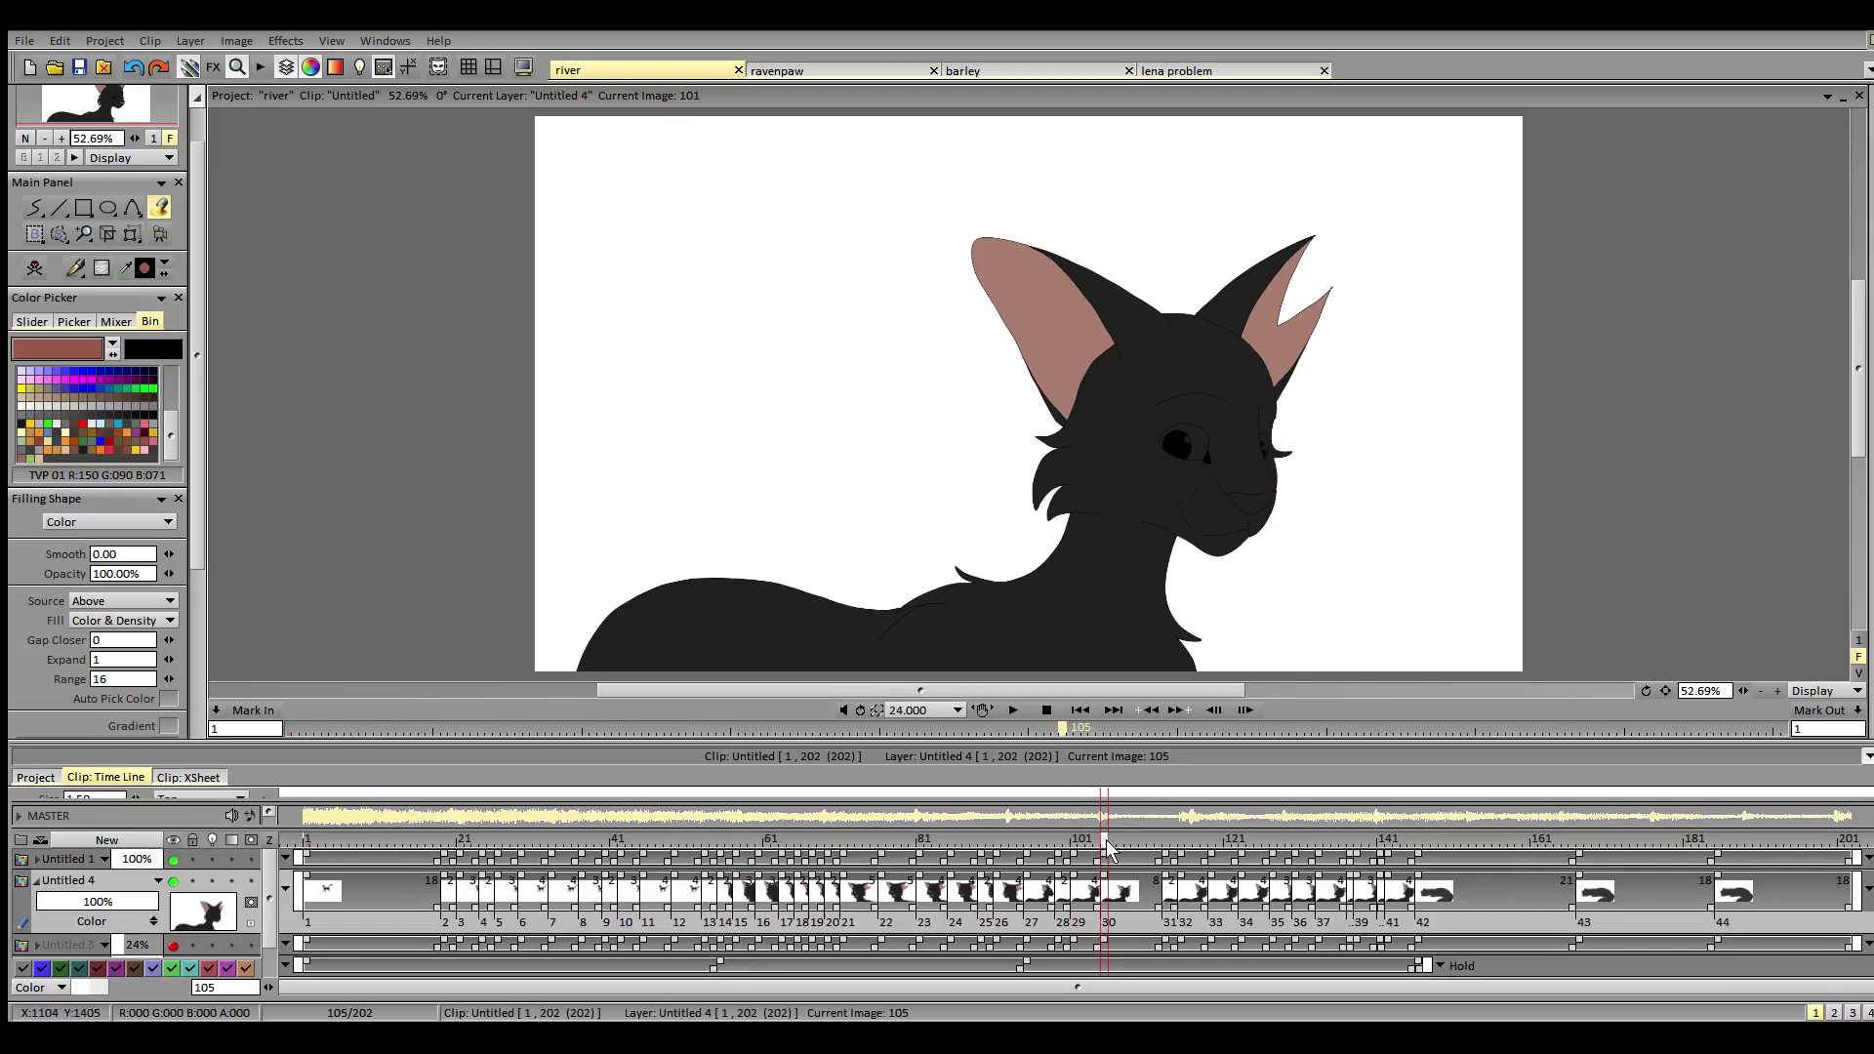
{"action": "left_click", "coordinate": [1259, 501]}
- Fill the nose and tongue with the nose colour at frames 113 and 115
{"action": "left_click", "coordinate": [1164, 840]}
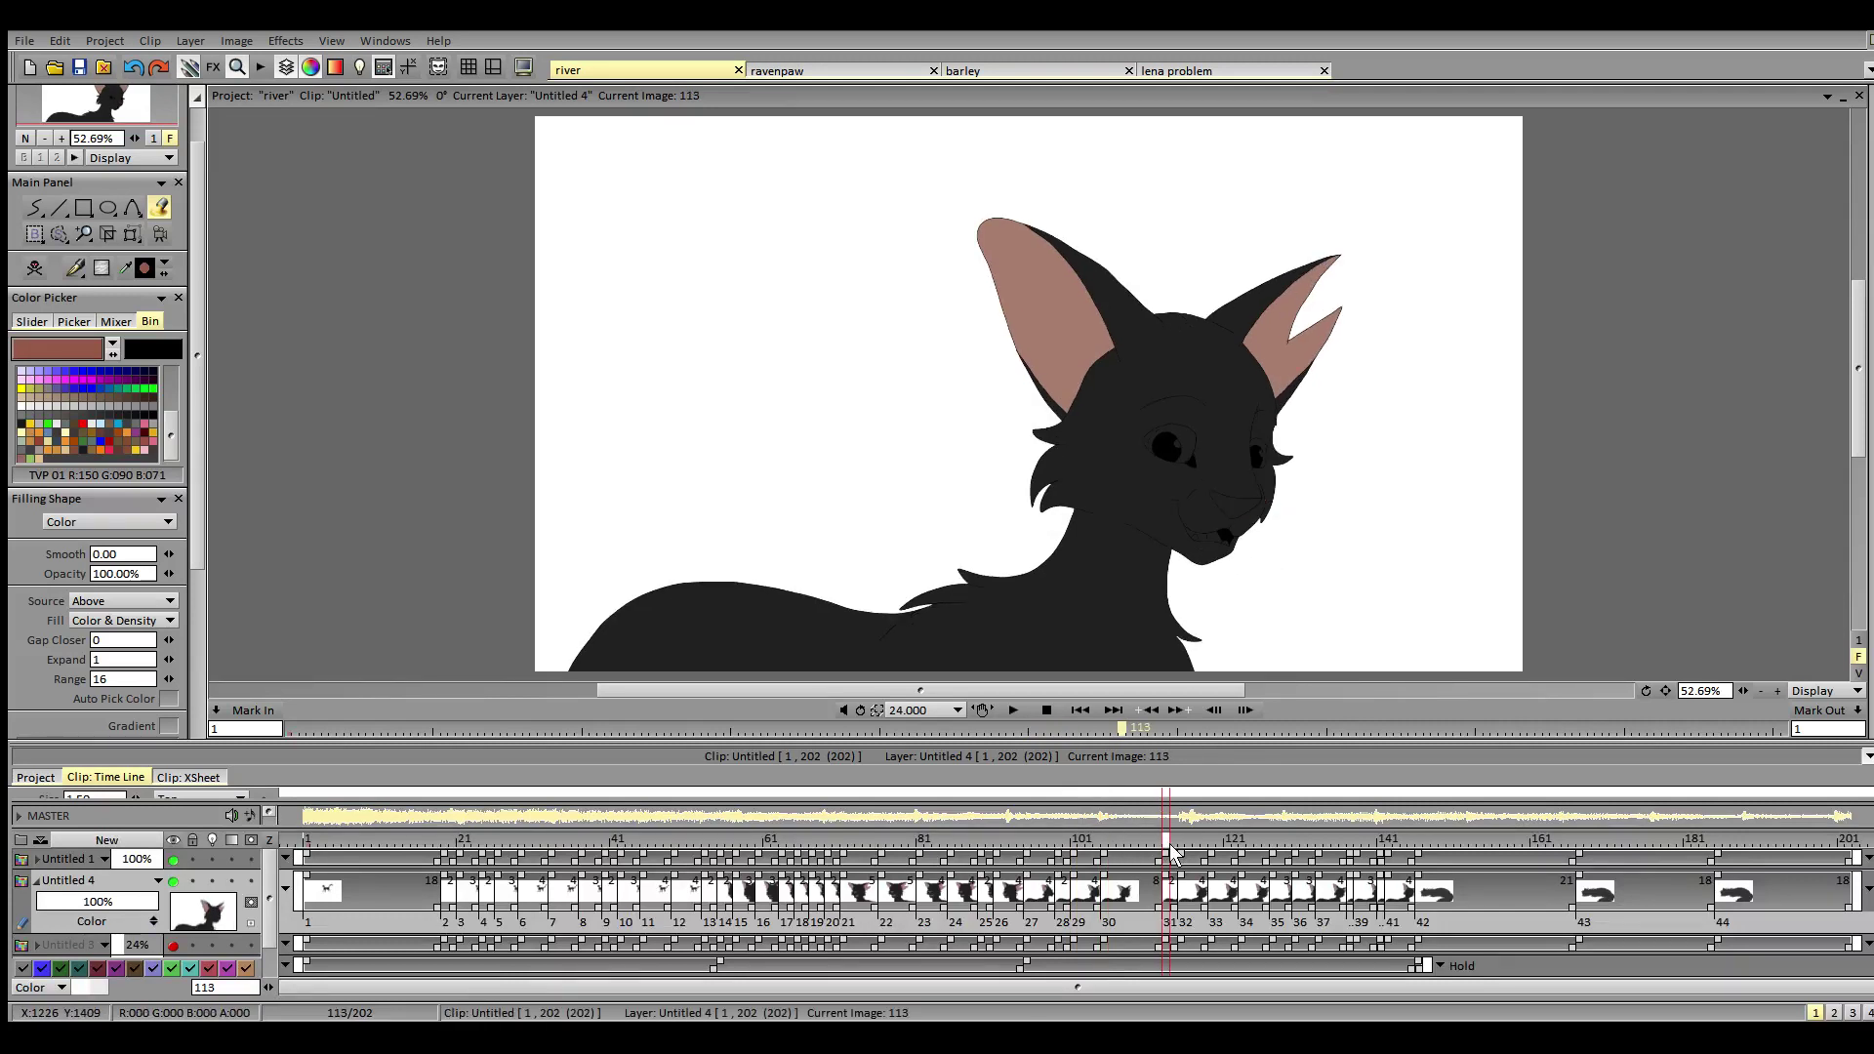
{"action": "left_click", "coordinate": [1236, 505]}
{"action": "left_click", "coordinate": [1211, 539]}
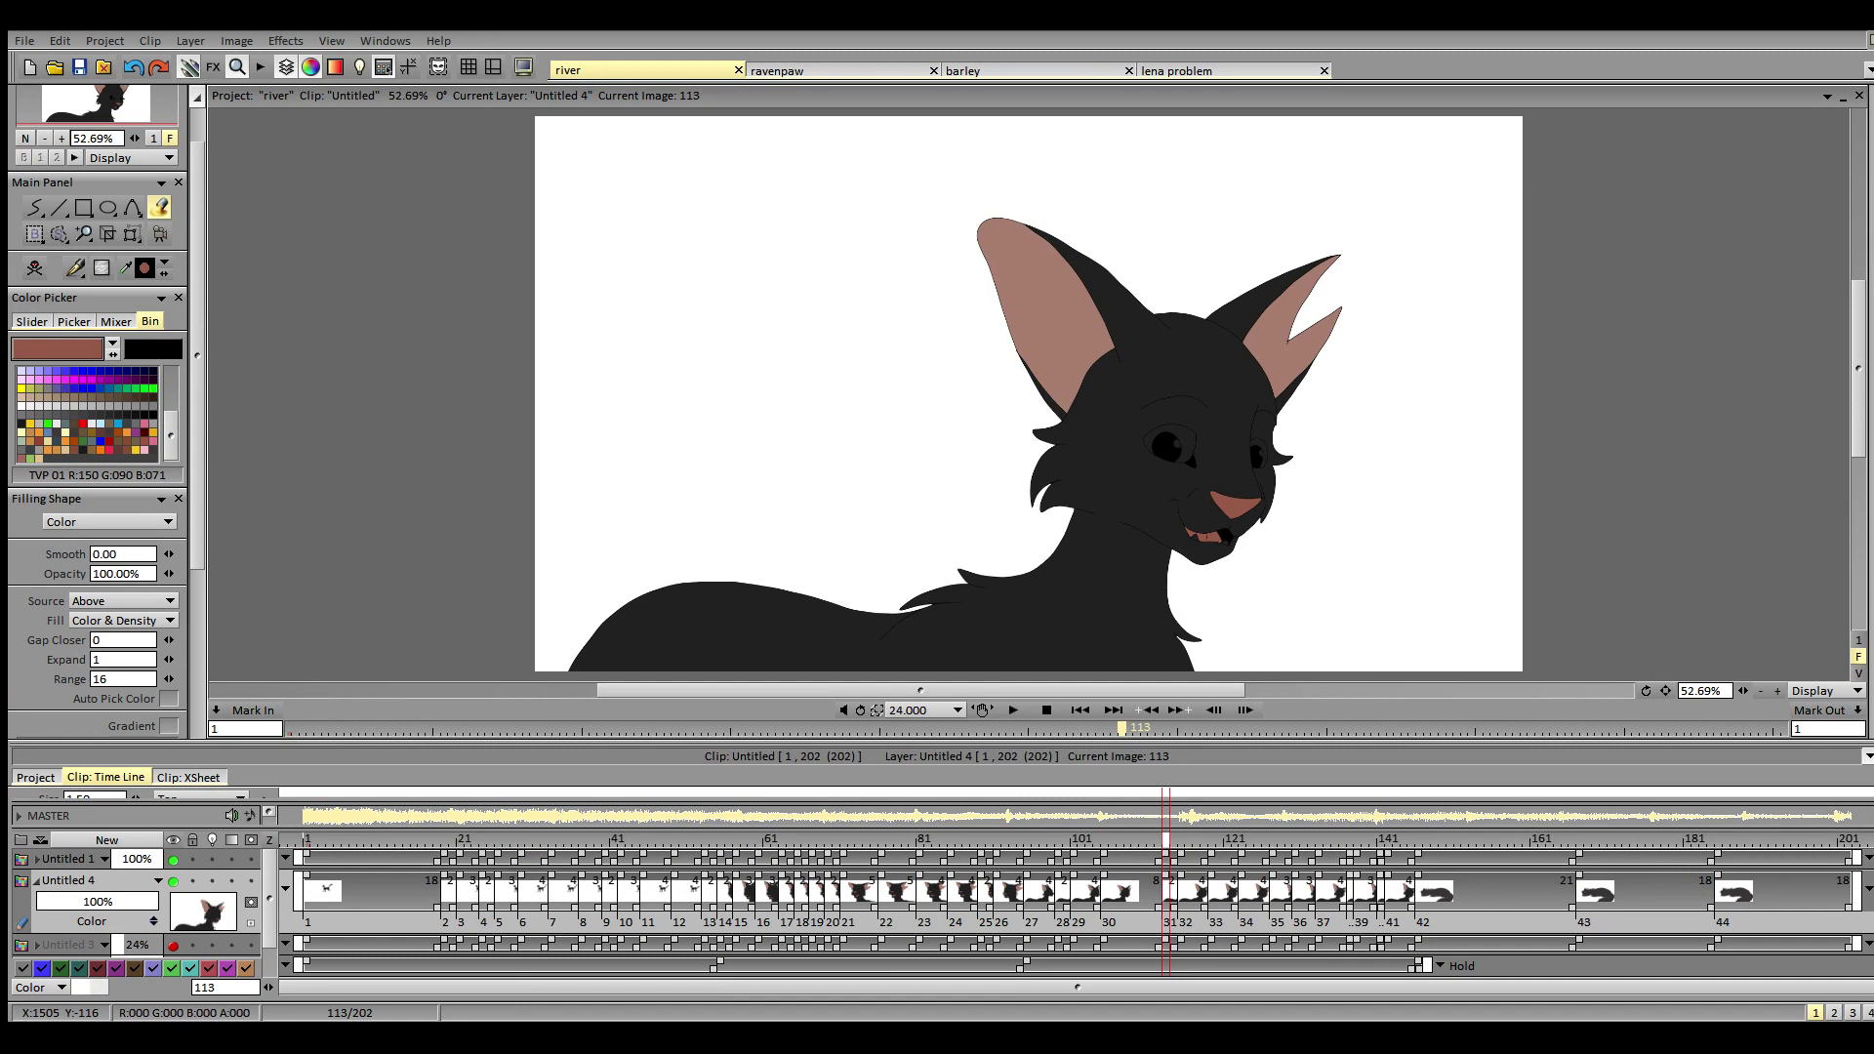
{"action": "left_click", "coordinate": [1181, 841]}
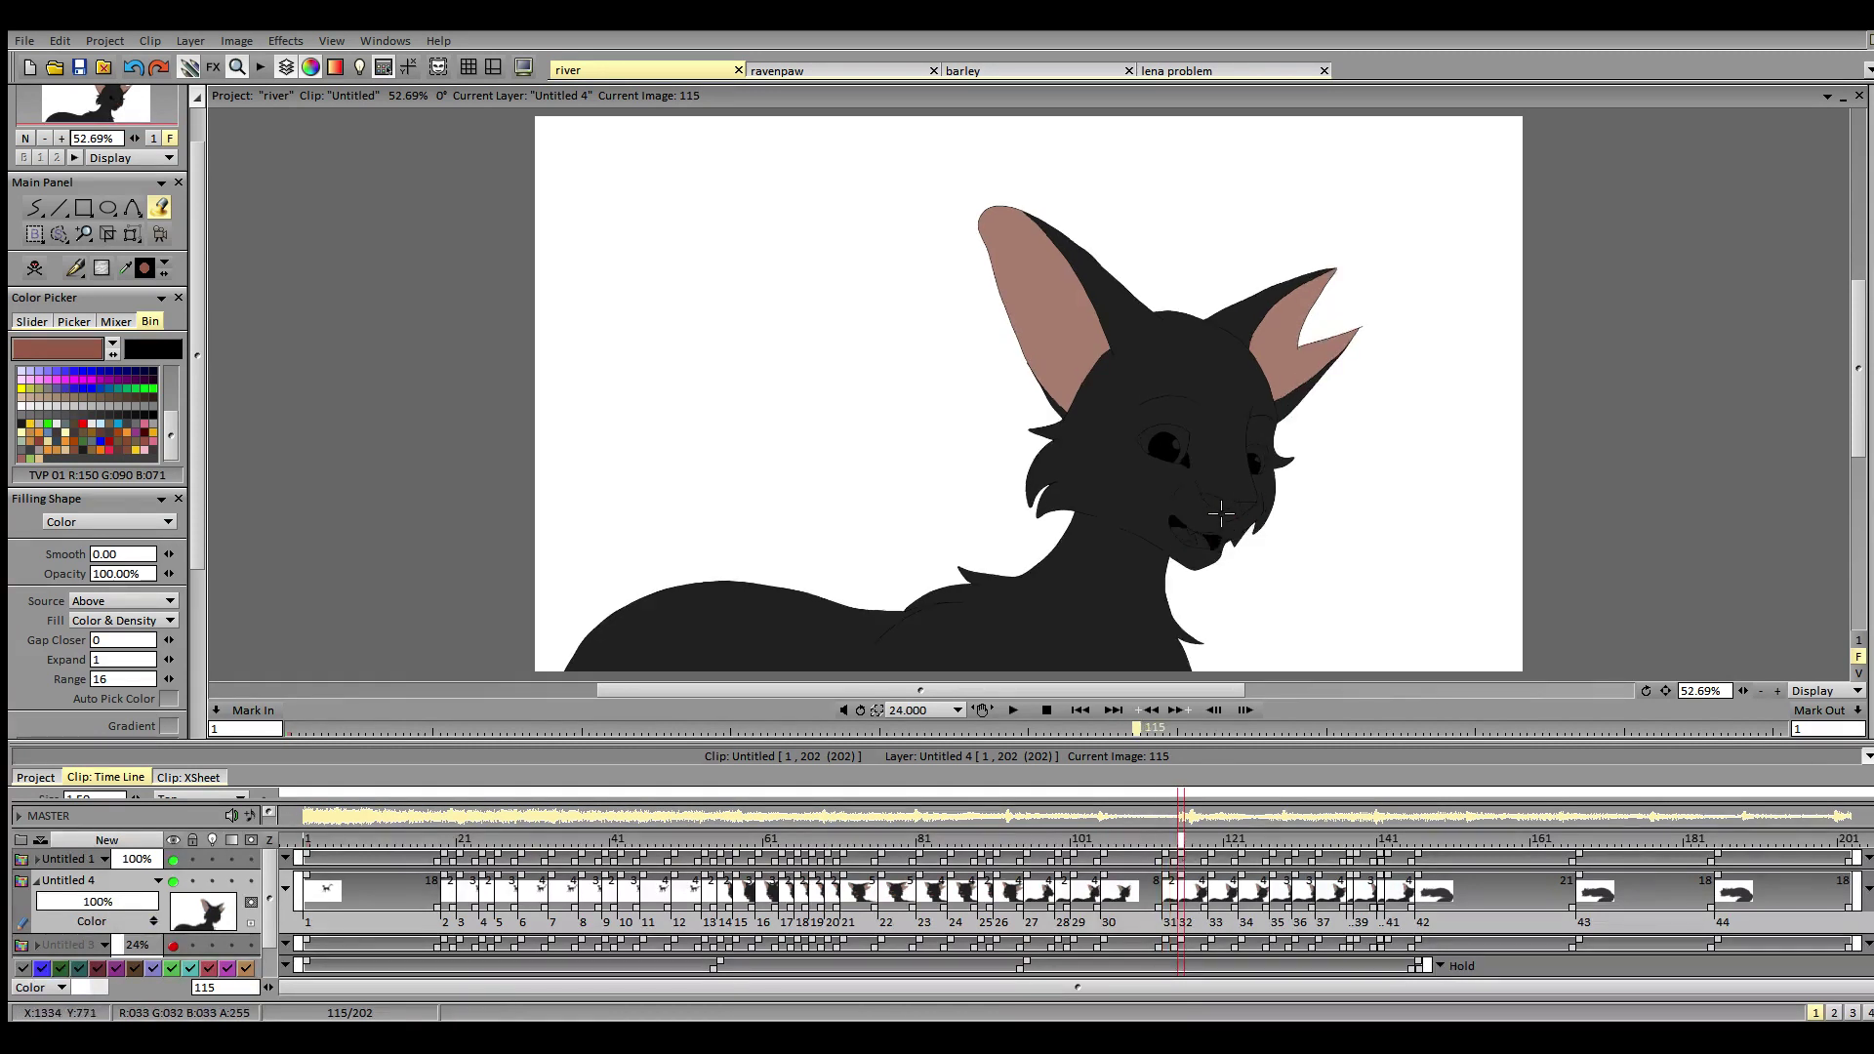
{"action": "left_click", "coordinate": [1184, 538]}
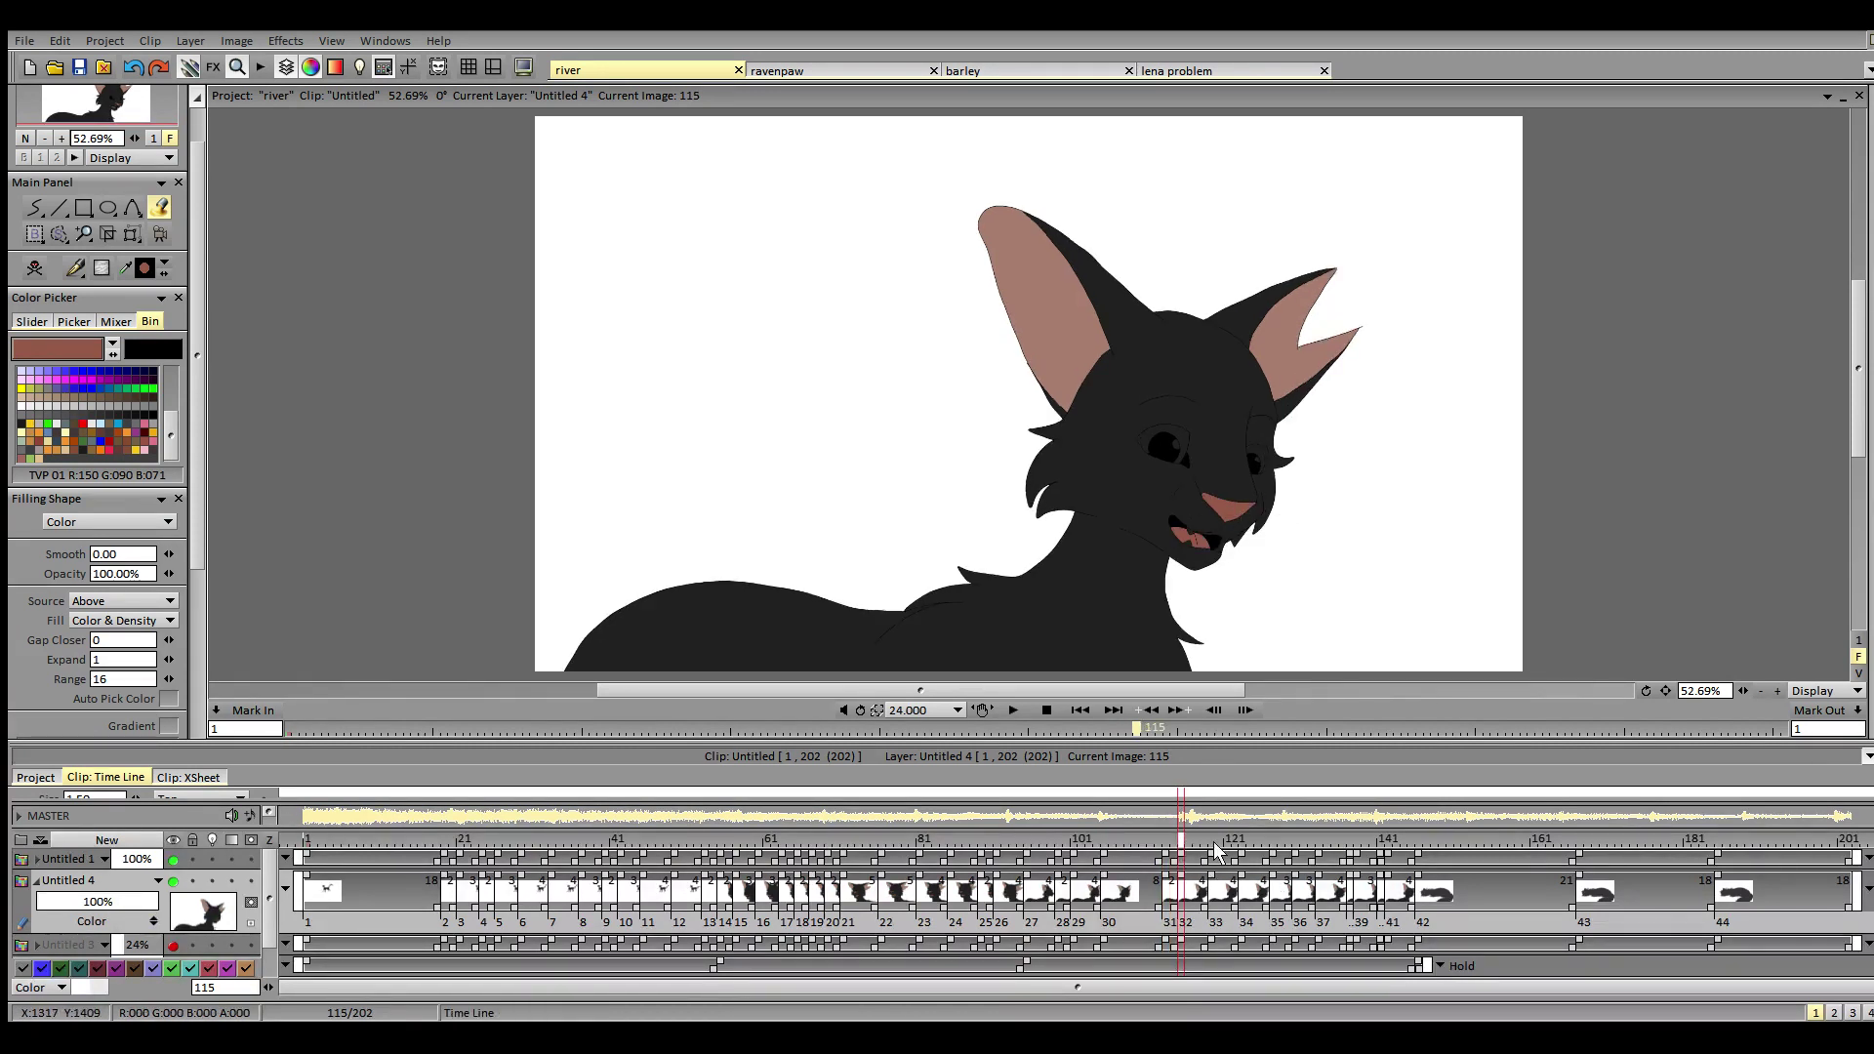
- Fill the tongue and nose at frame 119 and the tongue at frame 123 with the nose colour
{"action": "left_click", "coordinate": [1212, 842]}
{"action": "left_click", "coordinate": [1204, 552]}
{"action": "left_click", "coordinate": [1219, 509]}
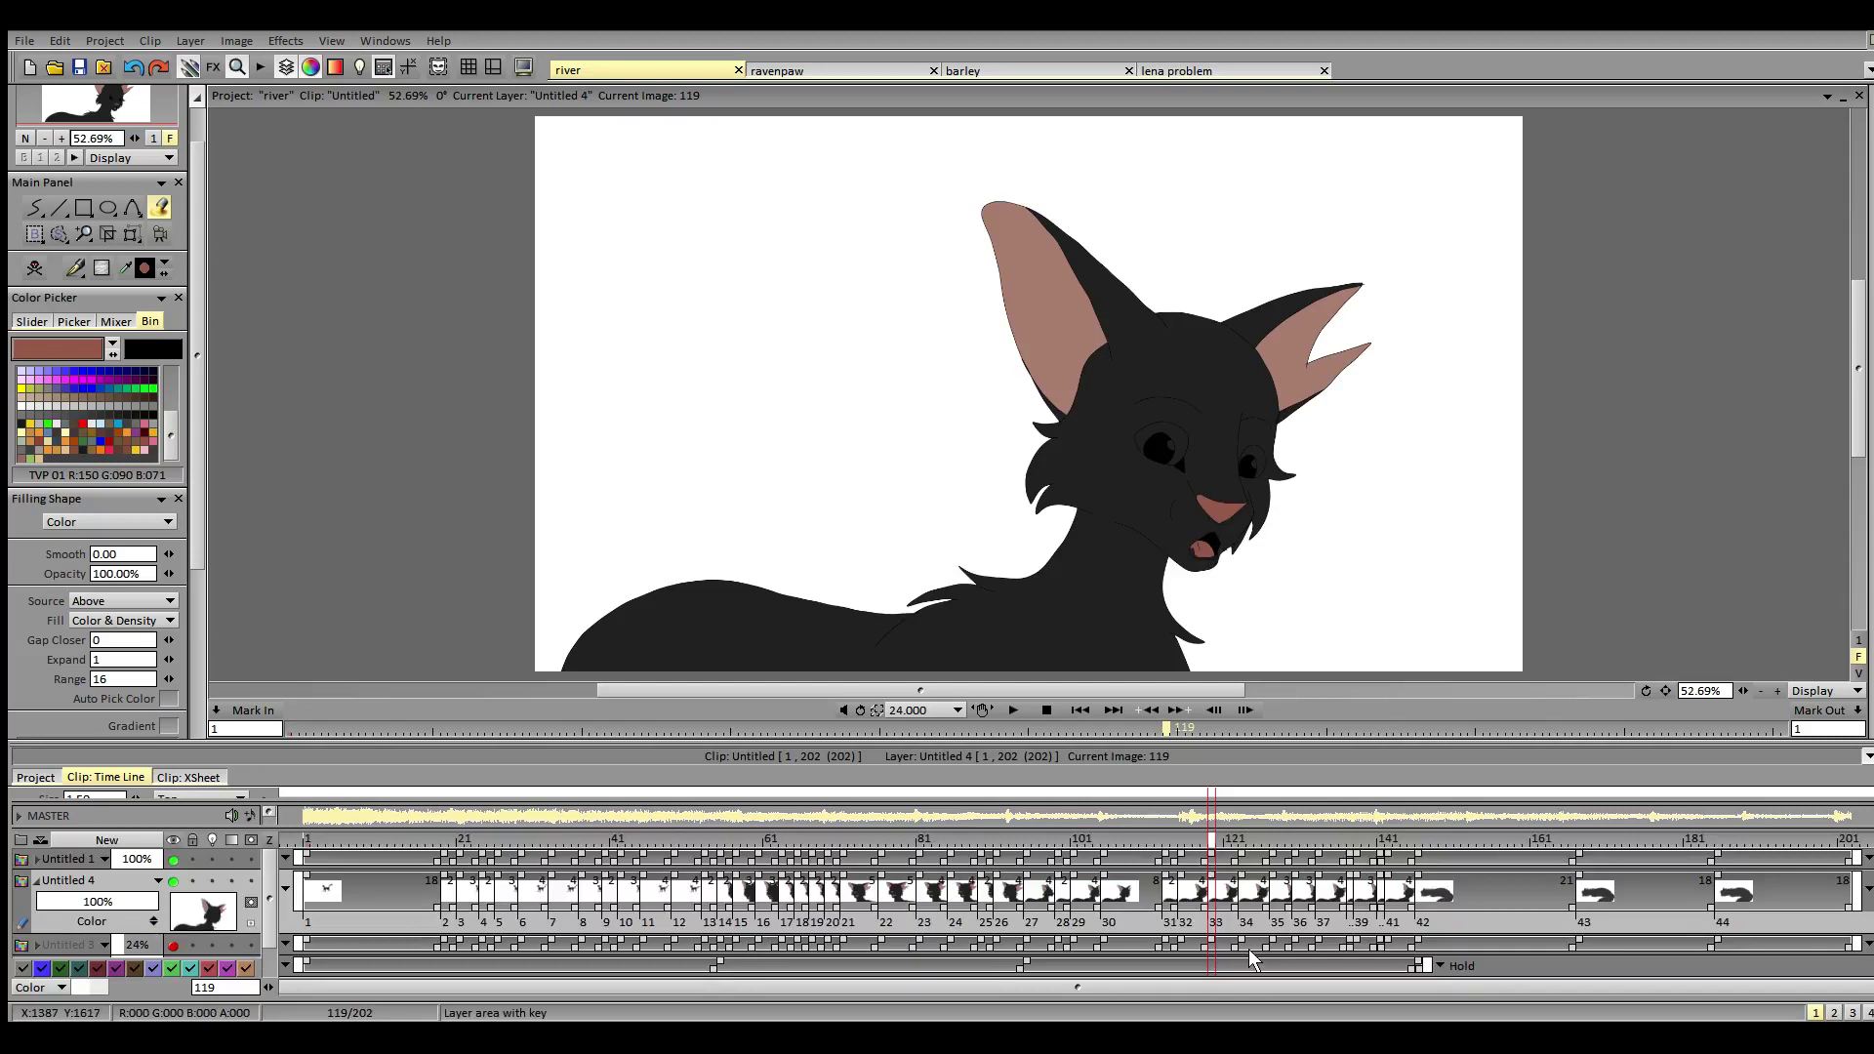
{"action": "left_click", "coordinate": [1248, 858]}
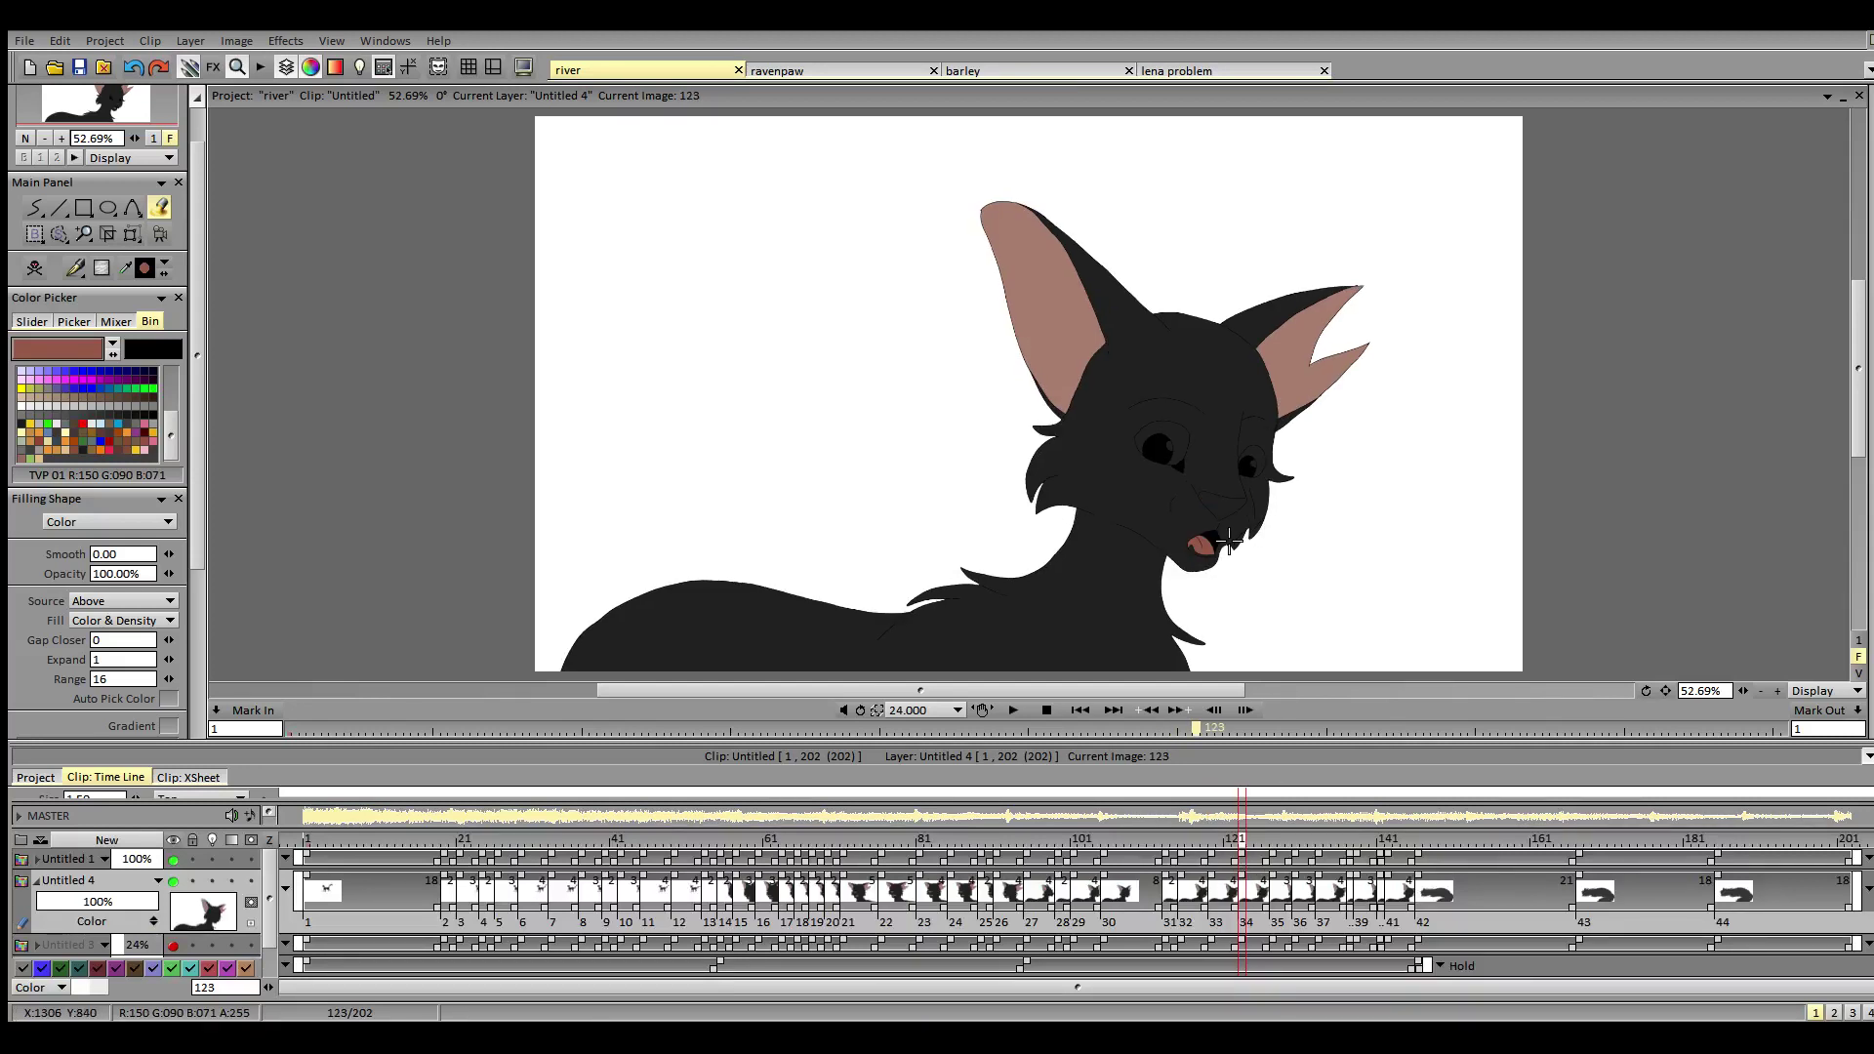
- Fill the tongue with the nose colour on the drawings at frames 127 and 130
{"action": "left_click", "coordinate": [1277, 857]}
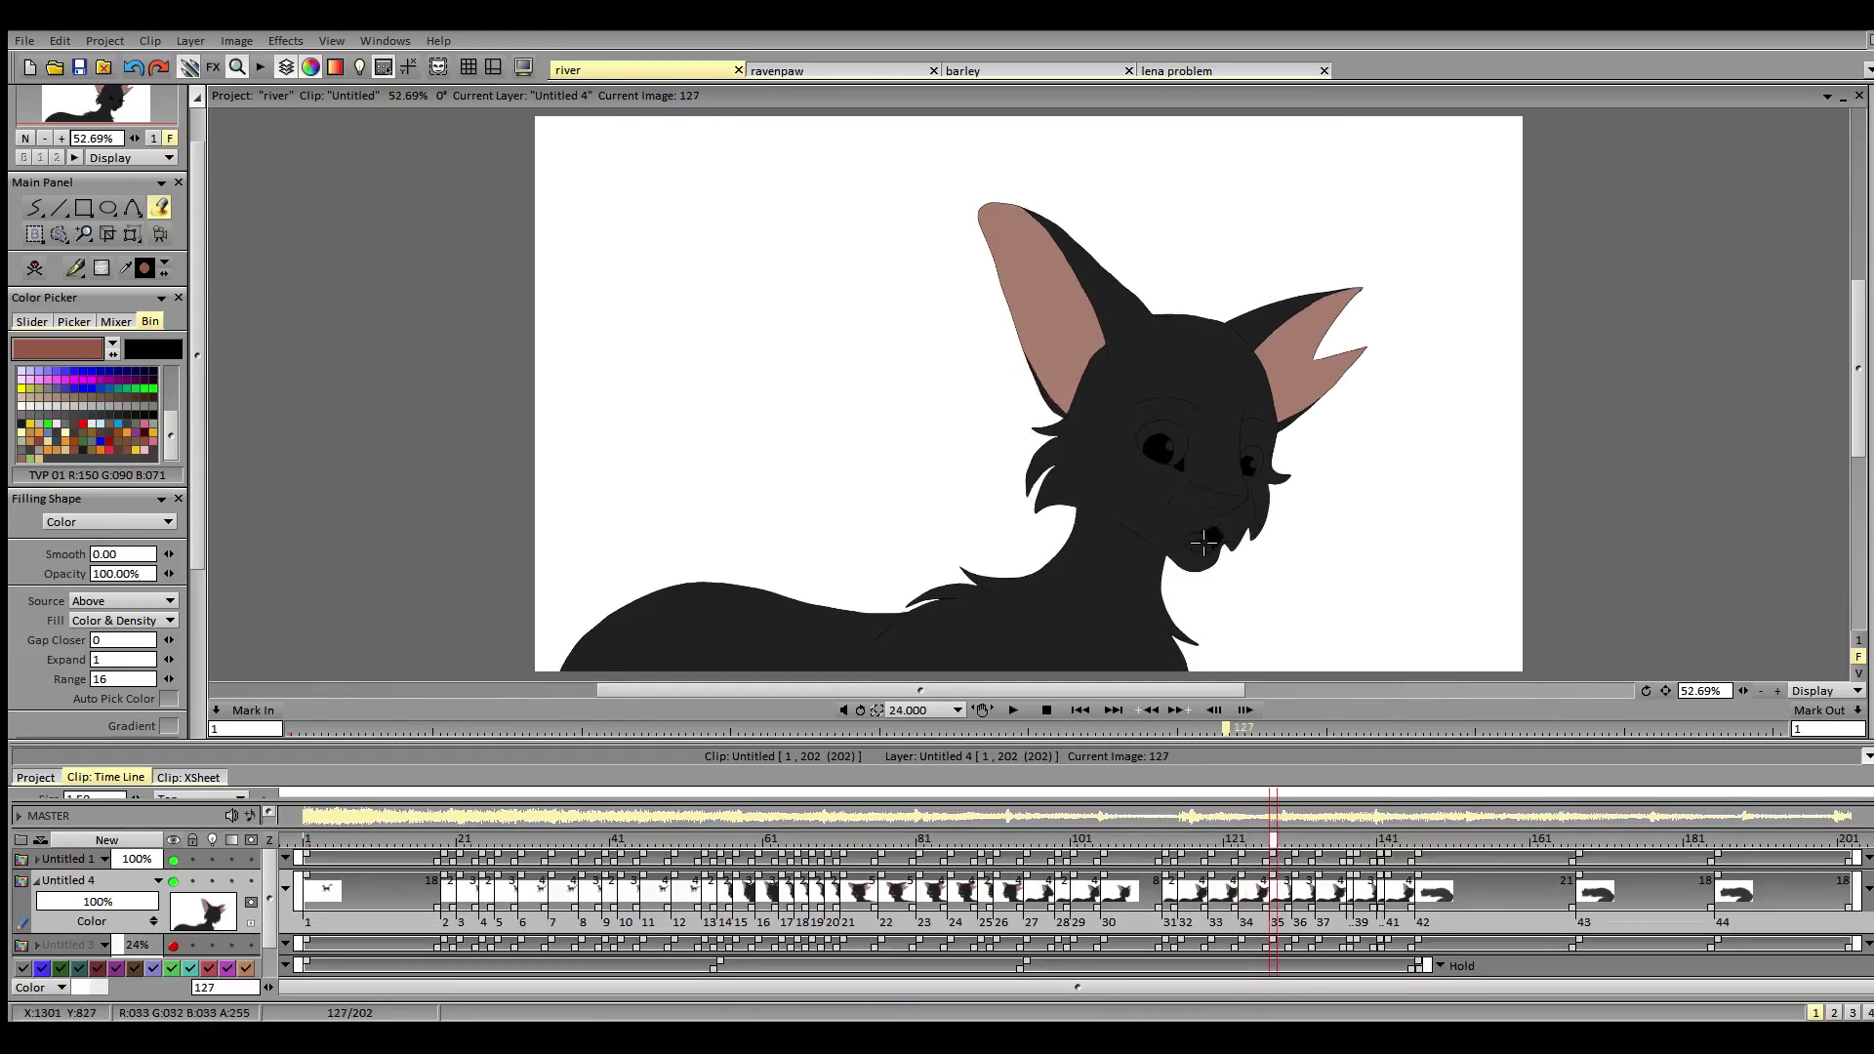
{"action": "left_click", "coordinate": [1297, 855]}
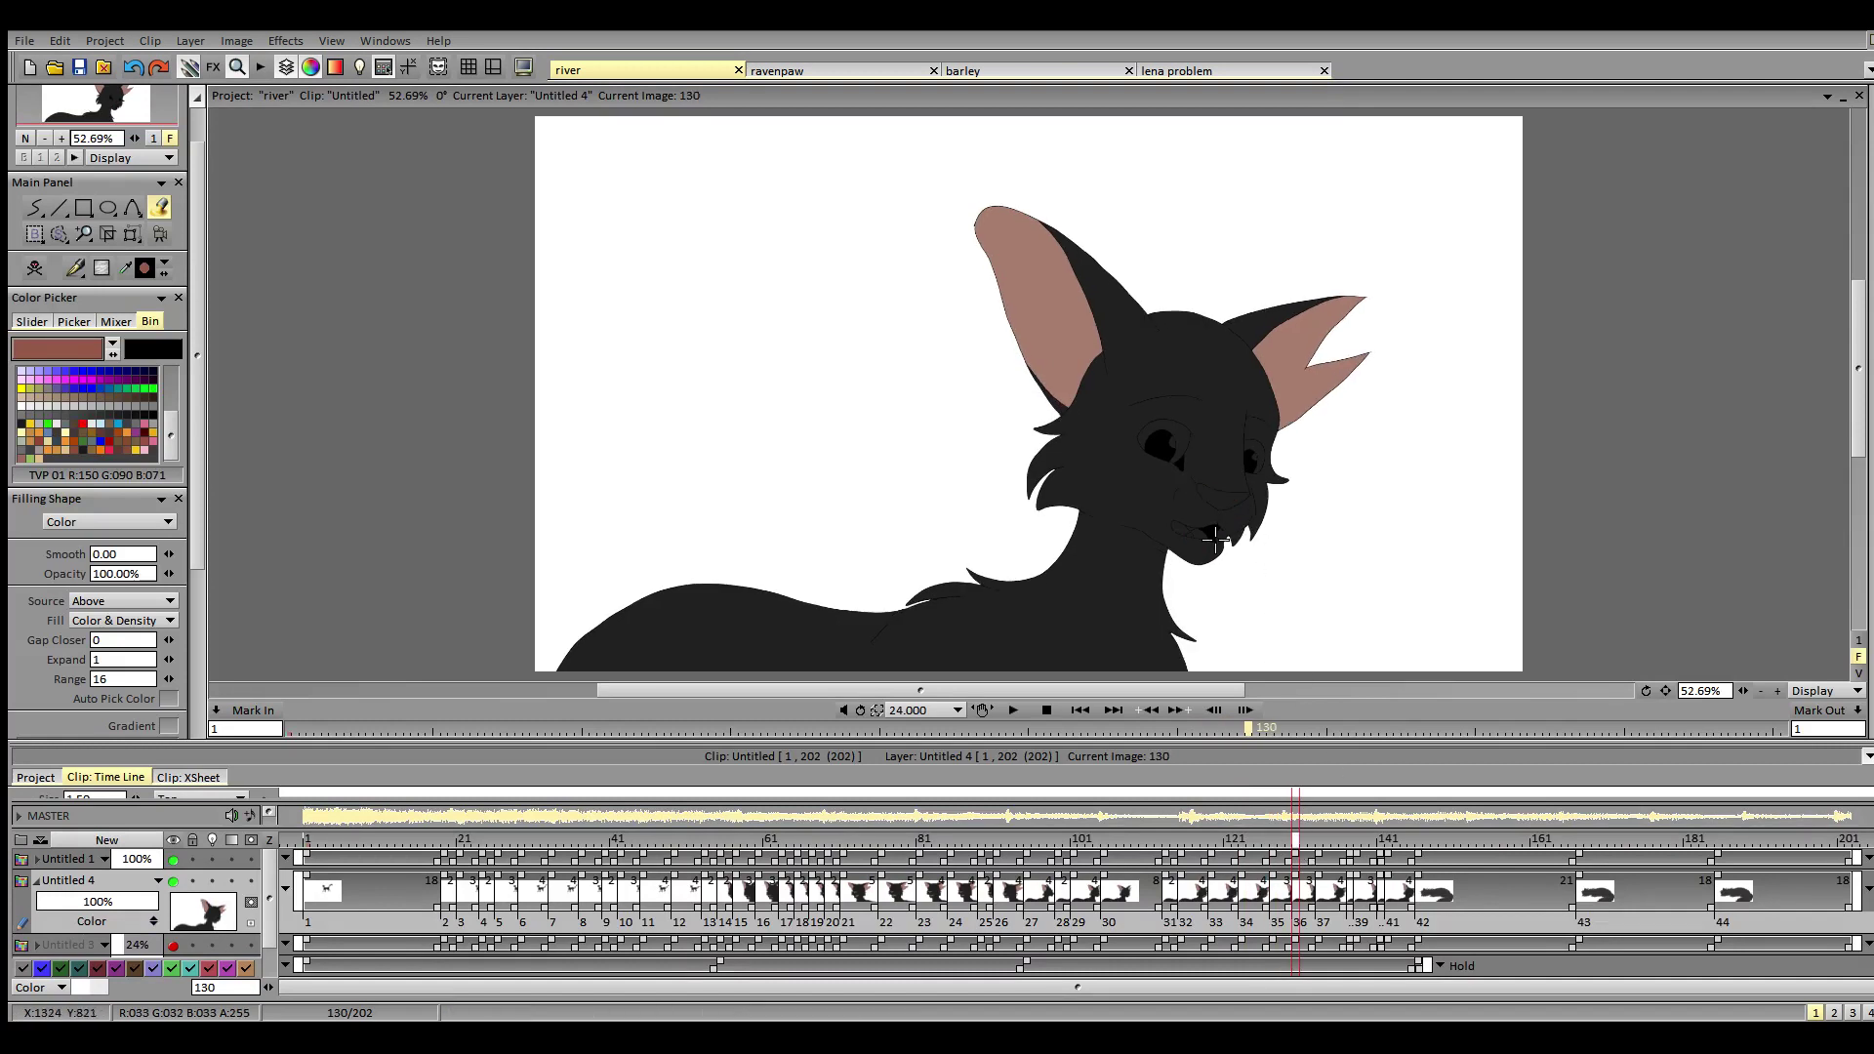
{"action": "left_click", "coordinate": [1203, 538]}
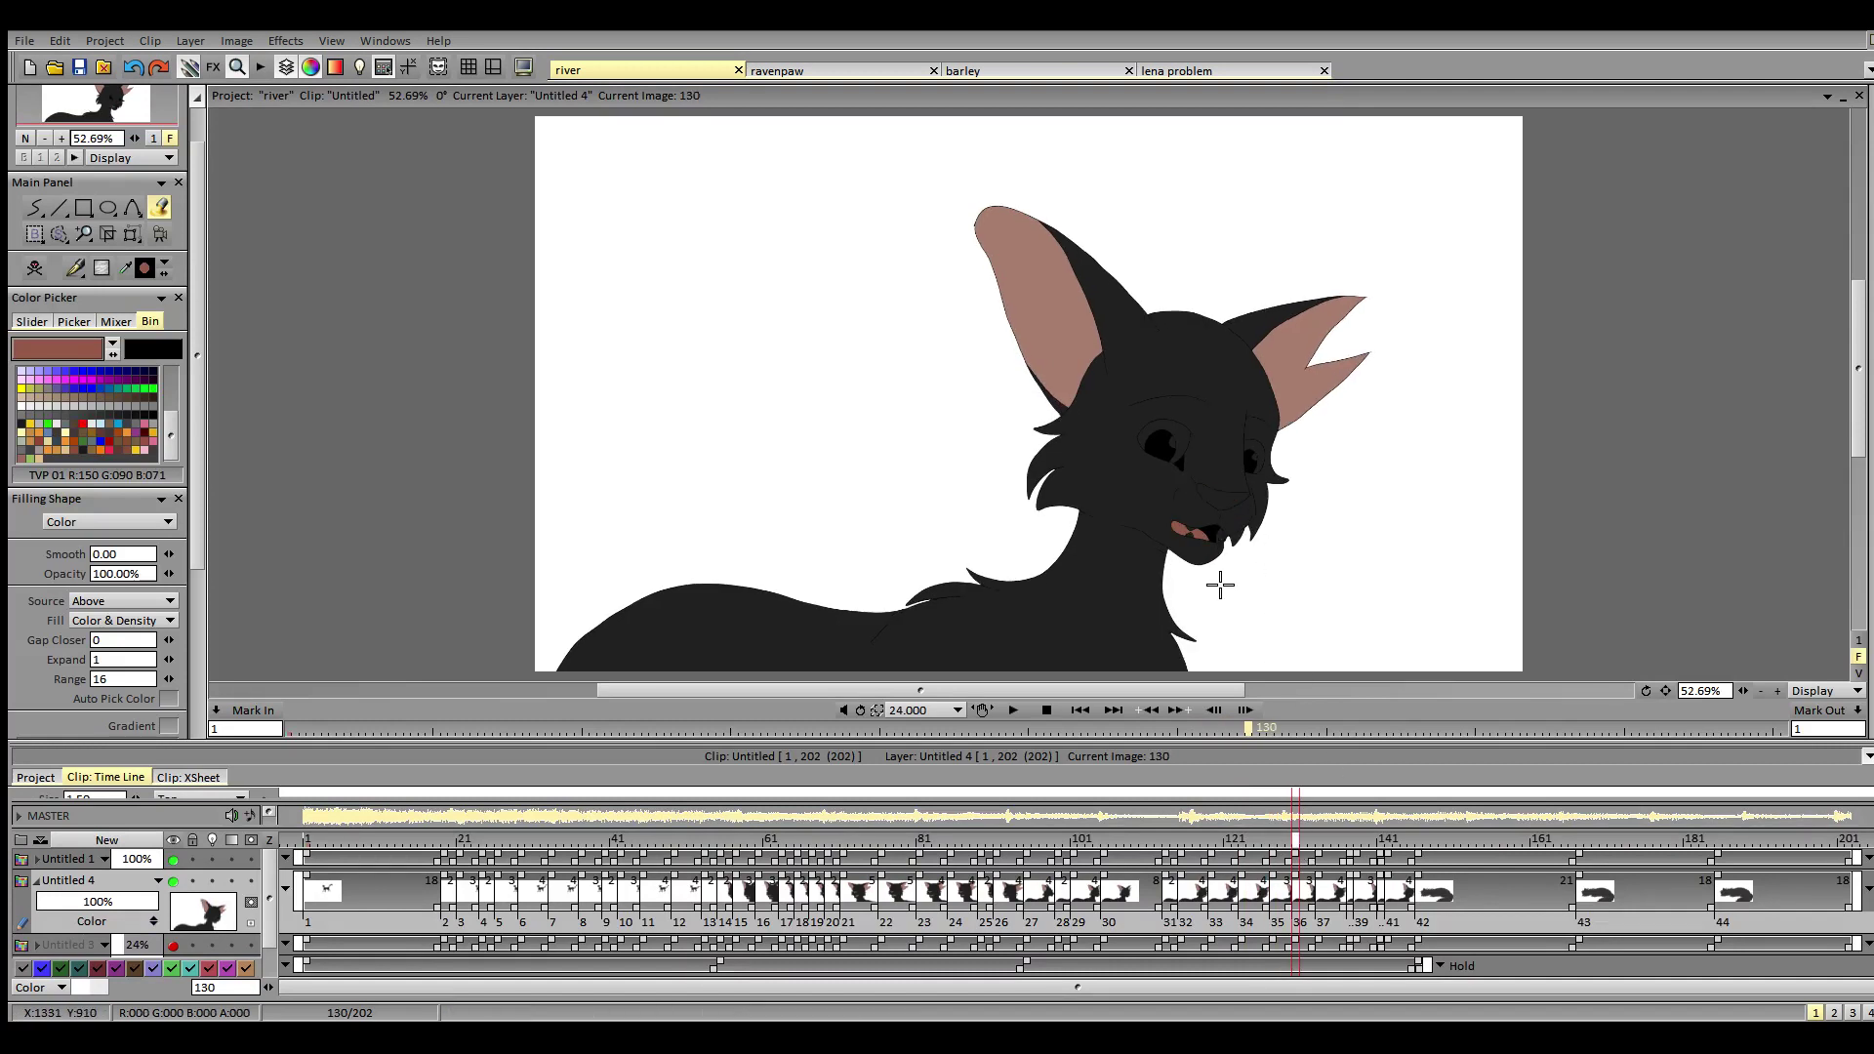
- Fill the tongue and nose with the nose colour on the drawings at frames 133 and 138
{"action": "left_click", "coordinate": [1323, 857]}
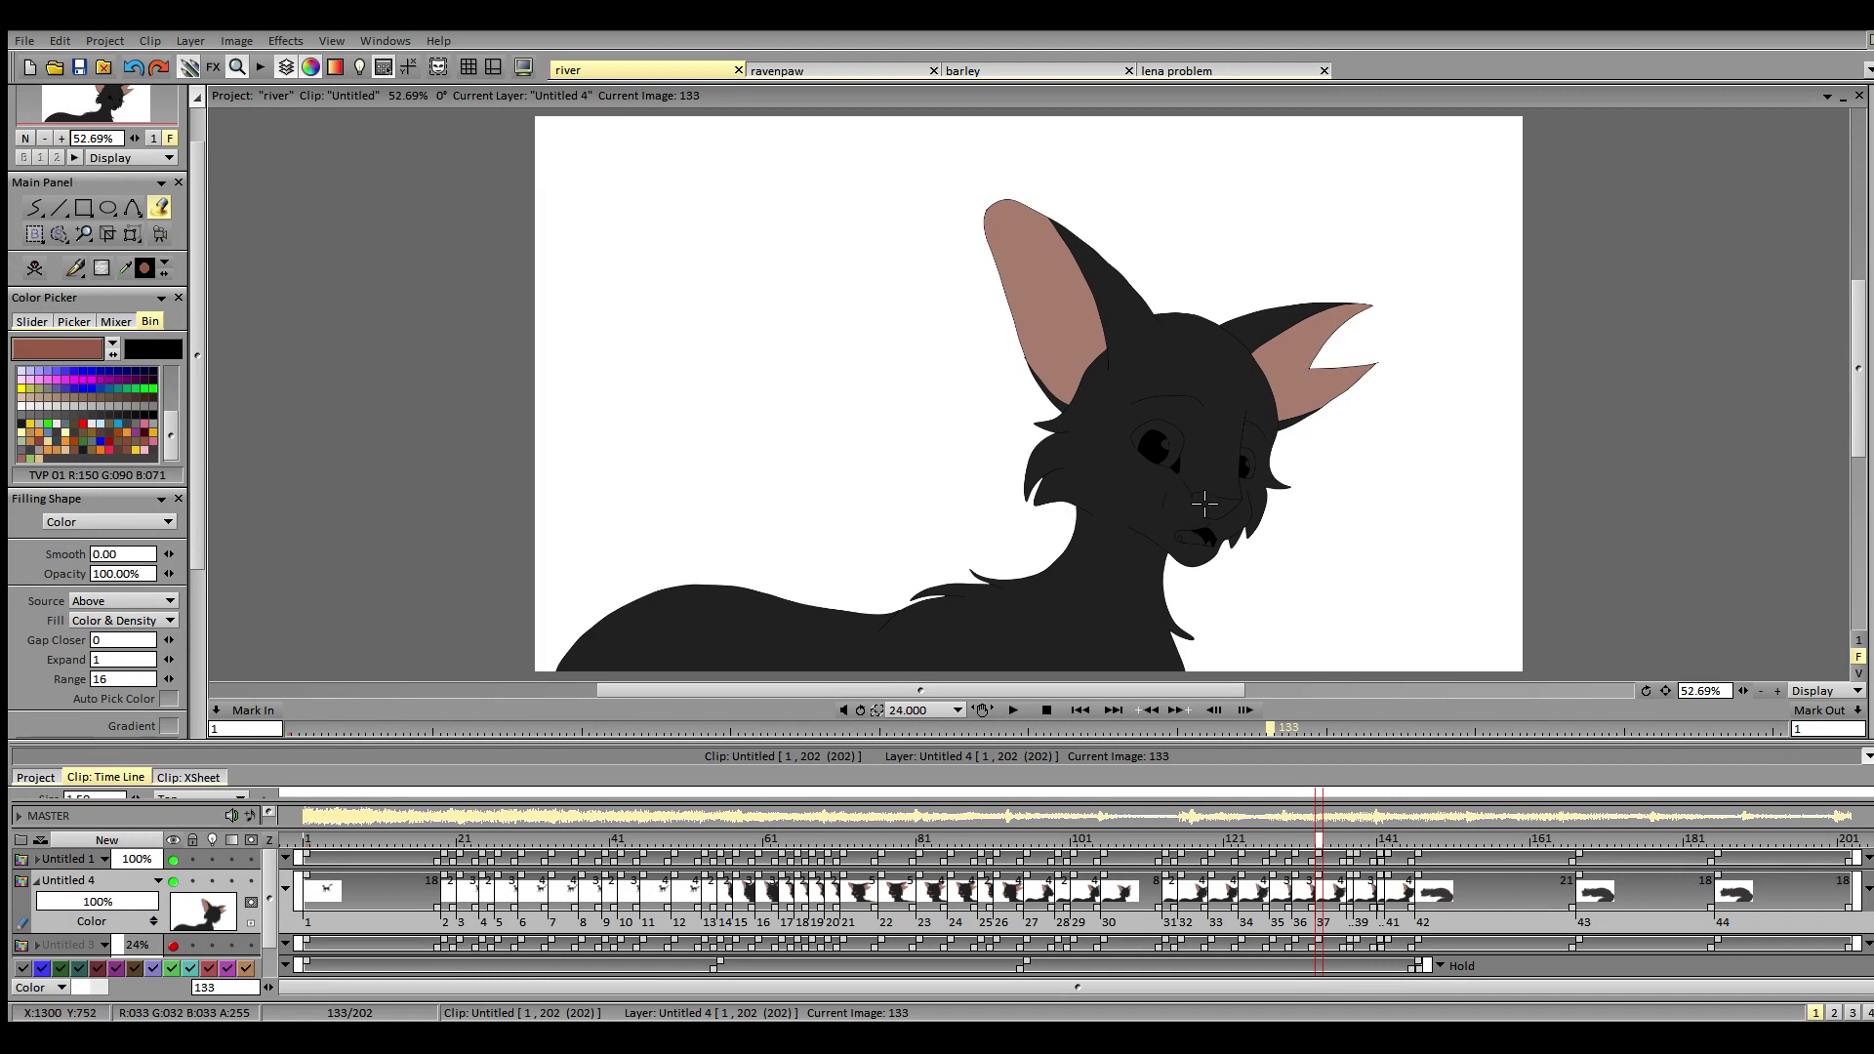
{"action": "left_click", "coordinate": [1191, 536]}
{"action": "left_click", "coordinate": [1216, 506]}
{"action": "left_click", "coordinate": [1353, 859]}
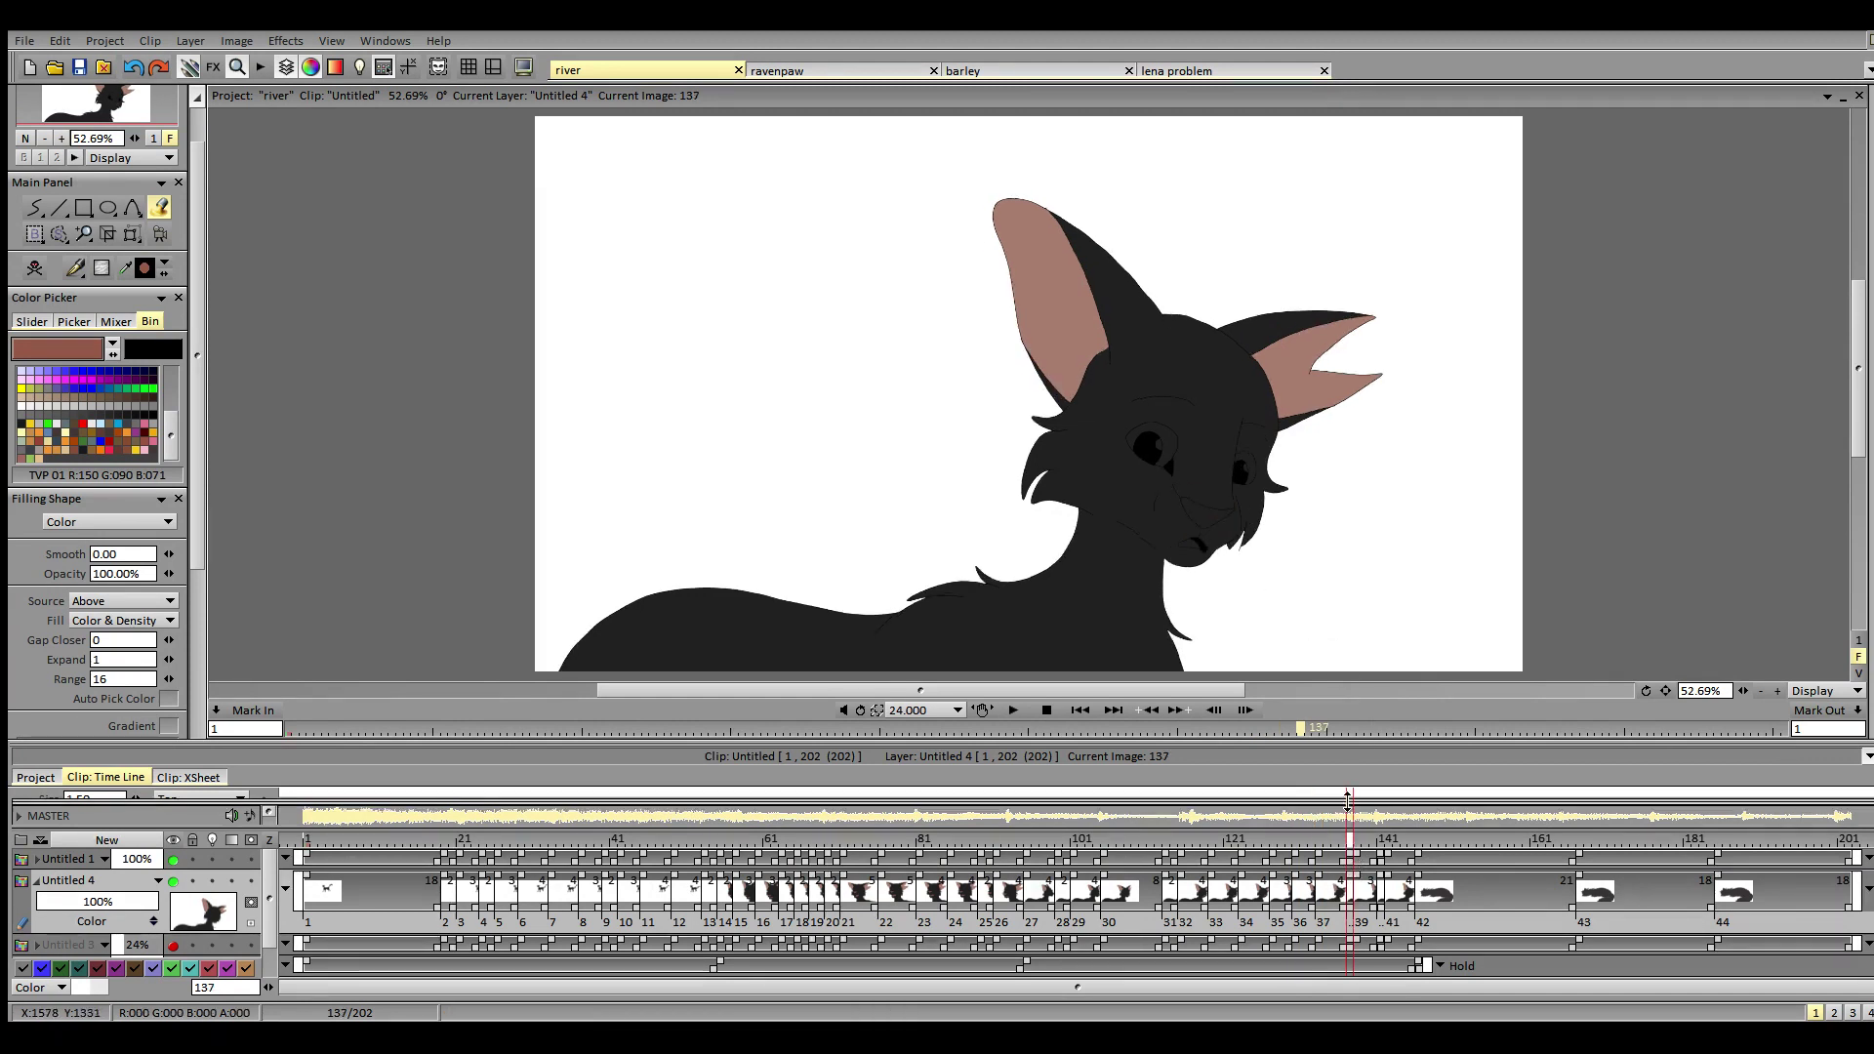
{"action": "left_click", "coordinate": [1360, 859]}
{"action": "left_click", "coordinate": [1177, 556]}
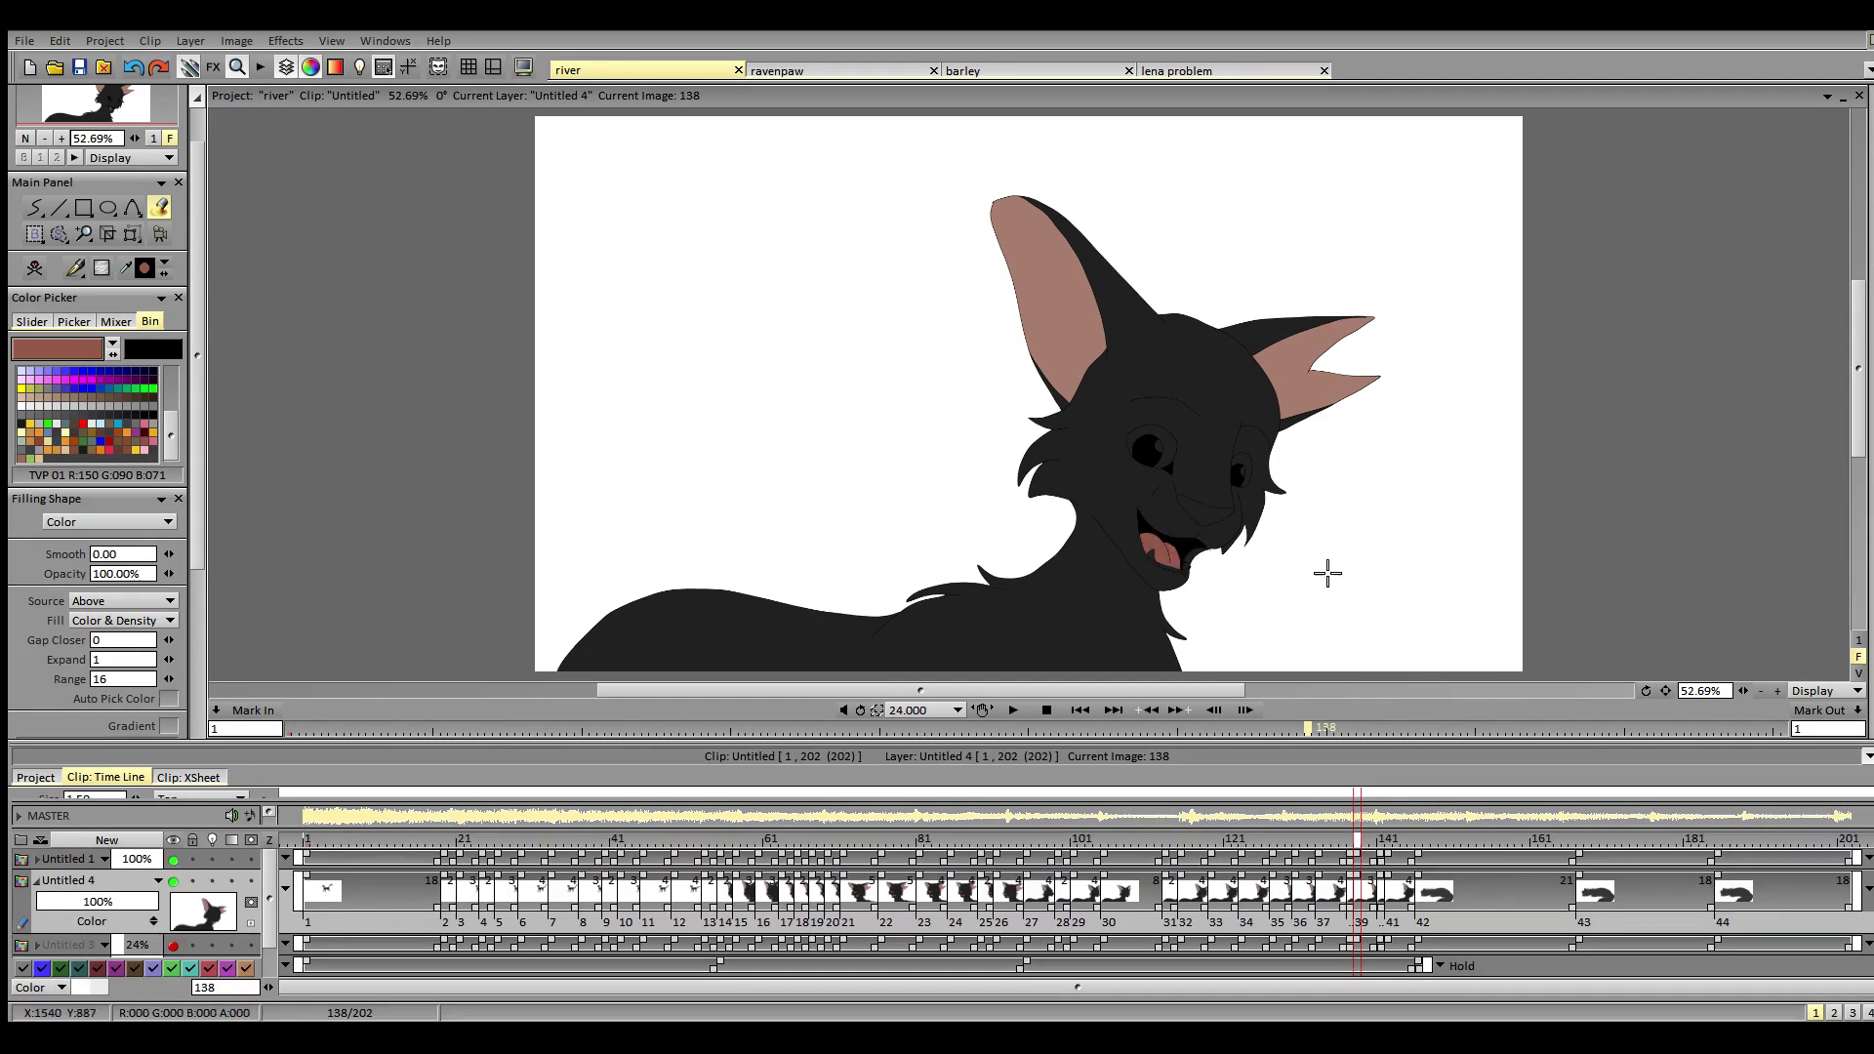
{"action": "left_click", "coordinate": [1211, 509]}
- Fill the tongue and nose at frame 141 and the nose at frame 142 with the nose colour
{"action": "left_click", "coordinate": [1383, 859]}
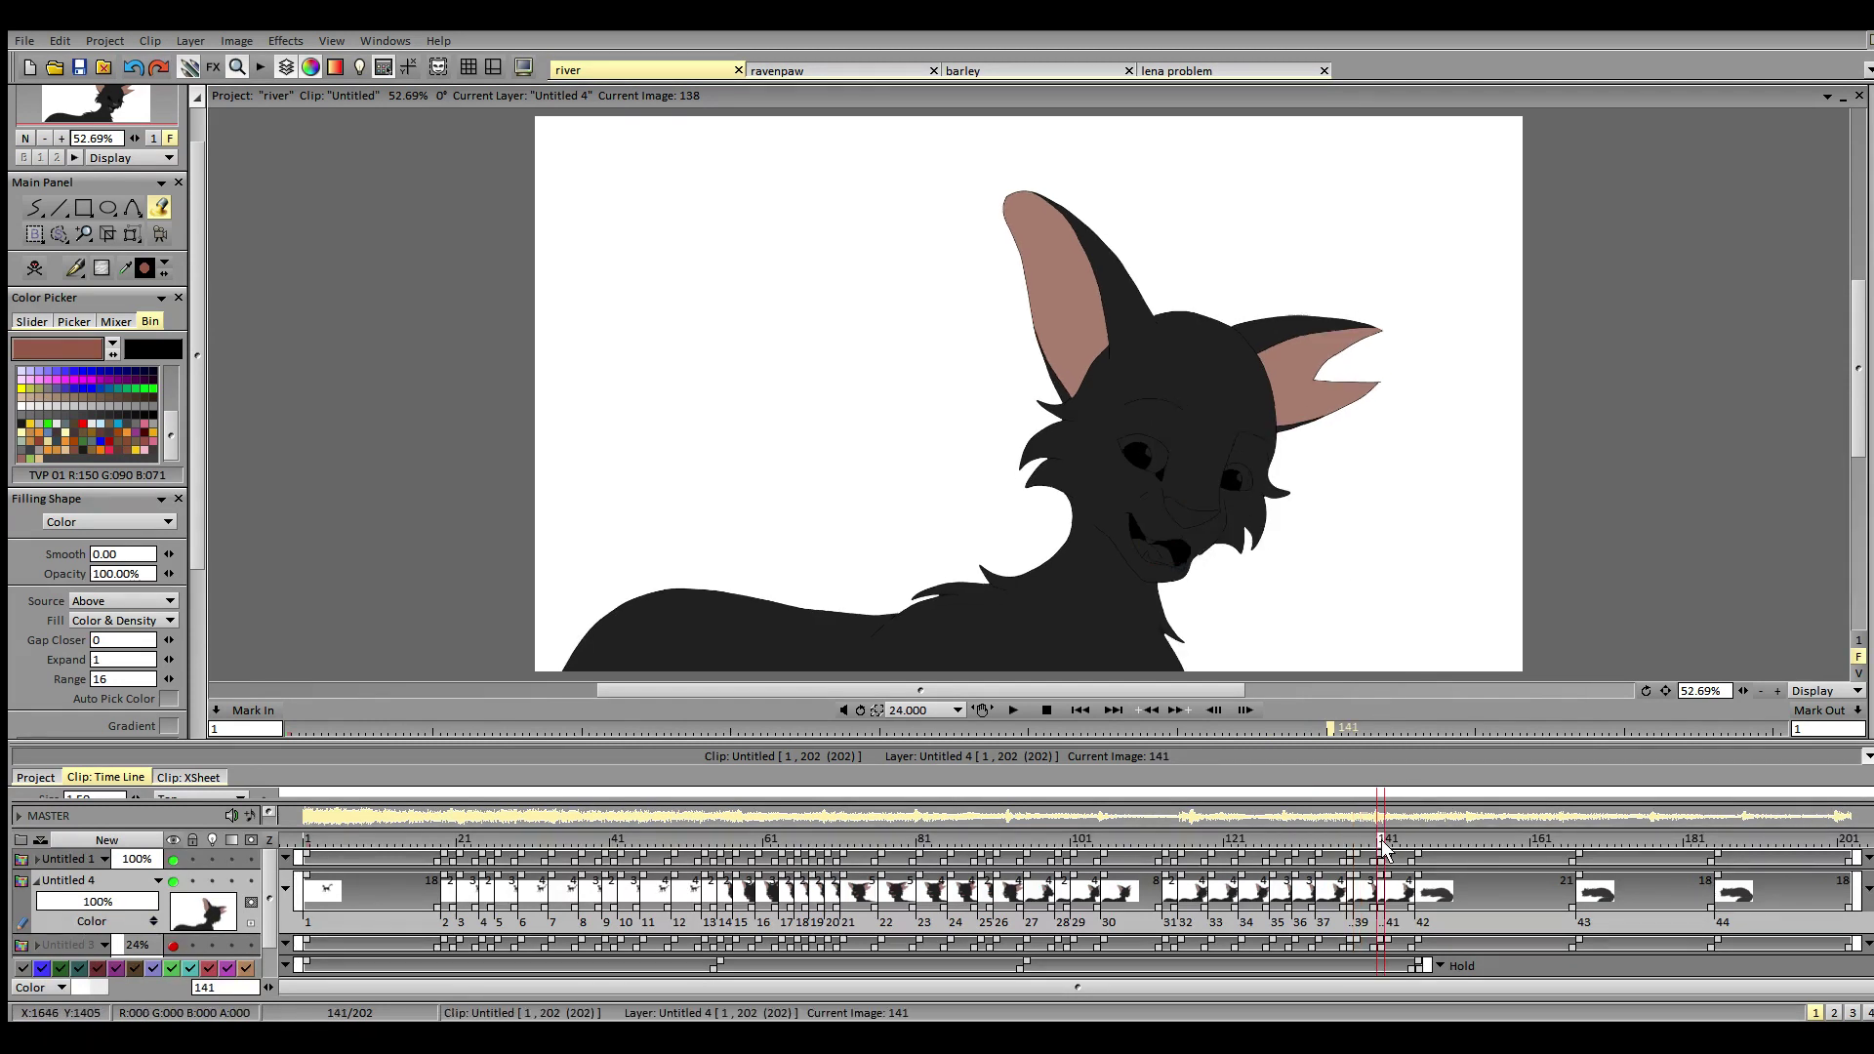
{"action": "left_click", "coordinate": [1168, 555]}
{"action": "left_click", "coordinate": [1189, 518]}
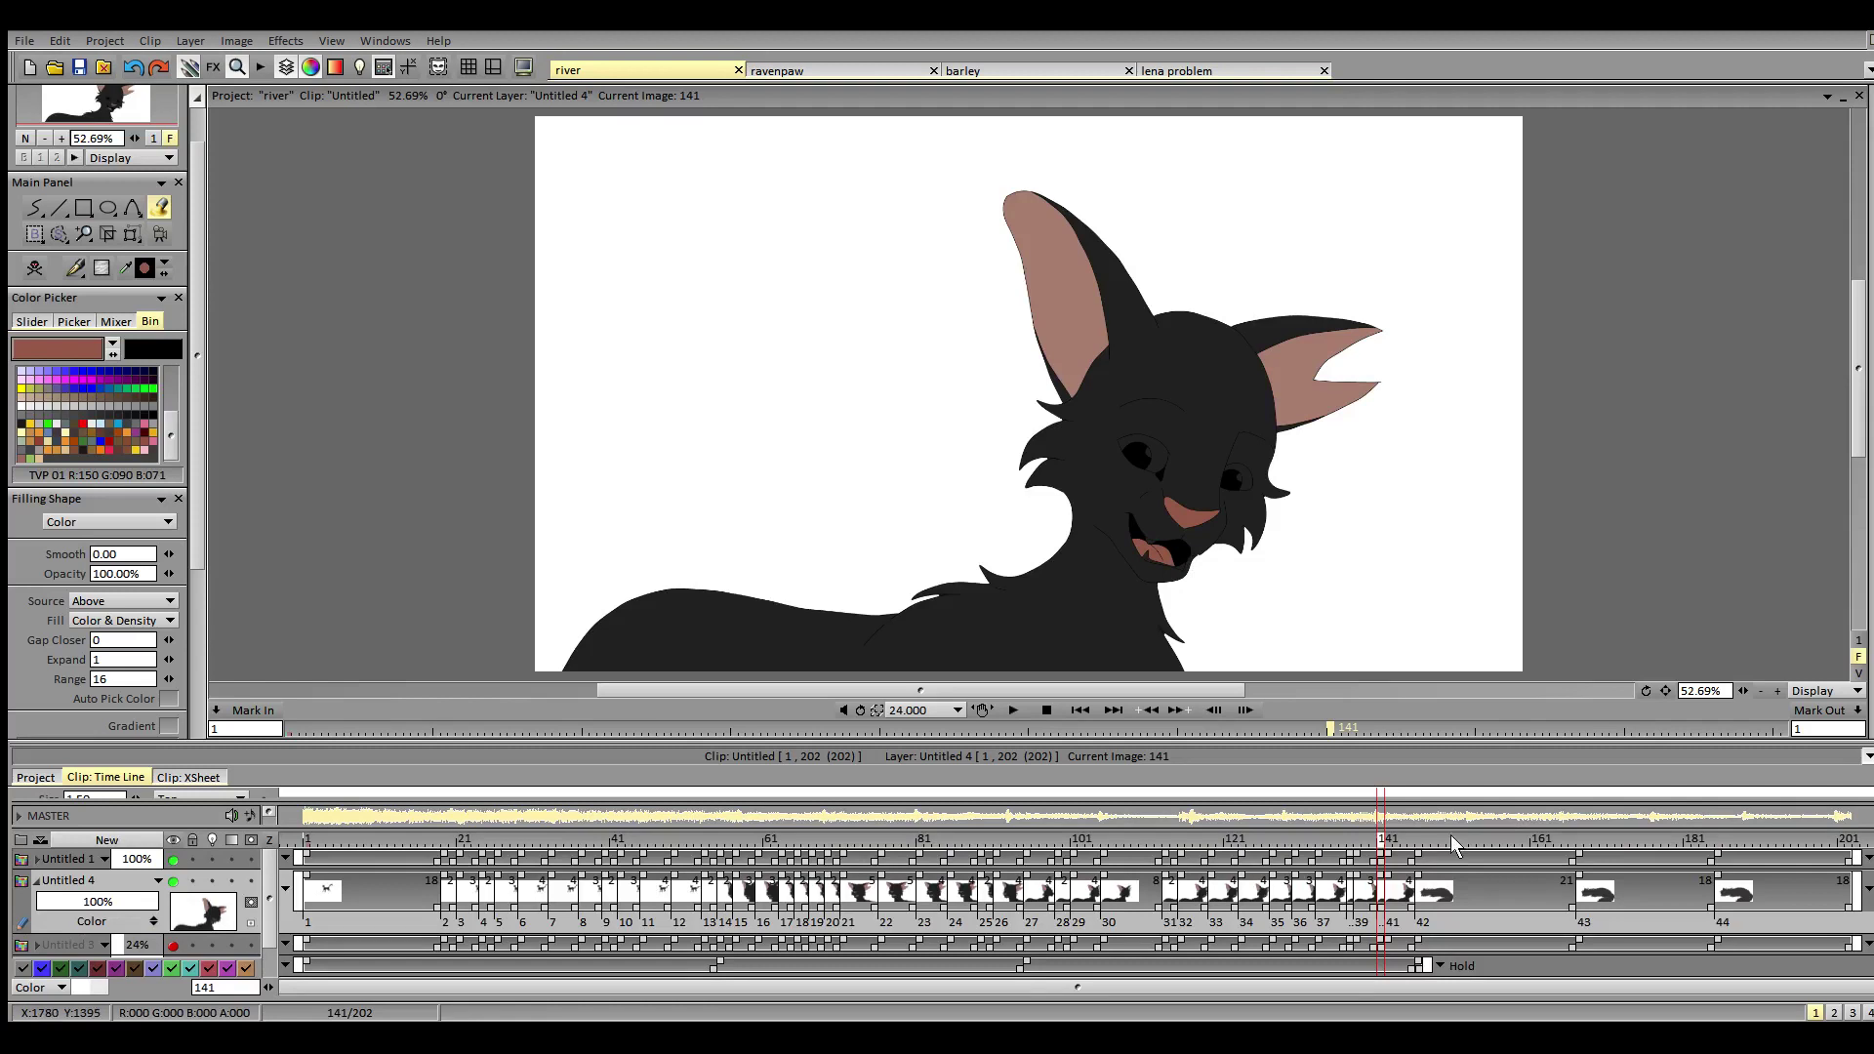
{"action": "left_click", "coordinate": [1397, 858]}
{"action": "left_click", "coordinate": [1191, 518]}
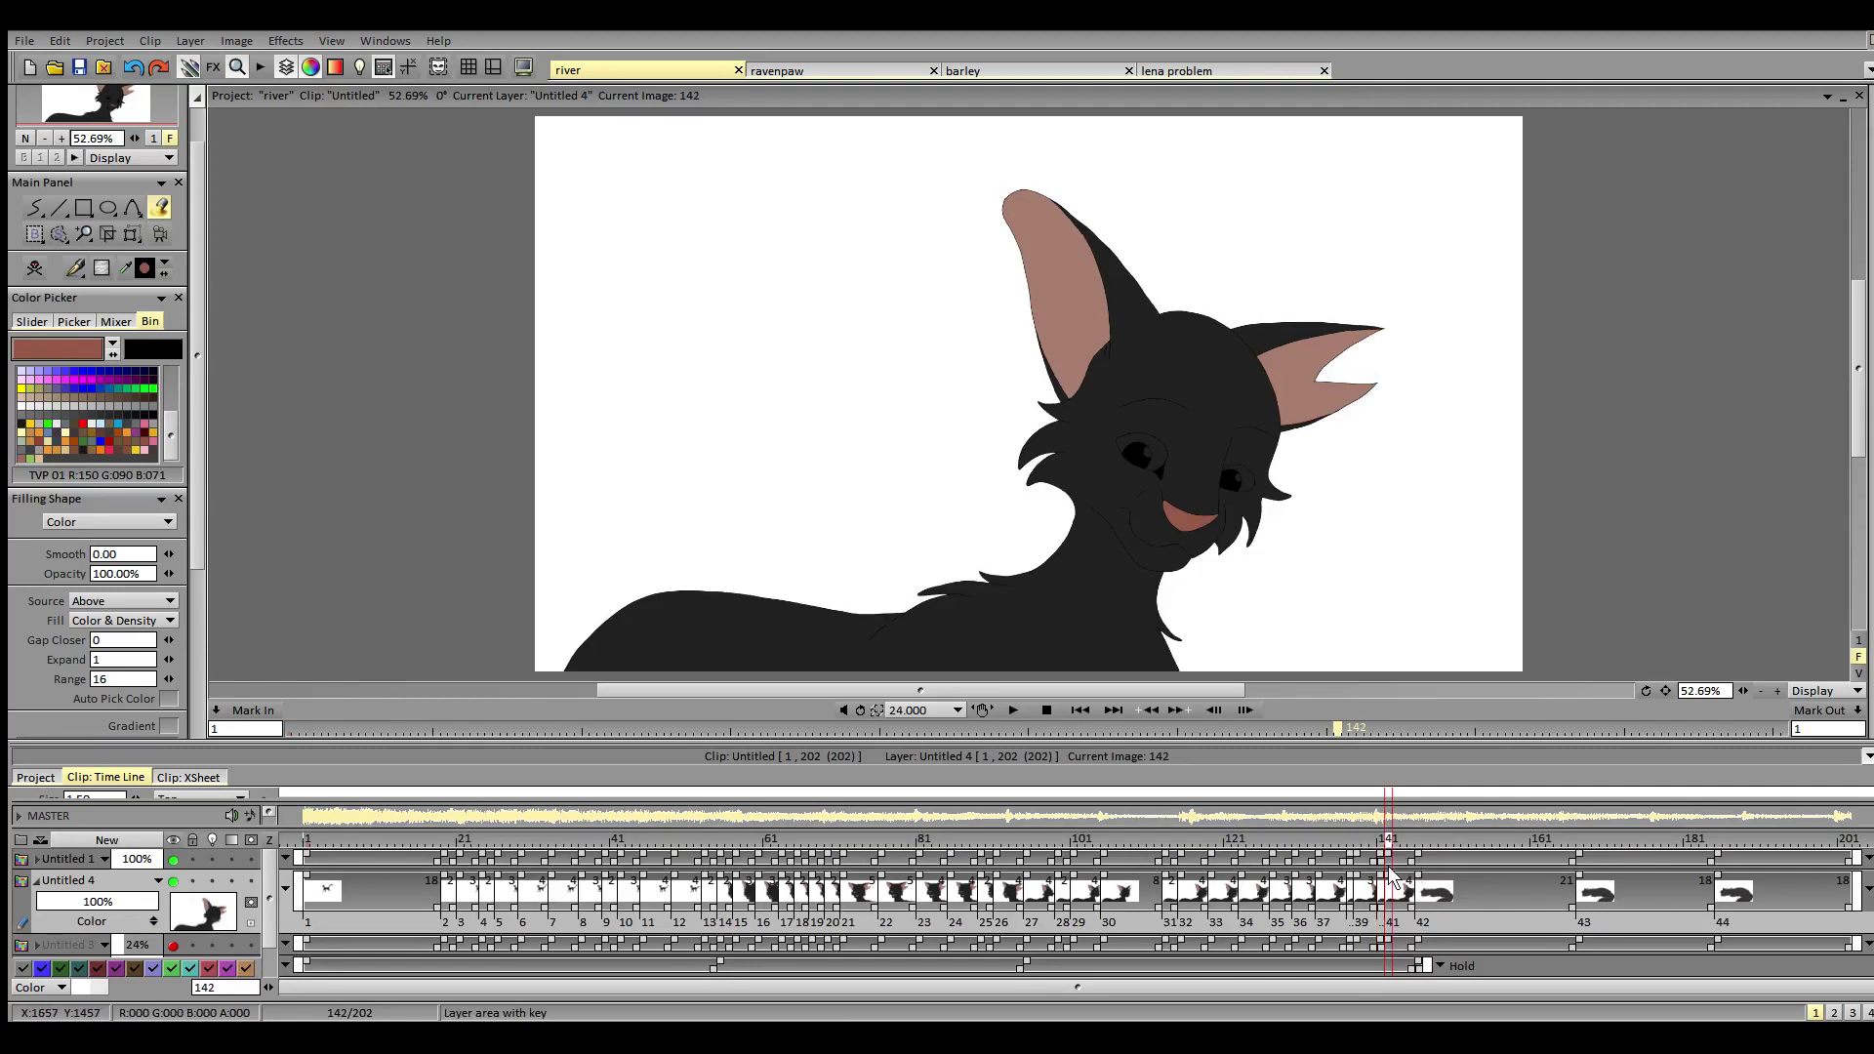
{"action": "left_click", "coordinate": [1418, 848]}
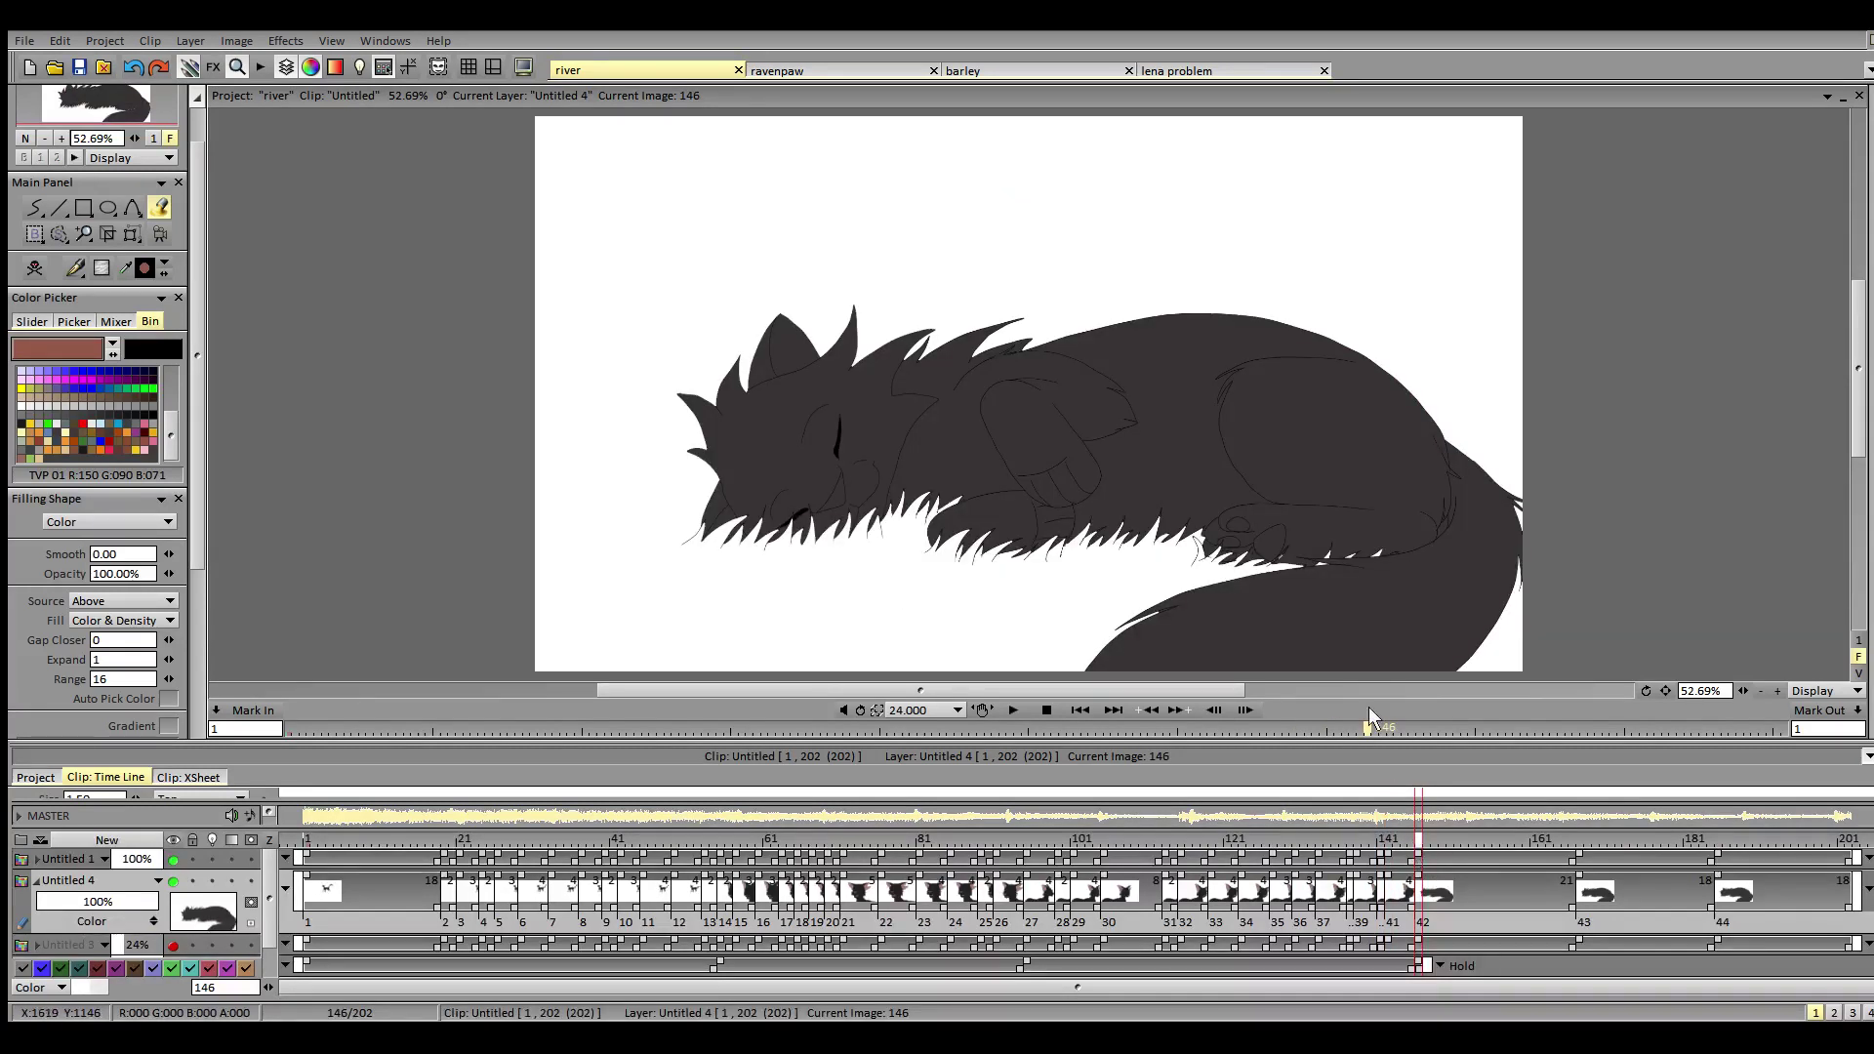
{"action": "left_click", "coordinate": [949, 72]}
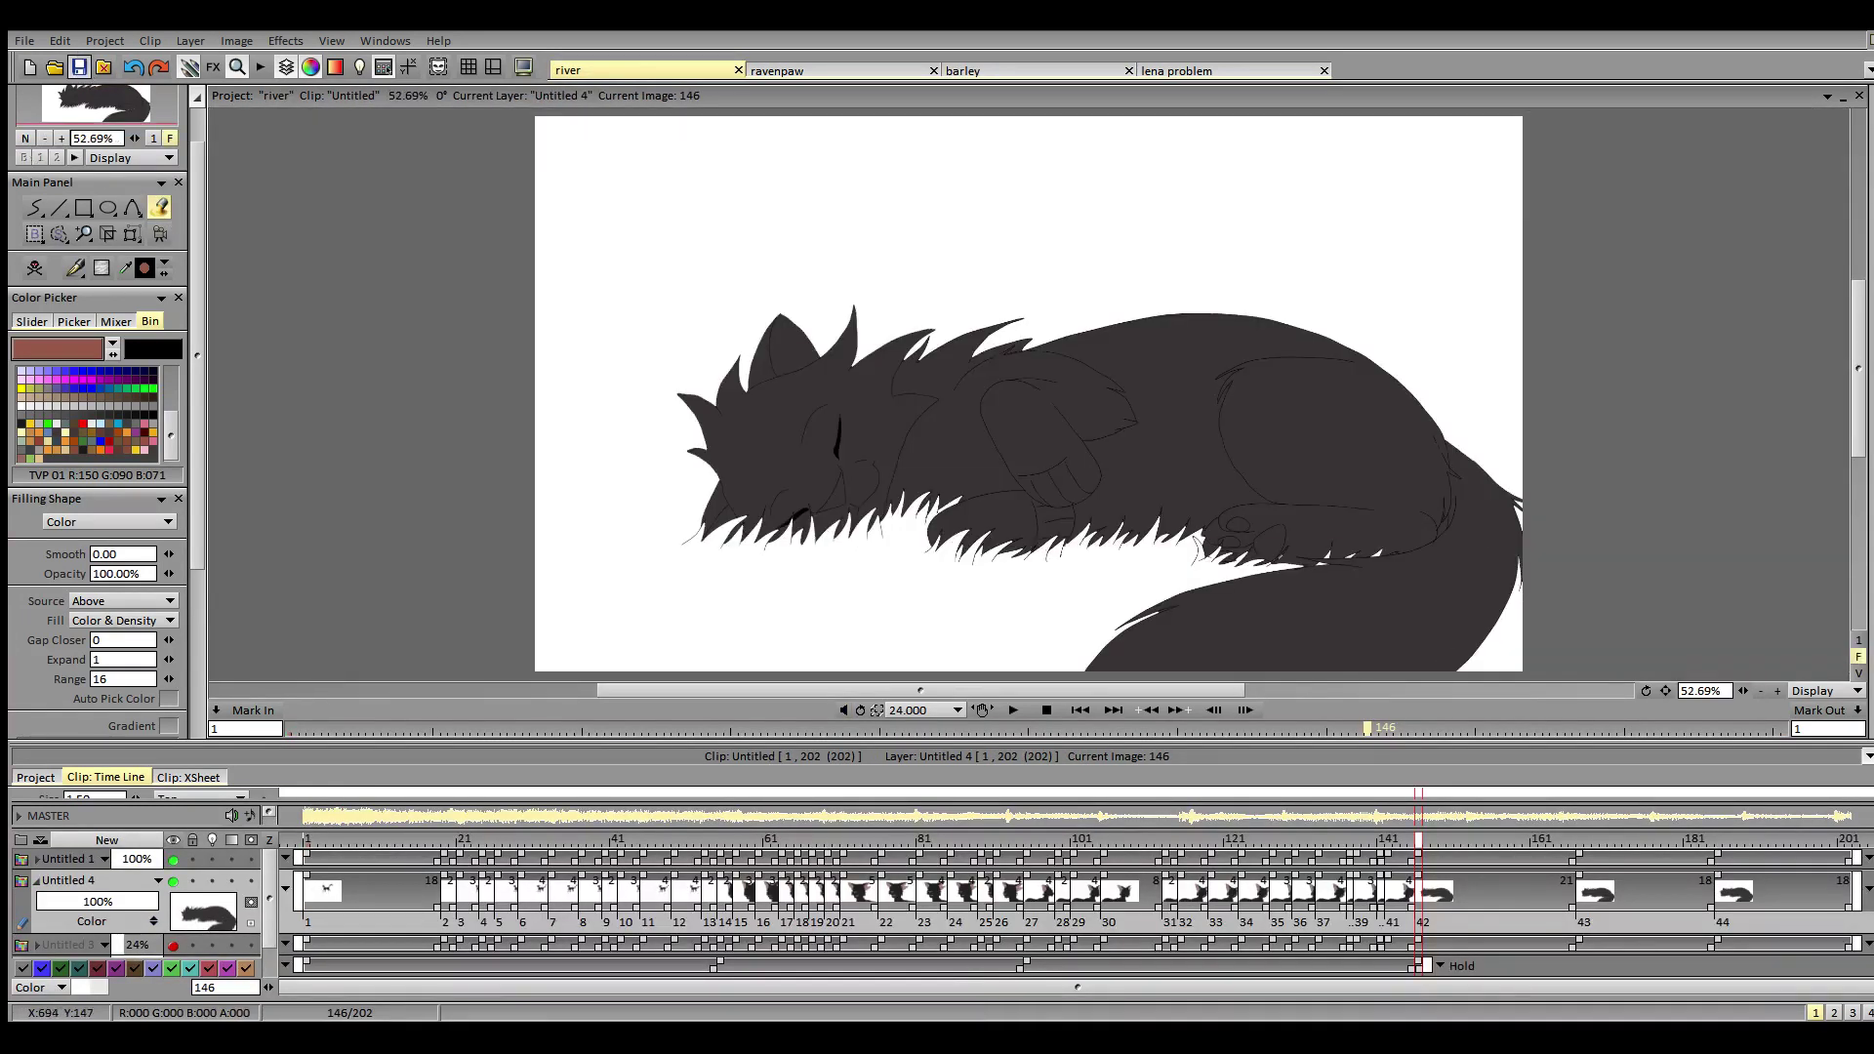
{"action": "left_click", "coordinate": [1386, 870]}
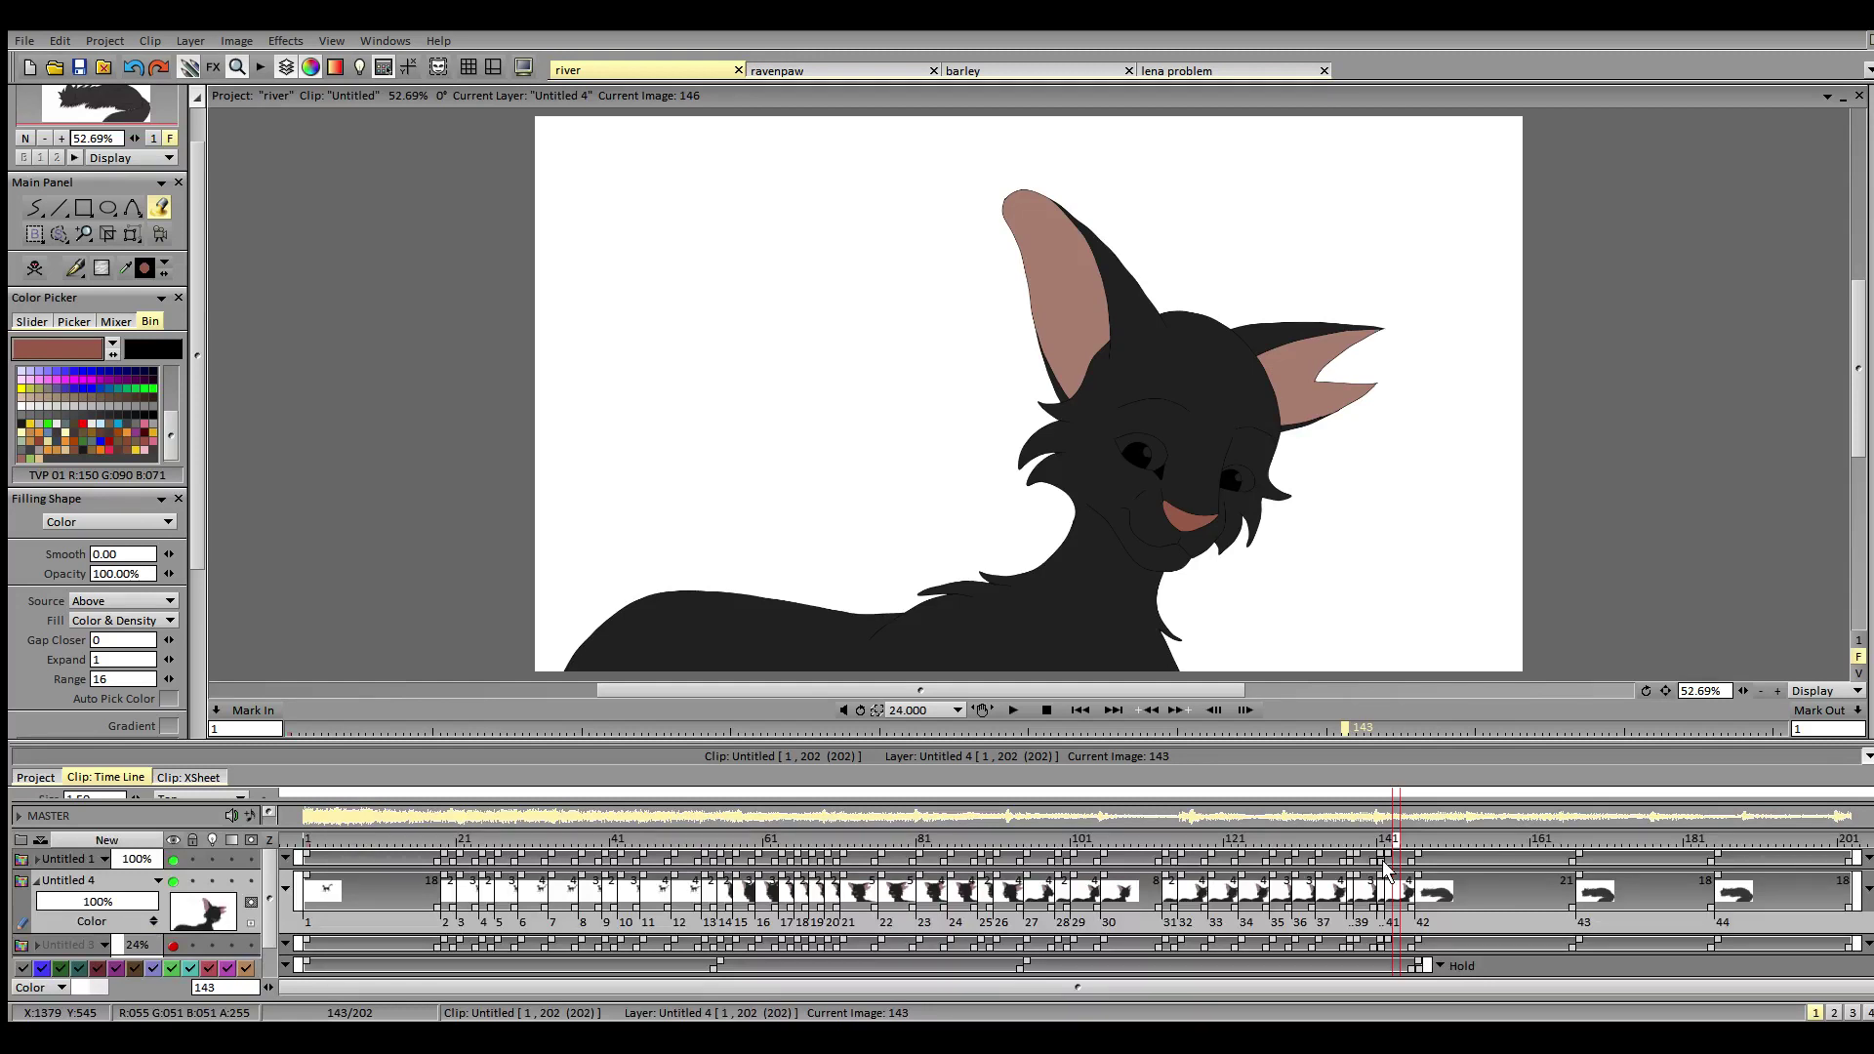
- Sample the lighter green eye colour from the ravenpaw reference sheet and fill the near eye with it at frame 1 of the river project
{"action": "left_click", "coordinate": [314, 891]}
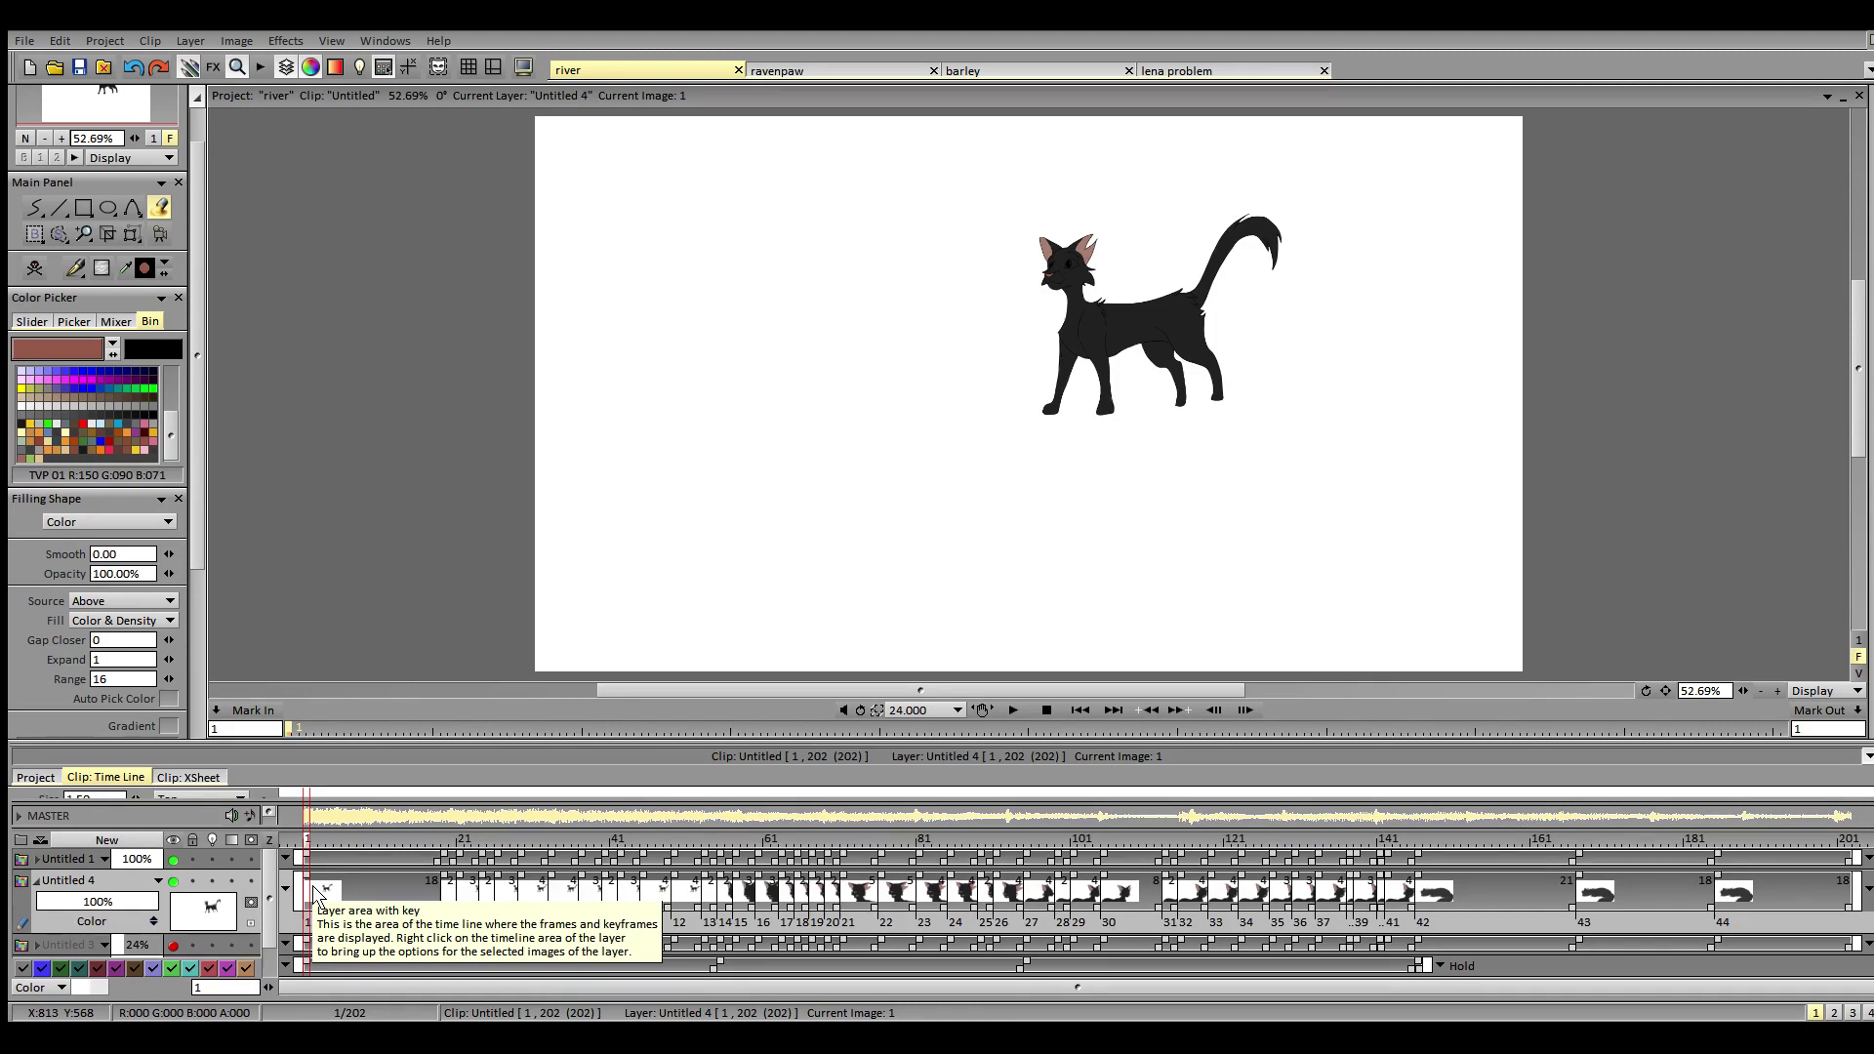
{"action": "left_click", "coordinate": [830, 71]}
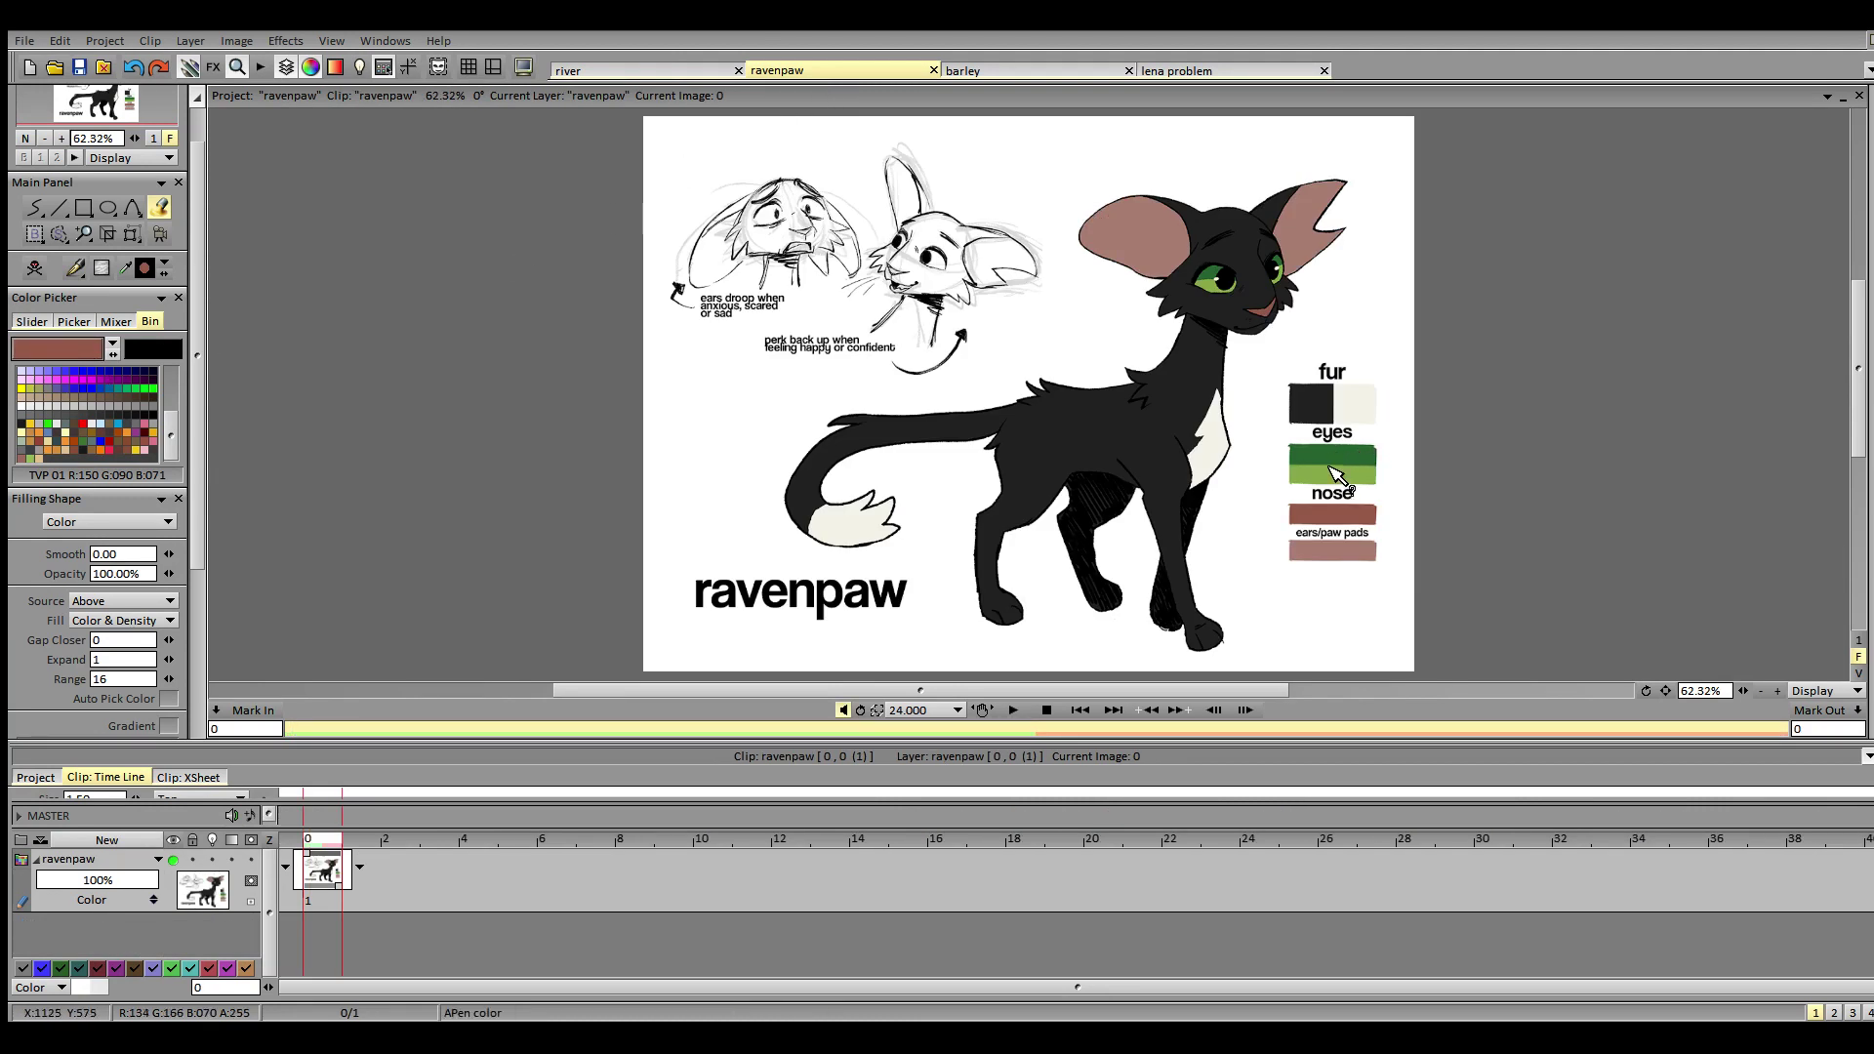
{"action": "left_click", "coordinate": [1318, 477]}
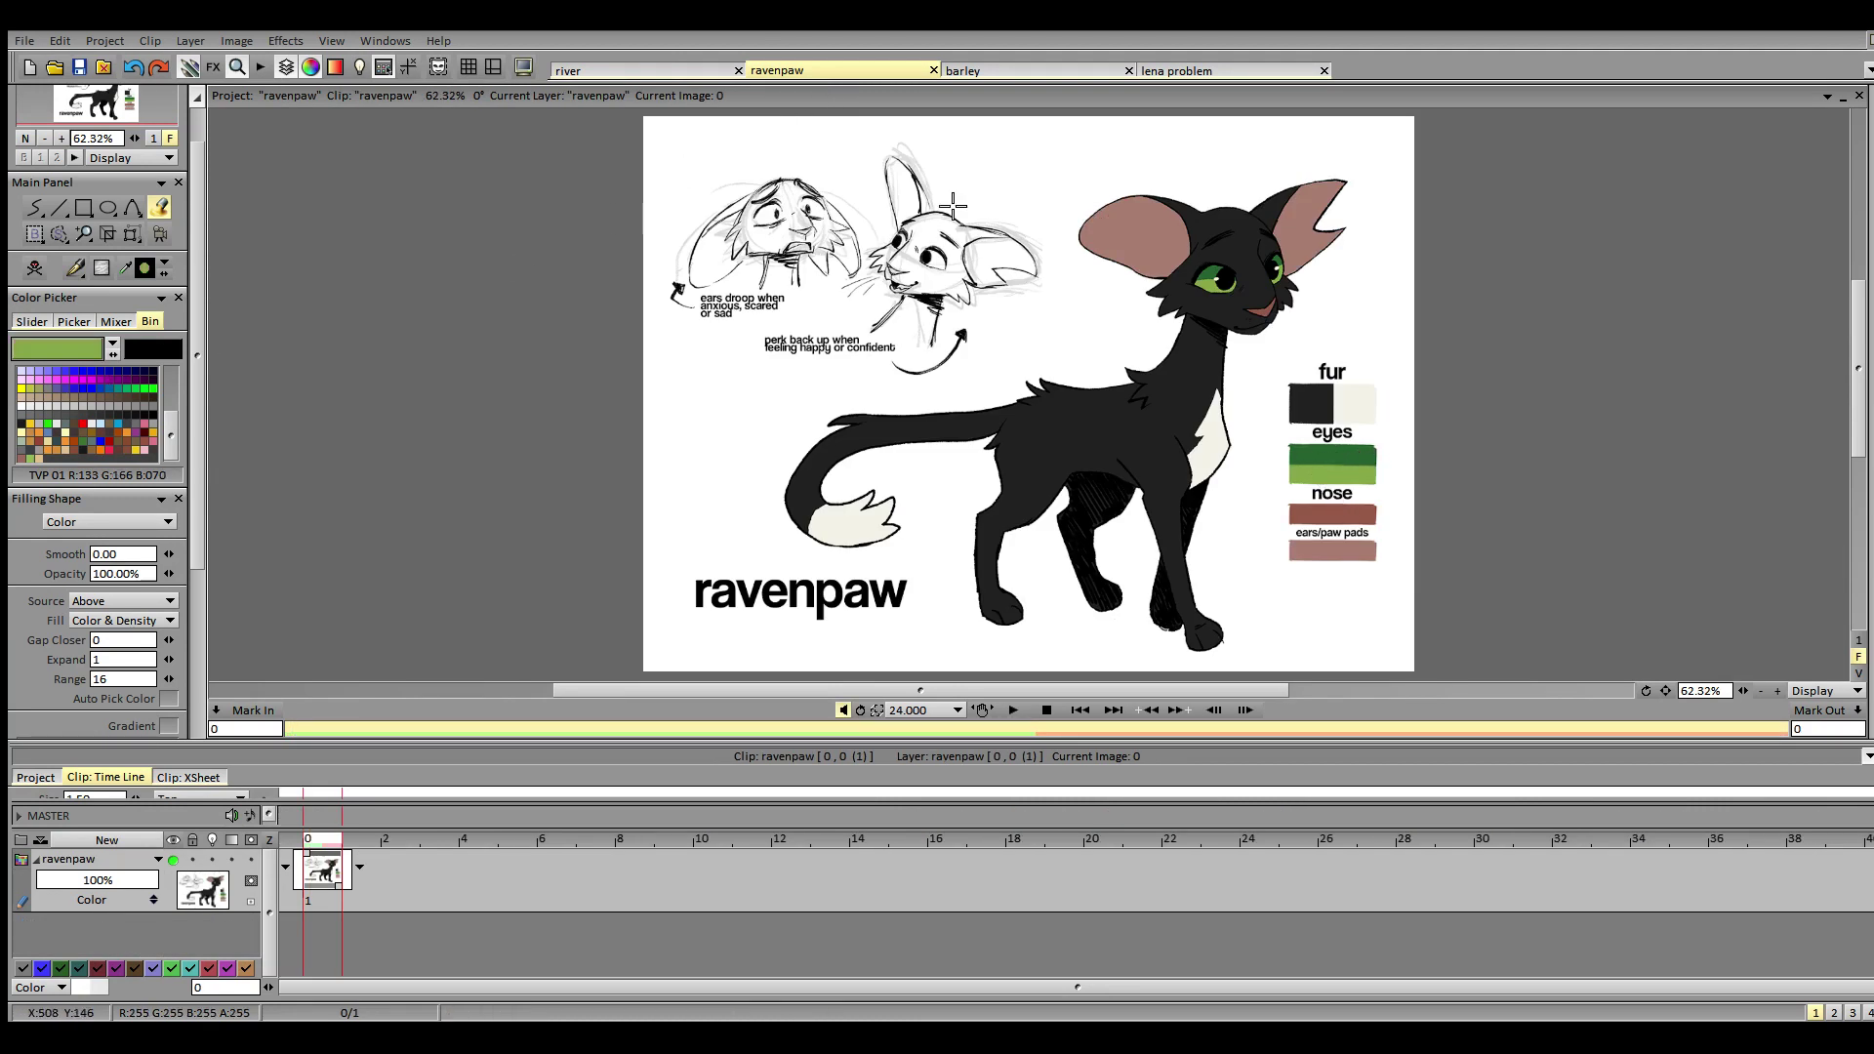
{"action": "left_click", "coordinate": [656, 73]}
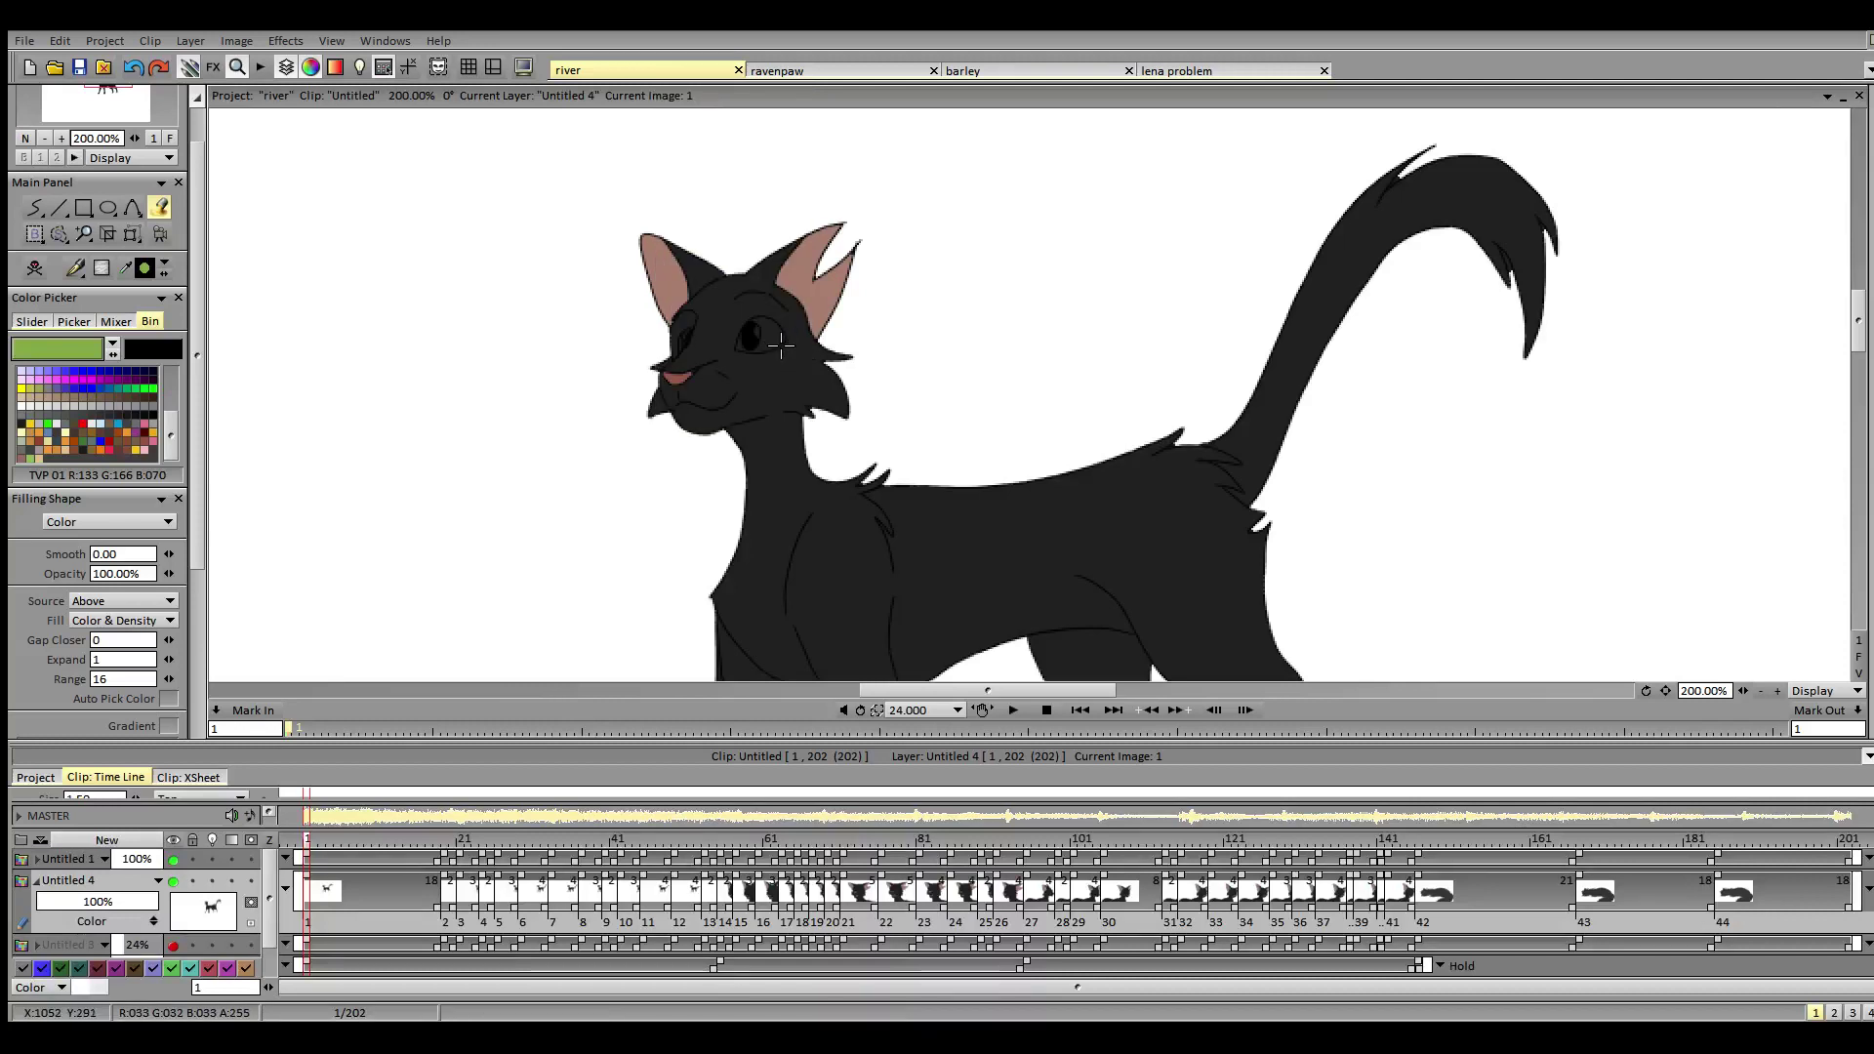
{"action": "left_click", "coordinate": [771, 337]}
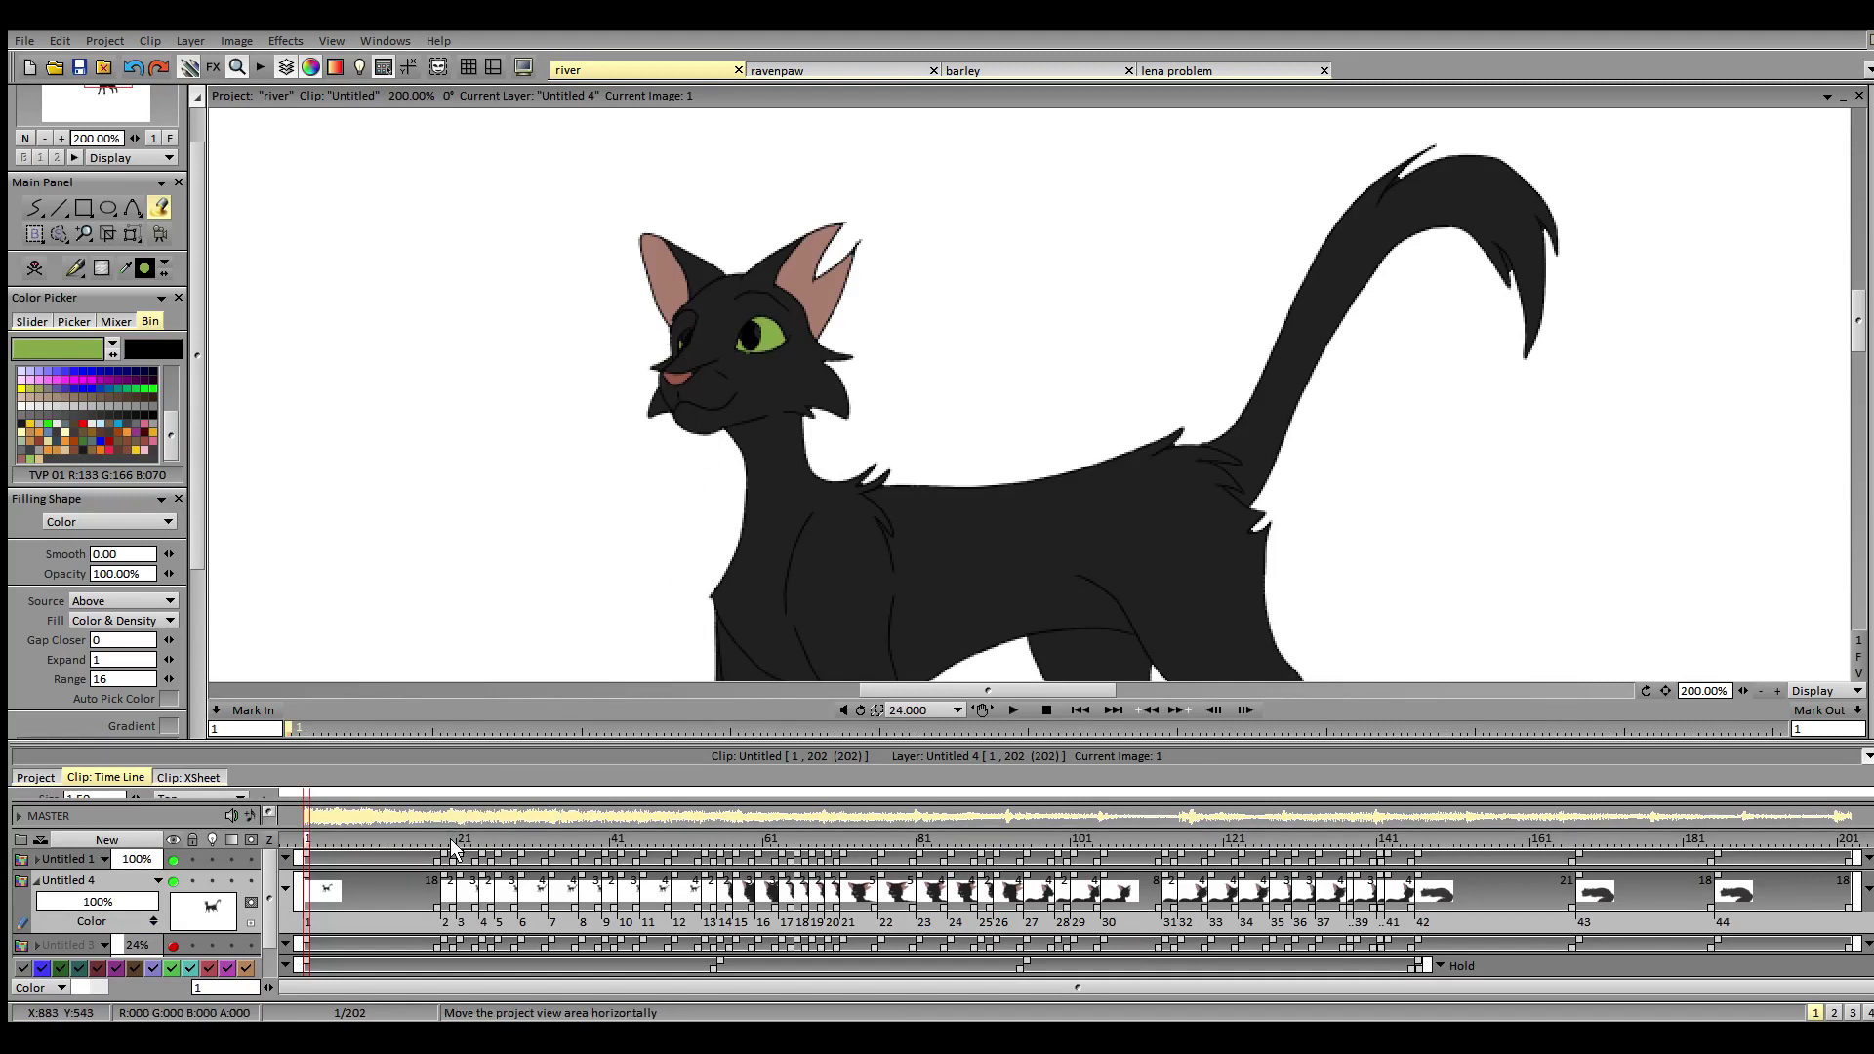
- Fill the eyes with the light green on the drawings at frames 19 and 21
{"action": "key", "text": "Right"}
{"action": "left_click", "coordinate": [771, 336]}
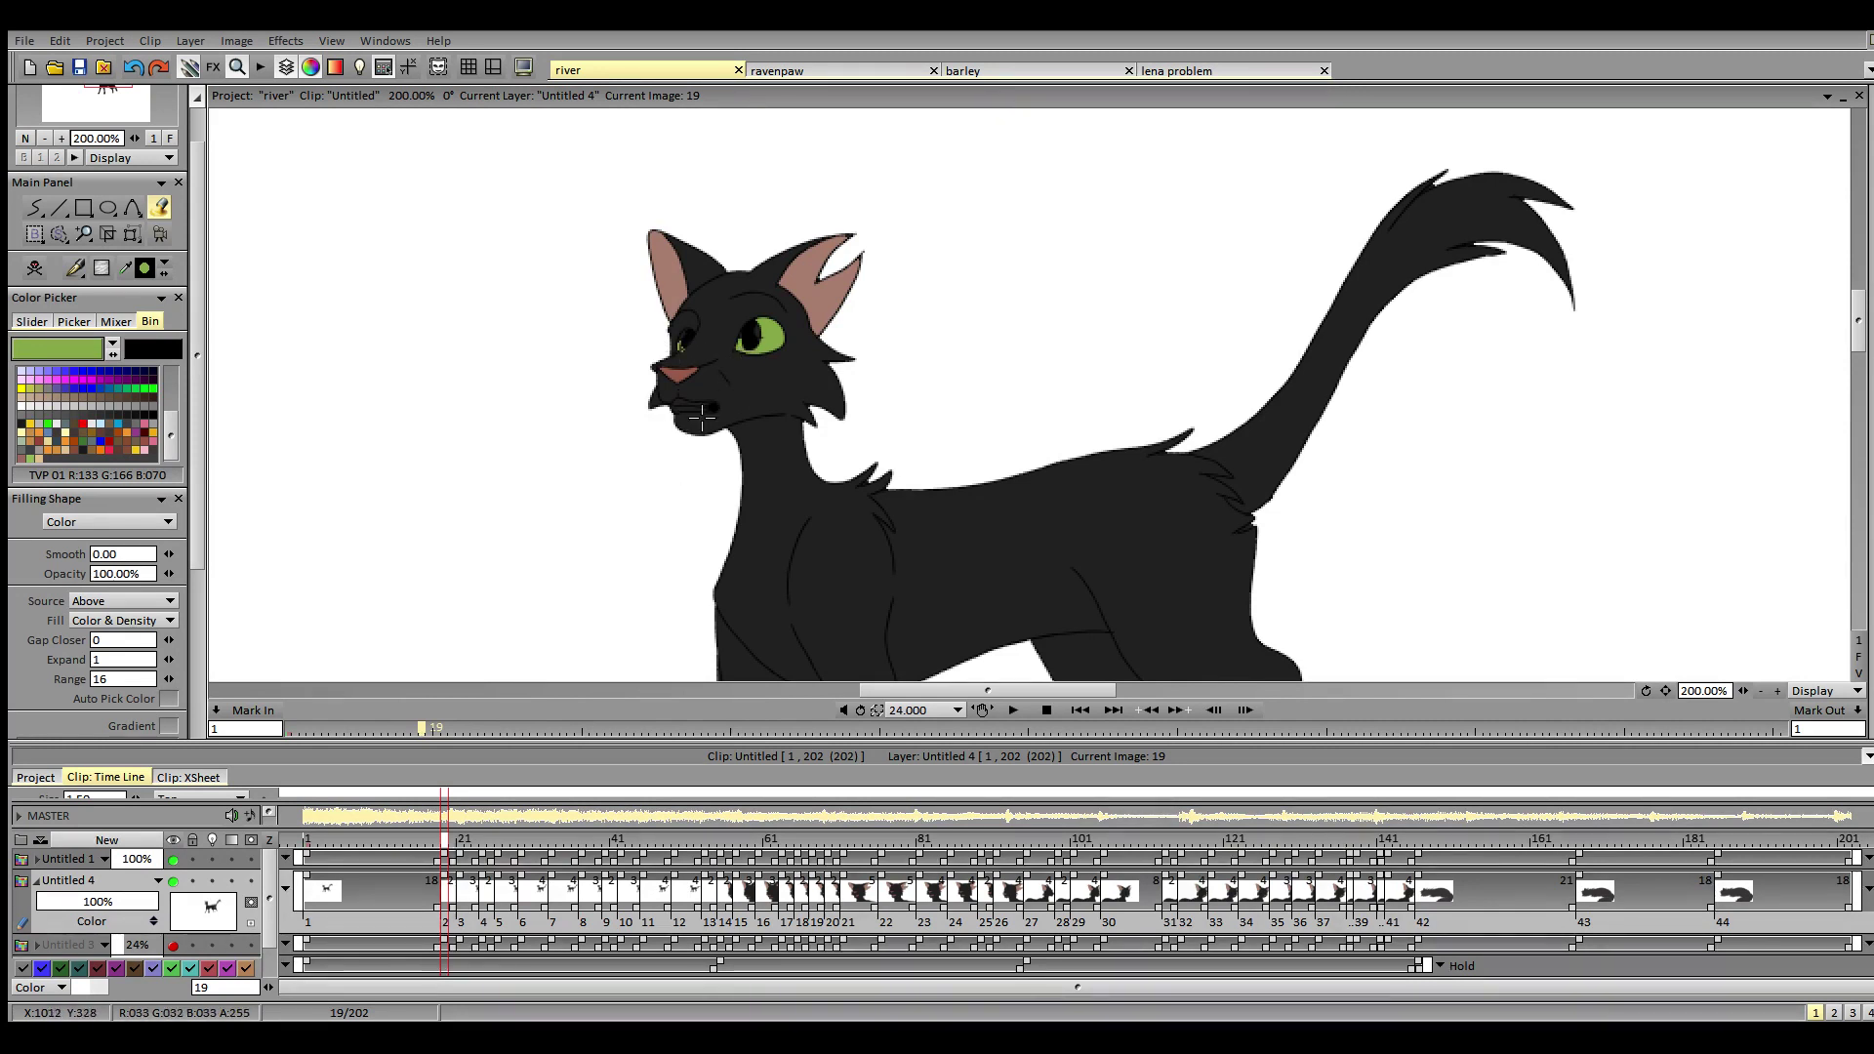
{"action": "left_click", "coordinate": [680, 345]}
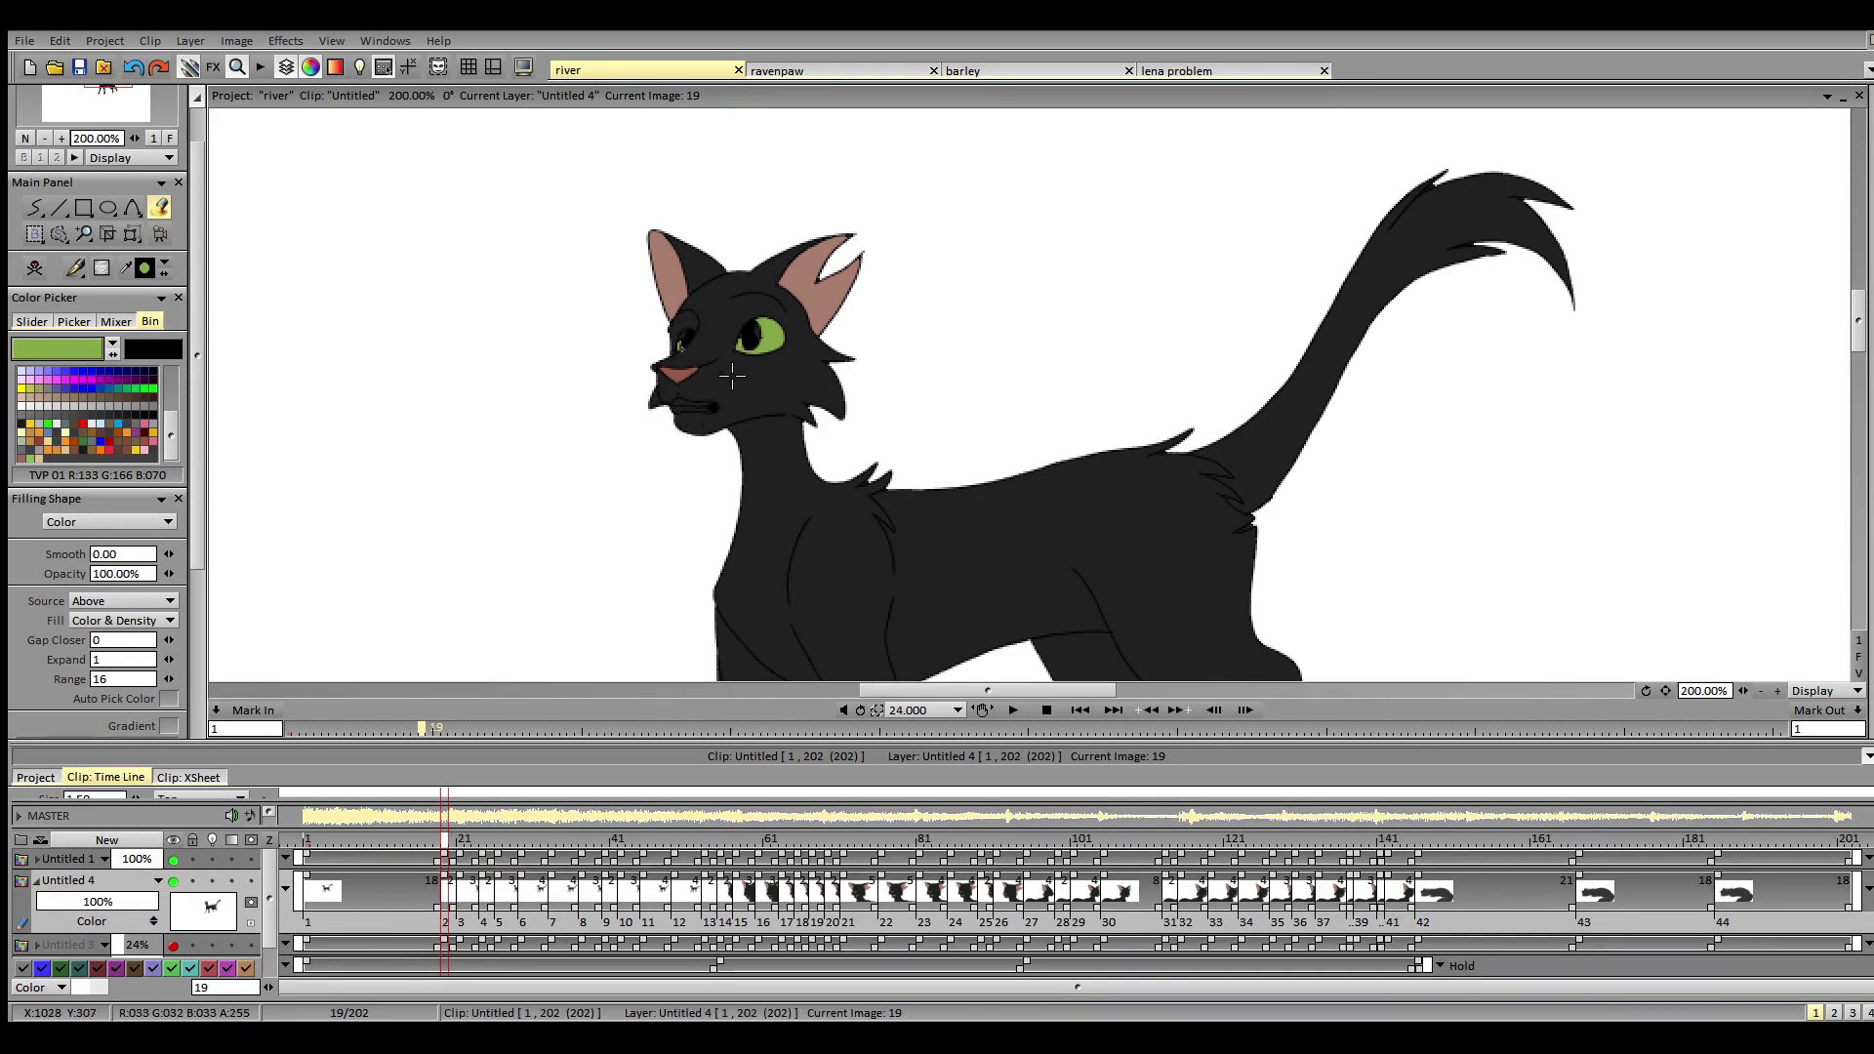
{"action": "left_click", "coordinate": [463, 816]}
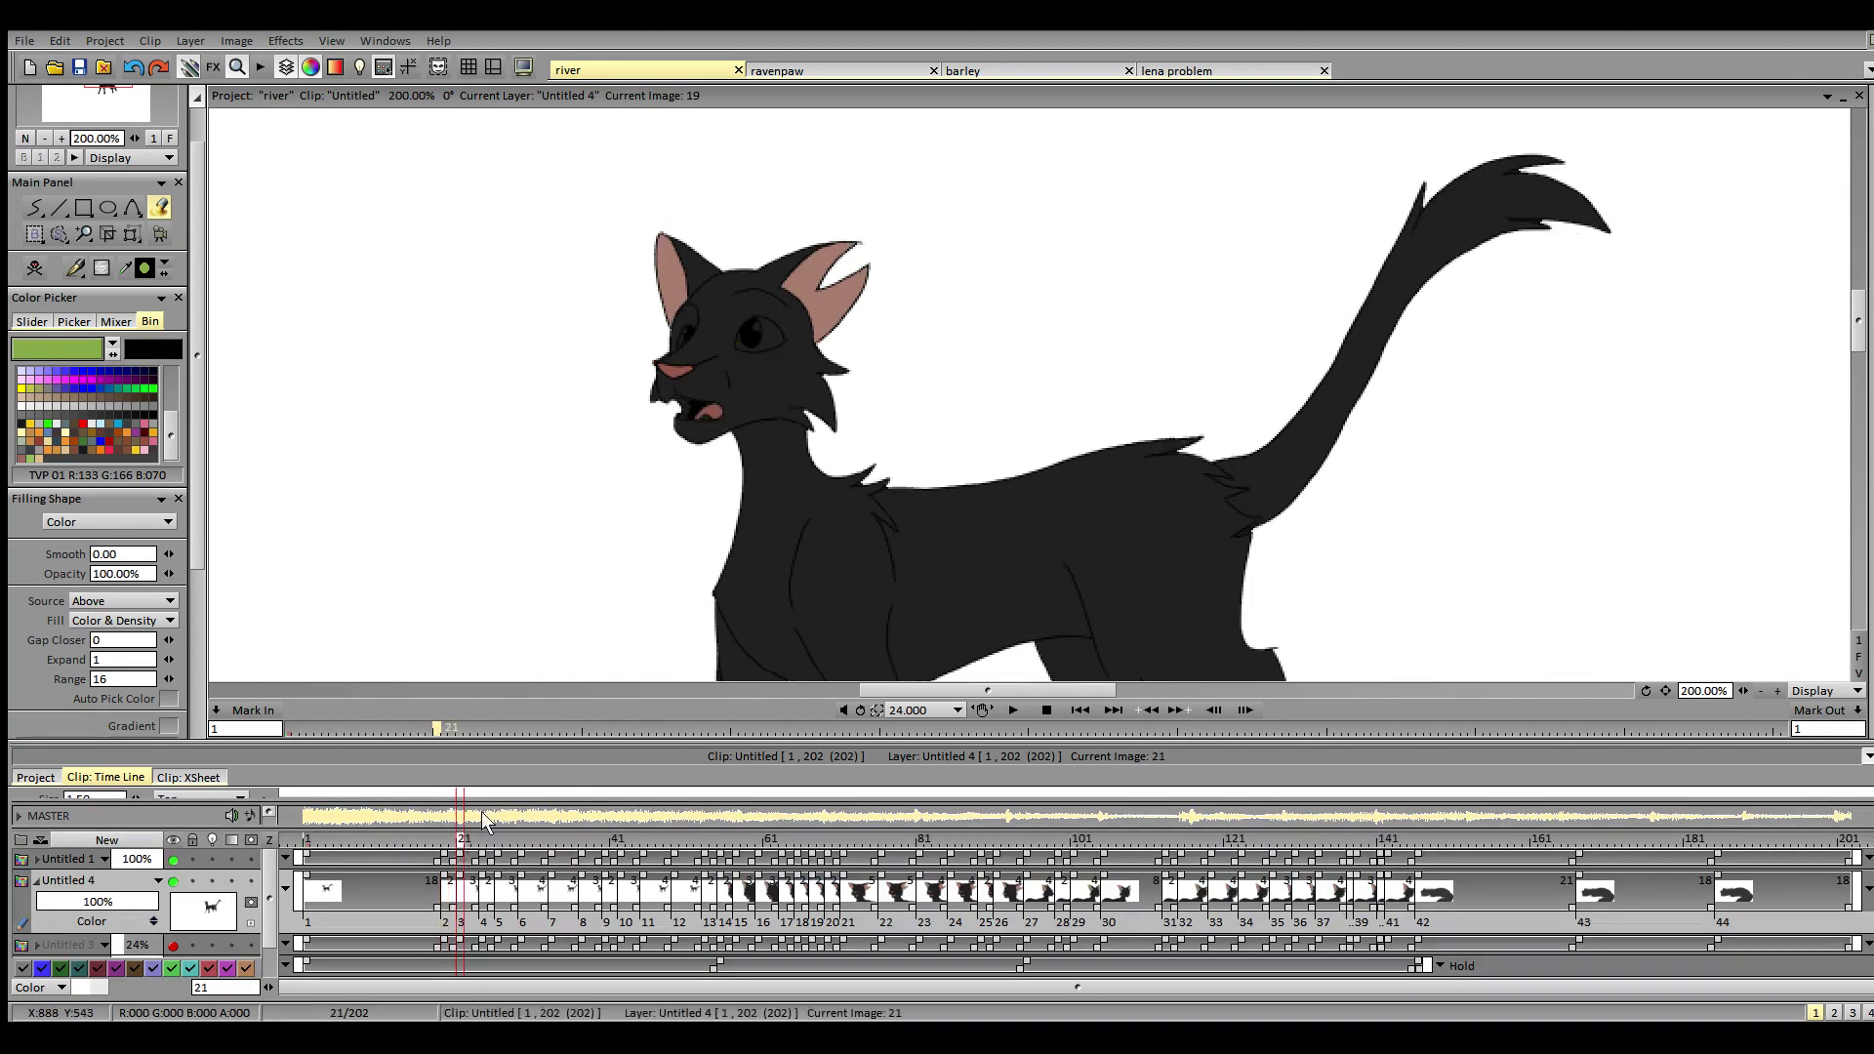
{"action": "left_click", "coordinate": [680, 344]}
{"action": "left_click", "coordinate": [779, 336]}
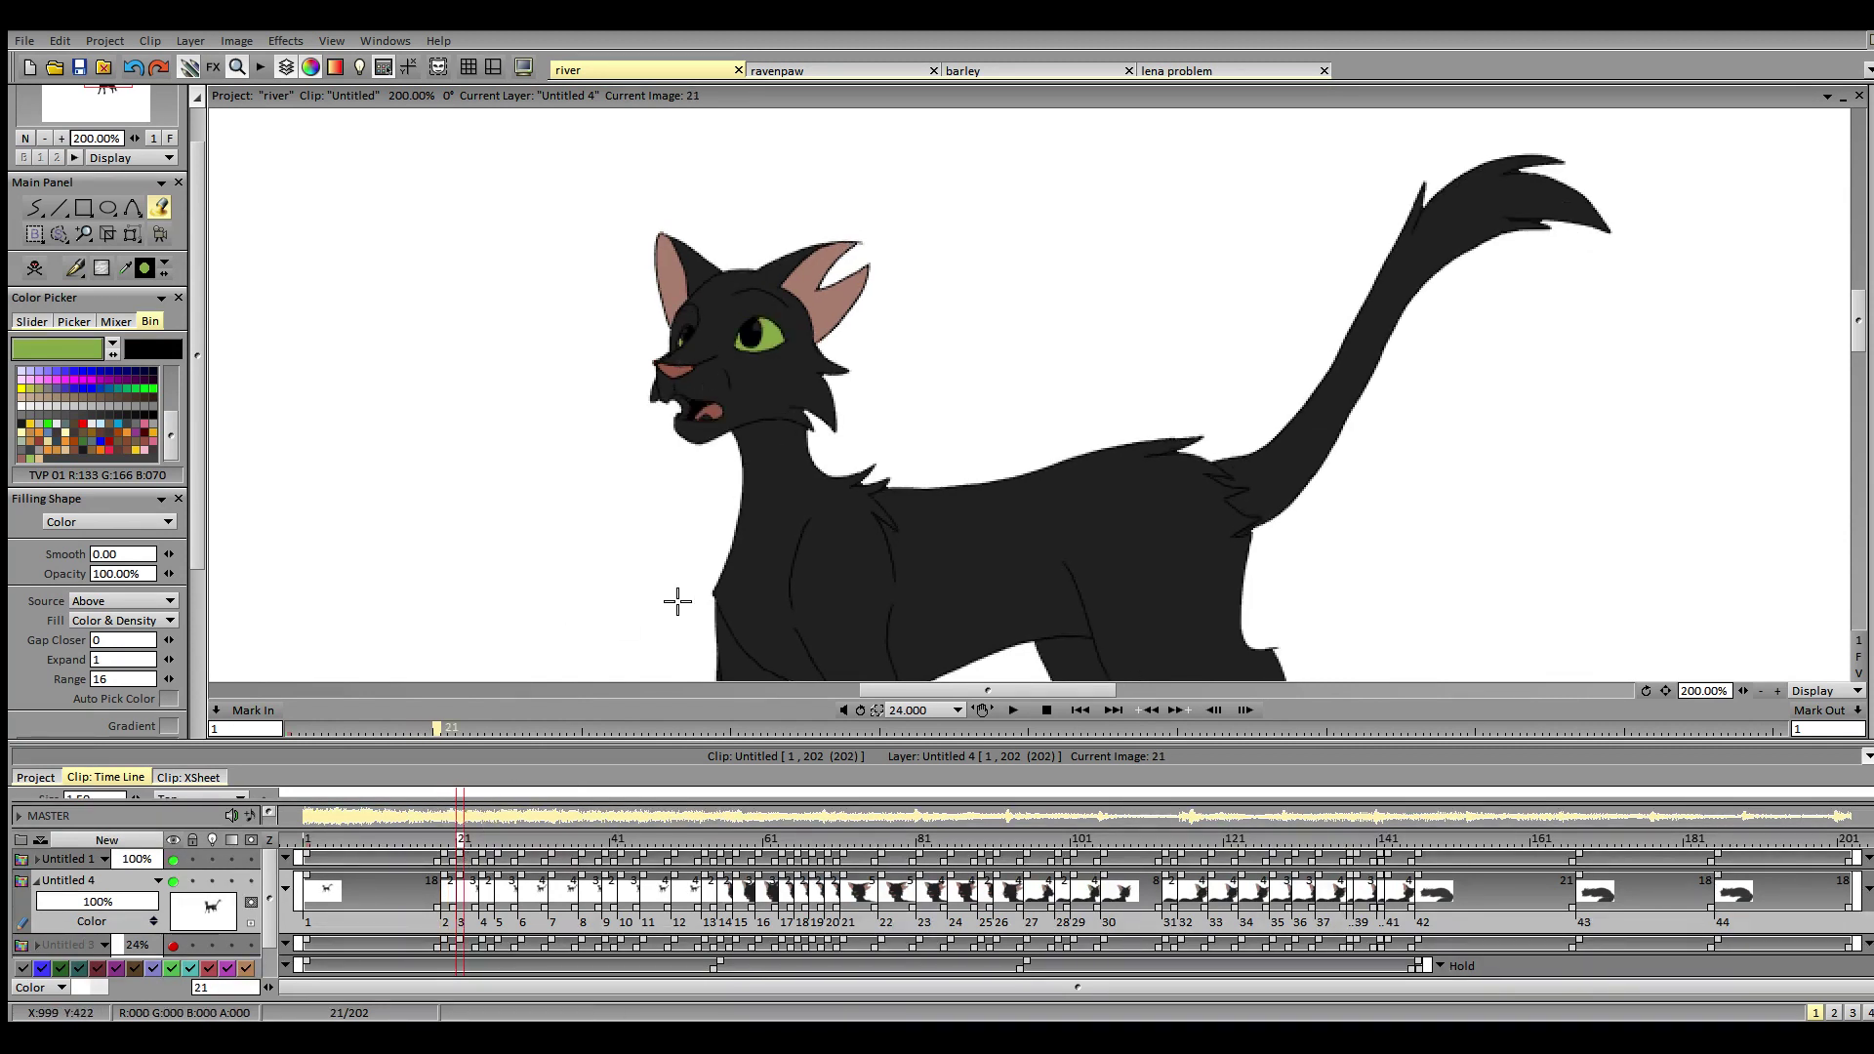
- Fill the eyes with the light green on the drawings at frames 24 and 26
{"action": "left_click", "coordinate": [483, 838]}
{"action": "left_click", "coordinate": [763, 343]}
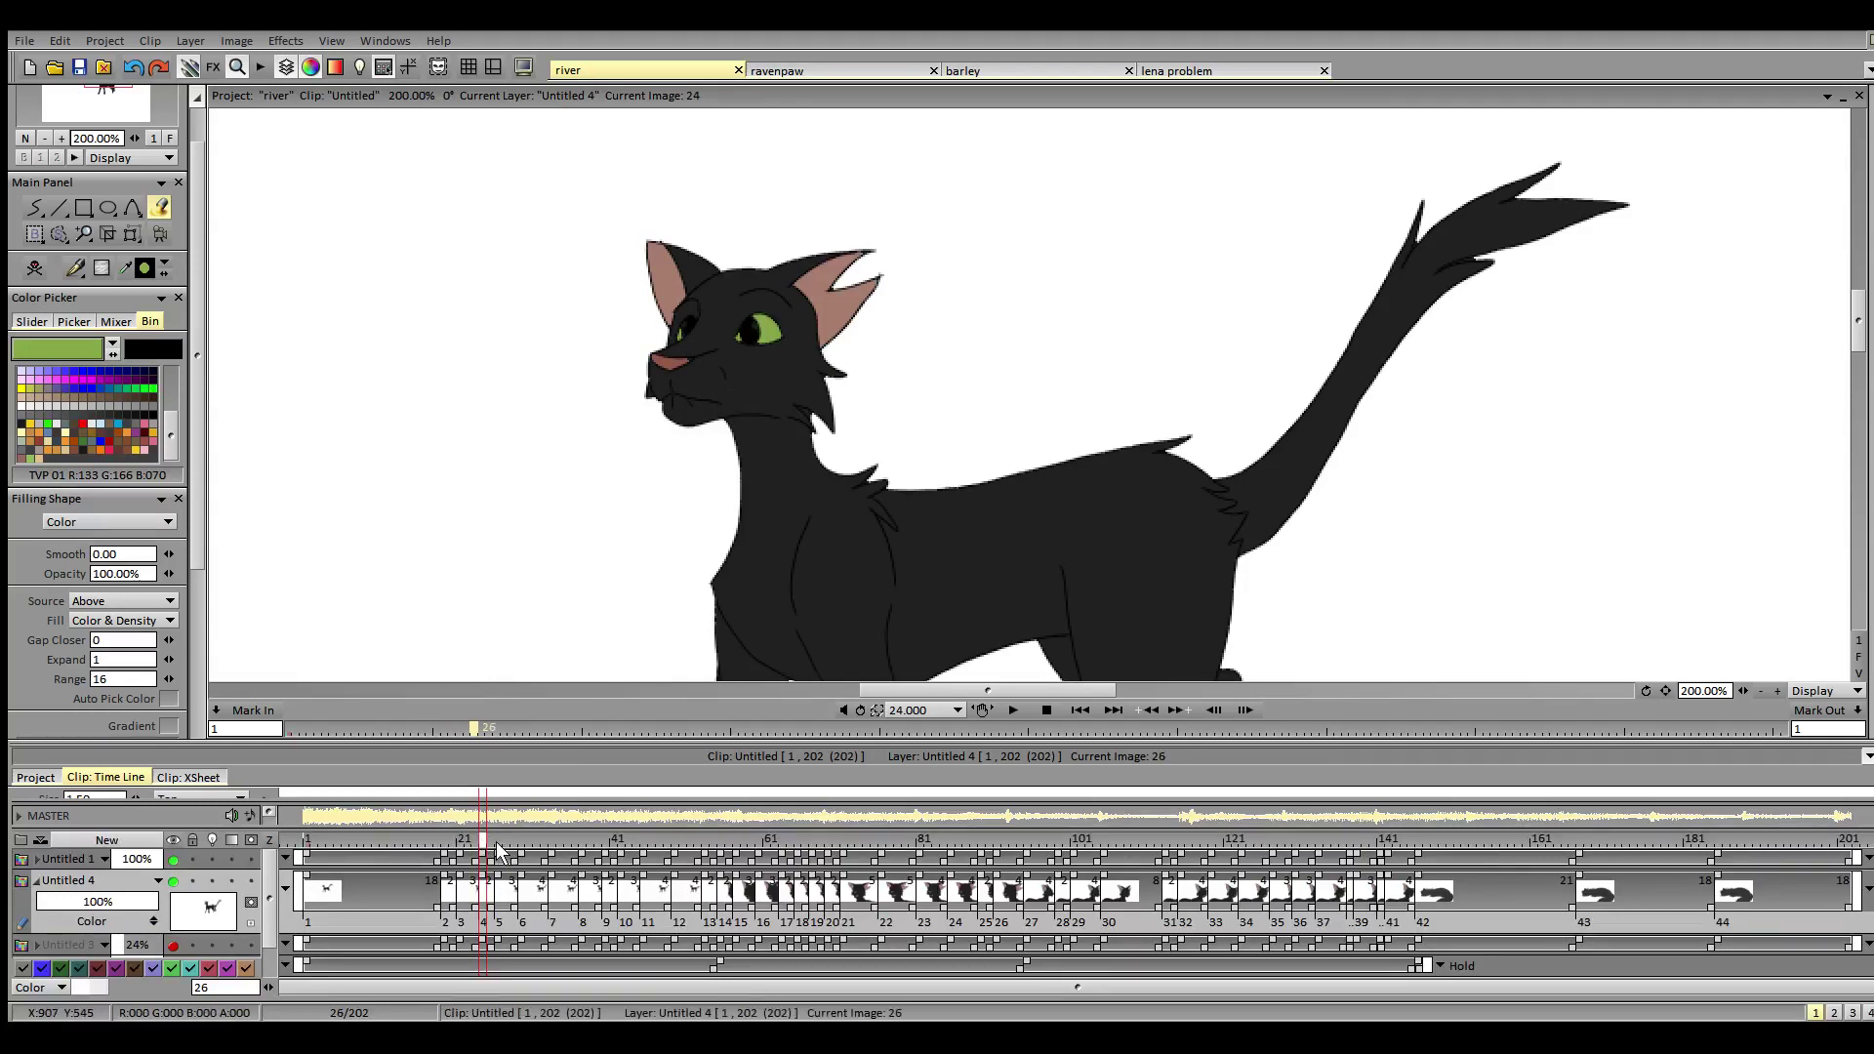
{"action": "left_click", "coordinate": [499, 841]}
{"action": "left_click", "coordinate": [768, 330]}
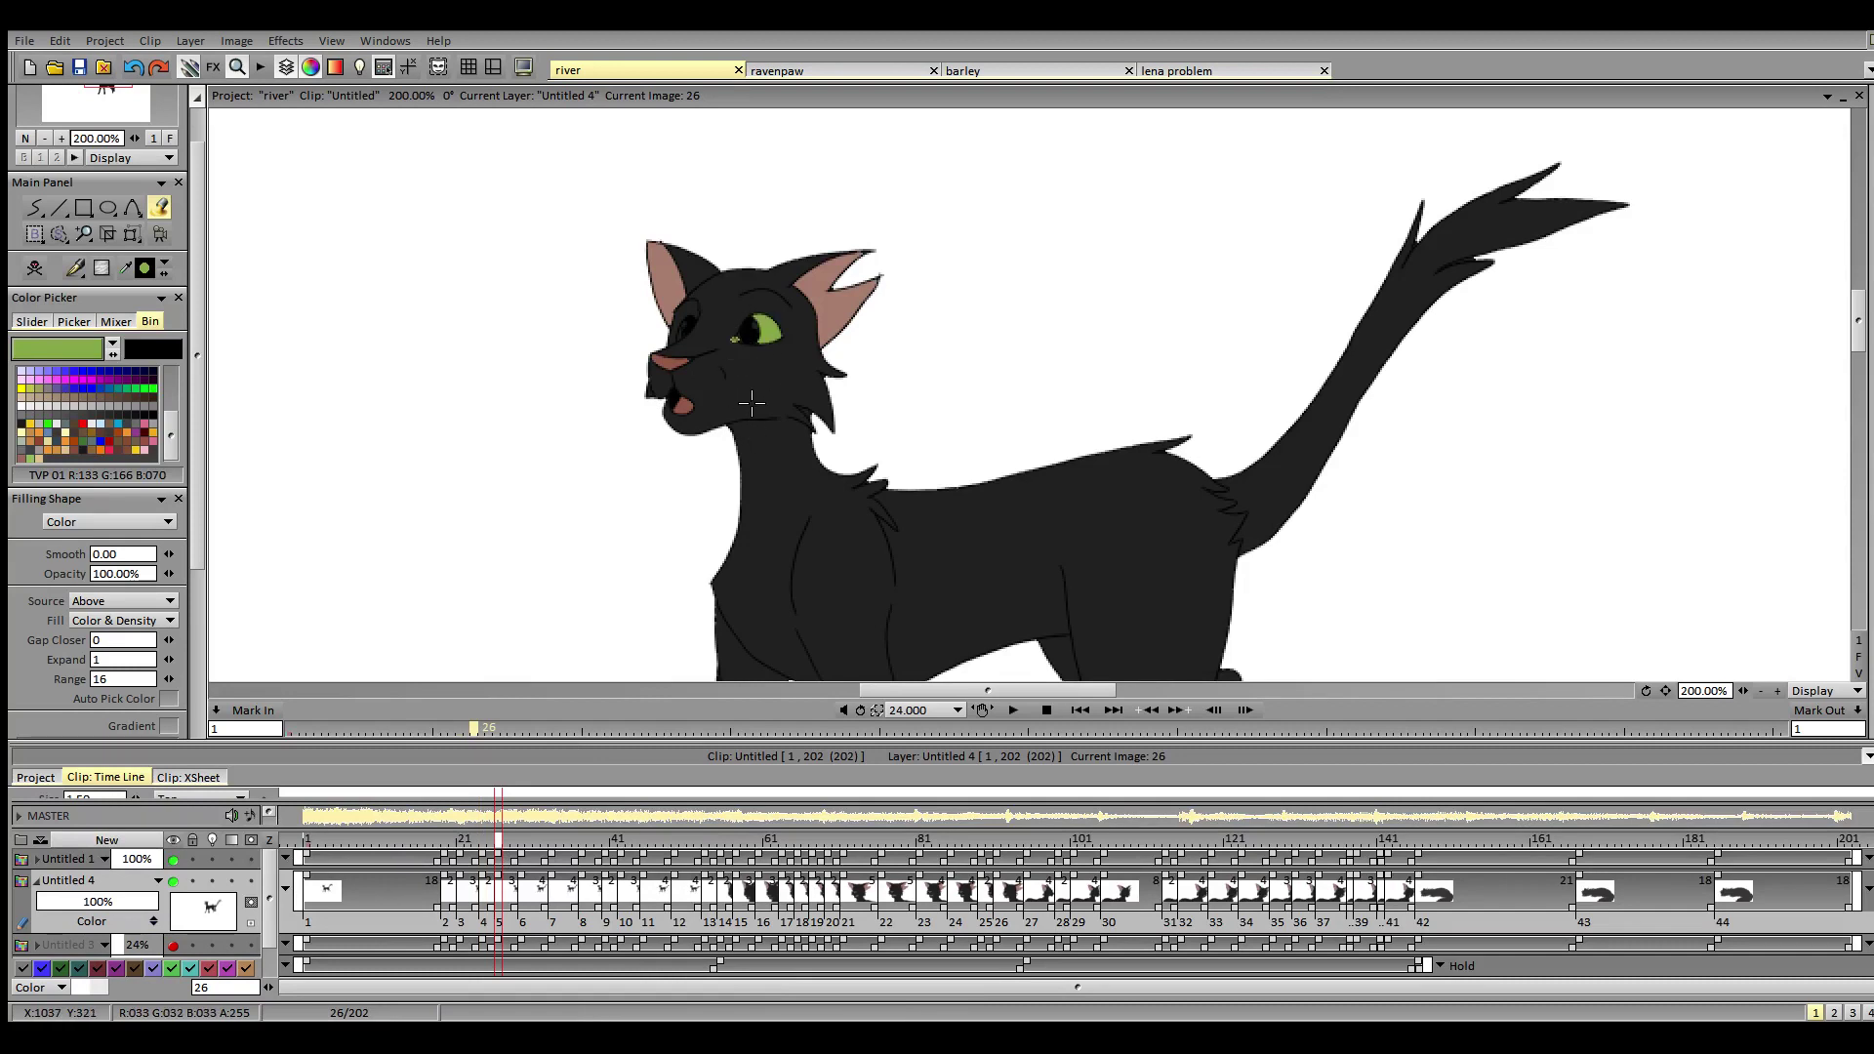
{"action": "left_click", "coordinate": [684, 329]}
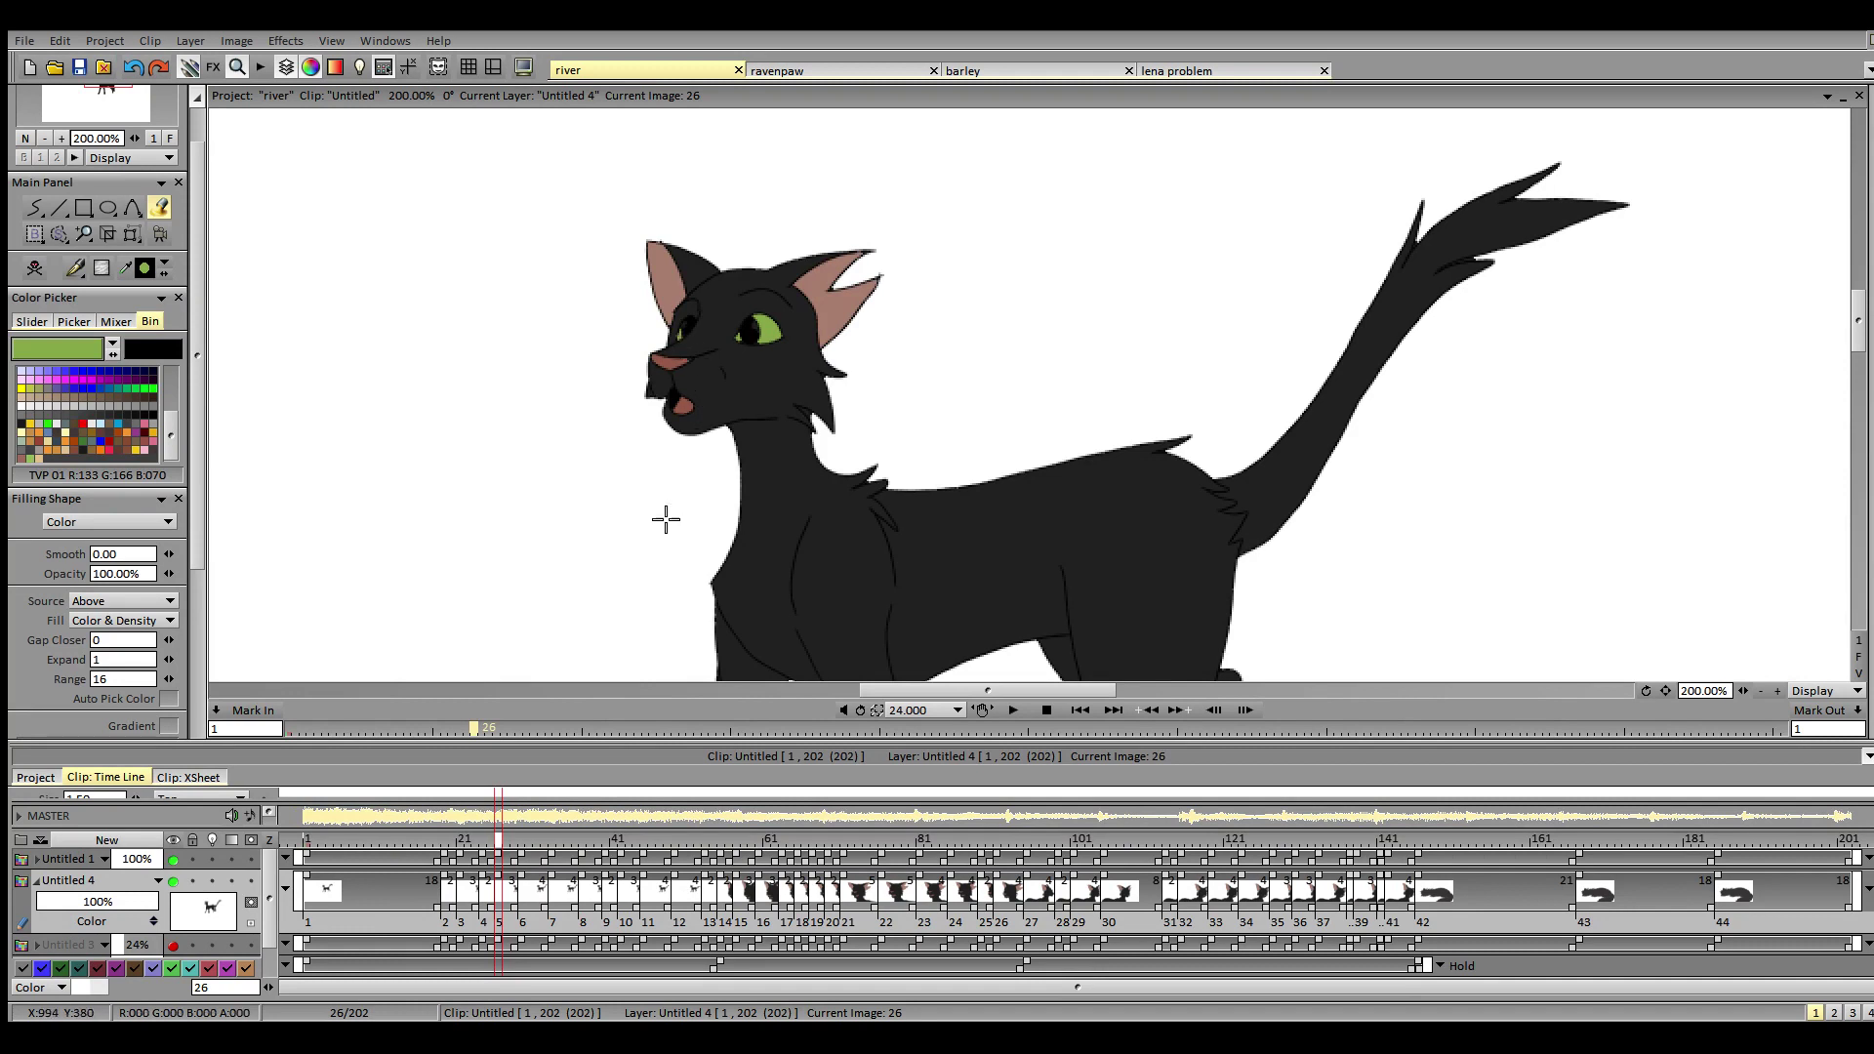
- Fill the near eye with the light green on the drawings at frames 29, 33 and 37
{"action": "left_click", "coordinate": [522, 842]}
{"action": "left_click", "coordinate": [766, 332]}
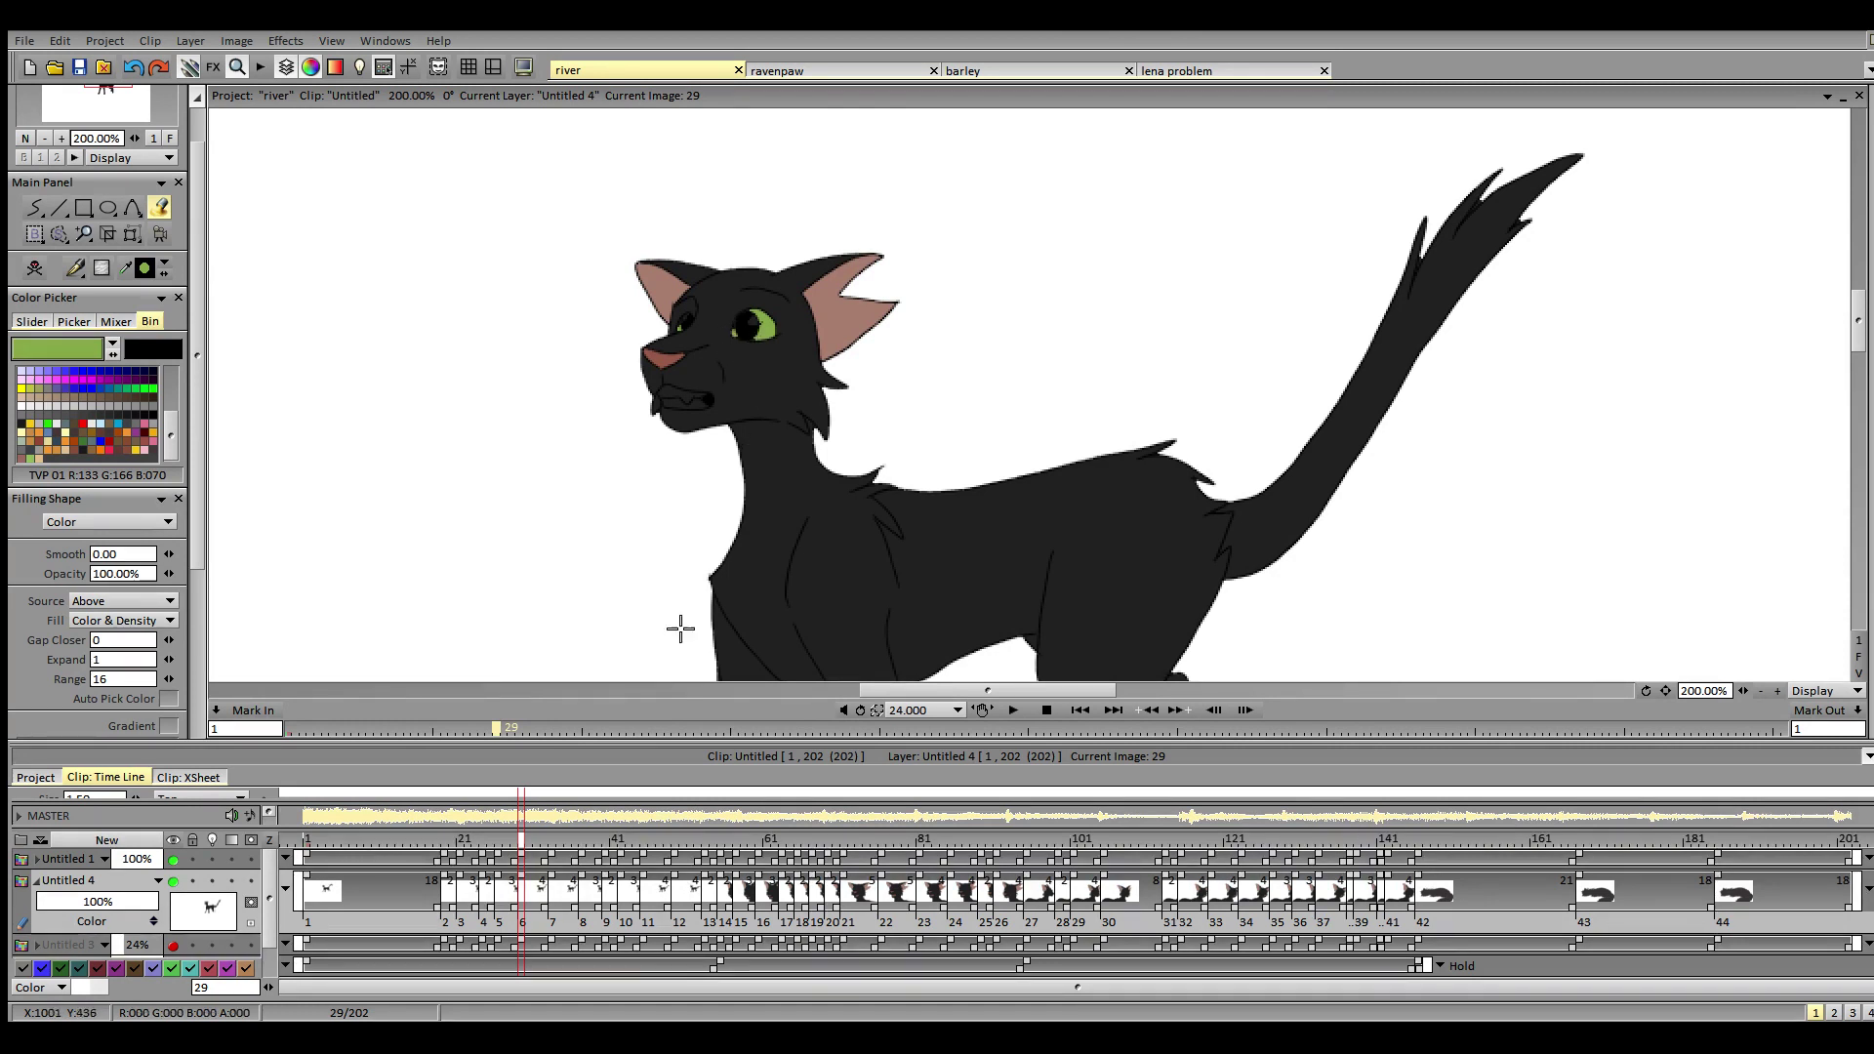
{"action": "left_click", "coordinate": [553, 842]}
{"action": "left_click", "coordinate": [765, 327]}
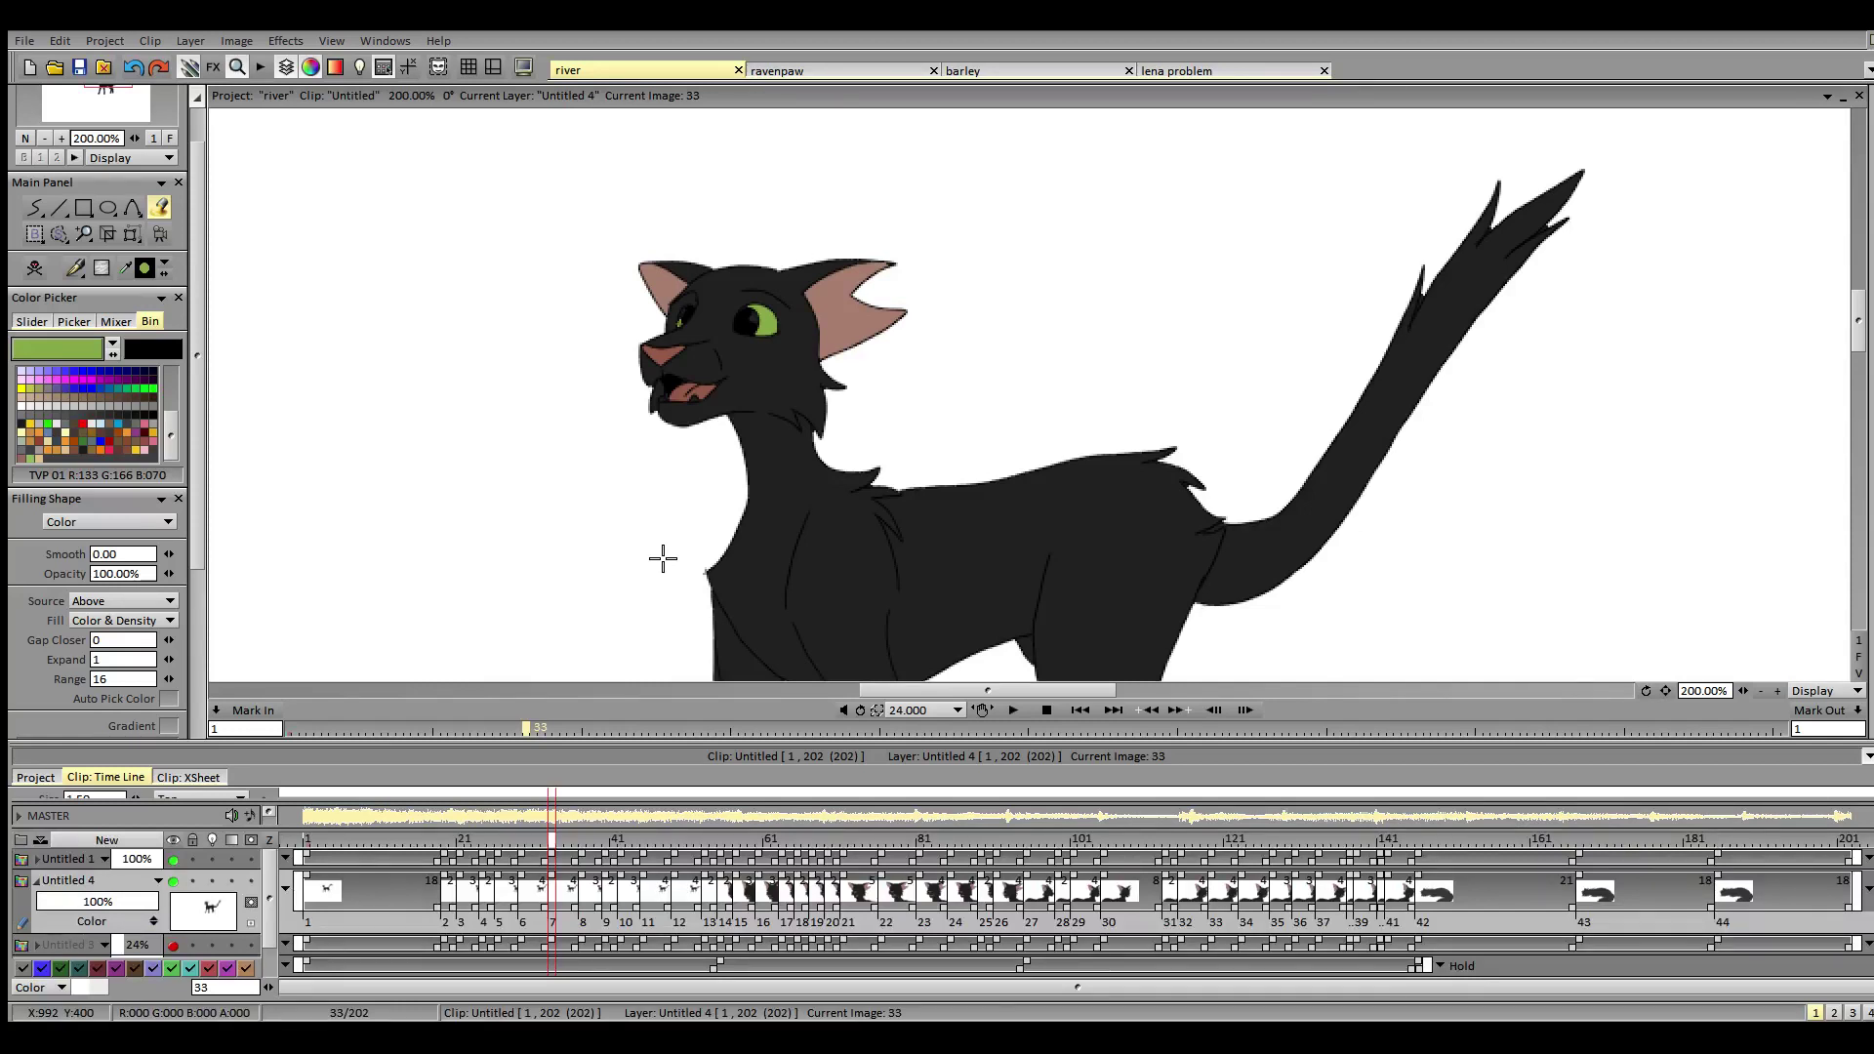
{"action": "left_click", "coordinate": [582, 840]}
{"action": "left_click", "coordinate": [763, 327]}
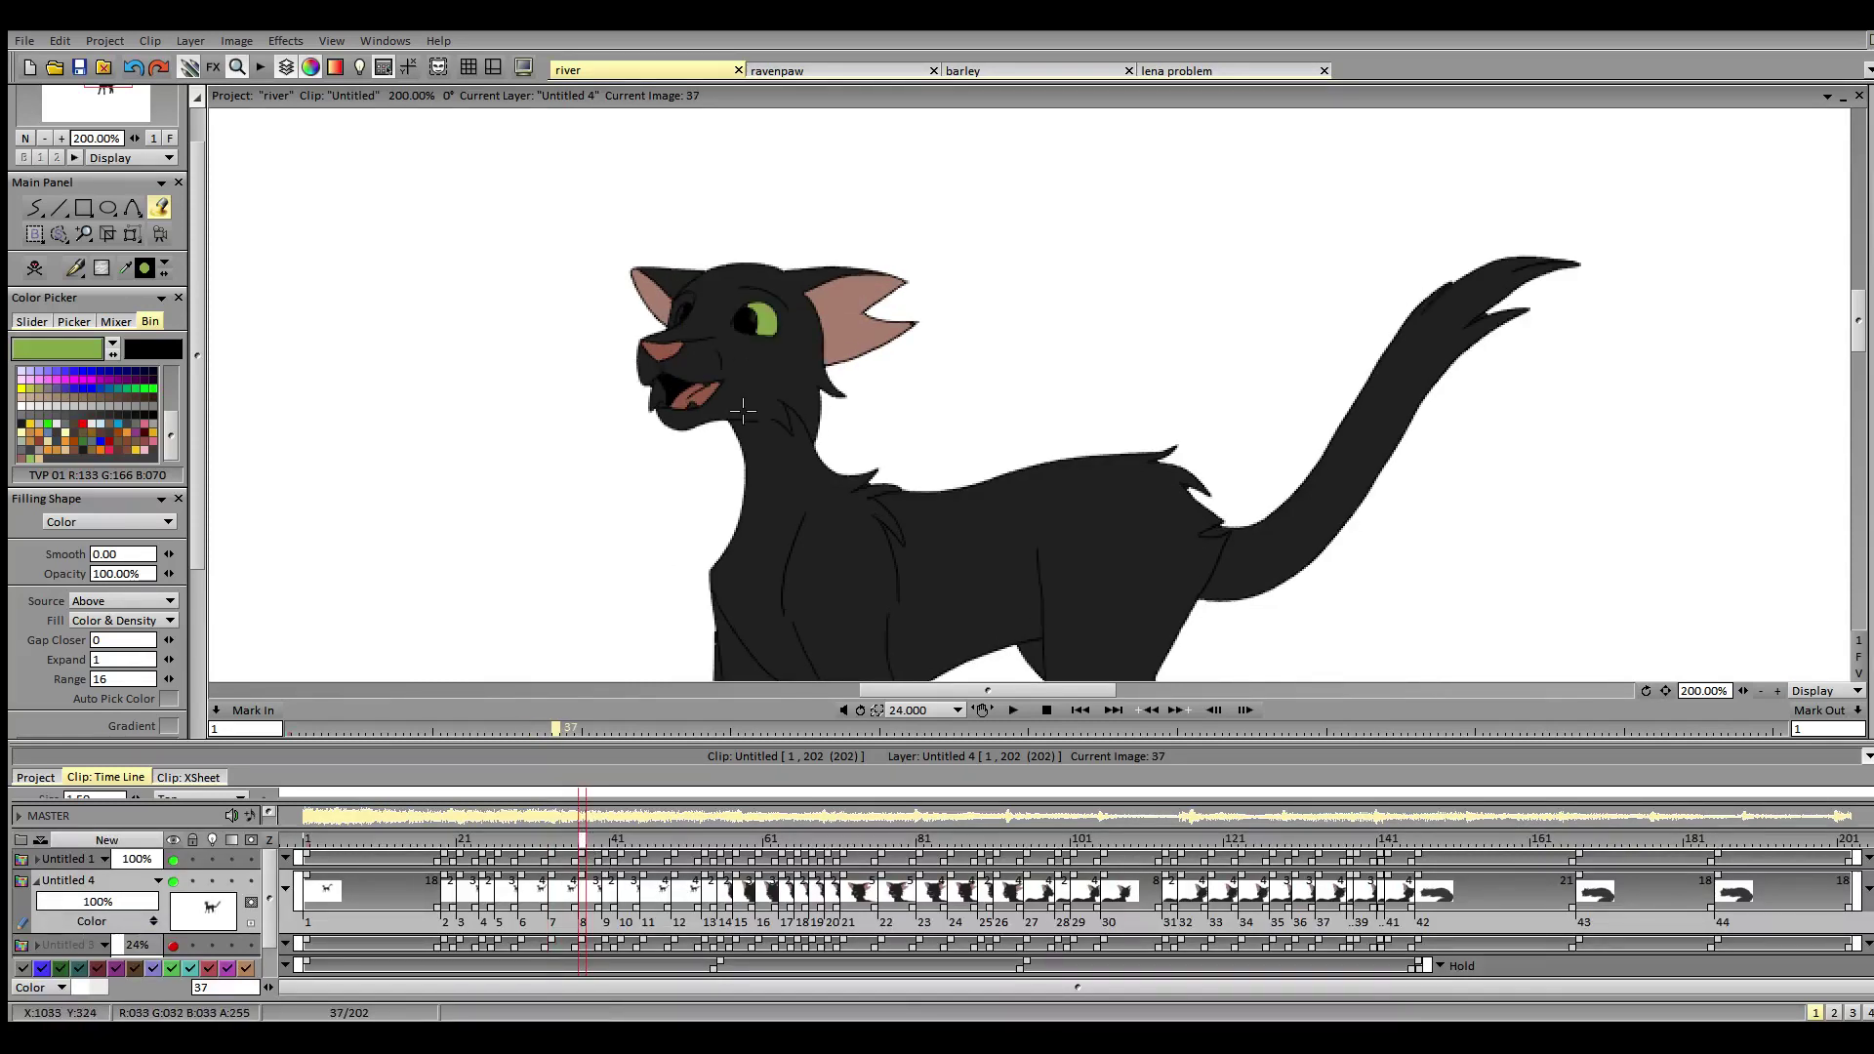
- Fill the eyes with the light green at frame 40 and the near eye at frame 42
{"action": "left_click", "coordinate": [607, 854]}
{"action": "left_click", "coordinate": [764, 319]}
{"action": "left_click", "coordinate": [674, 322]}
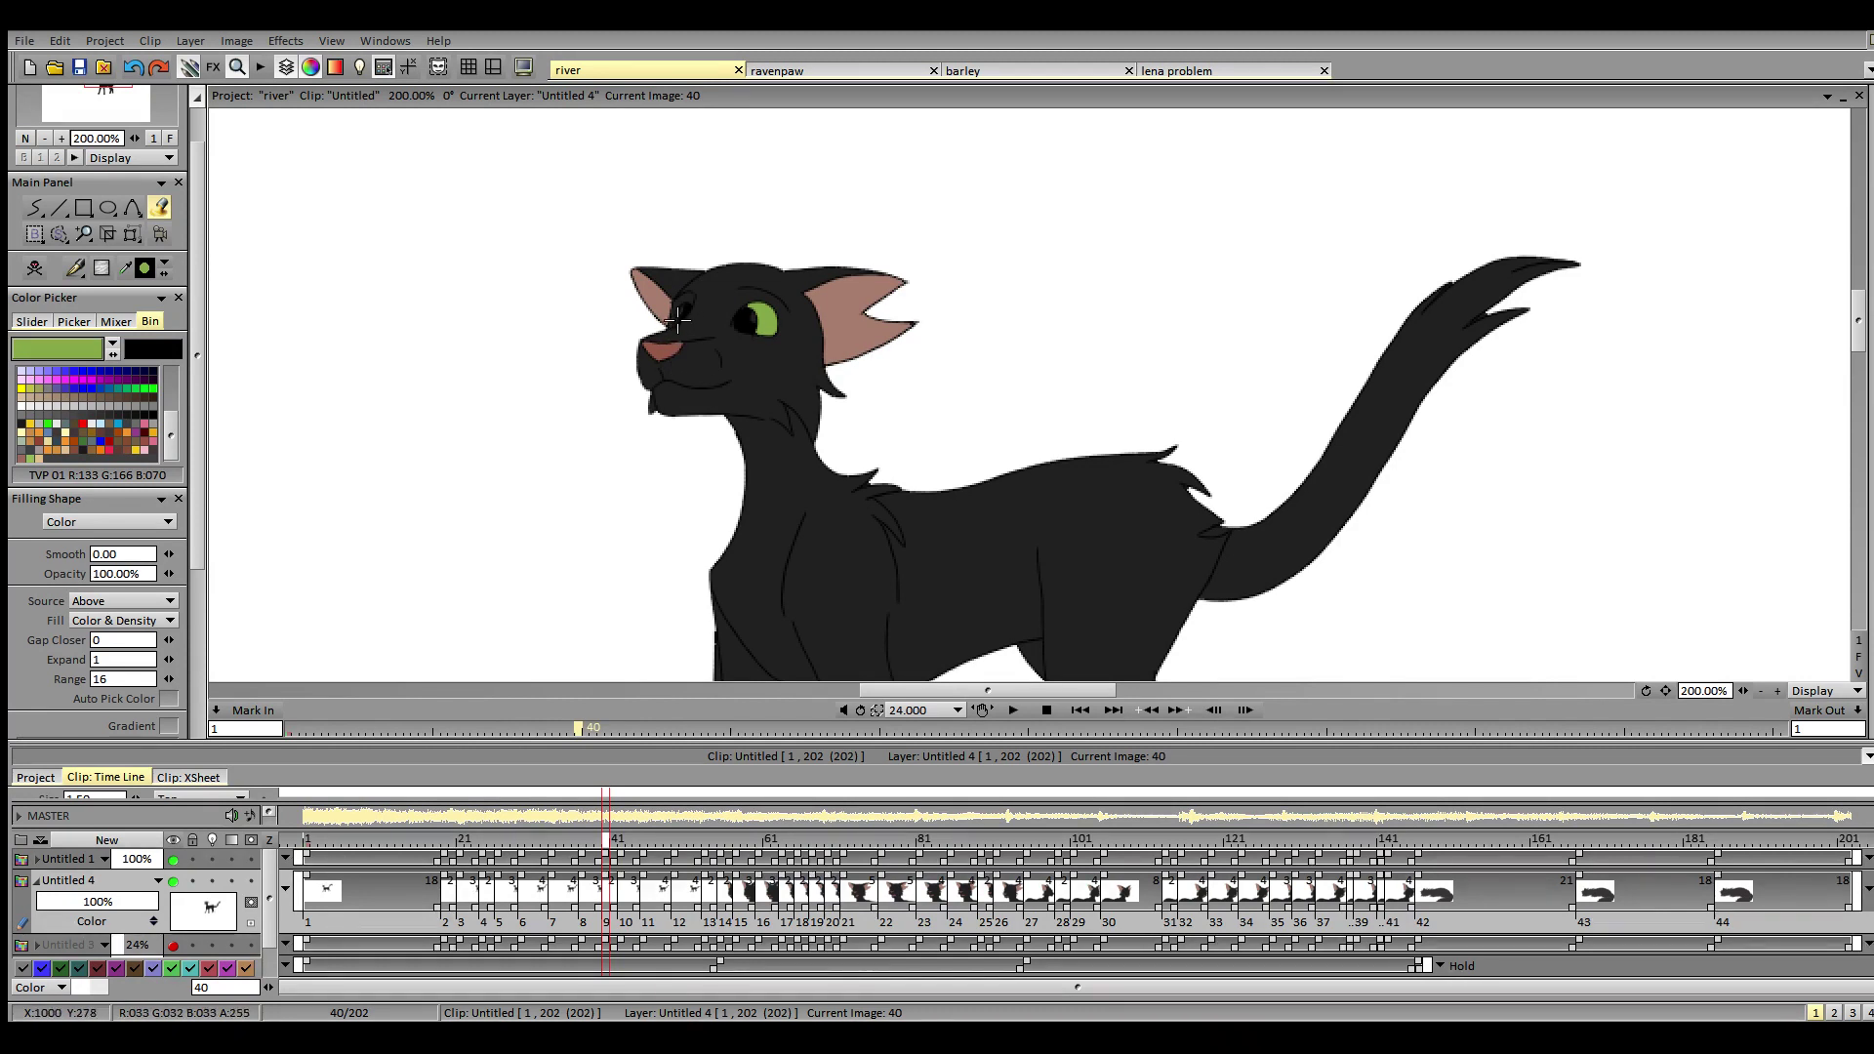
{"action": "left_click", "coordinate": [621, 854]}
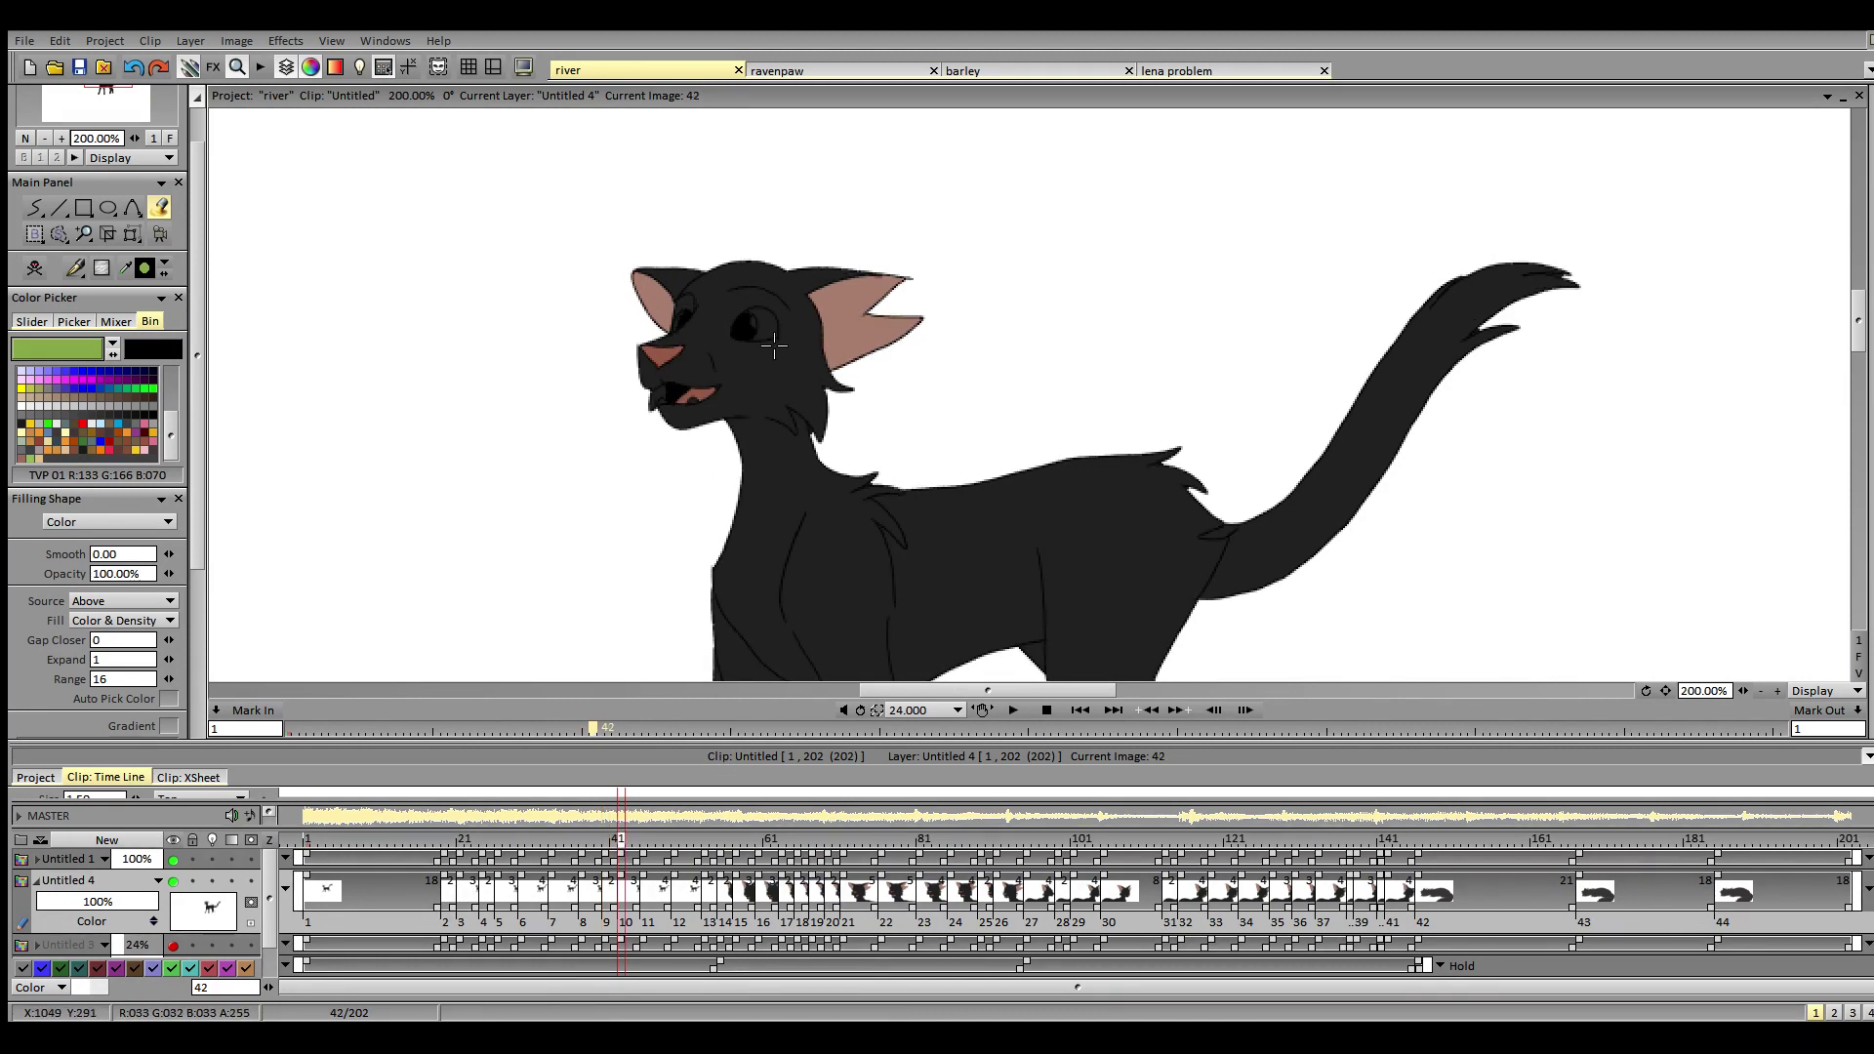
{"action": "left_click", "coordinate": [765, 326]}
- Fill the near eye with the light green on the drawings at frames 45, 49 and 53
{"action": "left_click", "coordinate": [644, 854]}
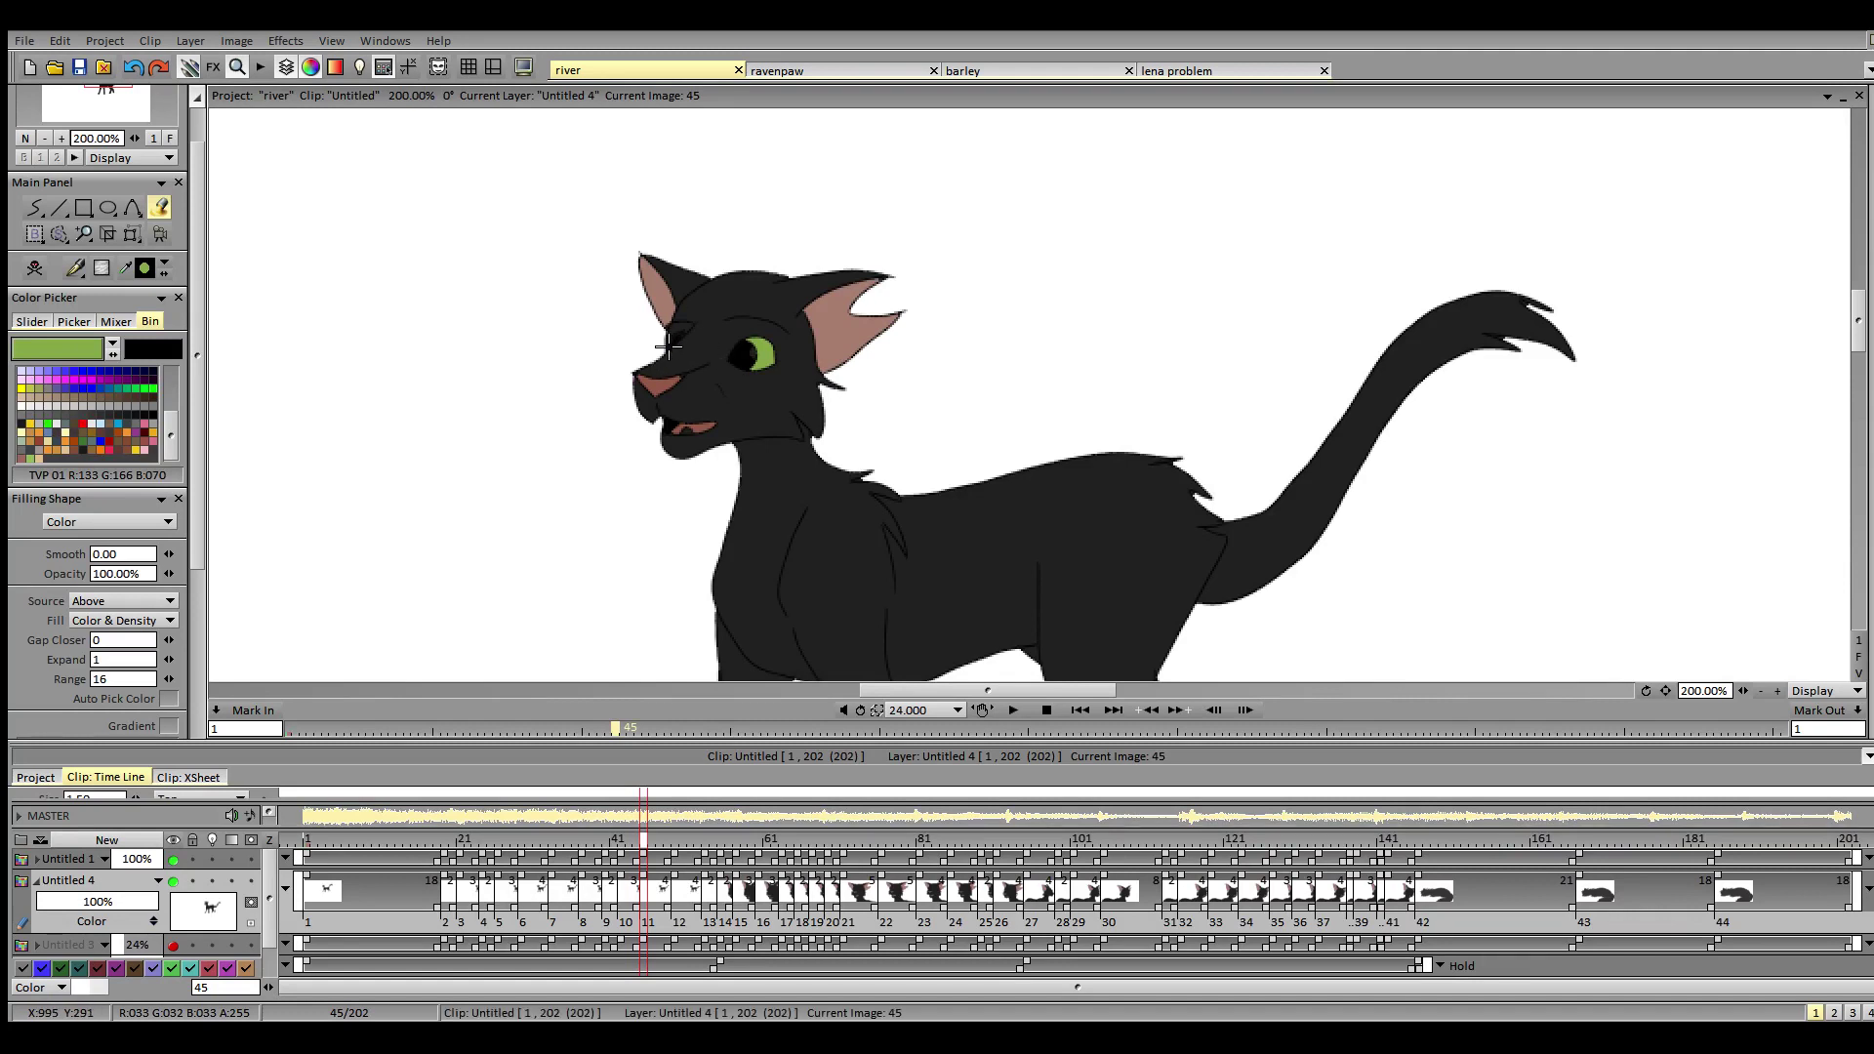
{"action": "left_click", "coordinate": [675, 854]}
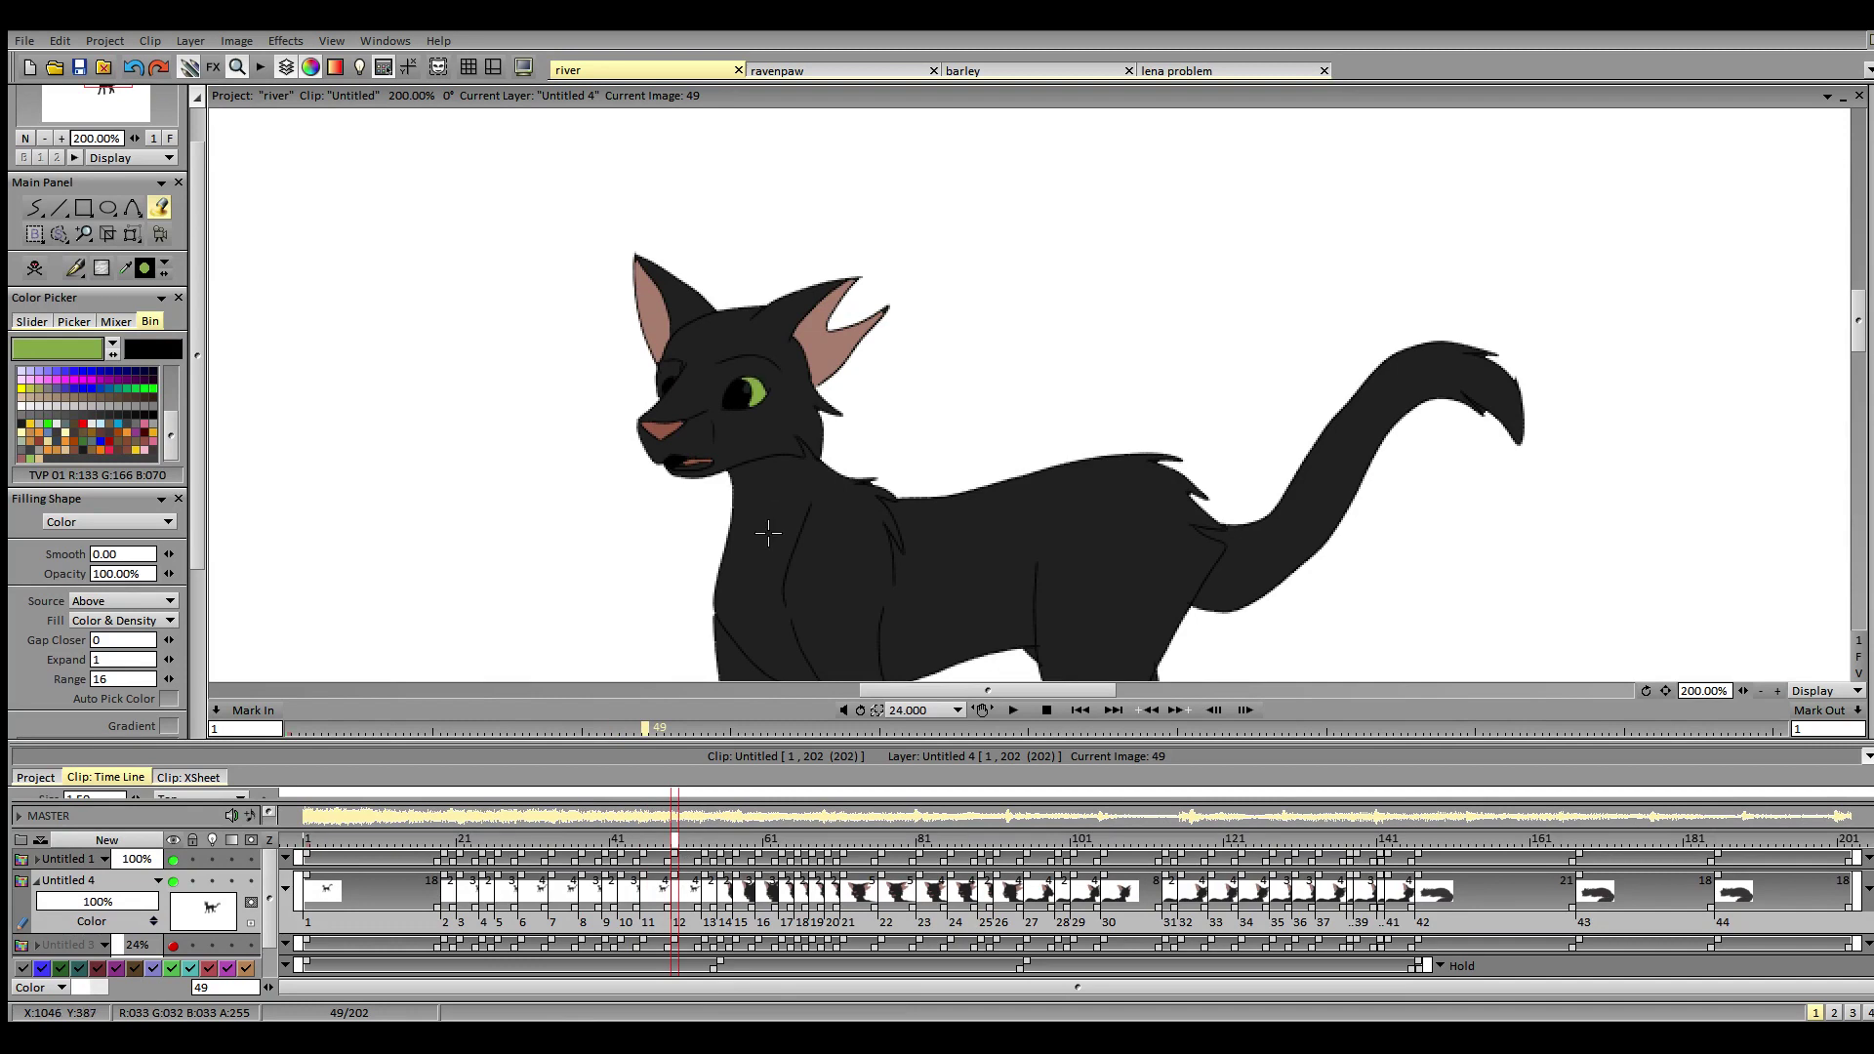
{"action": "left_click", "coordinate": [705, 854]}
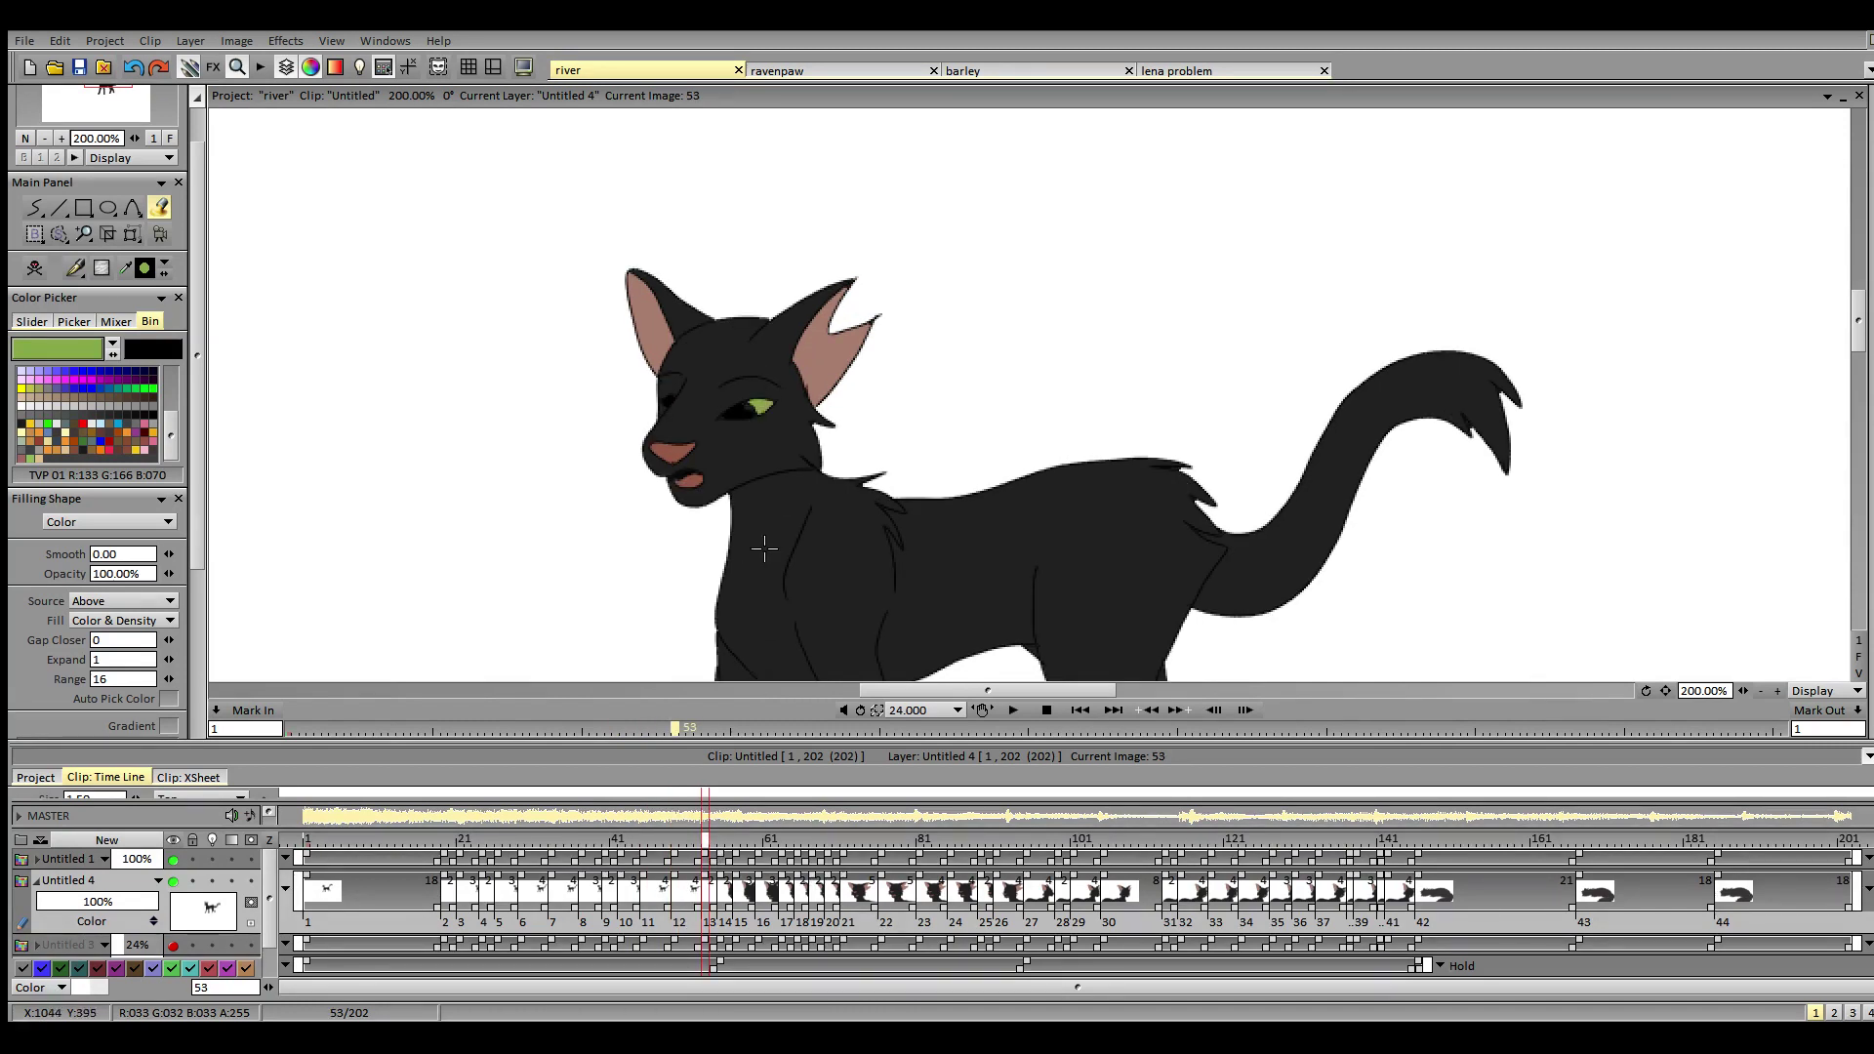
- Fill both eyes with the light green on the close-up head drawing at frame 55
{"action": "left_click", "coordinate": [720, 855]}
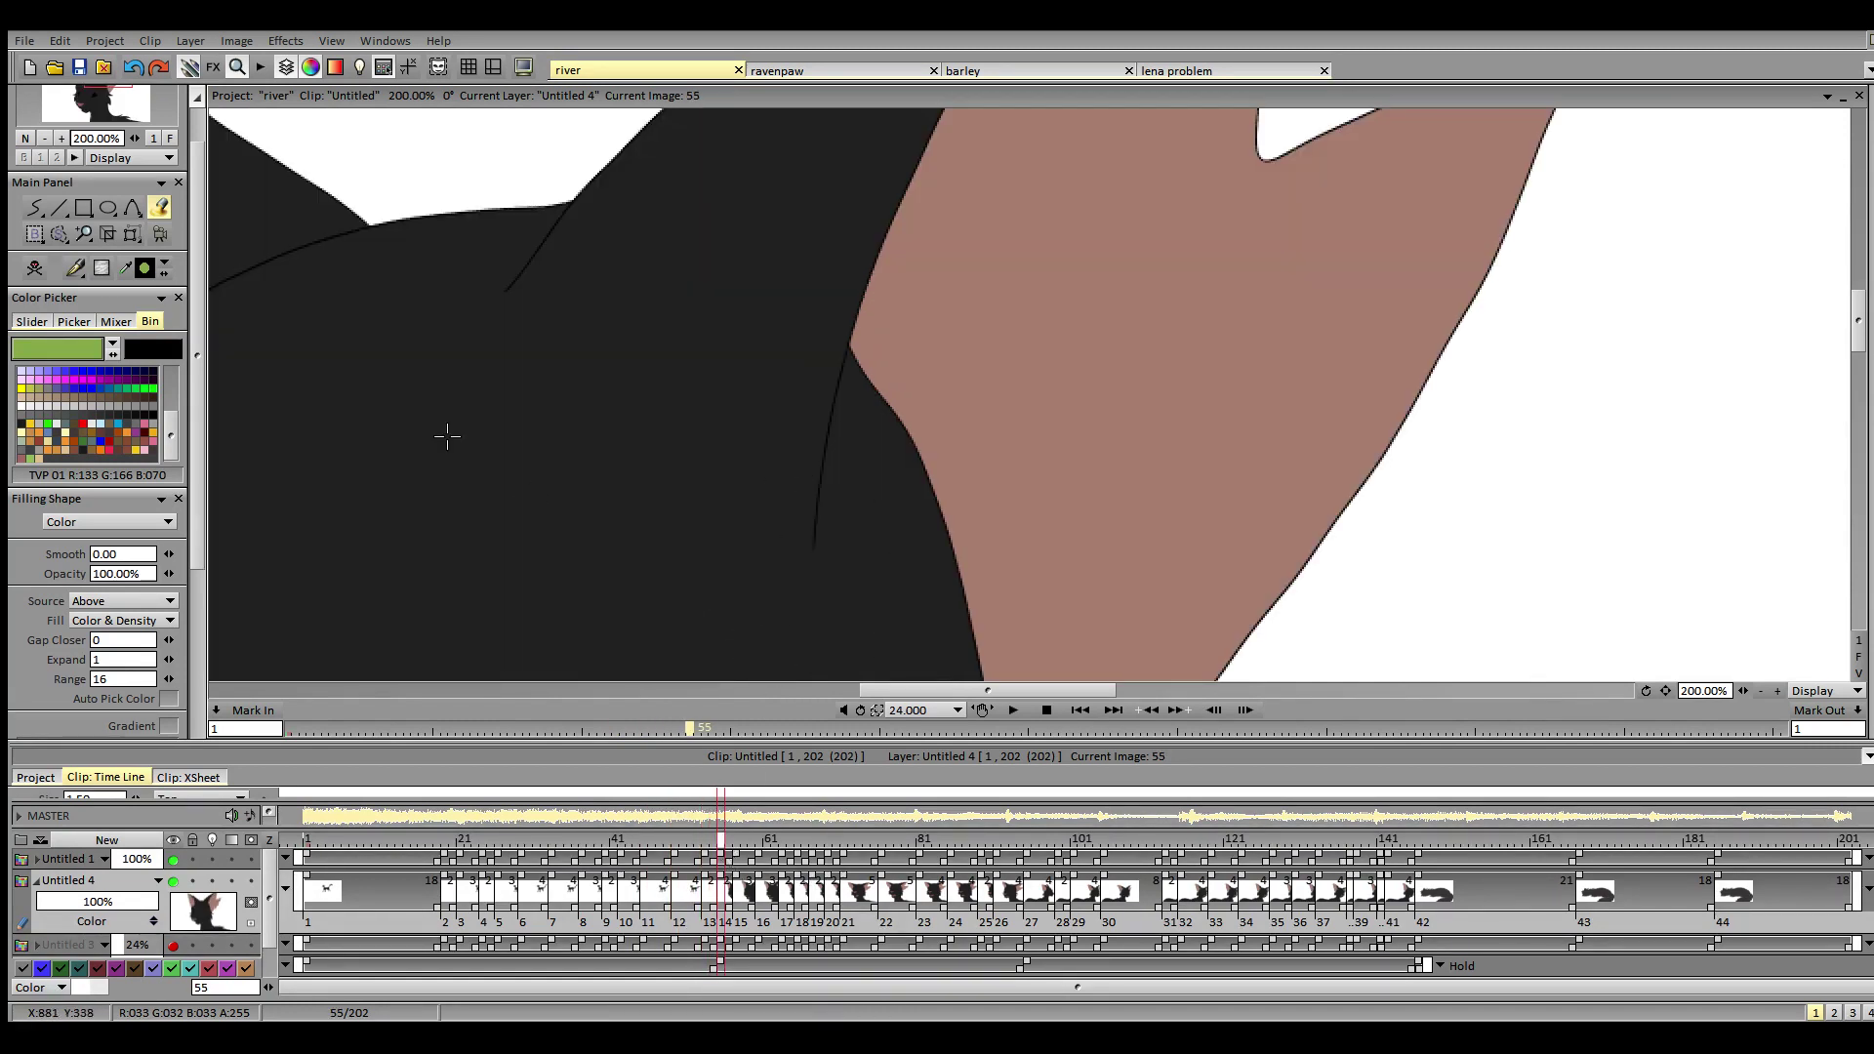
{"action": "key", "text": "f"}
{"action": "left_click", "coordinate": [78, 68]}
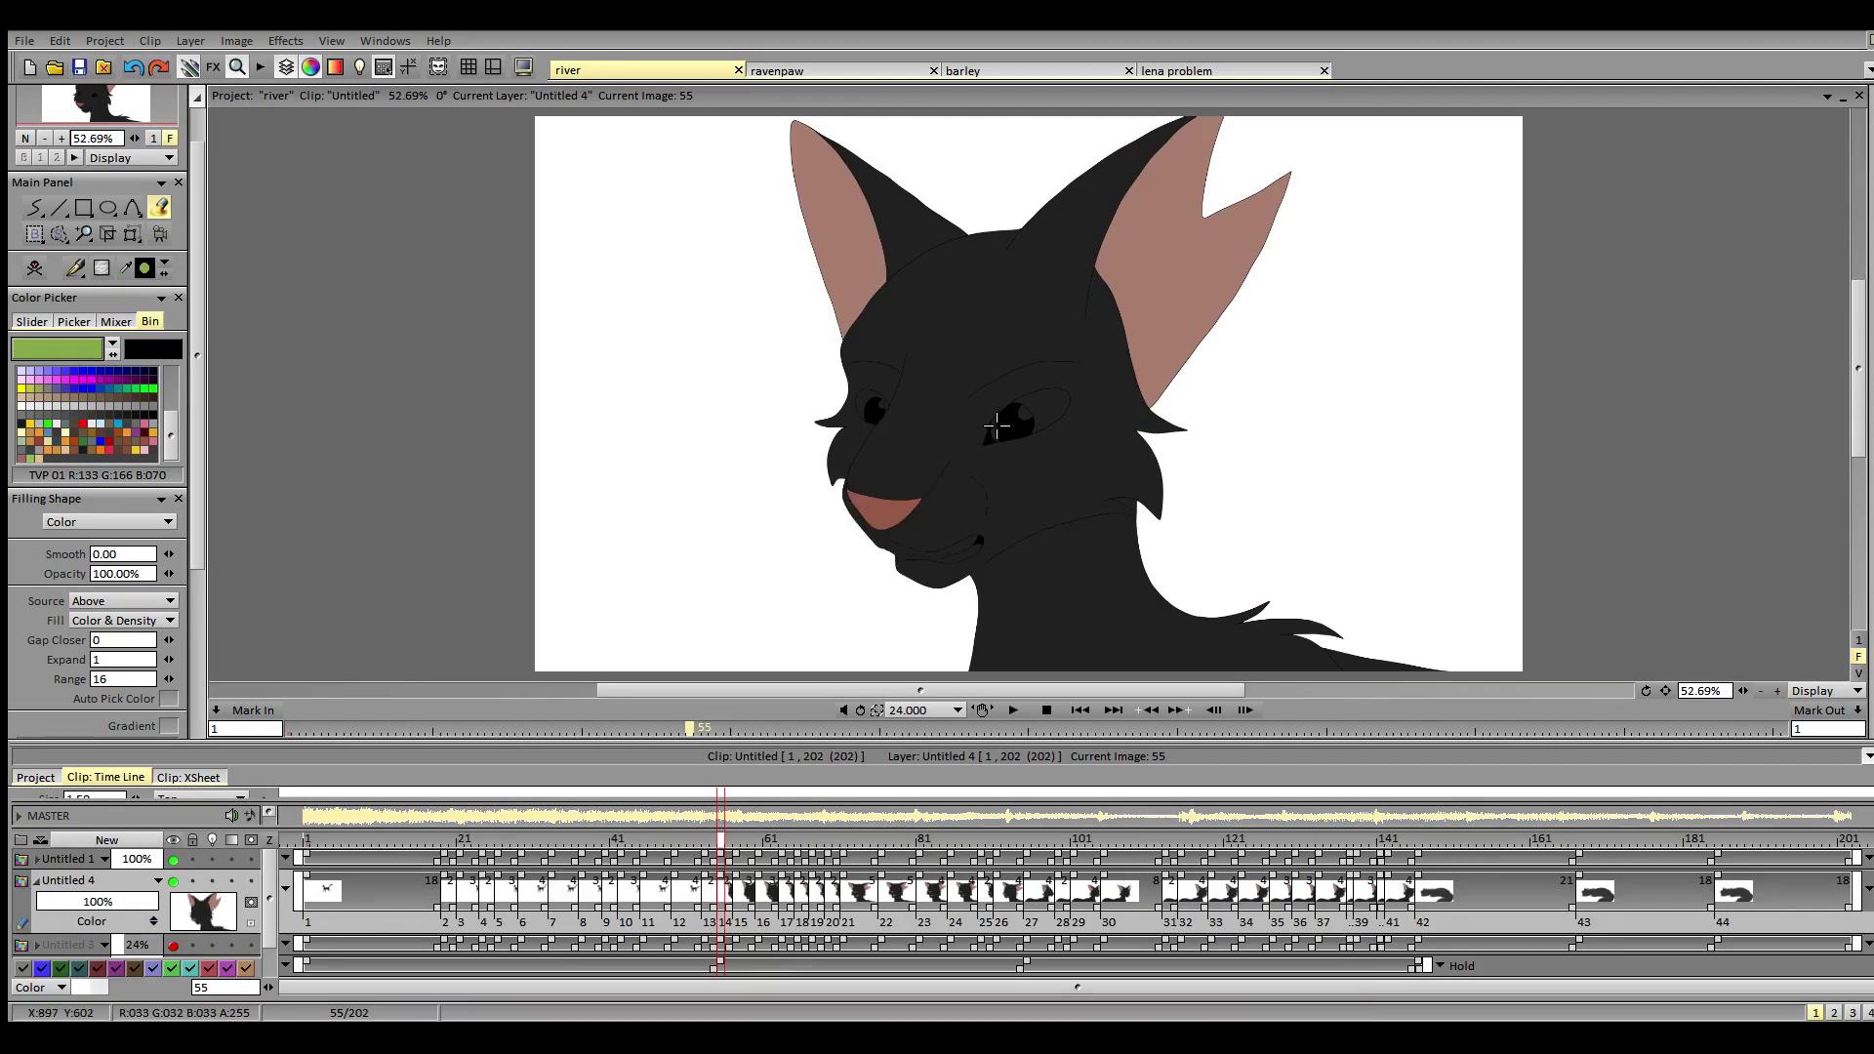
{"action": "left_click", "coordinate": [1045, 406]}
{"action": "left_click", "coordinate": [868, 406]}
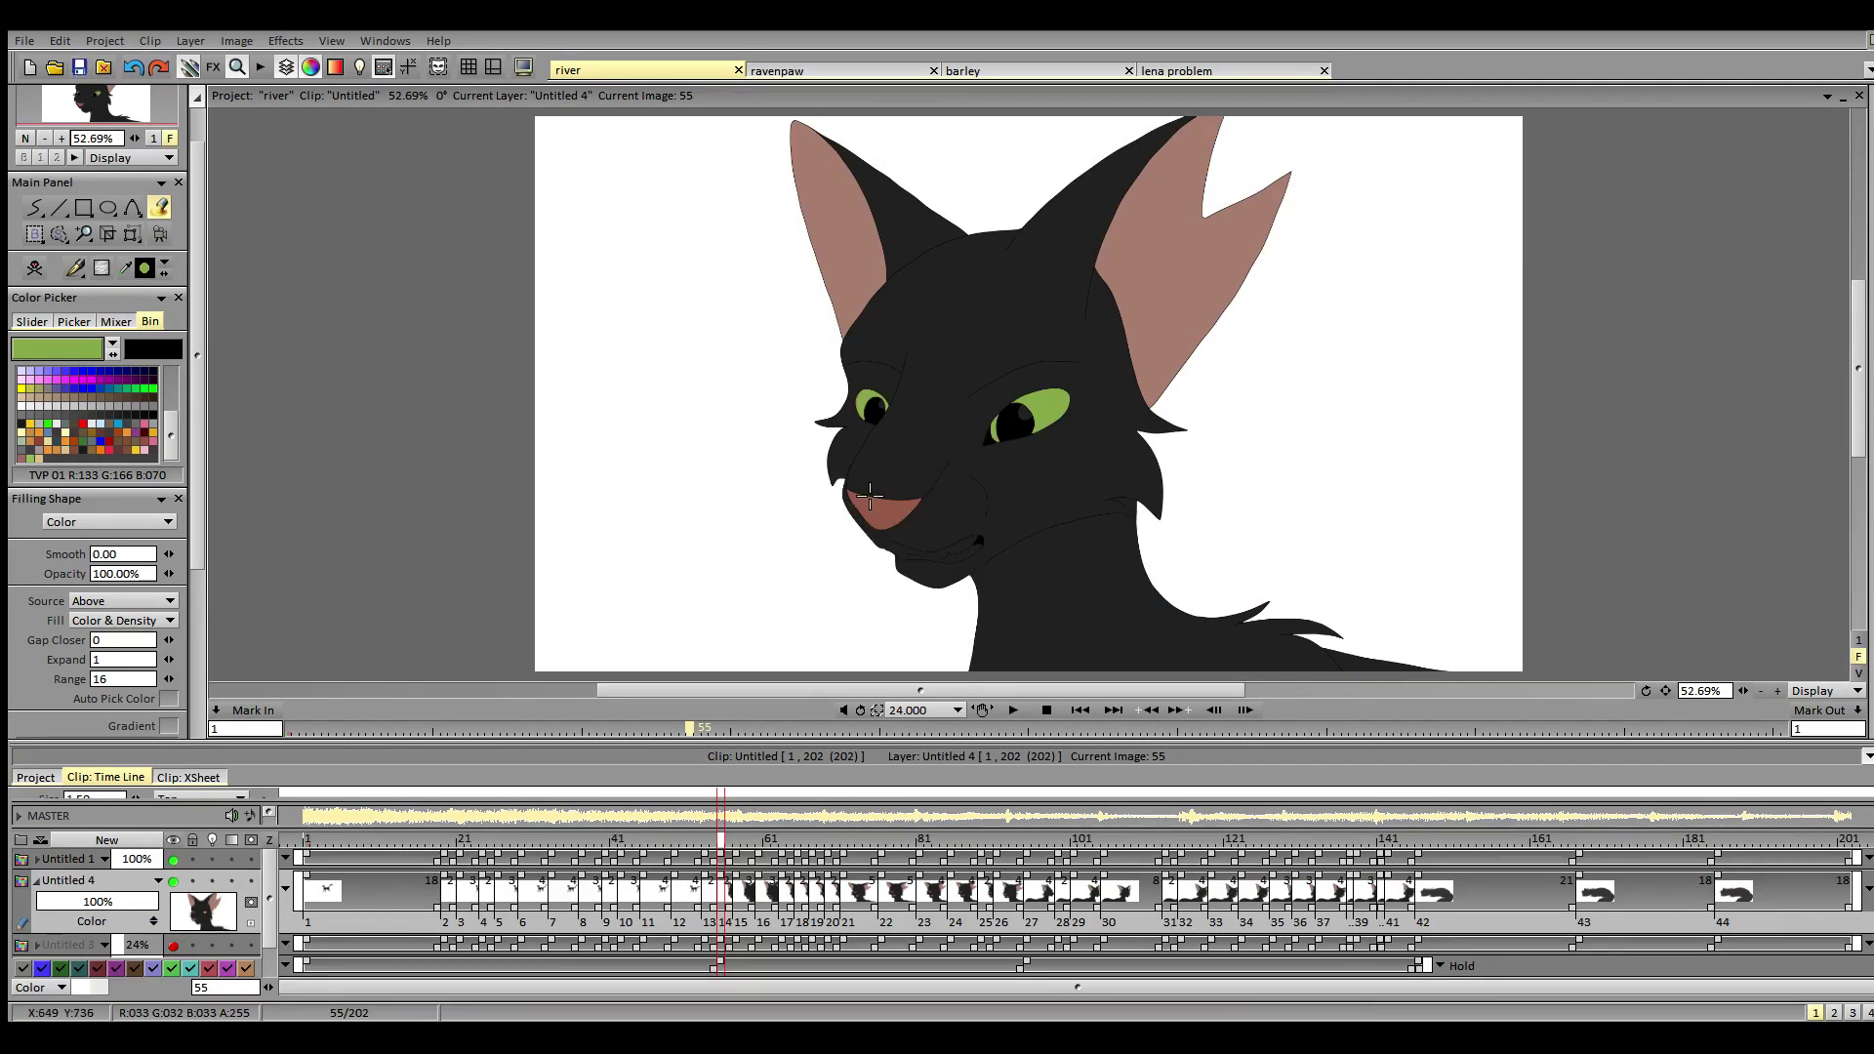
- Fill both half-closed eyes with the light green on the drawing at frame 57, including the small areas beside the pupils
{"action": "left_click", "coordinate": [737, 843]}
{"action": "left_click", "coordinate": [860, 414]}
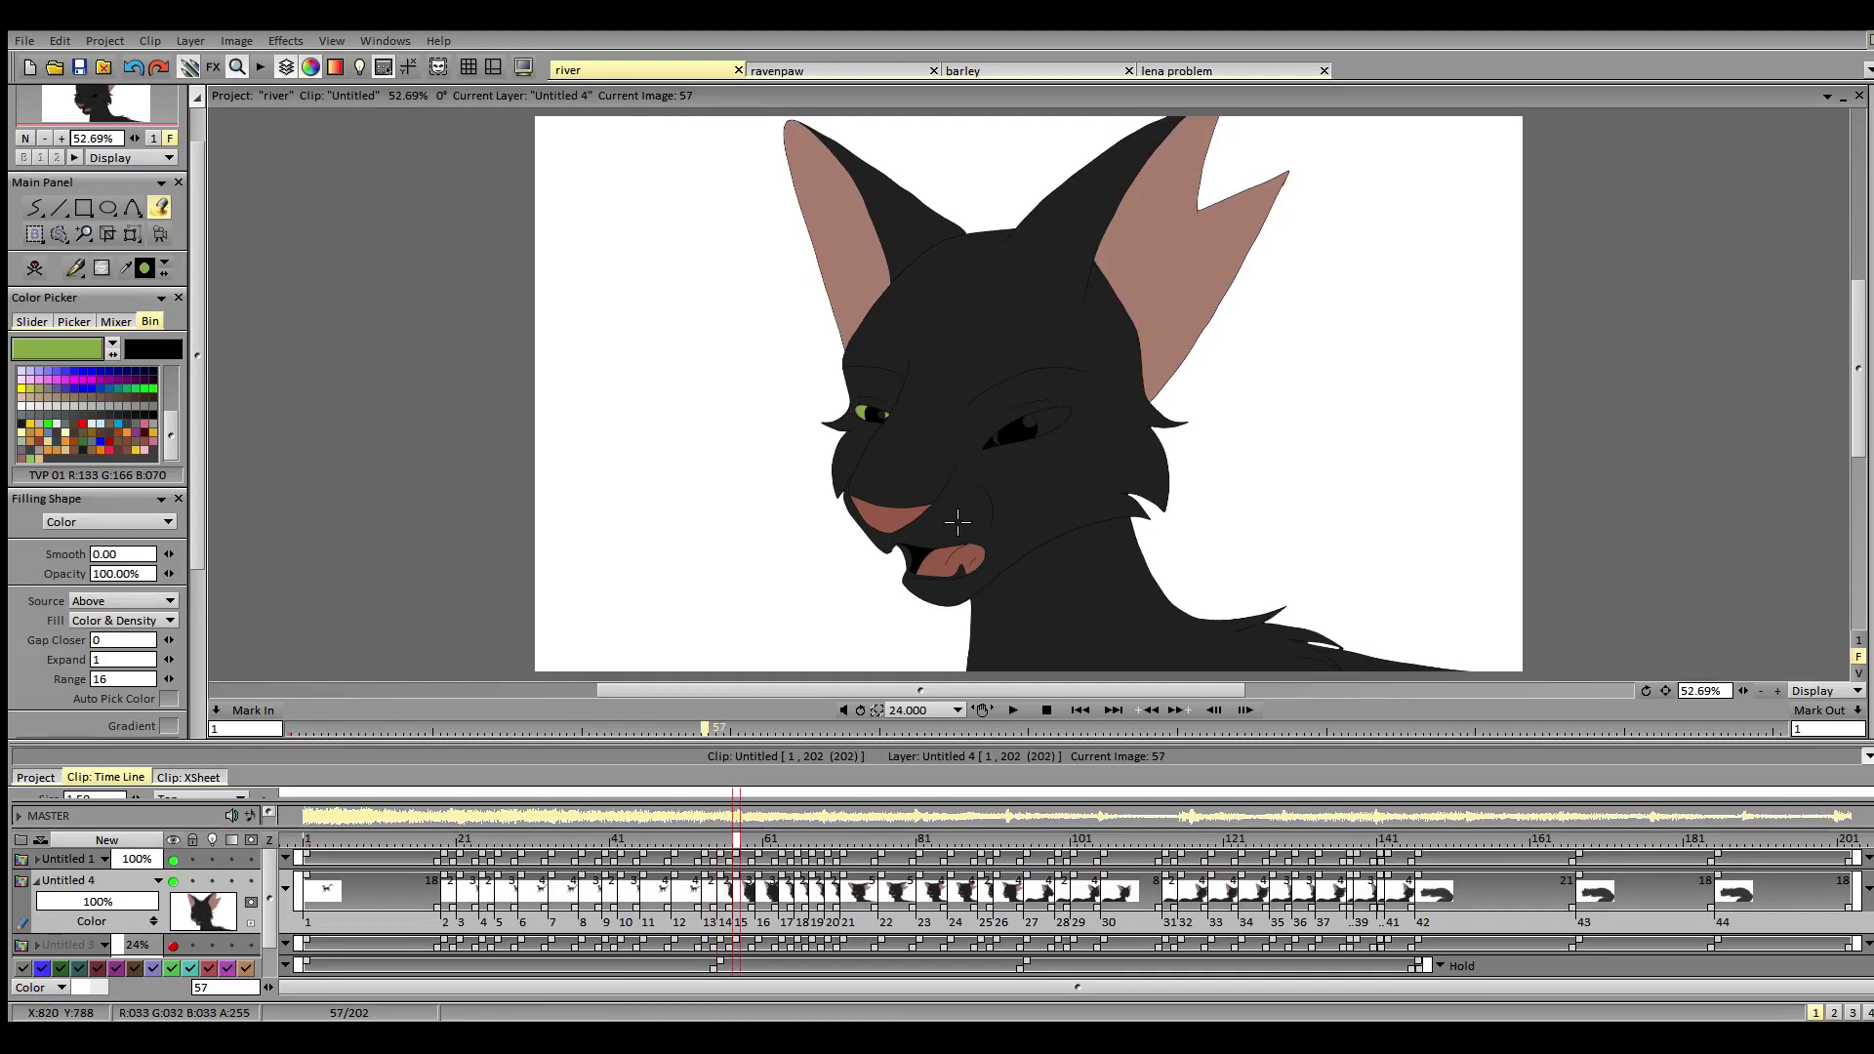
{"action": "left_click", "coordinate": [1052, 422]}
{"action": "left_click", "coordinate": [991, 437]}
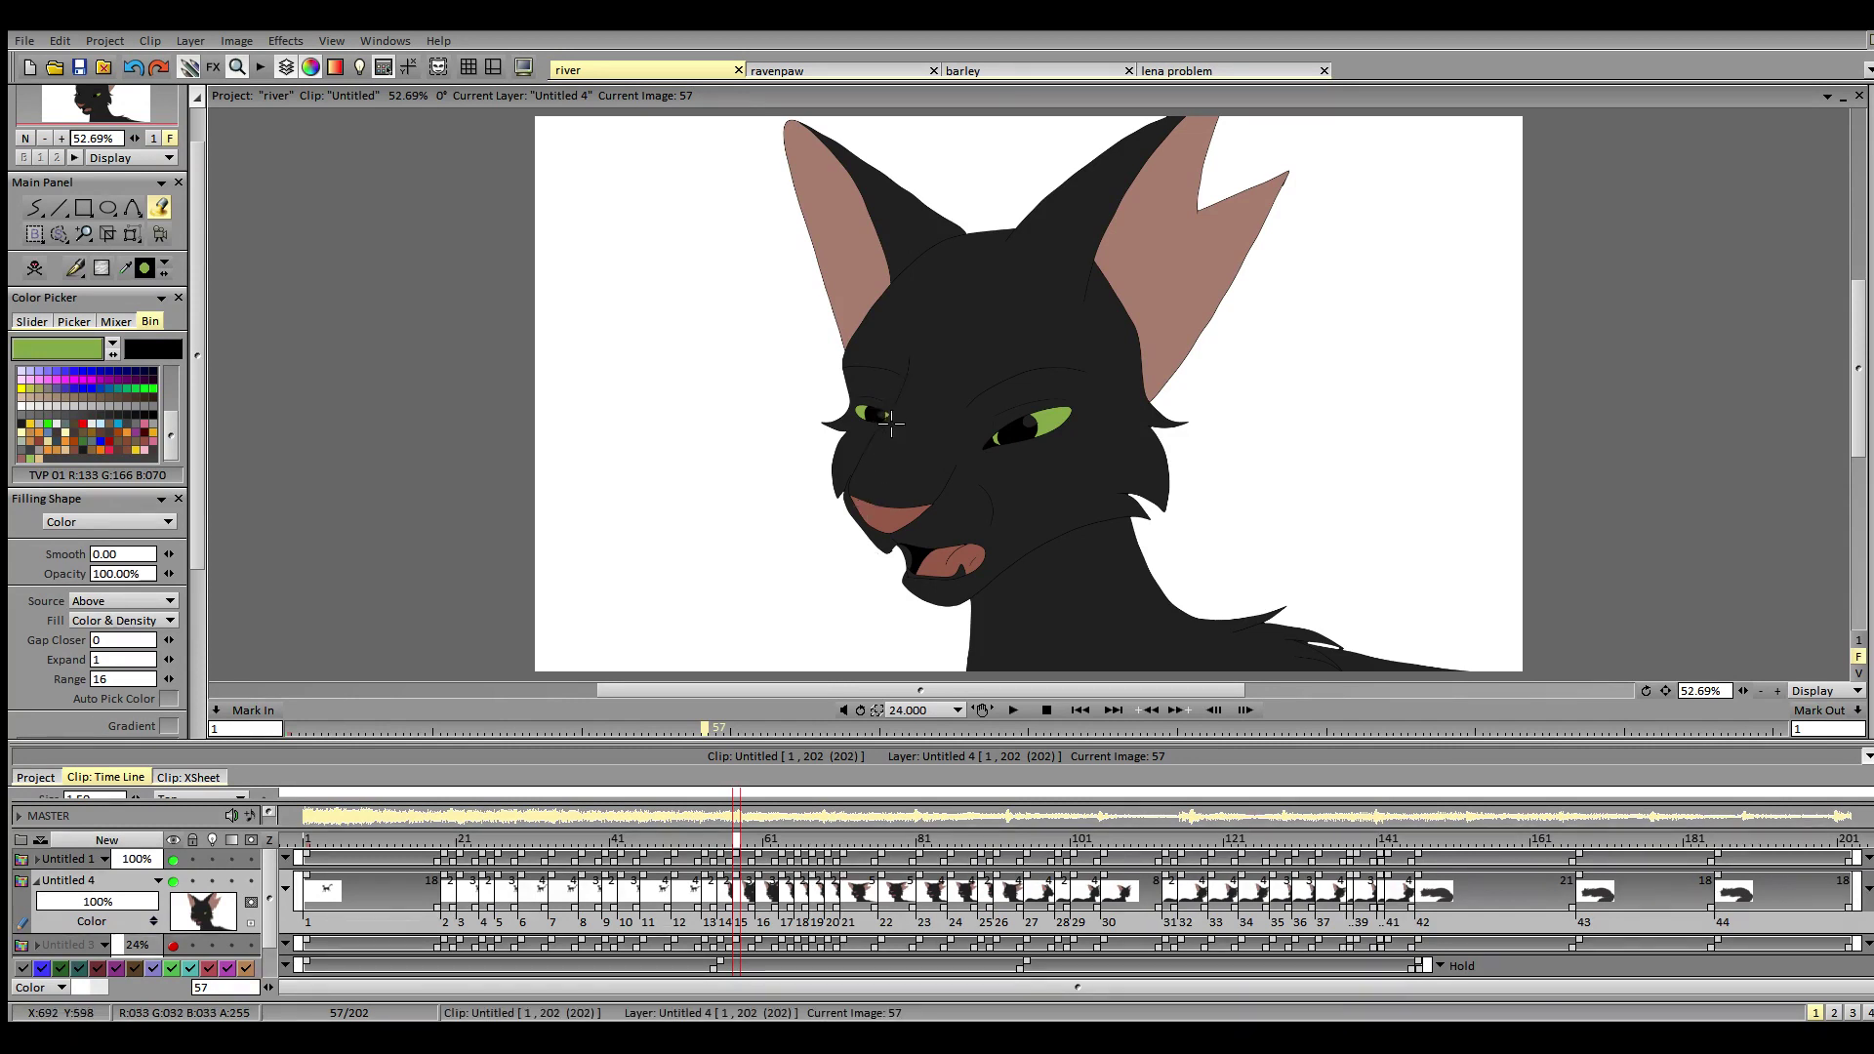
- Fill the visible eye at frame 99 and both eyes at frame 101 with the light green
{"action": "left_click_drag", "start_coordinate": [765, 852], "coordinate": [964, 864]}
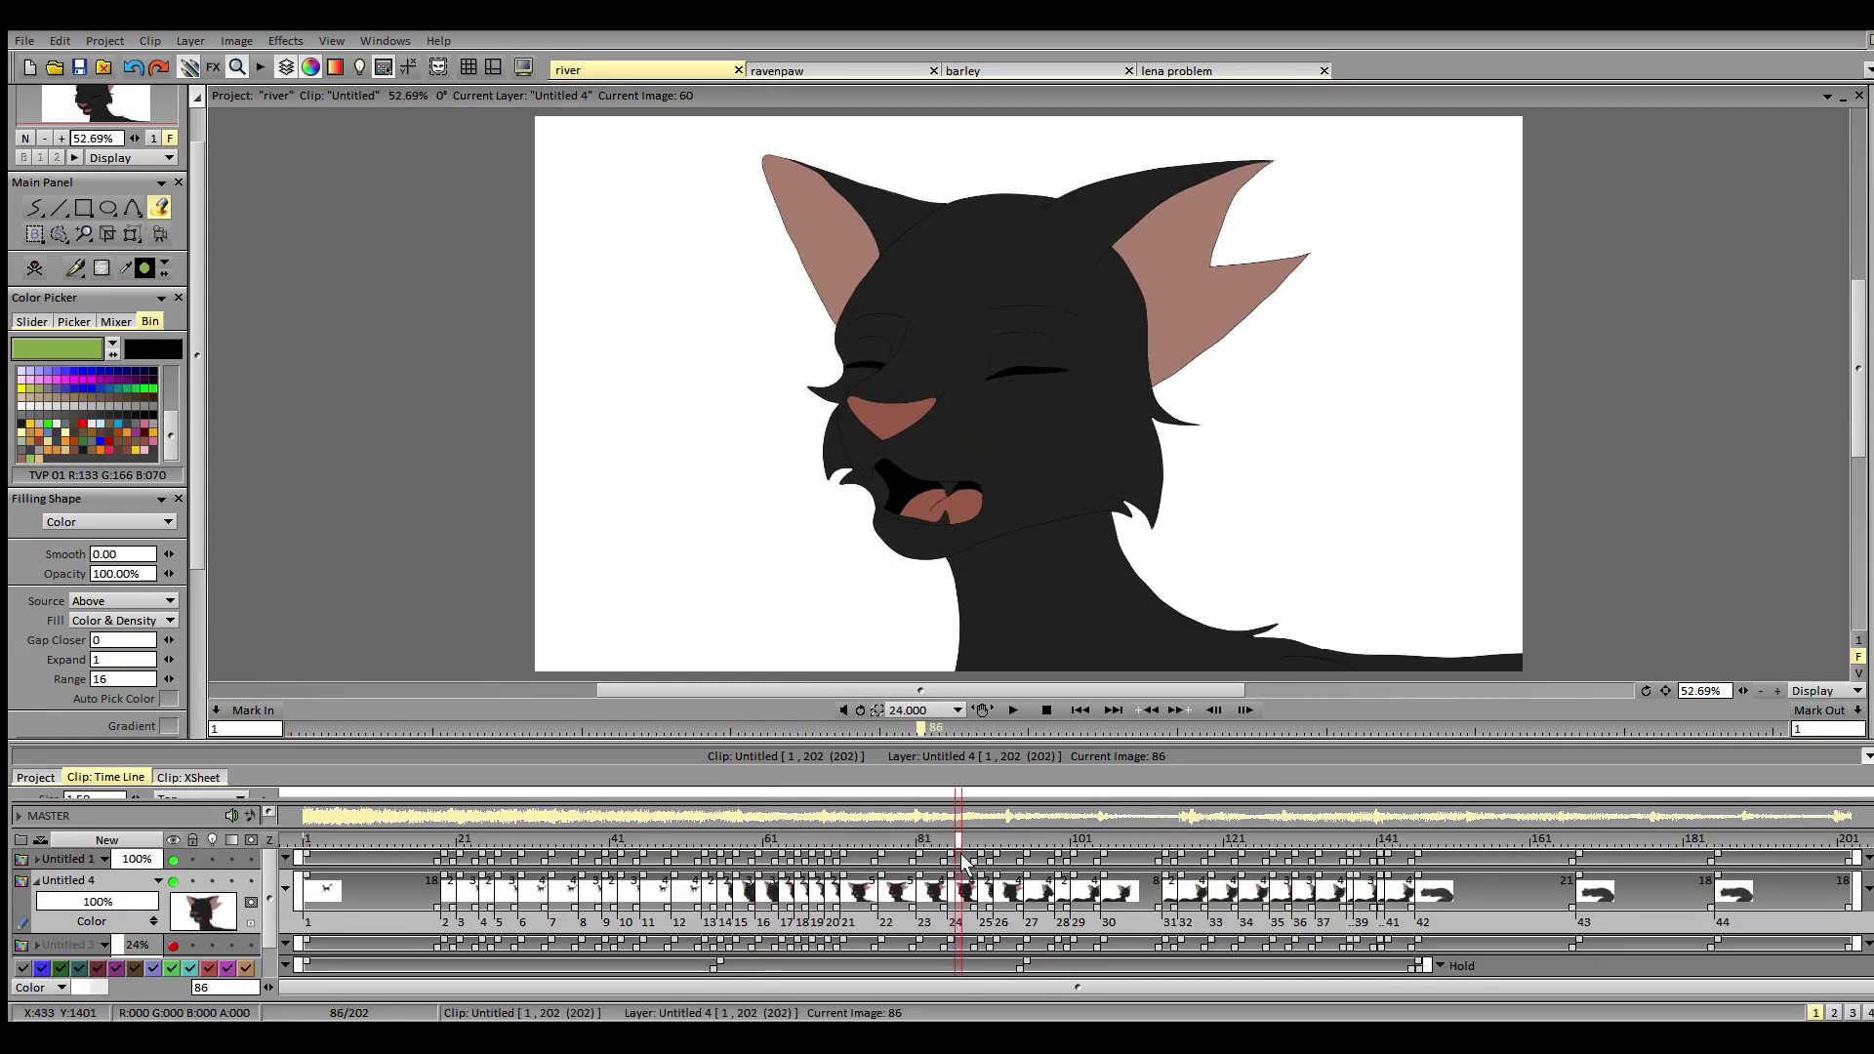
{"action": "left_click_drag", "start_coordinate": [964, 864], "coordinate": [1060, 857]}
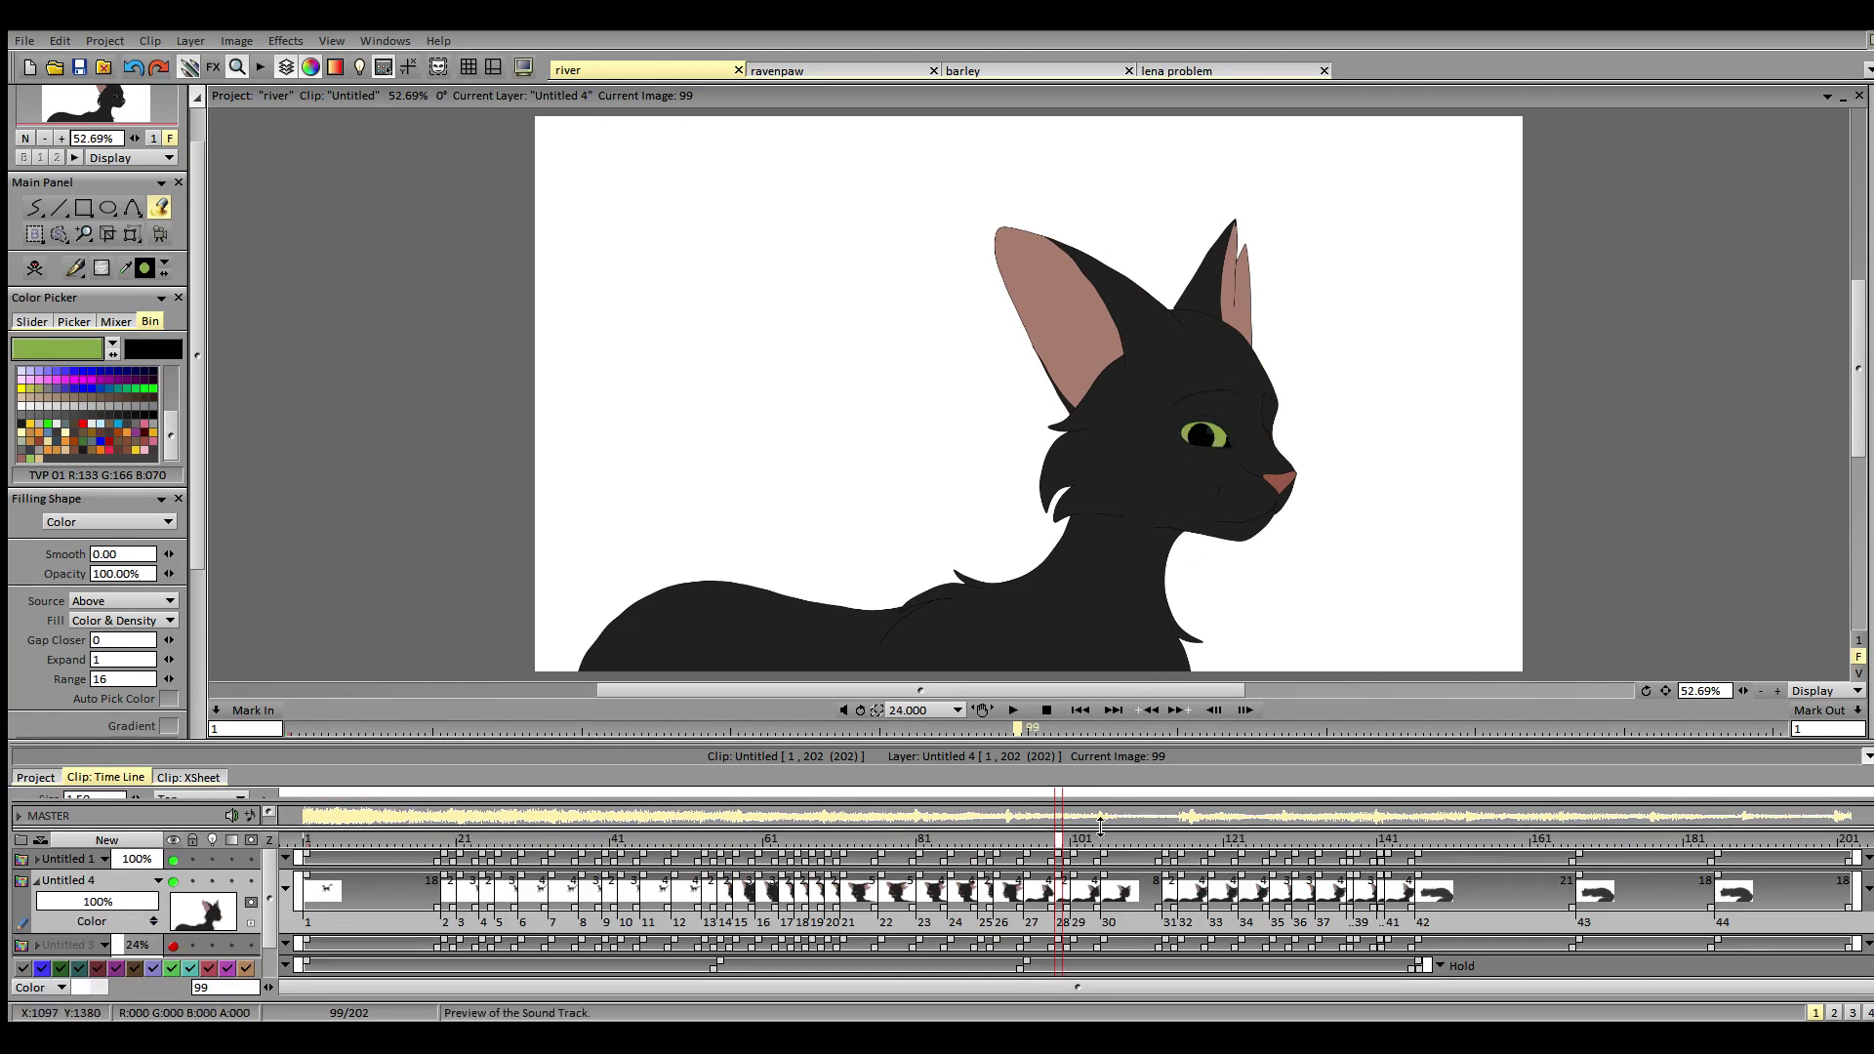
{"action": "left_click", "coordinate": [1075, 847]}
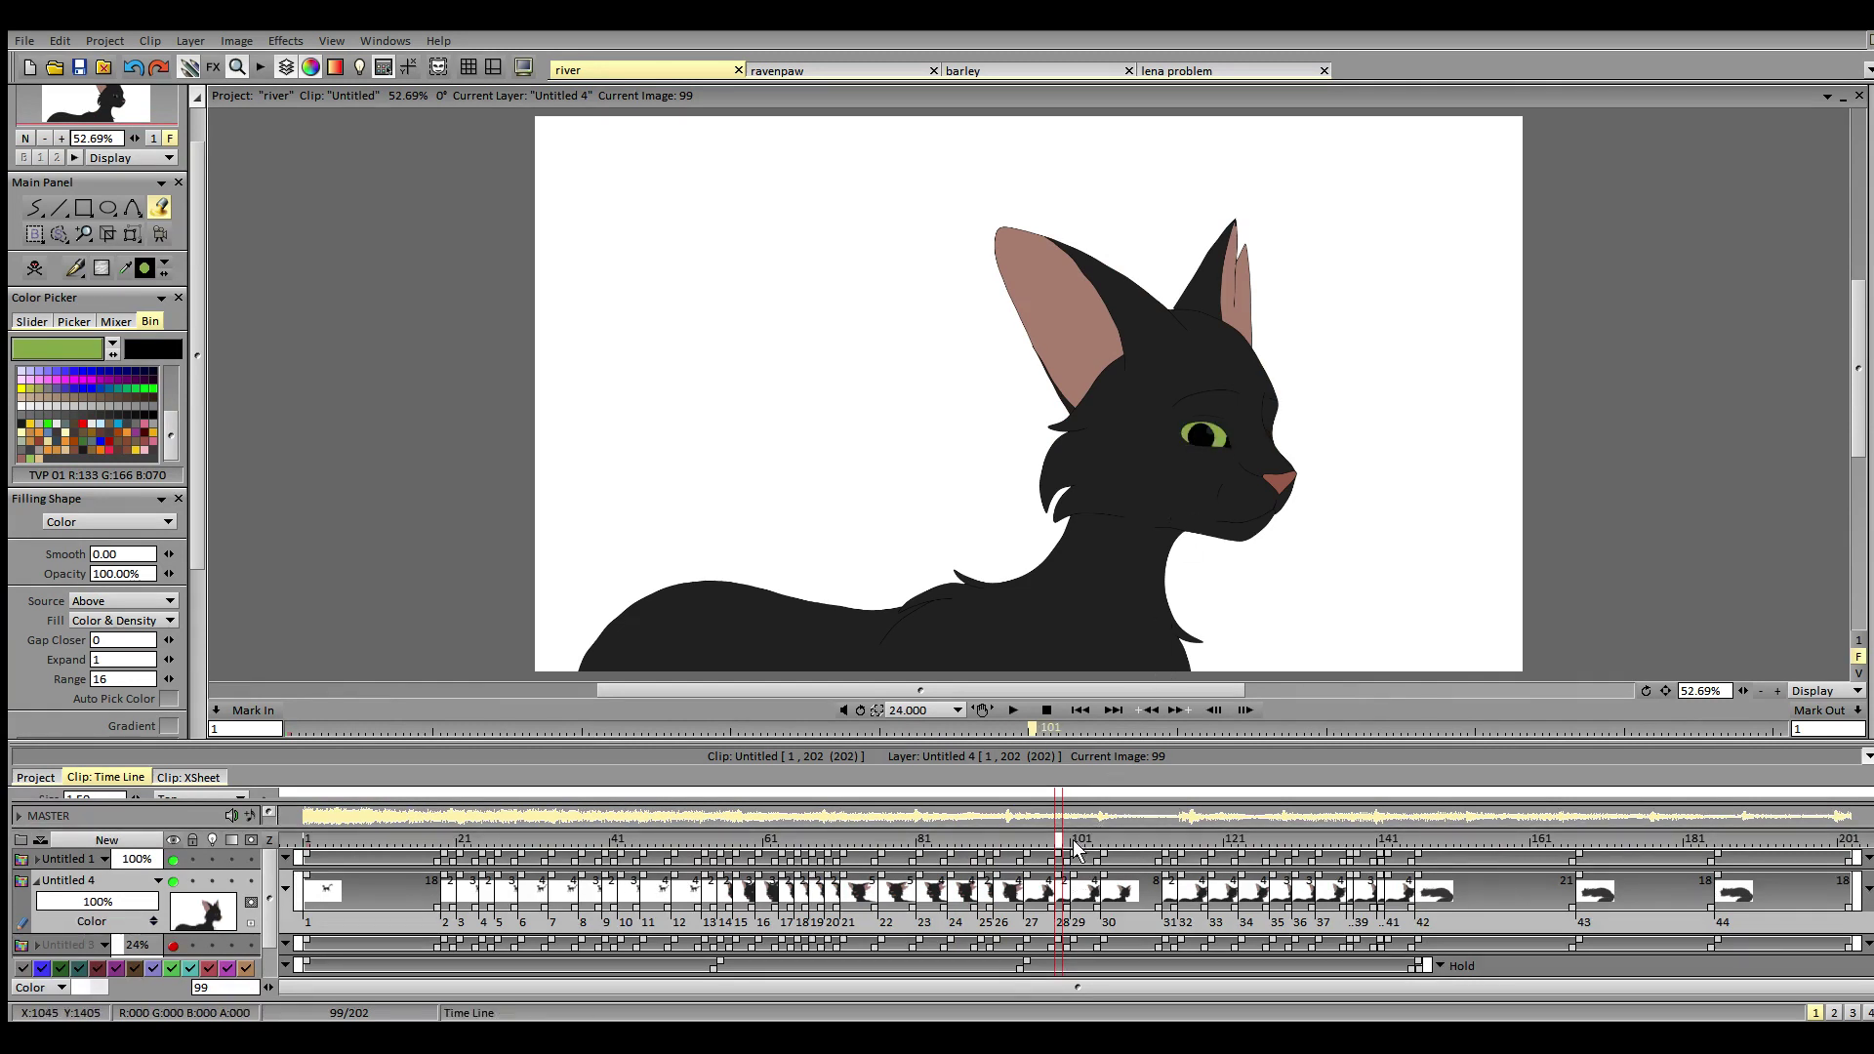
{"action": "left_click", "coordinate": [1209, 447]}
{"action": "left_click", "coordinate": [1267, 444]}
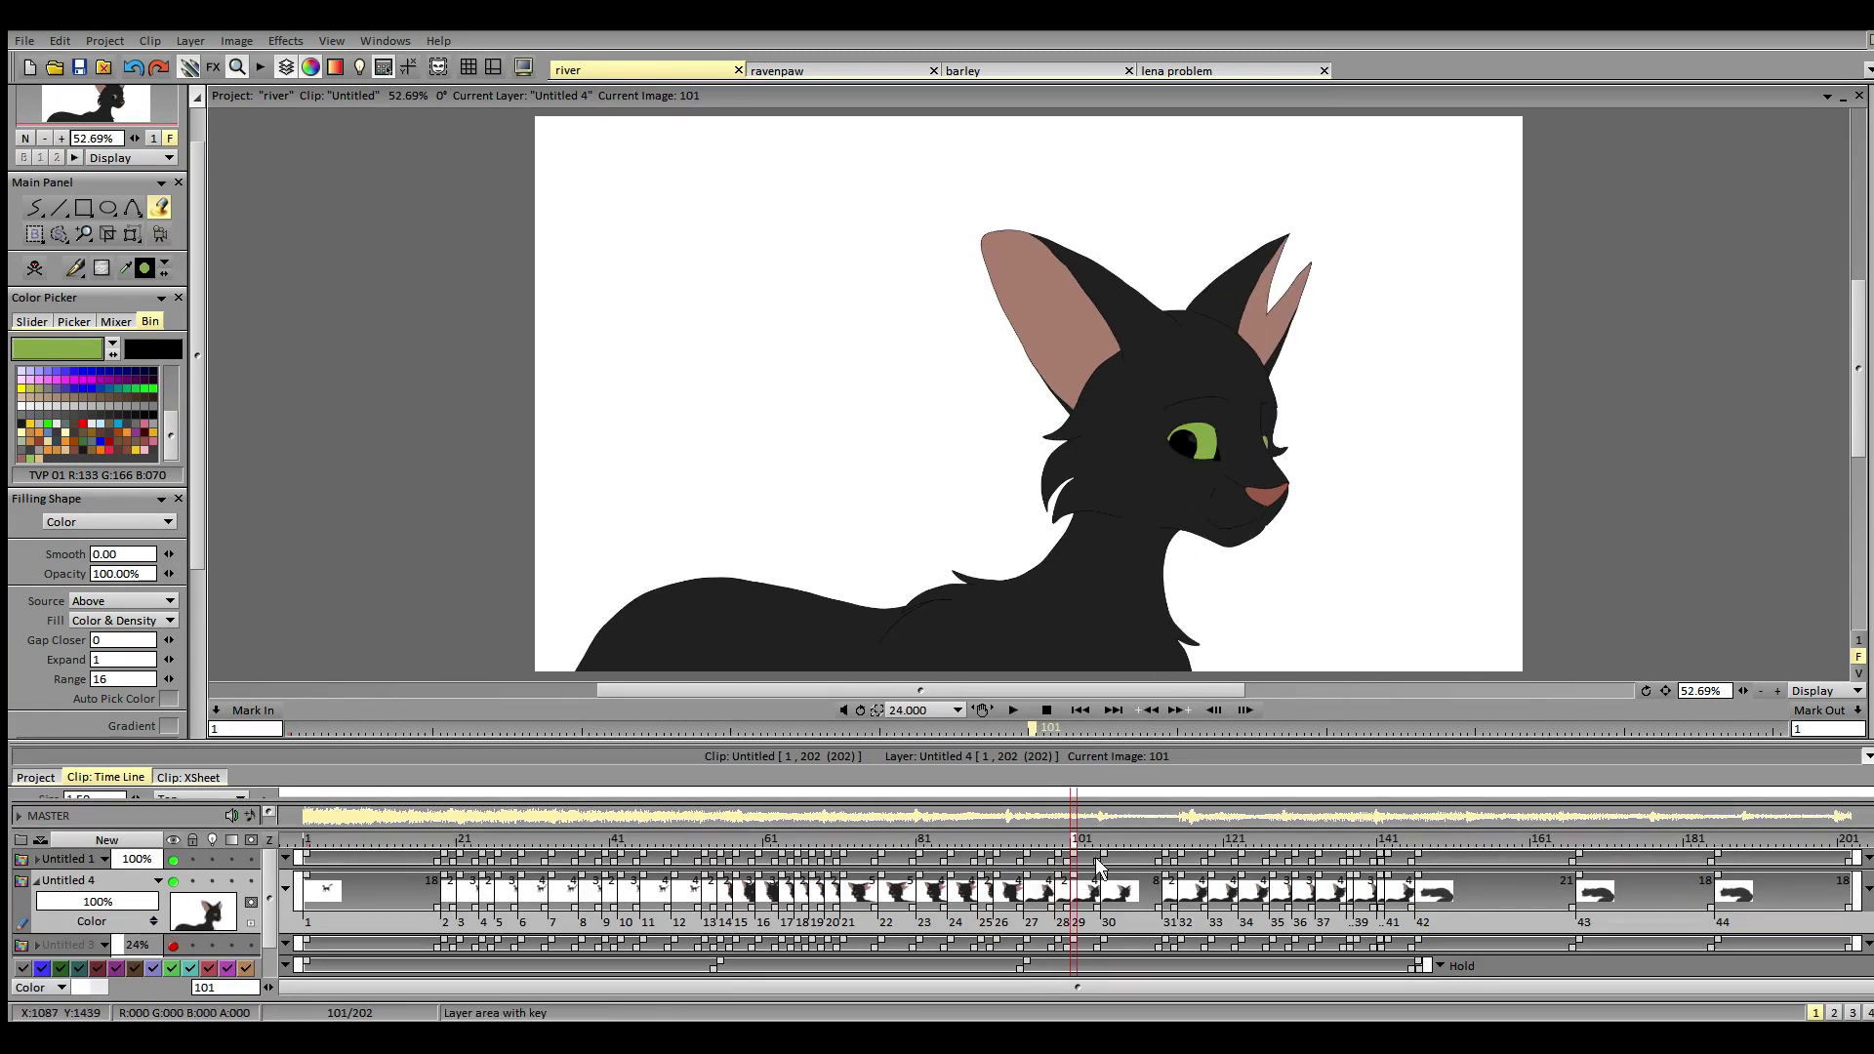
- Fill the near eye at frame 105 and both eyes at frame 113 with the light green
{"action": "left_click", "coordinate": [1097, 857]}
{"action": "left_click", "coordinate": [1185, 441]}
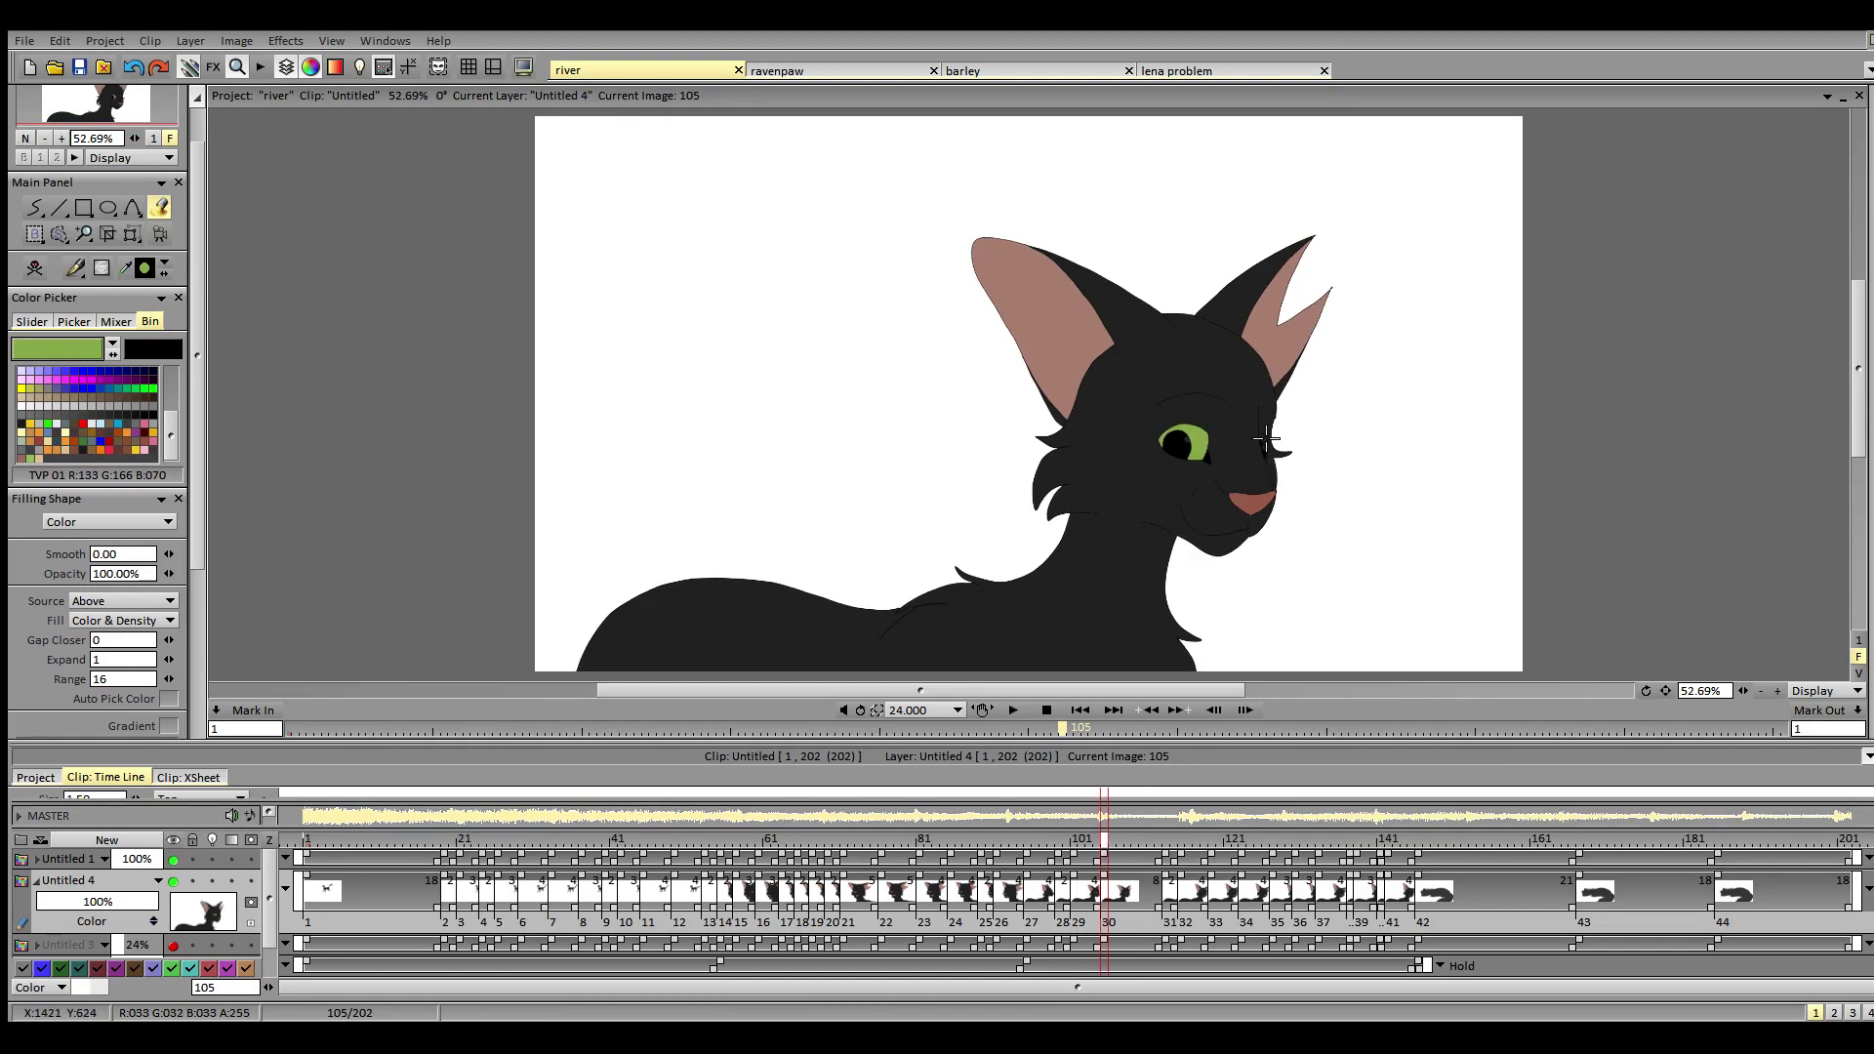
{"action": "left_click", "coordinate": [1166, 843]}
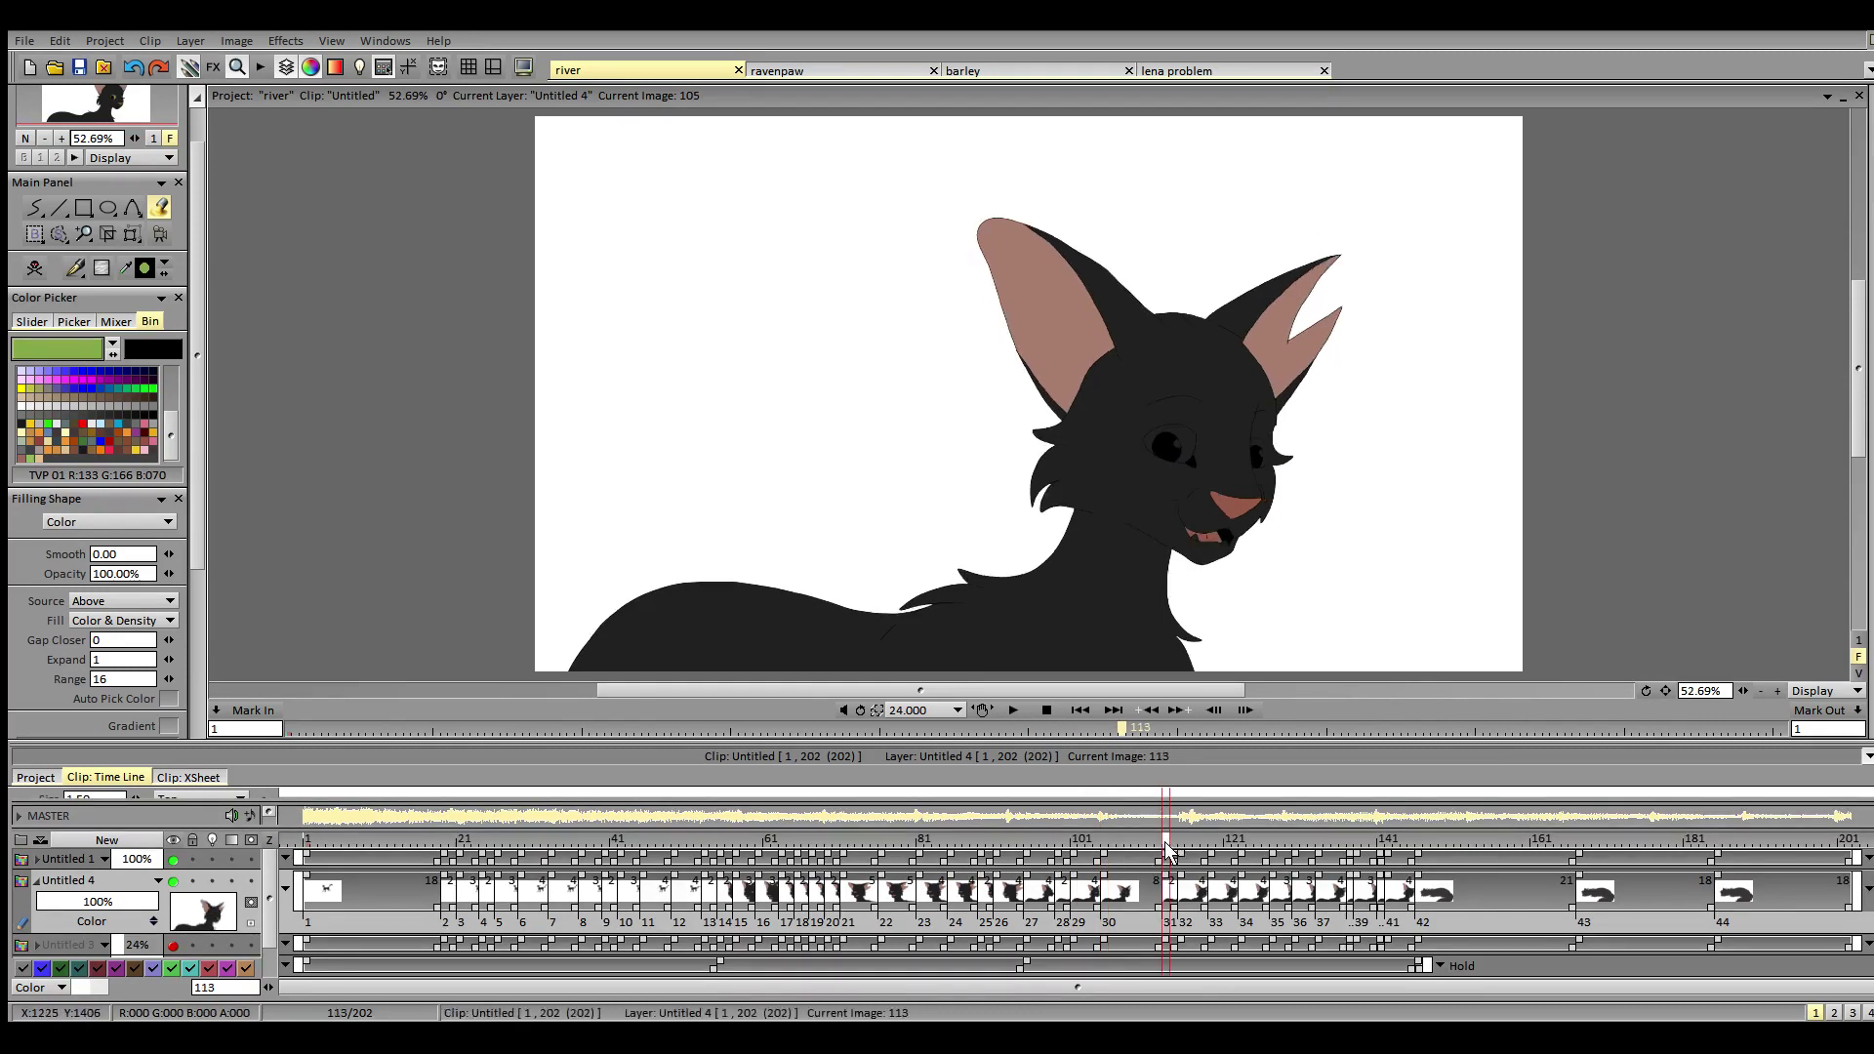
{"action": "left_click", "coordinate": [1183, 444]}
{"action": "left_click_drag", "start_coordinate": [1261, 442], "coordinate": [1267, 449]}
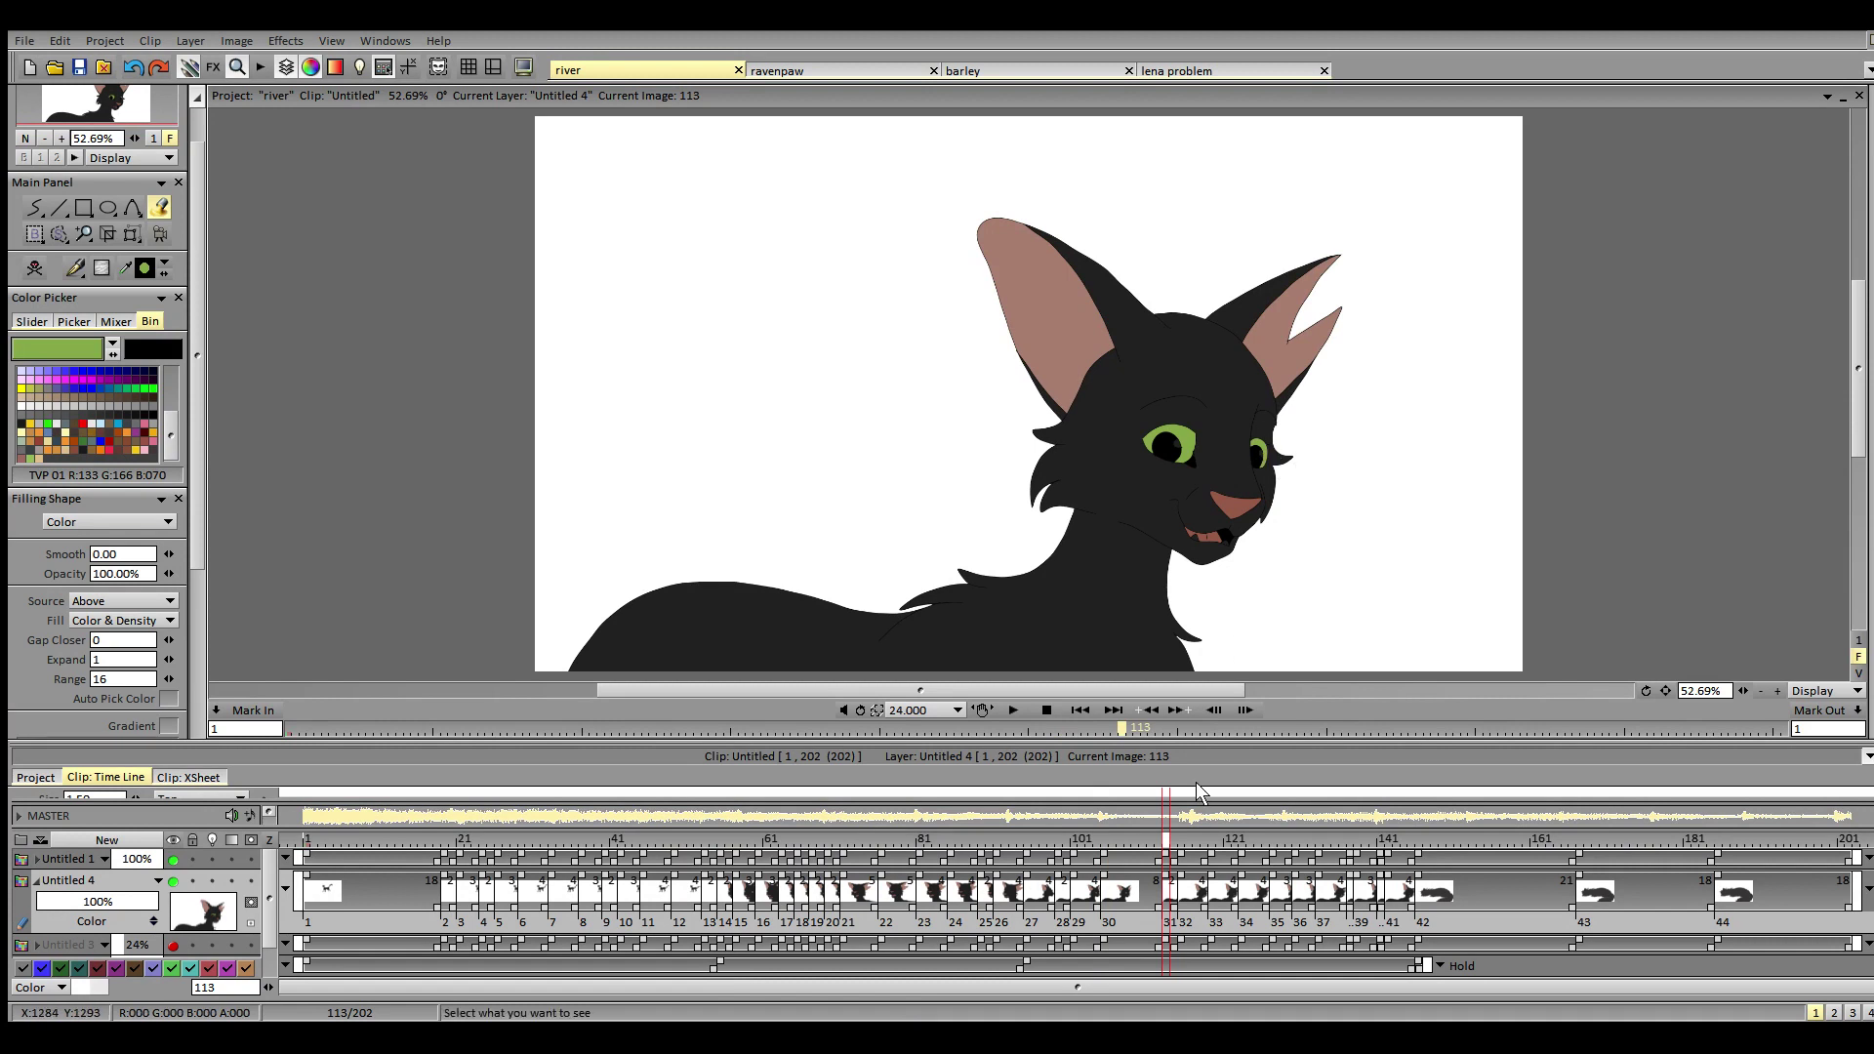
- Fill both eyes with the light green on the drawings at frames 115 and 119
{"action": "left_click", "coordinate": [1183, 842]}
{"action": "left_click", "coordinate": [1184, 436]}
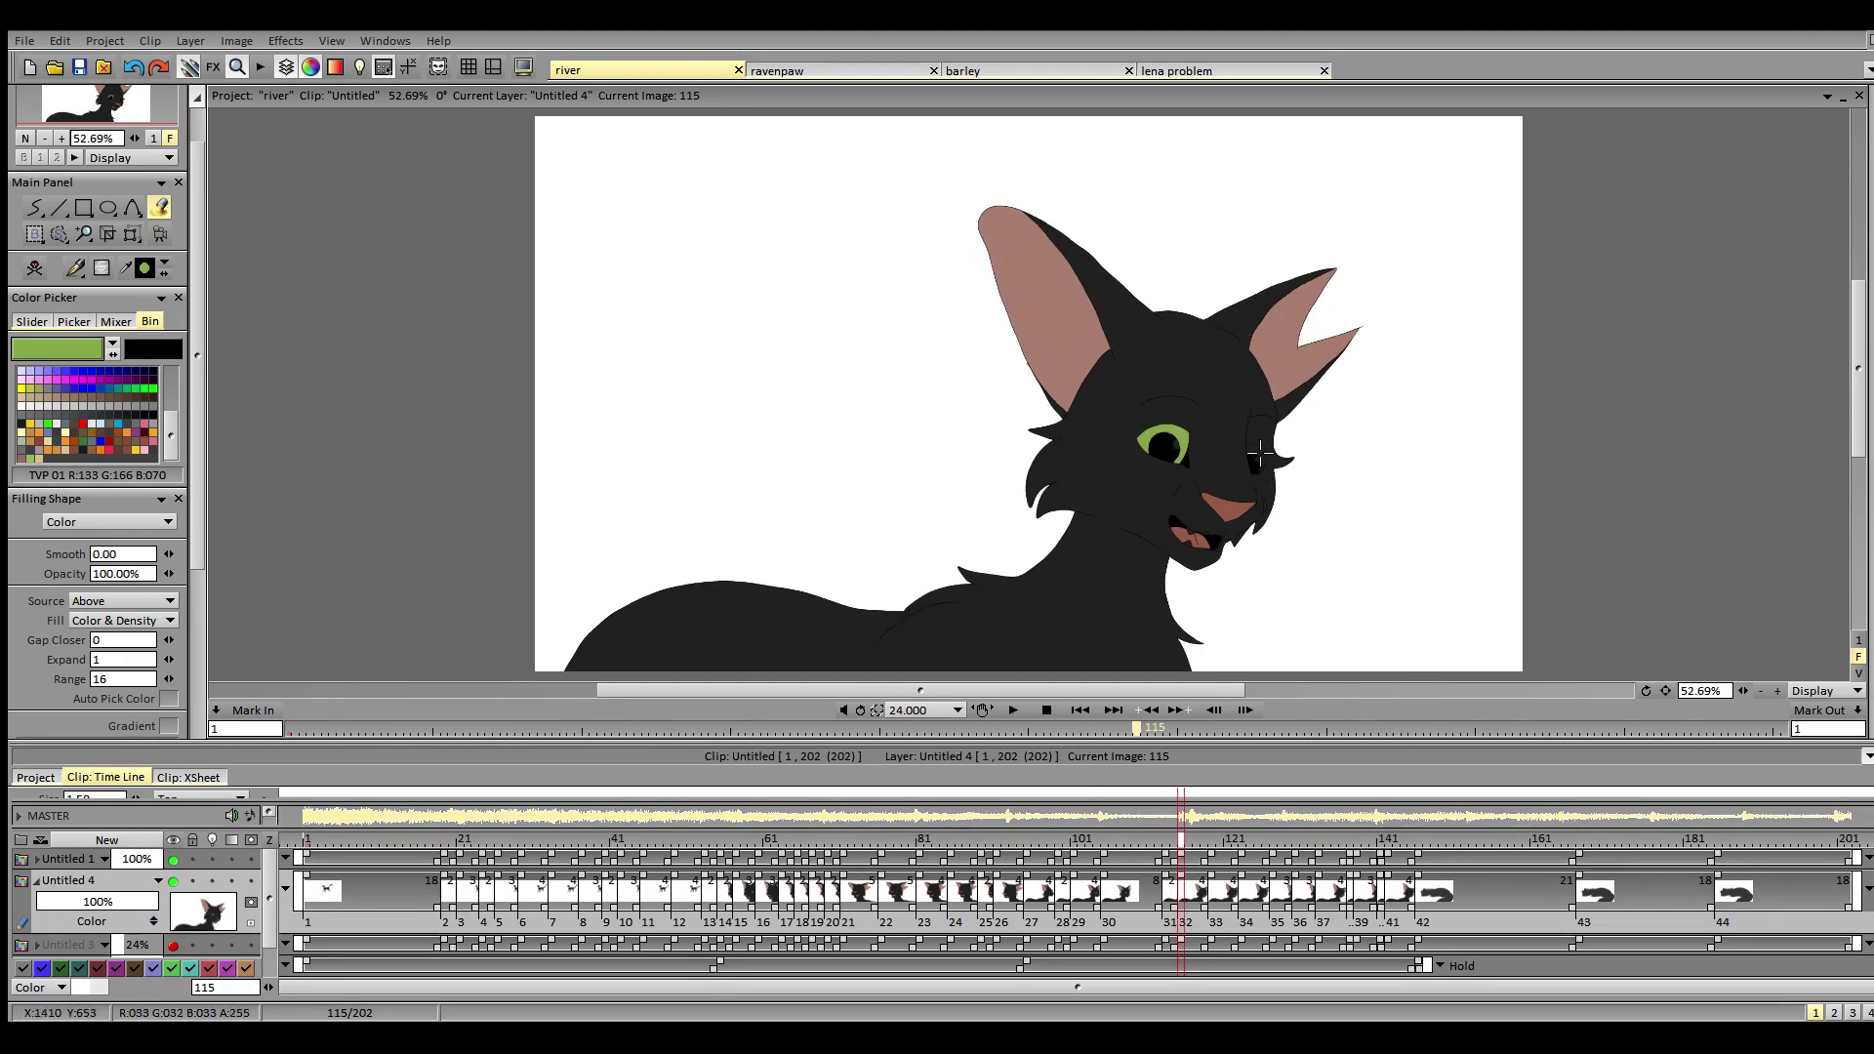
{"action": "left_click", "coordinate": [1261, 450]}
{"action": "left_click", "coordinate": [1212, 842]}
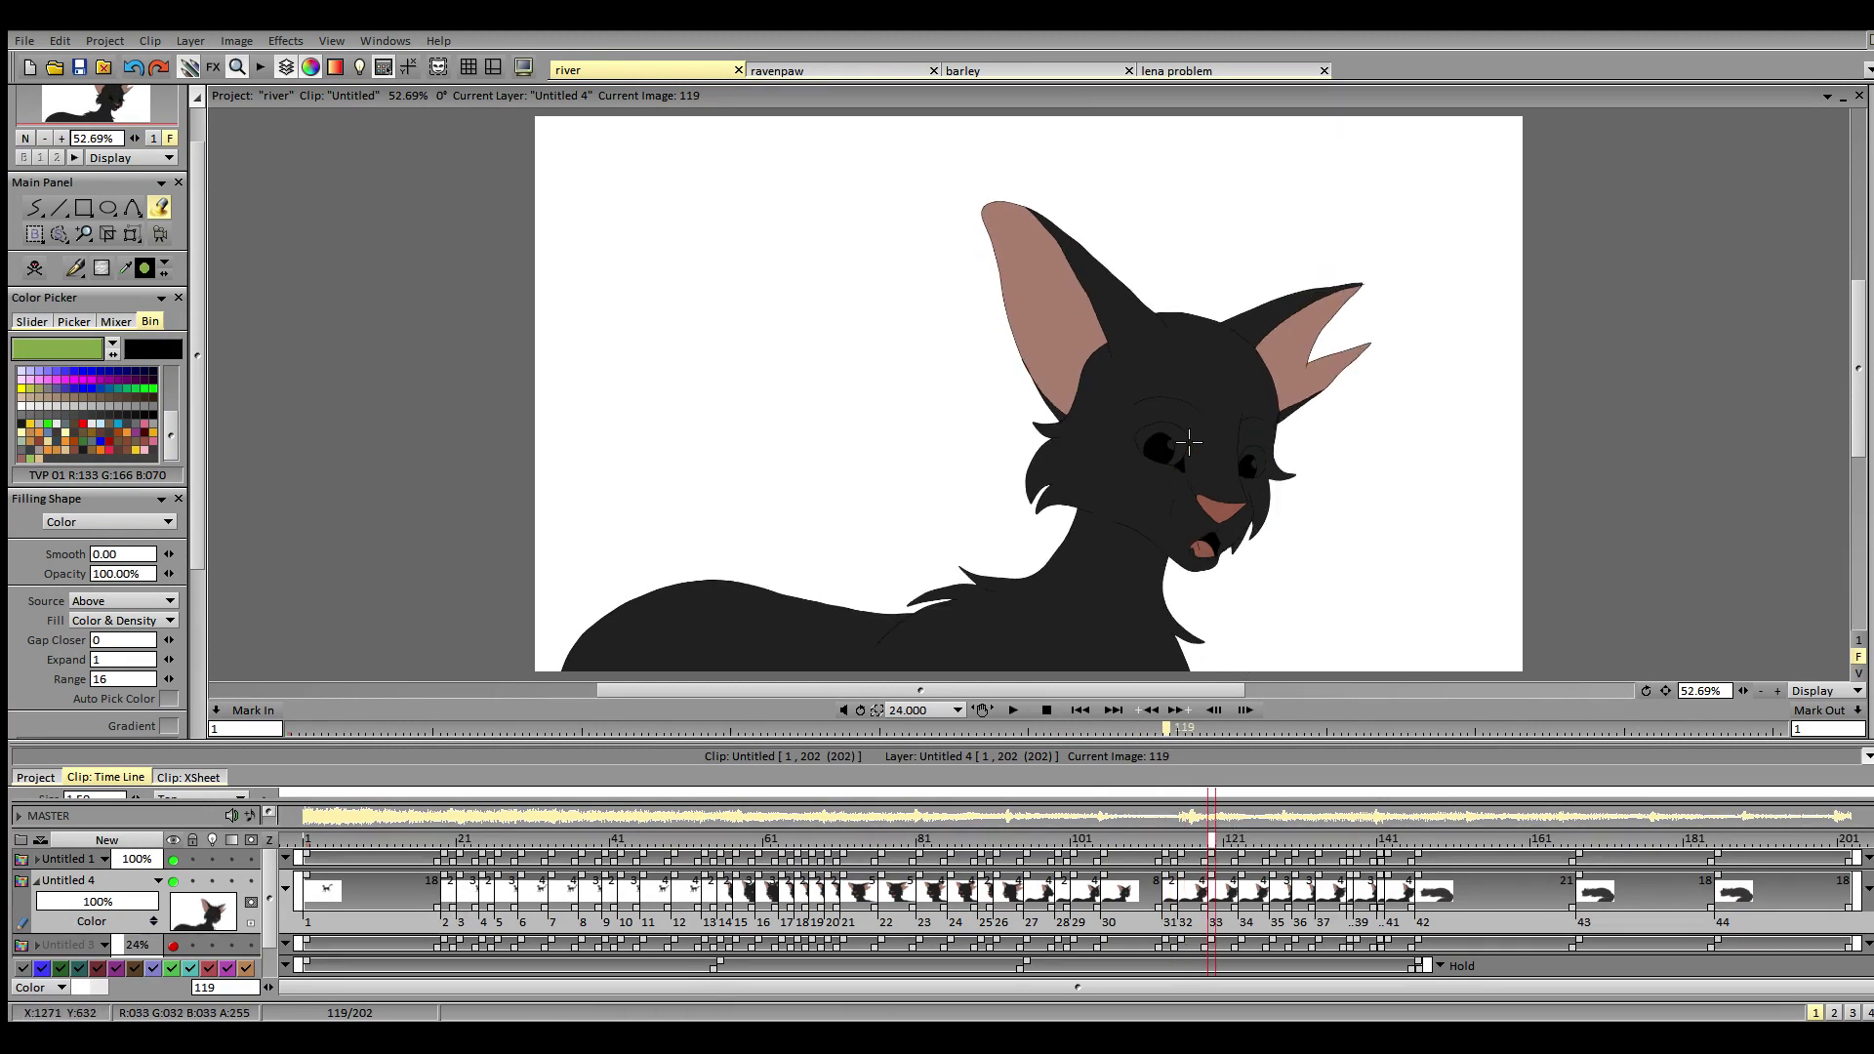
{"action": "left_click", "coordinate": [1172, 439]}
{"action": "left_click", "coordinate": [1254, 457]}
- Fill both eyes with the light green on the drawings at frames 123 and 127
{"action": "left_click", "coordinate": [1242, 842]}
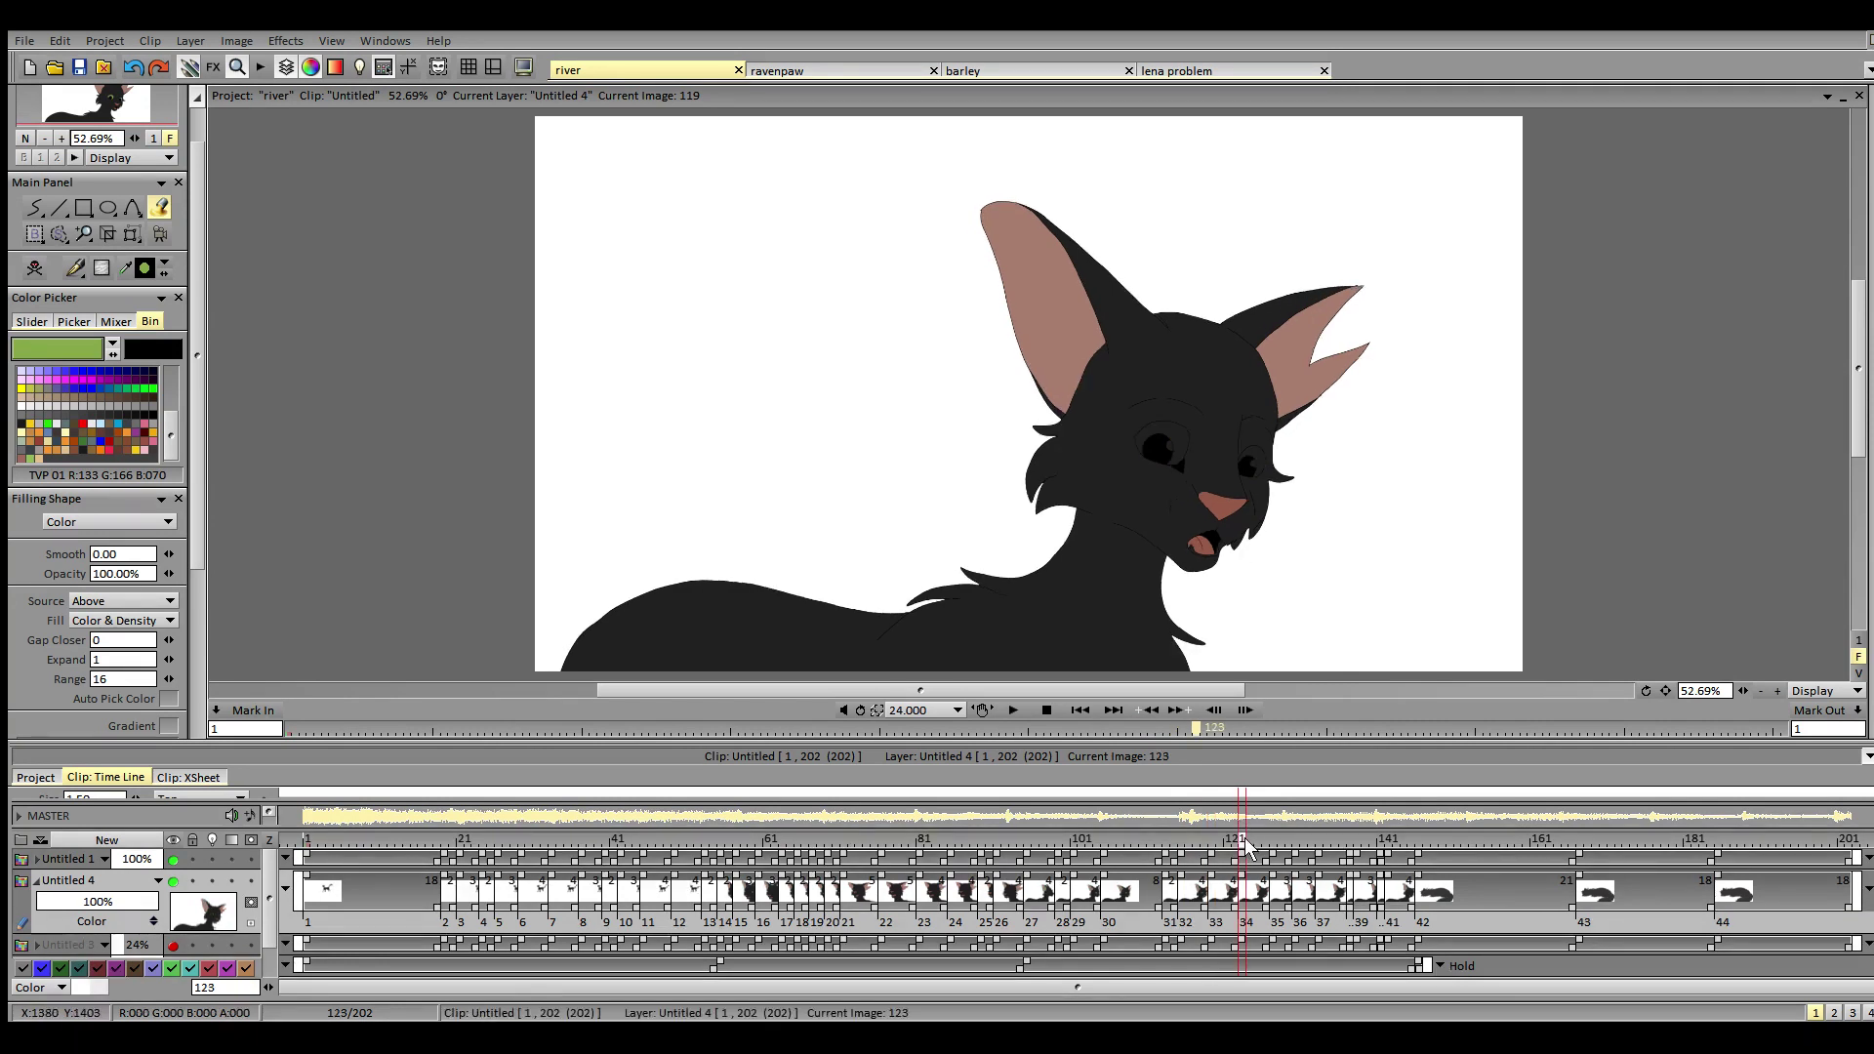
{"action": "left_click", "coordinate": [1167, 444]}
{"action": "left_click", "coordinate": [1255, 459]}
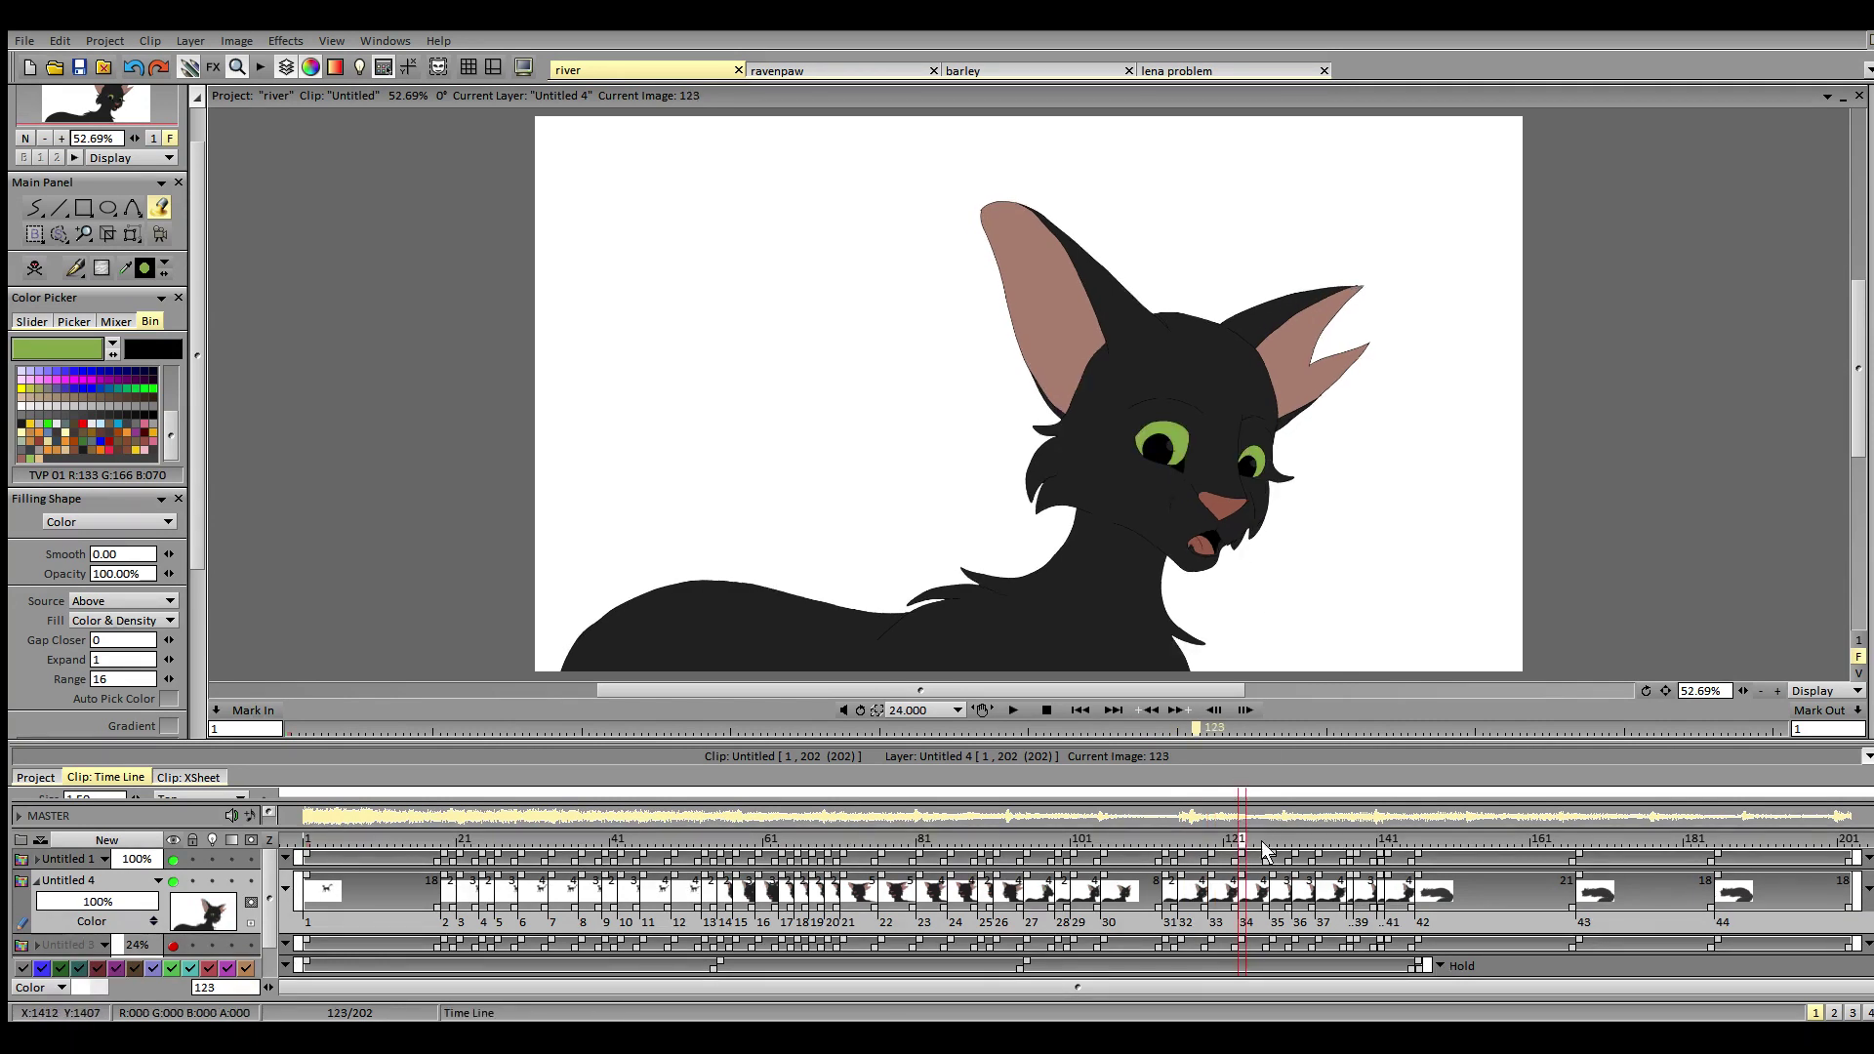
{"action": "left_click", "coordinate": [1274, 841]}
{"action": "left_click", "coordinate": [1254, 455]}
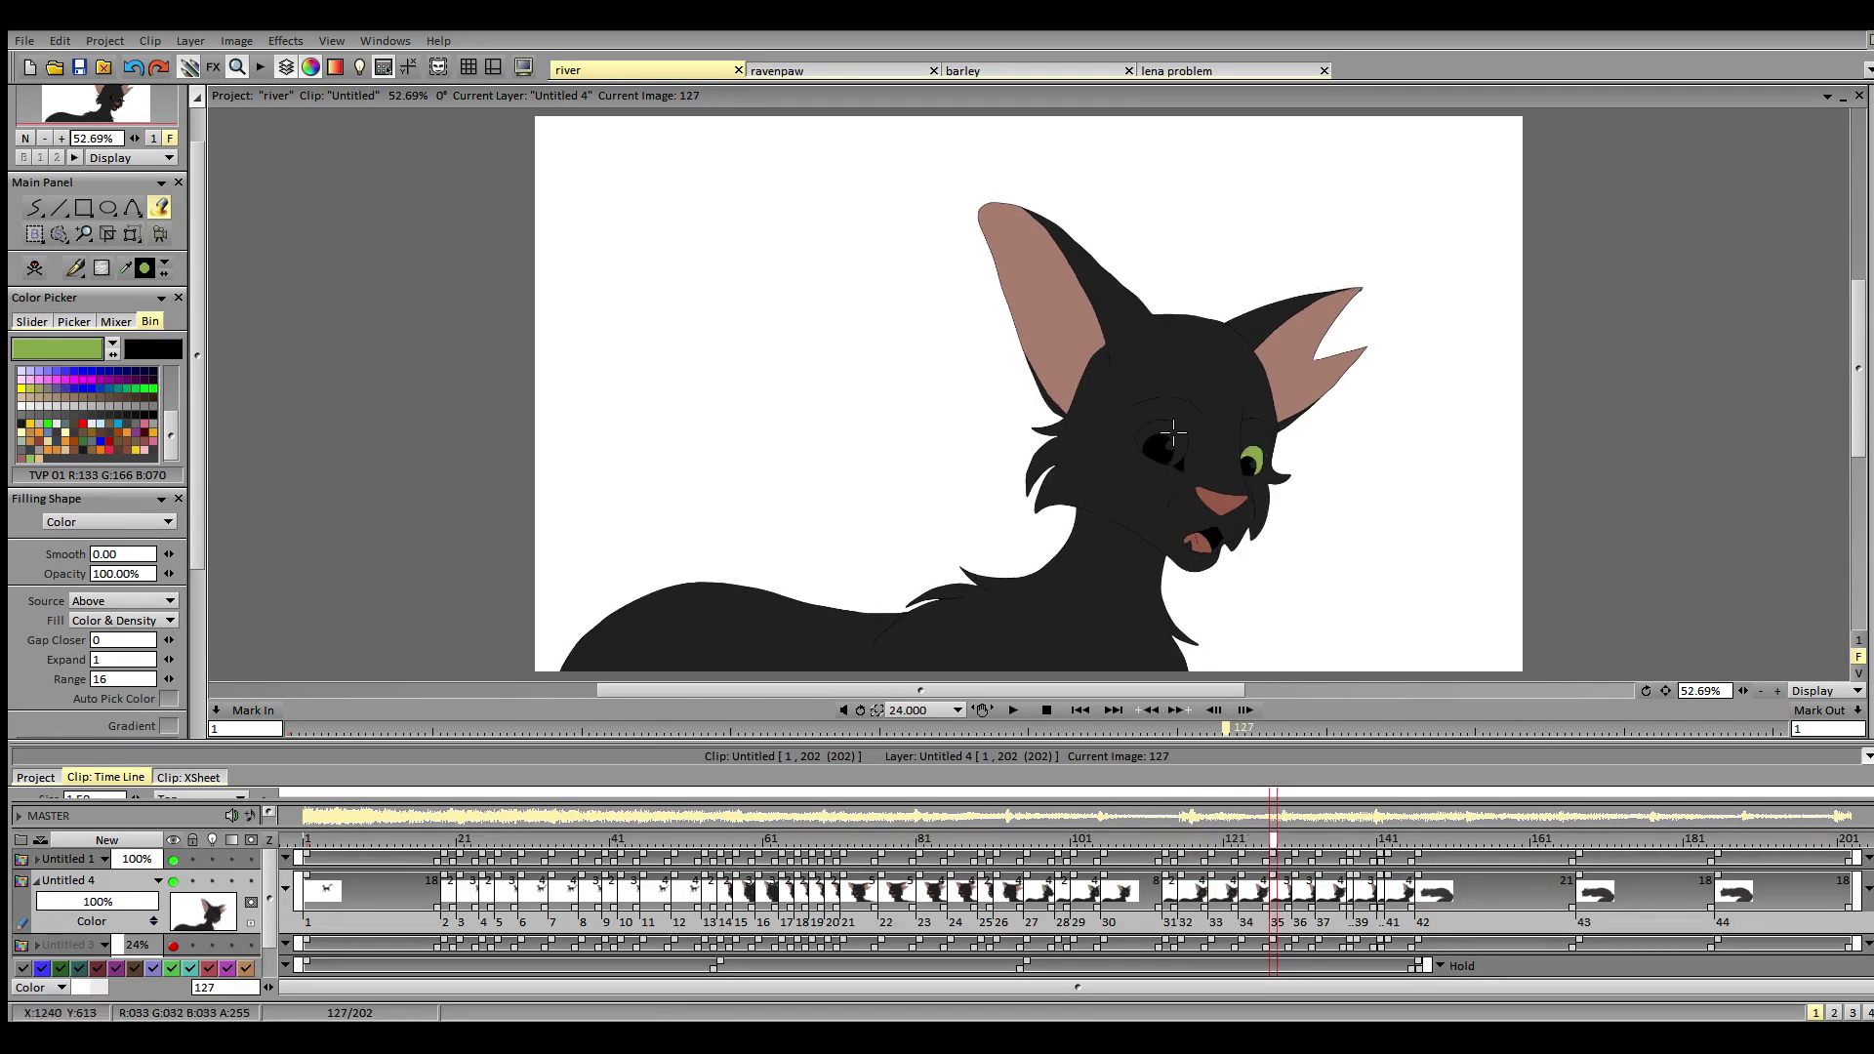
{"action": "left_click", "coordinate": [1167, 441]}
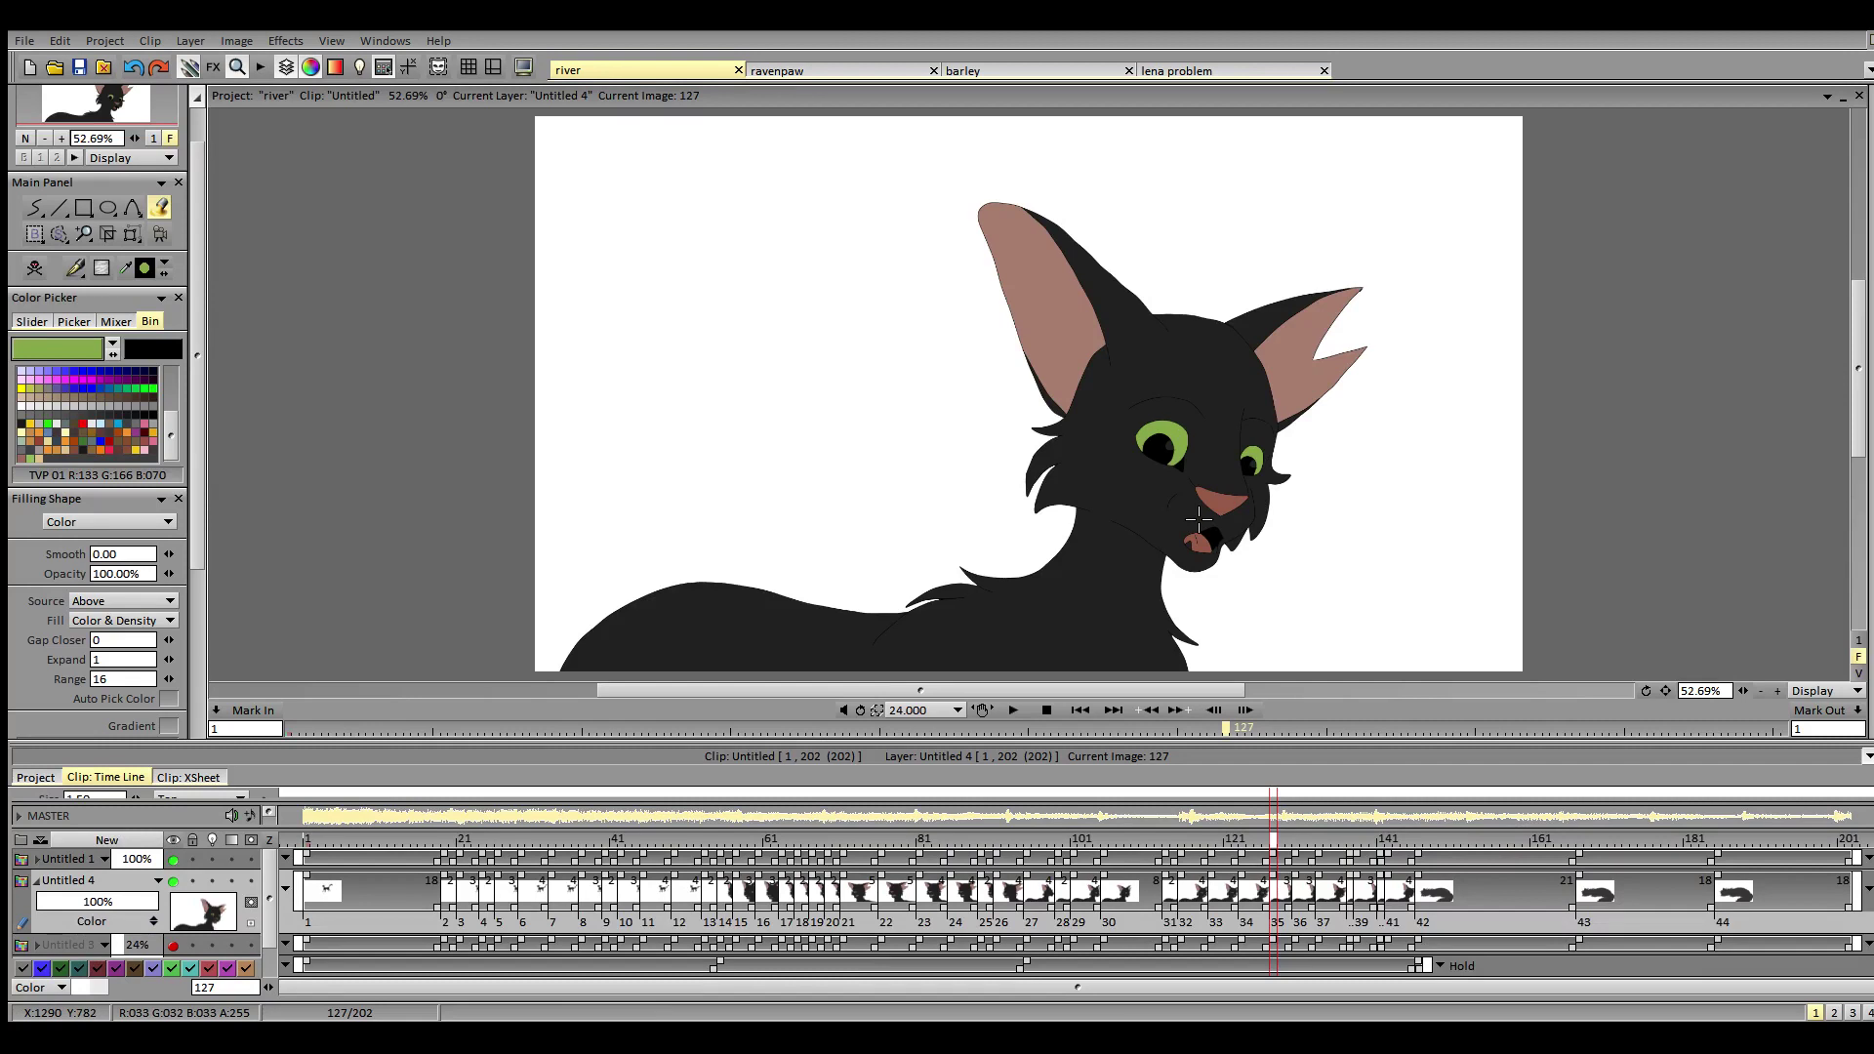
- Fill both eyes with the light green on the drawings at frames 130 and 133
{"action": "left_click", "coordinate": [1297, 842]}
{"action": "left_click", "coordinate": [1167, 441]}
{"action": "left_click", "coordinate": [1260, 455]}
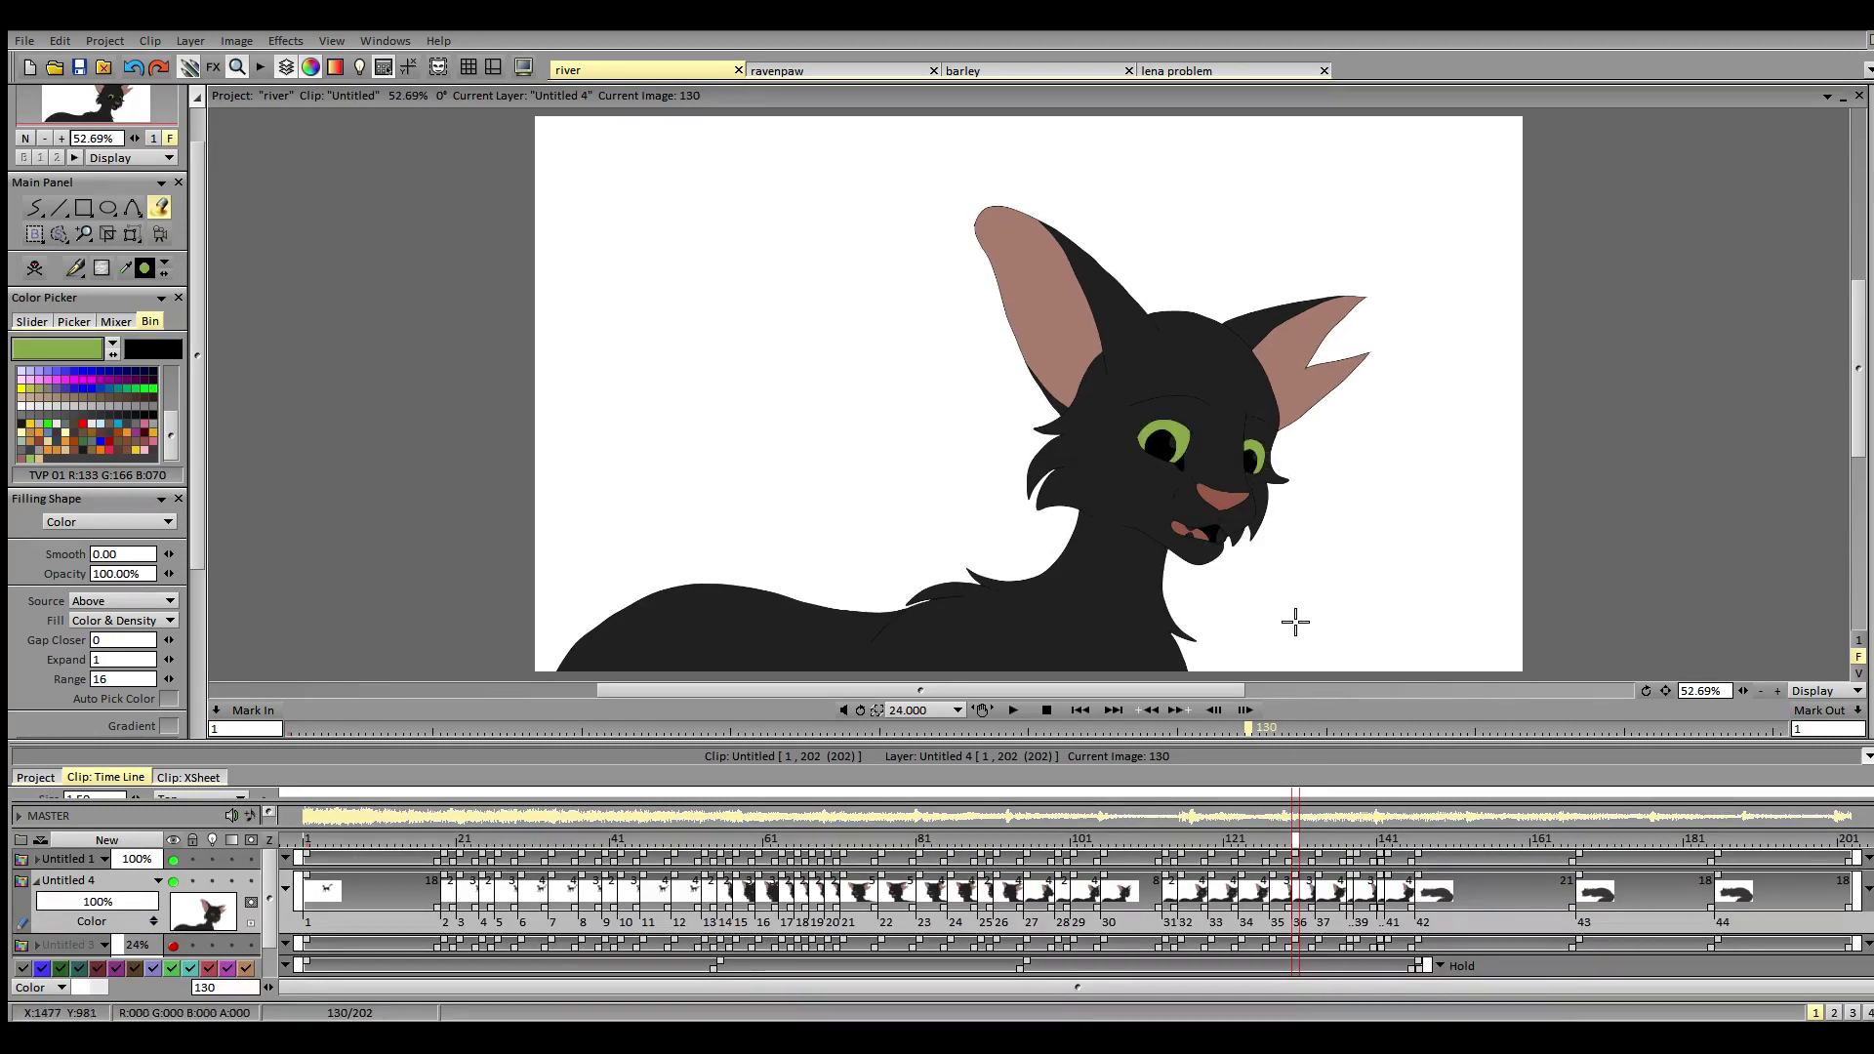
{"action": "left_click", "coordinate": [1320, 841]}
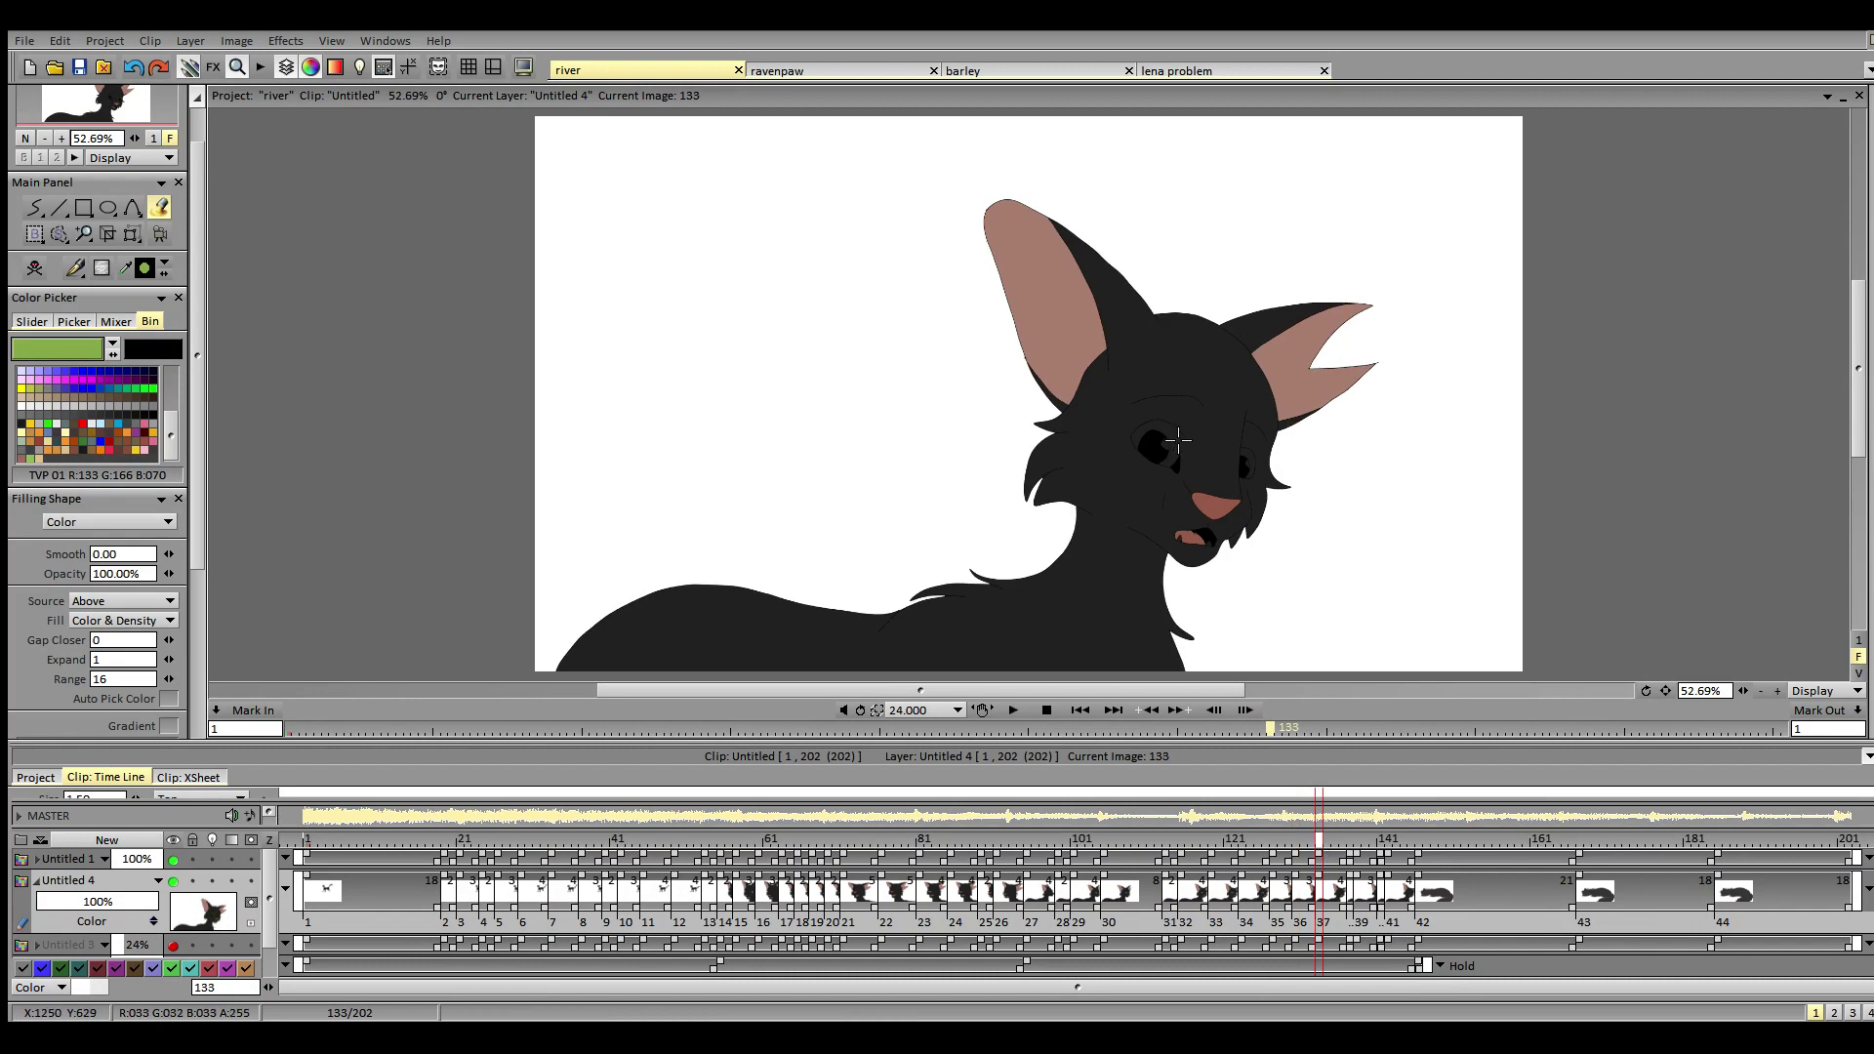
{"action": "left_click", "coordinate": [1165, 441]}
{"action": "left_click", "coordinate": [1253, 457]}
- Fill both eyes with the light green on the drawings at frames 137 and 138
{"action": "left_click", "coordinate": [1352, 841]}
{"action": "left_click", "coordinate": [1154, 444]}
{"action": "left_click", "coordinate": [1255, 467]}
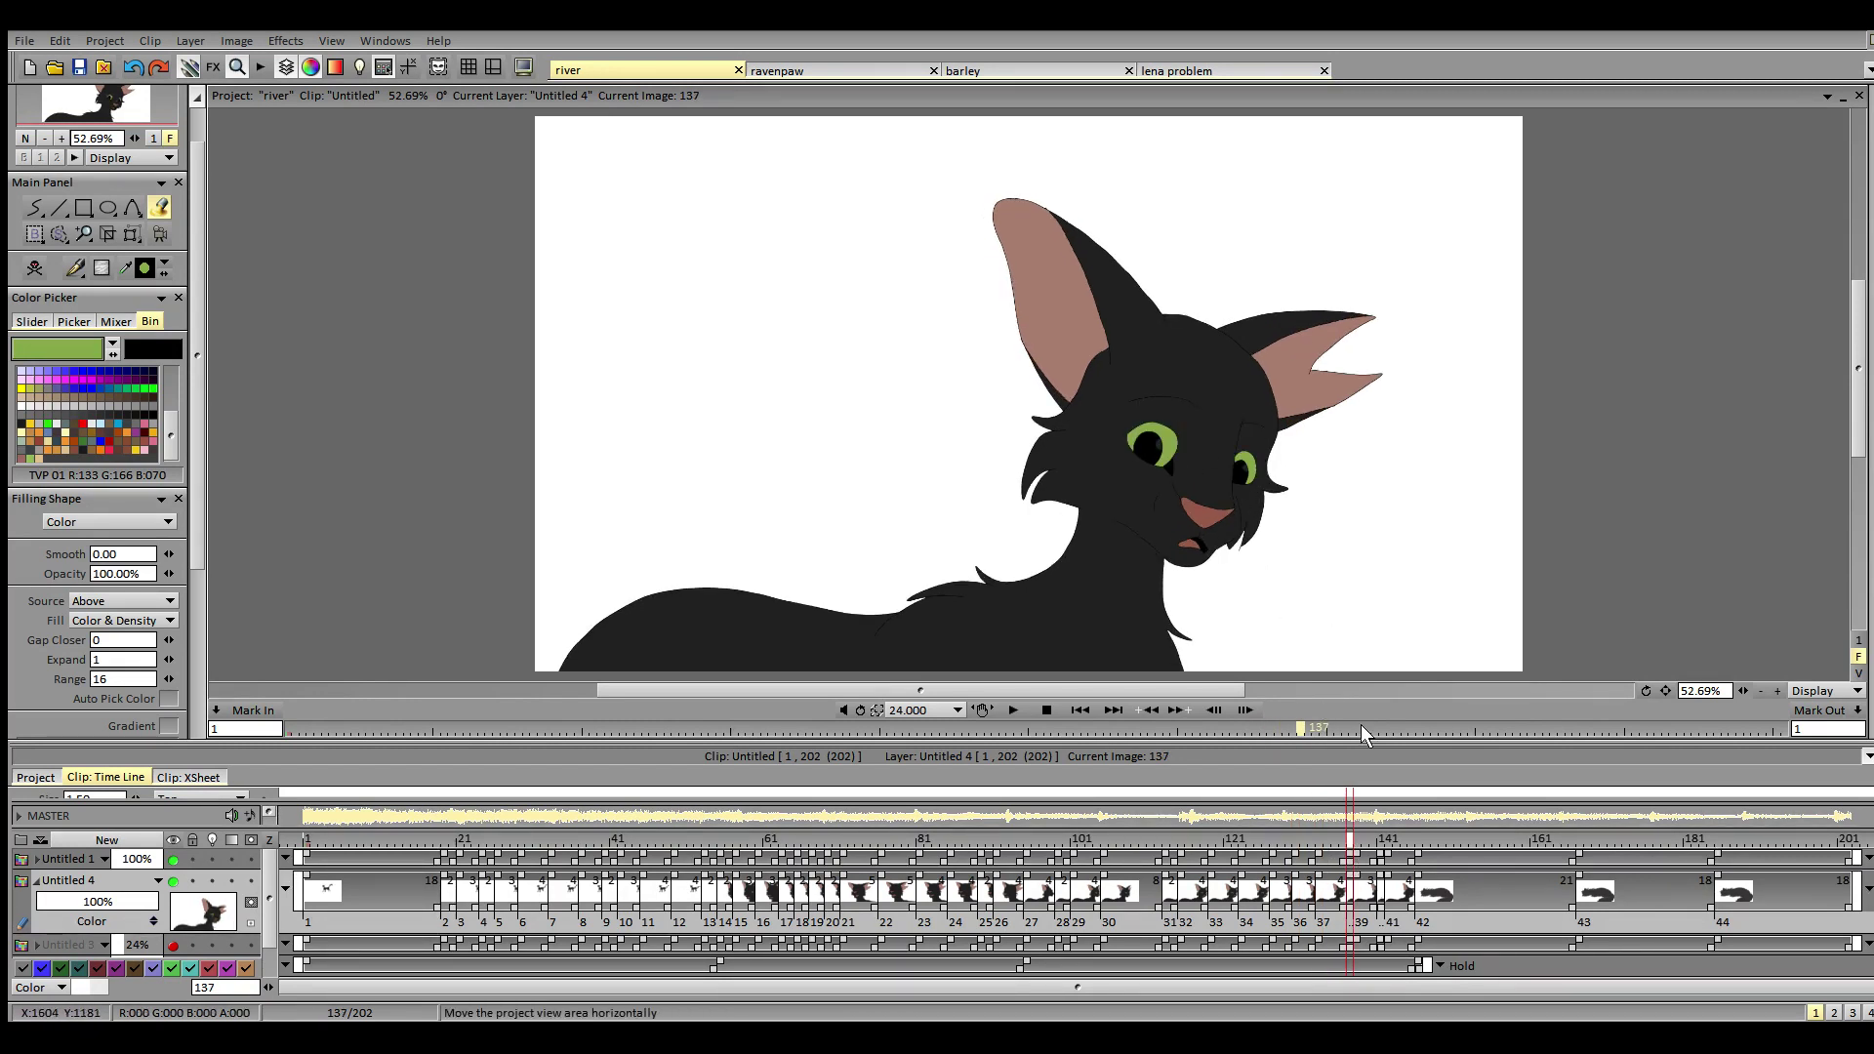
{"action": "left_click", "coordinate": [1382, 840]}
{"action": "left_click", "coordinate": [1358, 841]}
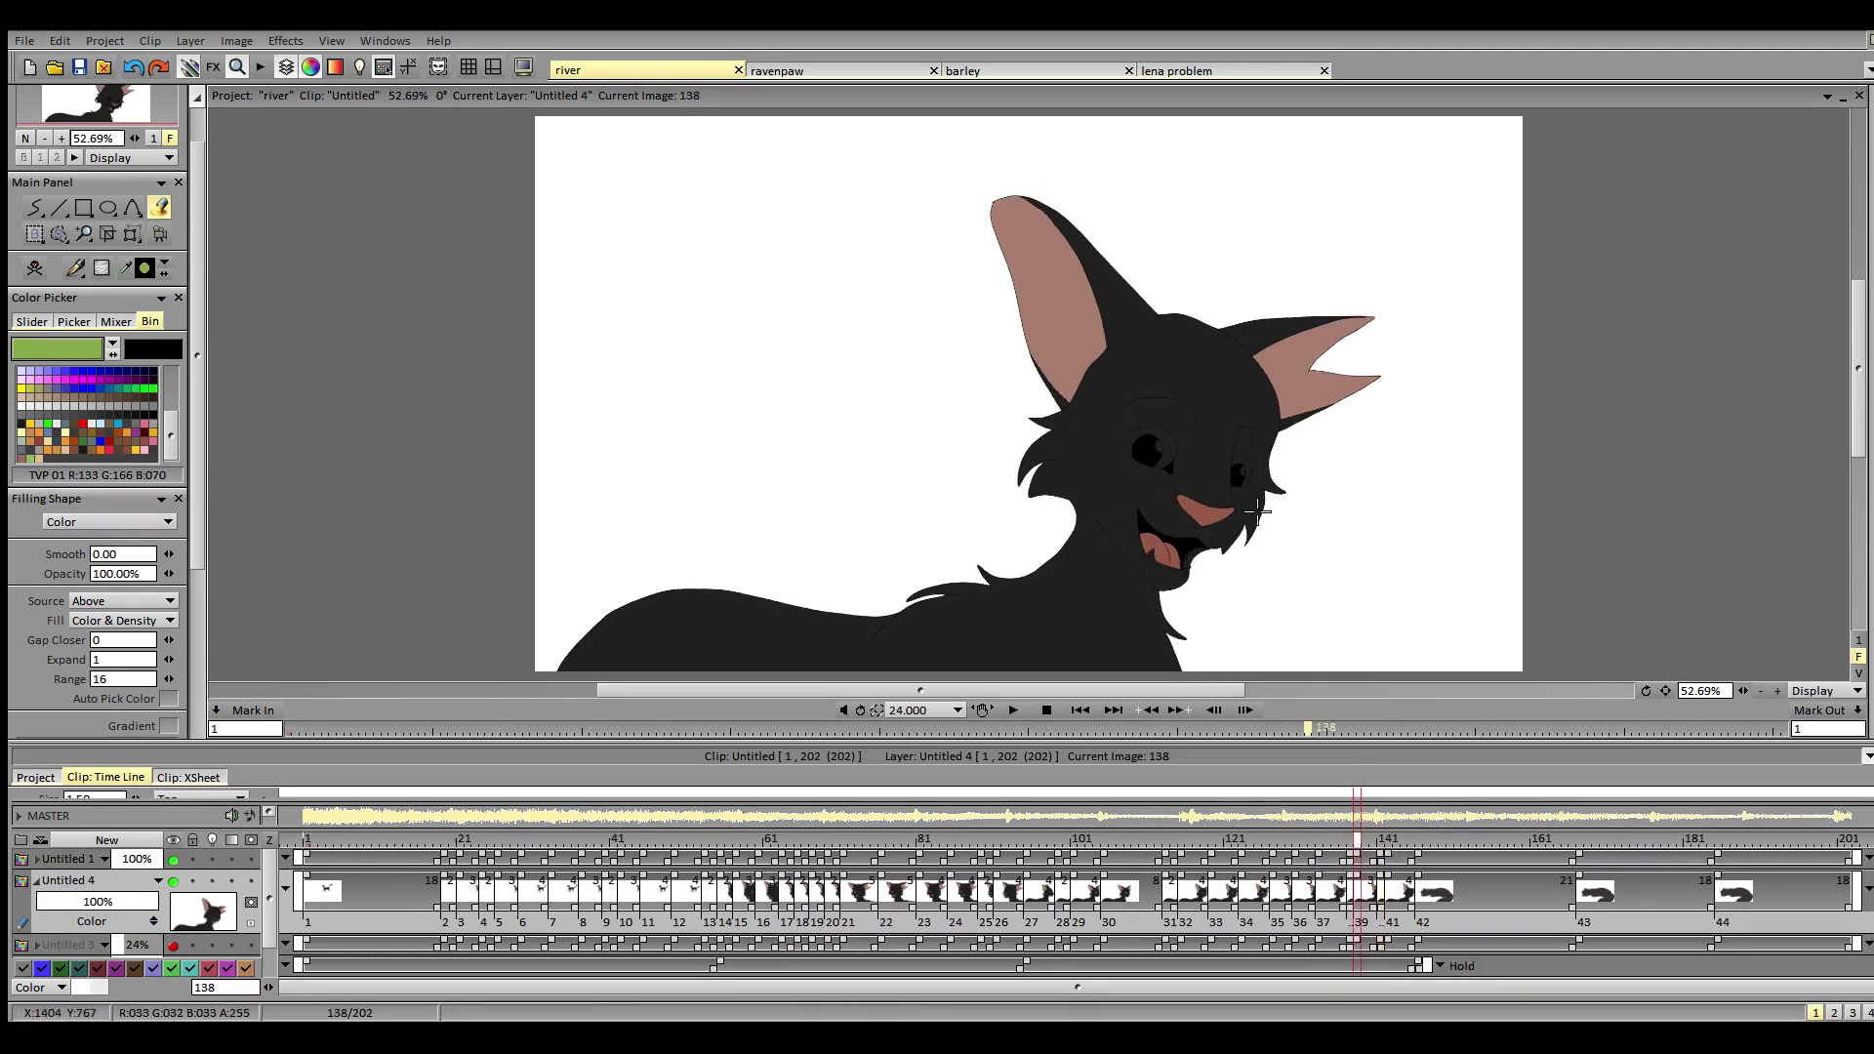
{"action": "left_click", "coordinate": [1150, 446]}
{"action": "left_click", "coordinate": [1247, 464]}
- Fill both eyes with the light green on the drawings at frames 141 and 142
{"action": "left_click", "coordinate": [1381, 843]}
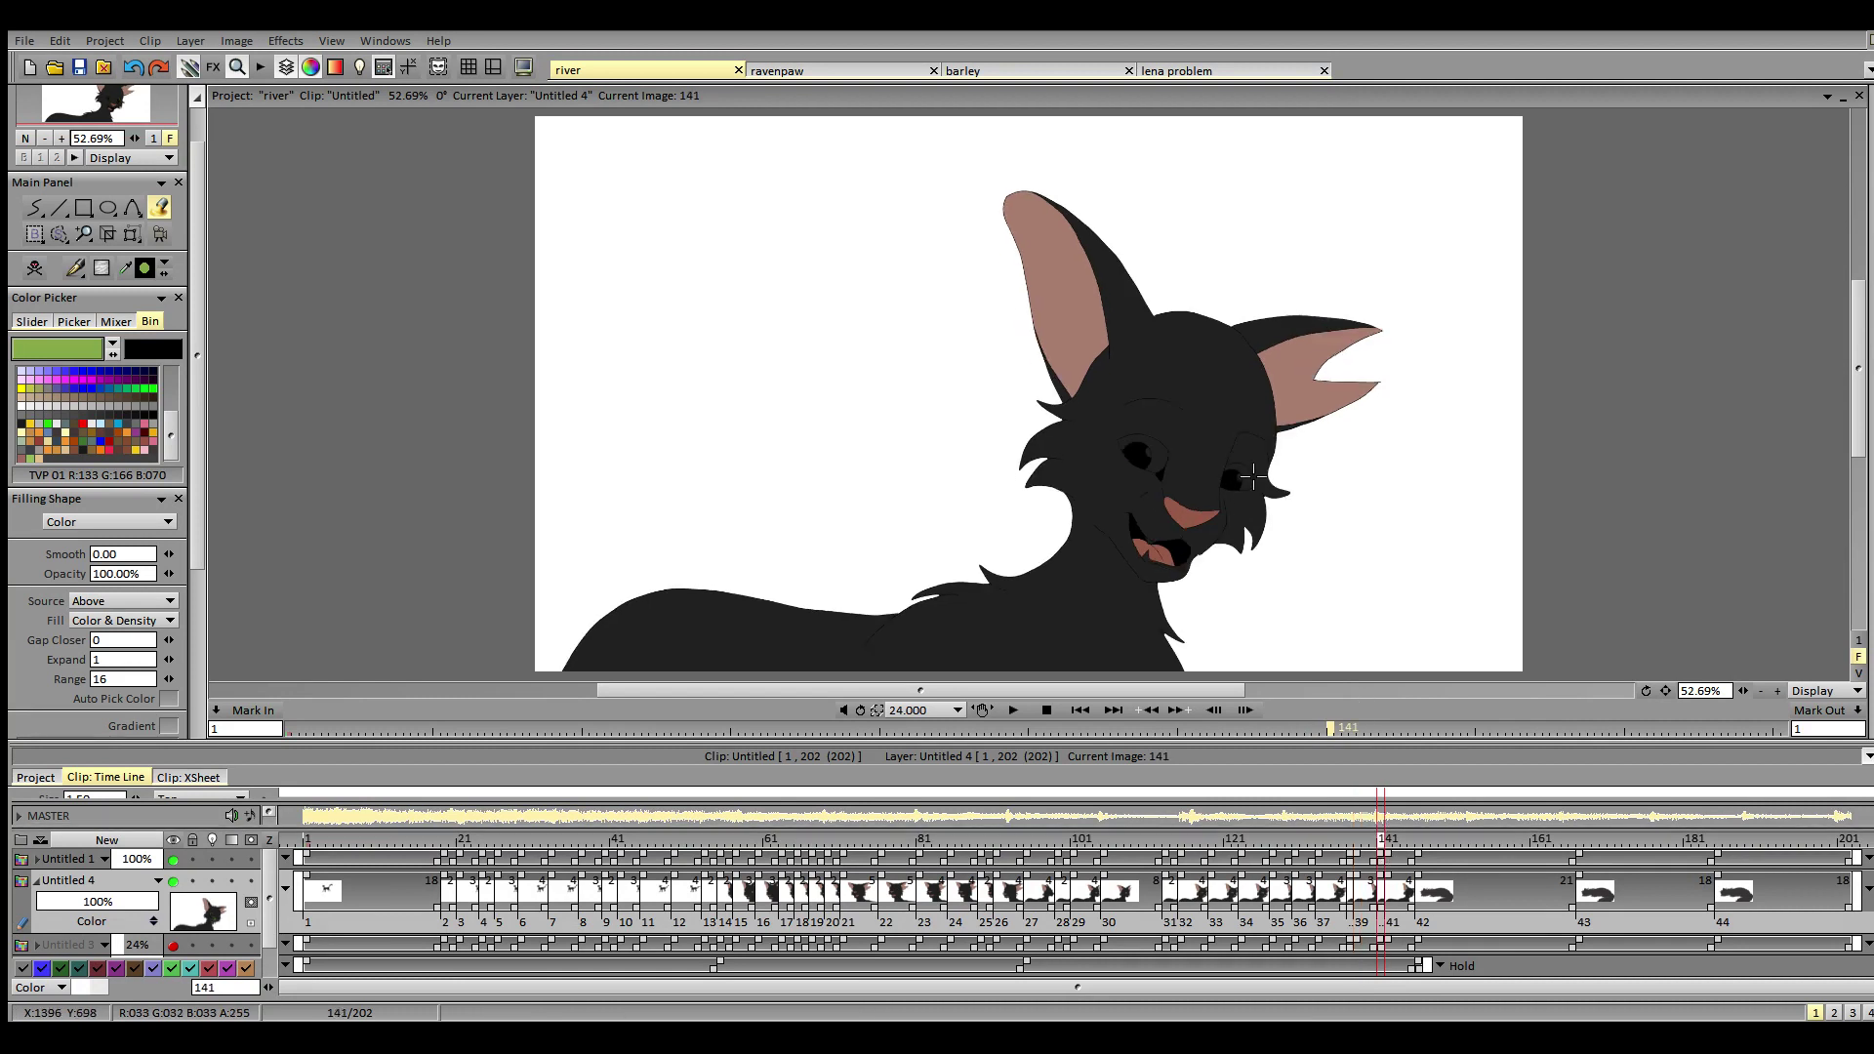
{"action": "left_click", "coordinate": [1246, 479]}
{"action": "left_click", "coordinate": [1158, 457]}
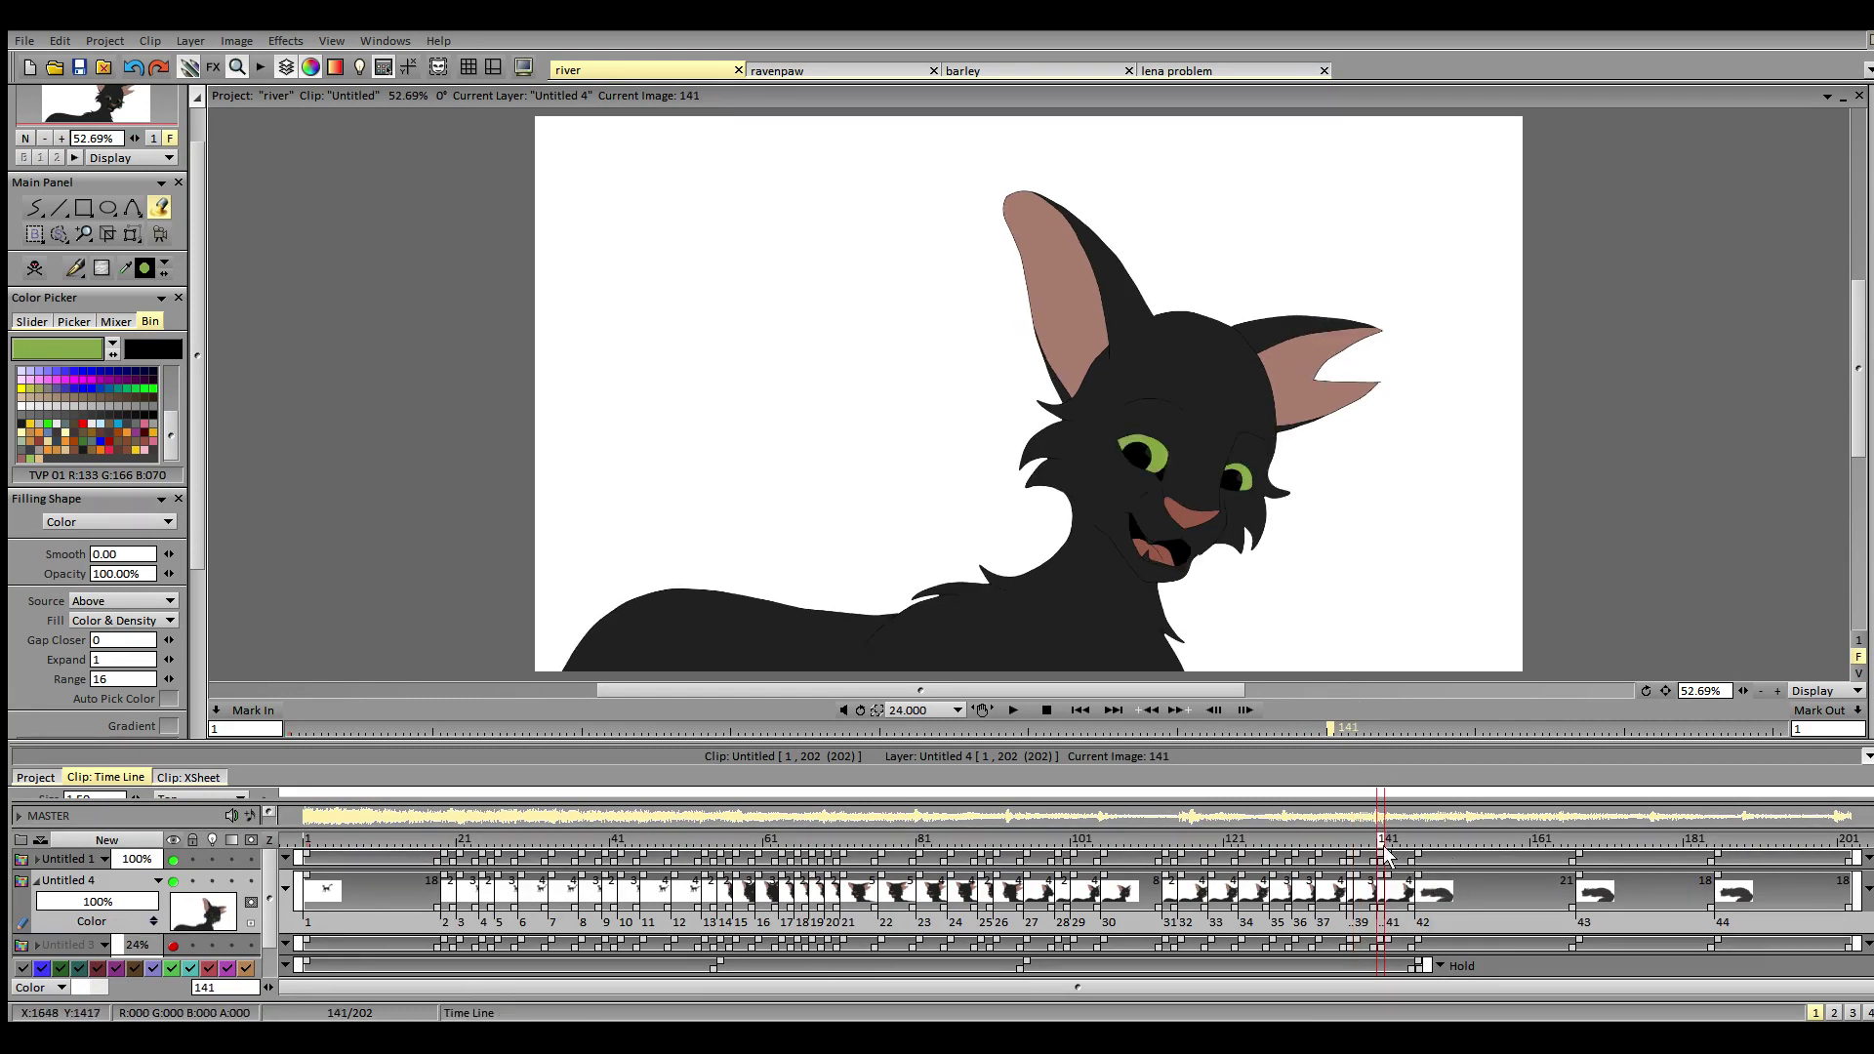
{"action": "left_click", "coordinate": [1388, 843]}
{"action": "left_click", "coordinate": [1157, 452]}
{"action": "left_click", "coordinate": [1247, 481]}
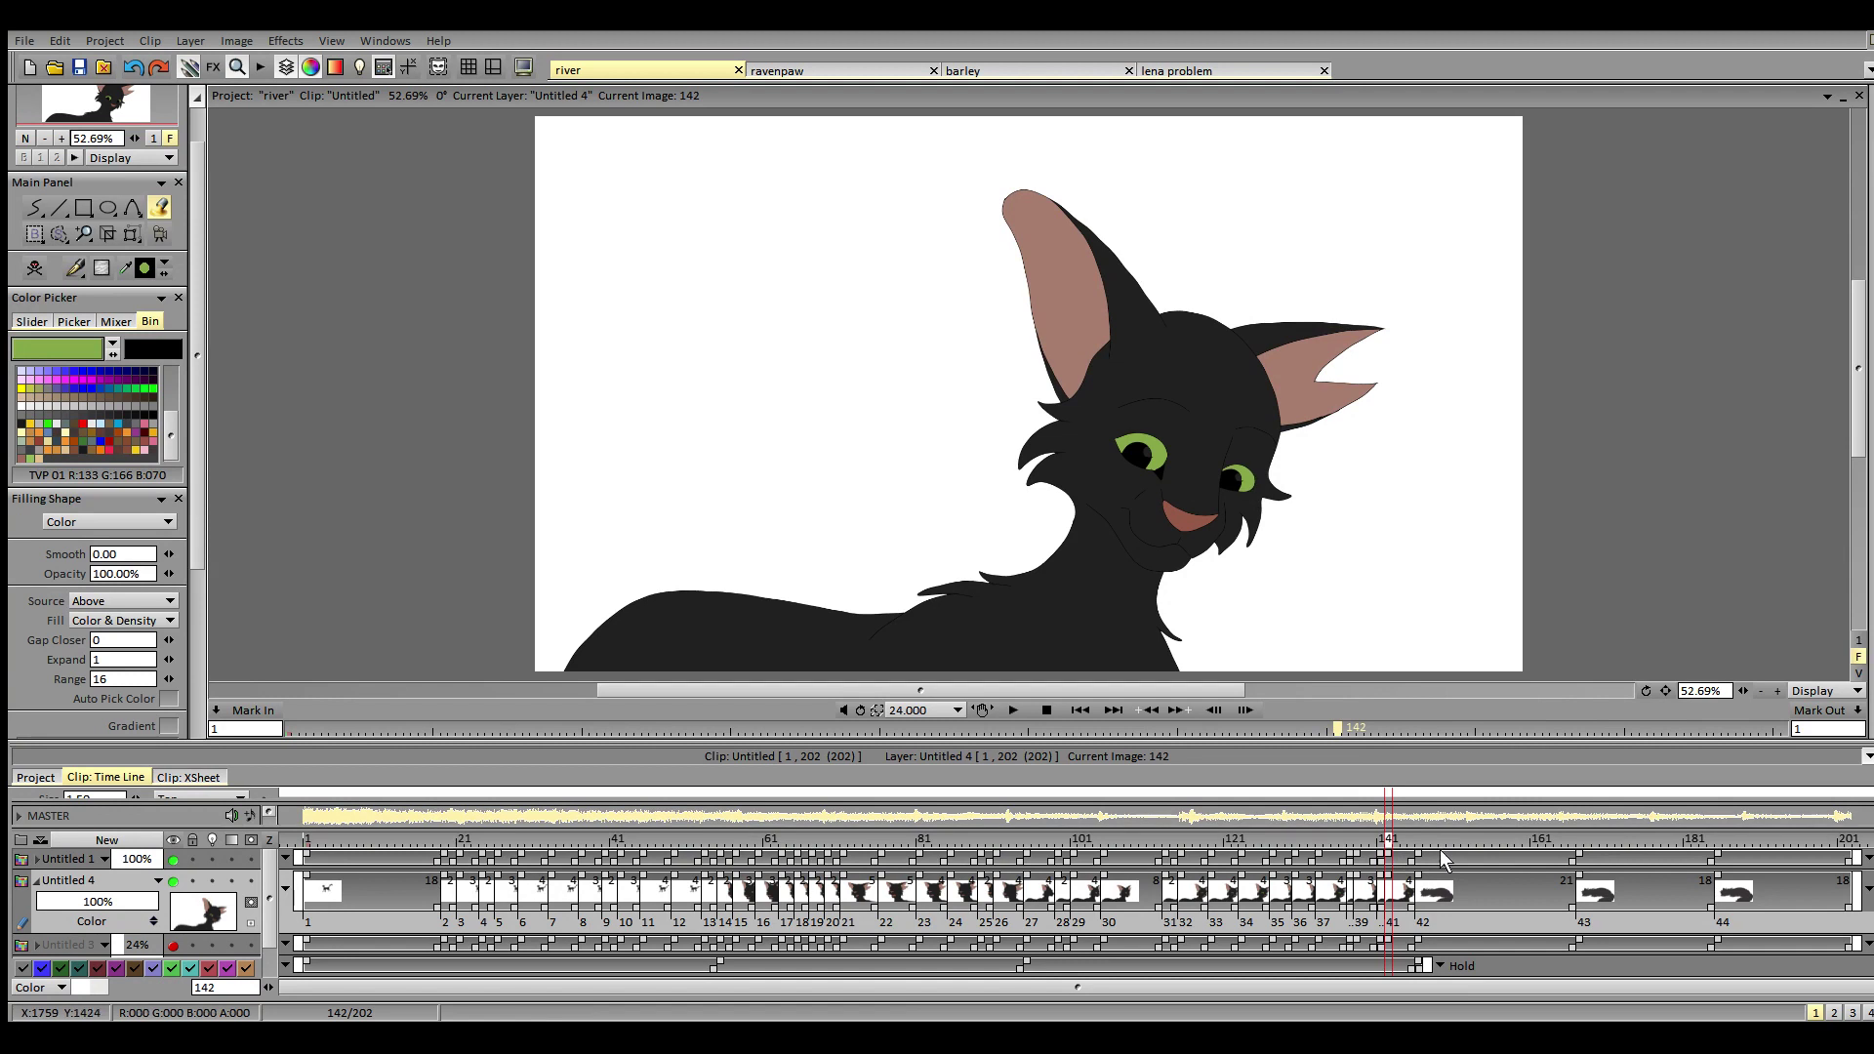
- Play back the animation, and pick white from the eye highlight on the ravenpaw reference sheet for use in the river project
{"action": "left_click", "coordinate": [1420, 841]}
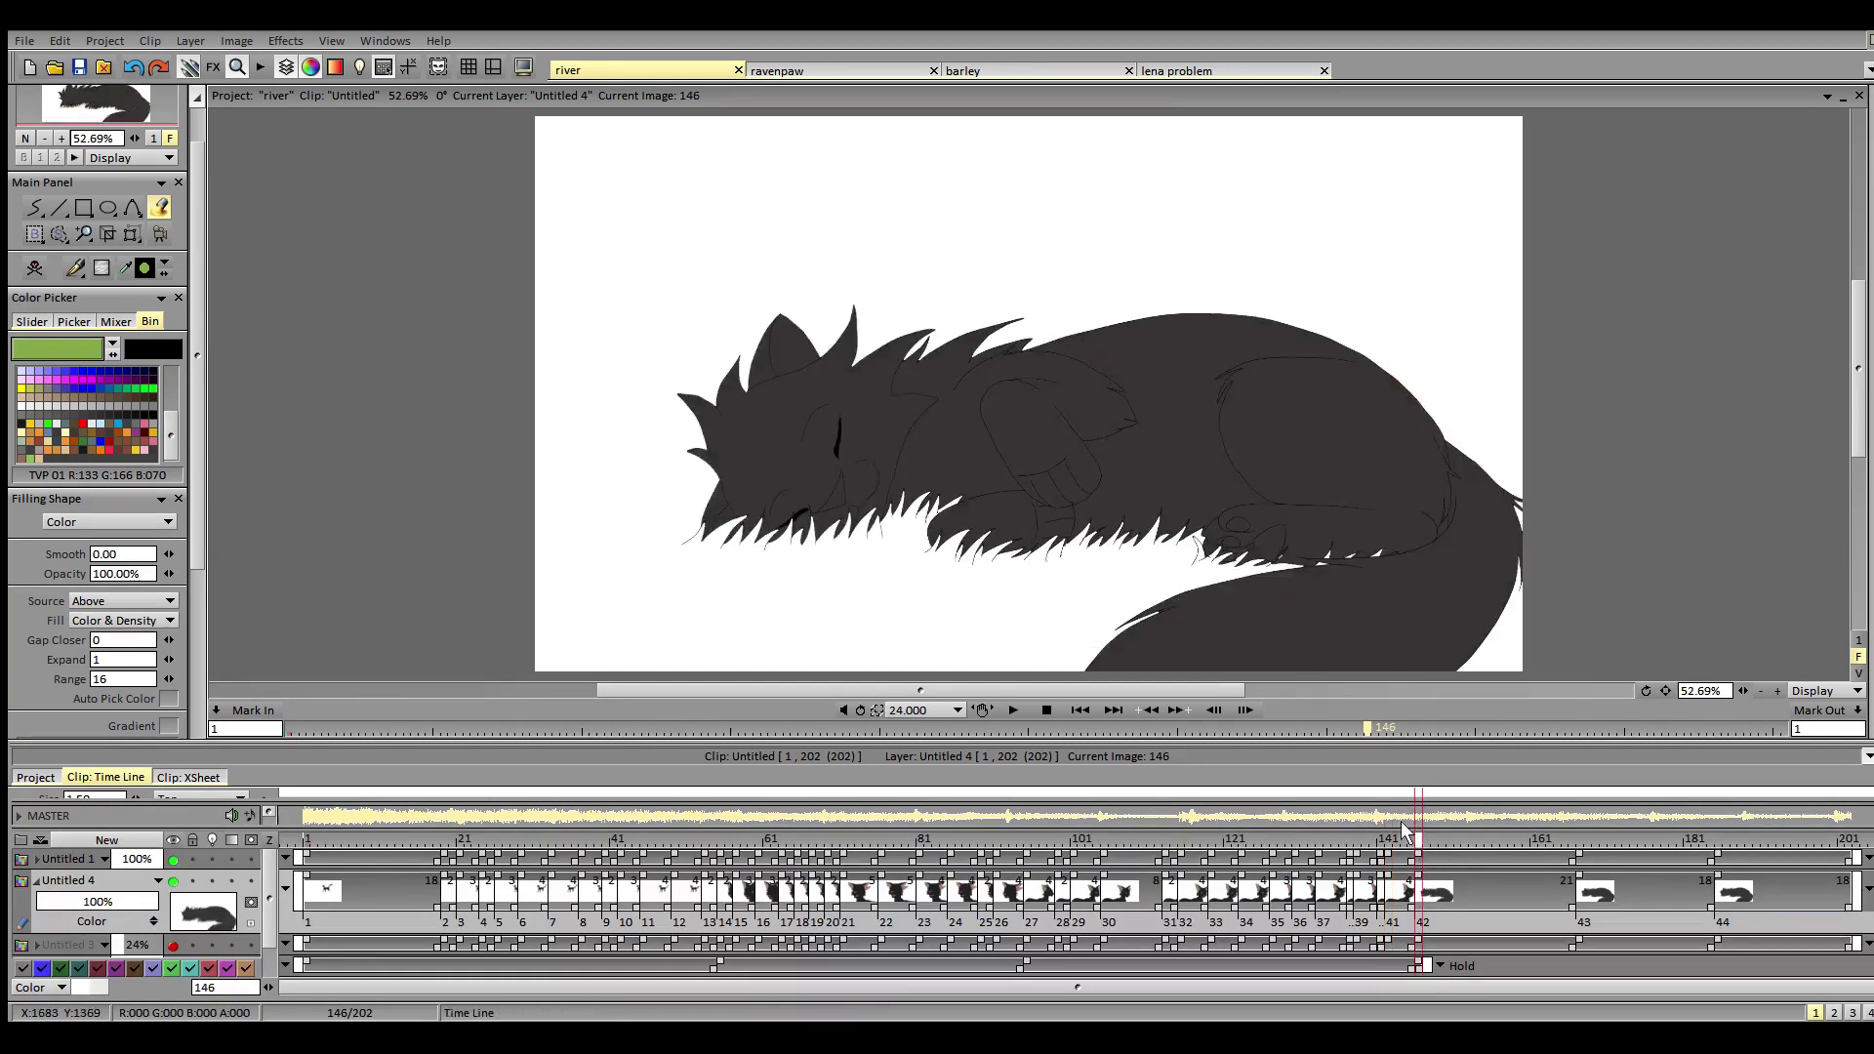
{"action": "left_click", "coordinate": [1015, 711]}
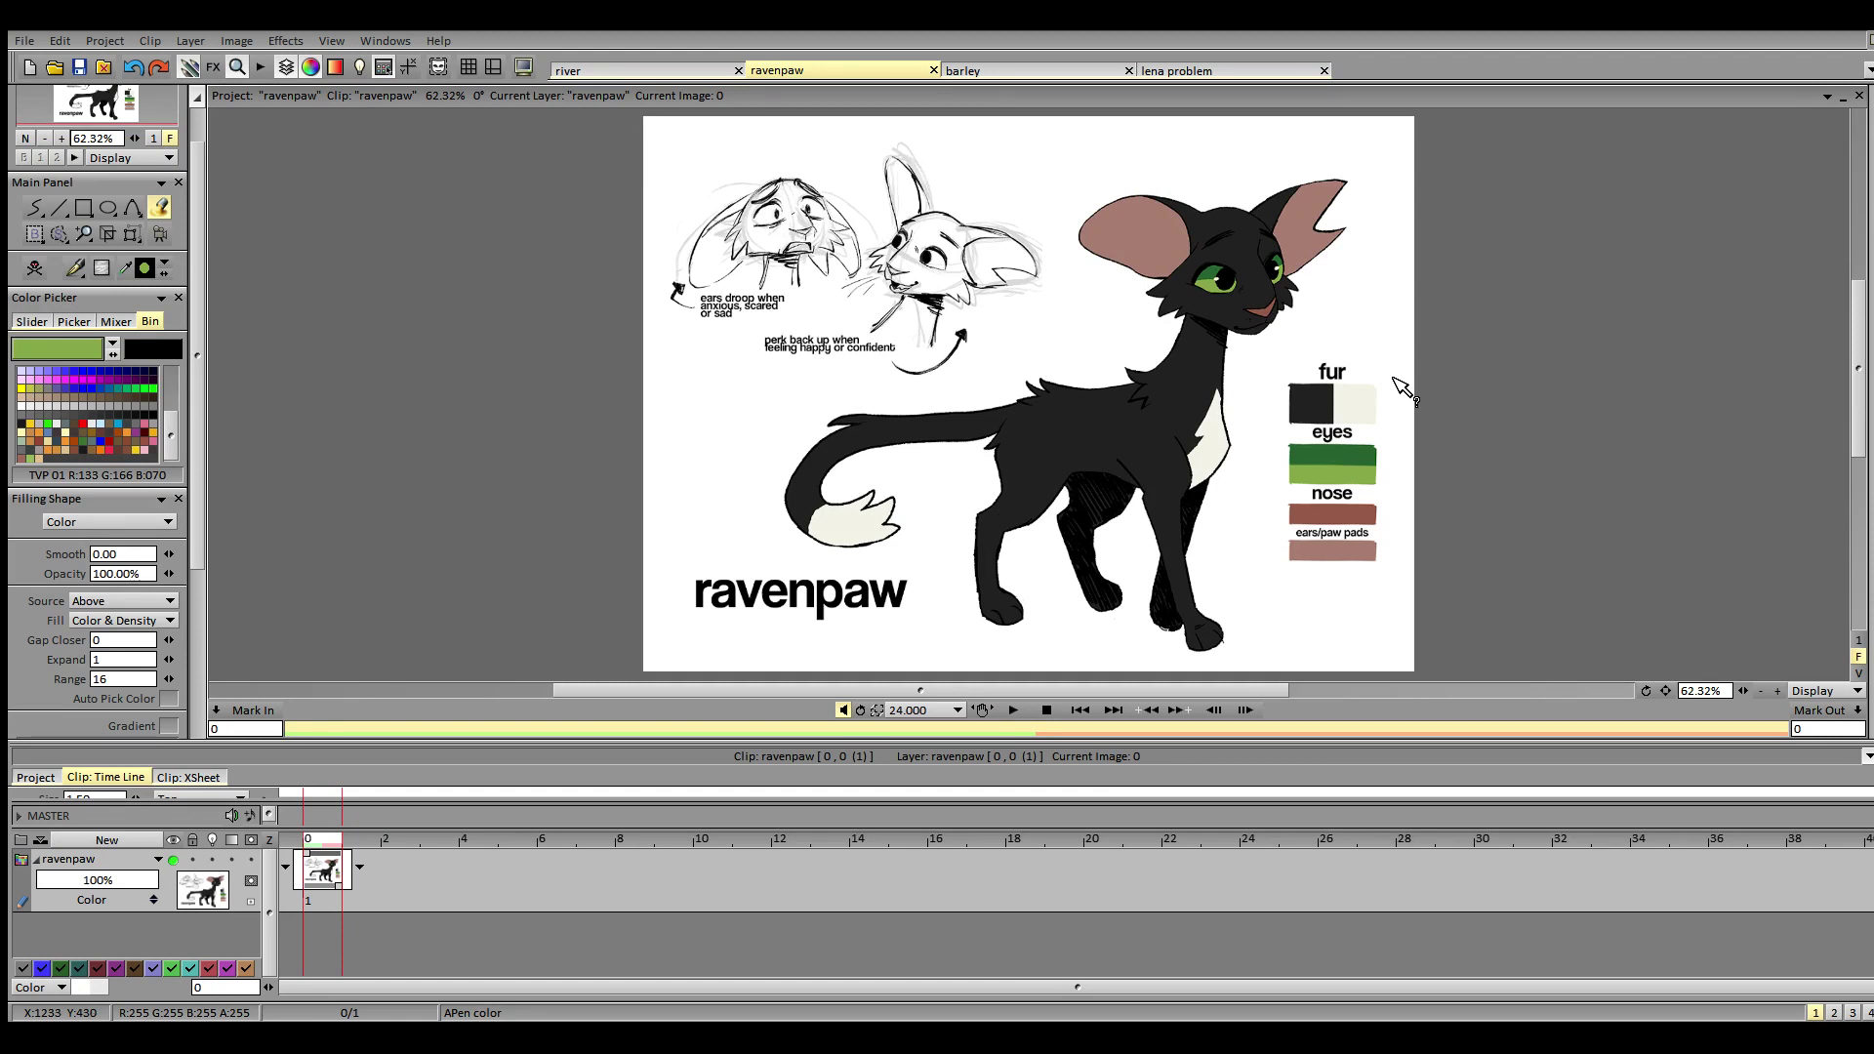
{"action": "left_click", "coordinate": [1225, 286]}
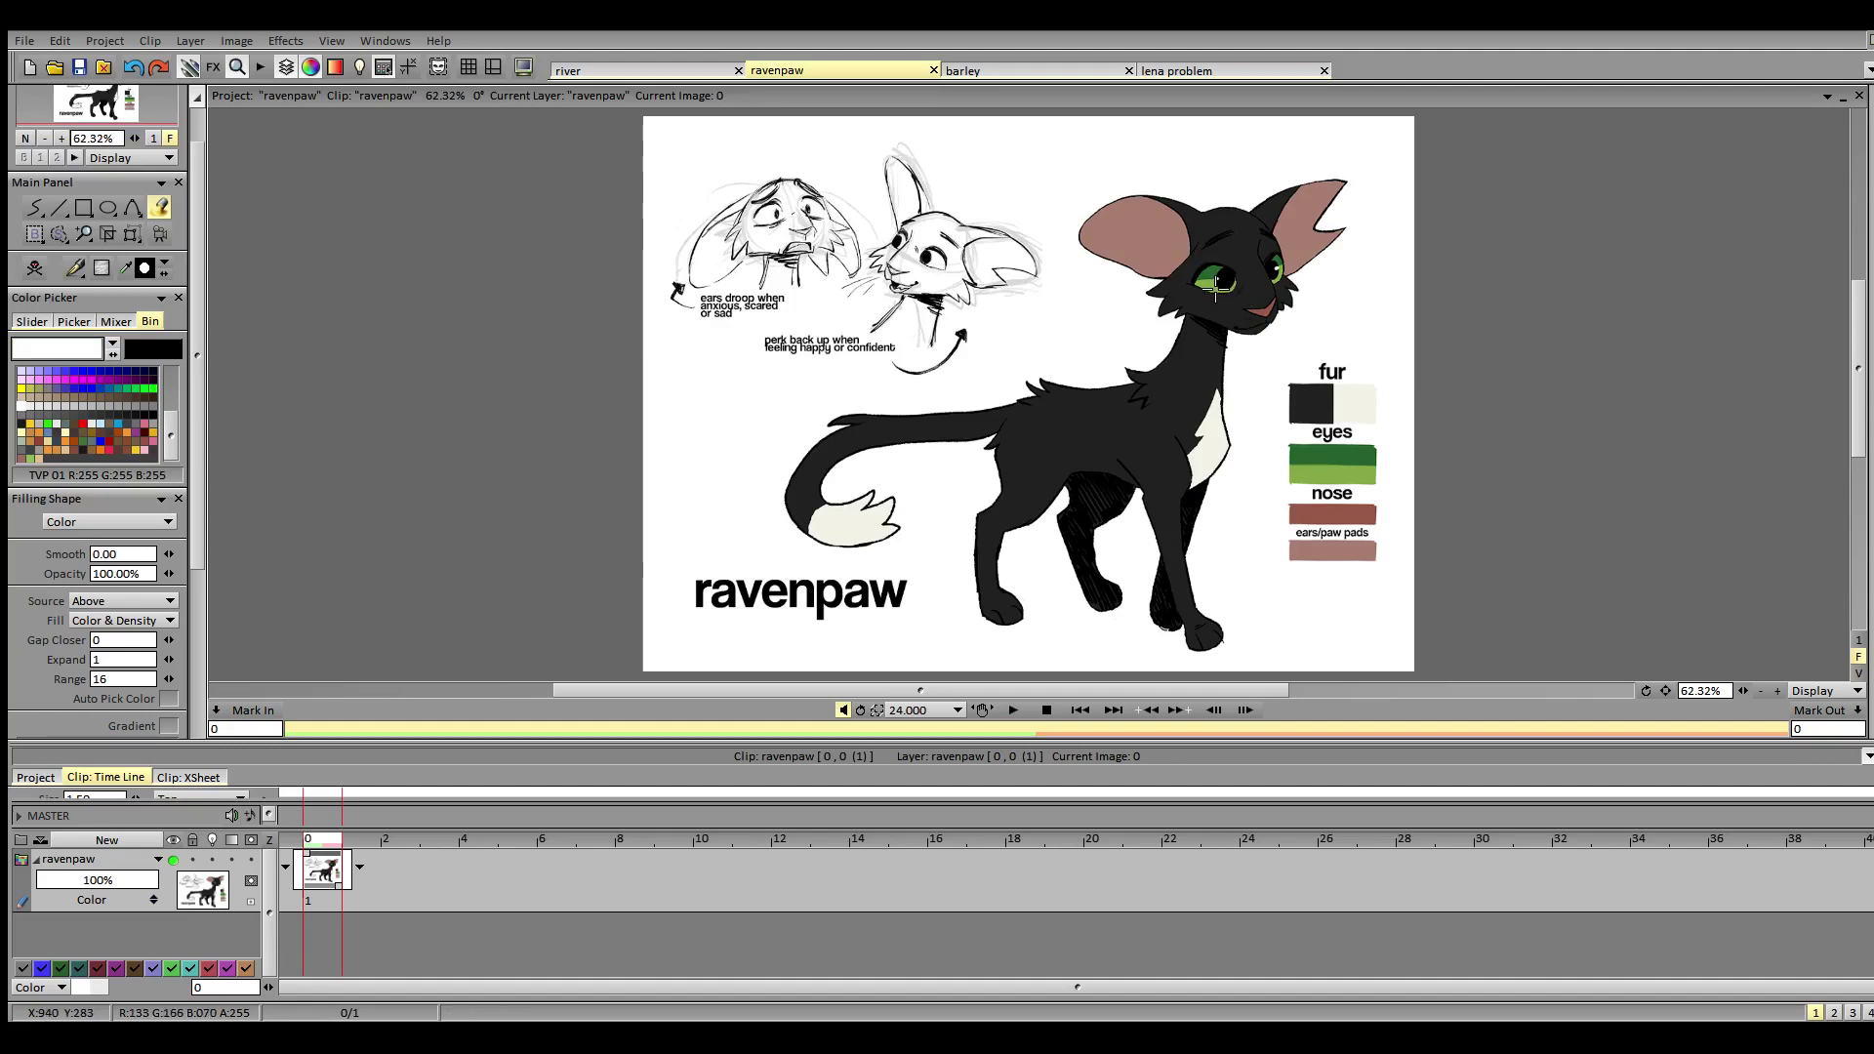
{"action": "left_click", "coordinate": [646, 70]}
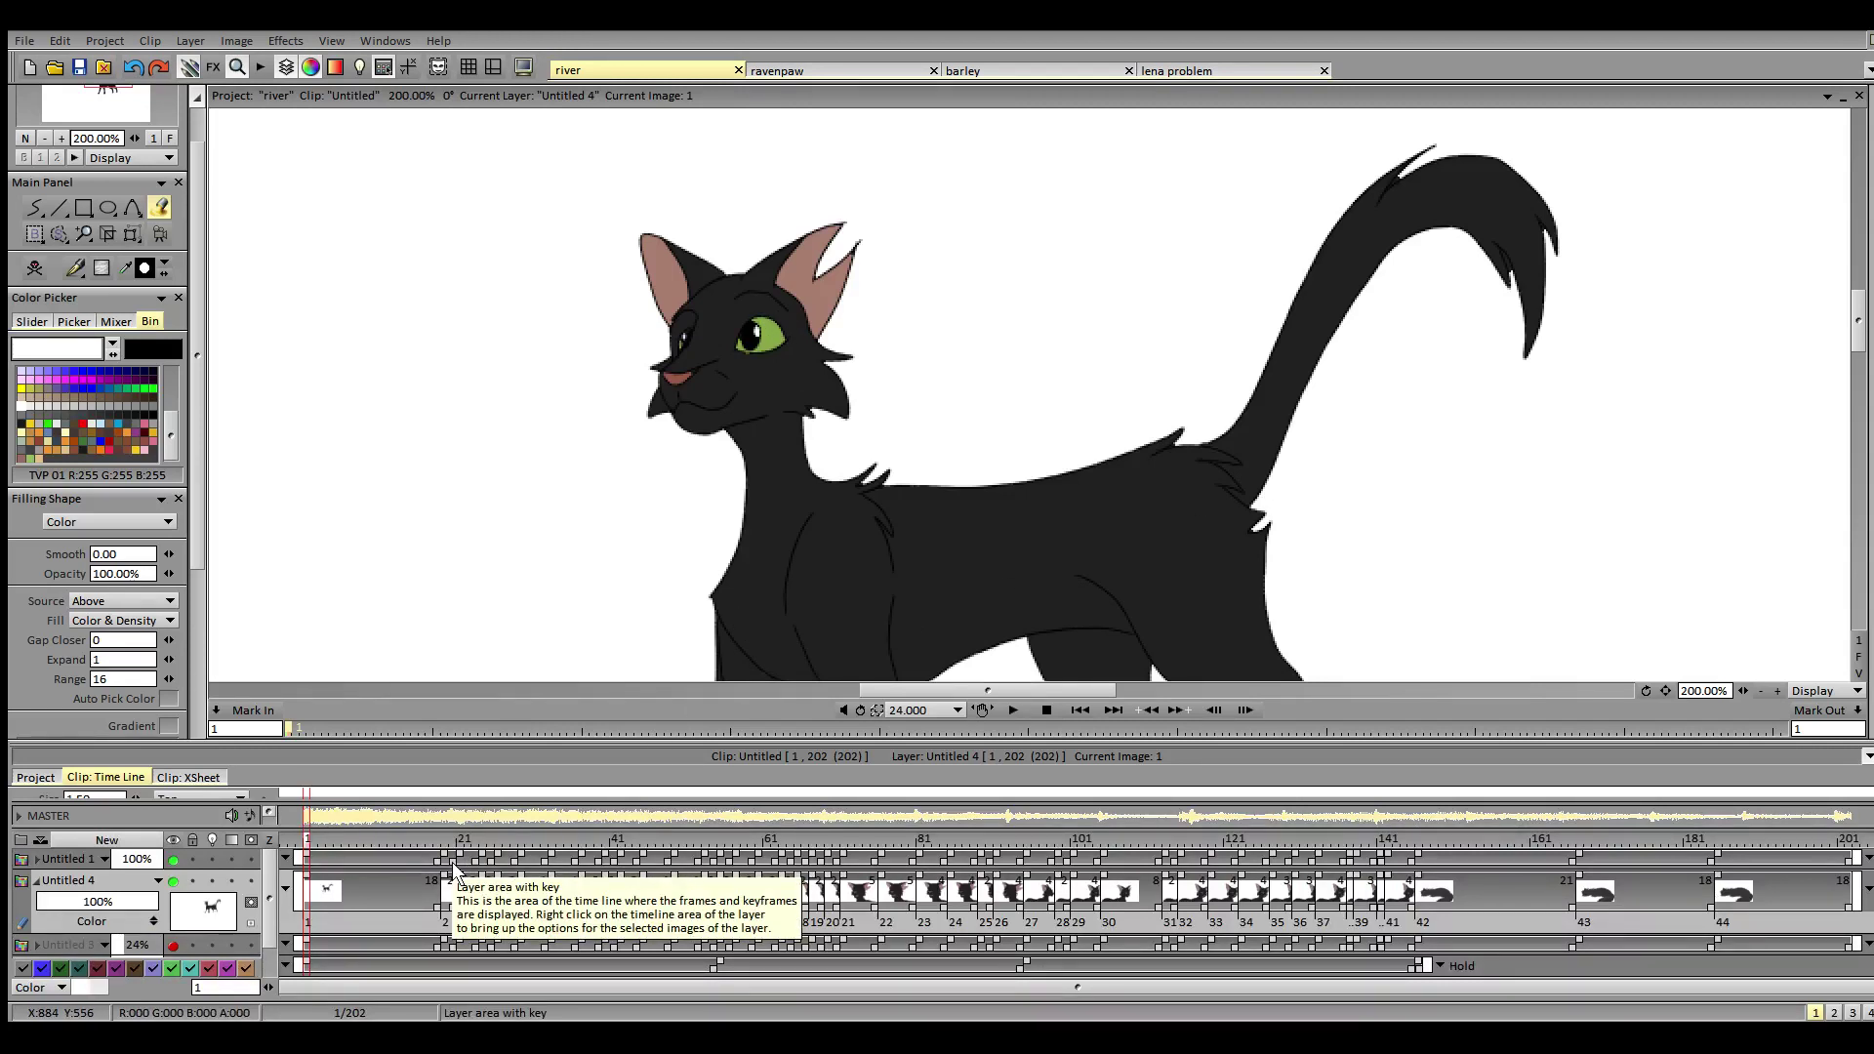
- Fill the eye highlights and the upper and lower teeth with white on the drawing at frame 19
{"action": "scroll", "coordinate": [143, 877], "scroll_direction": "down", "scroll_amount": 1}
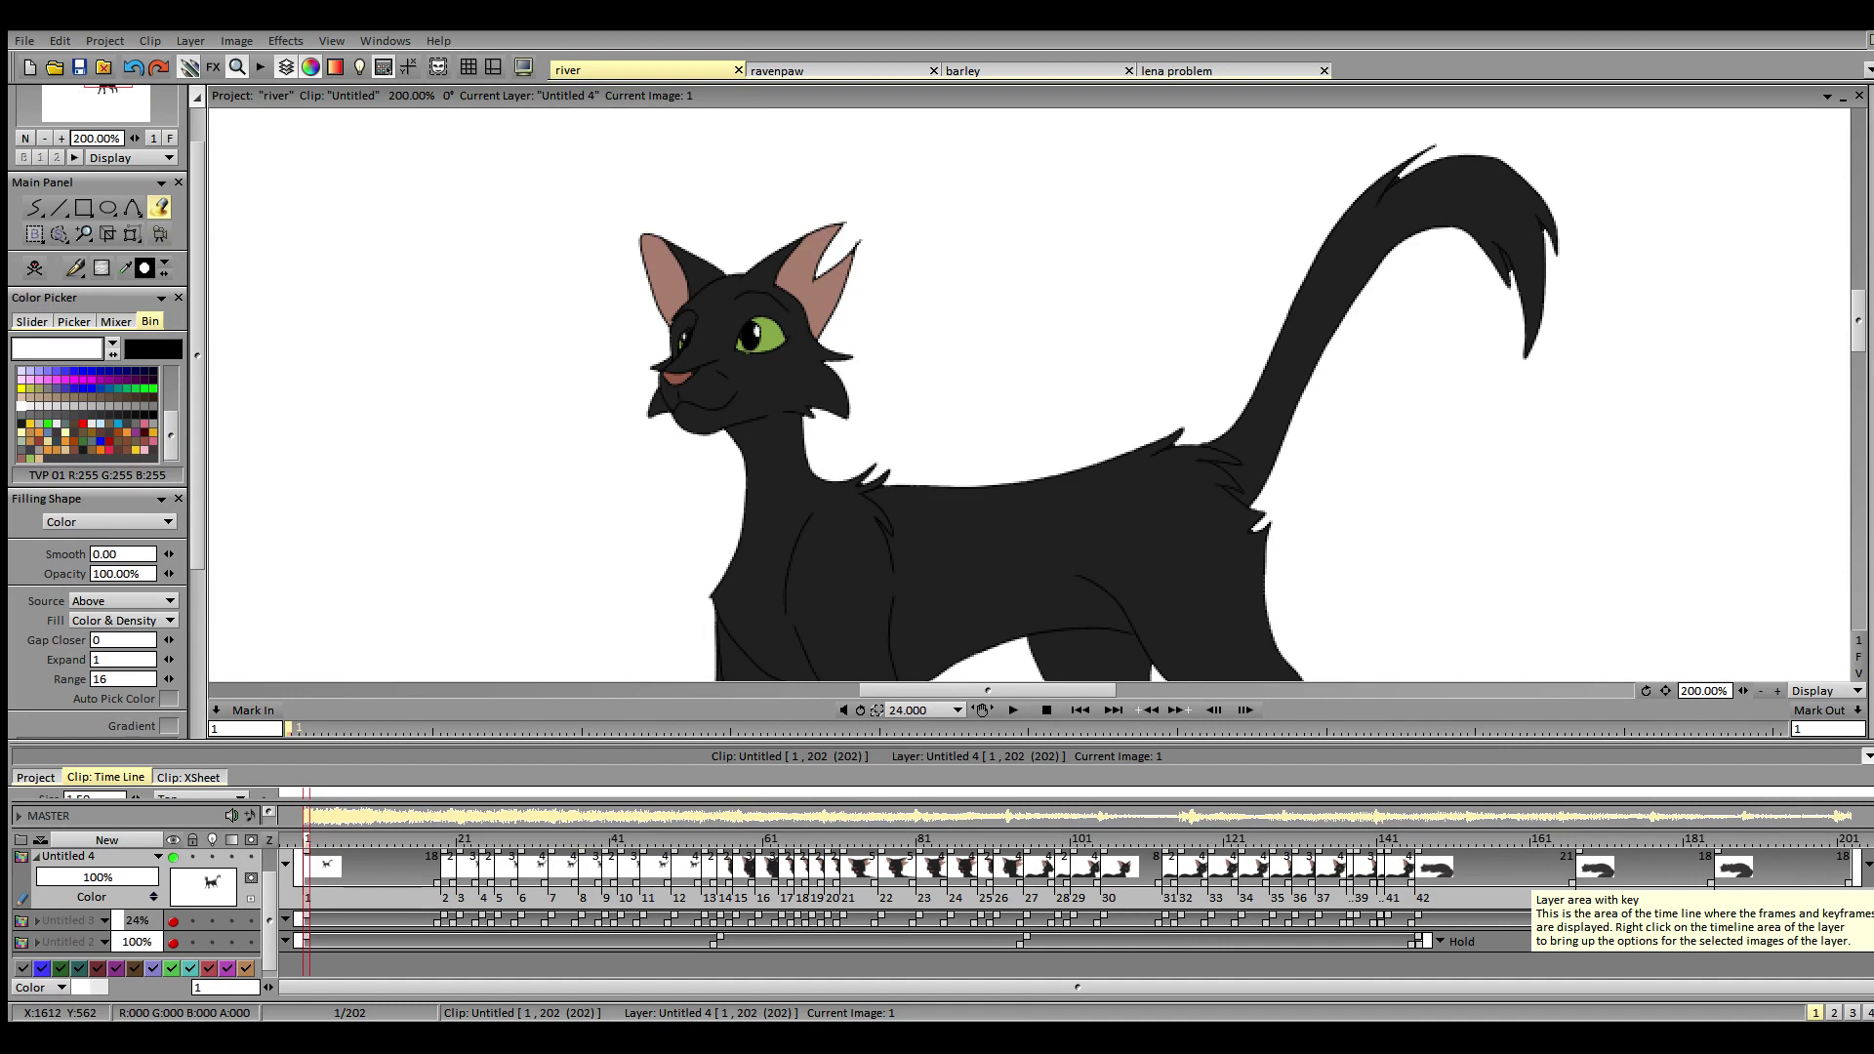
{"action": "left_click", "coordinate": [441, 841]}
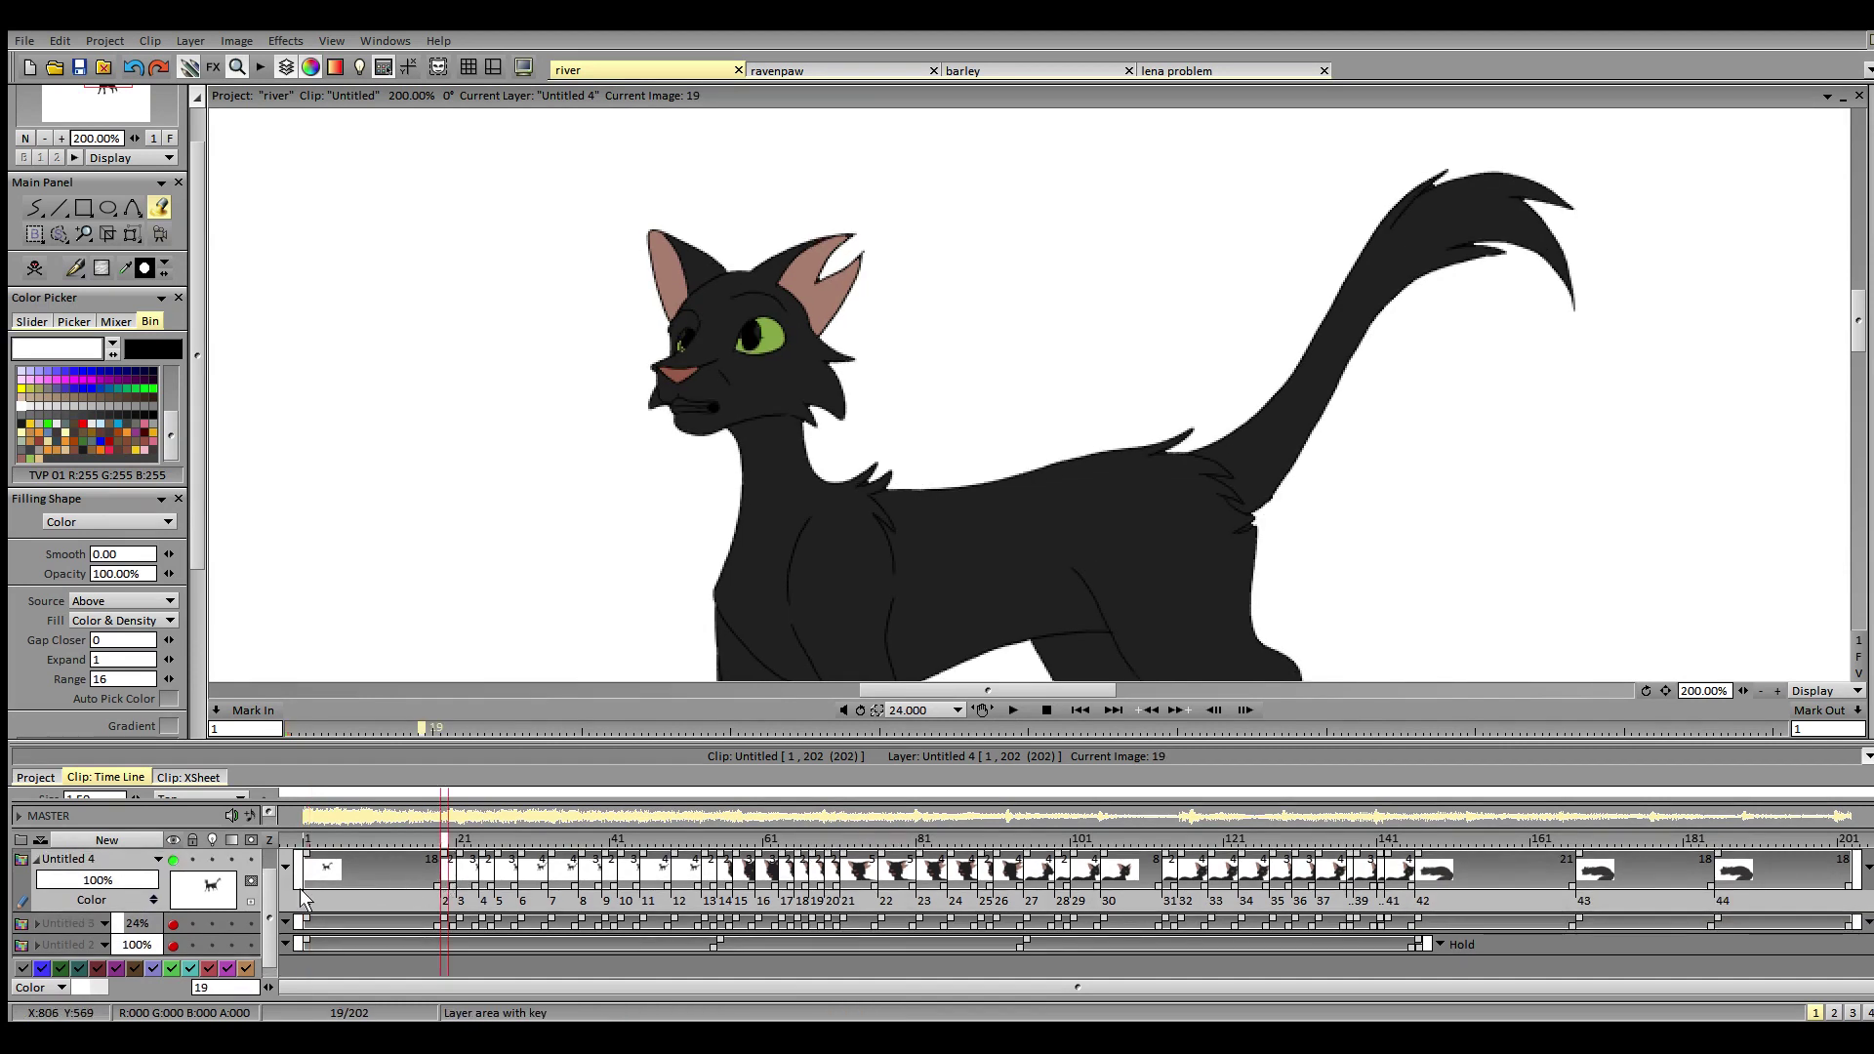
{"action": "scroll", "coordinate": [270, 886], "scroll_direction": "up", "scroll_amount": 1}
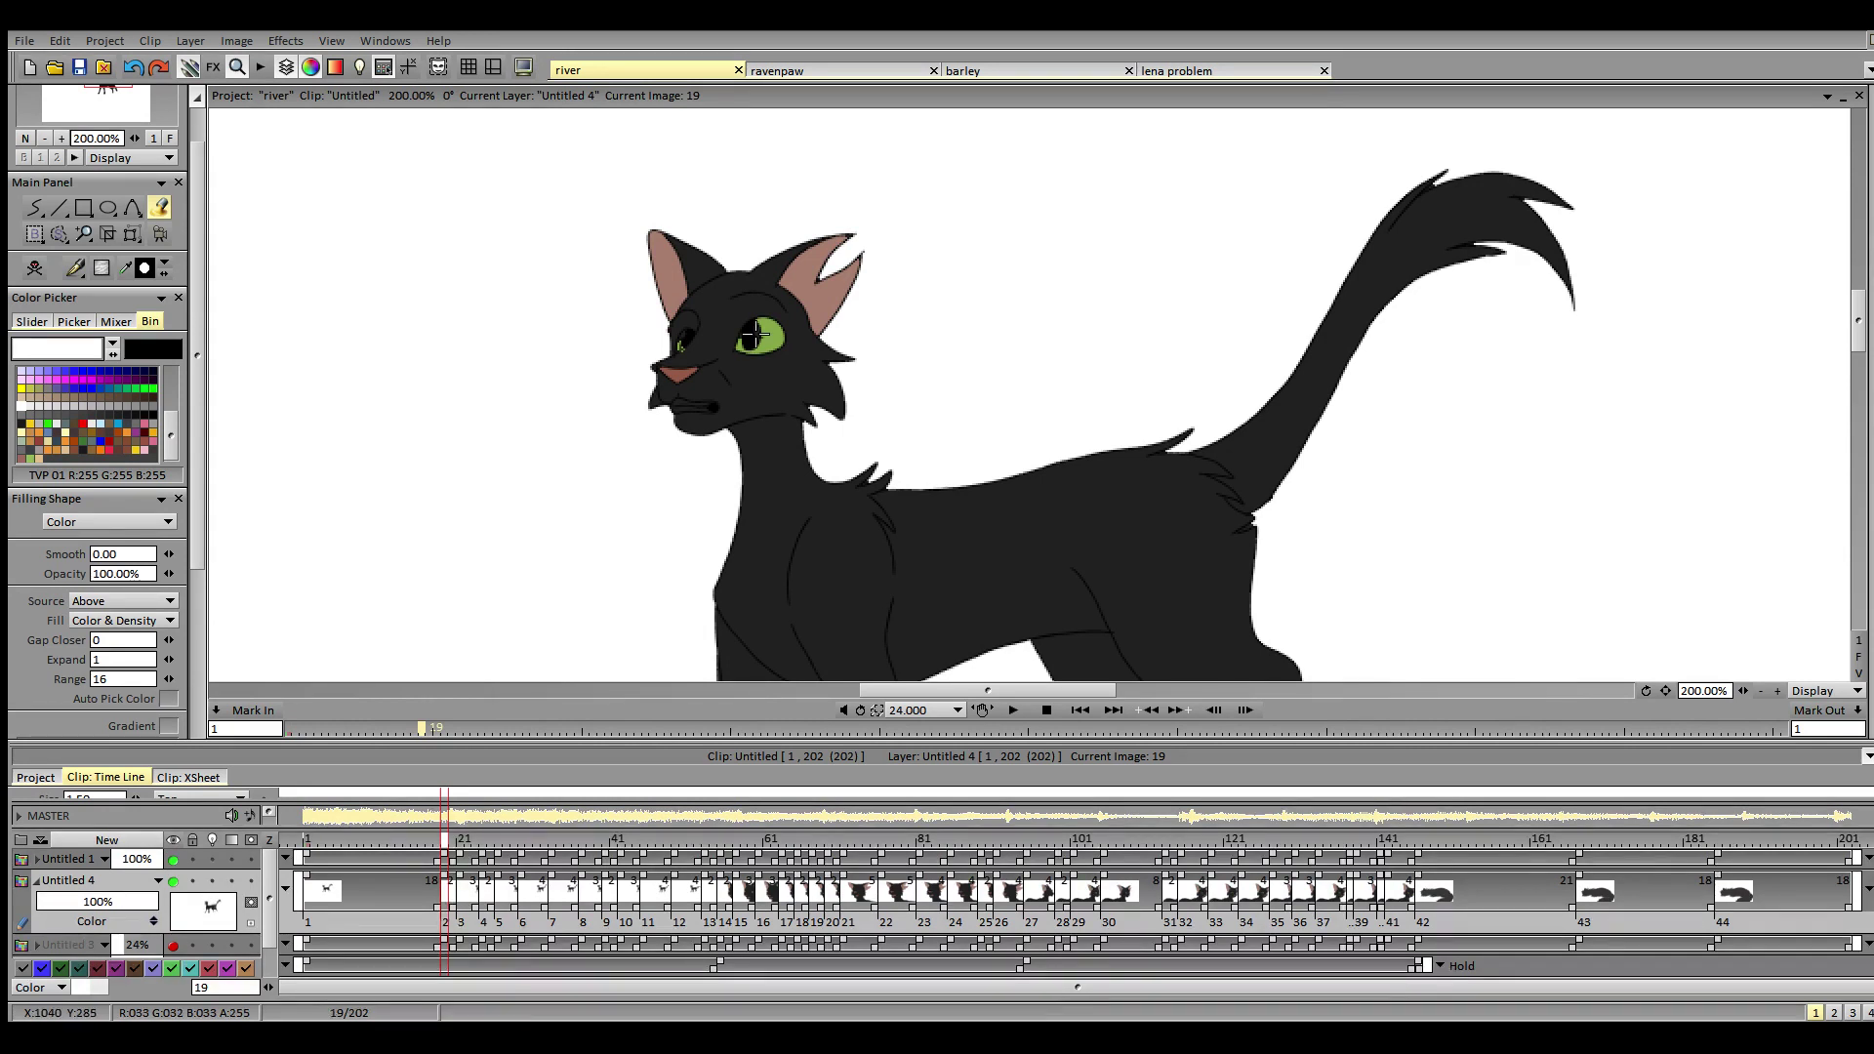
{"action": "left_click", "coordinate": [681, 402]}
{"action": "key", "text": "ctrl+z"}
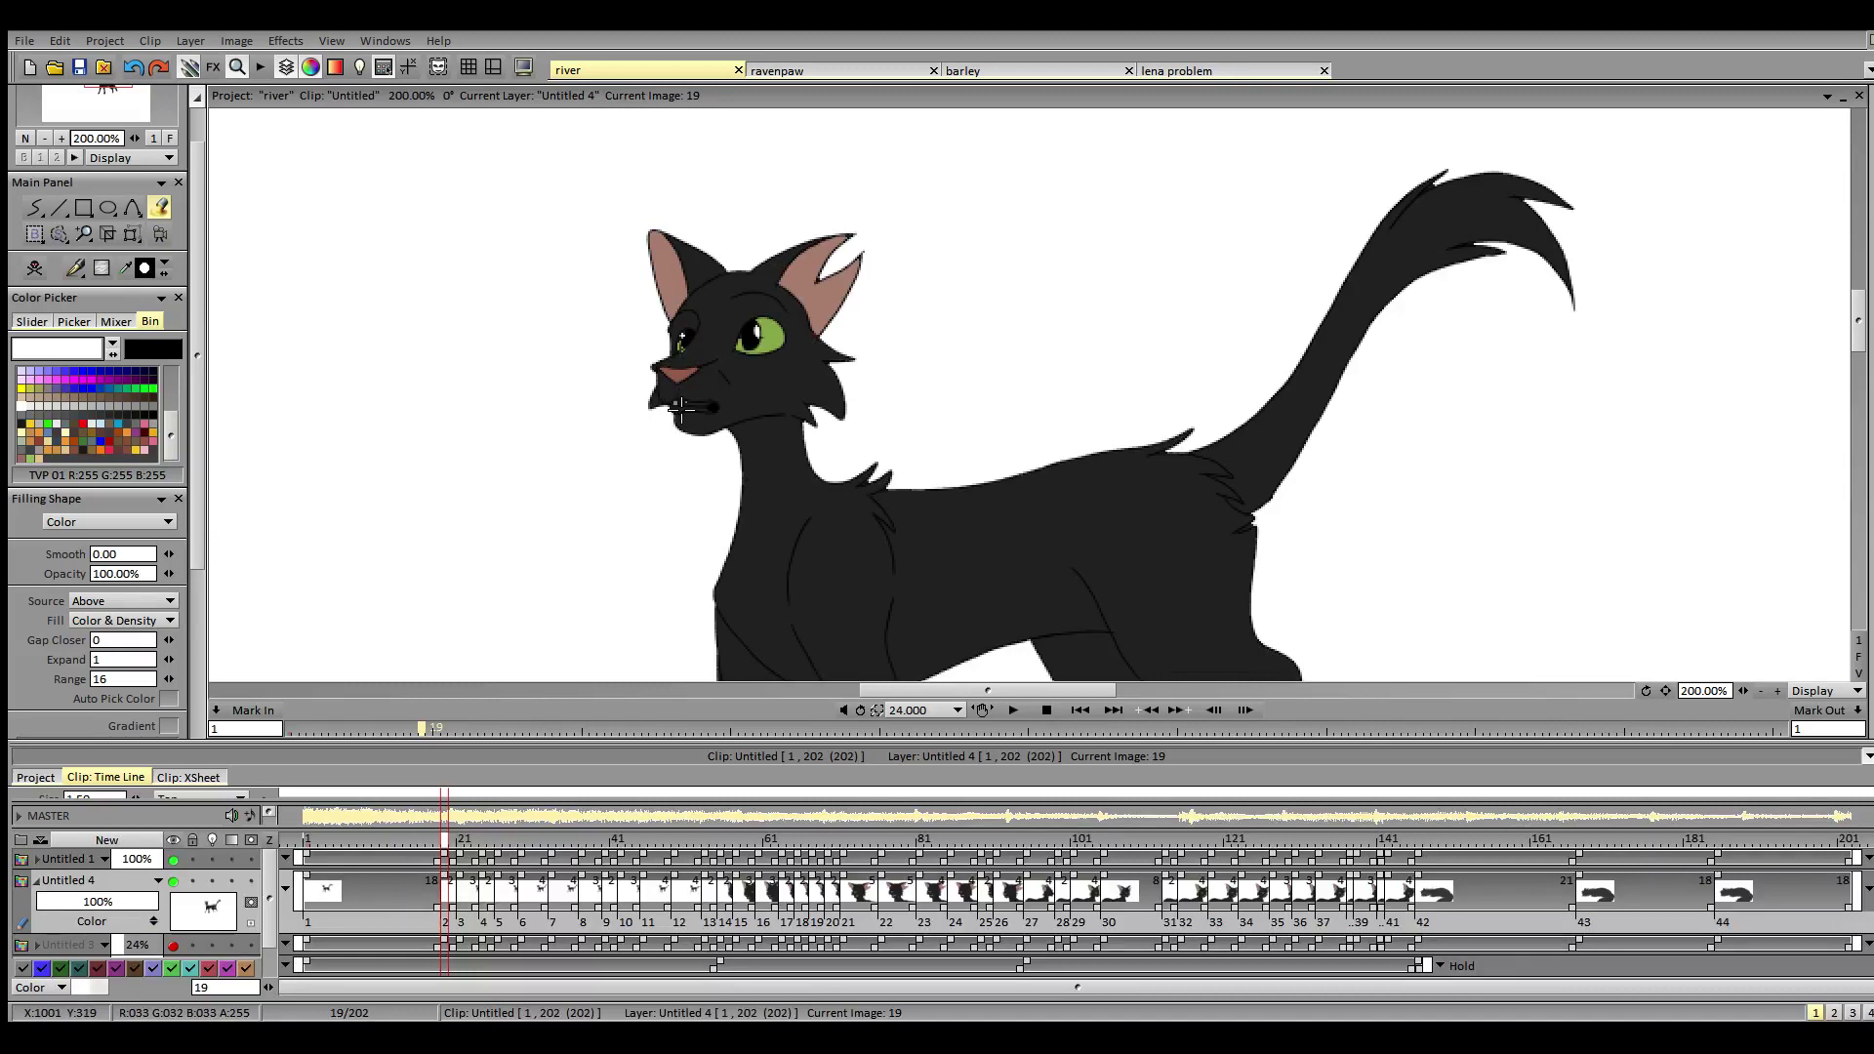
{"action": "left_click", "coordinate": [699, 406]}
{"action": "left_click", "coordinate": [700, 410]}
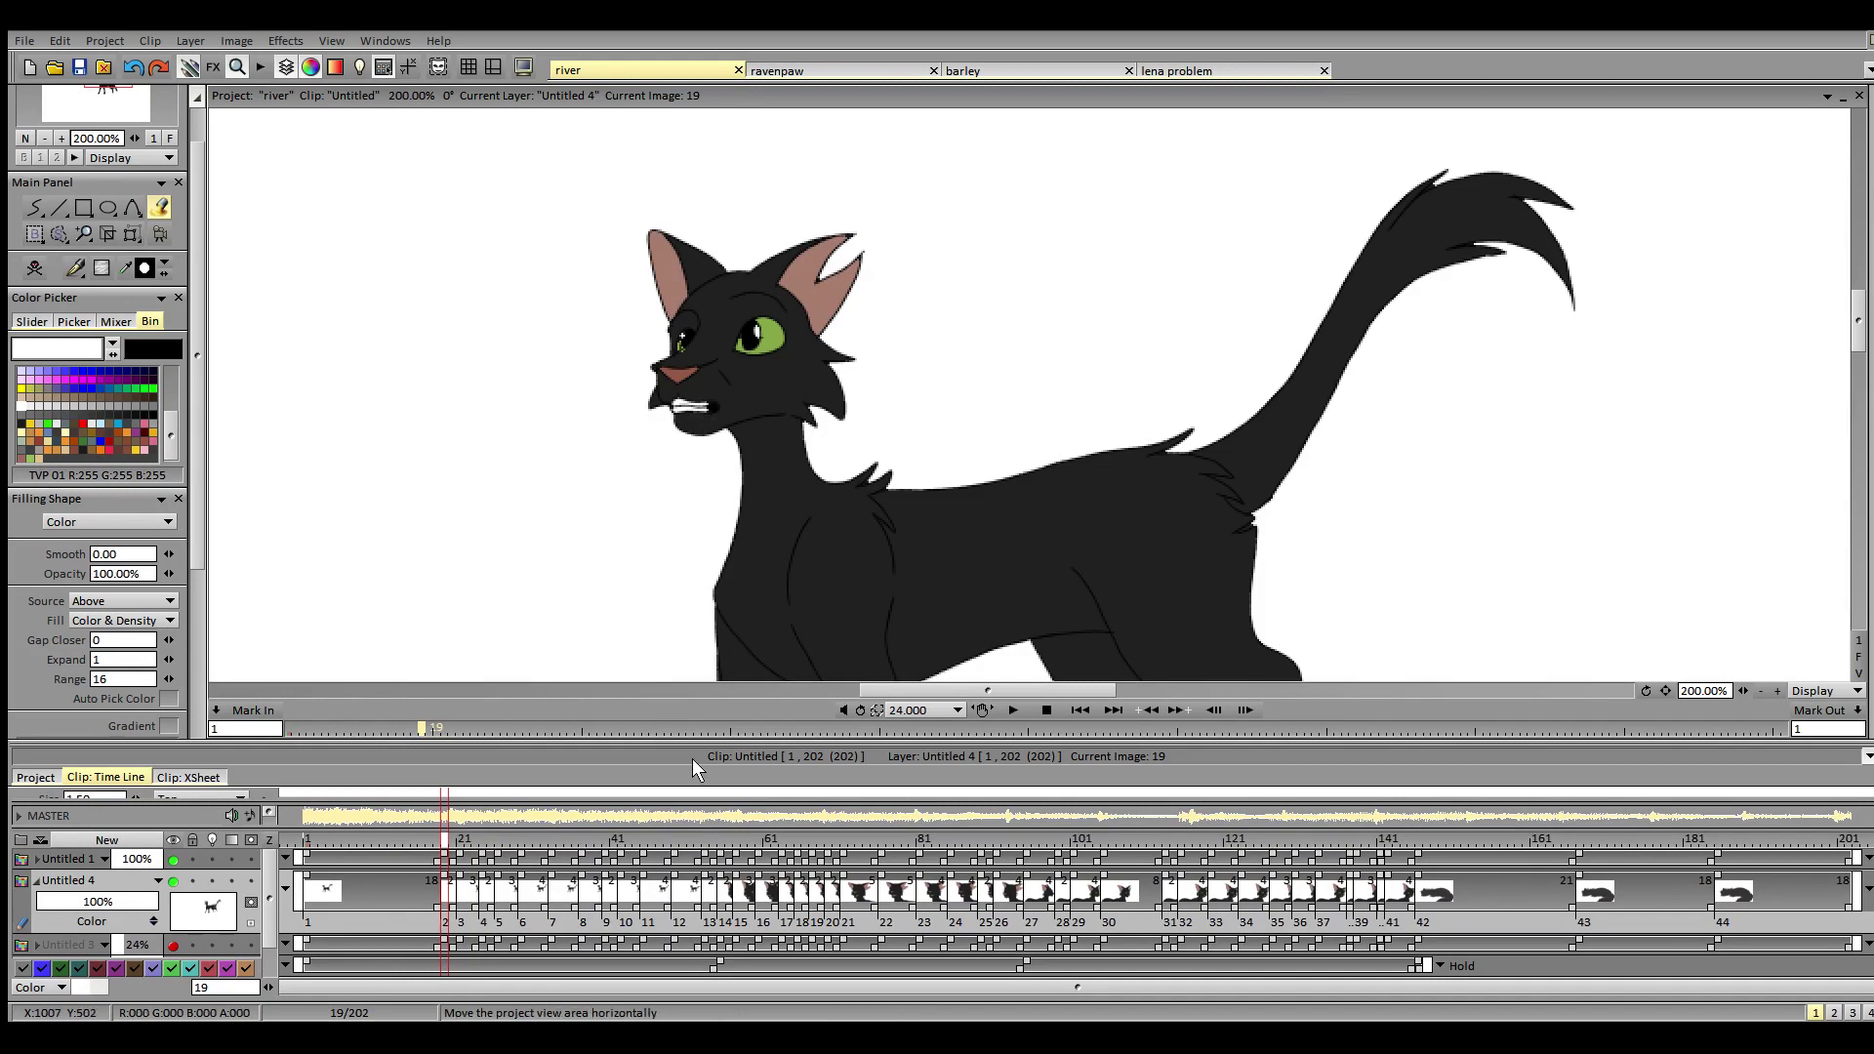
- Fill the eye highlights with white at frames 21, 24 and 26, including the teeth at frame 21, and save the project
{"action": "left_click", "coordinate": [460, 843]}
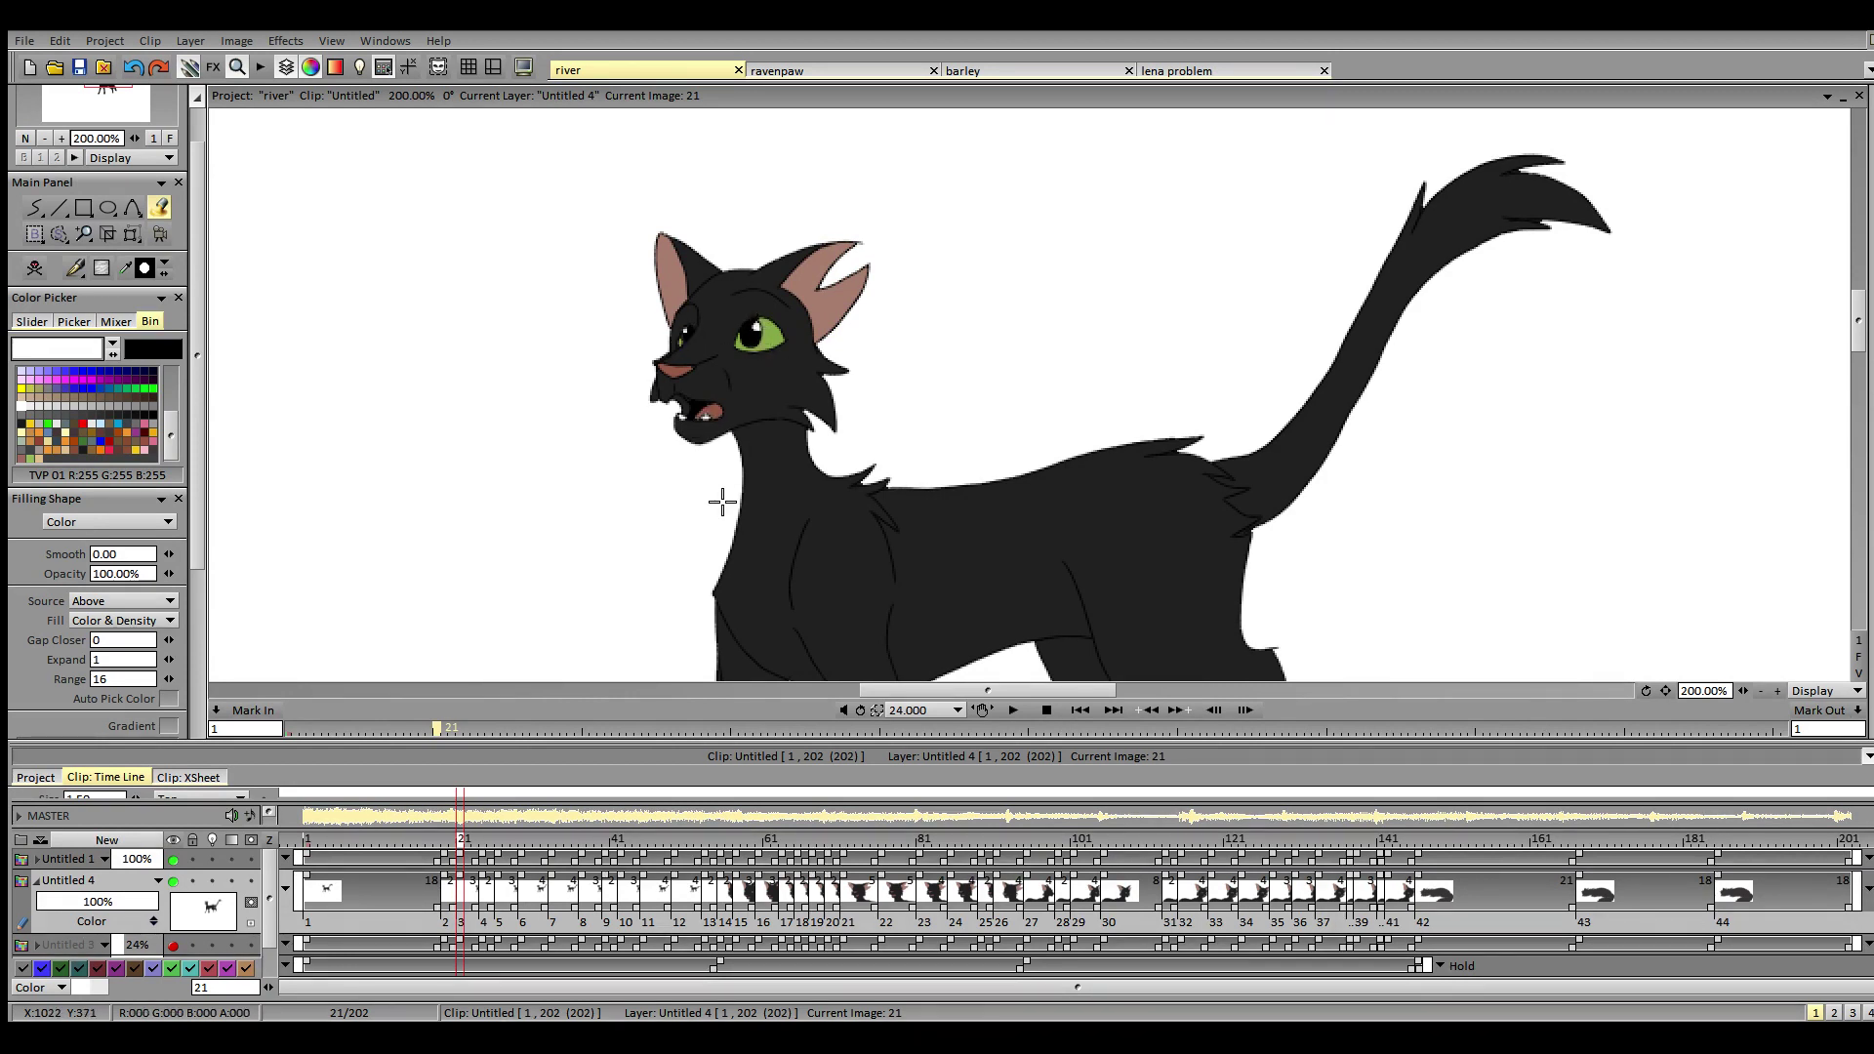
{"action": "left_click", "coordinate": [483, 842]}
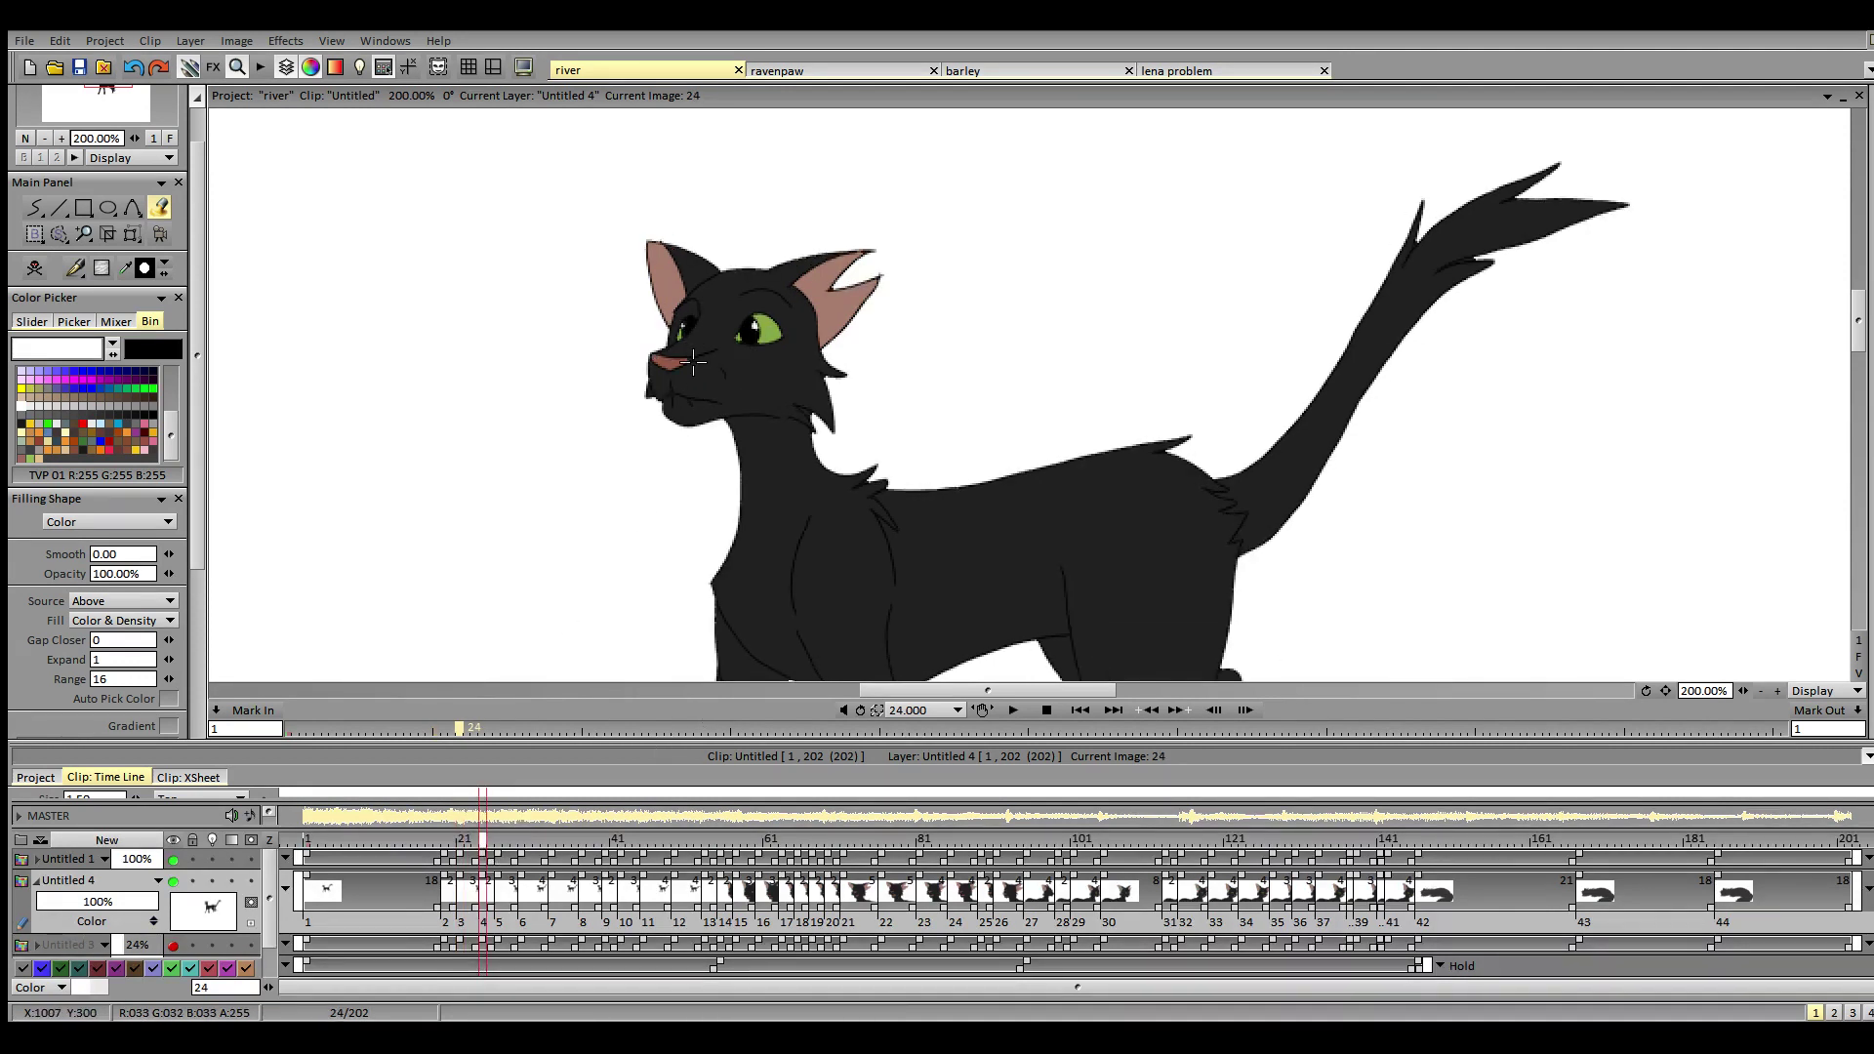
{"action": "left_click", "coordinate": [499, 840]}
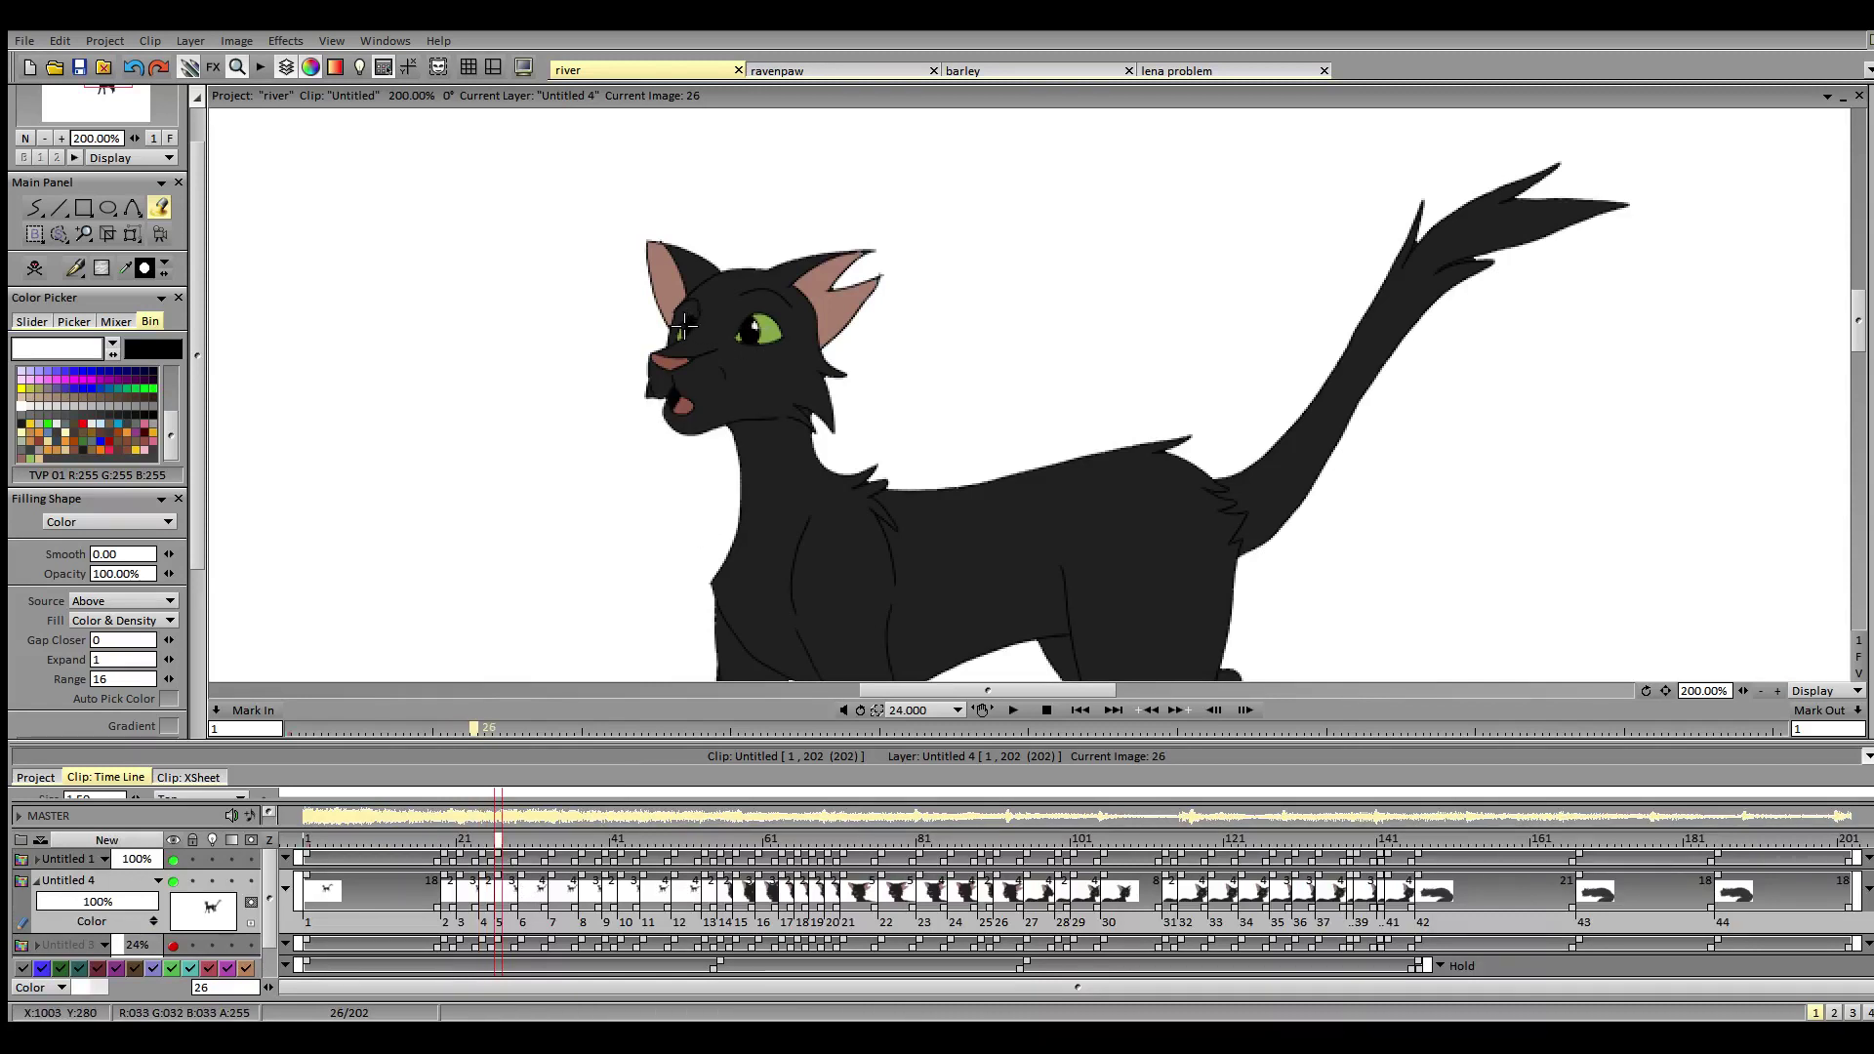
{"action": "left_click", "coordinate": [79, 68]}
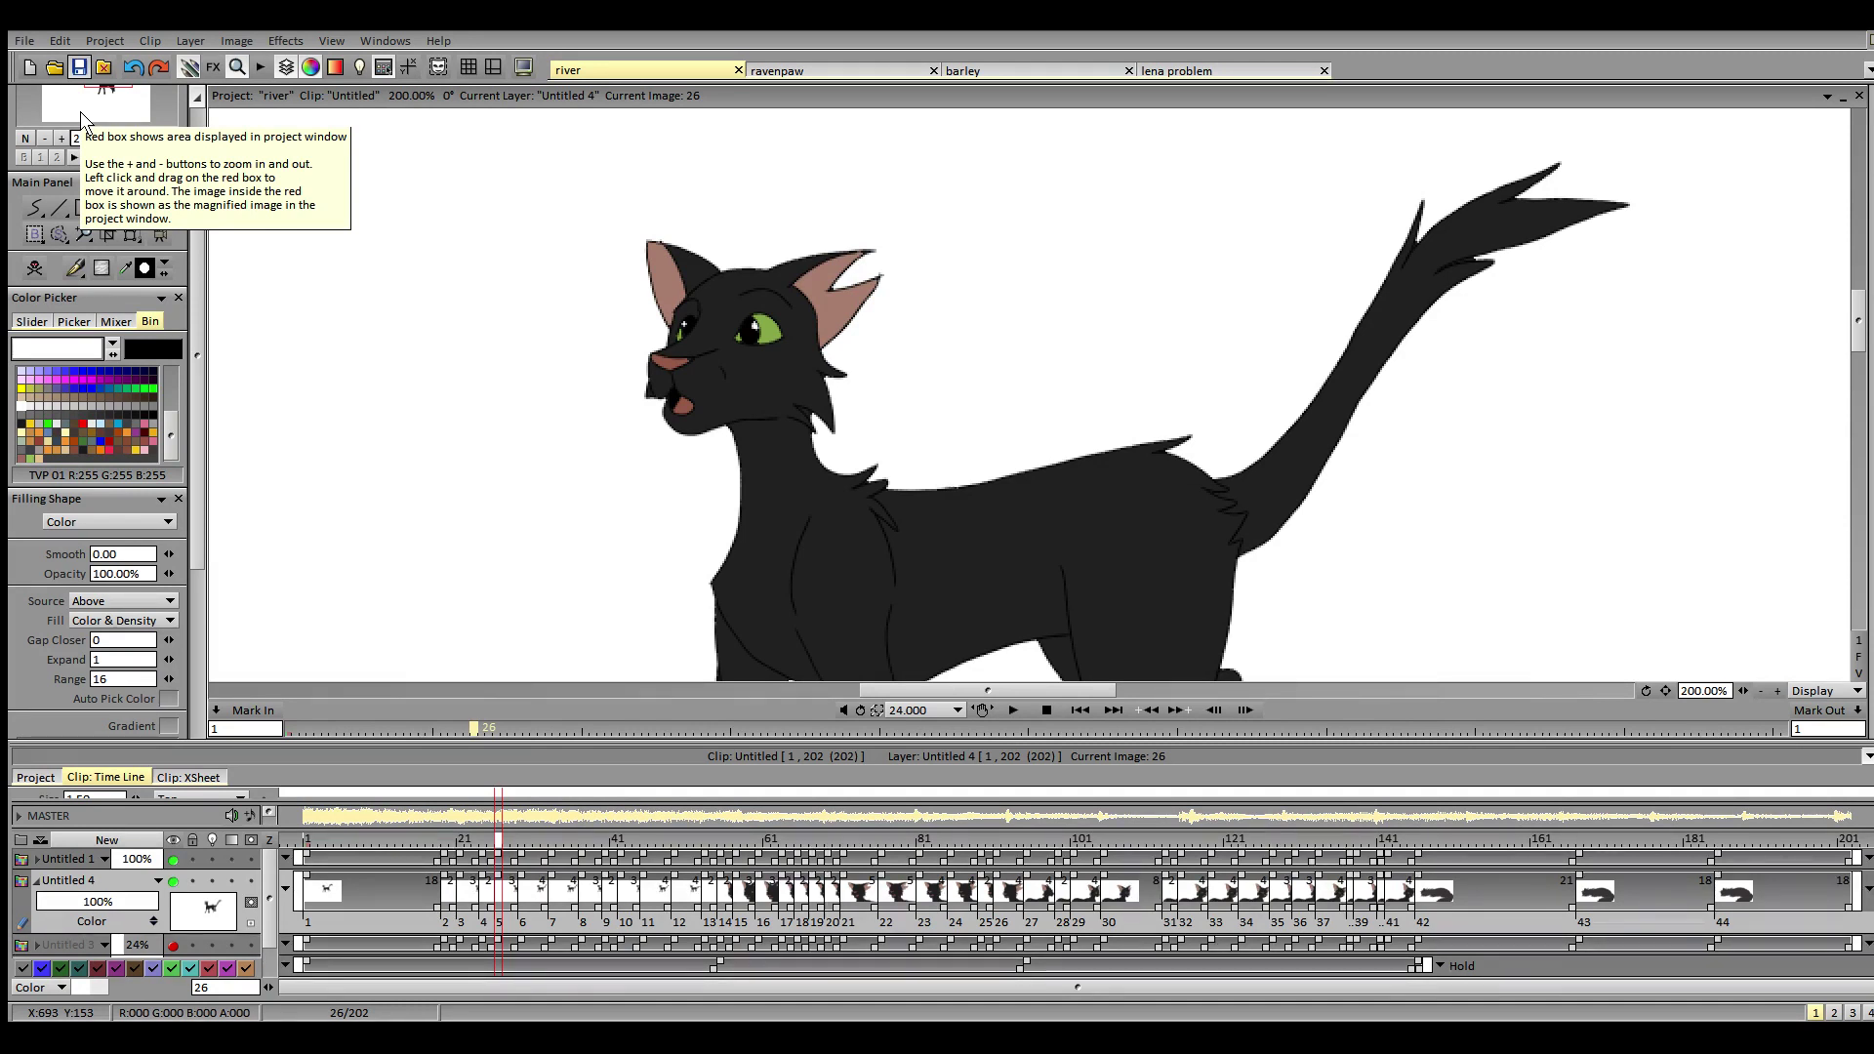
- Fill the eye highlights and all the bared teeth with white on the drawing at frame 29, using frame 26 for comparison
{"action": "left_click", "coordinate": [524, 837]}
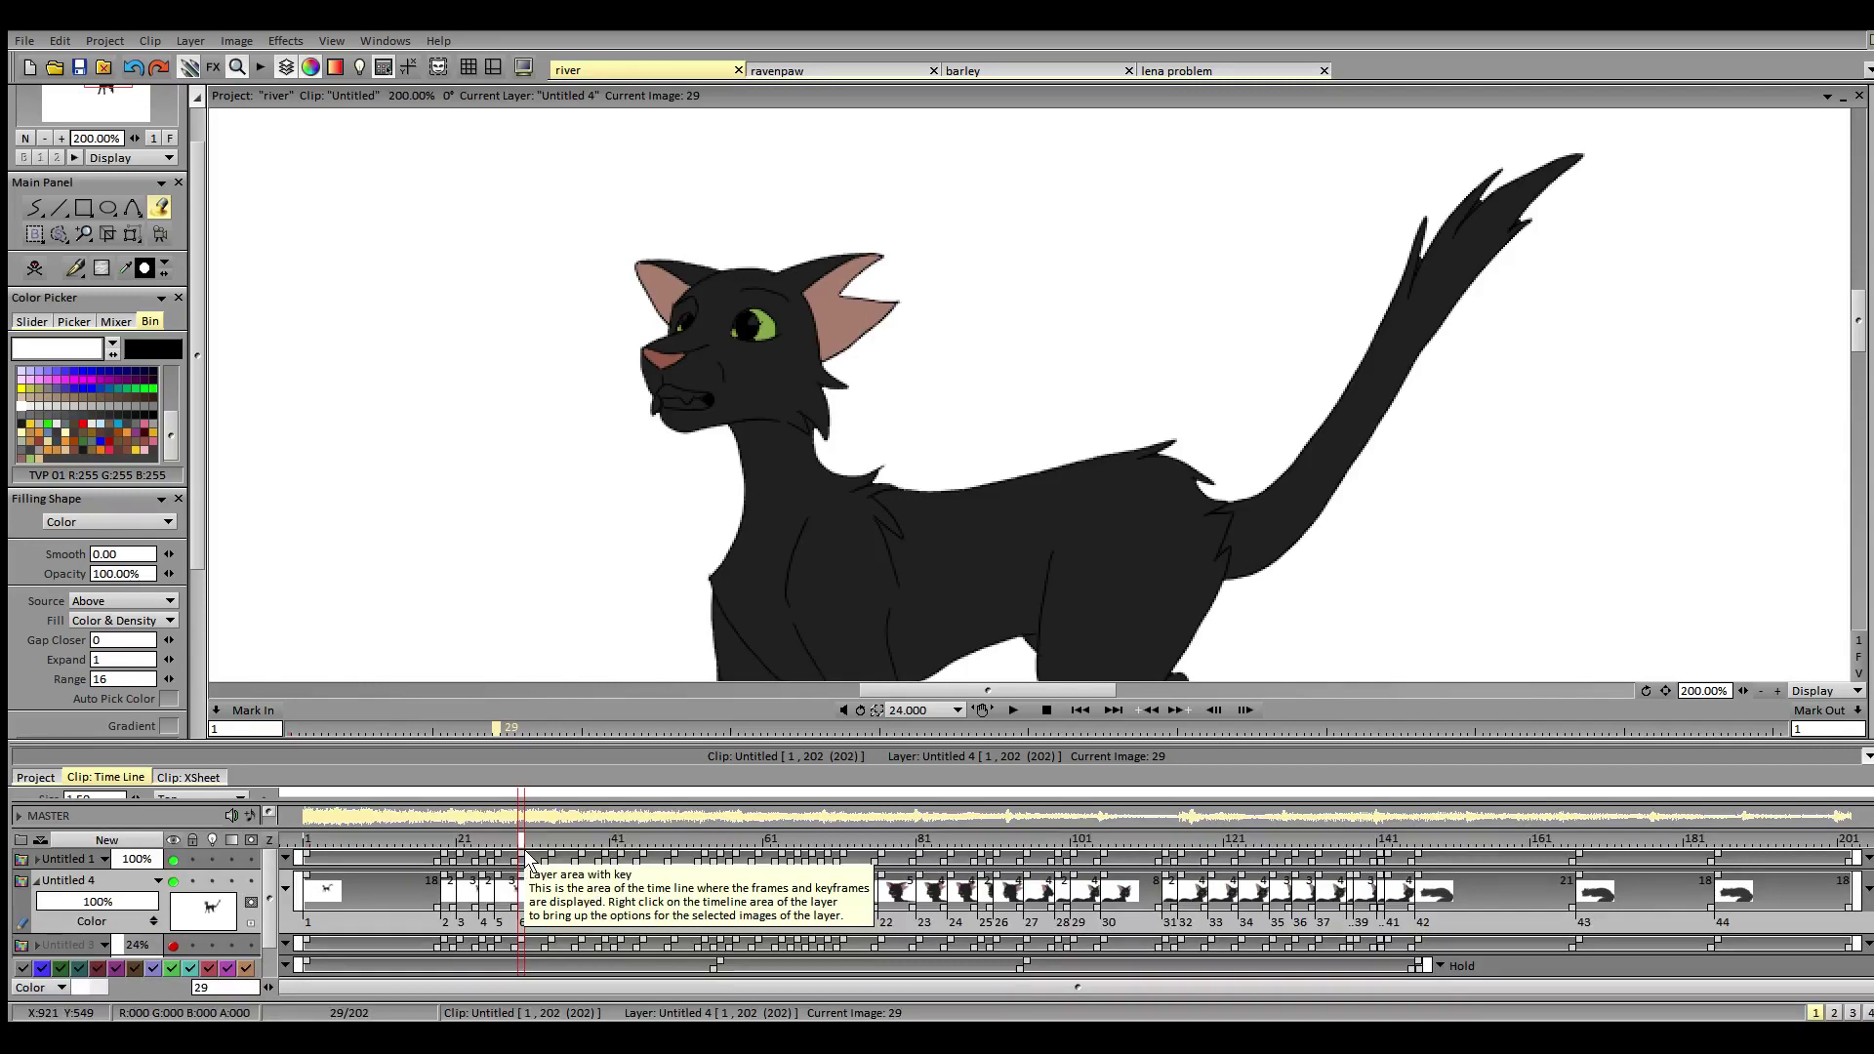
{"action": "left_click", "coordinate": [499, 842]}
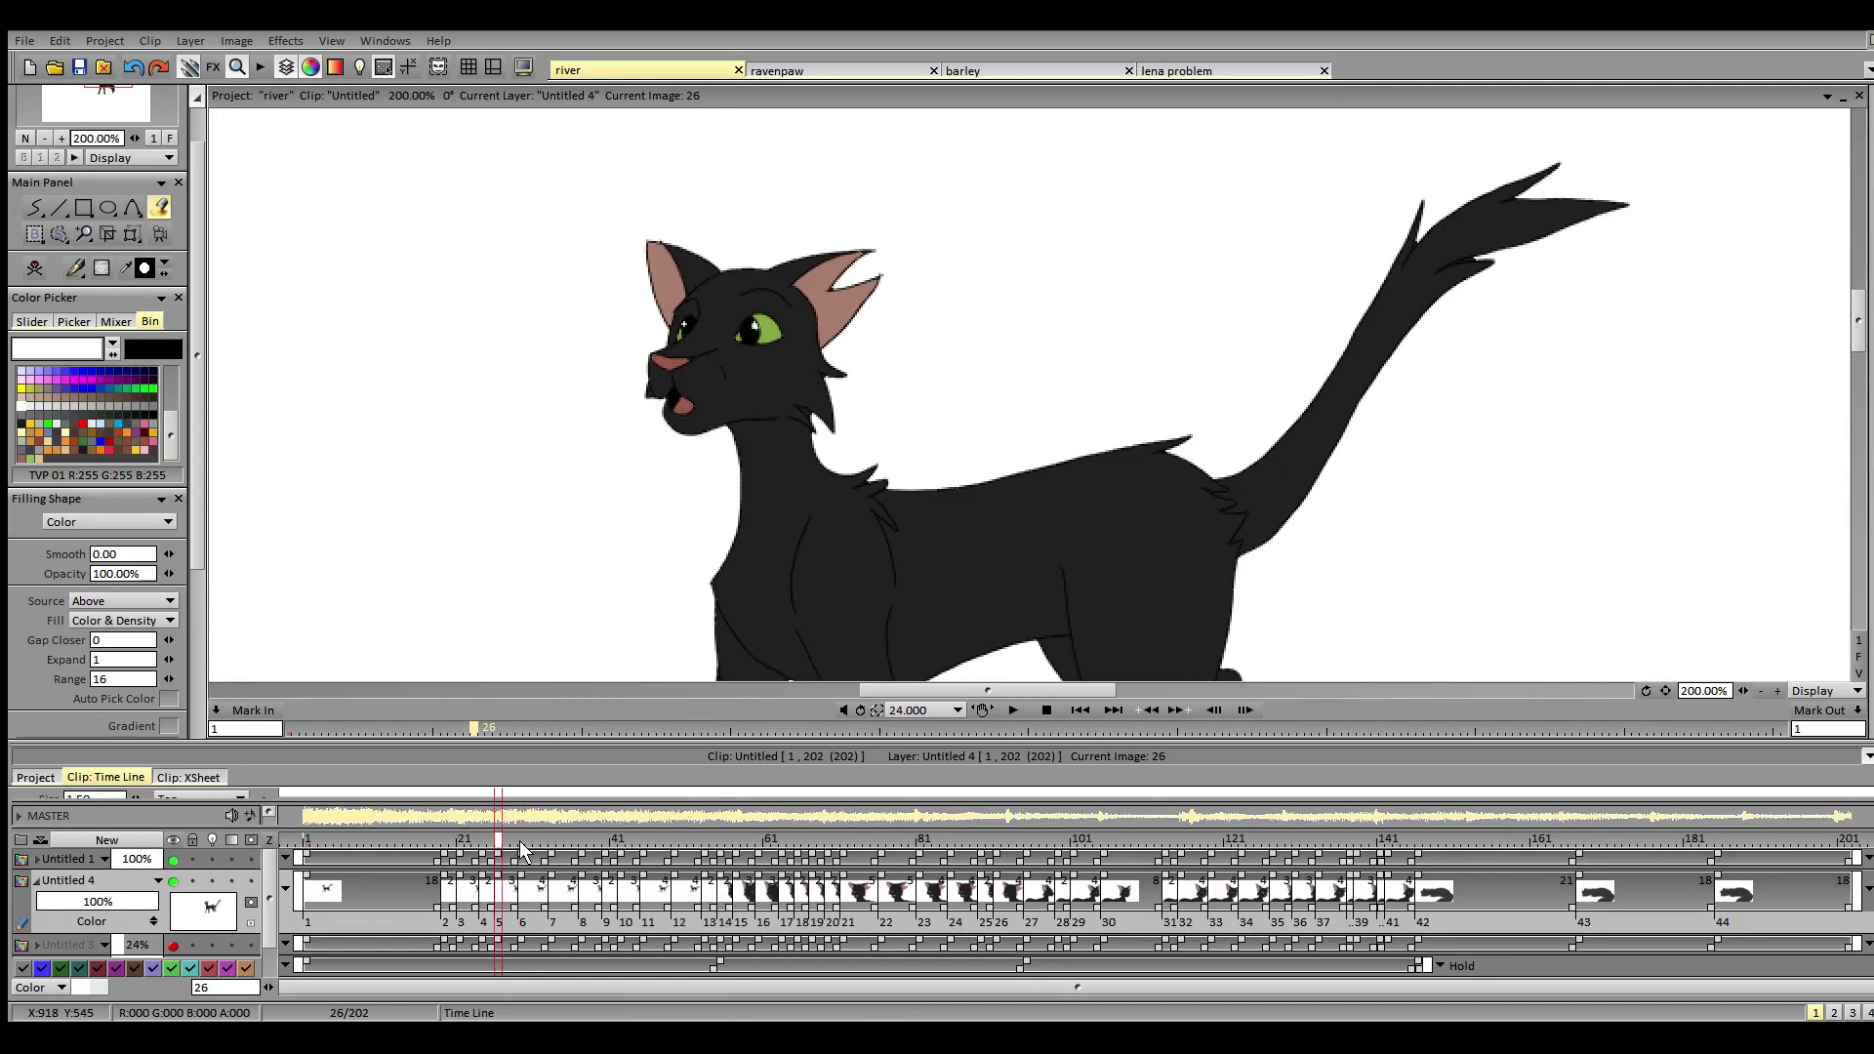
{"action": "left_click", "coordinate": [522, 845]}
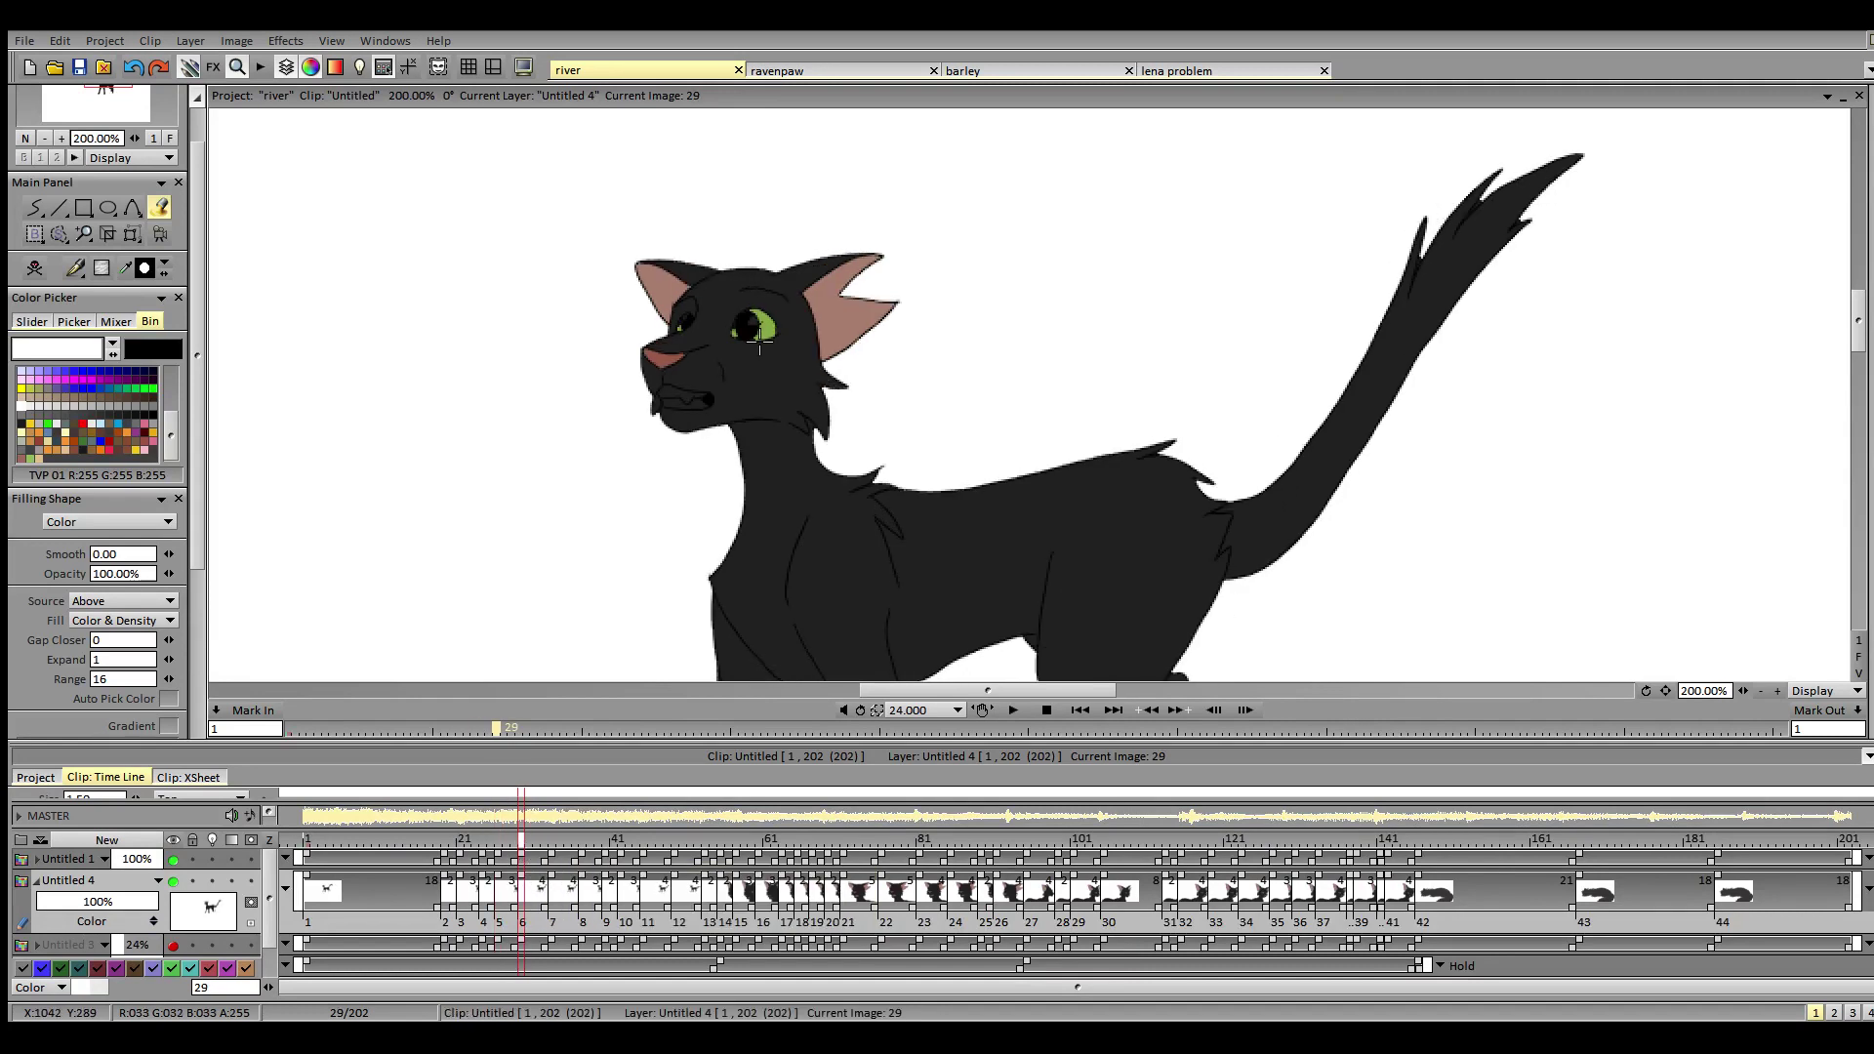
{"action": "left_click", "coordinate": [686, 319]}
{"action": "left_click", "coordinate": [674, 393]}
{"action": "left_click", "coordinate": [692, 403]}
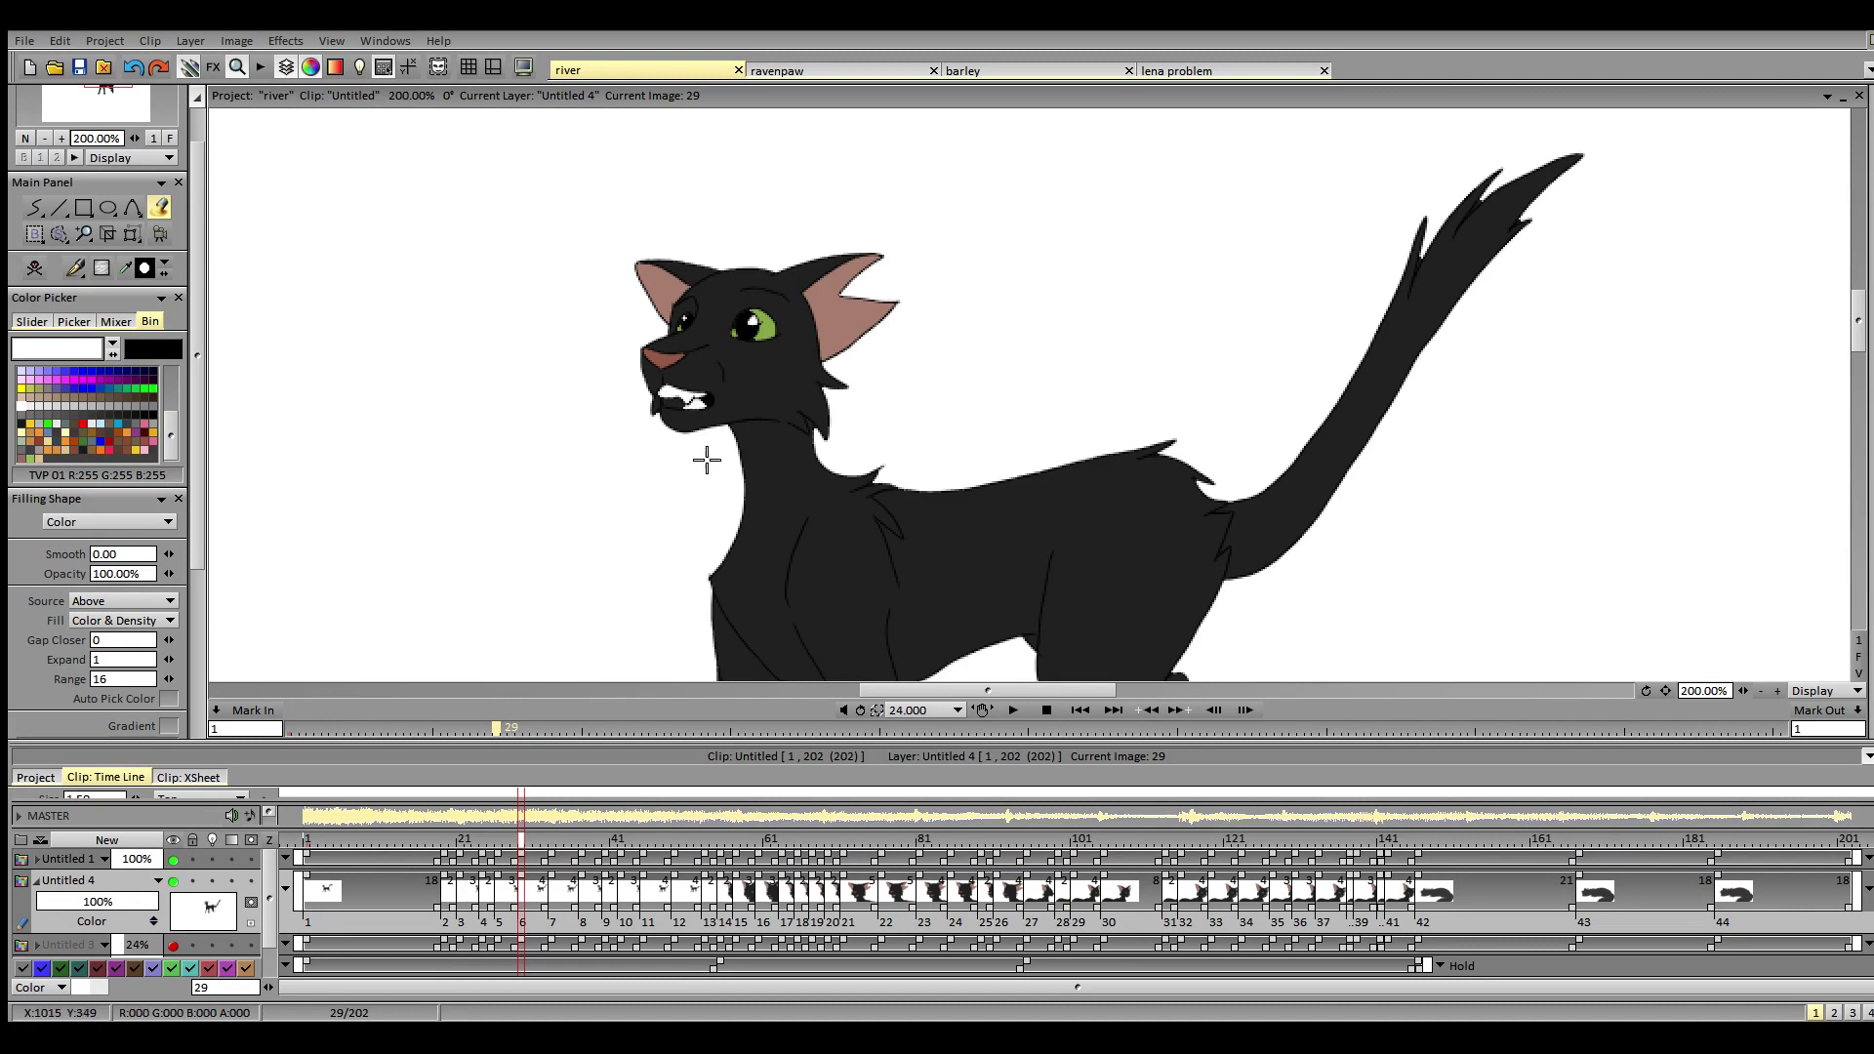
{"action": "left_click", "coordinate": [682, 401]}
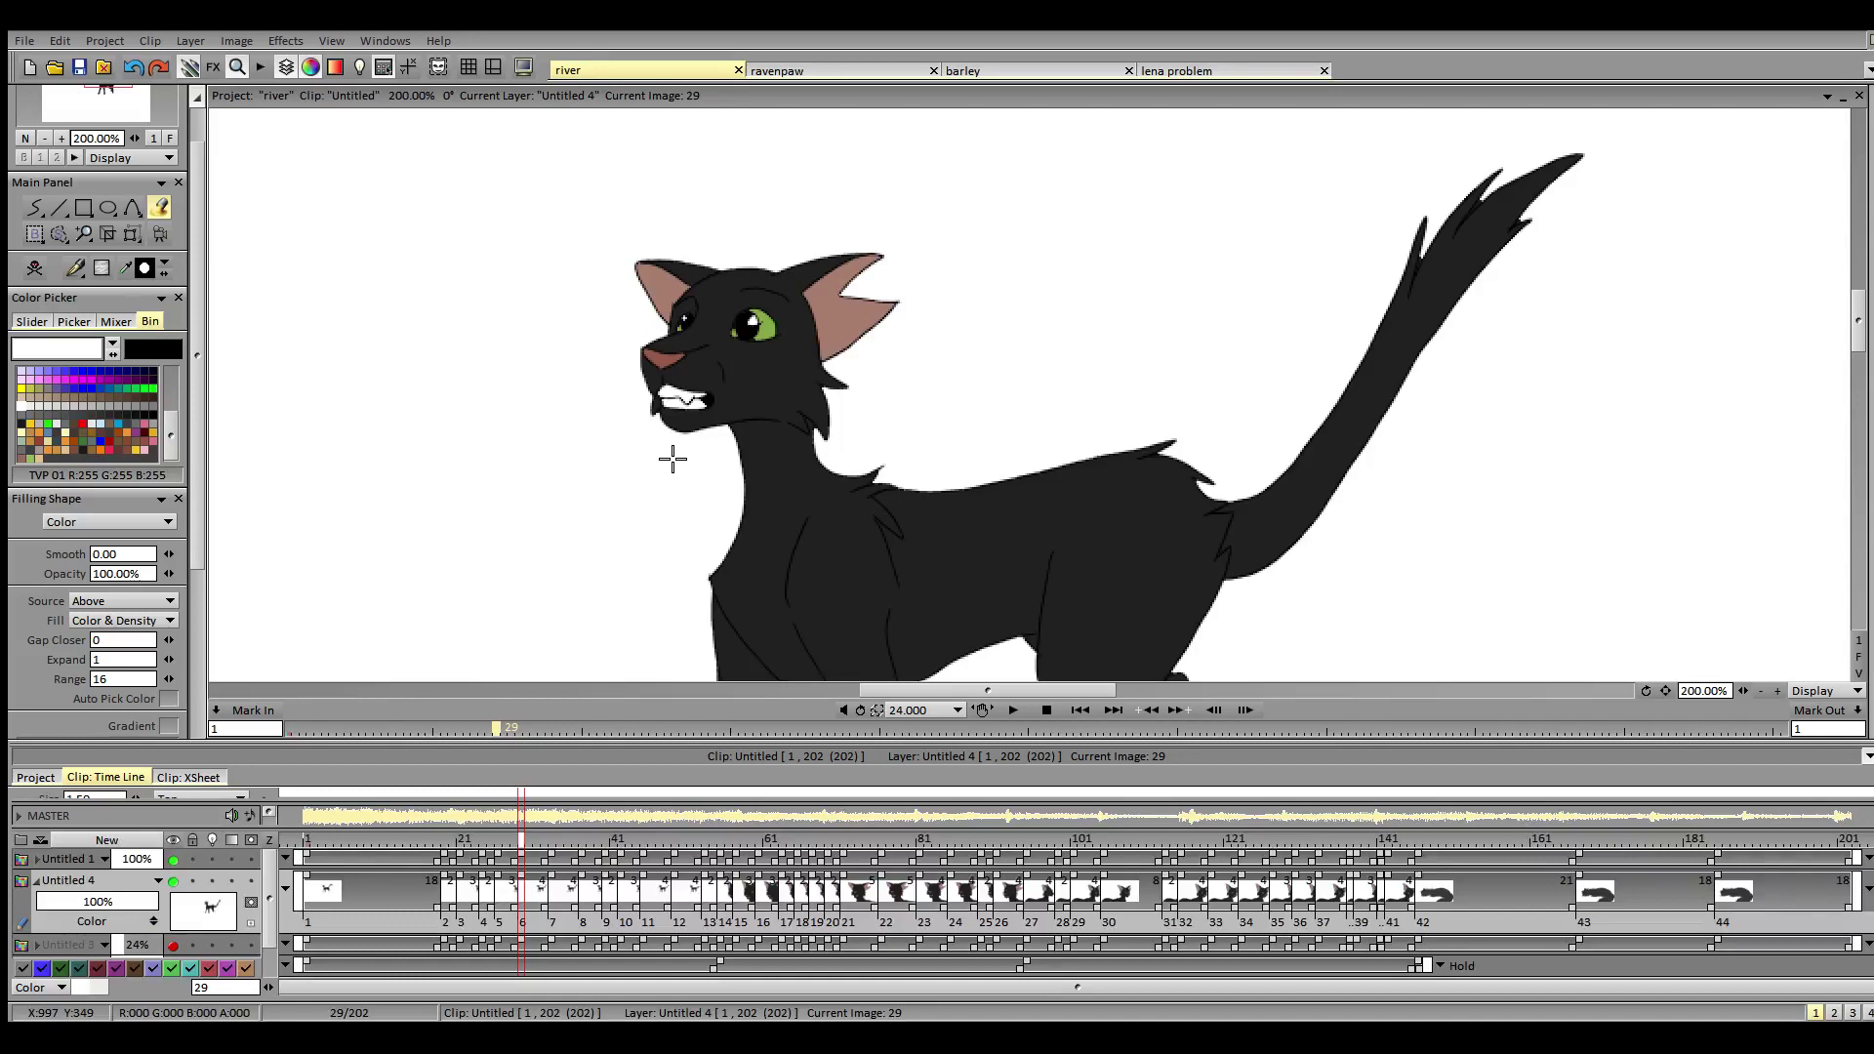
- Fill the lower teeth and both eye highlights with white on the drawing at frame 33
{"action": "left_click", "coordinate": [551, 840]}
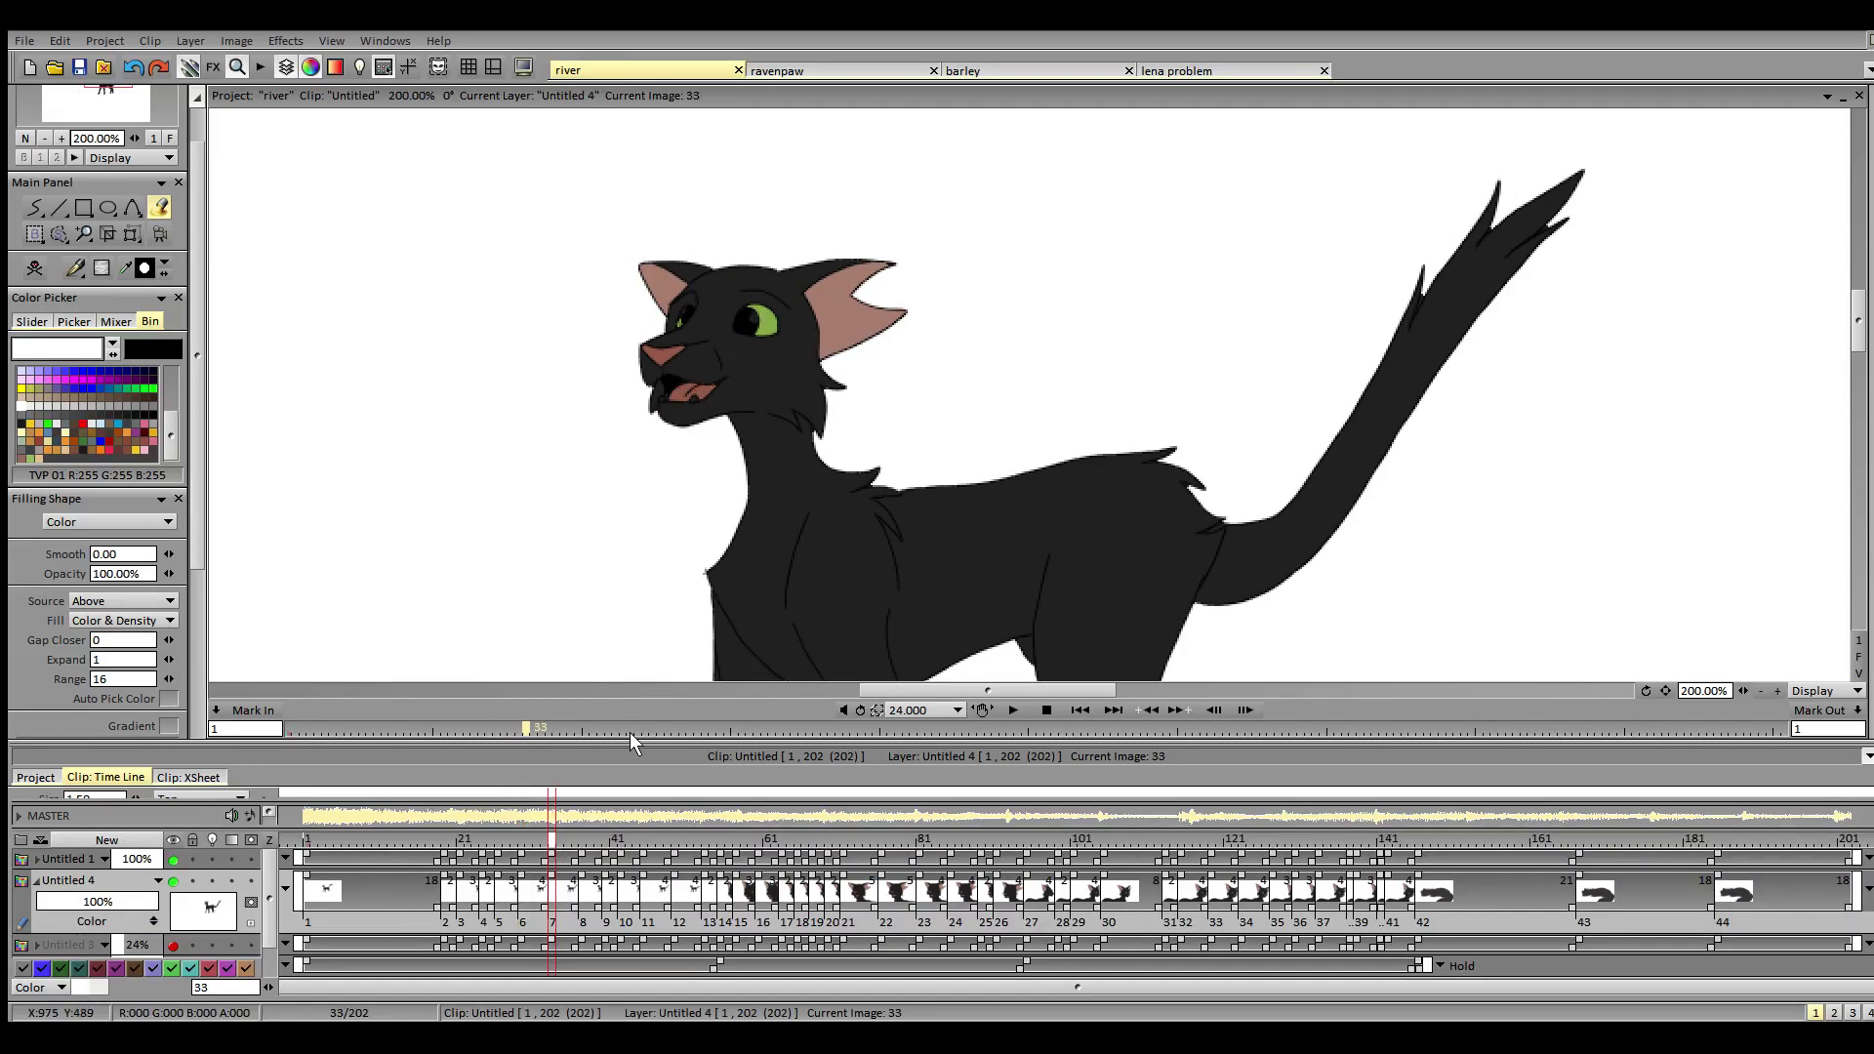
{"action": "left_click", "coordinate": [663, 399]}
{"action": "left_click", "coordinate": [685, 314]}
{"action": "left_click", "coordinate": [753, 319]}
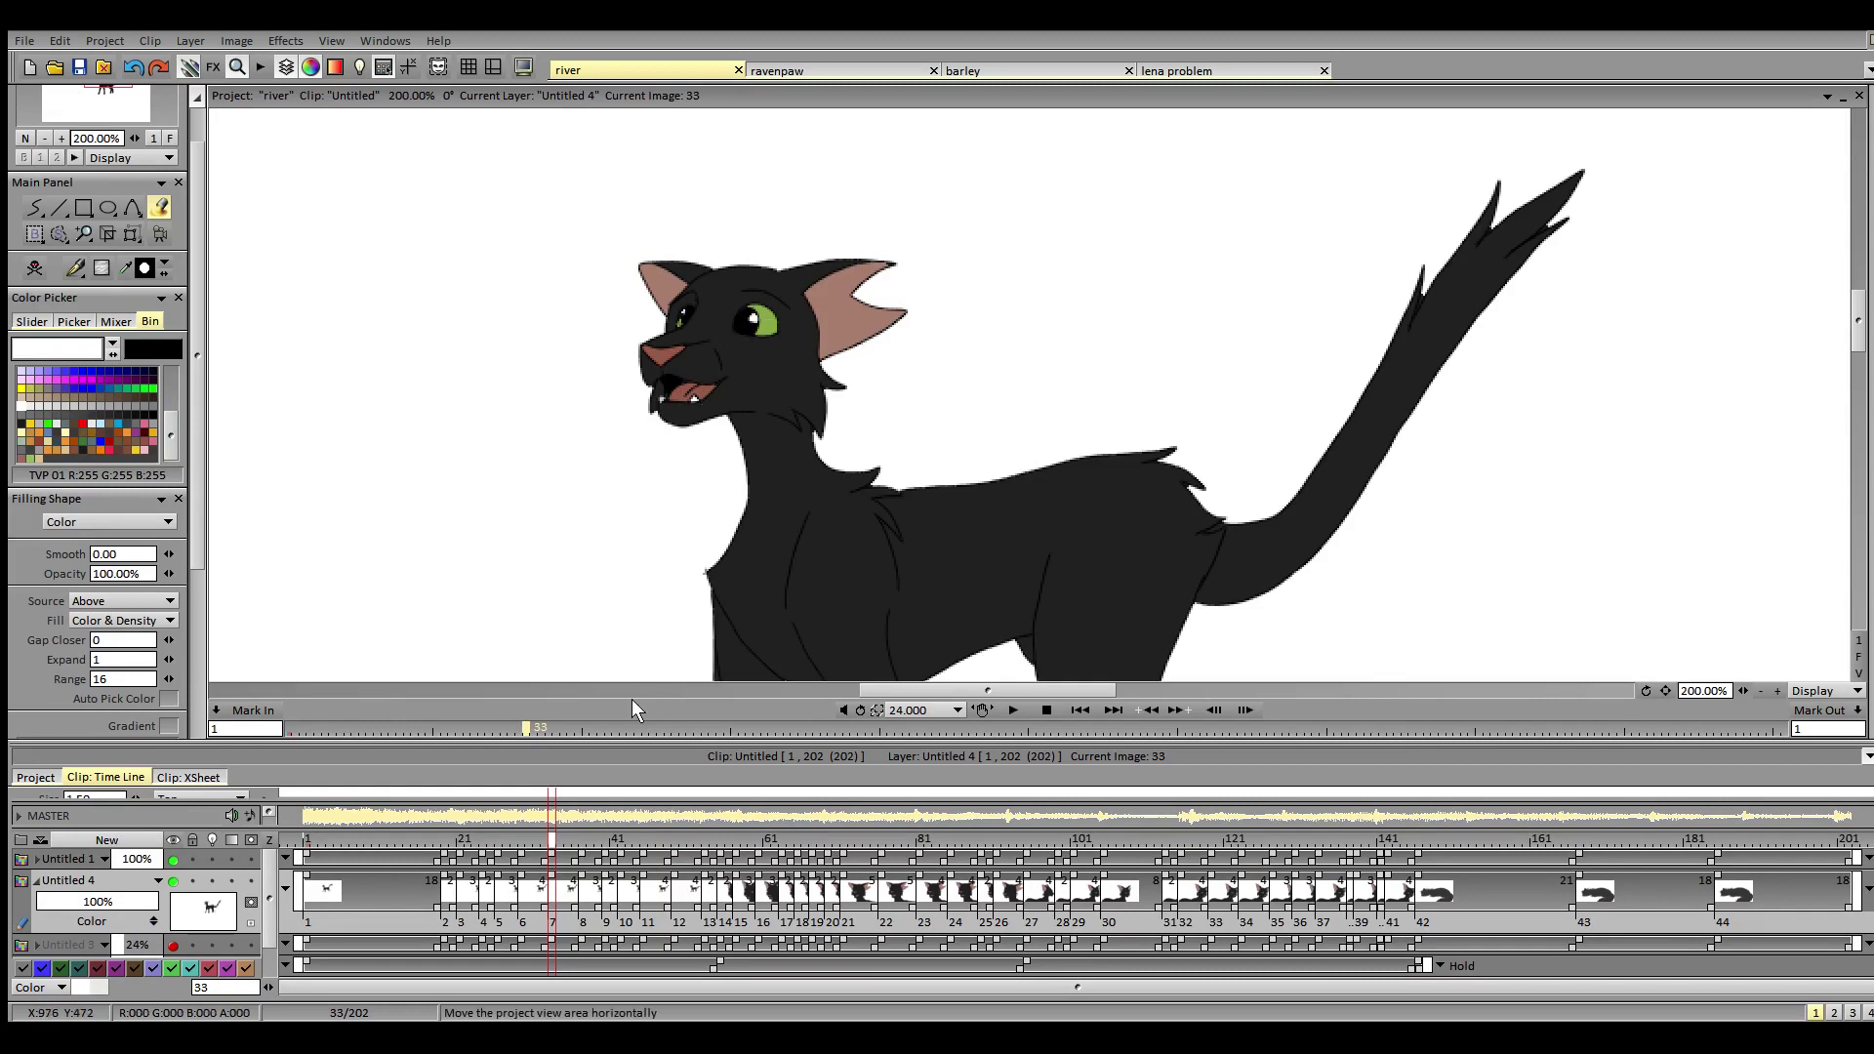
- Fill the teeth and the eye highlights with white on the drawing at frame 37
{"action": "key", "text": "Right"}
{"action": "key", "text": "Right"}
{"action": "key", "text": "Right"}
{"action": "key", "text": "Right"}
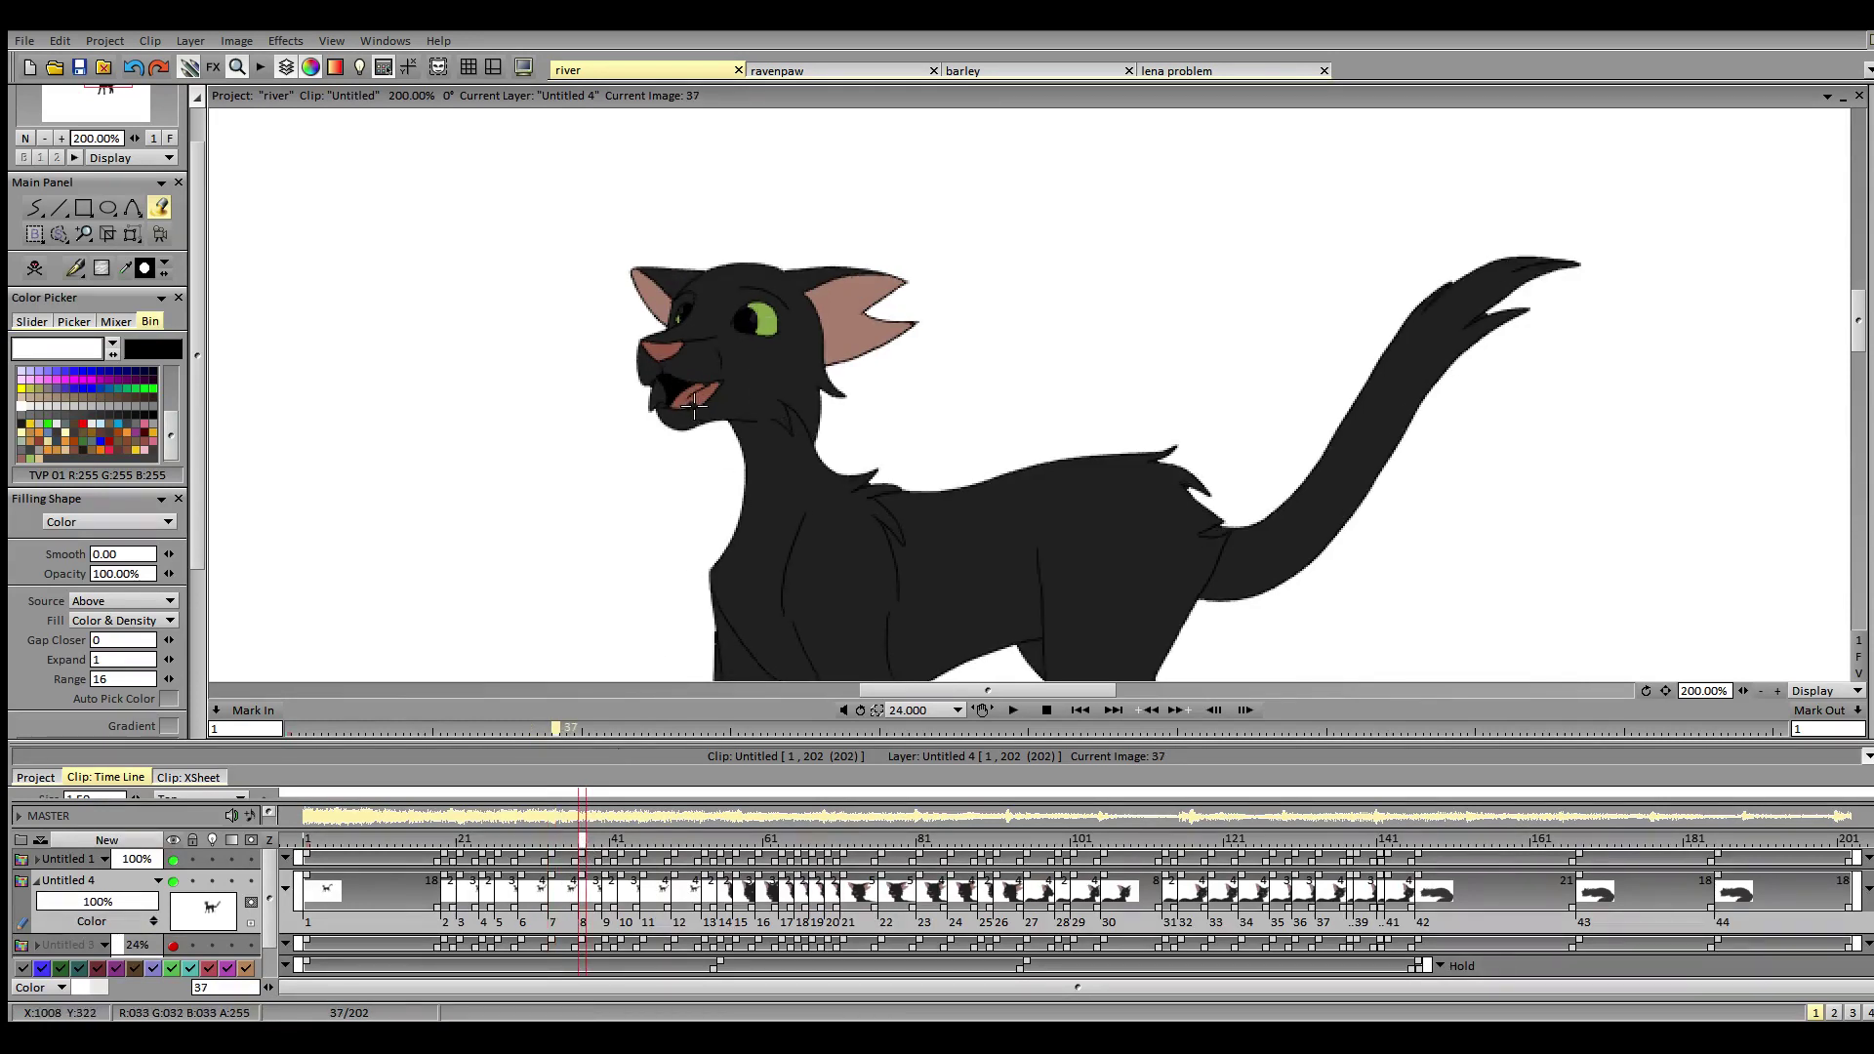
{"action": "left_click", "coordinate": [693, 406]}
{"action": "left_click", "coordinate": [659, 405]}
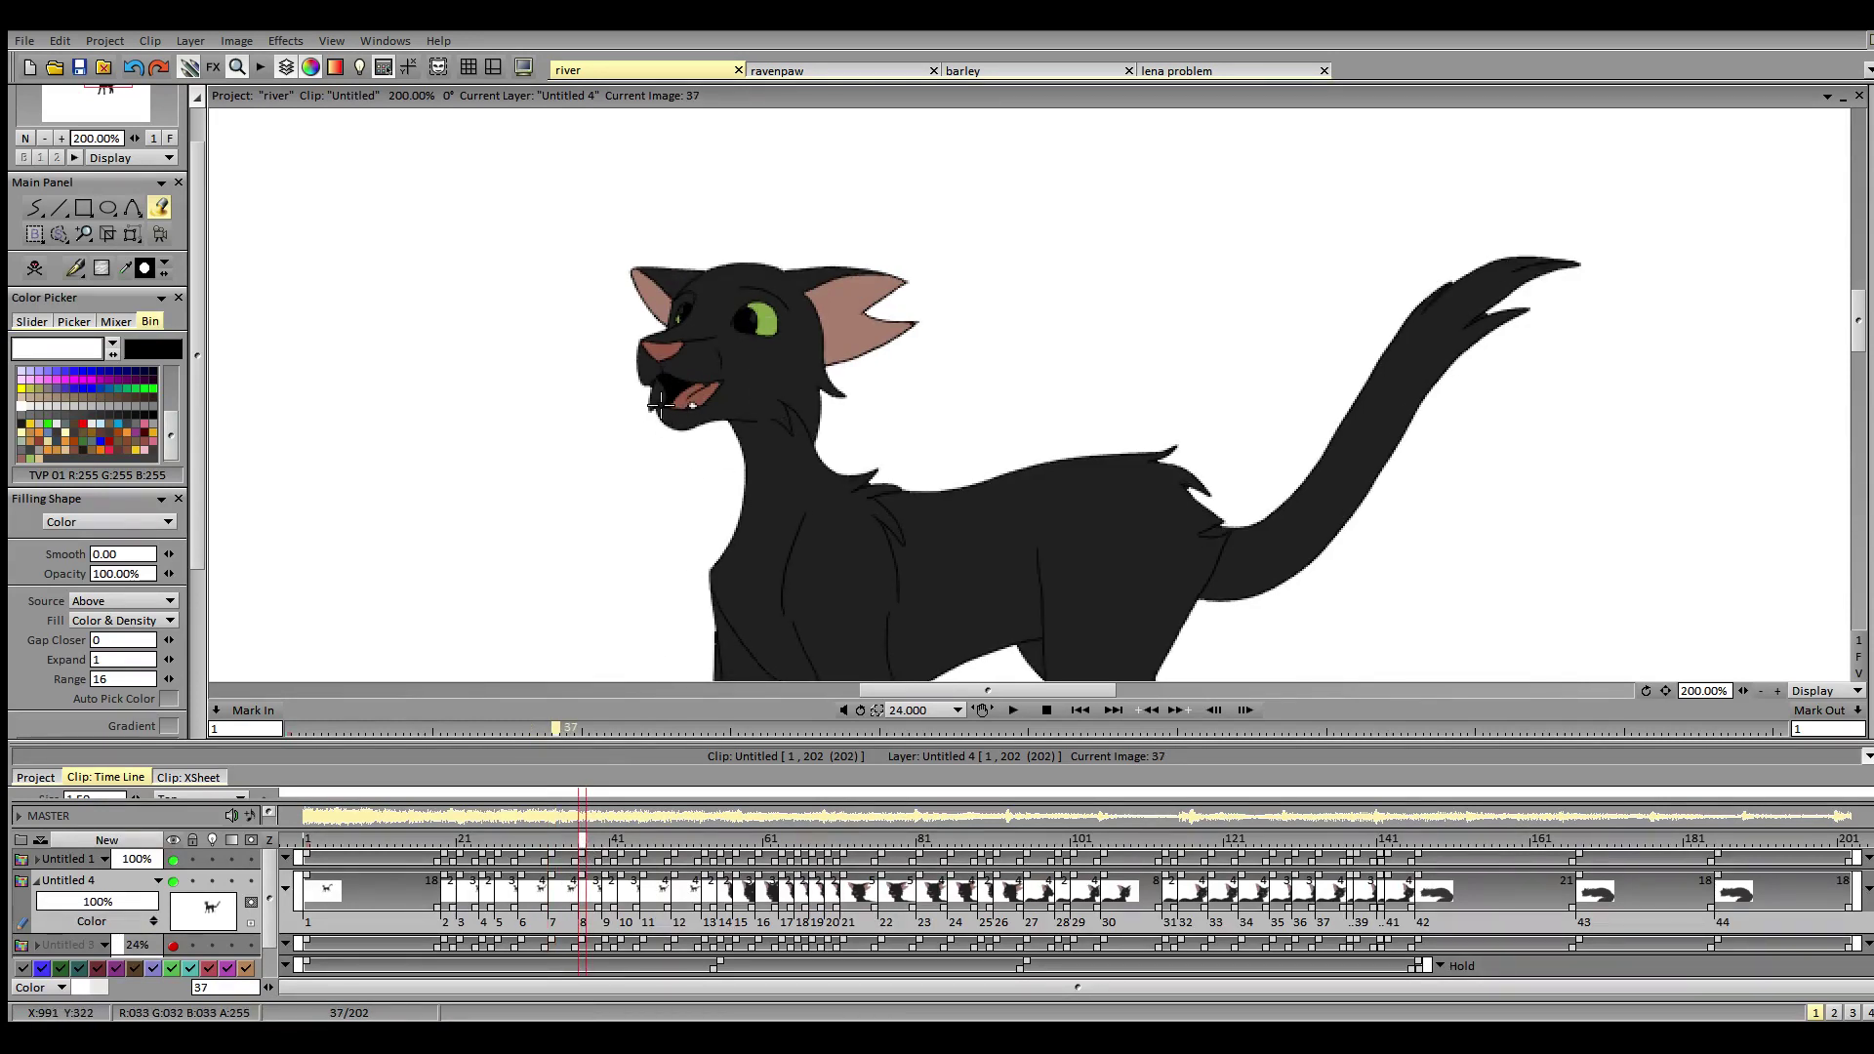
{"action": "left_click", "coordinate": [680, 312]}
- Fill the eye highlights with white at frames 40, 42, 45, 49 and 53, including the visible teeth at frames 42, 45 and 49
{"action": "left_click", "coordinate": [607, 842]}
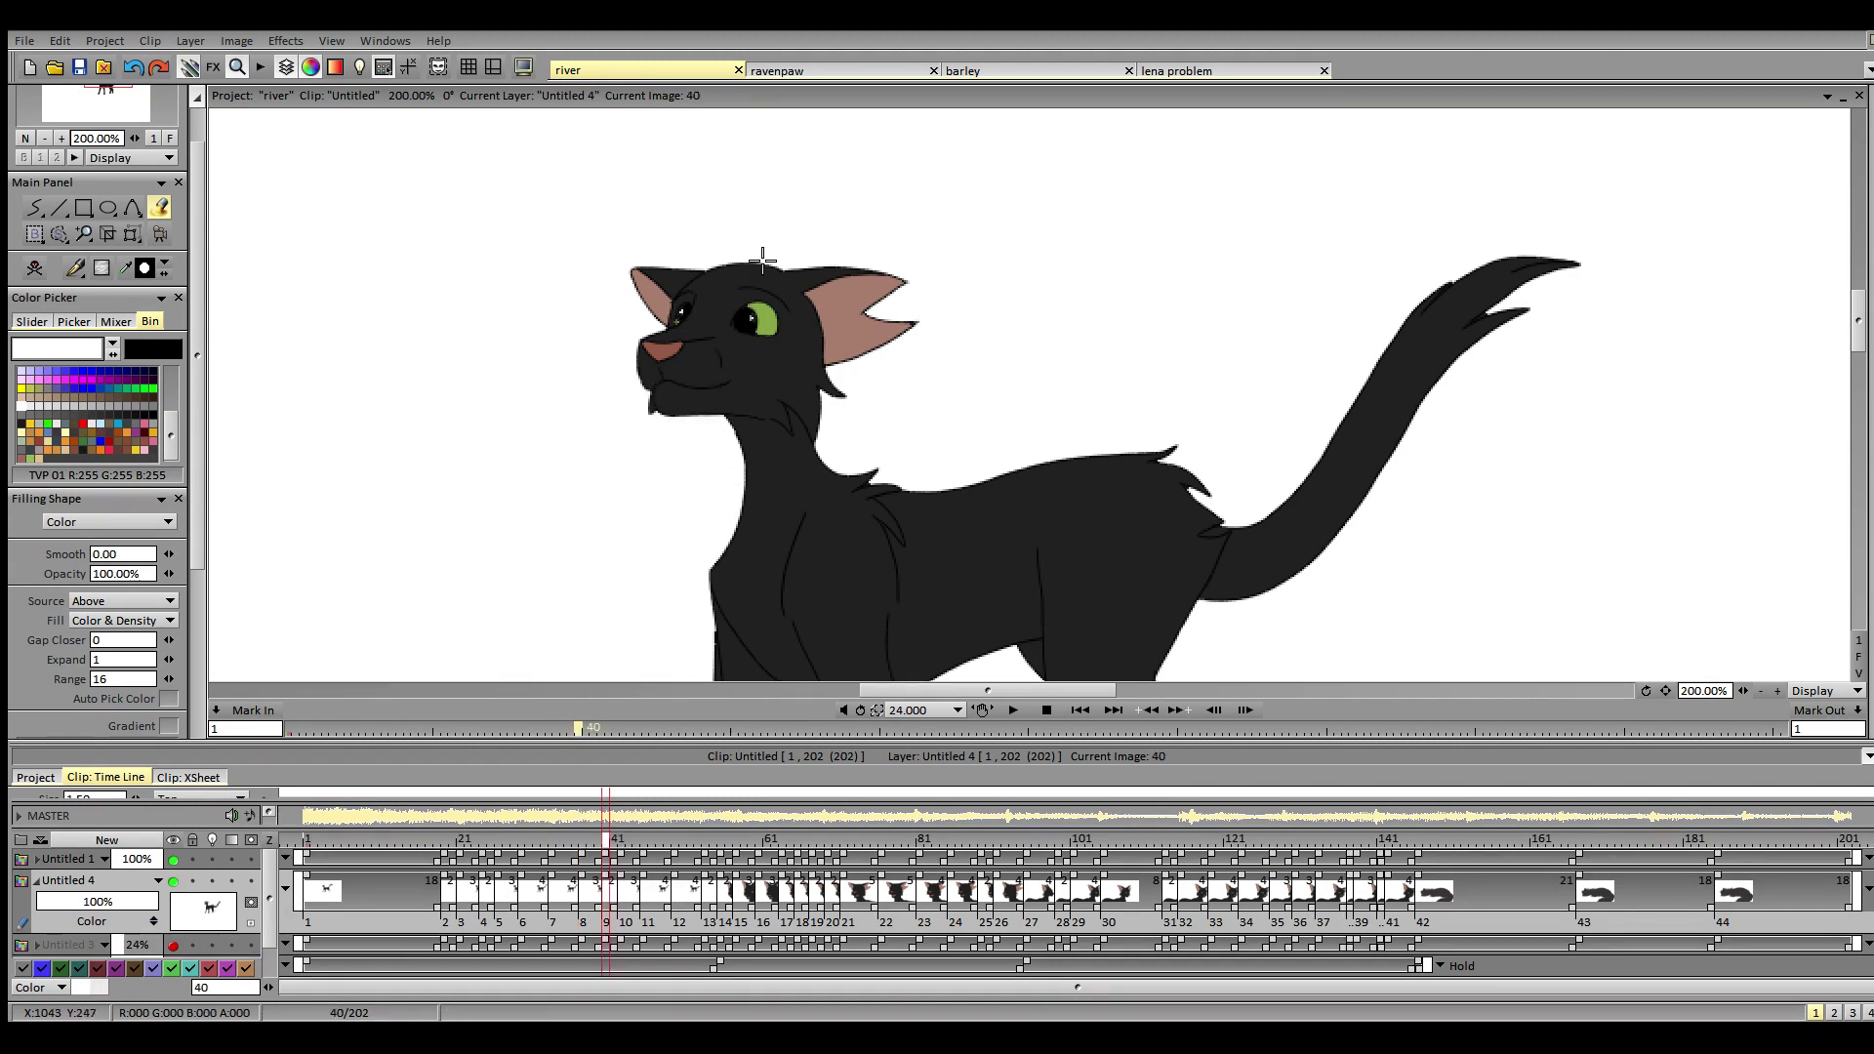
{"action": "left_click", "coordinate": [627, 843]}
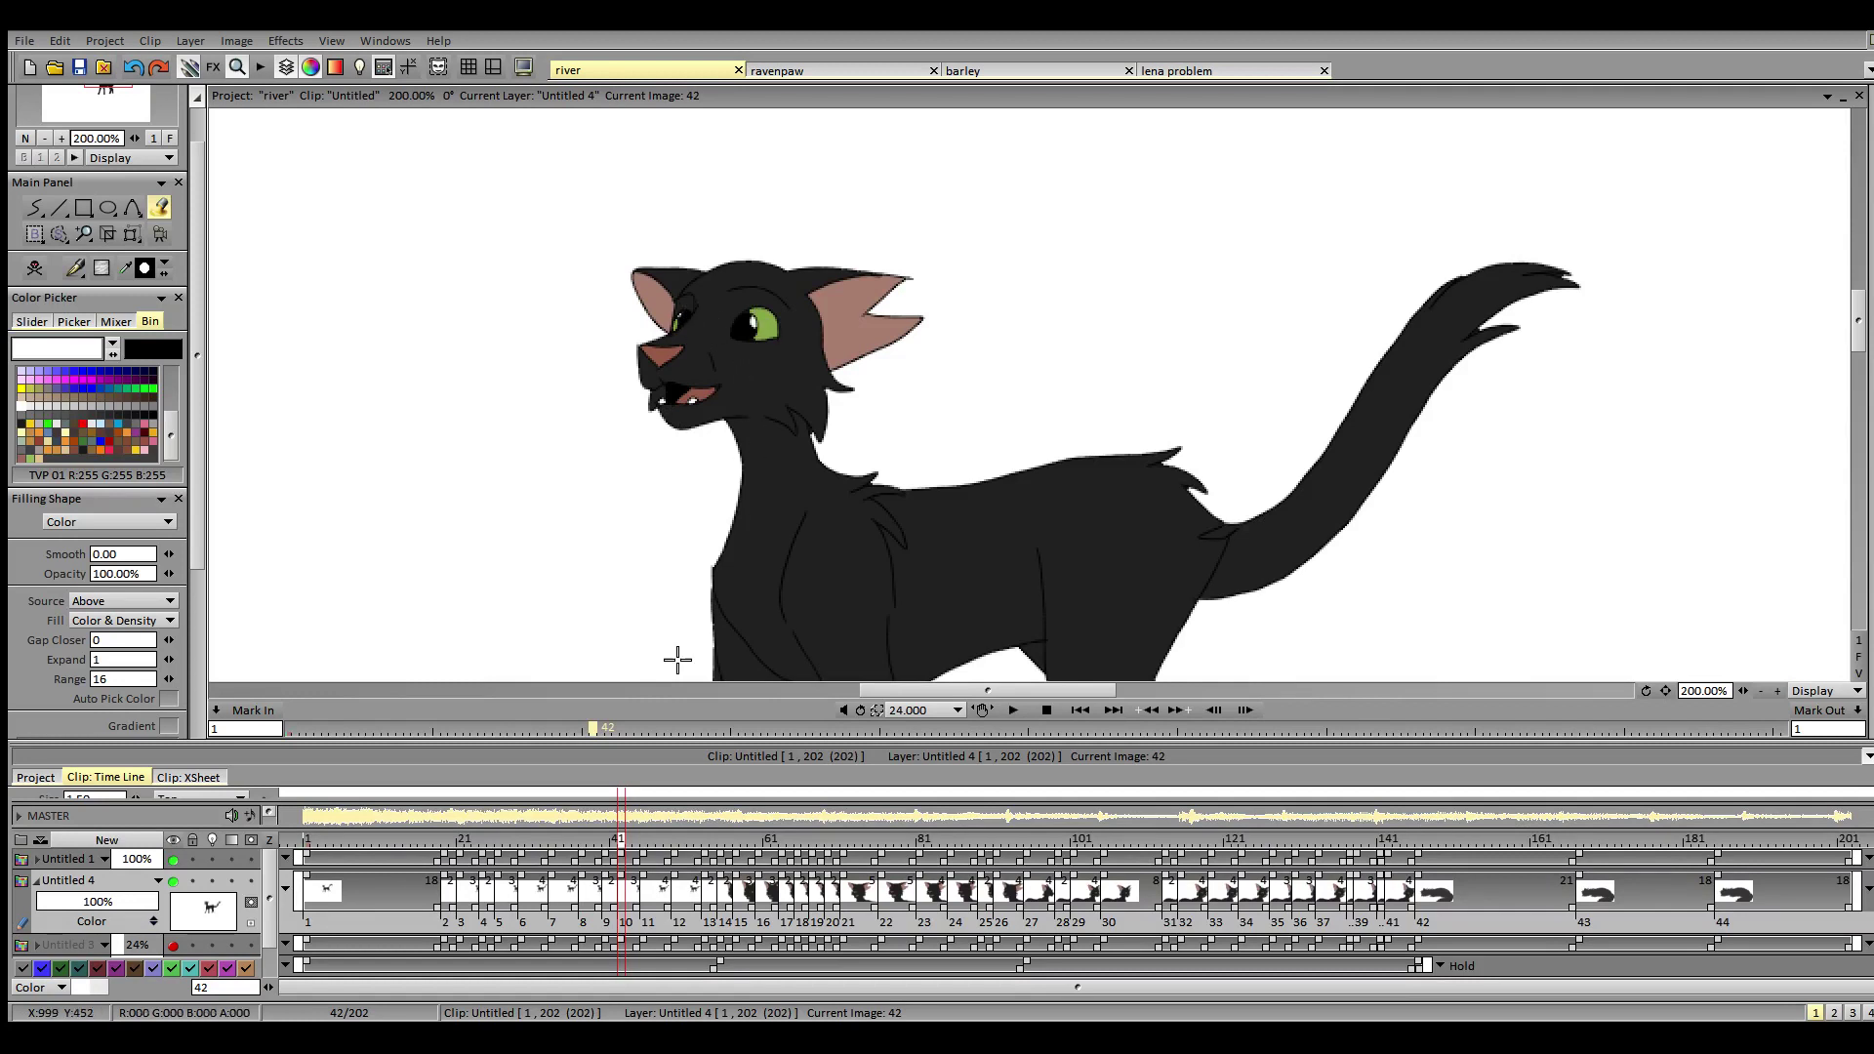
{"action": "left_click", "coordinate": [643, 841]}
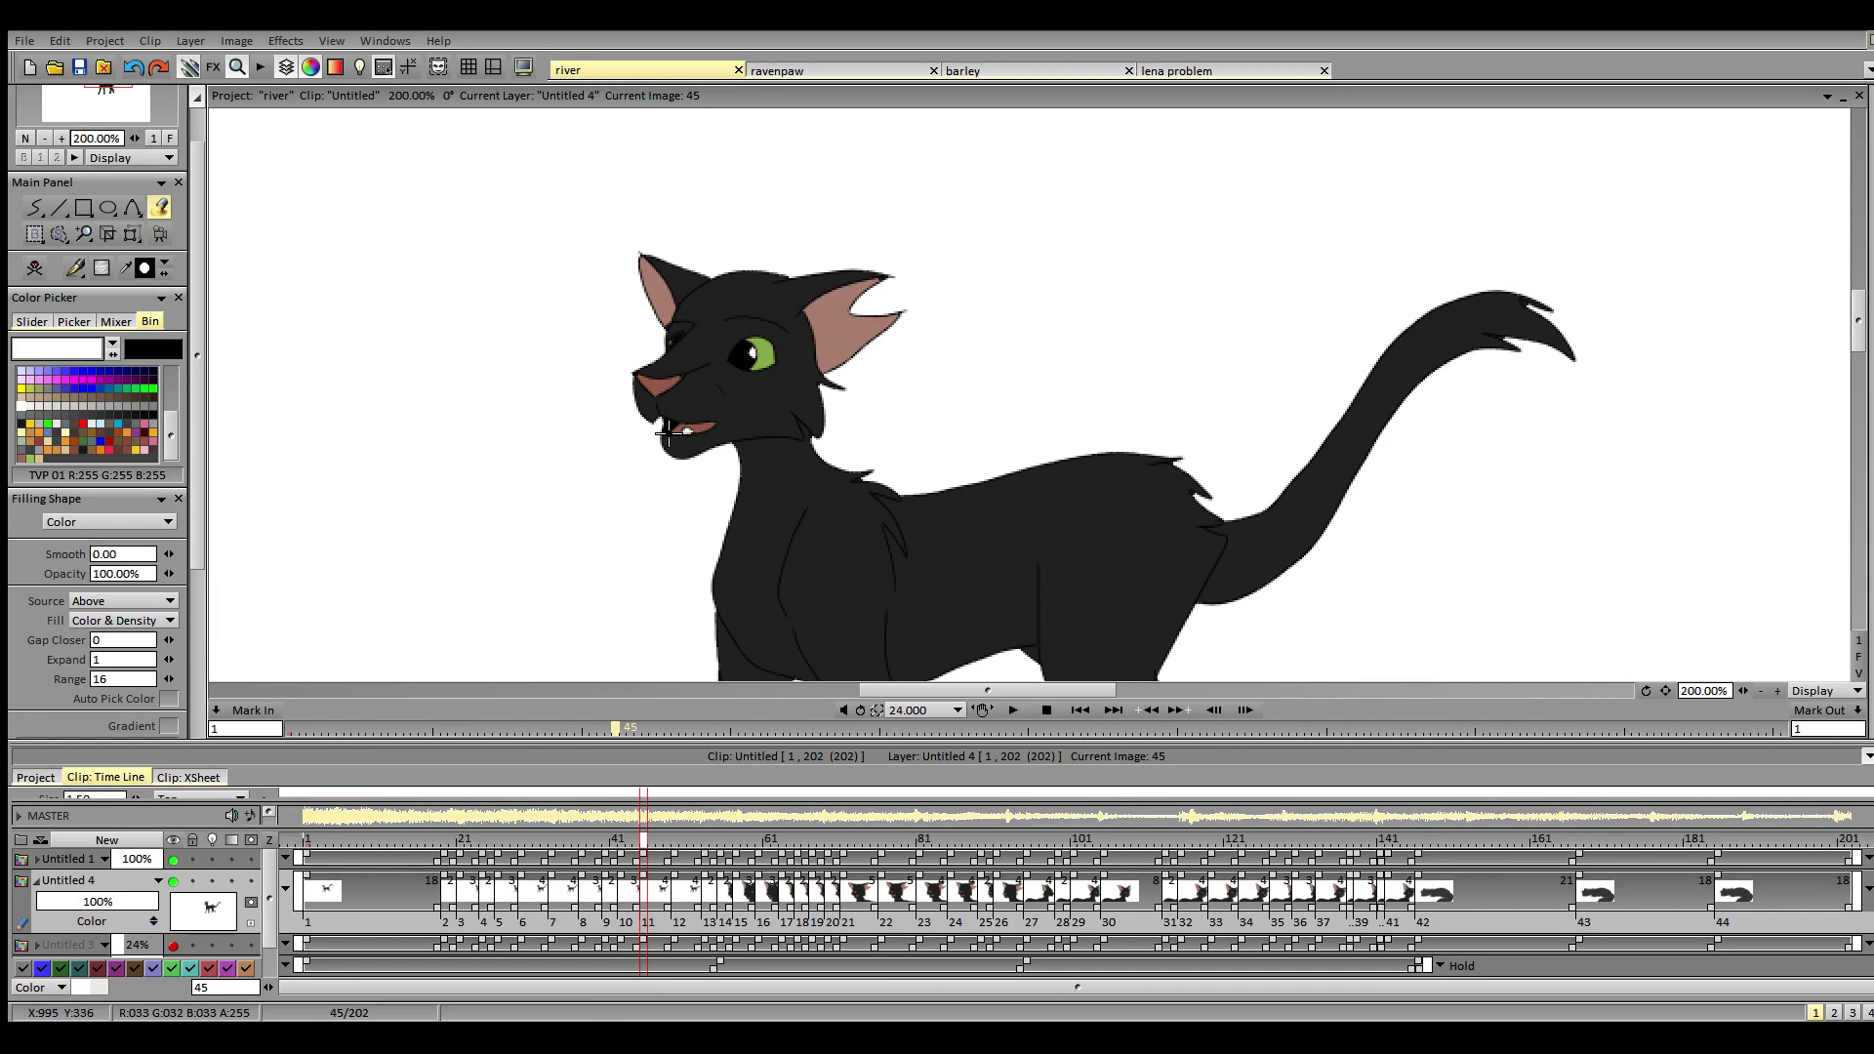
{"action": "left_click", "coordinate": [673, 841]}
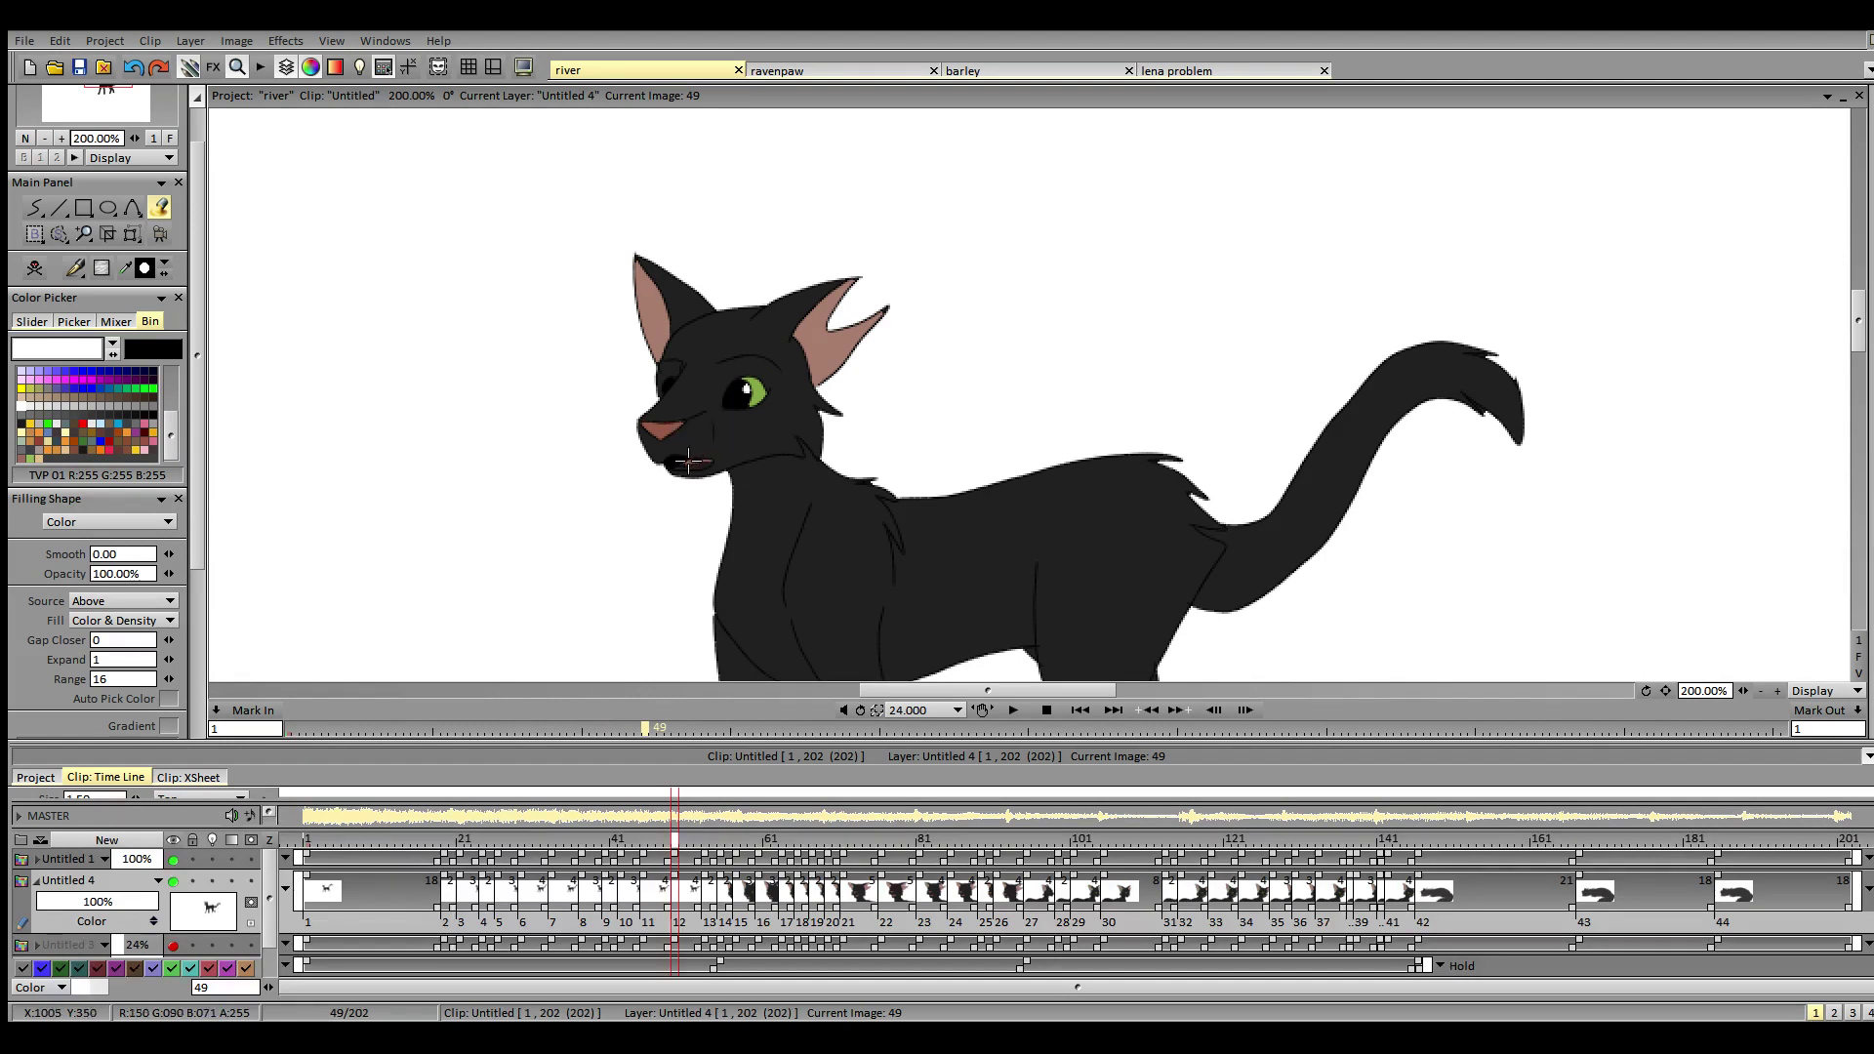
{"action": "left_click", "coordinate": [713, 915]}
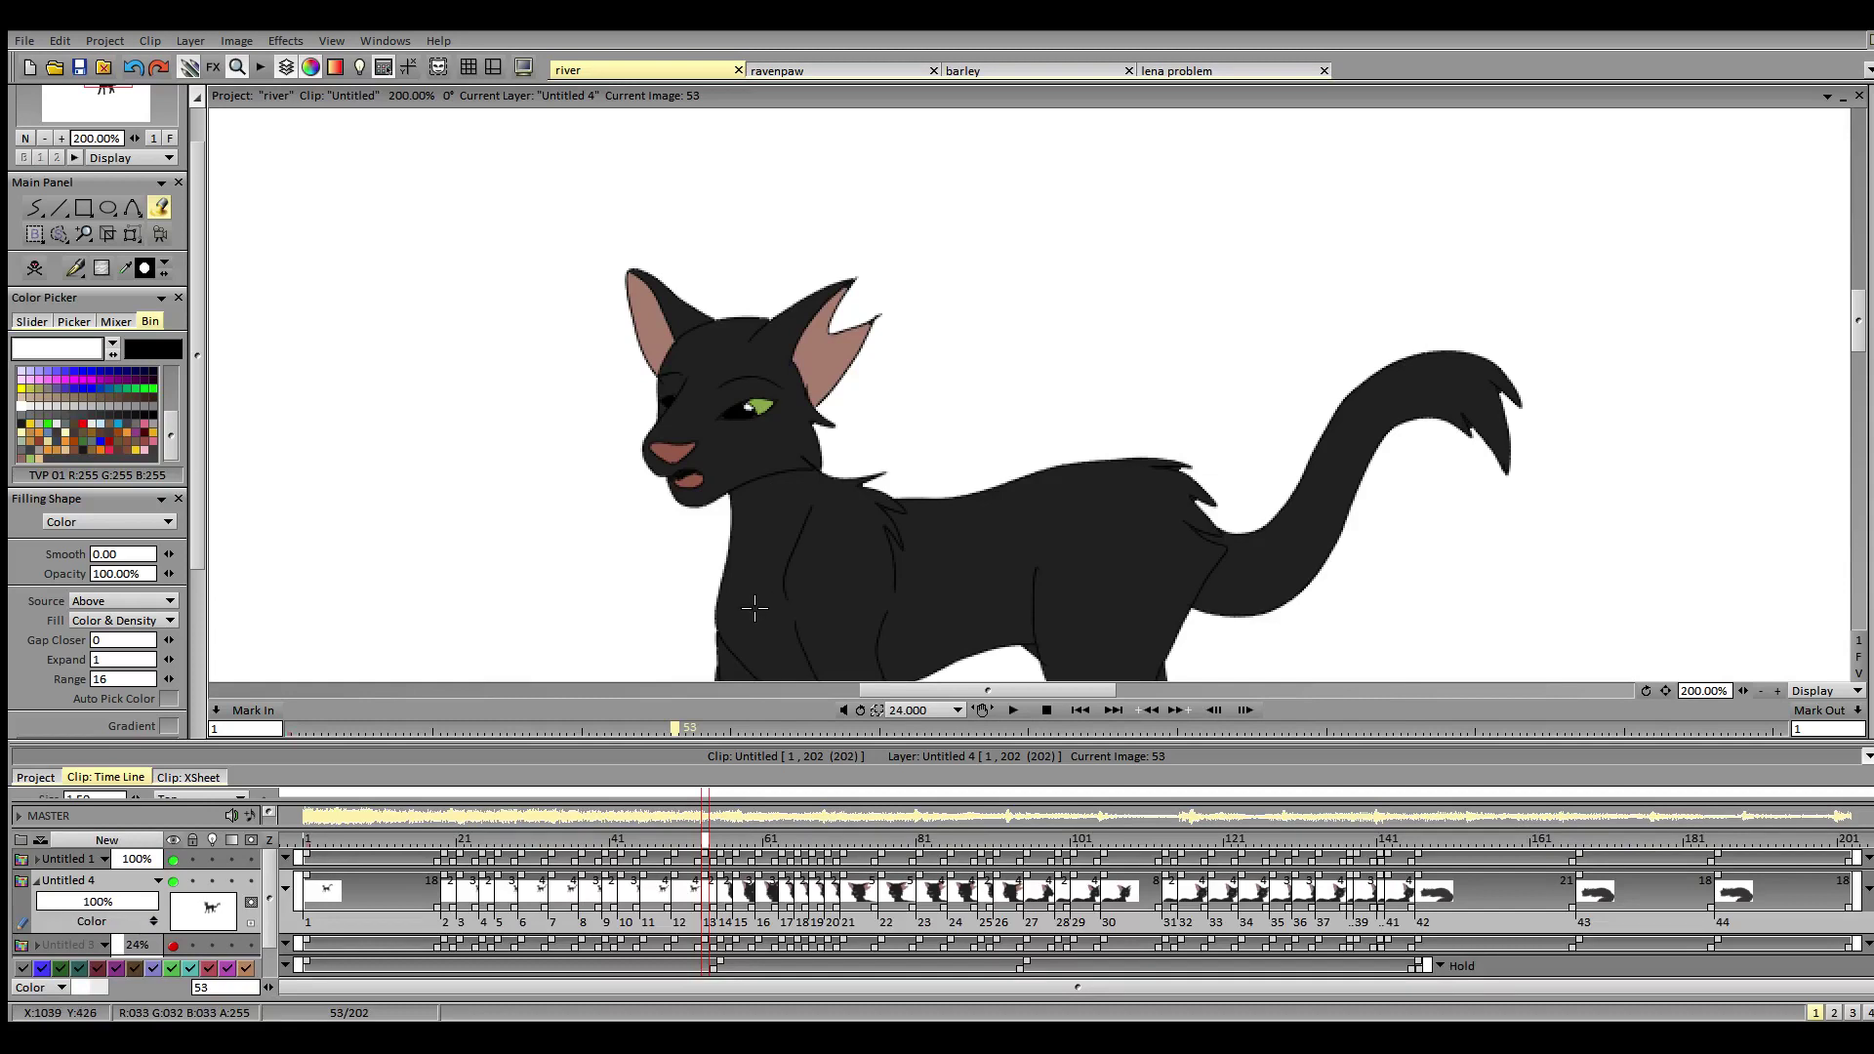
- Save the project and fill both eye highlights and the bared teeth with white on the close-up head at frame 55
{"action": "left_click", "coordinate": [724, 893]}
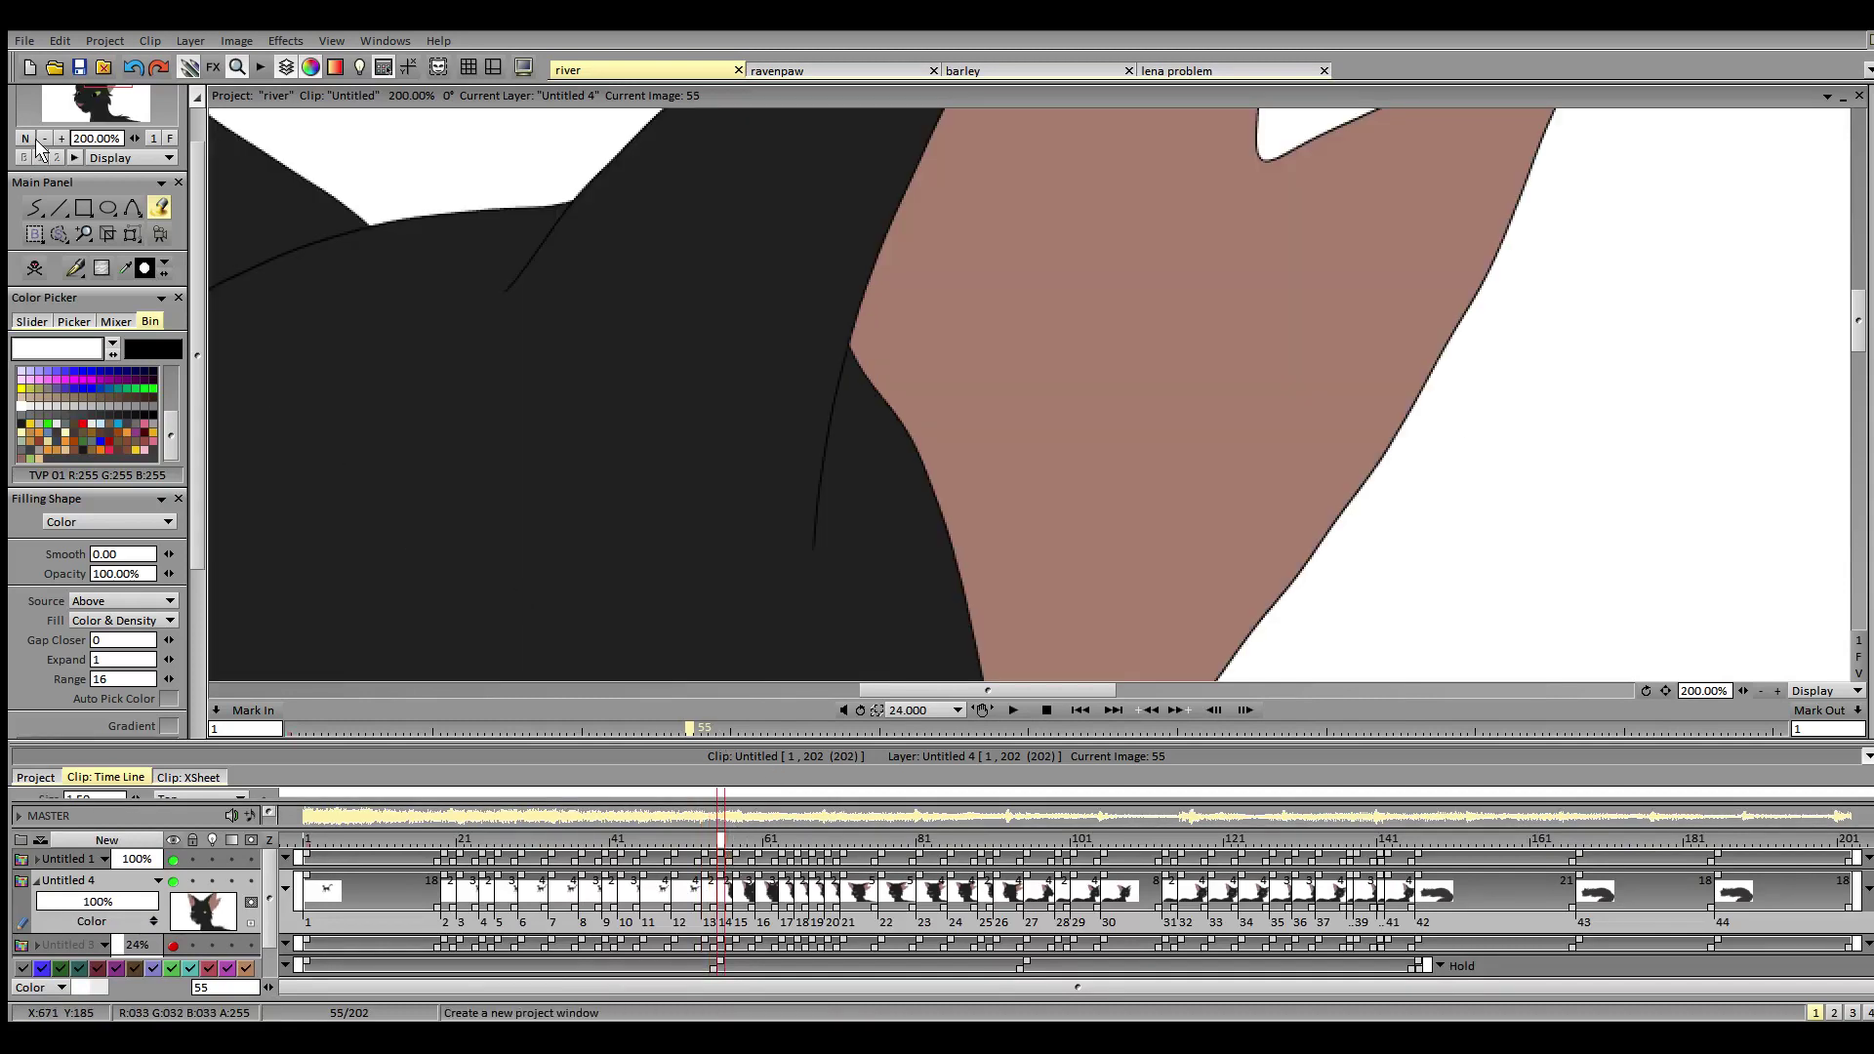
{"action": "key", "text": "shift+f"}
{"action": "left_click", "coordinate": [77, 67]}
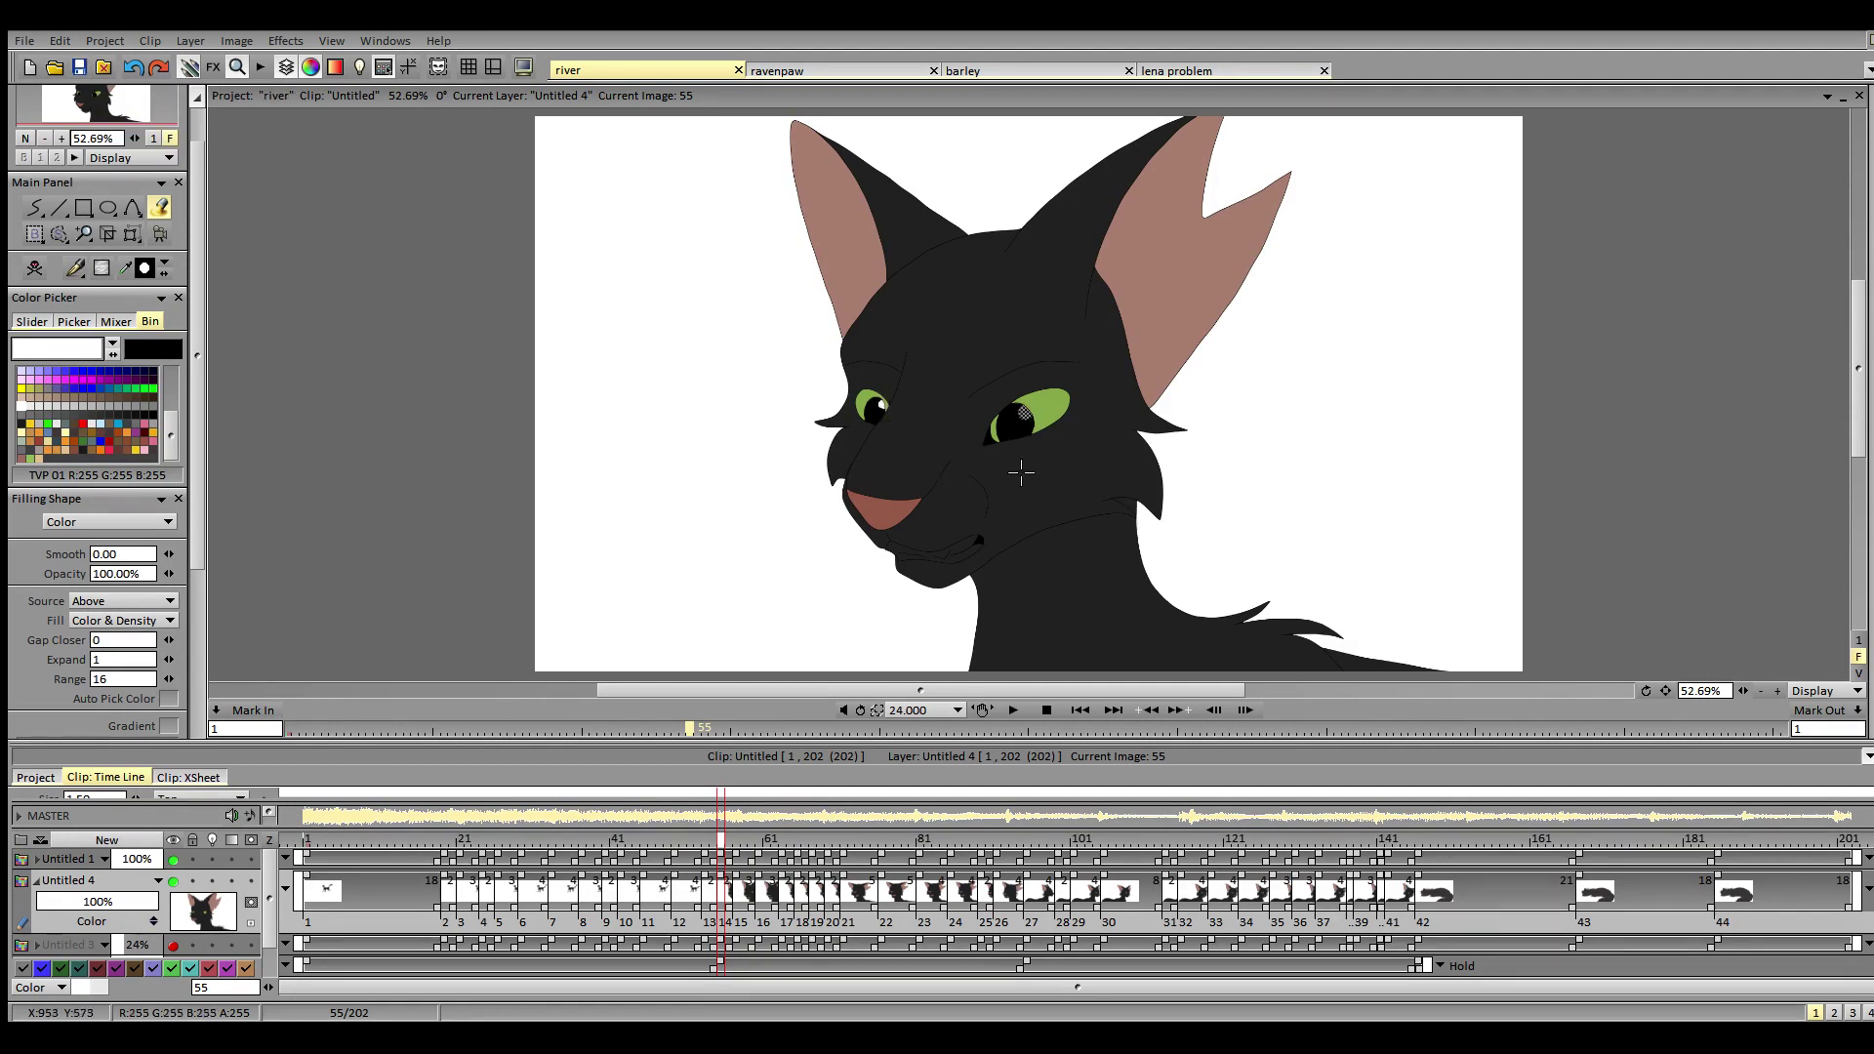
{"action": "left_click", "coordinate": [957, 555]}
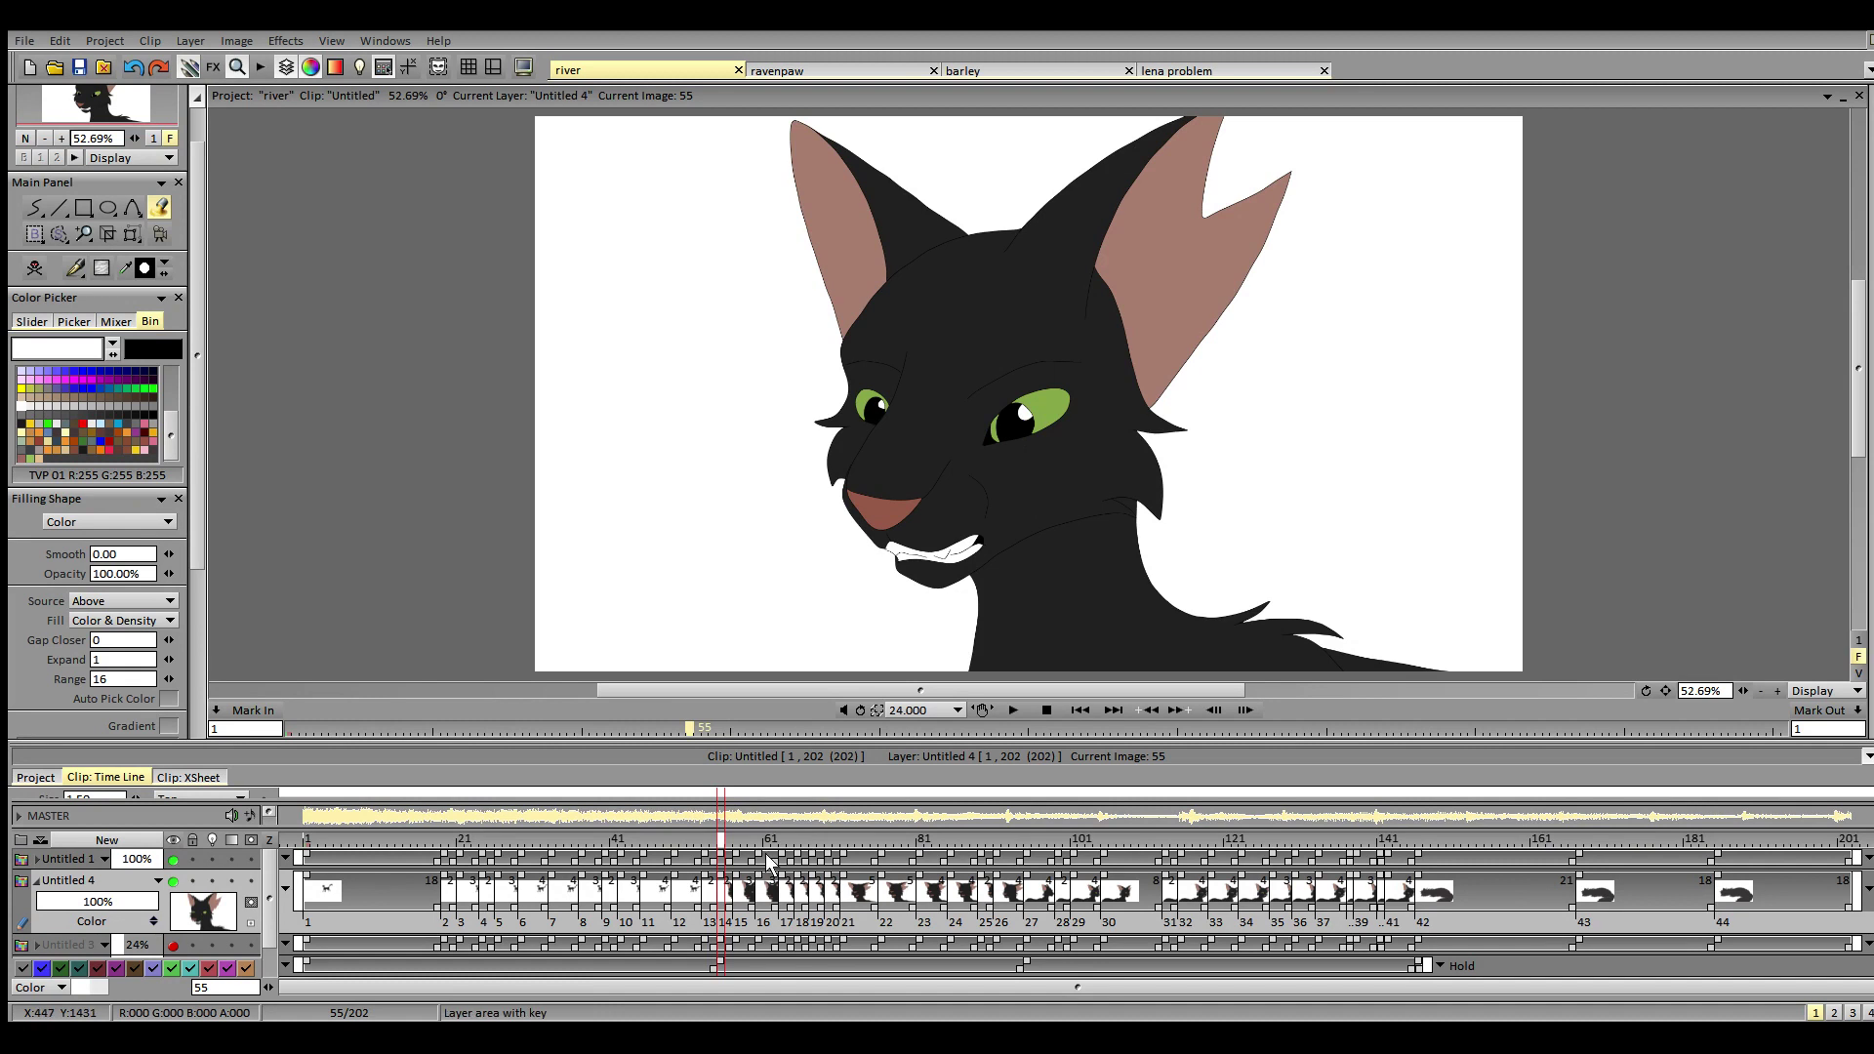
- Fill the eye highlights and teeth with white at frame 57, and the upper and lower teeth at frame 60
{"action": "left_click", "coordinate": [738, 840]}
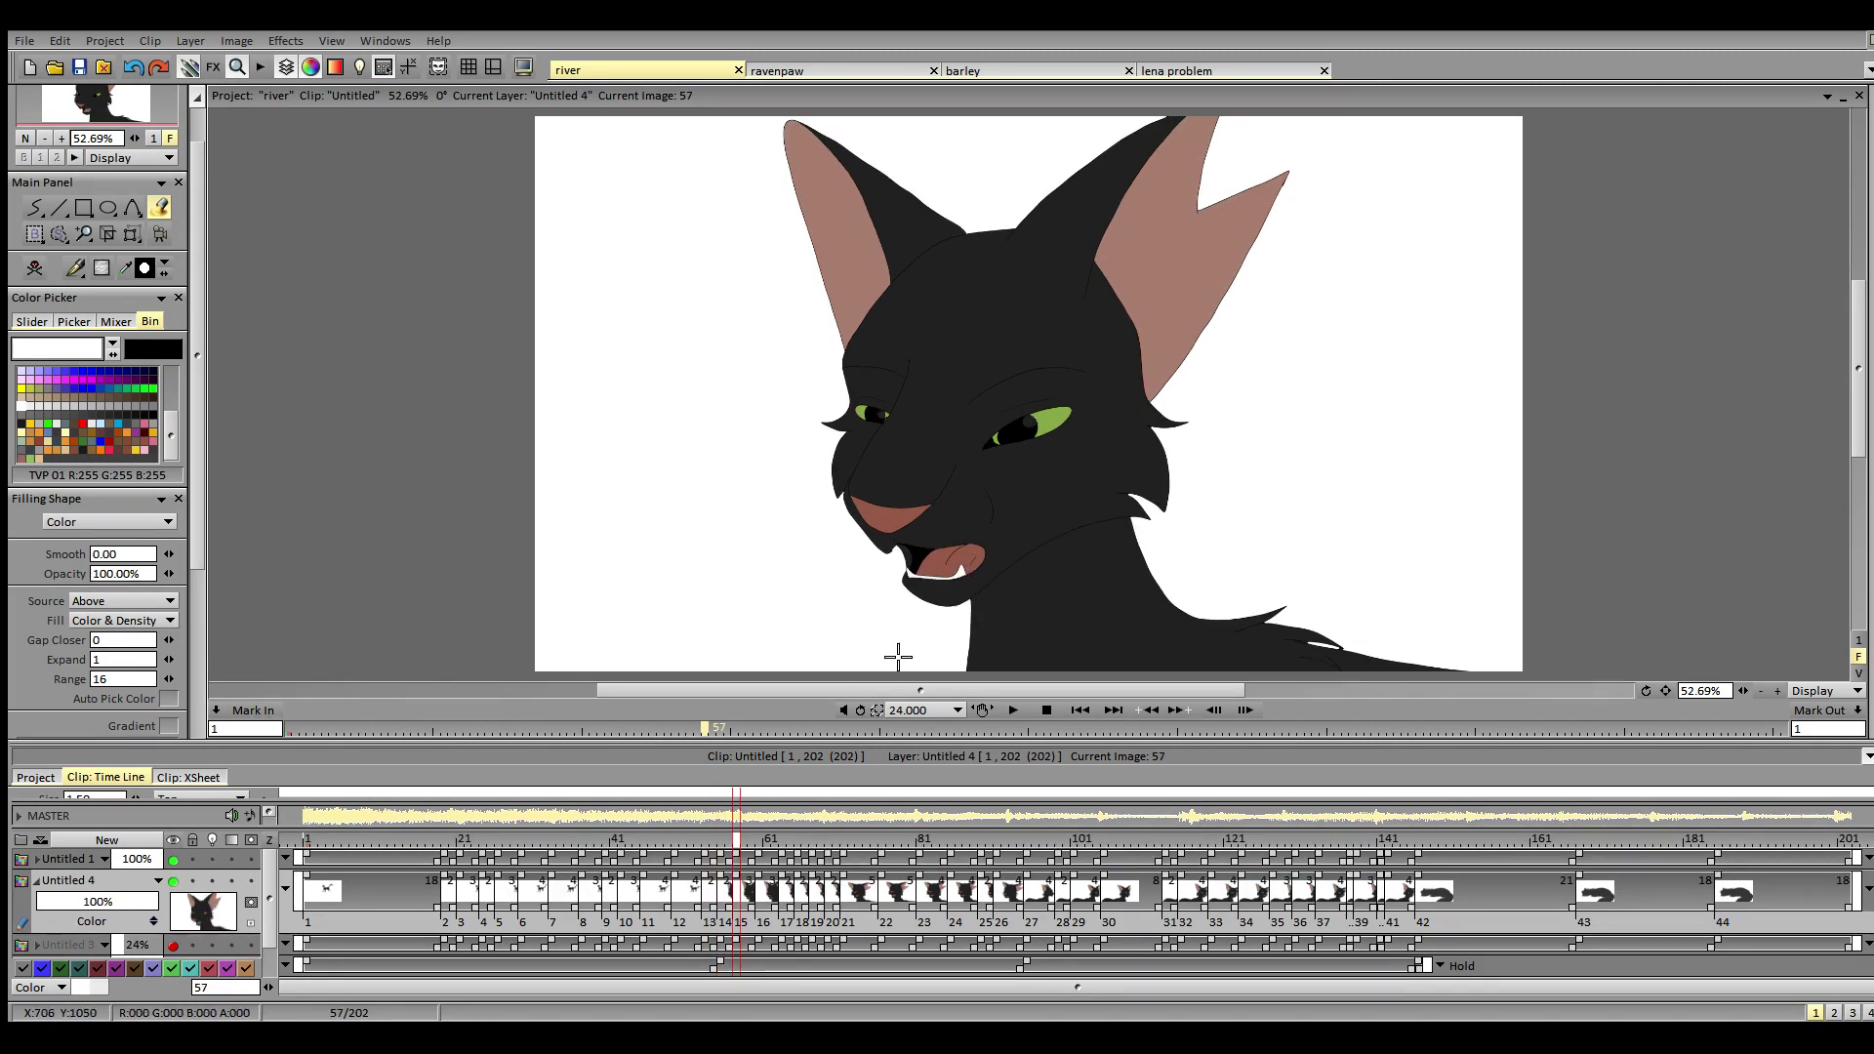
{"action": "left_click", "coordinate": [1030, 422]}
{"action": "left_click", "coordinate": [761, 845]}
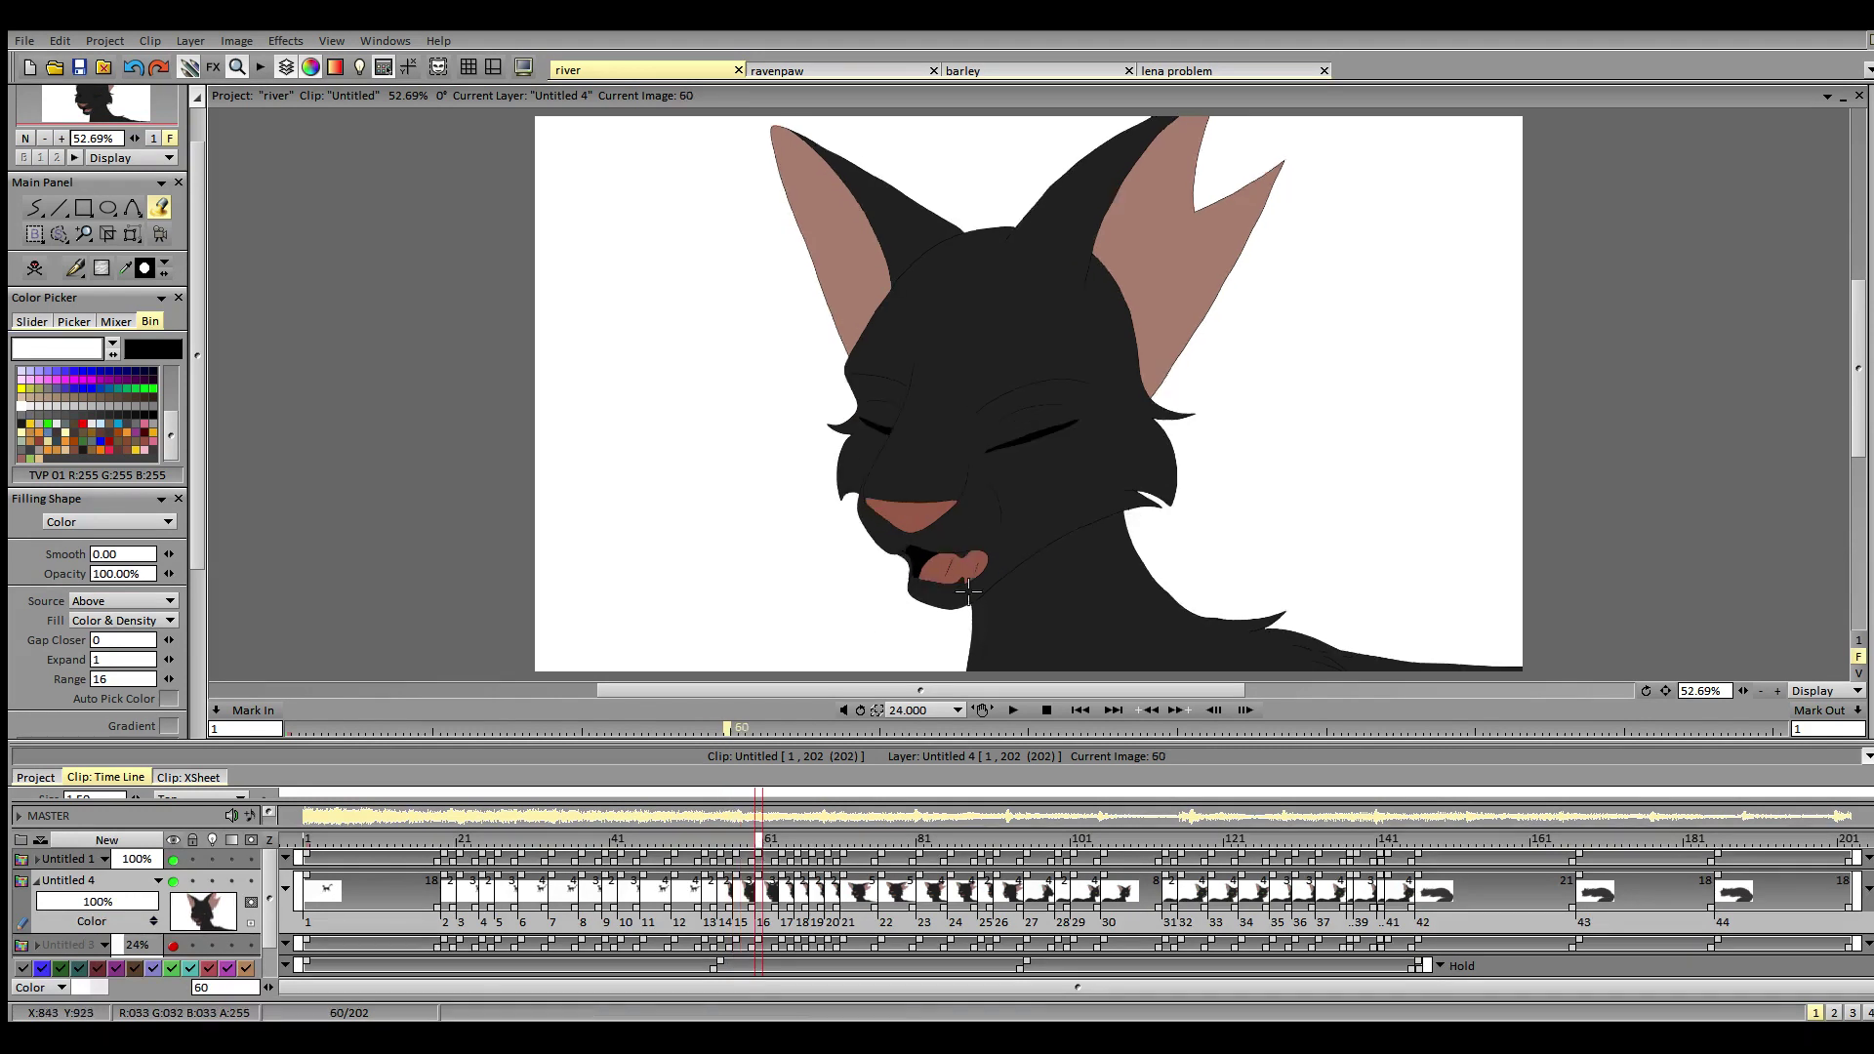
{"action": "left_click", "coordinate": [939, 579]}
{"action": "left_click", "coordinate": [962, 556]}
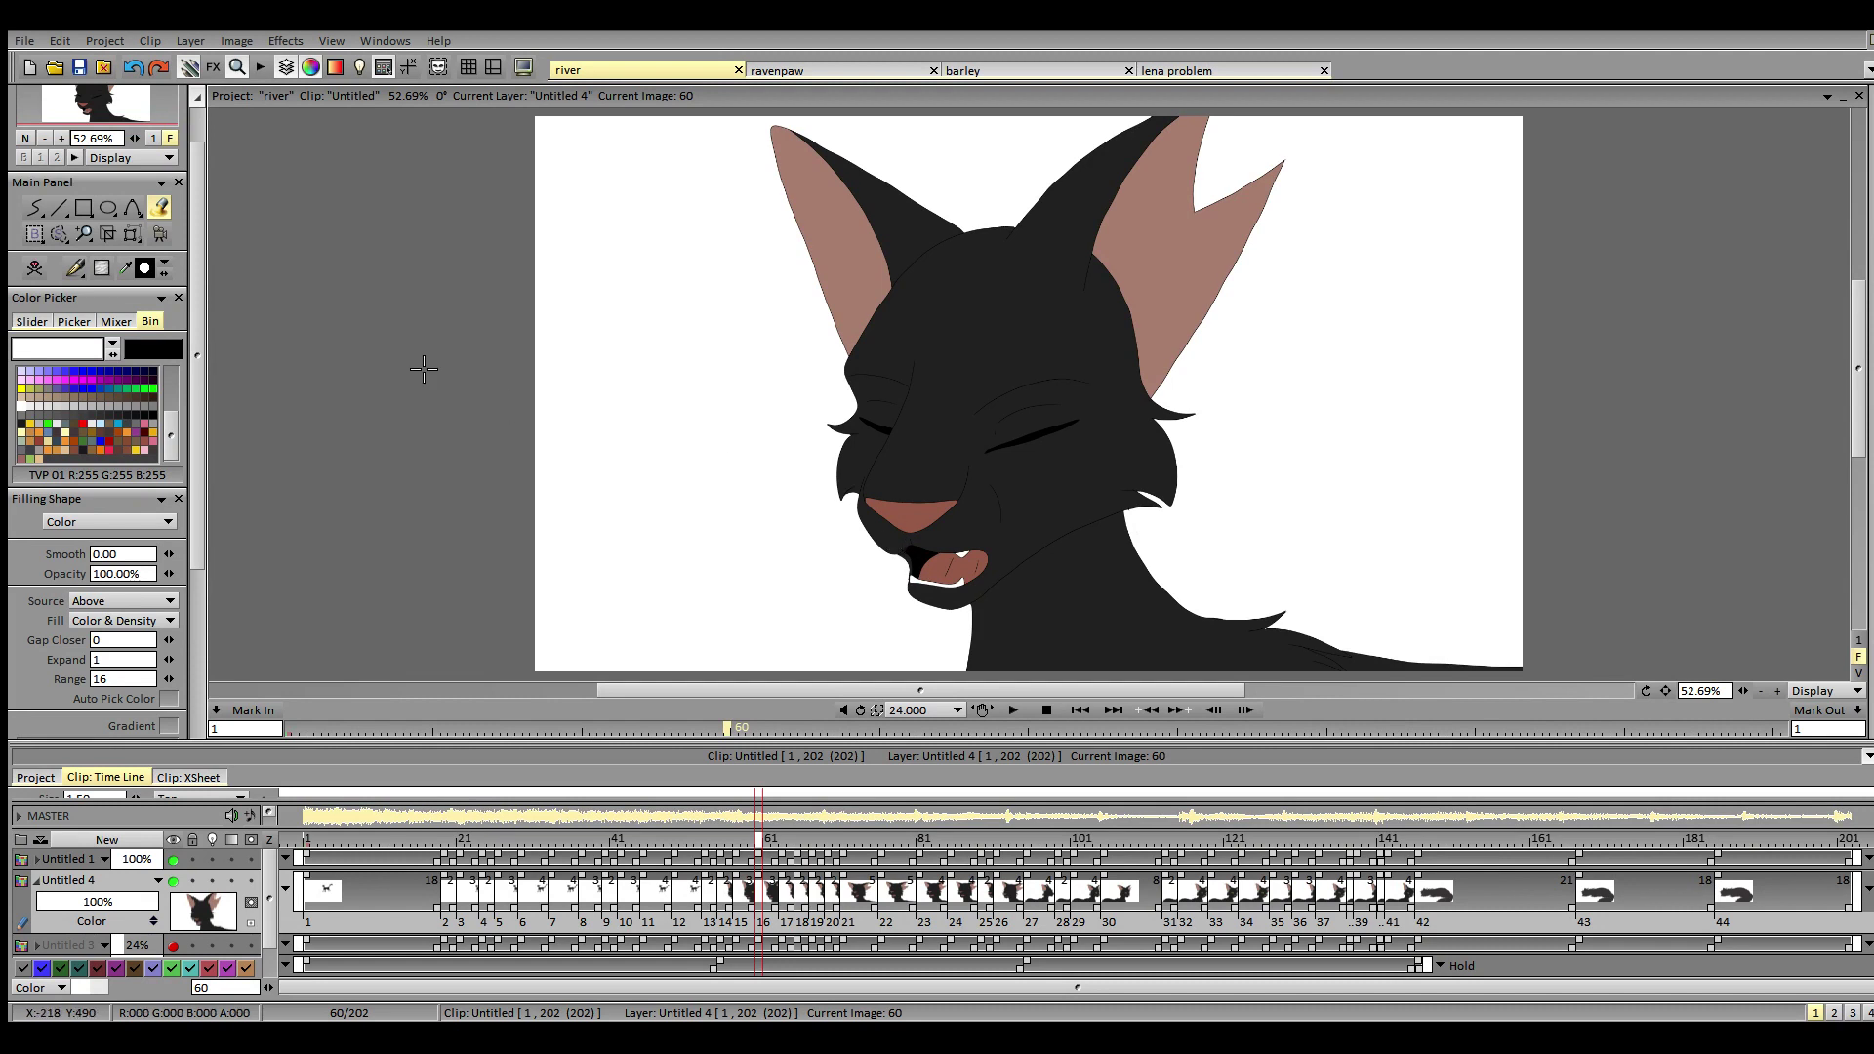
{"action": "left_click", "coordinate": [61, 139]}
{"action": "left_click", "coordinate": [62, 139]}
{"action": "left_click_drag", "start_coordinate": [1861, 367], "coordinate": [1860, 400]}
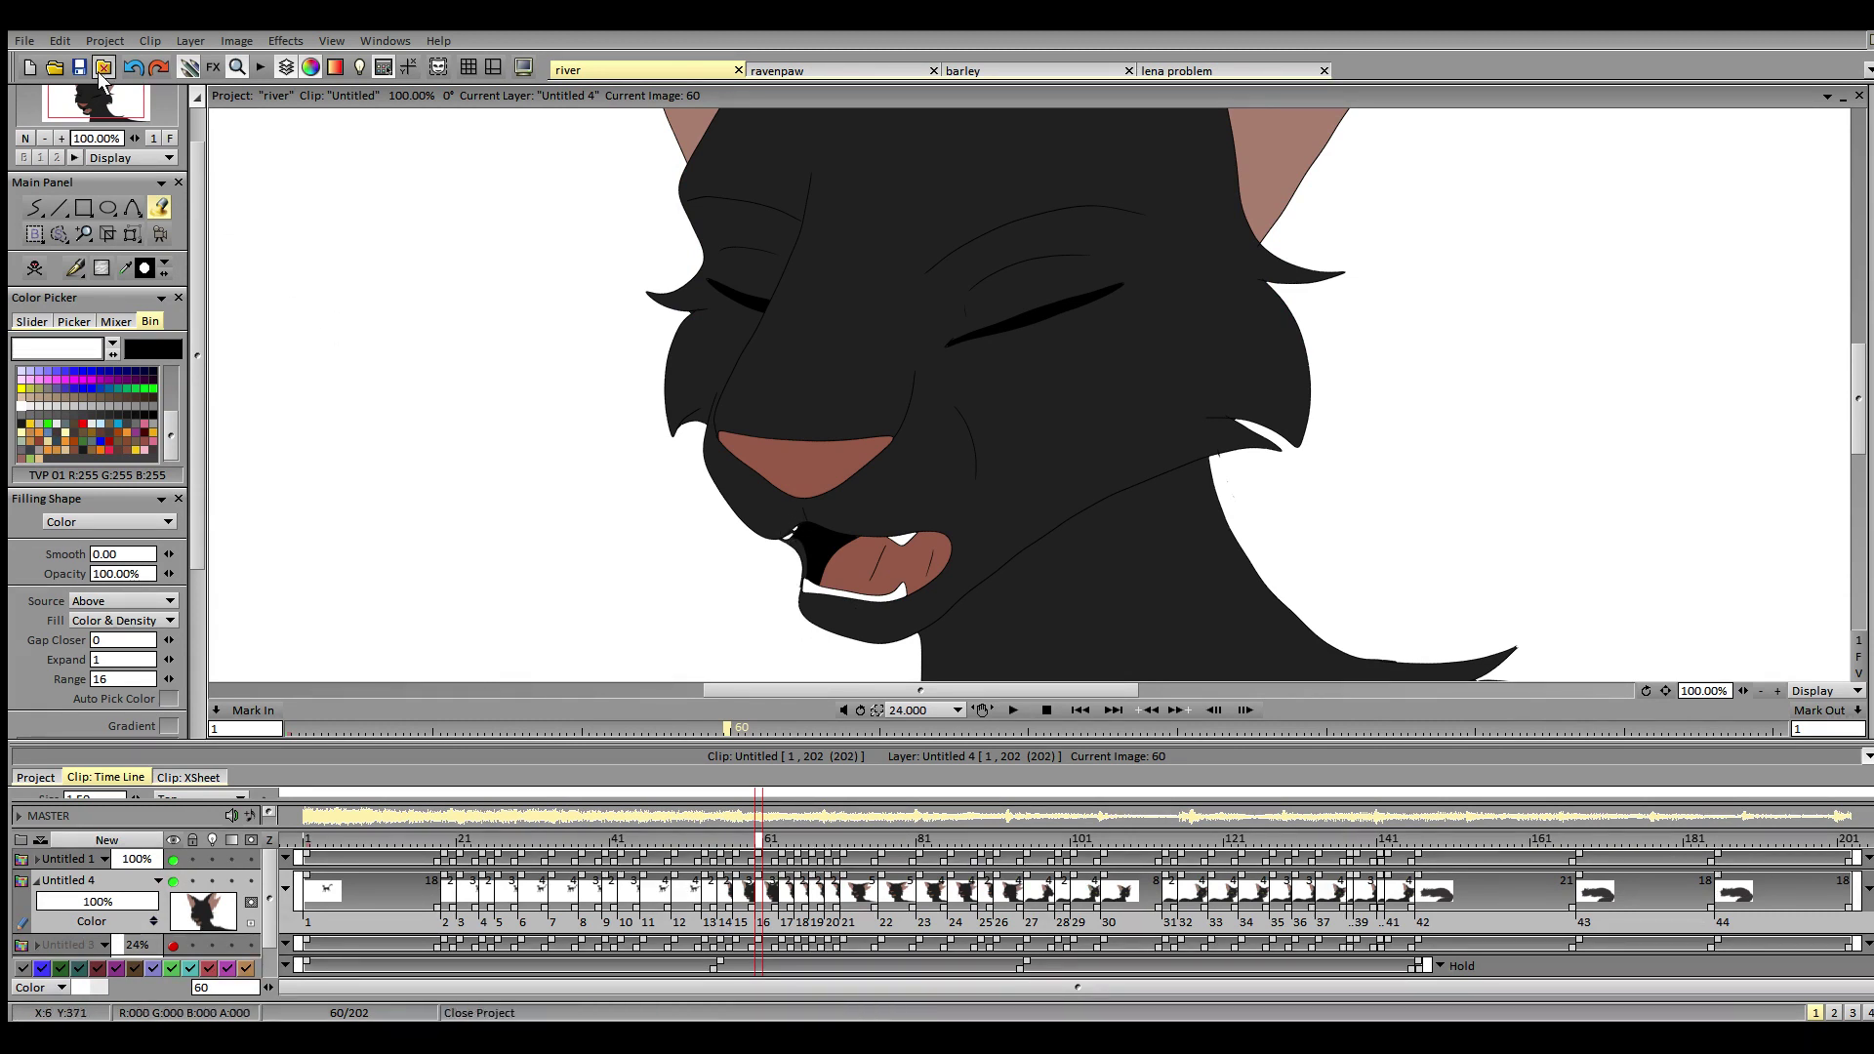
- Fill the upper and lower teeth with white on the drawings at frames 63 and 65
{"action": "left_click", "coordinate": [782, 858]}
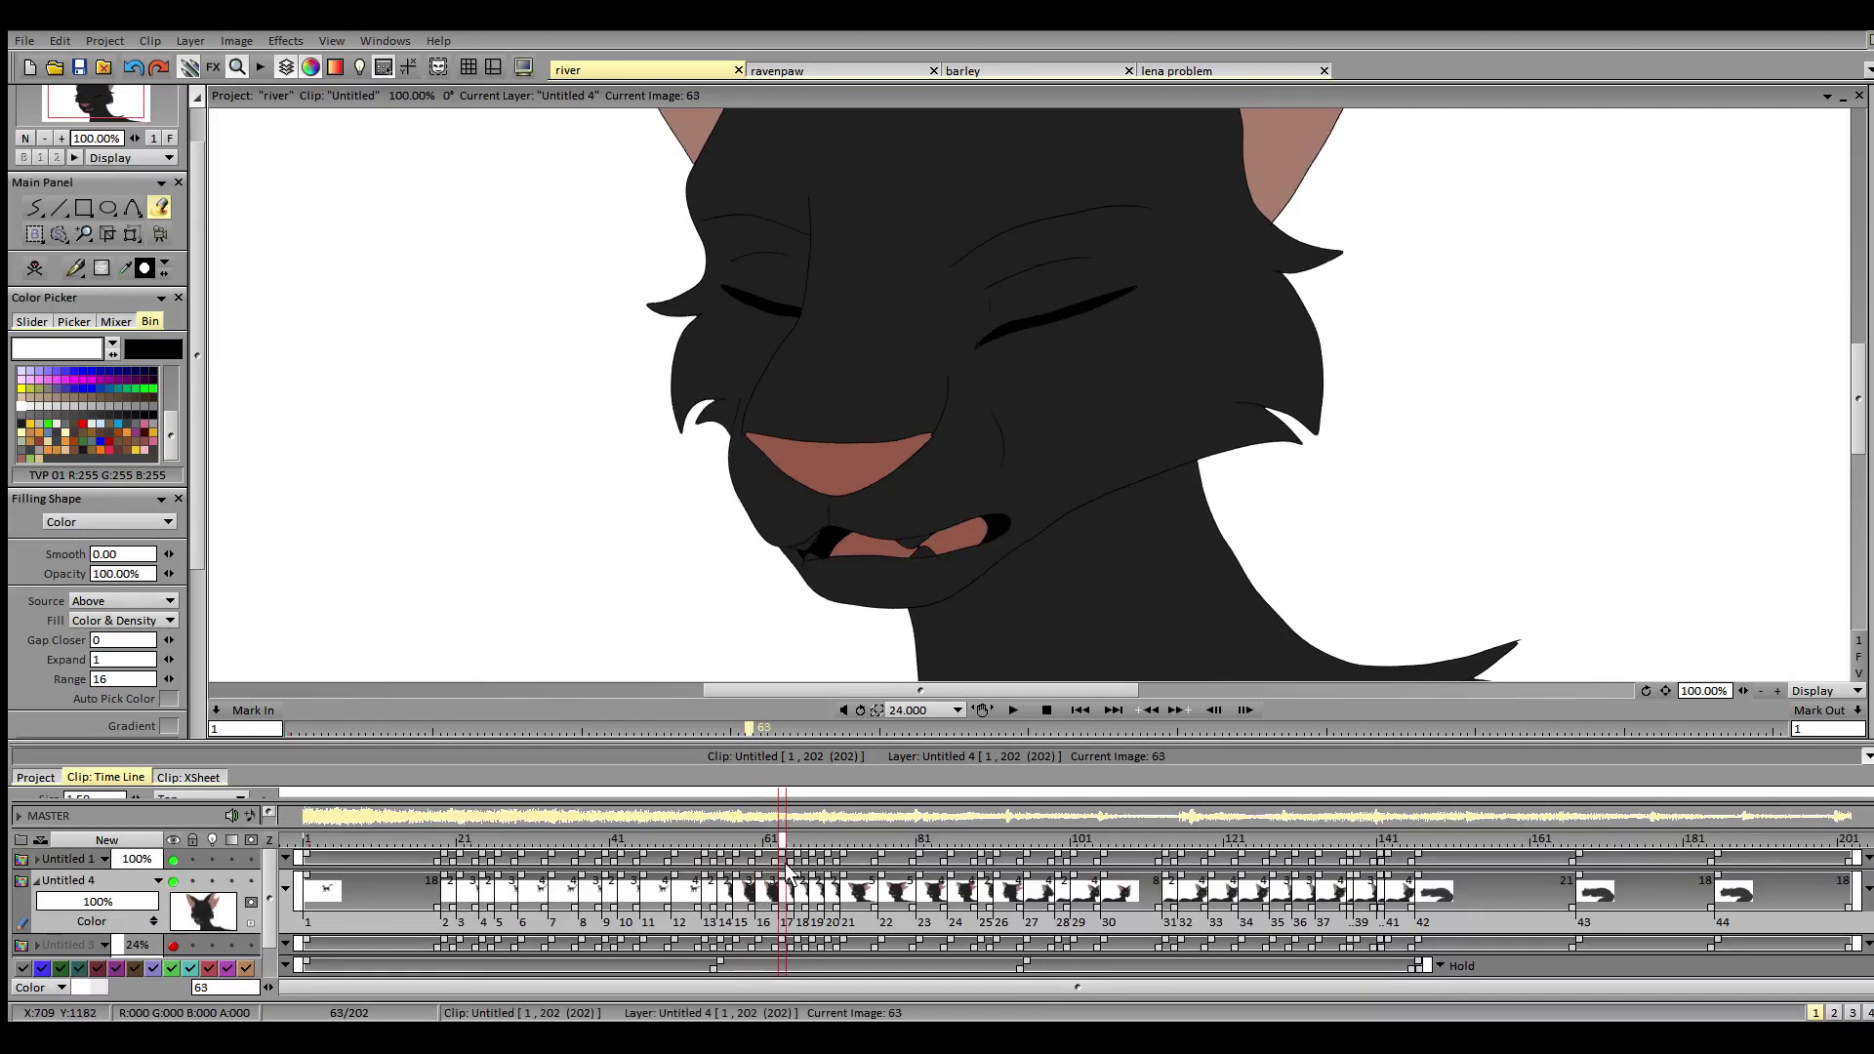
{"action": "left_click", "coordinate": [909, 541]}
{"action": "left_click", "coordinate": [814, 552]}
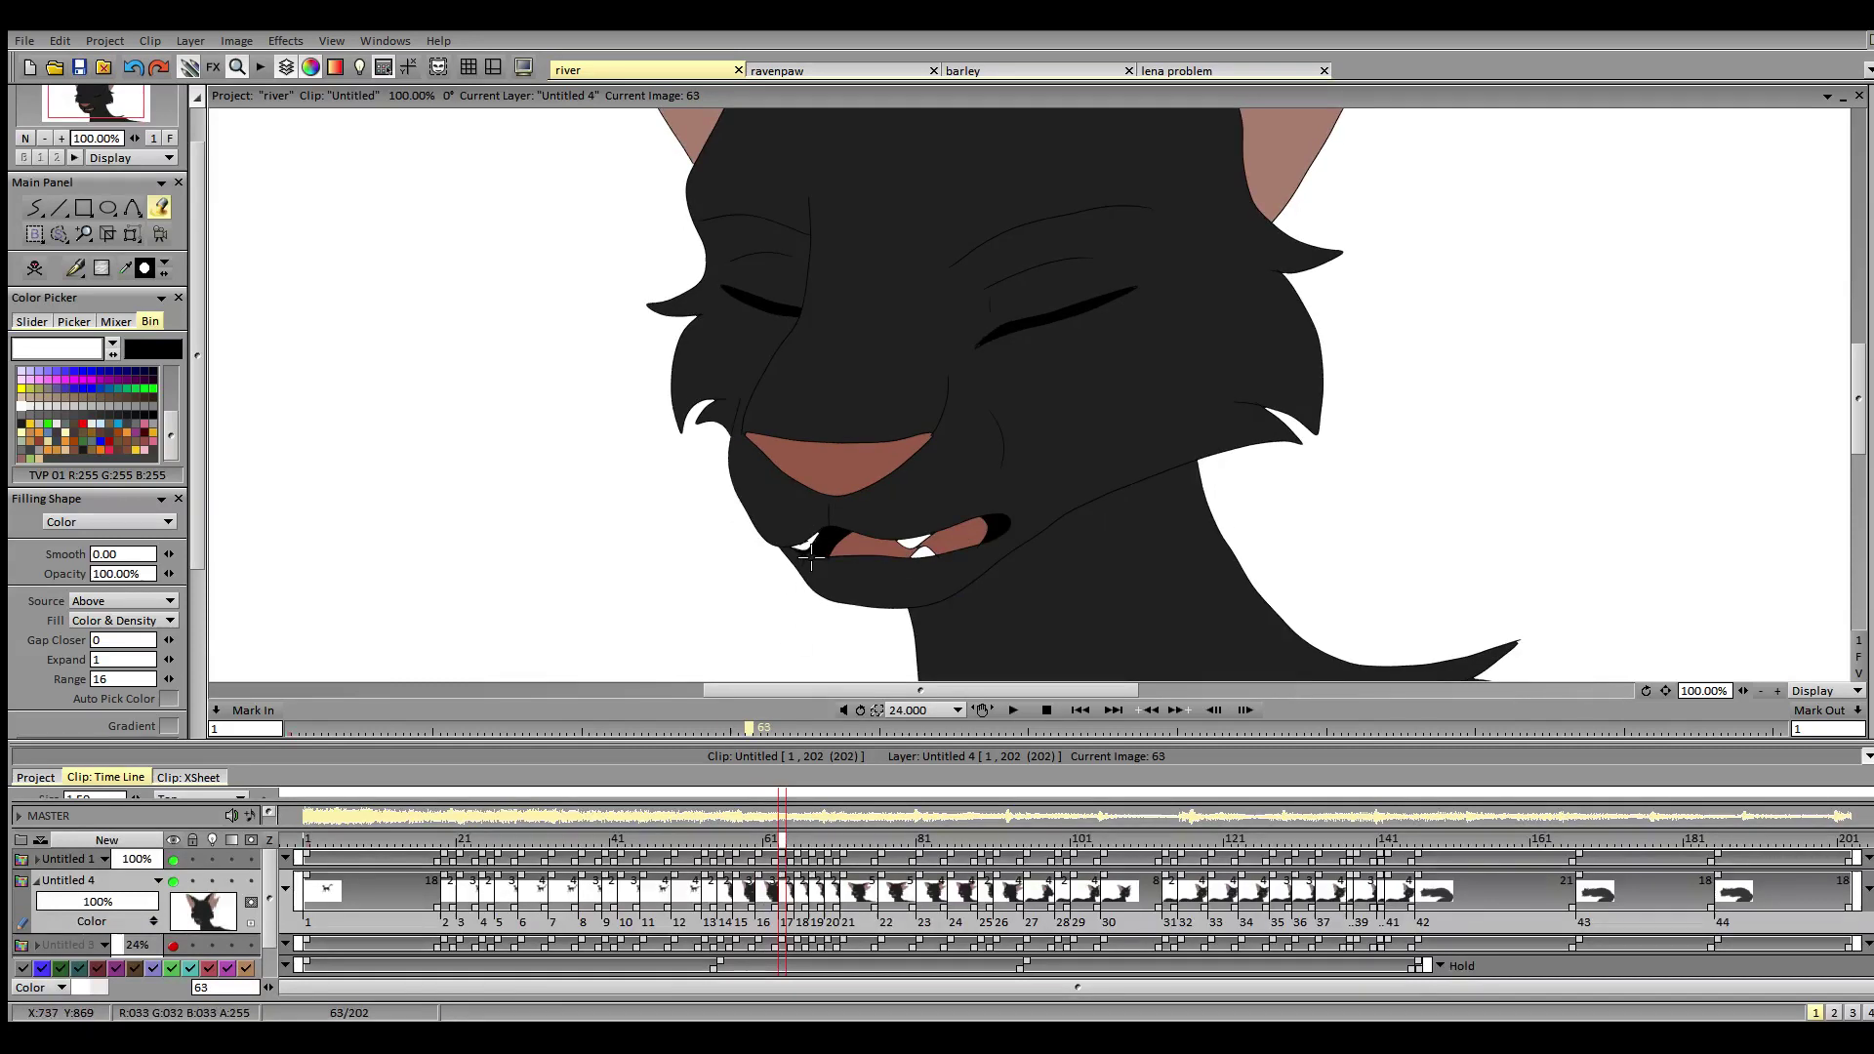
{"action": "left_click", "coordinate": [799, 858]}
{"action": "left_click", "coordinate": [812, 501]}
{"action": "left_click", "coordinate": [944, 508]}
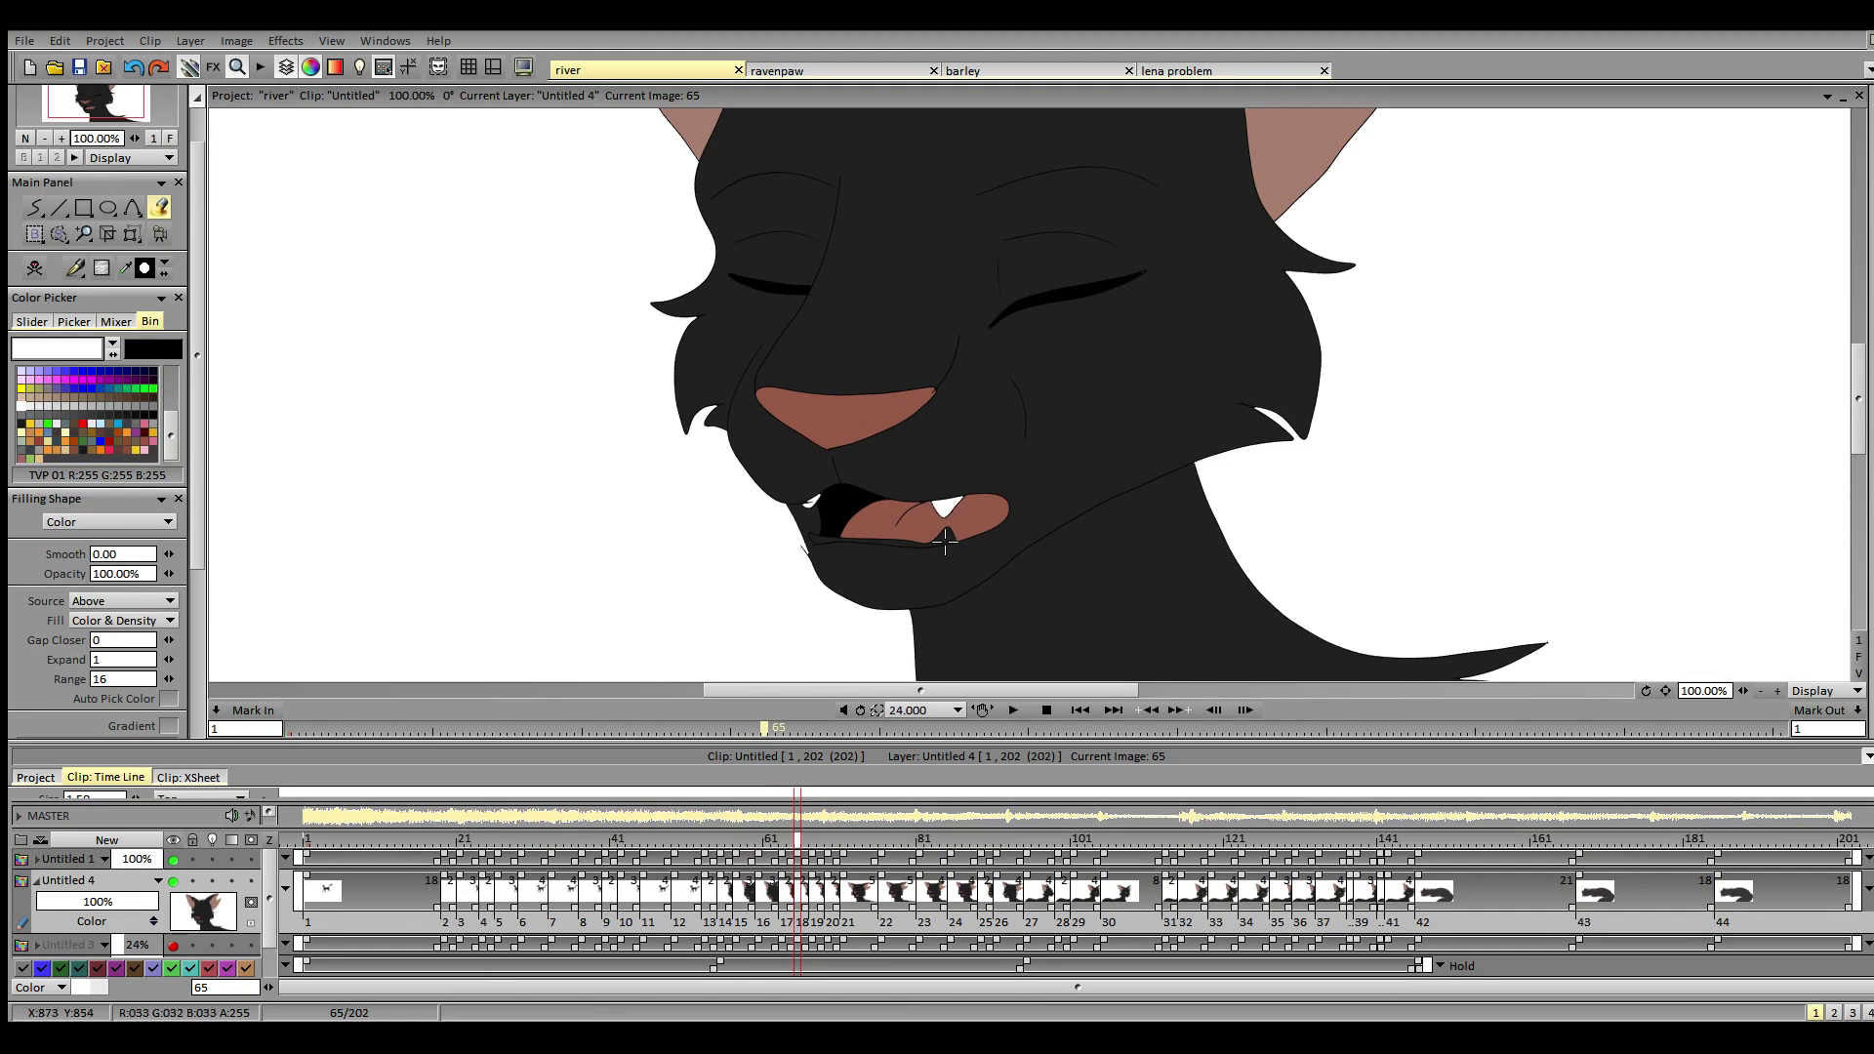
- Fill the upper fangs and the lower row of teeth with white at frames 67 and 69
{"action": "left_click", "coordinate": [813, 851]}
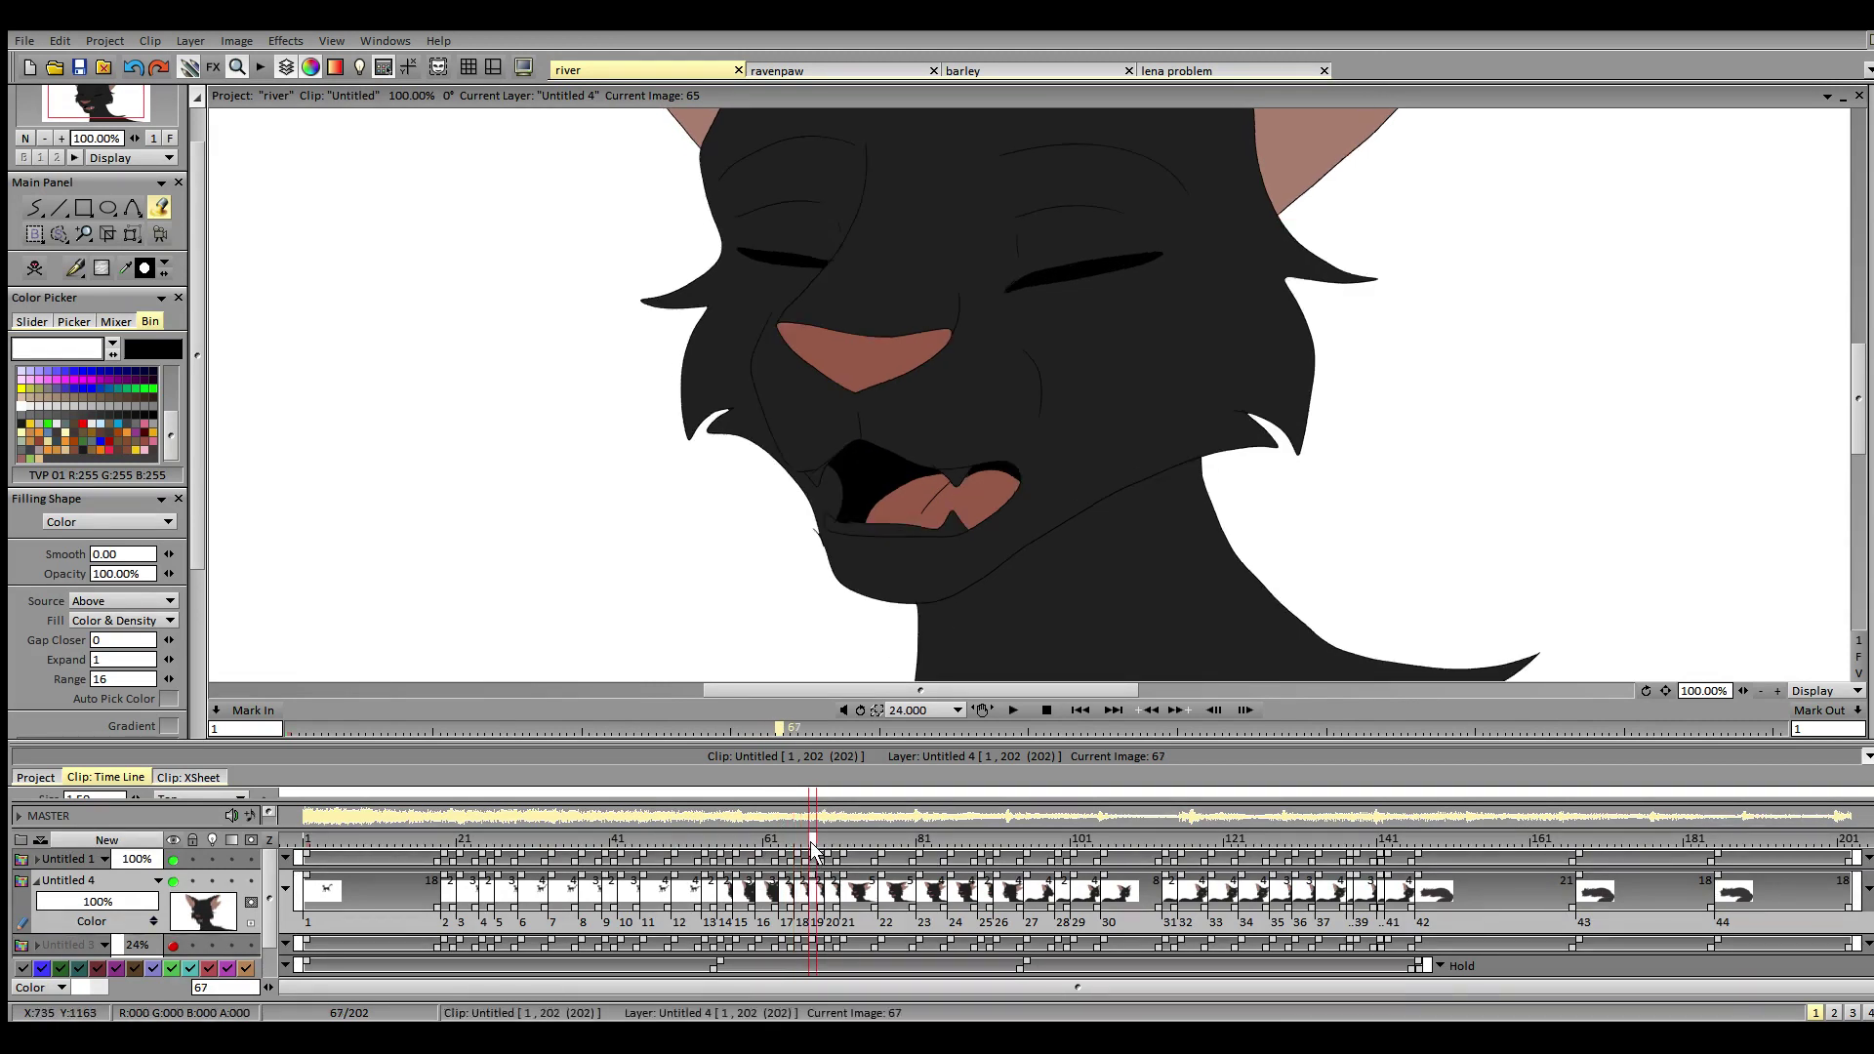
{"action": "left_click", "coordinate": [947, 529]}
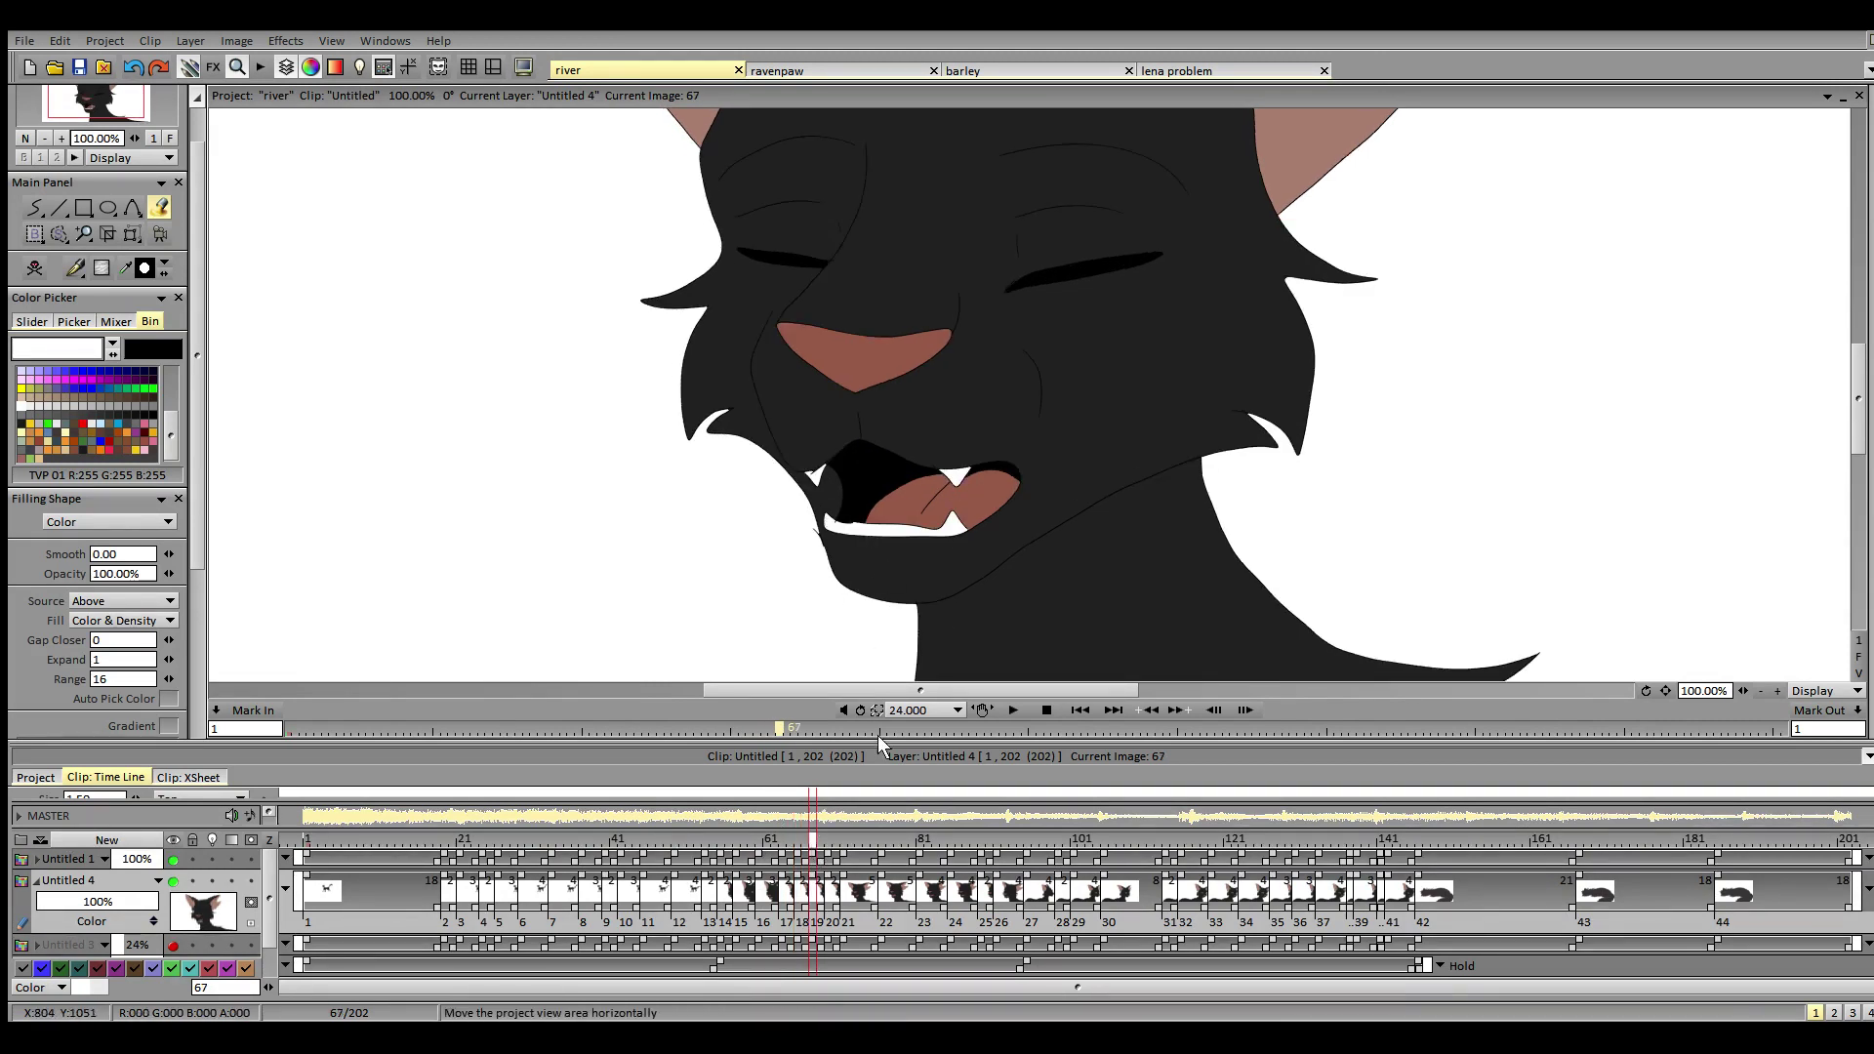
{"action": "key", "text": "Right"}
{"action": "key", "text": "Right"}
{"action": "left_click", "coordinate": [801, 430]}
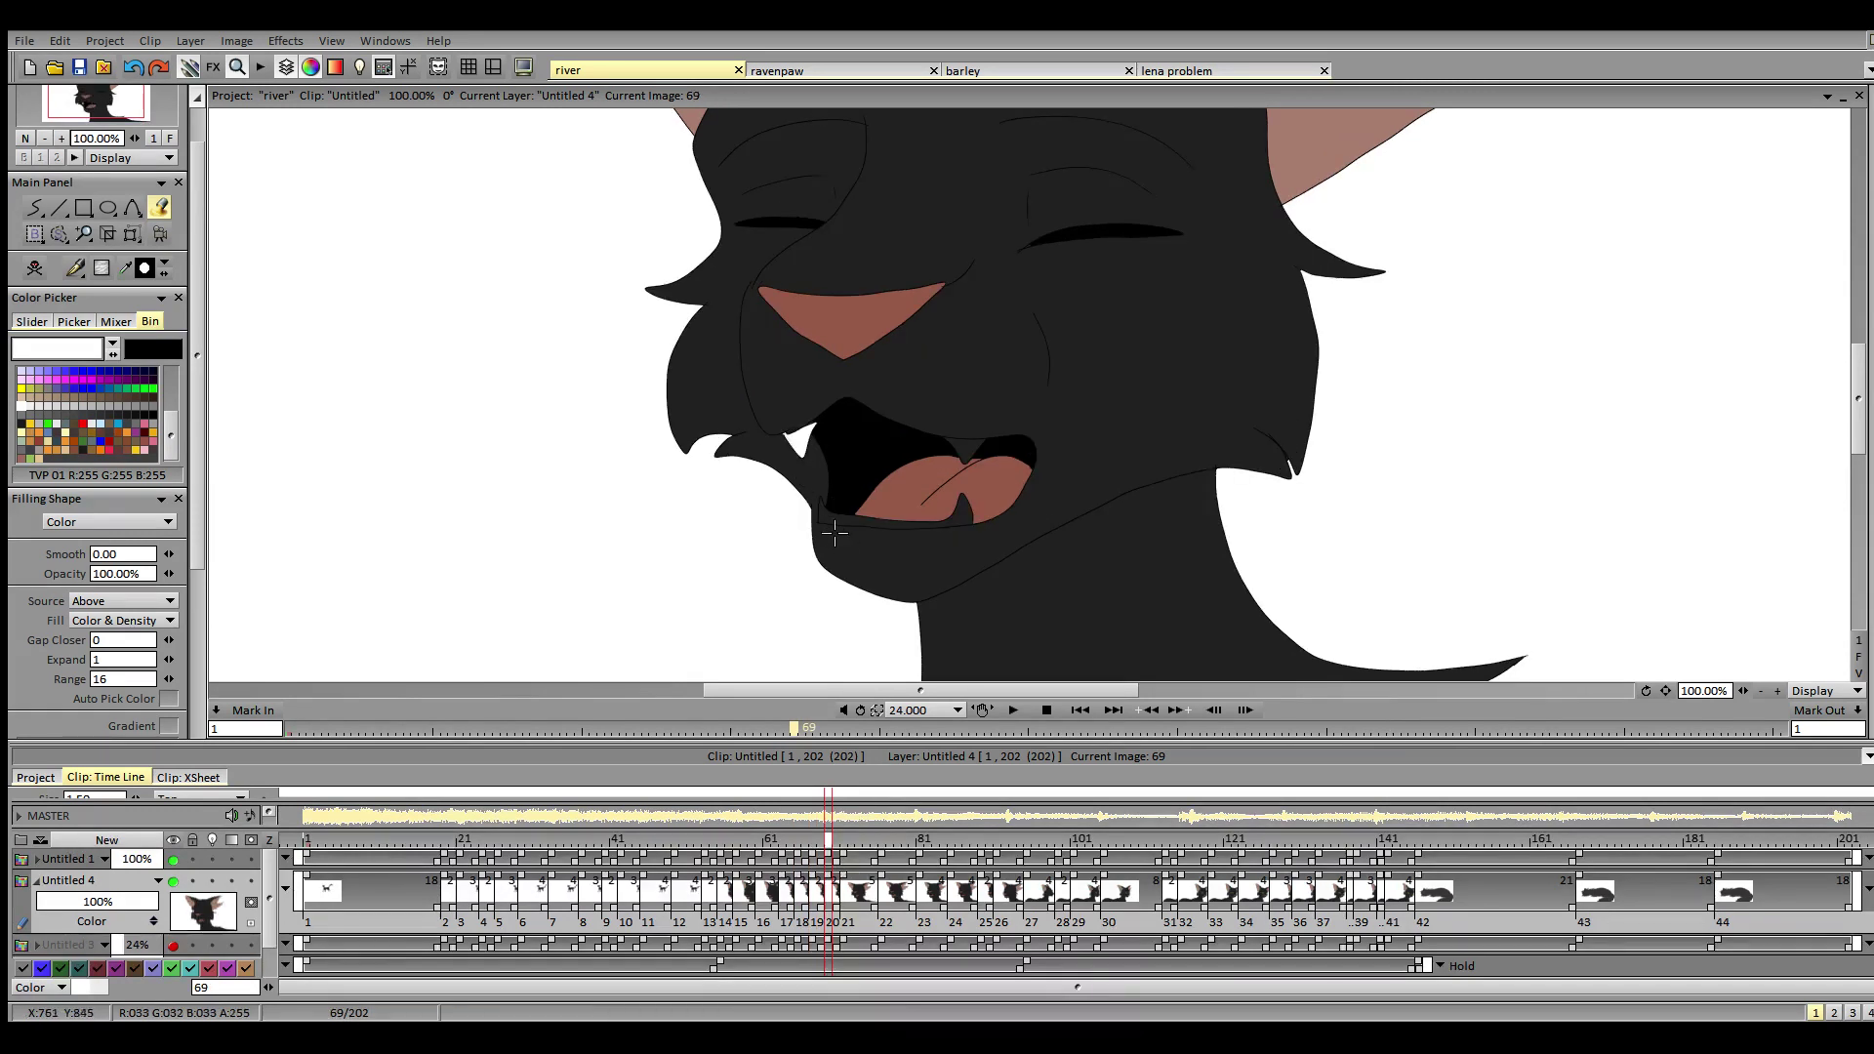
{"action": "left_click", "coordinate": [828, 520]}
{"action": "left_click", "coordinate": [962, 455]}
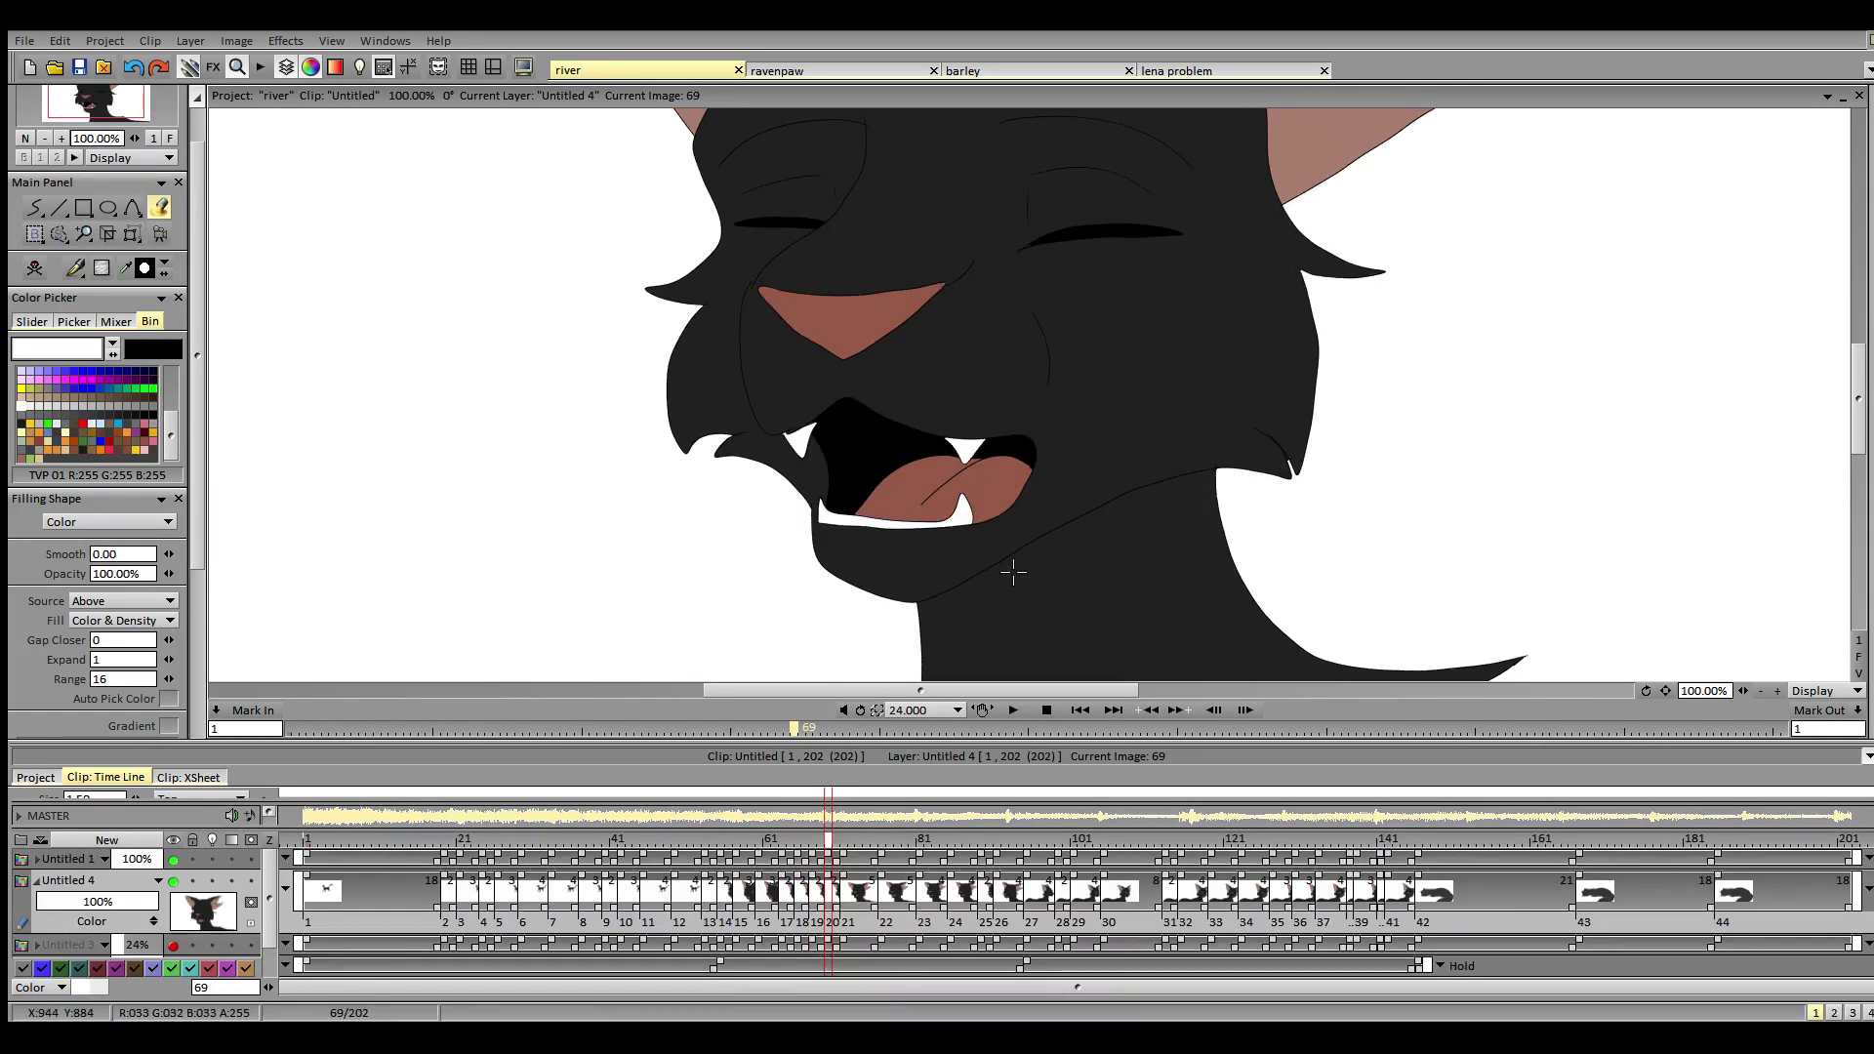
- Fill the lower teeth and both upper fangs with white on the drawings at frames 71 and 76
{"action": "left_click", "coordinate": [845, 842]}
{"action": "left_click", "coordinate": [962, 501]}
{"action": "left_click", "coordinate": [960, 423]}
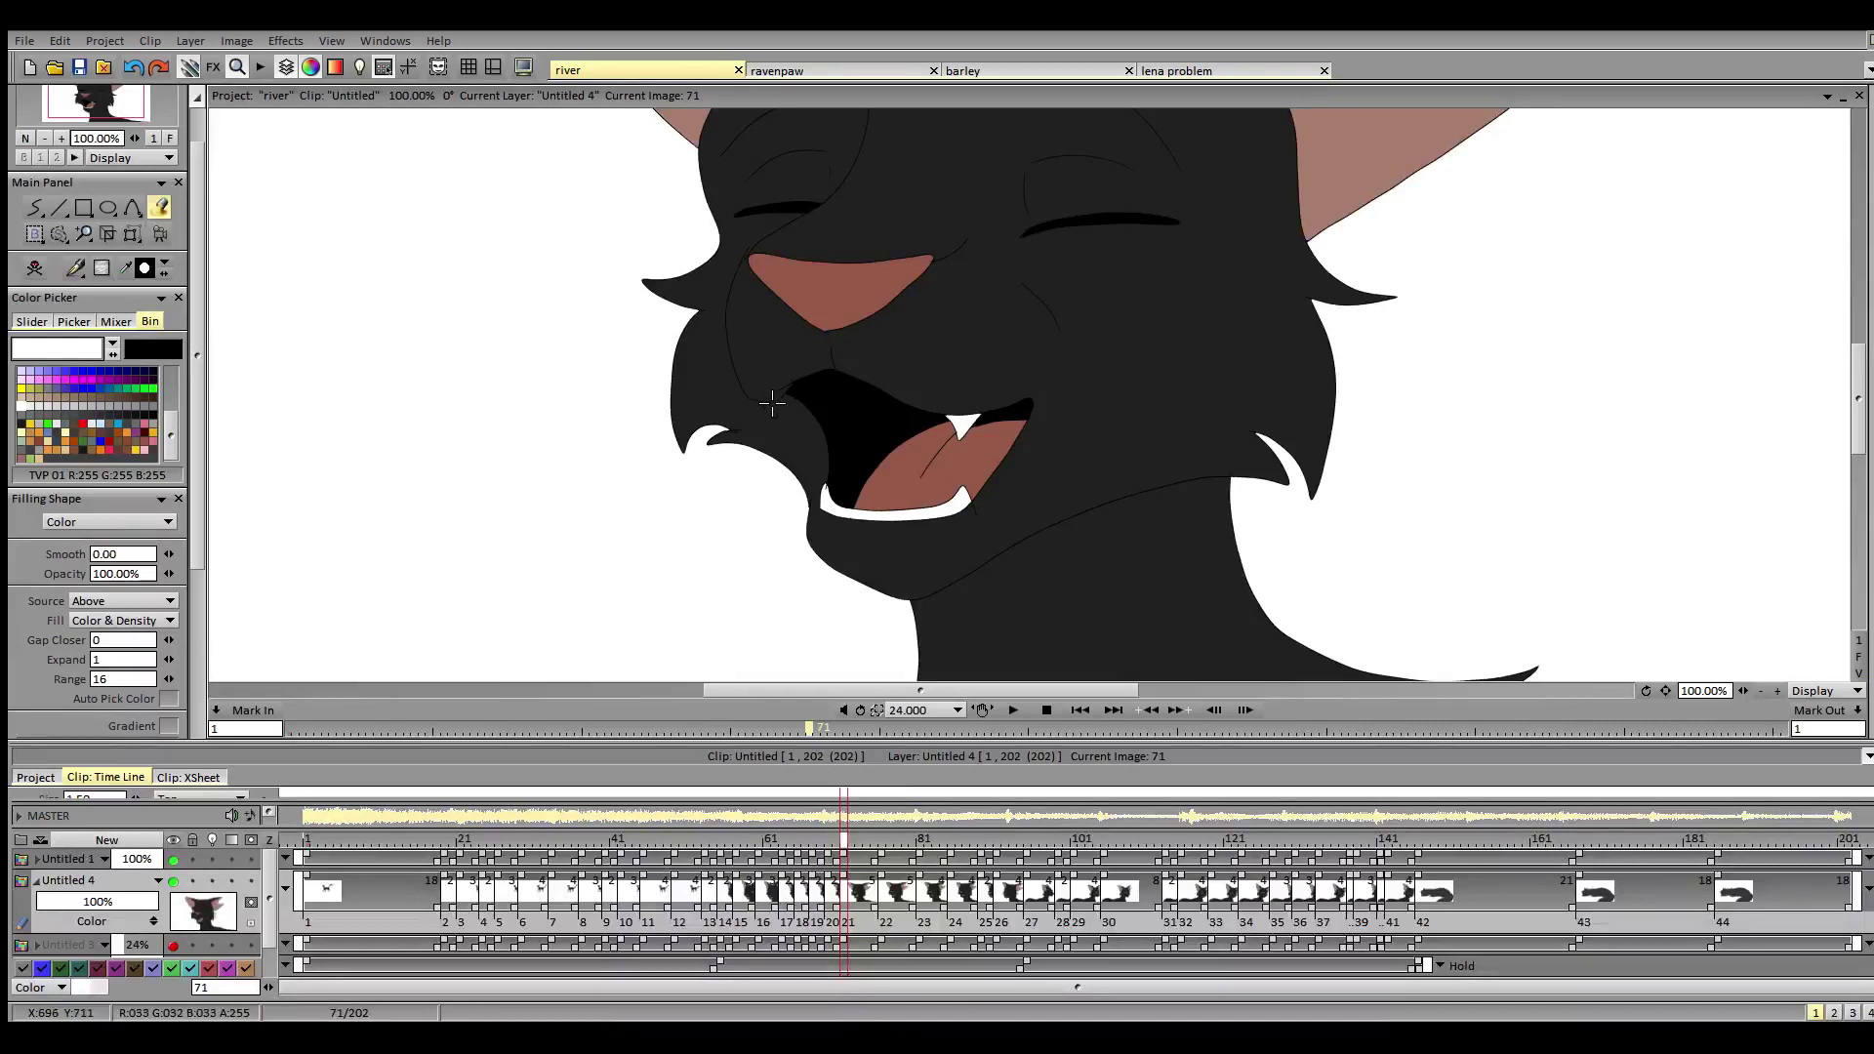
{"action": "left_click", "coordinate": [774, 403]}
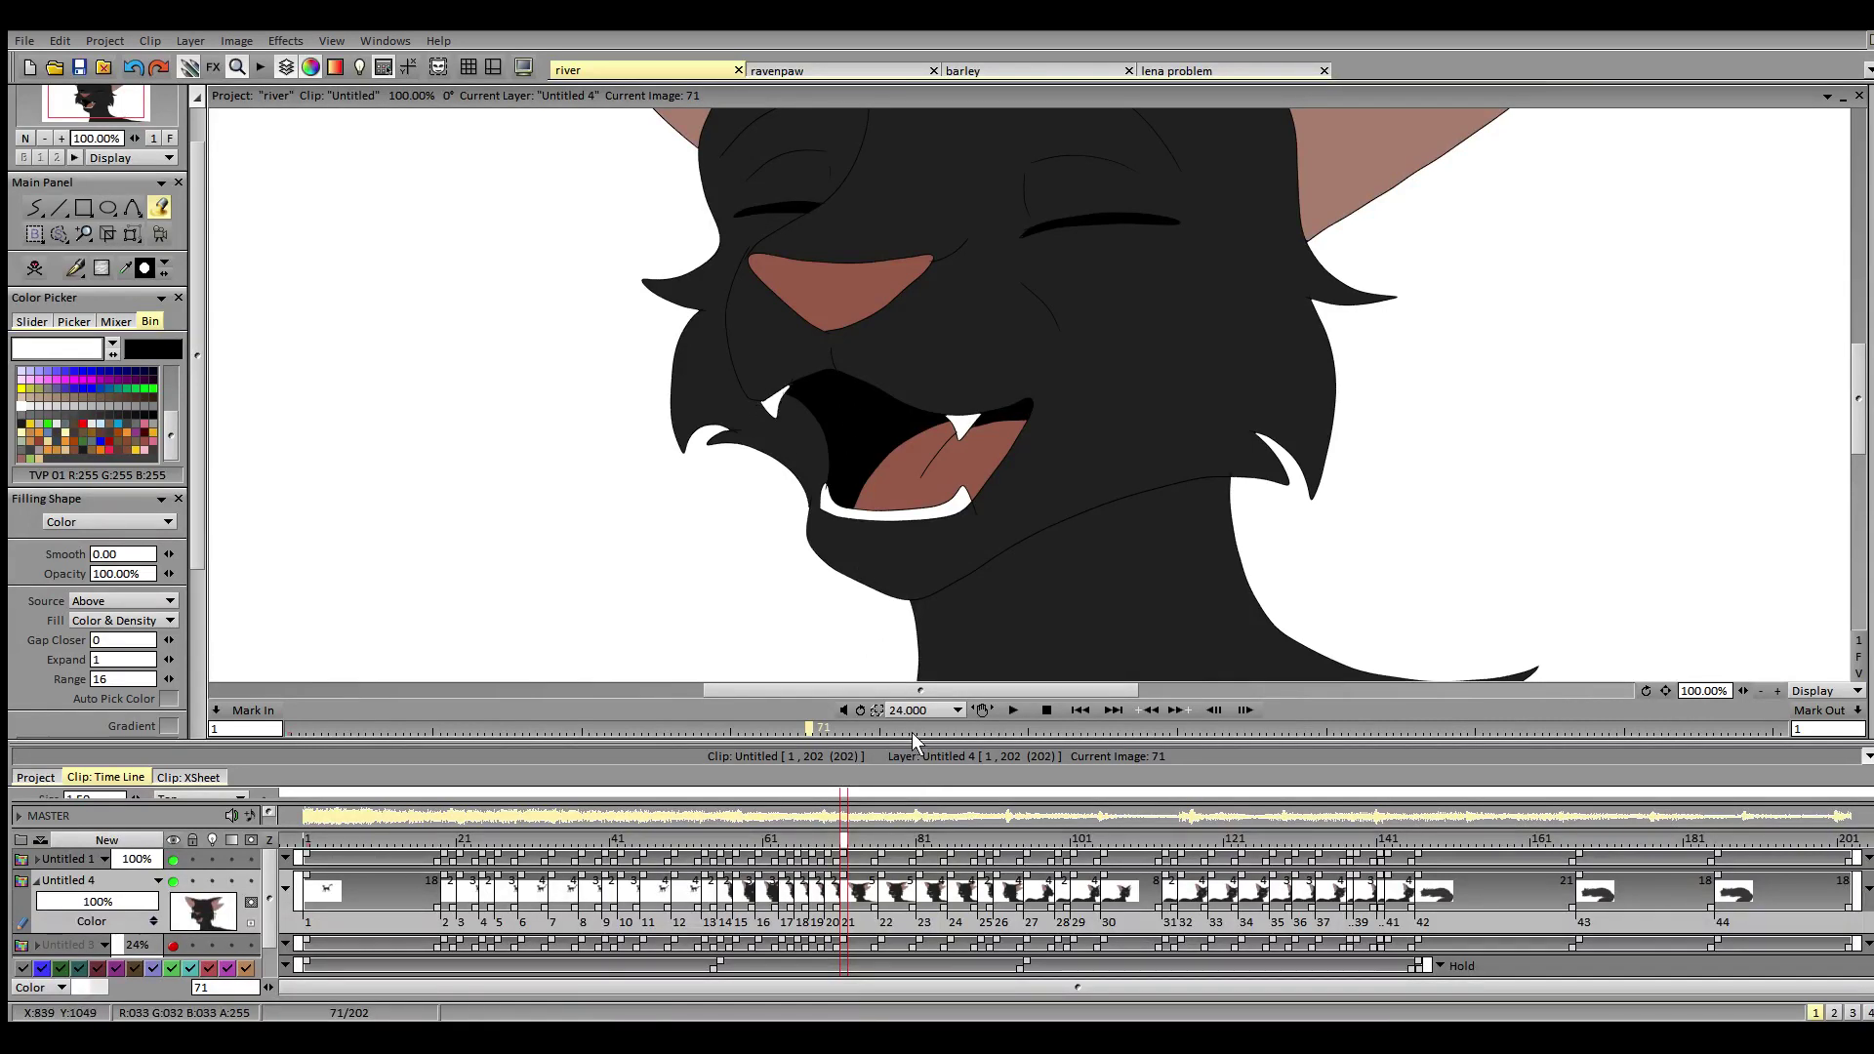
{"action": "left_click", "coordinate": [883, 842]}
{"action": "left_click", "coordinate": [724, 392]}
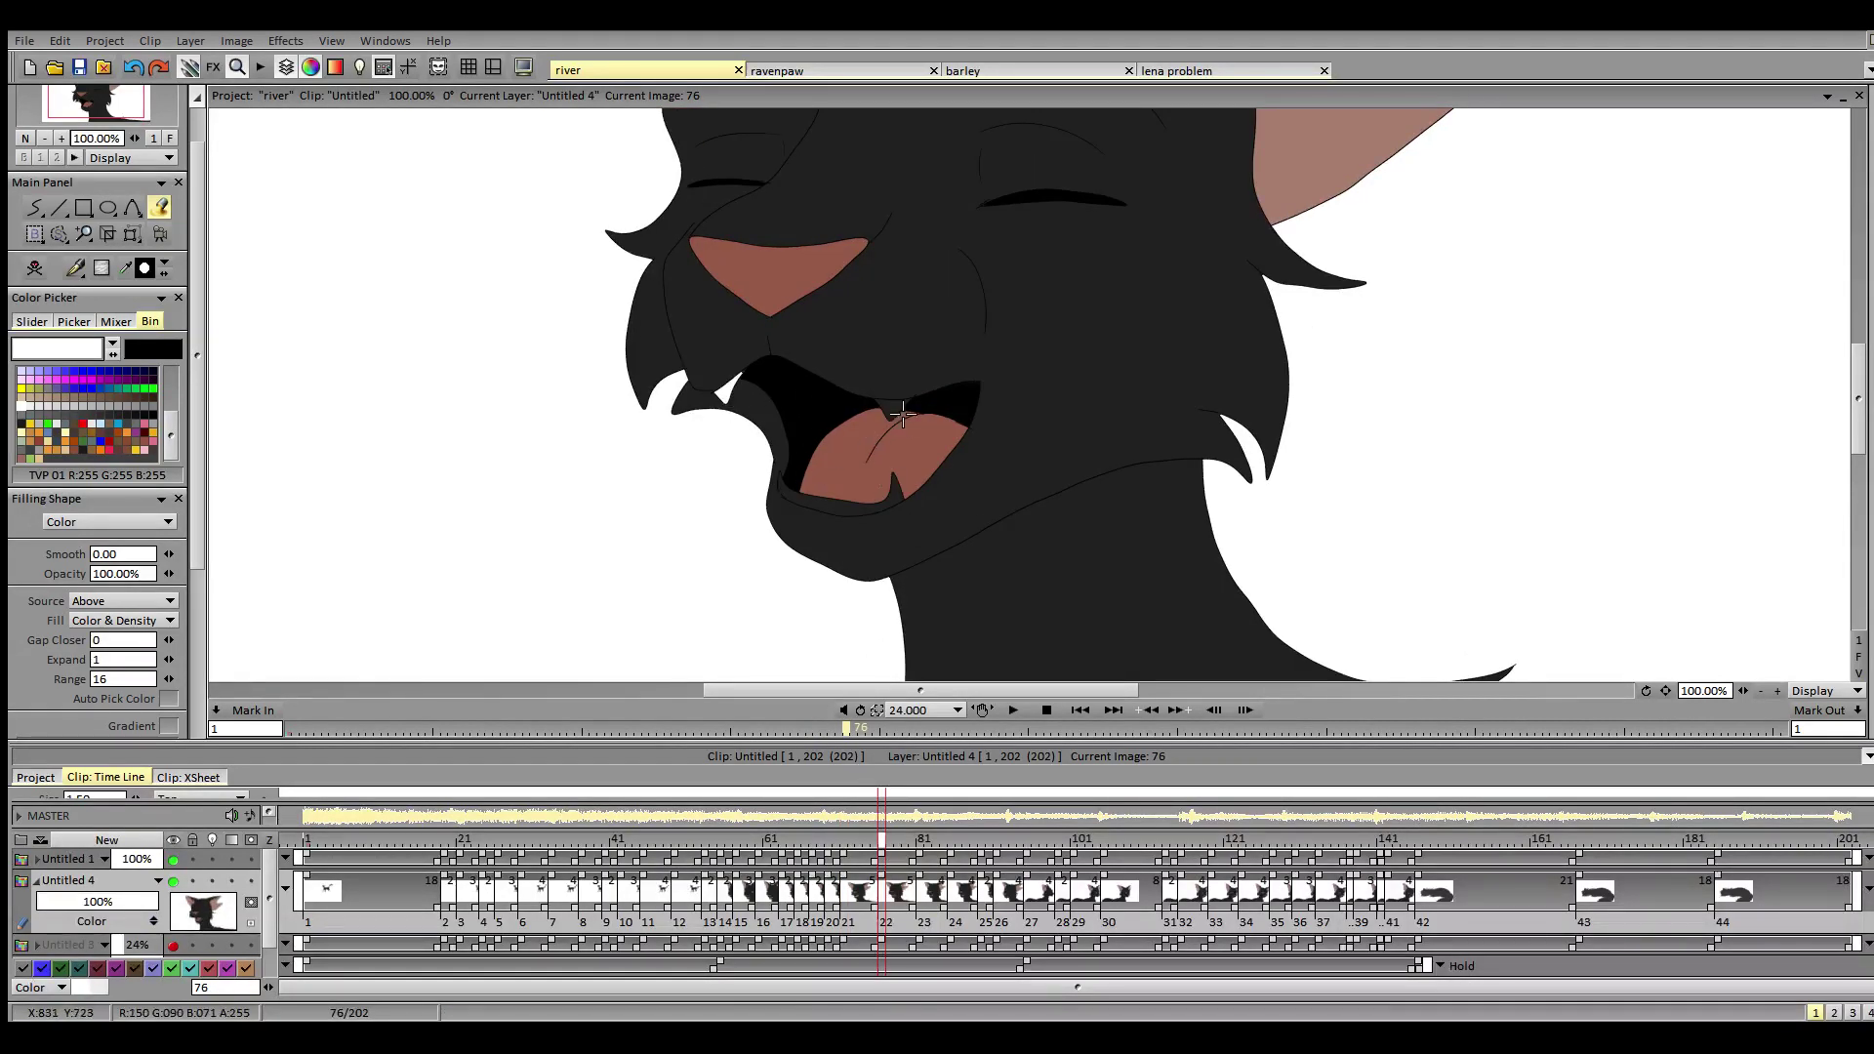
{"action": "left_click", "coordinate": [894, 408]}
{"action": "left_click", "coordinate": [892, 498]}
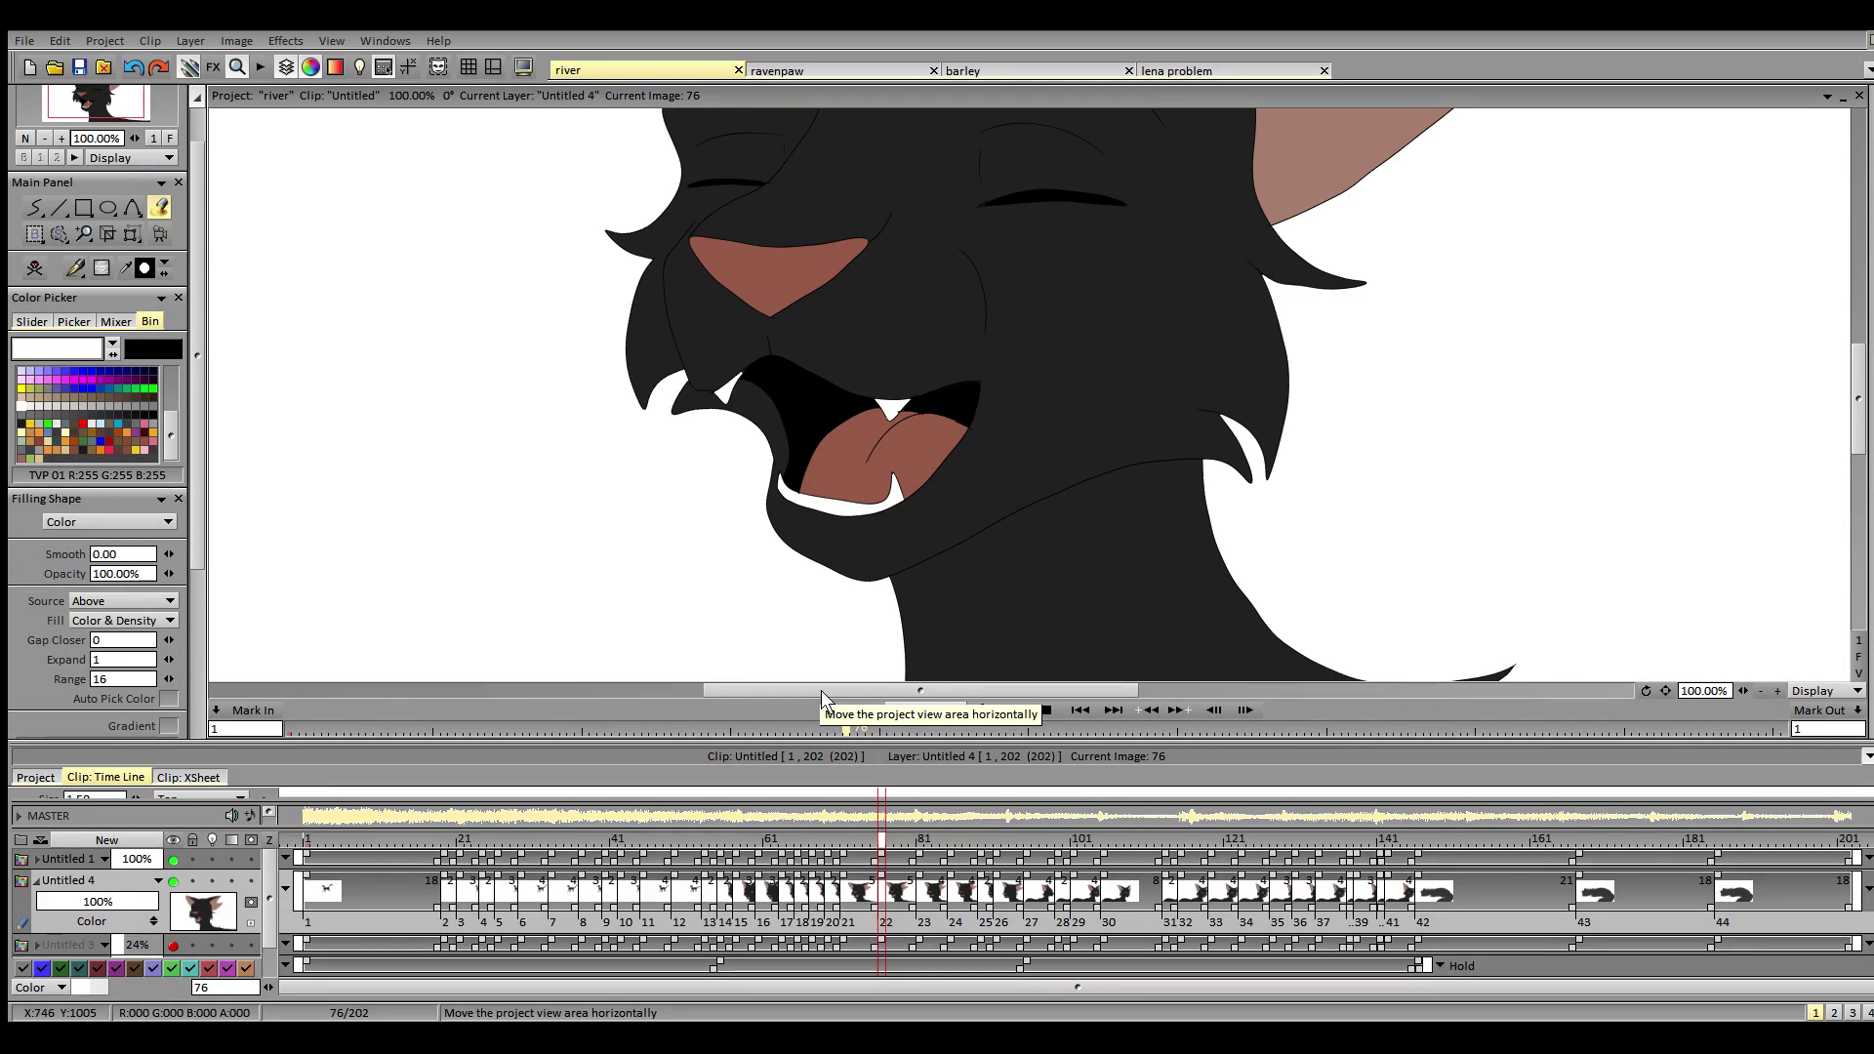
- Fill the front upper fang and the lower row of teeth with white at frame 81
{"action": "left_click", "coordinate": [922, 844]}
{"action": "left_click", "coordinate": [726, 388]}
{"action": "left_click", "coordinate": [776, 478]}
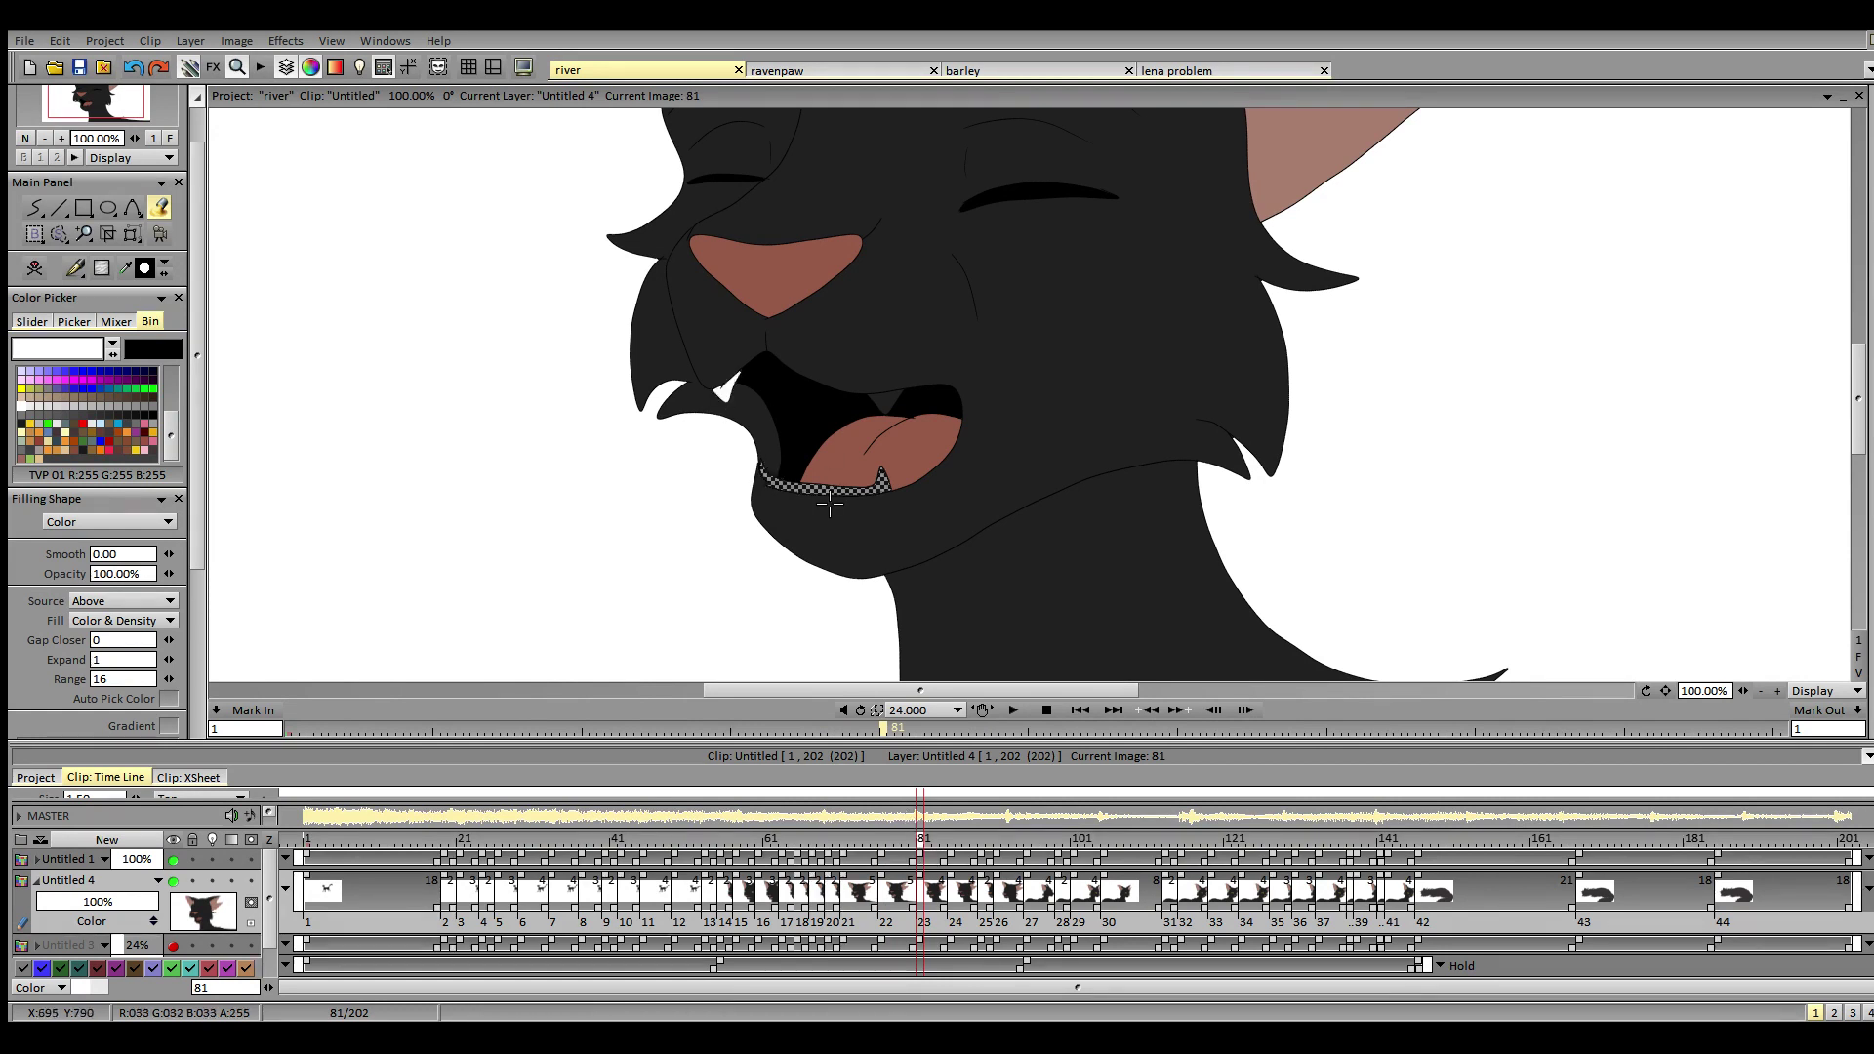
- Fill the remaining teeth with white in frames 81 and 85
{"action": "left_click", "coordinate": [885, 401]}
{"action": "left_click", "coordinate": [952, 841]}
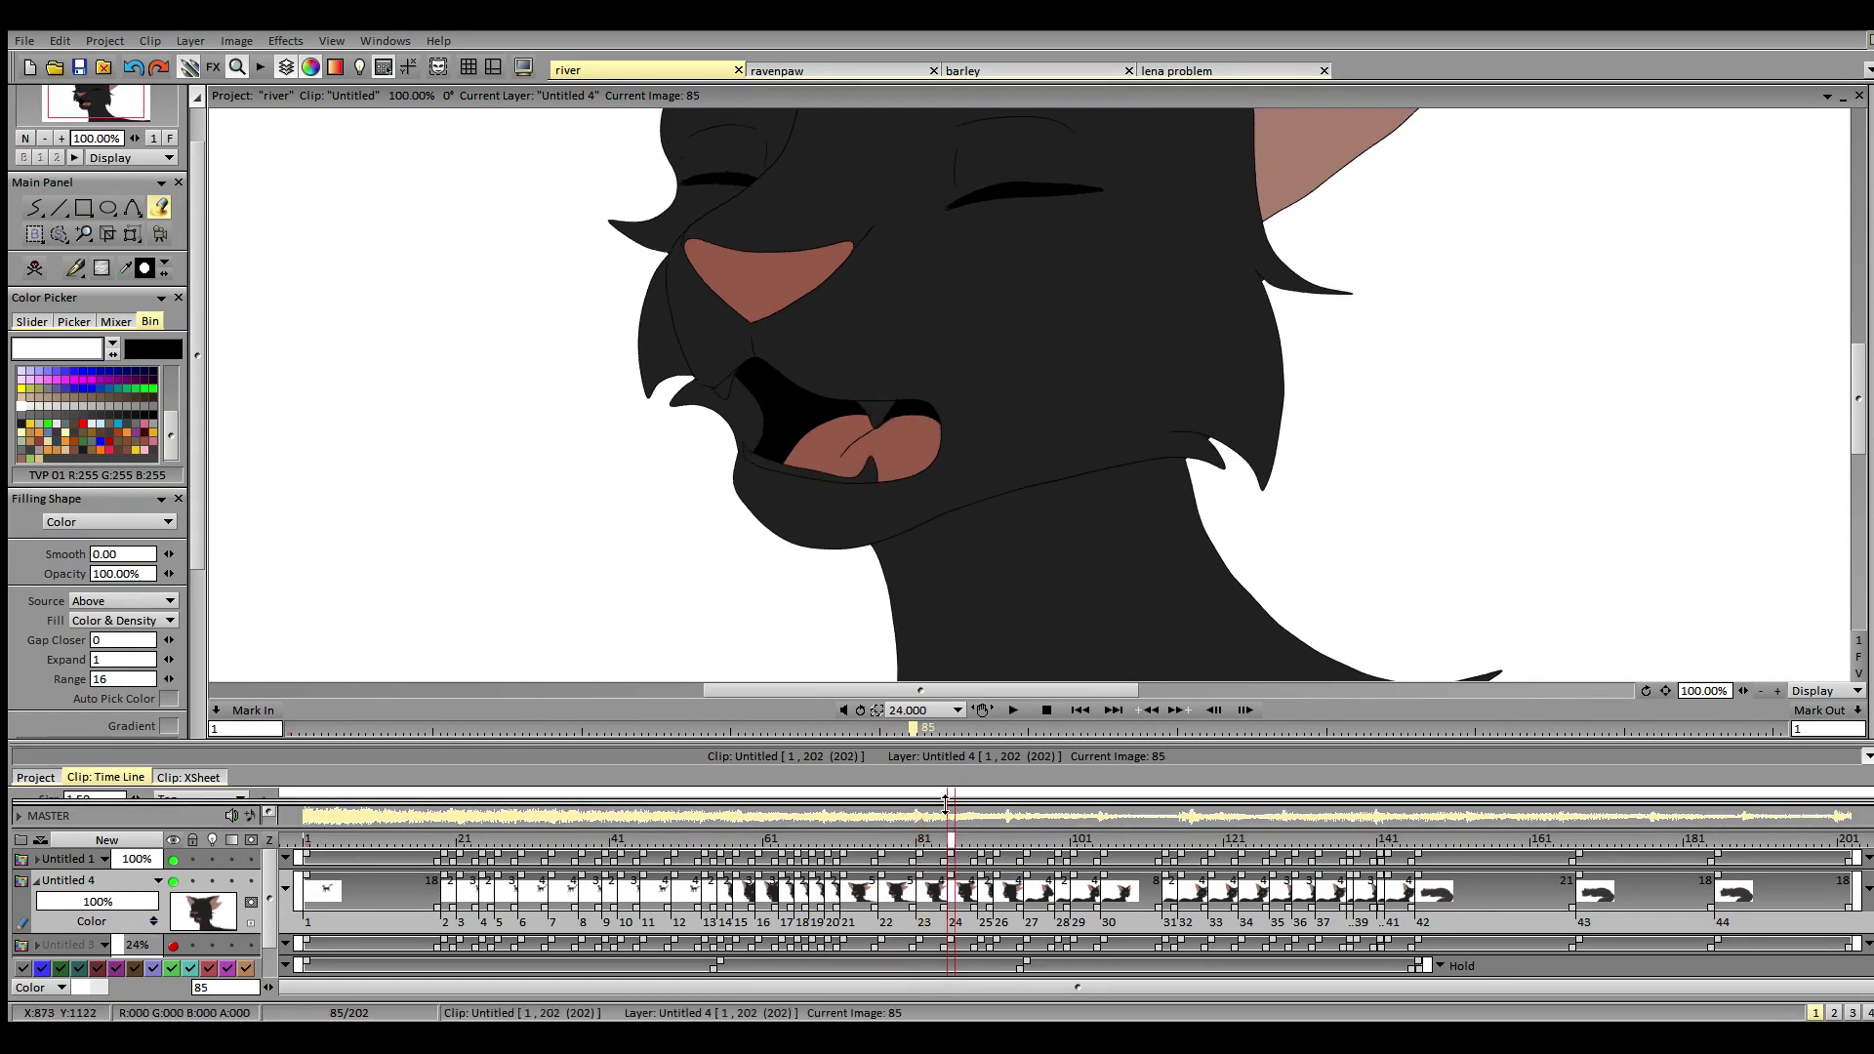
{"action": "left_click", "coordinate": [867, 467]}
{"action": "left_click", "coordinate": [872, 423]}
{"action": "left_click", "coordinate": [723, 387]}
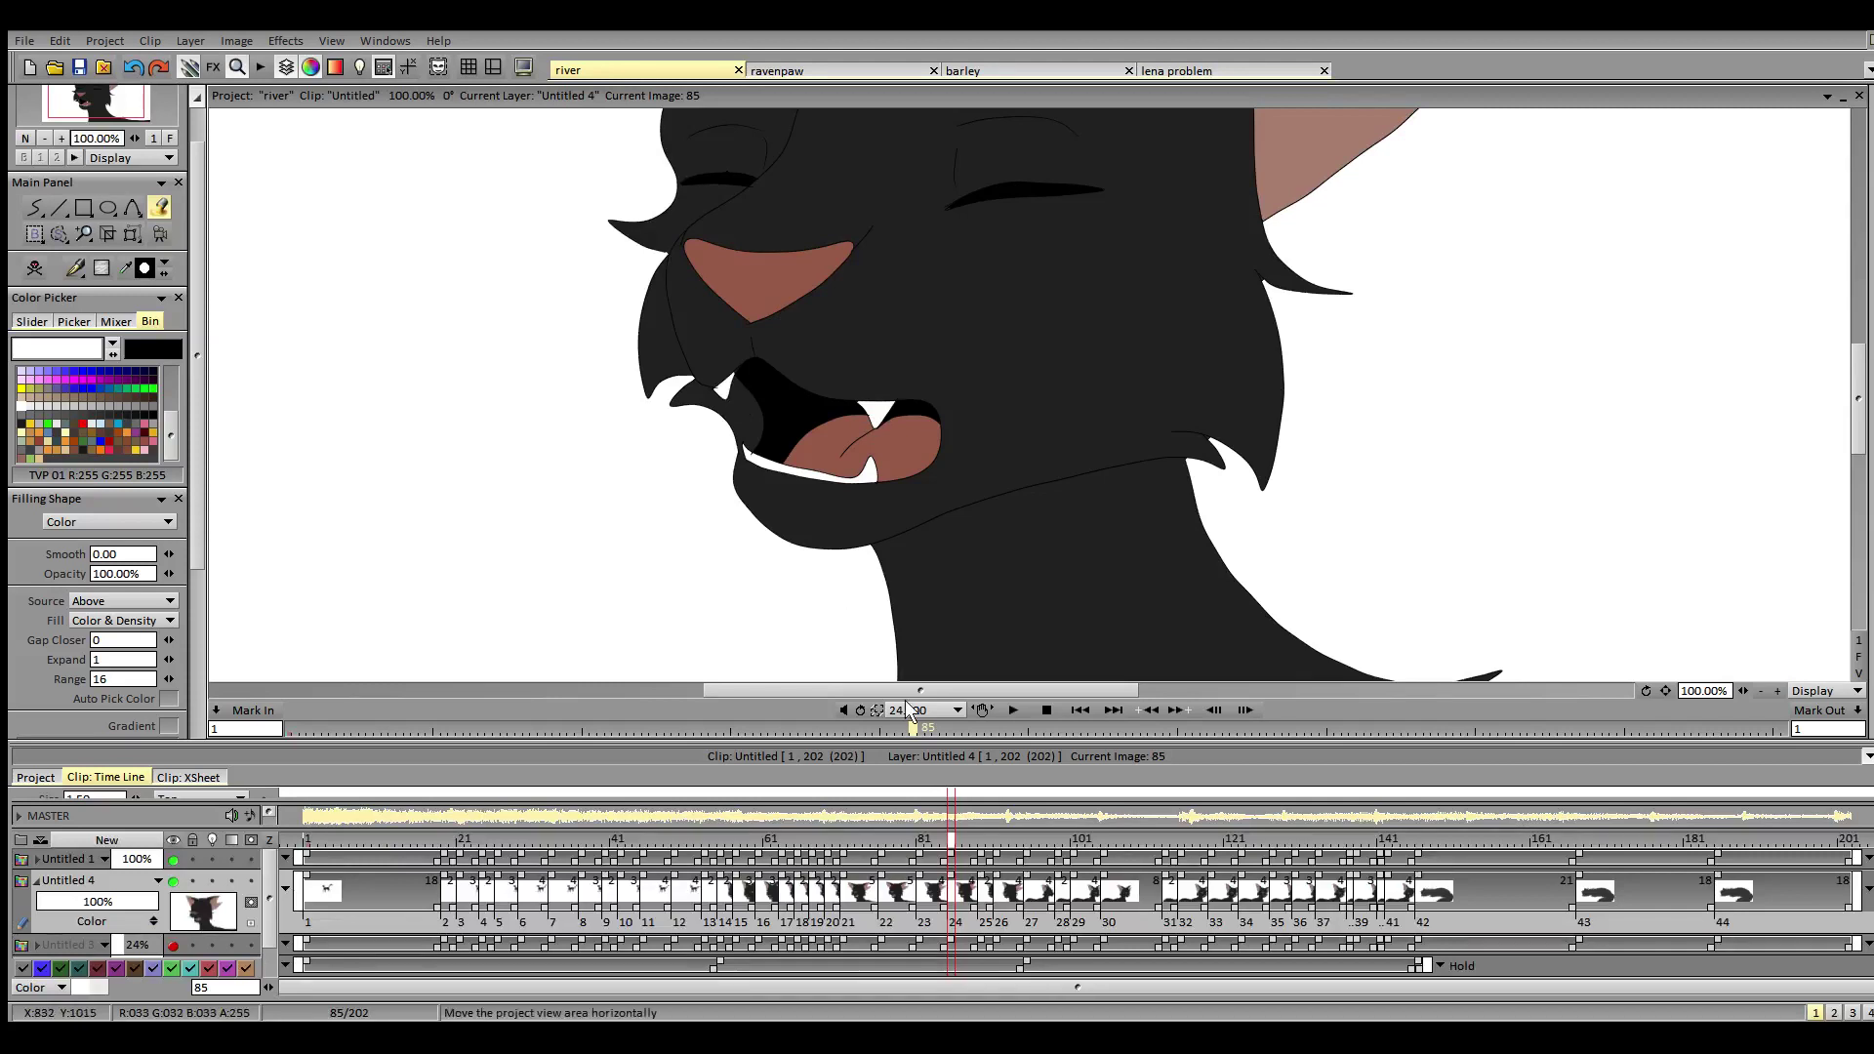
- Fill the cat's upper and lower teeth with white in frames 89 and 91
{"action": "left_click", "coordinate": [984, 861]}
{"action": "left_click", "coordinate": [822, 461]}
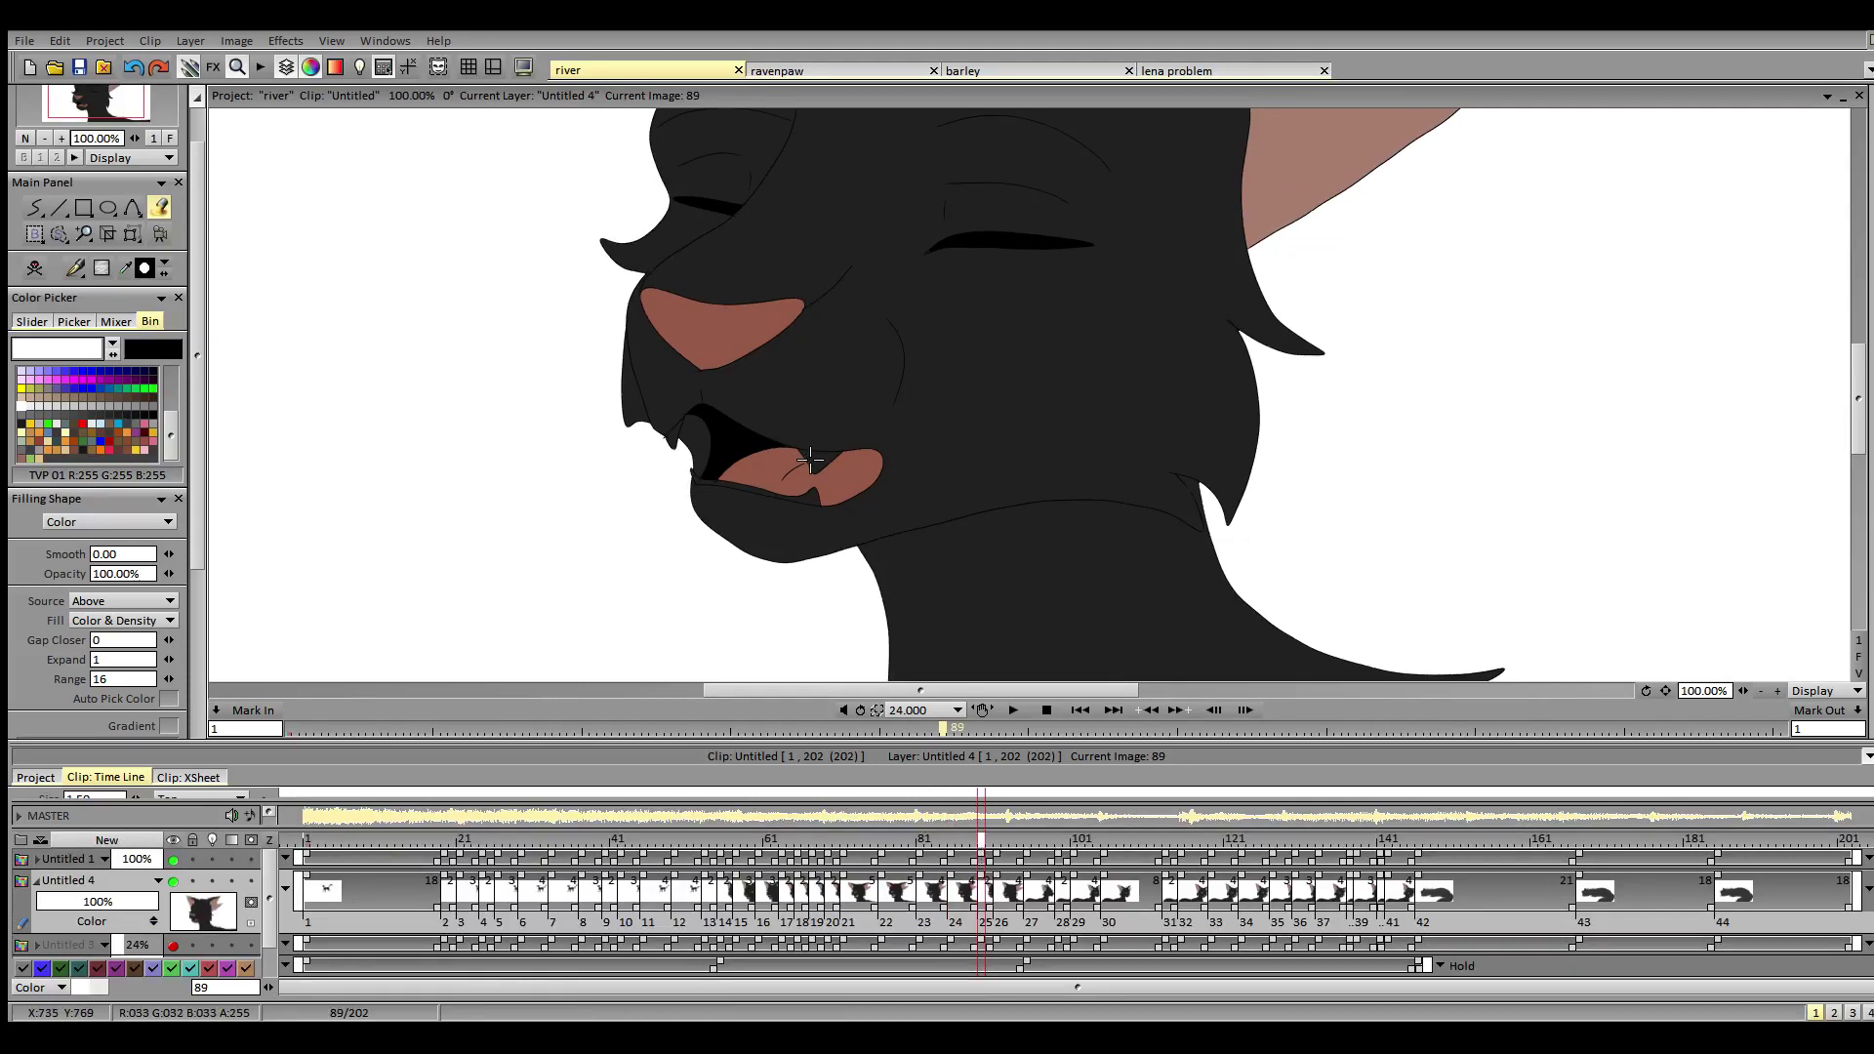
{"action": "left_click", "coordinate": [672, 439]}
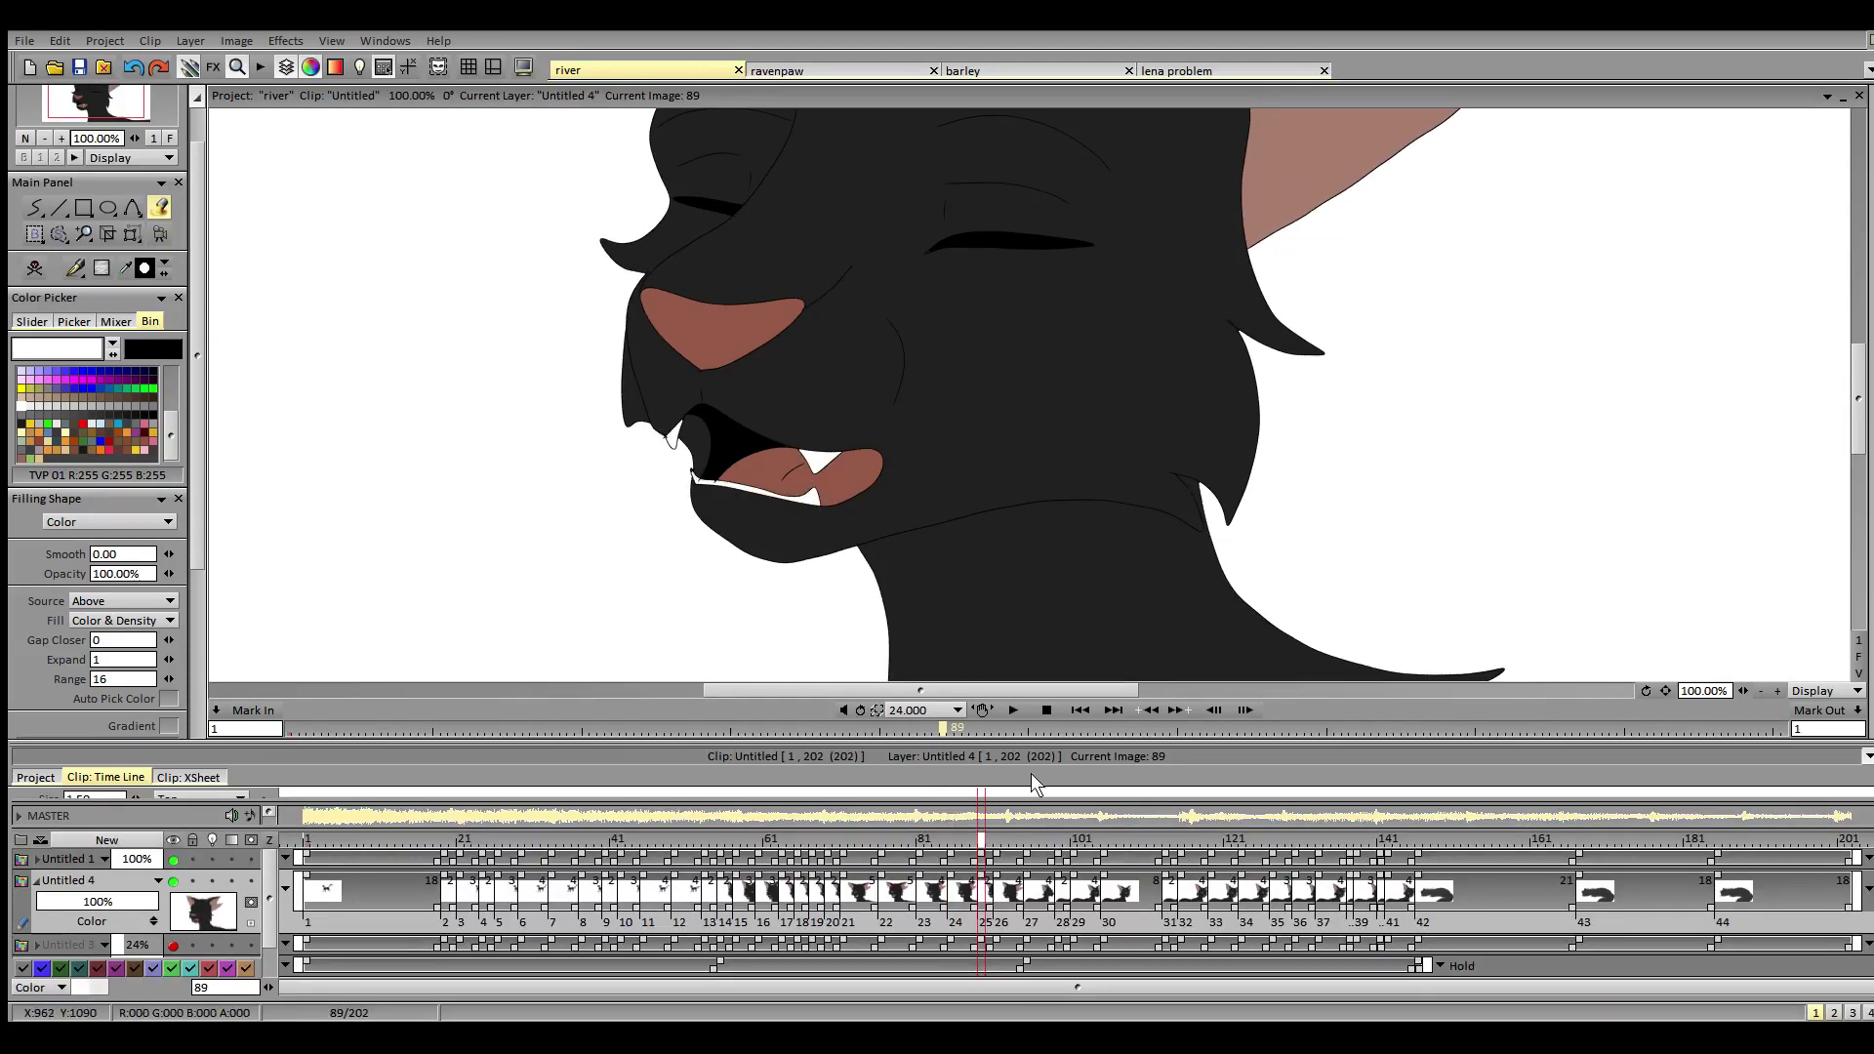
{"action": "left_click", "coordinate": [1000, 842]}
{"action": "left_click", "coordinate": [766, 515]}
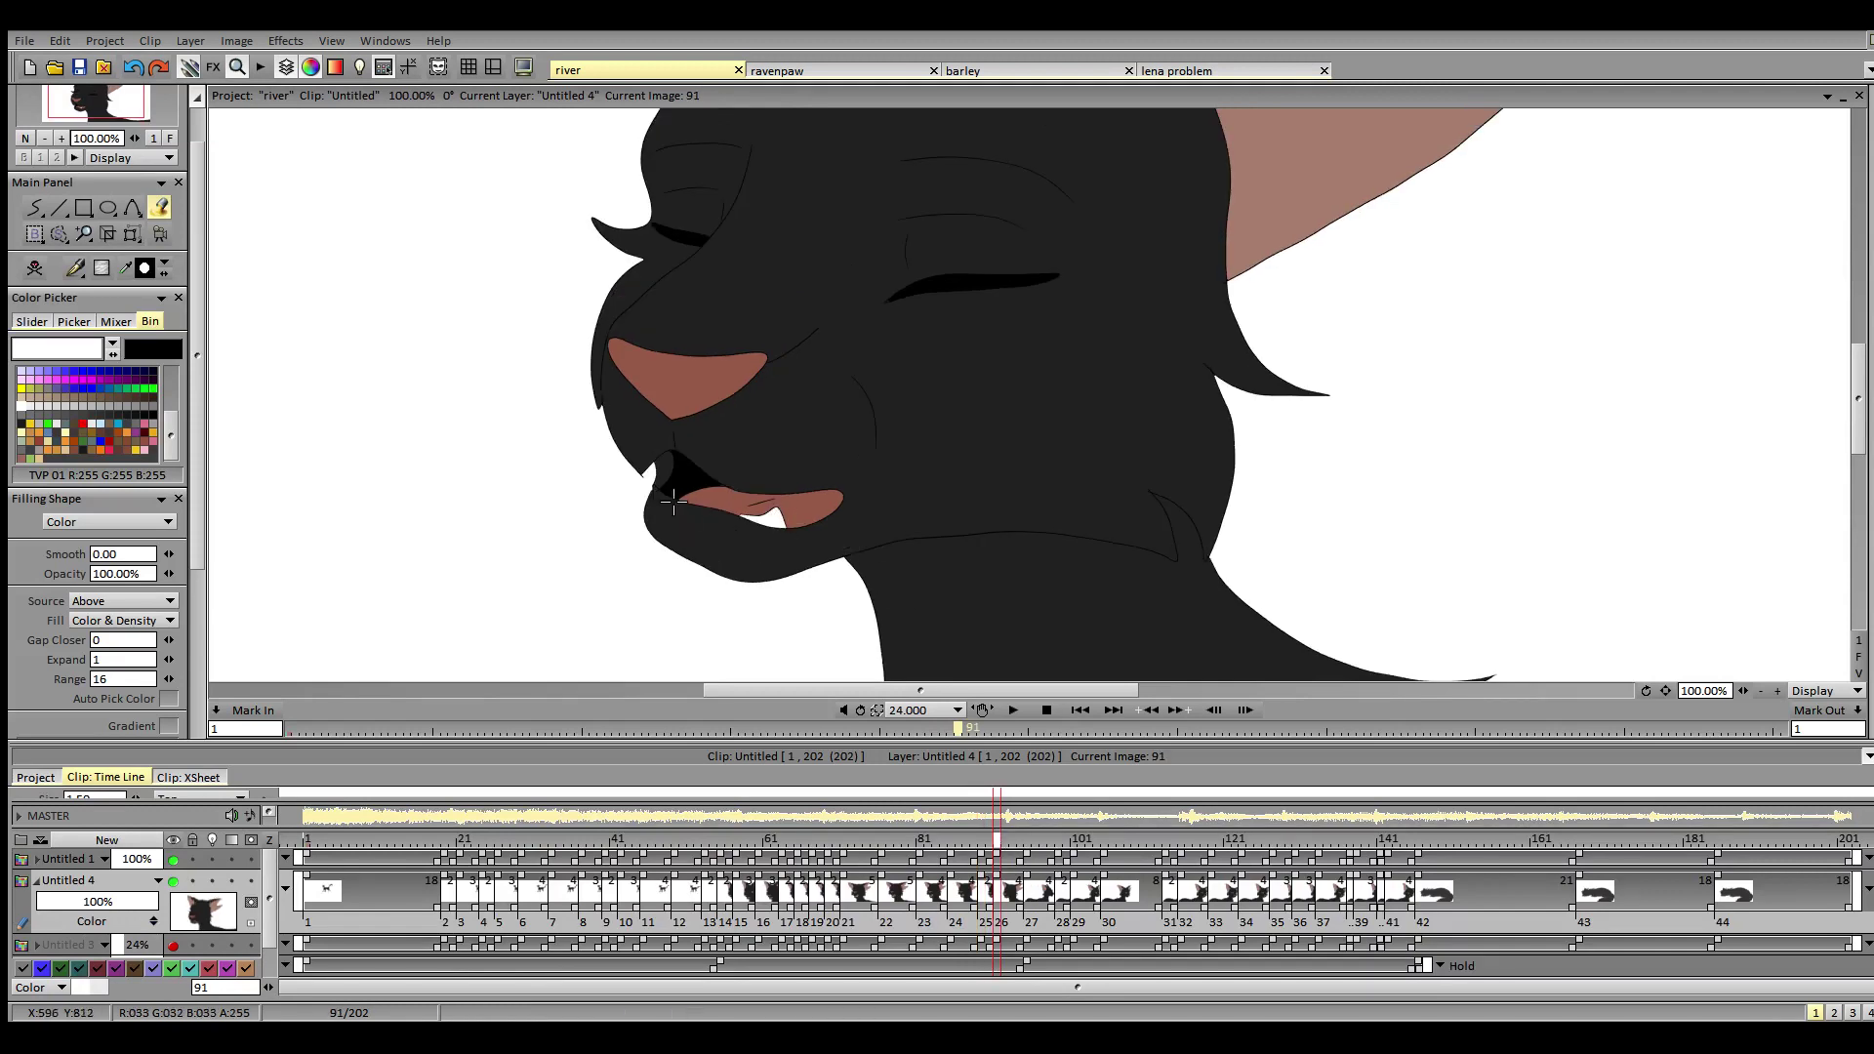
{"action": "left_click", "coordinate": [667, 496]}
- Fill the teeth with white in frame 95, where the head is in profile, and save the project
{"action": "left_click", "coordinate": [1033, 842]}
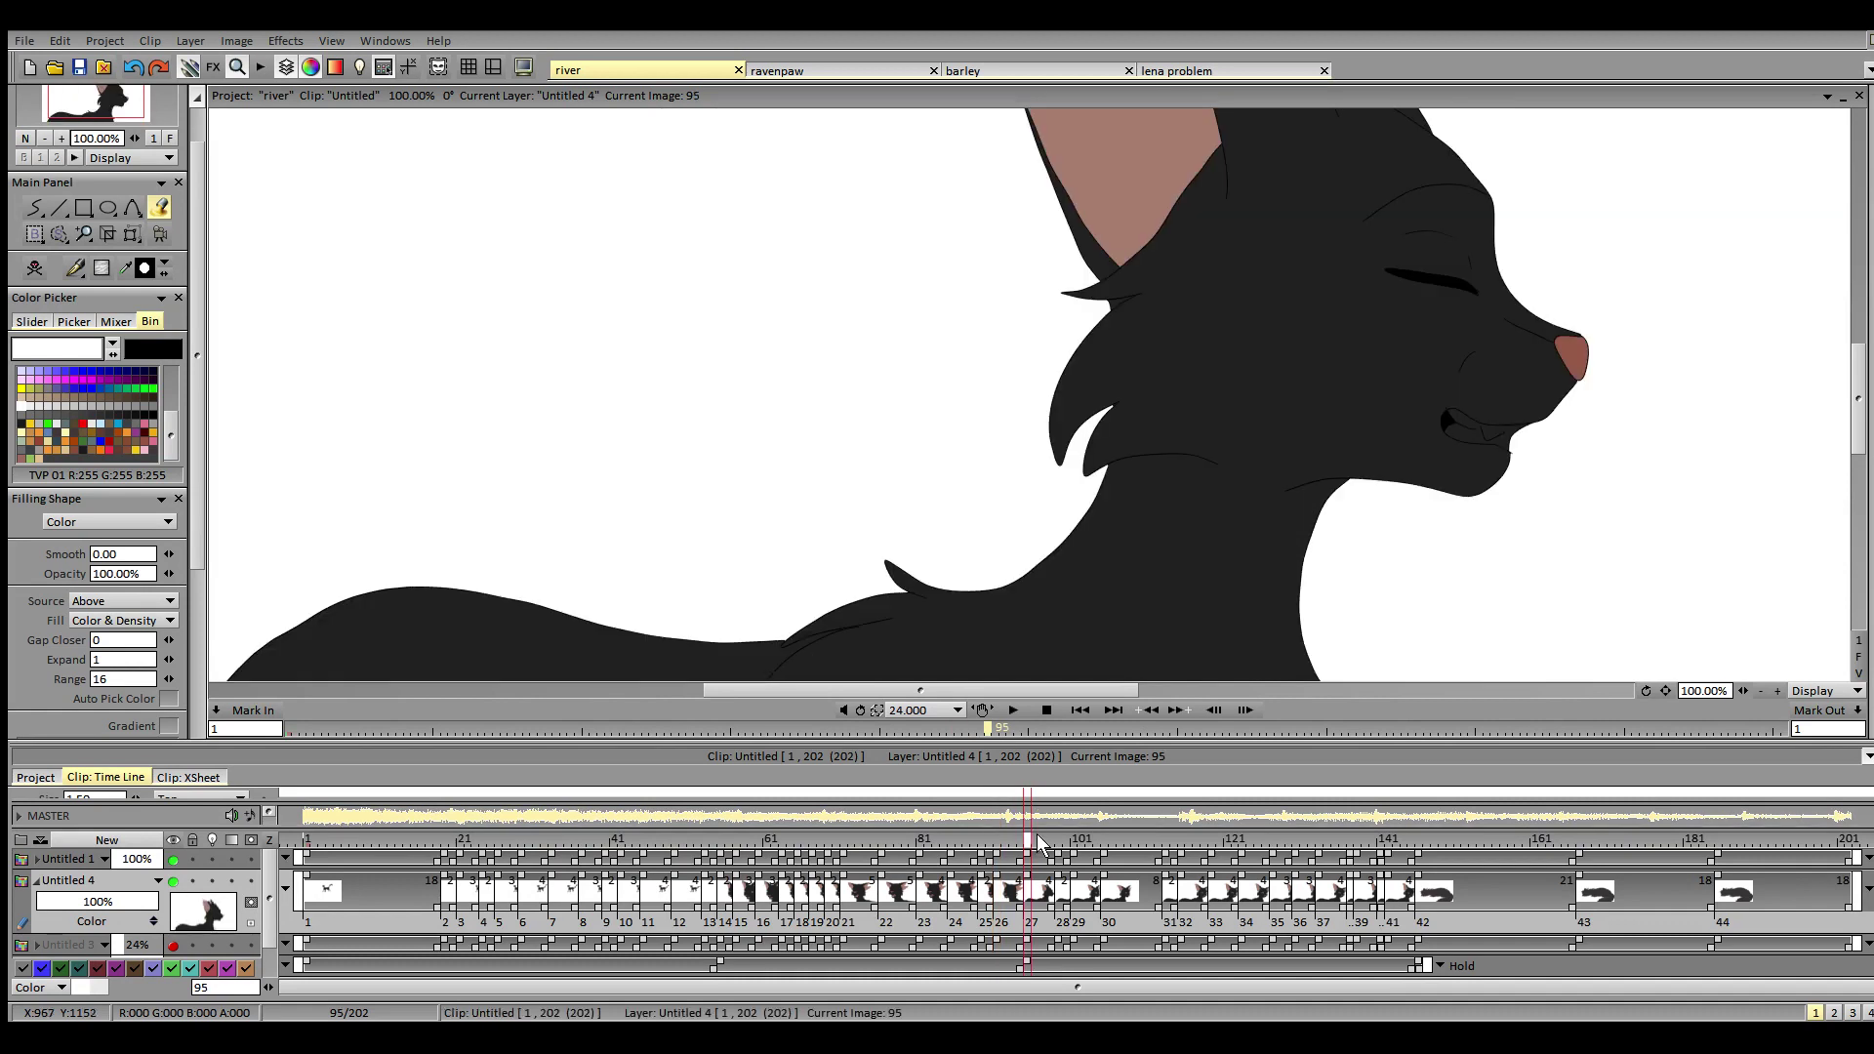
{"action": "left_click_drag", "start_coordinate": [1001, 691], "coordinate": [1103, 692]}
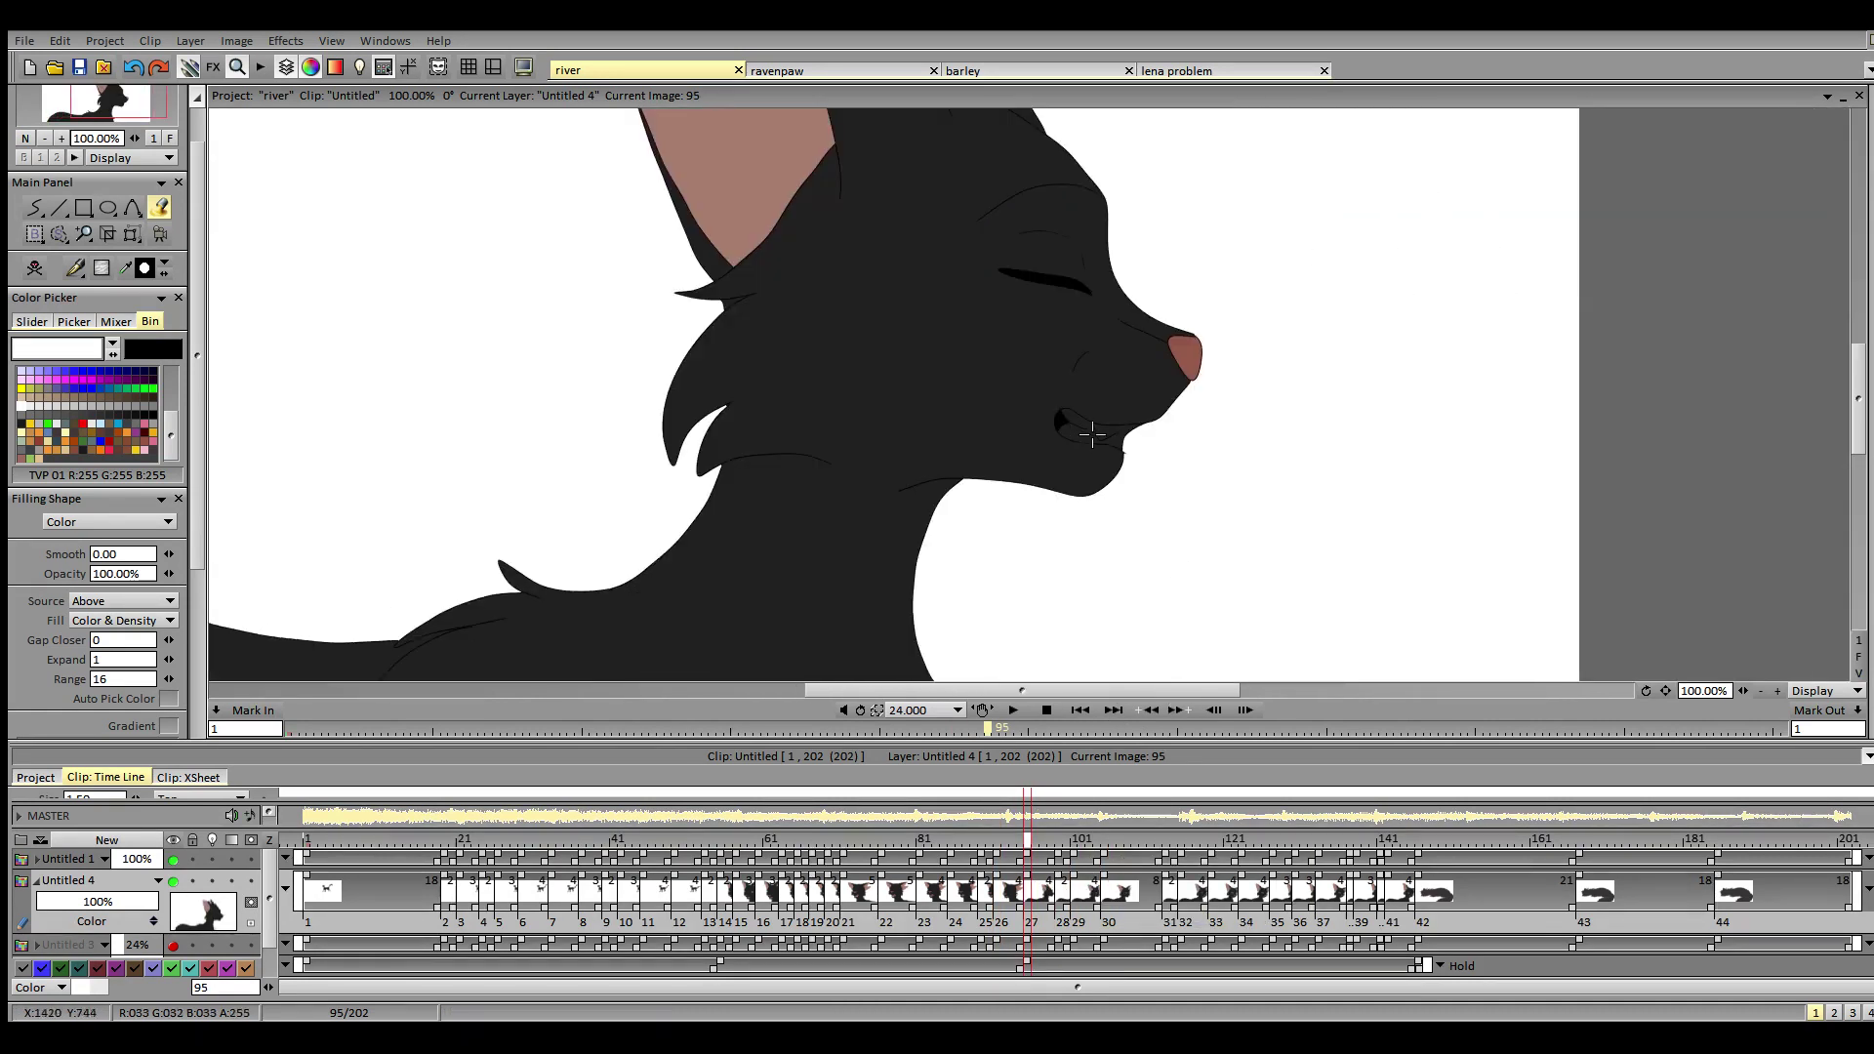
{"action": "left_click", "coordinate": [1093, 433]}
{"action": "key", "text": "ctrl+s"}
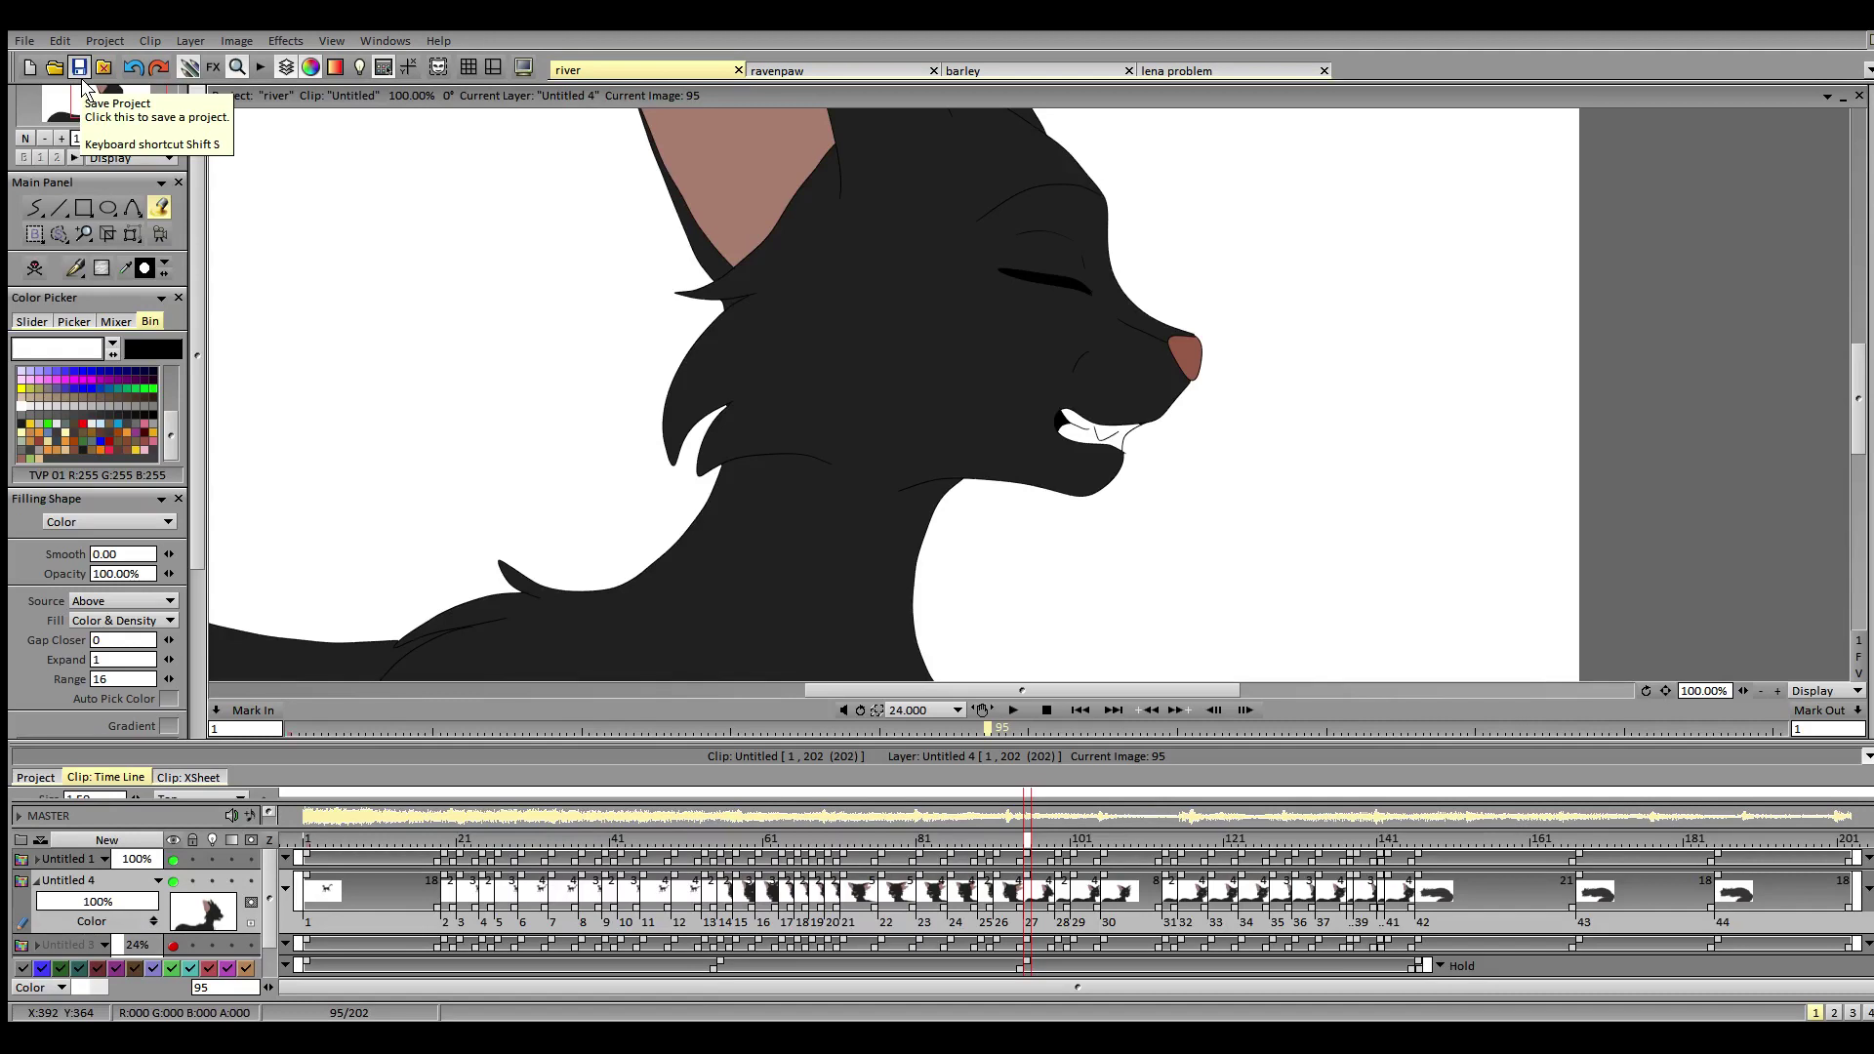
- Fill the near eye's highlight and the small sliver of the far eye with white in frame 99
{"action": "key", "text": "Right"}
{"action": "key", "text": "Right"}
{"action": "key", "text": "Right"}
{"action": "key", "text": "Right"}
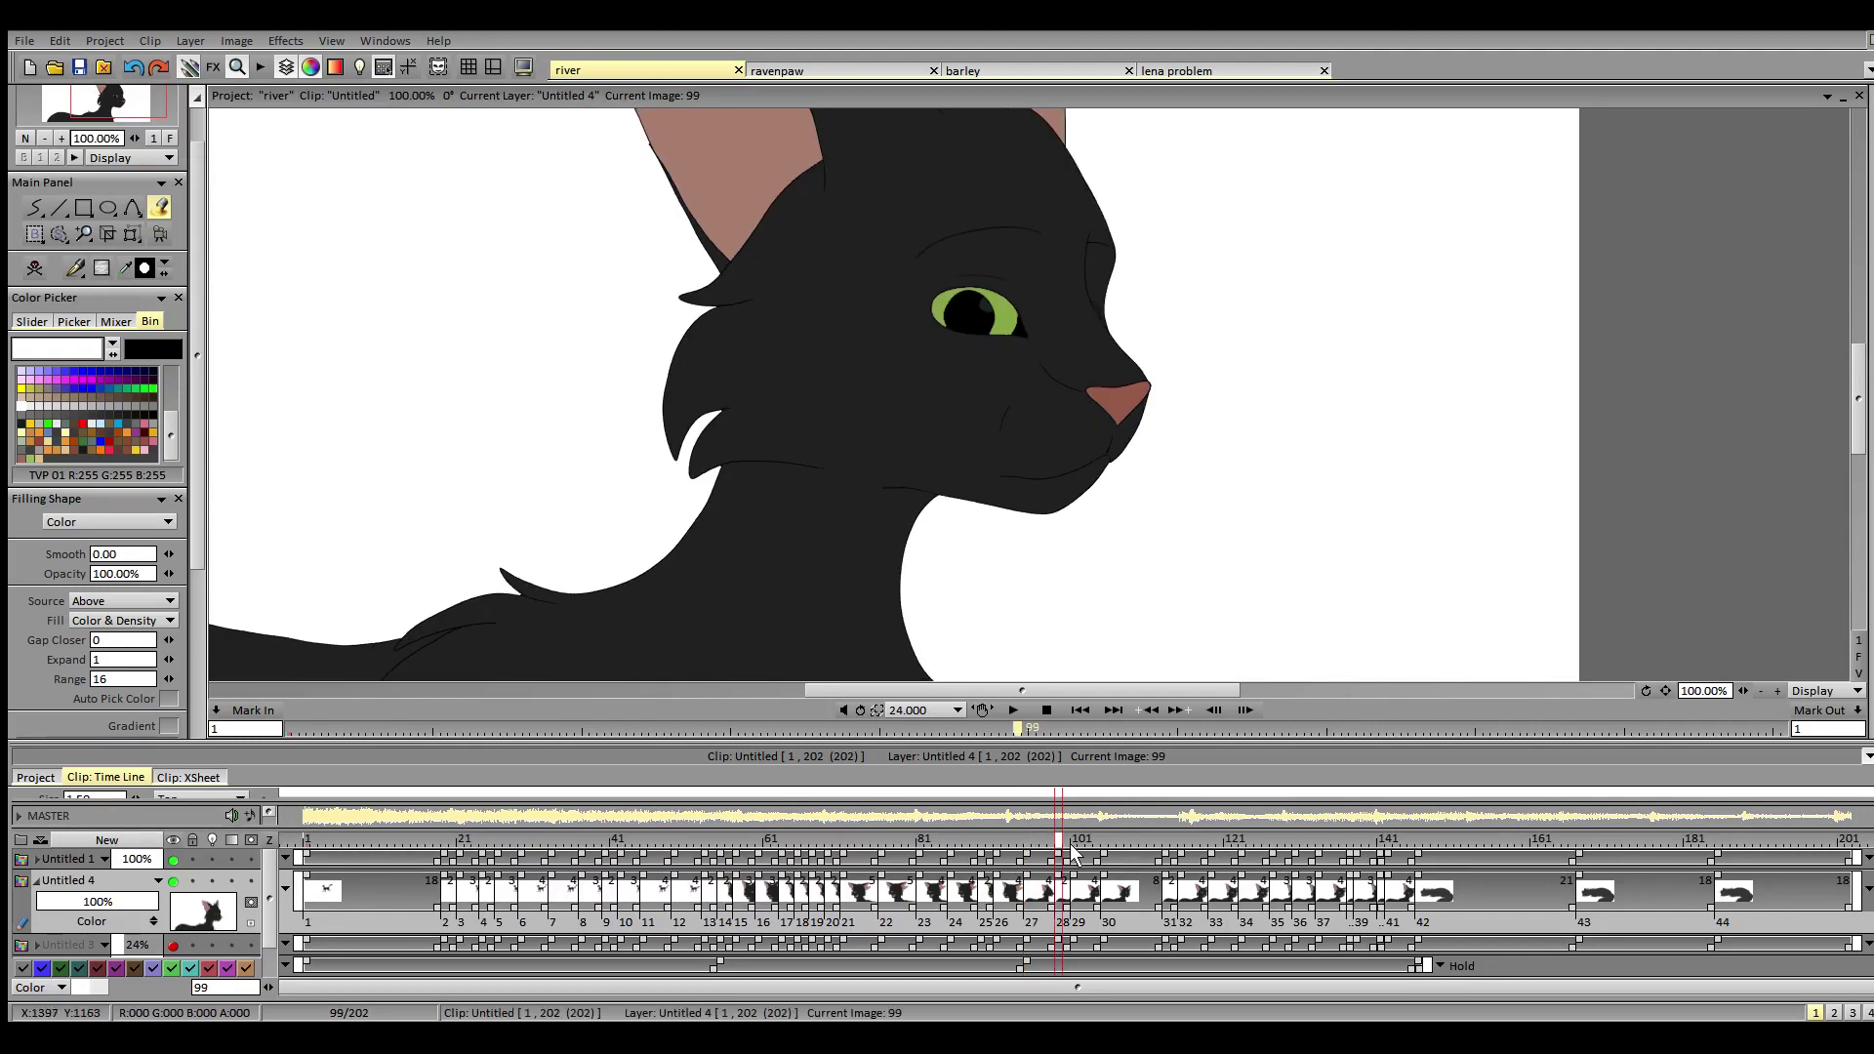
{"action": "left_click", "coordinate": [987, 303]}
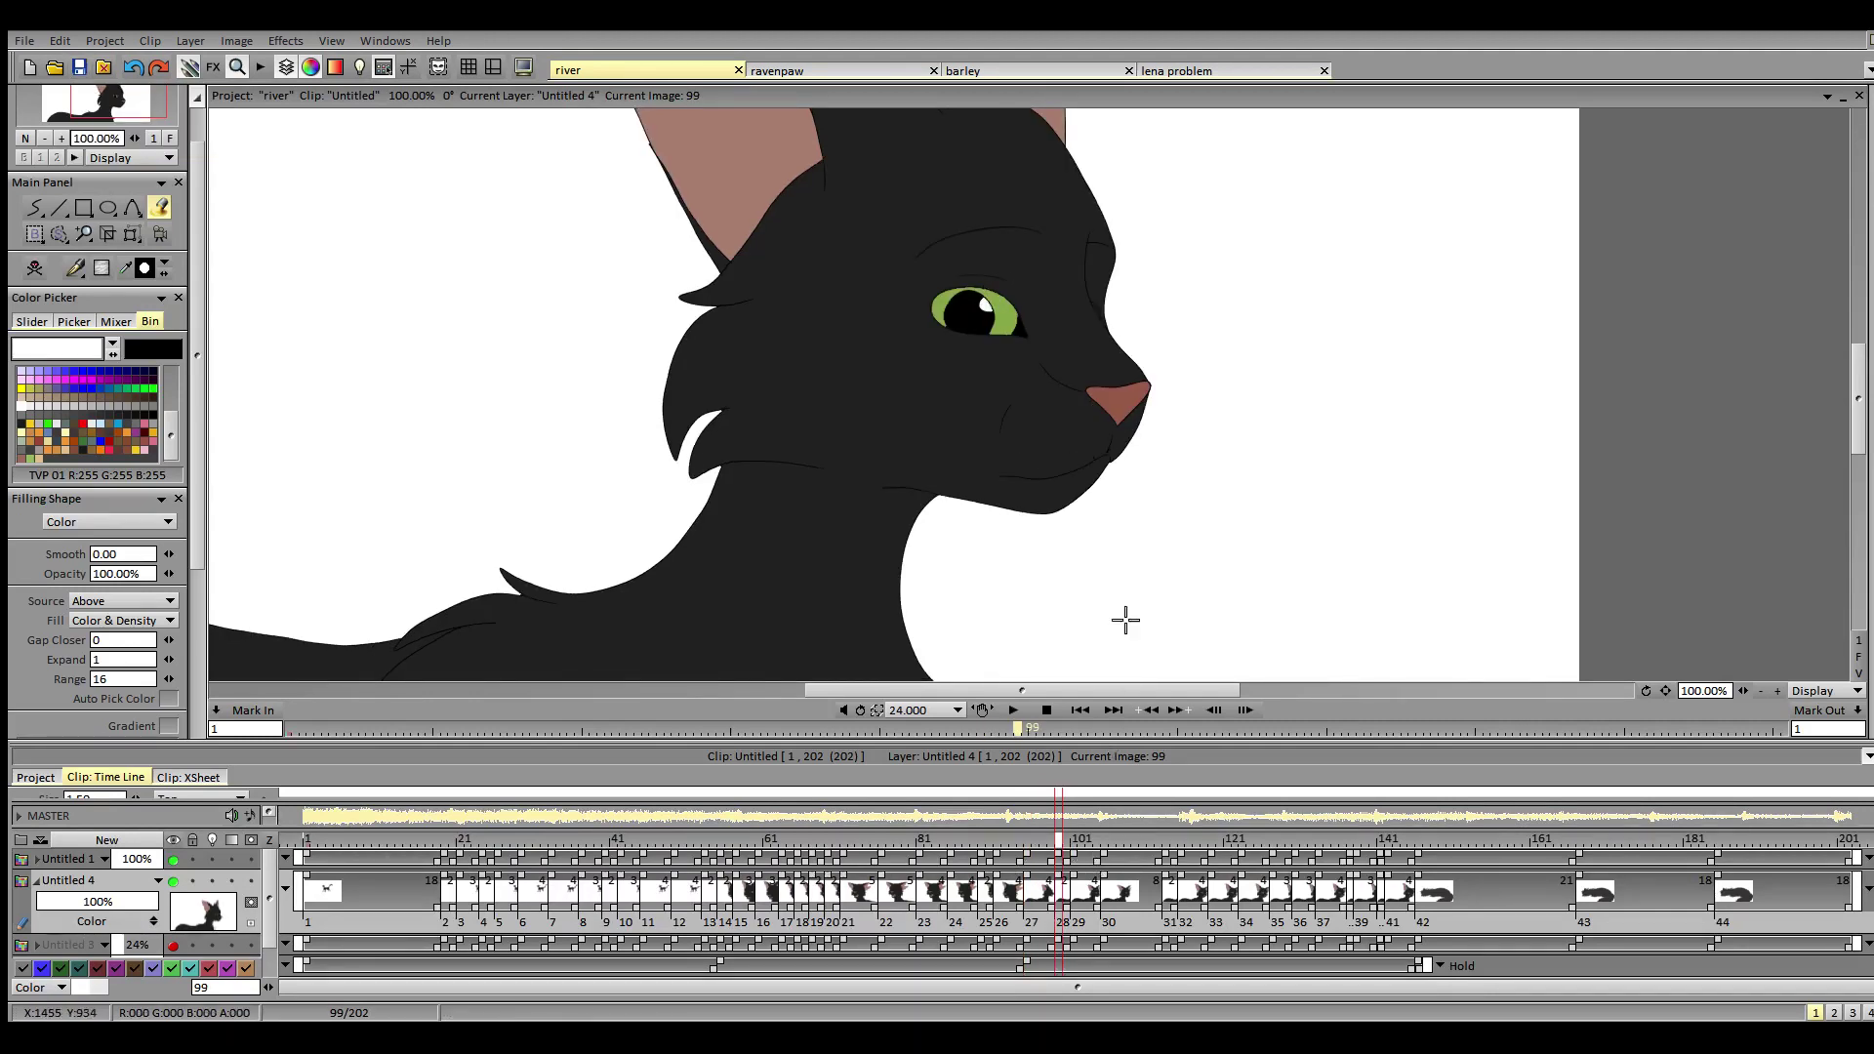
{"action": "left_click", "coordinate": [1098, 309]}
- Fill the near eye's pupil highlight with white in frames 101 and 105
{"action": "key", "text": "Right"}
{"action": "key", "text": "Right"}
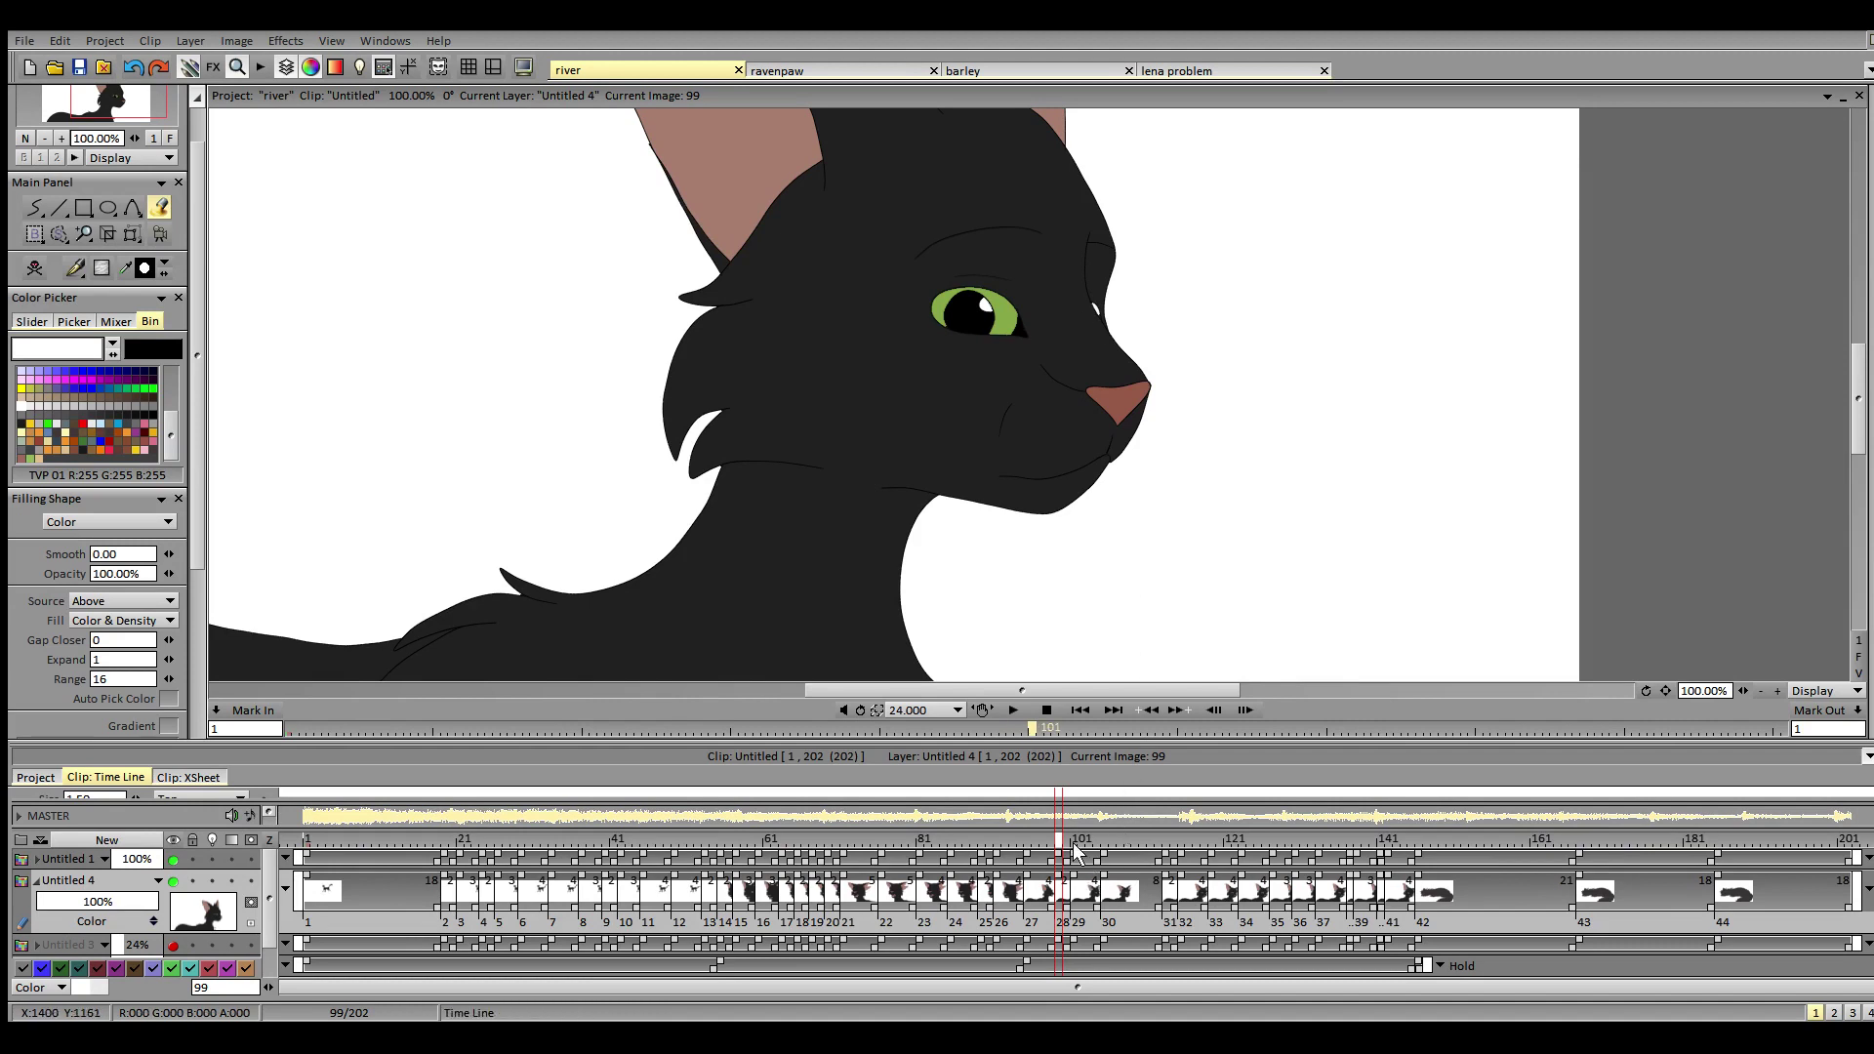
{"action": "key", "text": "Right"}
{"action": "key", "text": "Right"}
{"action": "key", "text": "Right"}
{"action": "key", "text": "Right"}
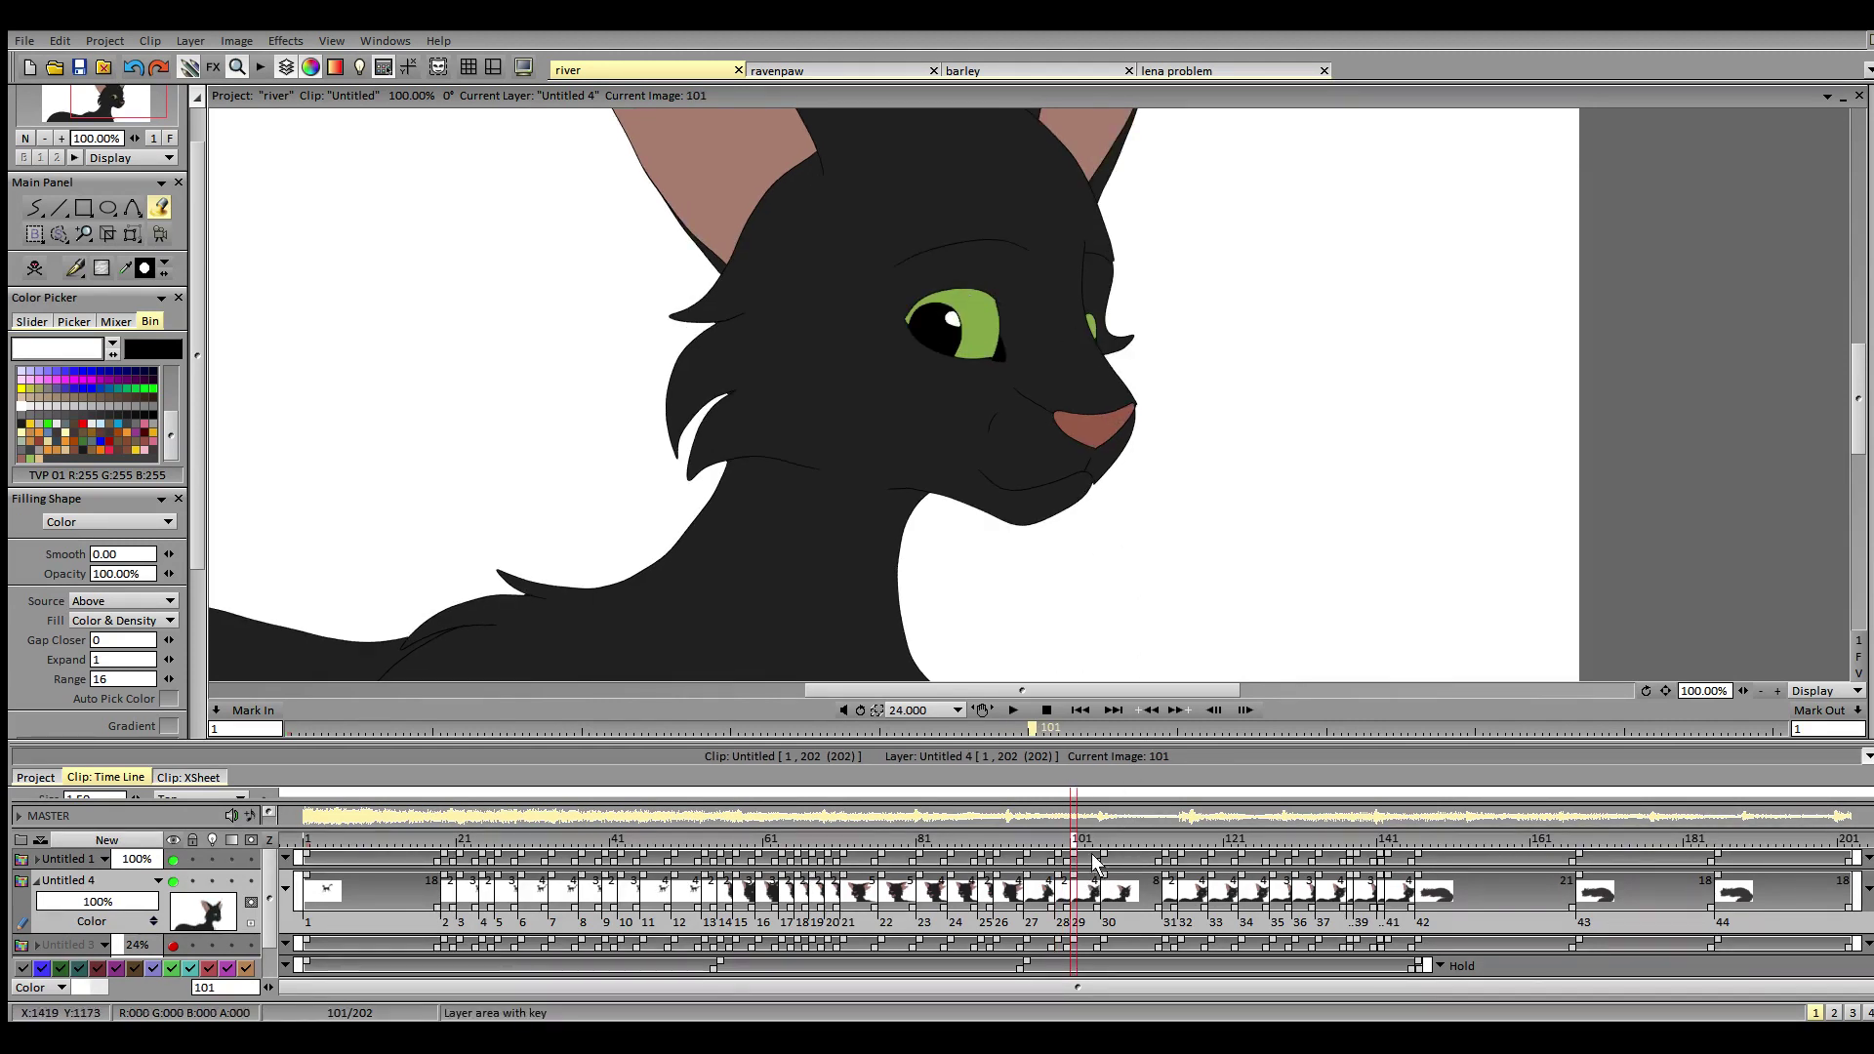
{"action": "left_click", "coordinate": [943, 321]}
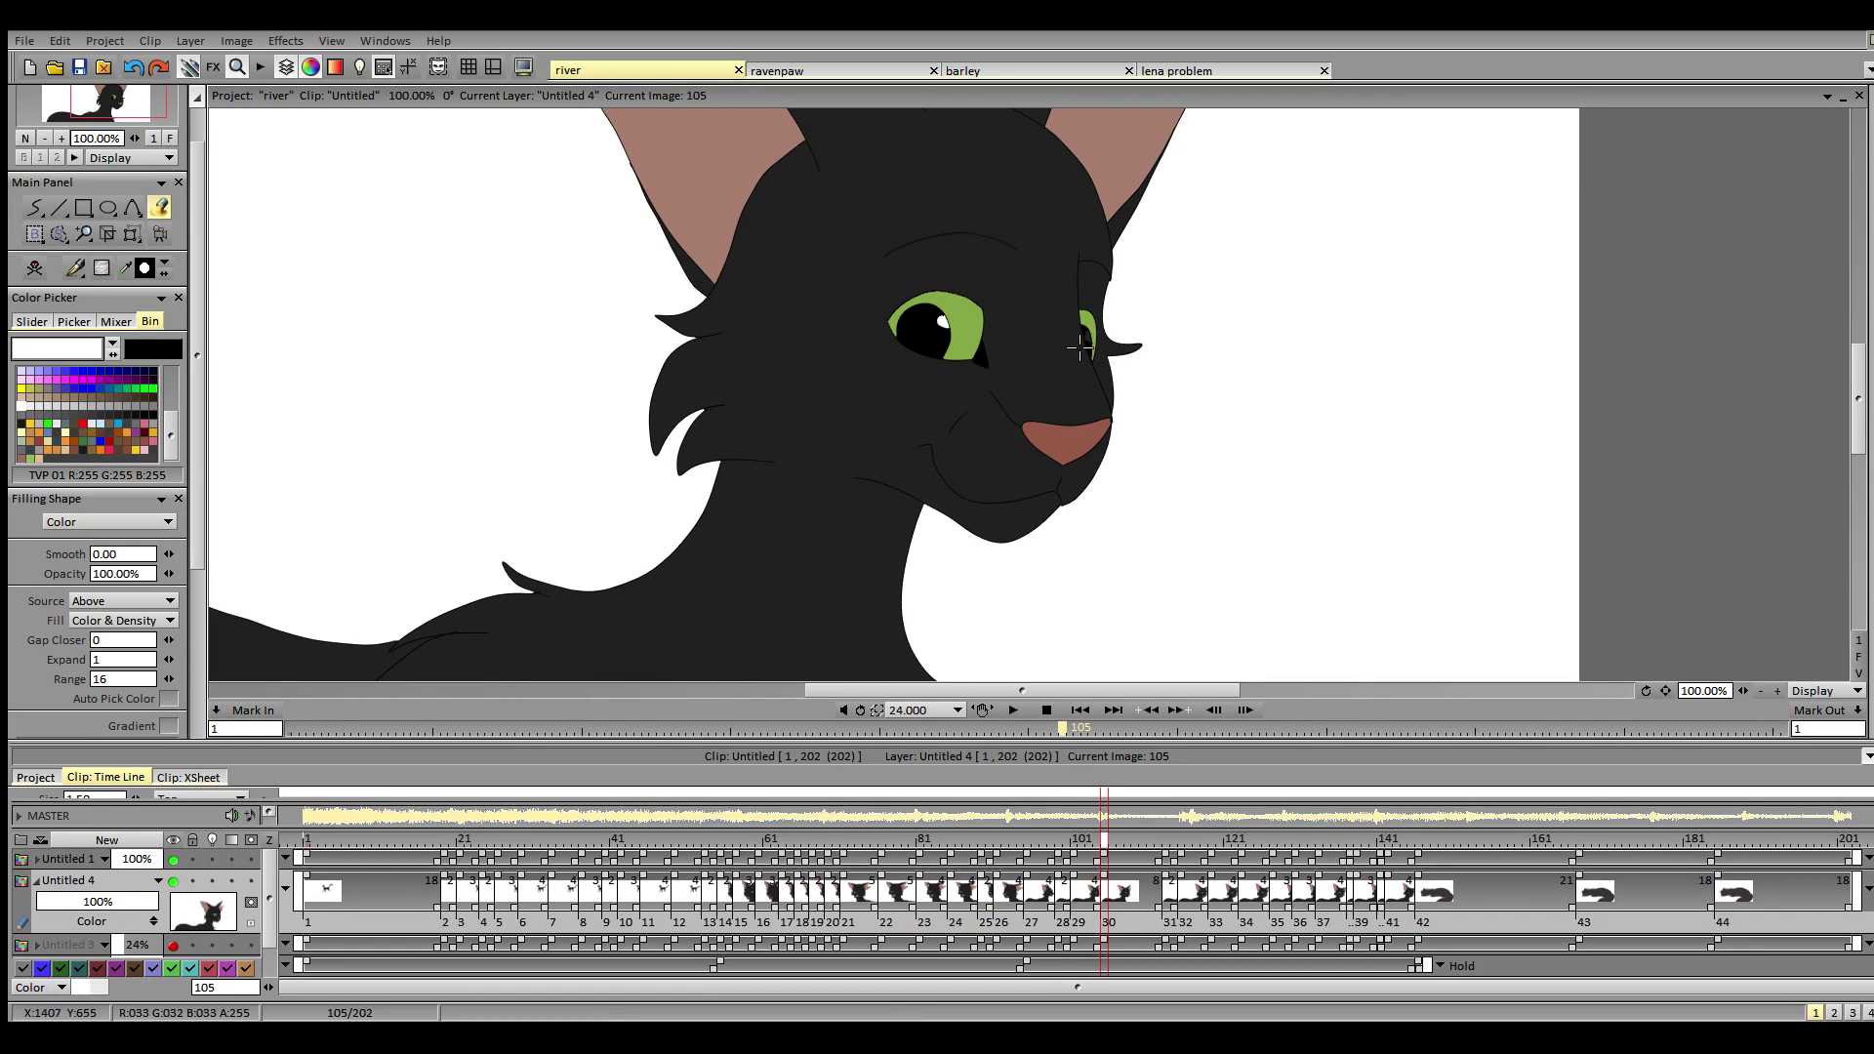
- Fill both eye highlights and the small lower teeth with white in frame 113
{"action": "left_click", "coordinate": [1166, 847]}
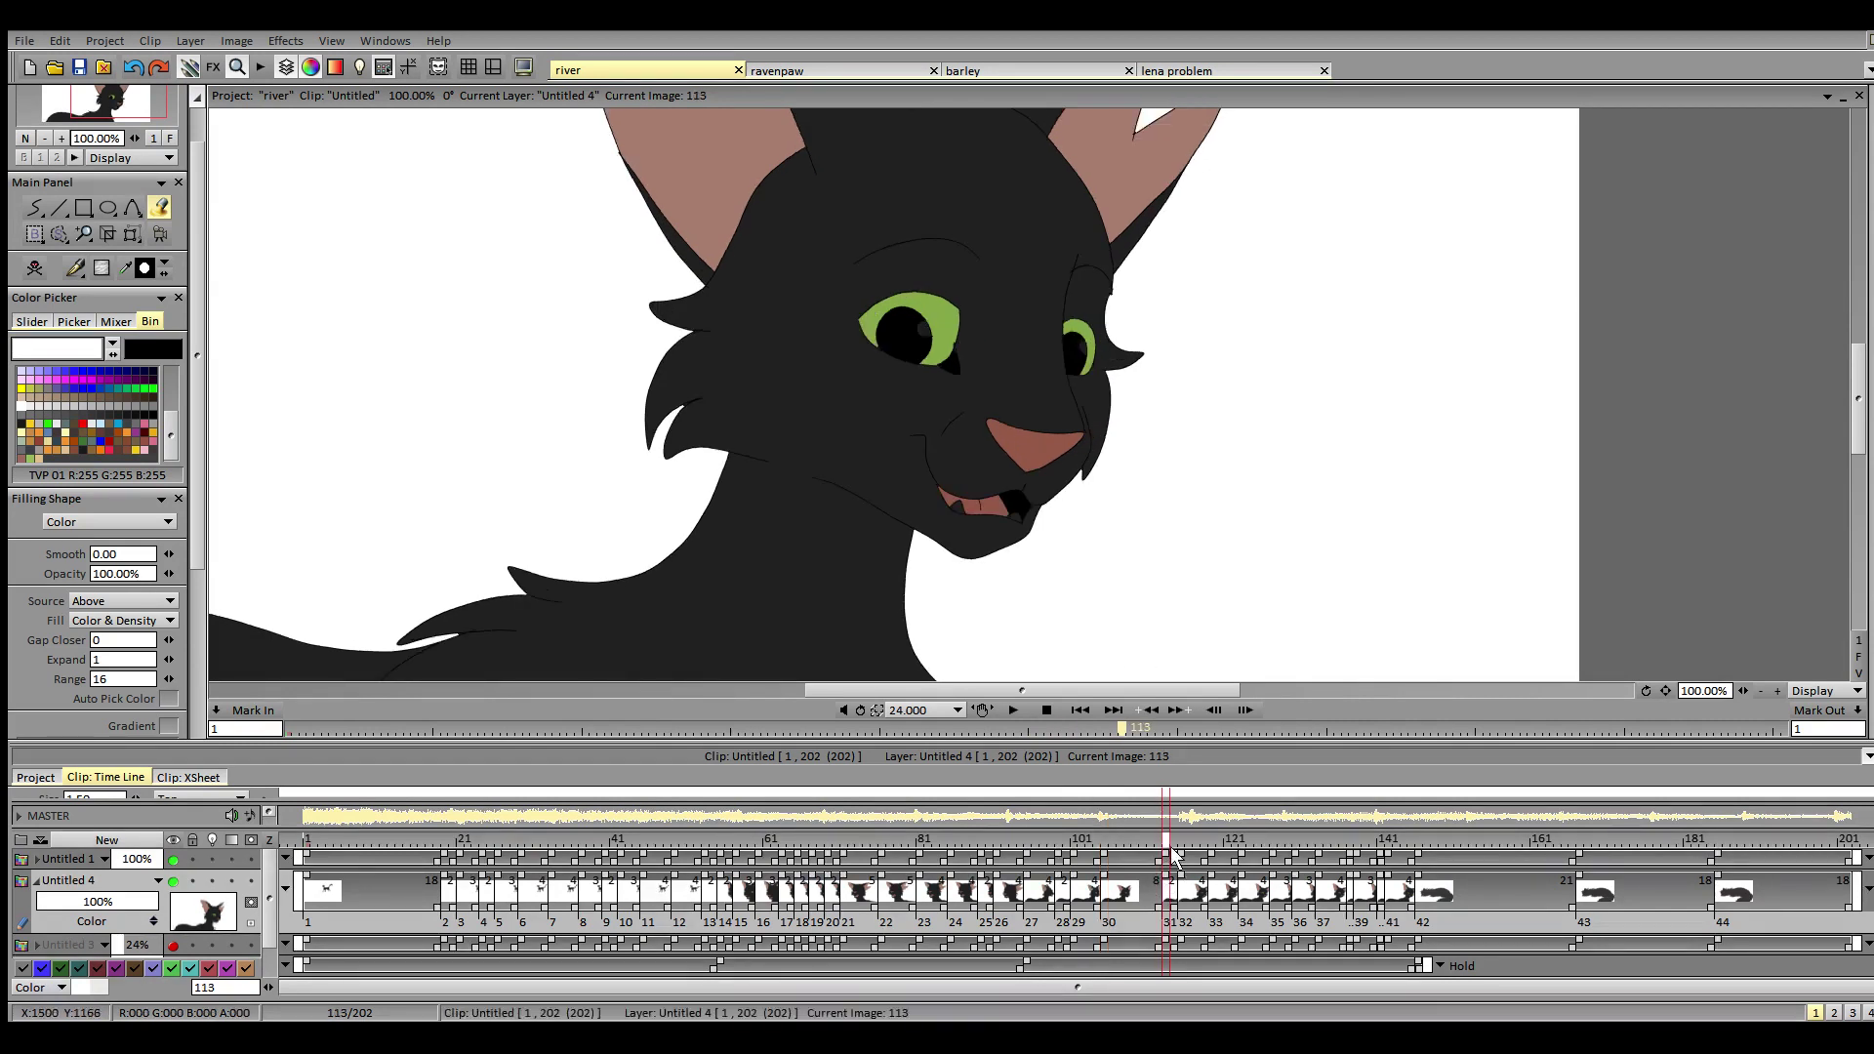
{"action": "left_click", "coordinate": [923, 330]}
{"action": "left_click", "coordinate": [1079, 343]}
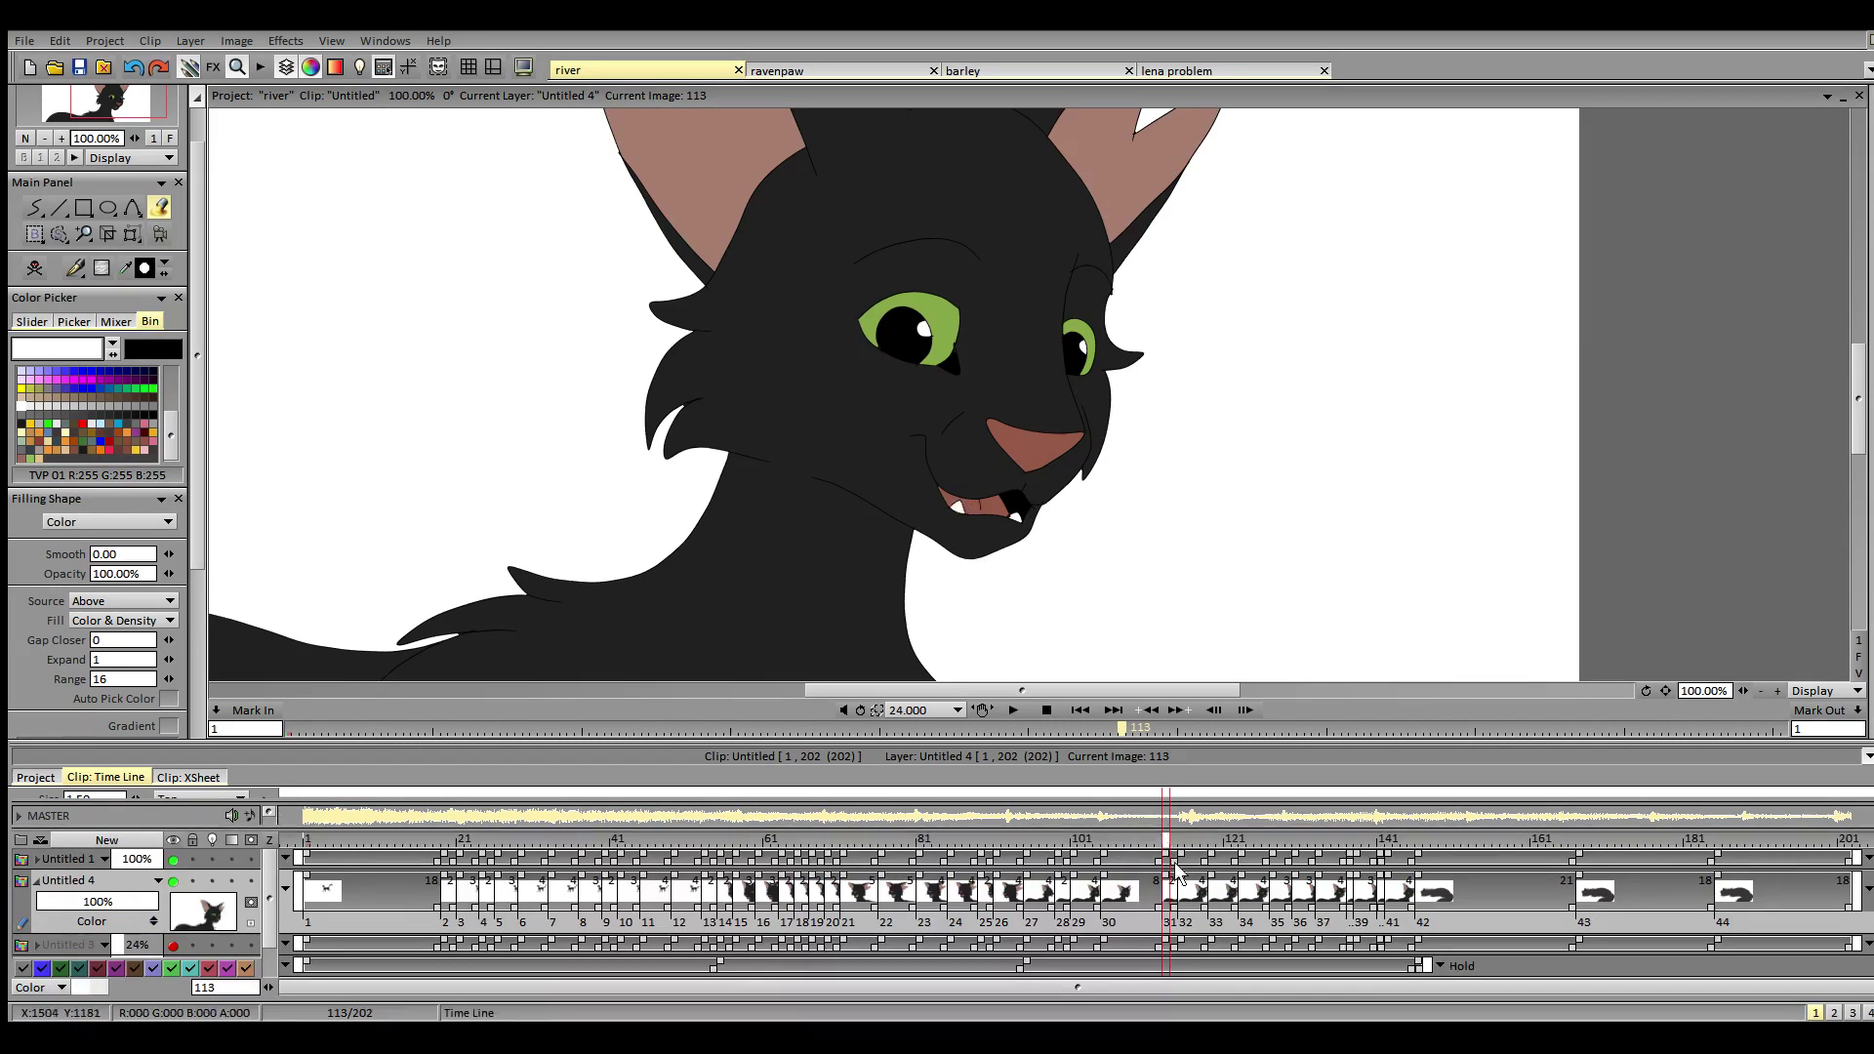
- Fill both eye highlights and the upper and lower teeth with white in frame 115, and save the project
{"action": "key", "text": "Right"}
{"action": "key", "text": "Right"}
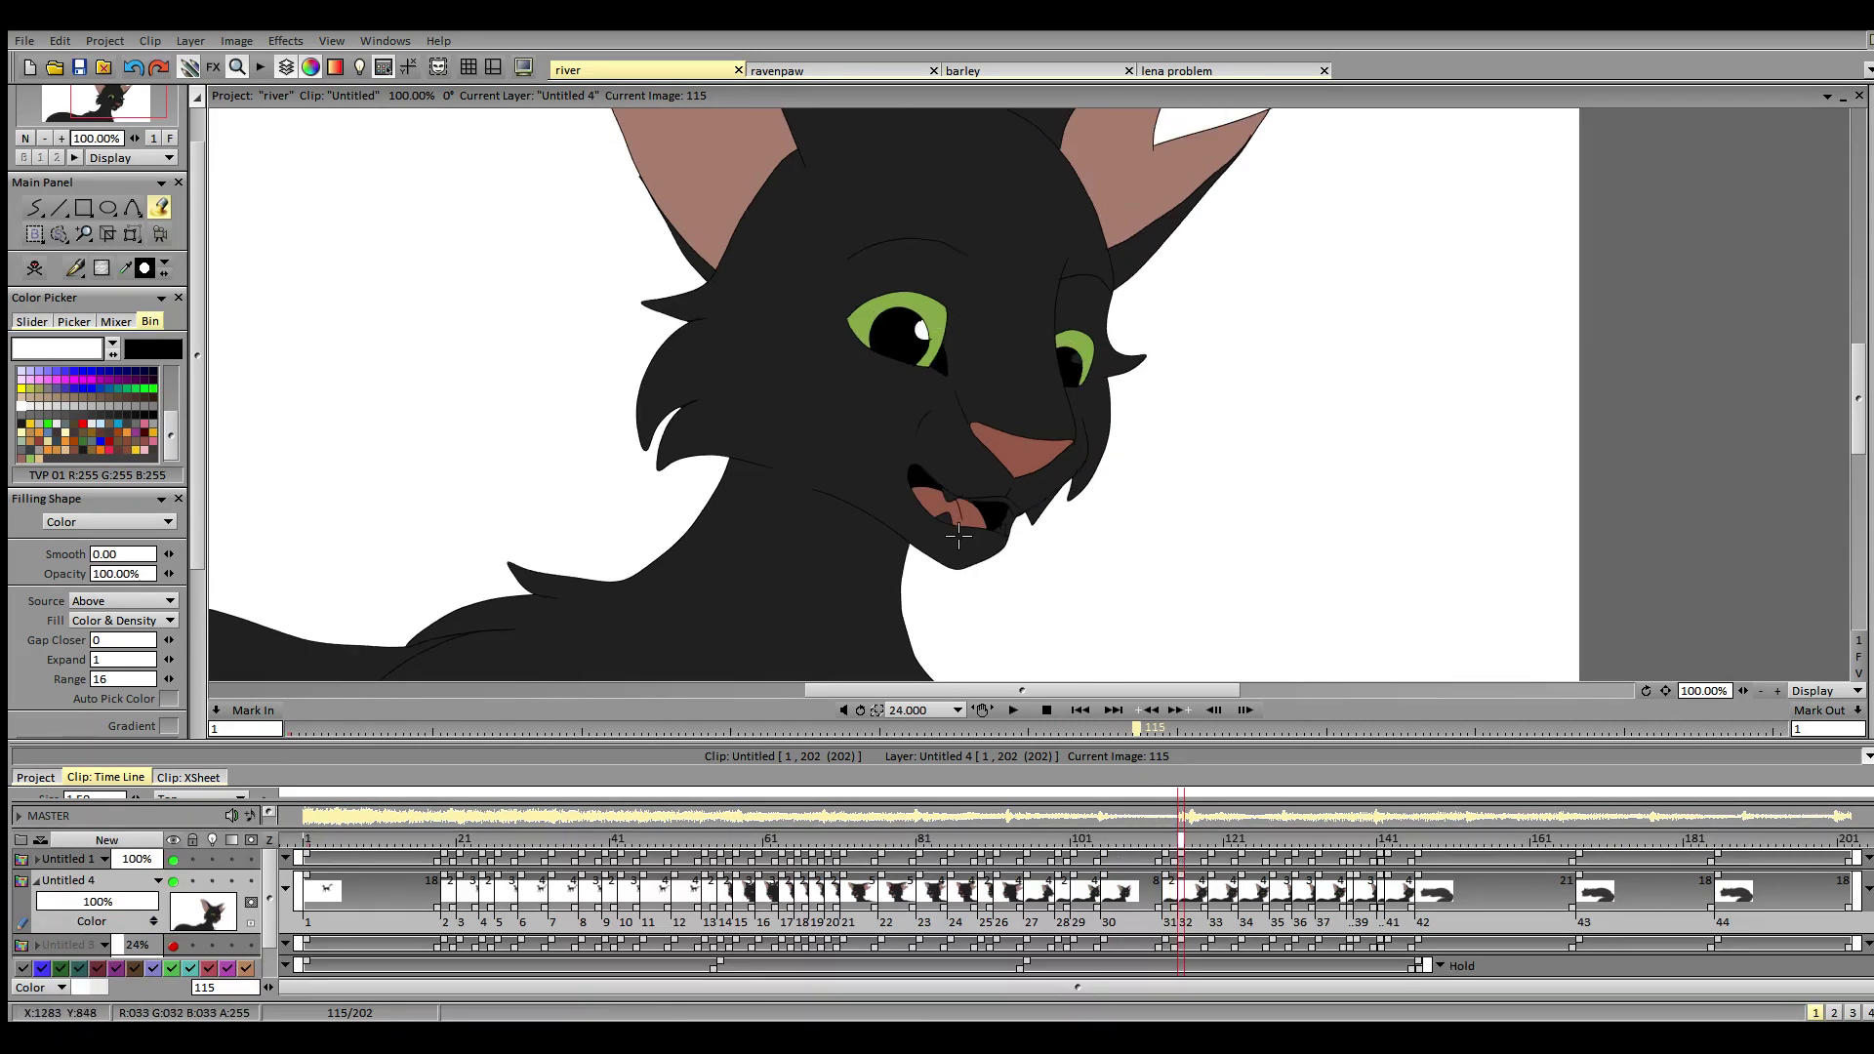
{"action": "left_click", "coordinate": [992, 434]}
{"action": "key", "text": "ctrl+z"}
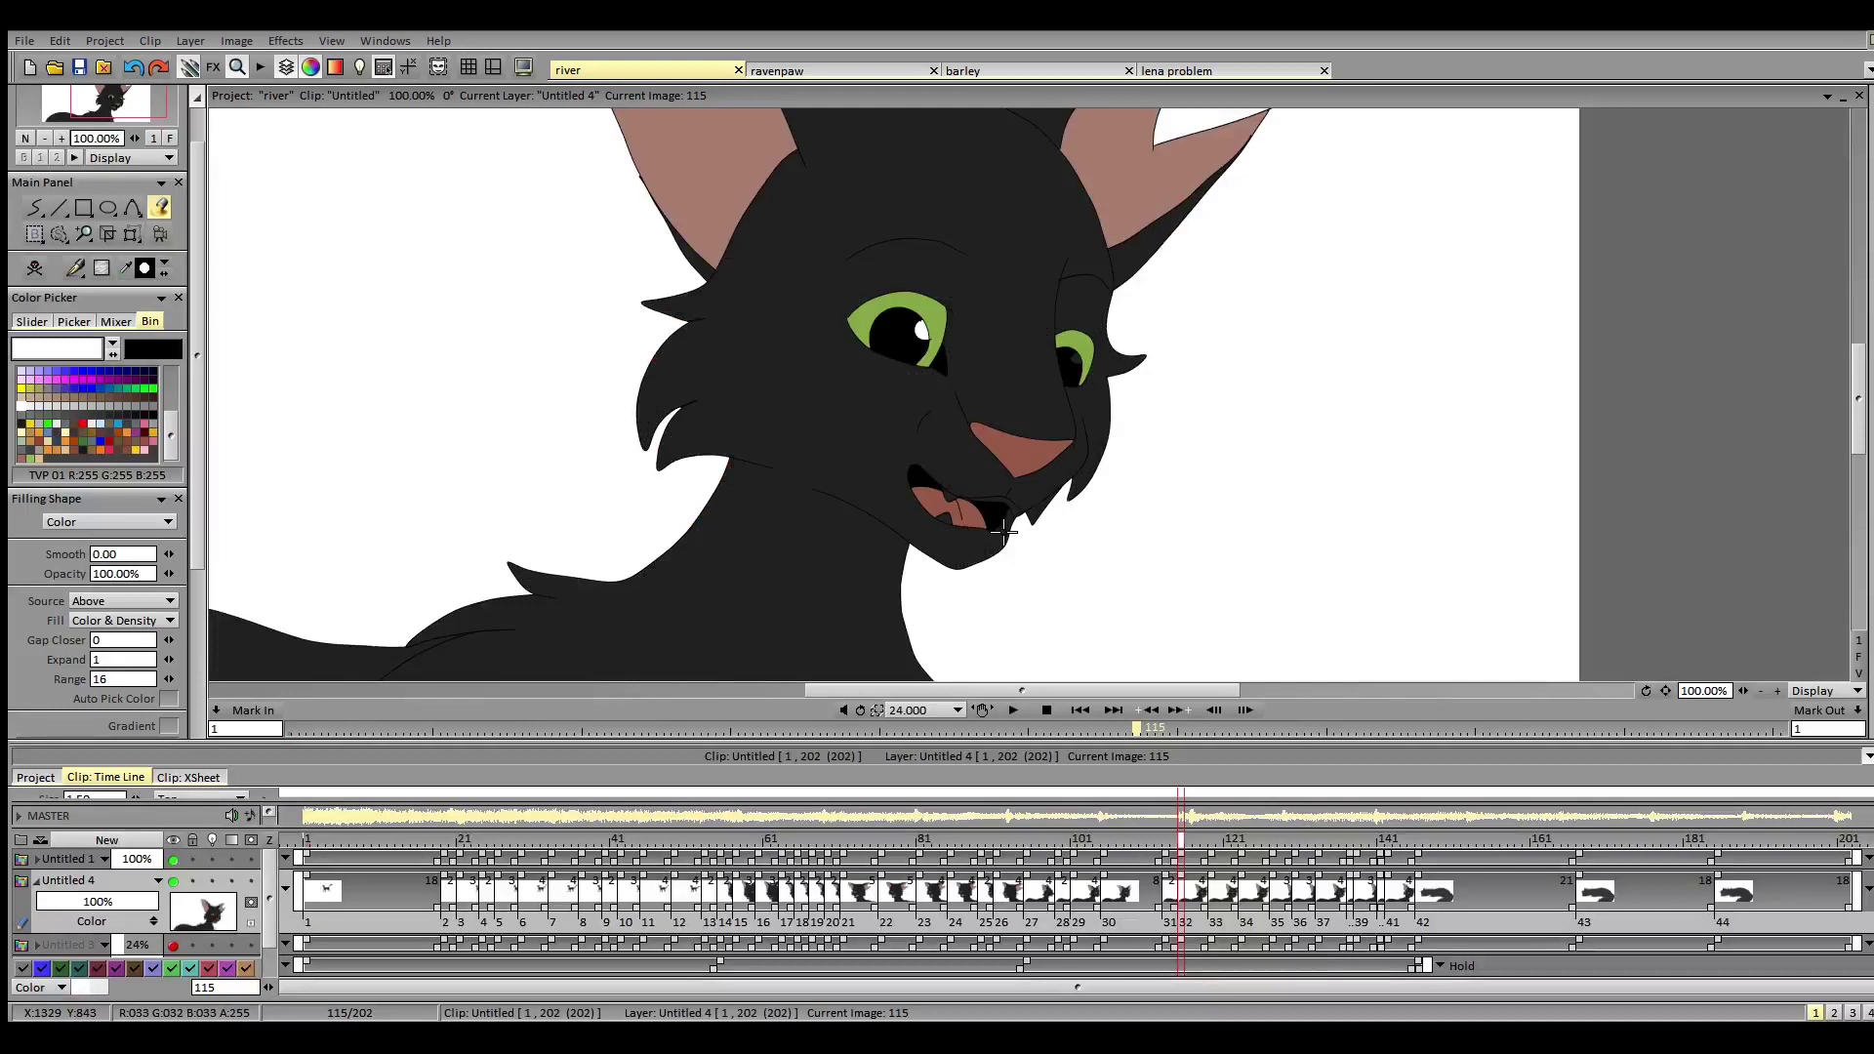
{"action": "left_click", "coordinate": [1013, 517]}
{"action": "left_click", "coordinate": [947, 493]}
{"action": "left_click", "coordinate": [80, 68]}
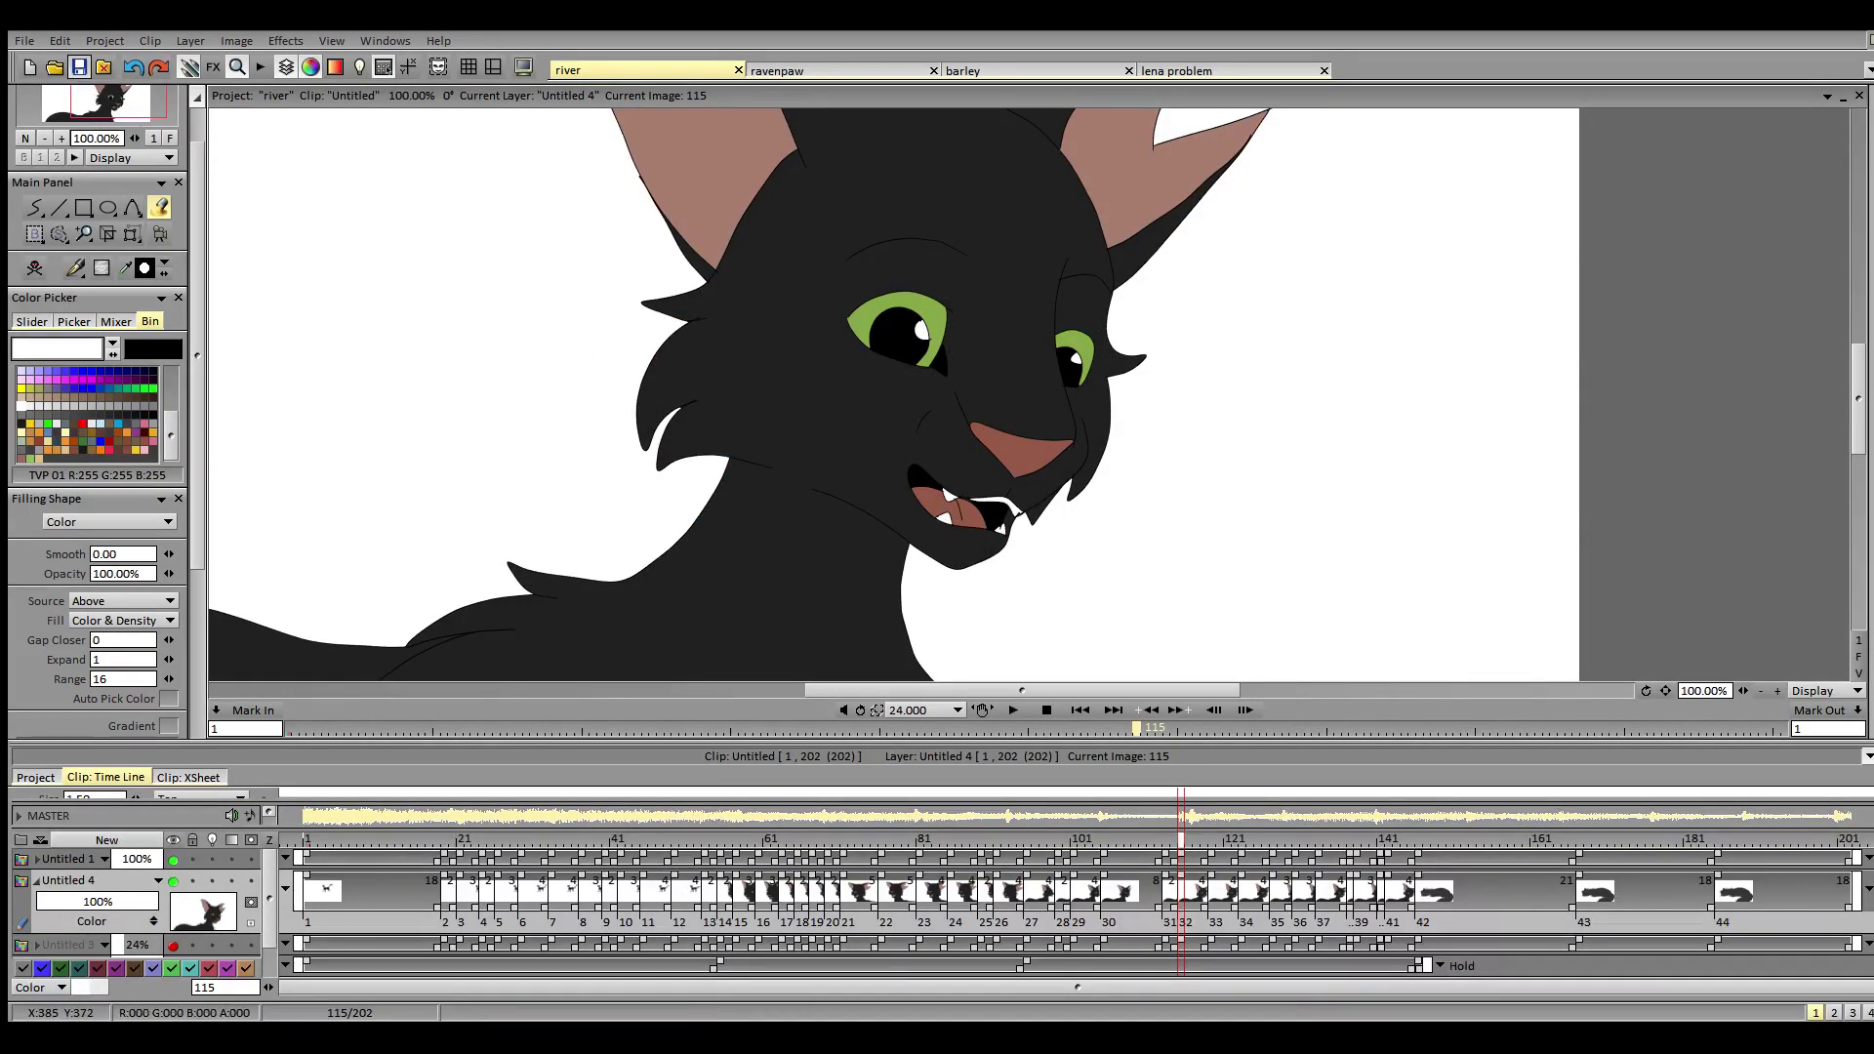
- Fill both eye highlights and the lower teeth with white in frames 119 and 123
{"action": "left_click", "coordinate": [1211, 843]}
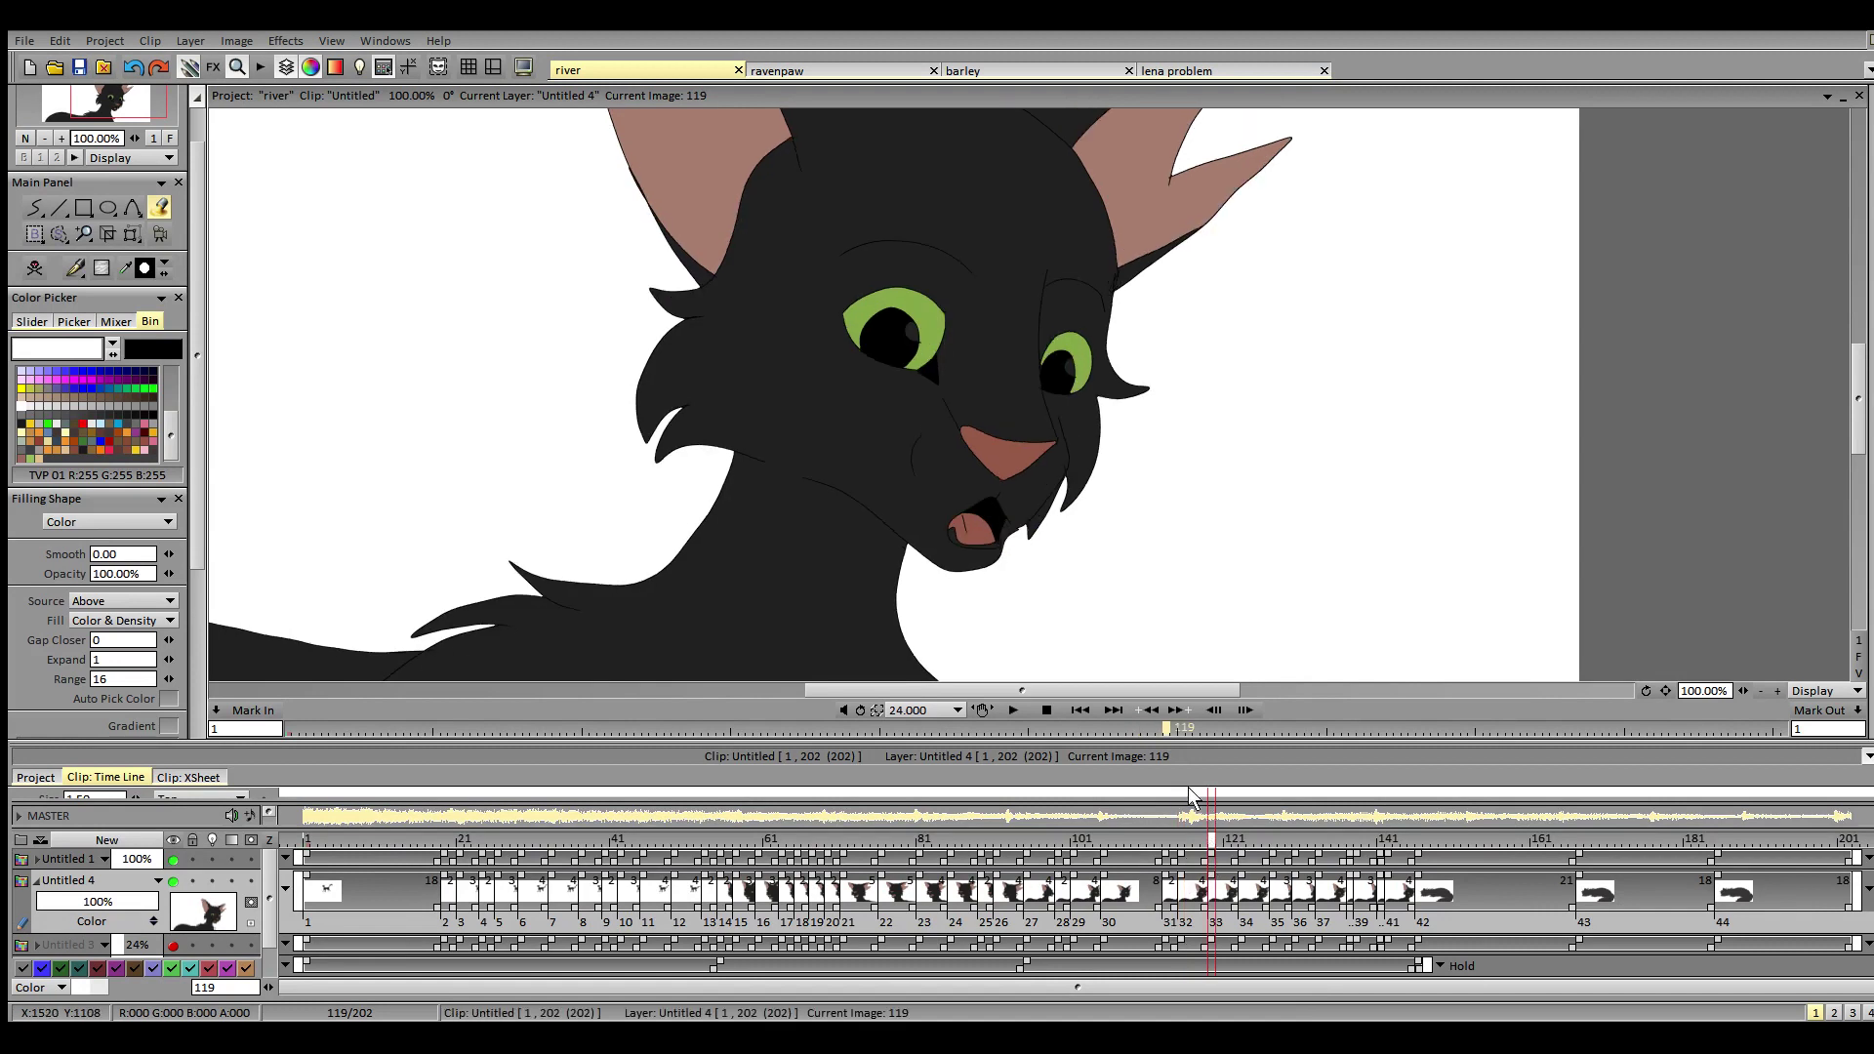
{"action": "left_click", "coordinate": [914, 328]}
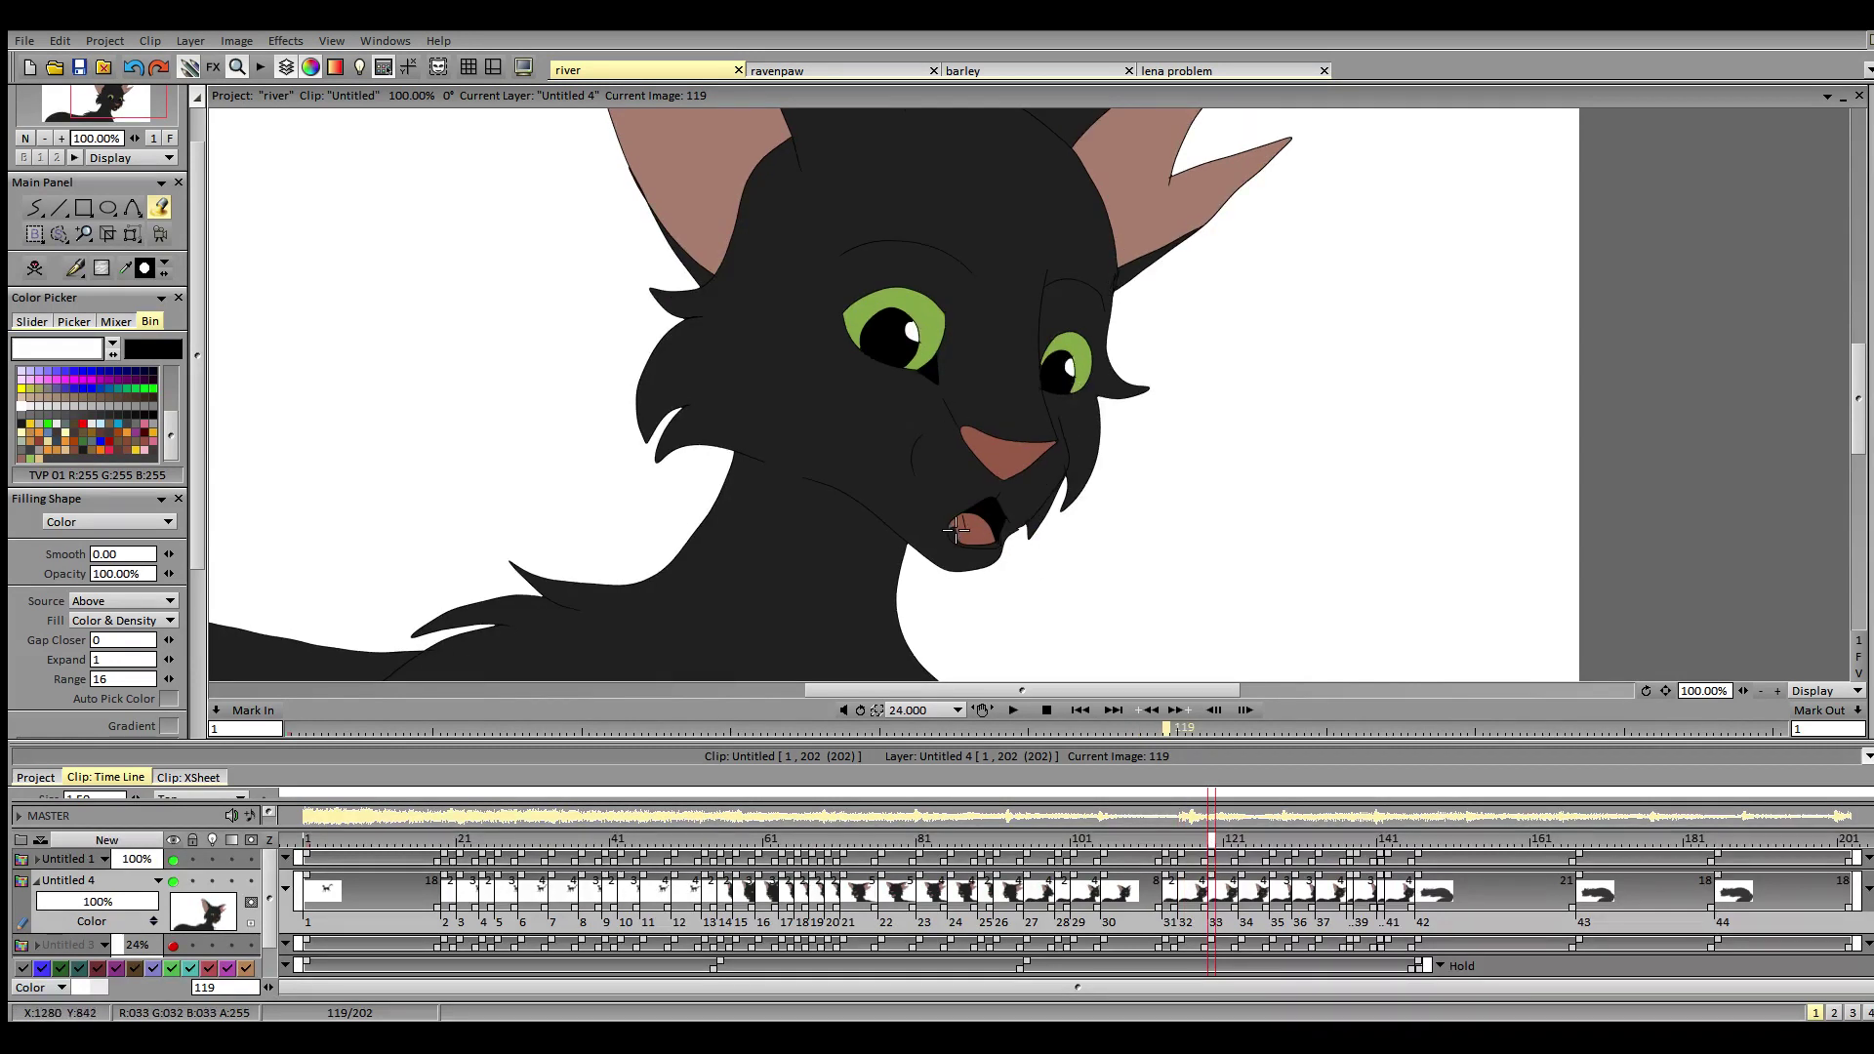
{"action": "left_click", "coordinate": [957, 537]}
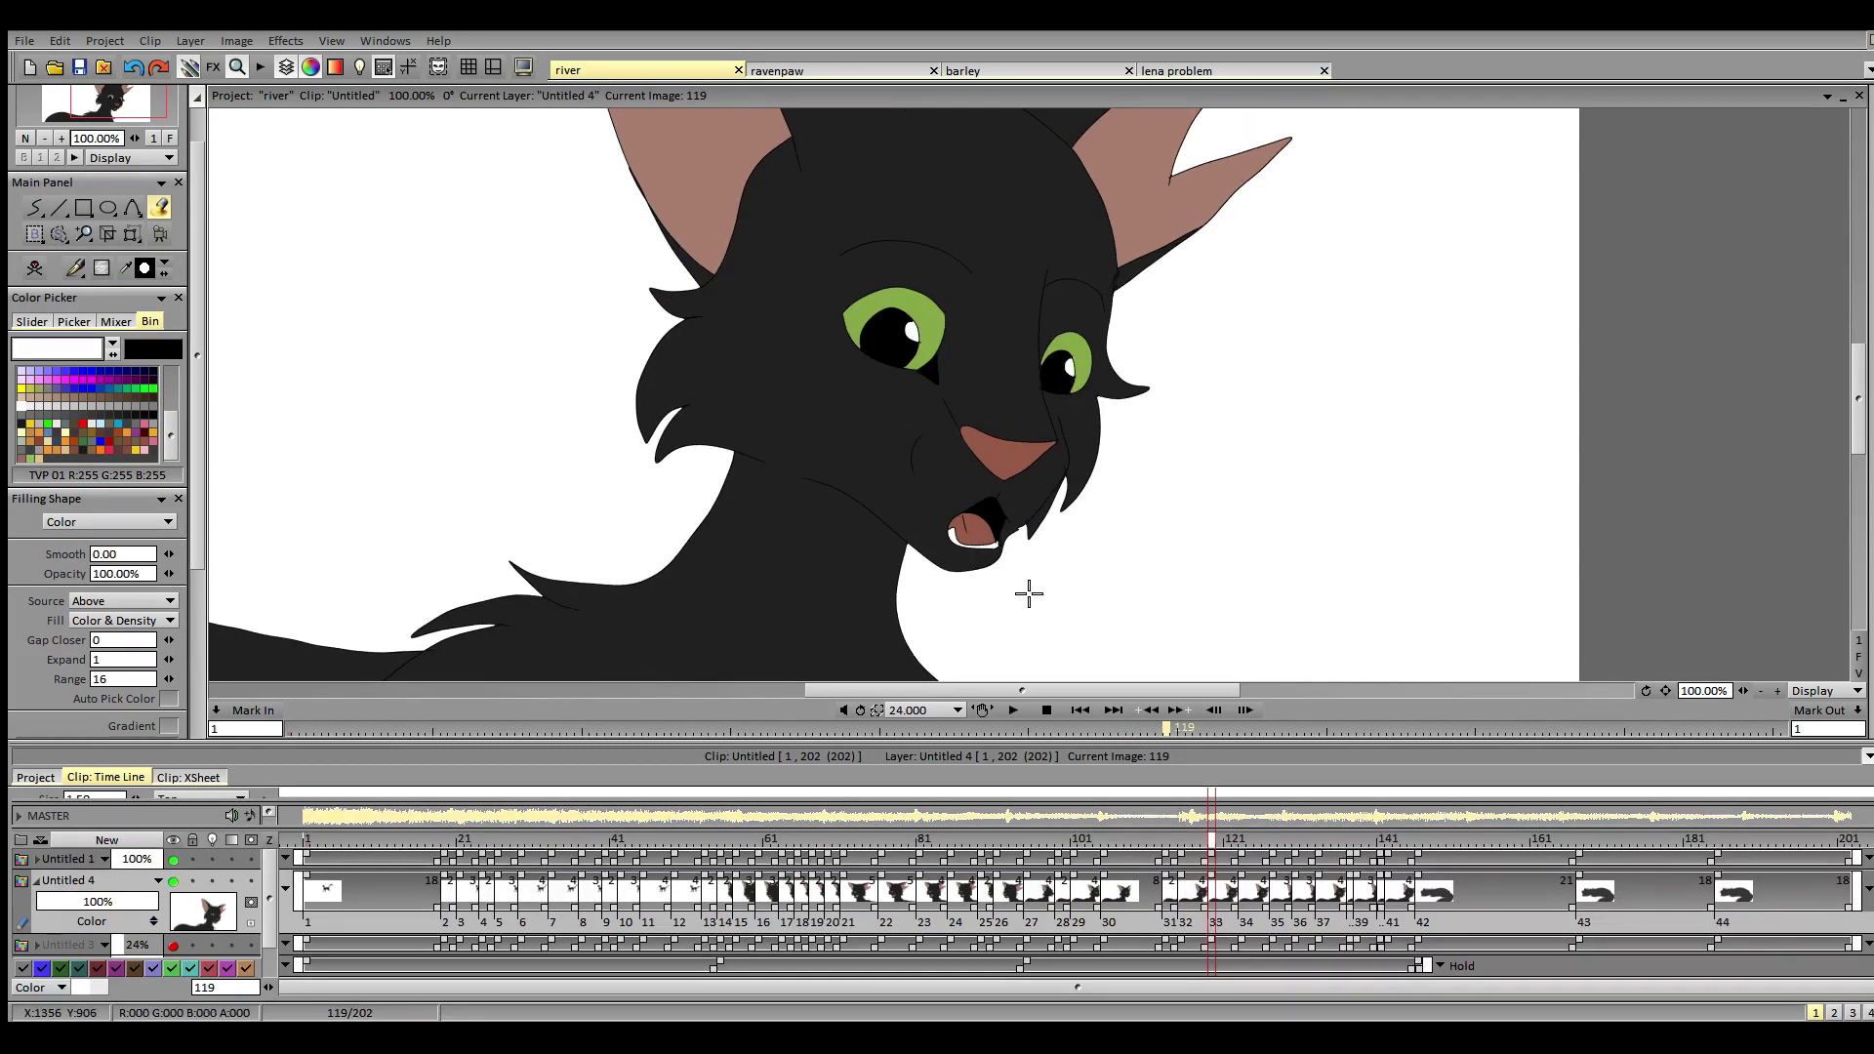
{"action": "left_click", "coordinate": [1243, 847]}
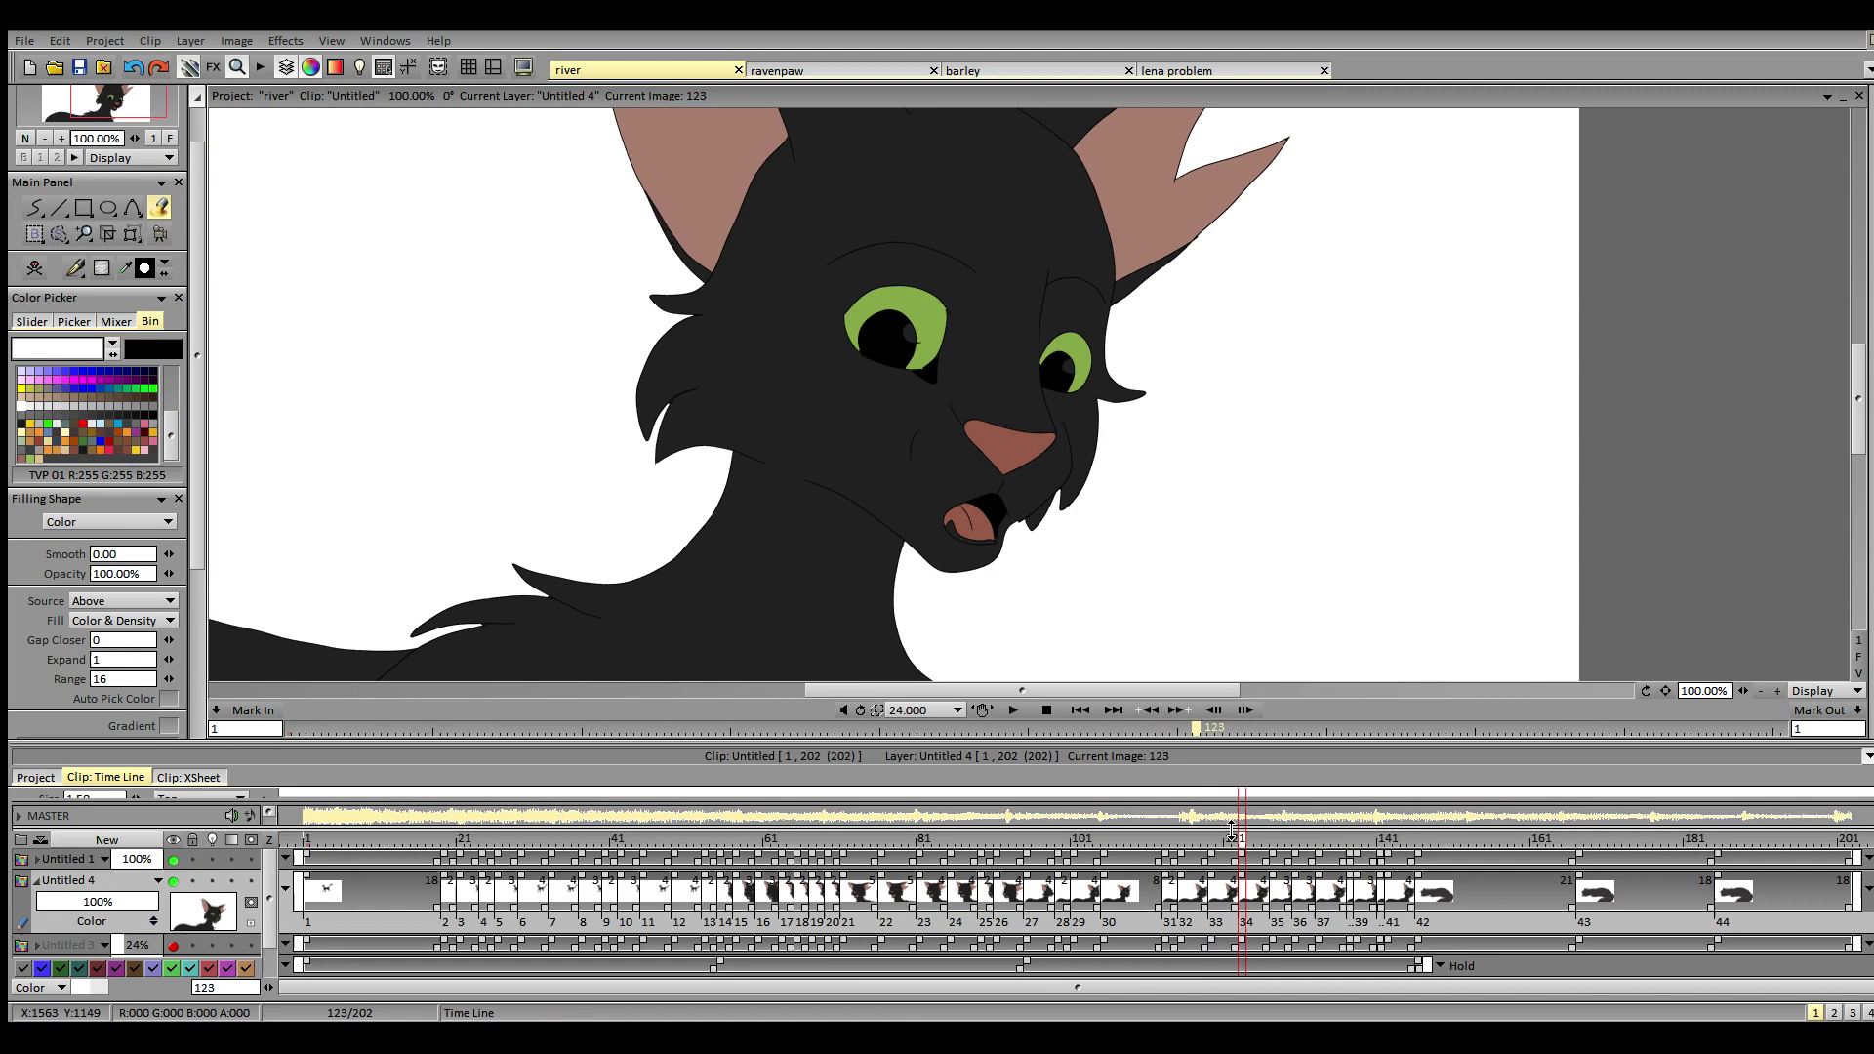
{"action": "left_click", "coordinate": [1064, 368]}
{"action": "left_click", "coordinate": [961, 533]}
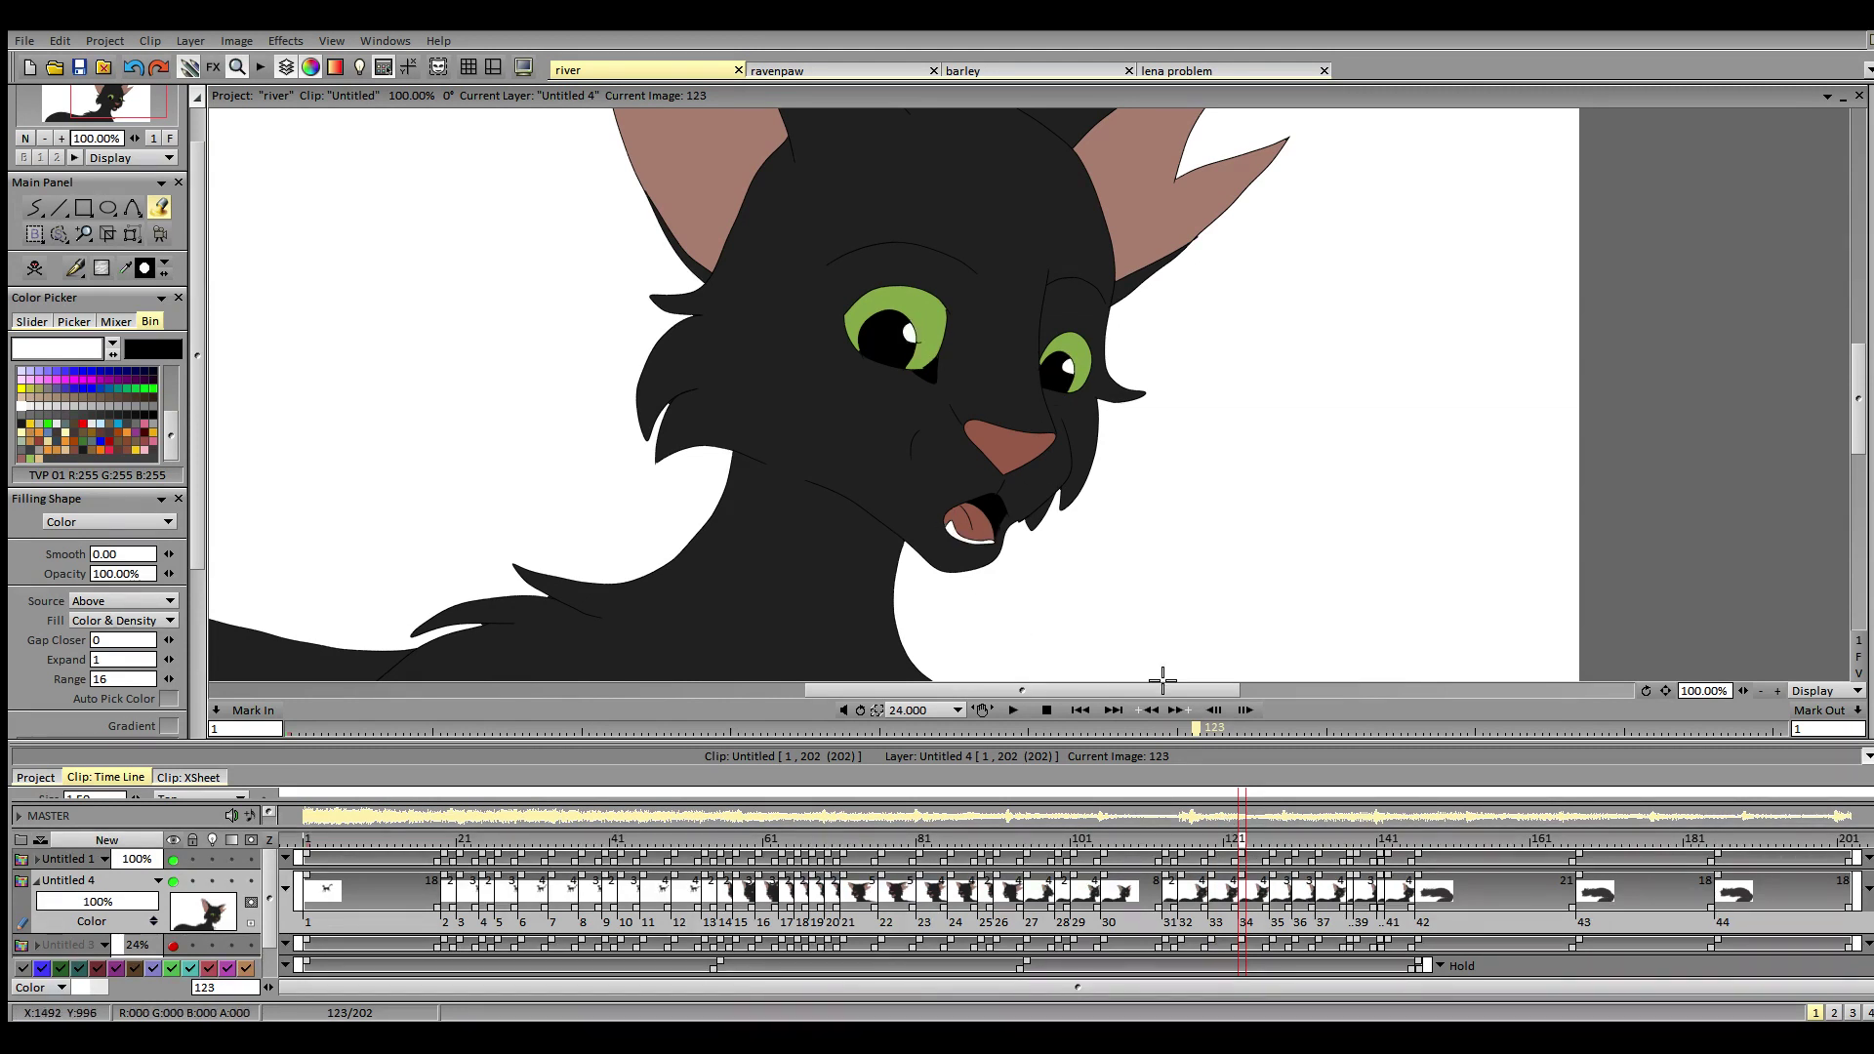
- Fill both eye highlights and the lower teeth with white in frame 127, and save the project
{"action": "left_click", "coordinate": [1275, 848]}
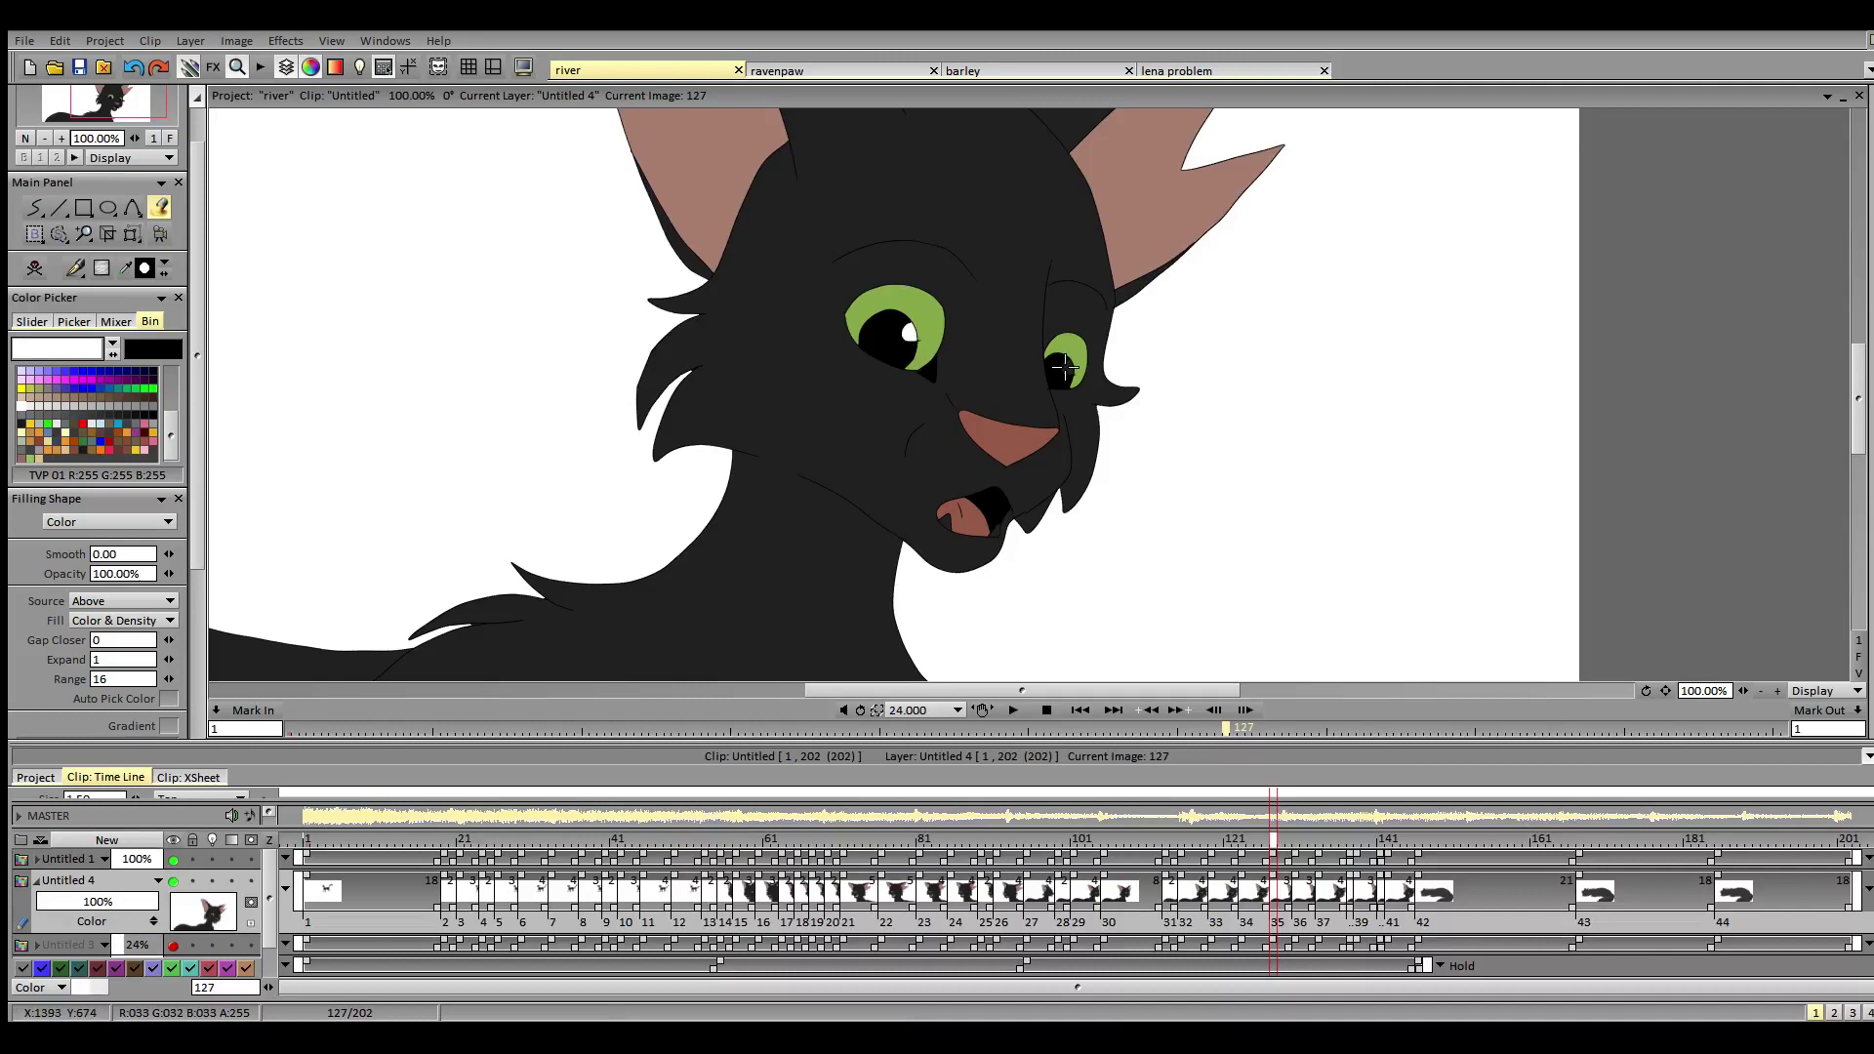
{"action": "left_click", "coordinate": [1064, 368]}
{"action": "left_click", "coordinate": [1000, 530]}
{"action": "left_click", "coordinate": [945, 523]}
{"action": "left_click", "coordinate": [81, 67]}
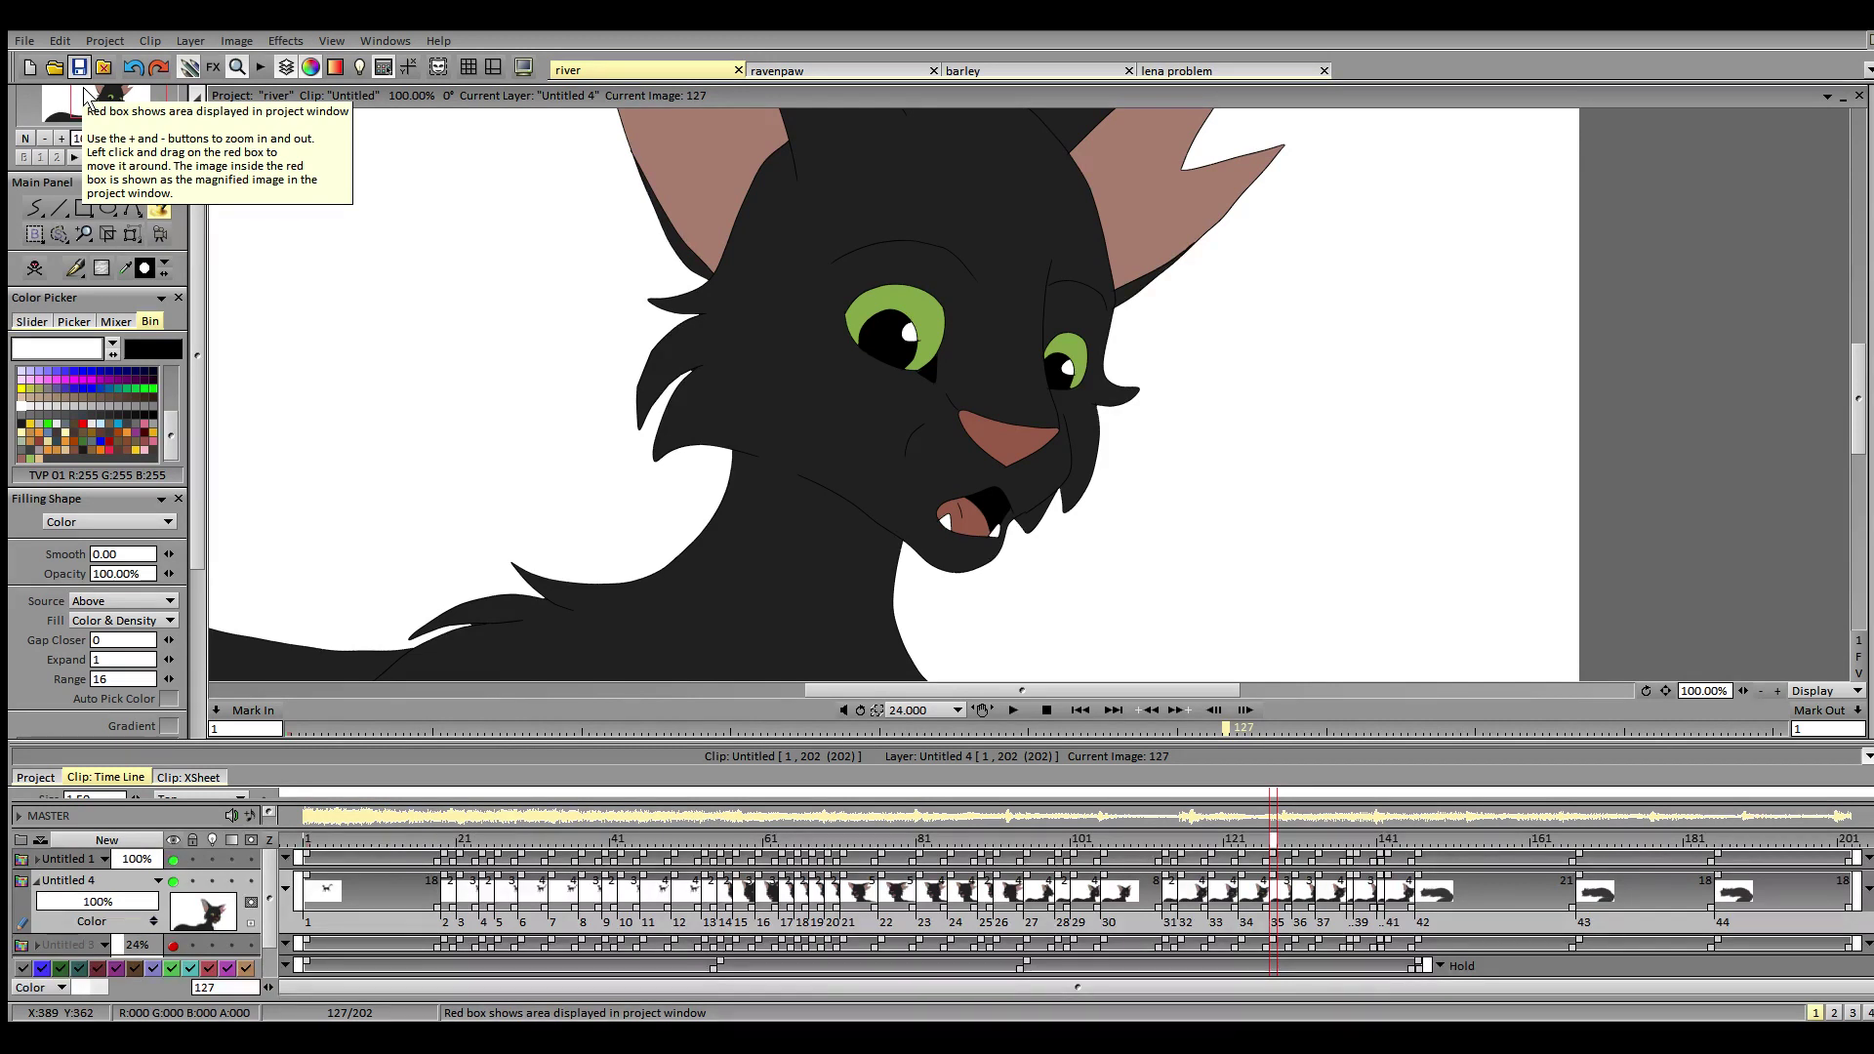
- Fill the eye highlights and any visible teeth with white in frames 130, 133 and 137
{"action": "left_click", "coordinate": [1298, 845]}
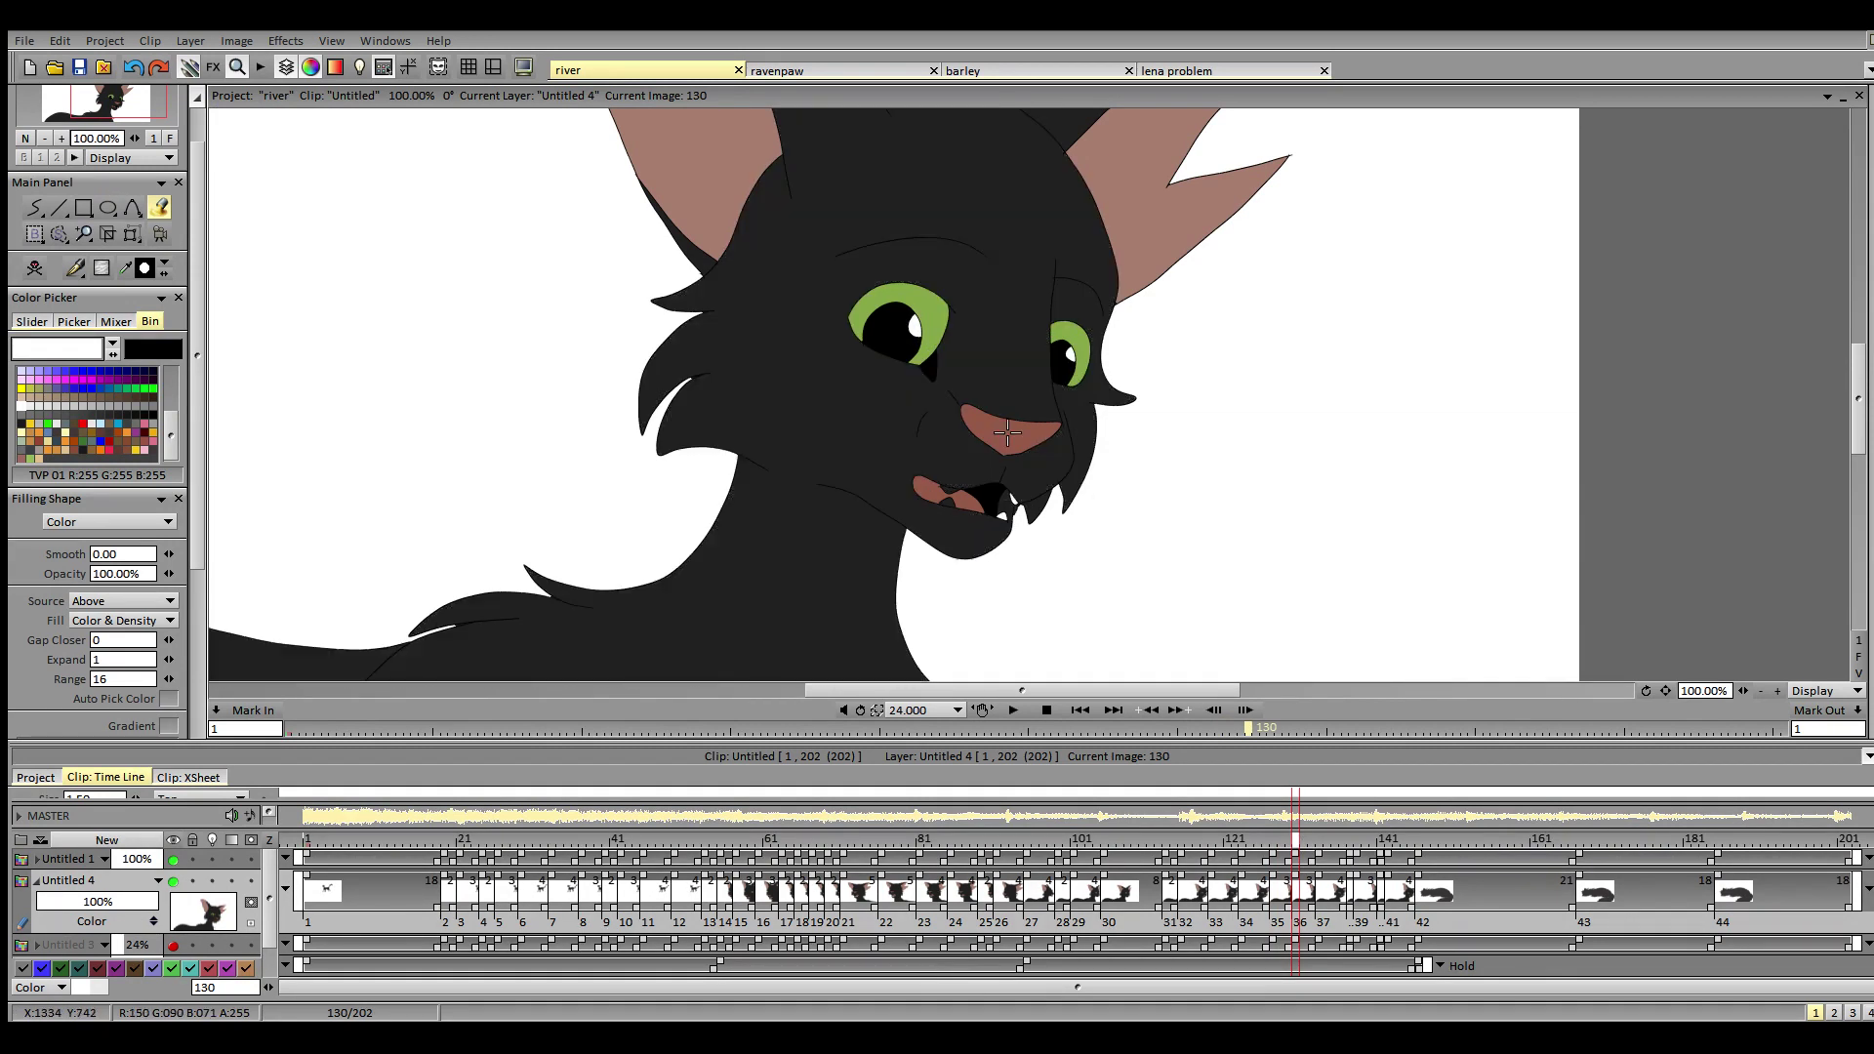
{"action": "left_click", "coordinate": [1321, 850]}
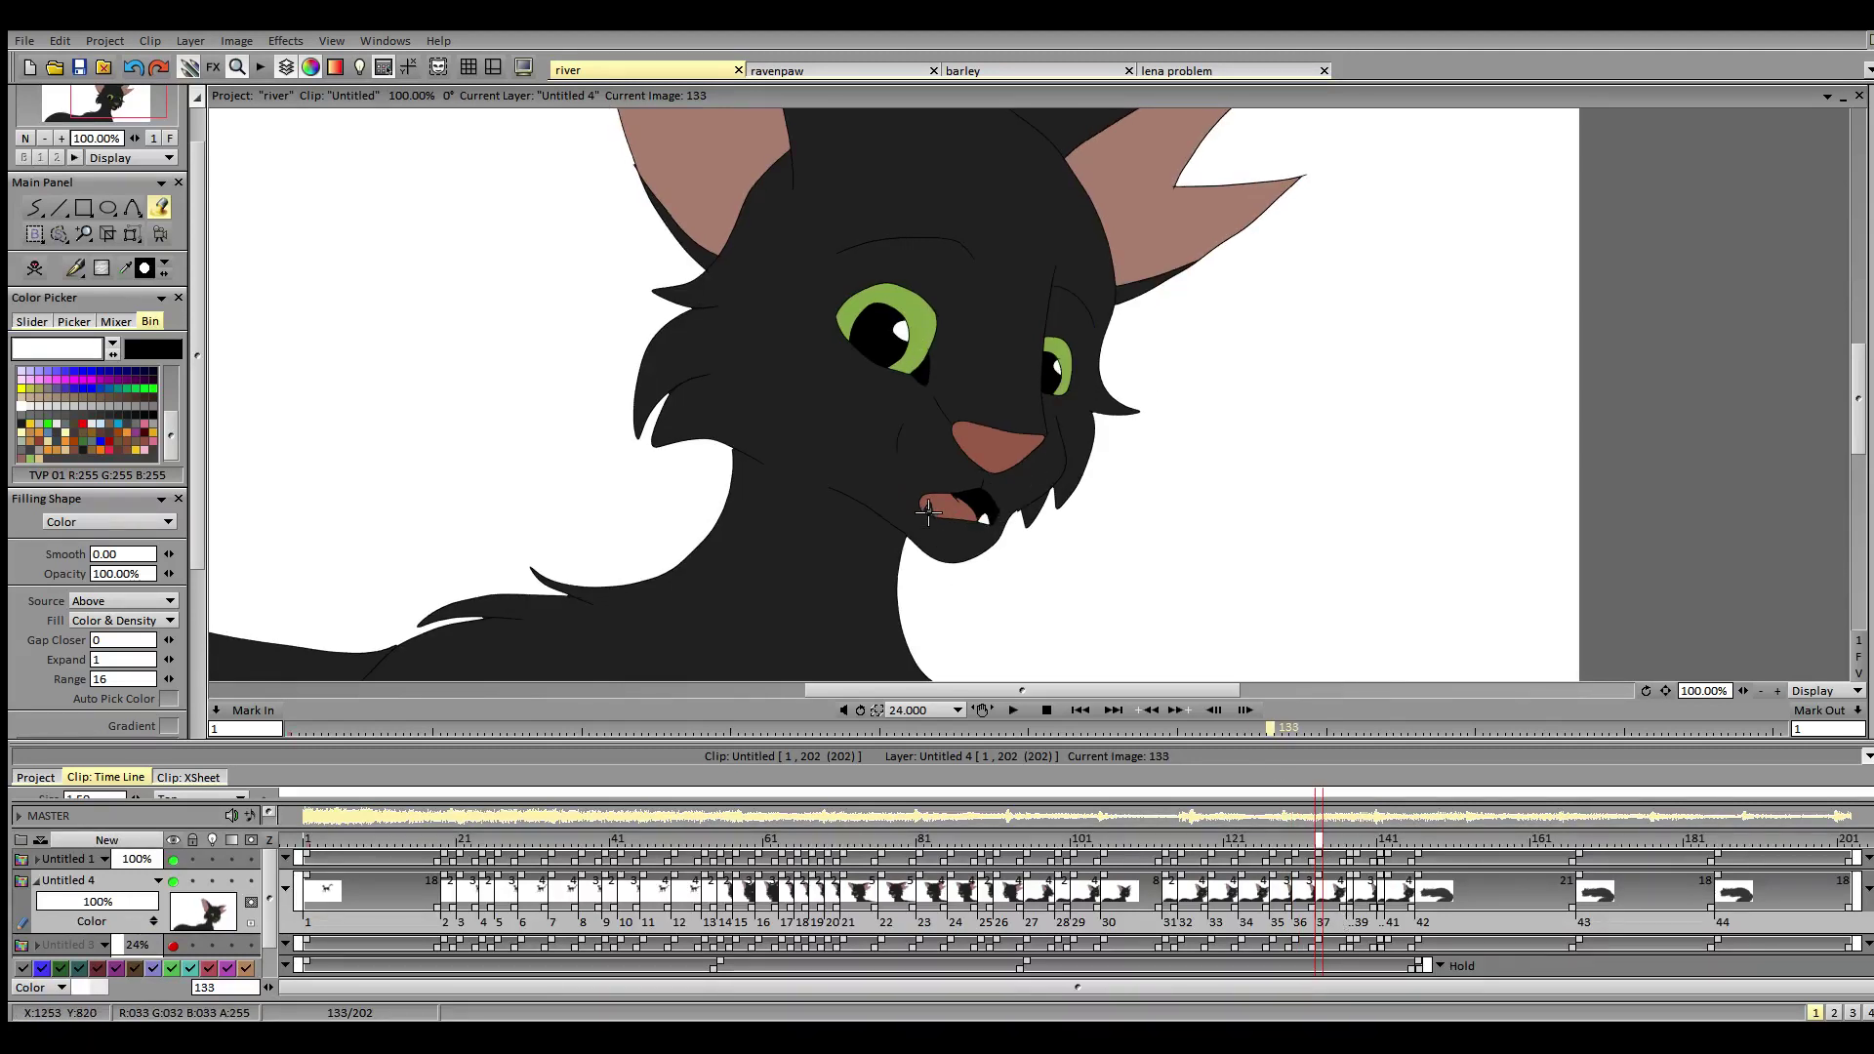
{"action": "left_click", "coordinate": [1351, 848]}
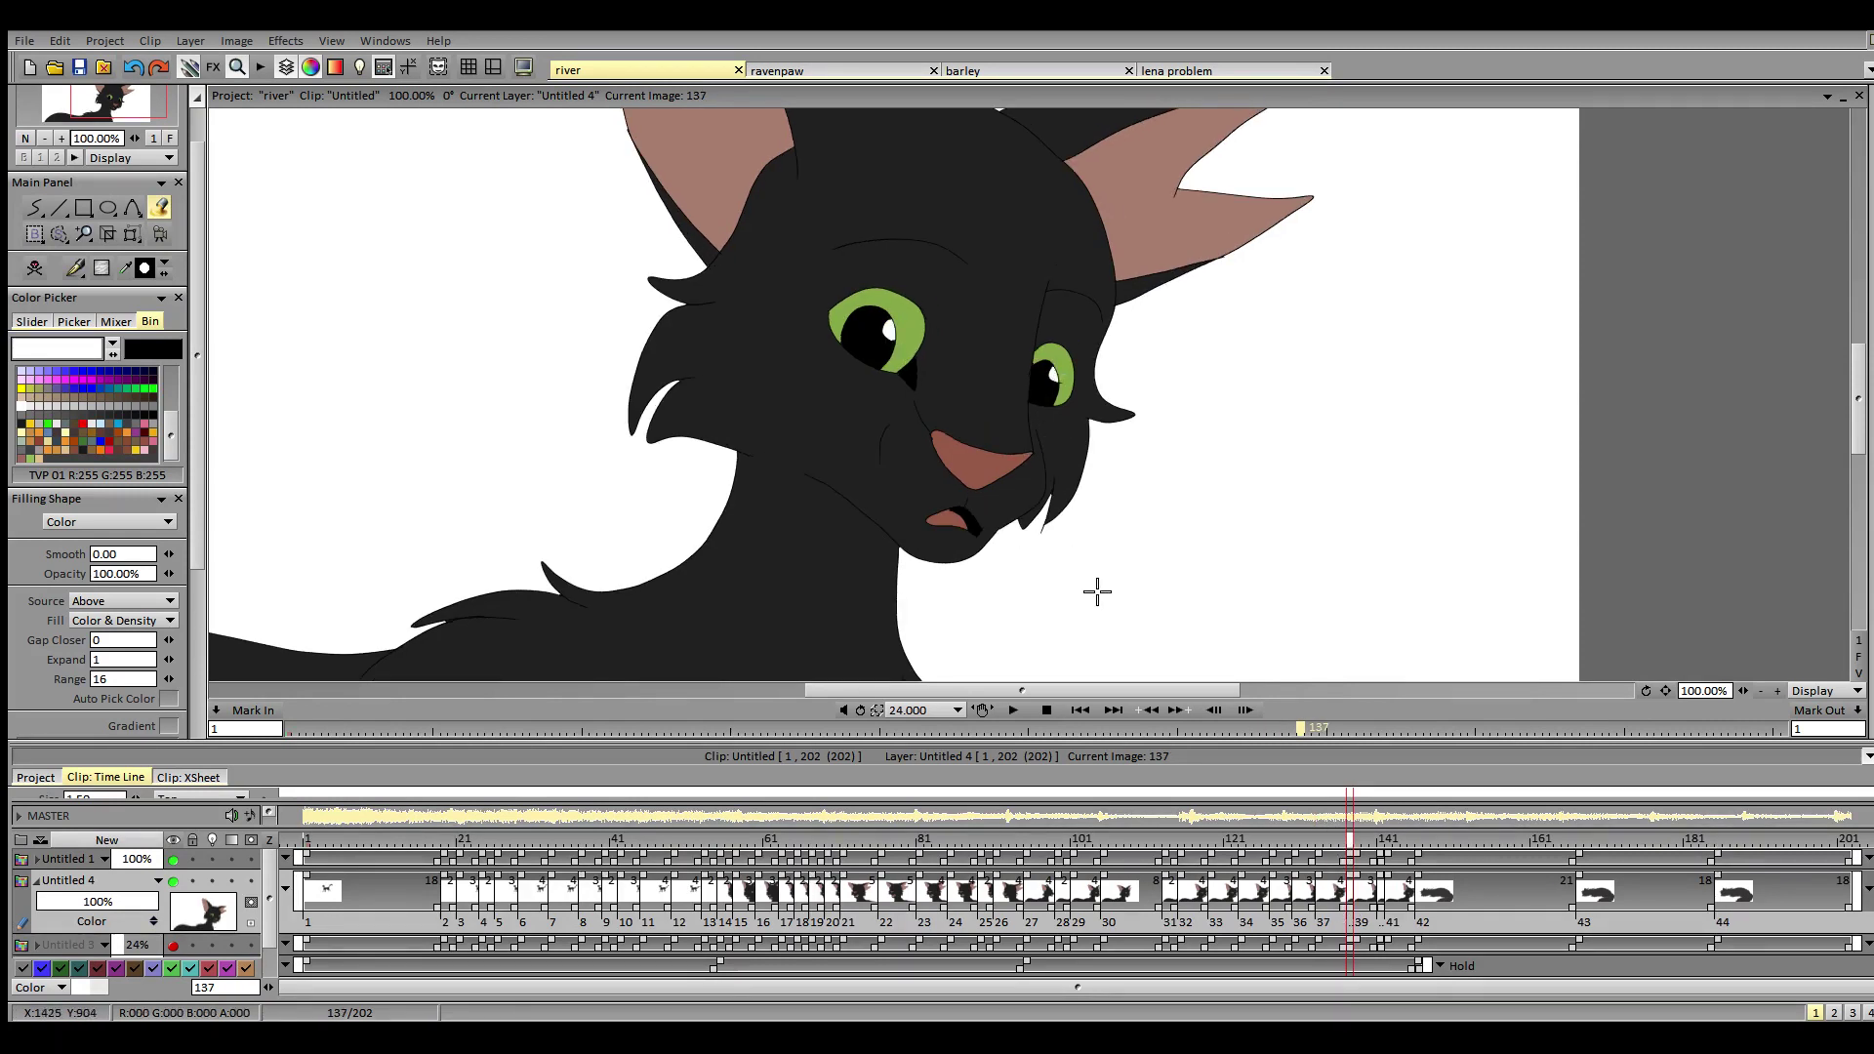
- Fill both eye highlights and the lower teeth of the wide-open mouth with white in frame 138
{"action": "left_click", "coordinate": [1358, 847]}
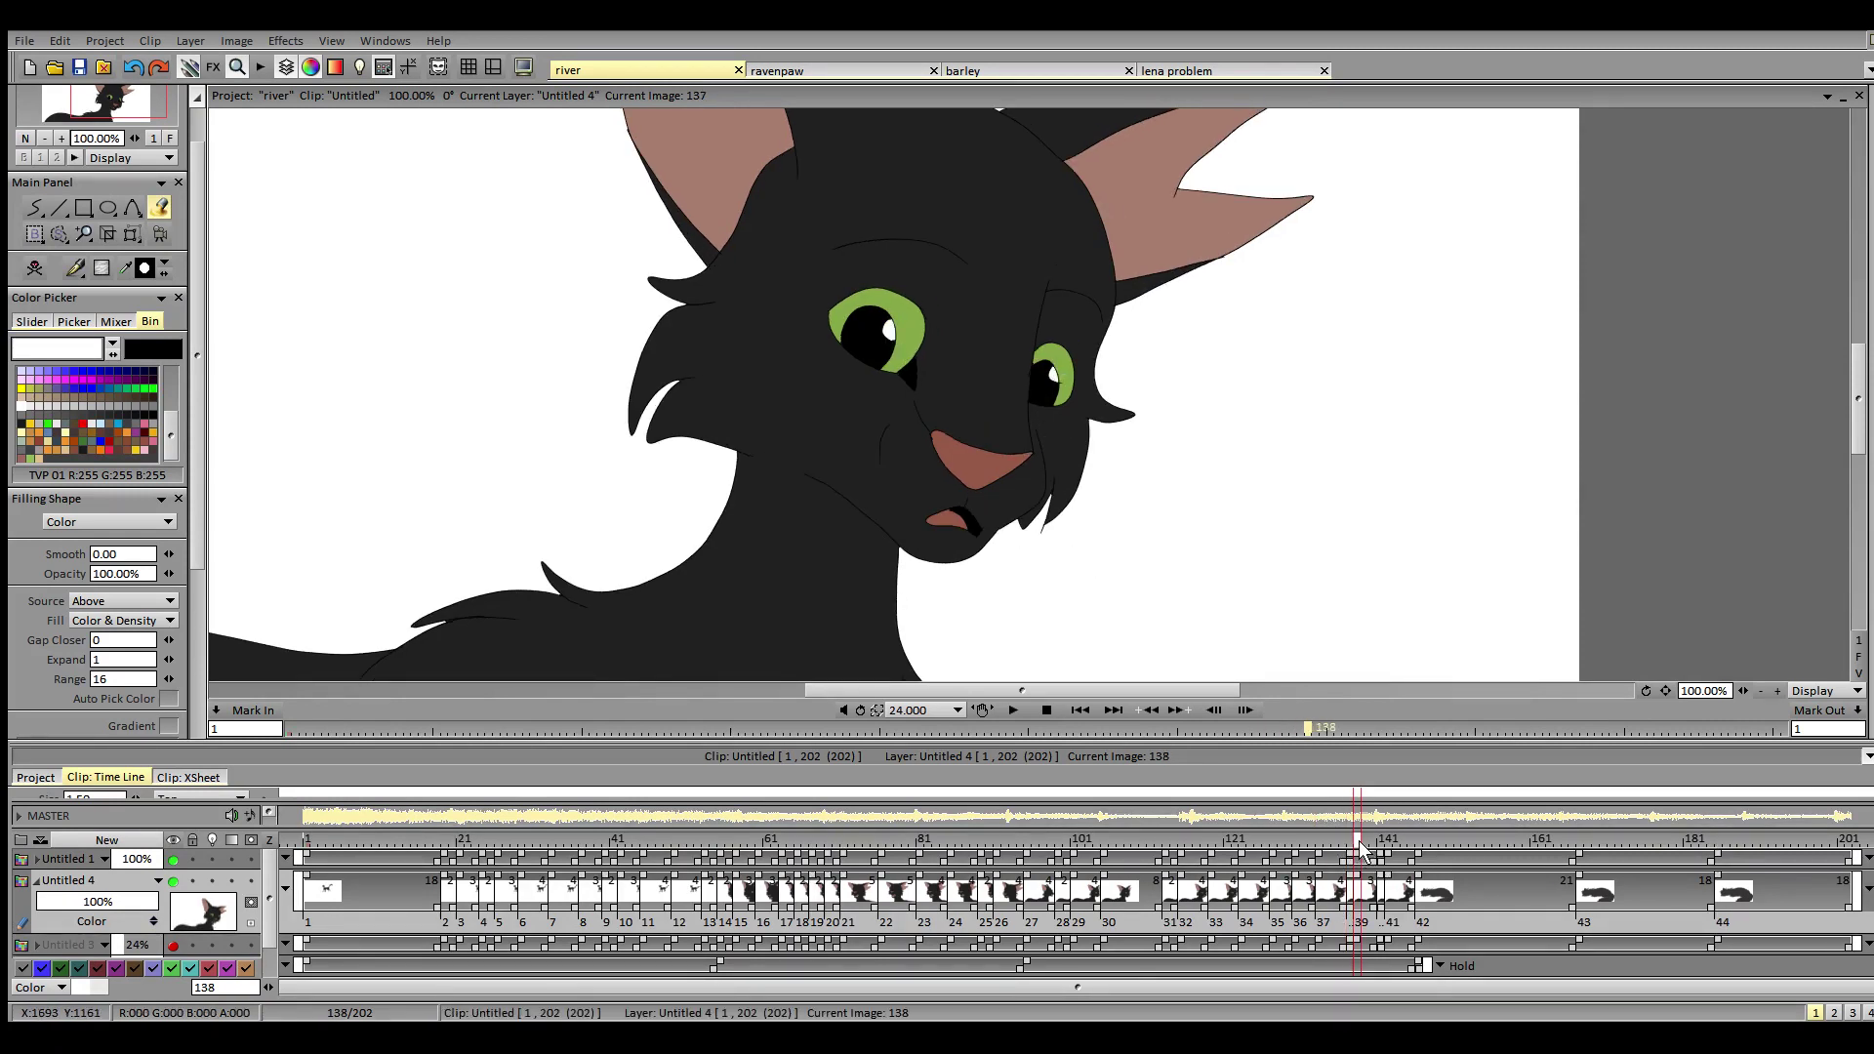
{"action": "left_click", "coordinate": [889, 557]}
{"action": "left_click", "coordinate": [884, 334]}
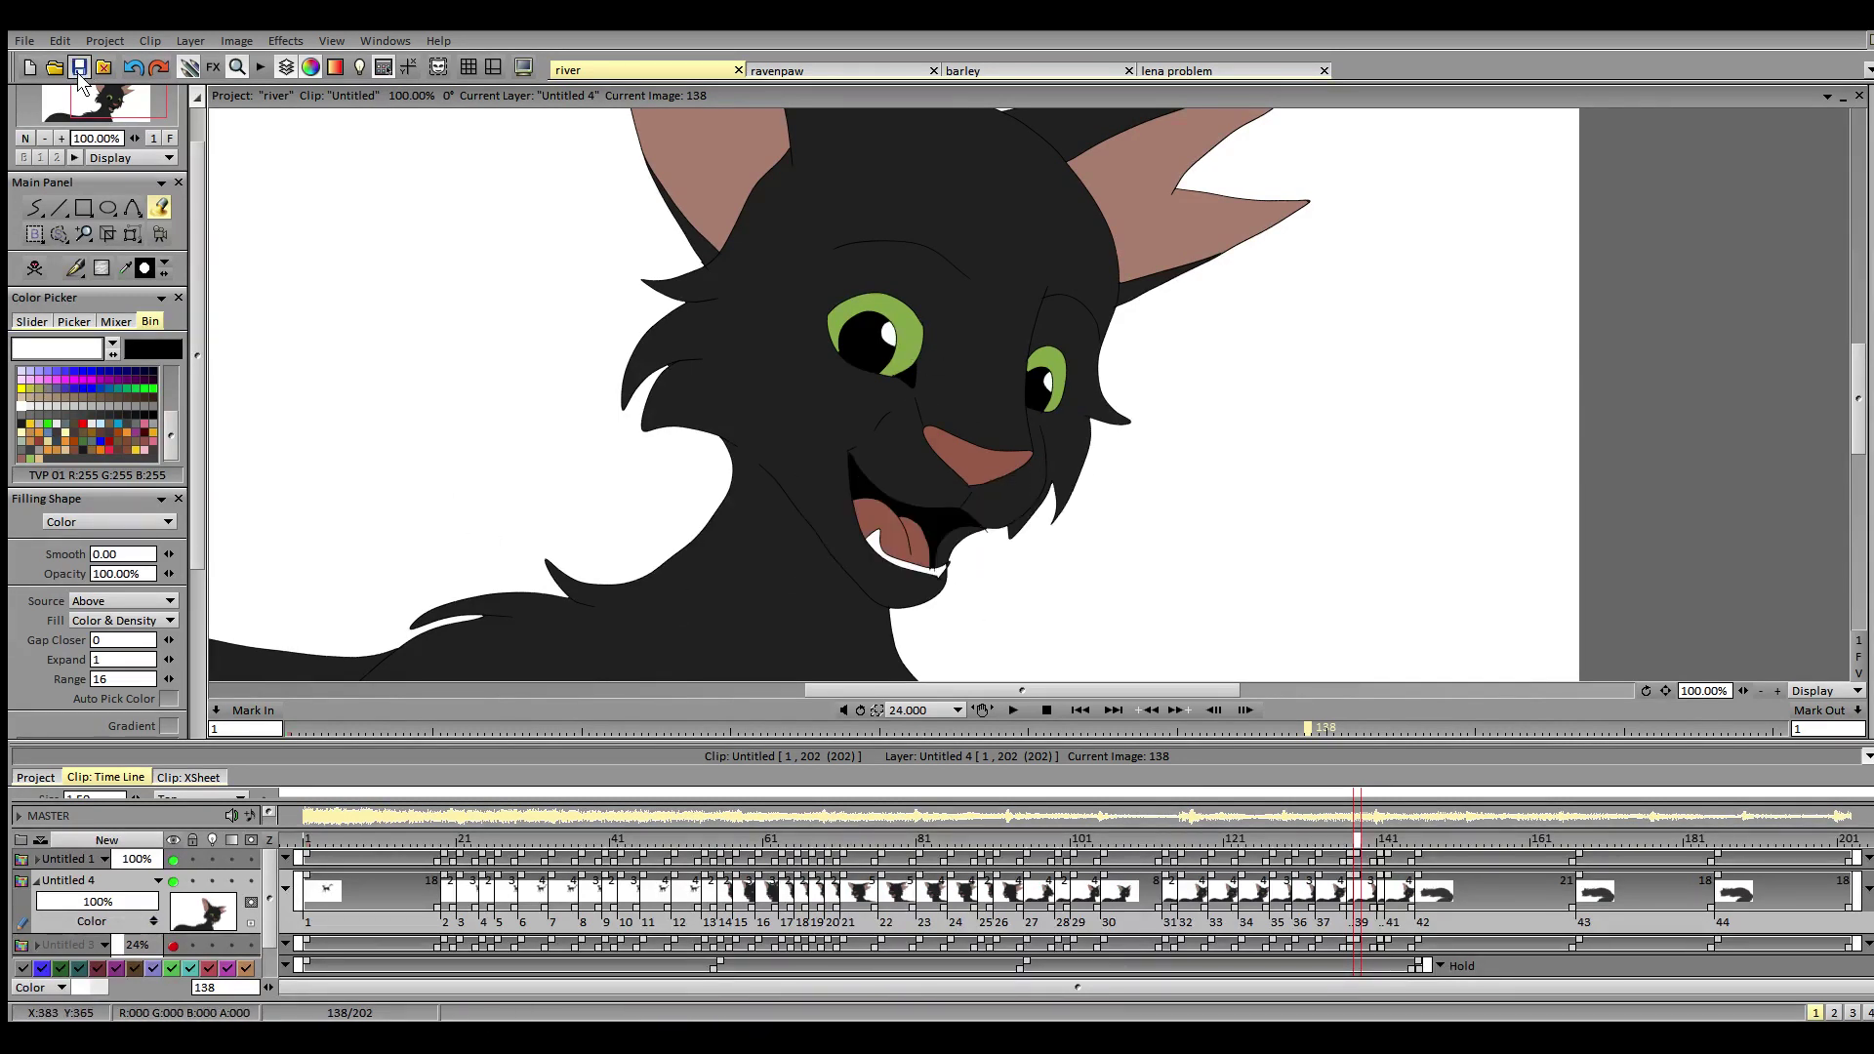
- Fill both eye highlights and the upper and lower teeth with white in frame 141
{"action": "left_click", "coordinate": [1383, 847]}
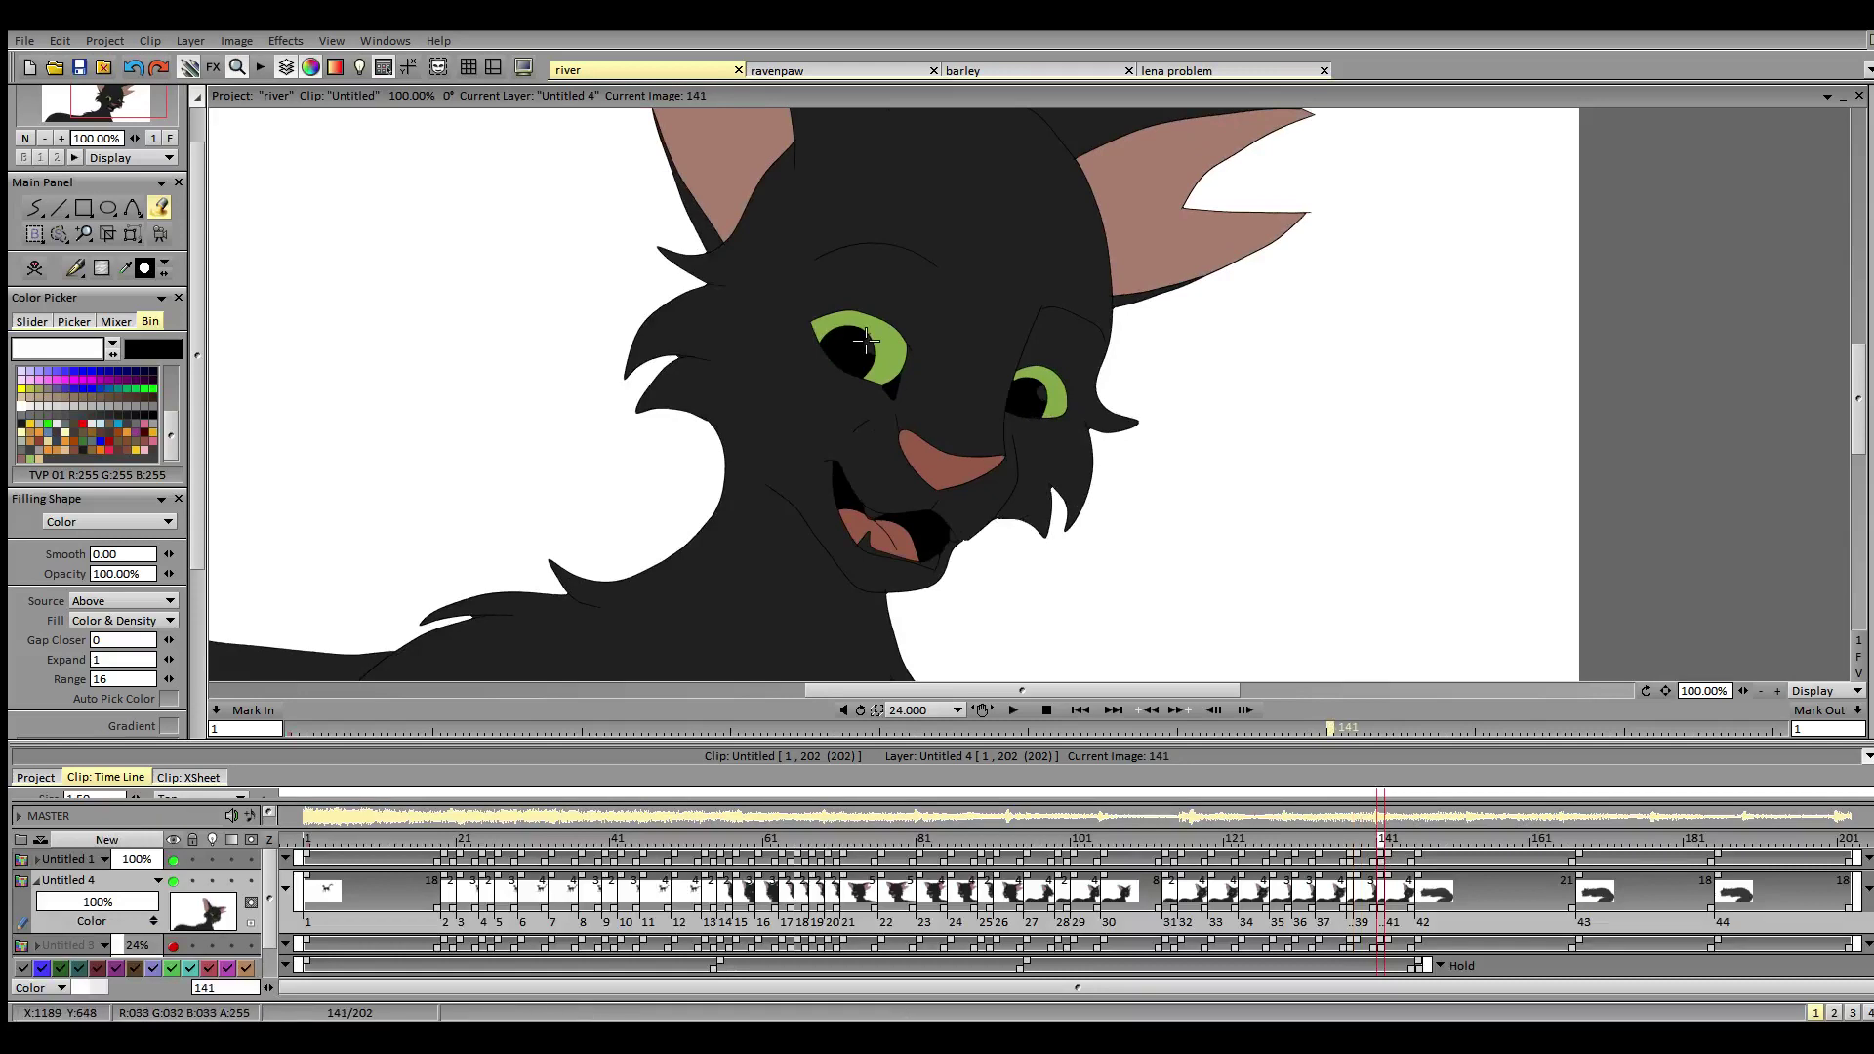
{"action": "left_click", "coordinate": [867, 339]}
{"action": "left_click", "coordinate": [1043, 389]}
{"action": "left_click", "coordinate": [870, 541]}
{"action": "left_click", "coordinate": [872, 513]}
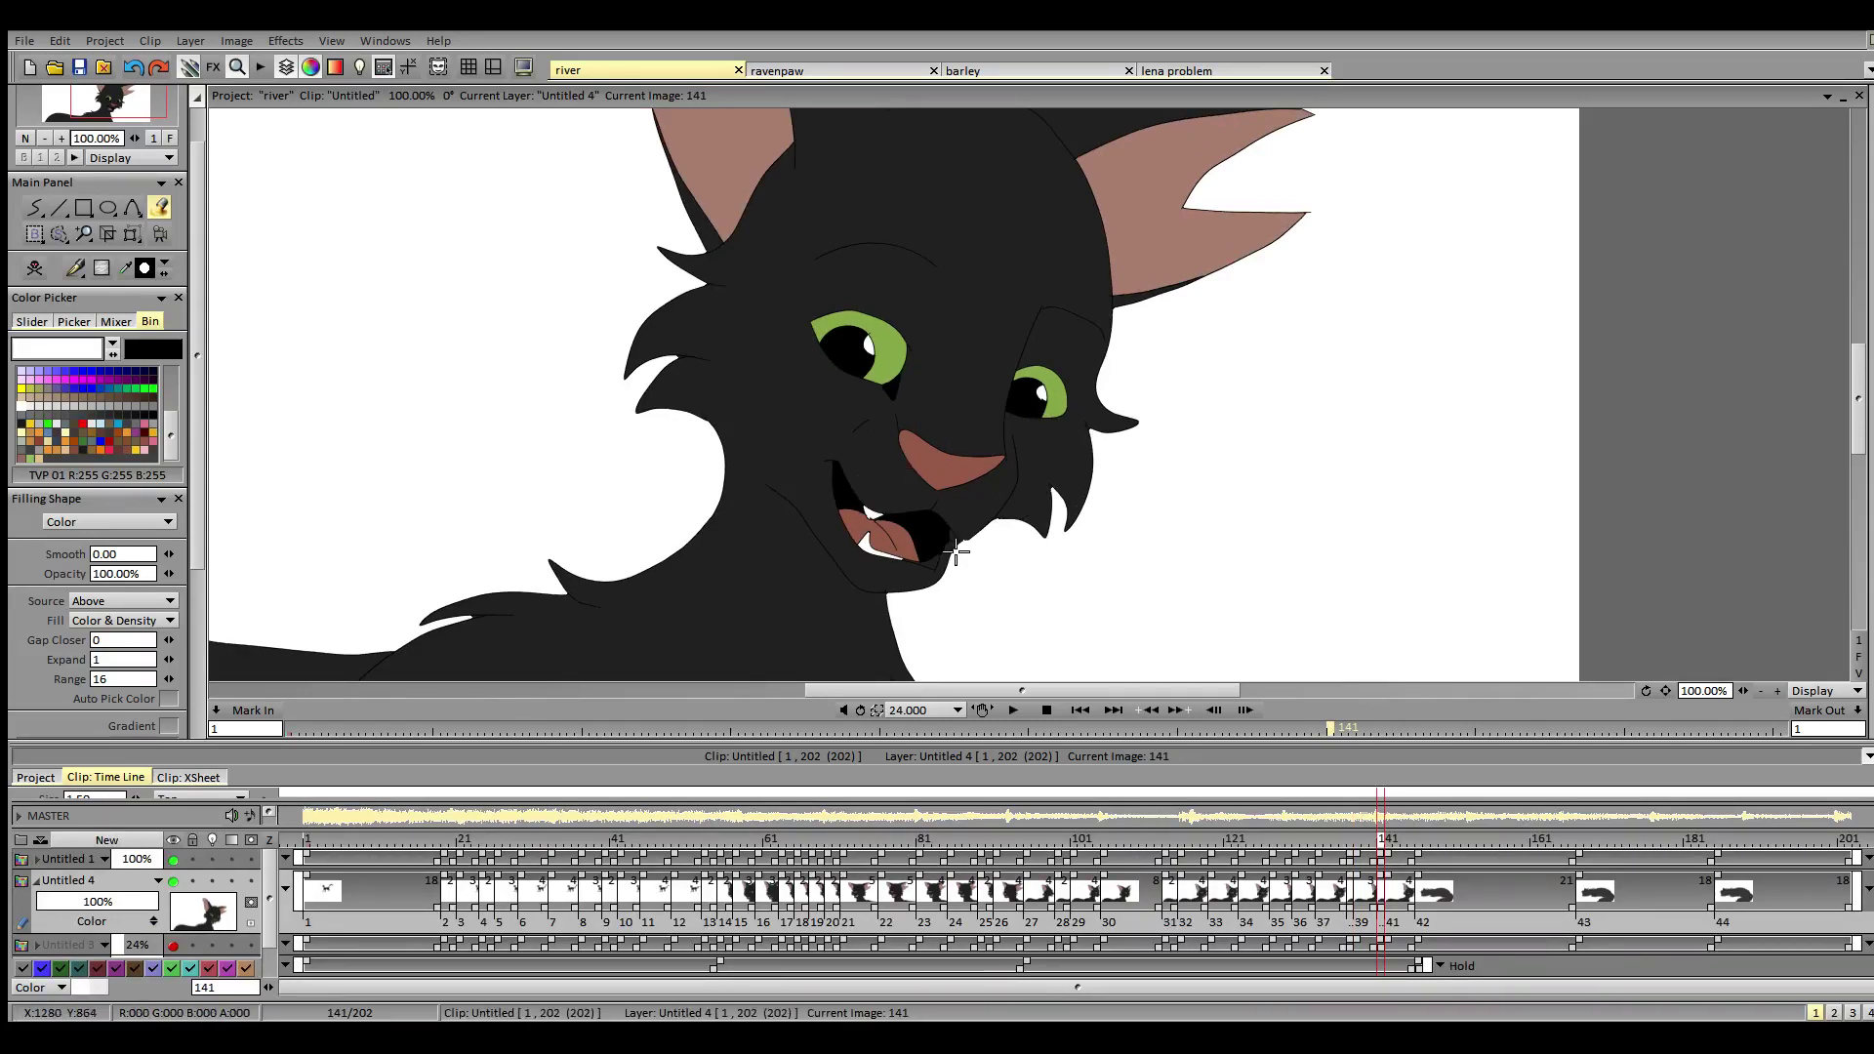
{"action": "left_click", "coordinate": [952, 537]}
- Touch up the white lower teeth at the front of the open mouth with a freehand pen stroke in frame 141
{"action": "left_click", "coordinate": [38, 207]}
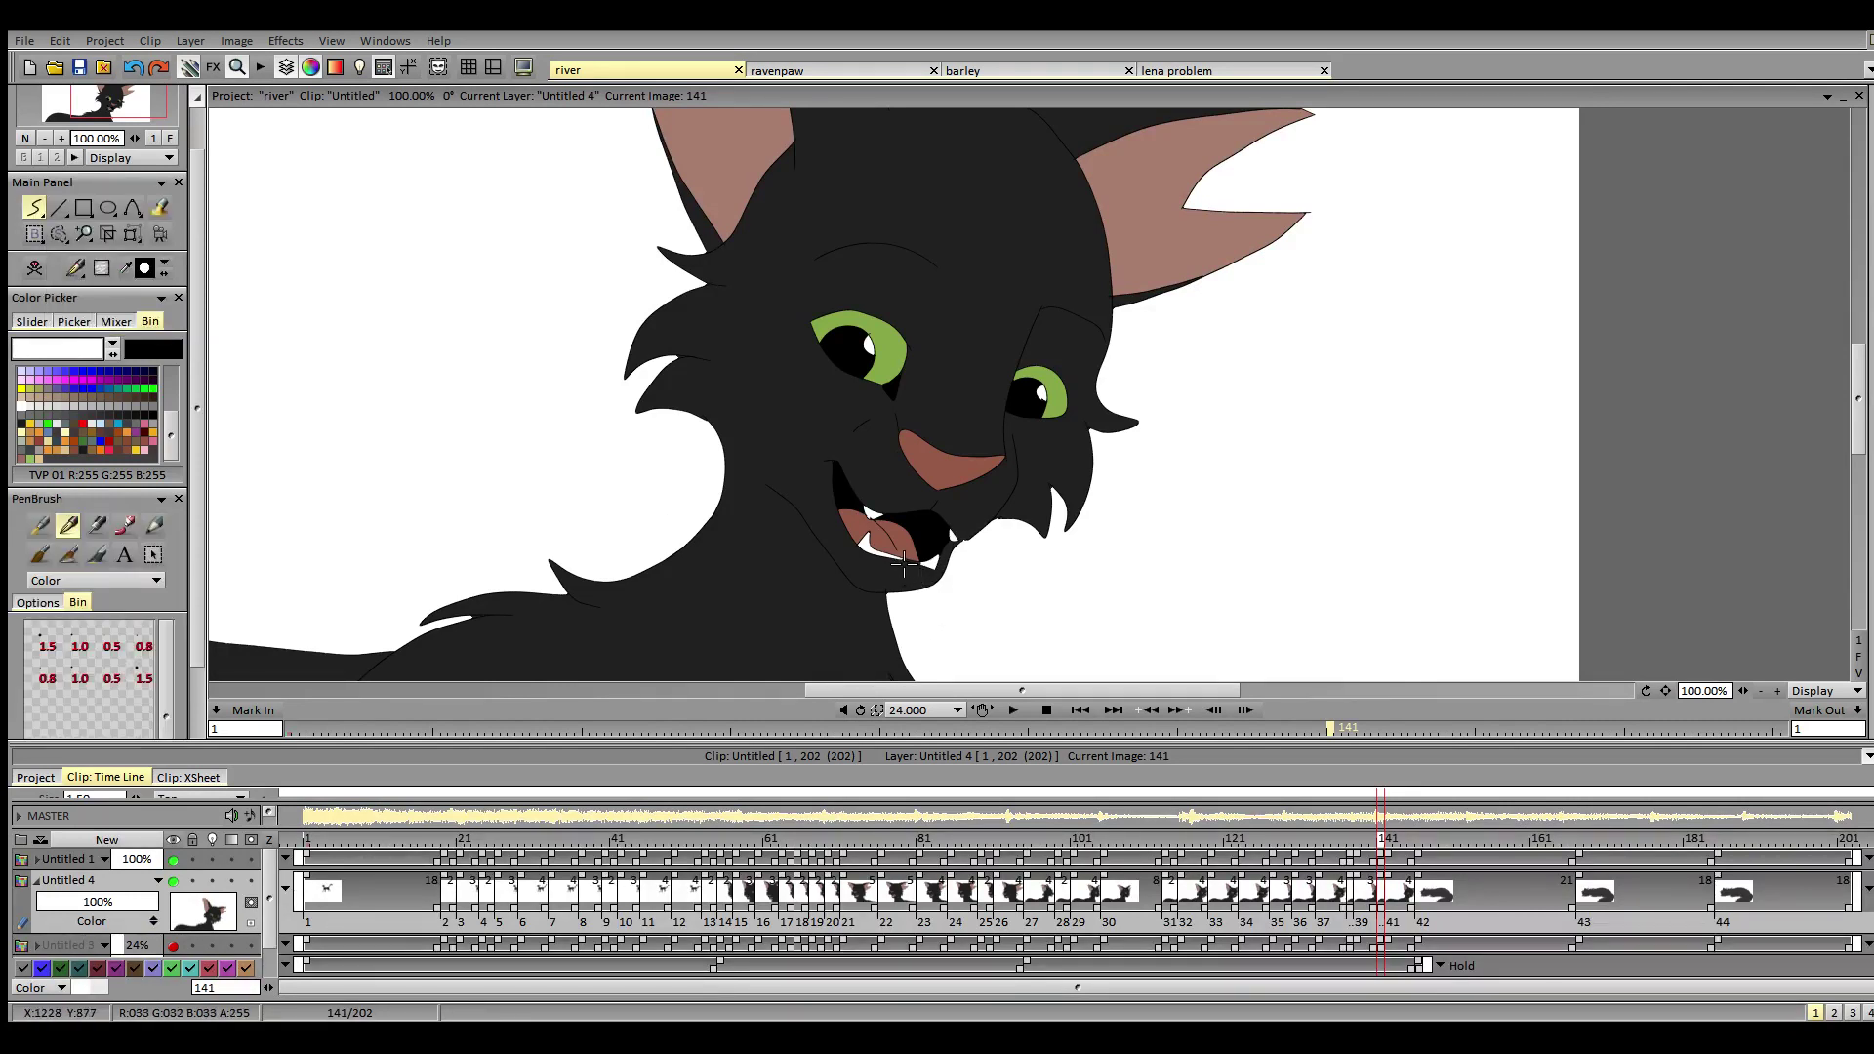
{"action": "left_click_drag", "start_coordinate": [904, 557], "coordinate": [930, 562]}
{"action": "left_click", "coordinate": [62, 139]}
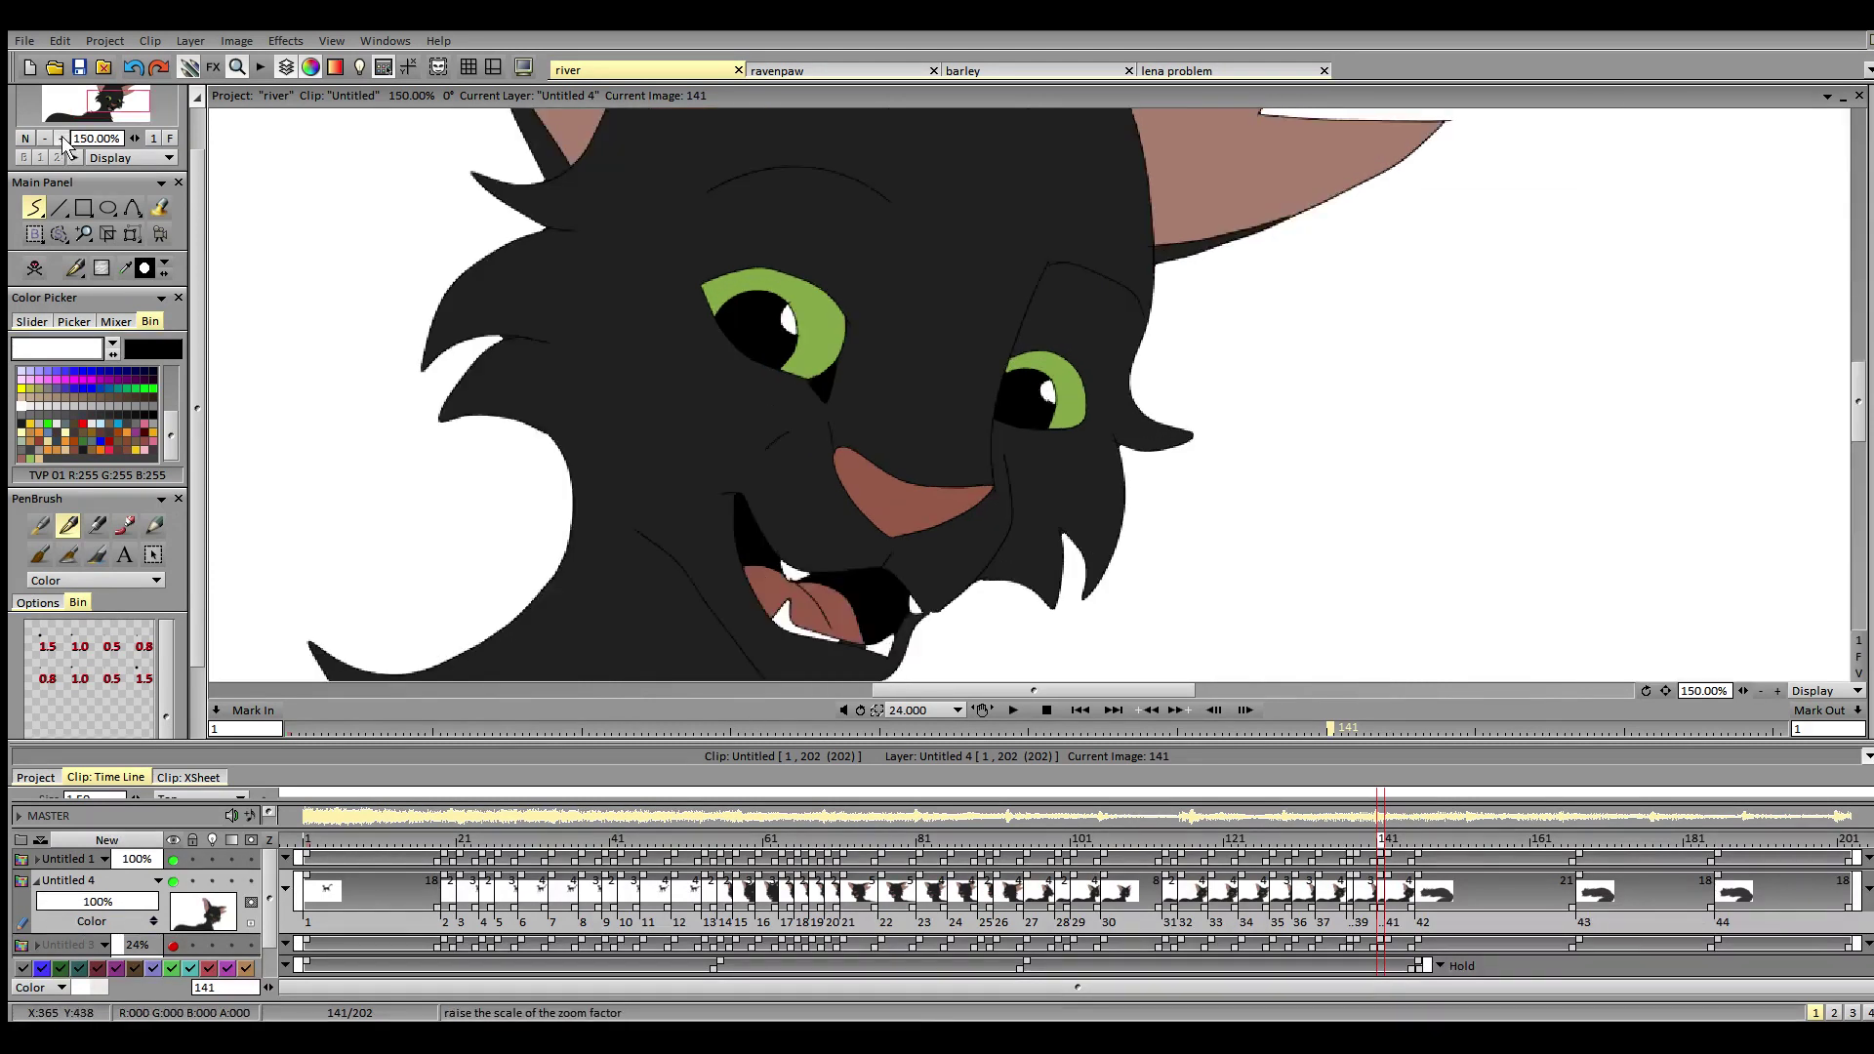
{"action": "left_click", "coordinate": [62, 139]}
{"action": "scroll", "coordinate": [1748, 426], "scroll_direction": "down", "scroll_amount": 5}
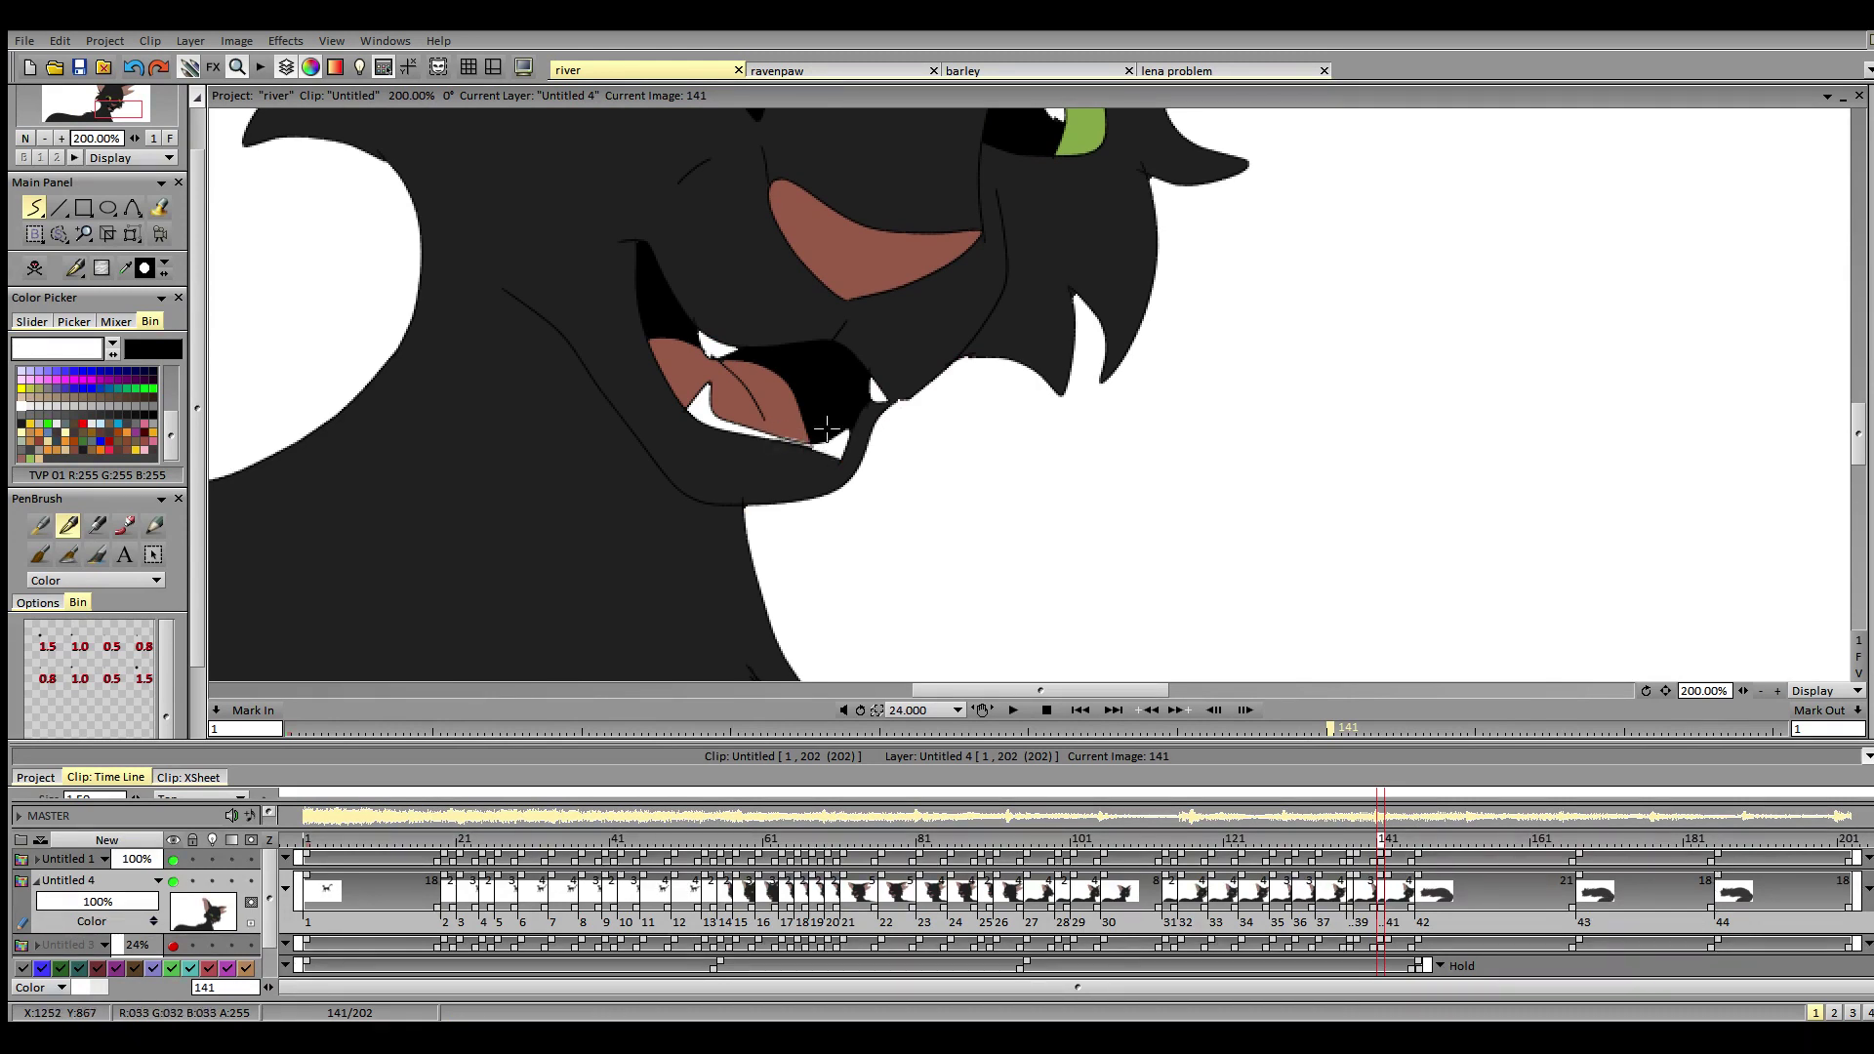
{"action": "left_click", "coordinate": [46, 138]}
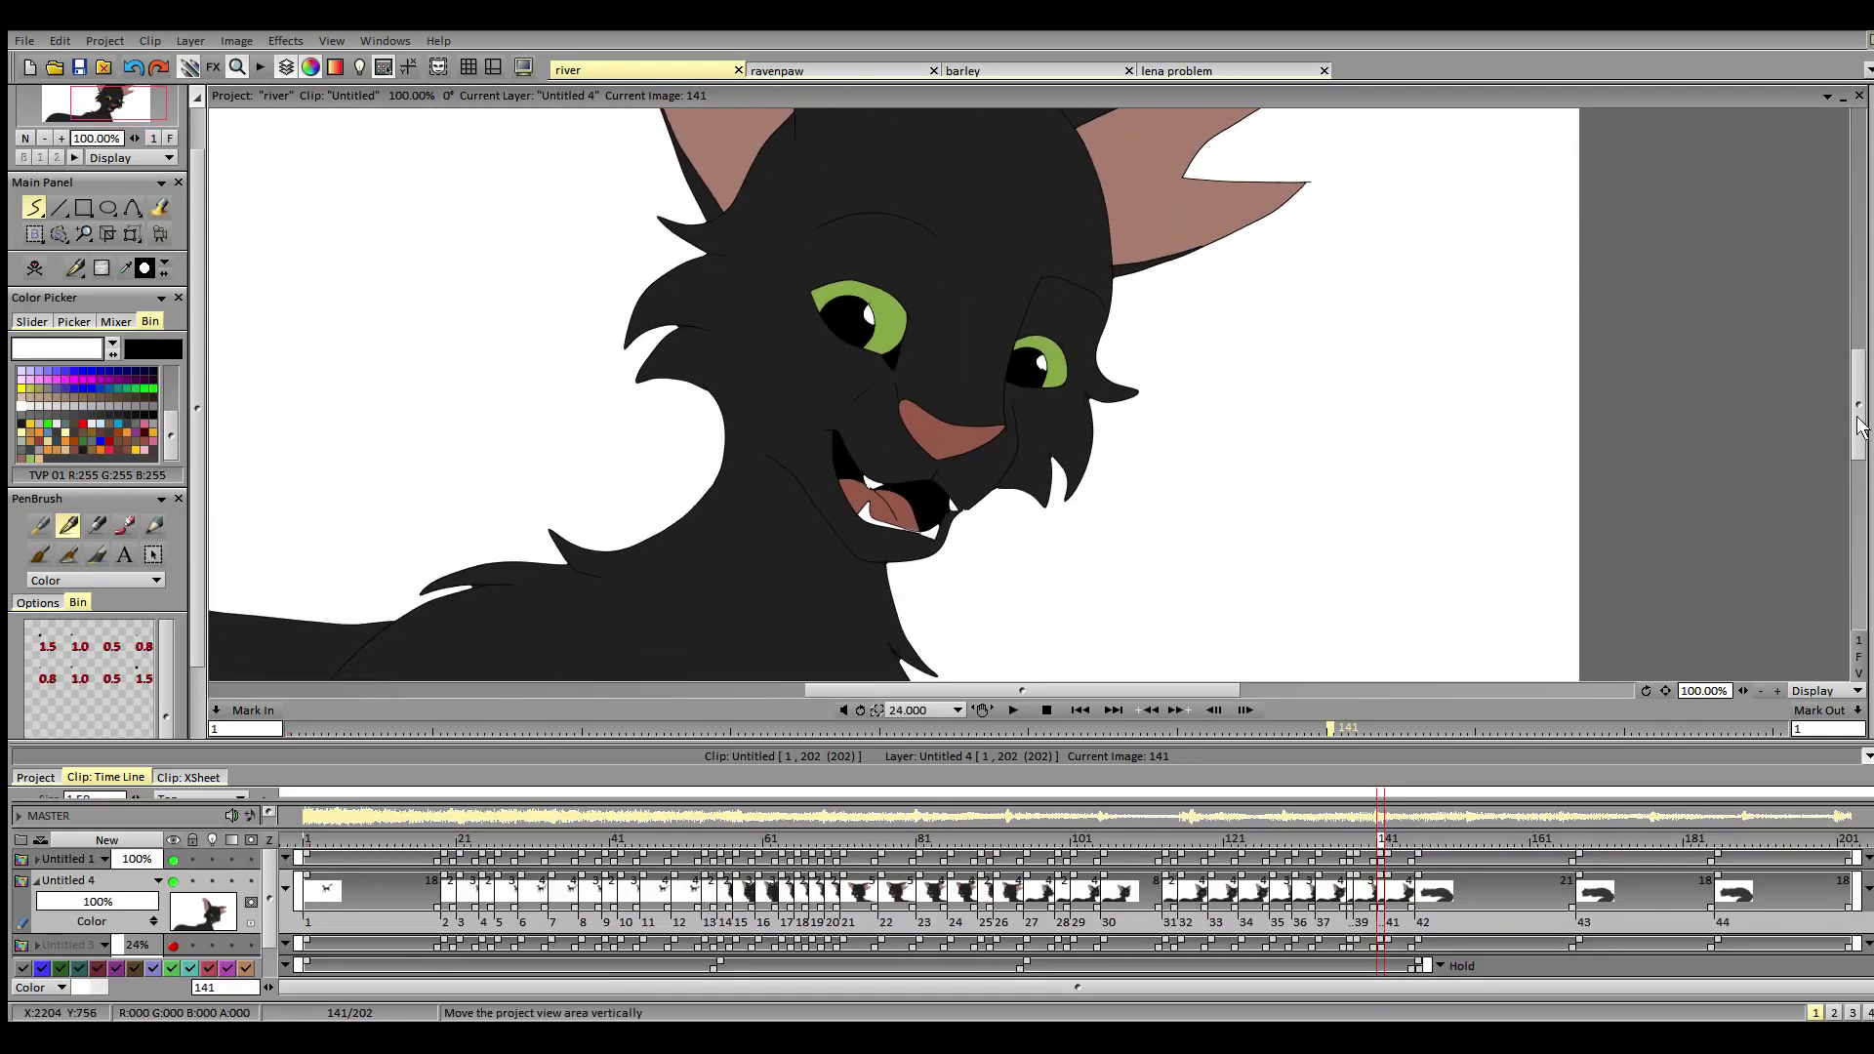
- Fill both eye highlights with white in frame 142
{"action": "left_click", "coordinate": [159, 208]}
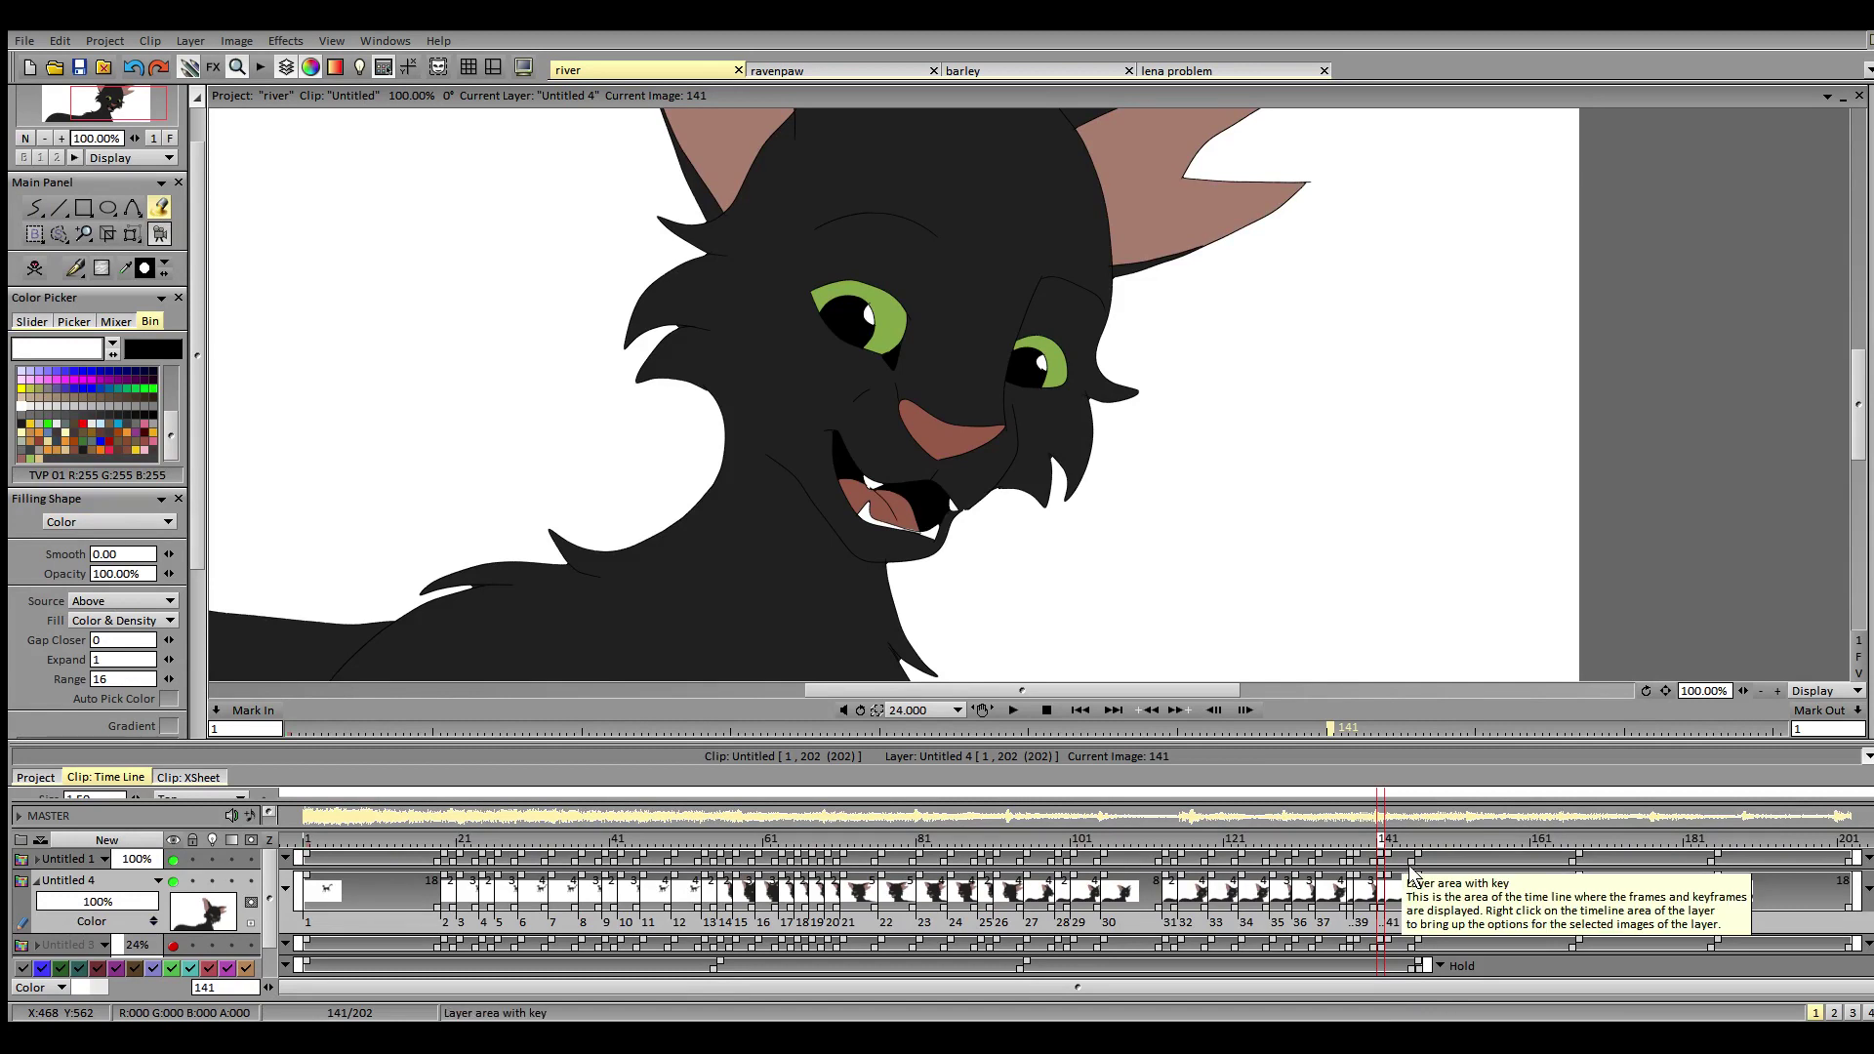
{"action": "left_click", "coordinate": [1390, 842]}
{"action": "left_click", "coordinate": [867, 316]}
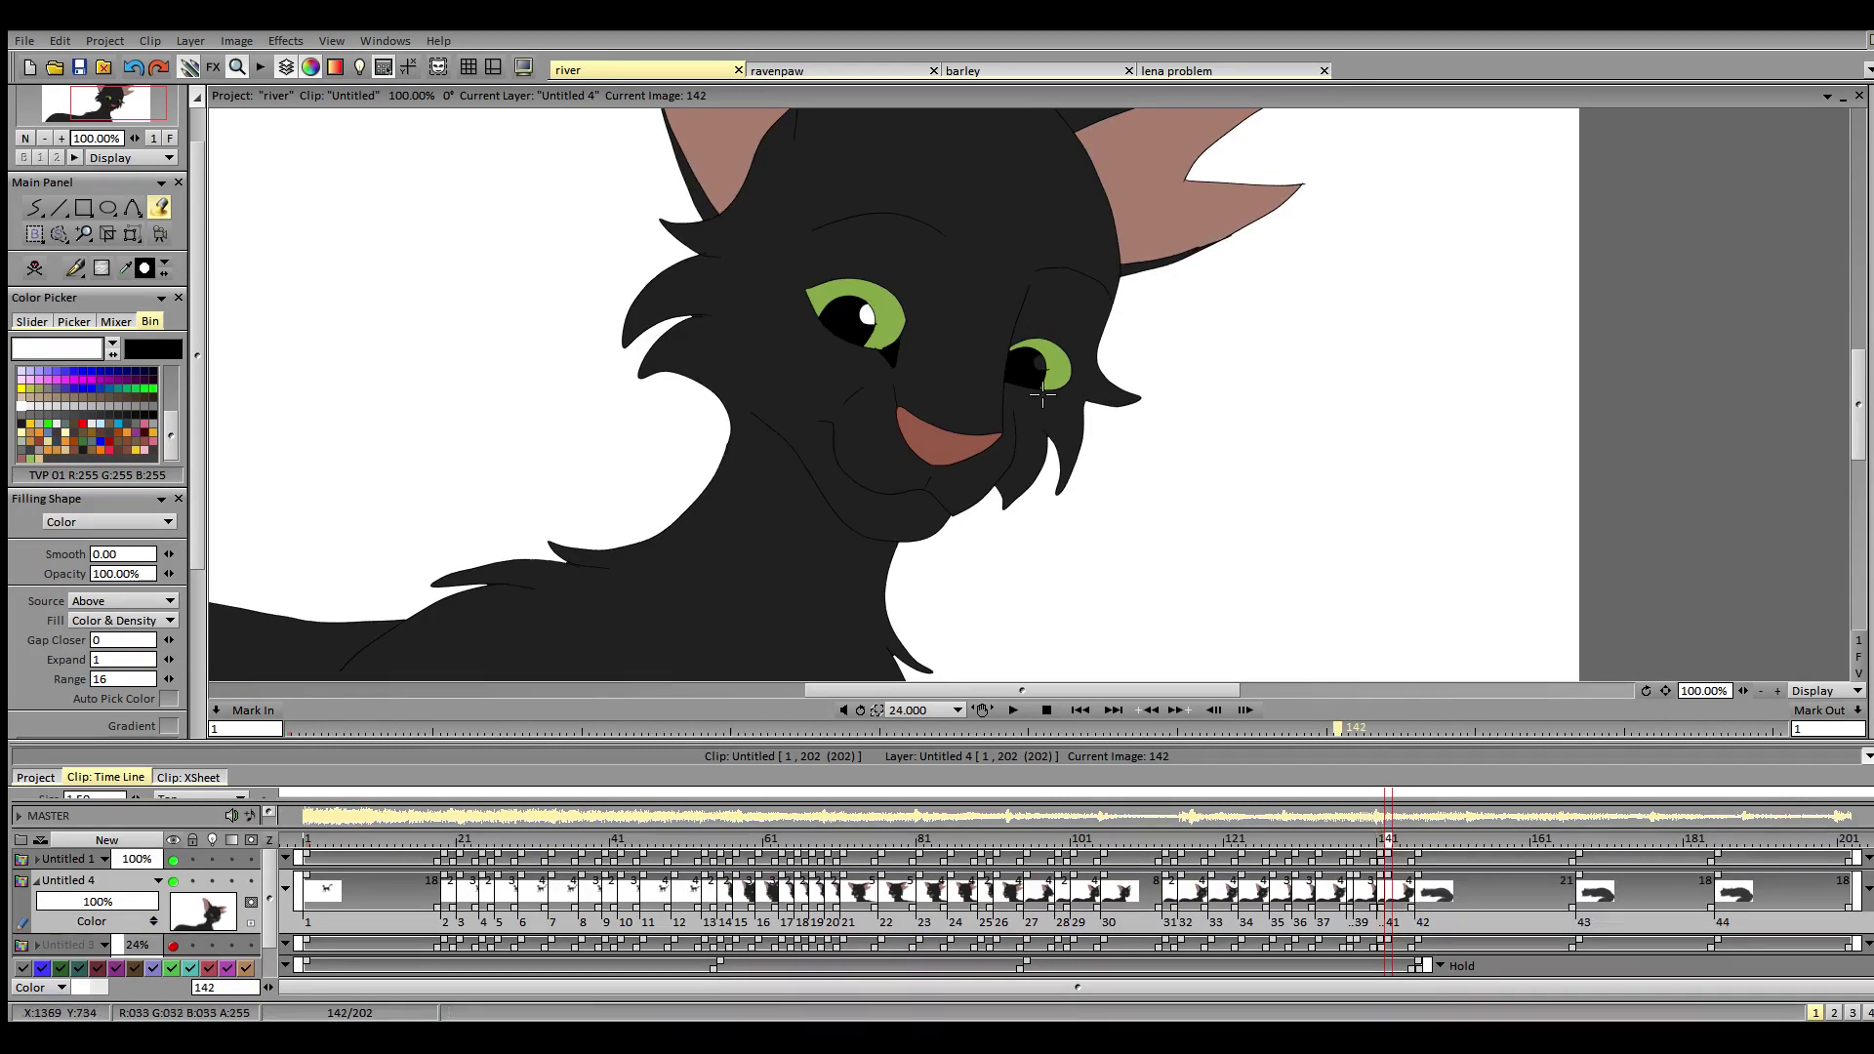
{"action": "left_click", "coordinate": [1040, 364]}
- Check the colouring in frames 146, 139 and 137, and preview the animation with the whole canvas in view
{"action": "left_click", "coordinate": [1423, 852]}
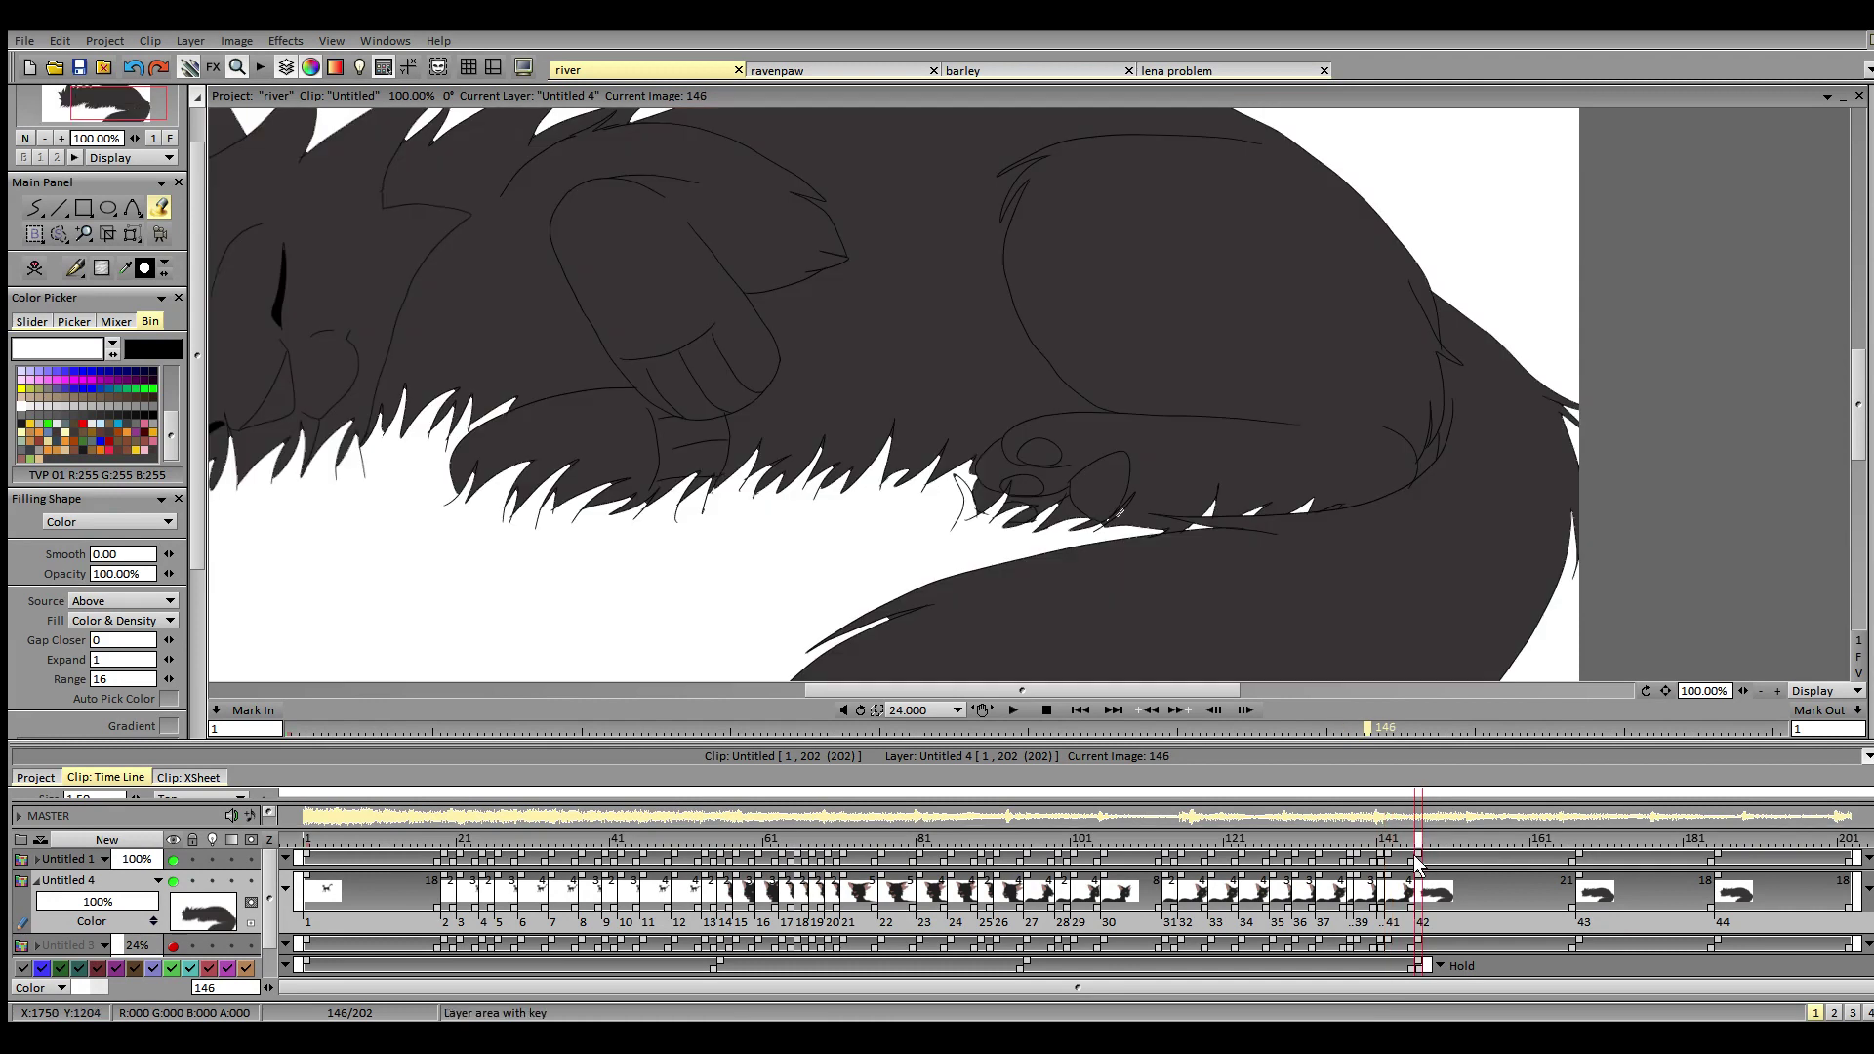
{"action": "left_click", "coordinate": [1368, 858]}
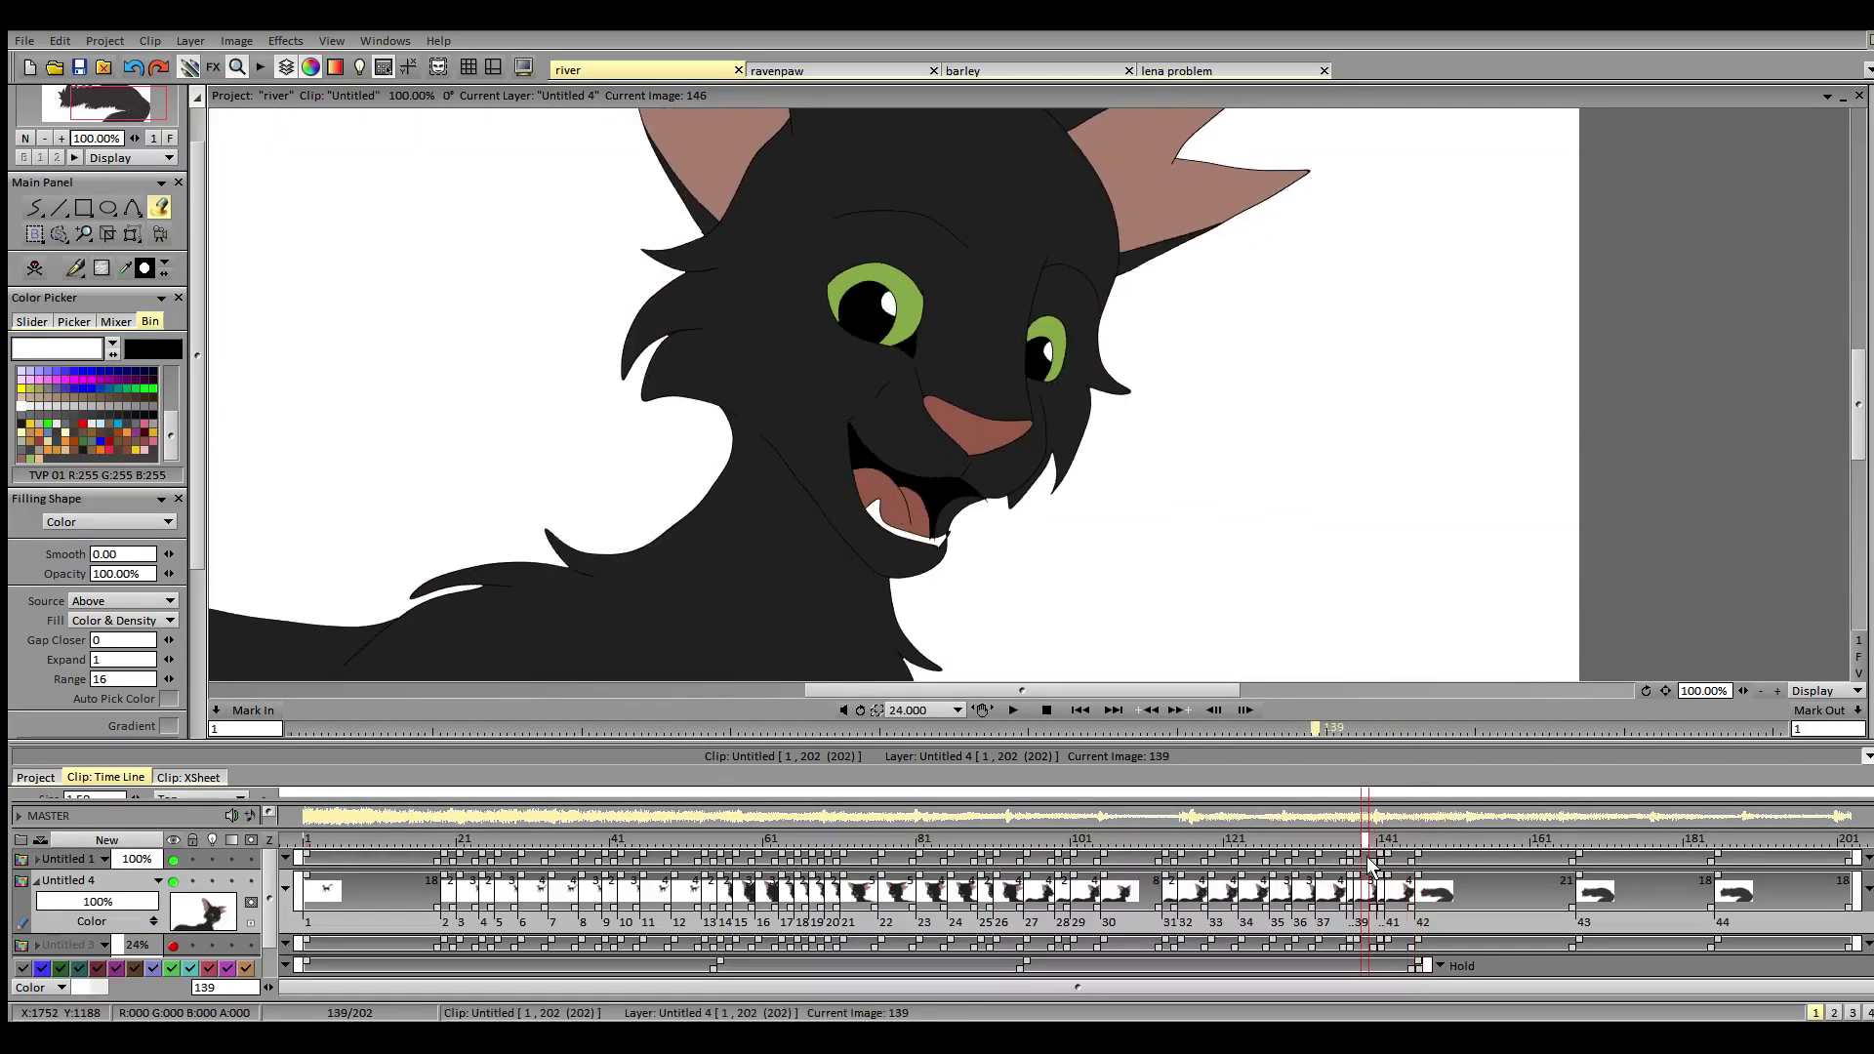
{"action": "left_click_drag", "start_coordinate": [1367, 857], "coordinate": [1351, 857]}
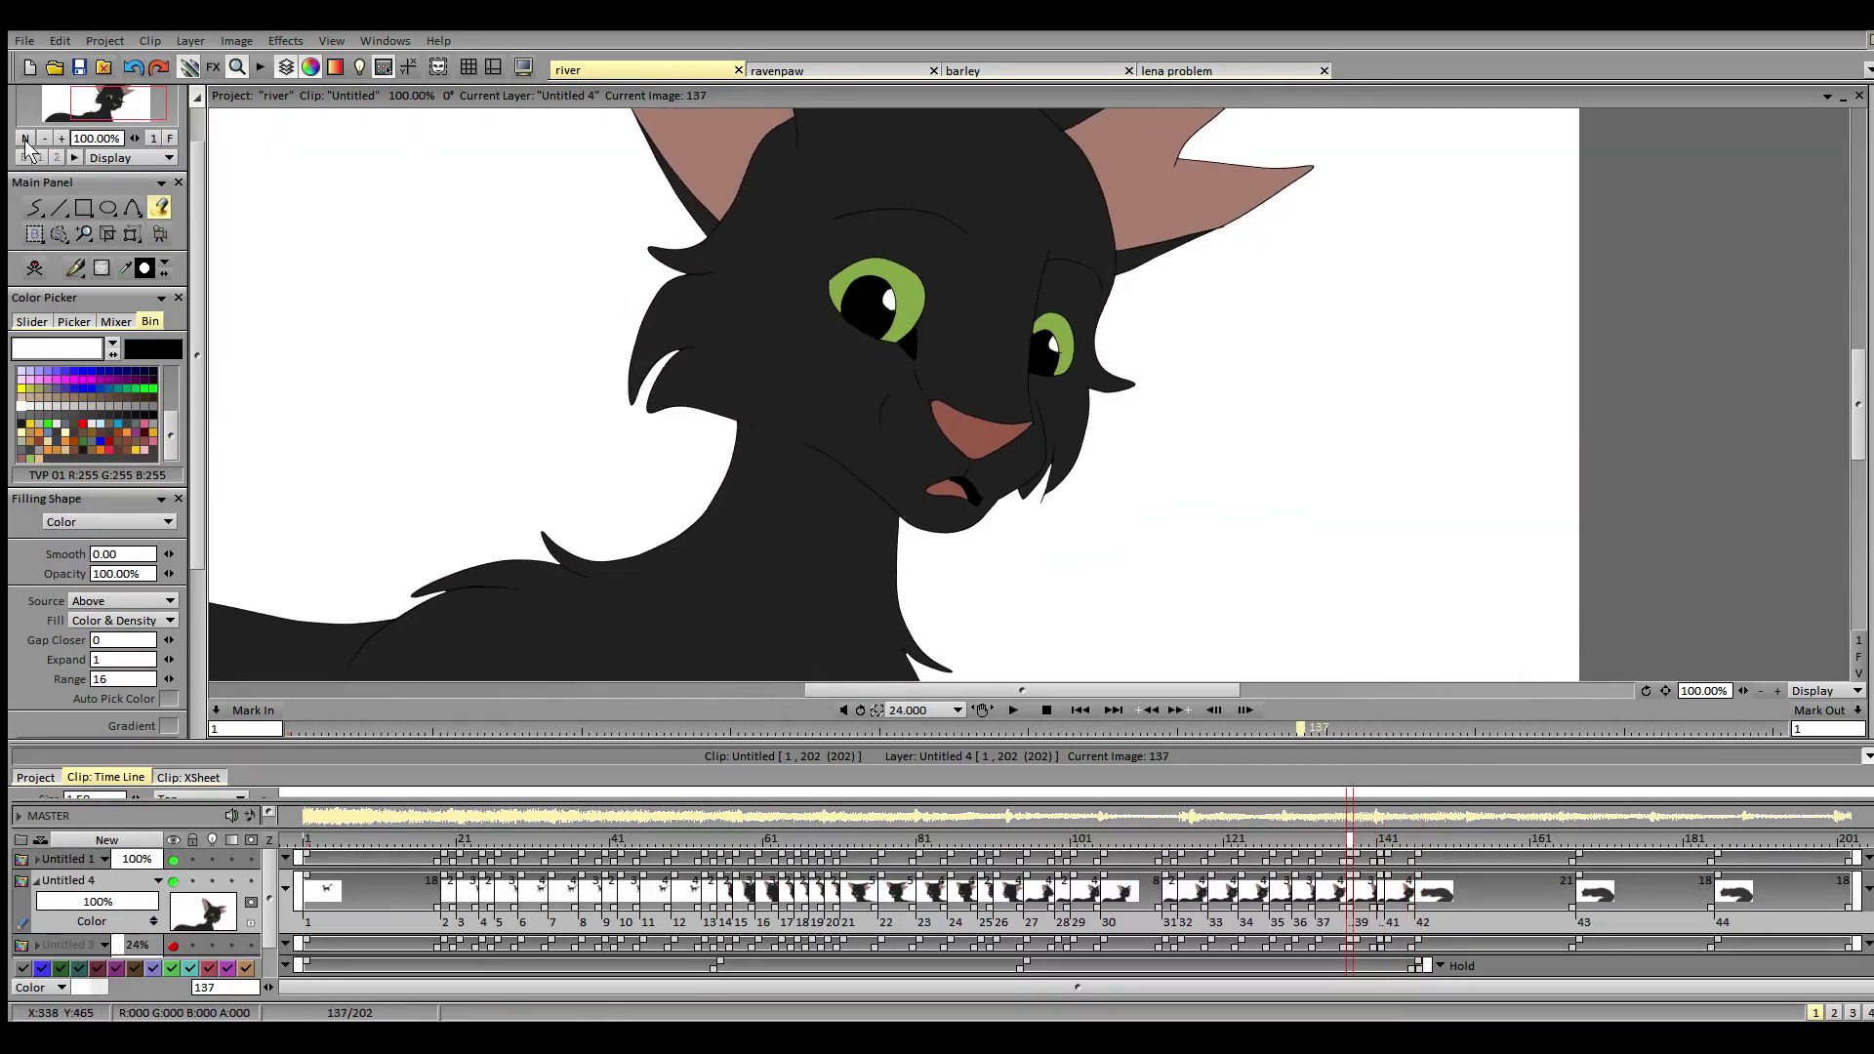
{"action": "left_click", "coordinate": [33, 136]}
{"action": "left_click", "coordinate": [1014, 710]}
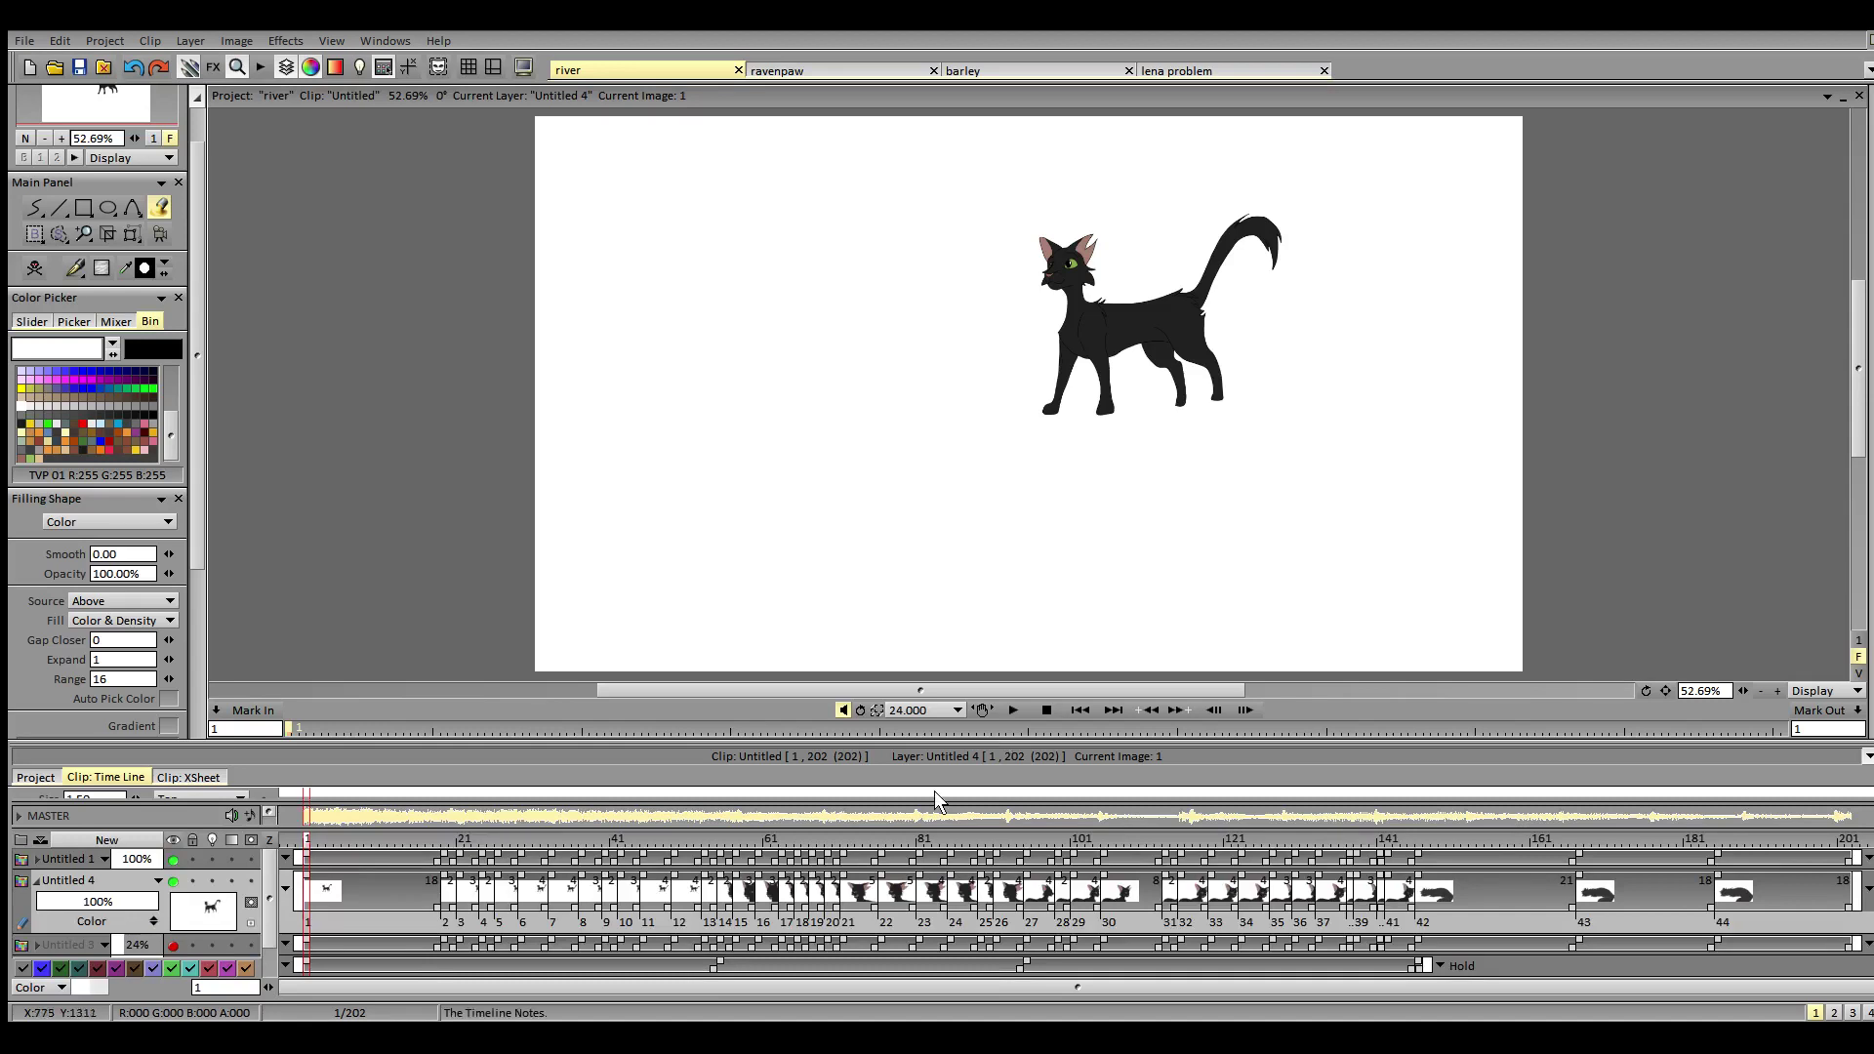
{"action": "left_click", "coordinate": [1007, 710]}
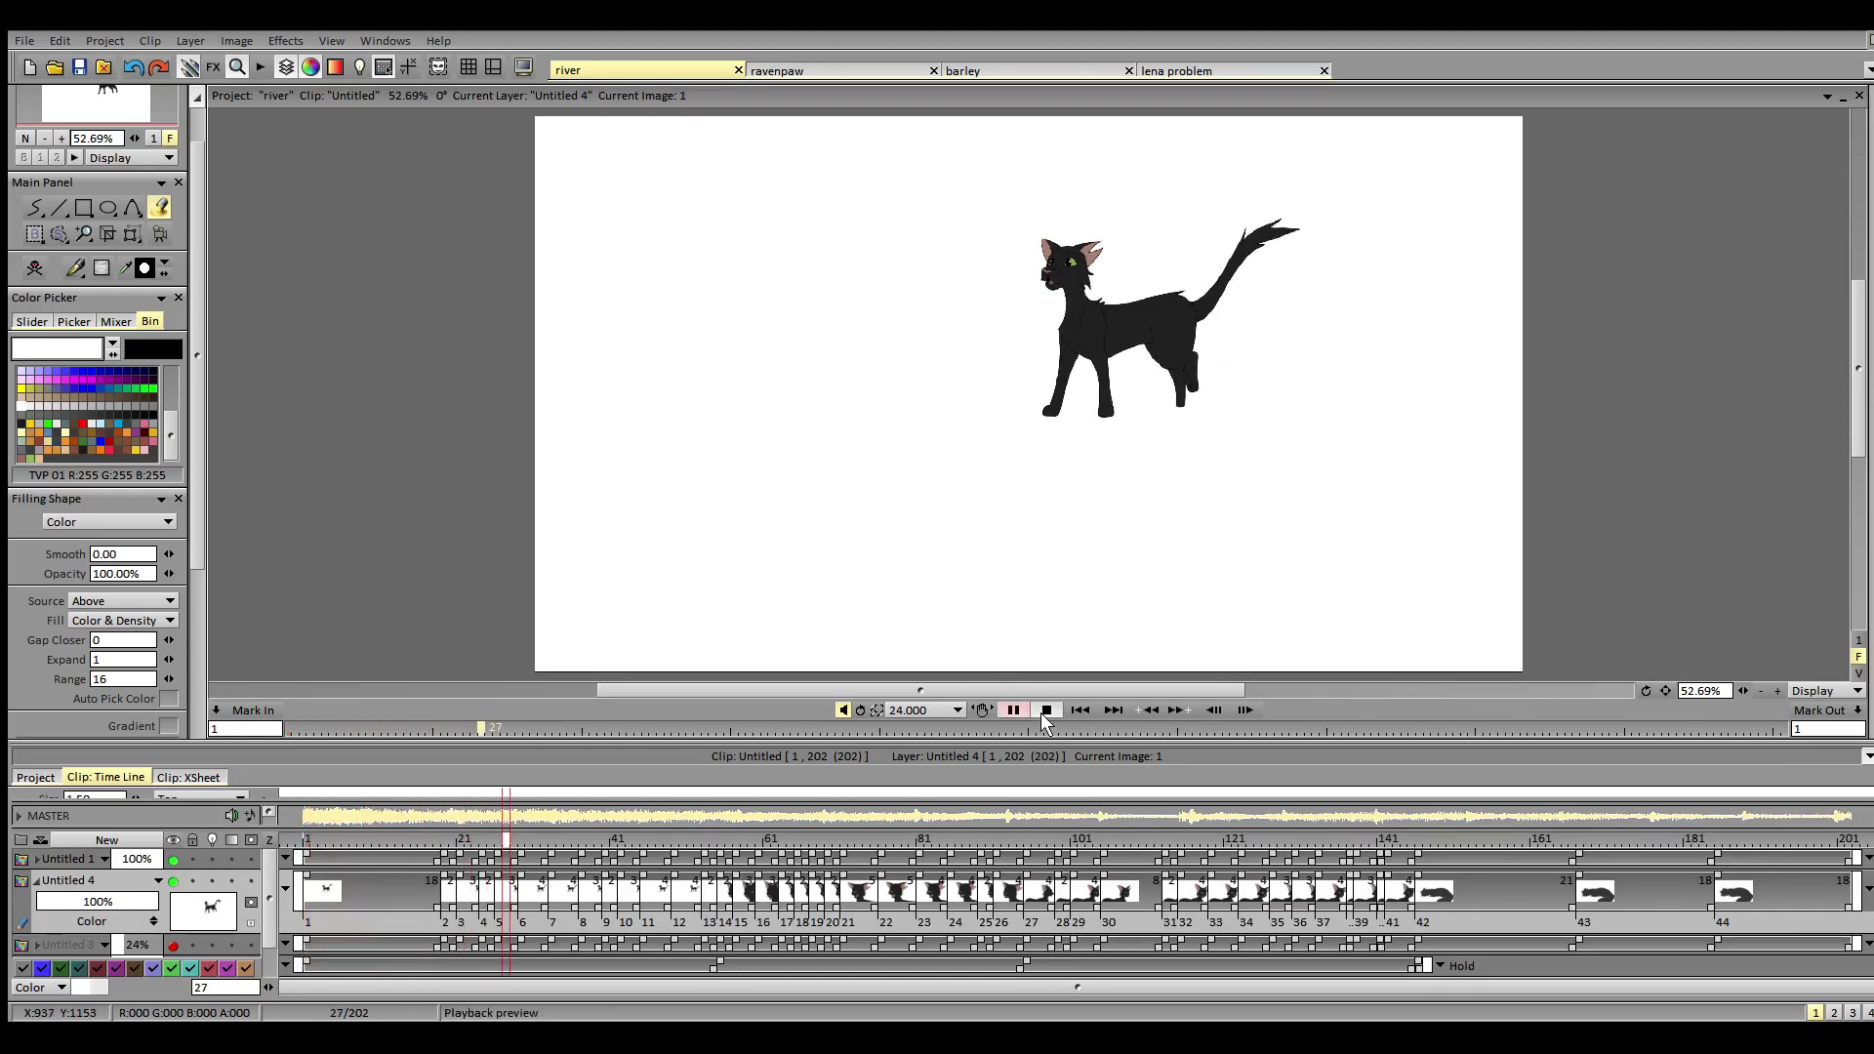
{"action": "left_click", "coordinate": [1044, 713]}
- Turn playback sound off and replay the whole river animation from the first frame to check the colouring
{"action": "left_click", "coordinate": [846, 711]}
{"action": "left_click", "coordinate": [1079, 711]}
{"action": "left_click", "coordinate": [1012, 711]}
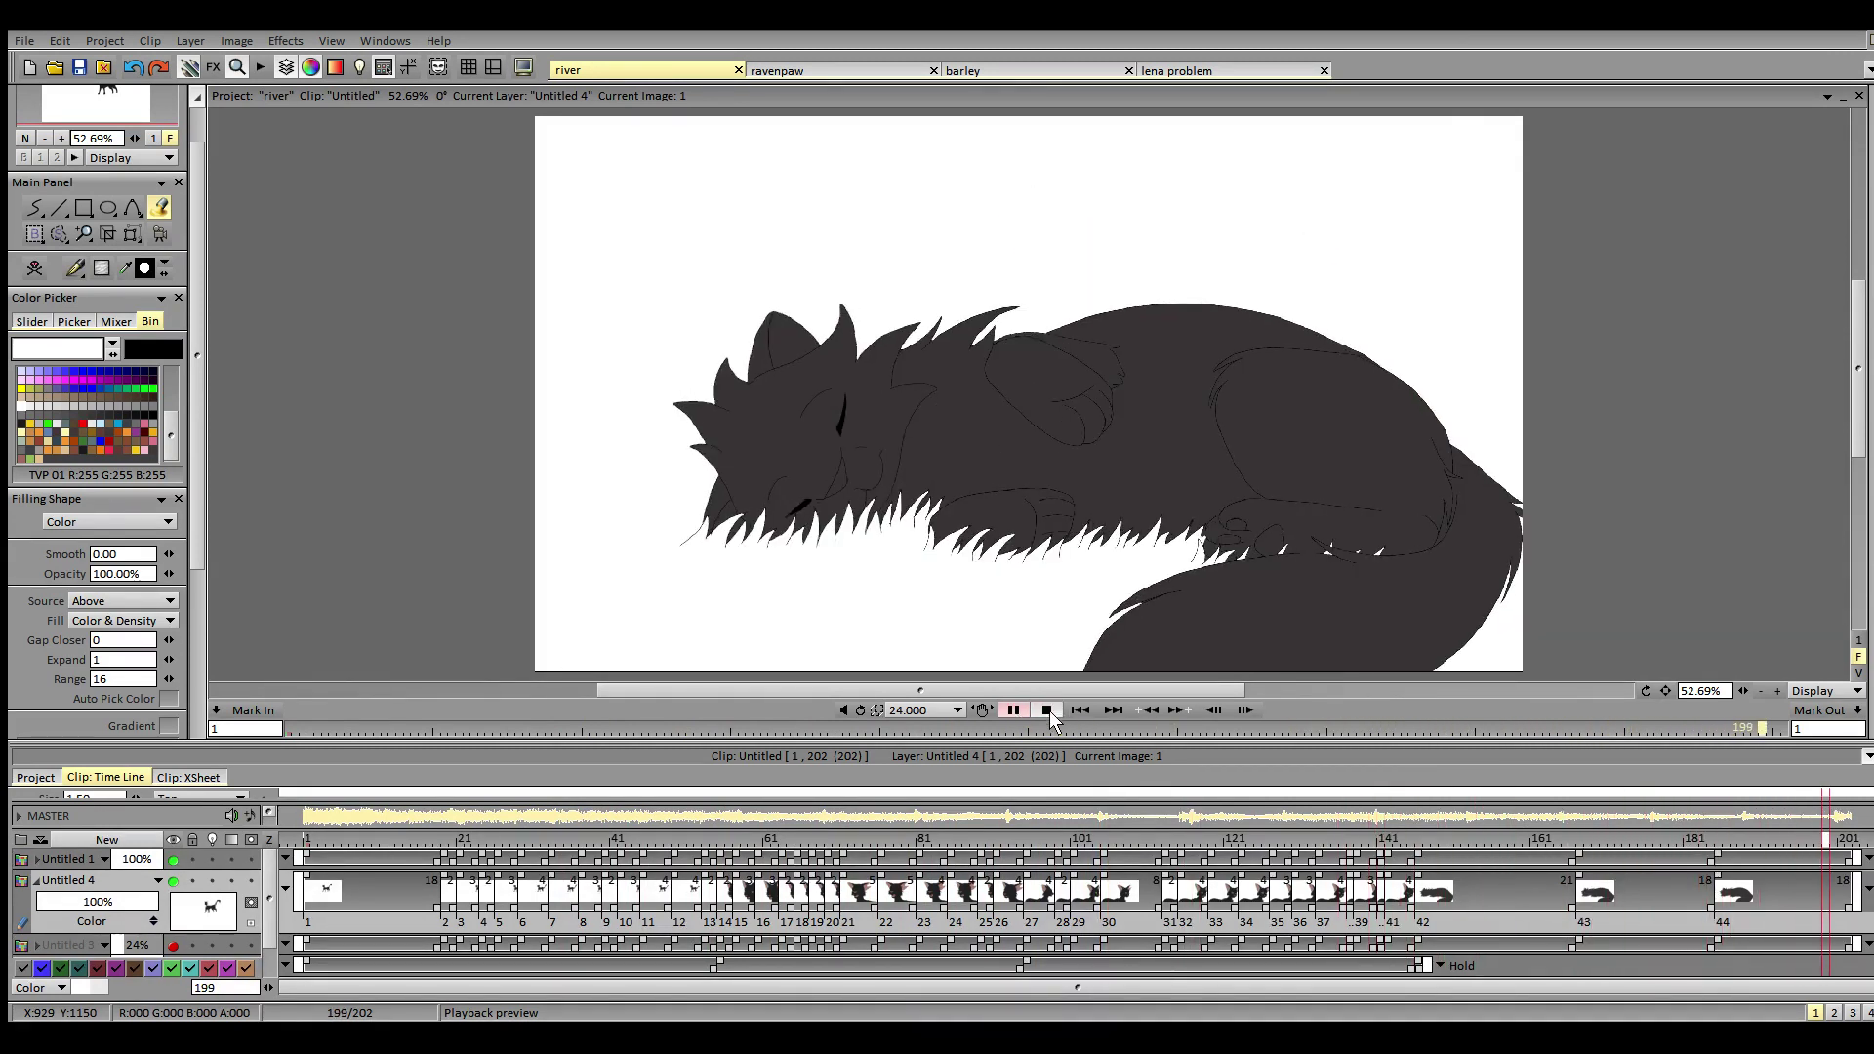
{"action": "left_click", "coordinate": [1049, 711]}
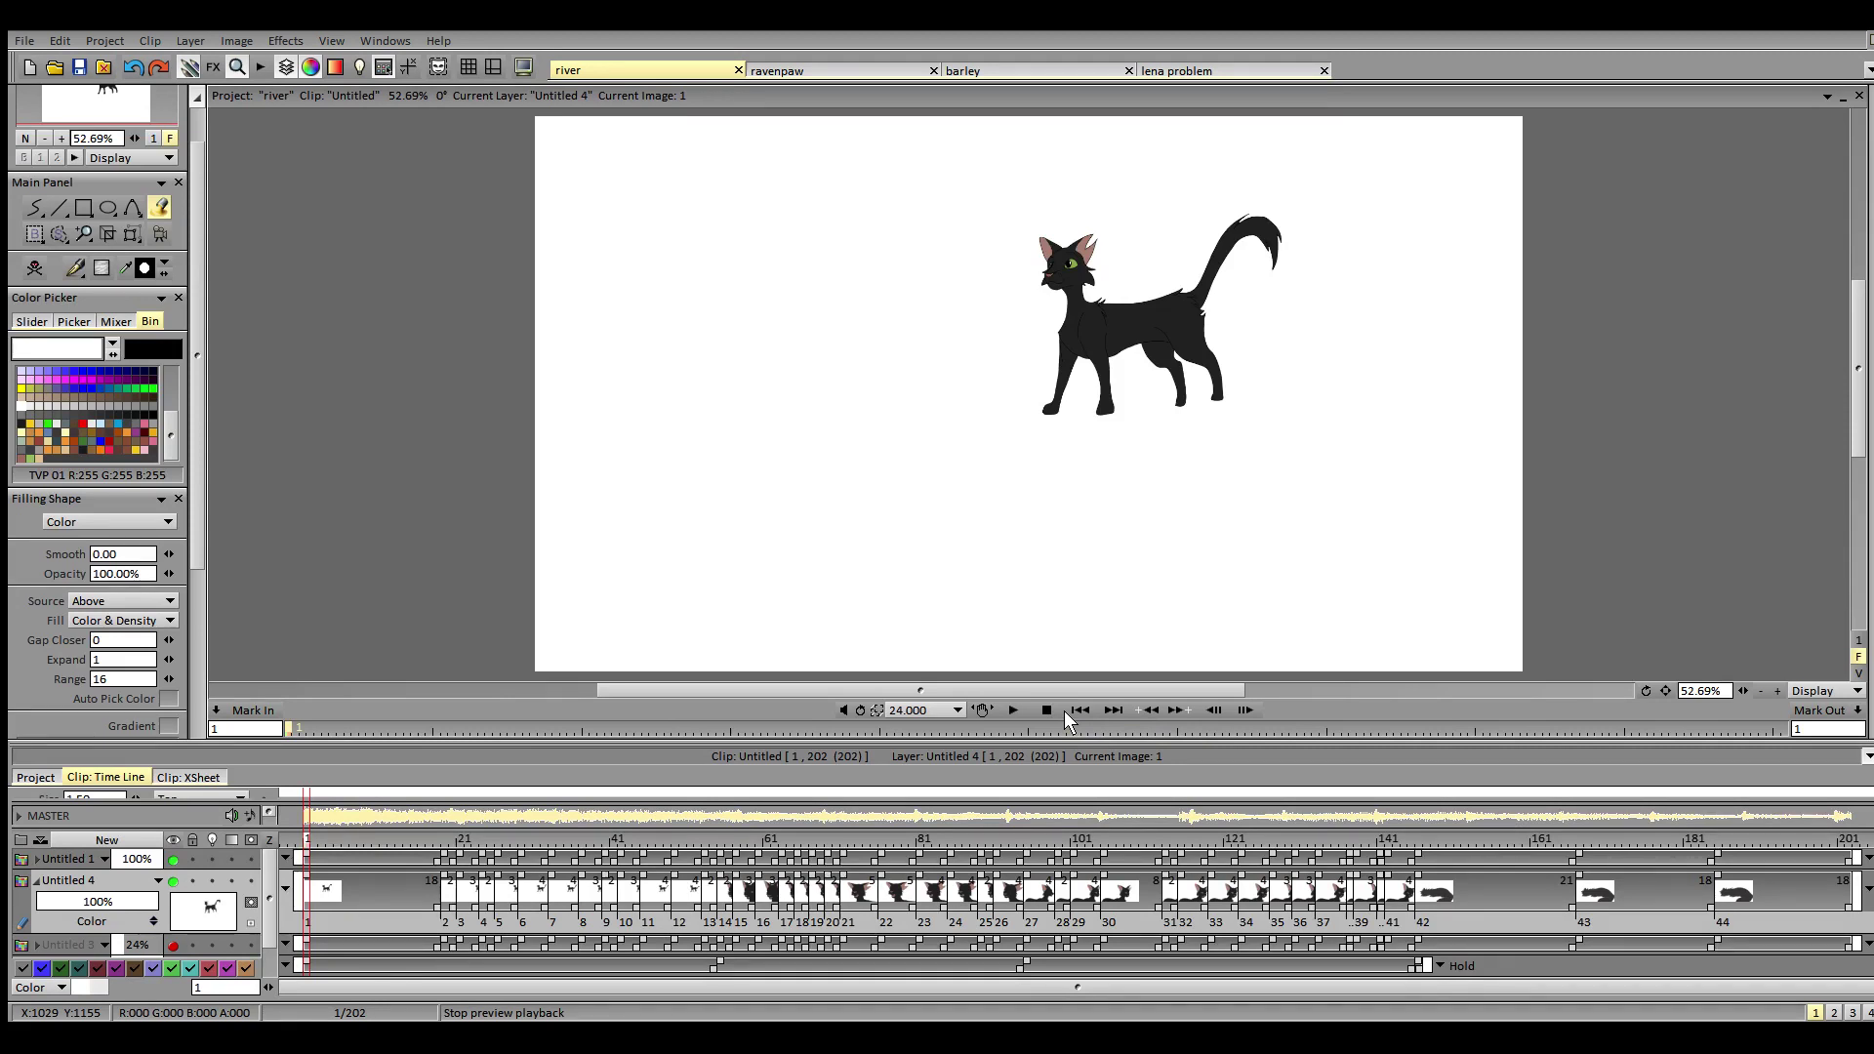
{"action": "left_click", "coordinate": [1103, 867]}
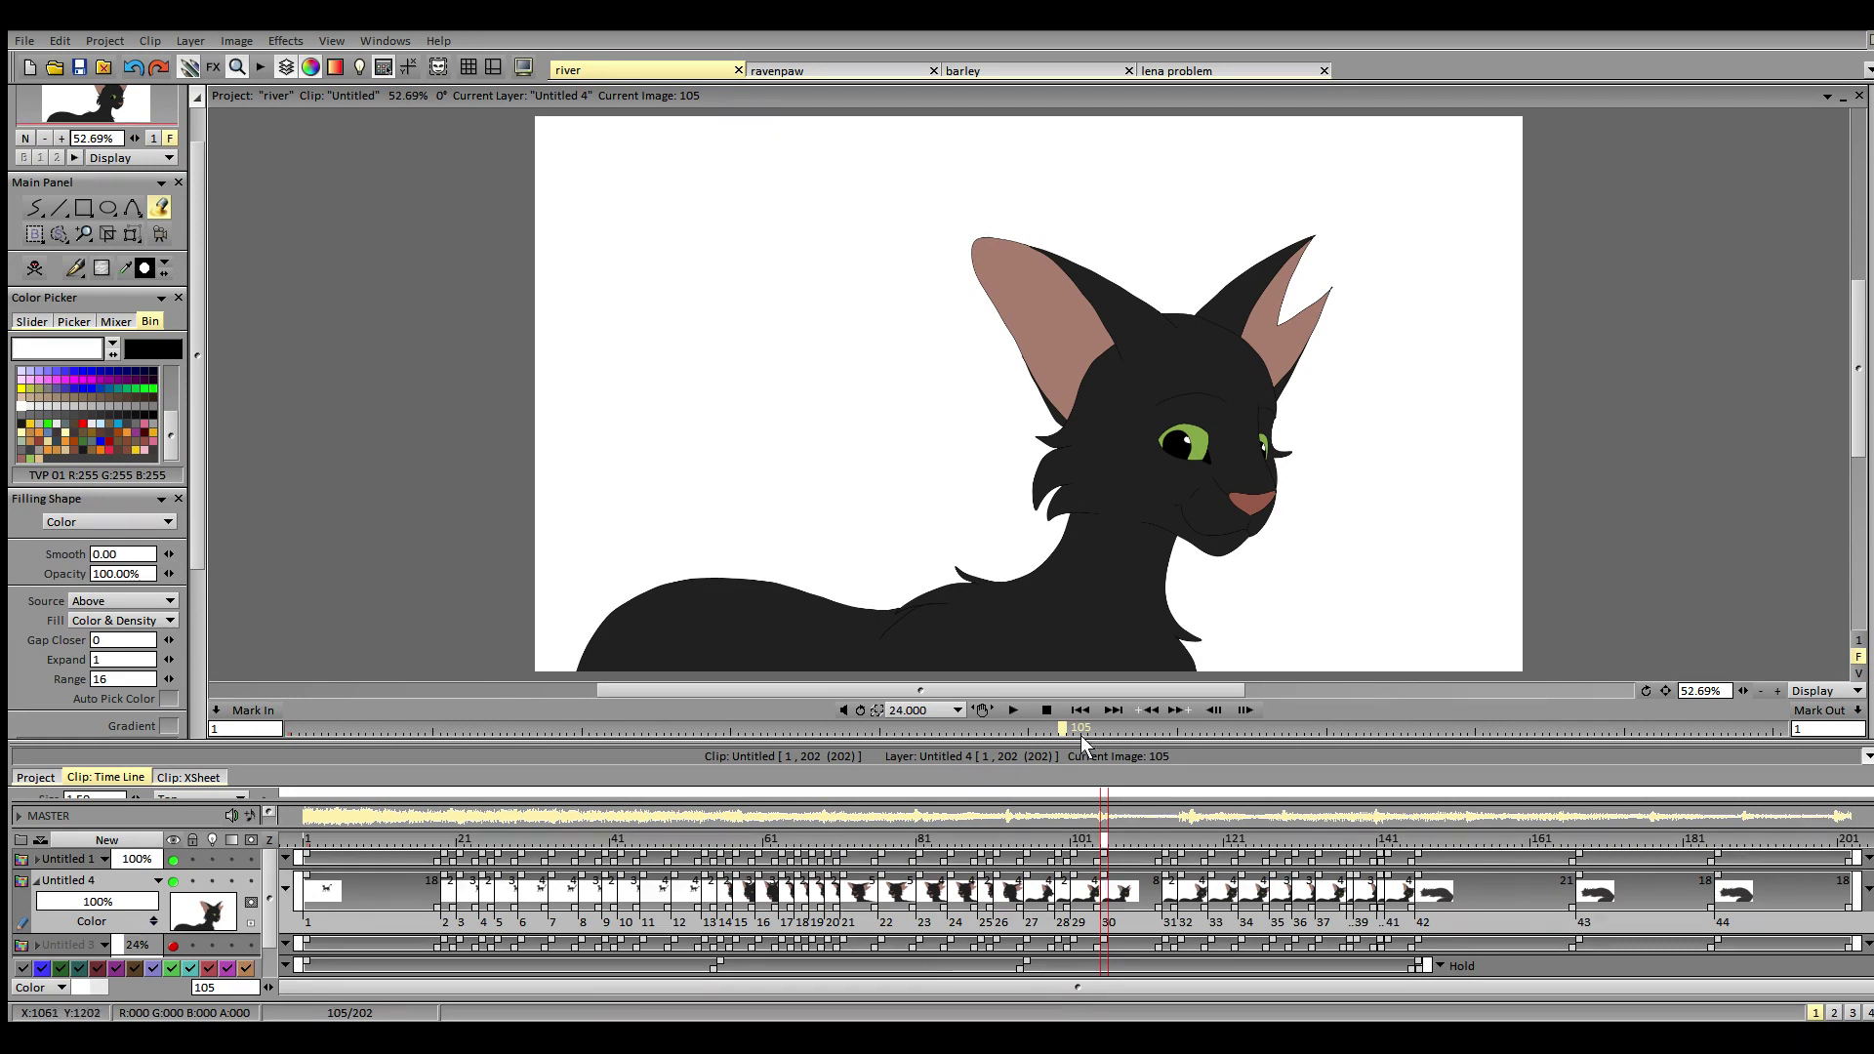
{"action": "left_click", "coordinate": [1079, 711]}
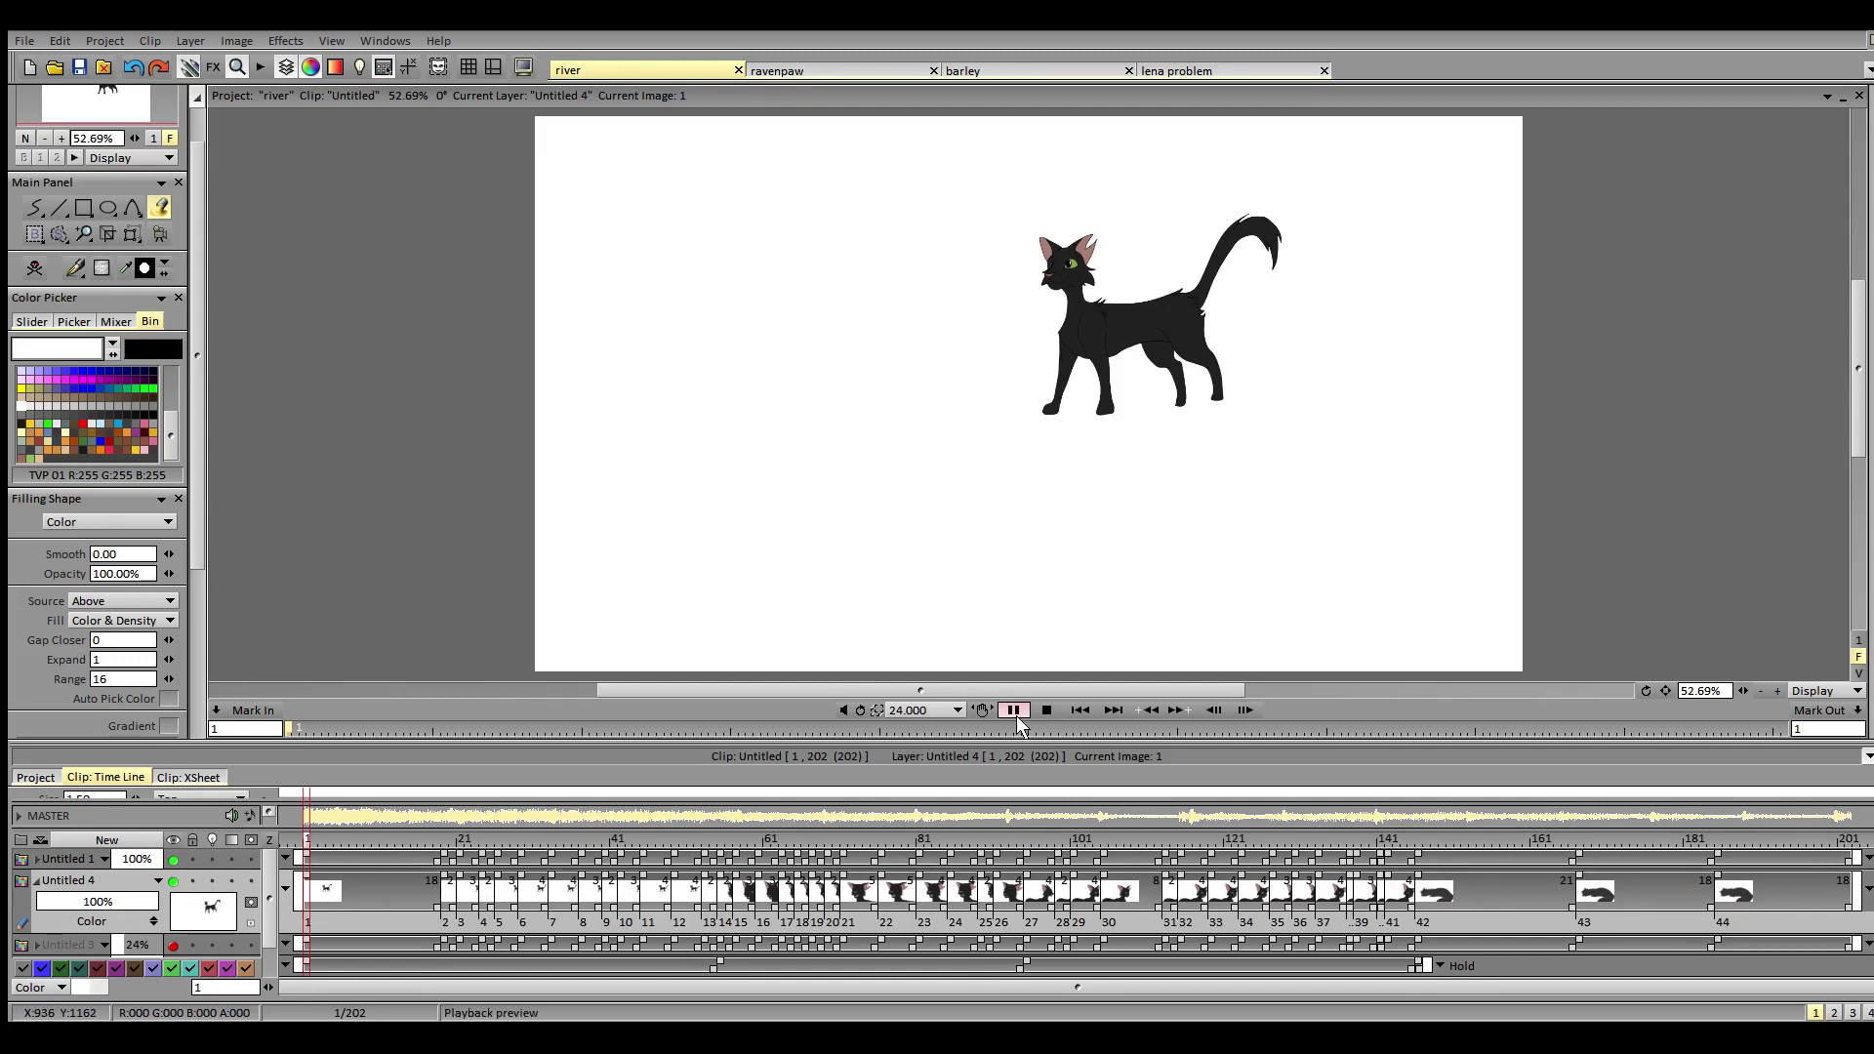
{"action": "left_click", "coordinate": [1012, 712]}
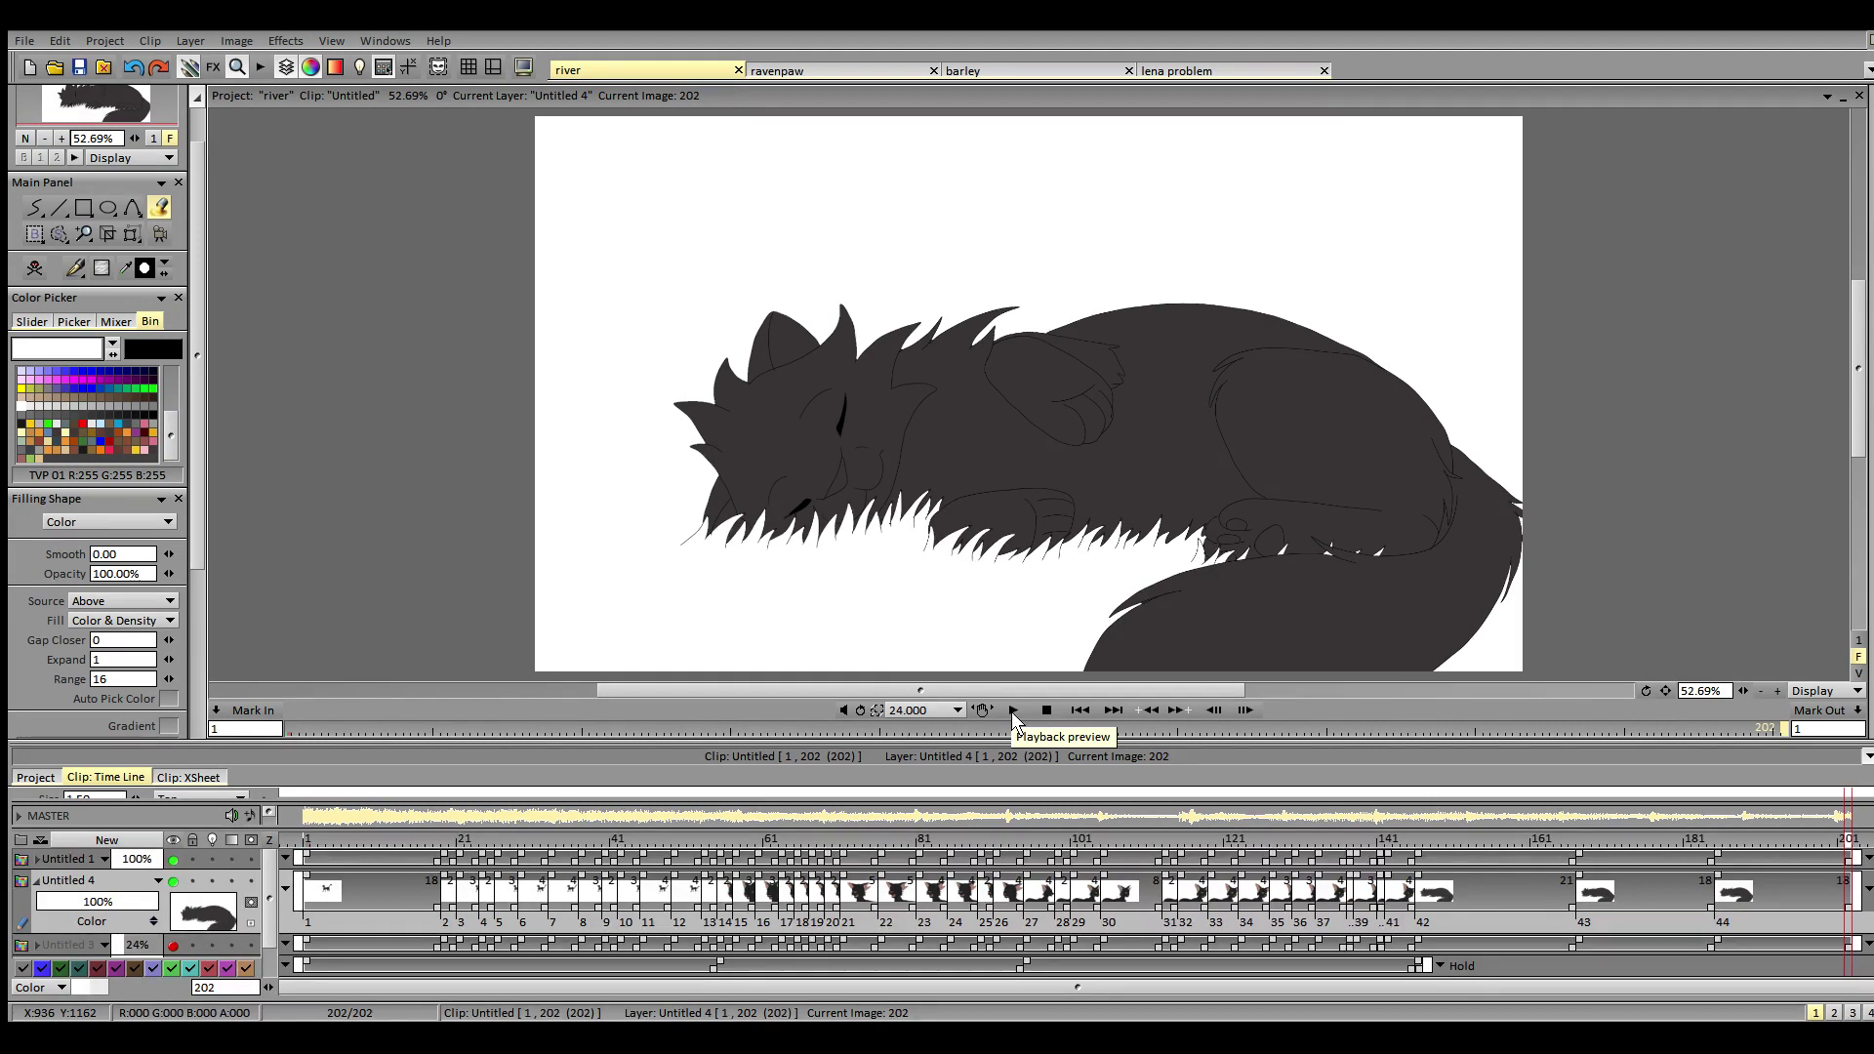
{"action": "left_click", "coordinate": [1012, 712]}
{"action": "left_click", "coordinate": [1079, 710]}
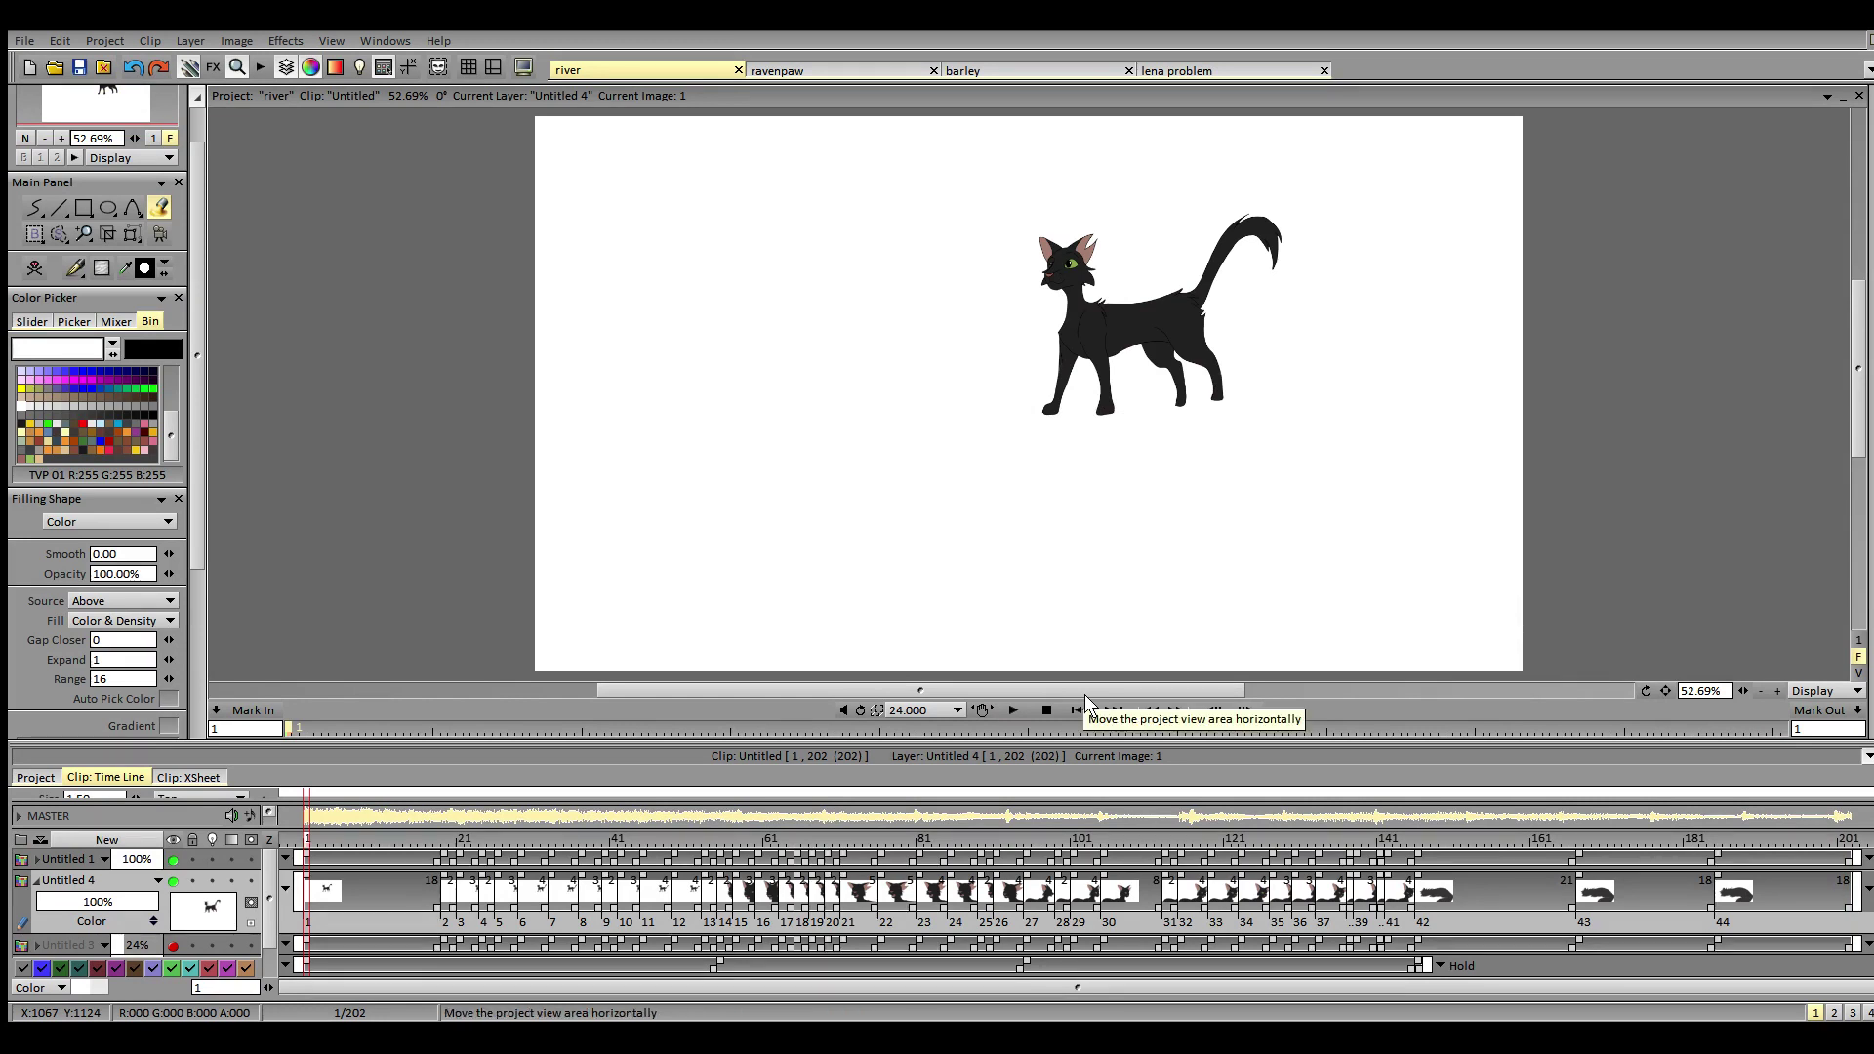
- Compare with the ravenpaw reference sheet, and save the river project
{"action": "left_click", "coordinate": [838, 73]}
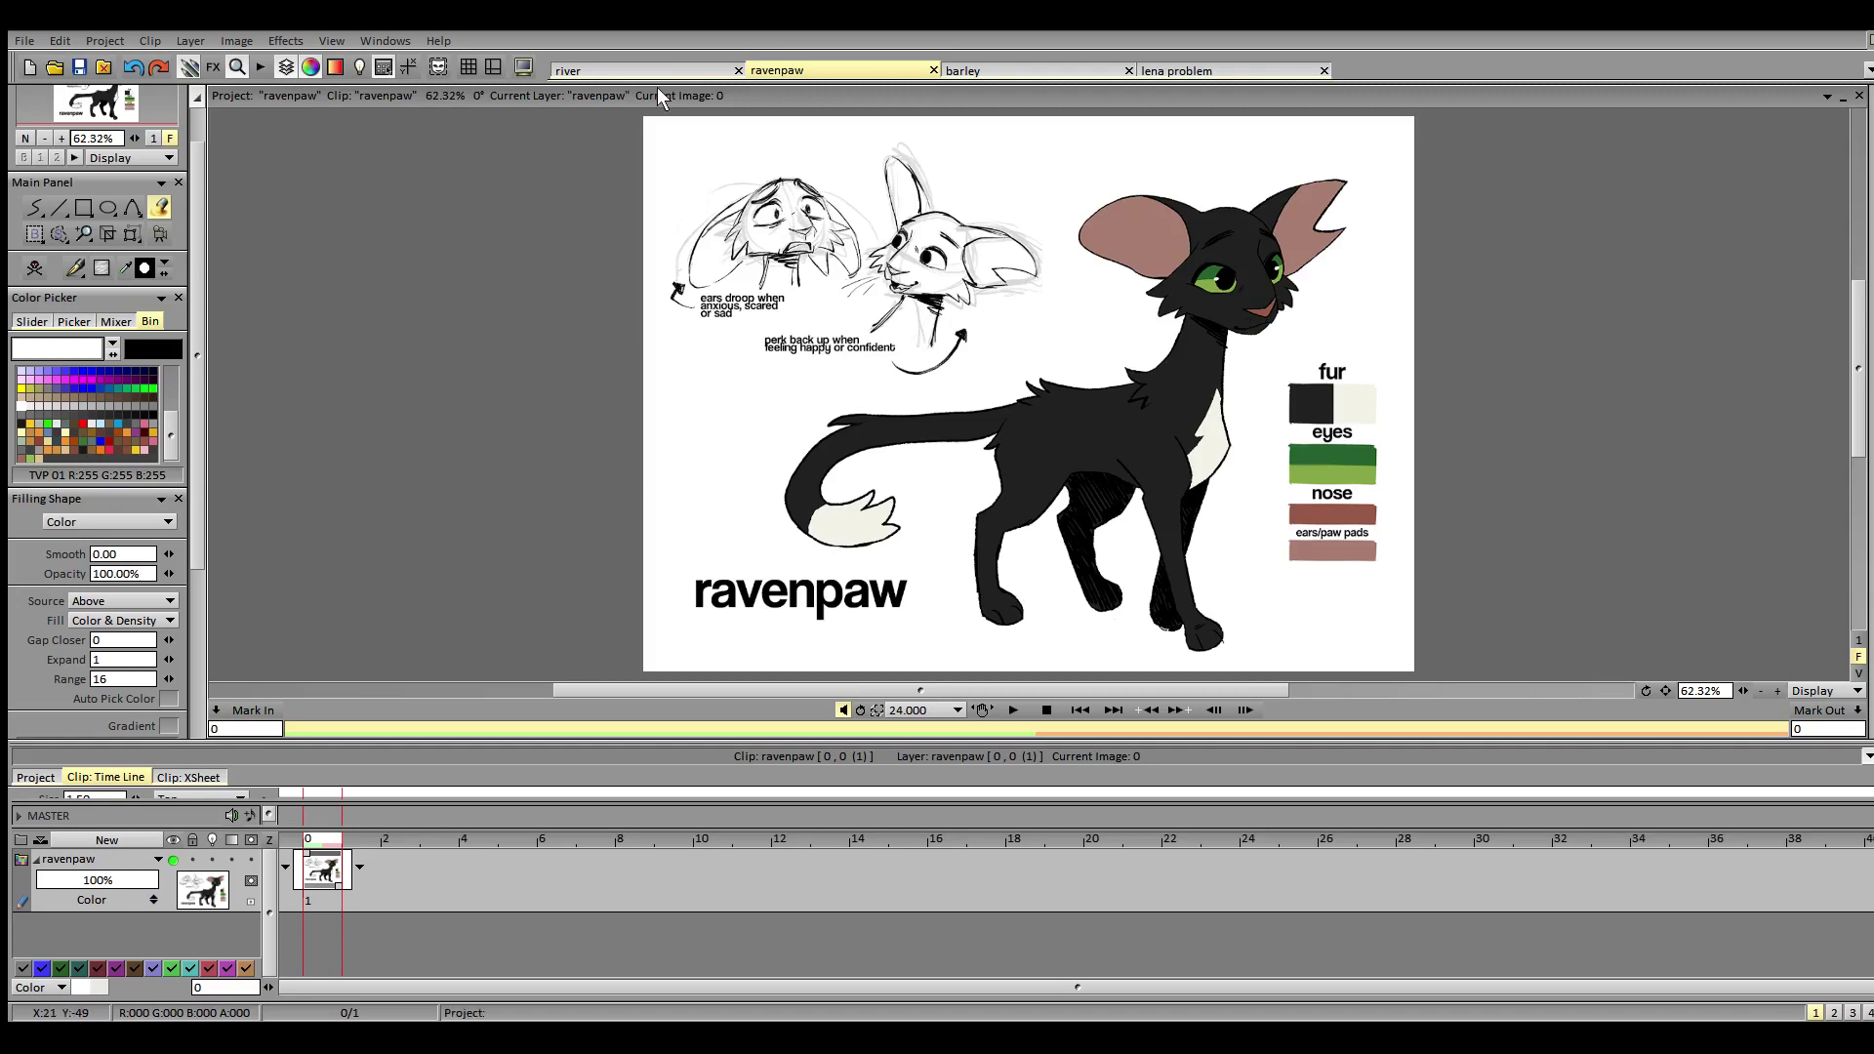
{"action": "left_click", "coordinate": [606, 70]}
{"action": "left_click", "coordinate": [79, 68]}
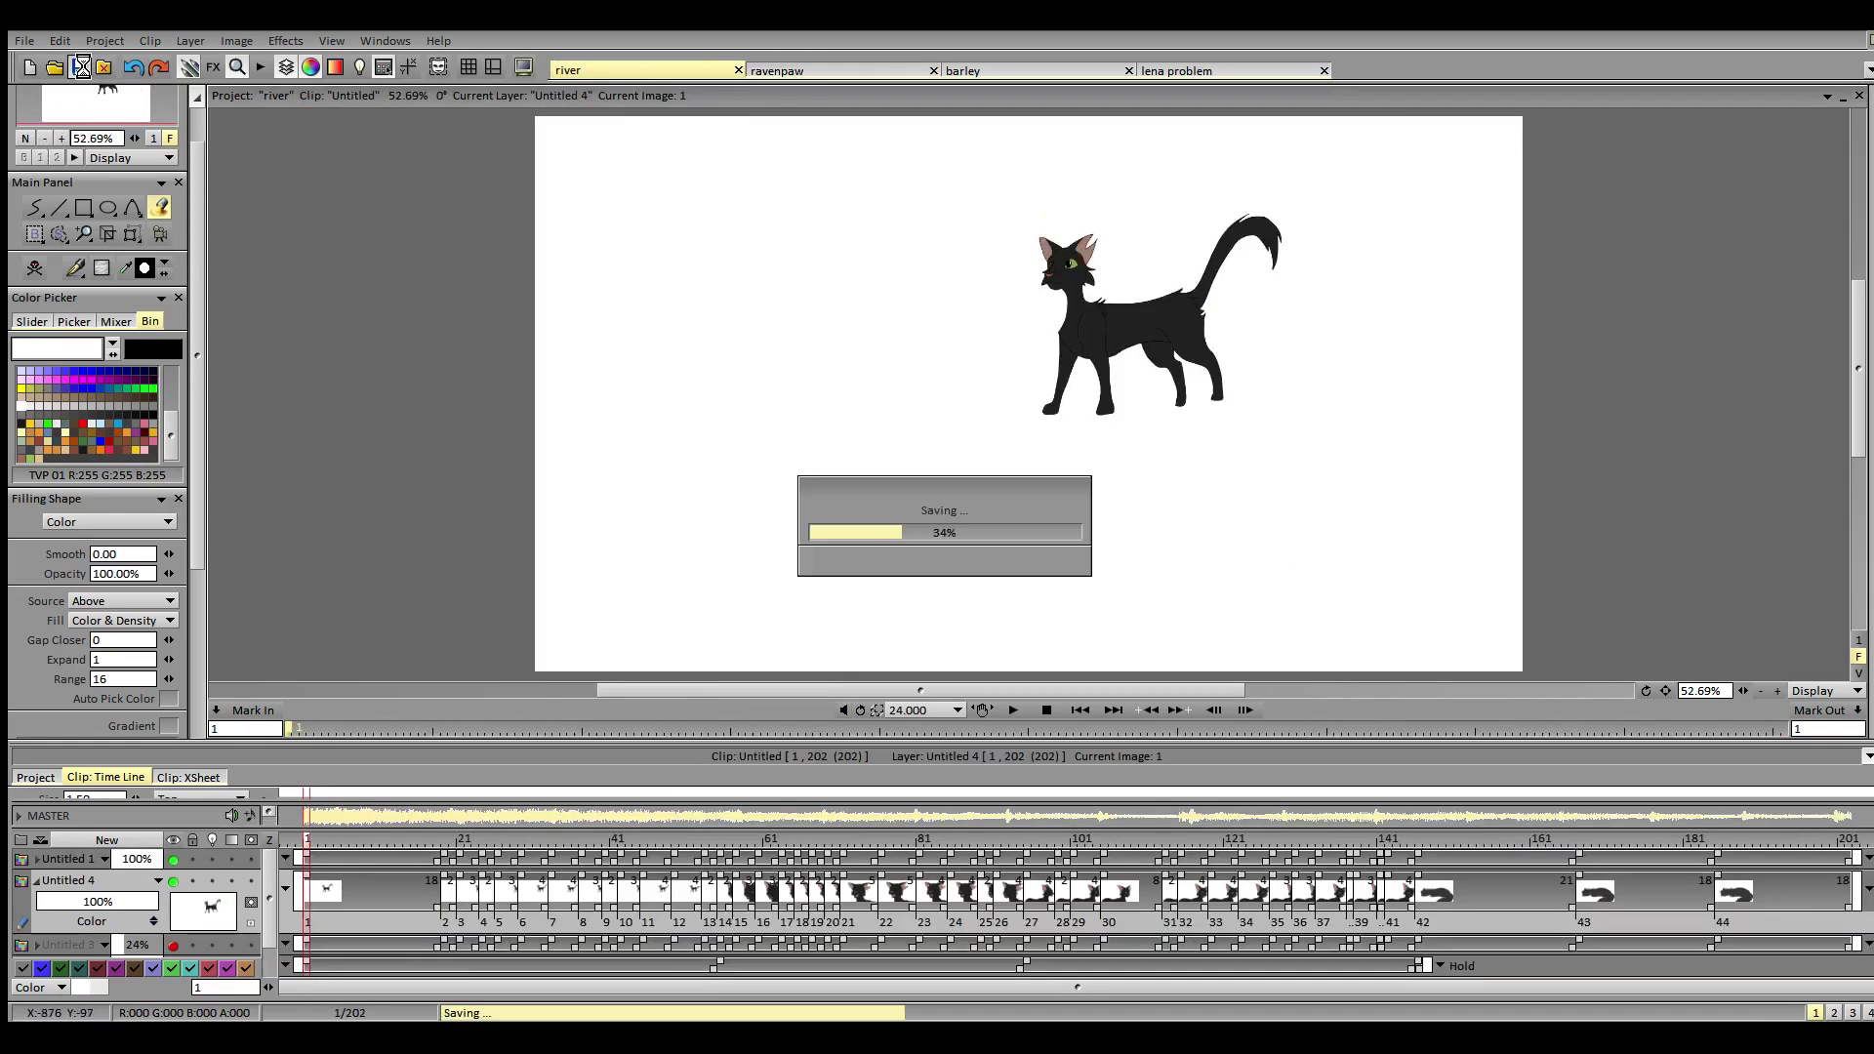
{"action": "left_click", "coordinate": [1013, 710]}
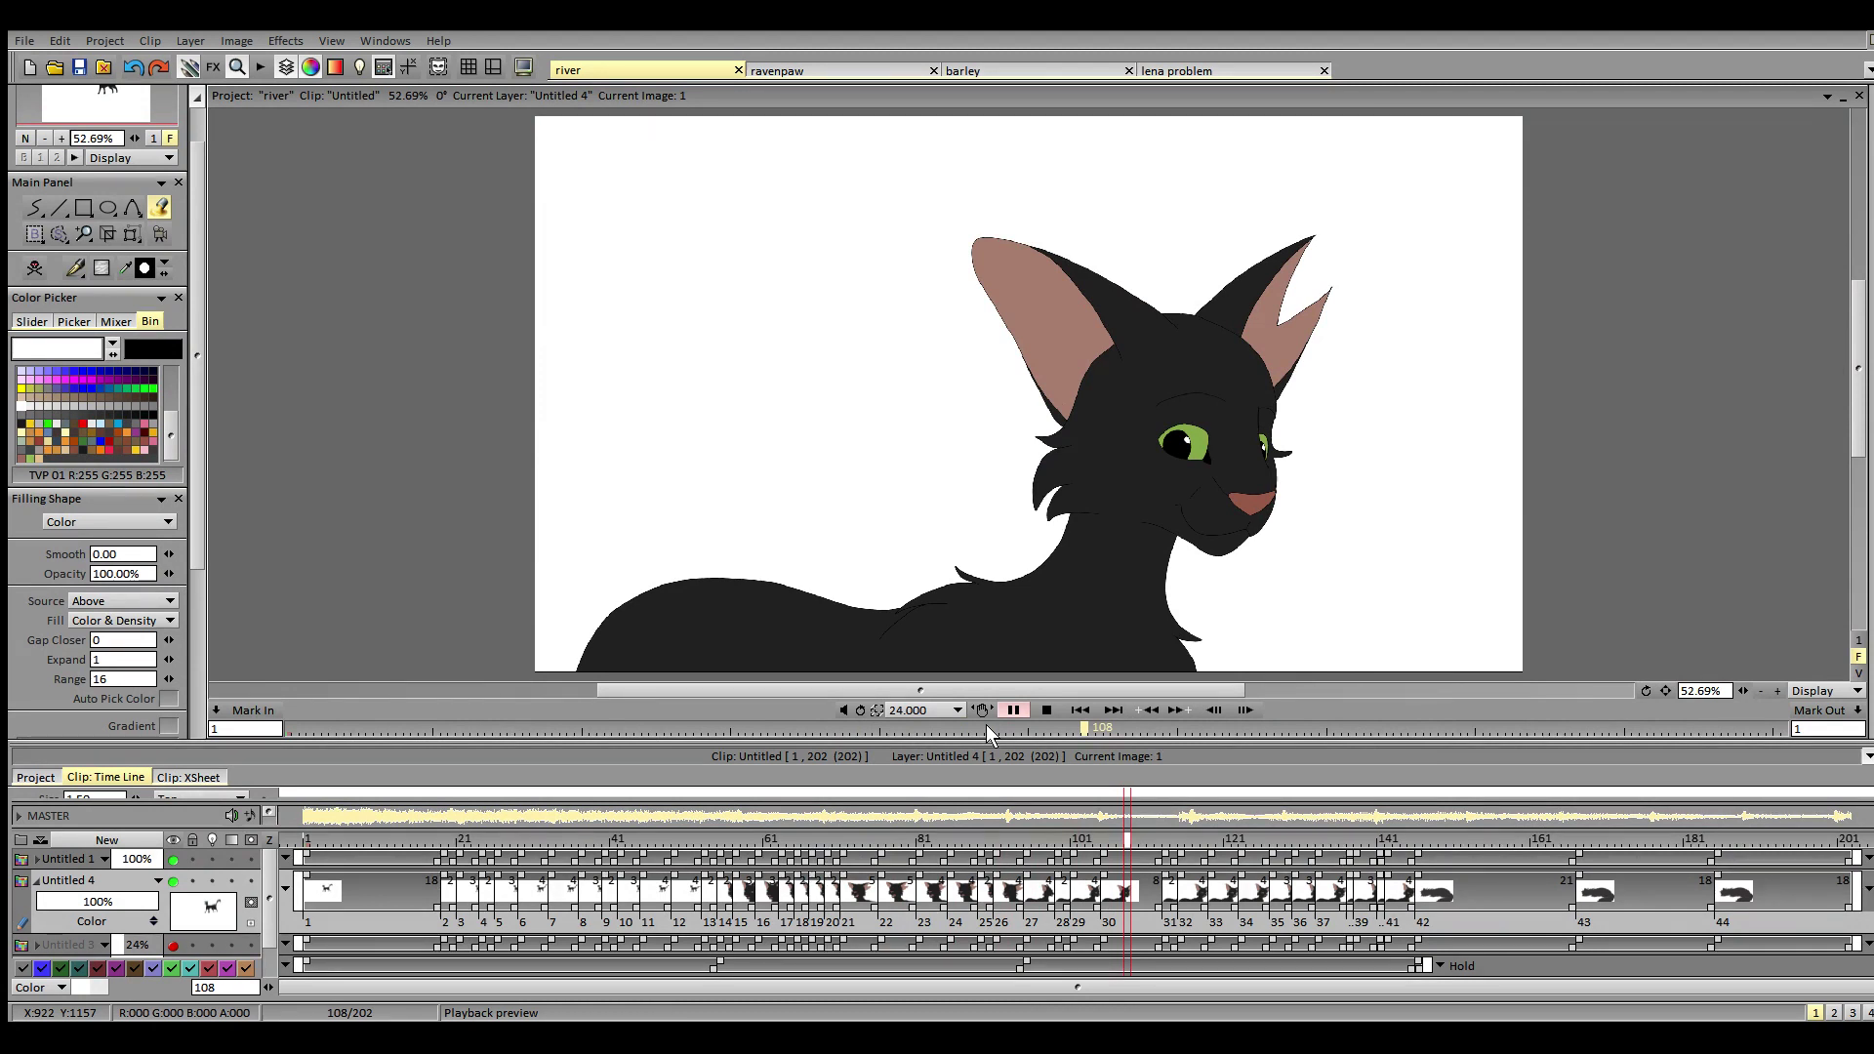
- Sample the inner-ear pink from the barley reference and fill the sleeping cat's inner ears and nose with it in frame 146
{"action": "left_click", "coordinate": [1422, 838]}
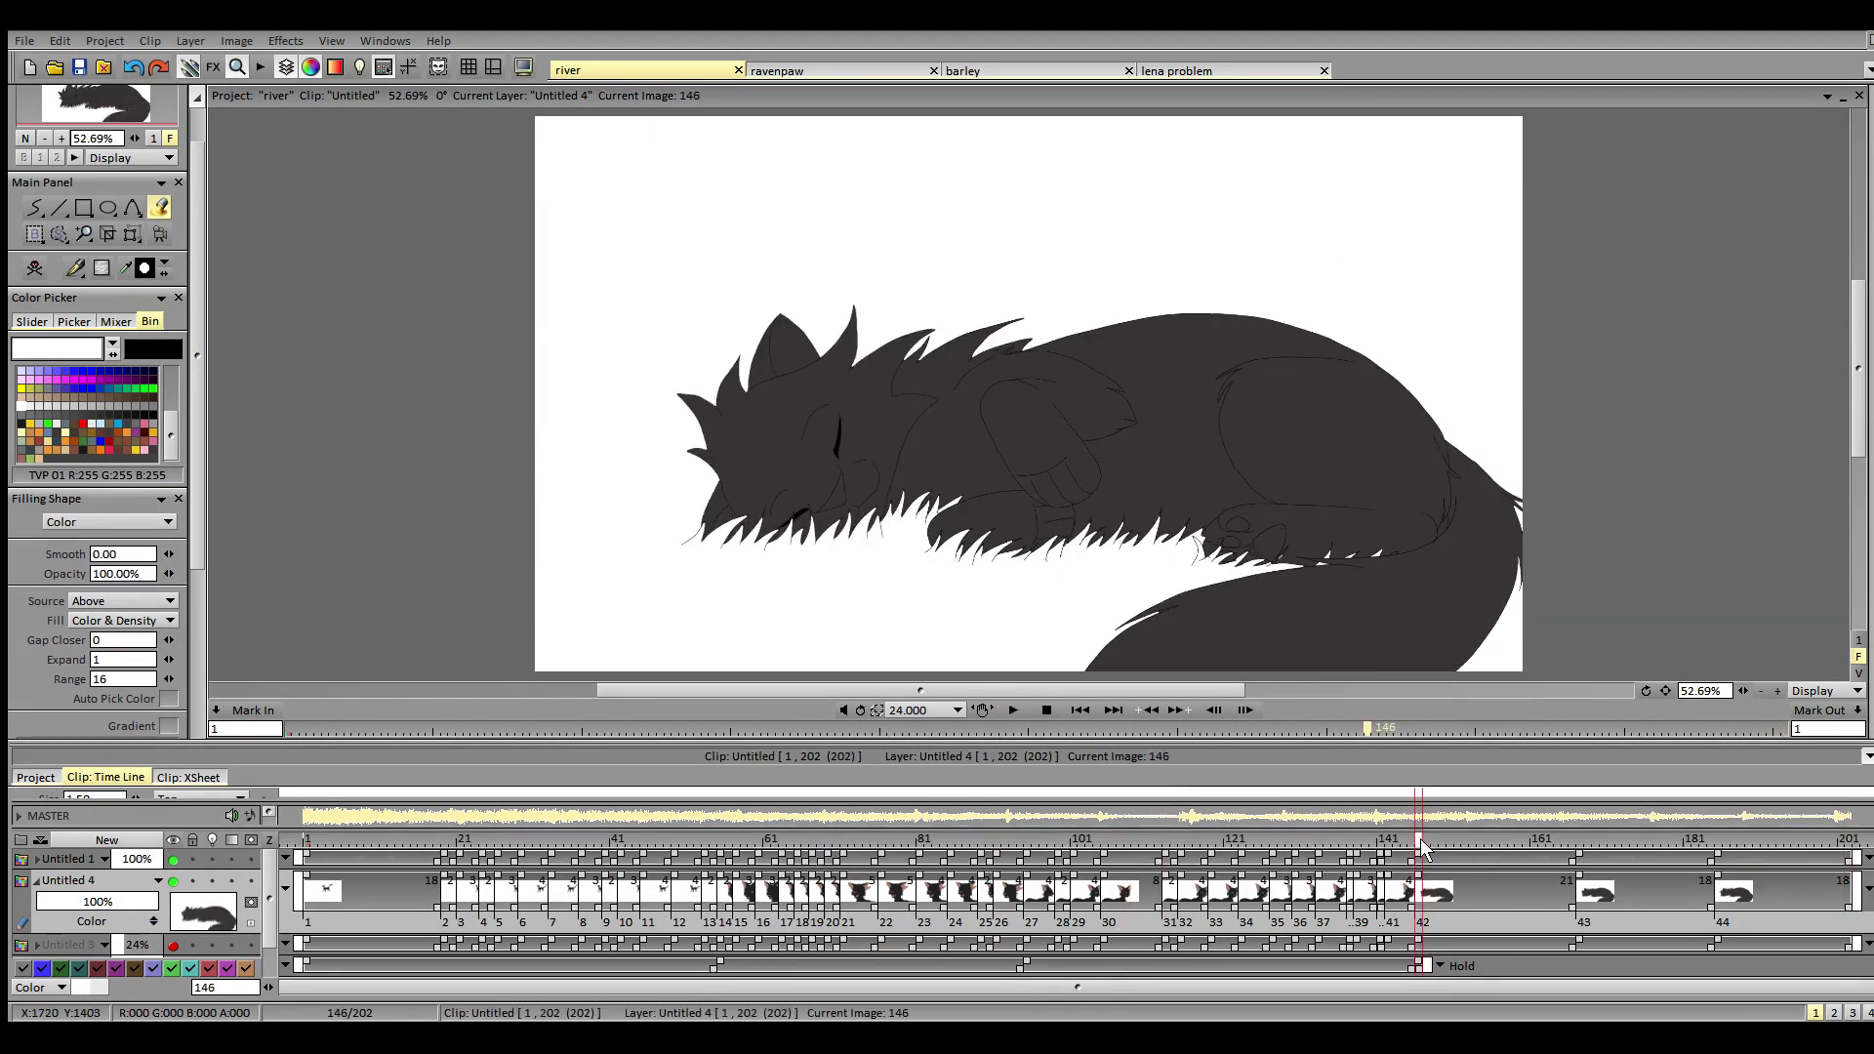
{"action": "left_click", "coordinate": [1064, 71]}
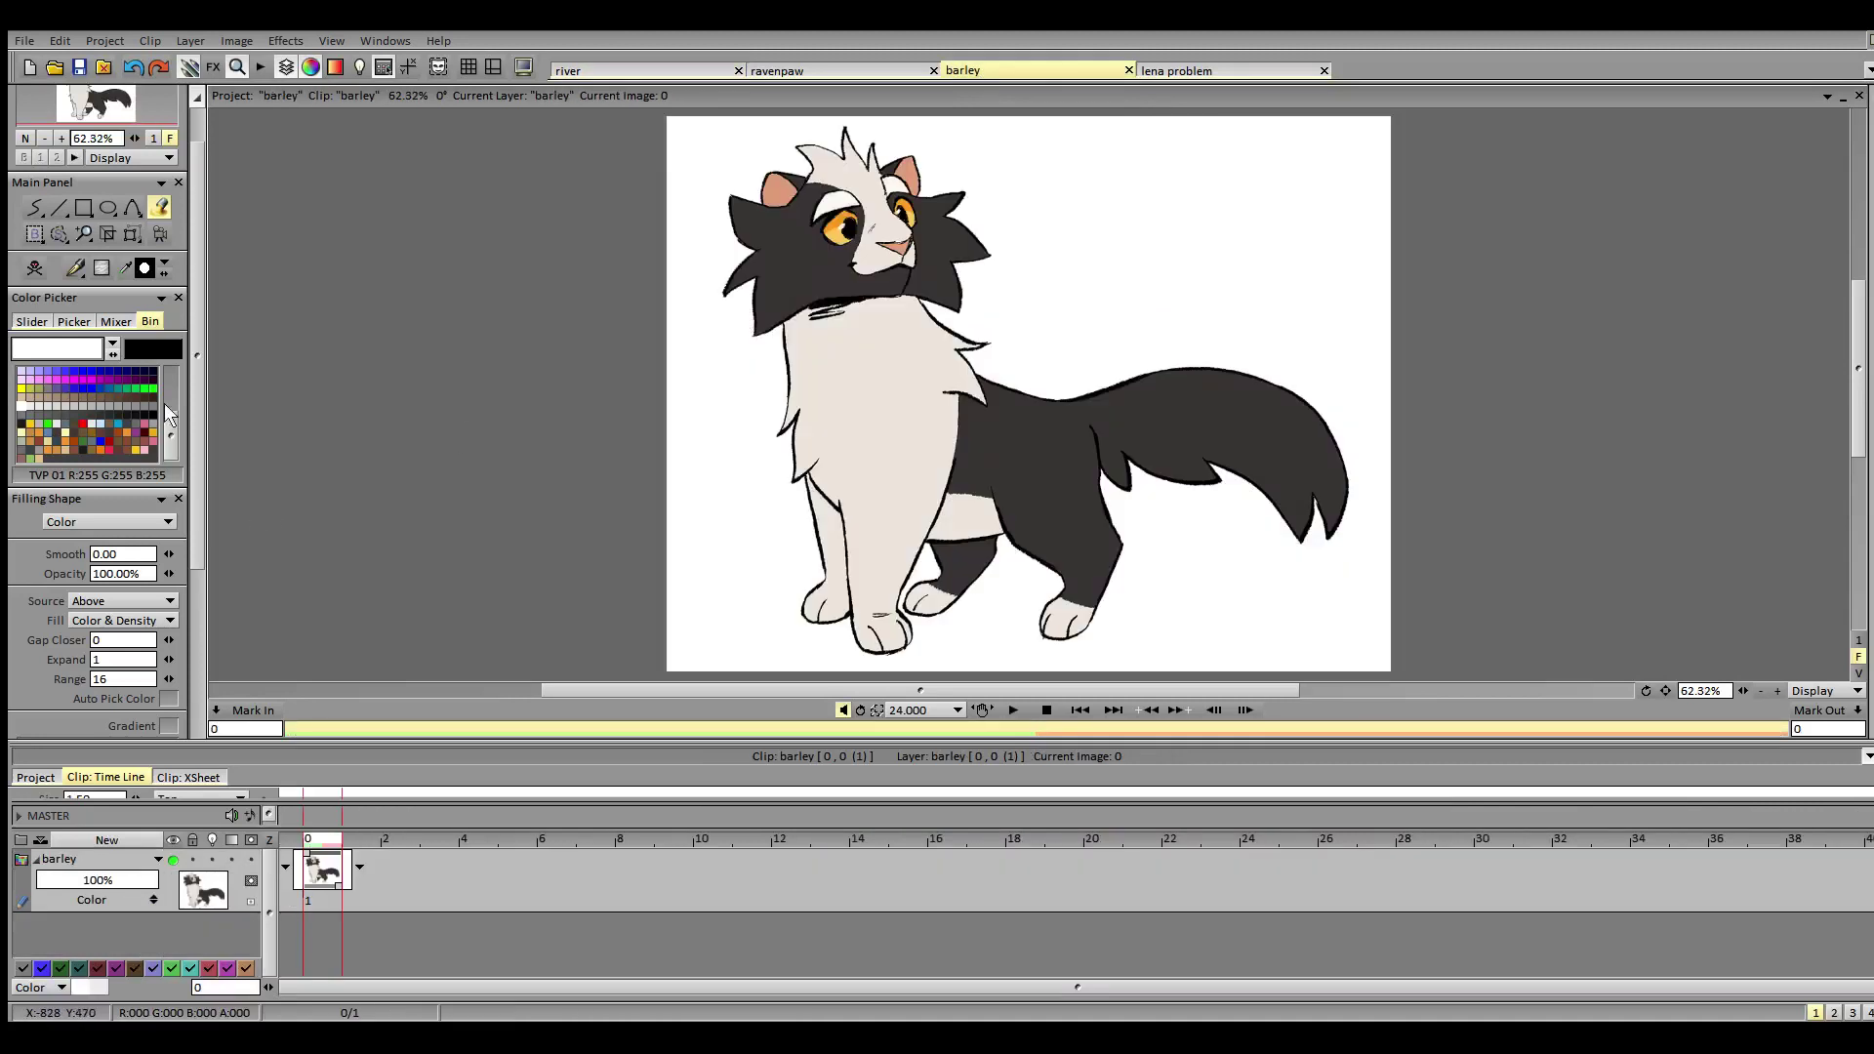
{"action": "left_click", "coordinate": [909, 182], "text": "ctrl"}
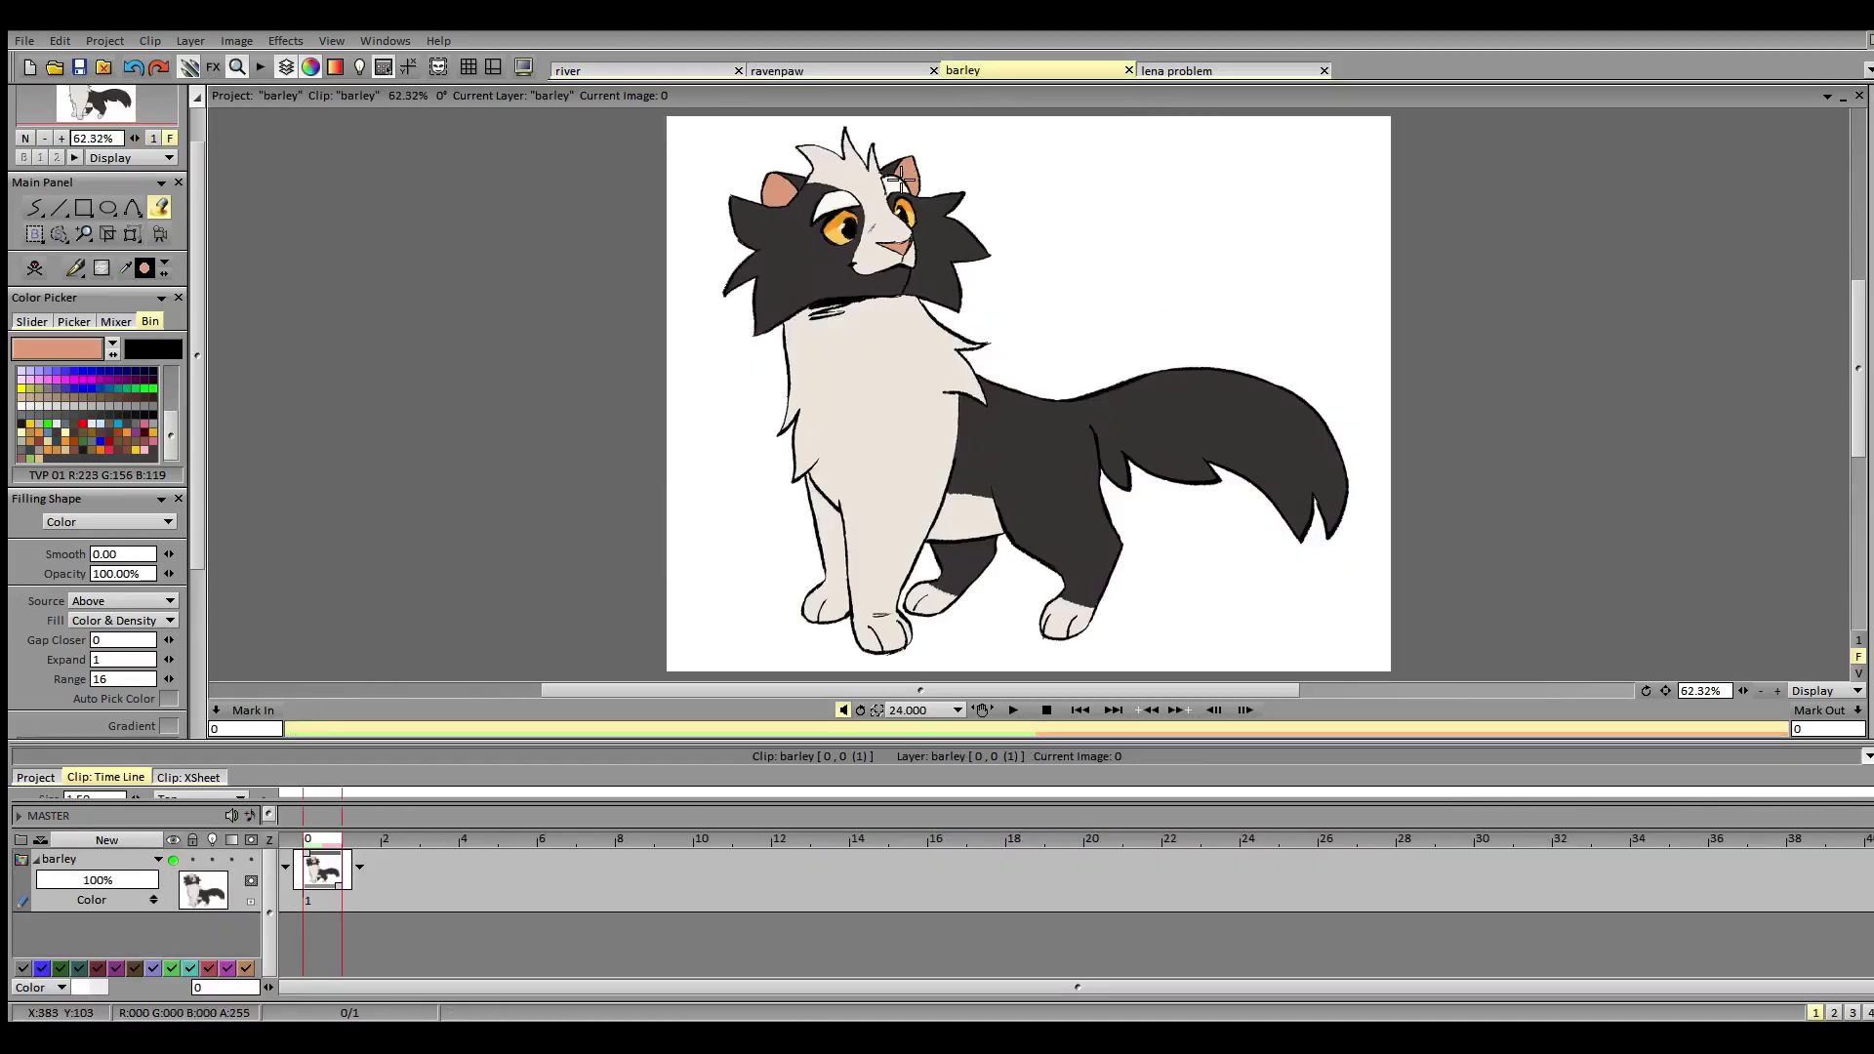
{"action": "left_click", "coordinate": [108, 236]}
{"action": "left_click", "coordinate": [649, 70]}
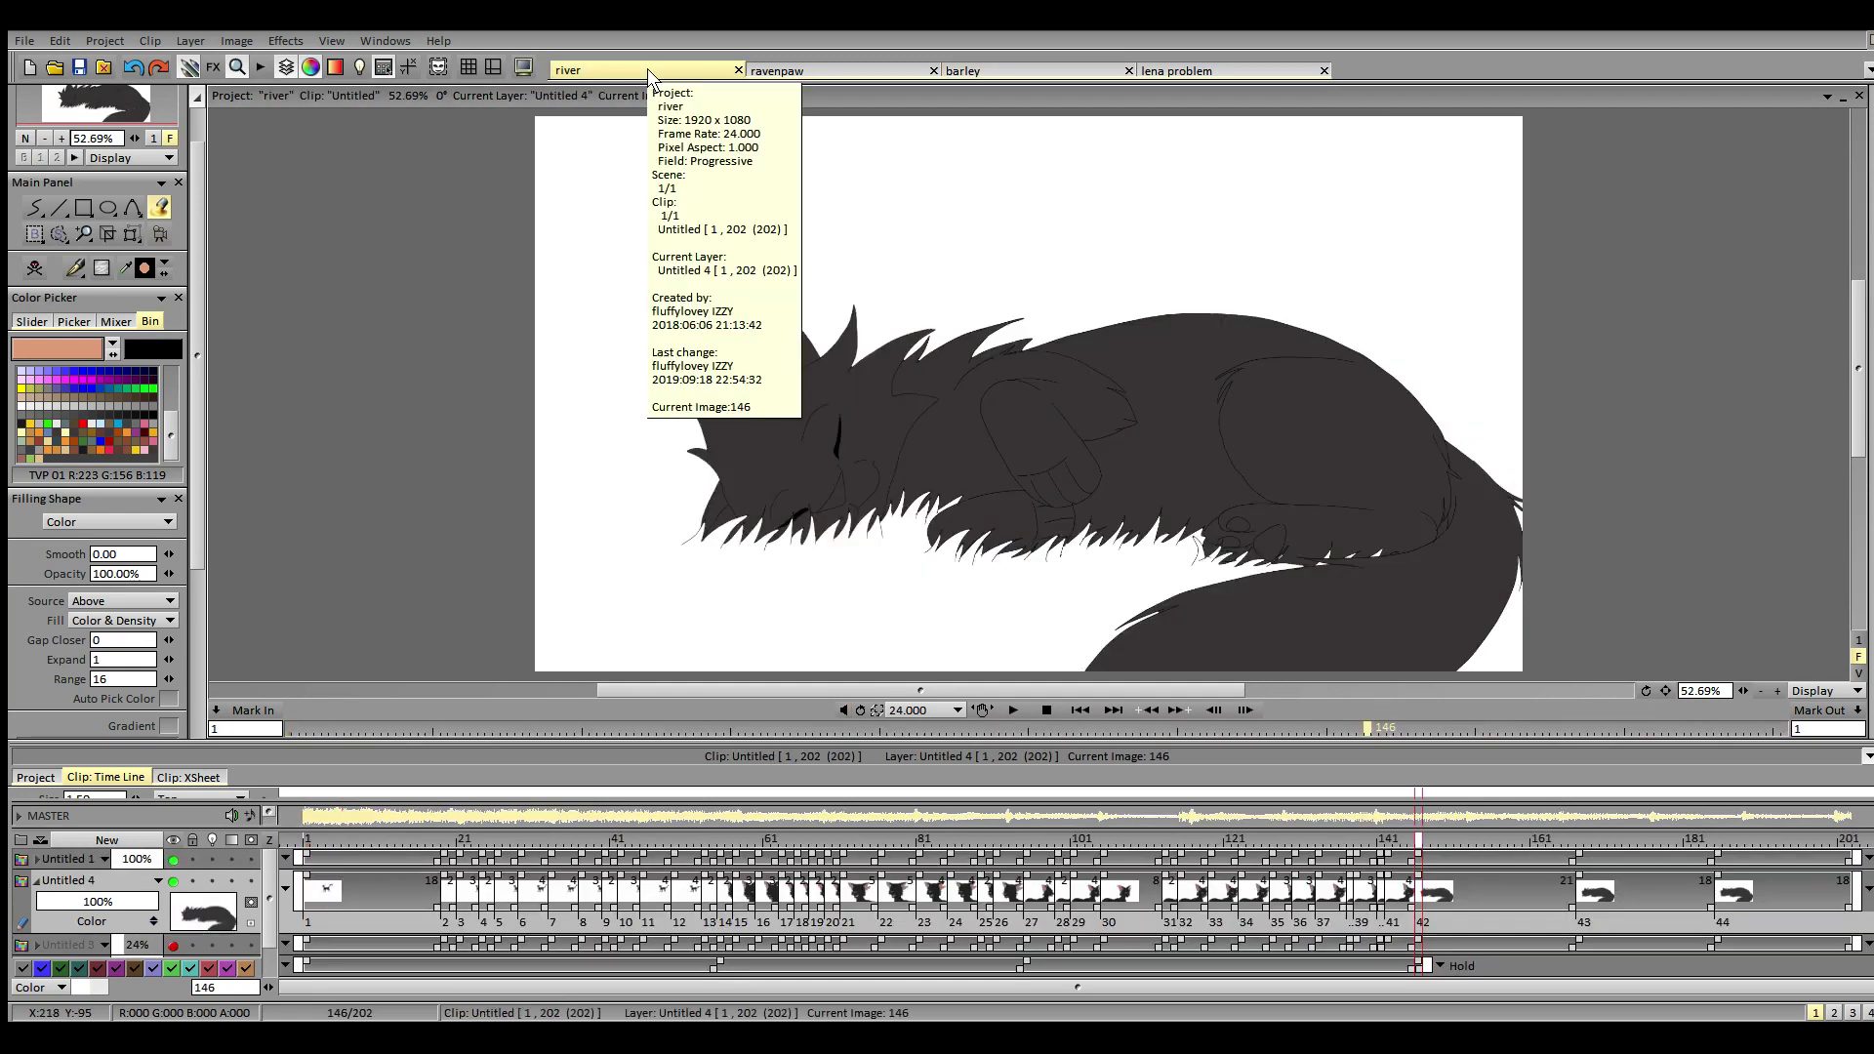
{"action": "left_click", "coordinate": [795, 357]}
{"action": "left_click", "coordinate": [837, 491]}
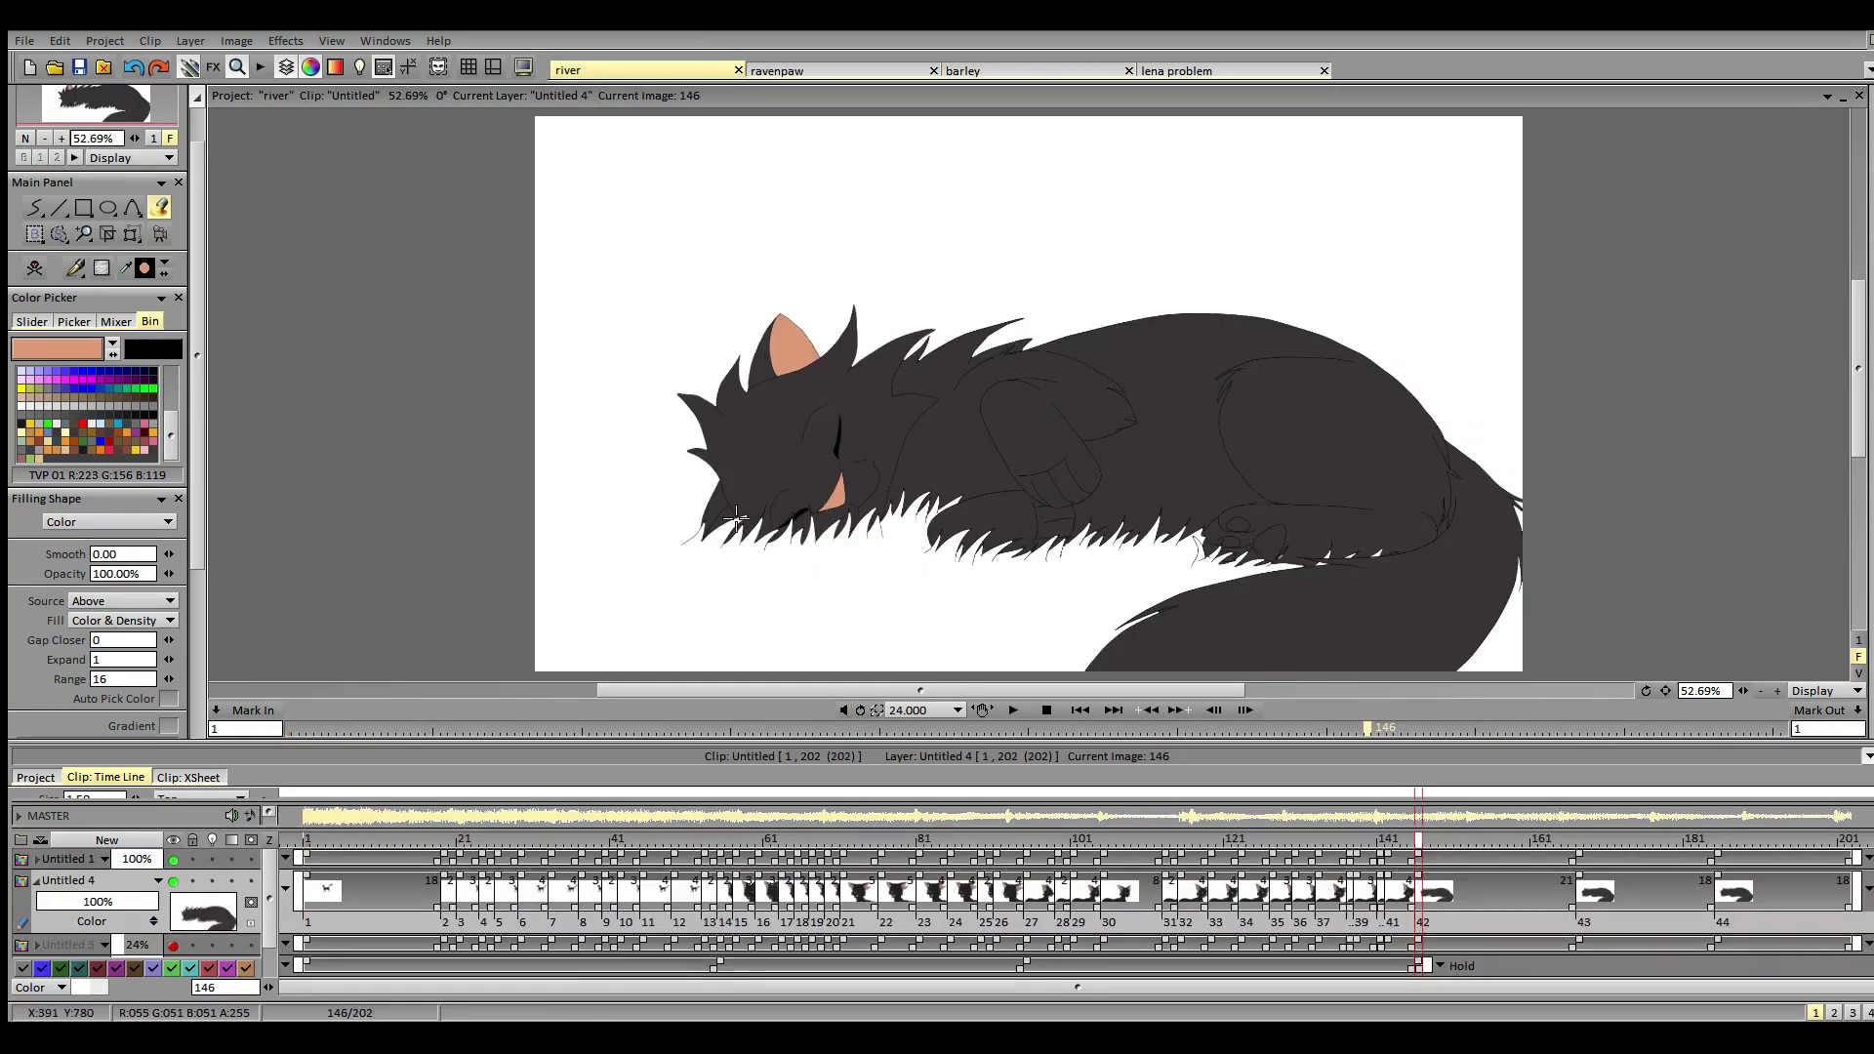
{"action": "left_click", "coordinate": [733, 523]}
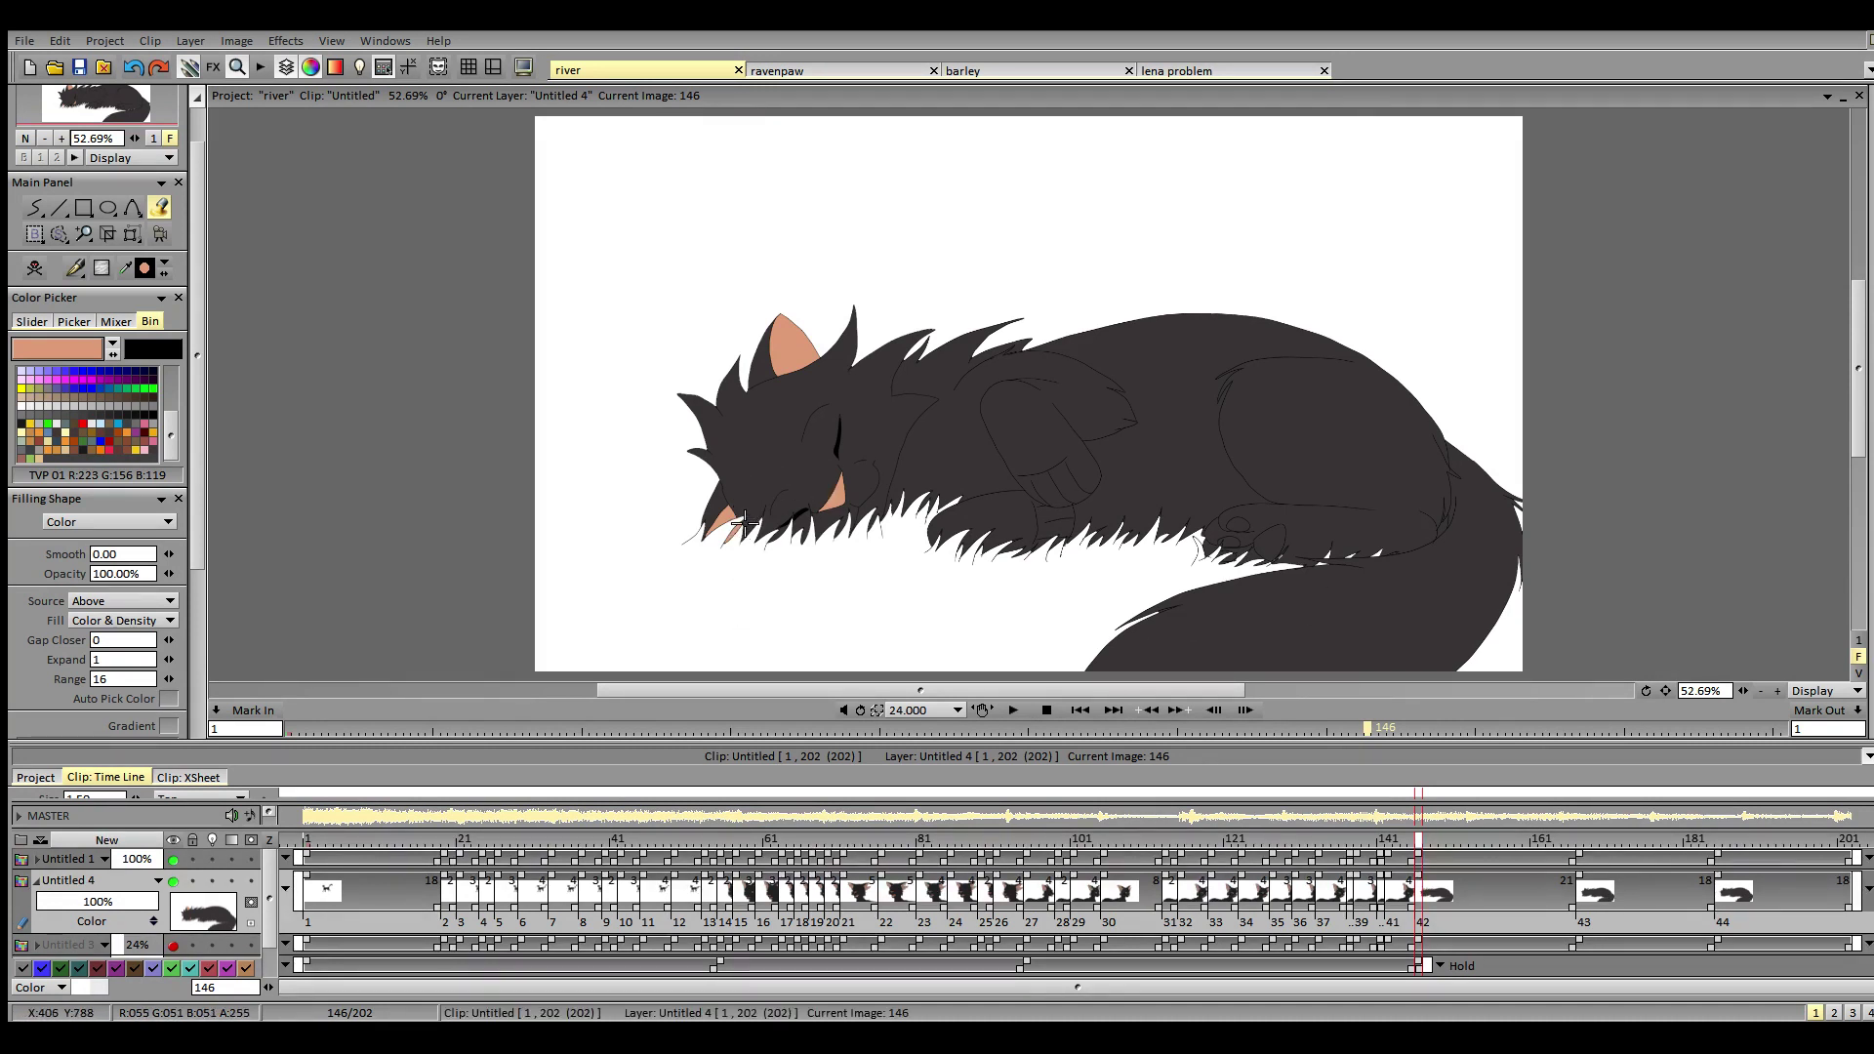
- Recheck the barley reference and fill the sleeping cat's inner ears and nose with the same pink in frame 167
{"action": "left_click", "coordinate": [976, 70]}
{"action": "left_click", "coordinate": [675, 71]}
{"action": "left_click", "coordinate": [1579, 844]}
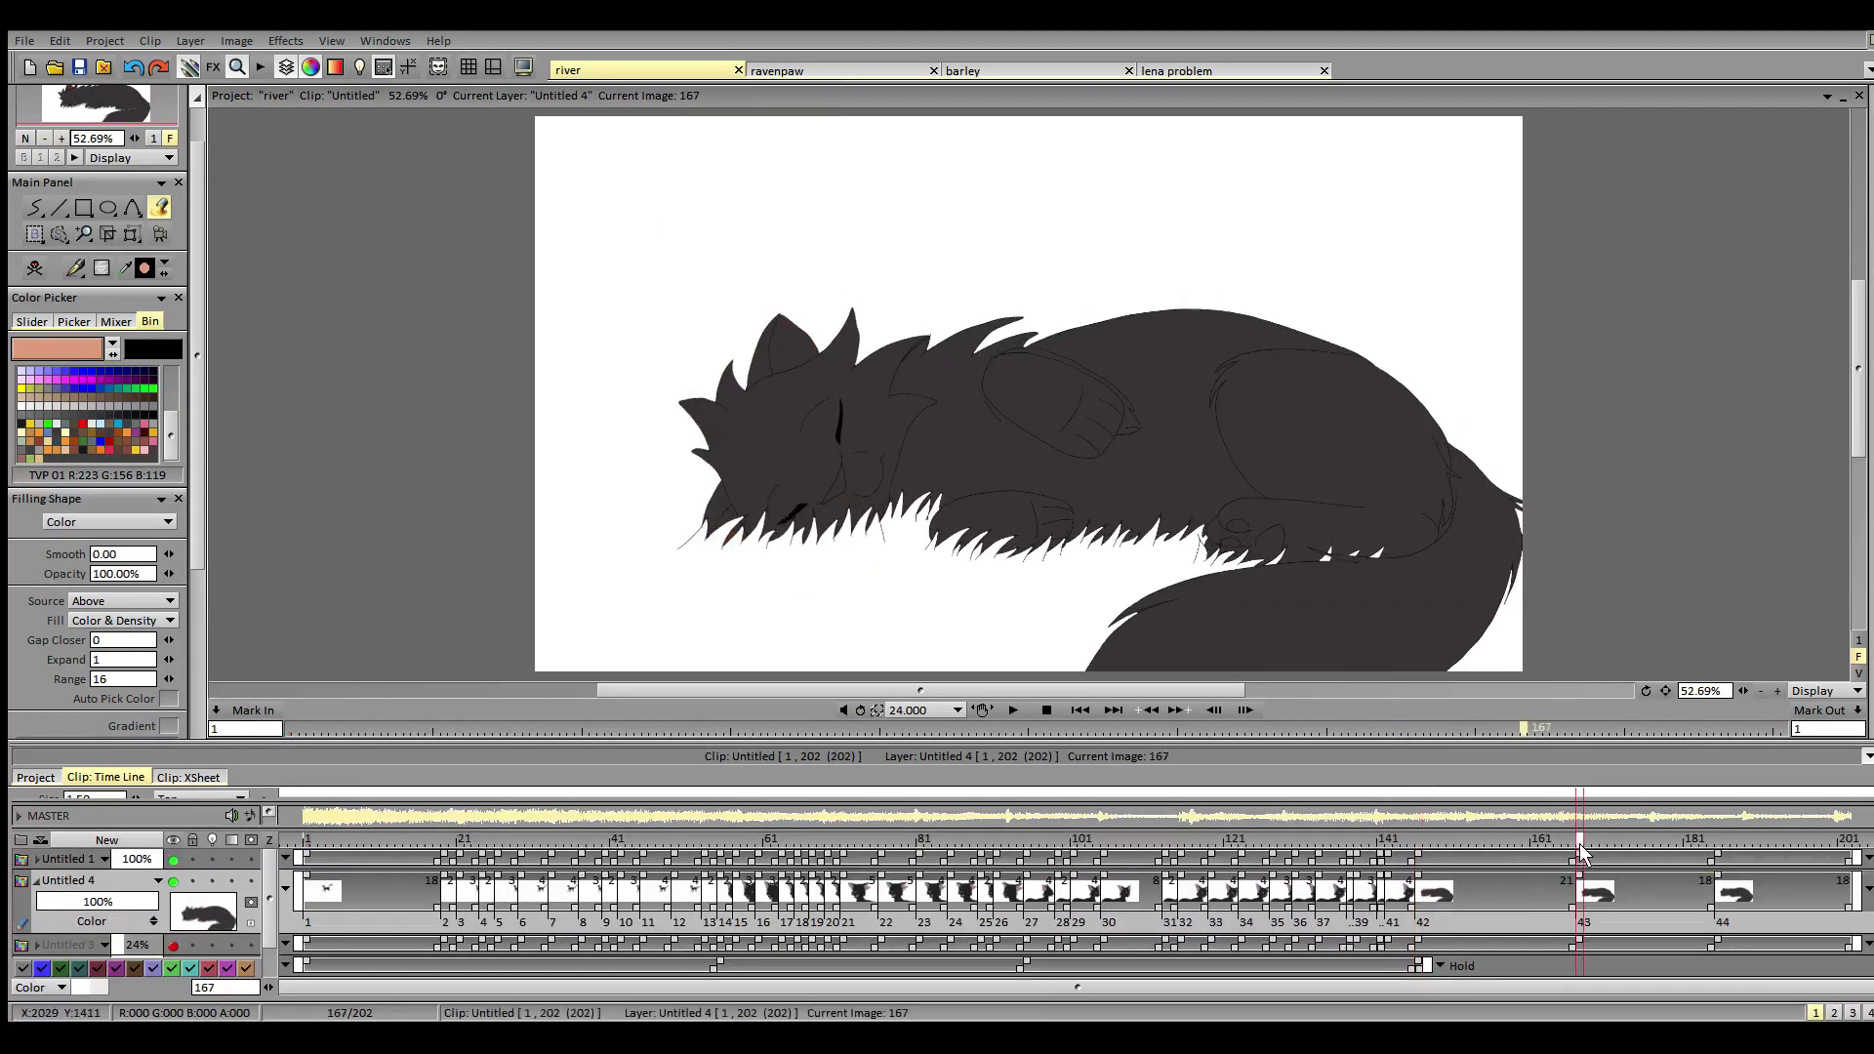
{"action": "left_click", "coordinate": [791, 346]}
{"action": "left_click", "coordinate": [837, 480]}
{"action": "left_click", "coordinate": [727, 523]}
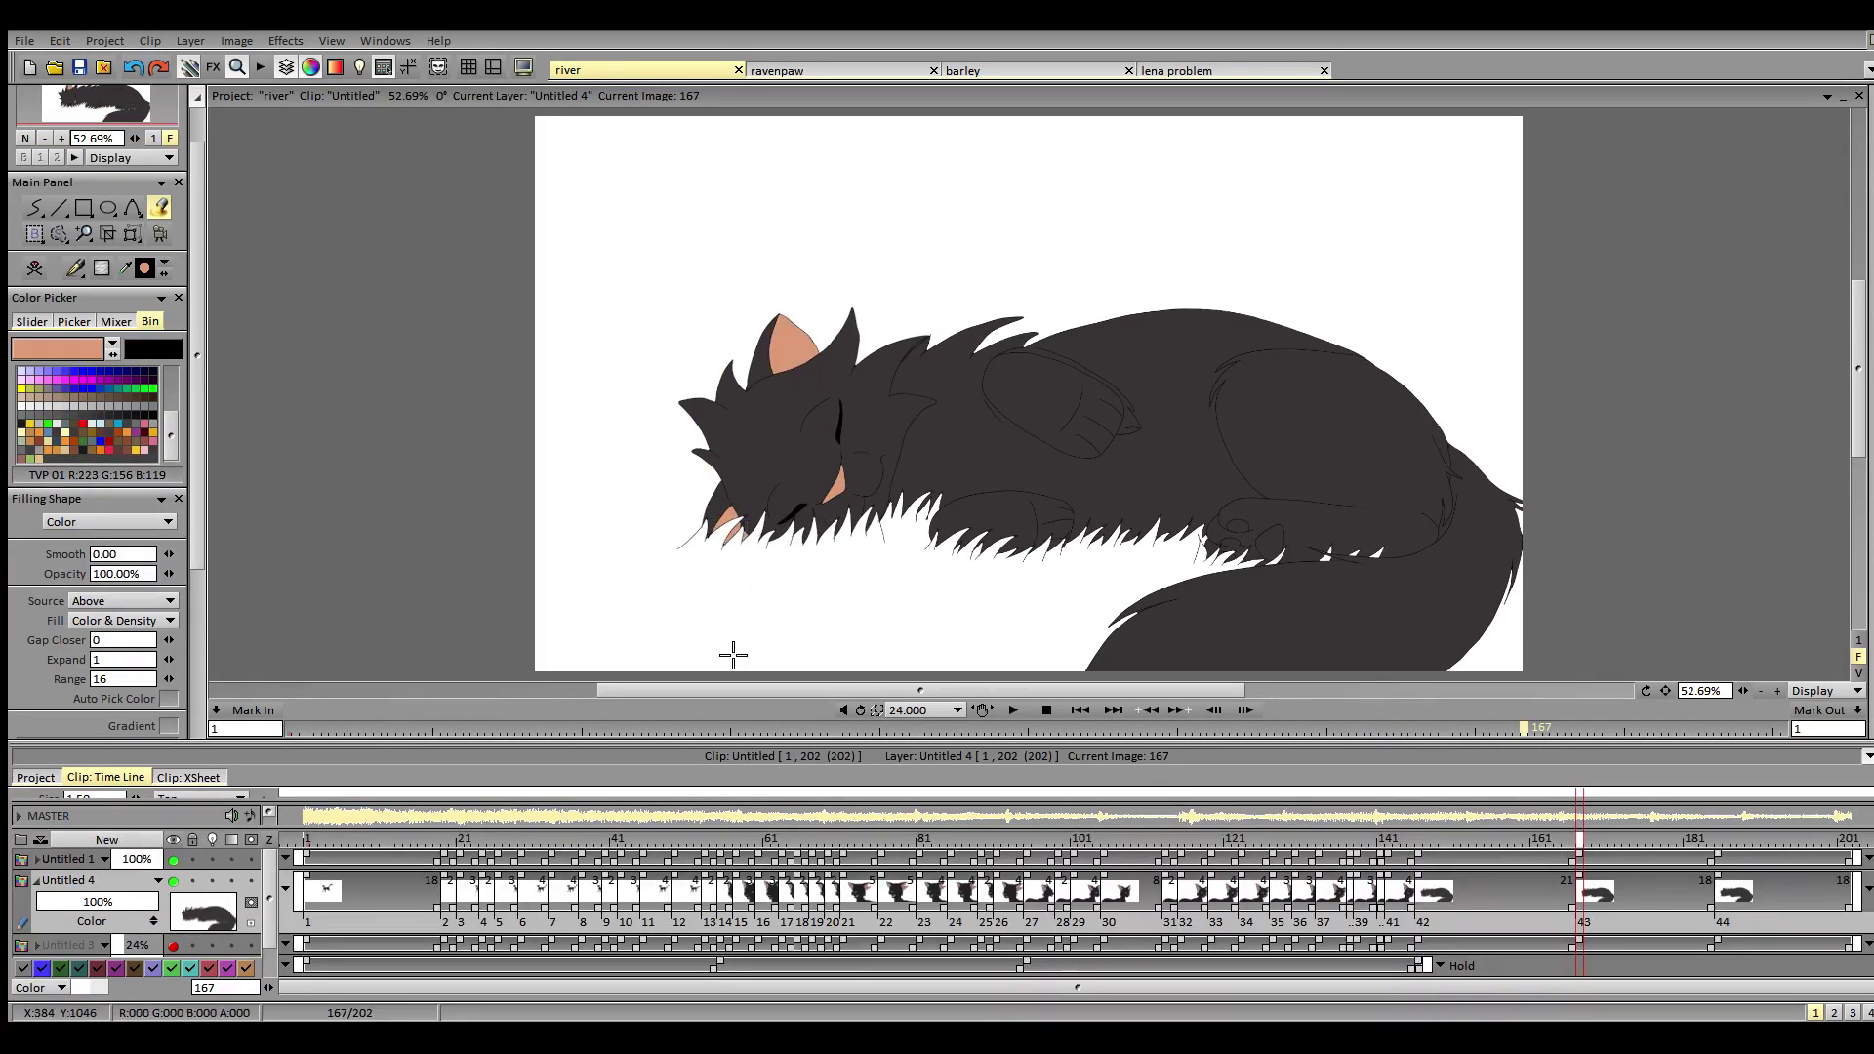
- Fill the sleeping cat's inner ears and nose with pink in frame 185, and save the project
{"action": "left_click", "coordinate": [1721, 841]}
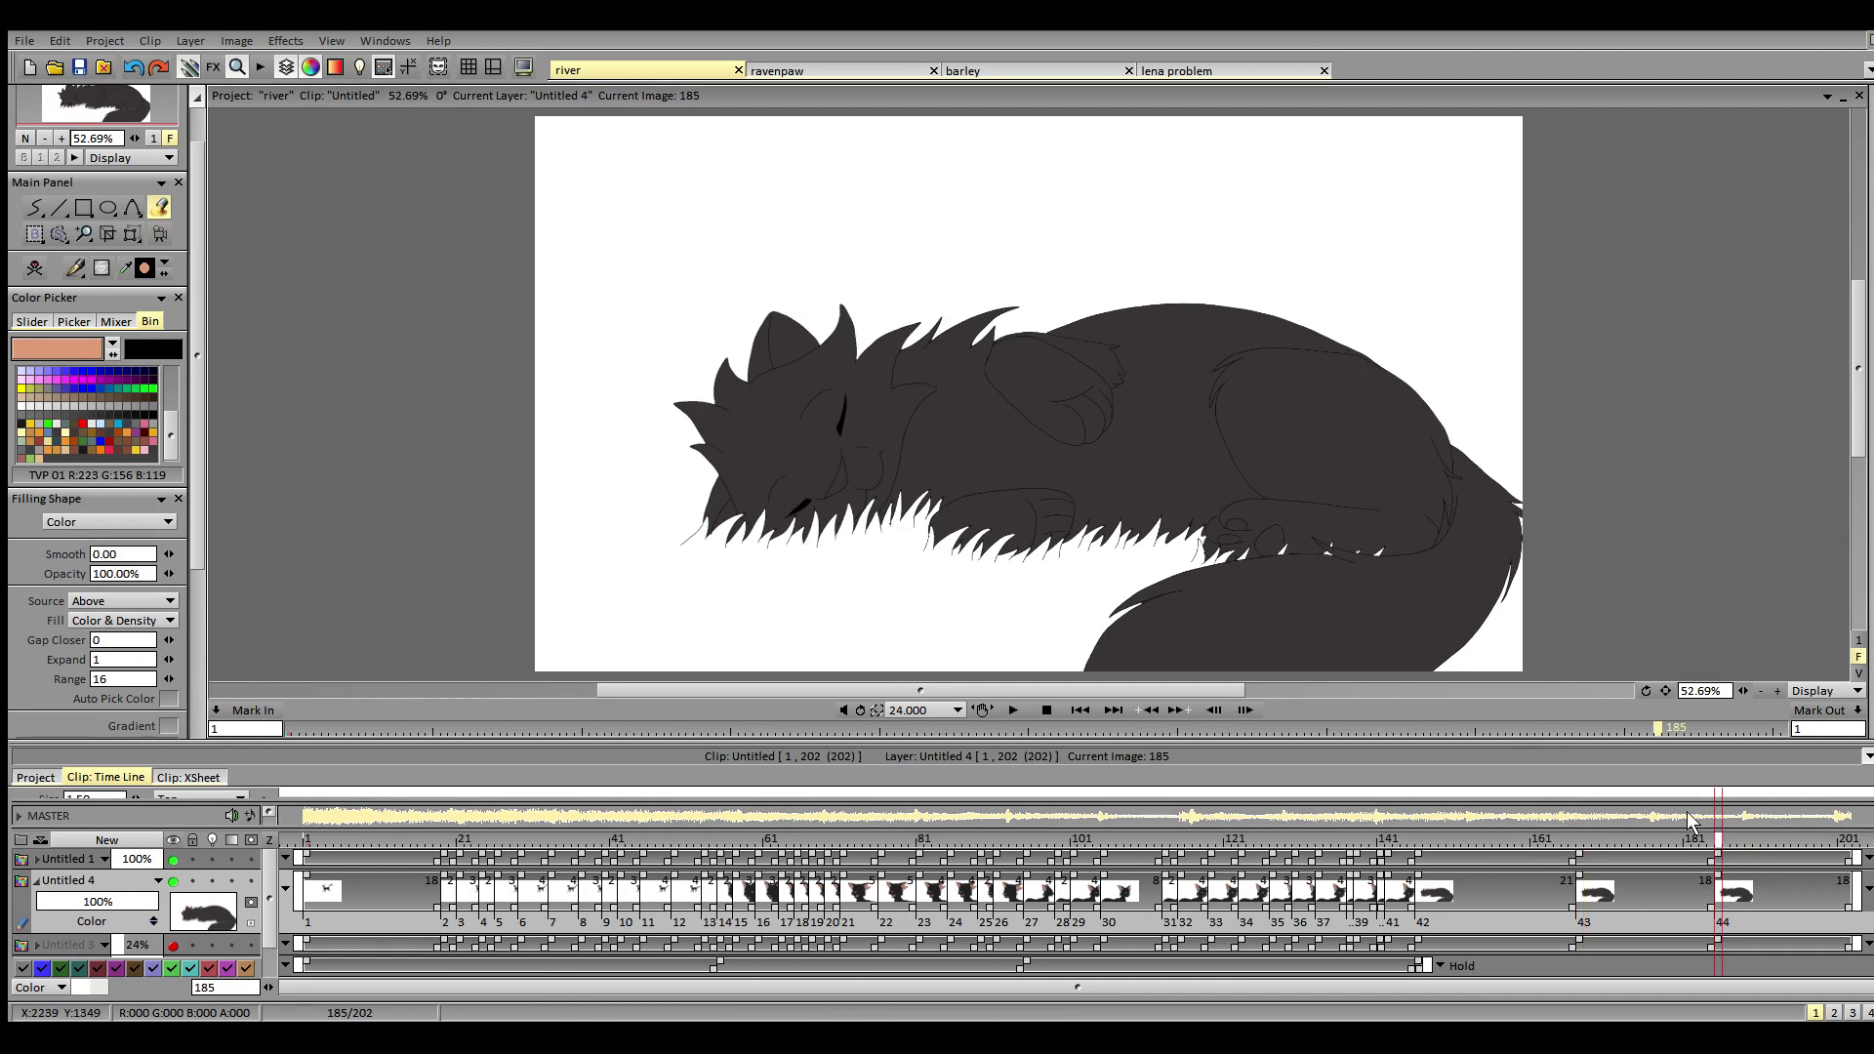
{"action": "left_click", "coordinate": [781, 344]}
{"action": "left_click", "coordinate": [840, 477]}
{"action": "left_click", "coordinate": [730, 525]}
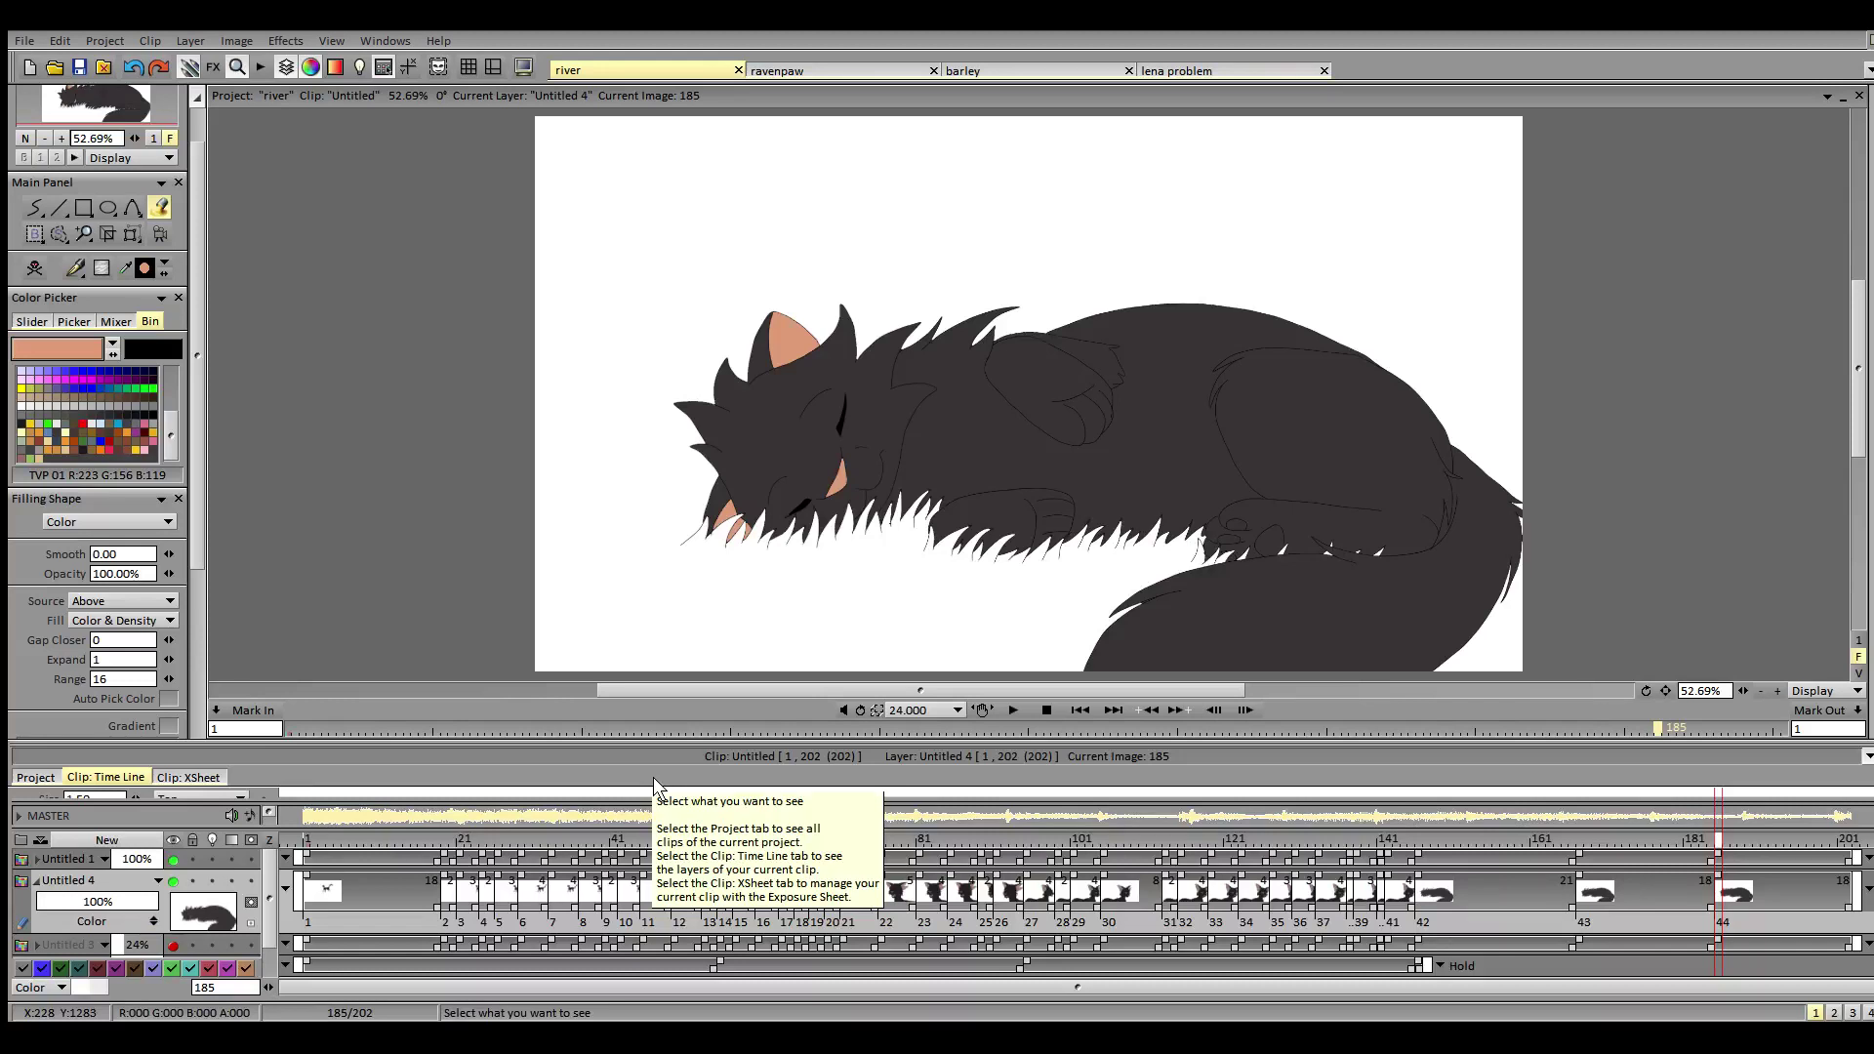
{"action": "left_click", "coordinate": [80, 68]}
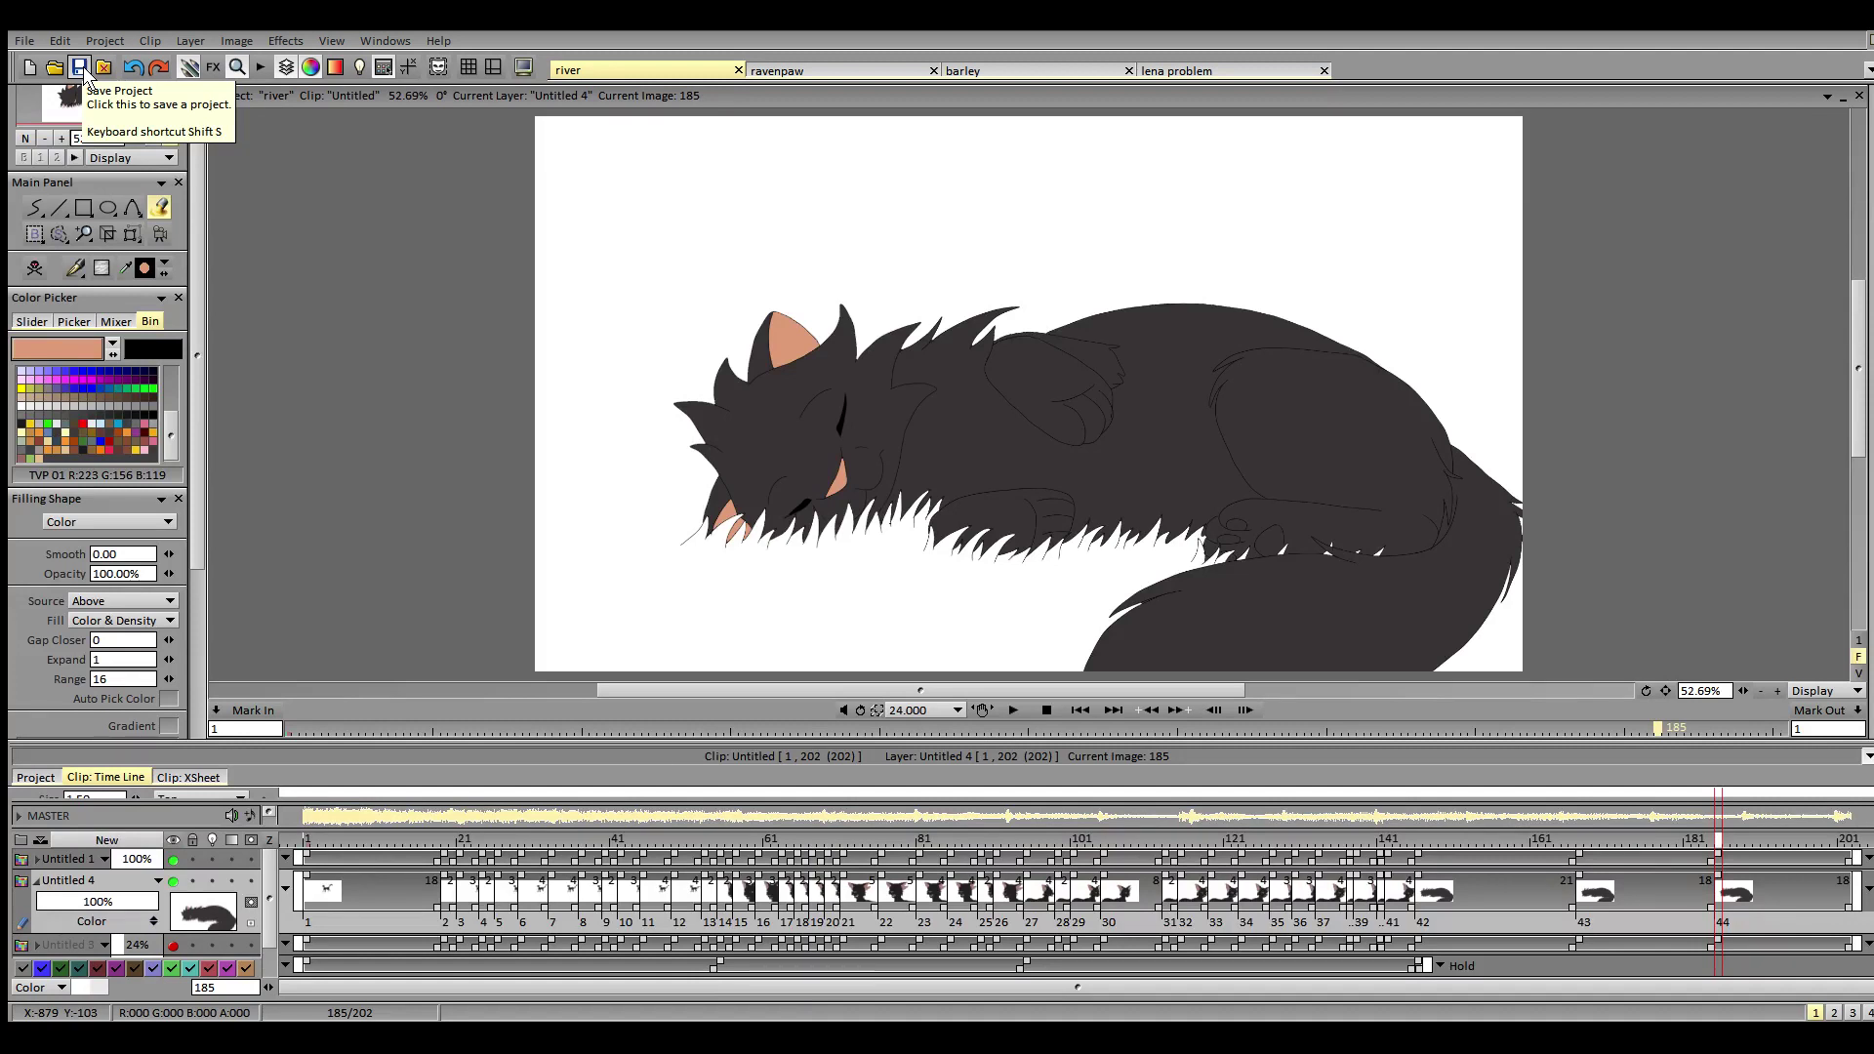
- Fill the hind paw's main pad and toe pads with pink in frame 146
{"action": "left_click", "coordinate": [1419, 846]}
{"action": "left_click", "coordinate": [1269, 545]}
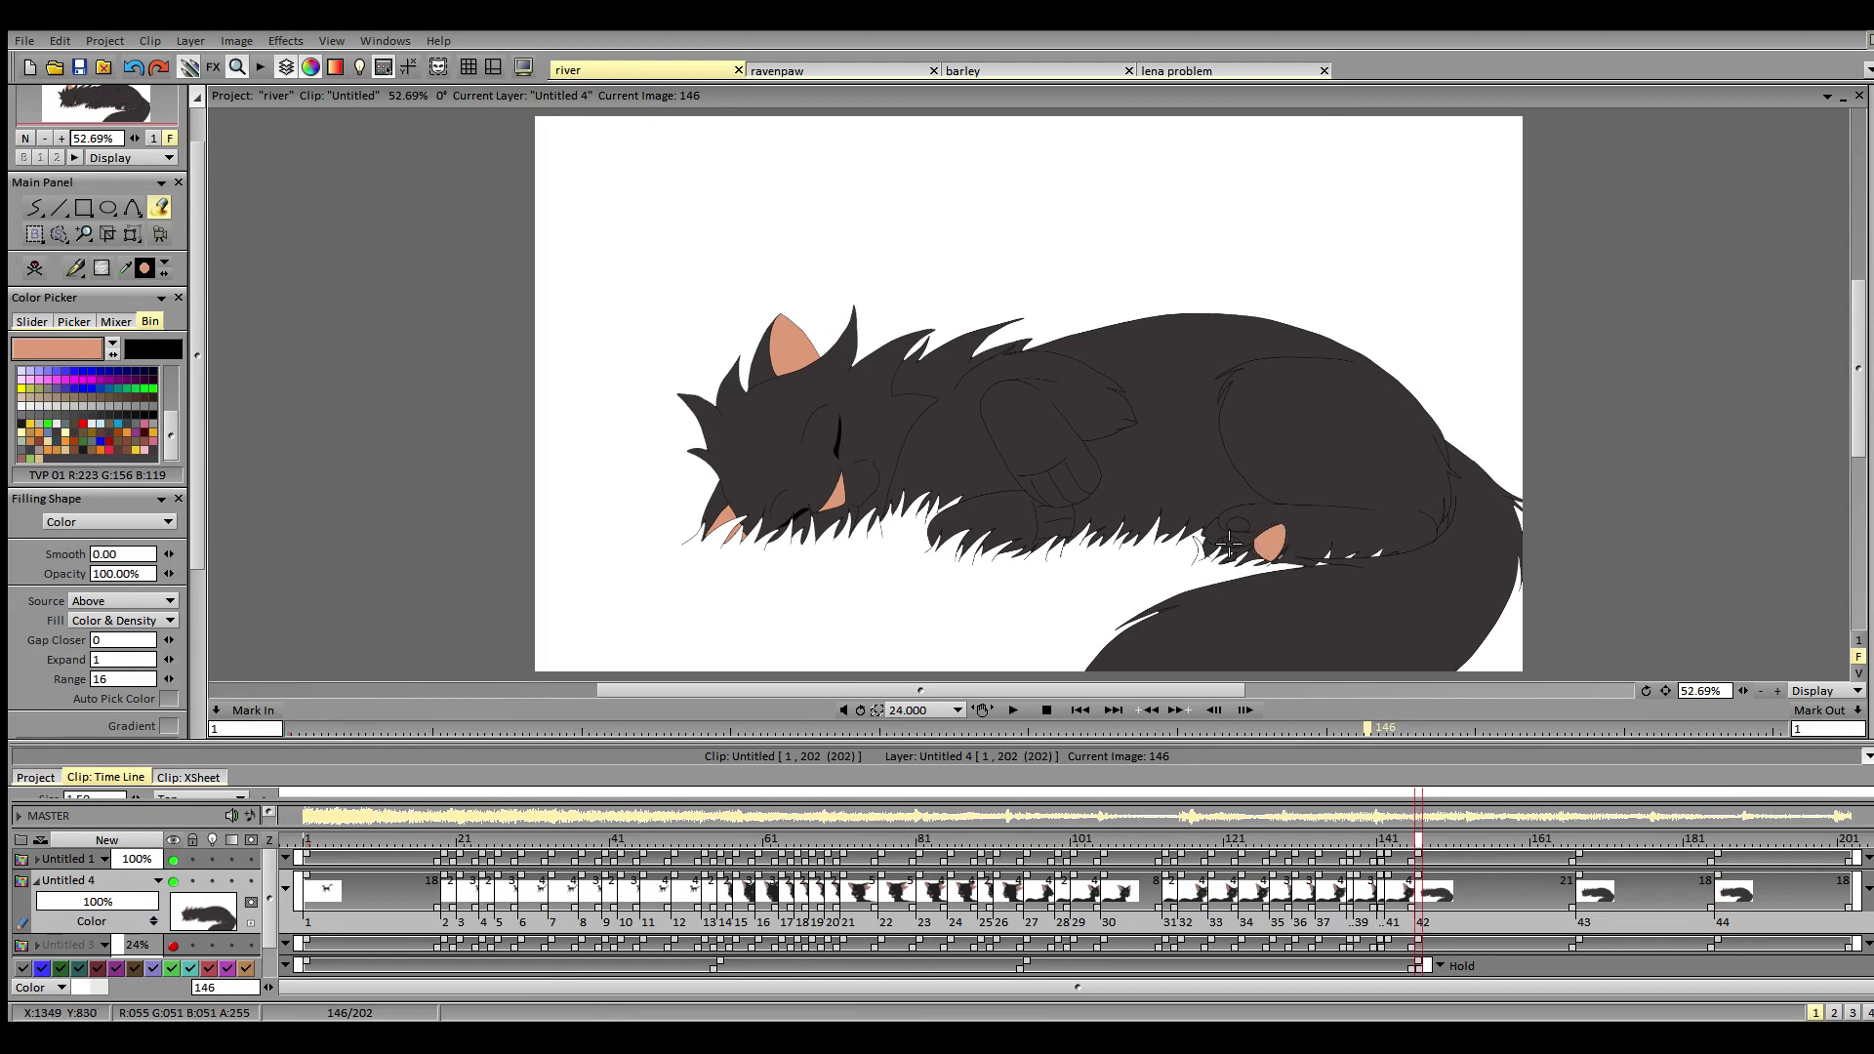
{"action": "left_click", "coordinate": [1238, 527]}
{"action": "left_click", "coordinate": [1229, 542]}
{"action": "left_click", "coordinate": [1227, 558]}
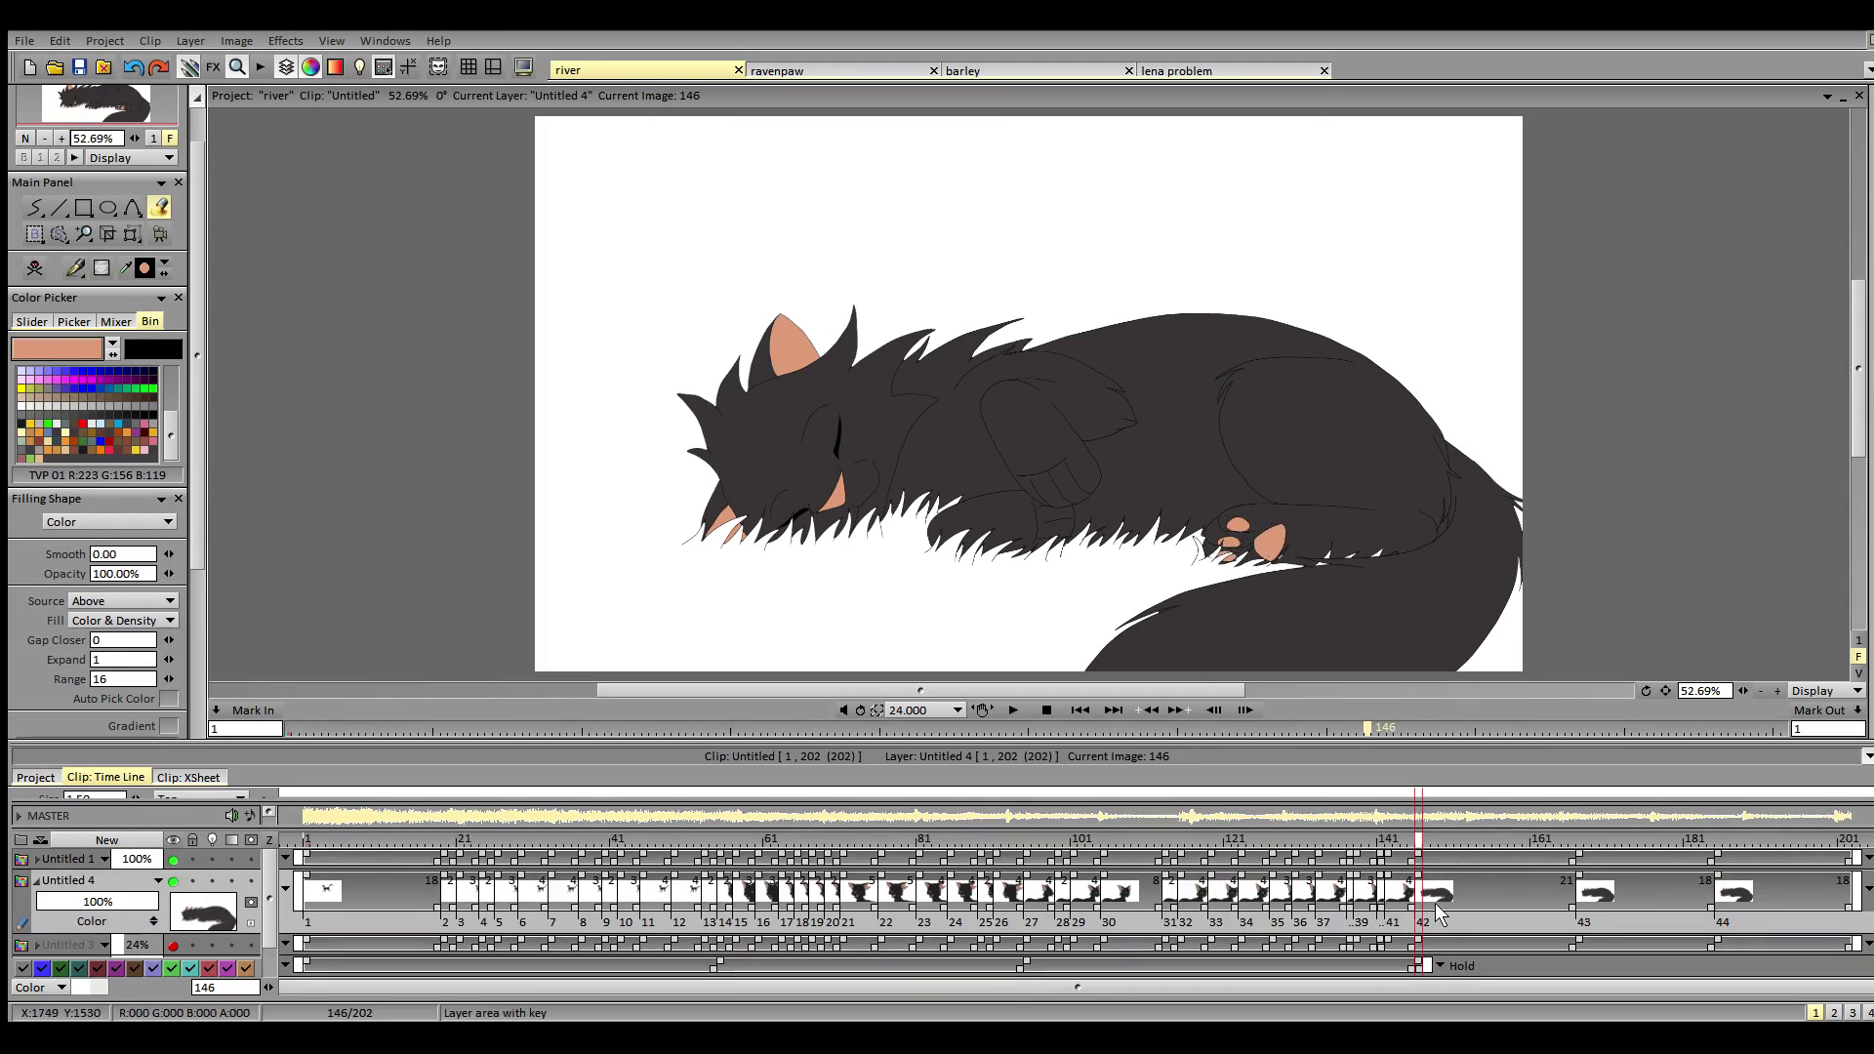
- Fill the hind paw's main pad and toe pads with pink in frame 167
{"action": "left_click", "coordinate": [1579, 840]}
{"action": "left_click", "coordinate": [1270, 544]}
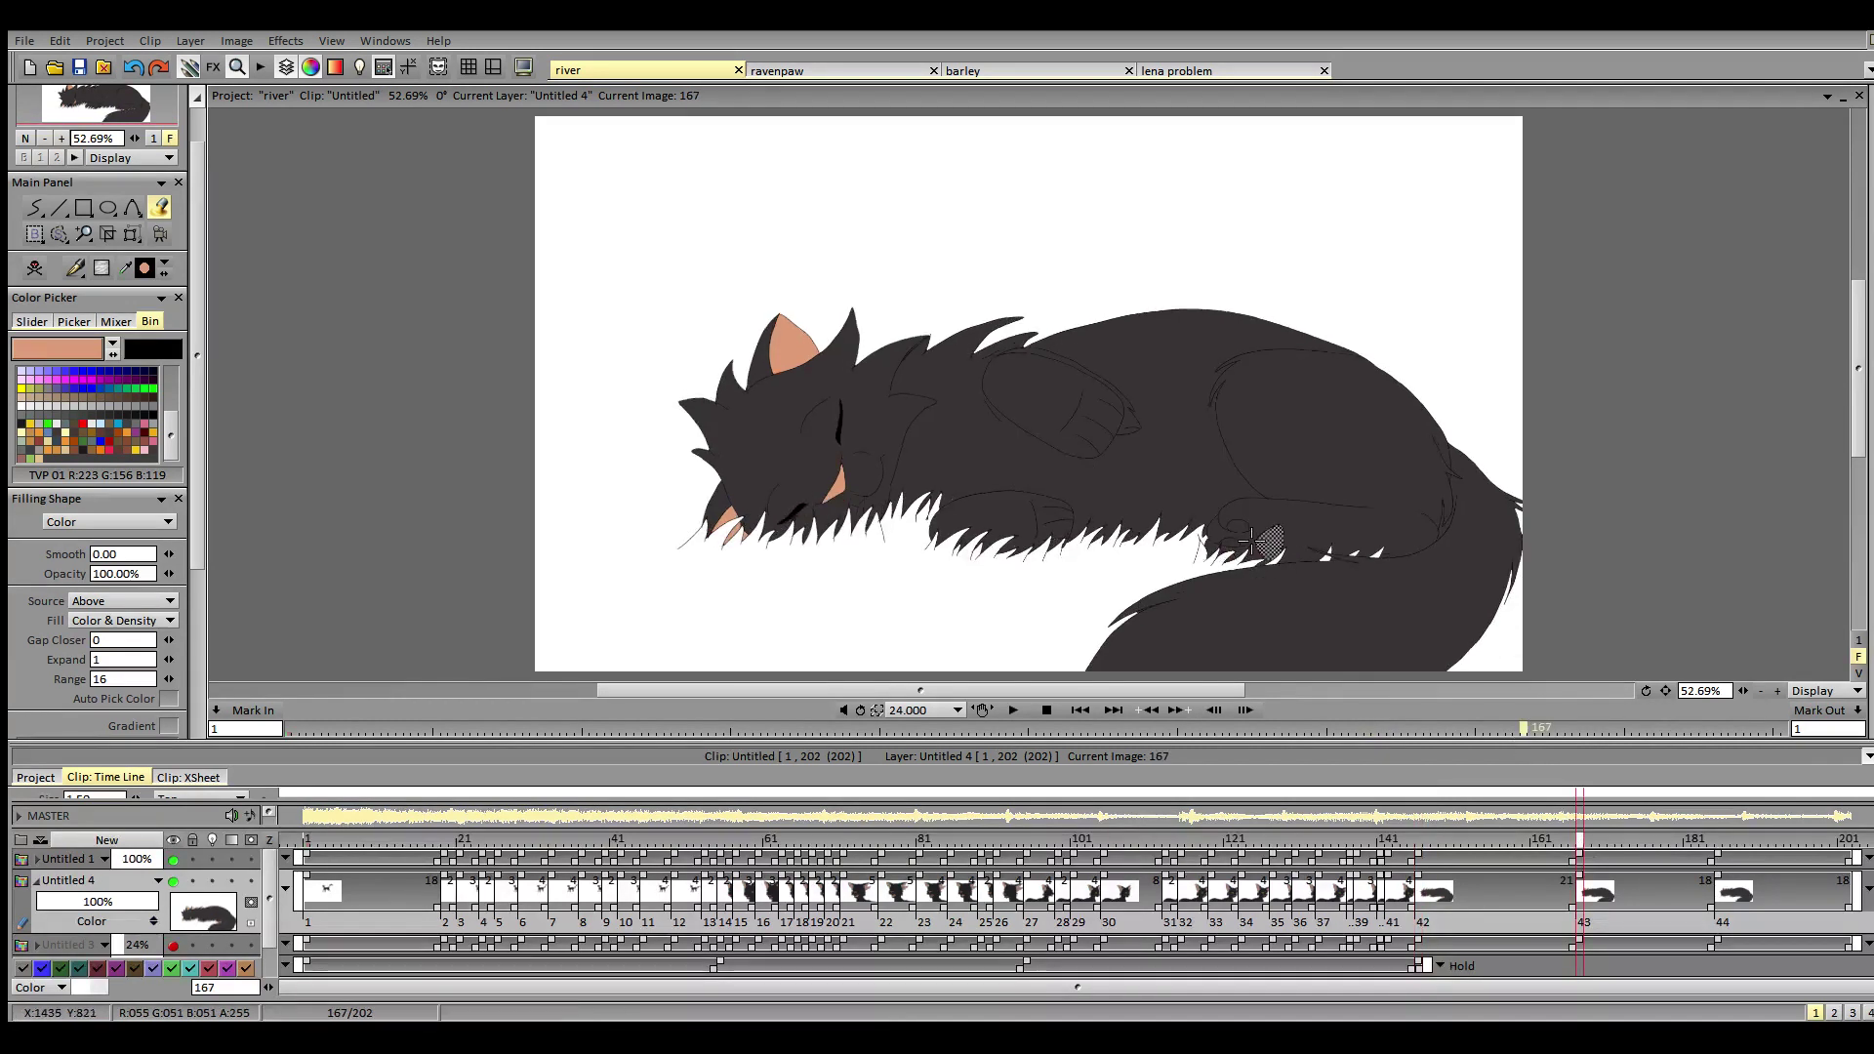
{"action": "left_click", "coordinate": [1238, 527]}
{"action": "left_click", "coordinate": [1232, 542]}
{"action": "left_click", "coordinate": [1229, 558]}
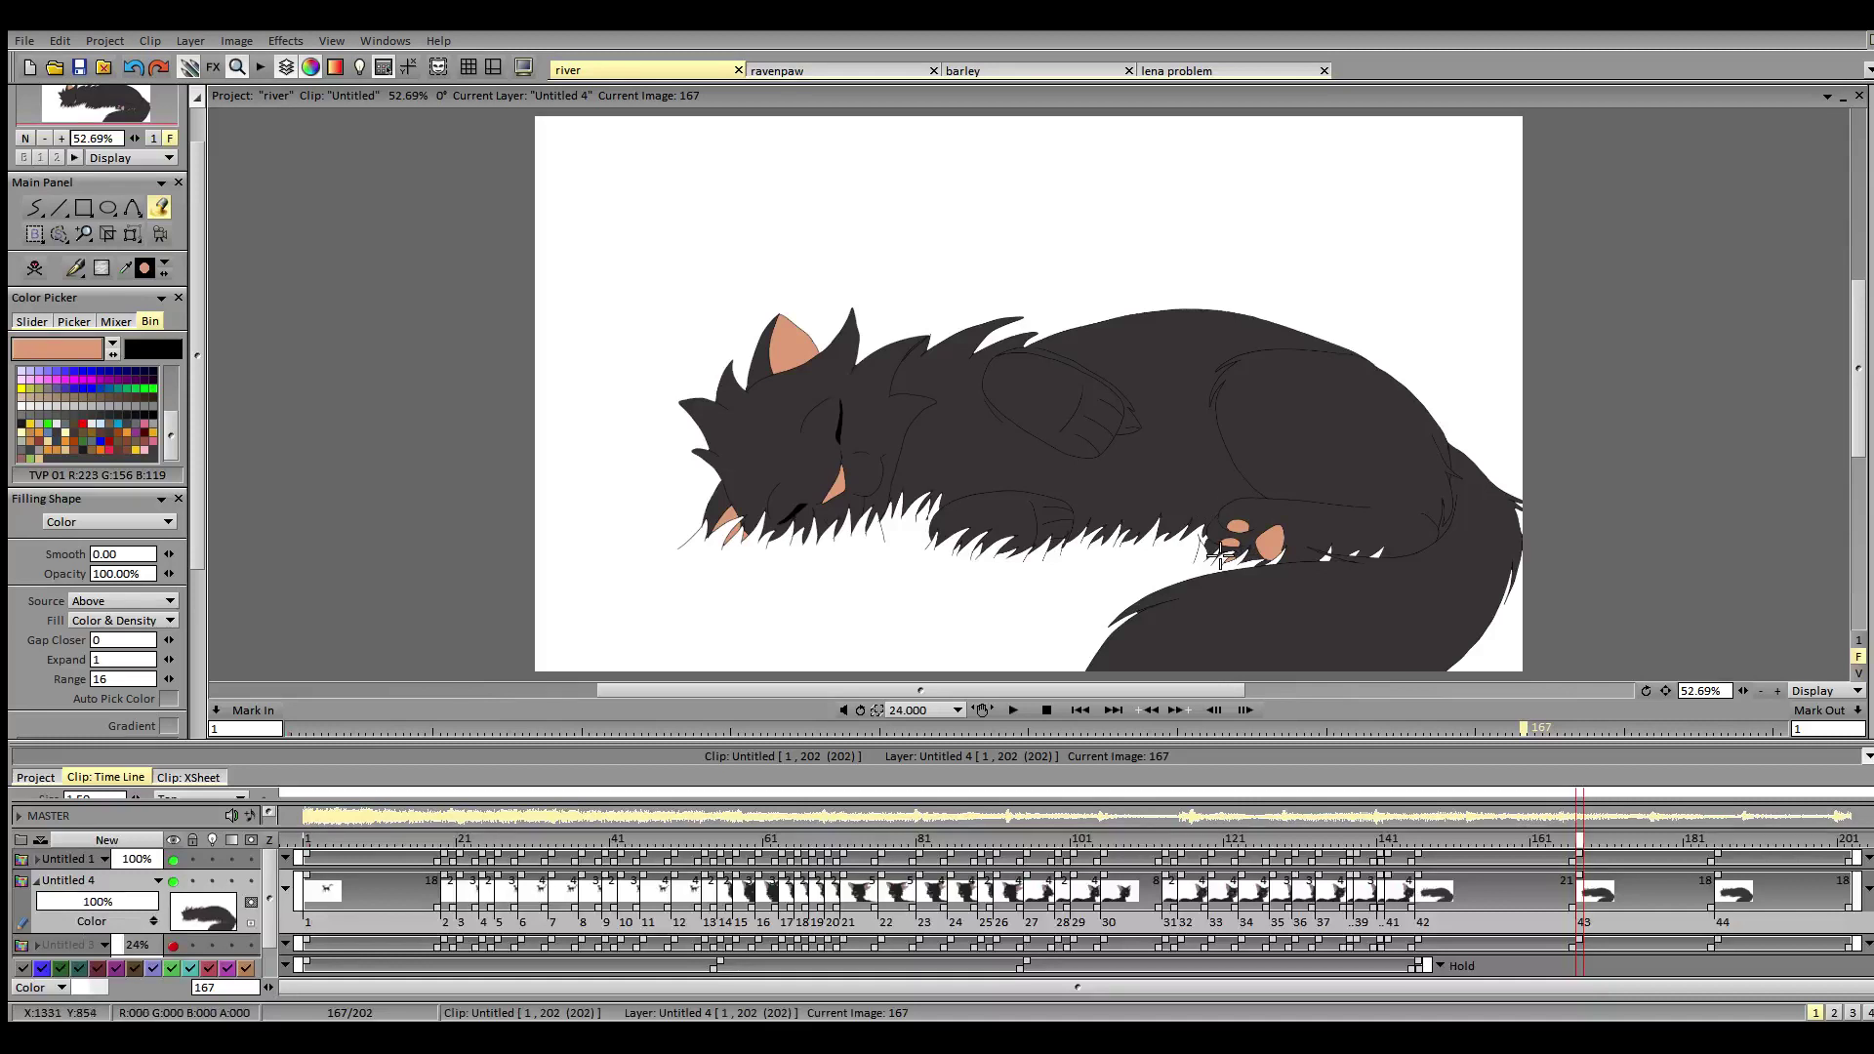
- Fill the hind paw's main pad and toe pads with pink in frame 185, and save the project after a playback check
{"action": "left_click", "coordinate": [1721, 842]}
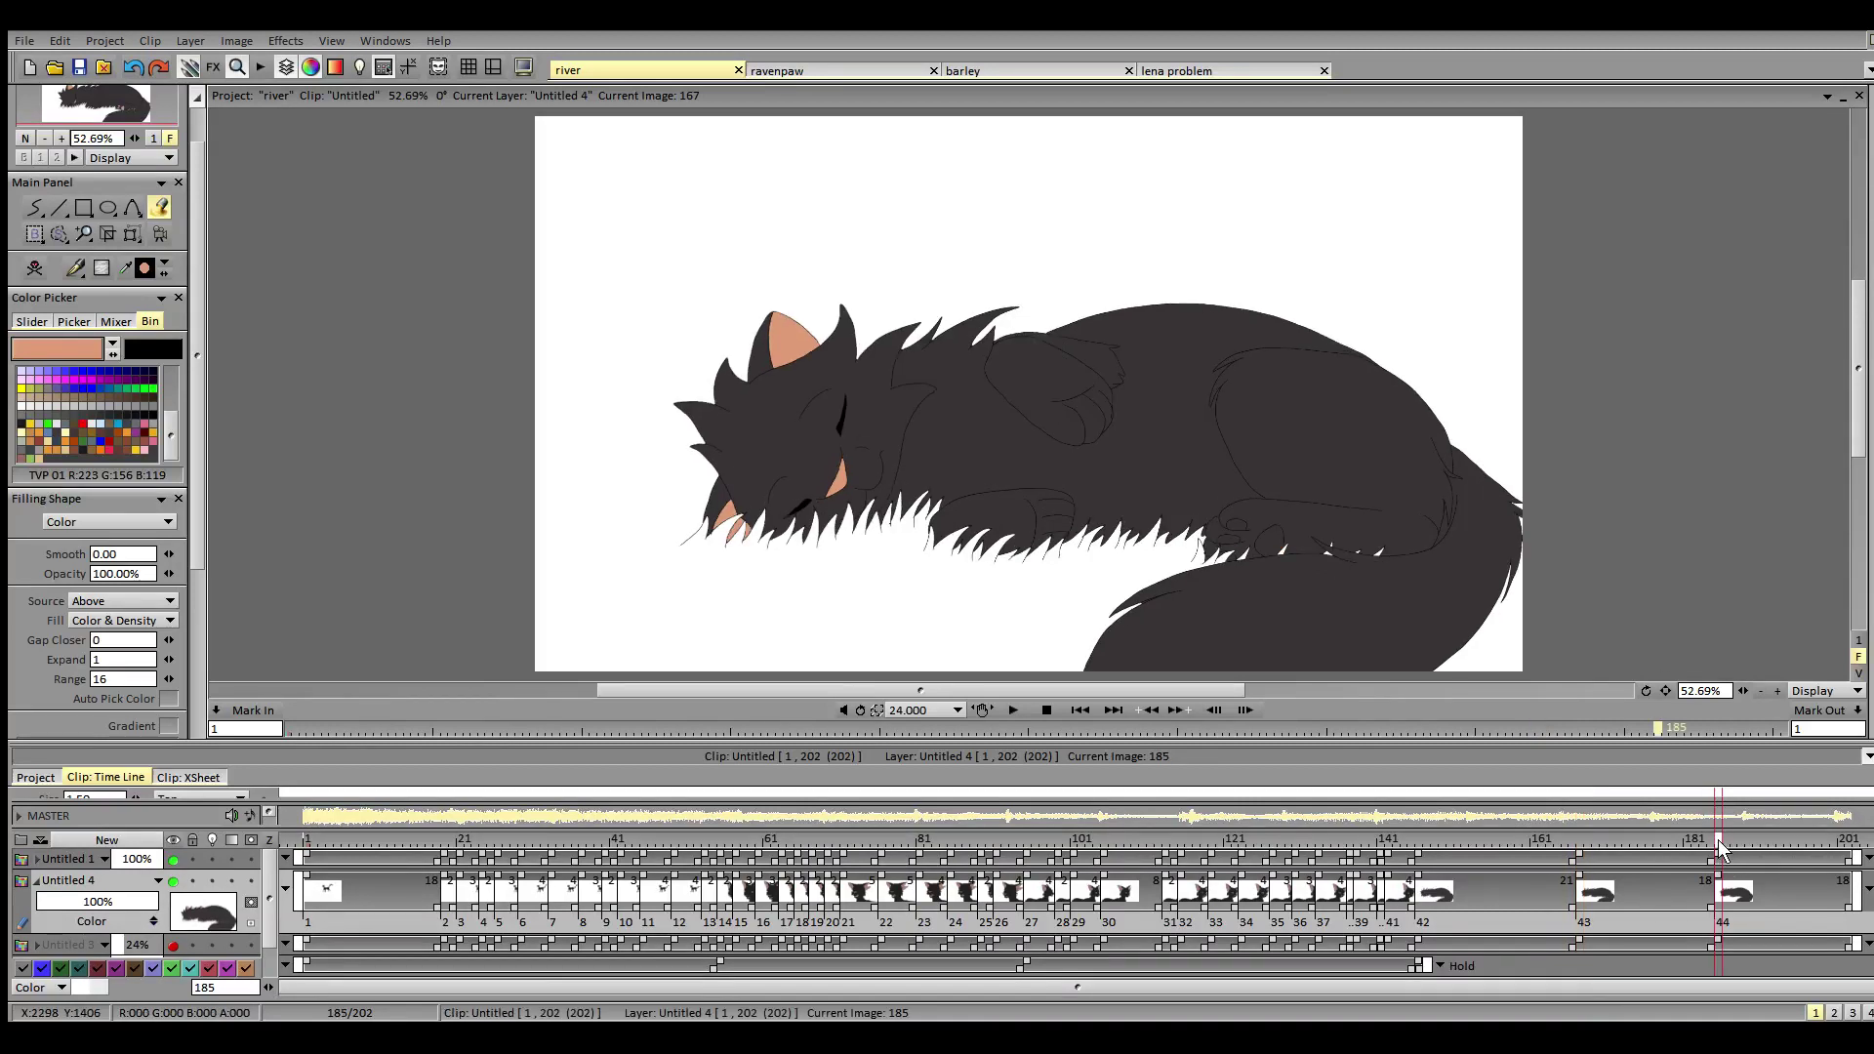
{"action": "left_click", "coordinate": [1236, 526]}
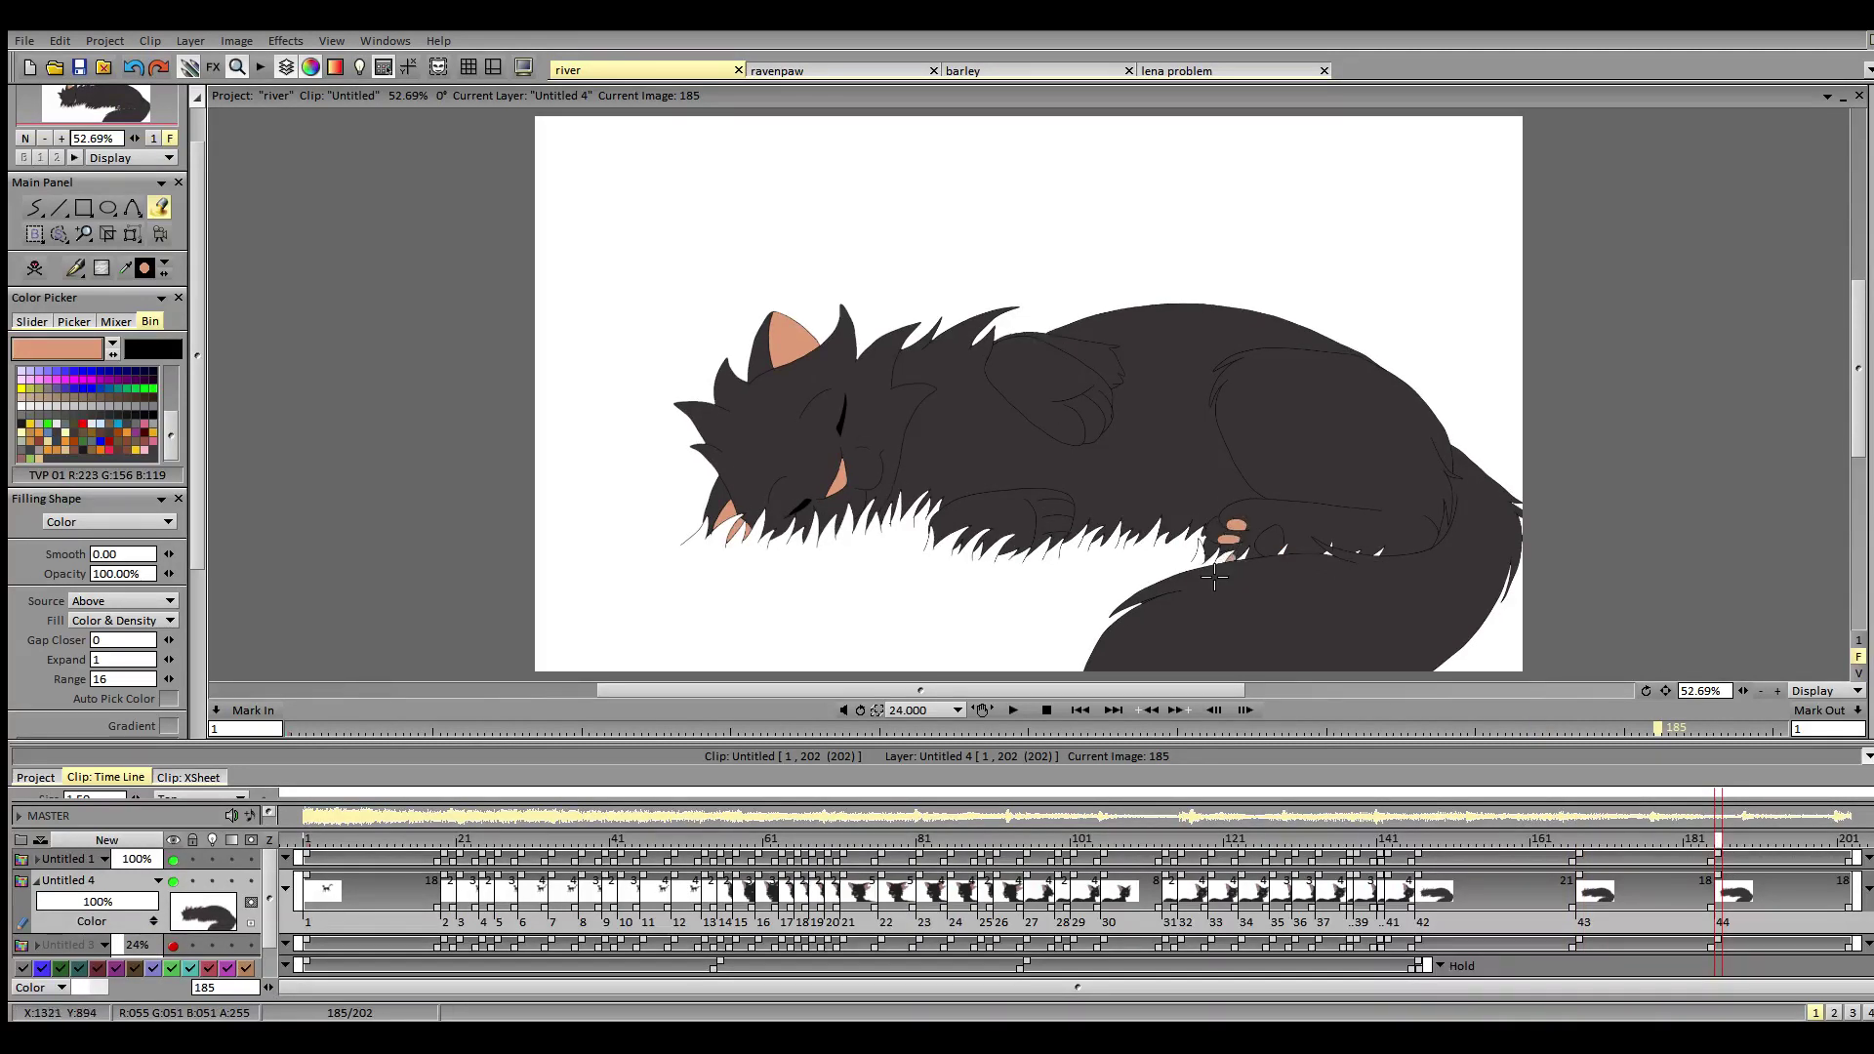
{"action": "left_click", "coordinate": [1271, 541]}
{"action": "left_click", "coordinate": [1012, 710]}
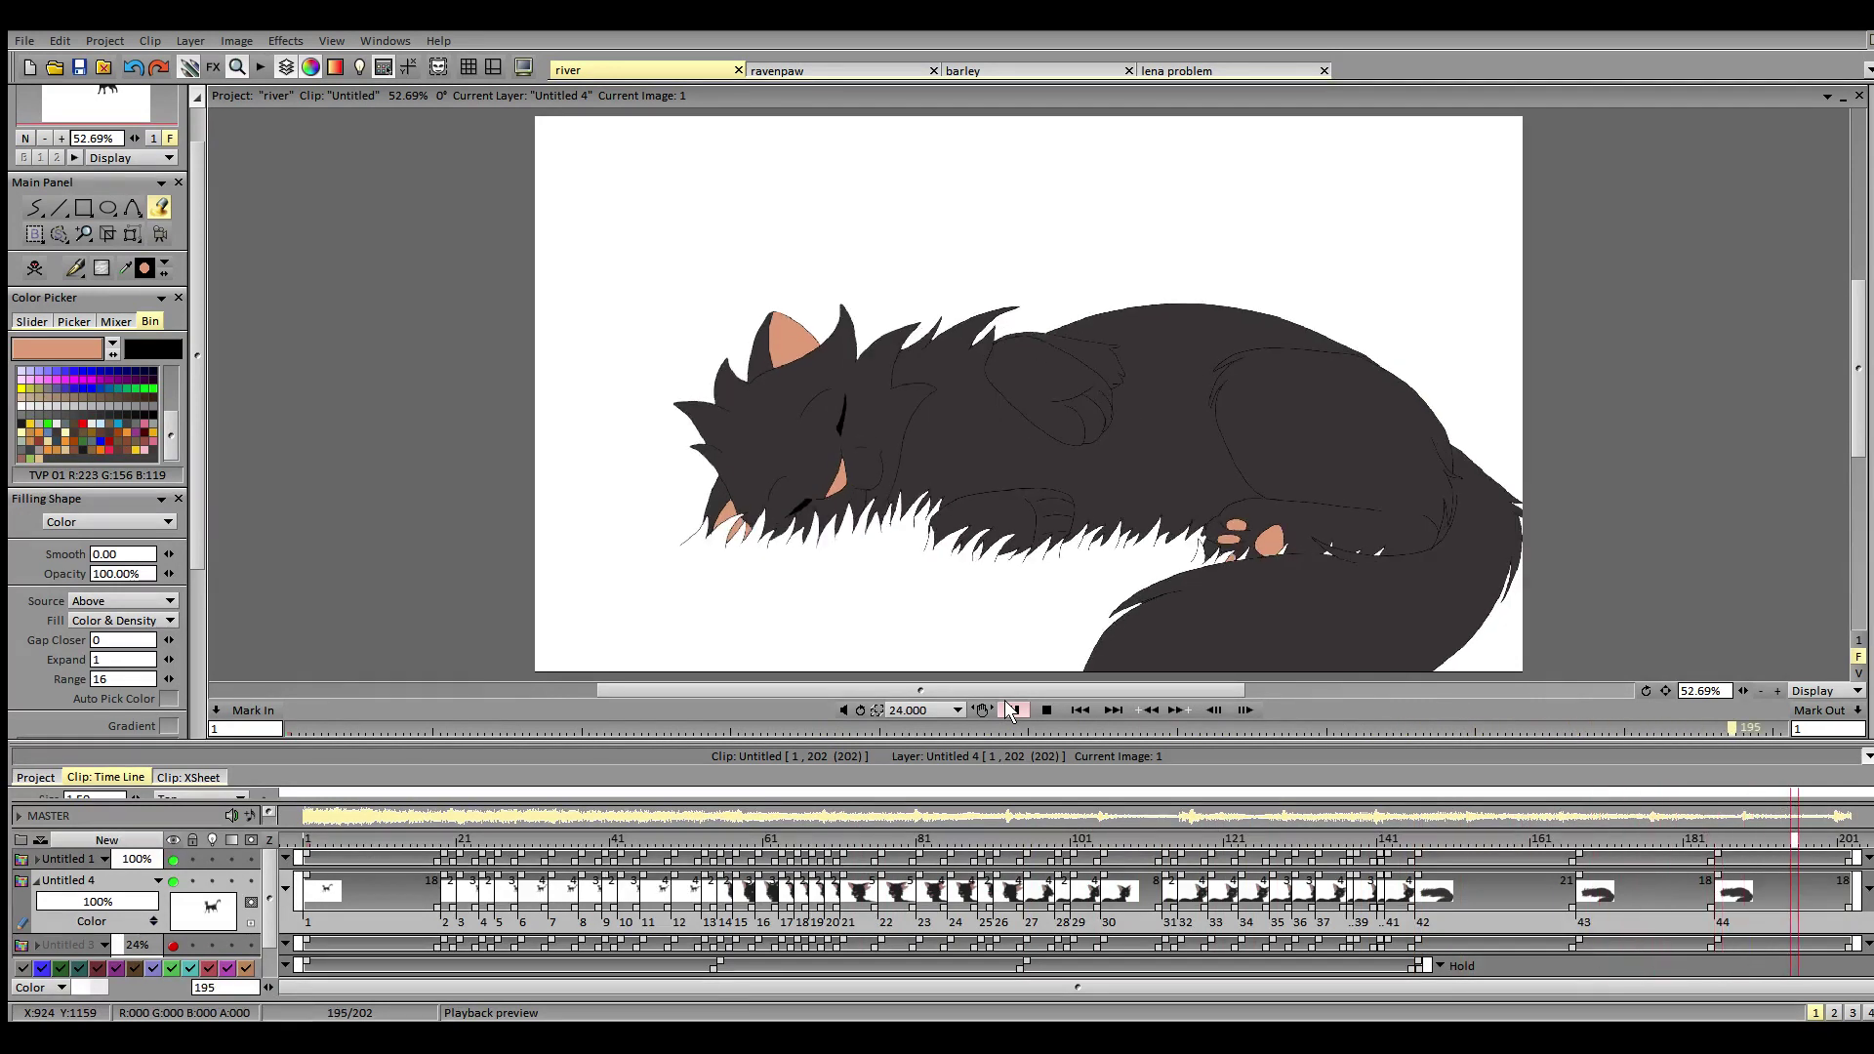
{"action": "left_click", "coordinate": [77, 68]}
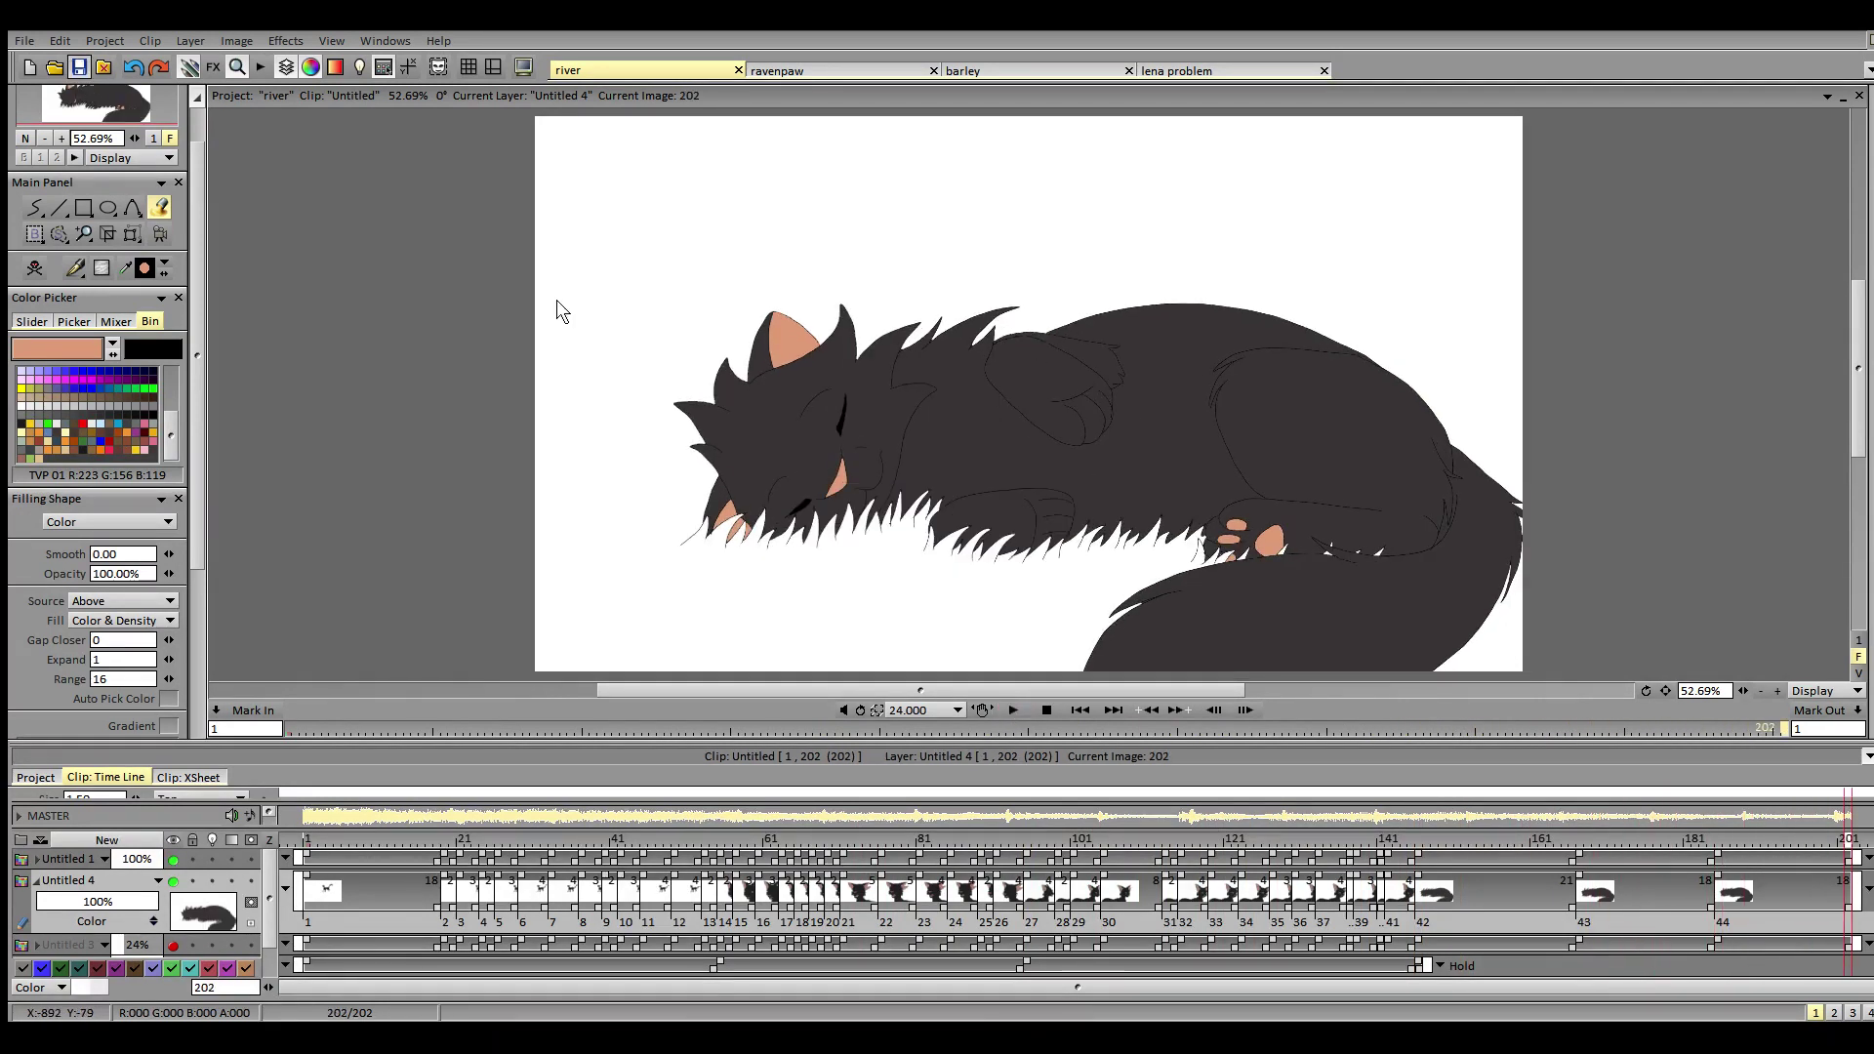
- Sample the off-white chest fur colour from the ravenpaw reference and switch to freehand pen drawing
{"action": "left_click", "coordinate": [835, 70]}
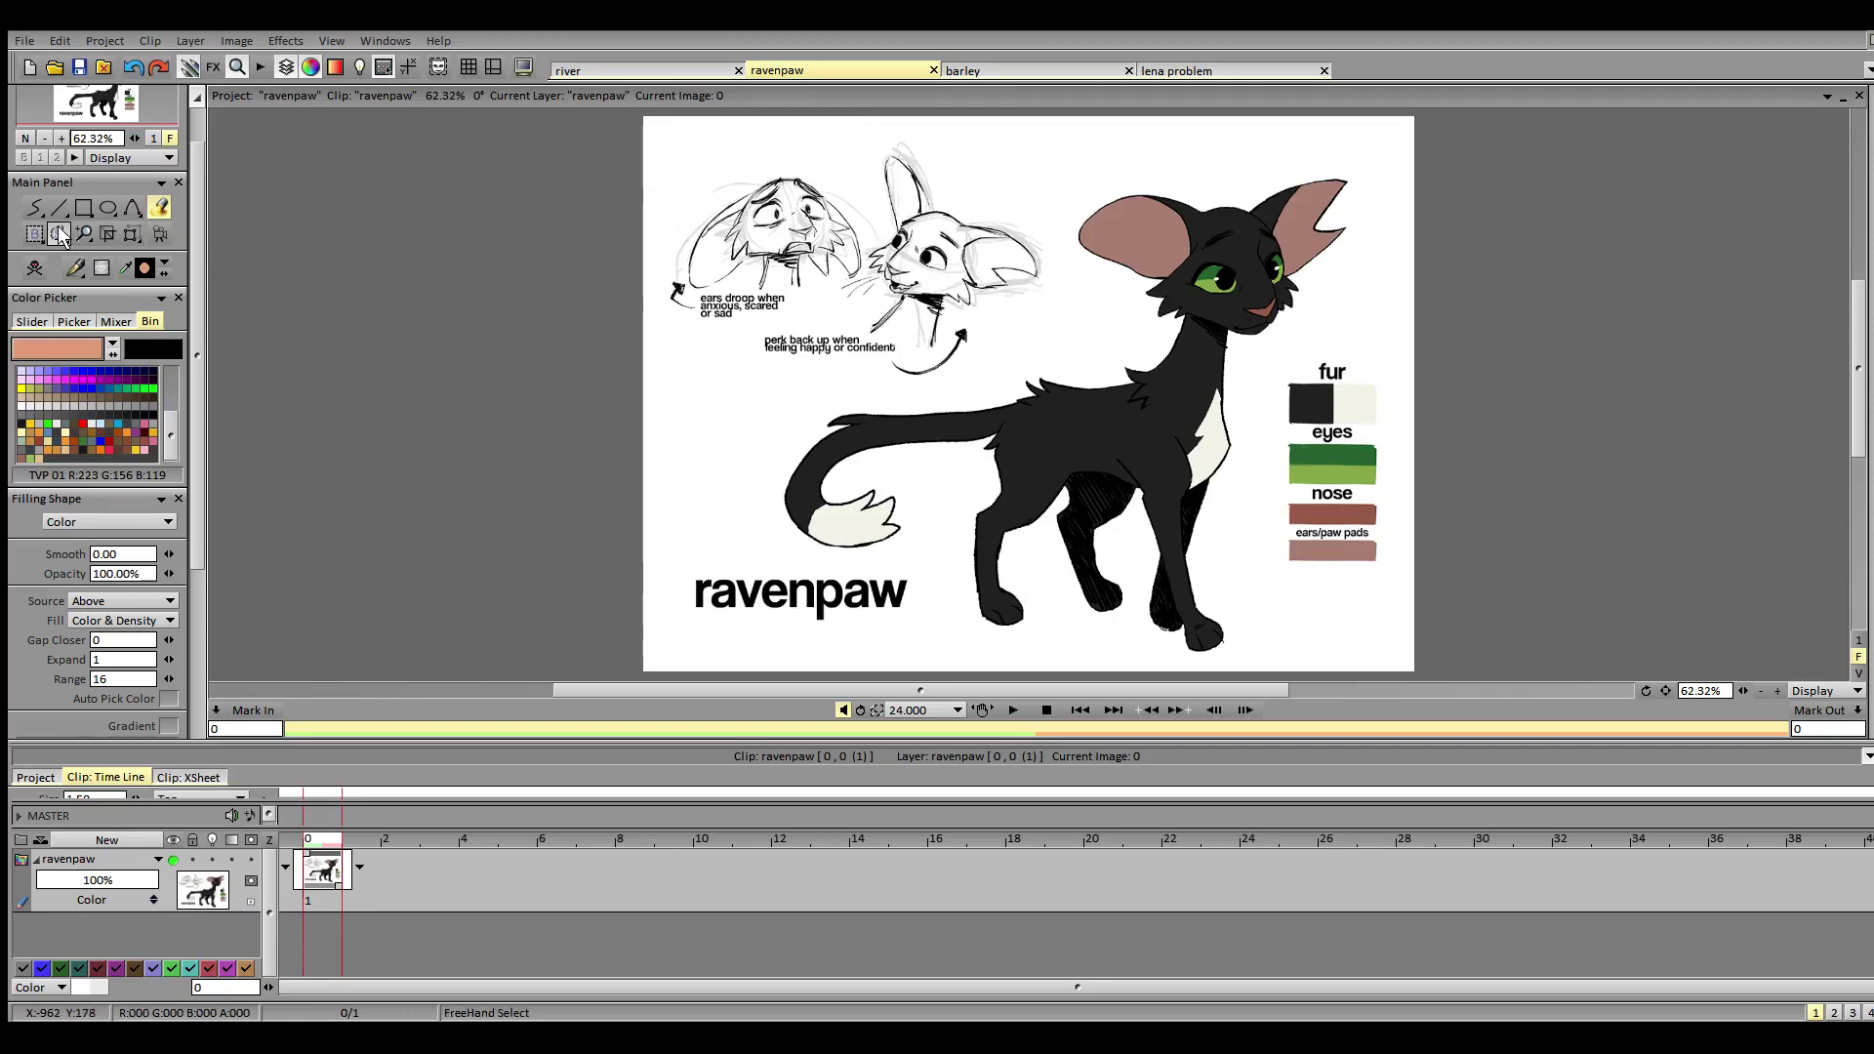
{"action": "left_click", "coordinate": [1215, 444], "text": "ctrl"}
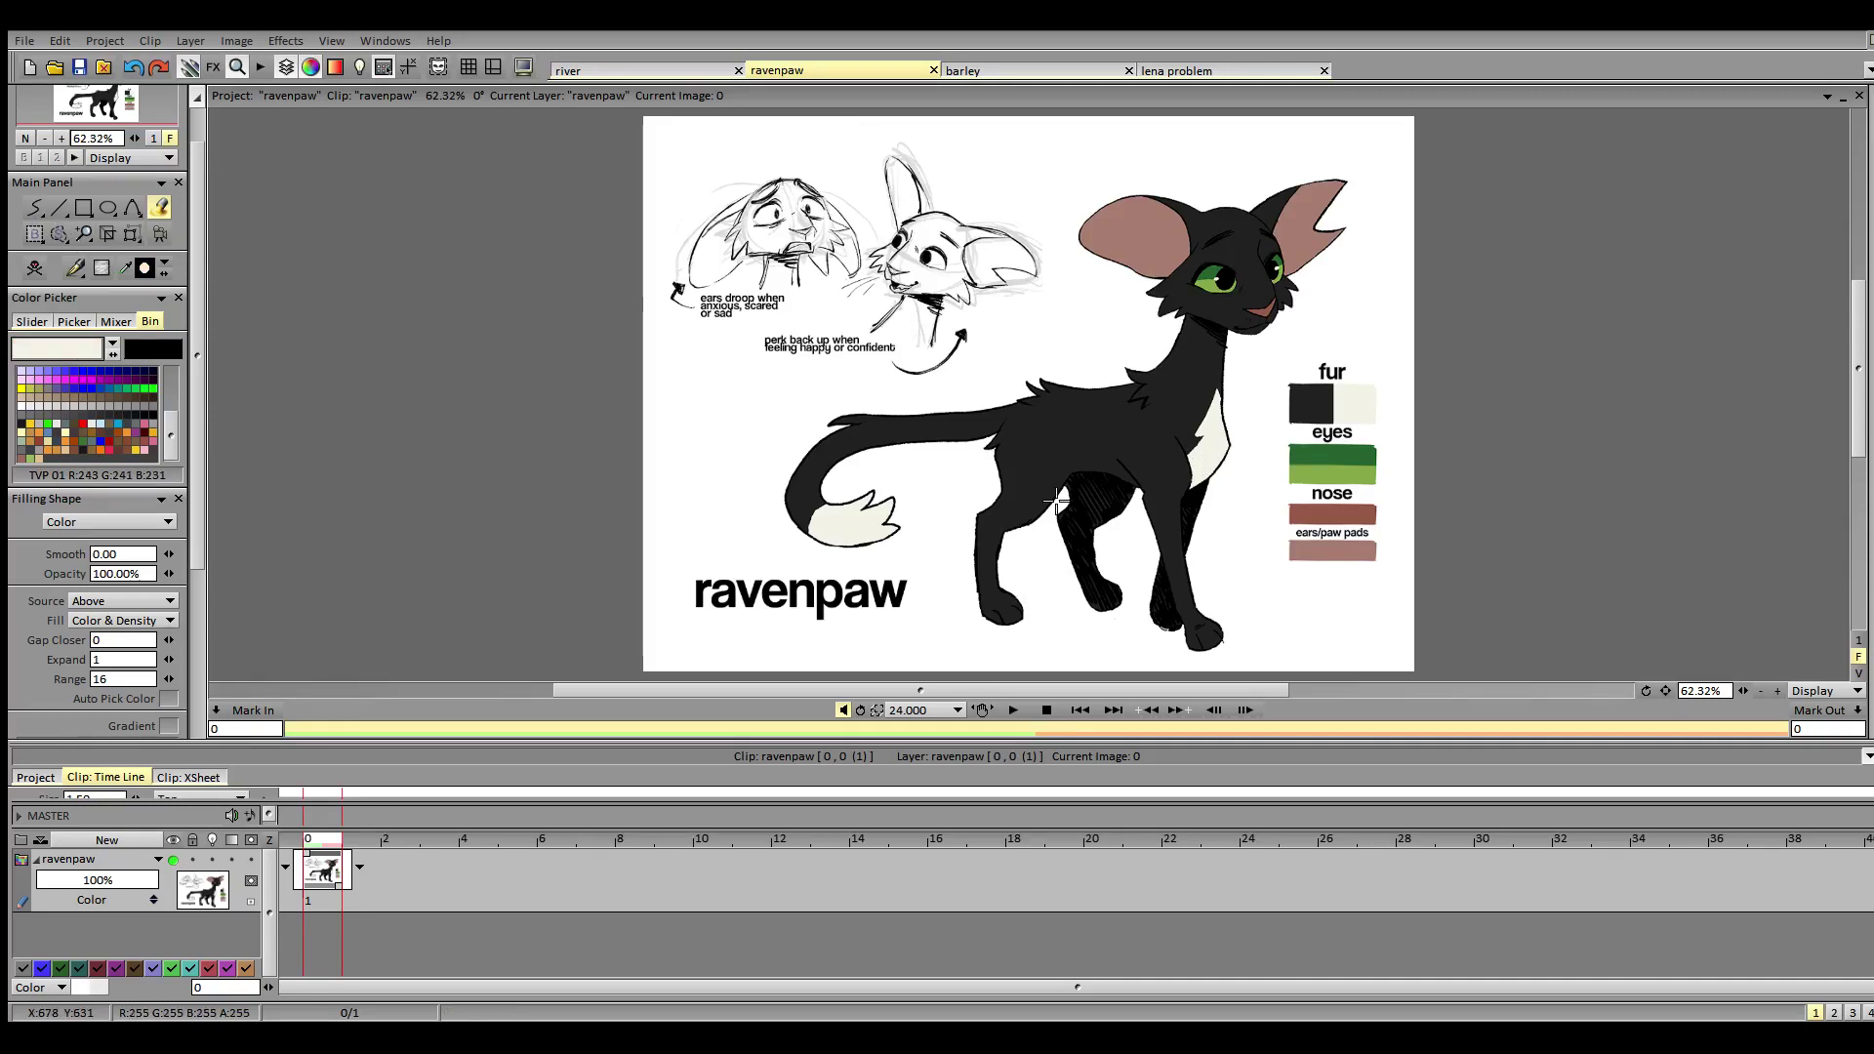
{"action": "left_click", "coordinate": [34, 209]}
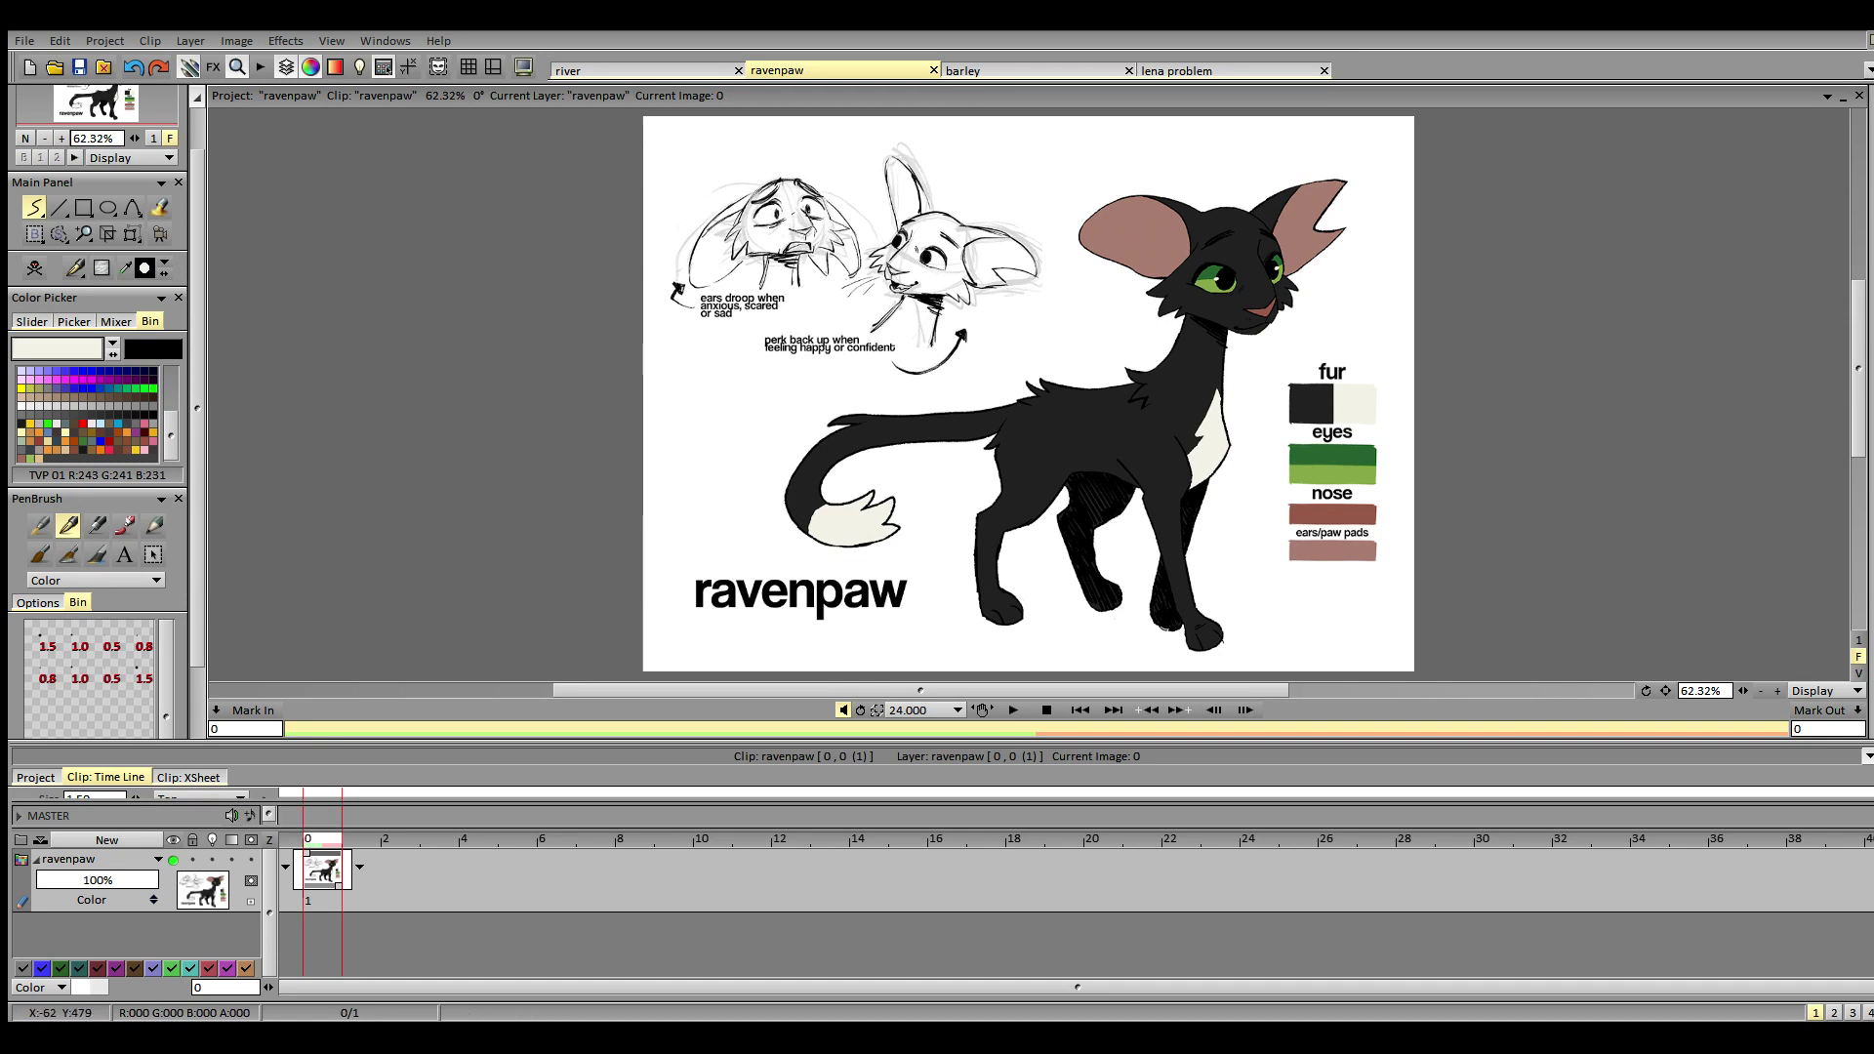
- In the river project, create an animation layer above the coloured cat layer starting at frame 1, and collapse the cat layer
{"action": "left_click", "coordinate": [632, 74]}
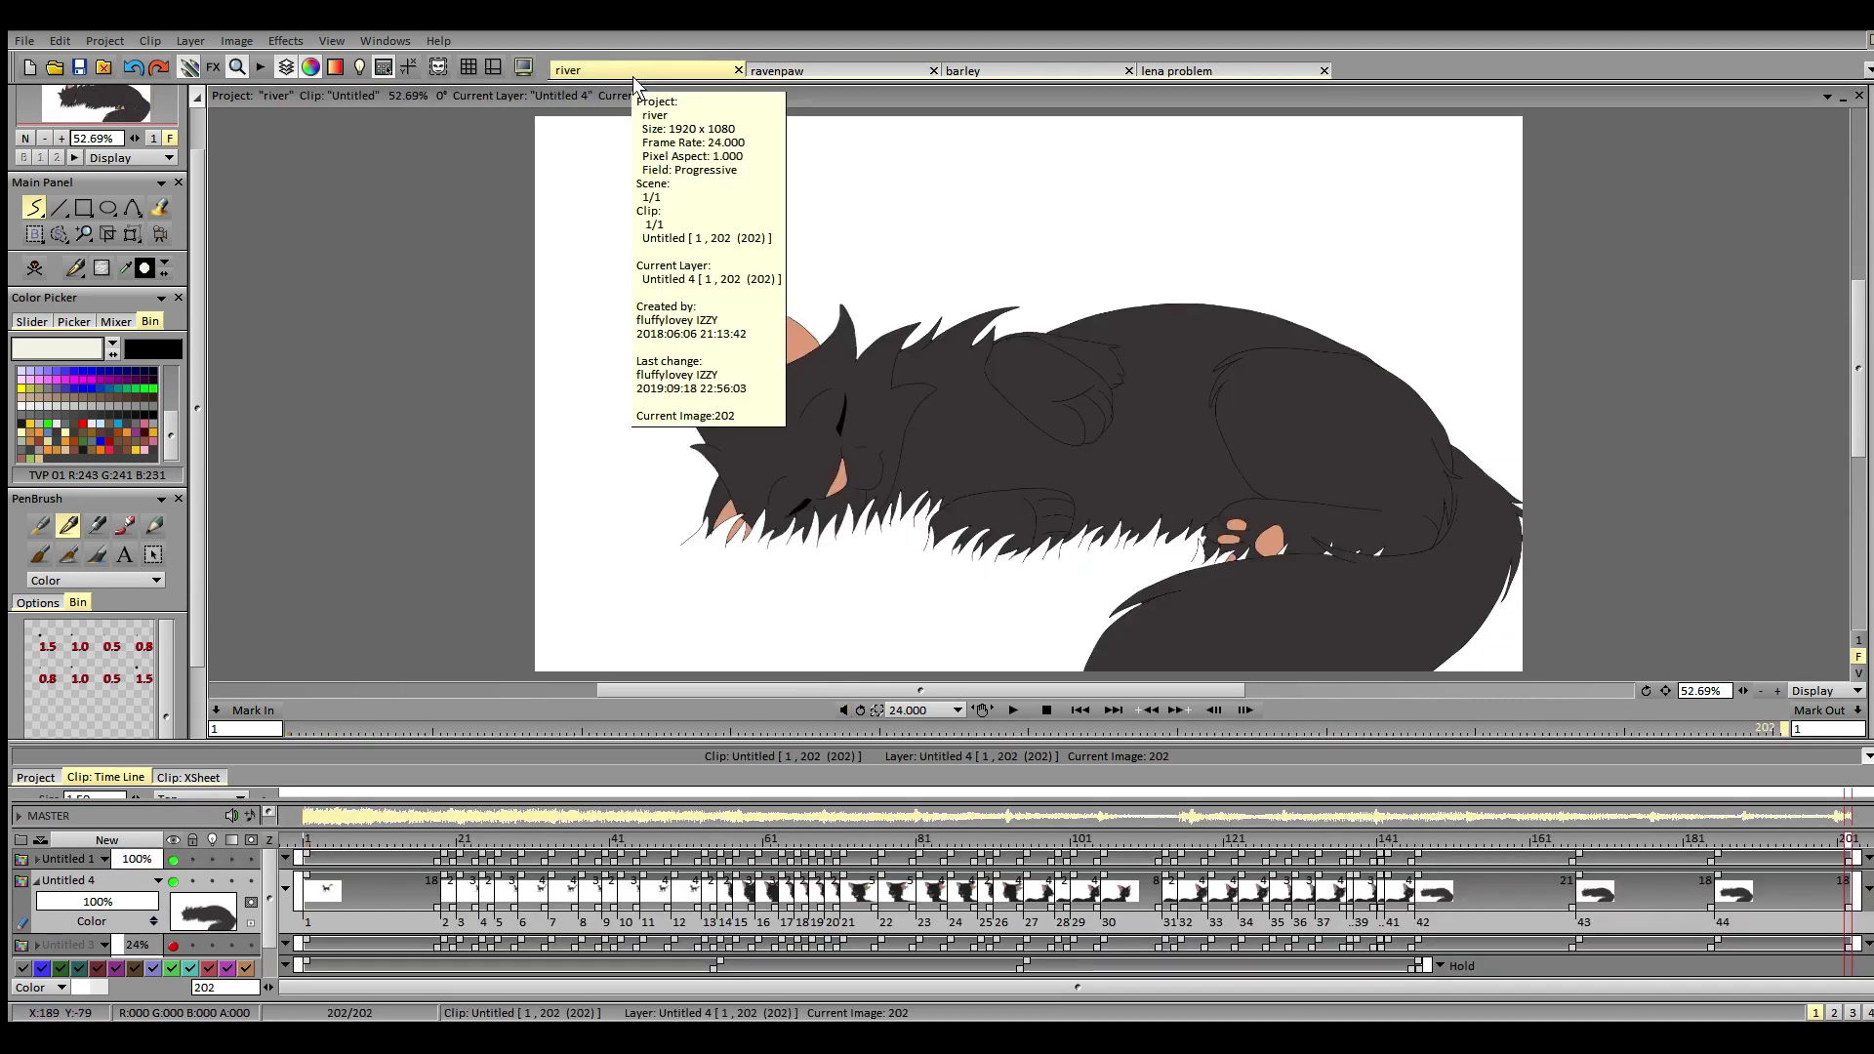
{"action": "left_click", "coordinate": [315, 865]}
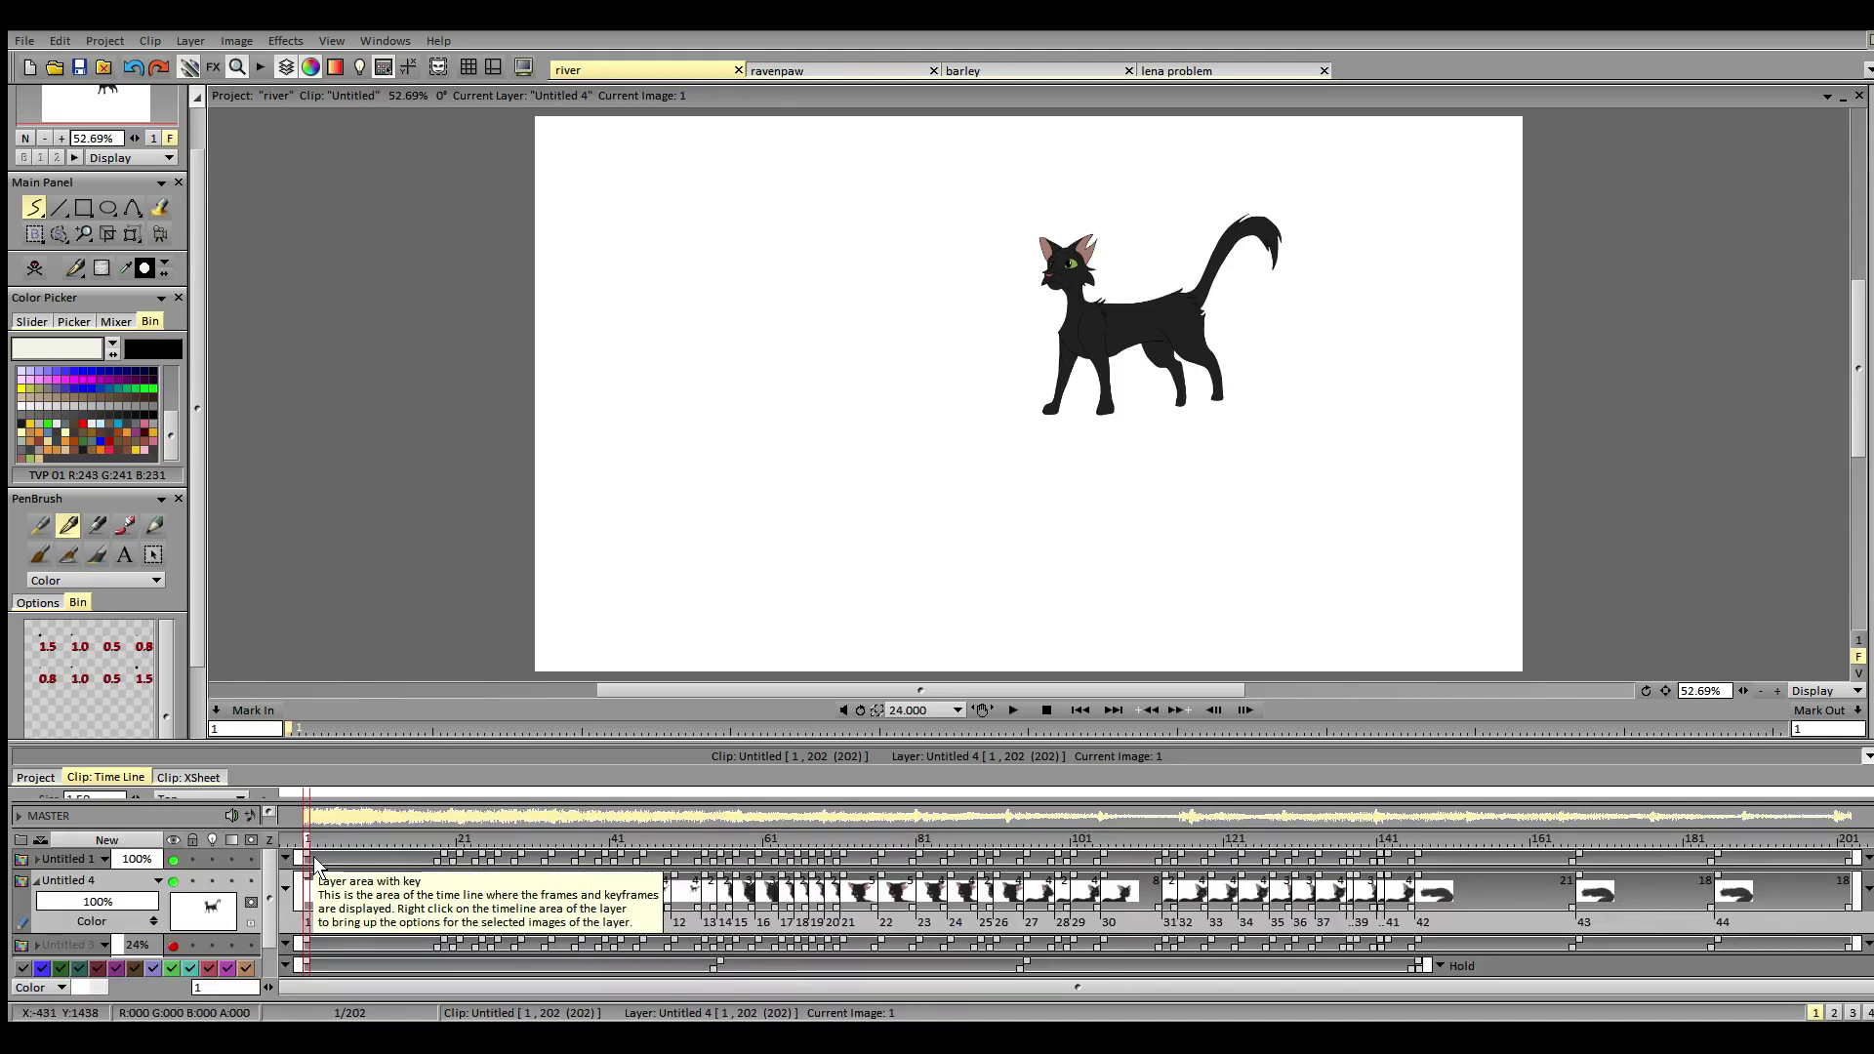
{"action": "left_click", "coordinate": [106, 840]}
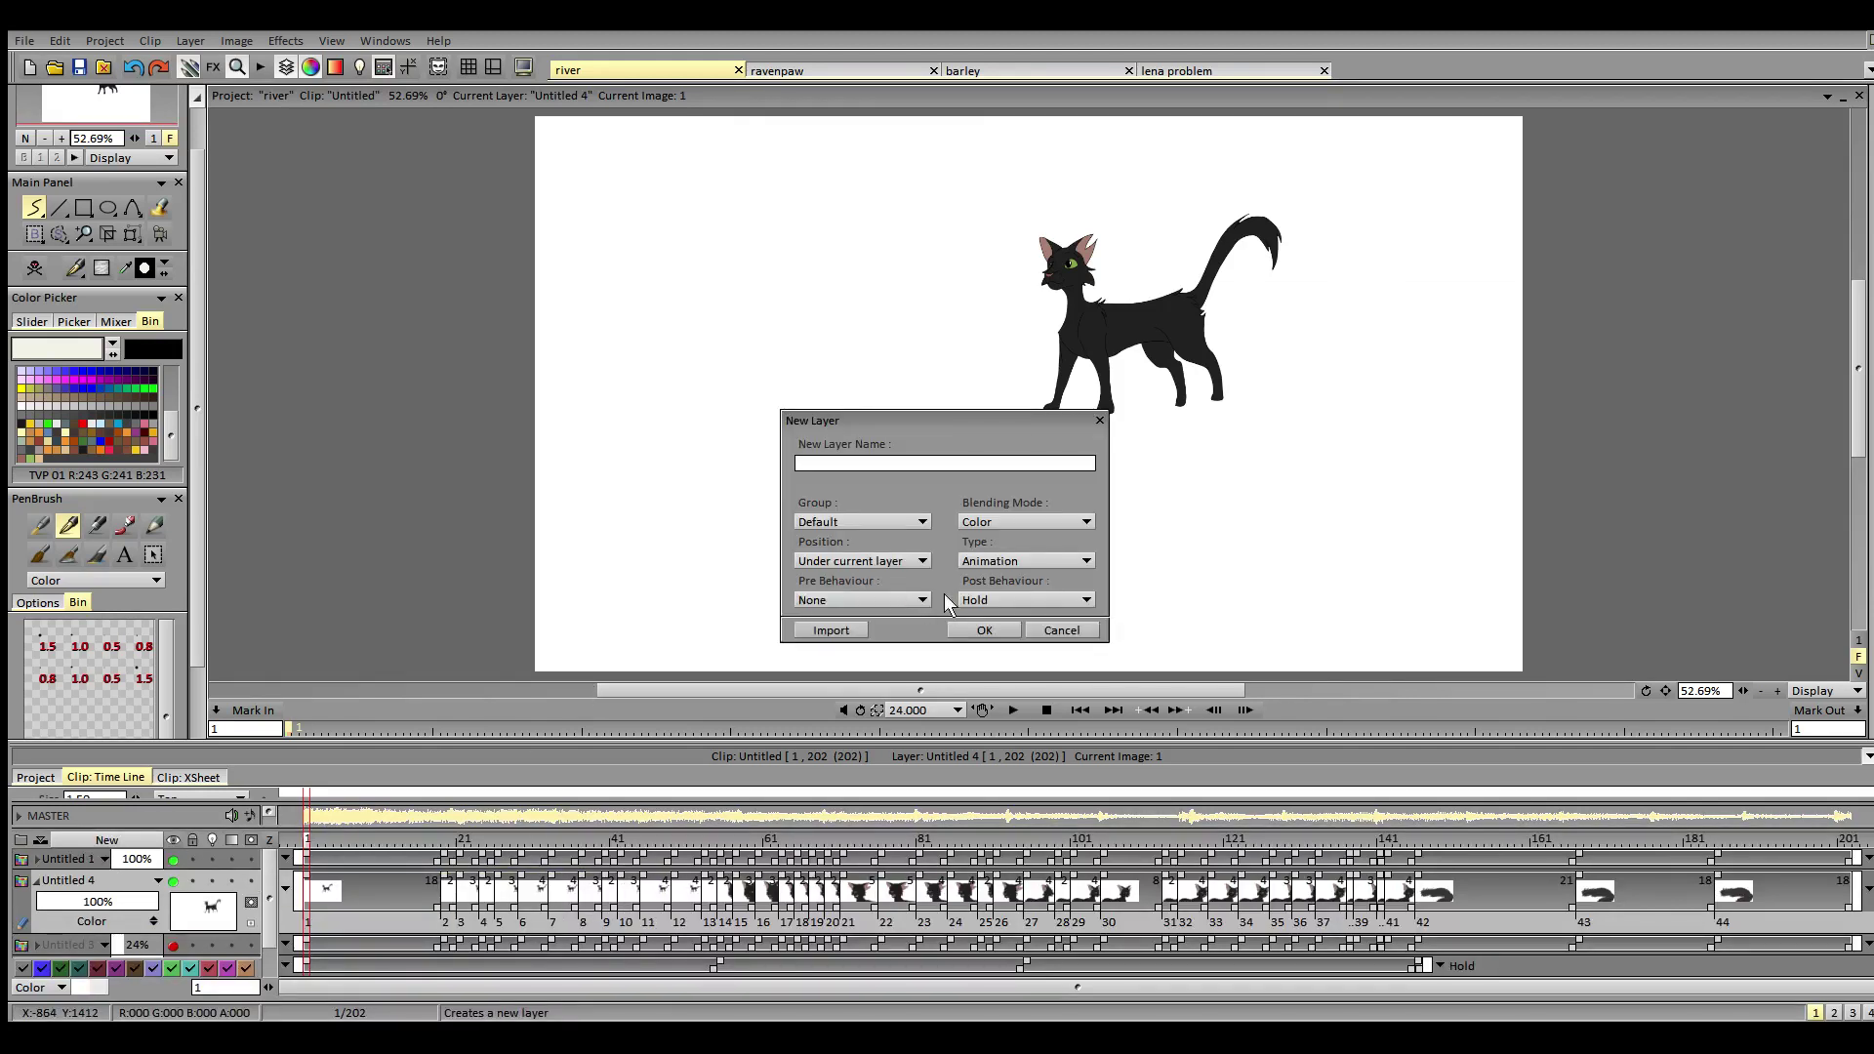
{"action": "left_click", "coordinate": [923, 560]}
{"action": "left_click", "coordinate": [957, 571]}
{"action": "left_click", "coordinate": [984, 630]}
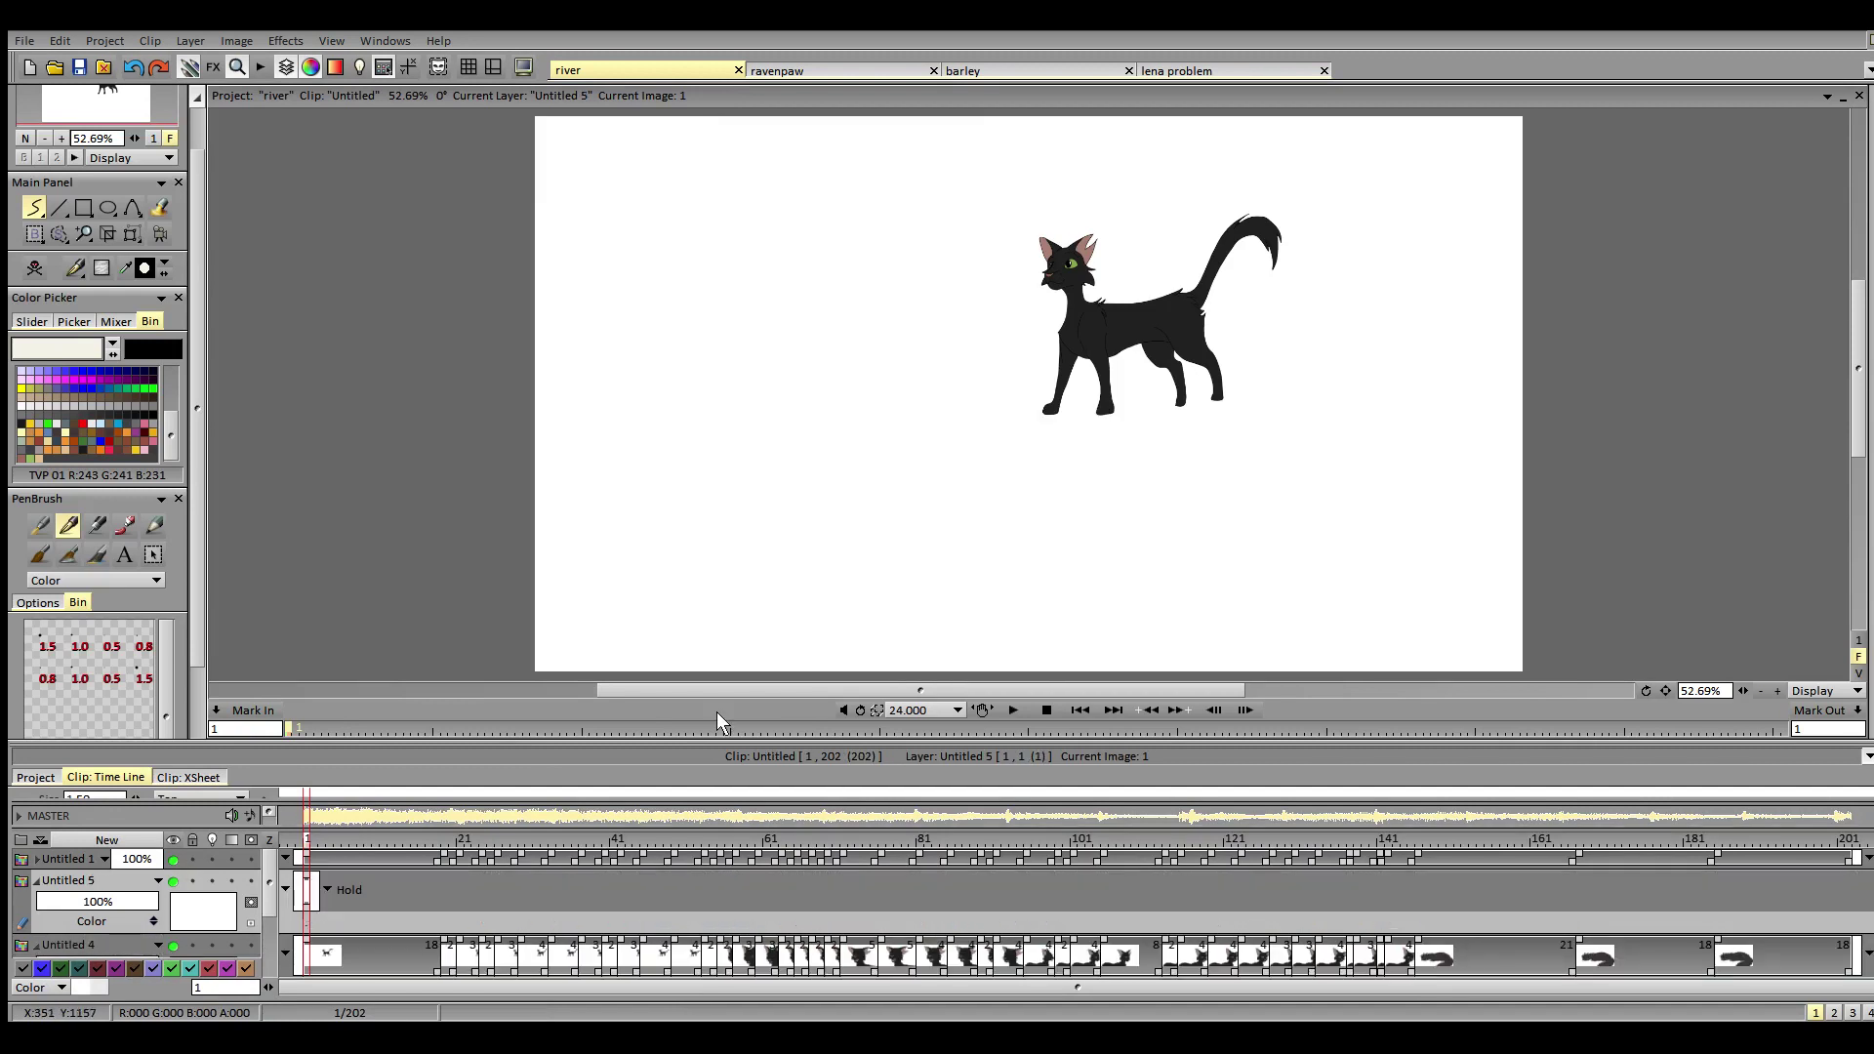
{"action": "left_click", "coordinate": [38, 945]}
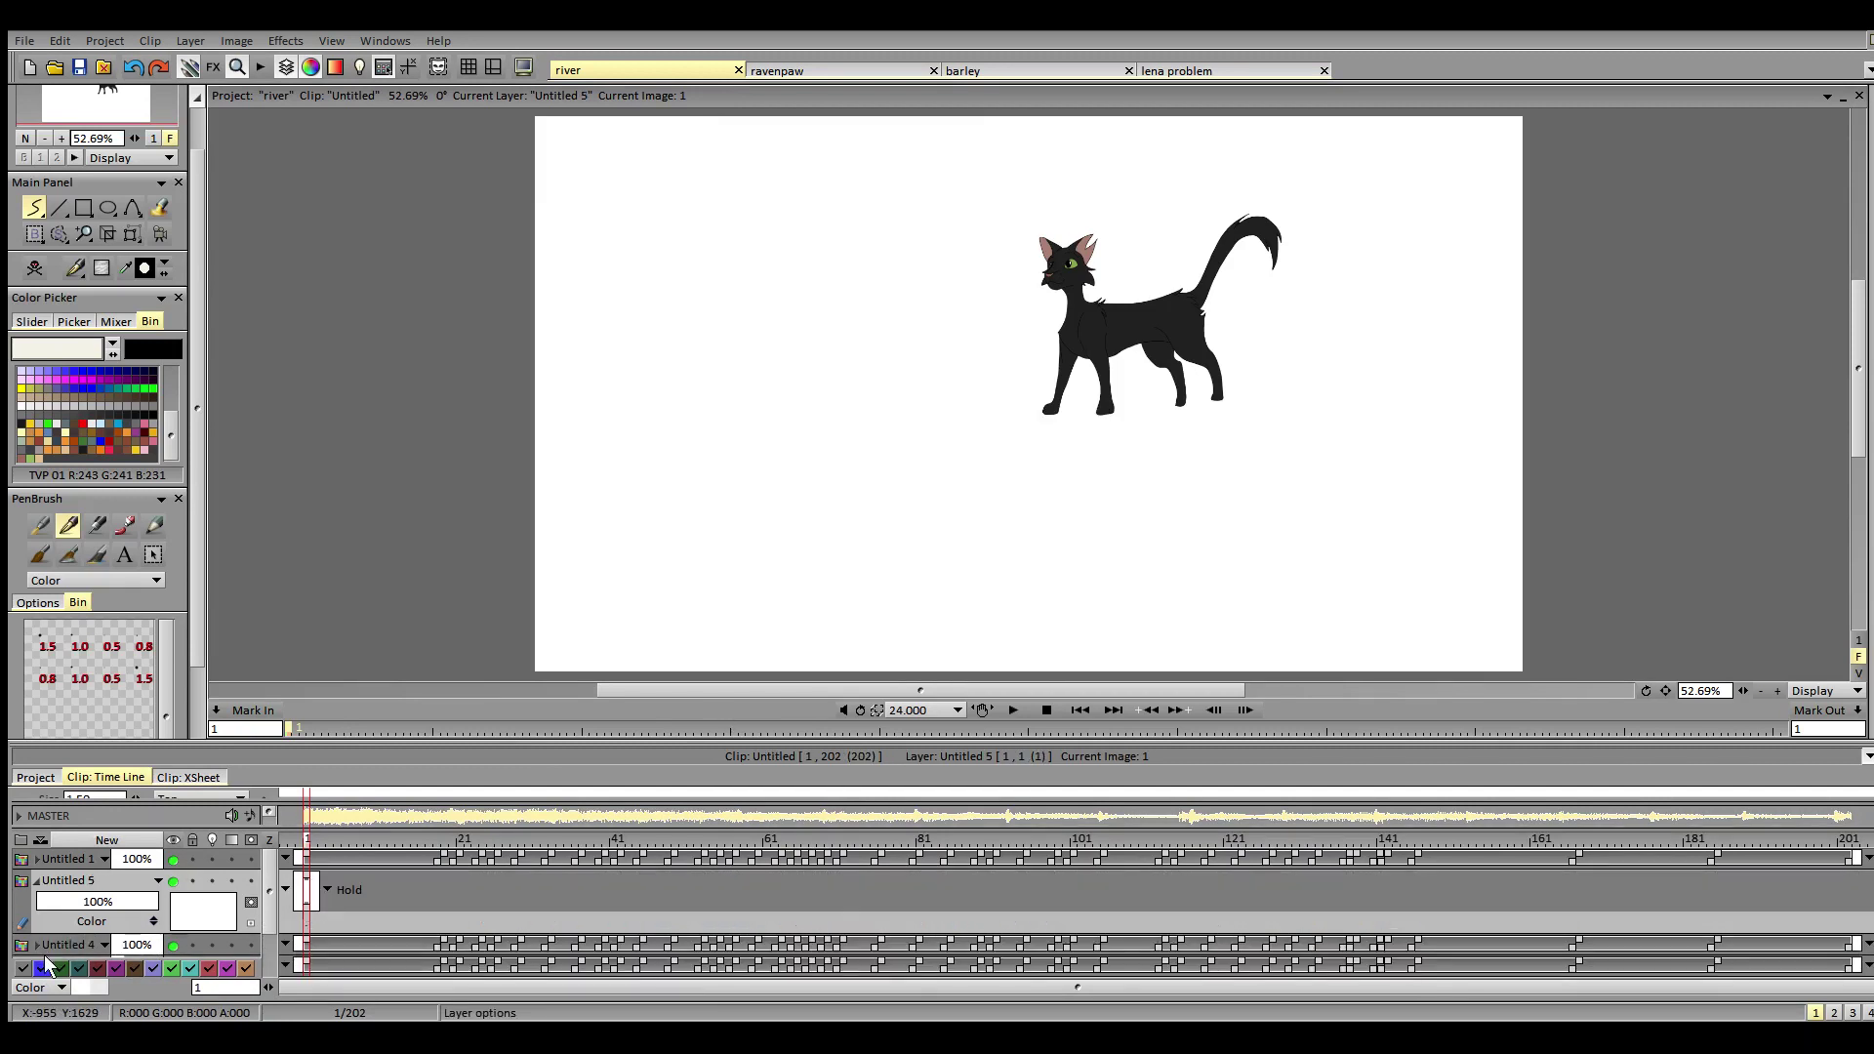
- Draw the edge of the off-white chest patch on the standing black cat in frame 1, working at 200% zoom
{"action": "left_click", "coordinate": [64, 140]}
{"action": "left_click", "coordinate": [63, 140]}
{"action": "left_click", "coordinate": [63, 139]}
{"action": "left_click", "coordinate": [63, 140]}
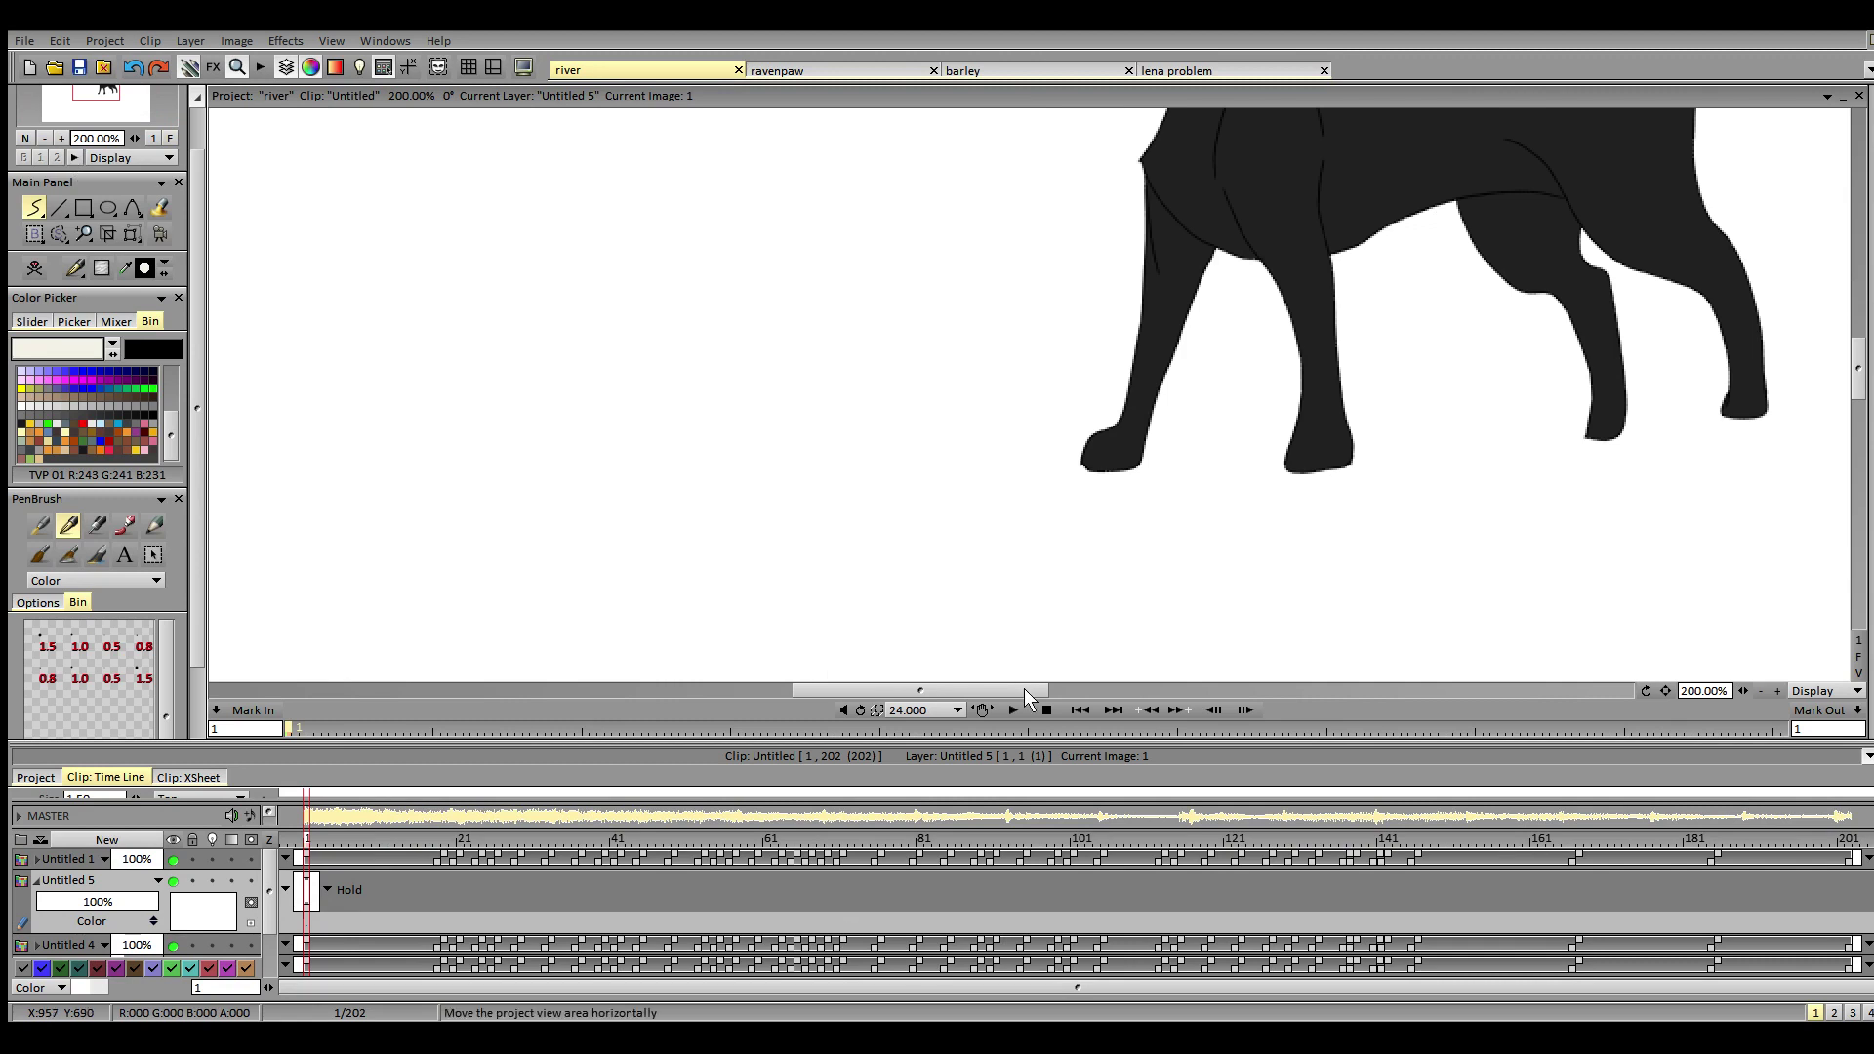
{"action": "left_click_drag", "start_coordinate": [1024, 689], "coordinate": [1086, 691]}
{"action": "left_click_drag", "start_coordinate": [1860, 400], "coordinate": [1860, 366]}
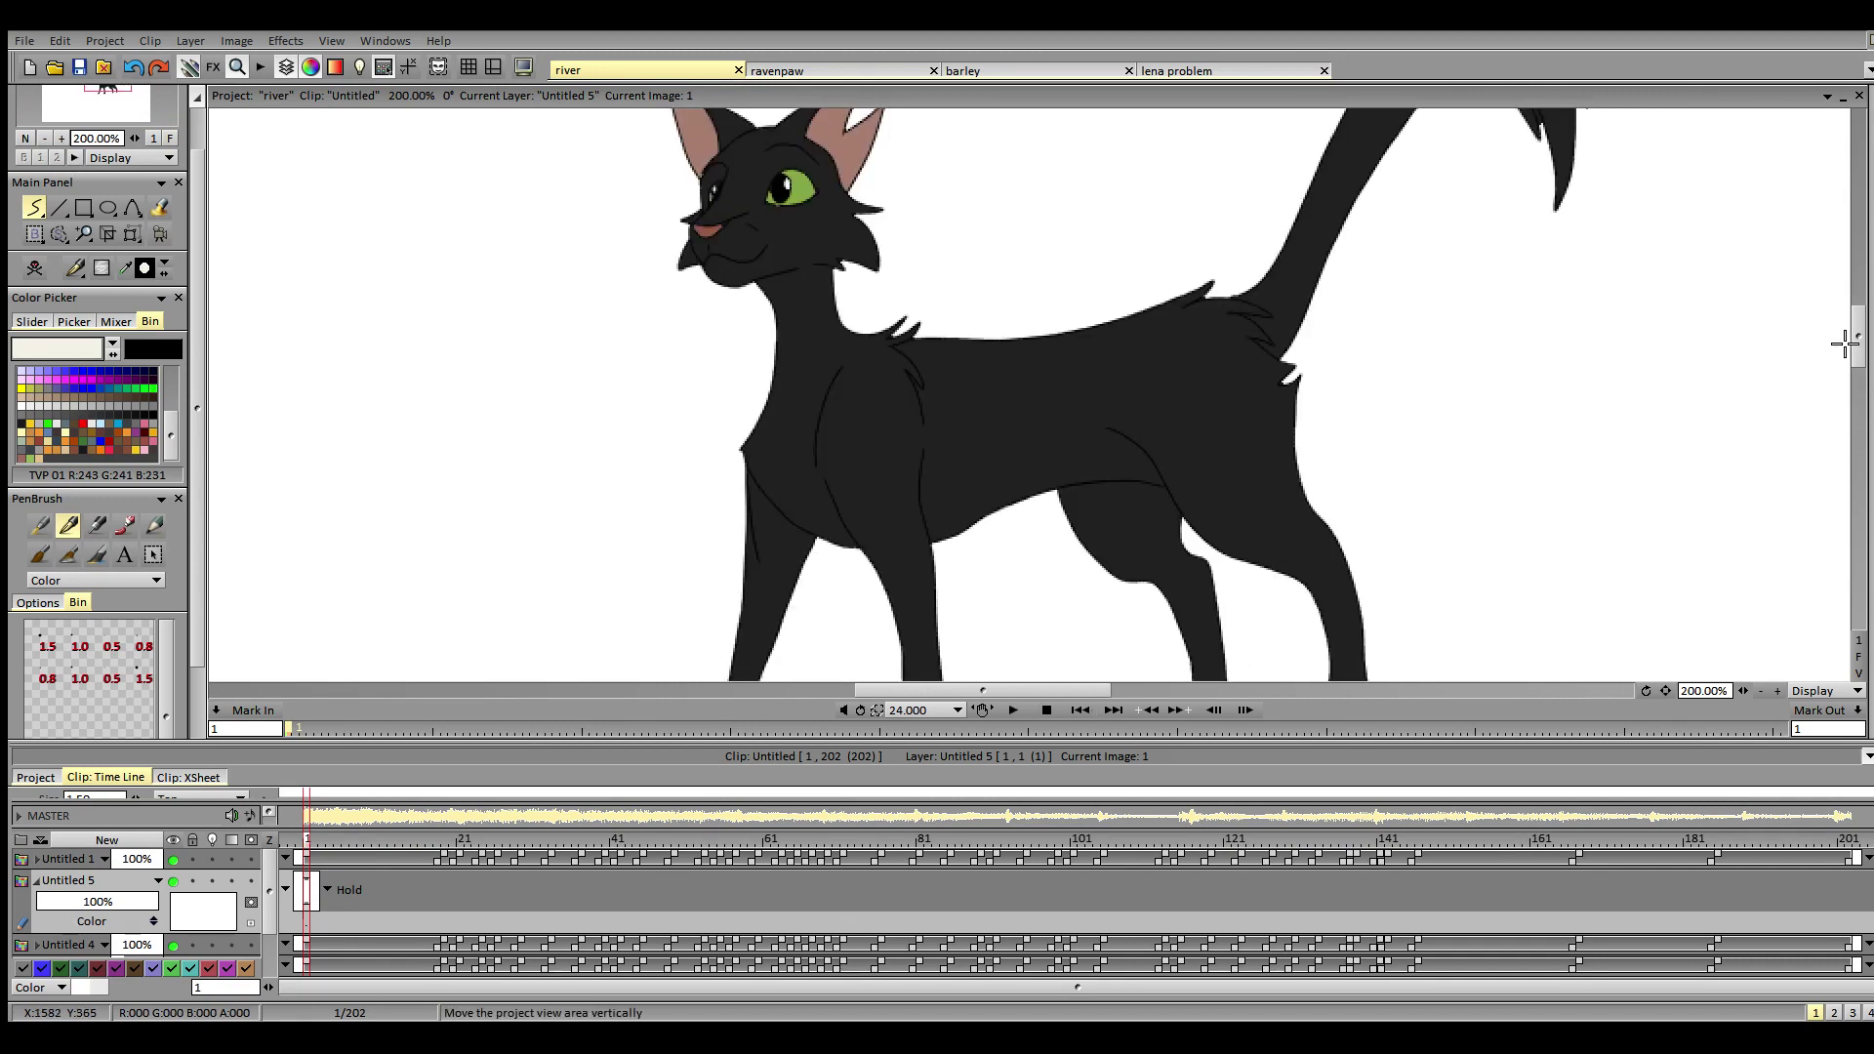
{"action": "left_click_drag", "start_coordinate": [782, 356], "coordinate": [837, 501]}
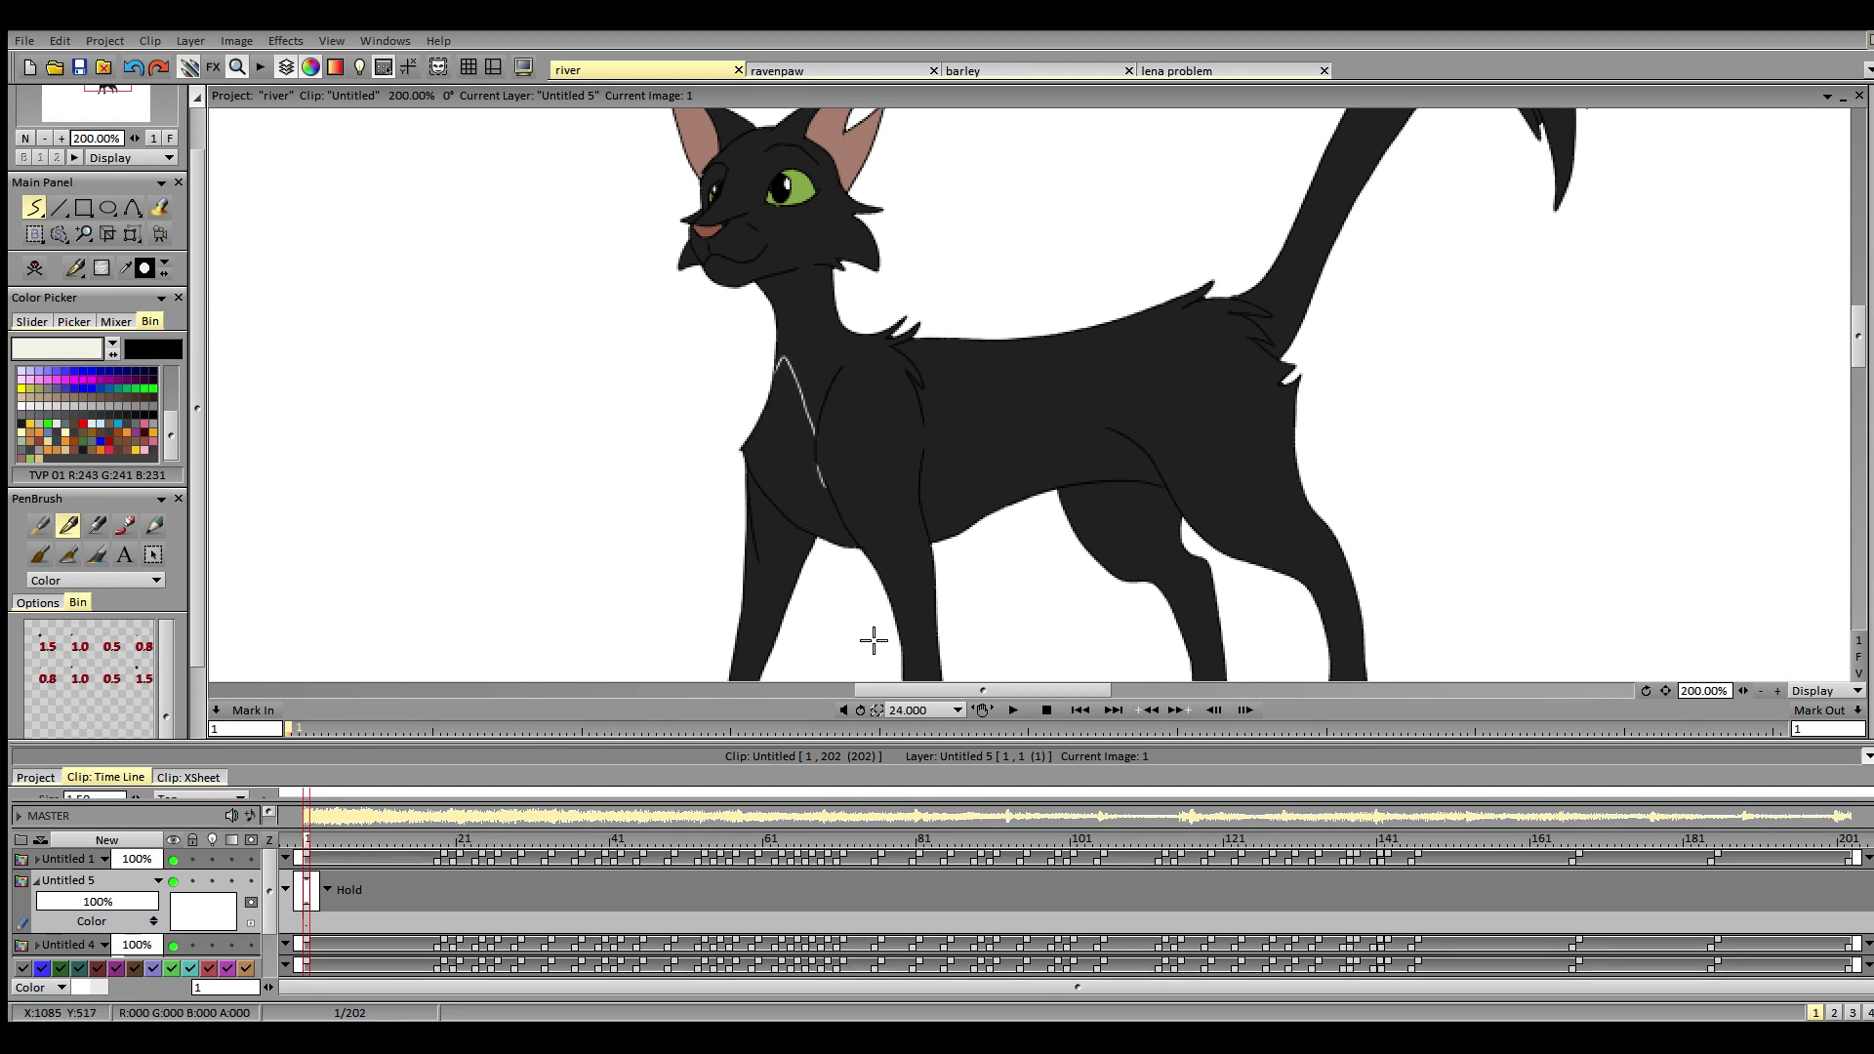
- Start a blank drawing at frame 19 and trace the chest patch edge with the layer's light table on
{"action": "left_click", "coordinate": [444, 842]}
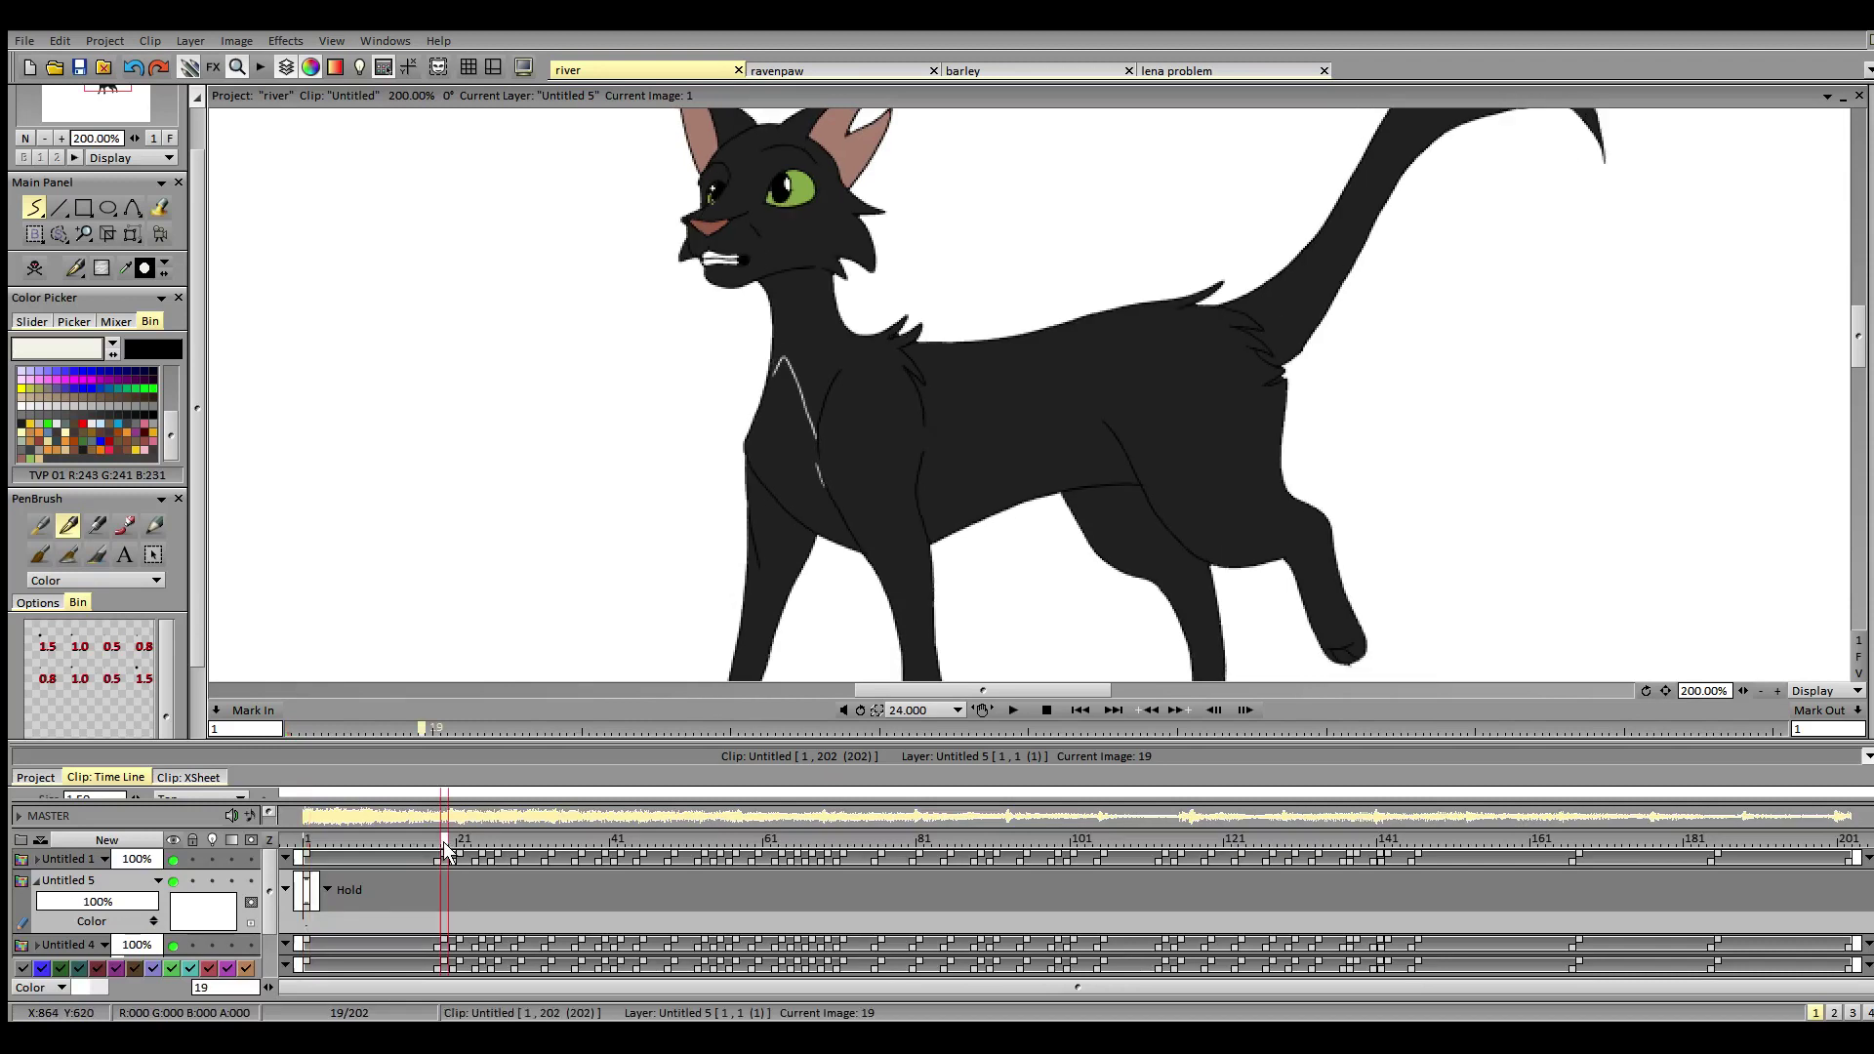
{"action": "left_click", "coordinate": [38, 268]}
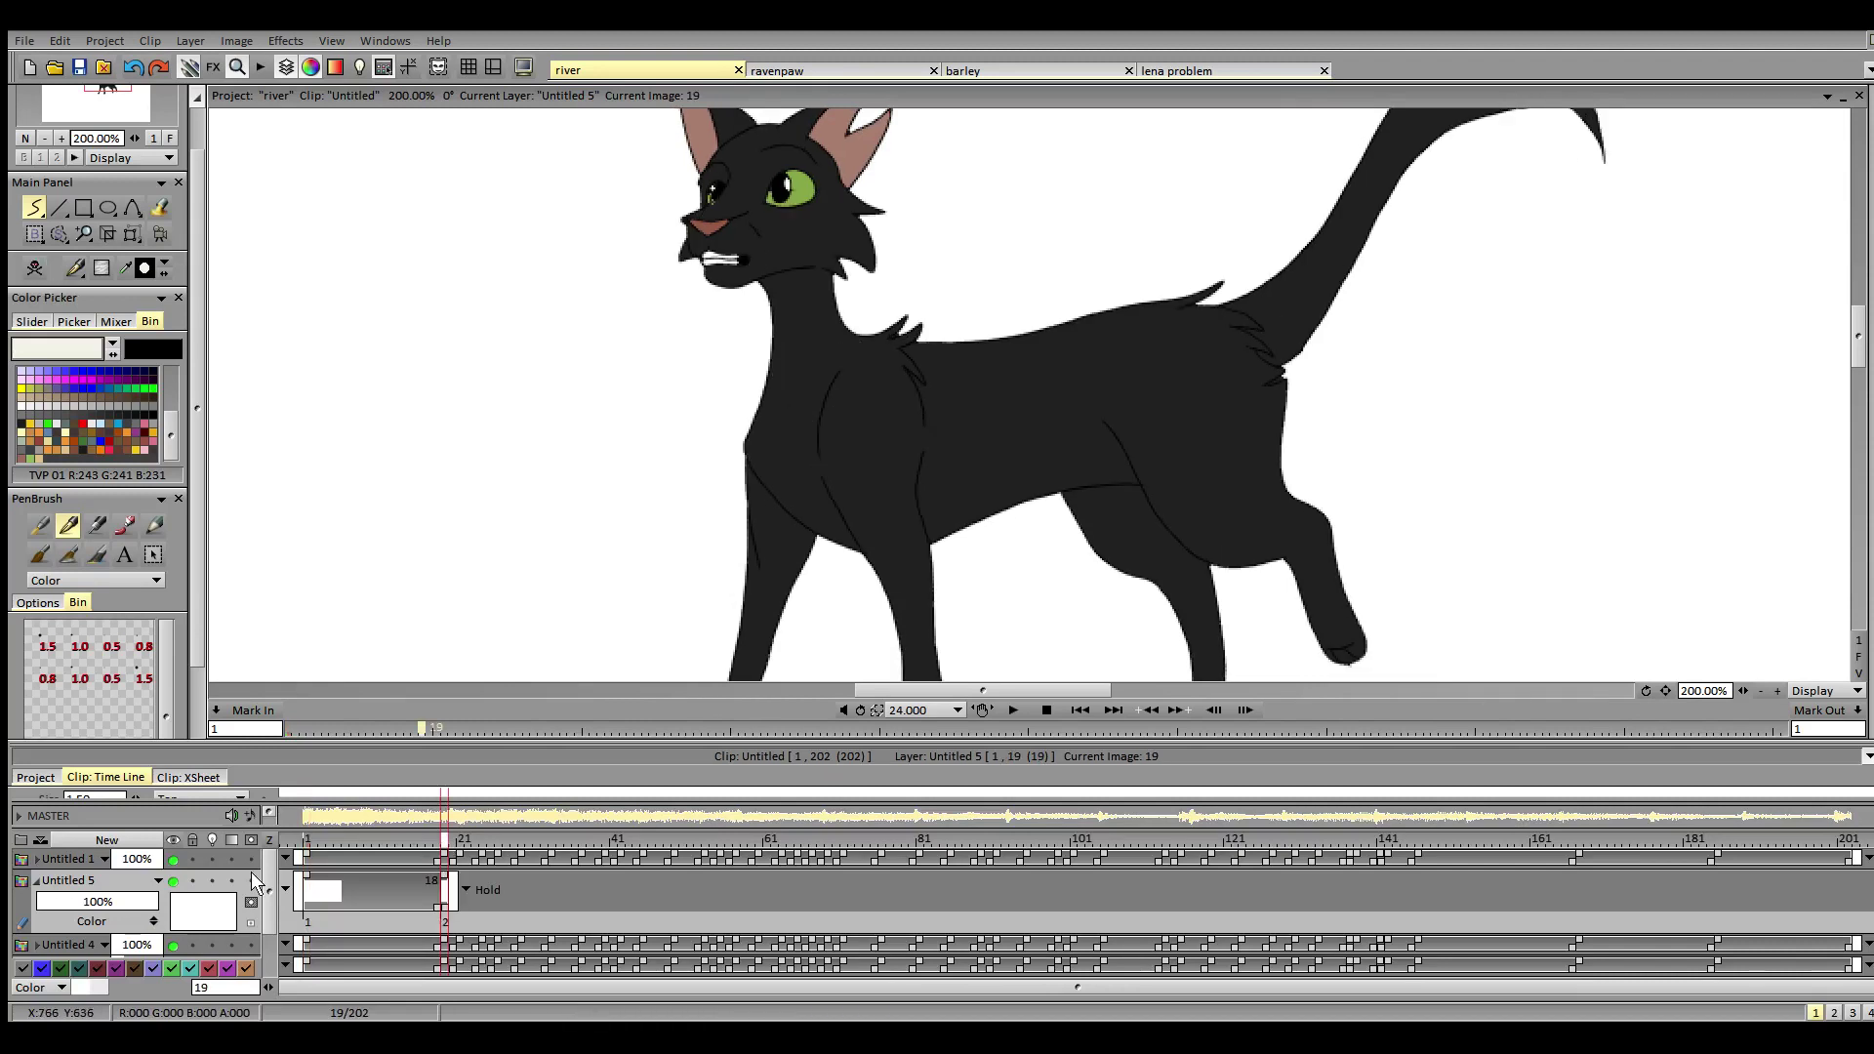
{"action": "left_click", "coordinate": [212, 880]}
{"action": "left_click_drag", "start_coordinate": [782, 352], "coordinate": [823, 481]}
- Start a blank drawing at frame 21 and draw the chest patch edge in off-white, redoing the first stroke
{"action": "left_click", "coordinate": [460, 841]}
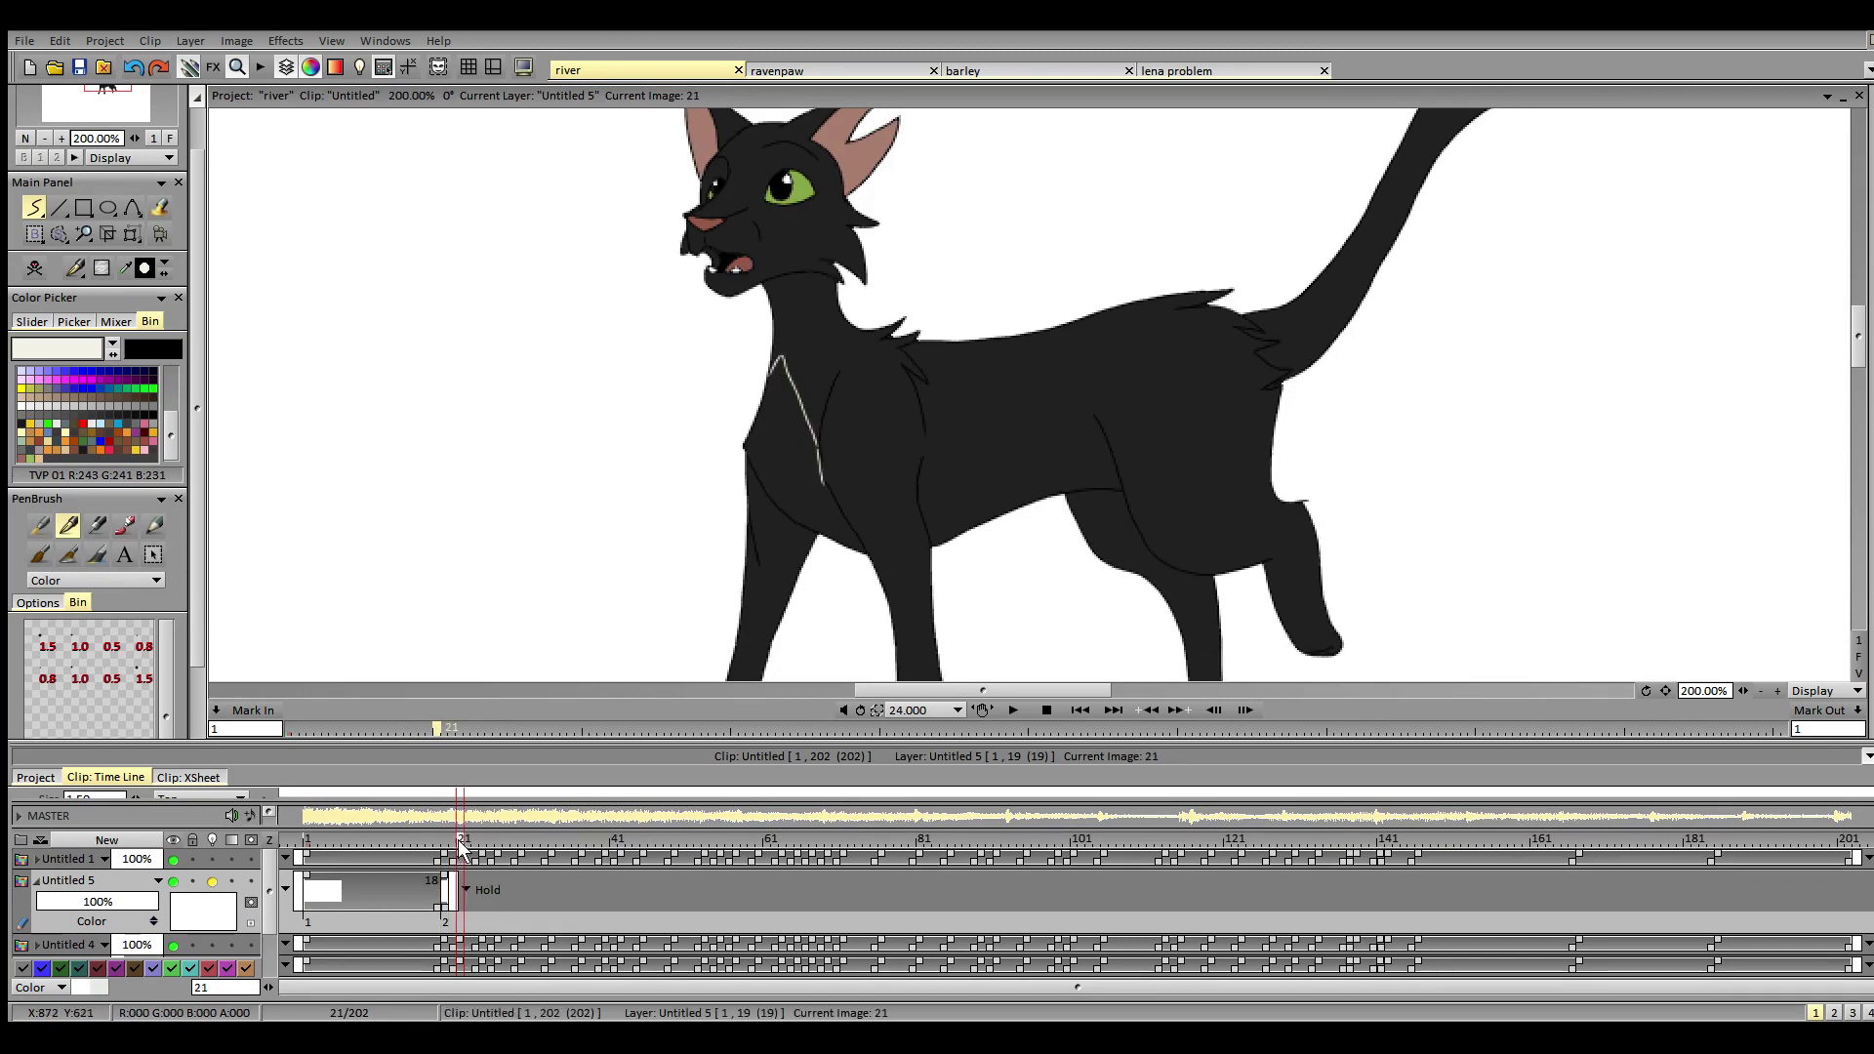
{"action": "left_click", "coordinate": [36, 268]}
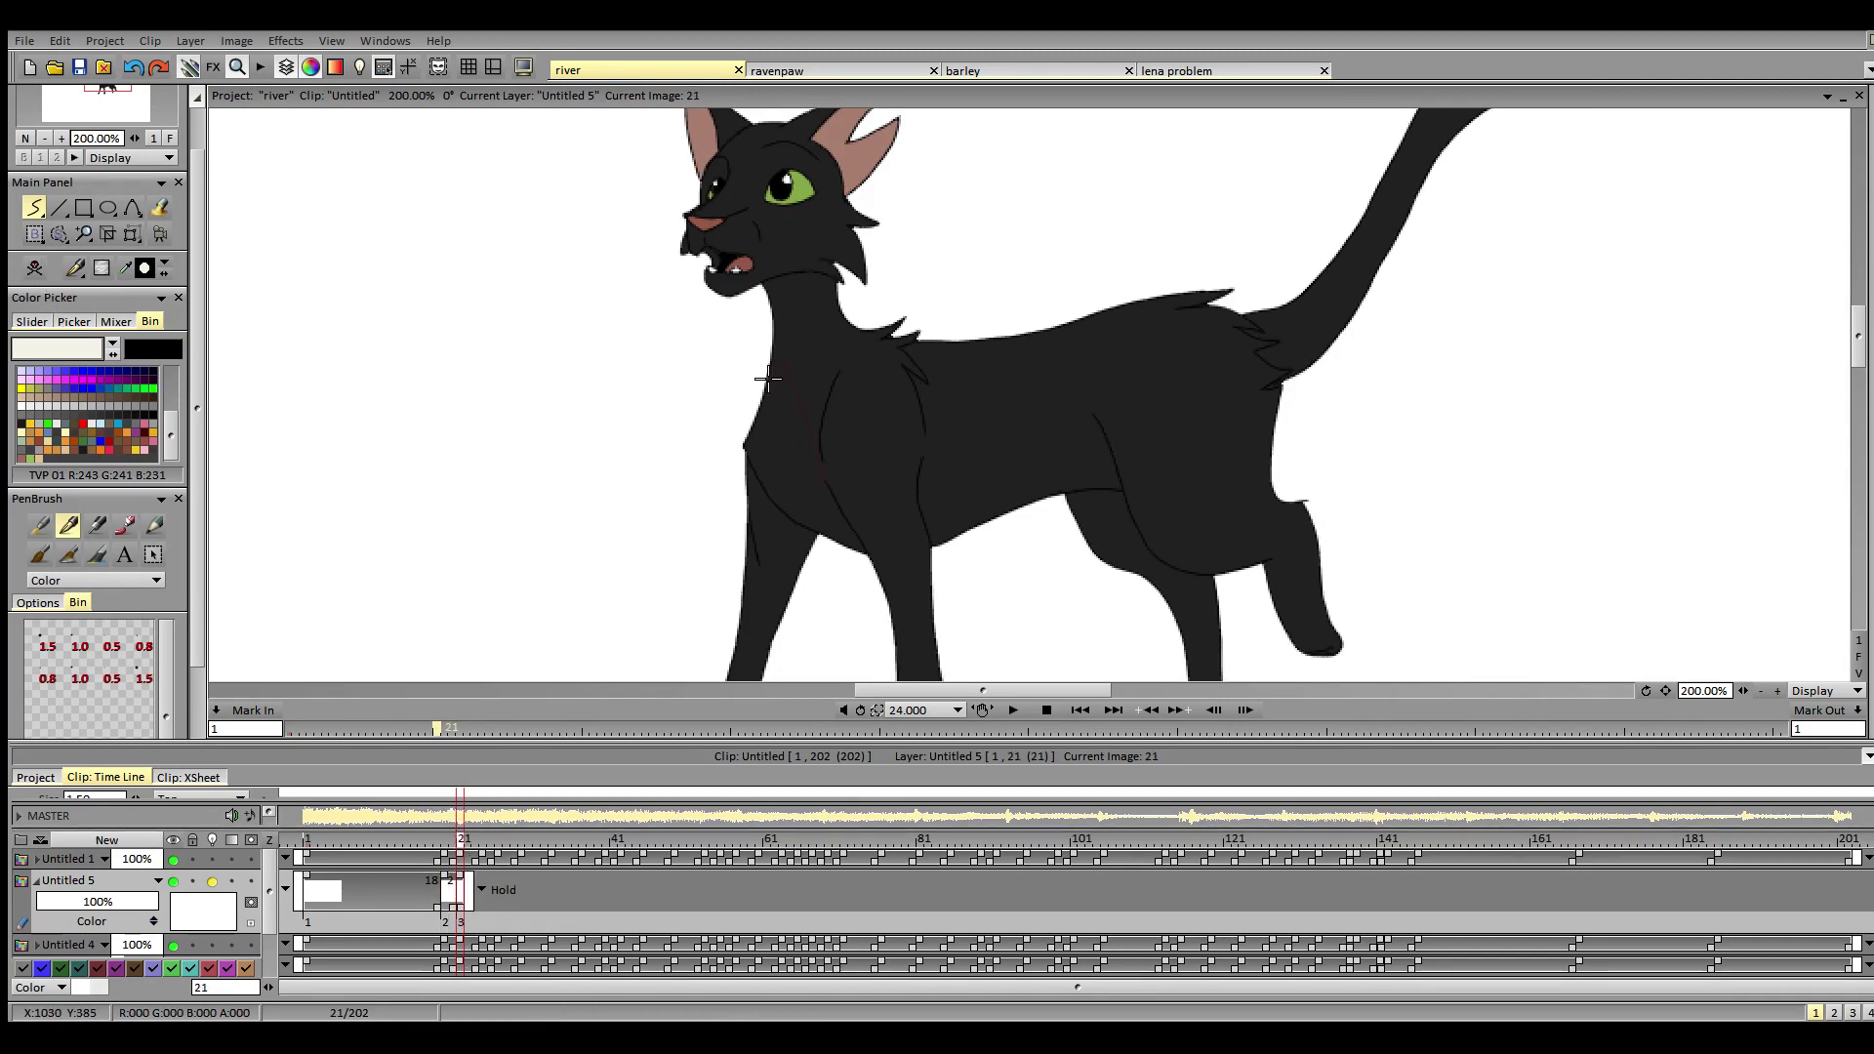
{"action": "left_click_drag", "start_coordinate": [779, 344], "coordinate": [810, 422]}
{"action": "key", "text": "ctrl+z"}
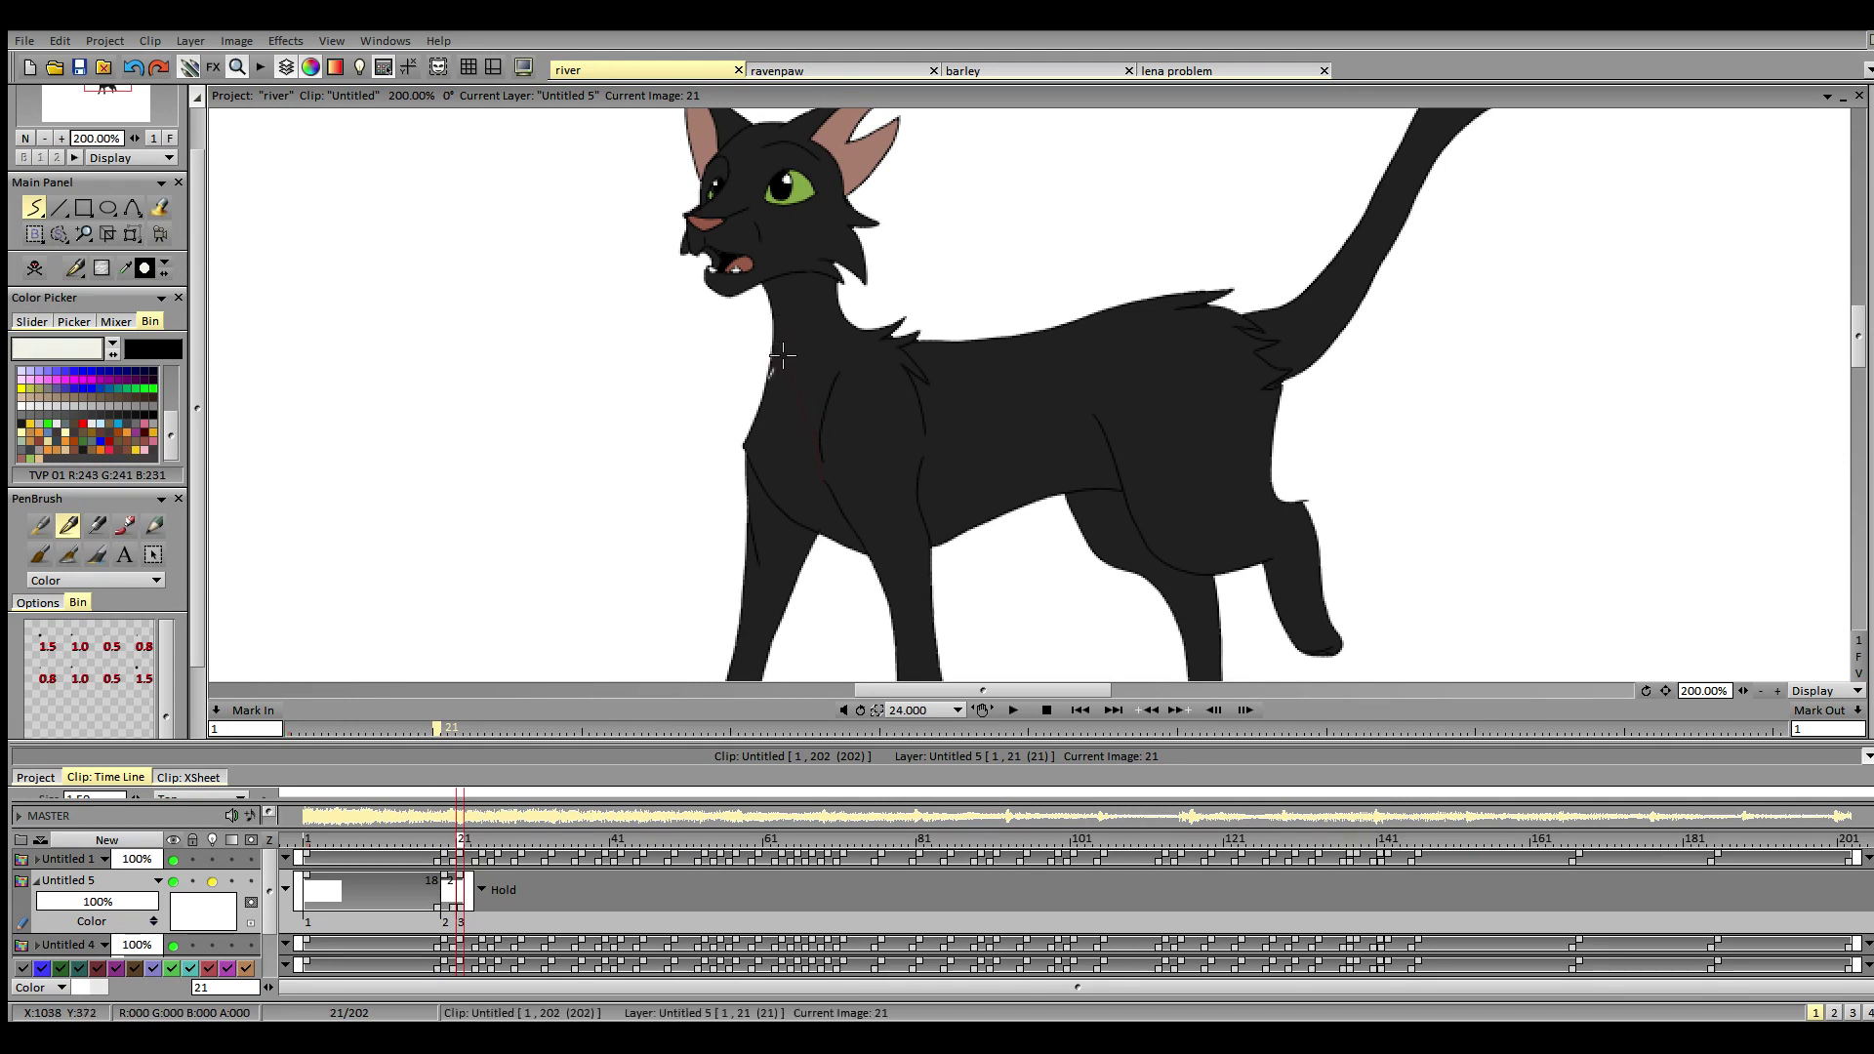
{"action": "left_click_drag", "start_coordinate": [782, 357], "coordinate": [809, 426]}
- Start a blank drawing at frame 24 and draw the off-white chest patch edge
{"action": "left_click", "coordinate": [483, 839]}
{"action": "left_click", "coordinate": [36, 269]}
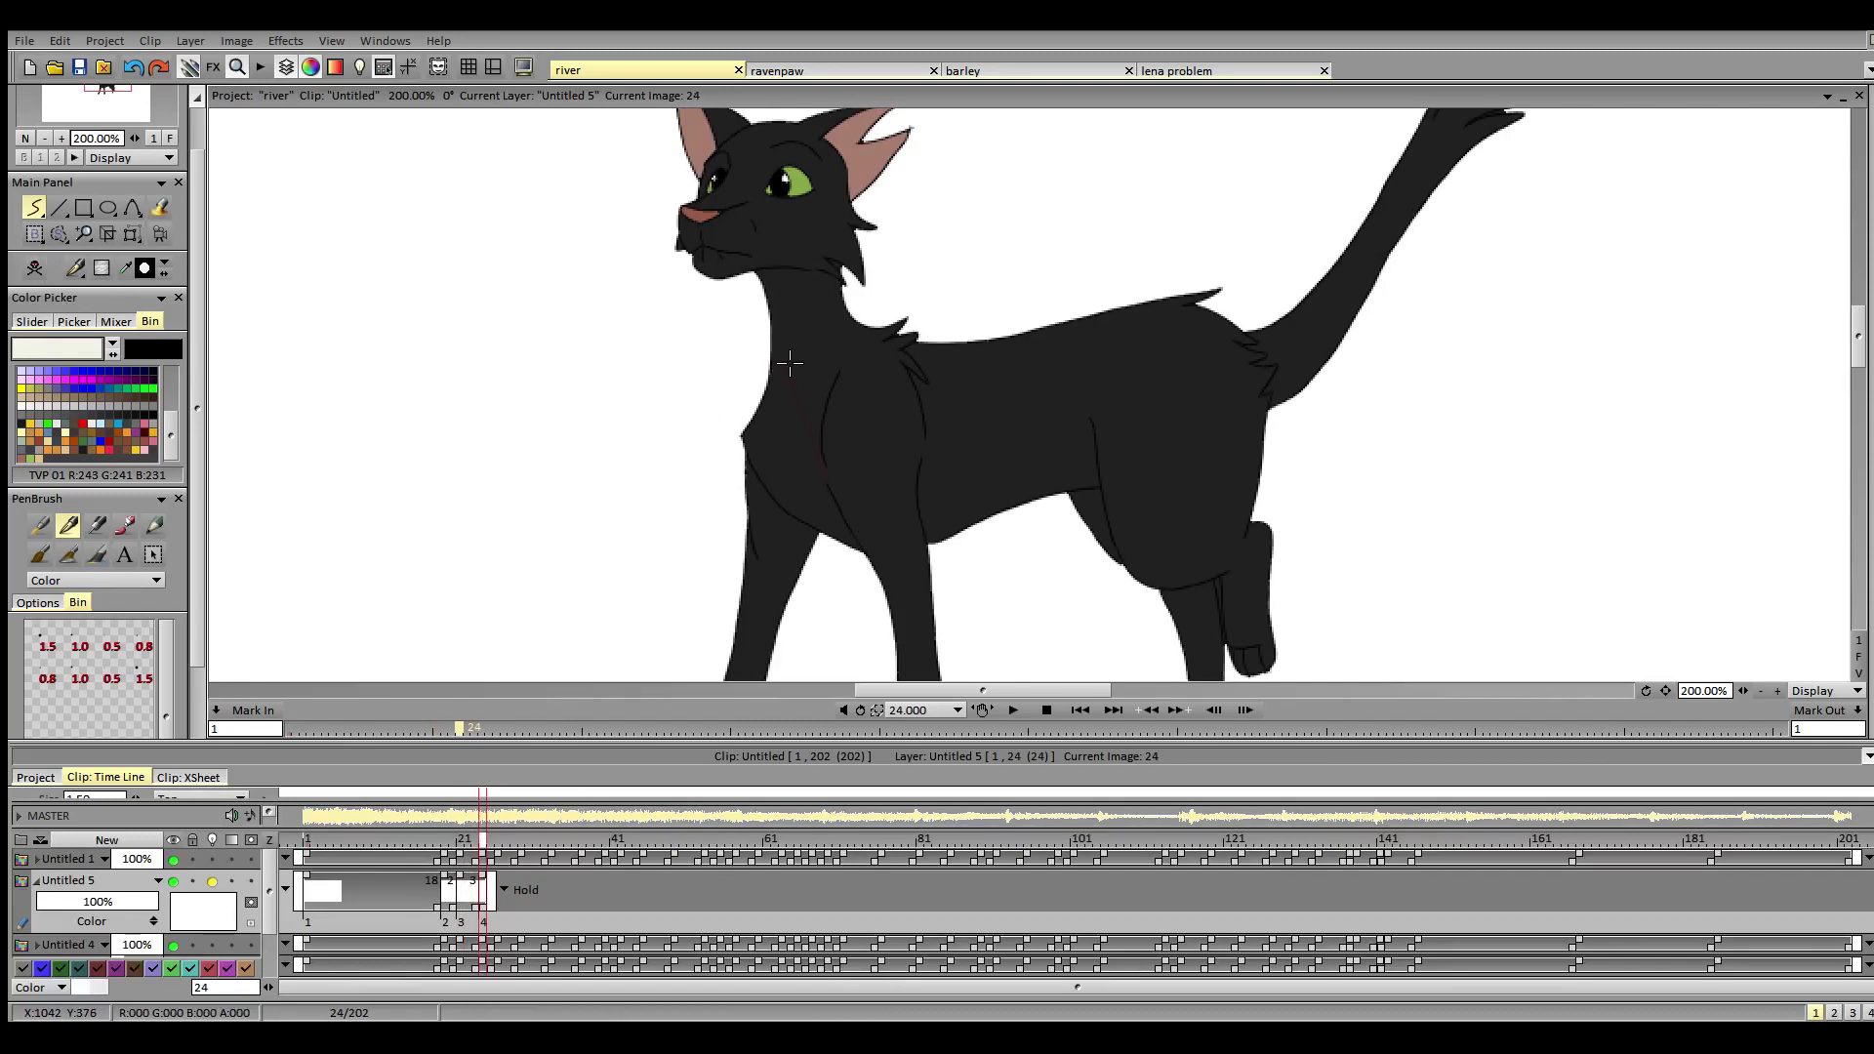
{"action": "left_click_drag", "start_coordinate": [782, 359], "coordinate": [825, 469]}
{"action": "left_click", "coordinate": [498, 839]}
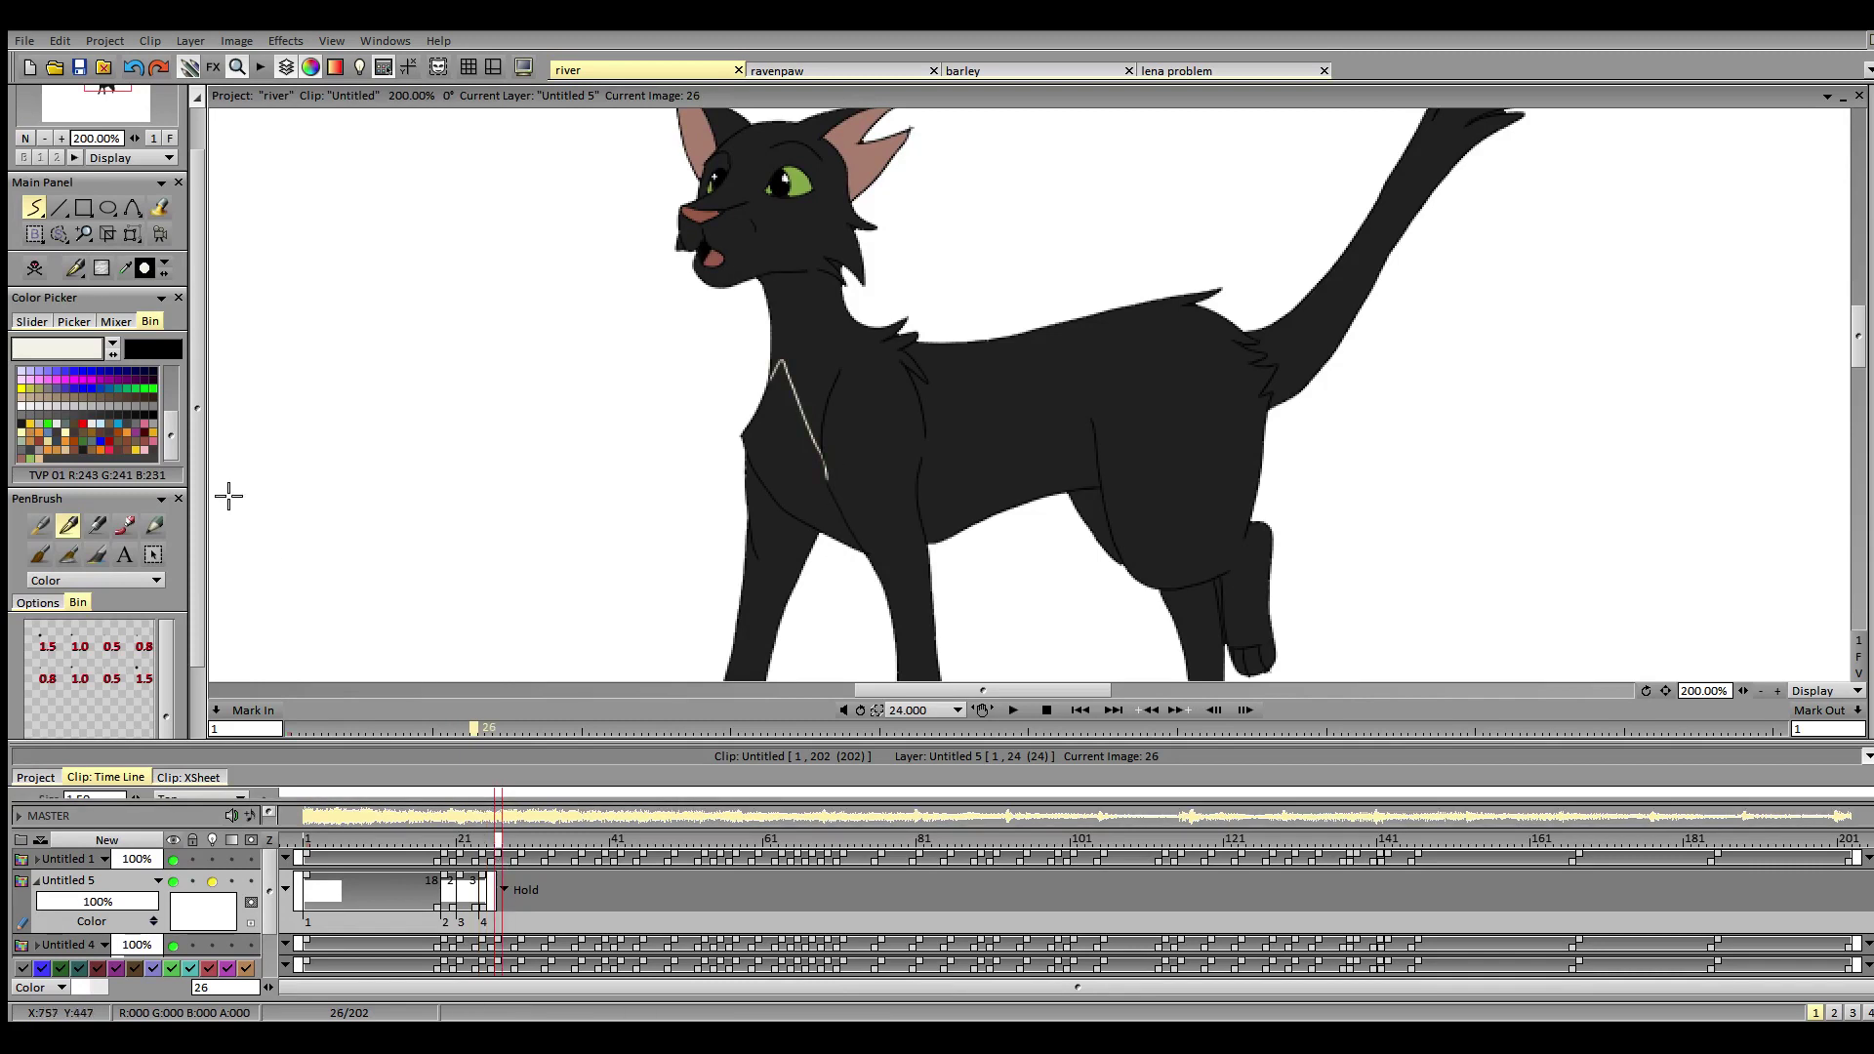
{"action": "left_click", "coordinate": [35, 269]}
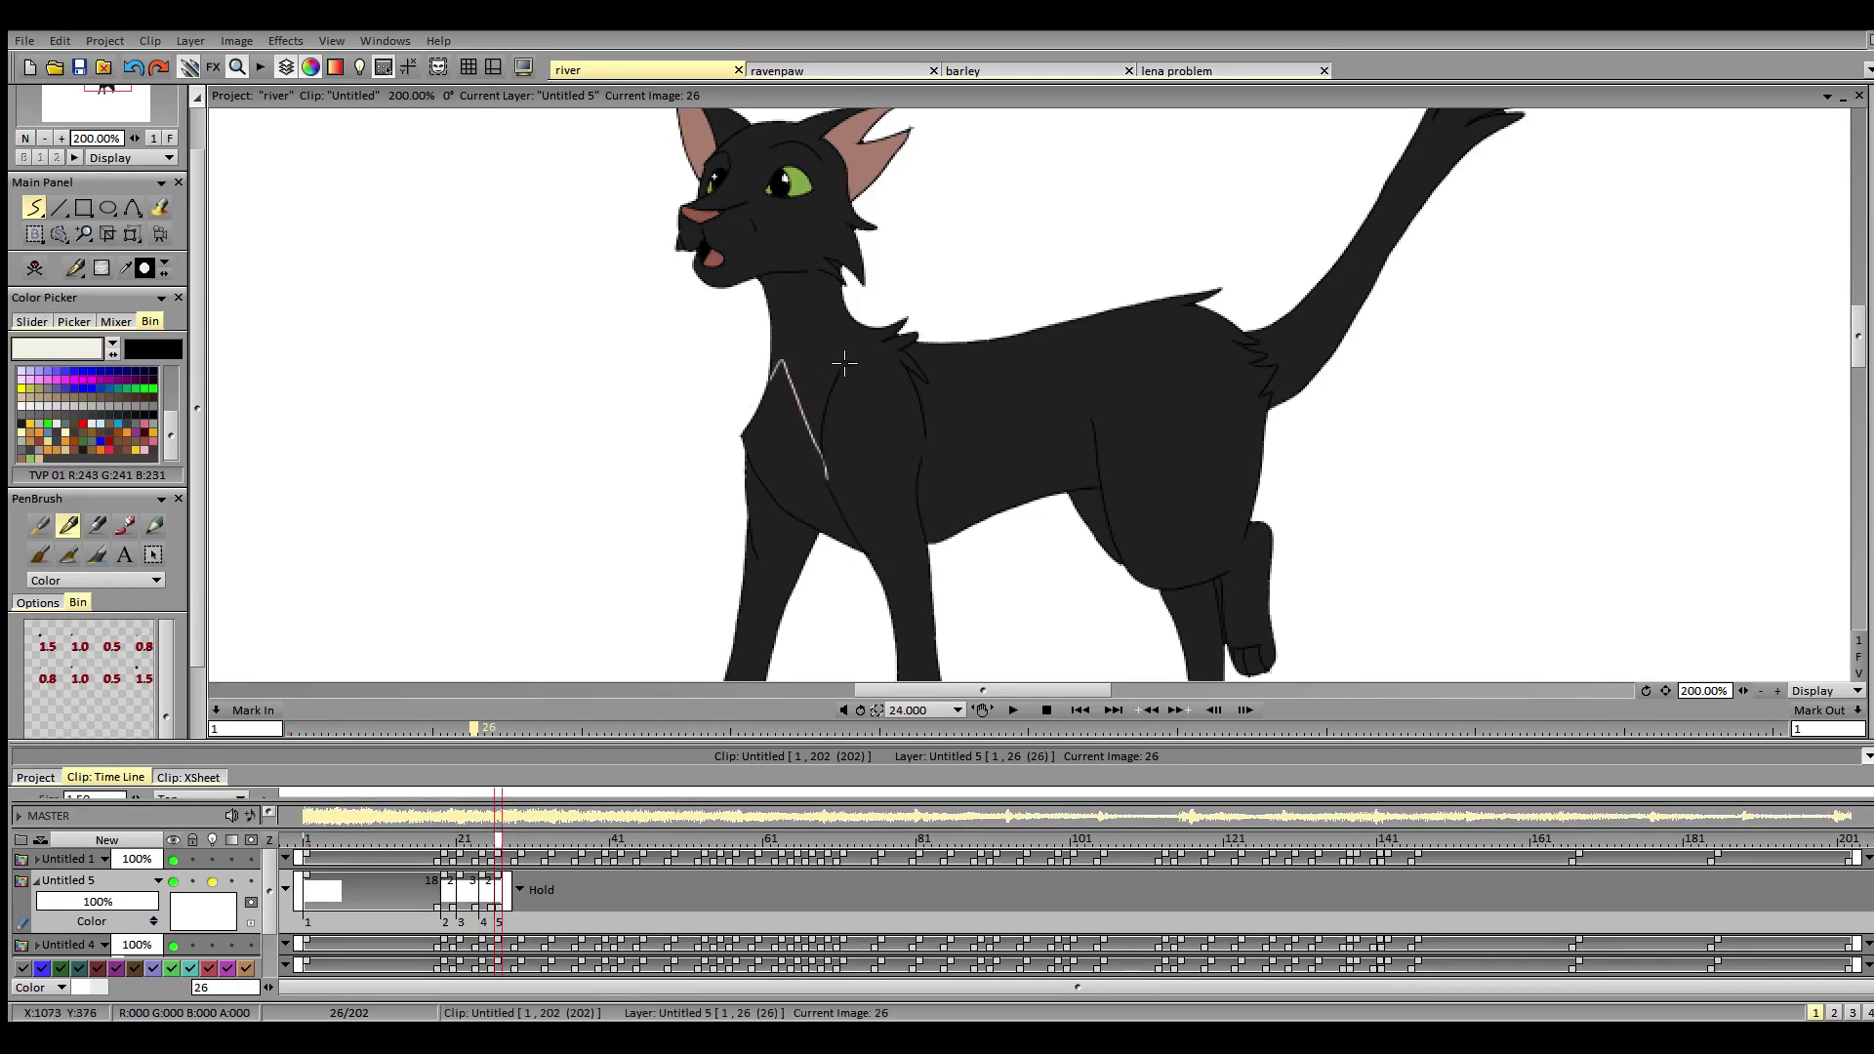
{"action": "key", "text": "ctrl+z"}
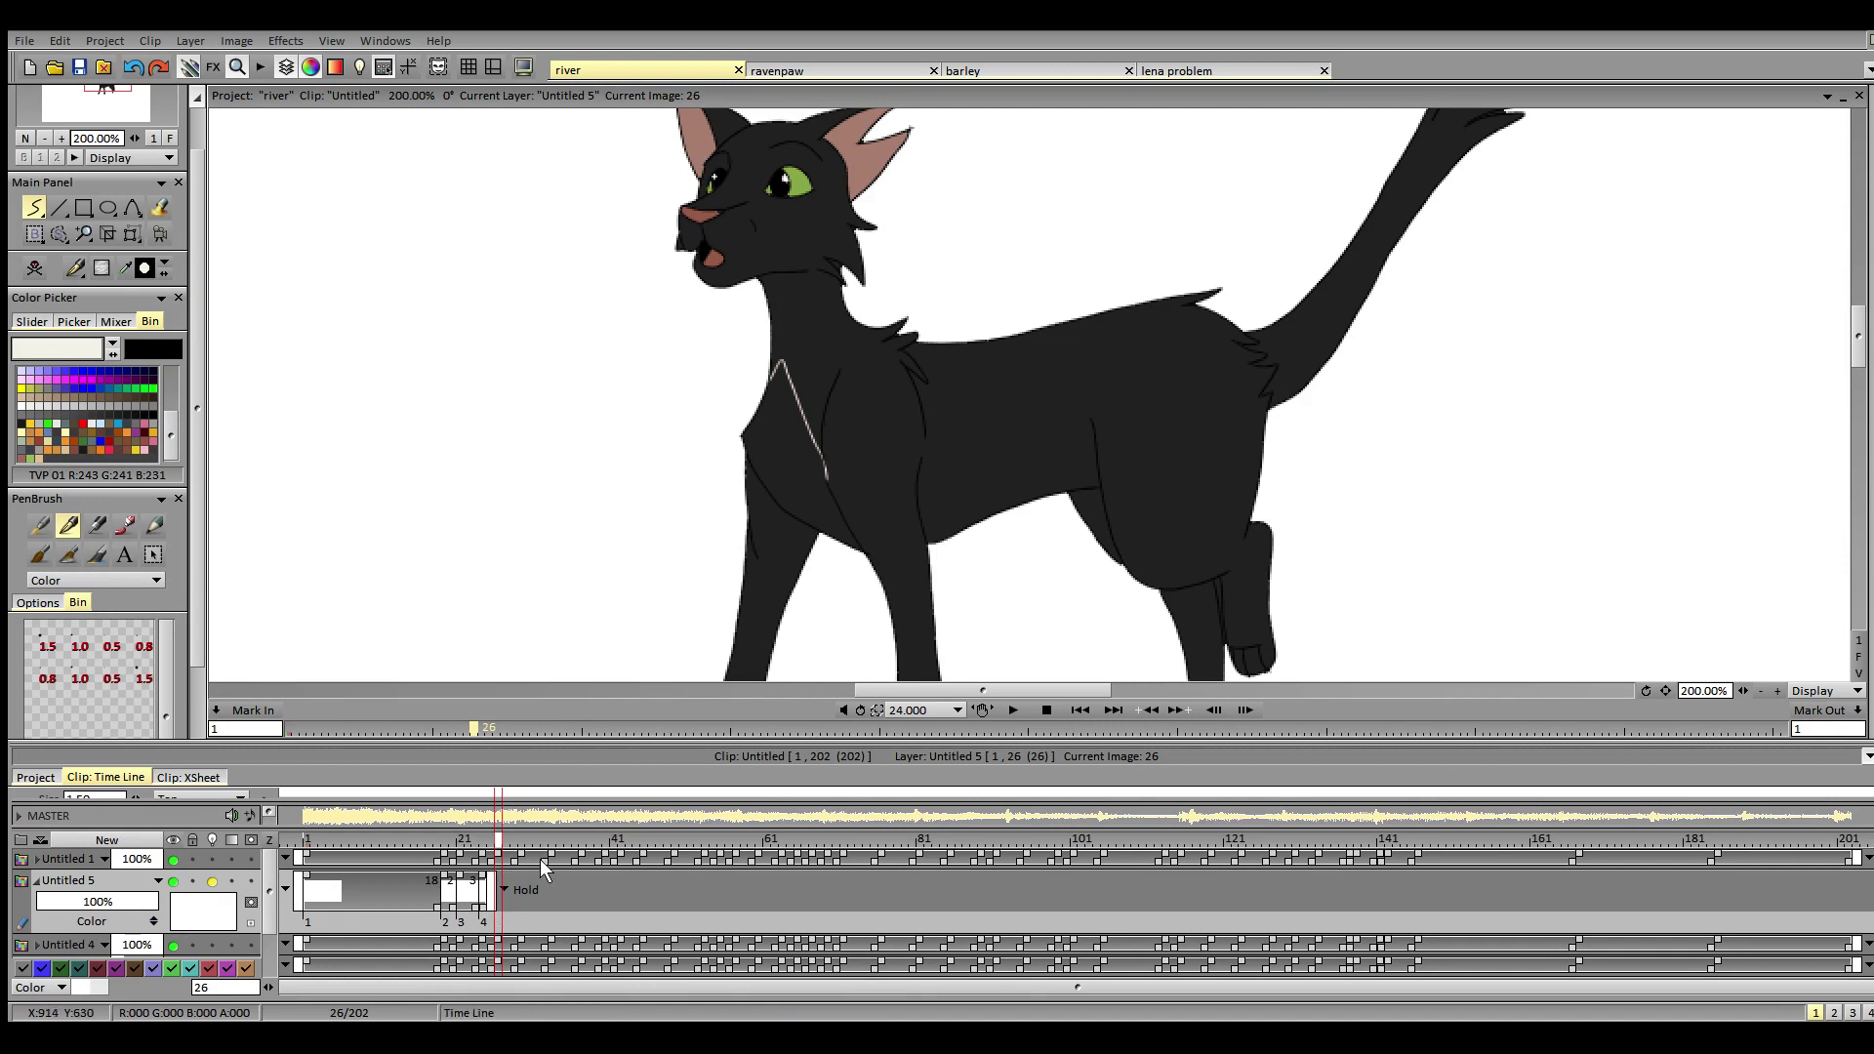
- Start a blank drawing at frame 29 and draw the off-white chest patch edge
{"action": "left_click", "coordinate": [520, 843]}
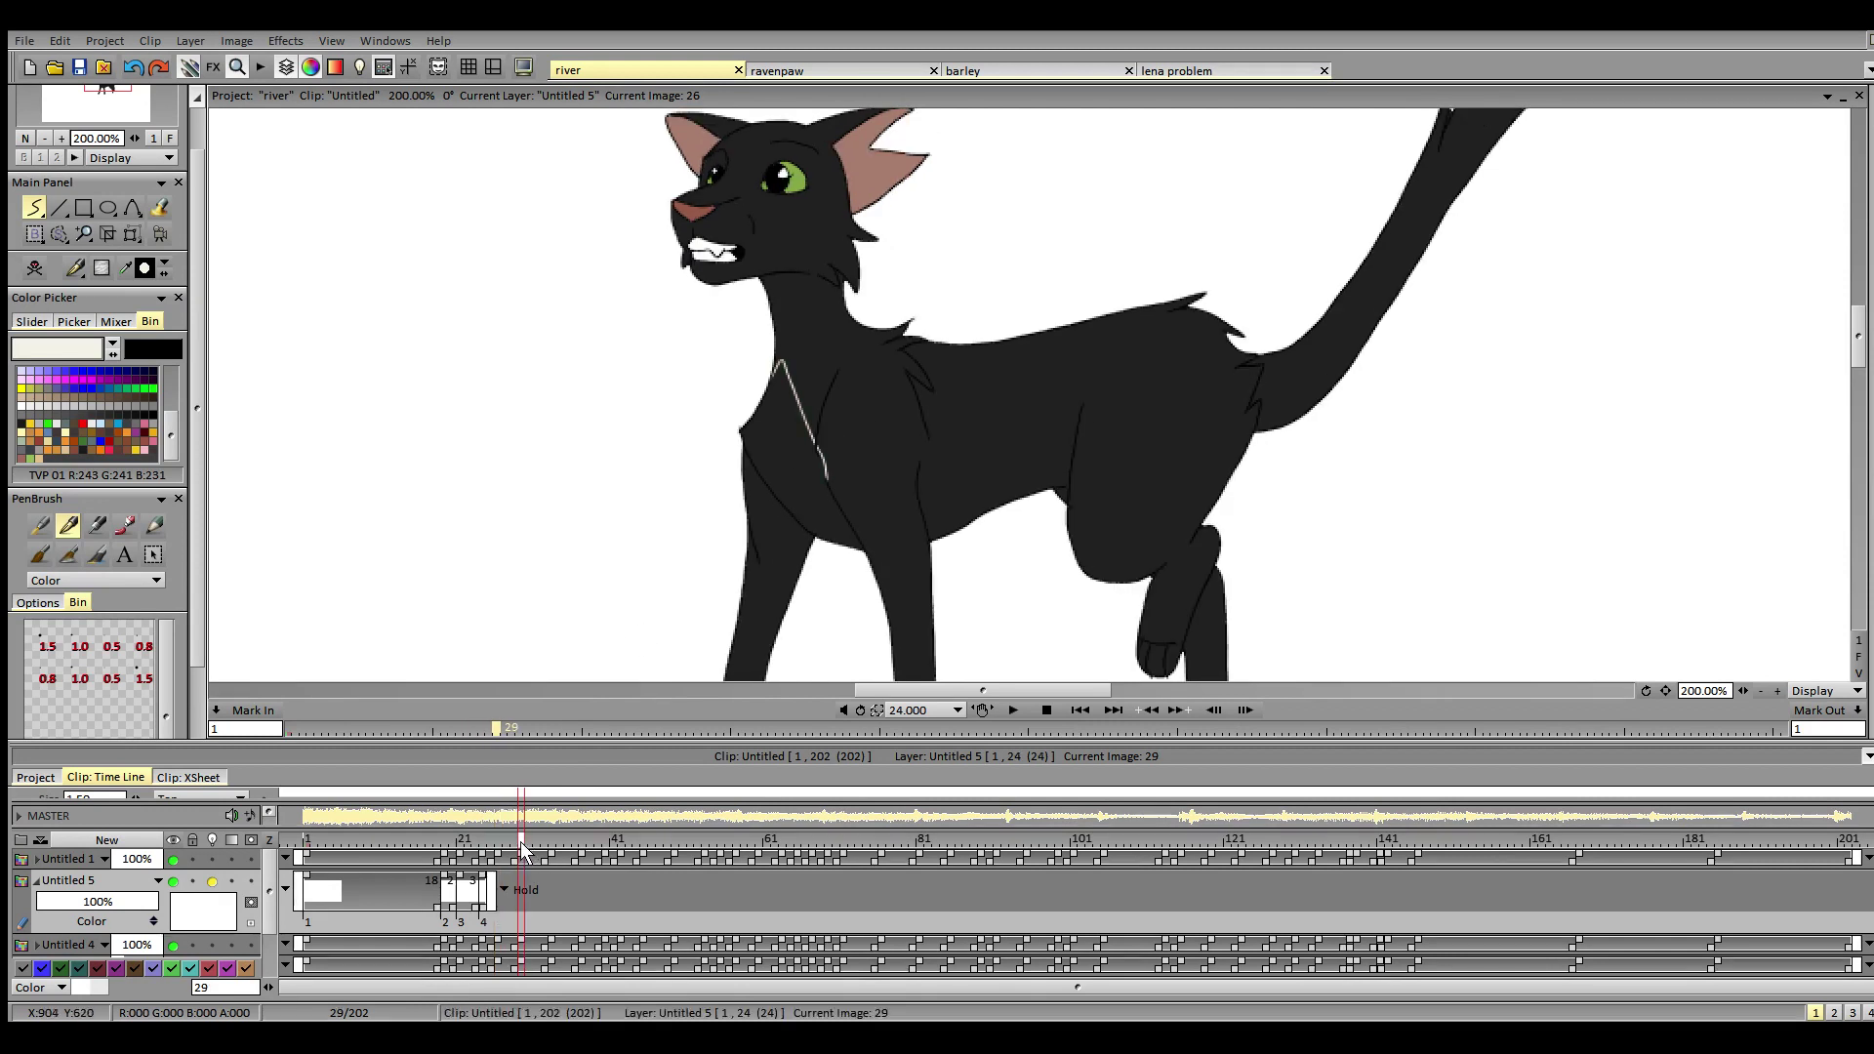
{"action": "left_click", "coordinate": [35, 268]}
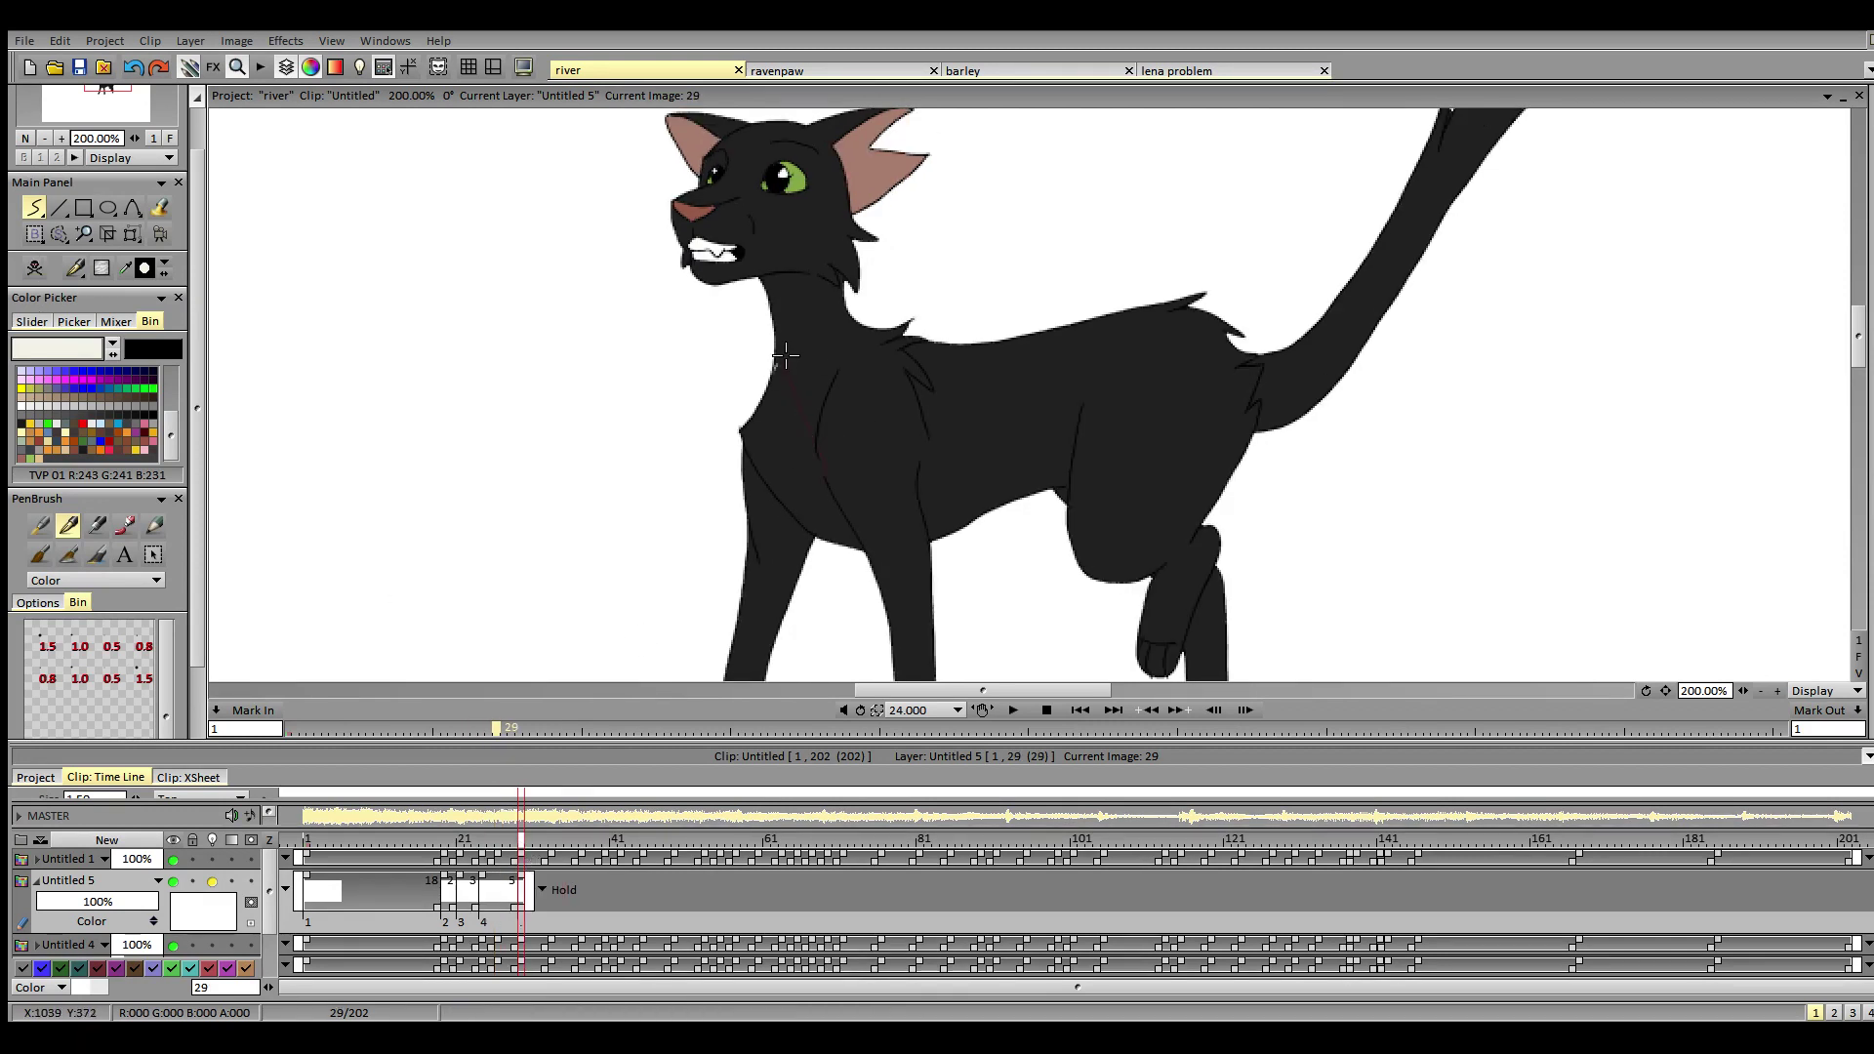
{"action": "left_click_drag", "start_coordinate": [785, 355], "coordinate": [817, 459]}
- Start a blank drawing at frame 33 and draw the off-white chest patch edge
{"action": "left_click", "coordinate": [553, 841]}
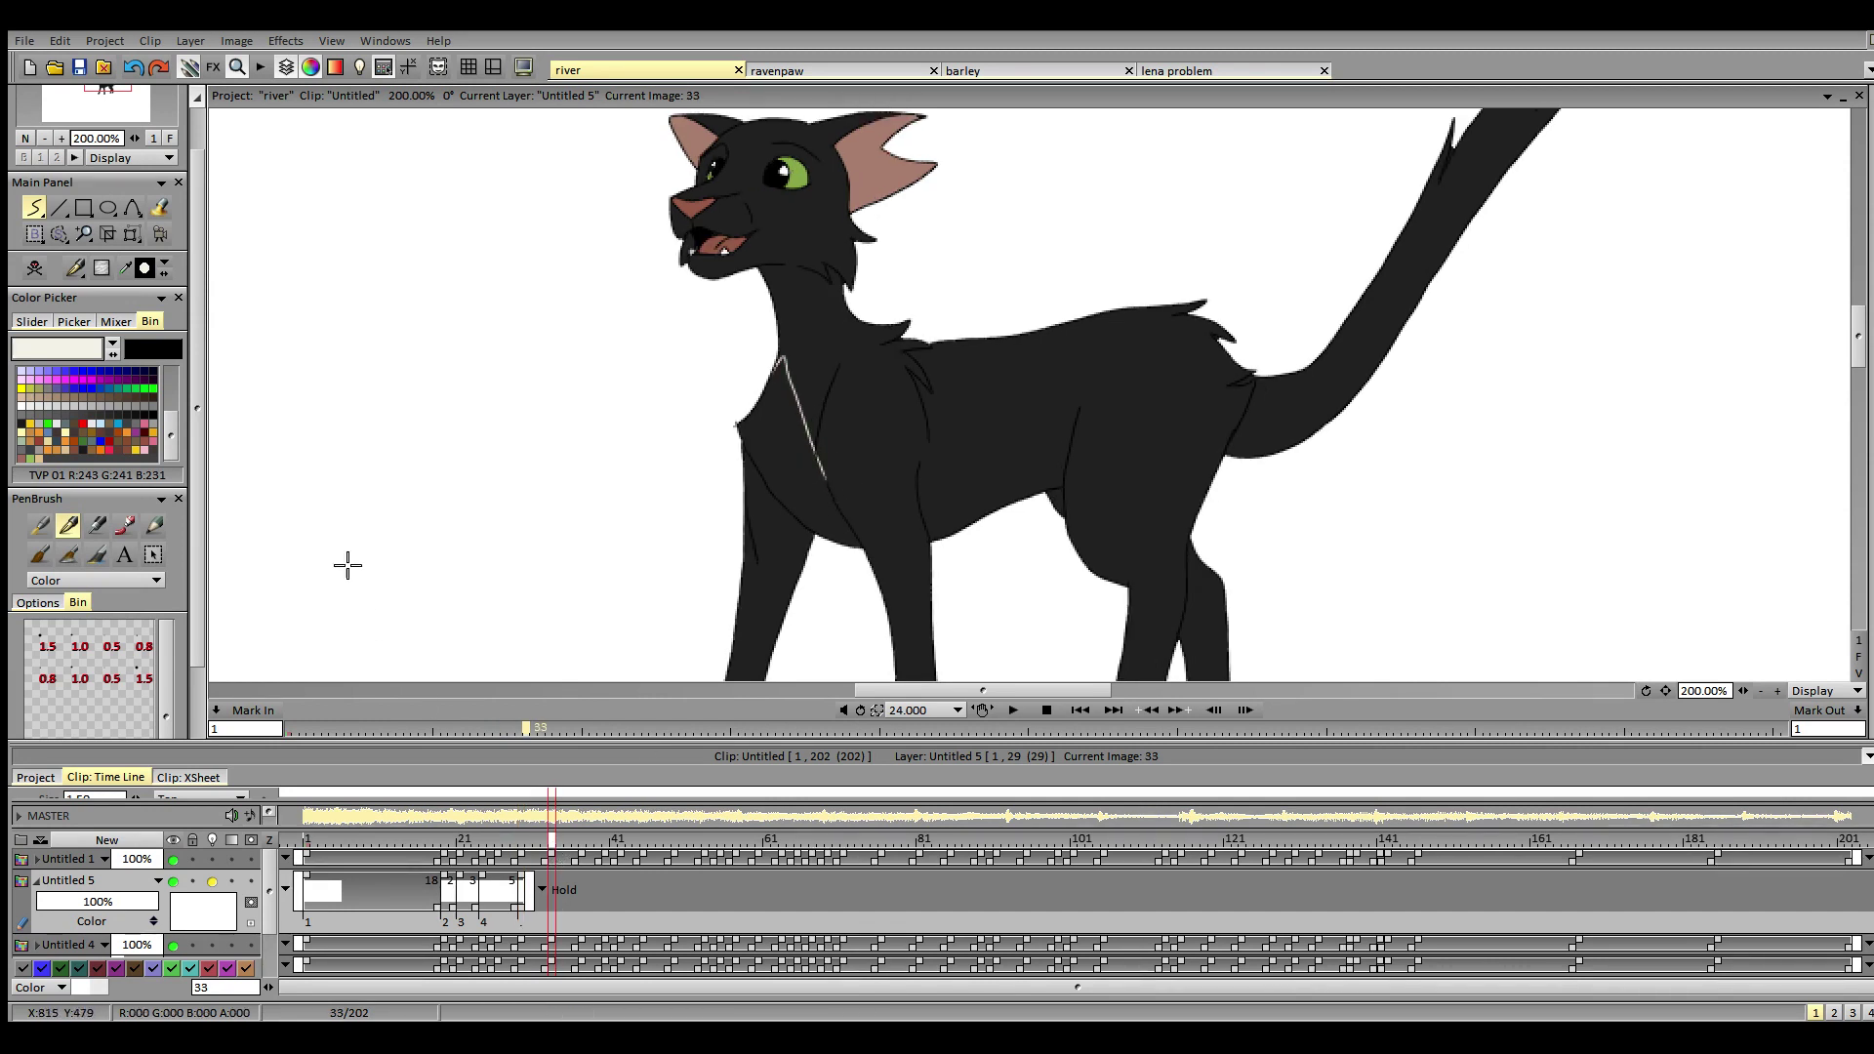
{"action": "left_click", "coordinate": [35, 269]}
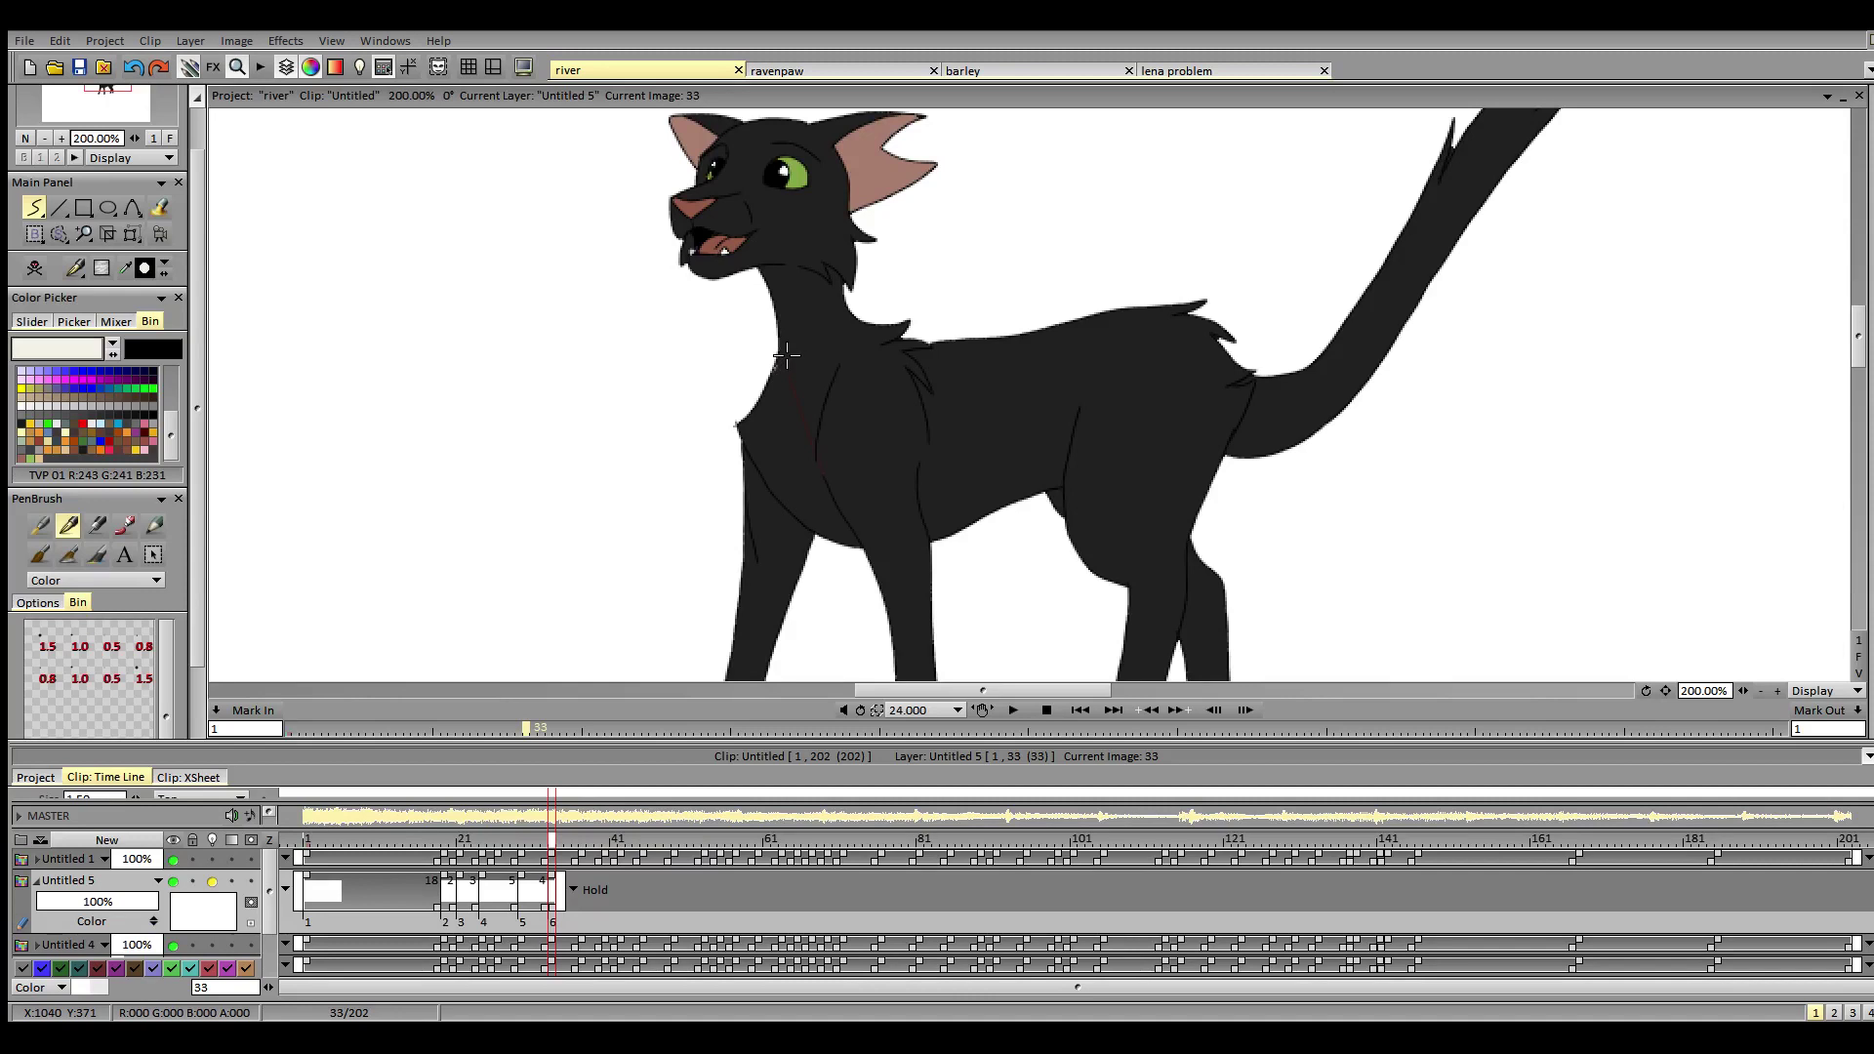
{"action": "left_click_drag", "start_coordinate": [787, 356], "coordinate": [841, 506]}
- Start a blank drawing at frame 37 and draw the off-white chest patch edge, undoing and redrawing unsatisfactory strokes
{"action": "left_click", "coordinate": [582, 841]}
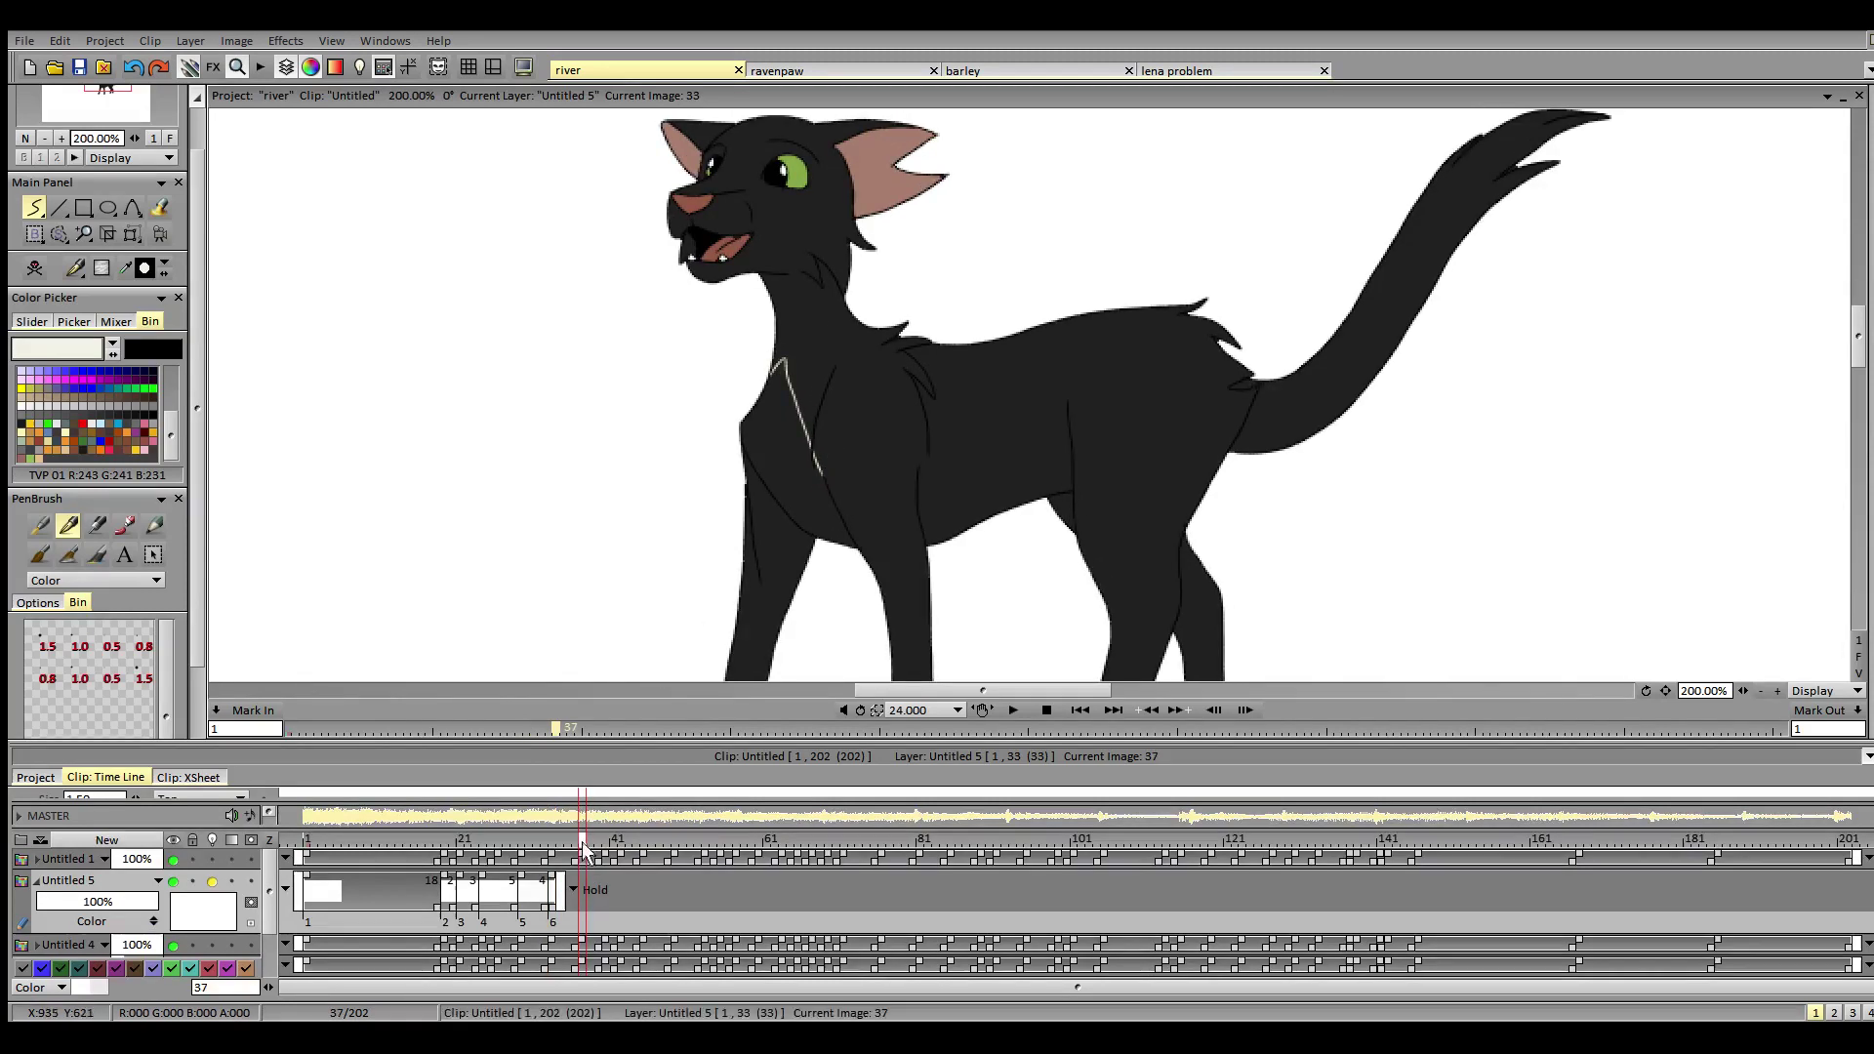
{"action": "left_click", "coordinate": [34, 269]}
{"action": "mouse_move", "coordinate": [780, 358]}
{"action": "left_mouse_down"}
{"action": "mouse_move", "coordinate": [844, 533]}
{"action": "mouse_move", "coordinate": [819, 430]}
{"action": "mouse_move", "coordinate": [822, 478]}
{"action": "mouse_move", "coordinate": [809, 458]}
{"action": "mouse_move", "coordinate": [832, 499]}
{"action": "left_mouse_up"}
{"action": "key", "text": "ctrl+z"}
{"action": "key", "text": "ctrl+z"}
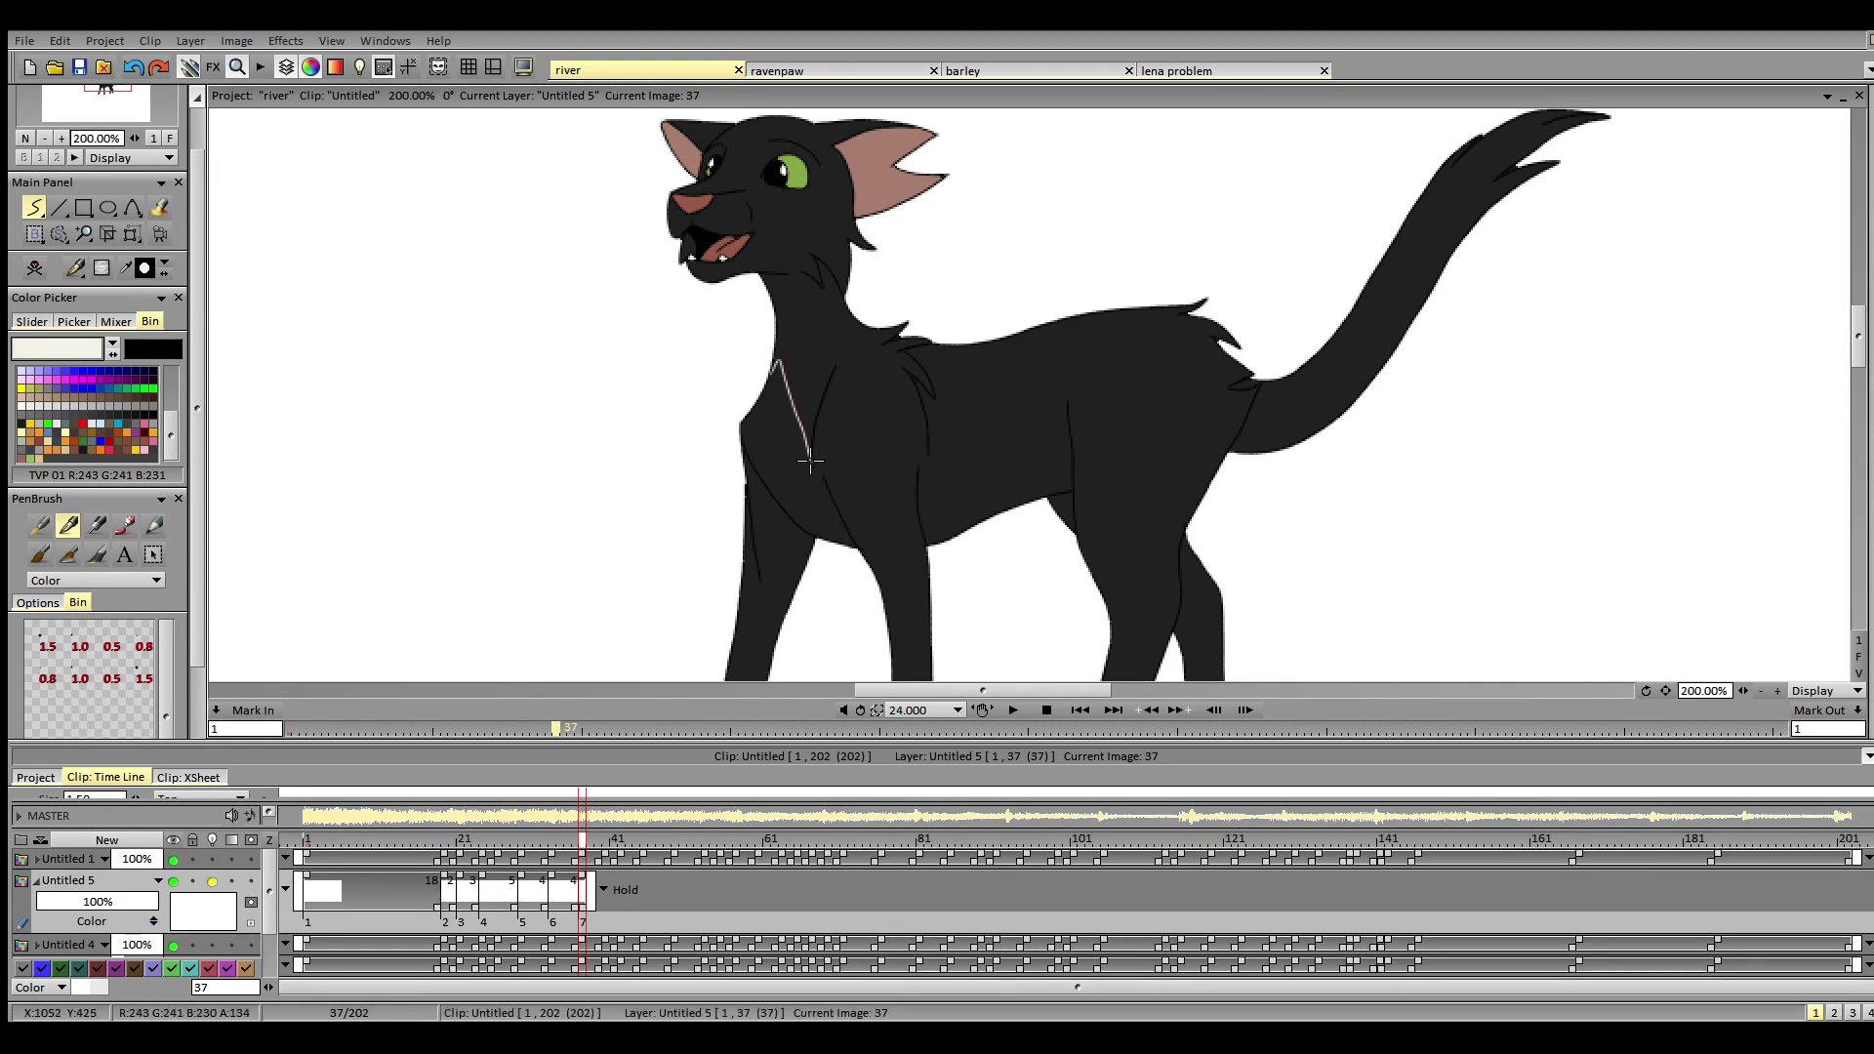
- Start a blank drawing at frame 42 and draw the off-white chest patch edge
{"action": "left_click", "coordinate": [608, 841]}
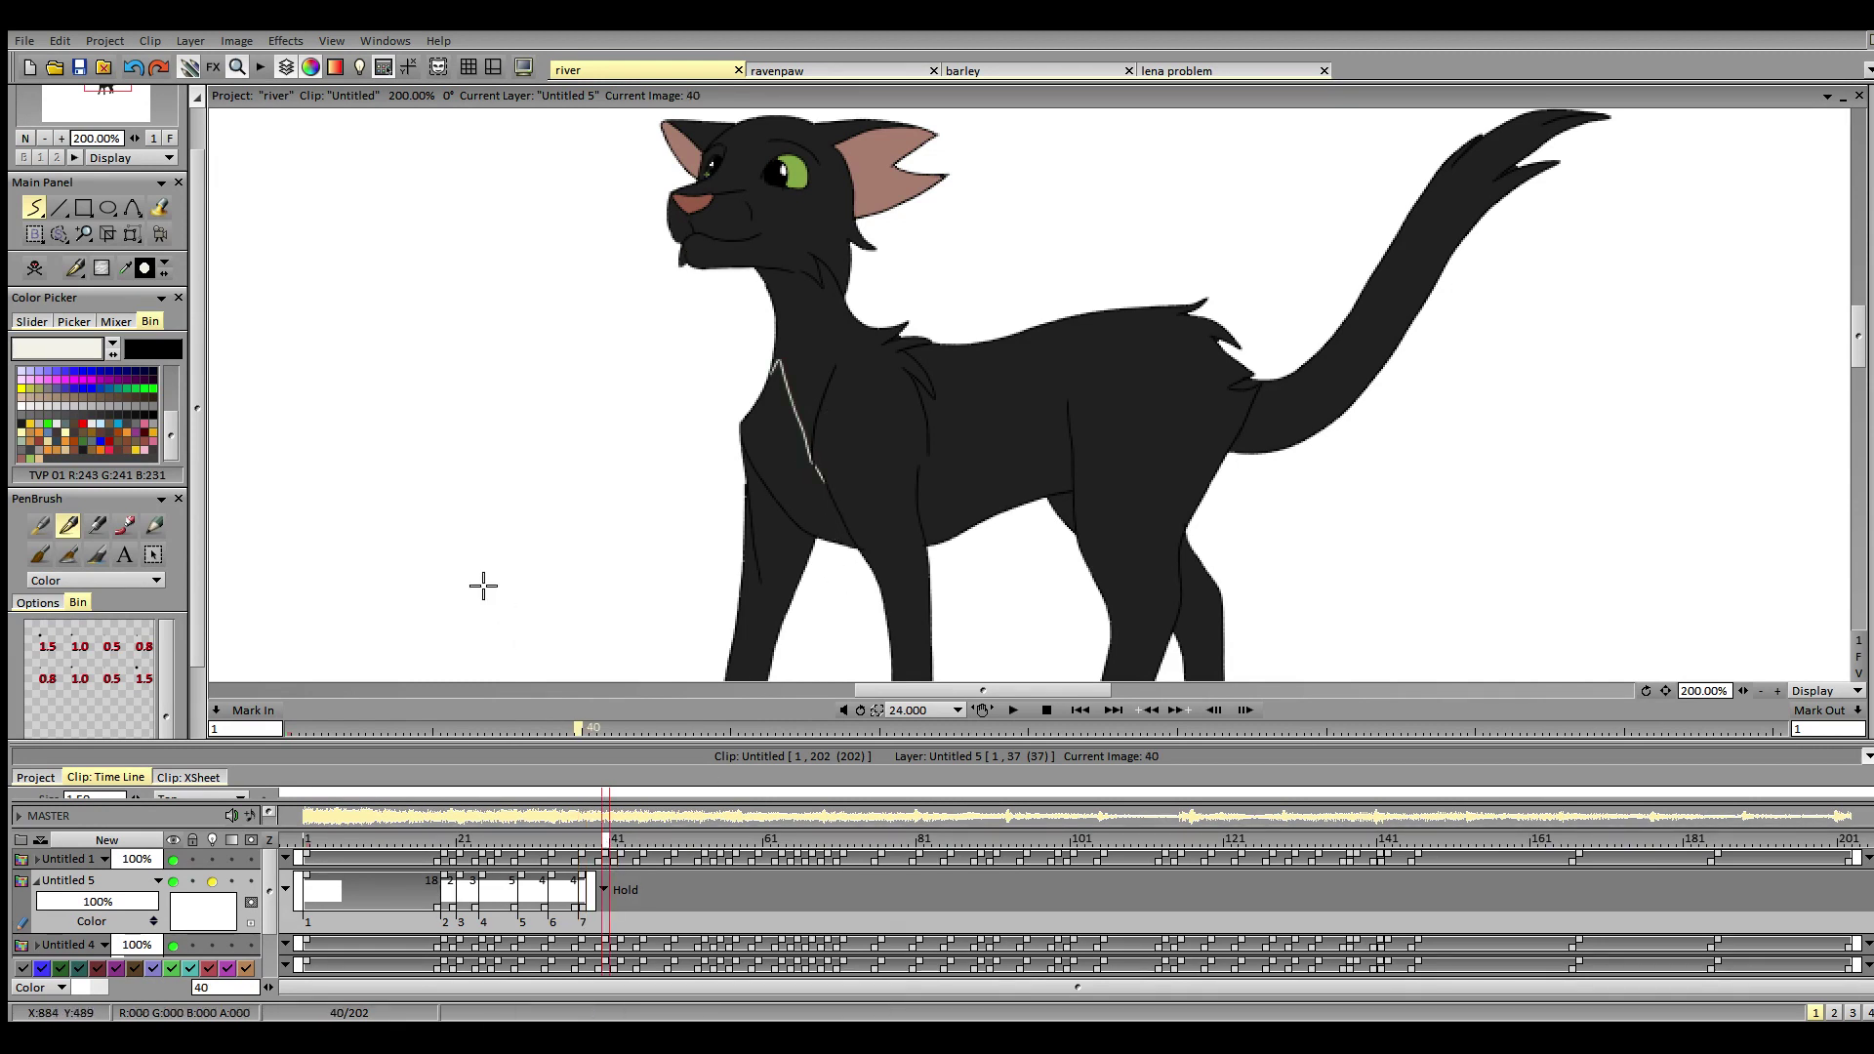
{"action": "left_click", "coordinate": [623, 841]}
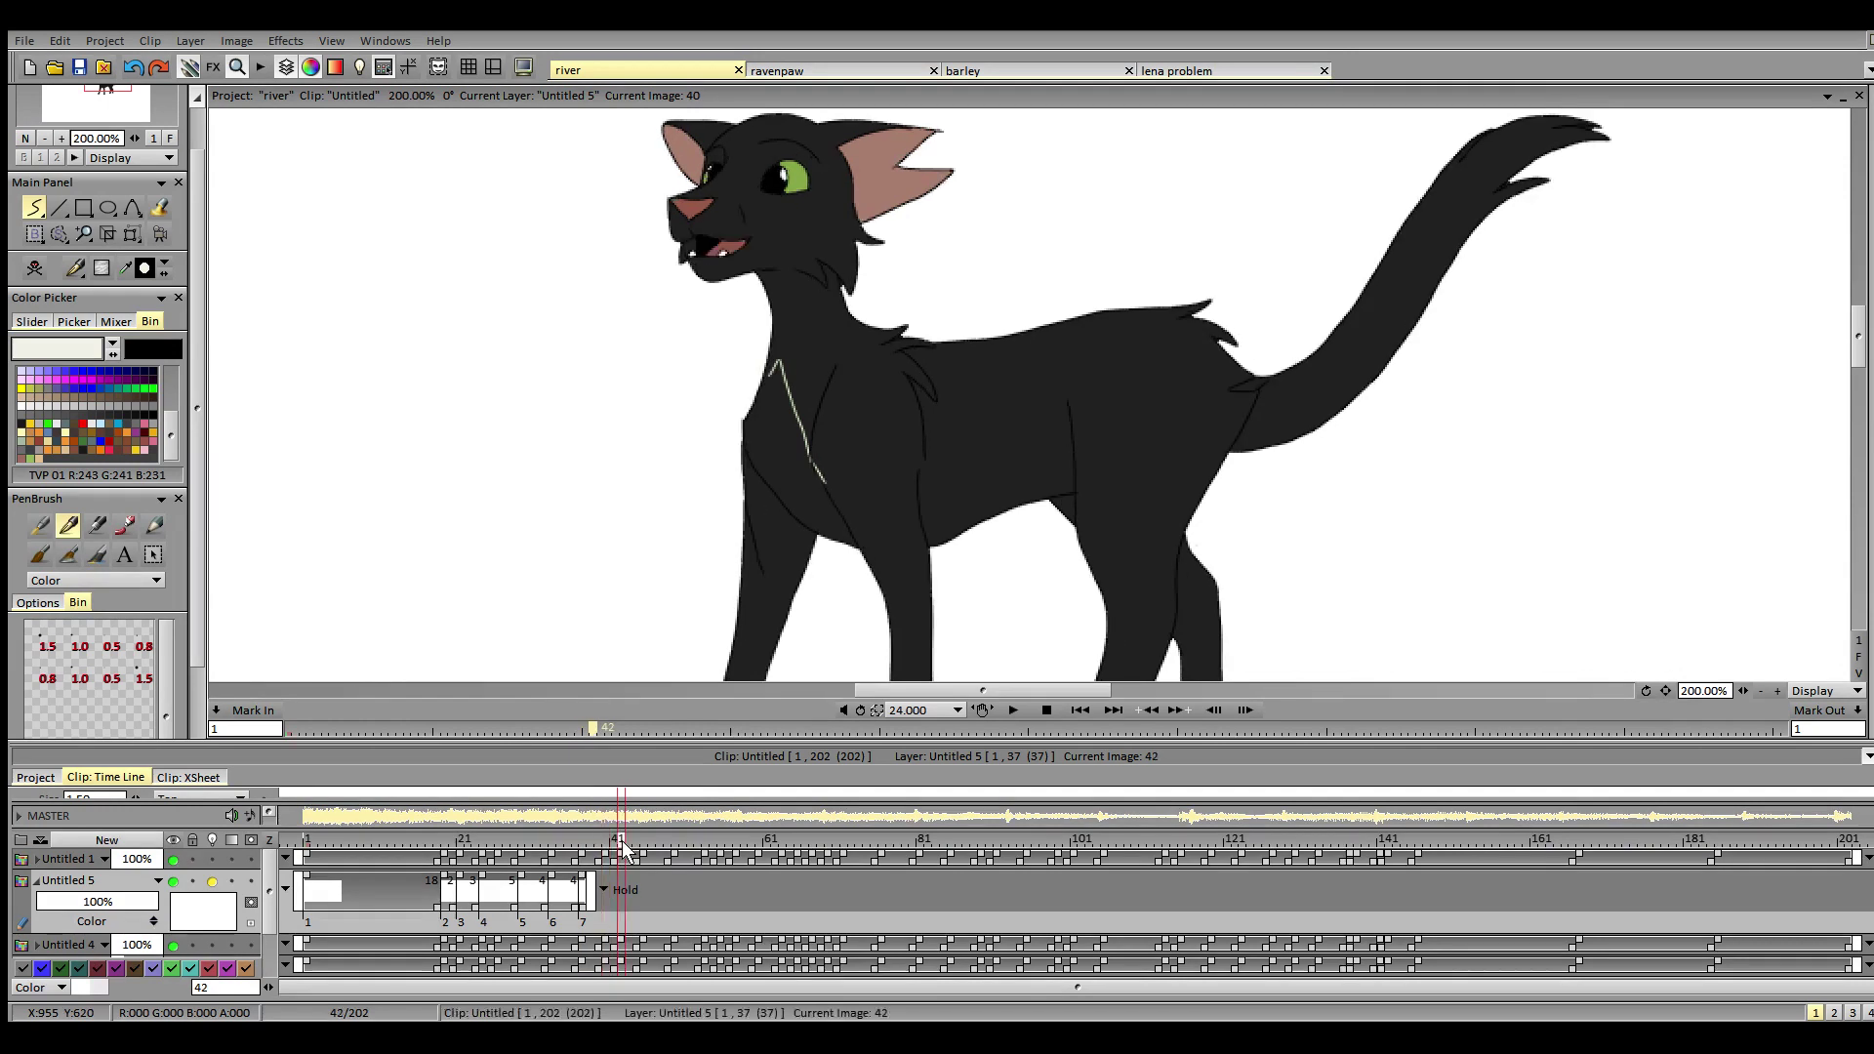
{"action": "left_click", "coordinate": [41, 269]}
{"action": "mouse_move", "coordinate": [764, 375]}
{"action": "left_mouse_down"}
{"action": "mouse_move", "coordinate": [776, 363]}
{"action": "mouse_move", "coordinate": [818, 475]}
{"action": "left_mouse_up"}
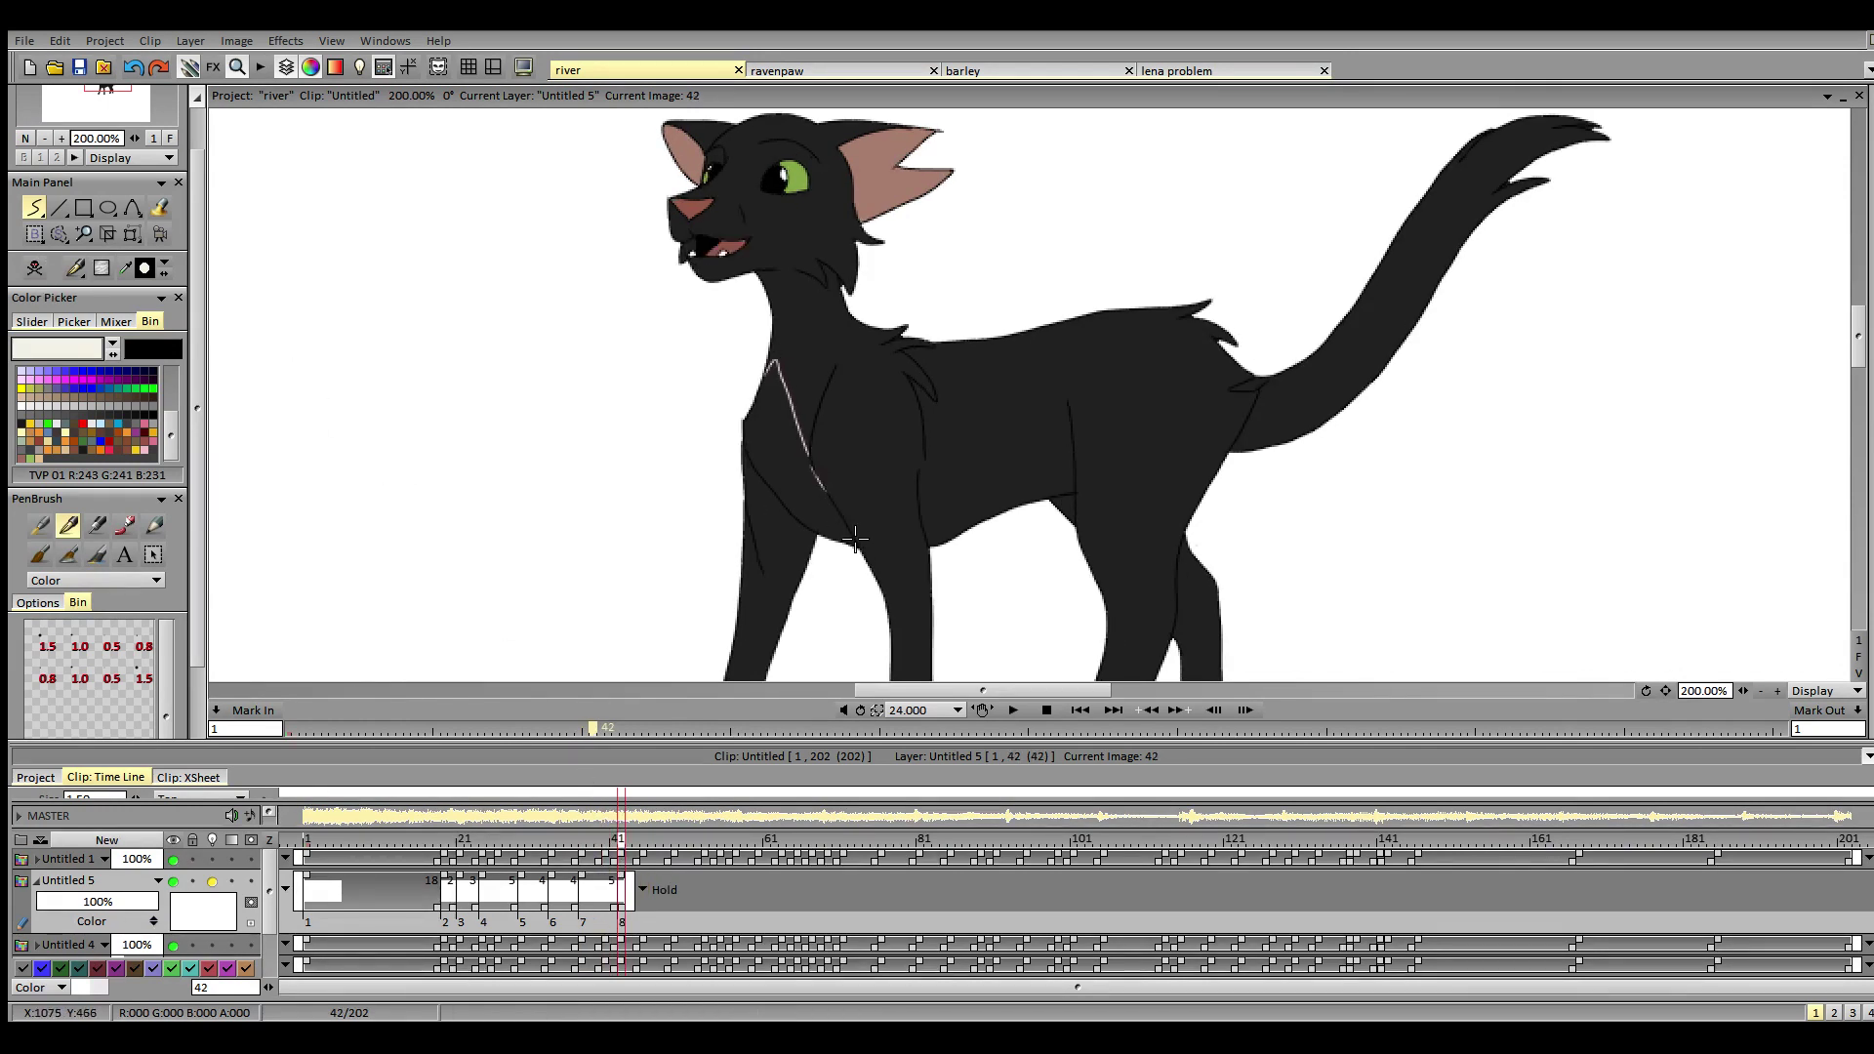
- Start a blank drawing at frame 45 and draw the off-white chest patch edge
{"action": "left_click", "coordinate": [642, 841]}
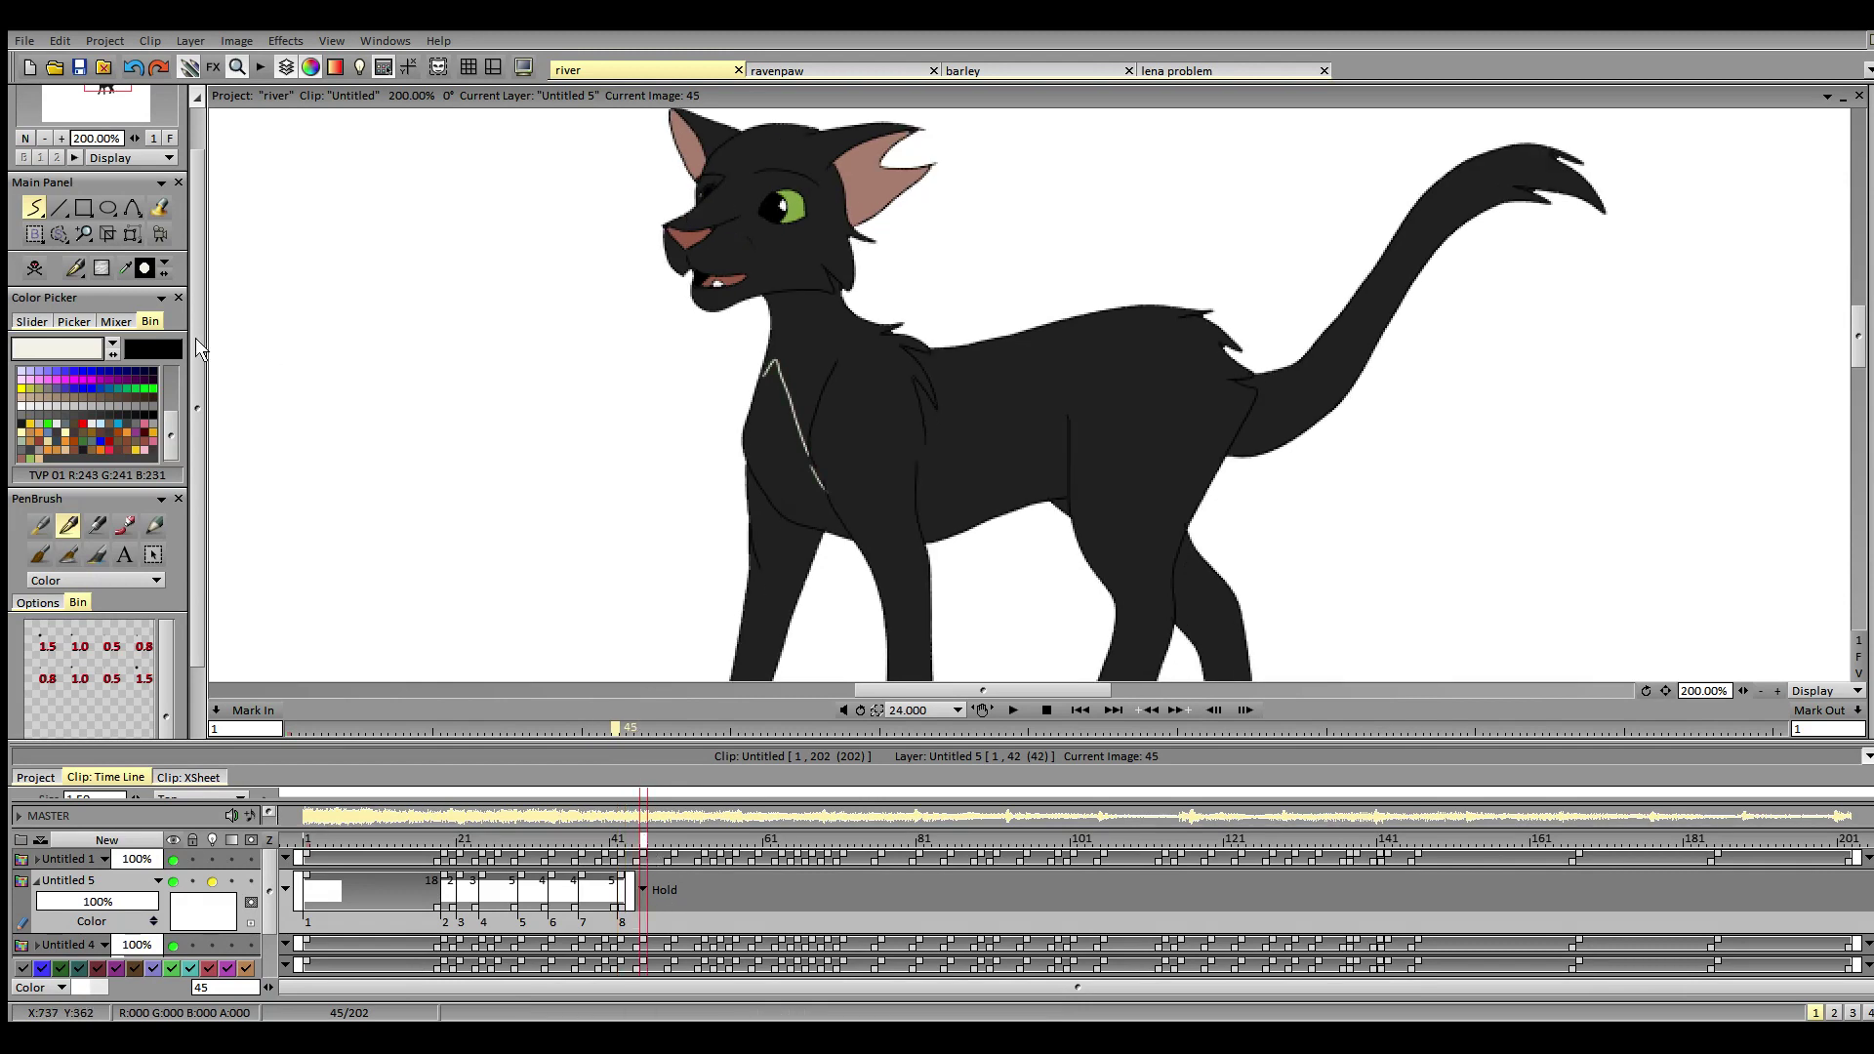
{"action": "left_click", "coordinate": [35, 269]}
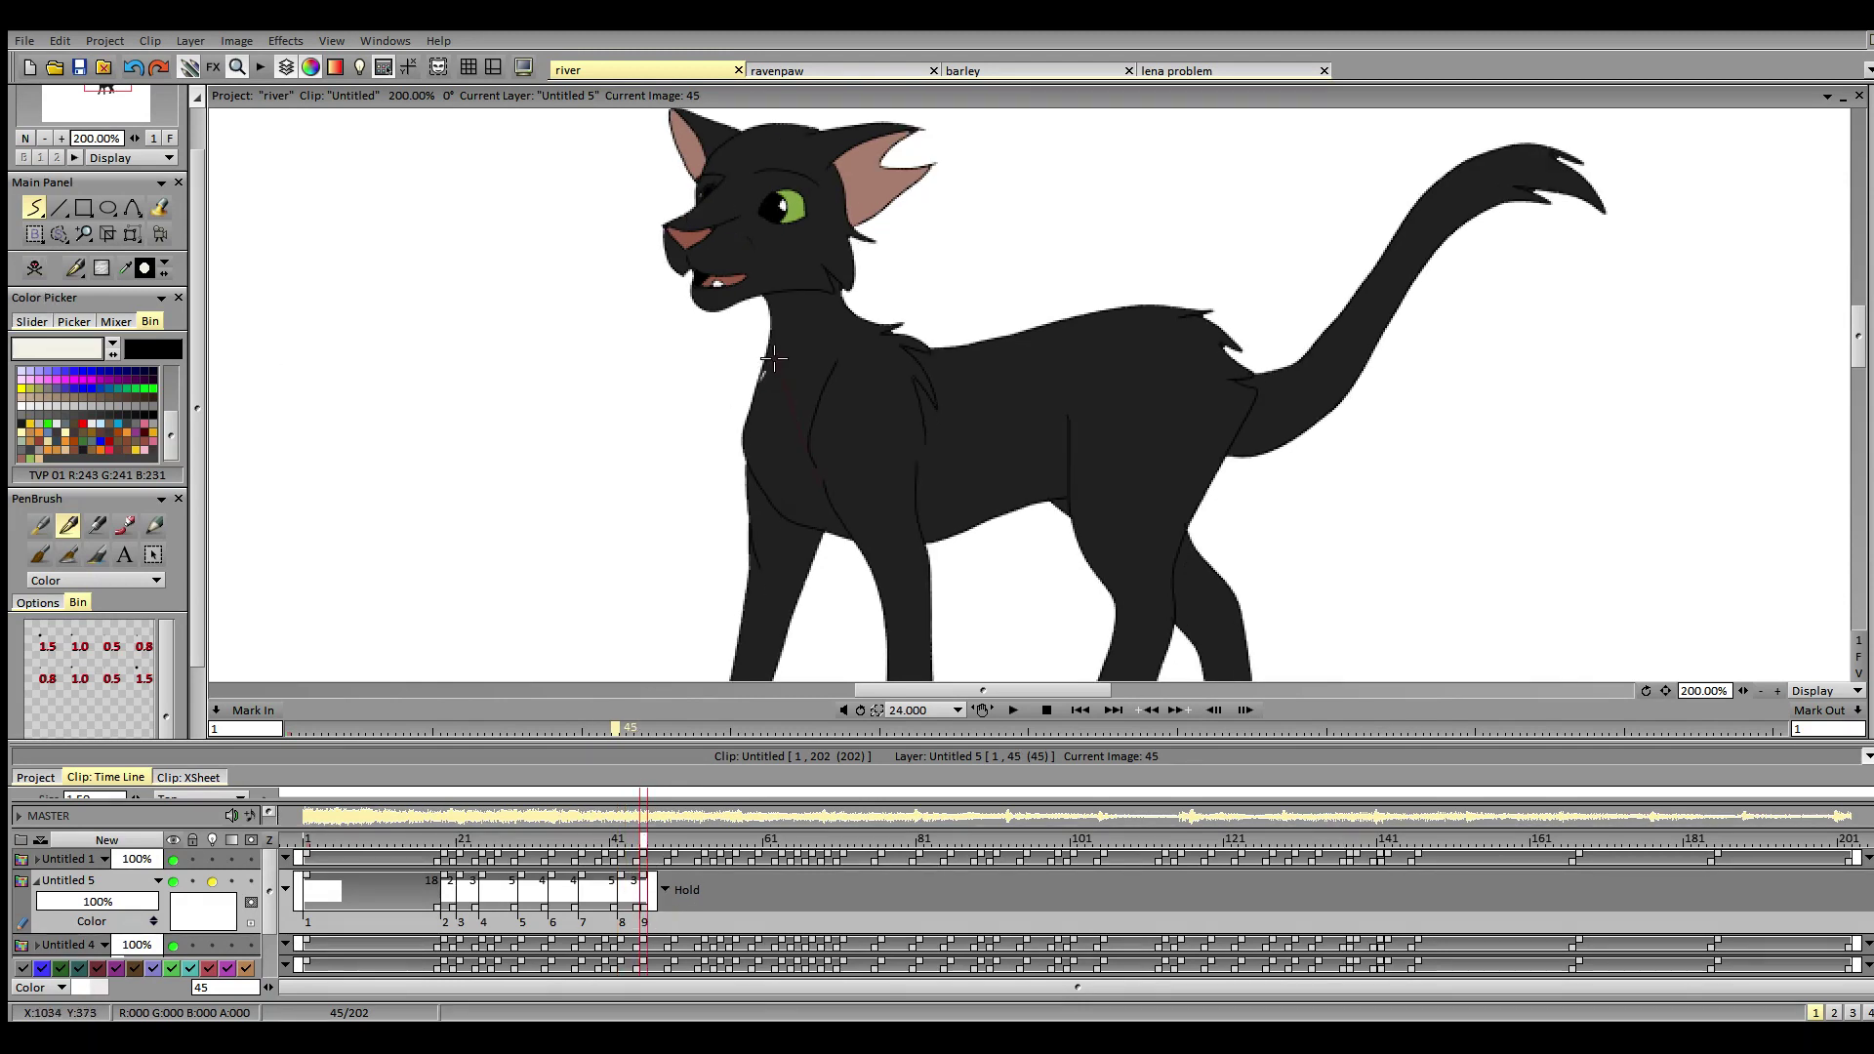
{"action": "left_click_drag", "start_coordinate": [773, 361], "coordinate": [813, 459]}
- Start a blank drawing at frame 49 and draw the off-white chest patch edge, undoing and redrawing unsatisfactory strokes
{"action": "left_click", "coordinate": [674, 841]}
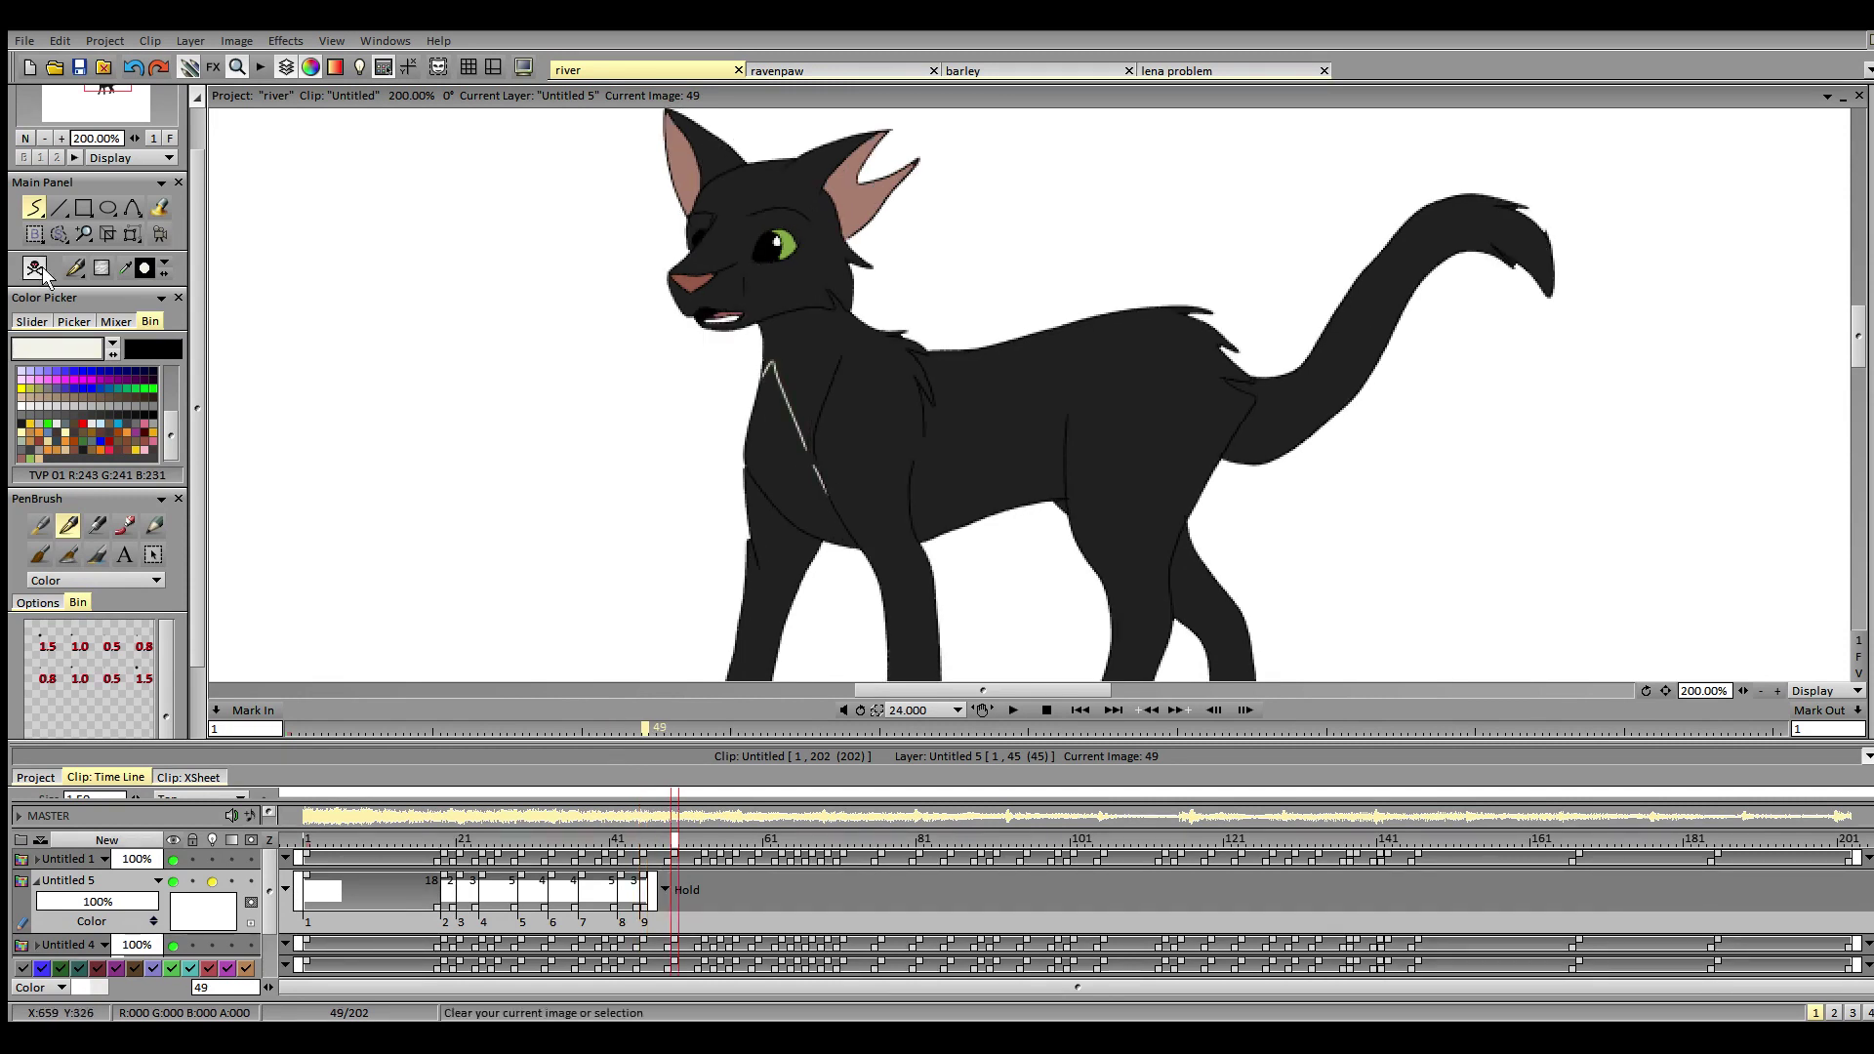
{"action": "left_click", "coordinate": [35, 269]}
{"action": "left_click_drag", "start_coordinate": [769, 371], "coordinate": [825, 475]}
{"action": "key", "text": "ctrl+z"}
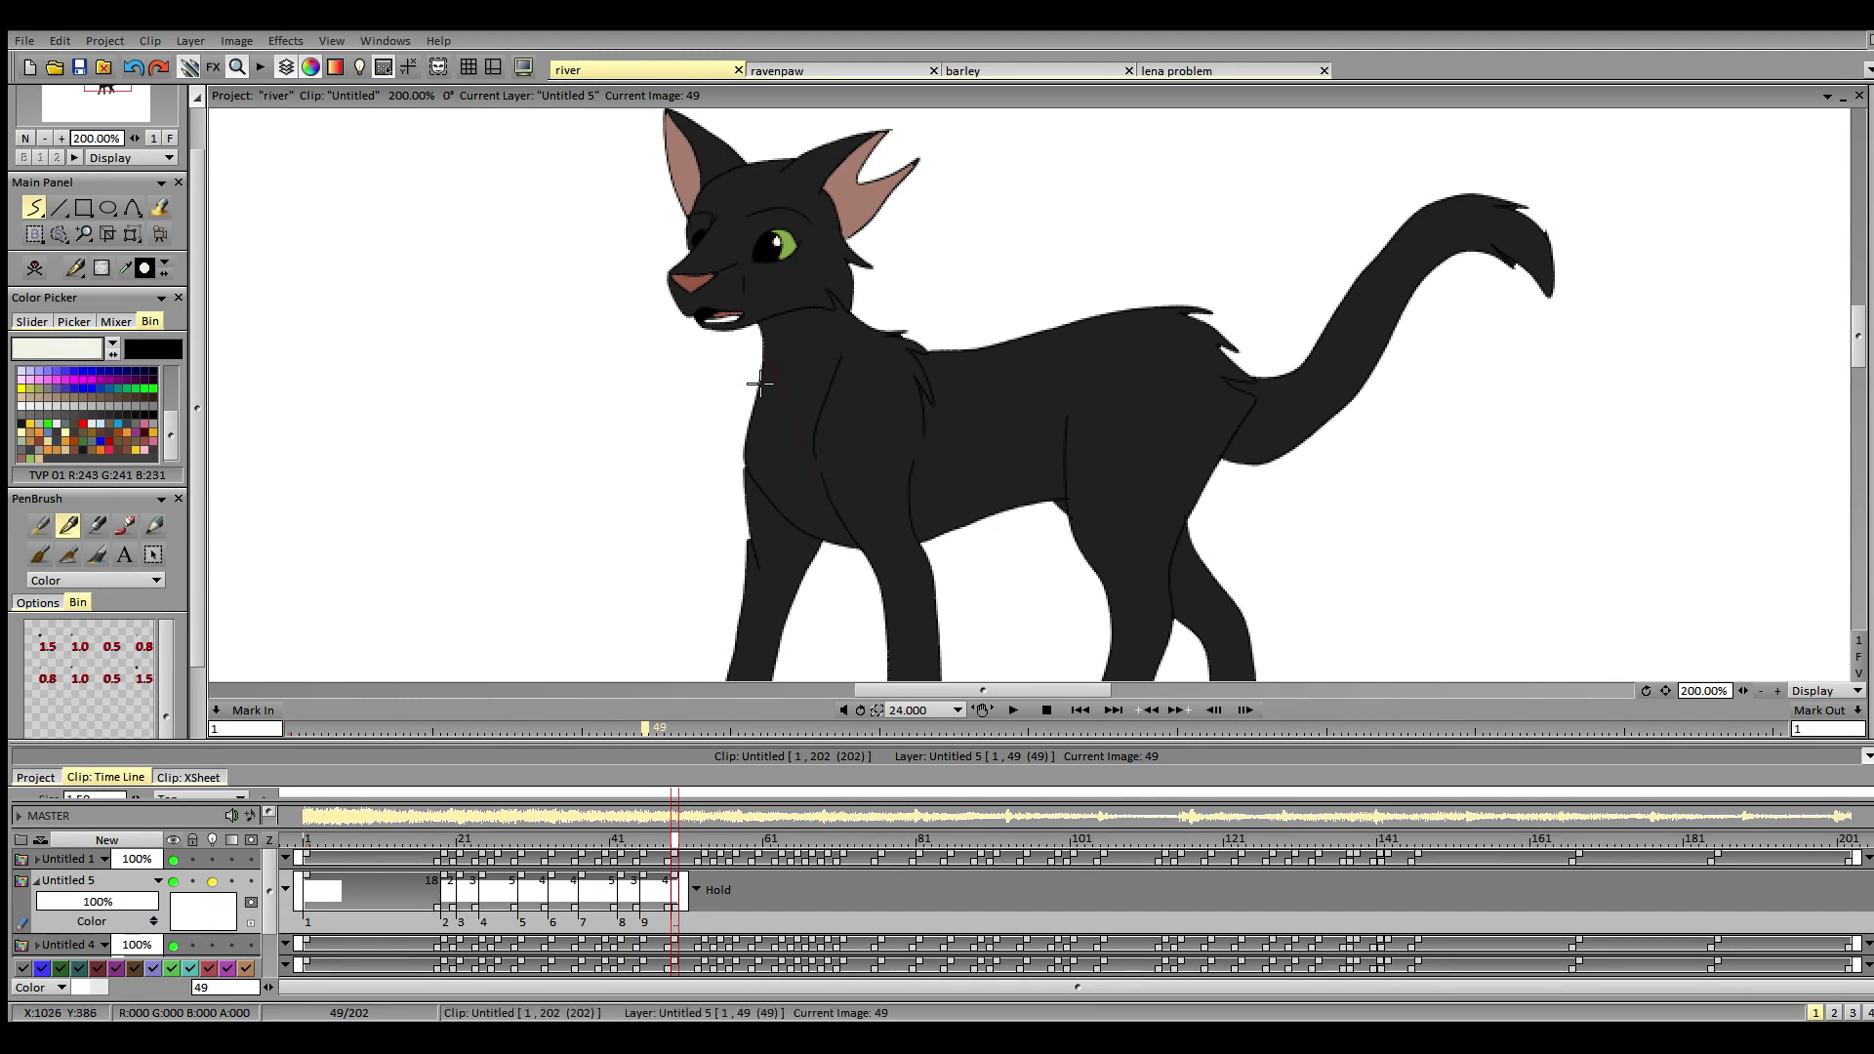
{"action": "left_click_drag", "start_coordinate": [770, 371], "coordinate": [826, 469]}
{"action": "key", "text": "ctrl+z"}
{"action": "left_click_drag", "start_coordinate": [769, 370], "coordinate": [804, 442]}
- Start a blank drawing at frame 53 and draw the off-white chest patch edge
{"action": "left_click", "coordinate": [705, 840]}
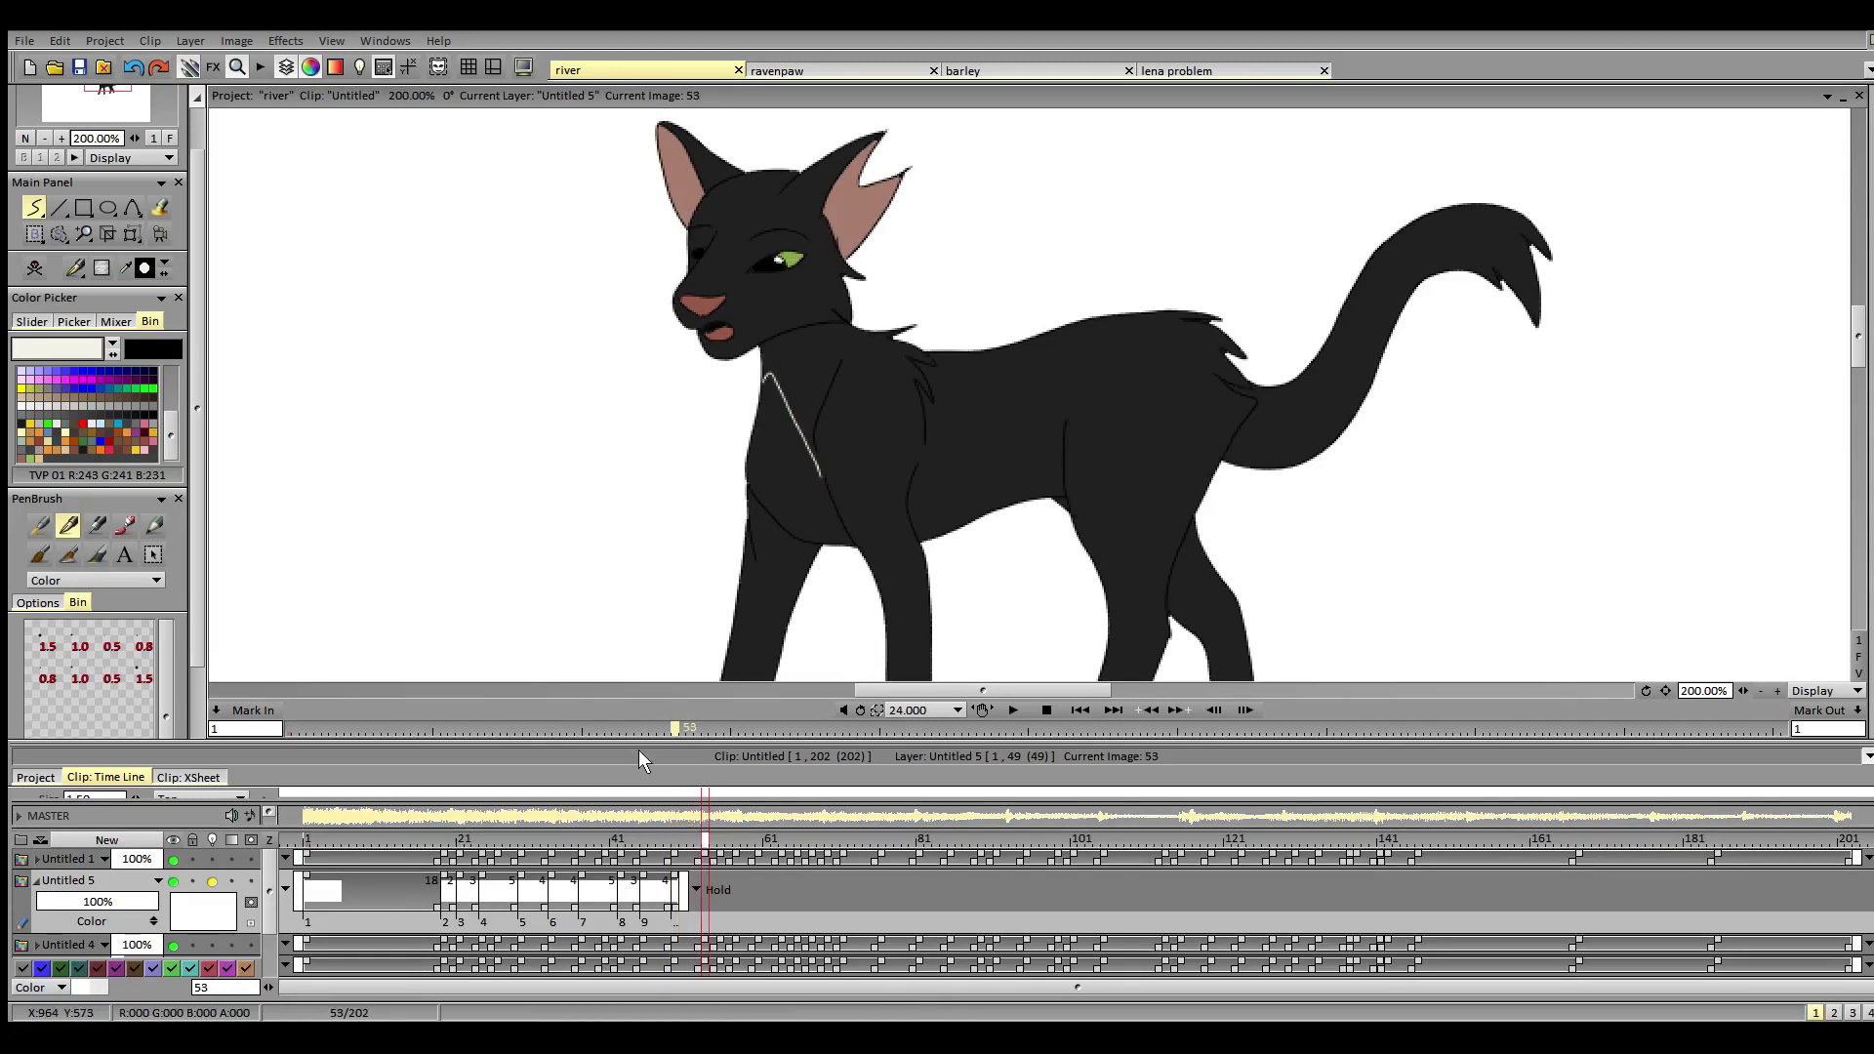
{"action": "left_click", "coordinate": [37, 270]}
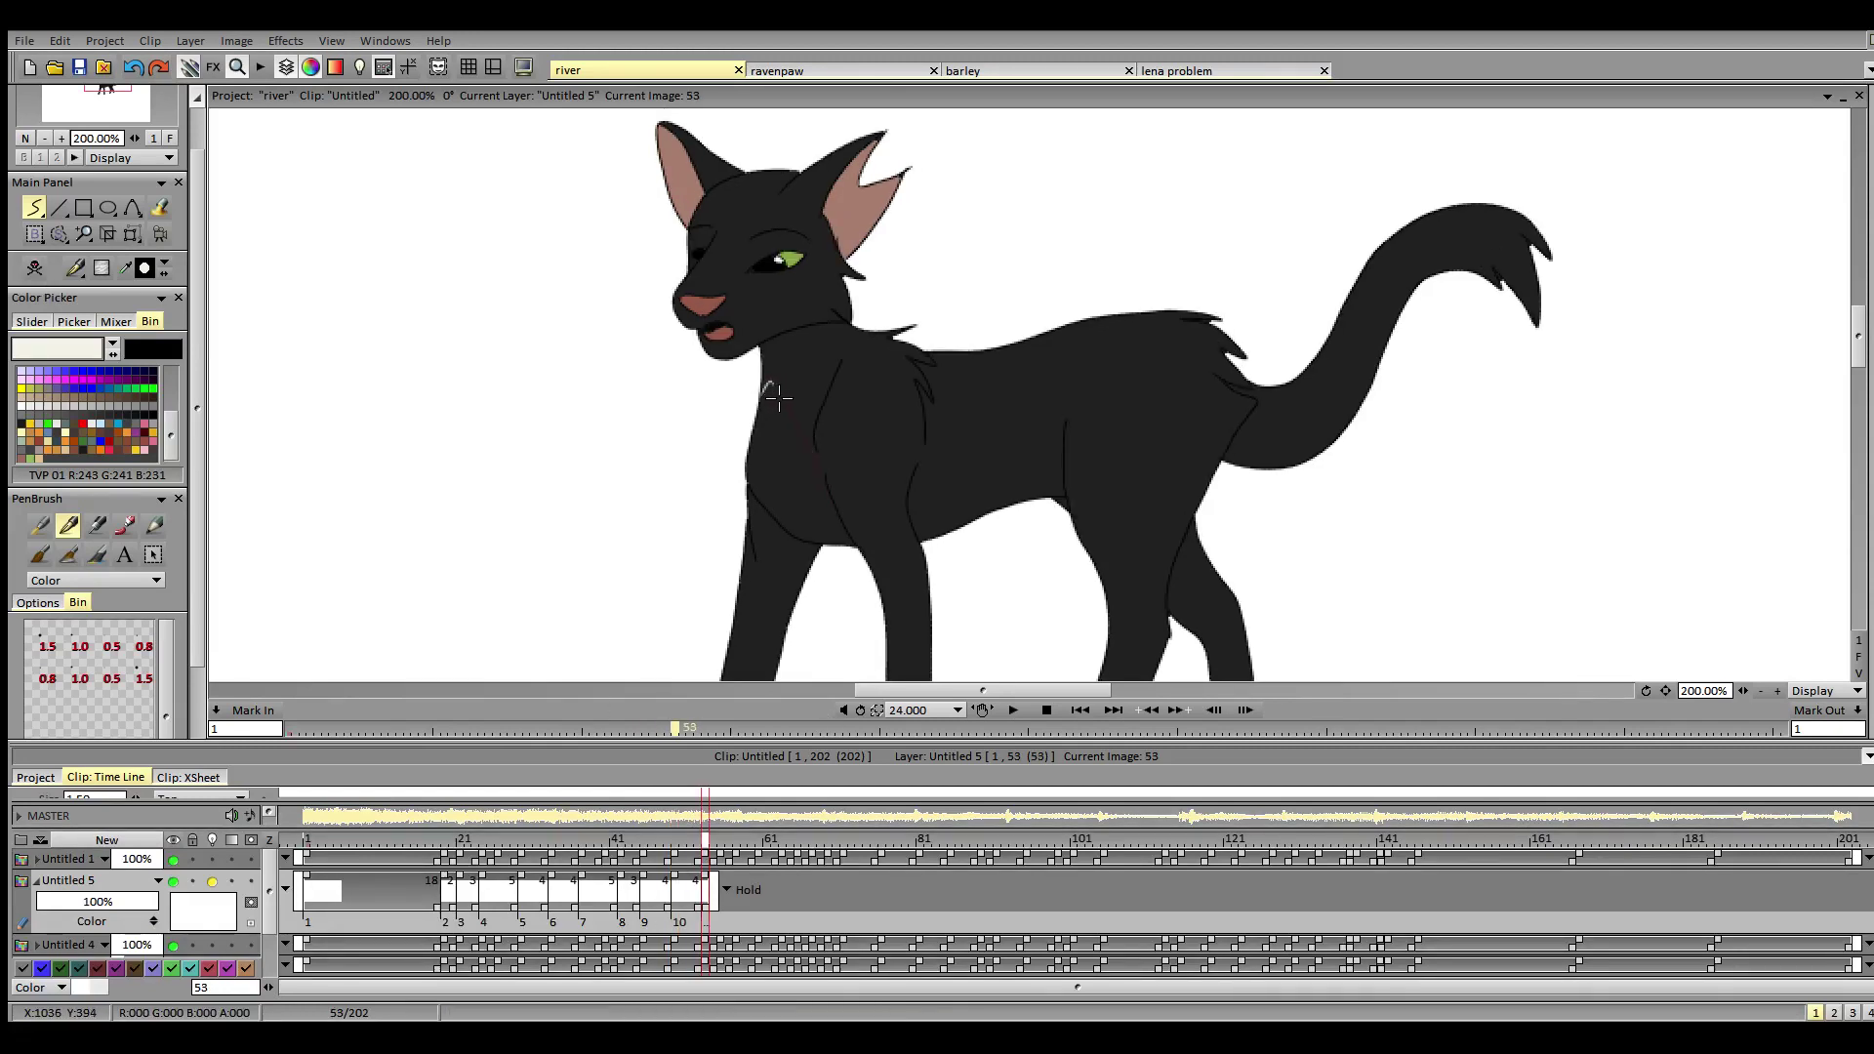
{"action": "left_click_drag", "start_coordinate": [778, 397], "coordinate": [826, 480]}
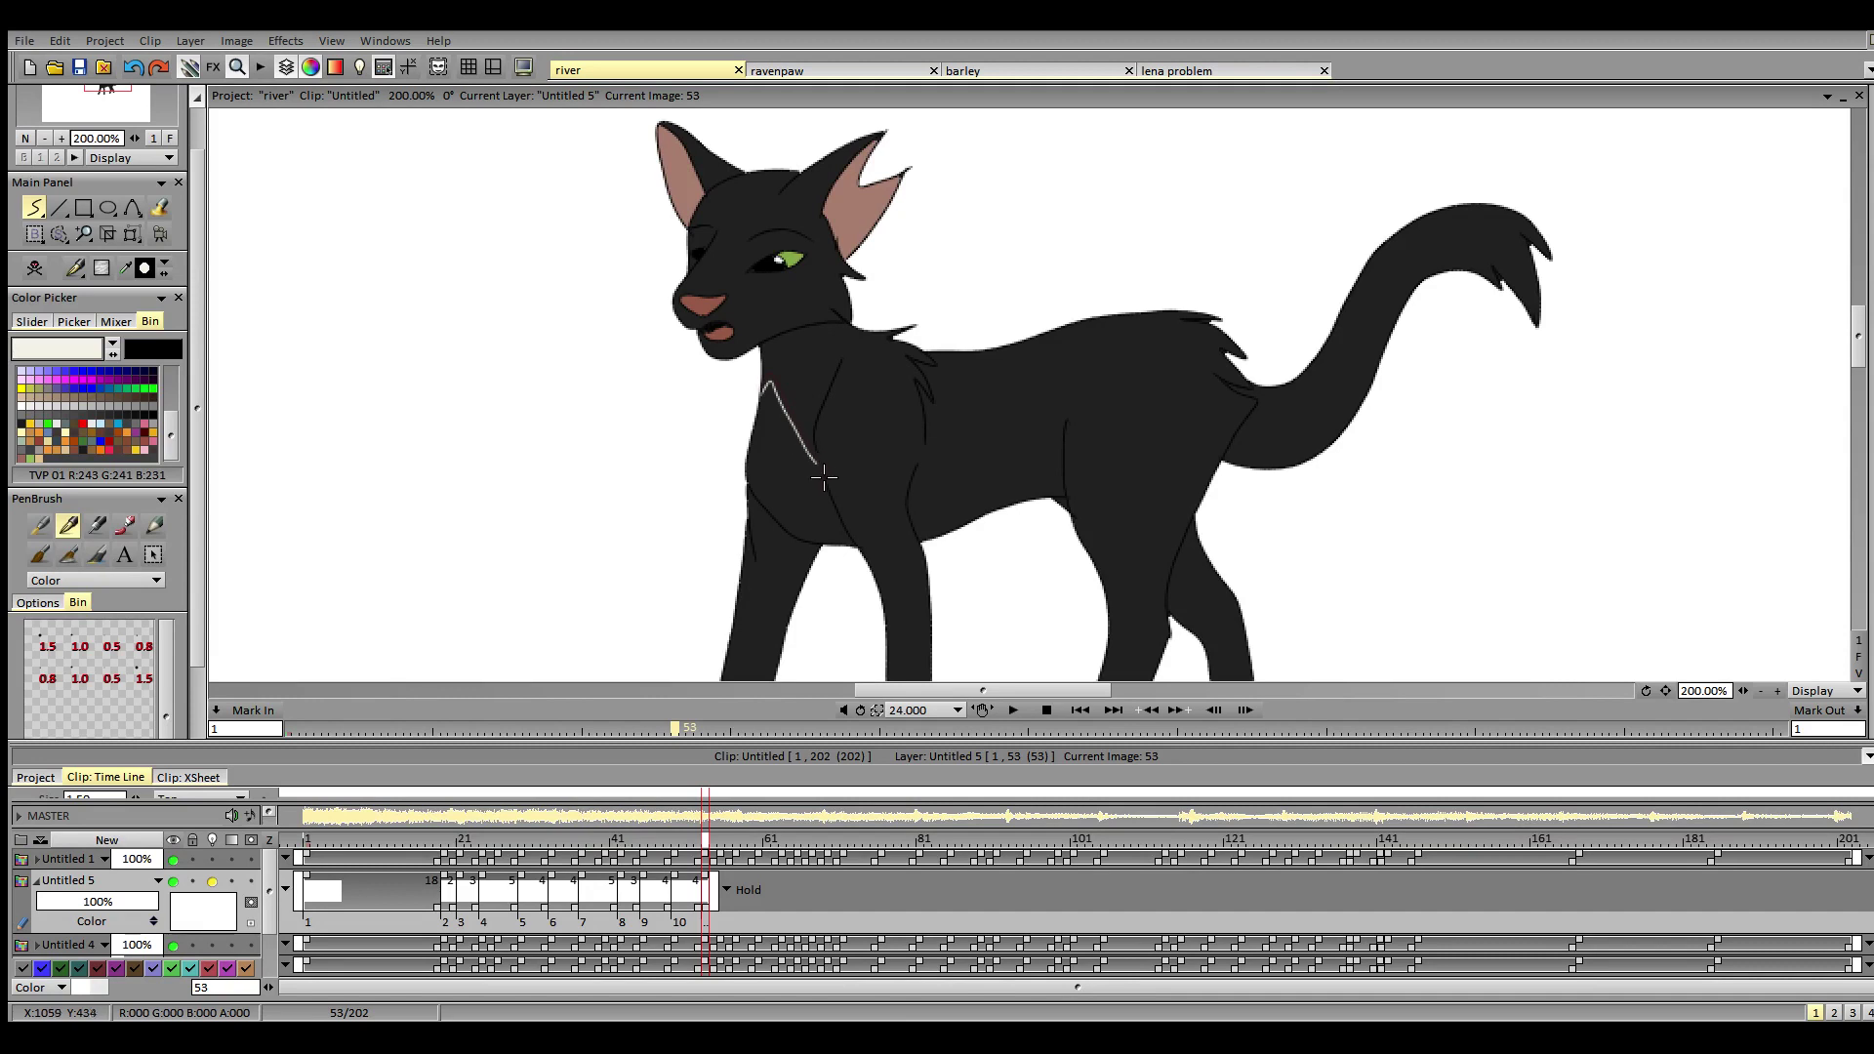
- Start a blank drawing at frame 55 so the chest patch line does not carry over into the head close-up
{"action": "left_click", "coordinate": [721, 842]}
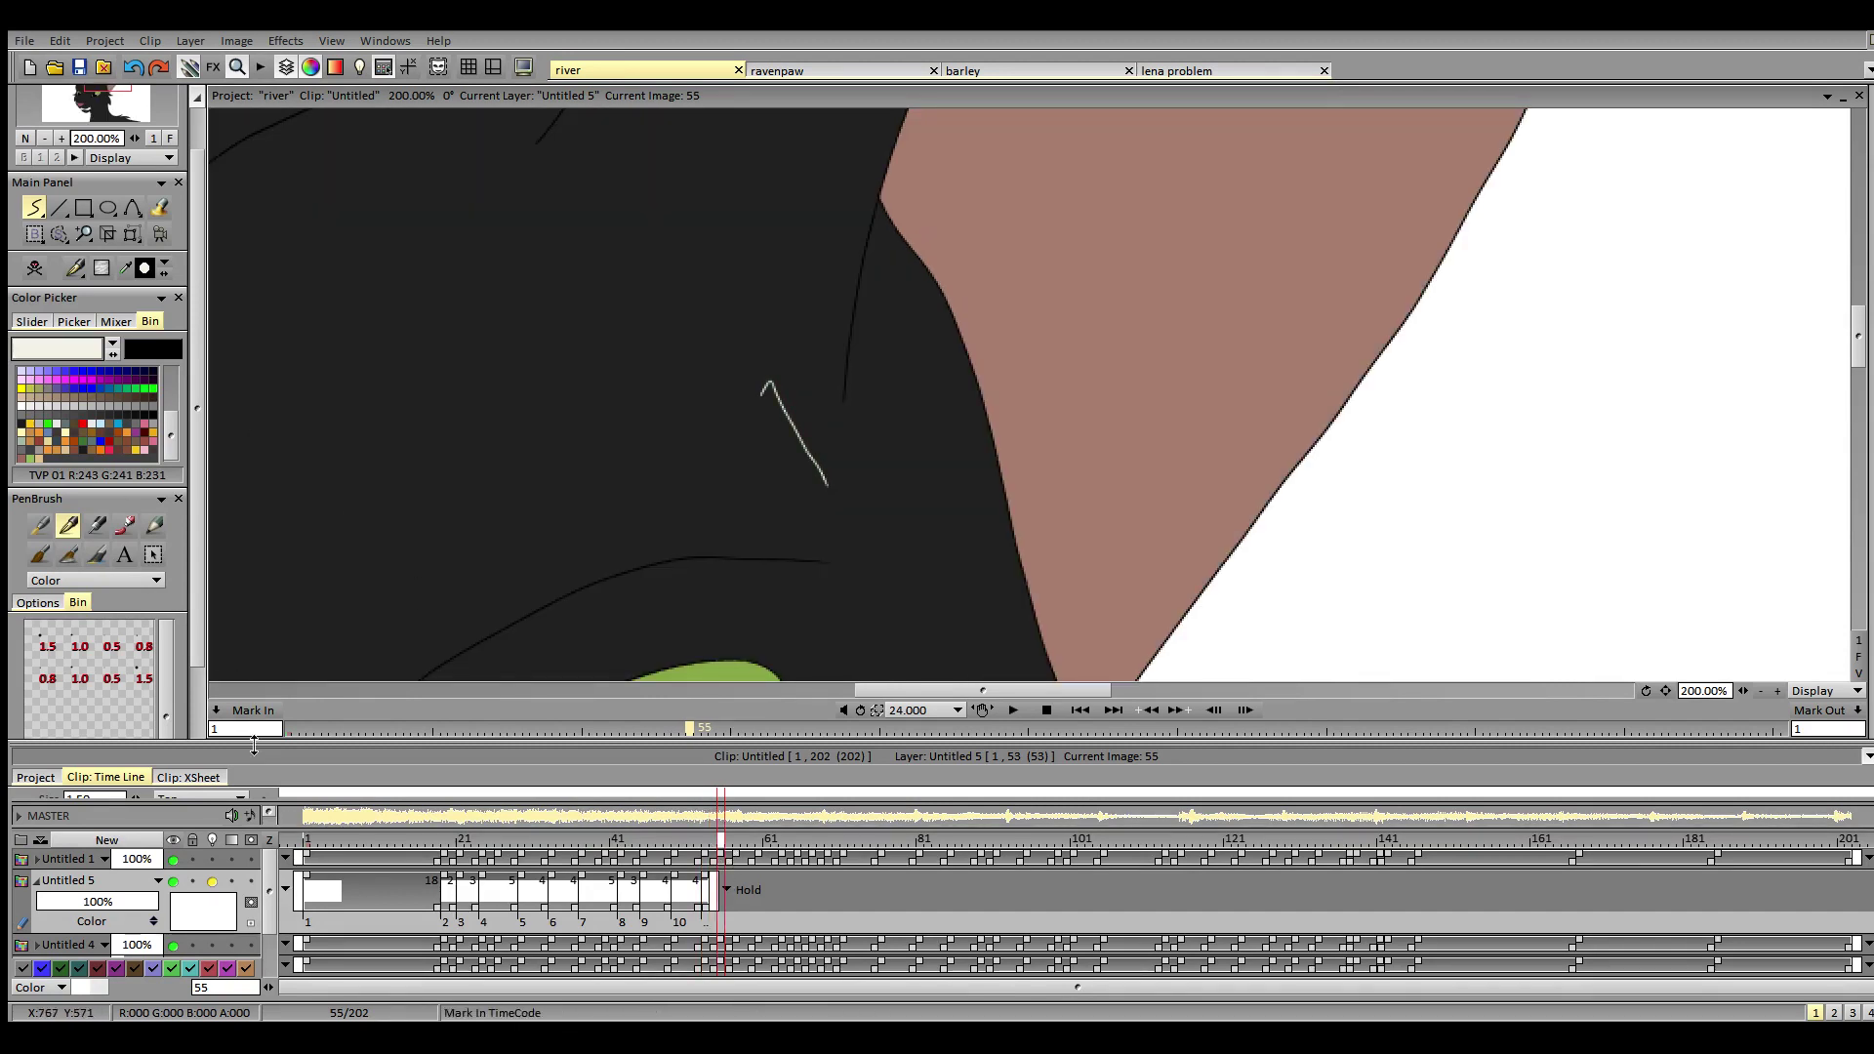
{"action": "left_click", "coordinate": [39, 277]}
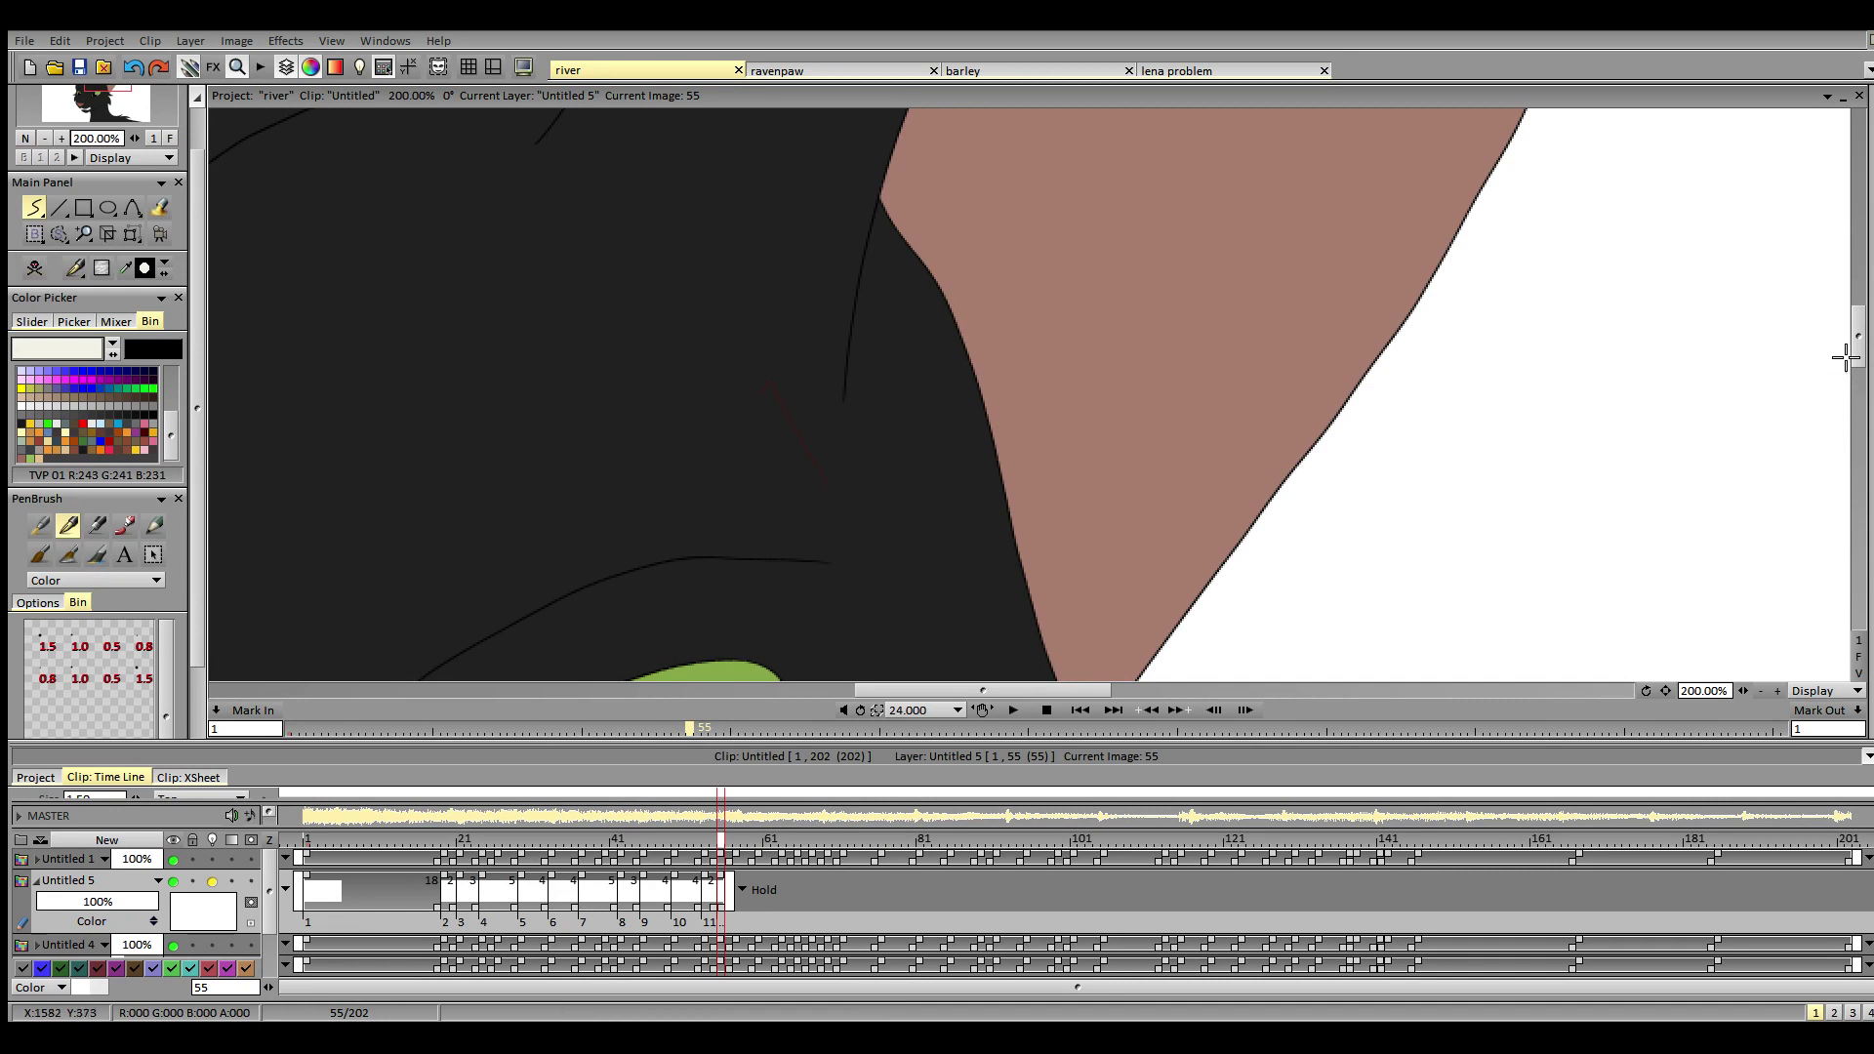
{"action": "left_click_drag", "start_coordinate": [1845, 355], "coordinate": [1842, 477]}
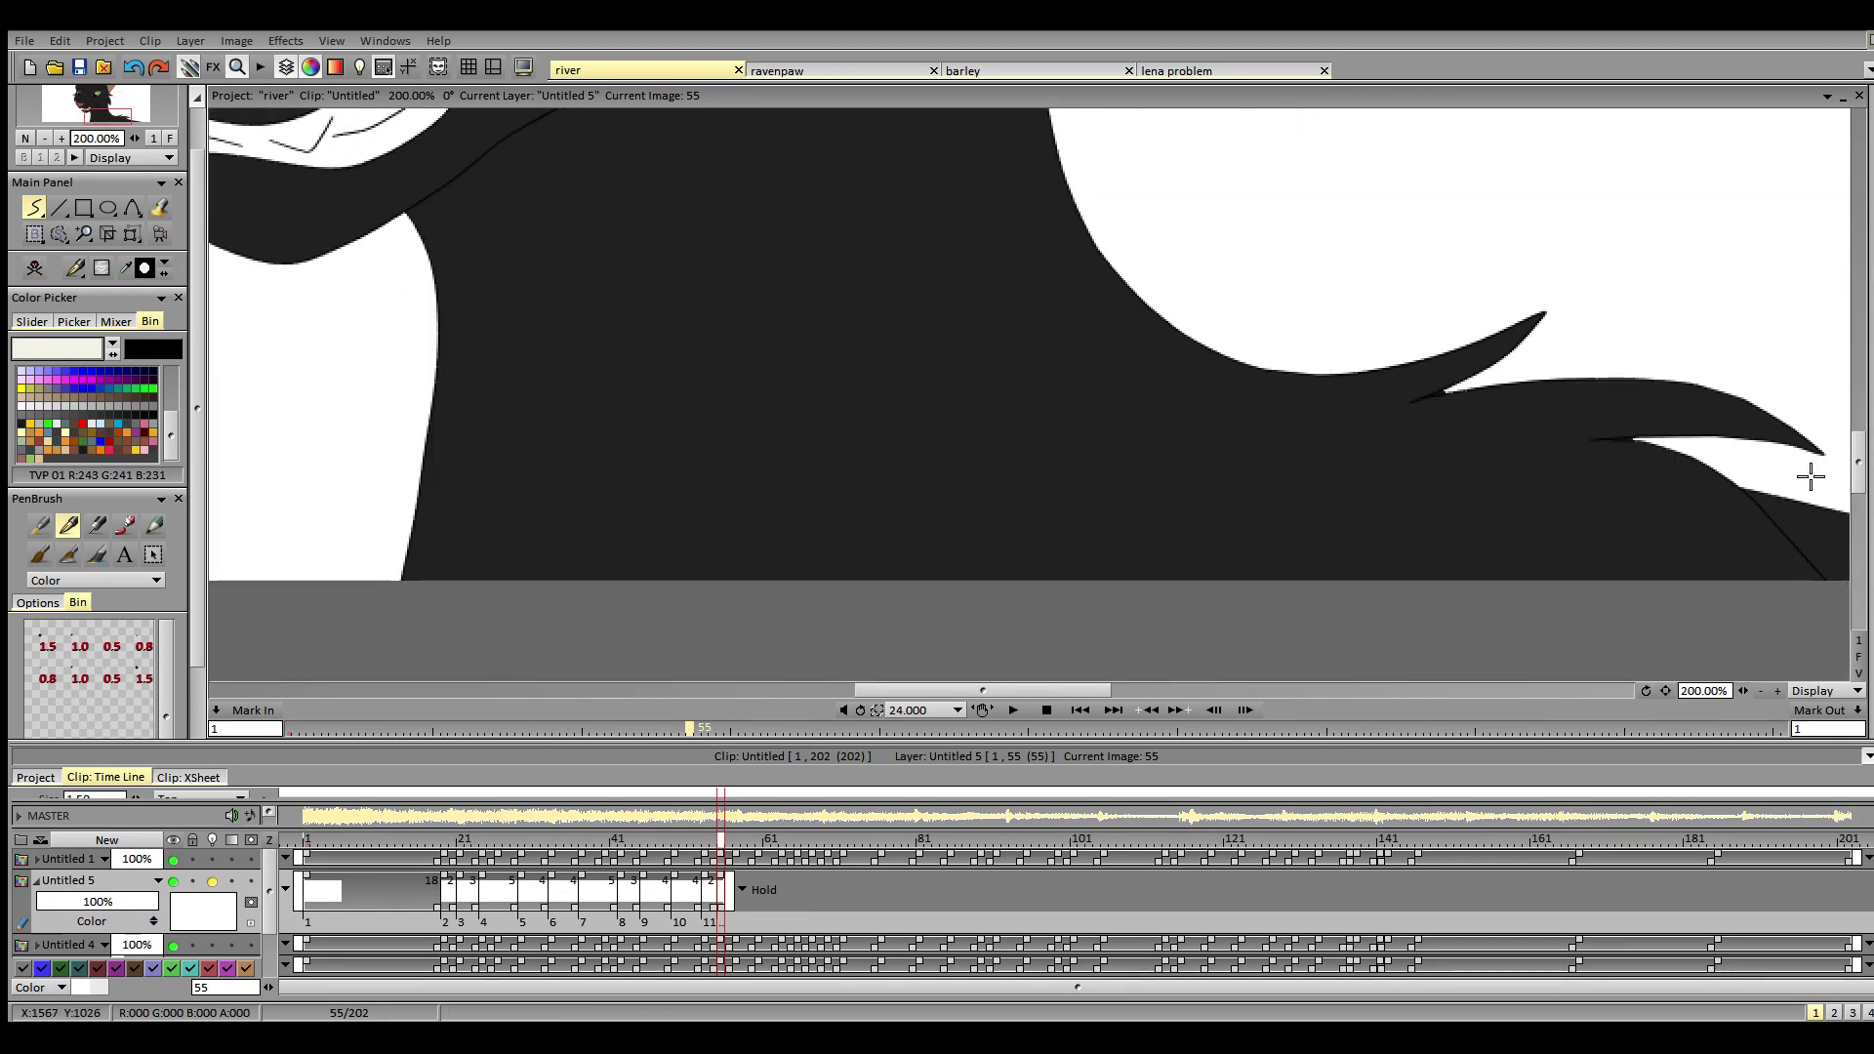
- Start a blank drawing at frame 95 and draw the off-white chest patch edge from the chest tuft to the canvas's lower edge
{"action": "left_click_drag", "start_coordinate": [720, 840], "coordinate": [1028, 874]}
{"action": "key", "text": "Return"}
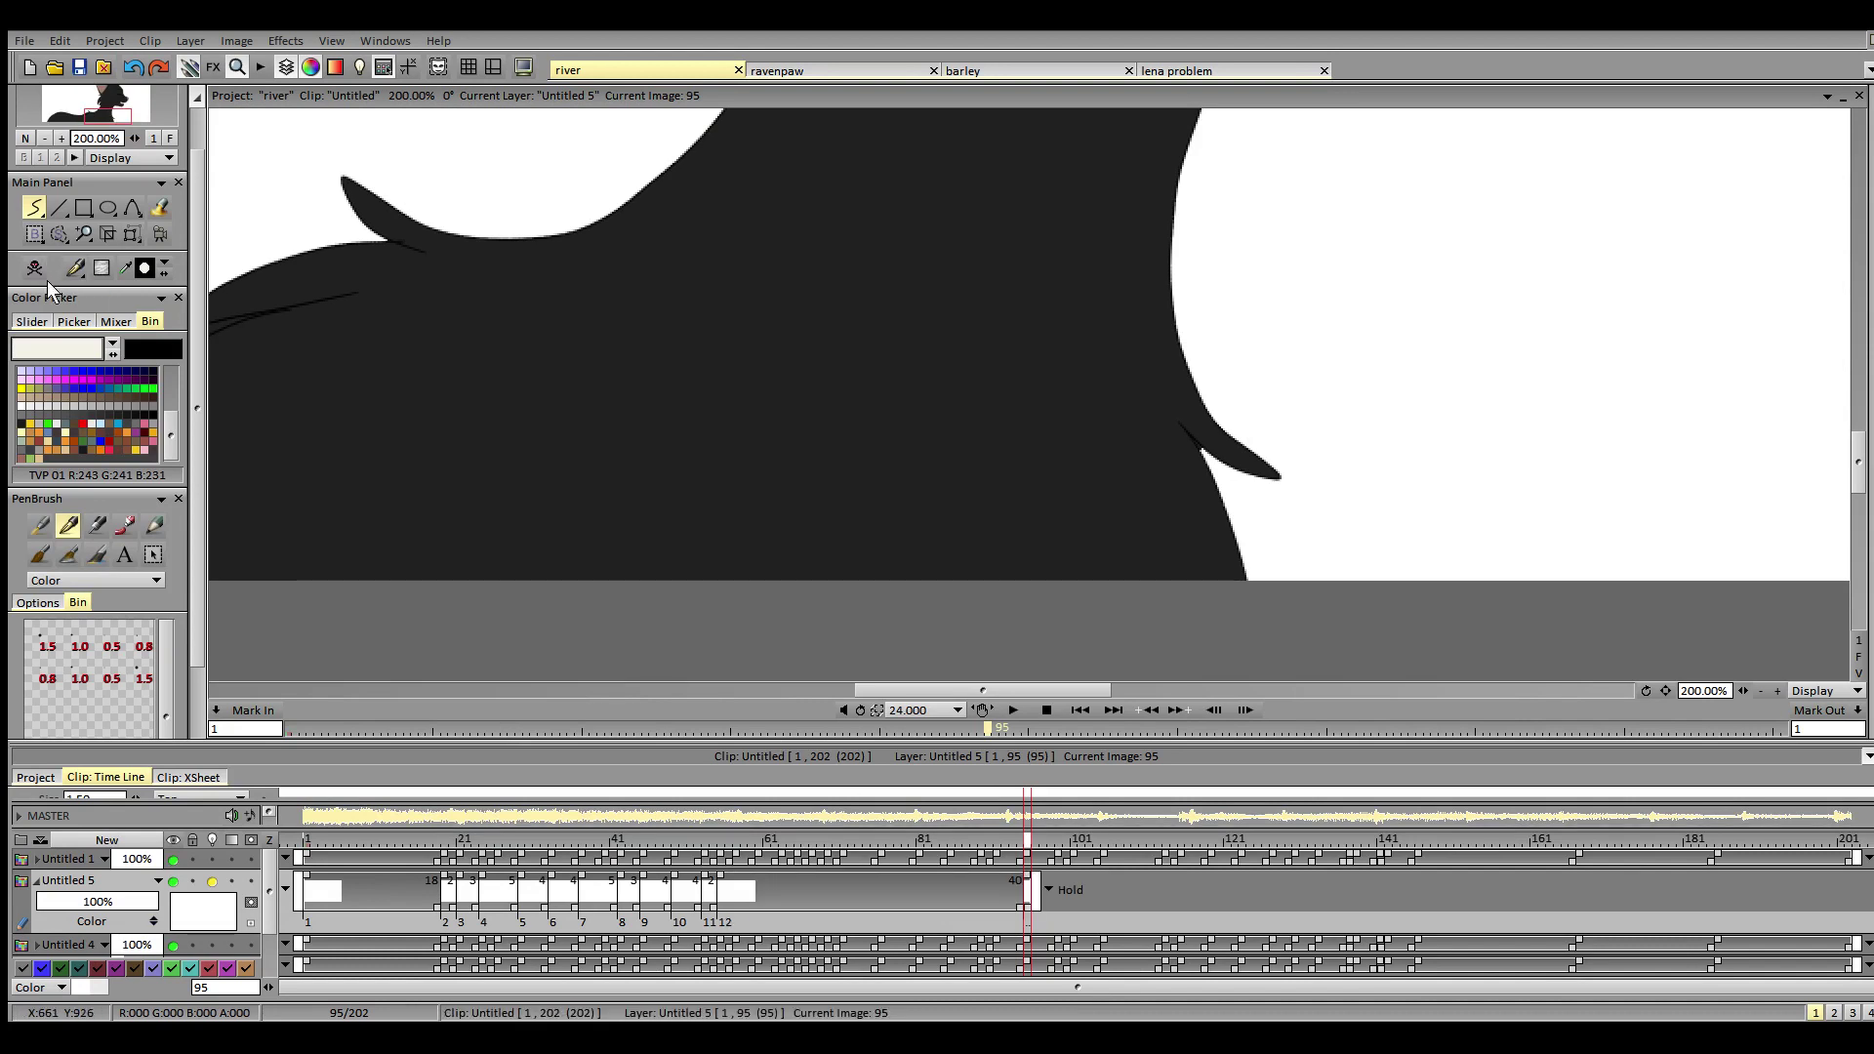
{"action": "left_click", "coordinate": [25, 137]}
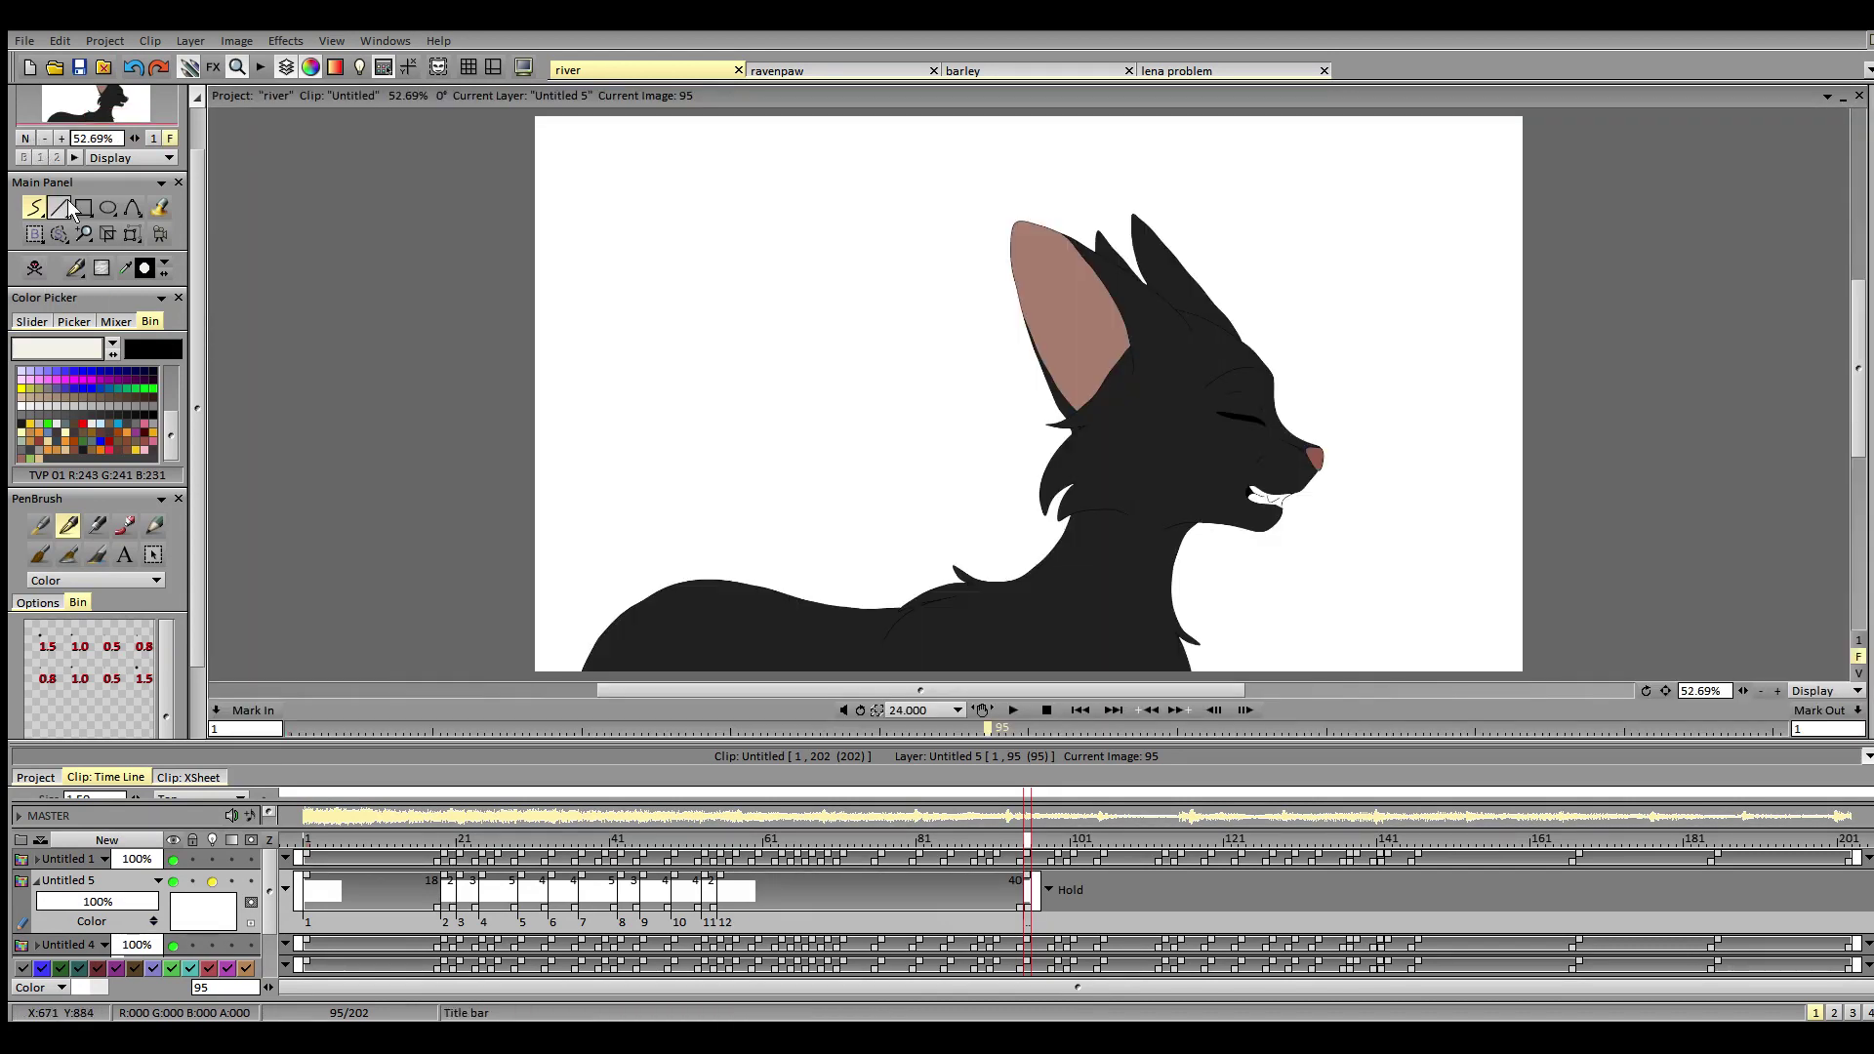
{"action": "left_click", "coordinate": [62, 139]}
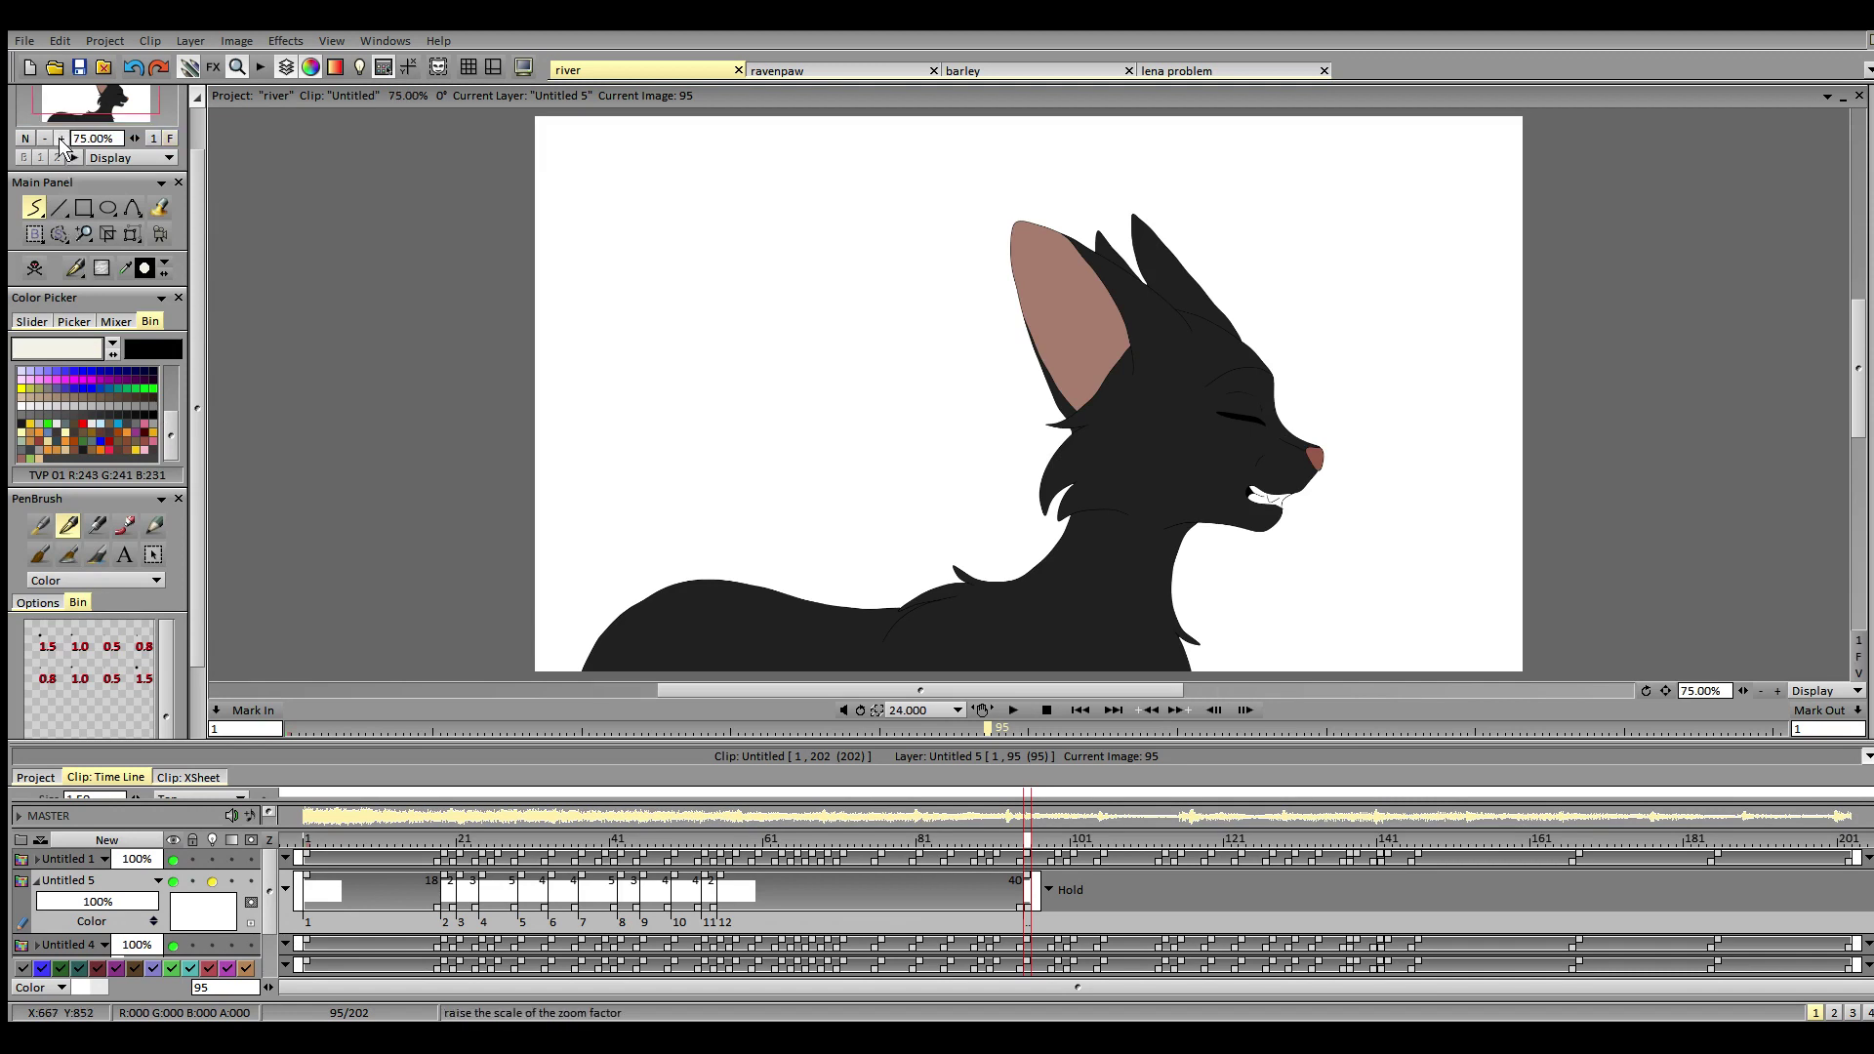
{"action": "left_click", "coordinate": [62, 140]}
{"action": "left_click_drag", "start_coordinate": [1119, 690], "coordinate": [1197, 691]}
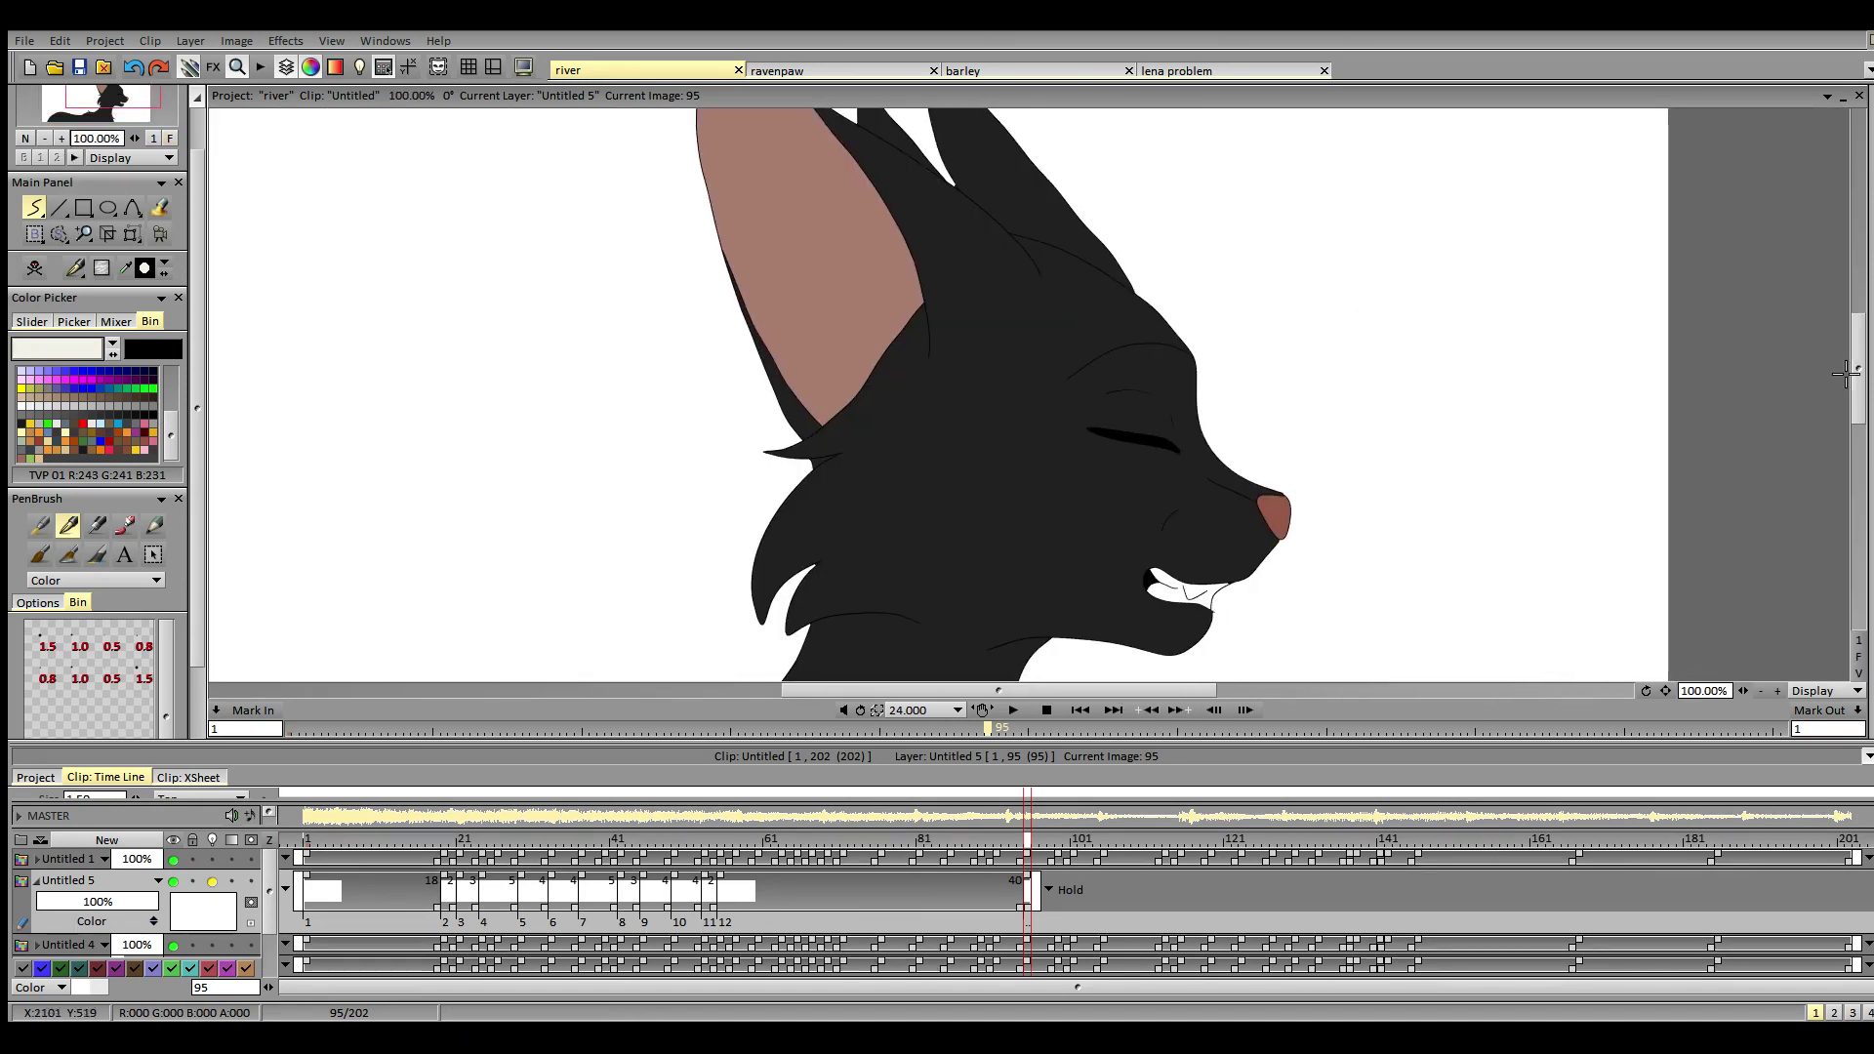
{"action": "left_click_drag", "start_coordinate": [1855, 405], "coordinate": [1852, 476]}
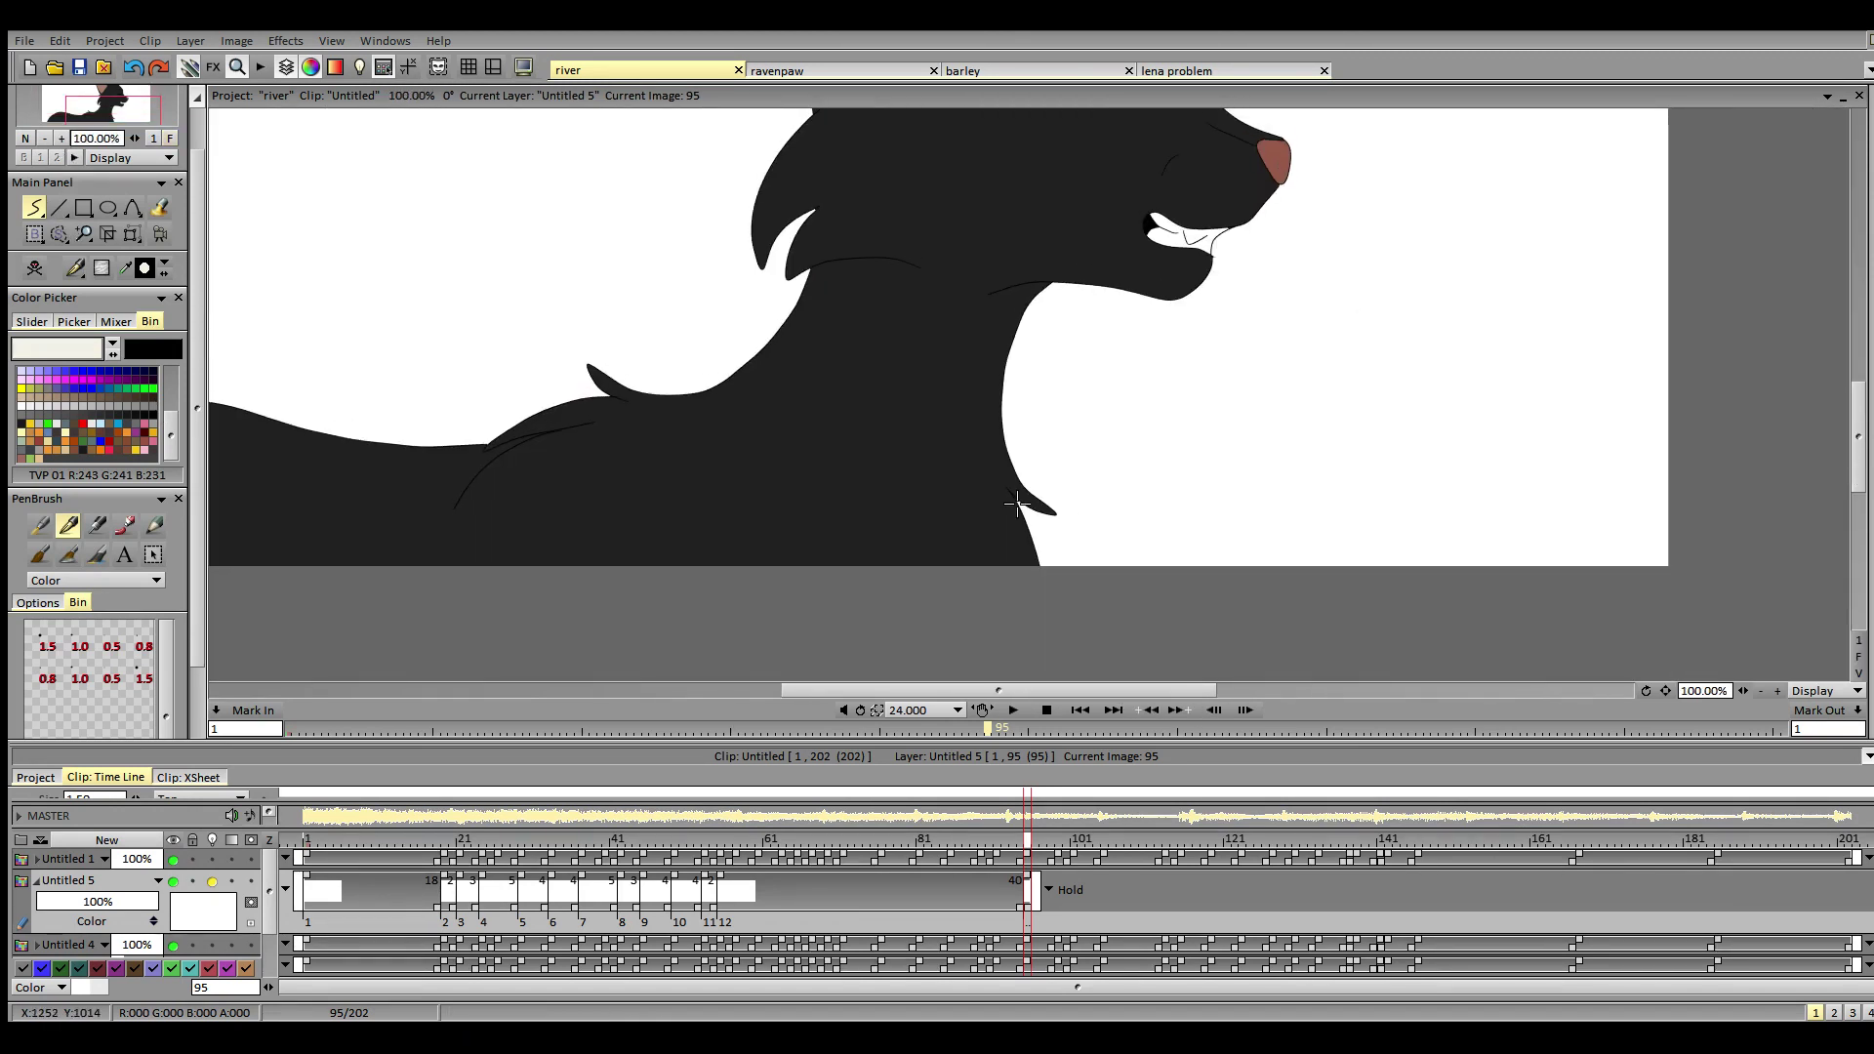
{"action": "left_click_drag", "start_coordinate": [1019, 500], "coordinate": [997, 566]}
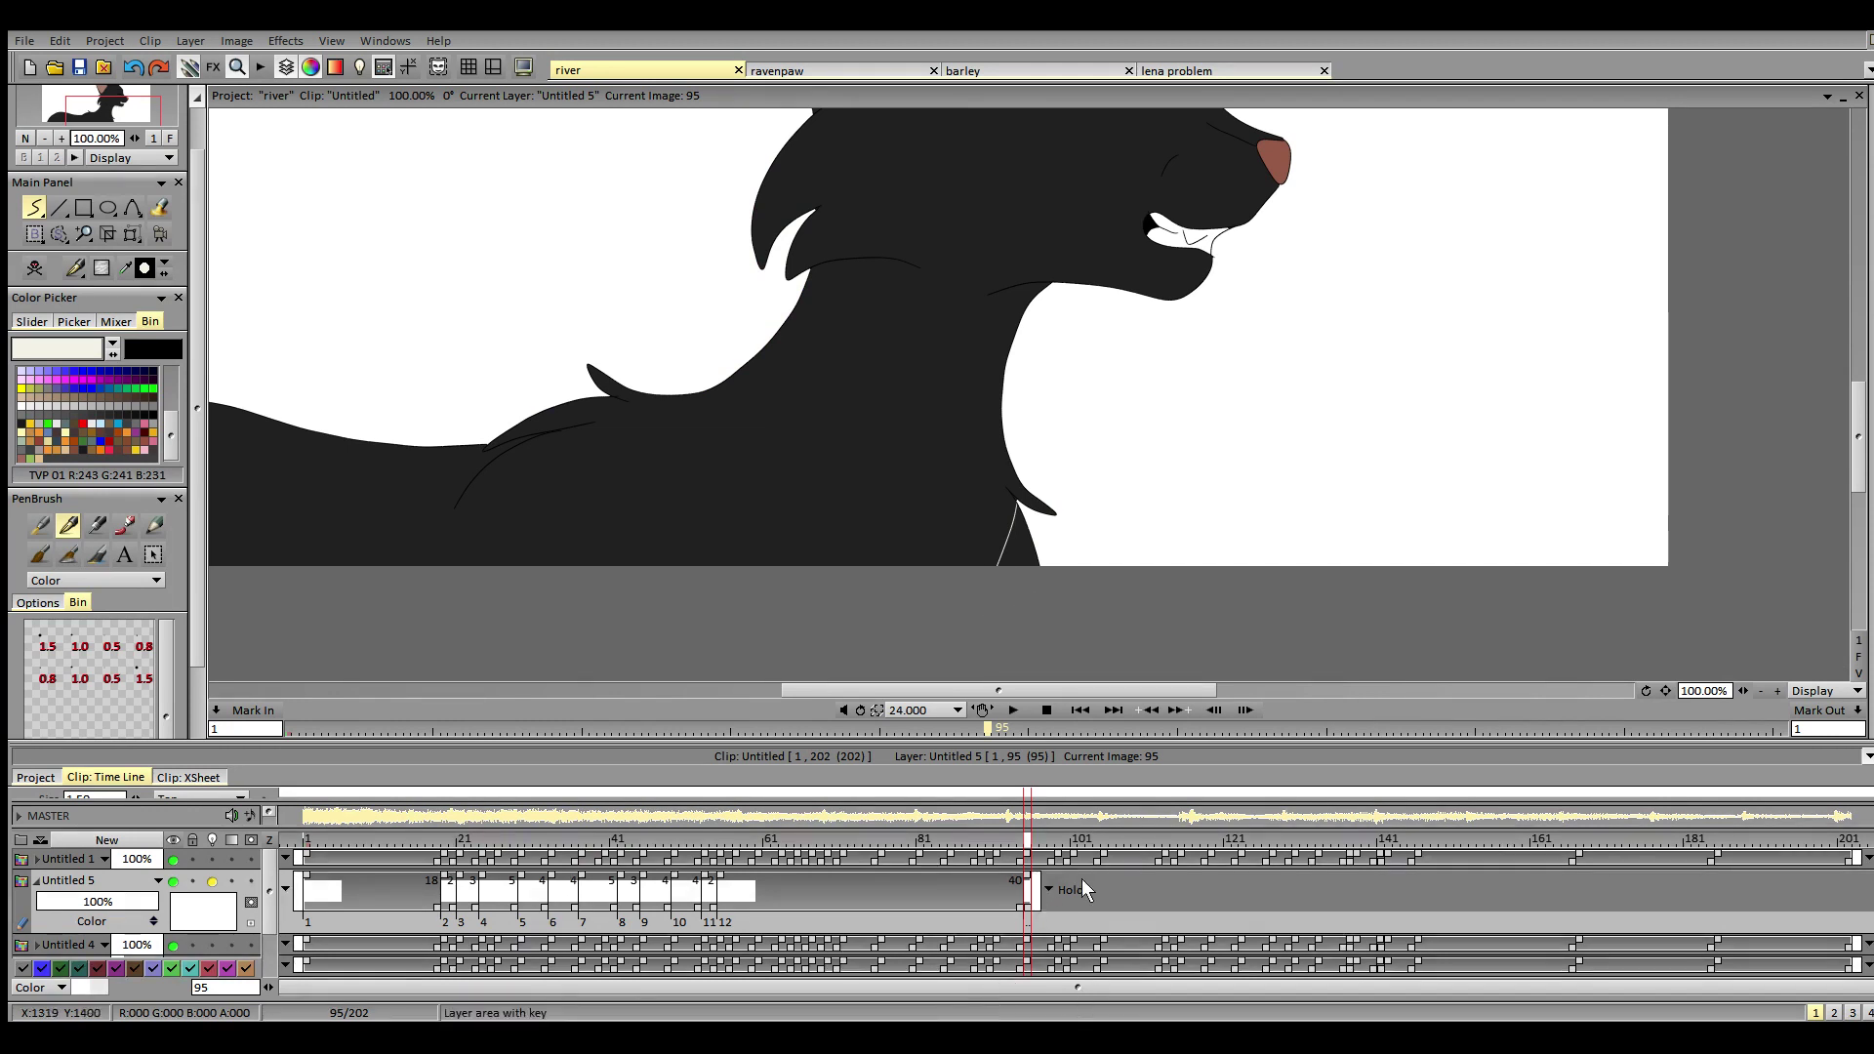
- Start a blank drawing at frame 99 and draw the off-white chest patch edge
{"action": "left_click", "coordinate": [1059, 840]}
{"action": "left_click", "coordinate": [36, 269]}
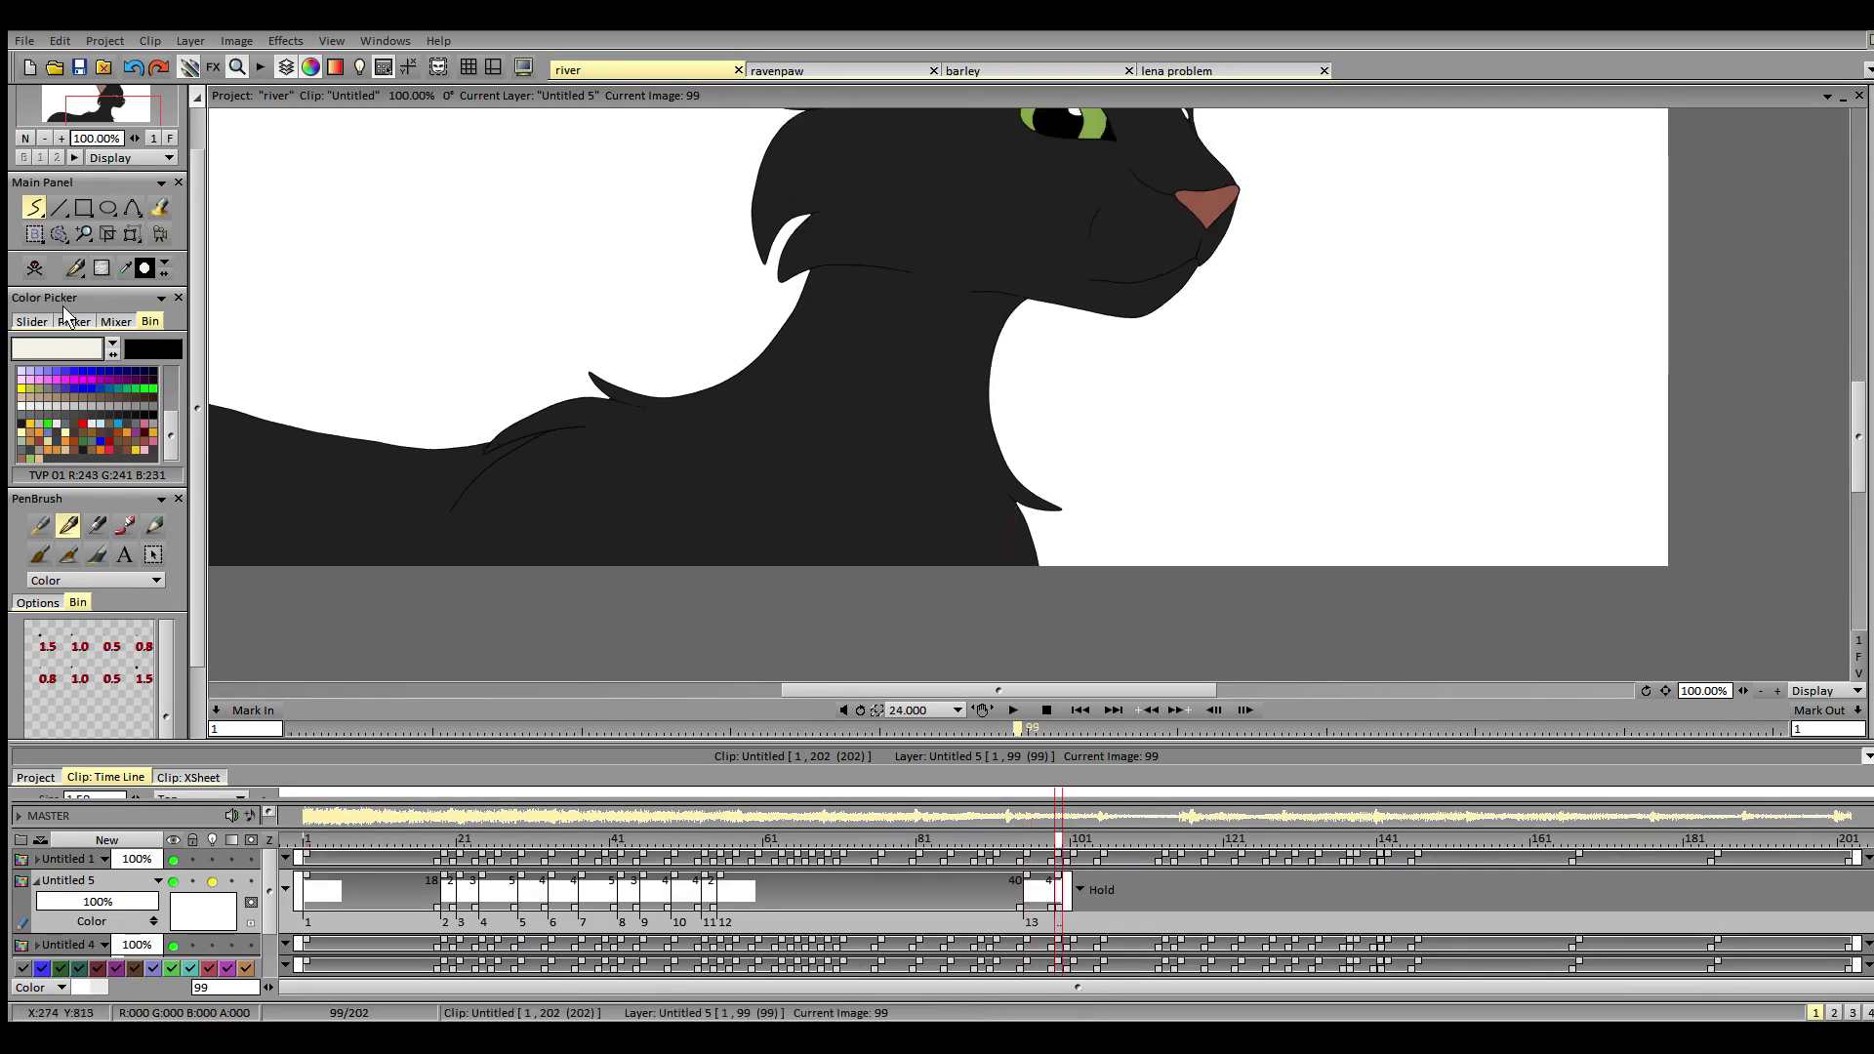
{"action": "left_click_drag", "start_coordinate": [1011, 498], "coordinate": [994, 568]}
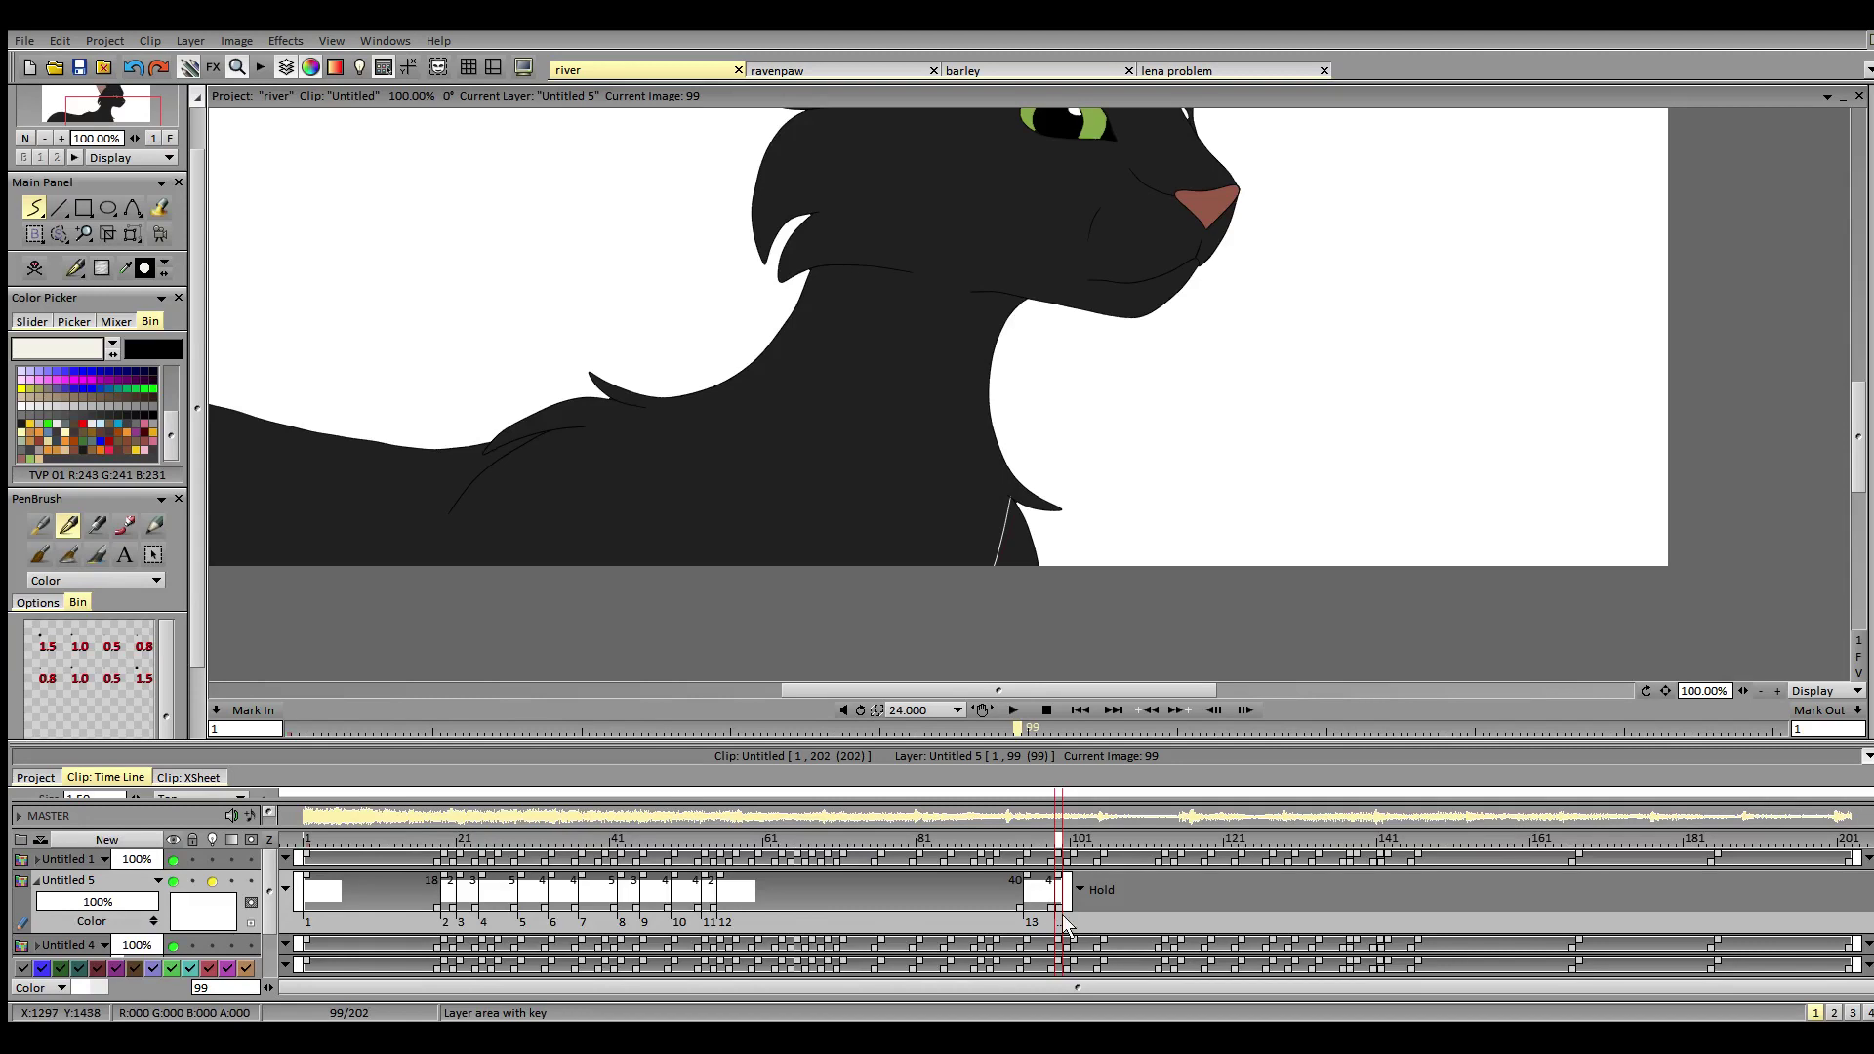
- Start a blank drawing at frame 101 and draw the off-white chest patch edge
{"action": "left_click", "coordinate": [1075, 842]}
{"action": "left_click", "coordinate": [39, 268]}
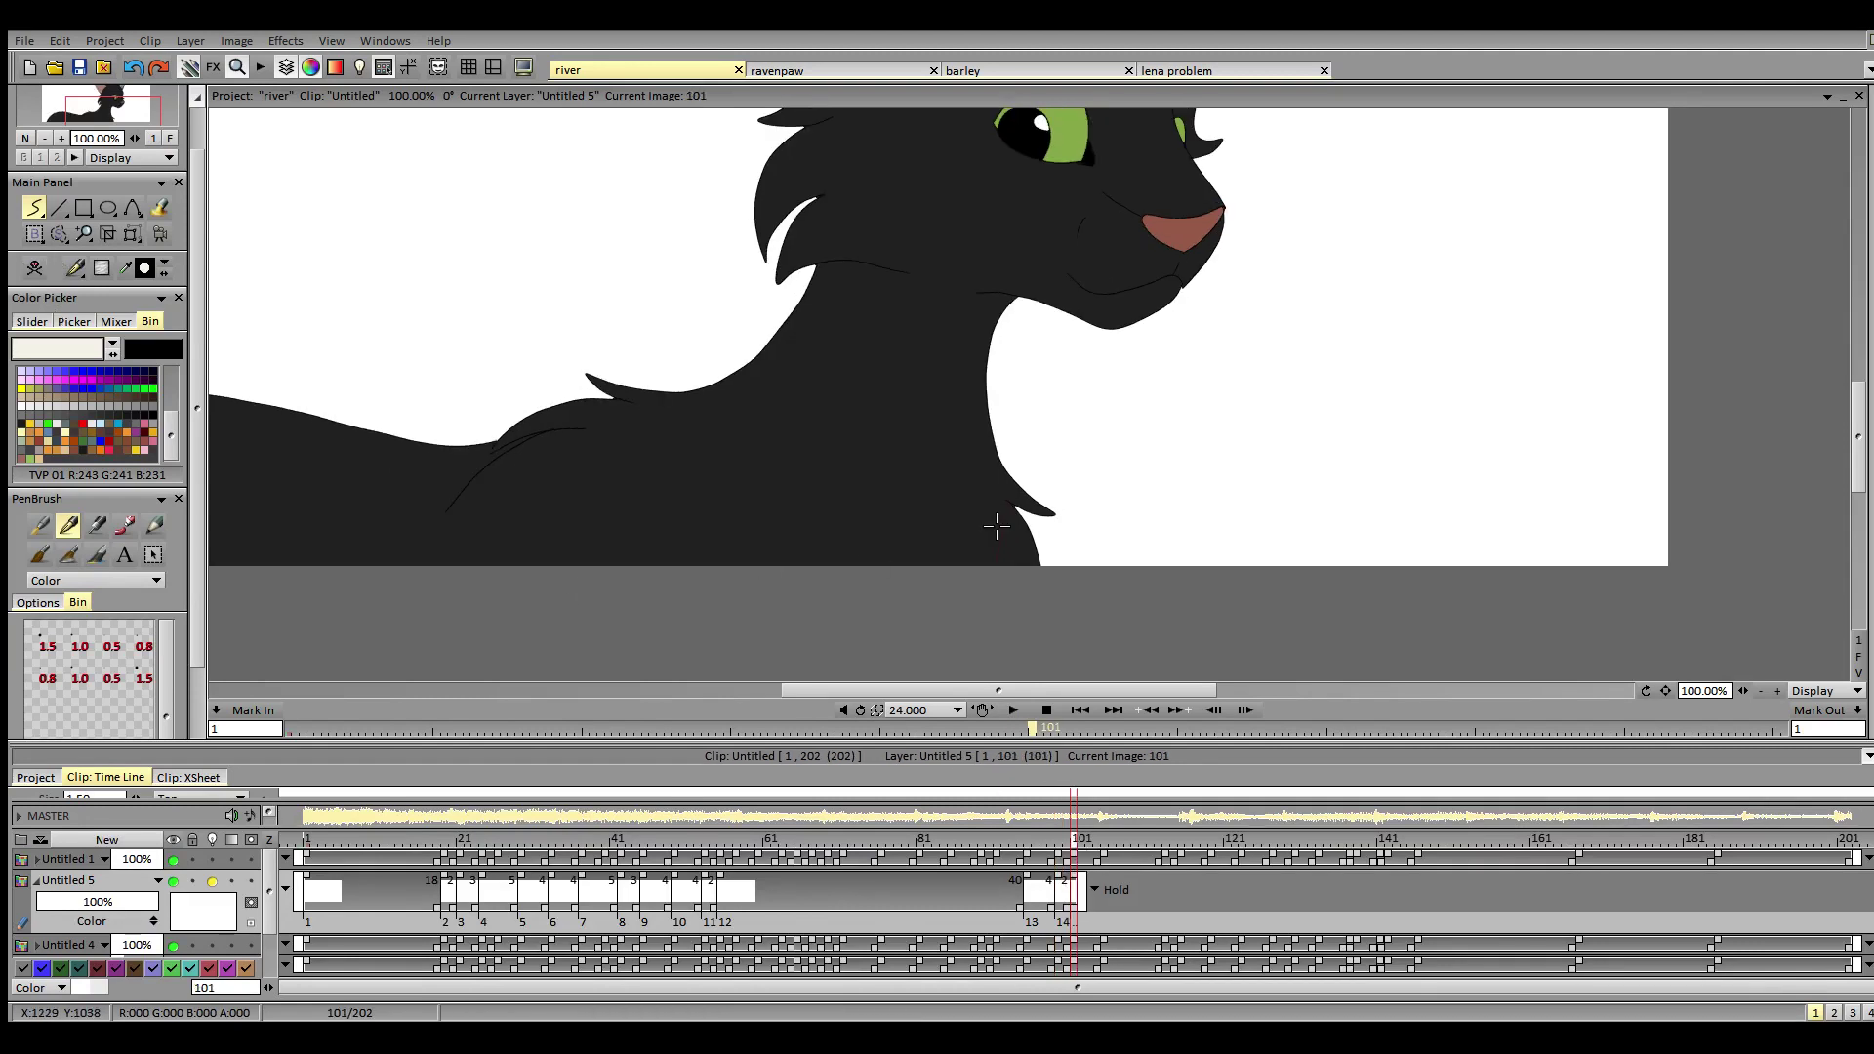
{"action": "left_click_drag", "start_coordinate": [1003, 500], "coordinate": [985, 566]}
- Start a blank drawing at frame 105 and draw the off-white chest patch edge
{"action": "left_click", "coordinate": [1106, 842]}
{"action": "left_click", "coordinate": [36, 269]}
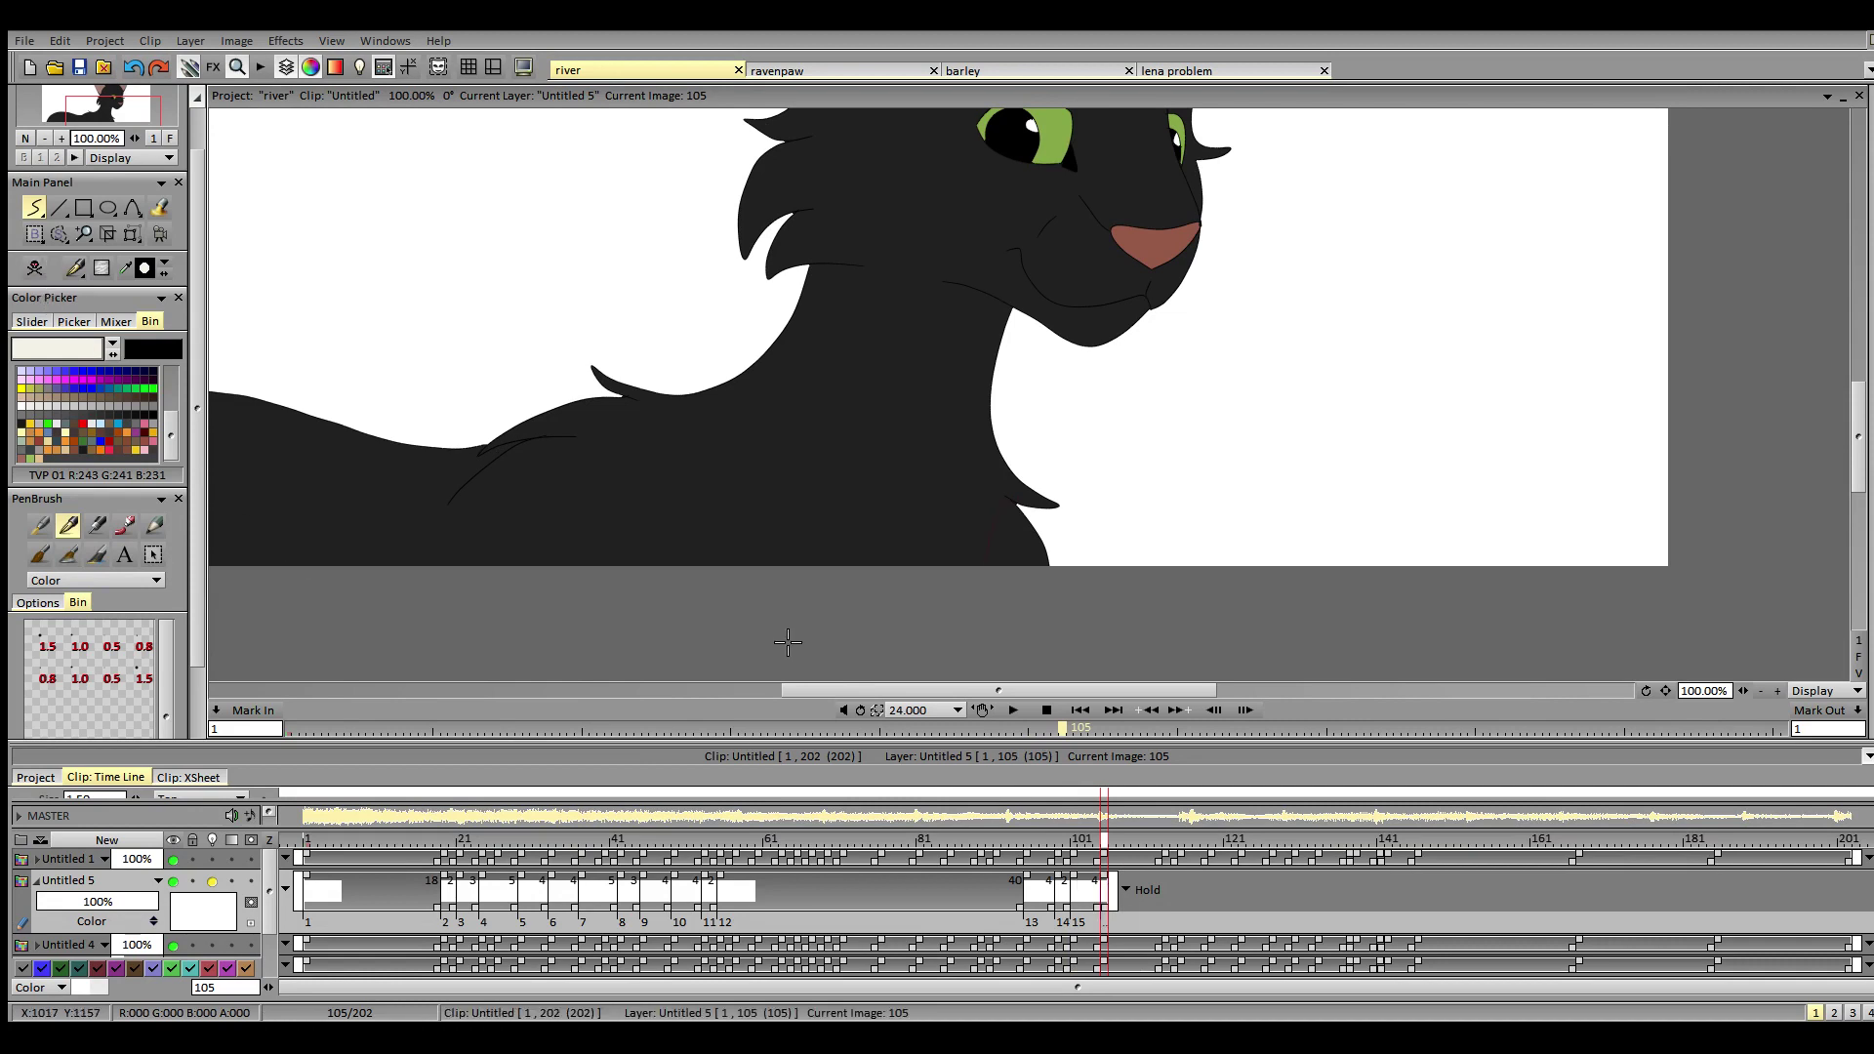
{"action": "left_click_drag", "start_coordinate": [998, 493], "coordinate": [974, 564]}
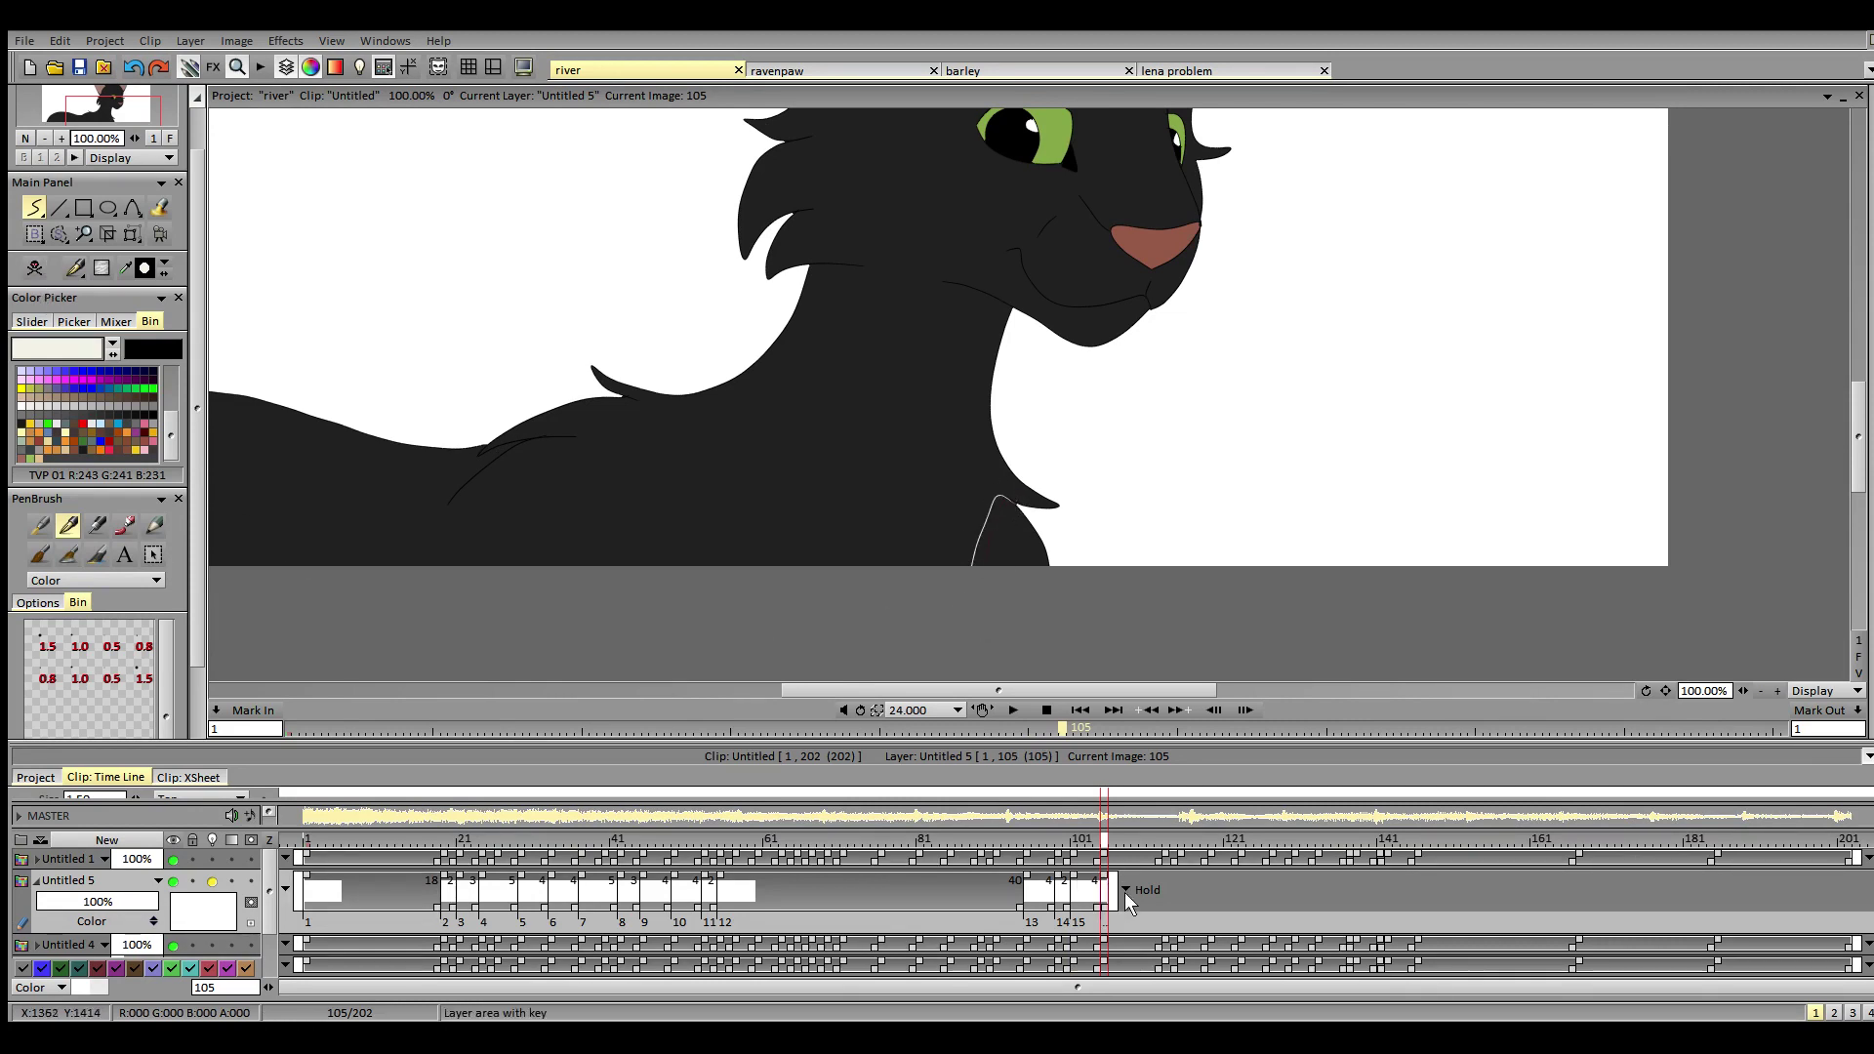
- Start a blank drawing at frame 113 and draw the off-white chest patch edge, undoing and redrawing the first stroke
{"action": "left_click", "coordinate": [1166, 839]}
{"action": "left_click", "coordinate": [36, 269]}
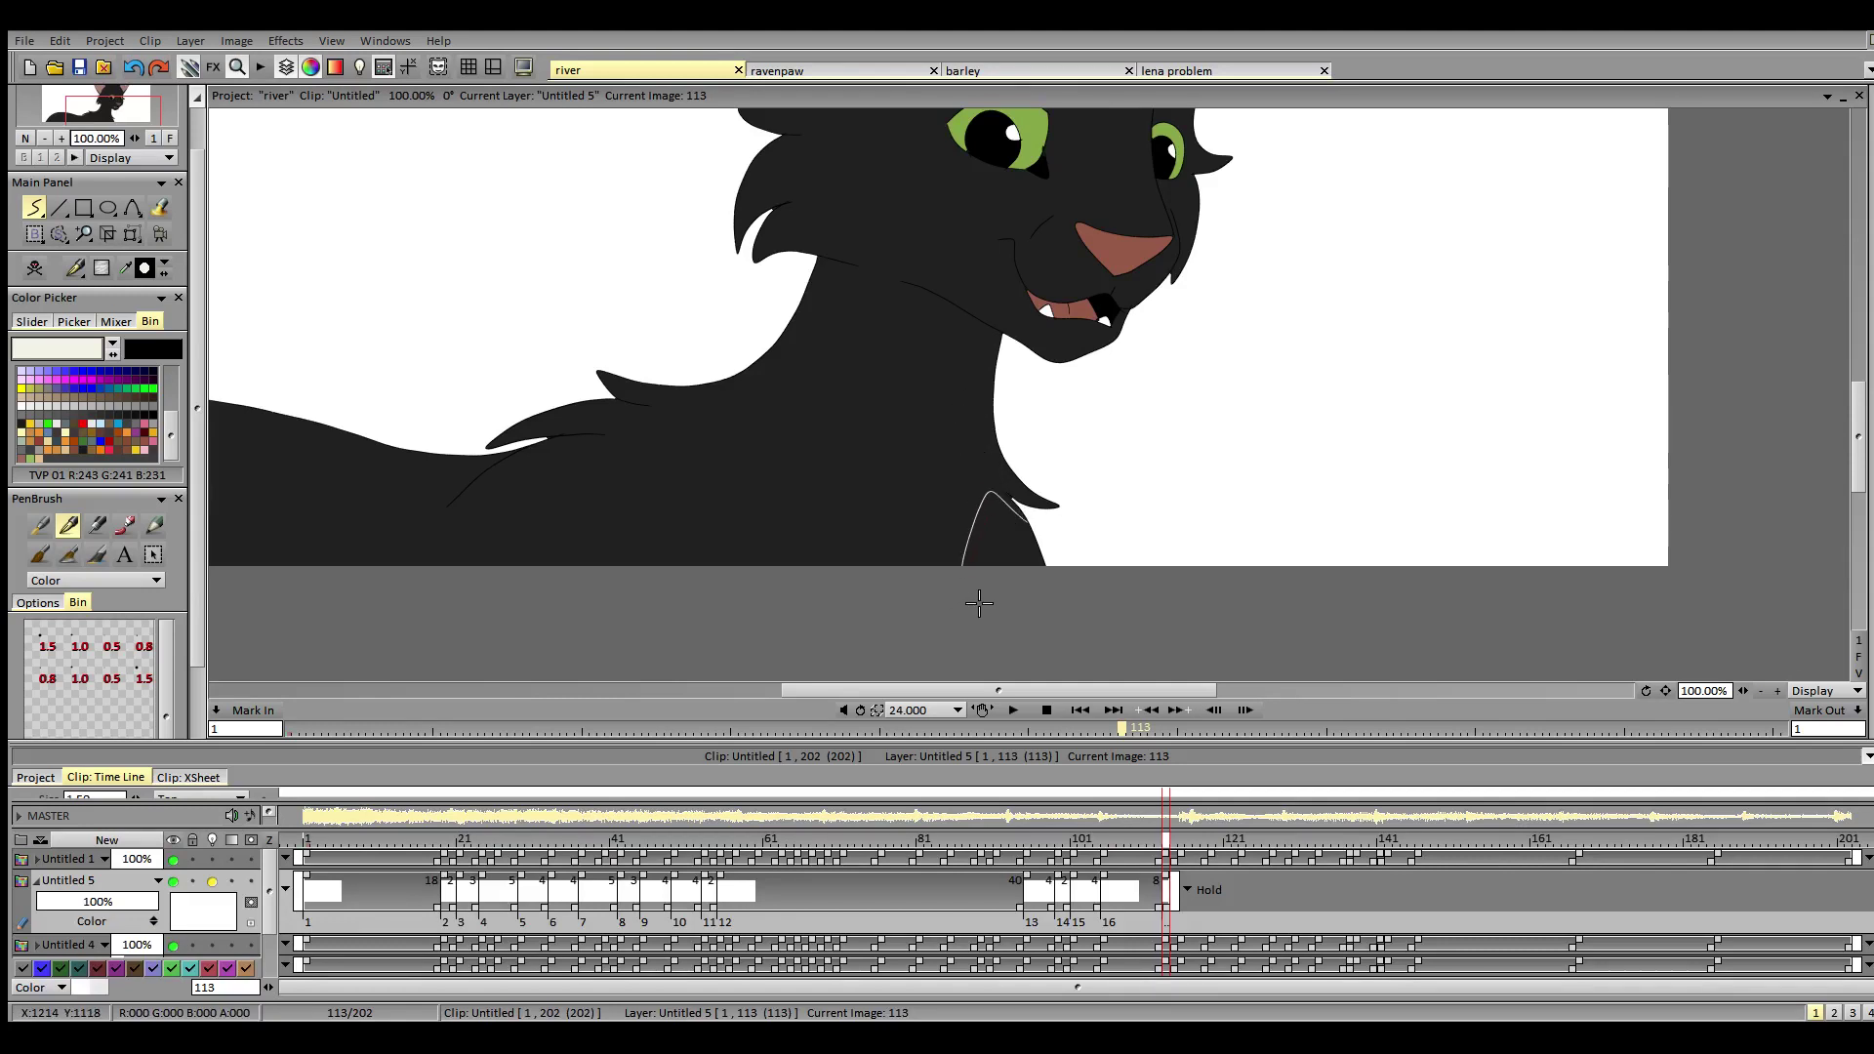
{"action": "mouse_move", "coordinate": [1029, 524]}
{"action": "left_mouse_down"}
{"action": "mouse_move", "coordinate": [993, 494]}
{"action": "mouse_move", "coordinate": [966, 619]}
{"action": "left_mouse_up"}
{"action": "key", "text": "ctrl+z"}
{"action": "mouse_move", "coordinate": [1007, 499]}
{"action": "left_mouse_down"}
{"action": "mouse_move", "coordinate": [976, 529]}
{"action": "mouse_move", "coordinate": [966, 606]}
{"action": "left_mouse_up"}
- Start a blank drawing at frame 115 and draw the off-white chest patch edge
{"action": "left_click", "coordinate": [1181, 843]}
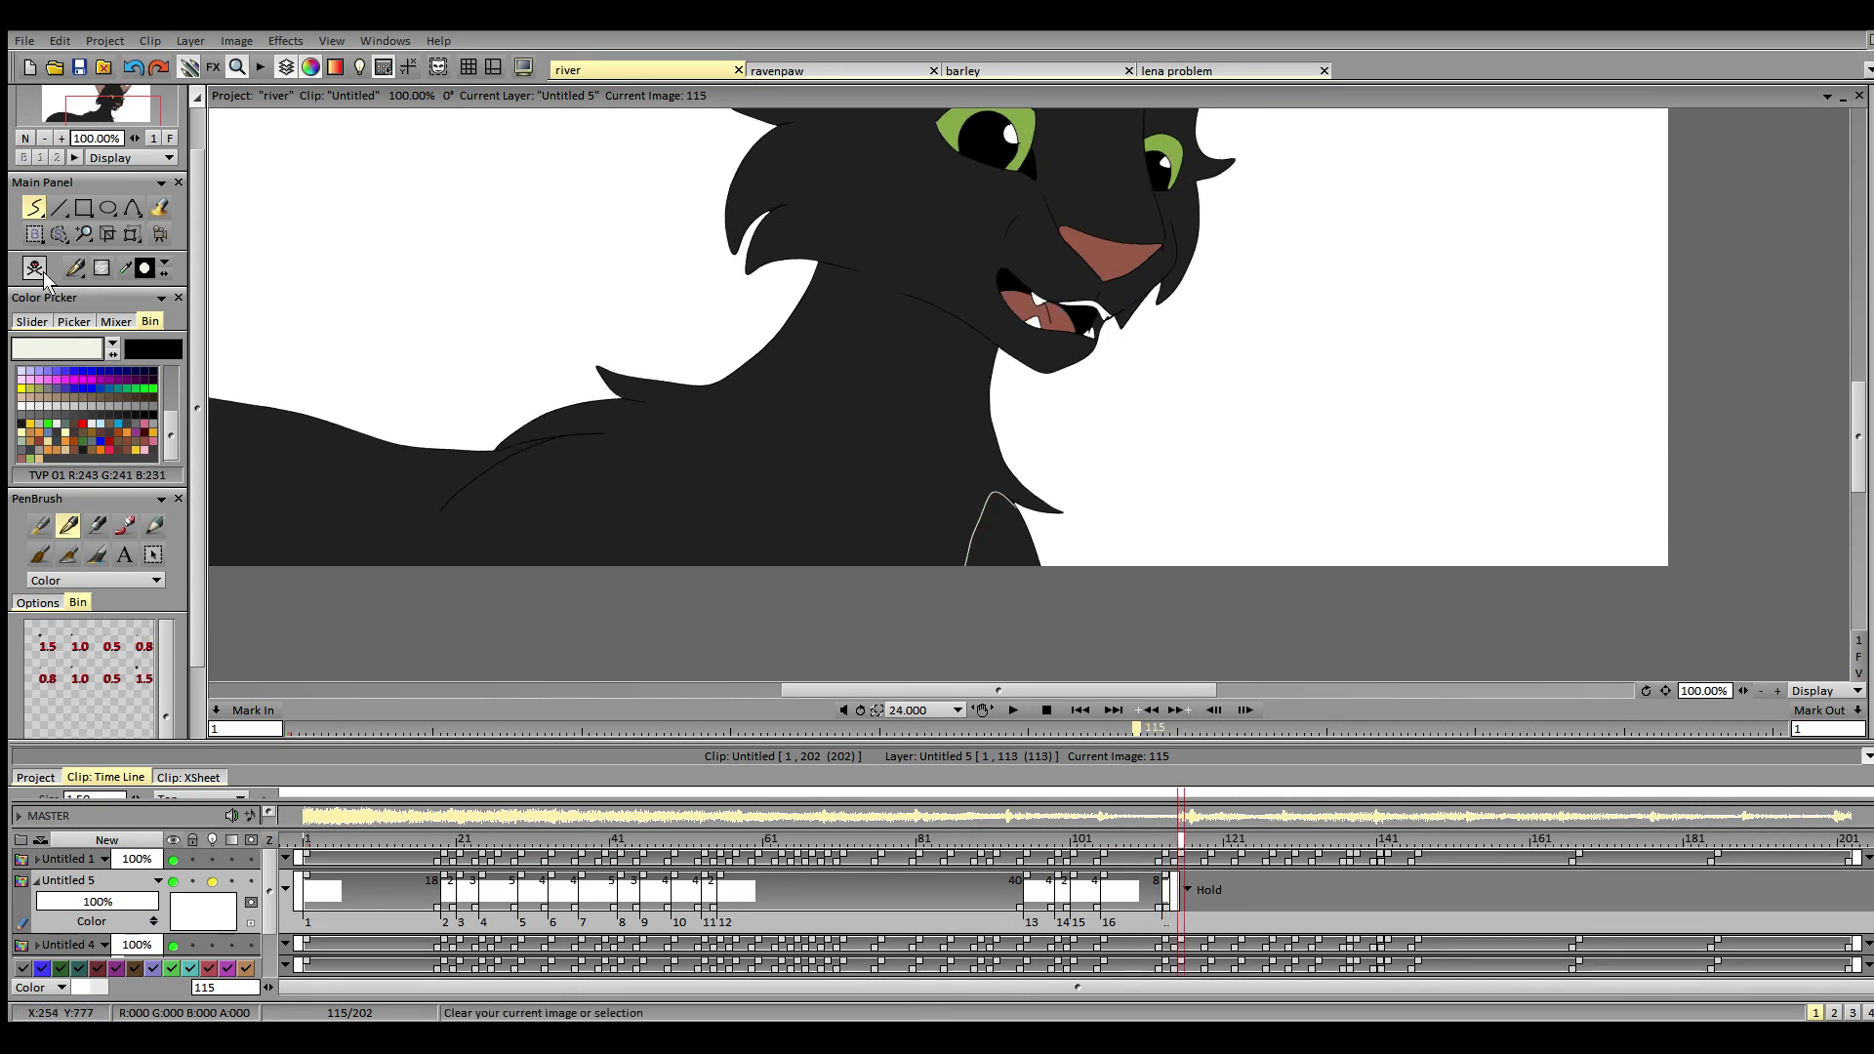
{"action": "left_click", "coordinate": [41, 273]}
{"action": "left_click_drag", "start_coordinate": [999, 491], "coordinate": [963, 594]}
- Start a blank drawing at frame 119 and draw the off-white chest patch edge
{"action": "left_click", "coordinate": [1212, 844]}
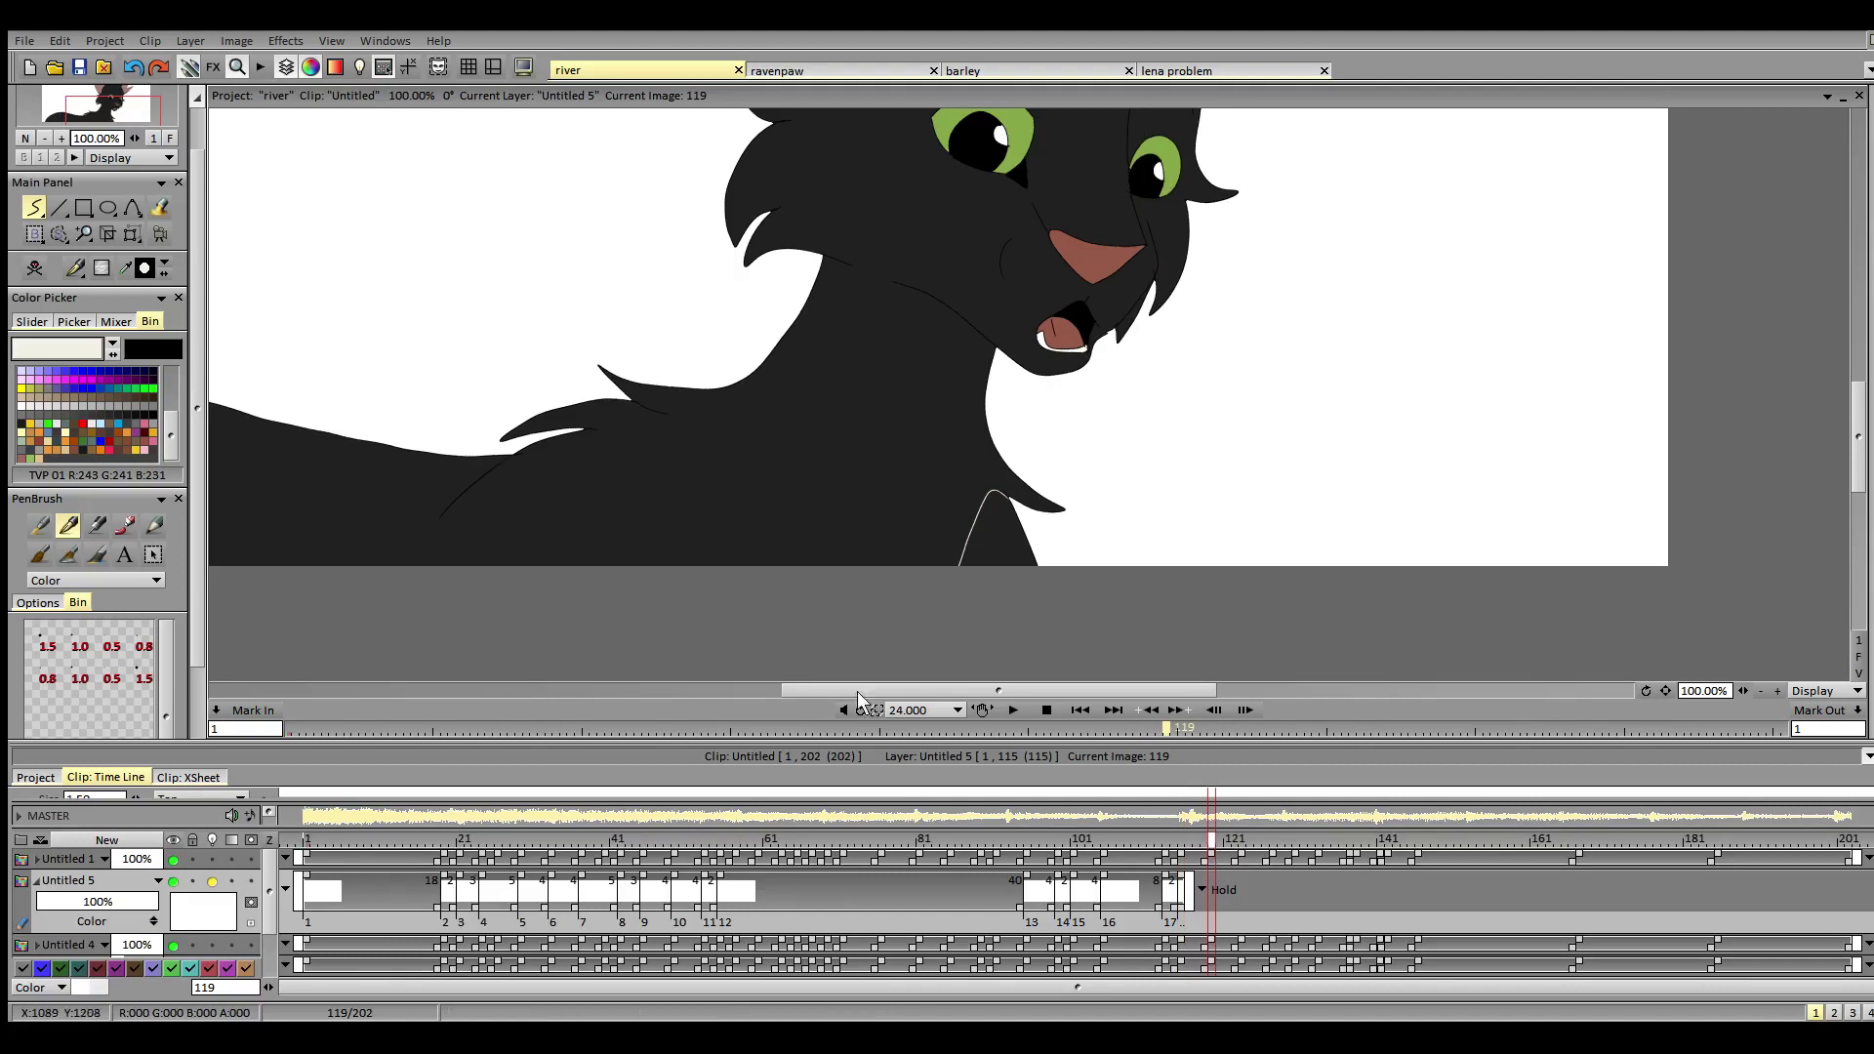
{"action": "left_click", "coordinate": [39, 272]}
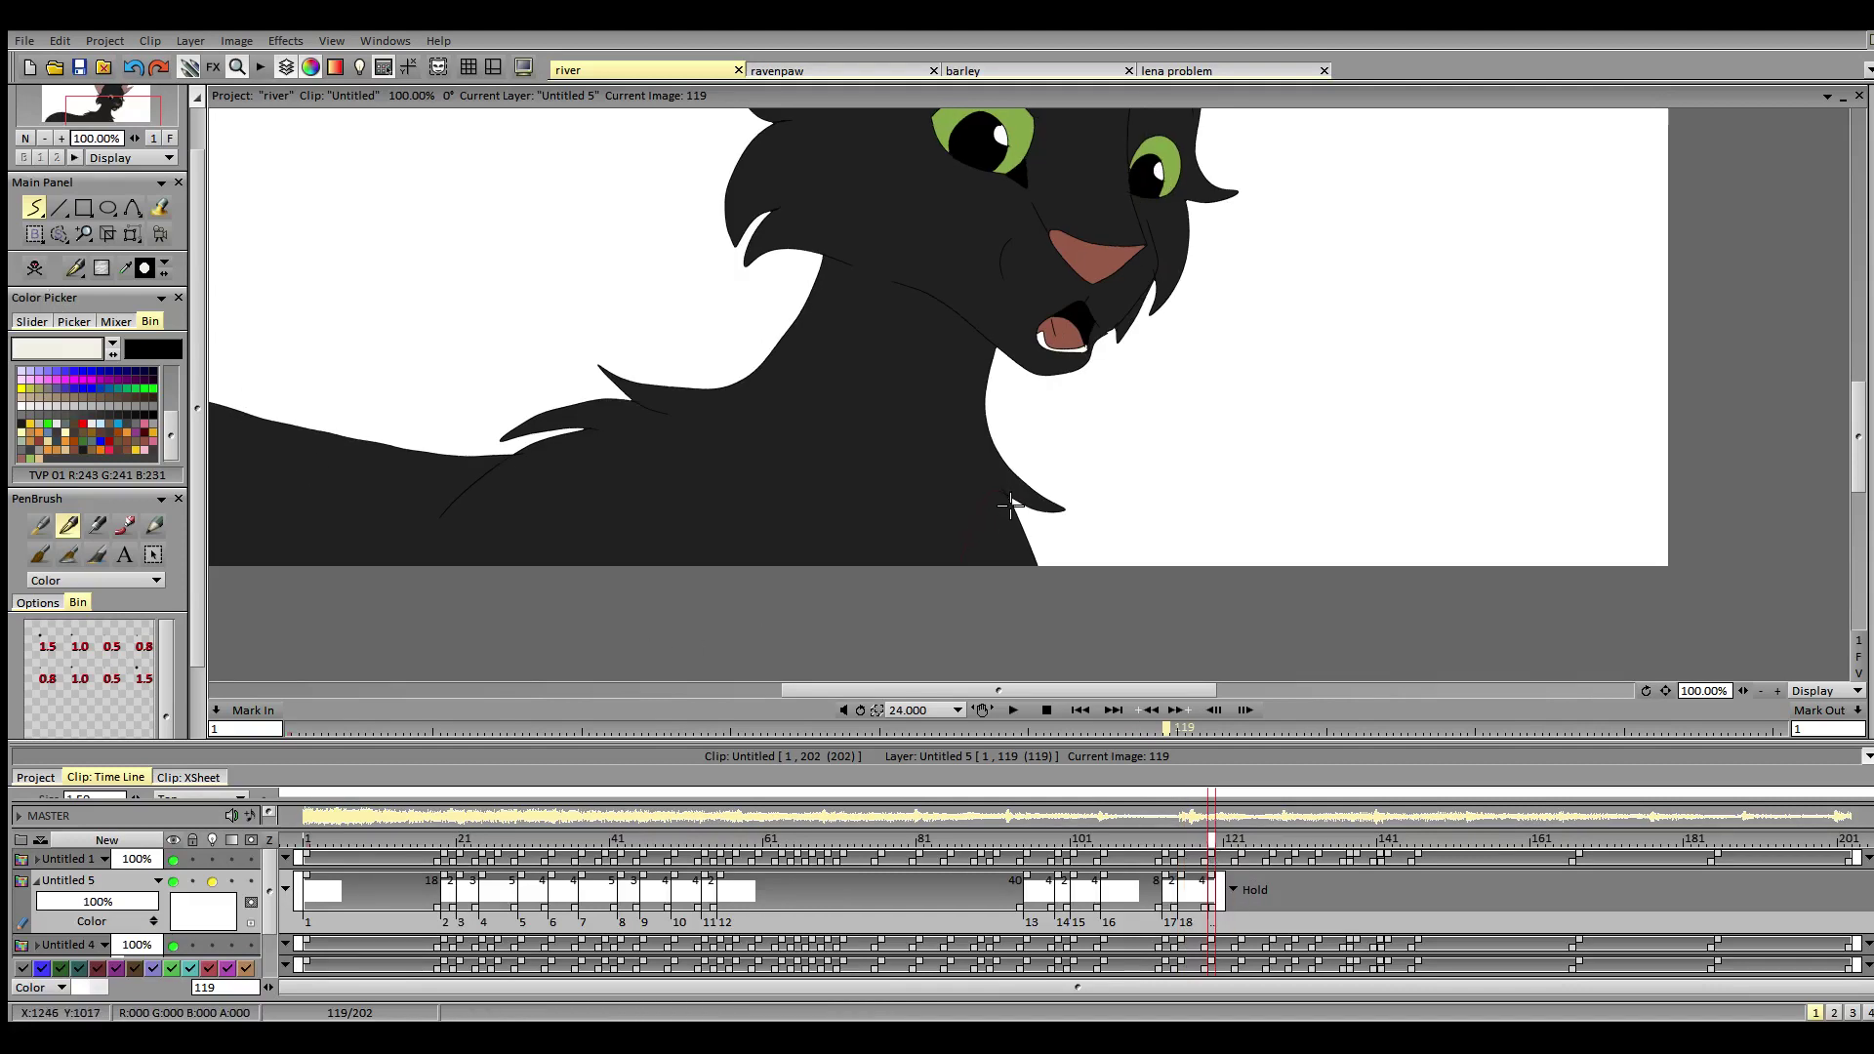
{"action": "left_click_drag", "start_coordinate": [993, 485], "coordinate": [945, 586]}
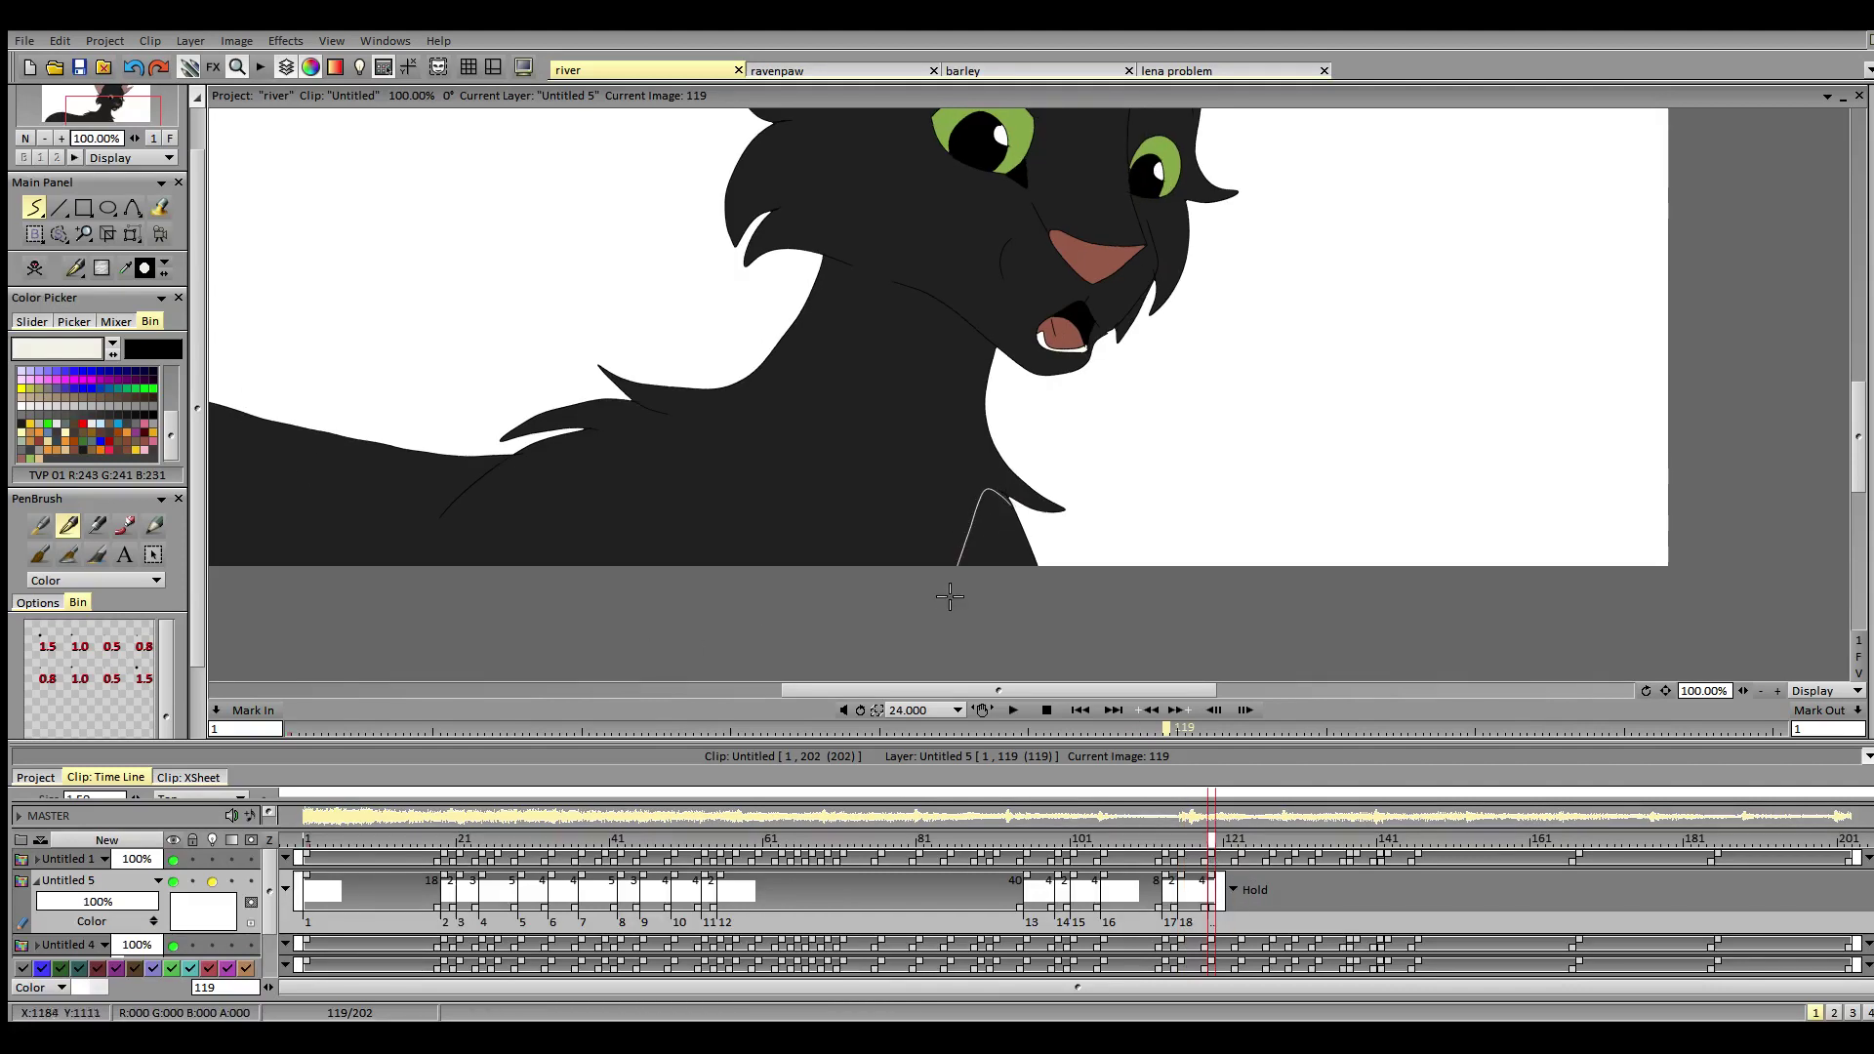
- Start a blank drawing at frame 123 and draw the off-white chest patch edge, undoing and redrawing unsatisfactory strokes
{"action": "left_click", "coordinate": [1241, 845]}
{"action": "left_click", "coordinate": [39, 272]}
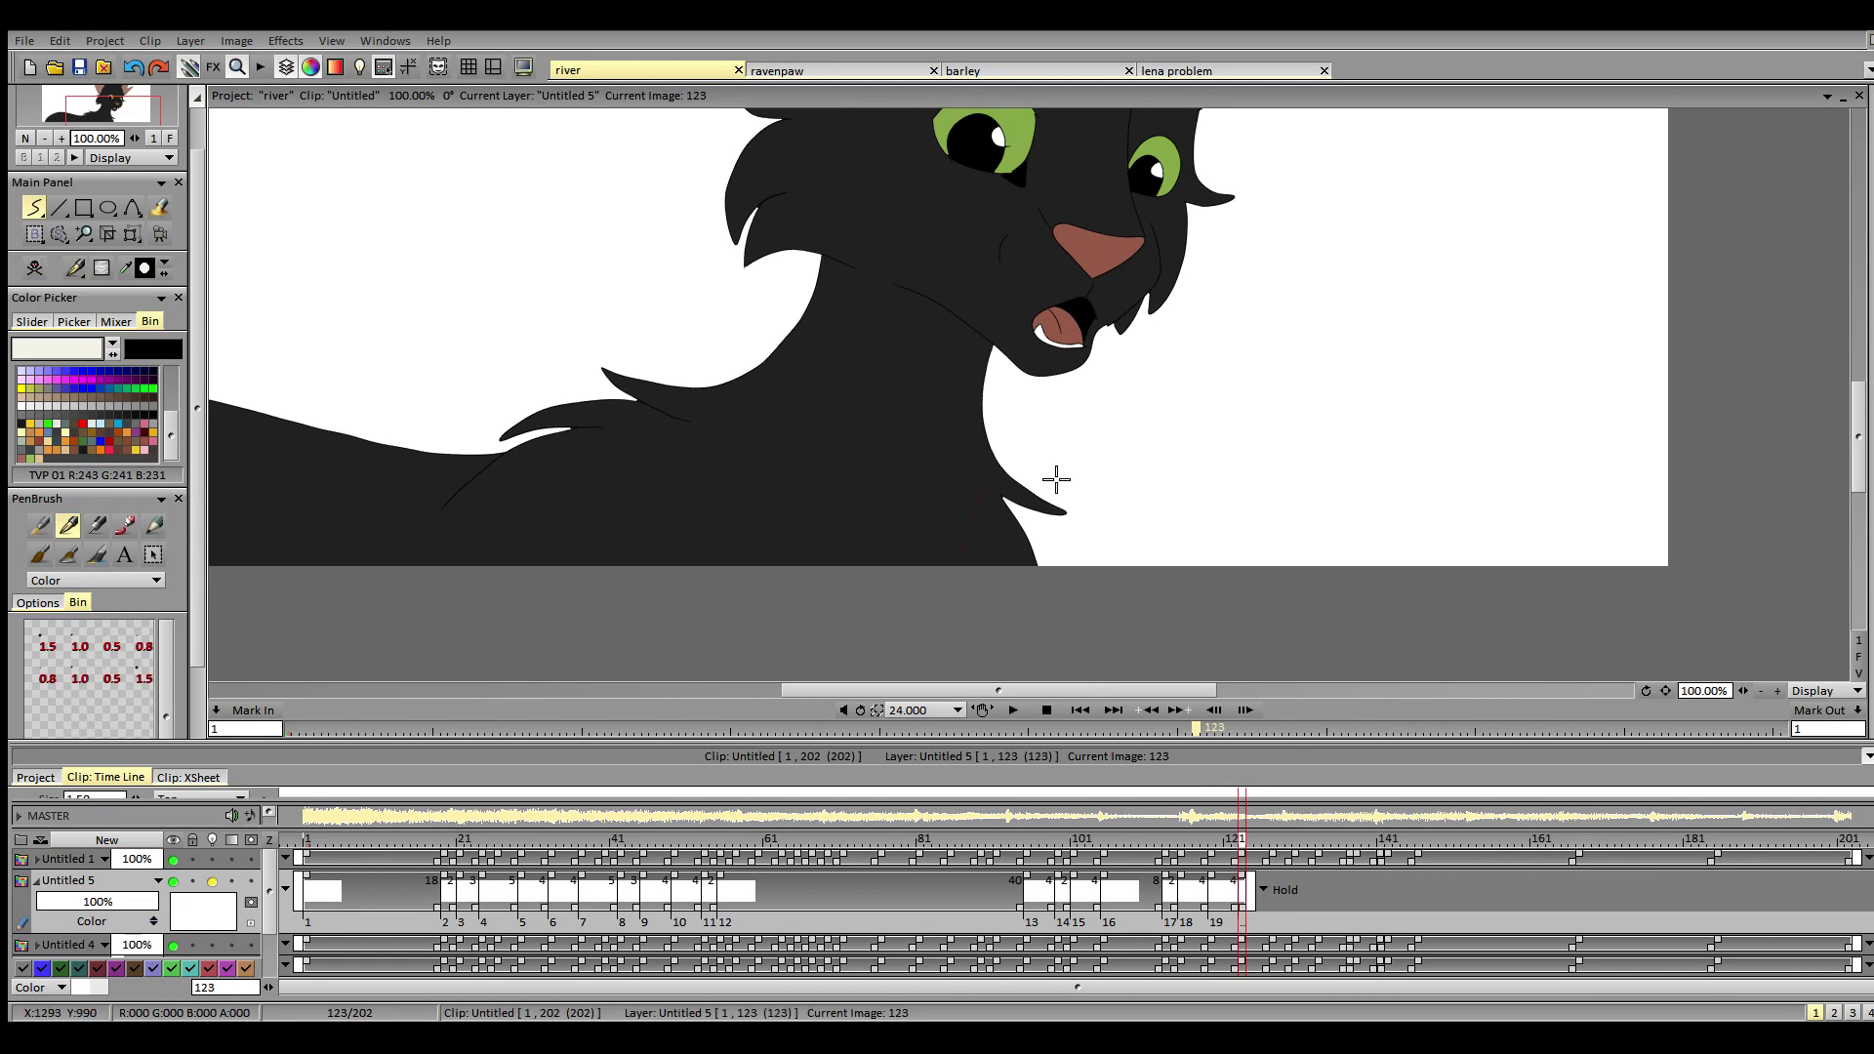
{"action": "left_click_drag", "start_coordinate": [994, 489], "coordinate": [955, 635]}
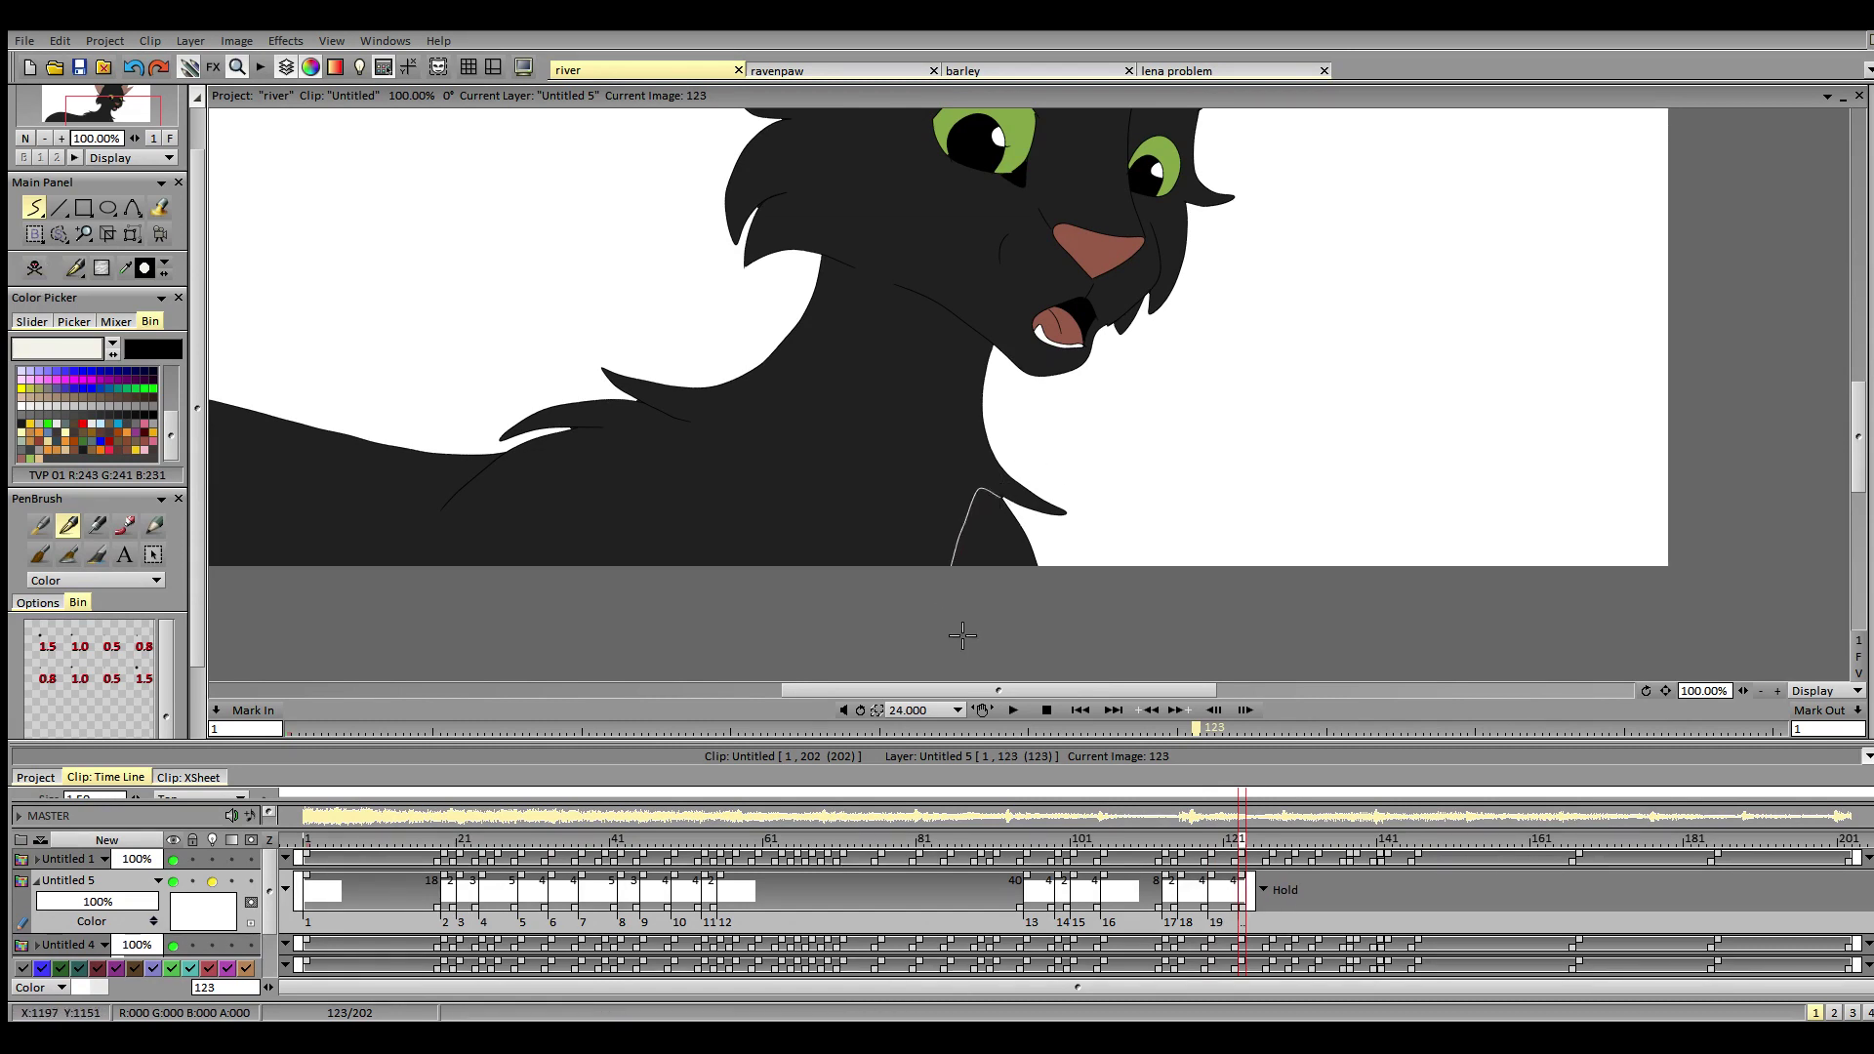
{"action": "key", "text": "ctrl+z"}
{"action": "mouse_move", "coordinate": [1004, 503]}
{"action": "left_mouse_down"}
{"action": "mouse_move", "coordinate": [987, 486]}
{"action": "mouse_move", "coordinate": [958, 582]}
{"action": "left_mouse_up"}
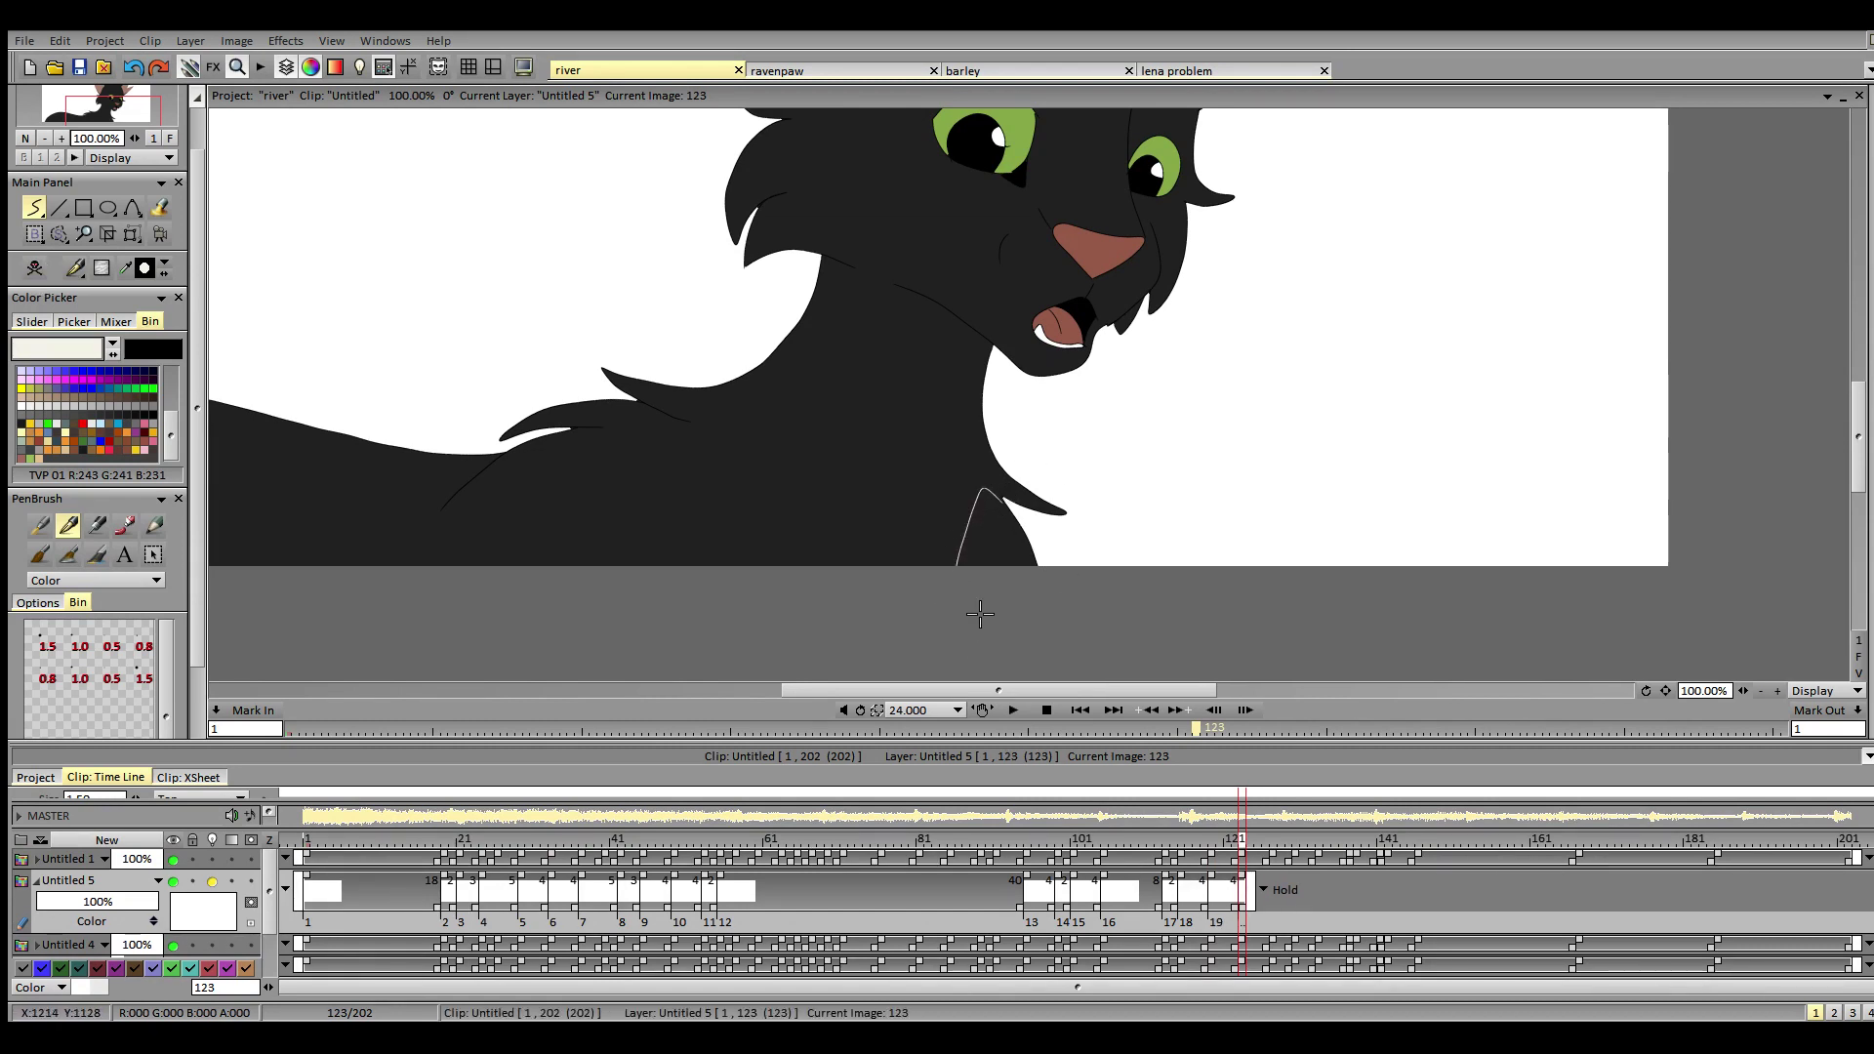
{"action": "key", "text": "ctrl+z"}
{"action": "left_click_drag", "start_coordinate": [985, 485], "coordinate": [957, 576]}
- Start a blank drawing at frame 127 and draw the off-white chest patch edge
{"action": "left_click", "coordinate": [1274, 843]}
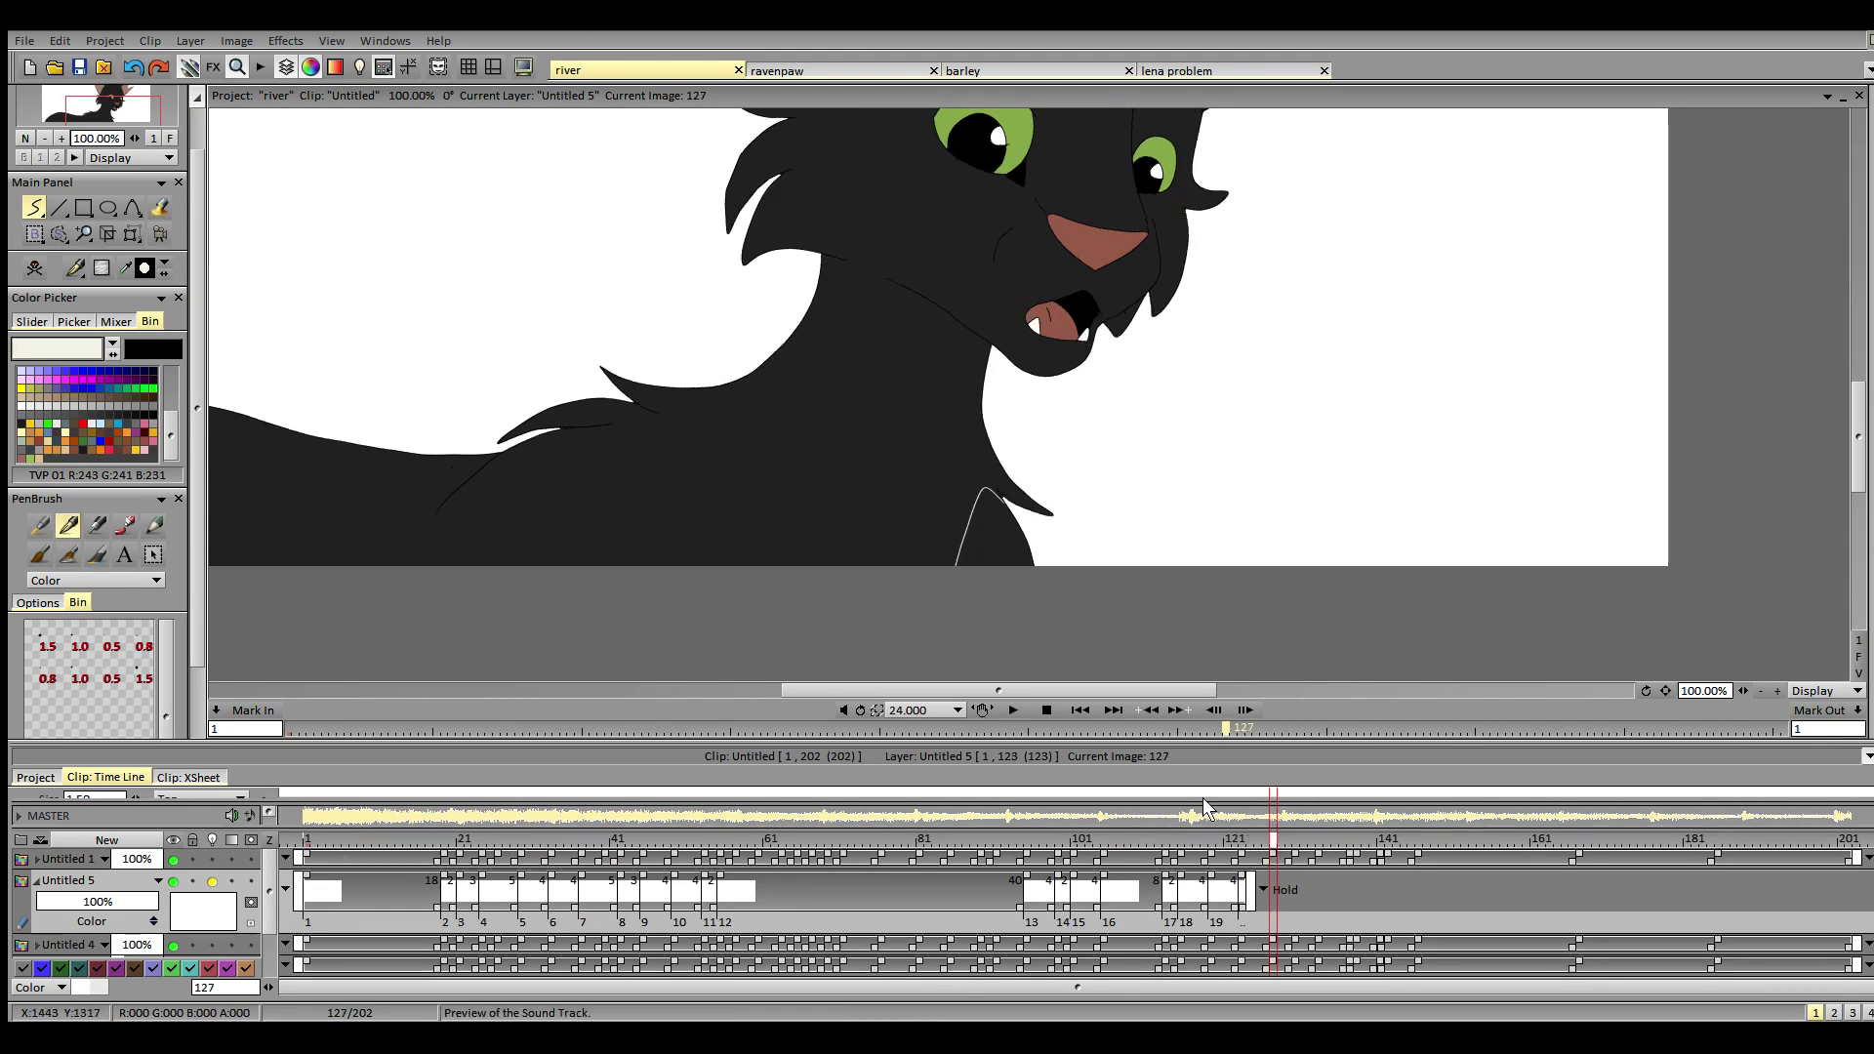
{"action": "left_click", "coordinate": [35, 268]}
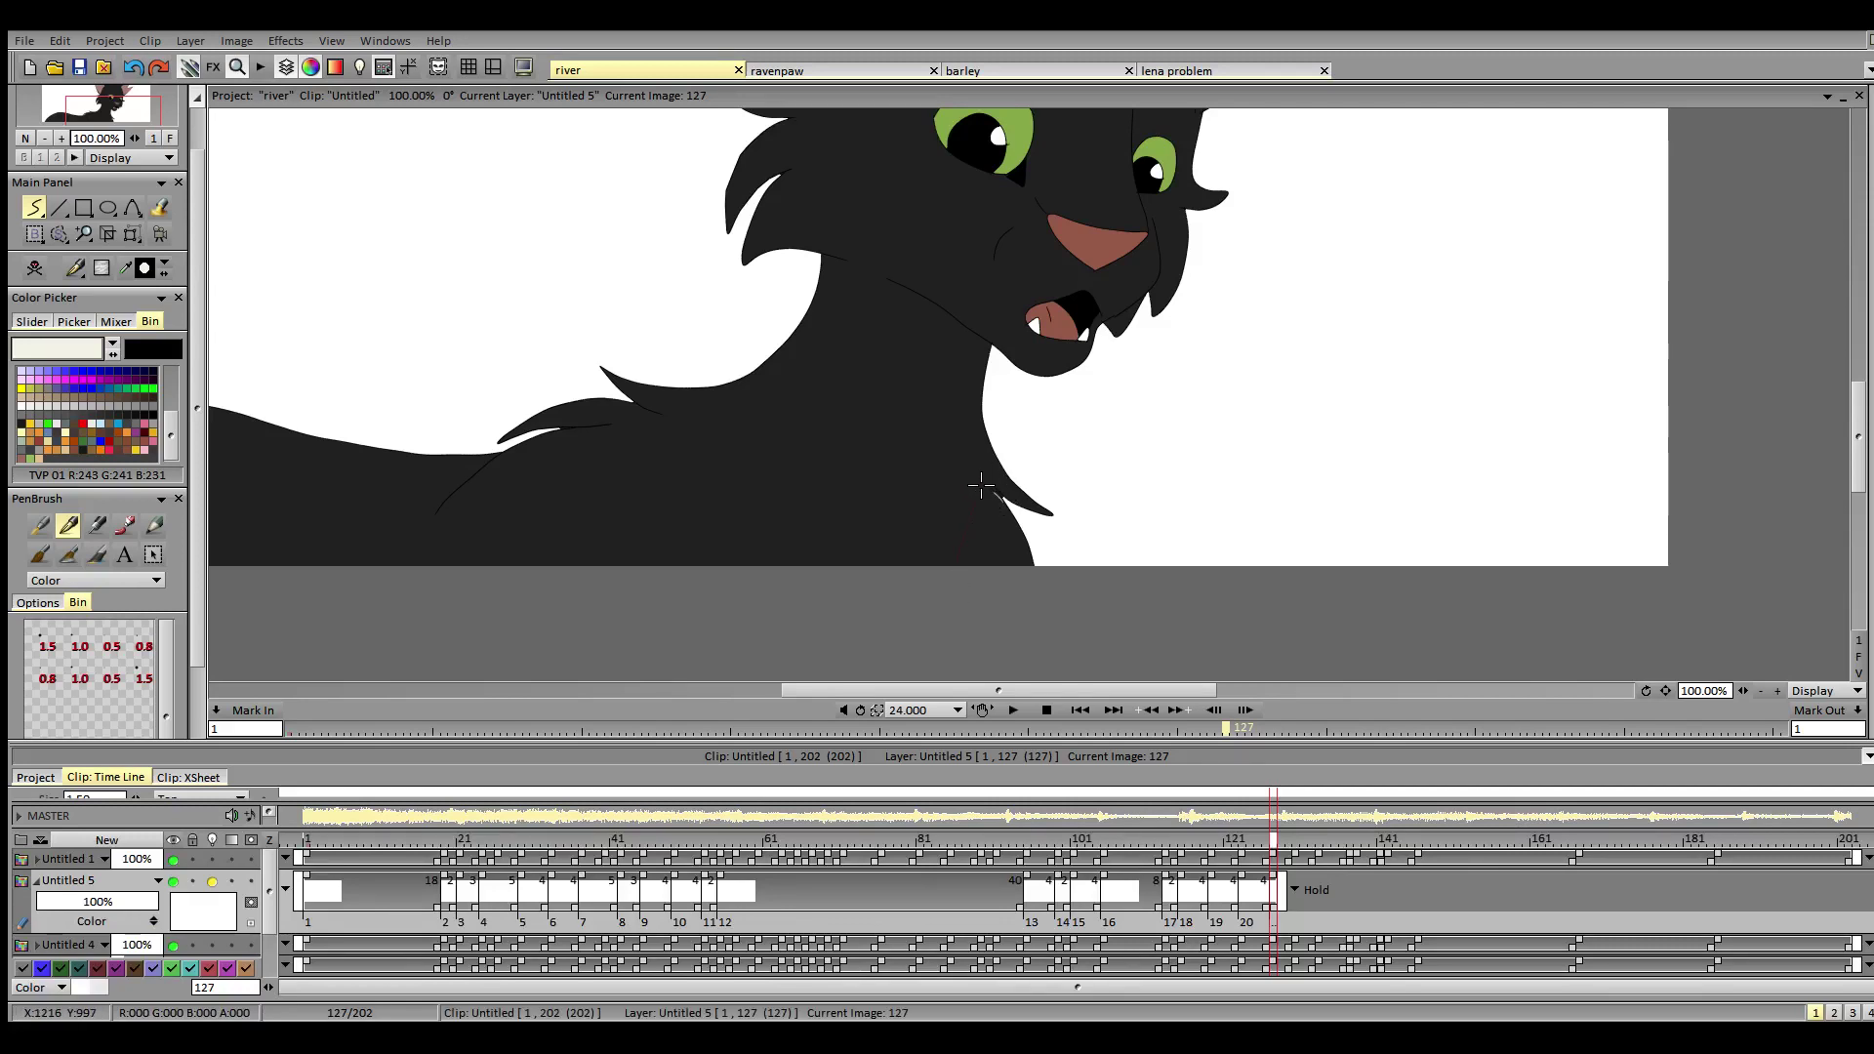
{"action": "left_click_drag", "start_coordinate": [984, 487], "coordinate": [952, 568]}
- Start a blank drawing at frame 130 and draw the off-white chest patch edge
{"action": "left_click", "coordinate": [1295, 843]}
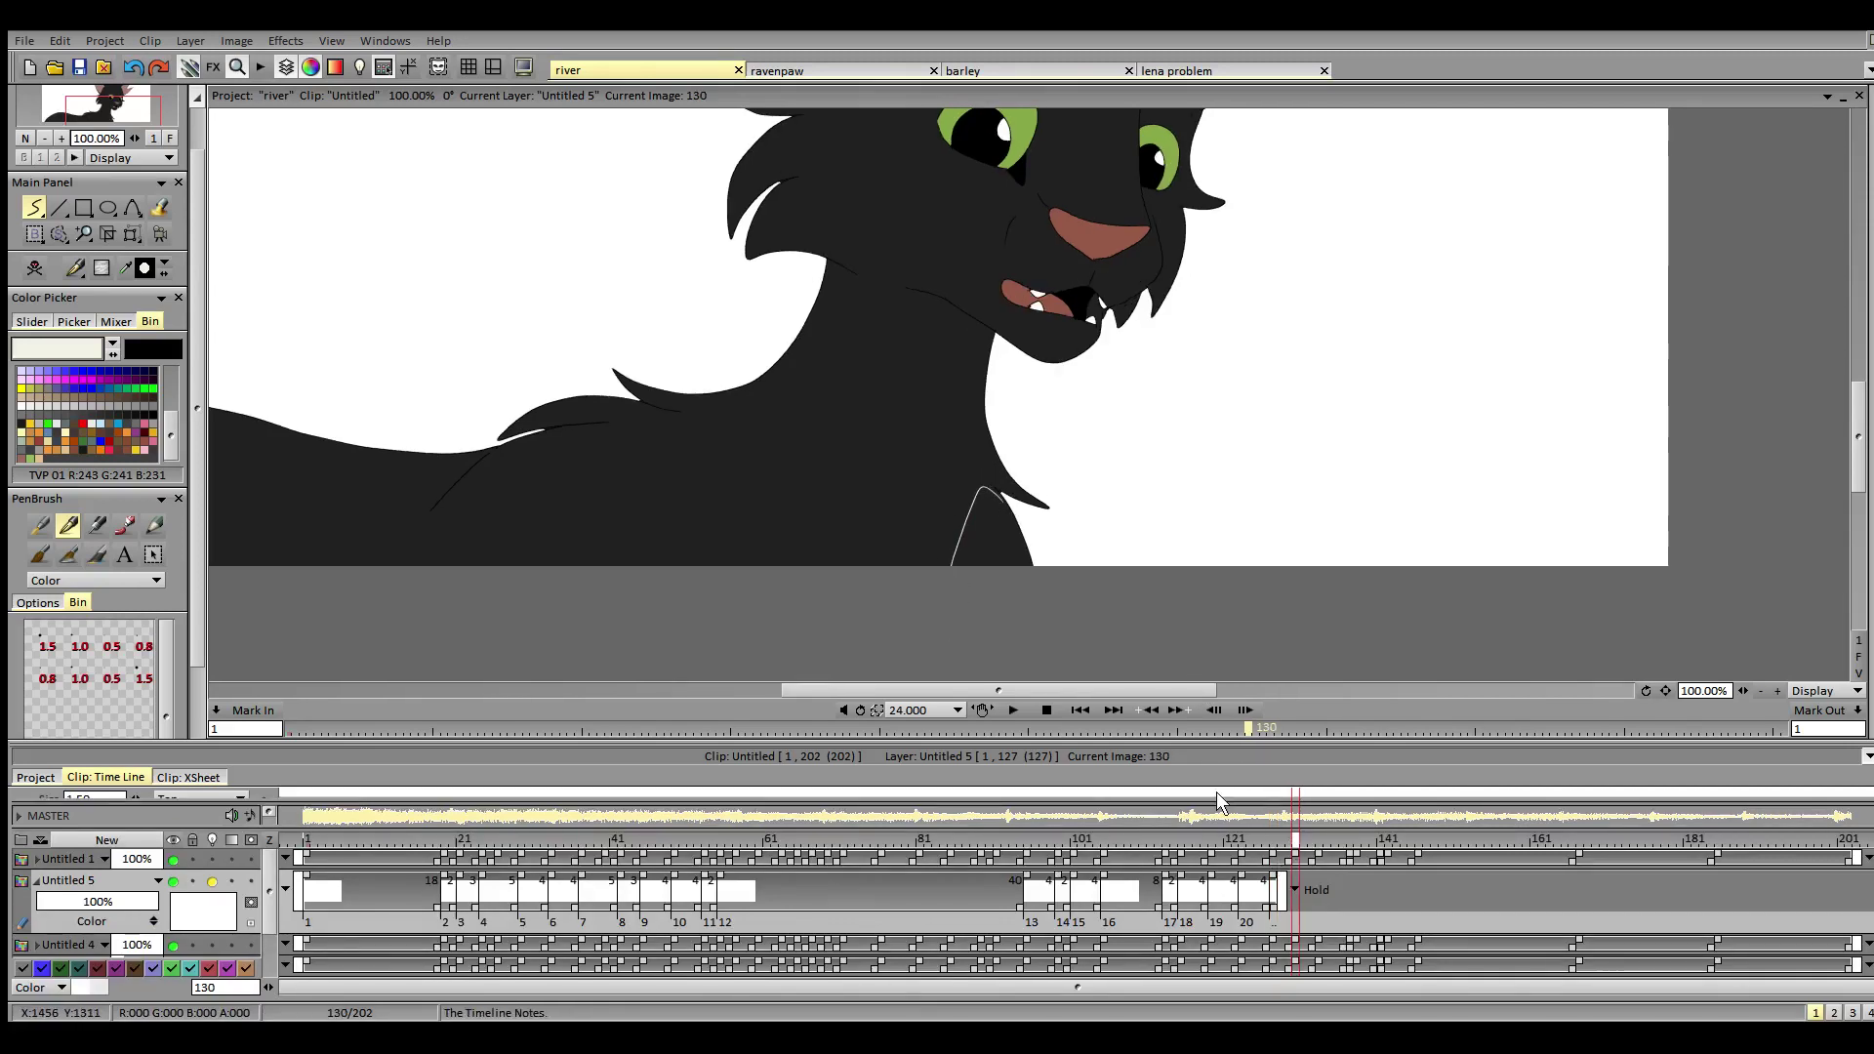
{"action": "left_click", "coordinate": [34, 268]}
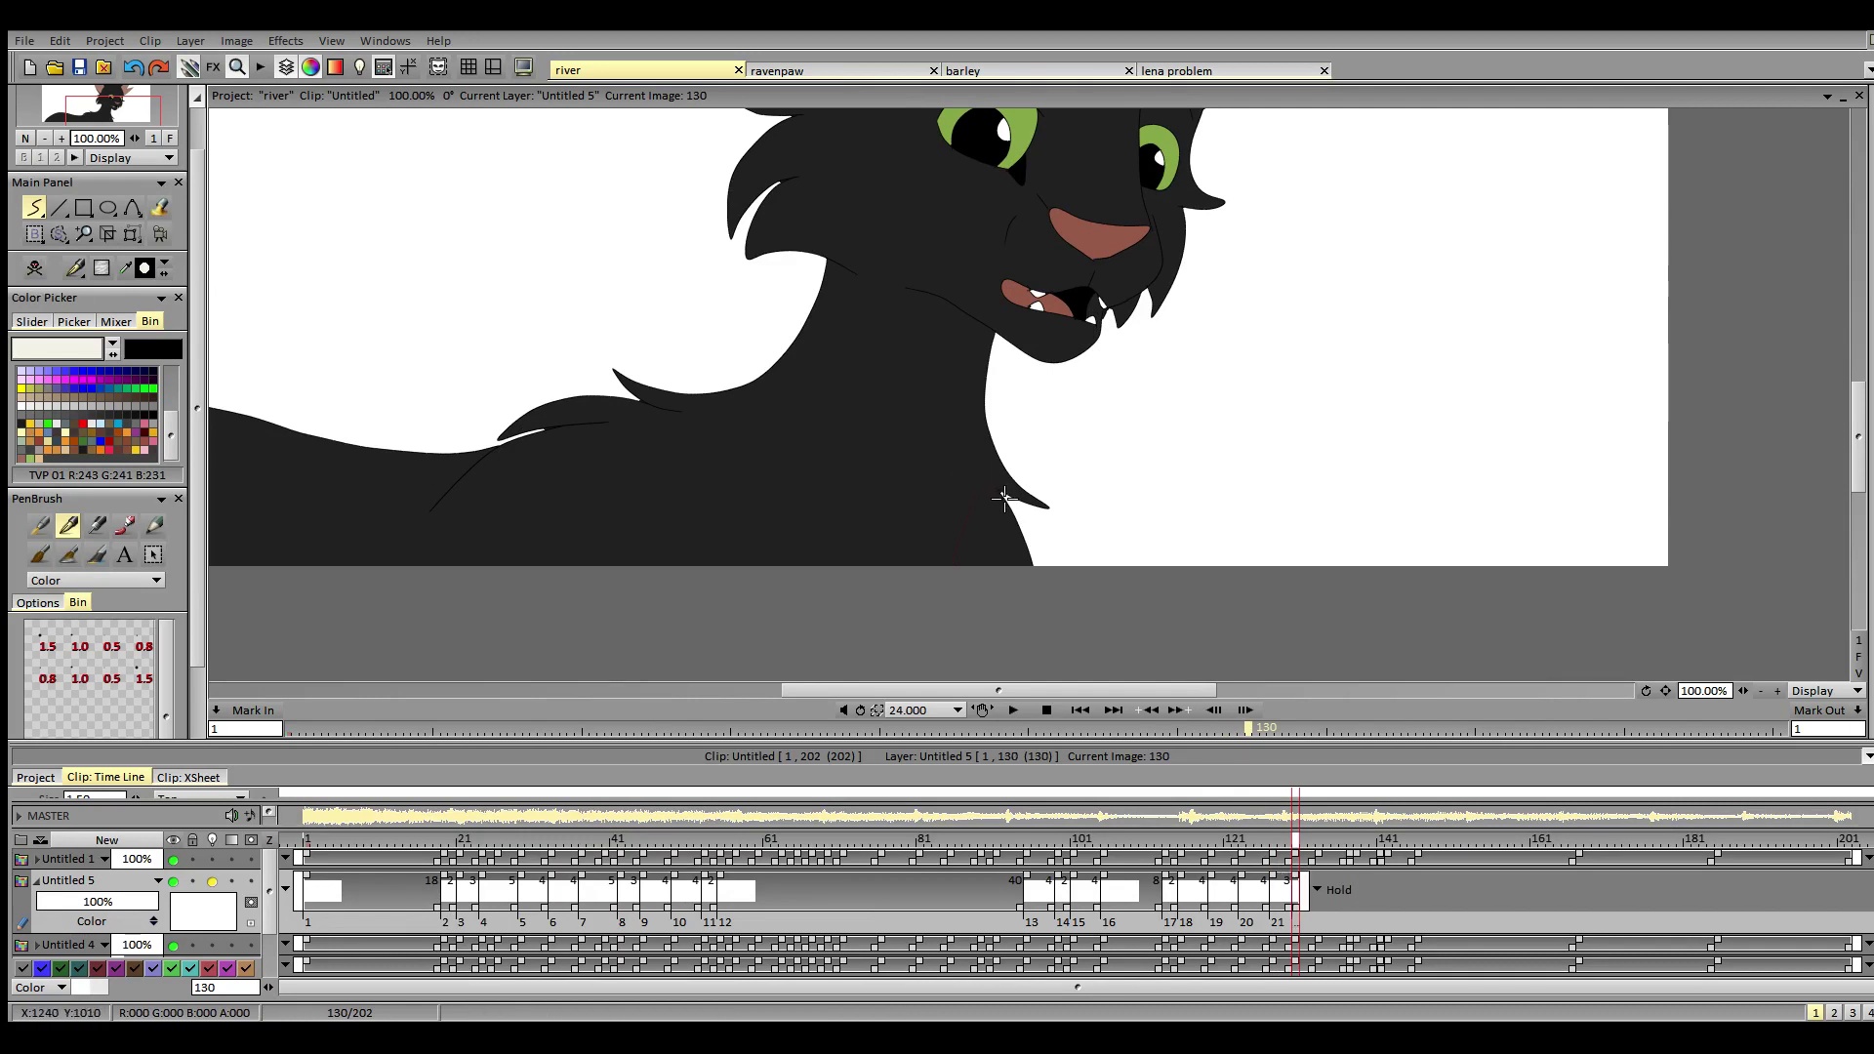
{"action": "left_click_drag", "start_coordinate": [989, 491], "coordinate": [949, 601]}
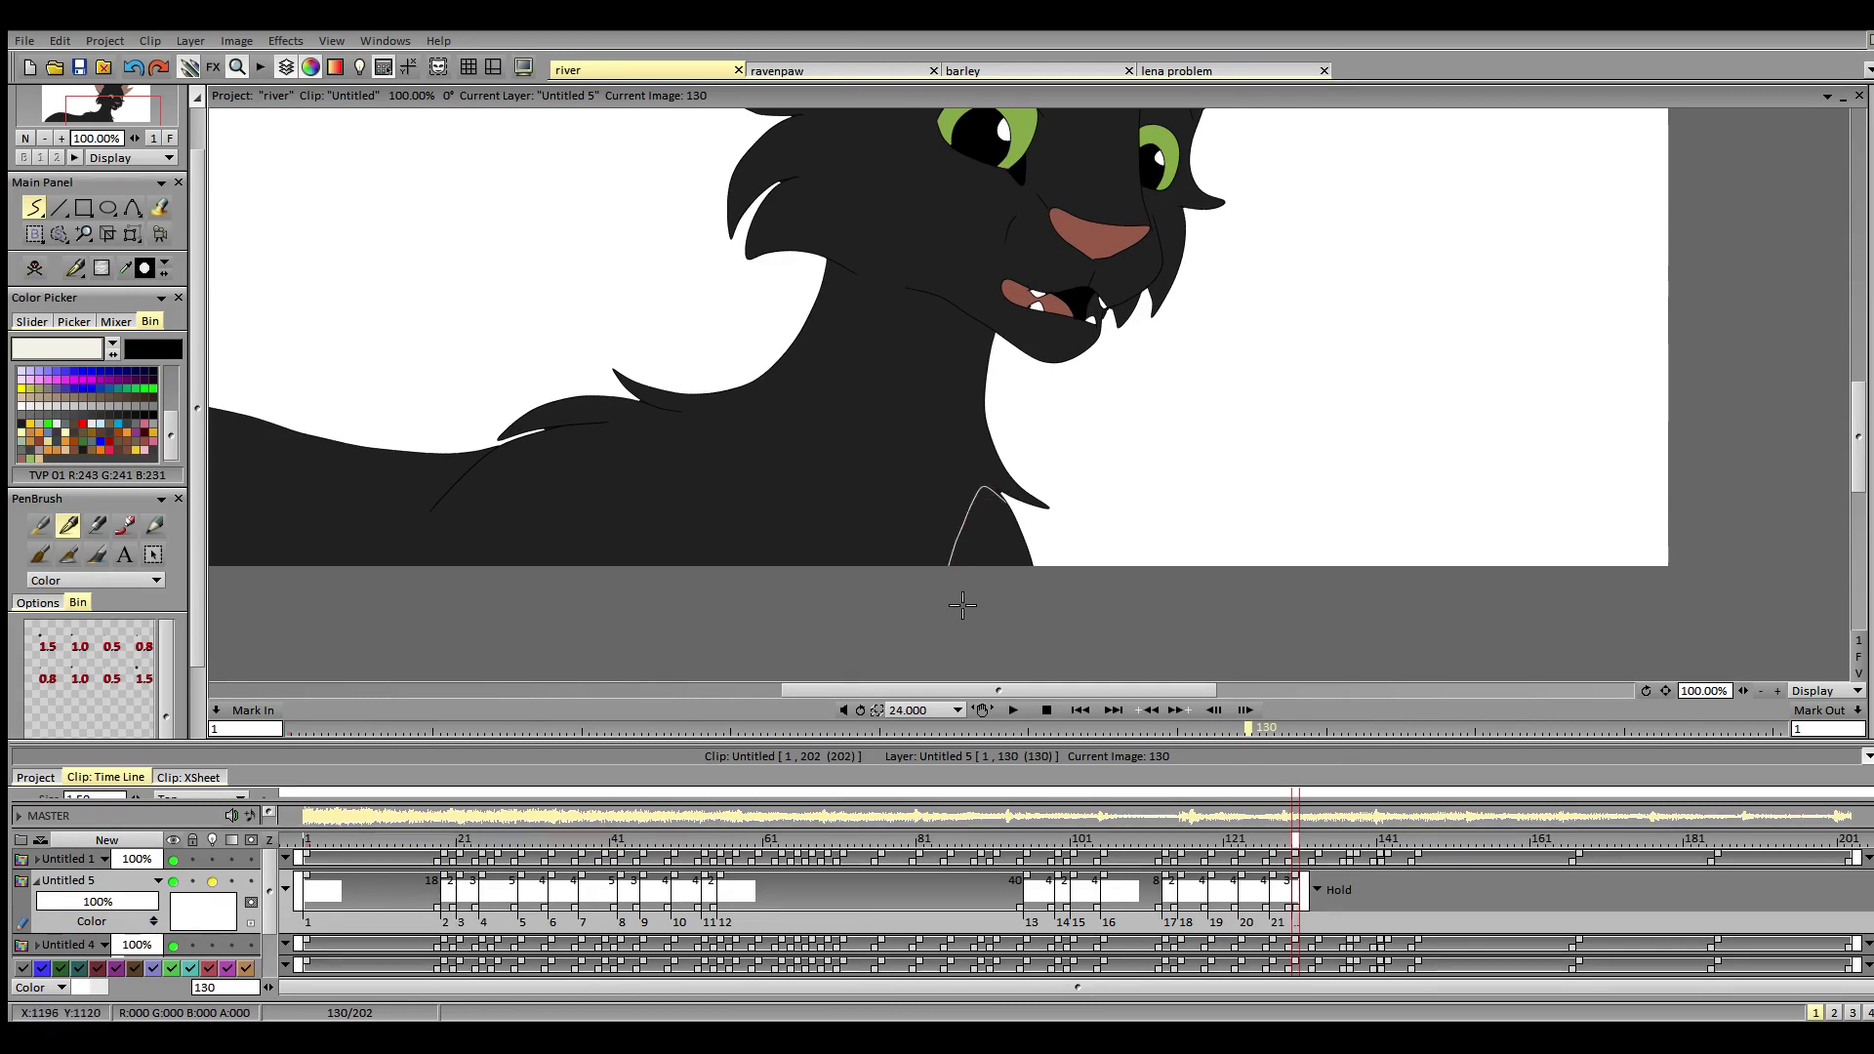
- Start a blank drawing at frame 133 and draw the off-white chest patch edge
{"action": "left_click", "coordinate": [1319, 845]}
{"action": "left_click", "coordinate": [34, 268]}
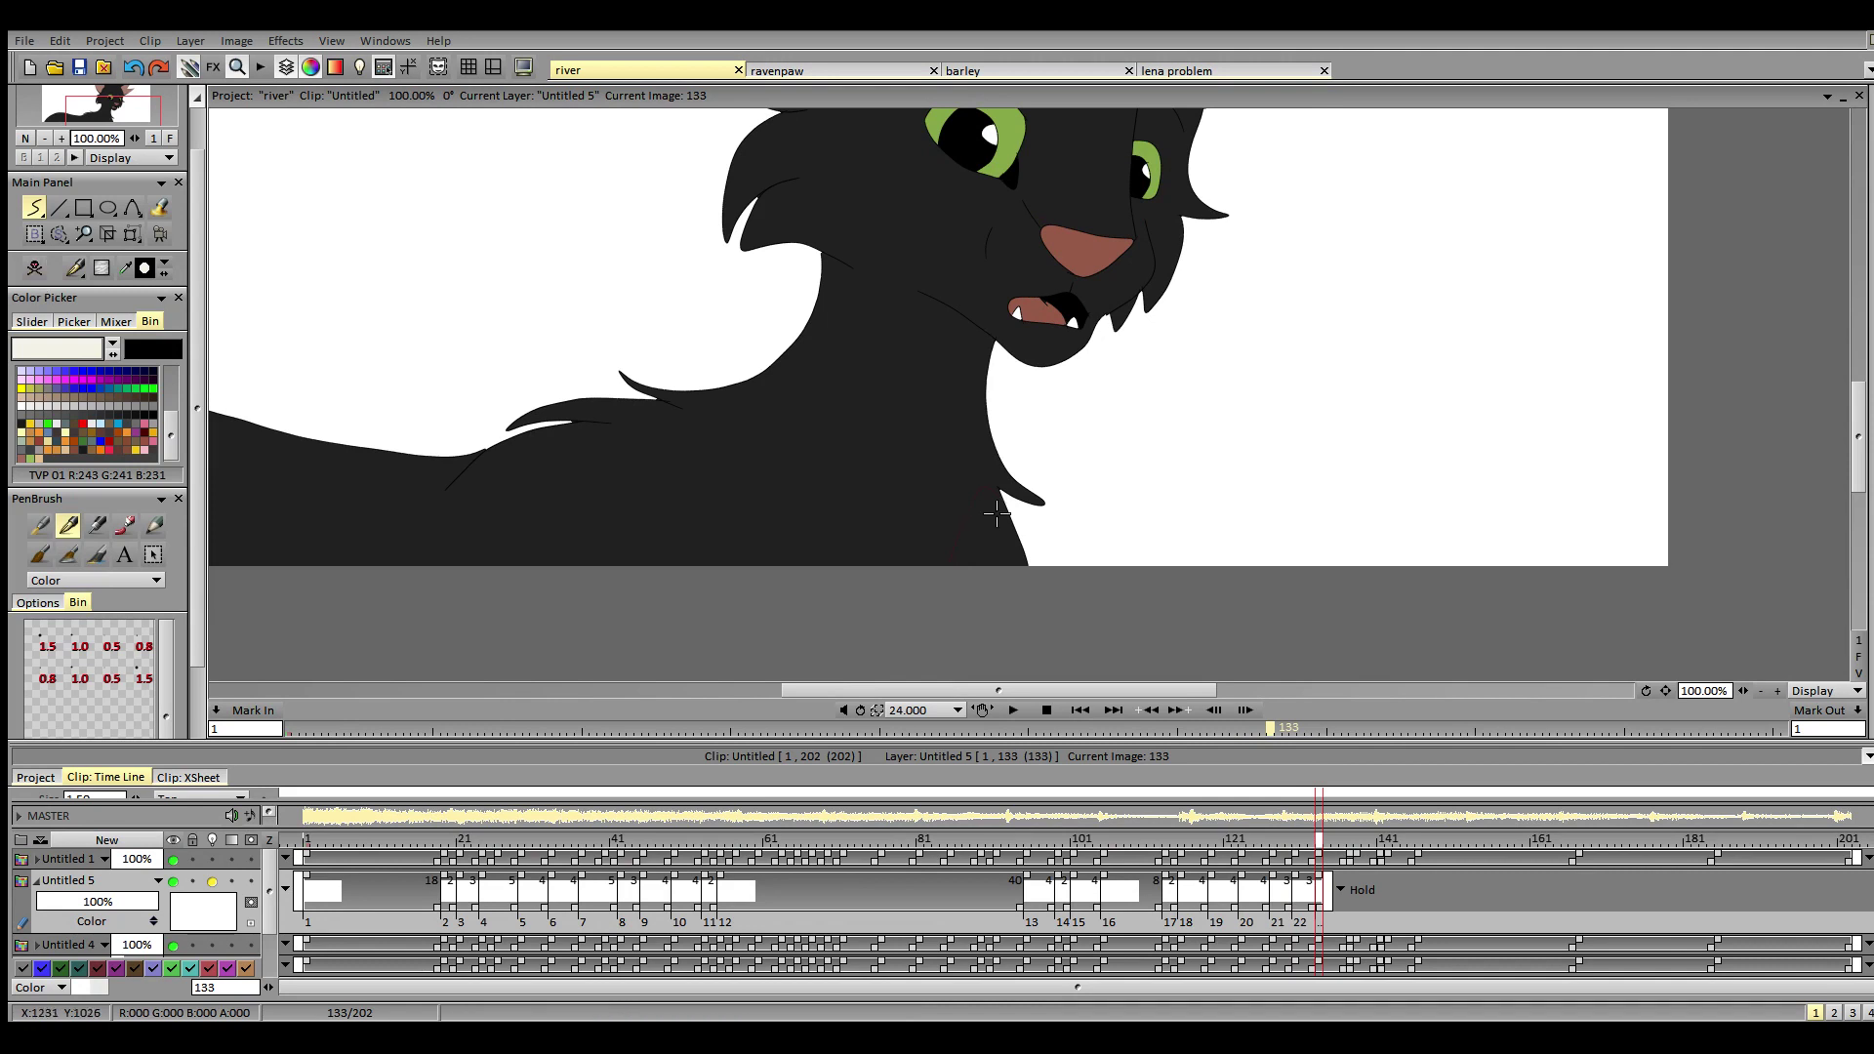
{"action": "left_click_drag", "start_coordinate": [984, 485], "coordinate": [943, 588]}
- Start a blank drawing at frame 137 and draw the off-white chest patch edge, undoing and redrawing unsatisfactory strokes
{"action": "left_click", "coordinate": [1352, 845]}
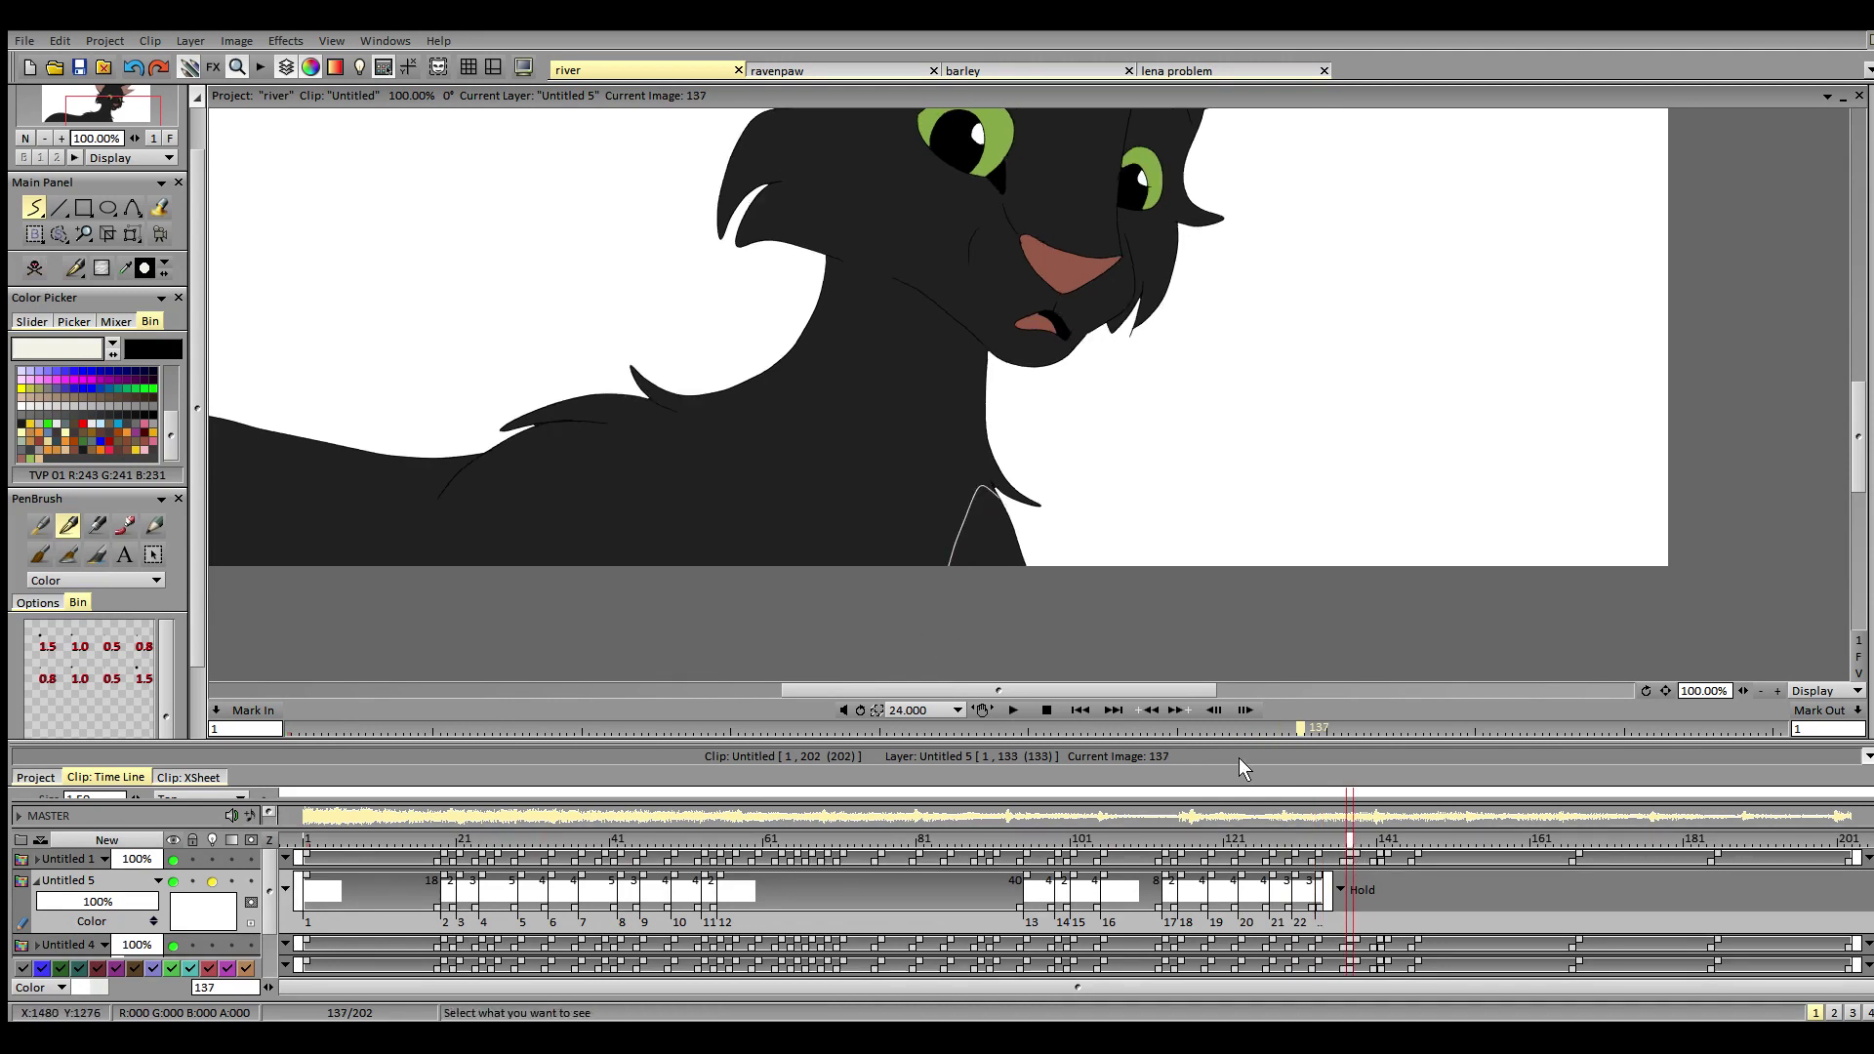
{"action": "left_click", "coordinate": [34, 268]}
{"action": "mouse_move", "coordinate": [994, 491]}
{"action": "left_mouse_down"}
{"action": "mouse_move", "coordinate": [982, 482]}
{"action": "mouse_move", "coordinate": [931, 610]}
{"action": "left_mouse_up"}
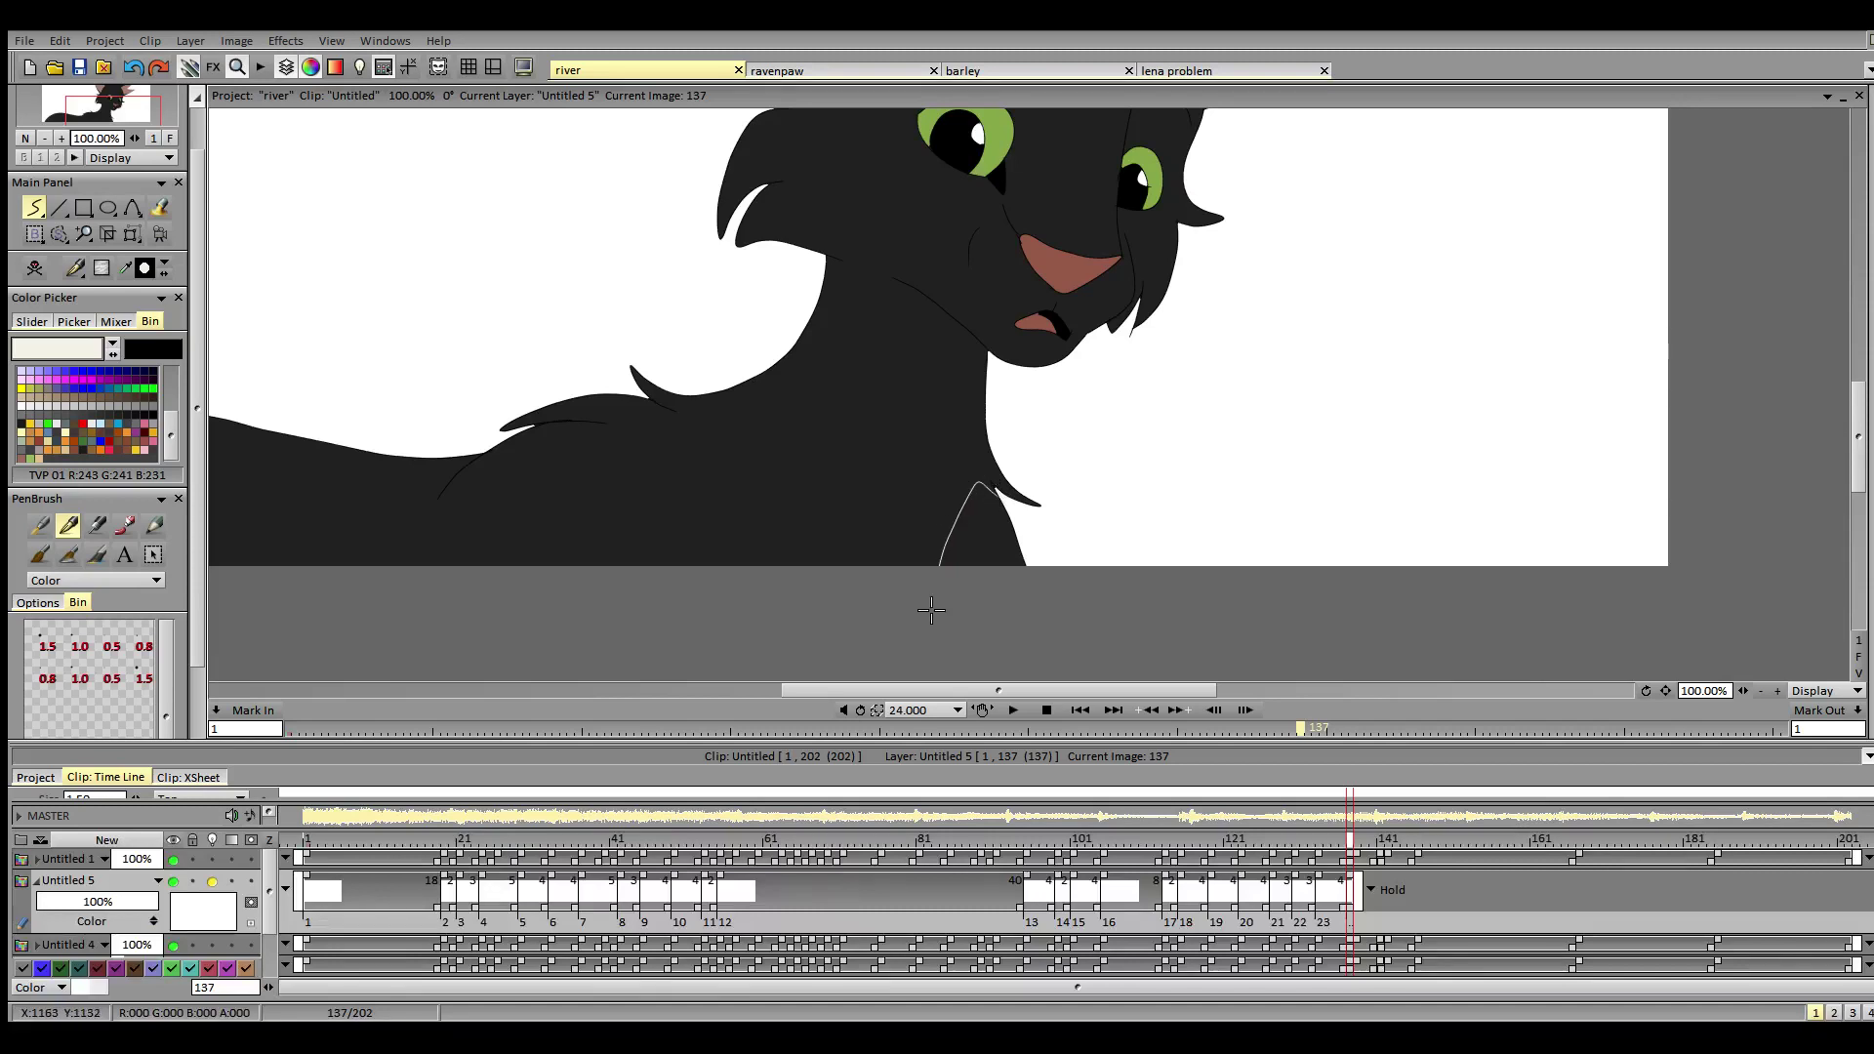
{"action": "key", "text": "ctrl+z"}
{"action": "left_click_drag", "start_coordinate": [976, 481], "coordinate": [929, 613]}
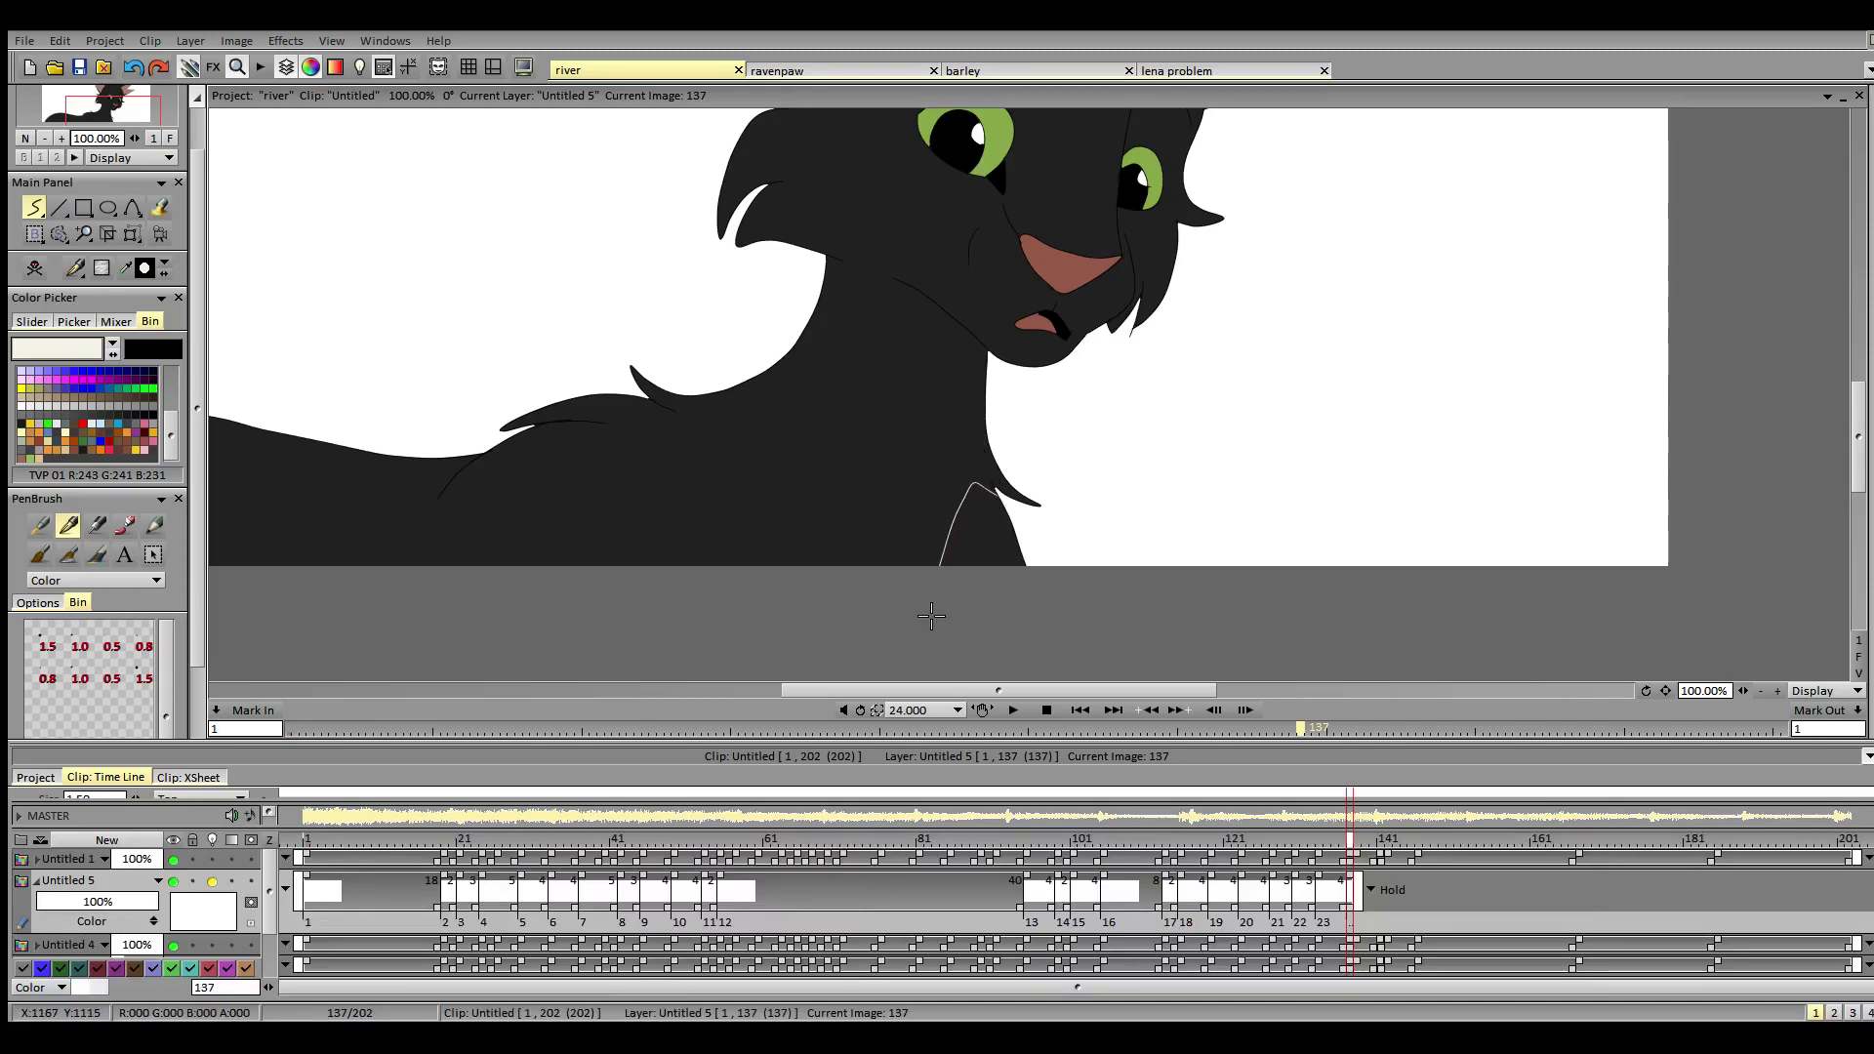
{"action": "key", "text": "ctrl+z"}
{"action": "mouse_move", "coordinate": [1004, 504]}
{"action": "left_mouse_down"}
{"action": "mouse_move", "coordinate": [982, 479]}
{"action": "mouse_move", "coordinate": [929, 614]}
{"action": "left_mouse_up"}
- Start blank drawings at frames 138 and 141 and draw the off-white chest patch edge on each
{"action": "key", "text": "Right"}
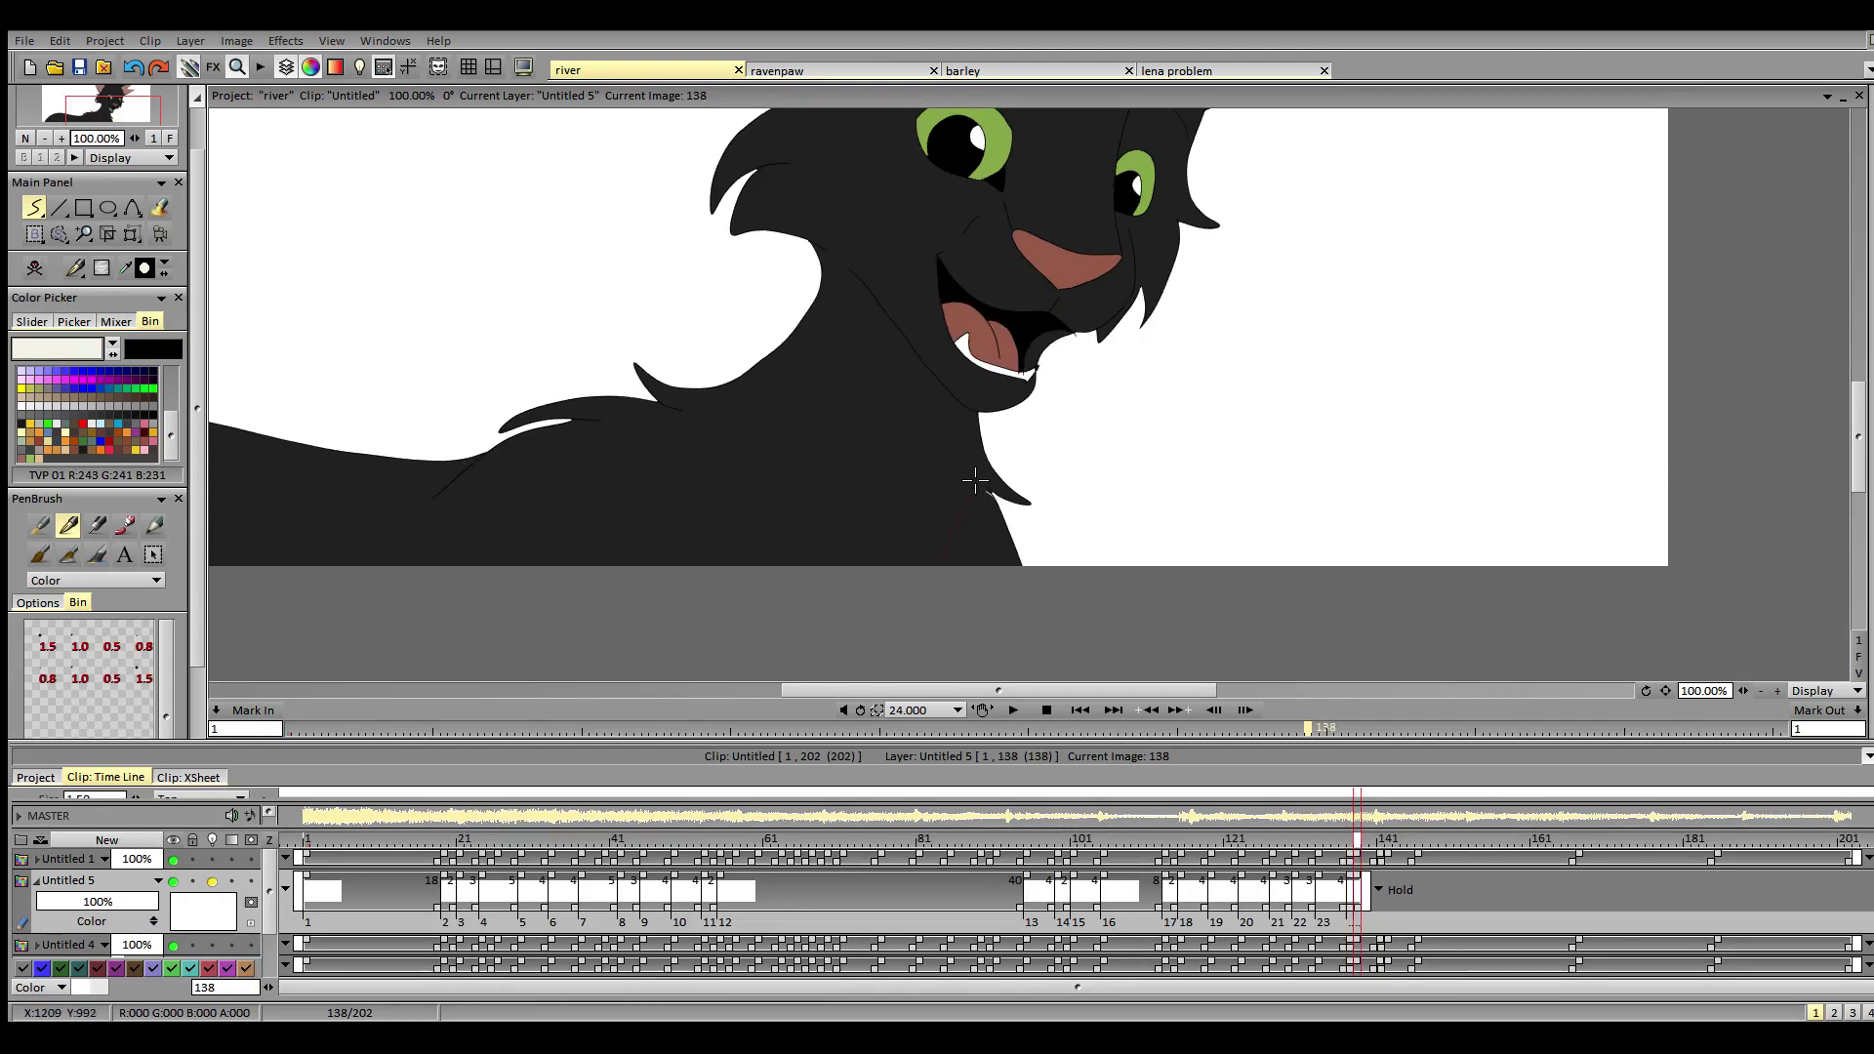
{"action": "left_click_drag", "start_coordinate": [978, 483], "coordinate": [930, 610]}
{"action": "left_click", "coordinate": [1380, 844]}
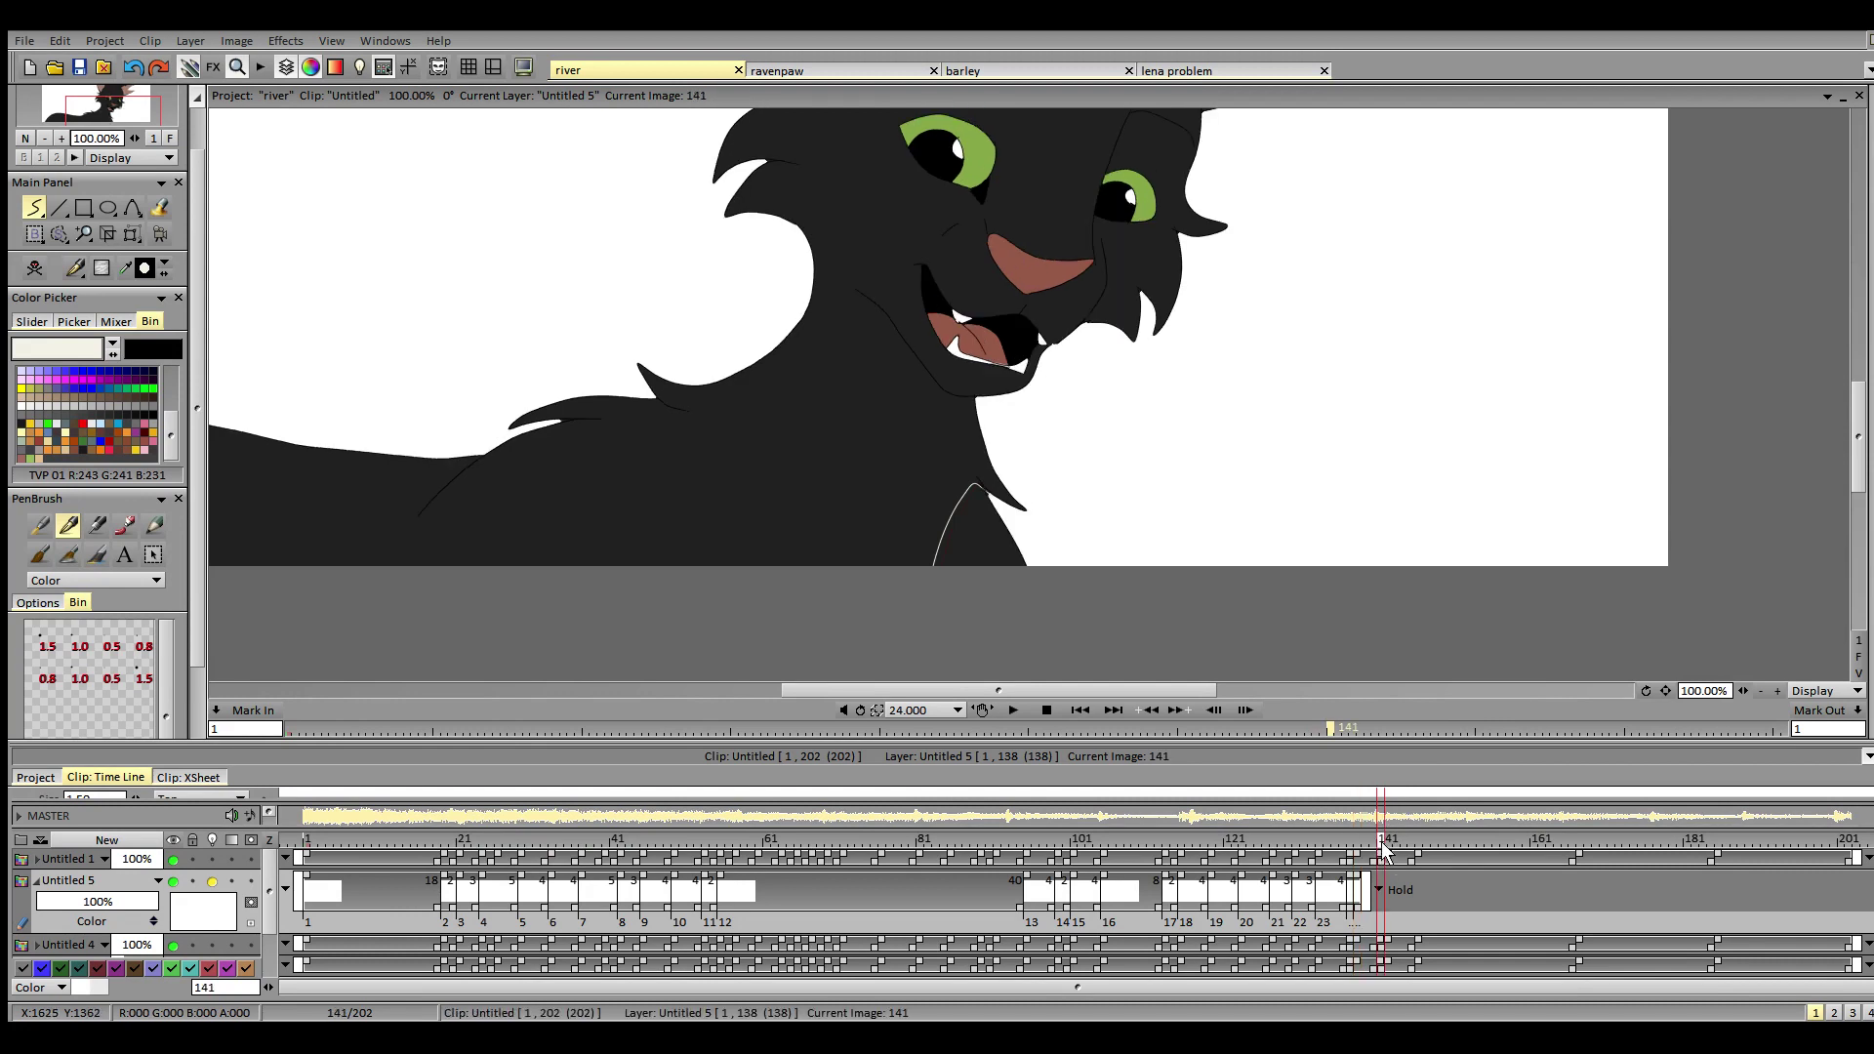
{"action": "left_click", "coordinate": [44, 271]}
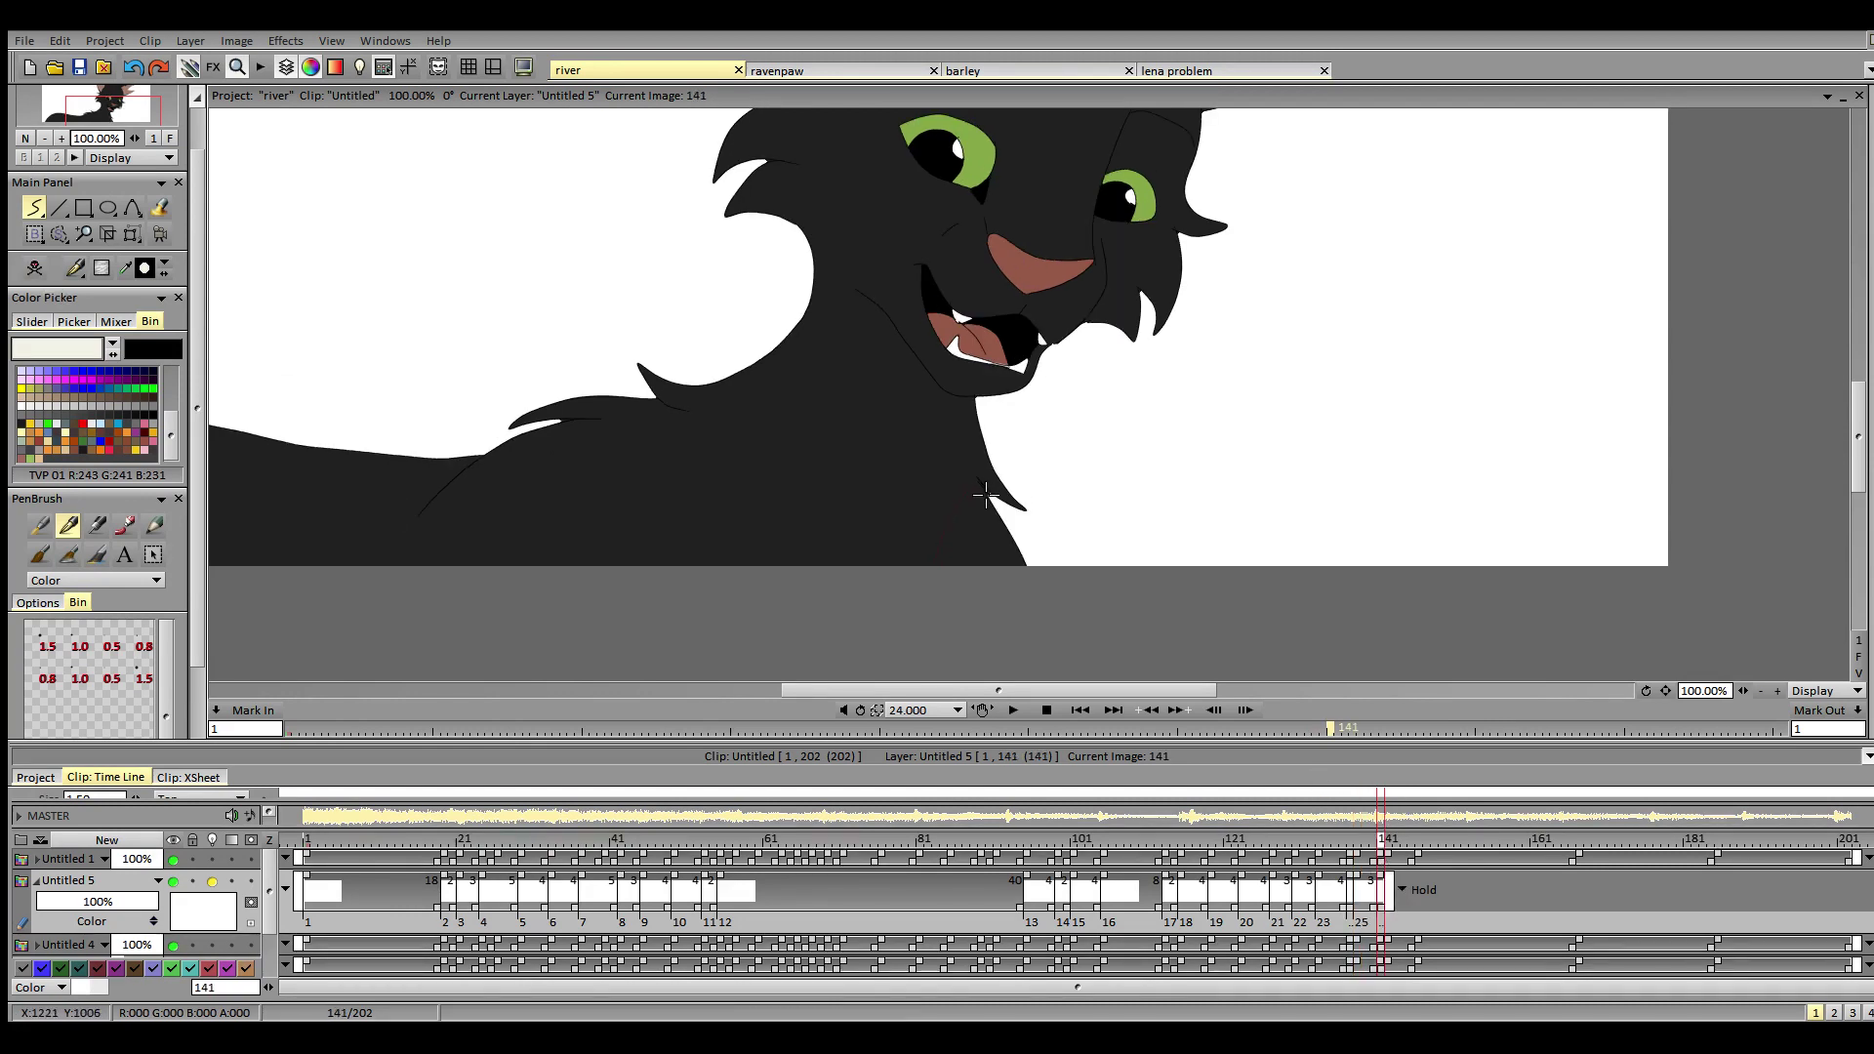
{"action": "left_click_drag", "start_coordinate": [971, 480], "coordinate": [918, 628]}
- Start a blank drawing at frame 142 and draw the off-white chest patch edge, redoing the first stroke
{"action": "key", "text": "Right"}
{"action": "left_click", "coordinate": [37, 270]}
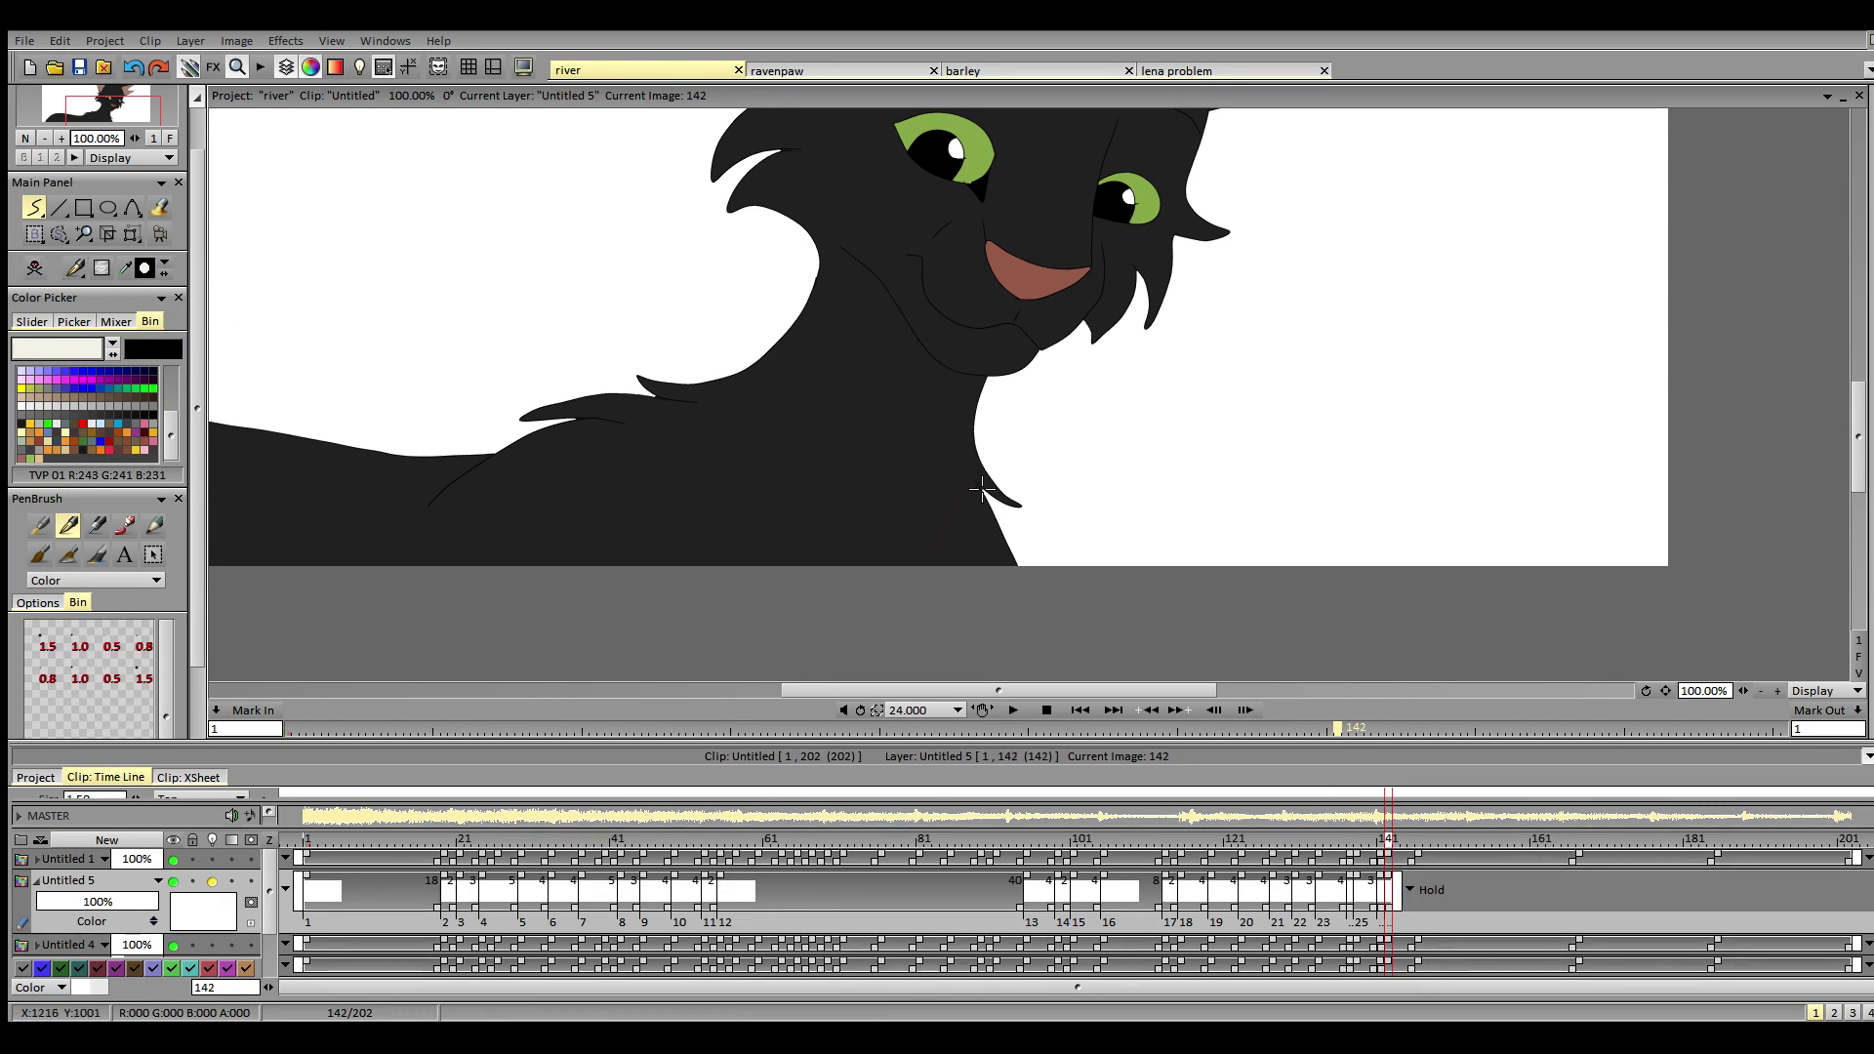
{"action": "mouse_move", "coordinate": [982, 492]}
{"action": "left_mouse_down"}
{"action": "mouse_move", "coordinate": [943, 520]}
{"action": "mouse_move", "coordinate": [912, 625]}
{"action": "left_mouse_up"}
{"action": "key", "text": "ctrl+z"}
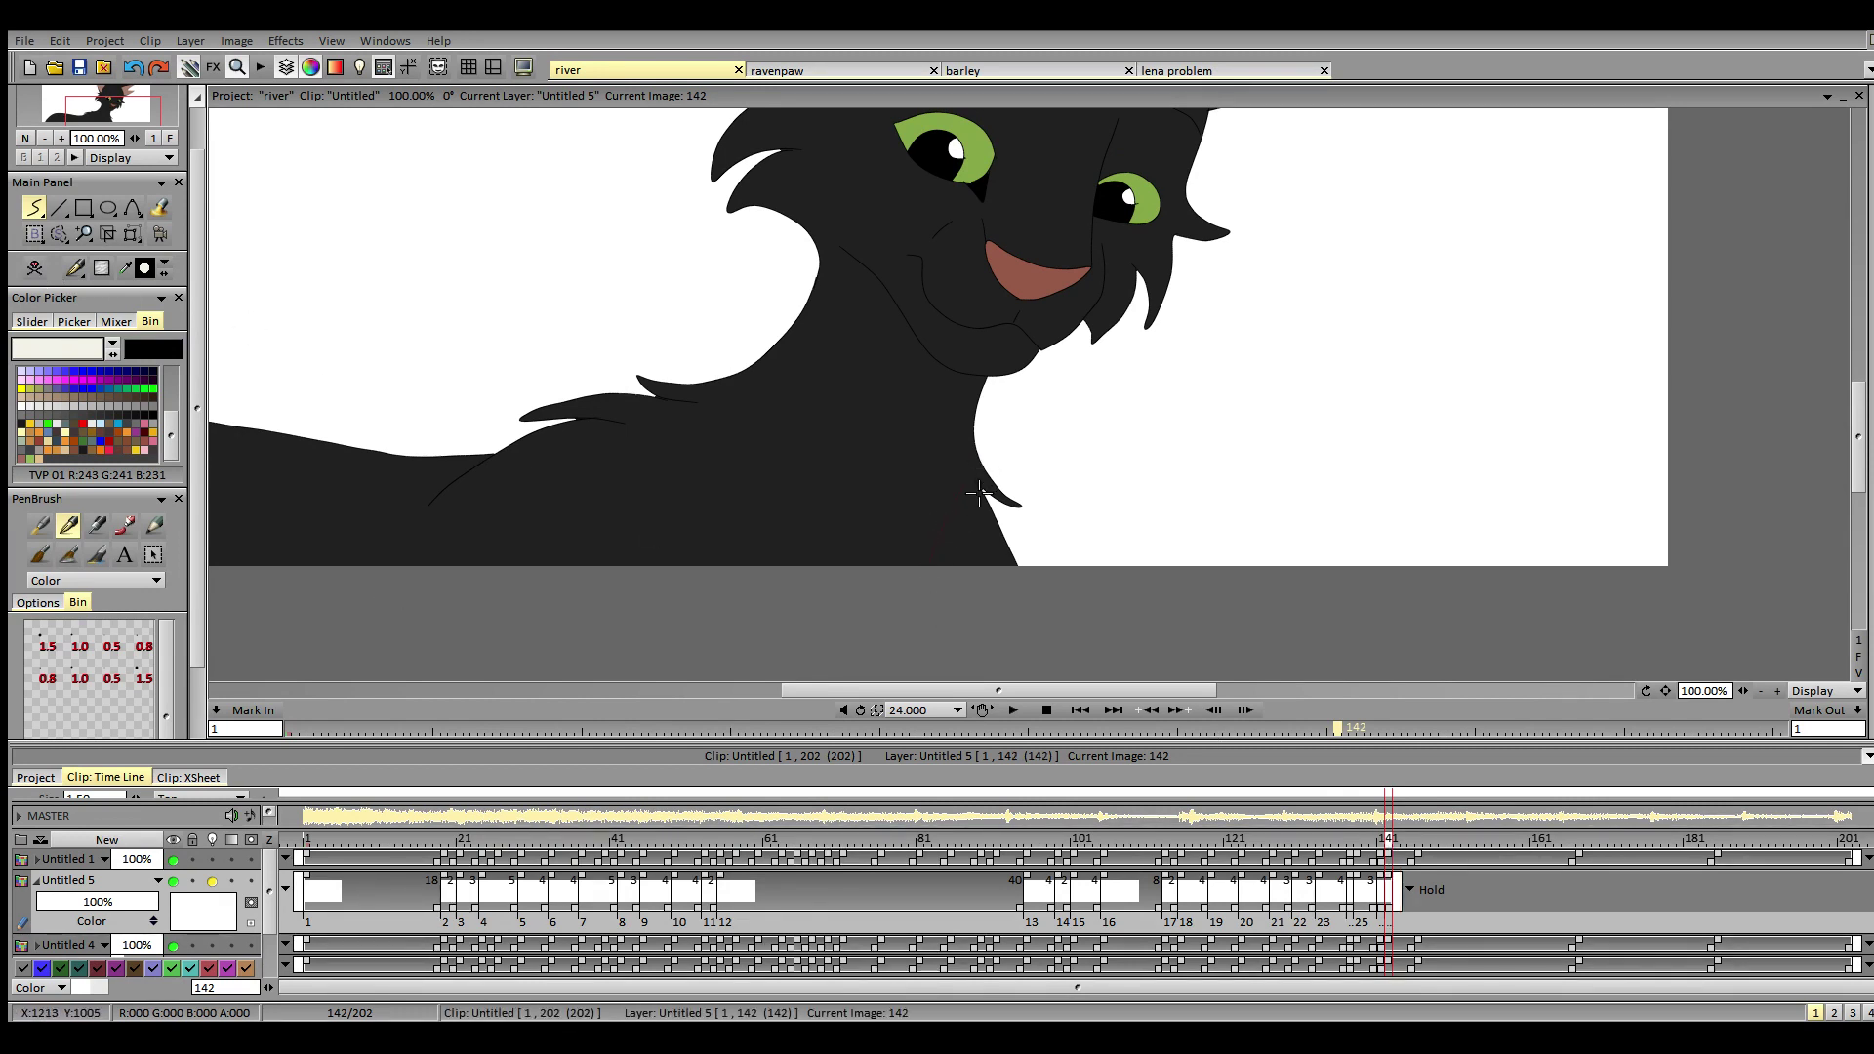
{"action": "mouse_move", "coordinate": [981, 494]}
{"action": "left_mouse_down"}
{"action": "mouse_move", "coordinate": [962, 480]}
{"action": "mouse_move", "coordinate": [923, 628]}
{"action": "left_mouse_up"}
- Start a blank drawing at frame 146, where the sleeping cat shot begins, and save the project
{"action": "left_click", "coordinate": [1422, 841]}
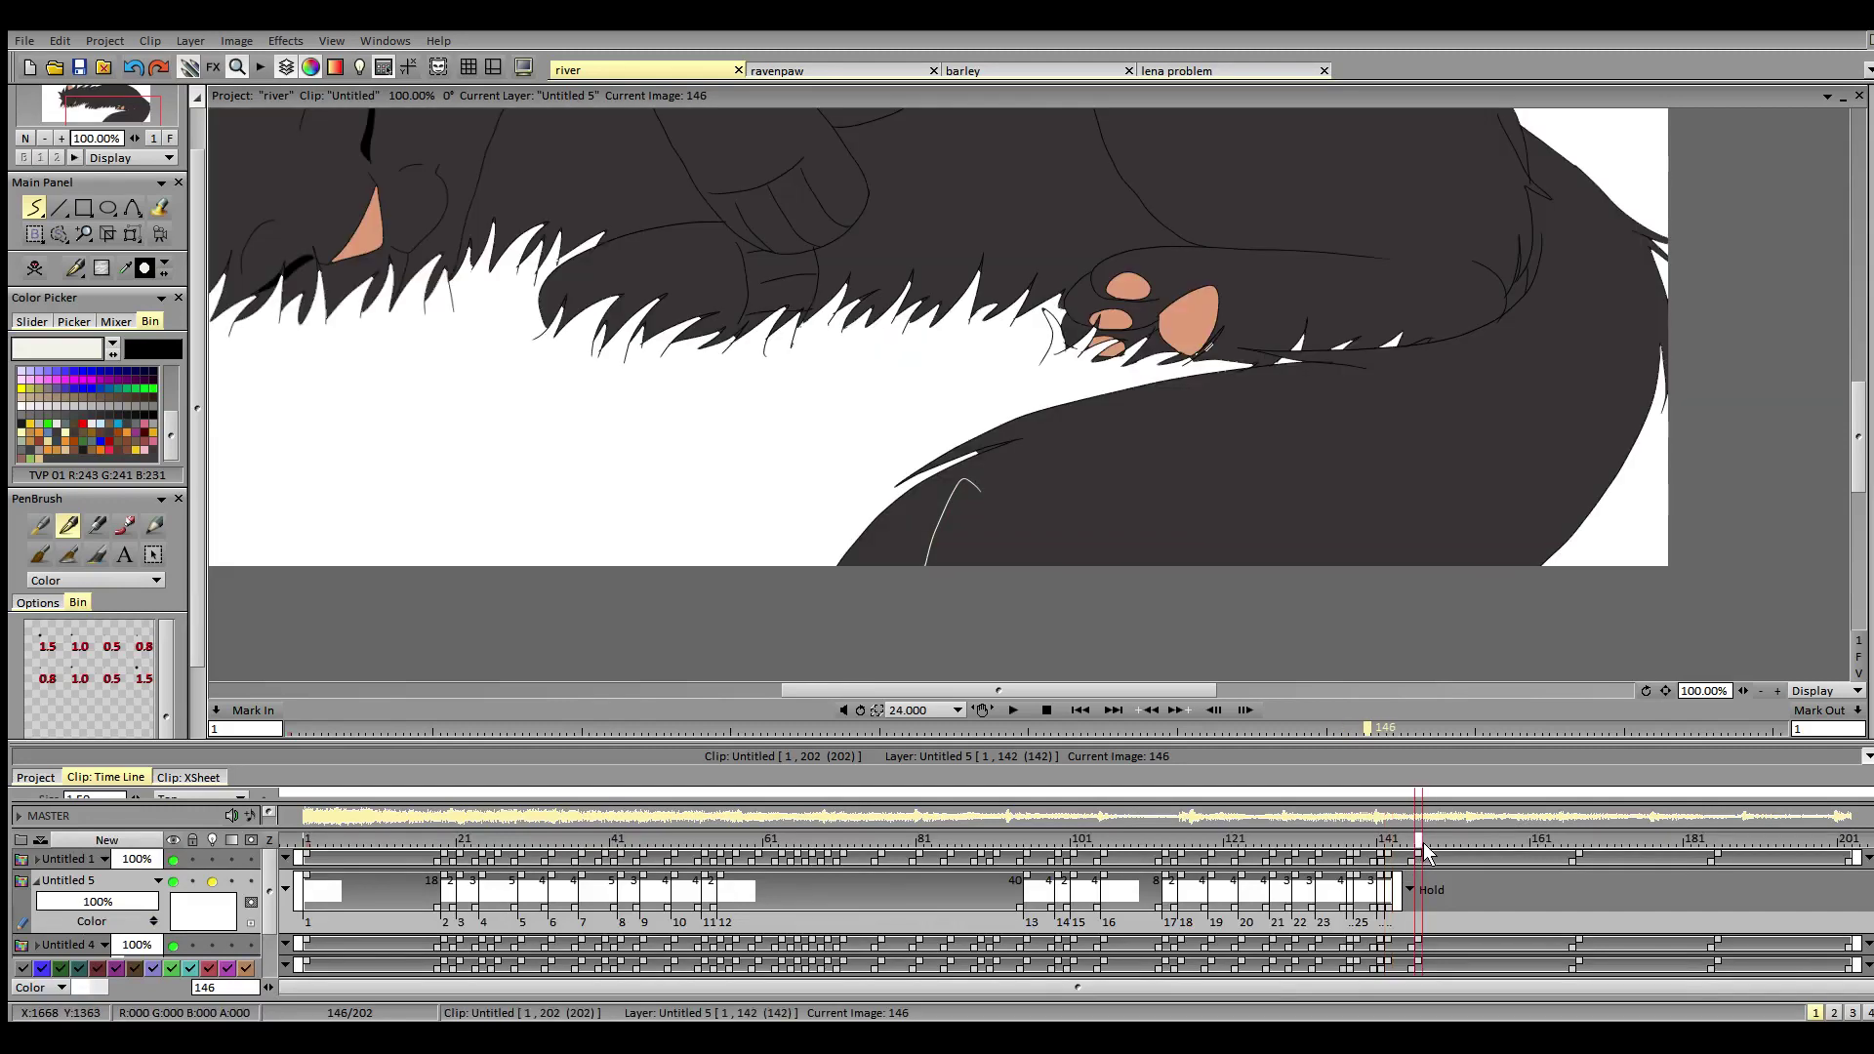
{"action": "left_click", "coordinate": [32, 276]}
{"action": "left_click", "coordinate": [82, 68]}
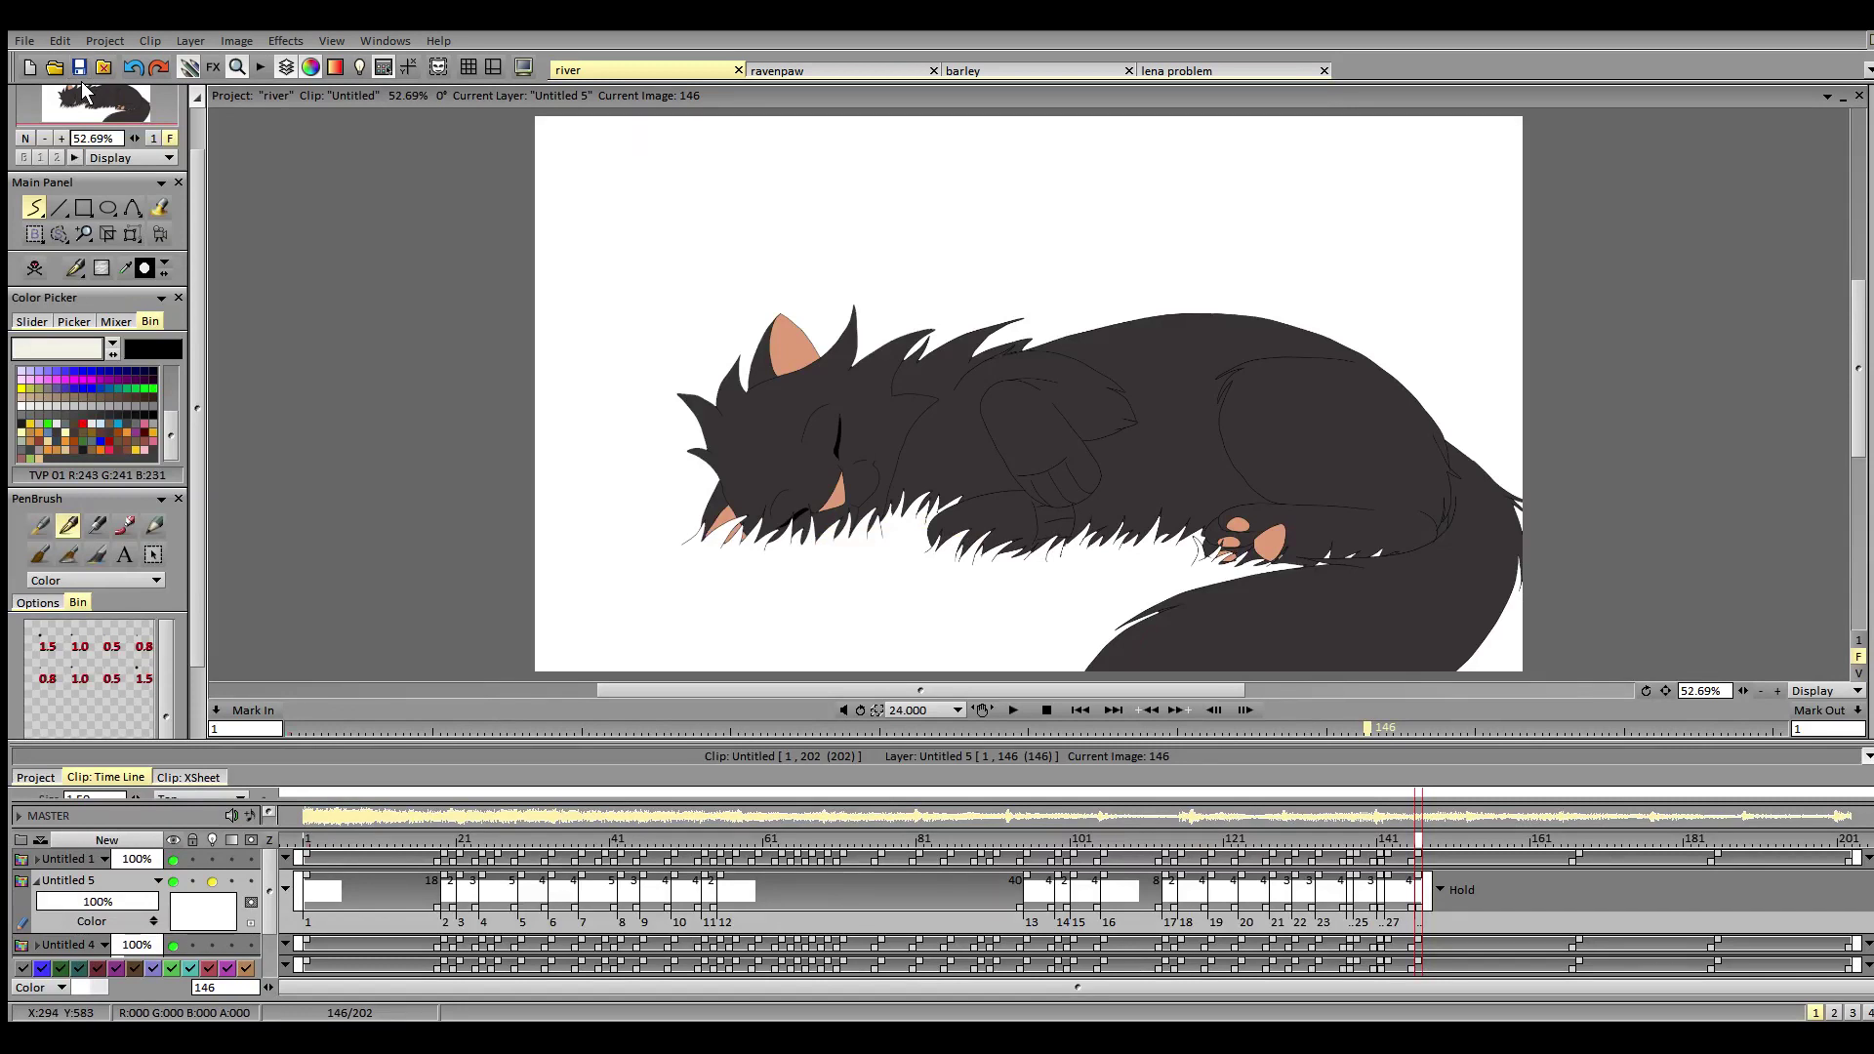
- Play the animation from the first frame to check the chest patch edges
{"action": "left_click", "coordinate": [1080, 709]}
{"action": "left_click", "coordinate": [1013, 709]}
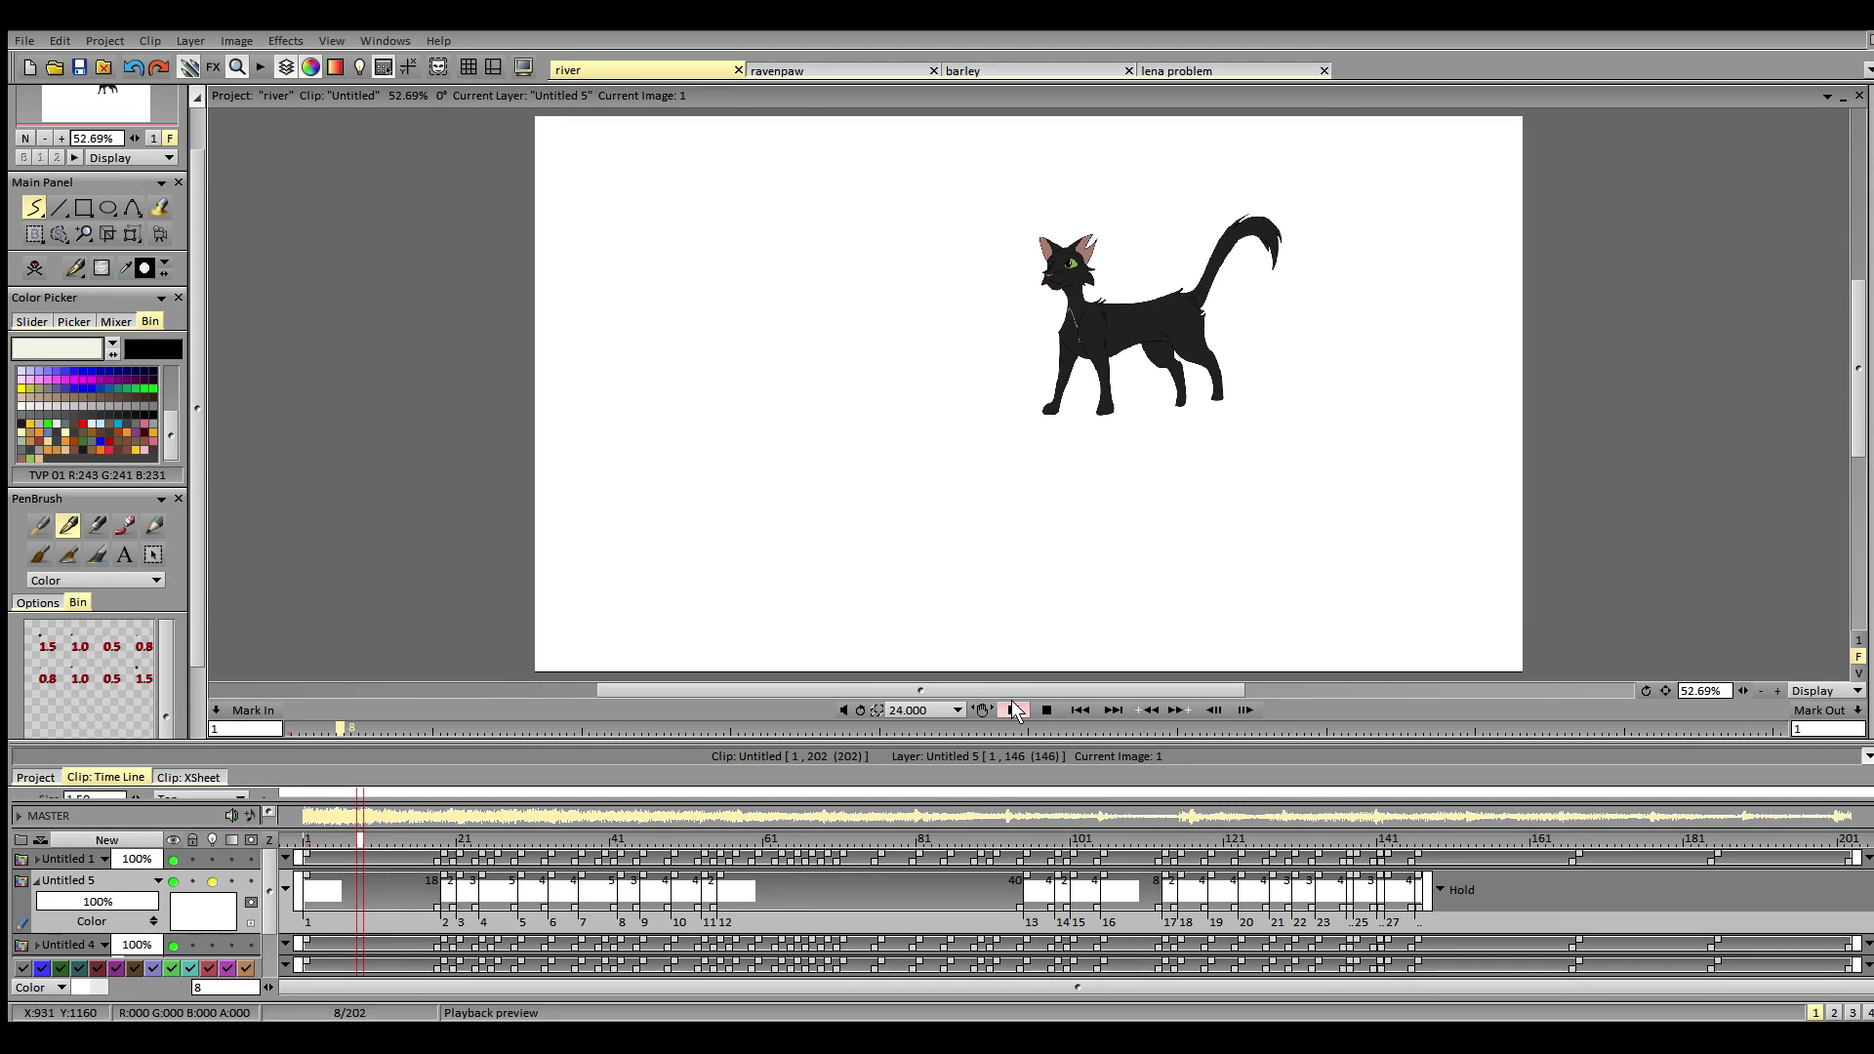
{"action": "left_click", "coordinate": [1015, 711]}
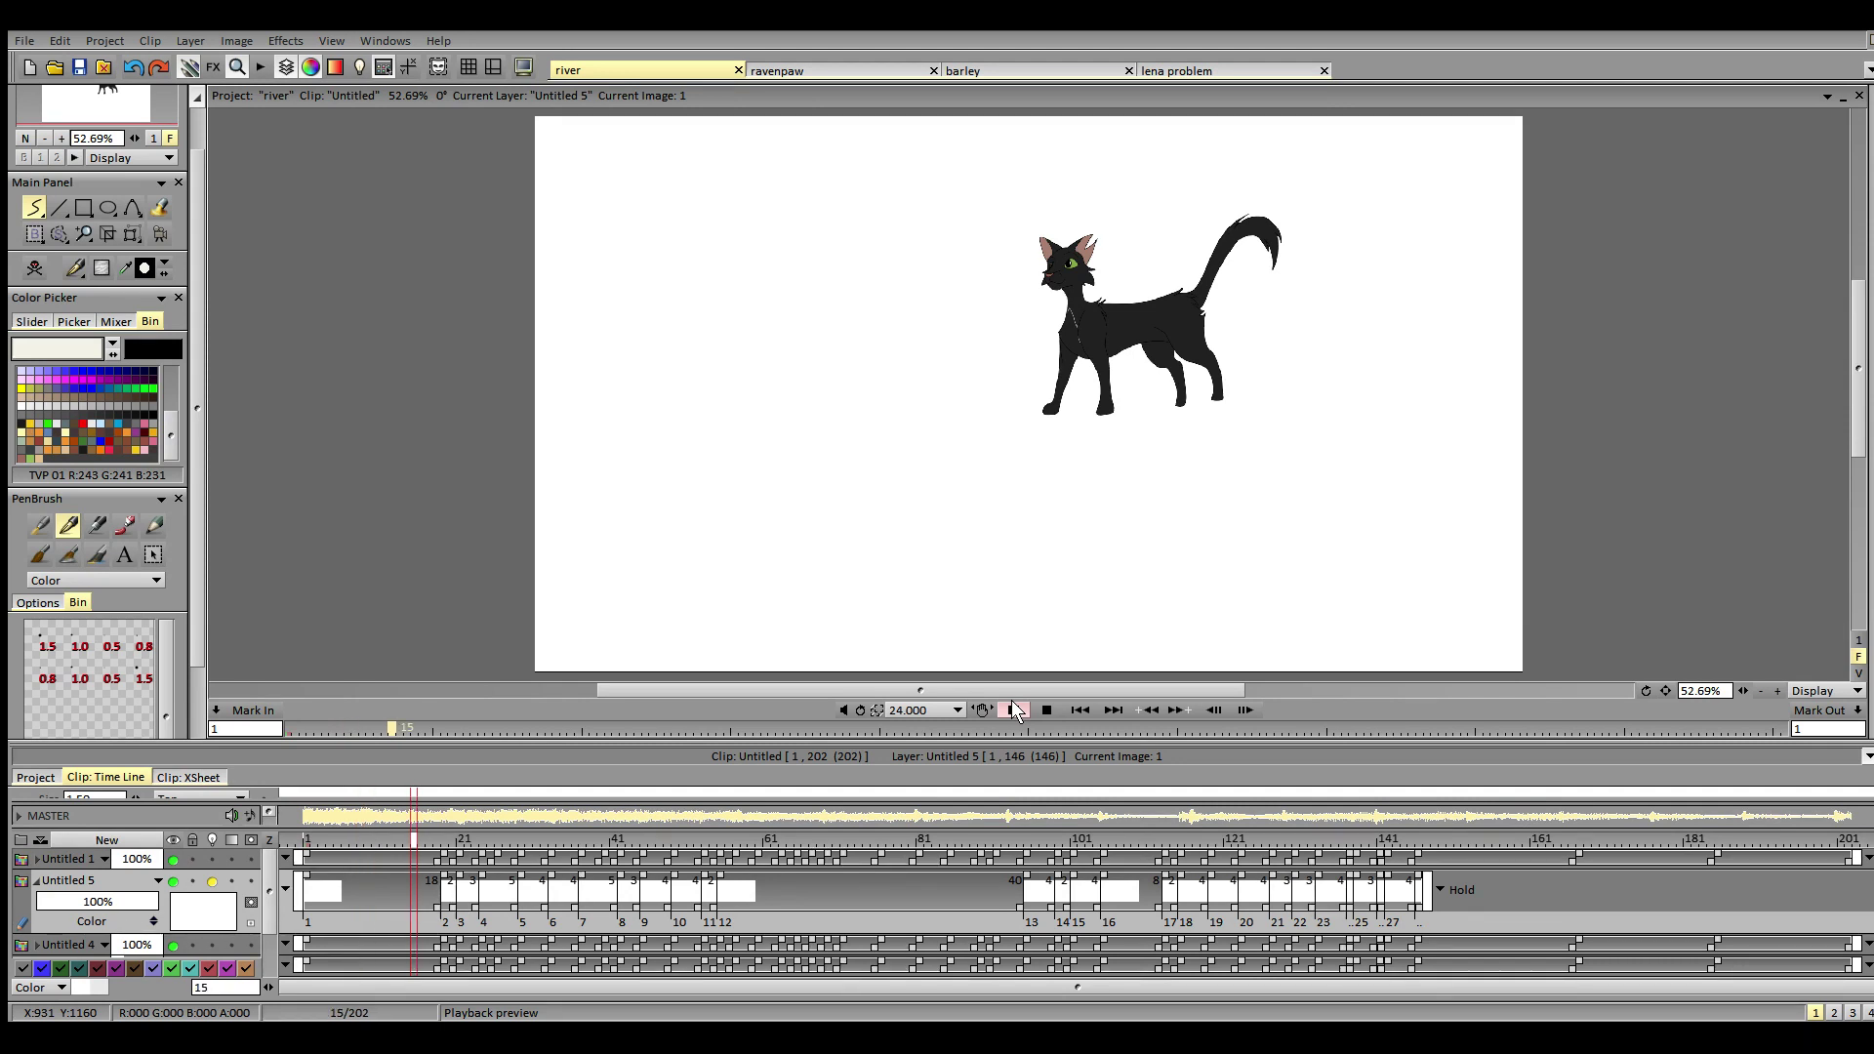
- Switch to the Filling Shape tool at frame 1's chest and set its Gap Closer to 1
{"action": "left_click", "coordinate": [160, 207]}
{"action": "left_click", "coordinate": [61, 138]}
{"action": "left_click", "coordinate": [60, 138]}
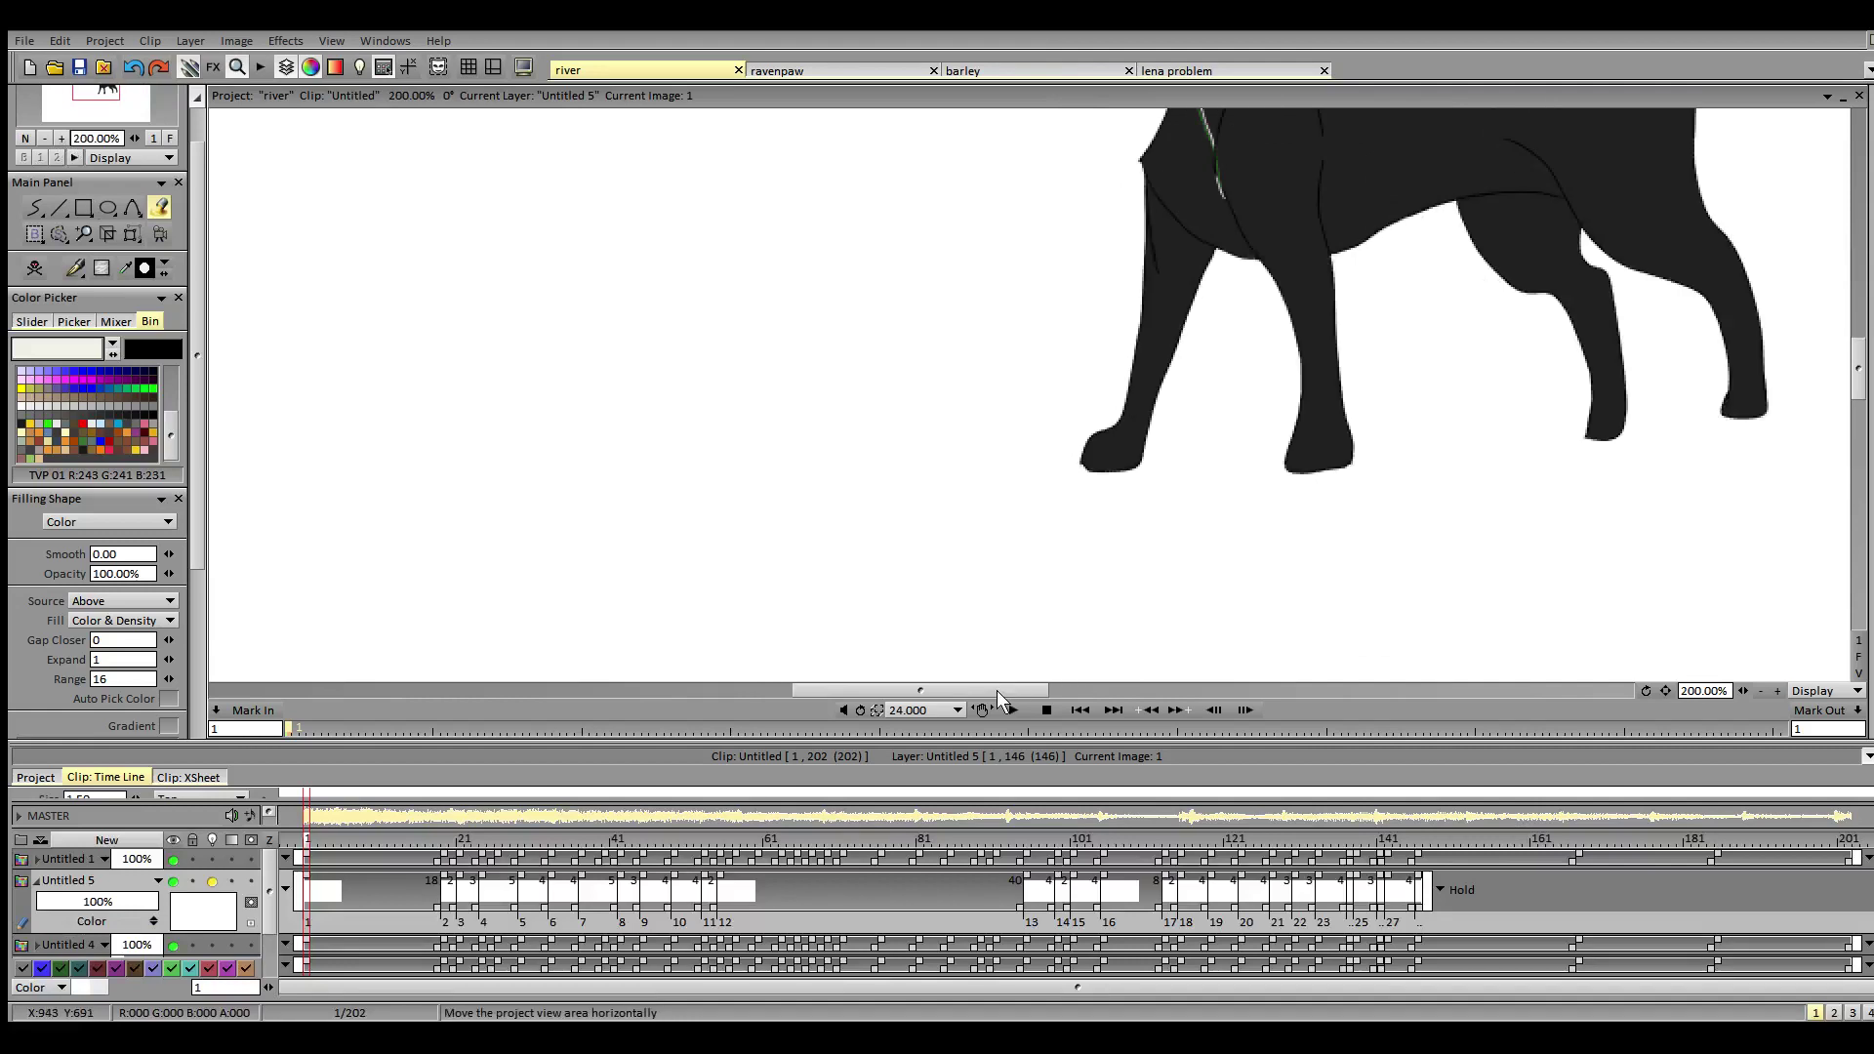
{"action": "left_click_drag", "start_coordinate": [999, 690], "coordinate": [1040, 695]}
{"action": "left_click_drag", "start_coordinate": [1860, 408], "coordinate": [1859, 371]}
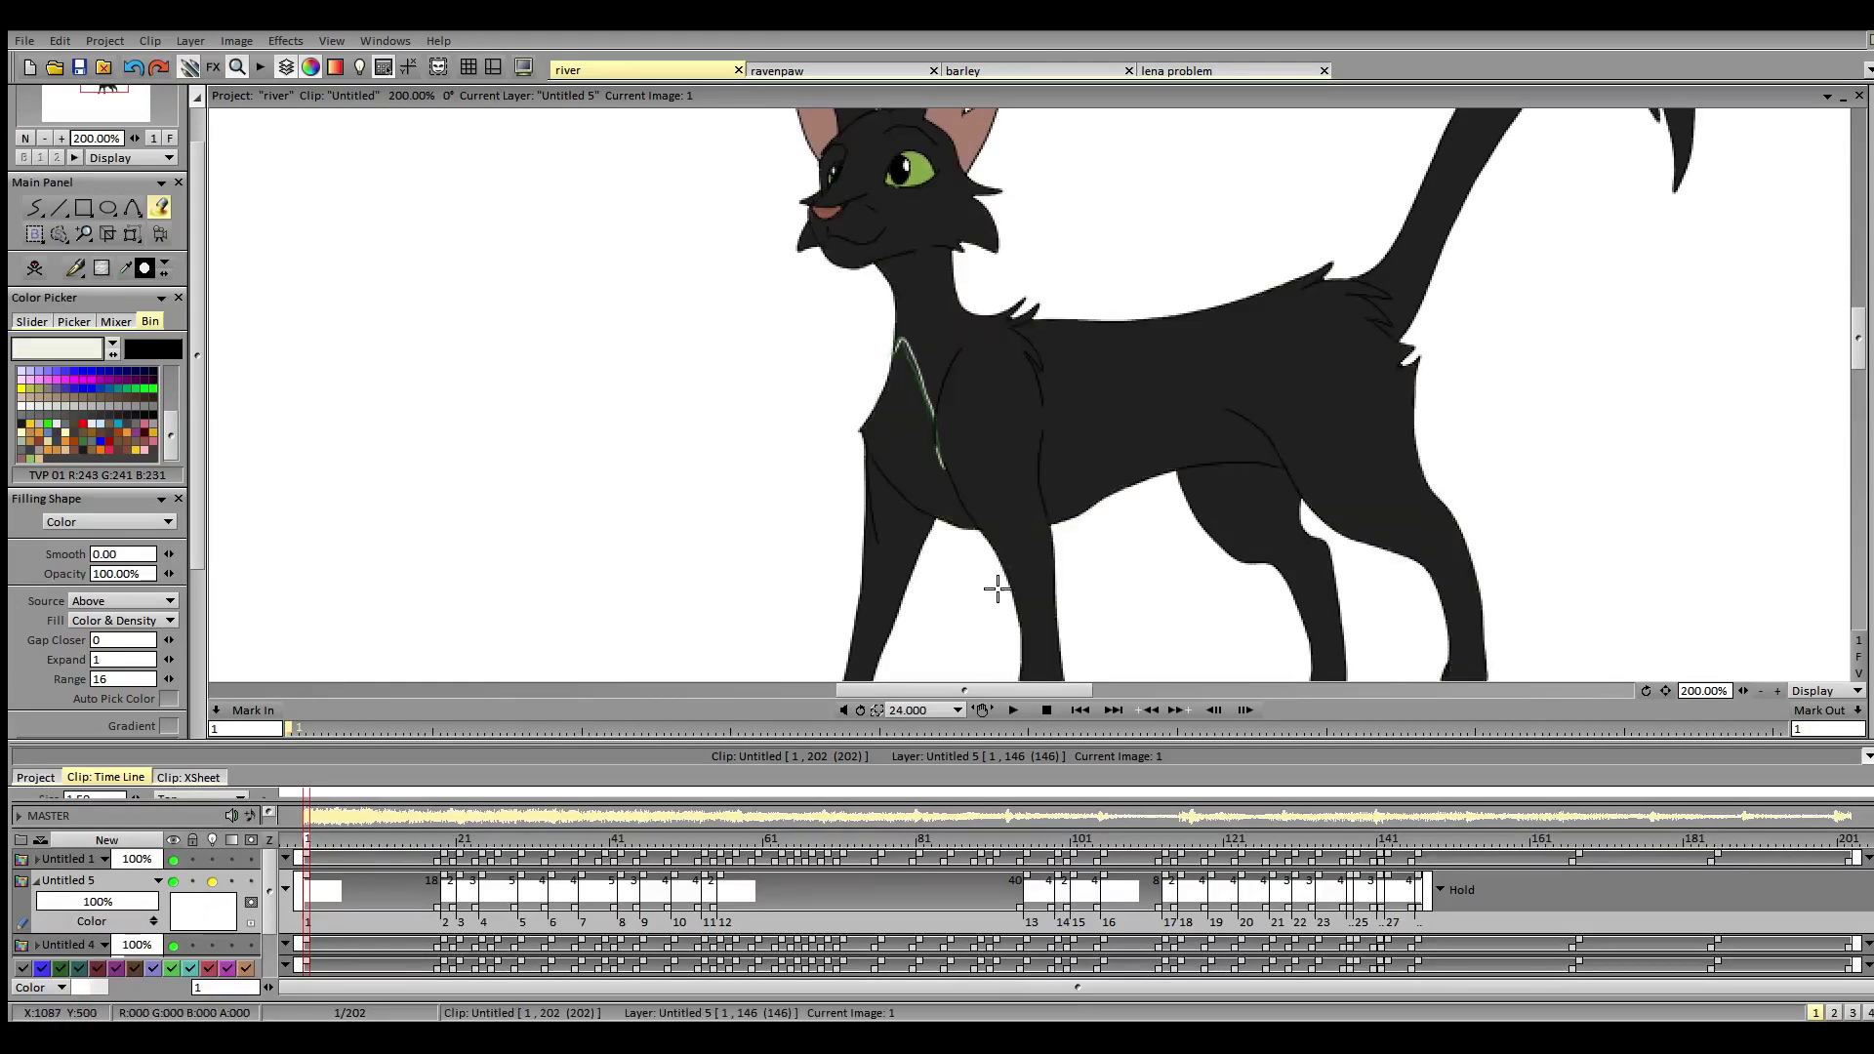
{"action": "left_click", "coordinate": [169, 638]}
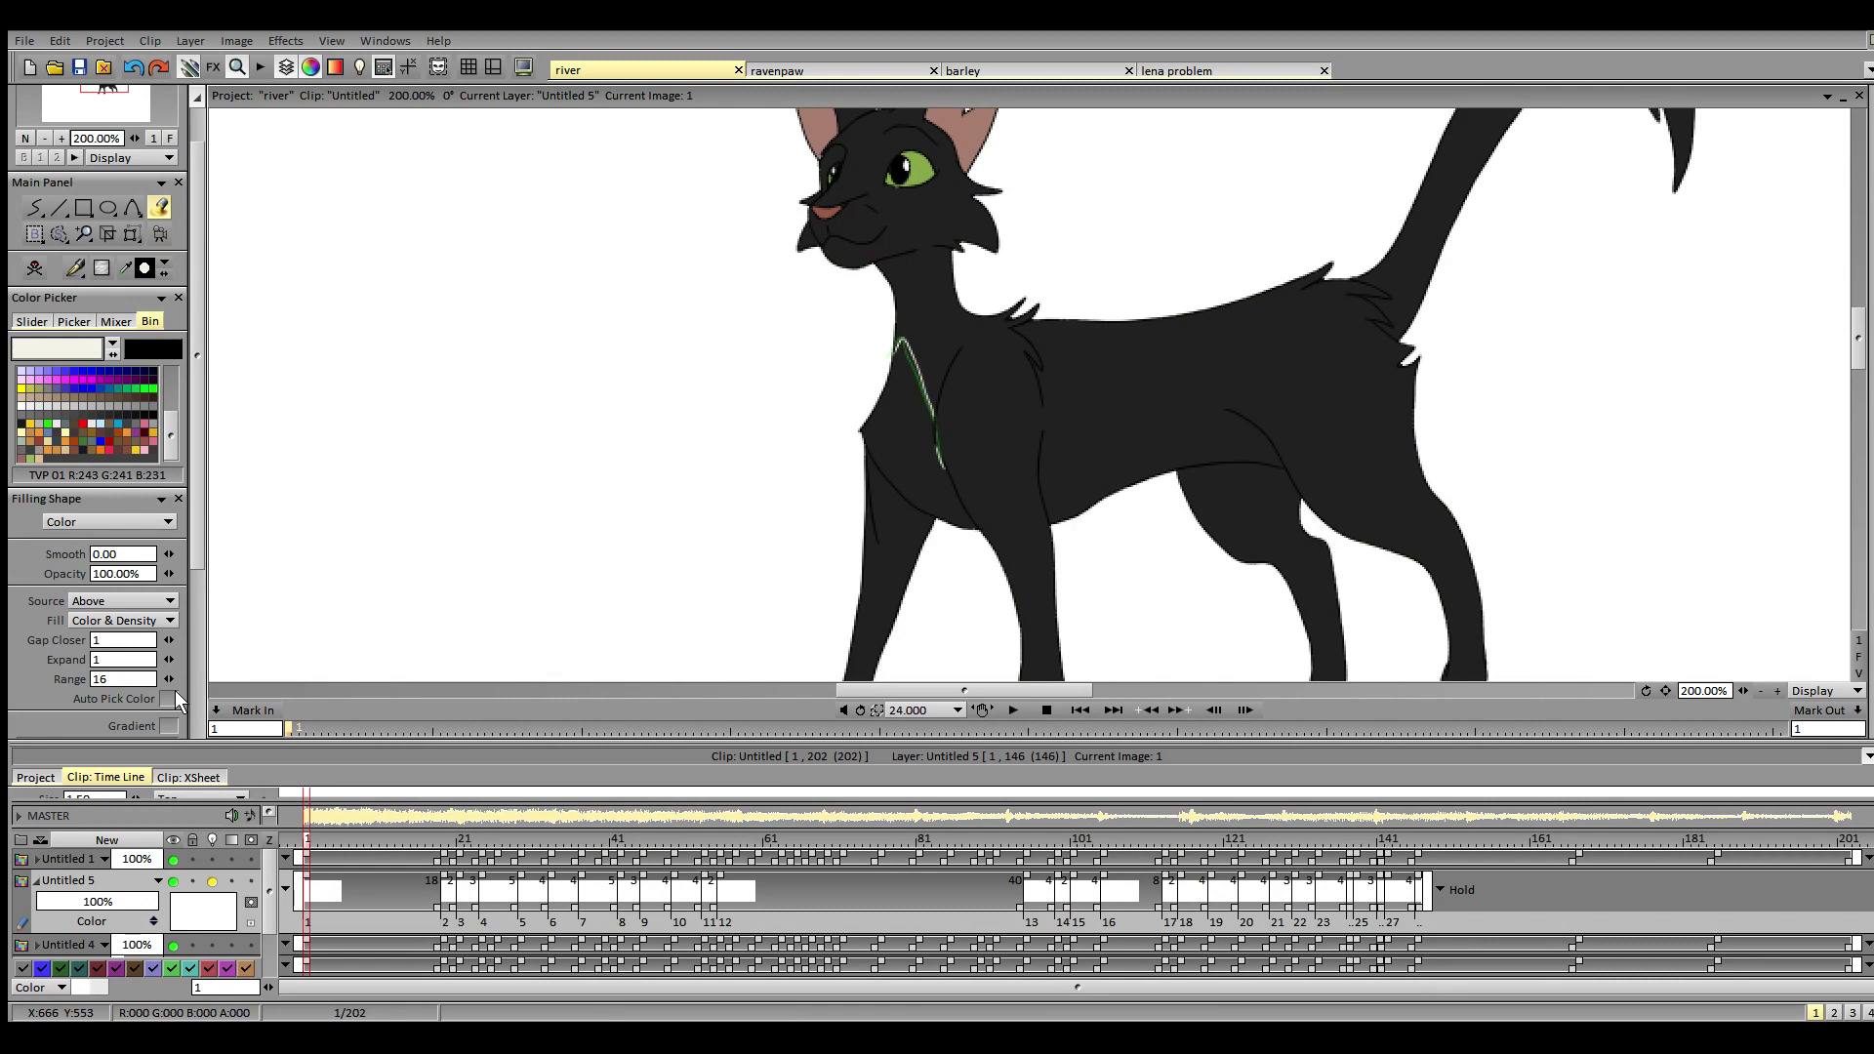
- Try to fill the chest patch at frame 1 with the fill source set to Layer, and undo the fill
{"action": "left_click", "coordinate": [162, 600]}
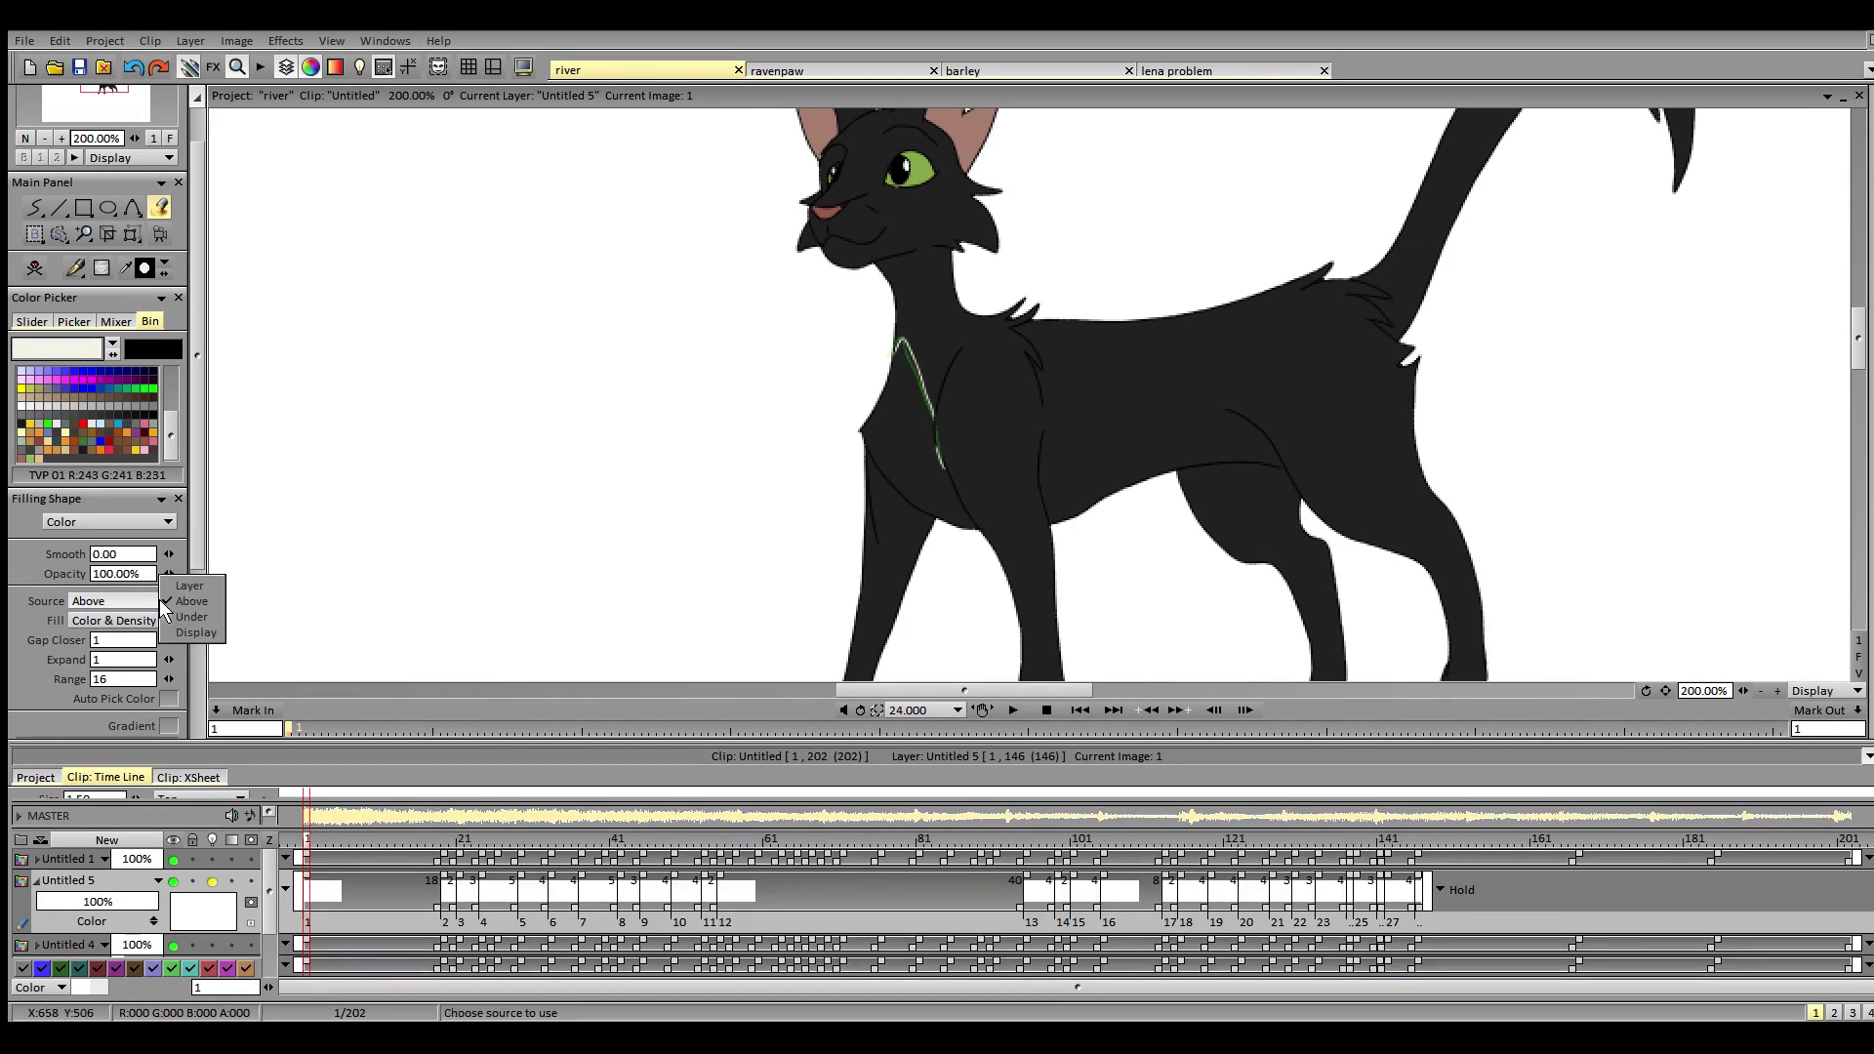
{"action": "left_click", "coordinate": [184, 586]}
{"action": "left_click", "coordinate": [928, 481]}
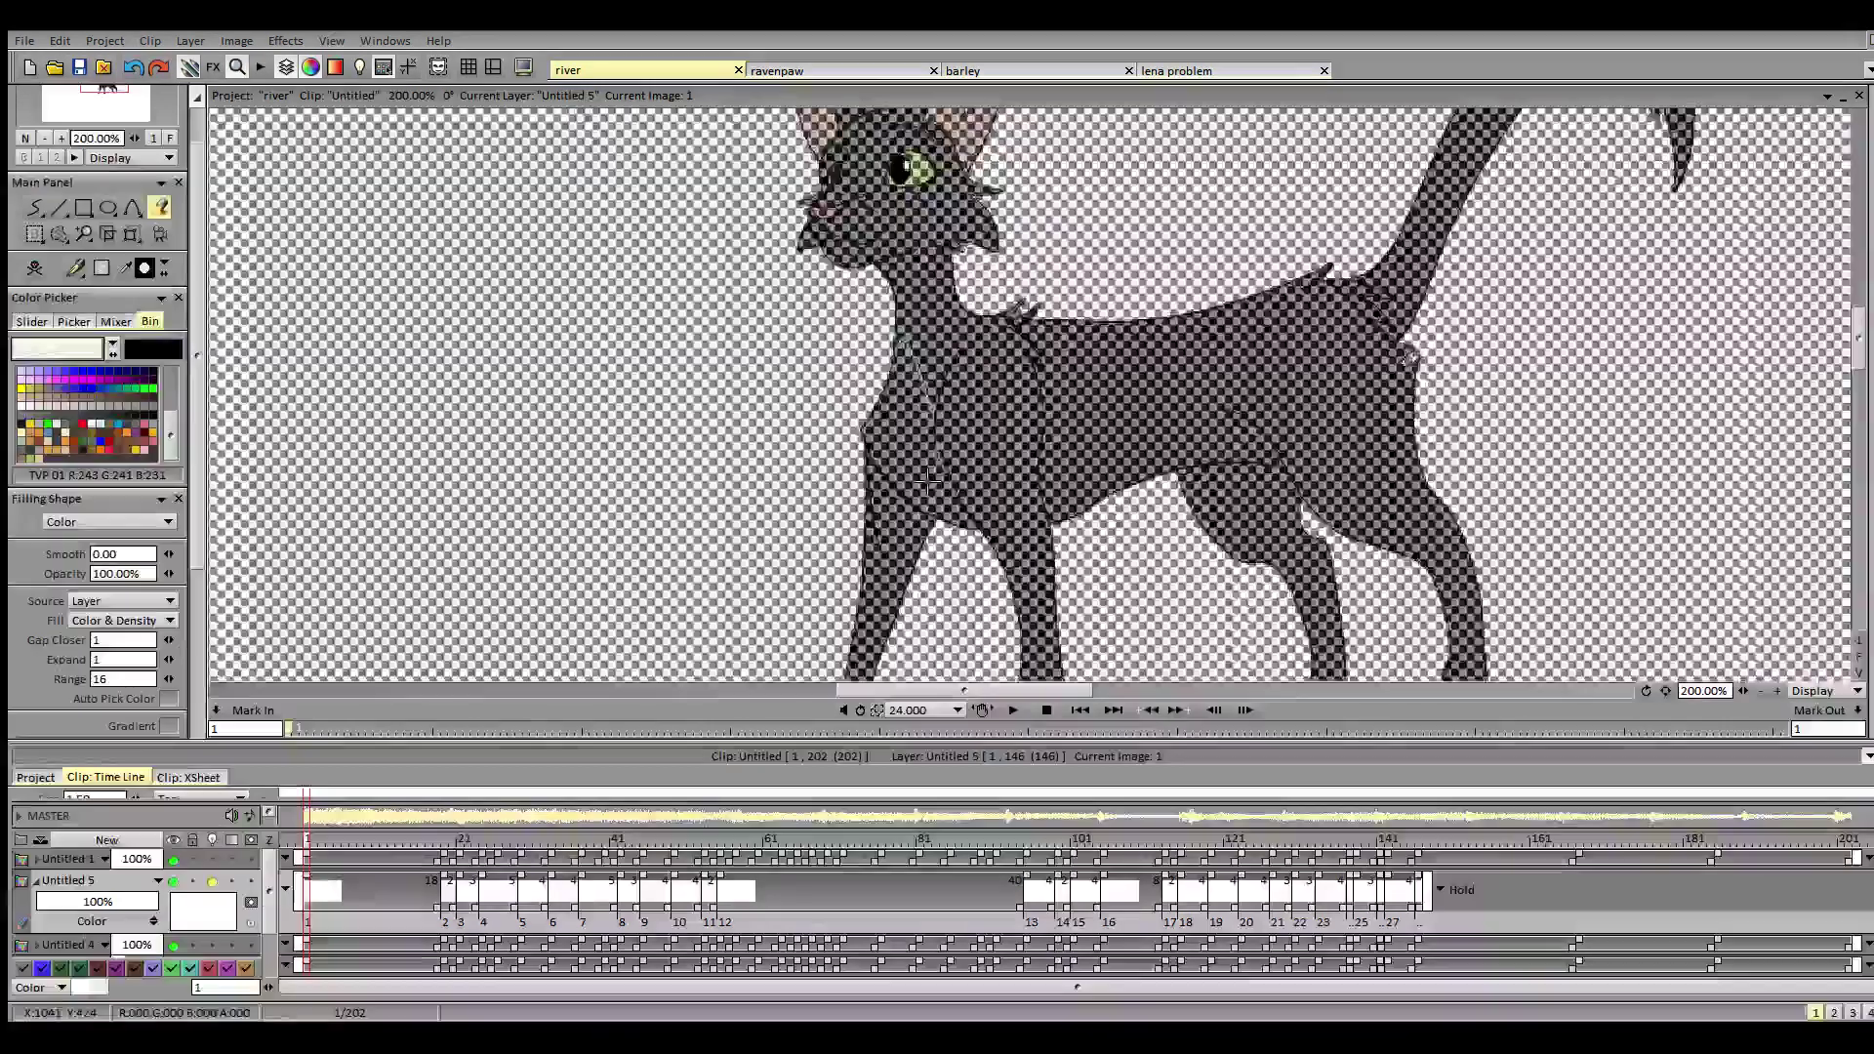
{"action": "key", "text": "ctrl+z"}
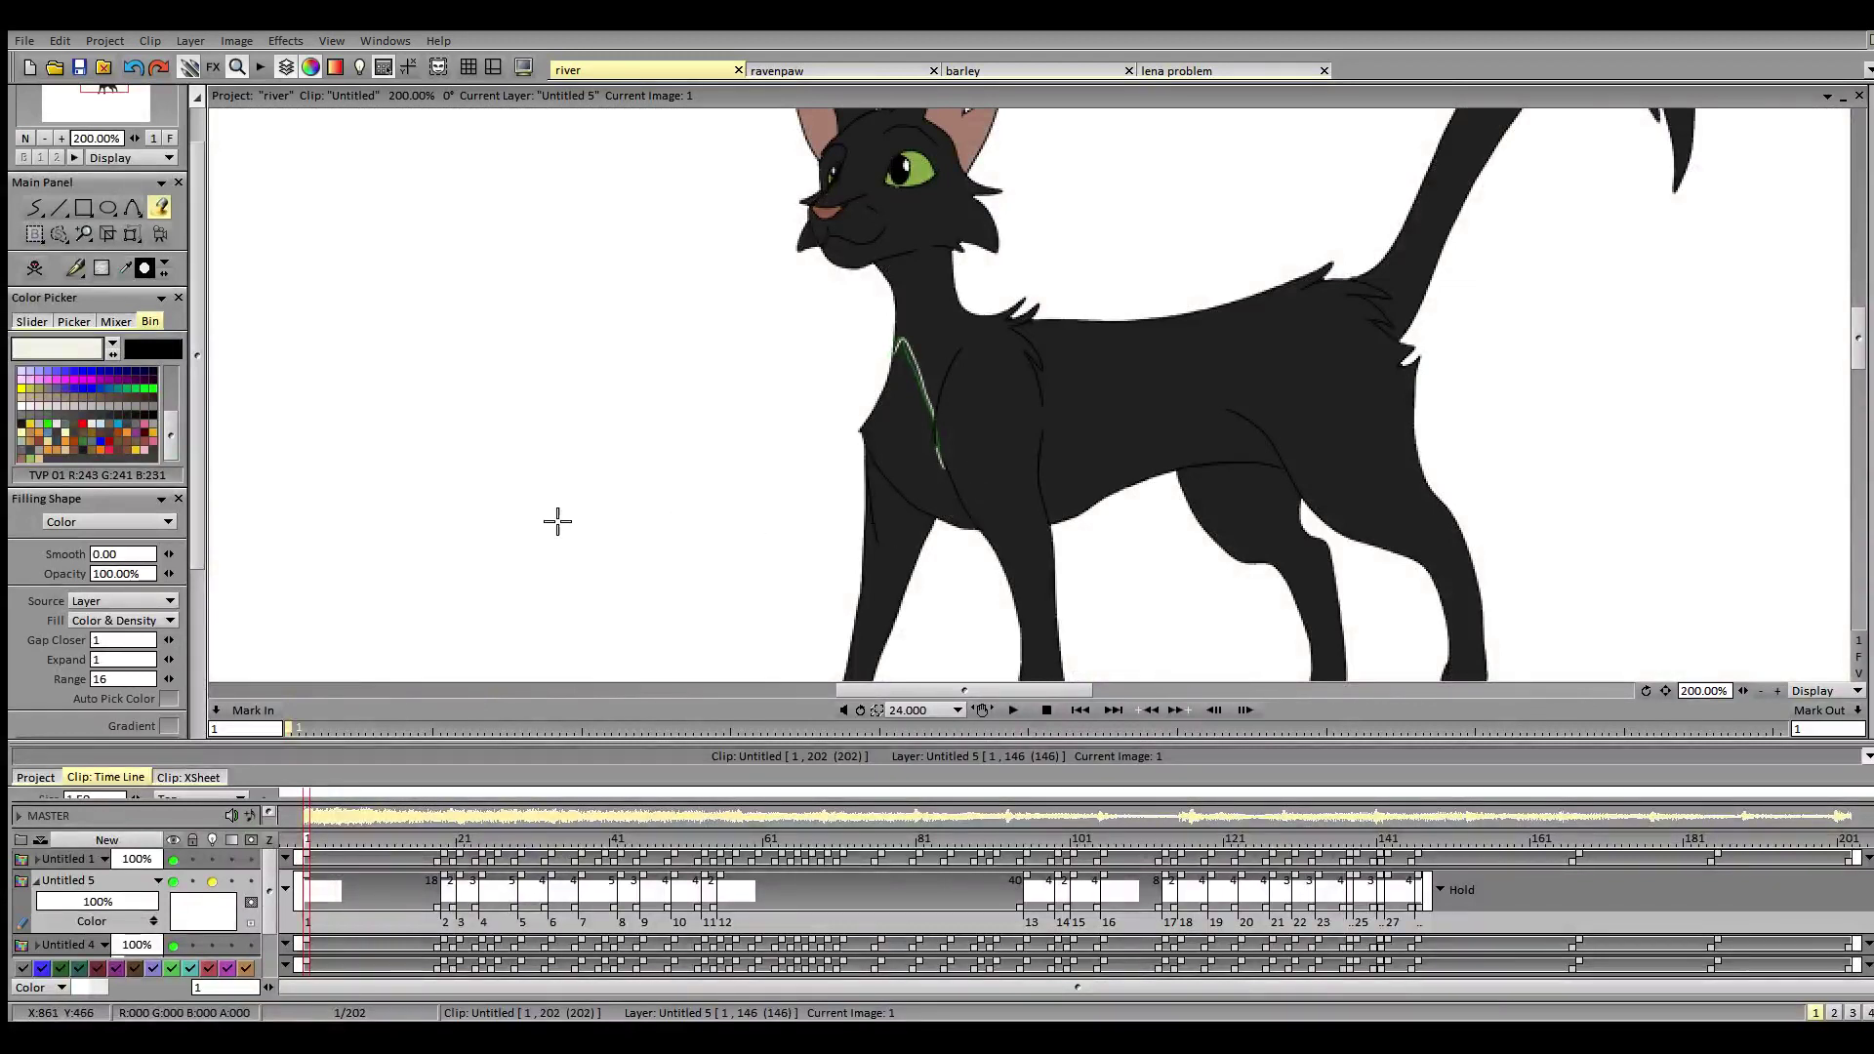
- Set the fill source to Display, undo a trial fill at frame 1, and fill the chest patch off-white at frame 19
{"action": "left_click", "coordinate": [169, 601]}
{"action": "left_click", "coordinate": [219, 649]}
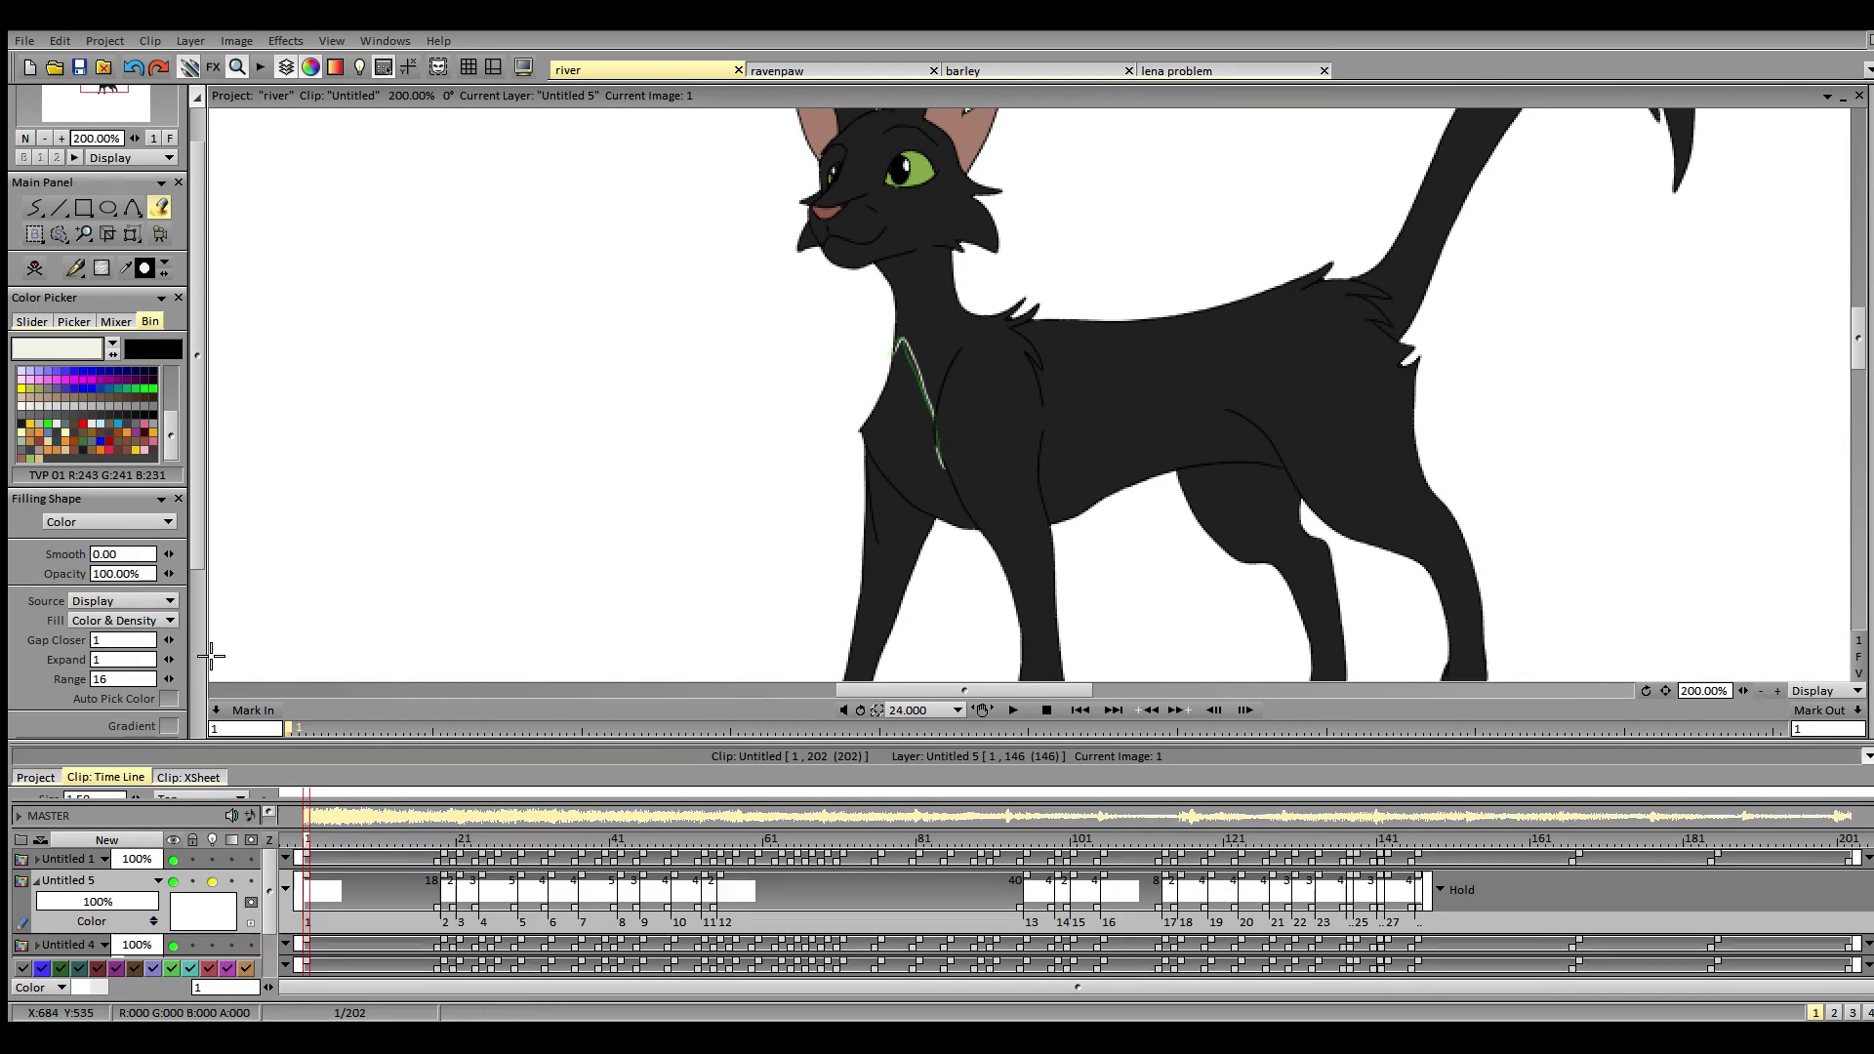
{"action": "left_click", "coordinate": [896, 462]}
{"action": "key", "text": "ctrl+z"}
{"action": "left_click", "coordinate": [446, 845]}
{"action": "left_click", "coordinate": [900, 446]}
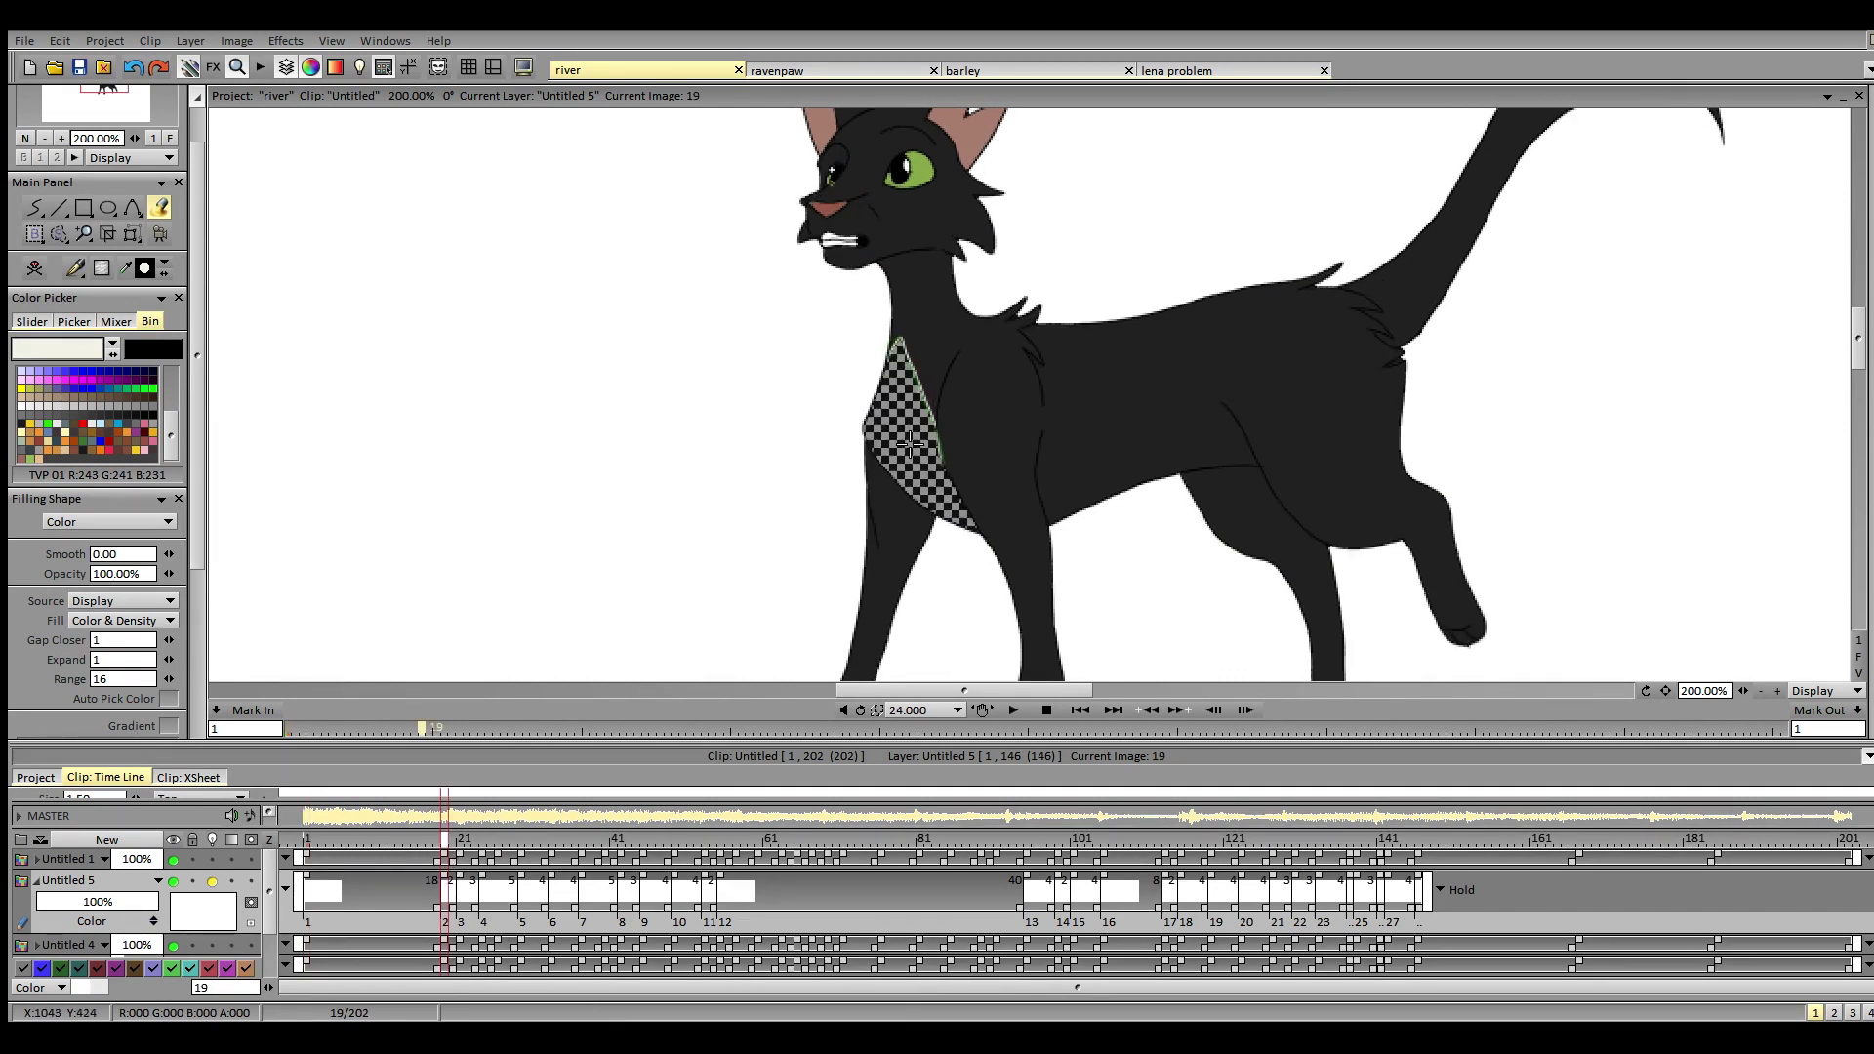
- Set the Gap Closer to 2 and fill the chest patch off-white at frame 1
{"action": "left_click", "coordinate": [310, 845]}
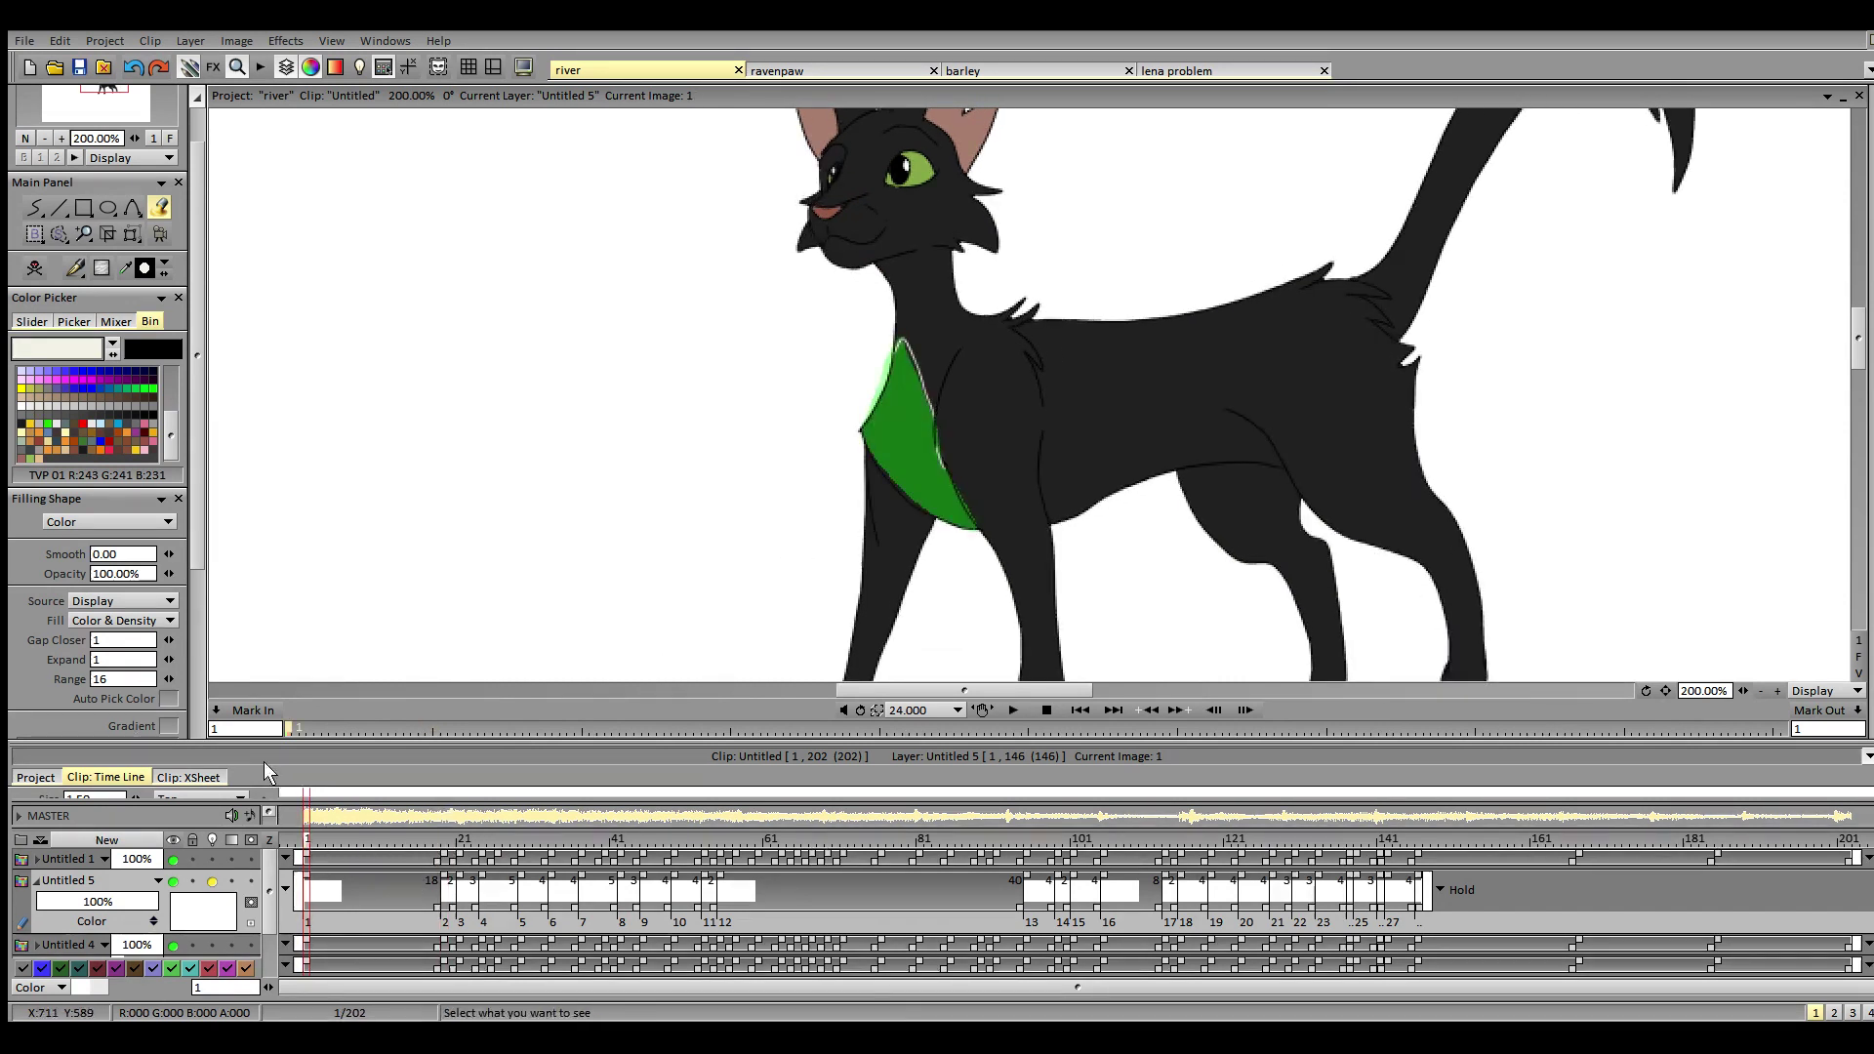
{"action": "left_click", "coordinate": [168, 639]}
{"action": "left_click", "coordinate": [909, 446]}
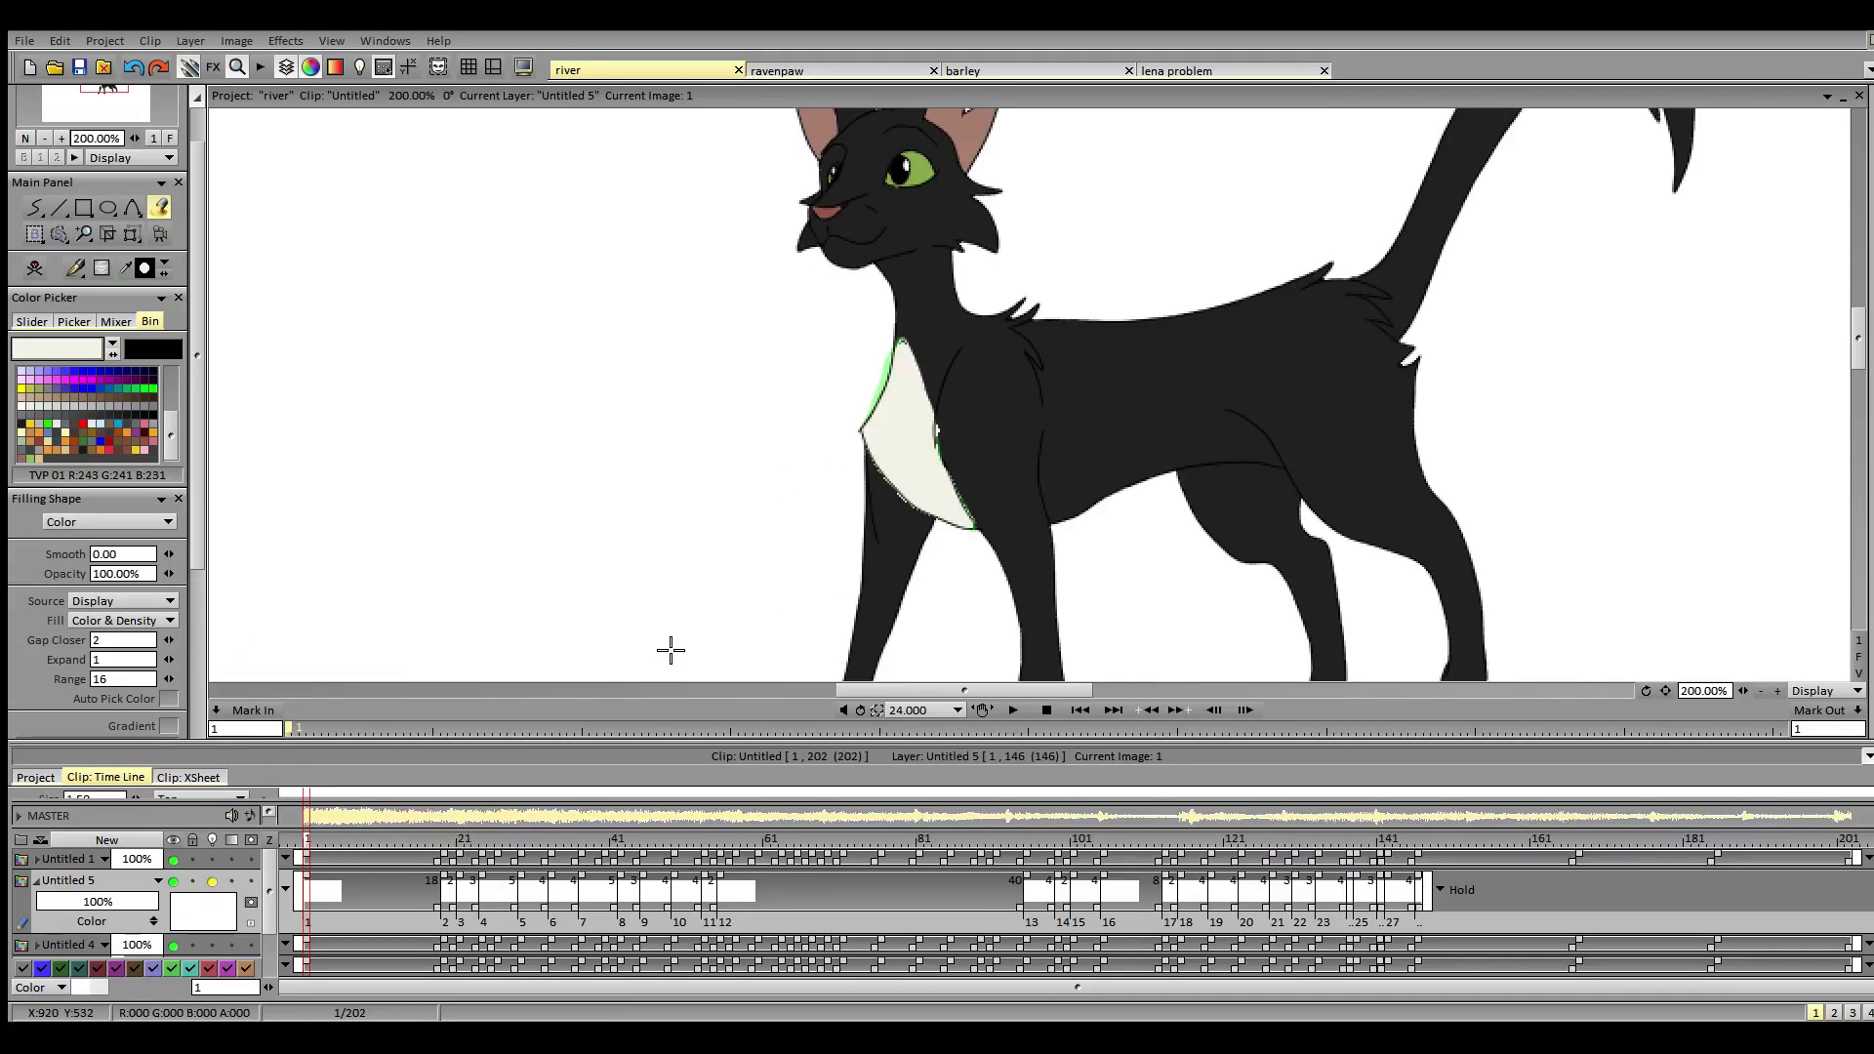
- Fill the chest patch off-white at frames 21 and 24, using a Gap Closer of 1 for frame 24
{"action": "left_click", "coordinate": [443, 842]}
{"action": "left_click", "coordinate": [460, 843]}
{"action": "left_click", "coordinate": [921, 453]}
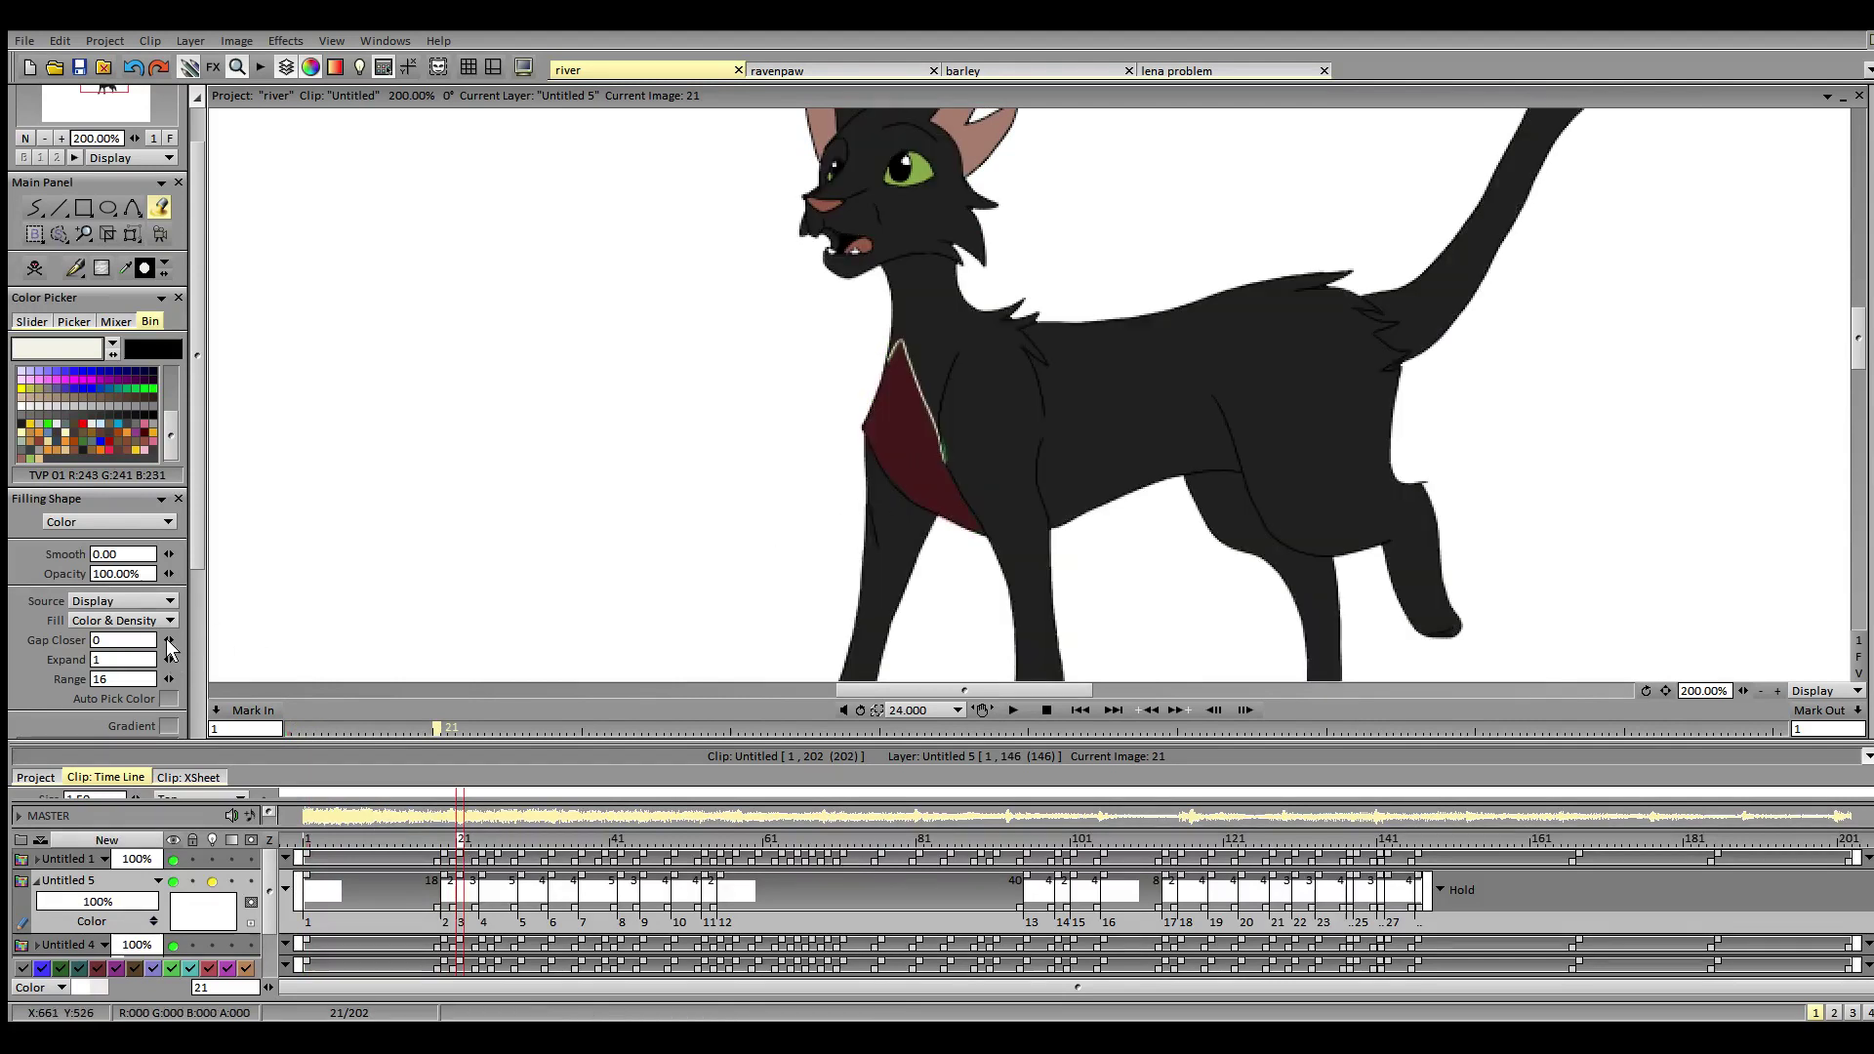
{"action": "left_click", "coordinate": [484, 845]}
{"action": "left_click", "coordinate": [915, 452]}
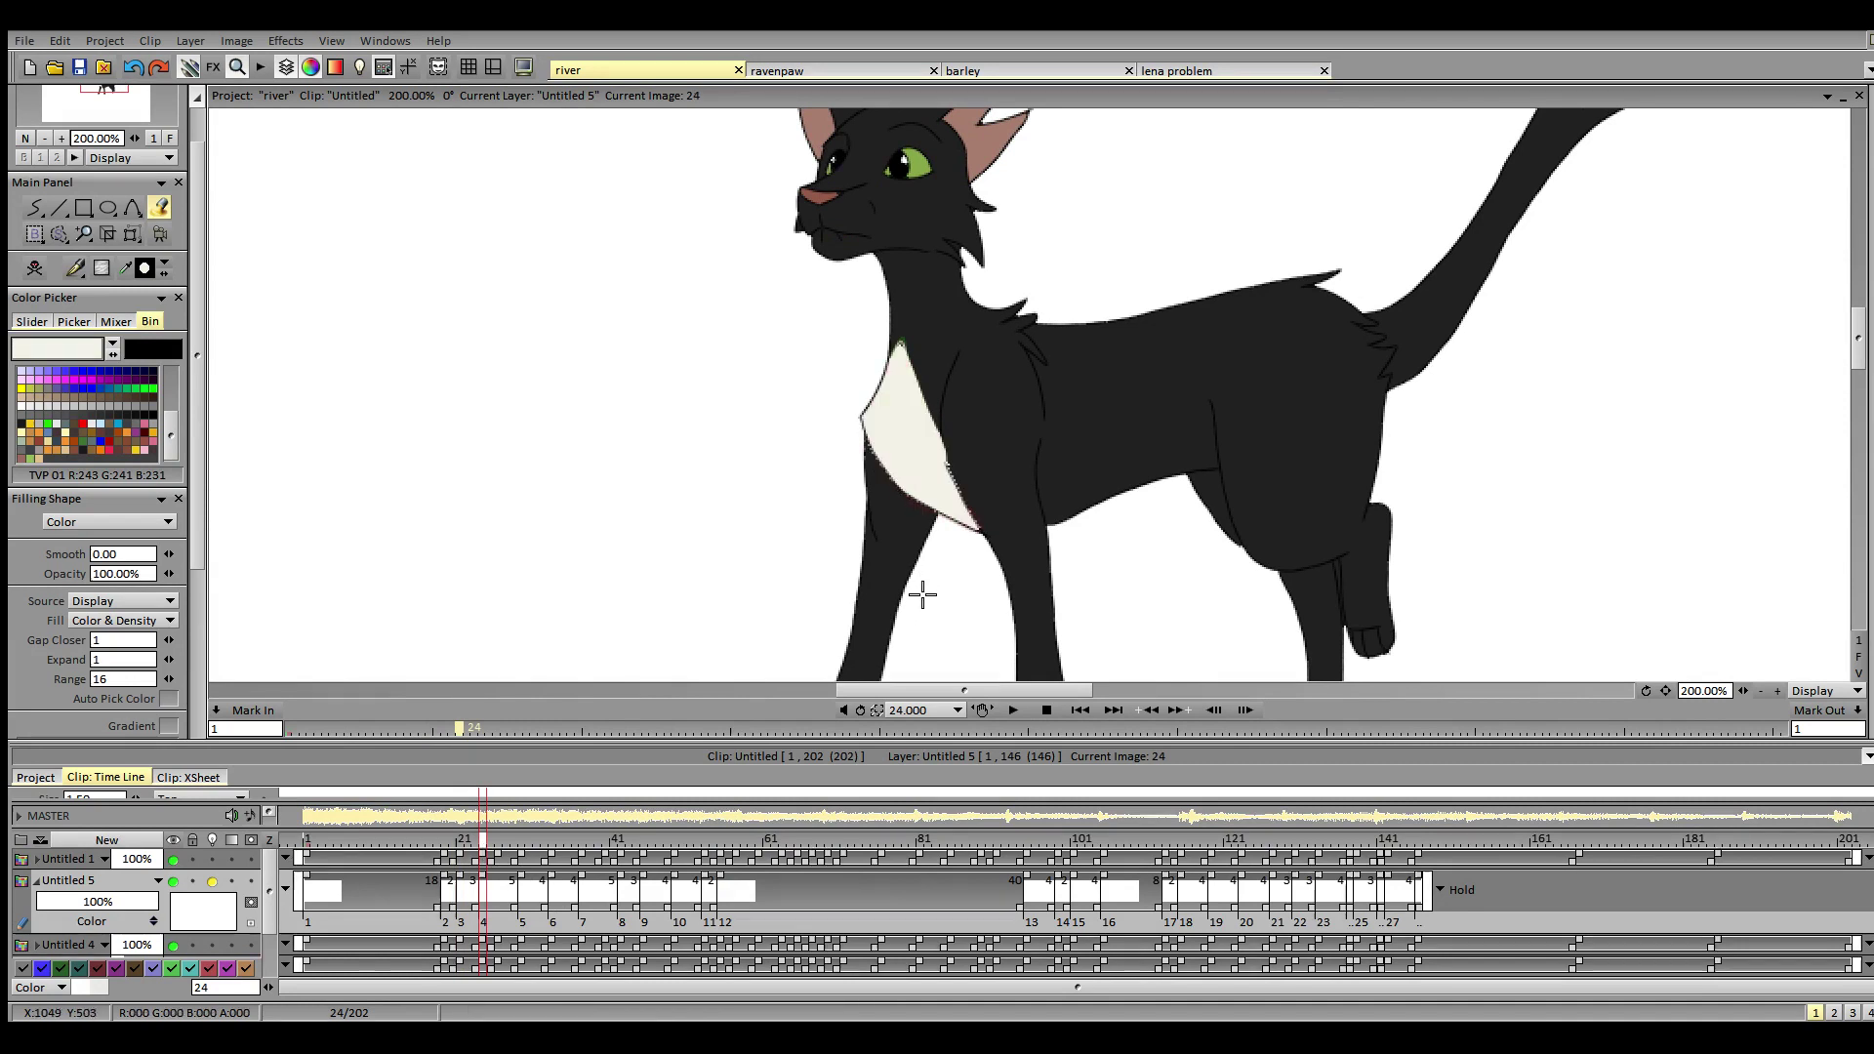
- Fill the chest patch off-white at frames 29 and 33, redoing frame 33's fill with the Gap Closer at 2
{"action": "left_click", "coordinate": [524, 850]}
{"action": "left_click", "coordinate": [908, 477]}
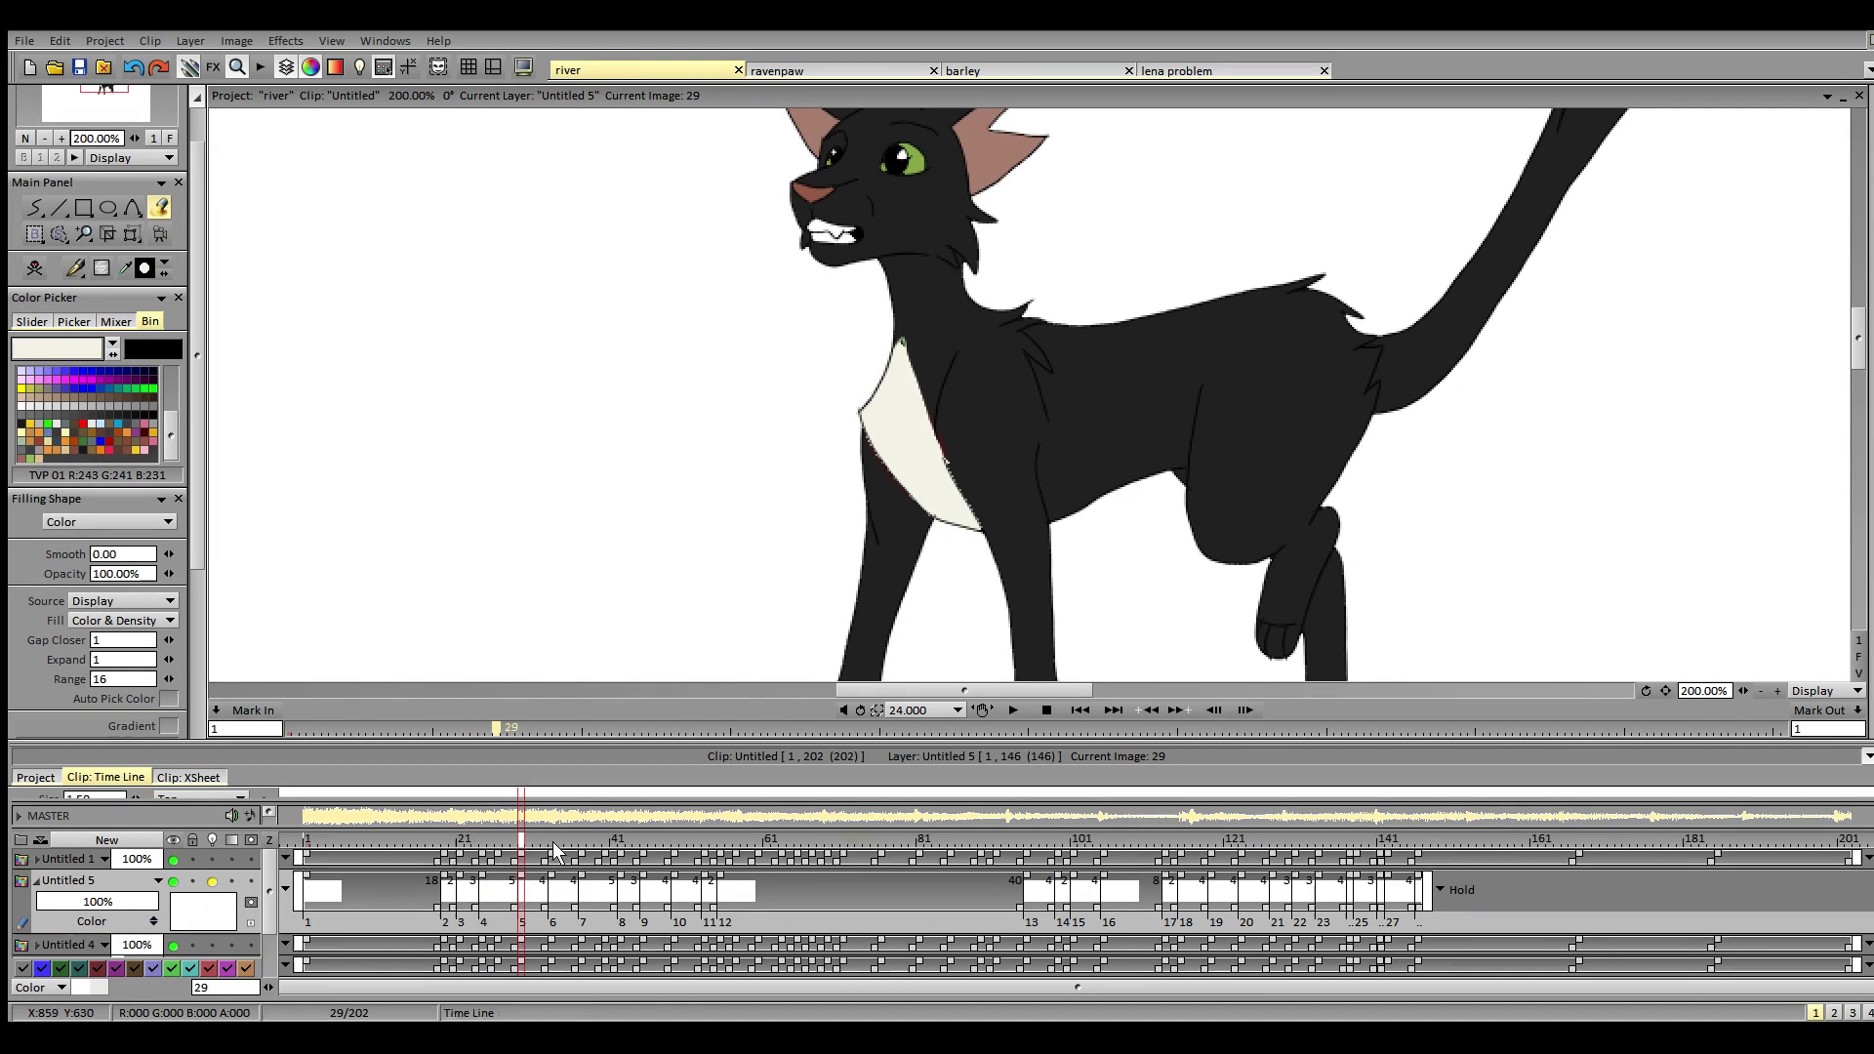
{"action": "left_click", "coordinate": [553, 842]}
{"action": "left_click", "coordinate": [904, 470]}
{"action": "key", "text": "ctrl+z"}
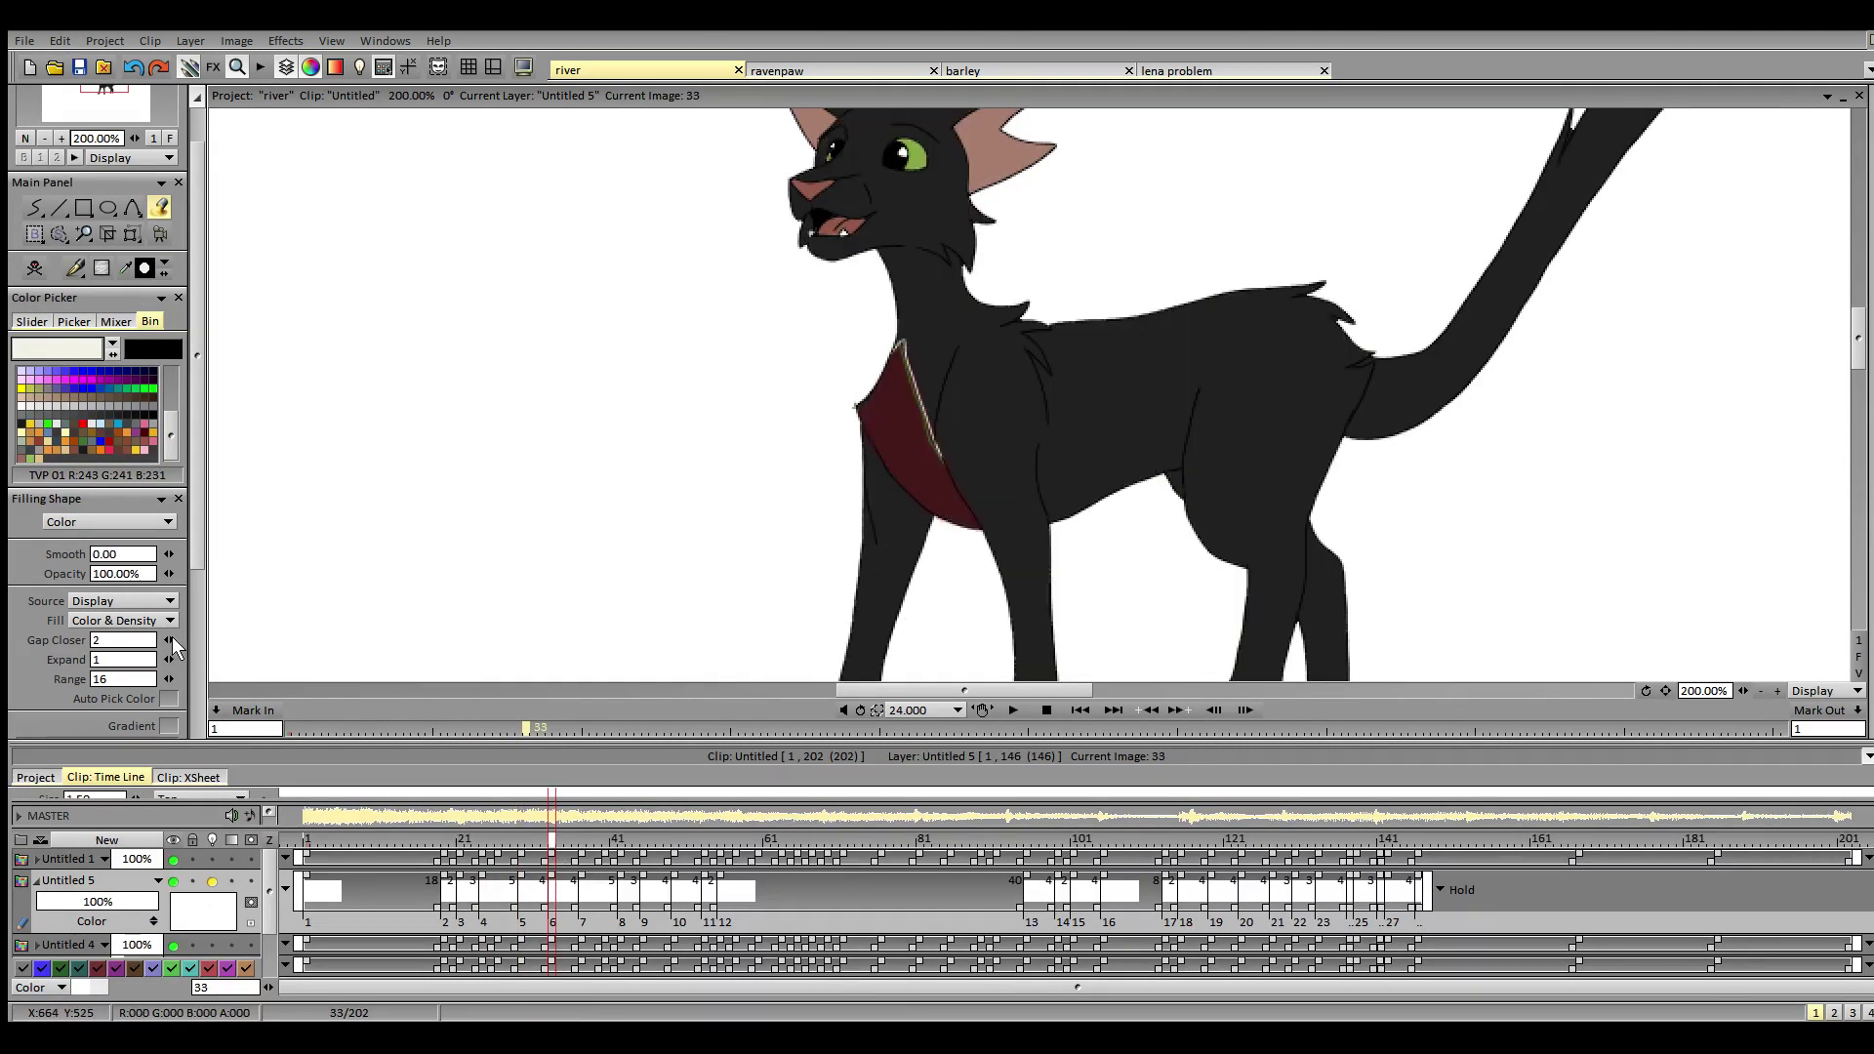
{"action": "left_click", "coordinate": [914, 457]}
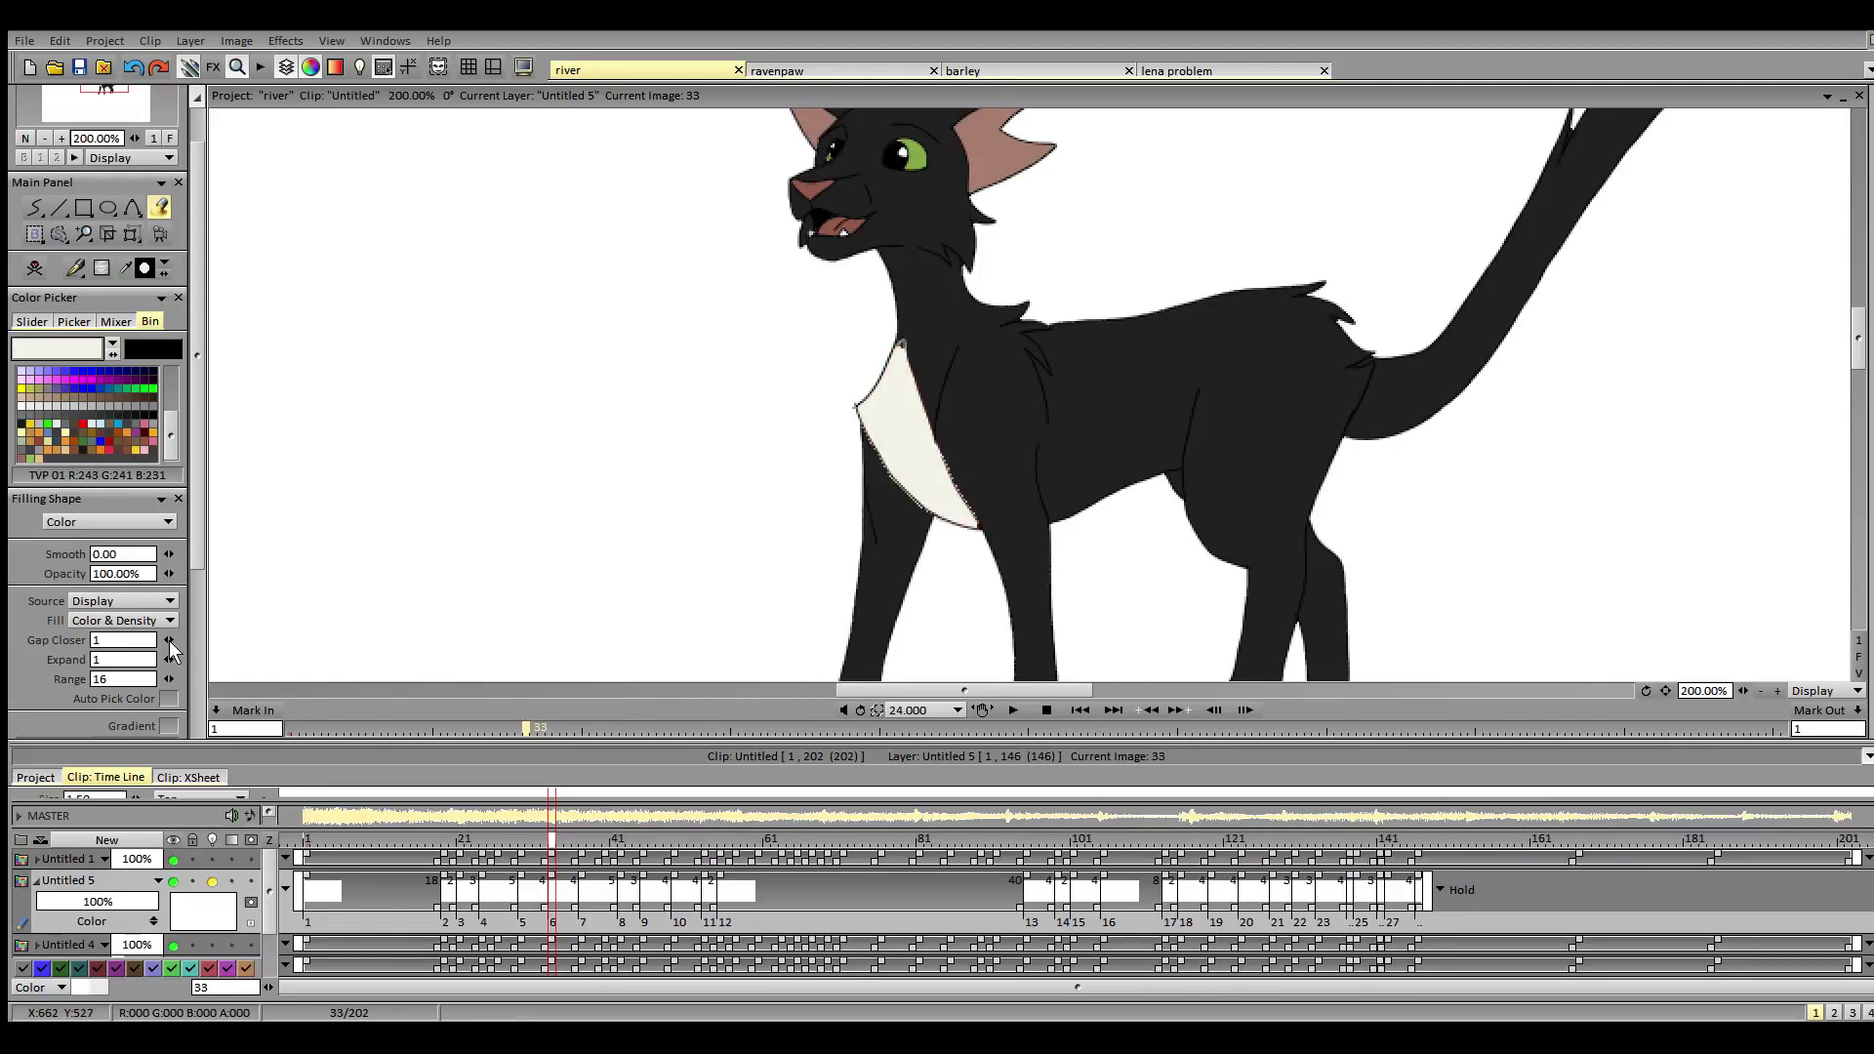
- Fill the chest patch off-white at frames 37 and 42, redoing frame 42's fill with the Gap Closer at 2
{"action": "left_click", "coordinate": [583, 840]}
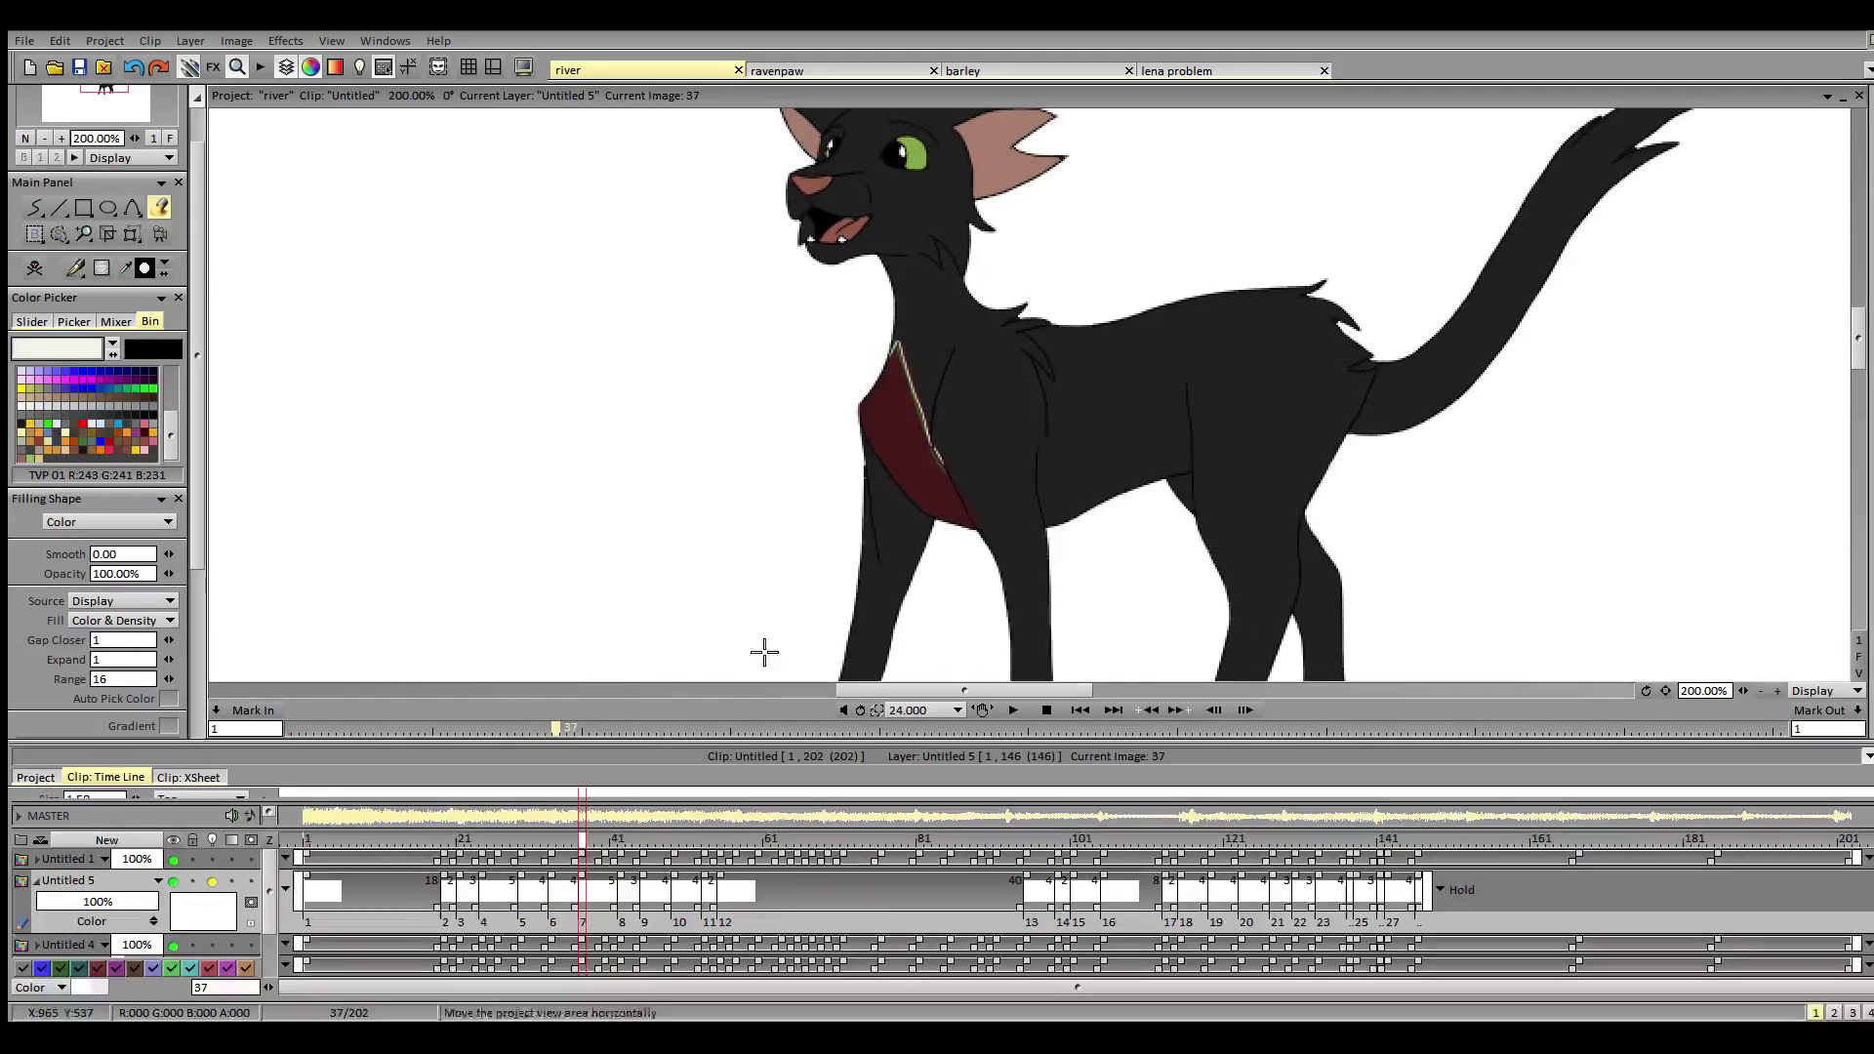
{"action": "left_click", "coordinate": [916, 526]}
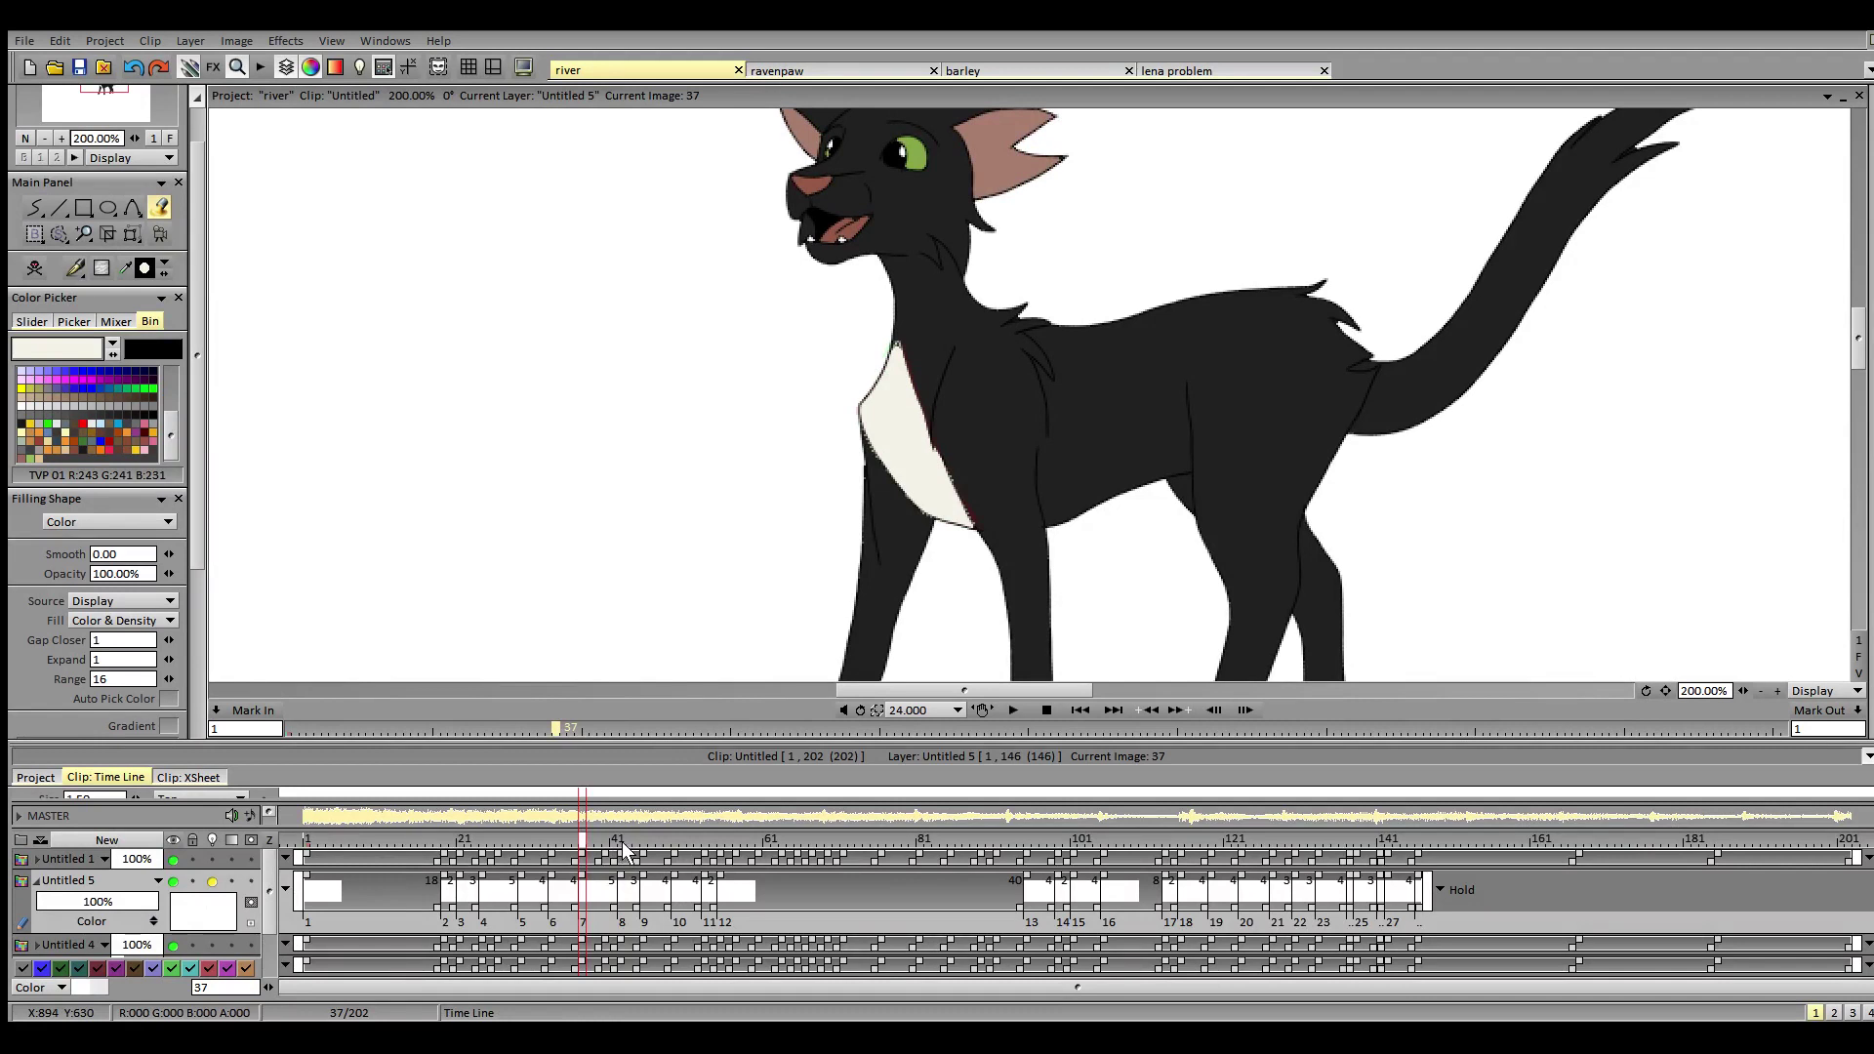
{"action": "left_click", "coordinate": [622, 840]}
{"action": "left_click", "coordinate": [928, 496]}
{"action": "key", "text": "ctrl+z"}
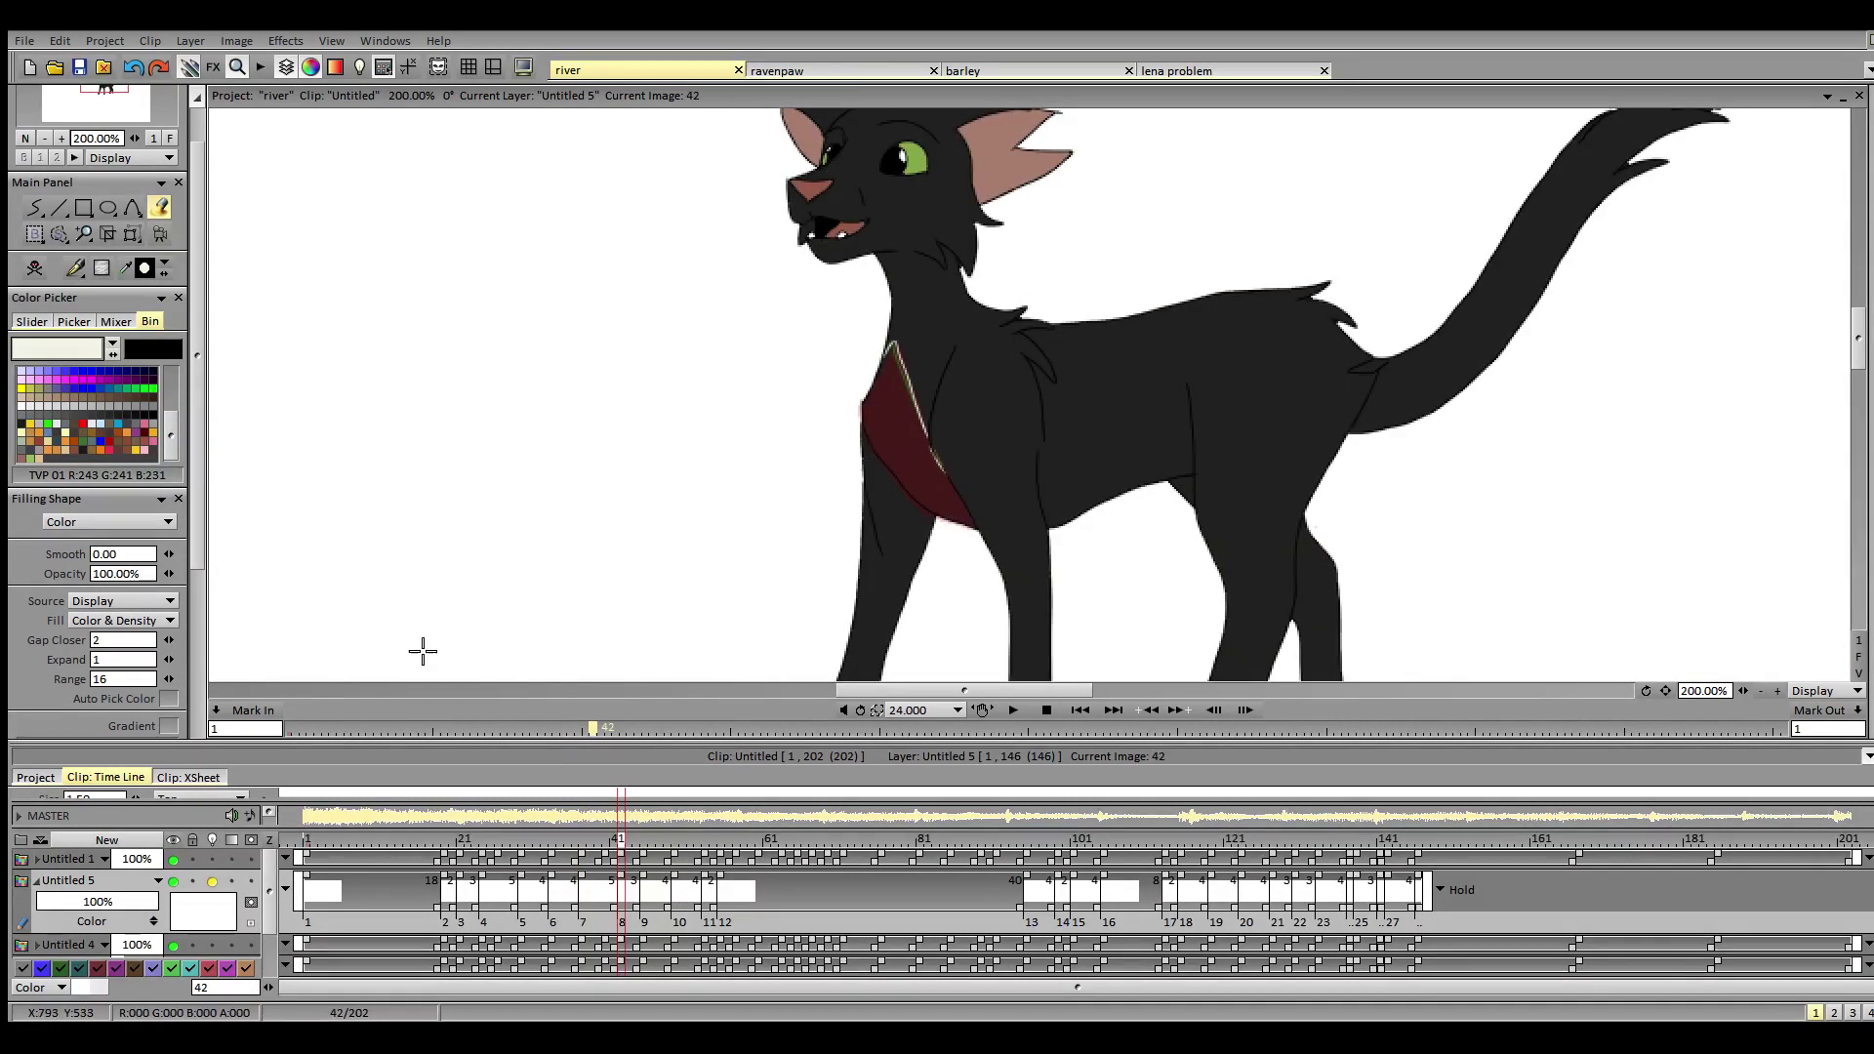
{"action": "left_click", "coordinate": [903, 498]}
- Return the Gap Closer to 1 and fill the chest patch off-white at frames 45 and 49
{"action": "left_click_drag", "start_coordinate": [170, 640], "coordinate": [169, 646]}
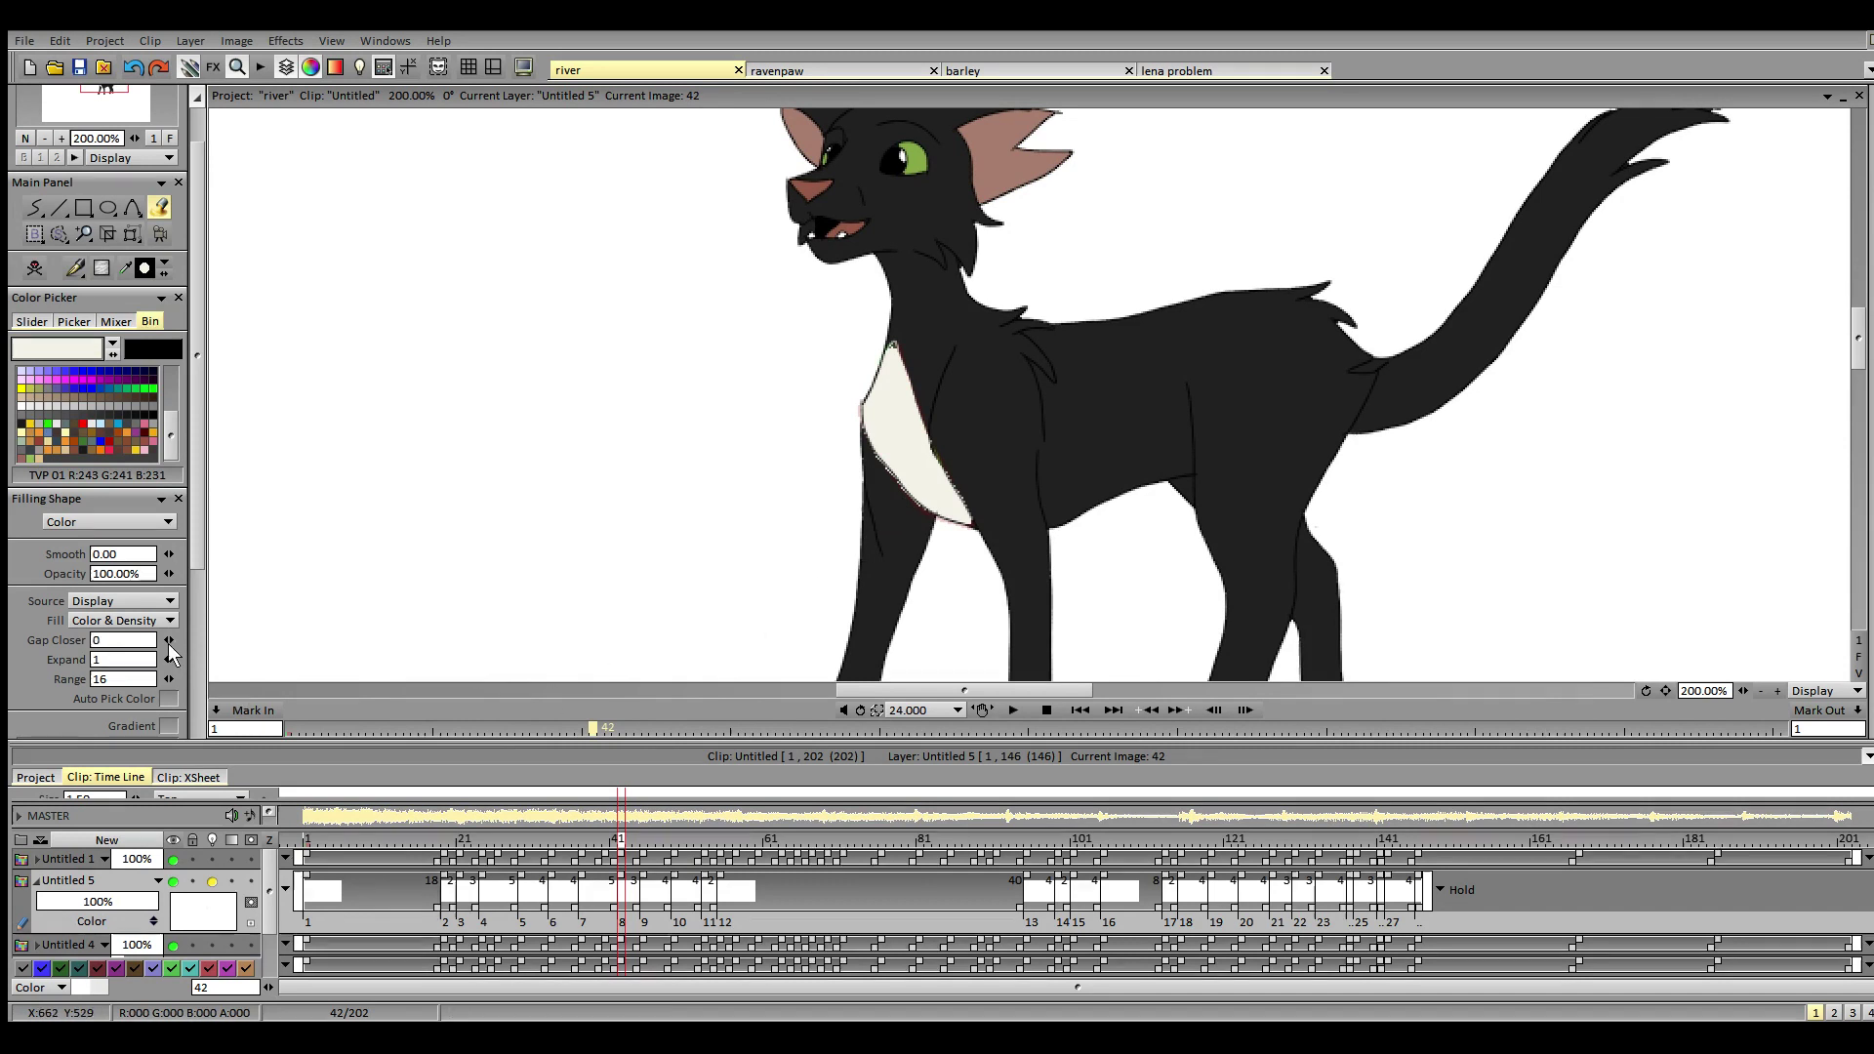
{"action": "left_click", "coordinate": [646, 838]}
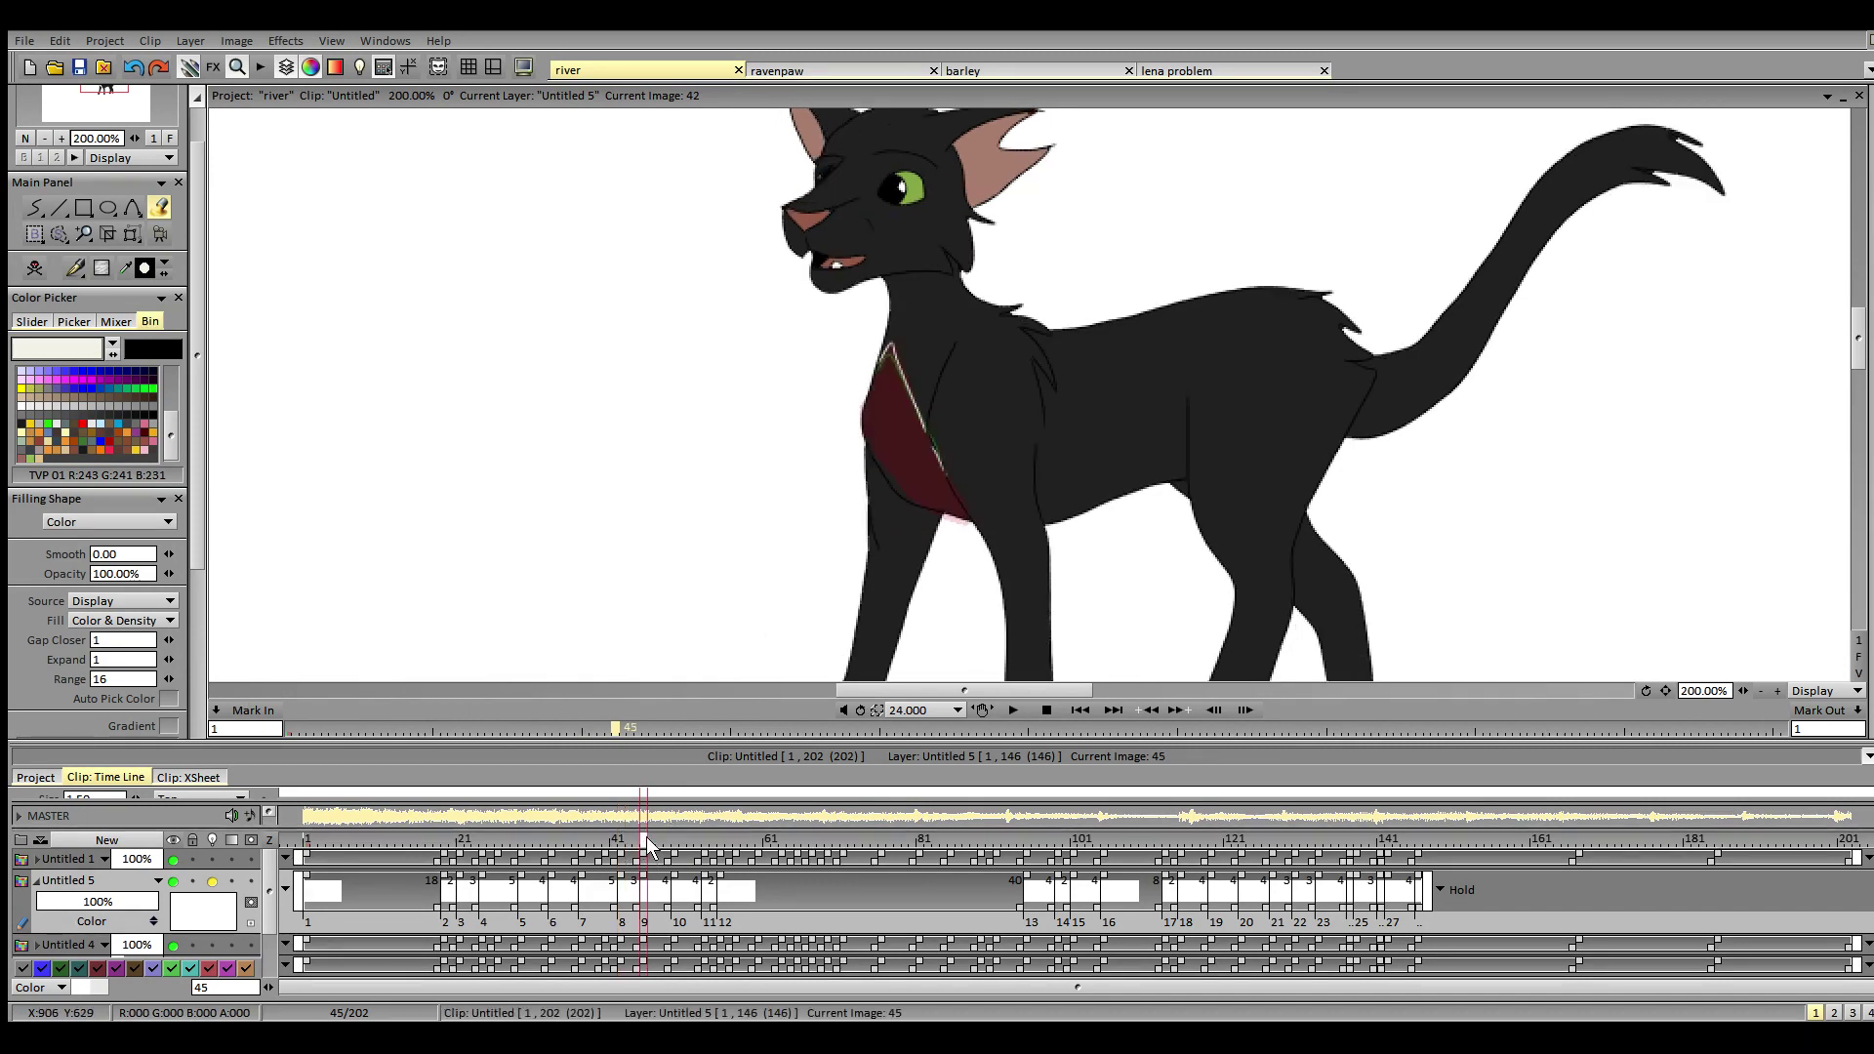
{"action": "left_click", "coordinate": [908, 437]}
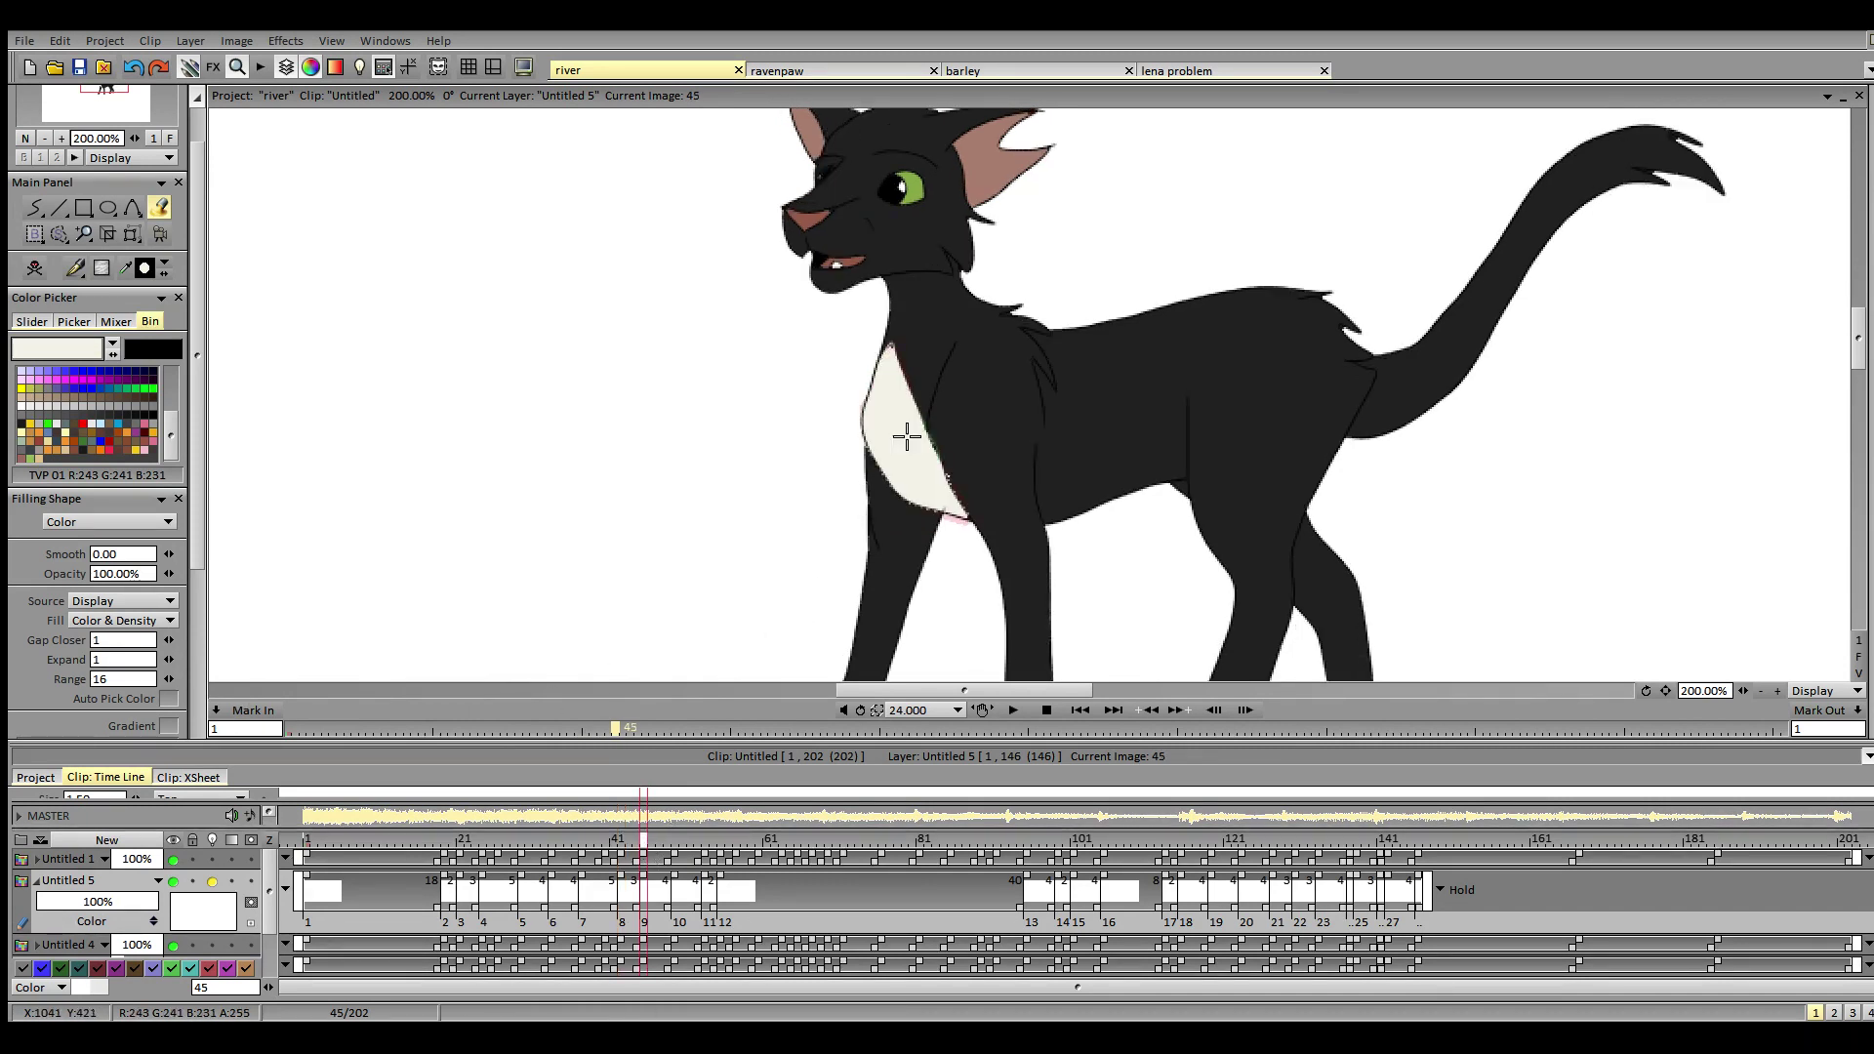
{"action": "left_click", "coordinate": [676, 838]}
{"action": "left_click", "coordinate": [893, 469]}
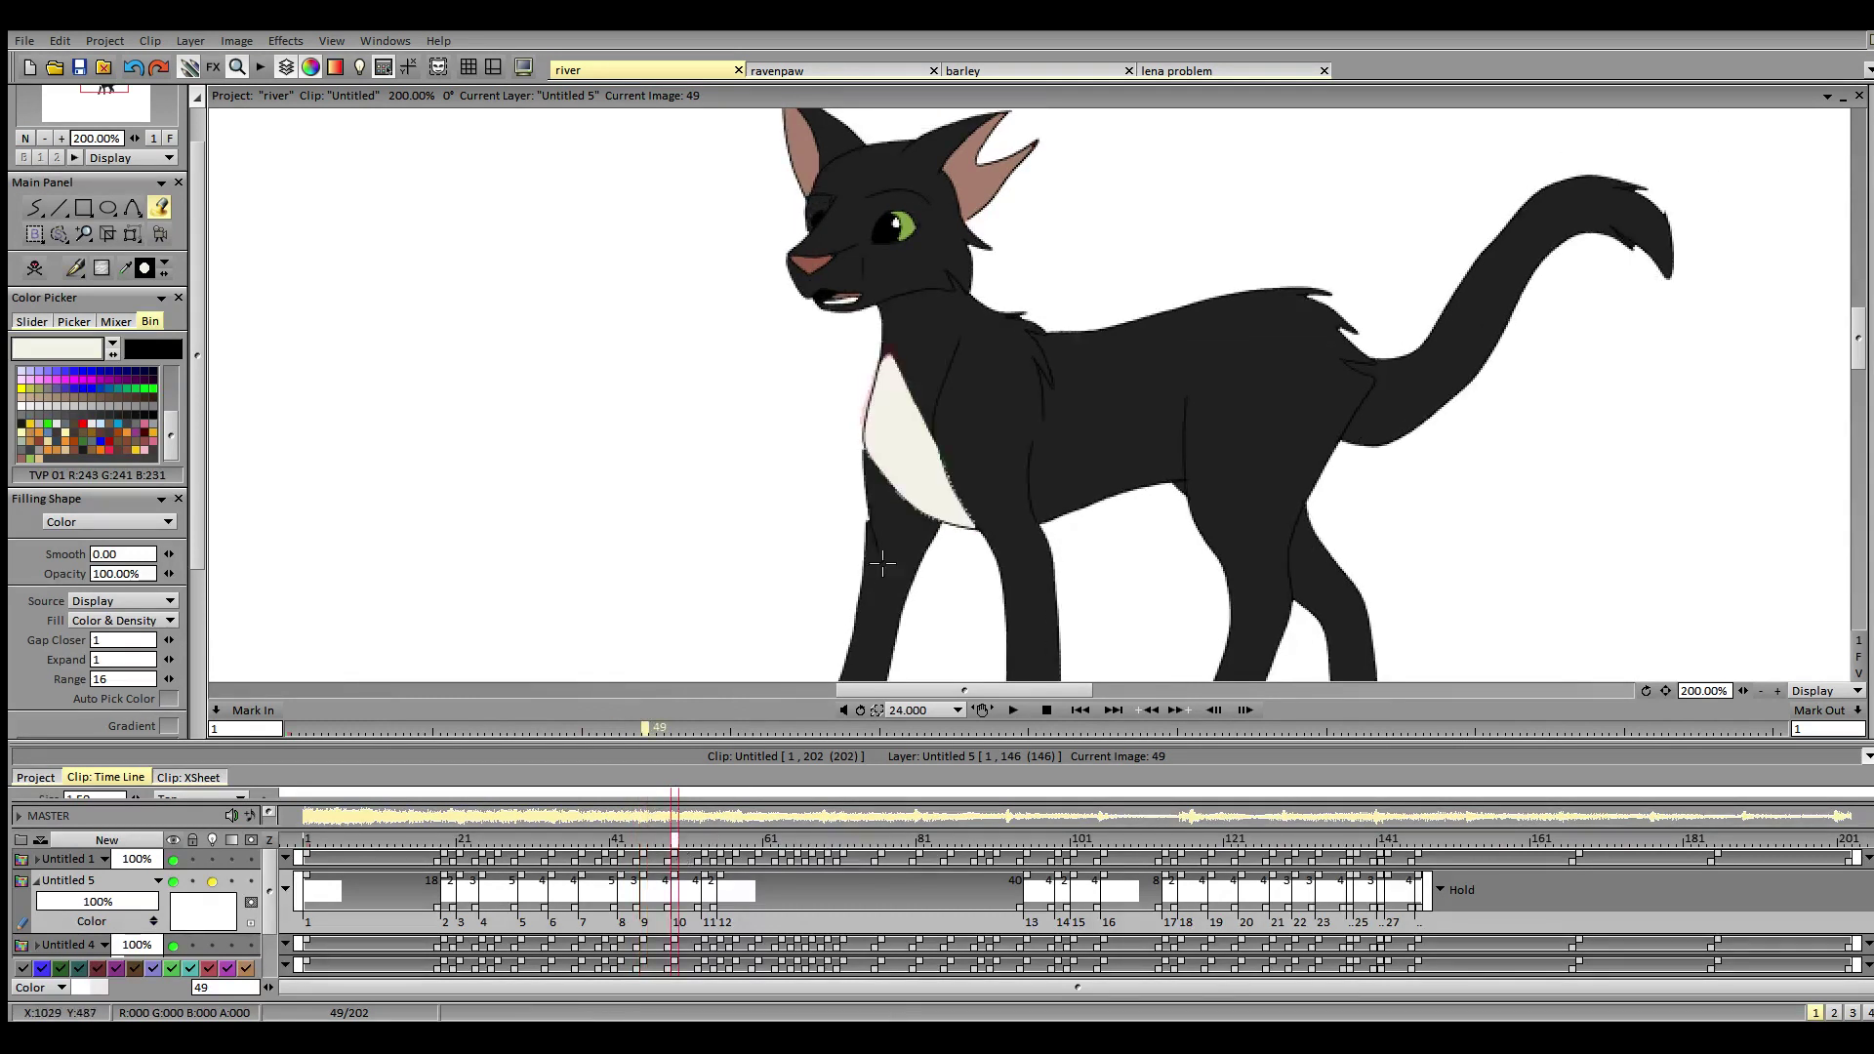
- Fill the chest patch off-white at frames 53 and 95
{"action": "left_click", "coordinate": [705, 838]}
{"action": "left_click", "coordinate": [913, 458]}
{"action": "left_click", "coordinate": [720, 840]}
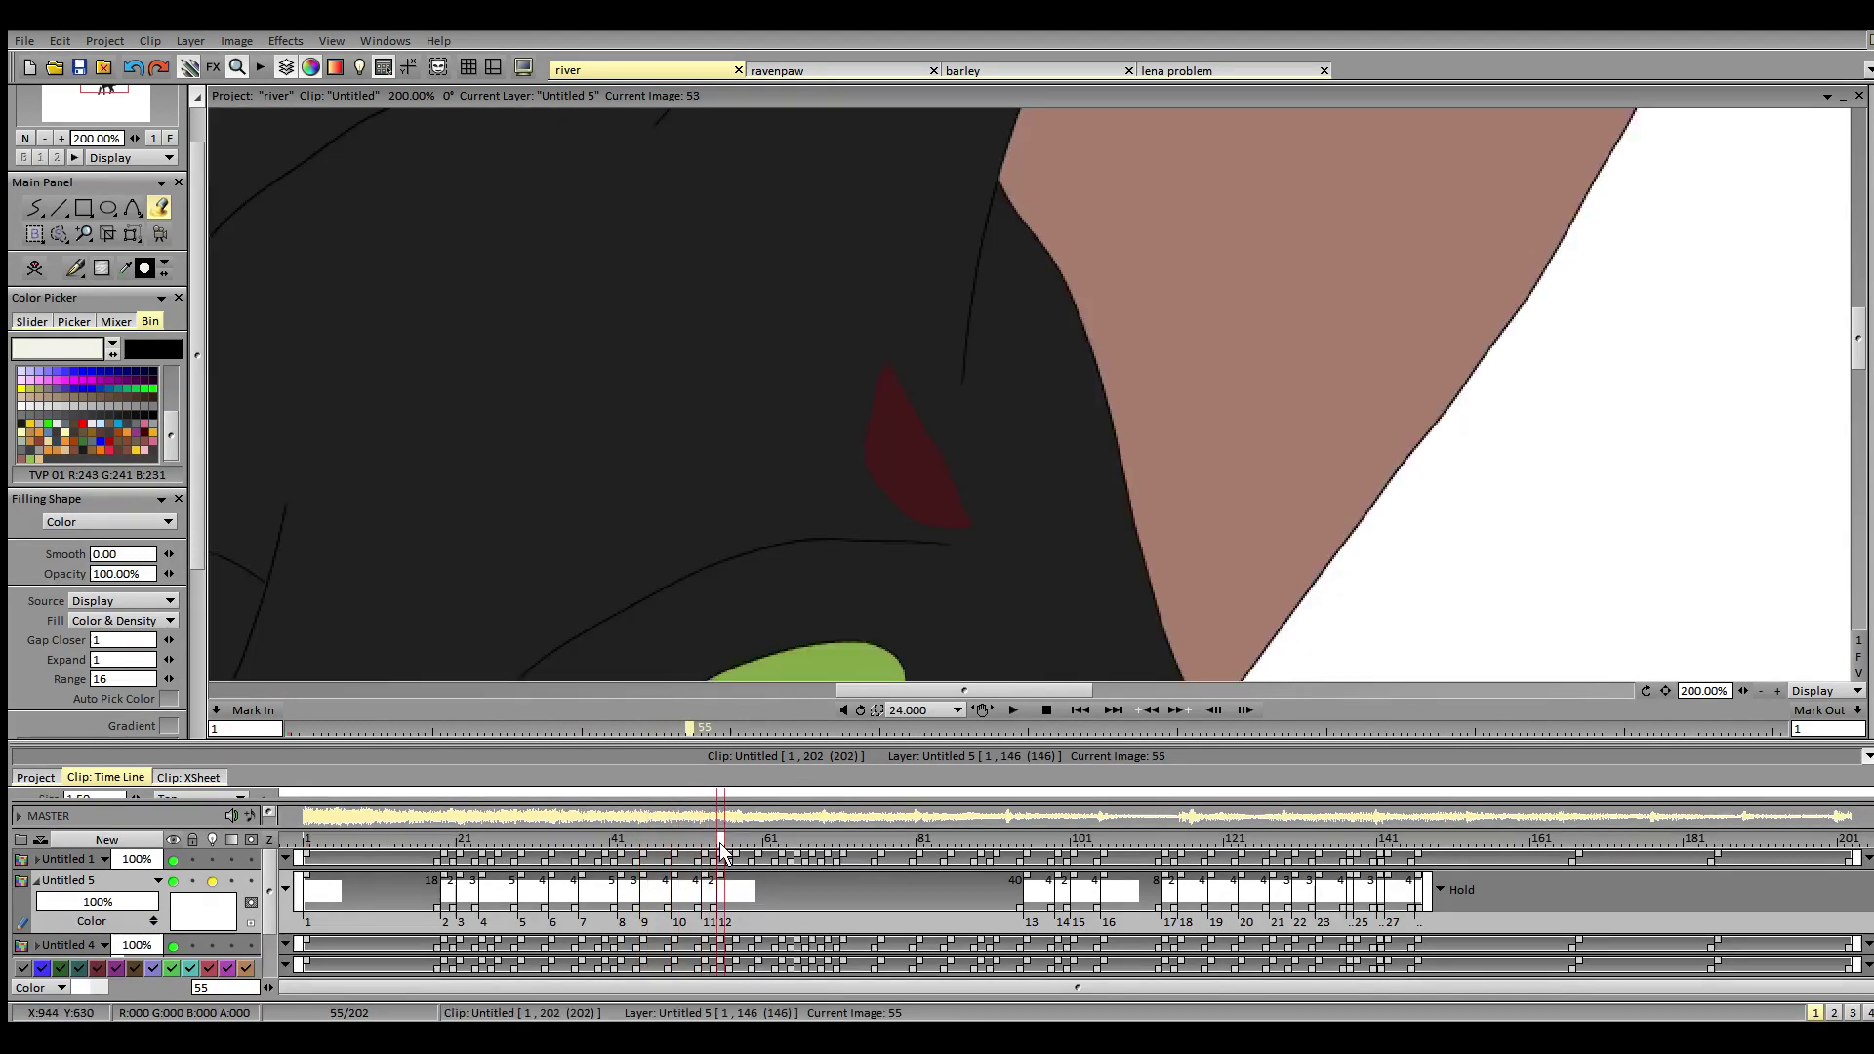
{"action": "left_click", "coordinate": [1029, 840]}
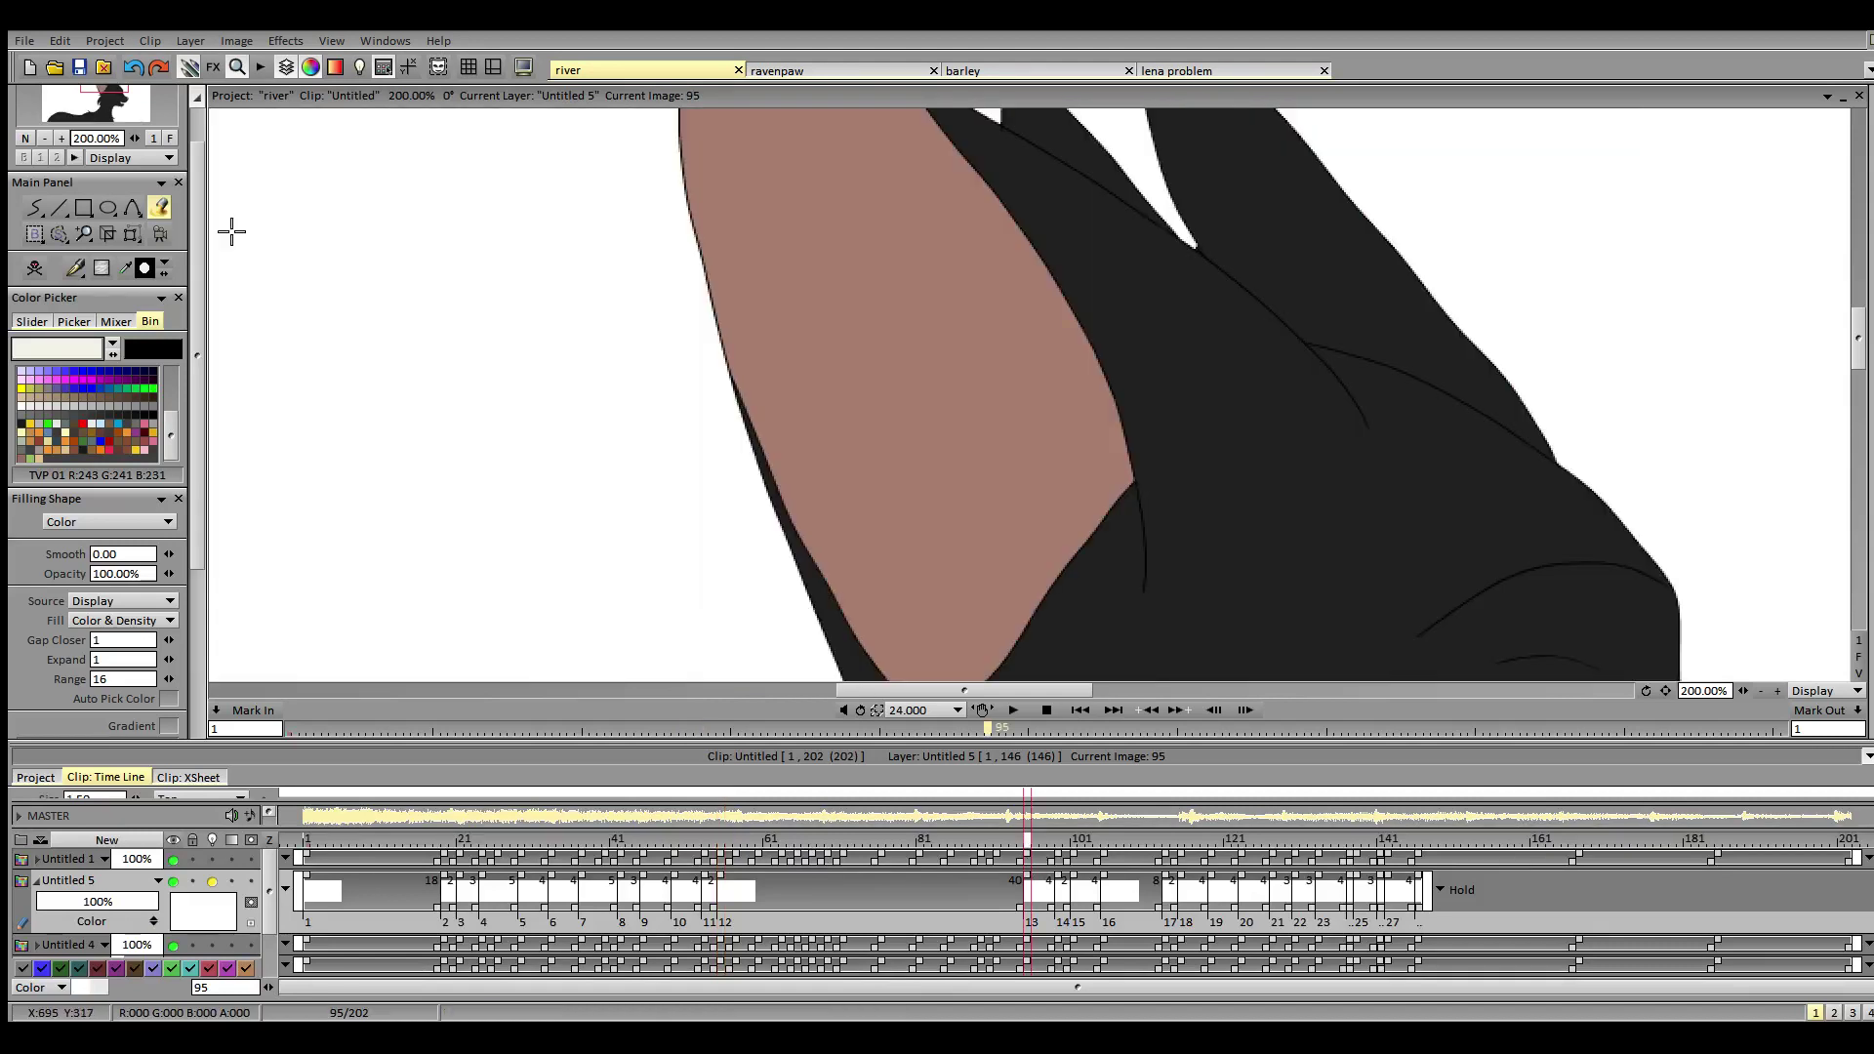
{"action": "left_click", "coordinate": [34, 142]}
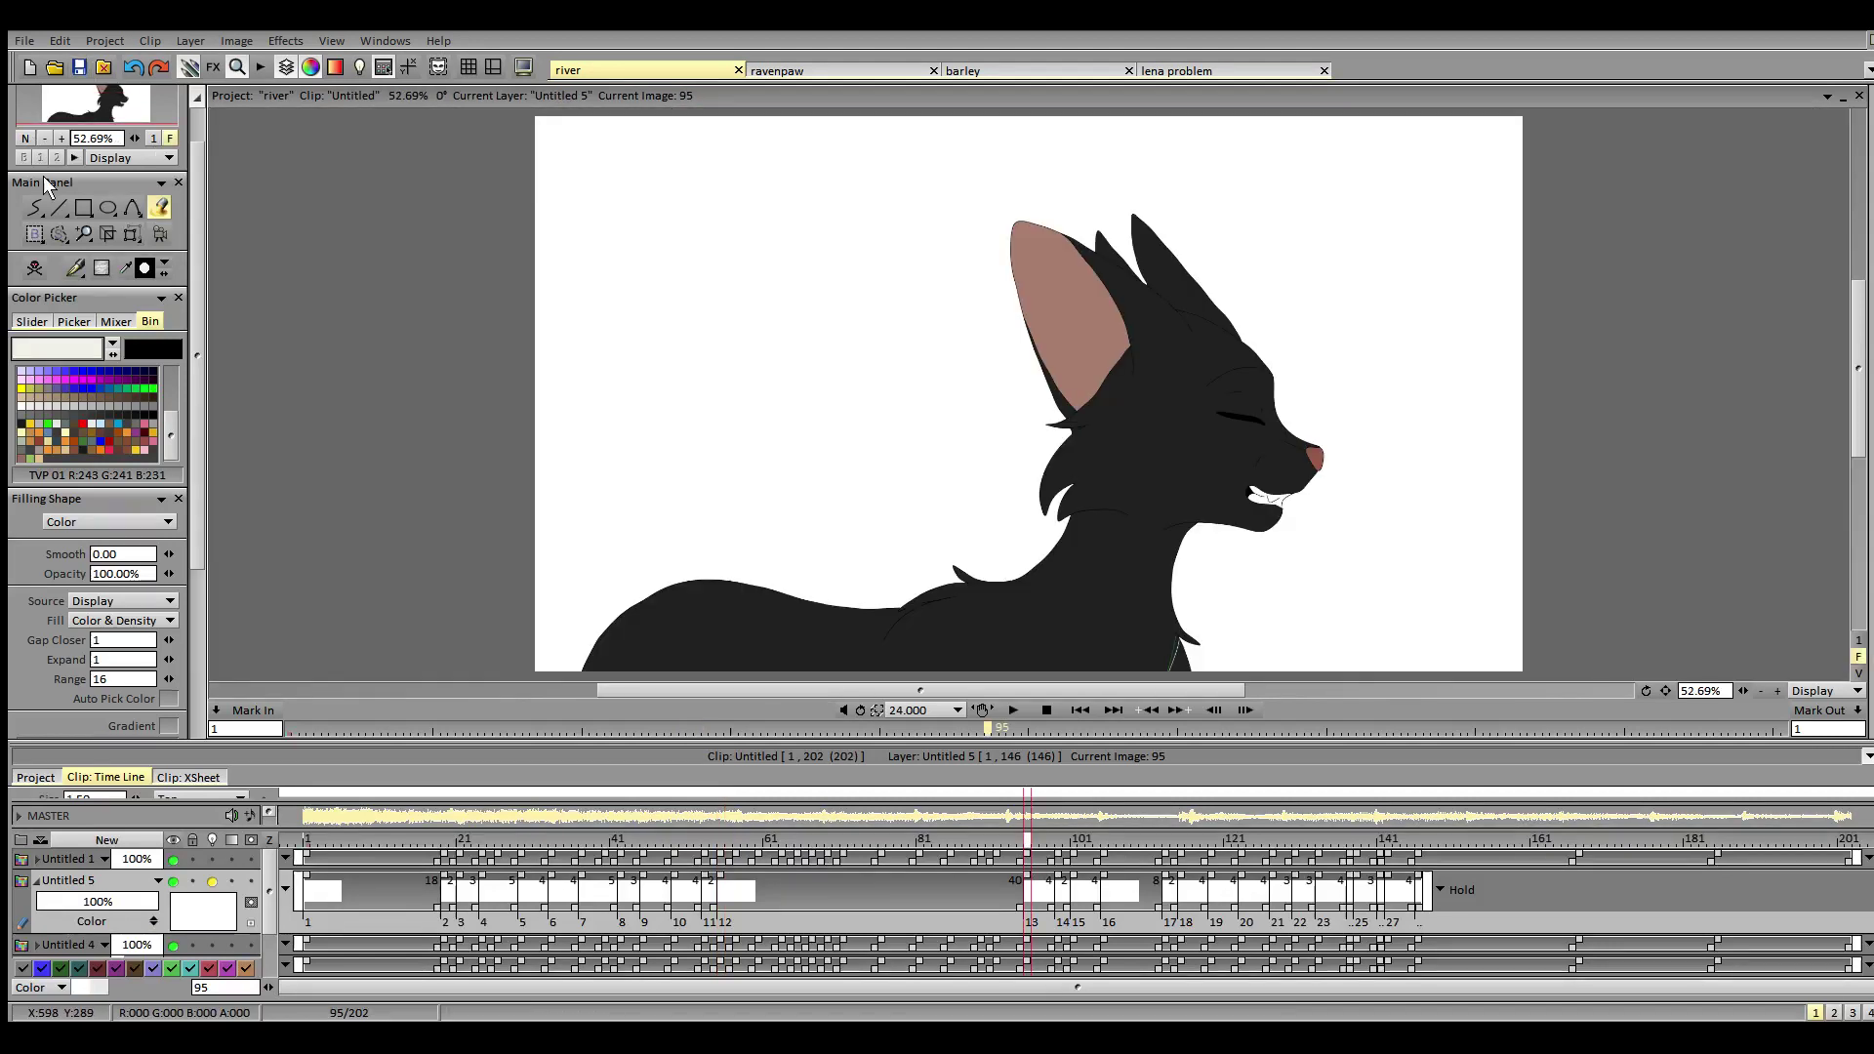
{"action": "left_click", "coordinate": [1181, 659]}
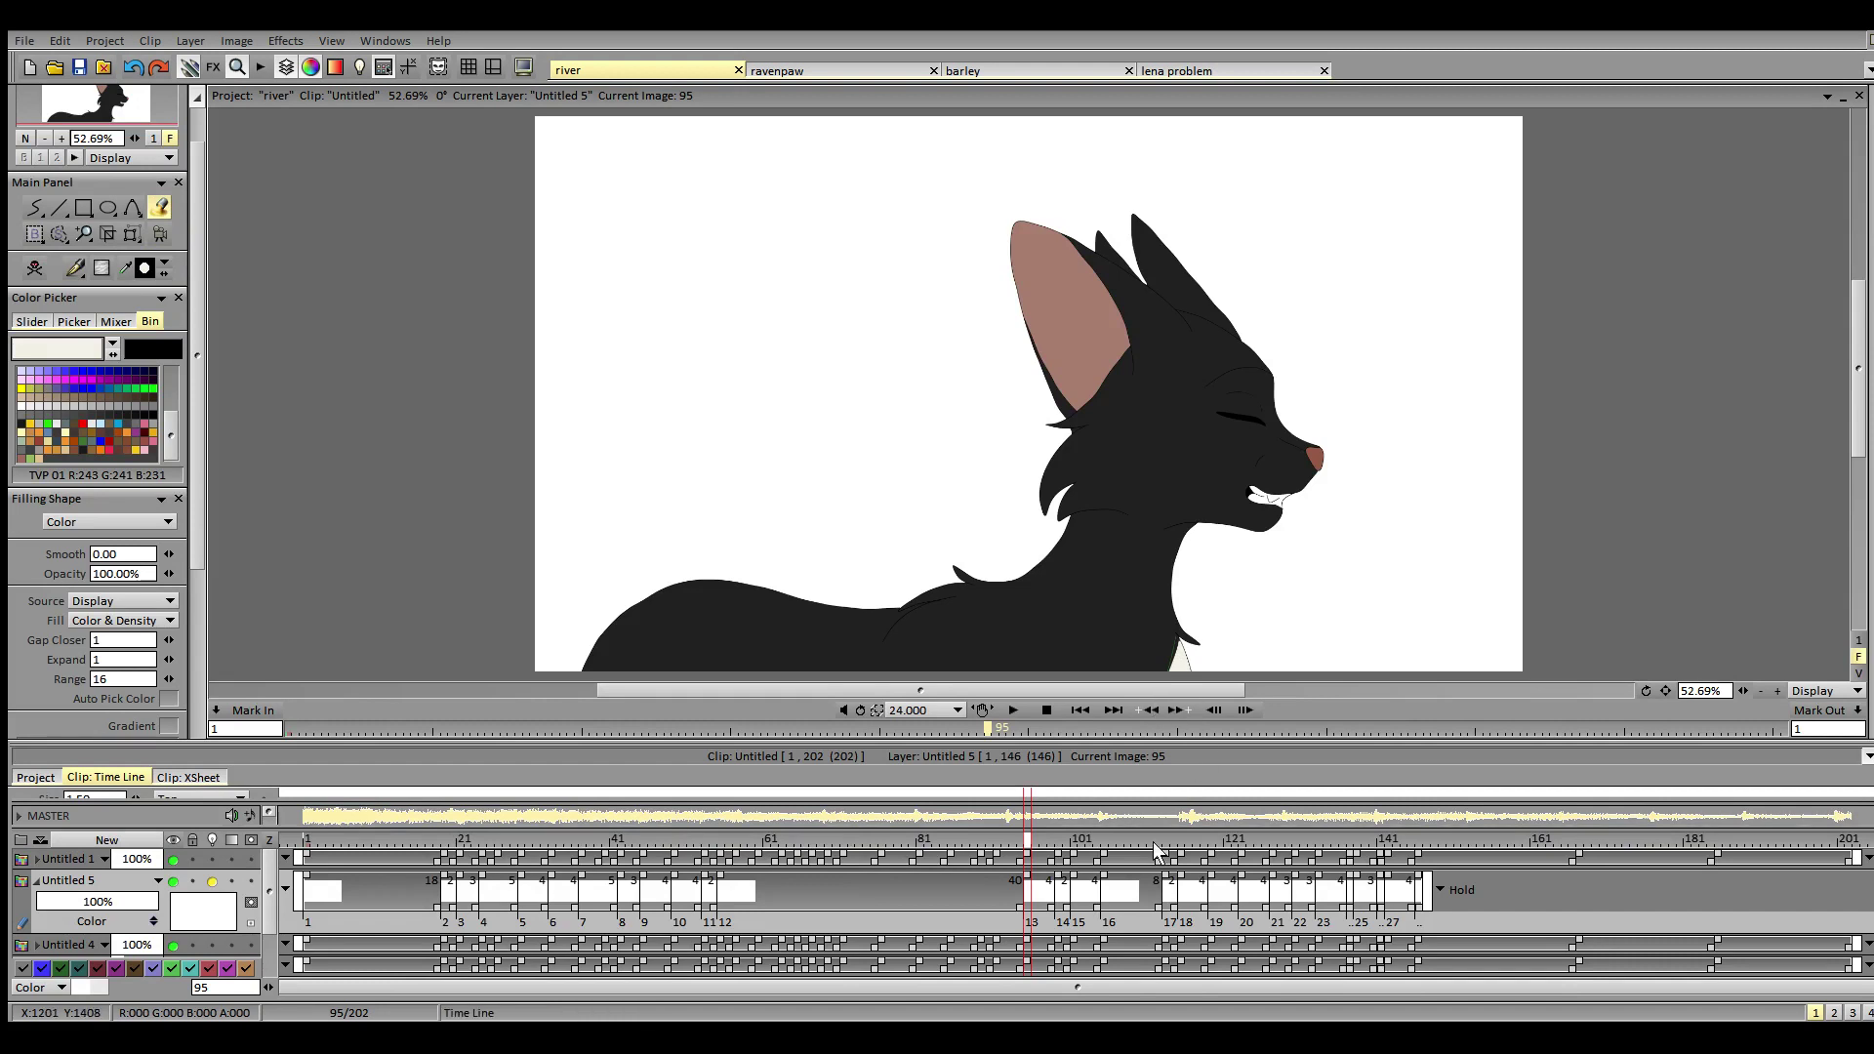
- Fill the small visible chest patch off-white at frames 99, 101 and 105
{"action": "left_click", "coordinate": [1070, 867]}
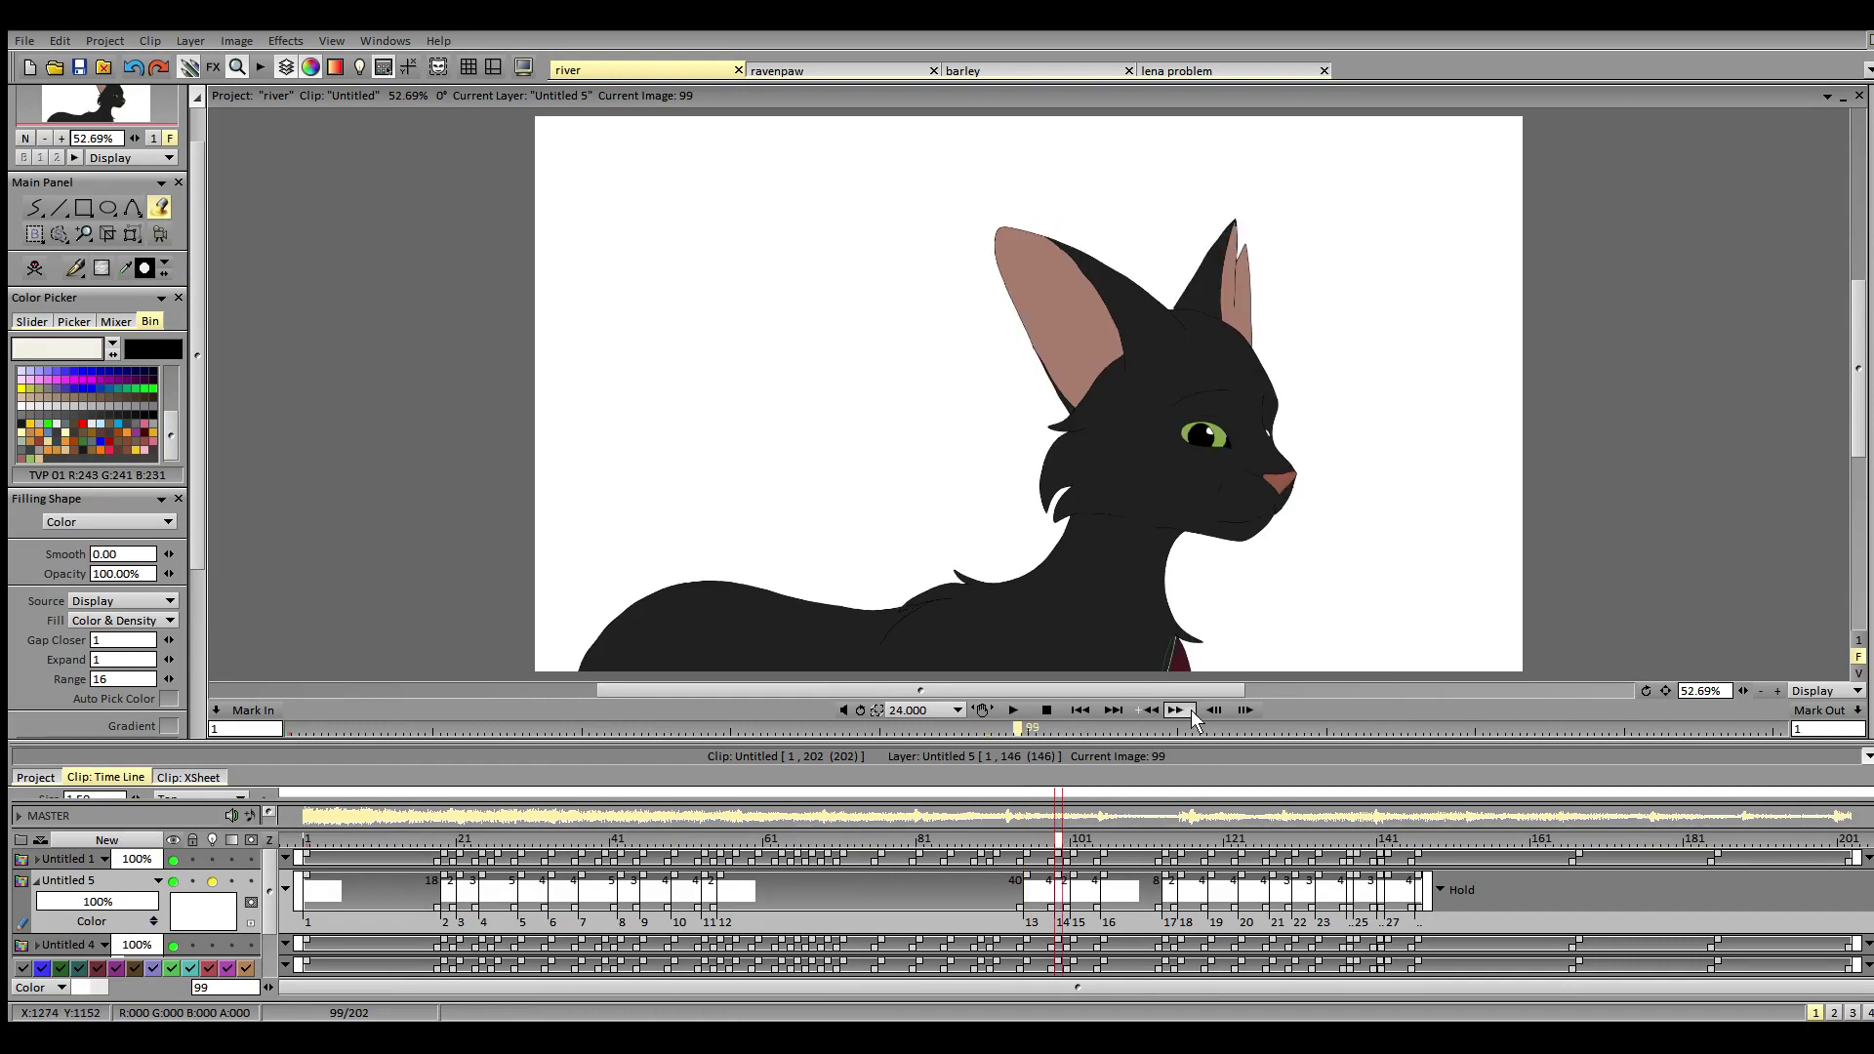
{"action": "left_click", "coordinate": [1073, 850]}
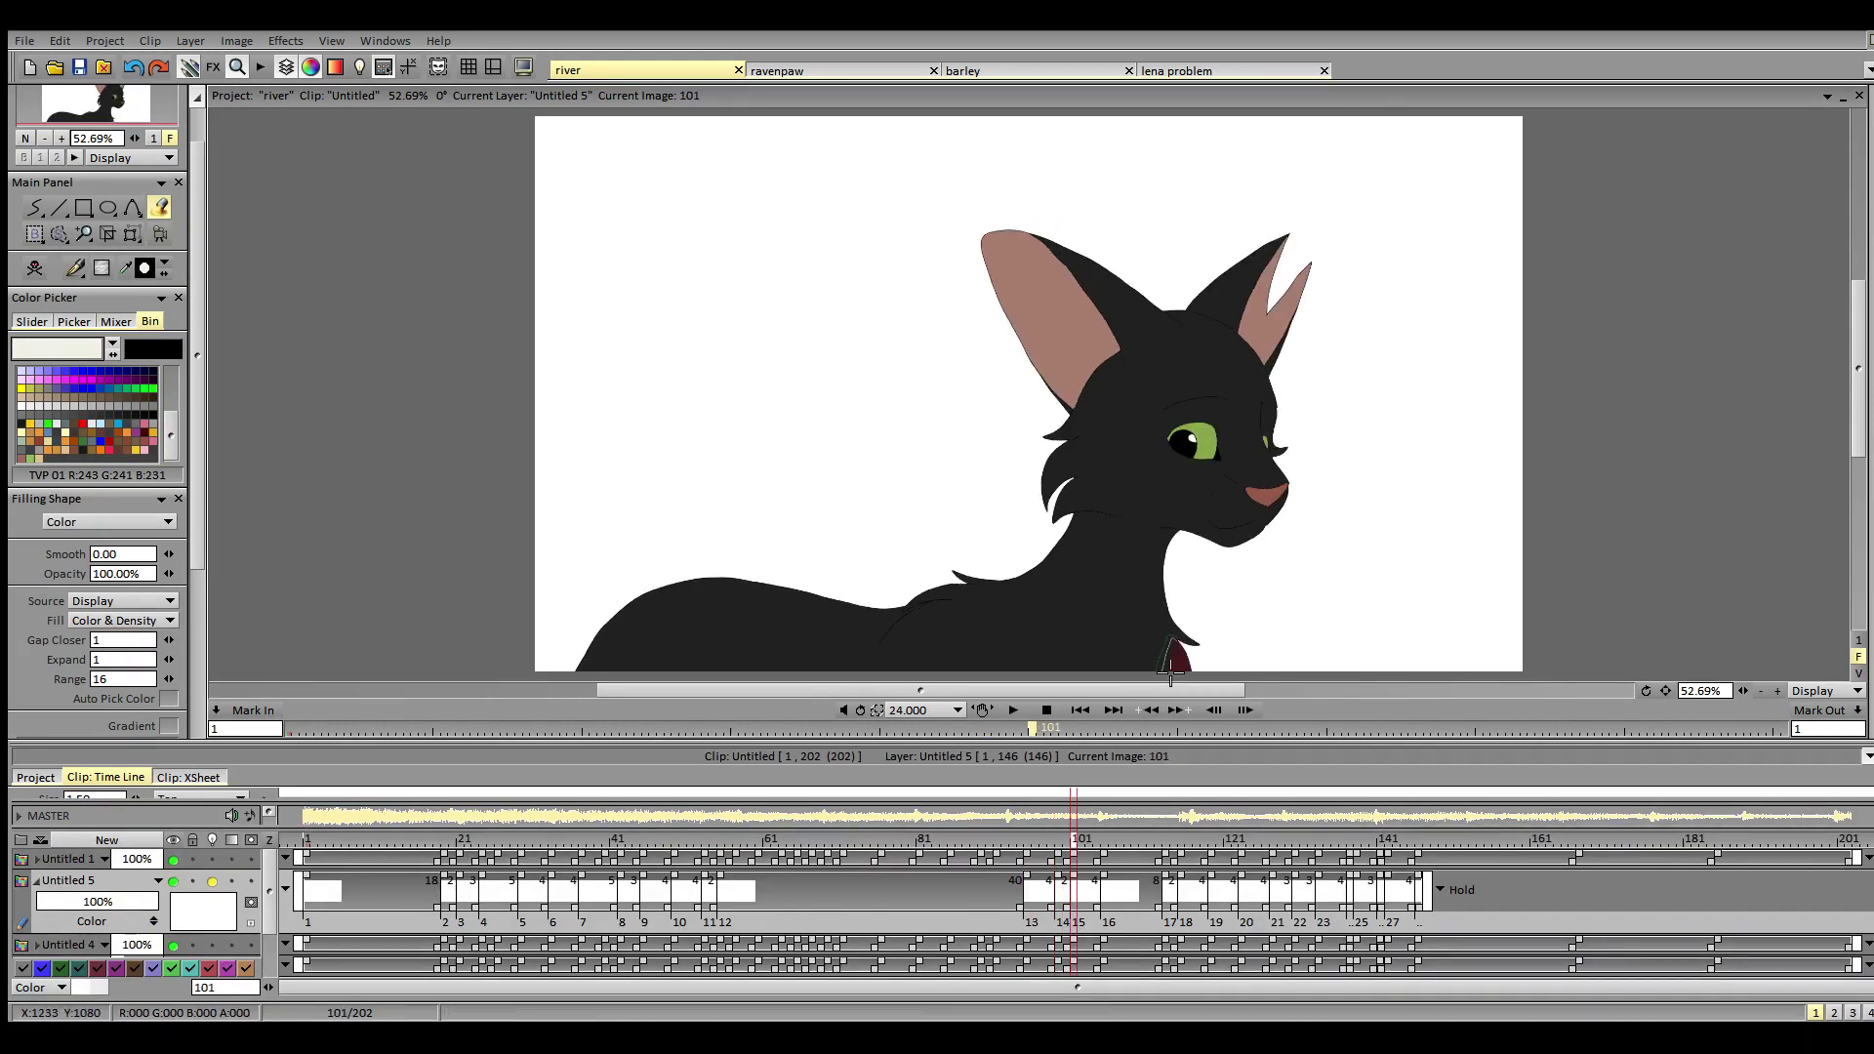
{"action": "left_click", "coordinate": [1105, 846]}
- Fill the chest patch off-white on each drawing after frame 105 through frame 127, including frames 115, 119 and 123
{"action": "left_click", "coordinate": [1167, 842]}
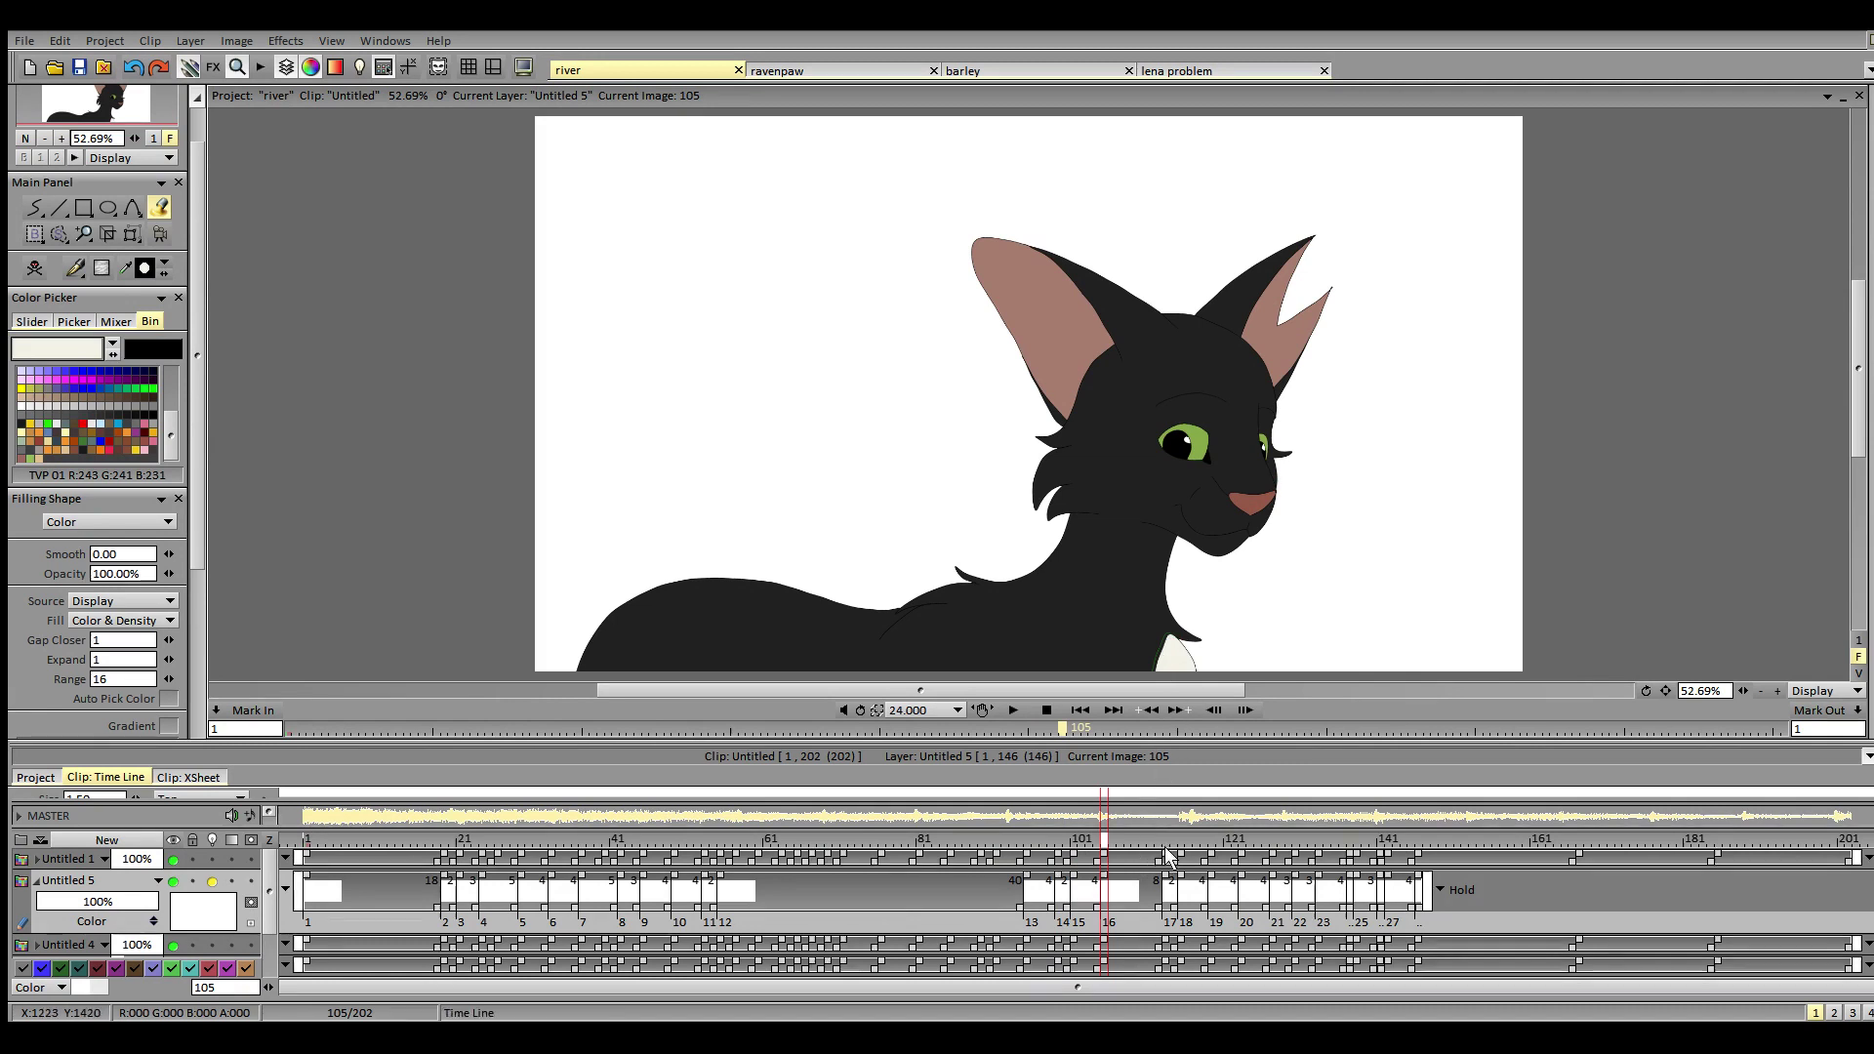
{"action": "left_click", "coordinate": [1183, 855]}
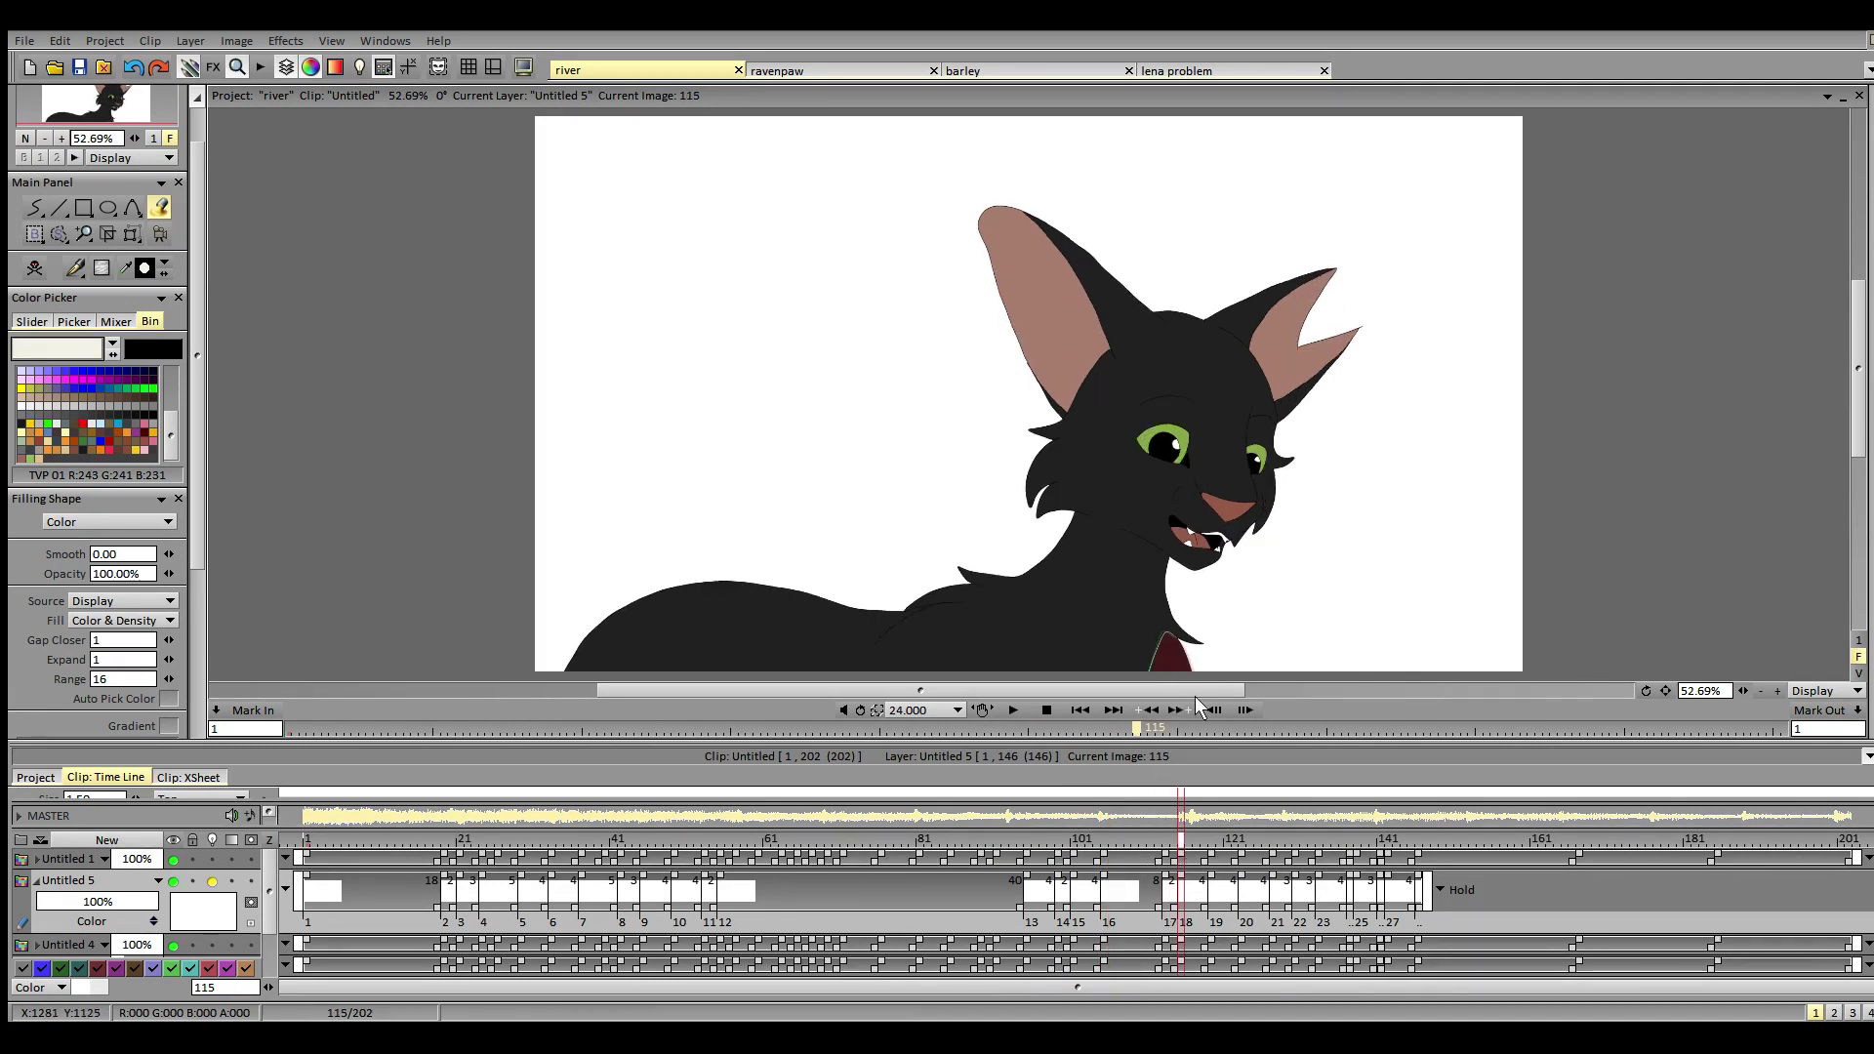
{"action": "left_click", "coordinate": [1212, 849]}
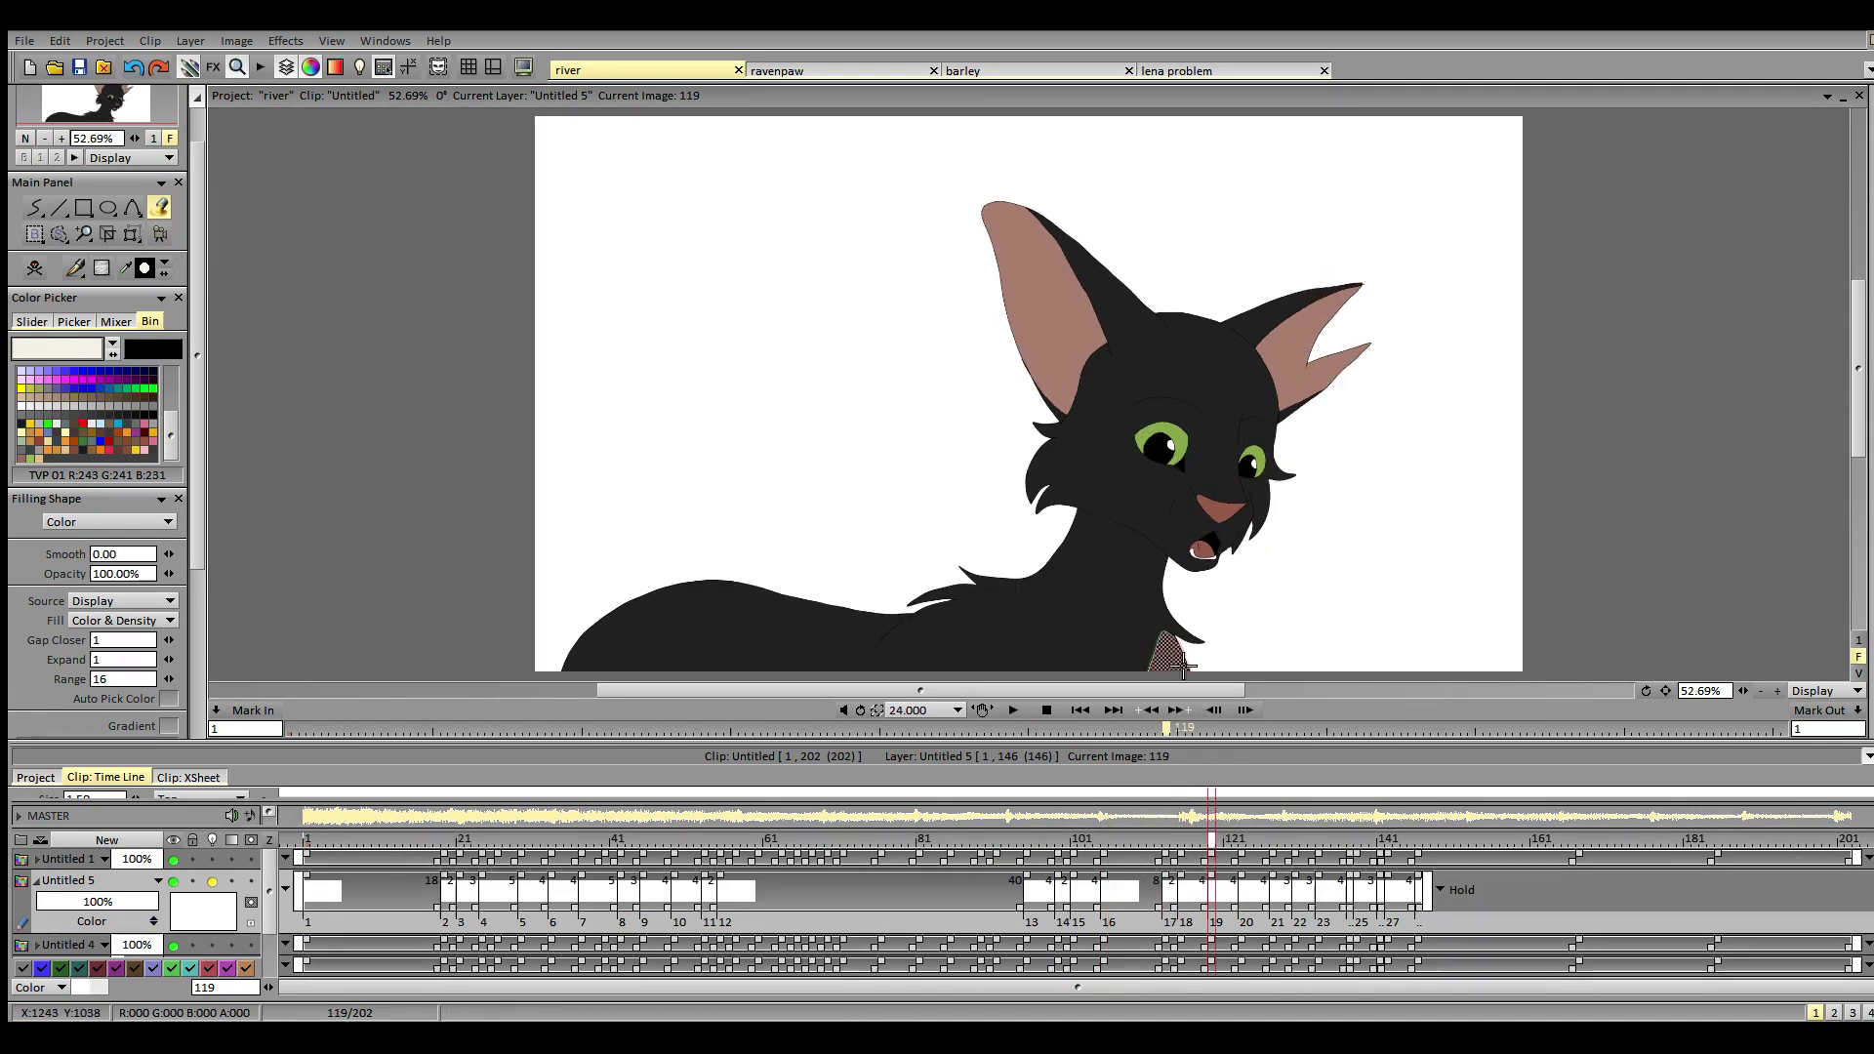
{"action": "left_click", "coordinate": [1242, 845]}
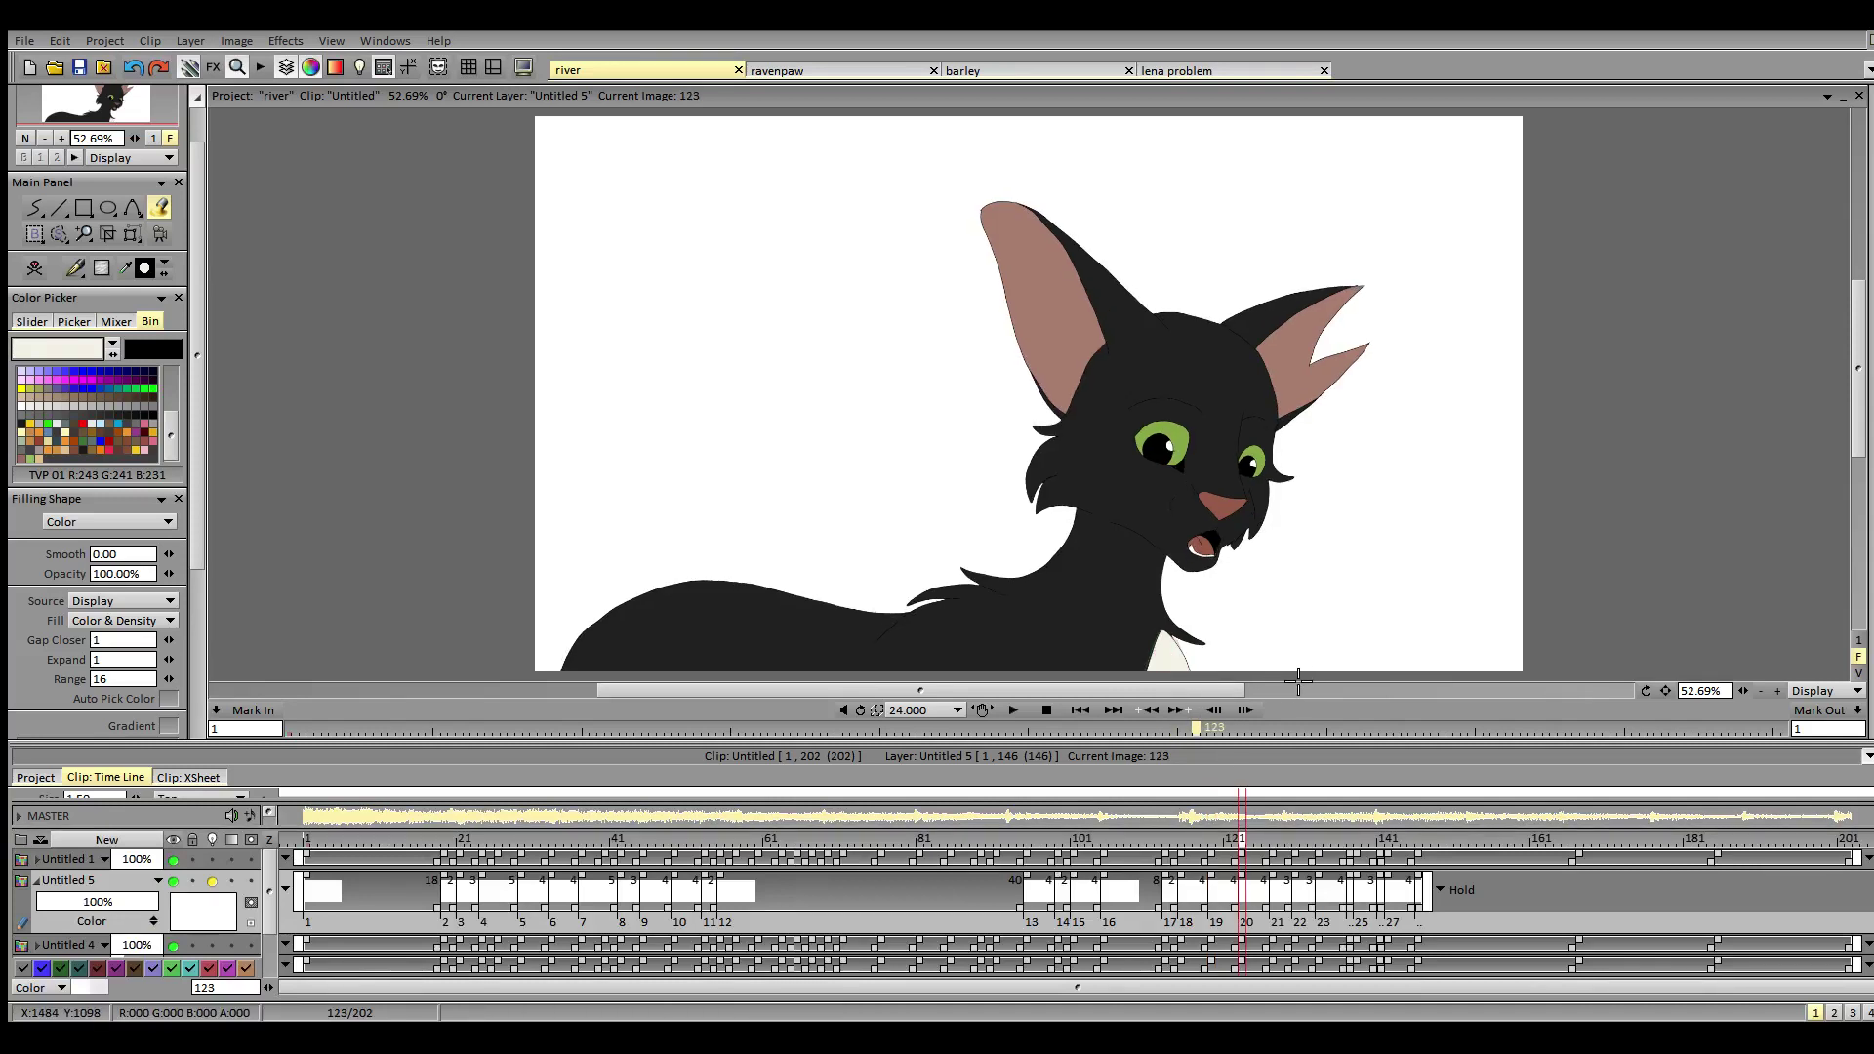
{"action": "left_click", "coordinate": [1273, 849]}
- Fill the chest patch off-white at frames 130, 133, 138, 141 and 142
{"action": "left_click", "coordinate": [1295, 857]}
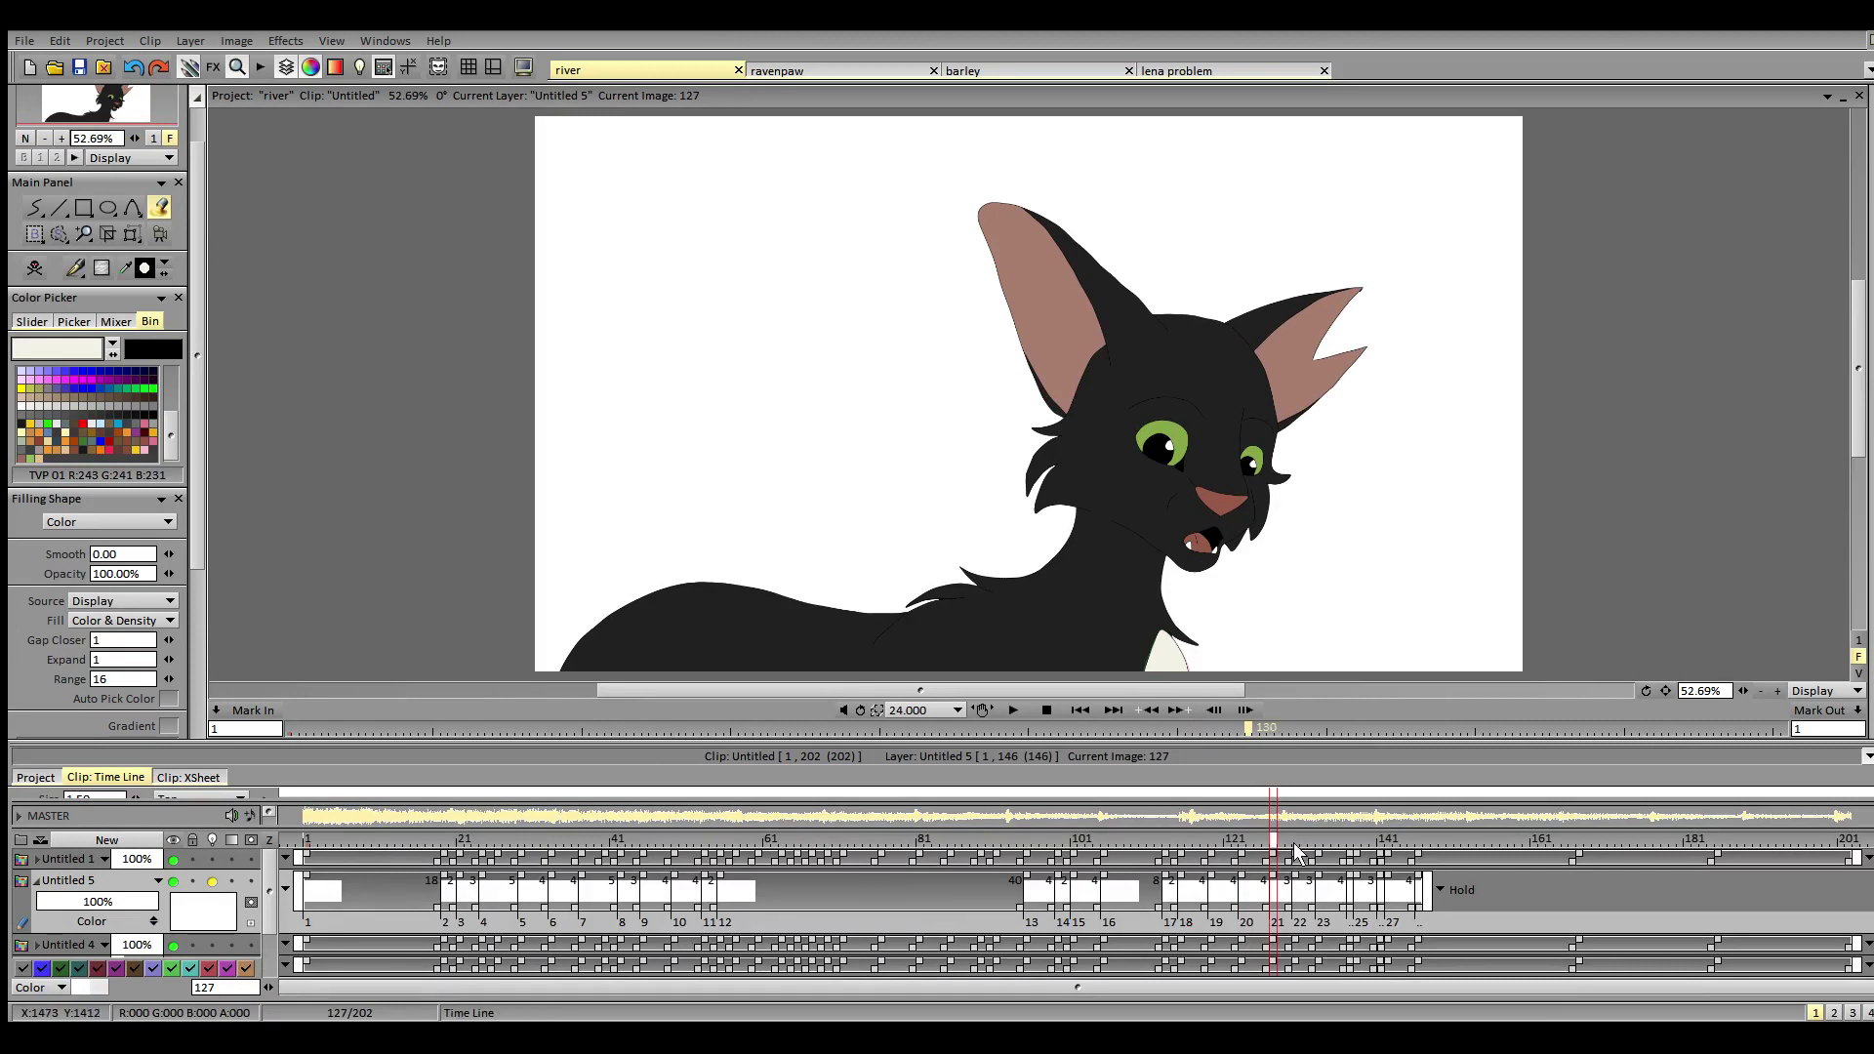
{"action": "left_click", "coordinate": [1324, 844]}
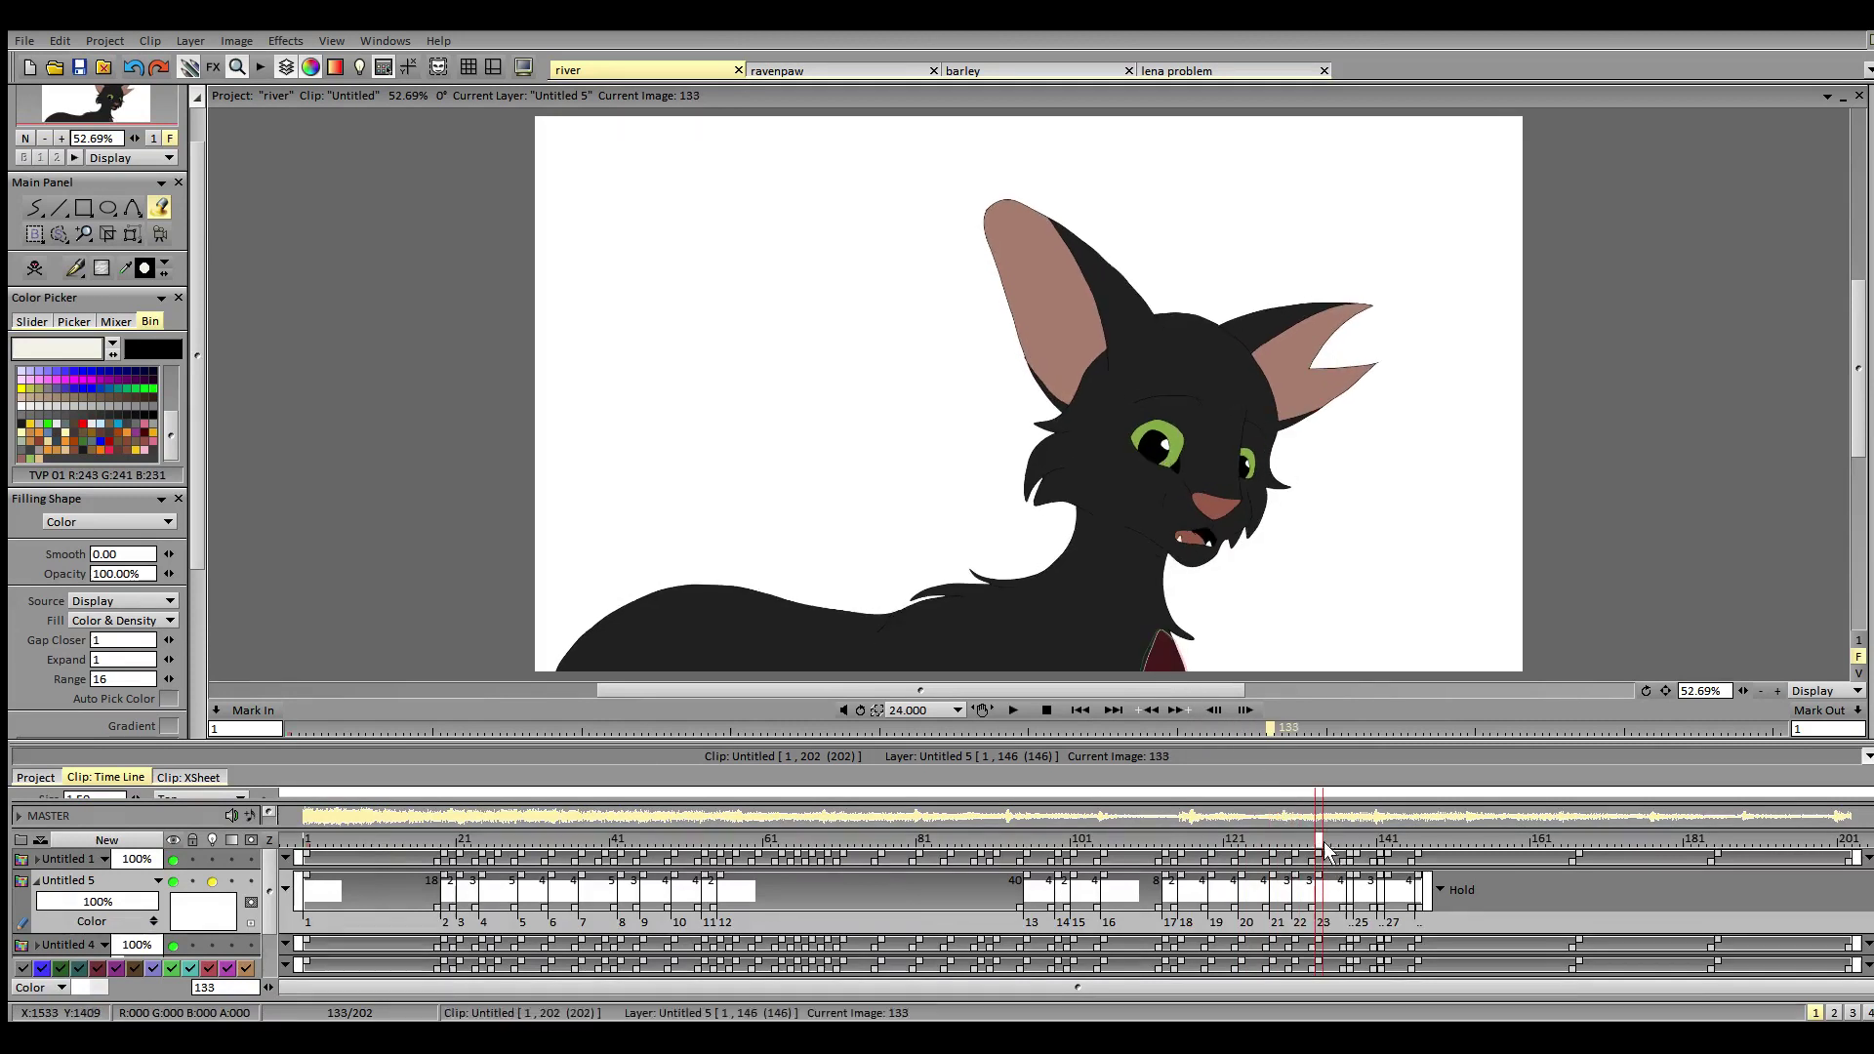
{"action": "left_click", "coordinate": [1352, 855]}
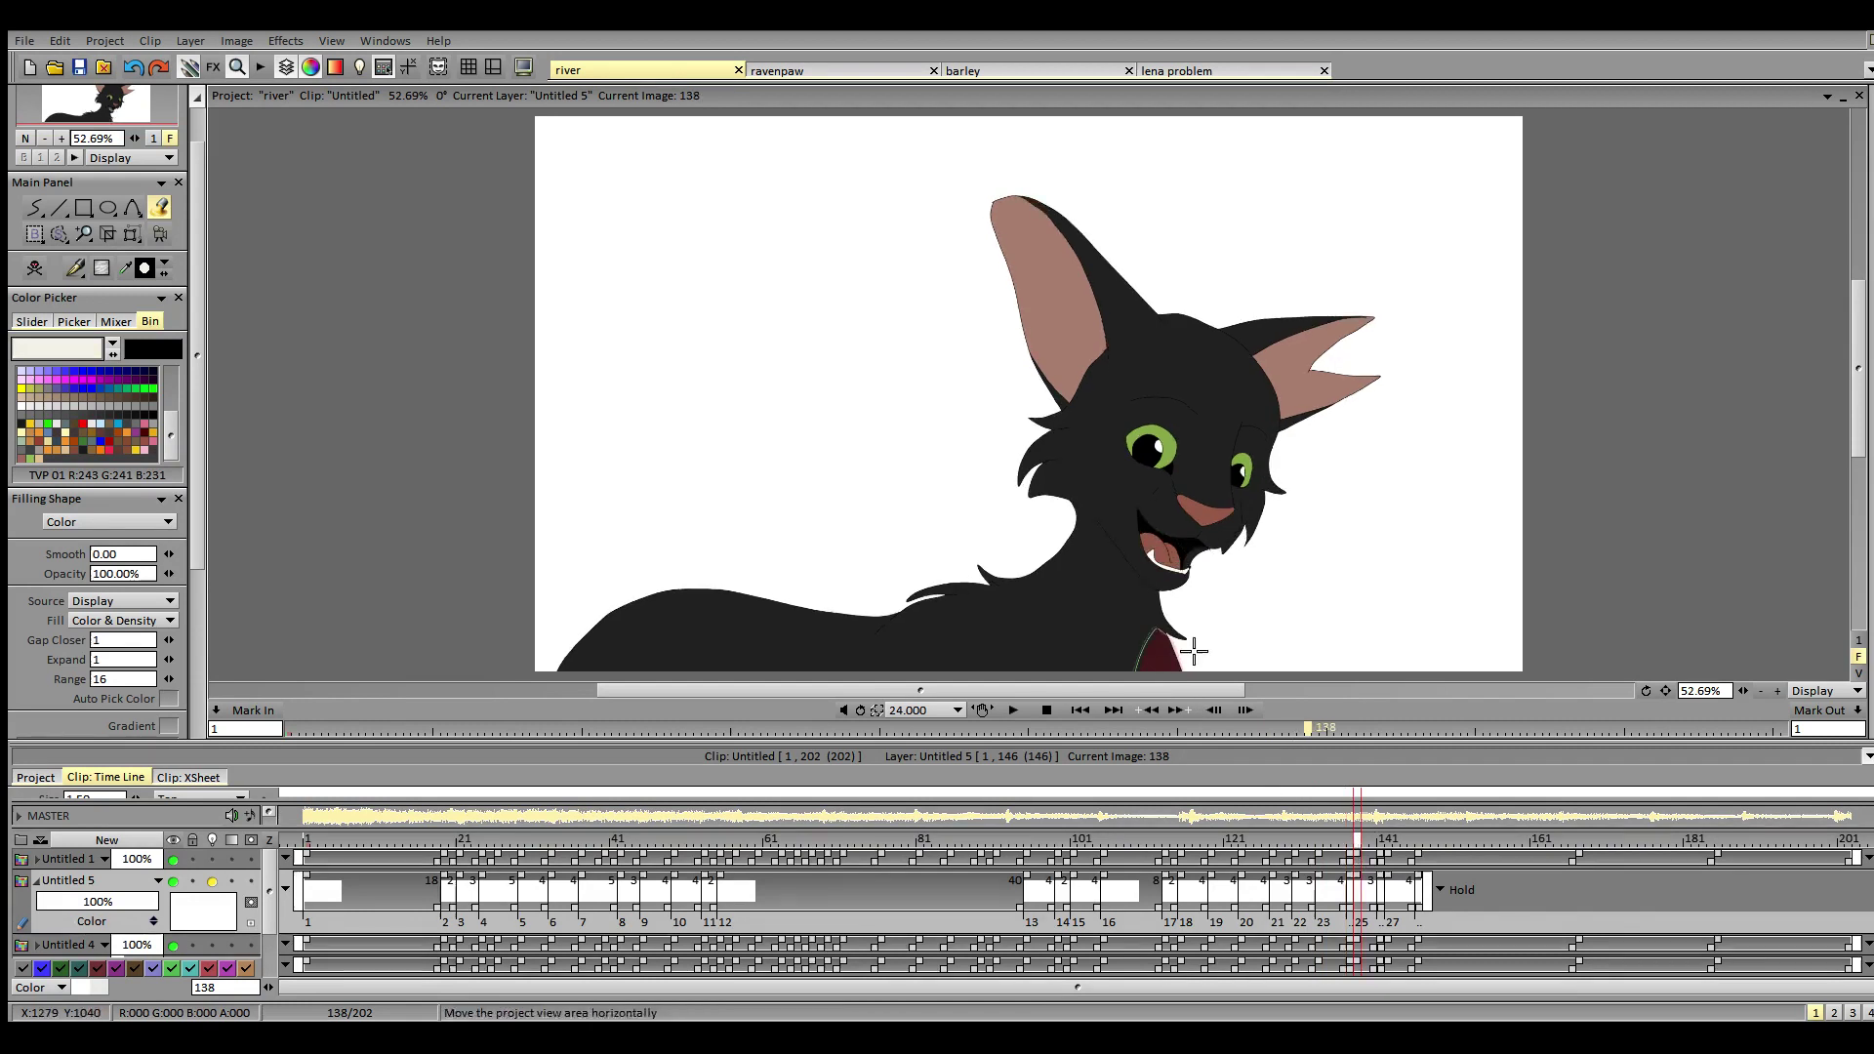
{"action": "left_click", "coordinate": [1384, 851]}
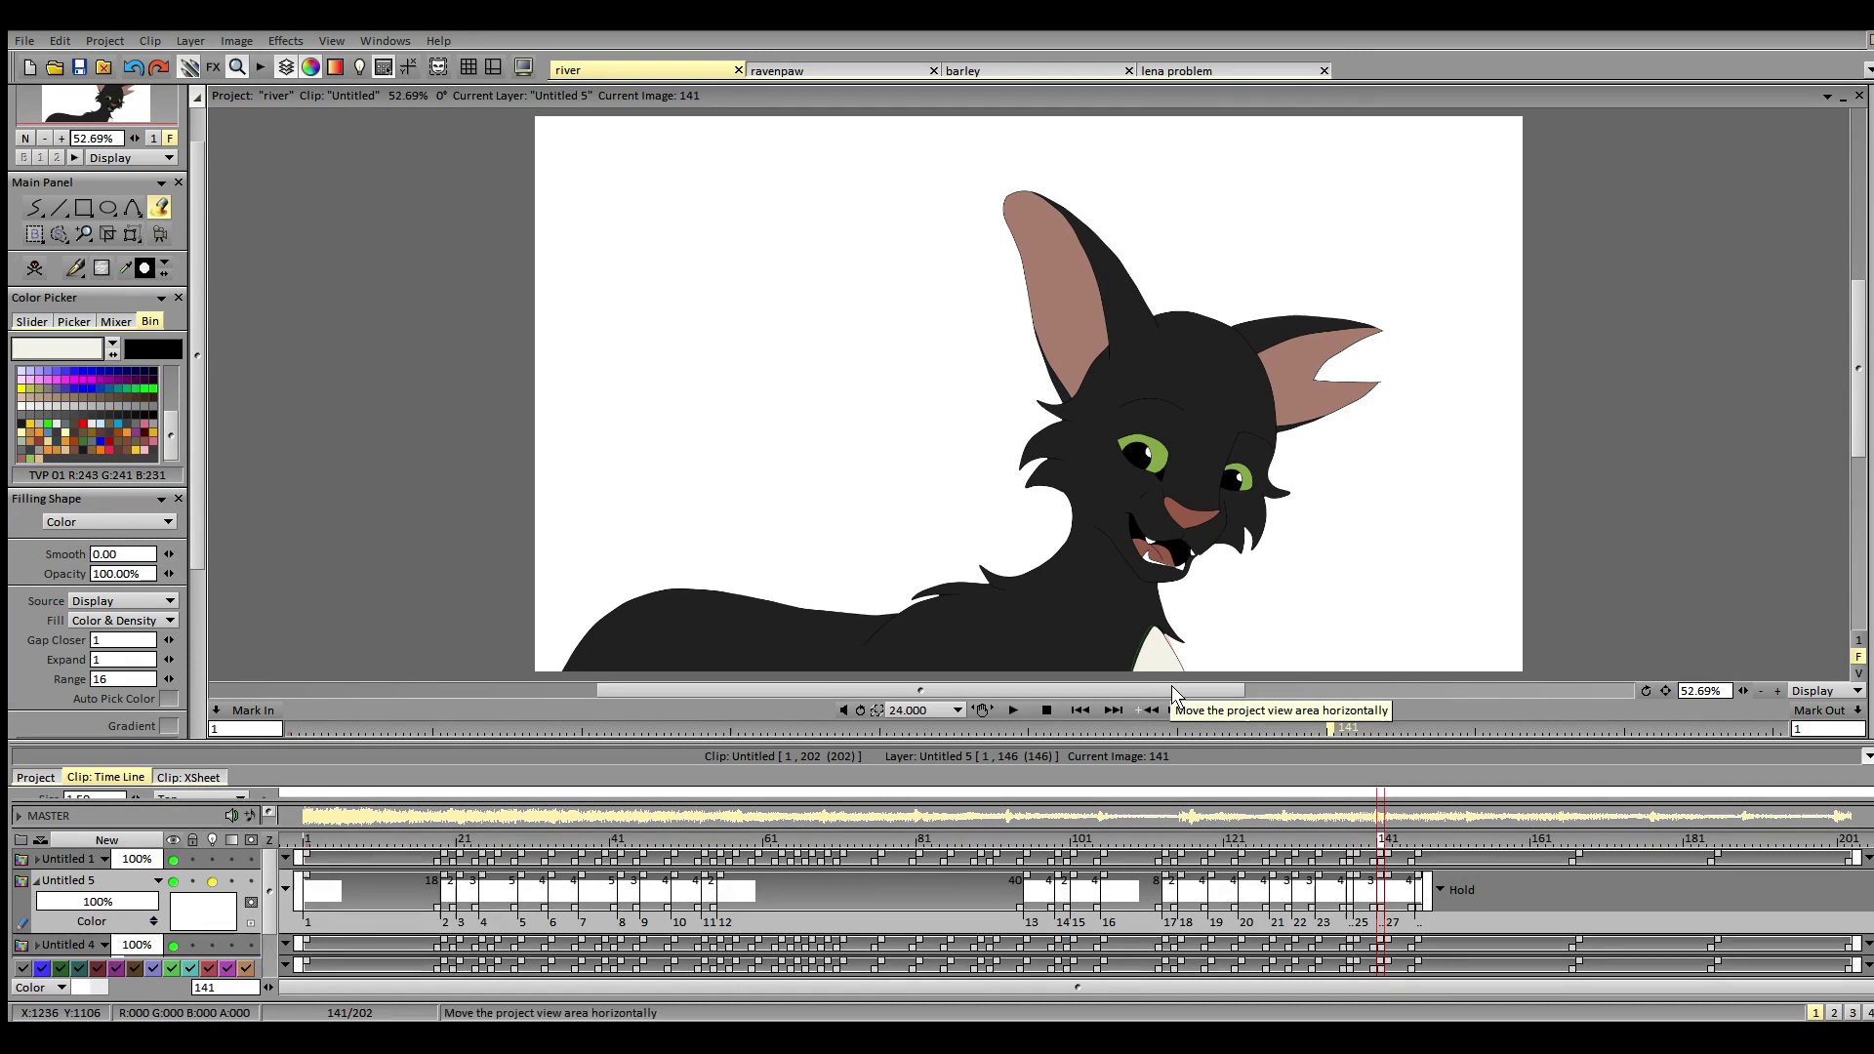
{"action": "left_click", "coordinate": [1390, 847]}
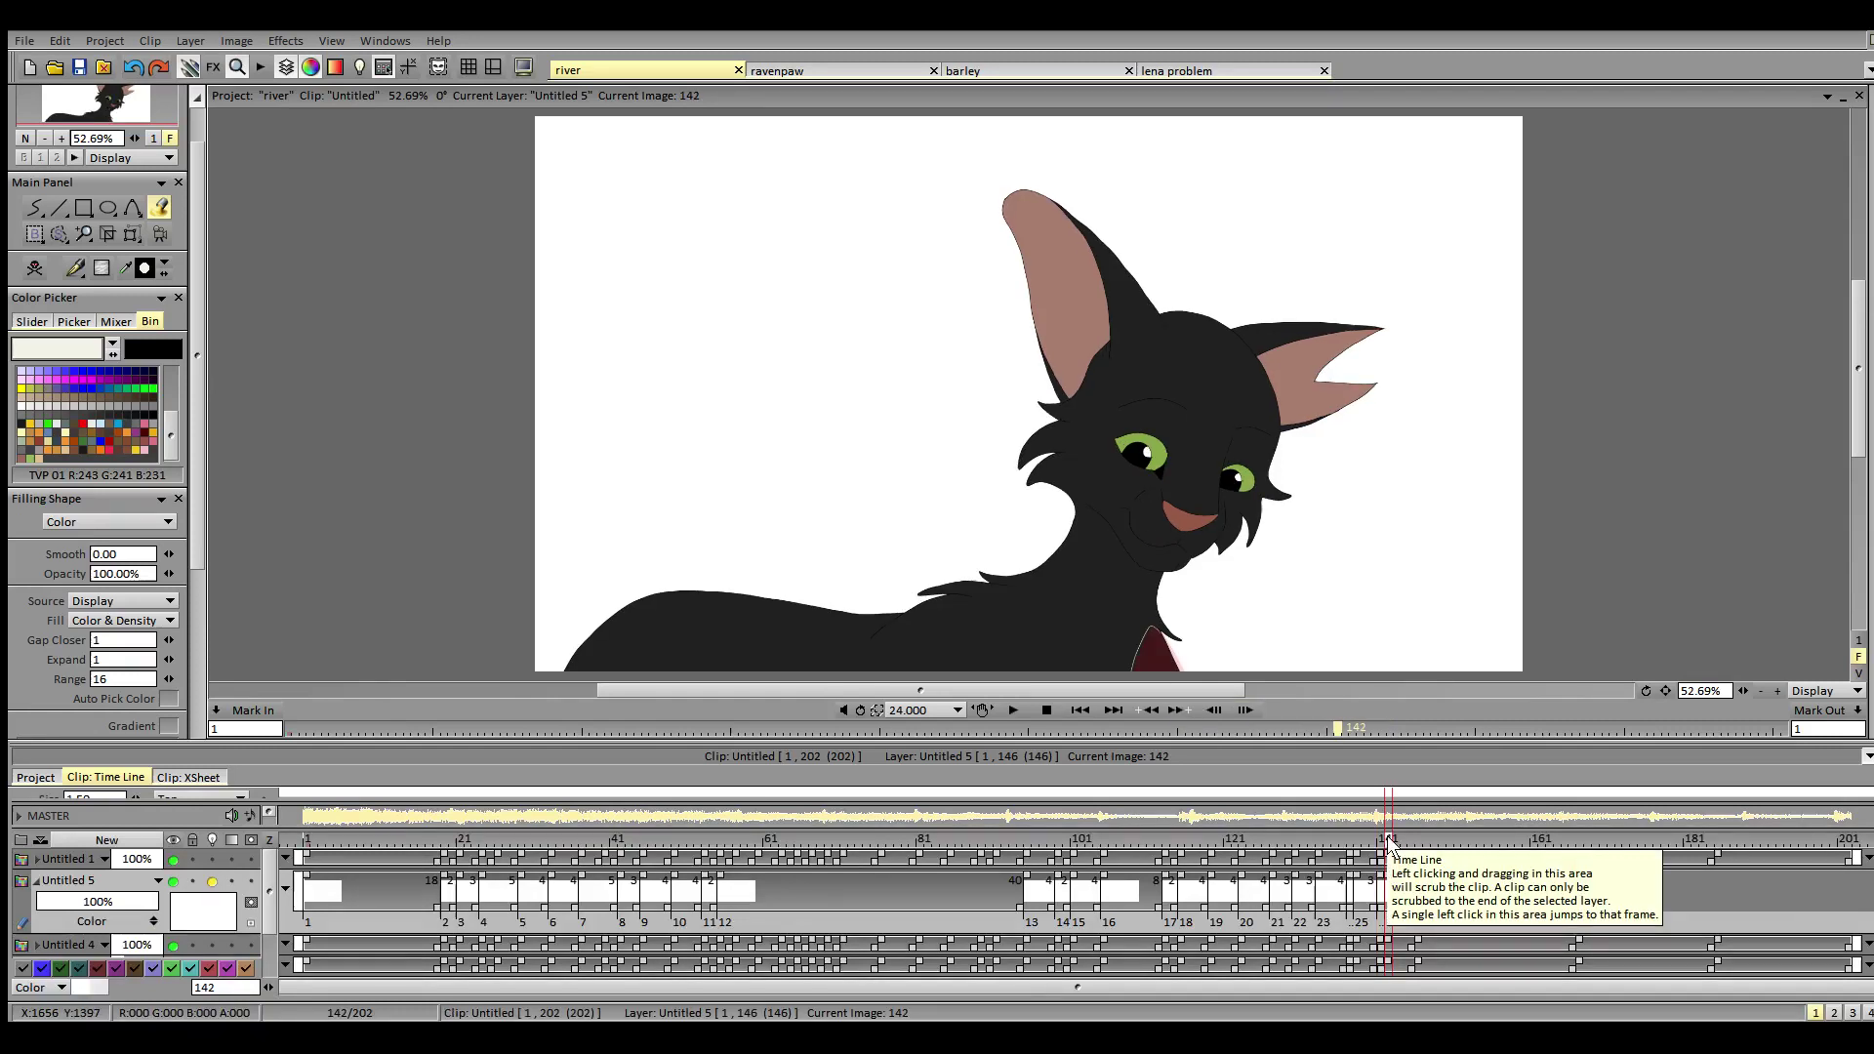
{"action": "left_click", "coordinate": [1148, 657]}
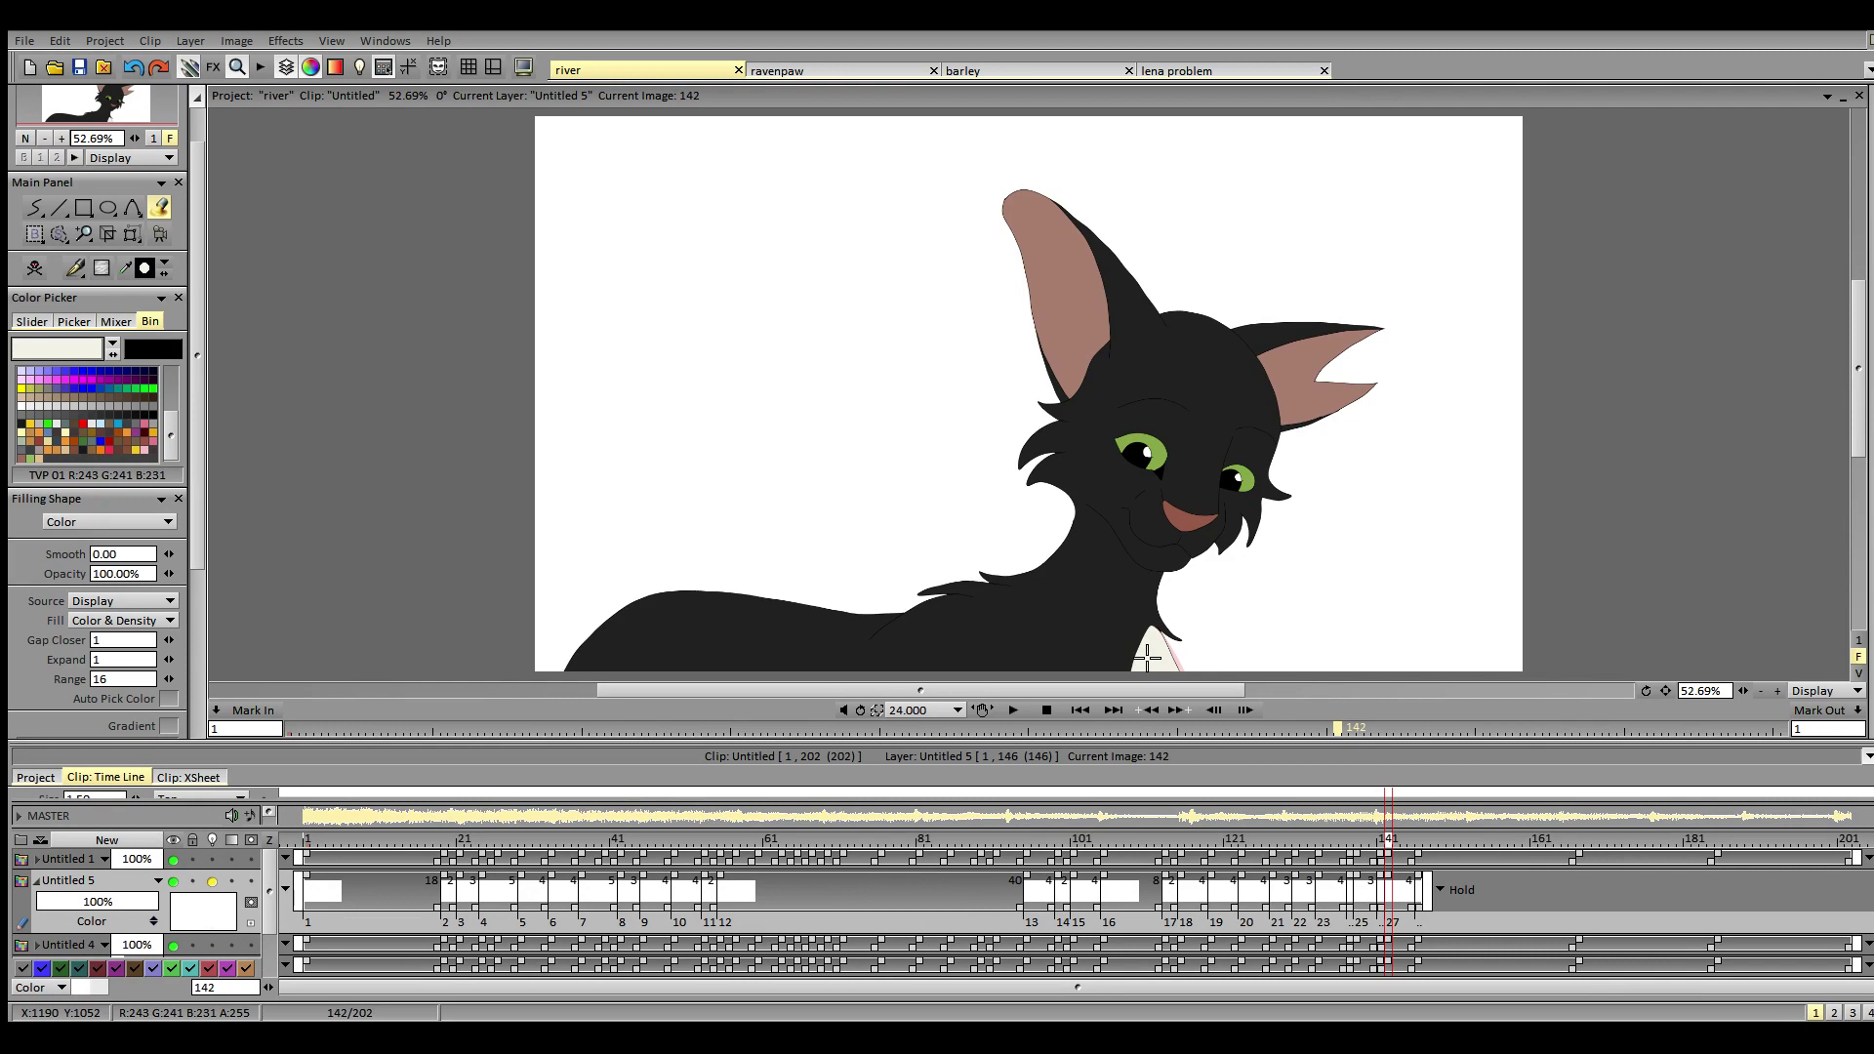
- Play the animation from the first frame to review the chest patch colouring, and stop playback
{"action": "left_click", "coordinate": [1081, 710]}
{"action": "left_click", "coordinate": [1014, 711]}
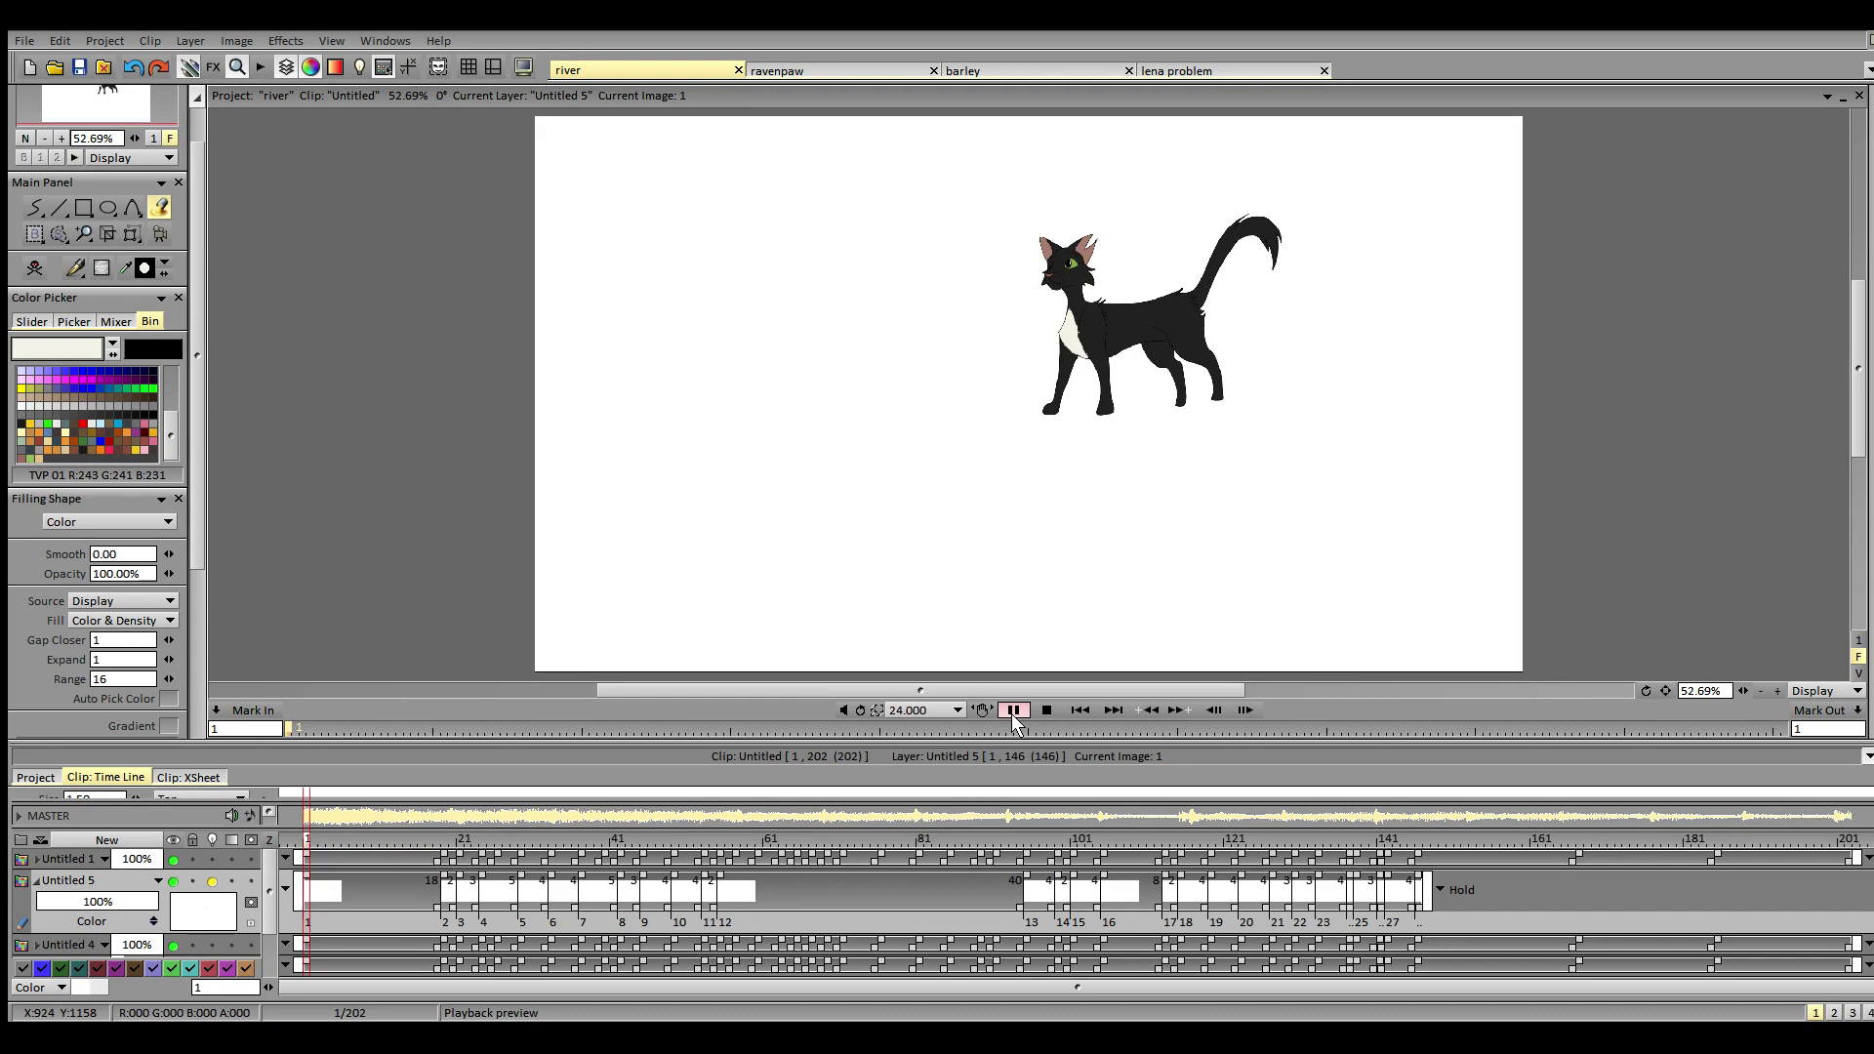
{"action": "left_click", "coordinate": [1013, 710]}
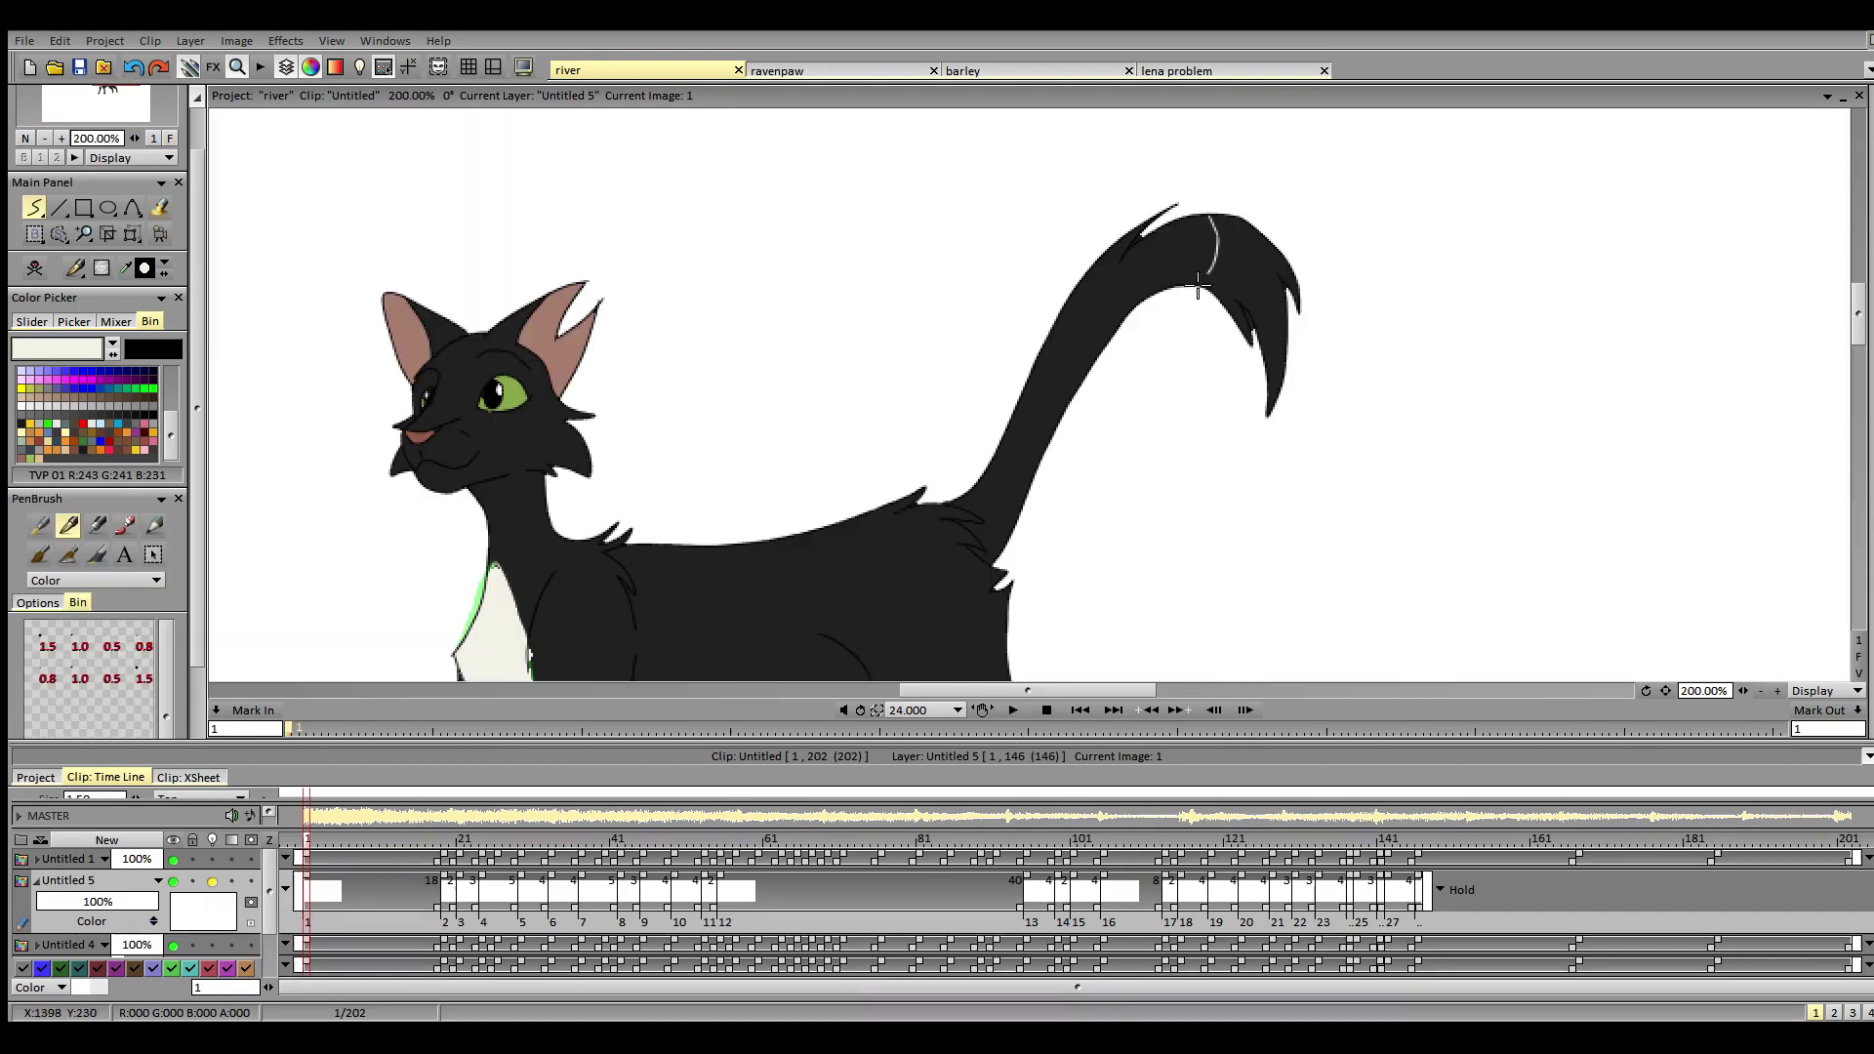
- Draw an off-white boundary line for the tail tip across the tail at frame 19, redrawing it closer to the tail's base
{"action": "left_click", "coordinate": [445, 854]}
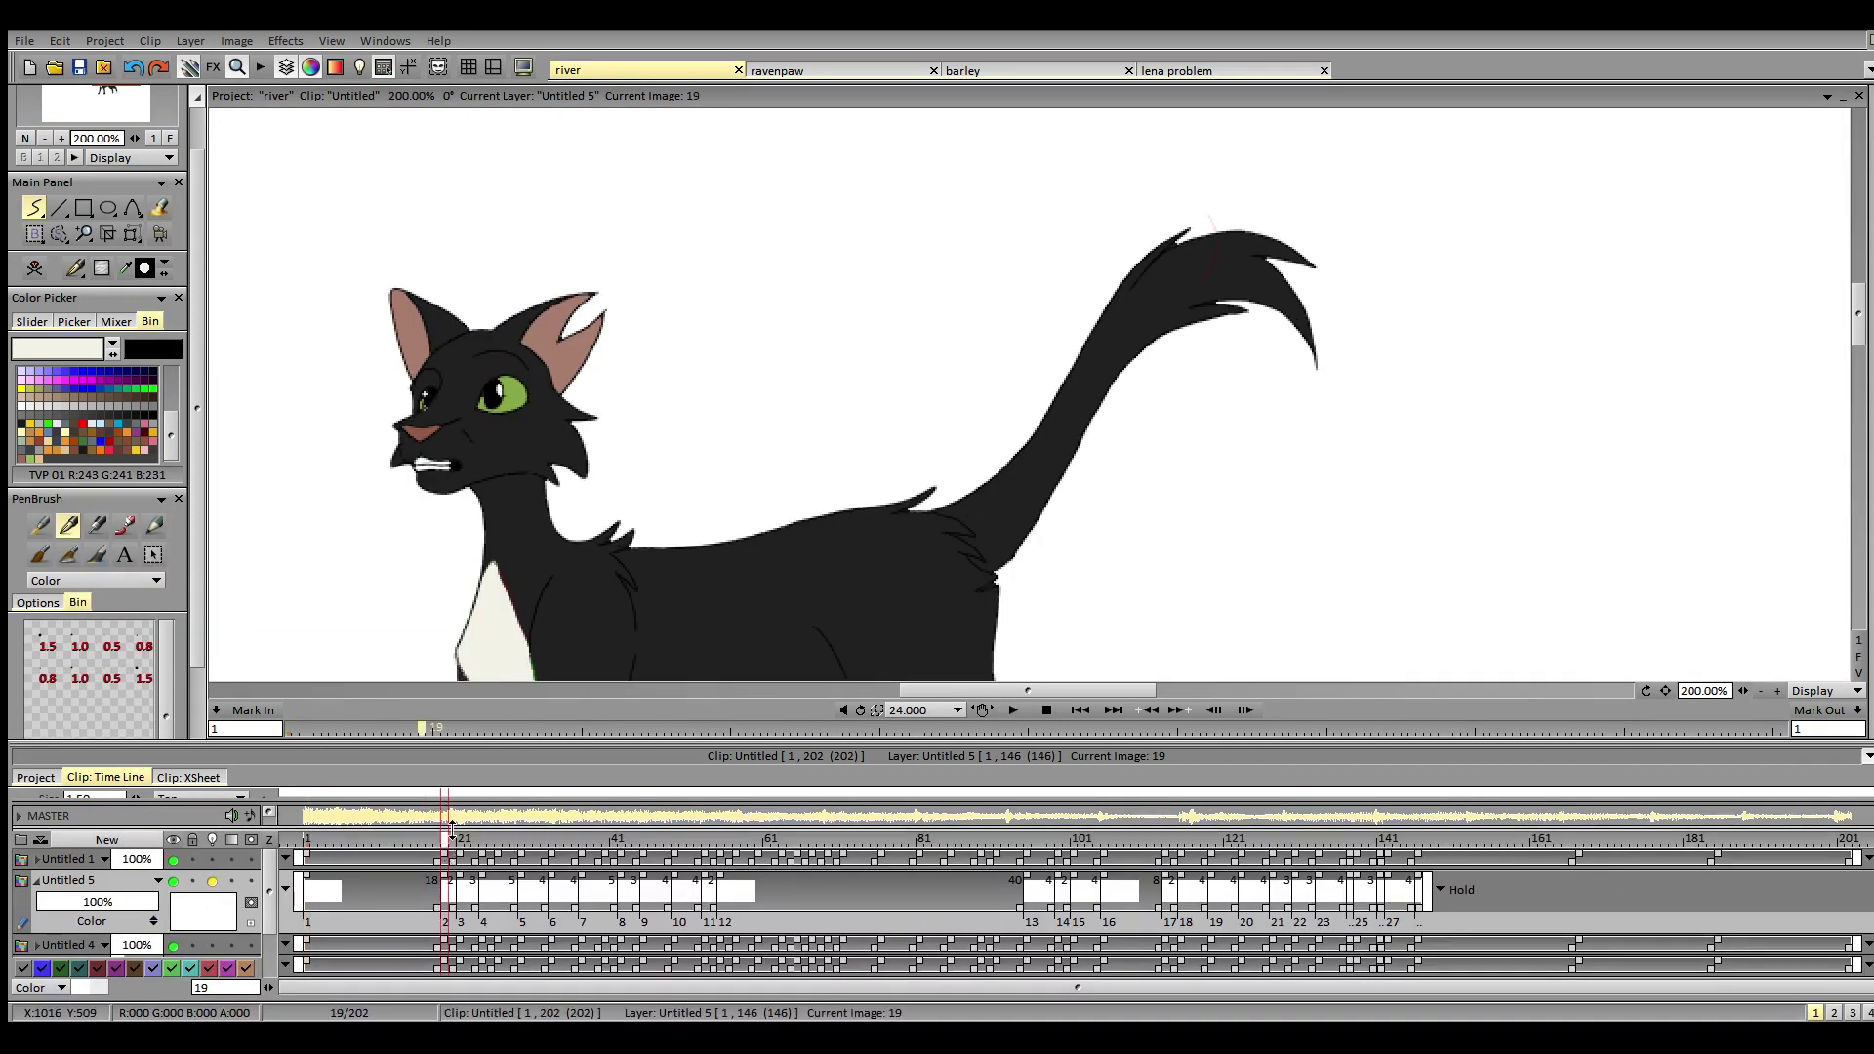
{"action": "left_click_drag", "start_coordinate": [1214, 281], "coordinate": [1217, 299]}
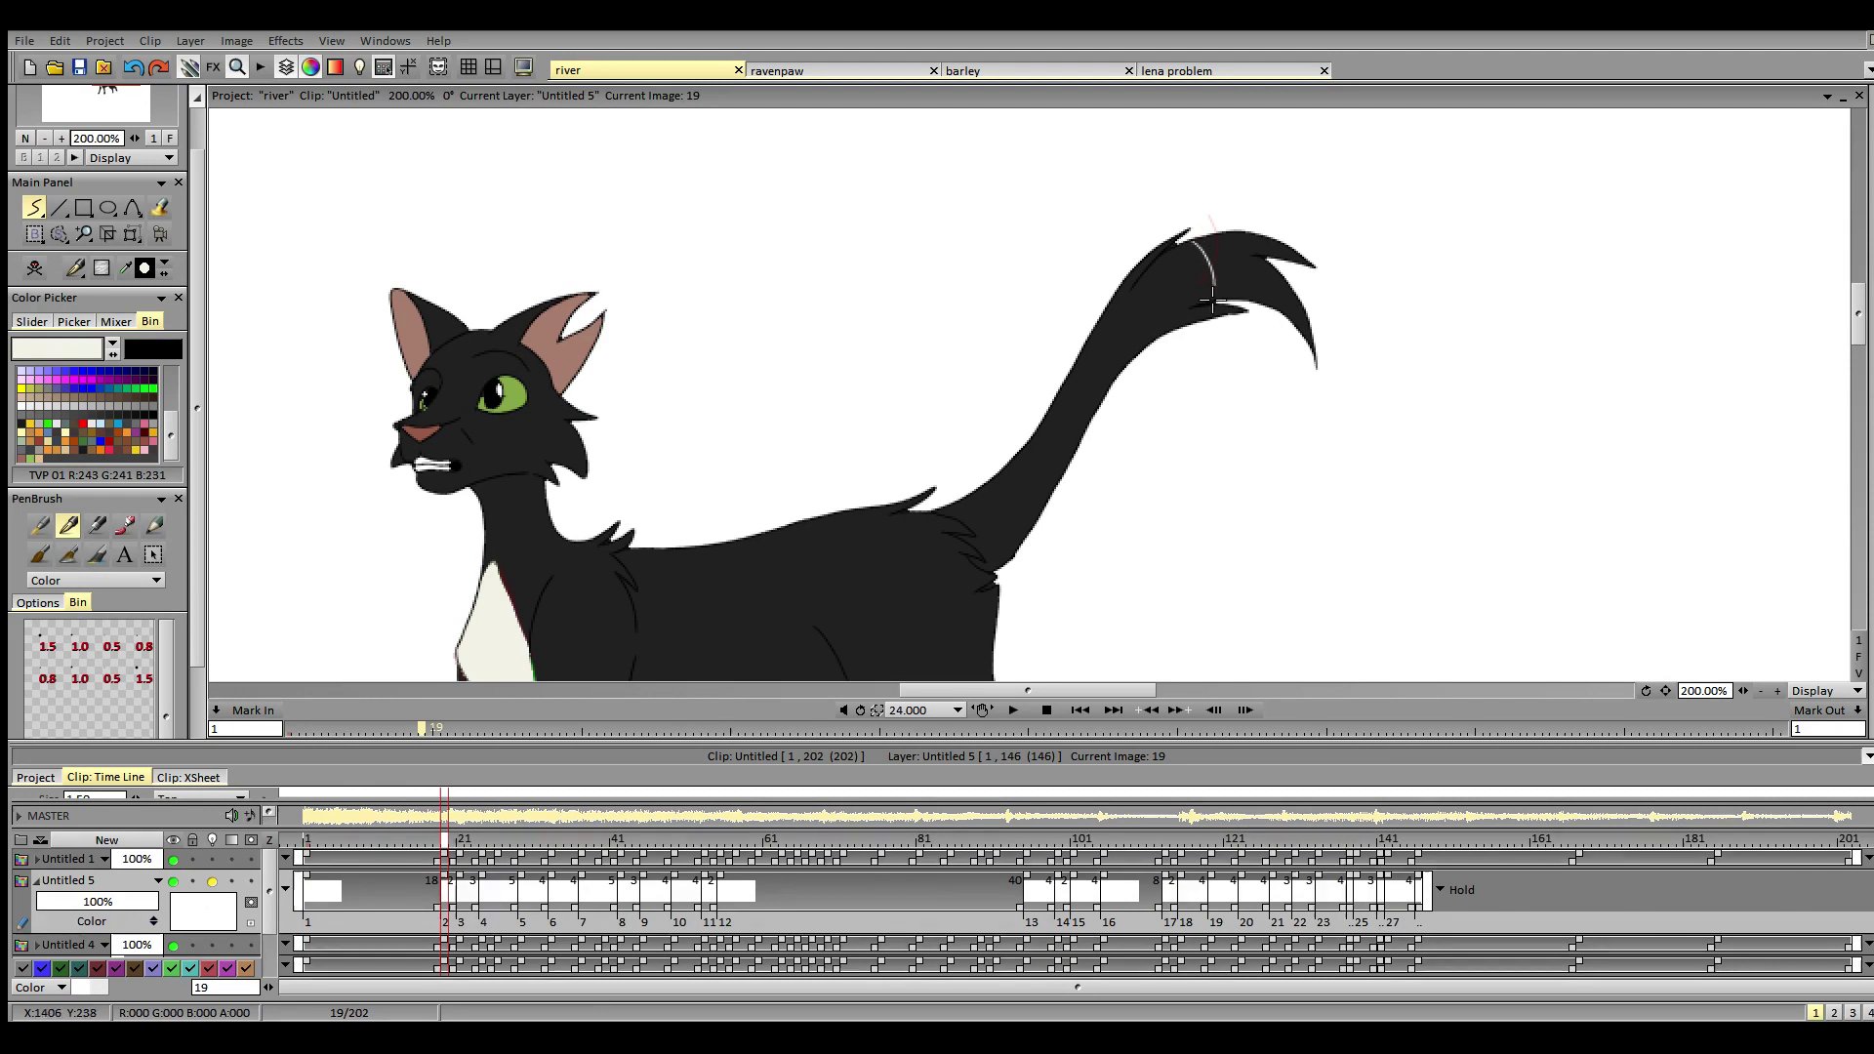
{"action": "key", "text": "Left"}
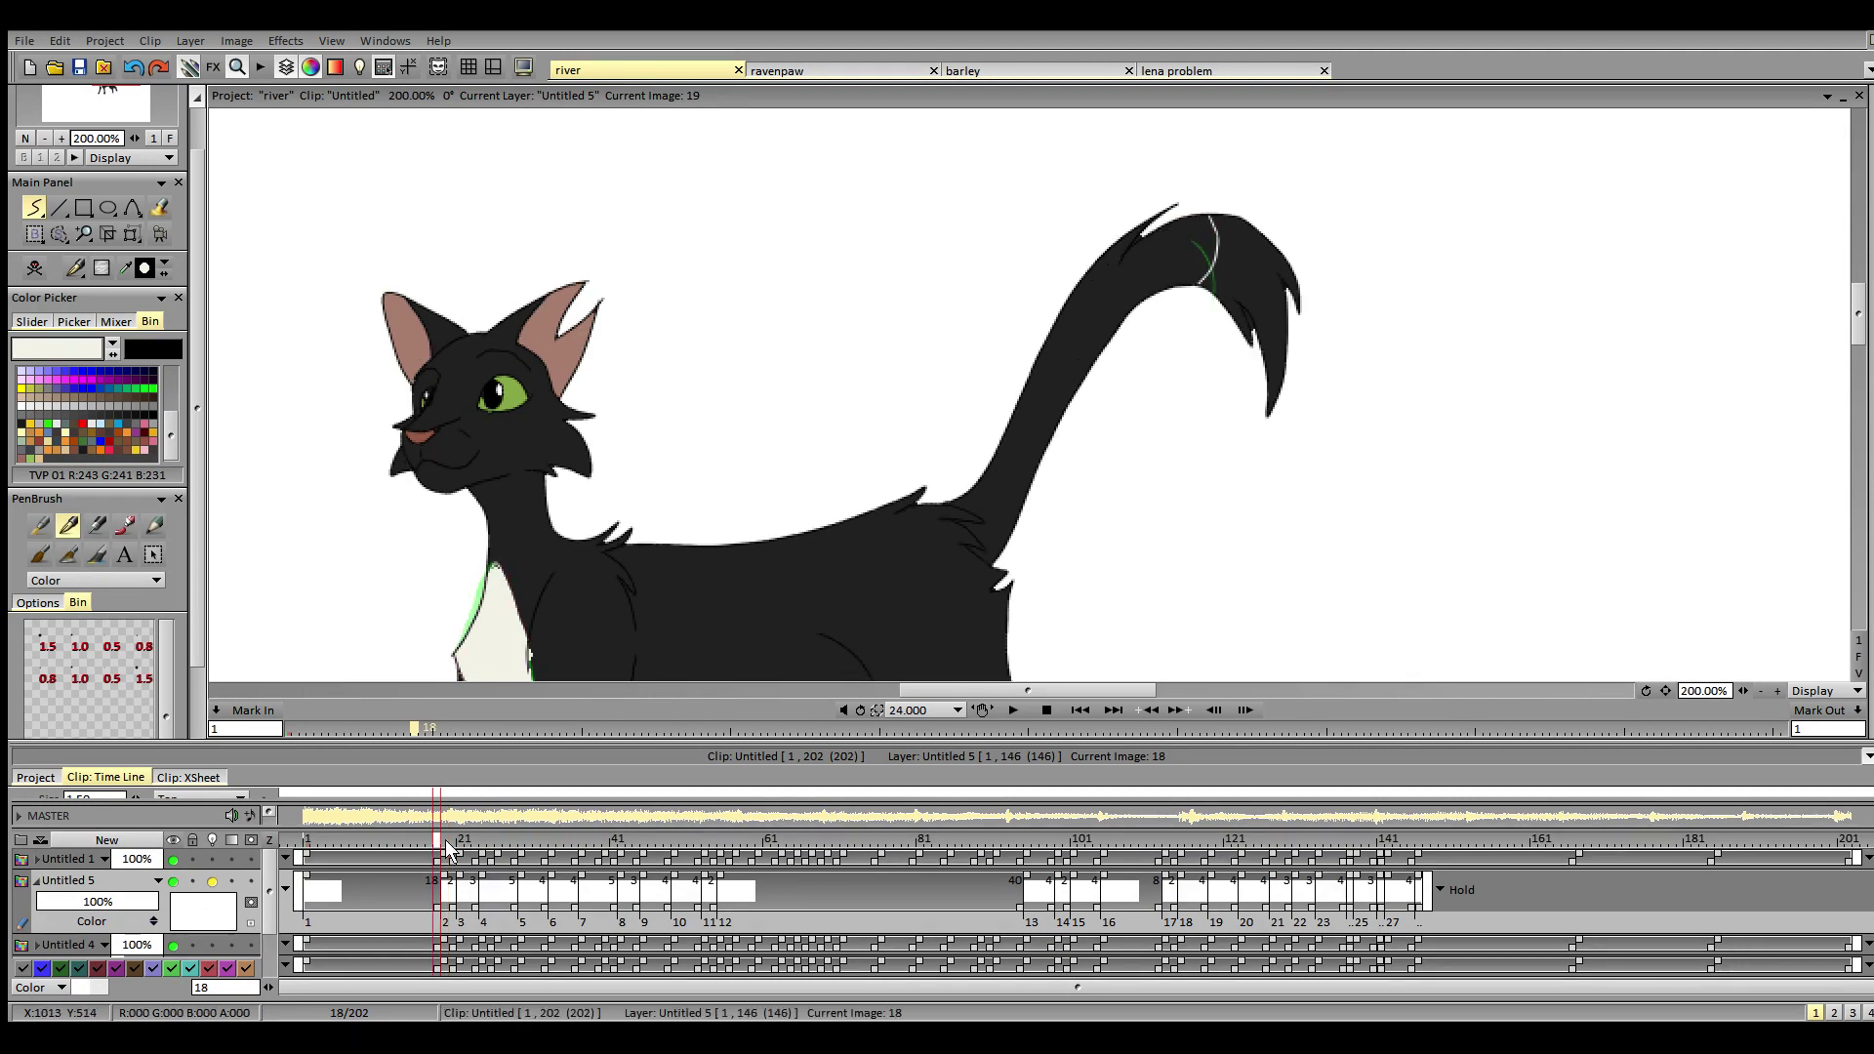
{"action": "key", "text": "Right"}
{"action": "key", "text": "ctrl+z"}
{"action": "left_click_drag", "start_coordinate": [1171, 250], "coordinate": [1199, 320]}
{"action": "key", "text": "ctrl+z"}
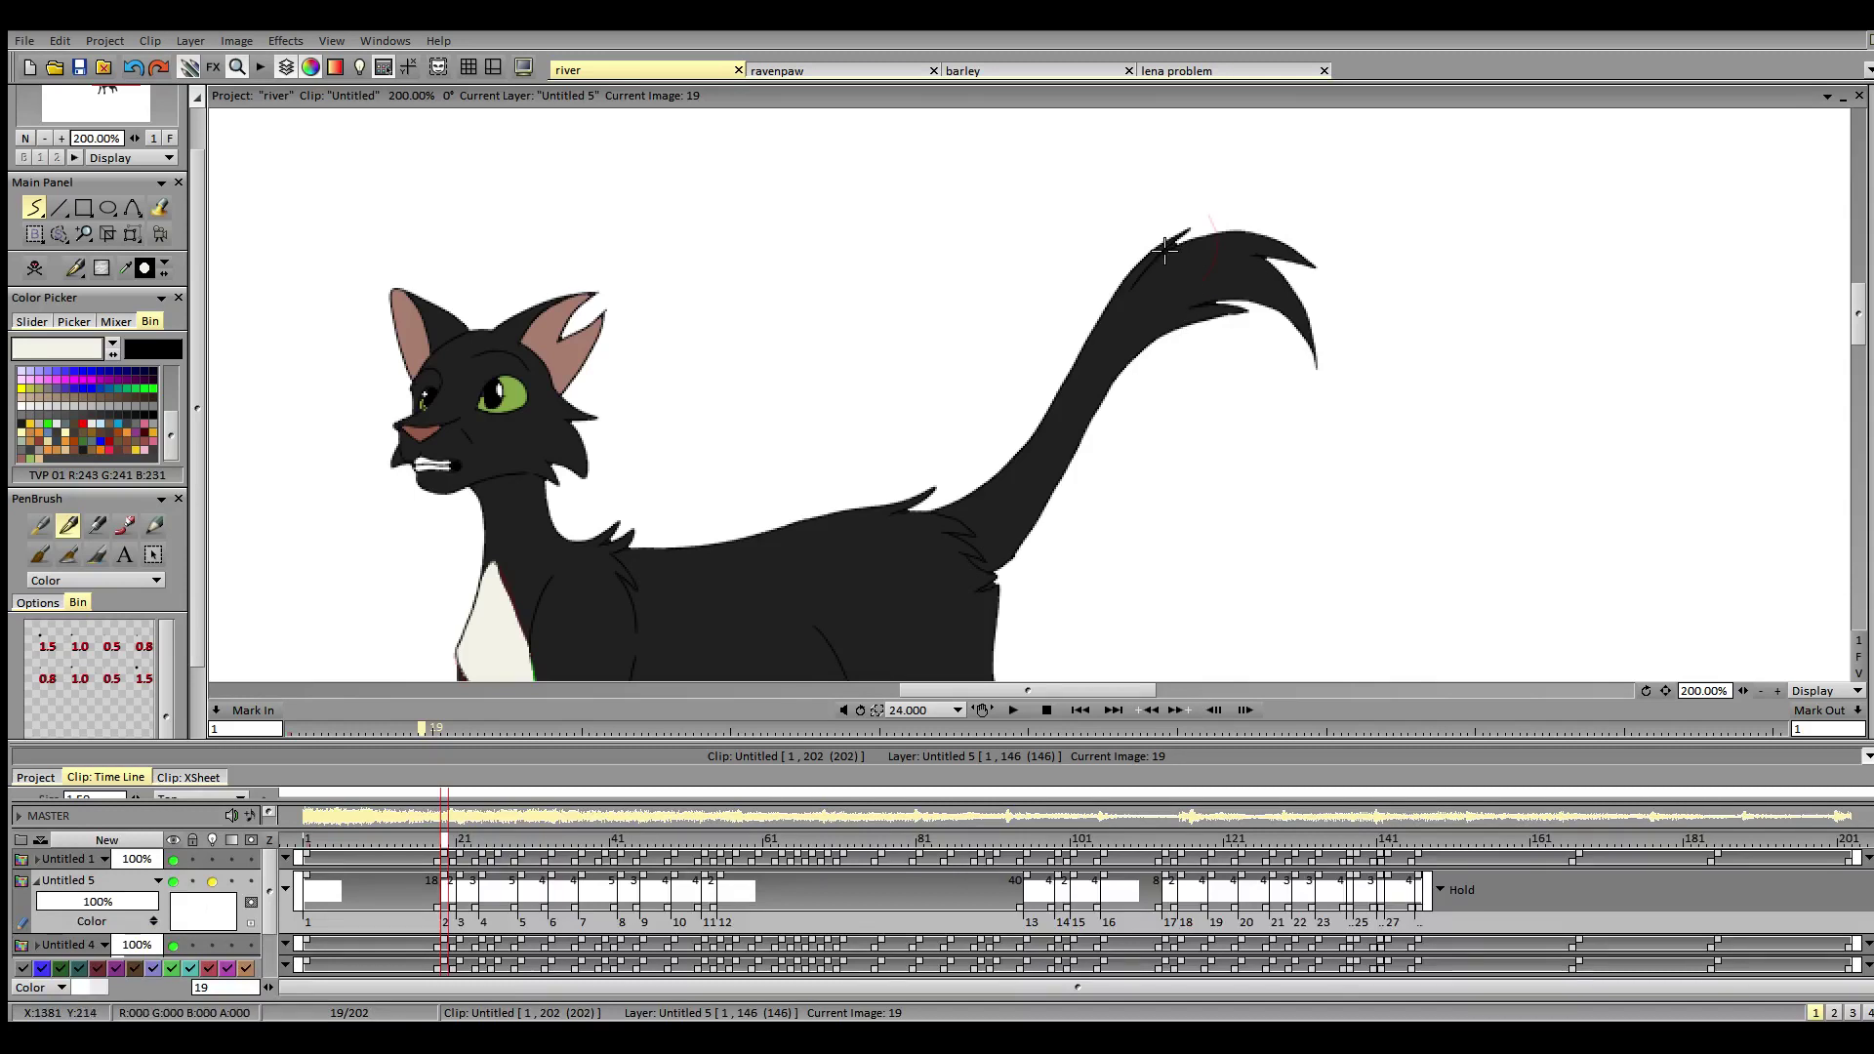
{"action": "left_click_drag", "start_coordinate": [1166, 254], "coordinate": [1193, 321]}
- Draw the off-white tail-tip boundary line across the tail at frames 21 and 24
{"action": "left_click_drag", "start_coordinate": [439, 841], "coordinate": [453, 845]}
{"action": "key", "text": "Right"}
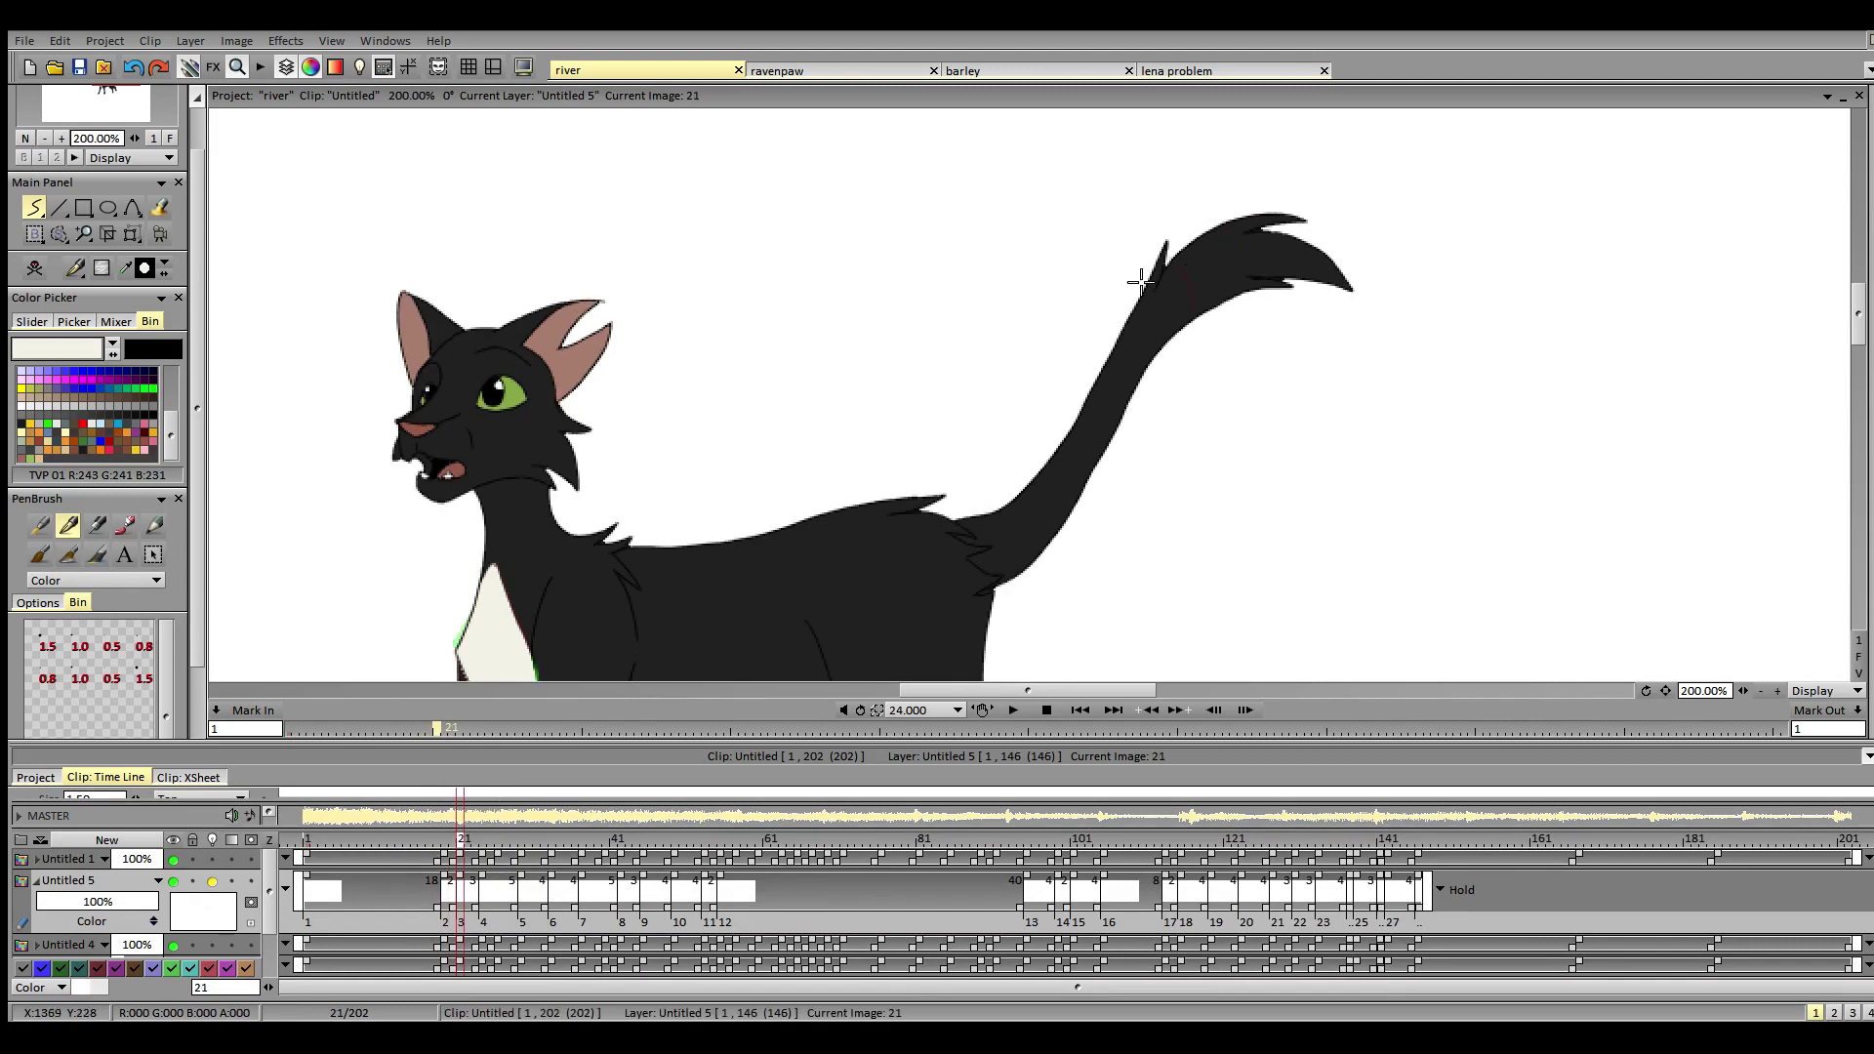
{"action": "left_click_drag", "start_coordinate": [1166, 270], "coordinate": [1200, 311]}
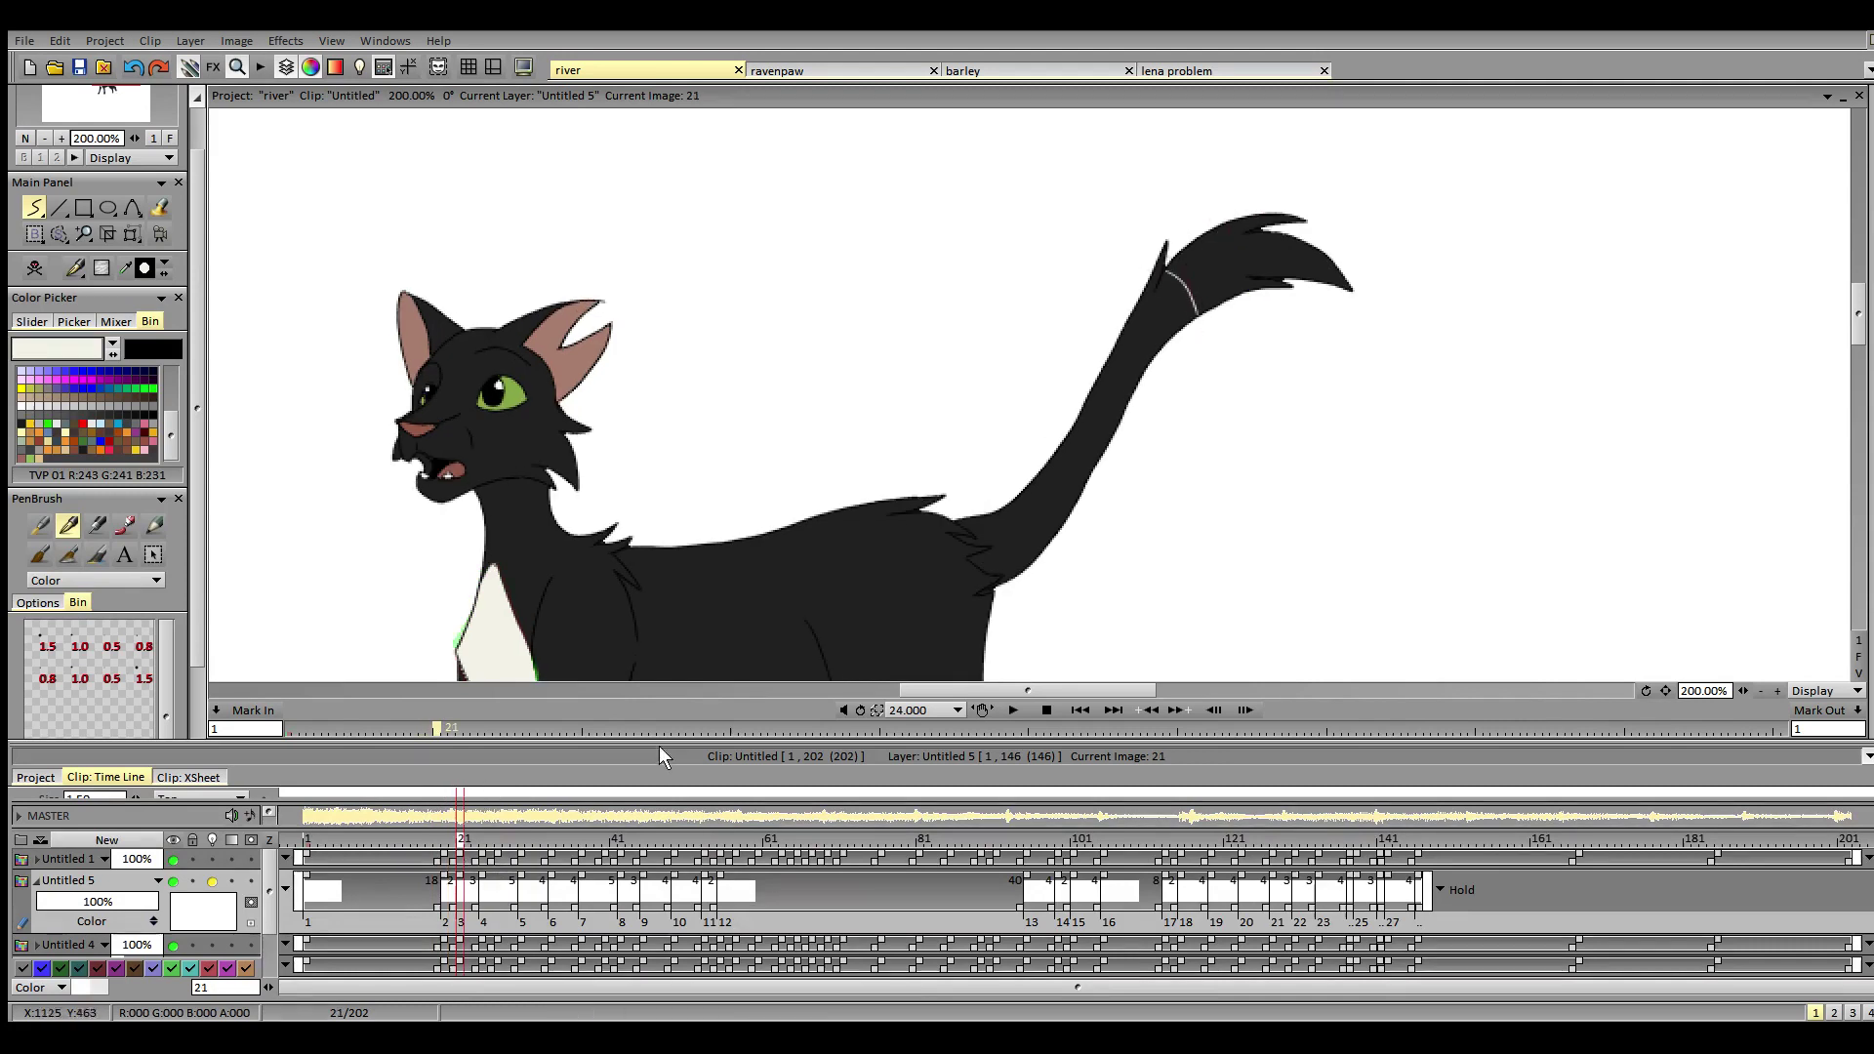
{"action": "left_click", "coordinate": [483, 845]}
{"action": "left_click_drag", "start_coordinate": [1160, 304], "coordinate": [1193, 342]}
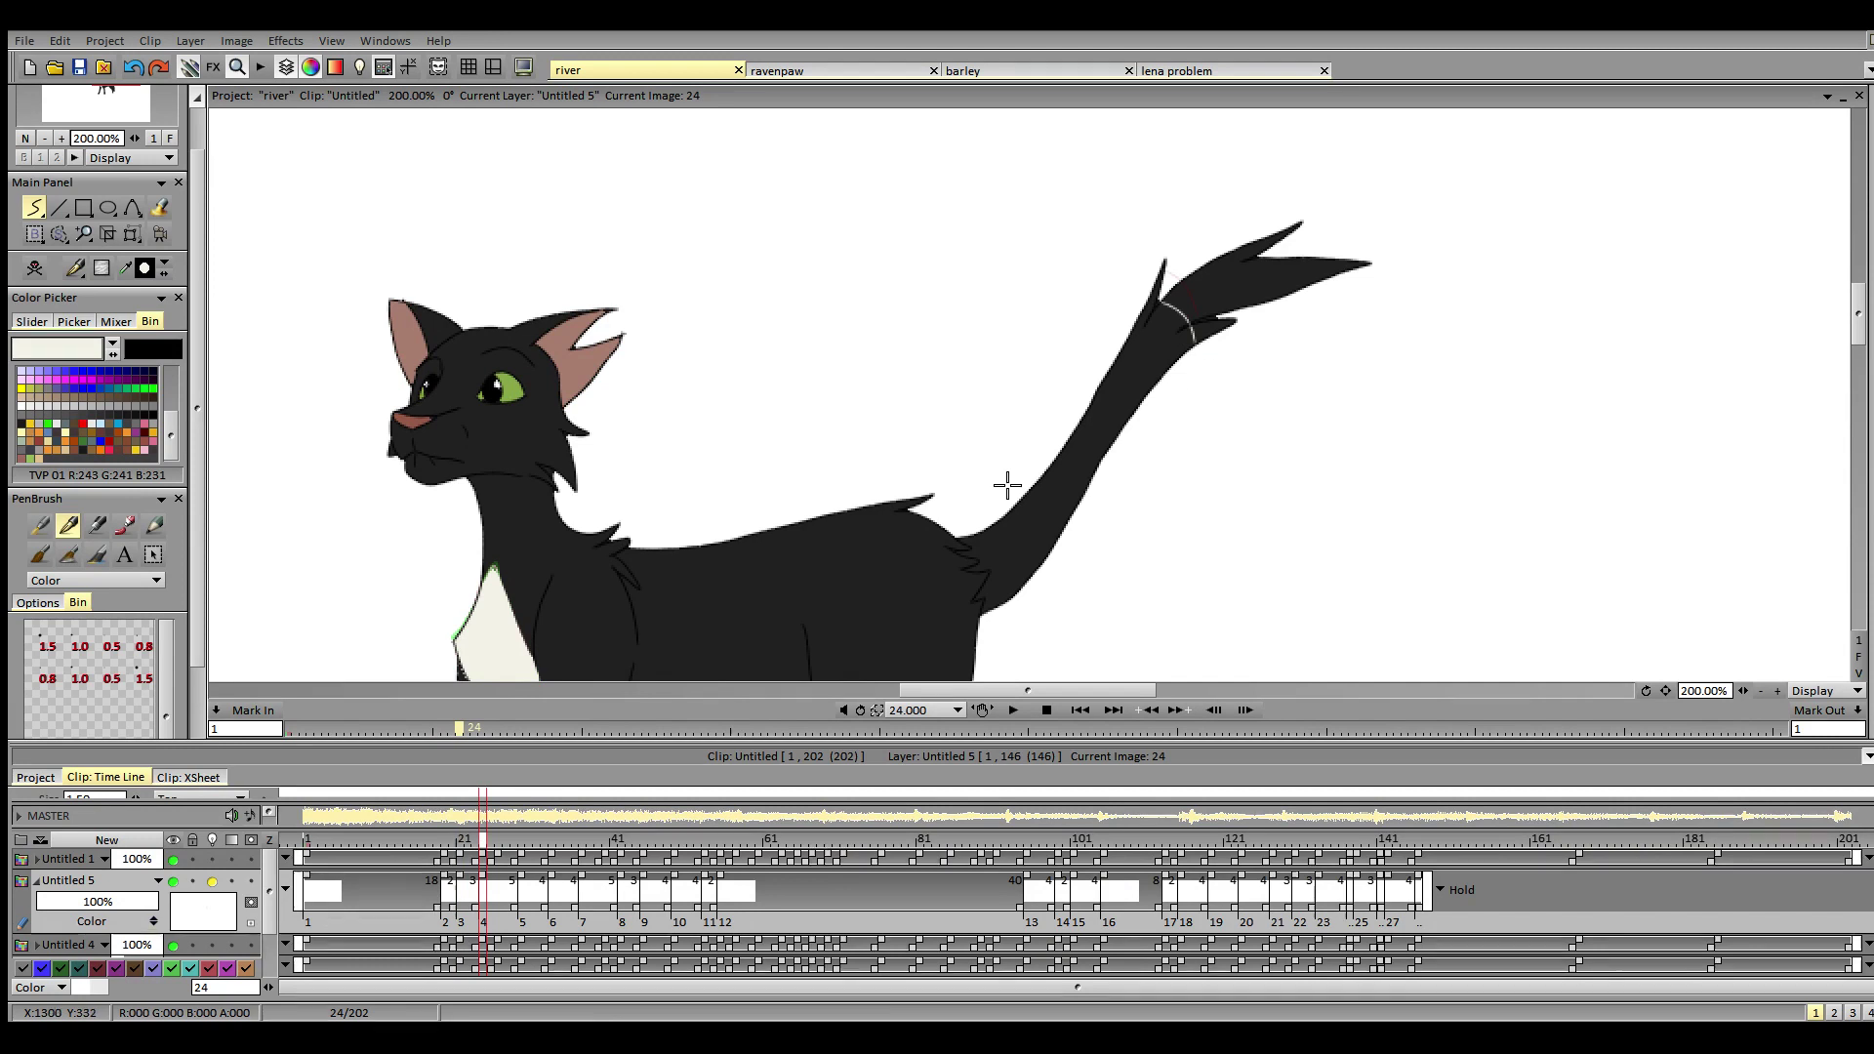
- Draw the off-white tail-tip boundary line across the tail at frames 29 and 33
{"action": "left_click", "coordinate": [522, 859]}
{"action": "key", "text": "Left"}
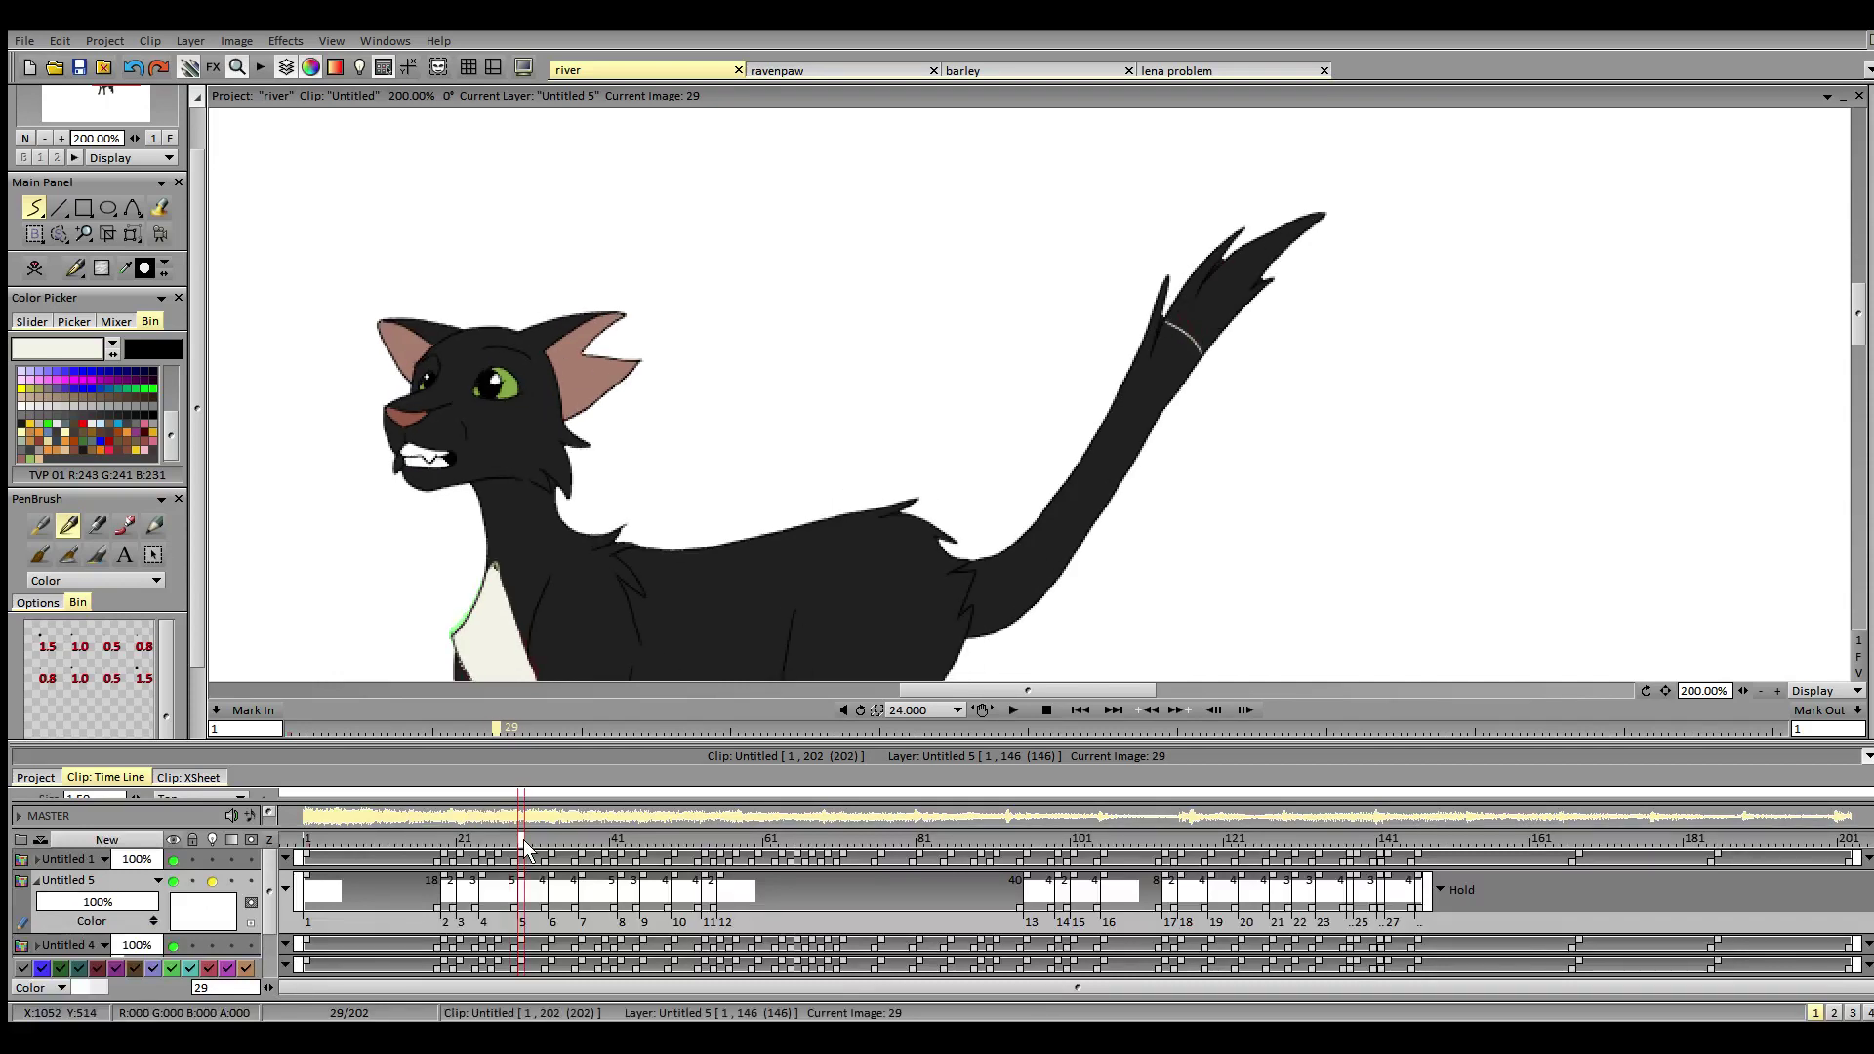
{"action": "left_click", "coordinate": [550, 839]}
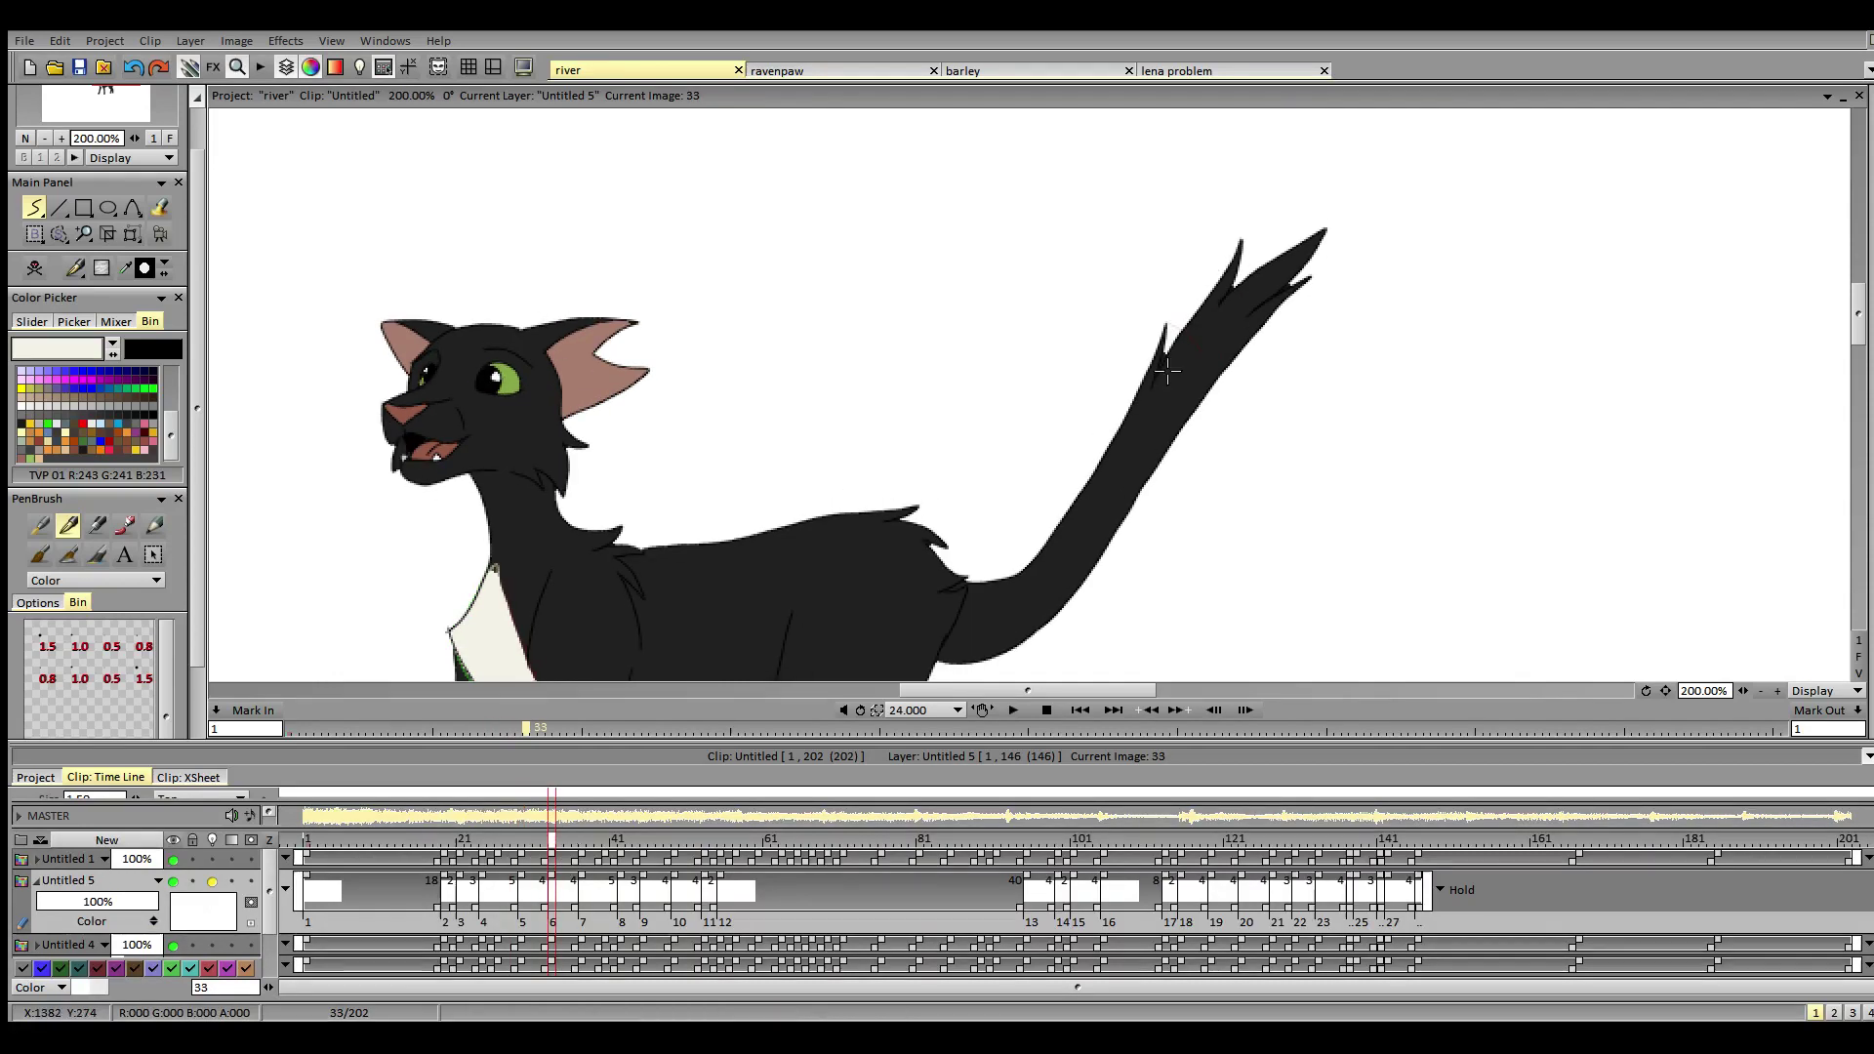
{"action": "left_click_drag", "start_coordinate": [1166, 360], "coordinate": [1201, 396]}
- Draw the off-white tail-tip boundary line at frame 37, comparing it with the previous frame and redrawing it slightly lower
{"action": "key", "text": "Right"}
{"action": "key", "text": "Right"}
{"action": "key", "text": "Right"}
{"action": "key", "text": "Right"}
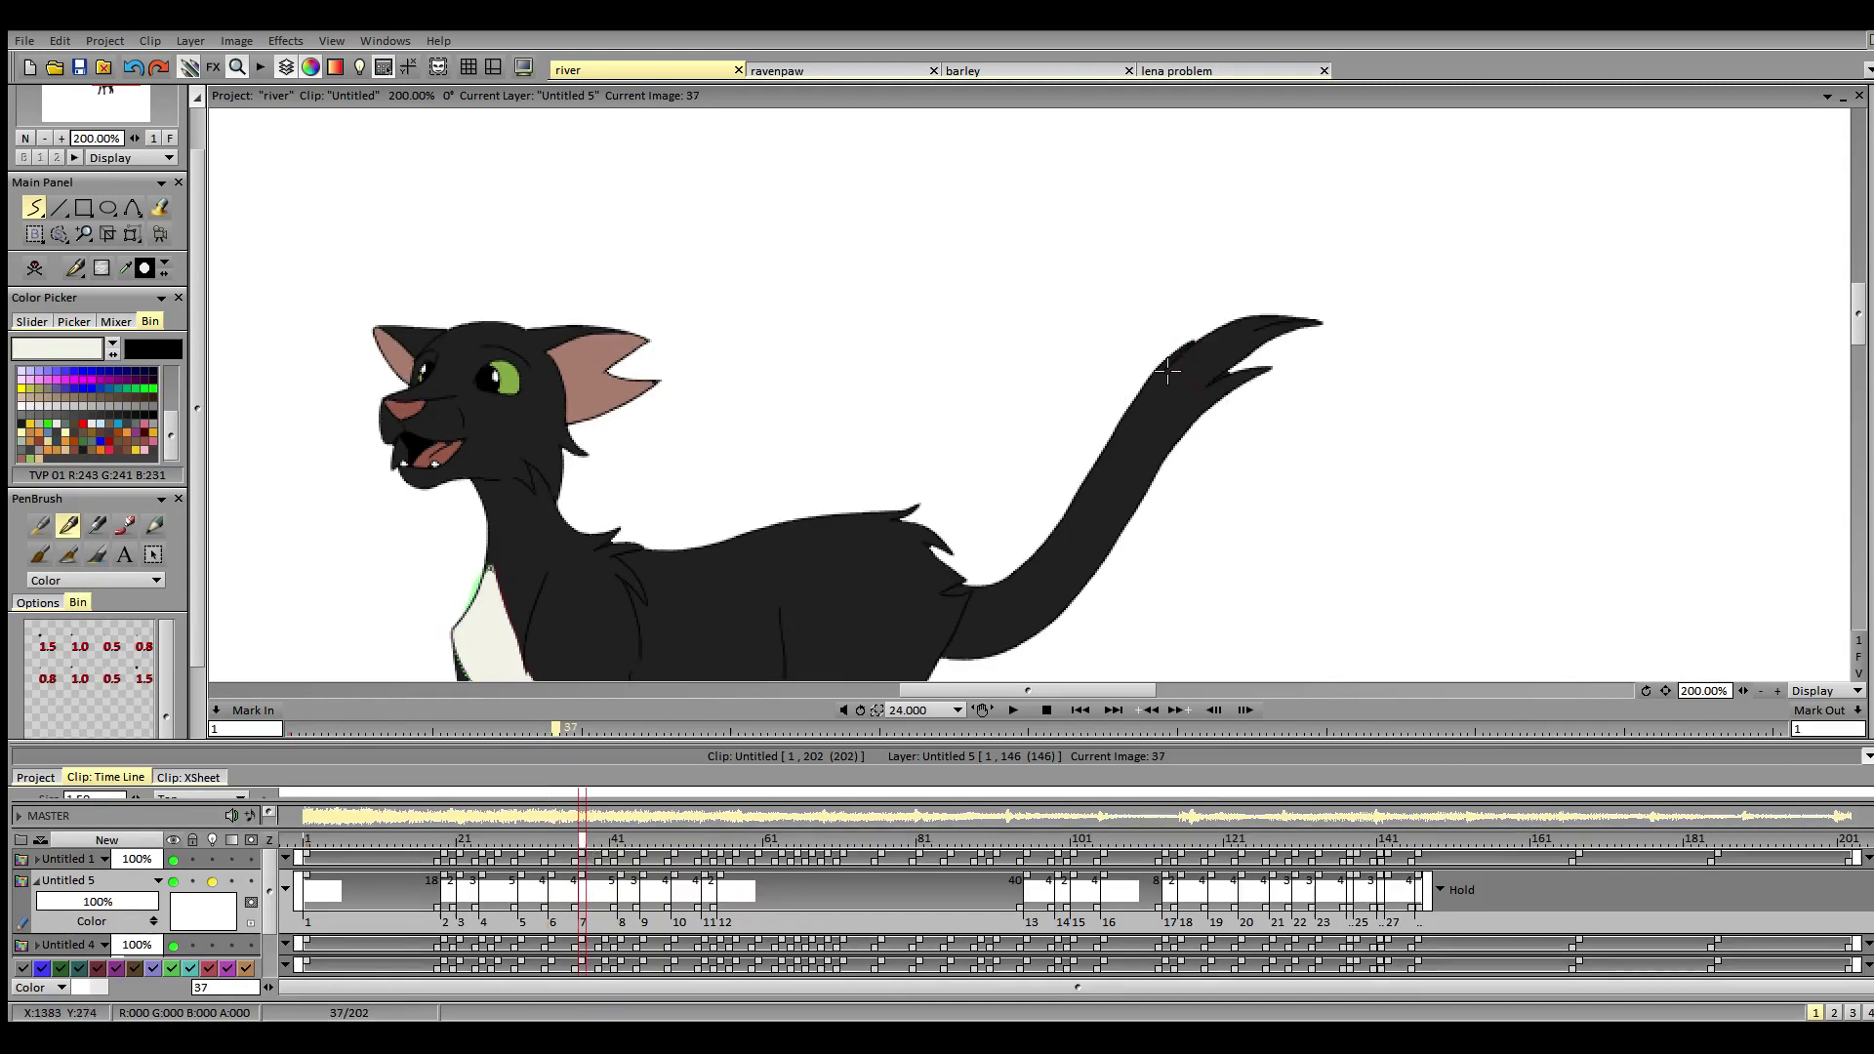
{"action": "left_click_drag", "start_coordinate": [1161, 370], "coordinate": [1193, 416]}
{"action": "key", "text": "Left"}
{"action": "key", "text": "Right"}
{"action": "key", "text": "ctrl+z"}
{"action": "left_click_drag", "start_coordinate": [1153, 376], "coordinate": [1189, 422]}
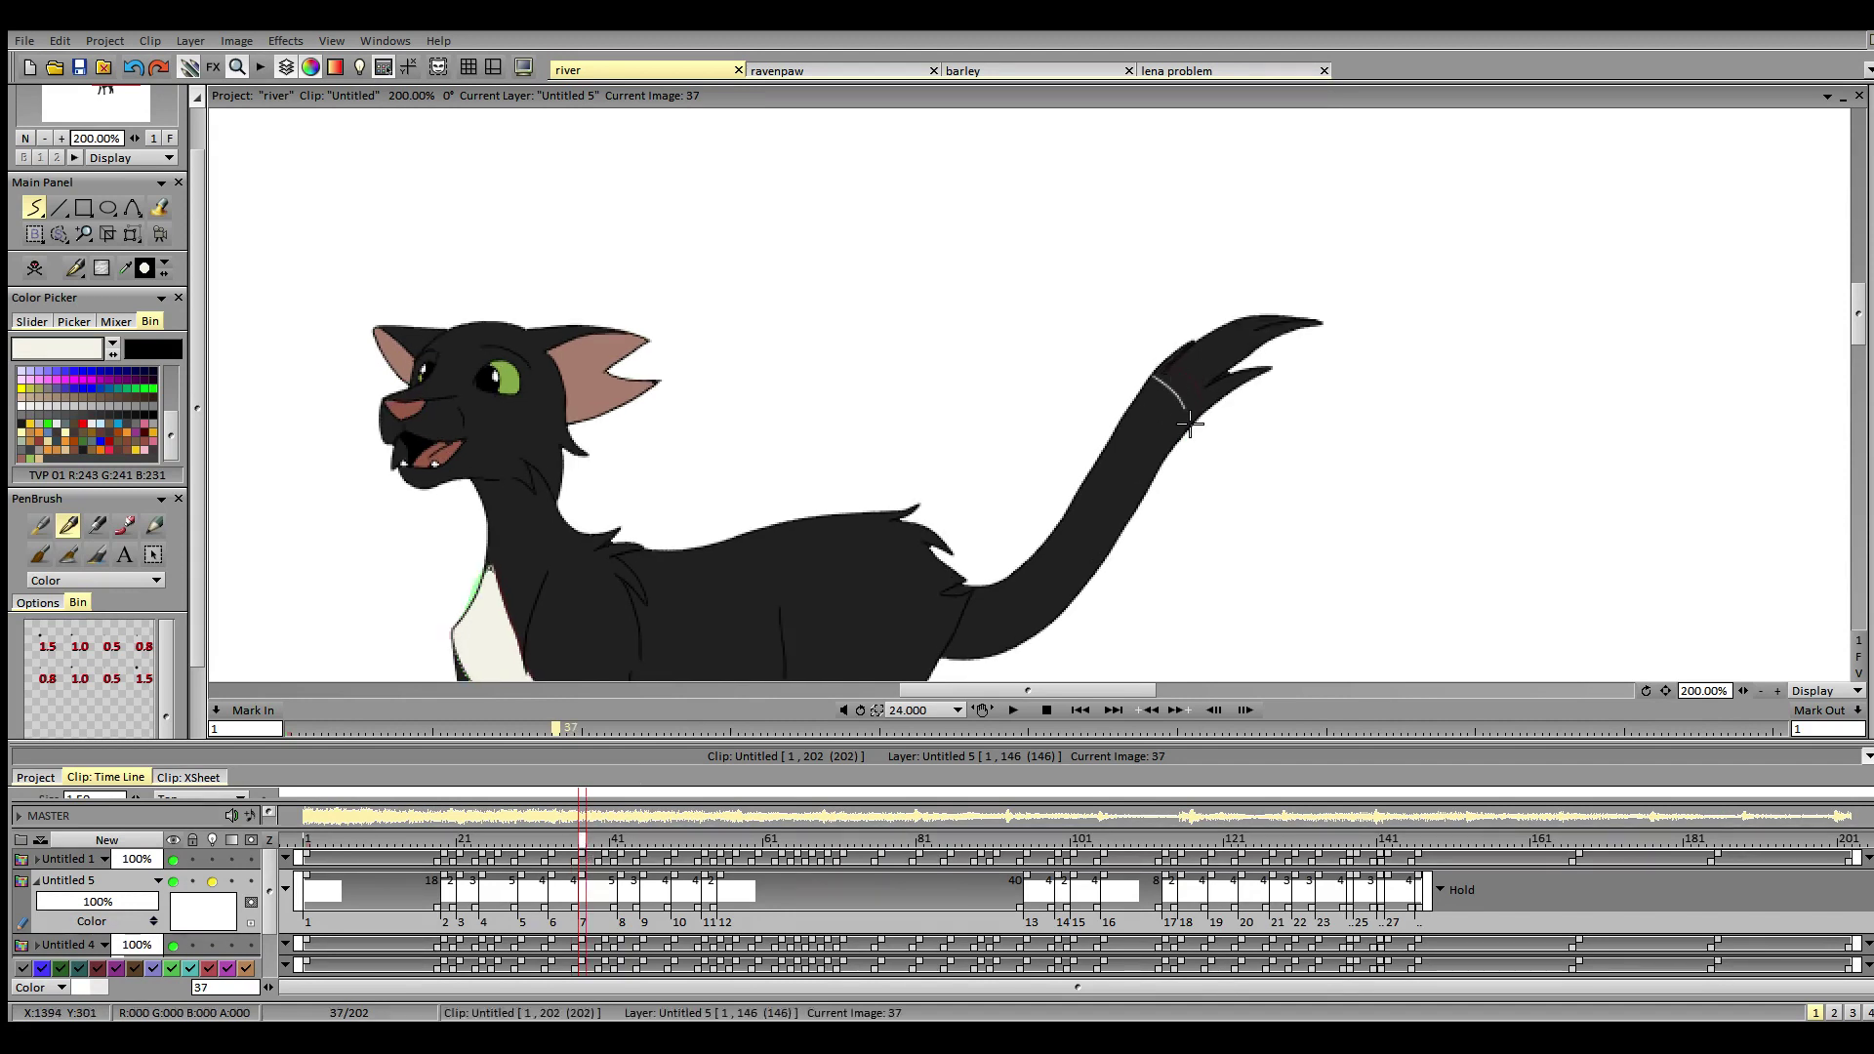
- Draw the off-white tail-tip boundary line at frames 42 and 45, redoing frame 42's stroke and checking against neighbouring frames
{"action": "left_click", "coordinate": [623, 844]}
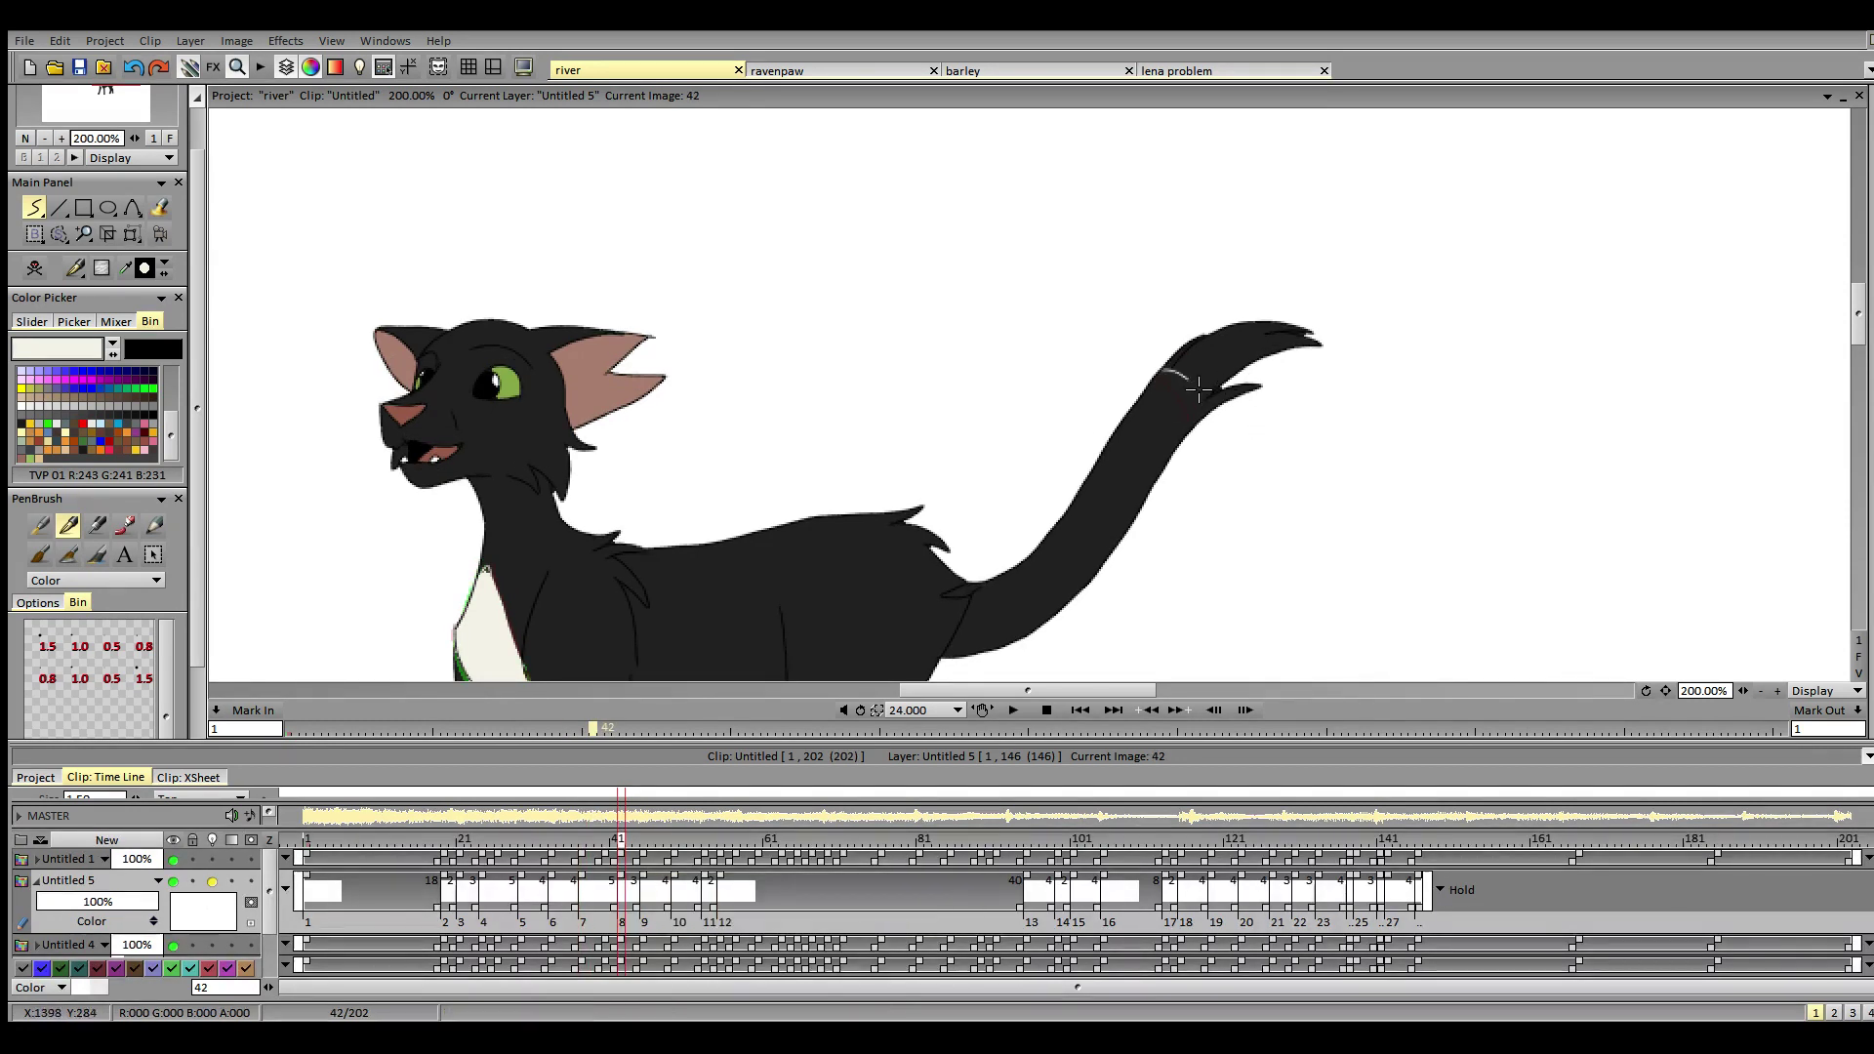
{"action": "left_click_drag", "start_coordinate": [1153, 379], "coordinate": [1190, 425]}
{"action": "key", "text": "ctrl+z"}
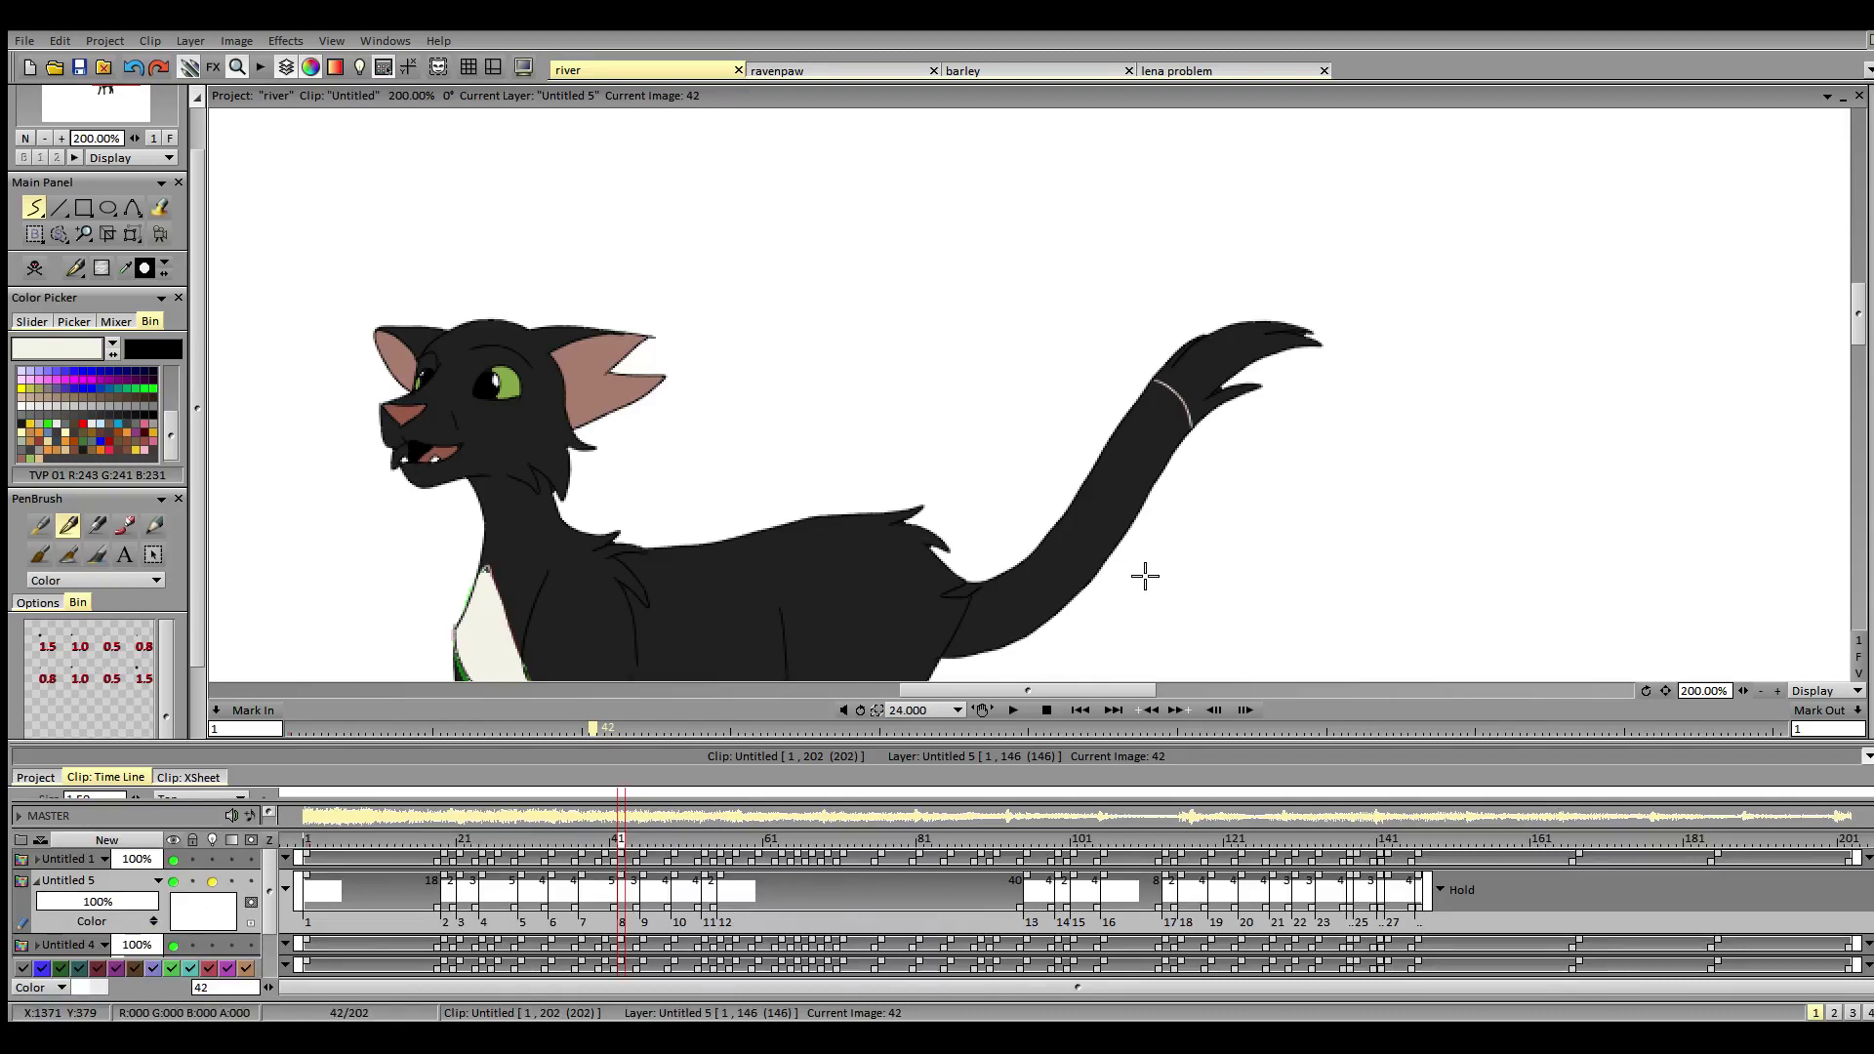
{"action": "left_click_drag", "start_coordinate": [623, 838], "coordinate": [622, 838]}
{"action": "left_click", "coordinate": [647, 840]}
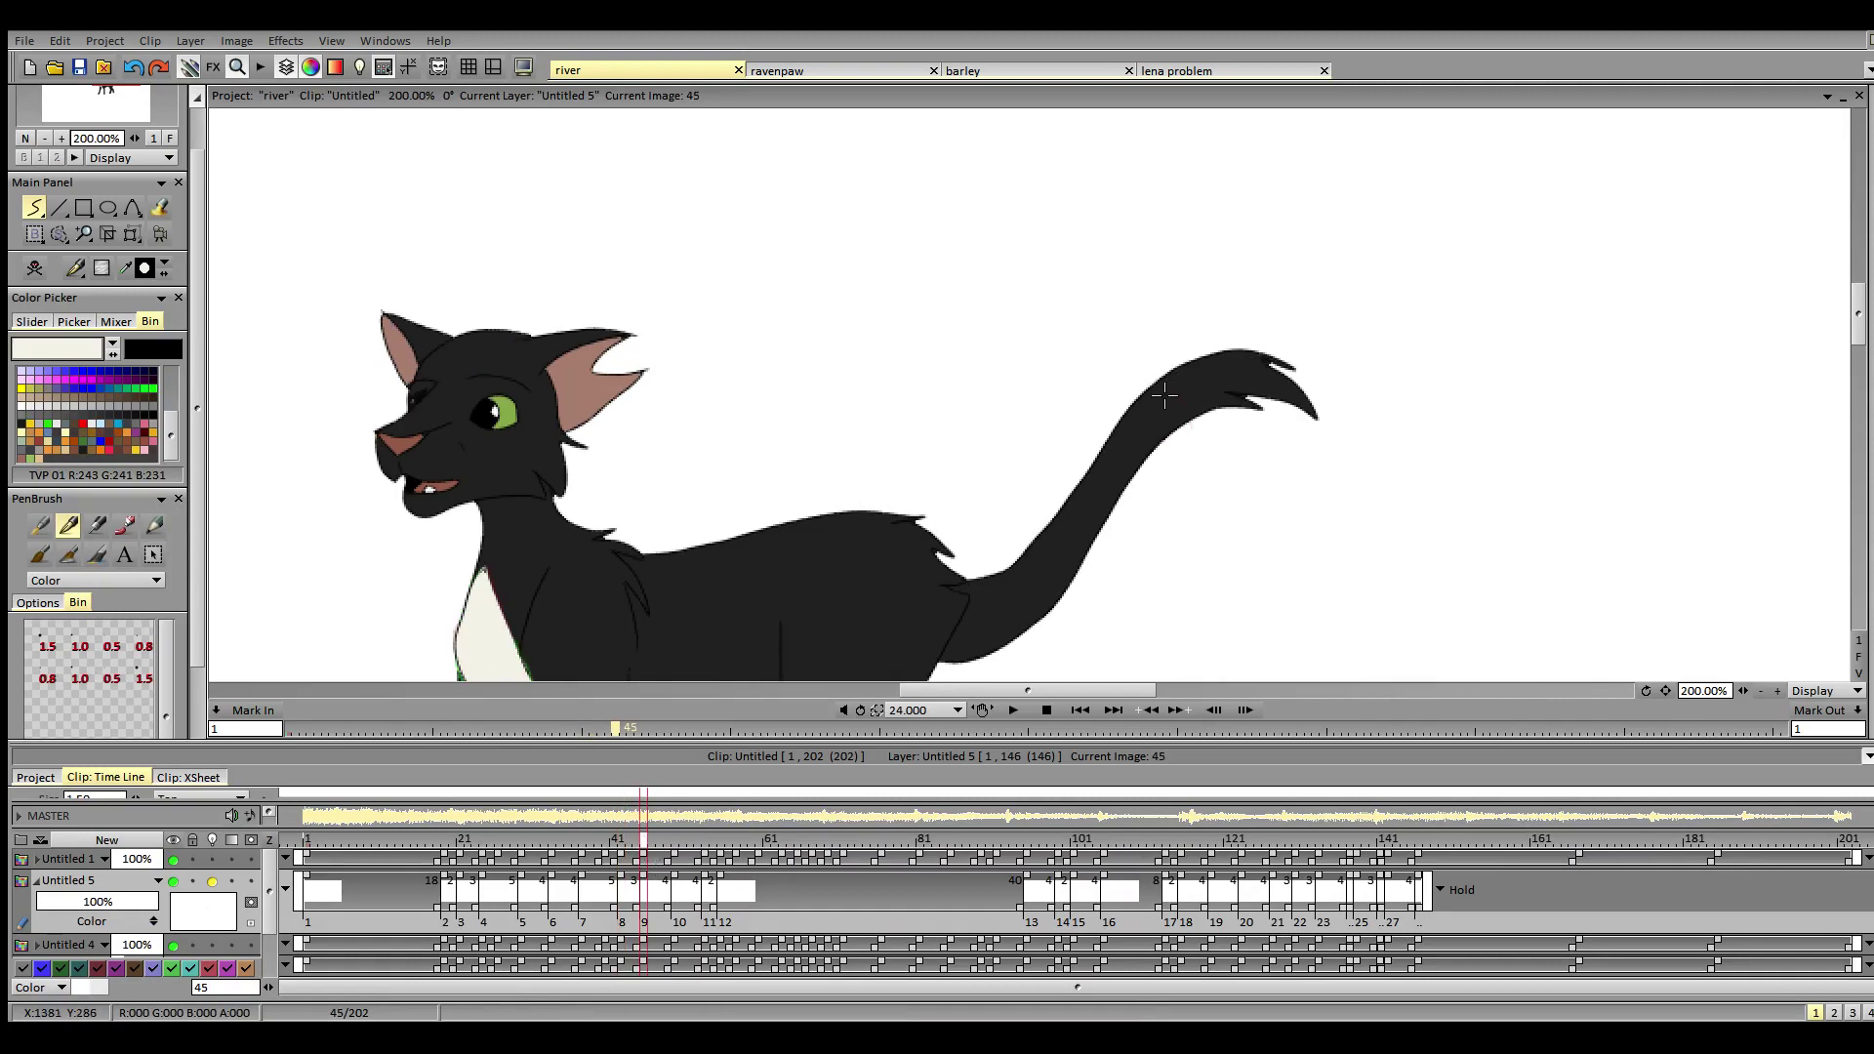
{"action": "left_click_drag", "start_coordinate": [1181, 420], "coordinate": [1181, 425]}
{"action": "left_click_drag", "start_coordinate": [646, 837], "coordinate": [647, 837]}
- Draw the off-white tail-tip boundary line across the tail at frames 49 and 53
{"action": "left_click", "coordinate": [677, 840]}
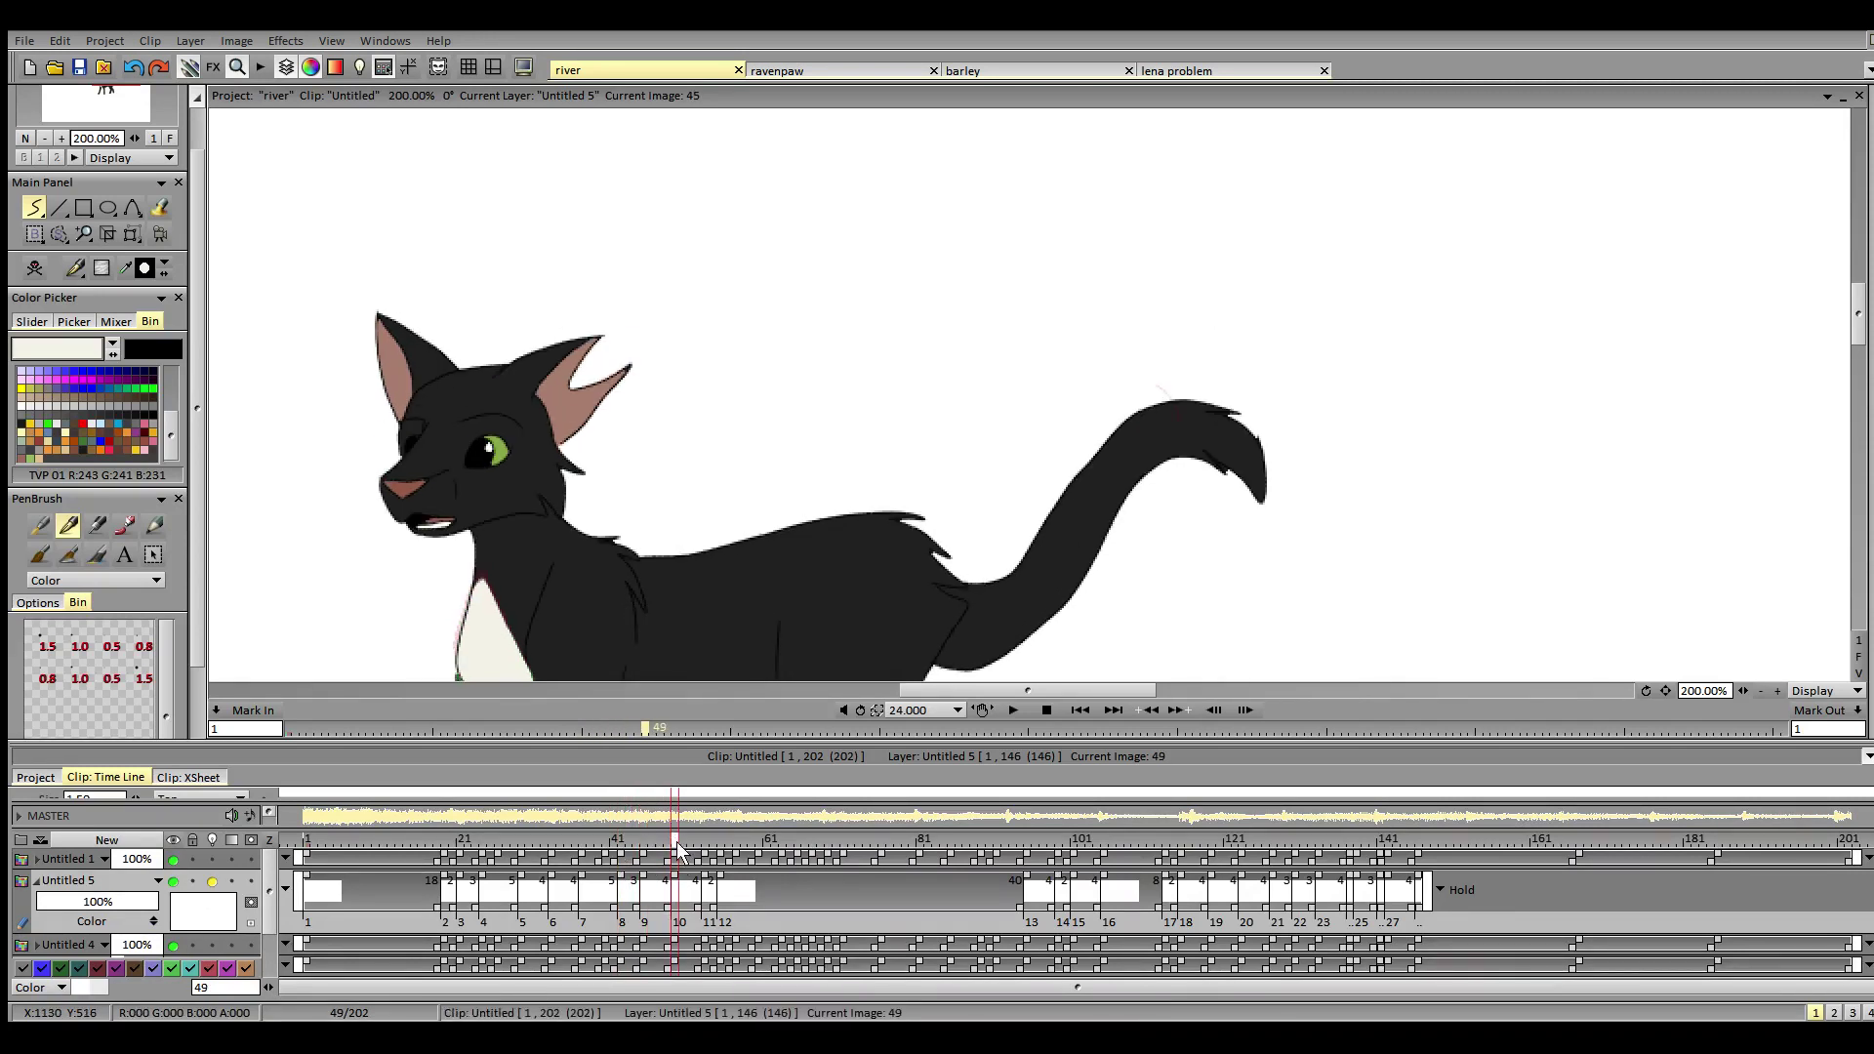
{"action": "left_click_drag", "start_coordinate": [1146, 410], "coordinate": [1164, 457]}
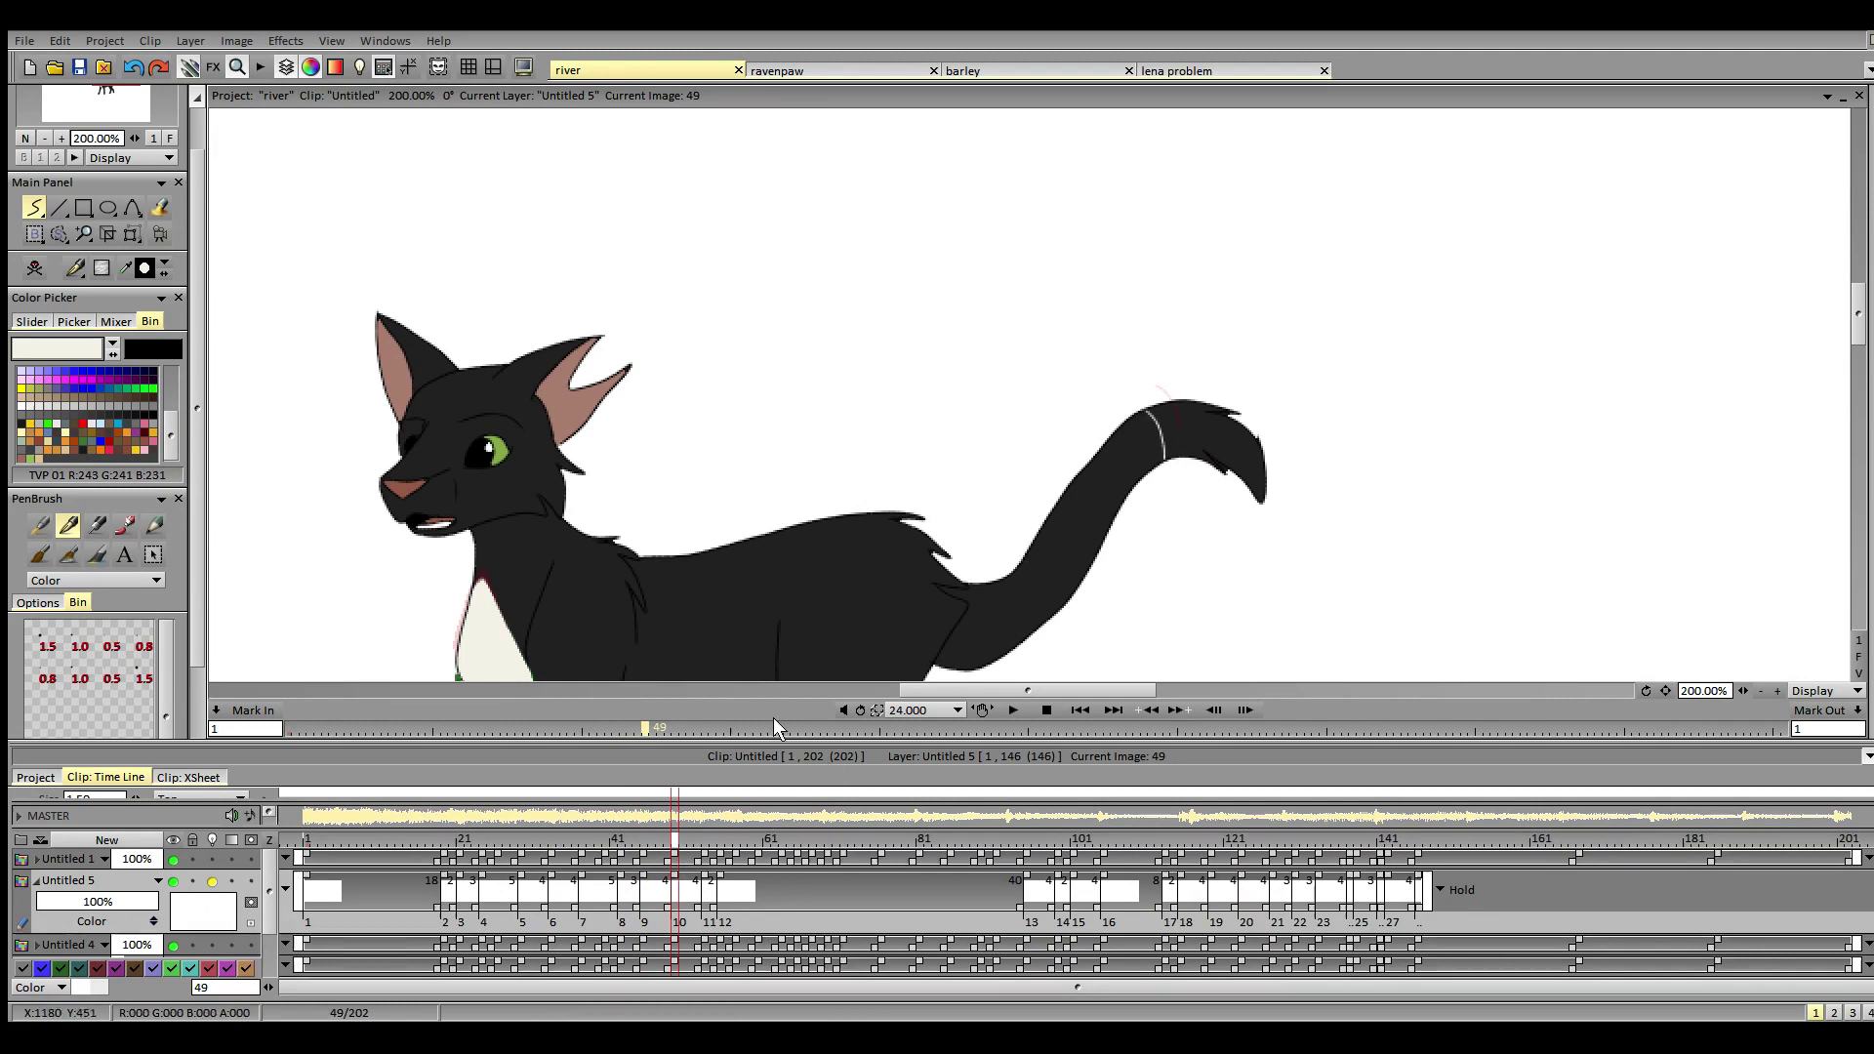
{"action": "left_click", "coordinate": [705, 842]}
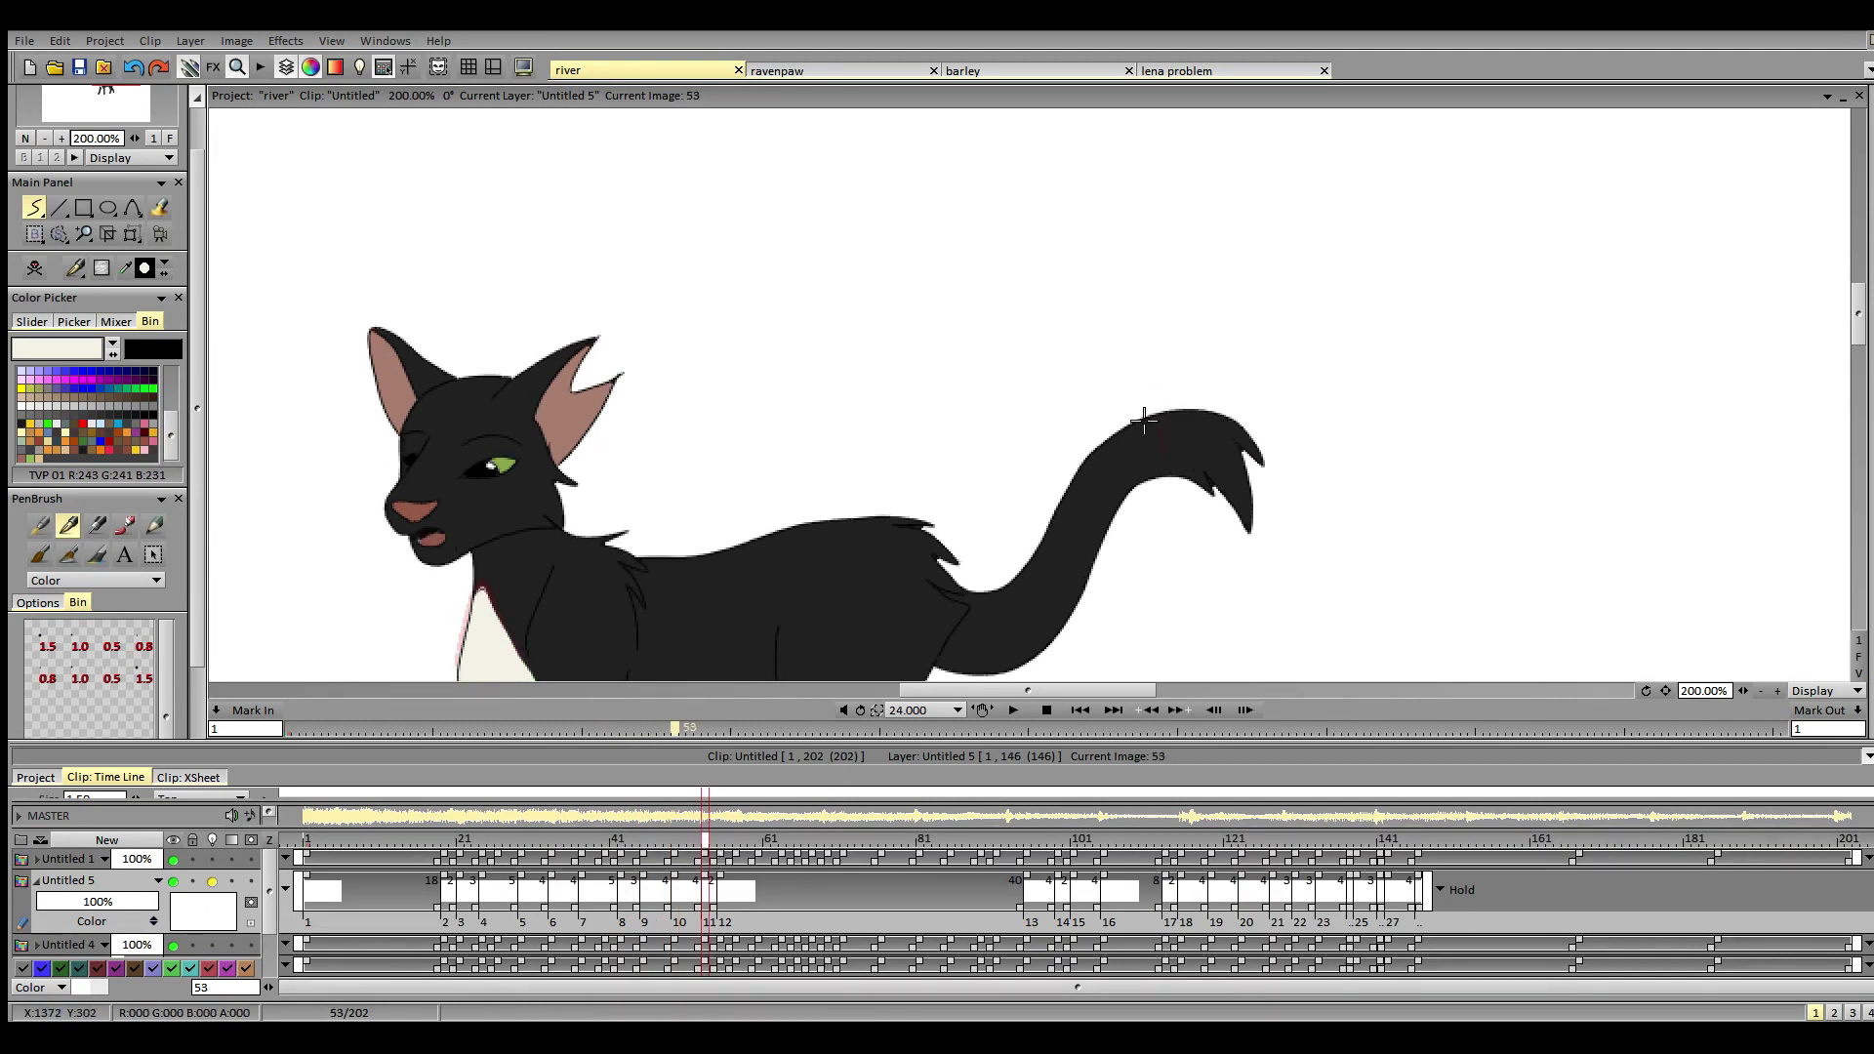
{"action": "left_click_drag", "start_coordinate": [1147, 415], "coordinate": [1154, 480]}
{"action": "left_click", "coordinate": [724, 881]}
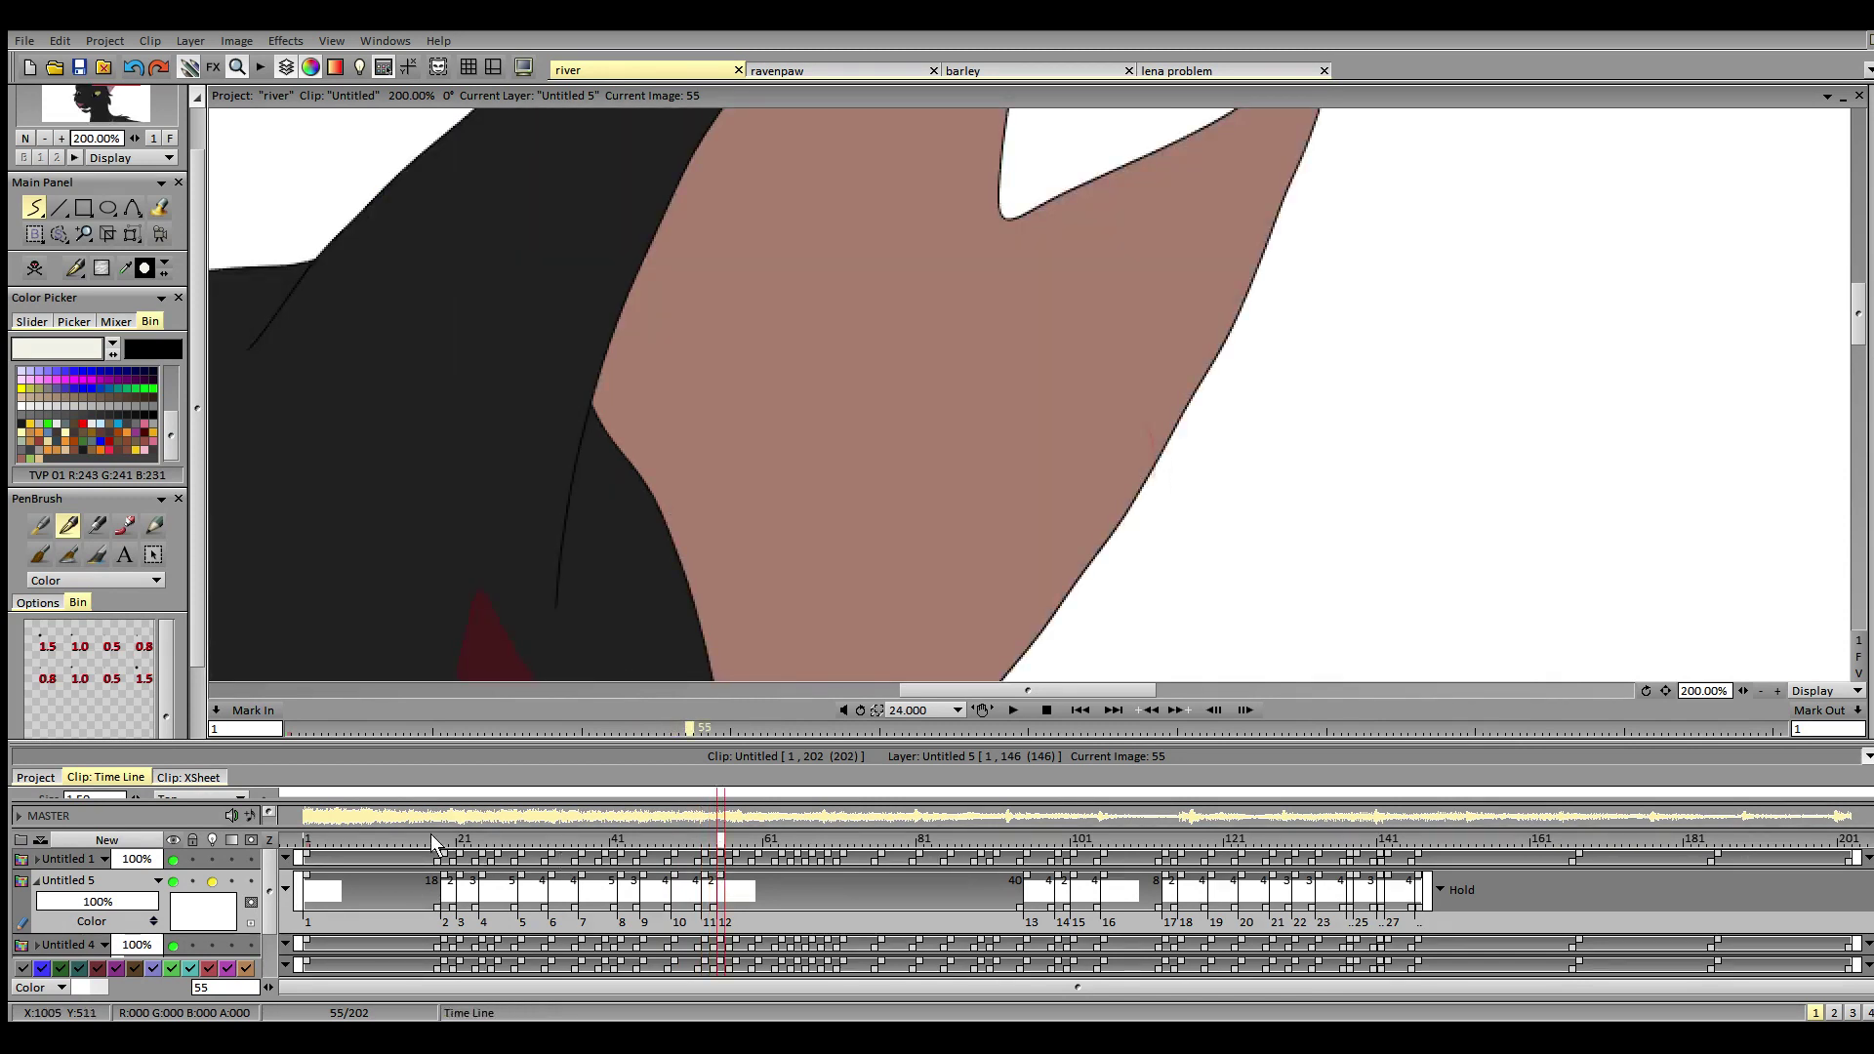
- Try to flood-fill the tail tip off-white at frames 1 and 19 with a gap closer of 1
{"action": "key", "text": "Home"}
{"action": "left_click", "coordinate": [166, 209]}
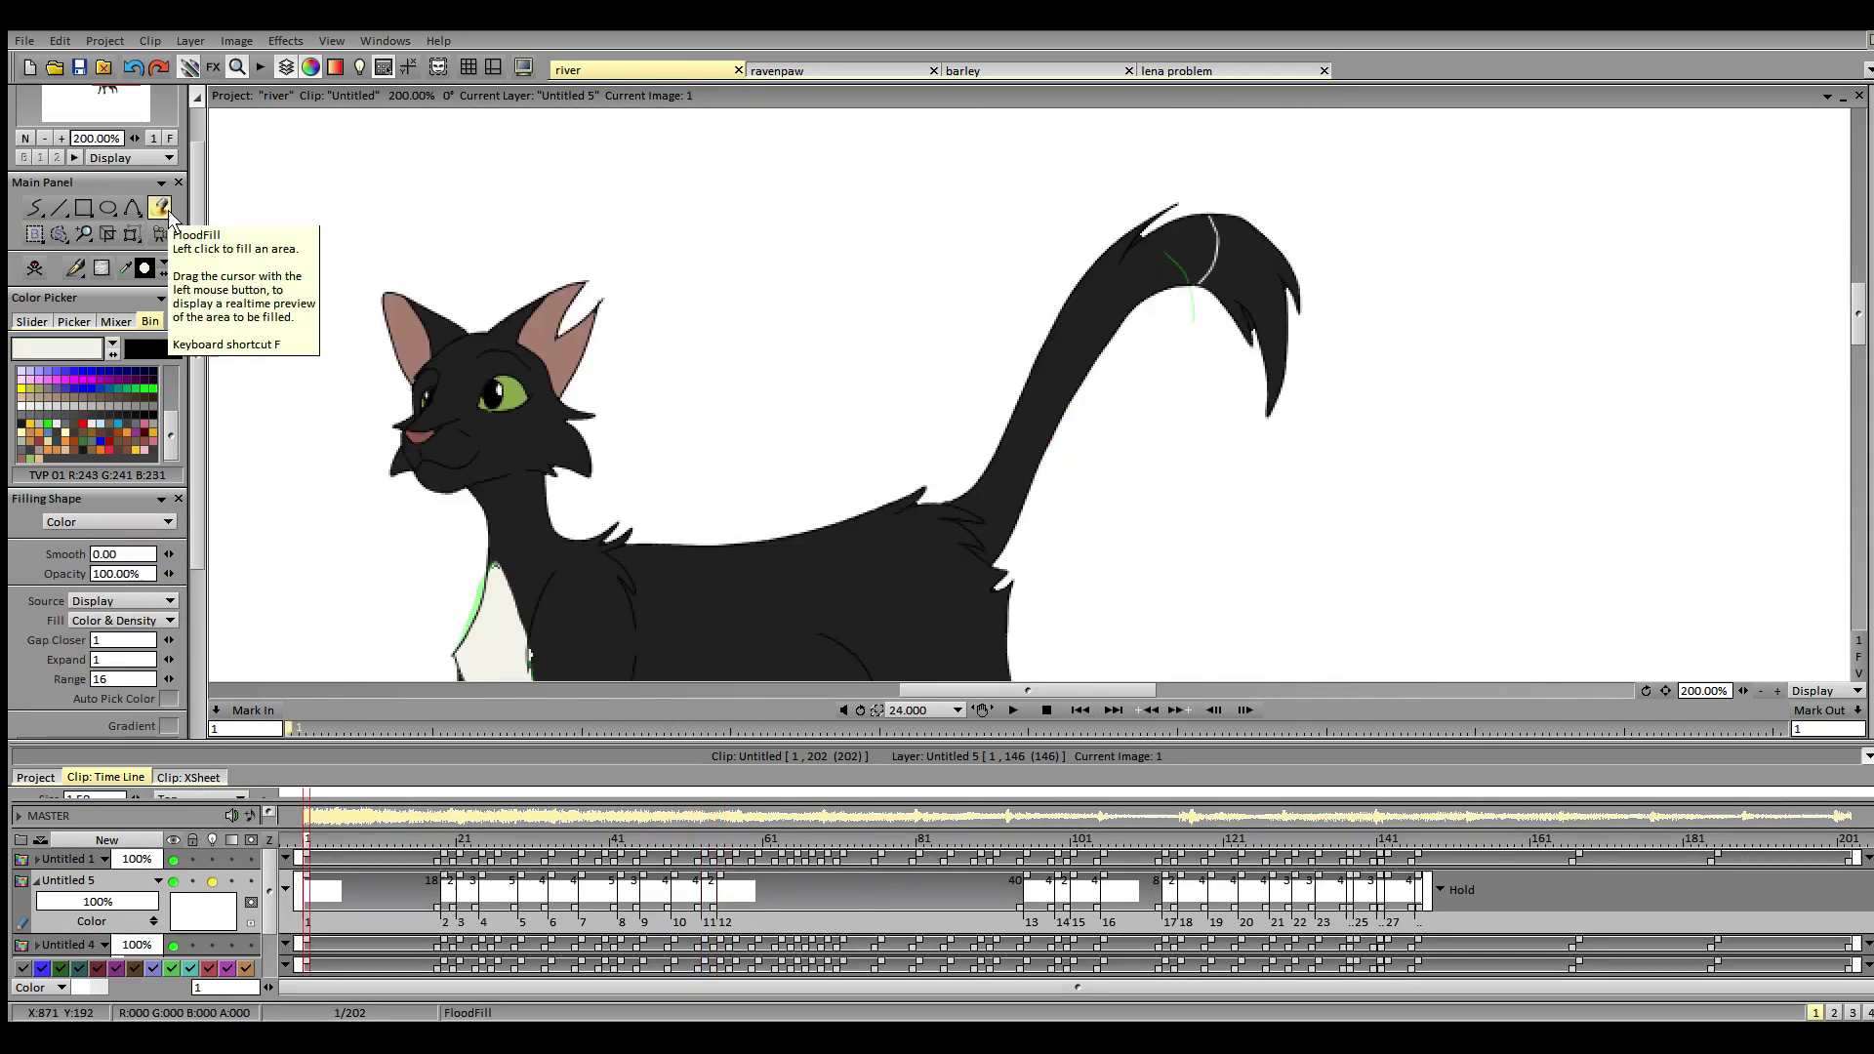
{"action": "left_click", "coordinate": [1264, 283]}
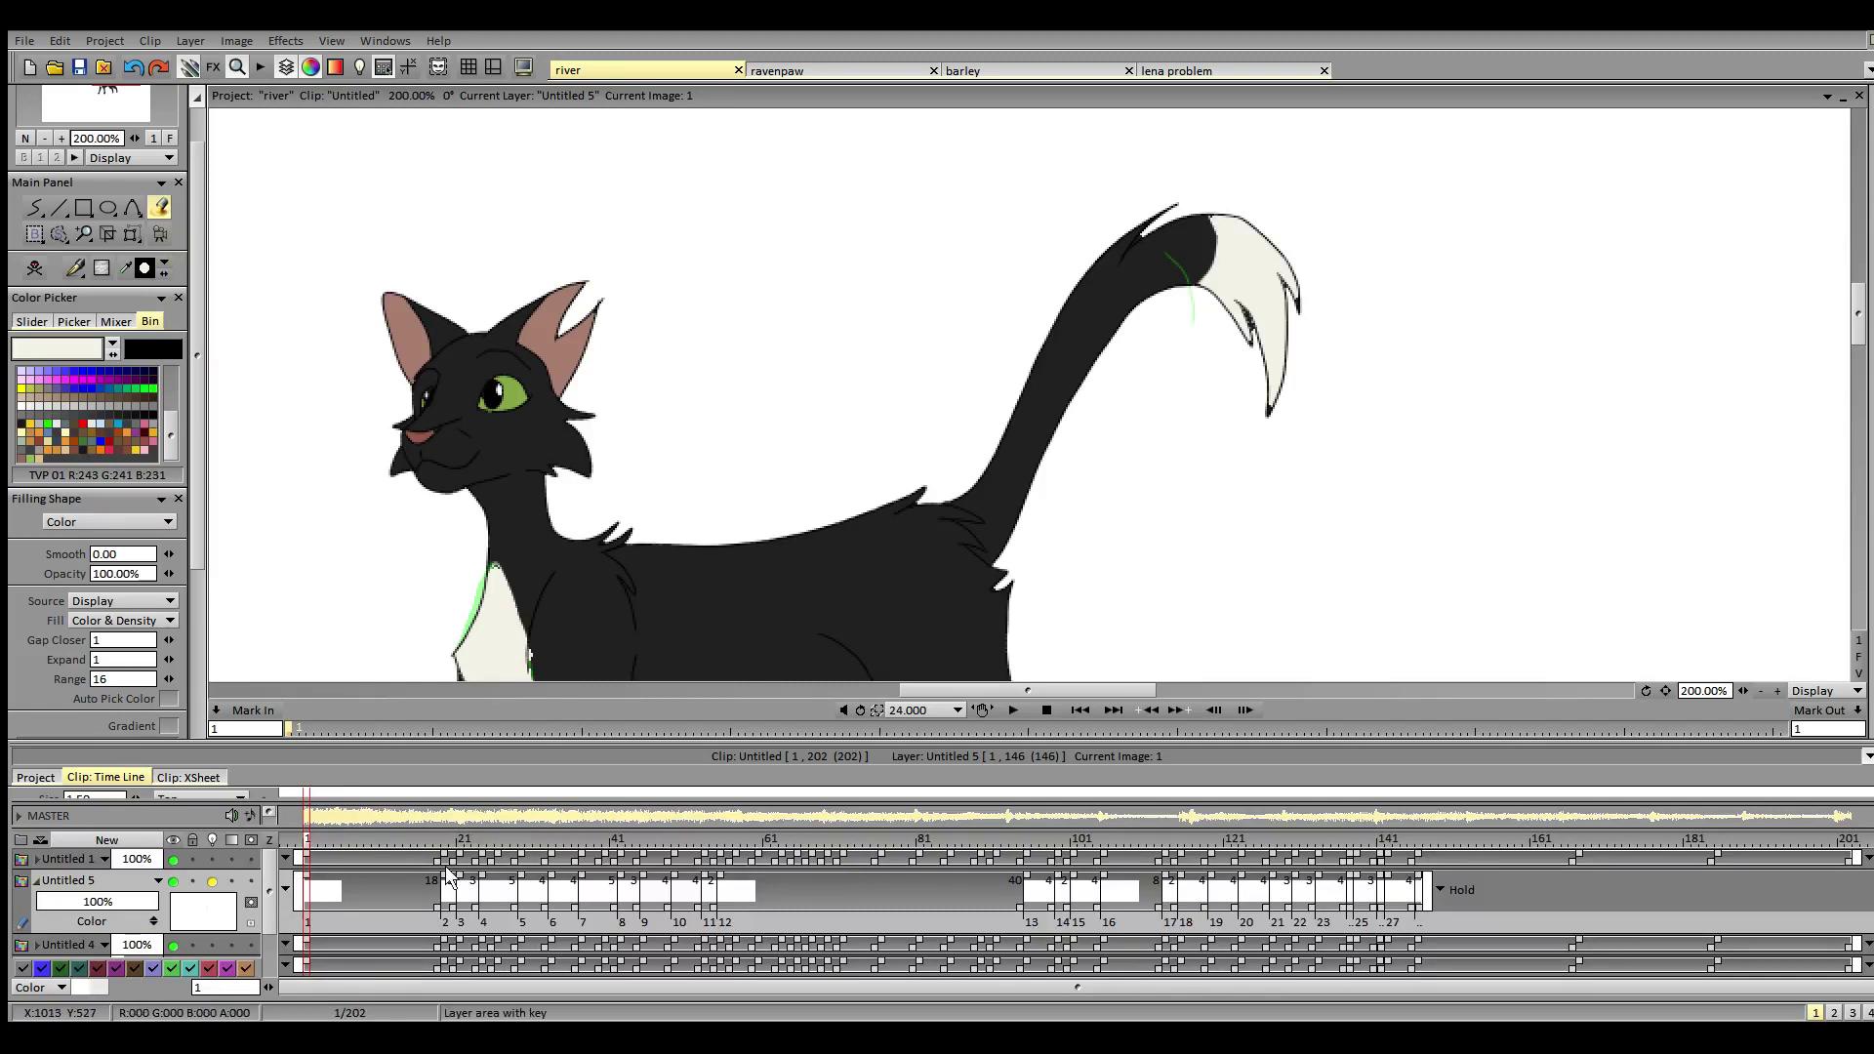
{"action": "left_click", "coordinate": [444, 842]}
{"action": "left_click", "coordinate": [1232, 278]}
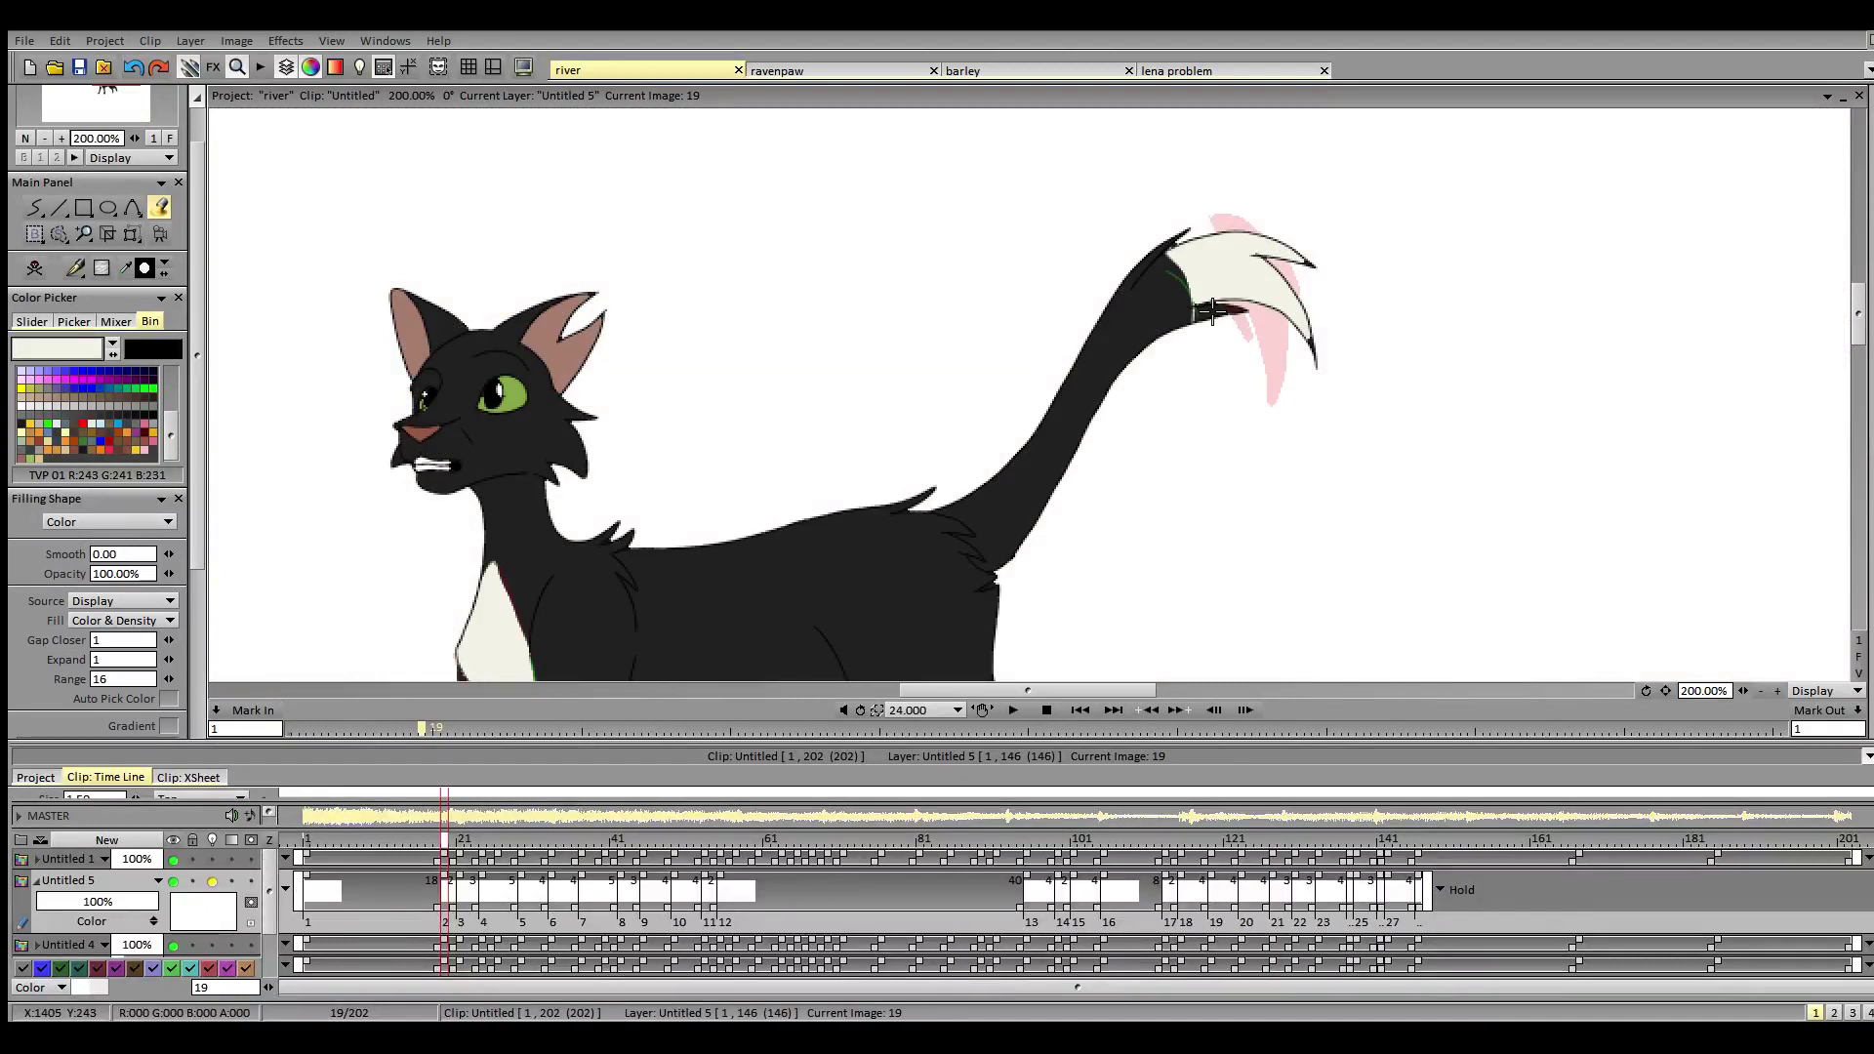
{"action": "left_click", "coordinate": [1204, 332]}
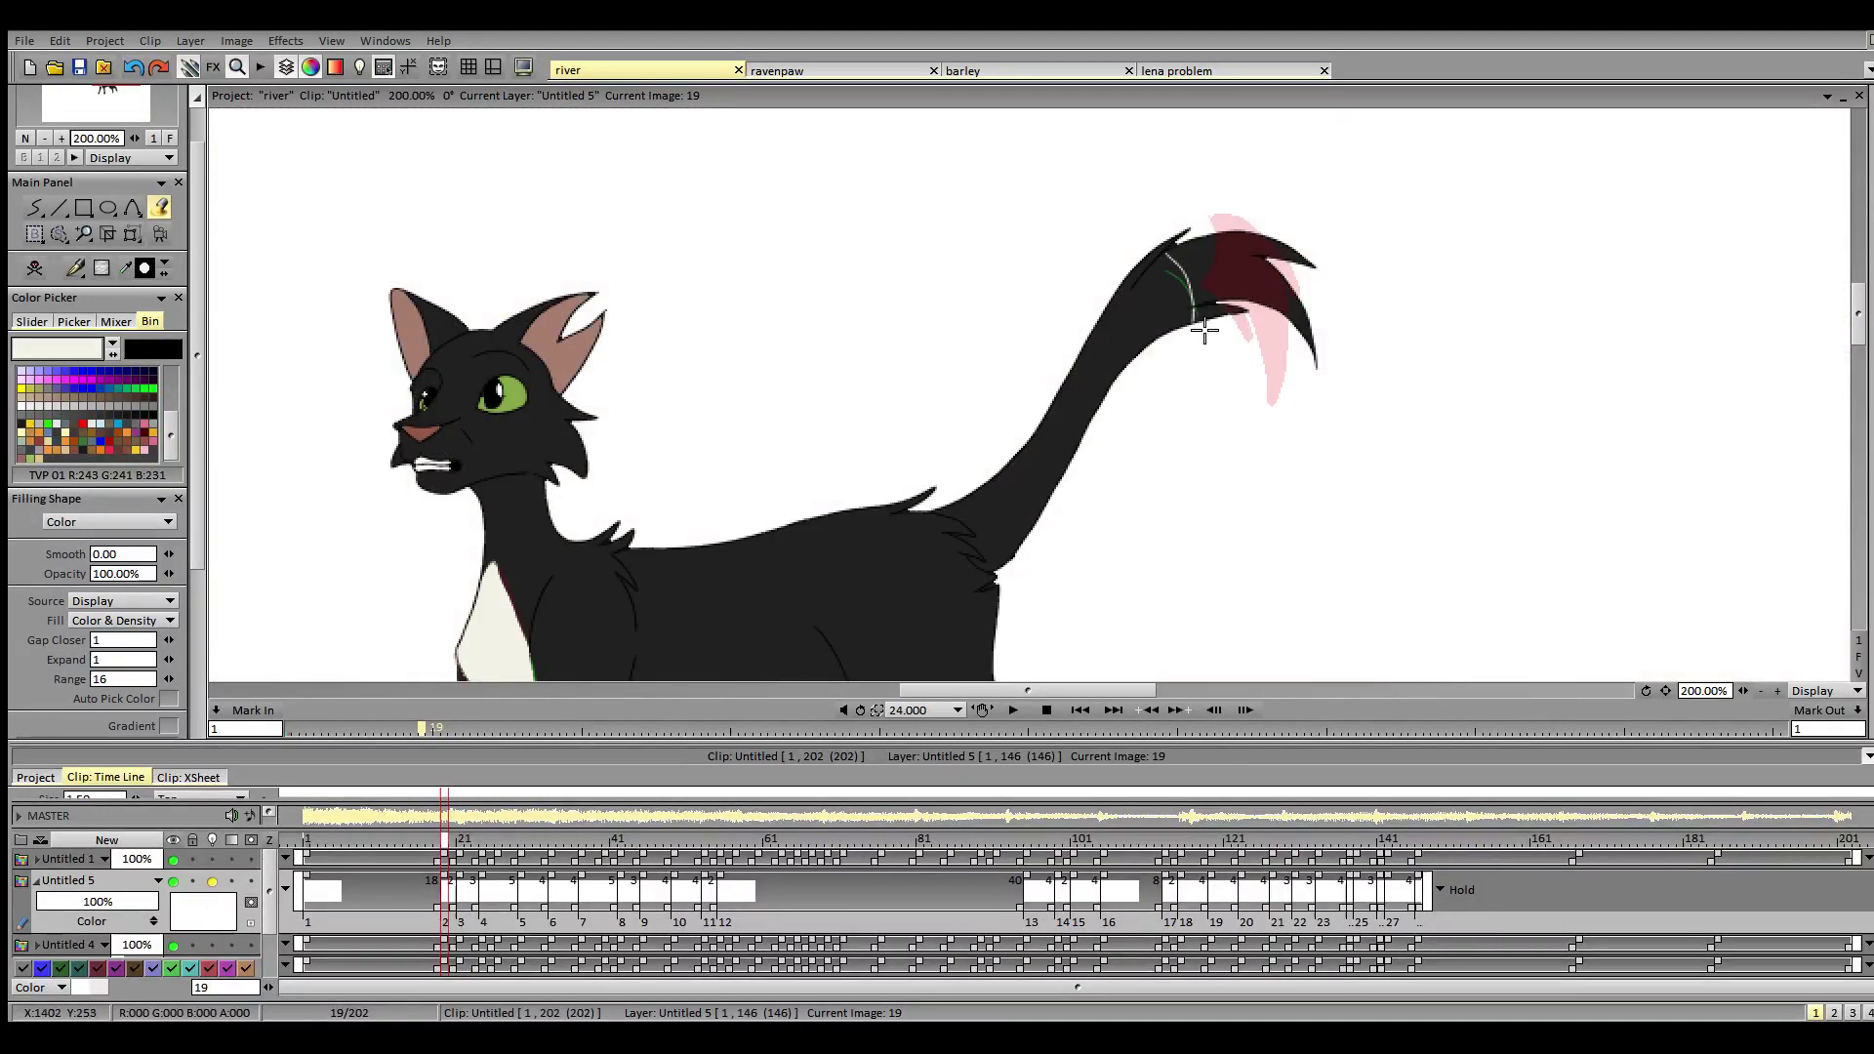
{"action": "key", "text": "Left"}
{"action": "key", "text": "ctrl+z"}
- Set the fill's gap closer to 0 and flood-fill the tail tip off-white at frames 1 and 19, closing the boundary gap at frame 19
{"action": "left_click", "coordinate": [166, 640]}
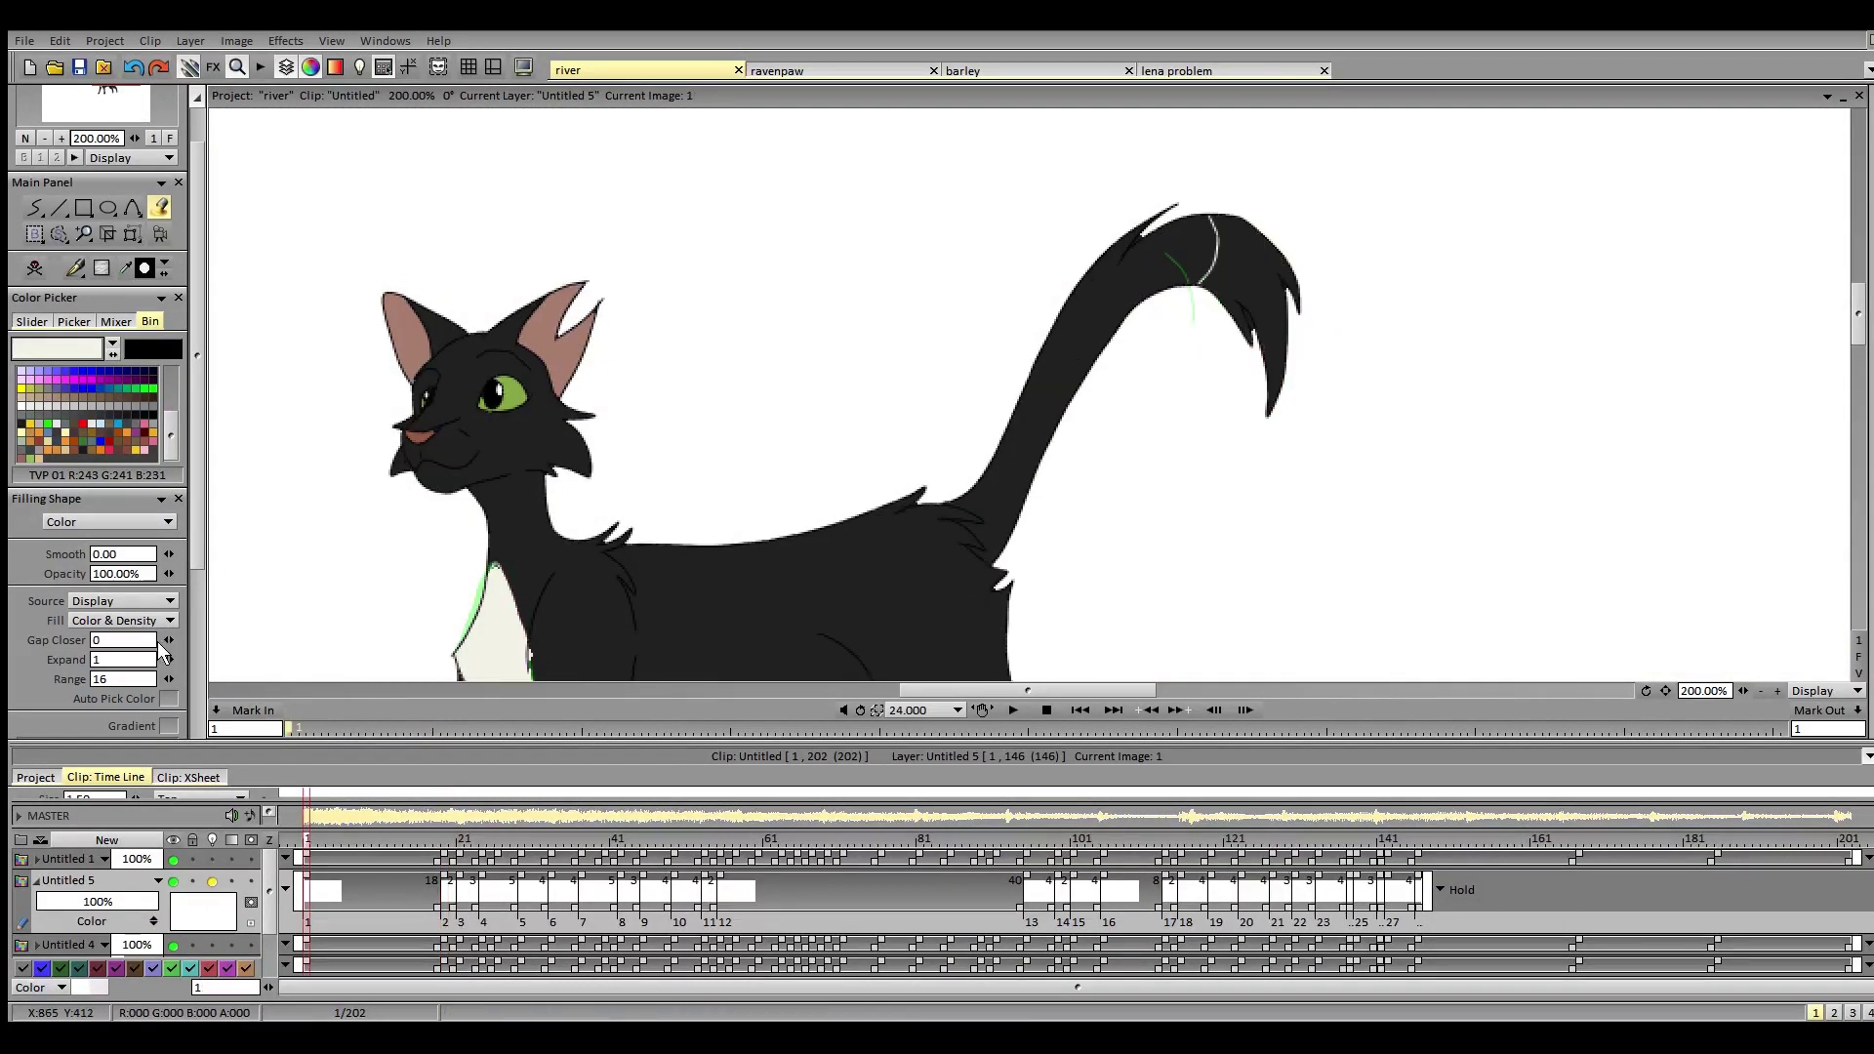
{"action": "left_click", "coordinate": [1289, 265]}
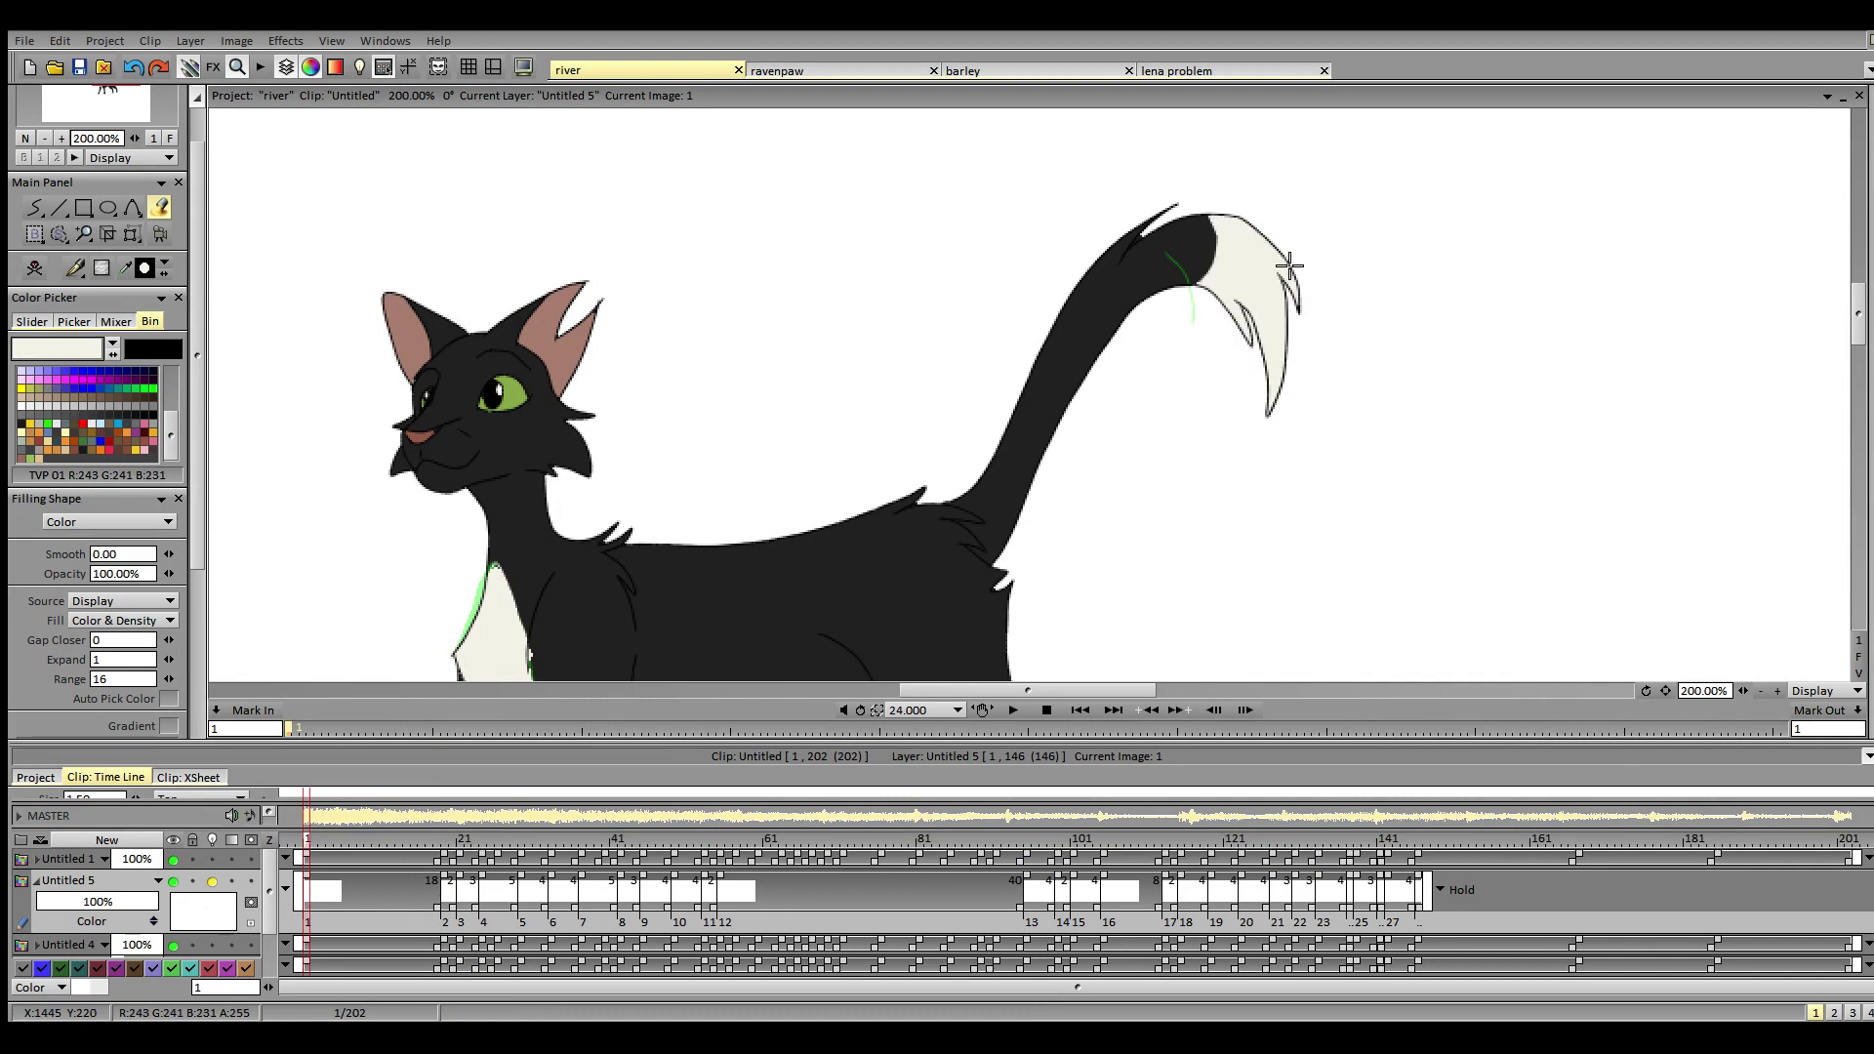
{"action": "left_click", "coordinate": [446, 847]}
{"action": "left_click", "coordinate": [1217, 294]}
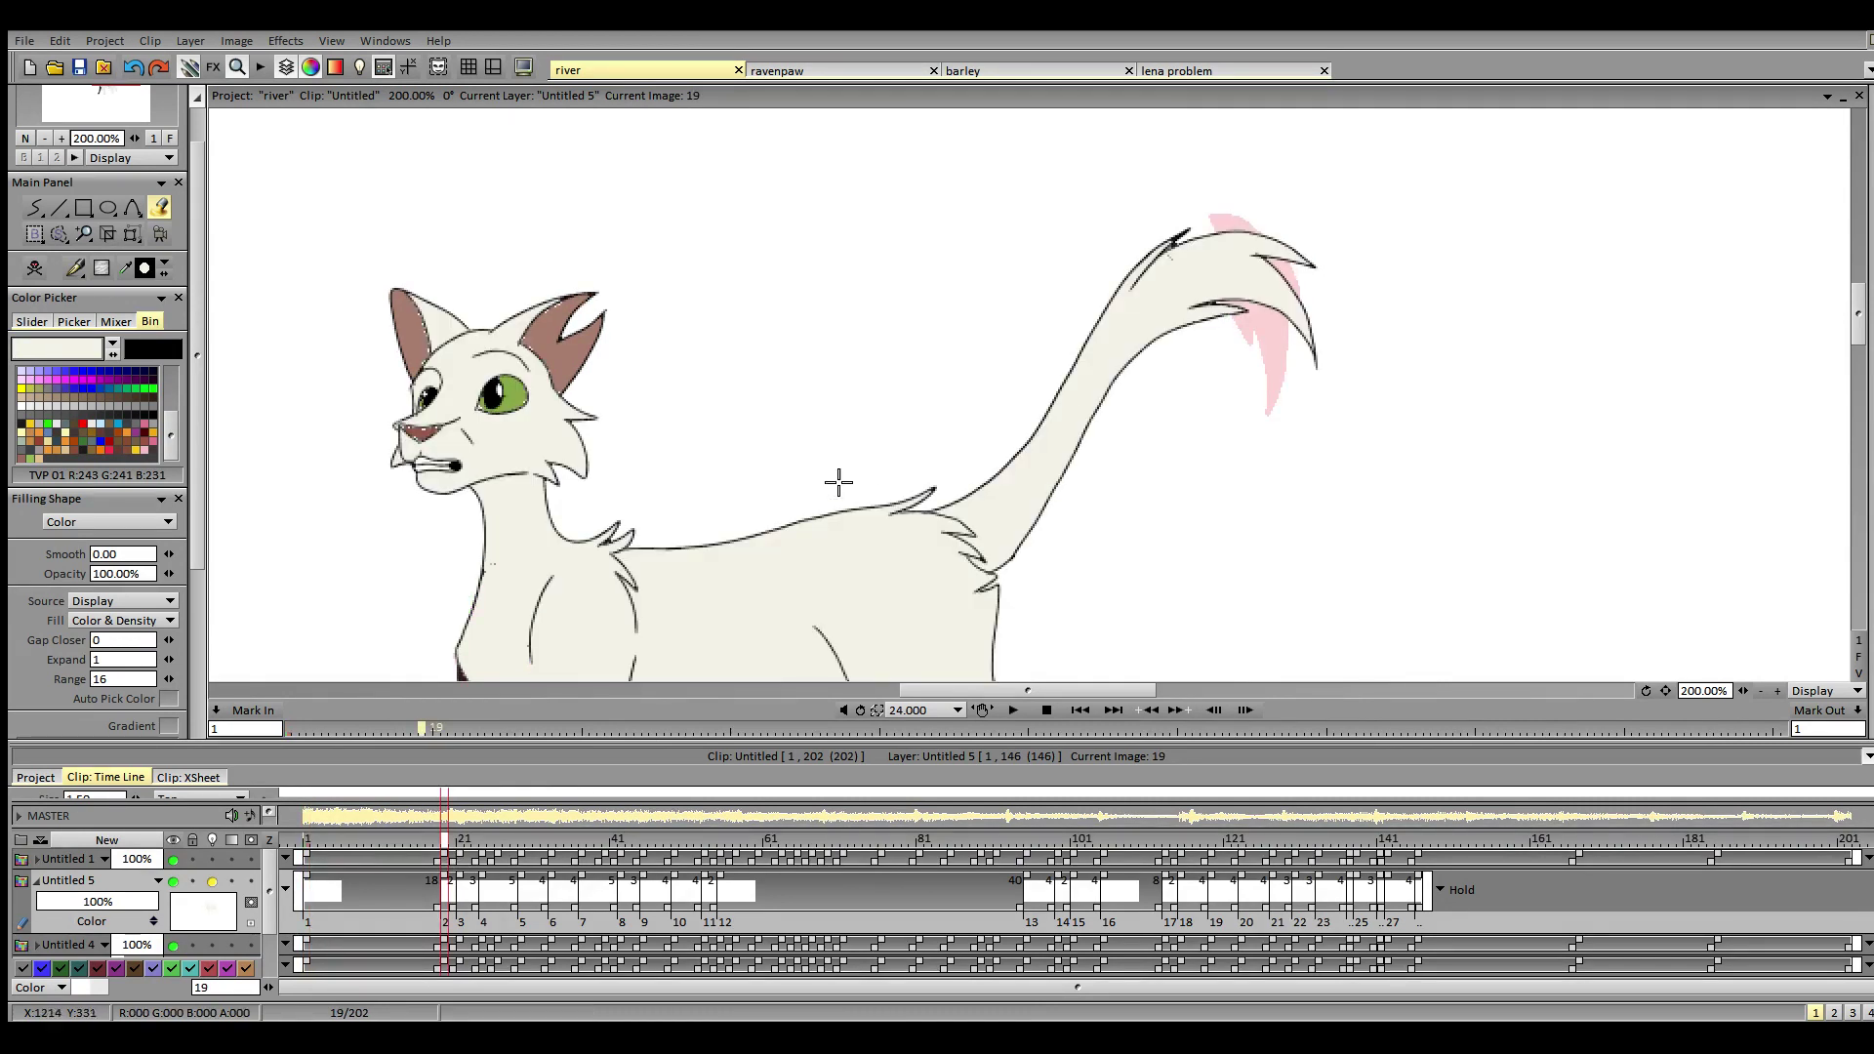
{"action": "key", "text": "ctrl+z"}
{"action": "left_click", "coordinate": [34, 207]}
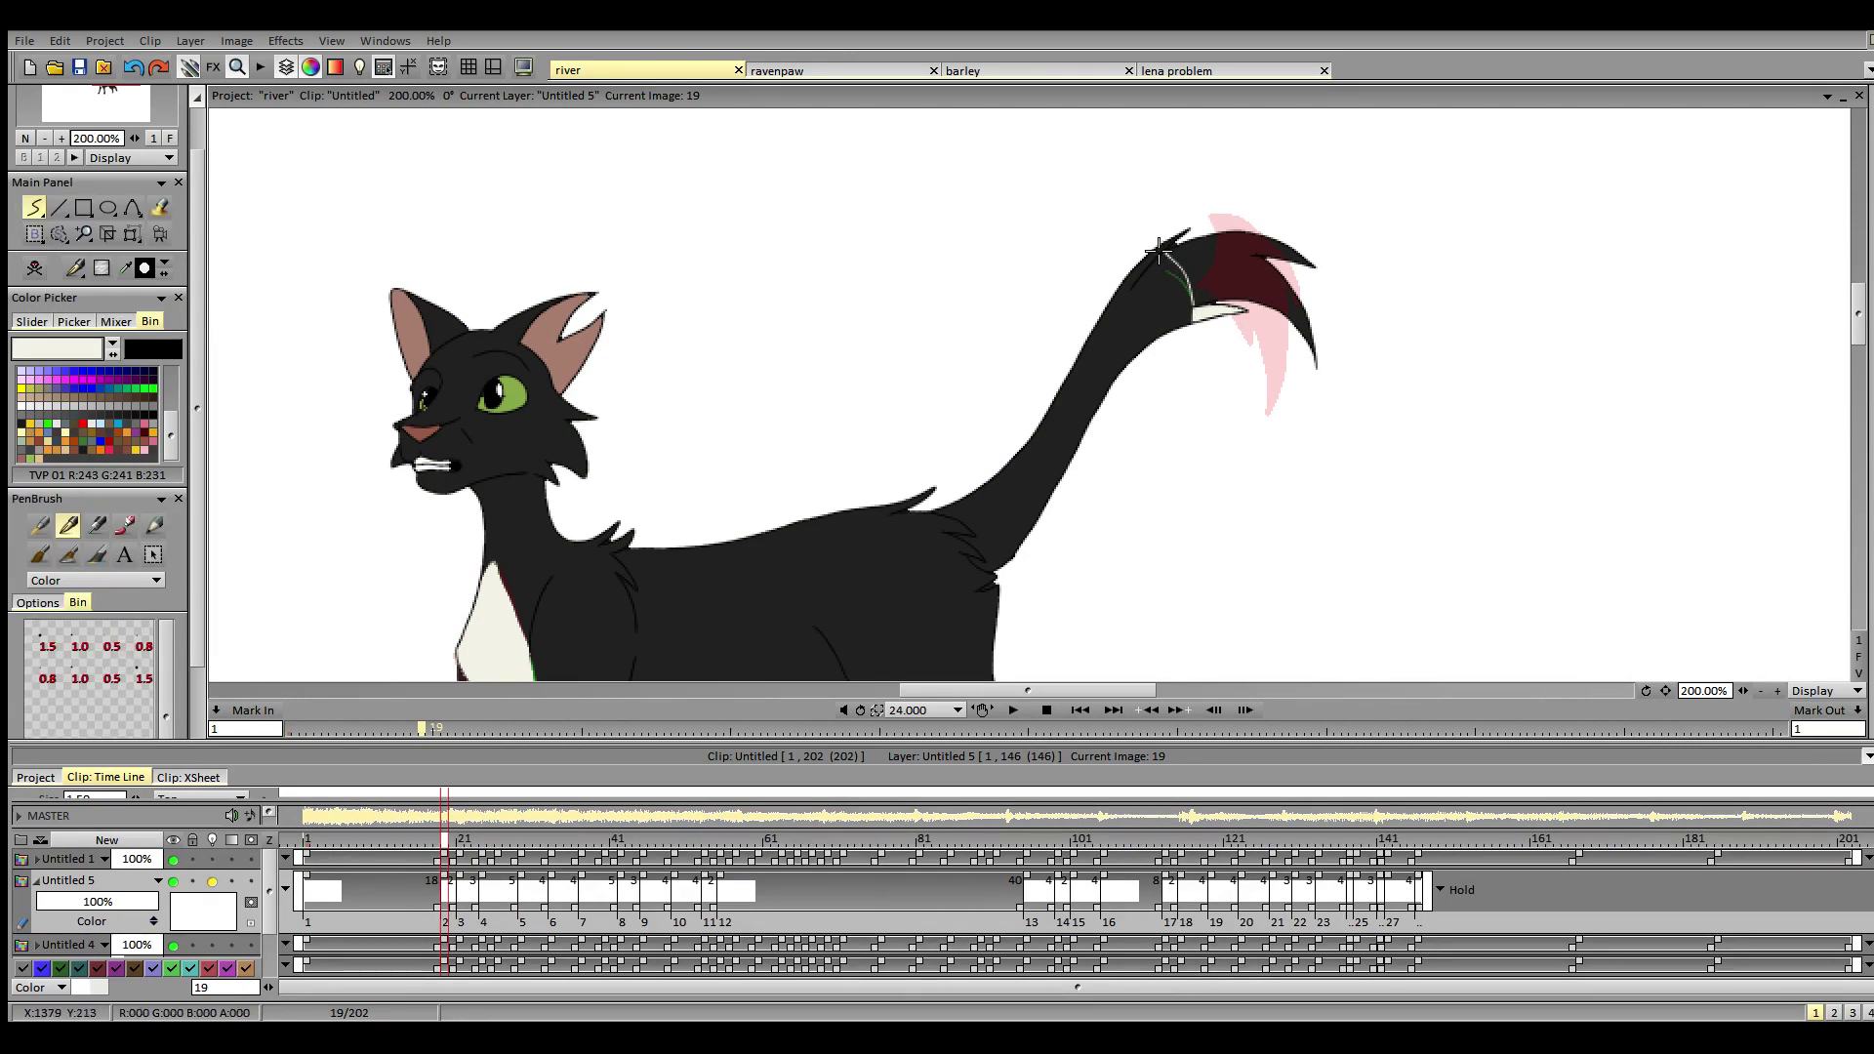
{"action": "key", "text": "f"}
{"action": "key", "text": "ctrl+z"}
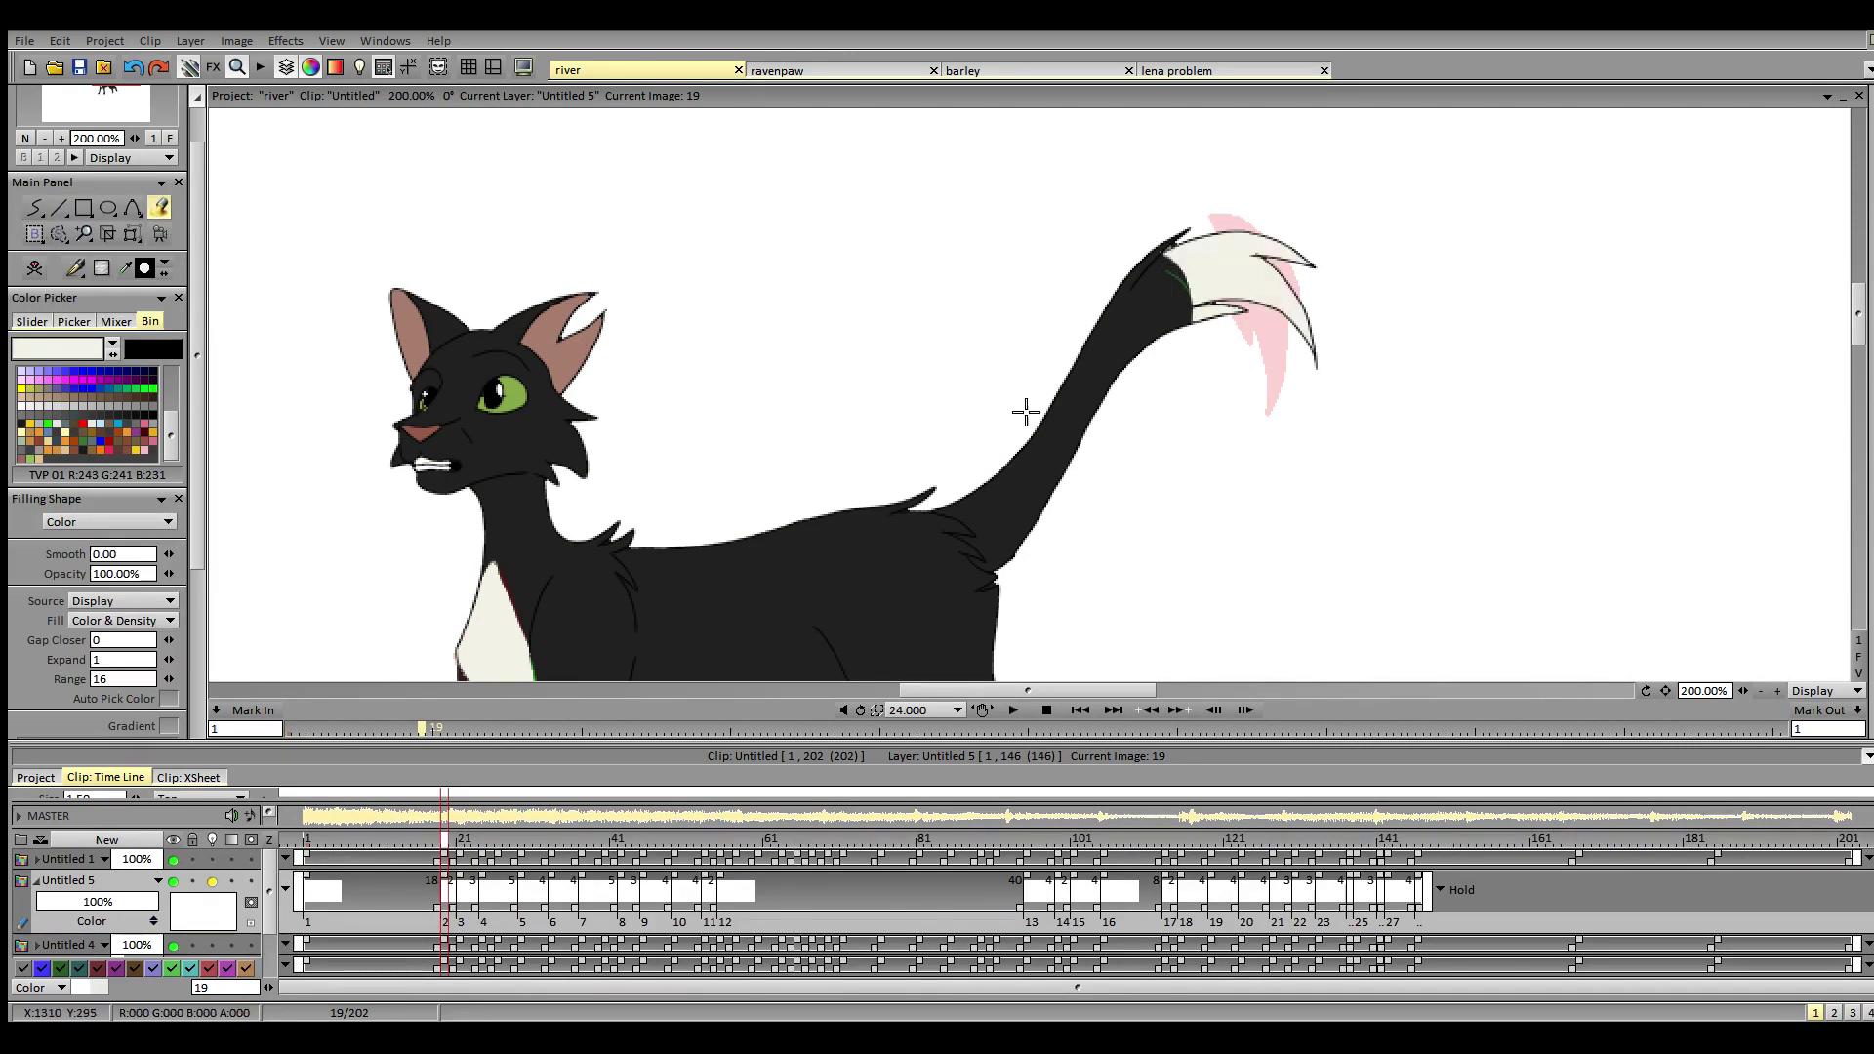
- Flood-fill the tail tip off-white at frames 21 and 24
{"action": "key", "text": "Right"}
{"action": "key", "text": "Right"}
{"action": "left_click", "coordinate": [1208, 261]}
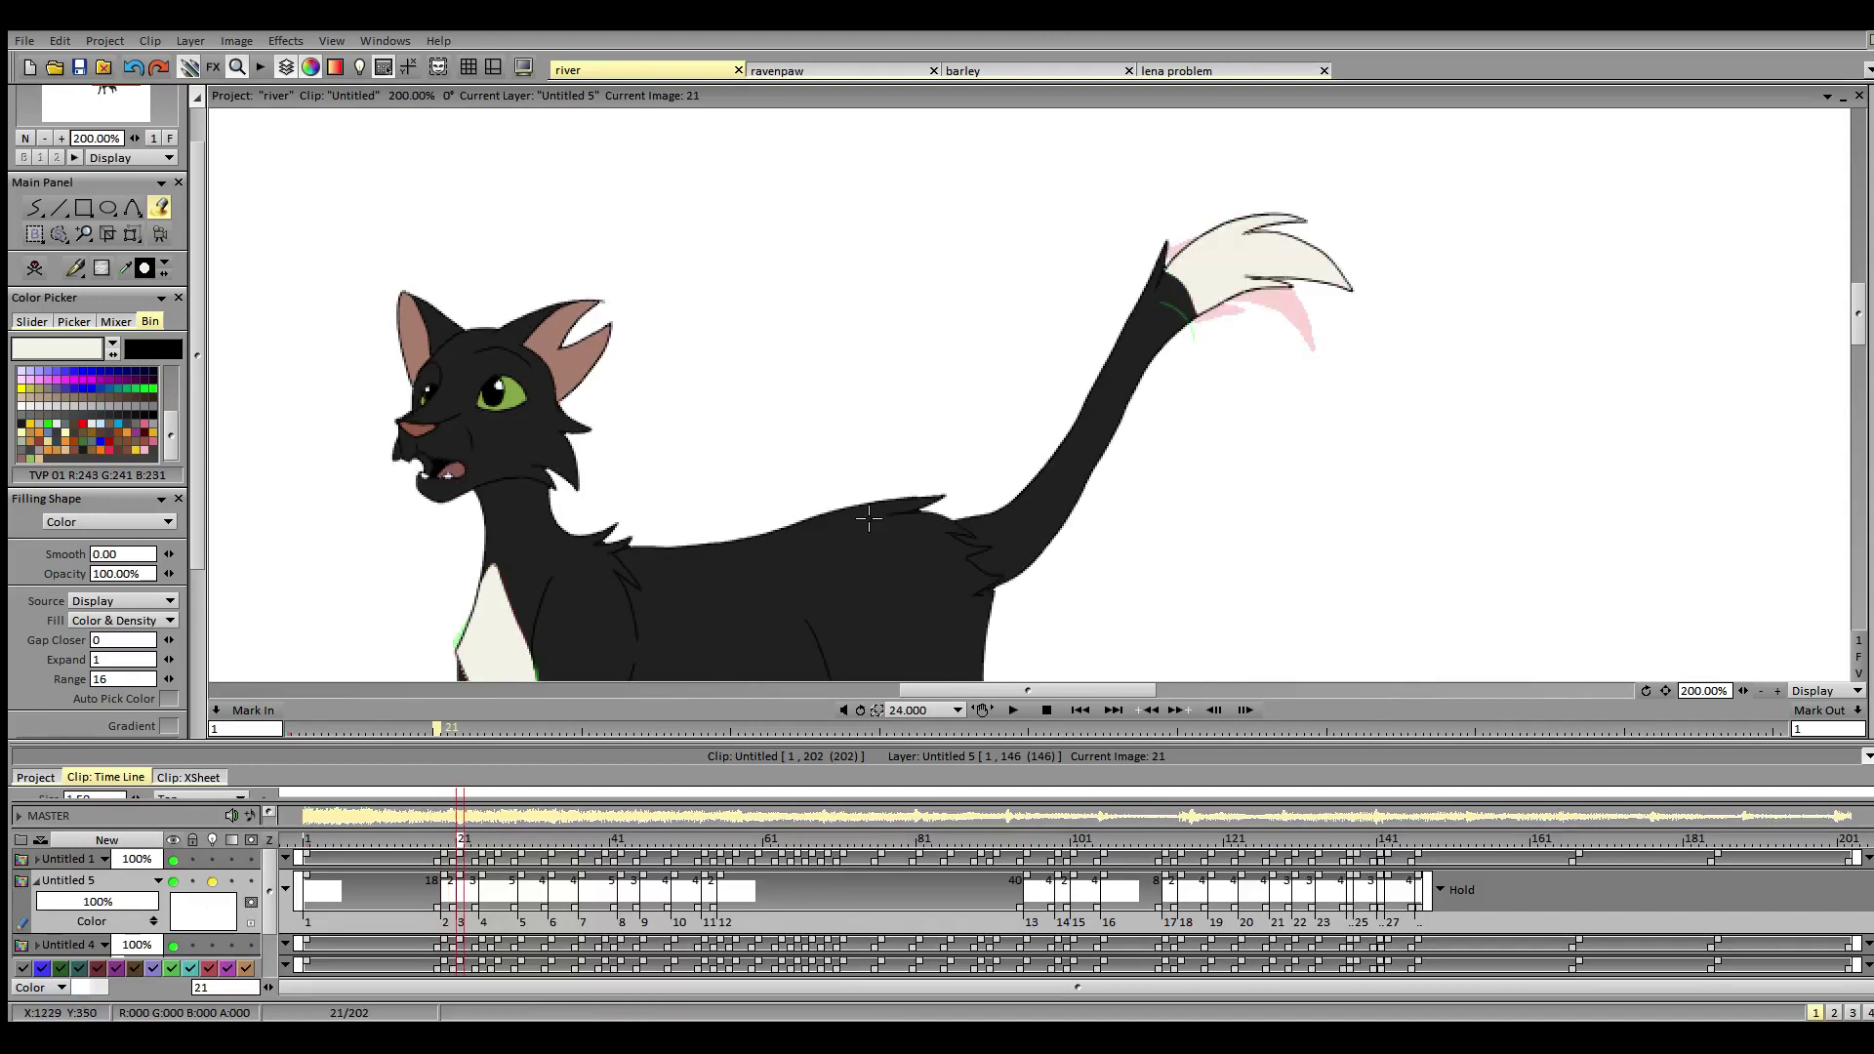
{"action": "left_click", "coordinate": [483, 847]}
{"action": "left_click", "coordinate": [1241, 283]}
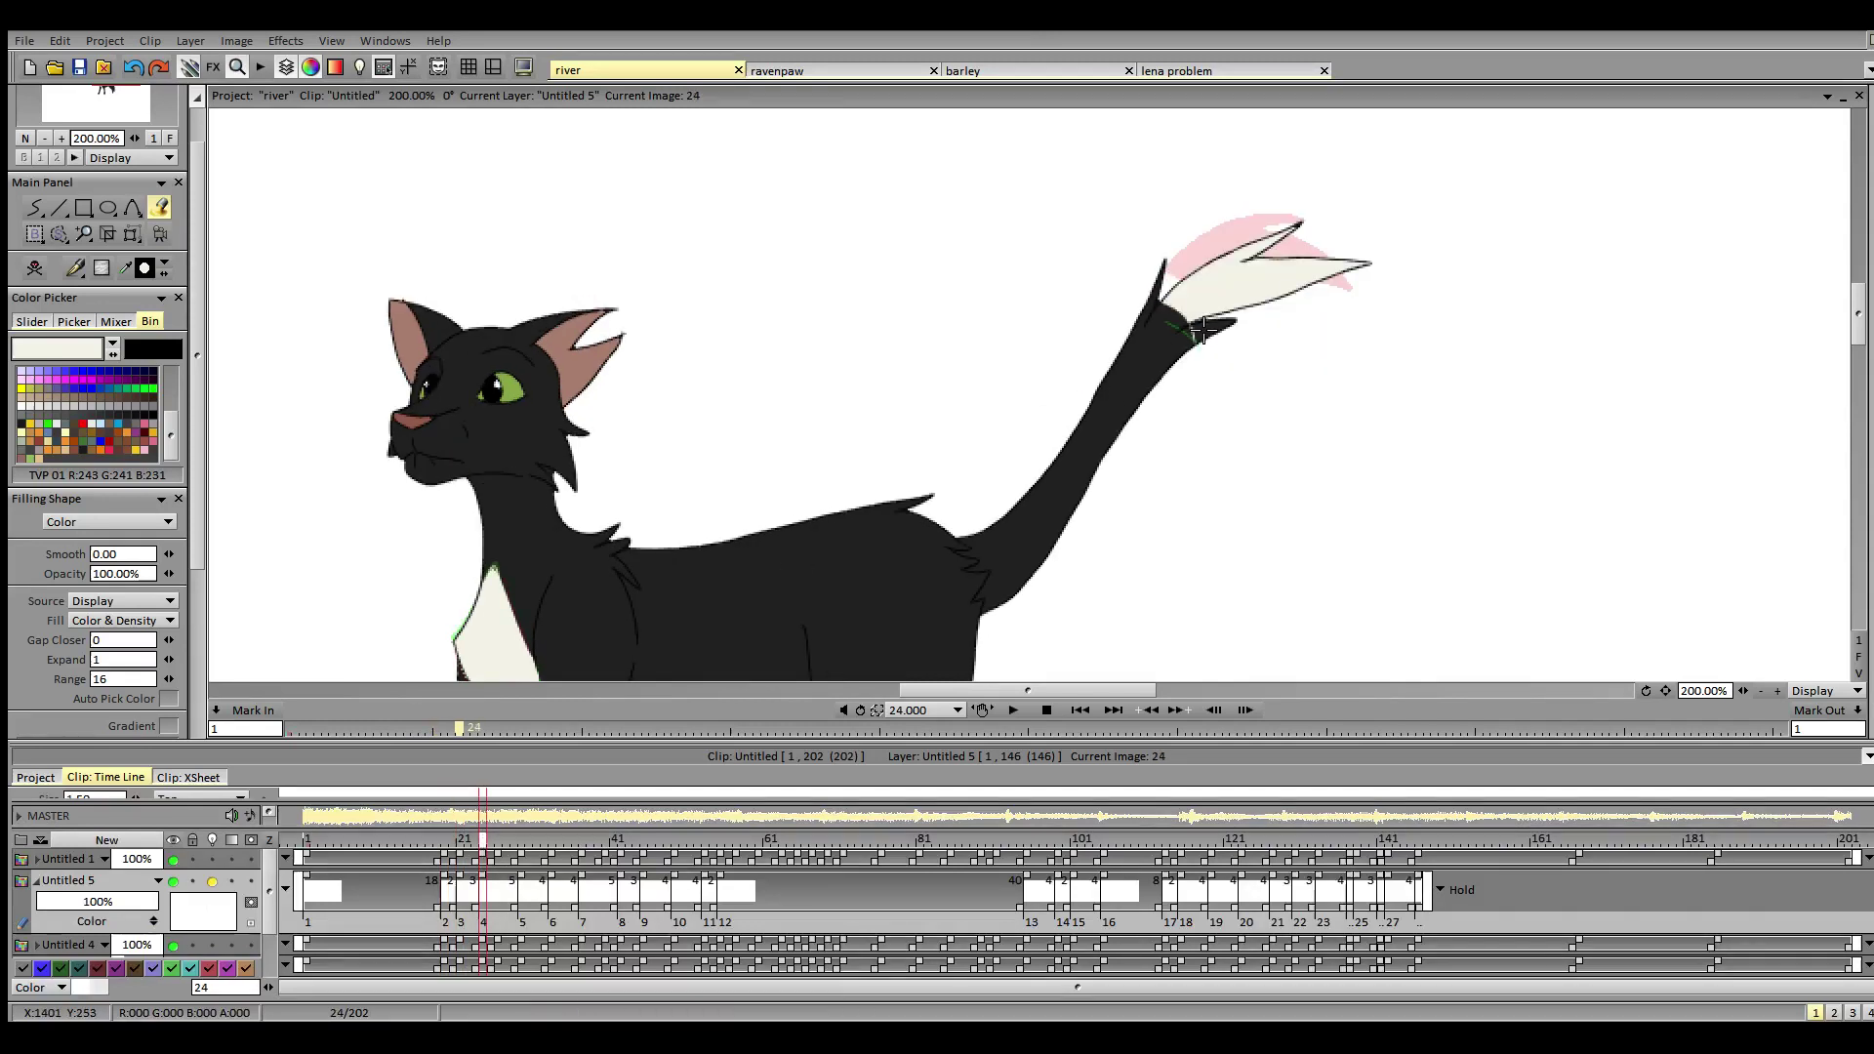
- Flood-fill the tail tip off-white at frames 29, 33 and 37
{"action": "left_click", "coordinate": [522, 856]}
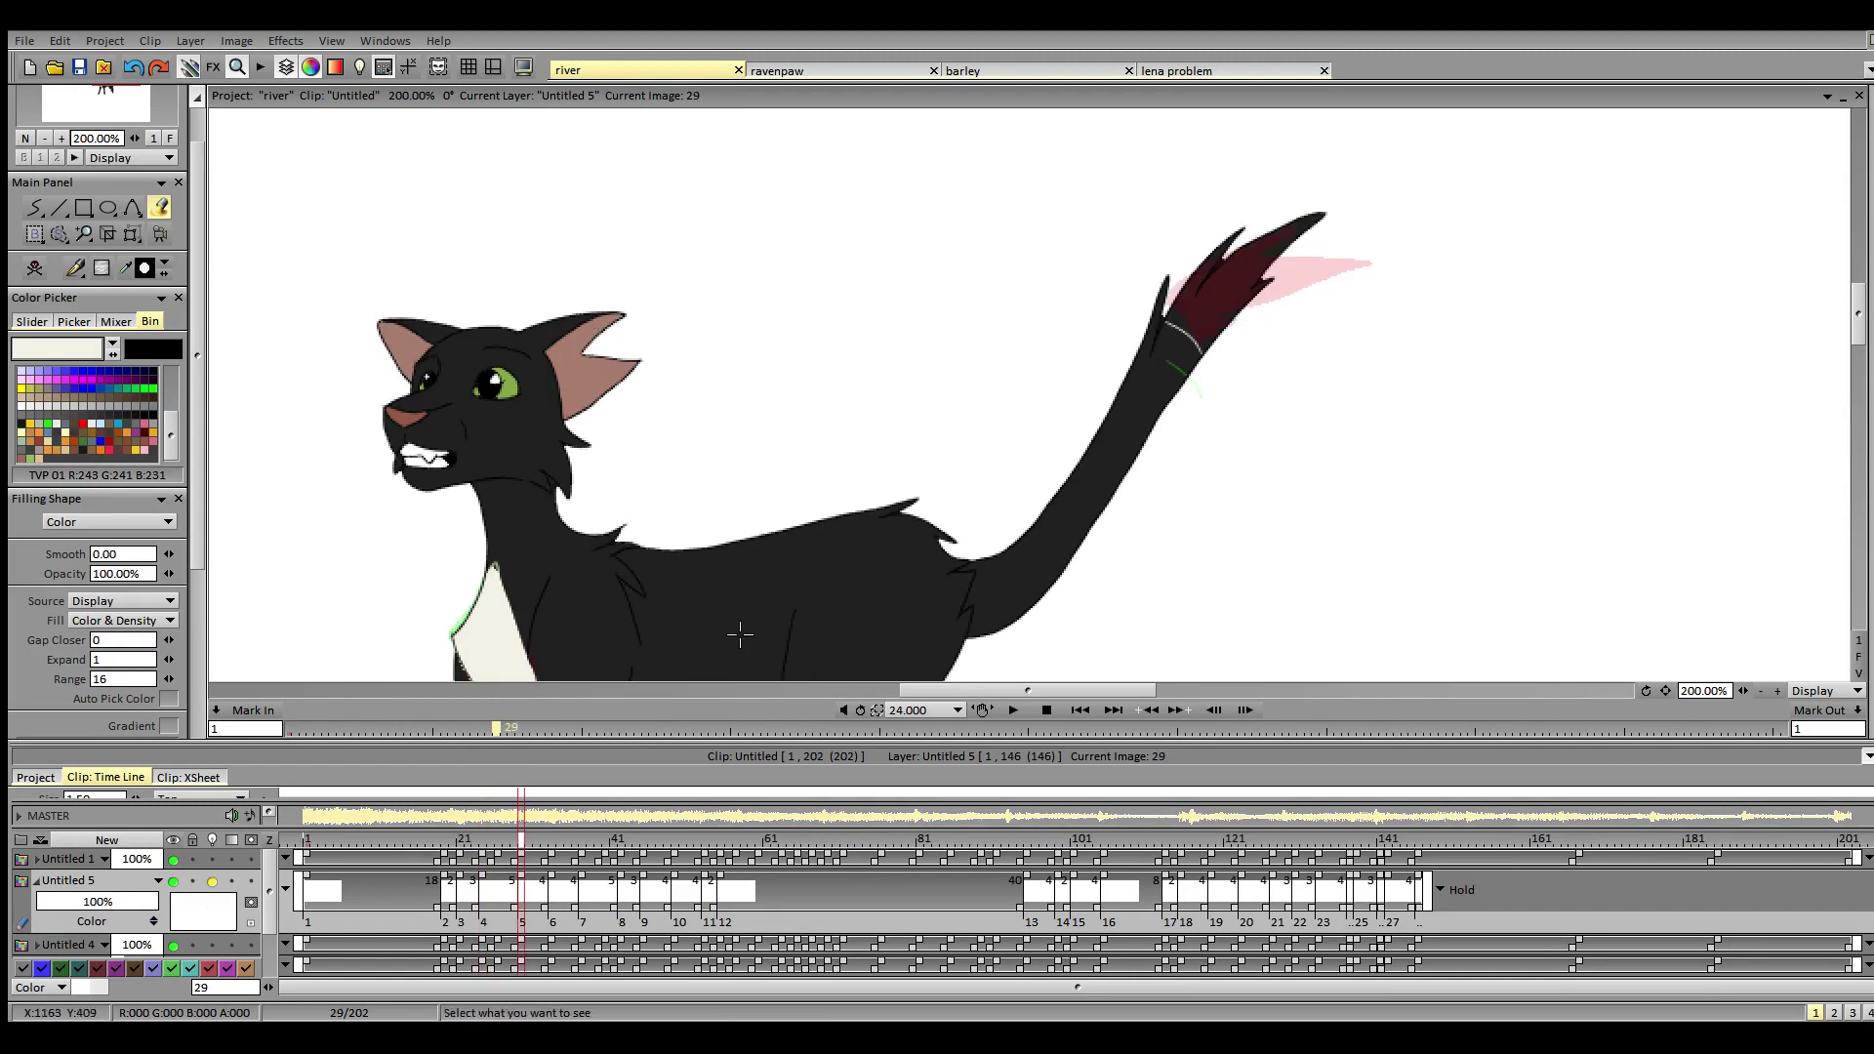
{"action": "left_click", "coordinate": [1196, 293]}
{"action": "left_click", "coordinate": [549, 856]}
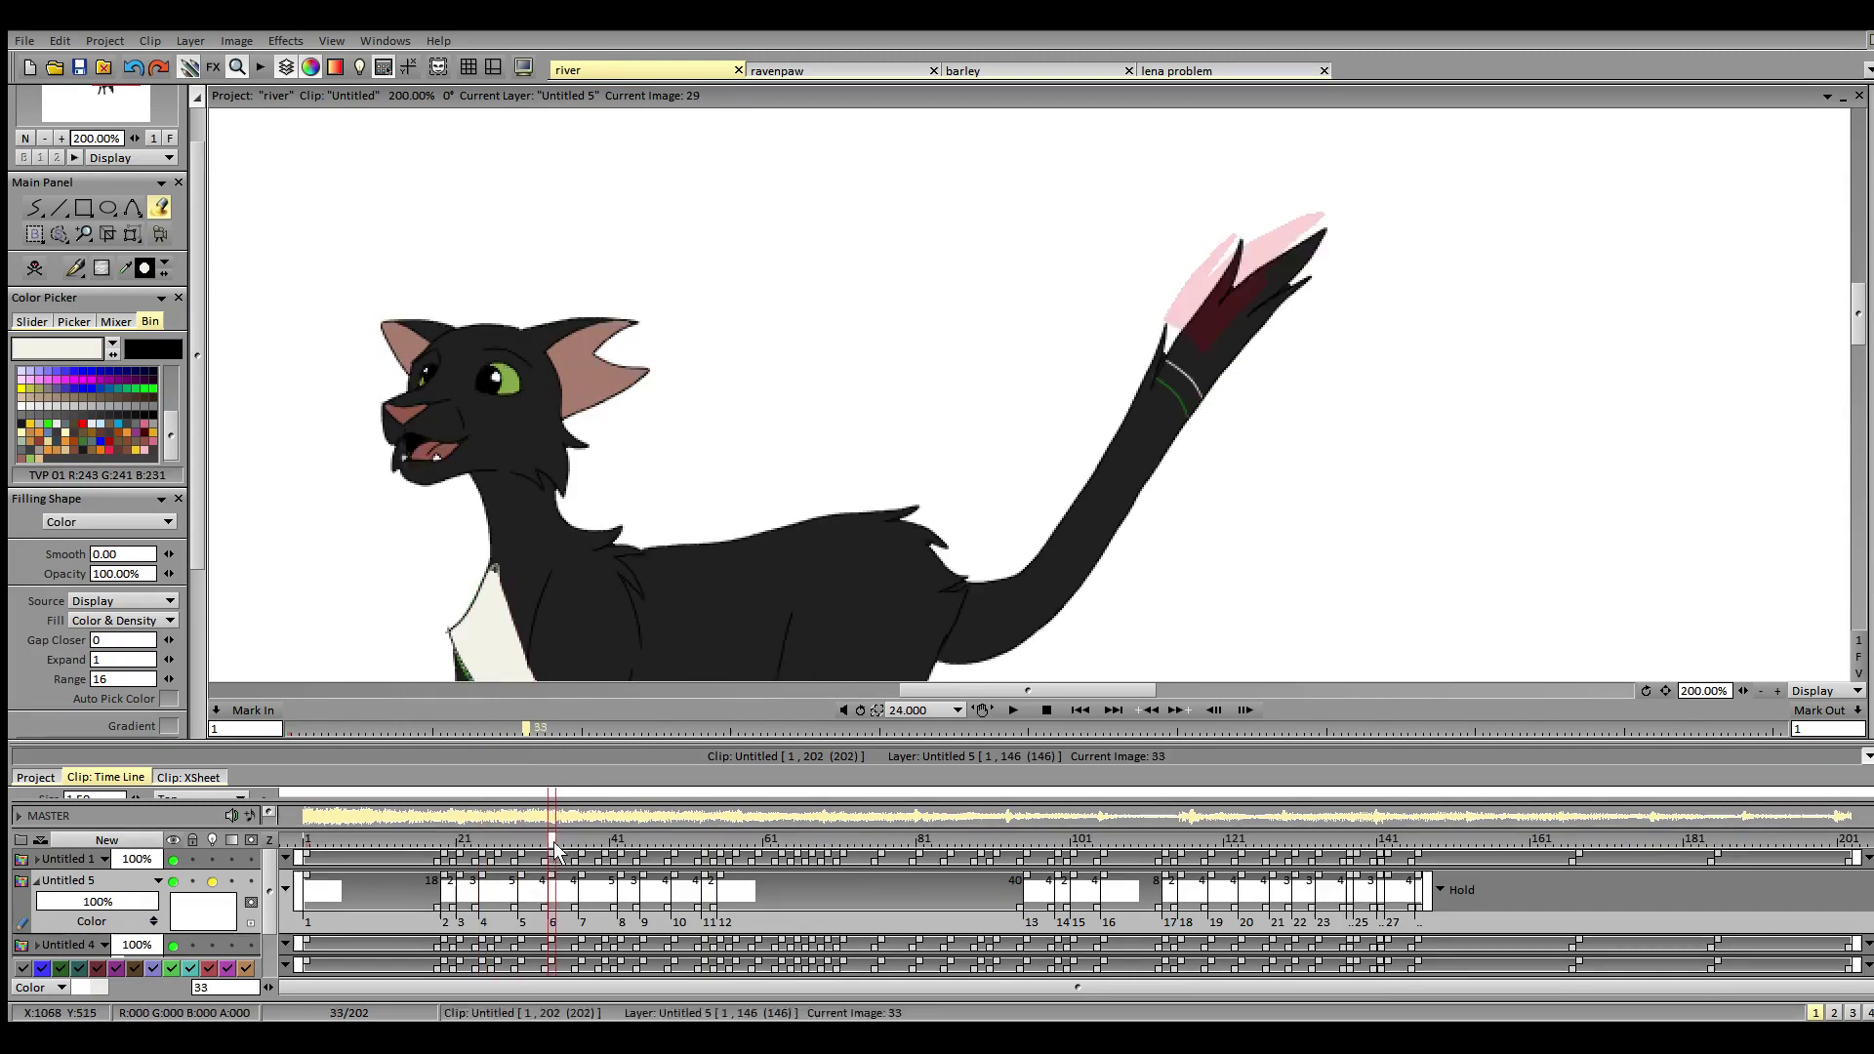
{"action": "left_click", "coordinate": [1199, 303]}
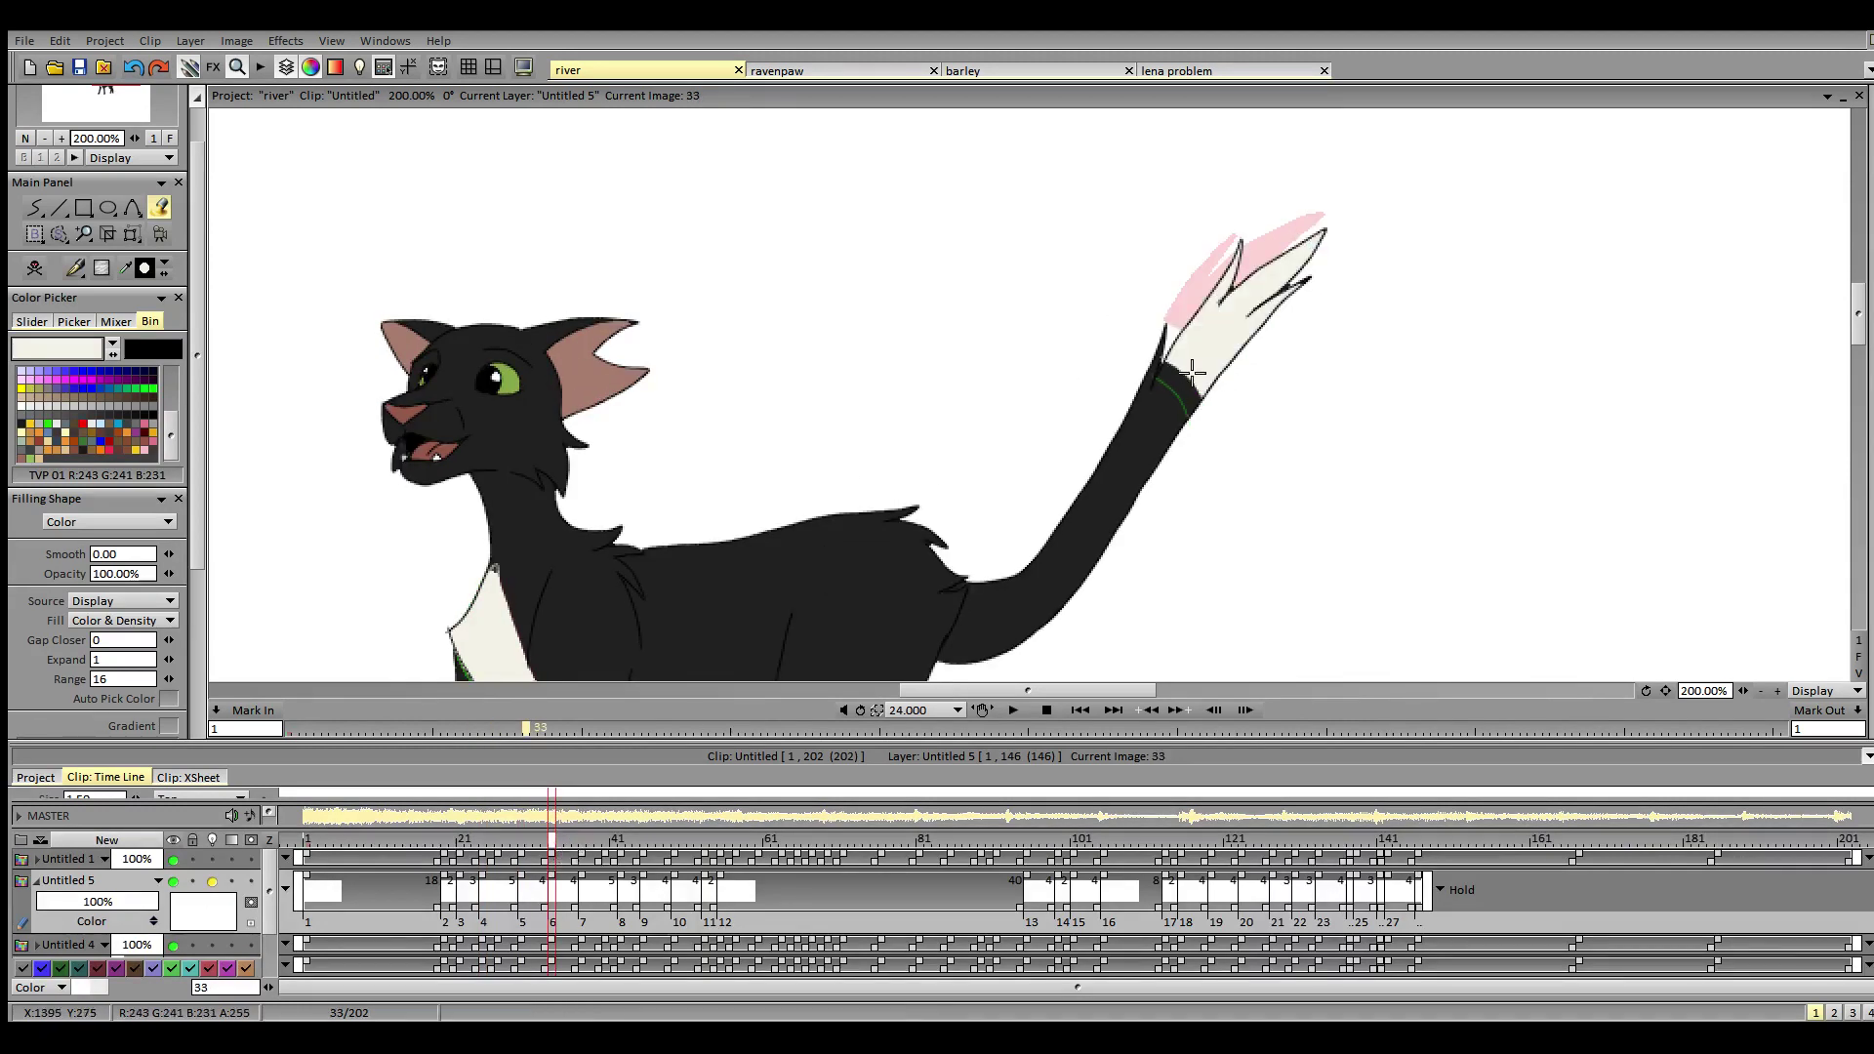
{"action": "left_click", "coordinate": [583, 856]}
{"action": "left_click", "coordinate": [1189, 395]}
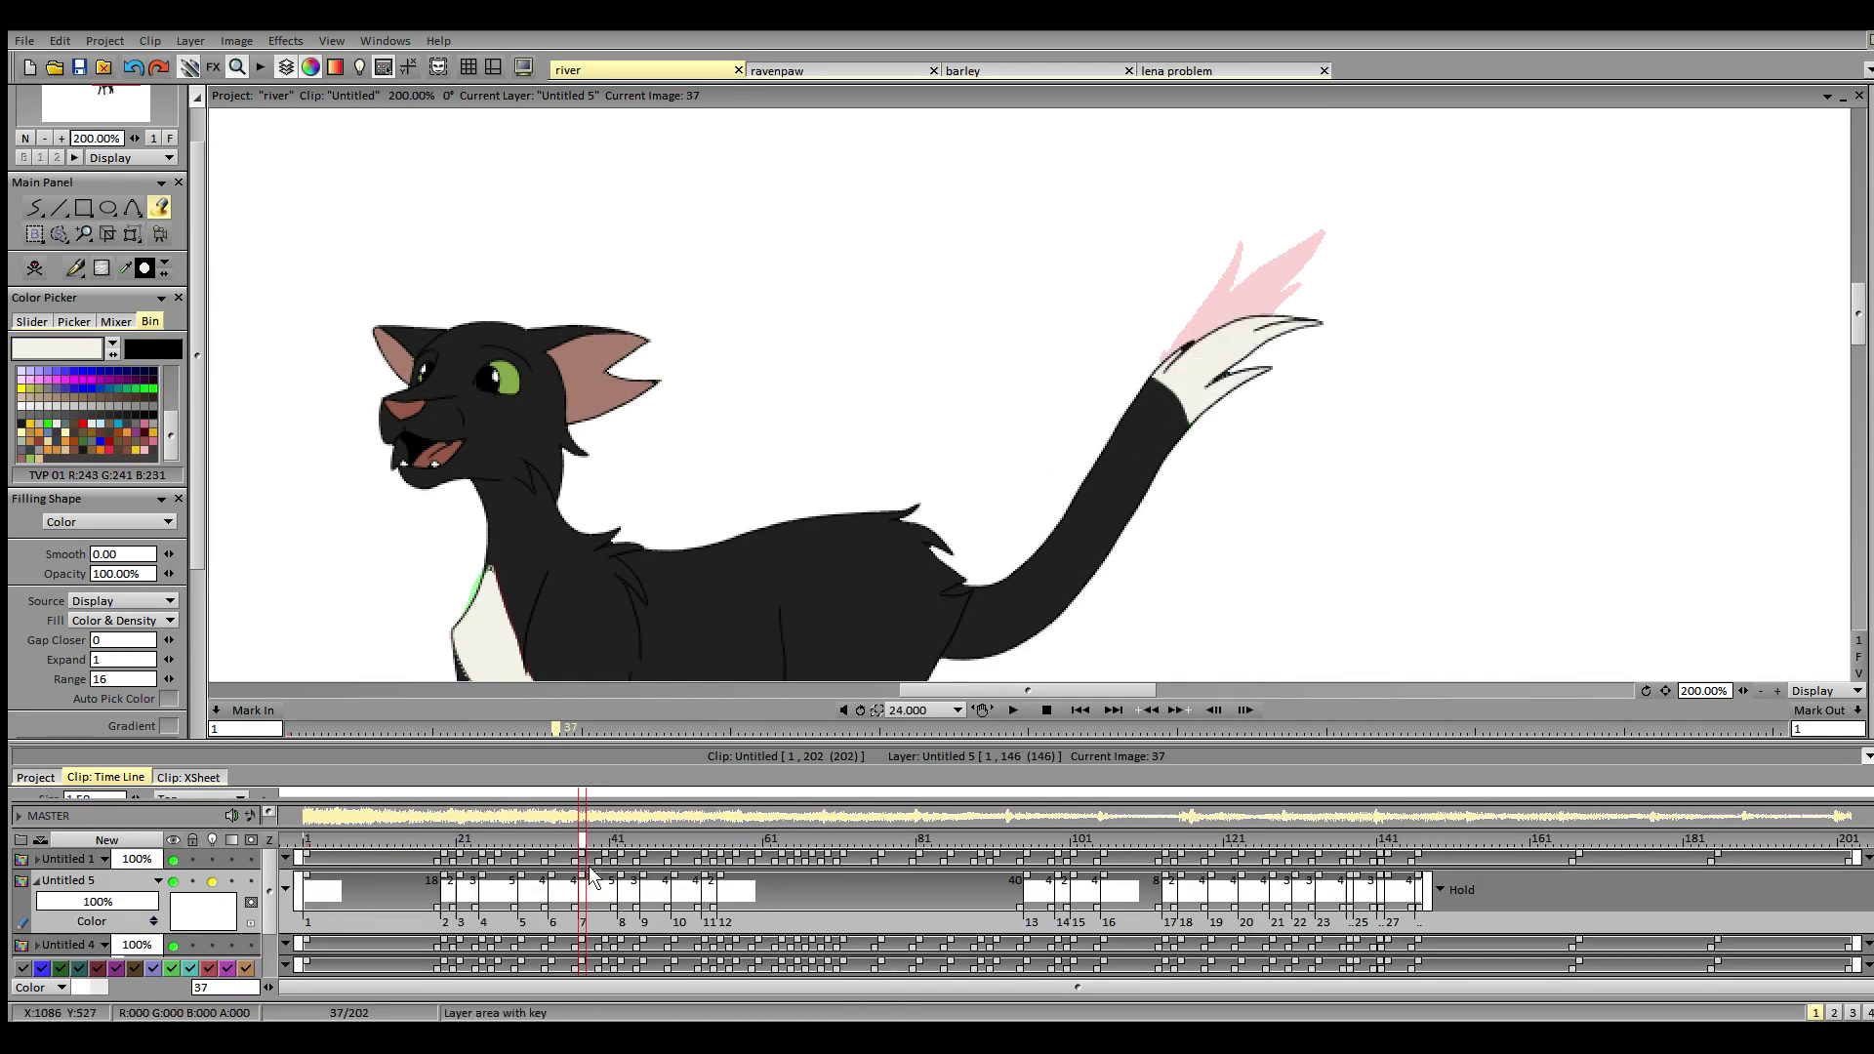
- Flood-fill the tail tip off-white at frames 42, 45, 49 and 53
{"action": "left_click", "coordinate": [623, 846]}
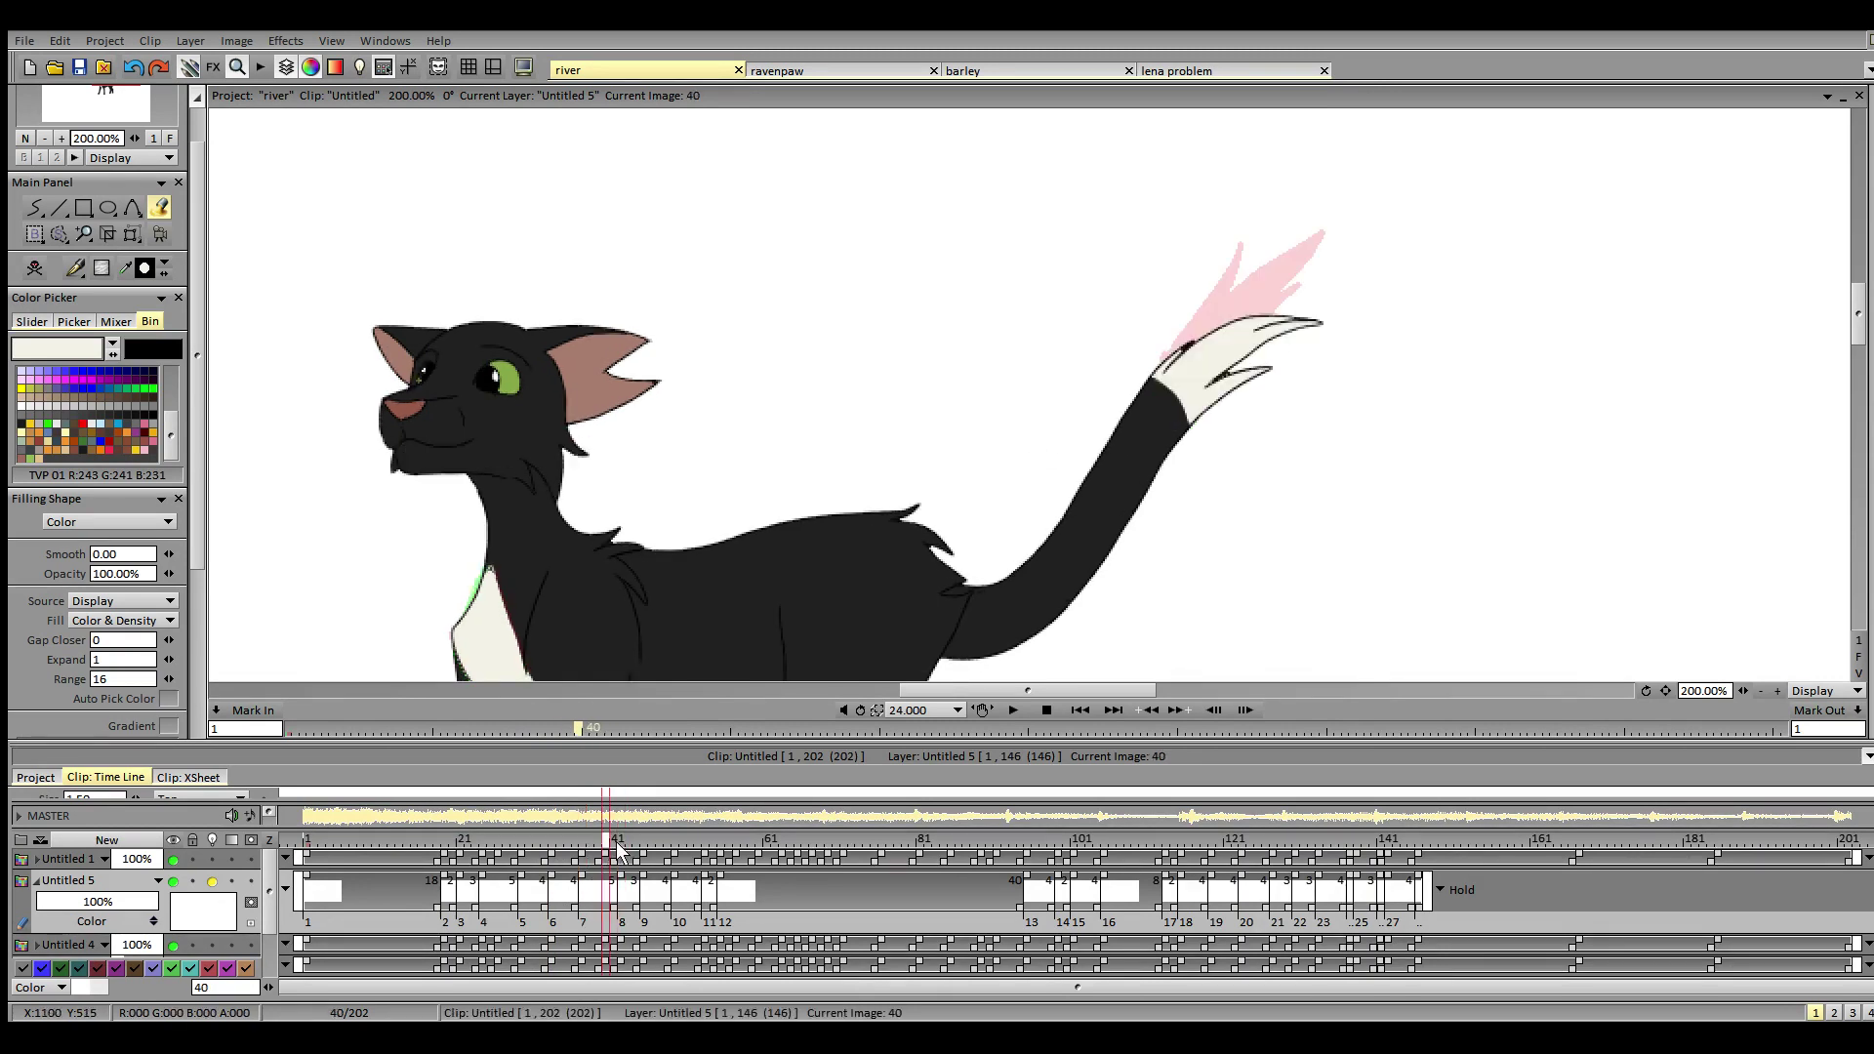
{"action": "left_click", "coordinate": [624, 844]}
{"action": "left_click", "coordinate": [1192, 371]}
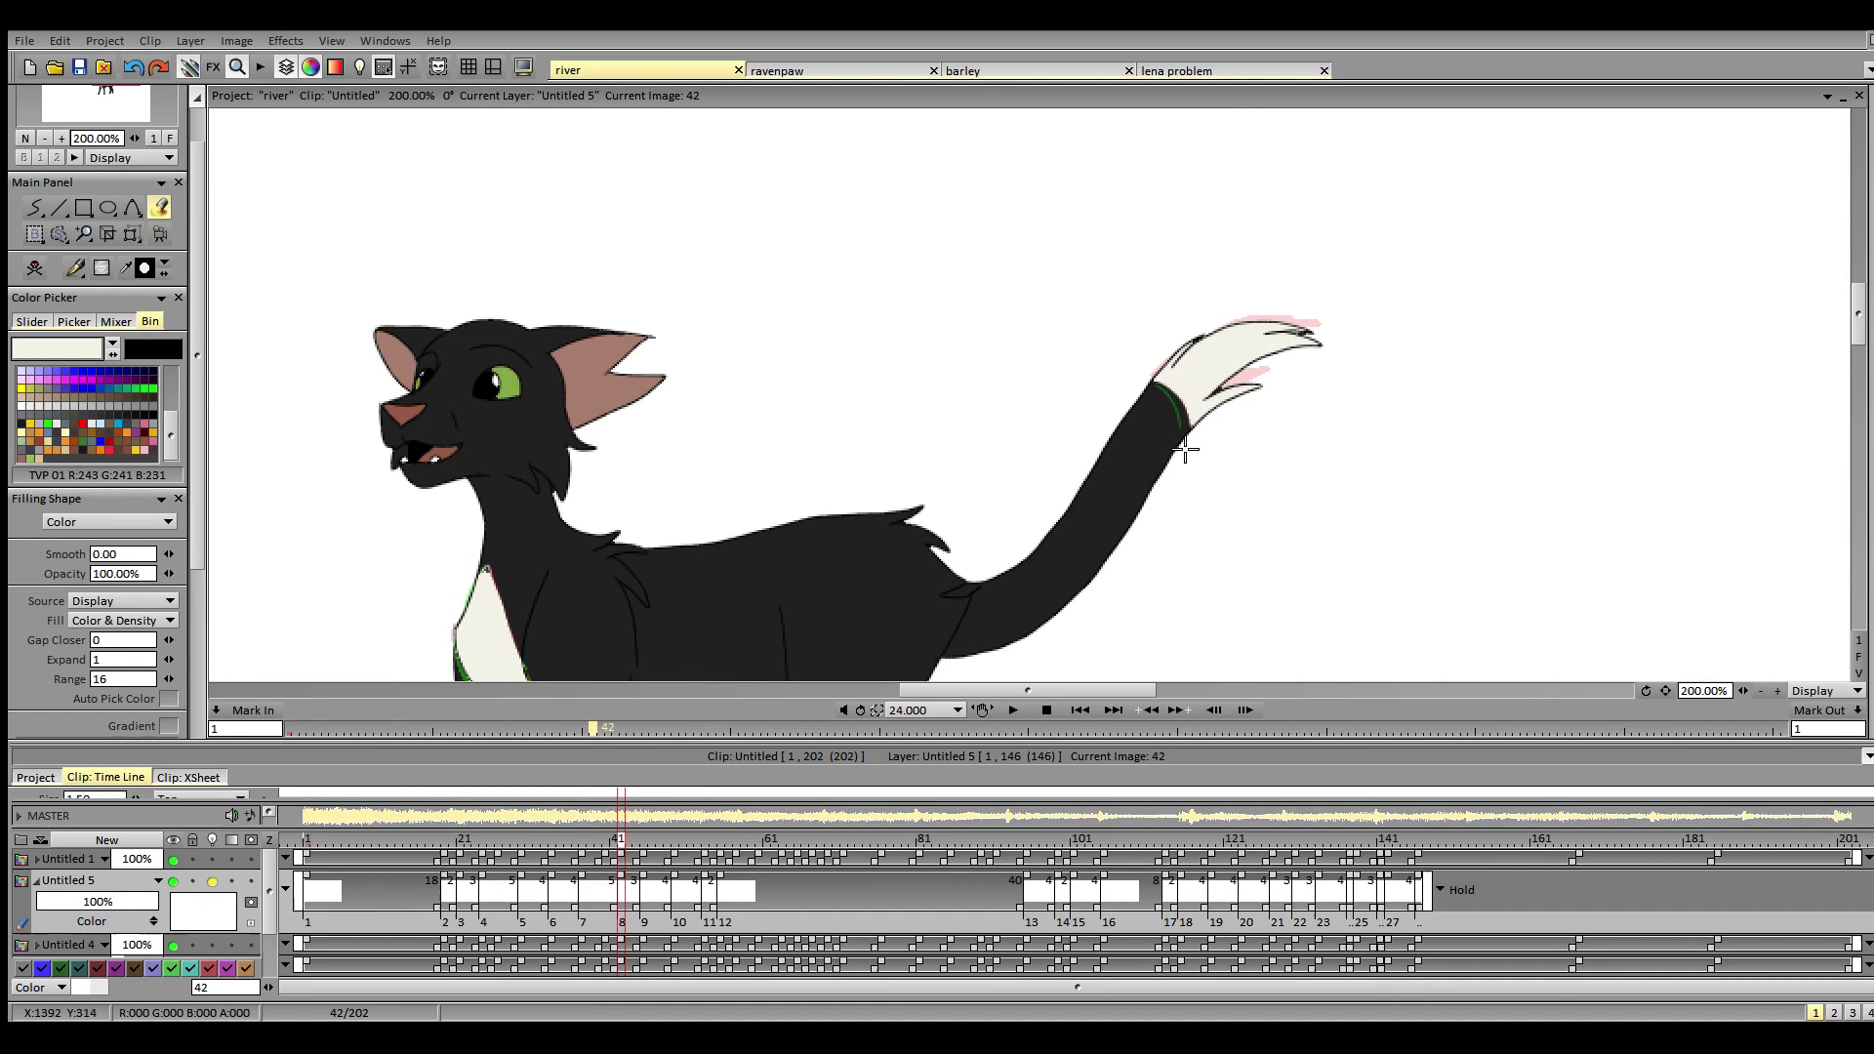
{"action": "left_click", "coordinate": [644, 845]}
{"action": "left_click", "coordinate": [1181, 408]}
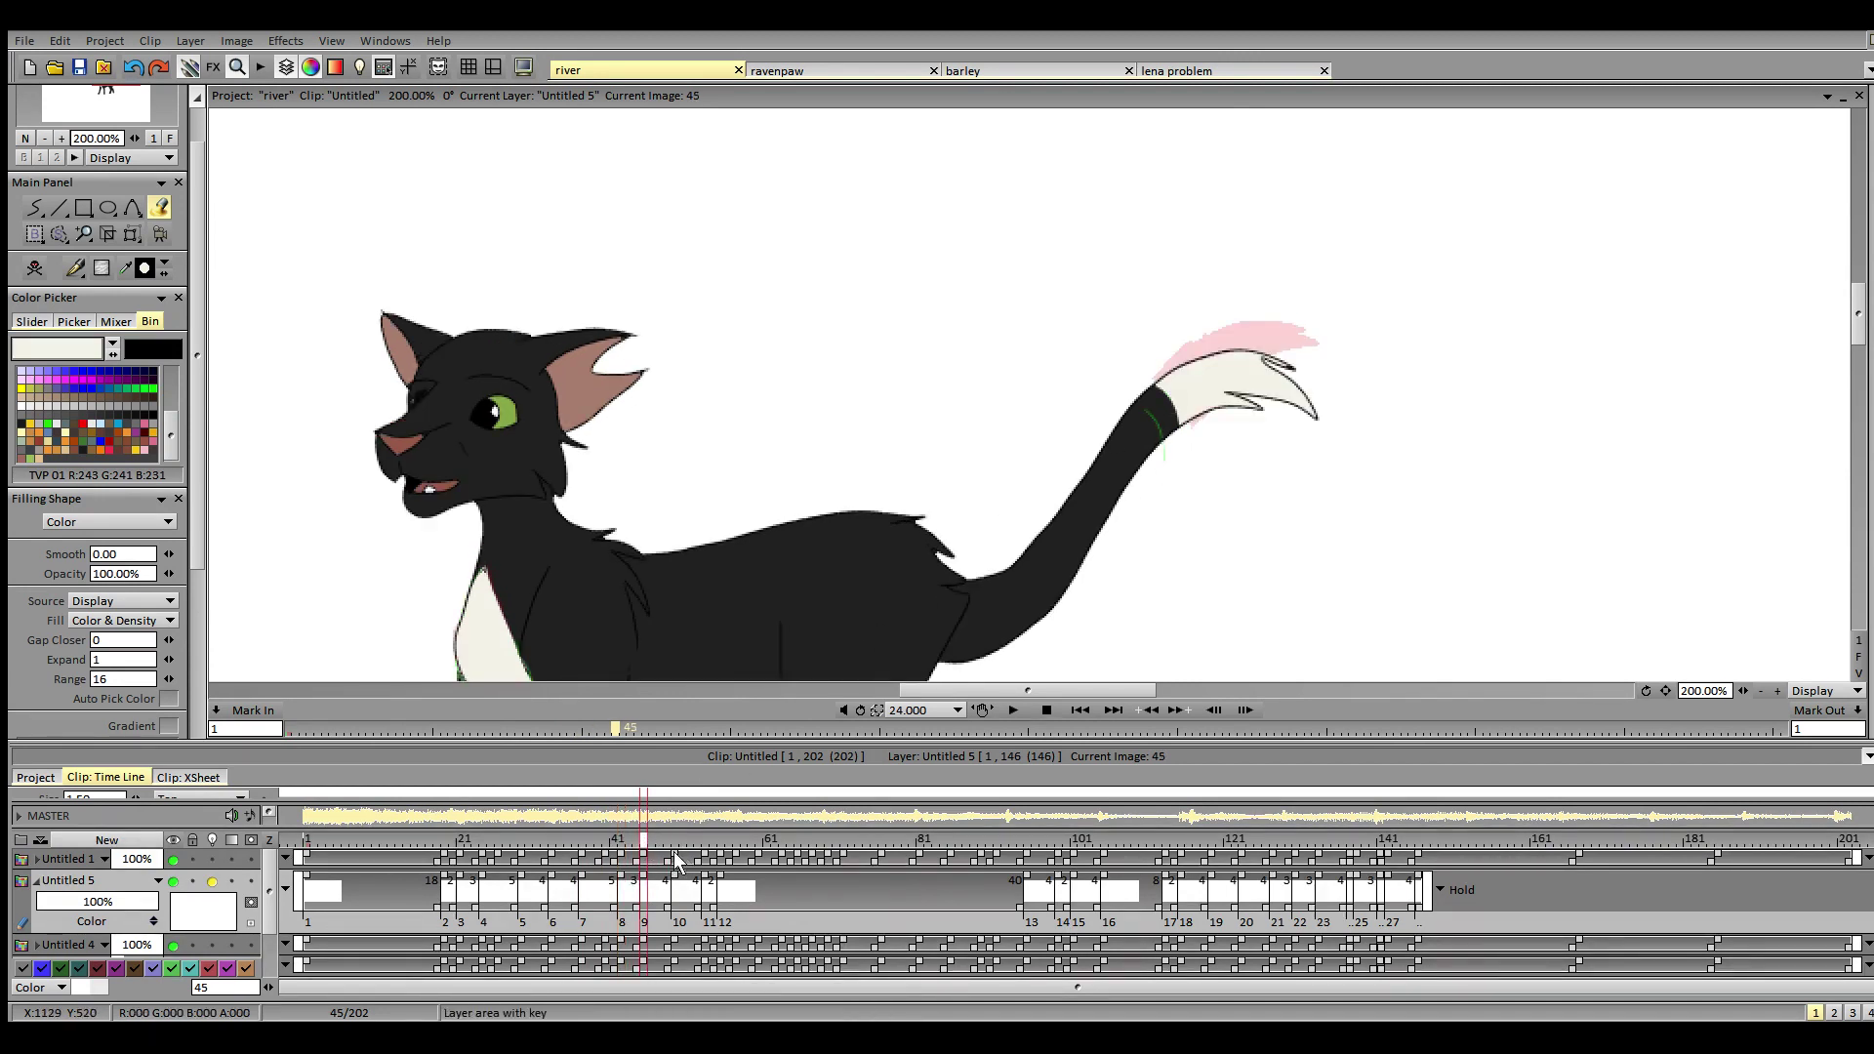
{"action": "left_click", "coordinate": [675, 846]}
{"action": "left_click", "coordinate": [1191, 414]}
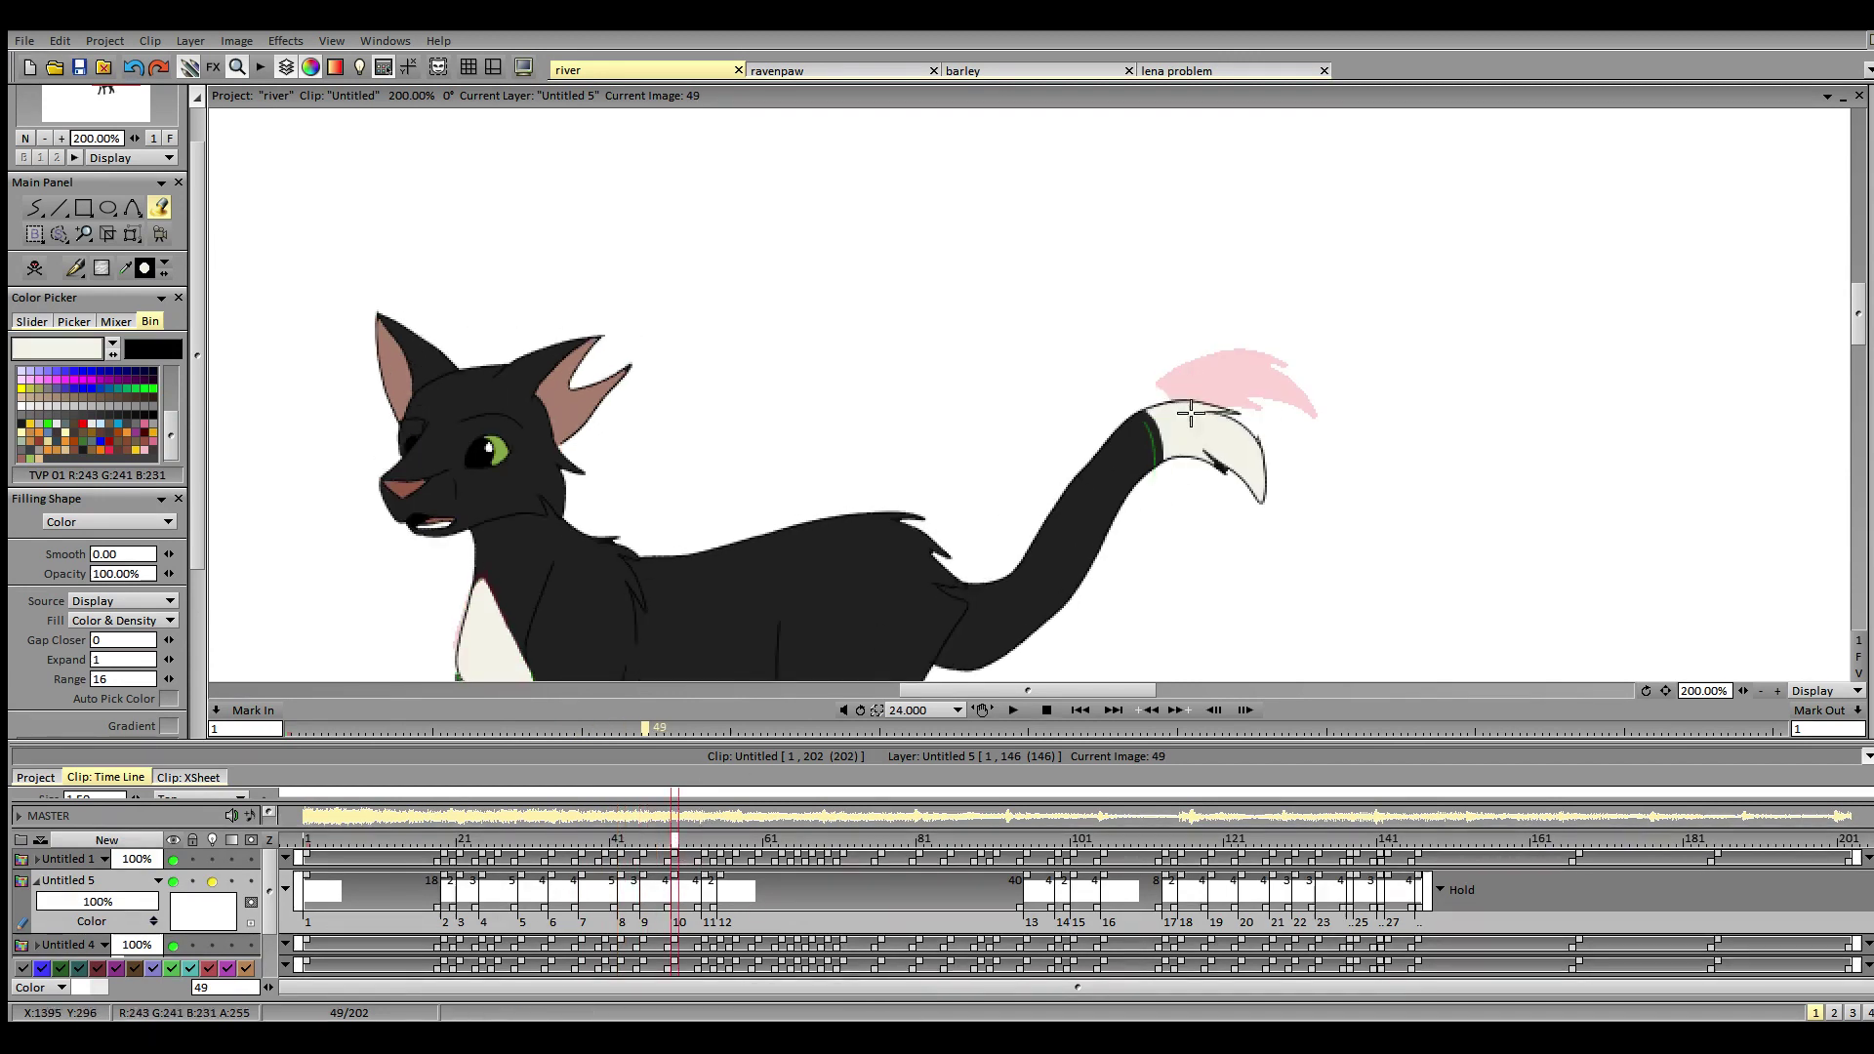
{"action": "left_click", "coordinate": [705, 843]}
{"action": "left_click", "coordinate": [1186, 502]}
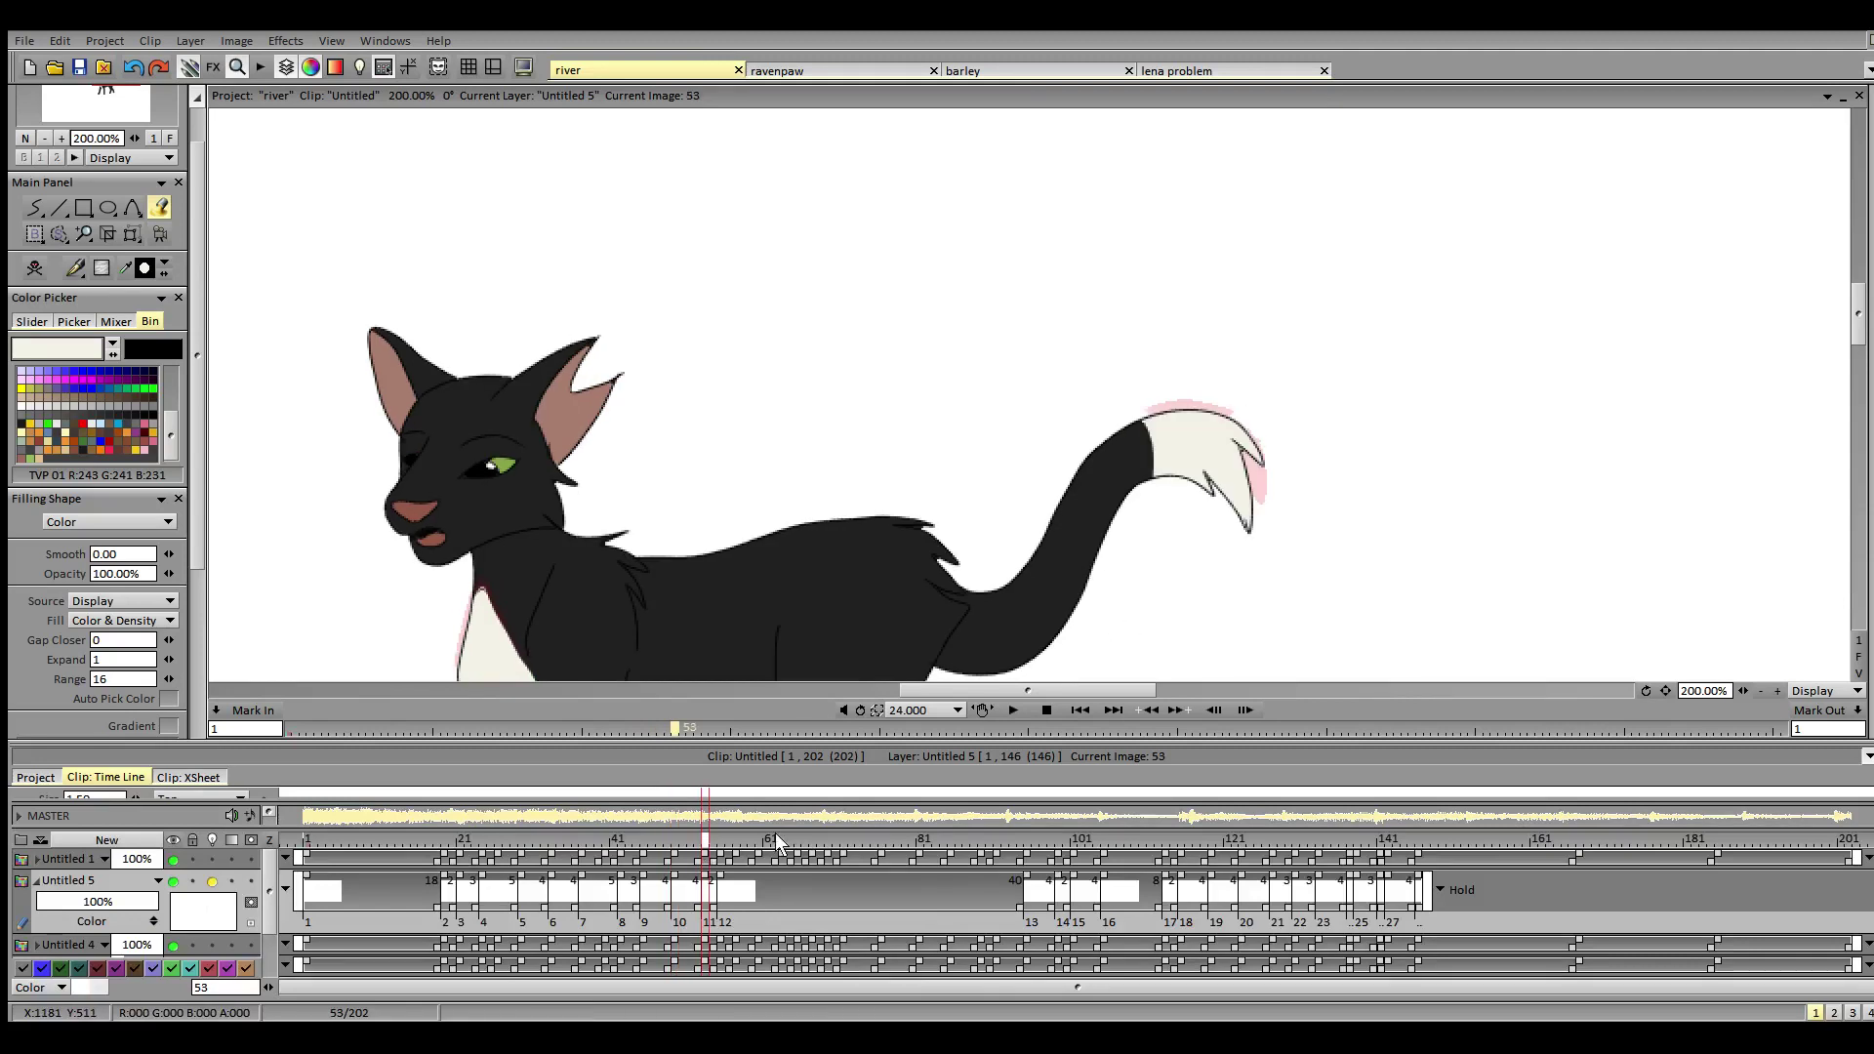
- Save the project and play the animation from frame 1 with the whole canvas in view to review the tail tip
{"action": "left_click", "coordinate": [79, 67]}
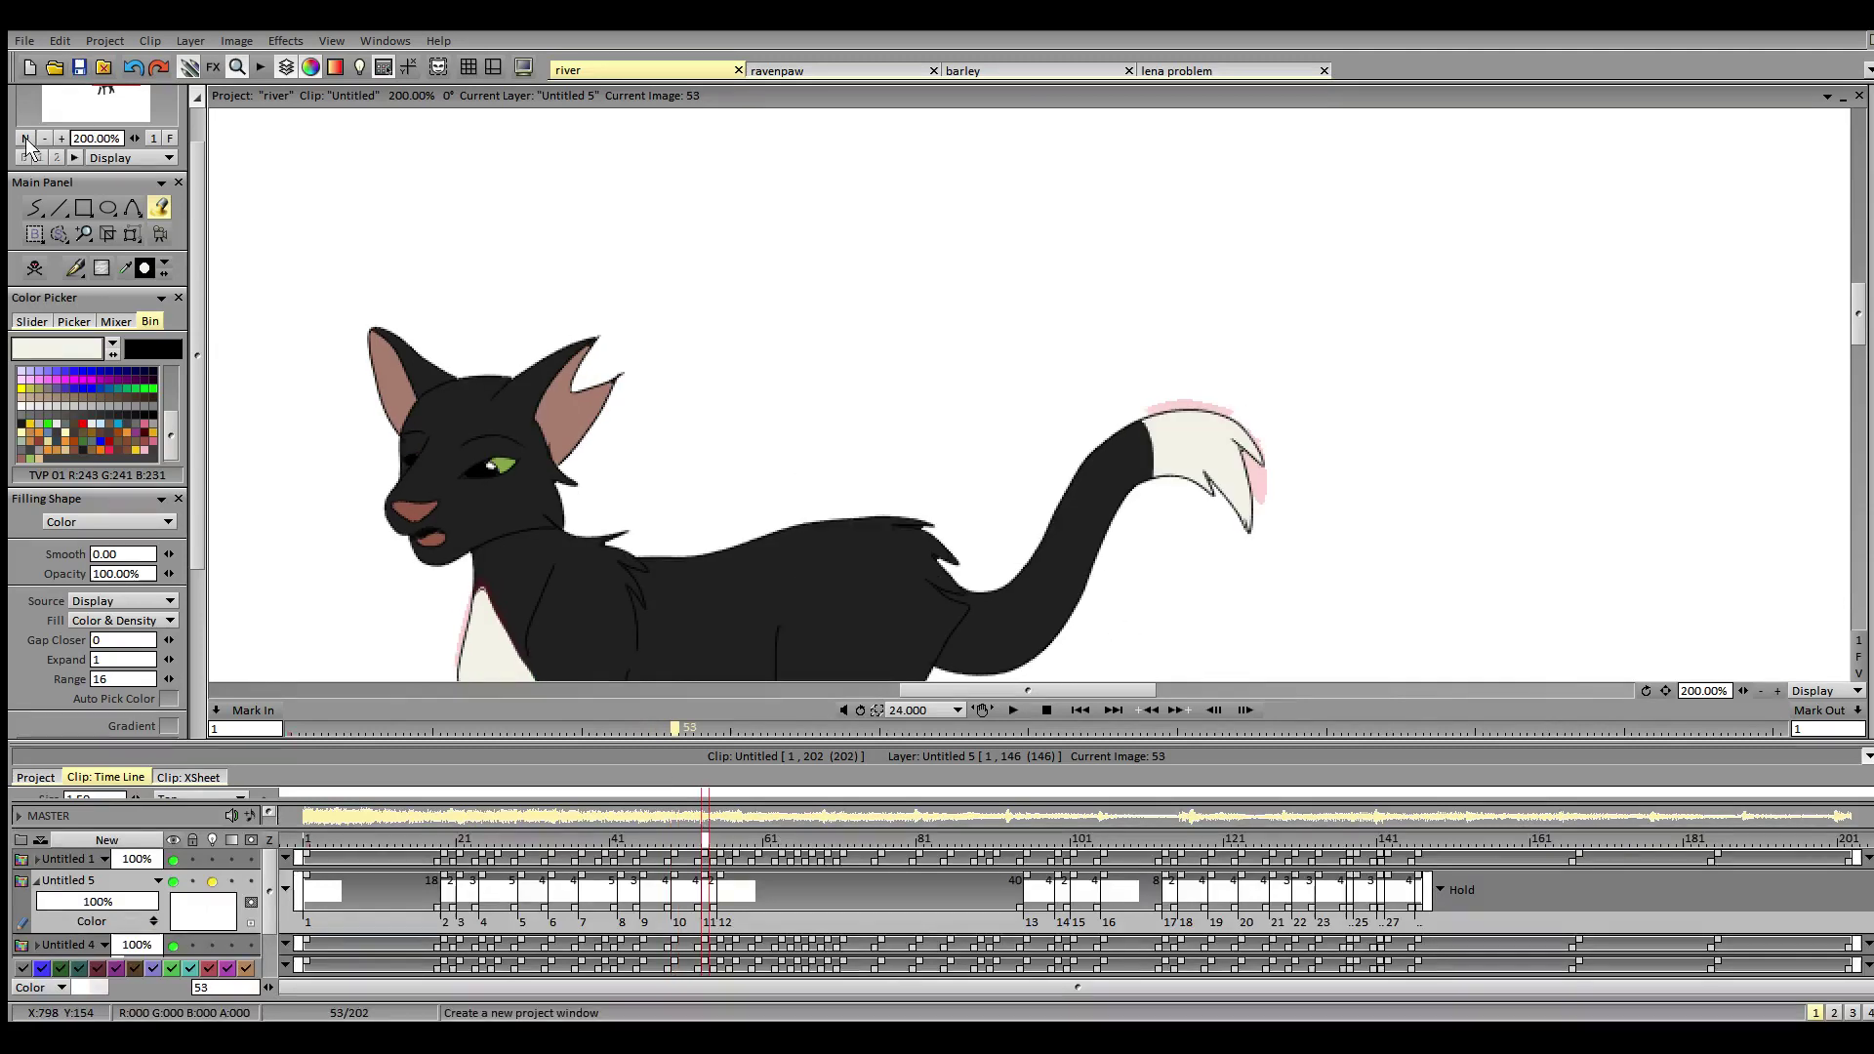
{"action": "left_click", "coordinate": [170, 138]}
{"action": "left_click", "coordinate": [1047, 711]}
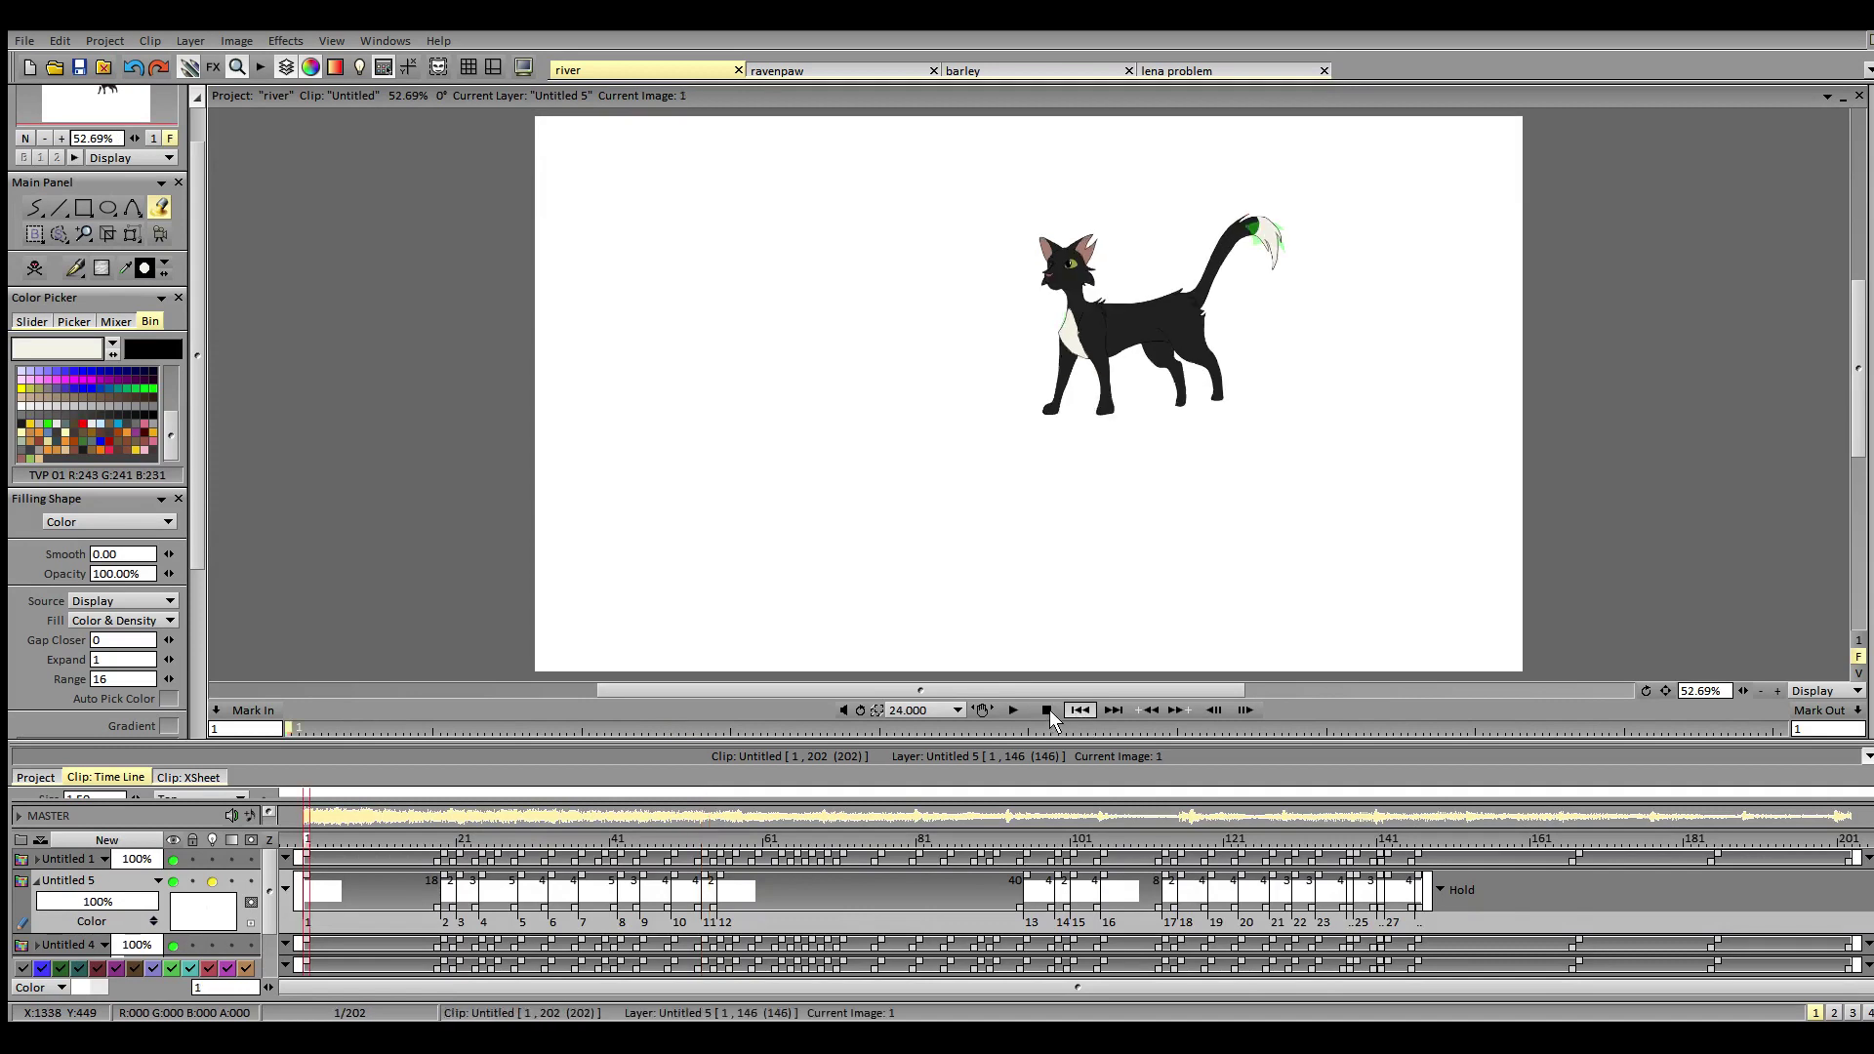
{"action": "left_click", "coordinate": [1015, 711]}
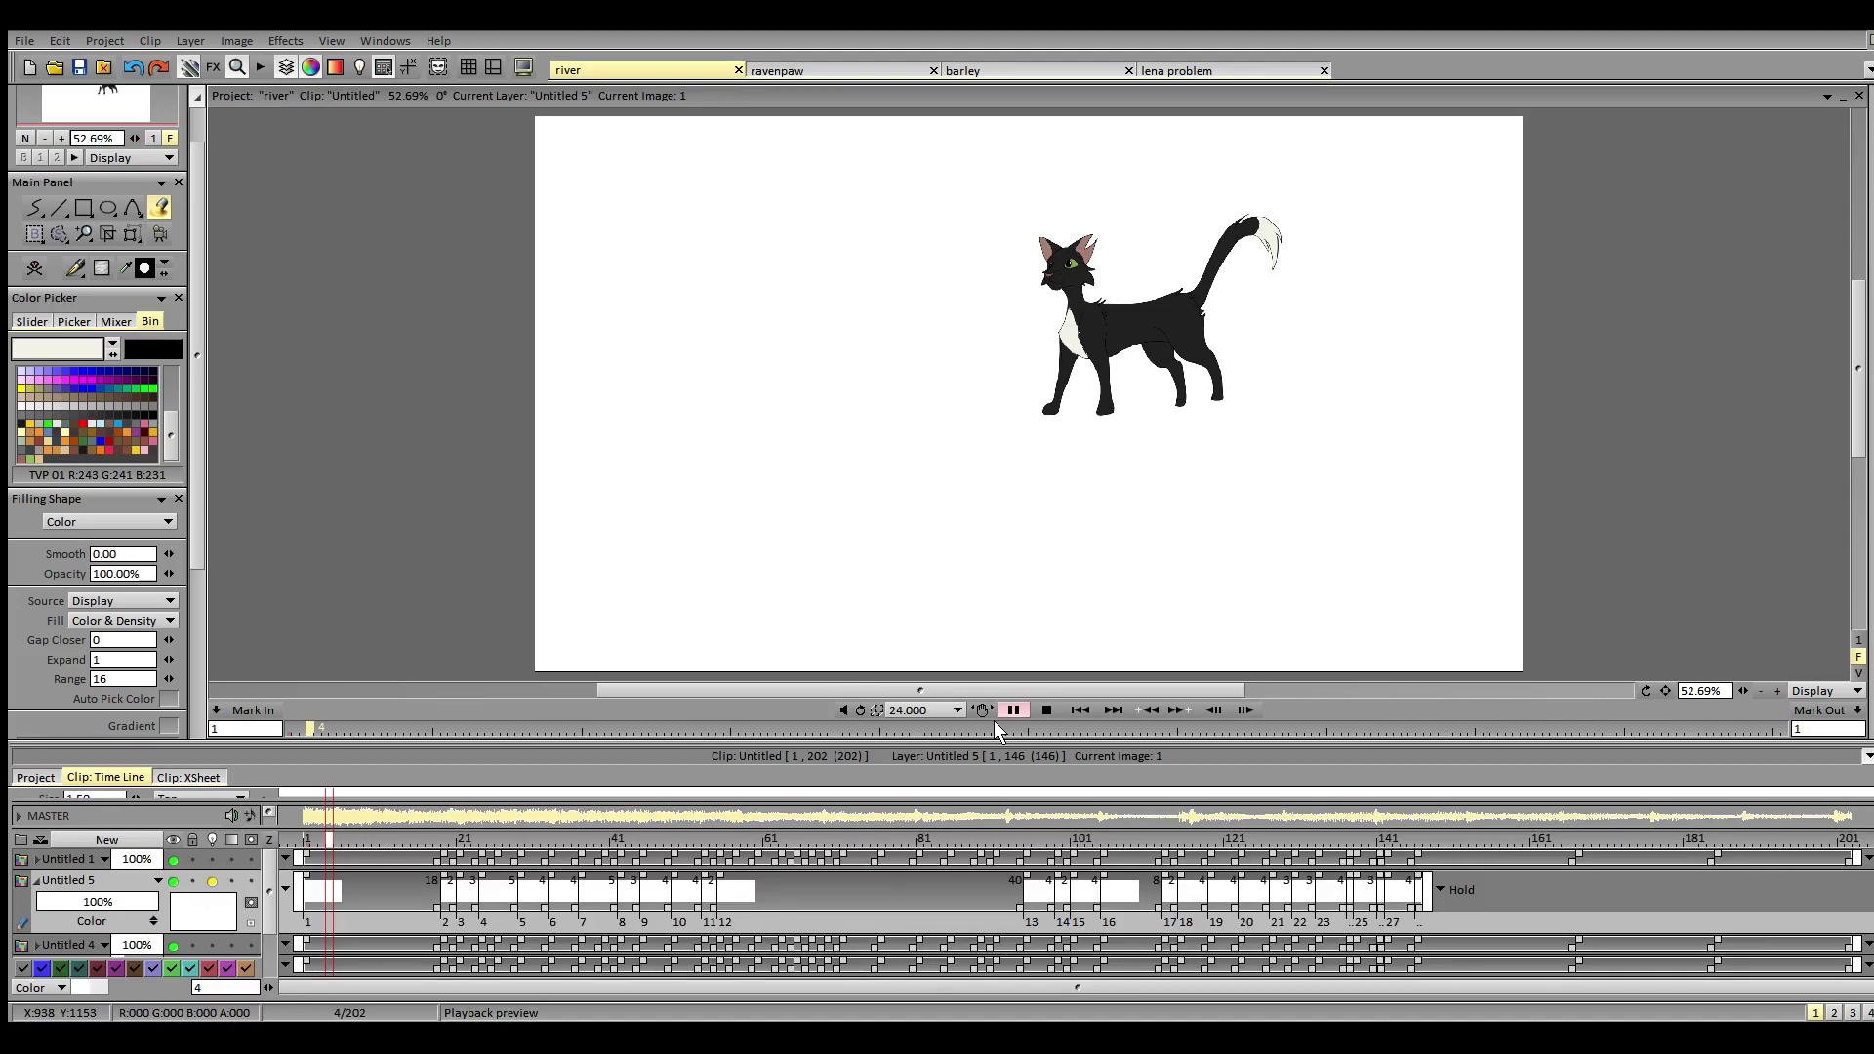
{"action": "left_click", "coordinate": [994, 720]}
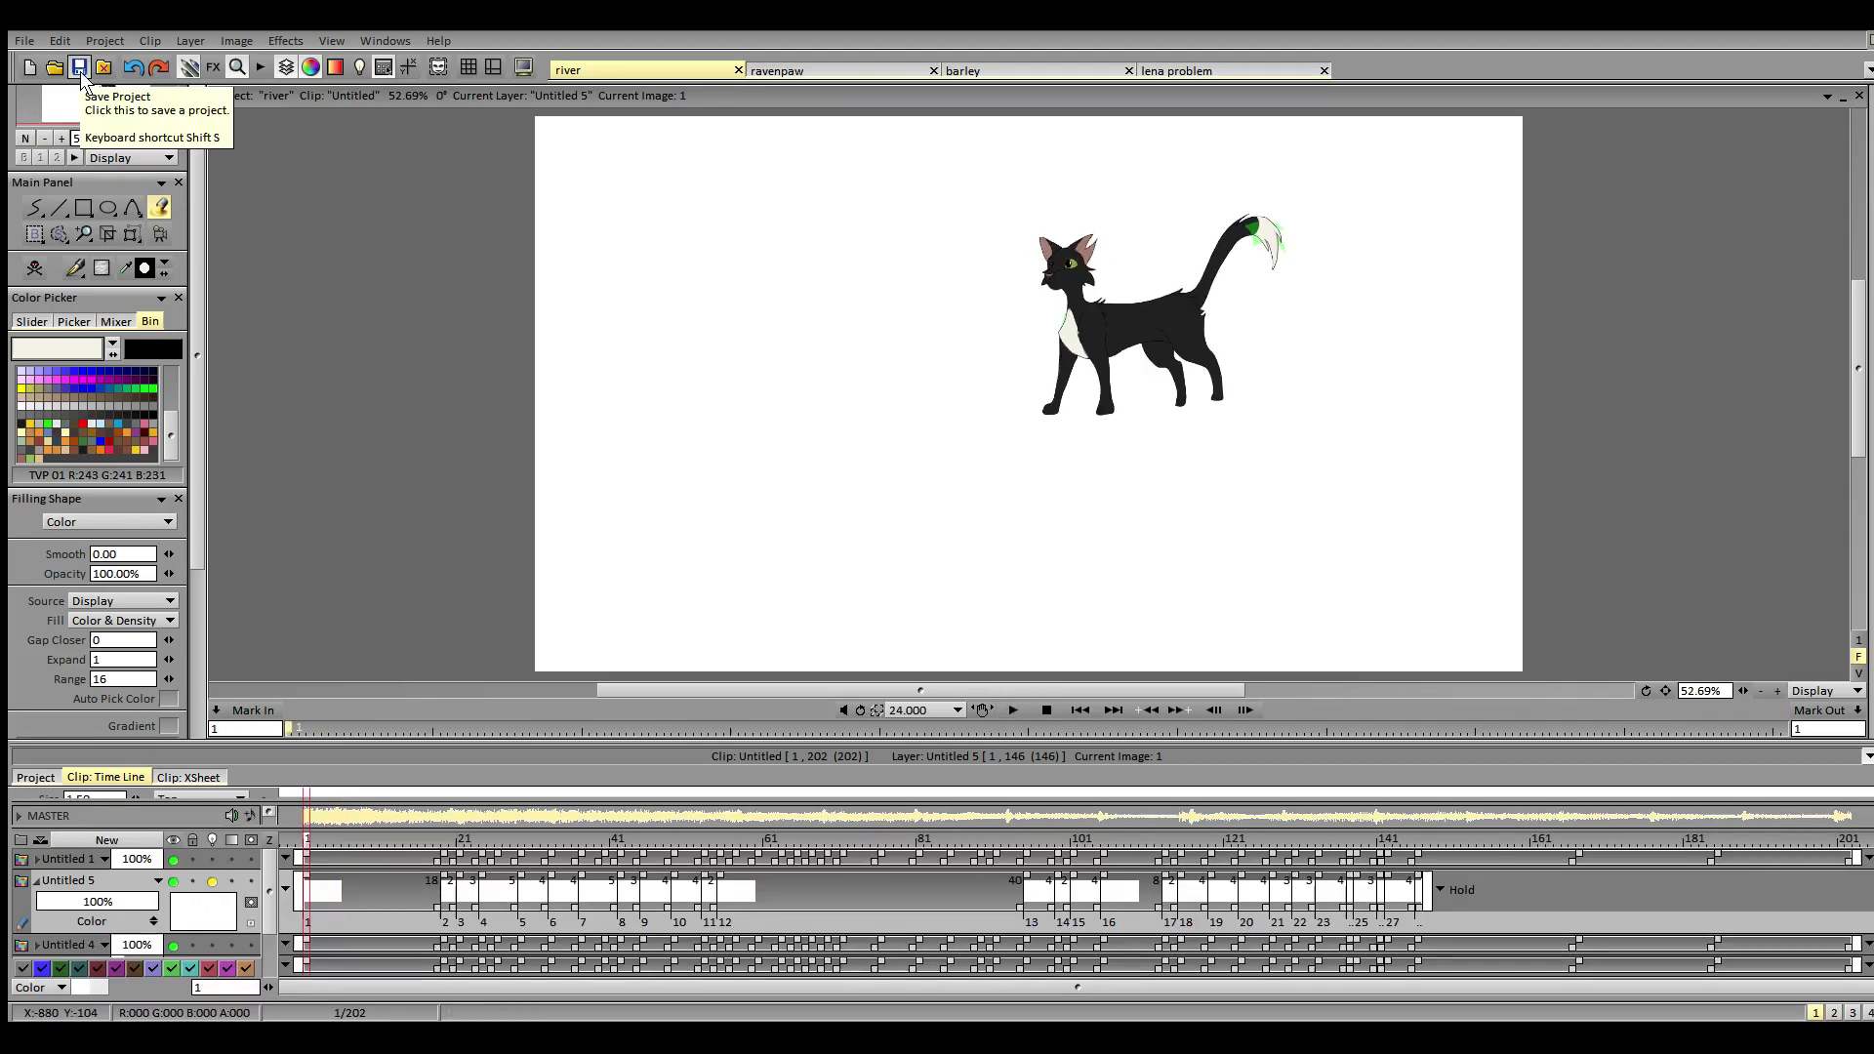
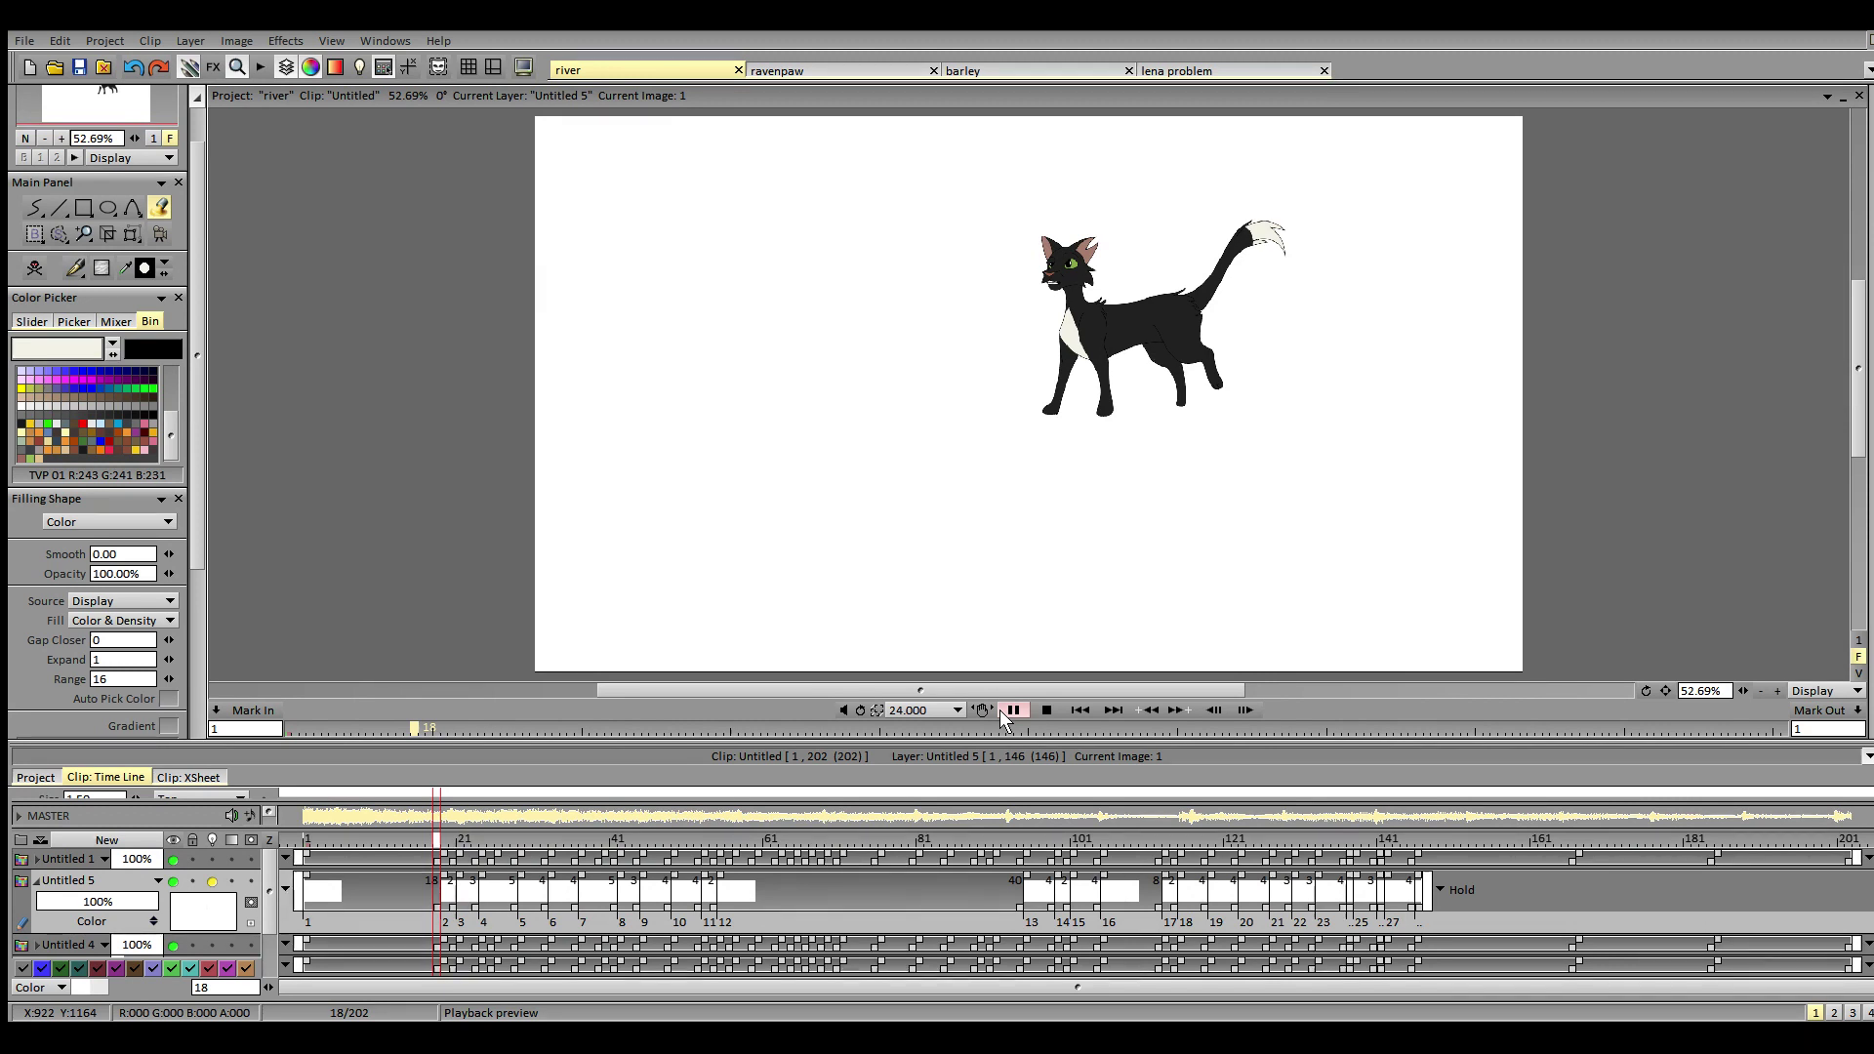
- Switch to freehand pen drawing, return from the barley reference to the river project and save it
{"action": "left_click", "coordinate": [36, 208]}
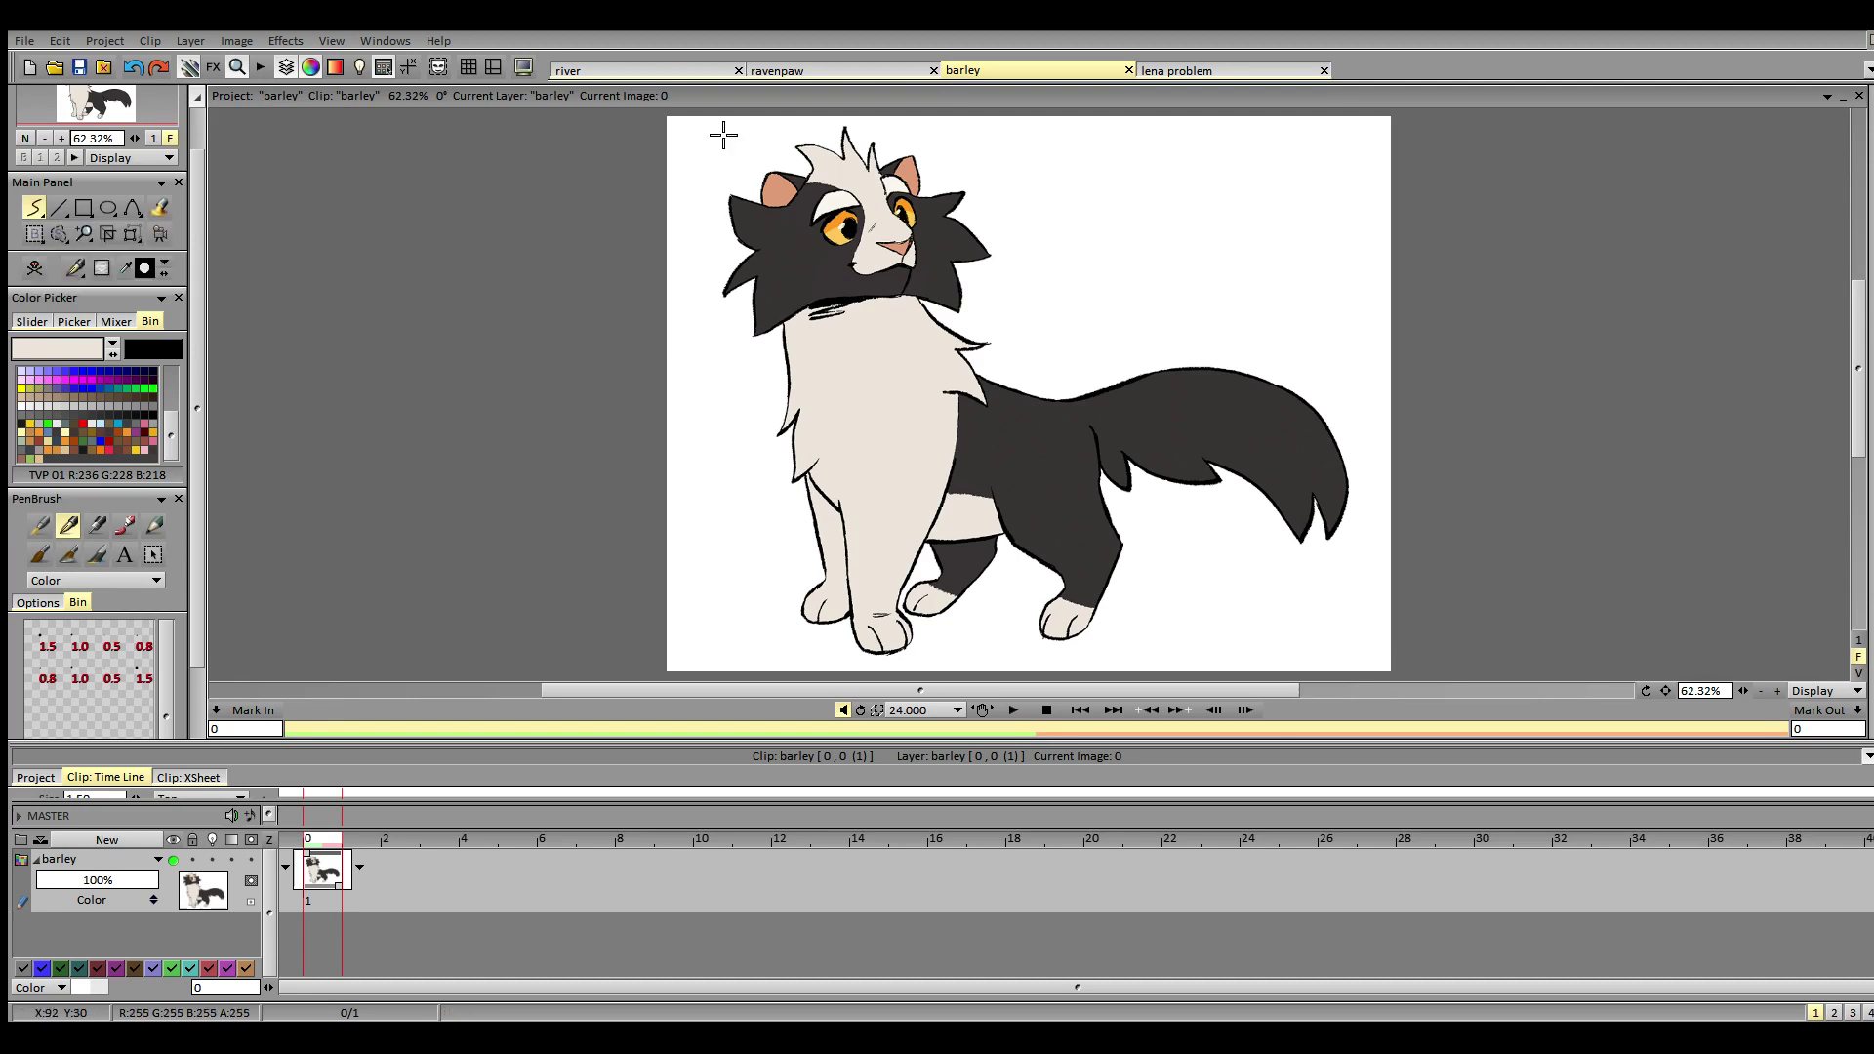
{"action": "left_click", "coordinate": [654, 72]}
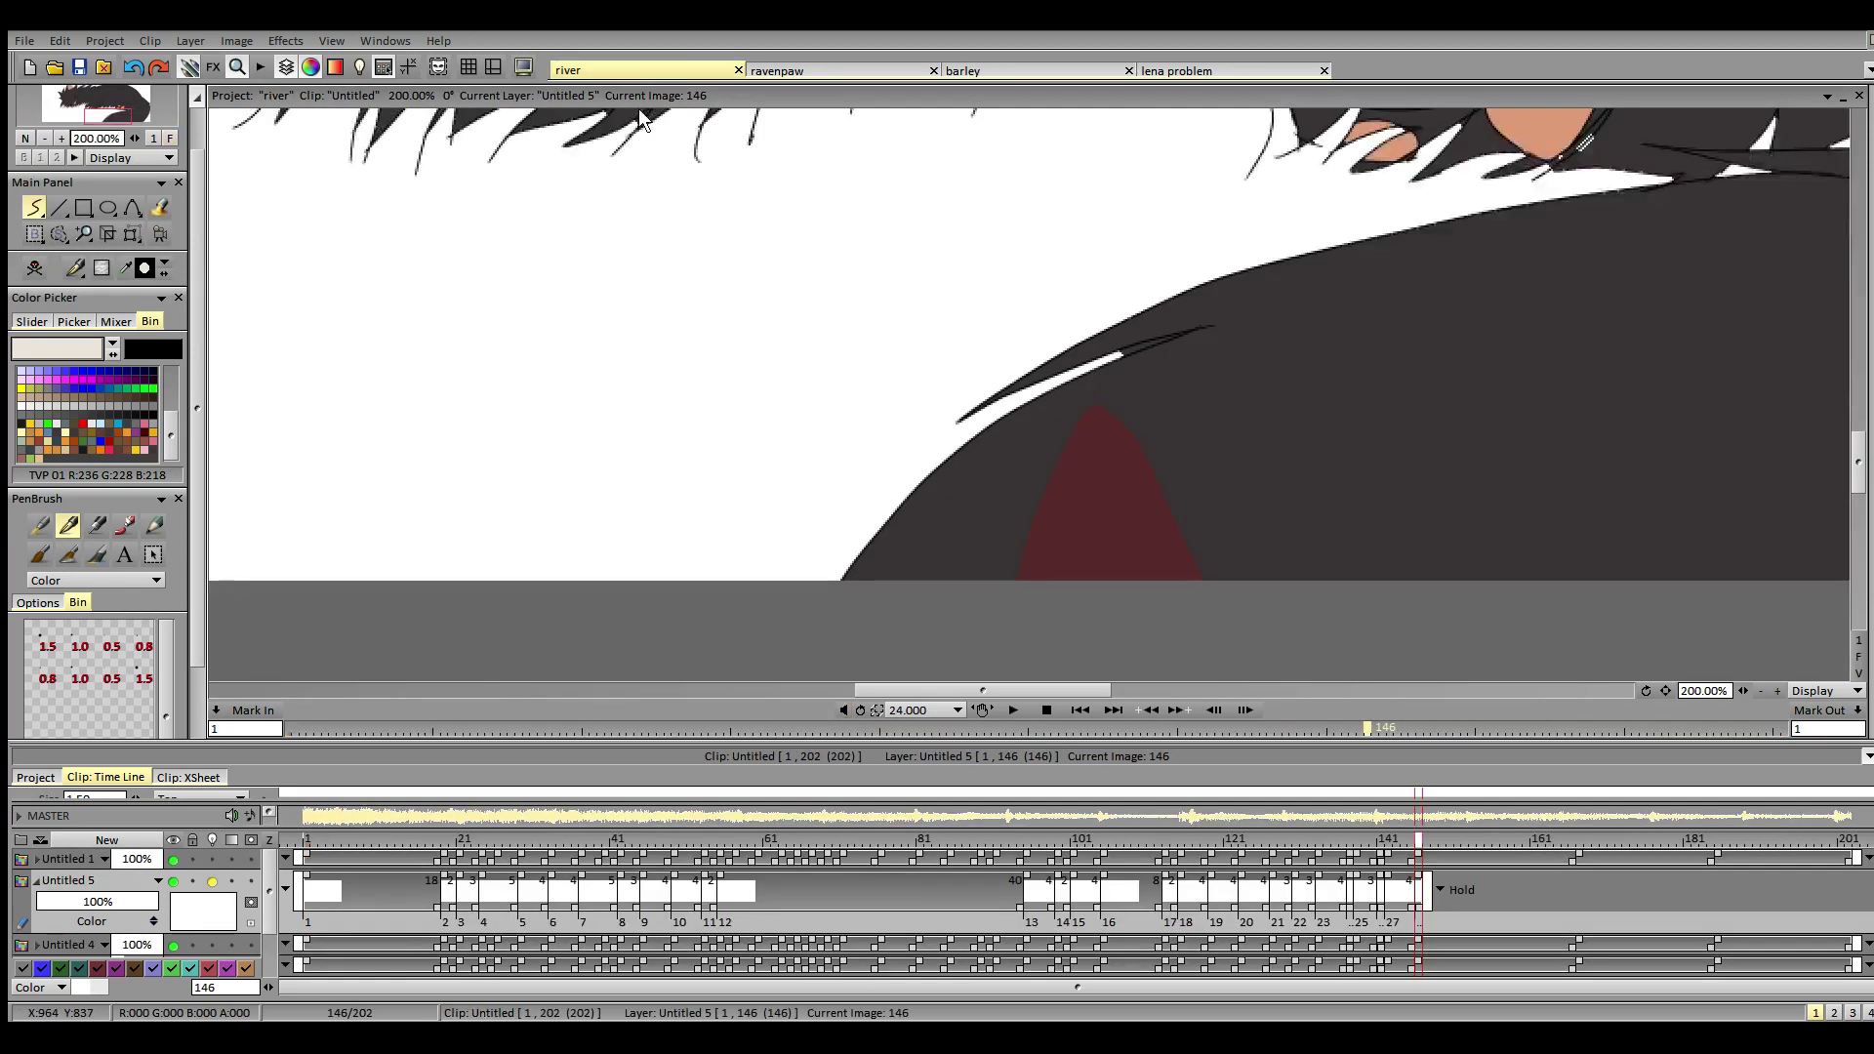
{"action": "left_click", "coordinate": [30, 139]}
{"action": "left_click", "coordinate": [79, 69]}
- At frame 146, draw an off-white boundary line across the sleeping cat's hind leg just behind the paw pads
{"action": "left_click", "coordinate": [60, 138]}
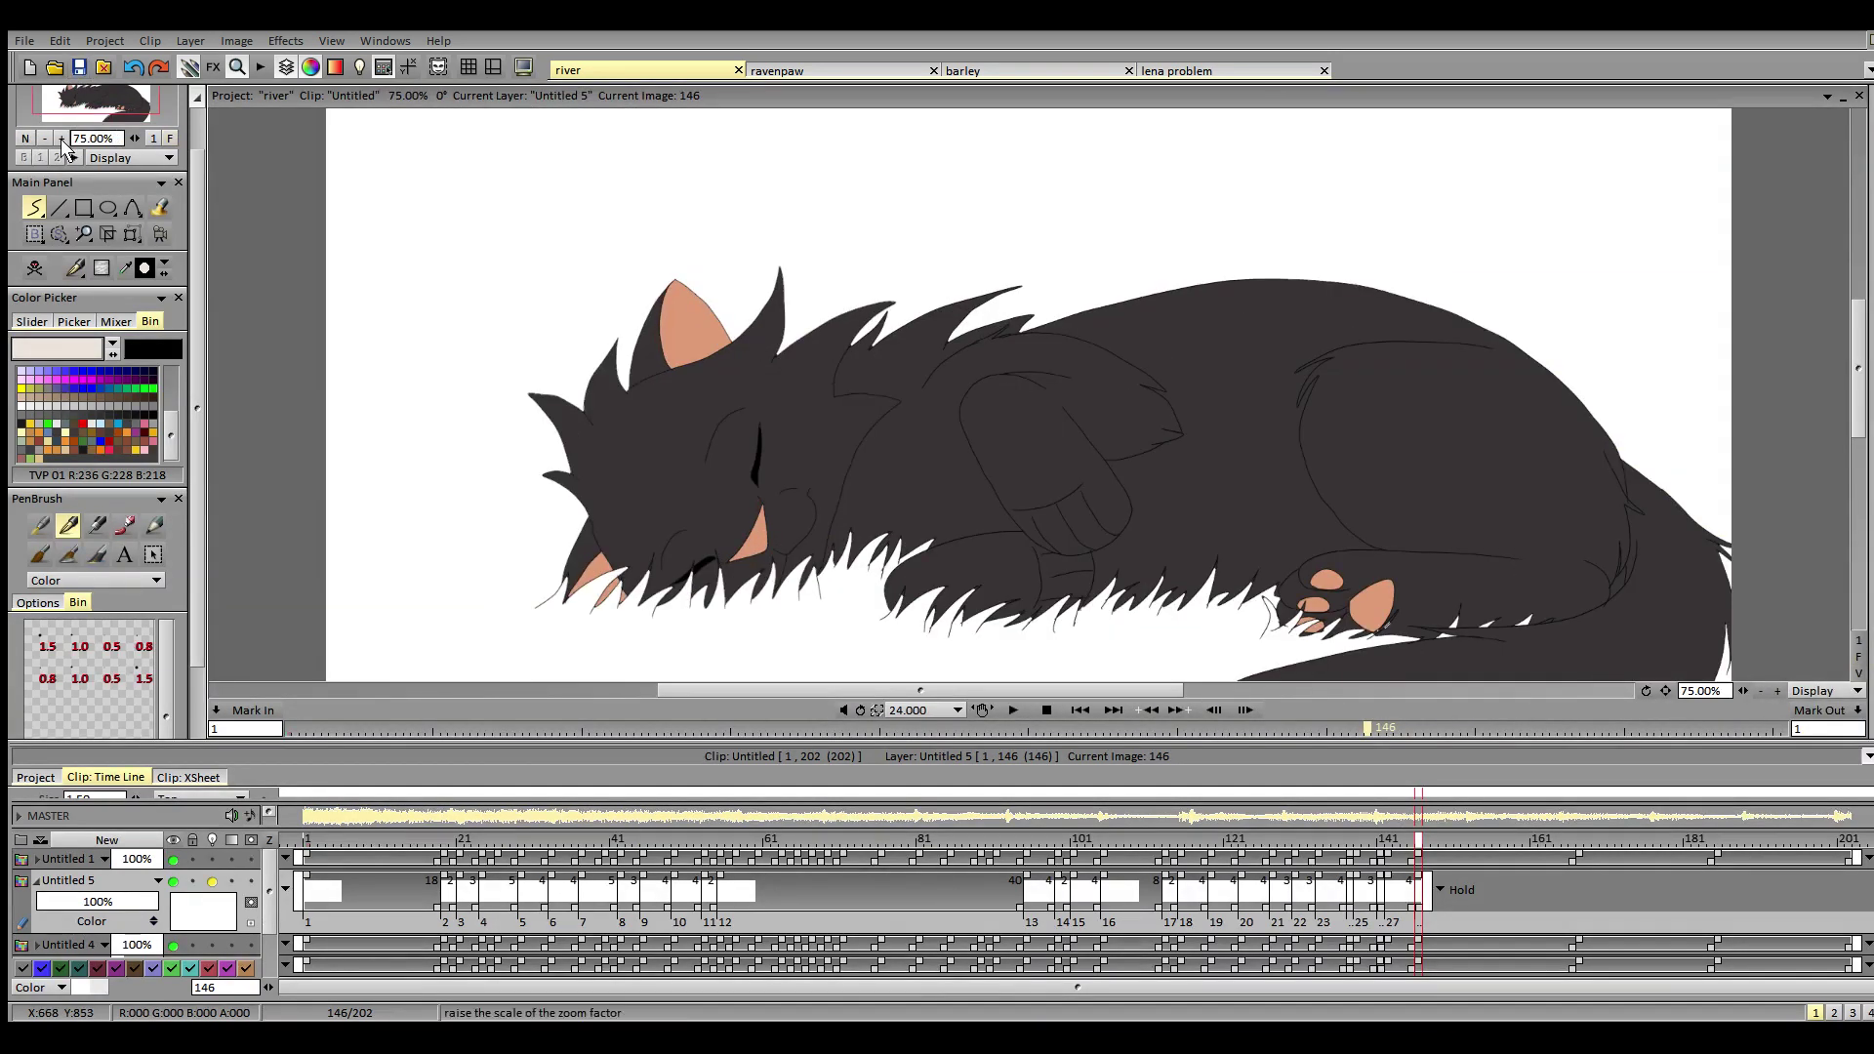
{"action": "left_click_drag", "start_coordinate": [1144, 693], "coordinate": [1168, 682]}
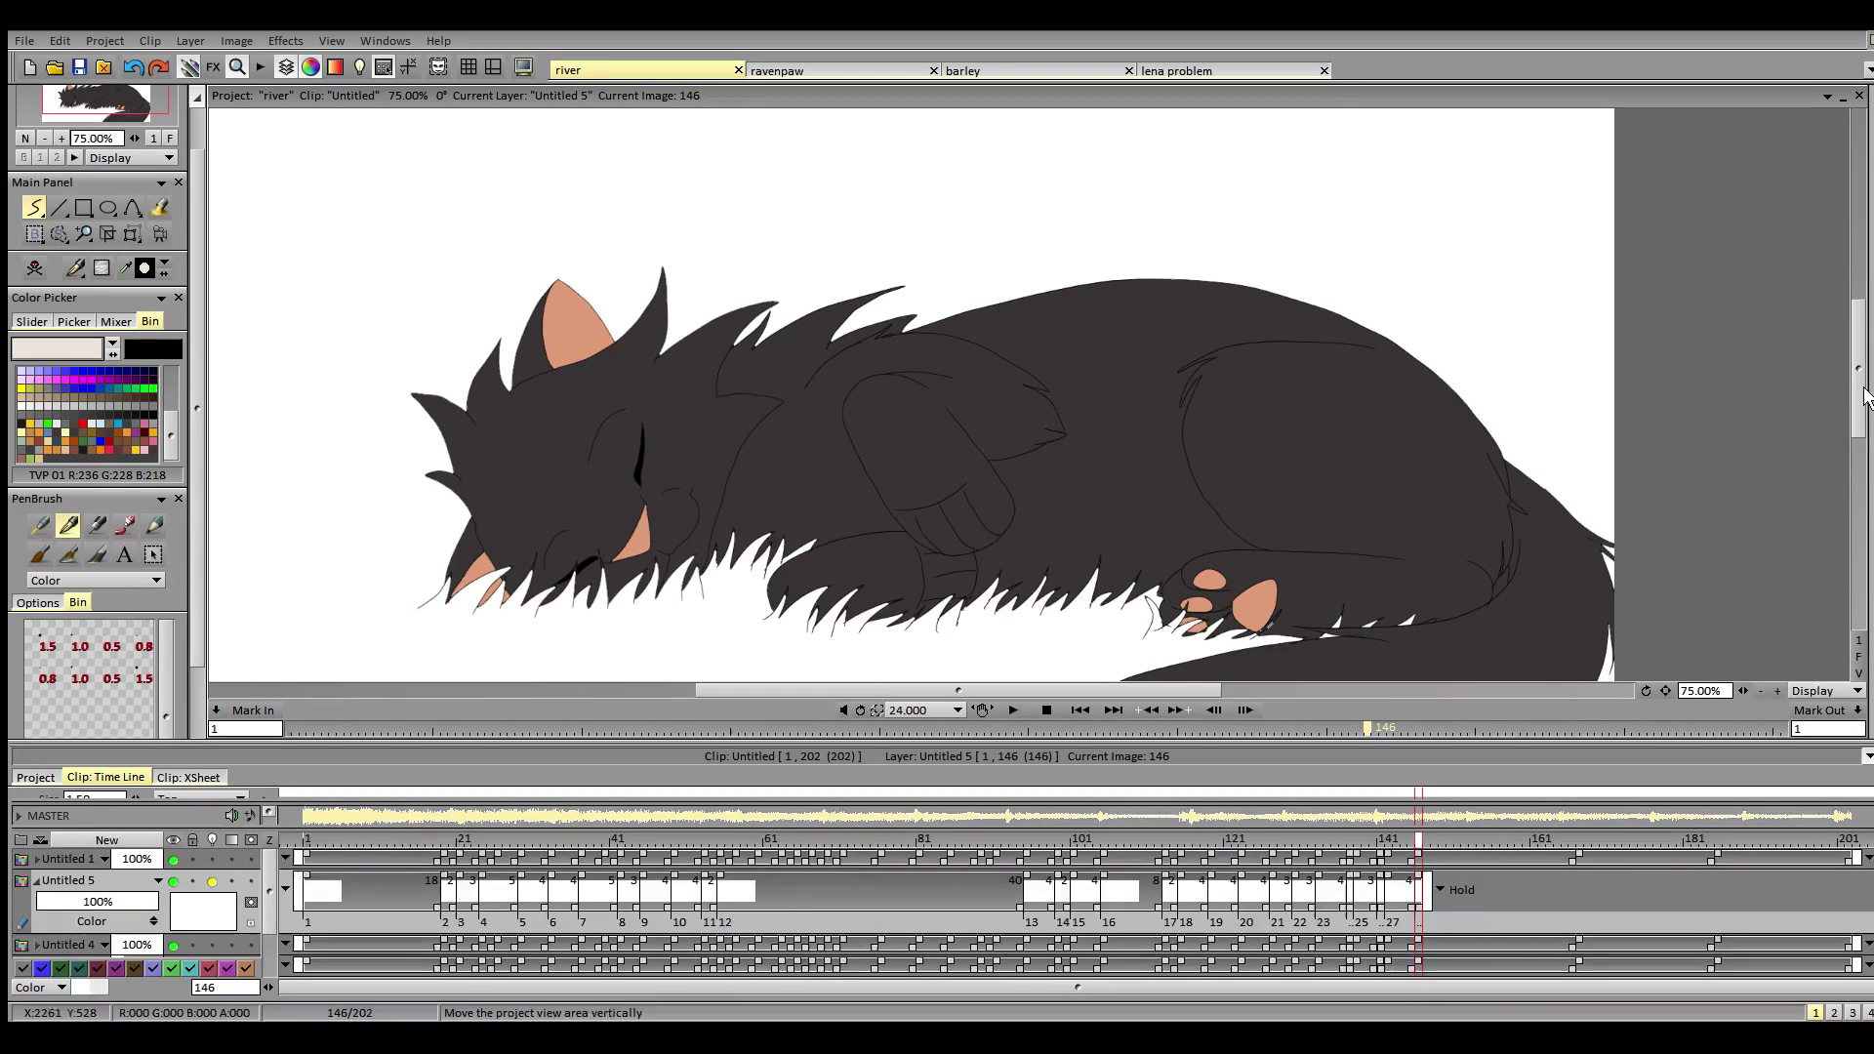
{"action": "left_click_drag", "start_coordinate": [1858, 401], "coordinate": [1855, 423]}
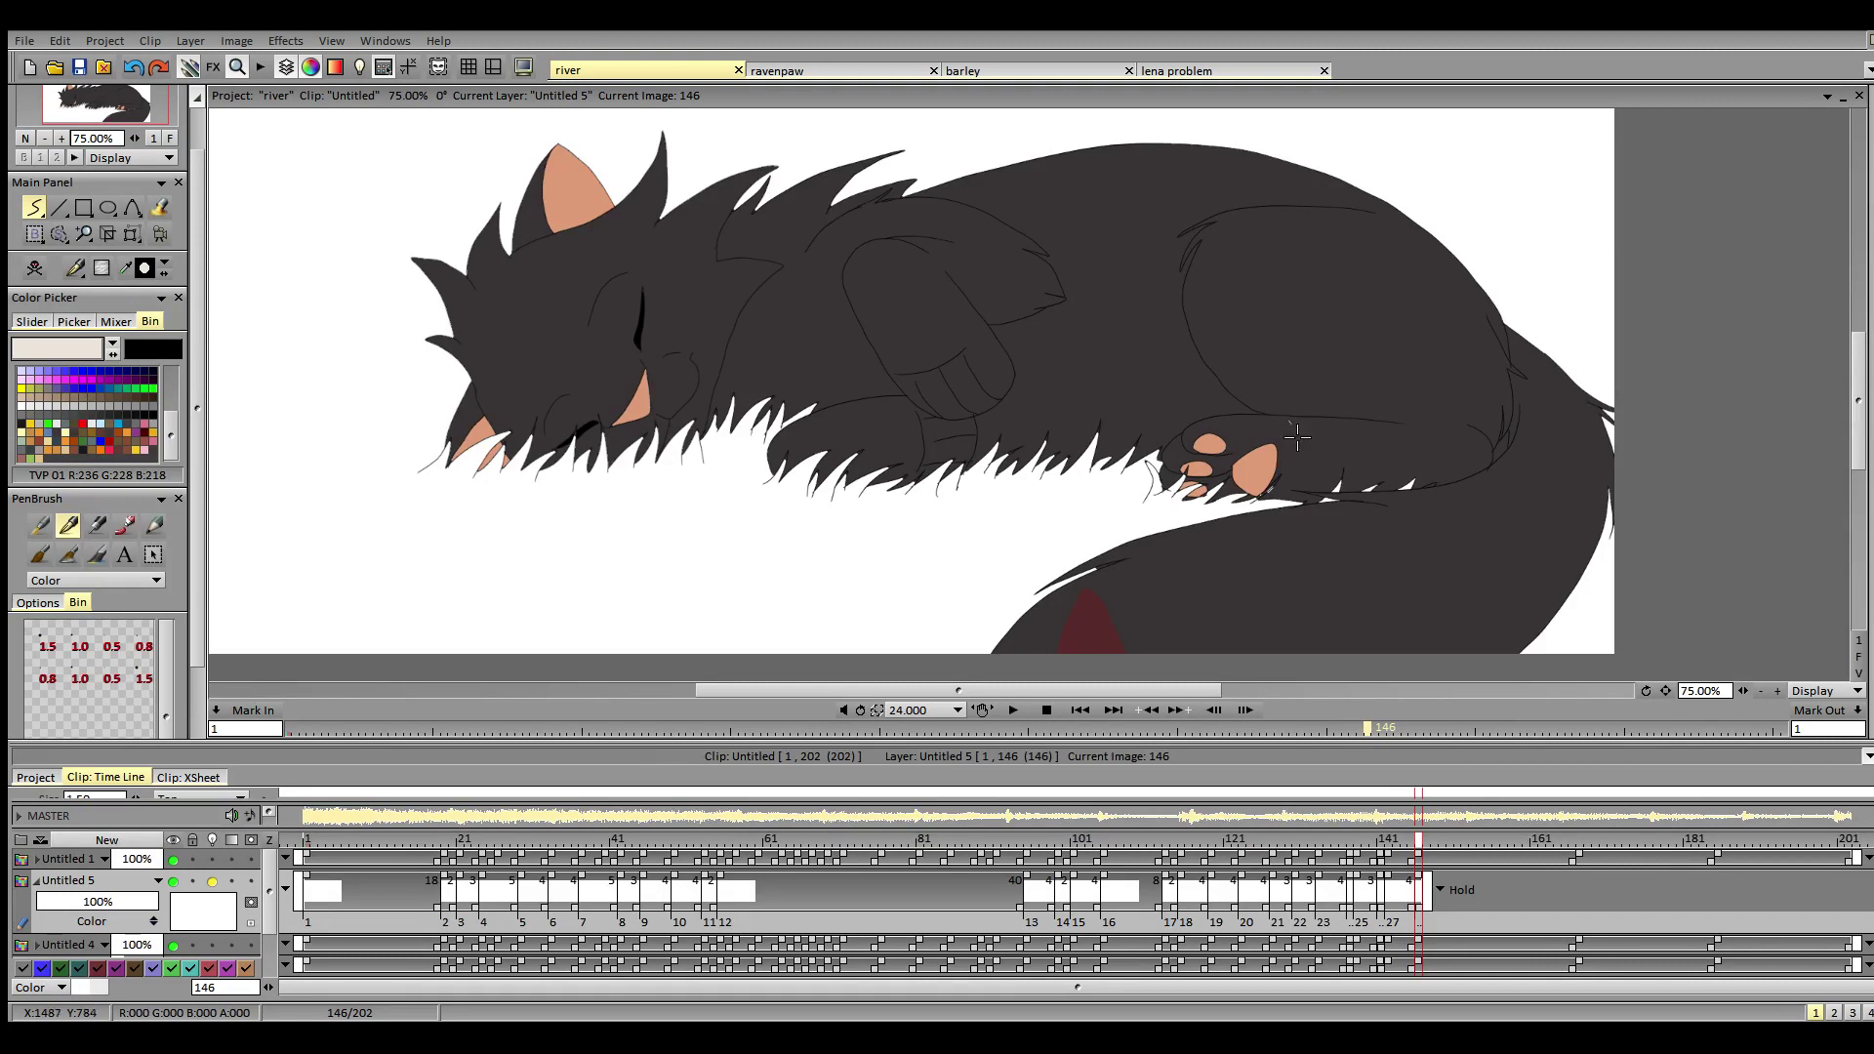
{"action": "left_click_drag", "start_coordinate": [1289, 420], "coordinate": [1298, 502]}
{"action": "left_click_drag", "start_coordinate": [1291, 423], "coordinate": [1282, 415]}
- Draw the off-white belly boundary line from the sleeping cat's thigh to the fur tuft behind its foreleg, redoing the first stroke
{"action": "left_click_drag", "start_coordinate": [1183, 289], "coordinate": [1139, 285]}
{"action": "key", "text": "ctrl+z"}
{"action": "left_click_drag", "start_coordinate": [1182, 287], "coordinate": [1067, 293]}
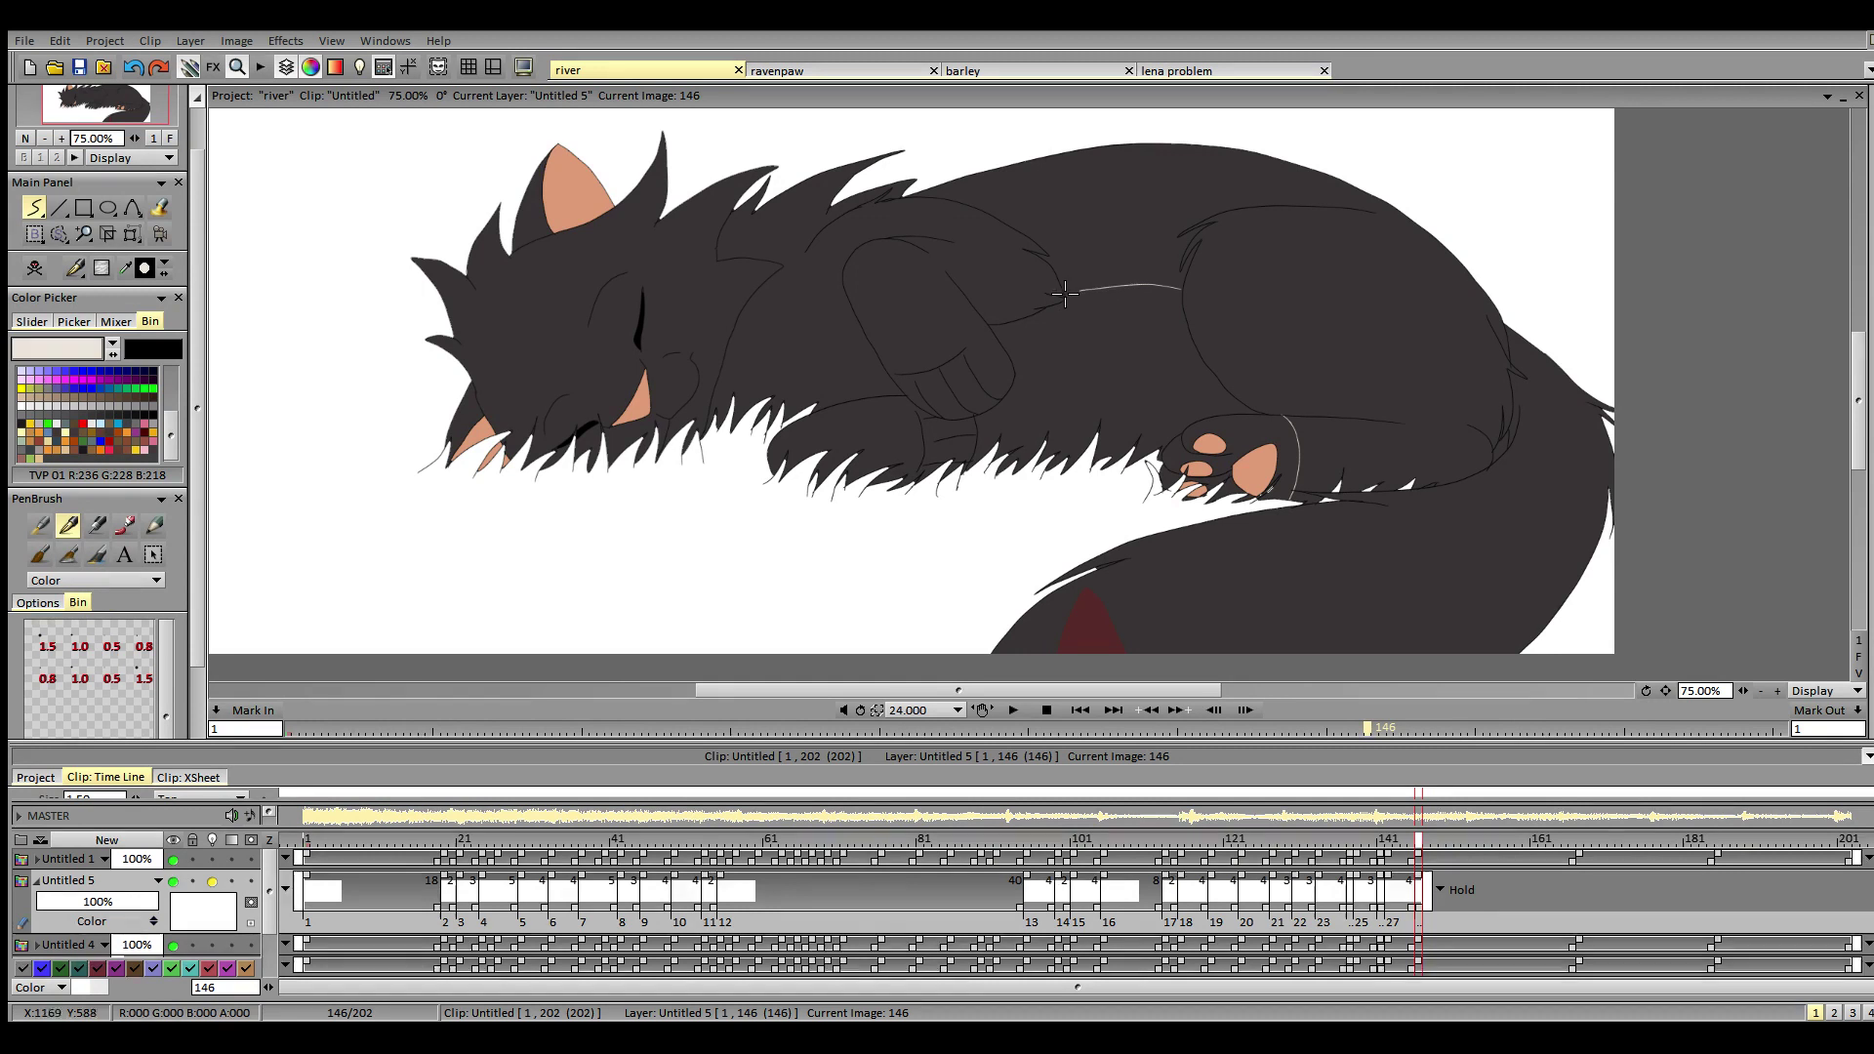
- Redraw the belly line at frame 146 and add off-white boundary lines over the shoulder and across both sides of the sleeping cat's face
{"action": "key", "text": "ctrl+z"}
{"action": "left_click_drag", "start_coordinate": [1182, 289], "coordinate": [1064, 286]}
{"action": "left_click_drag", "start_coordinate": [974, 176], "coordinate": [1053, 269]}
{"action": "mouse_move", "coordinate": [691, 361]}
{"action": "left_mouse_down"}
{"action": "mouse_move", "coordinate": [604, 349]}
{"action": "mouse_move", "coordinate": [513, 257]}
{"action": "left_mouse_up"}
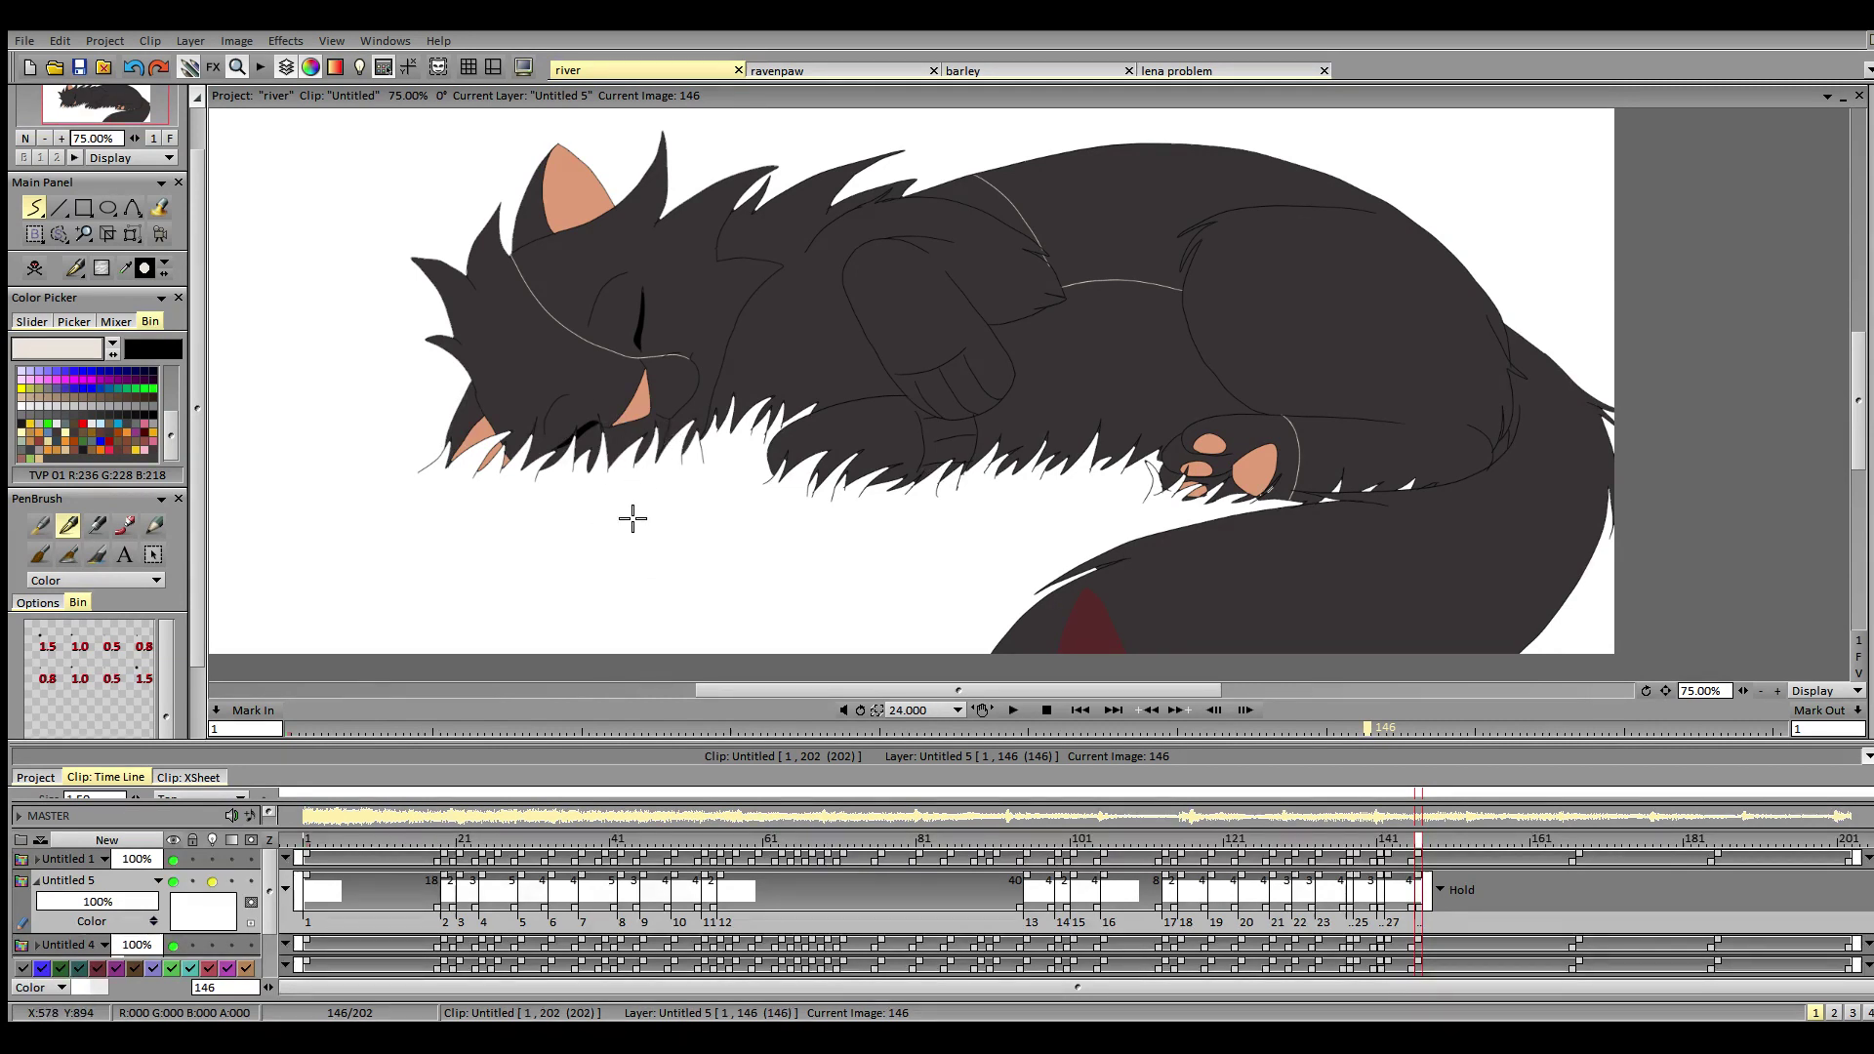
{"action": "mouse_move", "coordinate": [600, 419]}
{"action": "left_mouse_down"}
{"action": "mouse_move", "coordinate": [585, 395]}
{"action": "mouse_move", "coordinate": [476, 390]}
{"action": "left_mouse_up"}
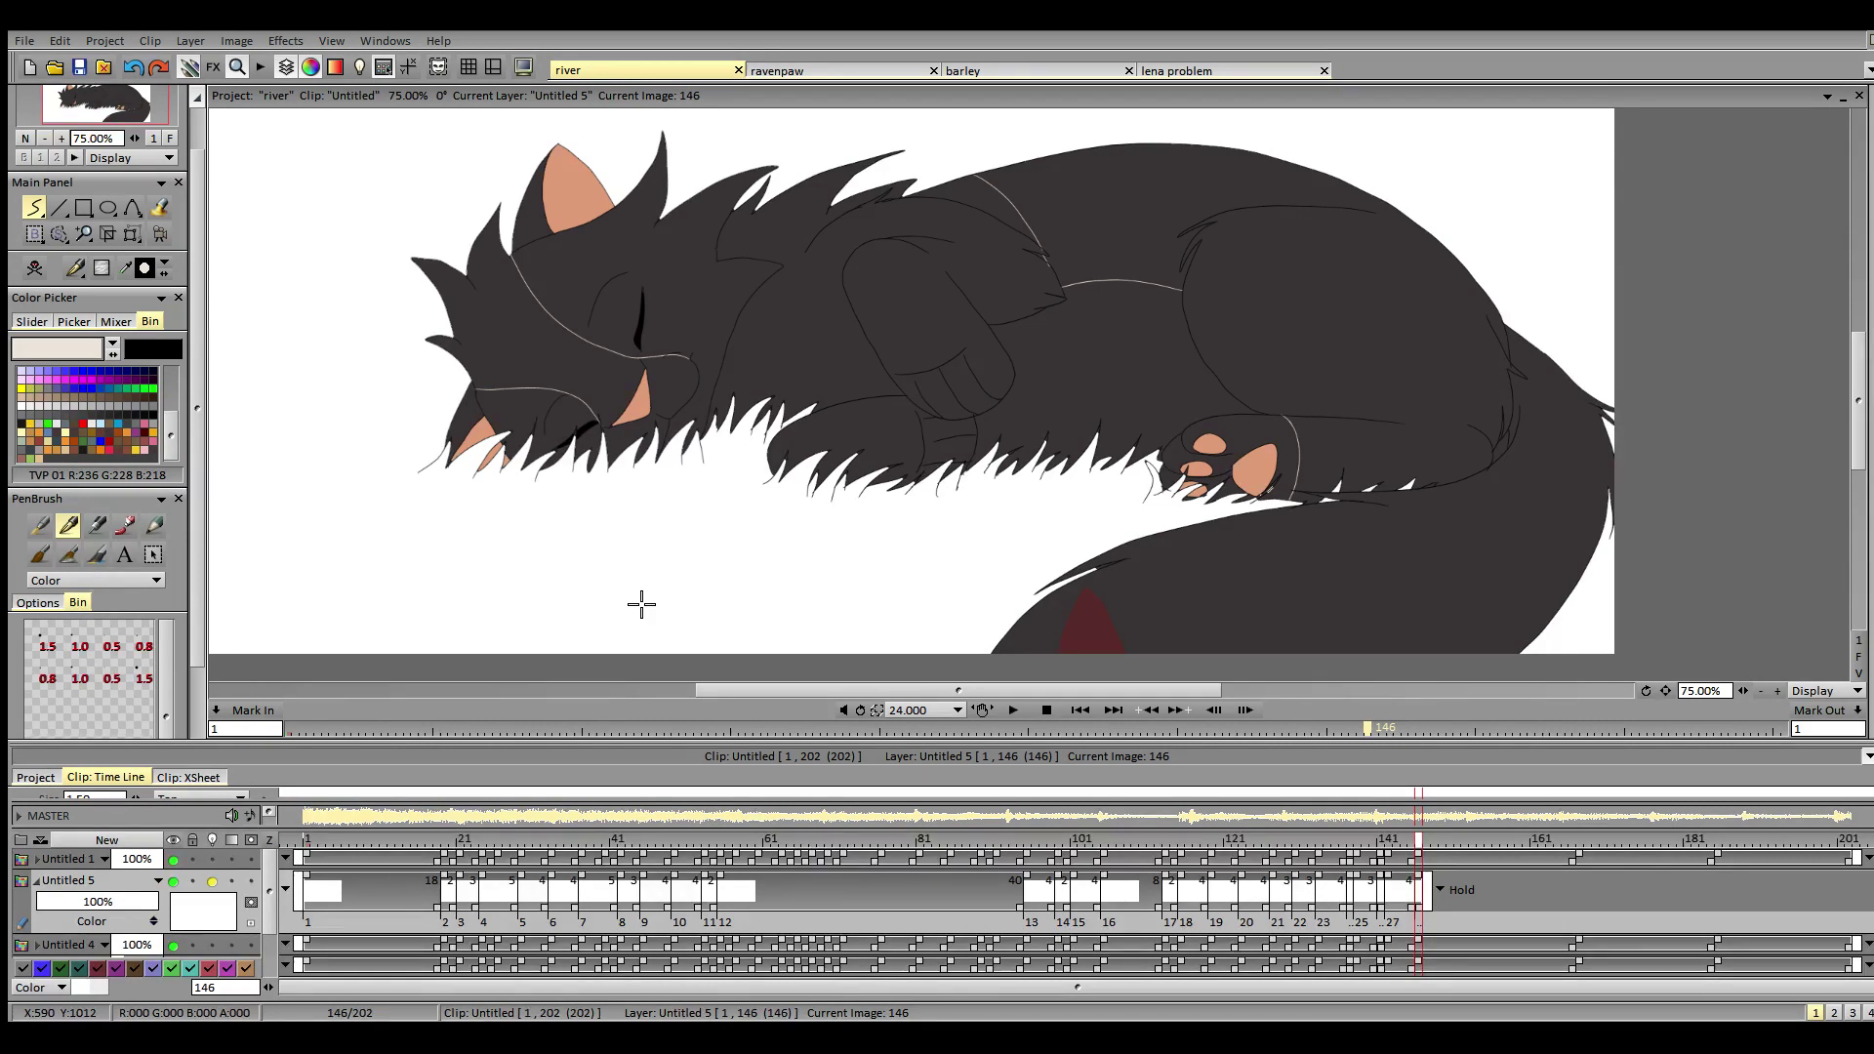
- Try to fill the sleeping cat's face marking, chest and upper foreleg off-white, using a gap closer of 1 for the chest
{"action": "left_click", "coordinate": [159, 208]}
{"action": "left_click", "coordinate": [558, 371]}
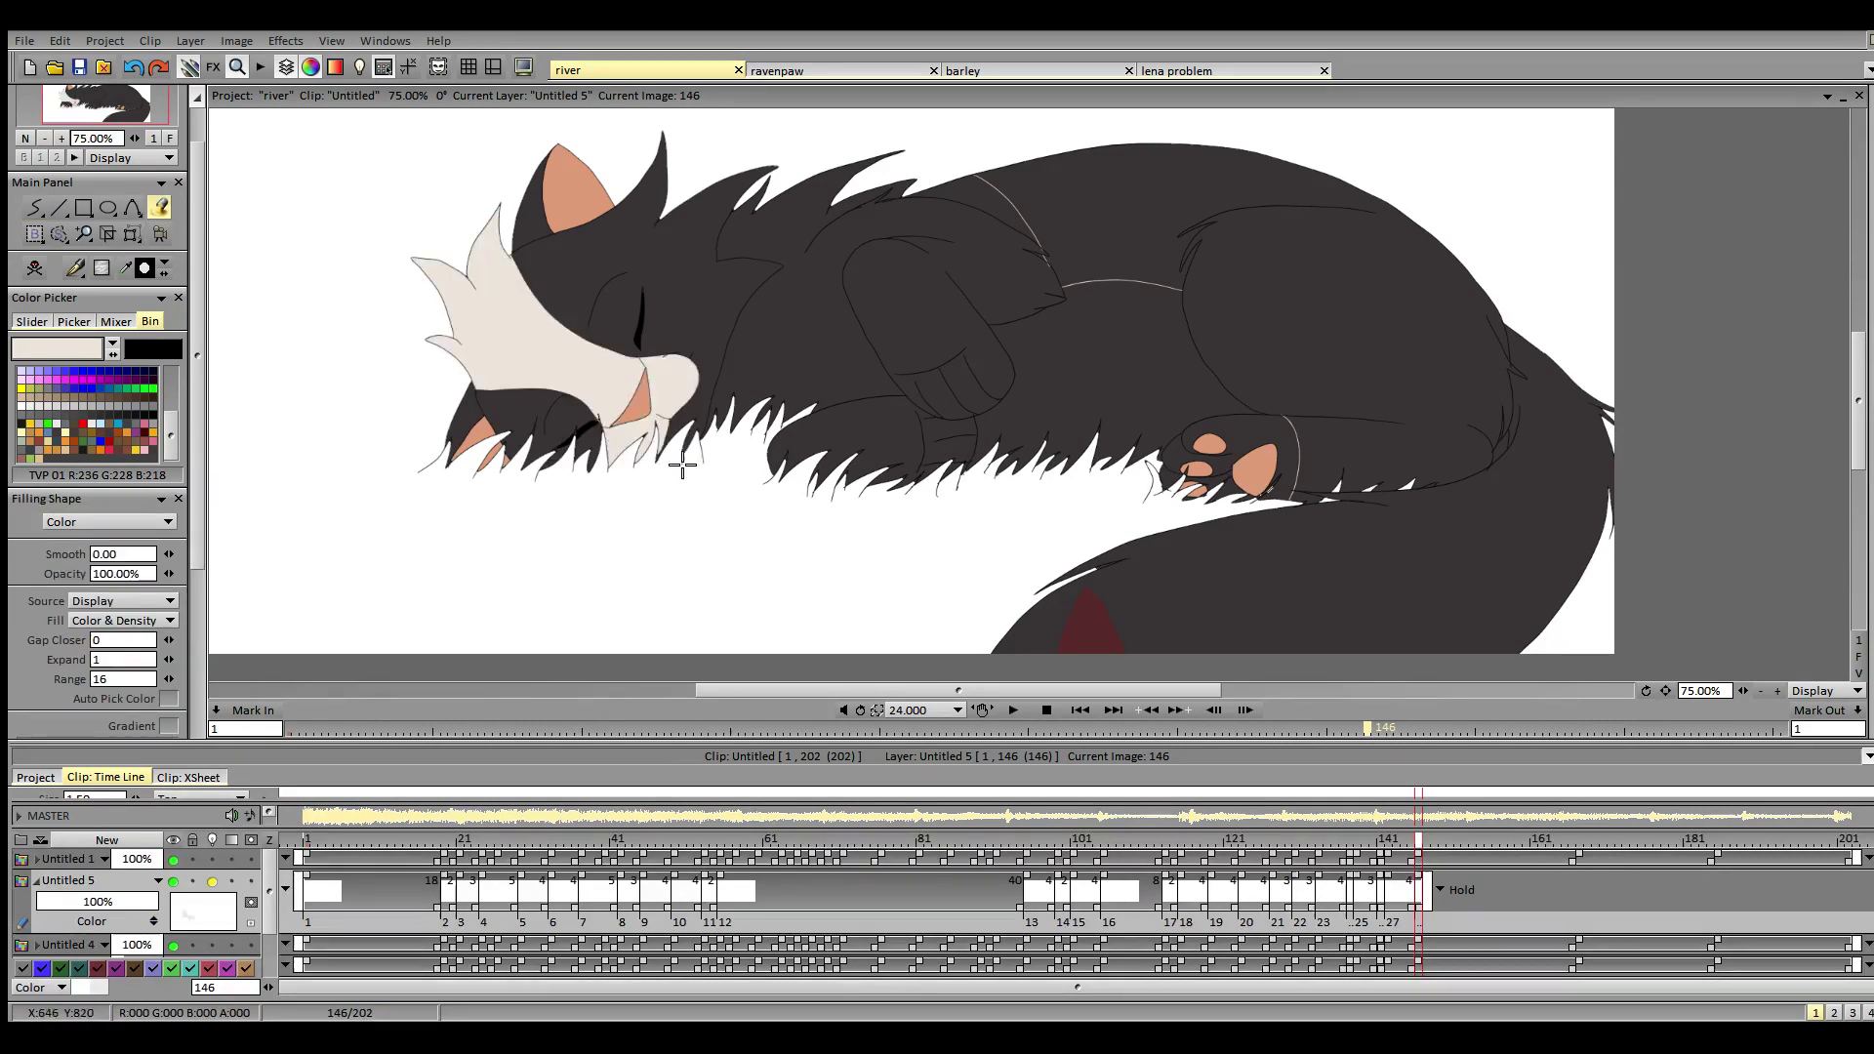
{"action": "left_click", "coordinate": [804, 354]}
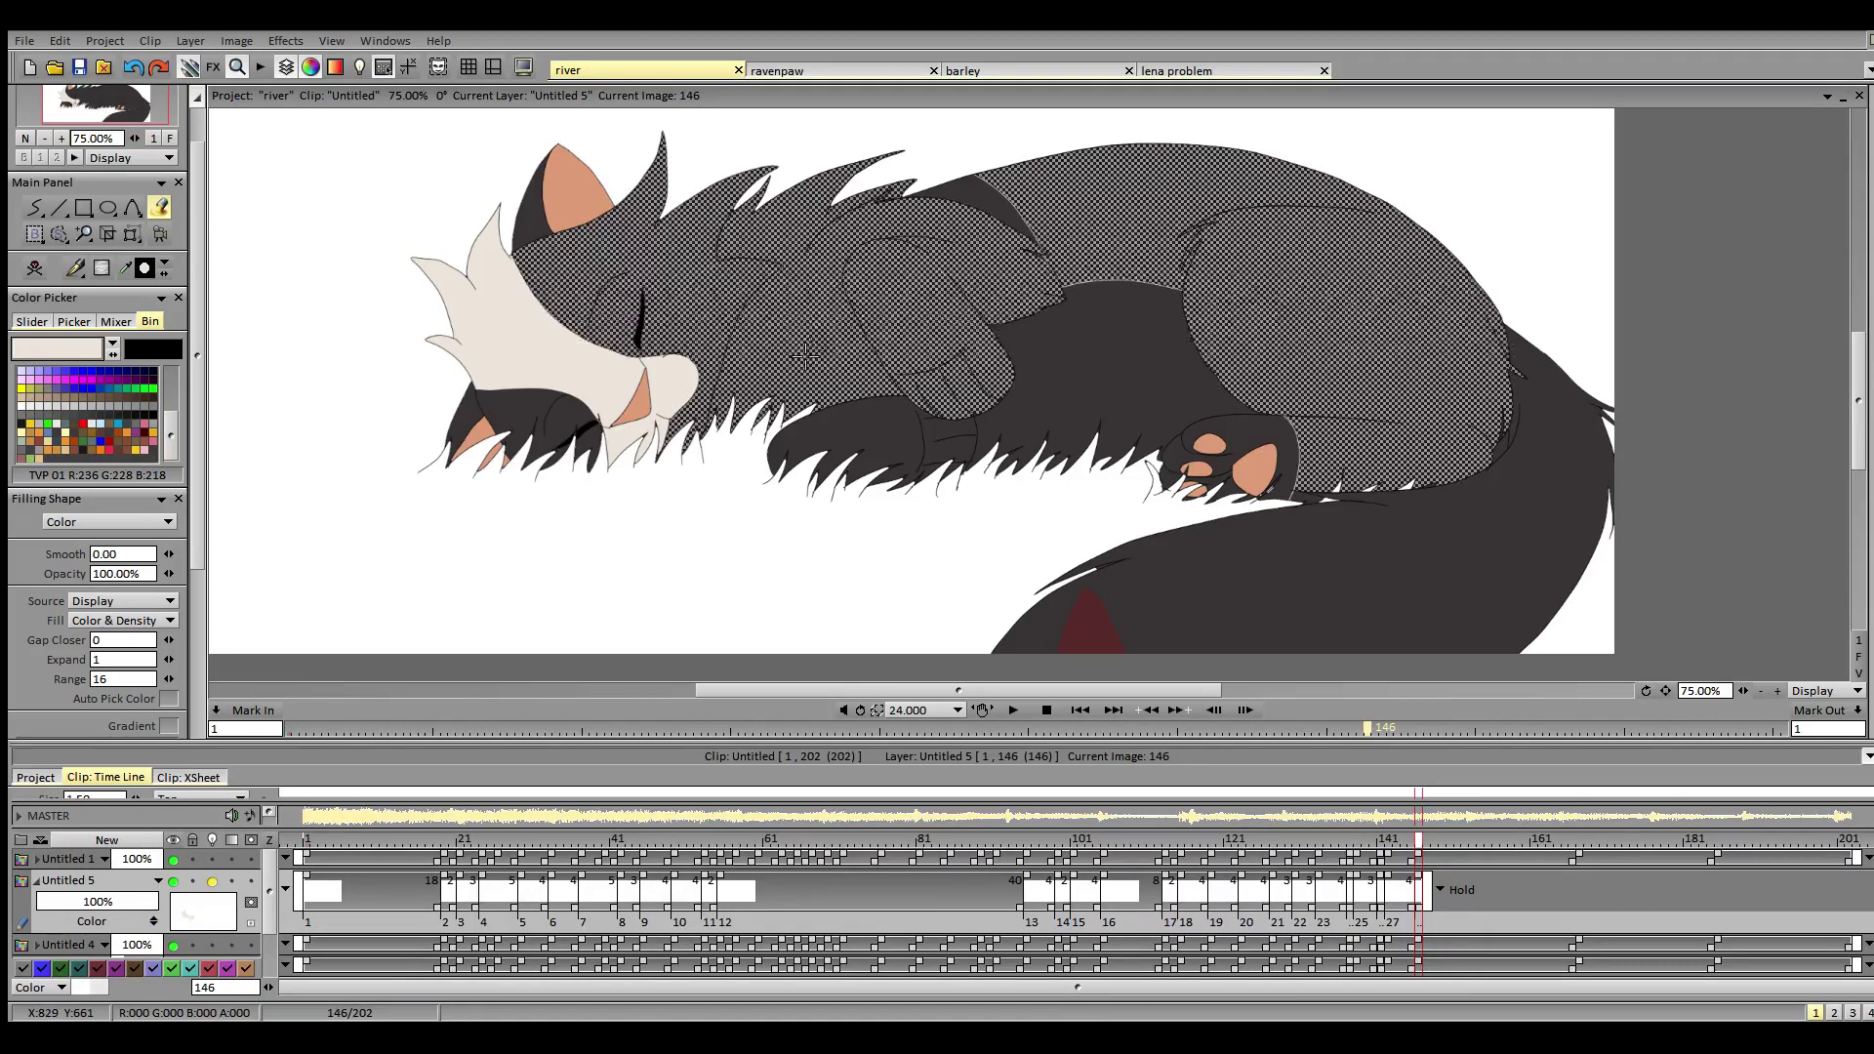
{"action": "key", "text": "ctrl+z"}
{"action": "left_click", "coordinate": [172, 642]}
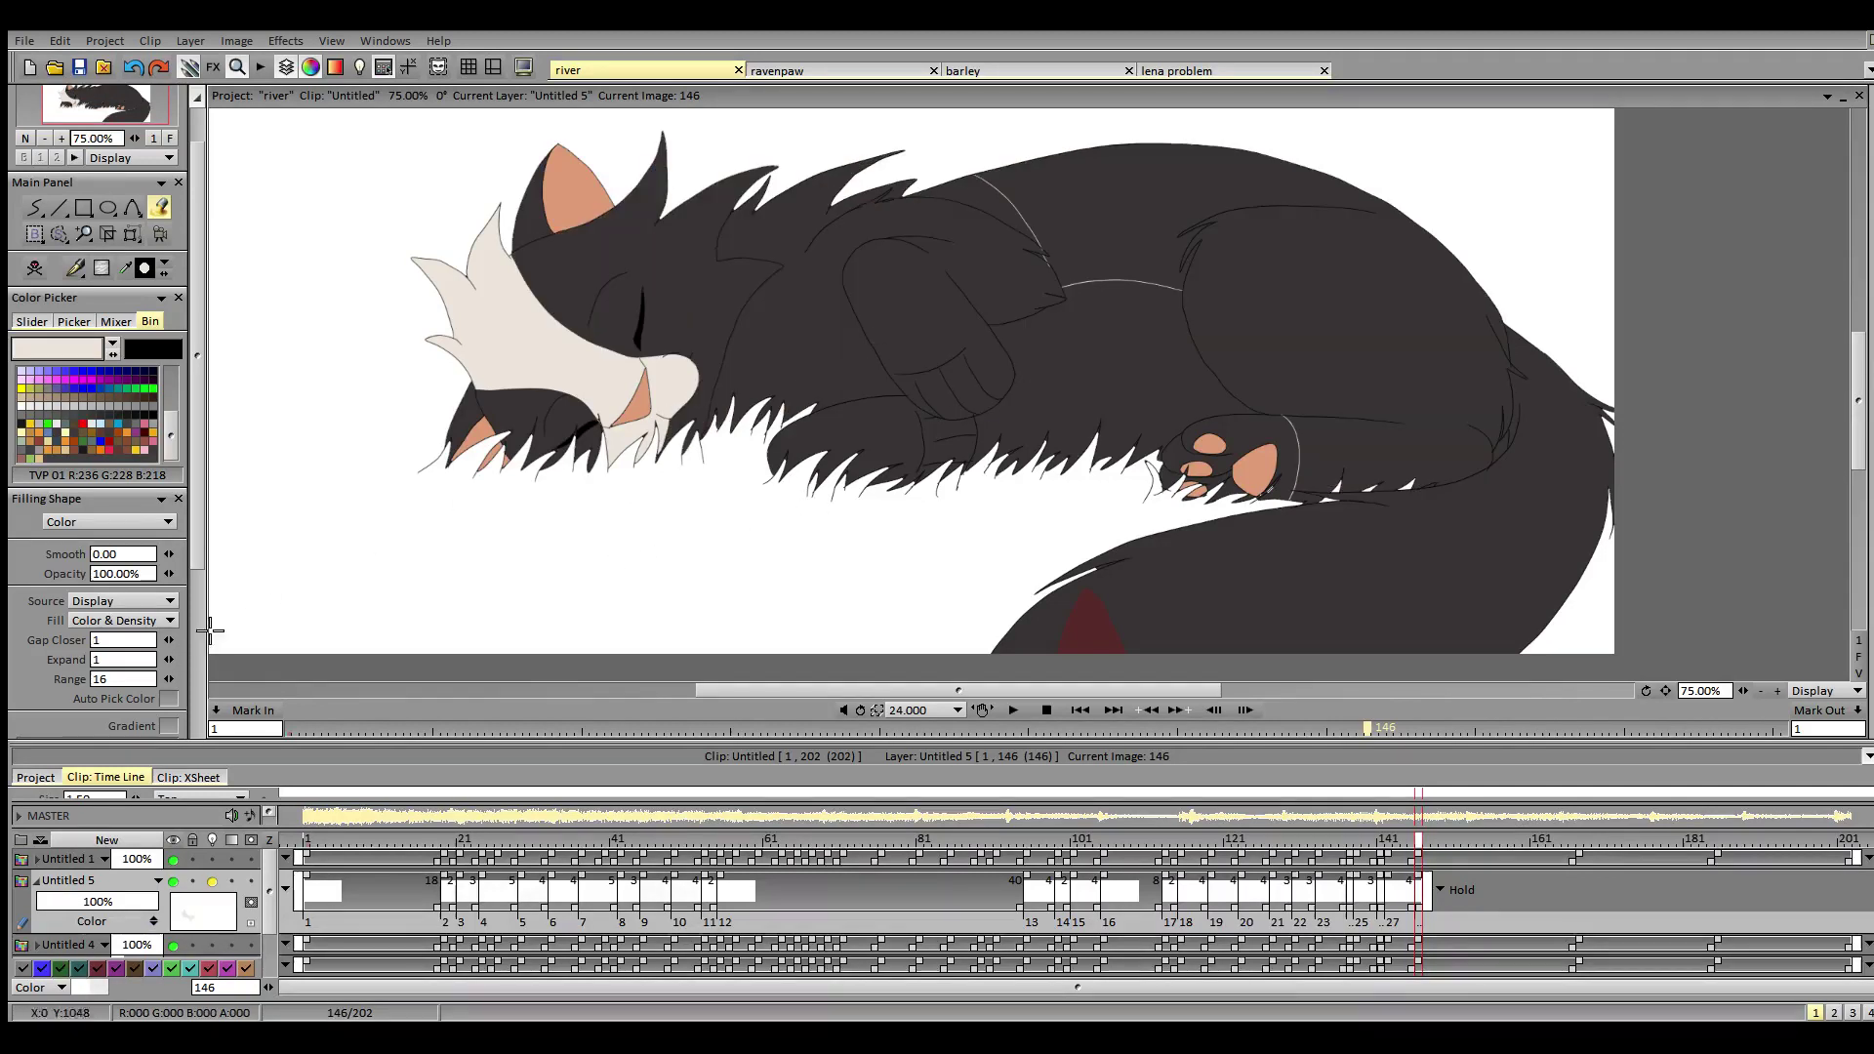
{"action": "left_click", "coordinate": [726, 361]}
{"action": "left_click", "coordinate": [168, 644]}
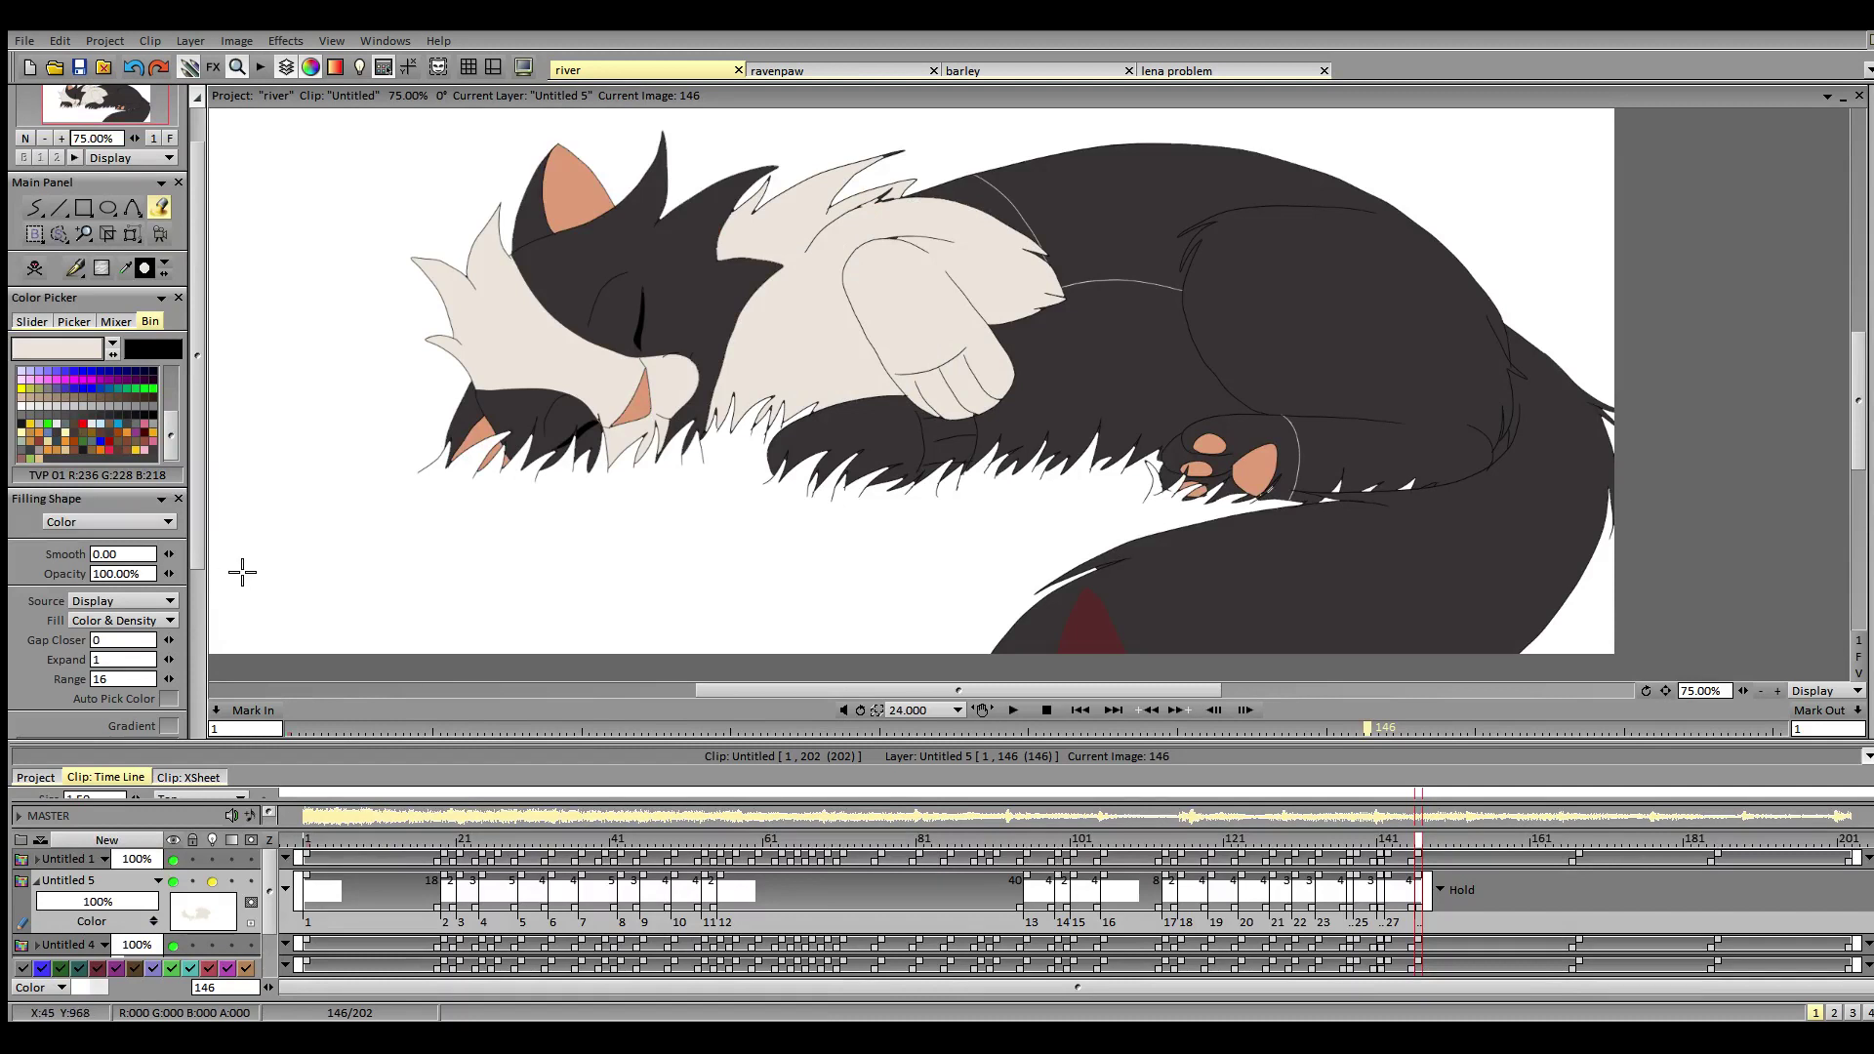
- Try to fill the lower foreleg, belly, shoulder patch and hind paw off-white, check frame 167, and return to frame 146 without the fills
{"action": "left_click", "coordinate": [929, 434]}
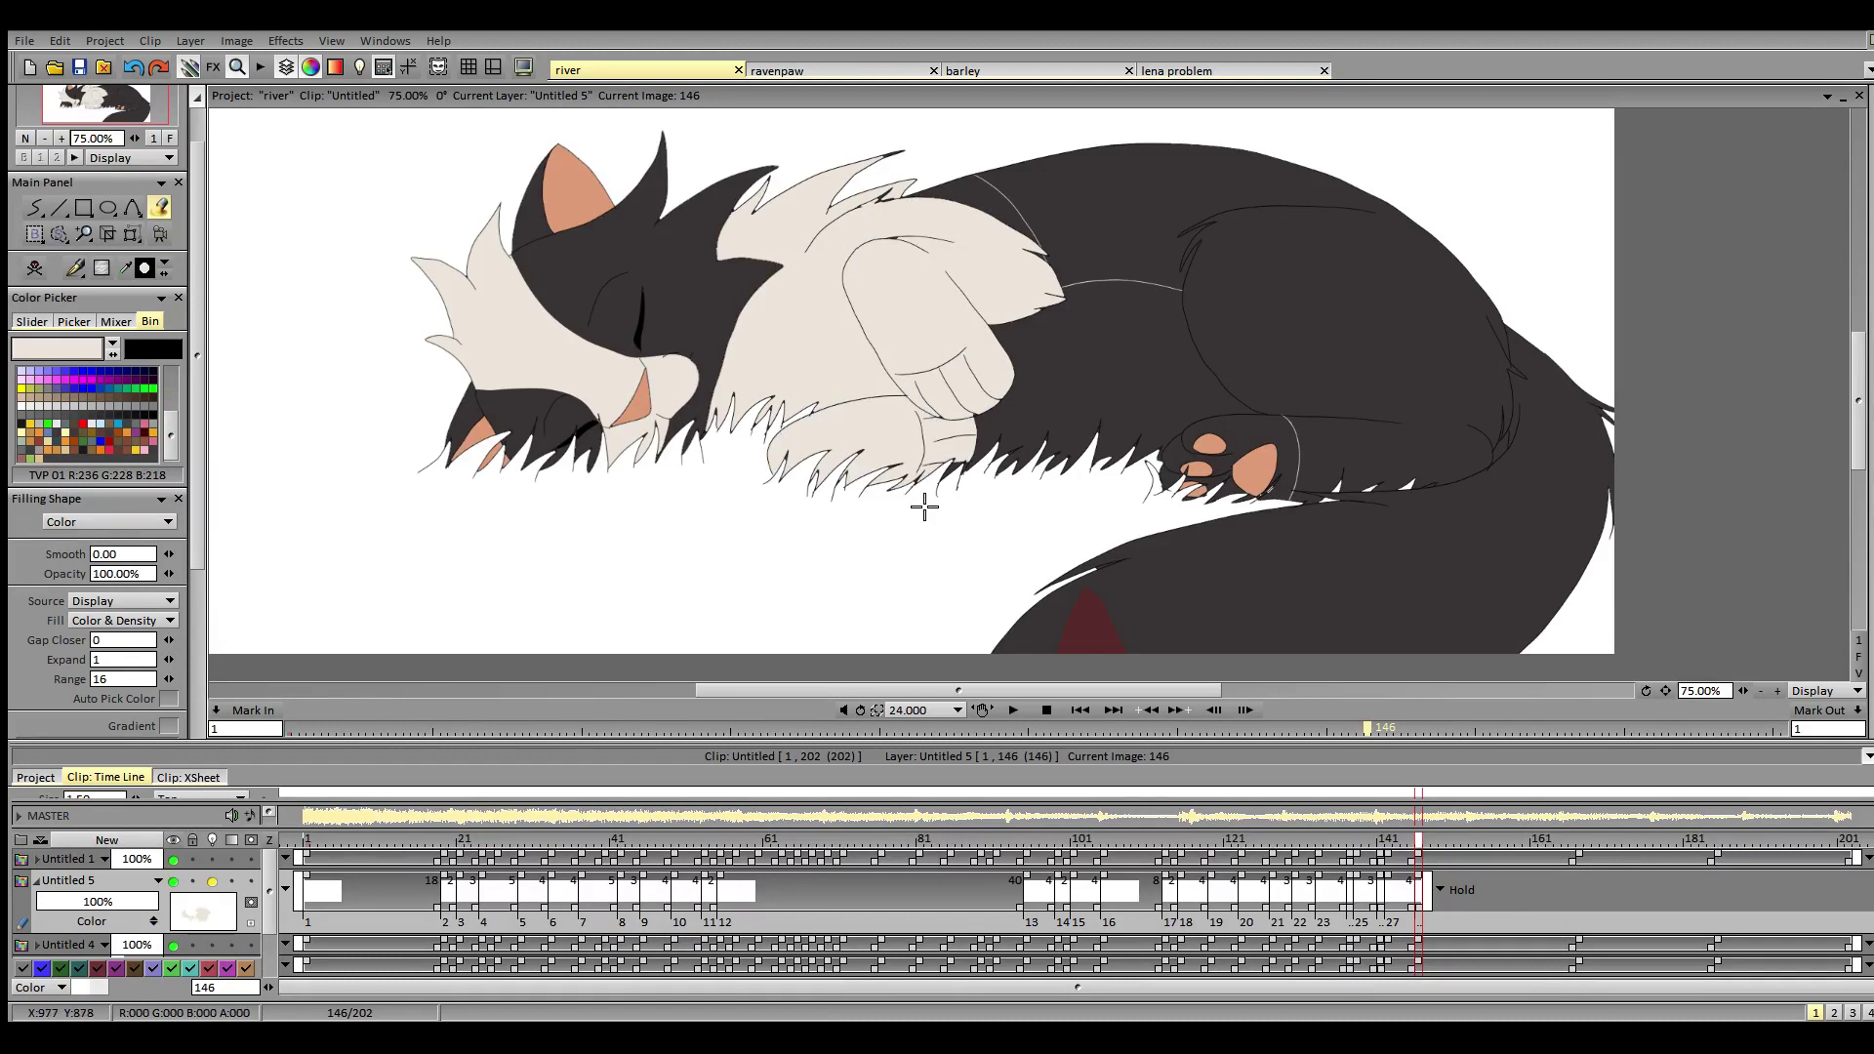
{"action": "left_click", "coordinate": [1041, 380]}
{"action": "left_click", "coordinate": [1037, 252]}
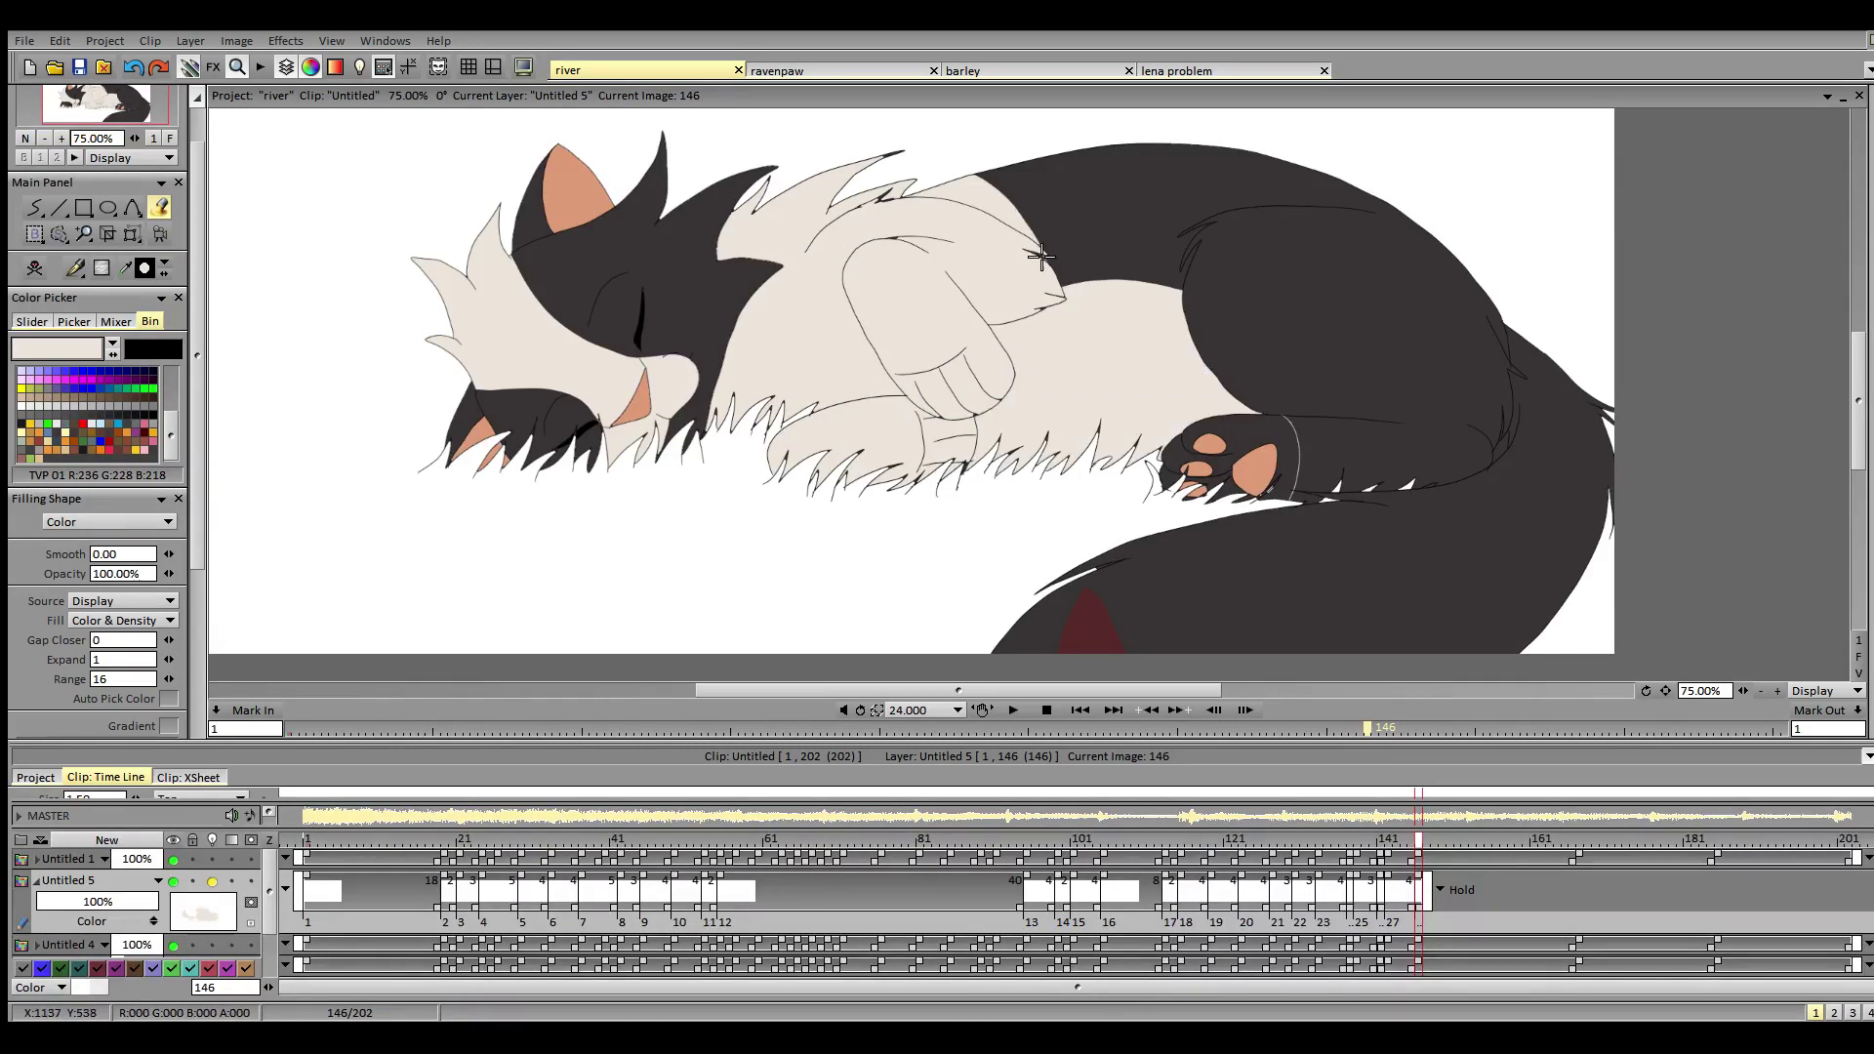
{"action": "left_click", "coordinate": [1250, 437]}
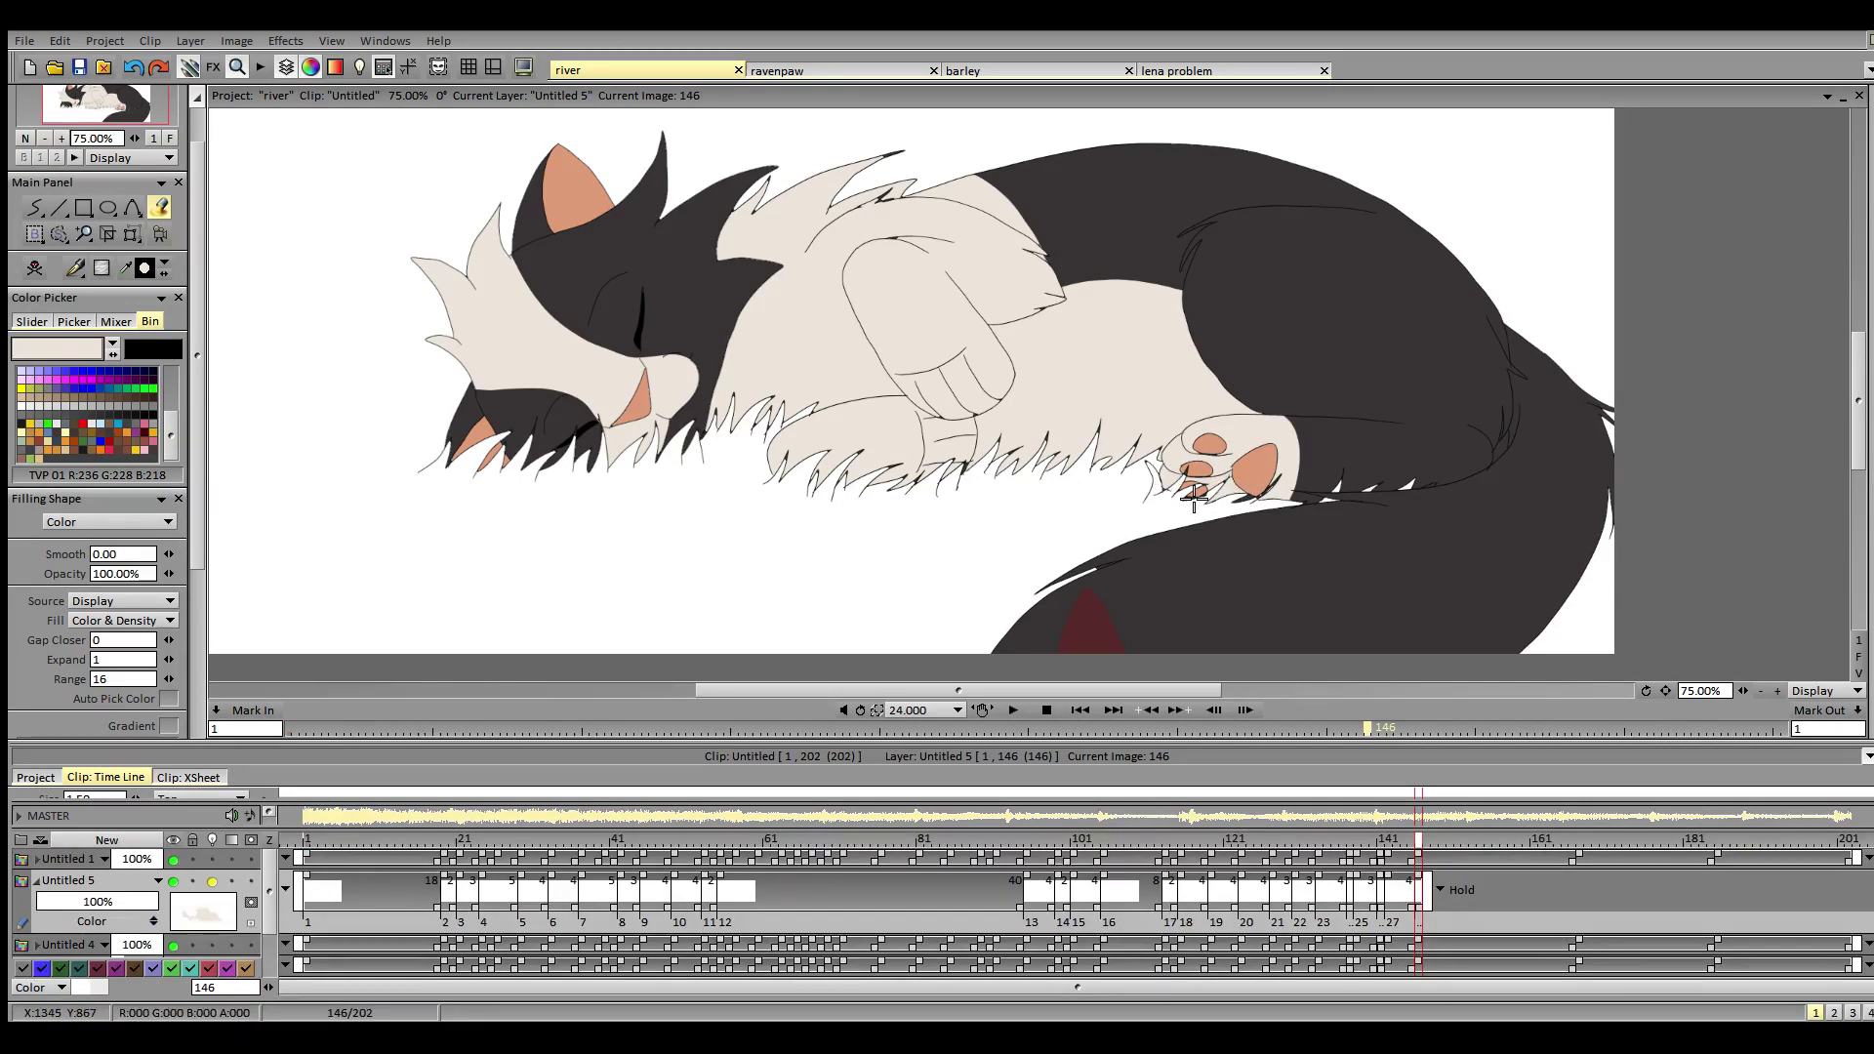
{"action": "left_click", "coordinate": [1245, 510]}
{"action": "left_click", "coordinate": [1580, 846]}
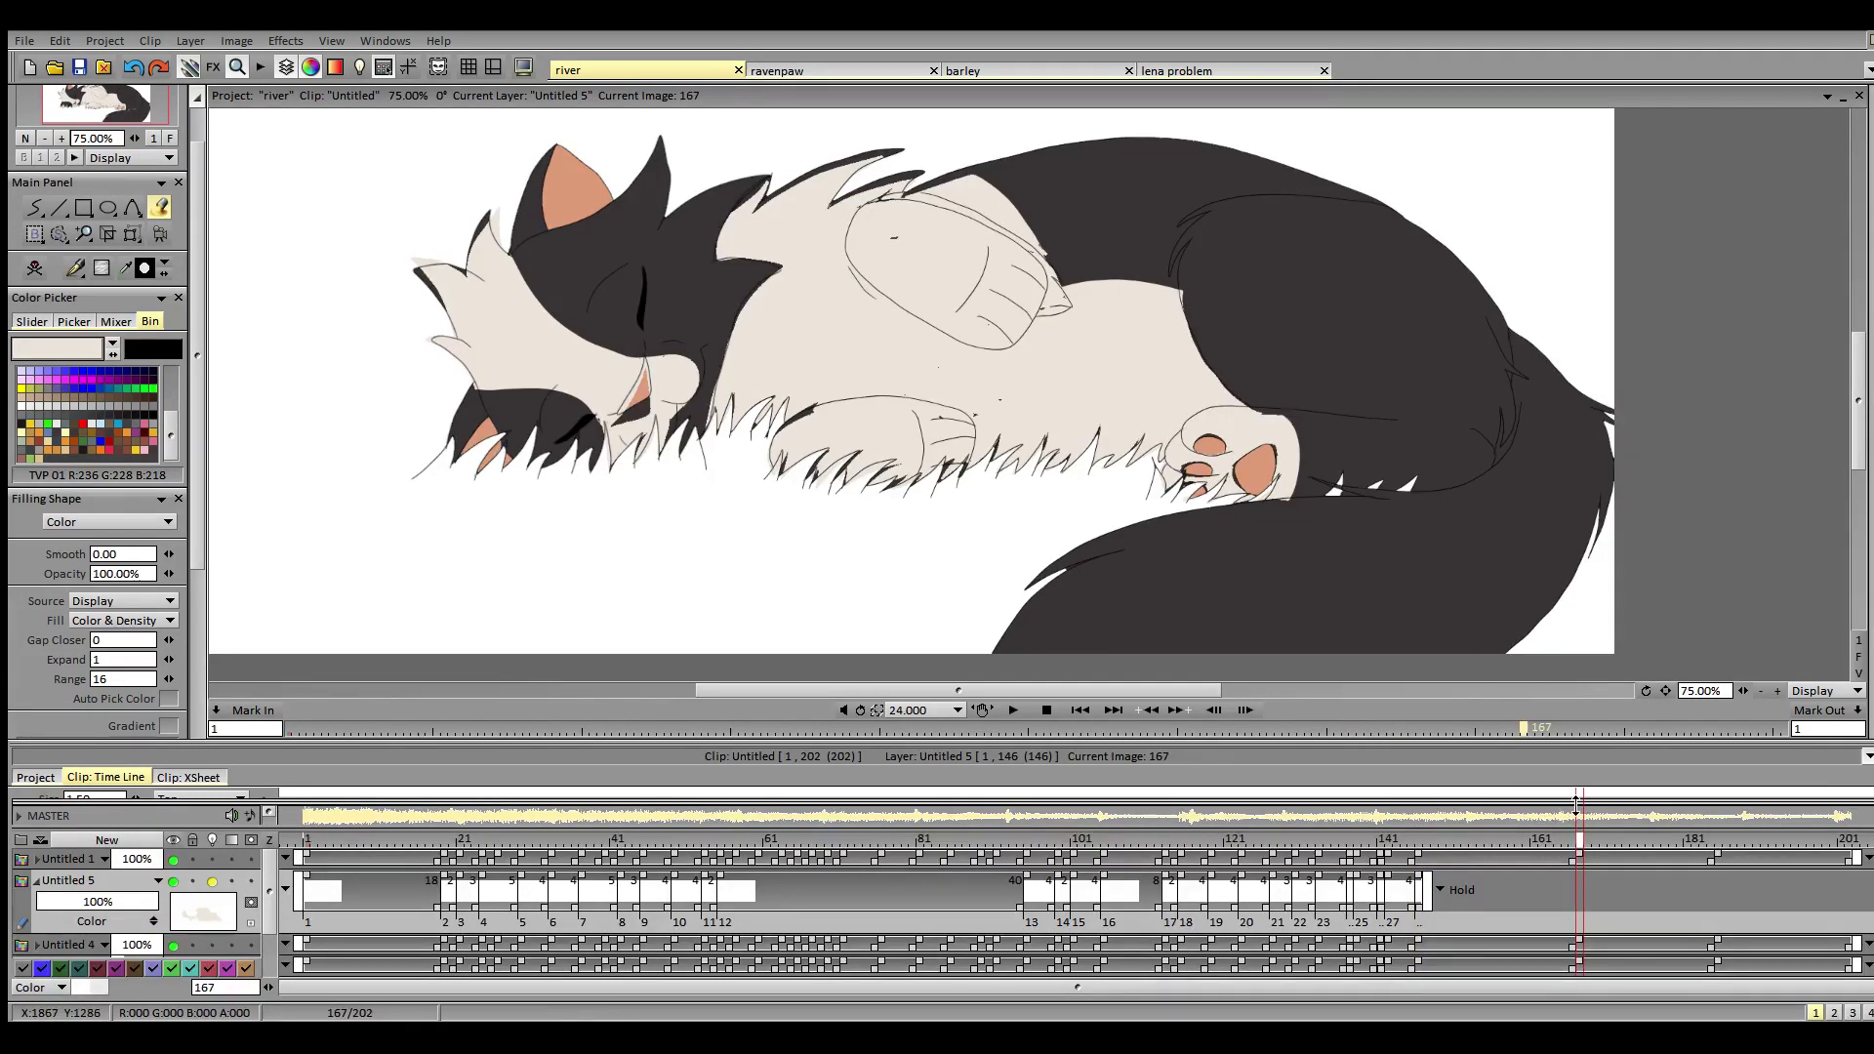
{"action": "key", "text": "Left"}
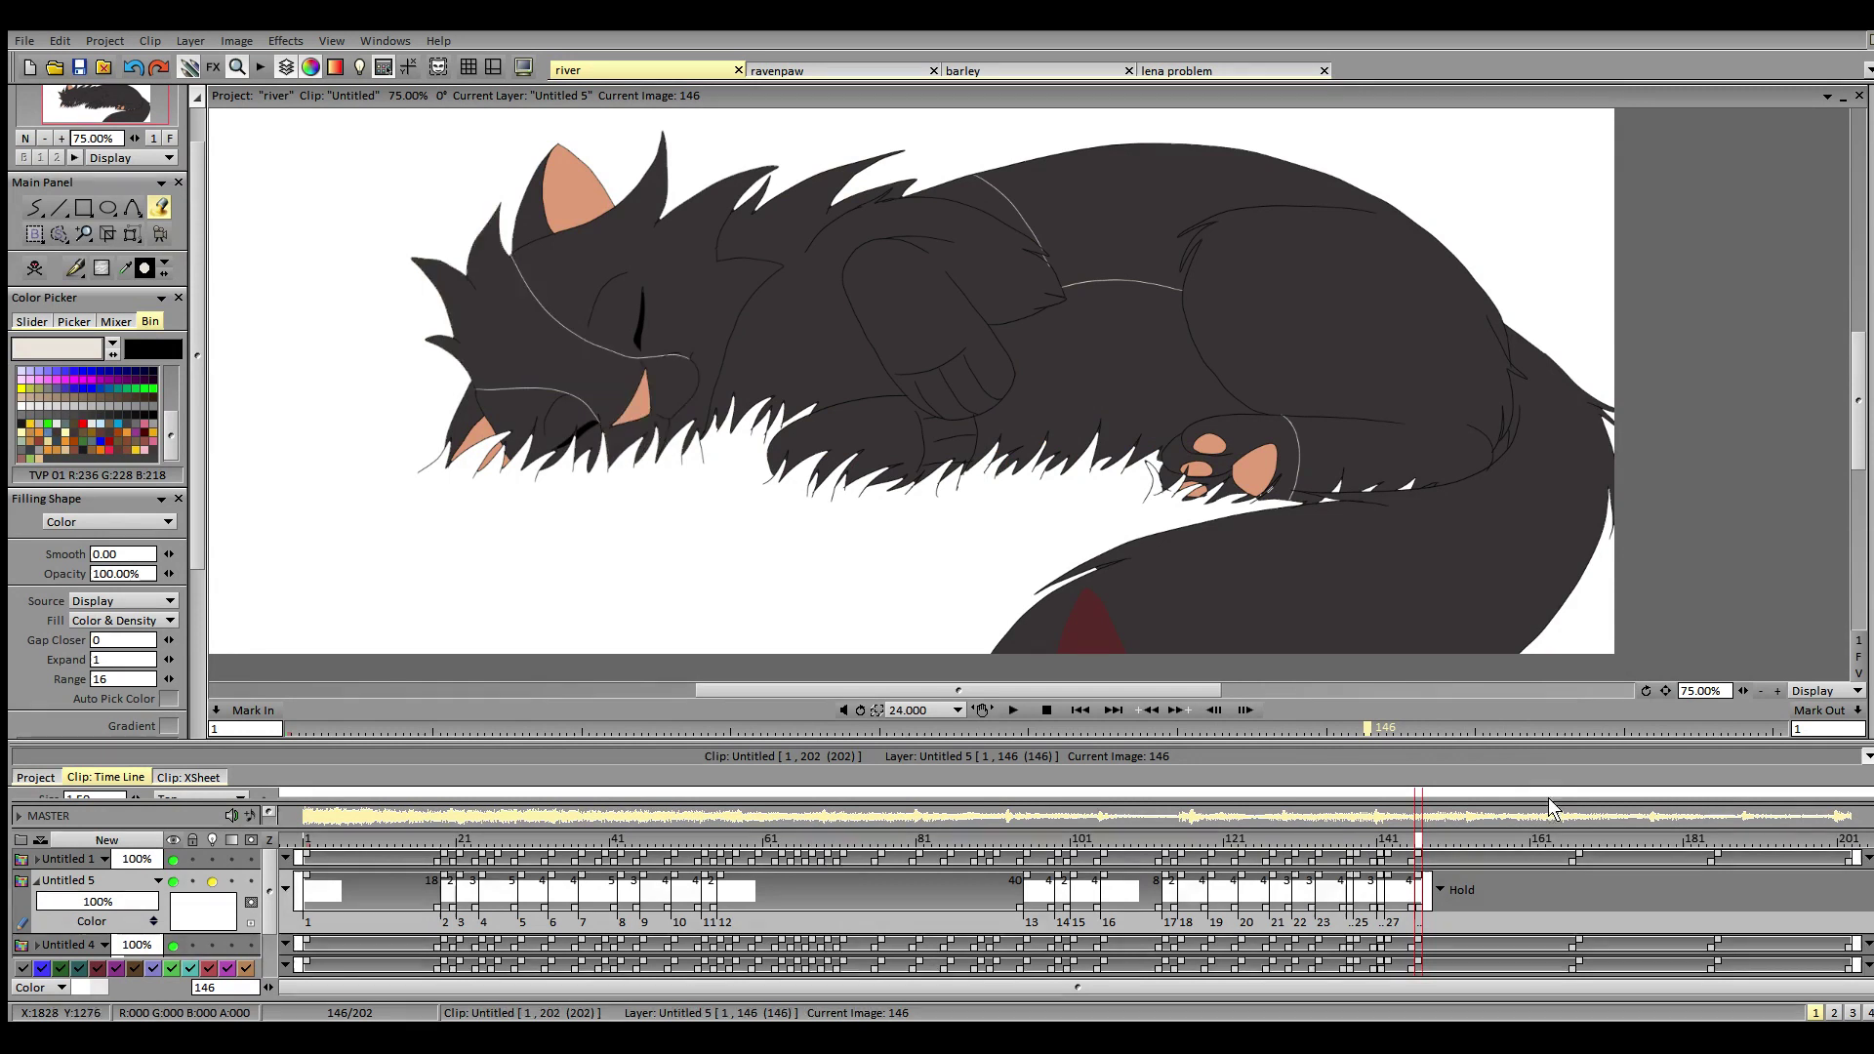
- Switch to freehand pen drawing and clear the held marking drawing at frame 167
{"action": "right_click", "coordinate": [34, 213]}
{"action": "left_click", "coordinate": [34, 213]}
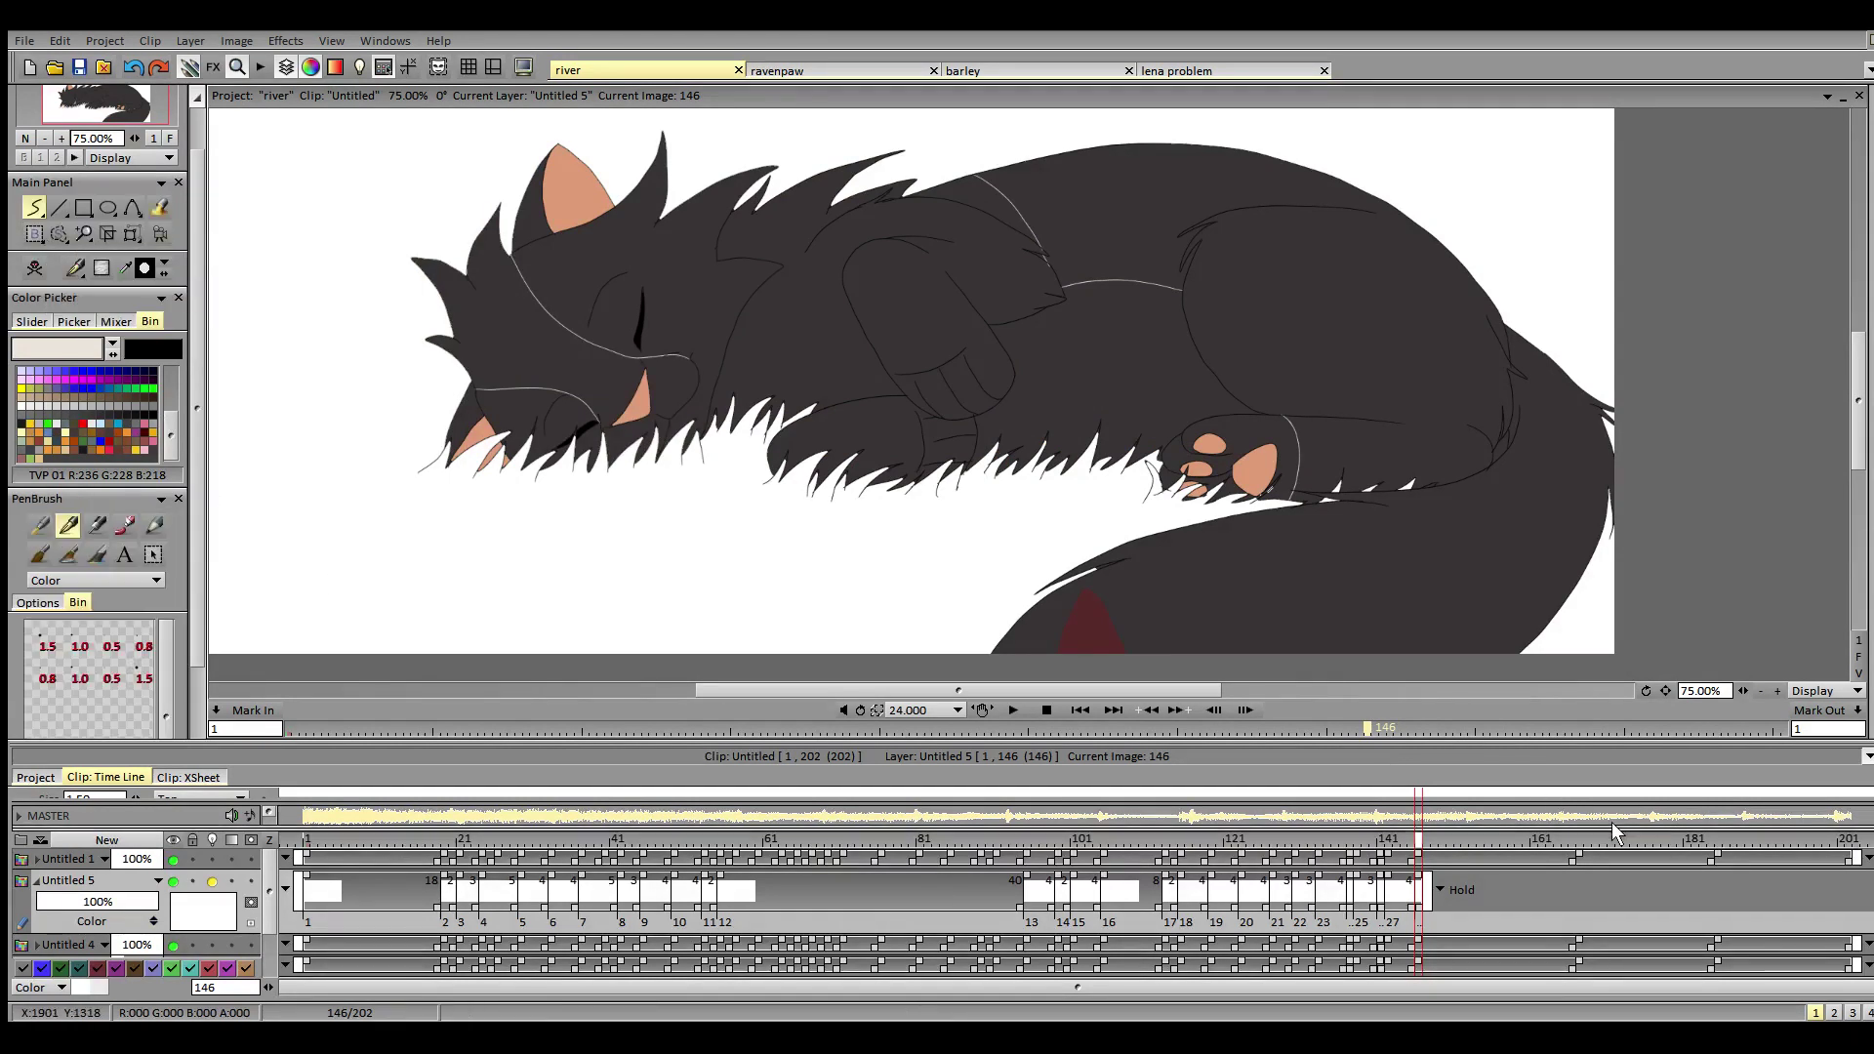
{"action": "left_click", "coordinate": [1579, 841]}
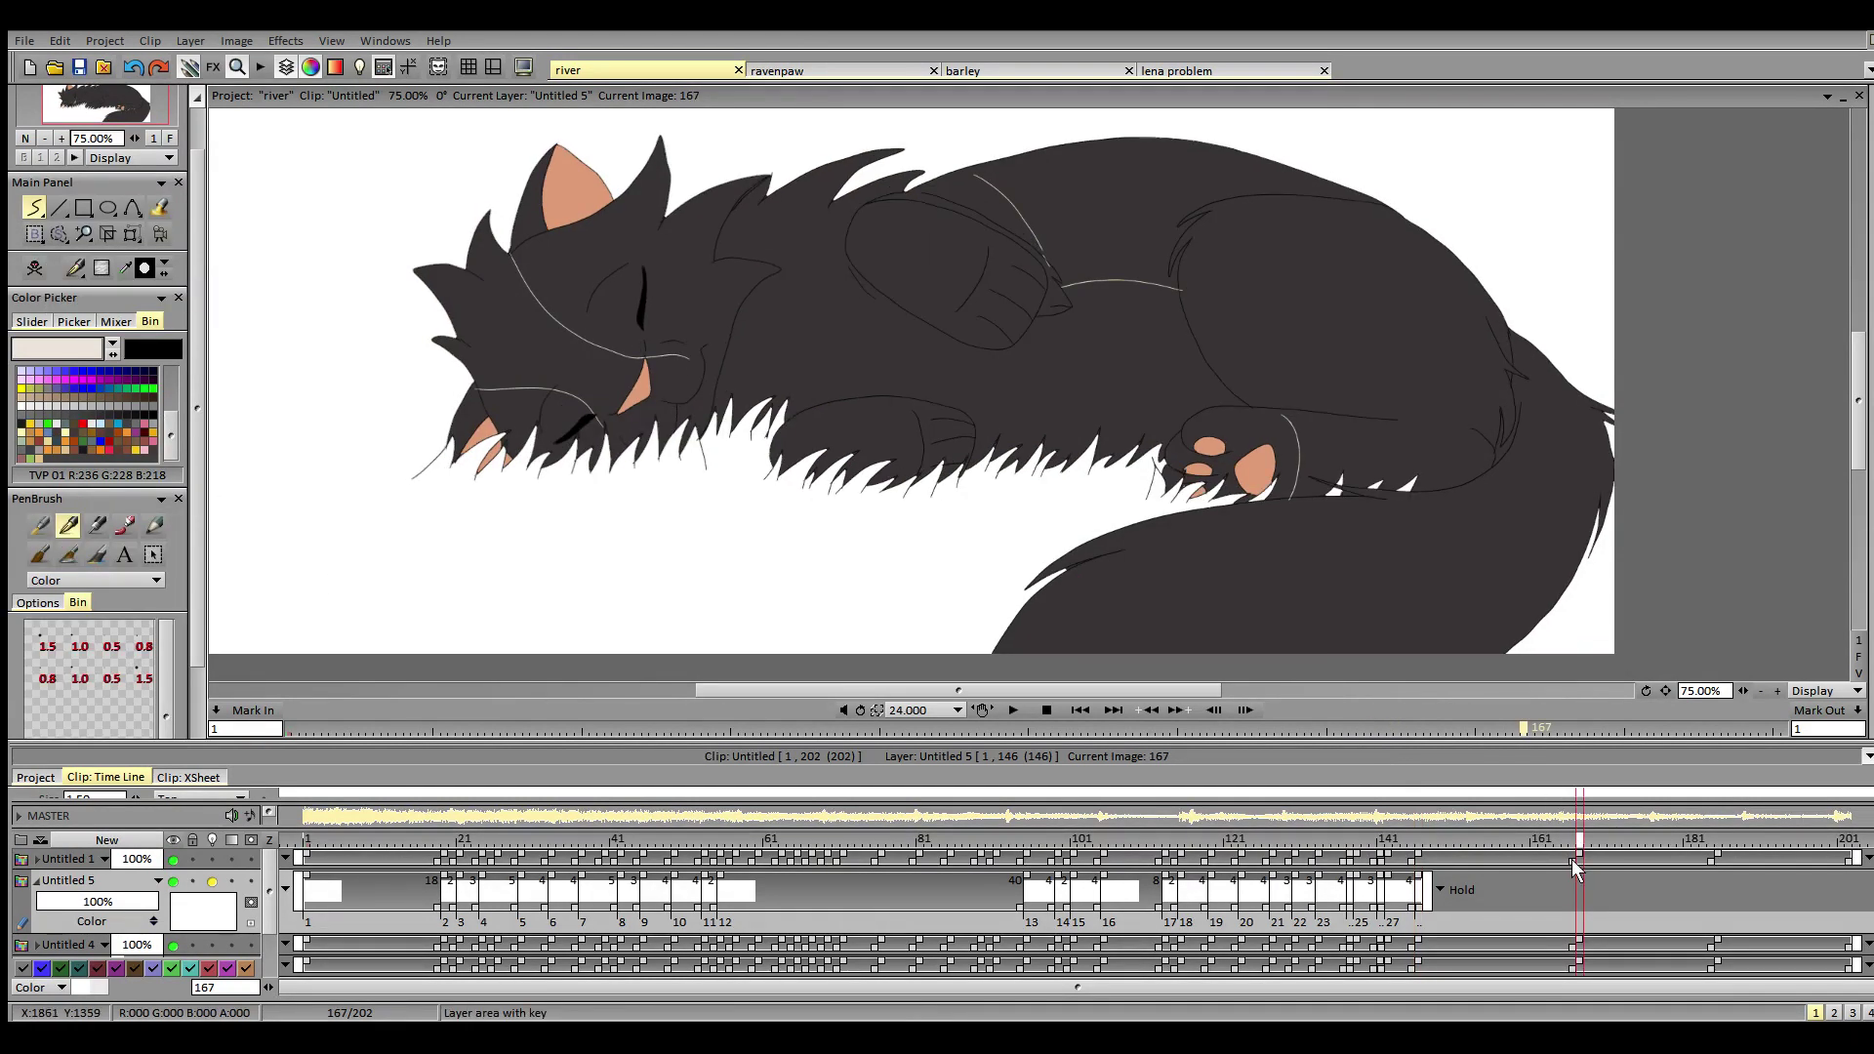
{"action": "left_click", "coordinate": [35, 270]}
- On frame 167, draw the two off-white face boundary lines, from muzzle to forehead fur and from chin to lower ear
{"action": "left_click", "coordinate": [62, 139]}
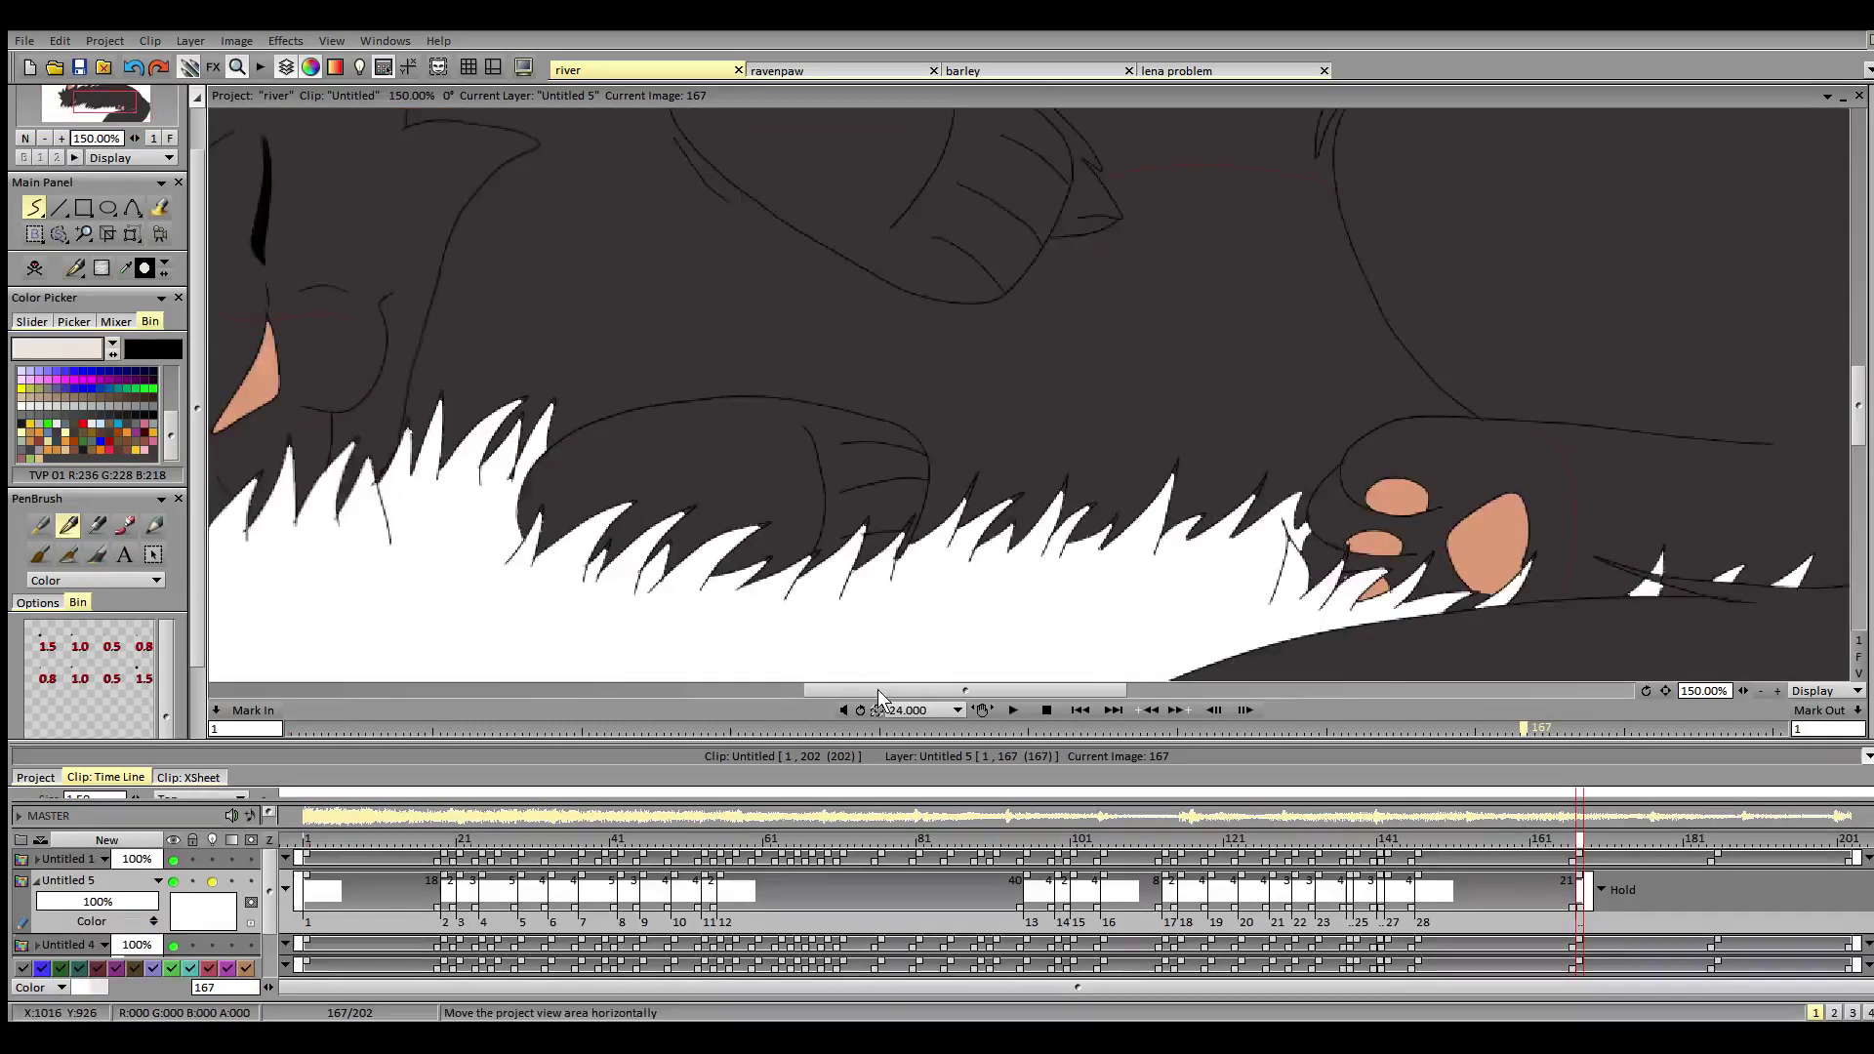
{"action": "left_click_drag", "start_coordinate": [877, 689], "coordinate": [777, 689]}
{"action": "left_click_drag", "start_coordinate": [1861, 406], "coordinate": [1859, 391]}
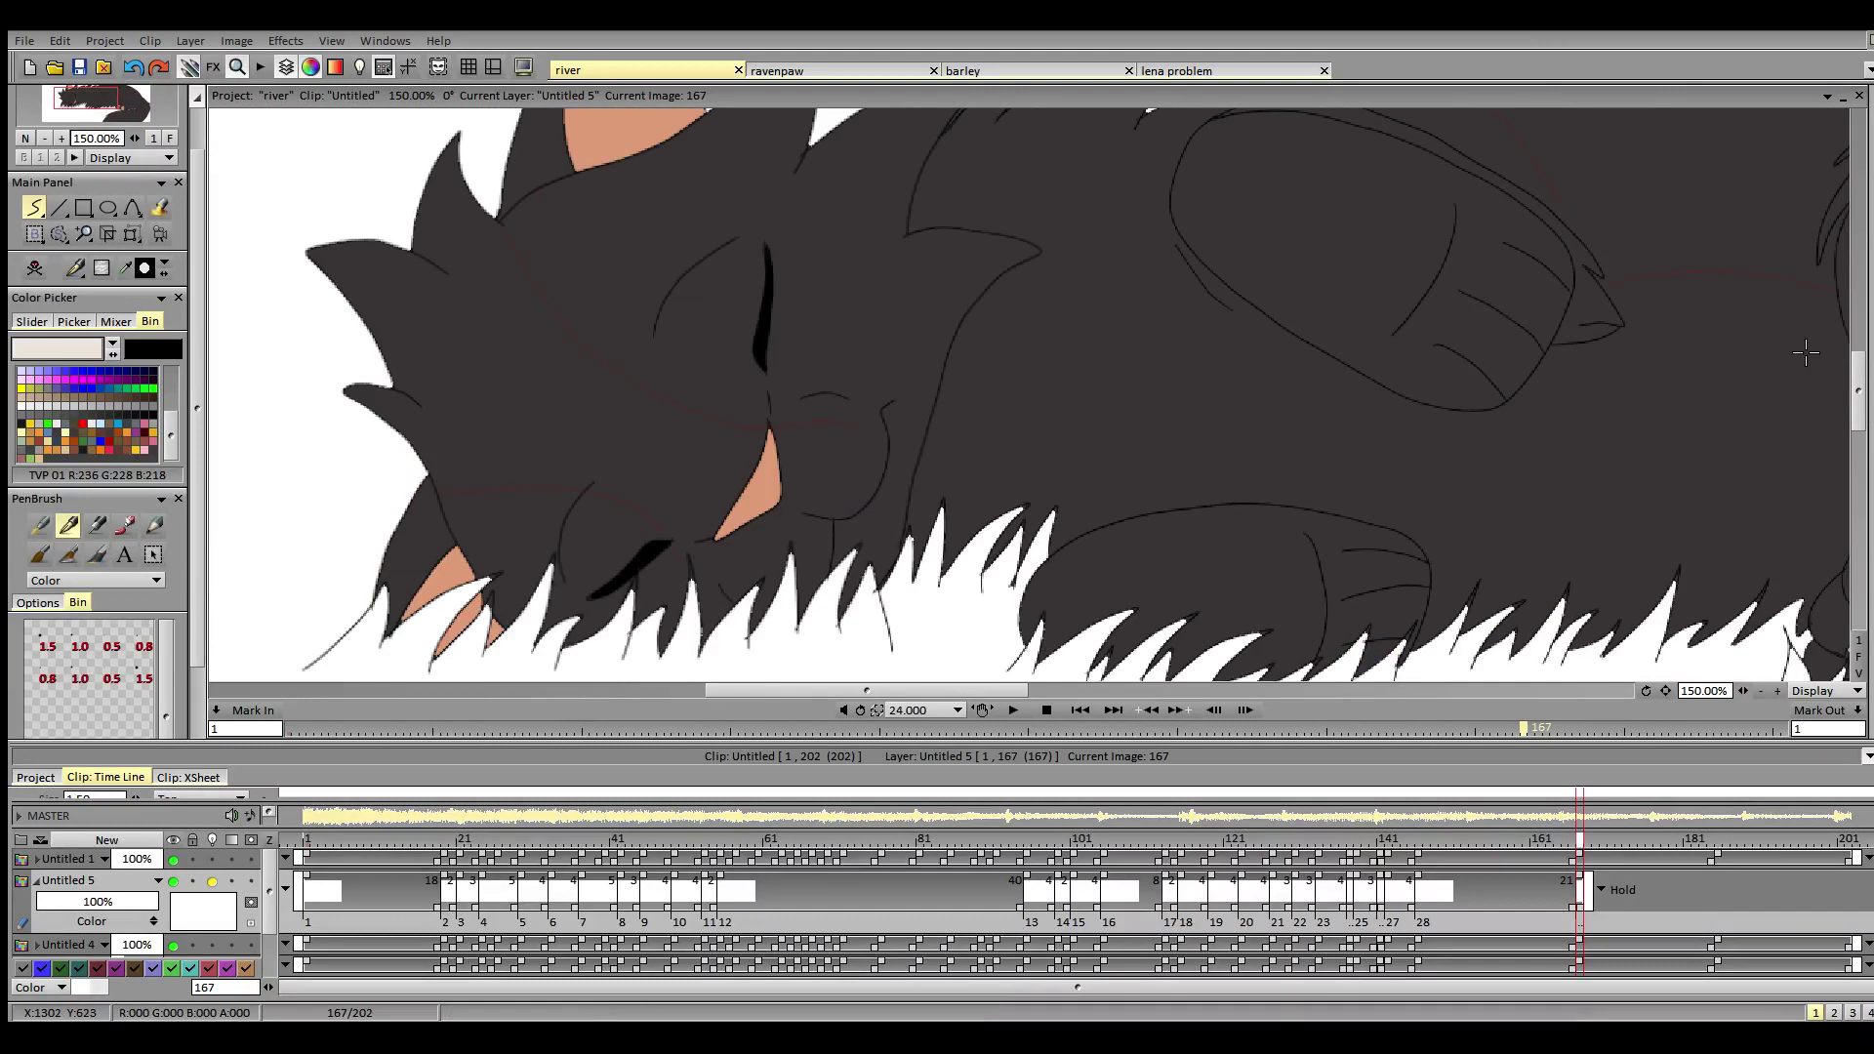
{"action": "mouse_move", "coordinate": [882, 407]}
{"action": "left_mouse_down"}
{"action": "mouse_move", "coordinate": [719, 381]}
{"action": "mouse_move", "coordinate": [622, 339]}
{"action": "mouse_move", "coordinate": [496, 217]}
{"action": "left_mouse_up"}
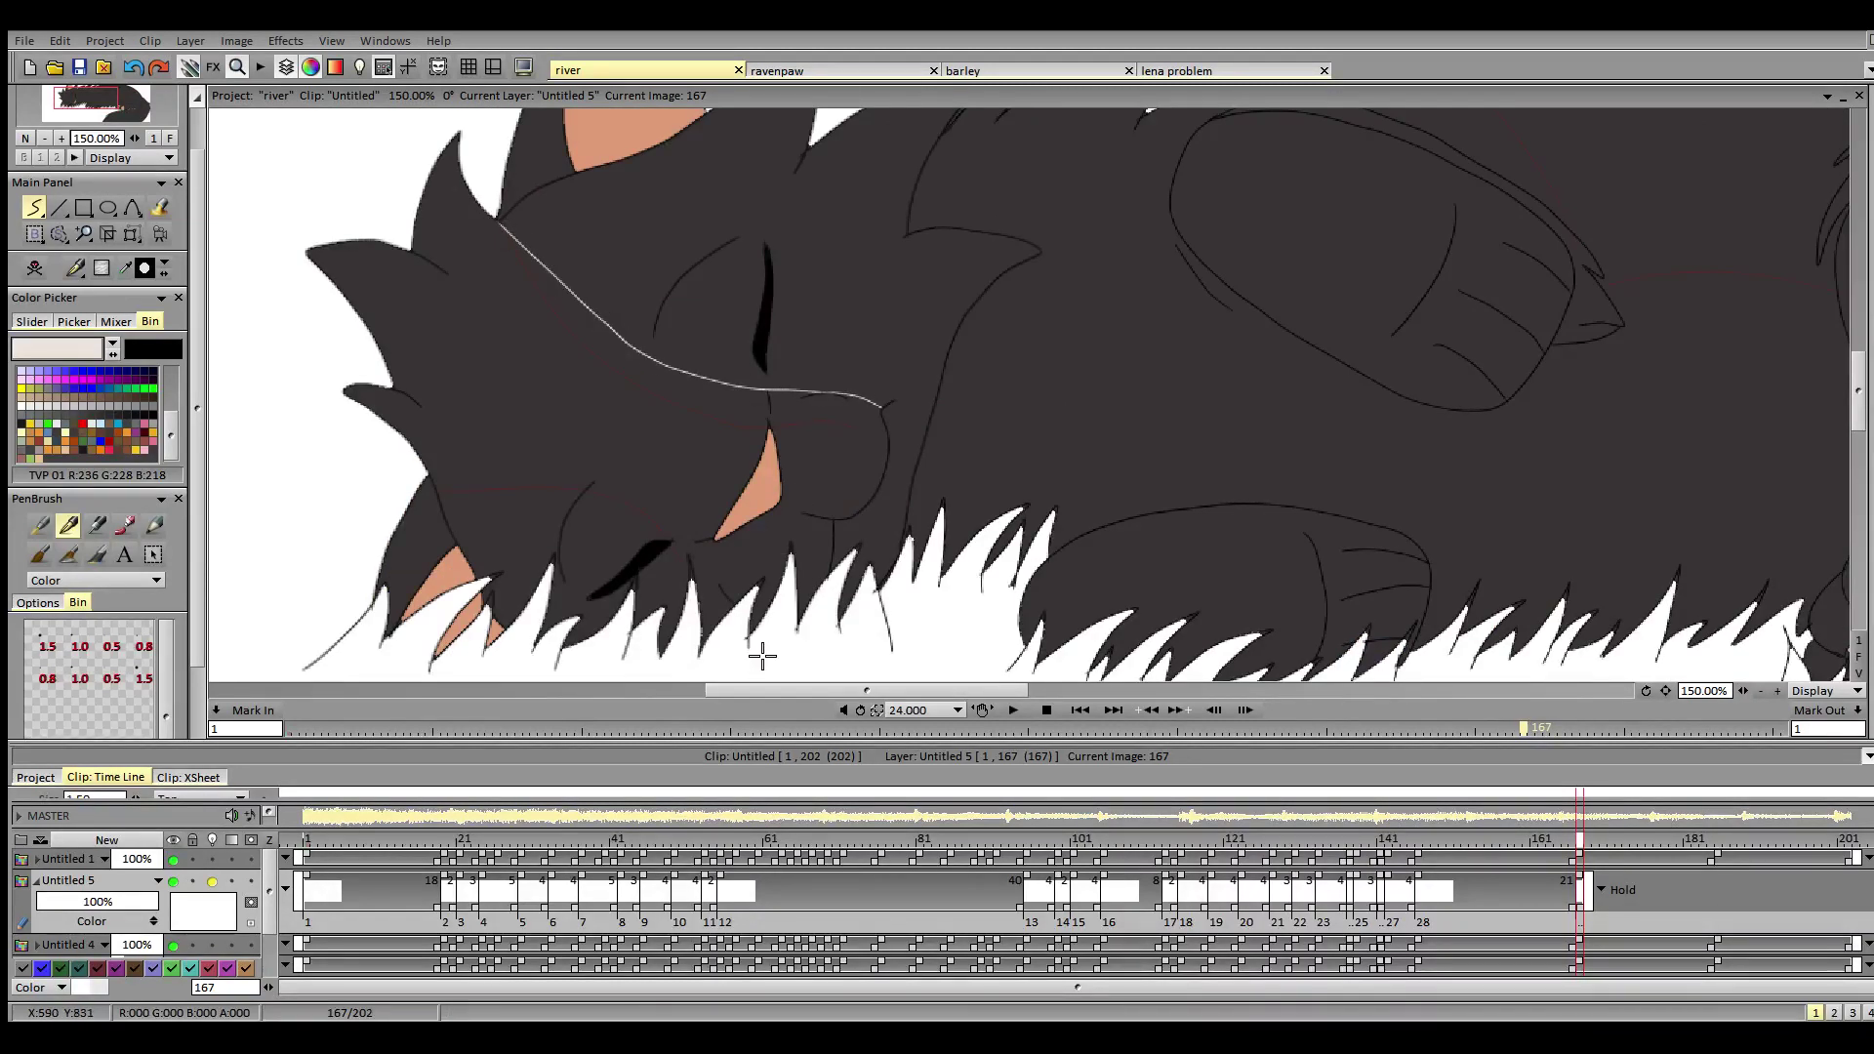
{"action": "mouse_move", "coordinate": [719, 582]}
{"action": "left_mouse_down"}
{"action": "mouse_move", "coordinate": [625, 490]}
{"action": "mouse_move", "coordinate": [428, 472]}
{"action": "left_mouse_up"}
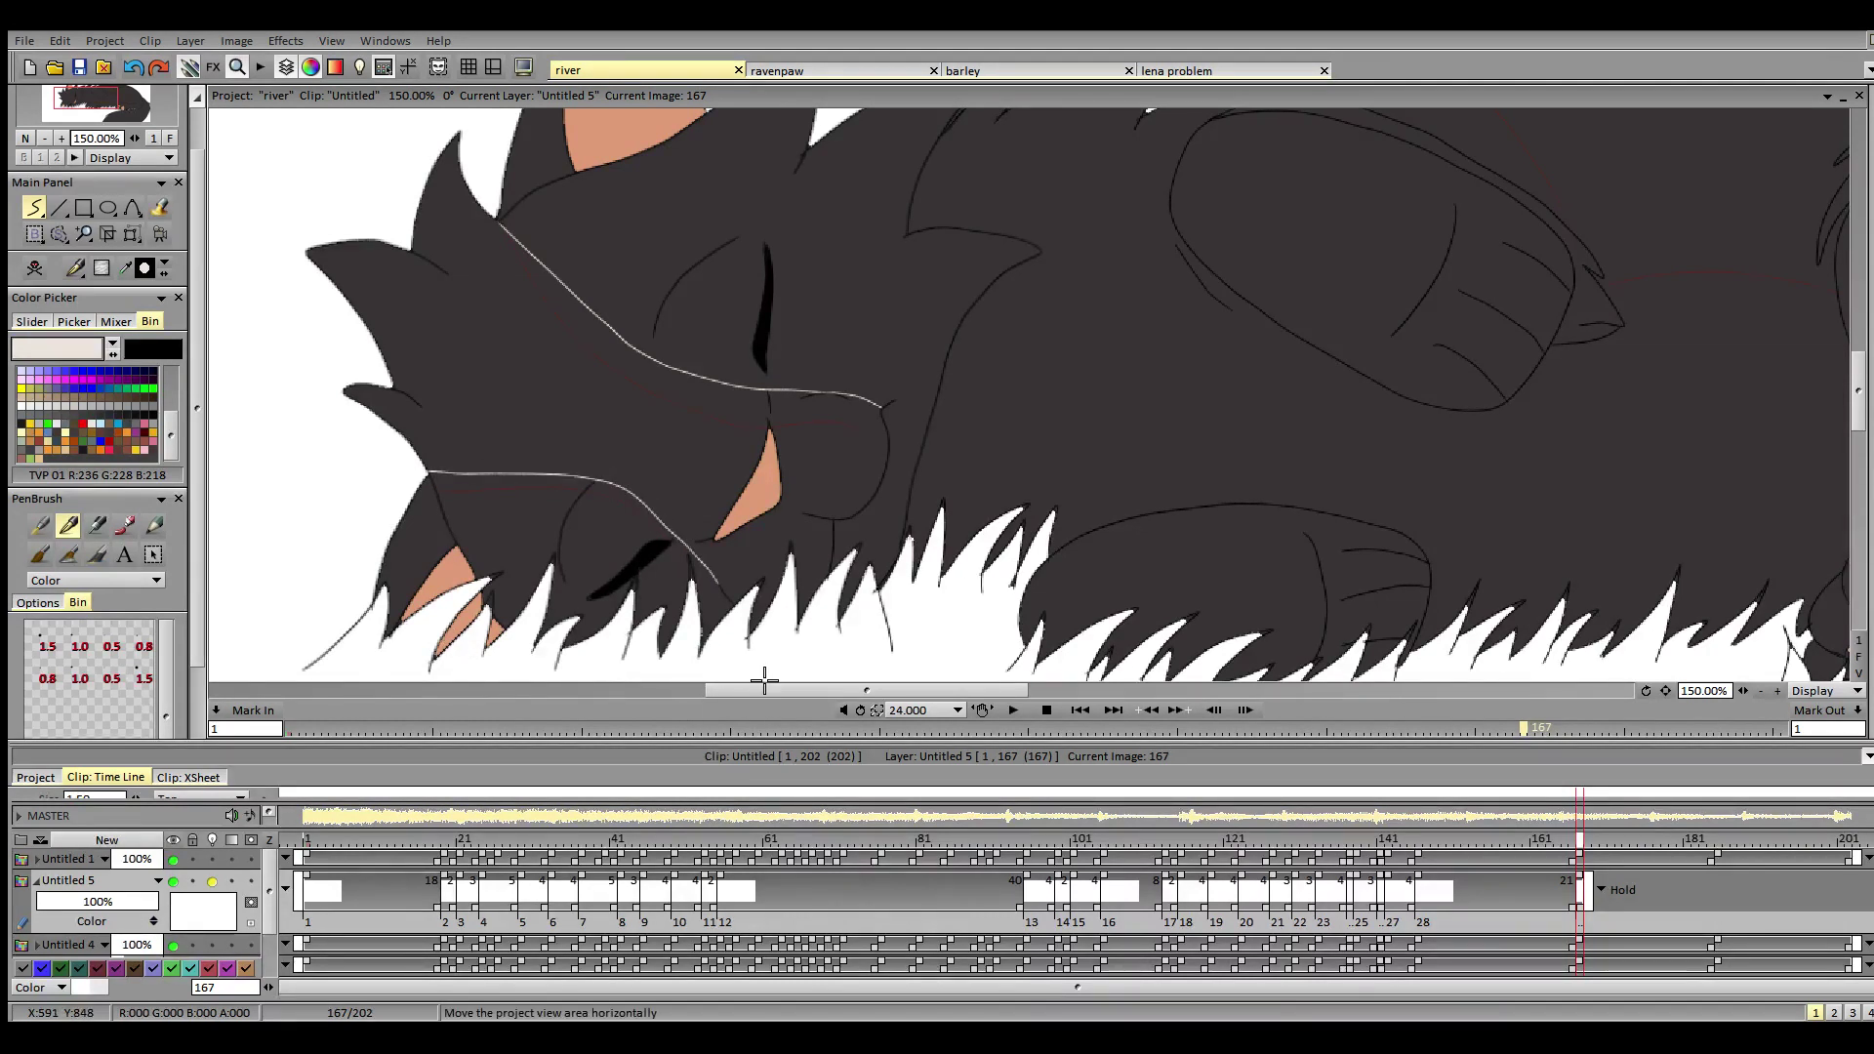
- Draw the off-white boundary lines along the belly, over the shoulder and behind the hind paw pads on frame 167
{"action": "left_click_drag", "start_coordinate": [904, 695], "coordinate": [1027, 712]}
{"action": "mouse_move", "coordinate": [965, 257]}
{"action": "left_mouse_down"}
{"action": "mouse_move", "coordinate": [1091, 244]}
{"action": "mouse_move", "coordinate": [1199, 259]}
{"action": "left_mouse_up"}
{"action": "scroll", "coordinate": [1821, 353], "scroll_direction": "up", "scroll_amount": 5}
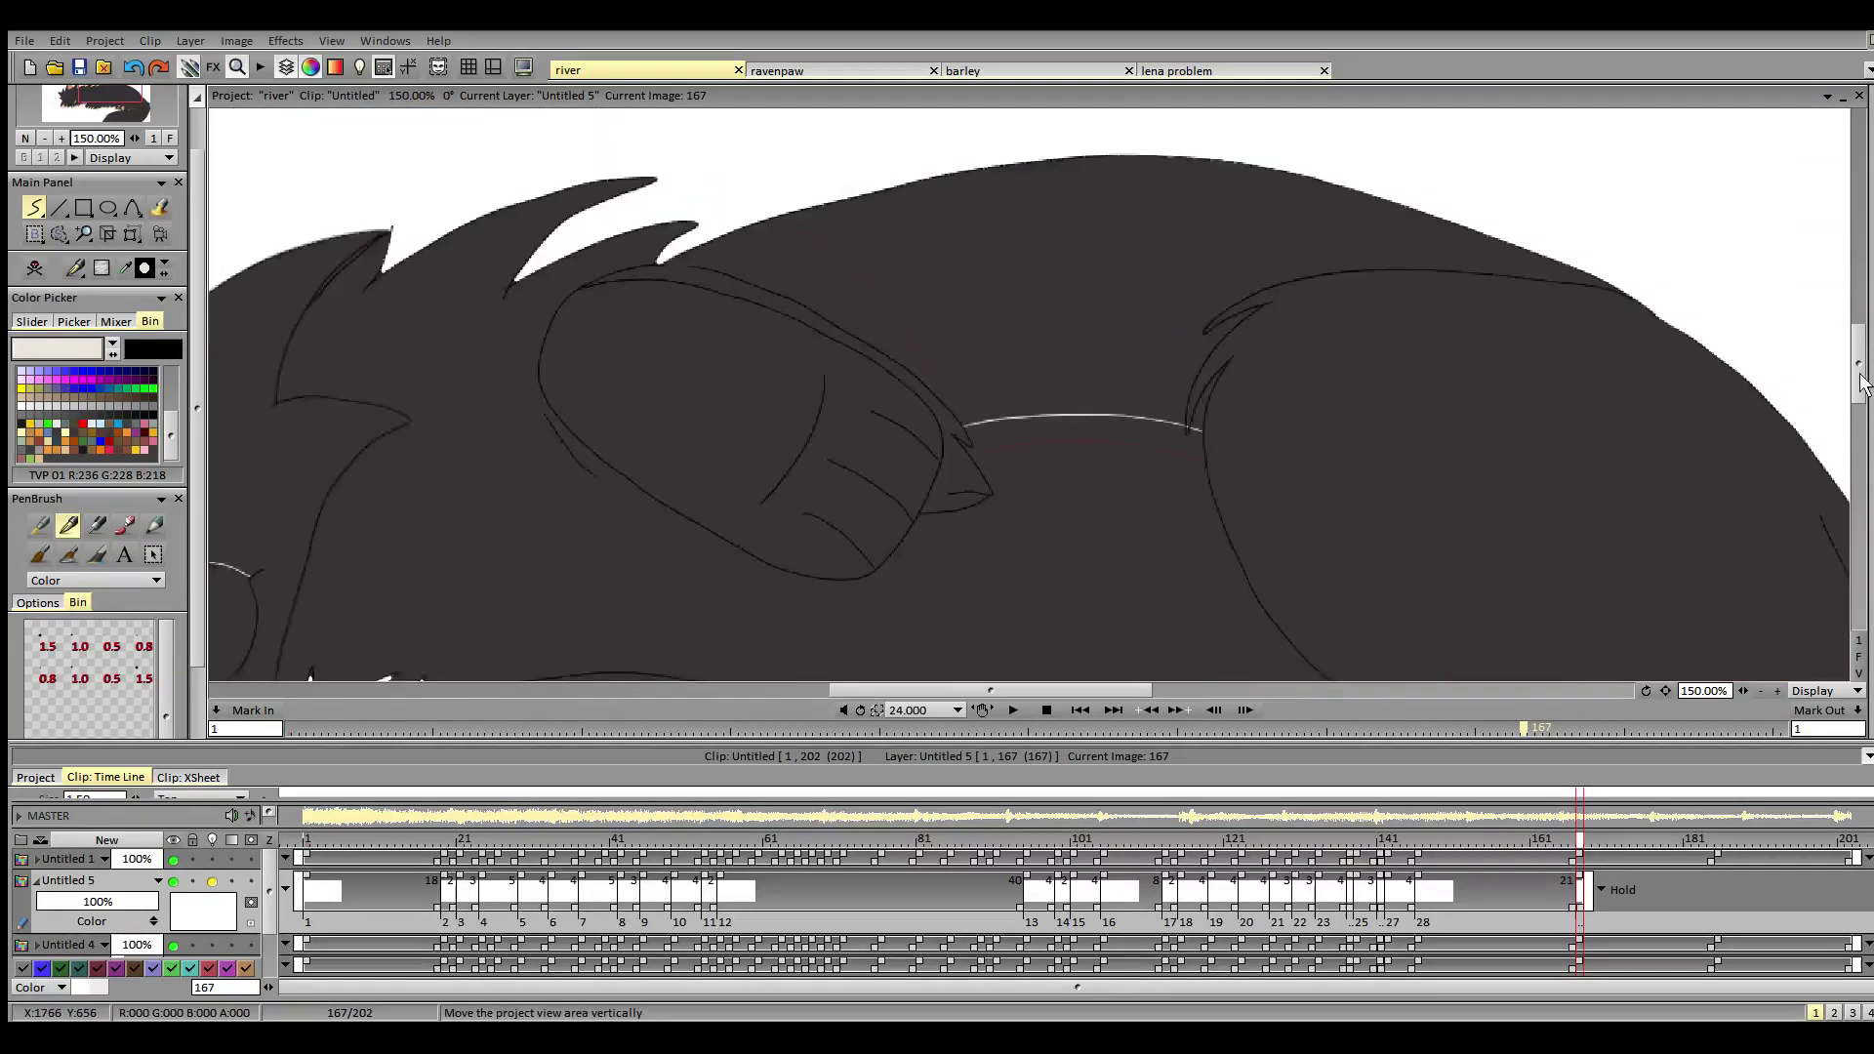
{"action": "left_click_drag", "start_coordinate": [935, 496], "coordinate": [789, 318]}
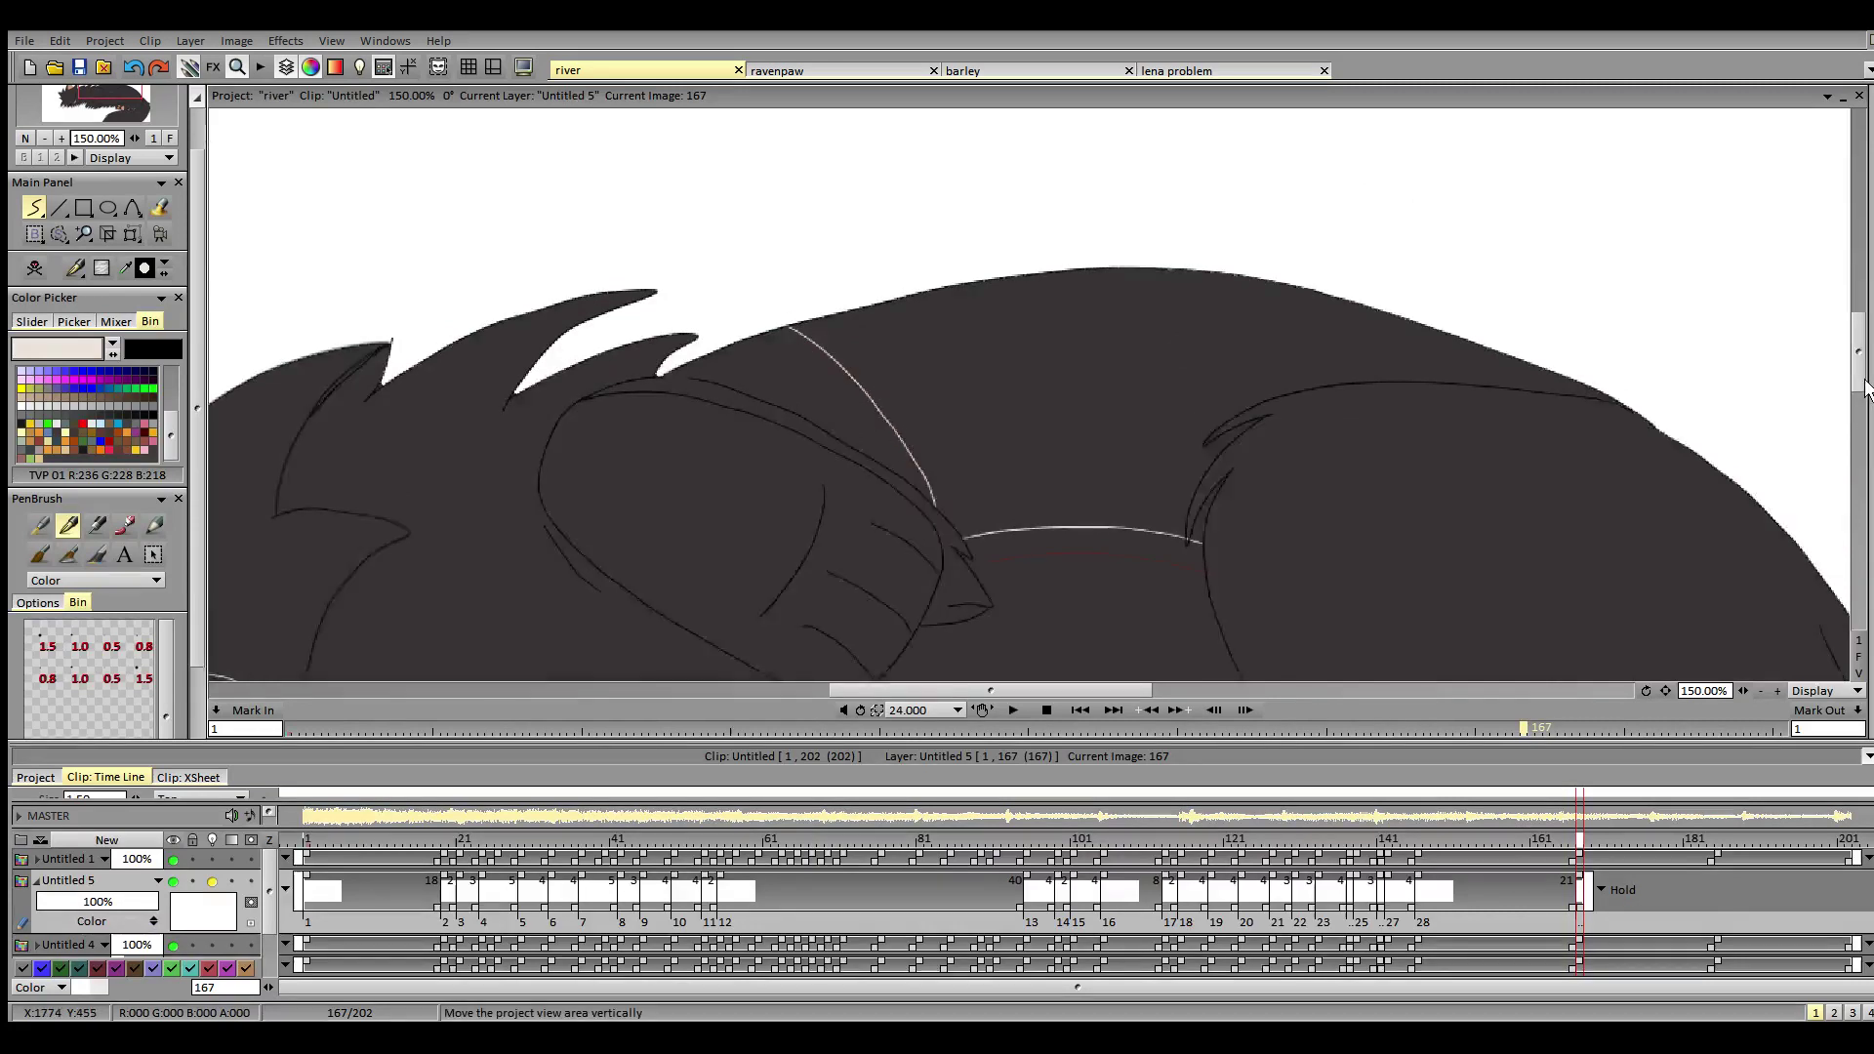
{"action": "scroll", "coordinate": [1791, 422], "scroll_direction": "down", "scroll_amount": 6}
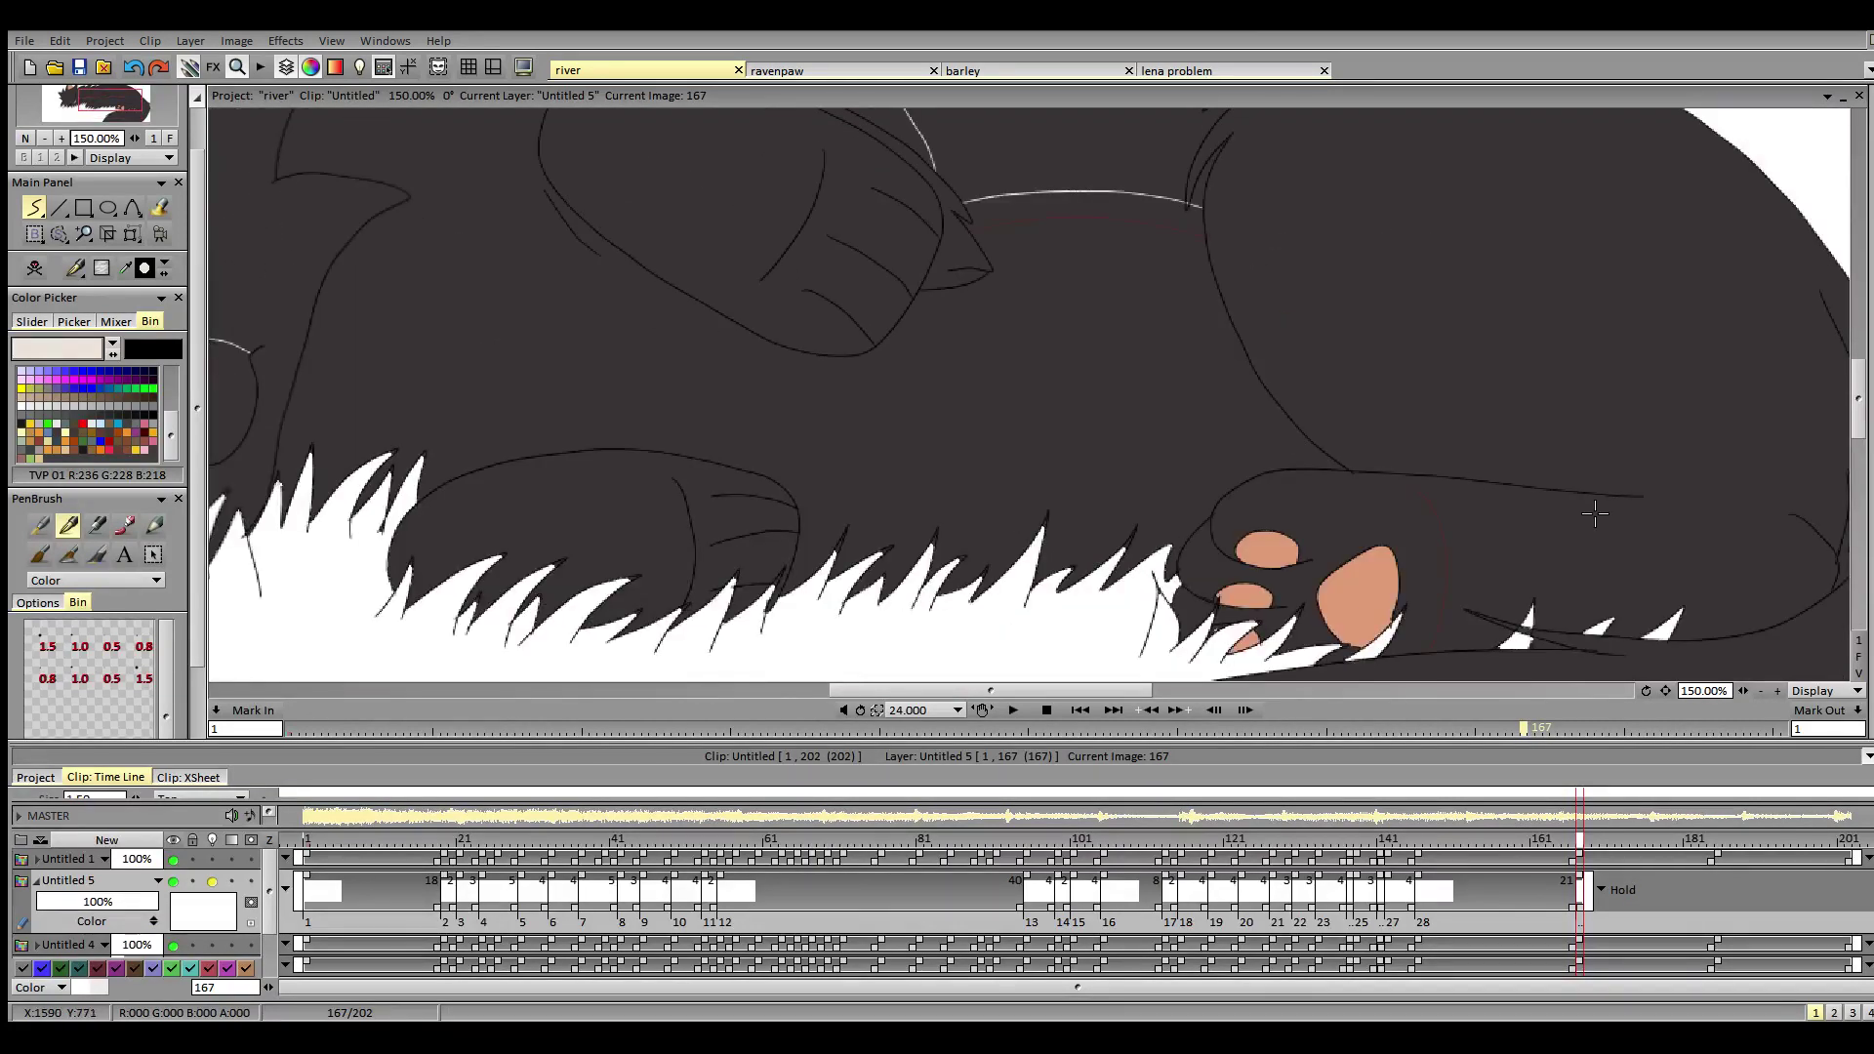
{"action": "mouse_move", "coordinate": [1394, 475]}
{"action": "left_mouse_down"}
{"action": "mouse_move", "coordinate": [1445, 558]}
{"action": "mouse_move", "coordinate": [1443, 606]}
{"action": "left_mouse_up"}
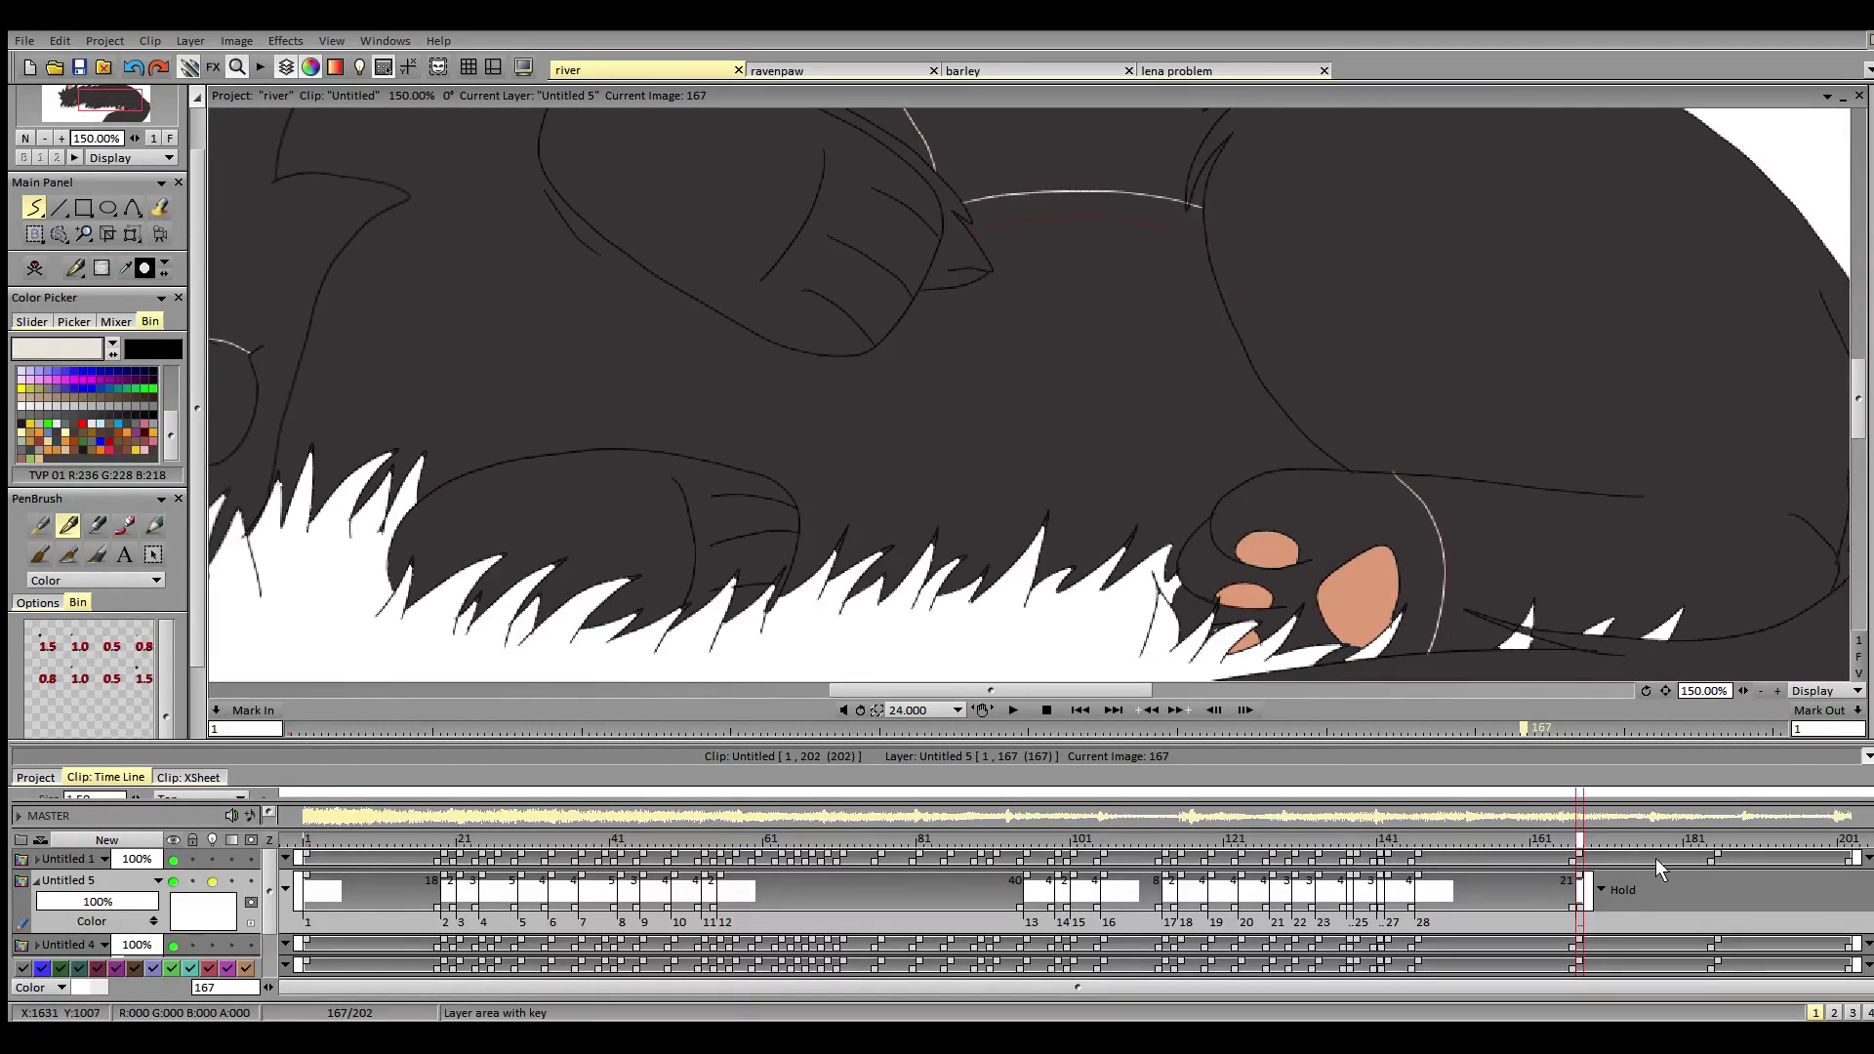
- Clear the held drawing at frame 185 and draw its off-white hind-leg, belly and shoulder boundary lines
{"action": "left_click", "coordinate": [1722, 846]}
{"action": "left_click", "coordinate": [45, 276]}
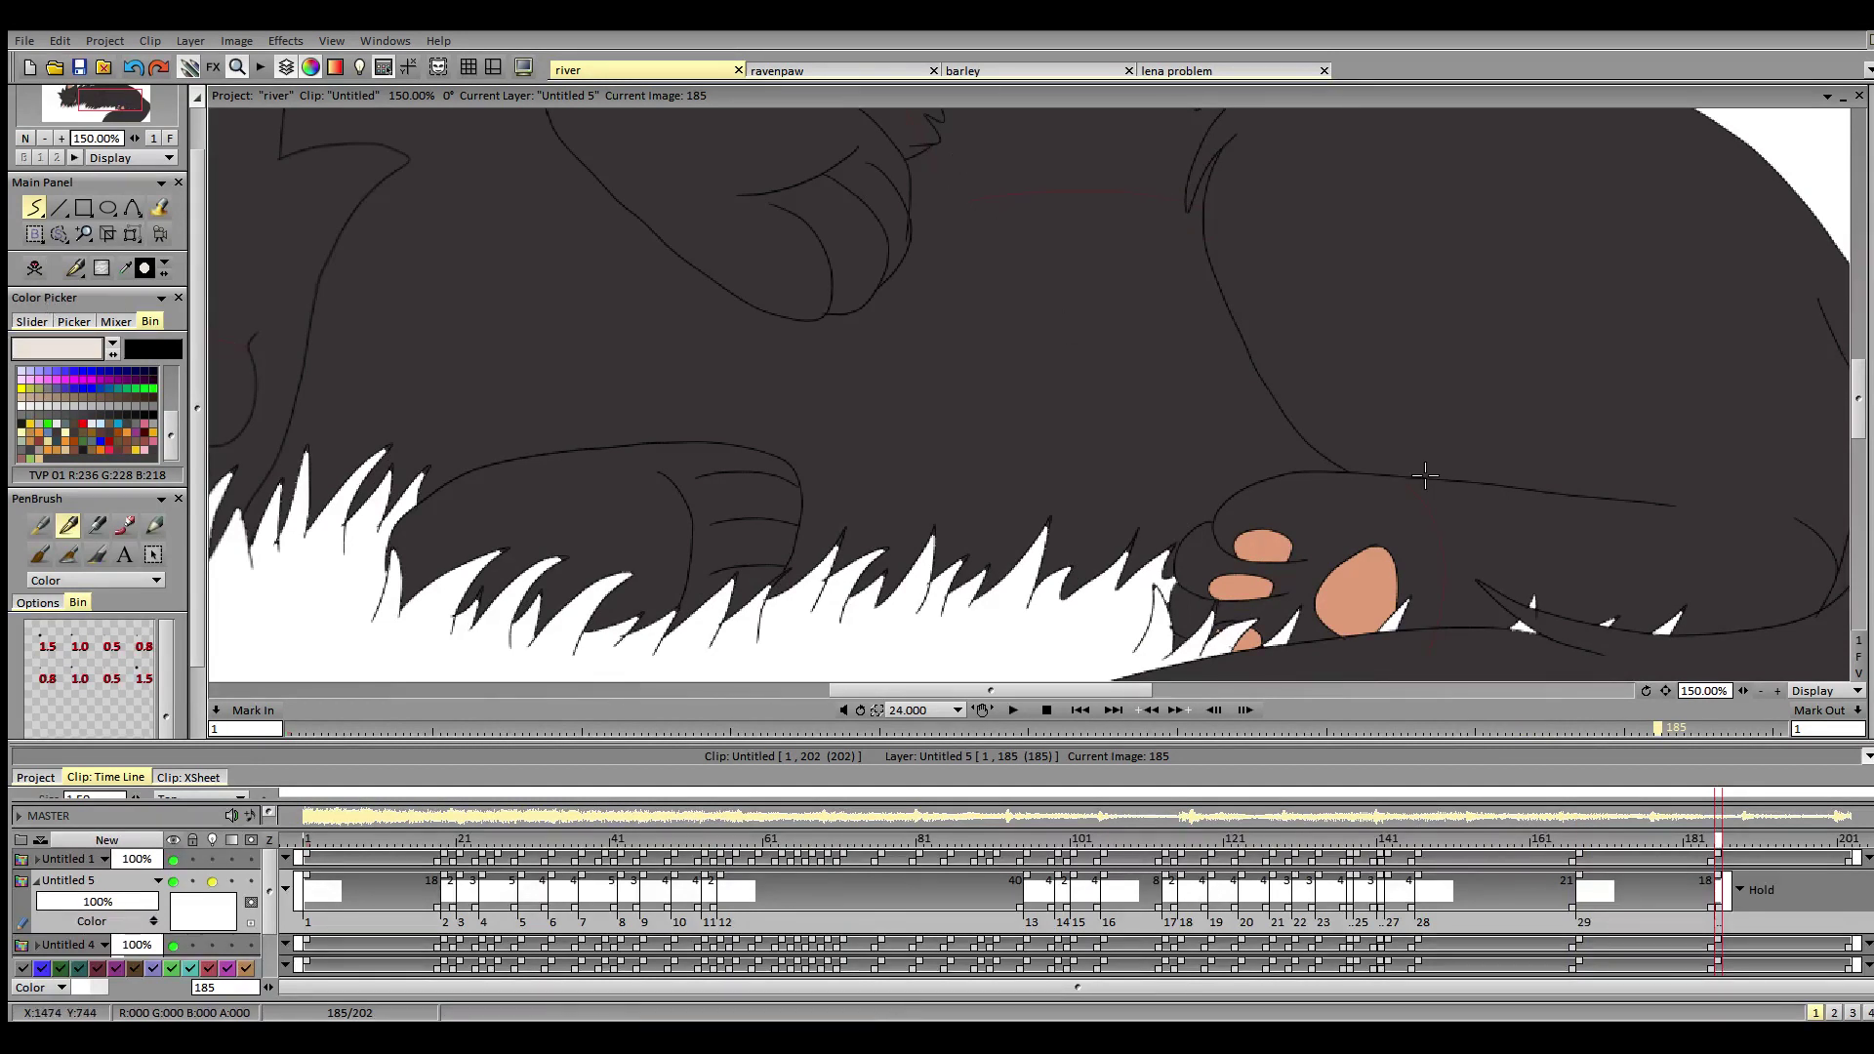
{"action": "mouse_move", "coordinate": [1402, 478]}
{"action": "left_mouse_down"}
{"action": "mouse_move", "coordinate": [1439, 531]}
{"action": "mouse_move", "coordinate": [1445, 626]}
{"action": "left_mouse_up"}
{"action": "left_click_drag", "start_coordinate": [1860, 396], "coordinate": [1857, 373]}
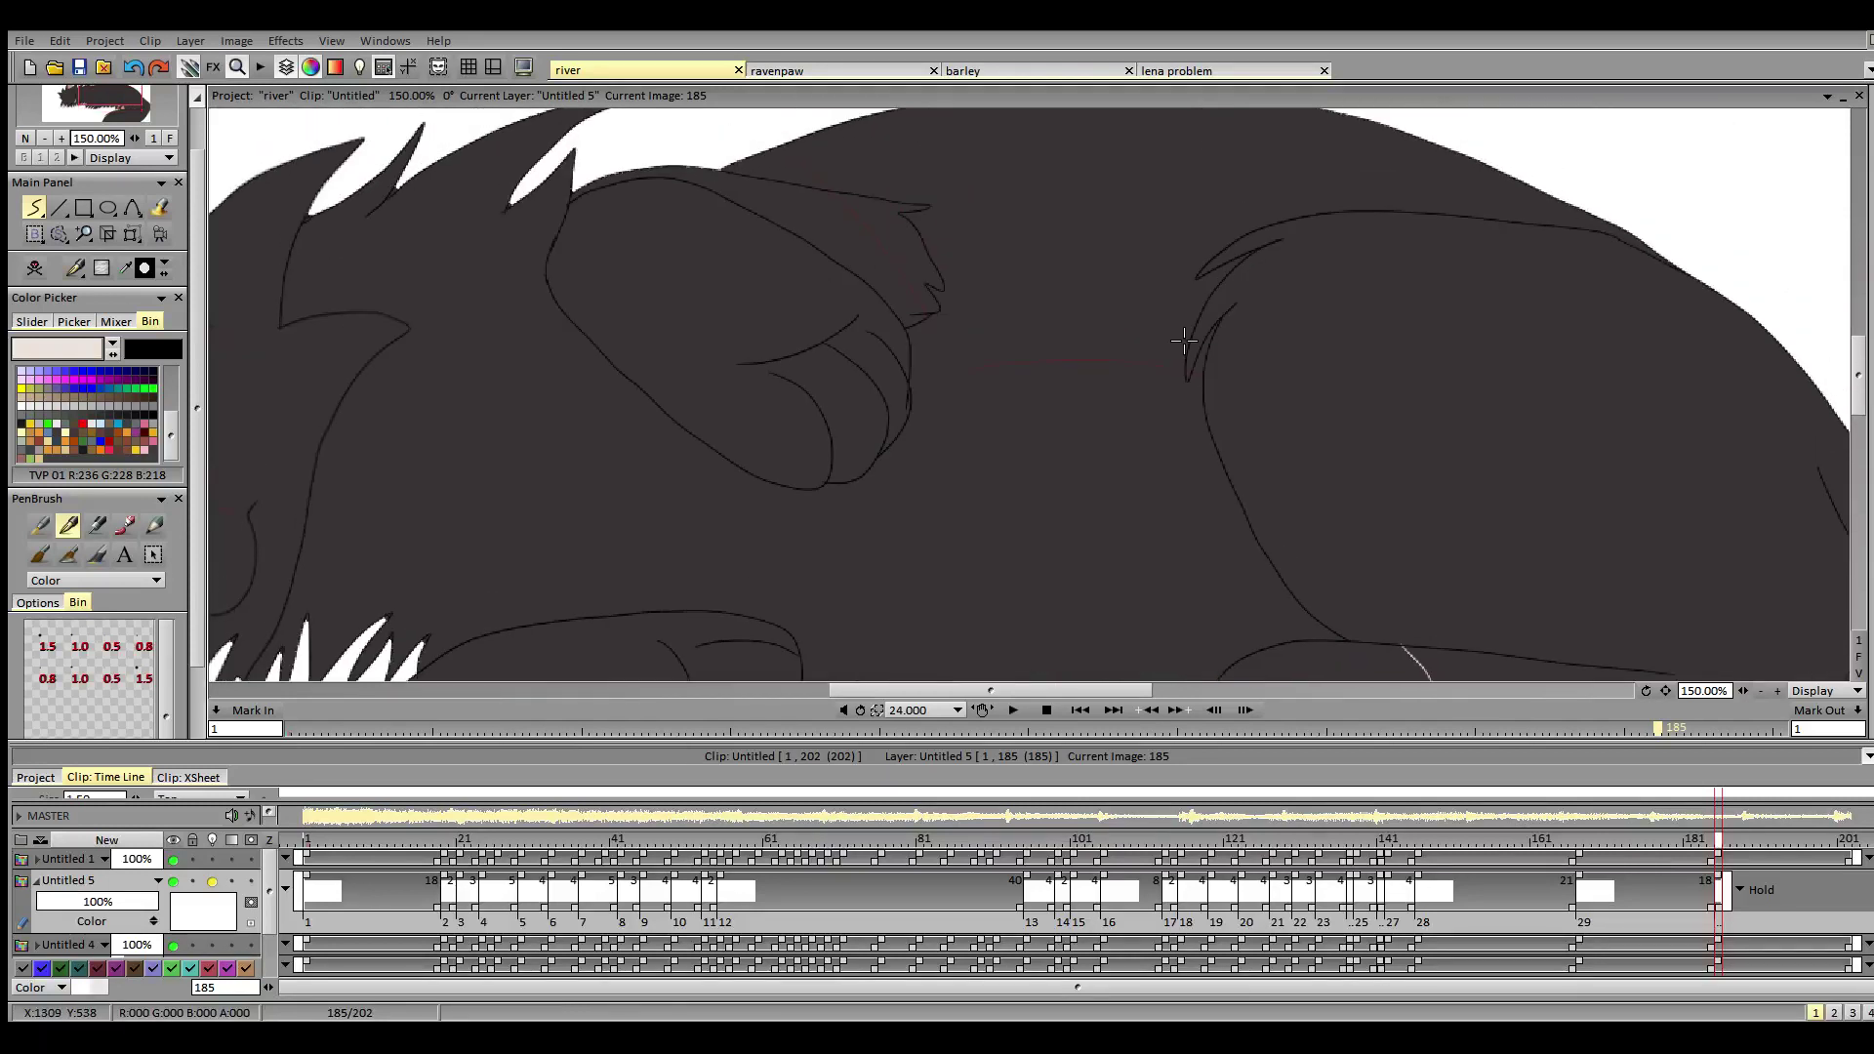
{"action": "left_click_drag", "start_coordinate": [1186, 343], "coordinate": [940, 313]}
{"action": "left_click_drag", "start_coordinate": [862, 196], "coordinate": [789, 145]}
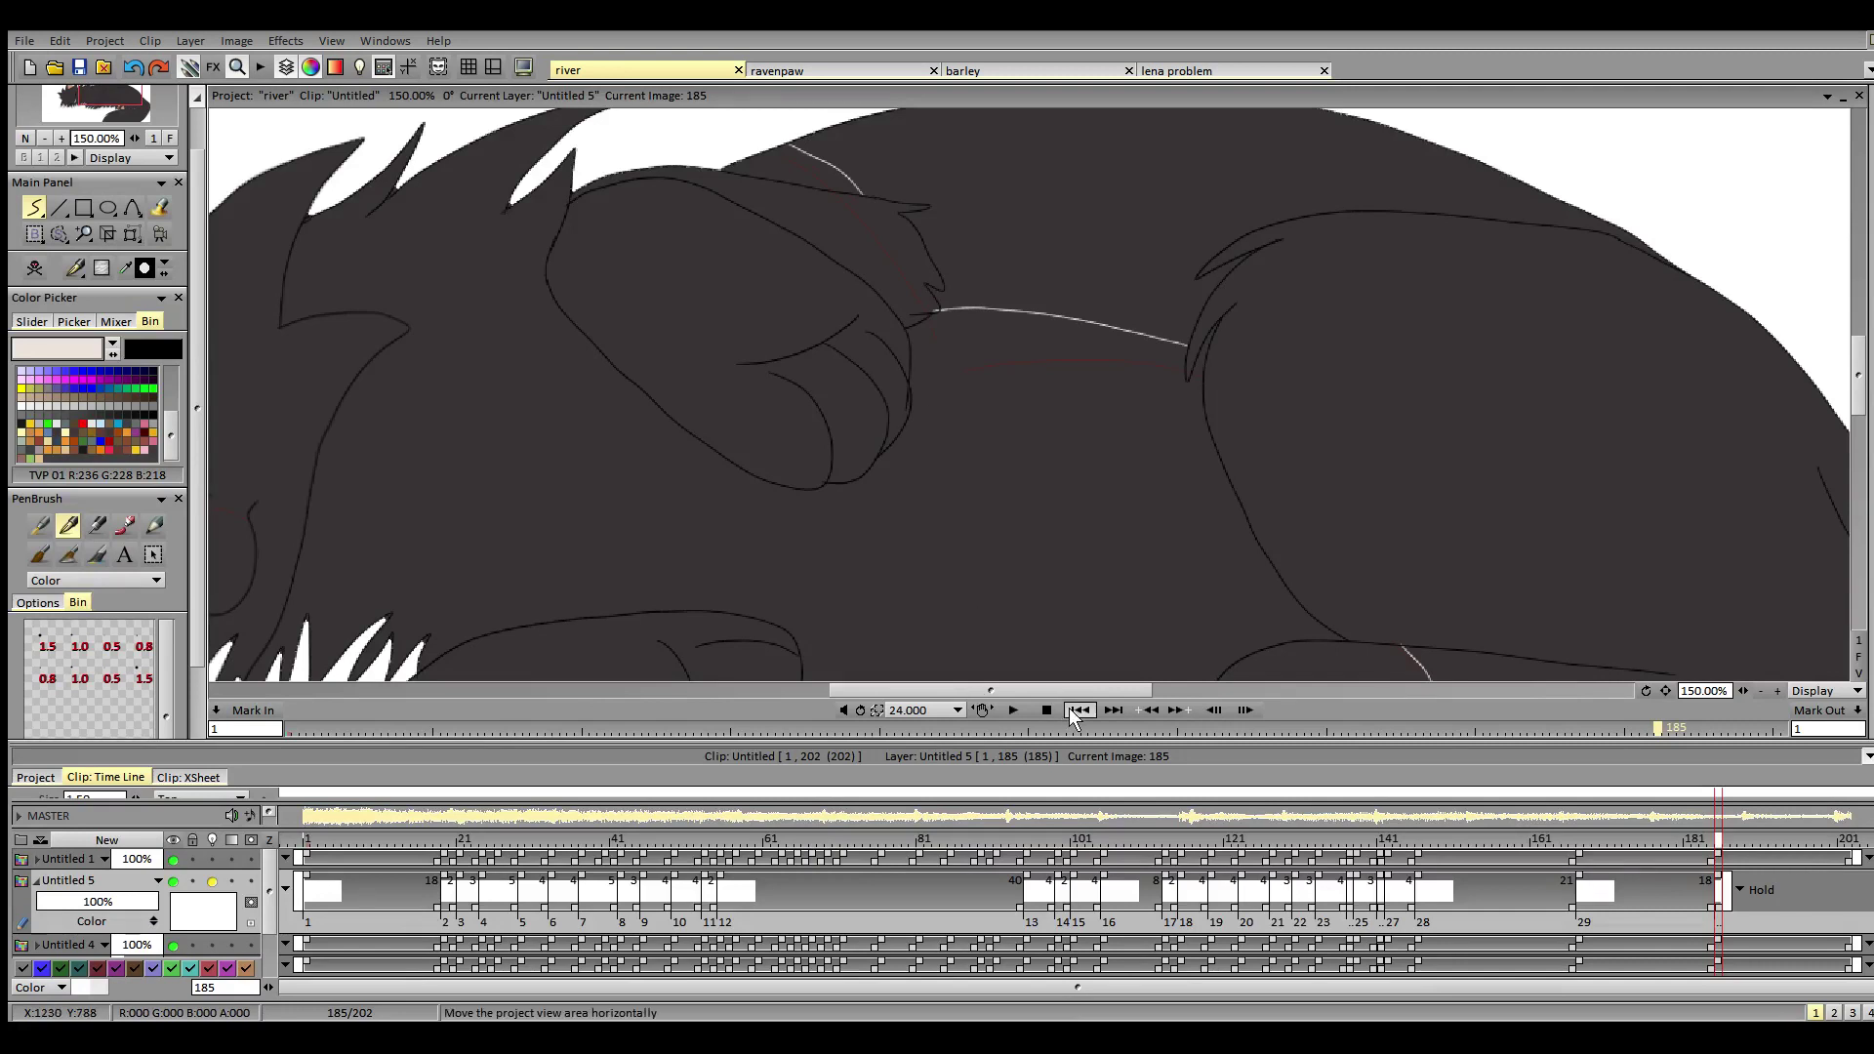
- Draw both off-white face boundary lines on frame 185, redoing the one from the chin to the lower ear
{"action": "left_click_drag", "start_coordinate": [1070, 689], "coordinate": [930, 700]}
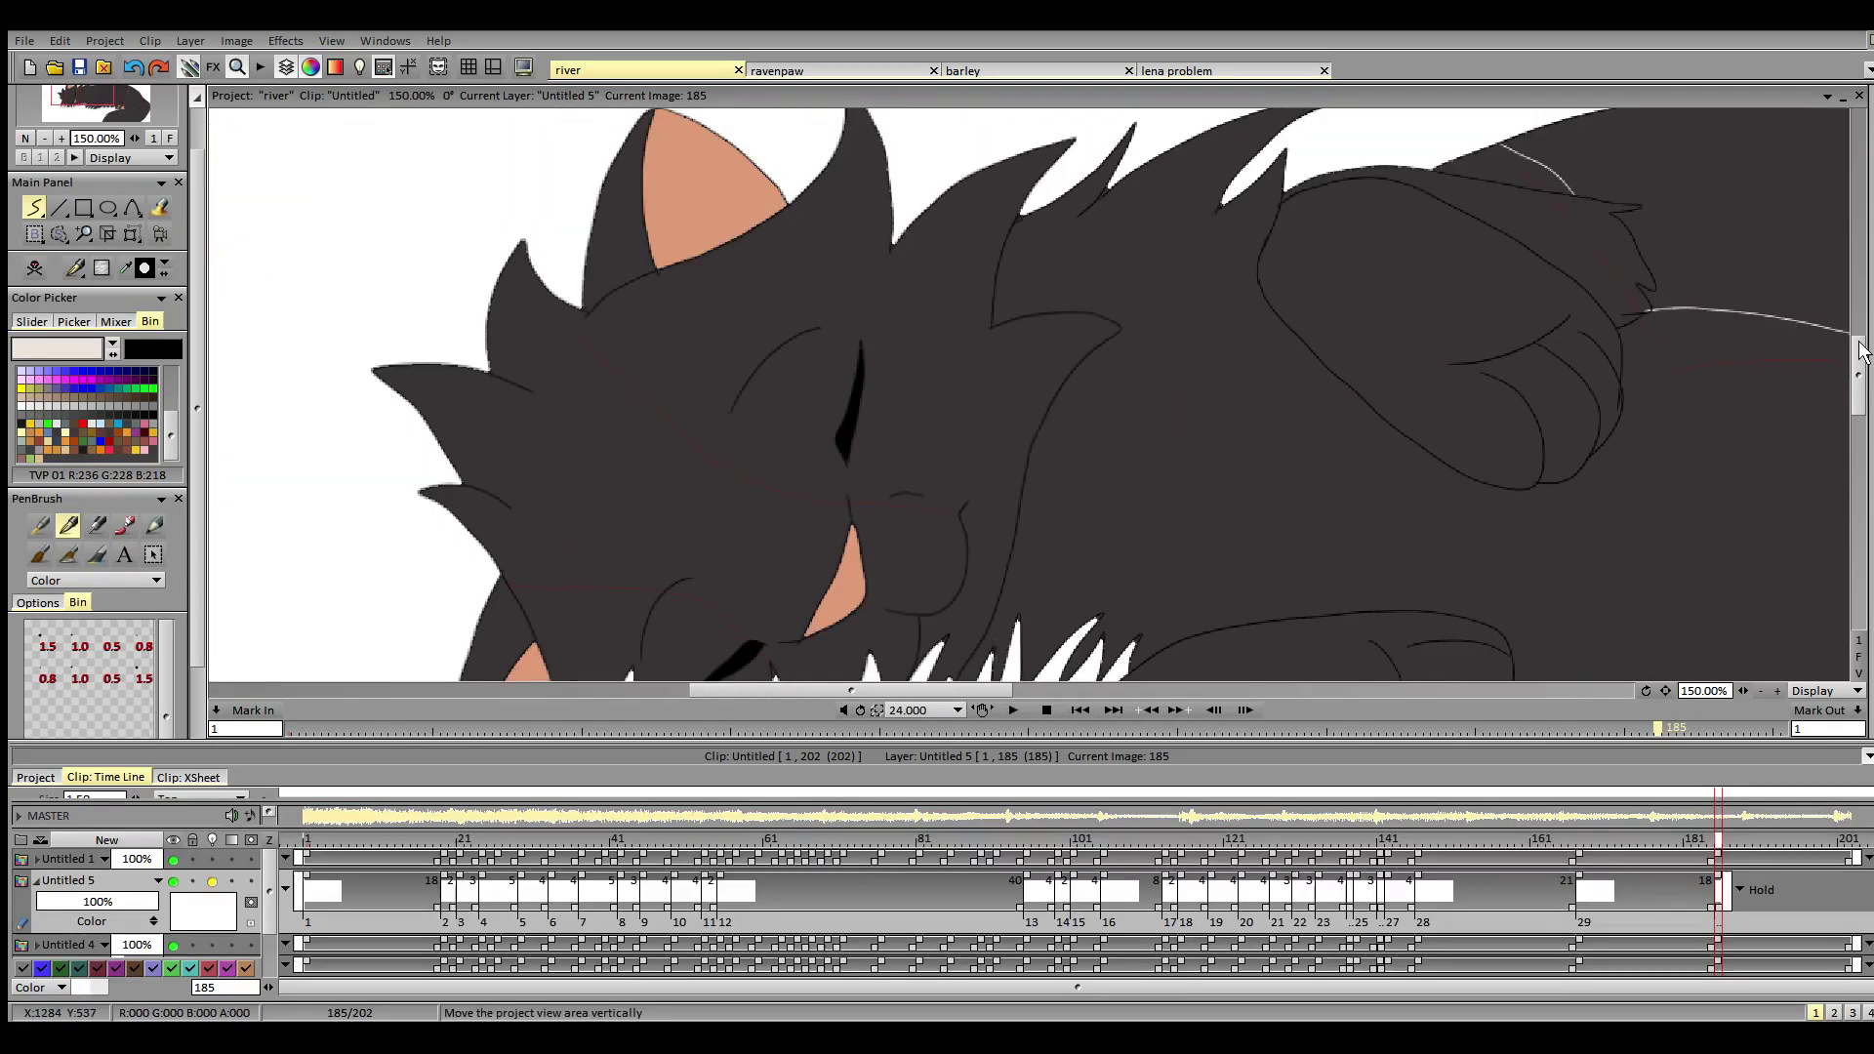
{"action": "left_click_drag", "start_coordinate": [1861, 354], "coordinate": [1860, 373]}
{"action": "mouse_move", "coordinate": [965, 374]}
{"action": "left_mouse_down"}
{"action": "mouse_move", "coordinate": [826, 361]}
{"action": "mouse_move", "coordinate": [715, 306]}
{"action": "mouse_move", "coordinate": [591, 198]}
{"action": "left_mouse_up"}
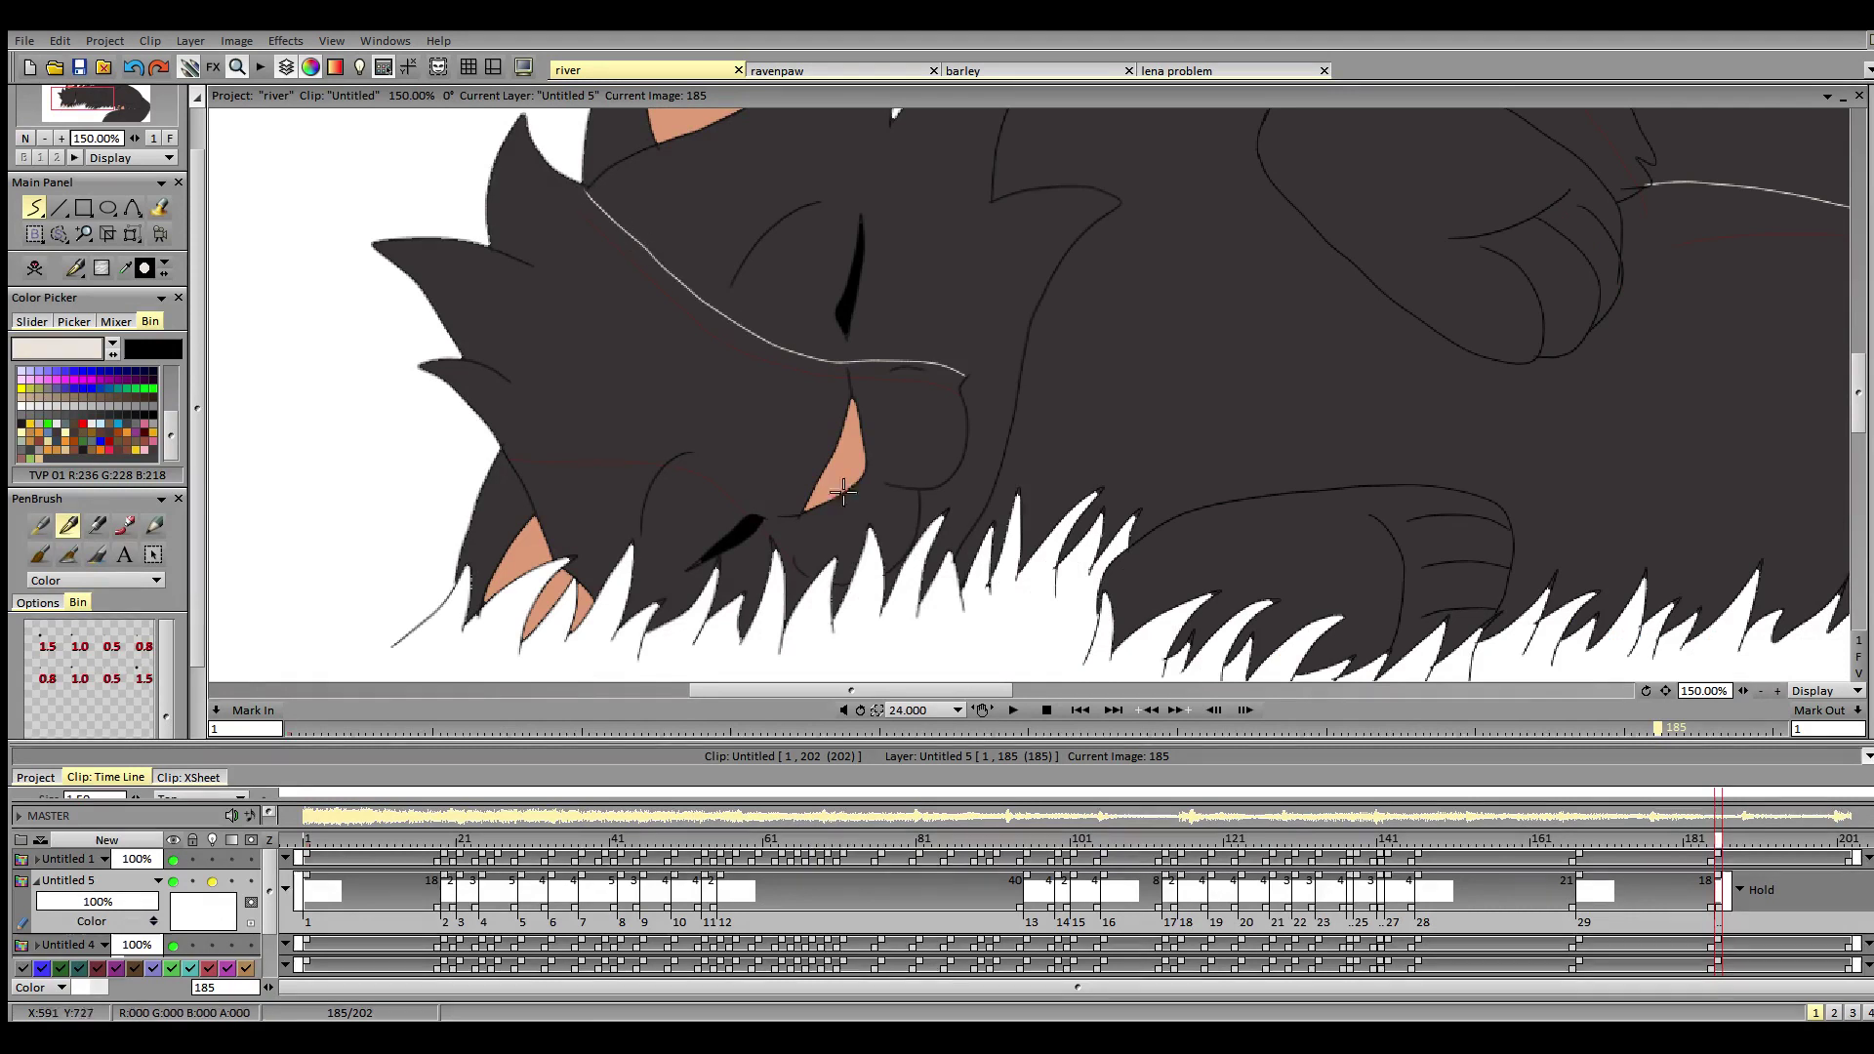
{"action": "mouse_move", "coordinate": [793, 561]}
{"action": "left_mouse_down"}
{"action": "mouse_move", "coordinate": [703, 468]}
{"action": "mouse_move", "coordinate": [639, 454]}
{"action": "left_mouse_up"}
{"action": "key", "text": "ctrl+z"}
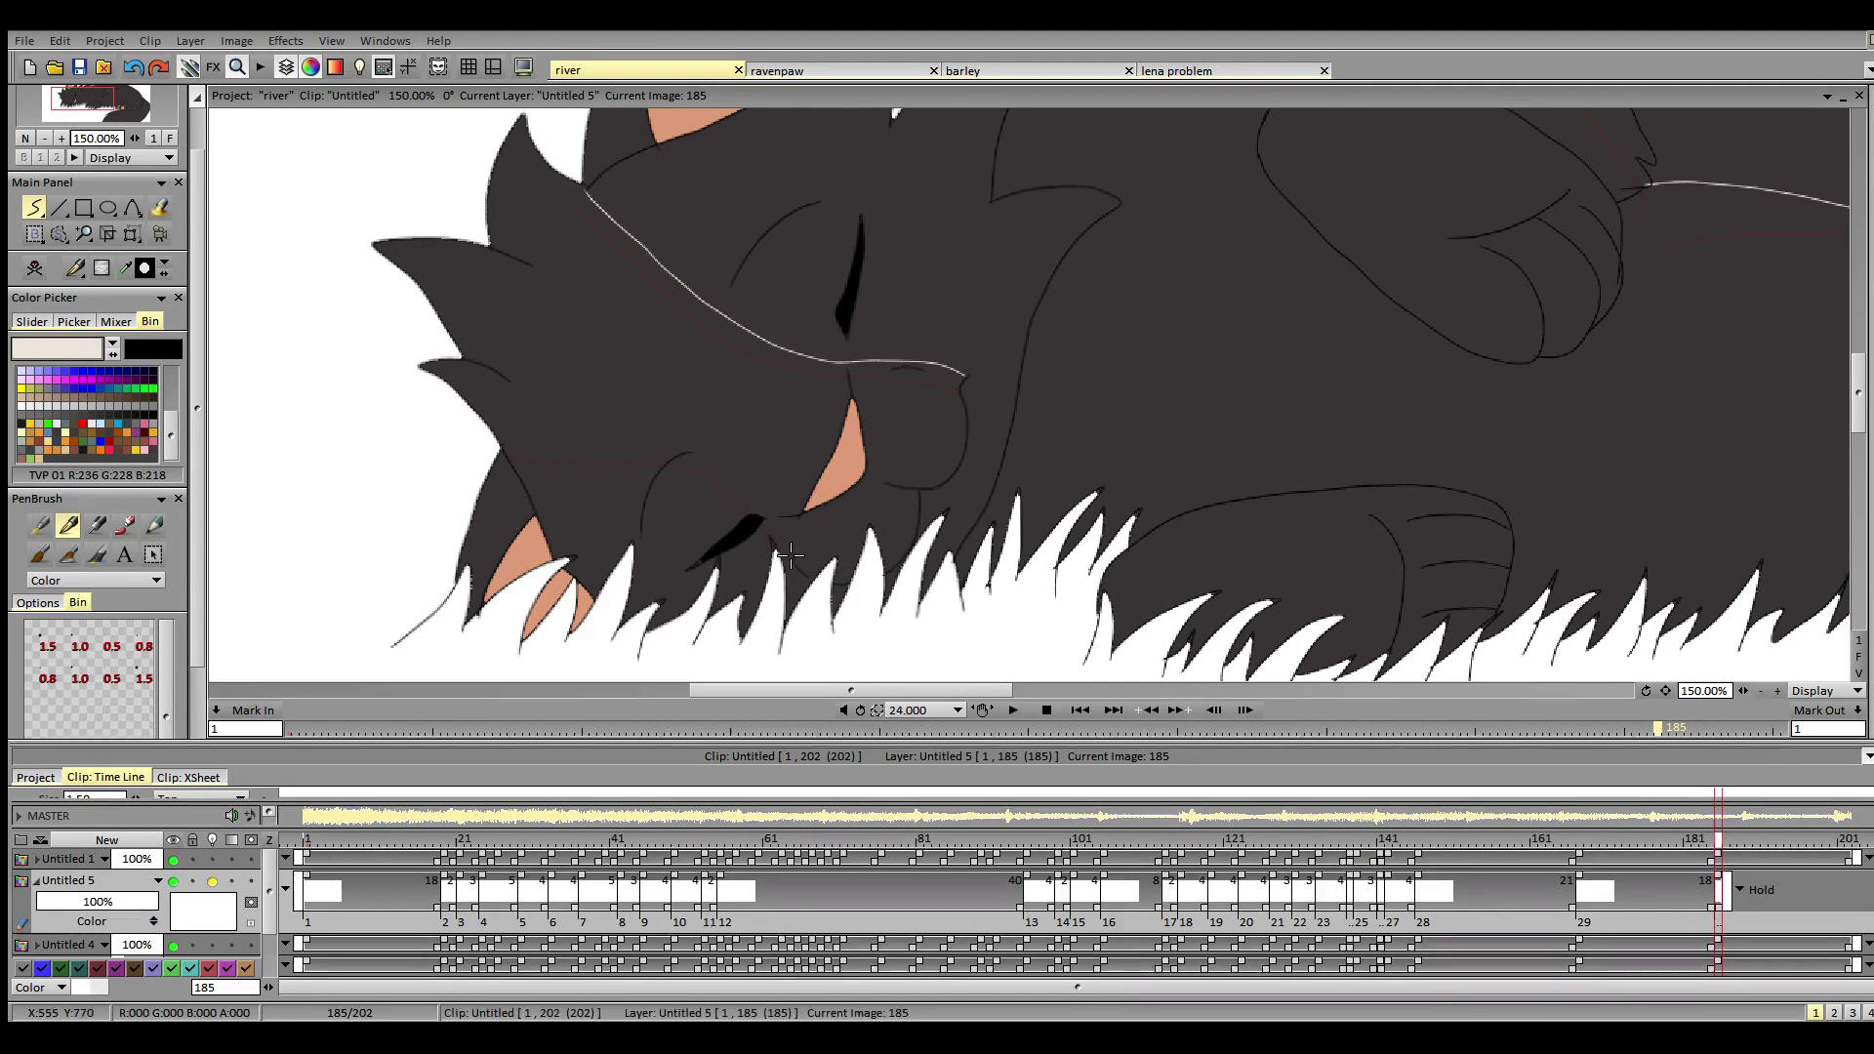
{"action": "mouse_move", "coordinate": [793, 561]}
{"action": "left_mouse_down"}
{"action": "mouse_move", "coordinate": [730, 474]}
{"action": "mouse_move", "coordinate": [624, 439]}
{"action": "mouse_move", "coordinate": [498, 444]}
{"action": "left_mouse_up"}
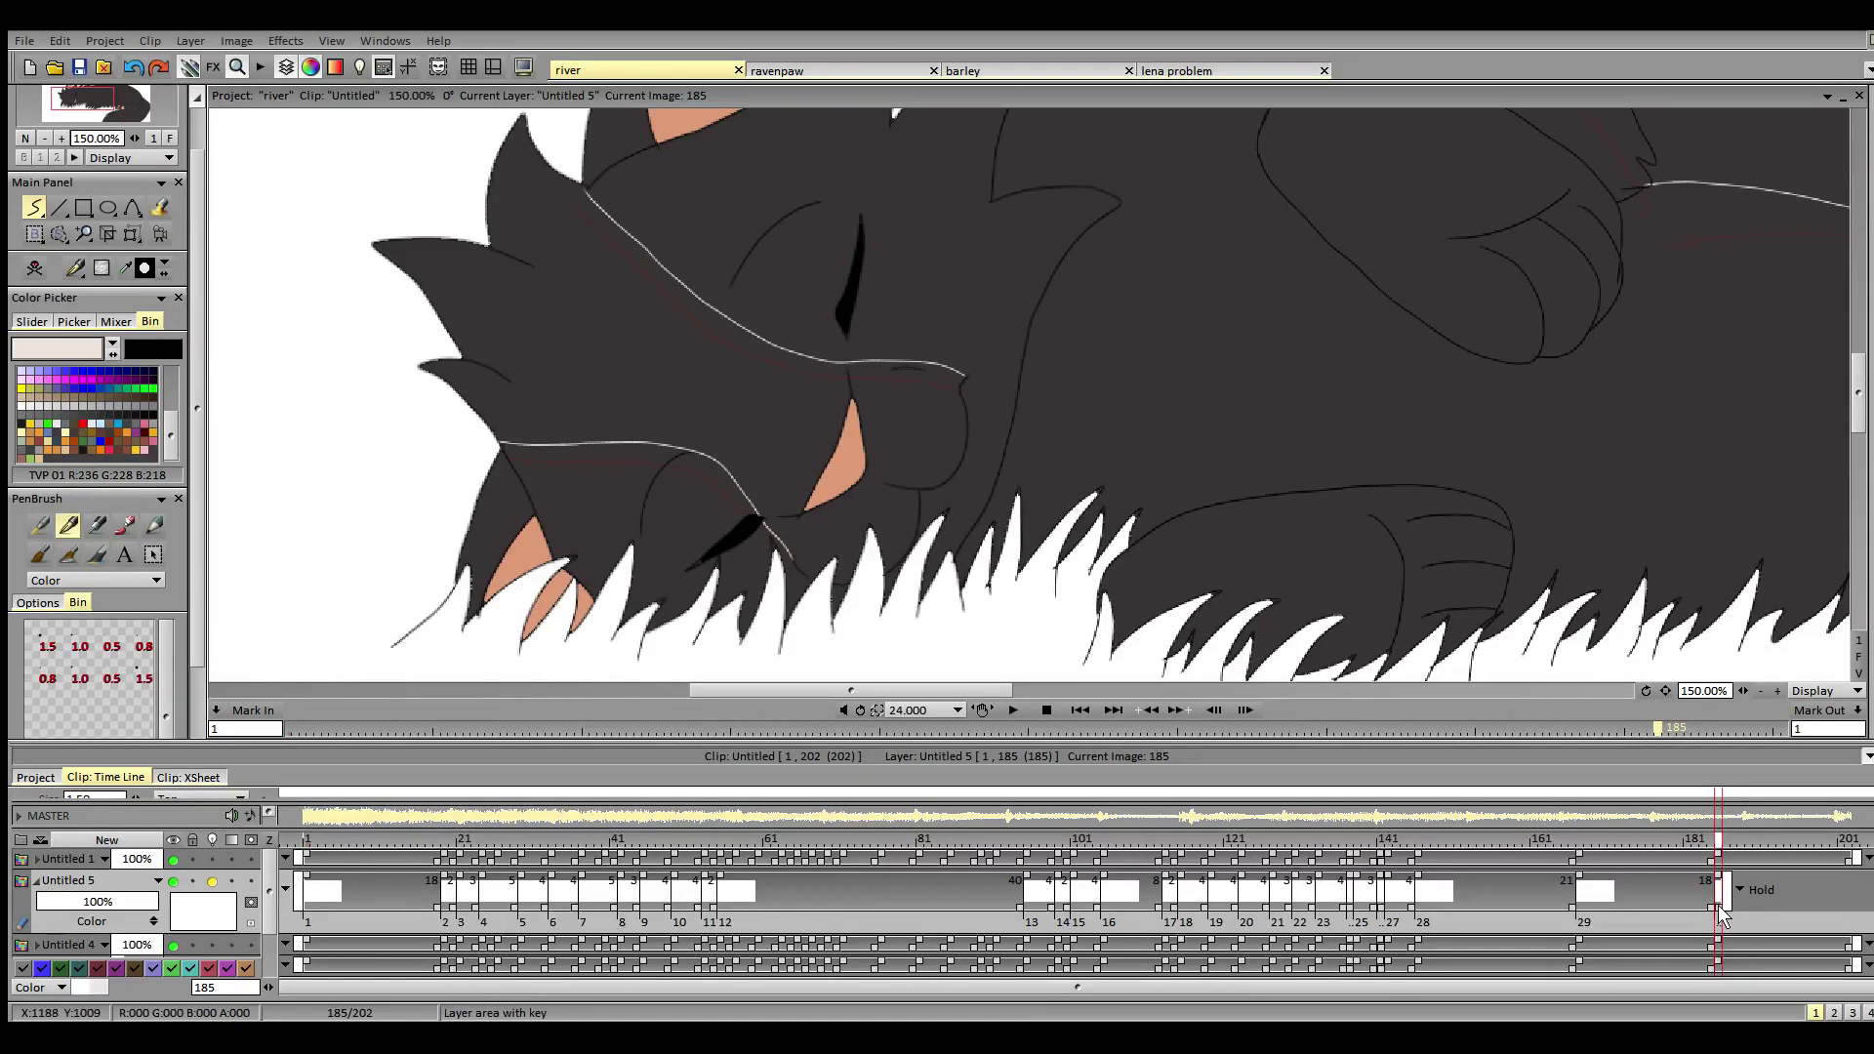
- Extend the frame 185 drawing to the end of the clip, return to frame 146 with the whole canvas in view and save
{"action": "left_click_drag", "start_coordinate": [1720, 907], "coordinate": [1735, 907]}
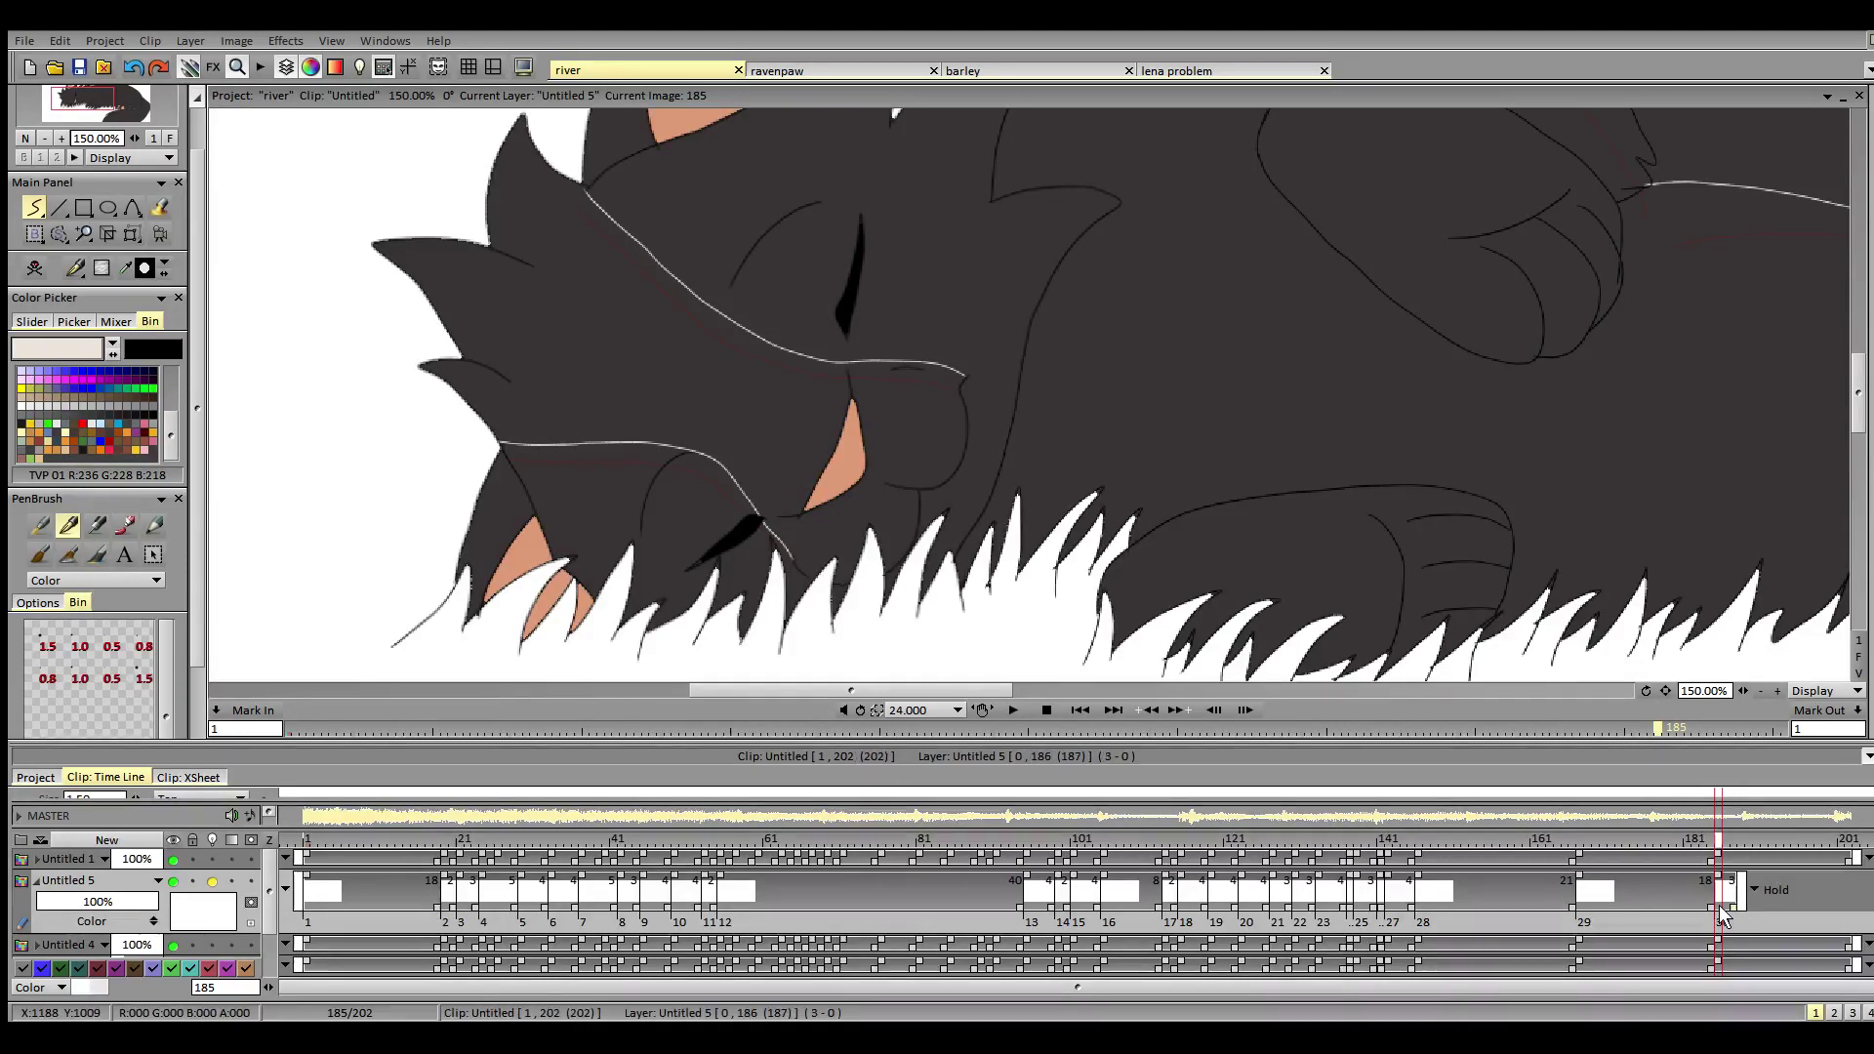
{"action": "left_click_drag", "start_coordinate": [1720, 907], "coordinate": [1852, 907]}
{"action": "left_click", "coordinate": [1420, 893]}
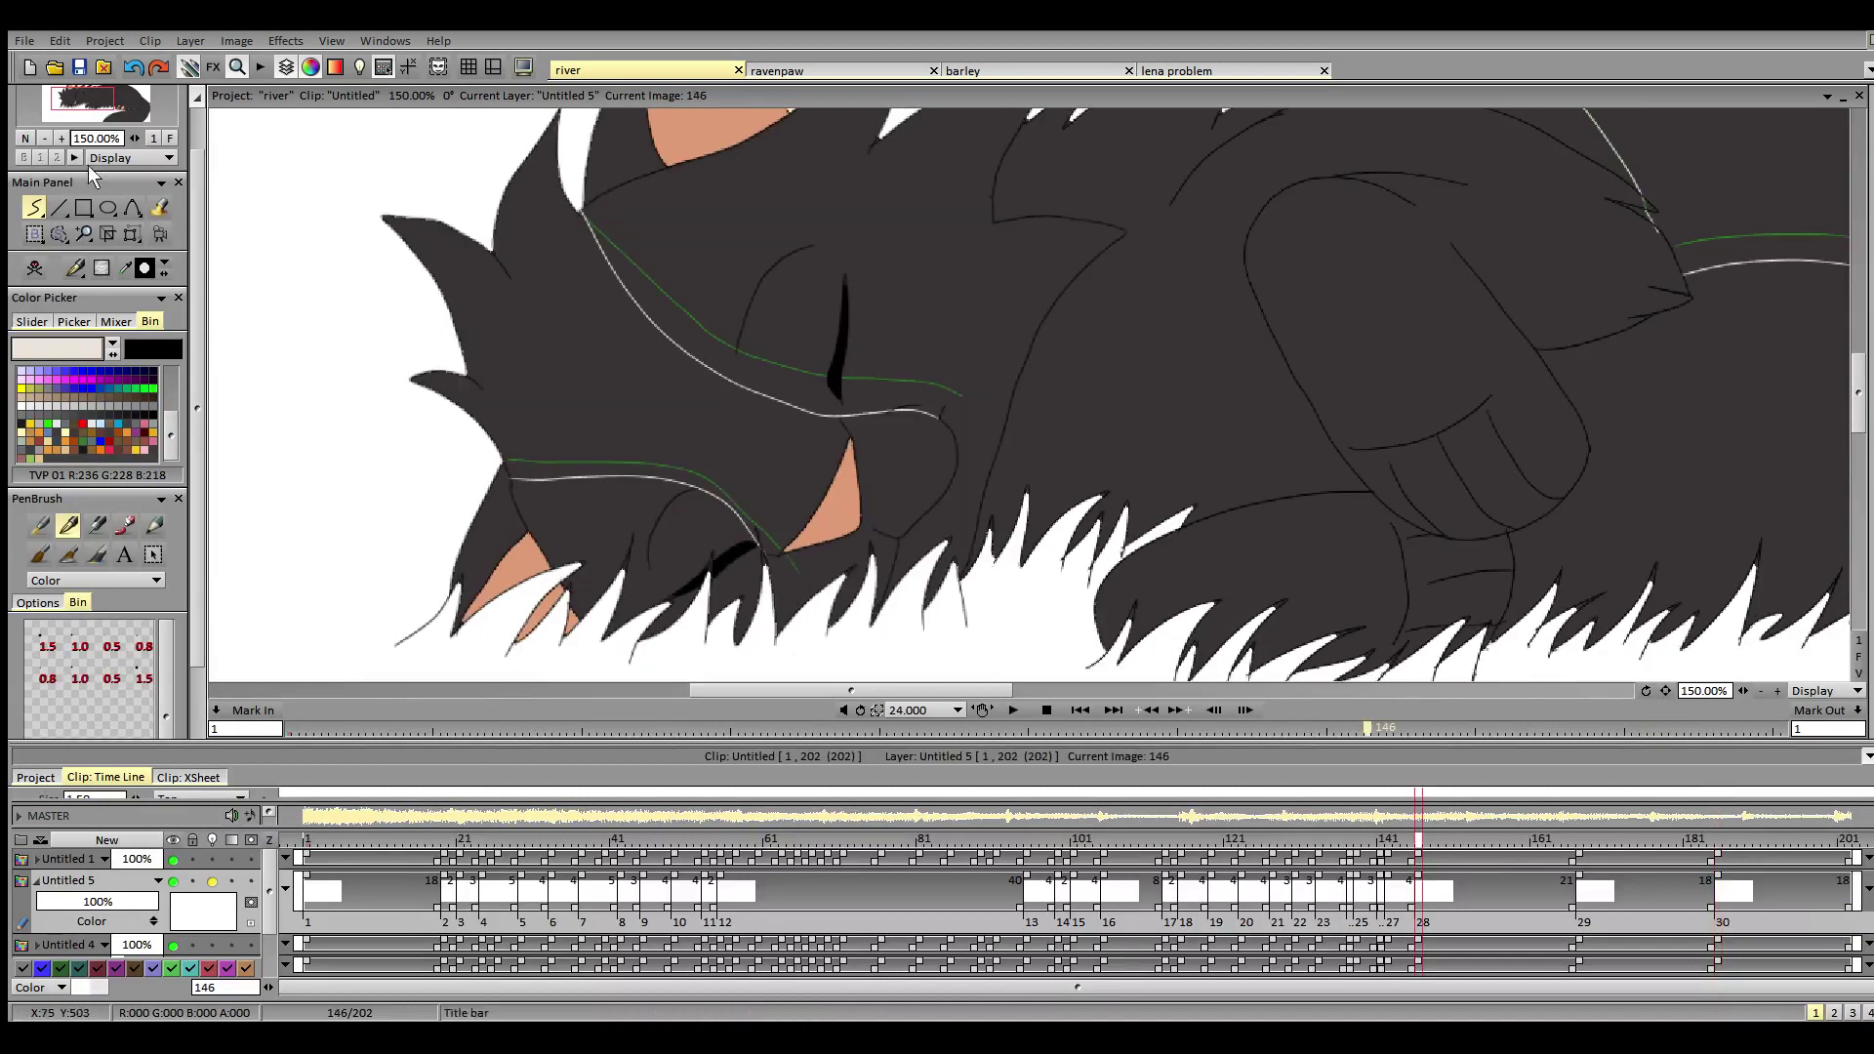
{"action": "left_click", "coordinate": [26, 139]}
{"action": "left_click", "coordinate": [80, 69]}
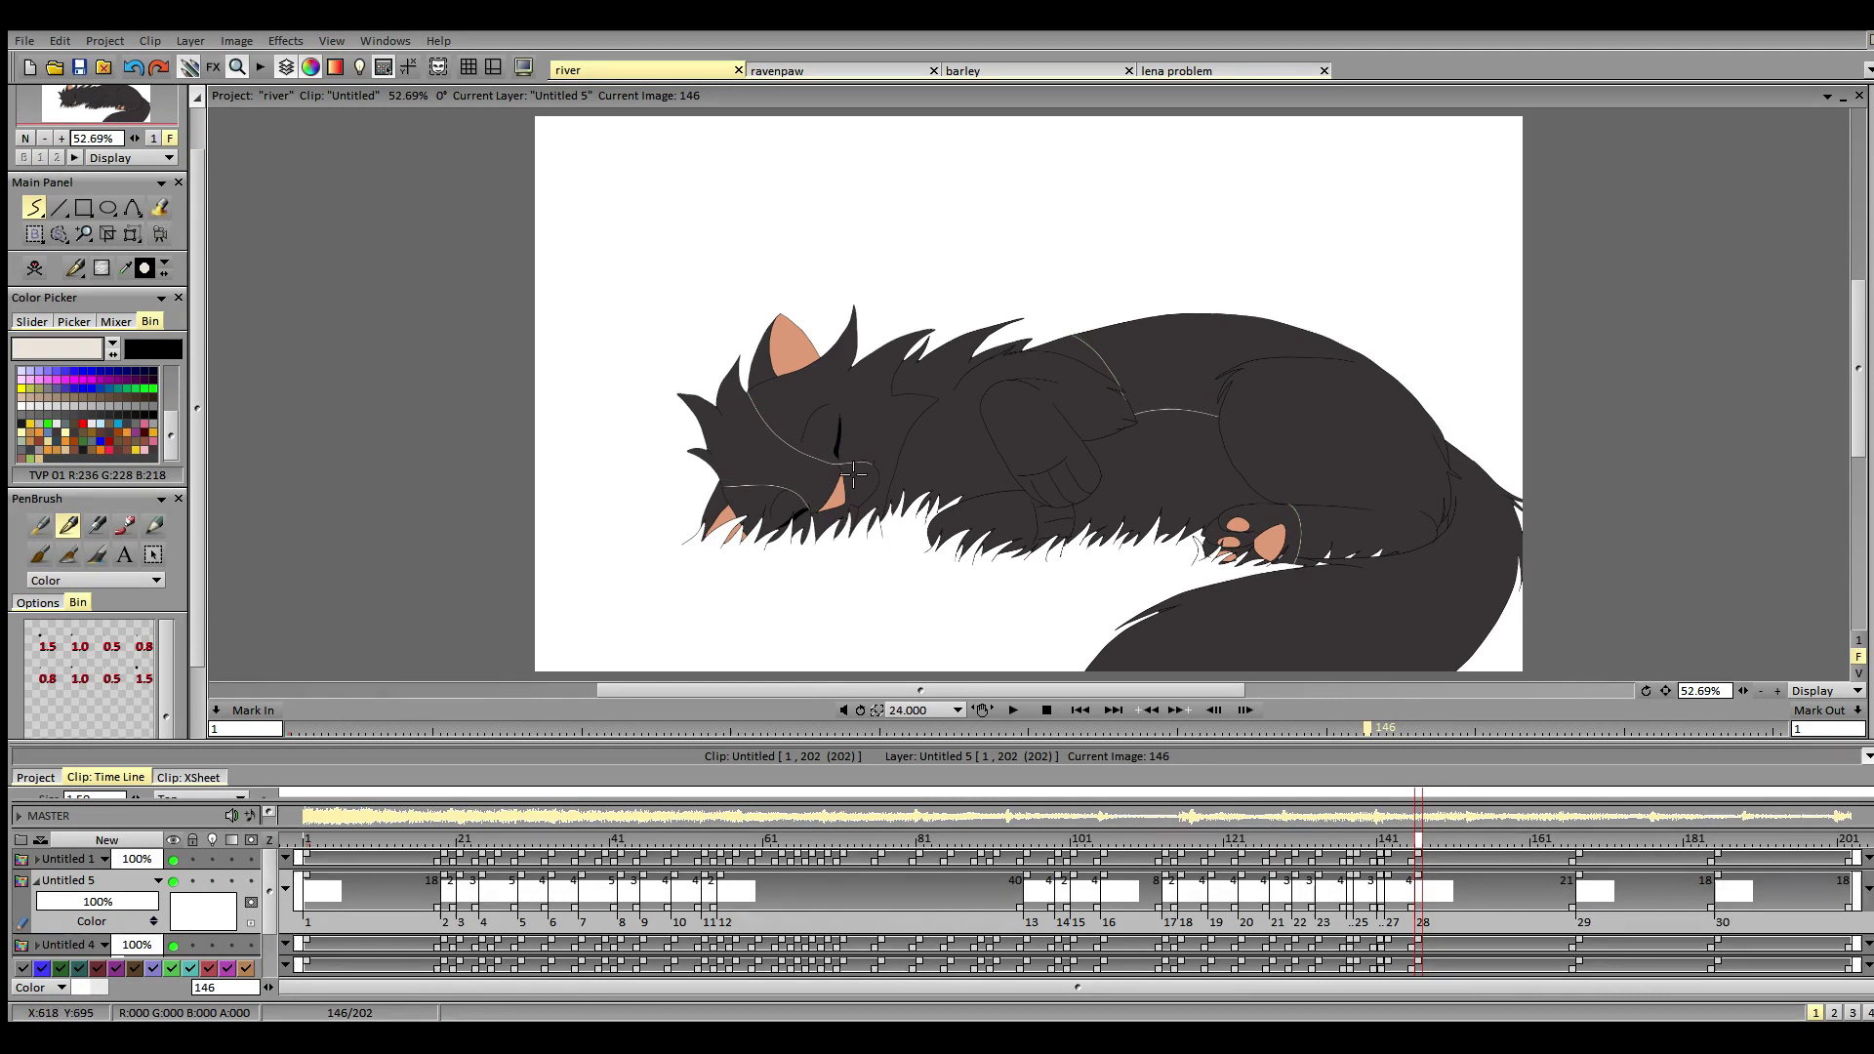
- Fill the sleeping cat's face marking with off-white on frame 146, undoing the stray fill on the chest
{"action": "key", "text": "f"}
{"action": "left_click", "coordinate": [818, 477]}
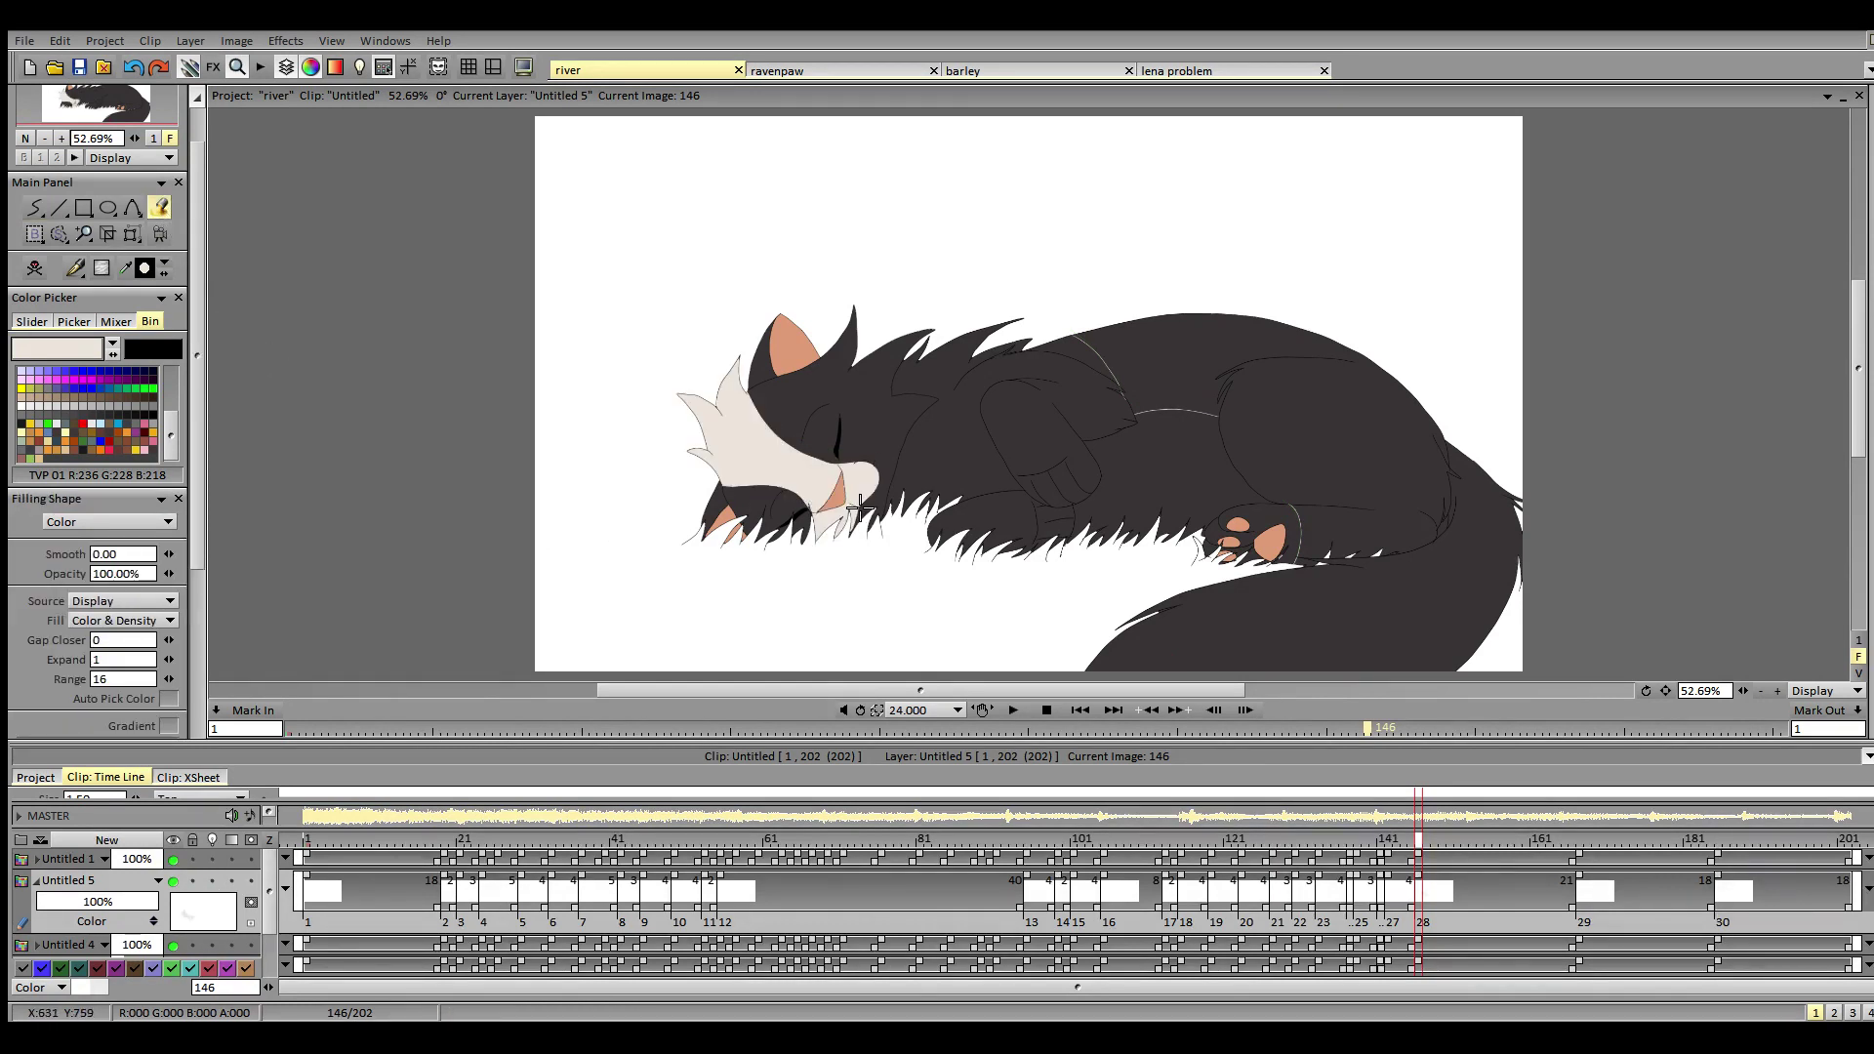
{"action": "left_click", "coordinate": [971, 455]}
{"action": "key", "text": "ctrl+z"}
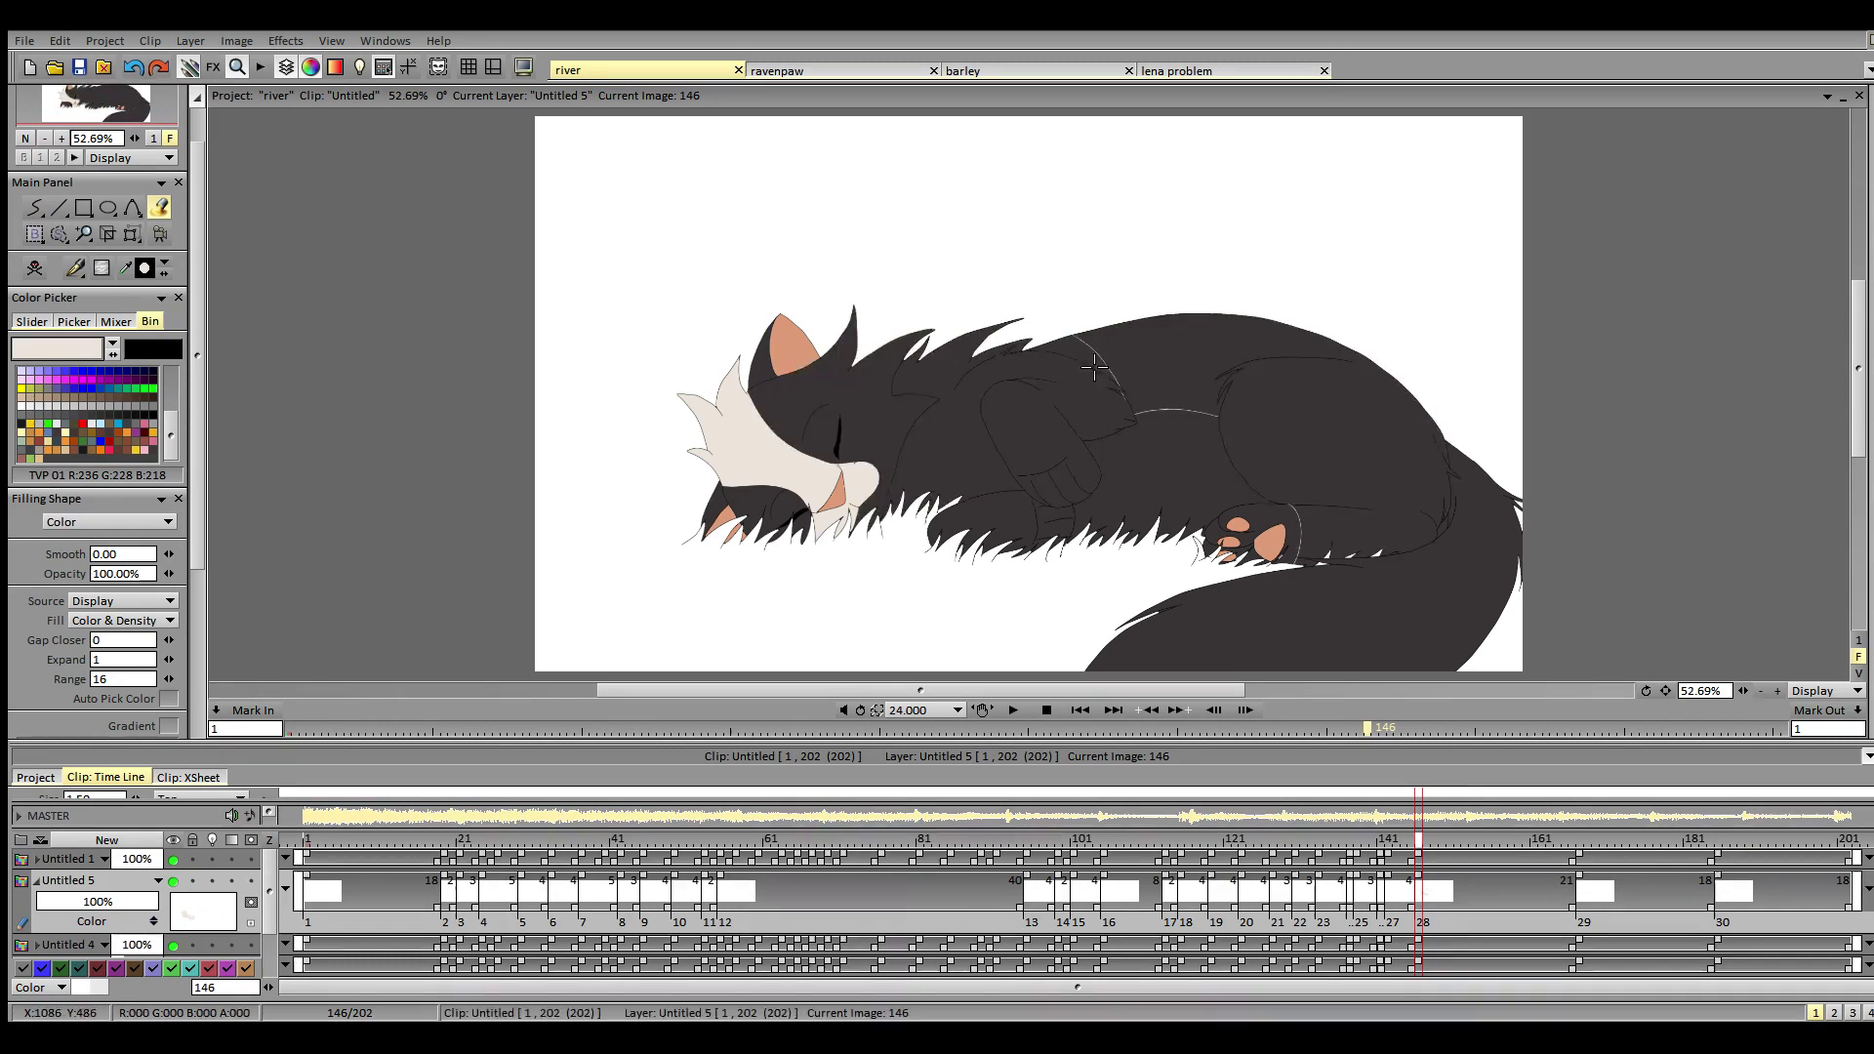
- Fill the shoulder patch, front legs, belly, hind paw and chest with off-white on frame 146
{"action": "left_click", "coordinate": [1074, 359]}
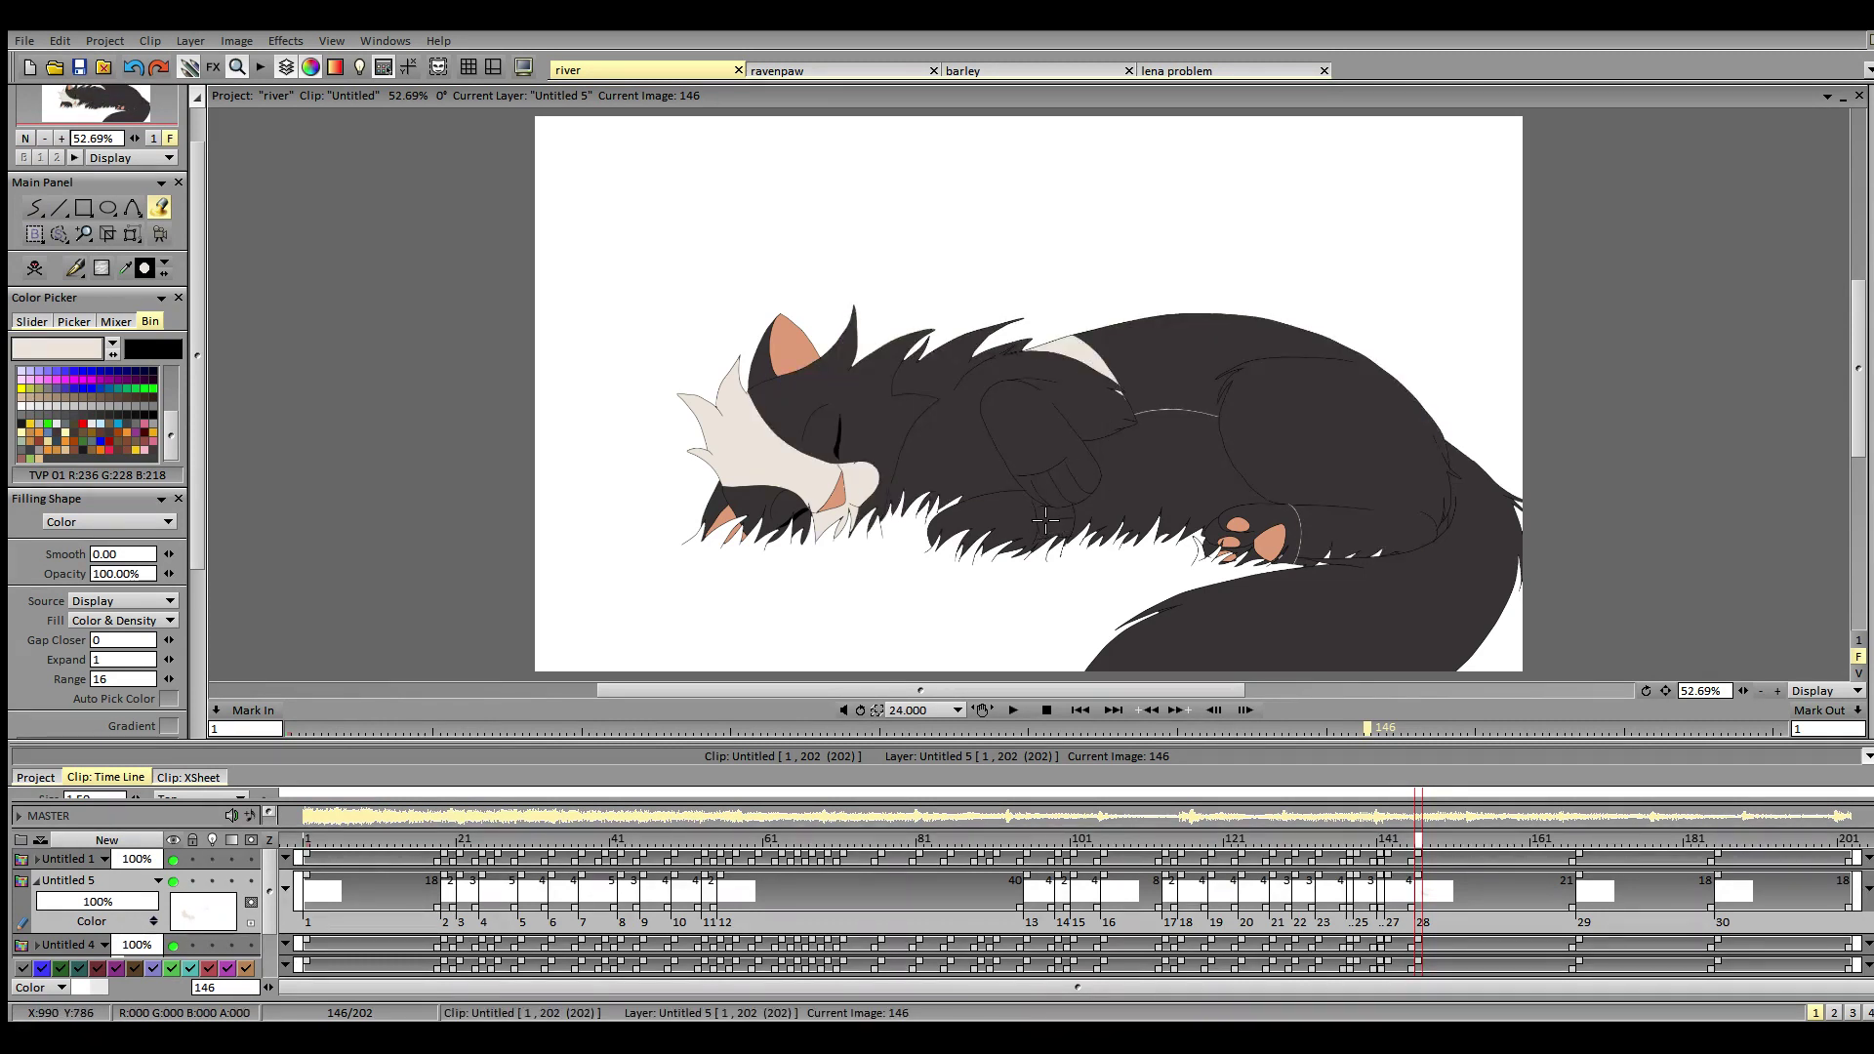
{"action": "left_click", "coordinate": [1053, 518]}
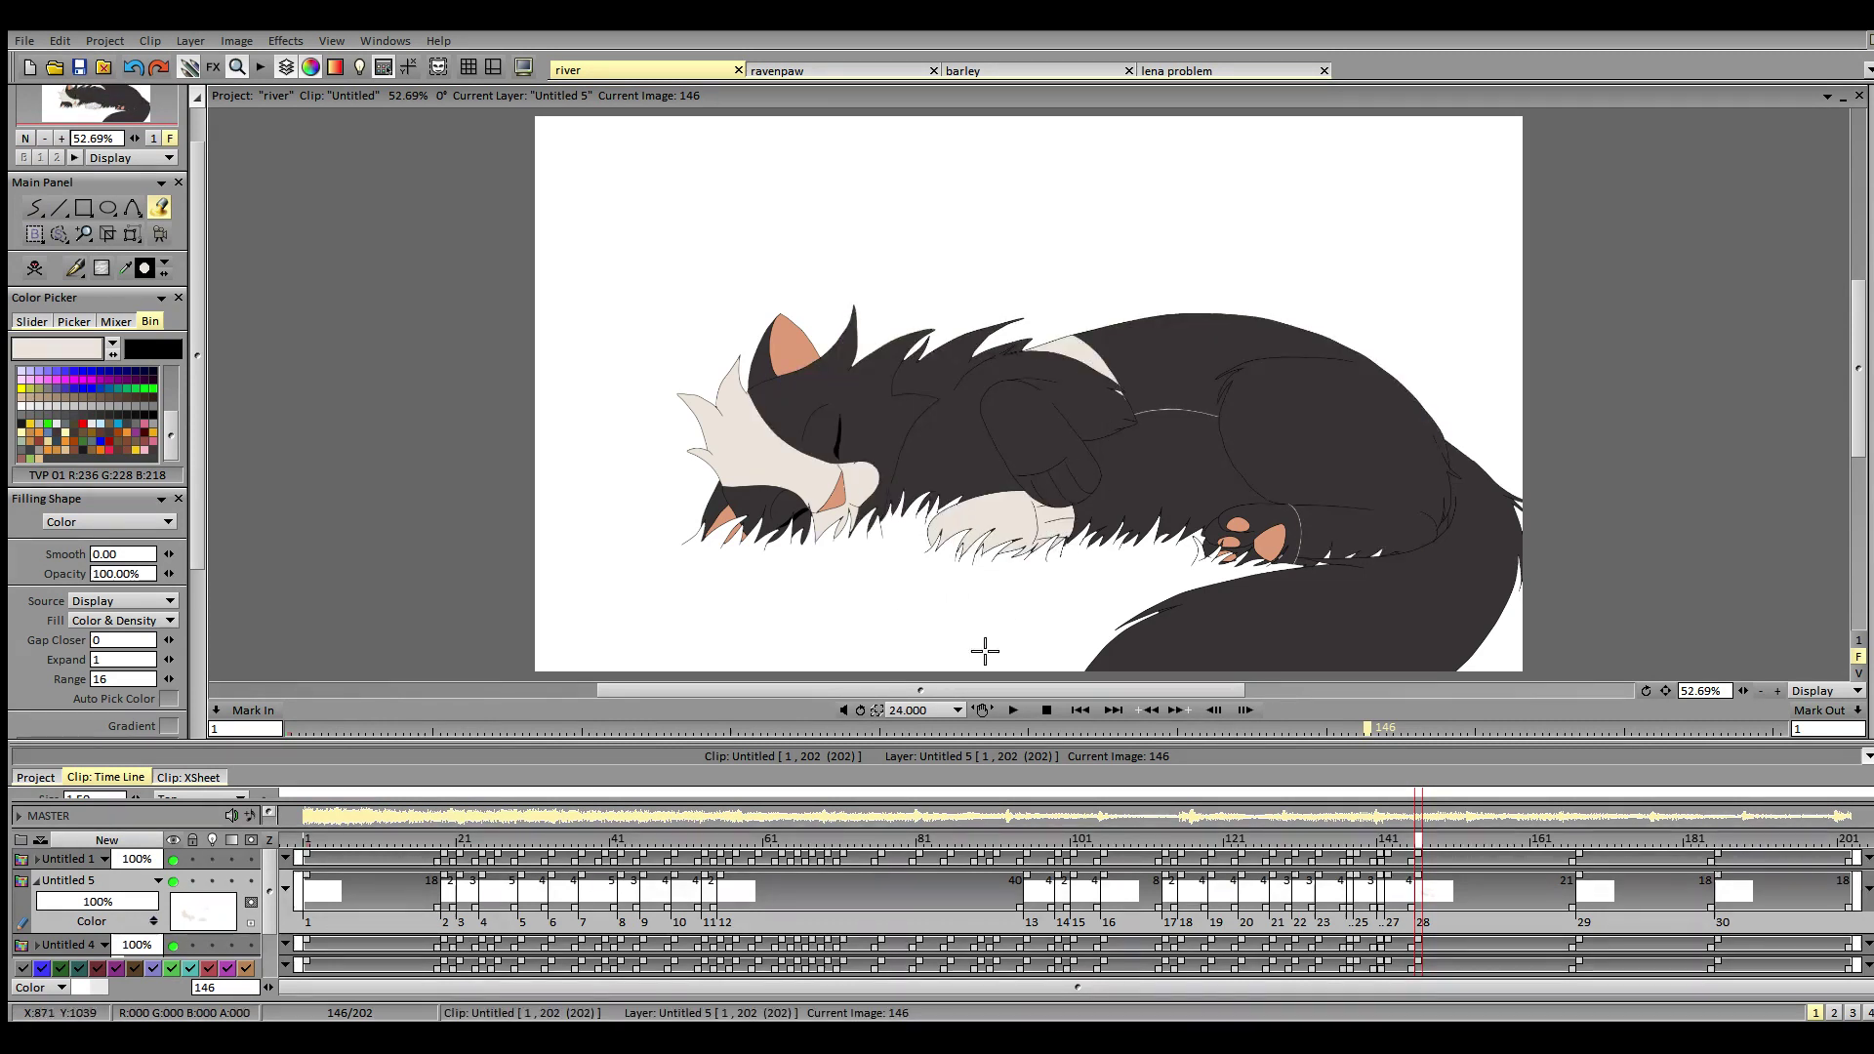
{"action": "left_click", "coordinate": [1172, 481]}
{"action": "left_click", "coordinate": [1269, 512]}
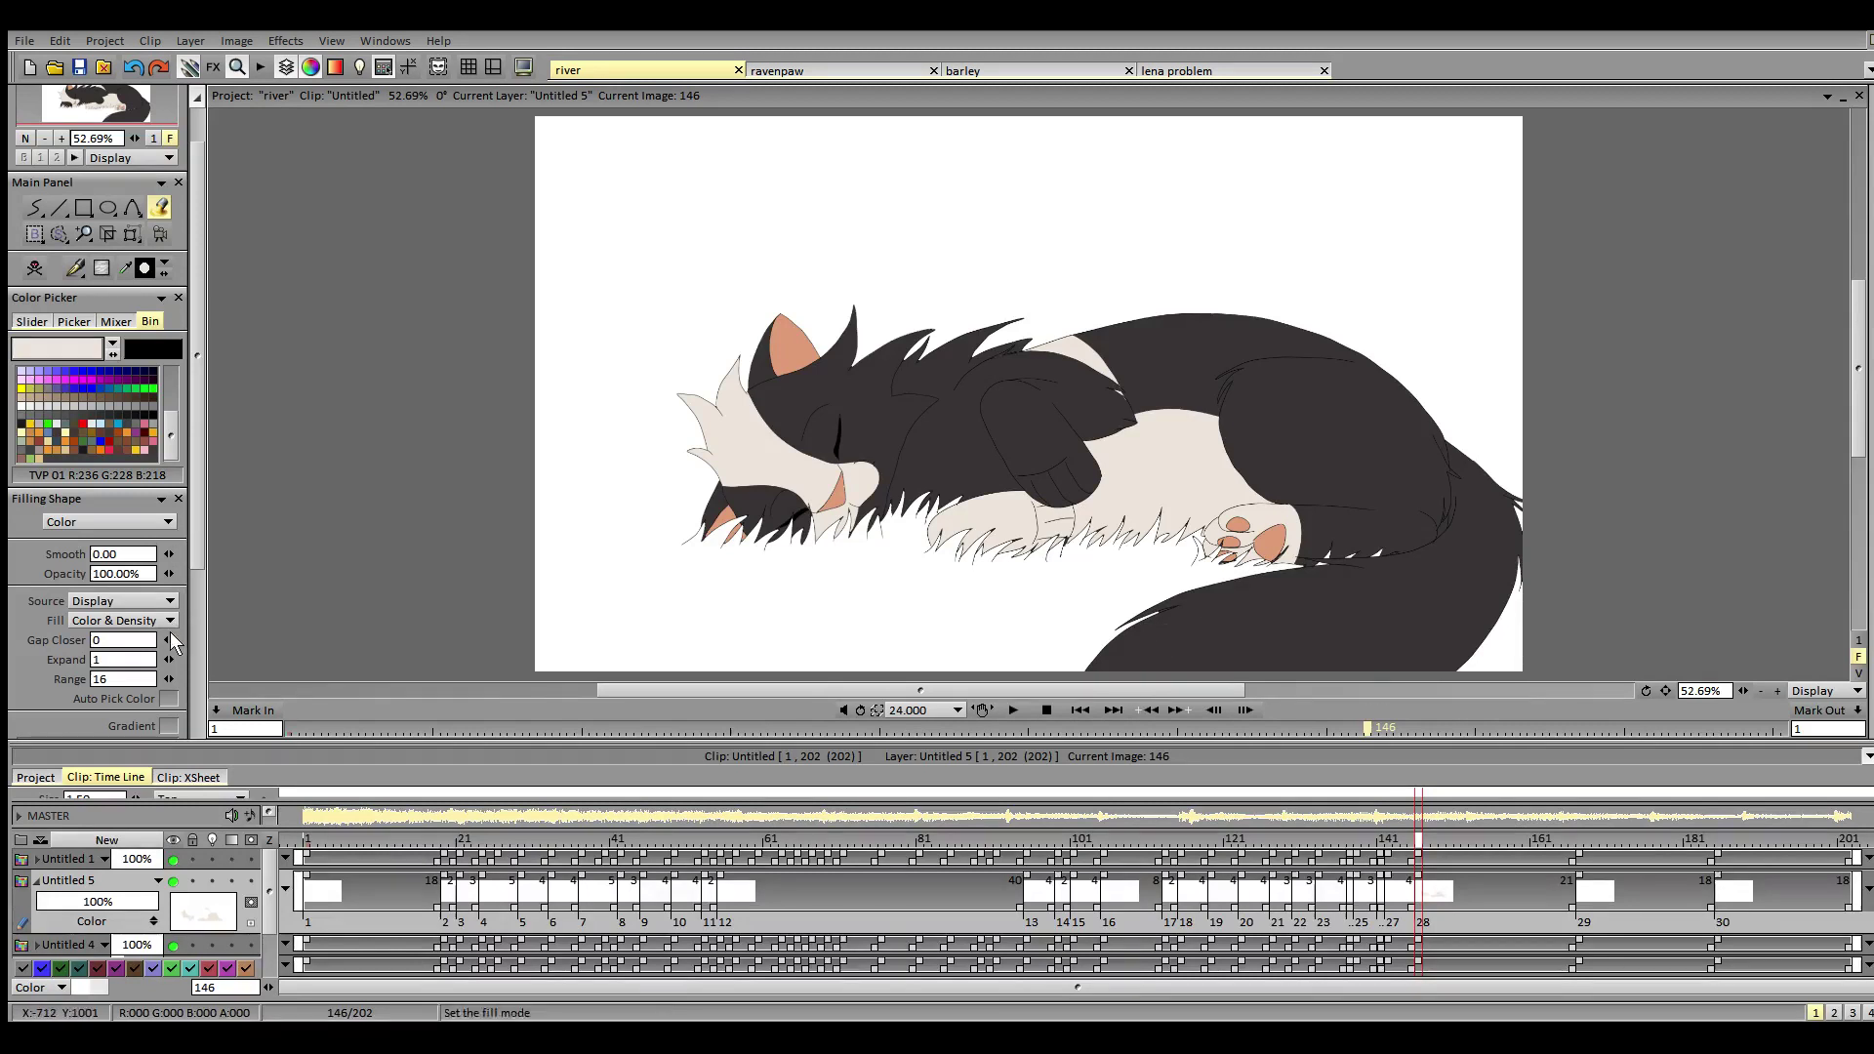
{"action": "left_click", "coordinate": [953, 451]}
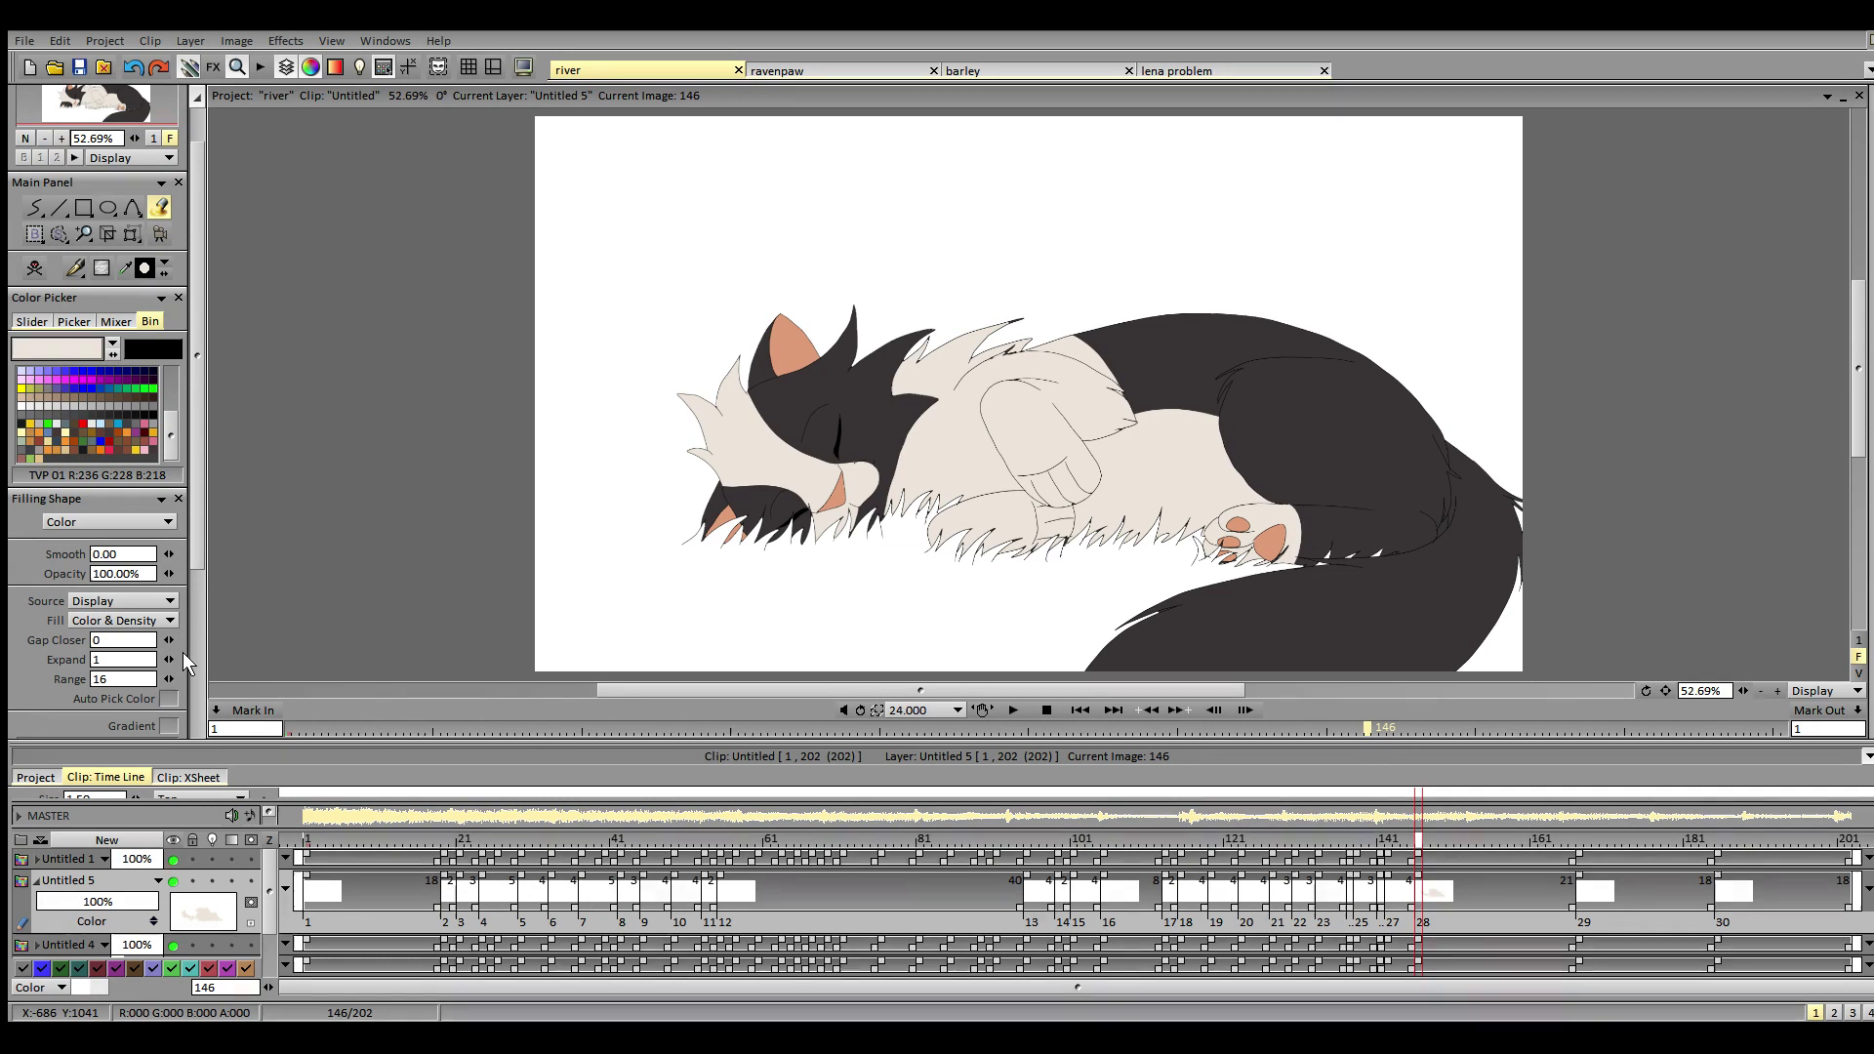
- Go to frame 167 and fill the hind paw, belly, chest, shoulder patch and both front legs with off-white
{"action": "left_click", "coordinate": [1581, 841]}
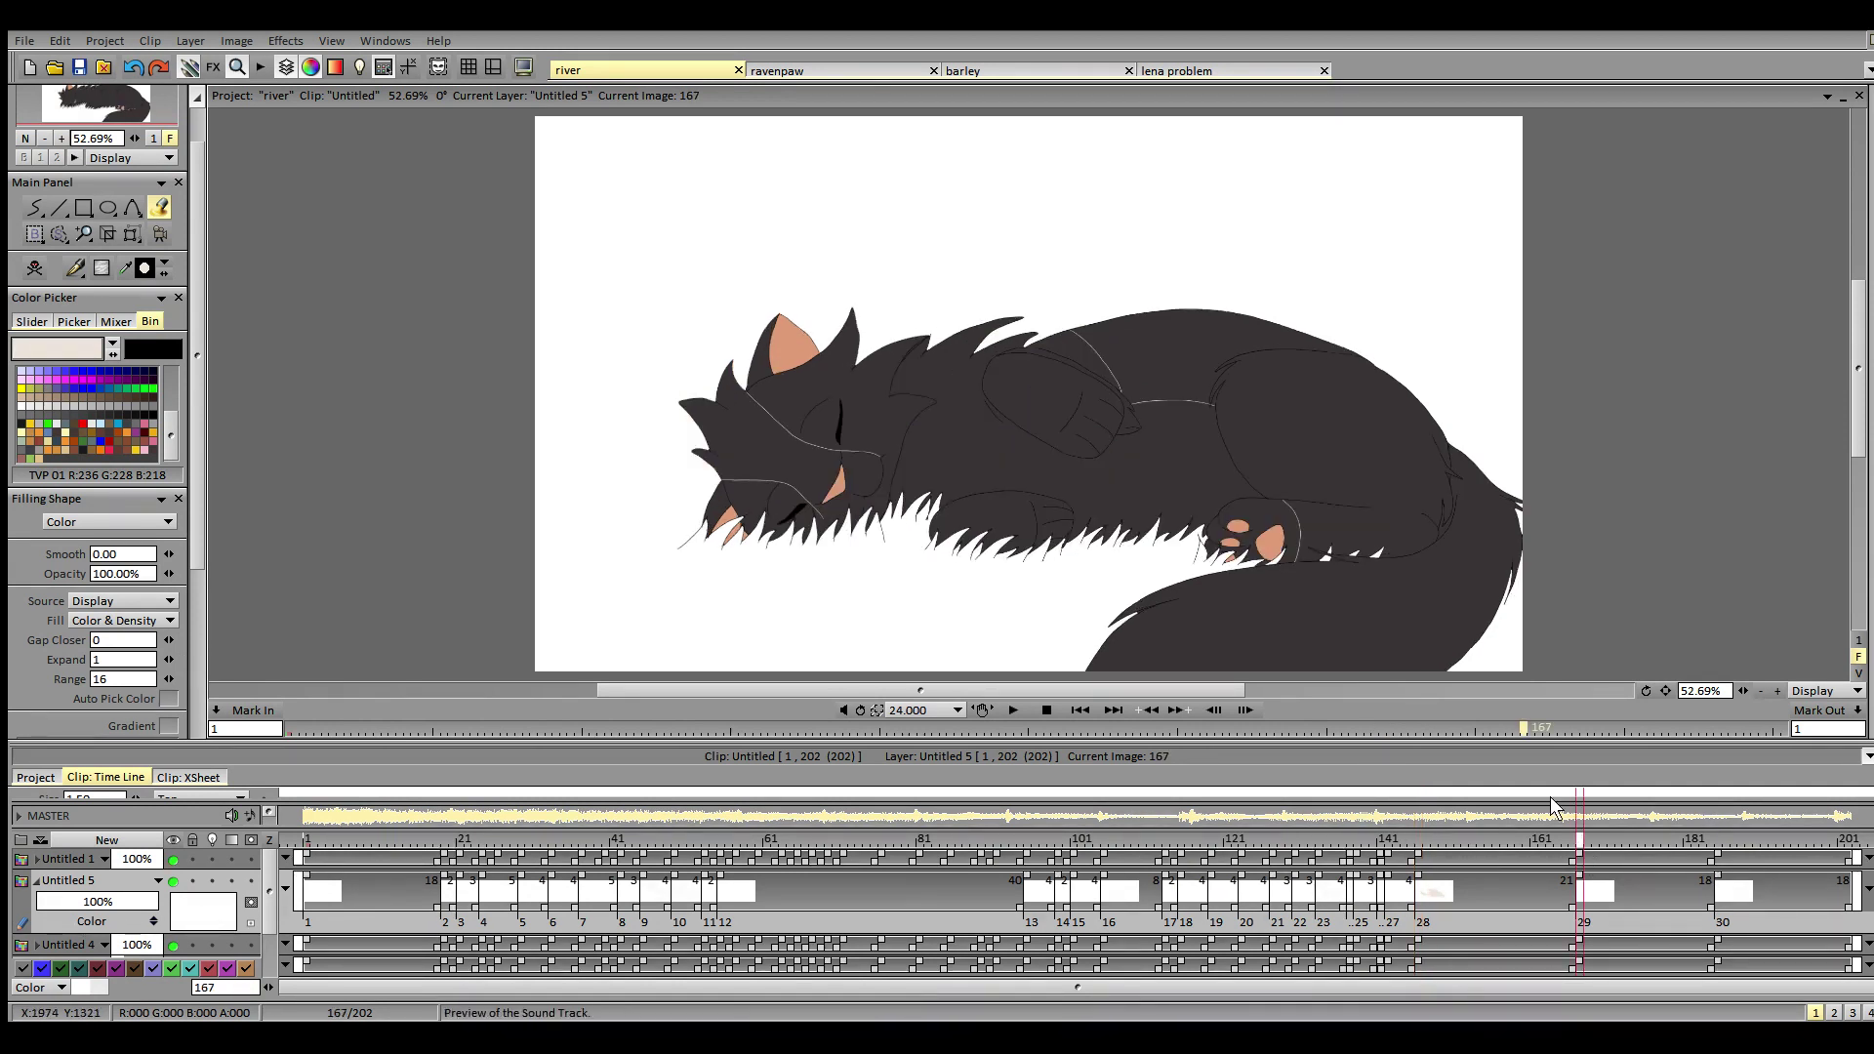
{"action": "left_click", "coordinate": [1269, 511]}
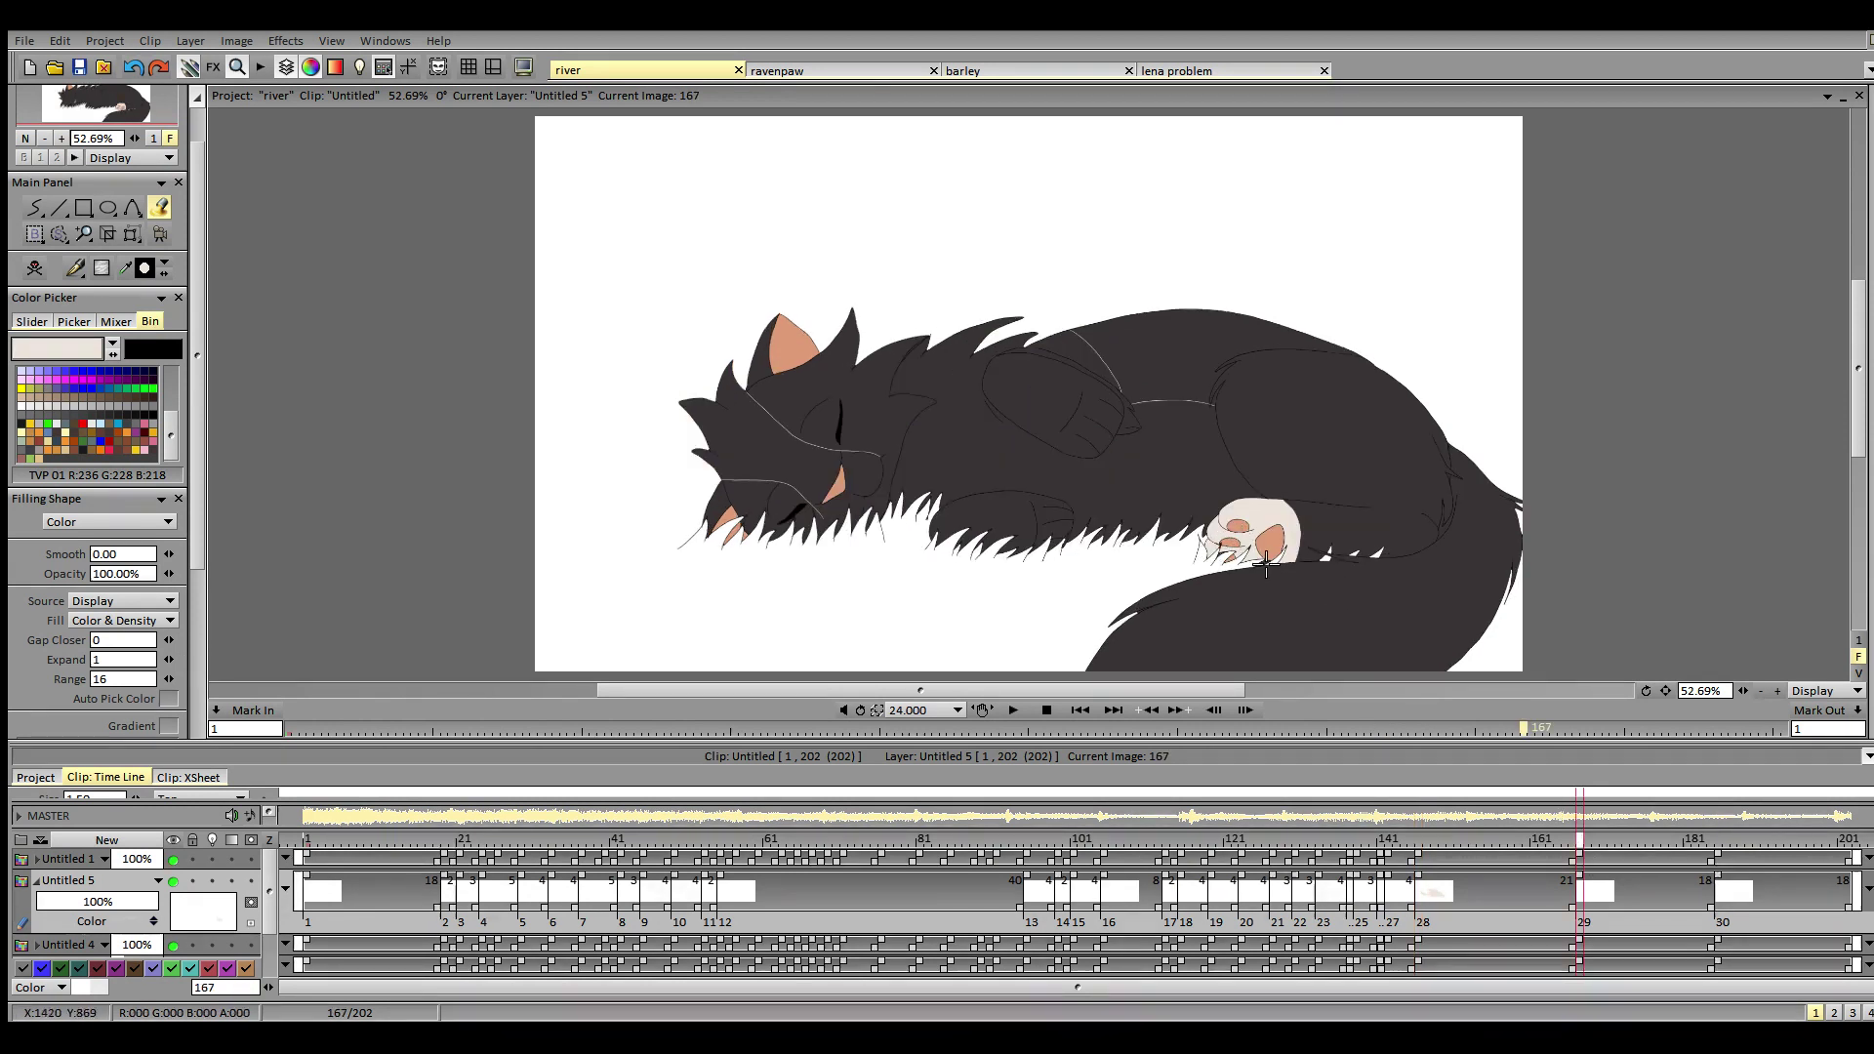
{"action": "left_click", "coordinate": [1121, 480]}
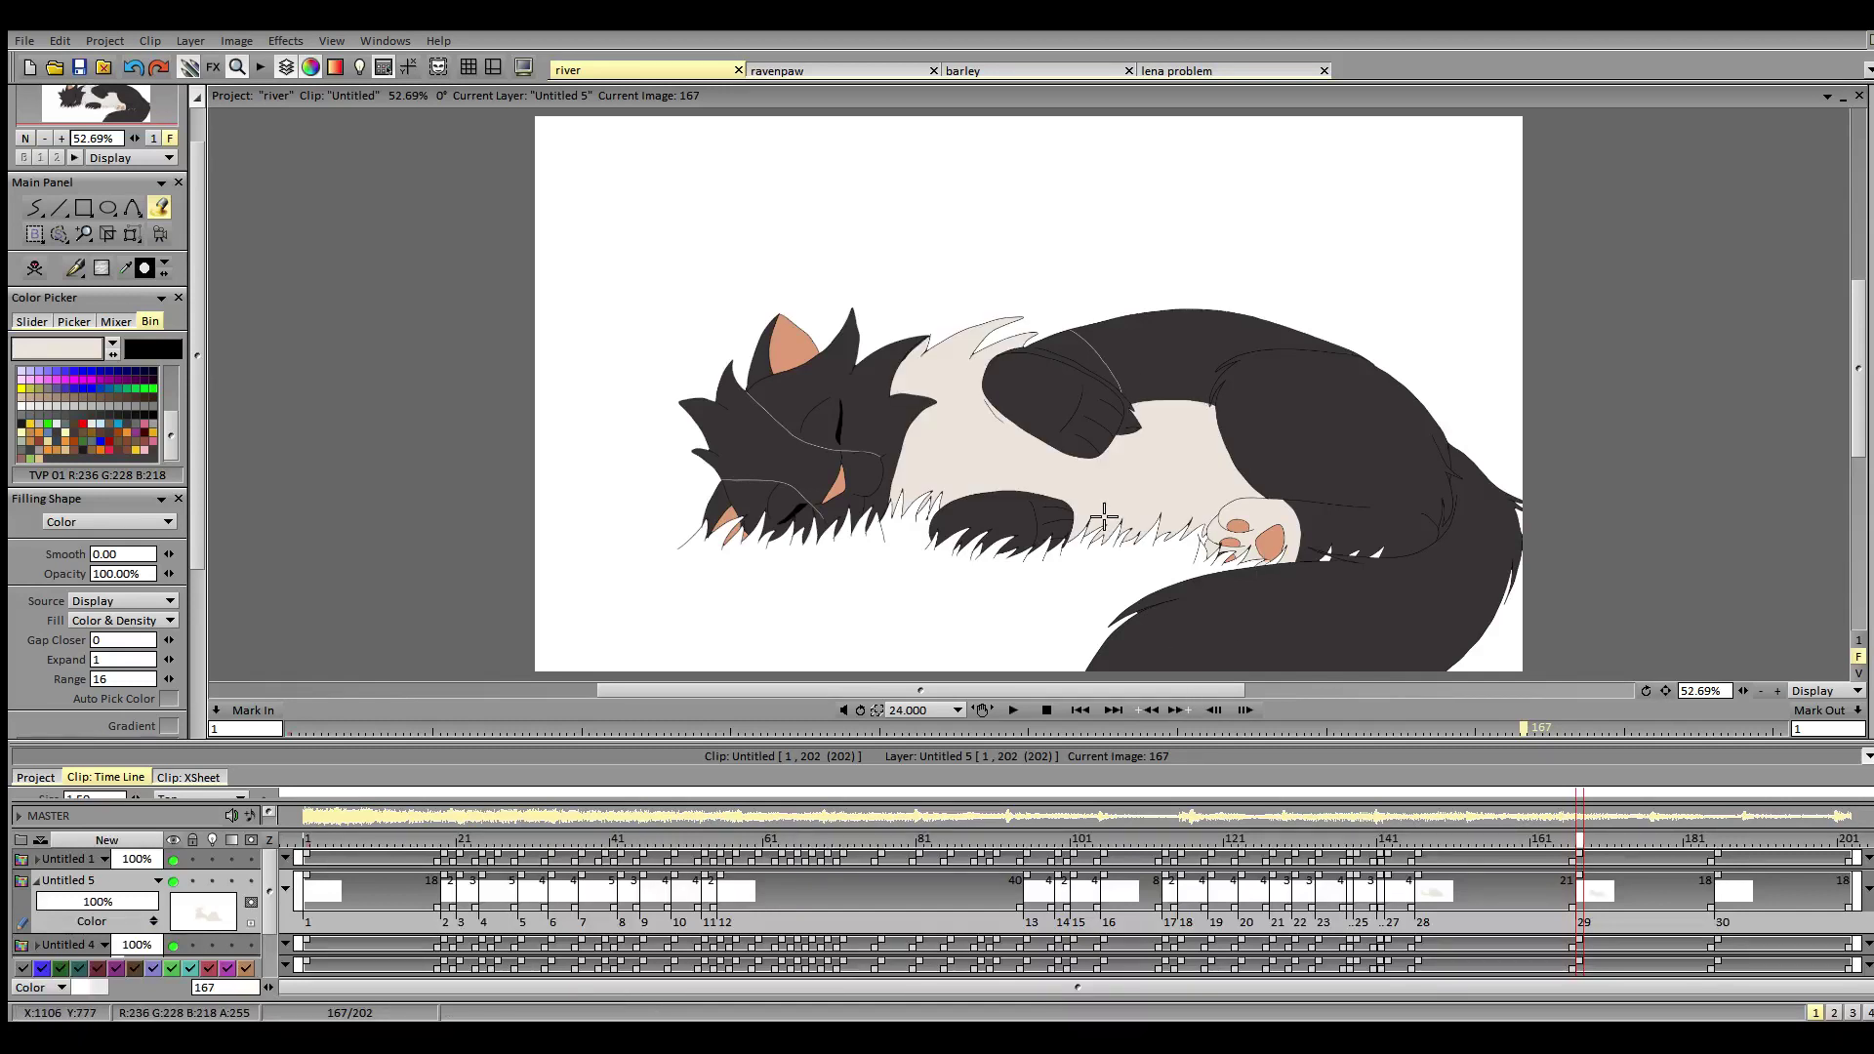
{"action": "left_click", "coordinate": [1123, 419]}
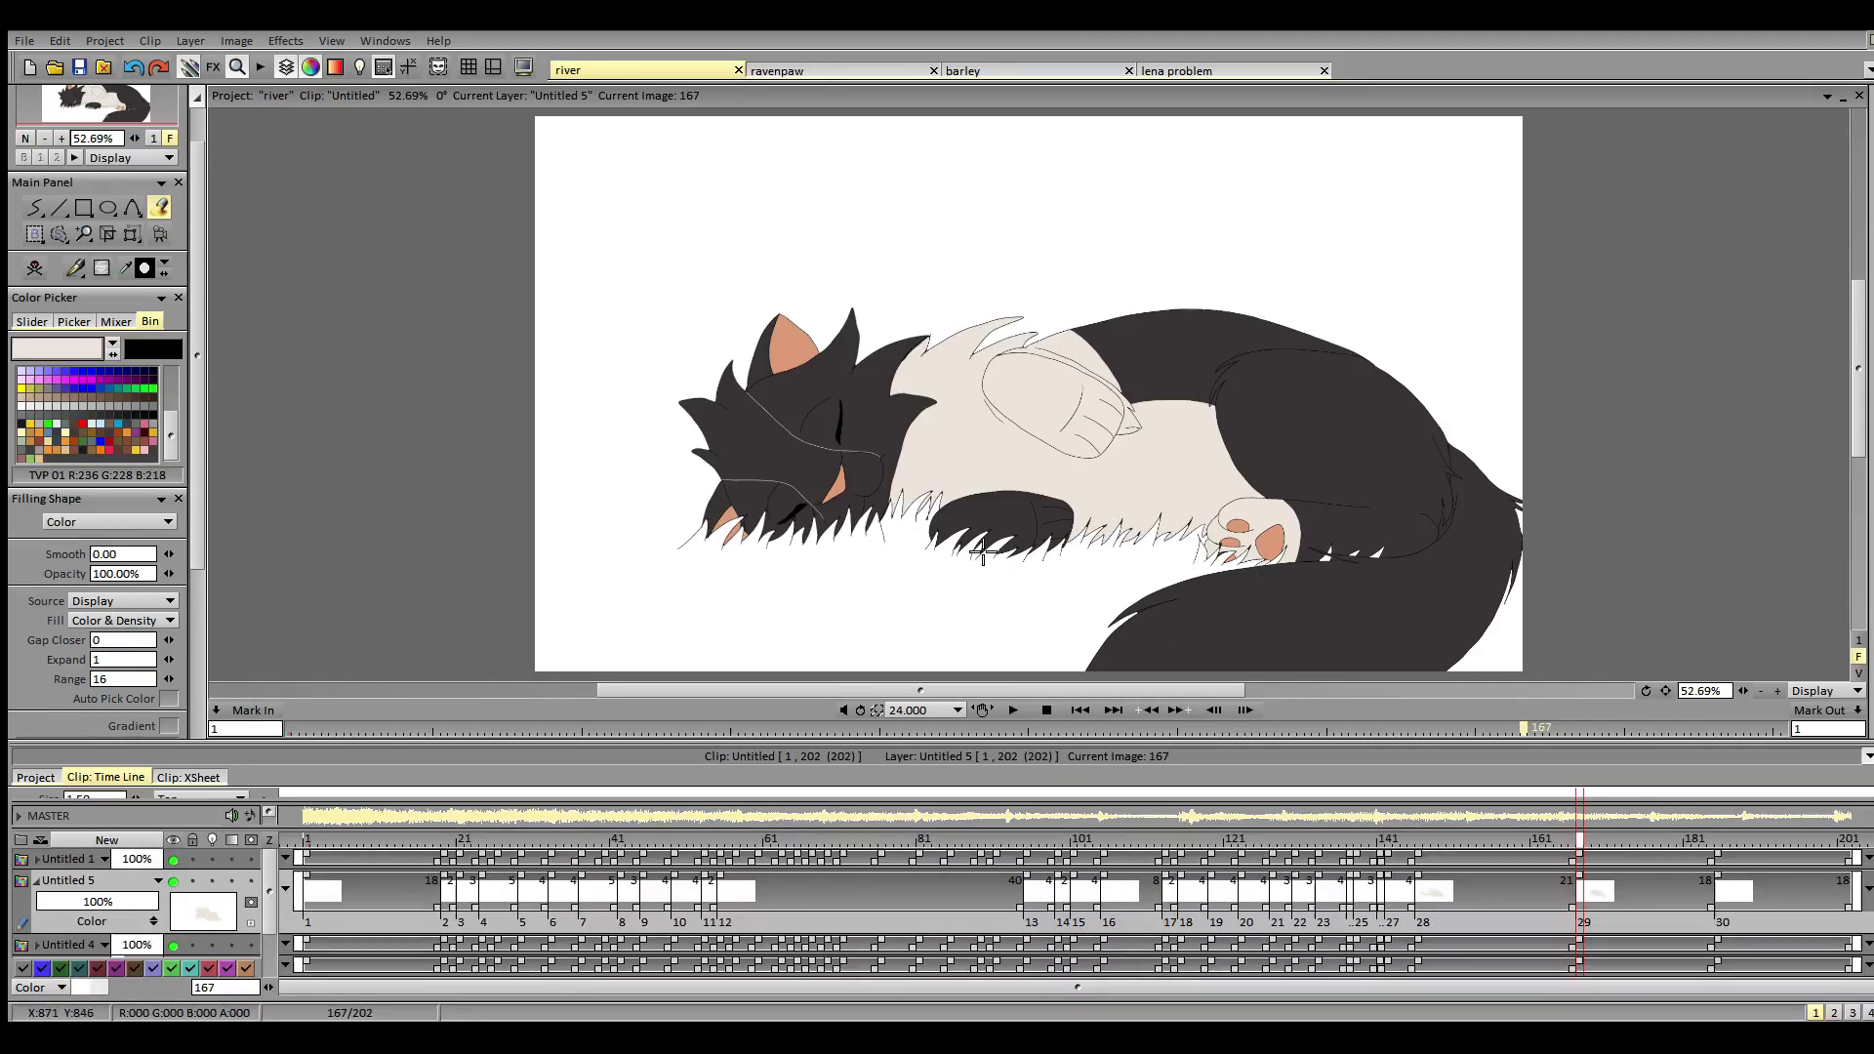
{"action": "left_click", "coordinate": [1013, 515]}
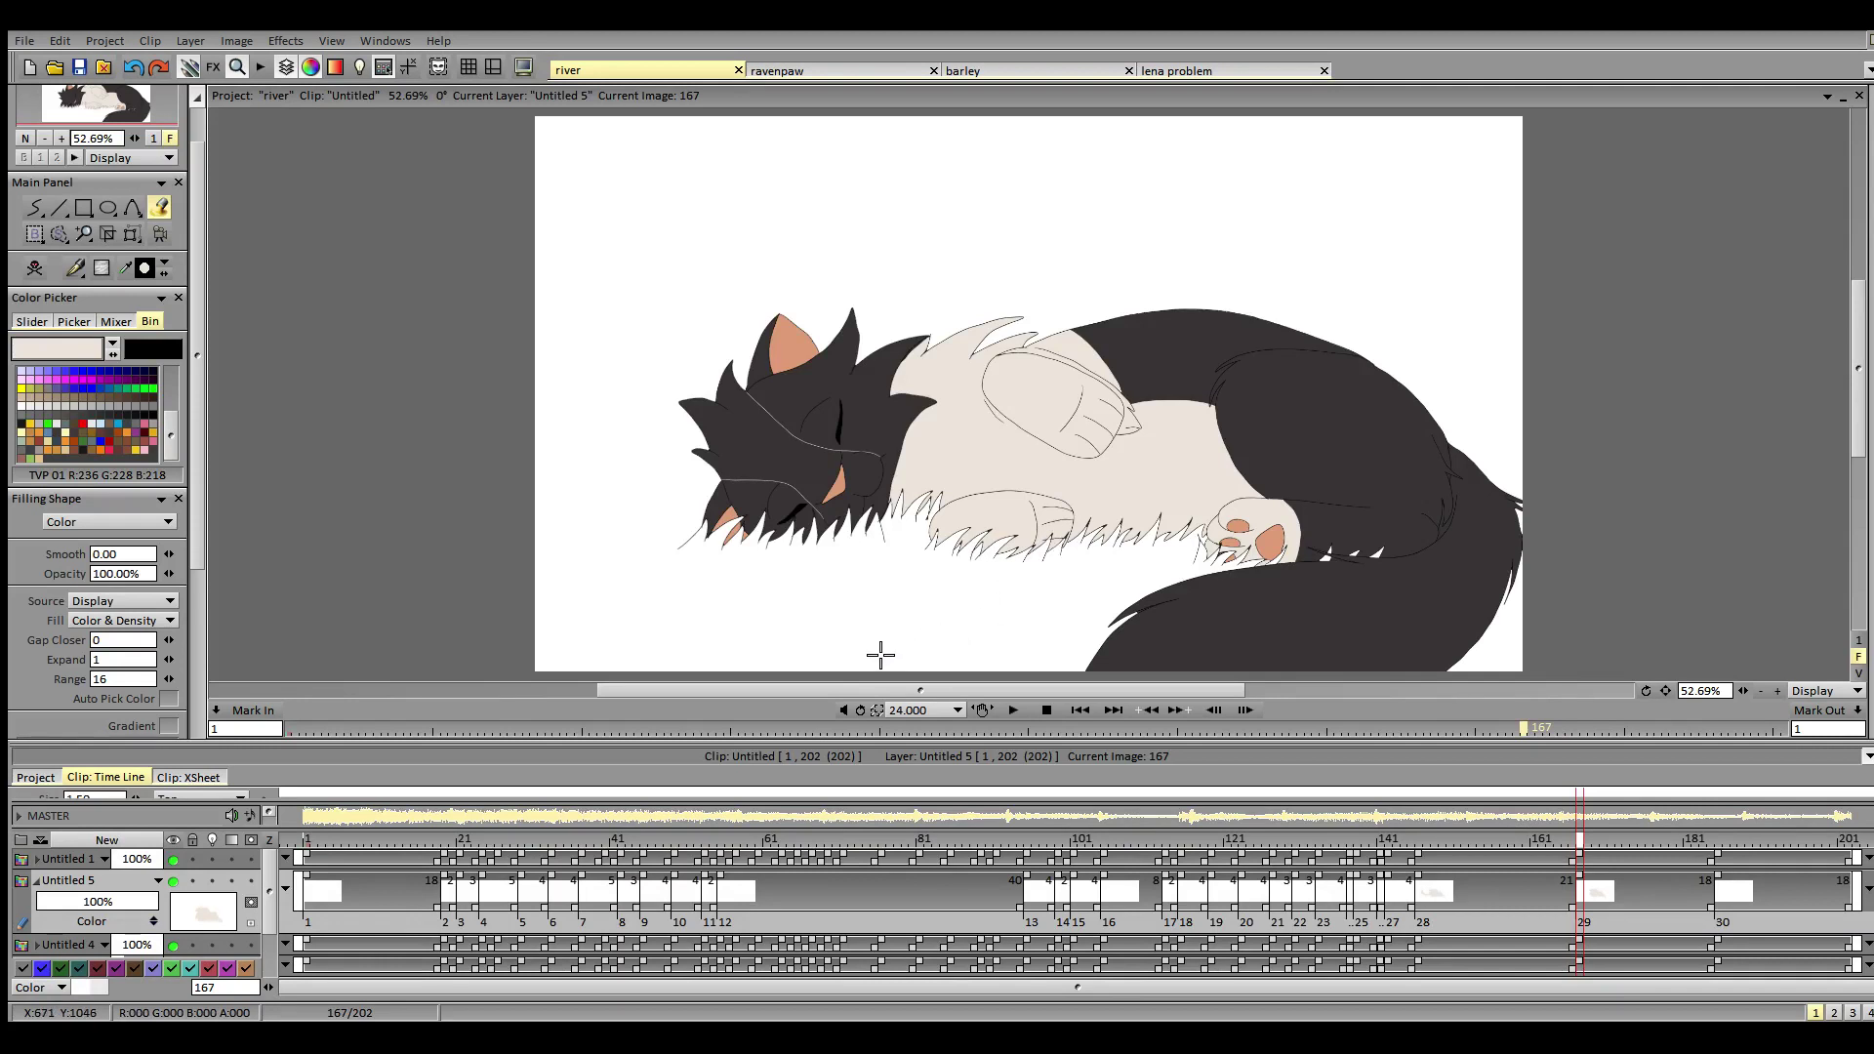
{"action": "left_click", "coordinate": [854, 503]}
{"action": "key", "text": "ctrl+z"}
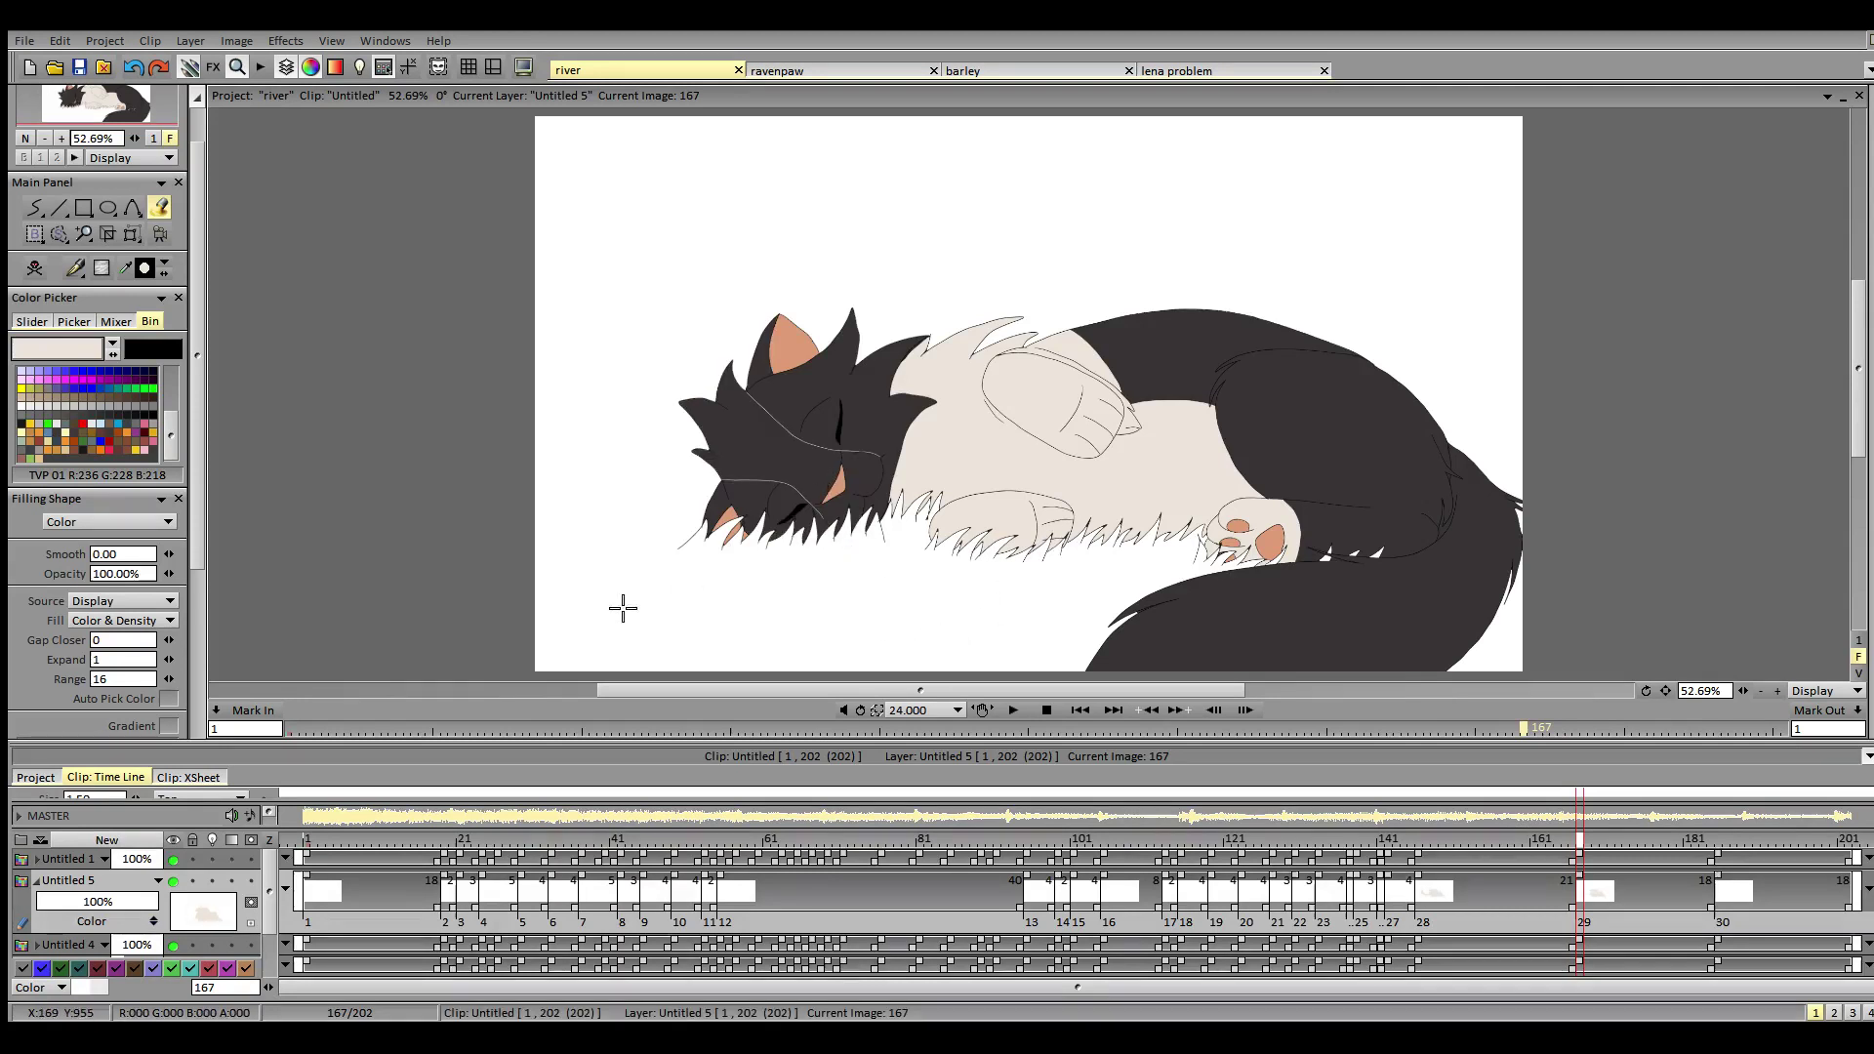
{"action": "key", "text": "b"}
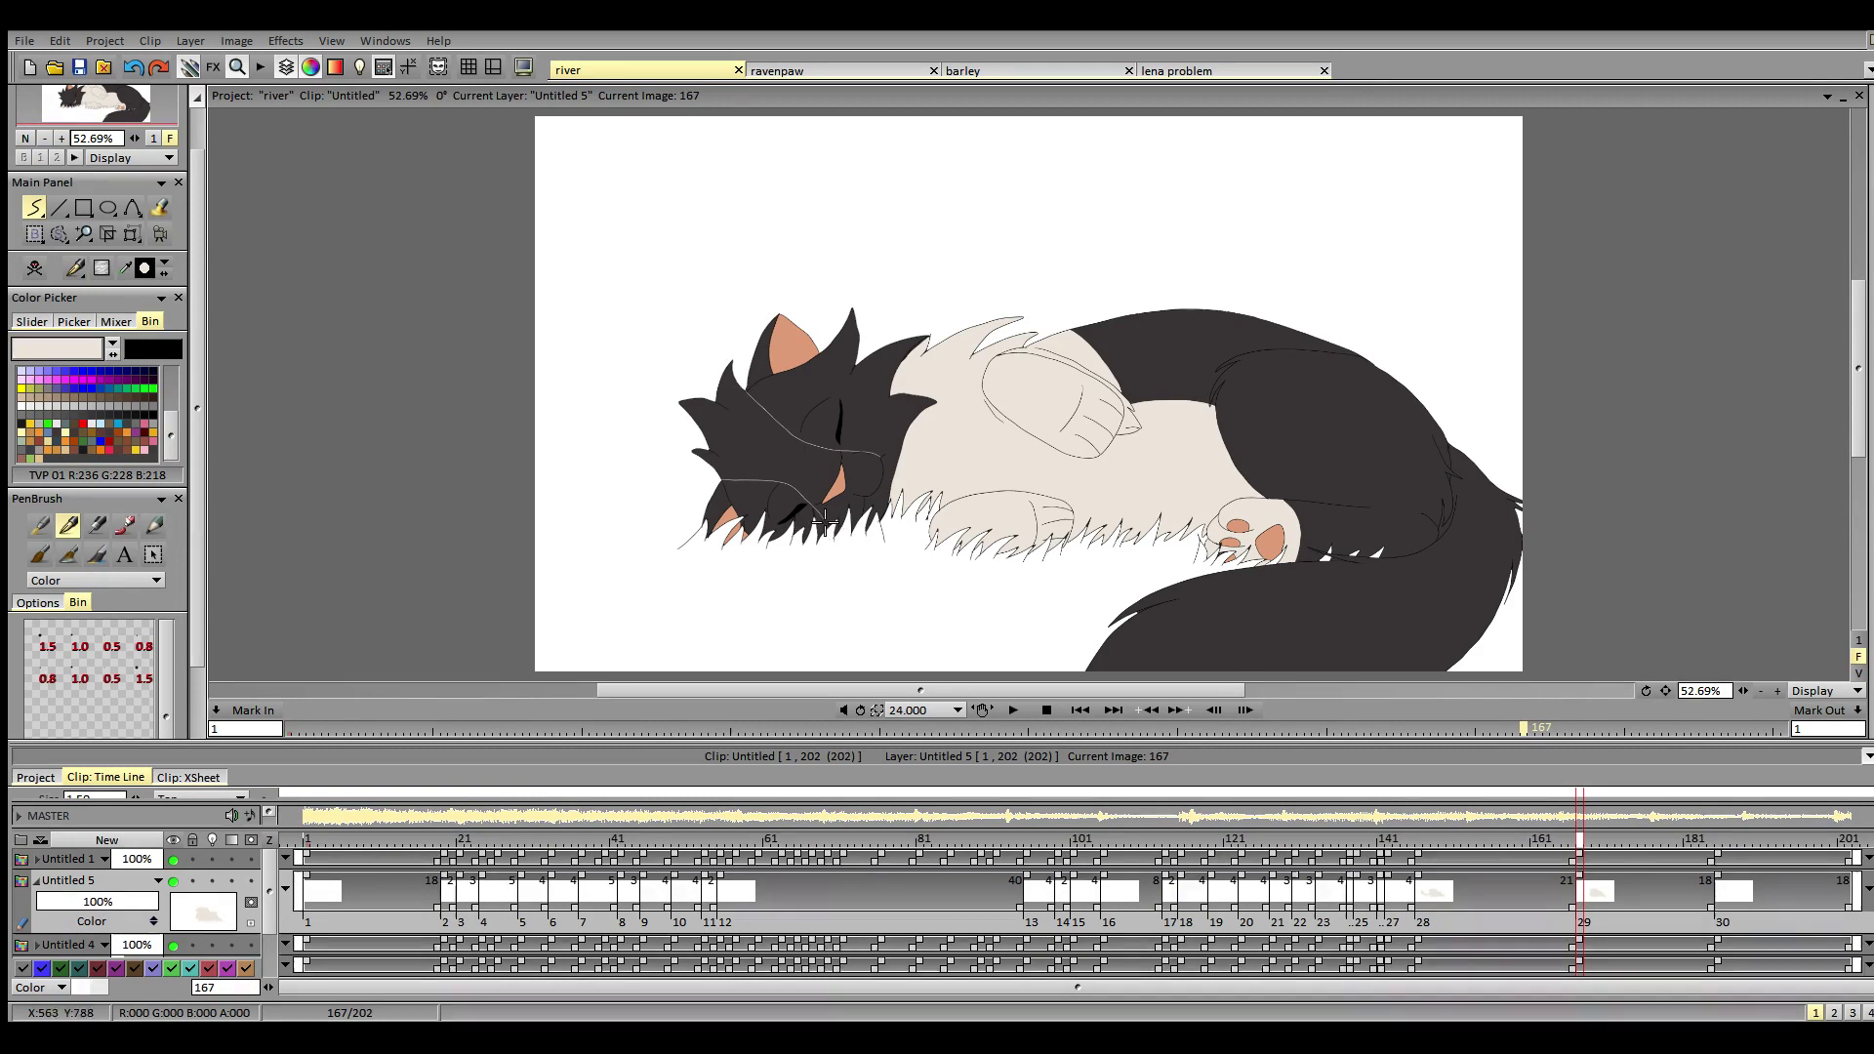
{"action": "key", "text": "f"}
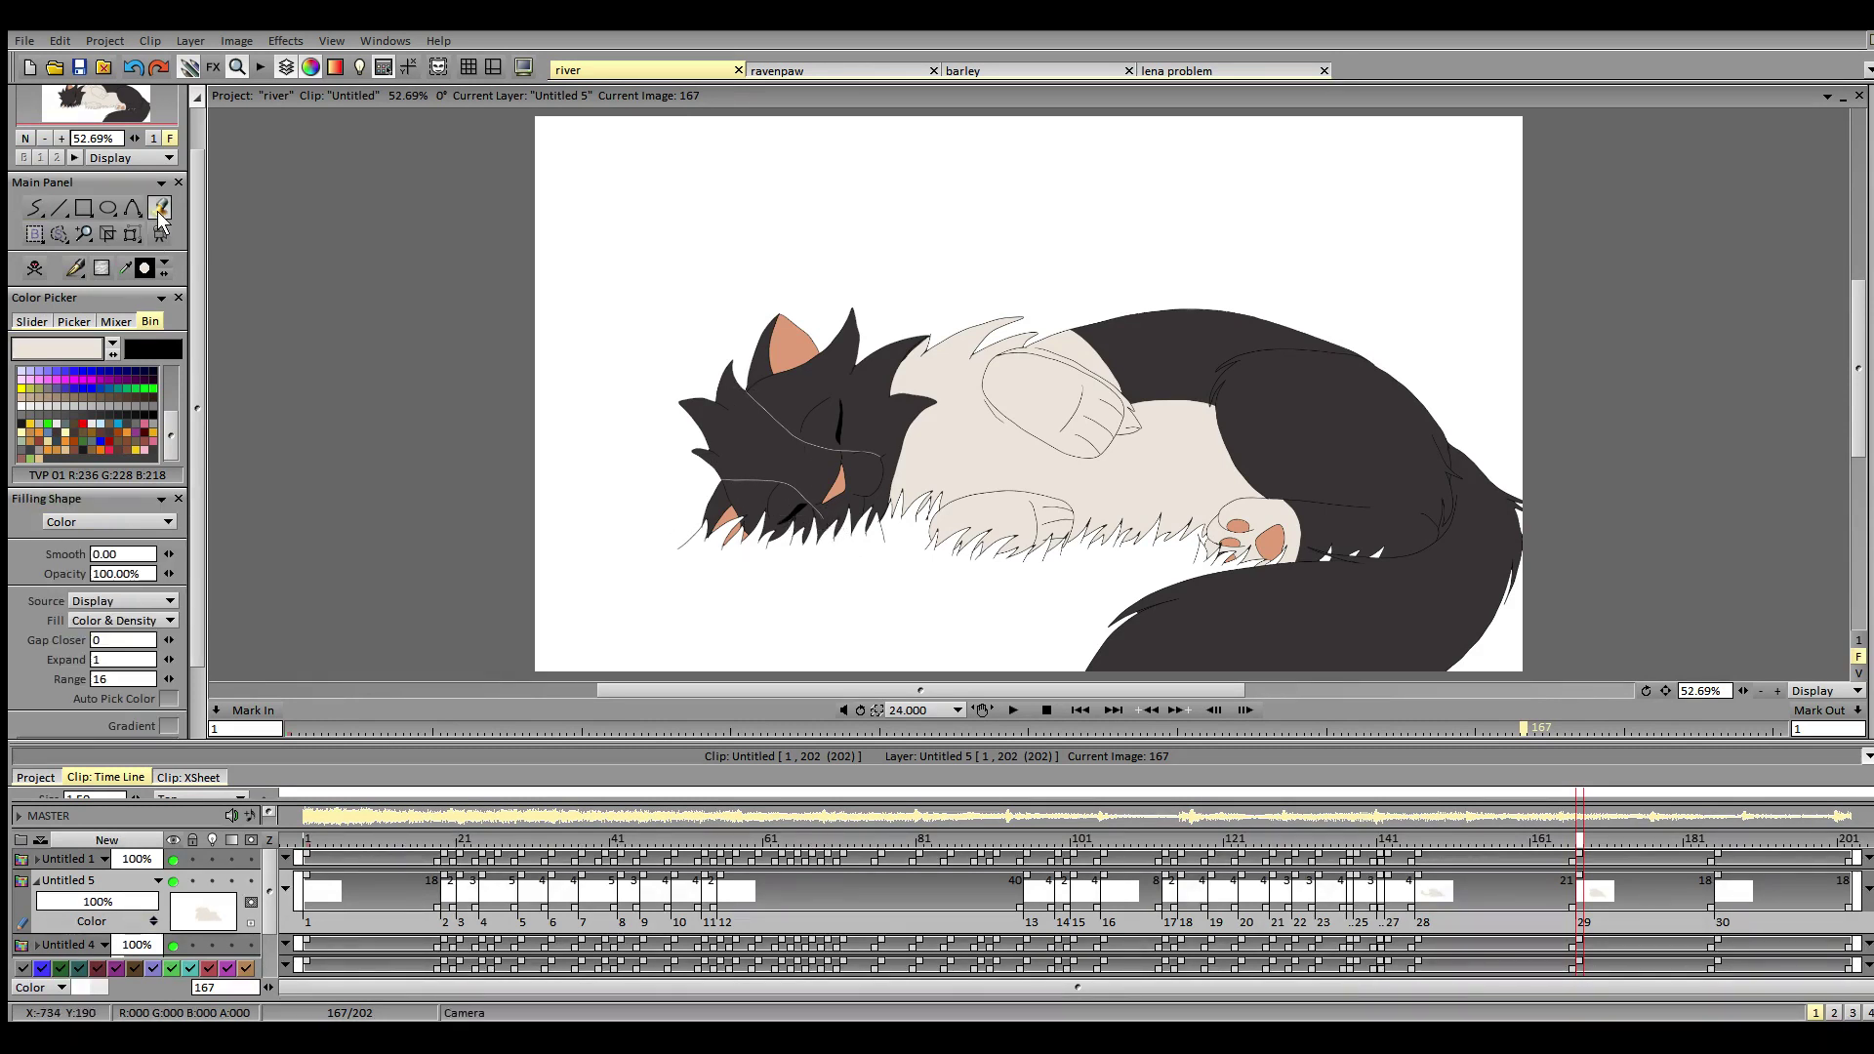
{"action": "left_click", "coordinate": [857, 478]}
{"action": "key", "text": "ctrl+z"}
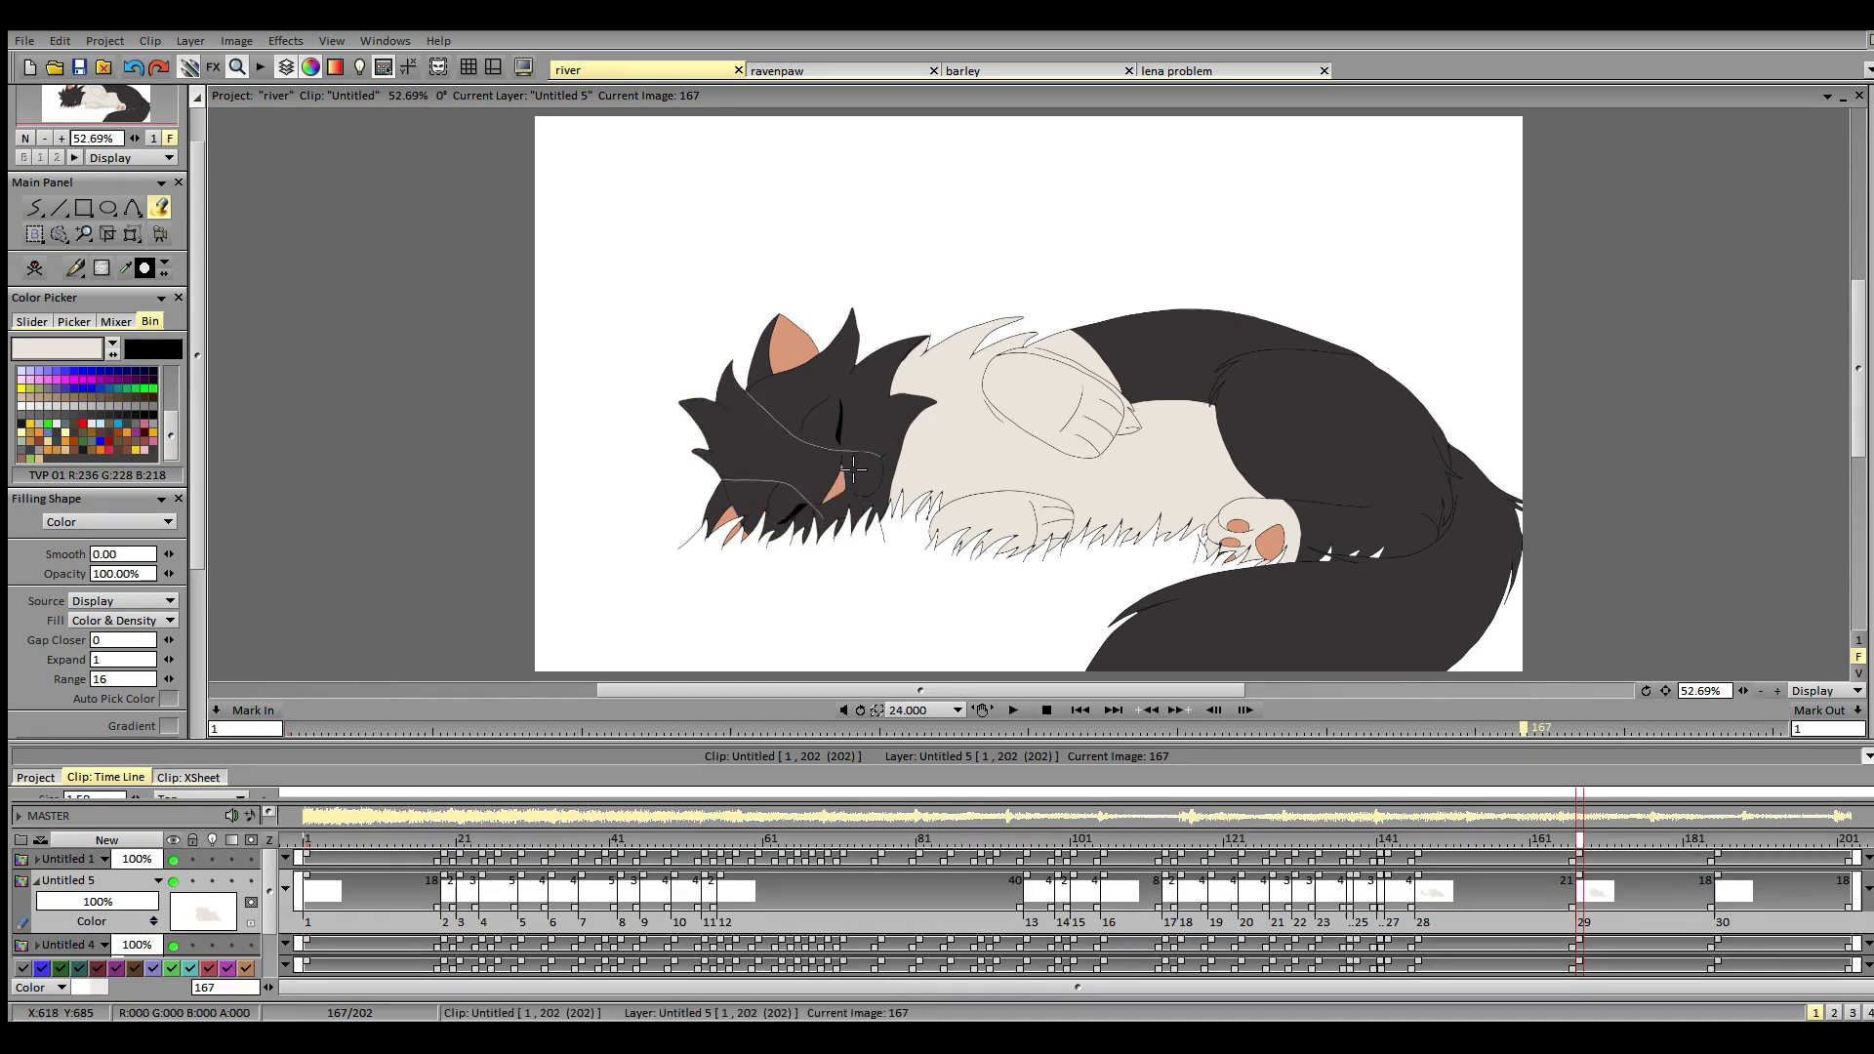
- Fill the face marking on frame 167 with off-white using a gap closer of 1, then restore the gap closer to 0
{"action": "left_click", "coordinate": [171, 640]}
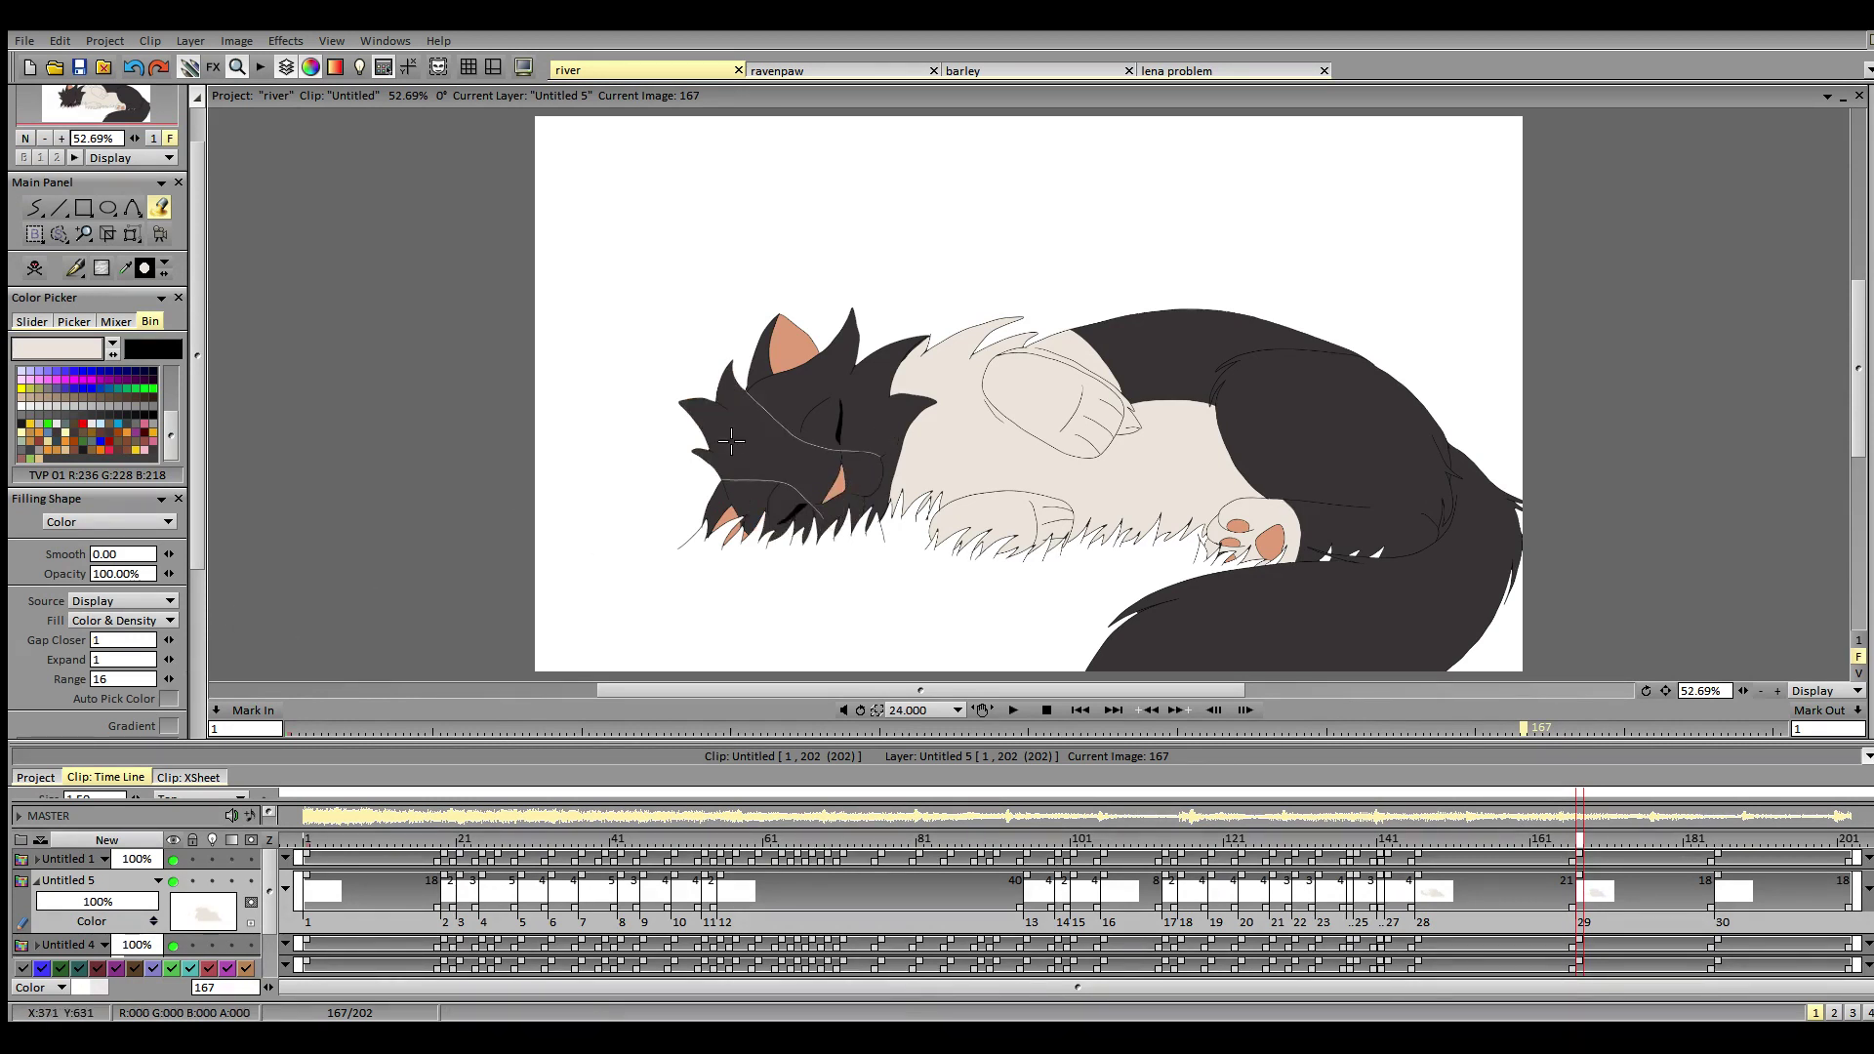
{"action": "left_click", "coordinate": [767, 444]}
{"action": "left_click", "coordinate": [166, 641]}
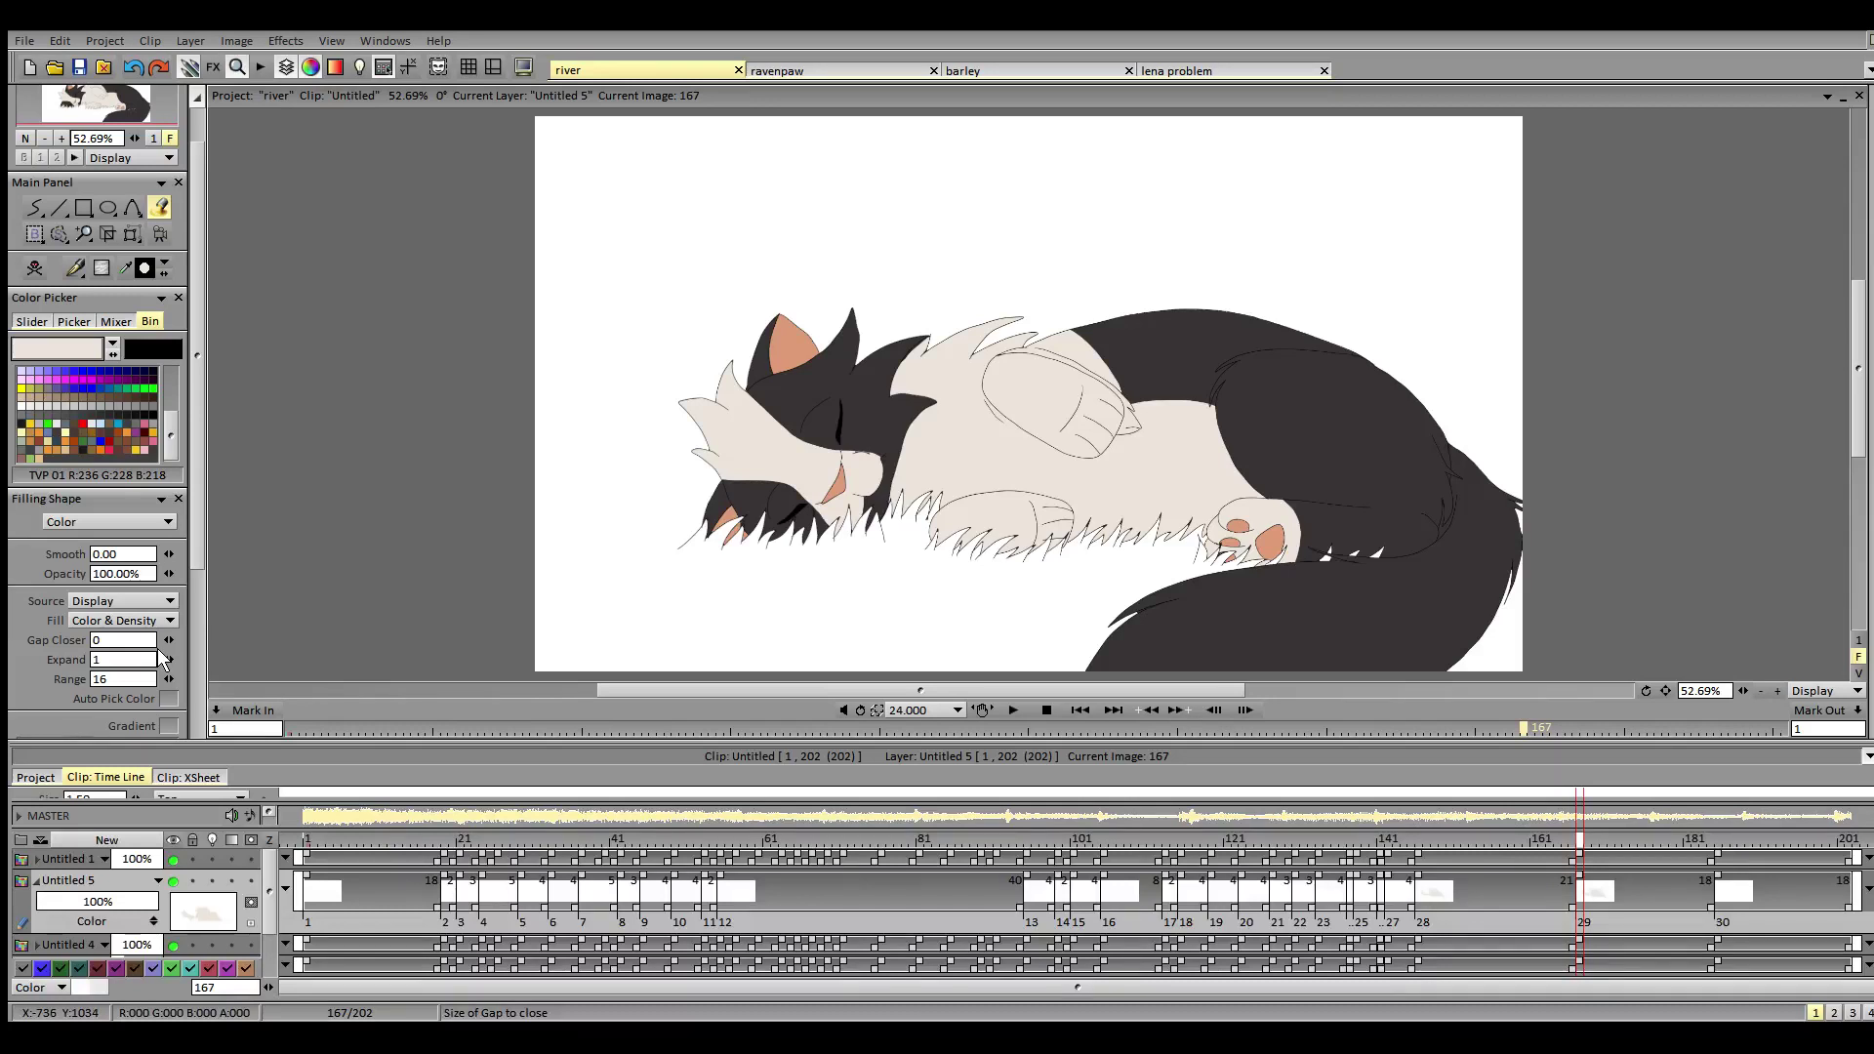
- Fill the face marking with off-white on frame 185, undoing a first fill to inspect the boundary lines up close
{"action": "left_click", "coordinate": [1720, 848]}
{"action": "left_click", "coordinate": [823, 467]}
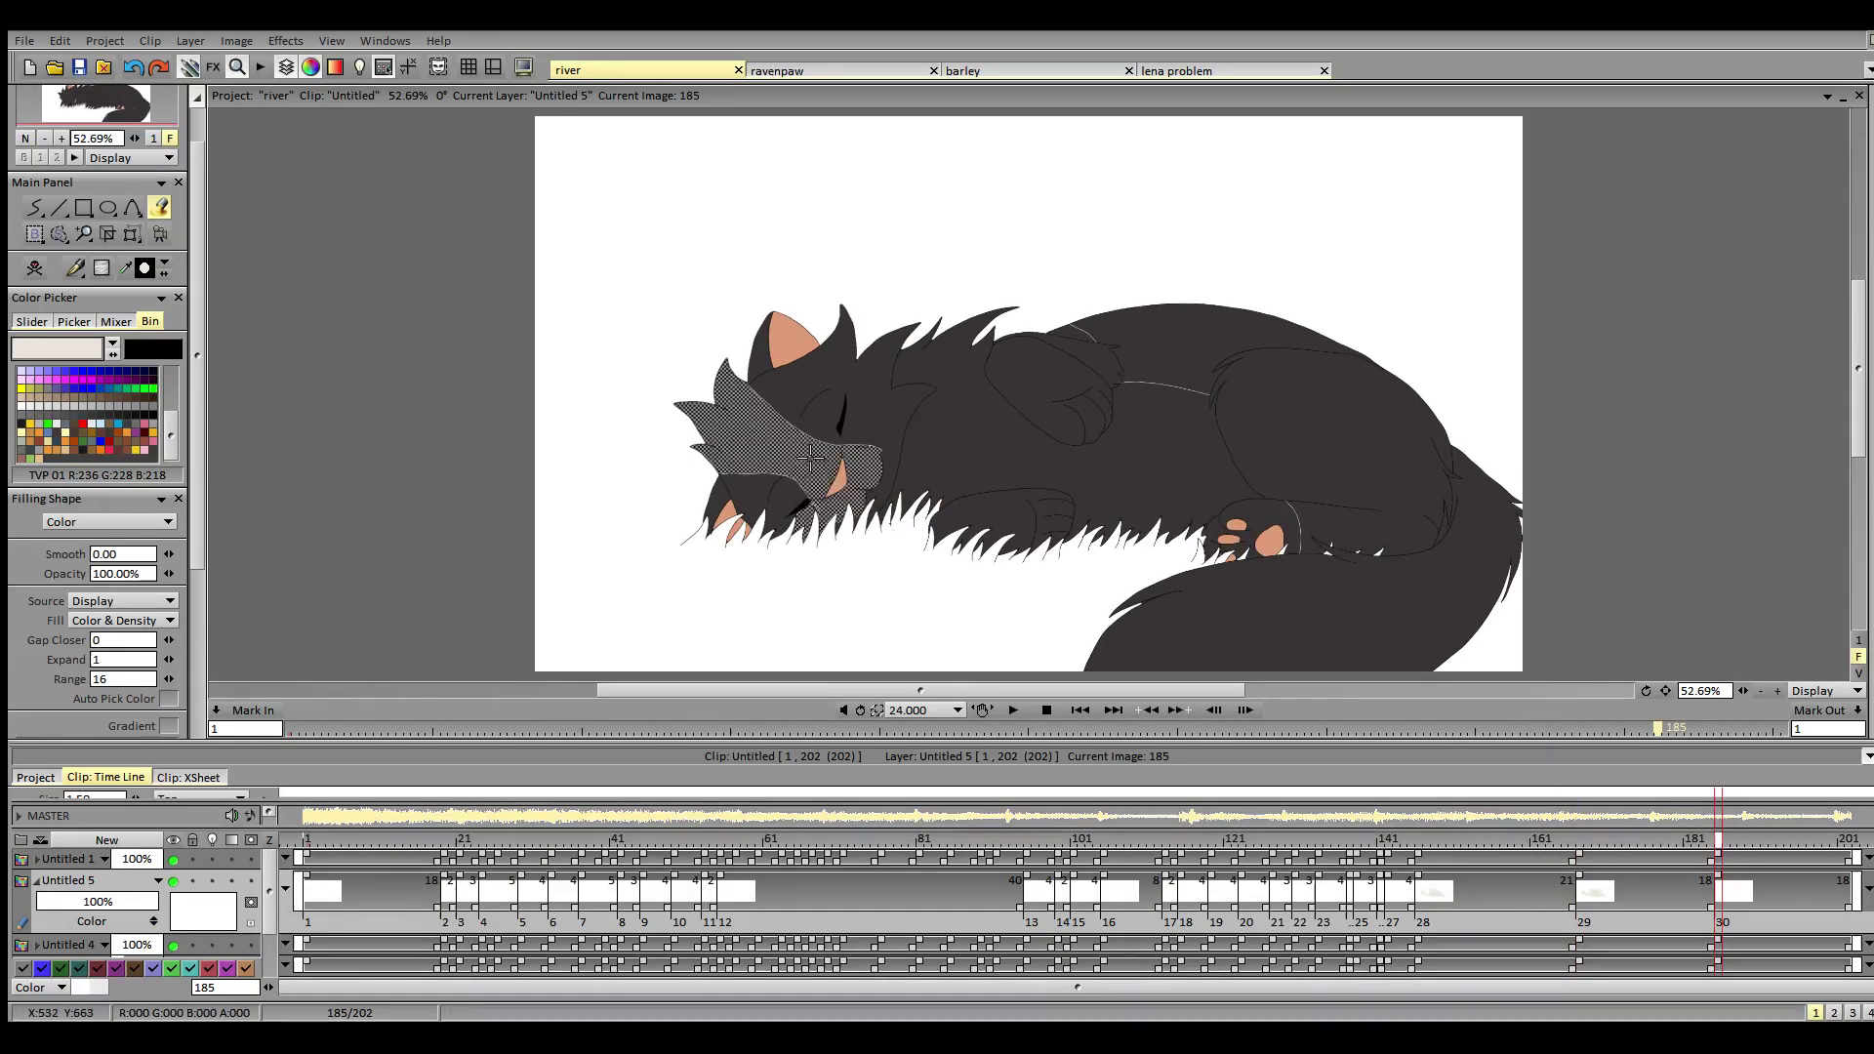
{"action": "key", "text": "ctrl+z"}
{"action": "left_click", "coordinate": [33, 208]}
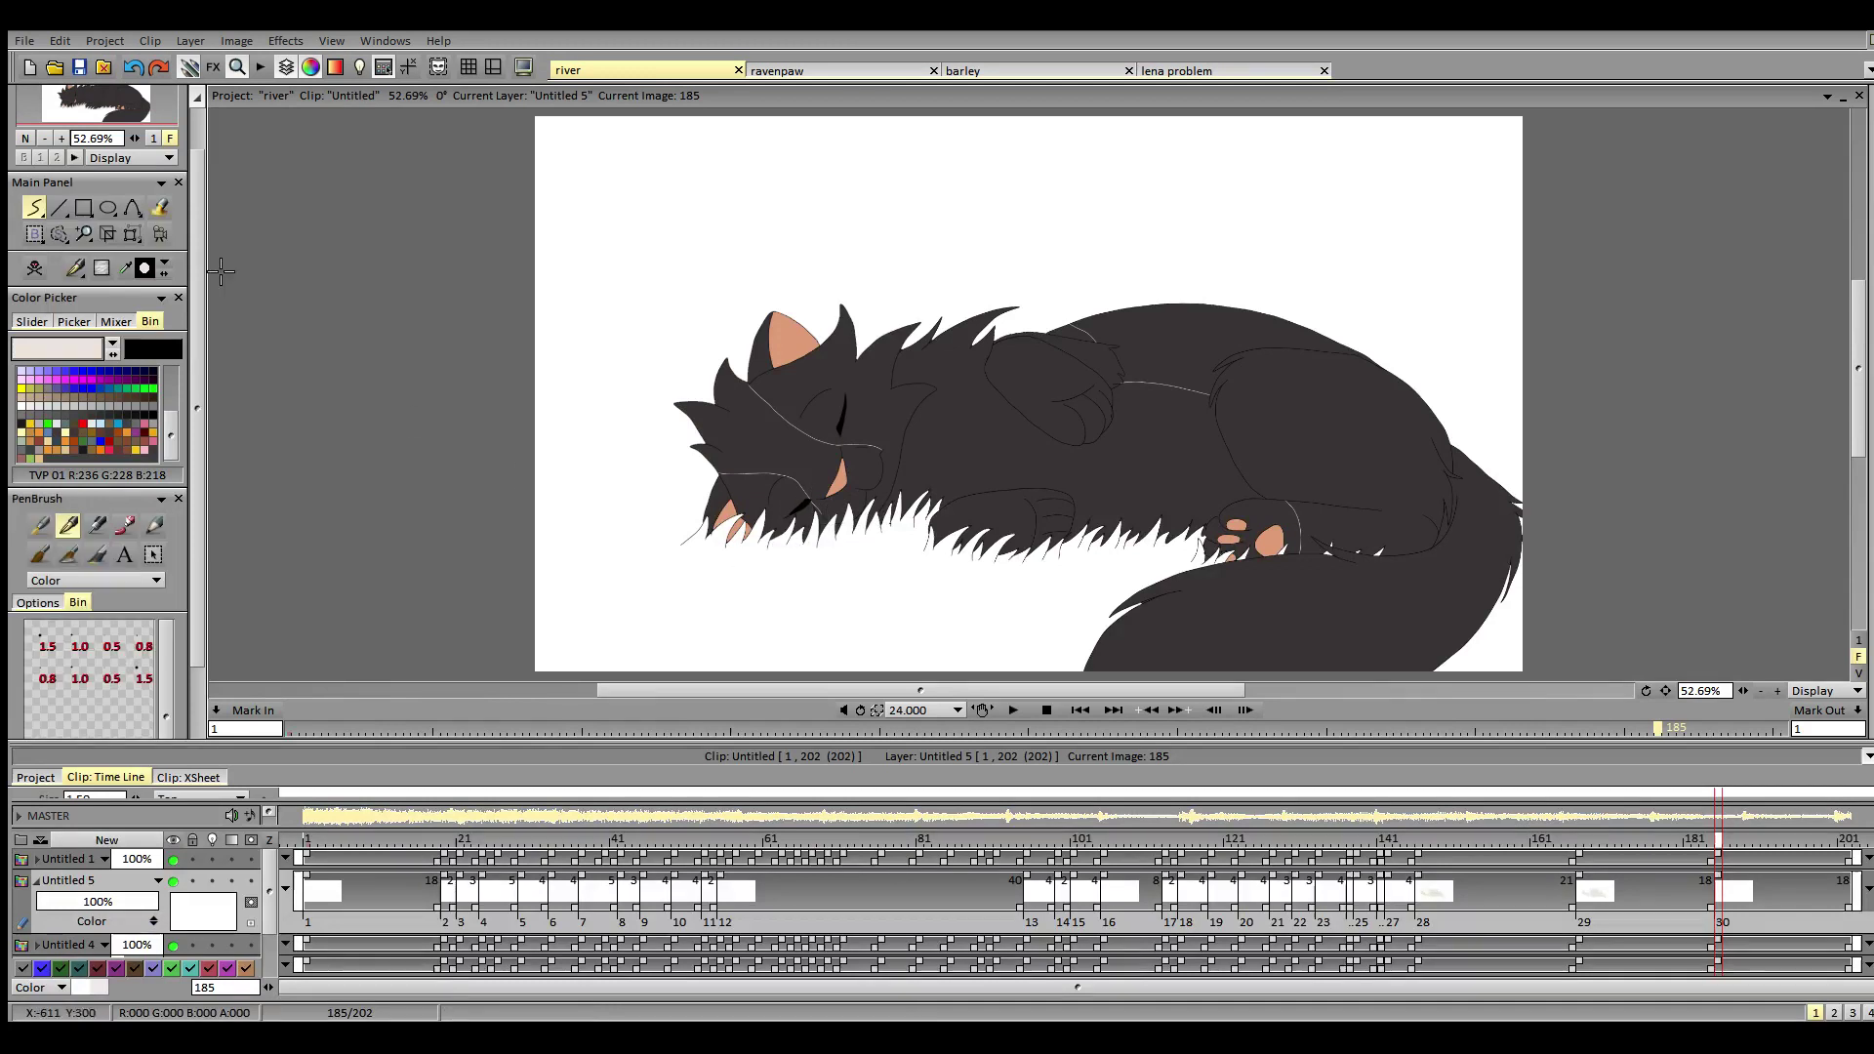
{"action": "left_click", "coordinate": [63, 140]}
{"action": "left_click", "coordinate": [62, 140]}
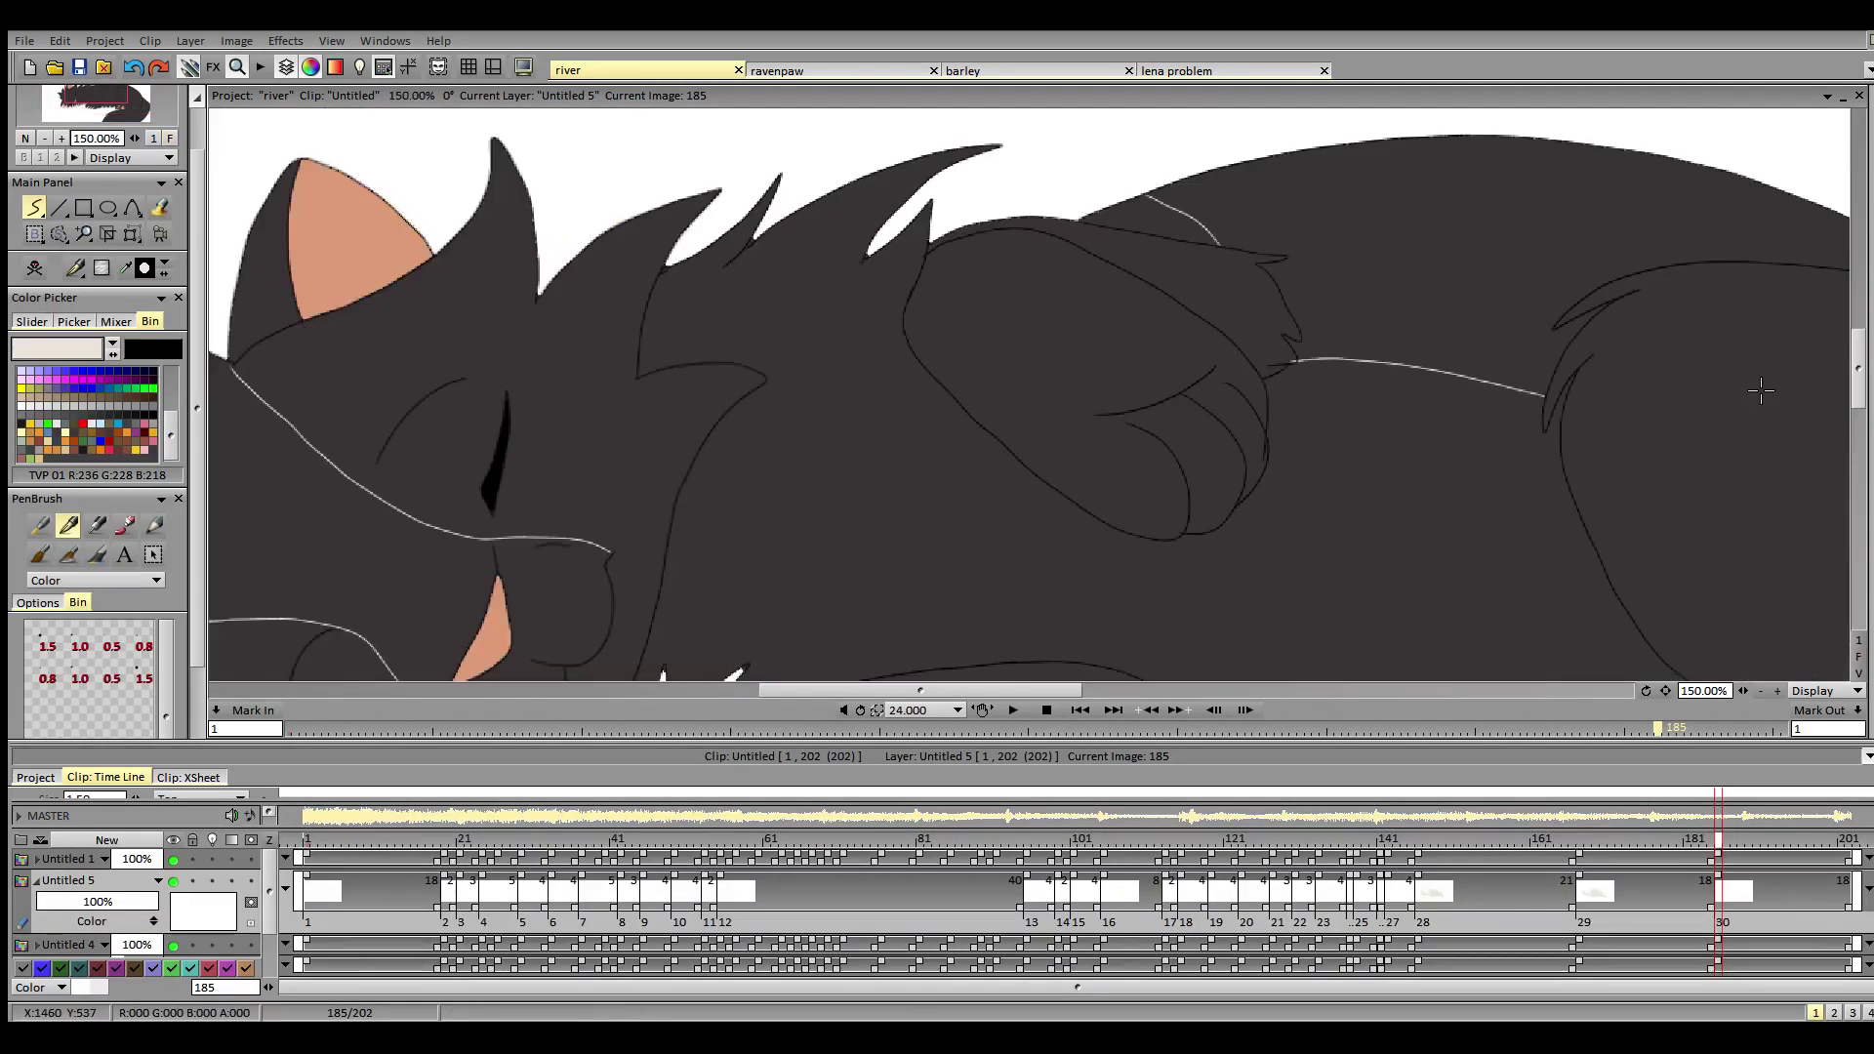
{"action": "scroll", "coordinate": [1763, 386], "scroll_direction": "down", "scroll_amount": 3}
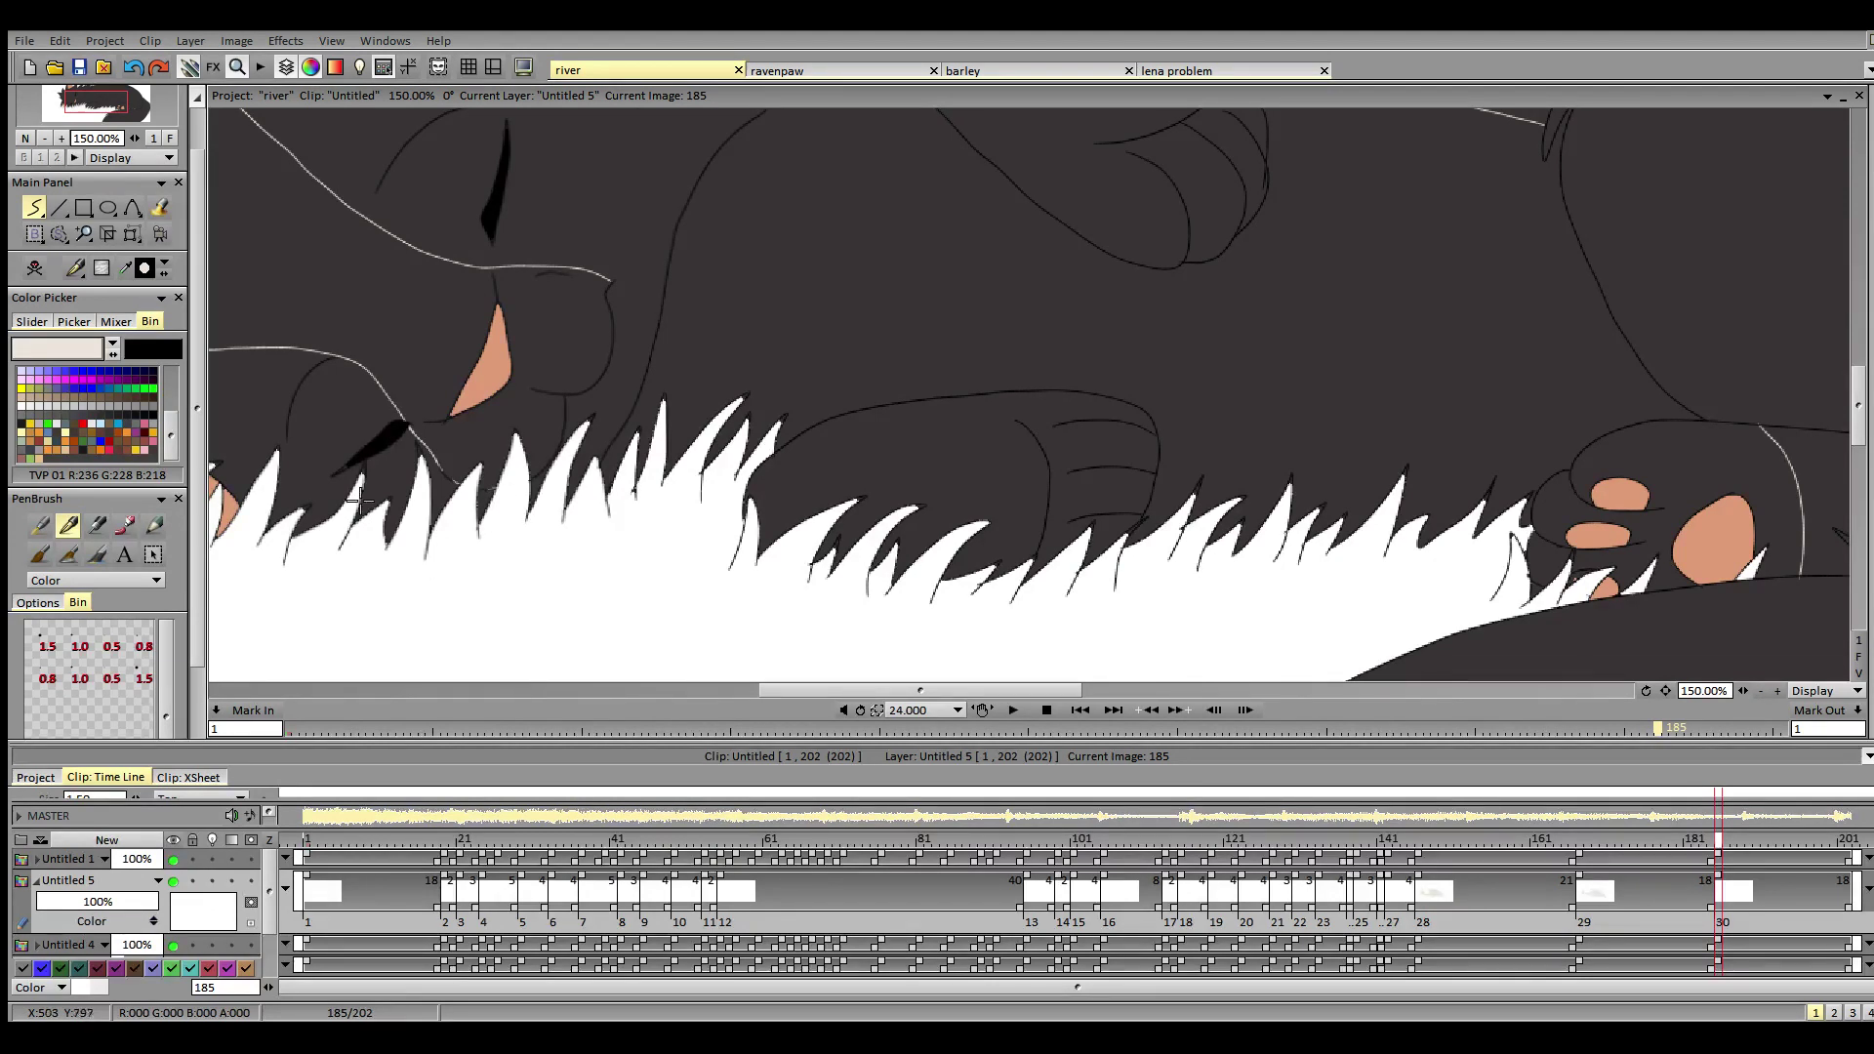
{"action": "left_click", "coordinate": [170, 139]}
{"action": "left_click", "coordinate": [159, 207]}
{"action": "left_click", "coordinate": [866, 459]}
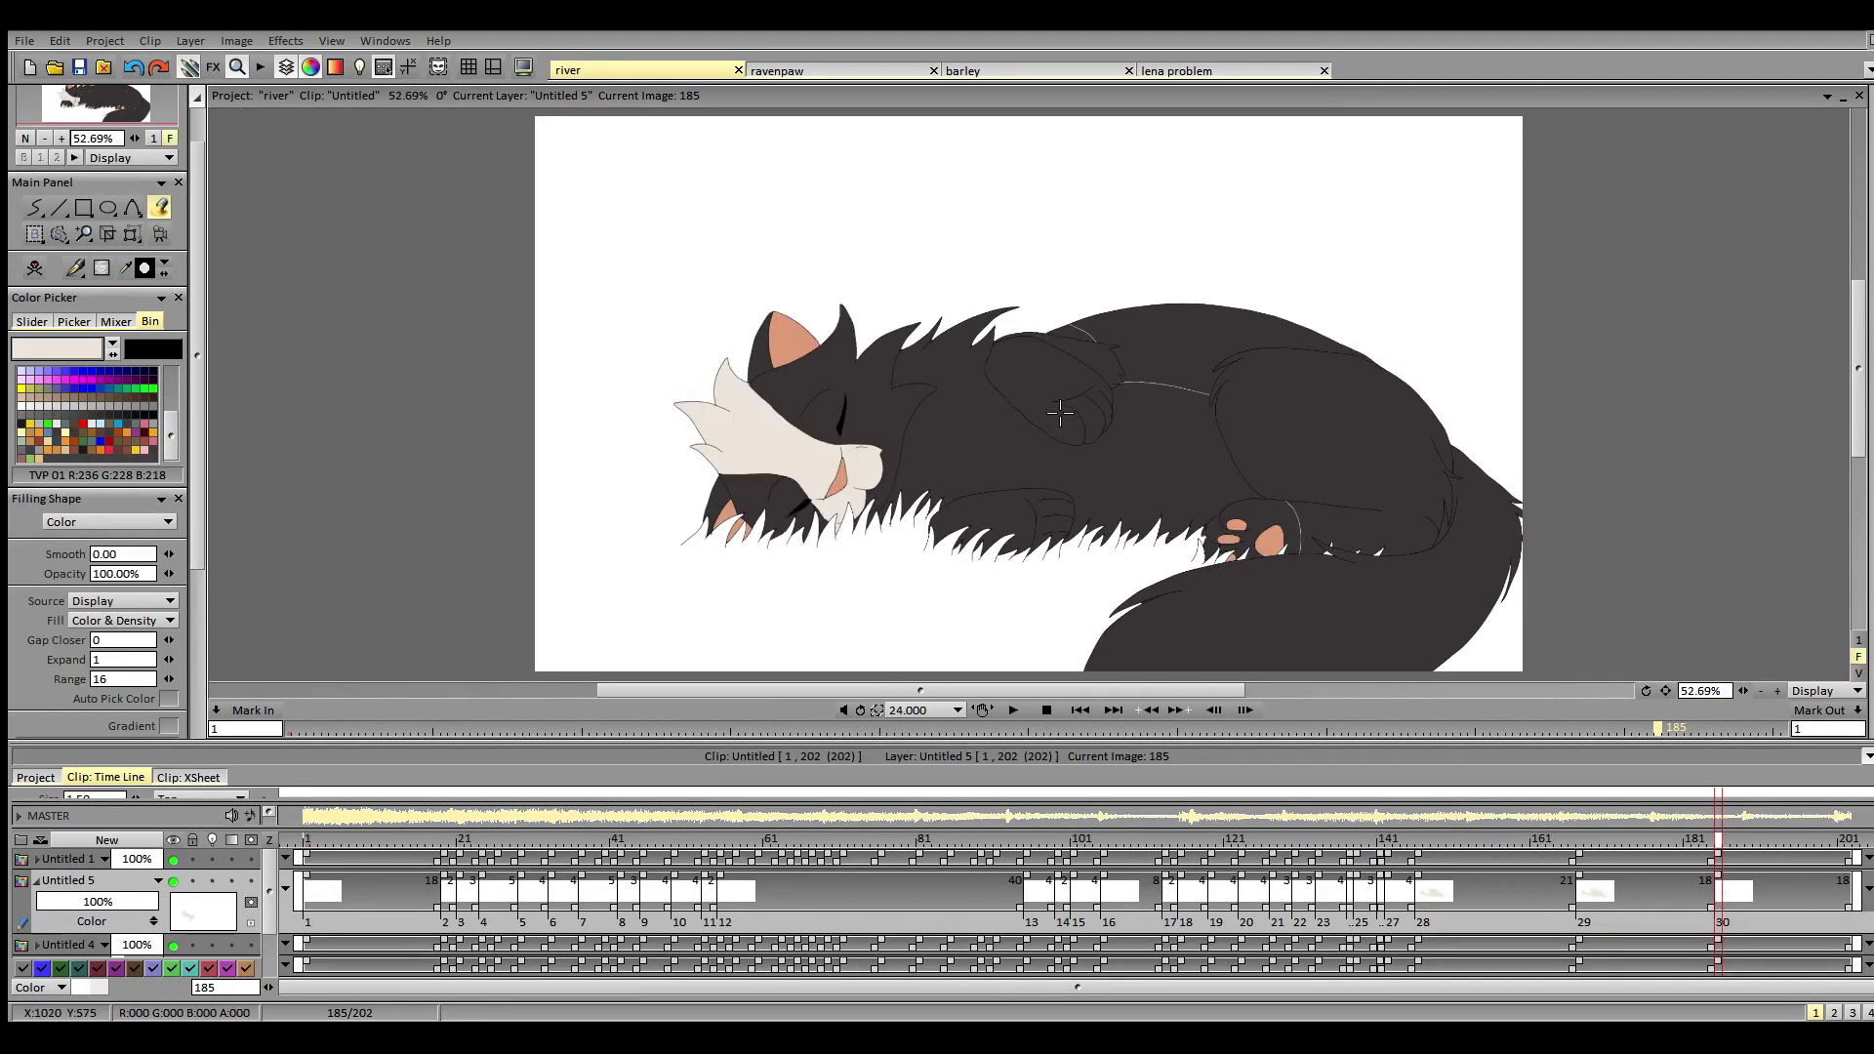
- Fill the shoulder patch, front legs, chest, belly and hind paw with off-white on frame 185 and save the project
{"action": "left_click", "coordinate": [1096, 349]}
{"action": "left_click", "coordinate": [1076, 335]}
{"action": "left_click", "coordinate": [1024, 366]}
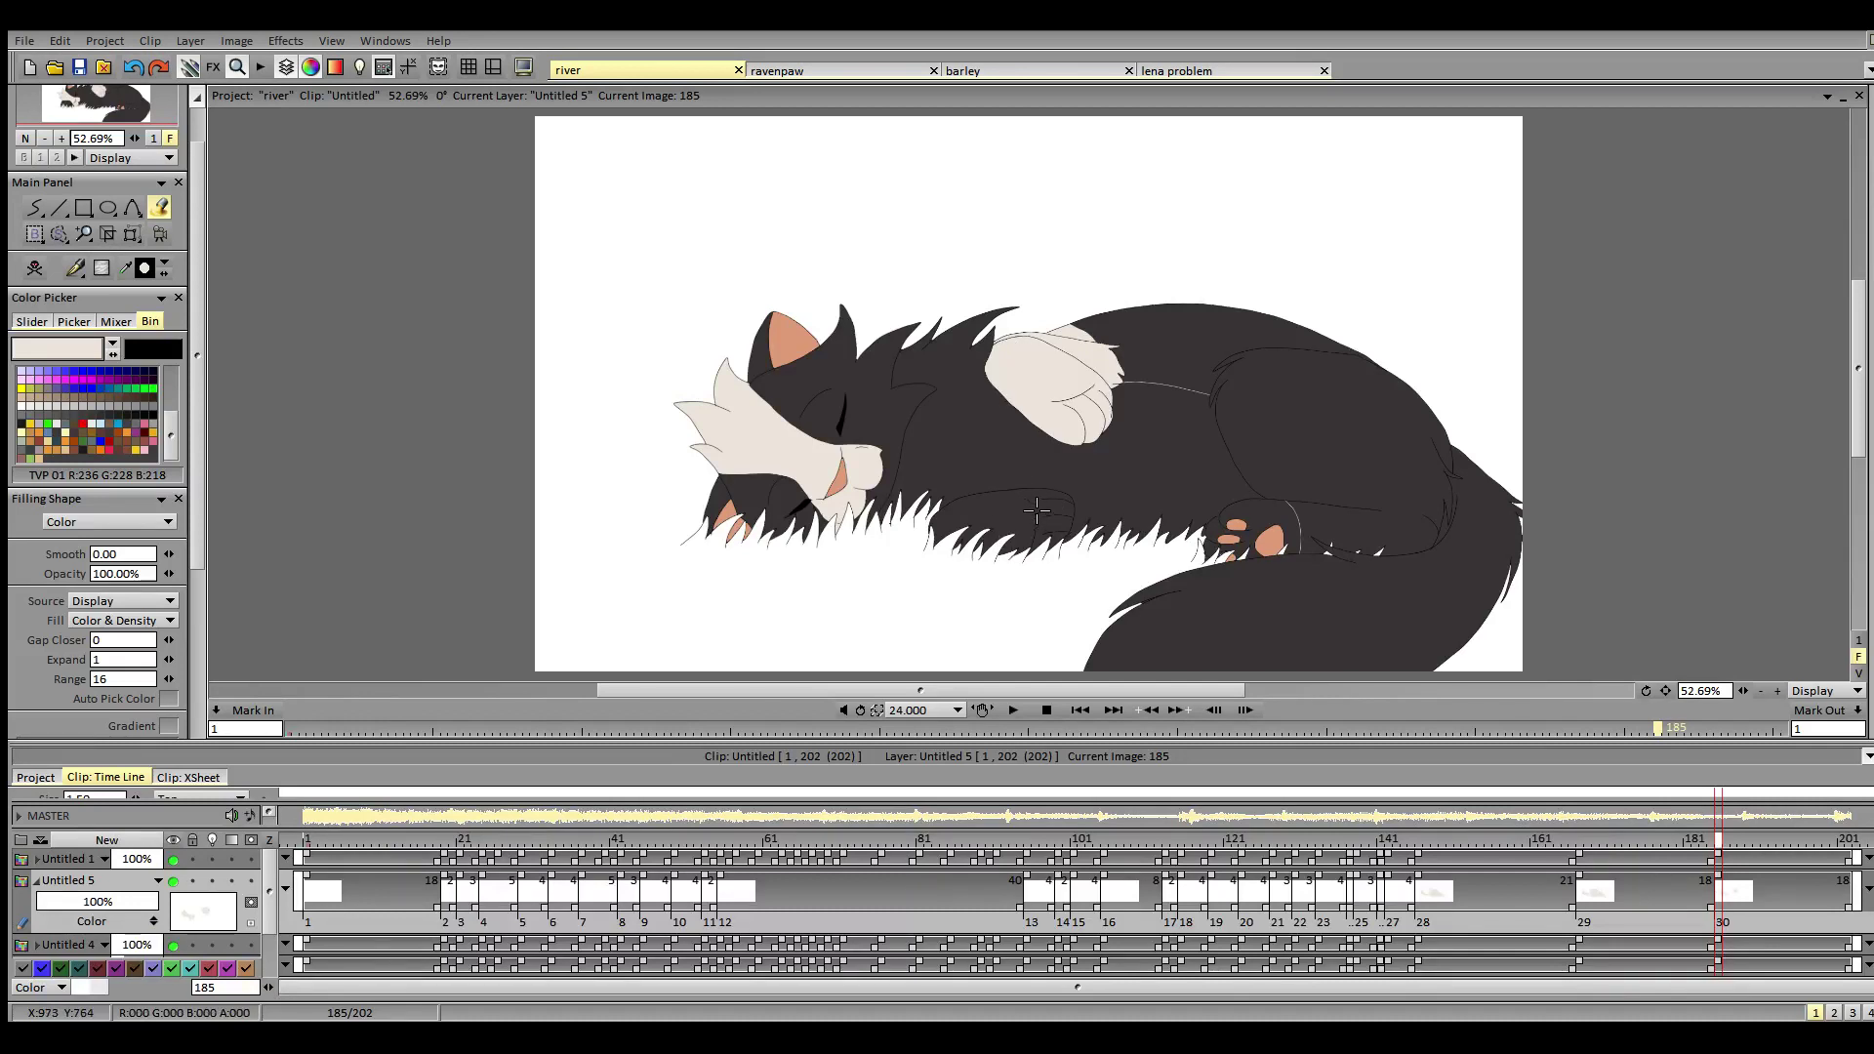
{"action": "left_click", "coordinate": [1043, 514]}
{"action": "left_click", "coordinate": [975, 478]}
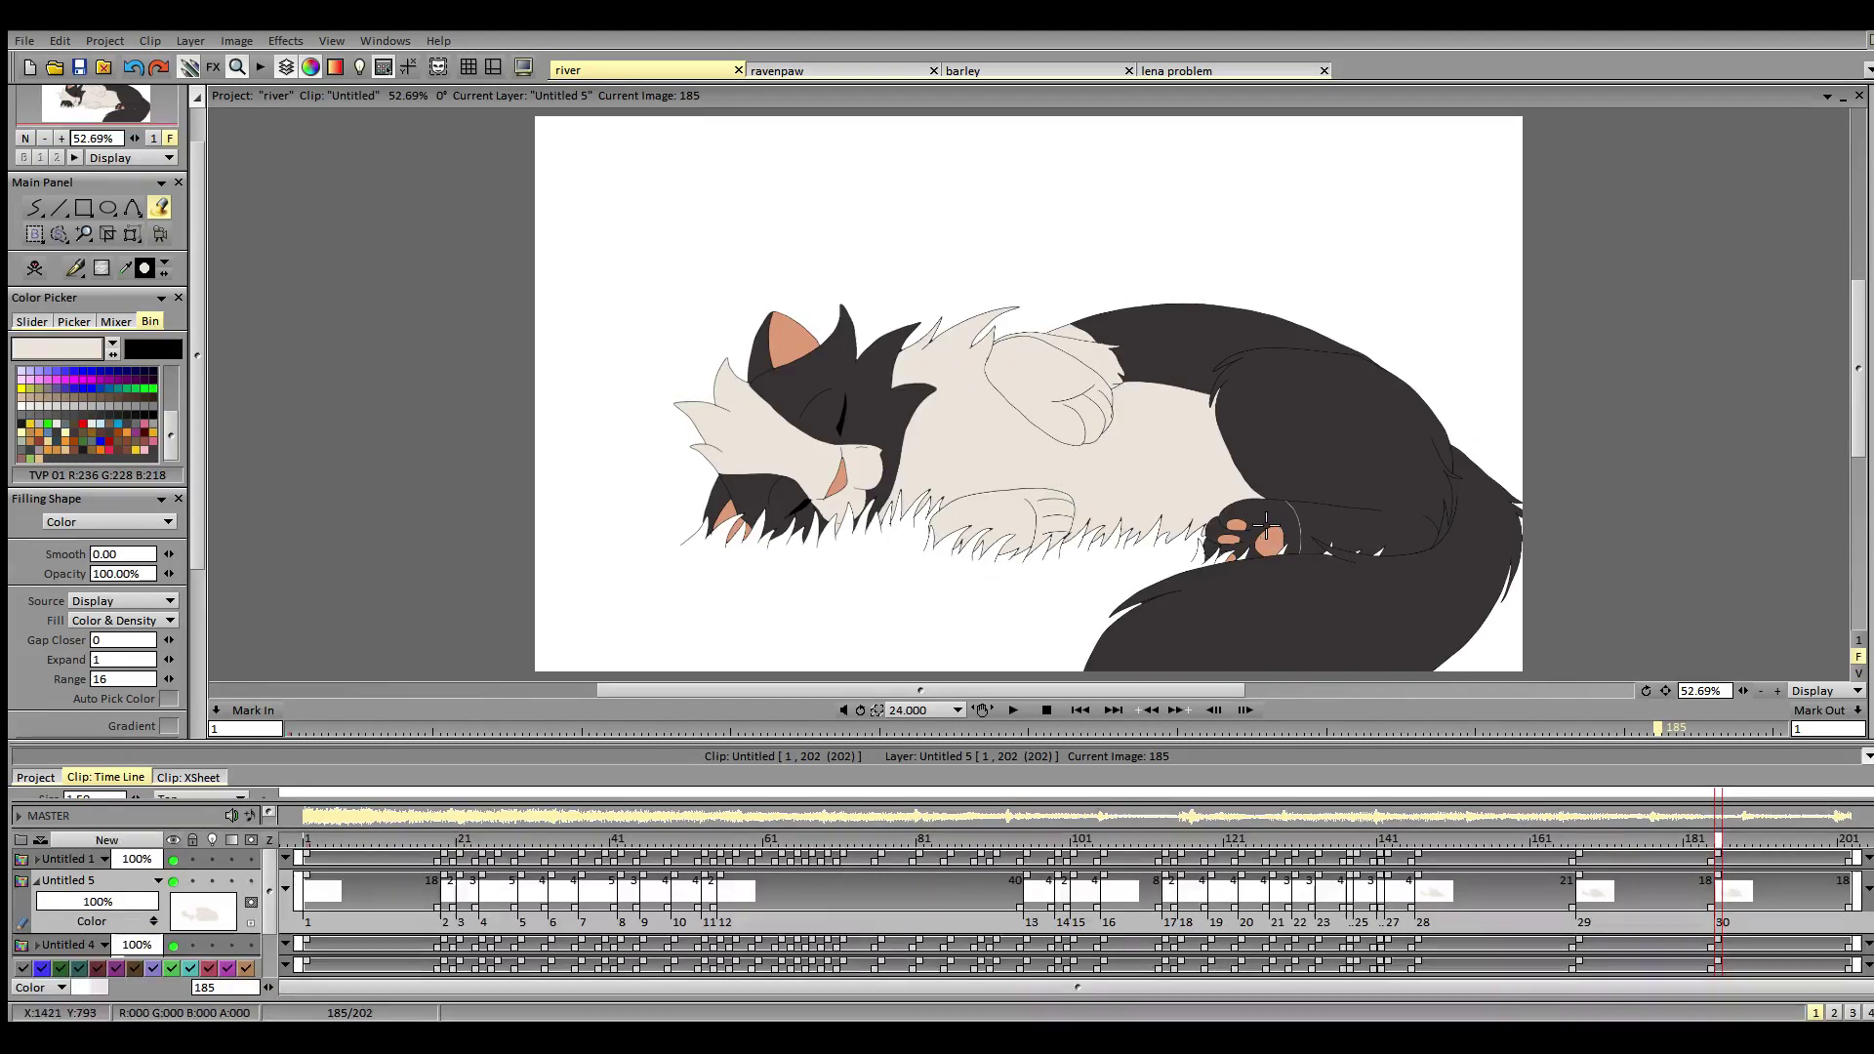
{"action": "left_click", "coordinate": [1254, 518]}
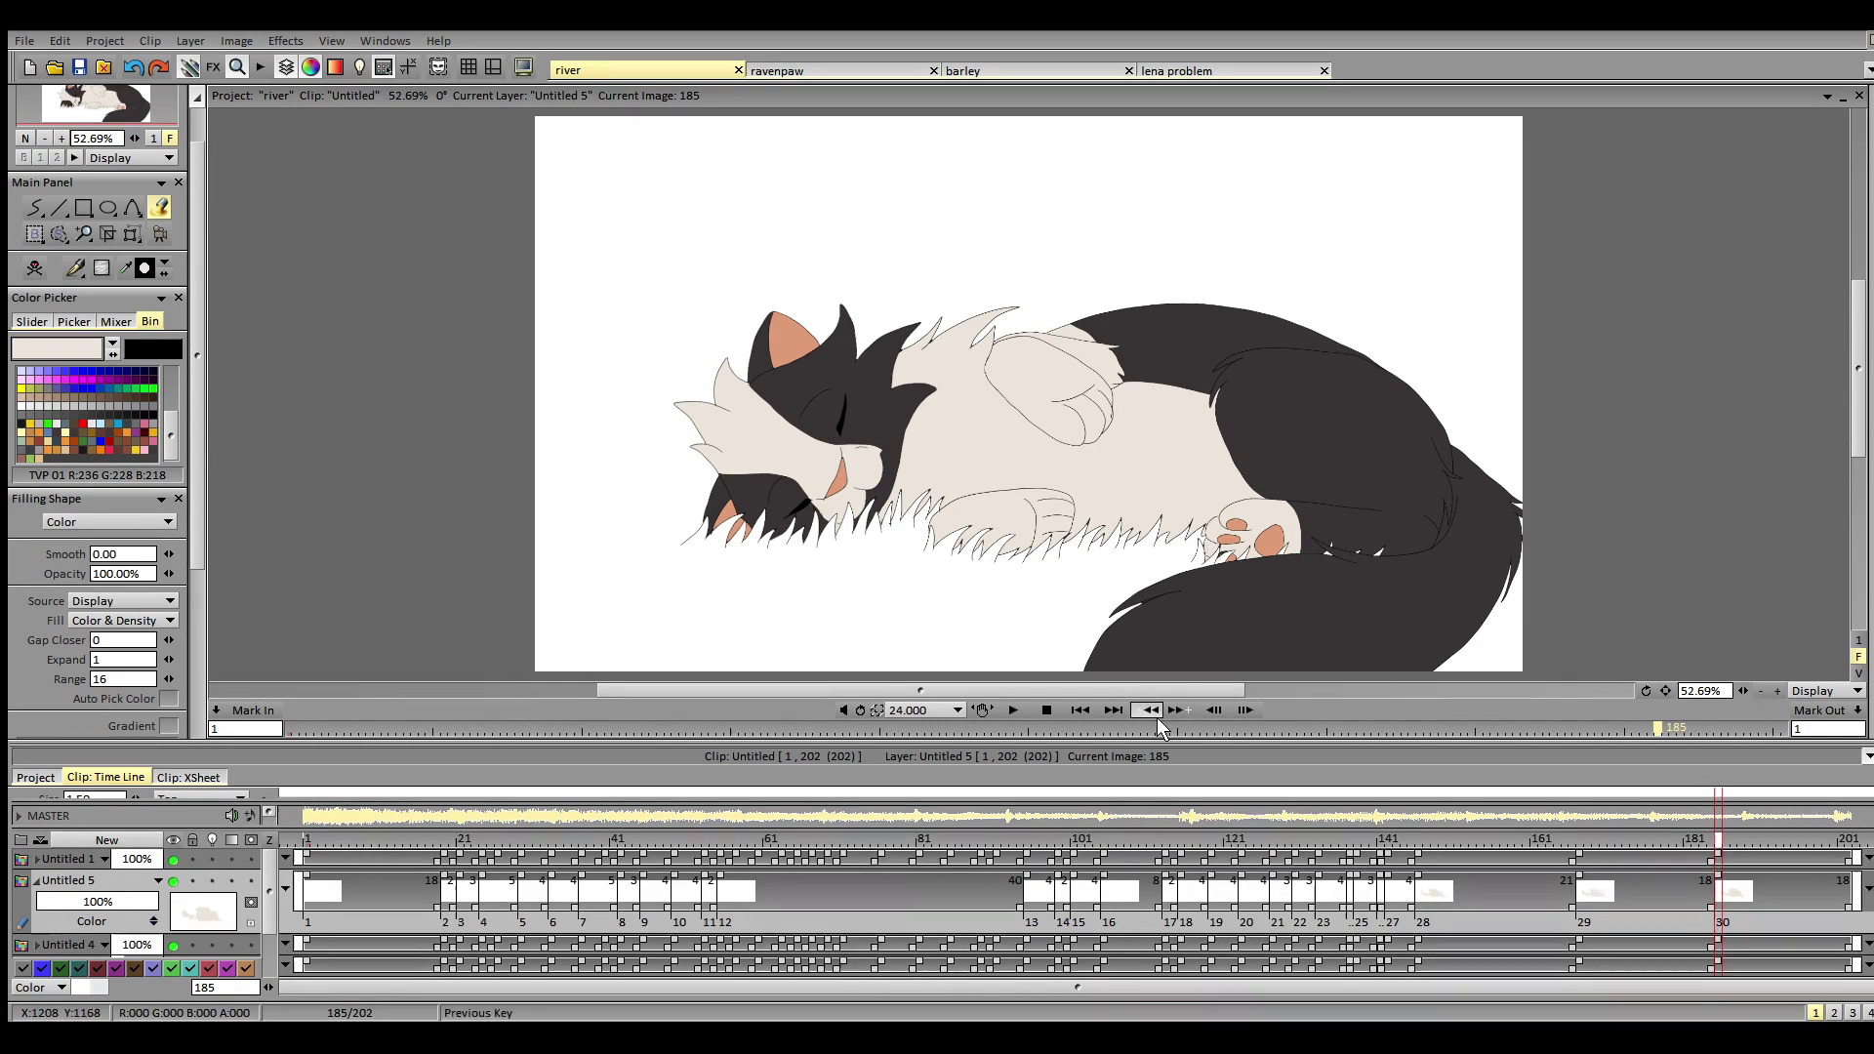
{"action": "left_click", "coordinate": [79, 68]}
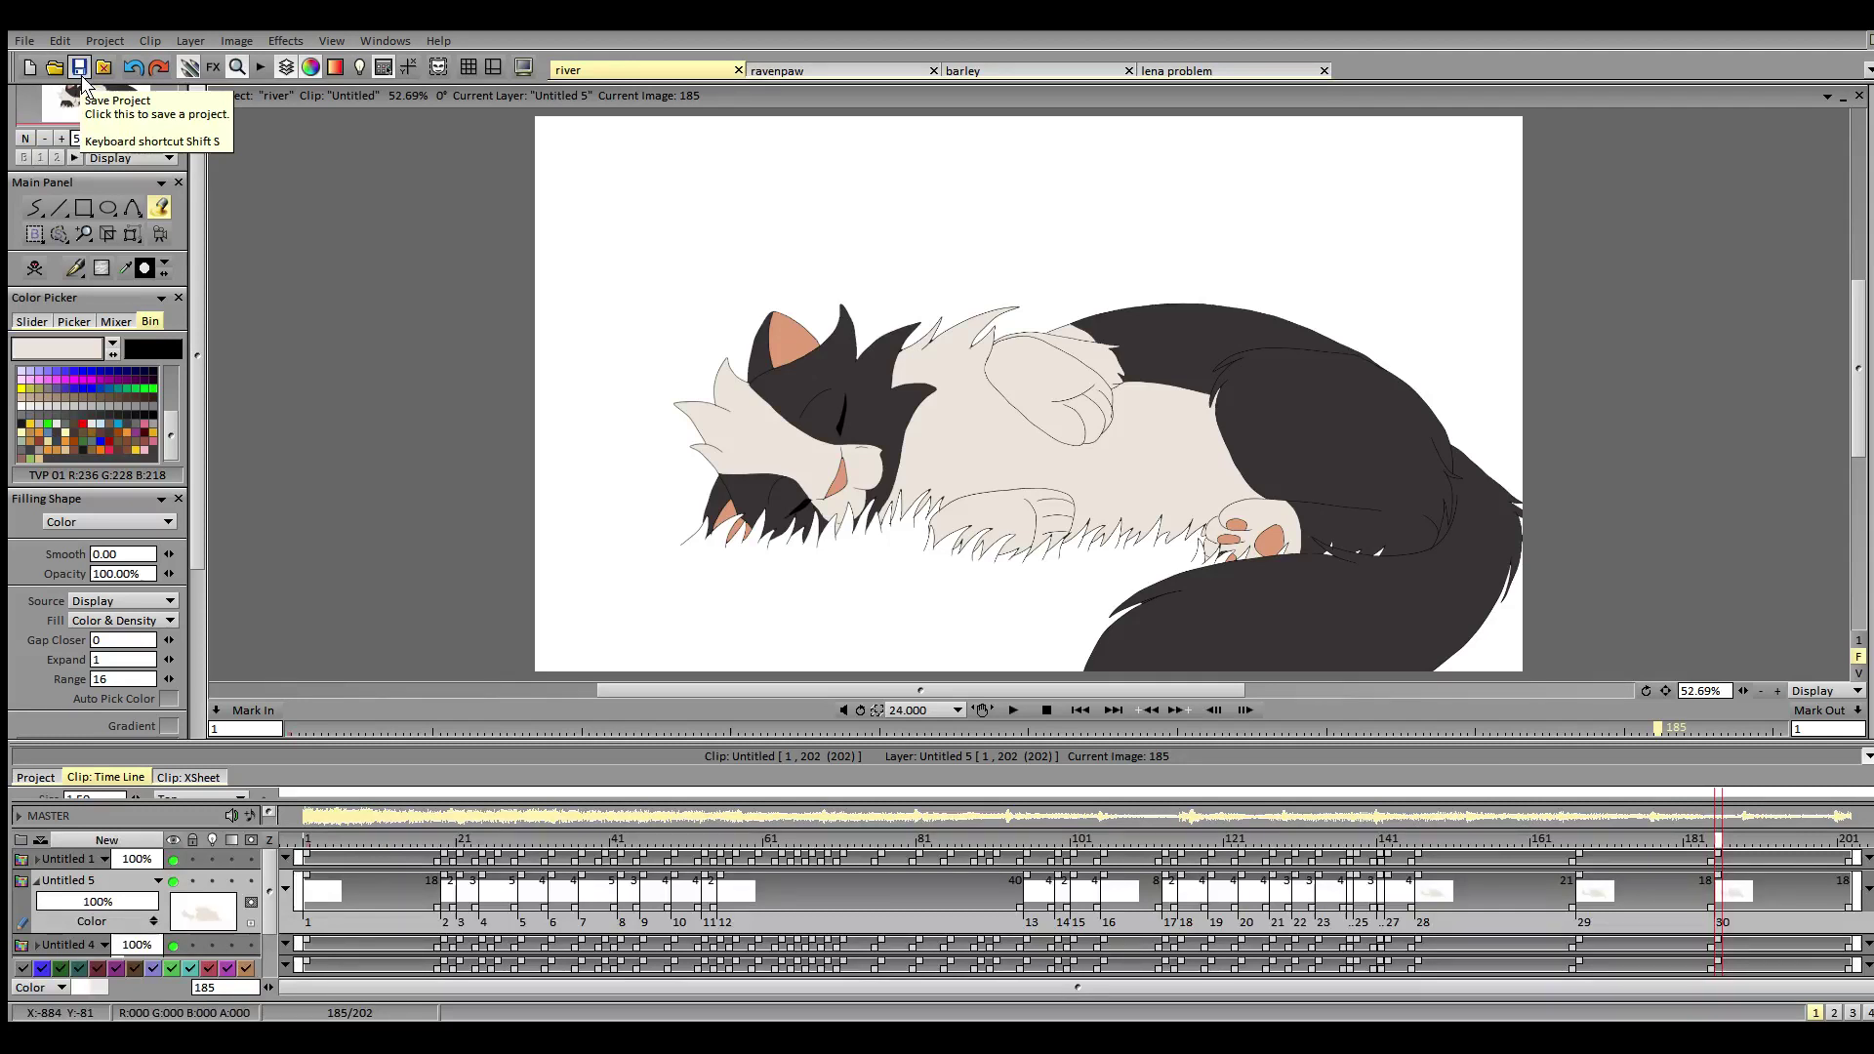
- Play the whole animation repeatedly from its first frame to review the colouring and motion
{"action": "left_click", "coordinate": [1079, 710]}
{"action": "left_click", "coordinate": [1014, 711]}
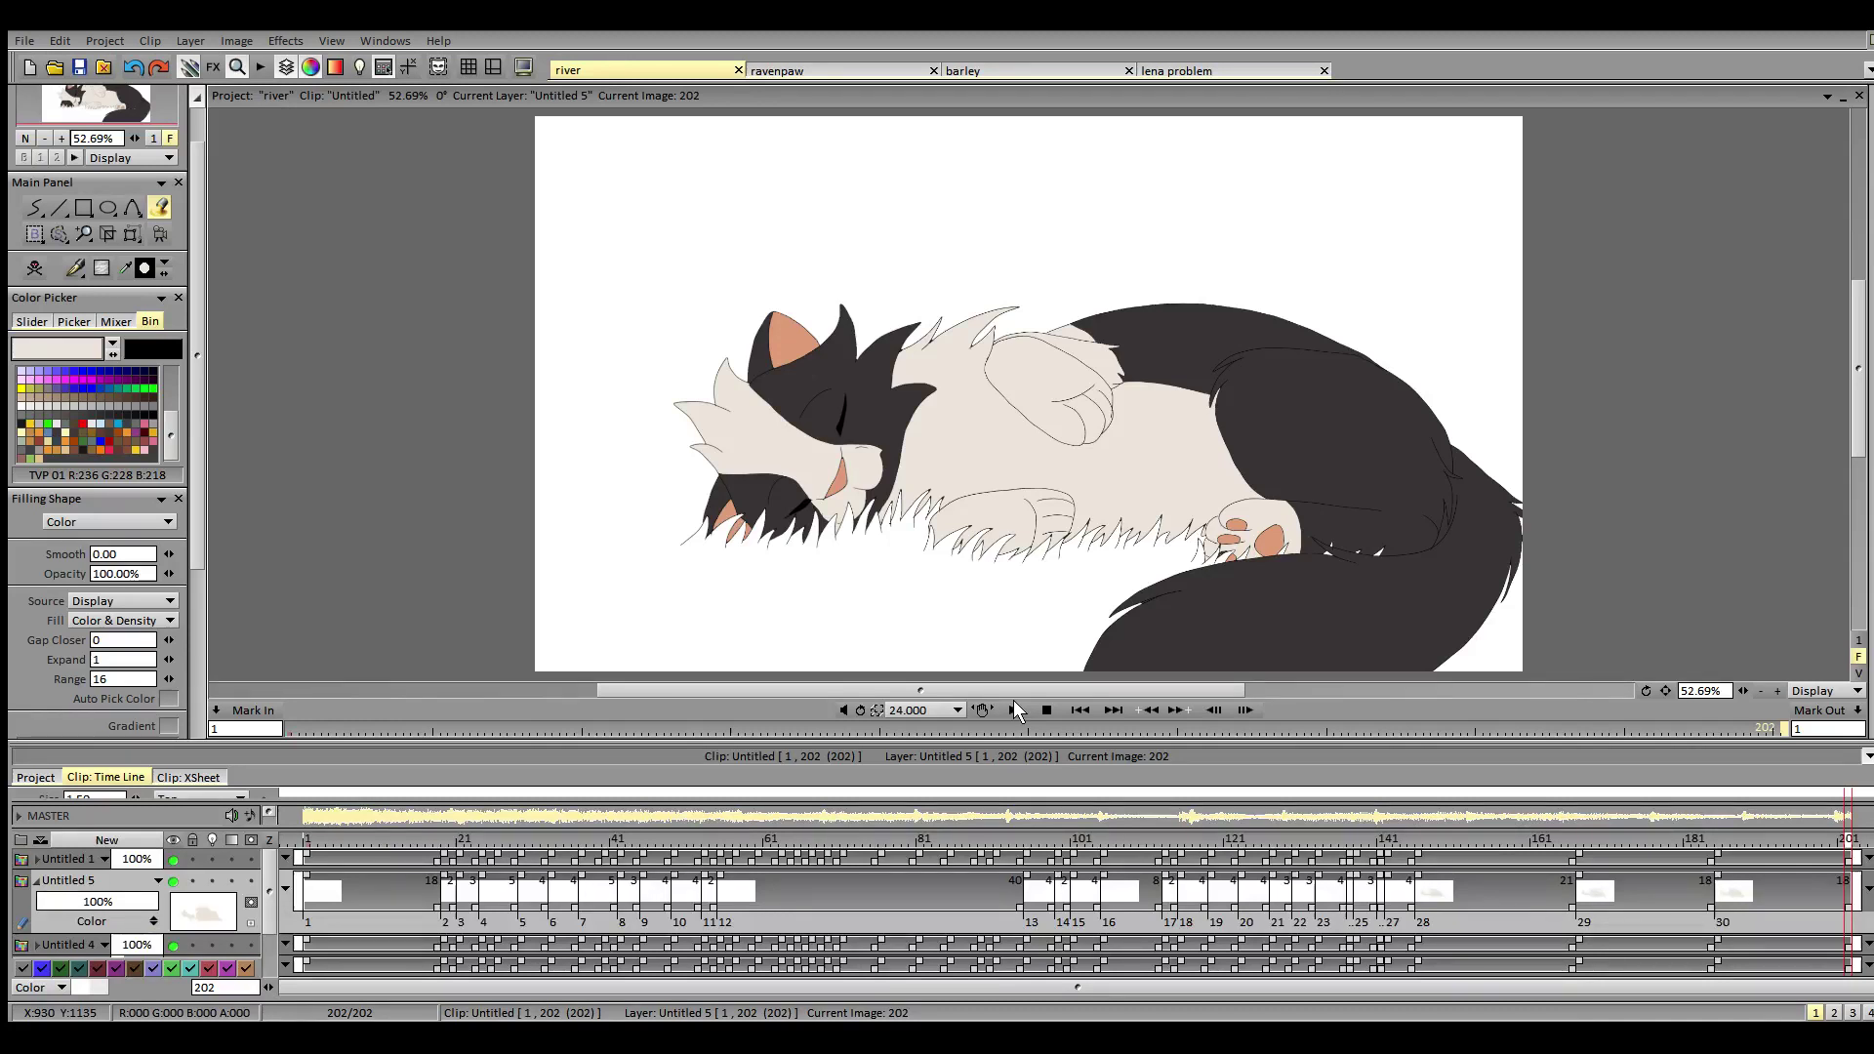
{"action": "left_click", "coordinate": [1014, 704]}
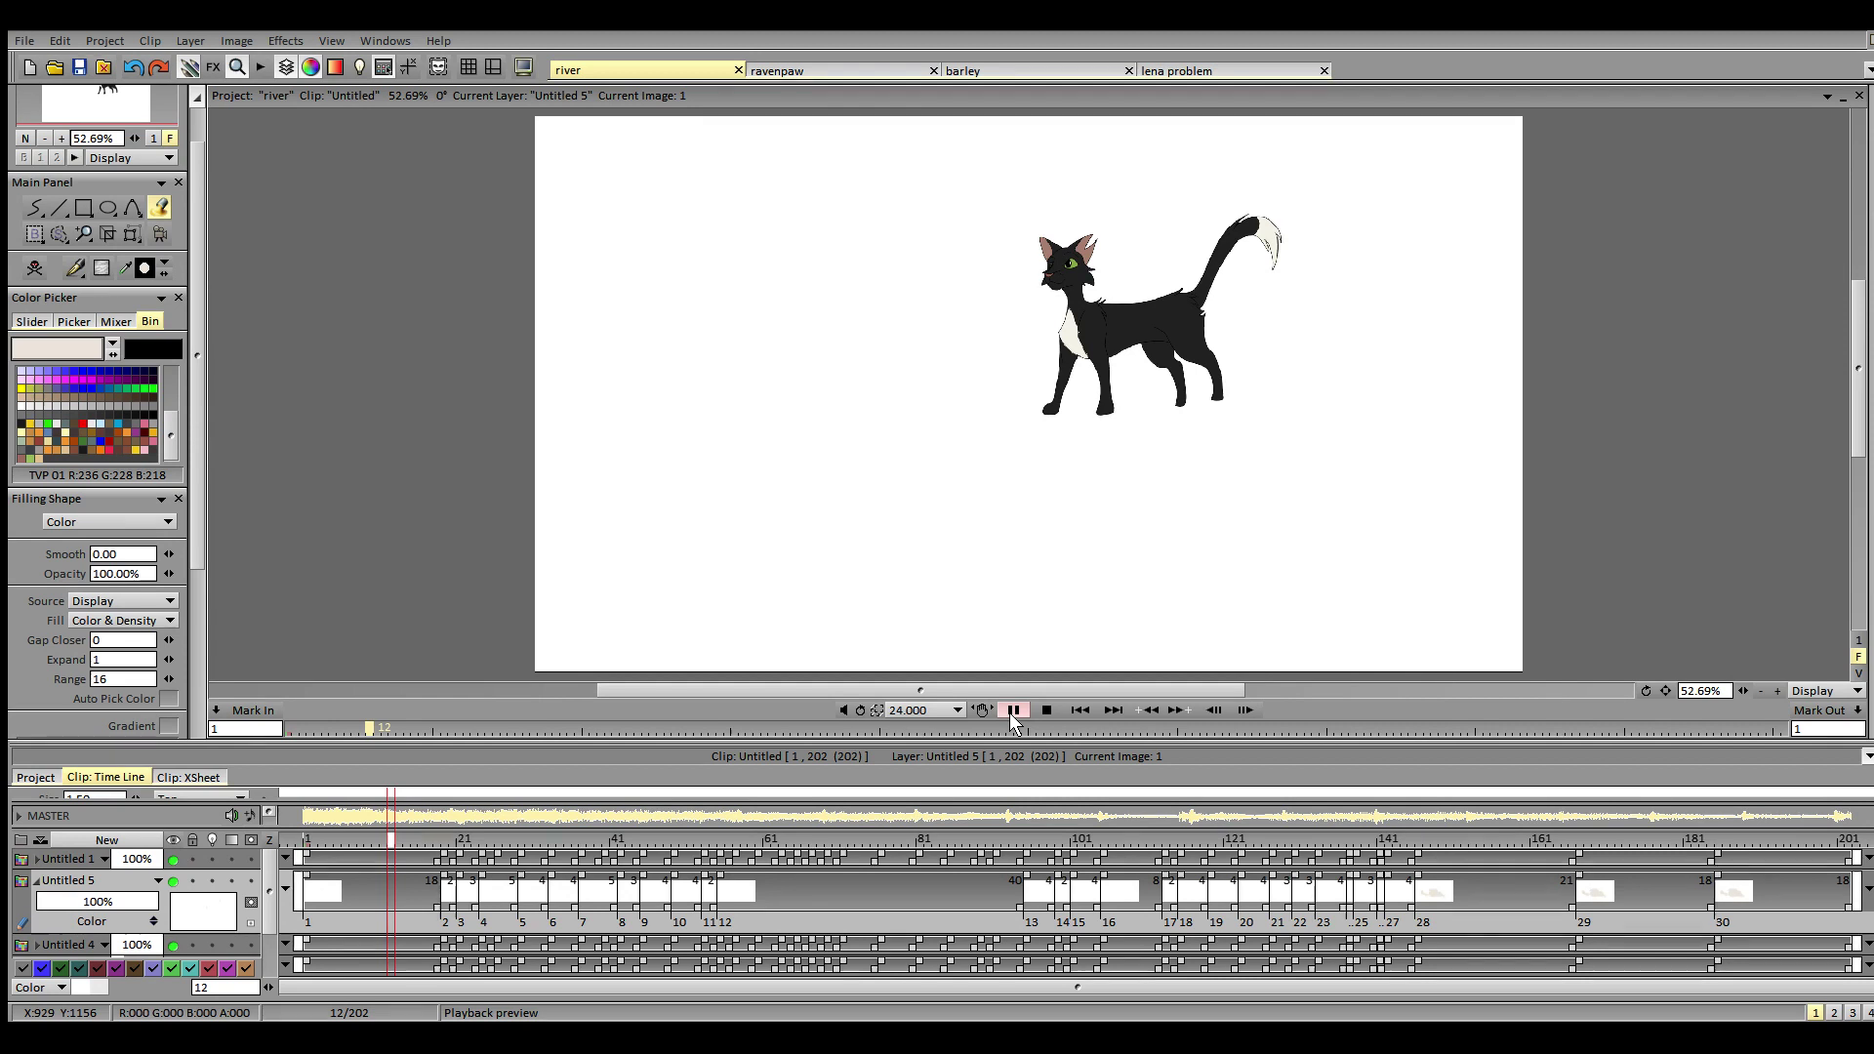
{"action": "left_click", "coordinate": [1013, 711]}
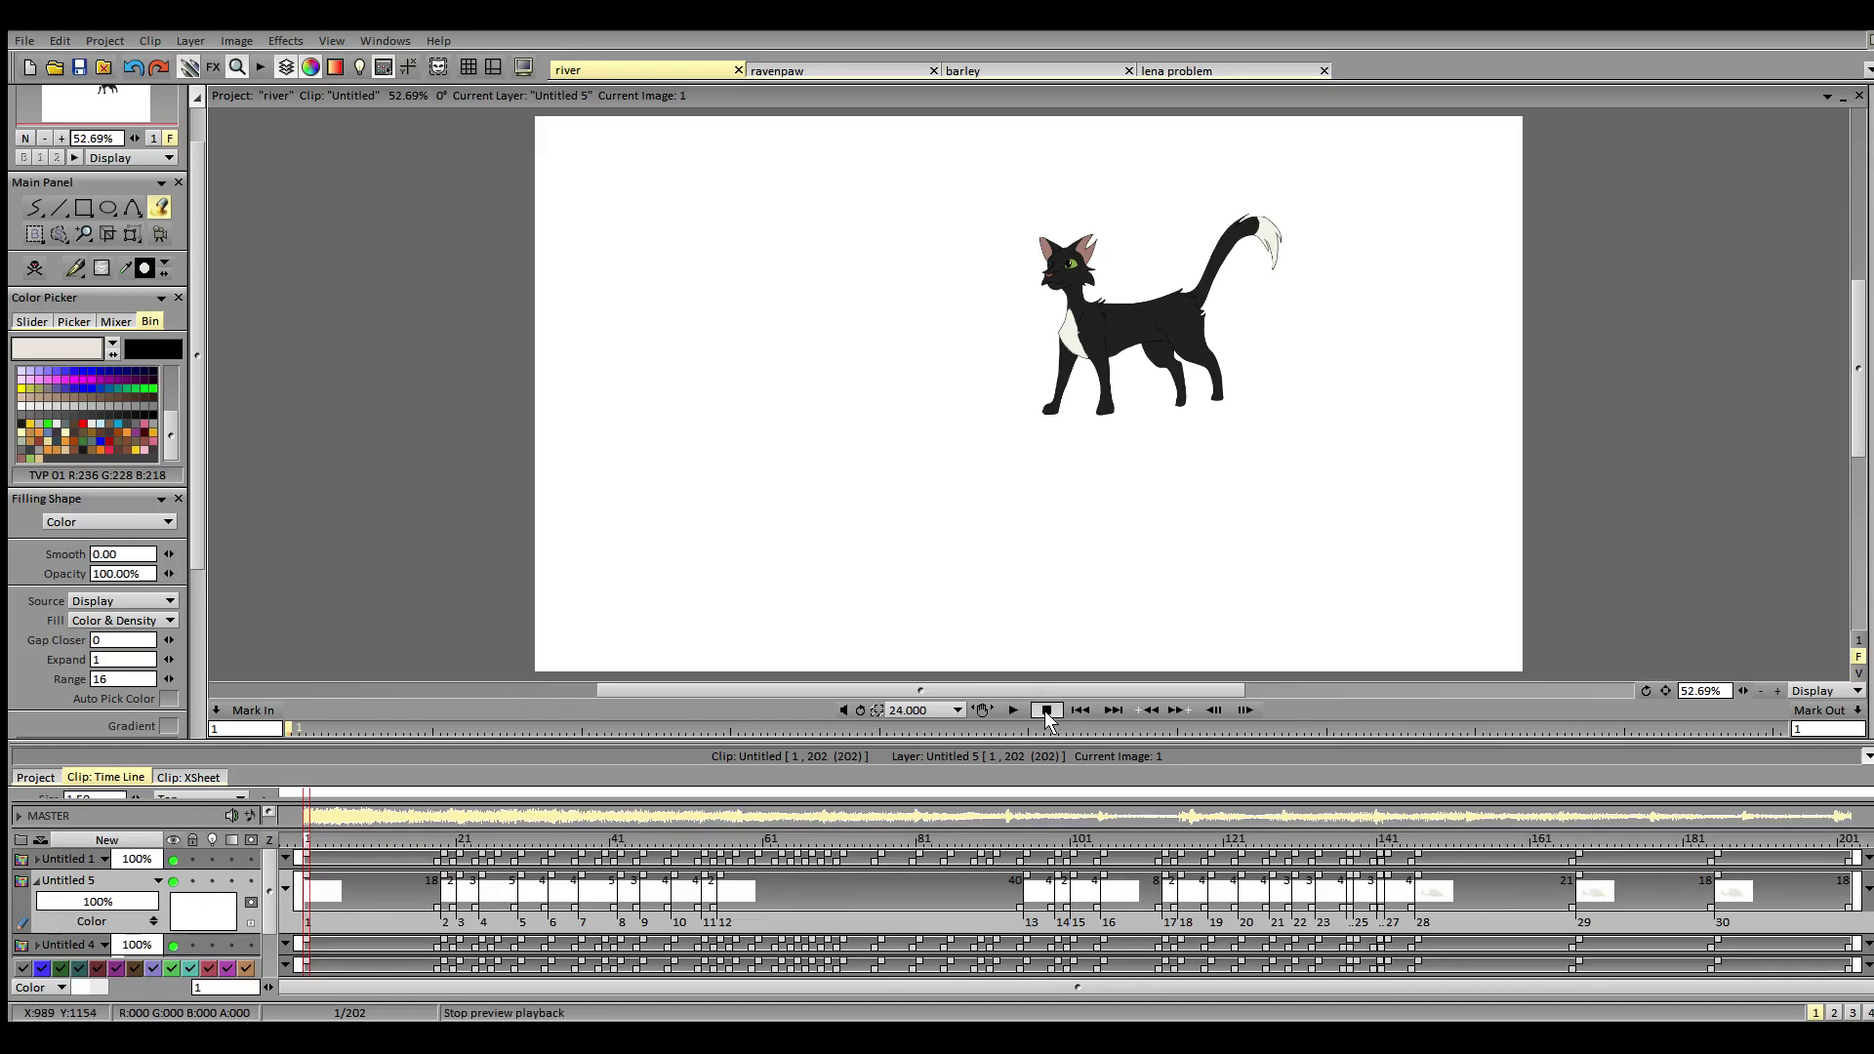
{"action": "left_click", "coordinate": [1014, 711]}
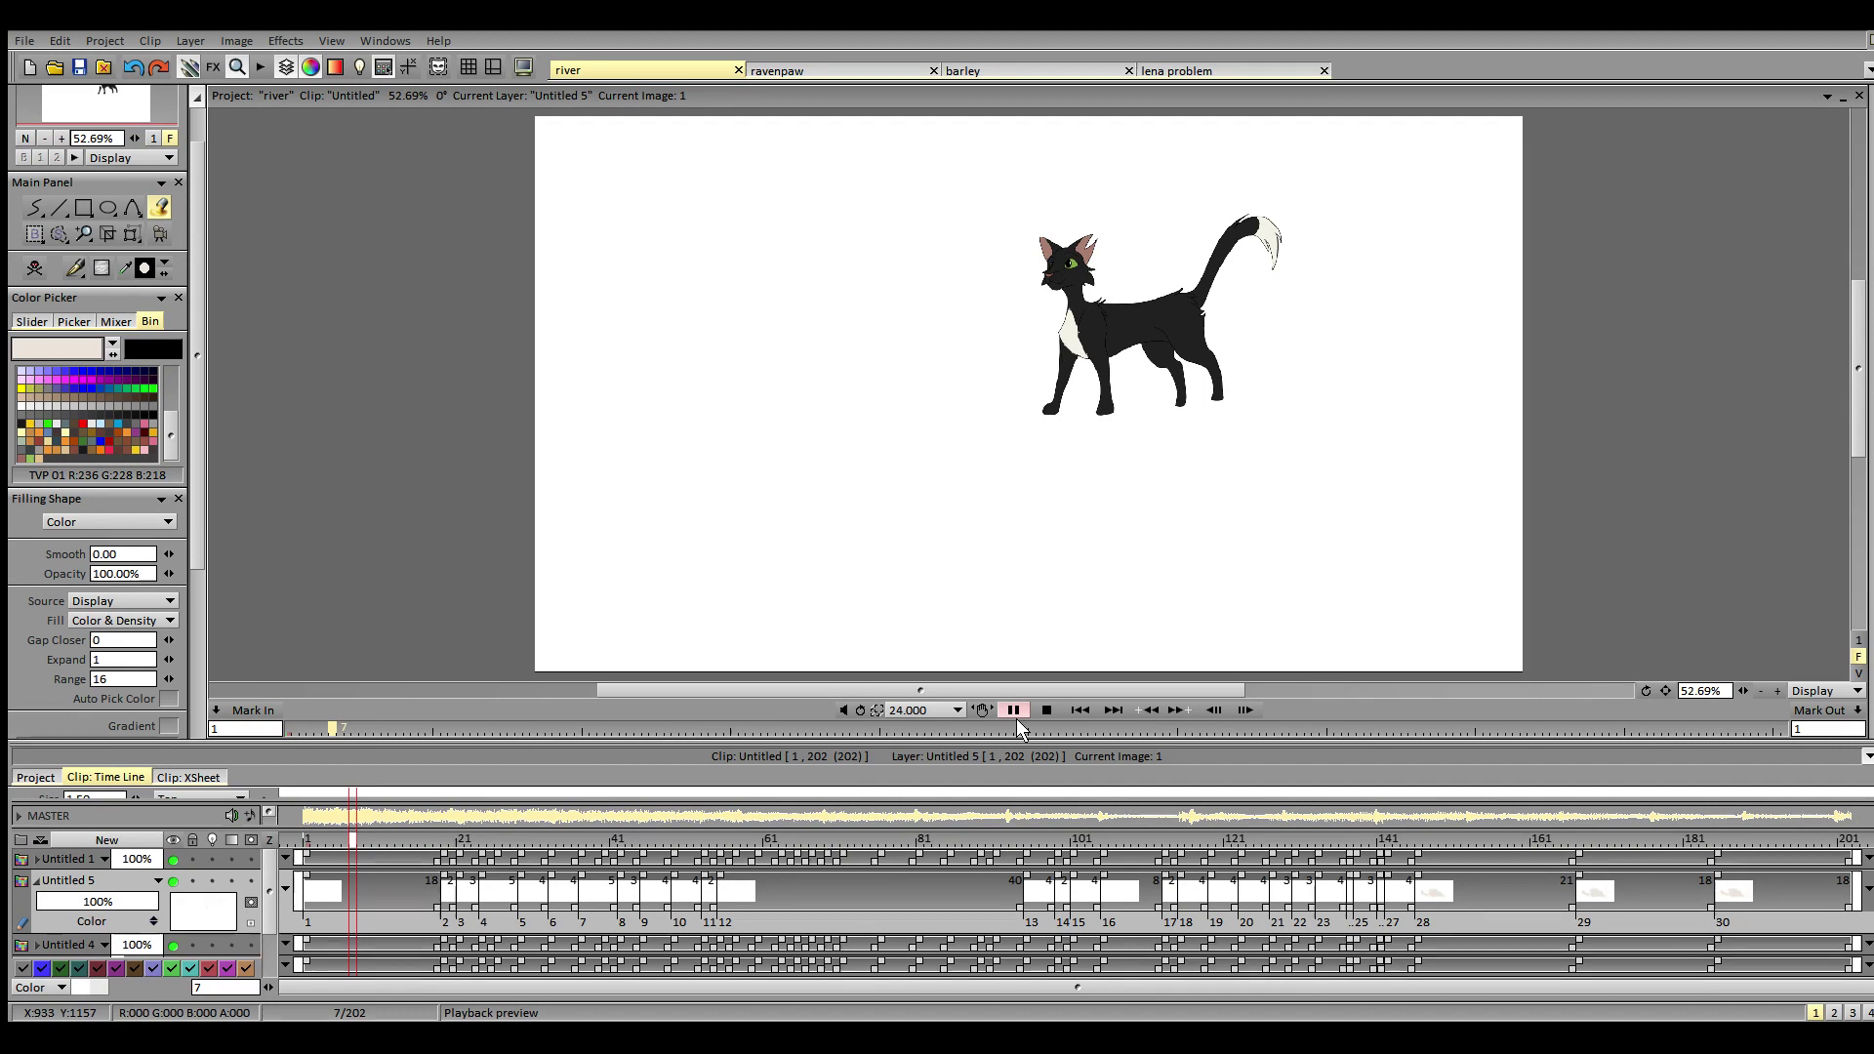
{"action": "left_click", "coordinate": [1014, 711]}
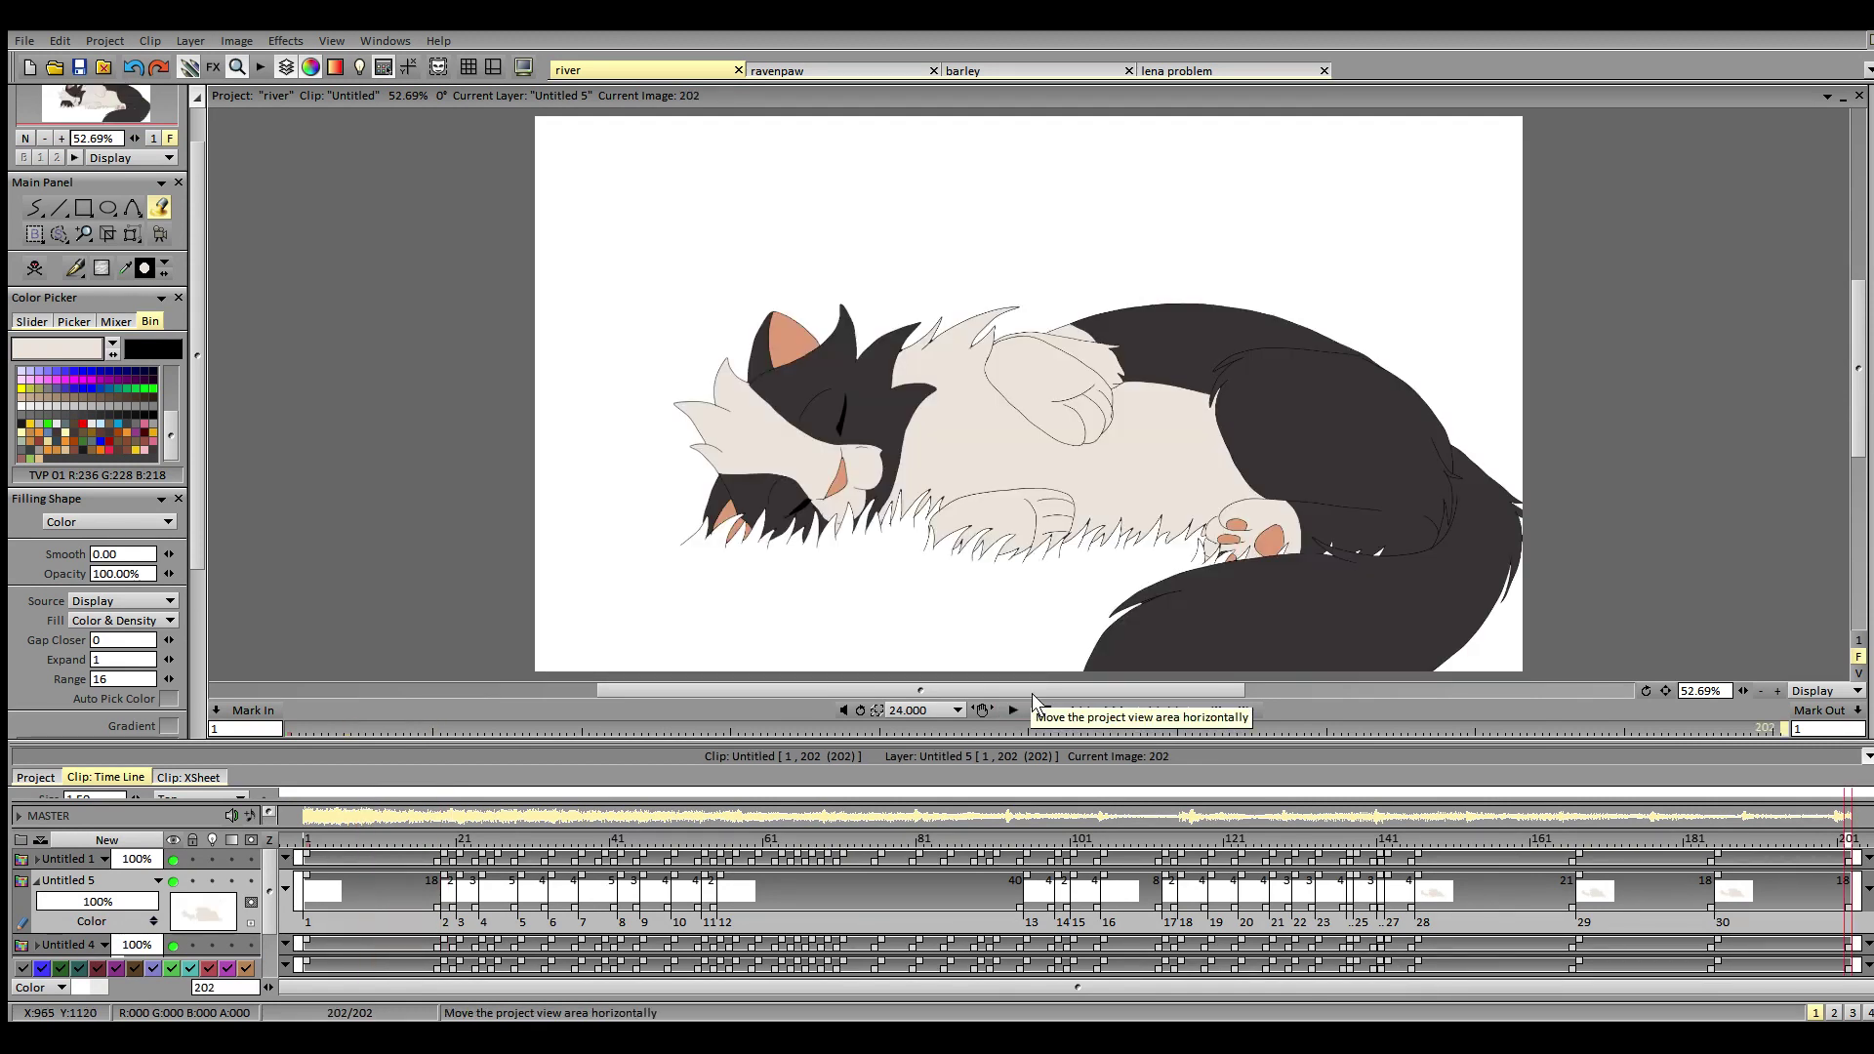